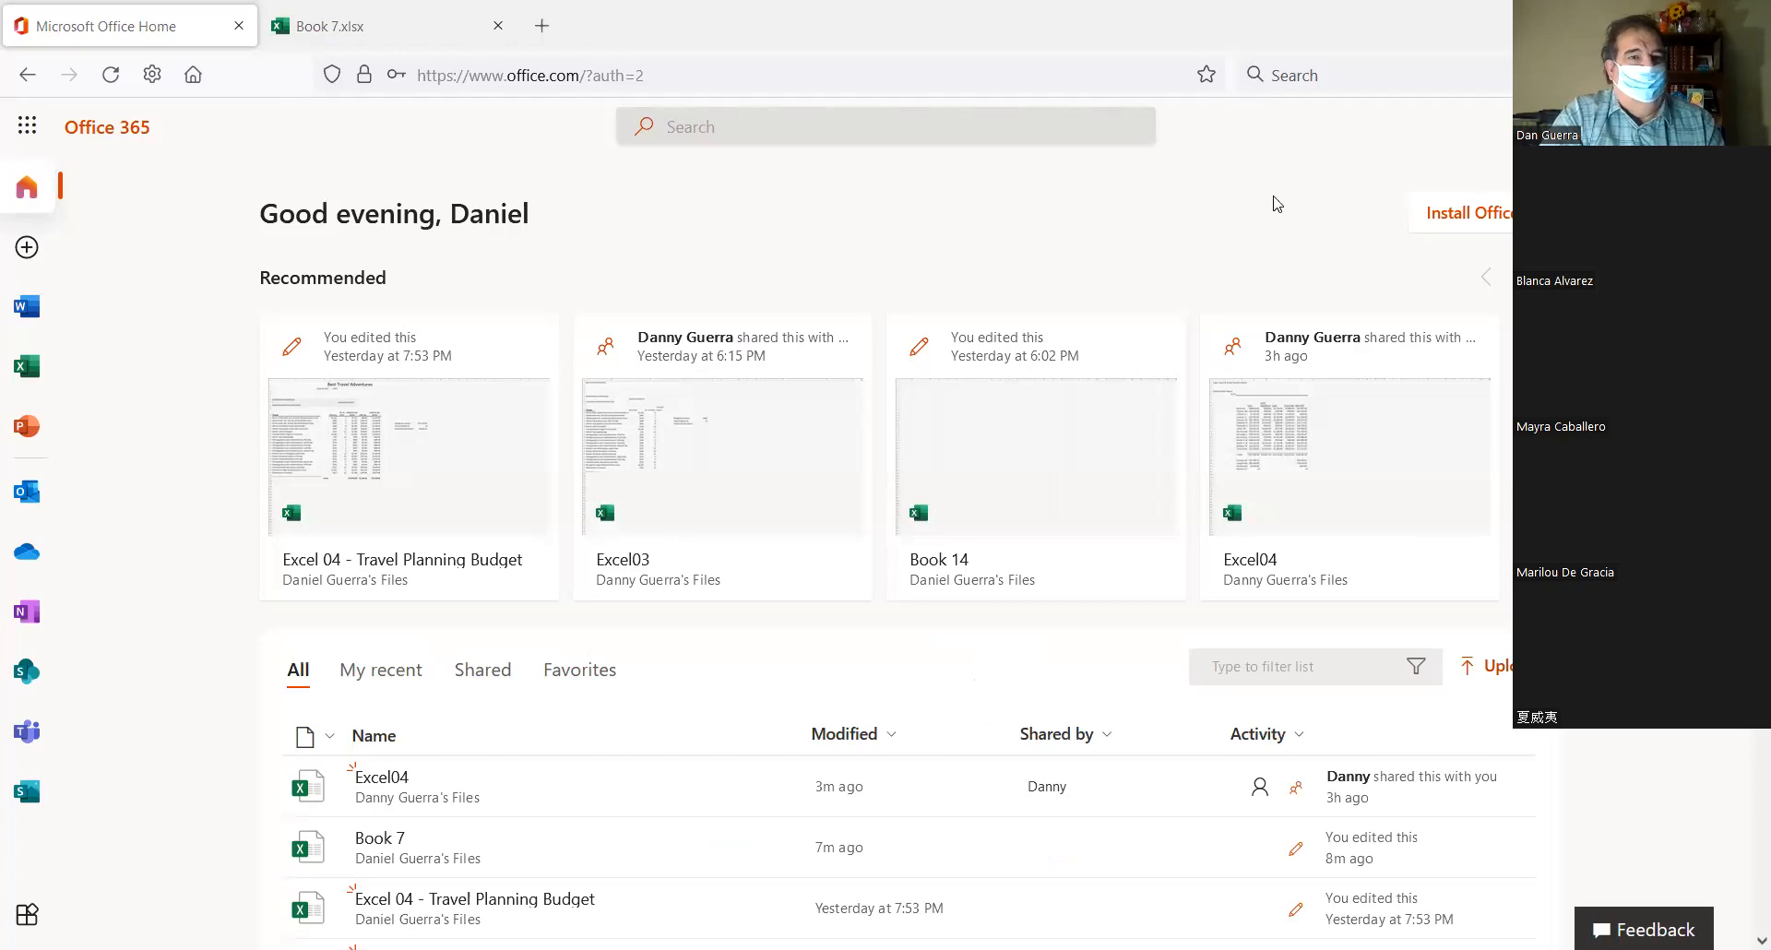
Switch to the open Book 7 workbook and rename the file as Excel 05 - Bakery Sales Report
left_click(28, 369)
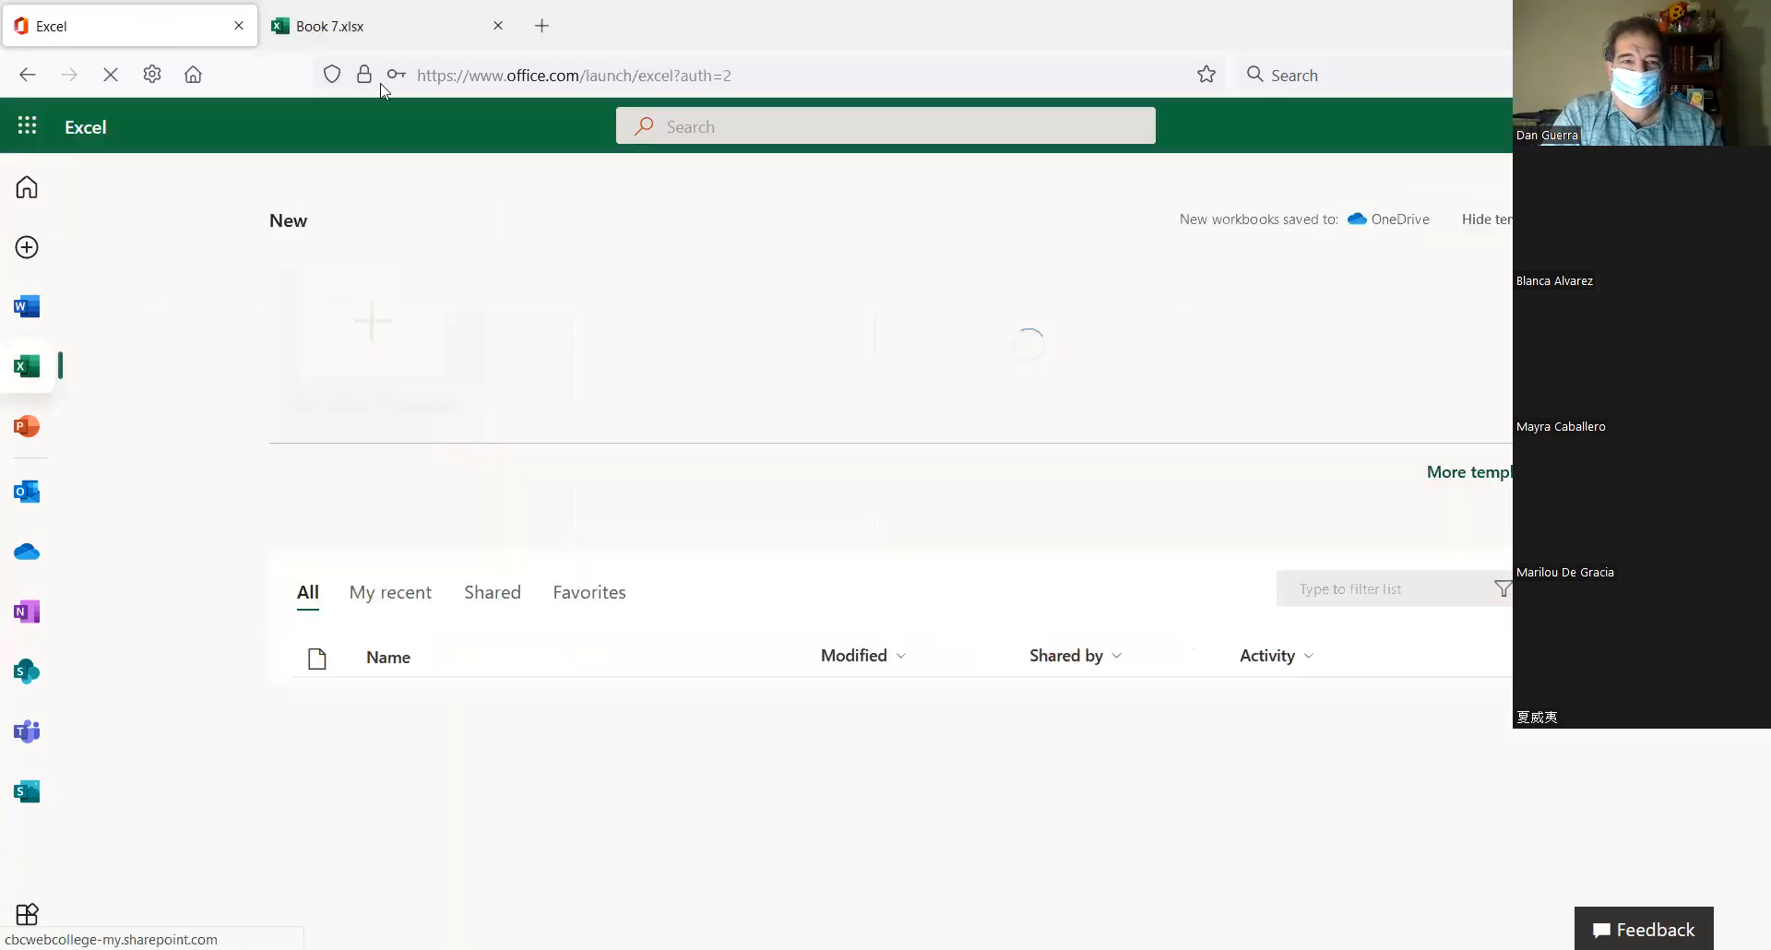
left_click(376, 21)
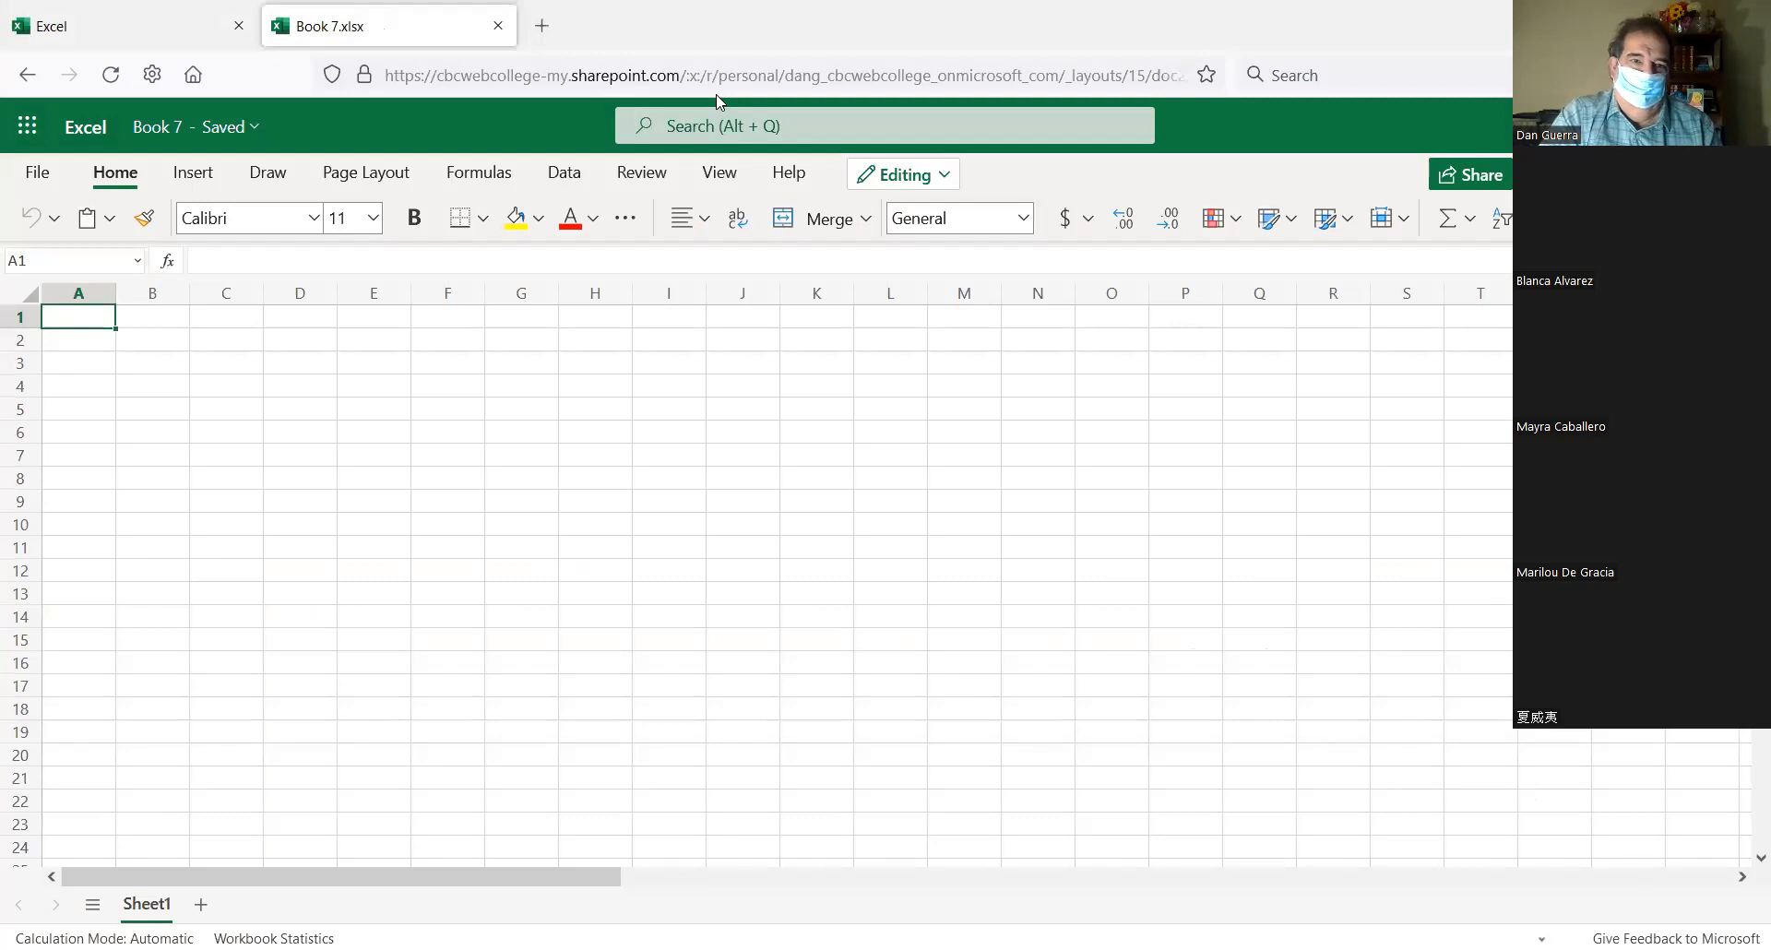
left_click(255, 129)
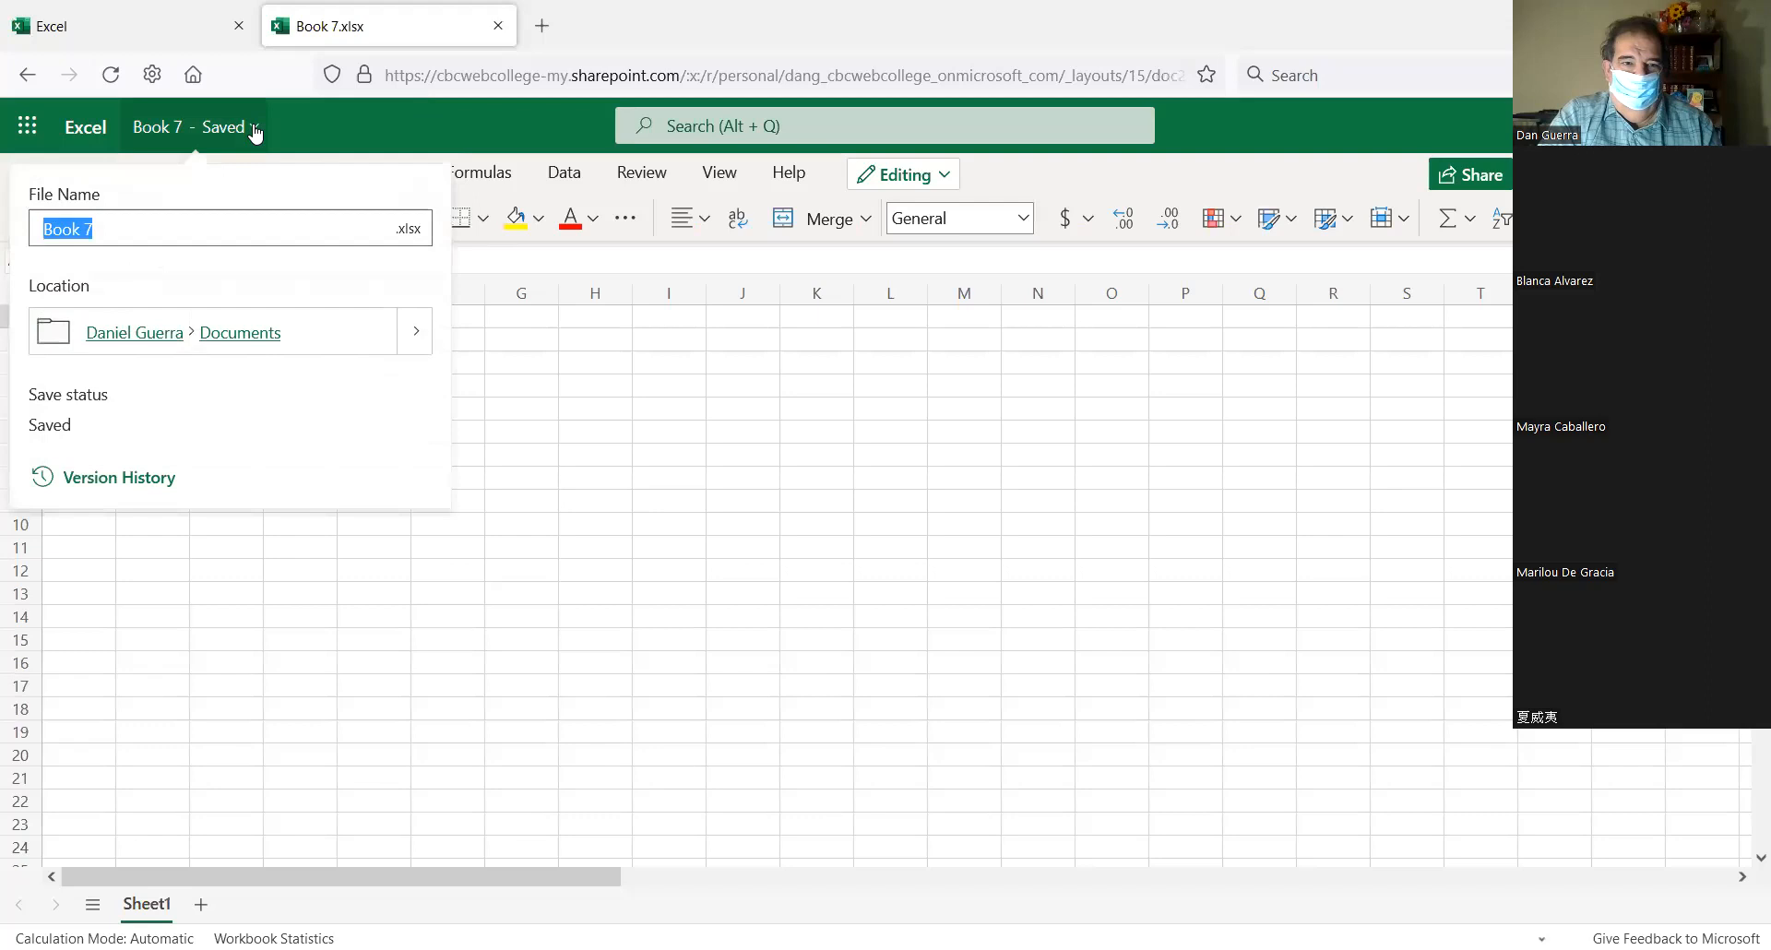
type("Excel 05")
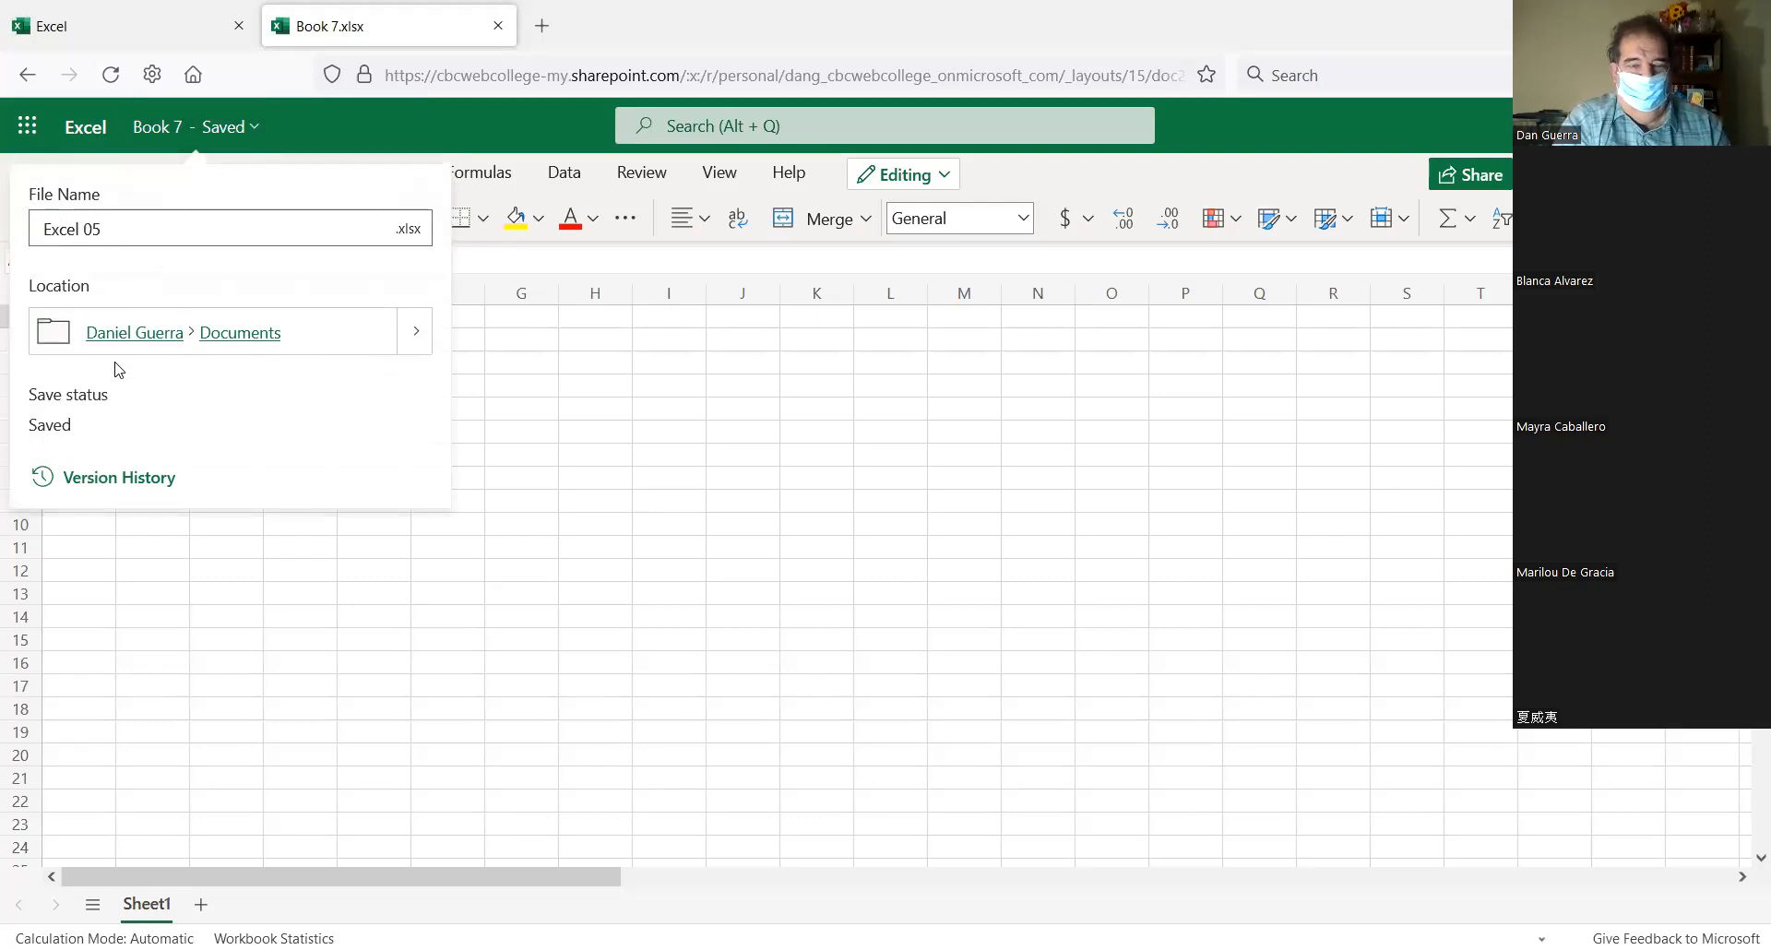
type(" - Baker")
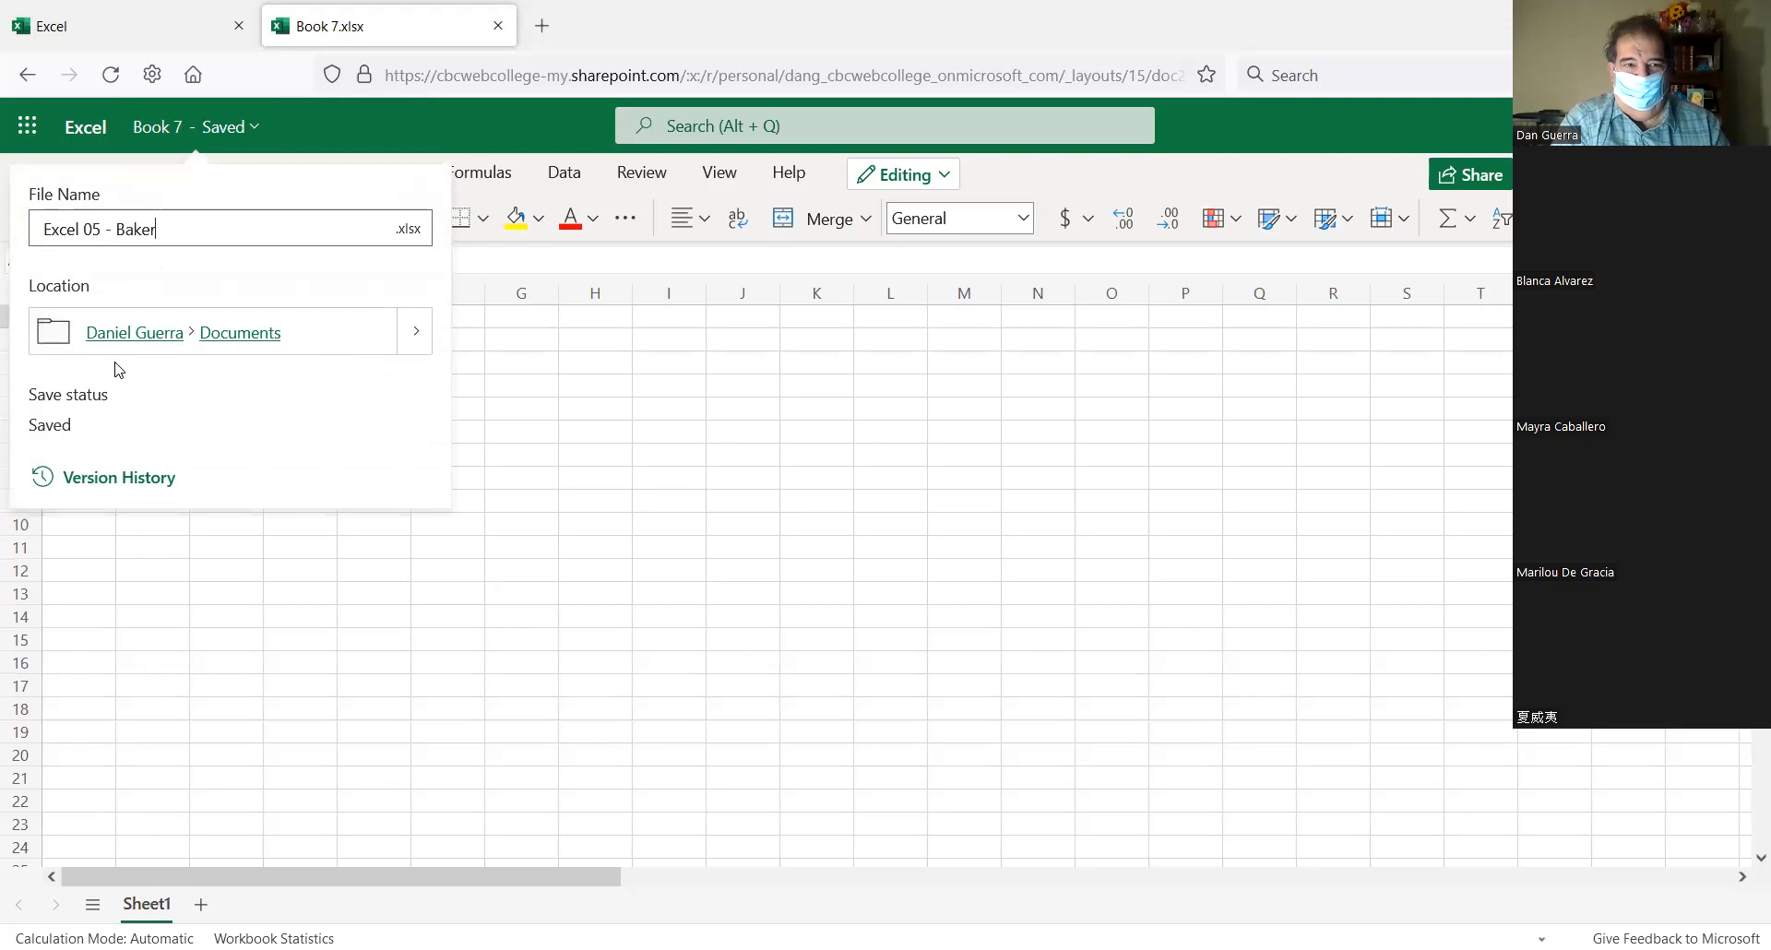
type("y Sales")
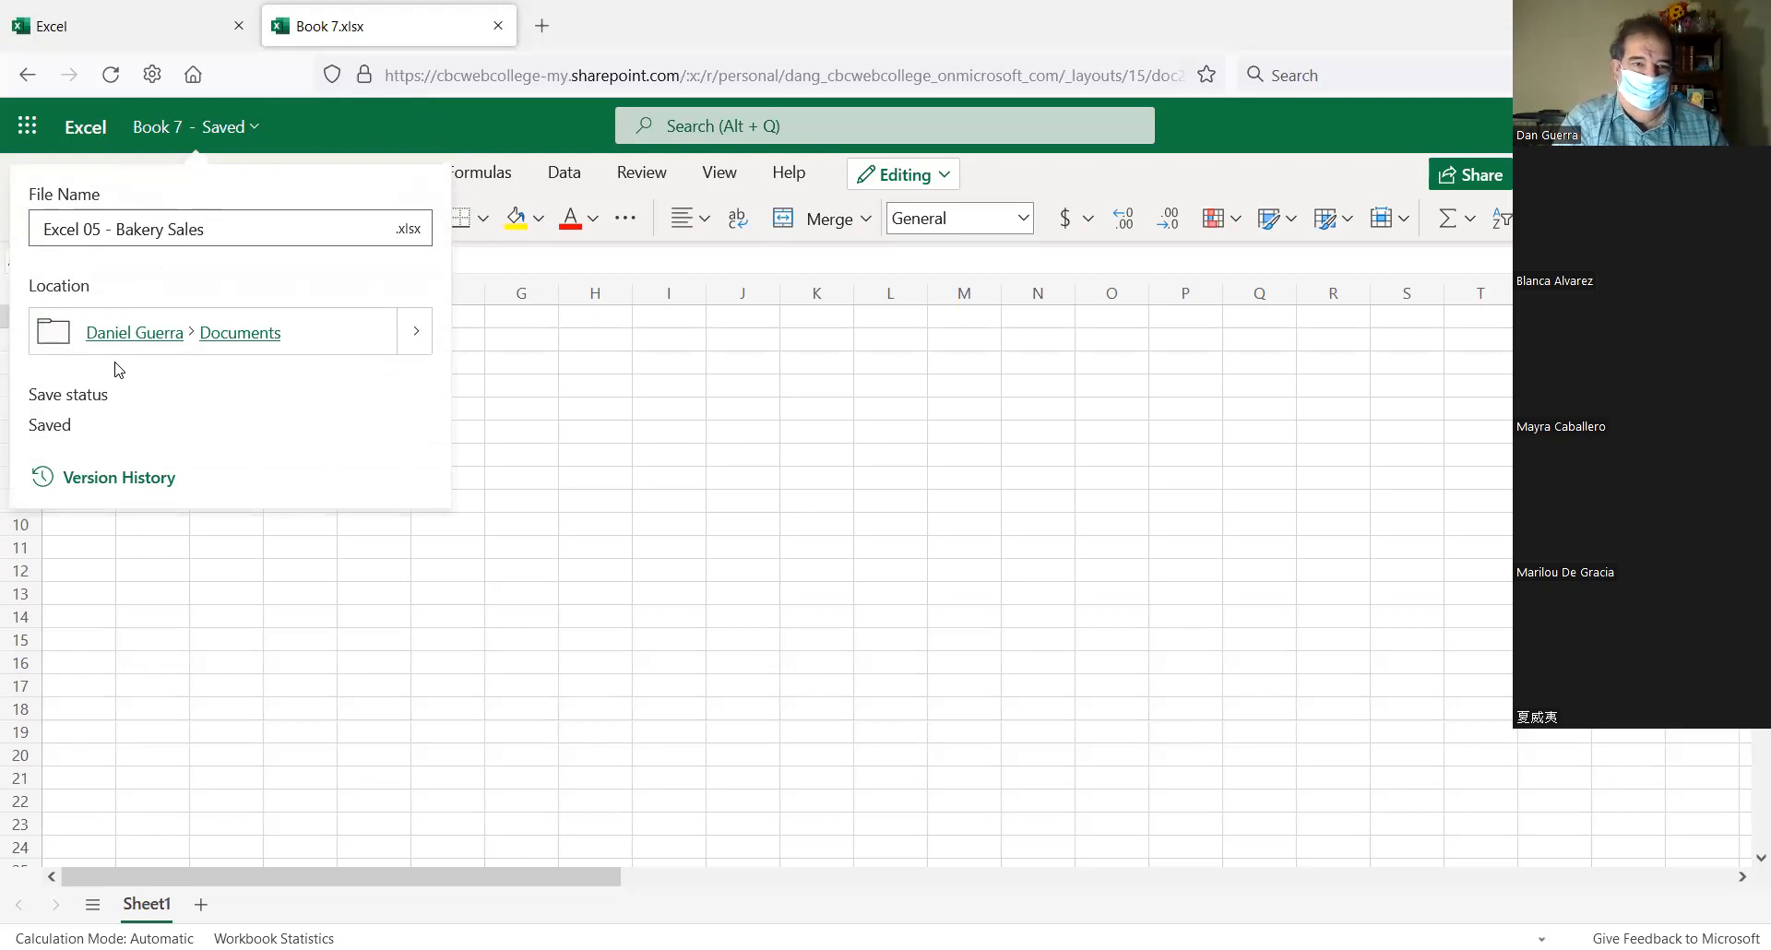
type(" Report")
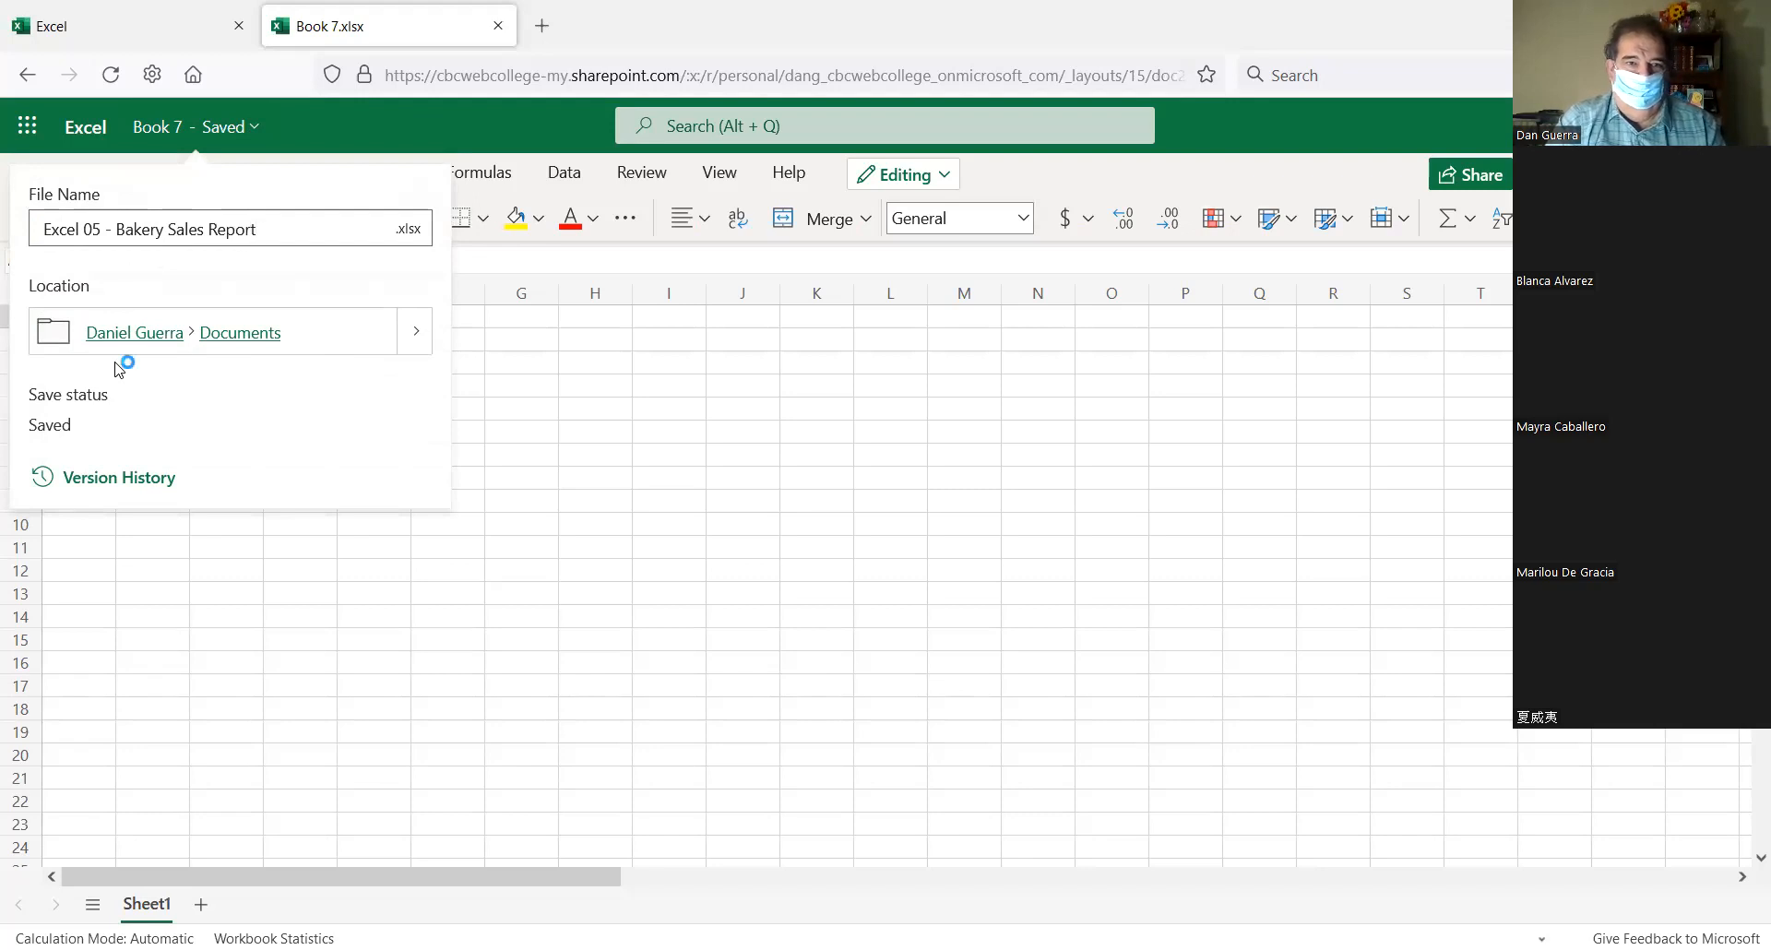
key("Return")
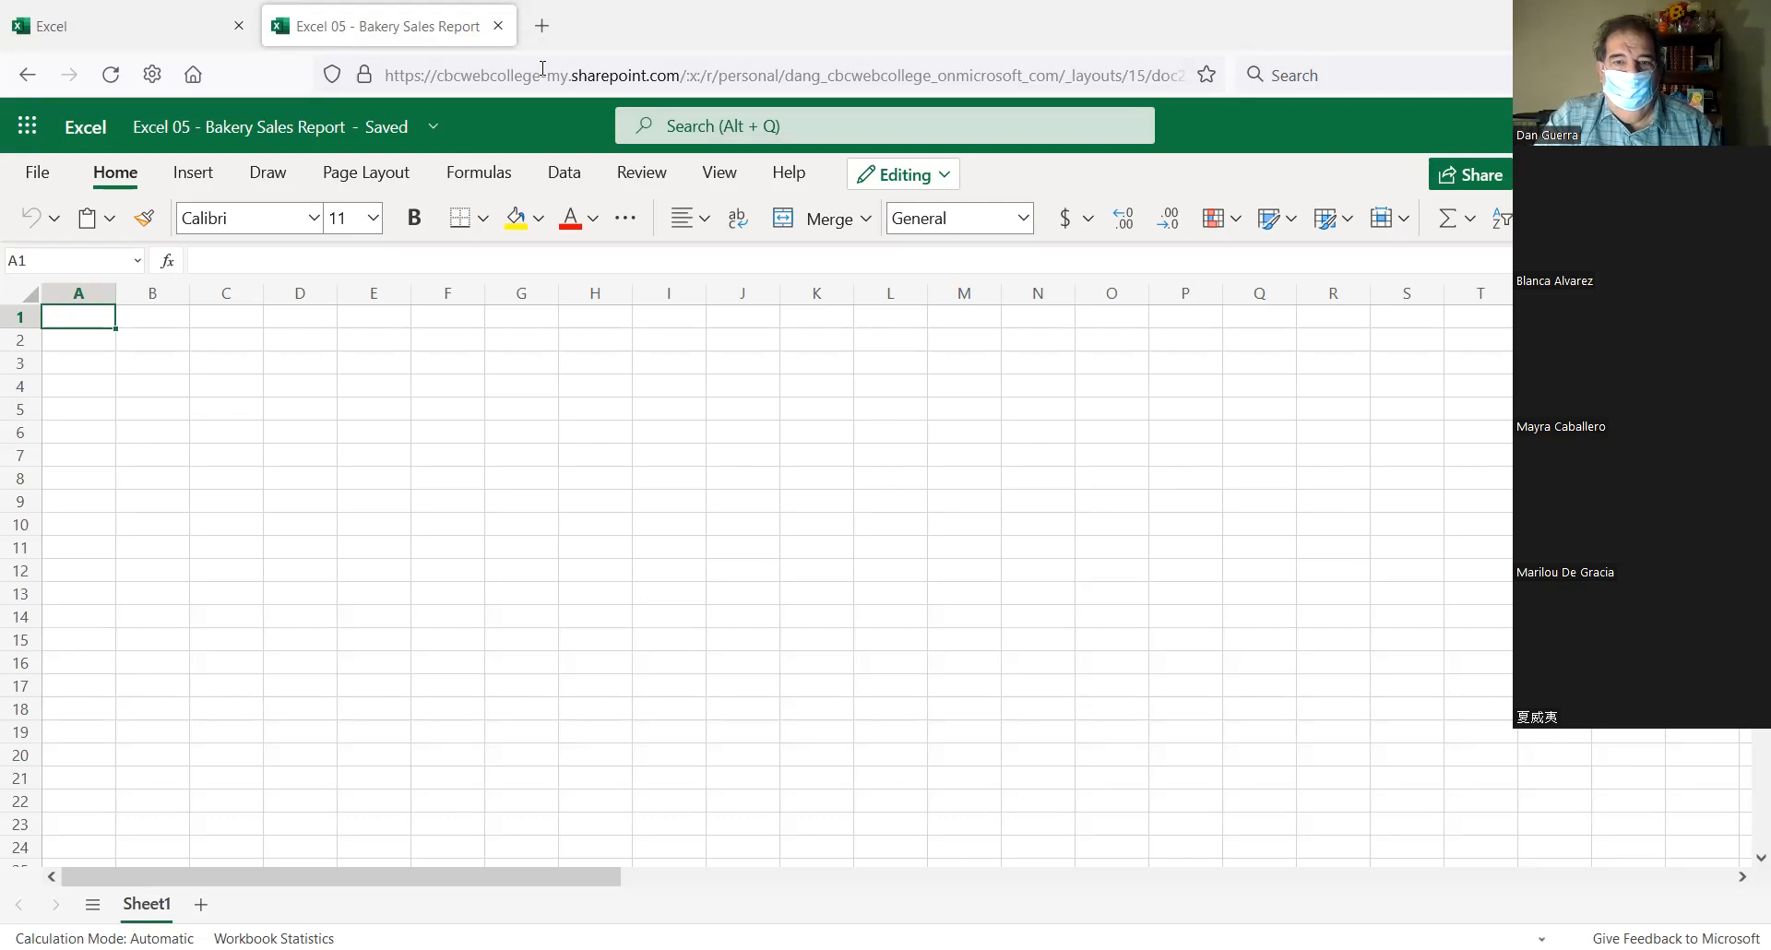
Switch to the Constant Contact window with the class email and close its Constant Contact and Zoom tabs
key("alt+Tab")
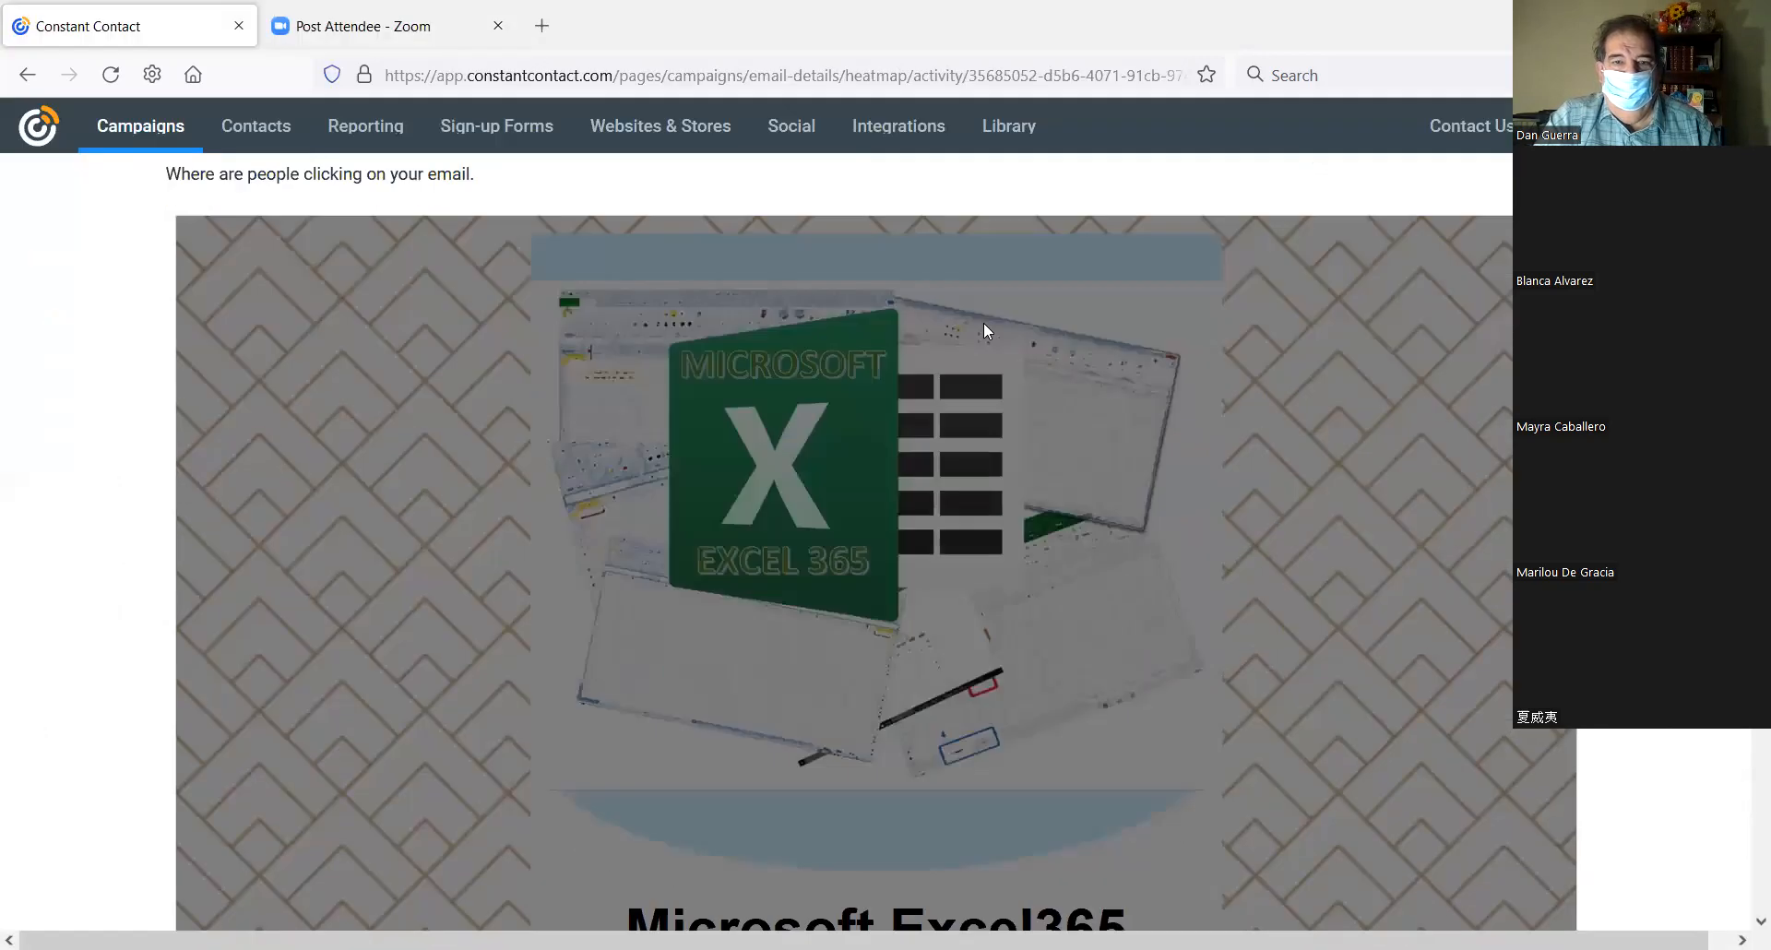
scroll(983, 322, "down", 8)
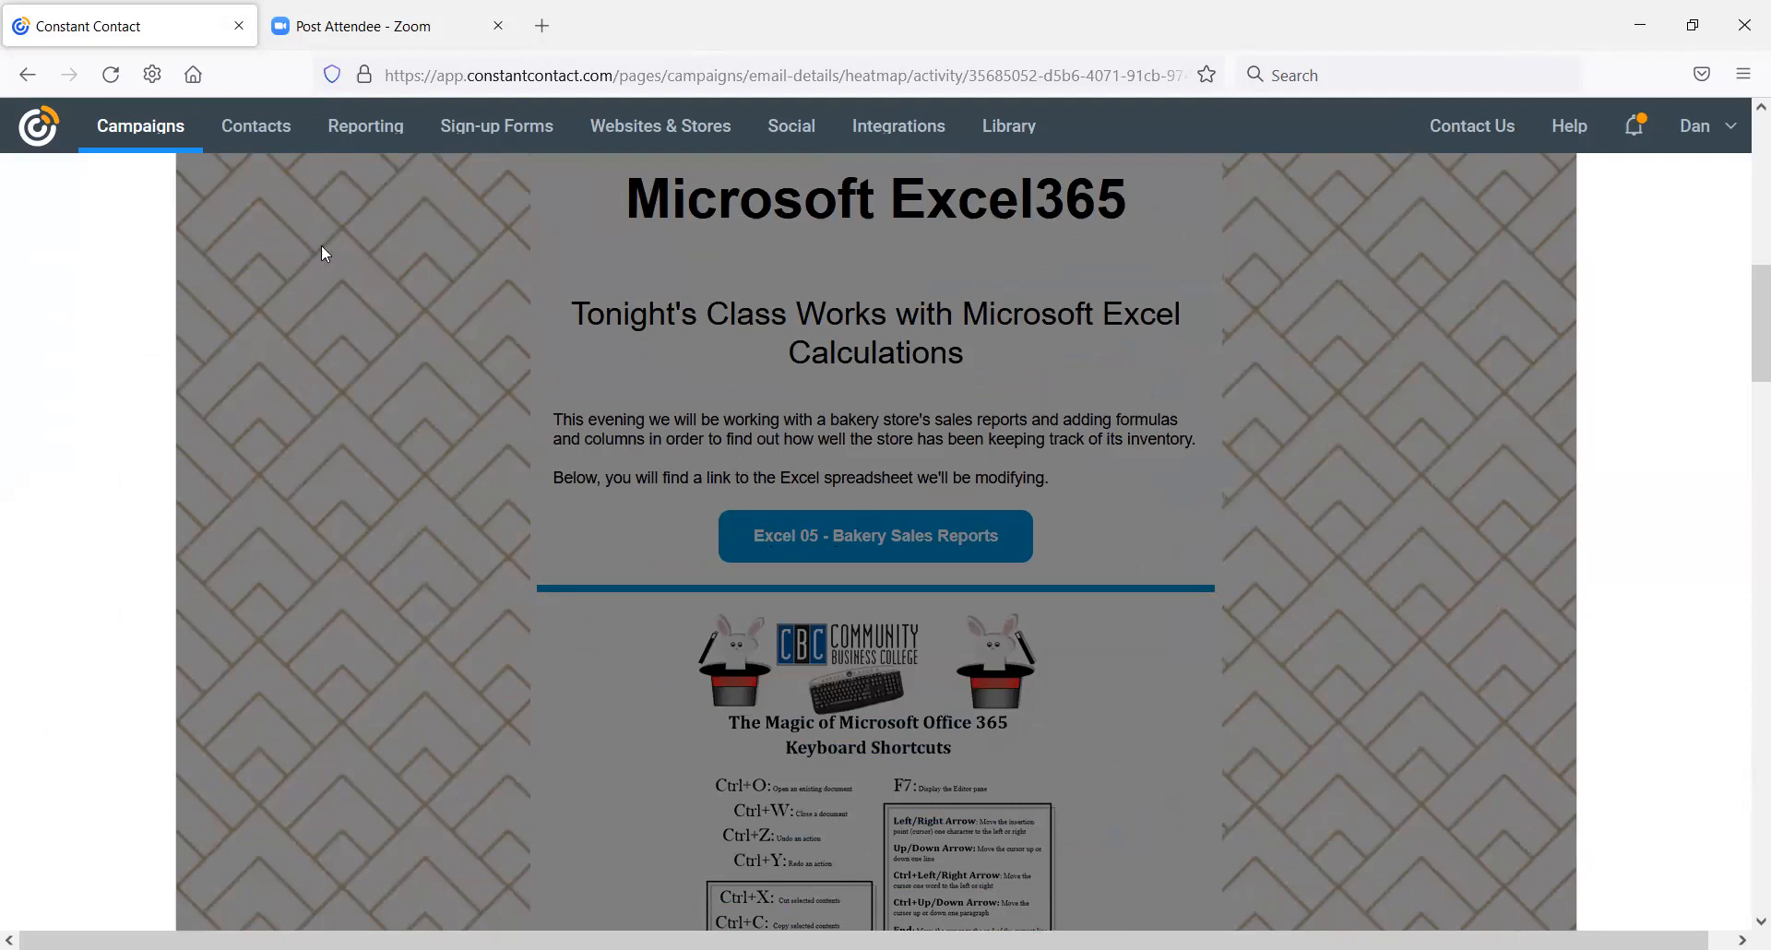
left_click(111, 74)
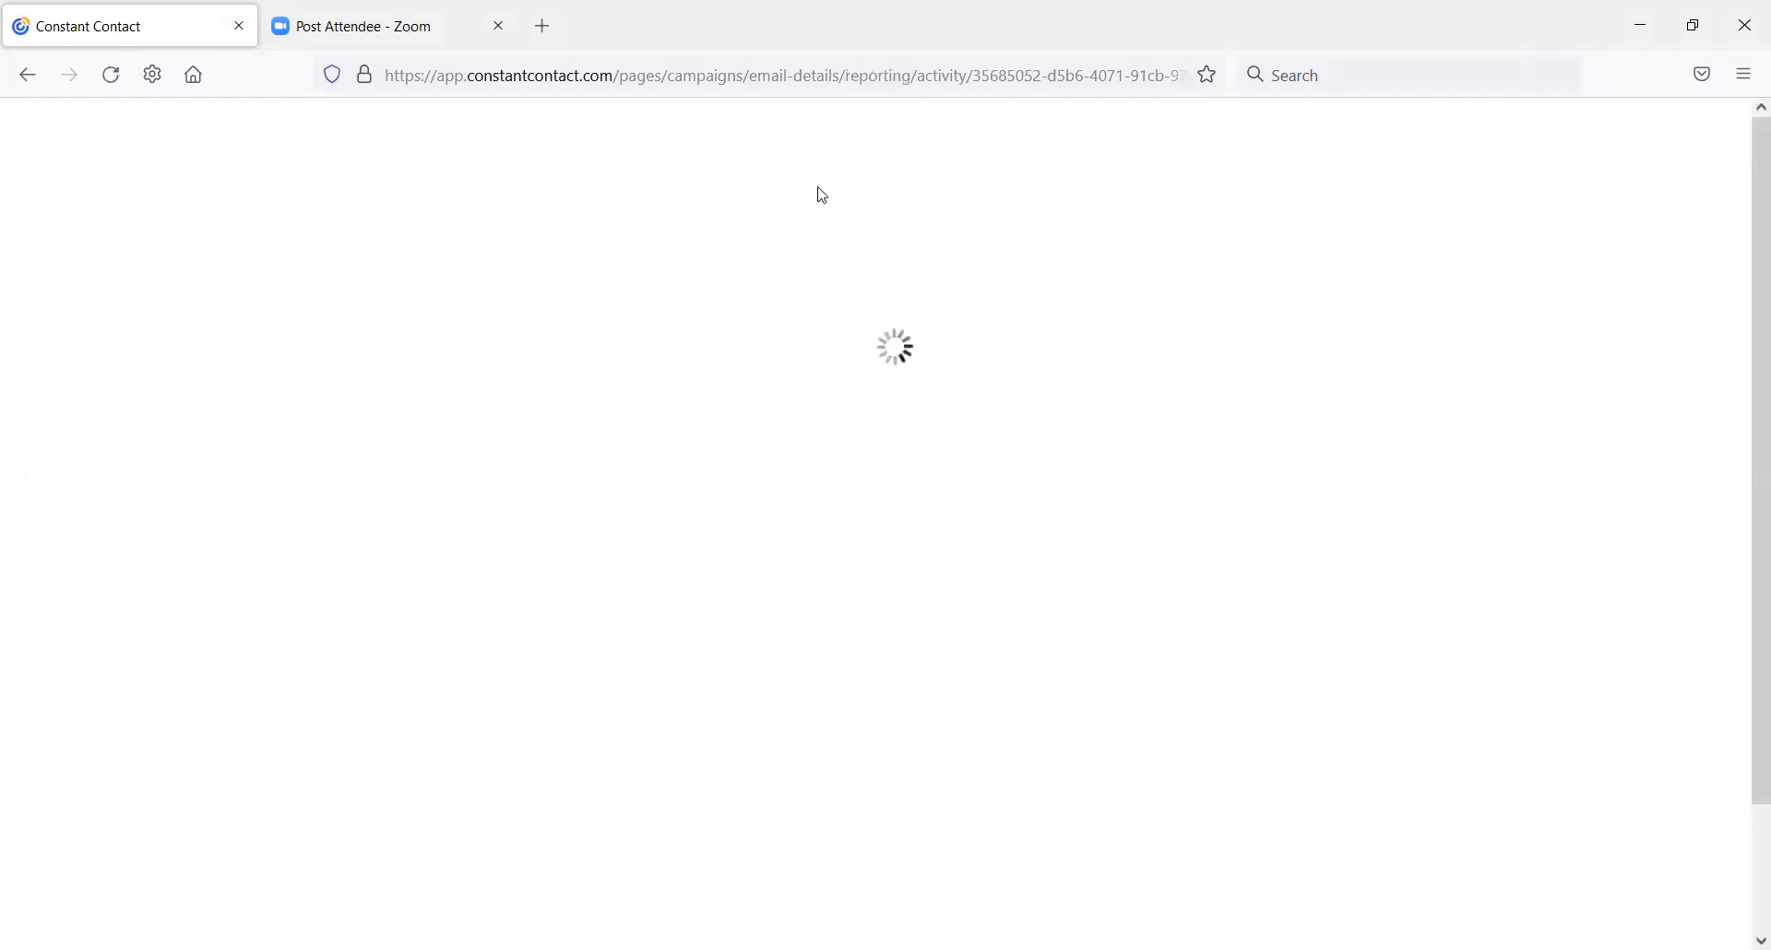
left_click(239, 32)
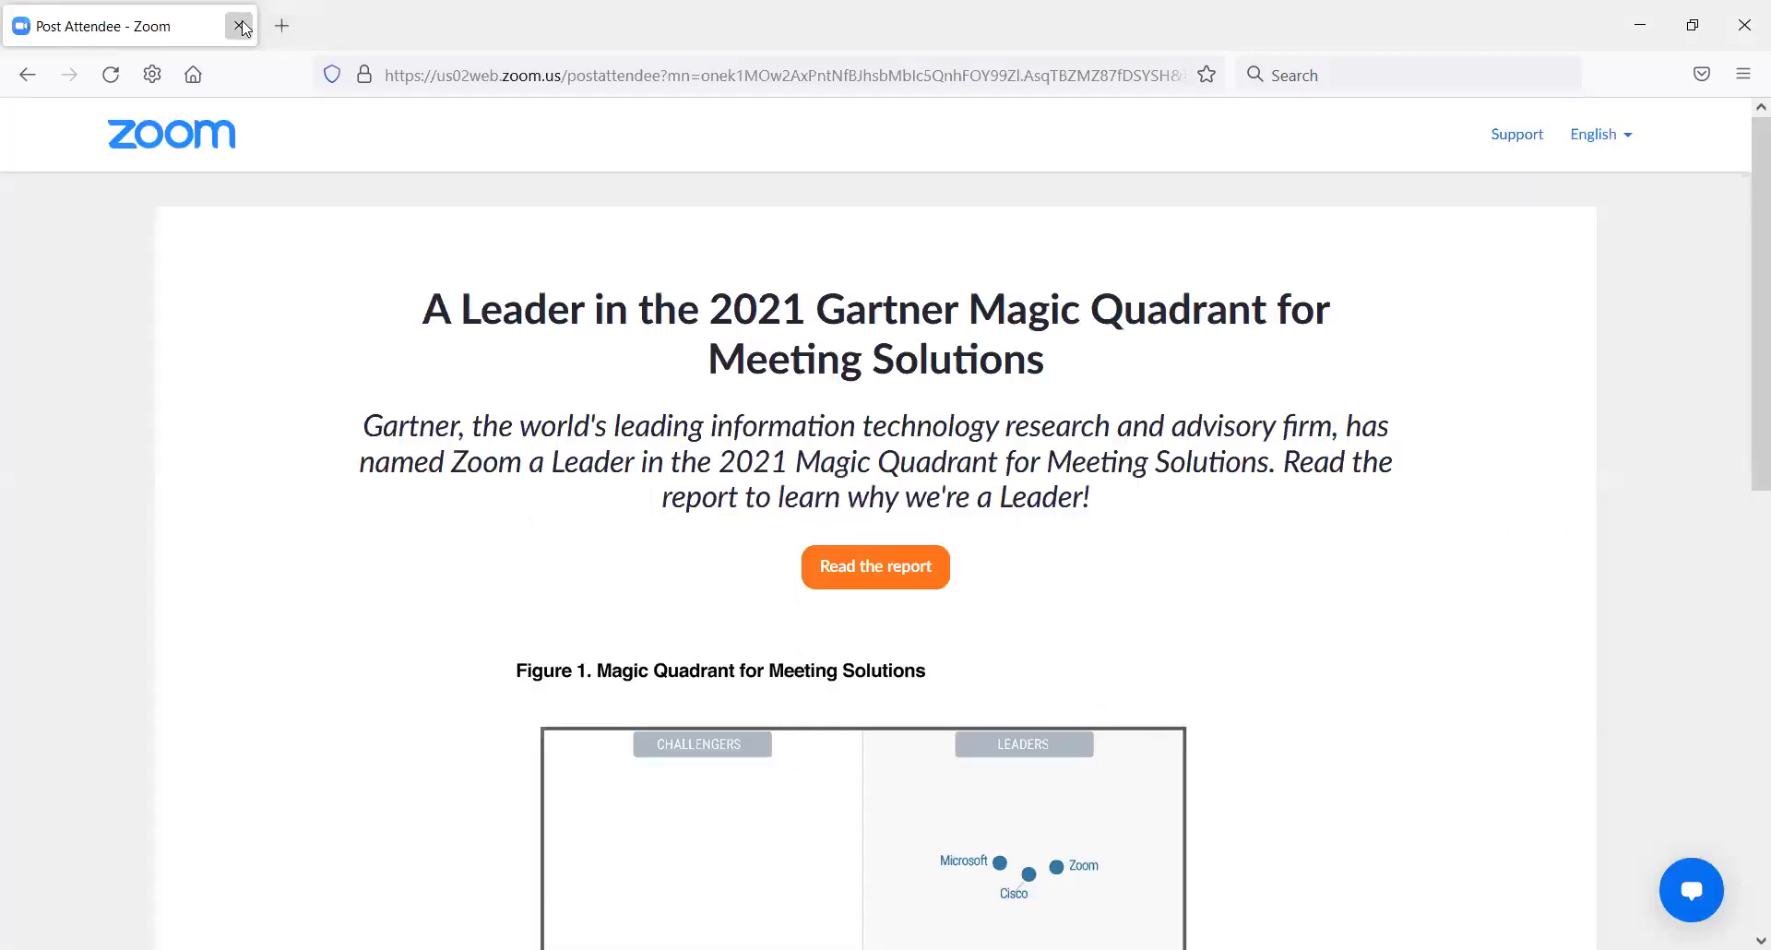
left_click(241, 26)
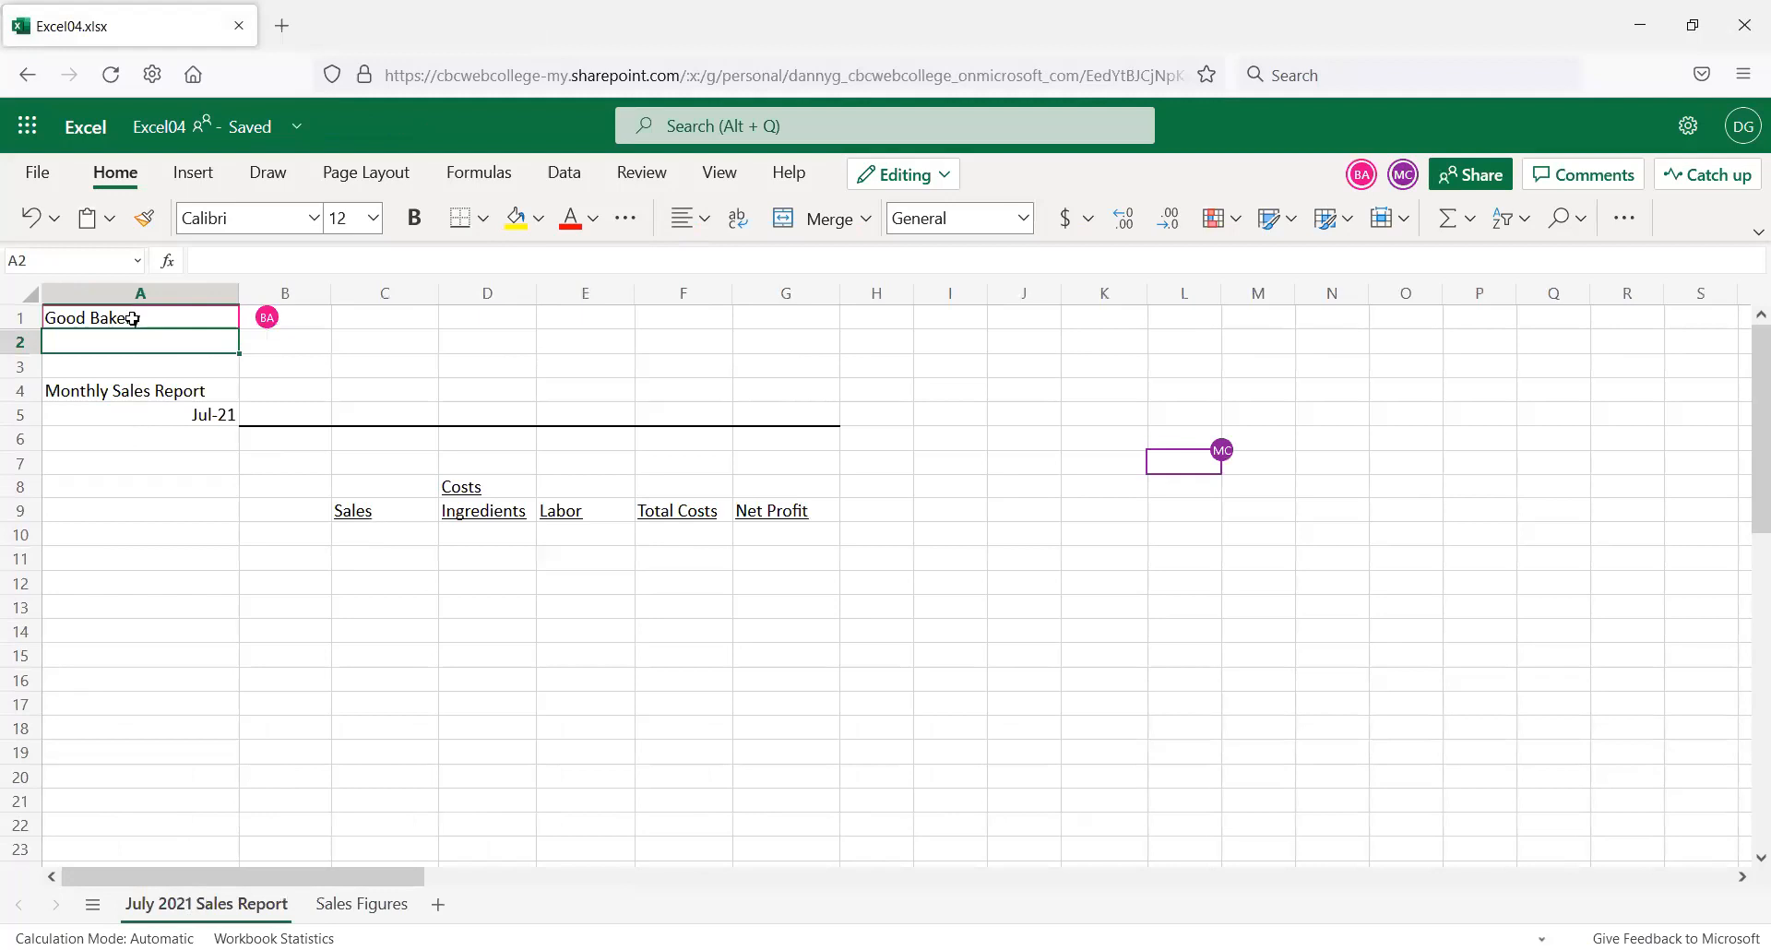
Copy range A1:G31 from Excel04's July 2021 Sales Report sheet and paste it at A1 of the Excel 05 workbook
left_click_drag(131, 318, 794, 789)
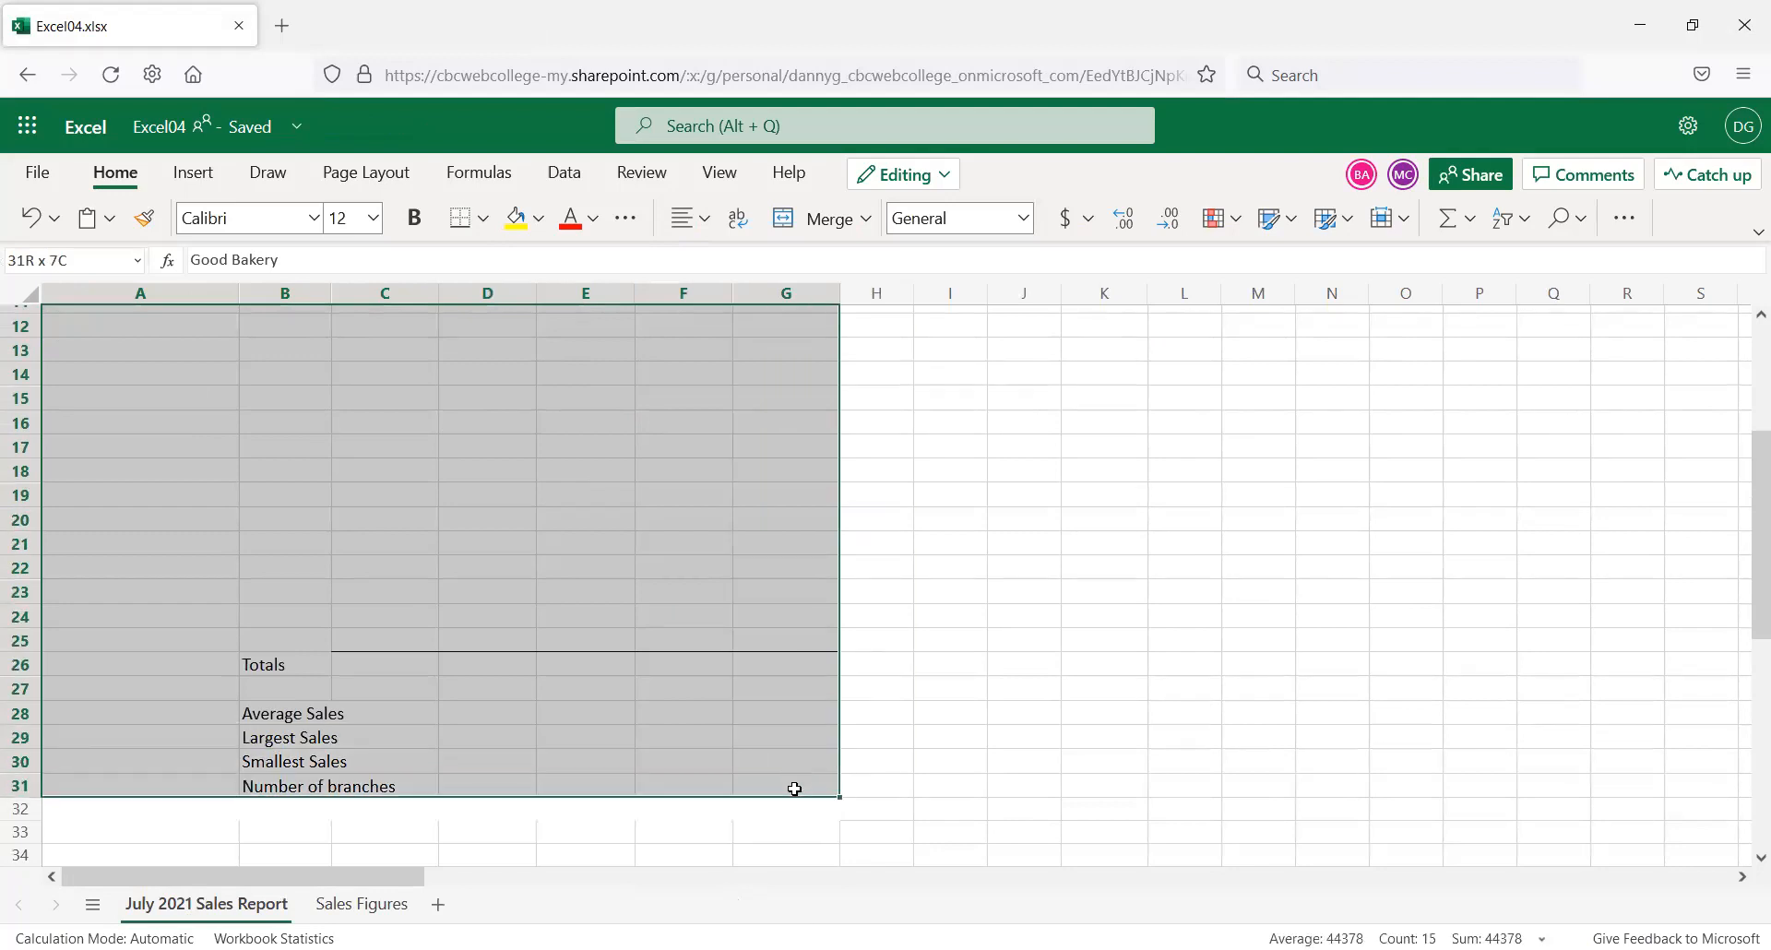
scroll(458, 745, "up", 3)
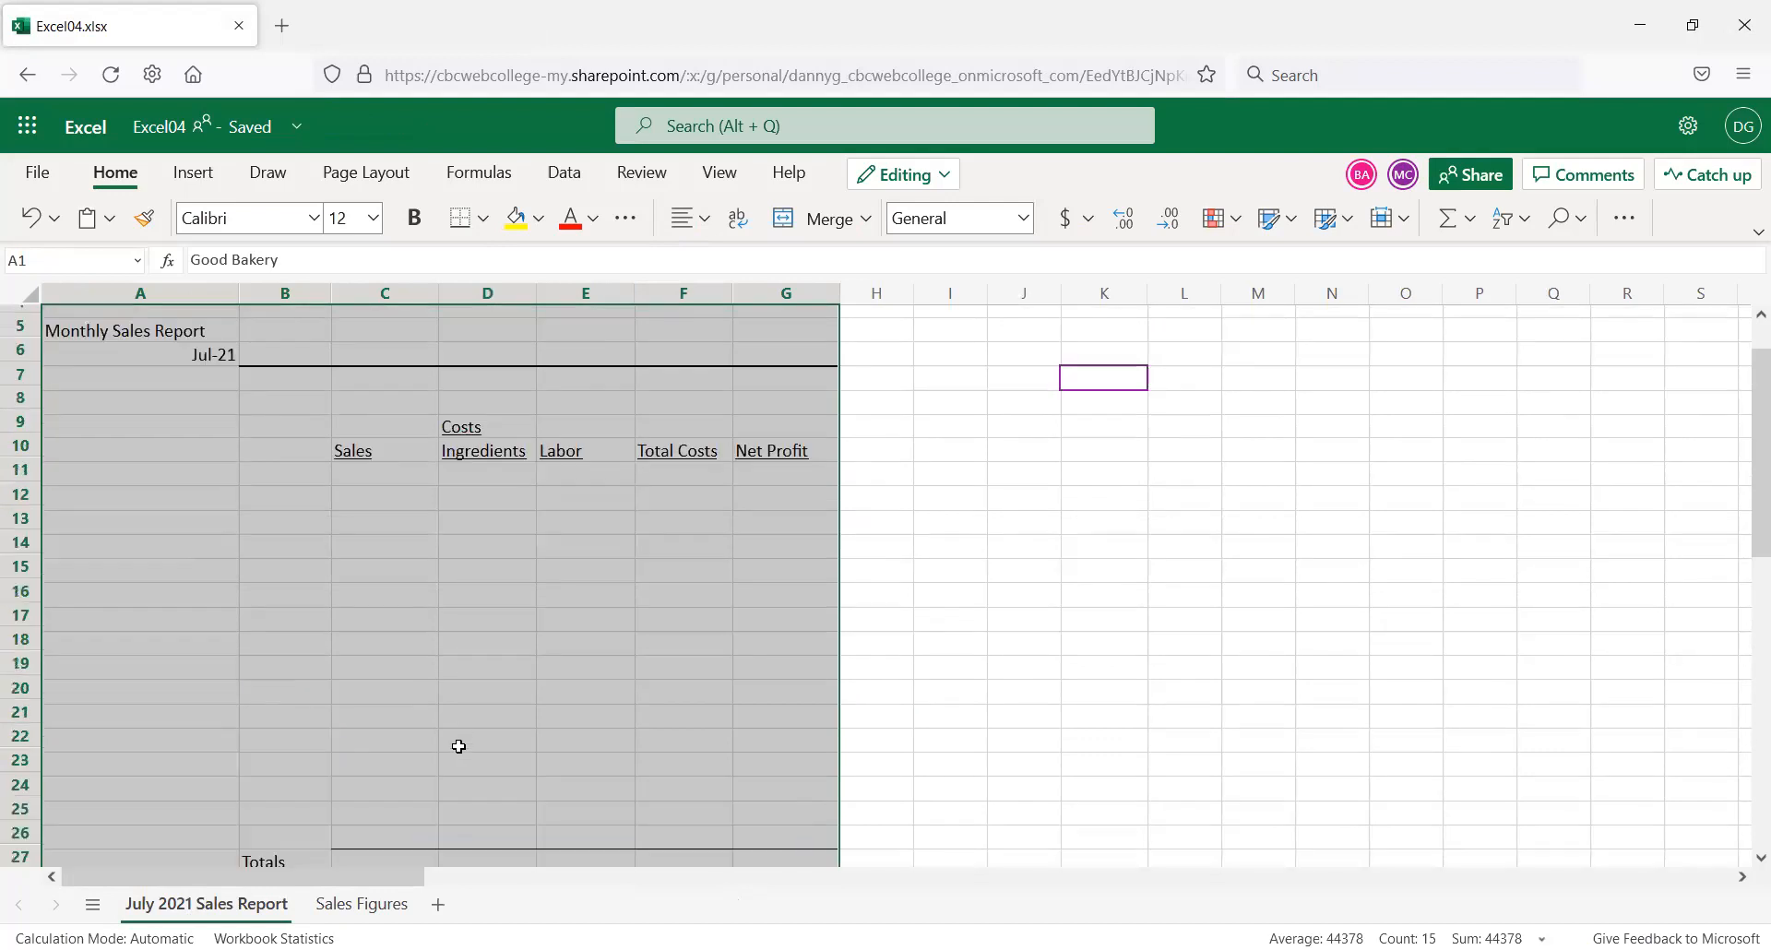
scroll(458, 745, "up", 2)
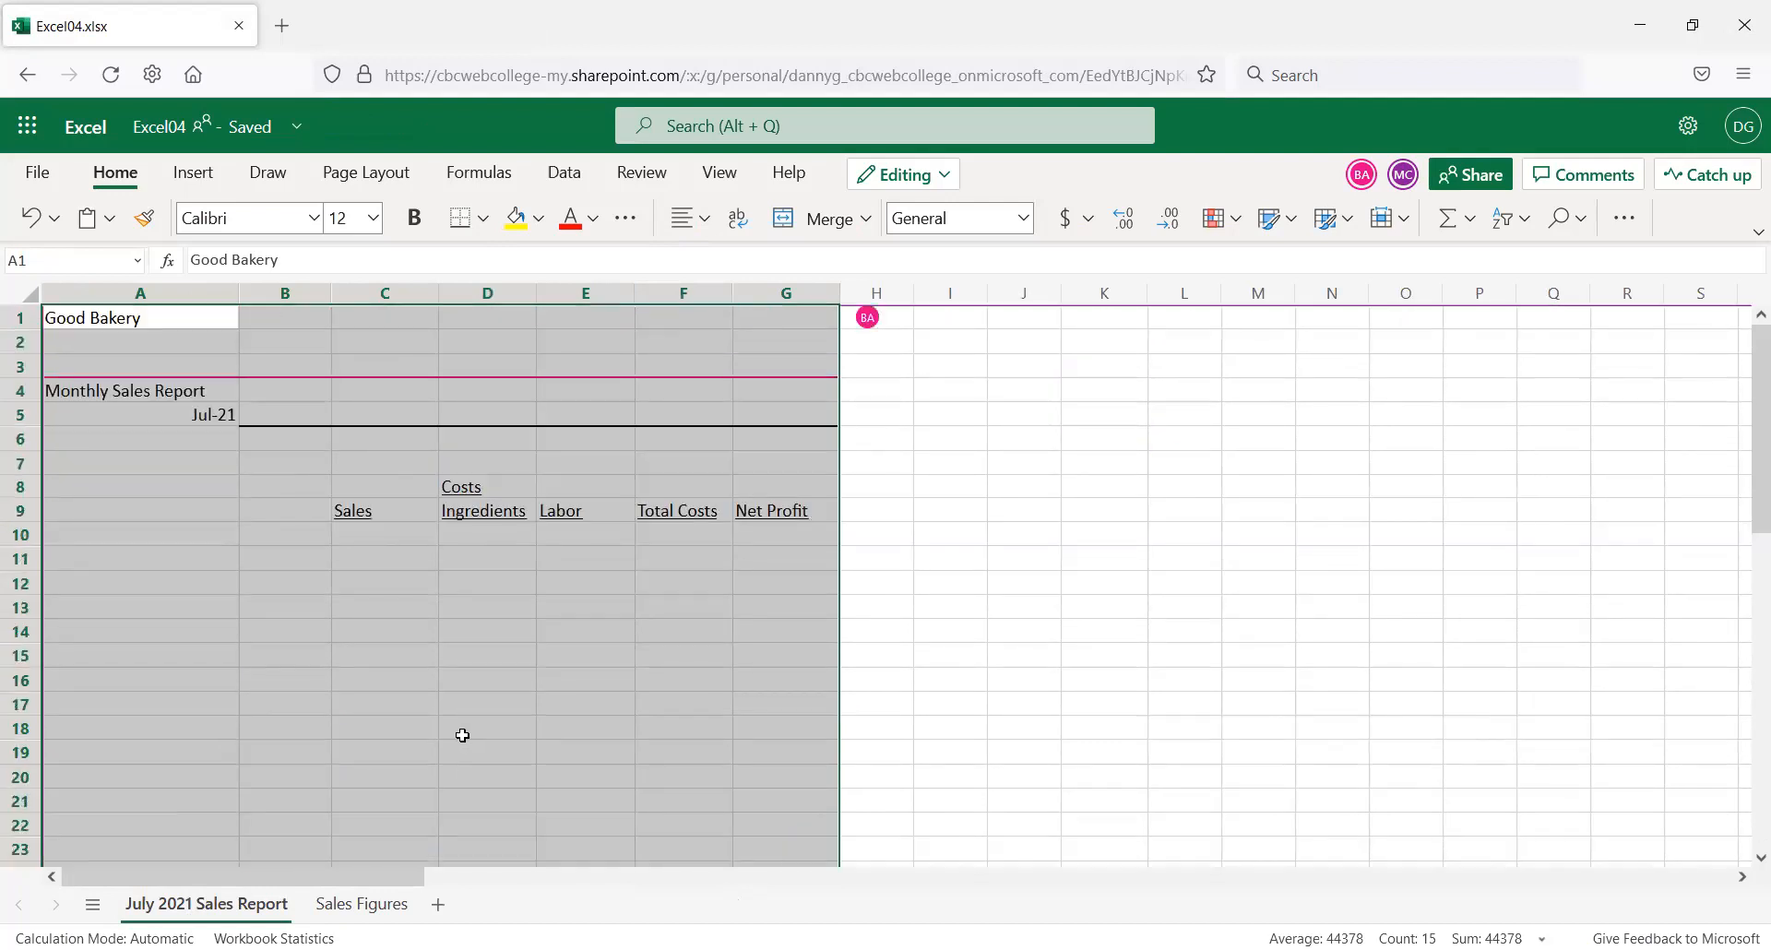
key("ctrl+c")
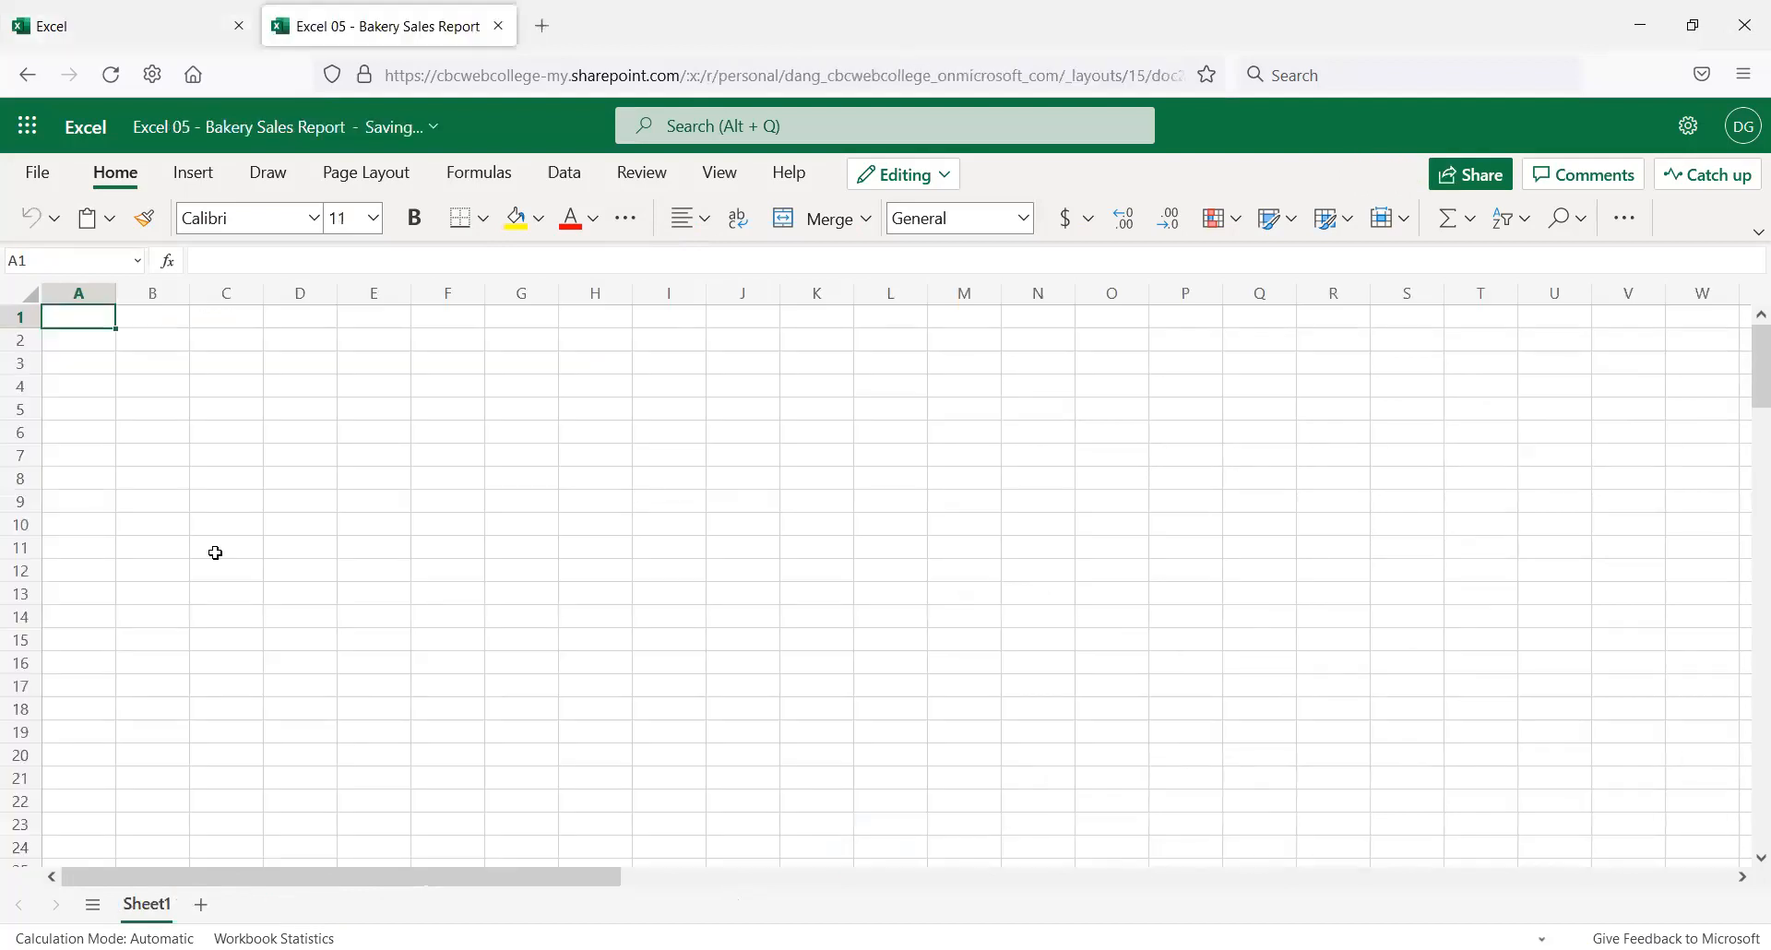
key("ctrl+v")
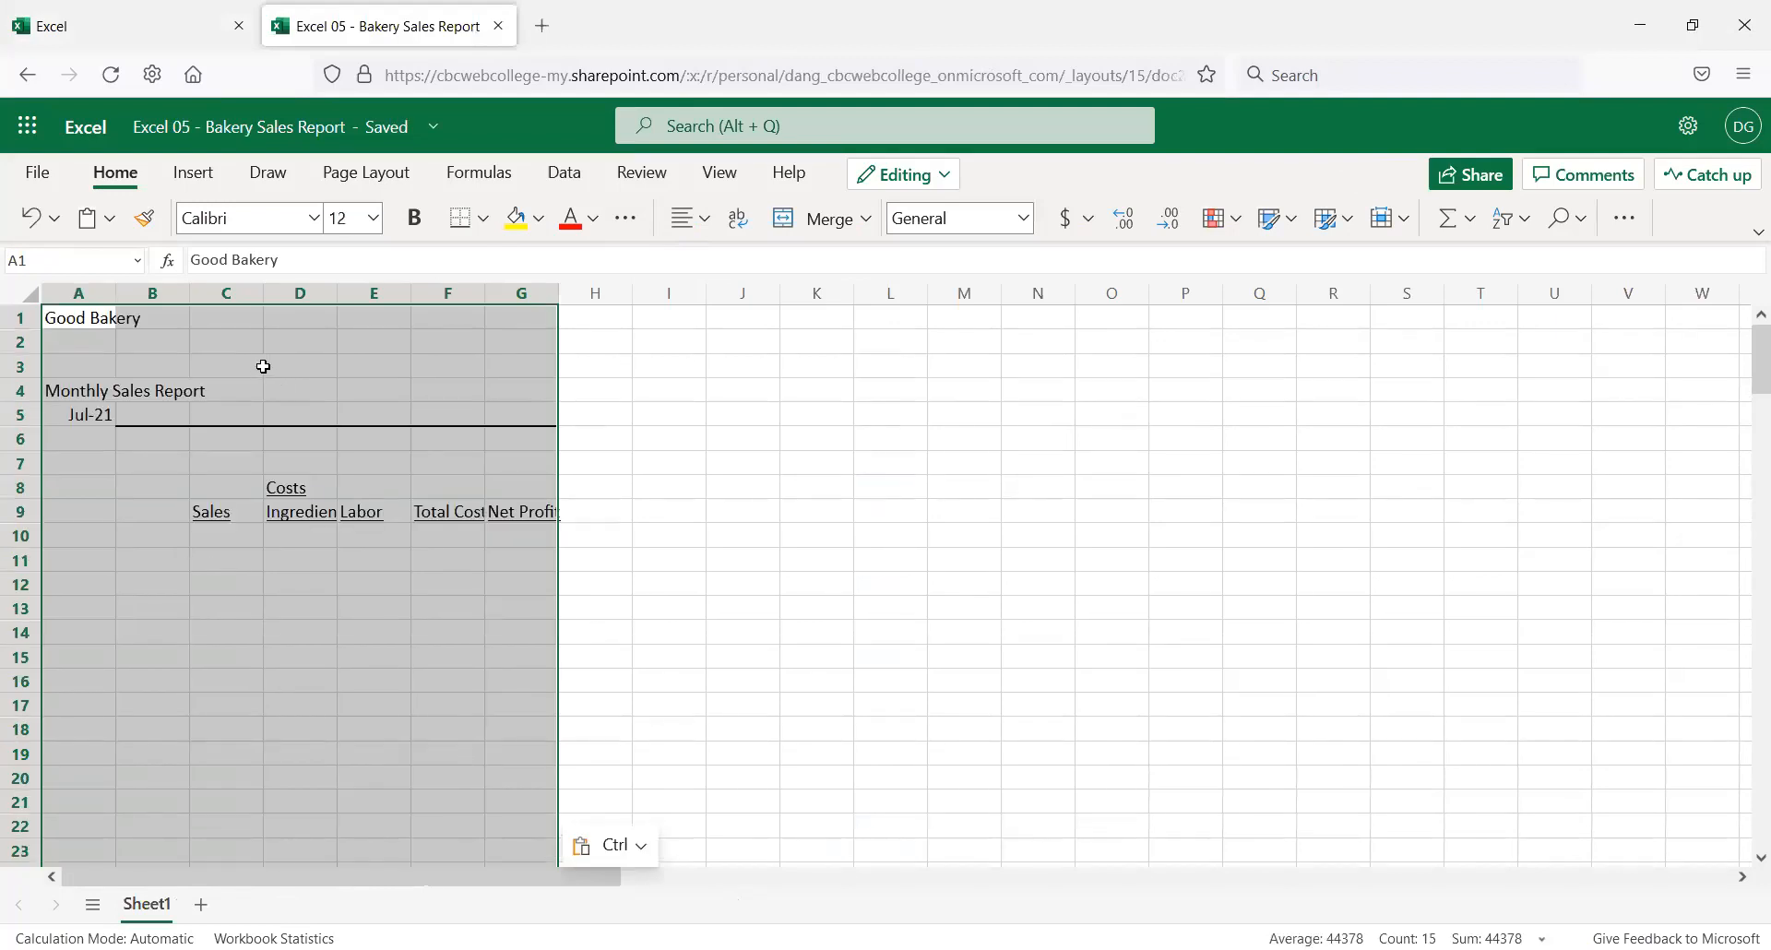
scroll(369, 546, "down", 3)
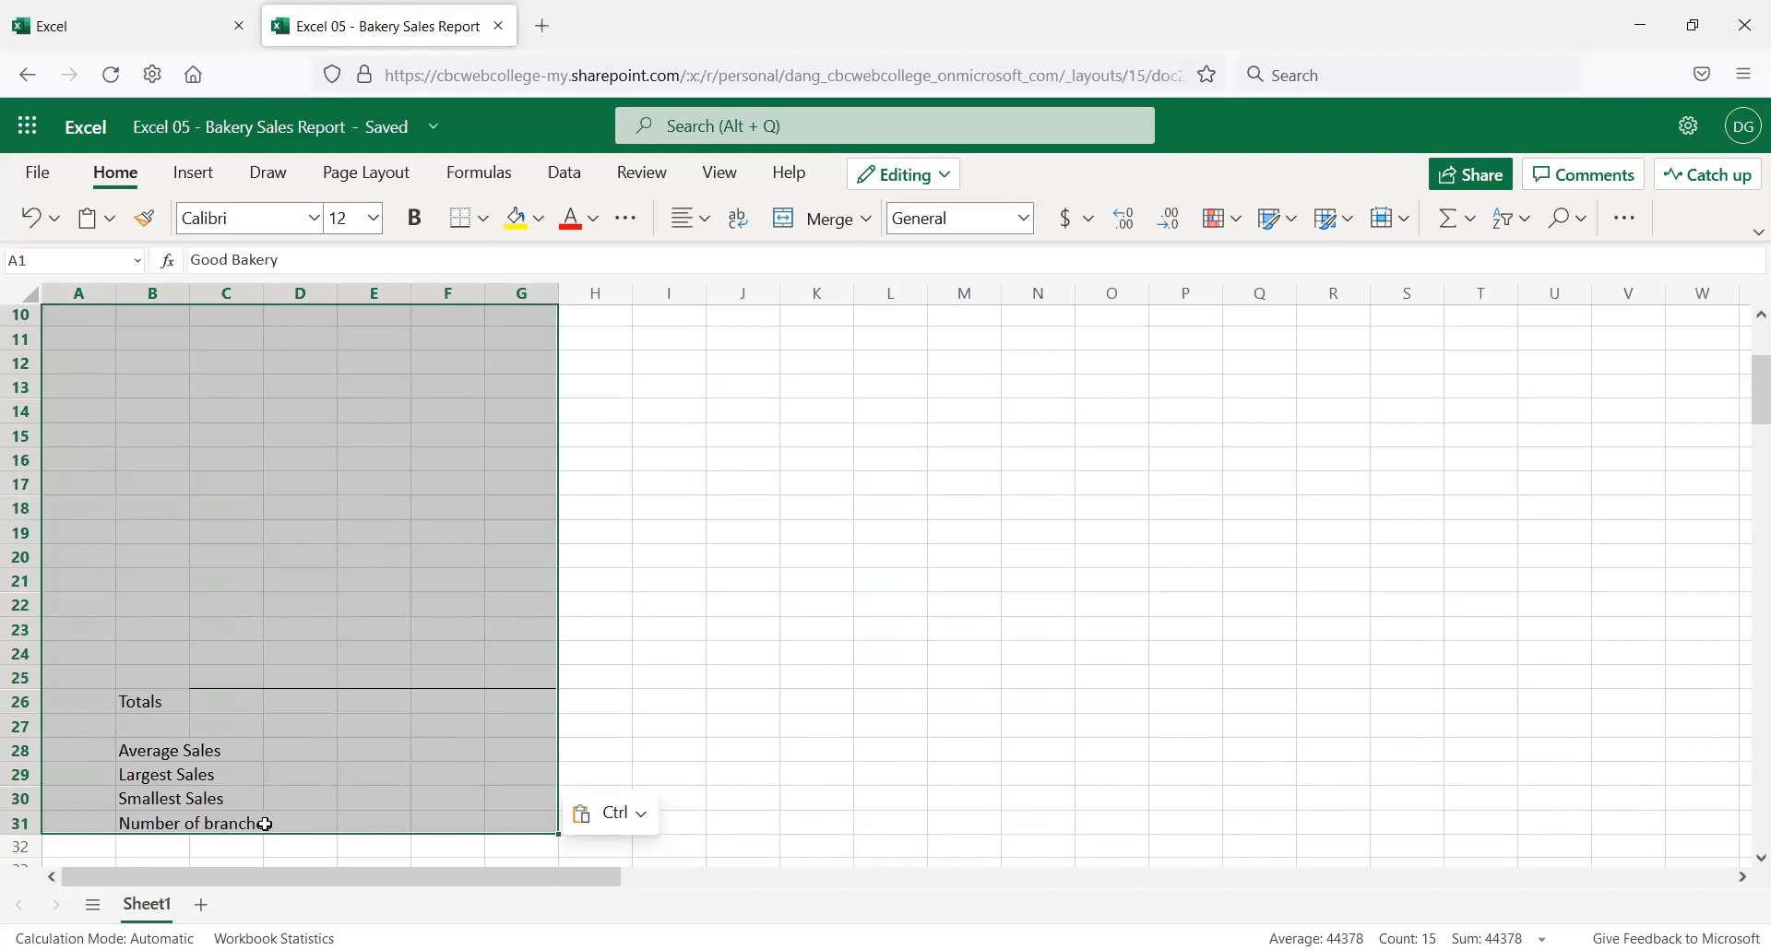
Rename Sheet1 as July 2021 Sales Report
double_click(157, 905)
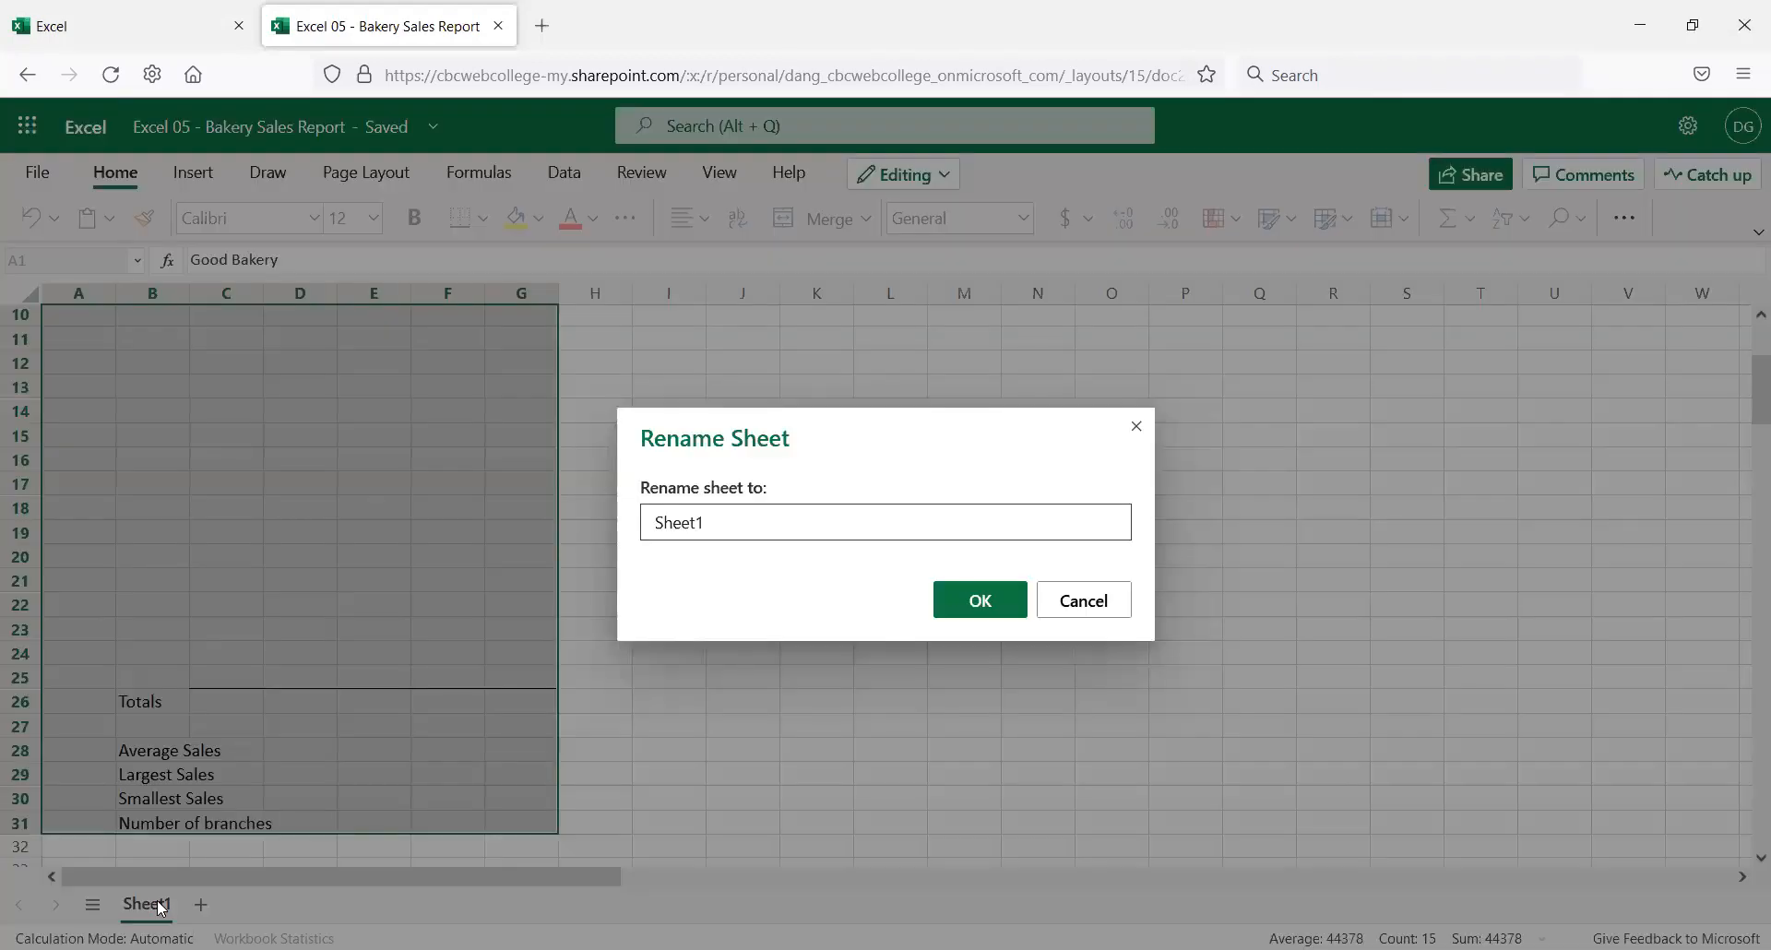
key("BackSpace")
key("BackSpace")
key("BackSpace")
key("BackSpace")
key("BackSpace")
key("BackSpace")
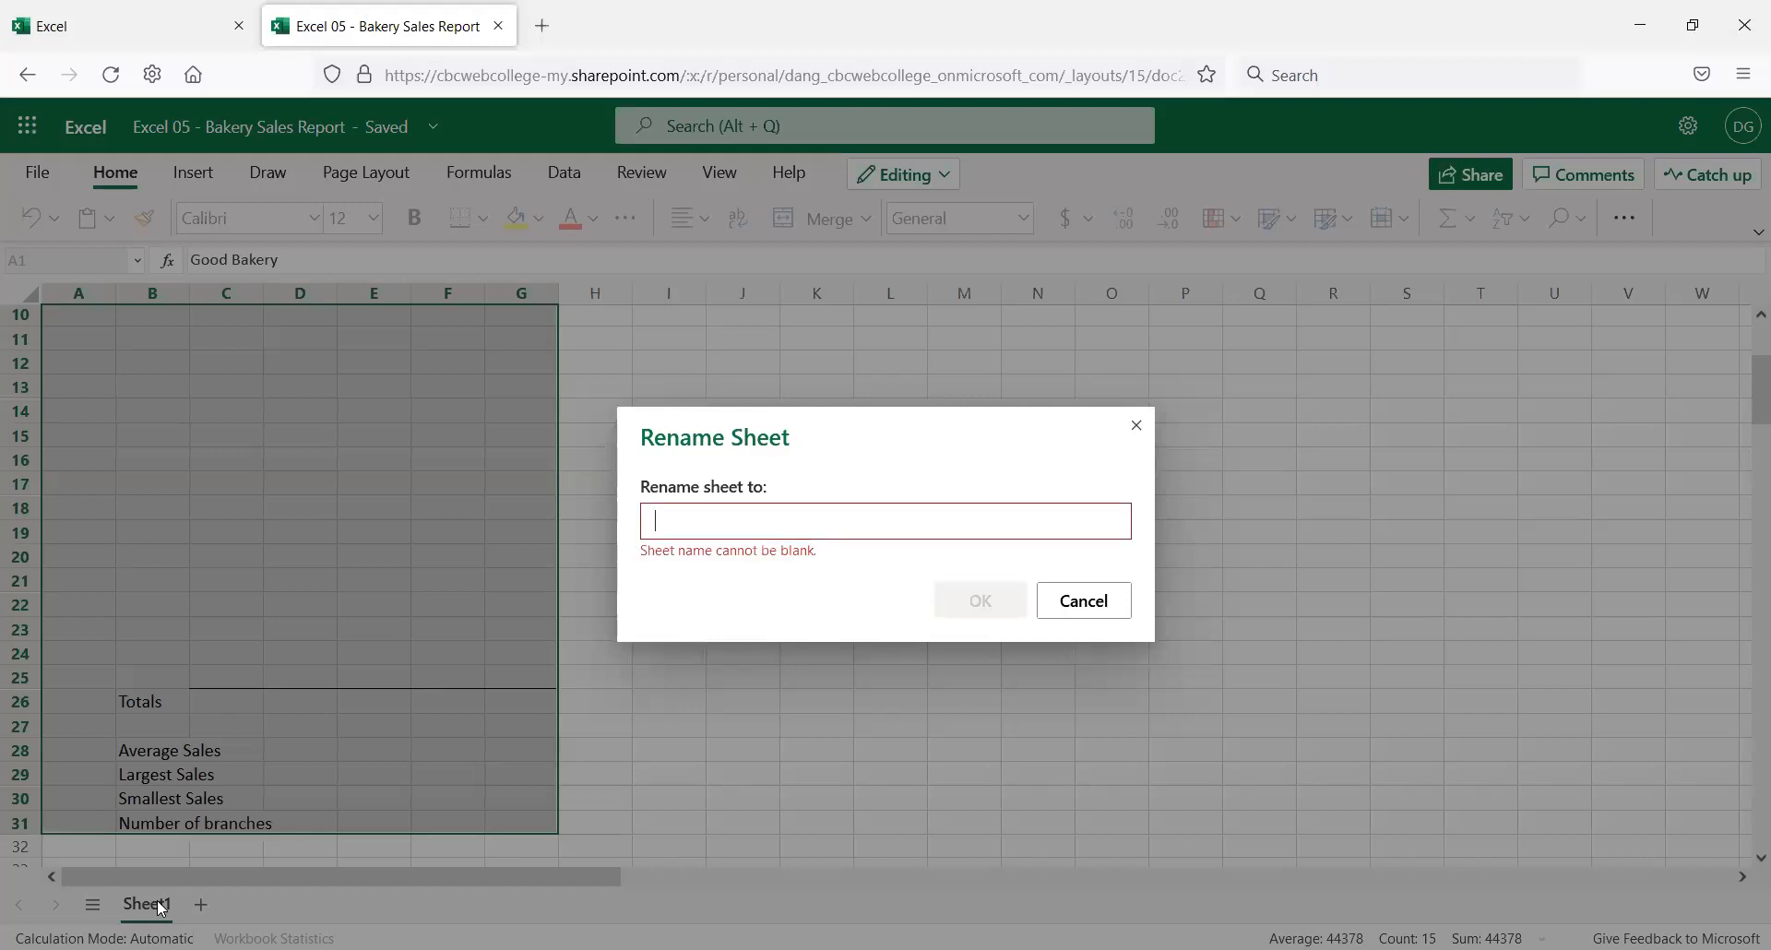
type("July 202")
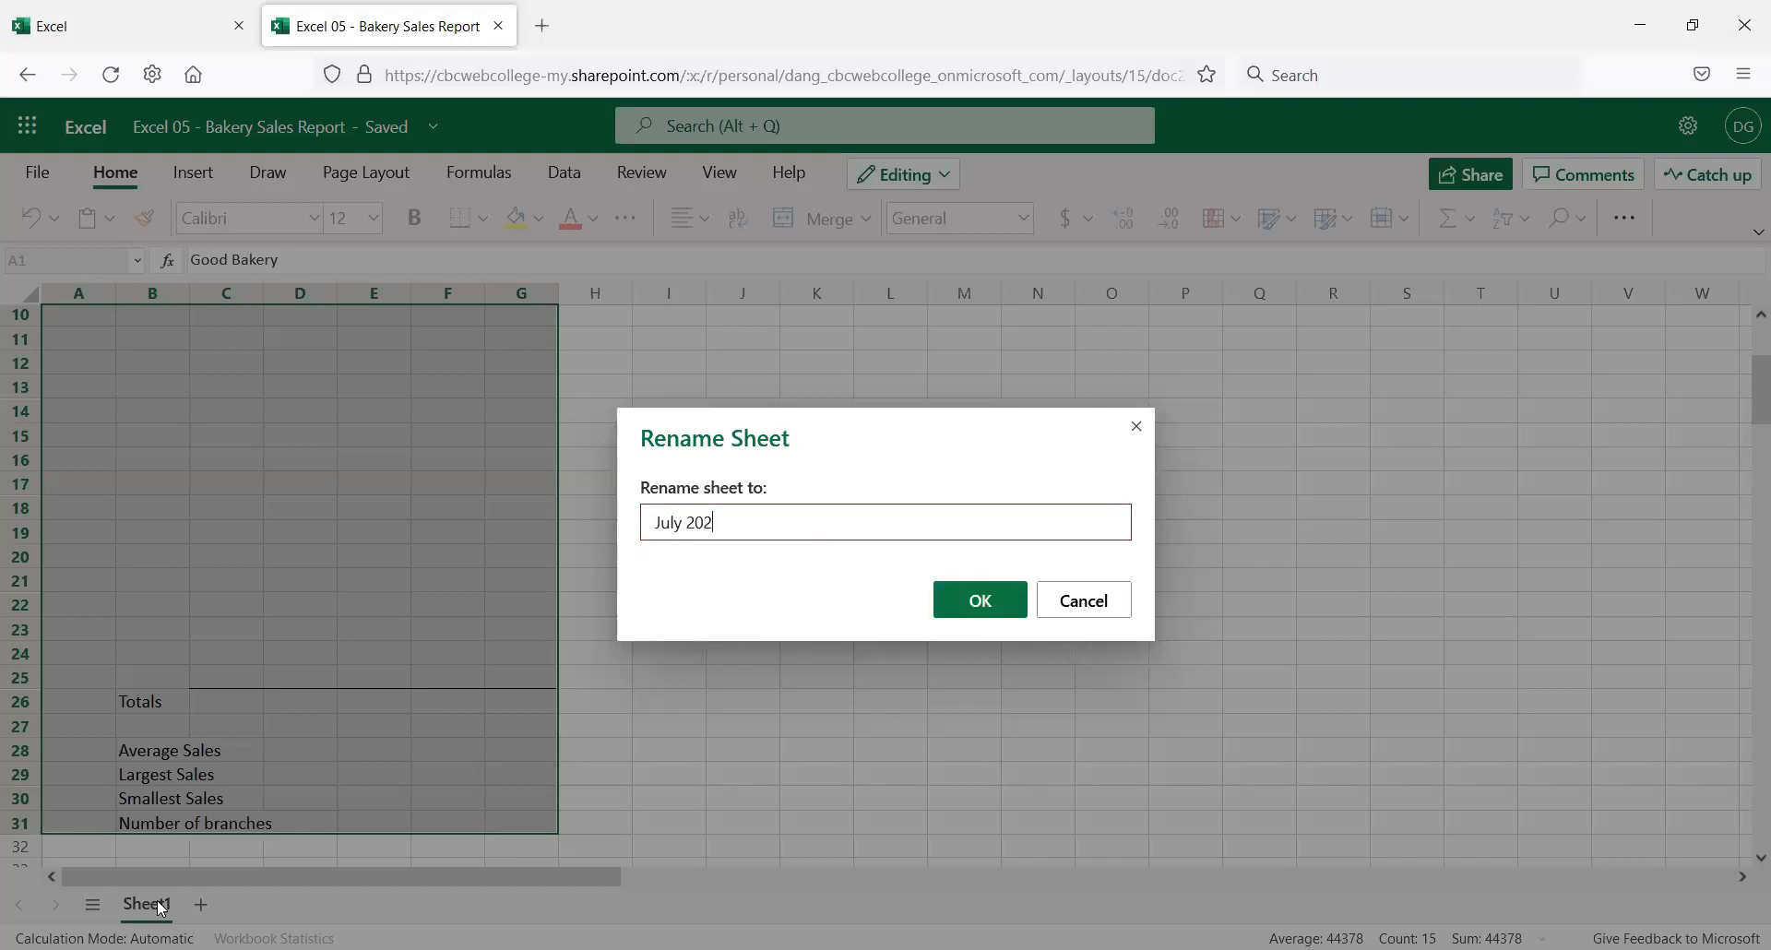
type("1 Sales Report")
key("Return")
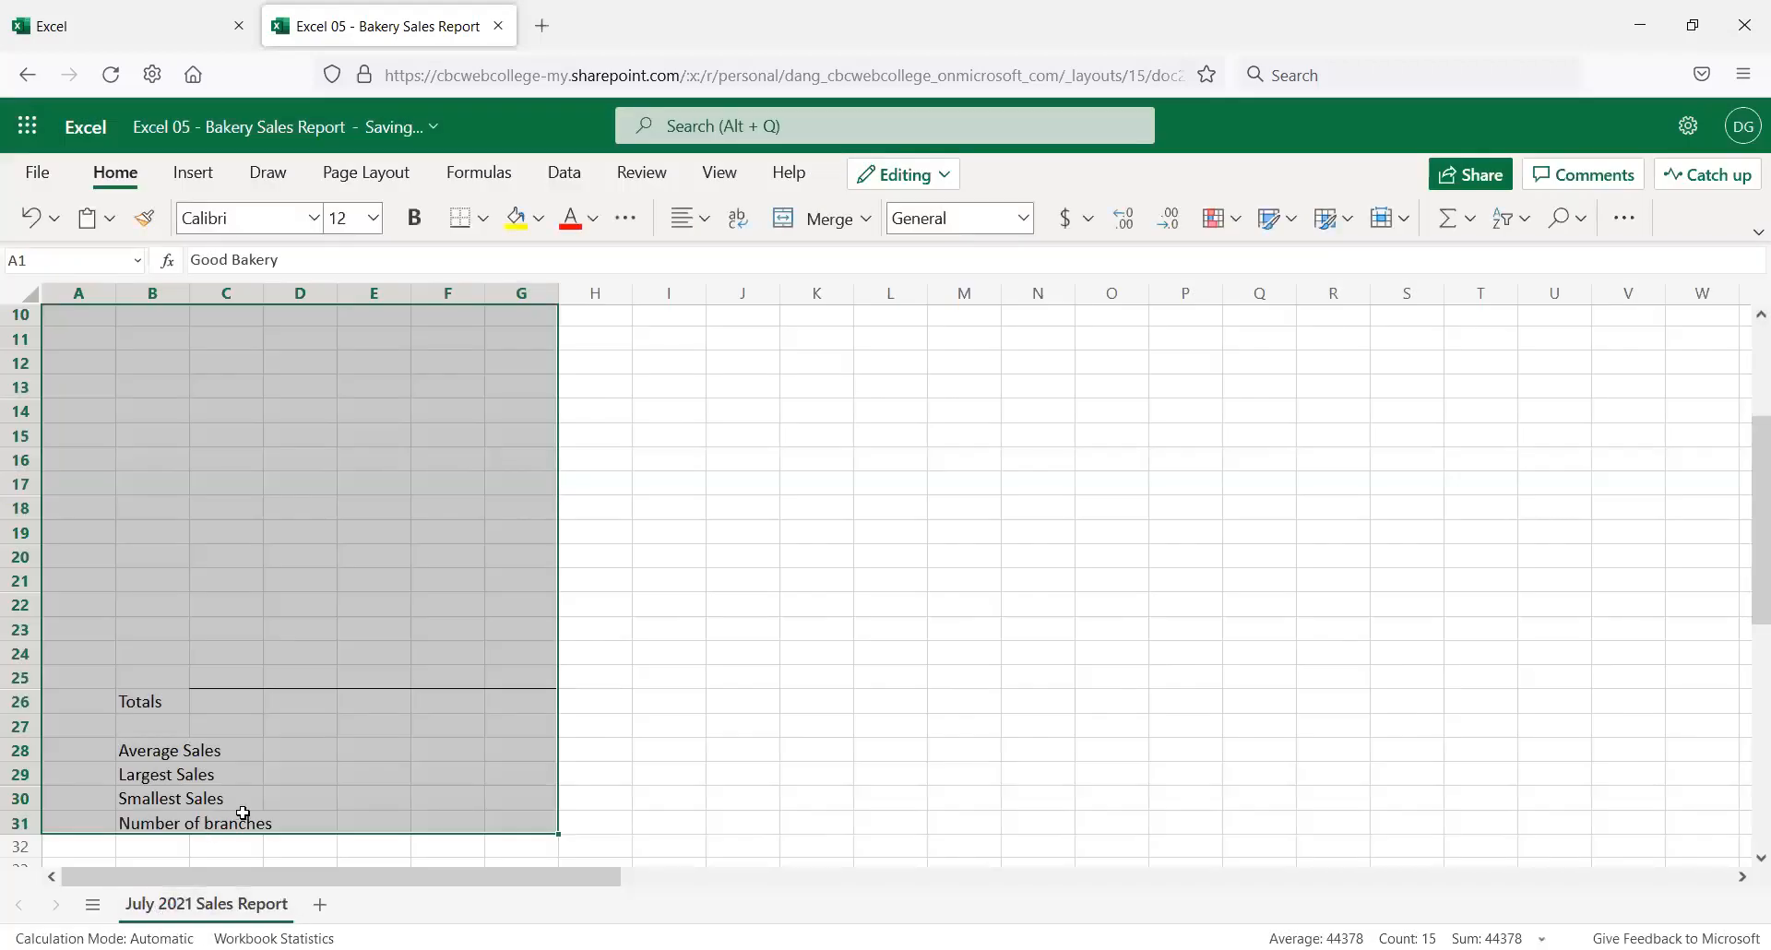
Add a second sheet to the Excel 05 workbook and copy range A1:B54 from Excel04's Sales Figures sheet
left_click(320, 904)
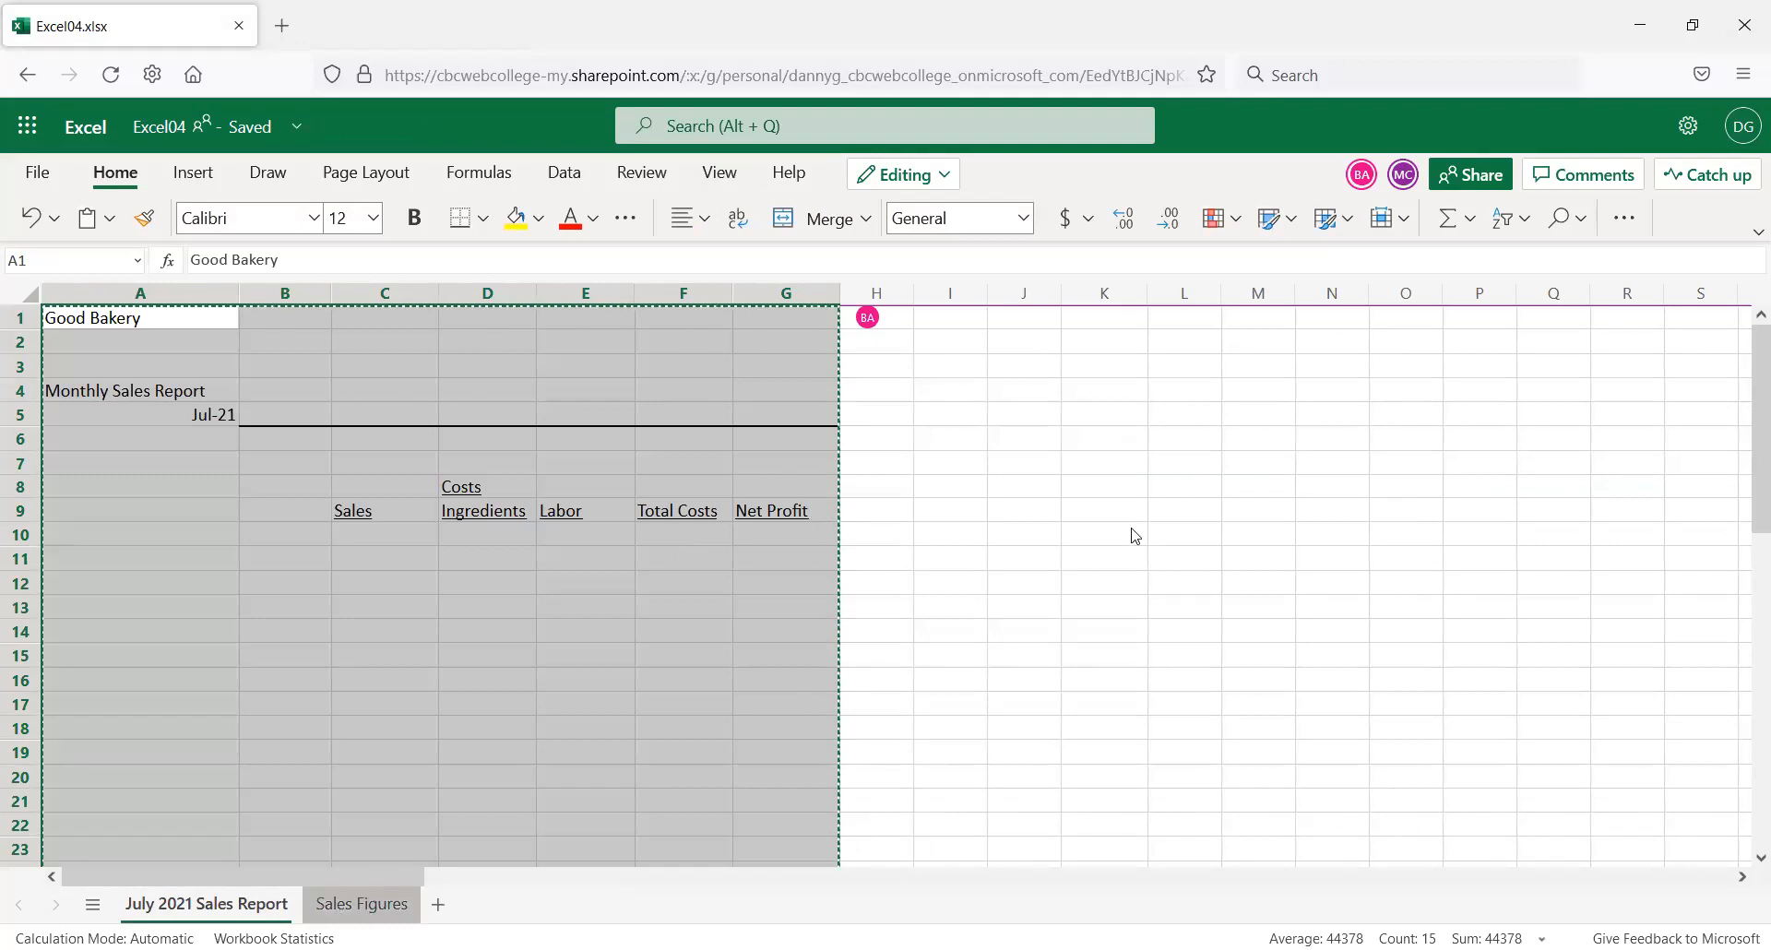
left_click(360, 905)
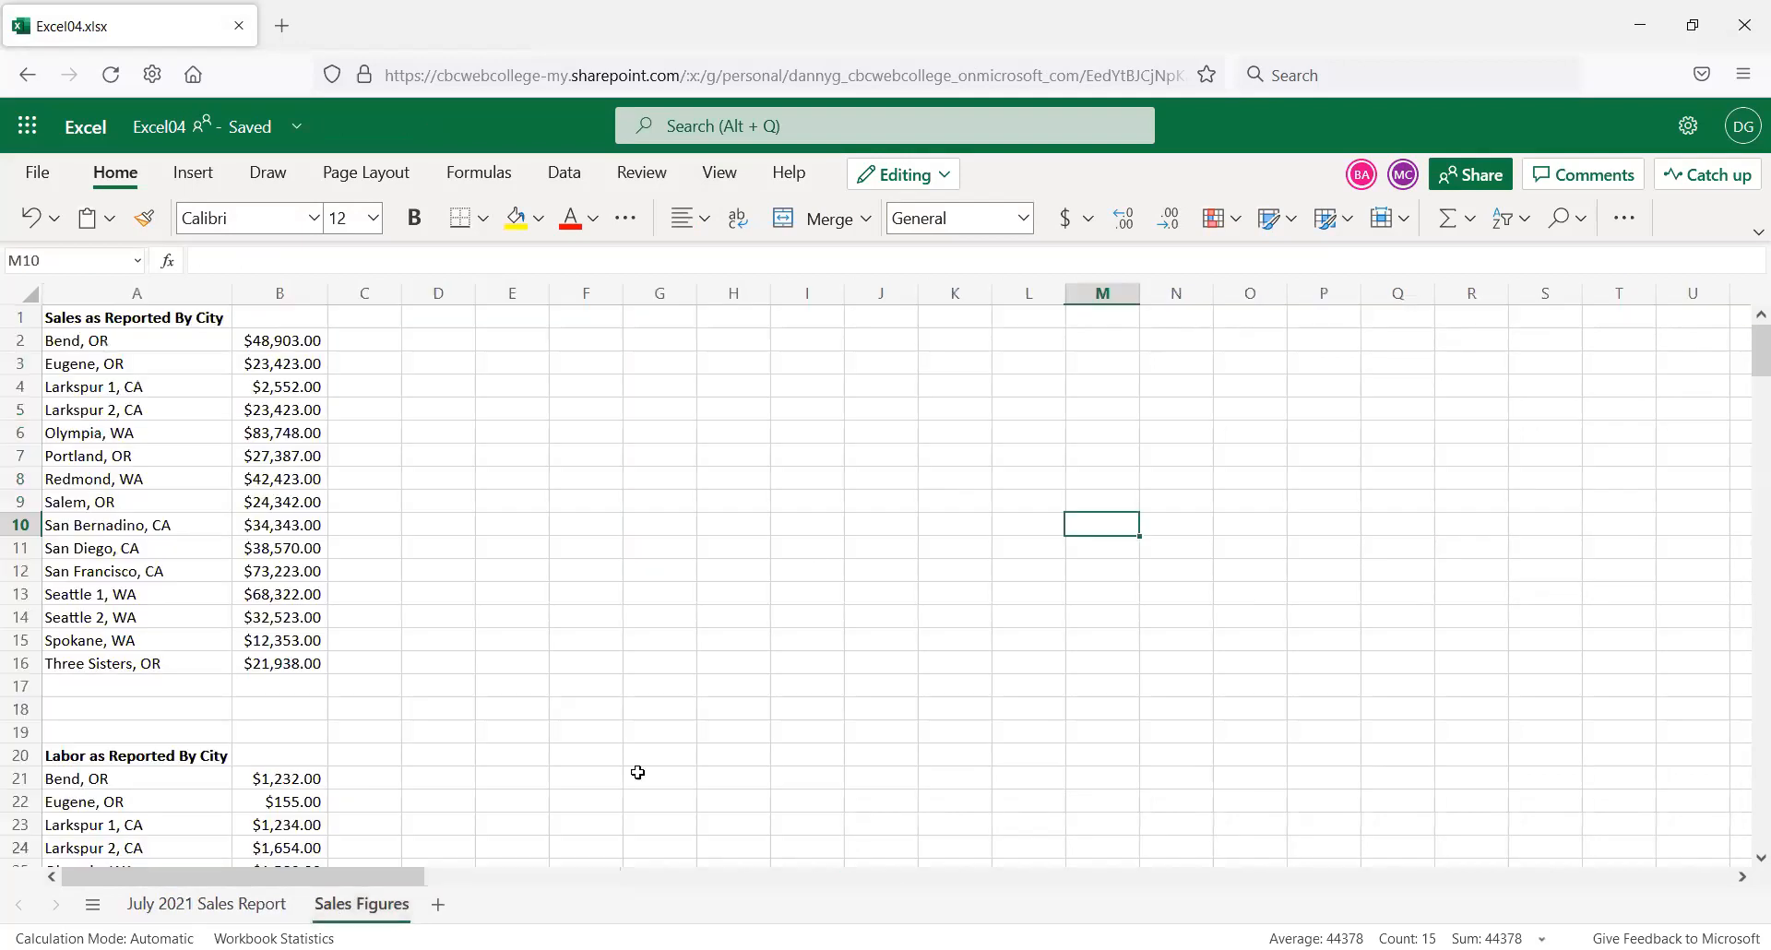
left_click_drag(115, 323, 283, 602)
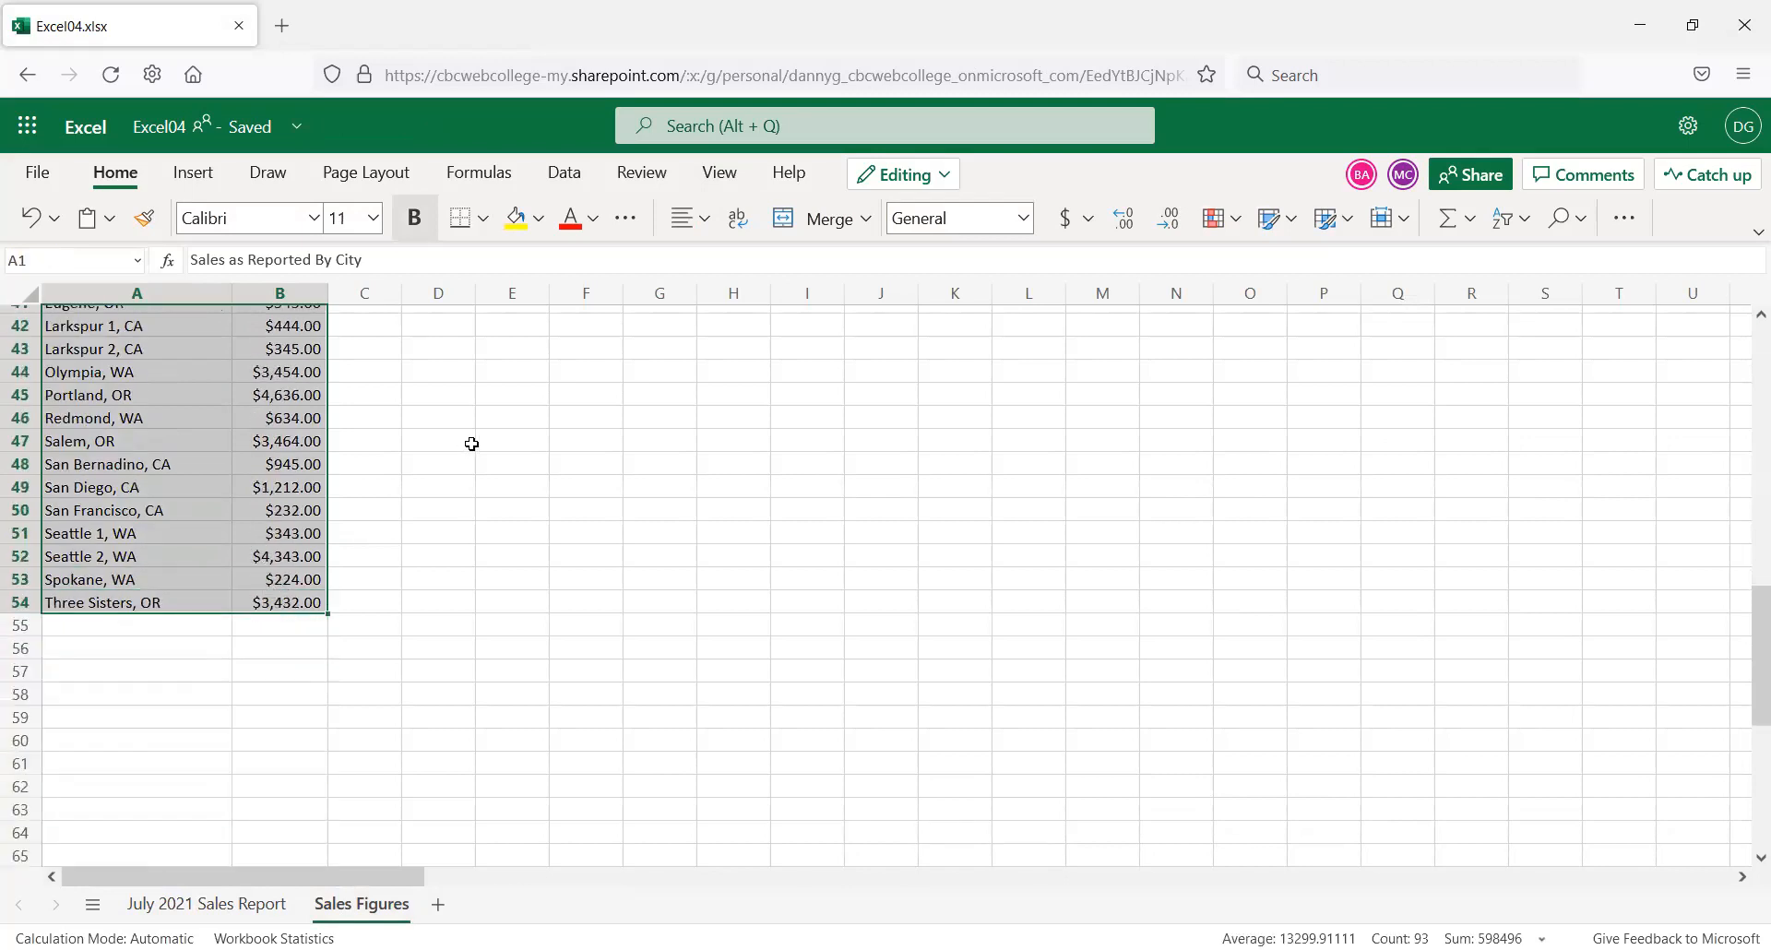
key("ctrl+c")
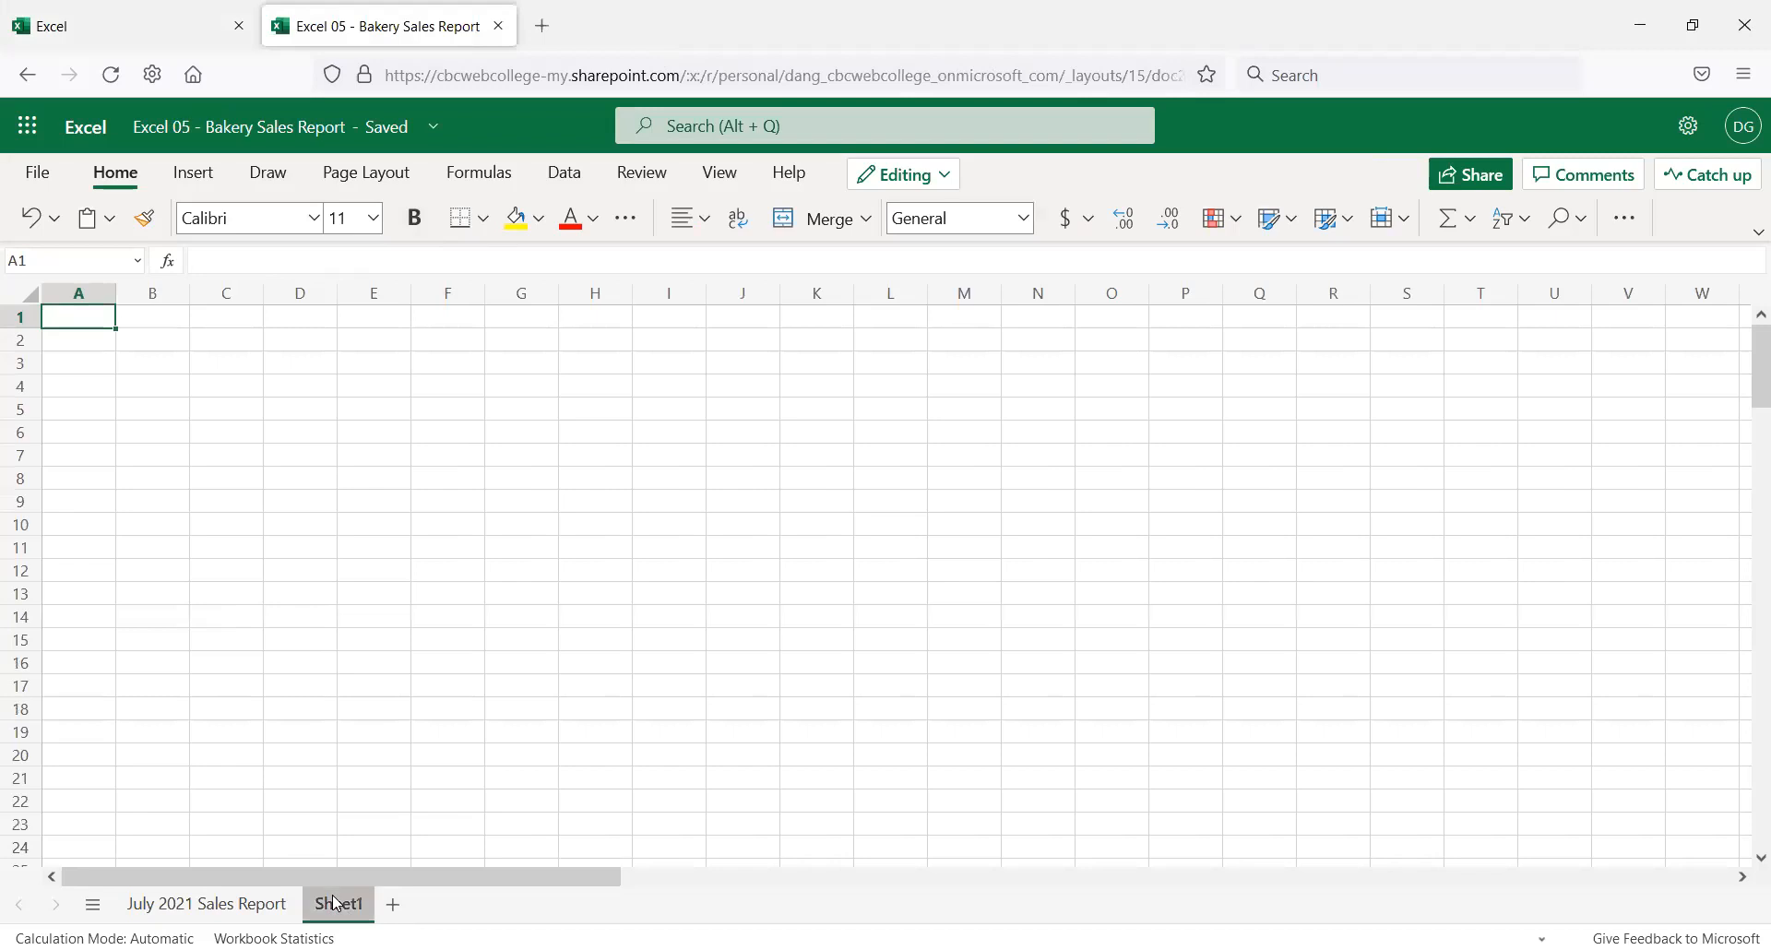
Rename the Excel 05 workbook's new blank sheet as Sales Figures
double_click(336, 903)
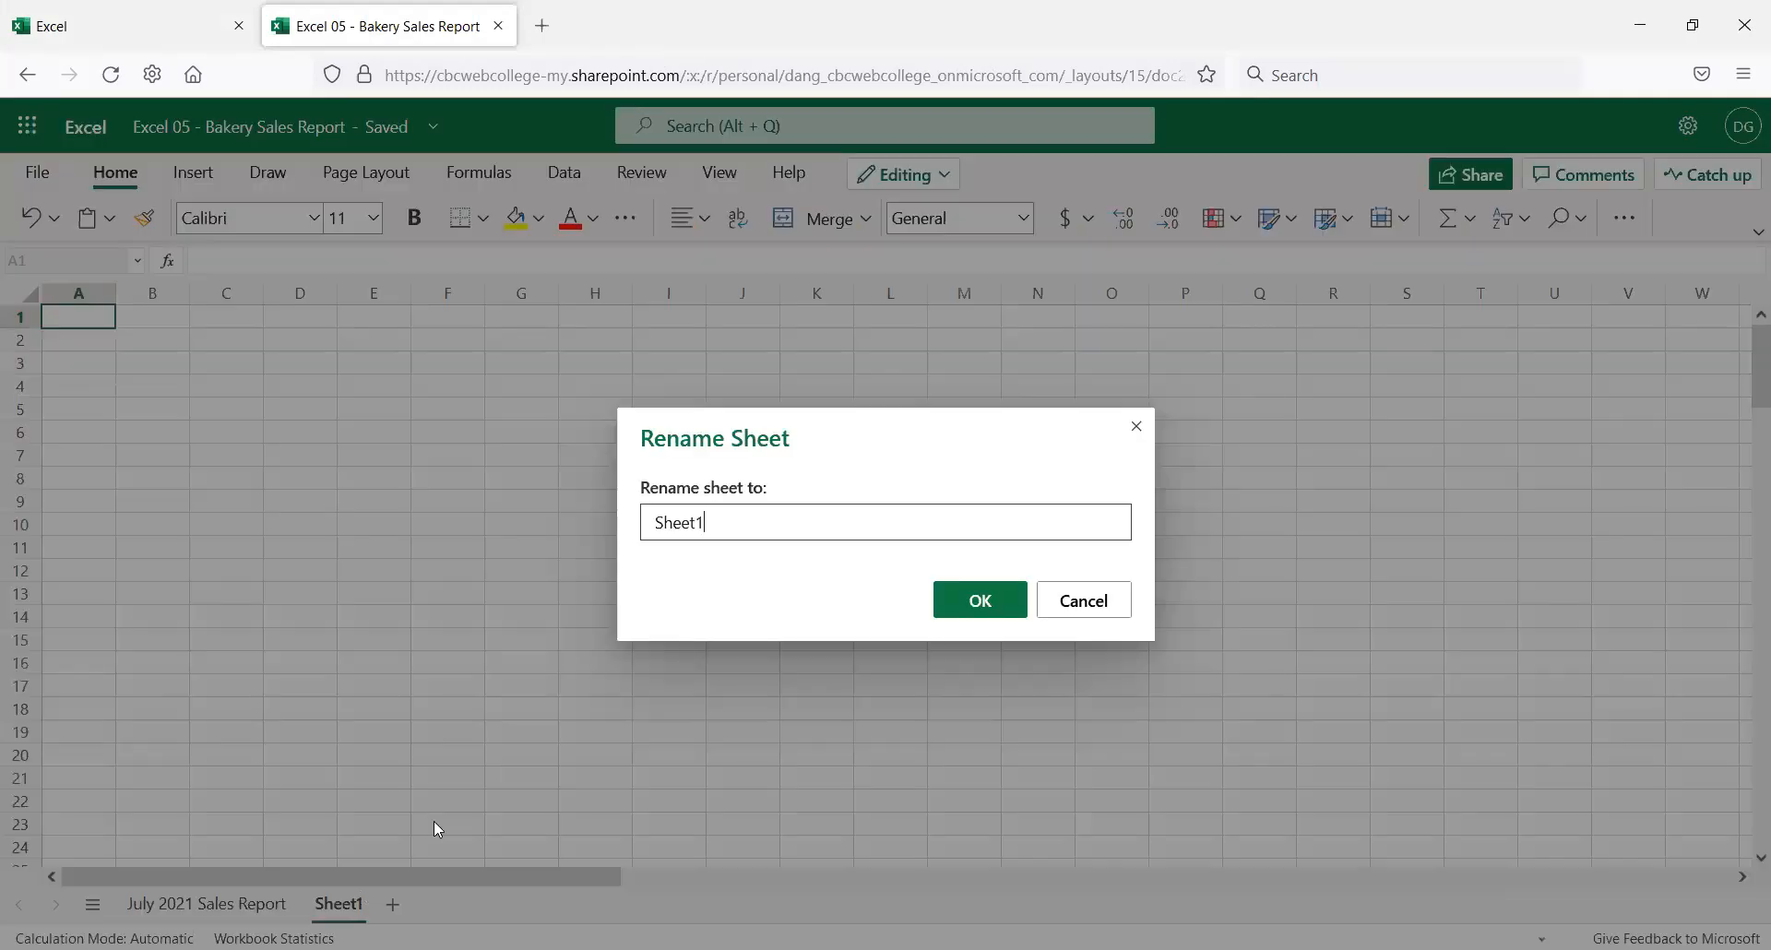
left_click_drag(720, 531, 540, 508)
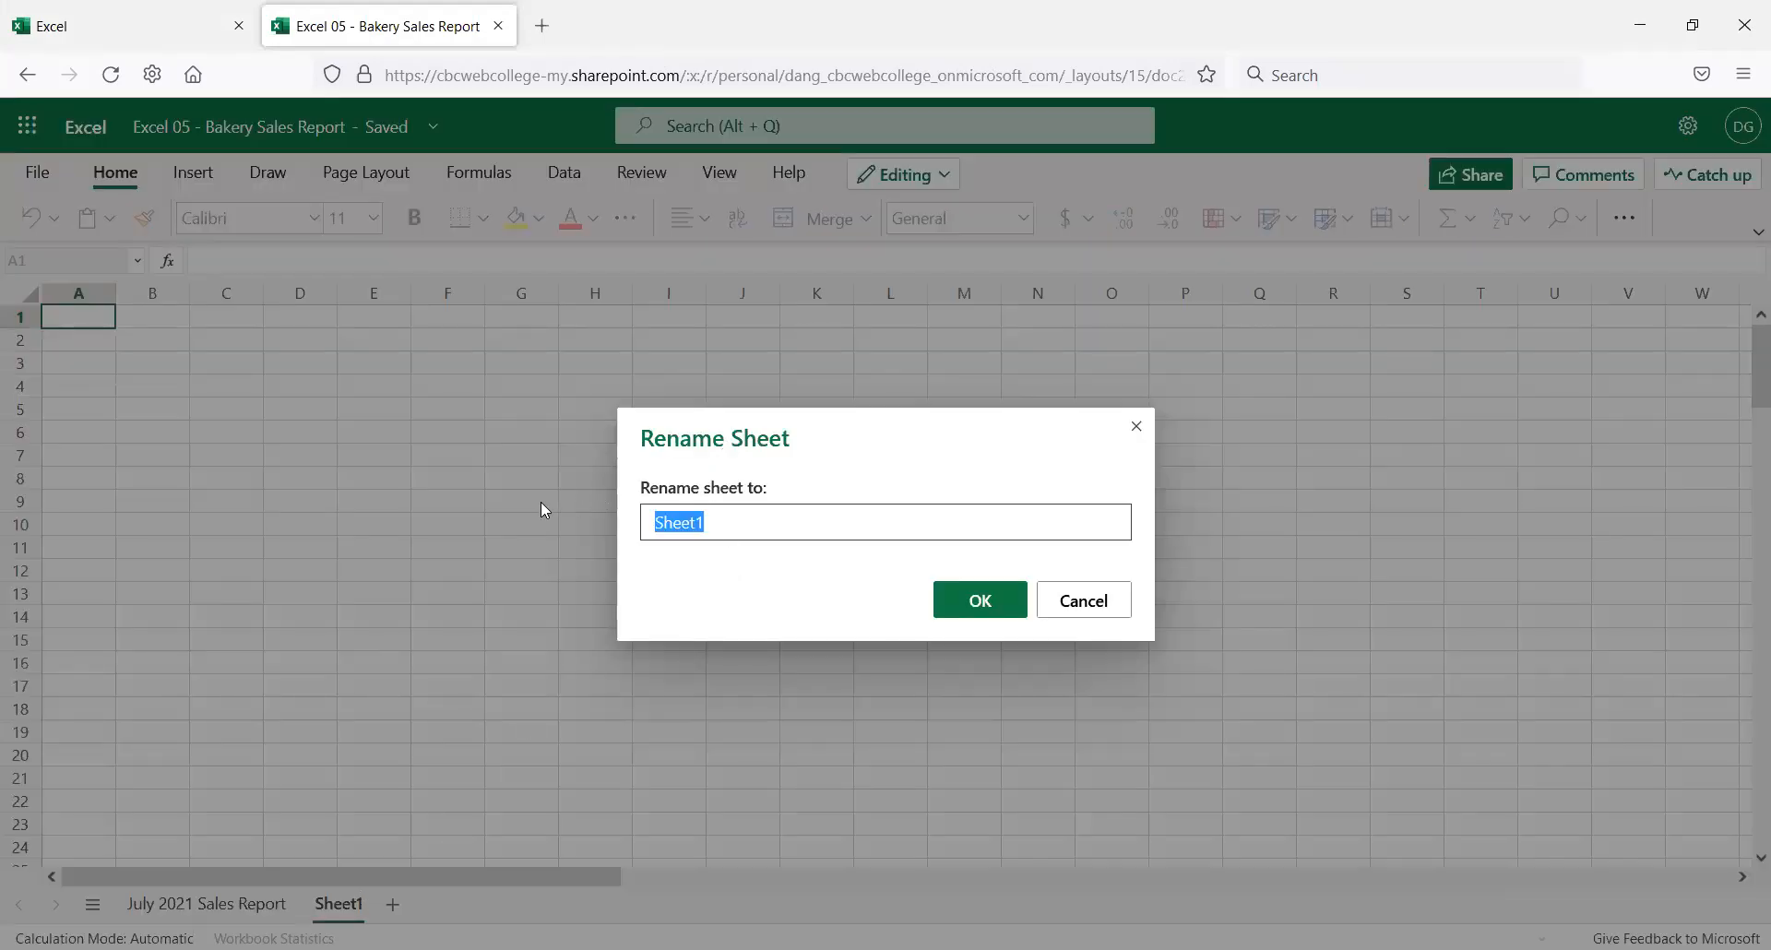
type("Sales Figures")
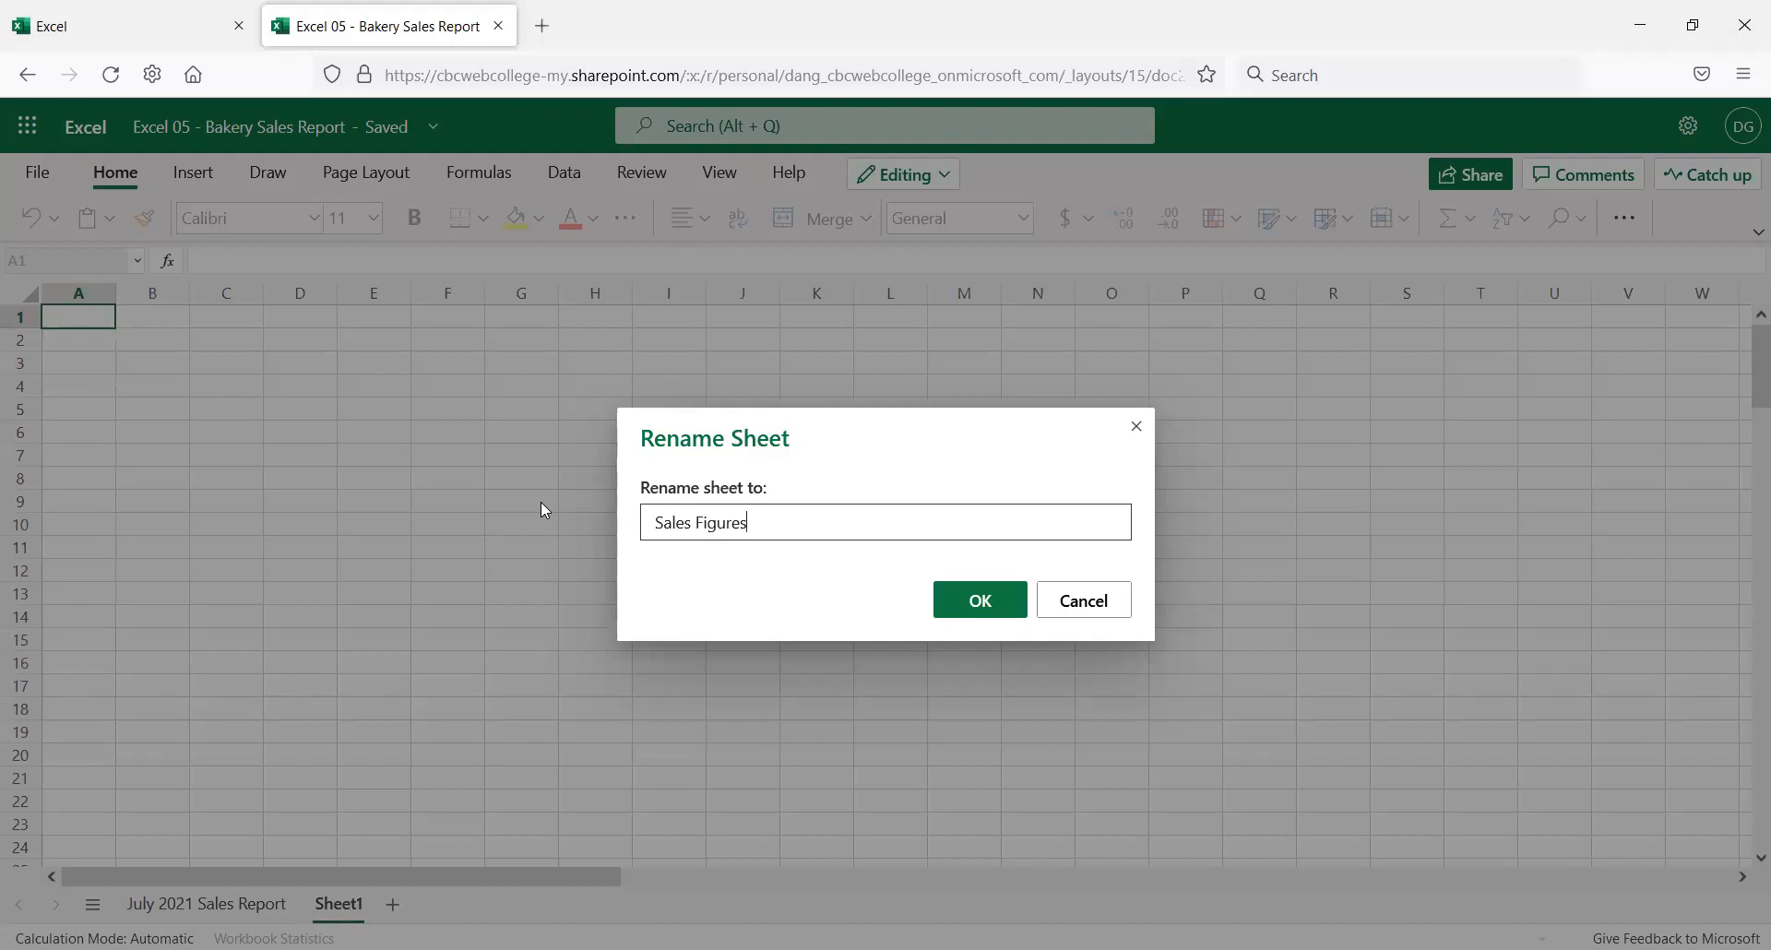
key("Return")
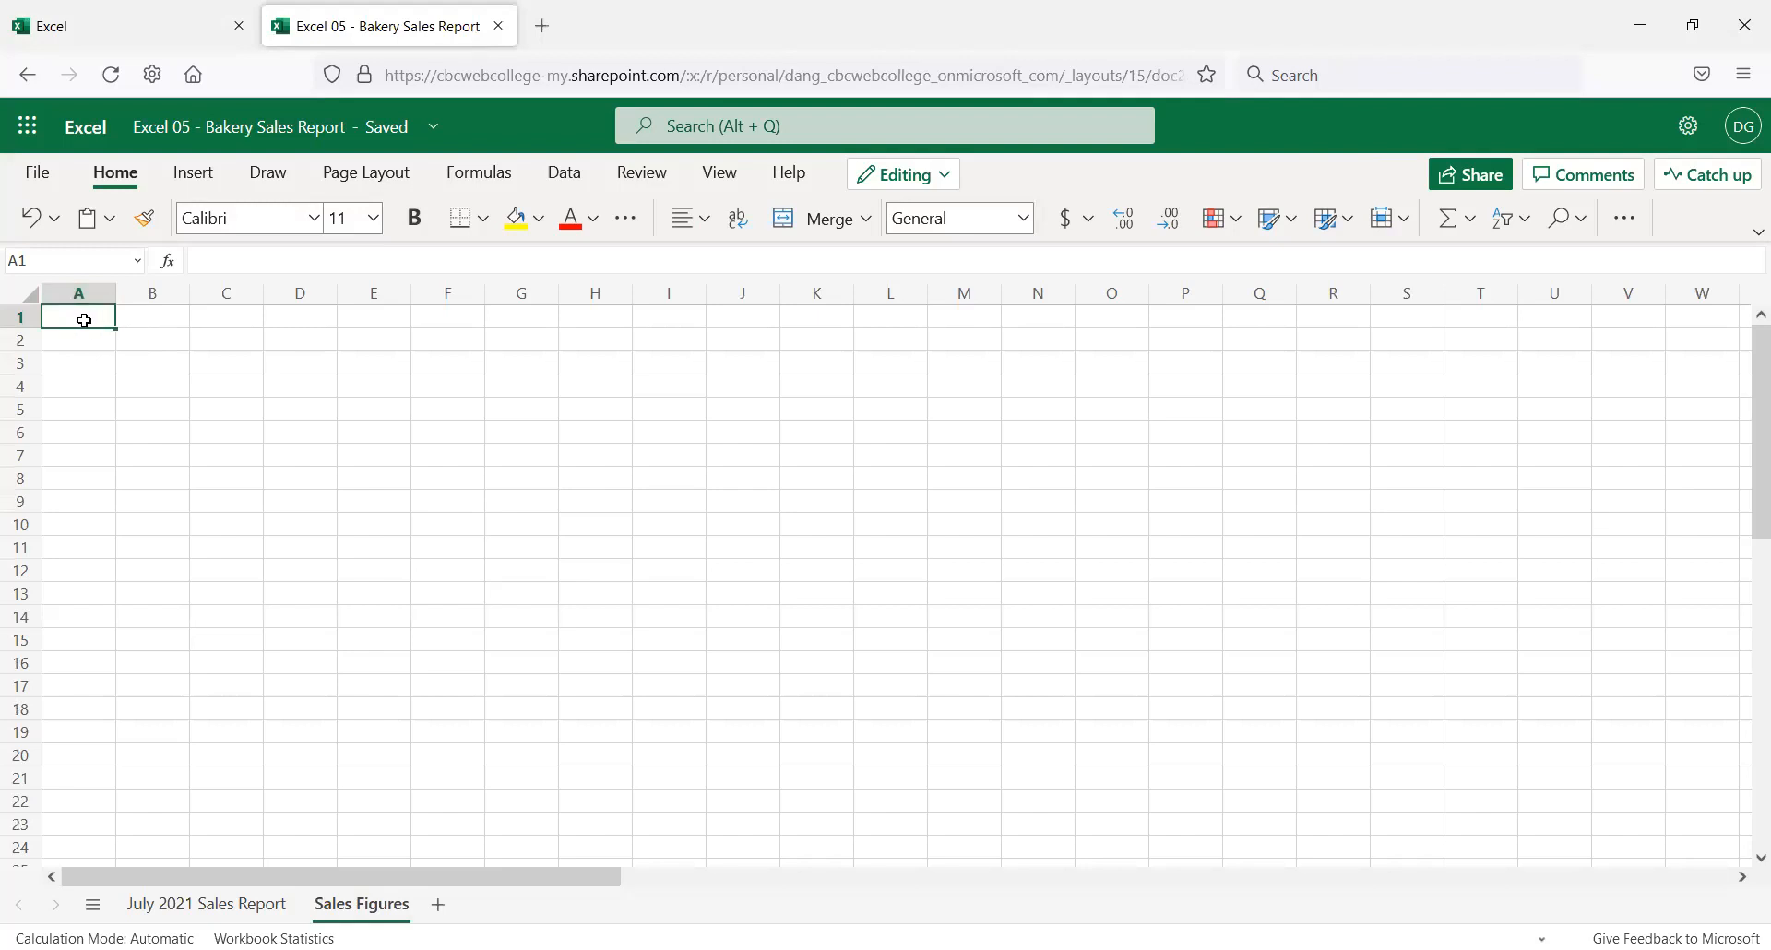
Paste the copied city figures at A1 of the Sales Figures sheet and widen columns A and B
key("ctrl+v")
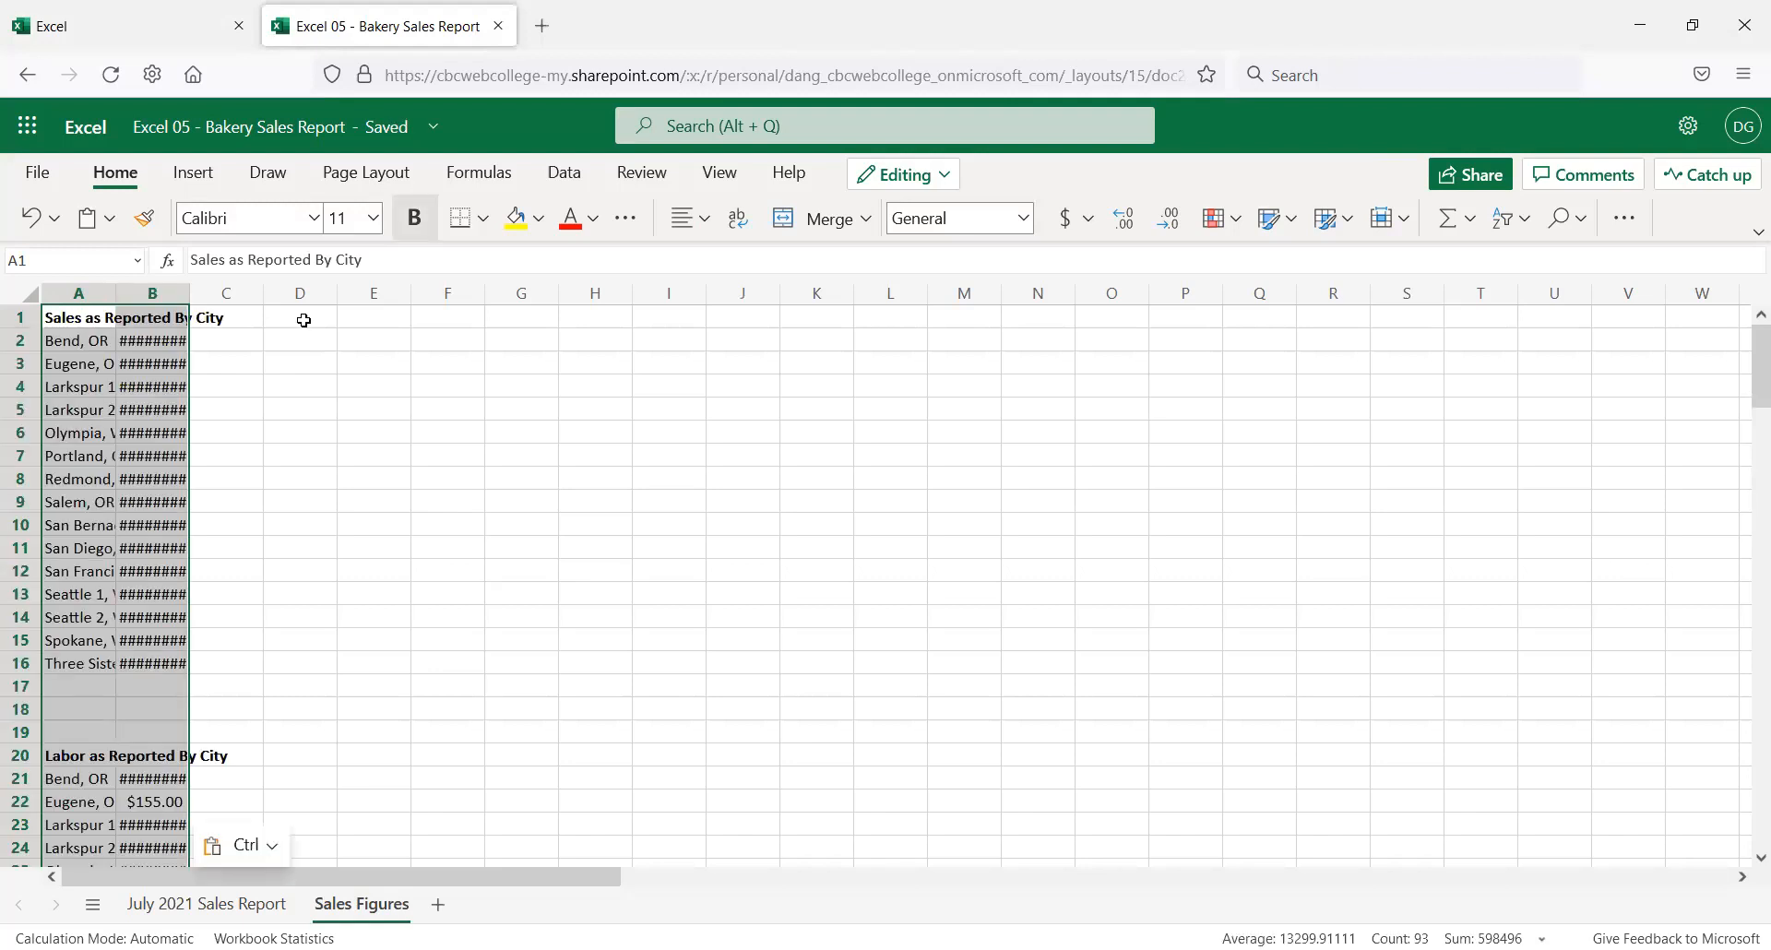
left_click_drag(189, 293, 278, 305)
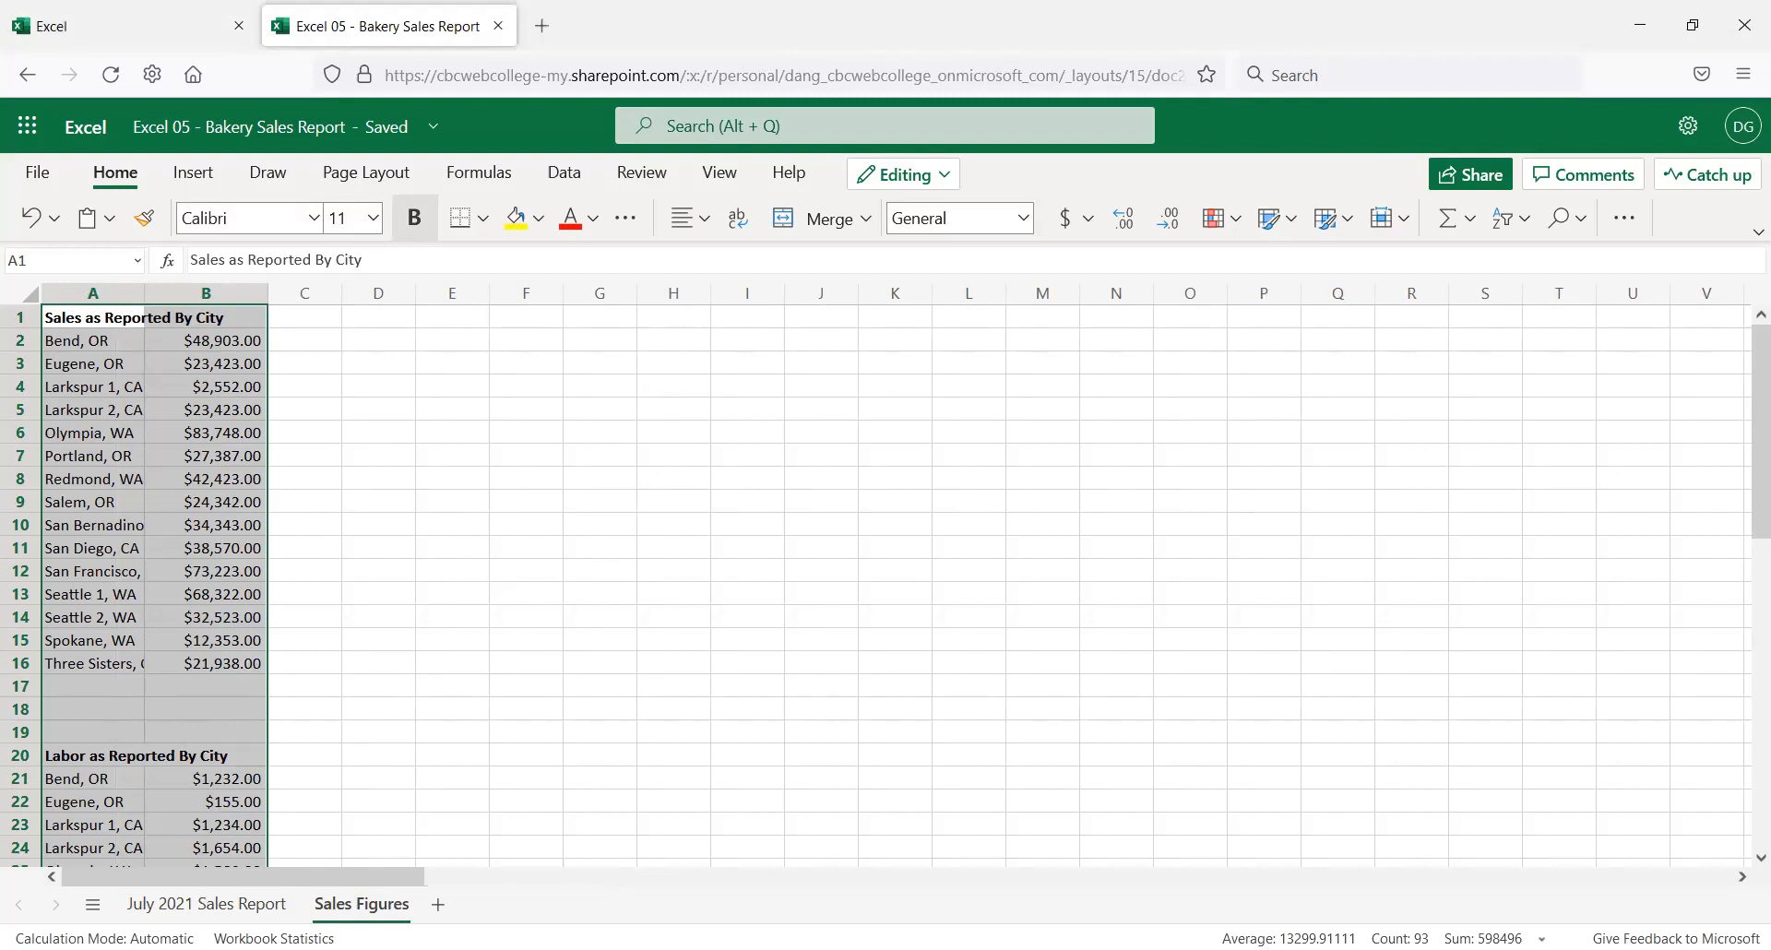
Widen column A on the July 2021 Sales Report sheet
left_click(206, 903)
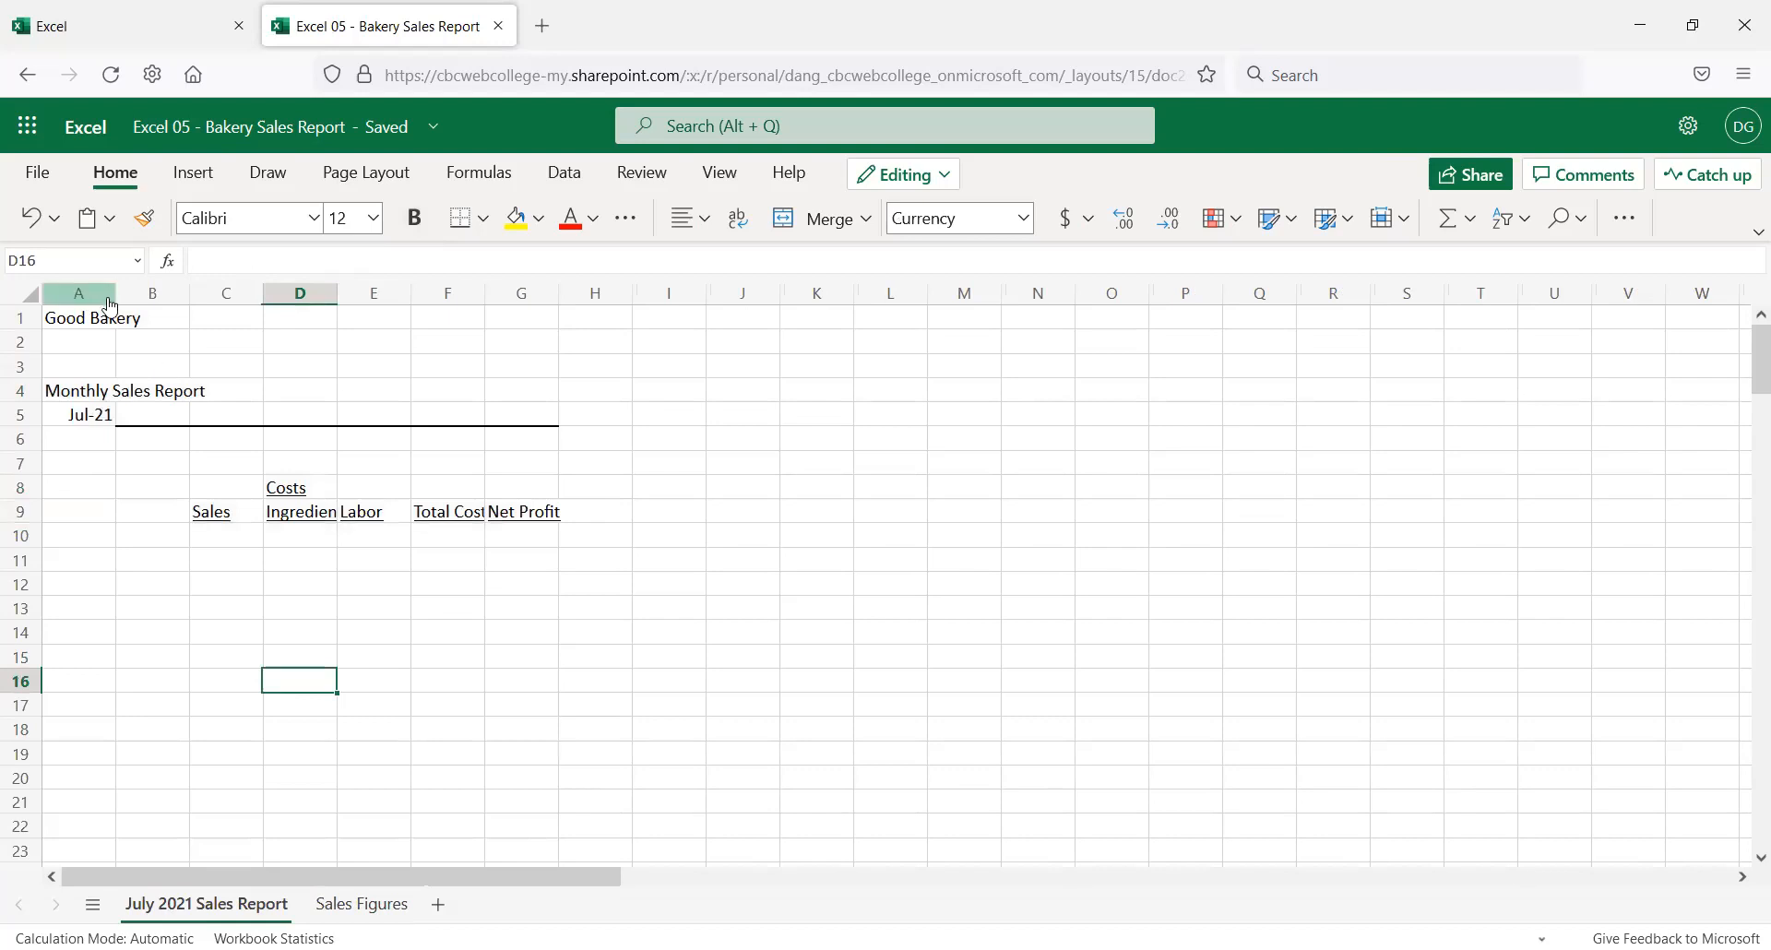
left_click_drag(116, 304, 166, 314)
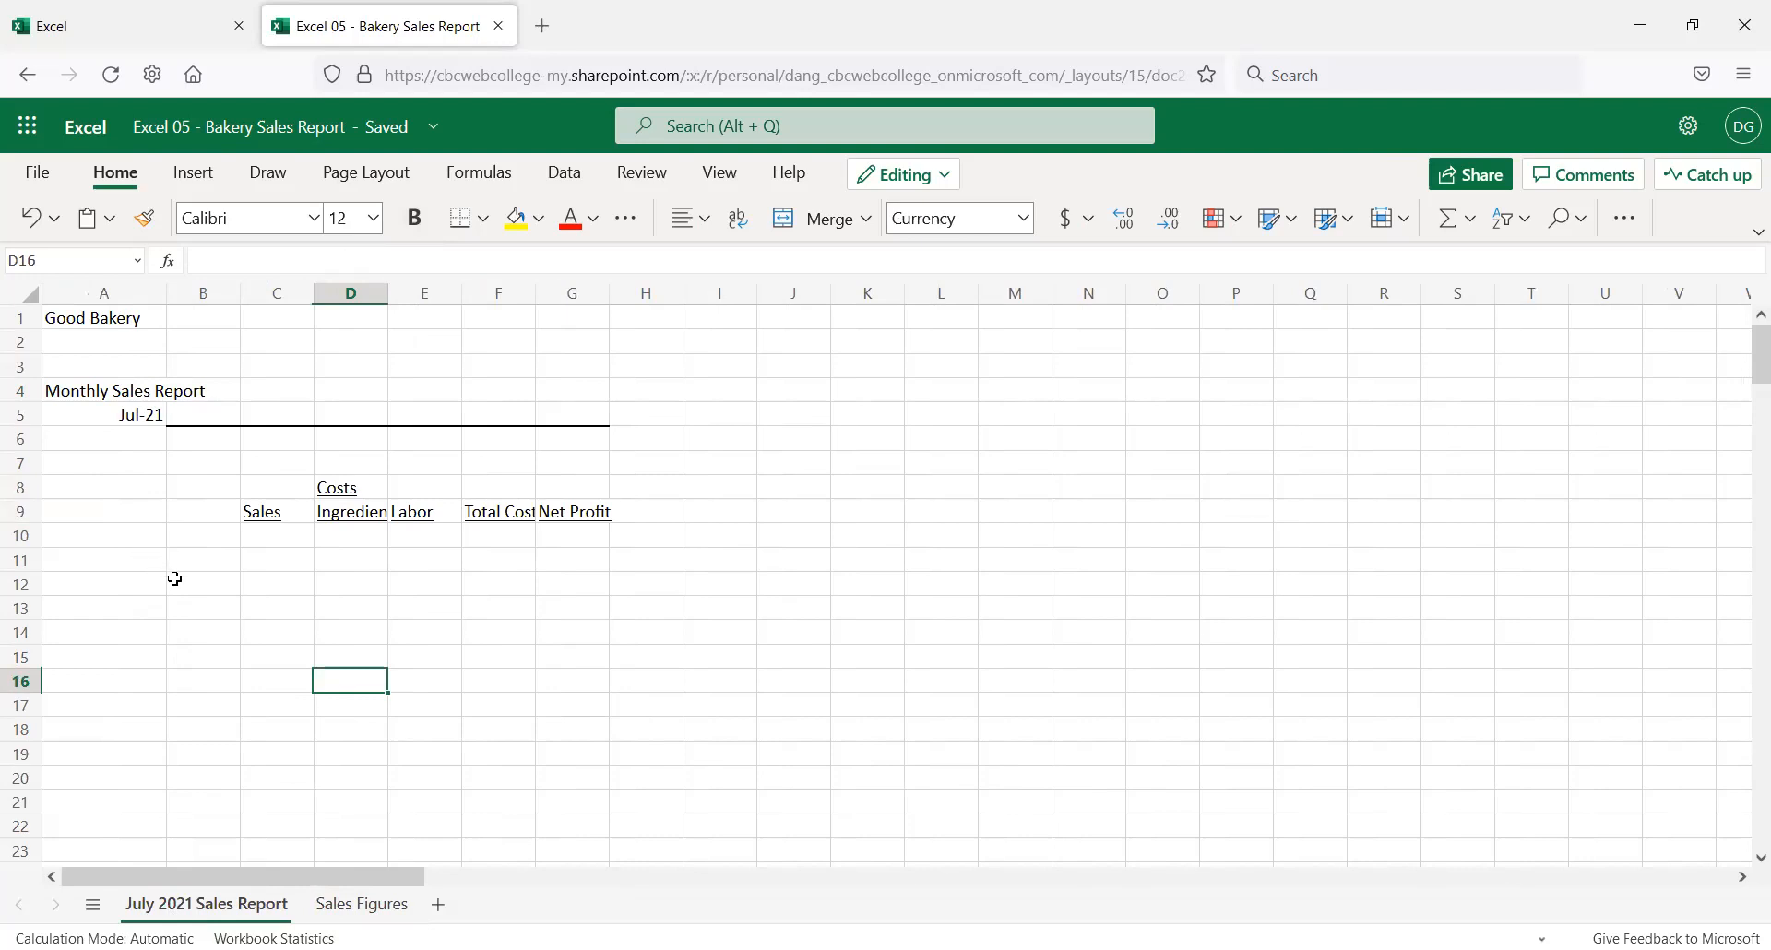
Widen column F on the July 2021 Sales Report sheet to fit the Total Costs heading
left_click_drag(533, 289, 553, 334)
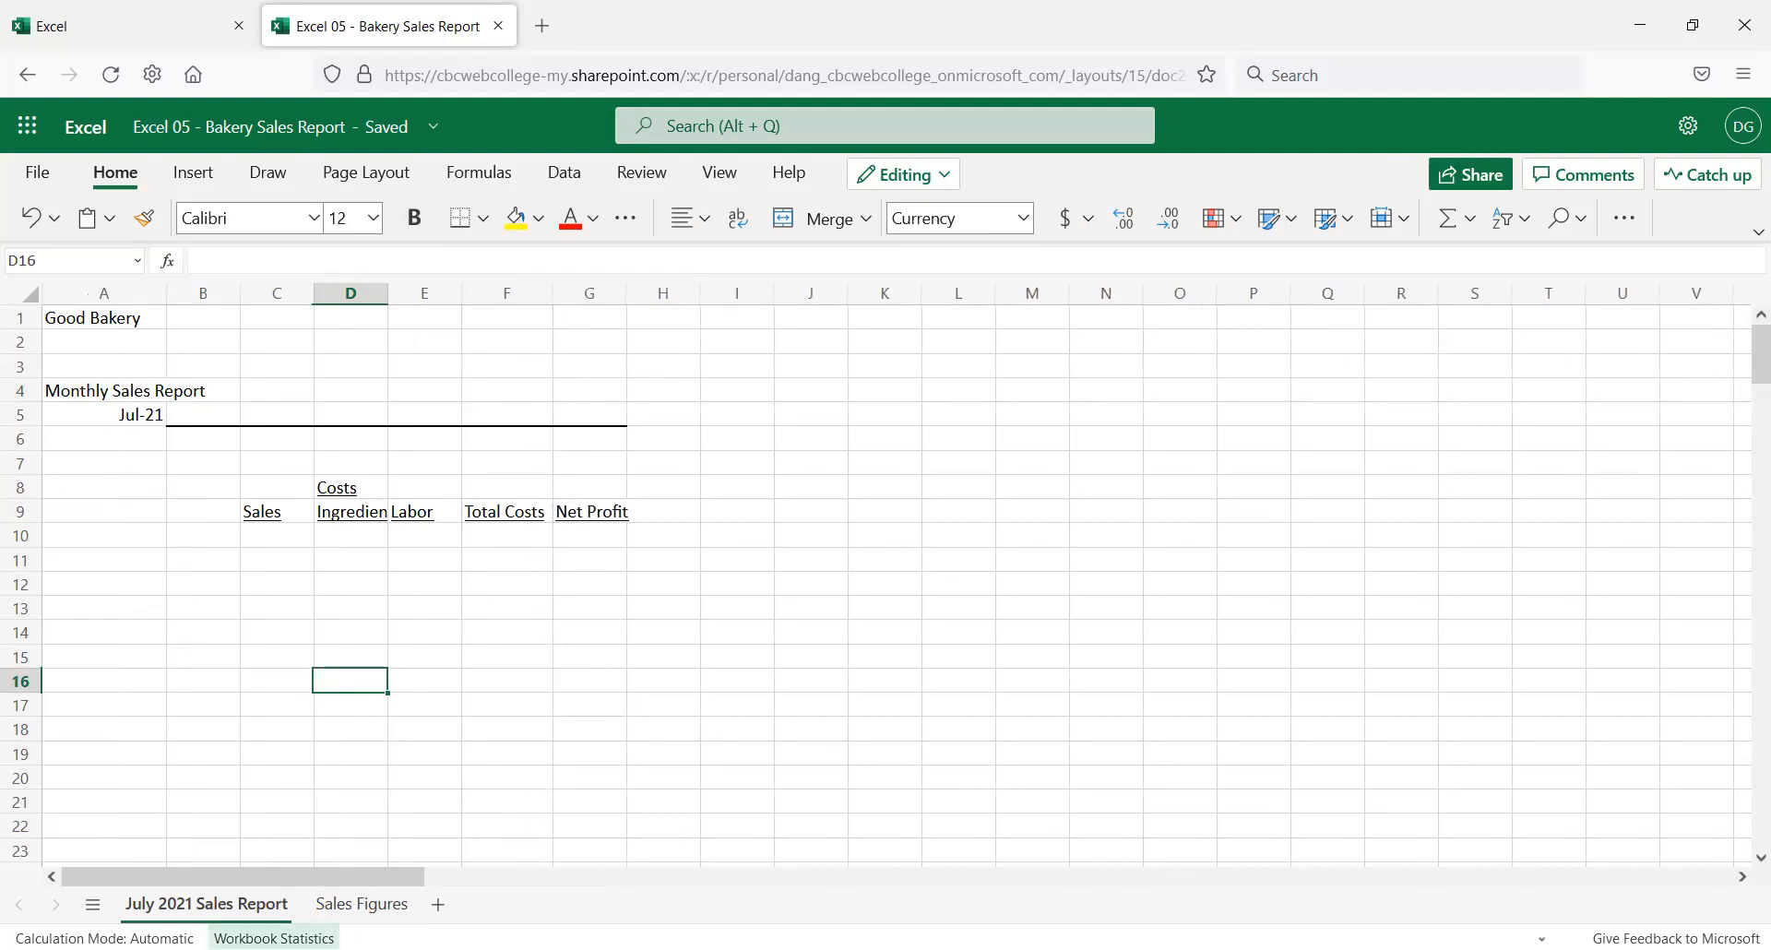
Look through the sales, labor and costs sections on the Sales Figures sheet
left_click(358, 904)
left_click(349, 295)
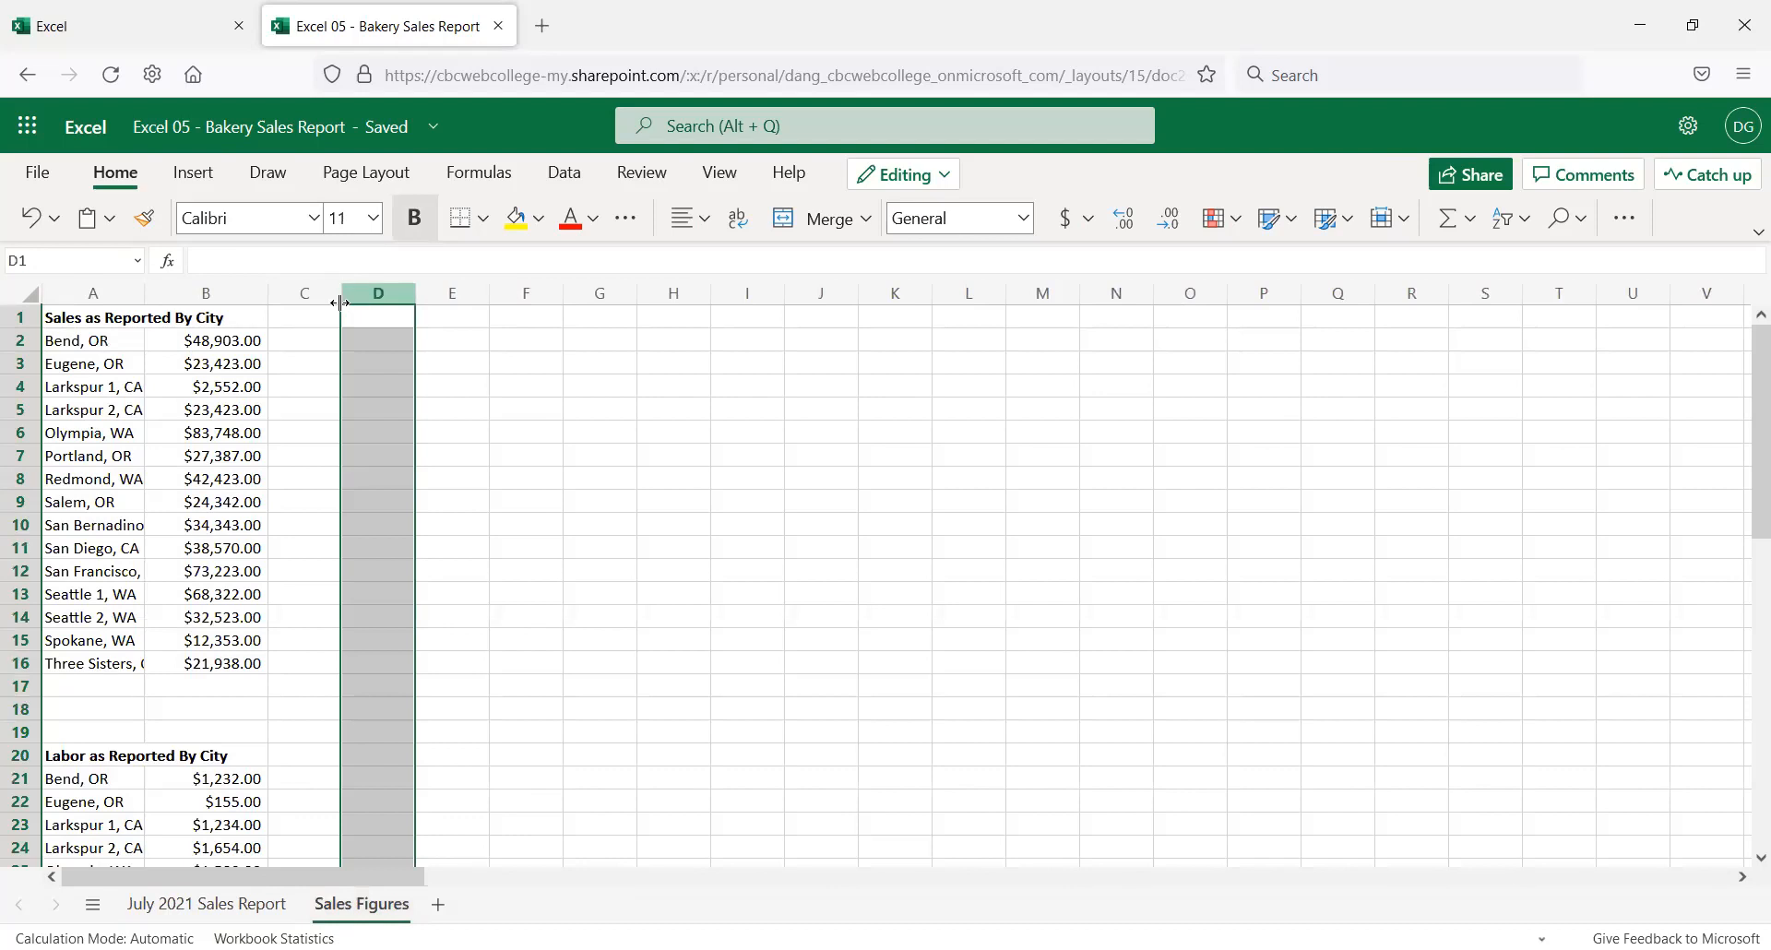
left_click(67, 350)
scroll(88, 676, "down", 3)
left_click(88, 676)
scroll(90, 667, "down", 5)
left_click(89, 643)
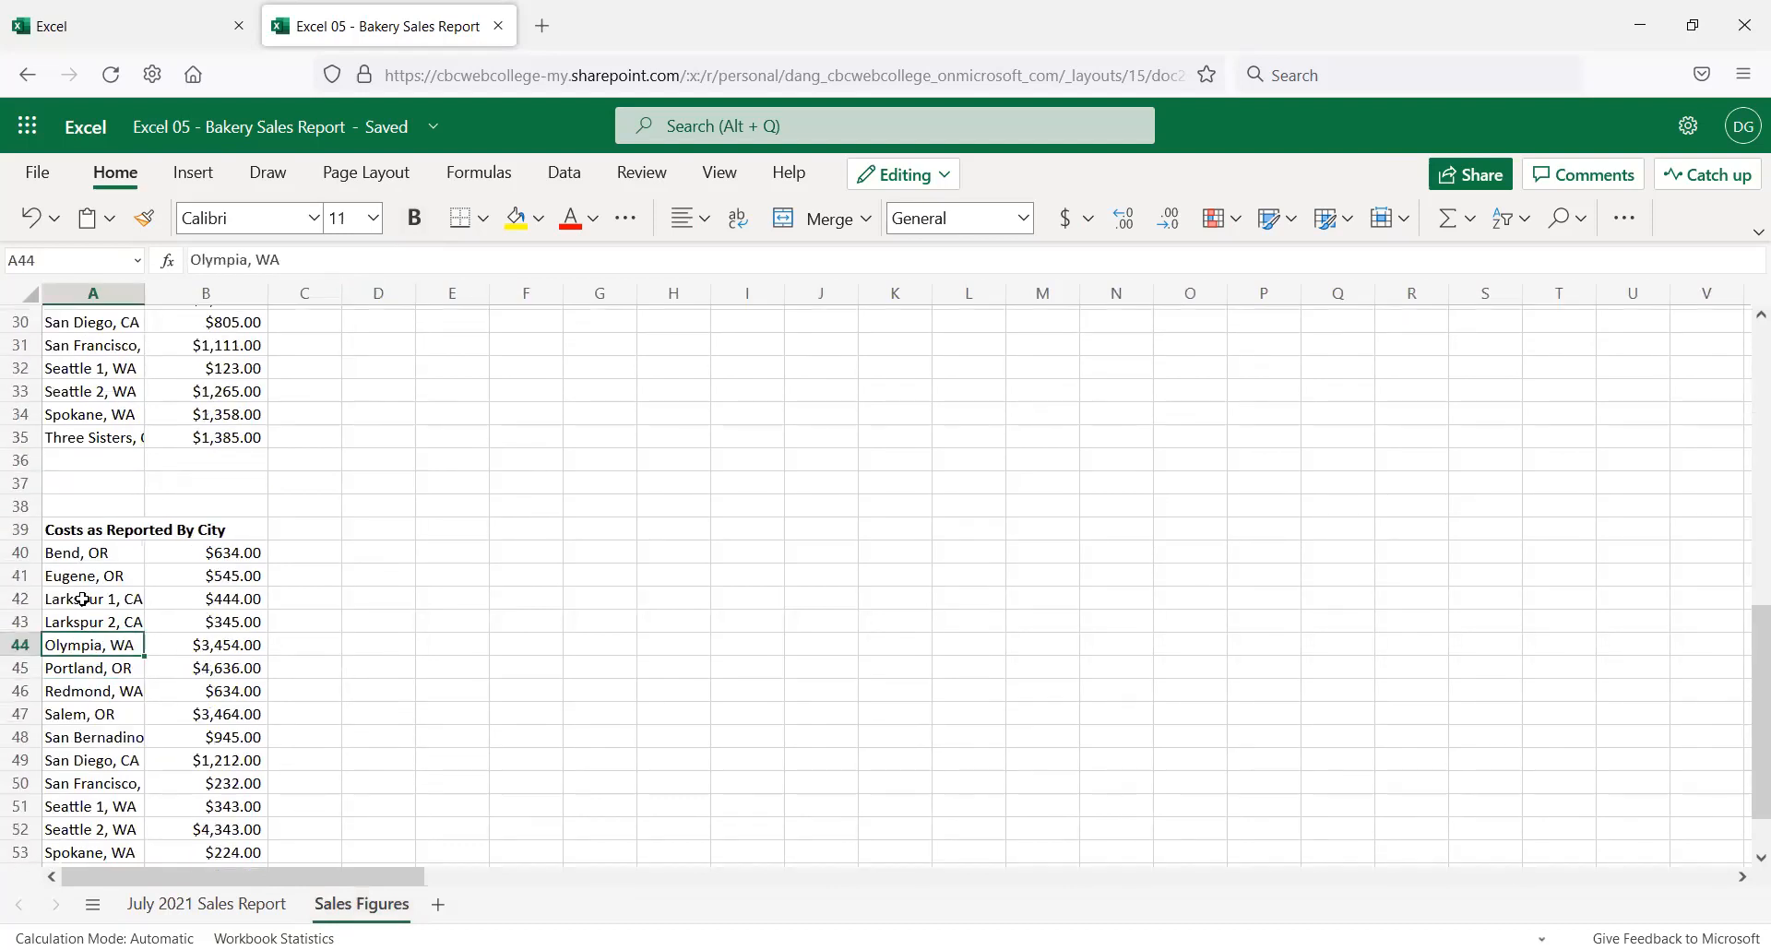
scroll(143, 599, "up", 6)
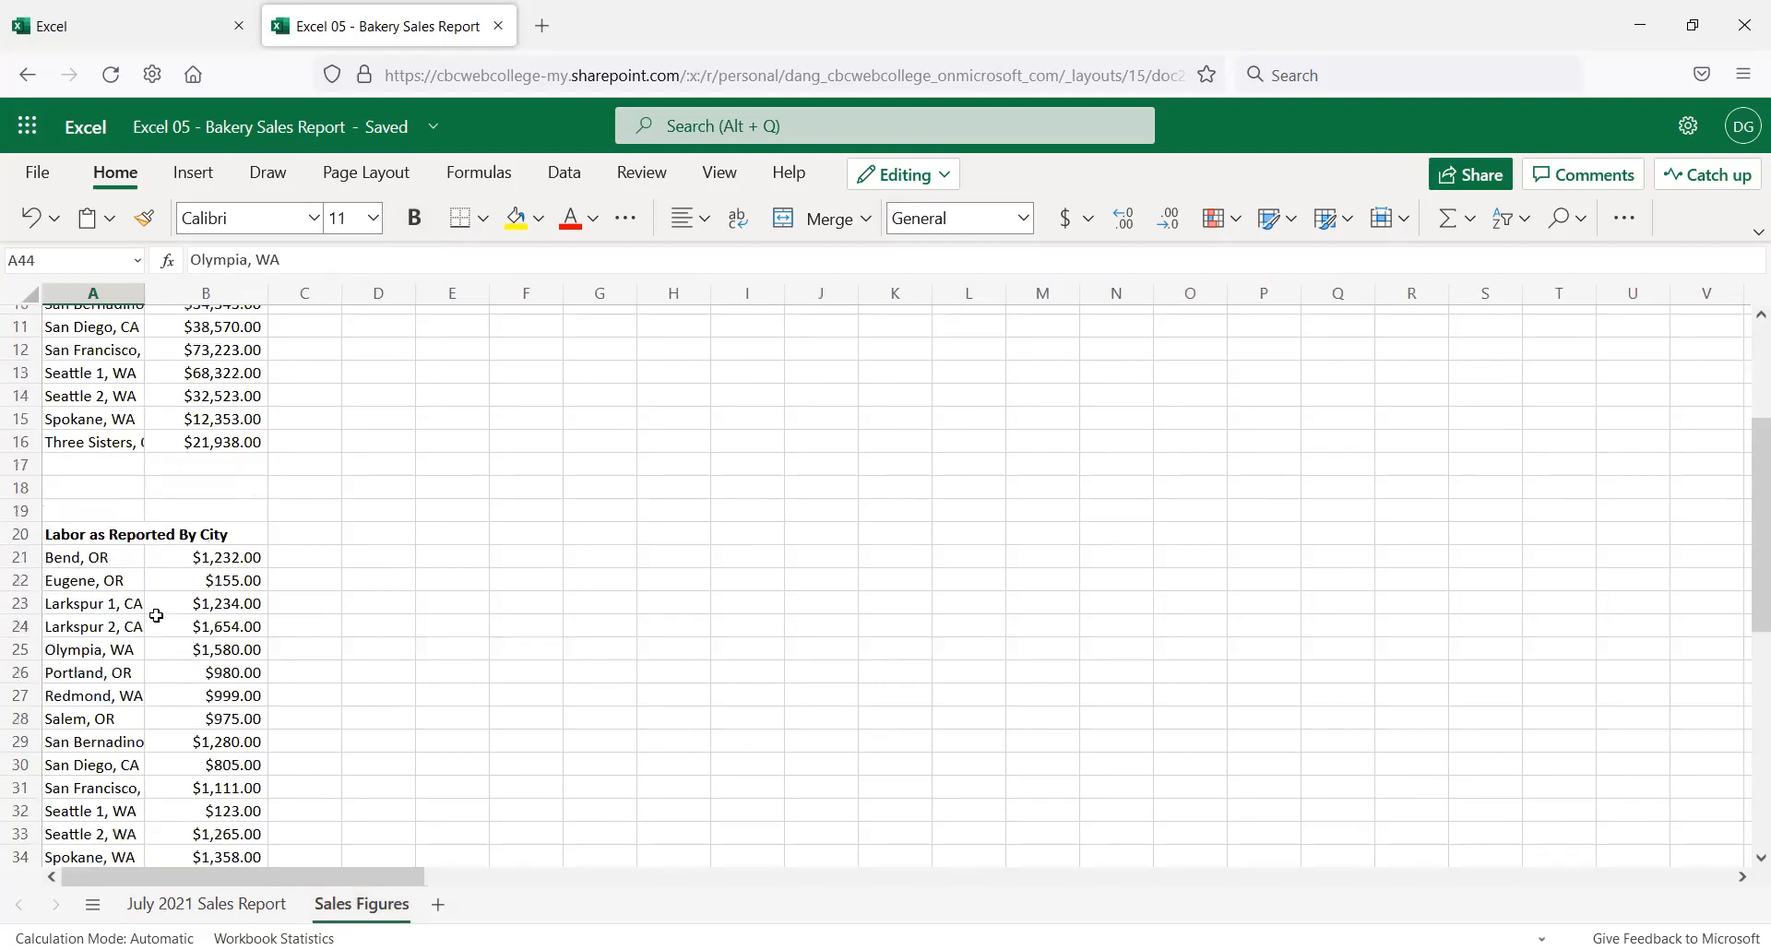
scroll(161, 601, "up", 3)
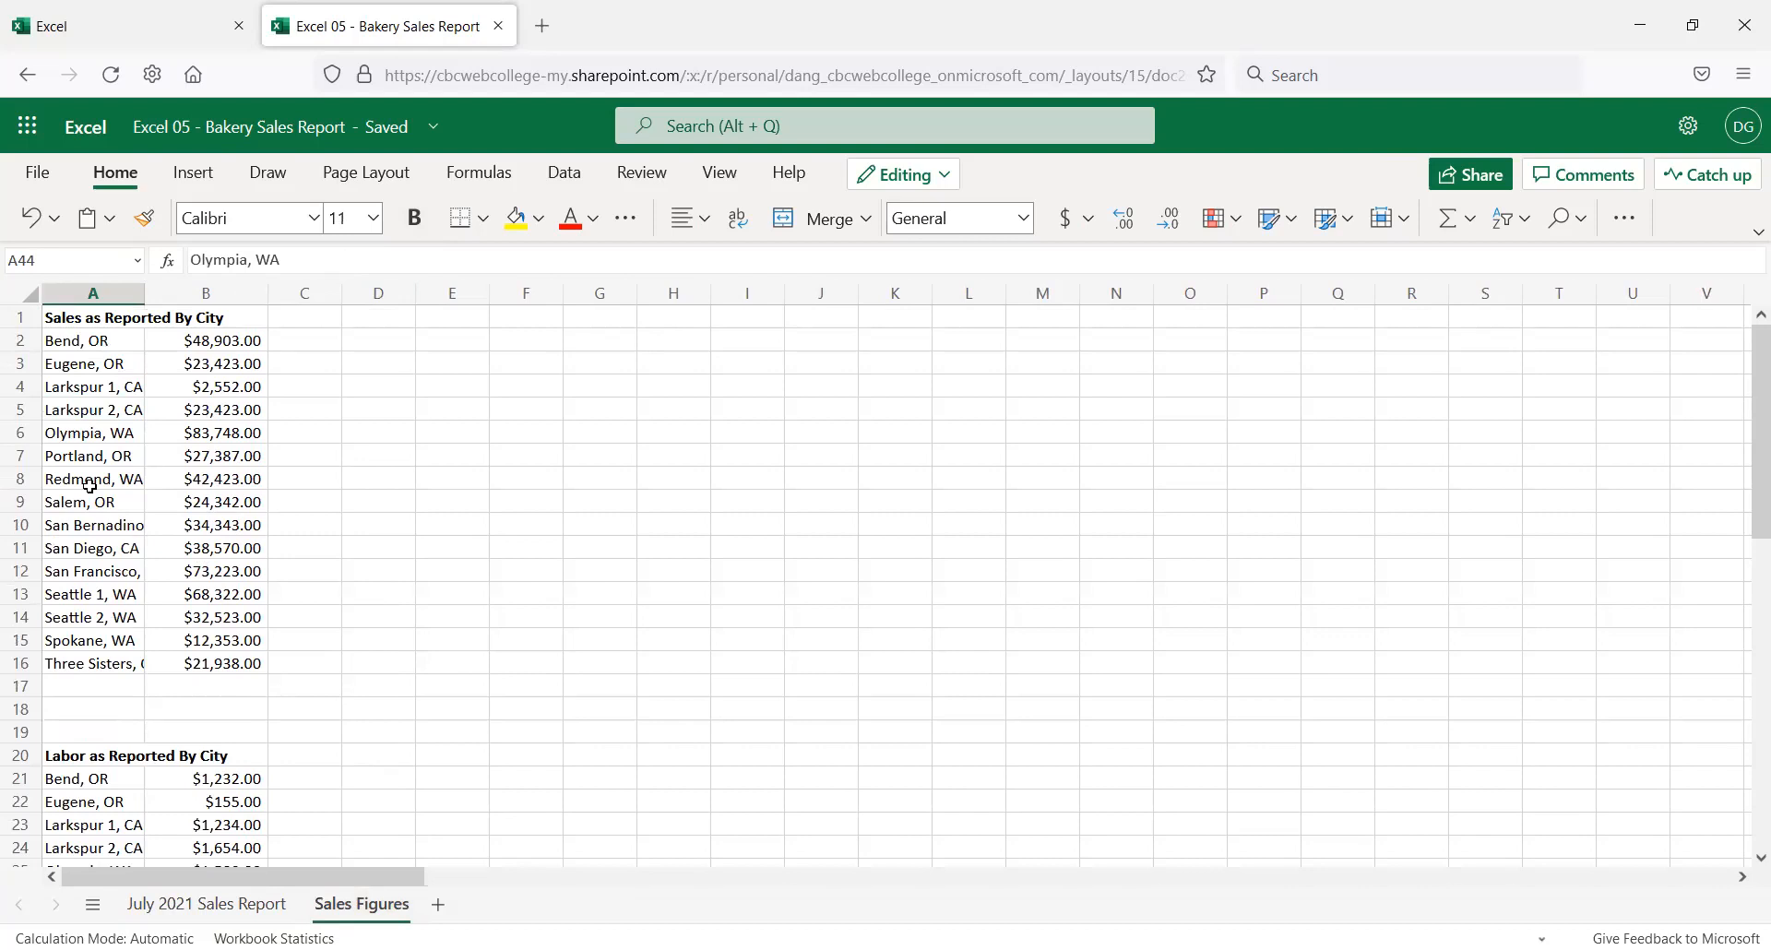
Compare the city lists and their order across the sales, labor and costs sections of Sales Figures
left_click_drag(148, 341, 206, 664)
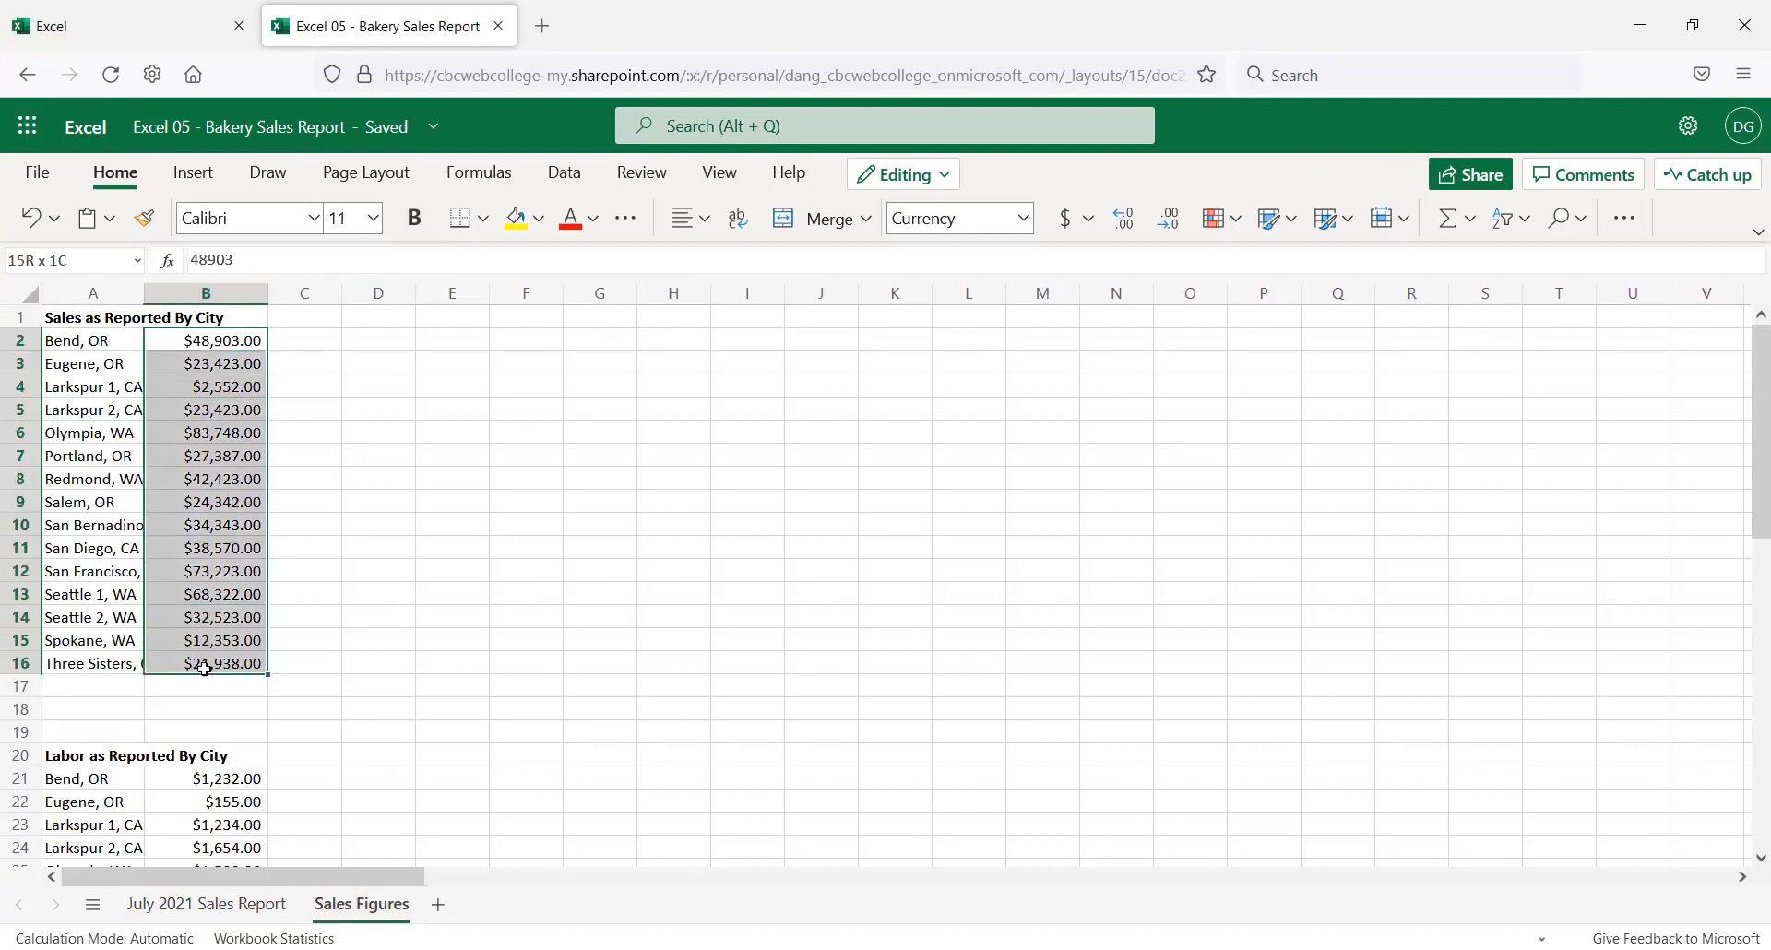
left_click(93, 432)
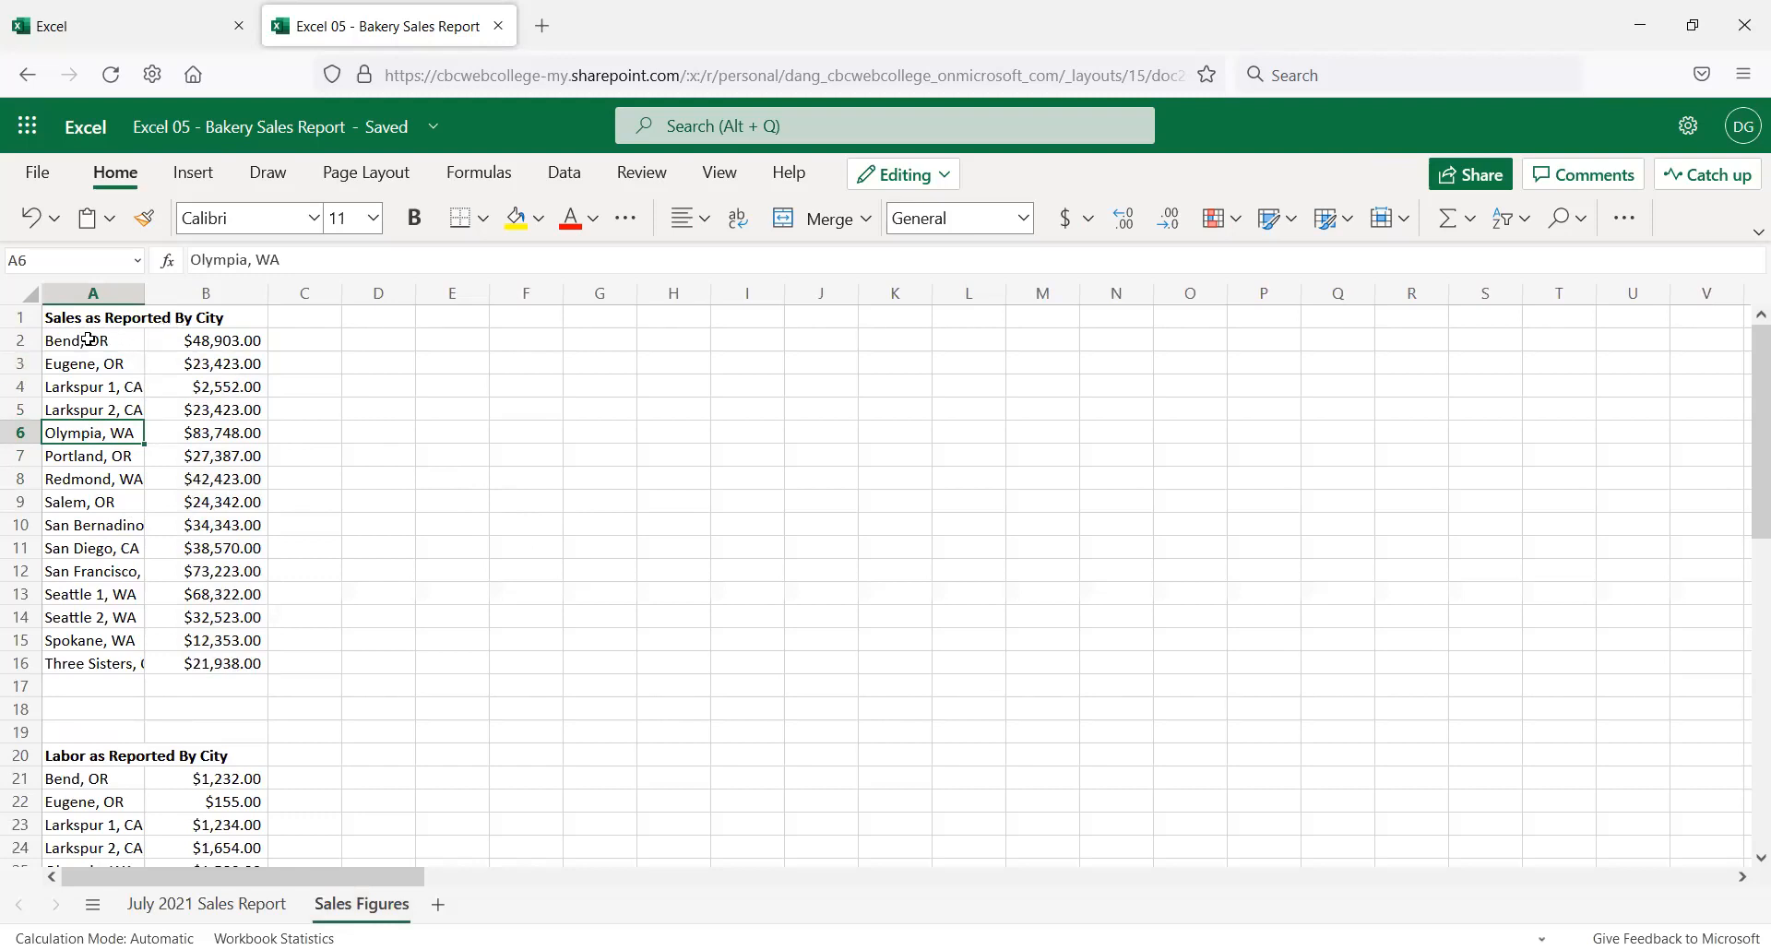
left_click_drag(88, 341, 123, 809)
scroll(60, 784, "down", 2)
left_click(95, 667)
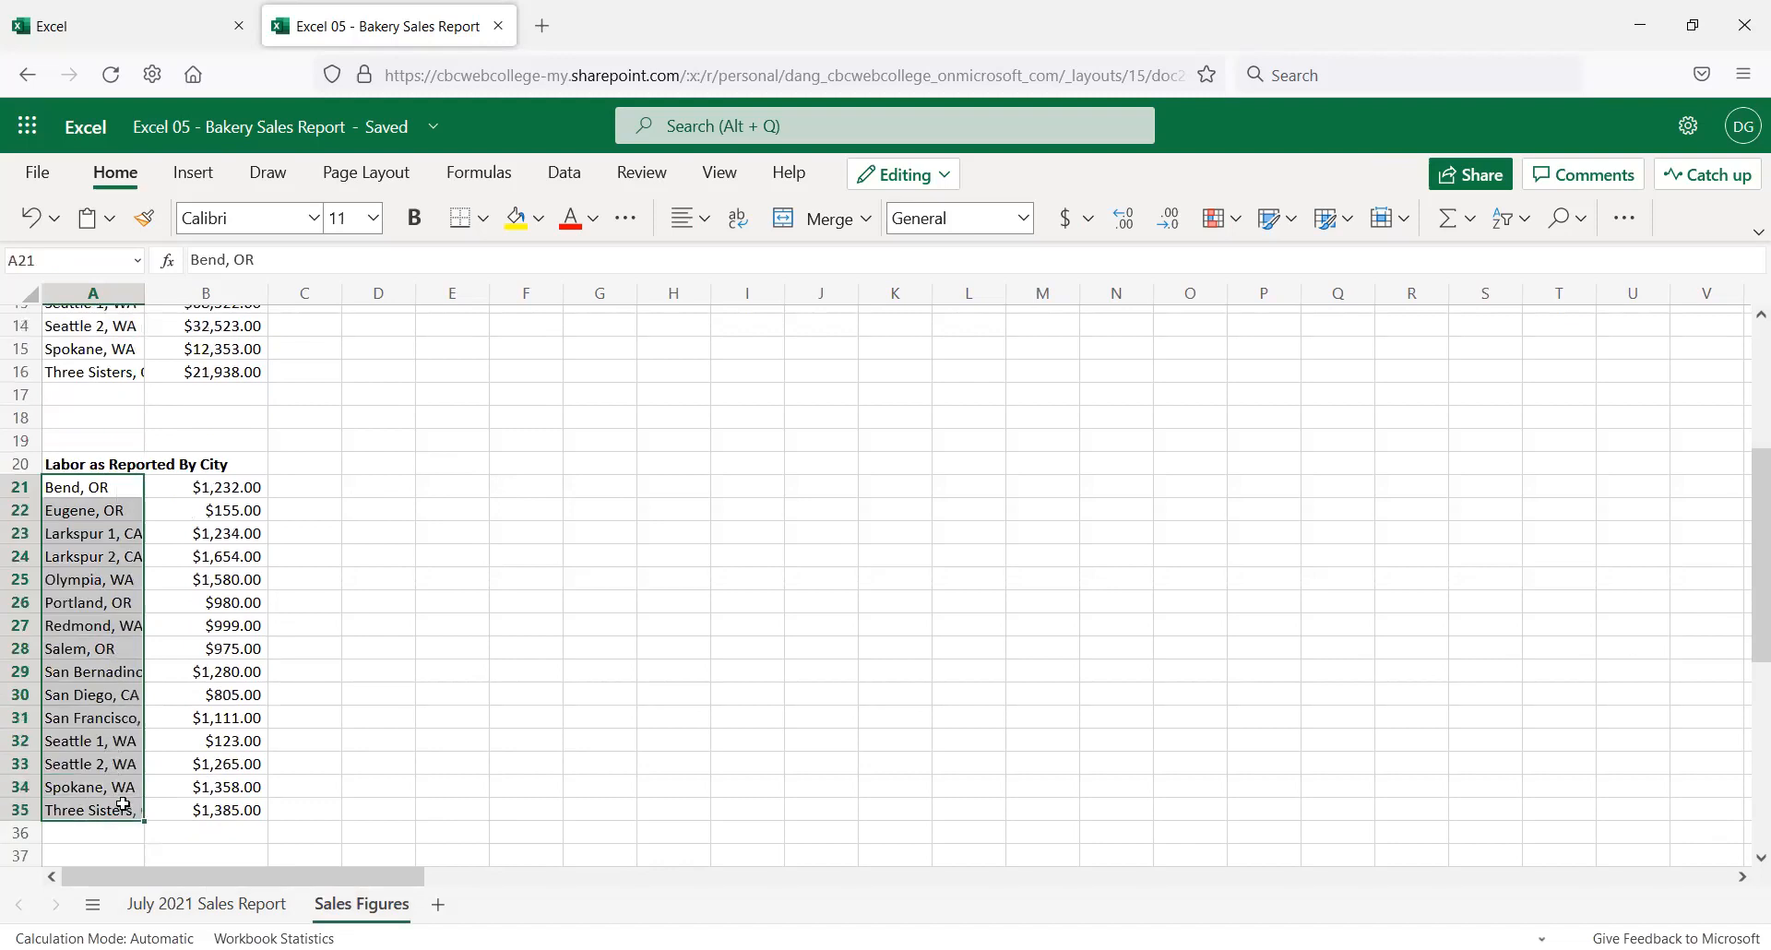
scroll(116, 793, "down", 4)
left_click_drag(104, 706, 123, 787)
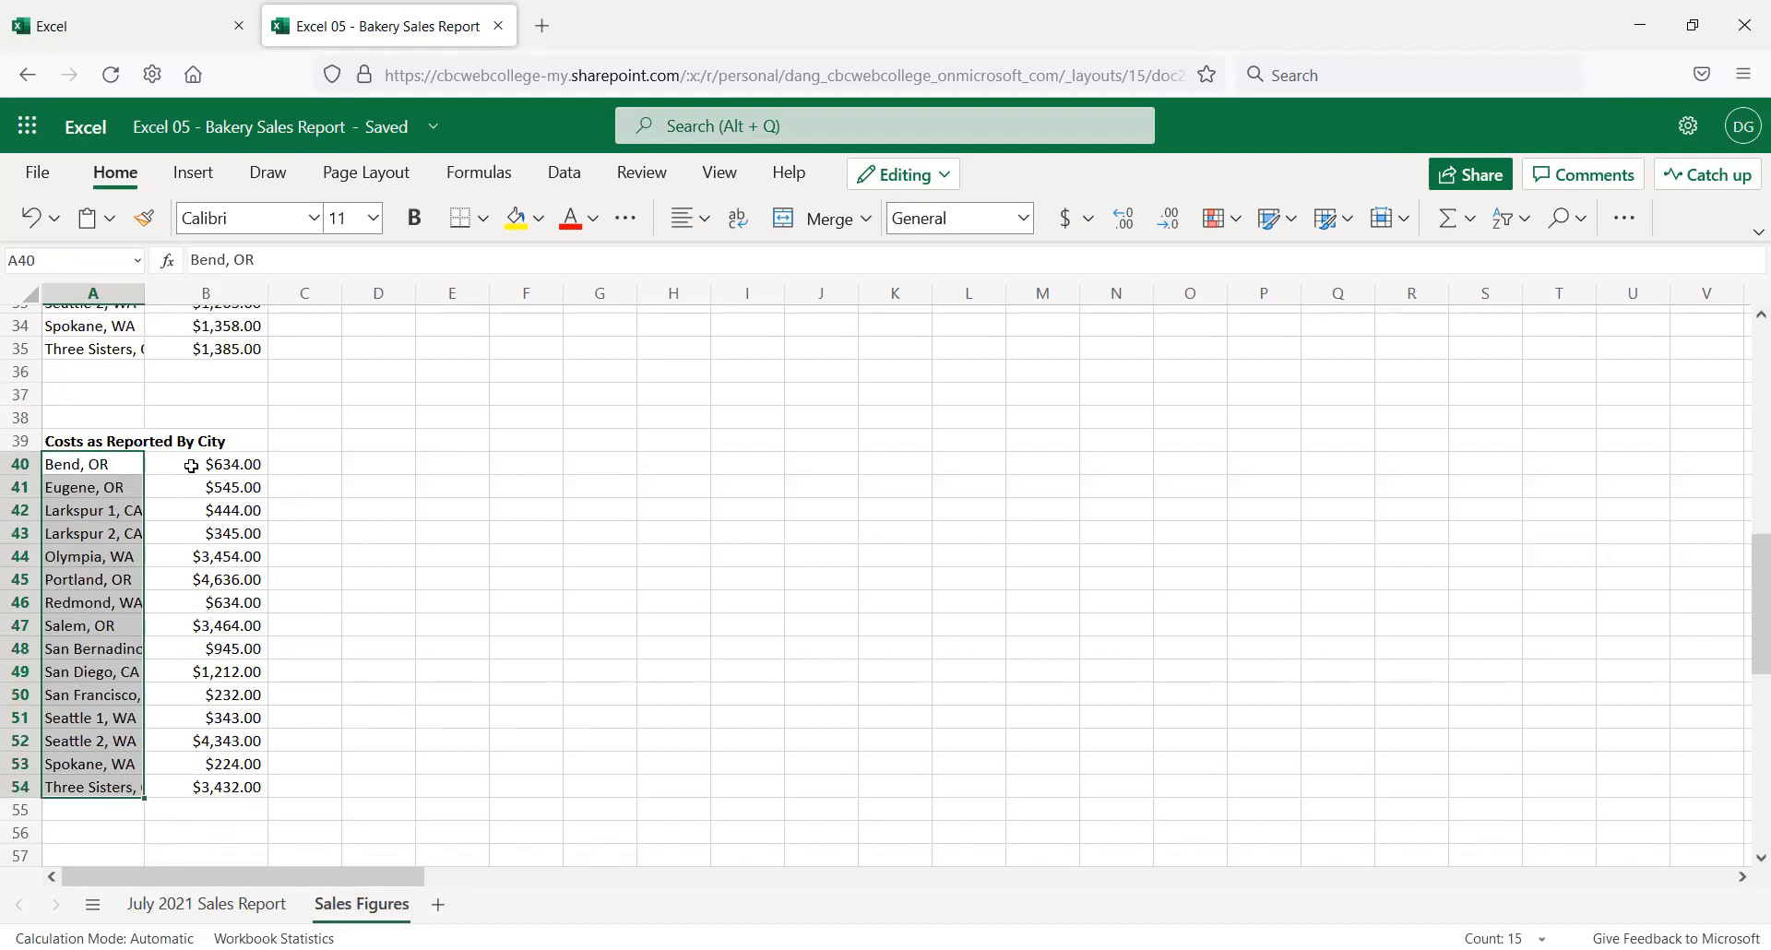
left_click(214, 509)
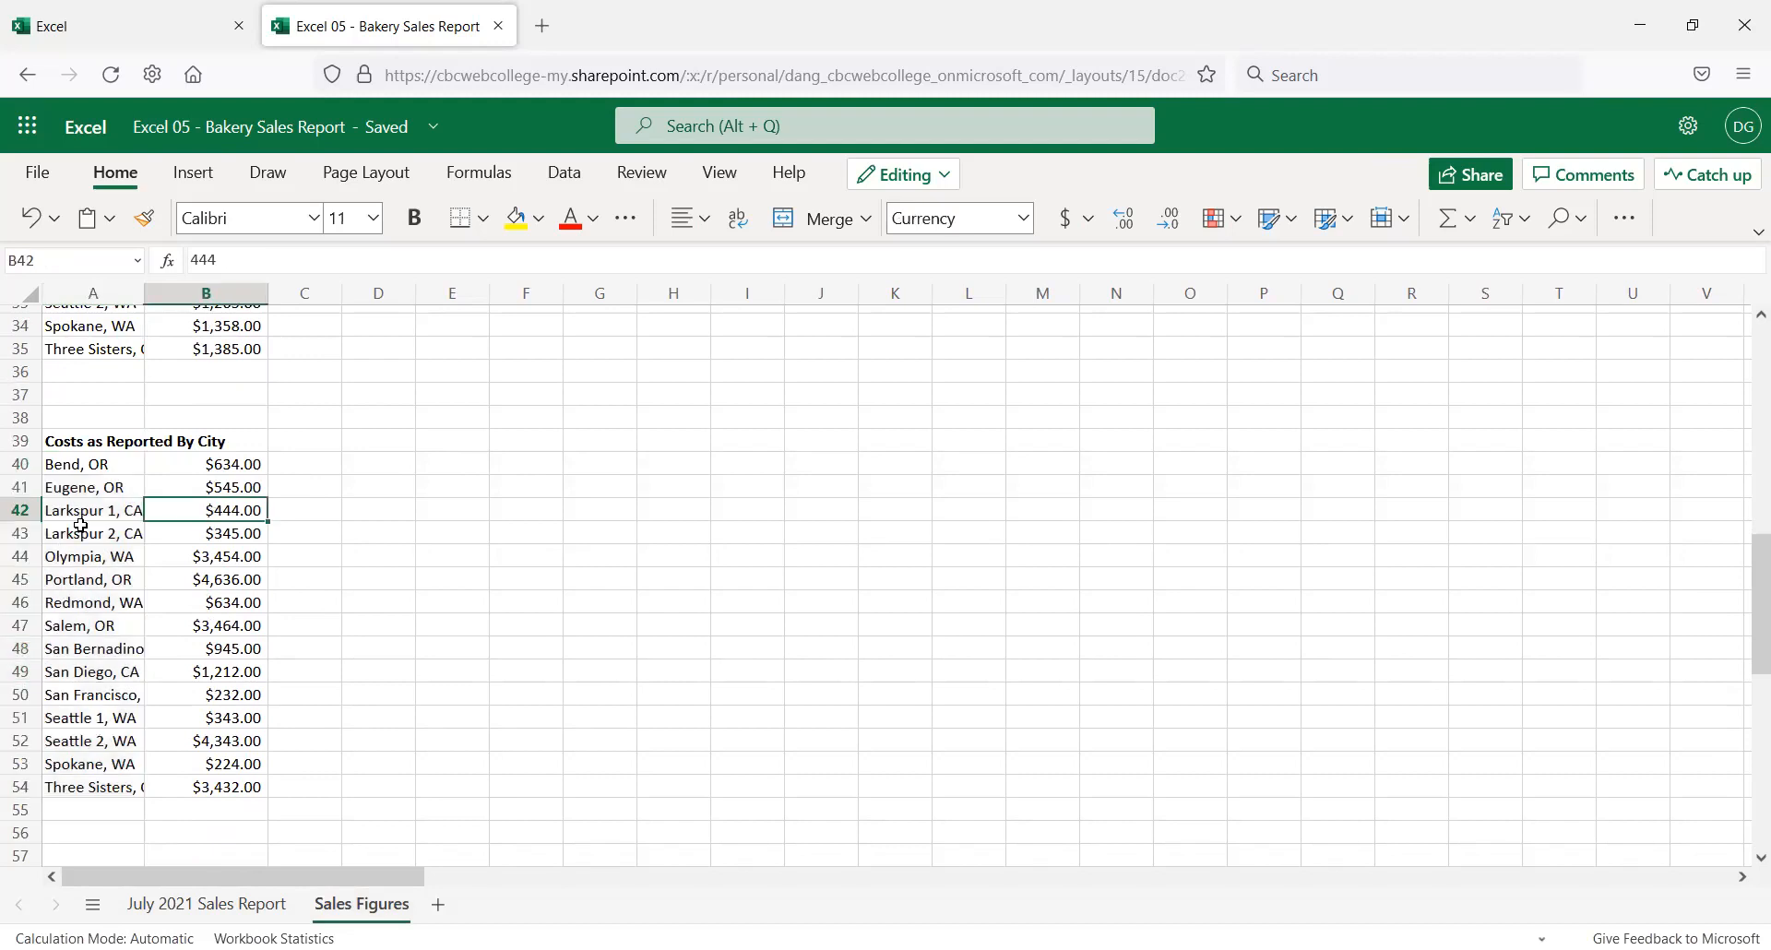
left_click(108, 485)
left_click(111, 463)
scroll(106, 415, "up", 10)
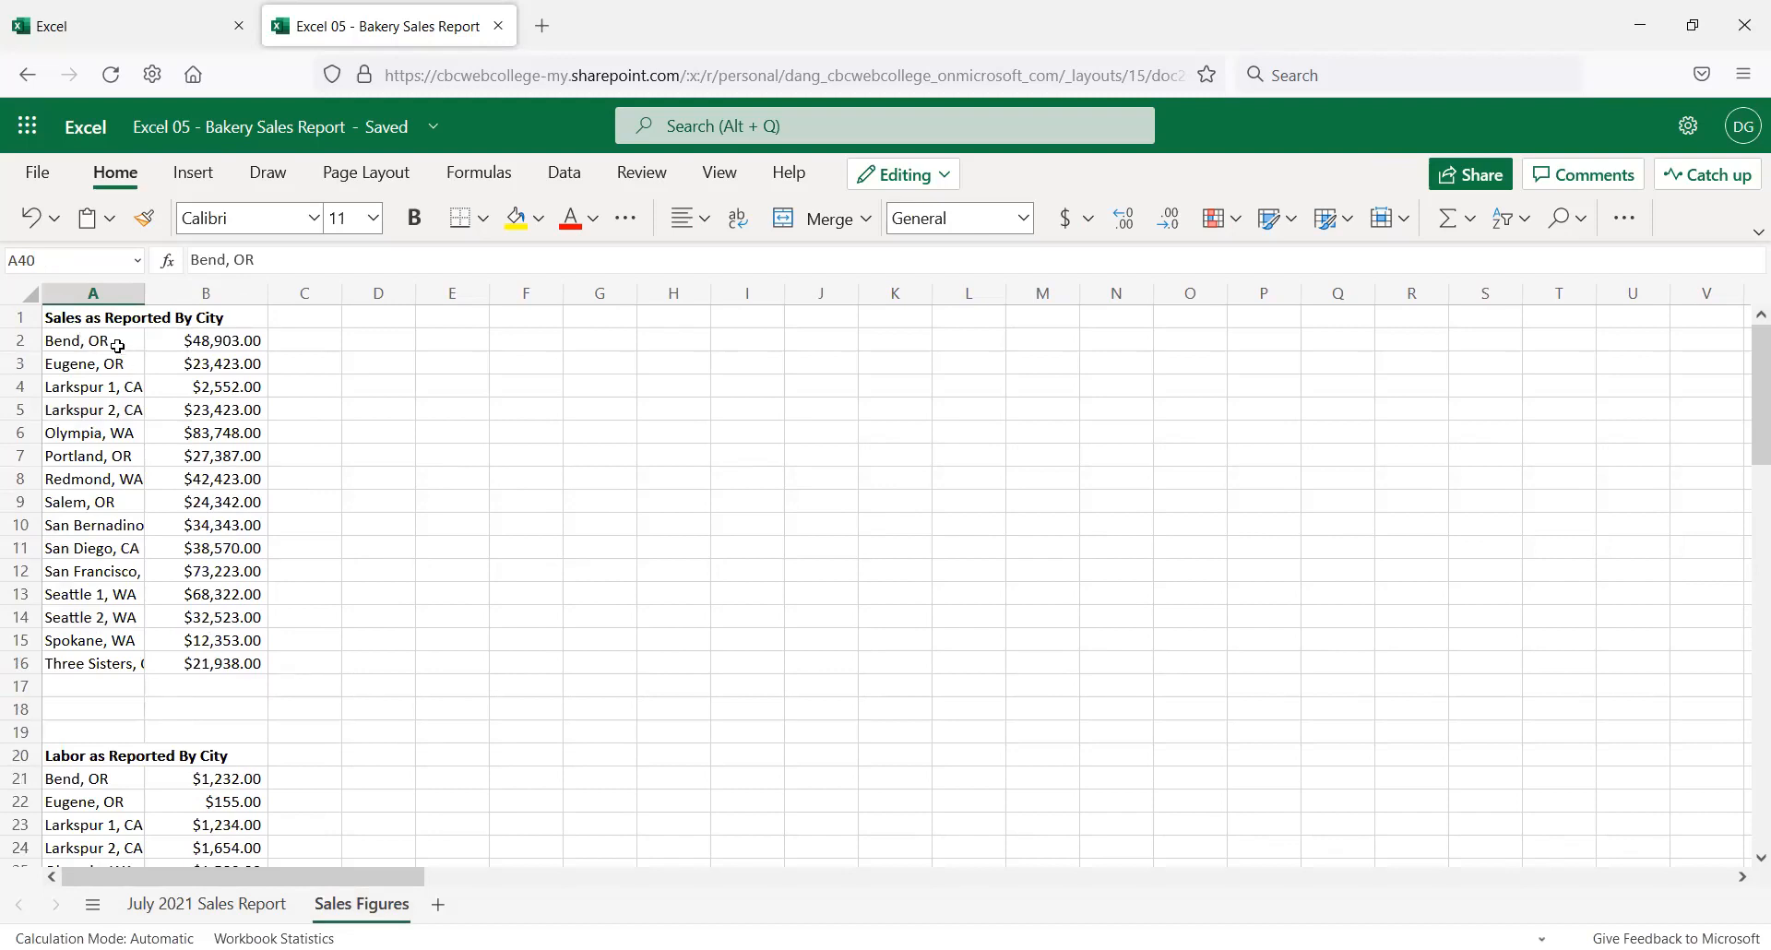
Copy the city names and sales amounts in A2:B16 of the Sales Figures sheet
left_click(106, 340)
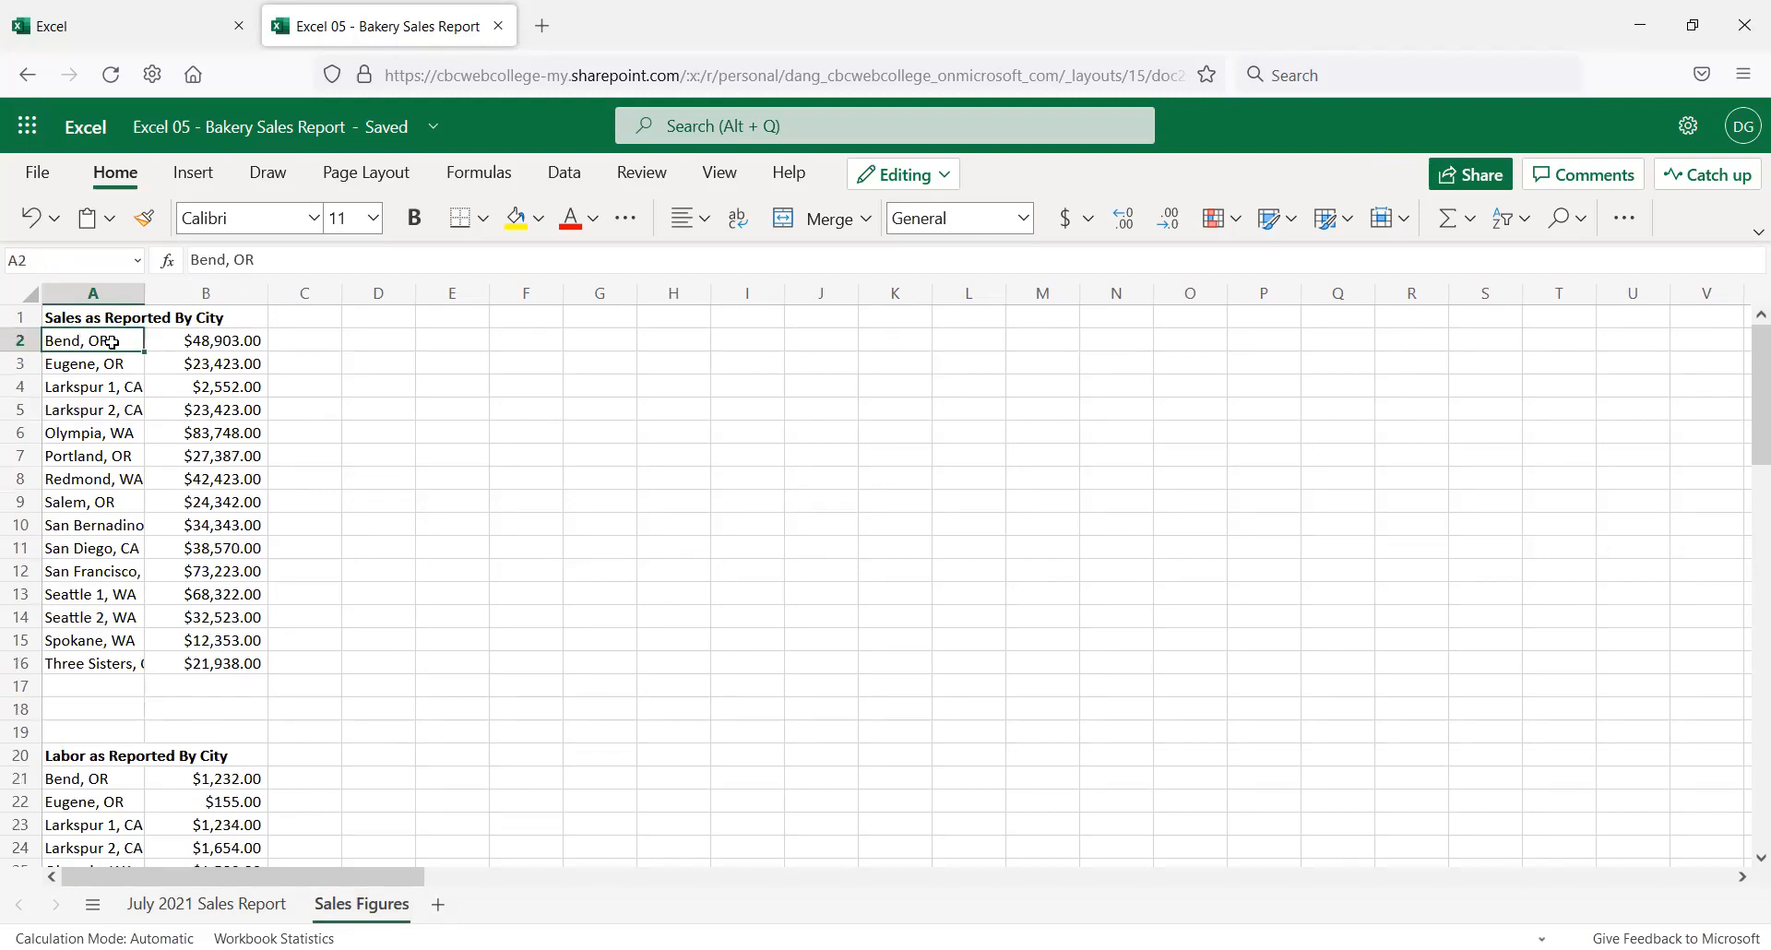
left_click_drag(111, 343, 166, 658)
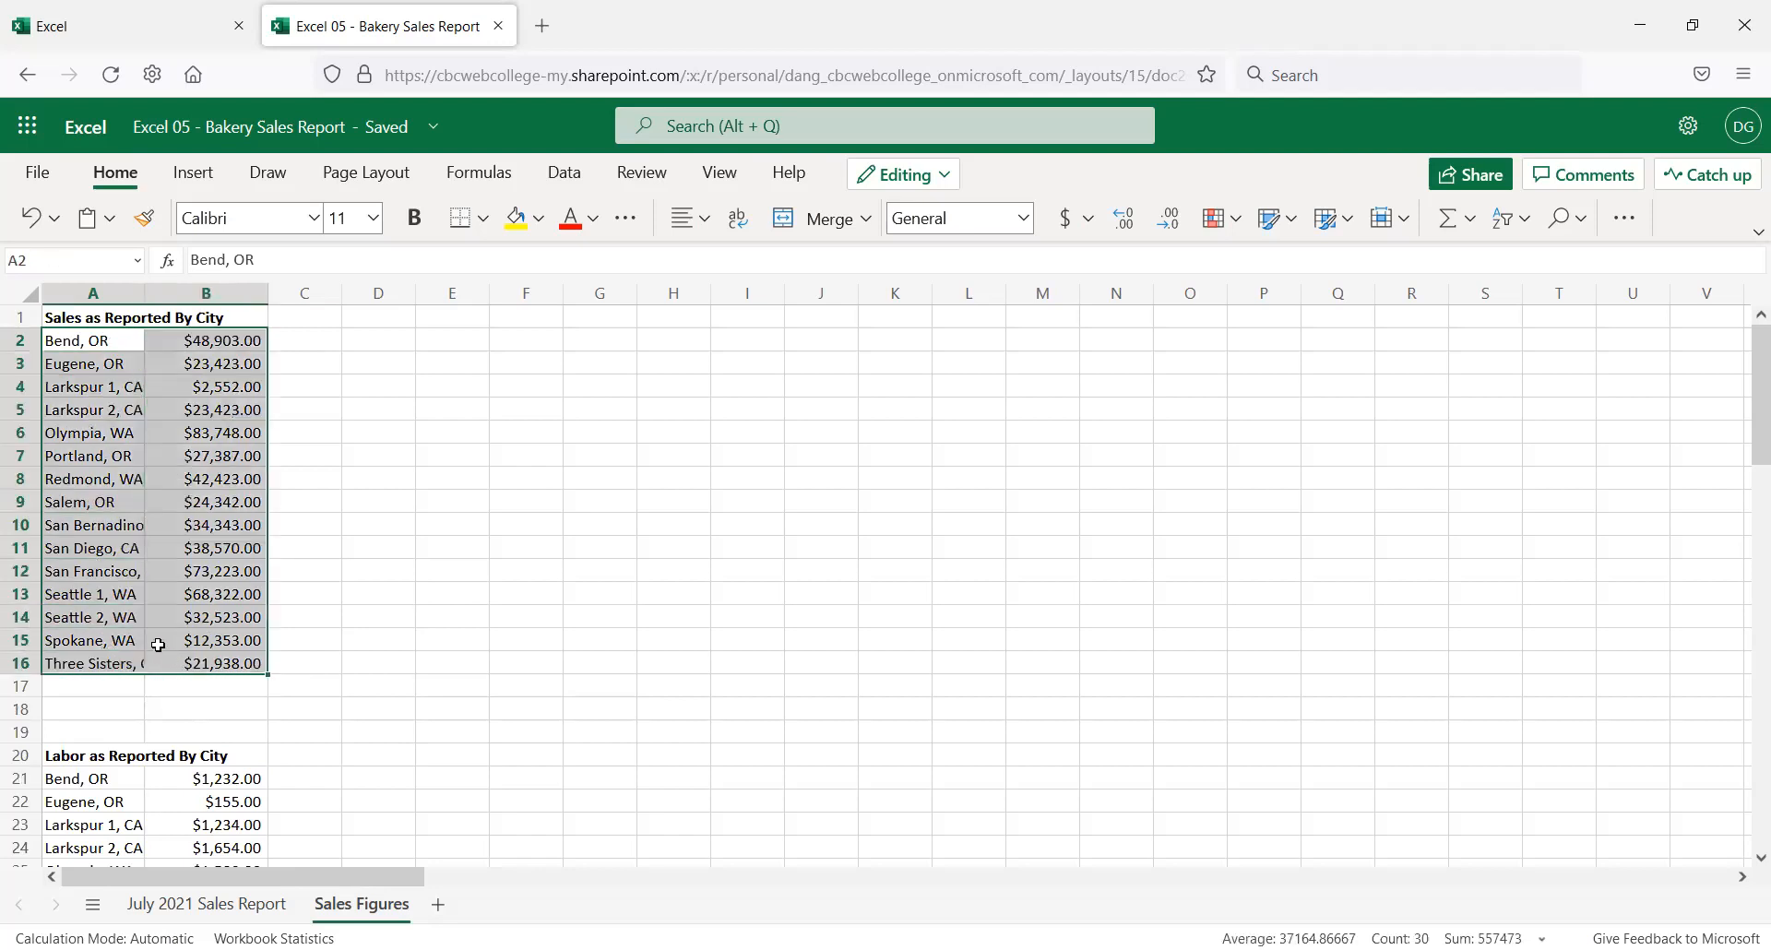
key("ctrl+c")
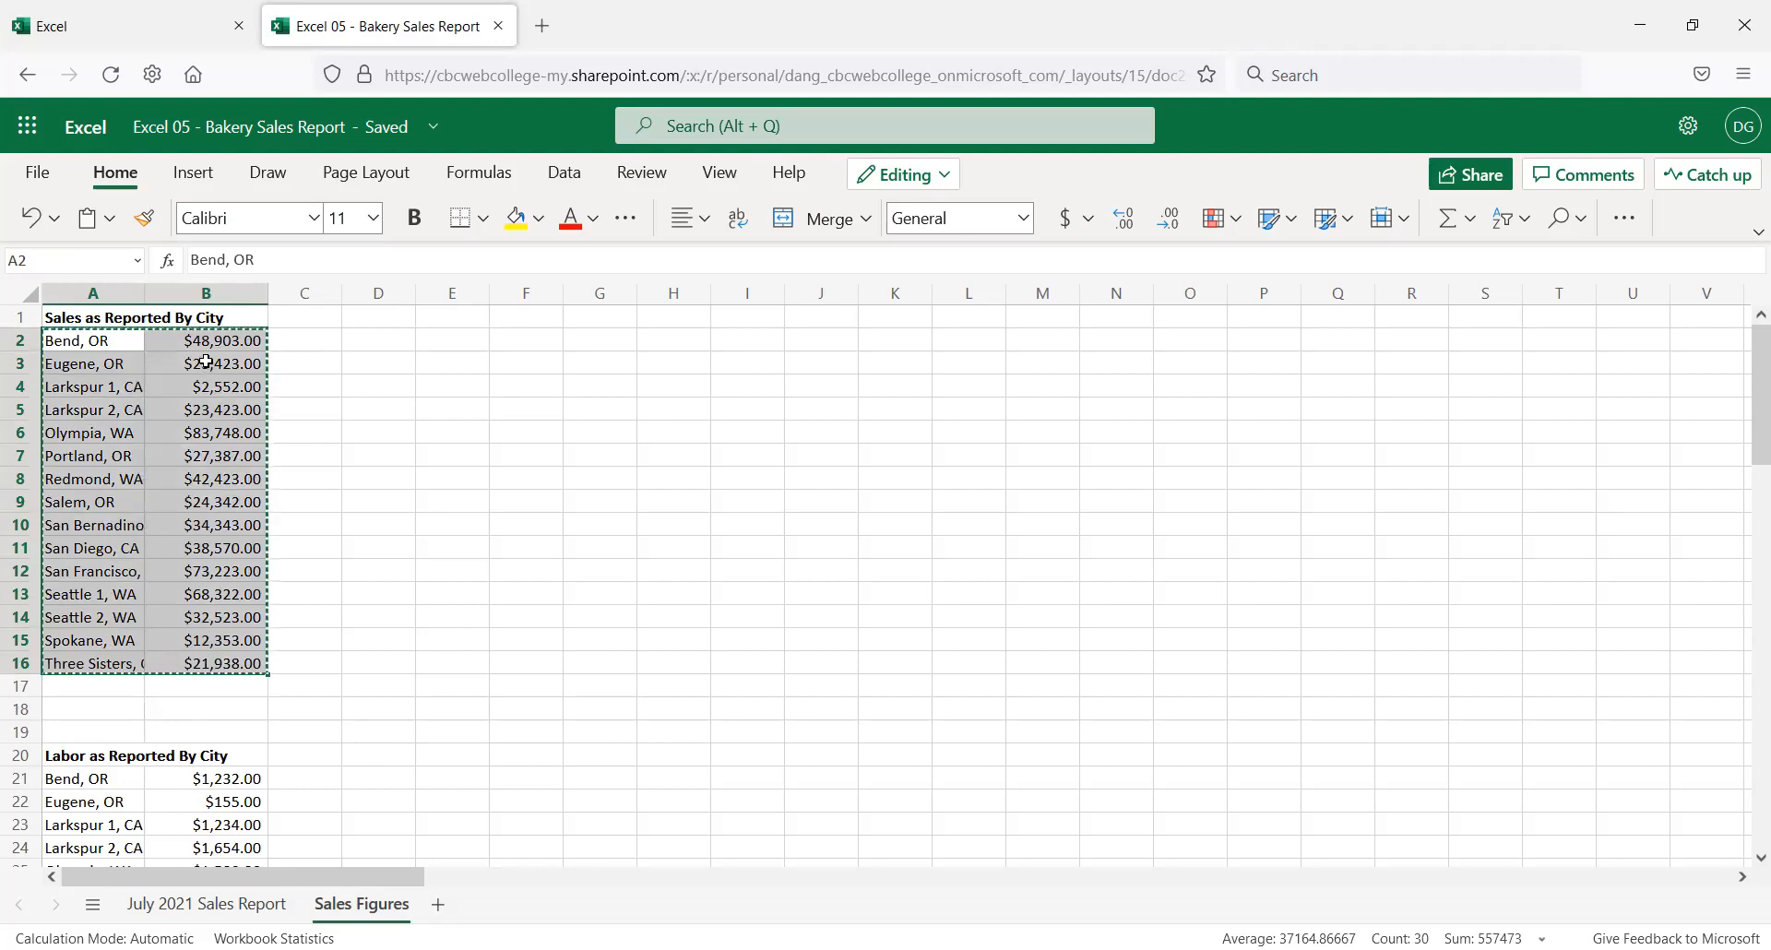
Paste the copied cities and sales at B10 of the July 2021 Sales Report sheet and widen columns B and C
left_click(205, 903)
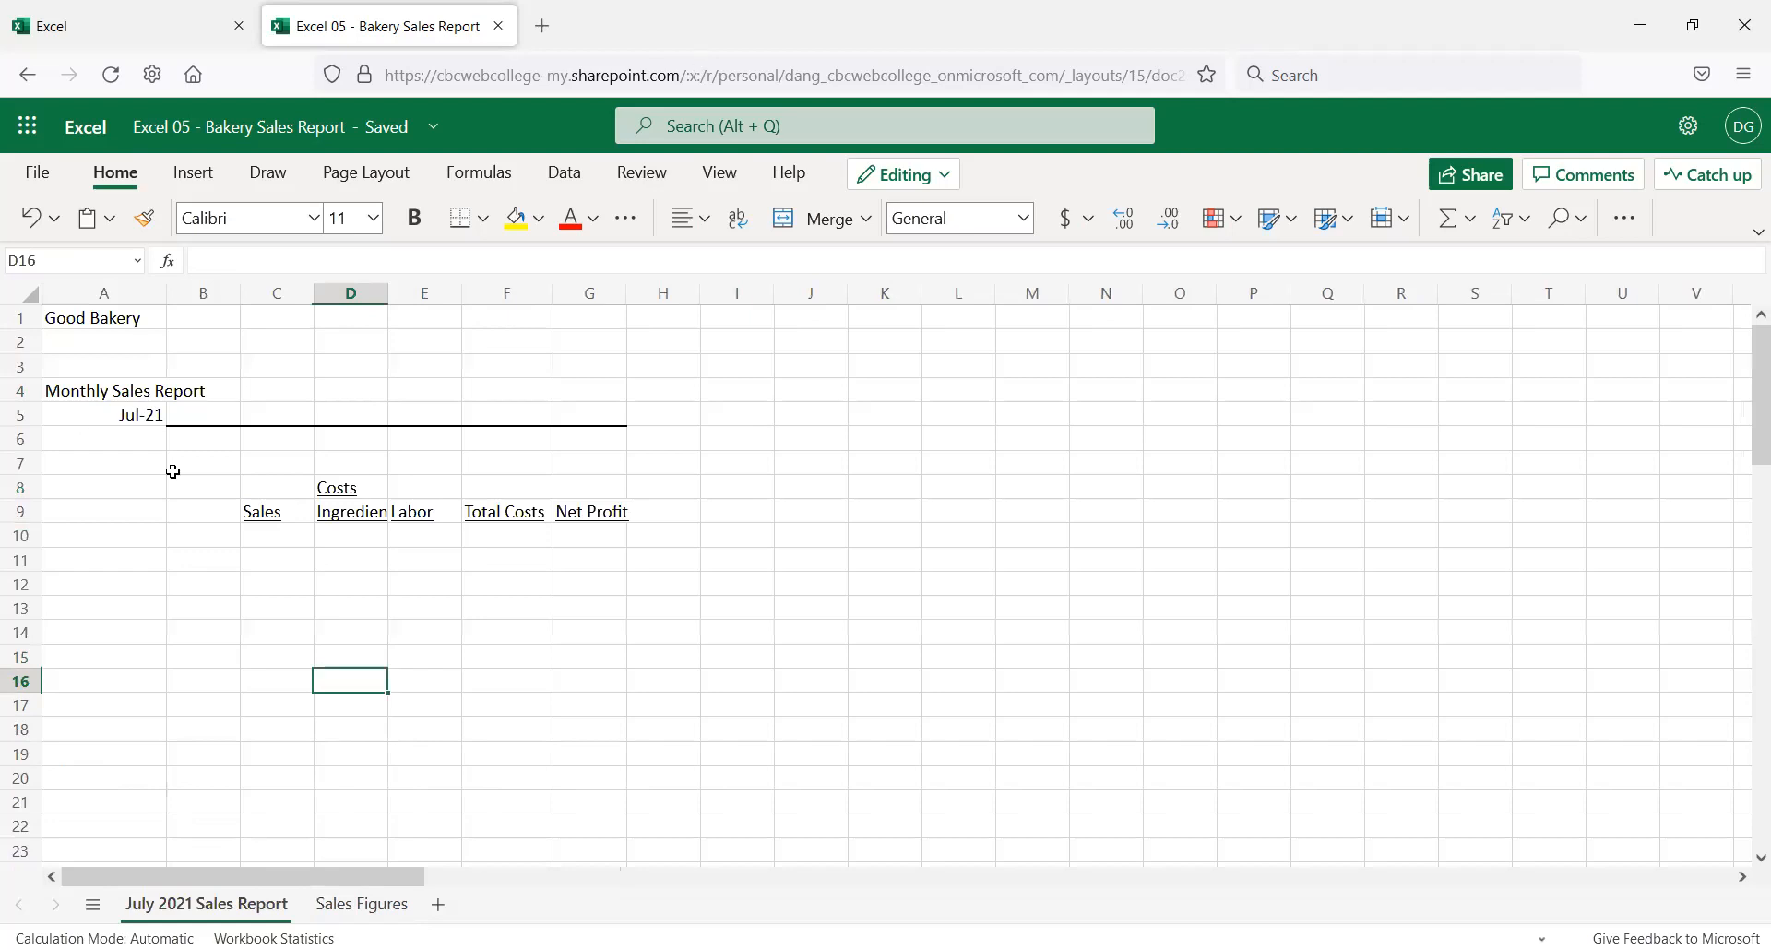
left_click(189, 541)
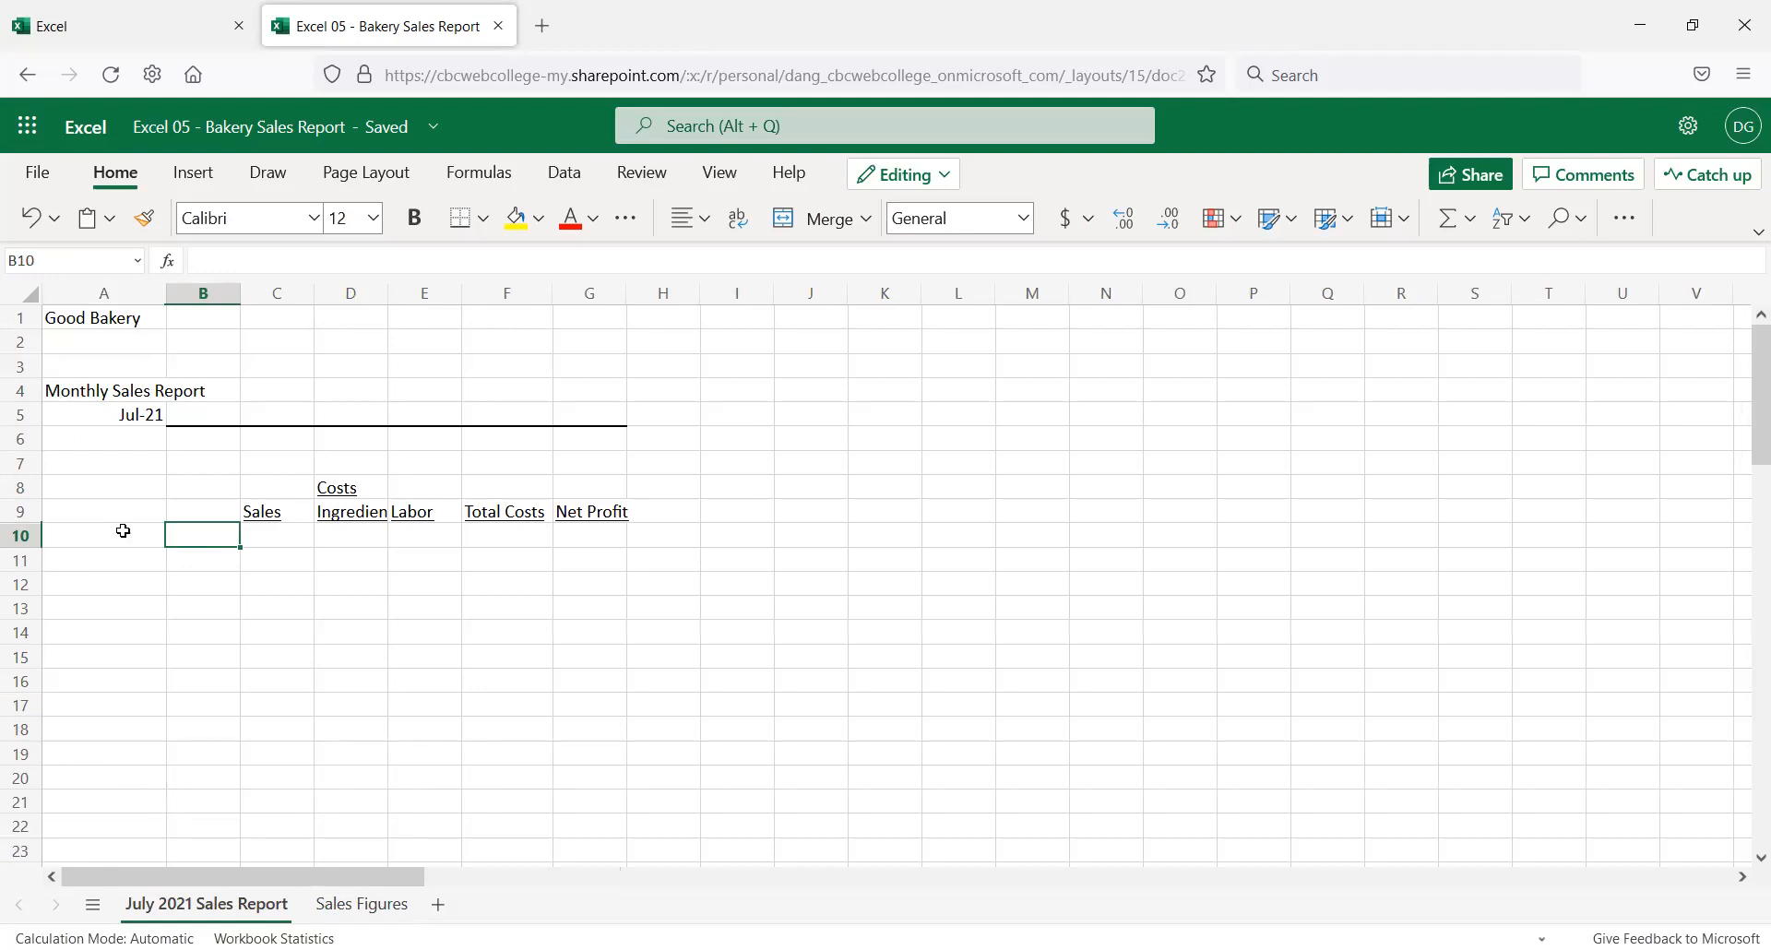
key("ctrl+v")
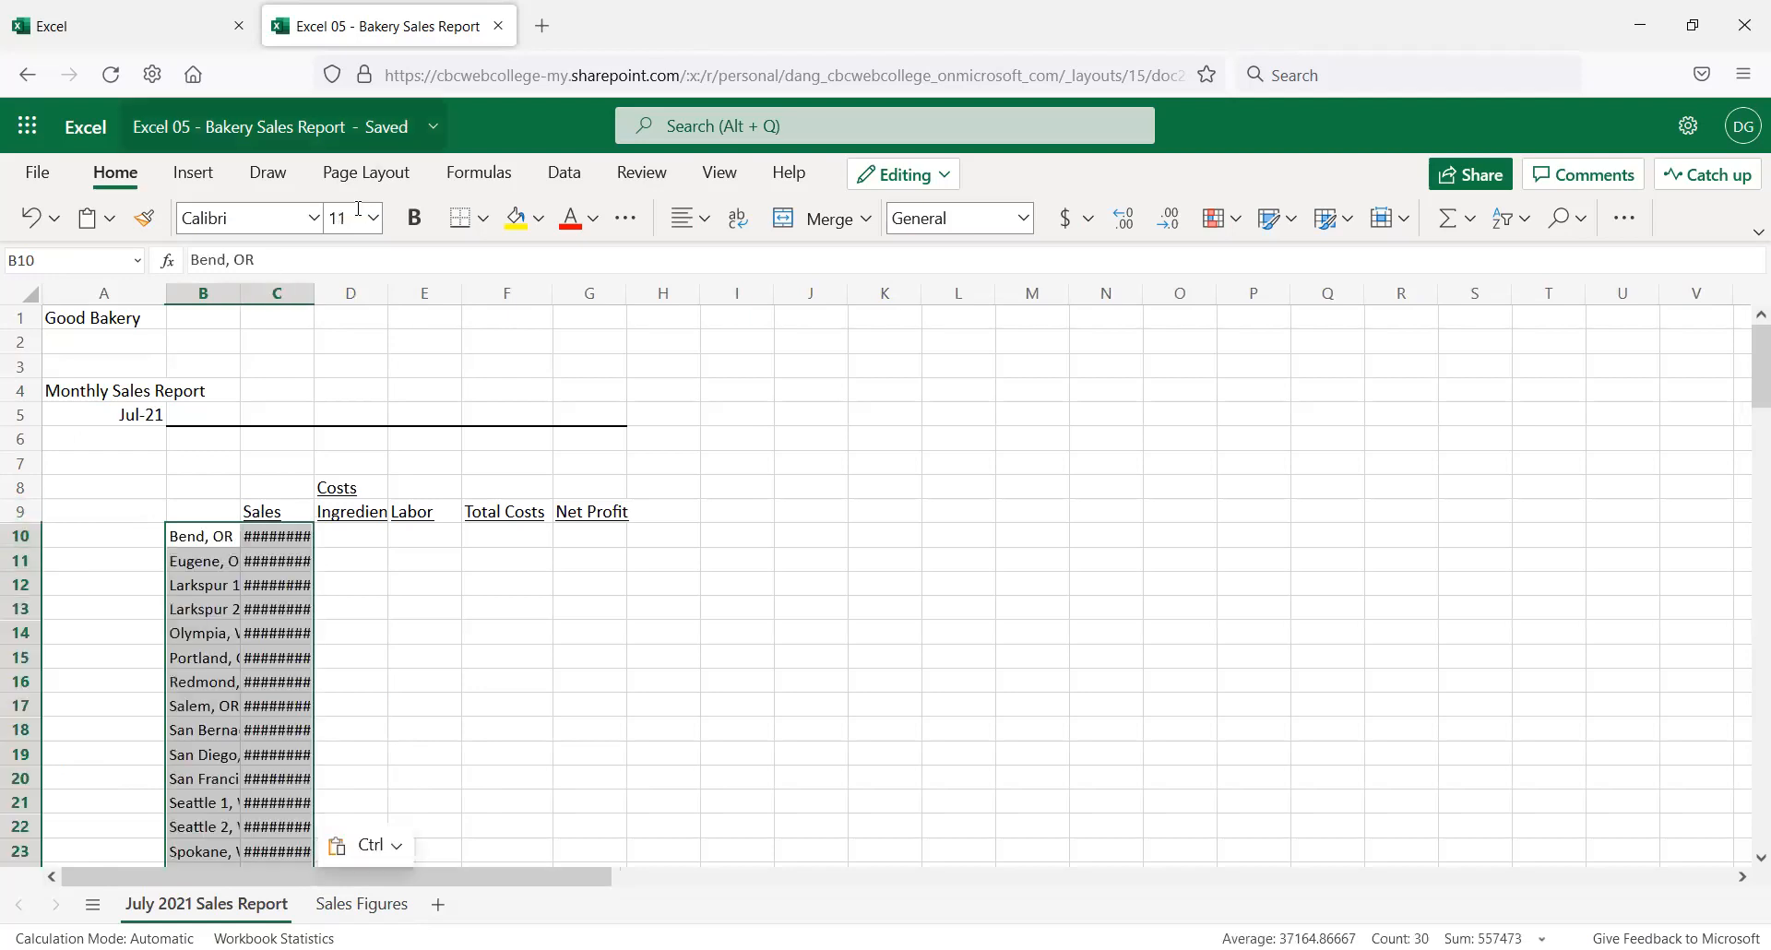
left_click_drag(241, 295, 404, 308)
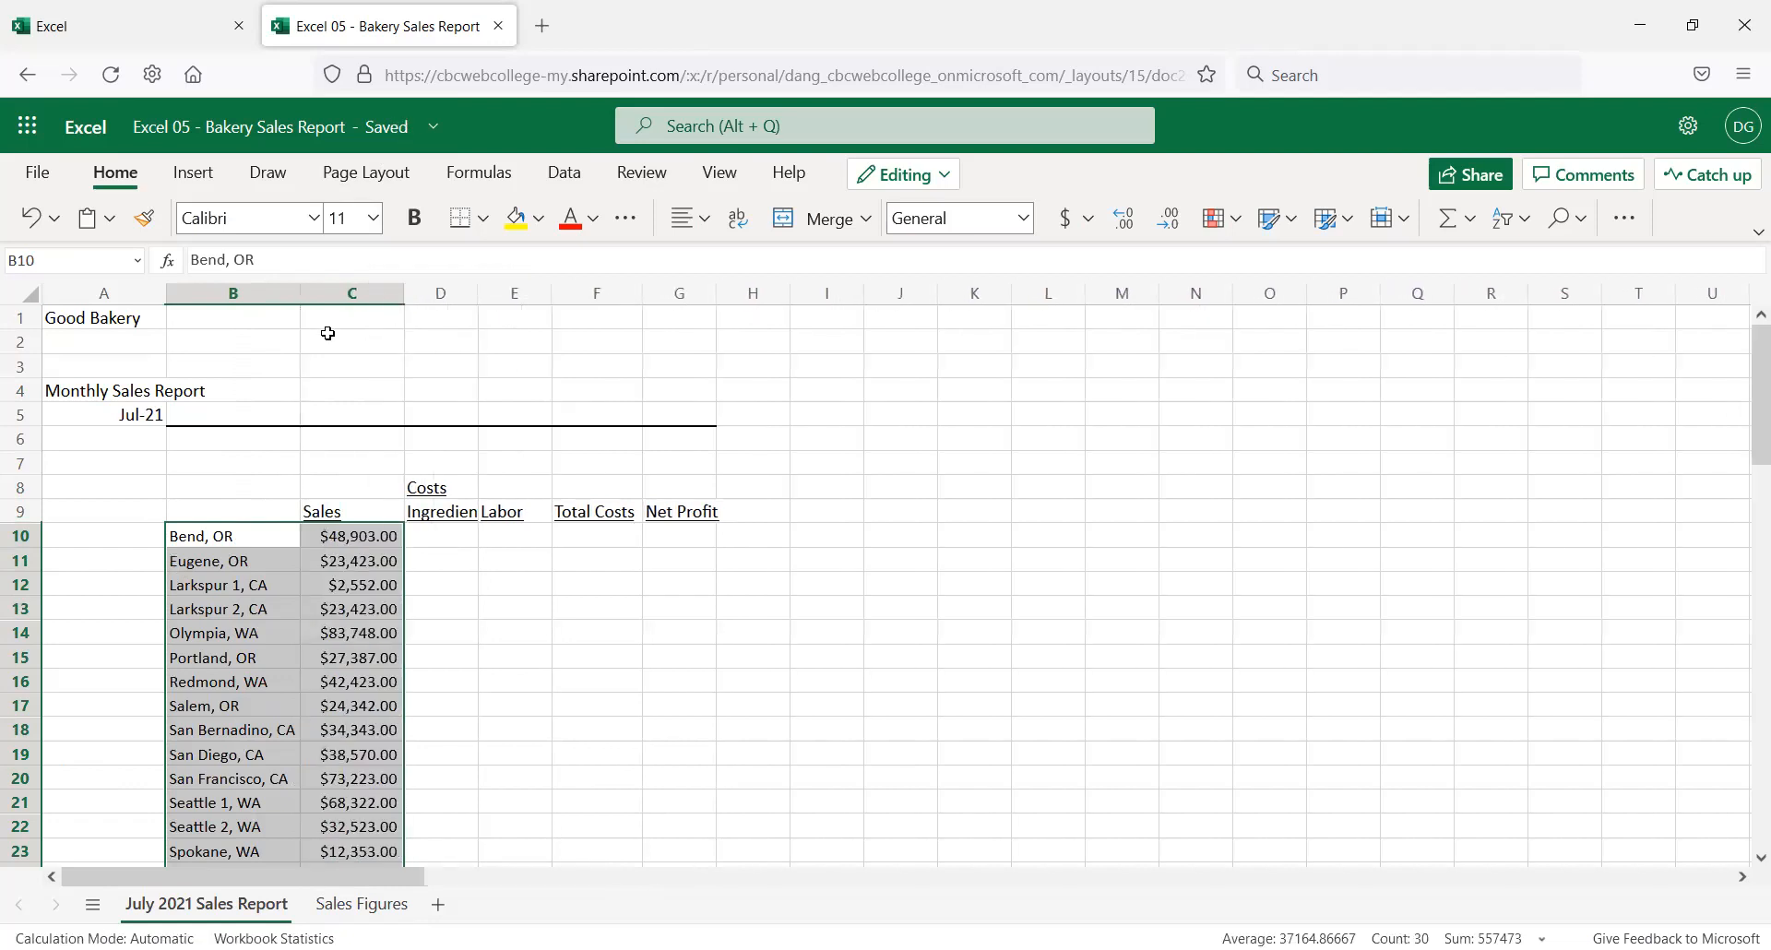
scroll(198, 554, "down", 2)
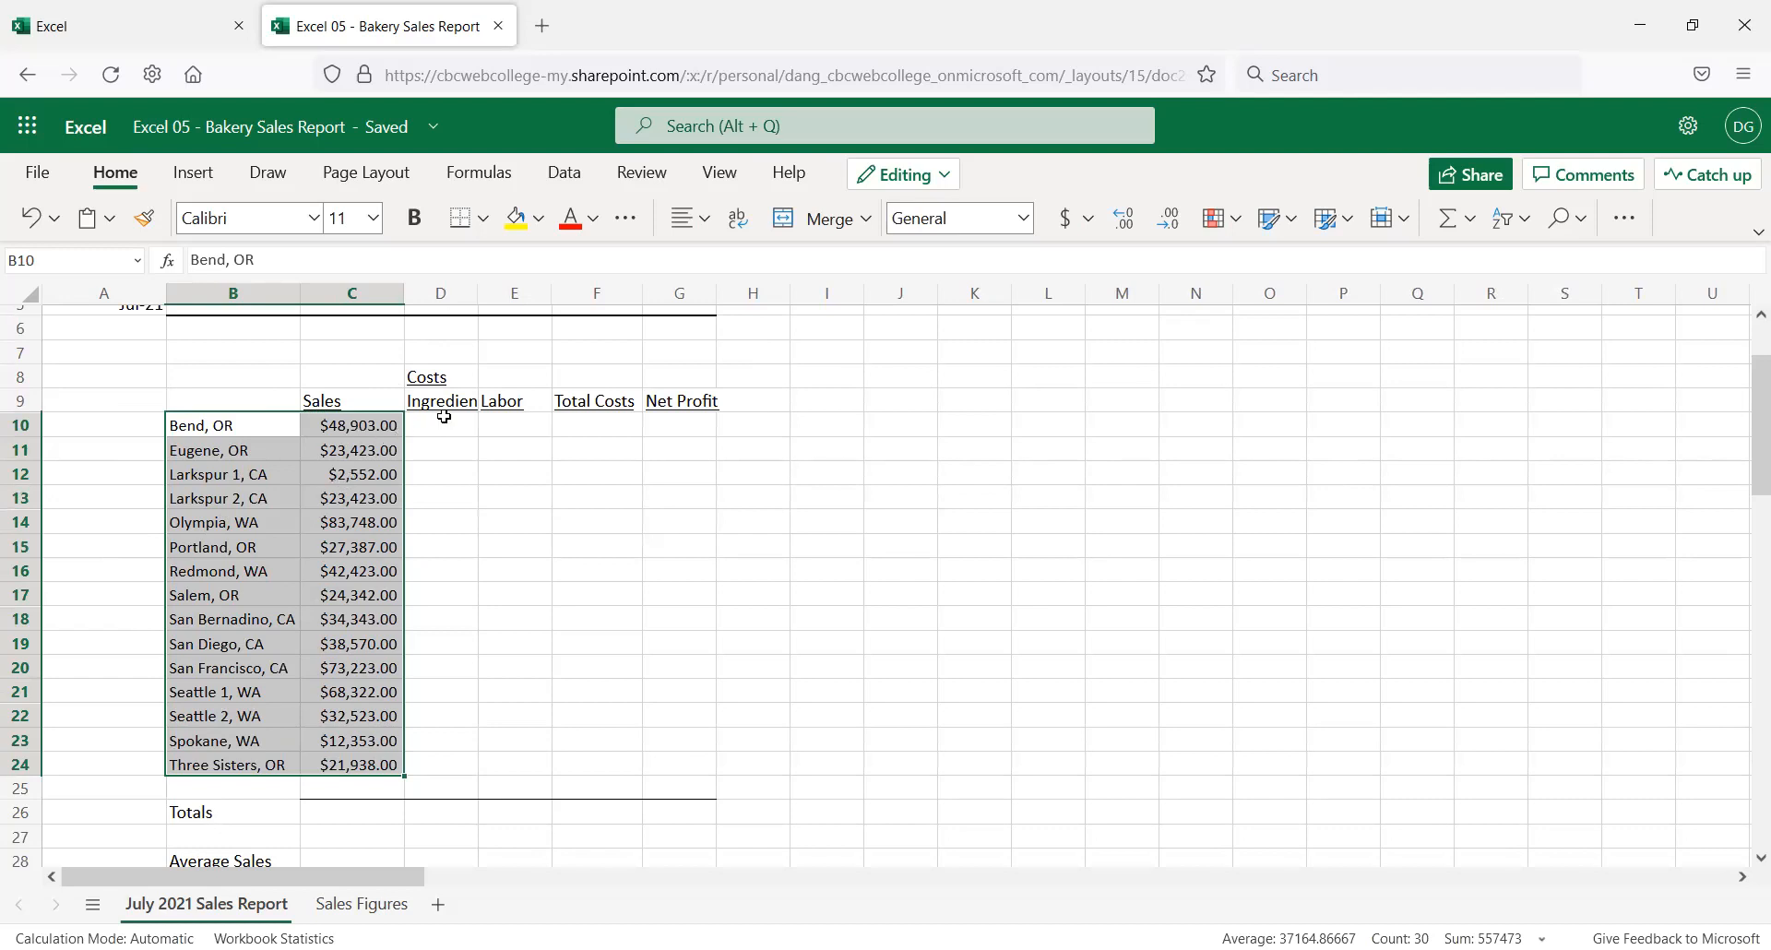
Copy the labor amounts in B21:B35 of the Sales Figures sheet without the city names
left_click(334, 905)
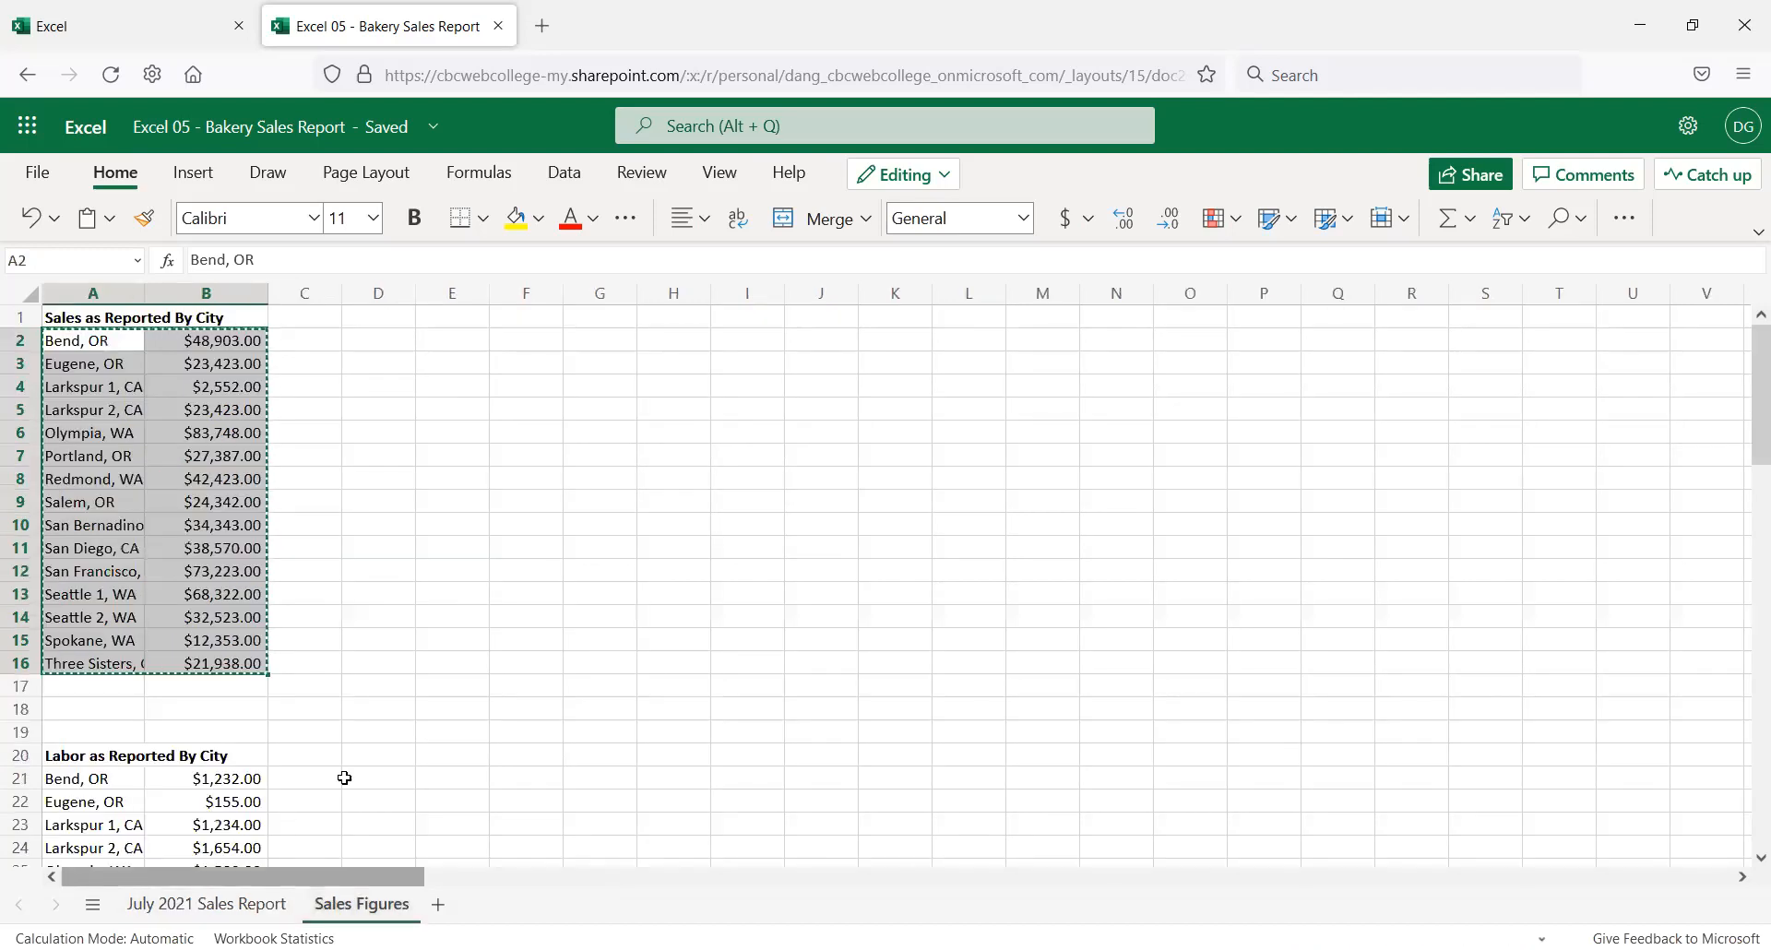
left_click(381, 735)
scroll(397, 748, "down", 2)
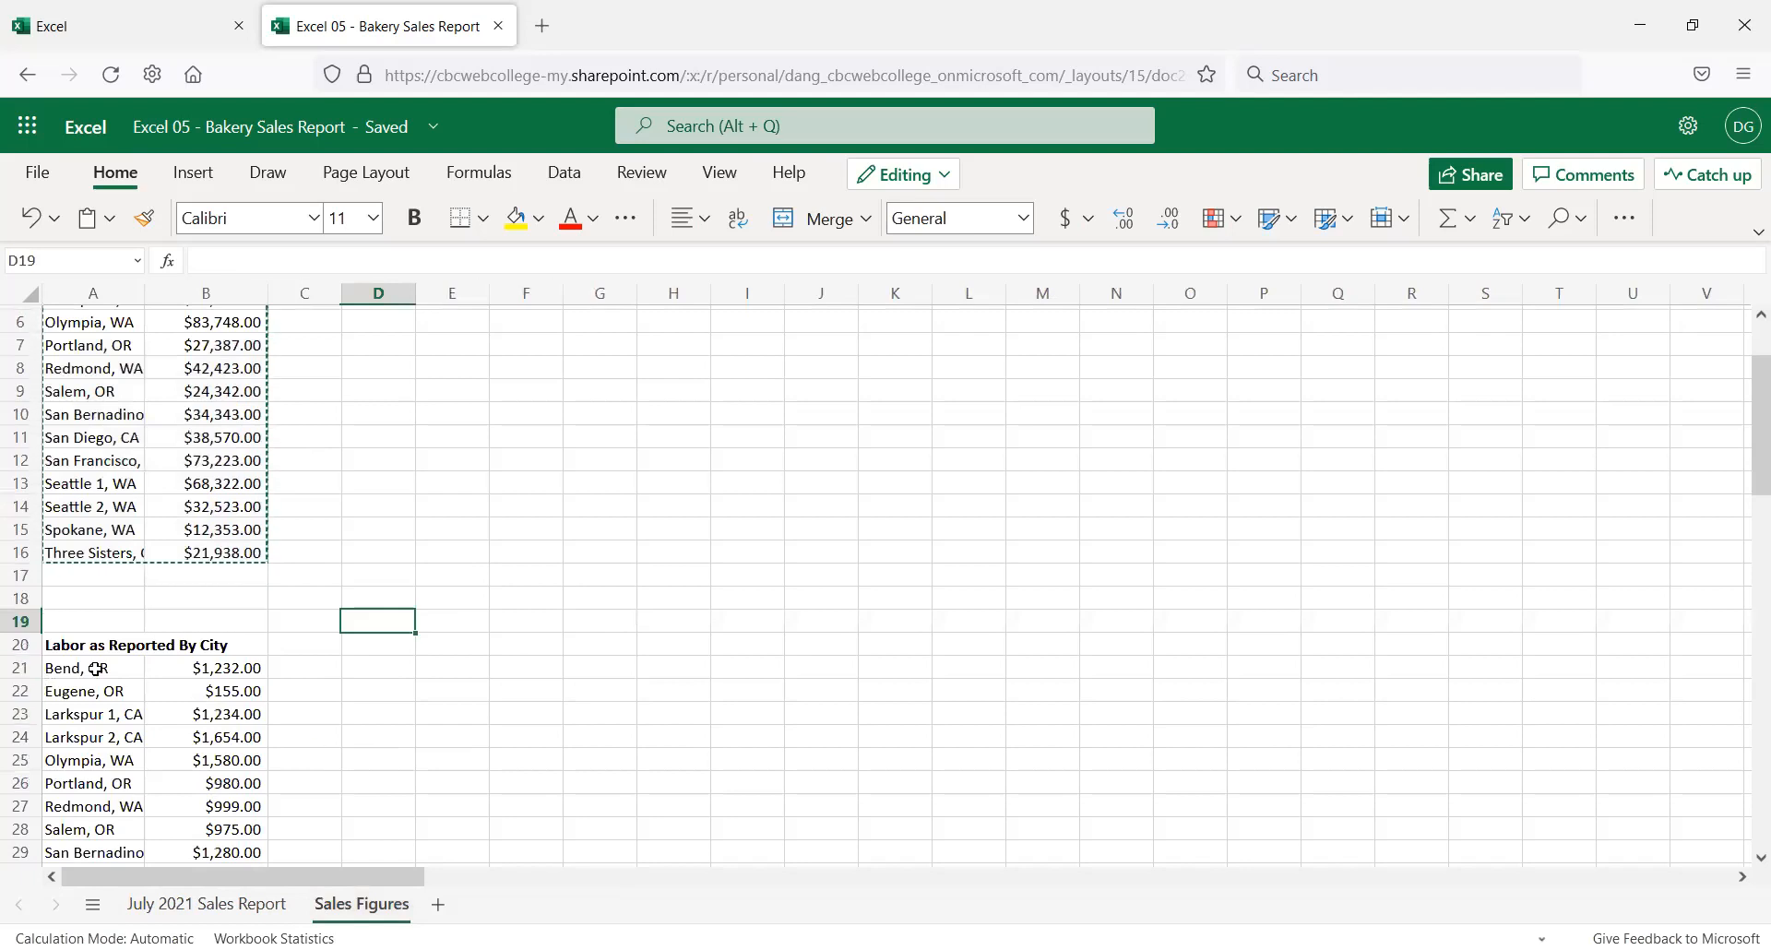
left_click_drag(106, 684, 87, 844)
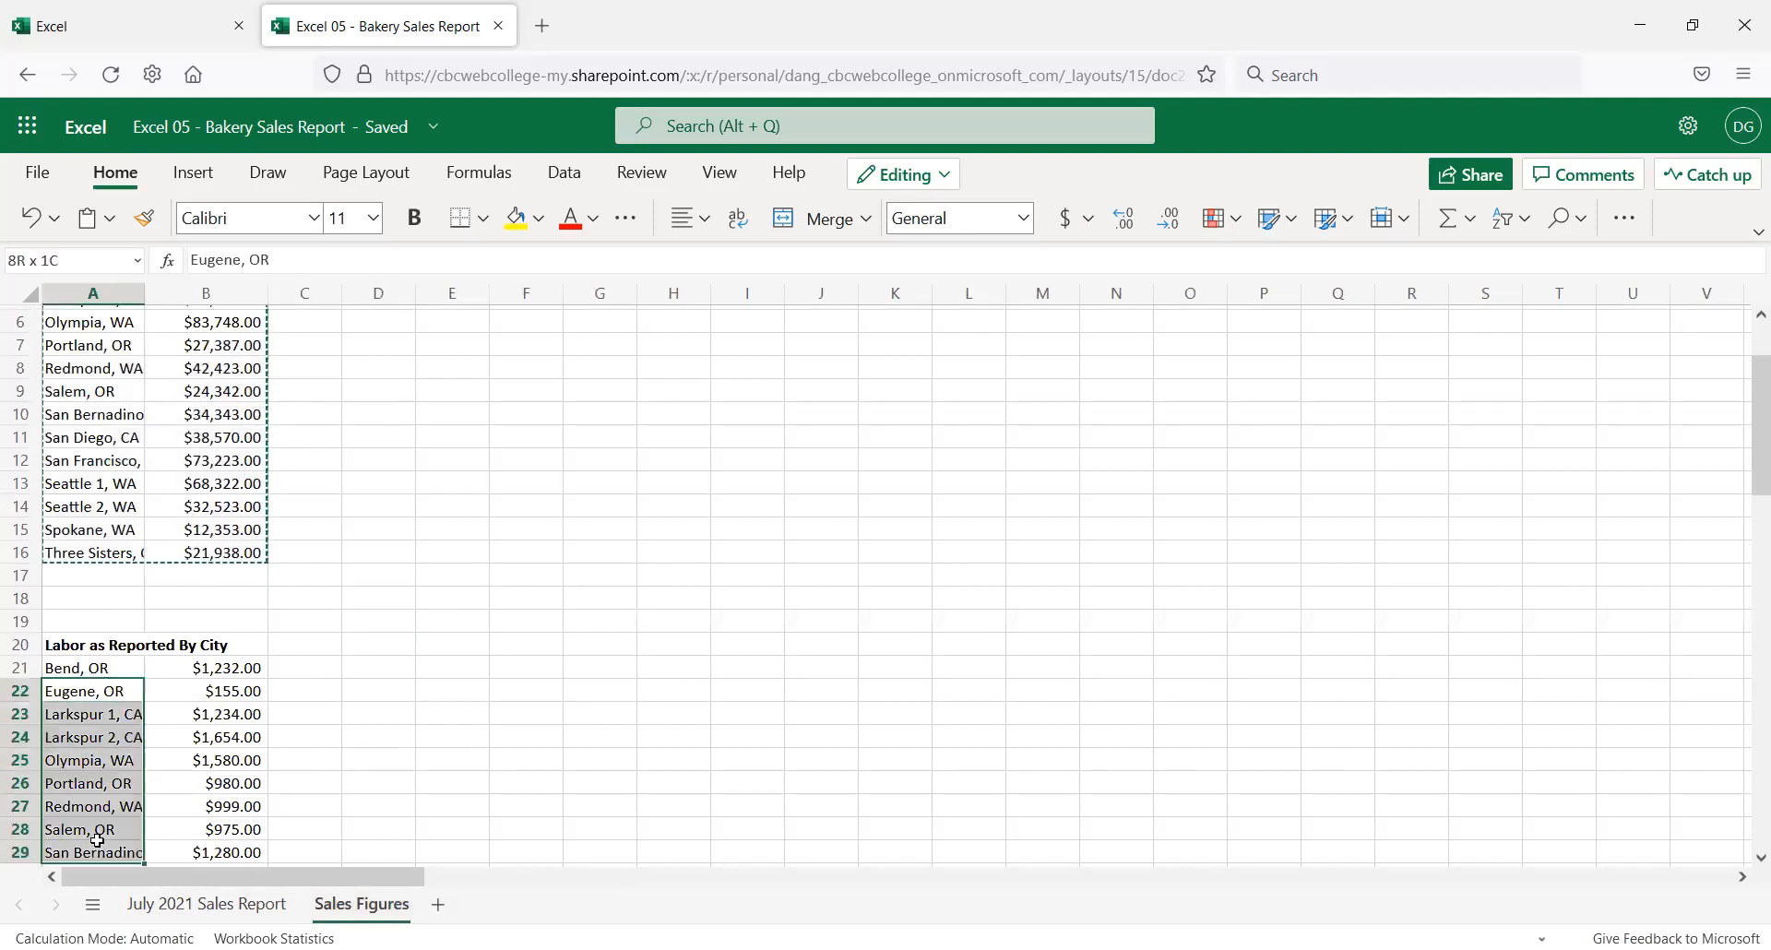
left_click(233, 666)
scroll(231, 706, "down", 3)
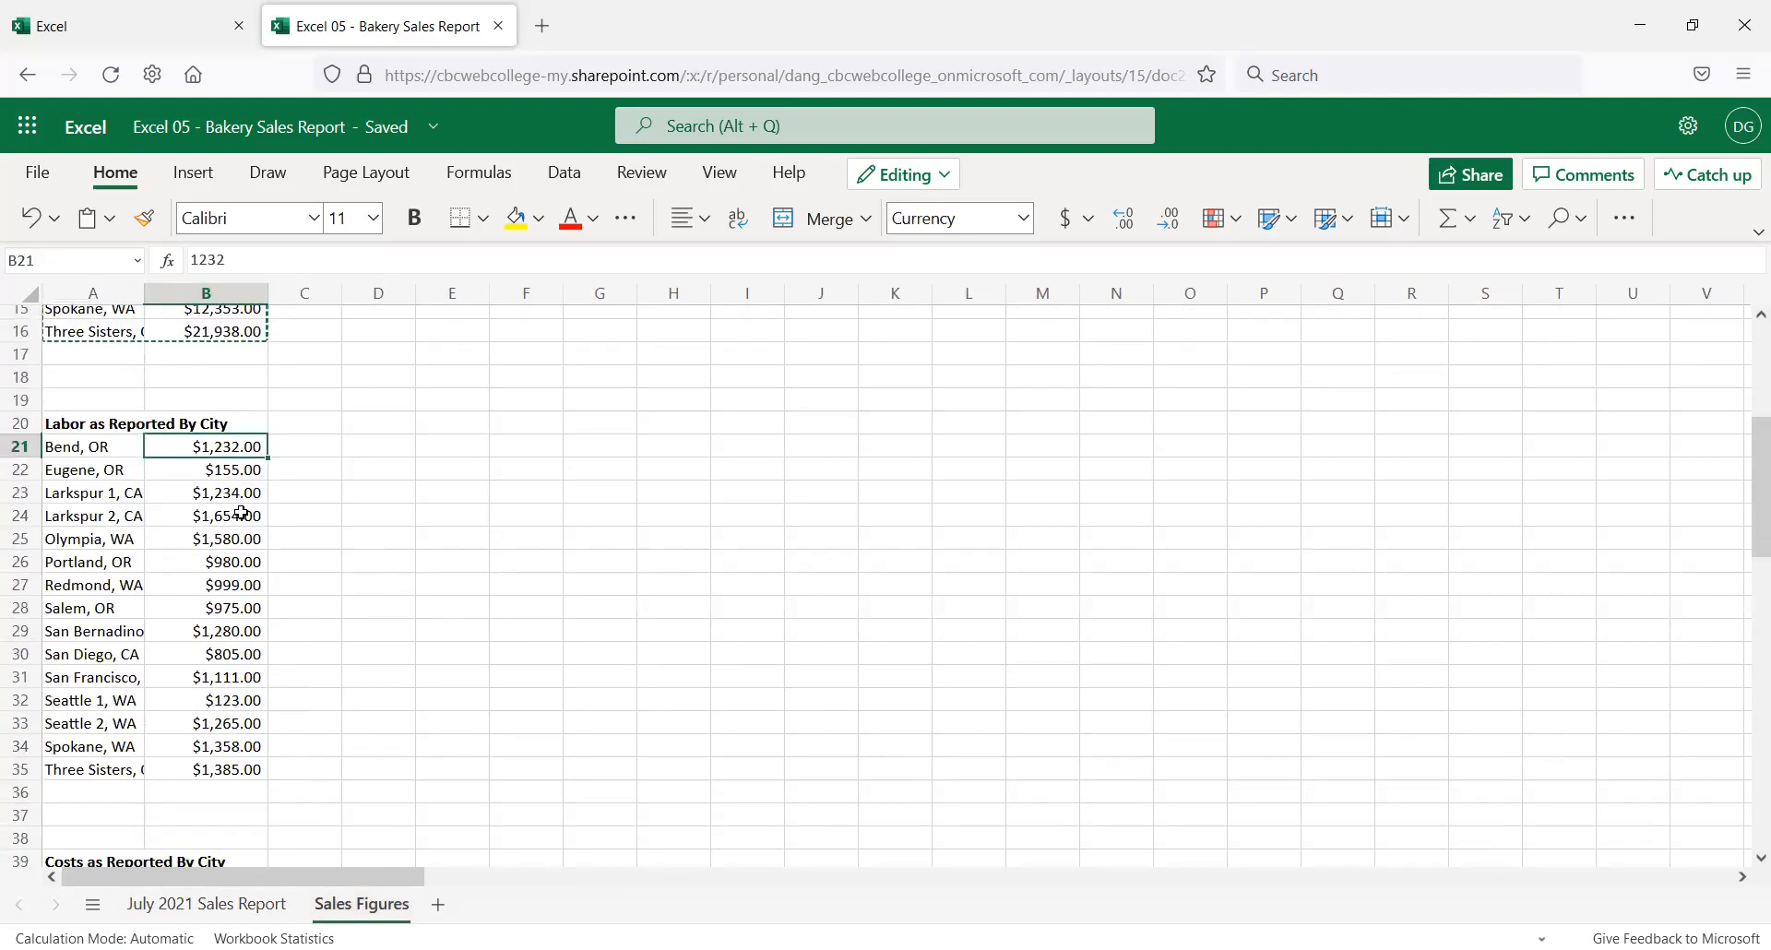
left_click(228, 770, "shift")
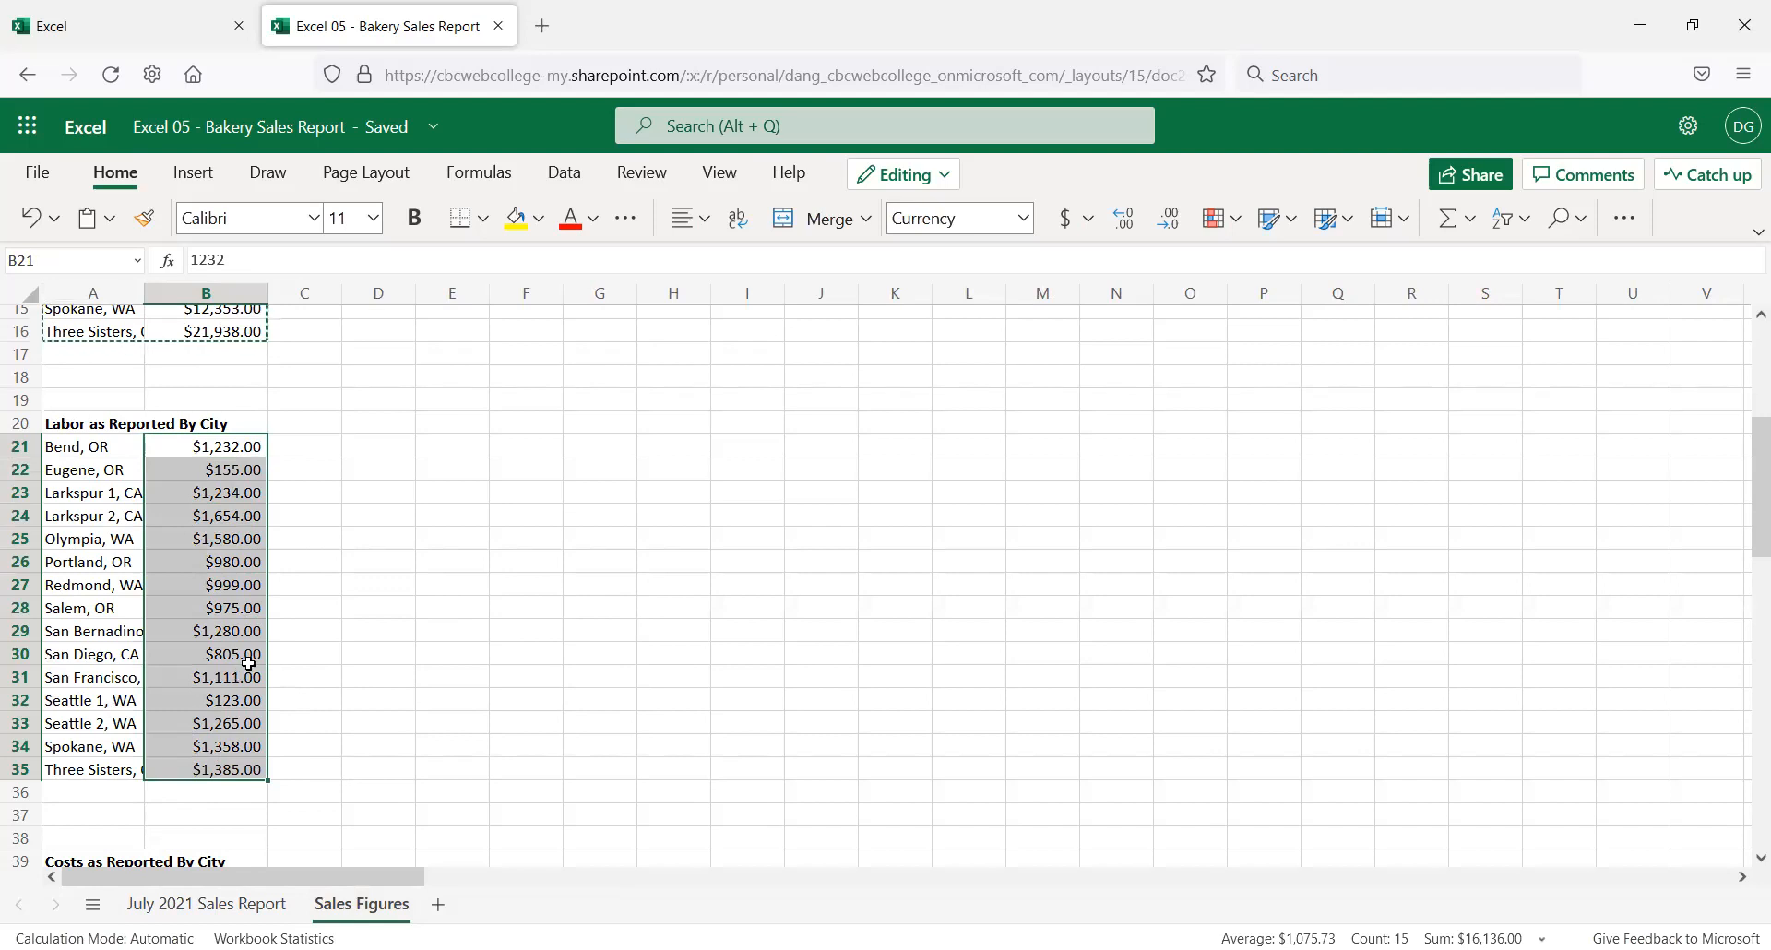
key("ctrl+c")
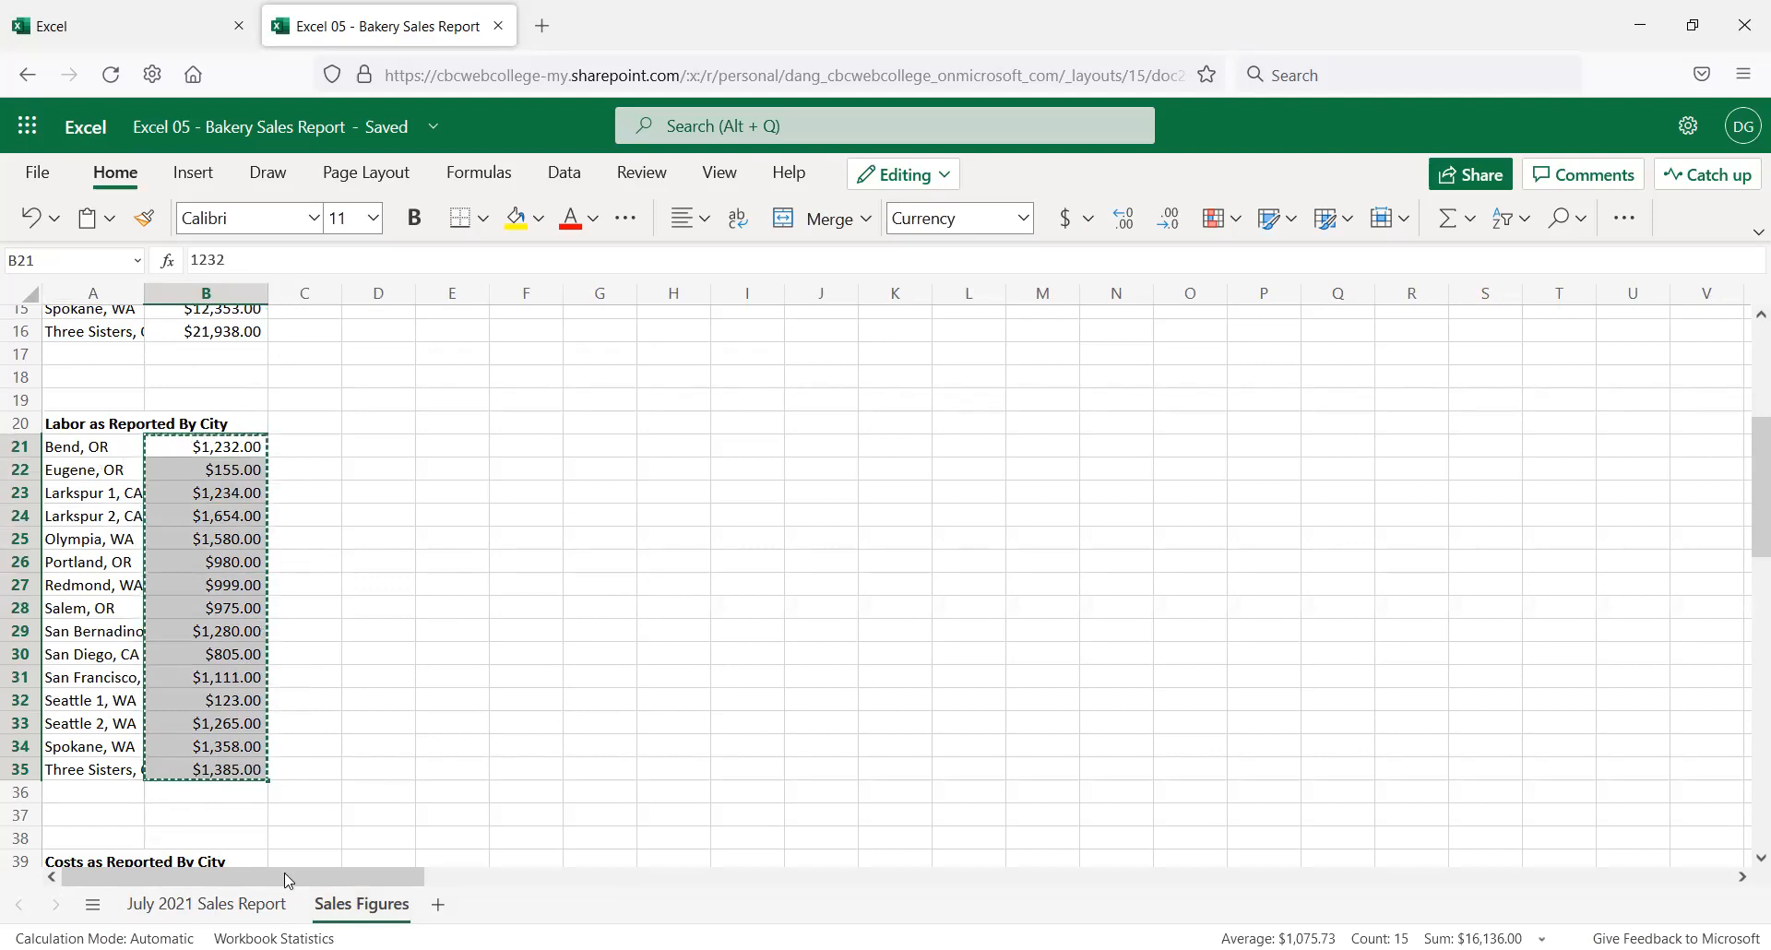
Paste the copied labor amounts at D10 of the July 2021 Sales Report sheet and widen column D
left_click(205, 904)
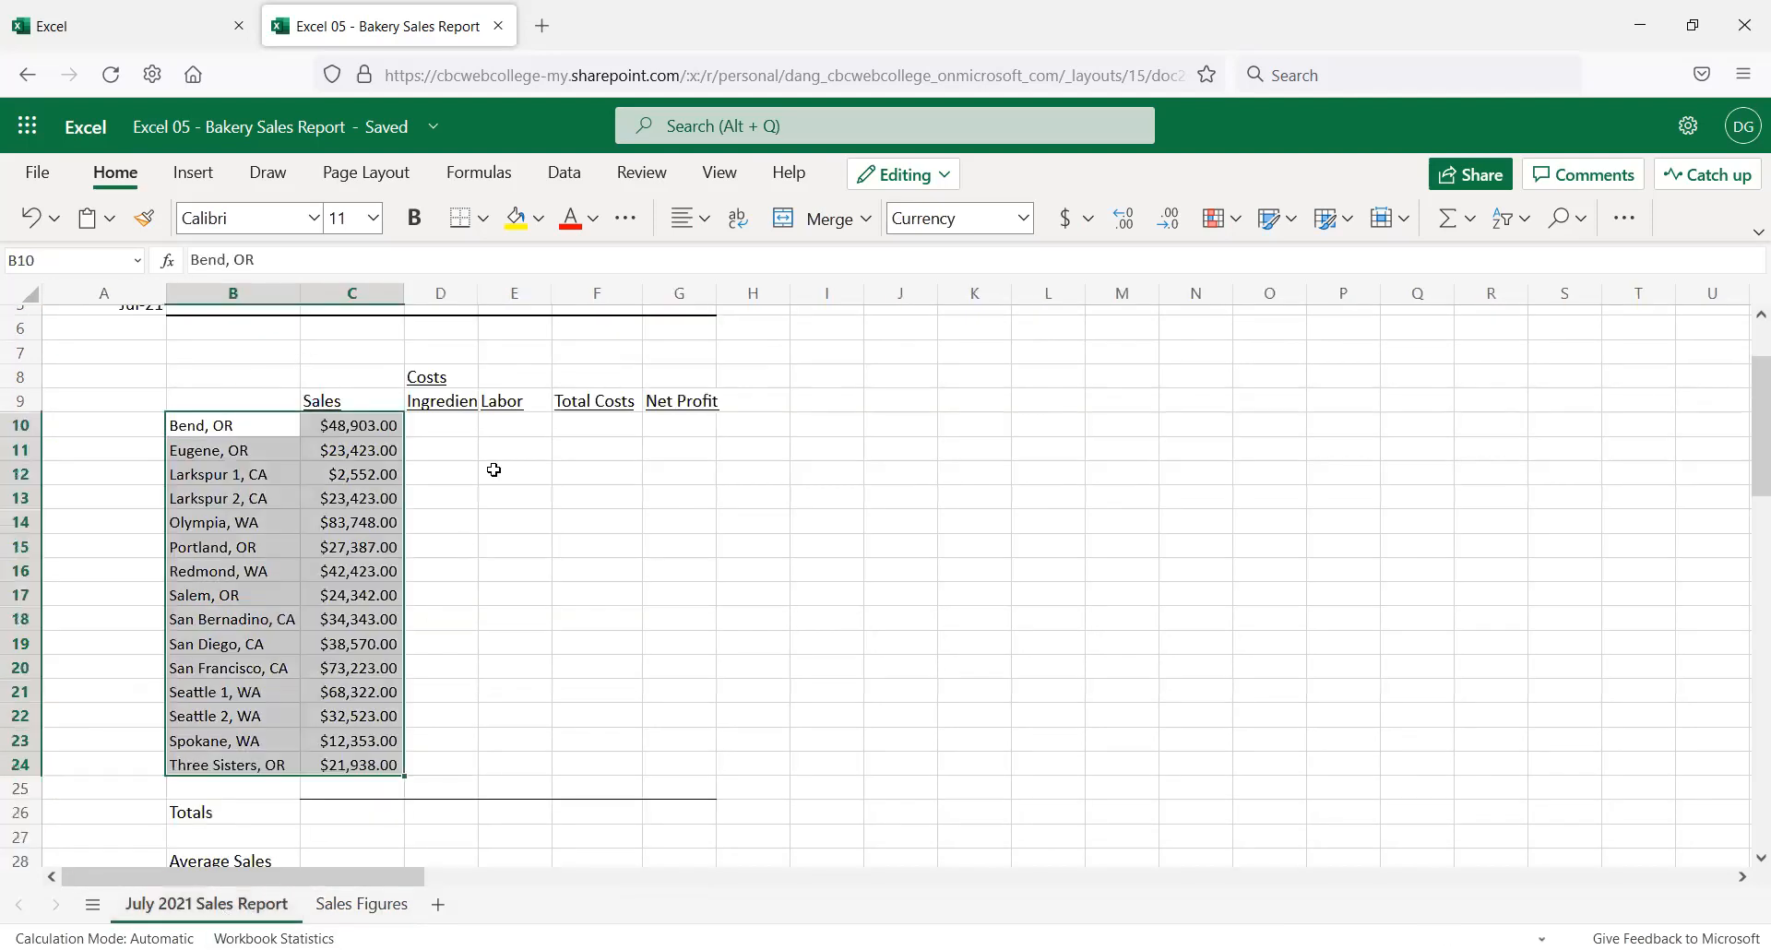
left_click(448, 422)
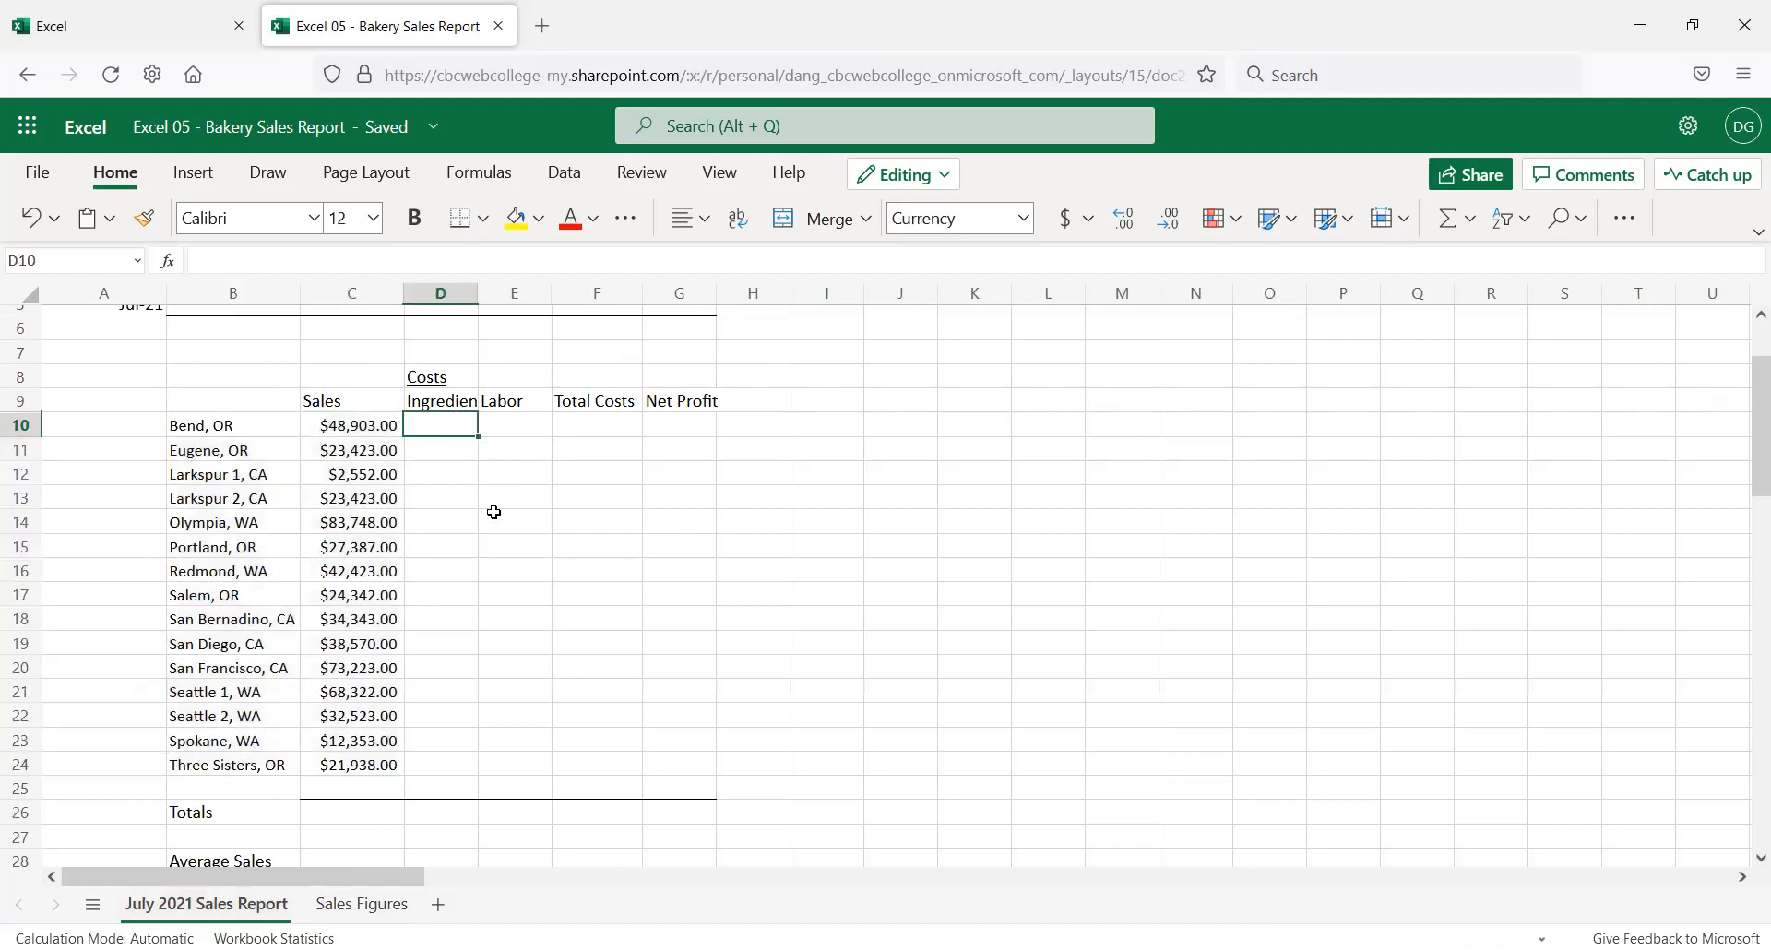
key("ctrl+v")
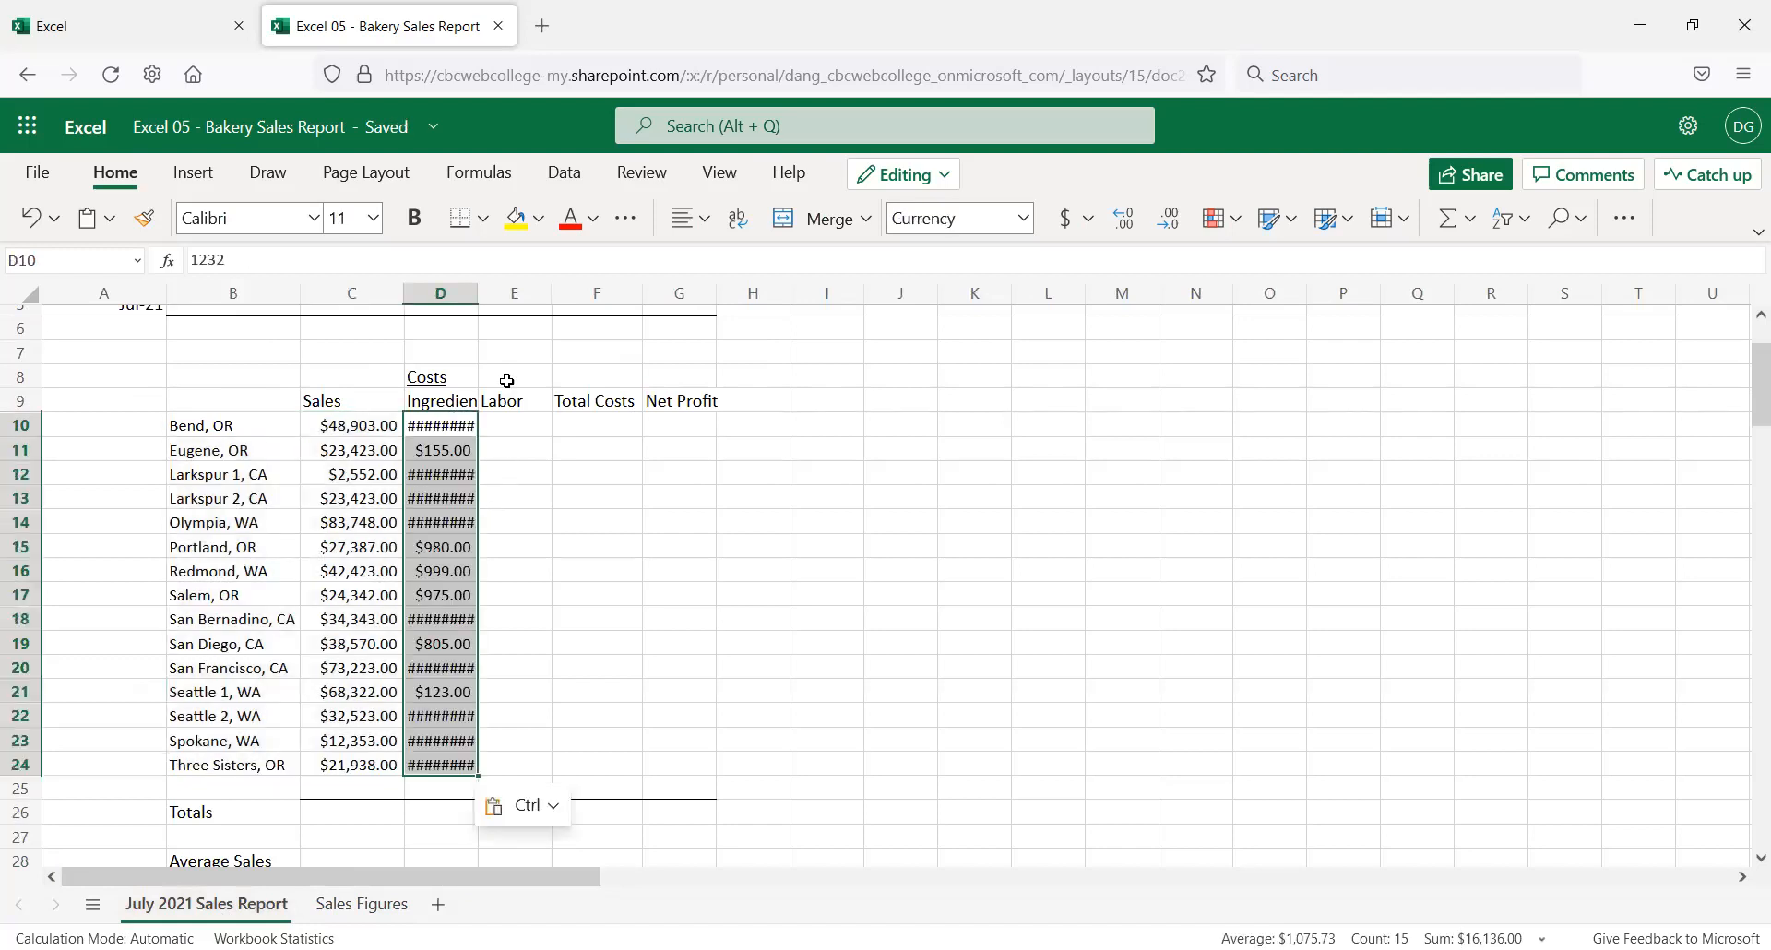
left_click_drag(480, 301, 510, 300)
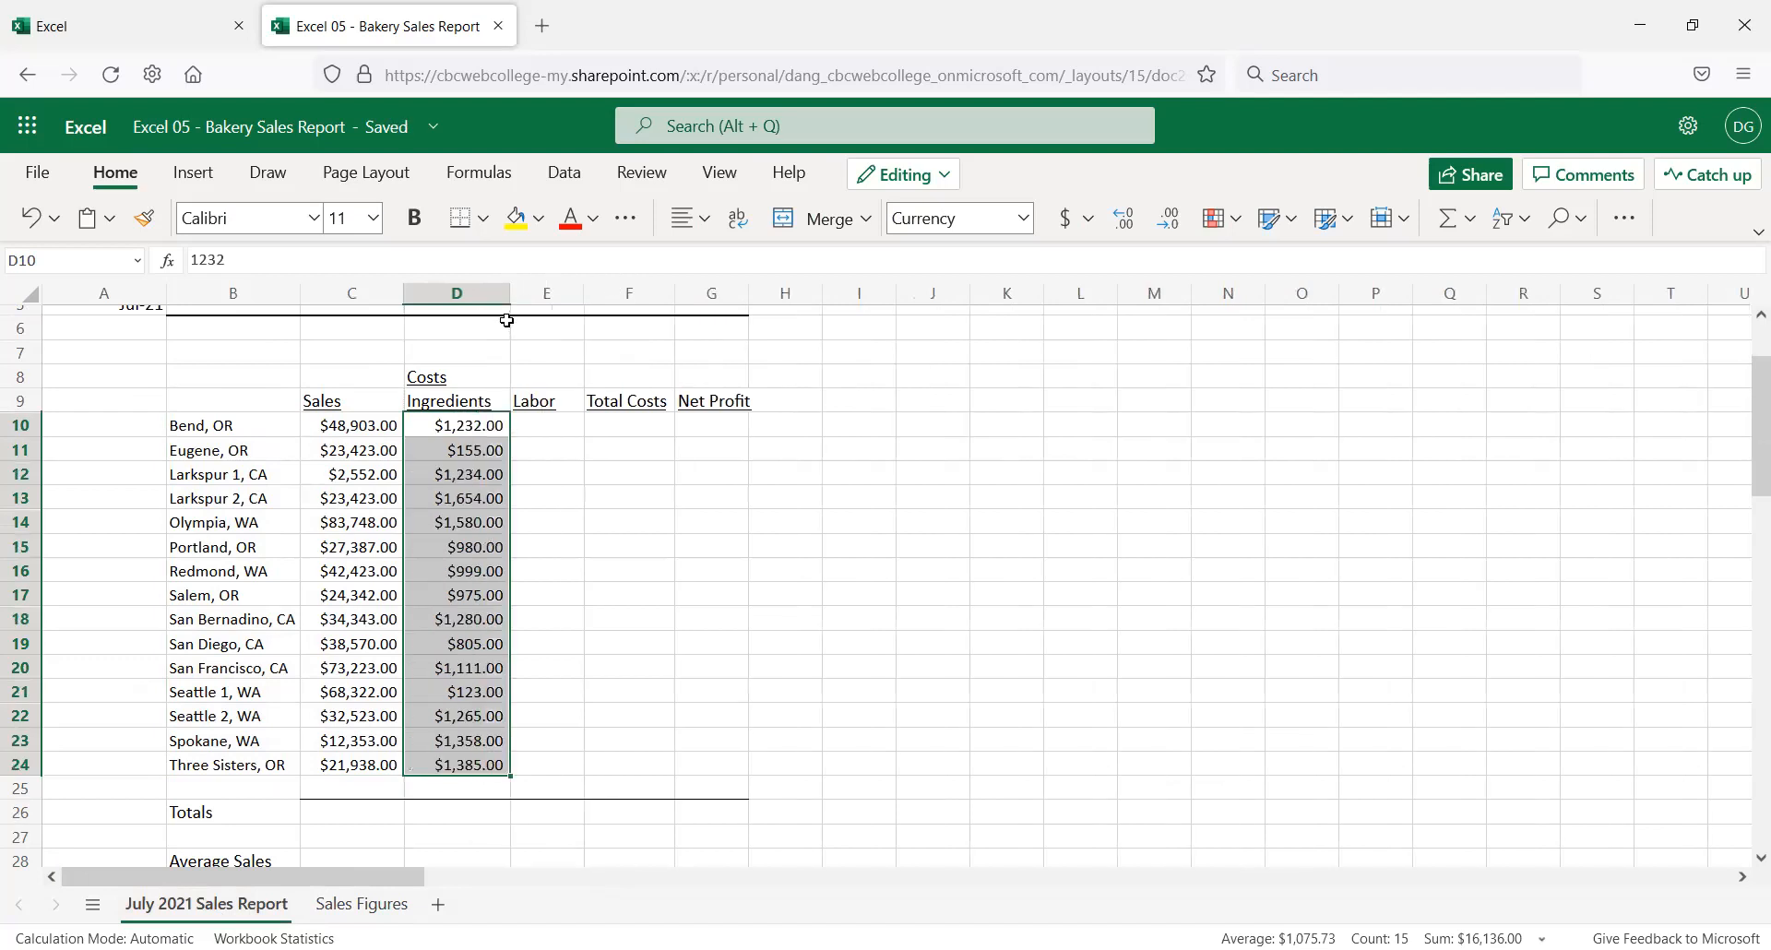
Widen the Labor column E on the July 2021 Sales Report sheet
left_click(547, 427)
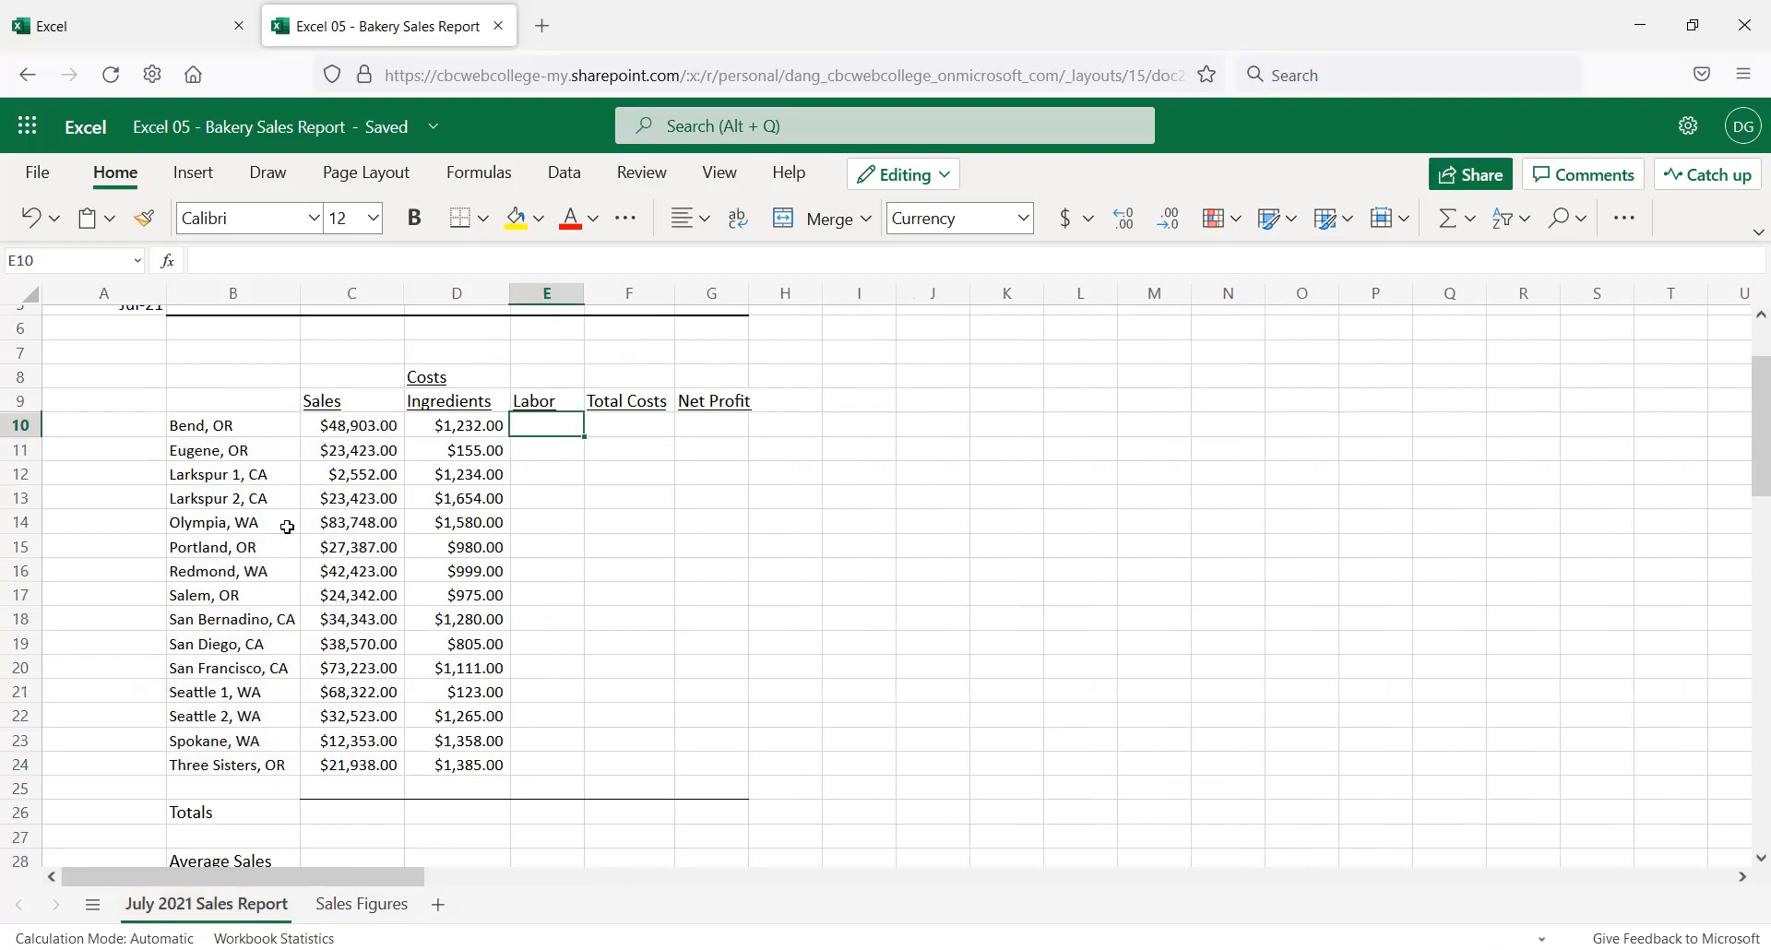
left_click_drag(245, 426, 429, 783)
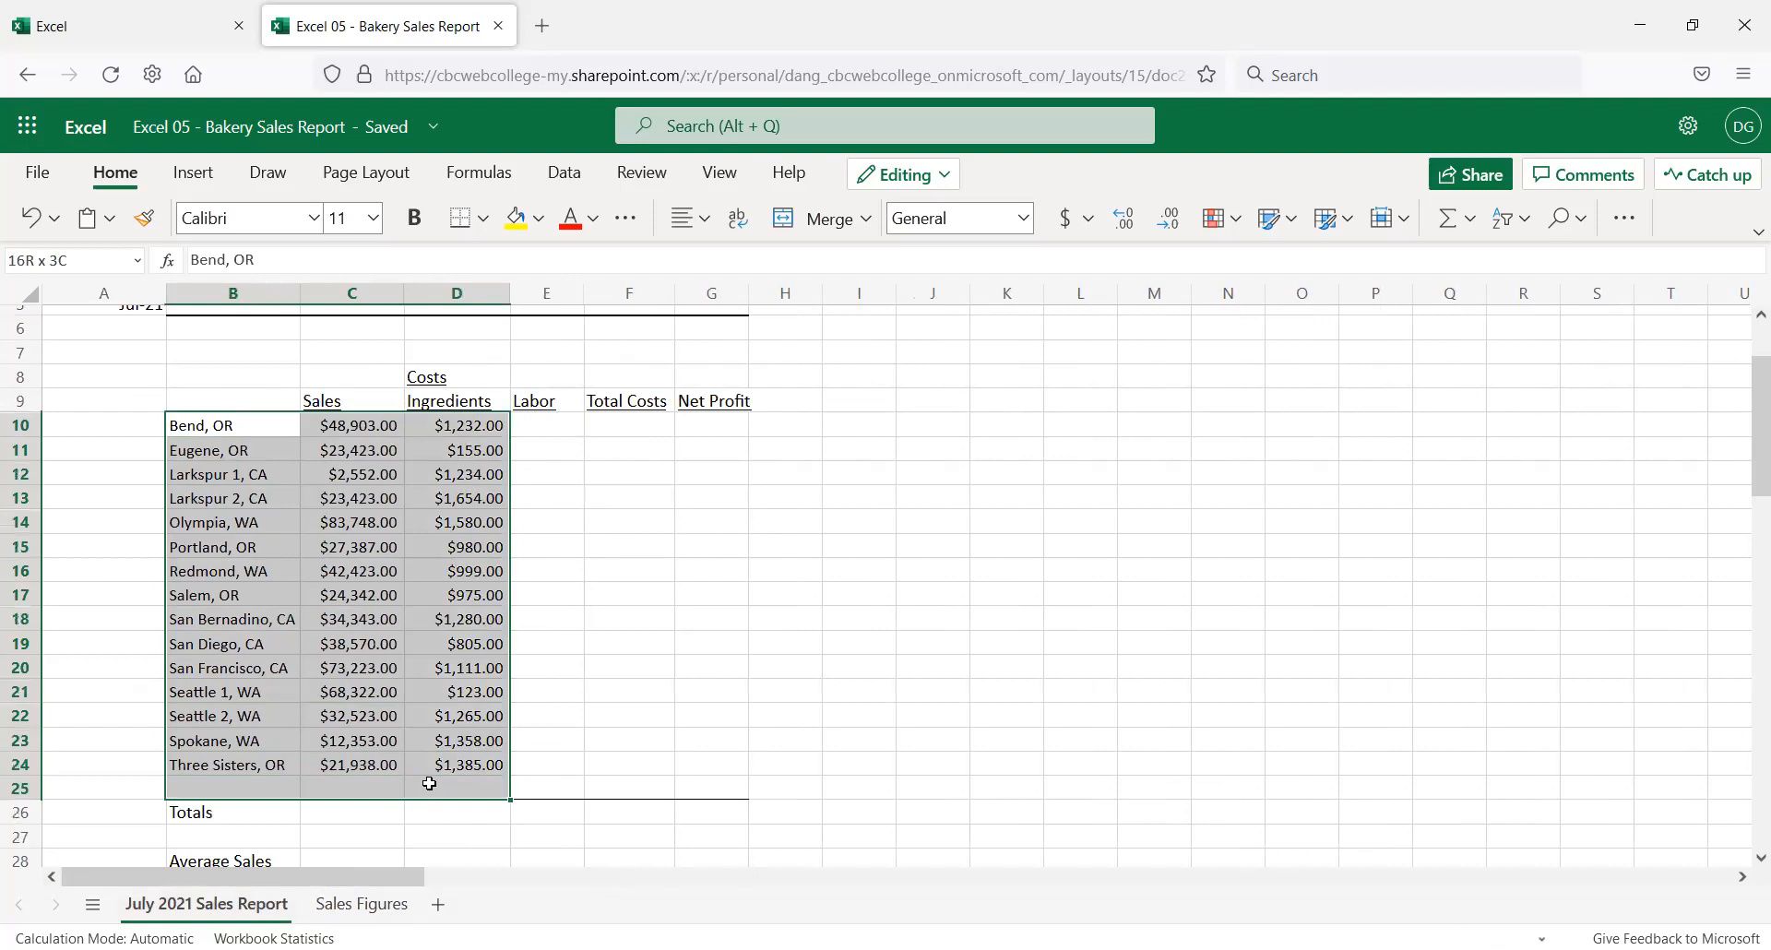
left_click(567, 597)
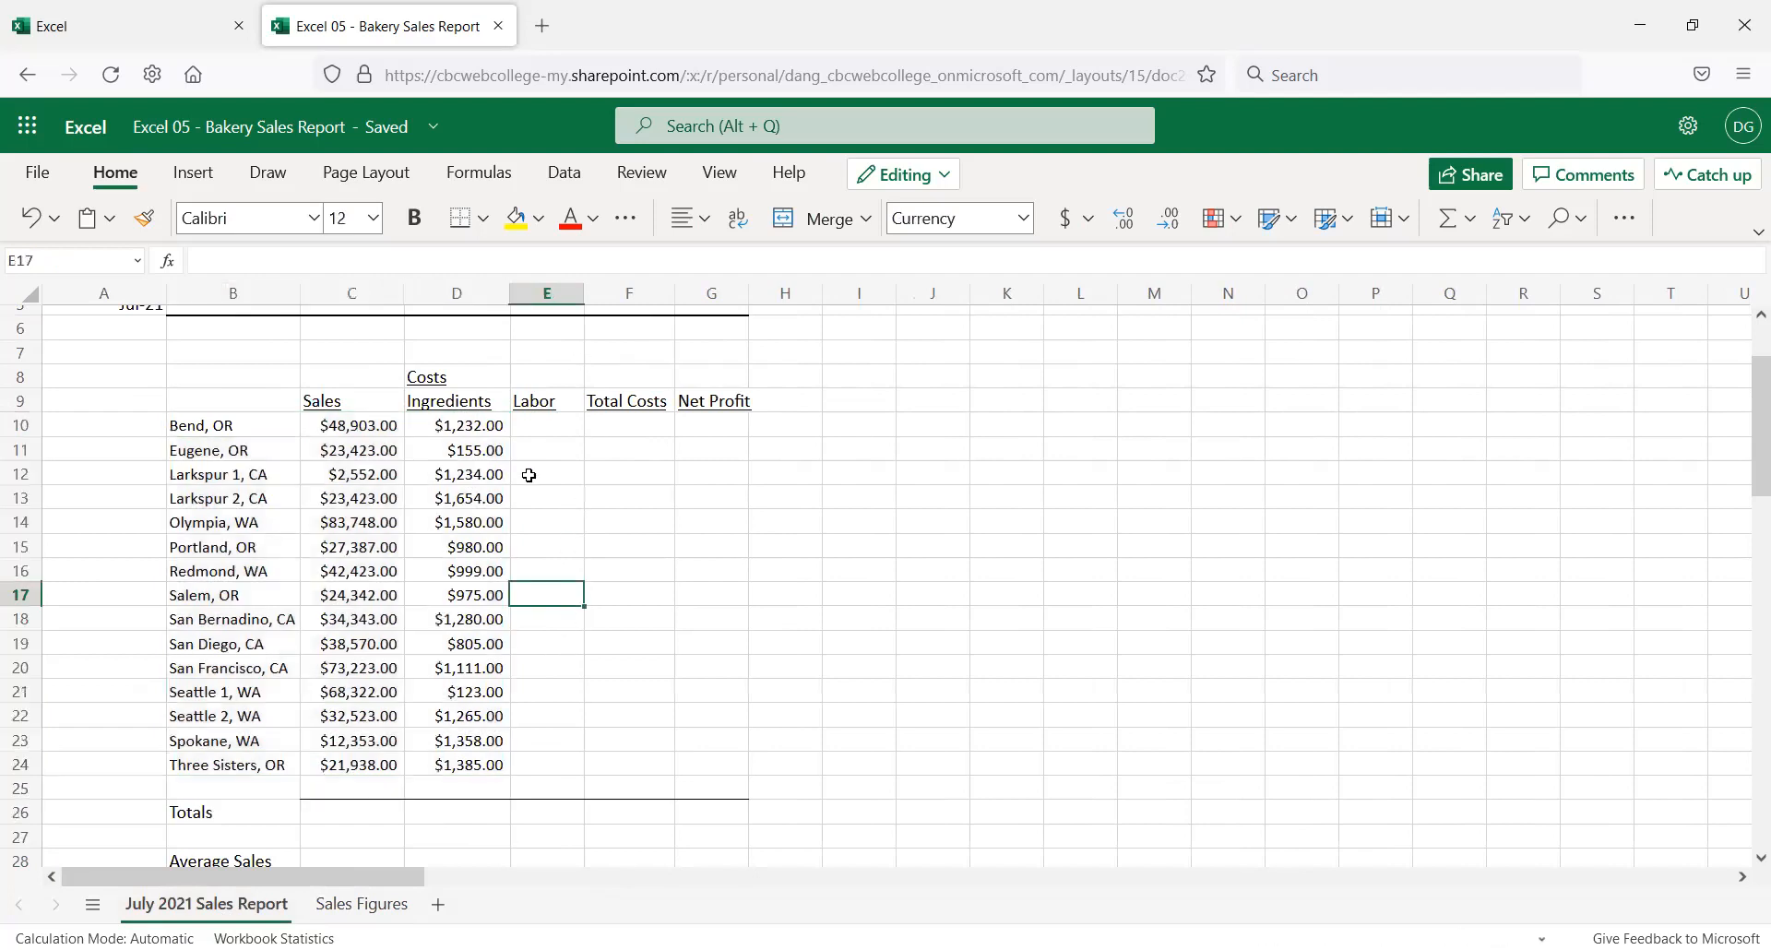
left_click(560, 425)
left_click_drag(587, 299, 631, 300)
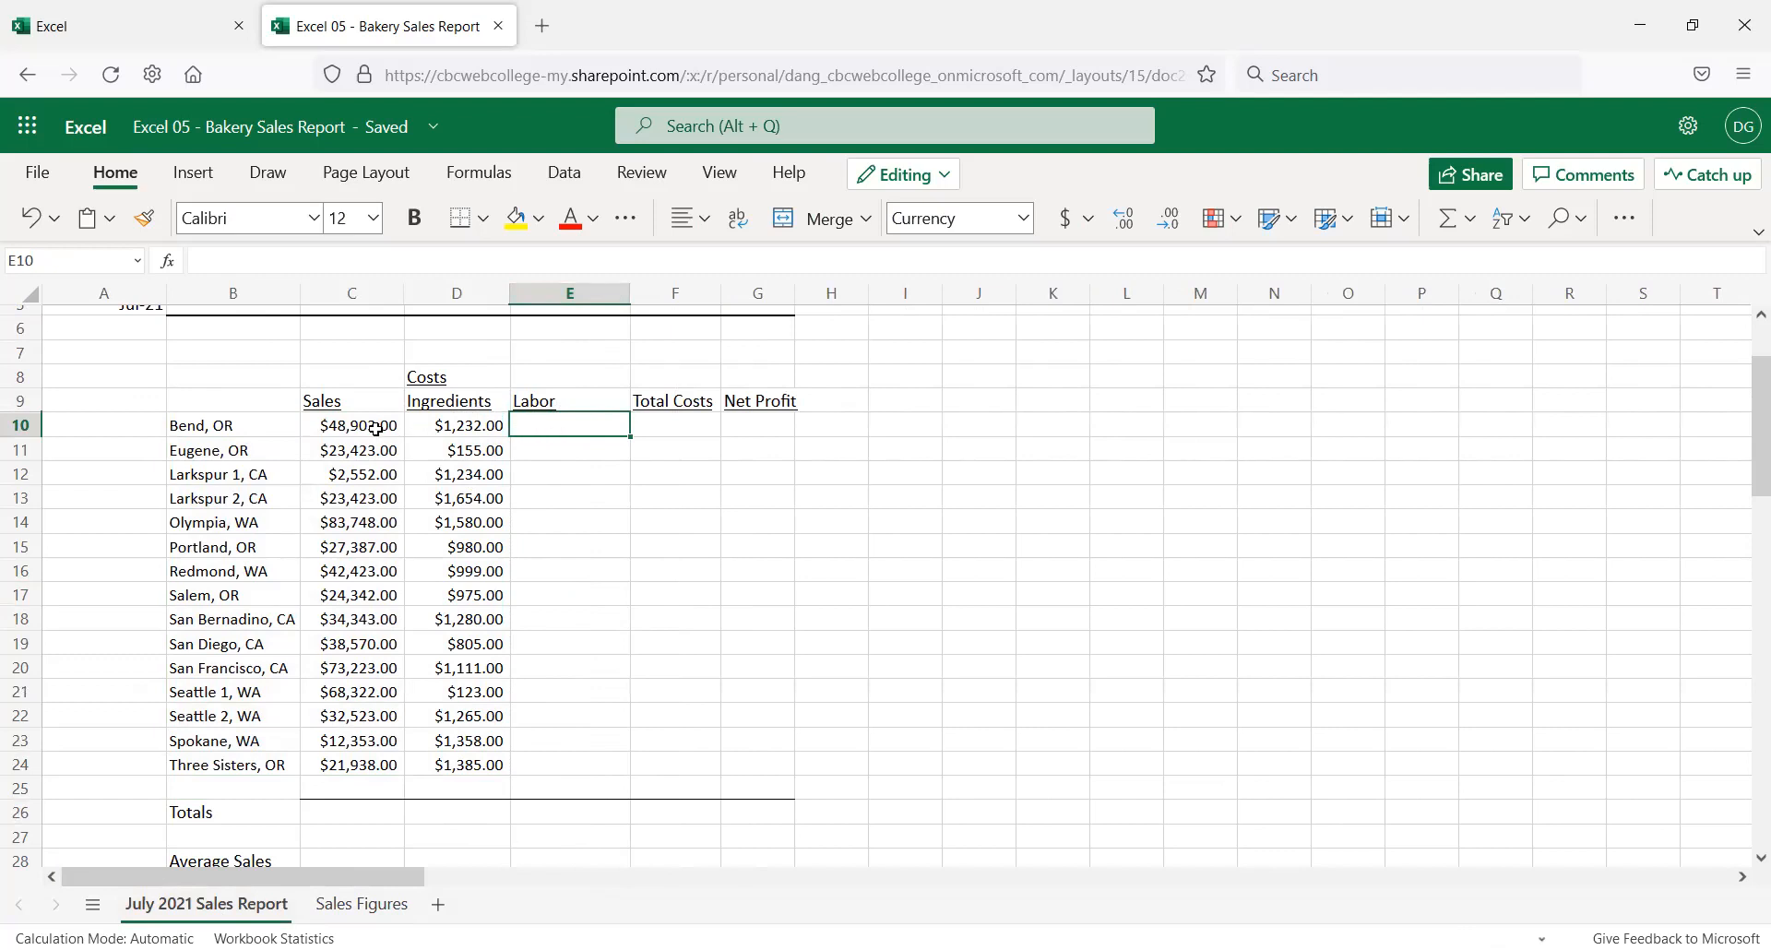
left_click_drag(378, 424, 459, 751)
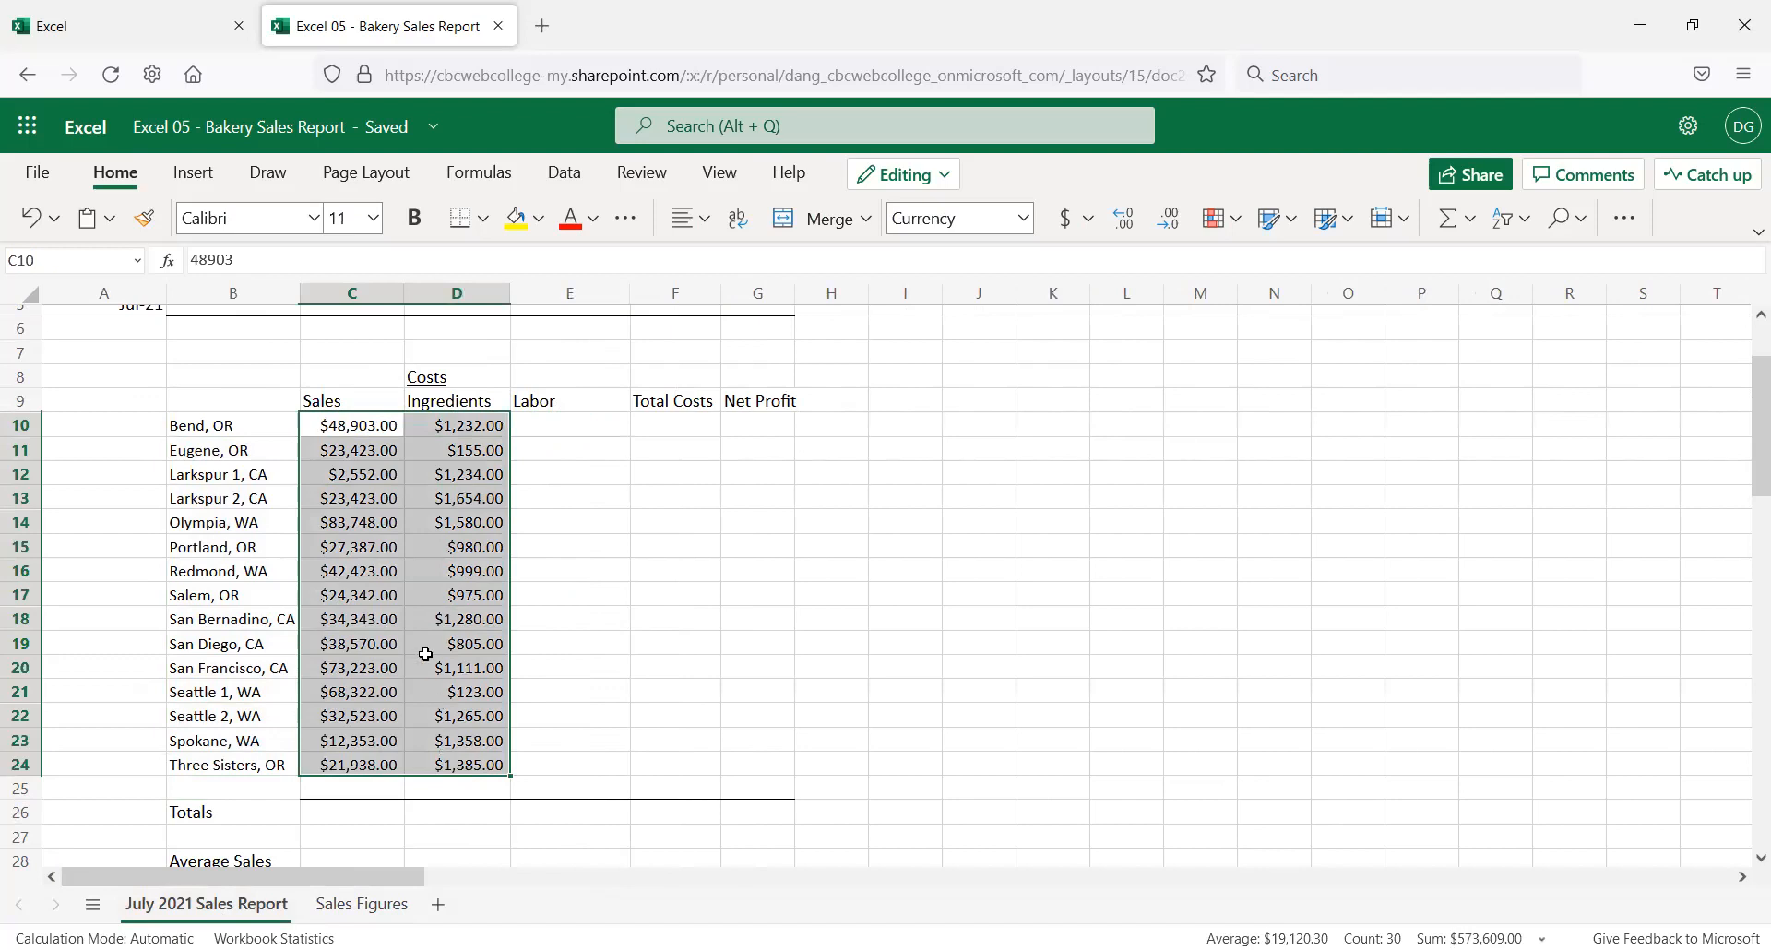
left_click(367, 446)
key("Up")
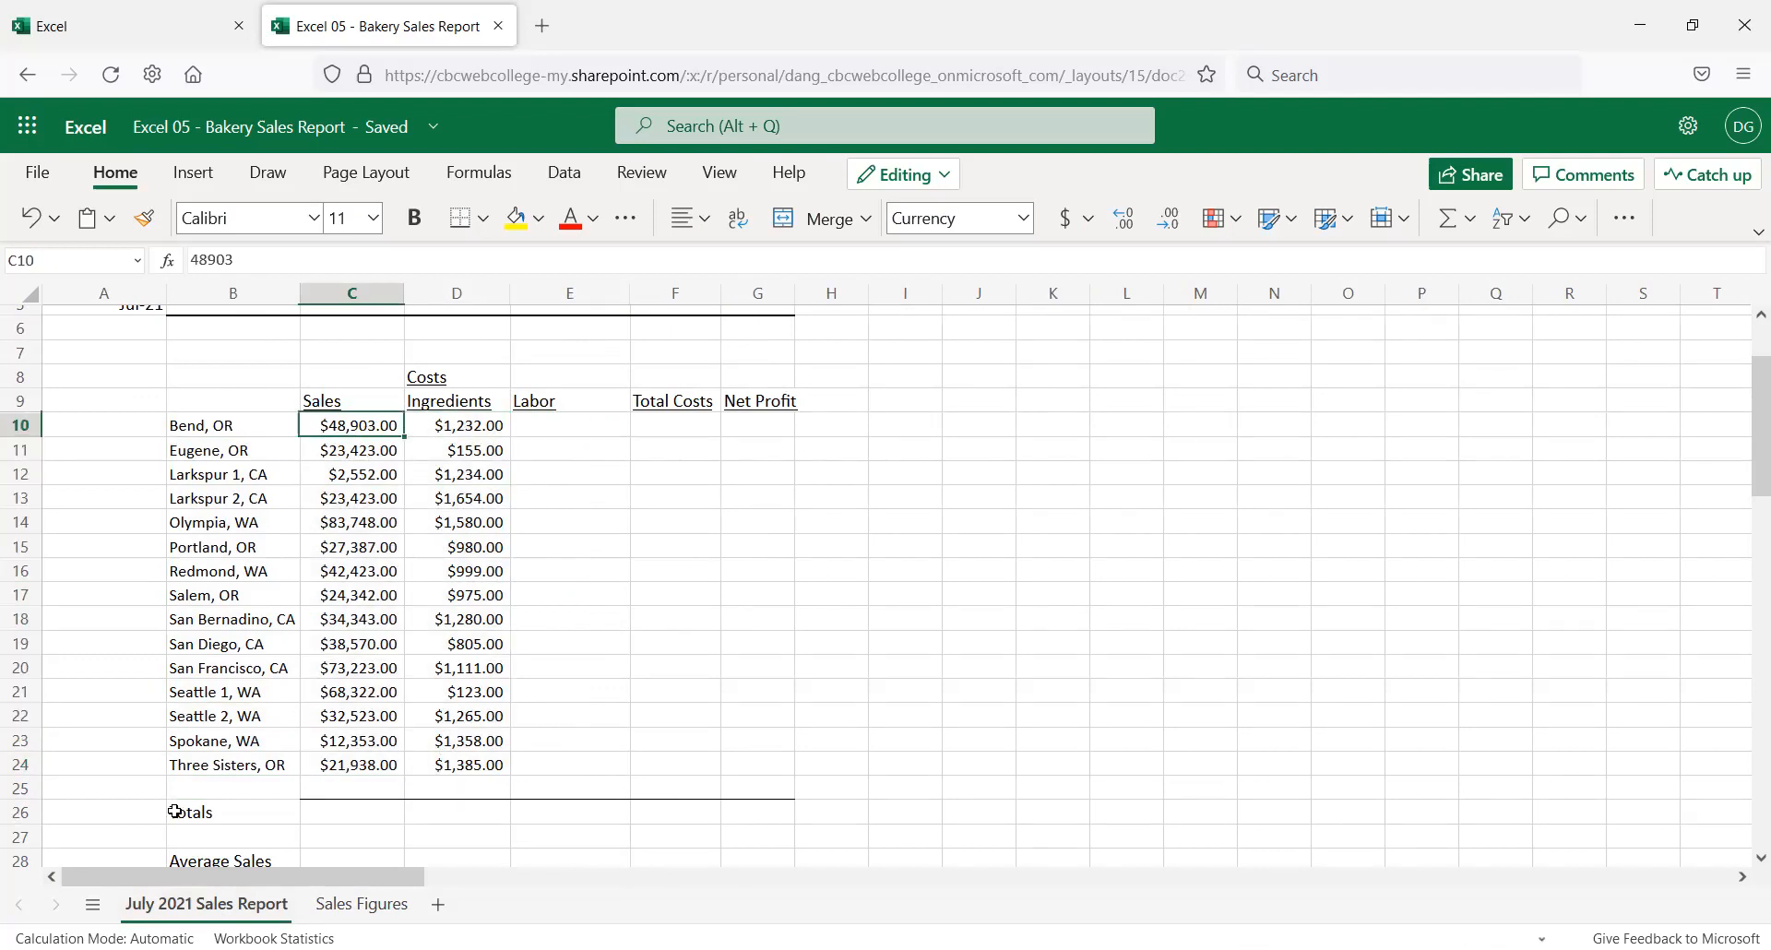
Set the Bend, OR sales amount in B2 of the Sales Figures sheet to 20000
left_click(361, 903)
left_click(323, 491)
scroll(295, 479, "up", 5)
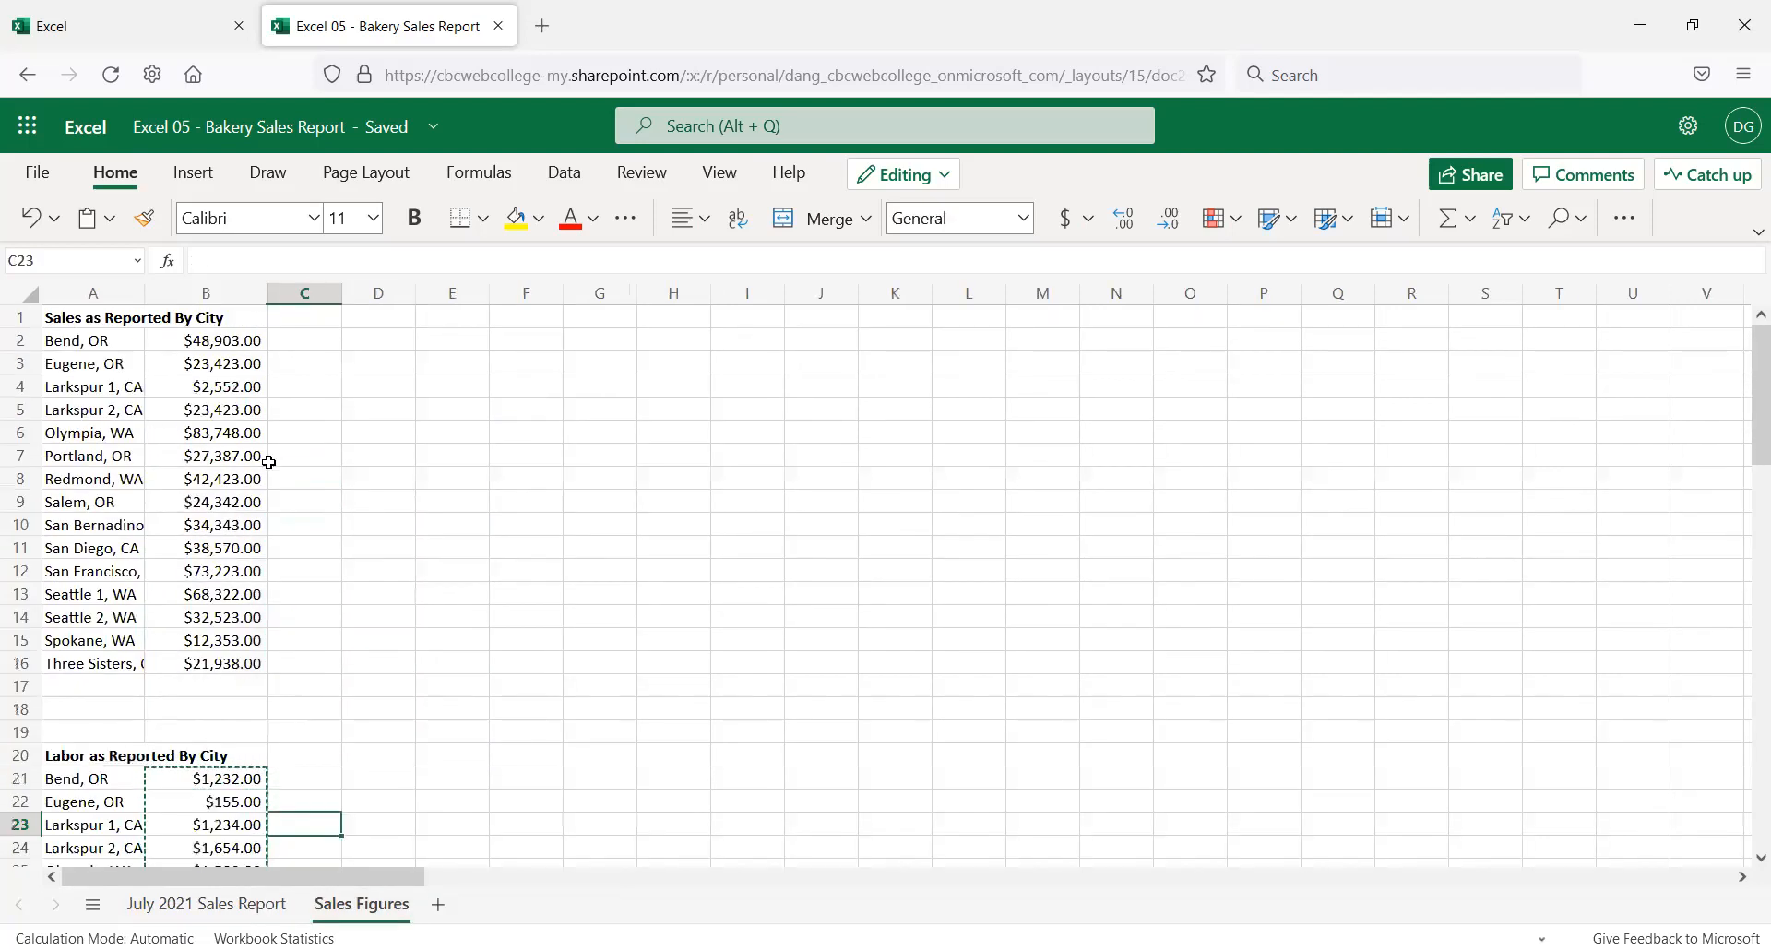
left_click(218, 349)
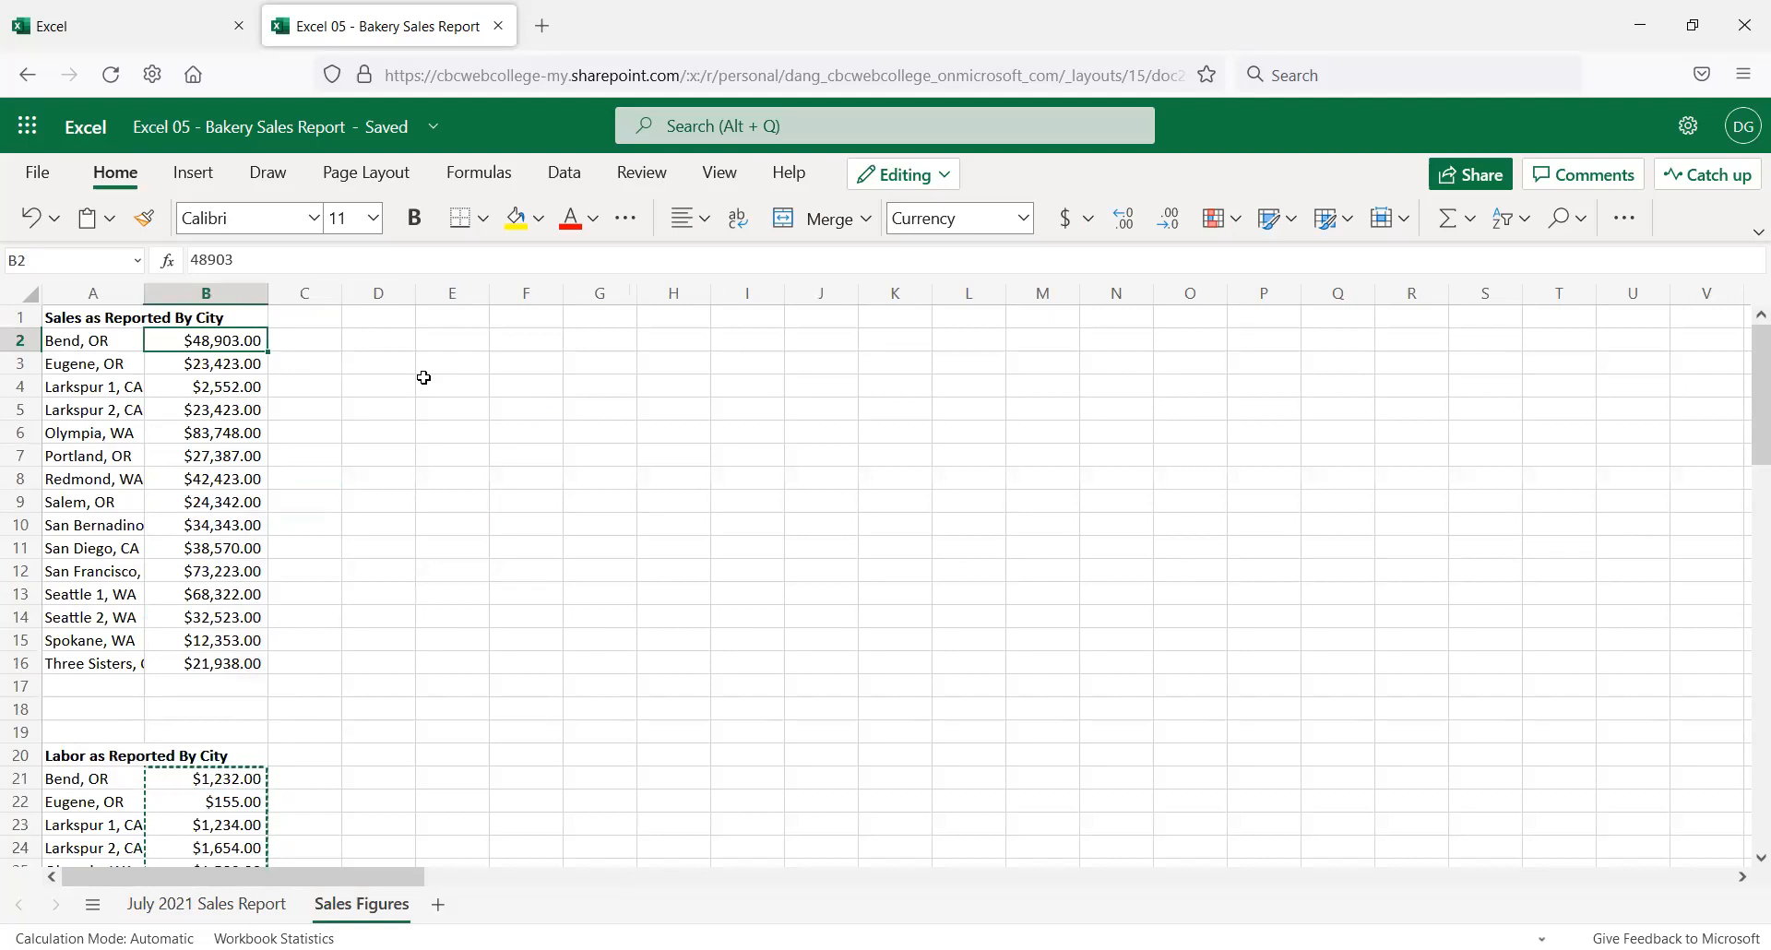
type("200")
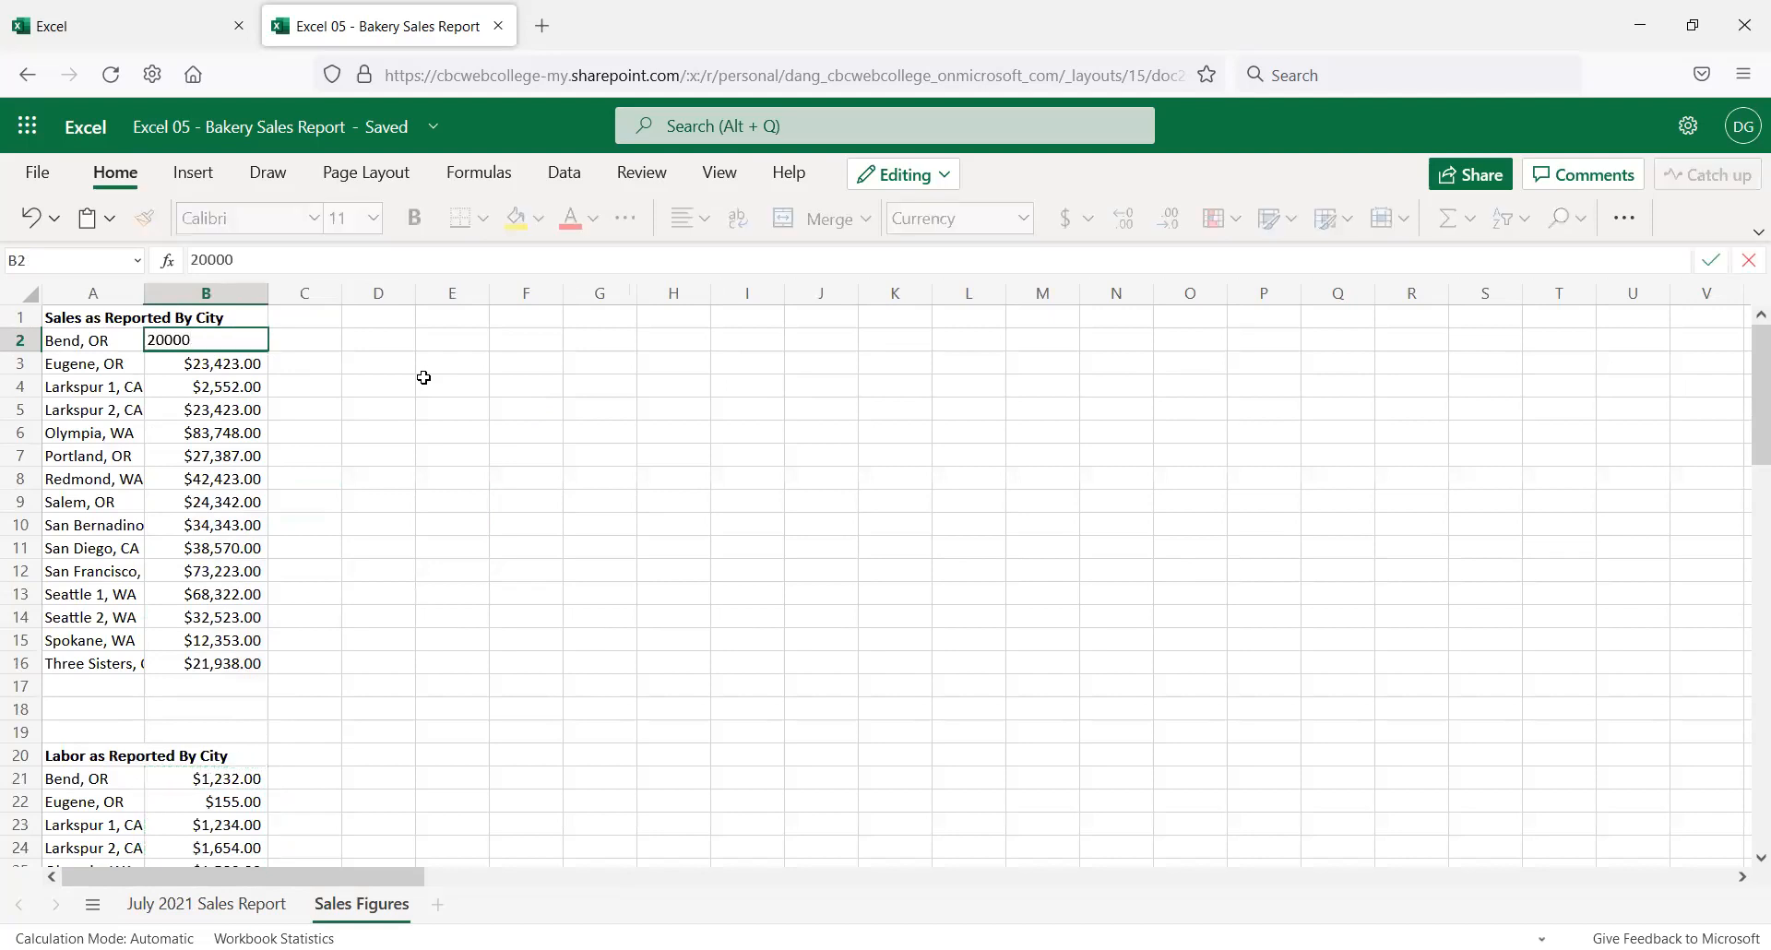
key("Return")
Try setting the Bend, OR sales in C10 of the July 2021 Sales Report sheet to 20000, and undo the edit
left_click(234, 909)
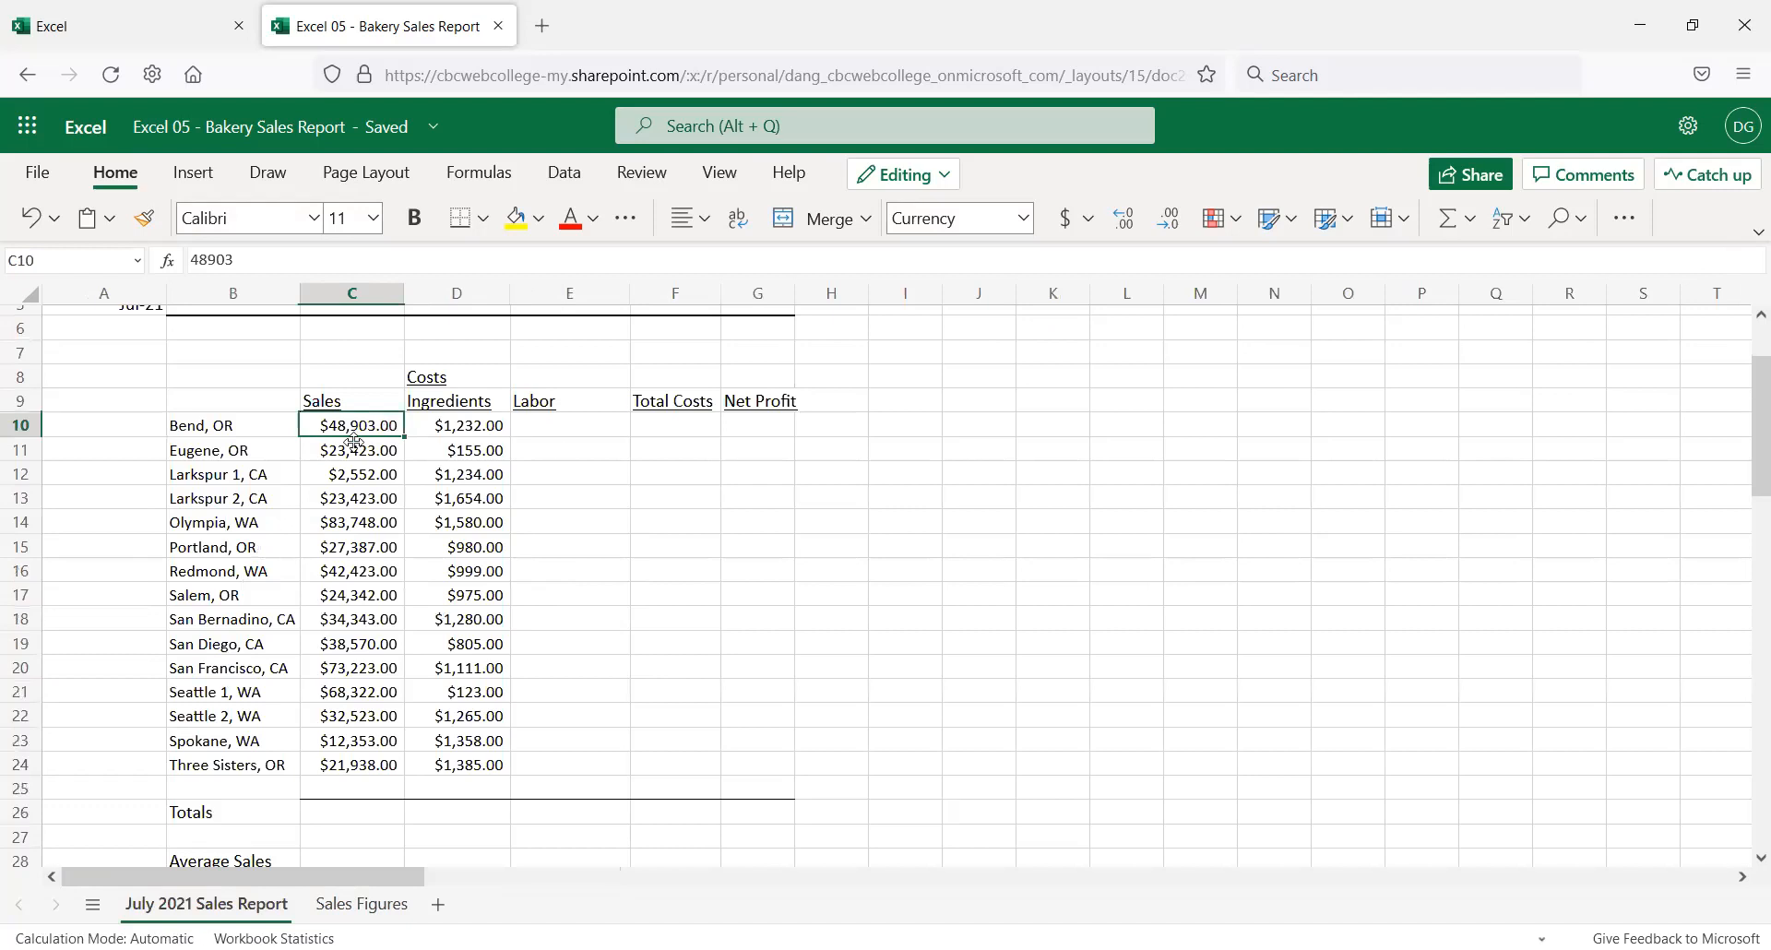
type("20000")
key("Return")
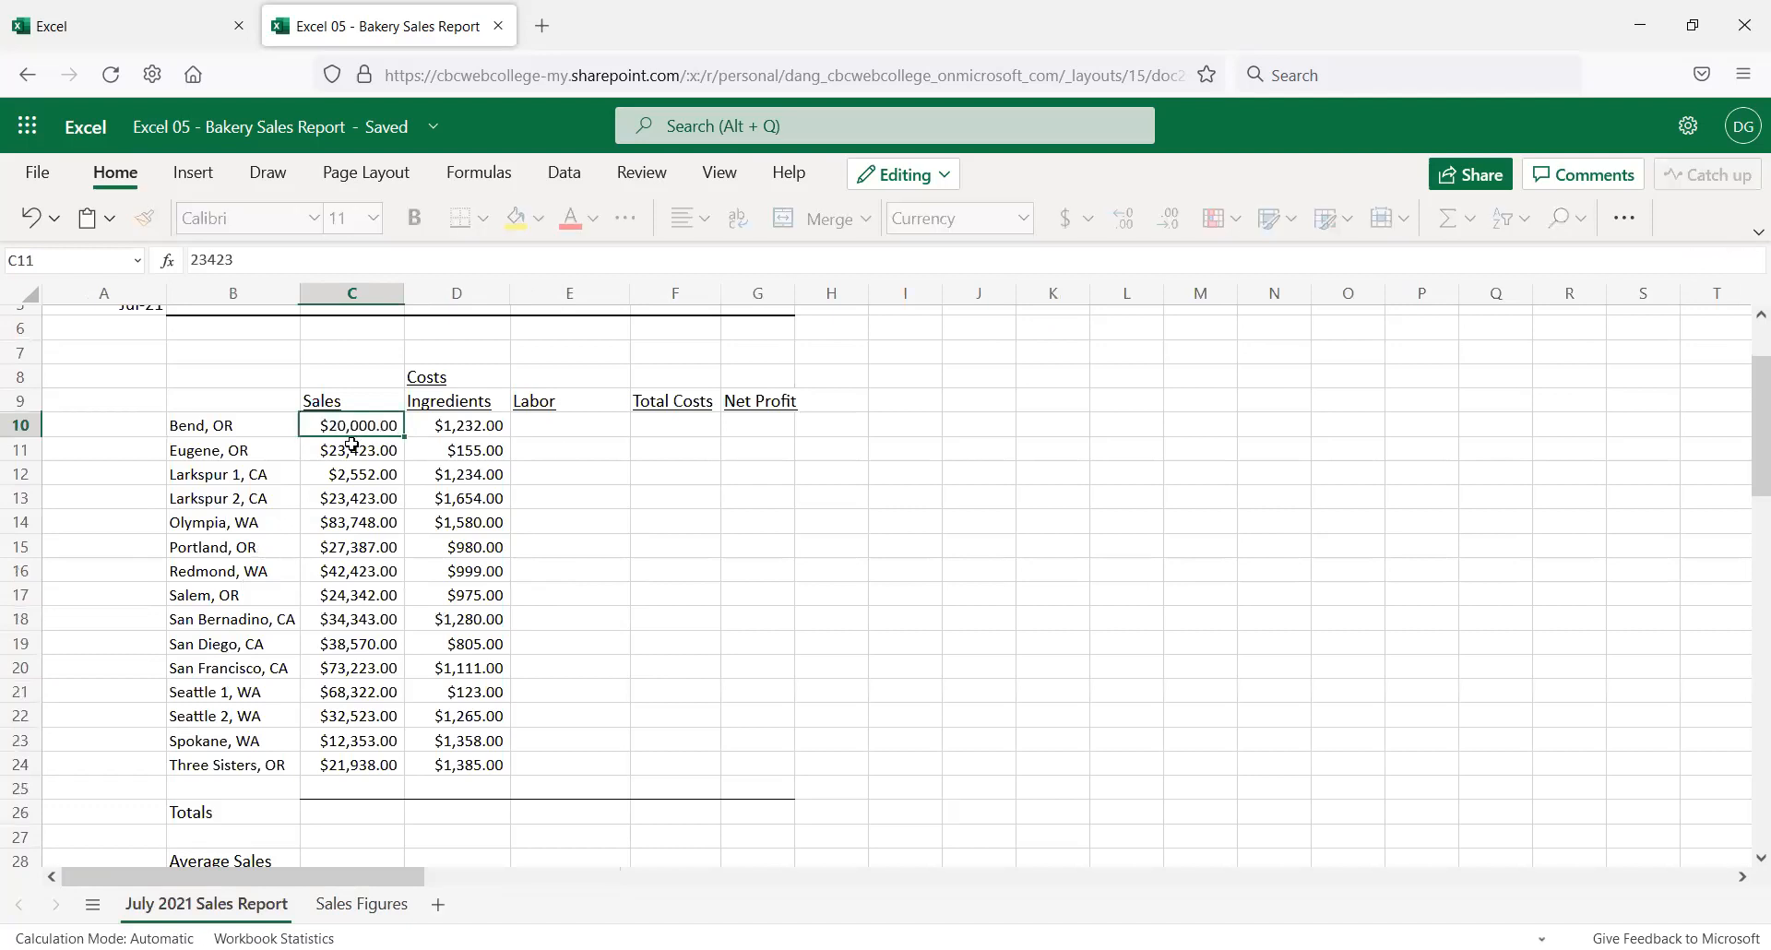
key("ctrl+z")
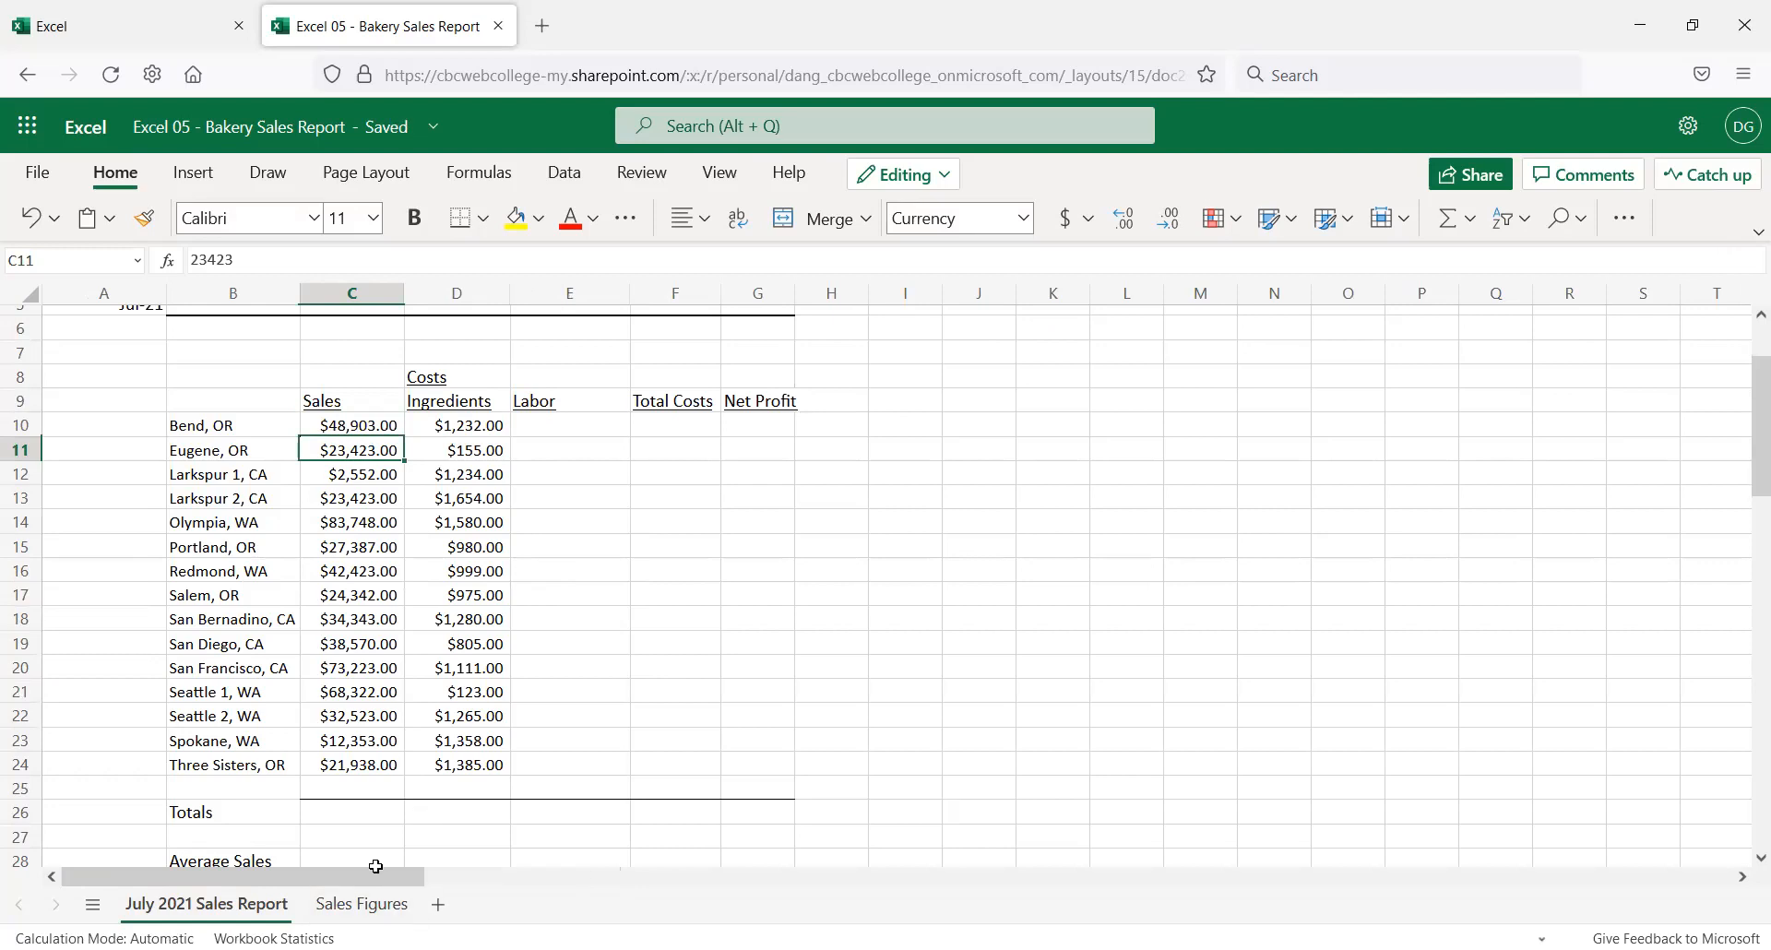
Review the sales, labor and costs lists on the Sales Figures sheet
left_click(361, 904)
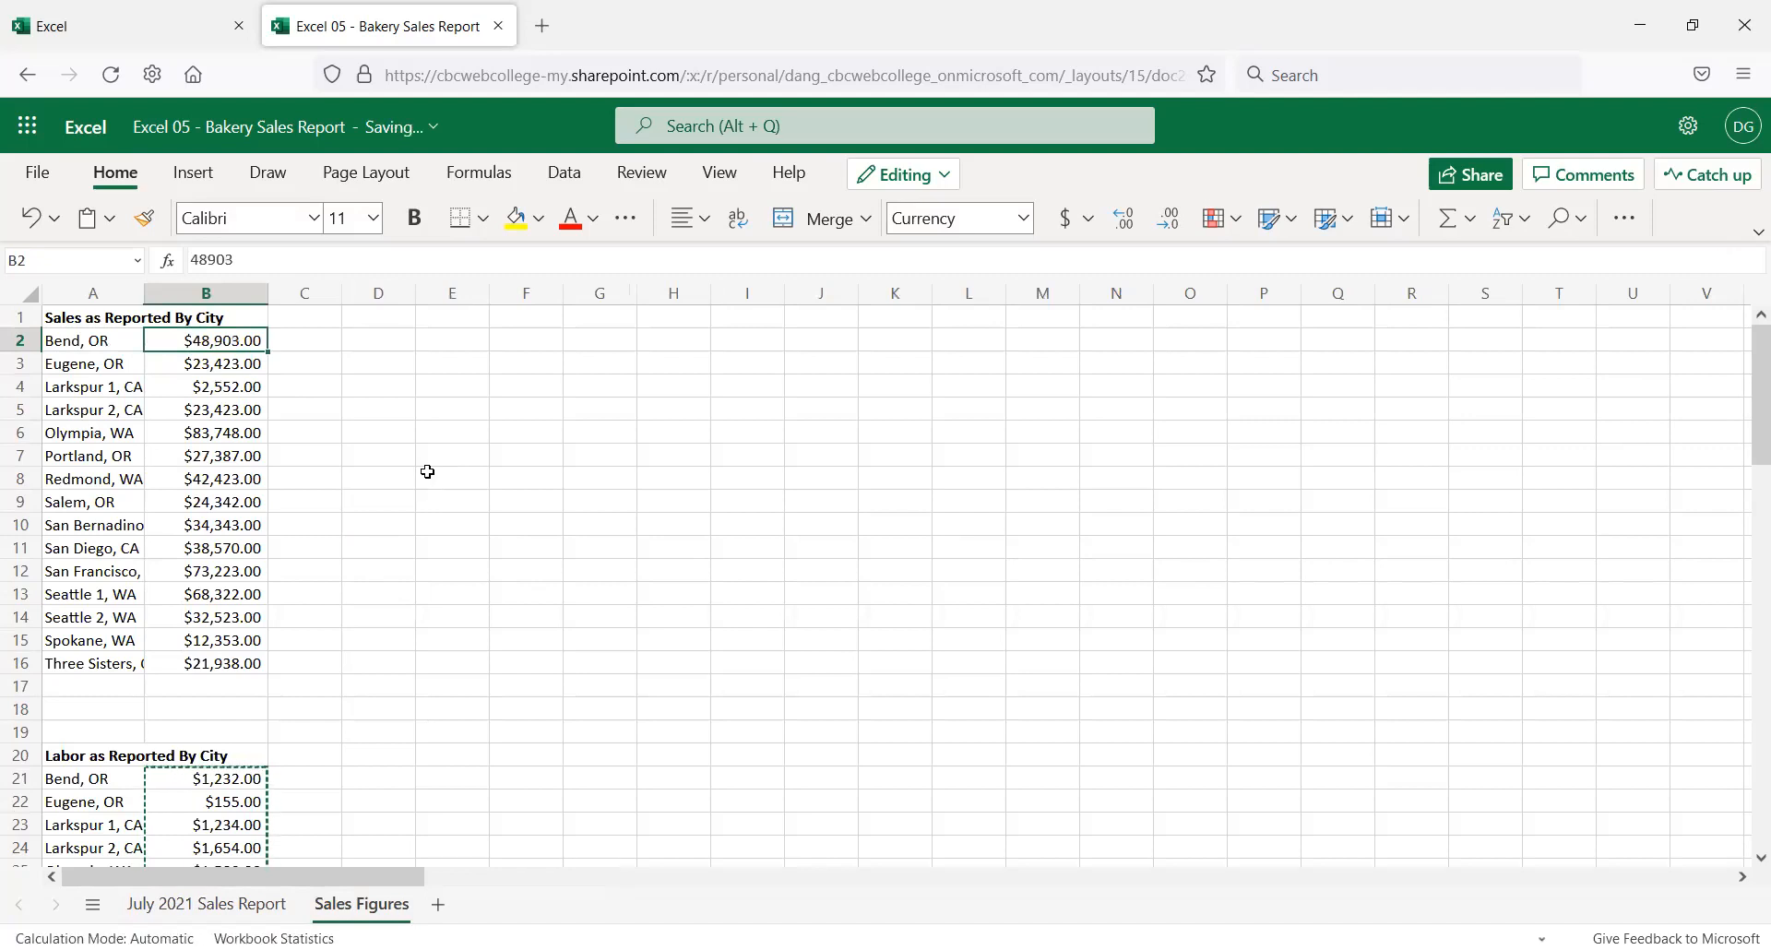
left_click(337, 502)
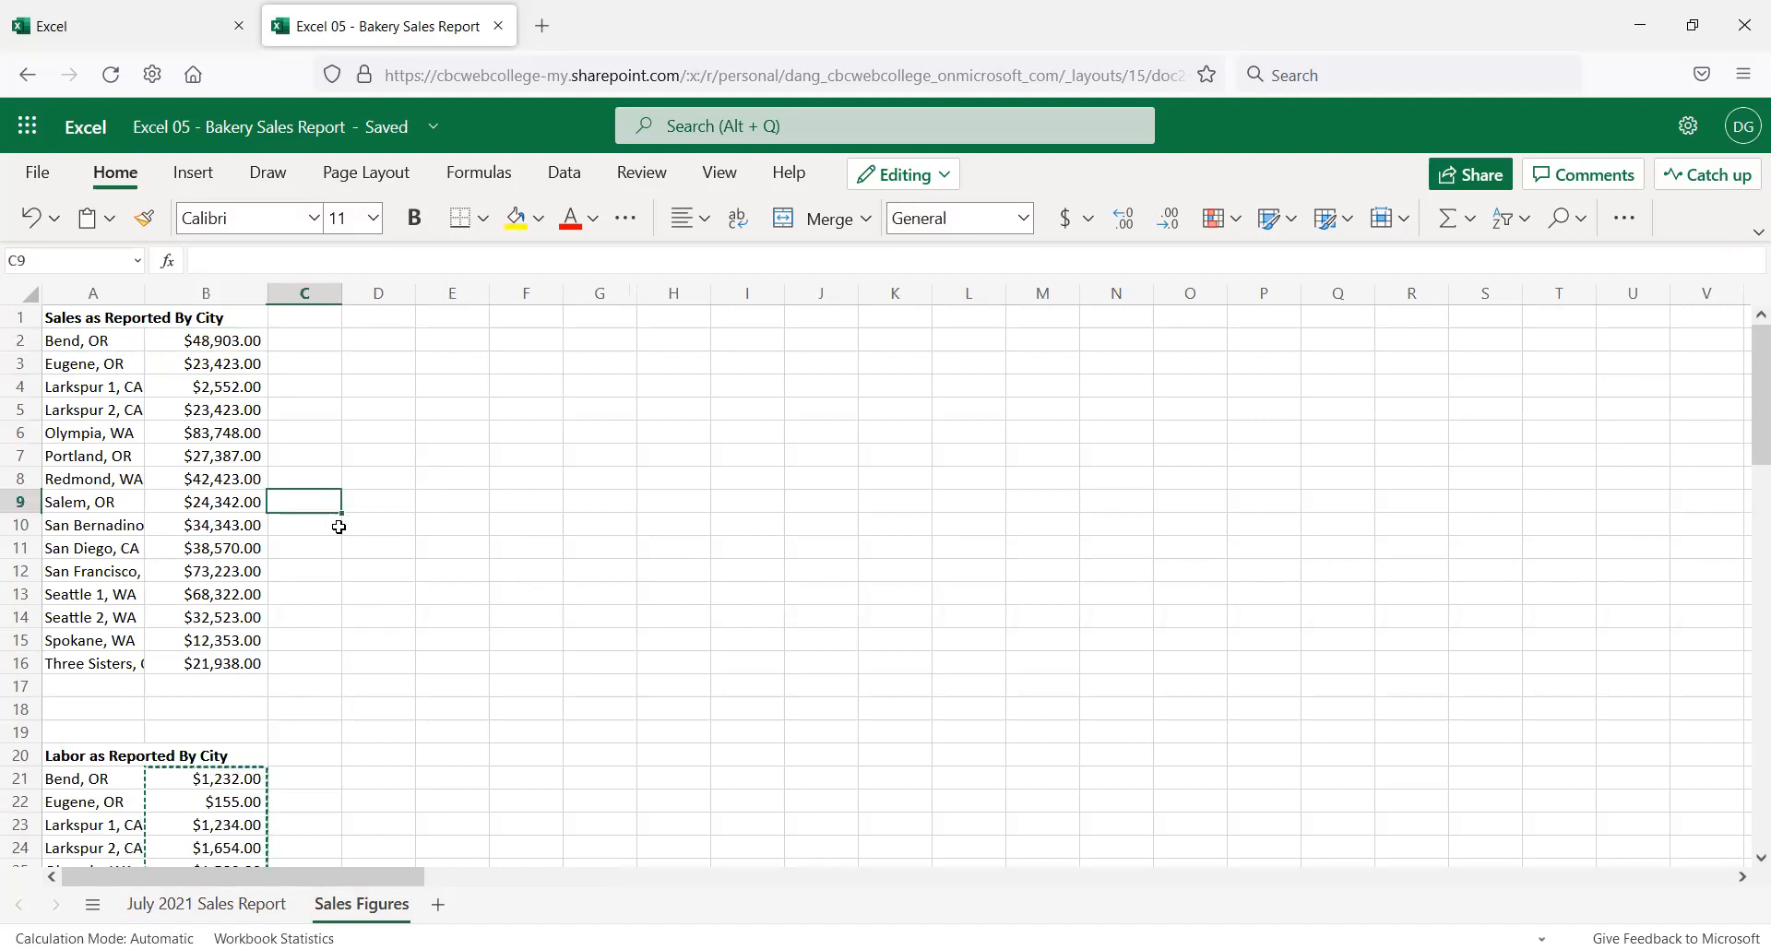
scroll(337, 525, "down", 6)
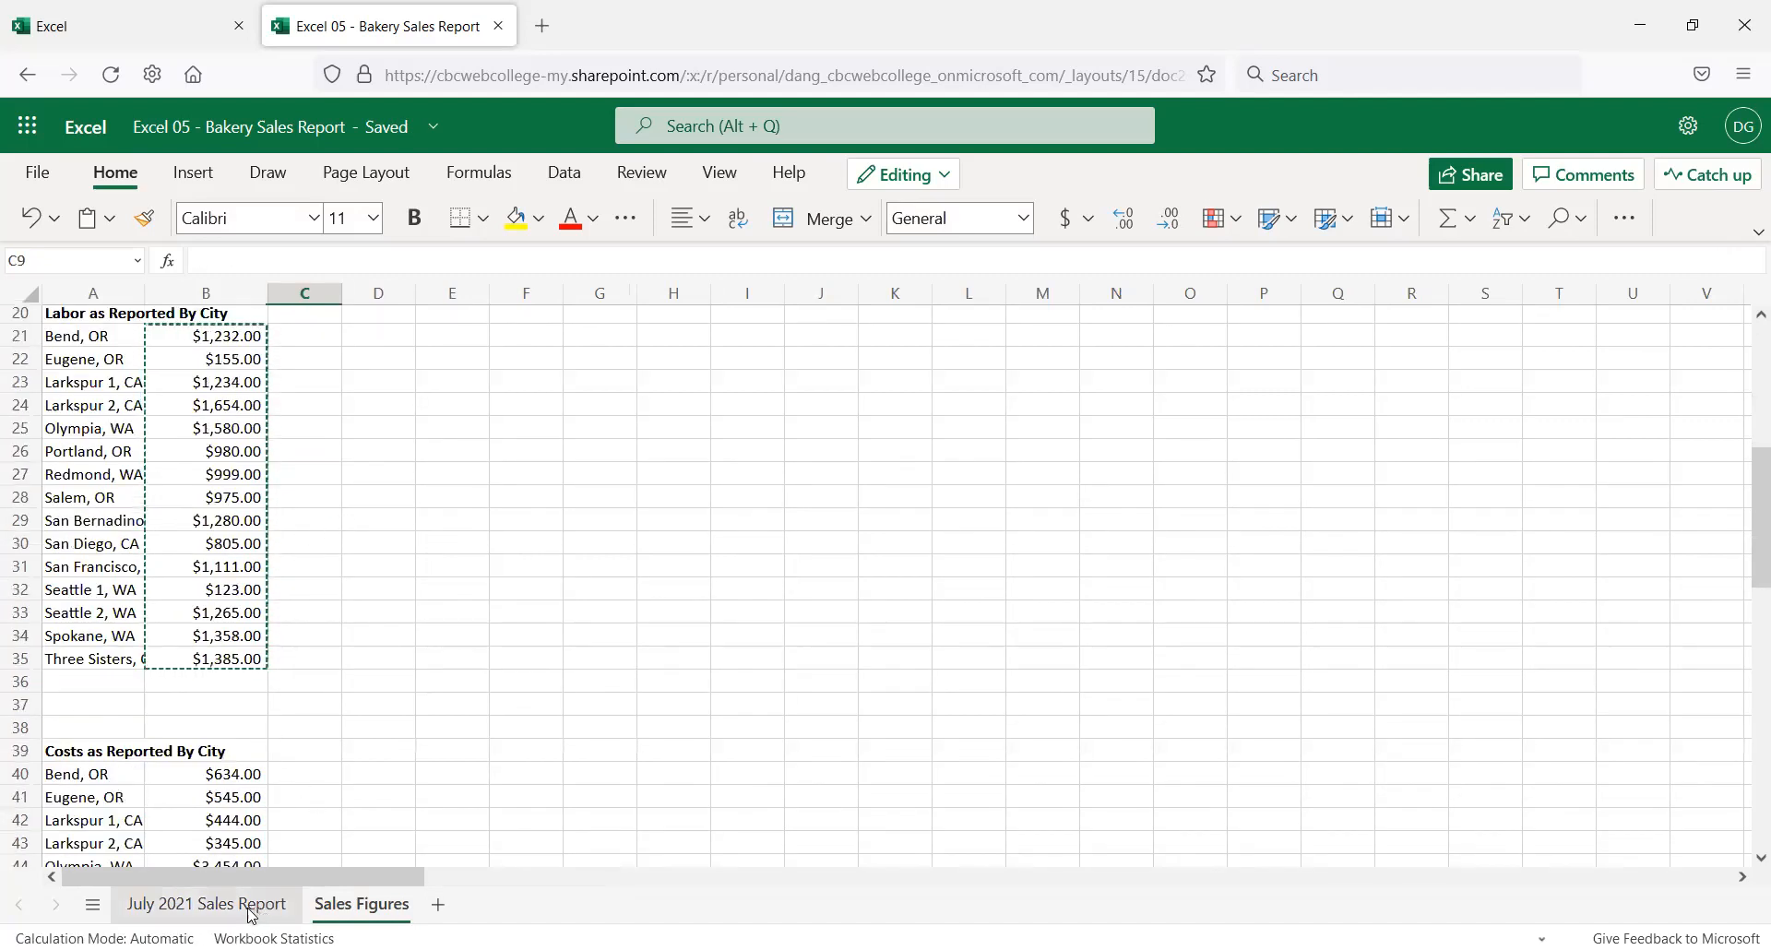
scroll(344, 710, "down", 3)
scroll(344, 706, "down", 2)
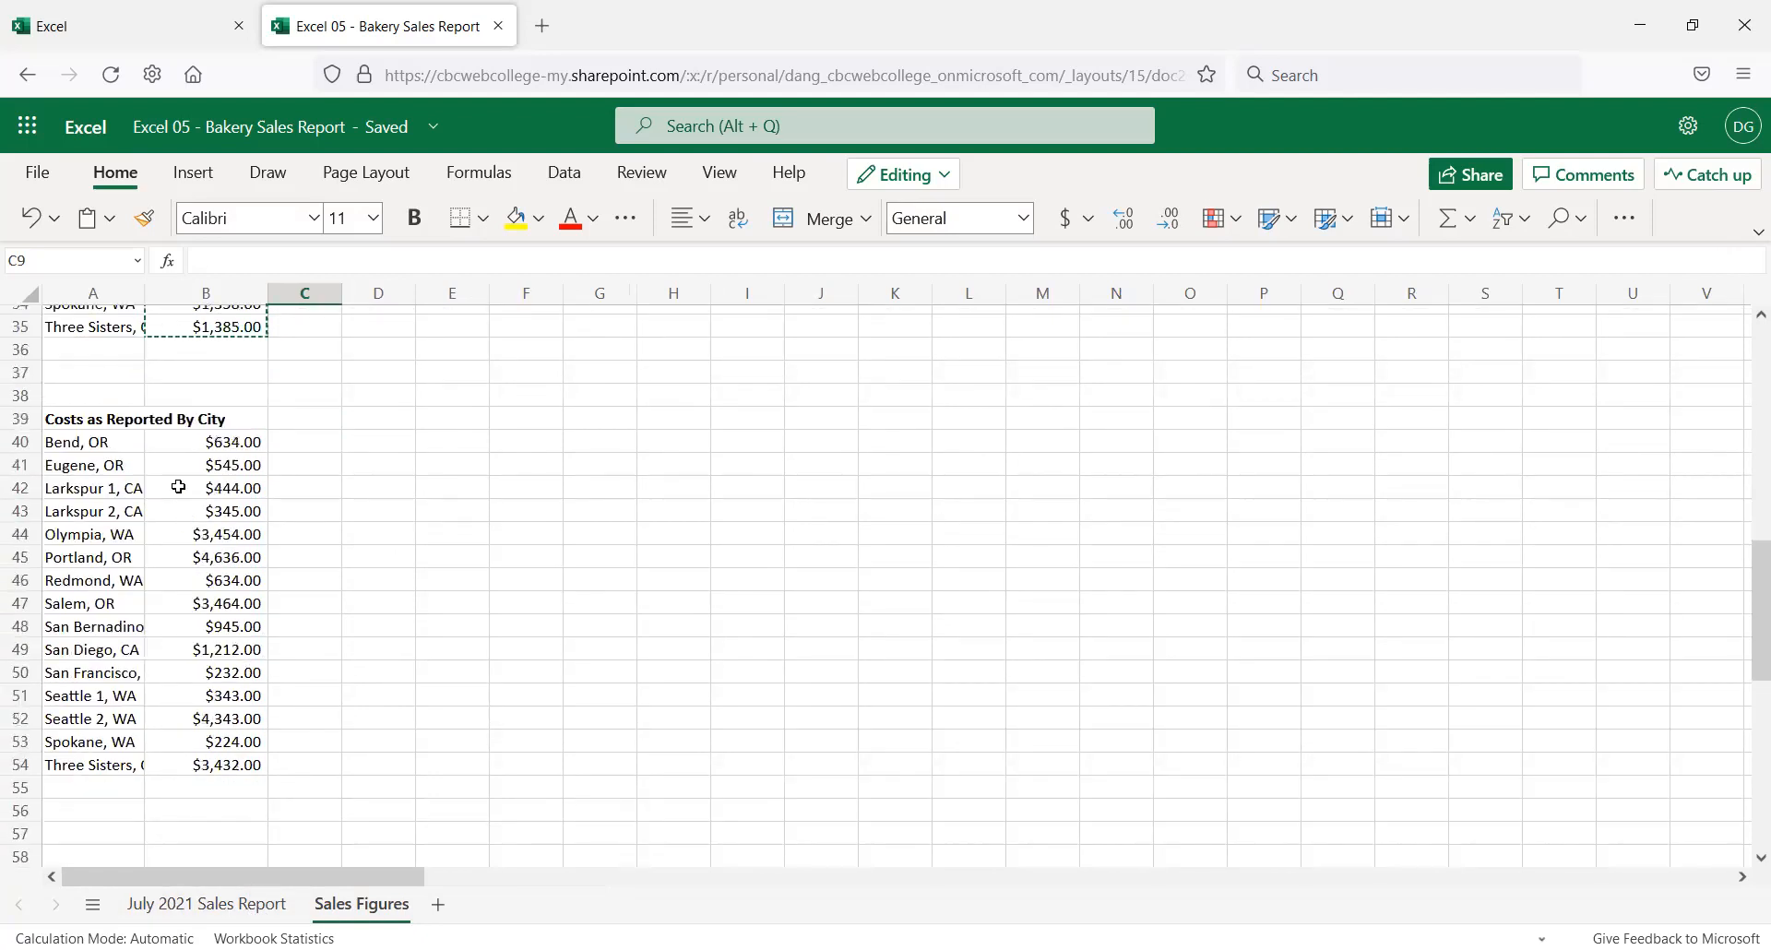
Link E10 of the July 2021 Sales Report sheet to the Bend, OR cost with the formula ='Sales Figures'!B40
left_click(183, 907)
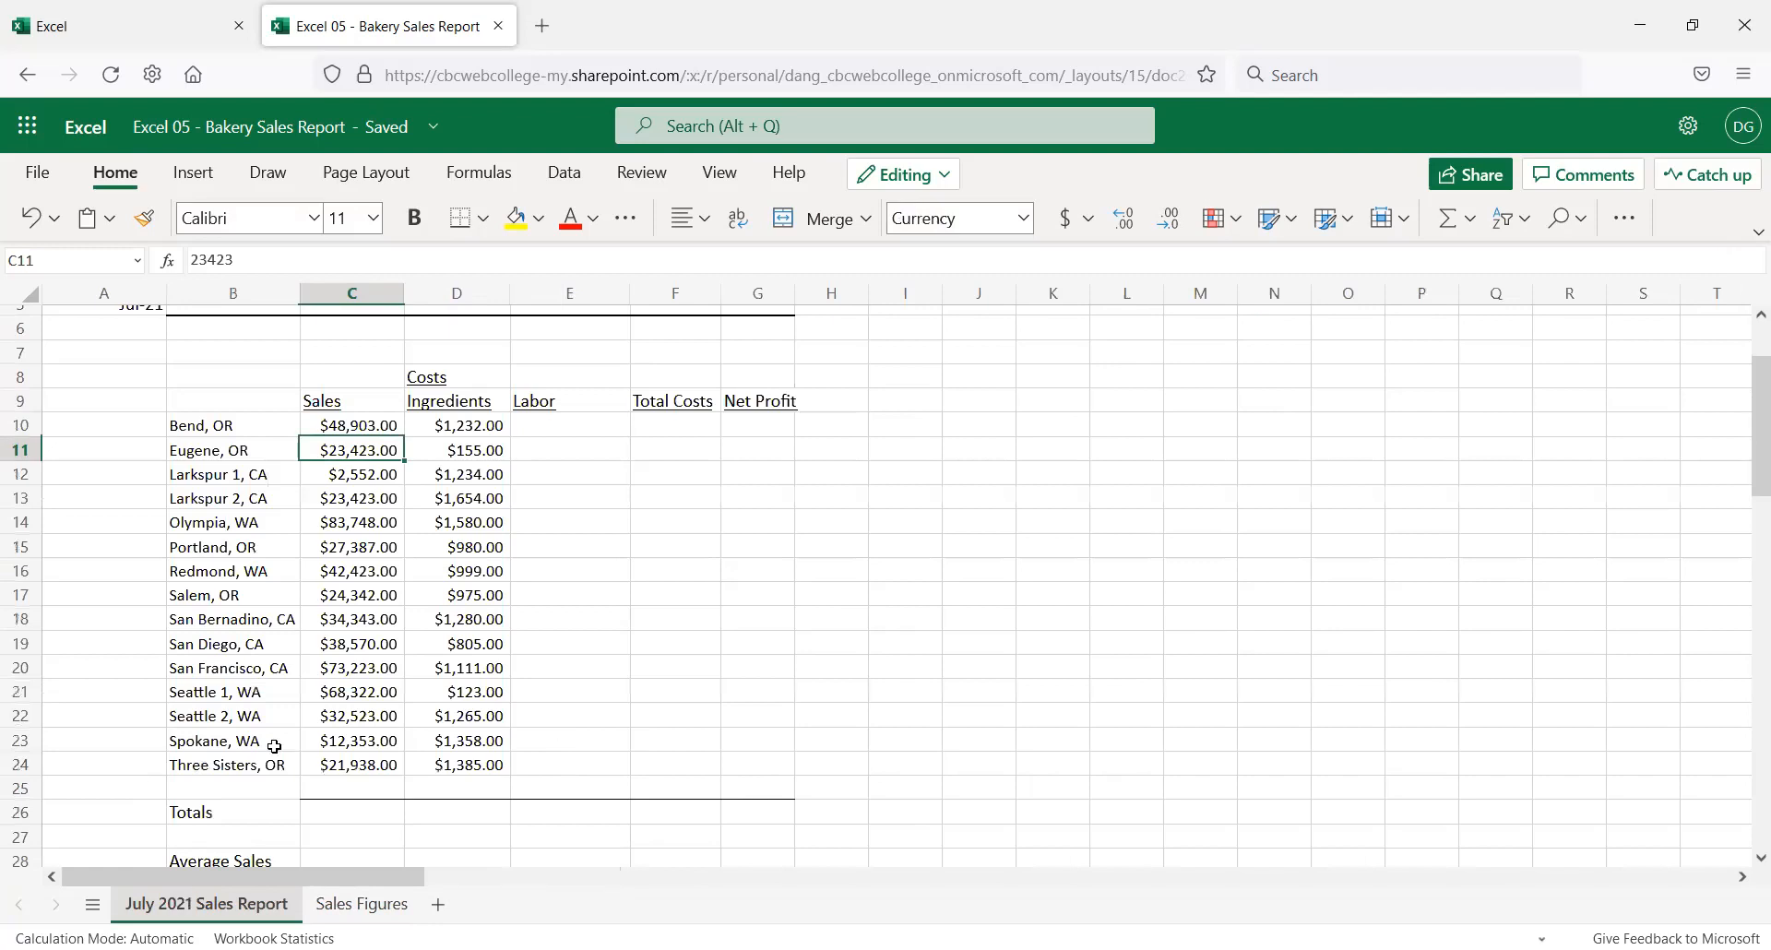
left_click(547, 422)
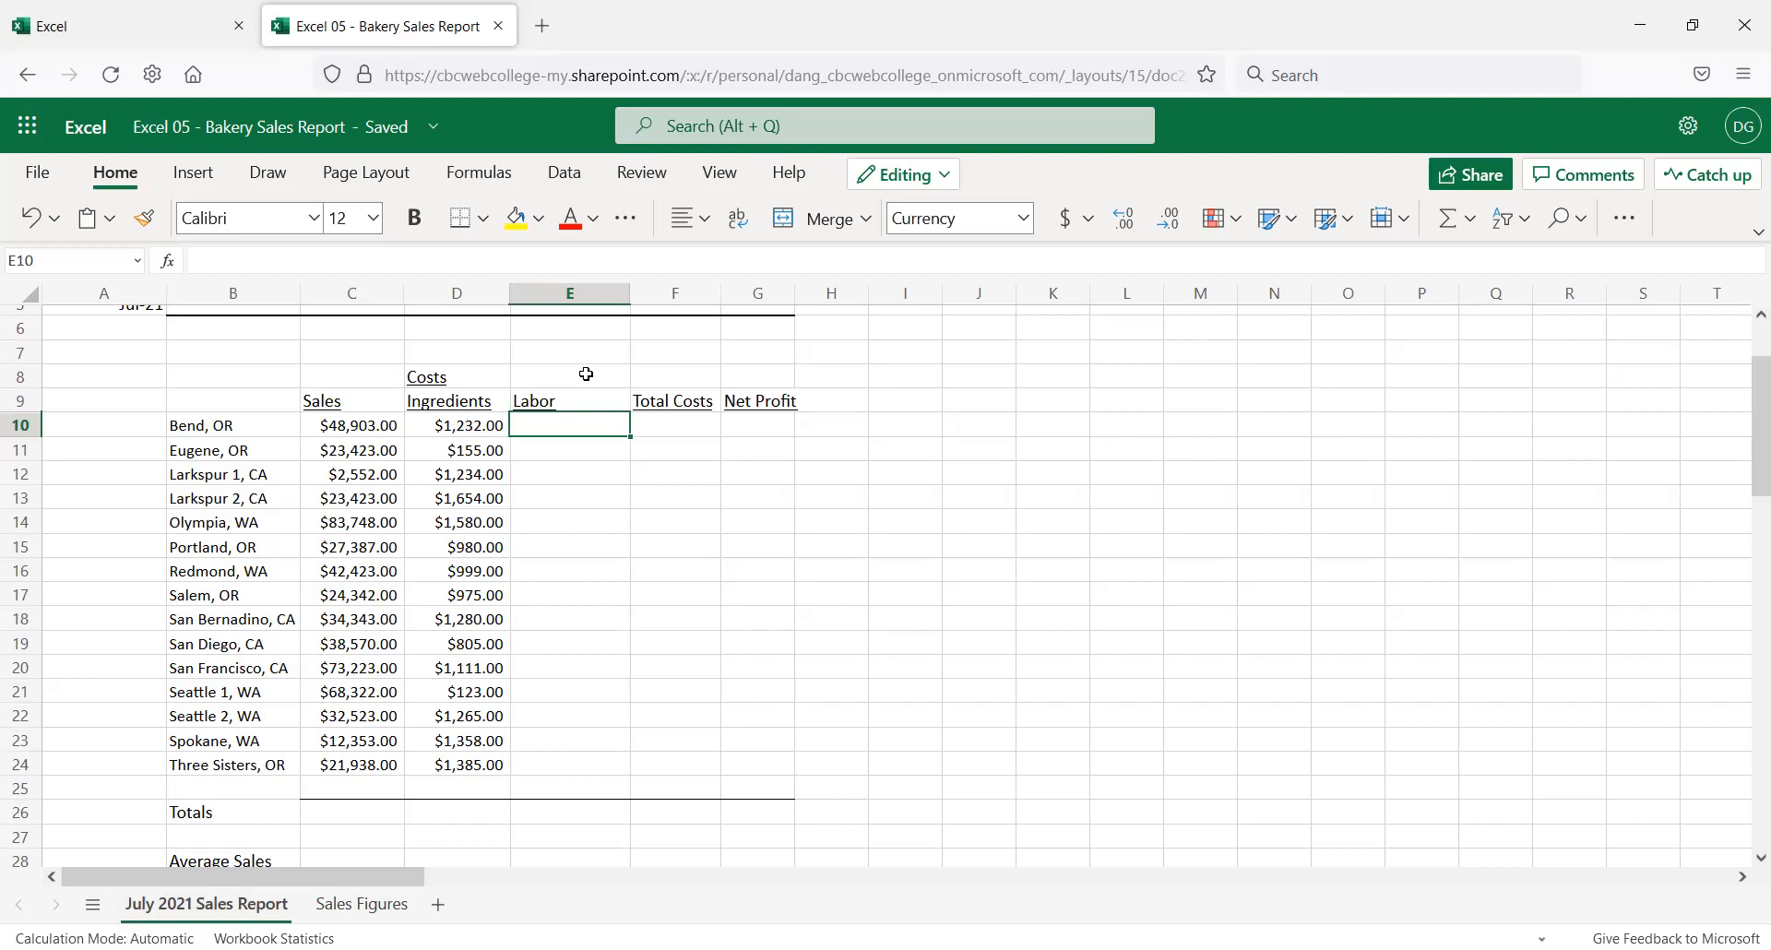
type("=")
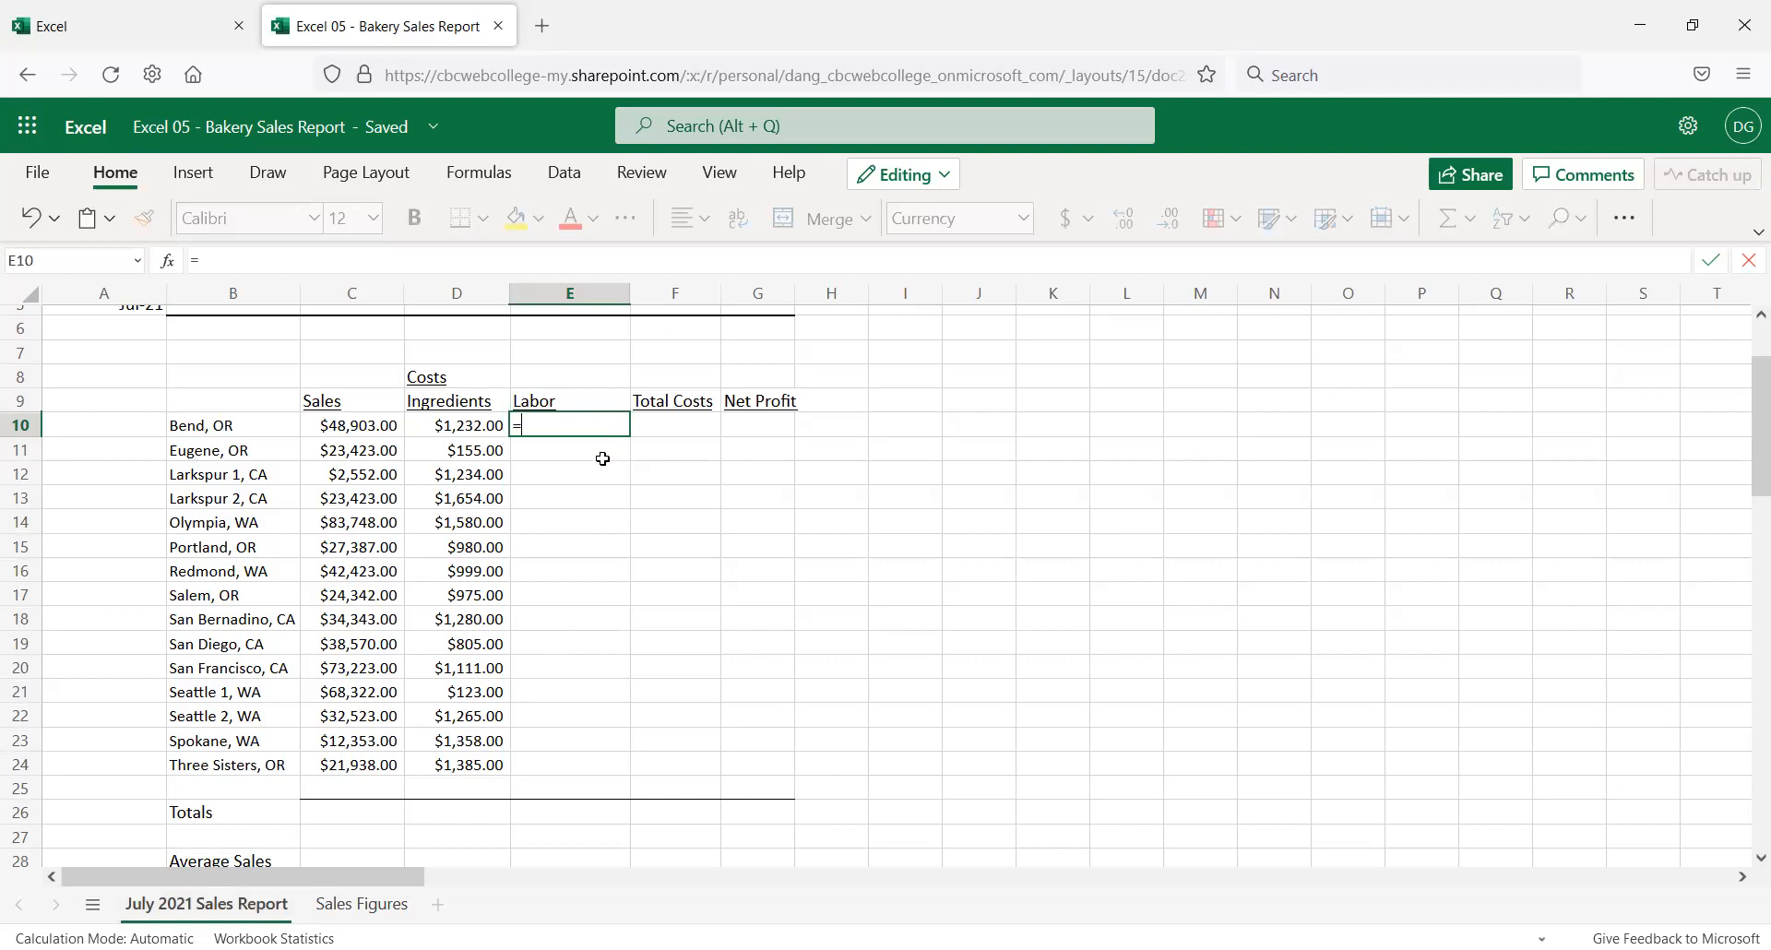
left_click(401, 908)
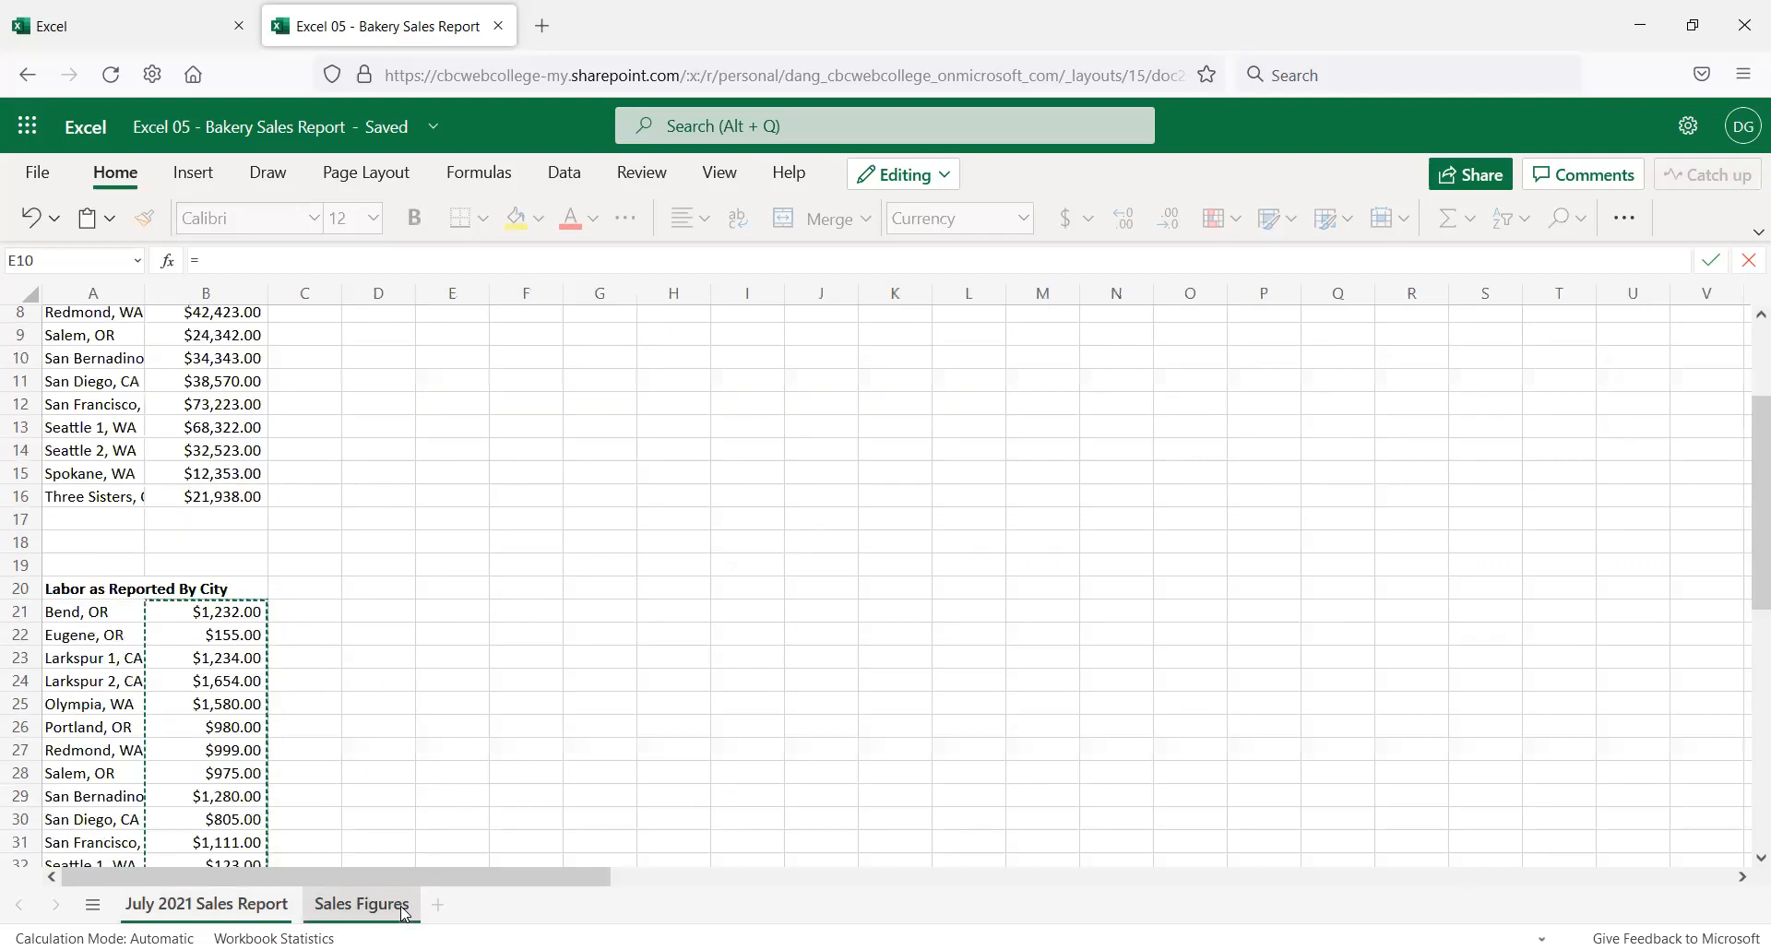
scroll(183, 590, "down", 4)
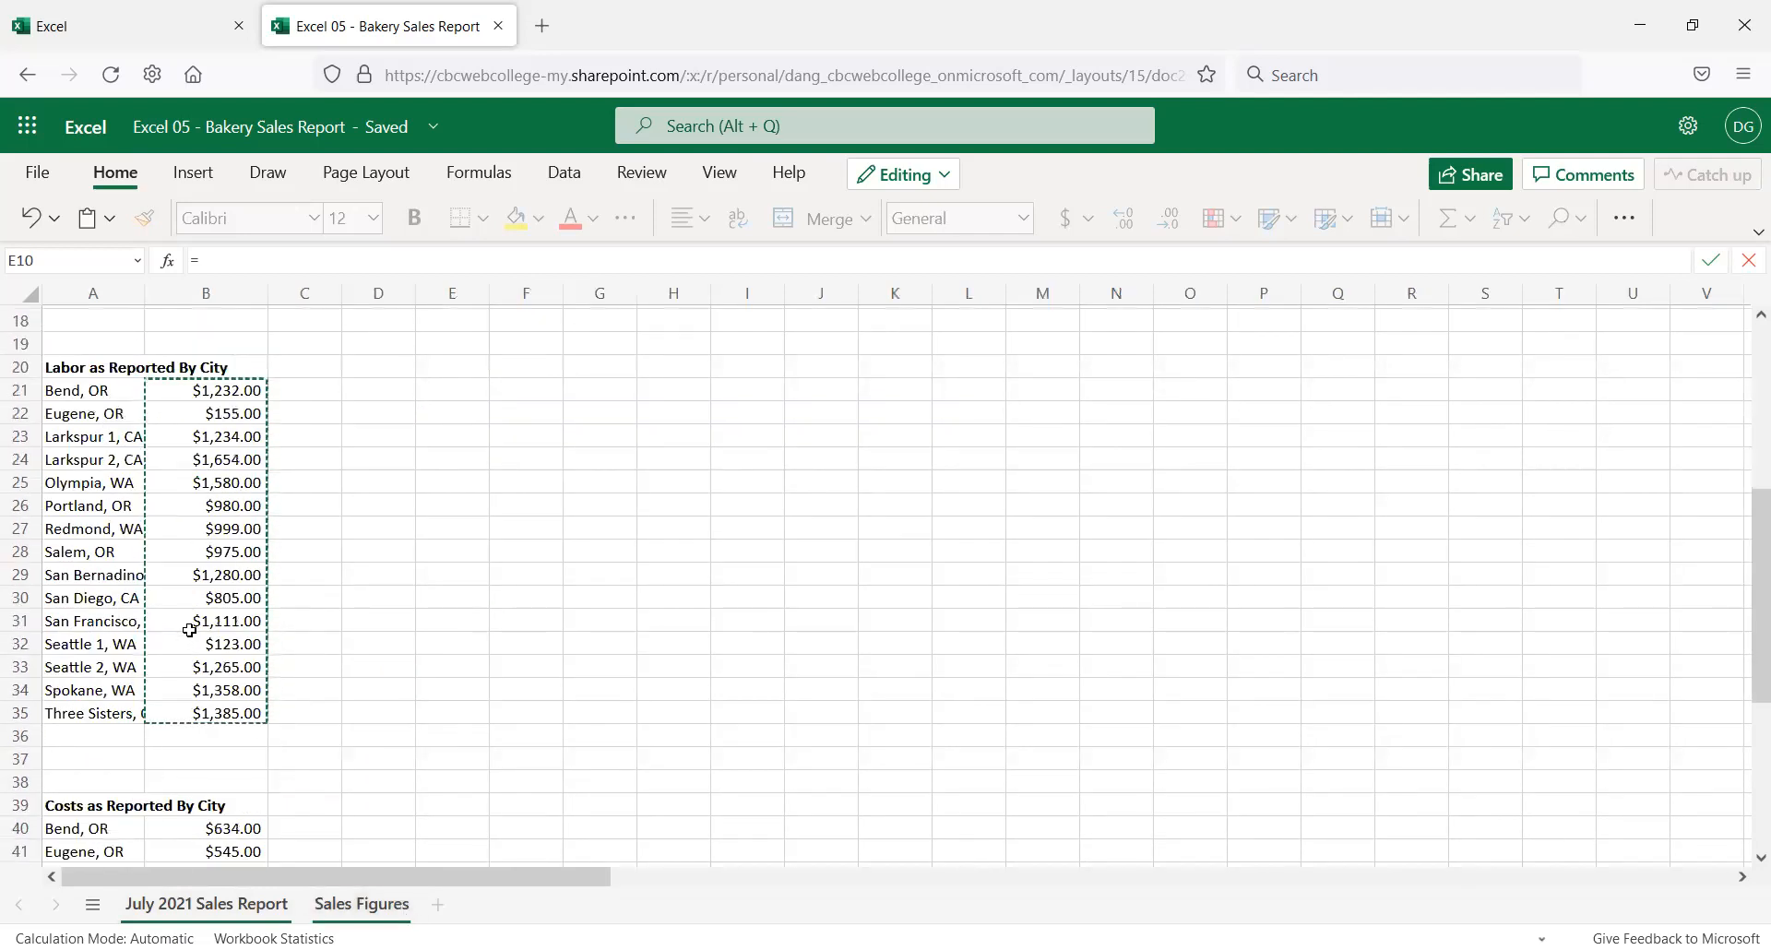
scroll(194, 512, "down", 3)
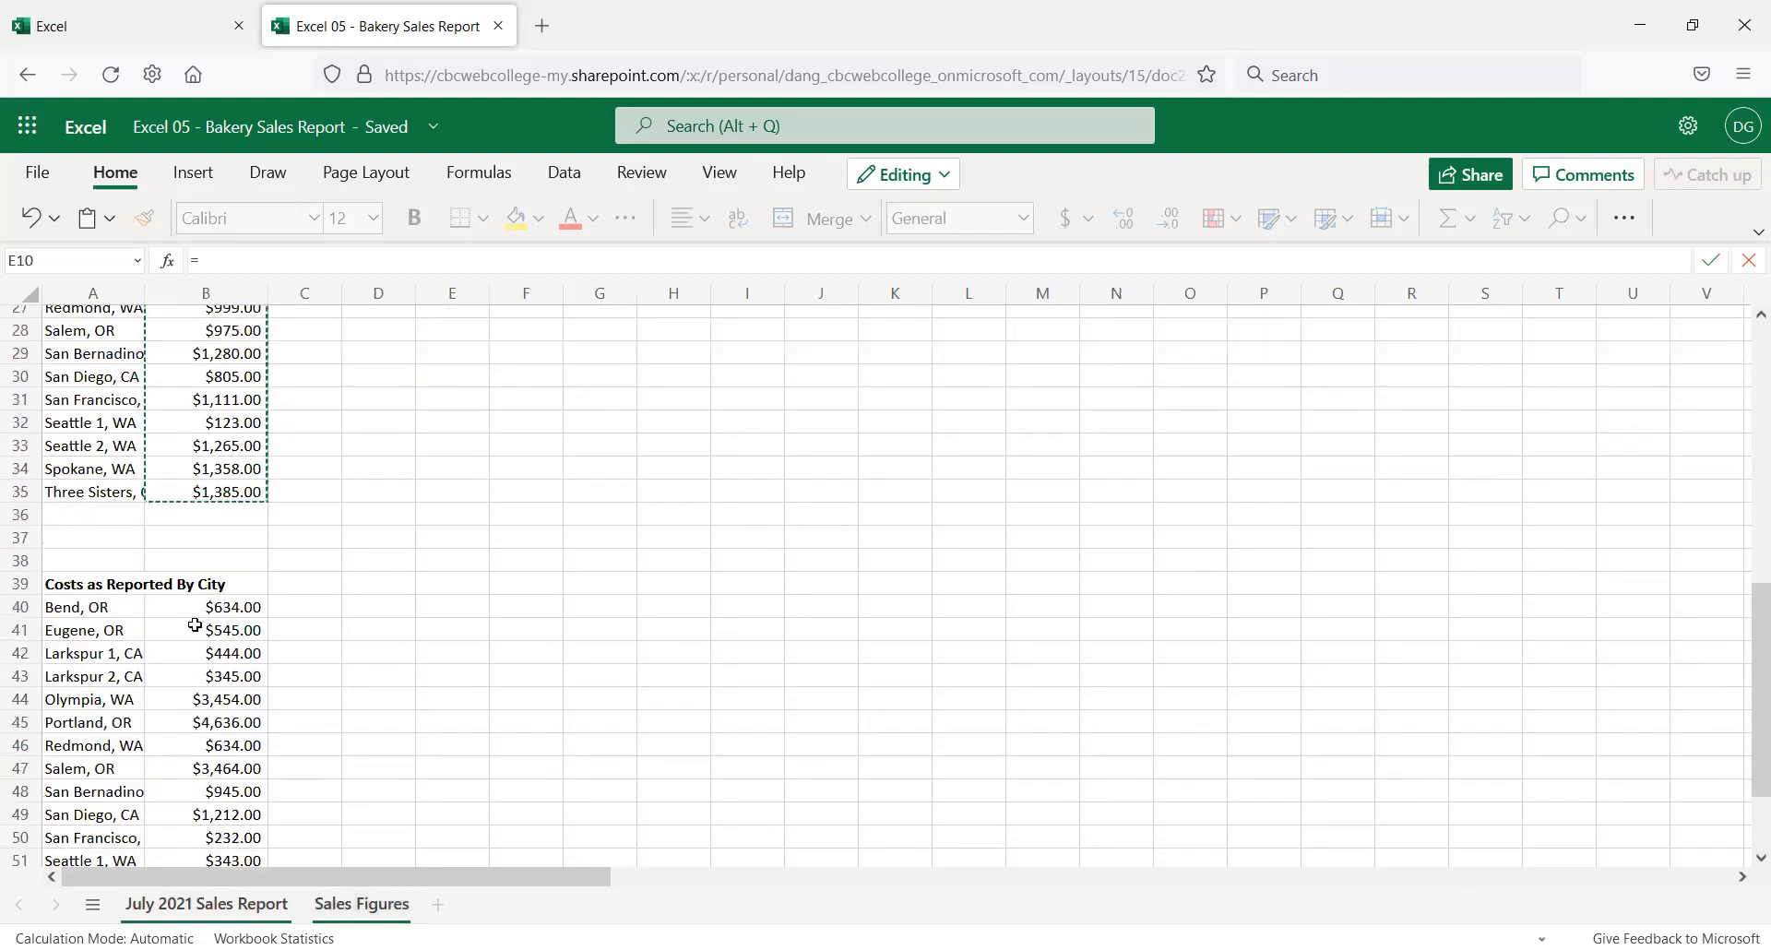
left_click(245, 607)
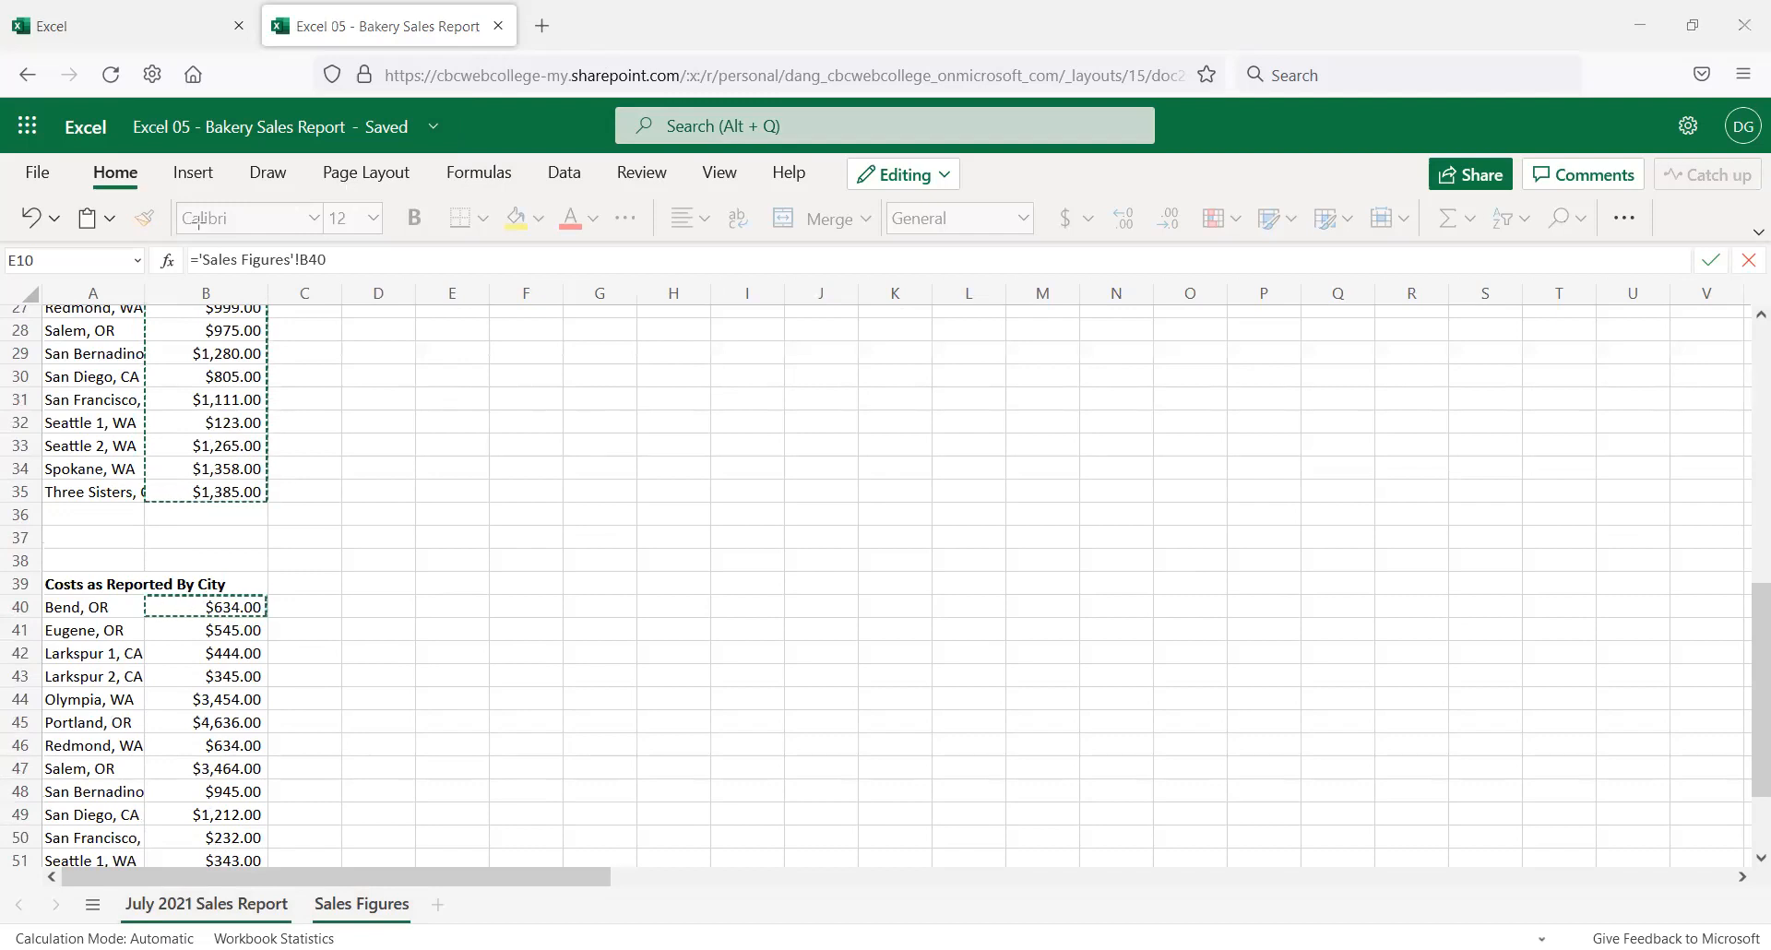
left_click_drag(169, 247, 427, 293)
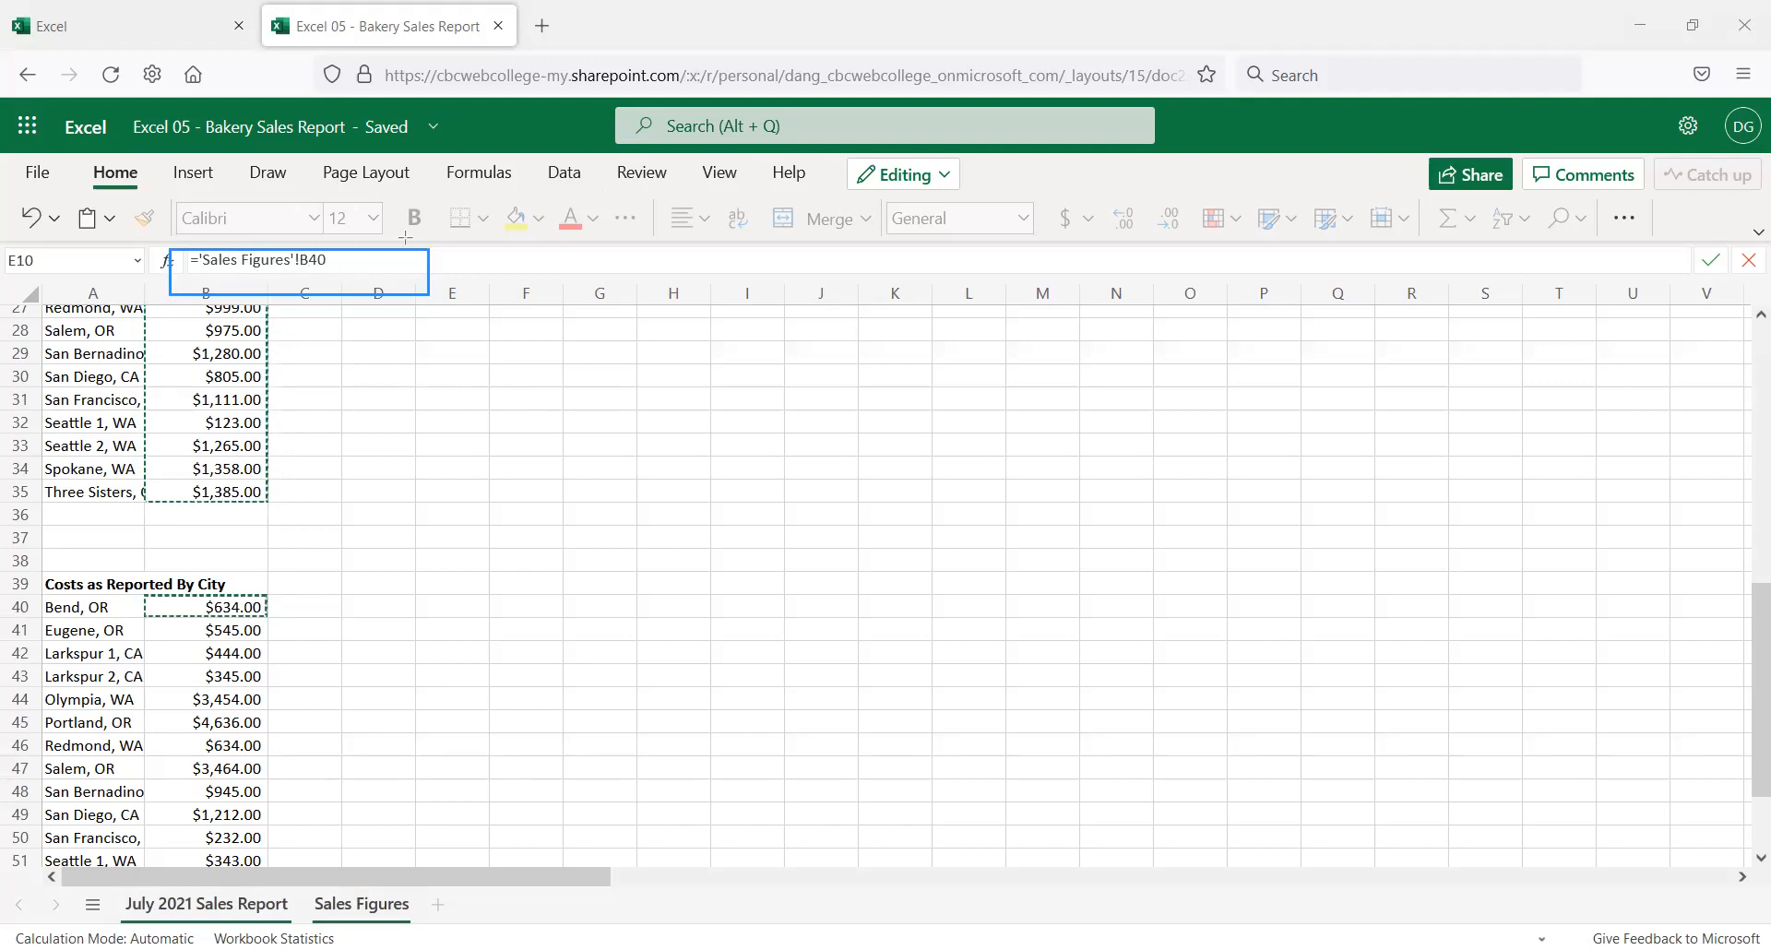
left_click(381, 254)
key("Return")
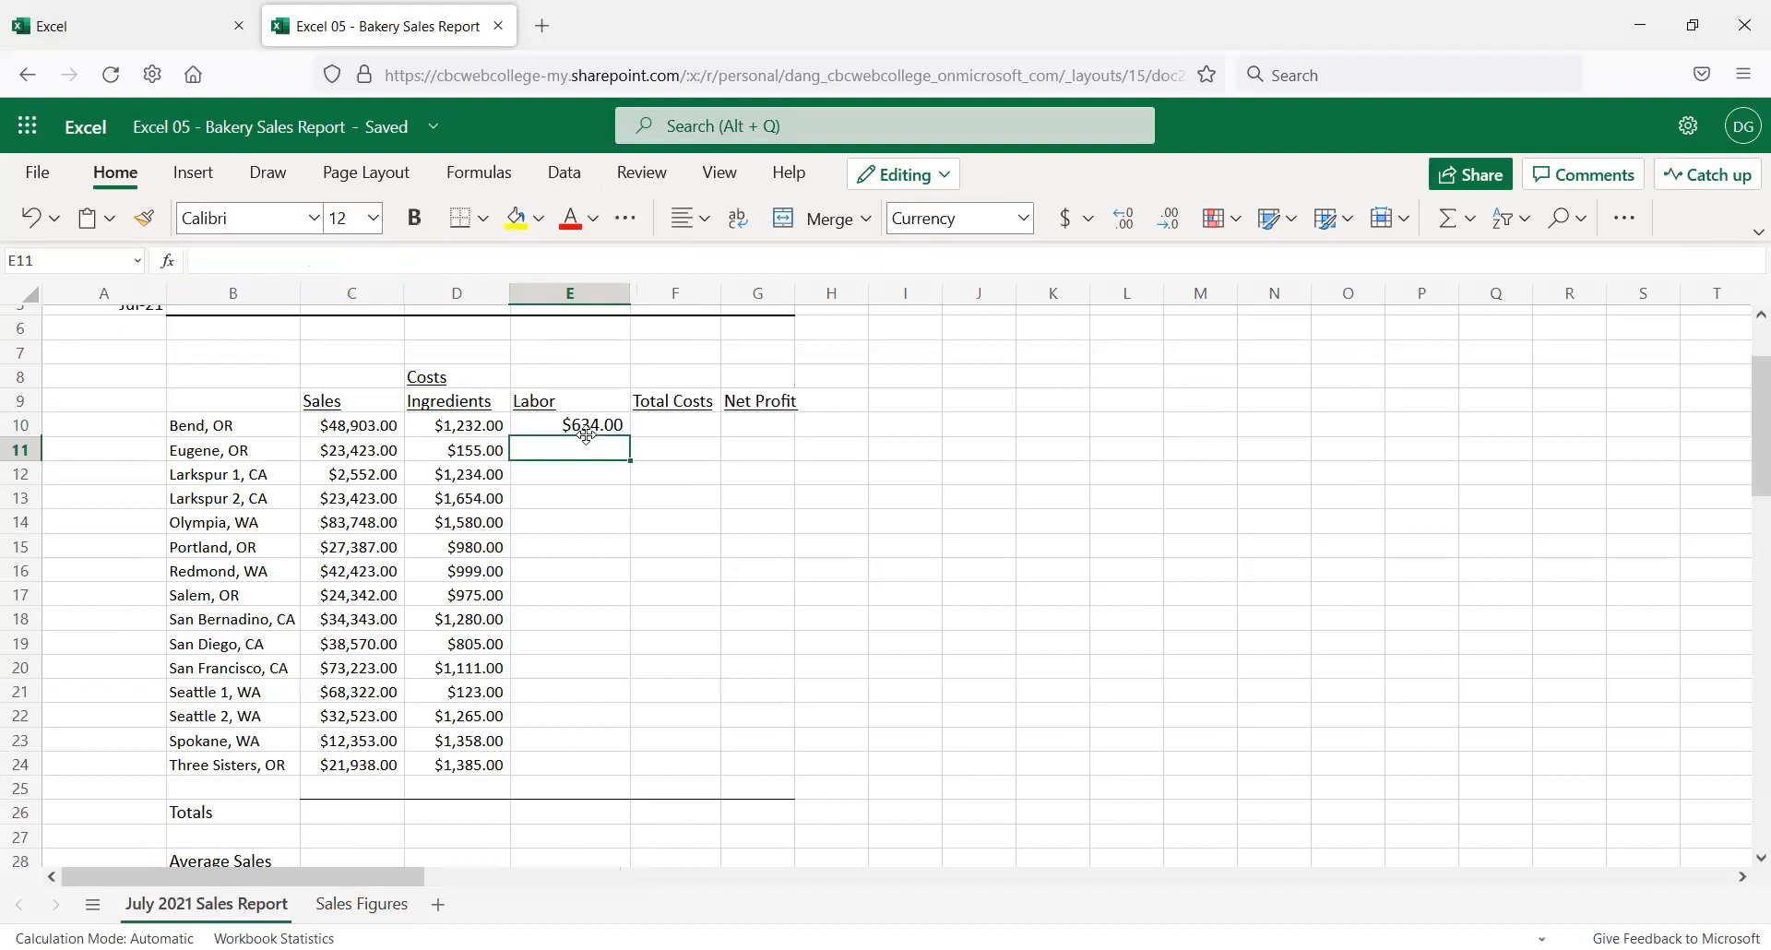
Fill the linked formula in E10 of the July 2021 Sales Report sheet down to E24
left_click(358, 905)
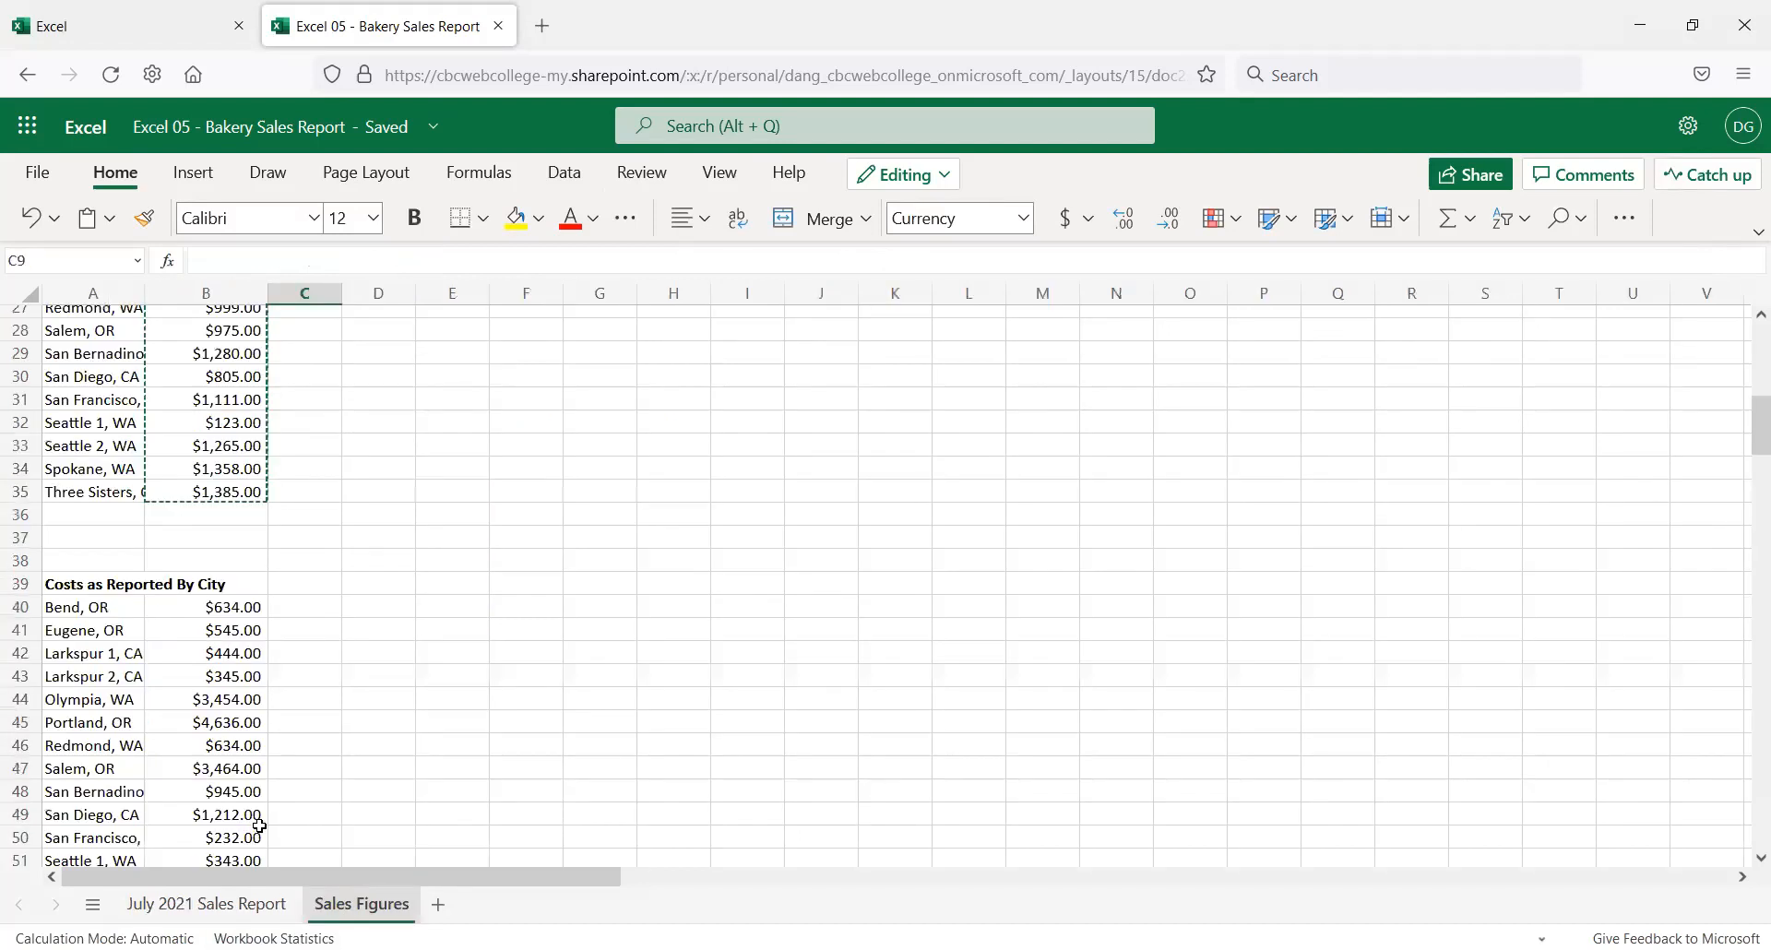
left_click(242, 906)
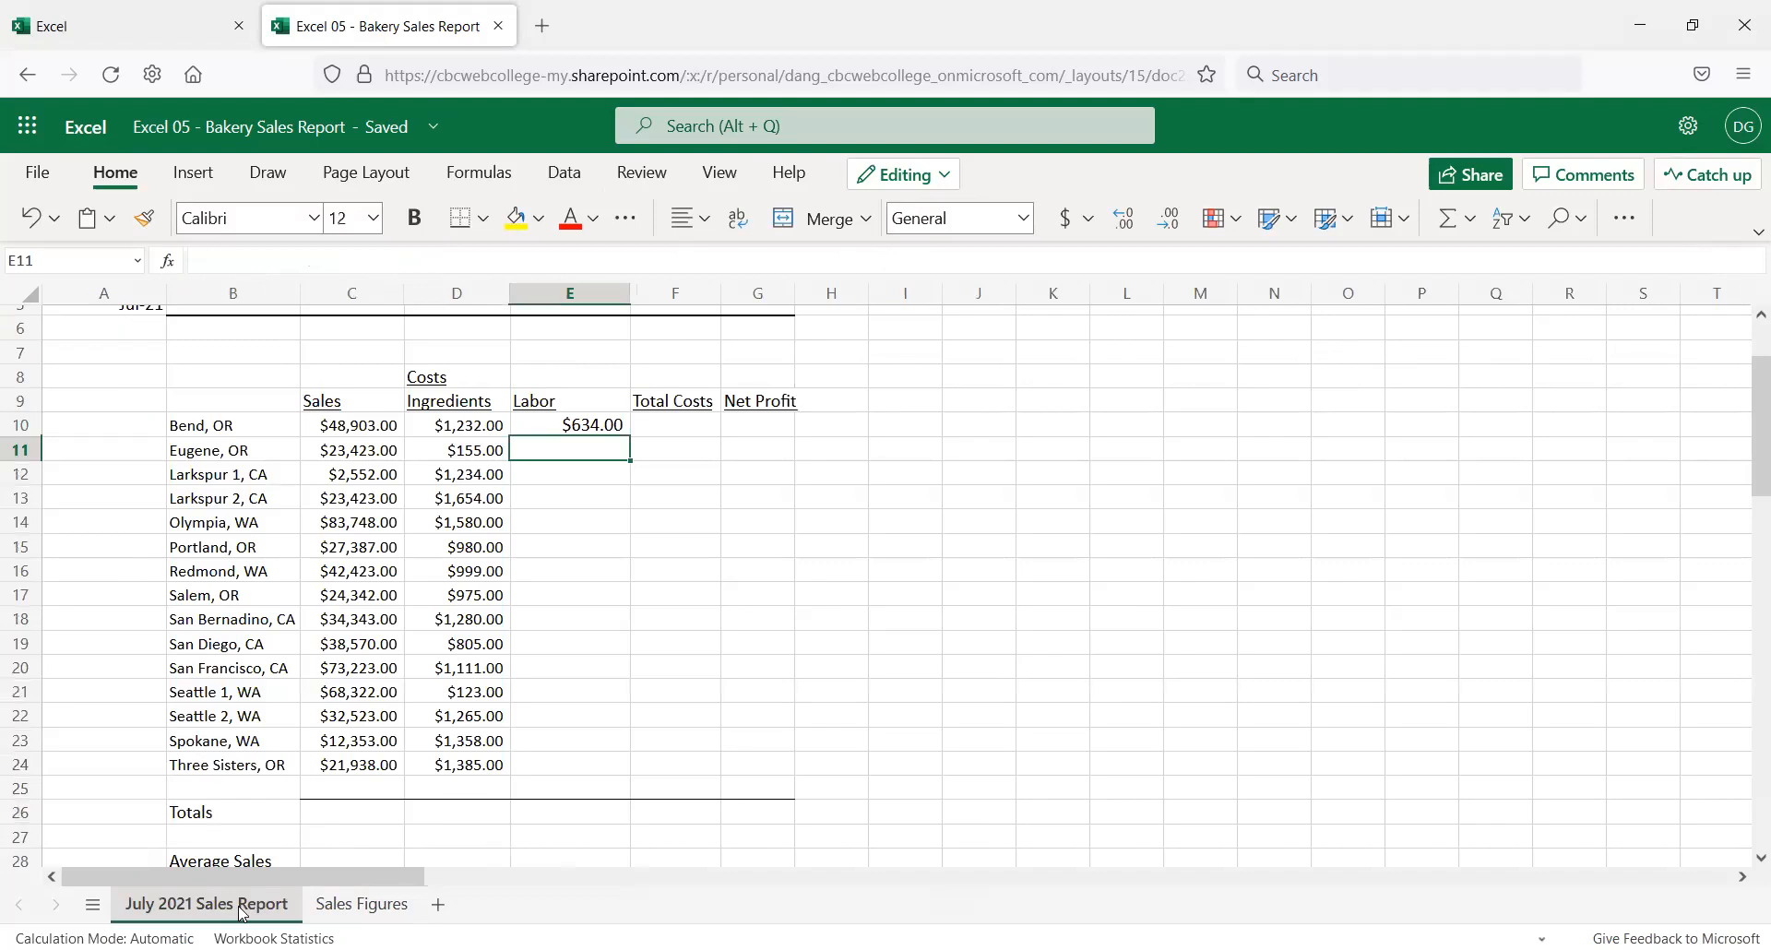
left_click(607, 425)
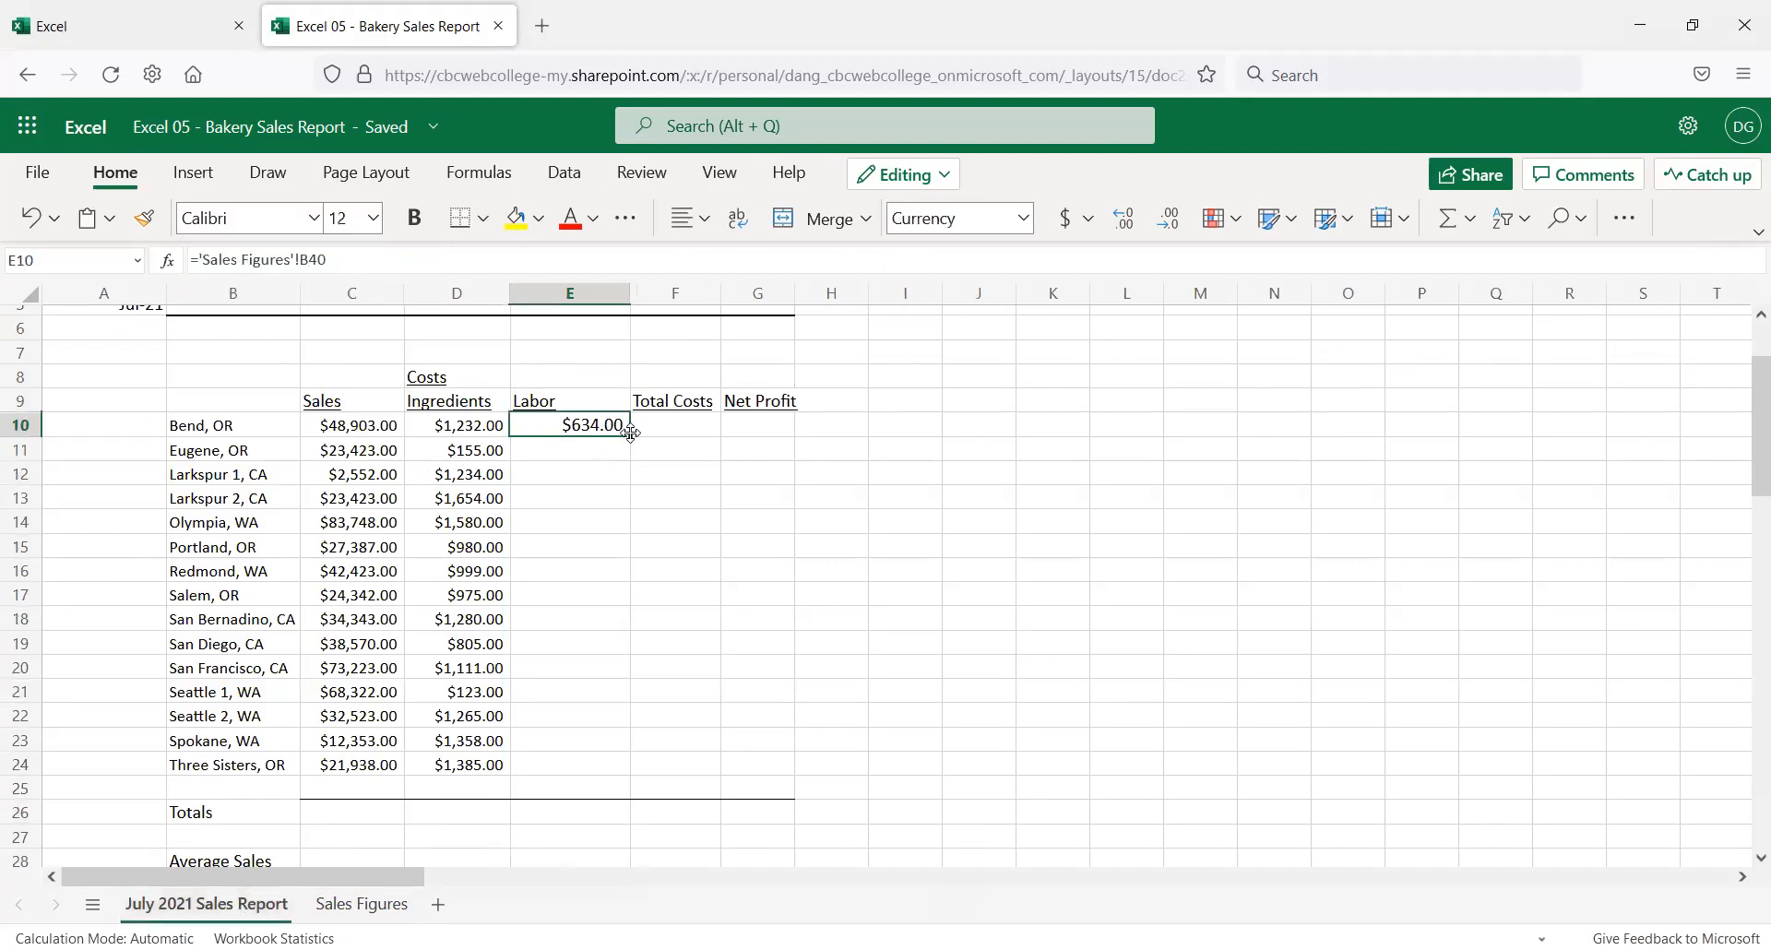
left_click_drag(633, 442, 615, 769)
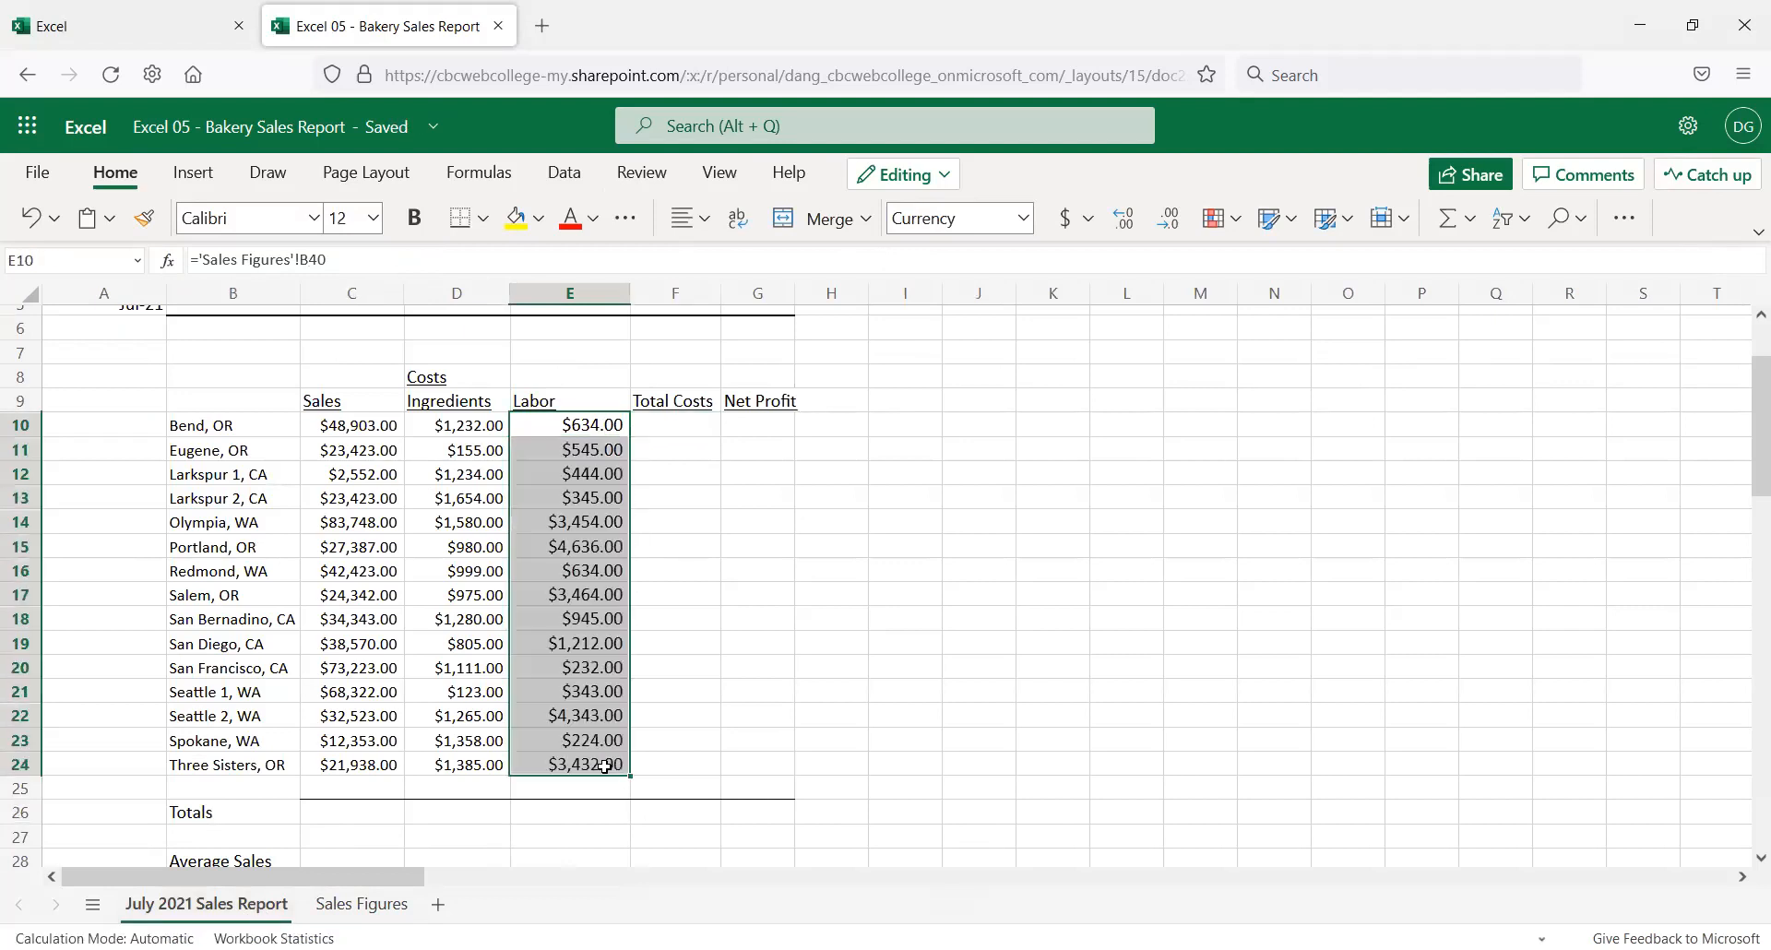
left_click(578, 762)
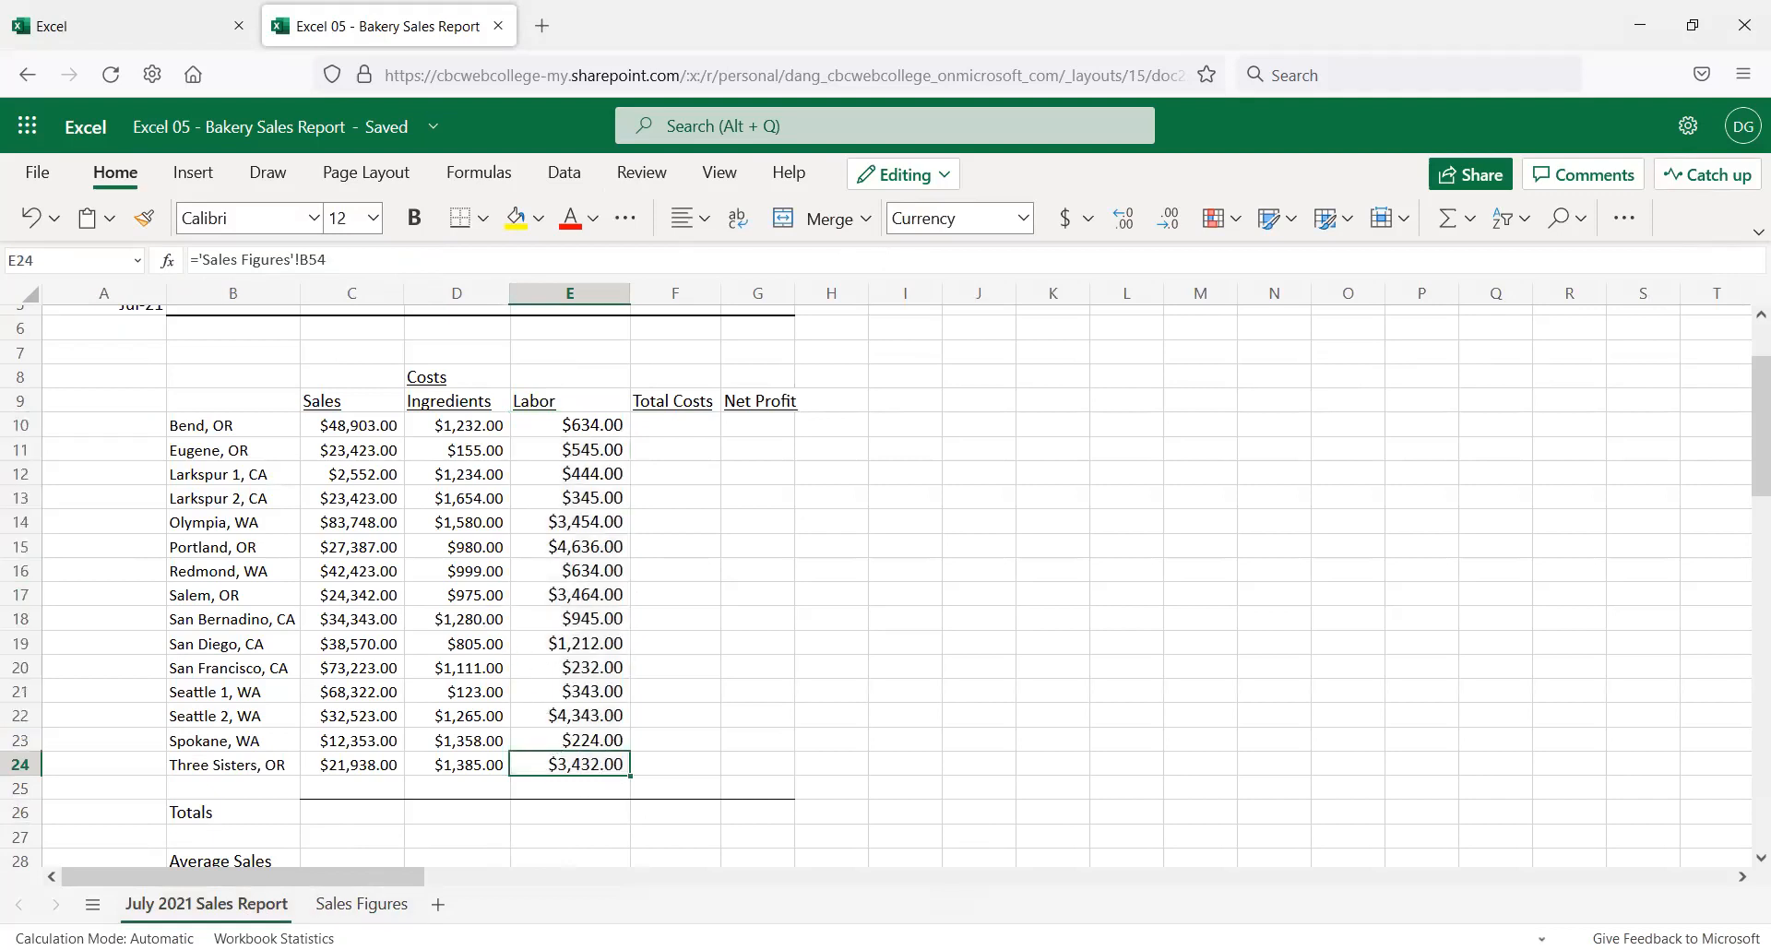
Compare the Labor column E on the July 2021 Sales Report sheet with the Sales Figures costs list and inspect its linked formulas
left_click(348, 902)
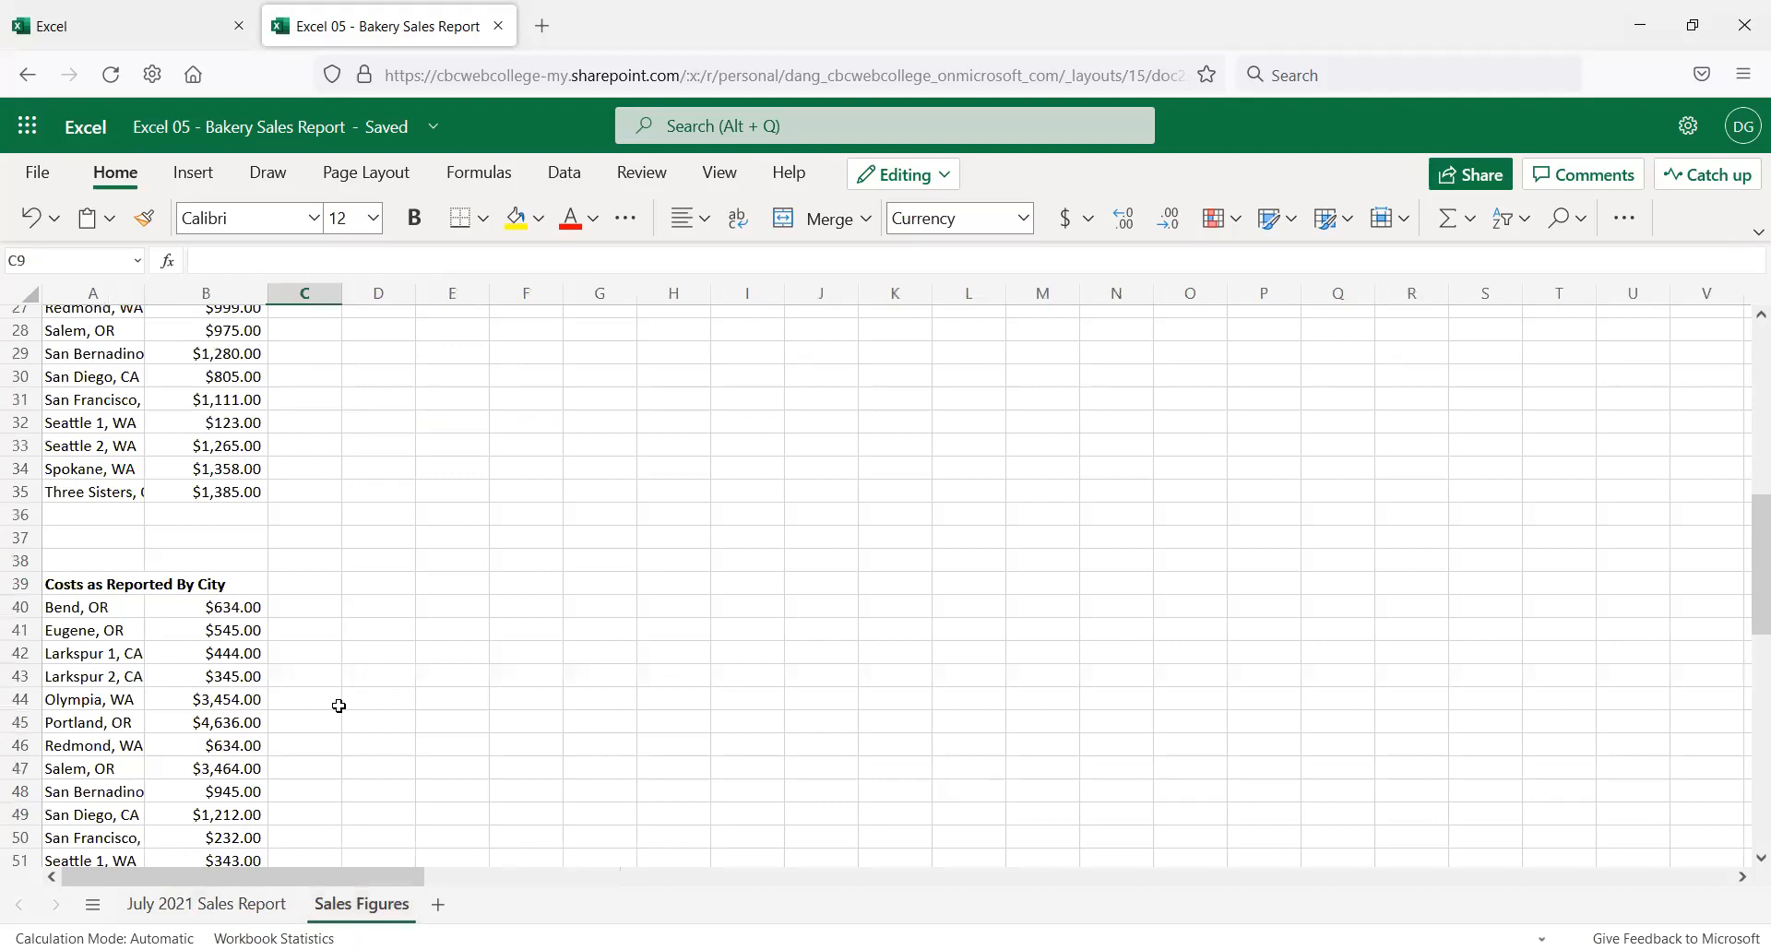
scroll(339, 706, "down", 3)
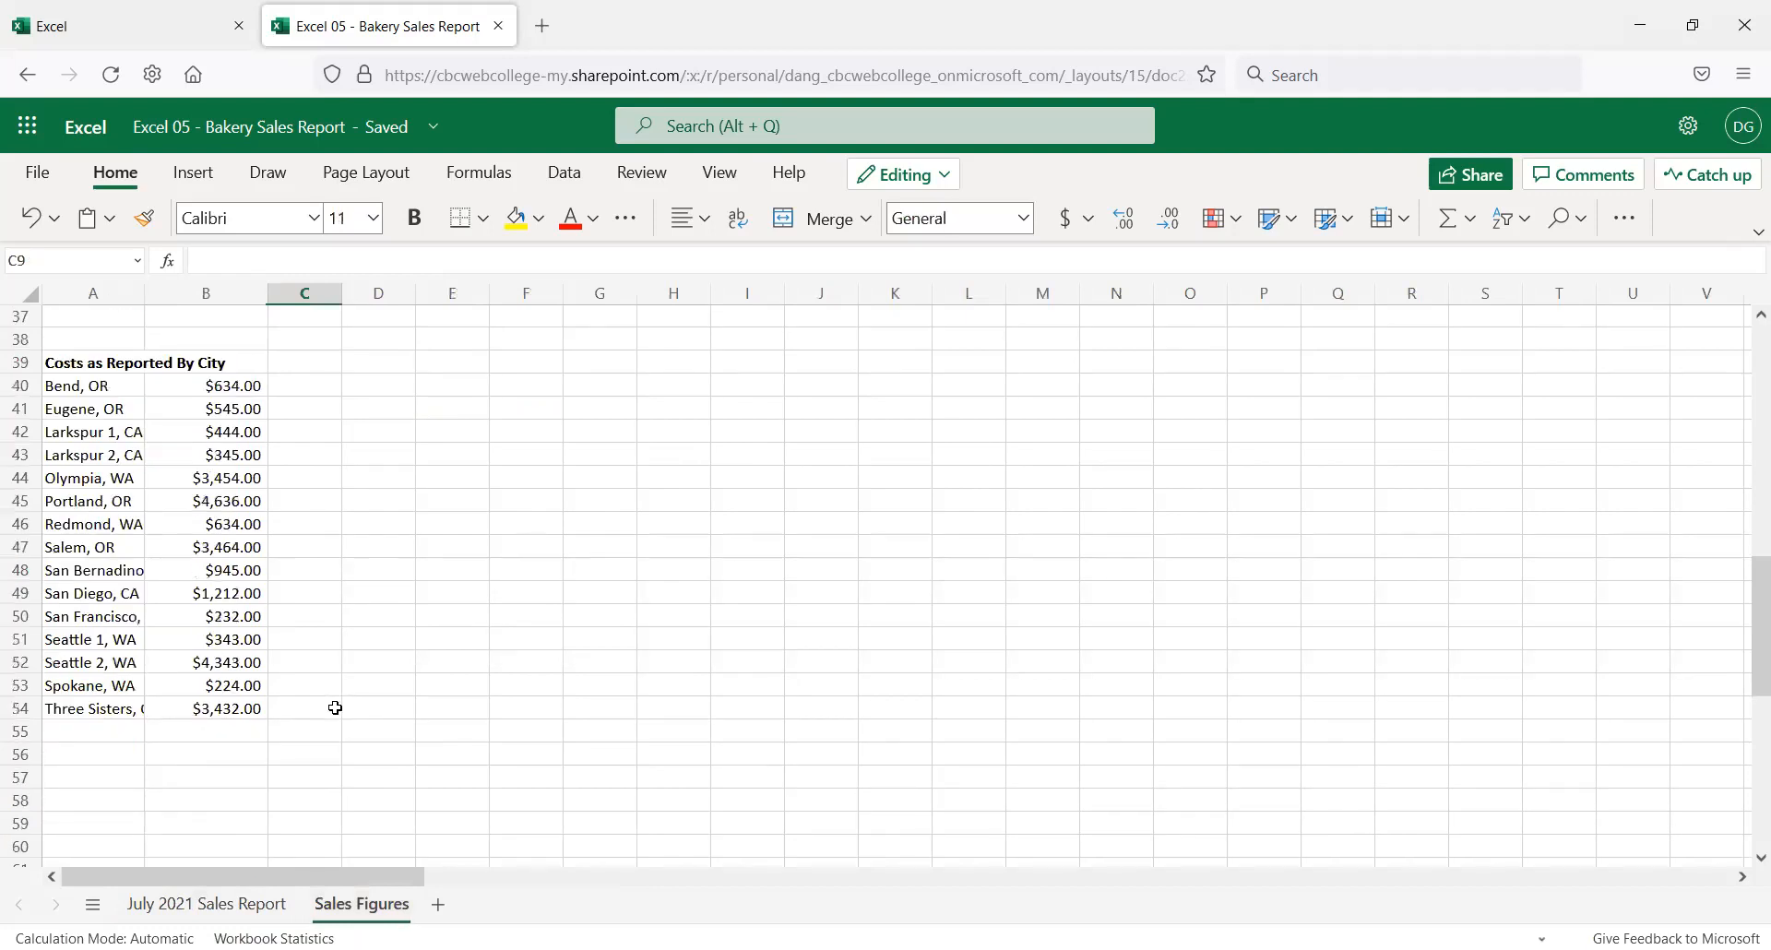
left_click(206, 903)
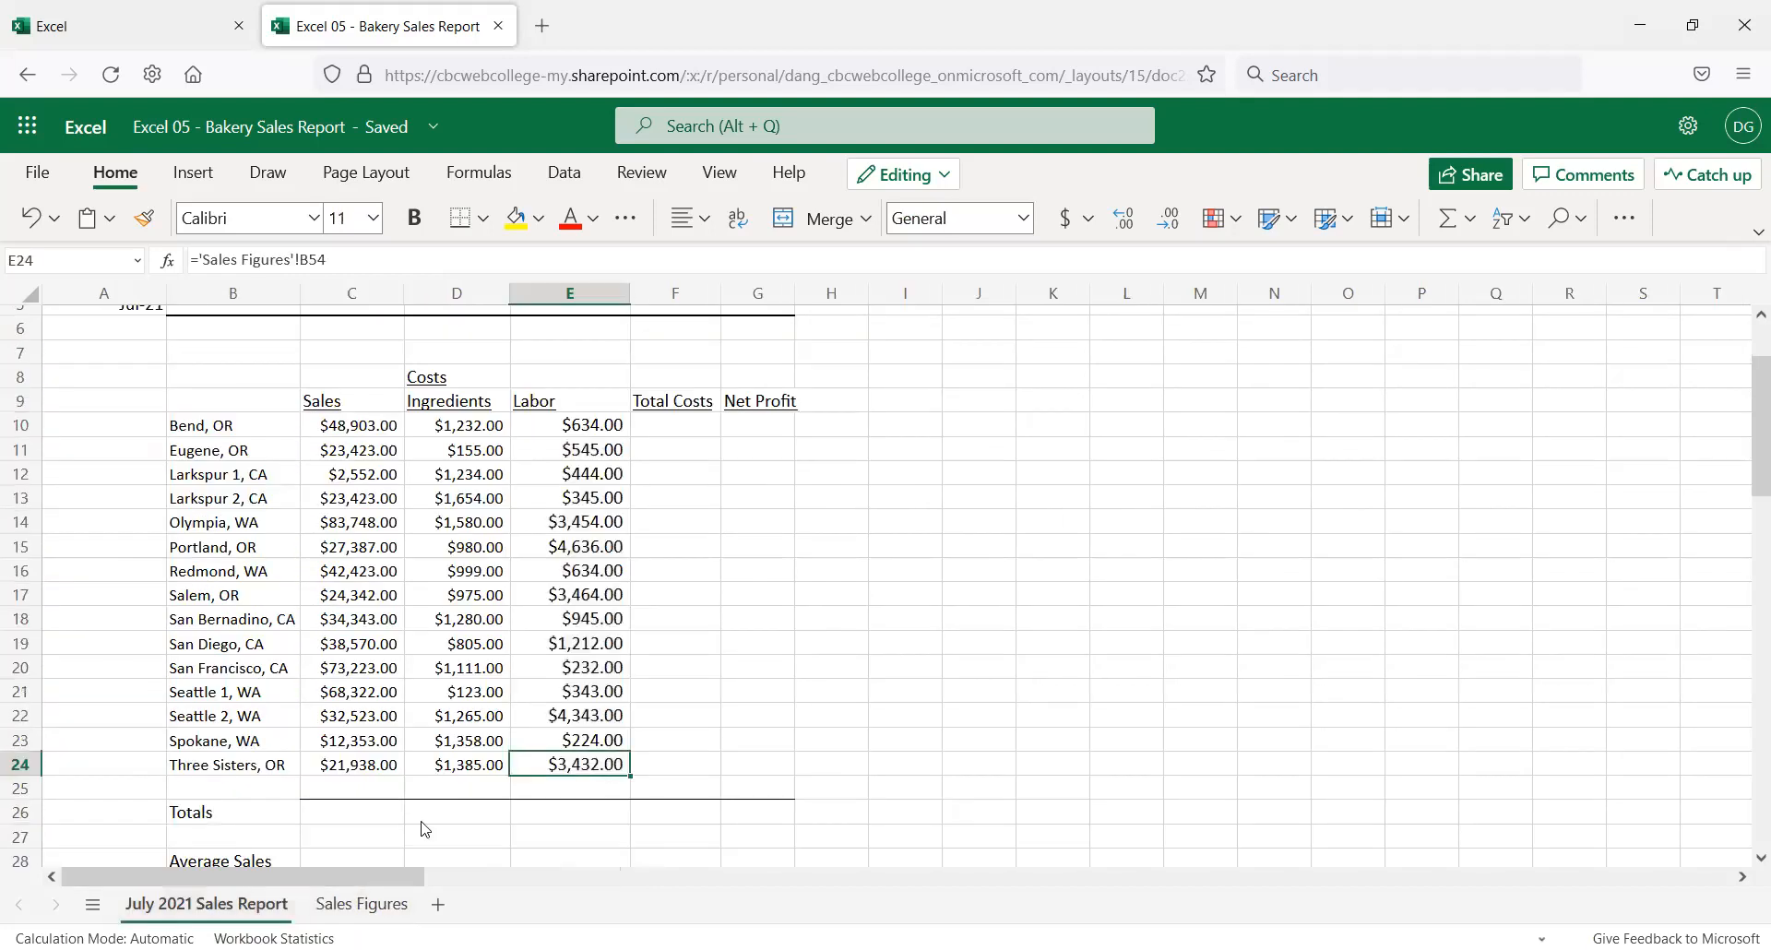
left_click(583, 430)
left_click(583, 478)
left_click(577, 571)
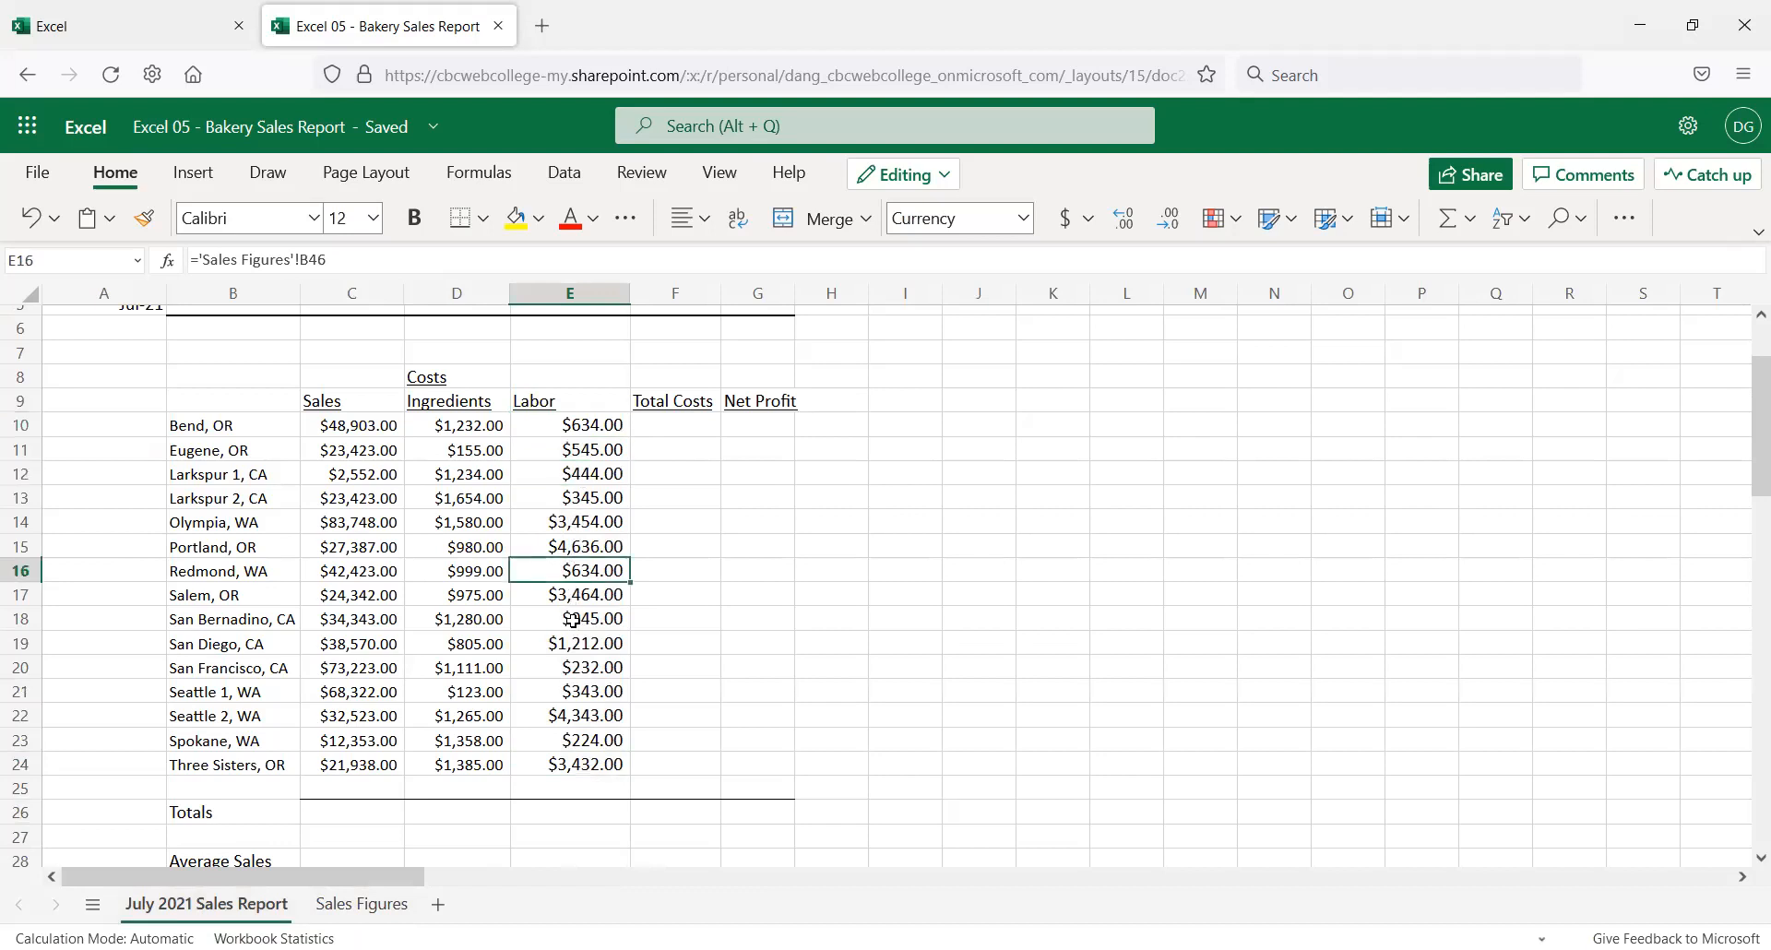
left_click(573, 619)
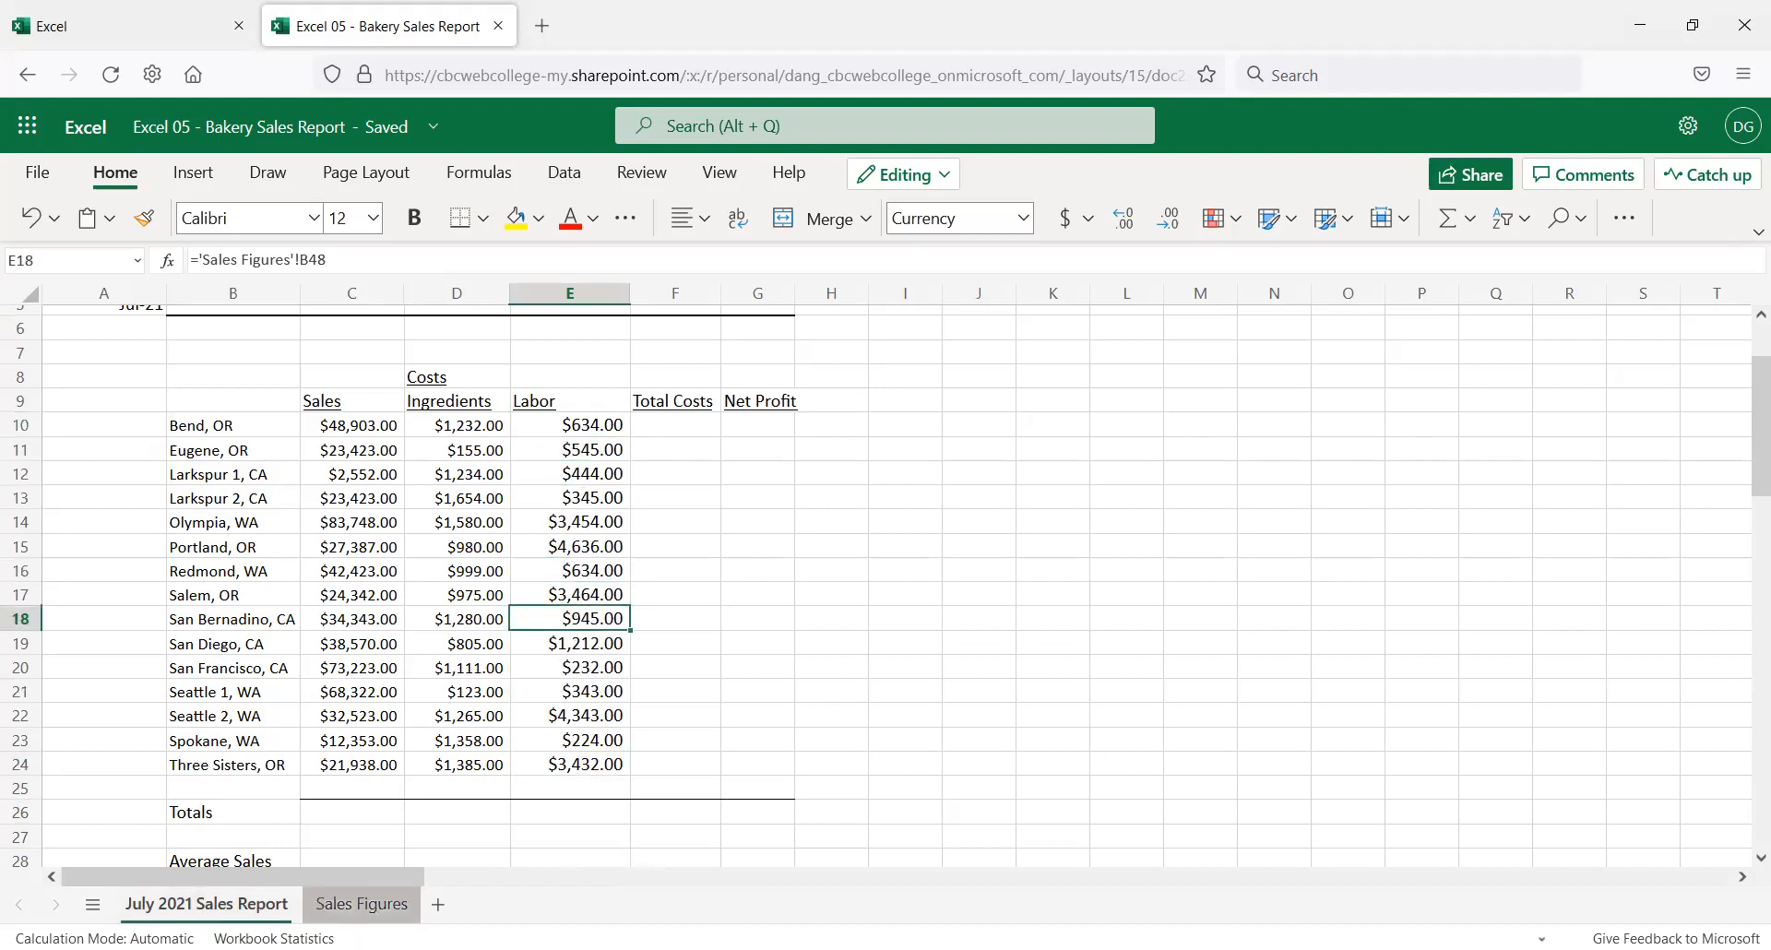
Set the Bend, OR cost in B40 of the Sales Figures sheet to 20000 and check linked cell E10 on the report sheet
left_click(361, 903)
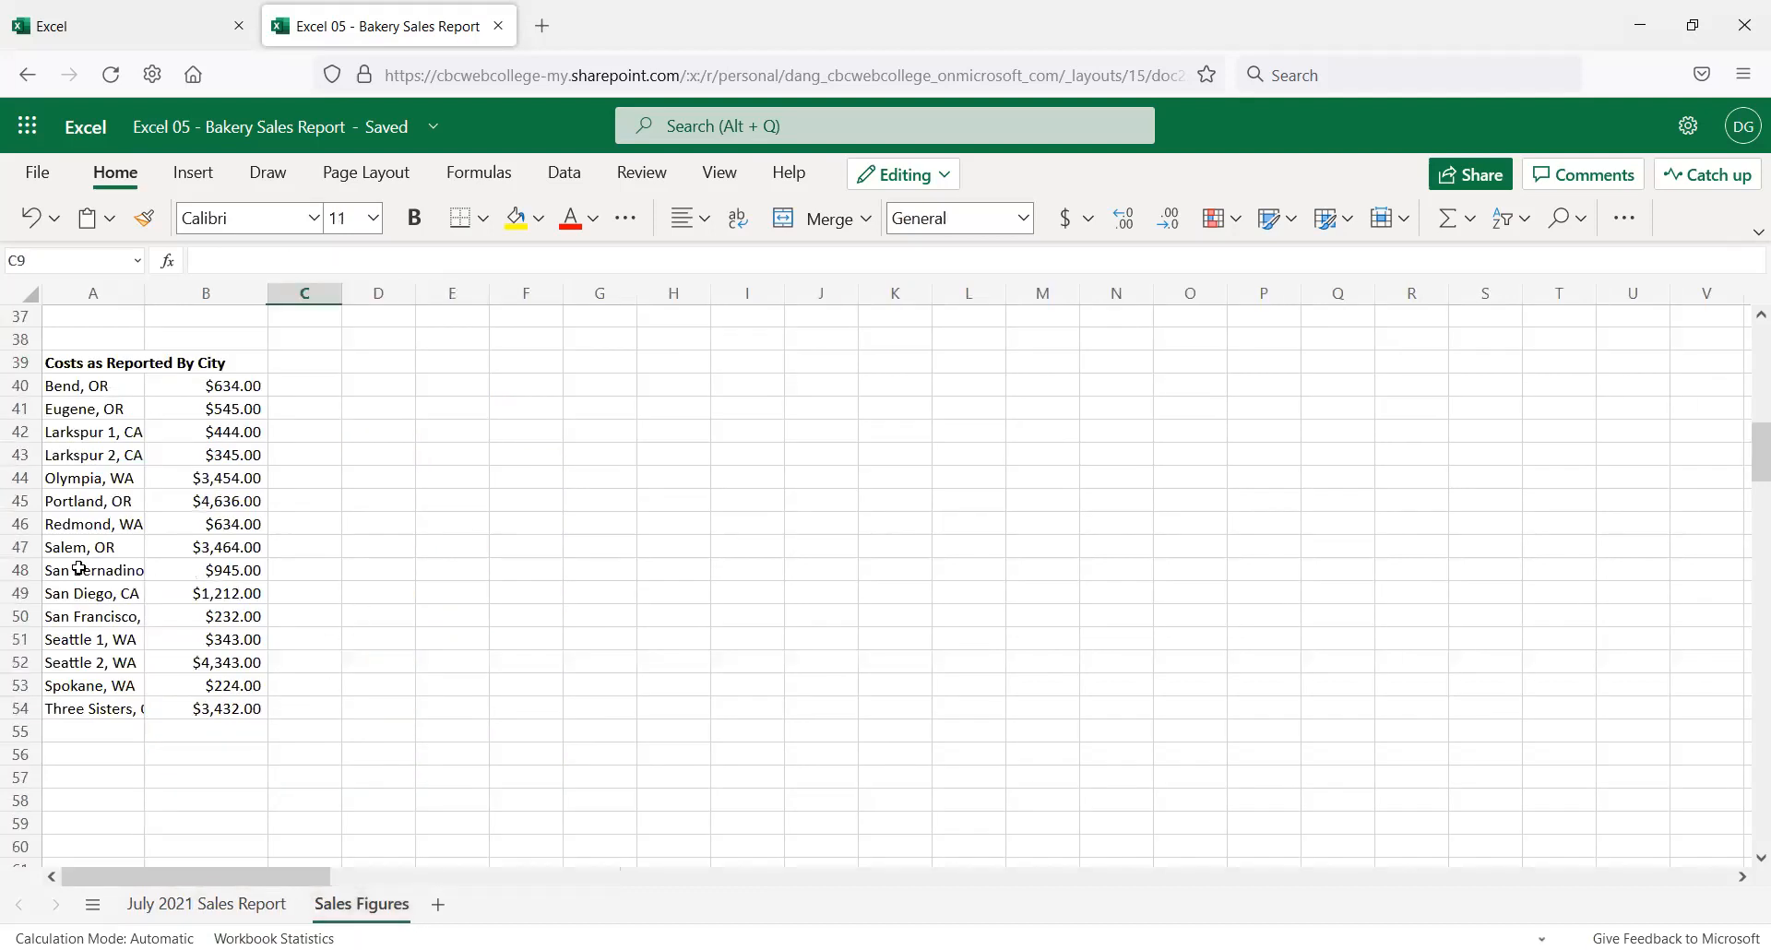
left_click(226, 389)
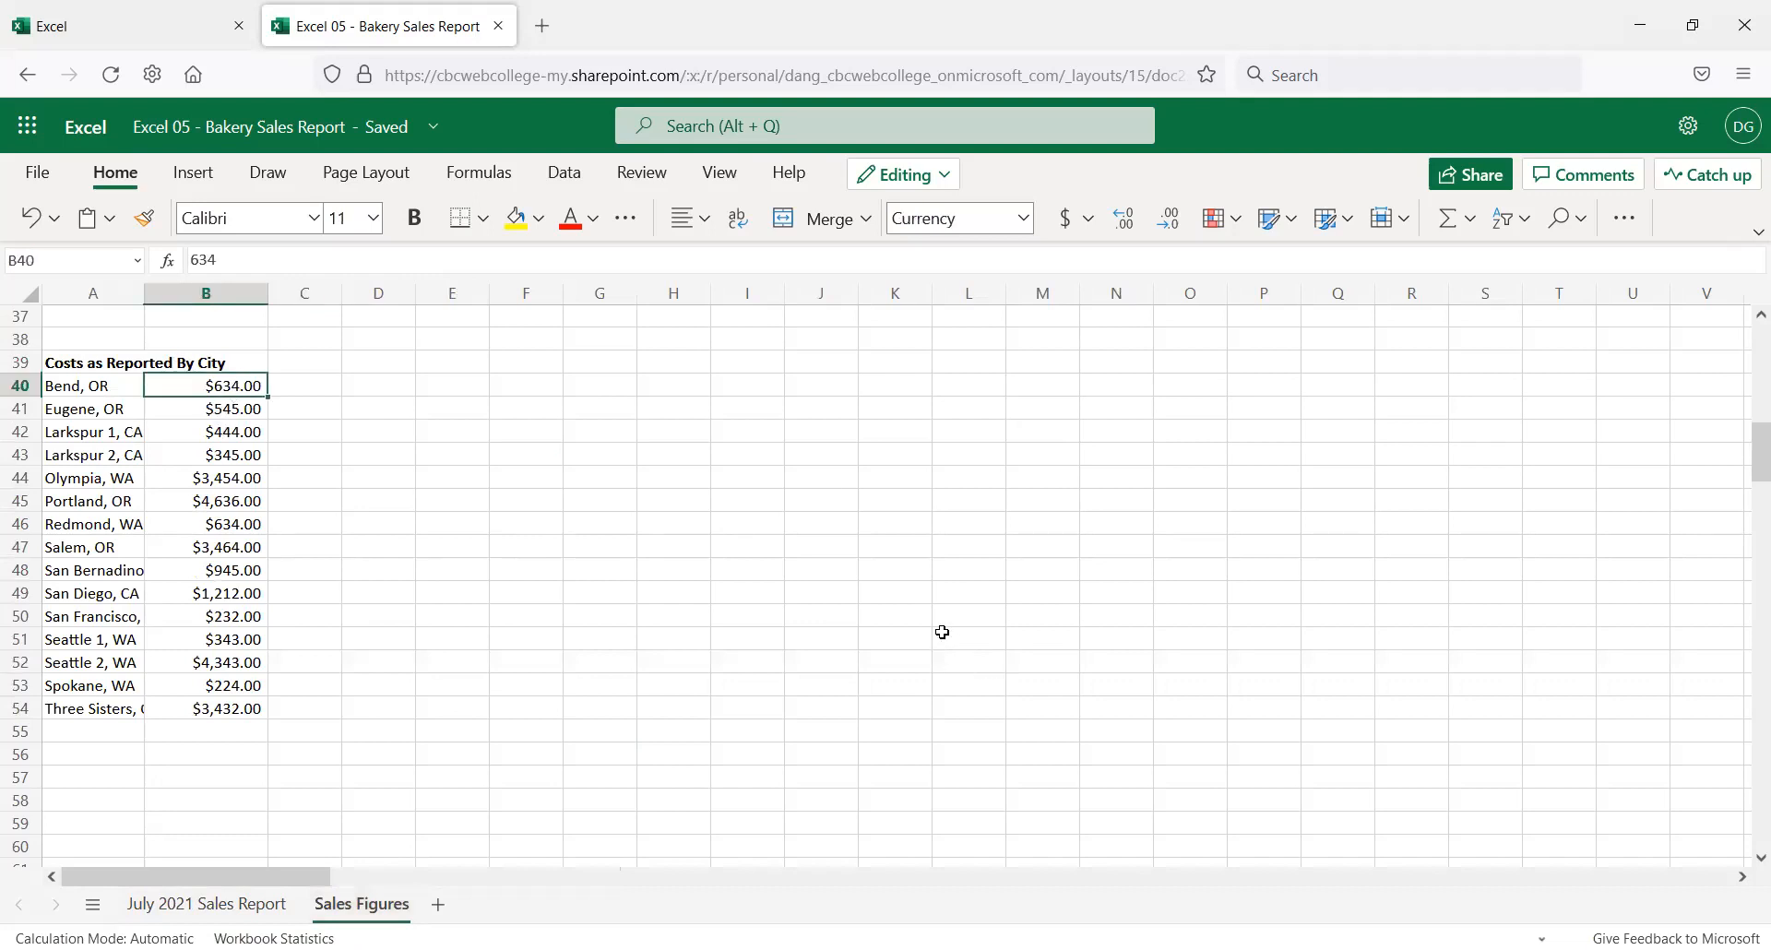
type("20000")
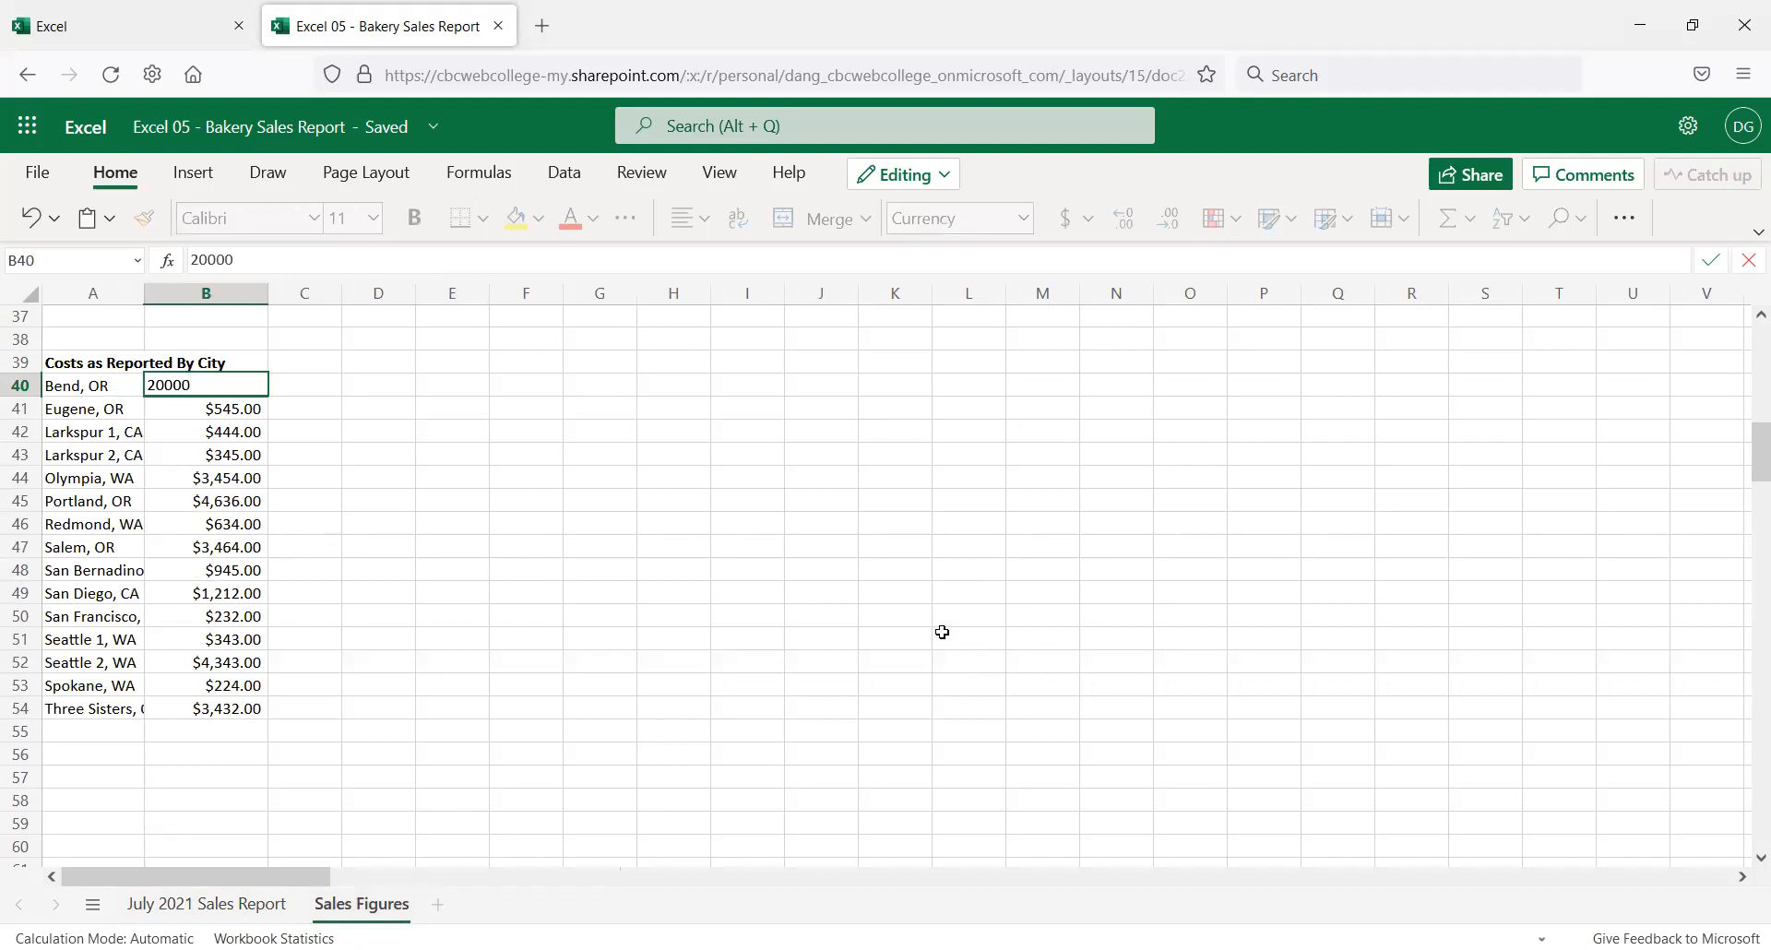
key("Return")
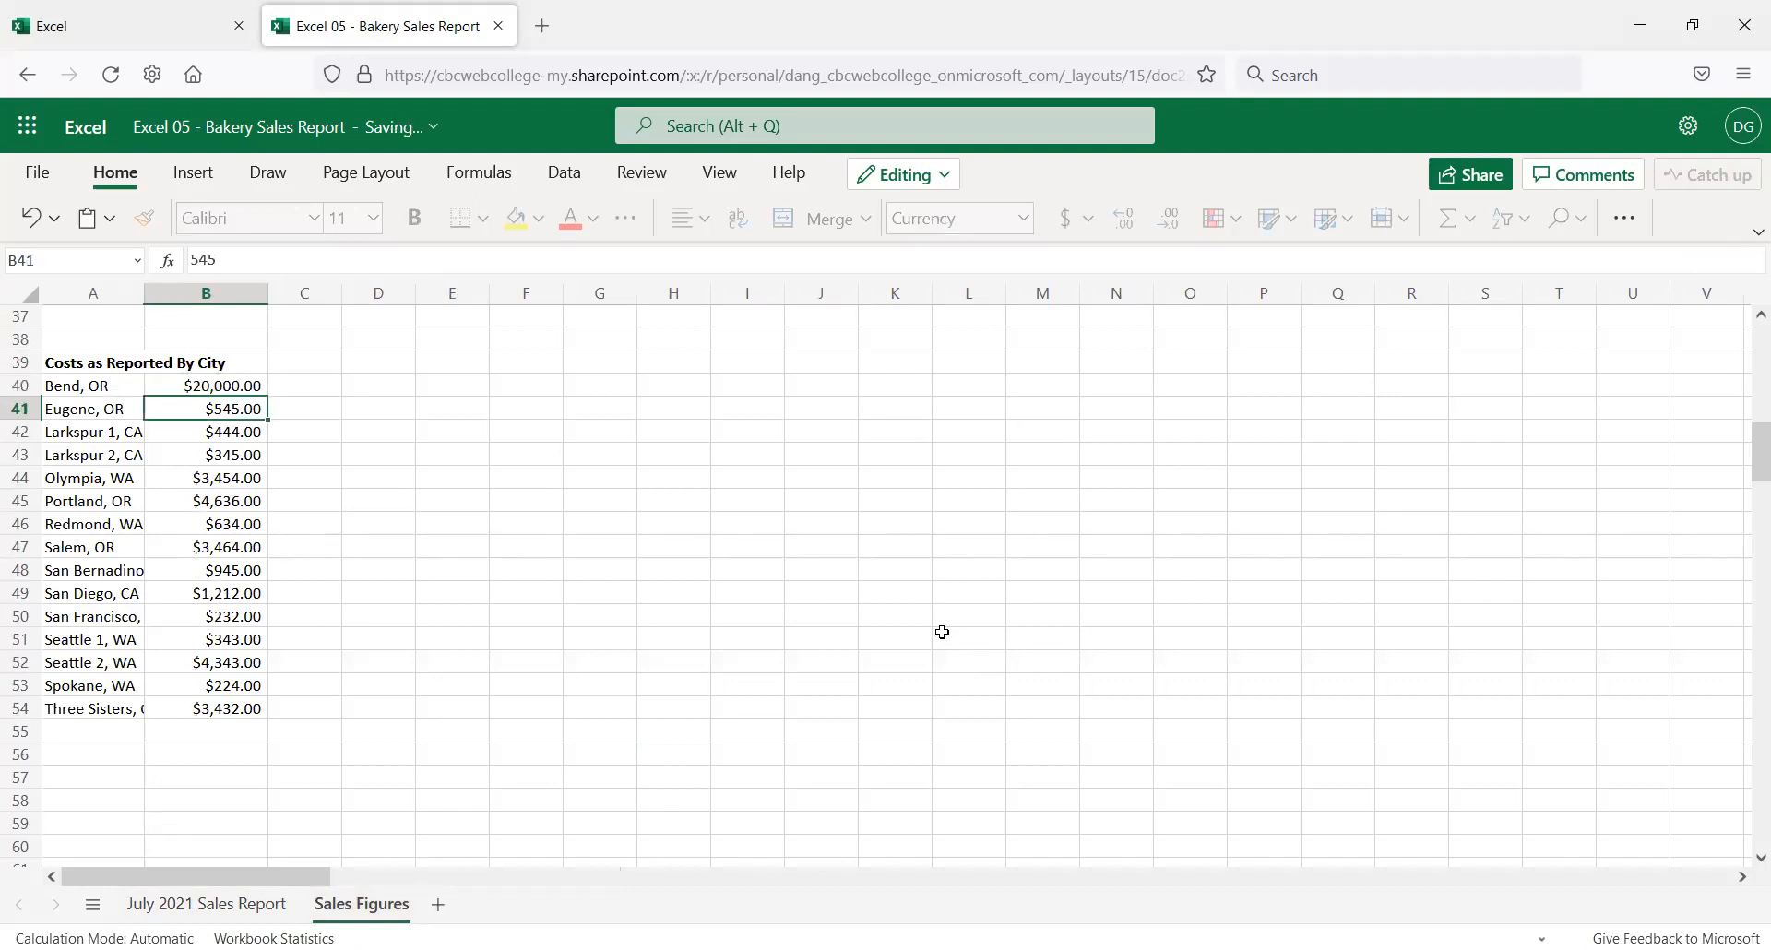
left_click(214, 909)
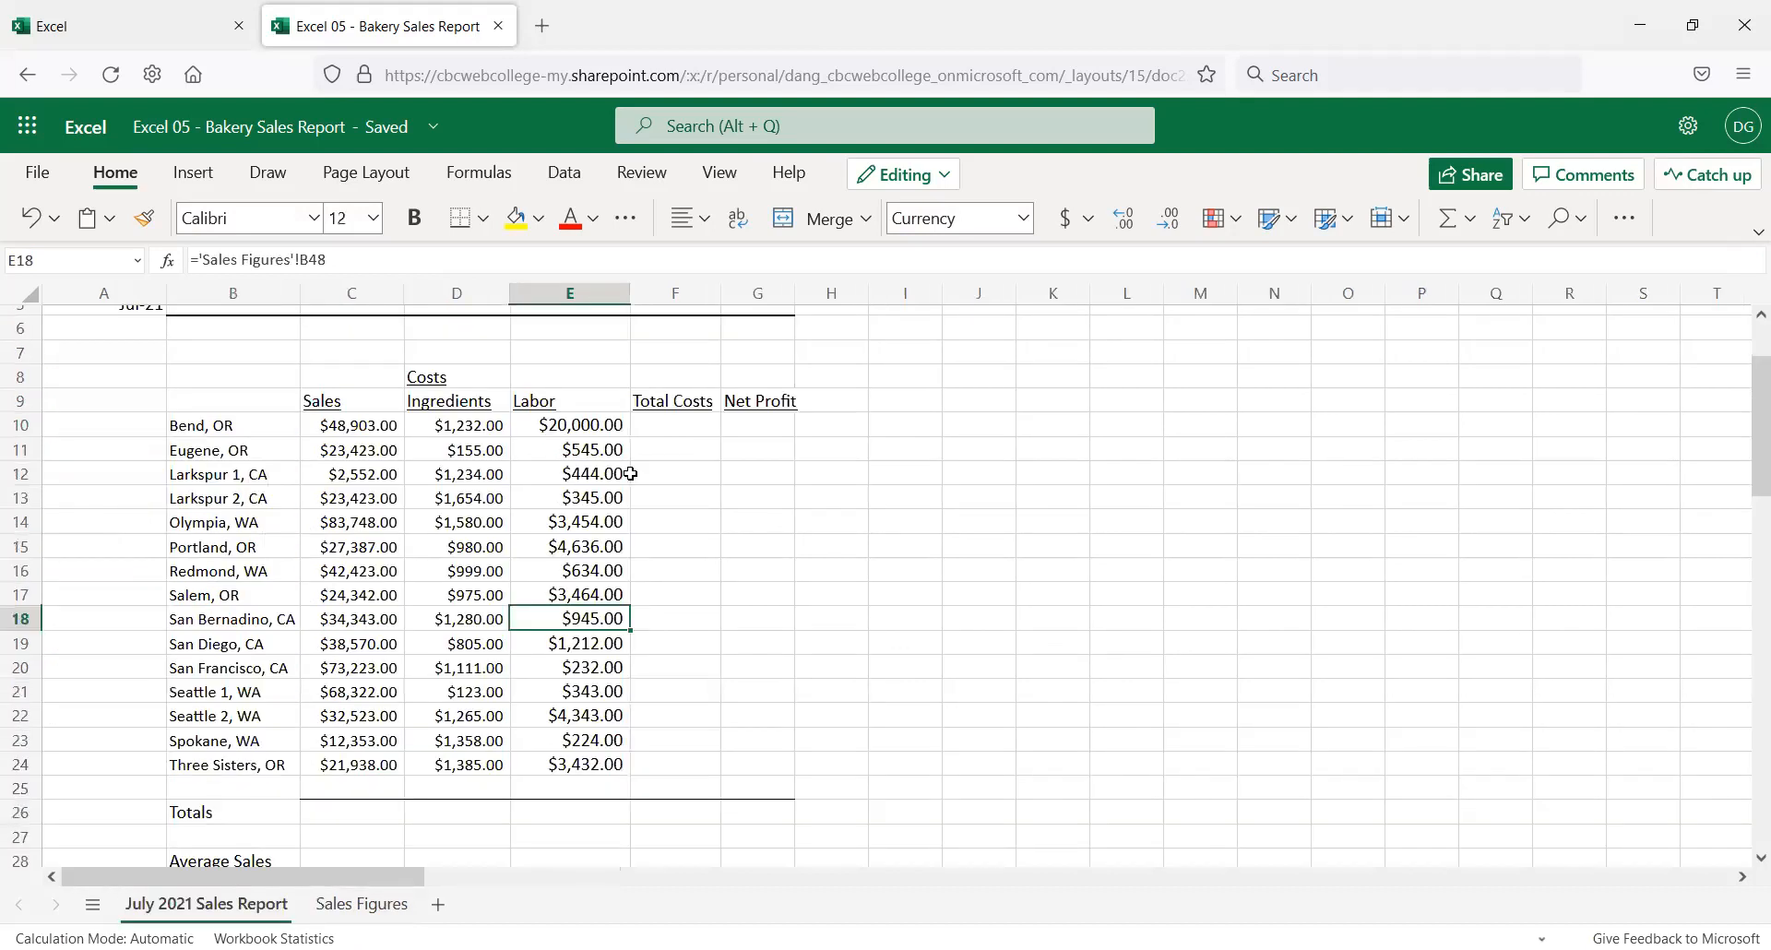
left_click(563, 426)
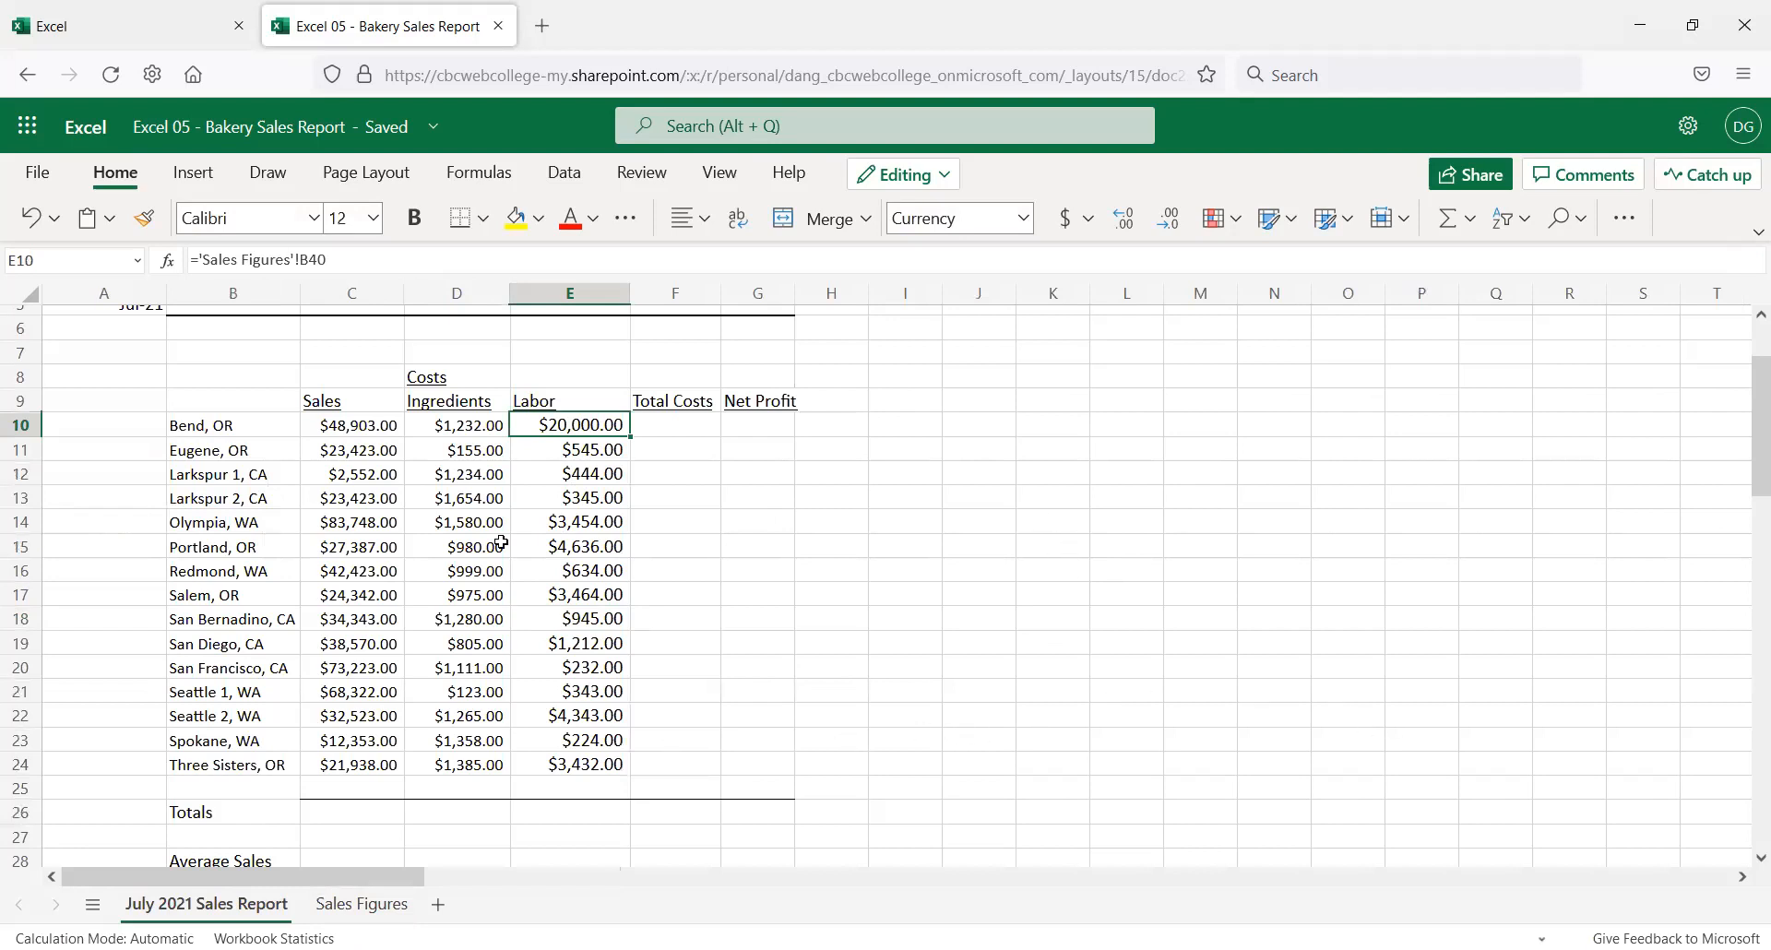
Undo the last change to the Bend, OR cost in B40 of Sales Figures and check D10 and E10 on the July 2021 Sales Report sheet
left_click(387, 903)
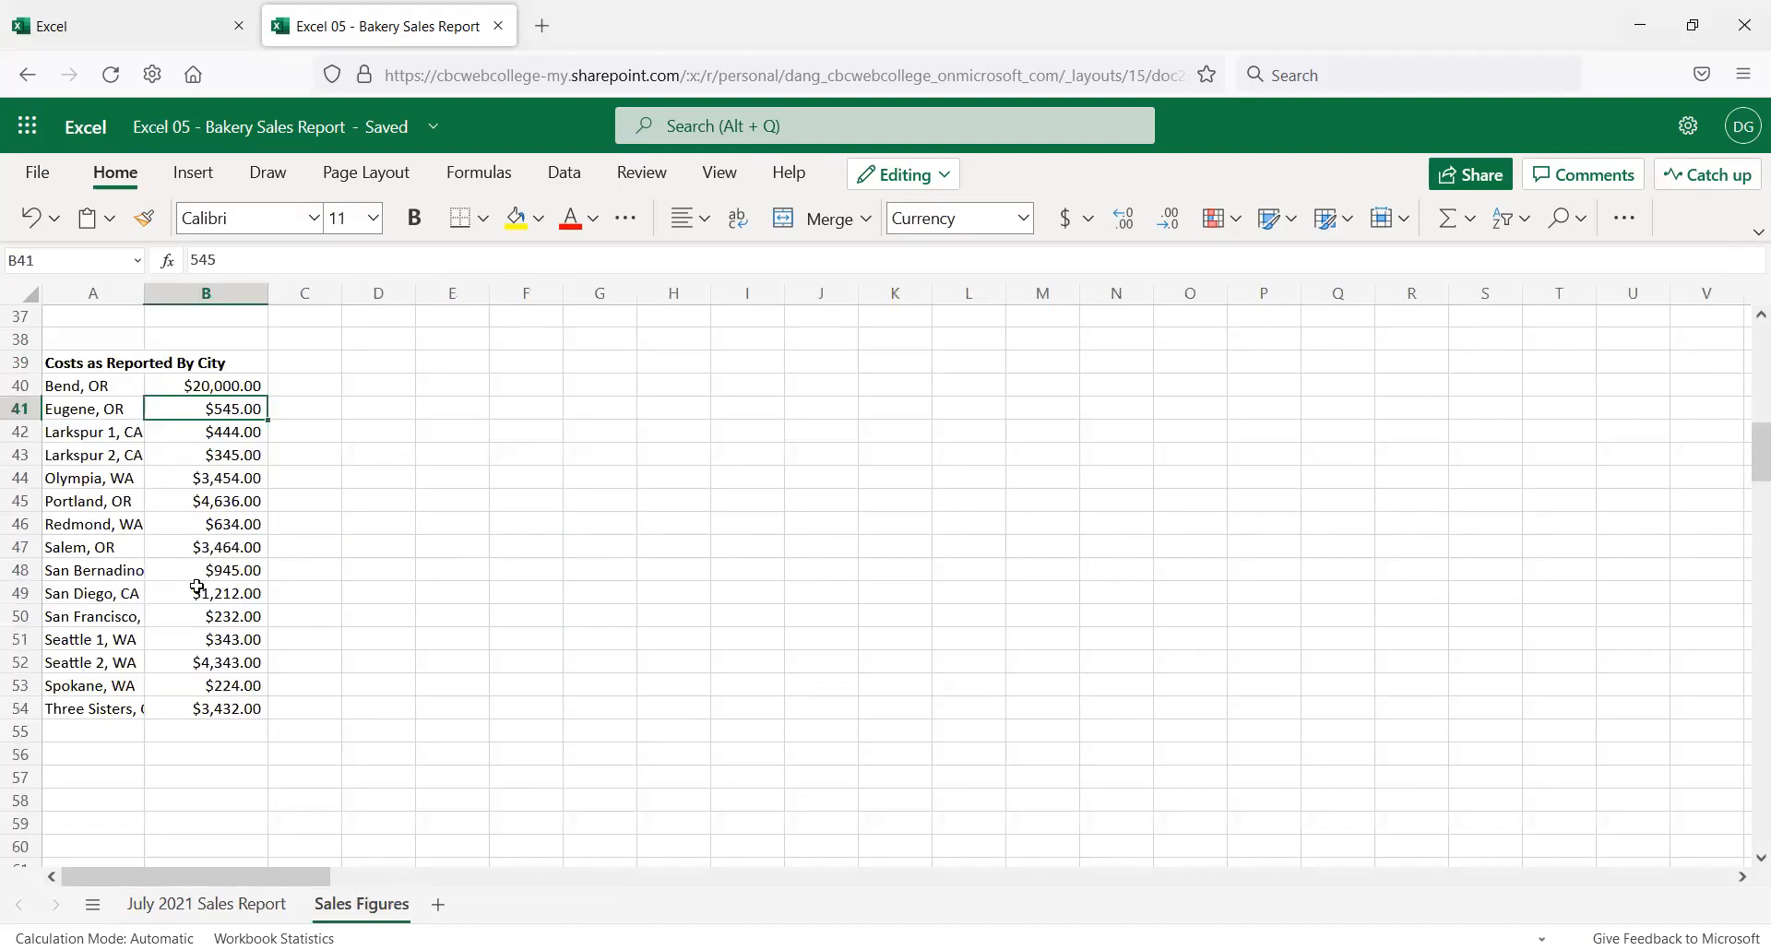
scroll(203, 578, "up", 2)
left_click(241, 501)
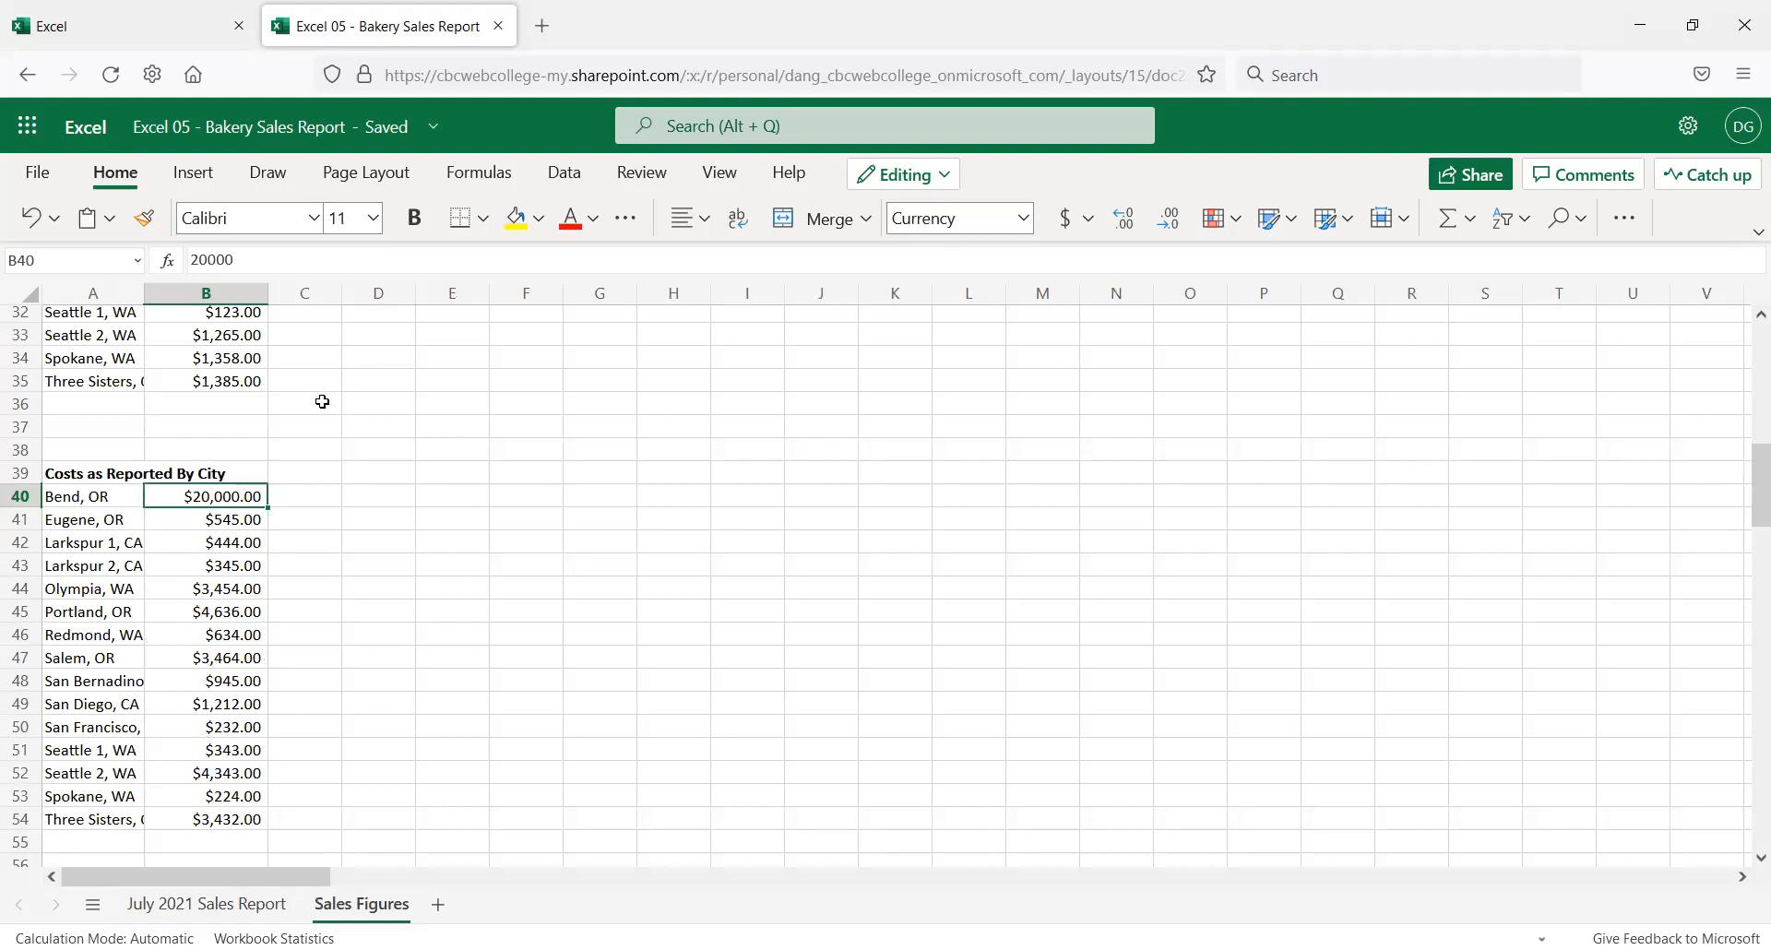
key("ctrl+z")
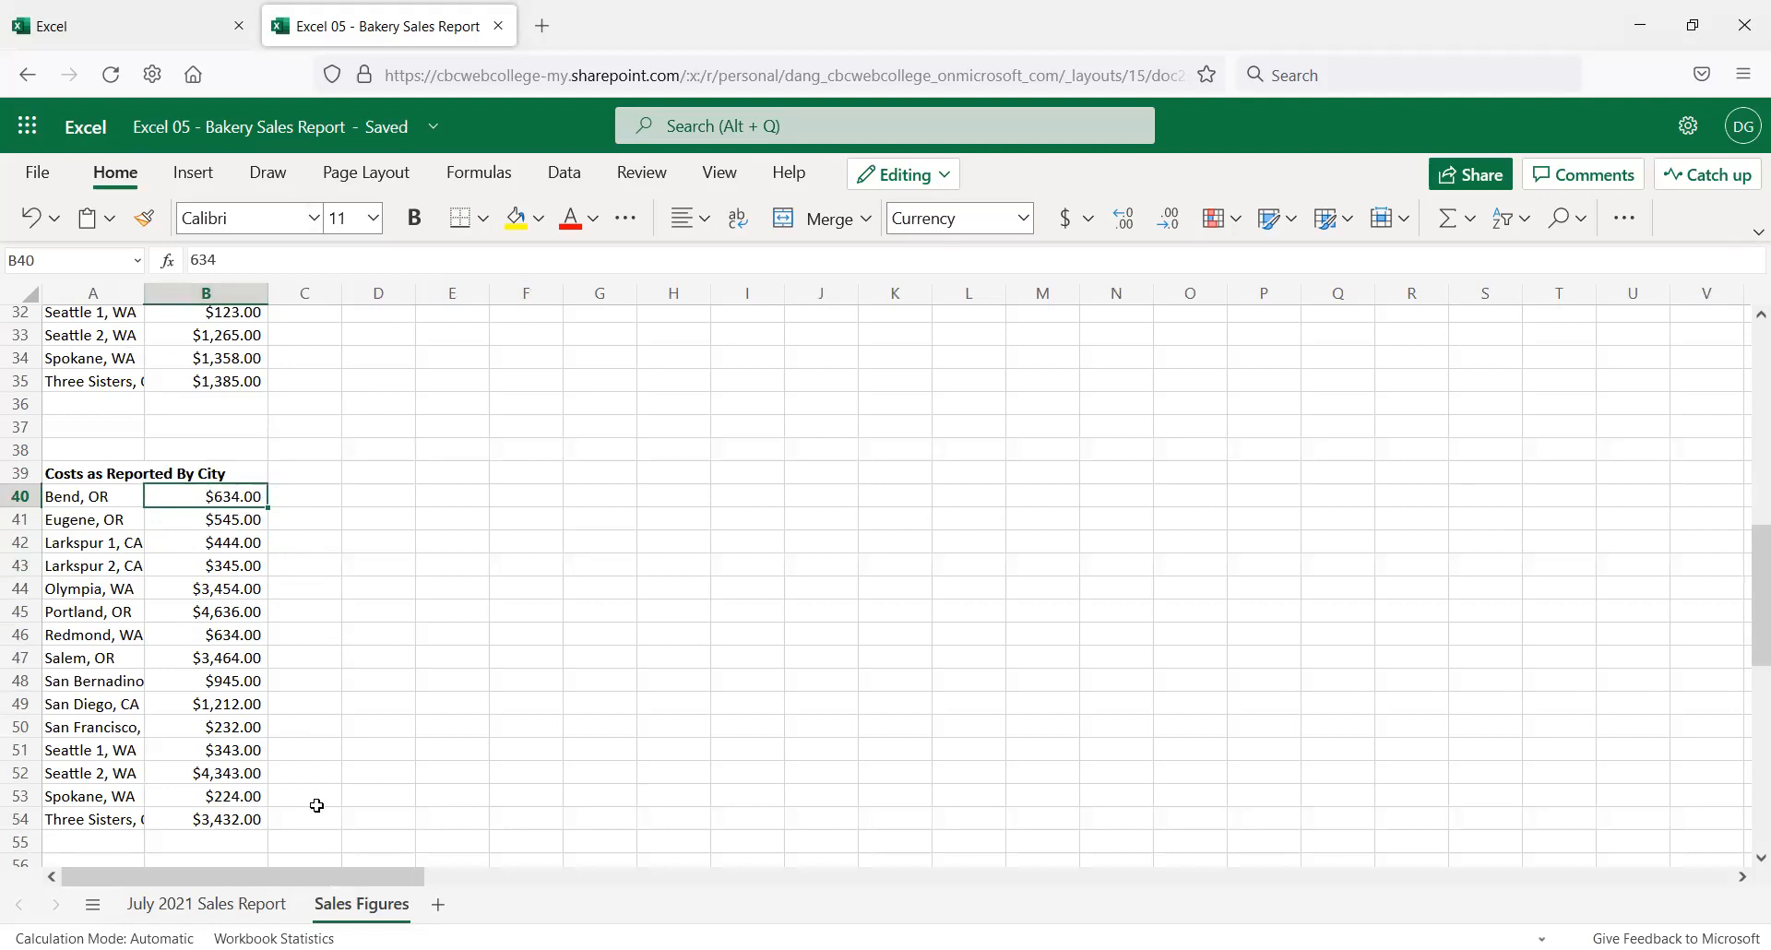
left_click(247, 907)
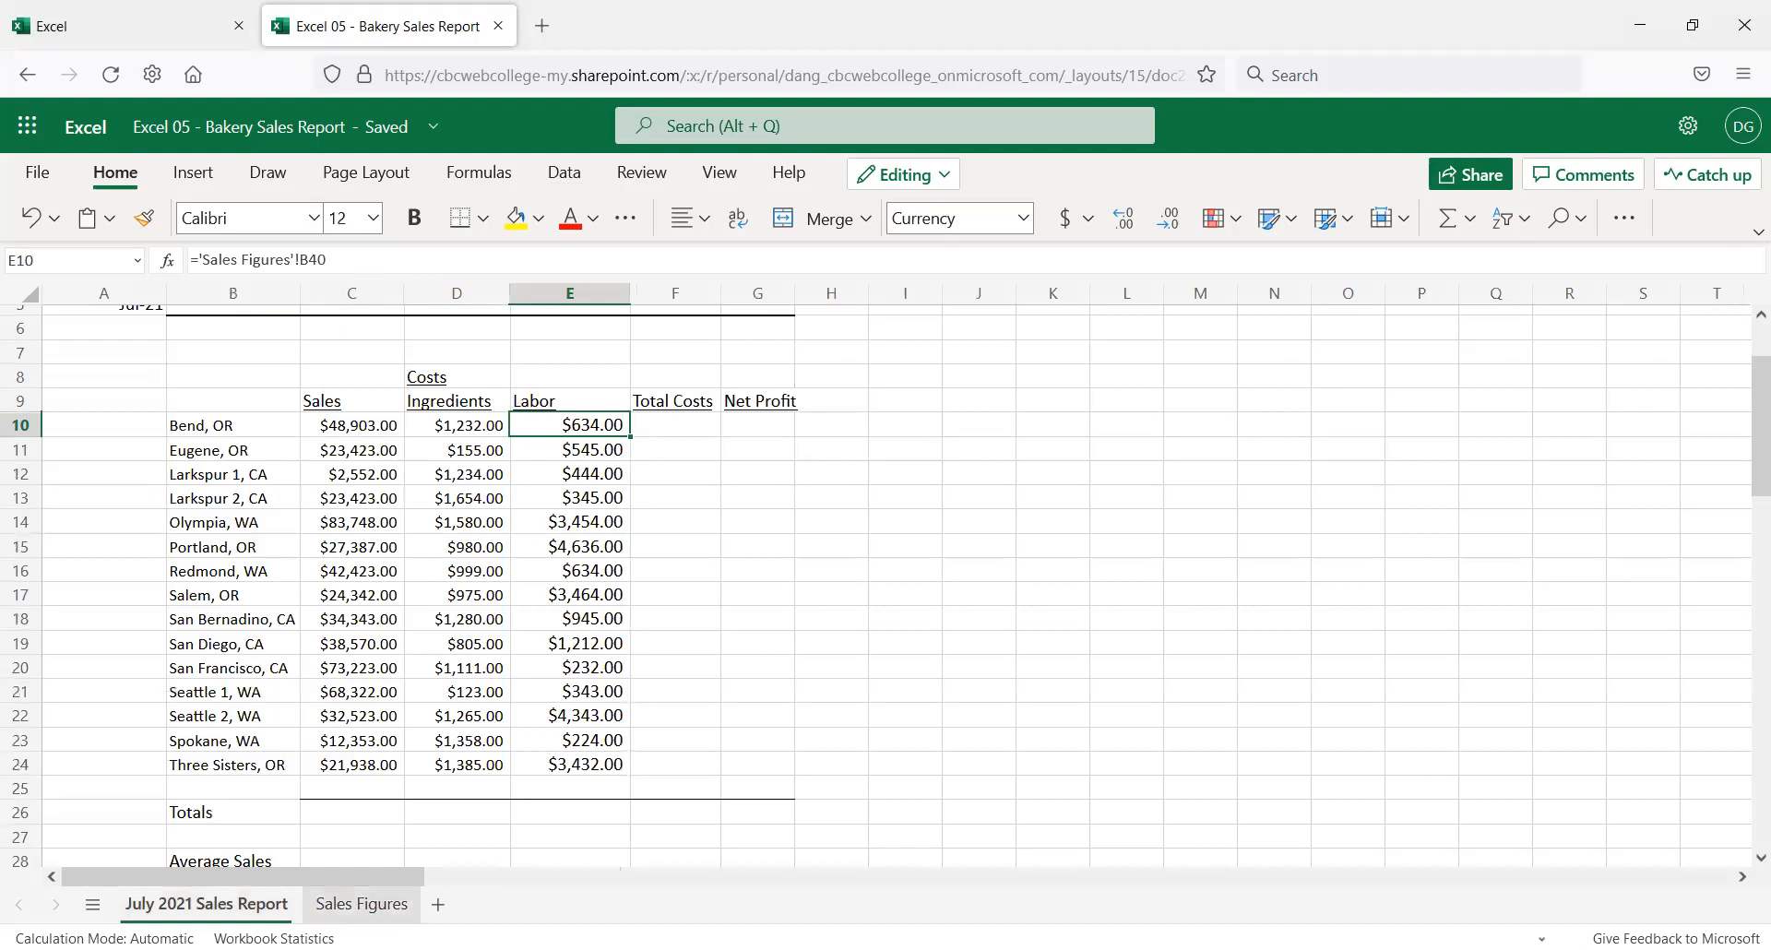
left_click(382, 907)
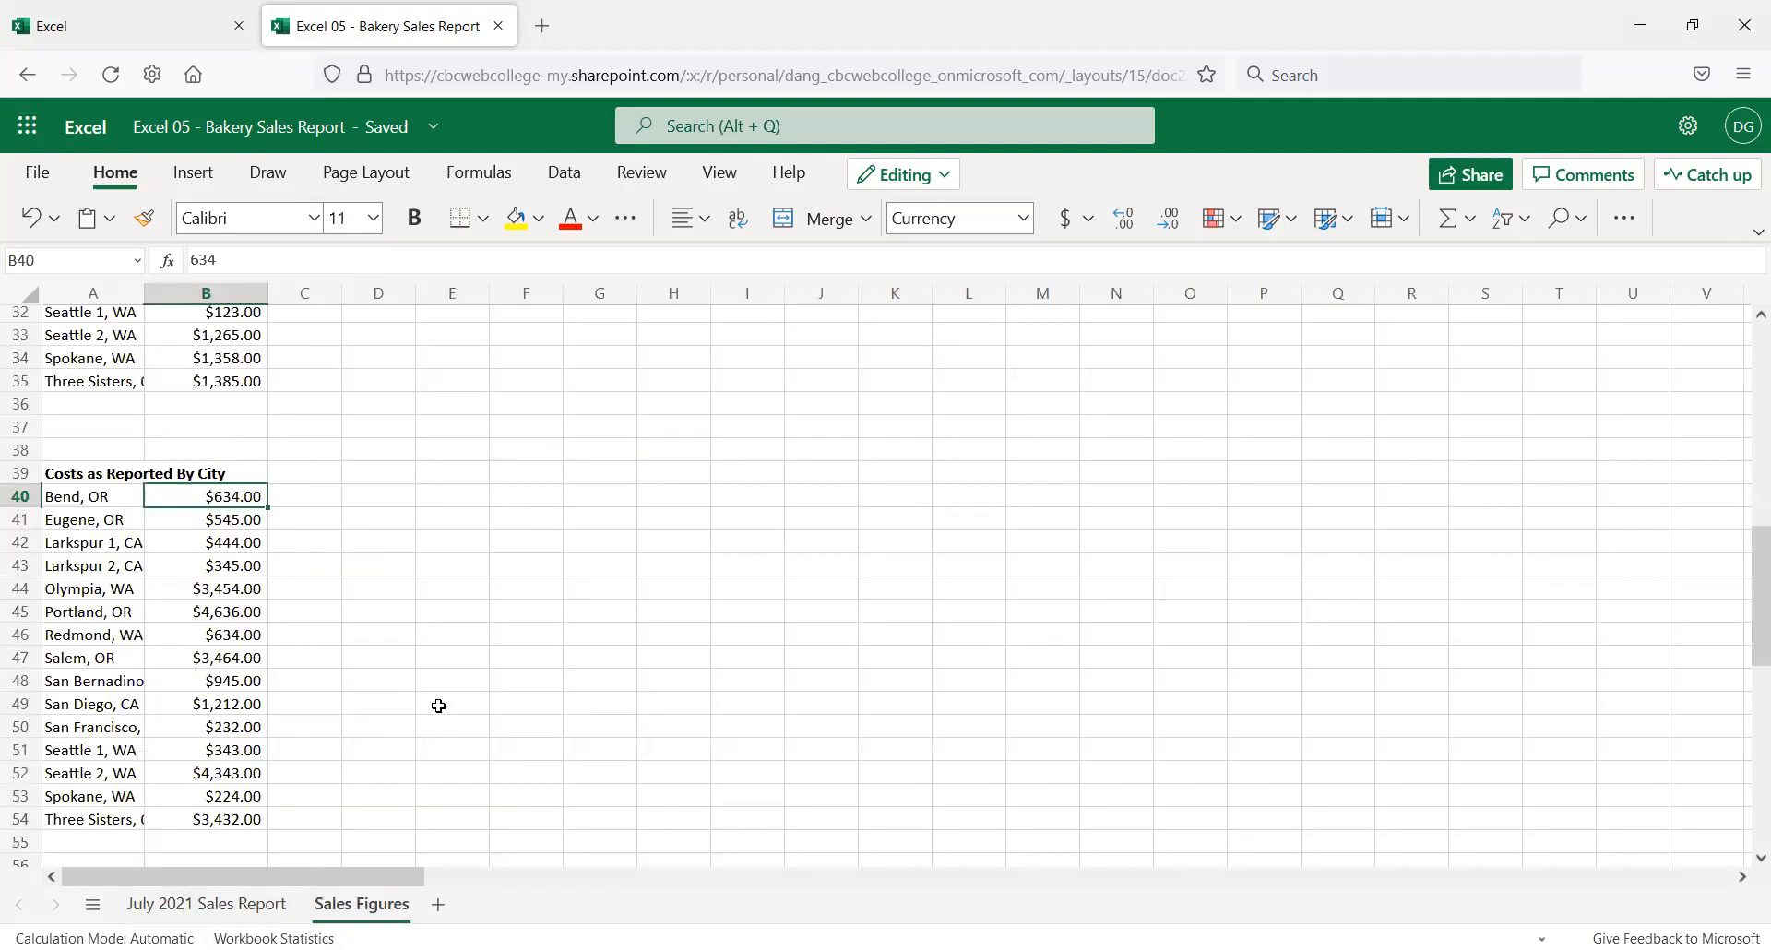
left_click(164, 908)
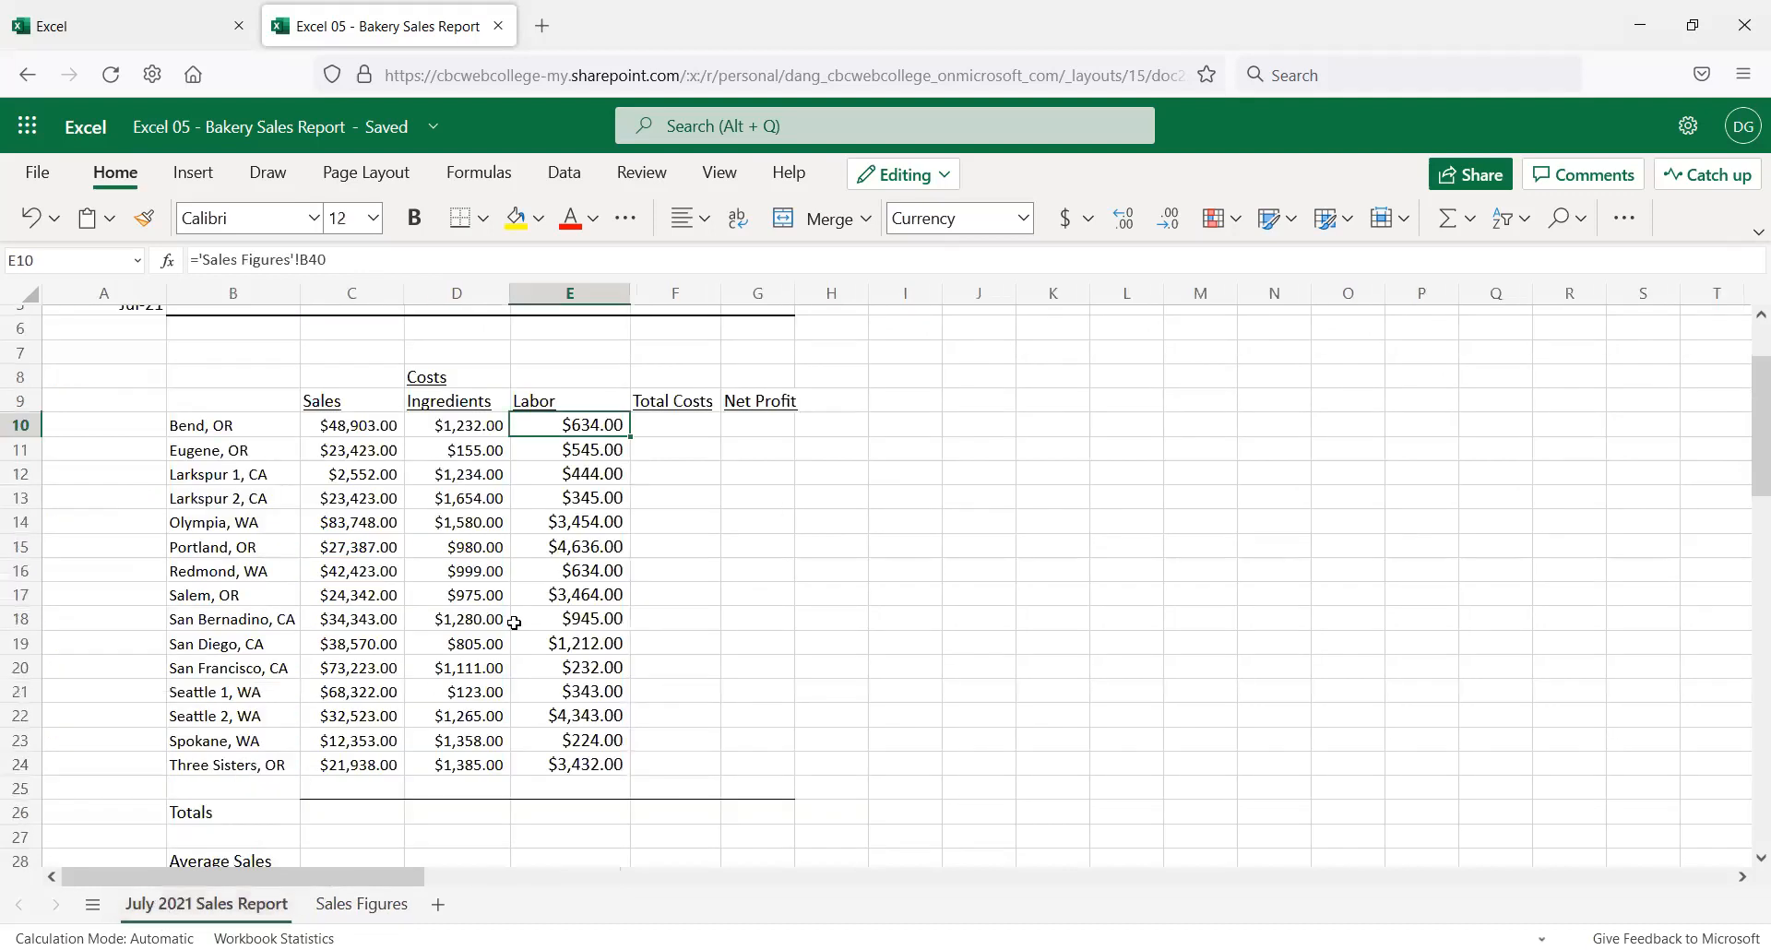
left_click(464, 422)
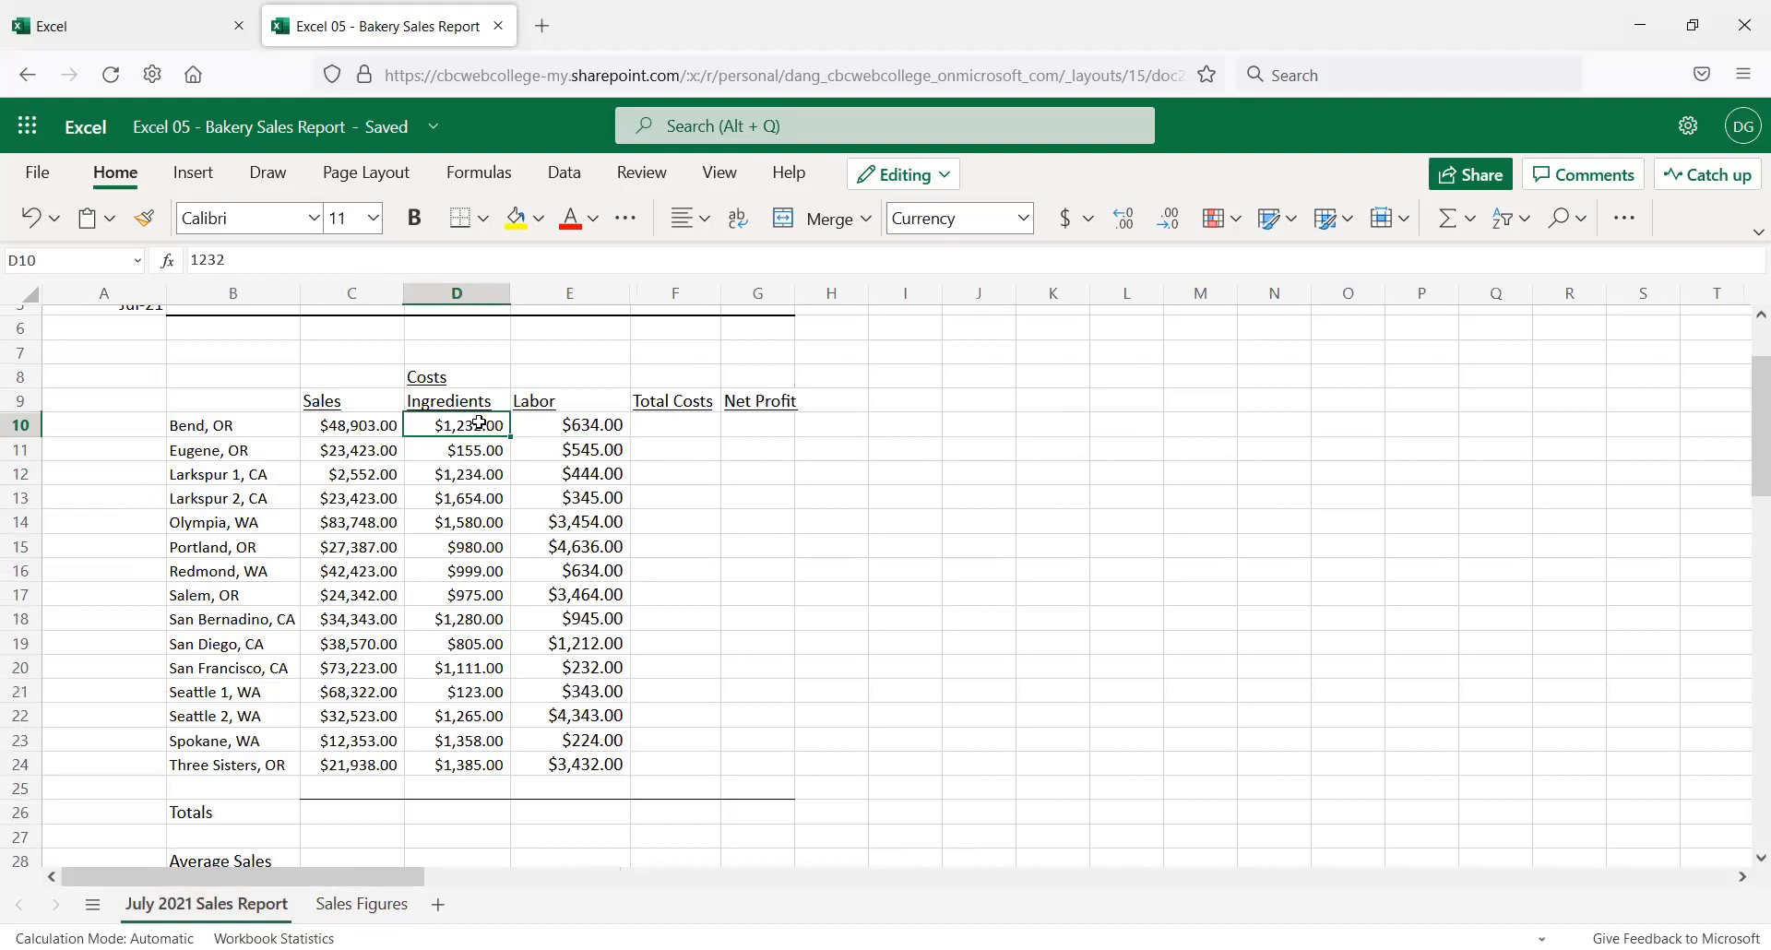
left_click(590, 422)
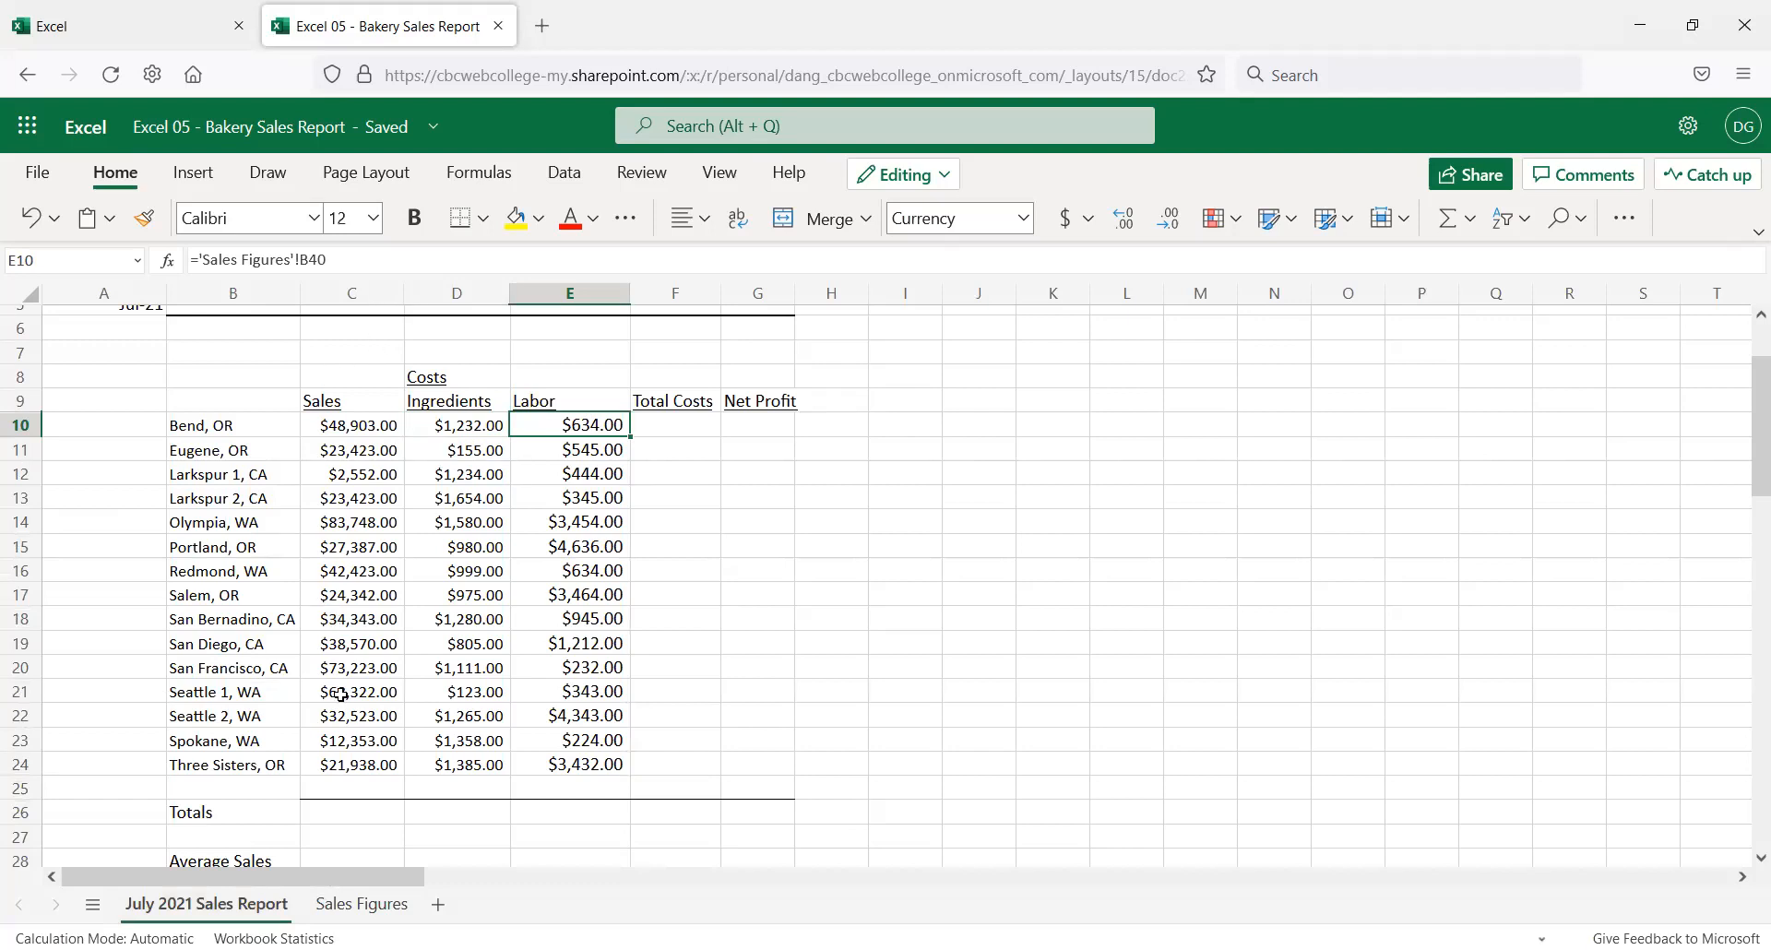
Enter the column heading Branch City in B9 of the July 2021 Sales Report sheet
scroll(437, 726, "up", 2)
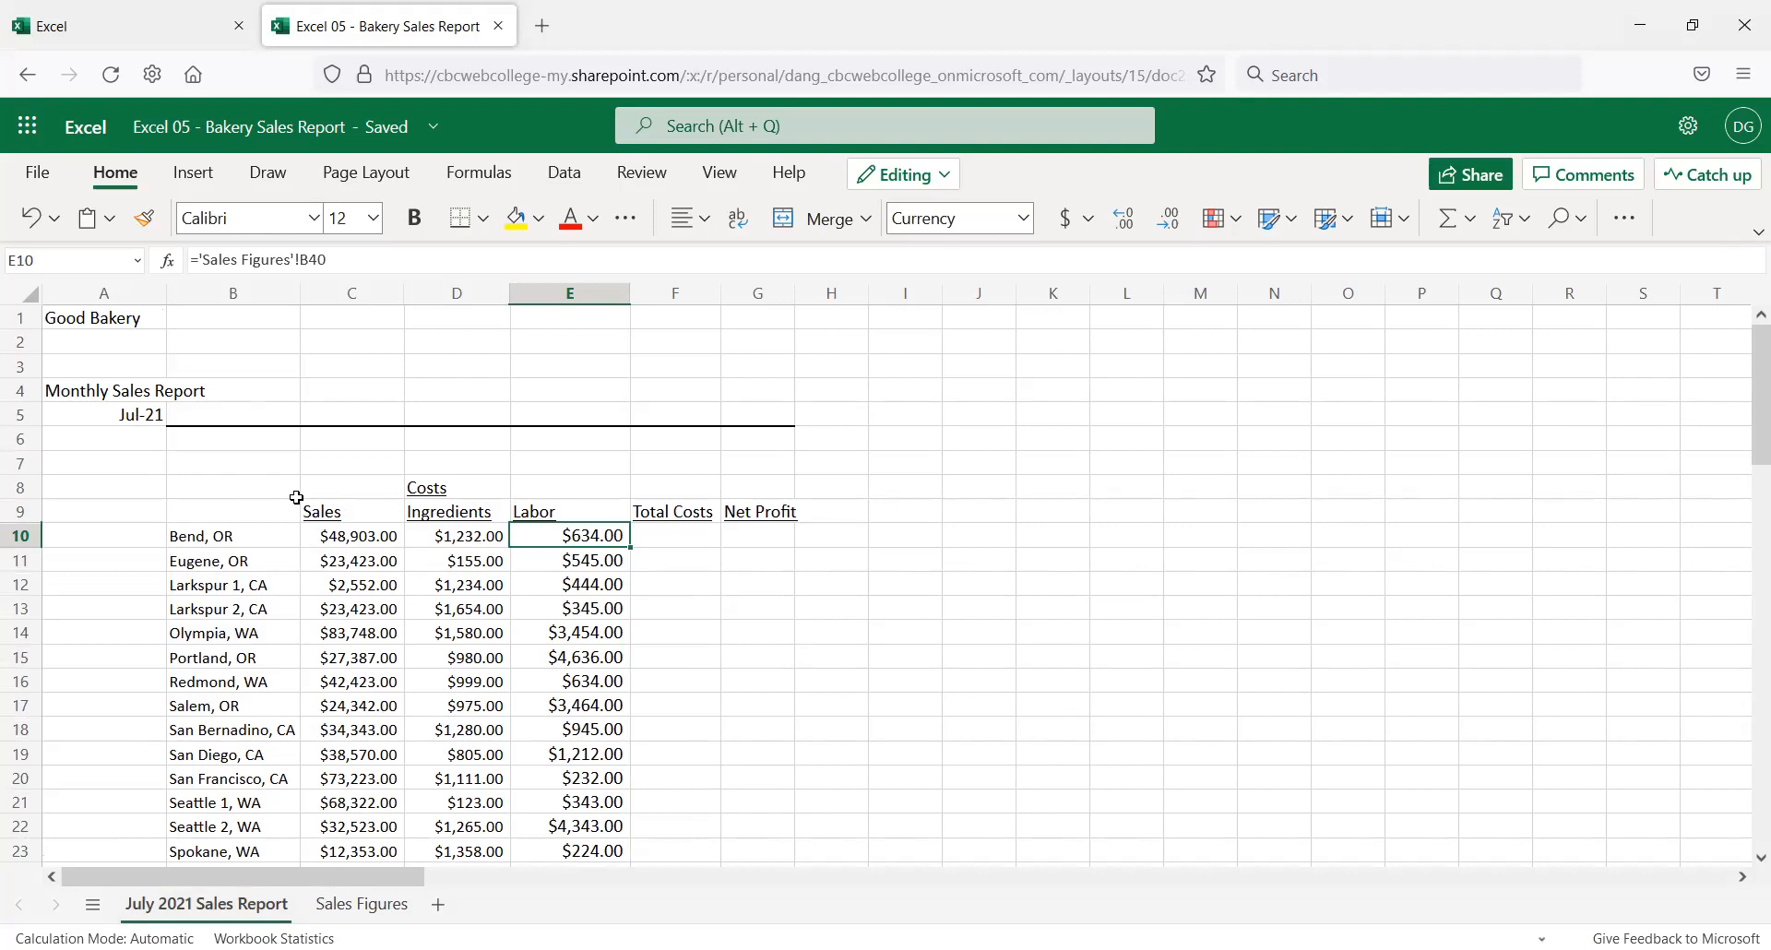
left_click(238, 512)
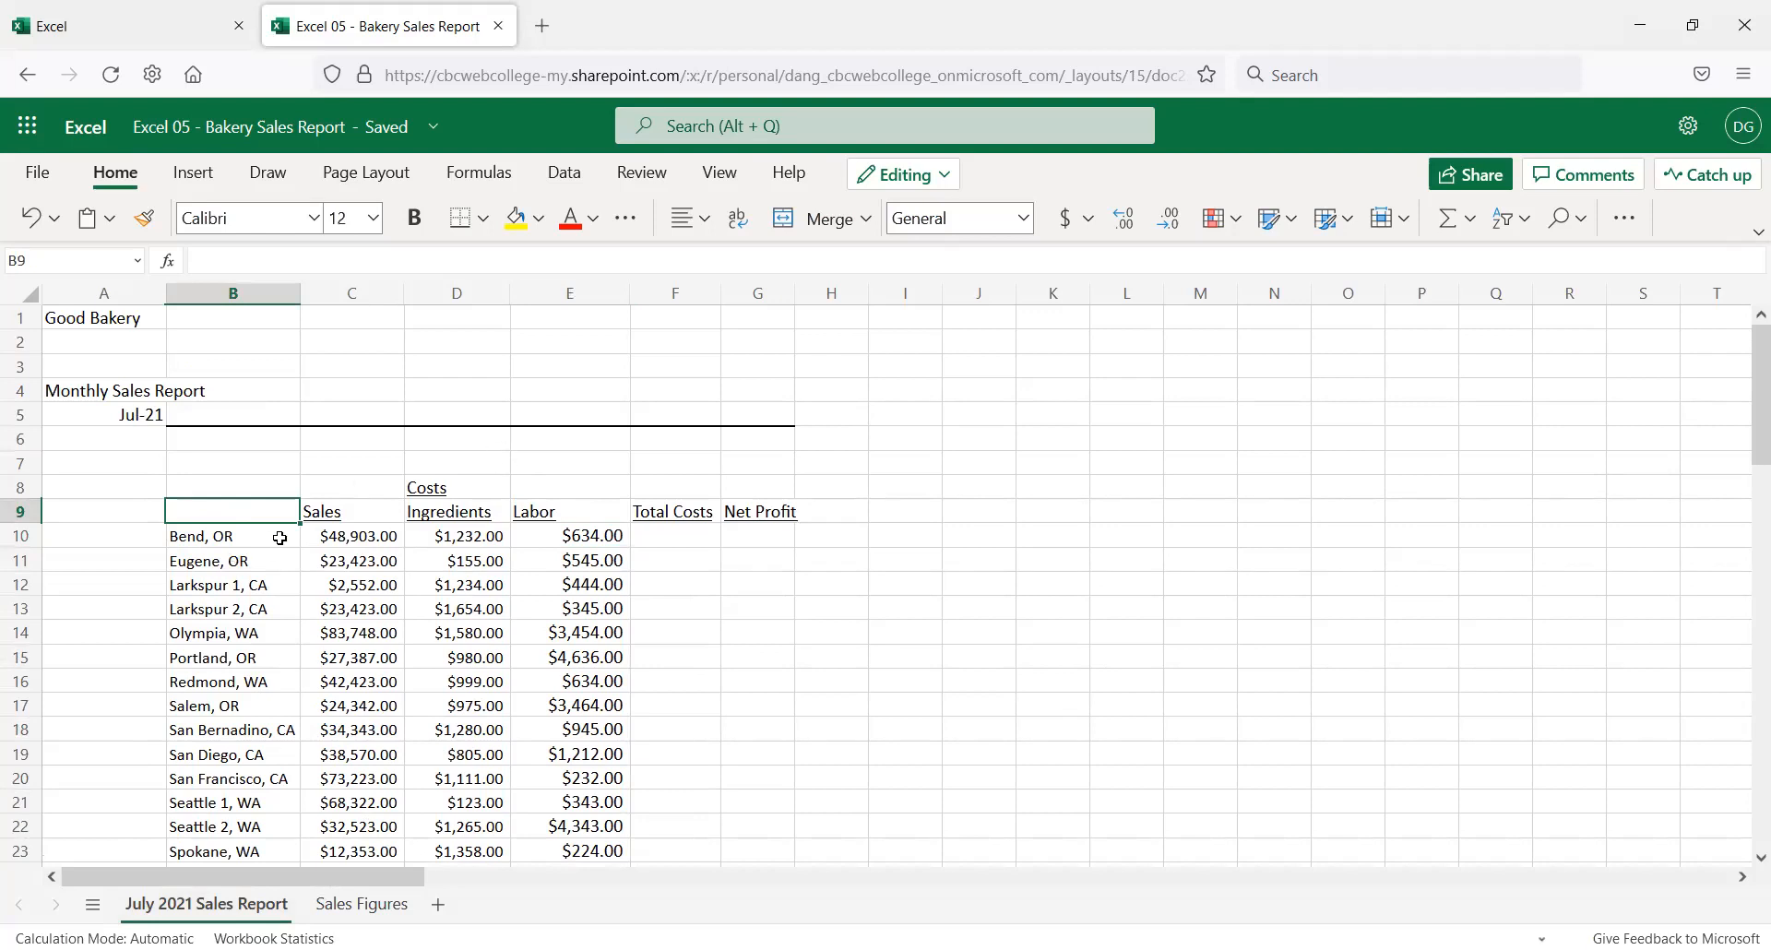
type("Bra")
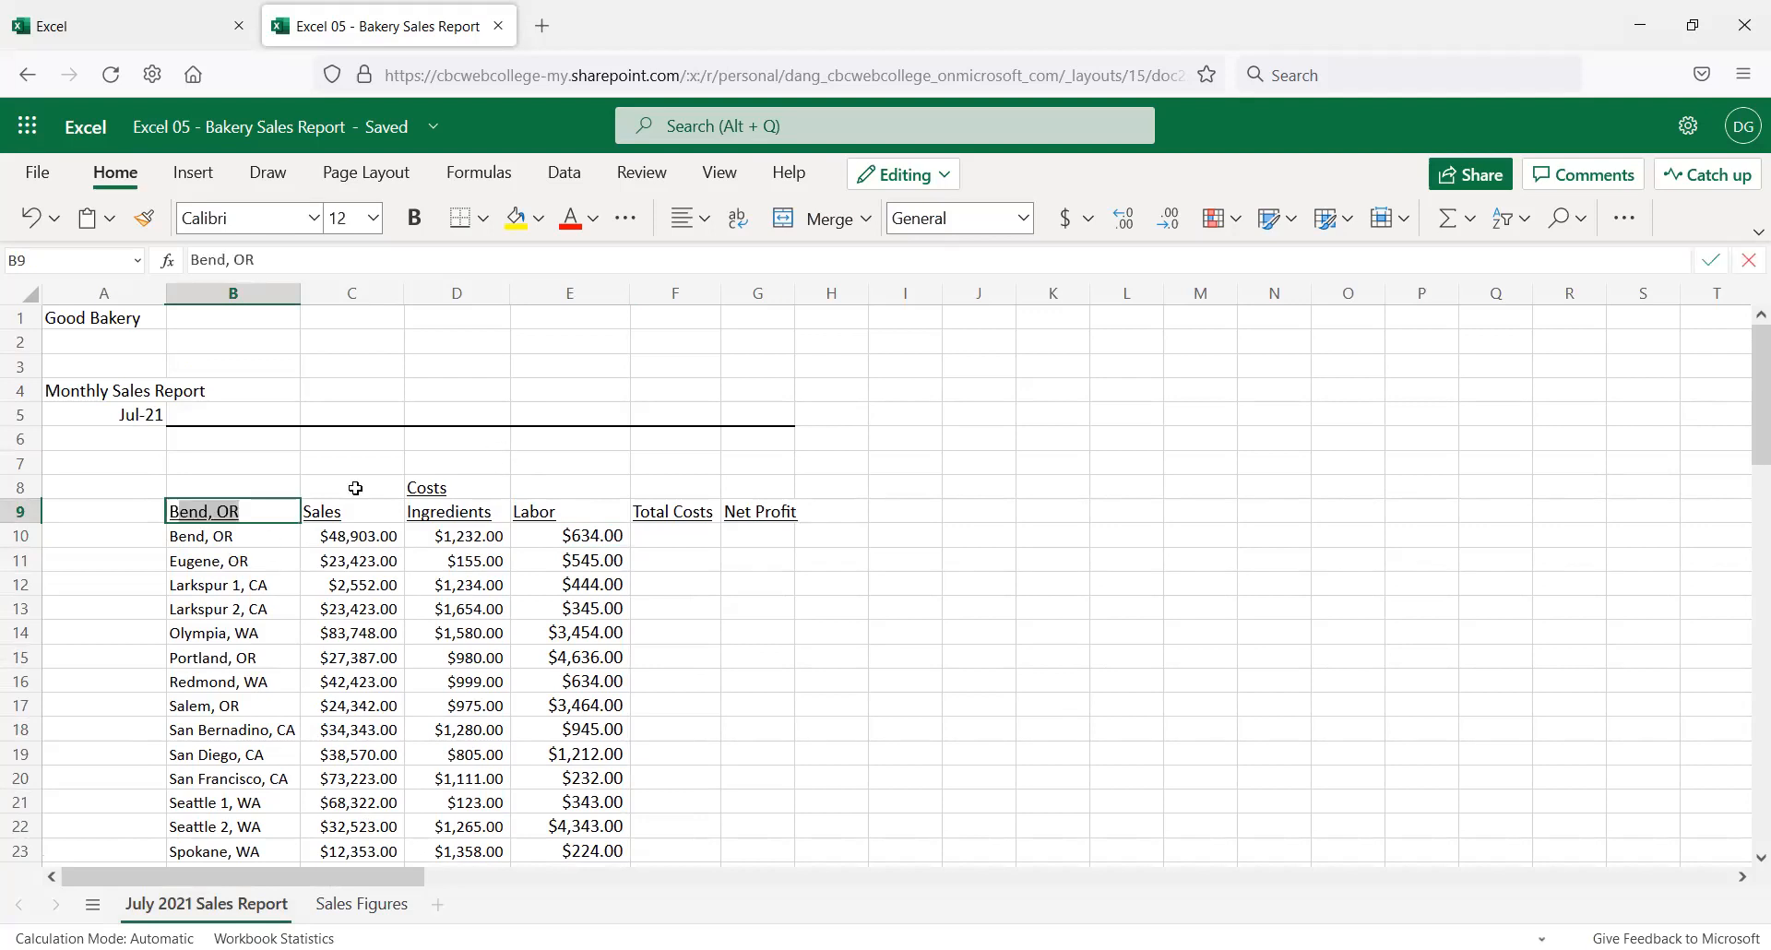
type("nch City")
key("Return")
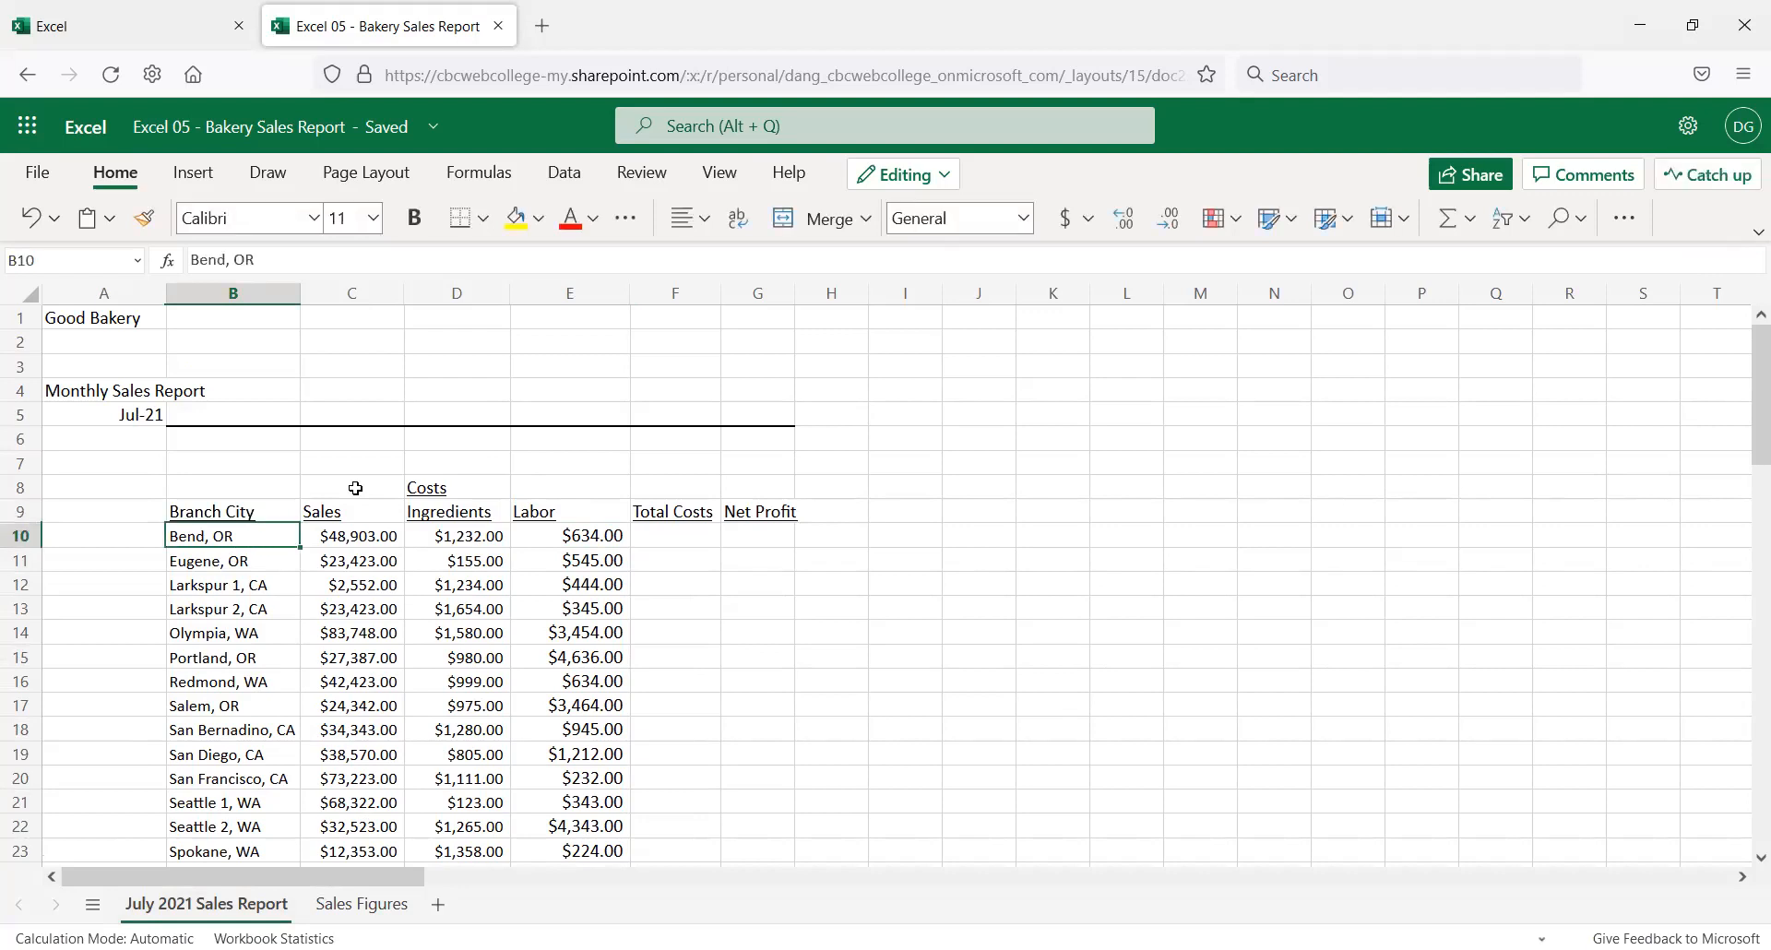
Make the headings in rows 8 and 9 of the July 2021 Sales Report sheet bold
left_click_drag(31, 496, 28, 512)
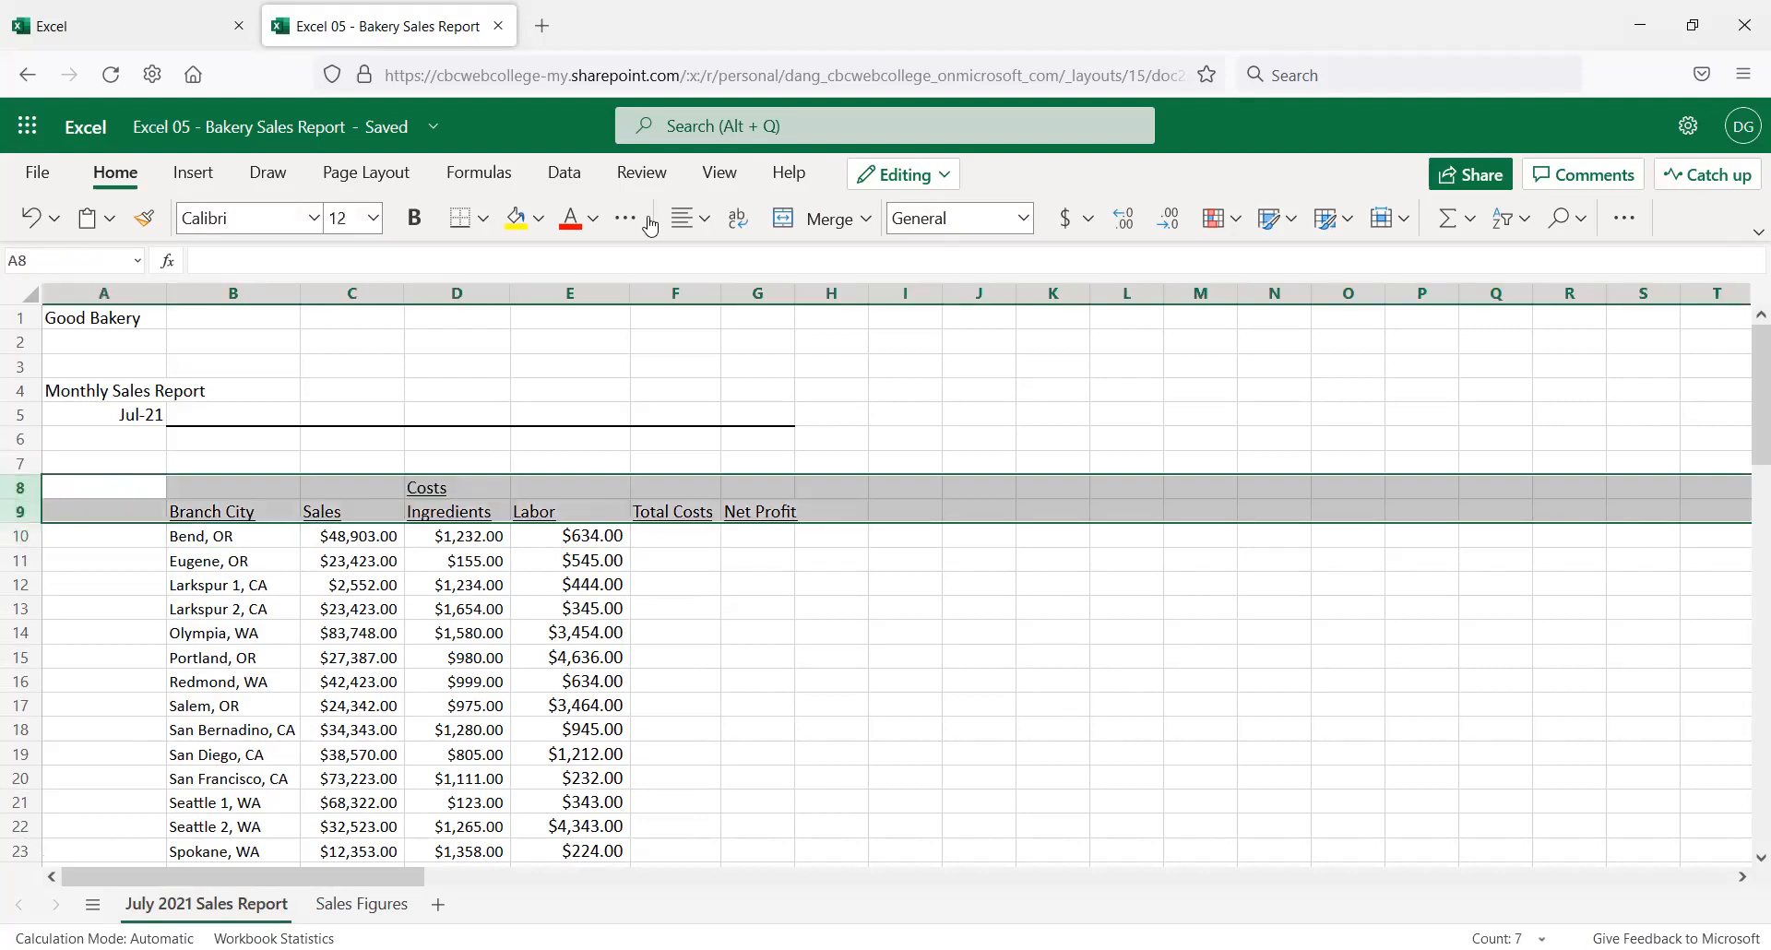
left_click(413, 222)
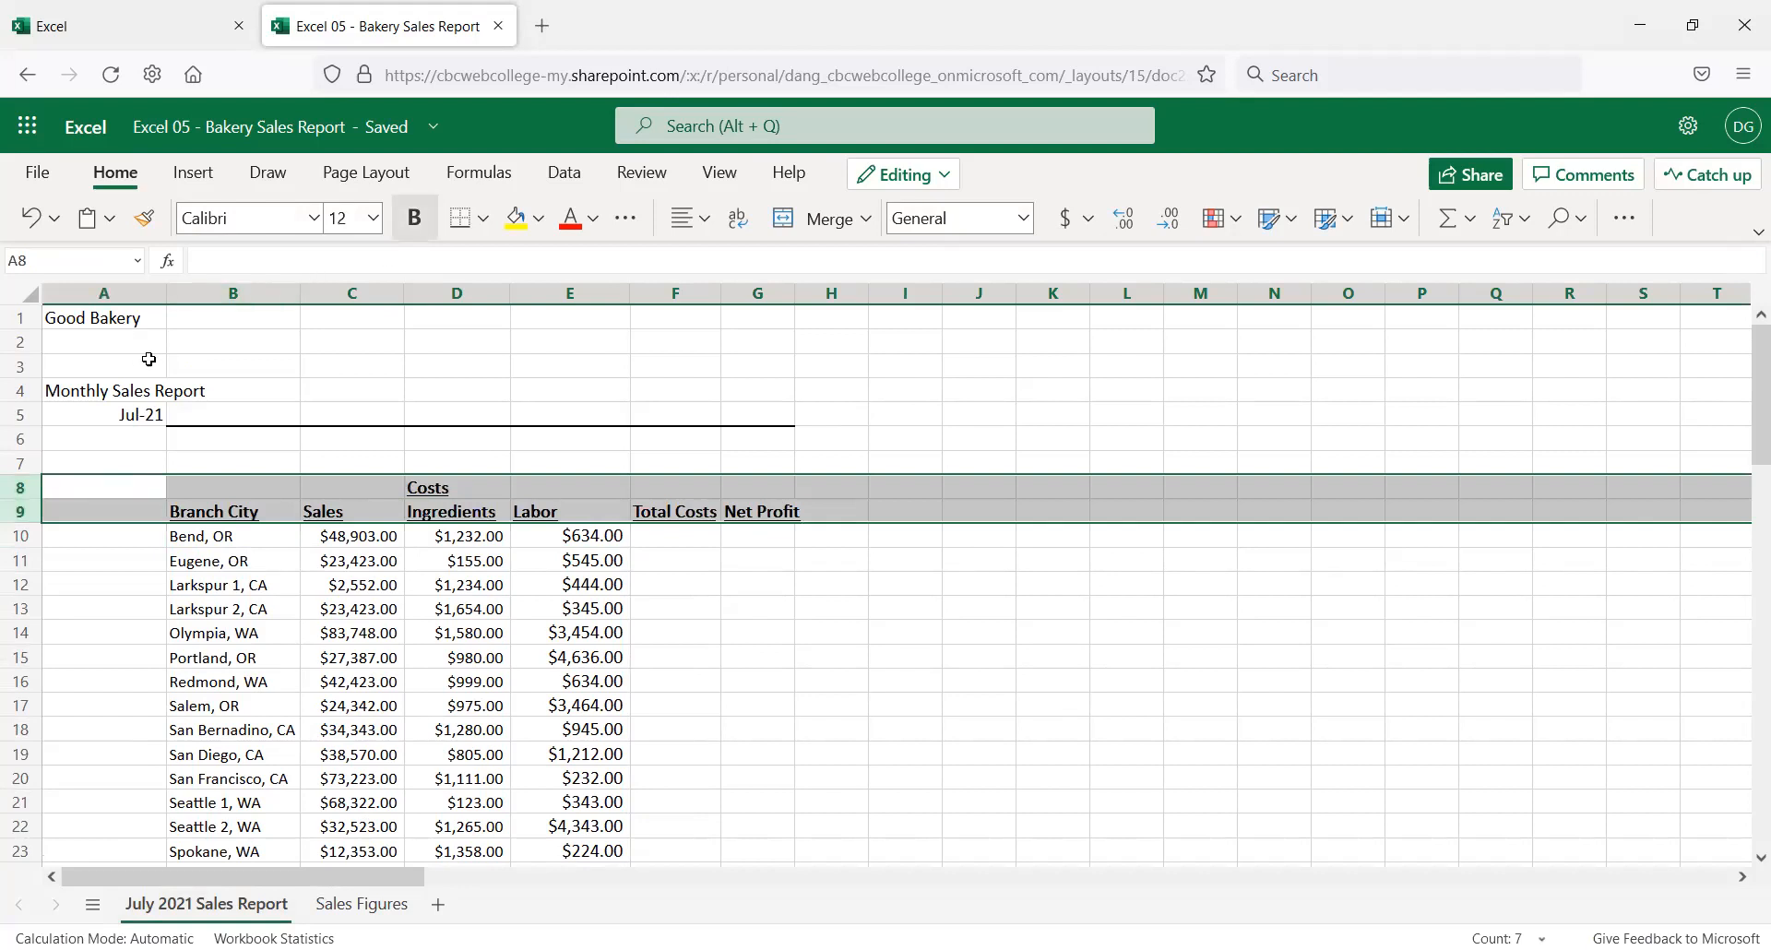
left_click(351, 487)
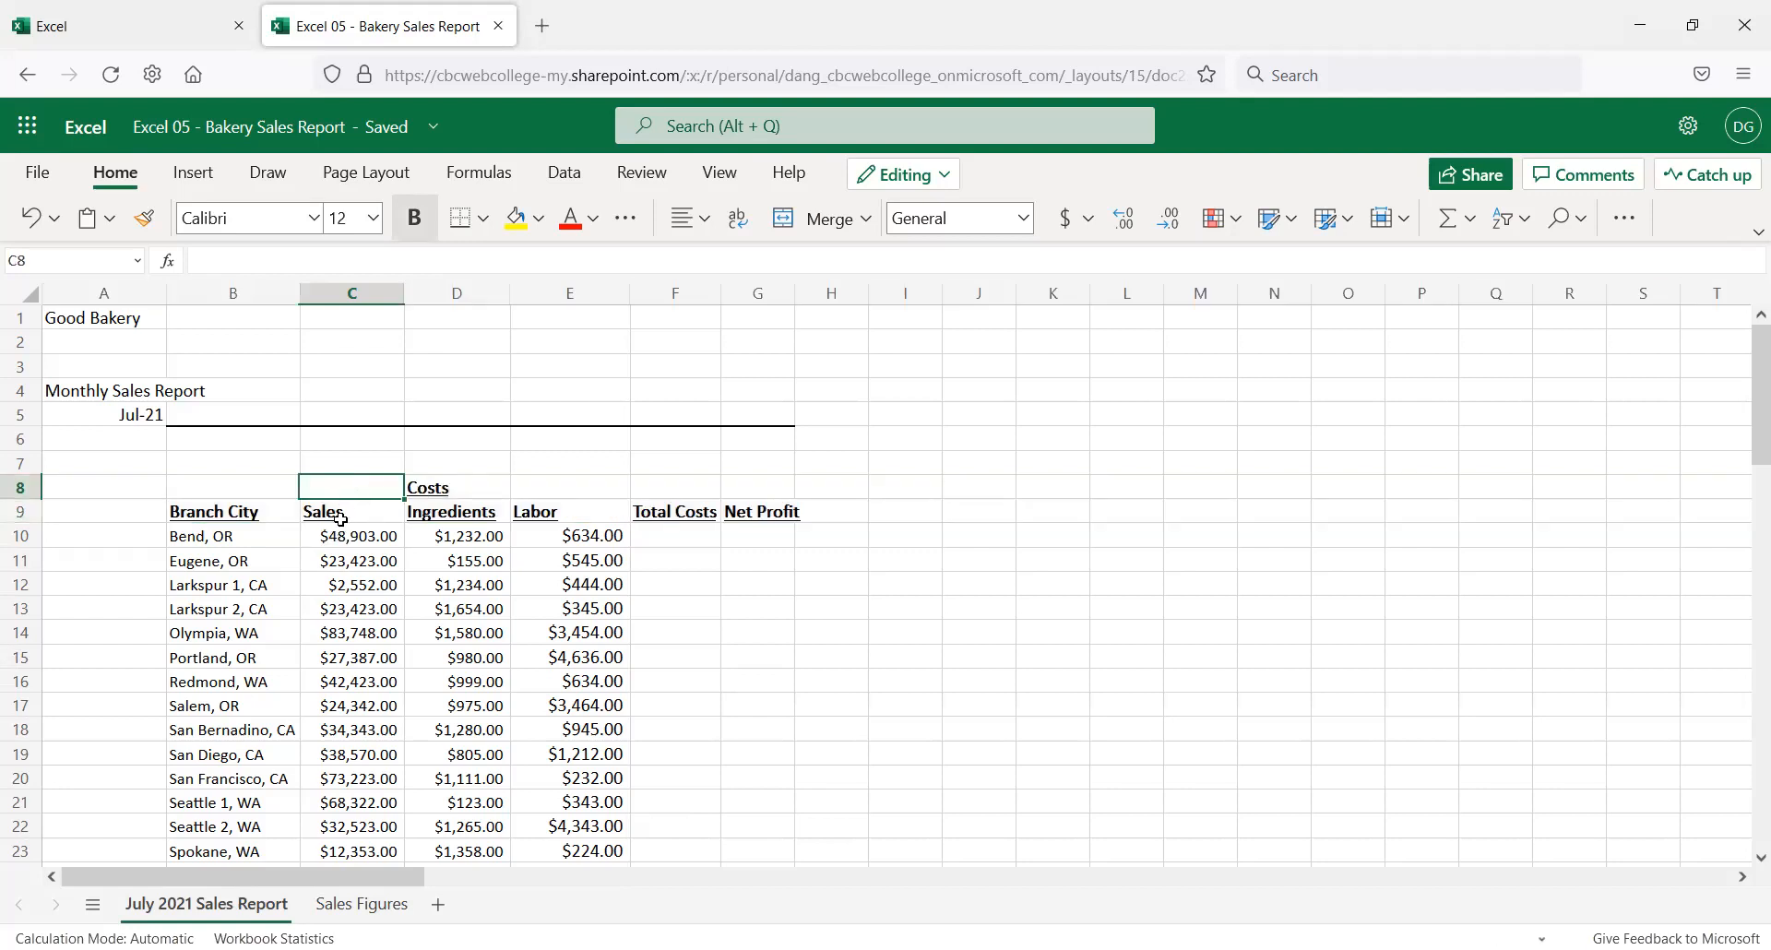
Merge and center the Costs heading across D8:E8, above the Ingredients and Labor columns
left_click(341, 518)
left_click(466, 519)
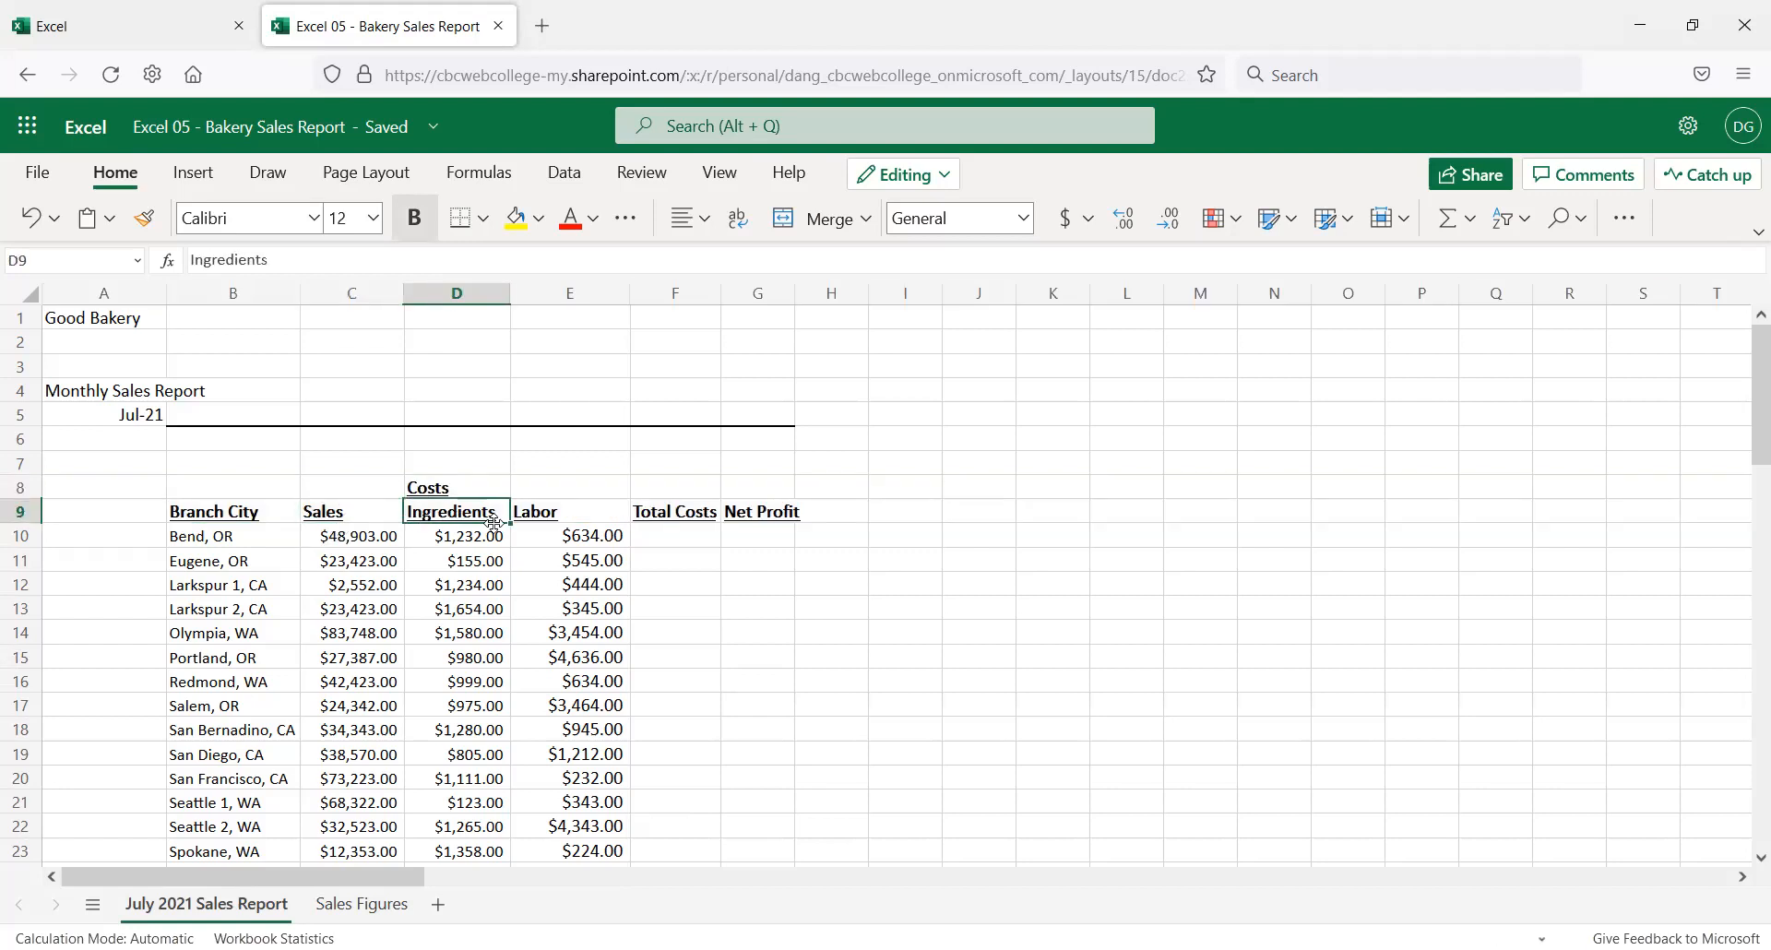
left_click(548, 513)
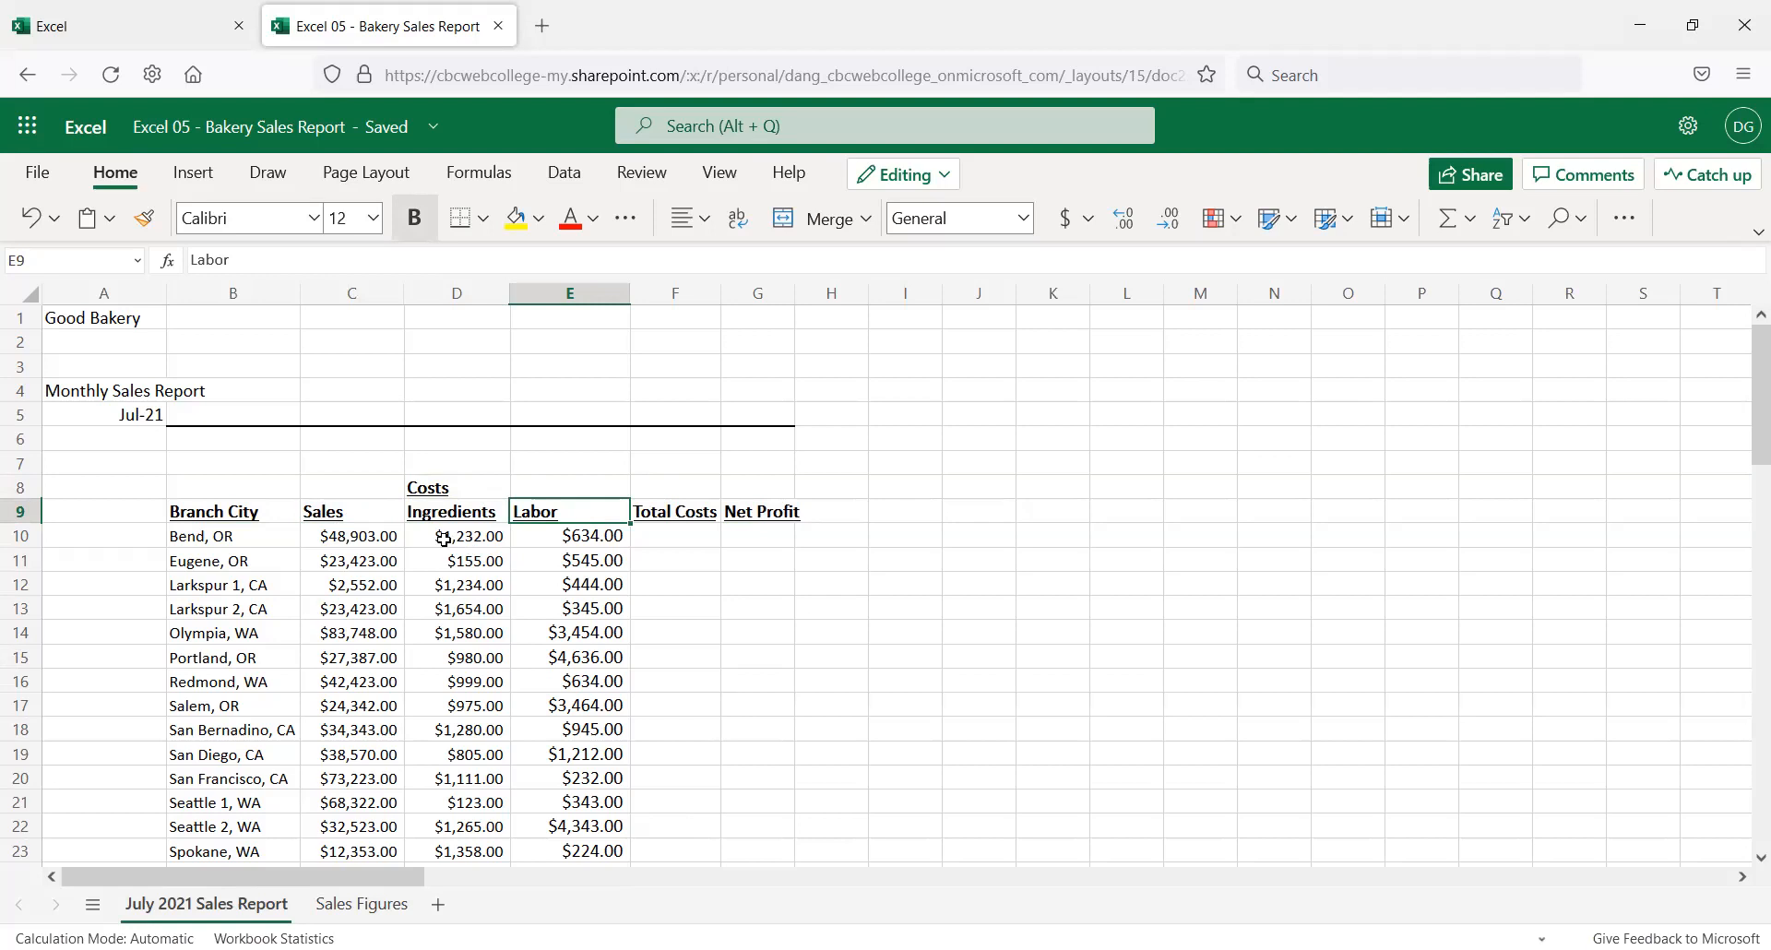
left_click(333, 514)
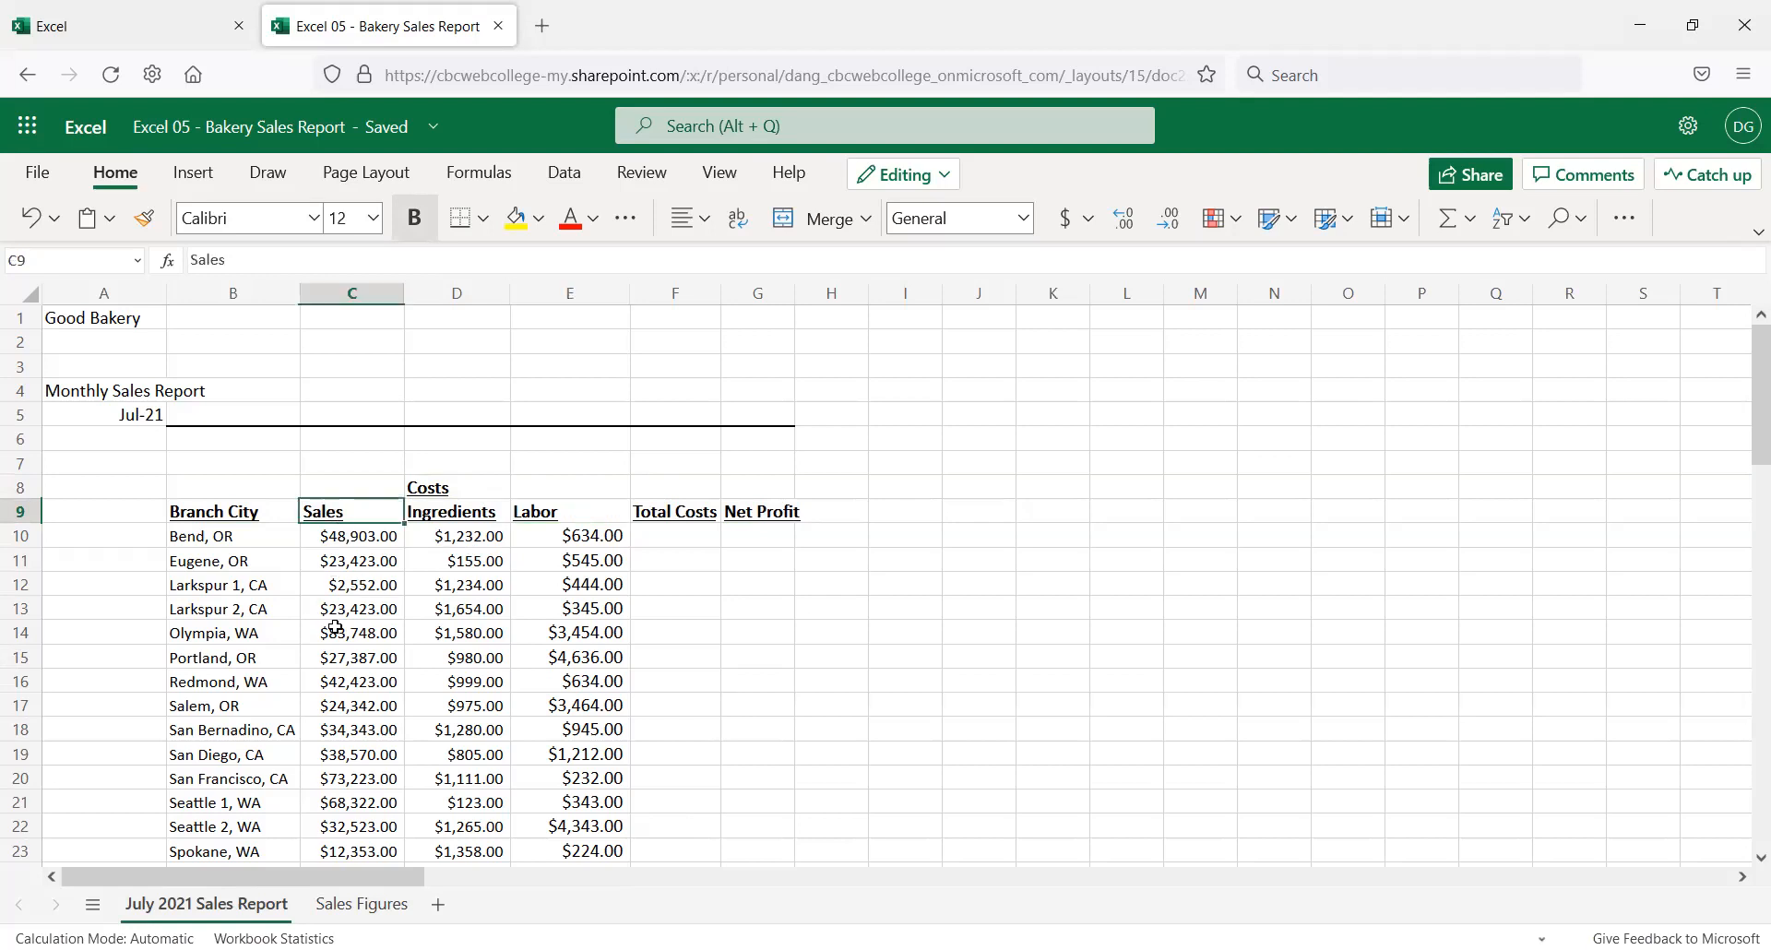
left_click(350, 733, "shift")
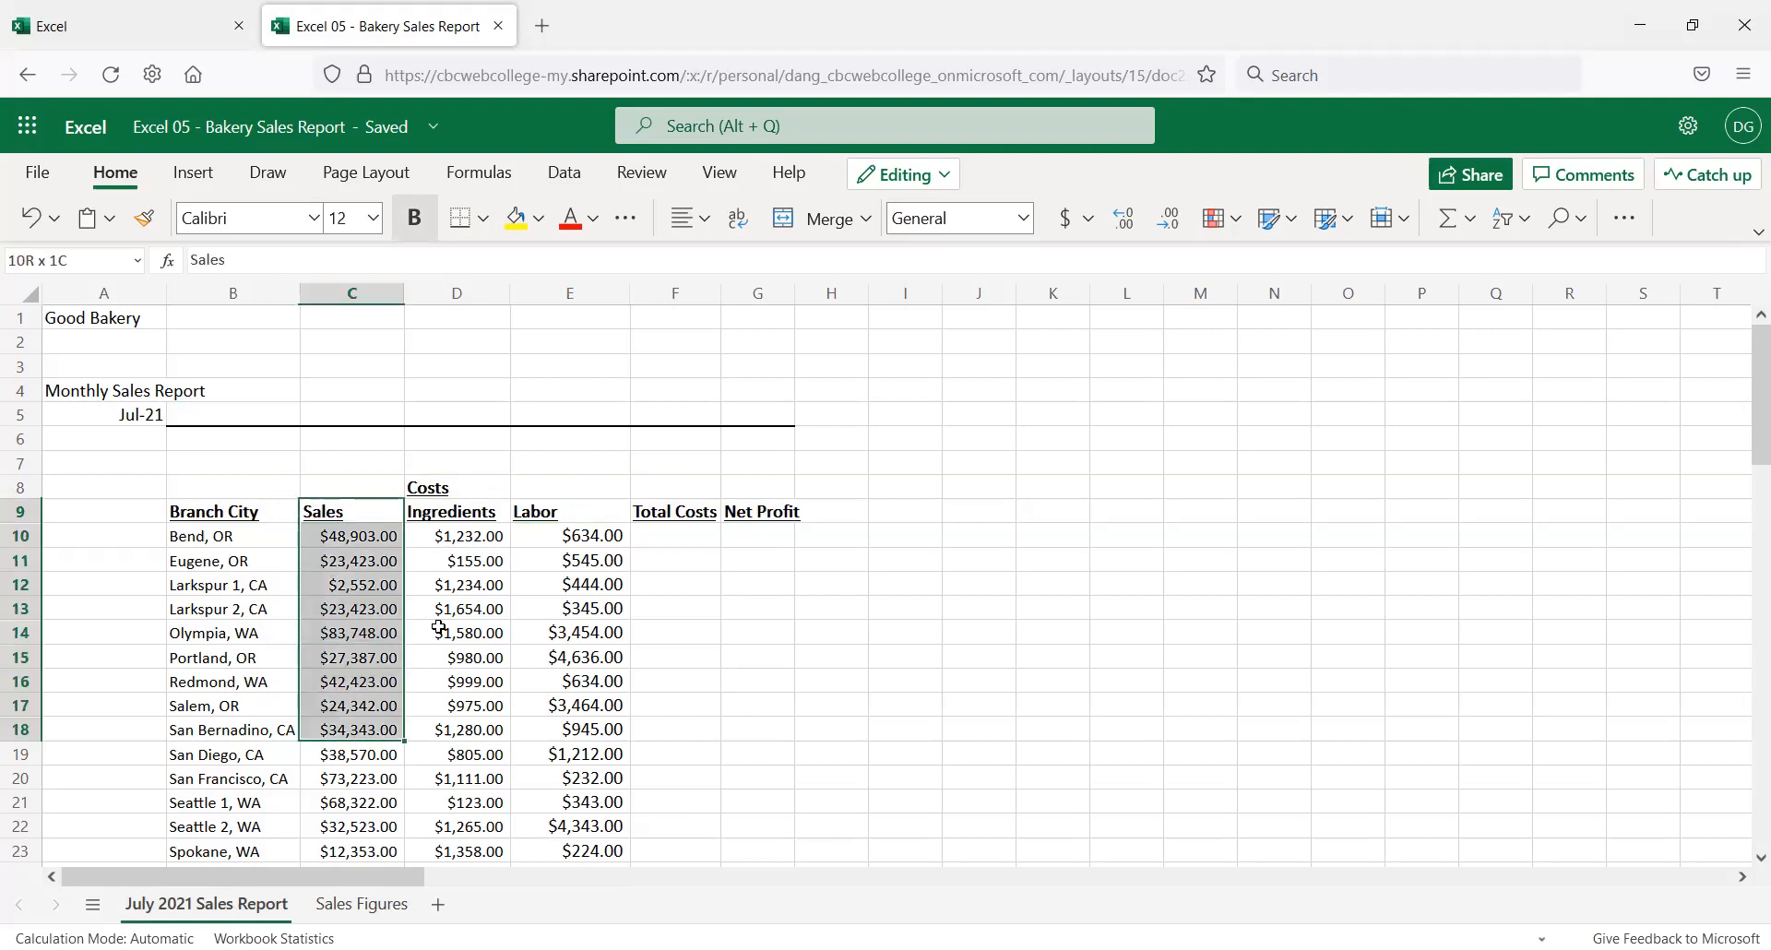
left_click_drag(470, 509, 553, 680)
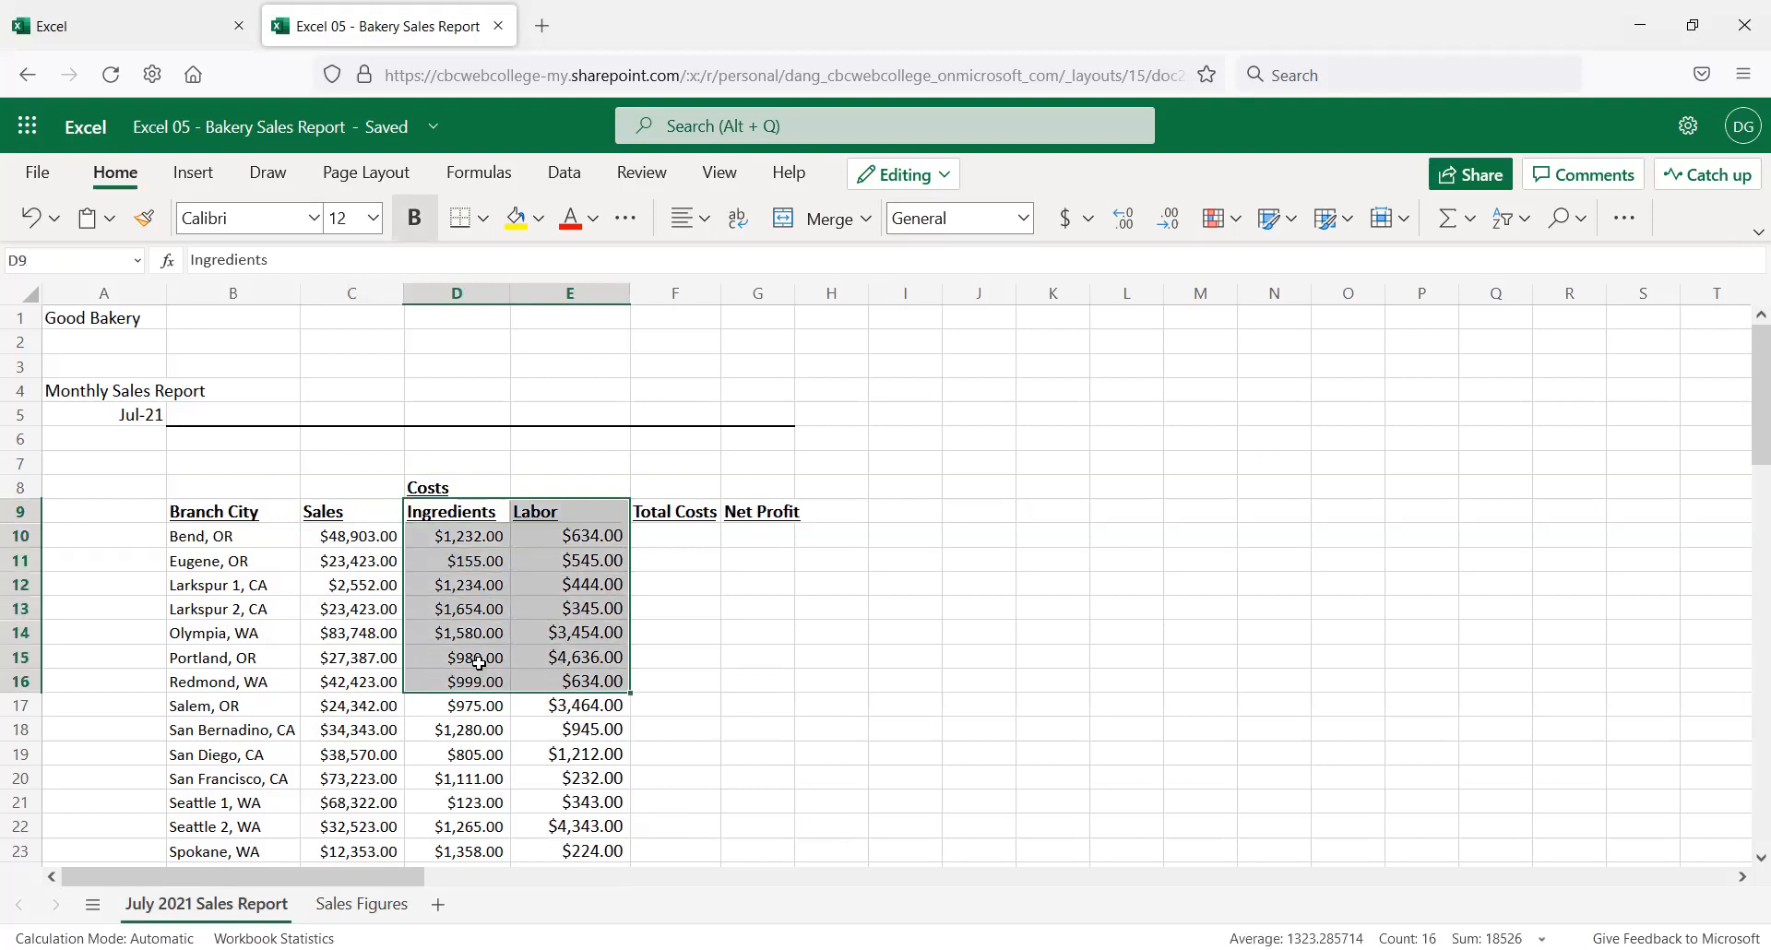
left_click(448, 494)
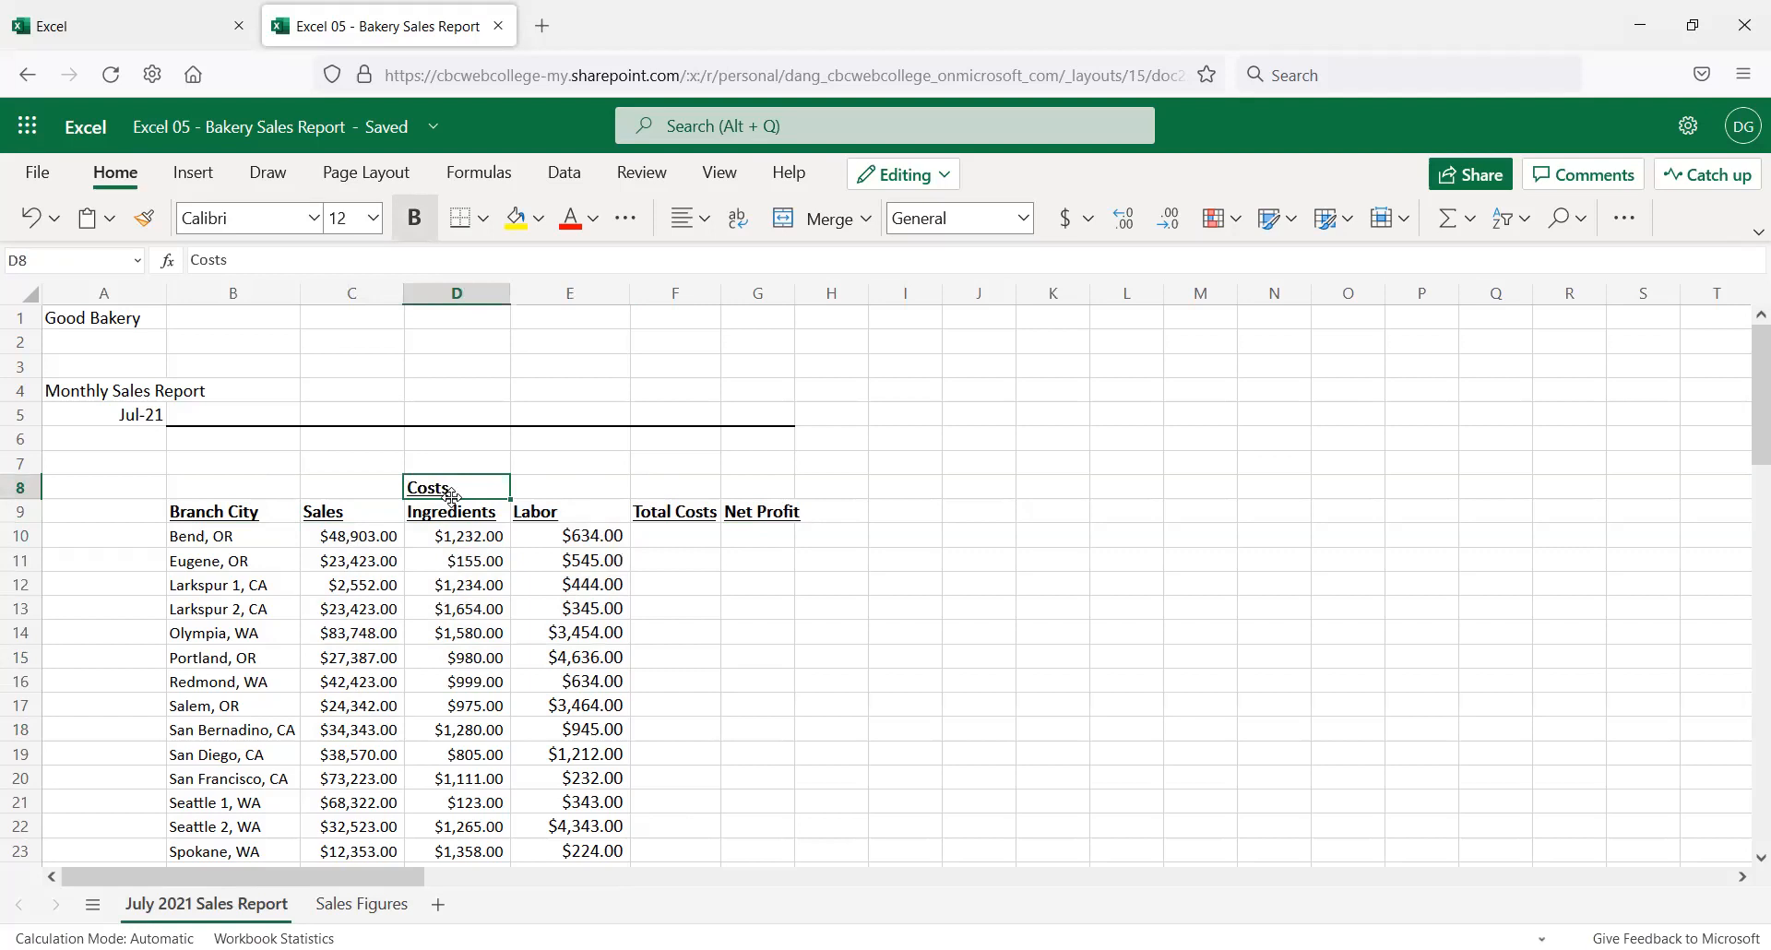
left_click_drag(468, 490, 527, 498)
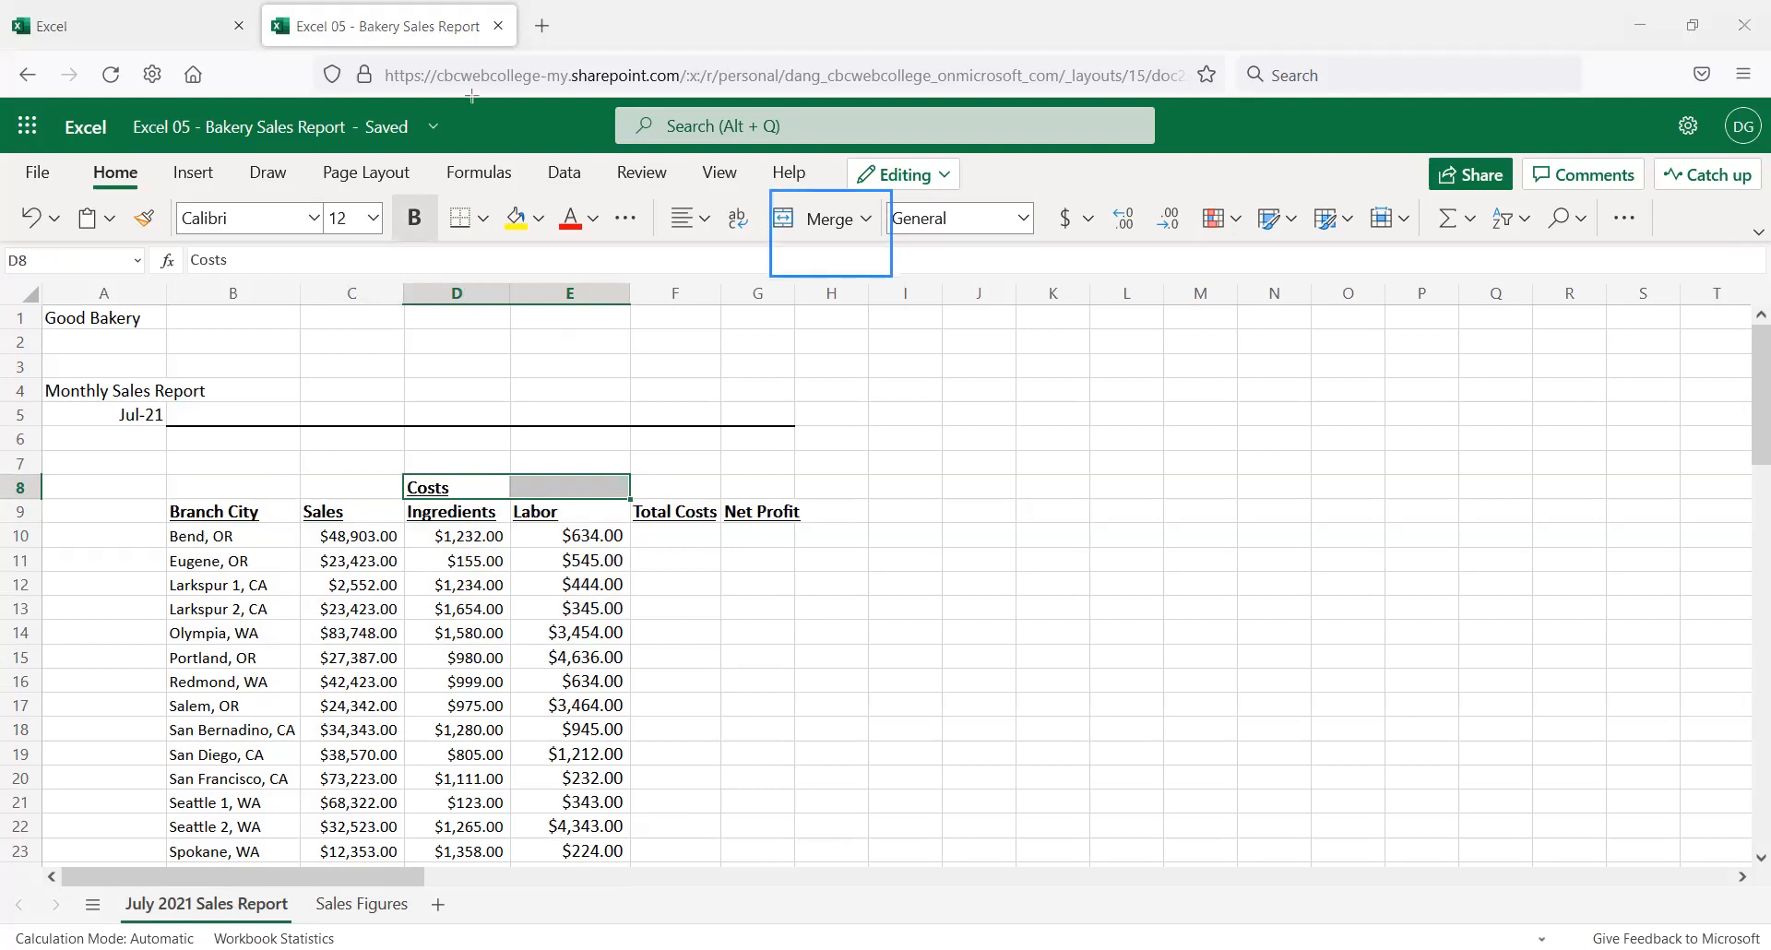
left_click(865, 219)
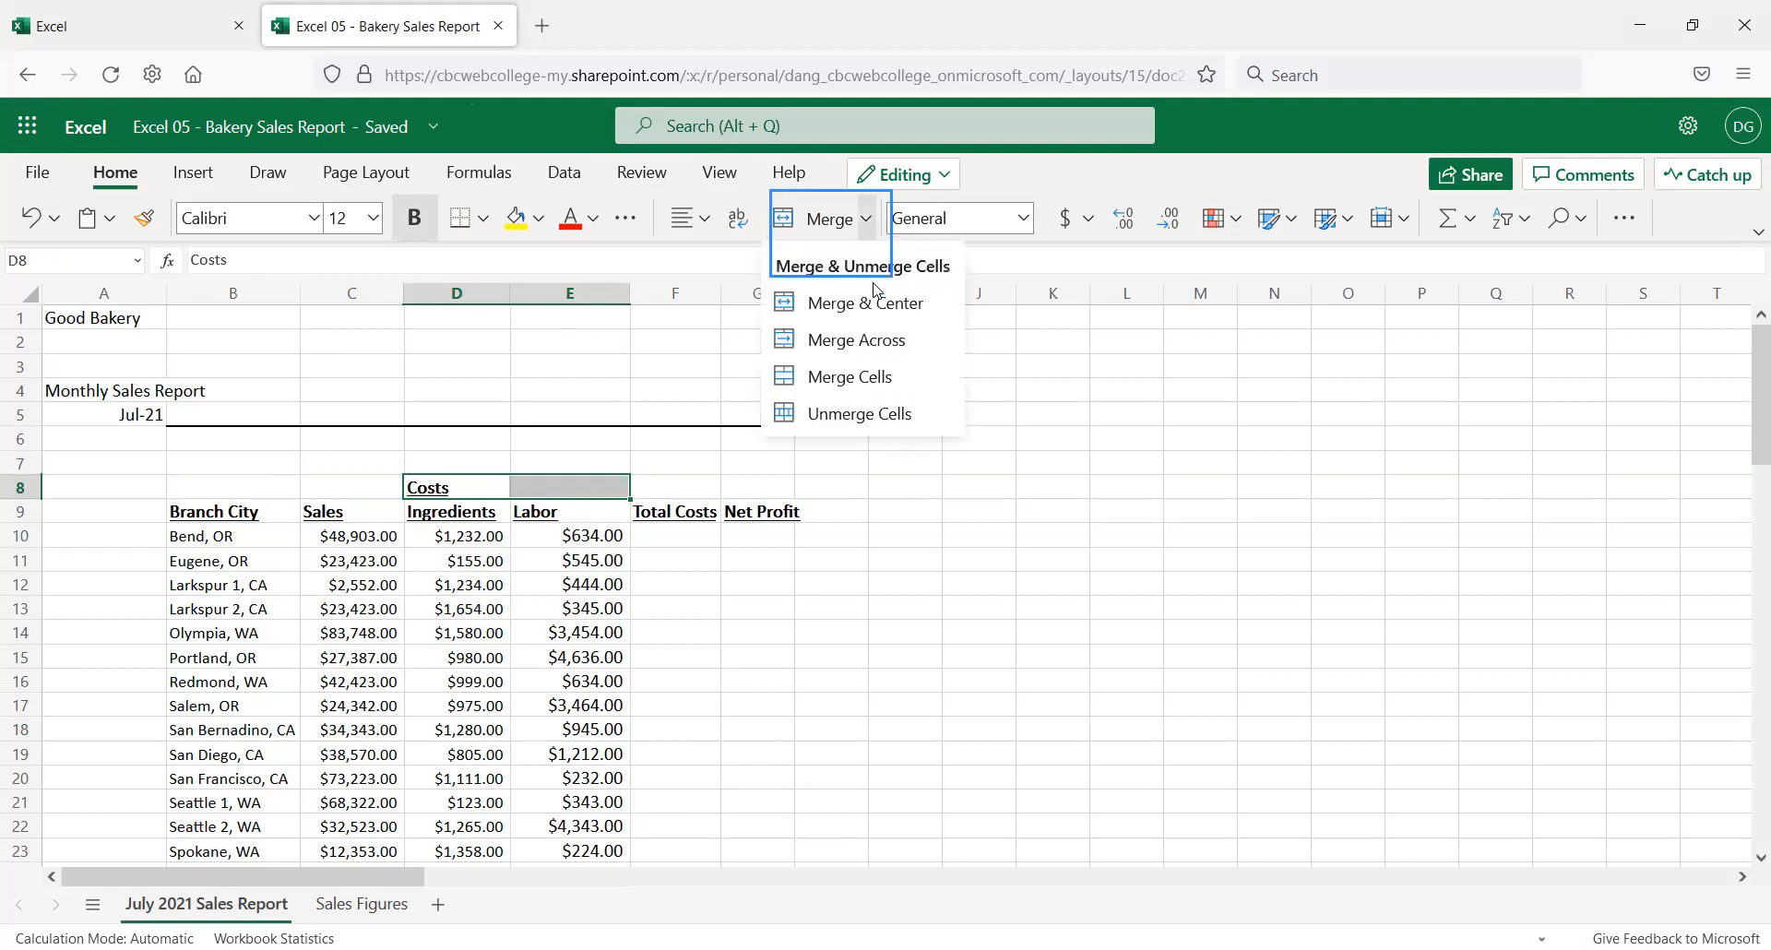
left_click(872, 306)
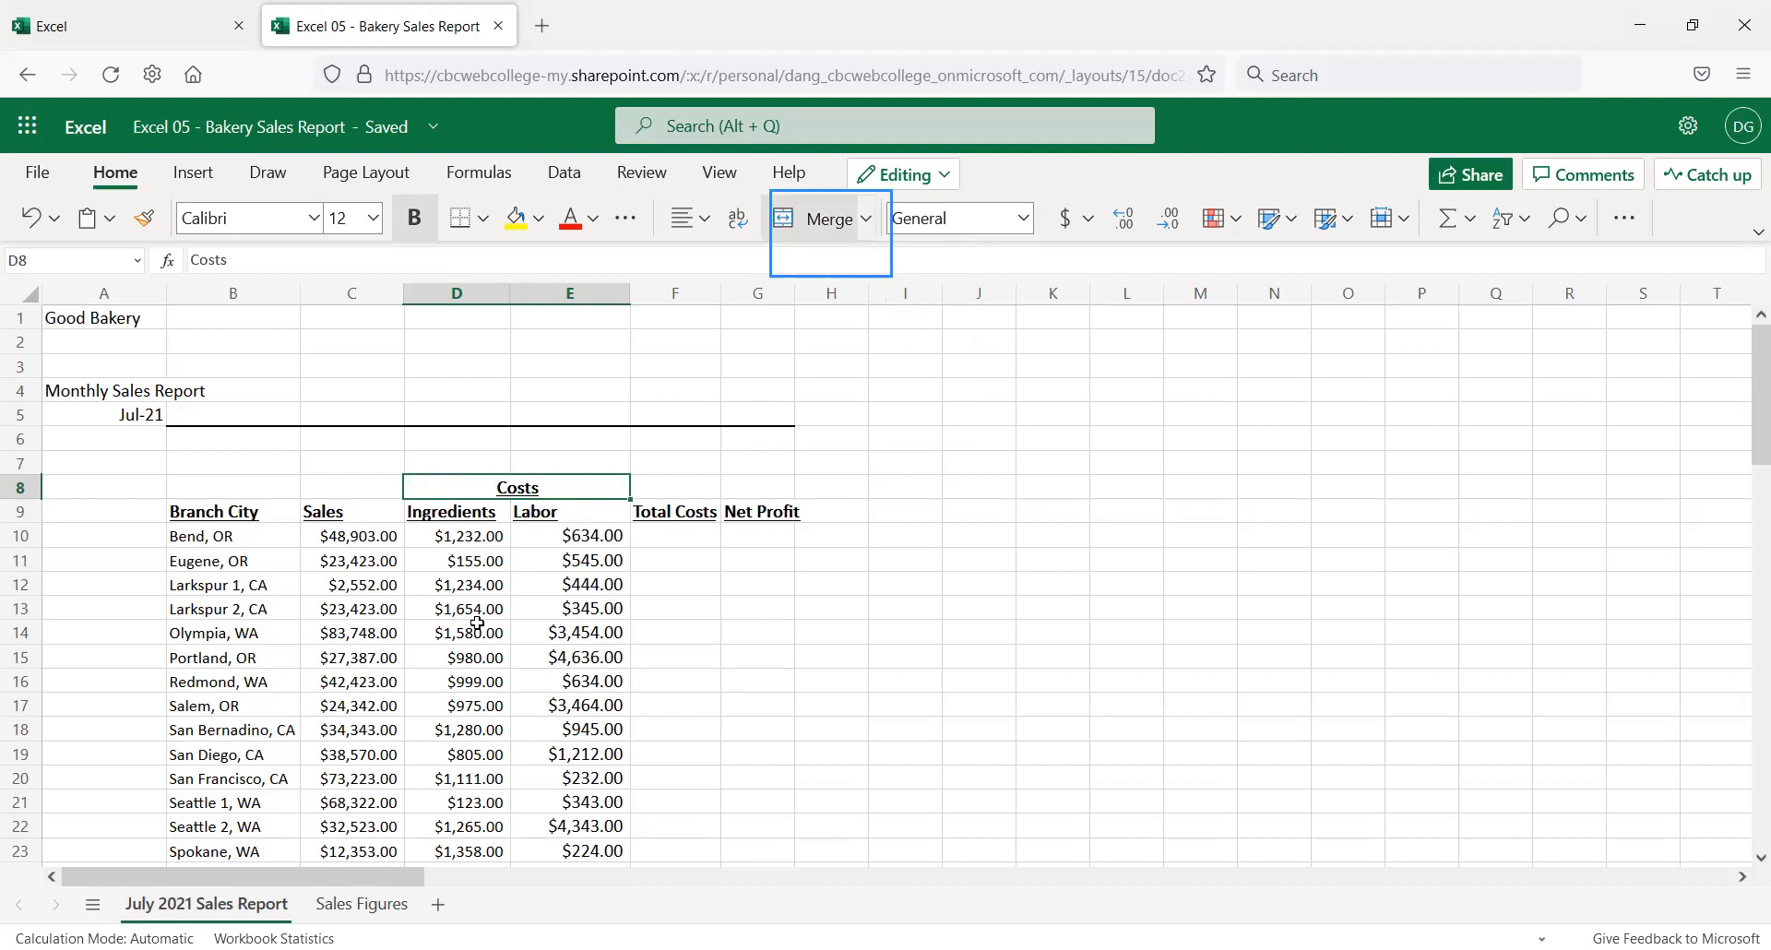
Center the column headings in row 9 horizontally
left_click(20, 512)
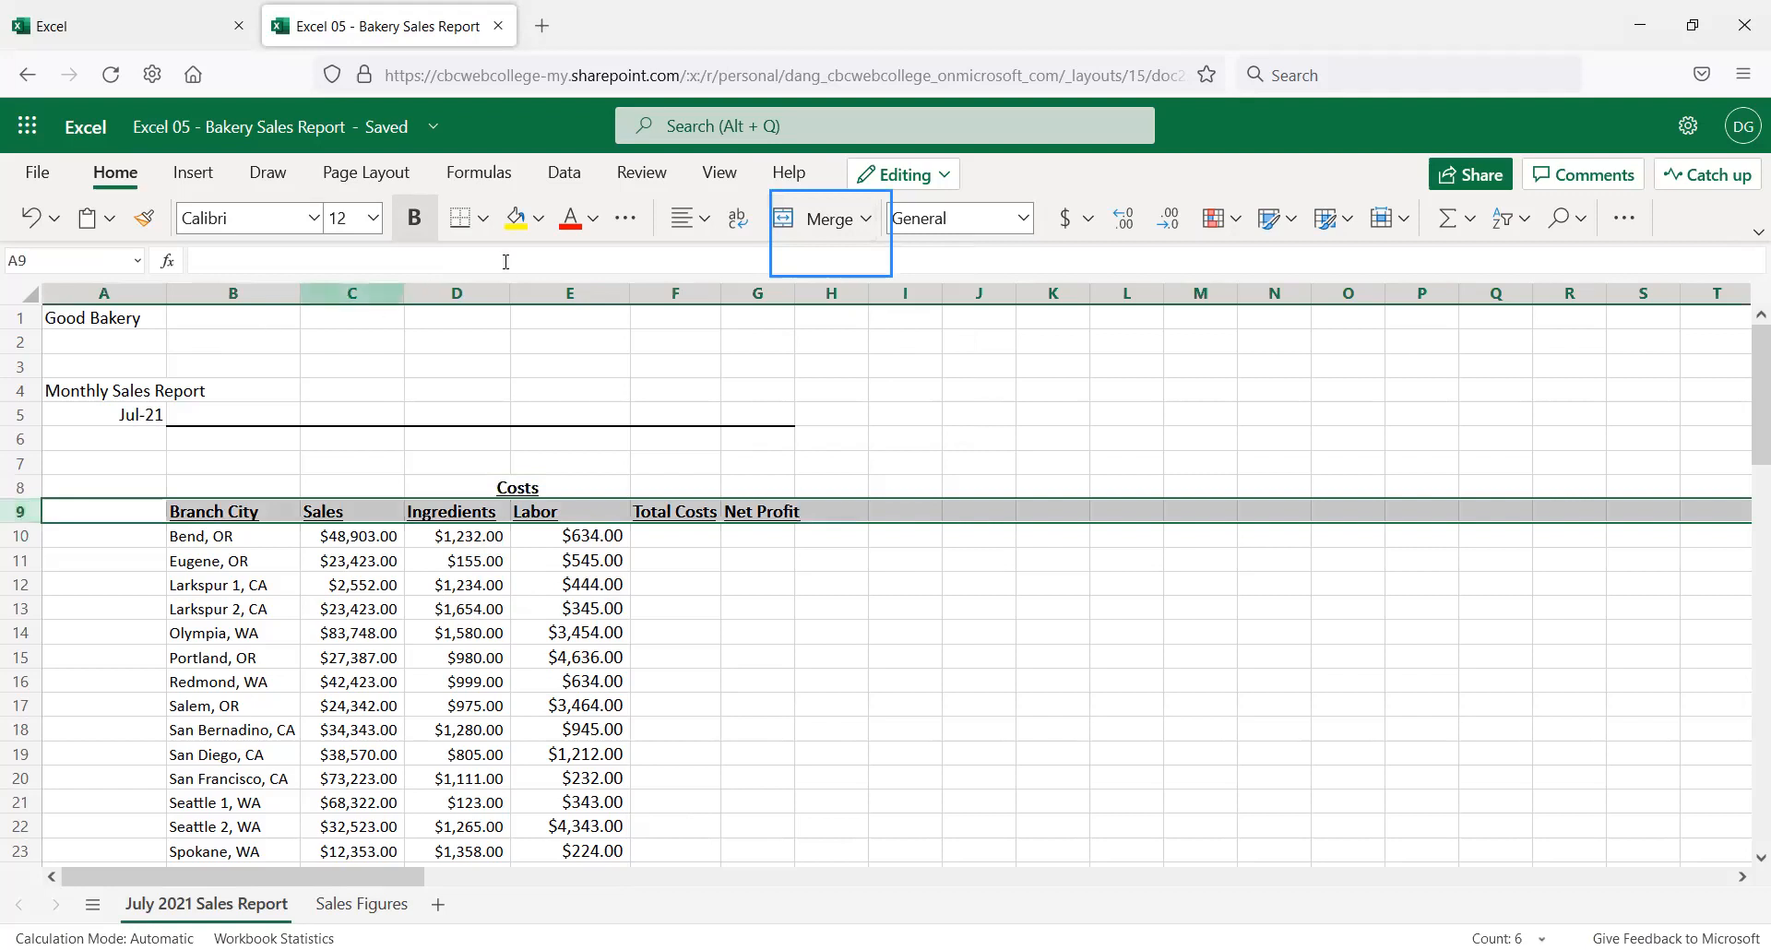
left_click(703, 220)
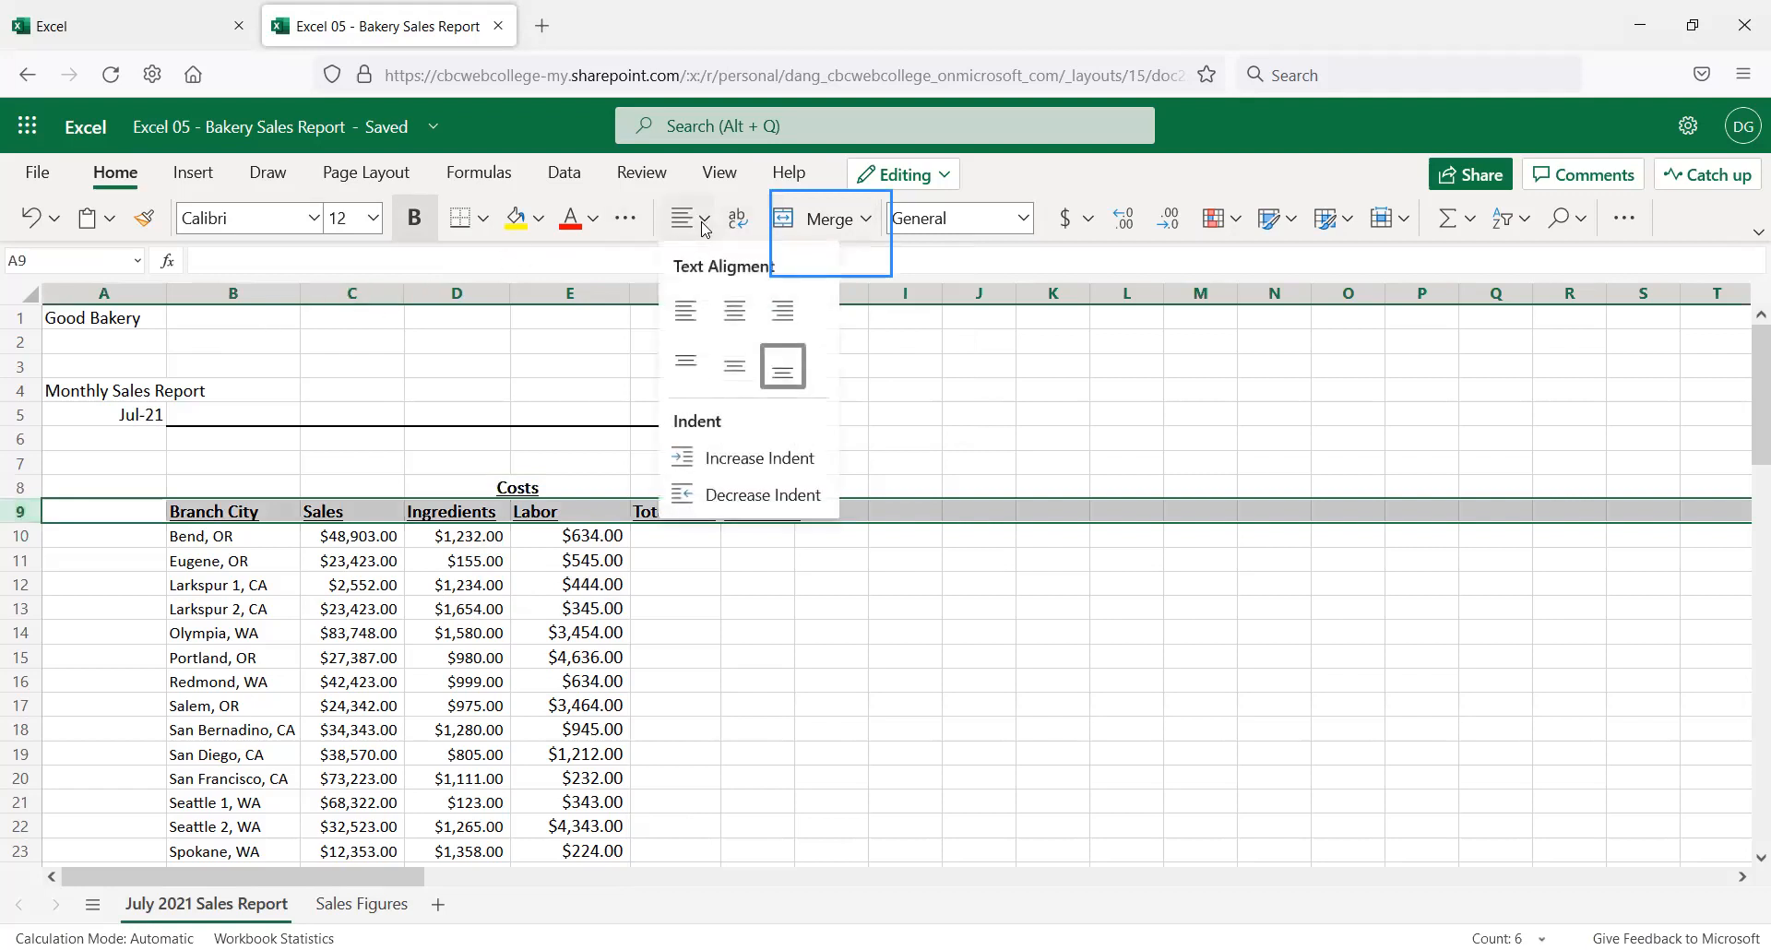
left_click(737, 307)
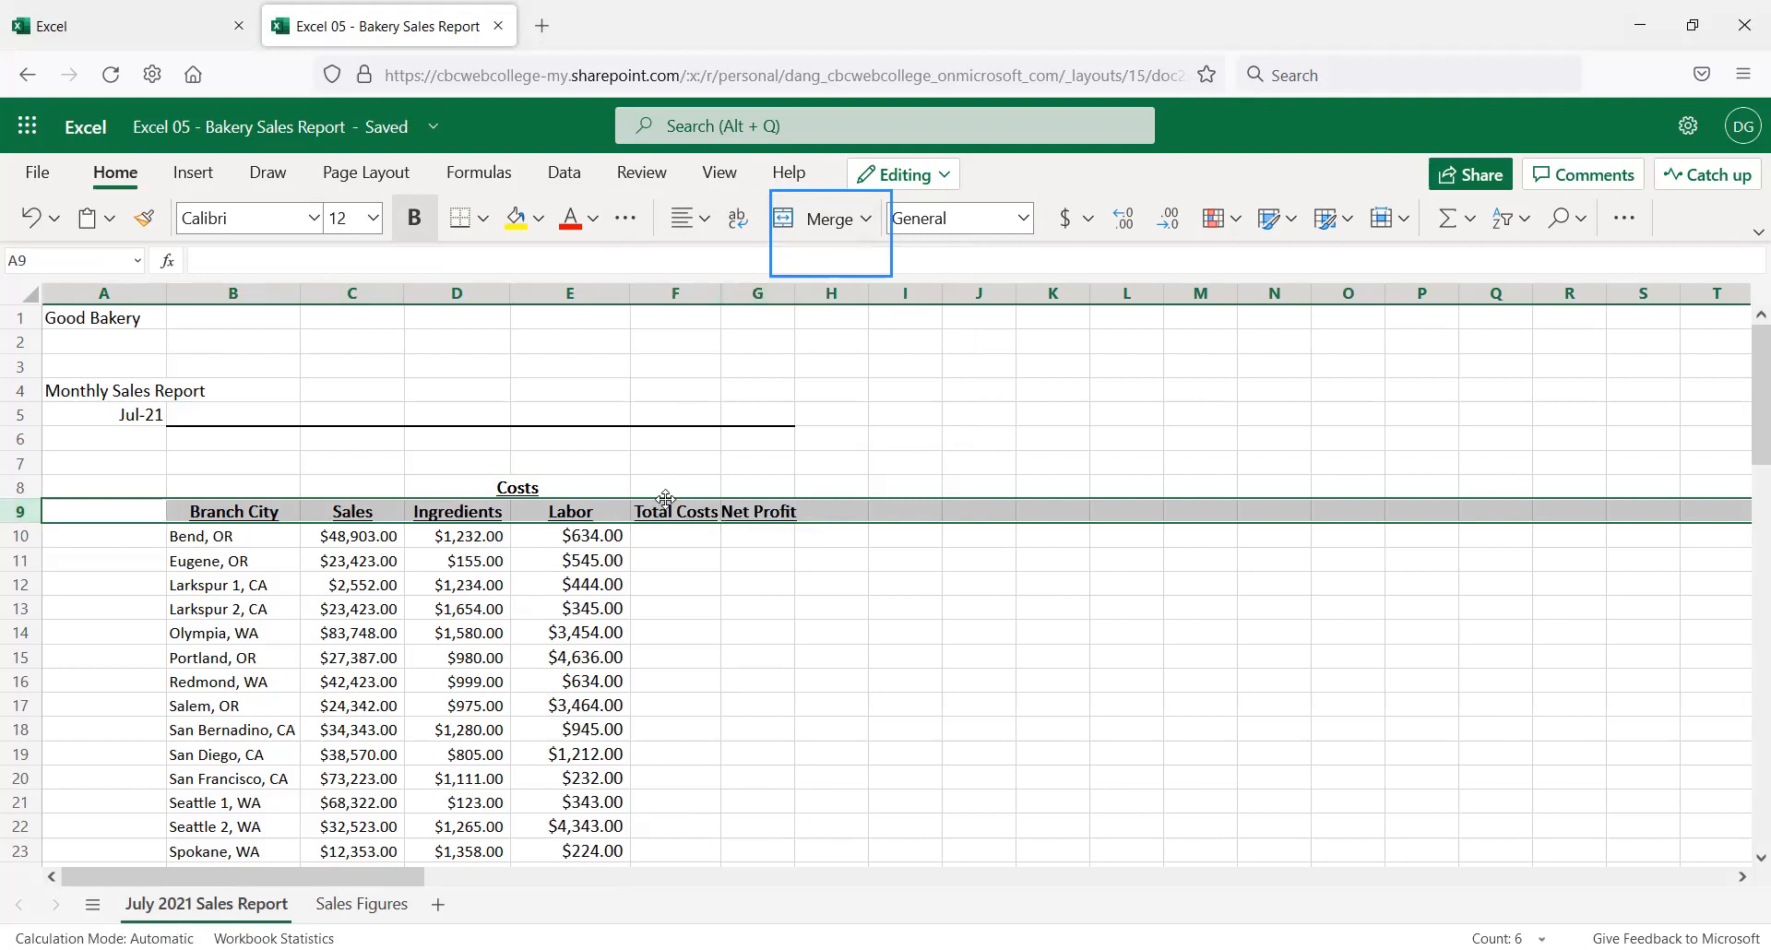
left_click(341, 557)
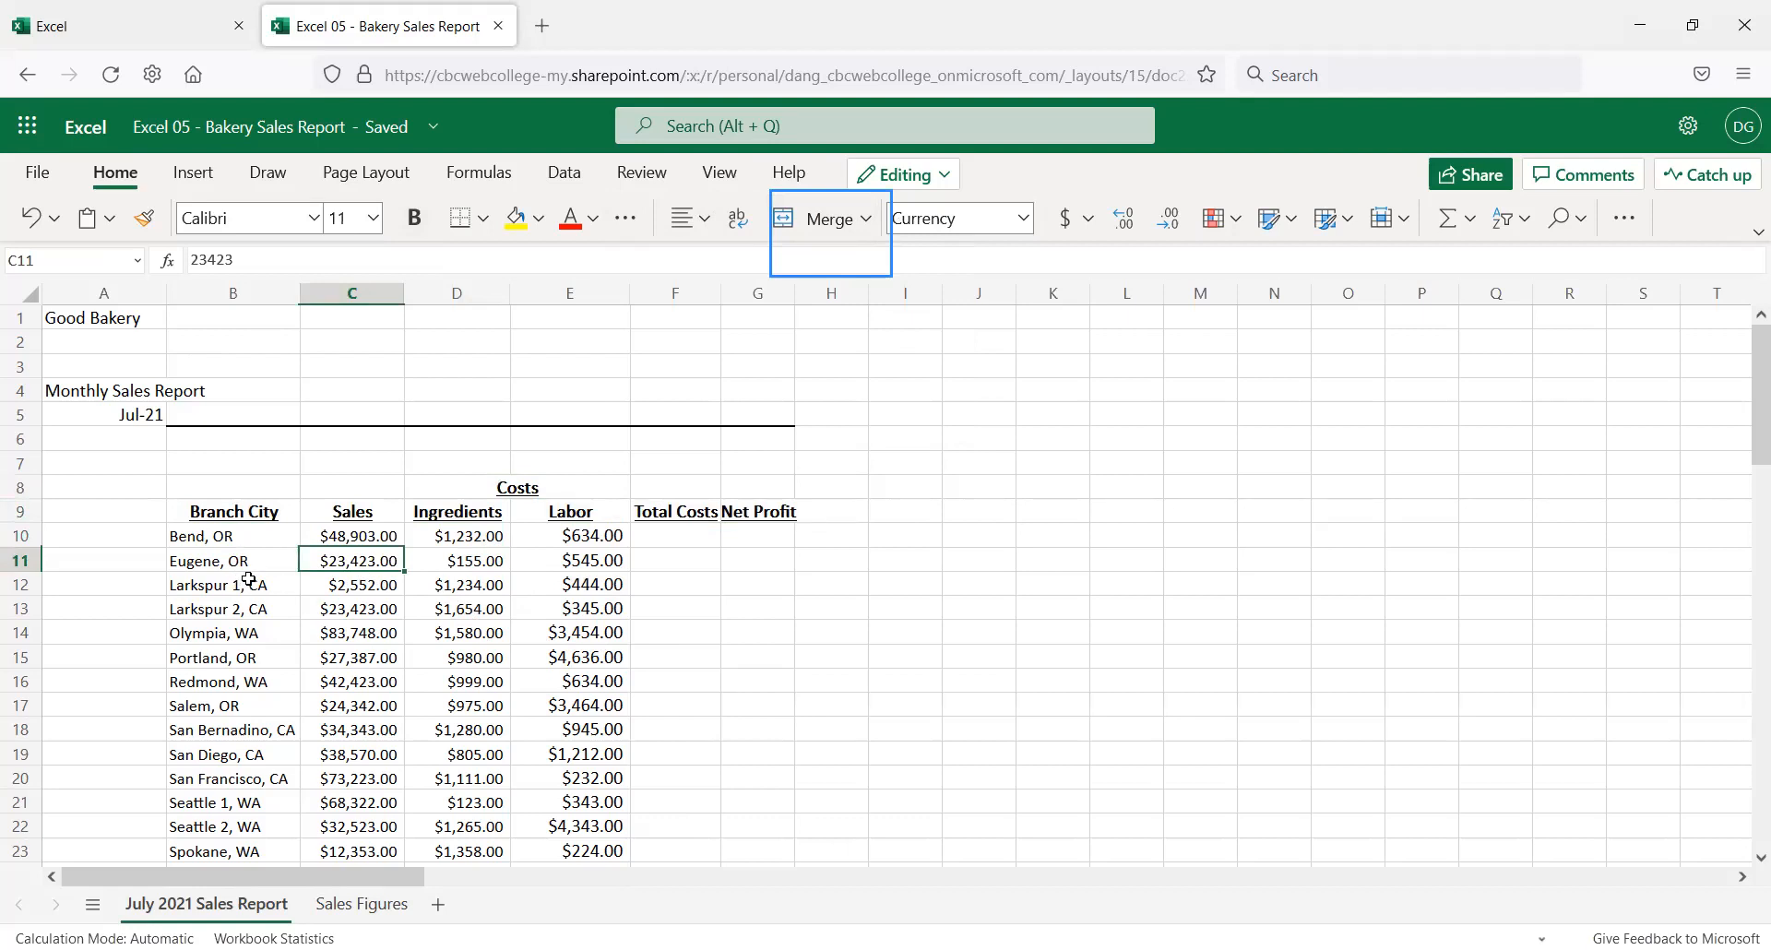
Apply a thick outside border around the report table B9:G31, from the Branch City heading through the Number of branches row
scroll(238, 580, "down", 3)
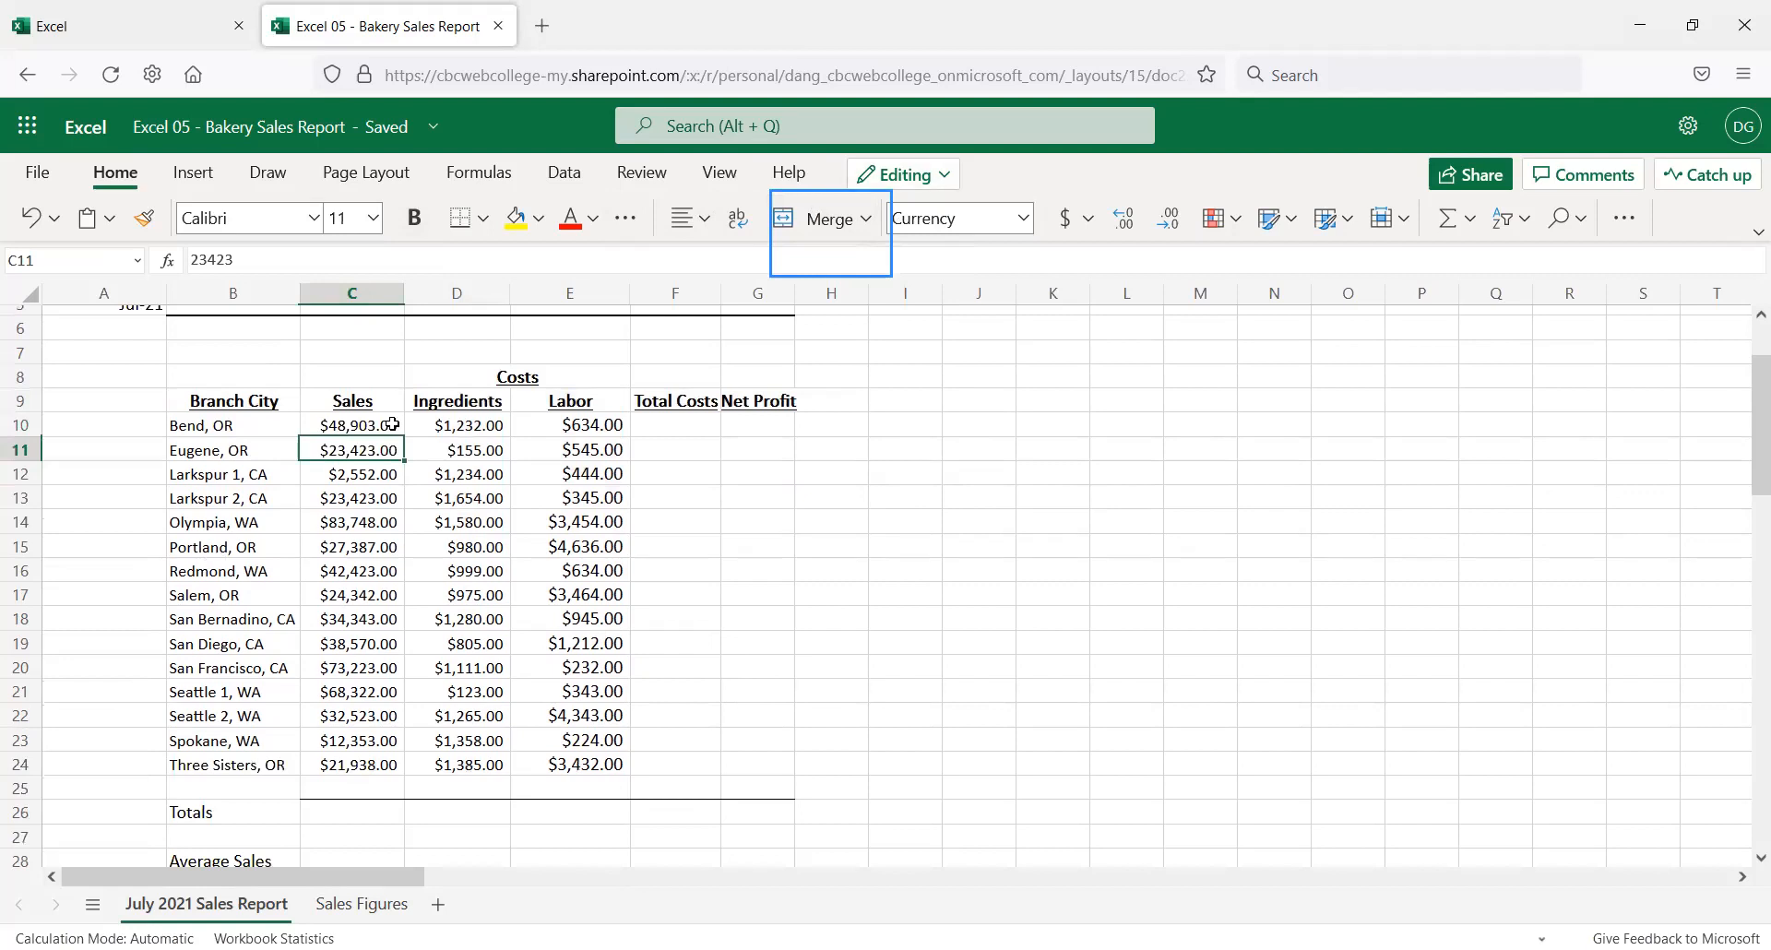
left_click(218, 400)
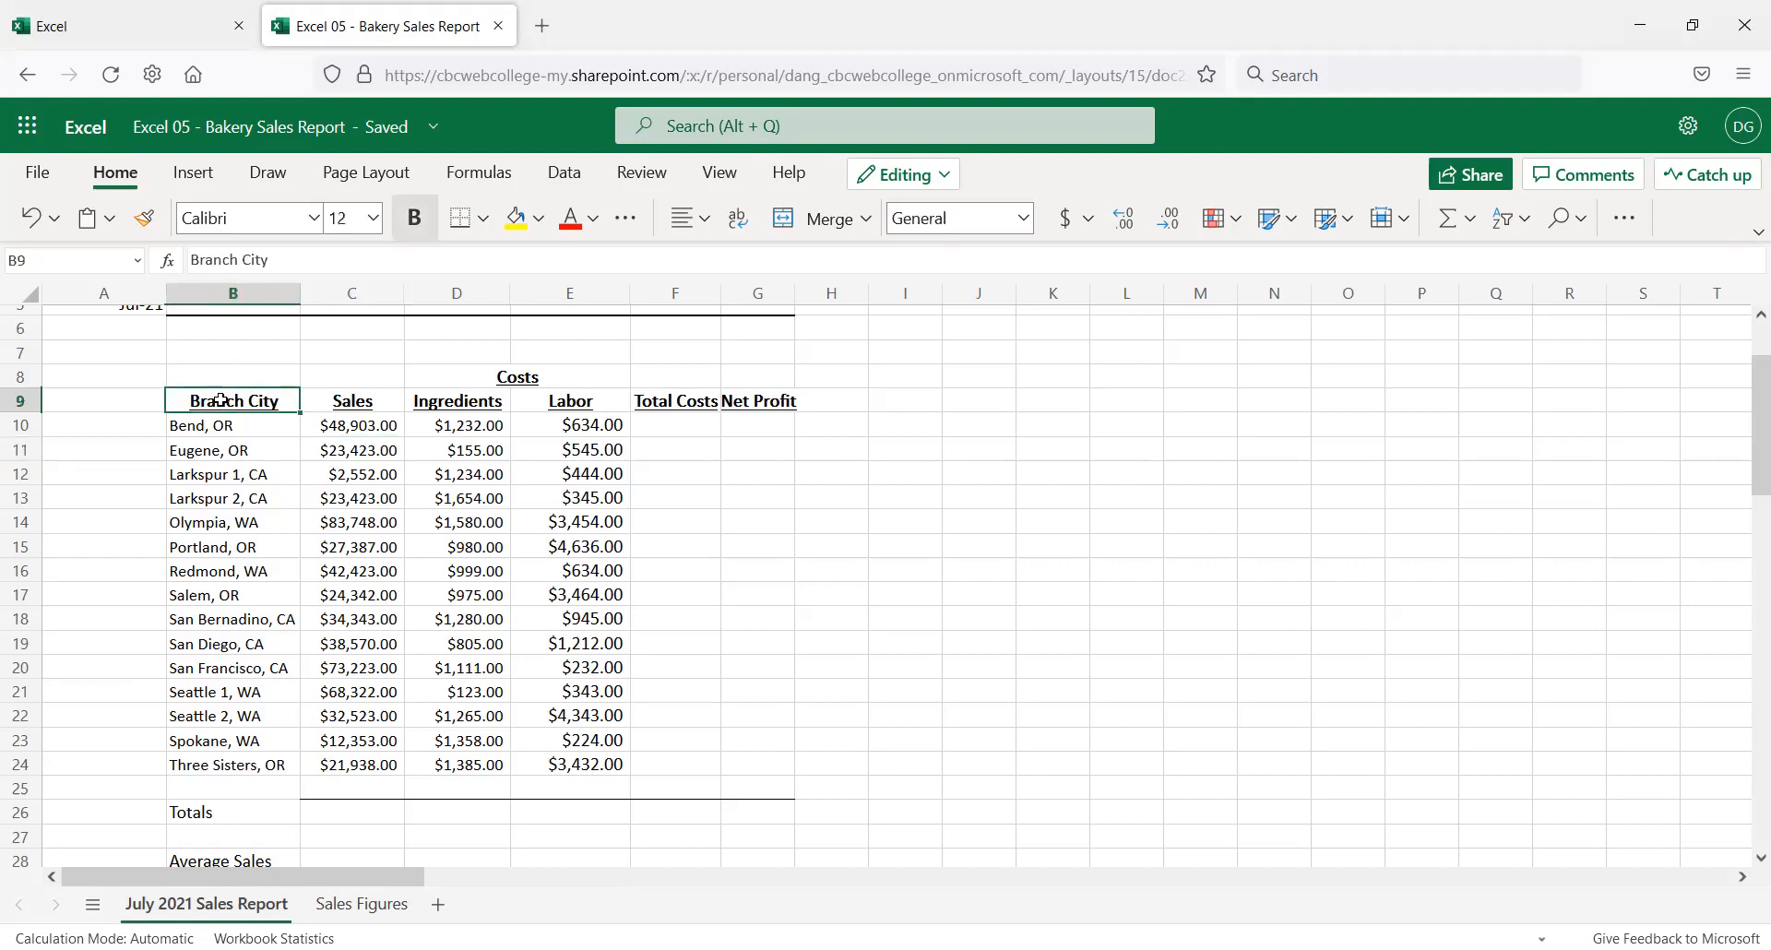
left_click_drag(219, 400, 763, 744)
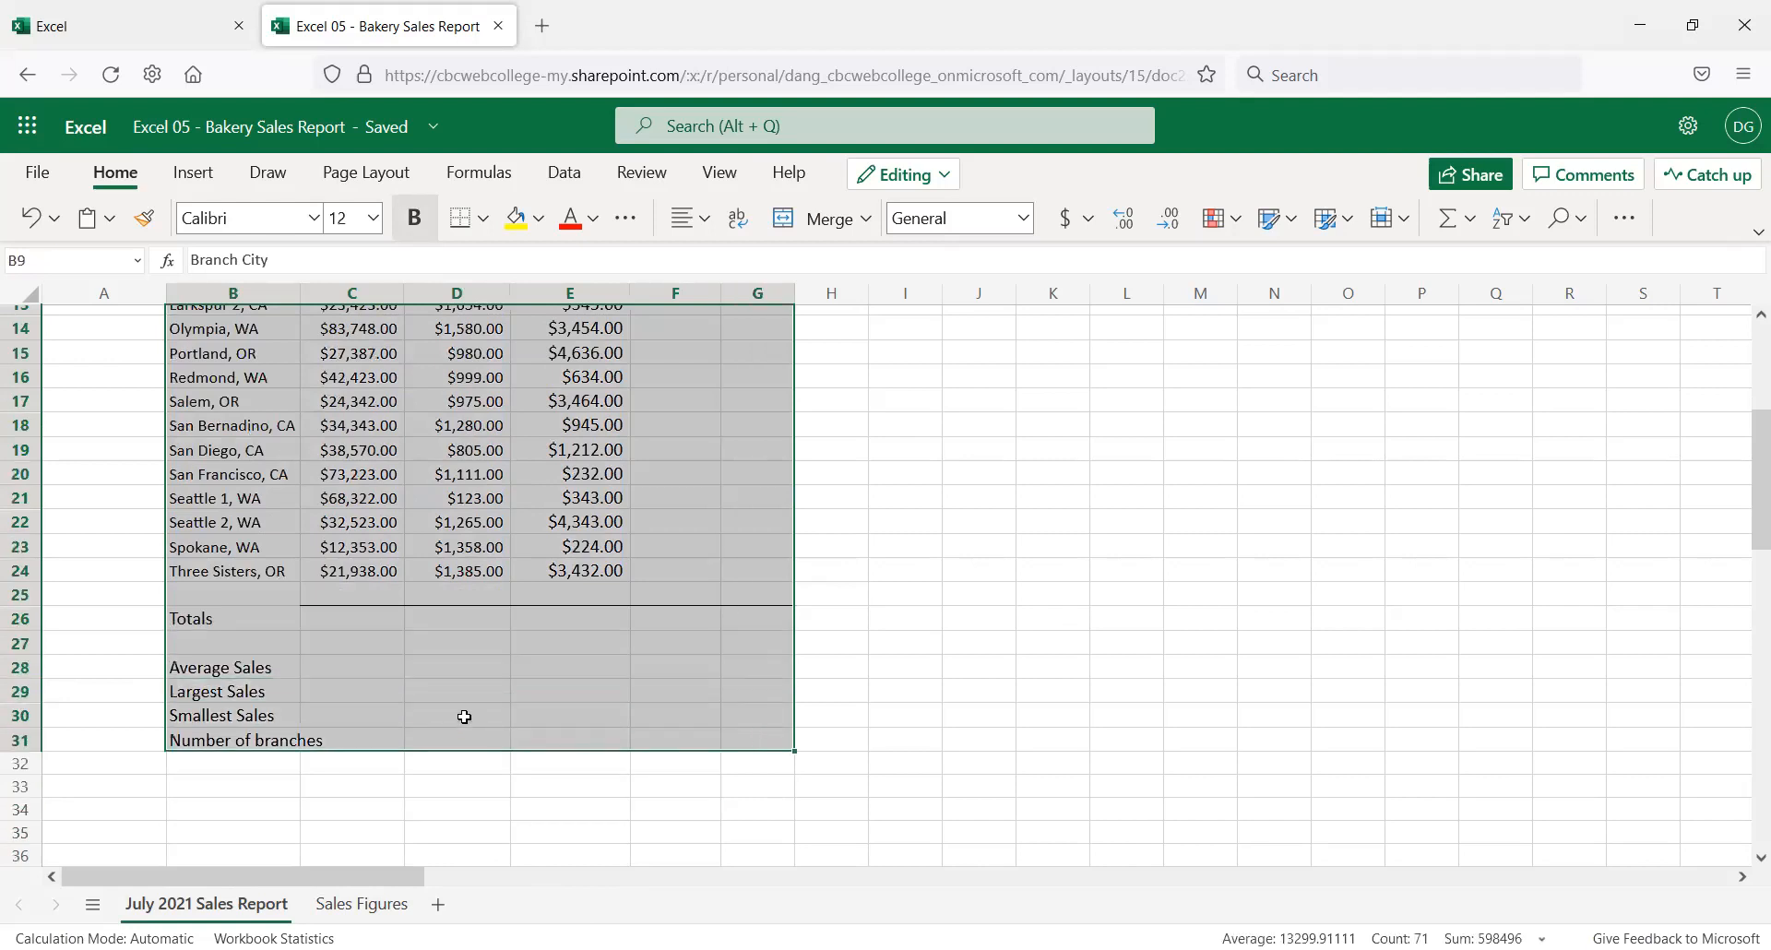
scroll(463, 717, "up", 5)
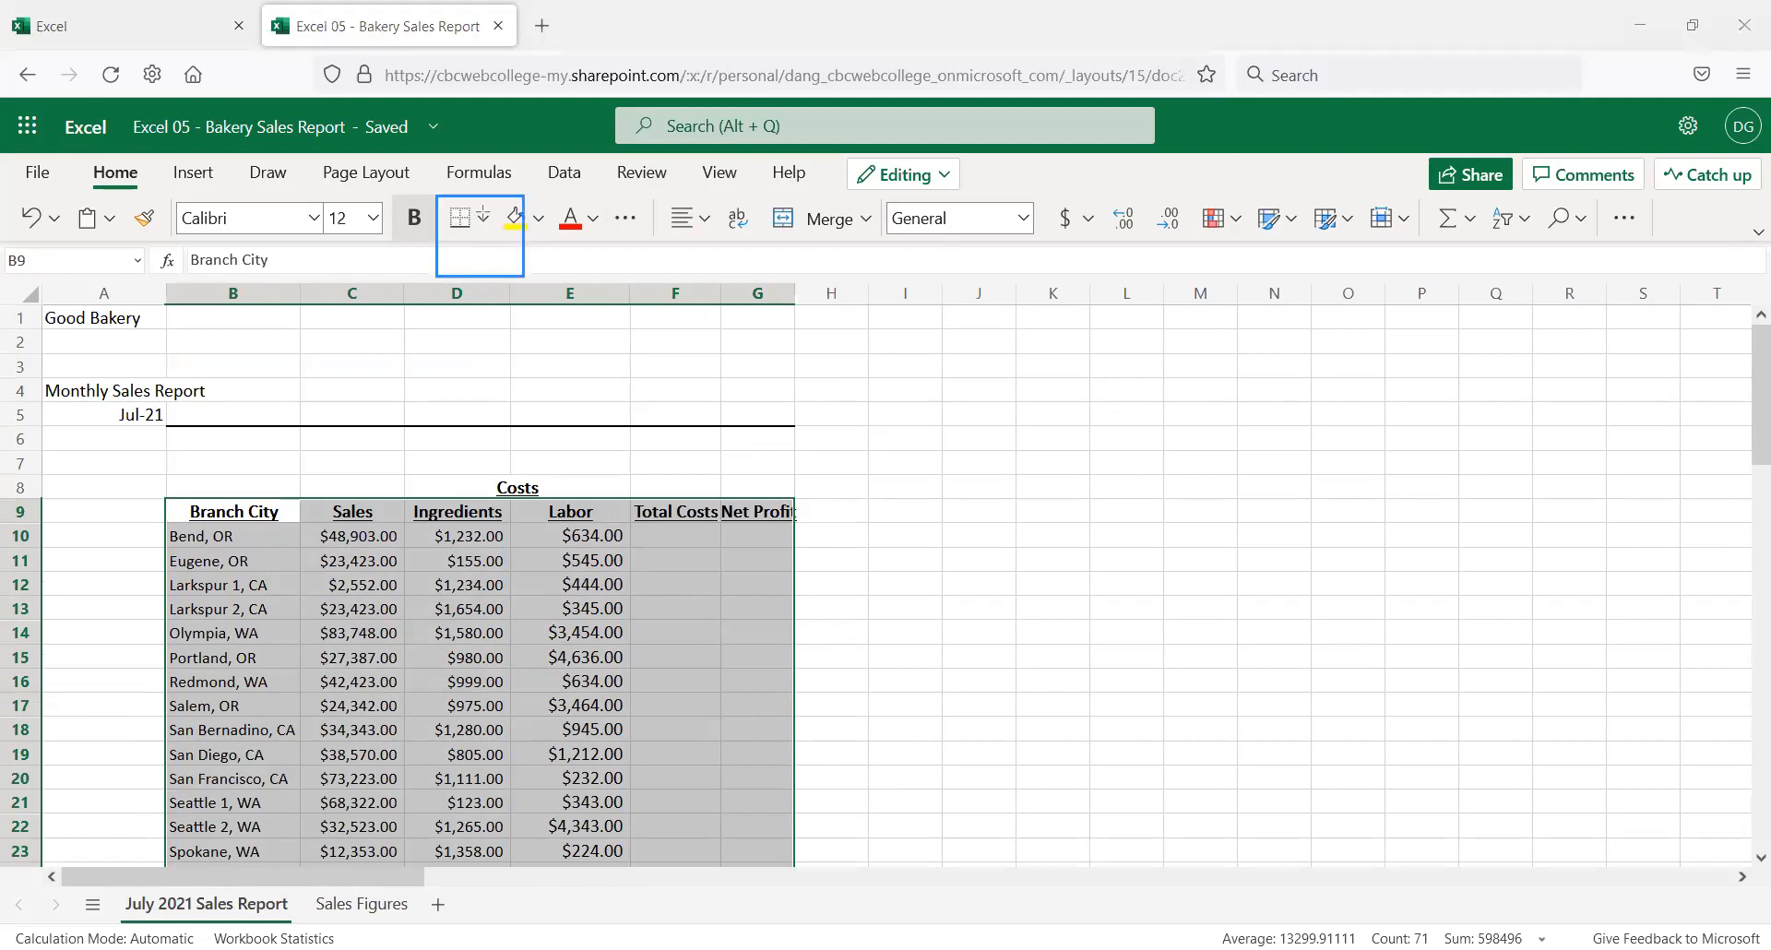
left_click(485, 219)
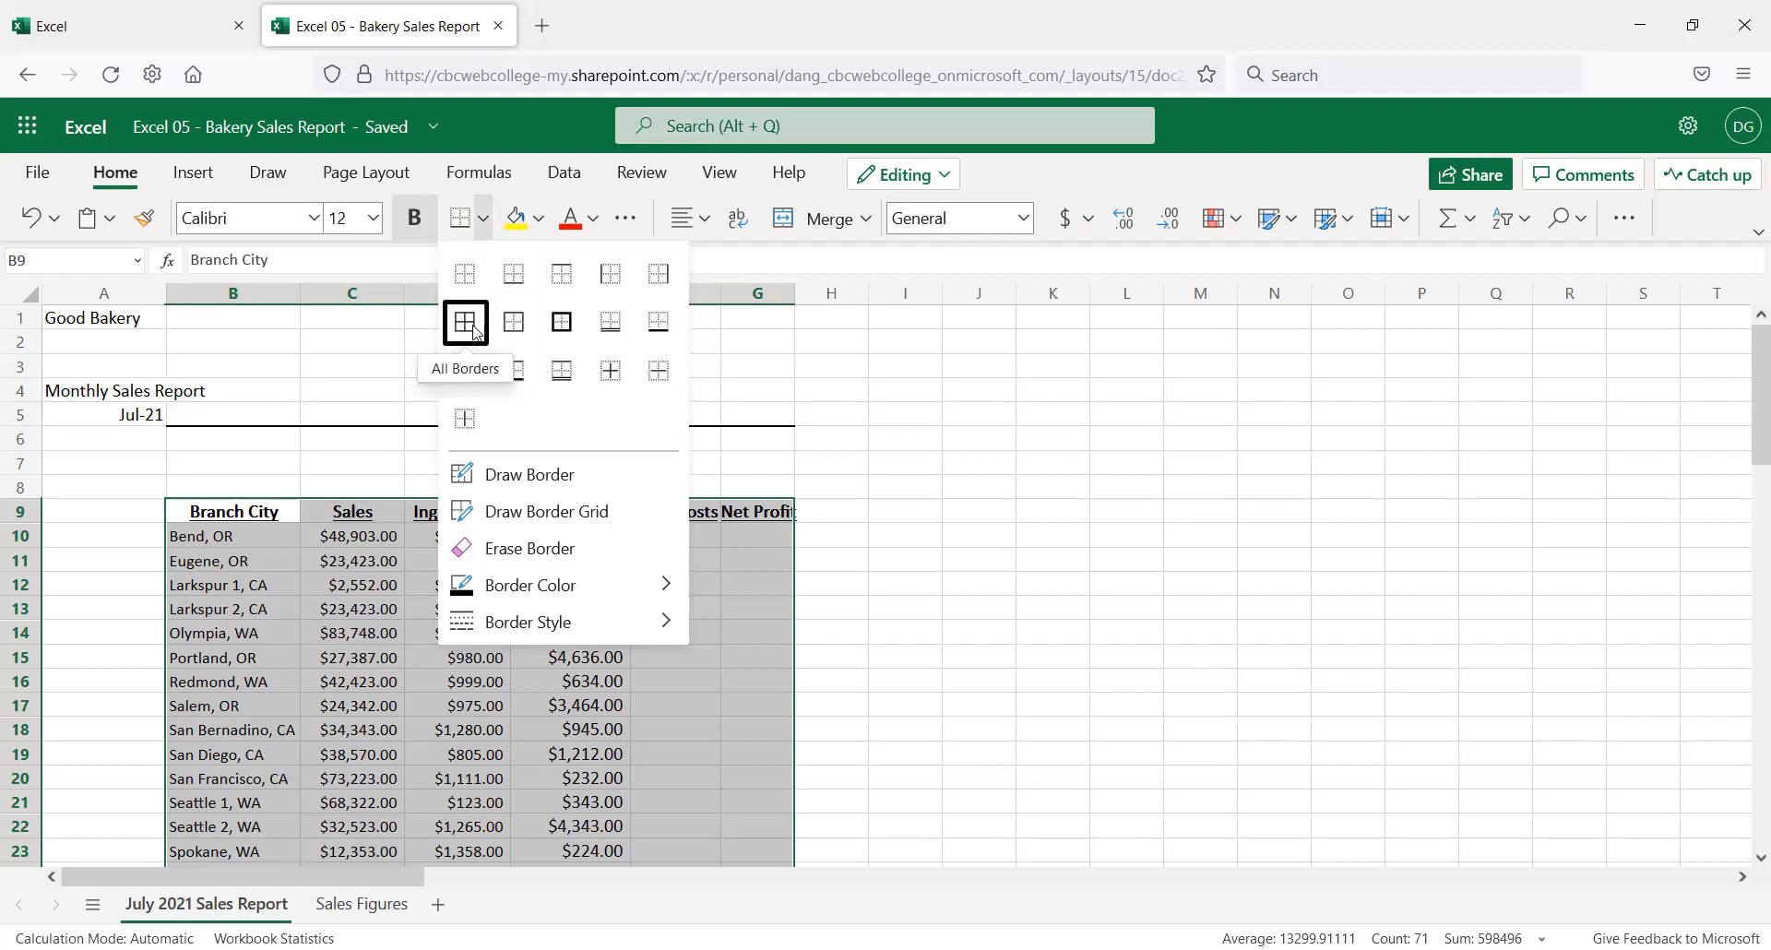
left_click(560, 342)
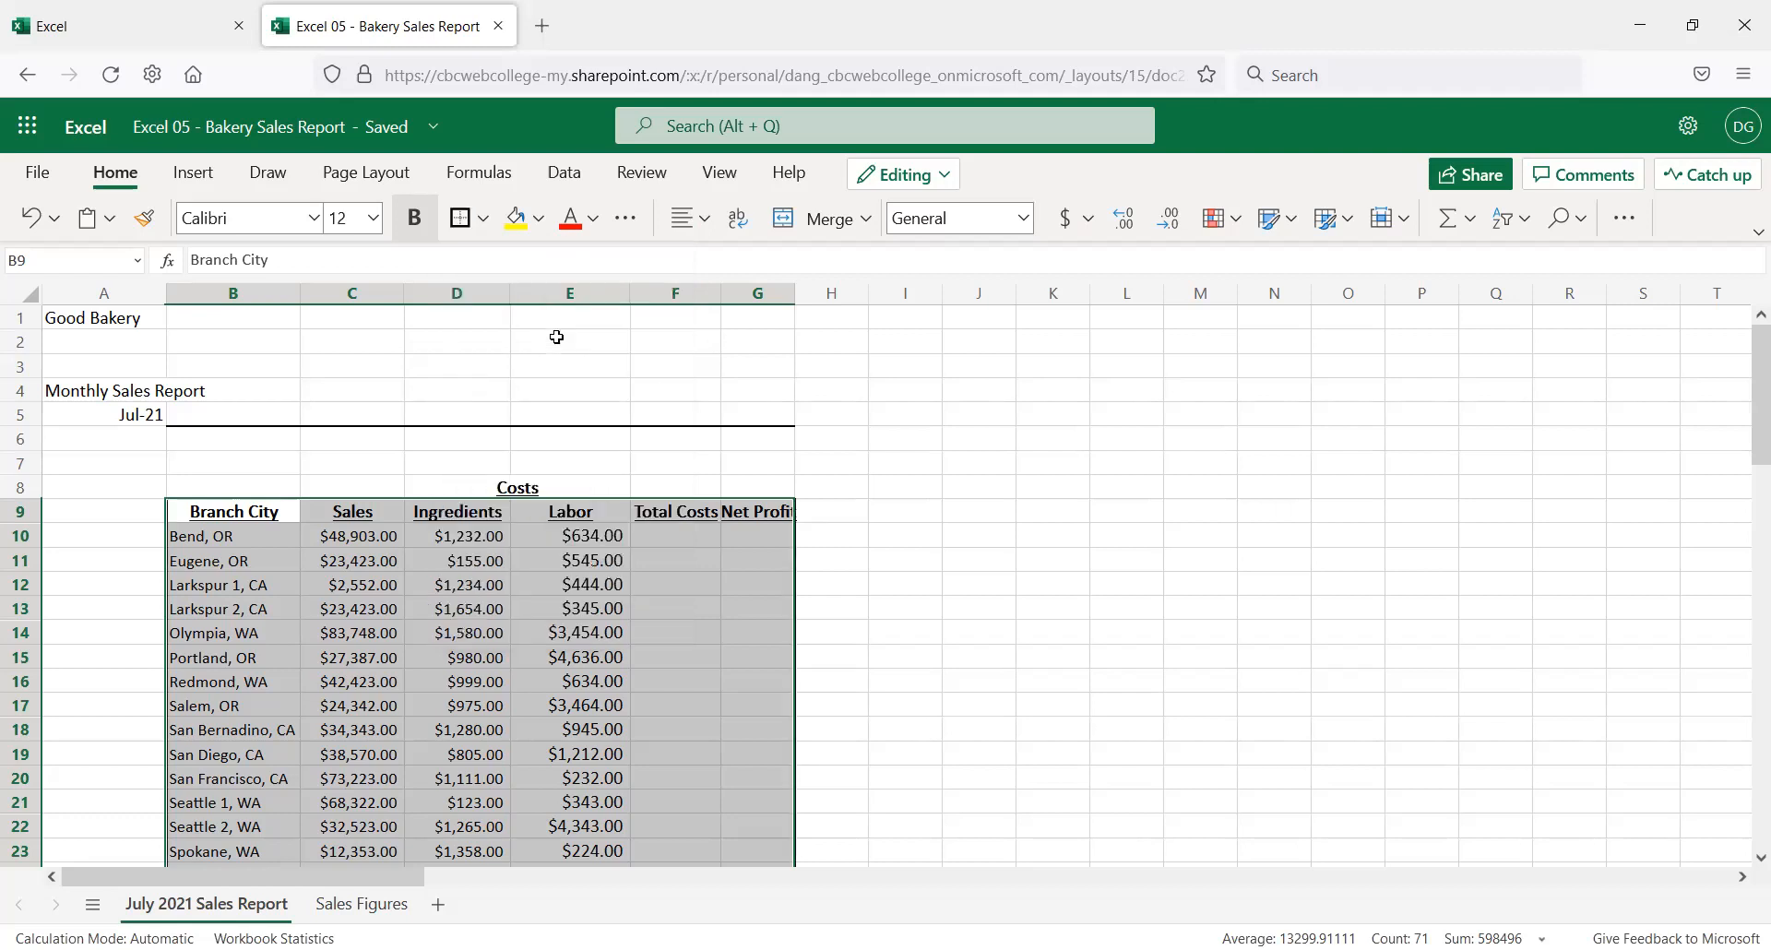
left_click(379, 433)
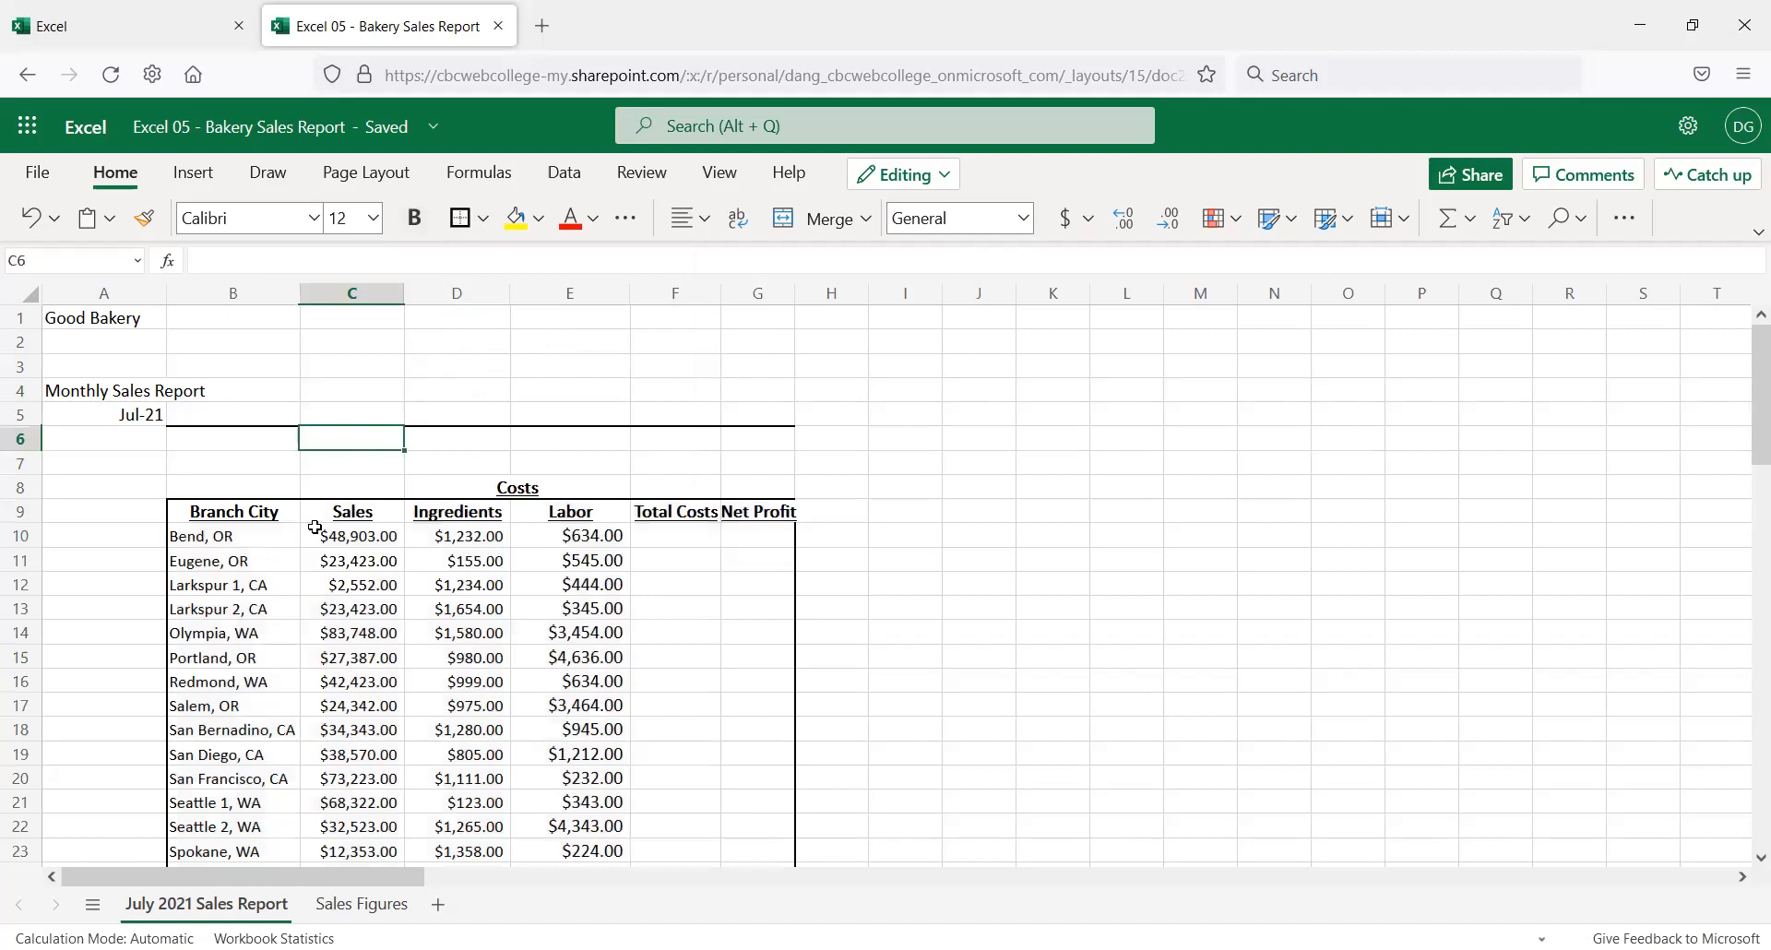
Apply all borders to the report table B9:G31, from the Branch City heading through the Number of branches row
scroll(309, 531, "down", 2)
scroll(371, 503, "up", 2)
left_click(487, 228)
left_click(227, 596)
left_click(217, 519)
left_click_drag(248, 557, 773, 730)
scroll(640, 538, "up", 3)
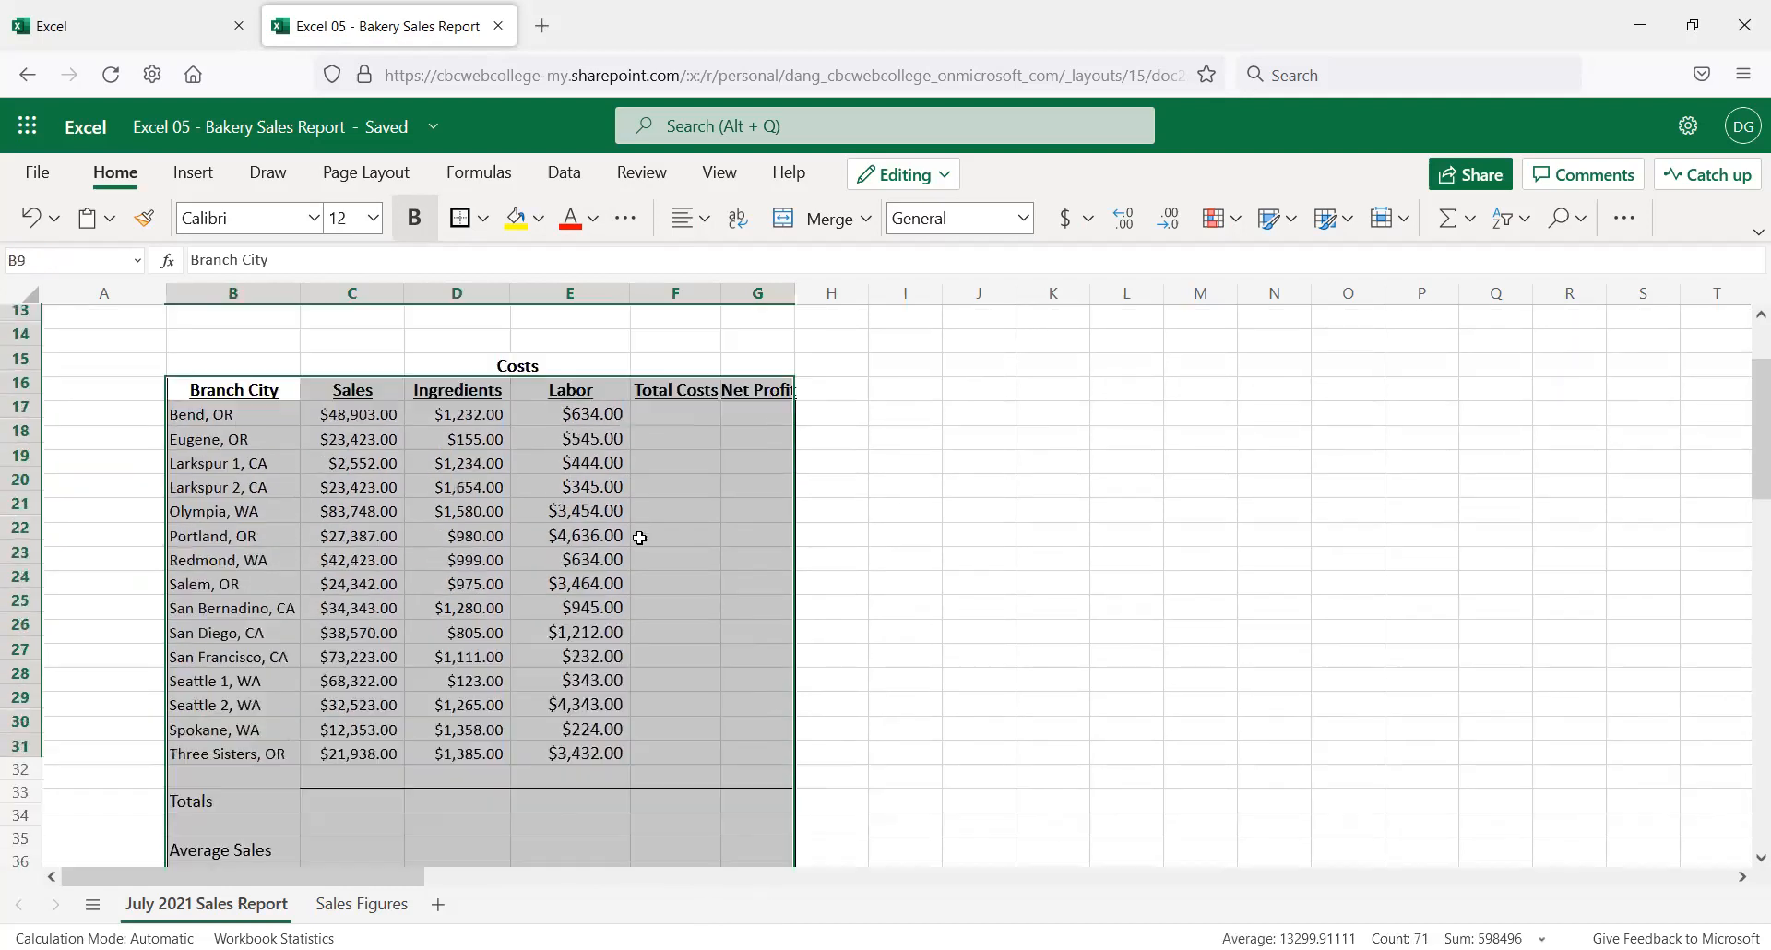
scroll(640, 538, "up", 4)
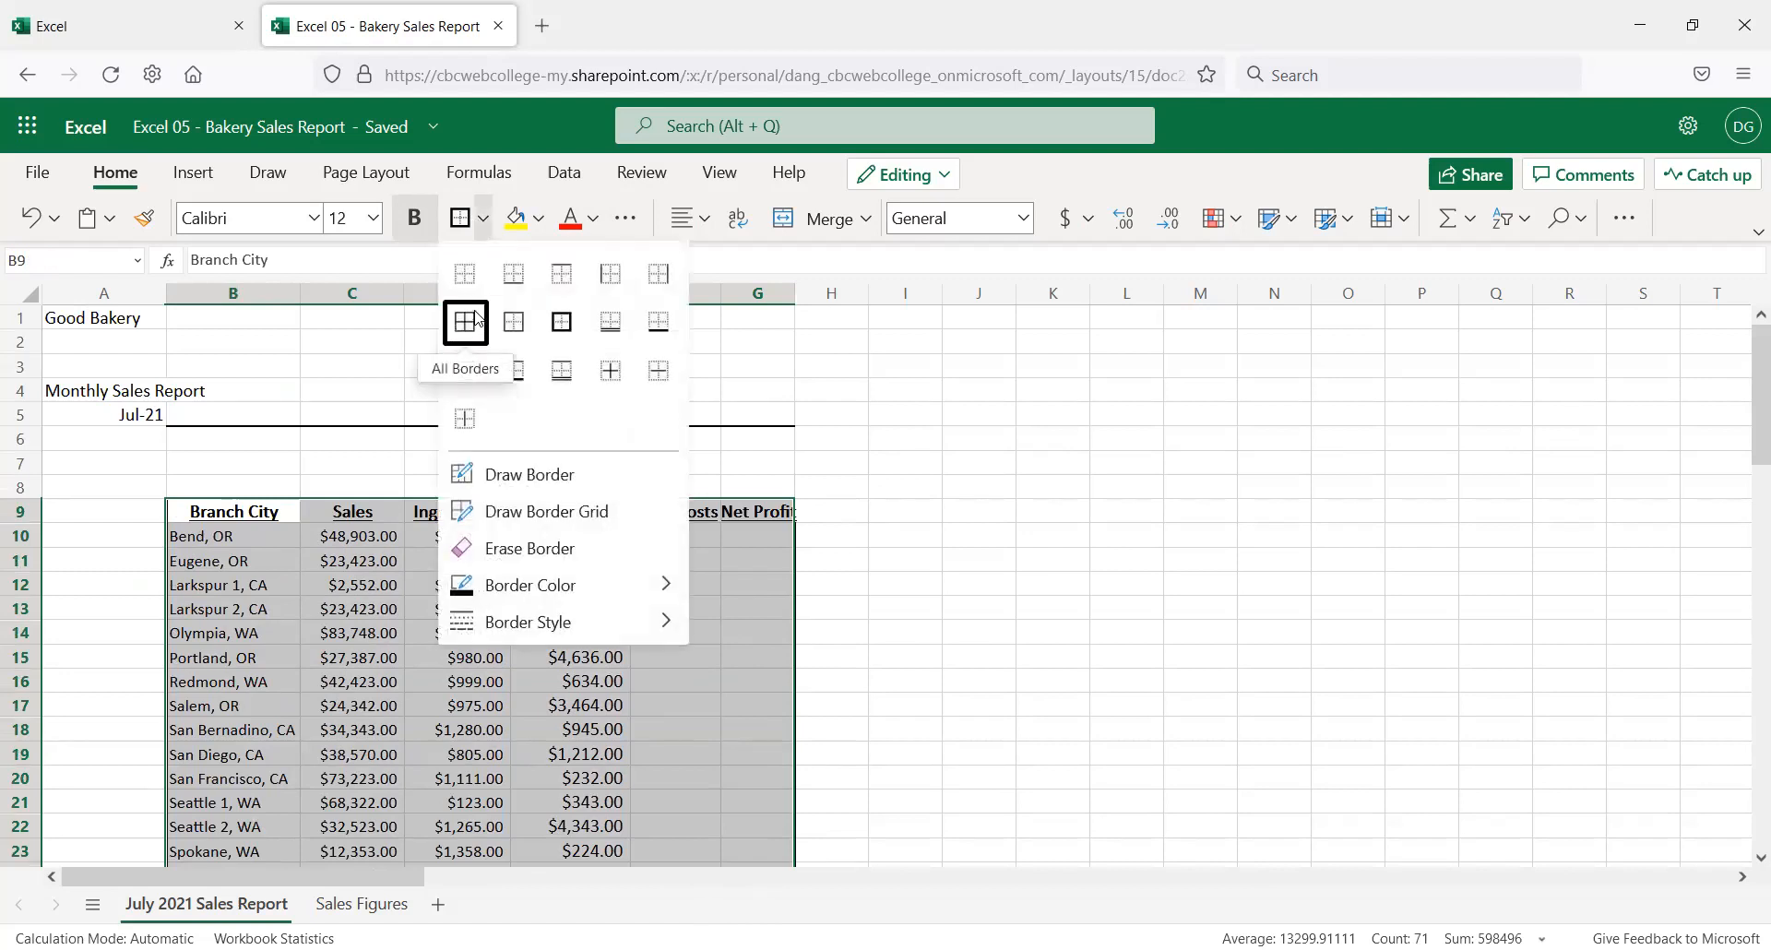
left_click(479, 320)
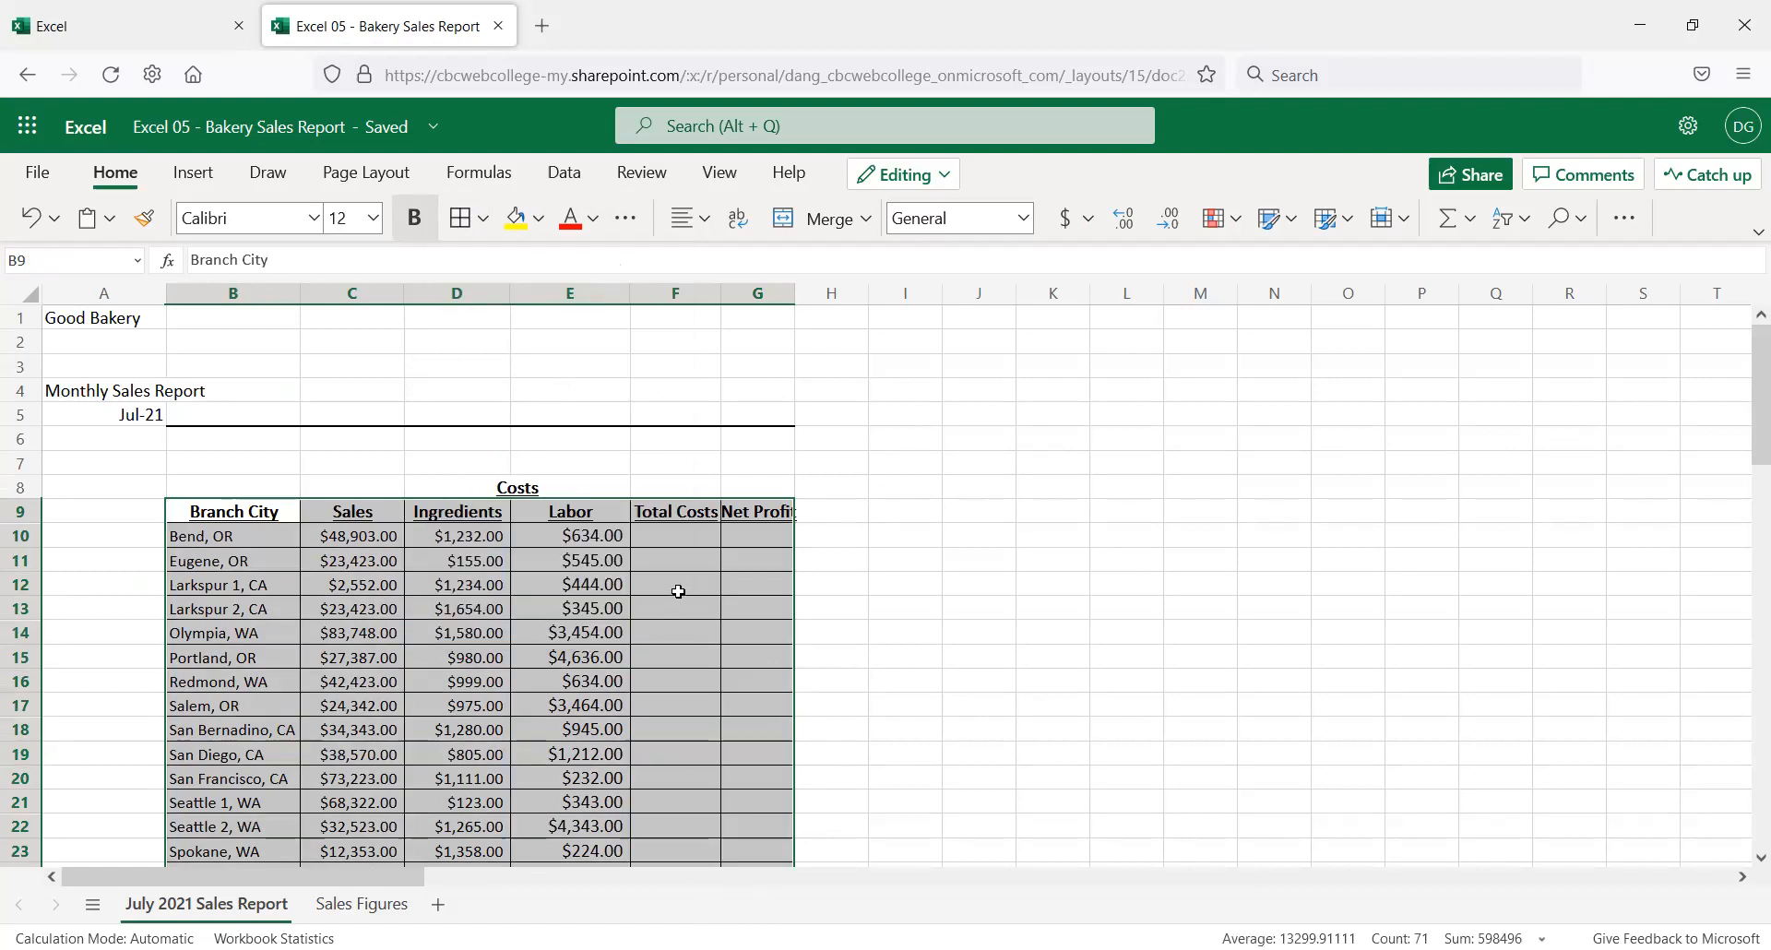
Apply all borders to the merged Costs heading in D8:E8
left_click(466, 481)
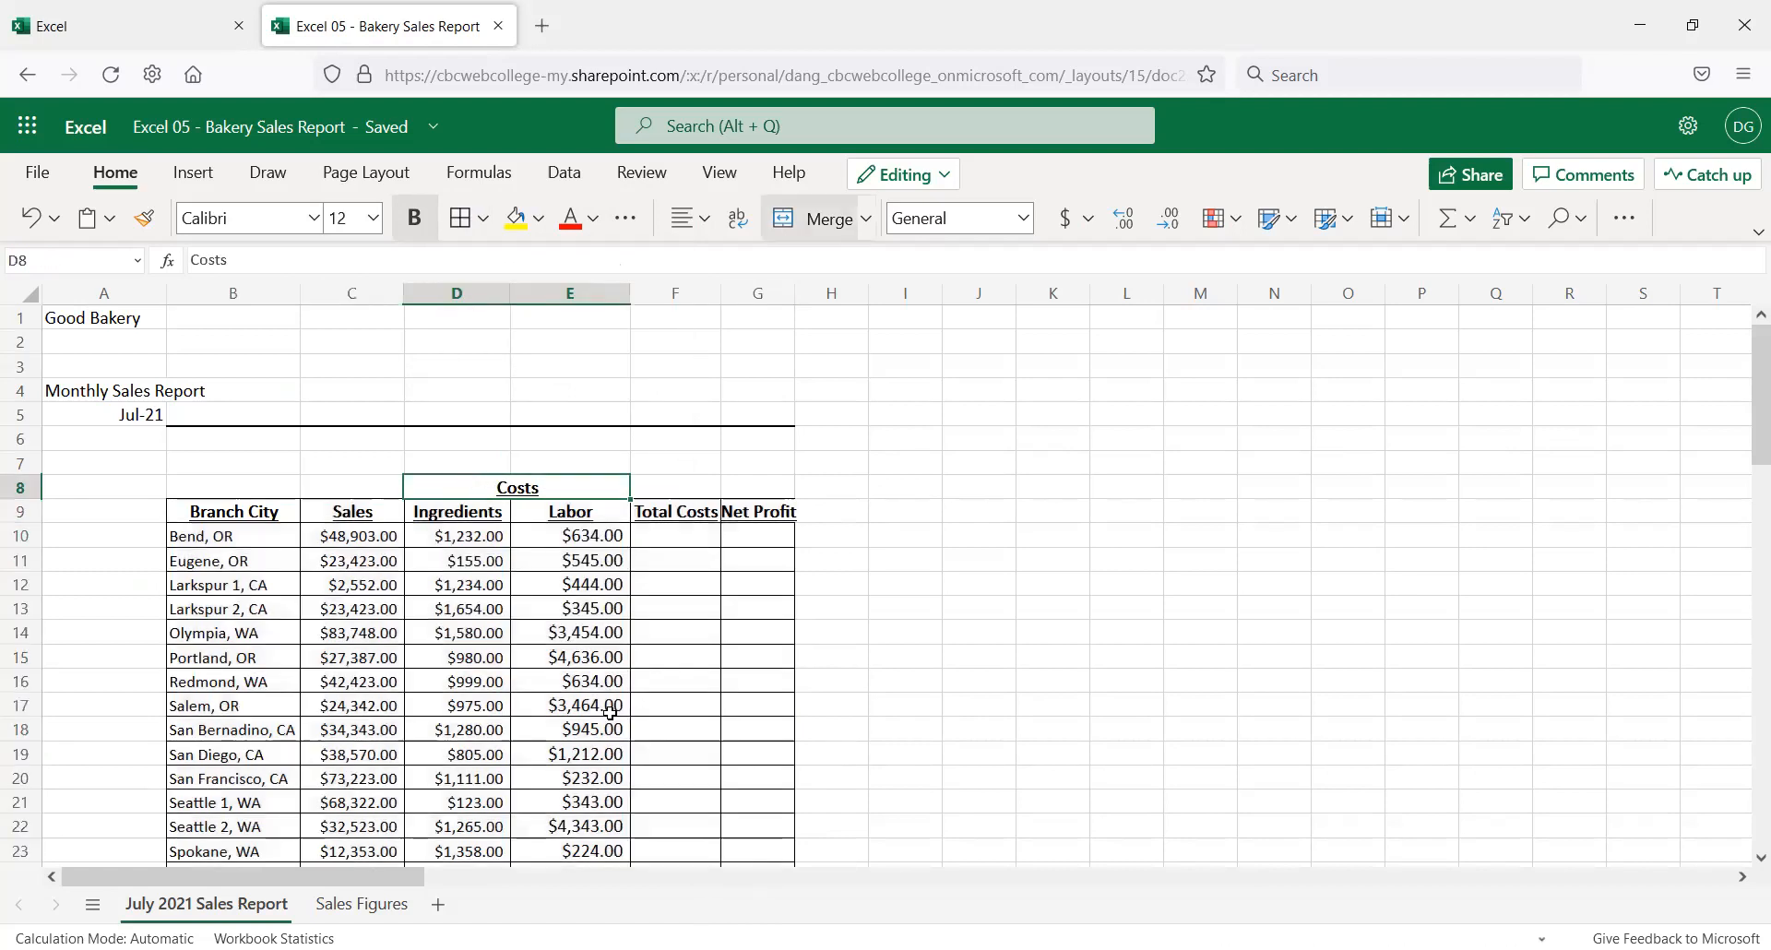
left_click(483, 220)
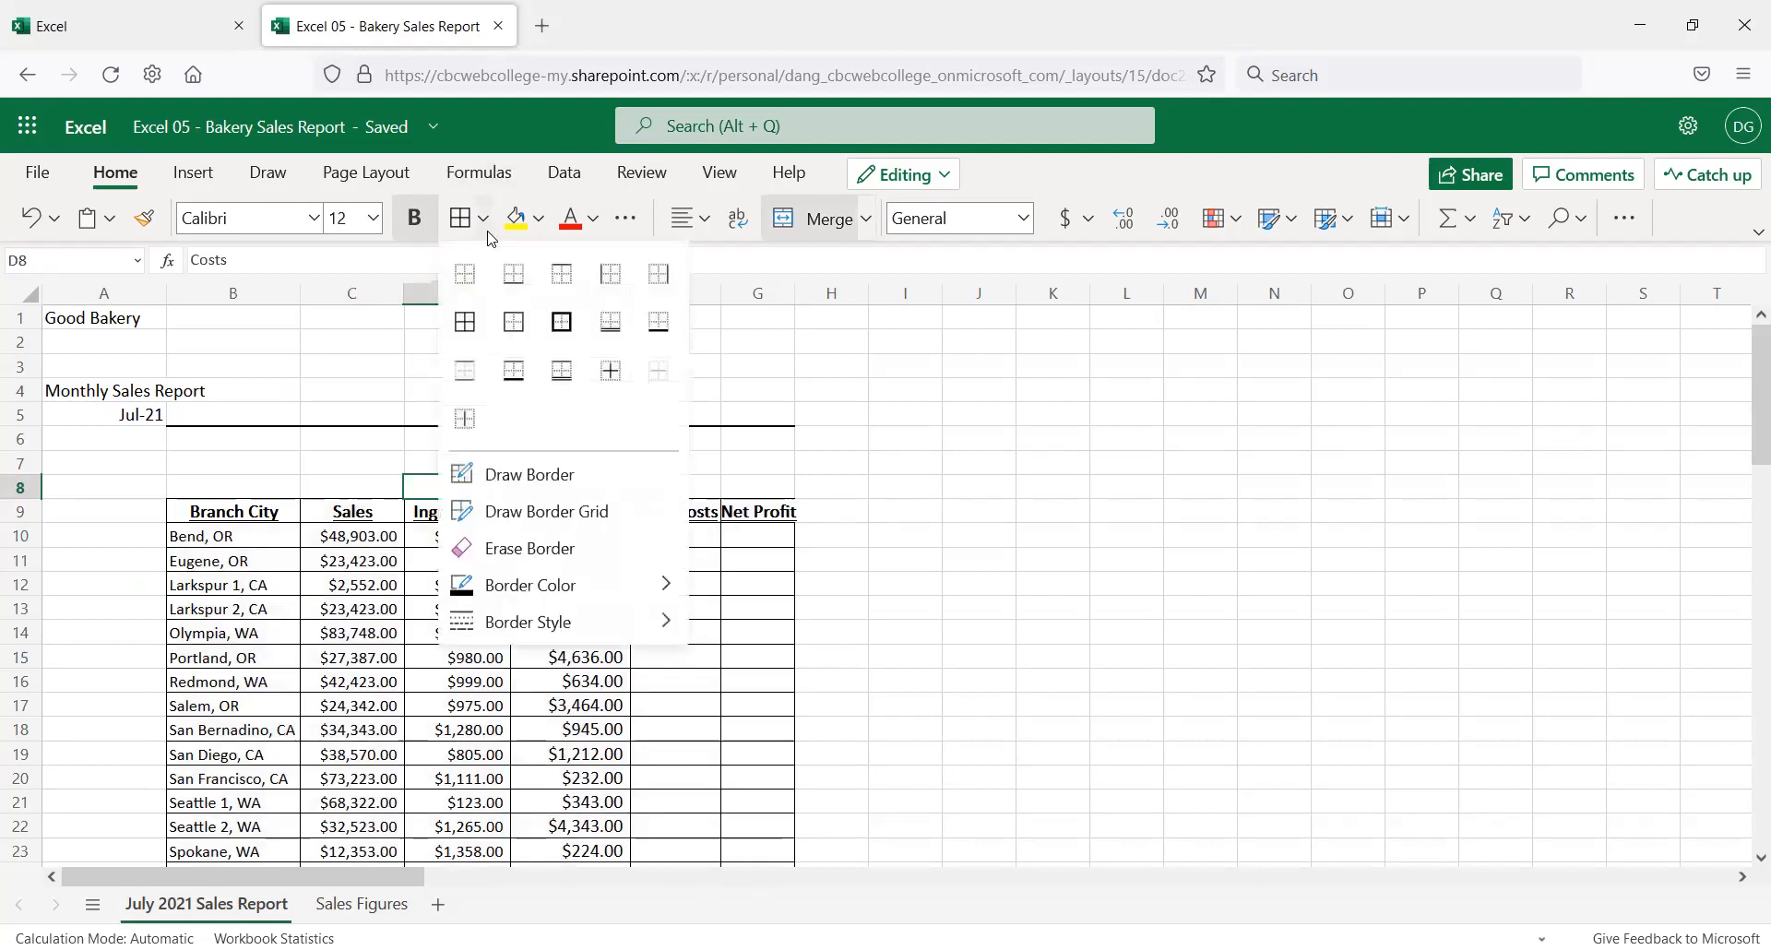
left_click(464, 323)
left_click(690, 459)
scroll(725, 469, "down", 2)
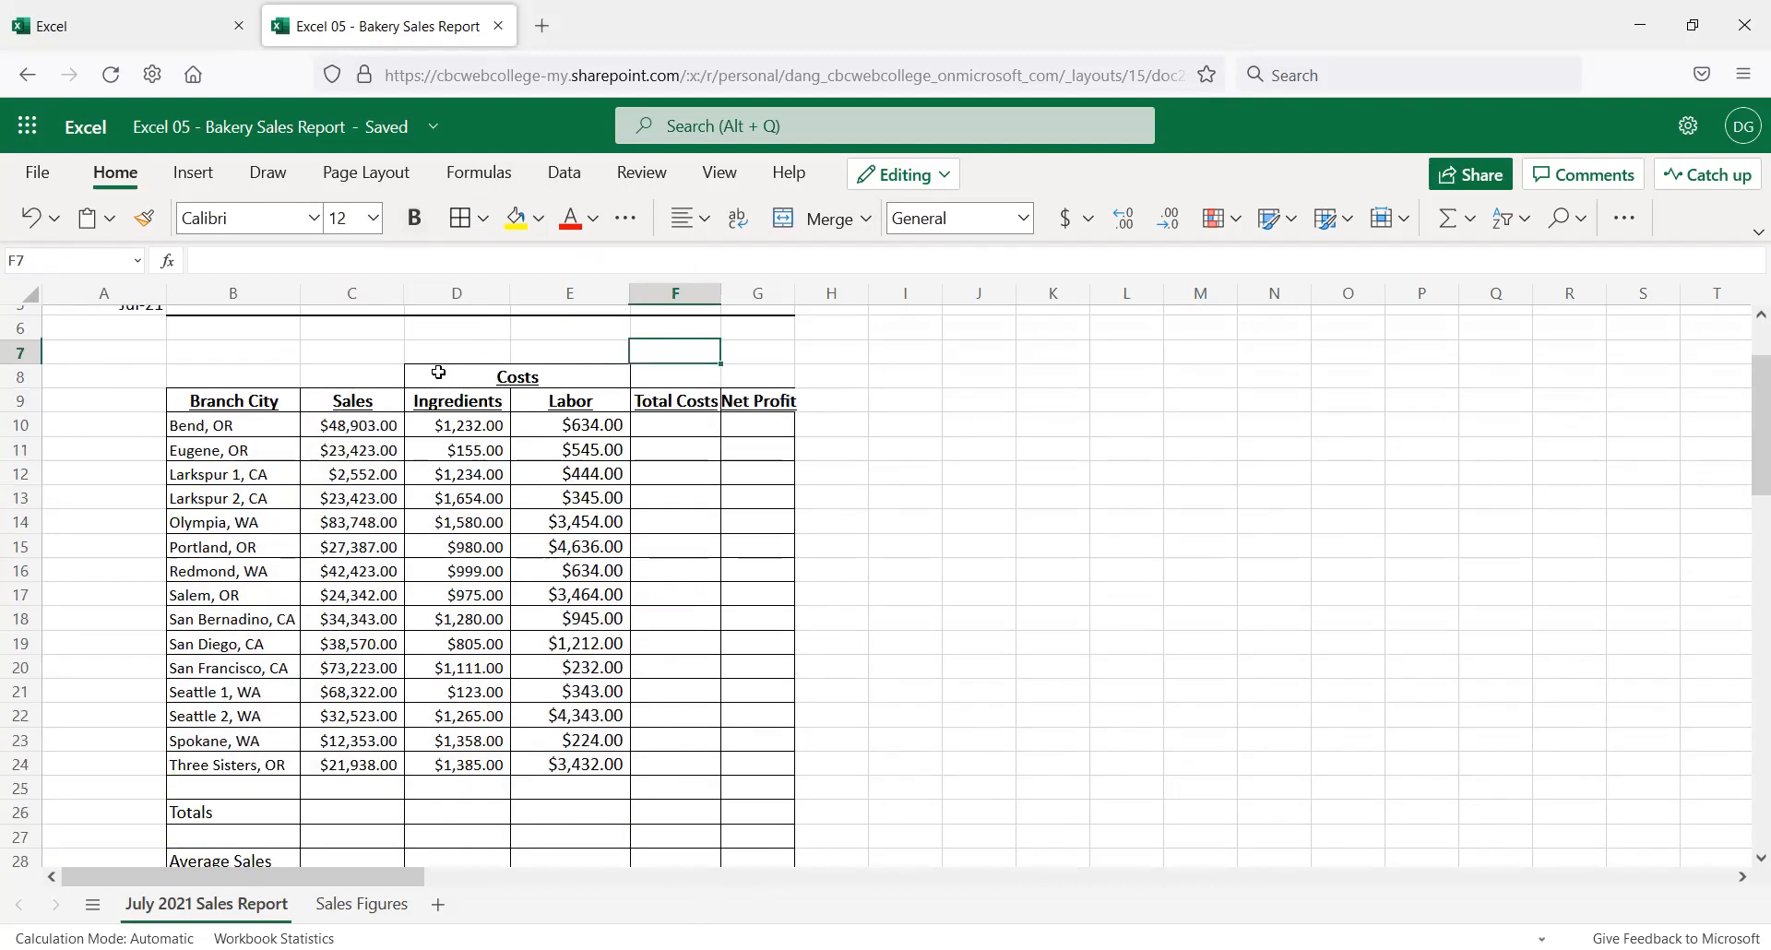
left_click(438, 372)
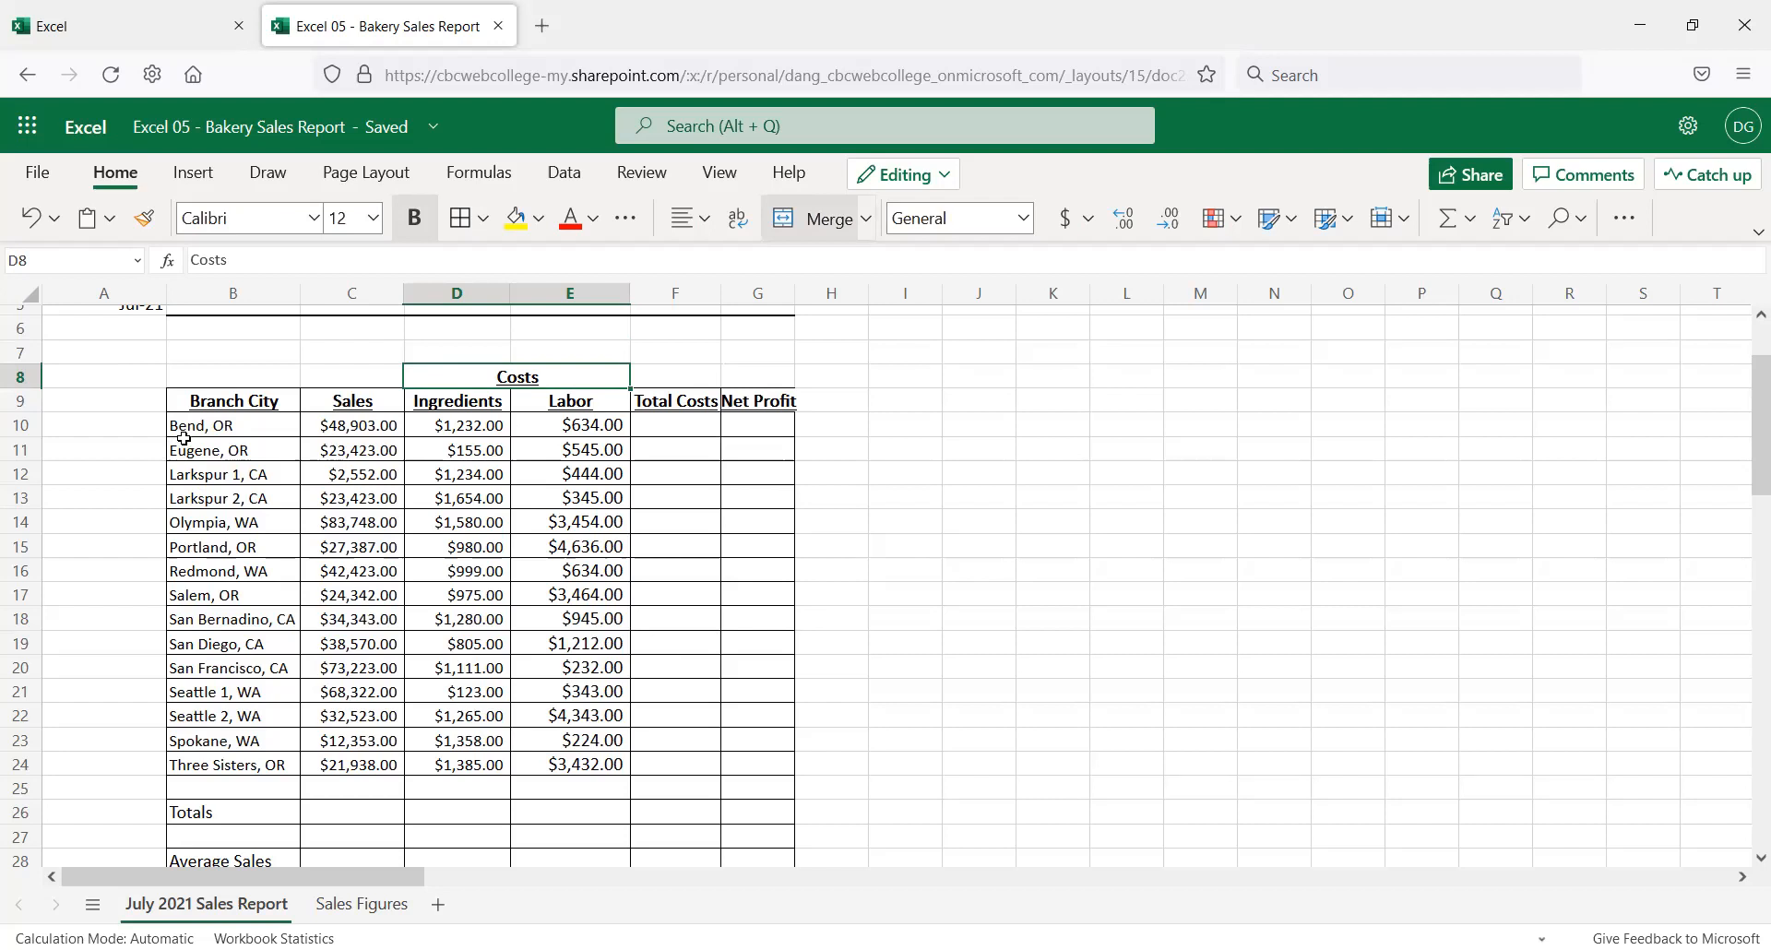
Select the report table B9:G31 and set the border color to orange
left_click_drag(214, 403, 764, 829)
left_click(483, 220)
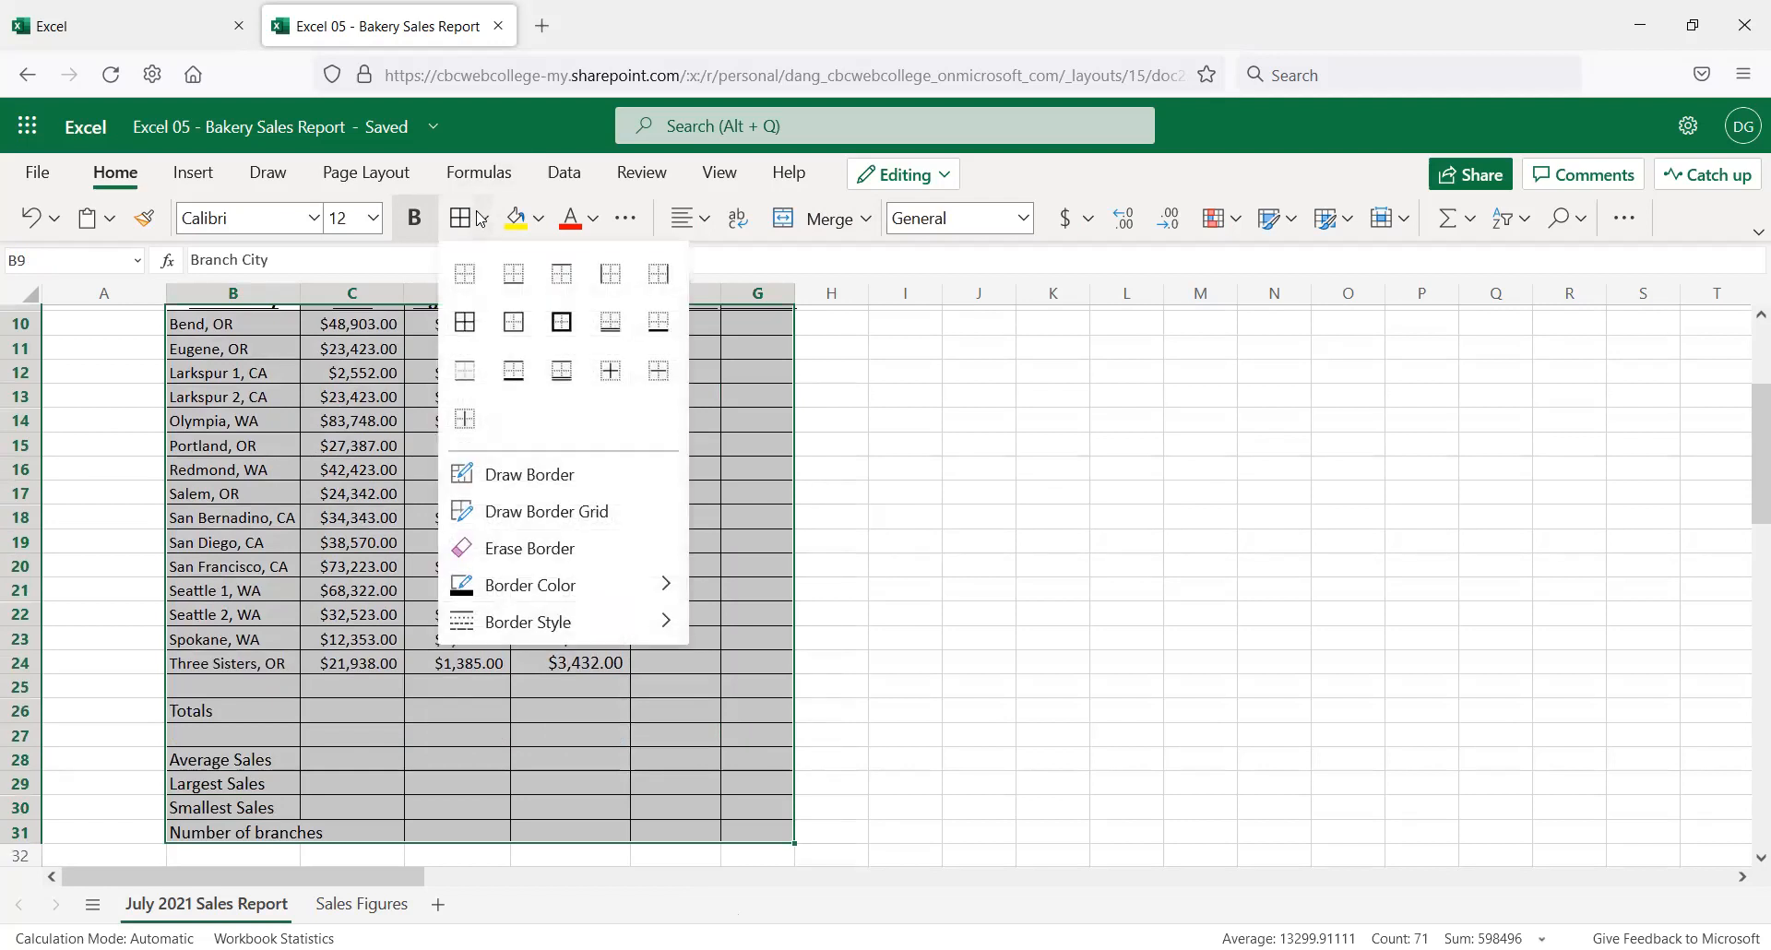
mouse_move(608, 585)
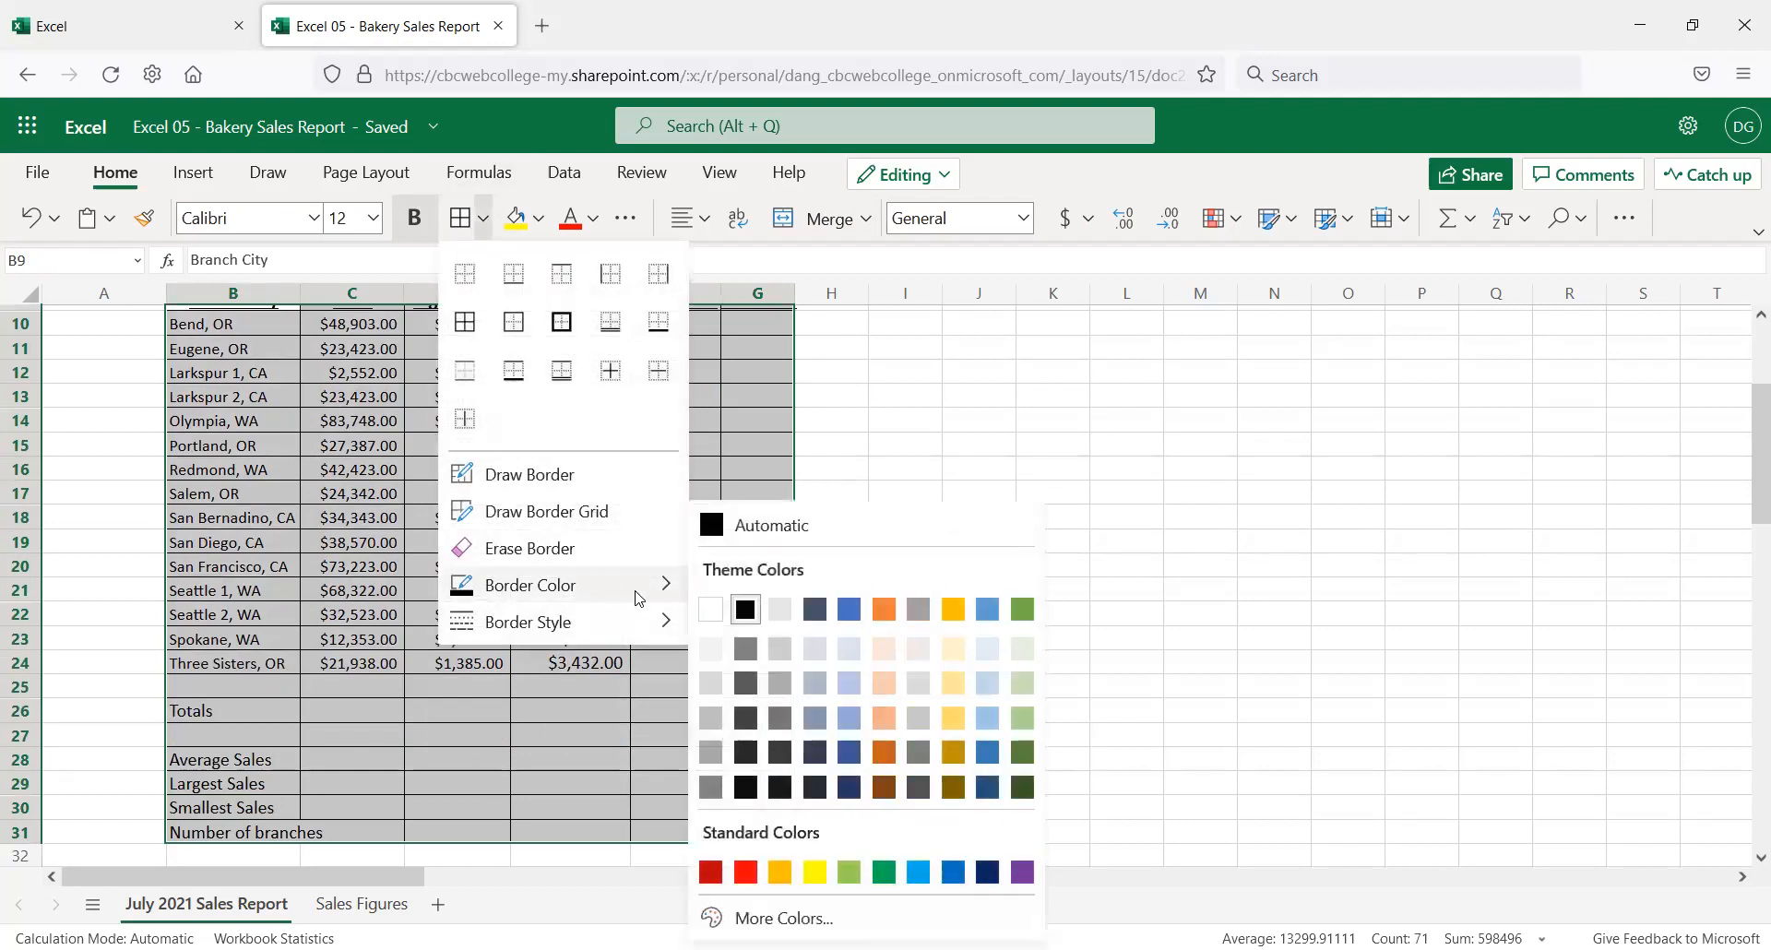
left_click(884, 609)
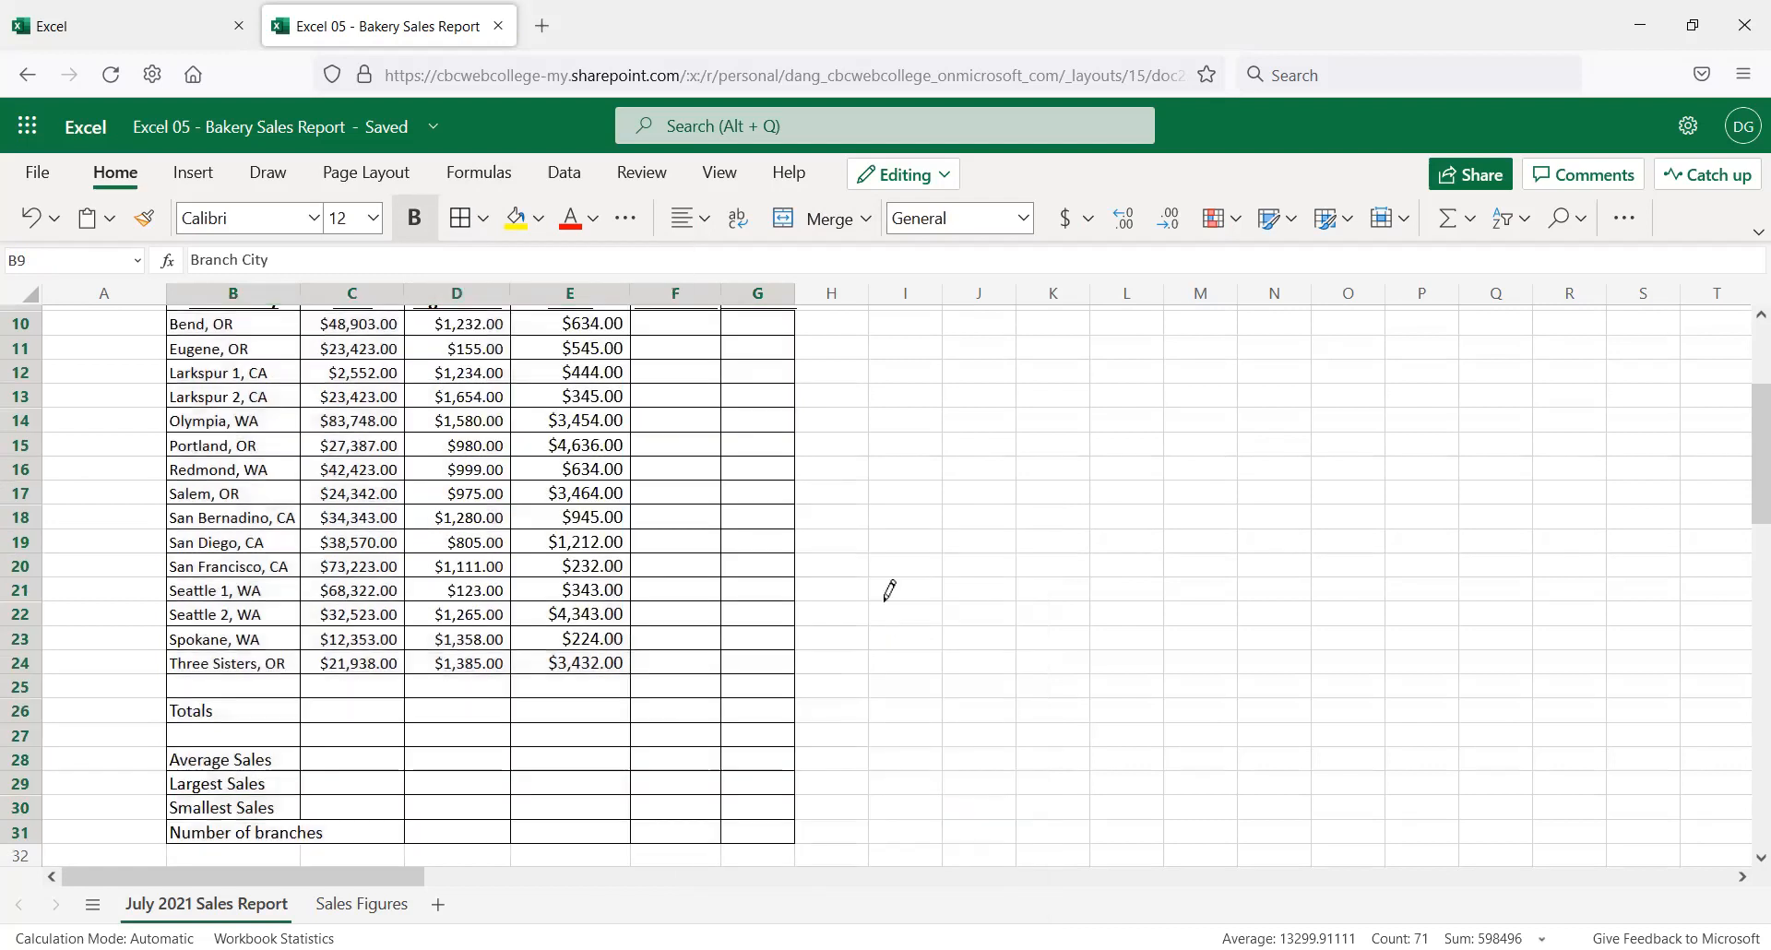
left_click(484, 222)
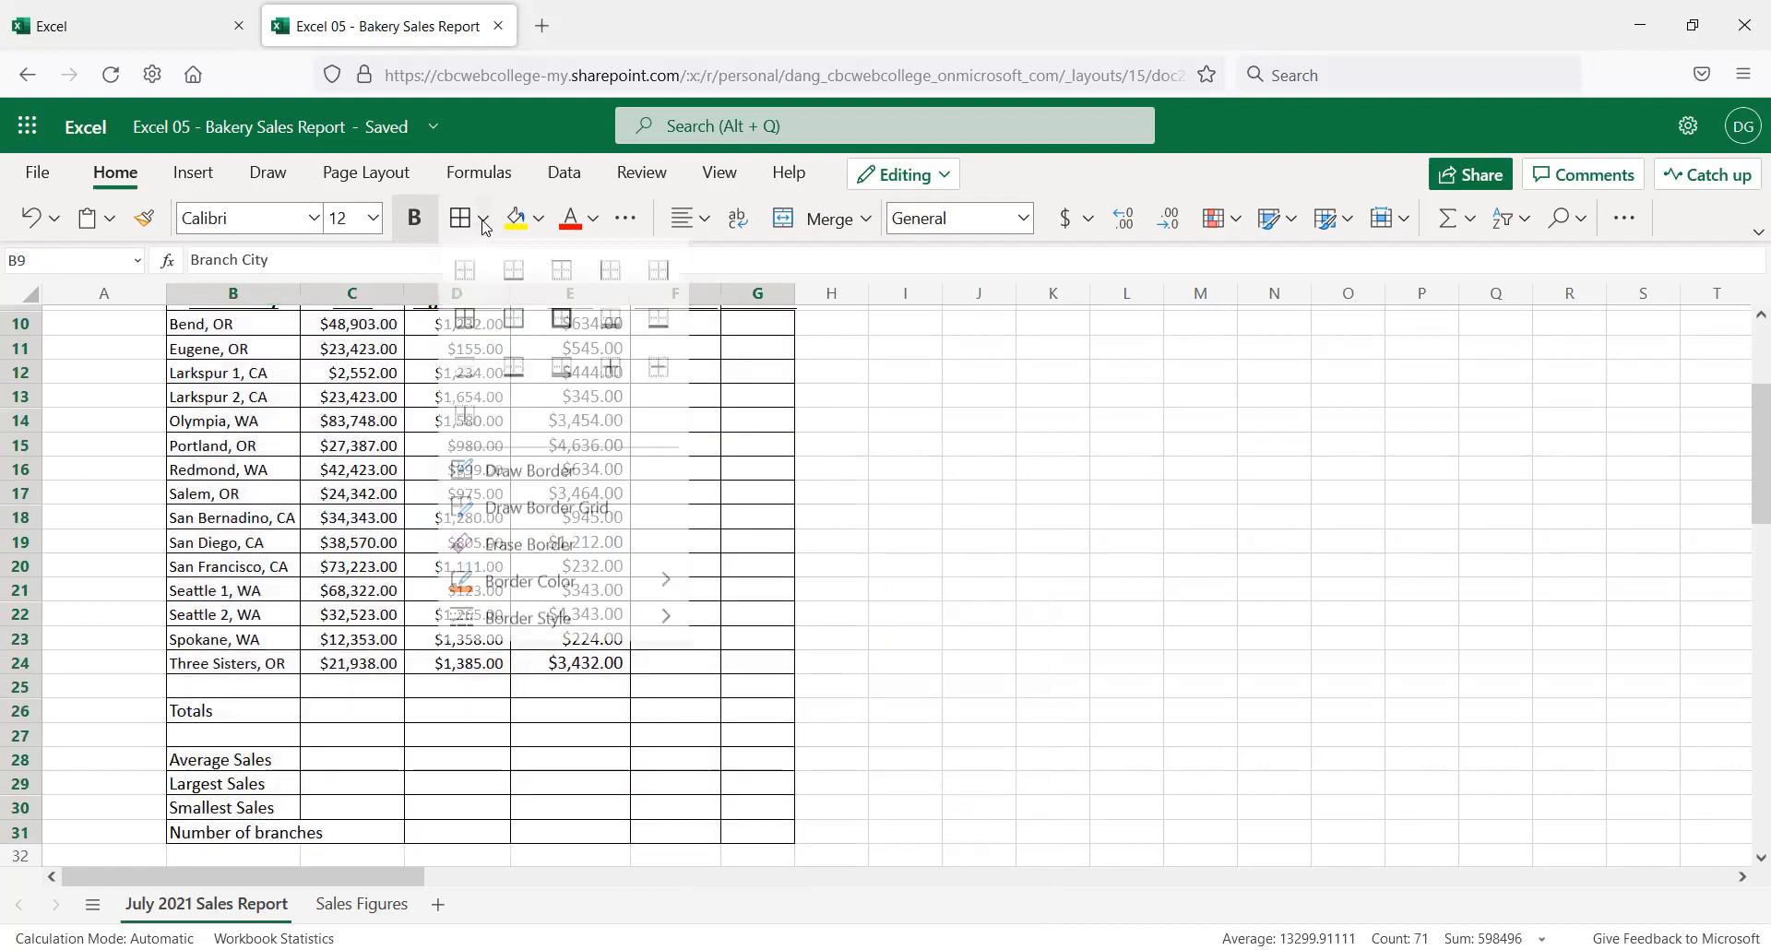
left_click(233, 353)
scroll(232, 361, "up", 3)
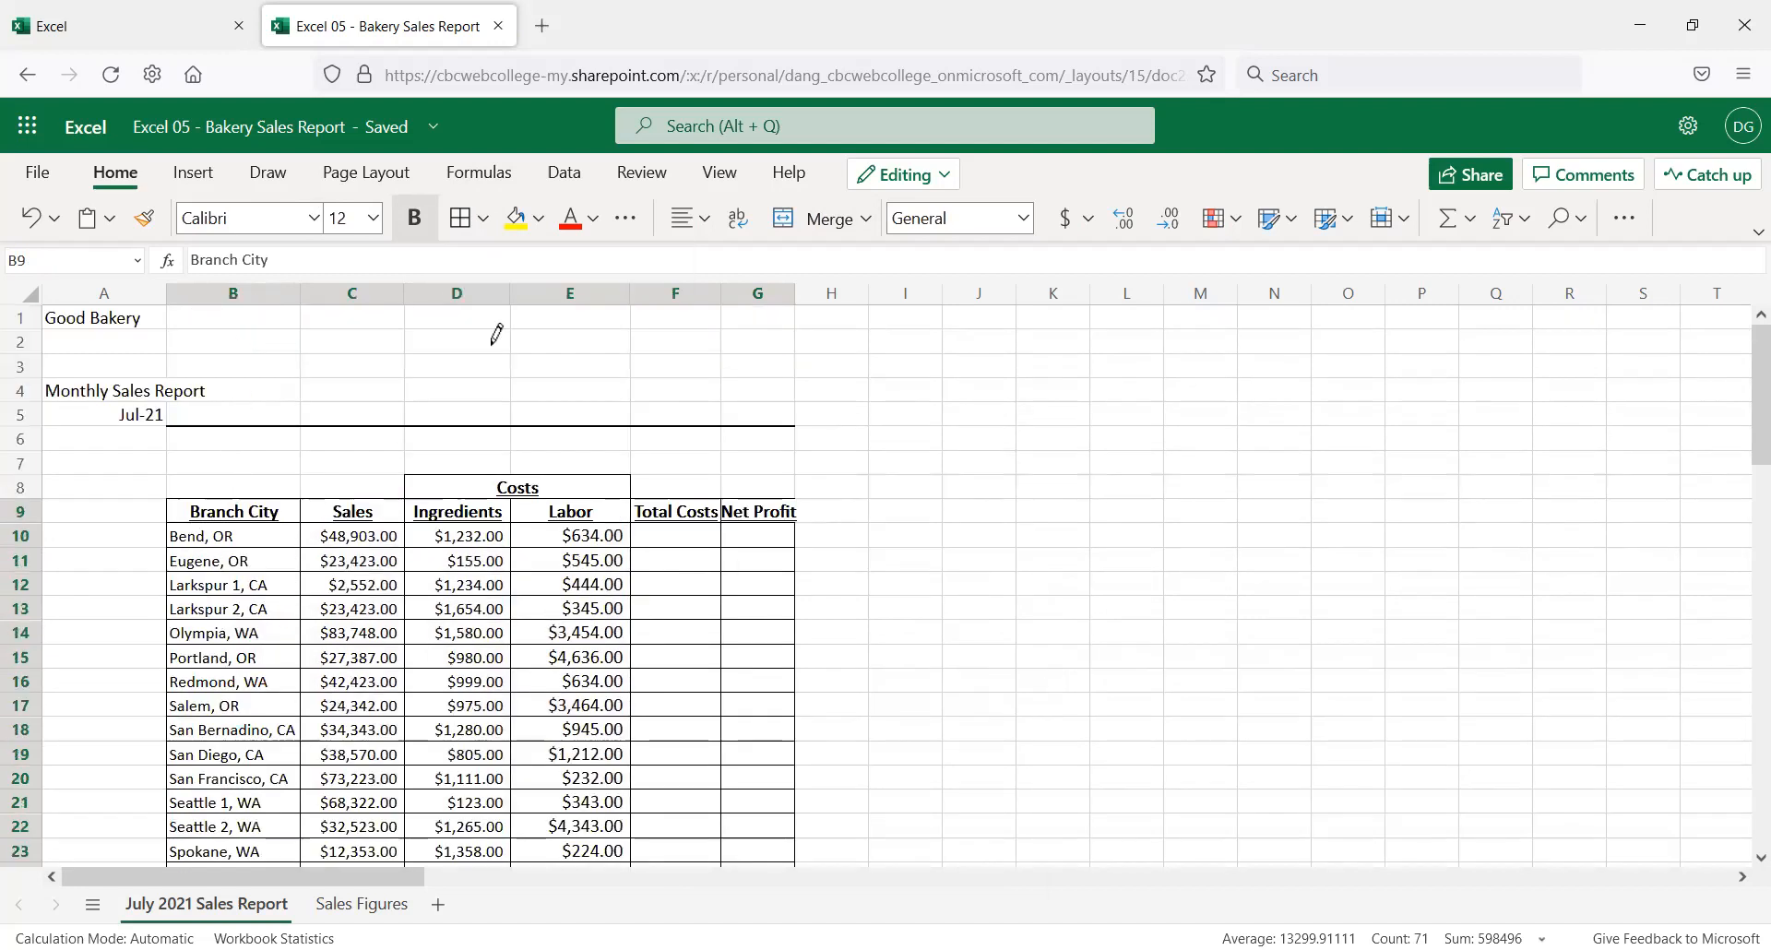
left_click(484, 219)
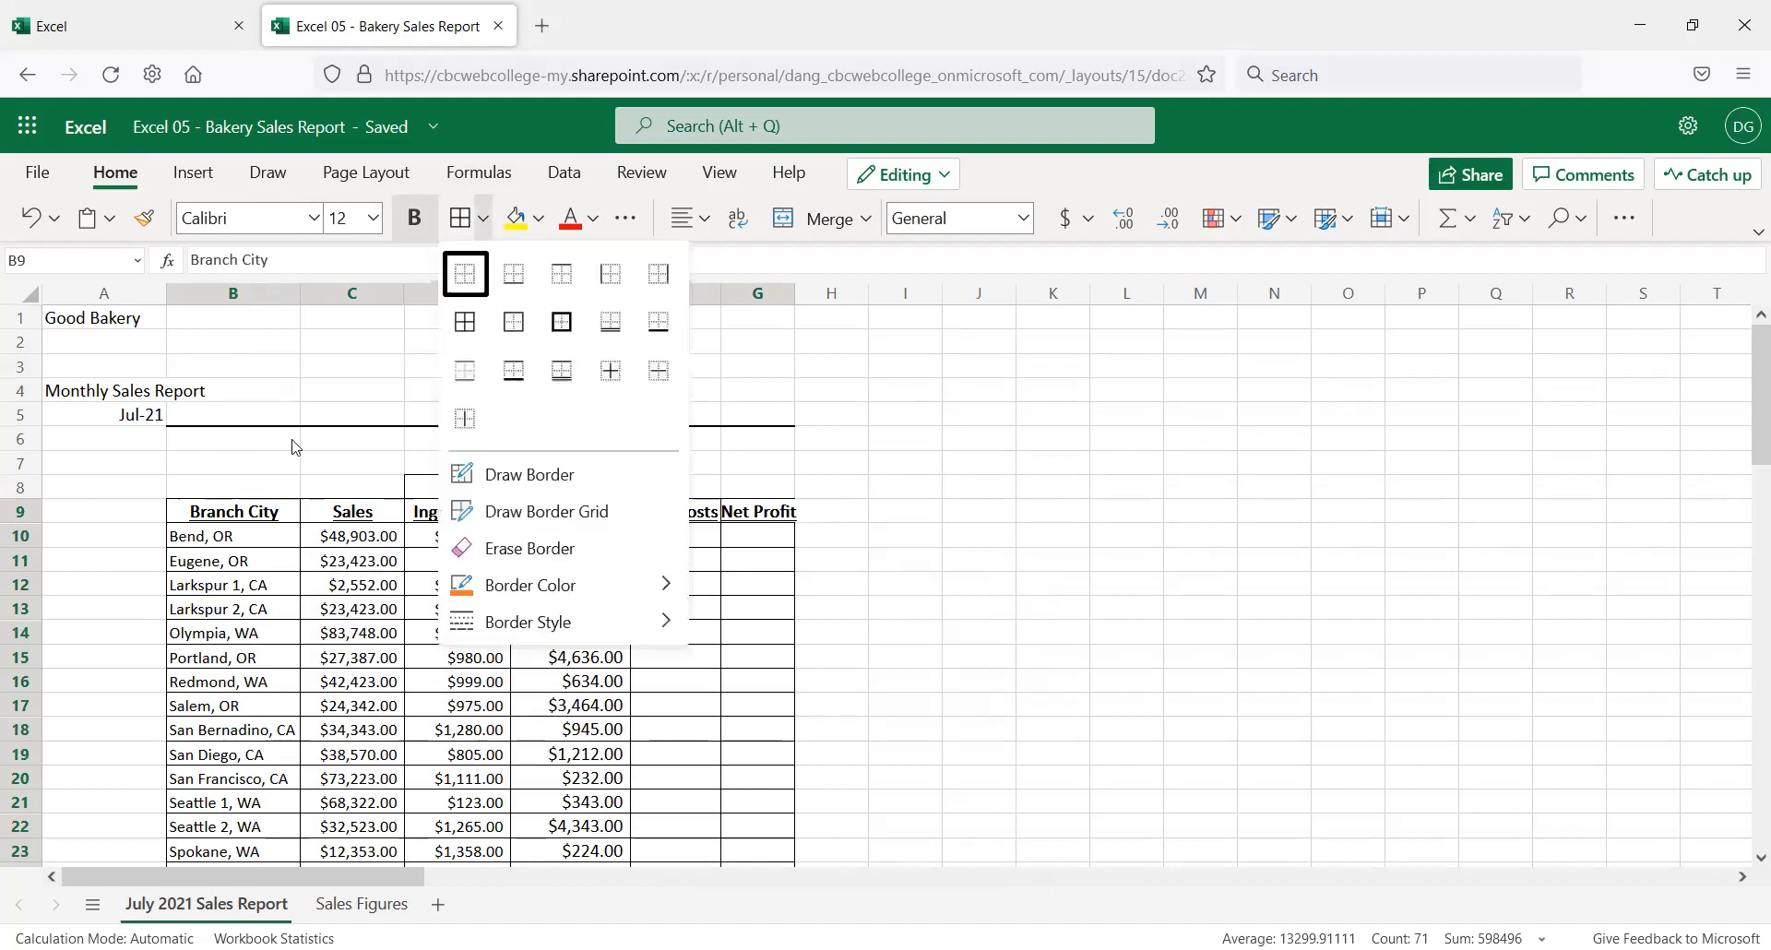
left_click(262, 502)
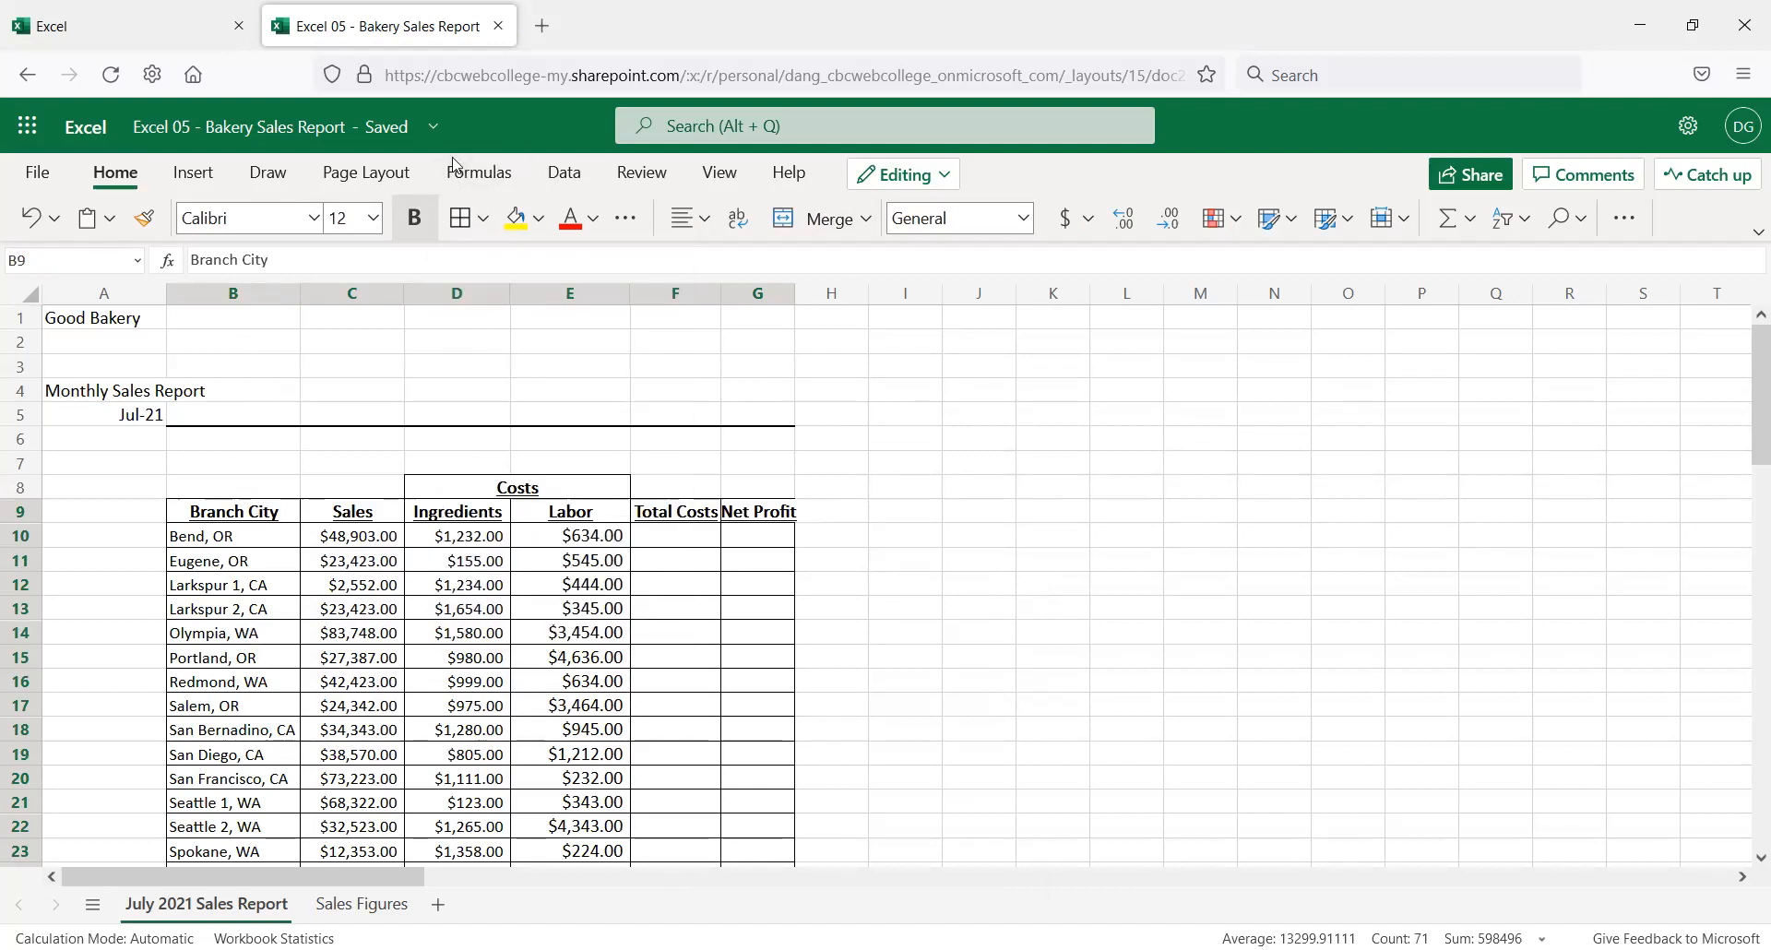
key("Escape")
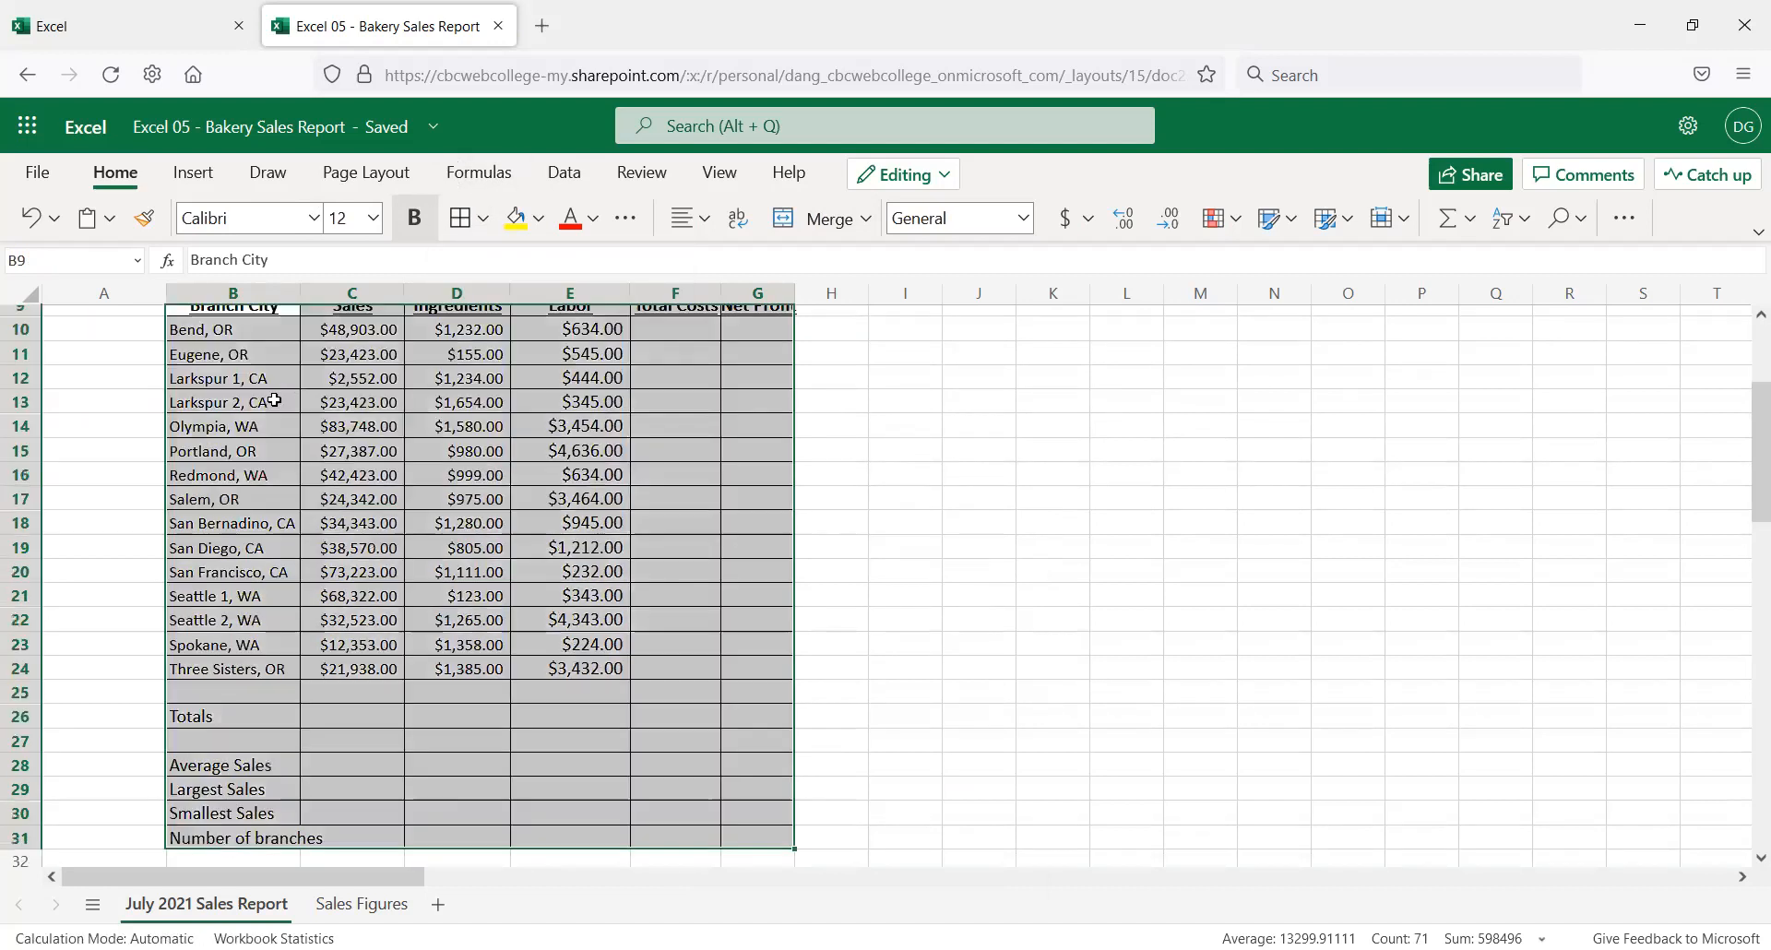
Choose the double-line border style and draw an orange border around cell E21, the Labor figure for Seattle 1, WA
left_click(483, 219)
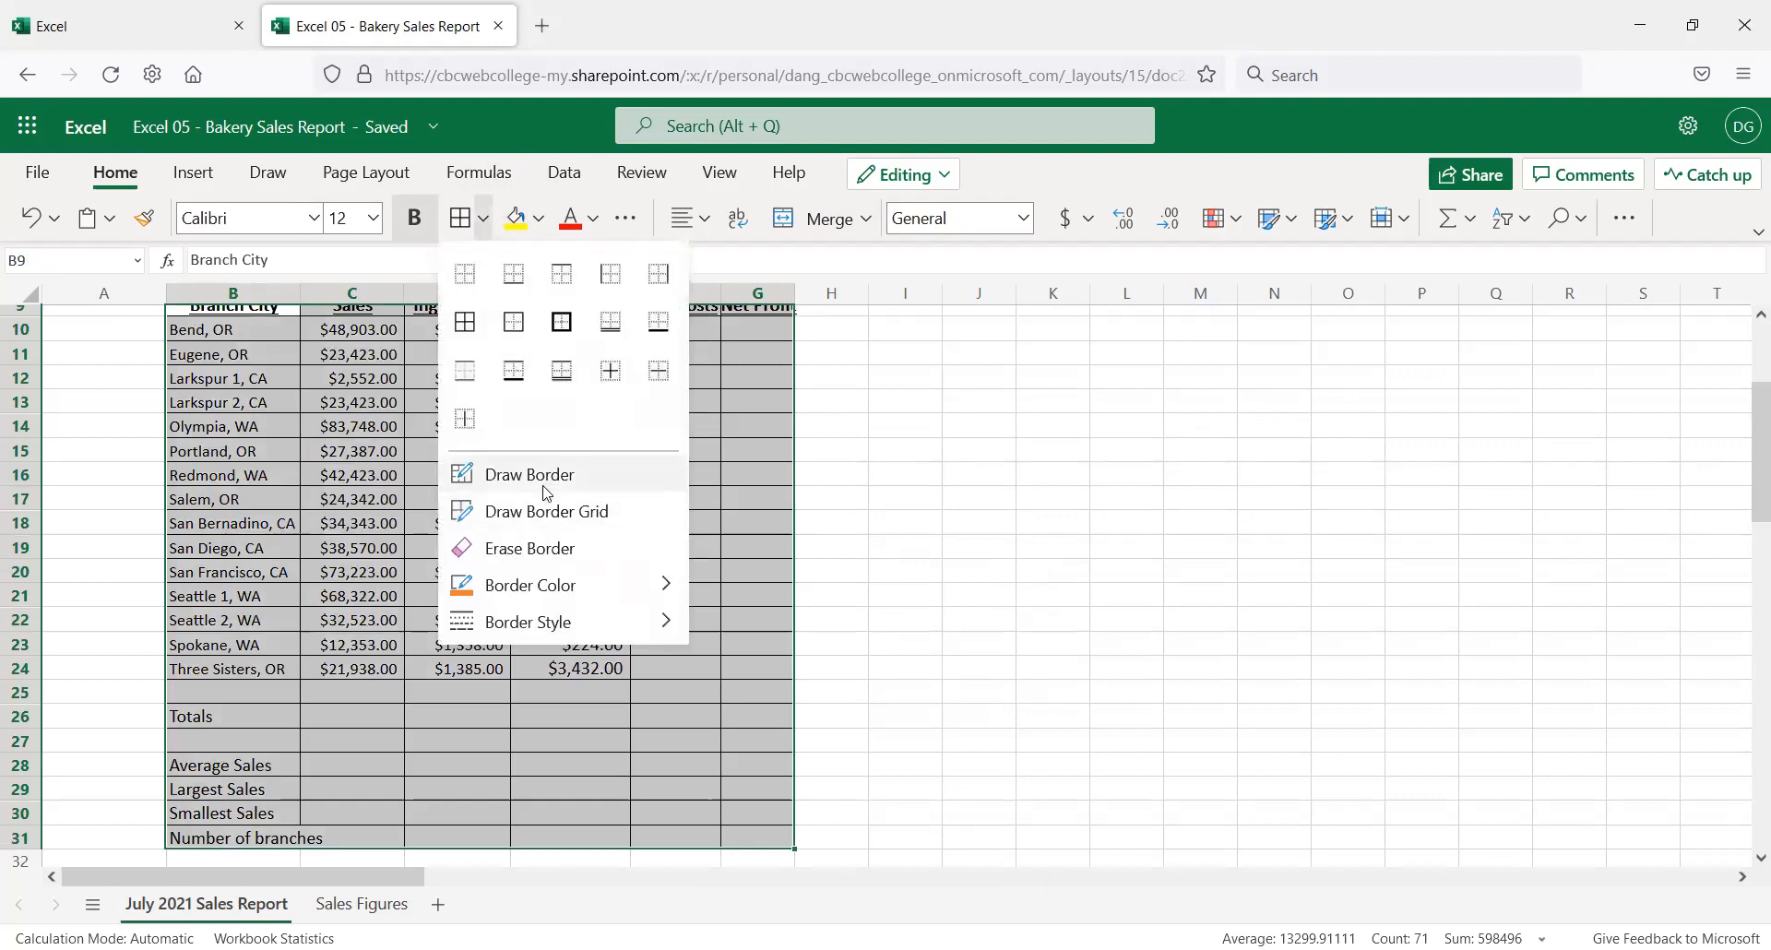
mouse_move(572, 623)
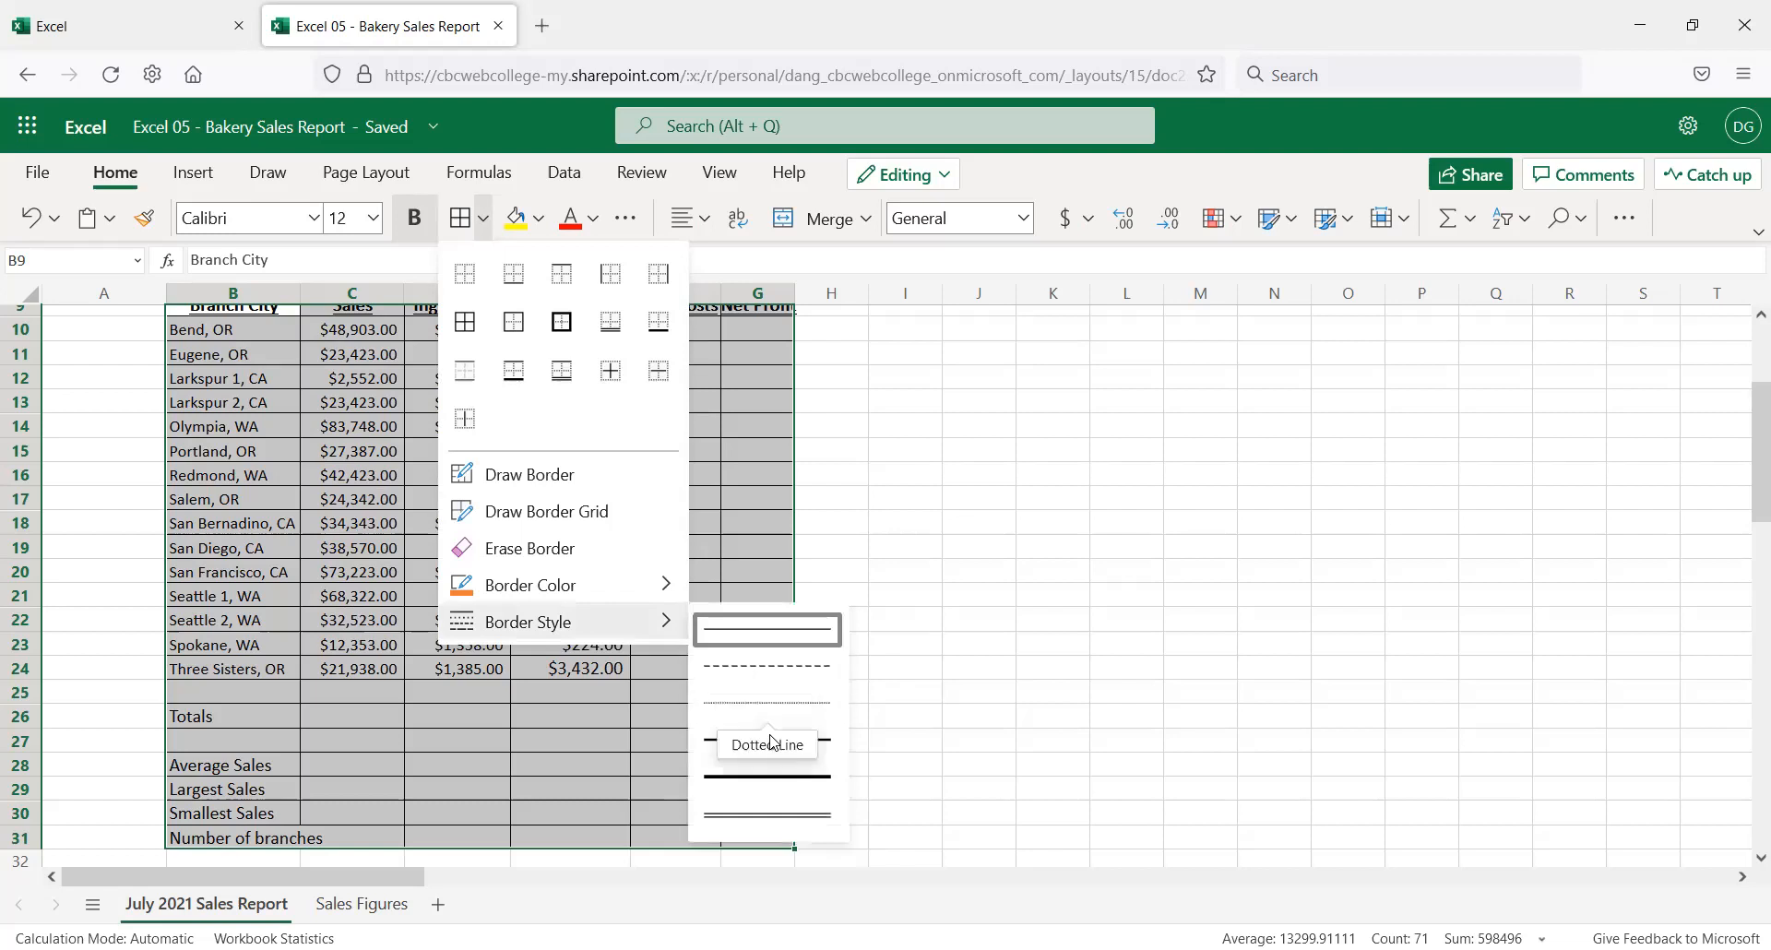
left_click(775, 819)
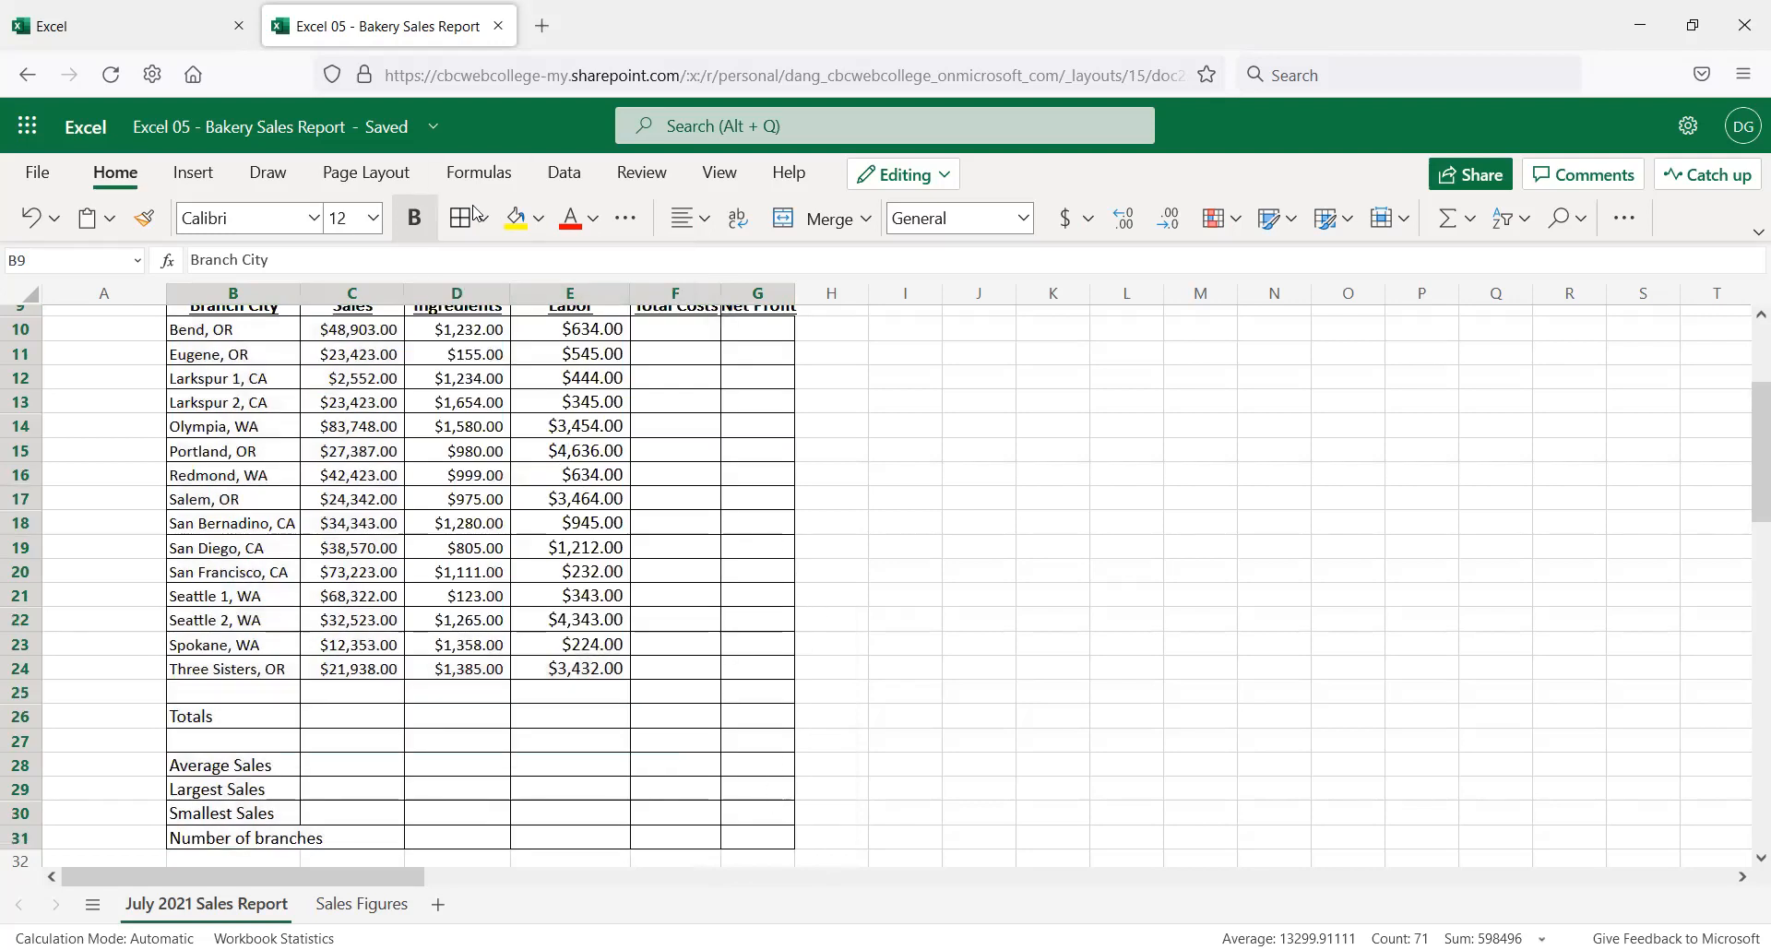
left_click(526, 574)
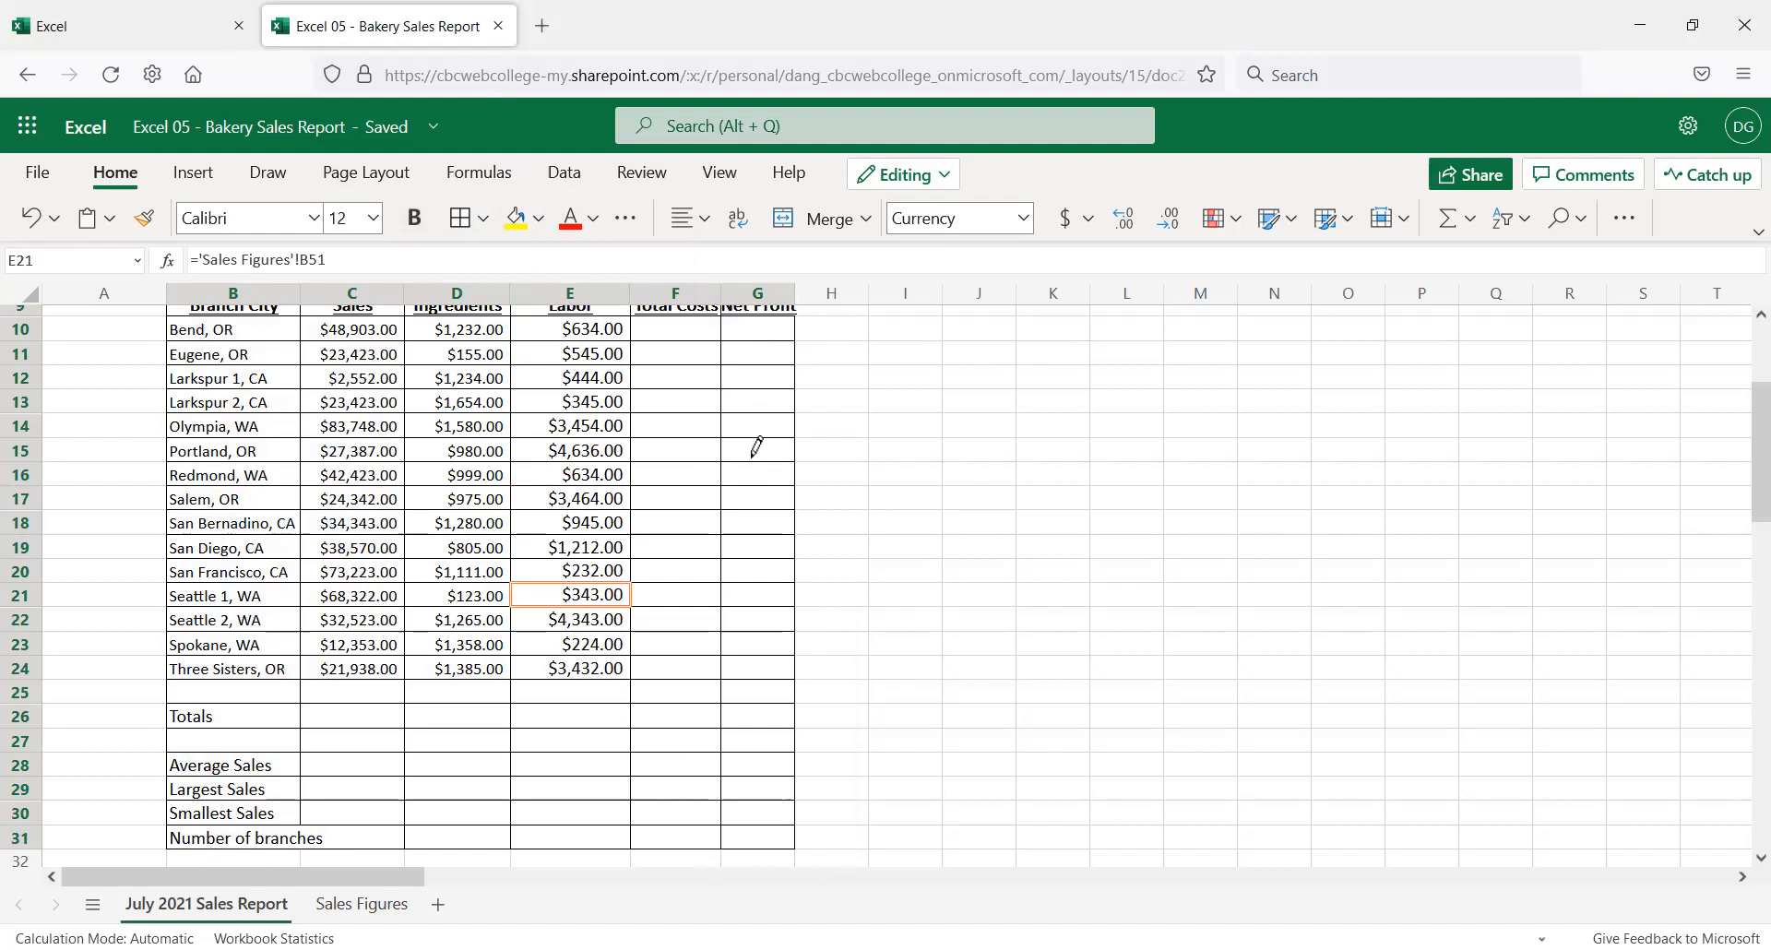
key("ctrl+a")
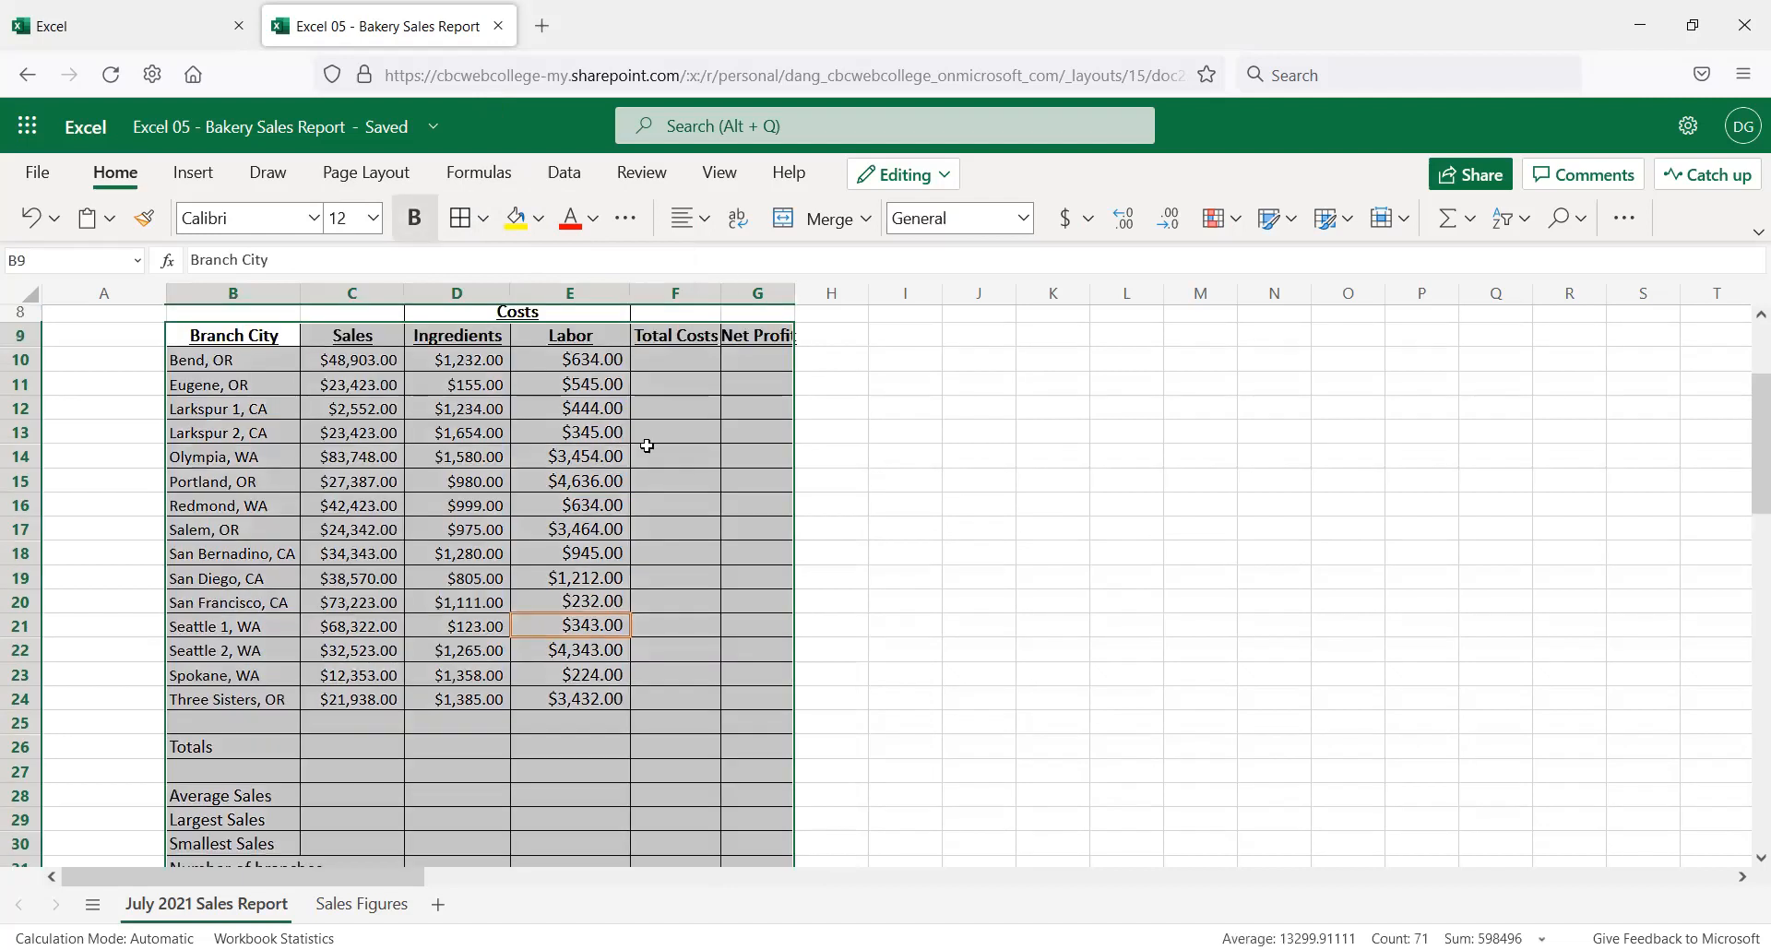
key("ctrl+y")
left_click(964, 580)
left_click(666, 482)
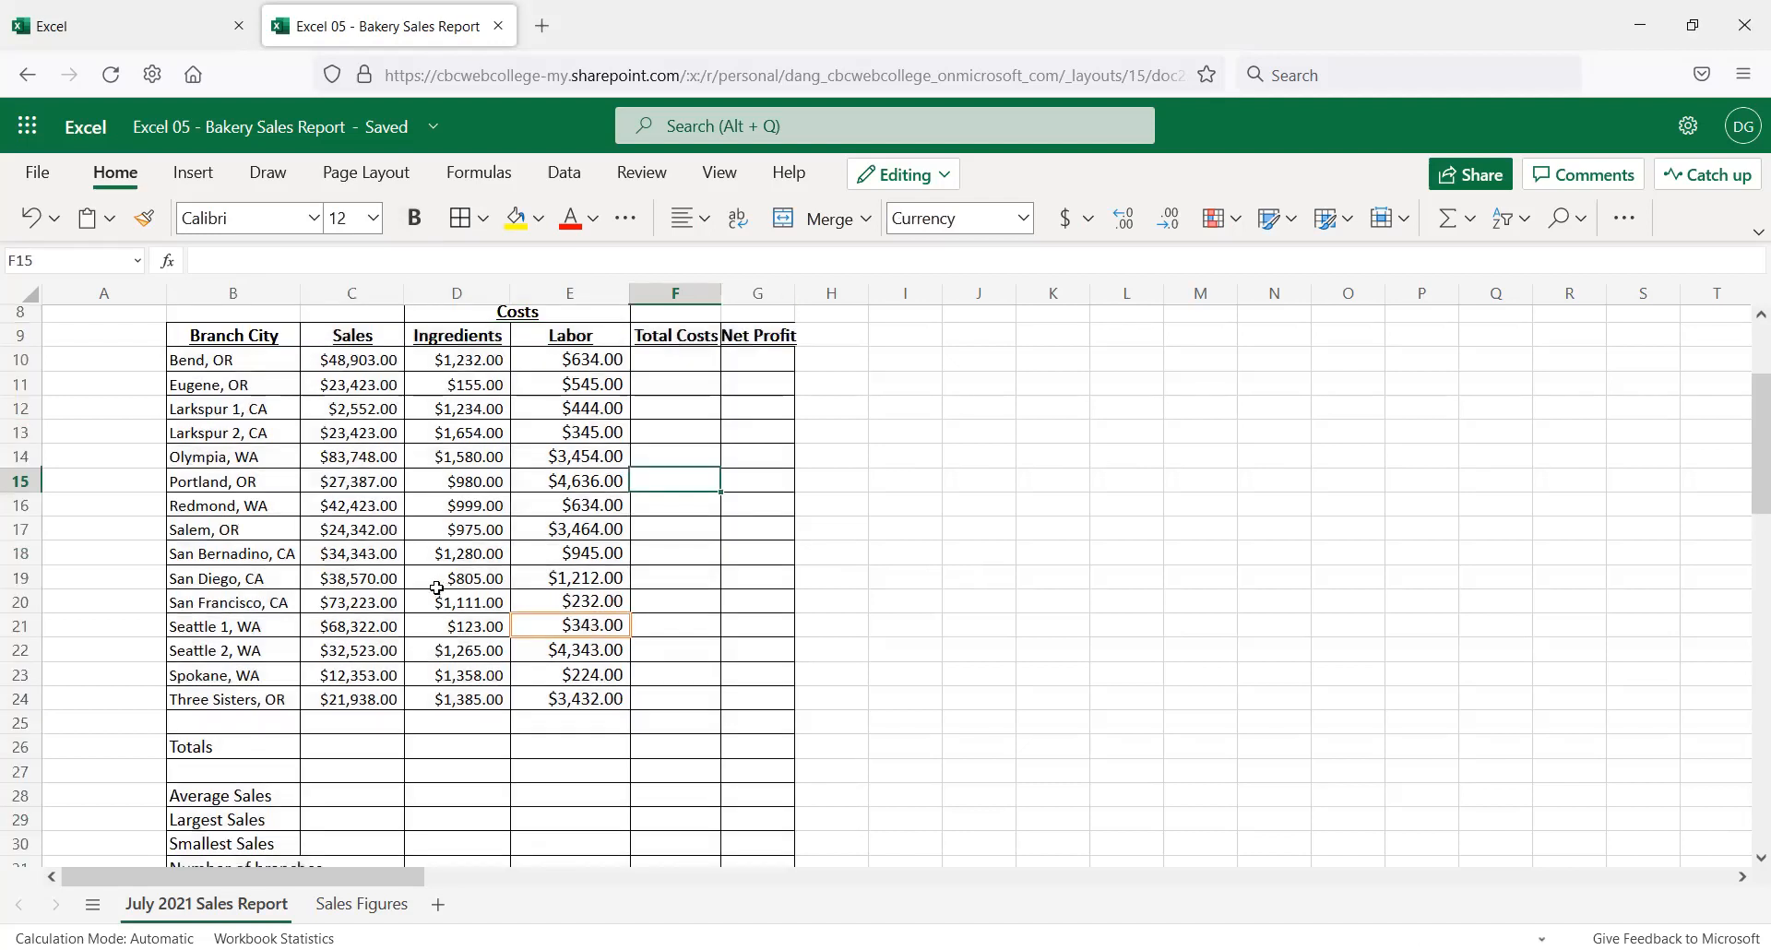
Merge and center the Good Bakery title across A1:G1 and set its font size to 36
scroll(337, 599, "up", 3)
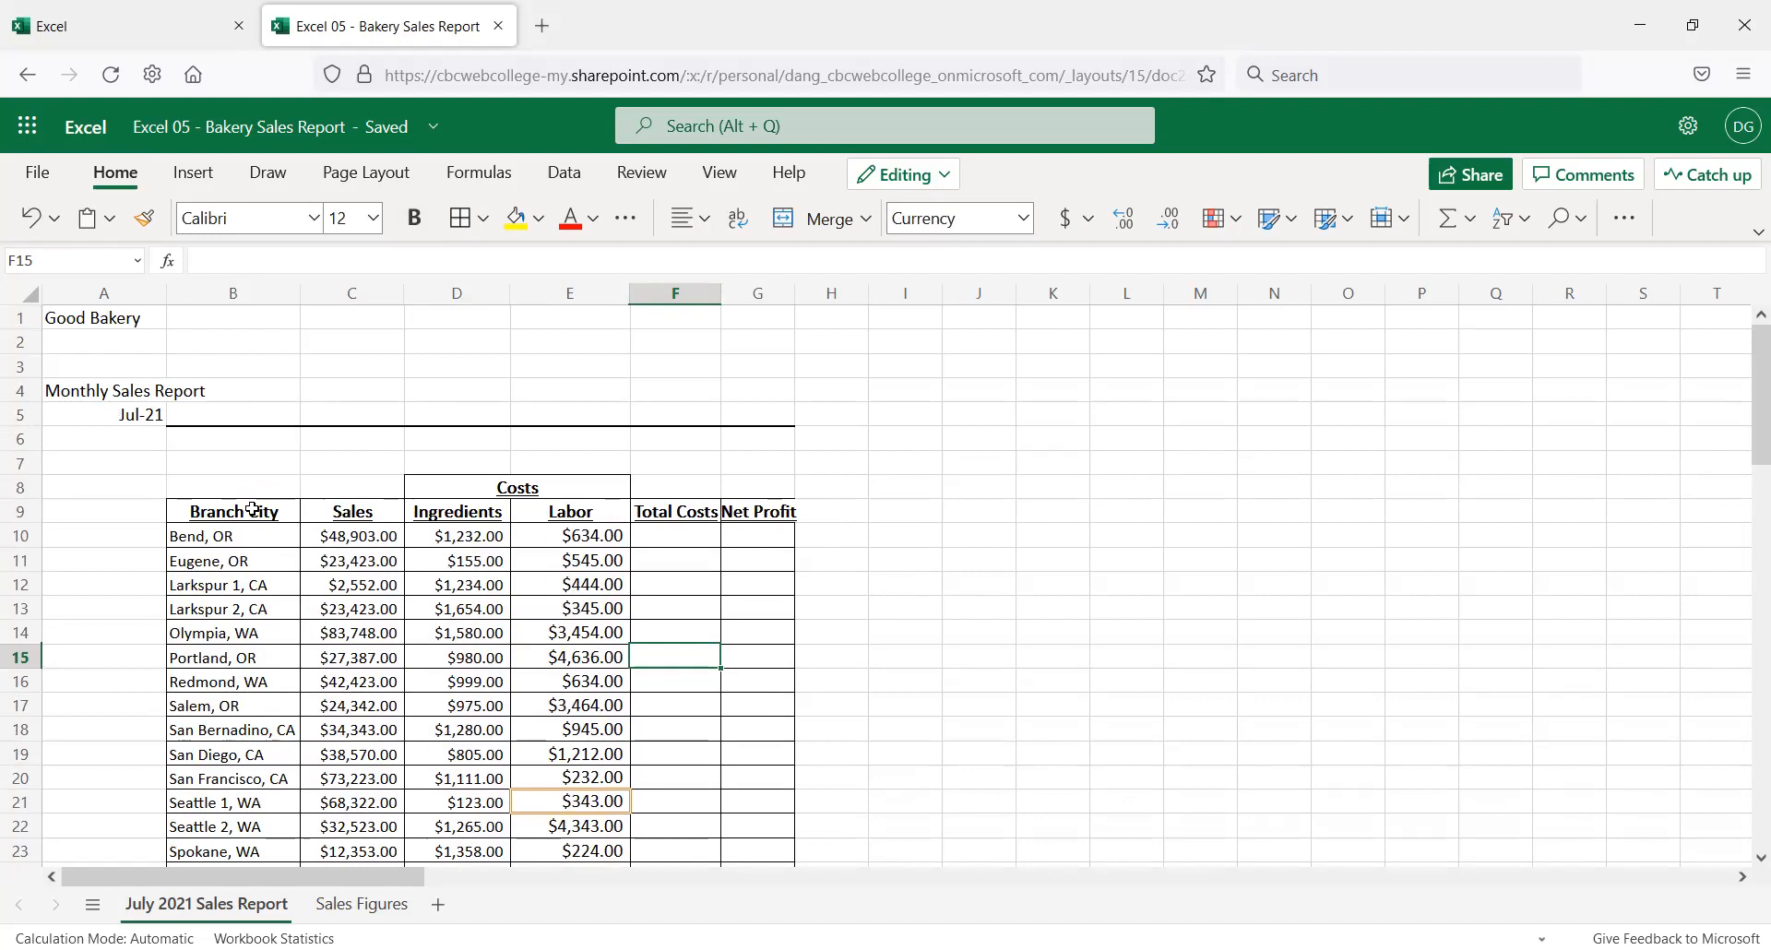
left_click(102, 314)
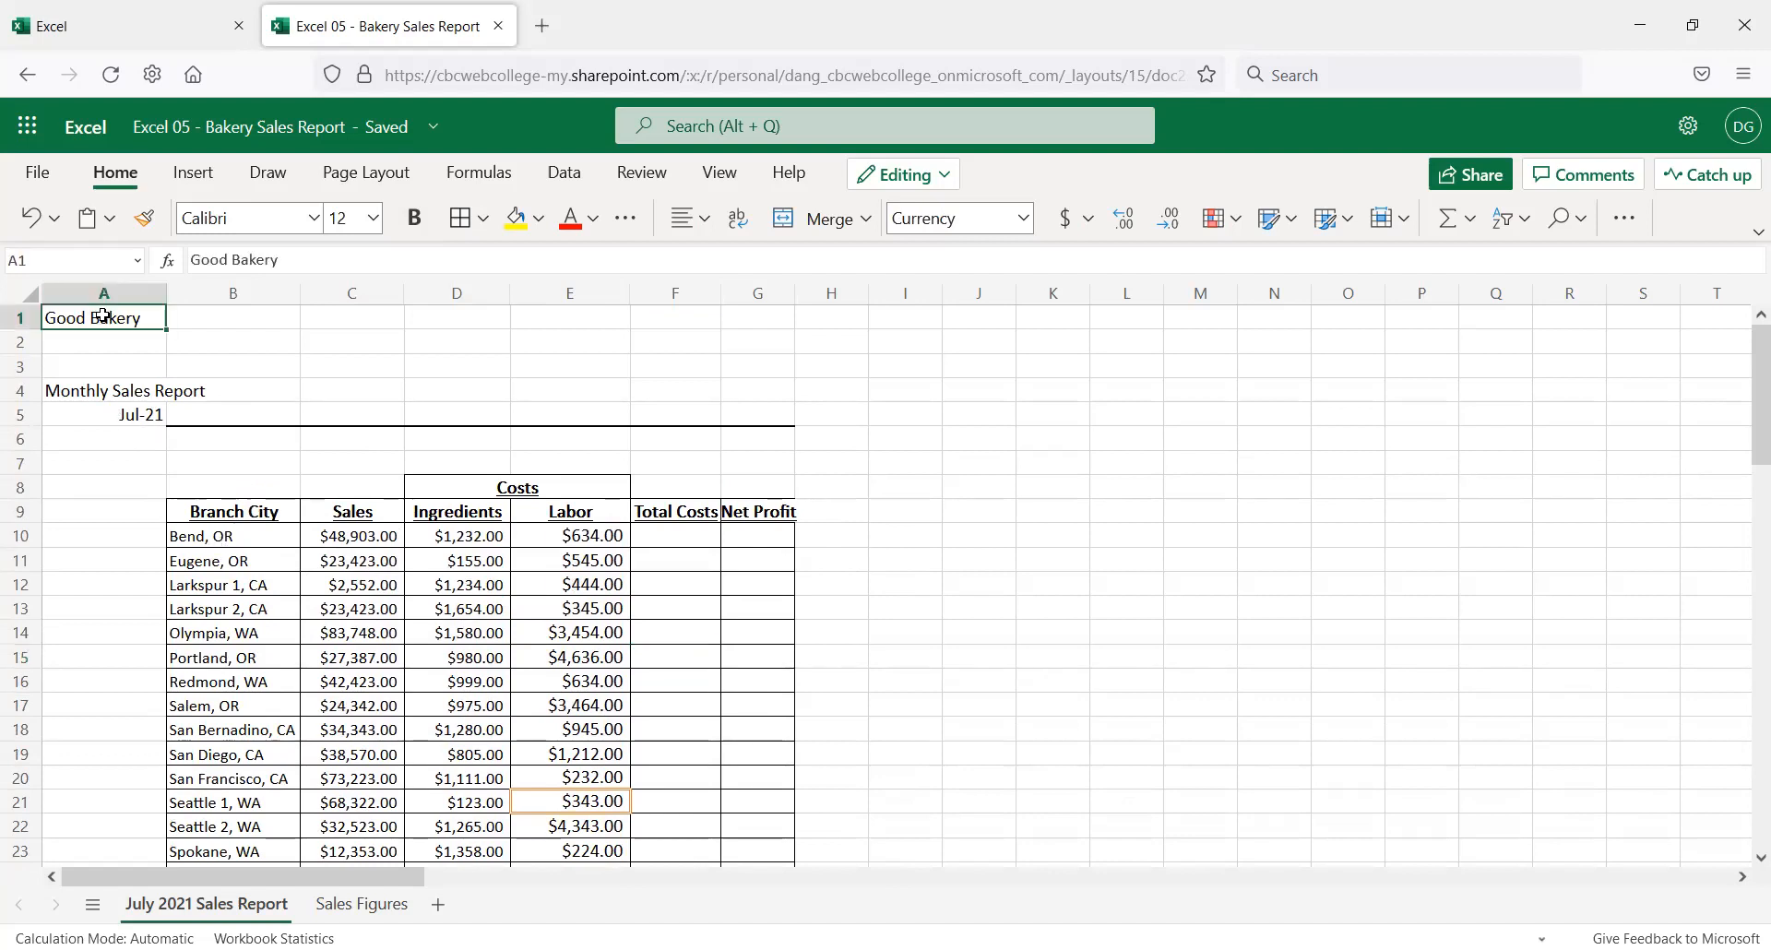
left_click_drag(95, 318, 789, 322)
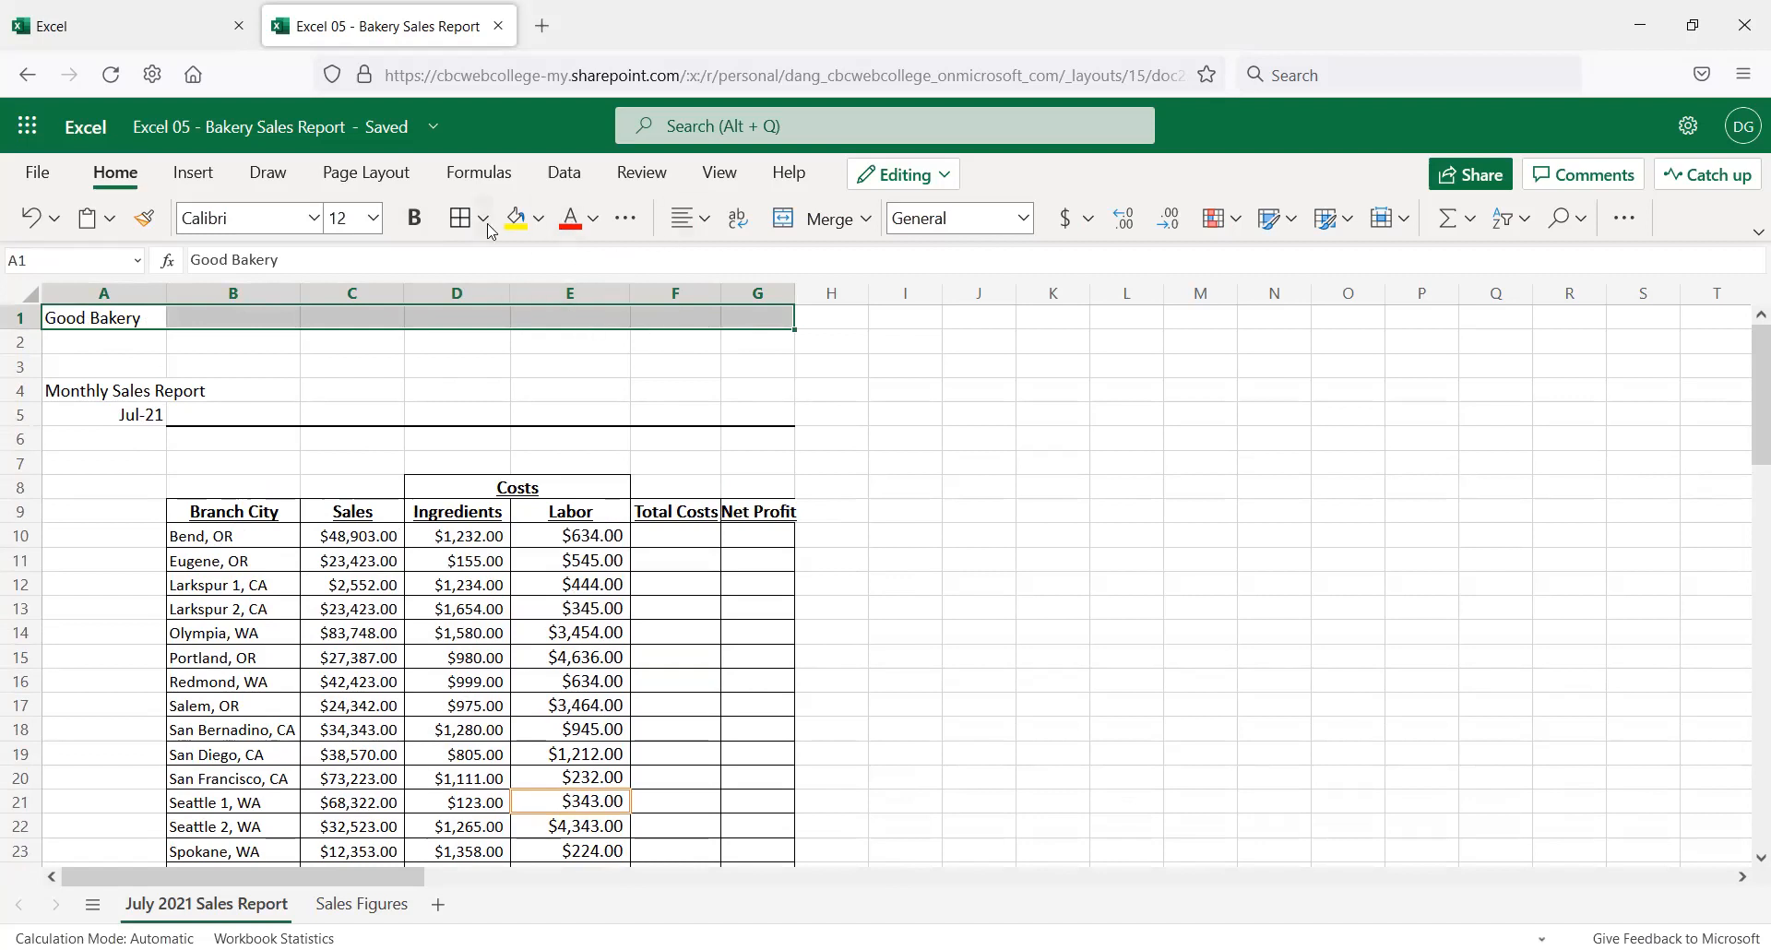
left_click(862, 226)
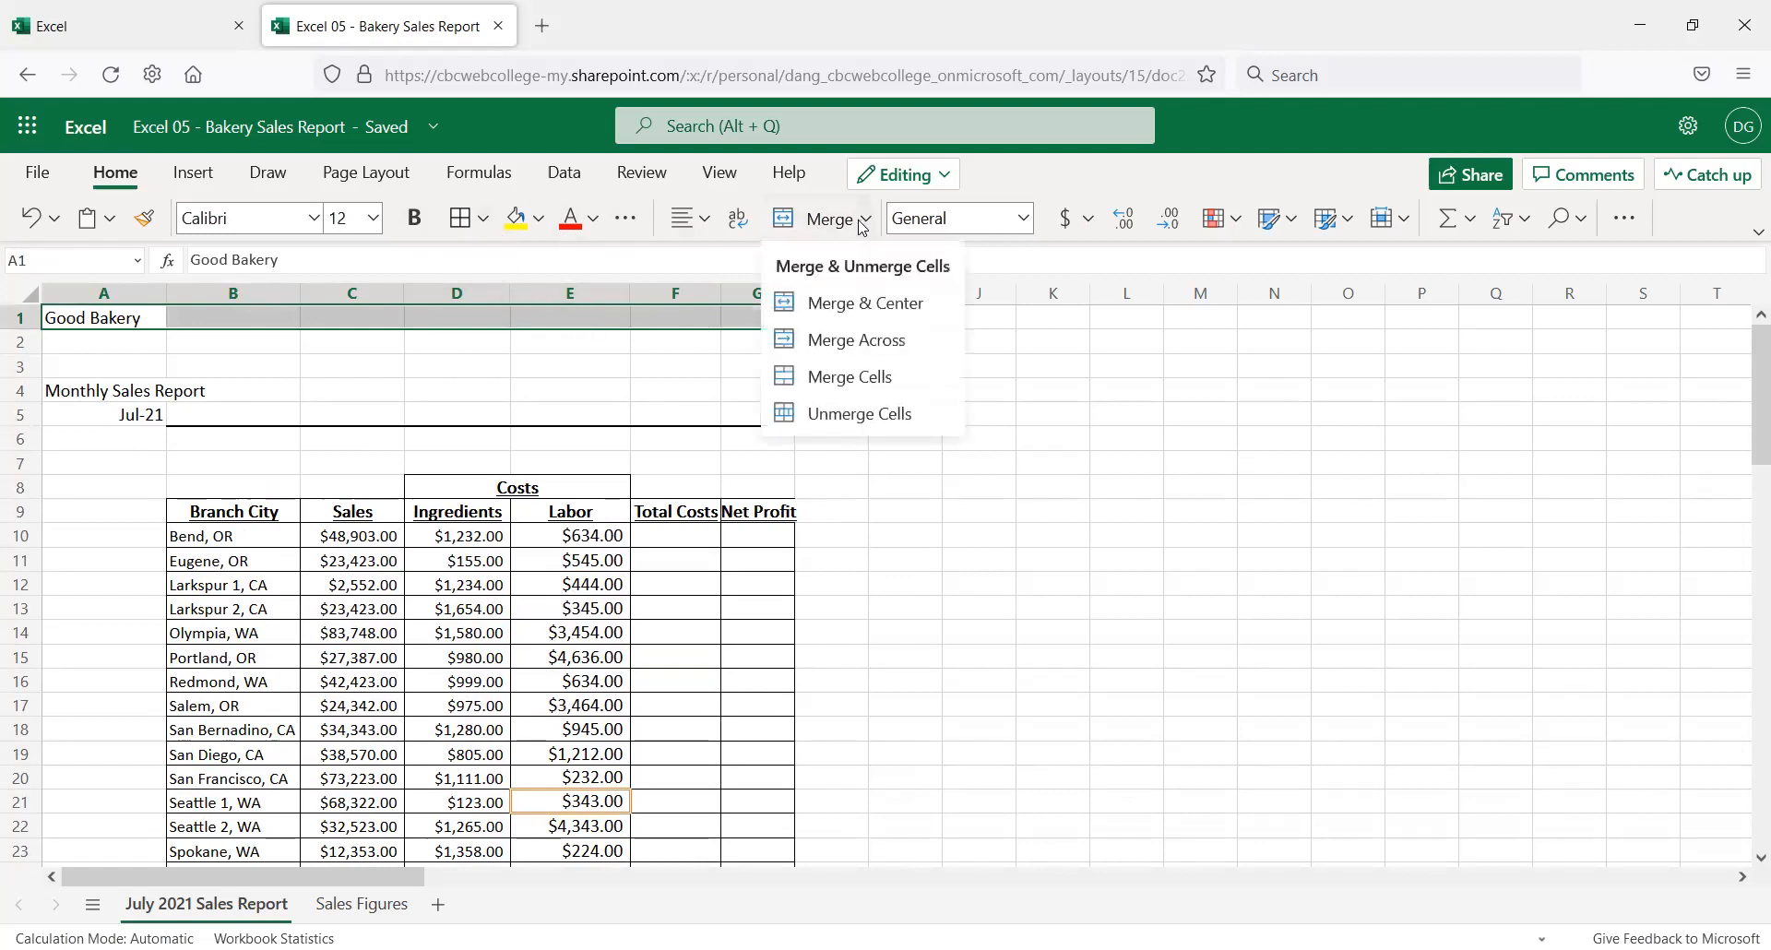
left_click(865, 303)
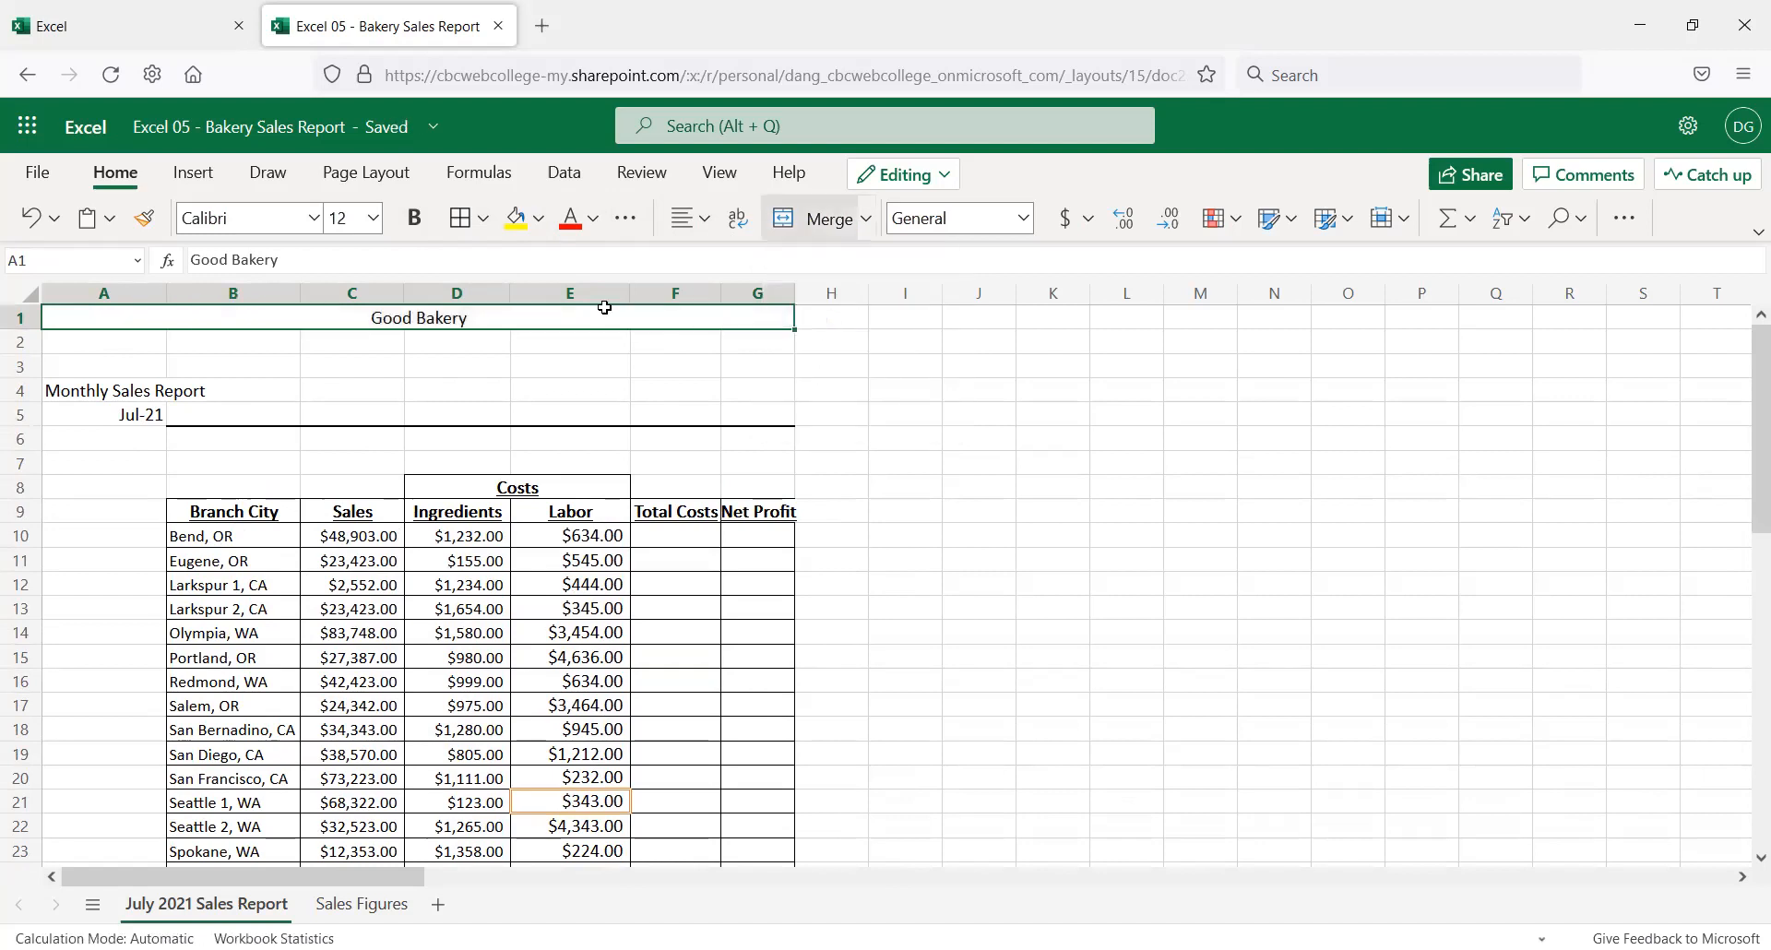
left_click(373, 217)
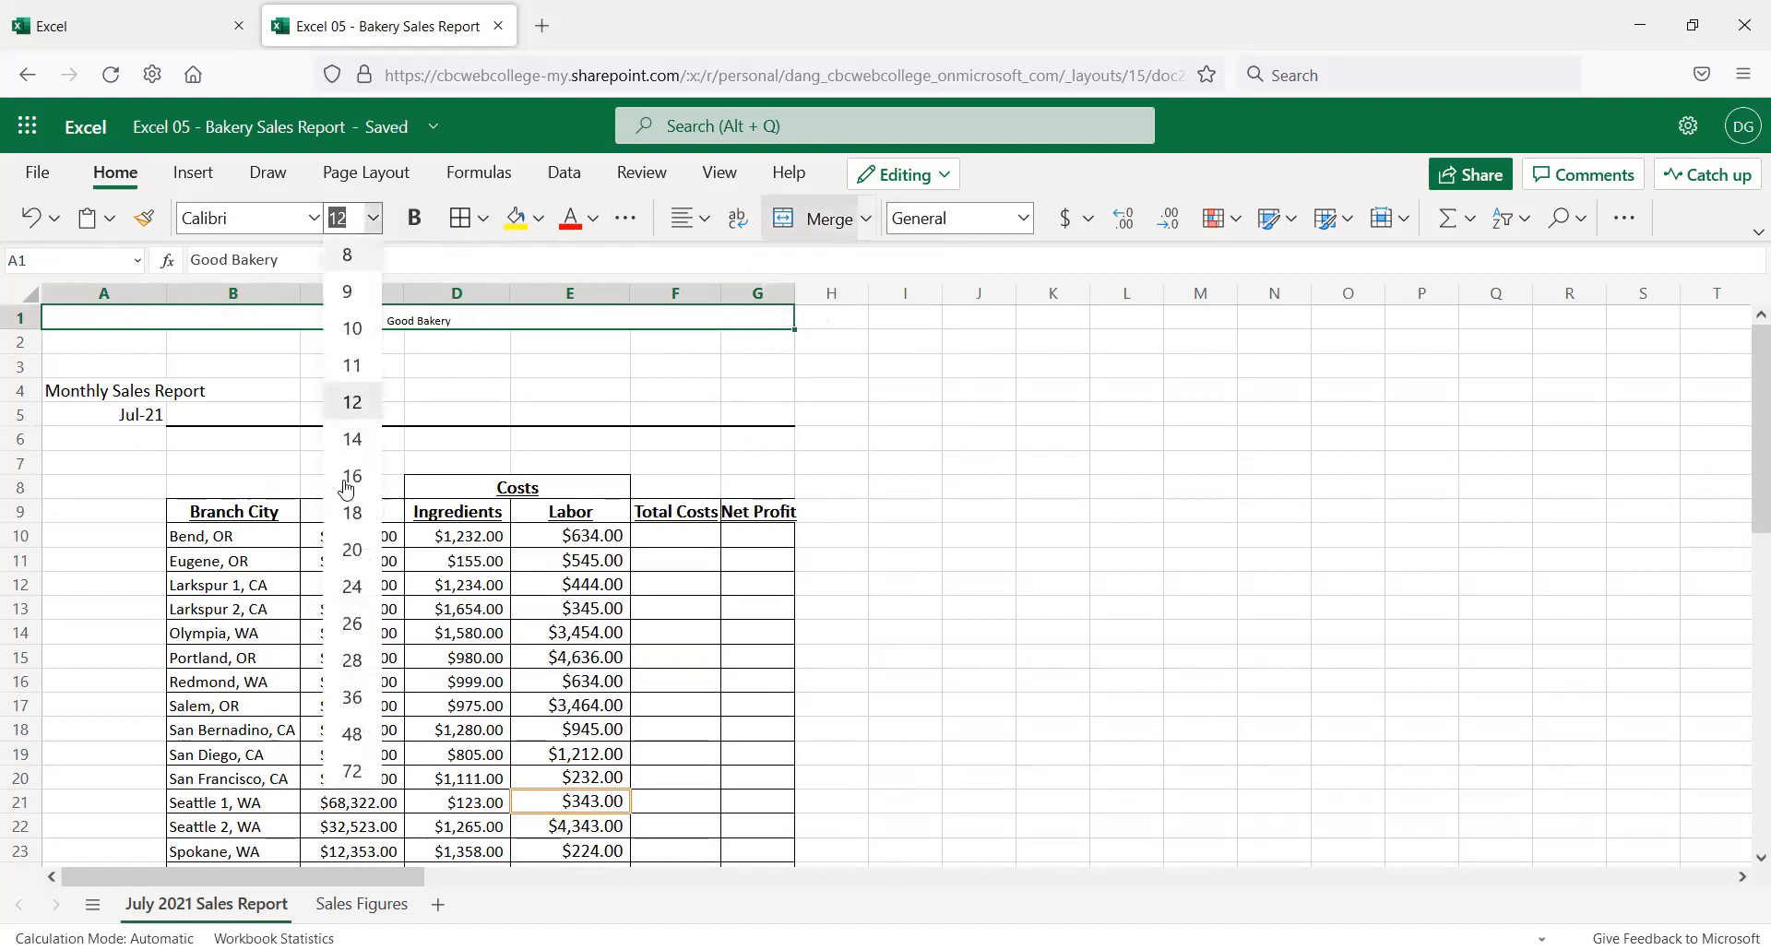
left_click(351, 696)
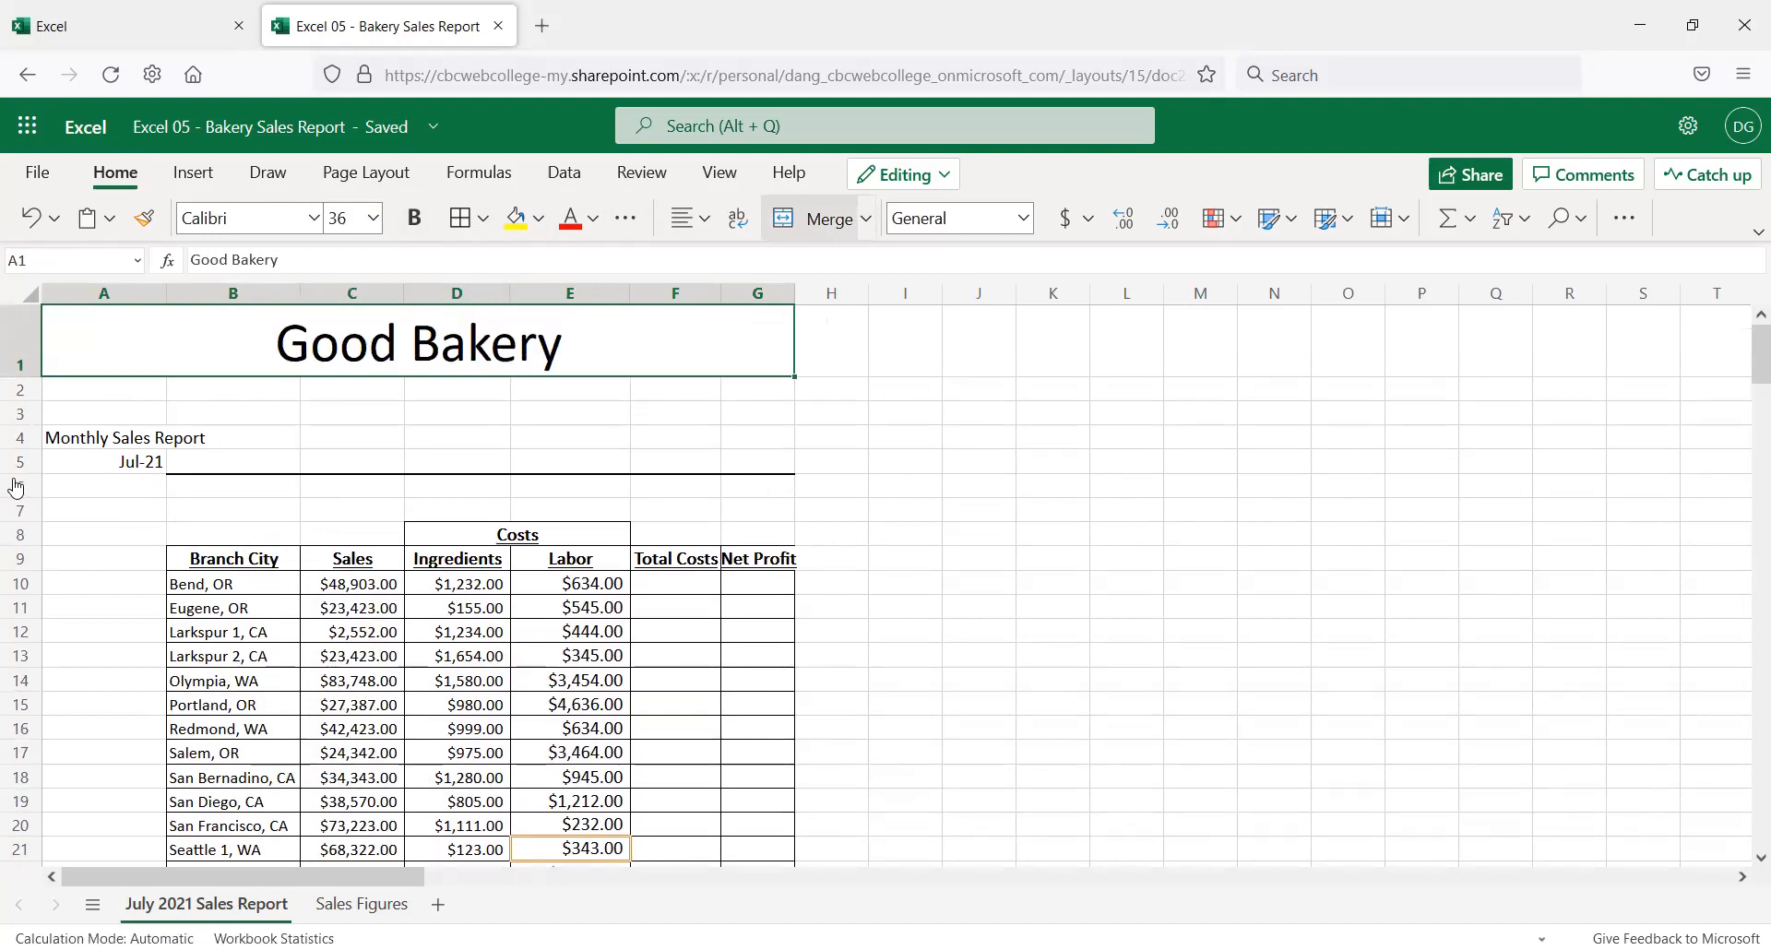
Widen column A to fit the Monthly Sales Report text and make cells A4:A5 bold
left_click(80, 440)
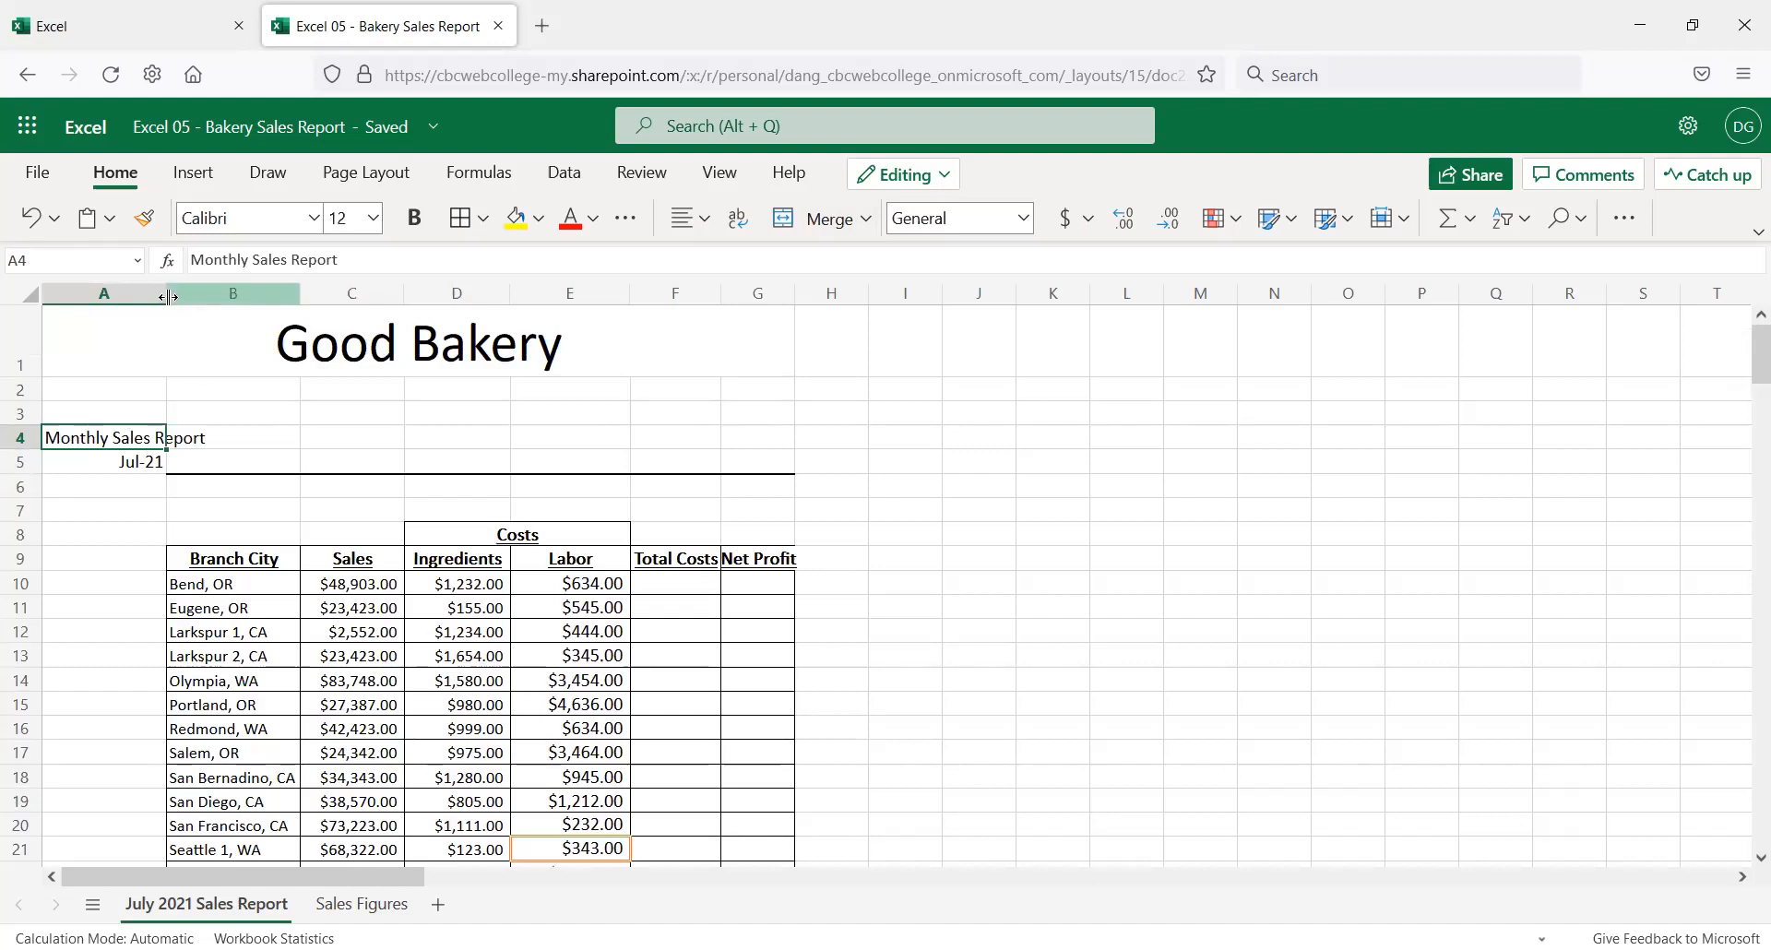
left_click_drag(164, 293, 226, 310)
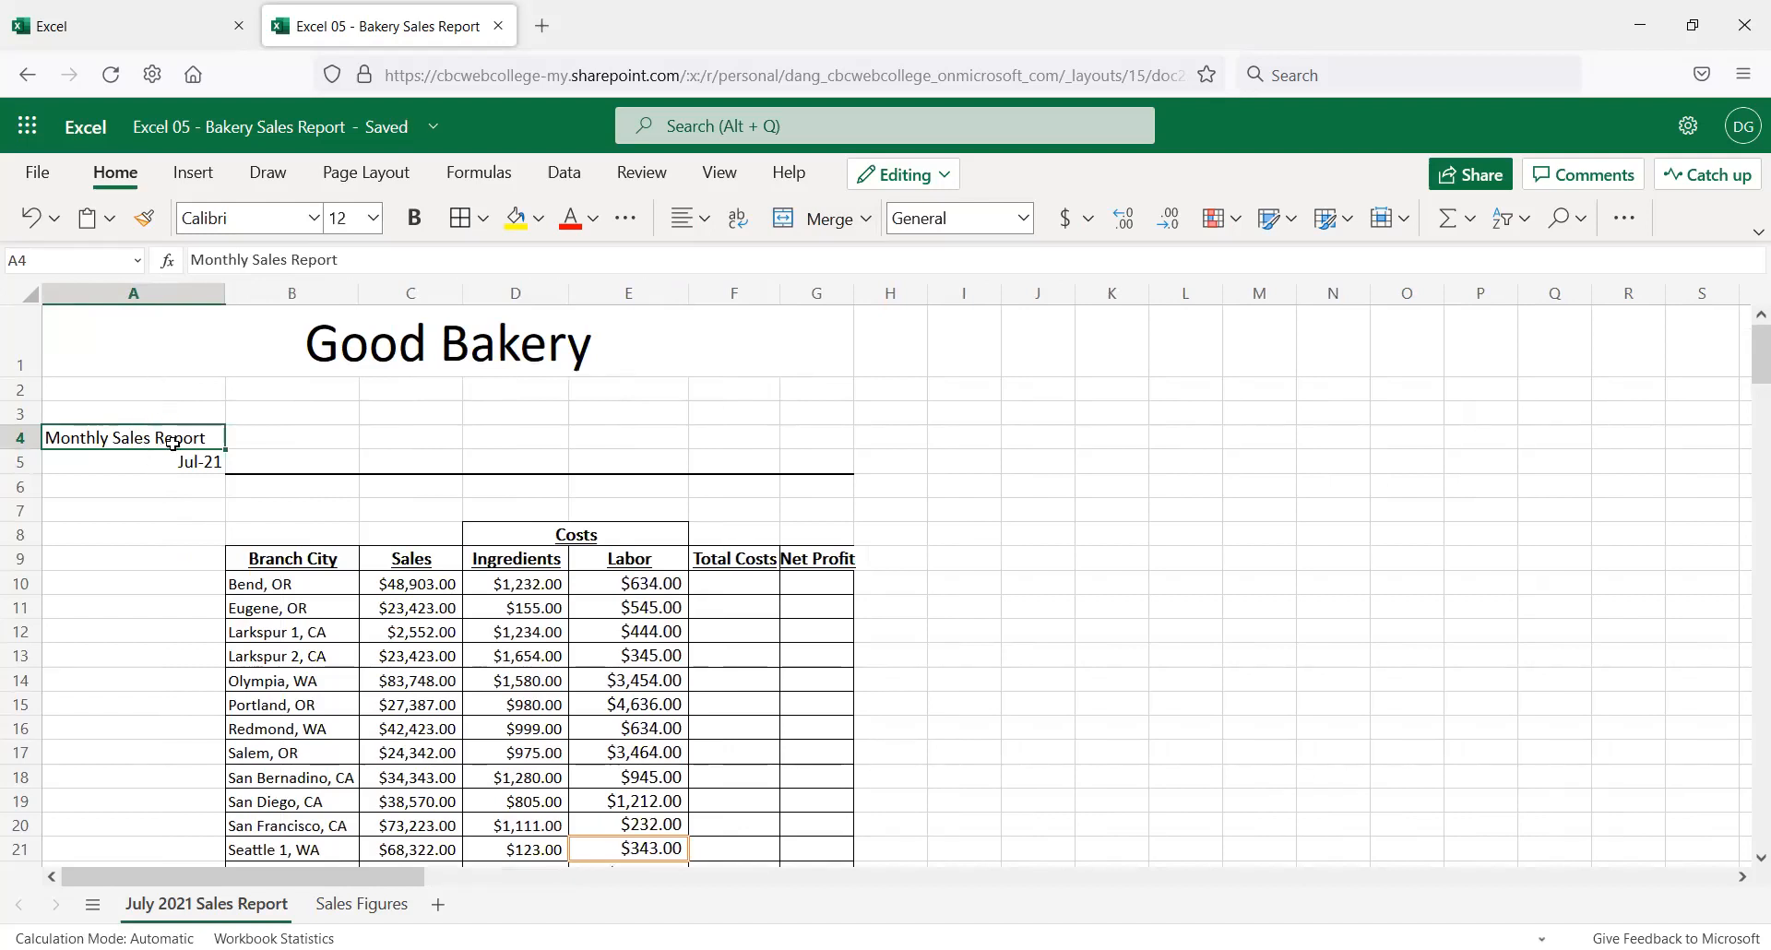
left_click_drag(172, 441, 170, 464)
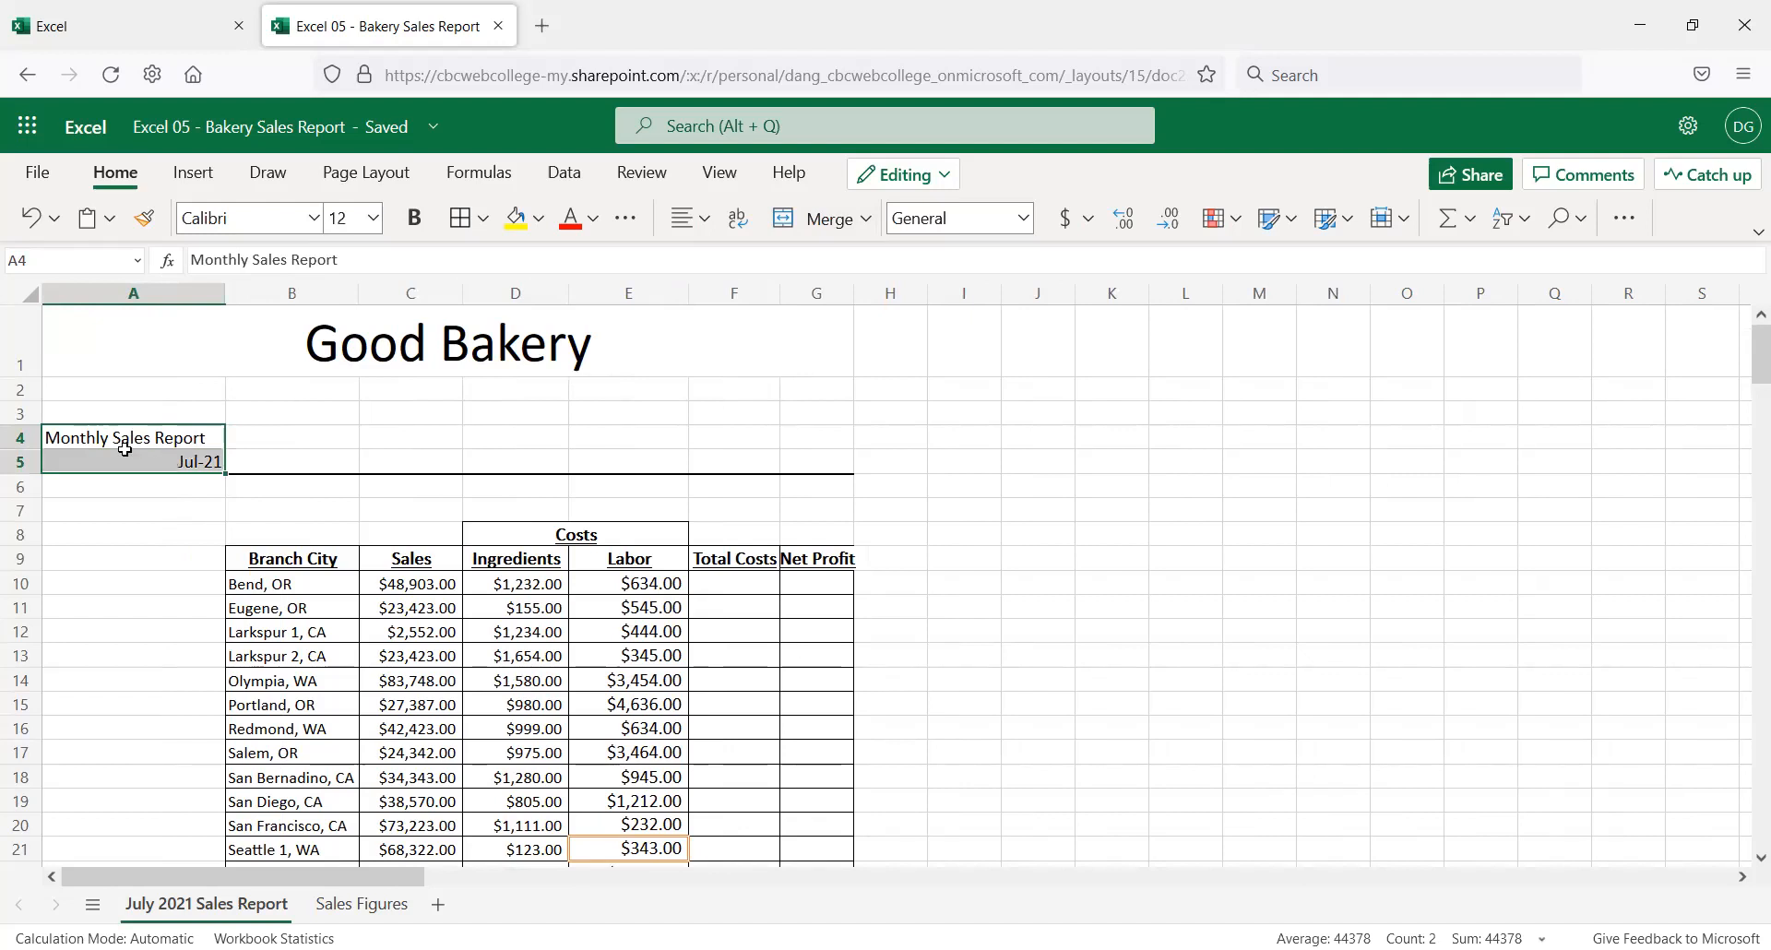
left_click(422, 232)
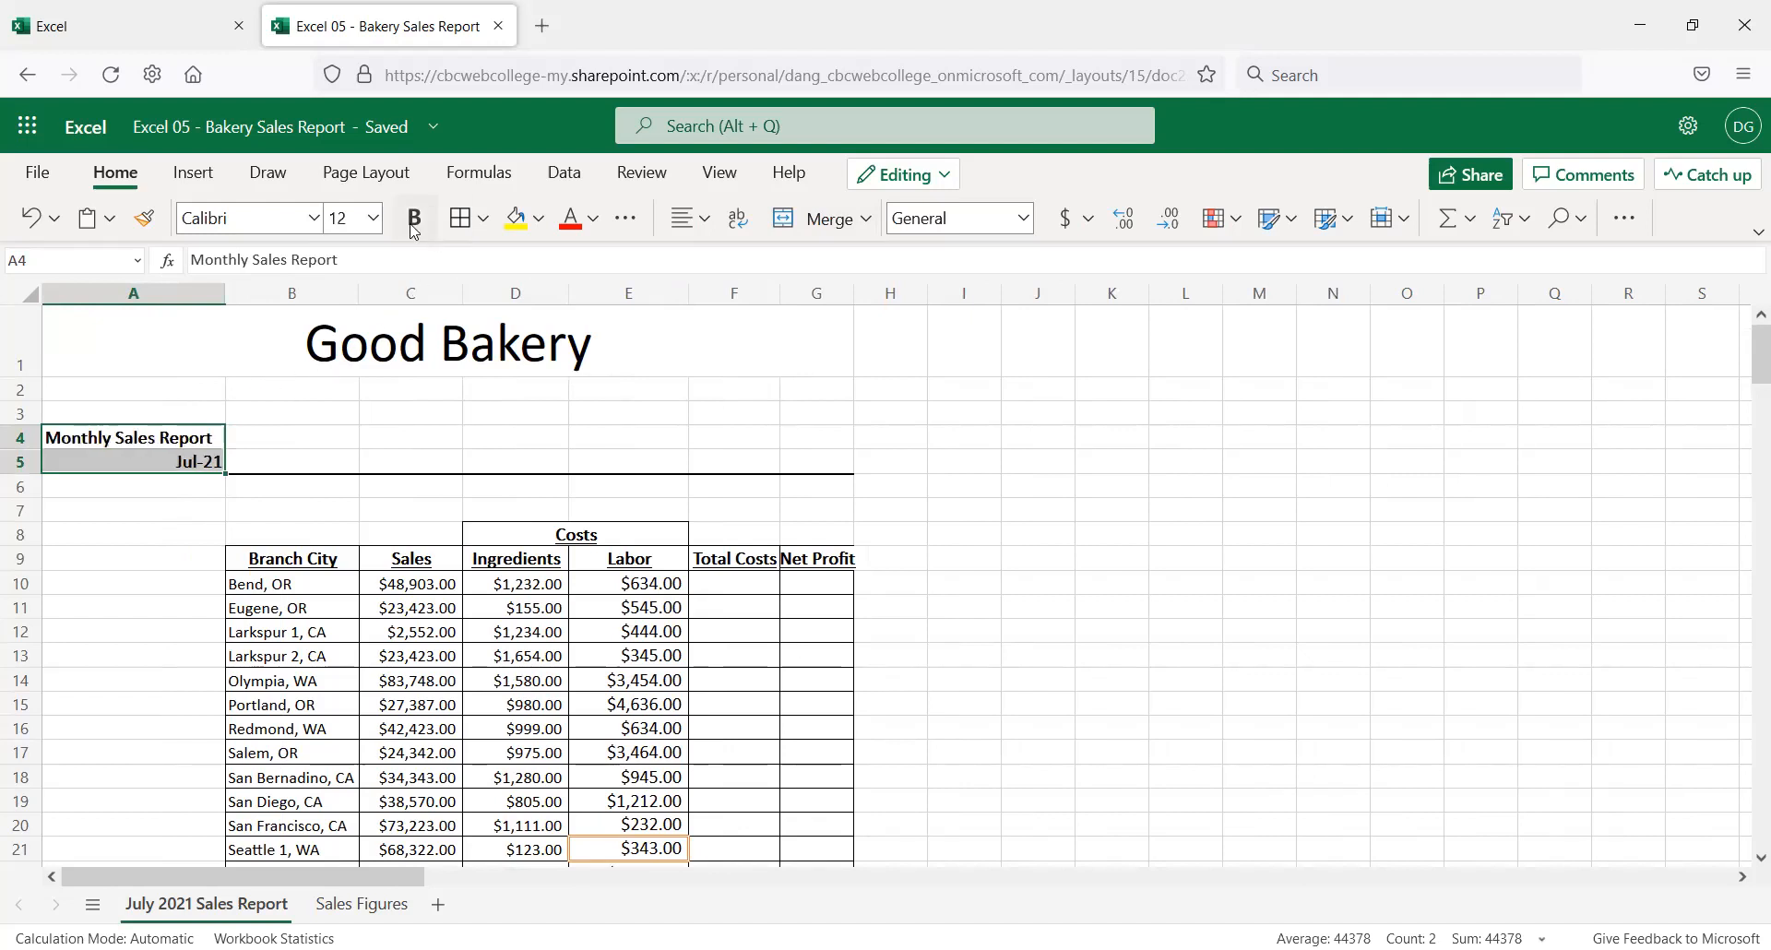
Add a bottom border beneath the Monthly Sales Report and Jul-21 cells, A4:A5
left_click(483, 220)
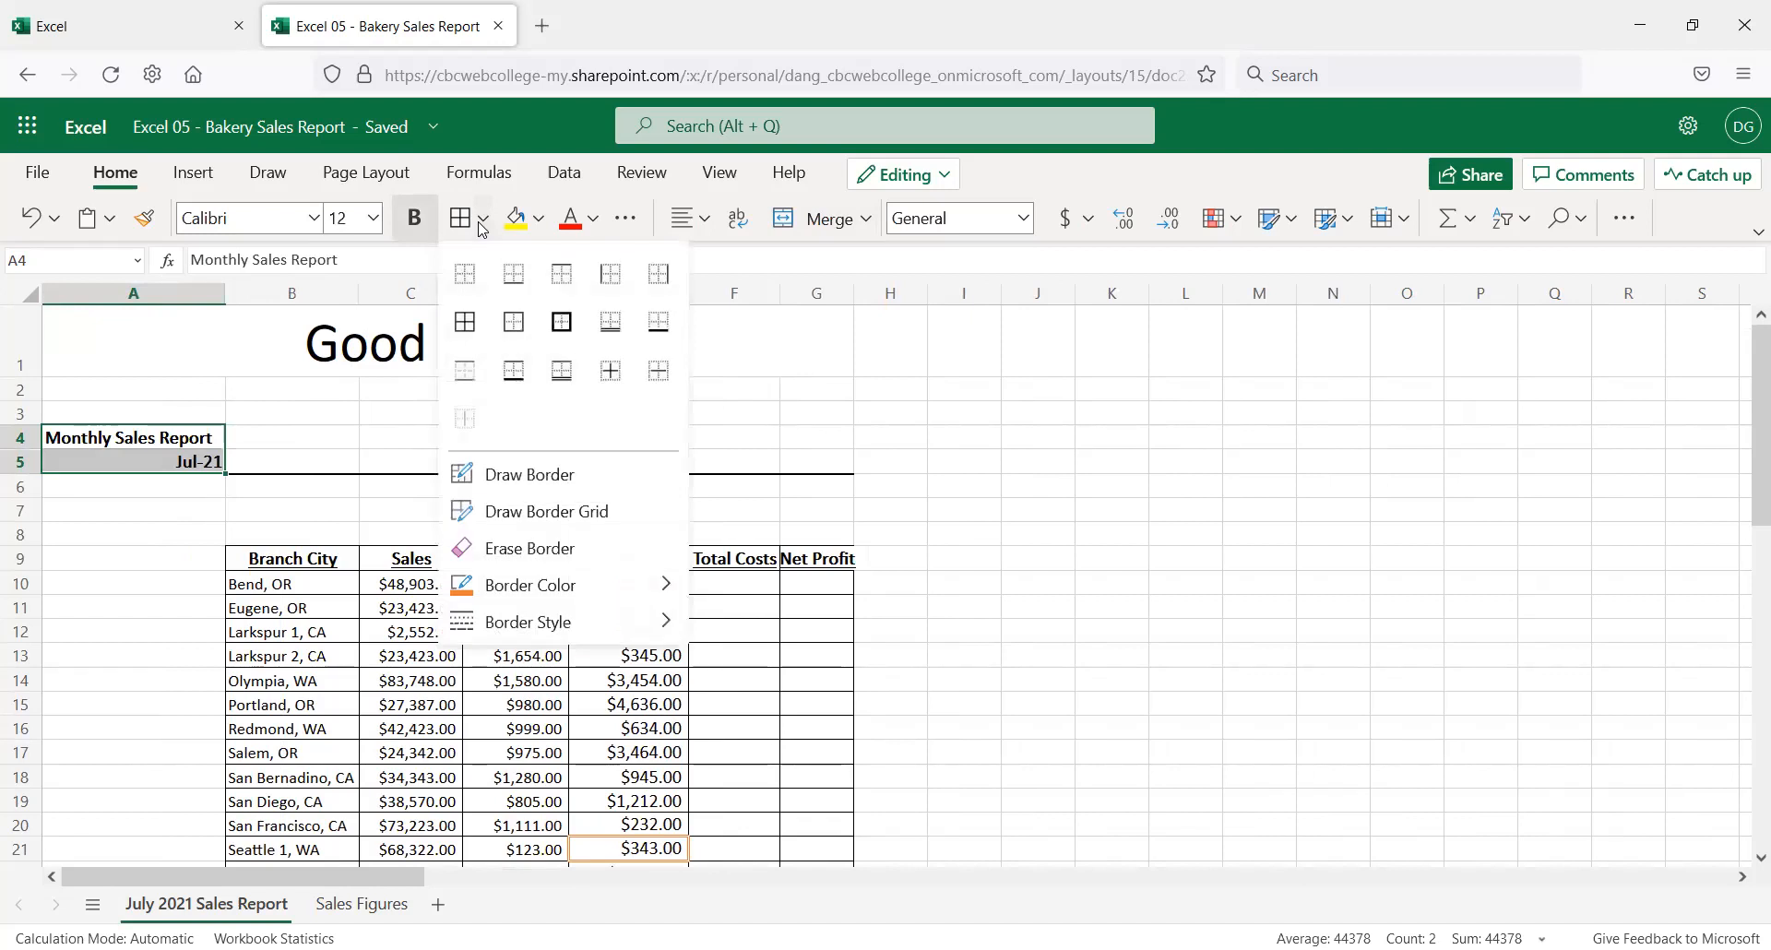
left_click(513, 293)
left_click(235, 432)
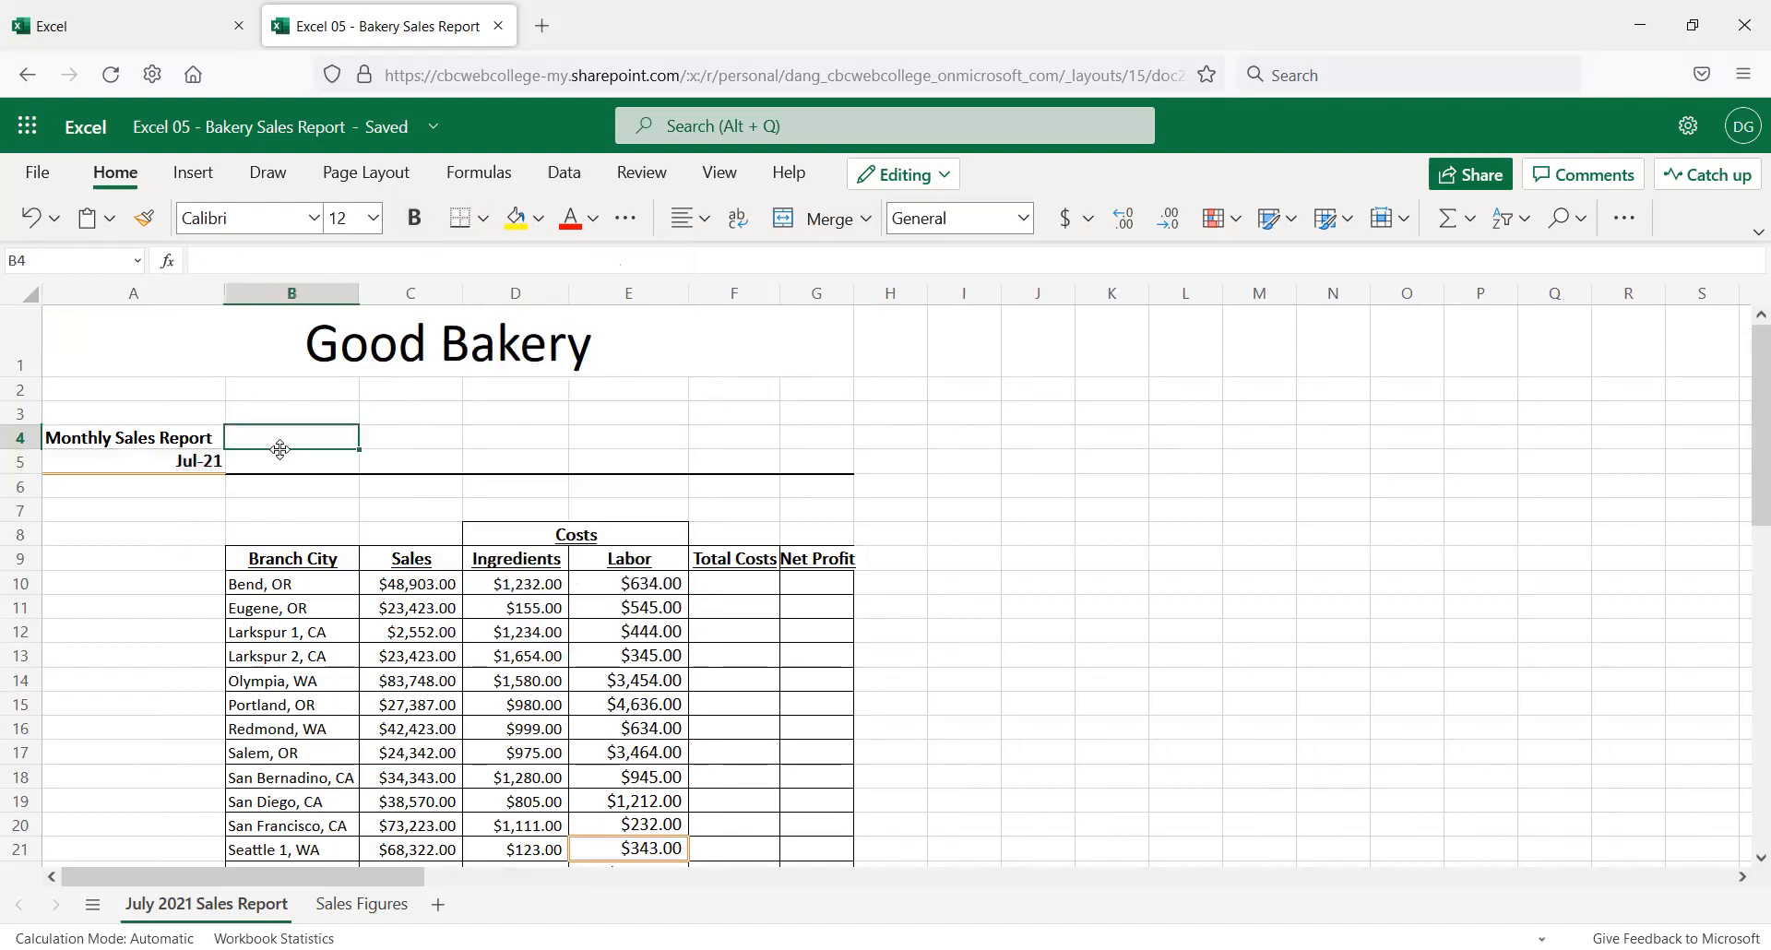
left_click(143, 467)
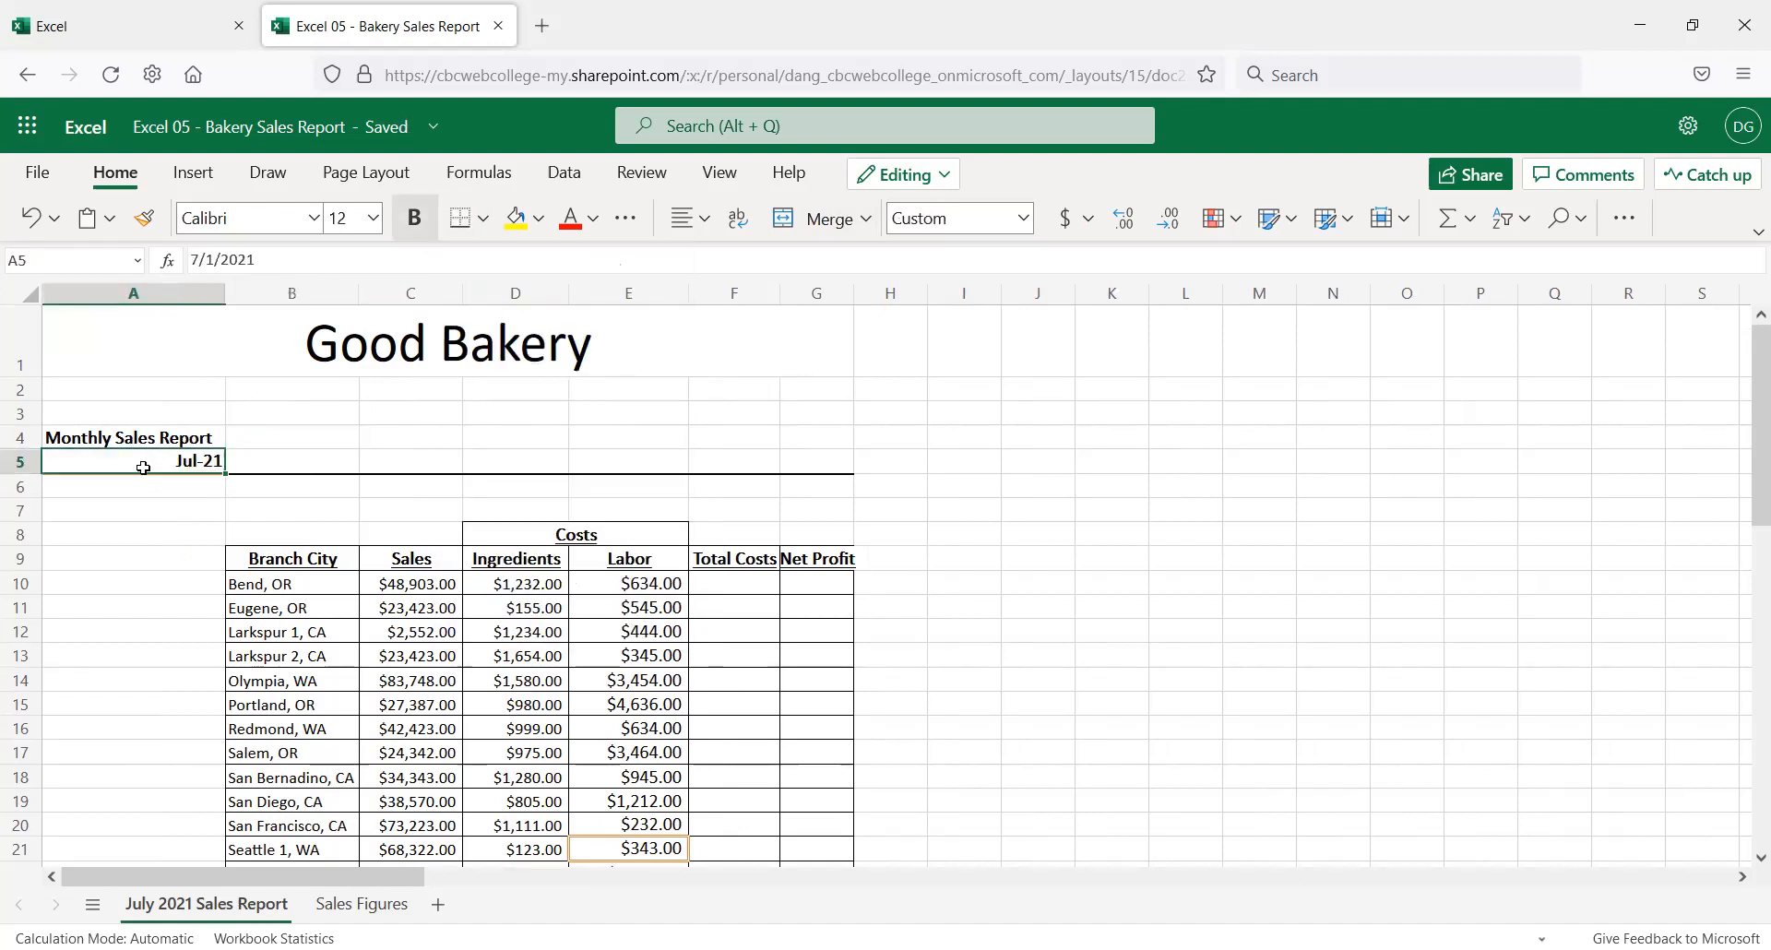
Select the Monthly Sales Report and Jul-21 cells, A4:A5, and set the border colour to Automatic
left_click(174, 445)
left_click_drag(173, 448, 185, 461)
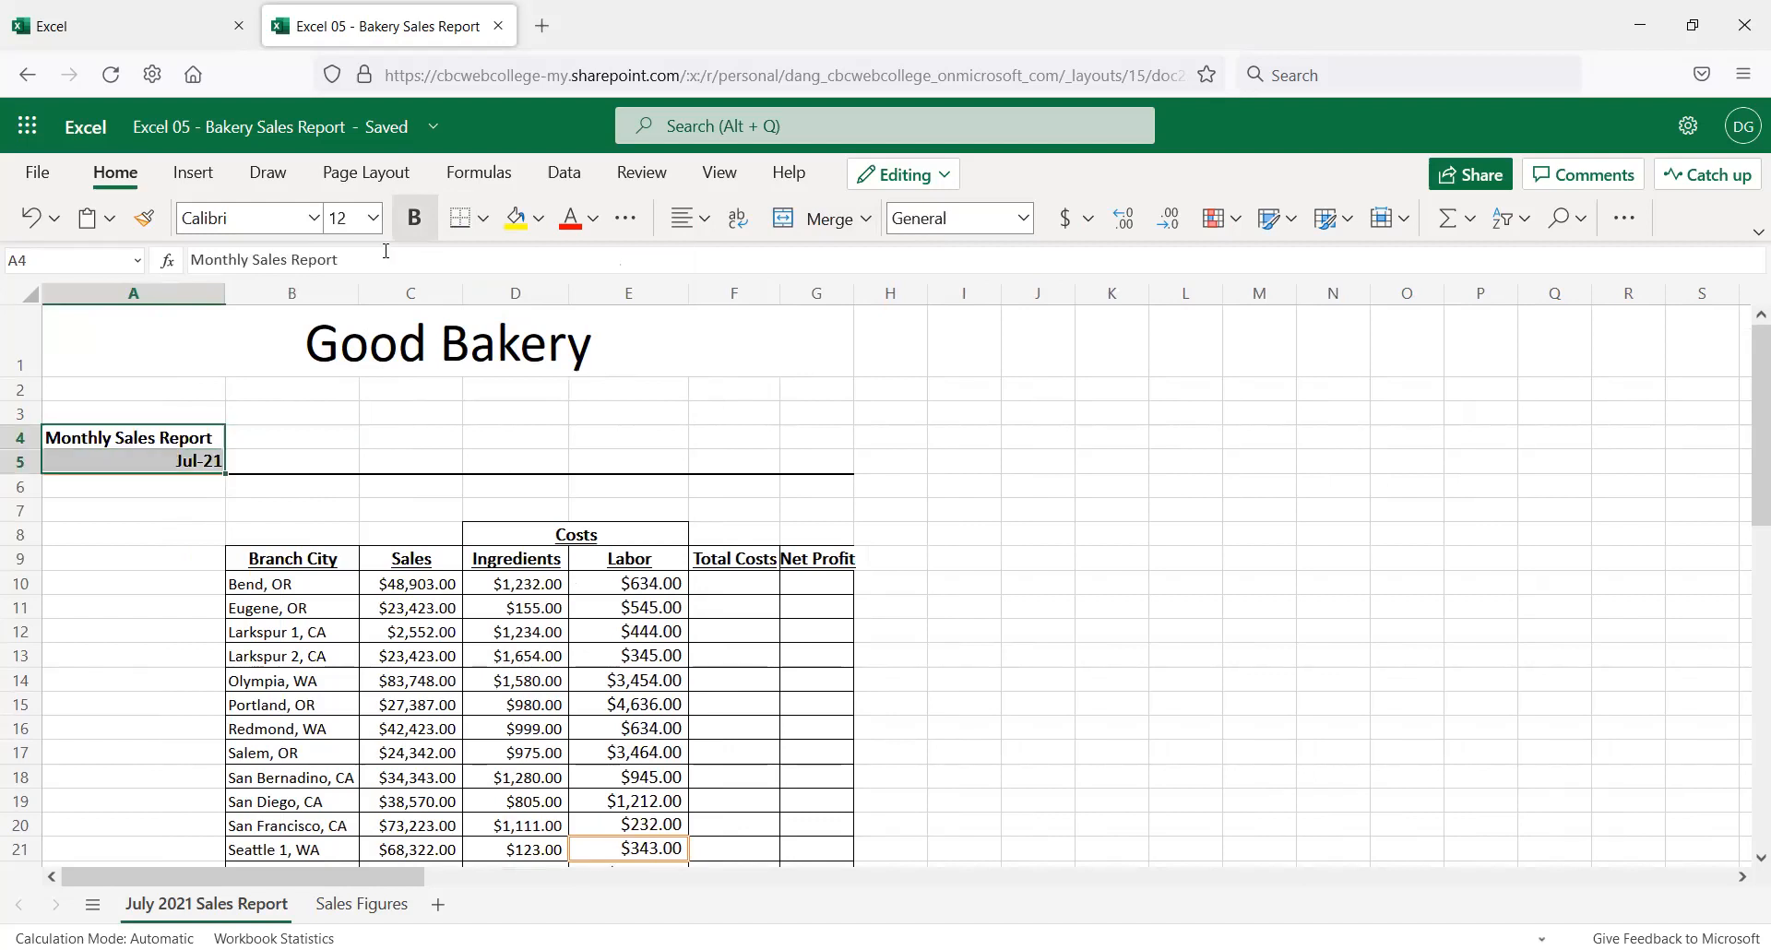
left_click(484, 221)
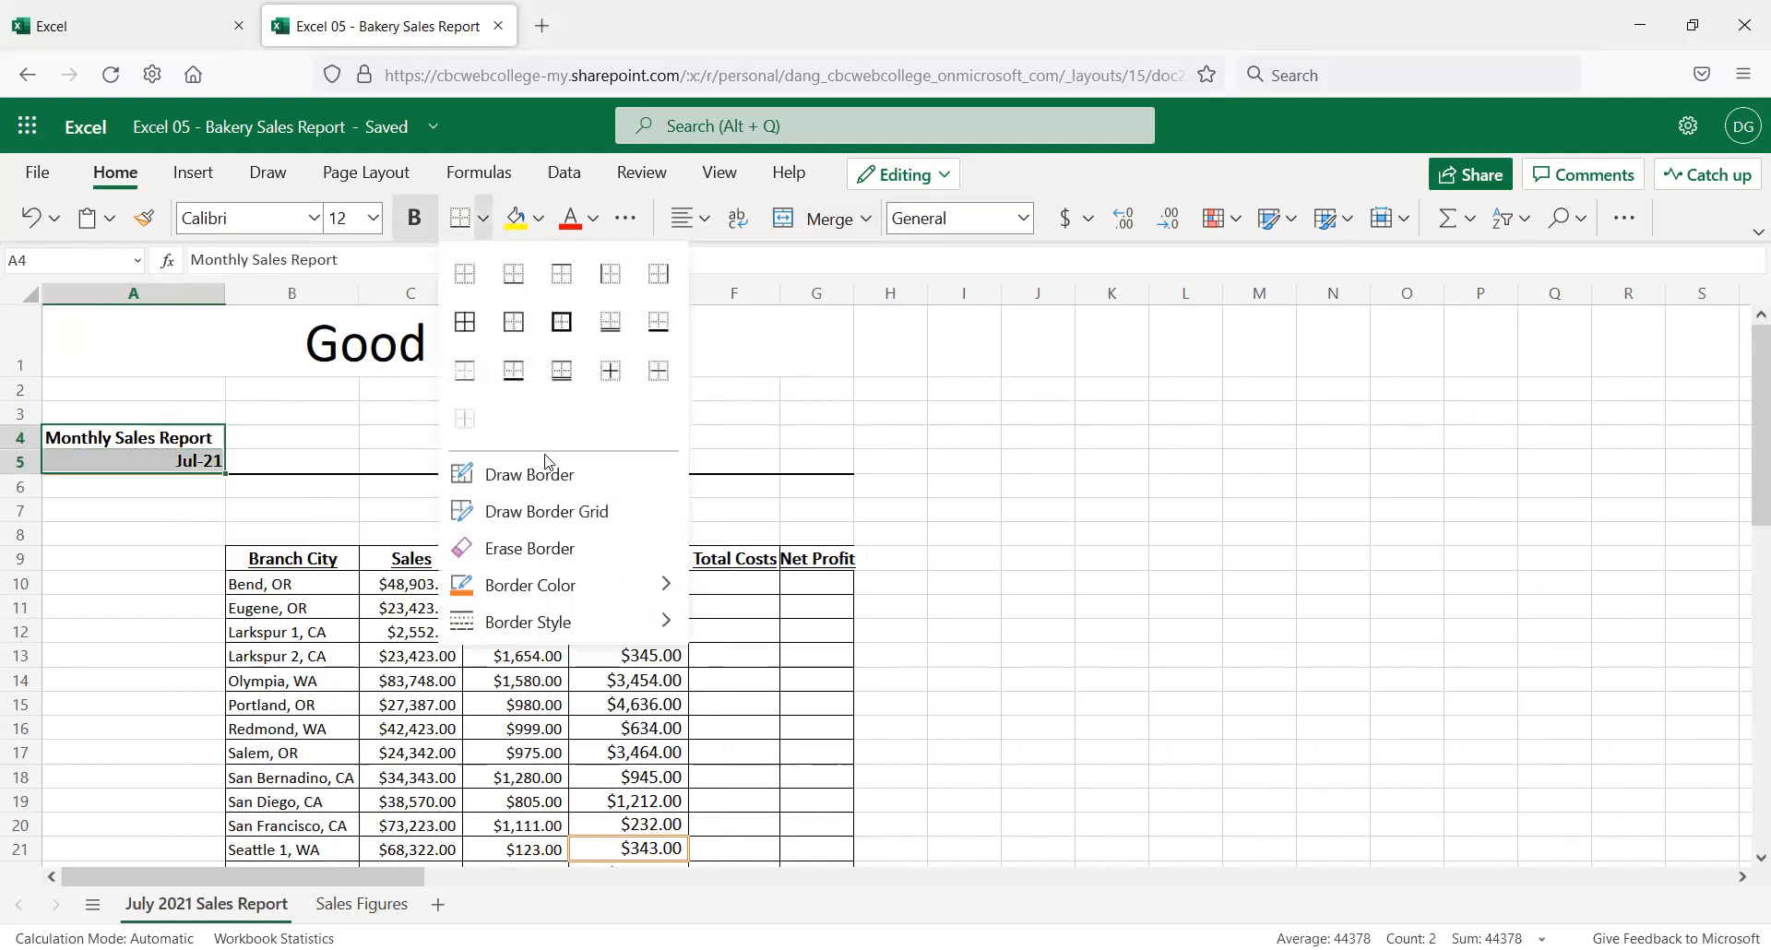
mouse_move(547, 593)
left_click(756, 524)
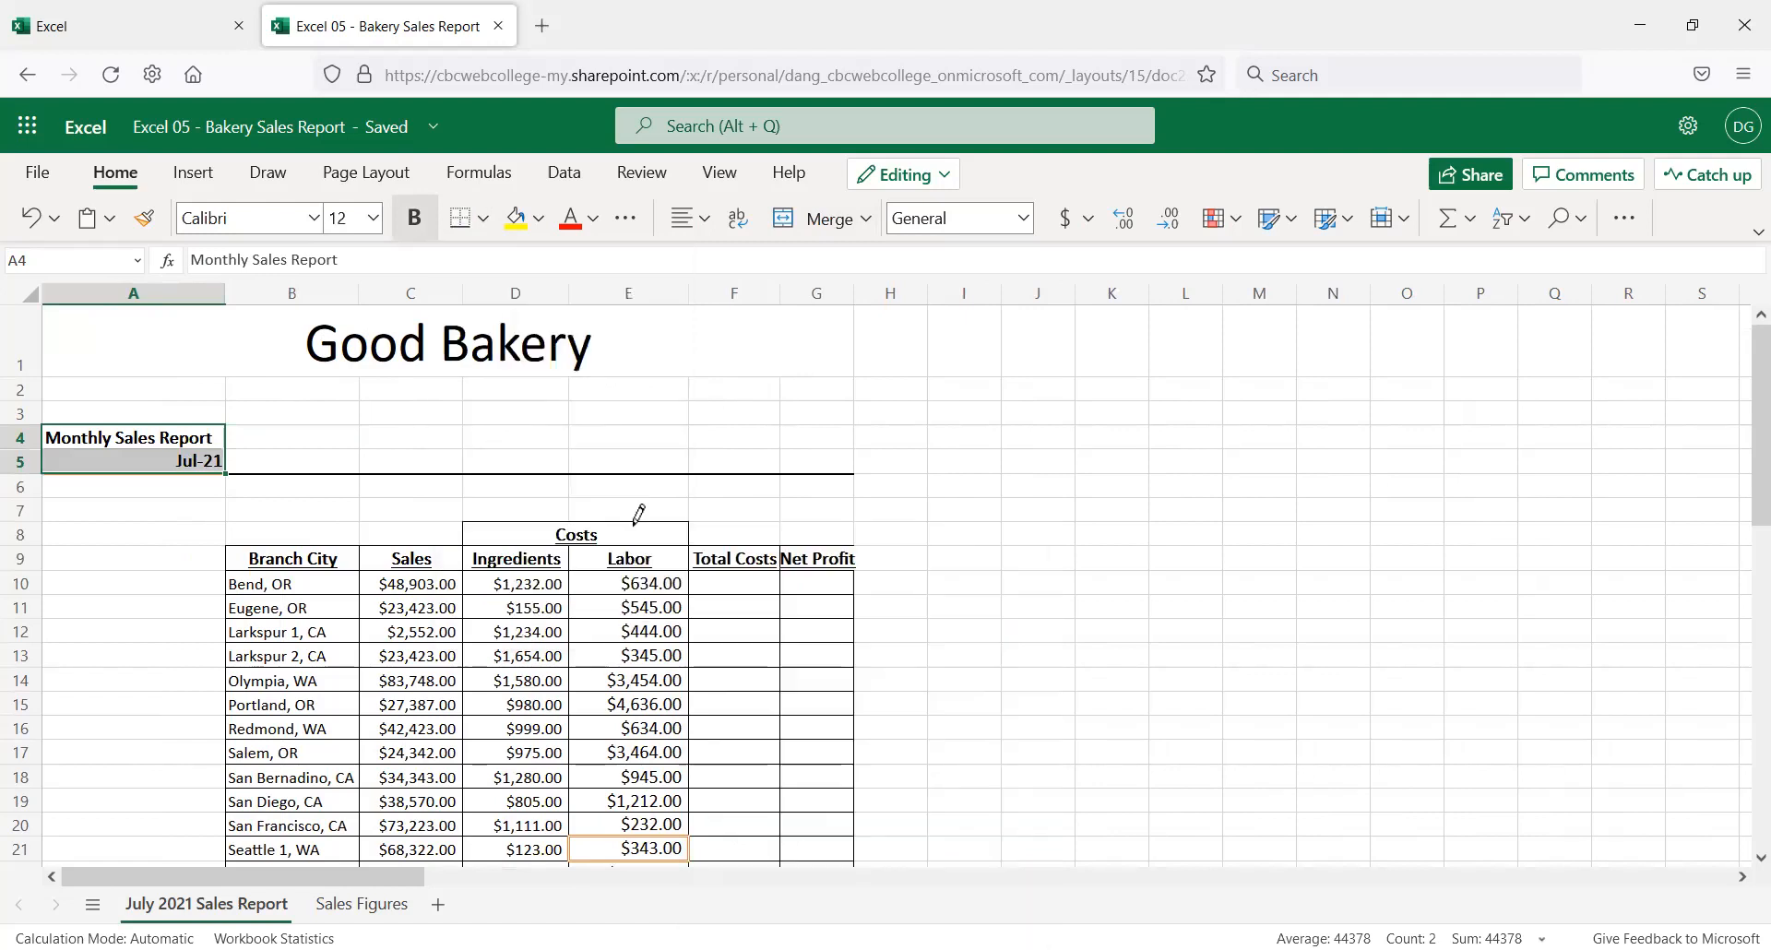
Change the border line style and reapply a bottom border beneath cells A4:A5
left_click(492, 231)
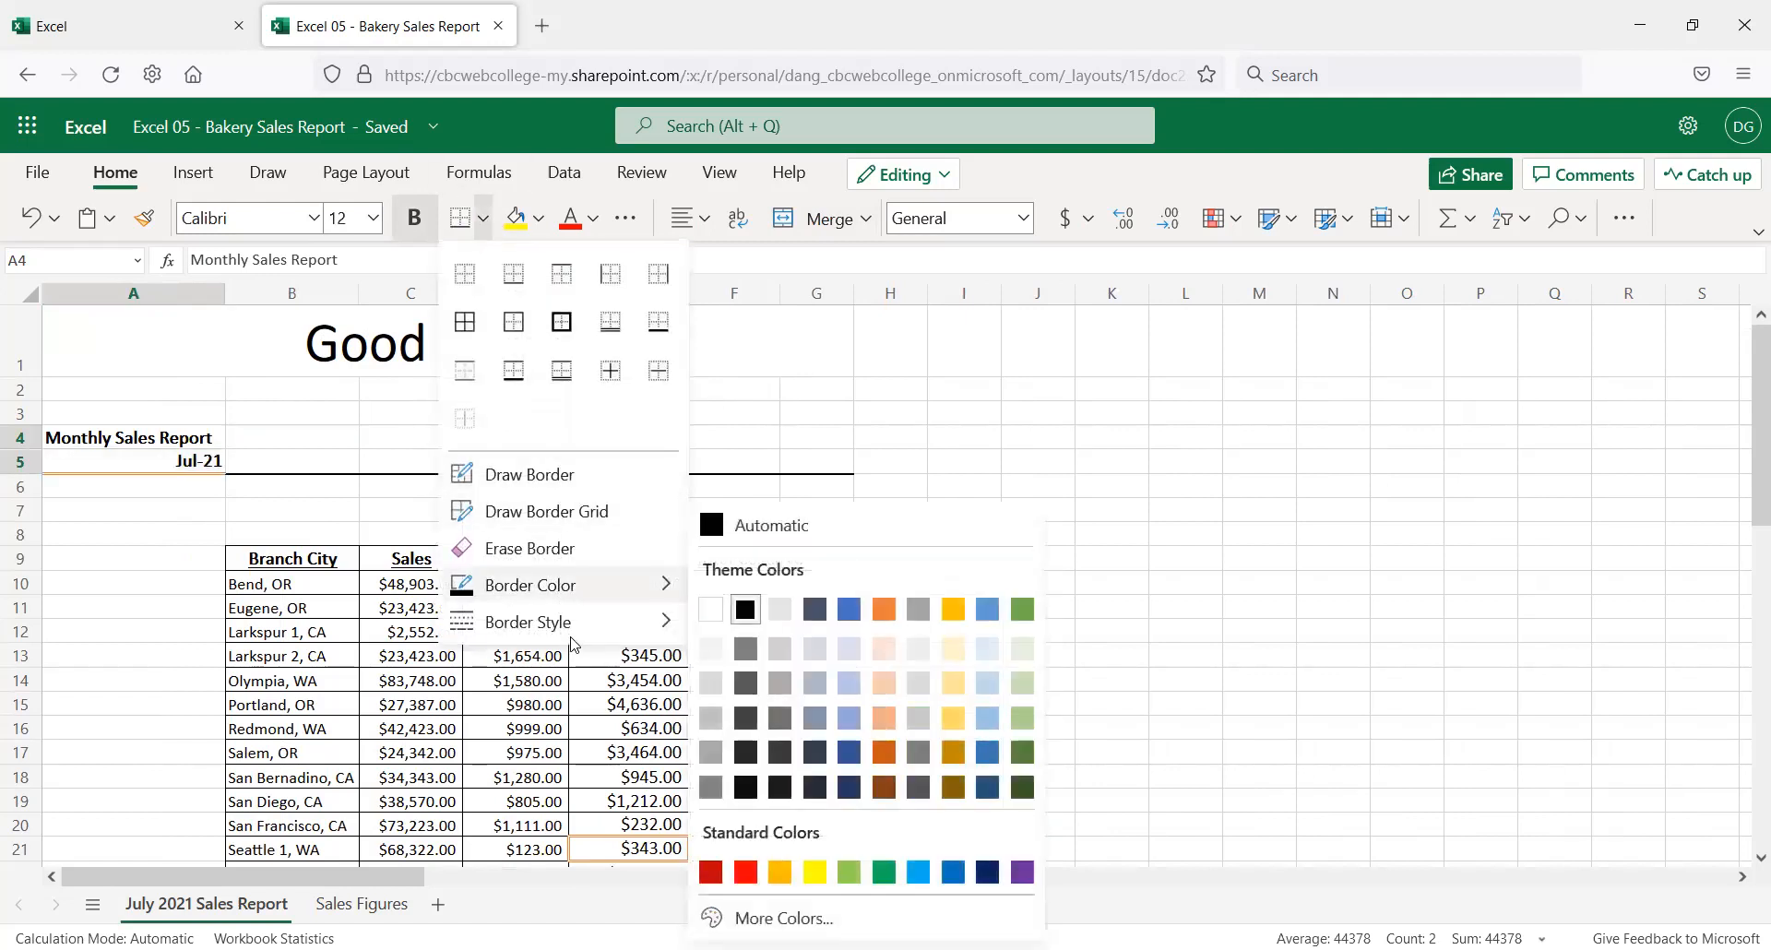
mouse_move(573, 643)
left_click(740, 630)
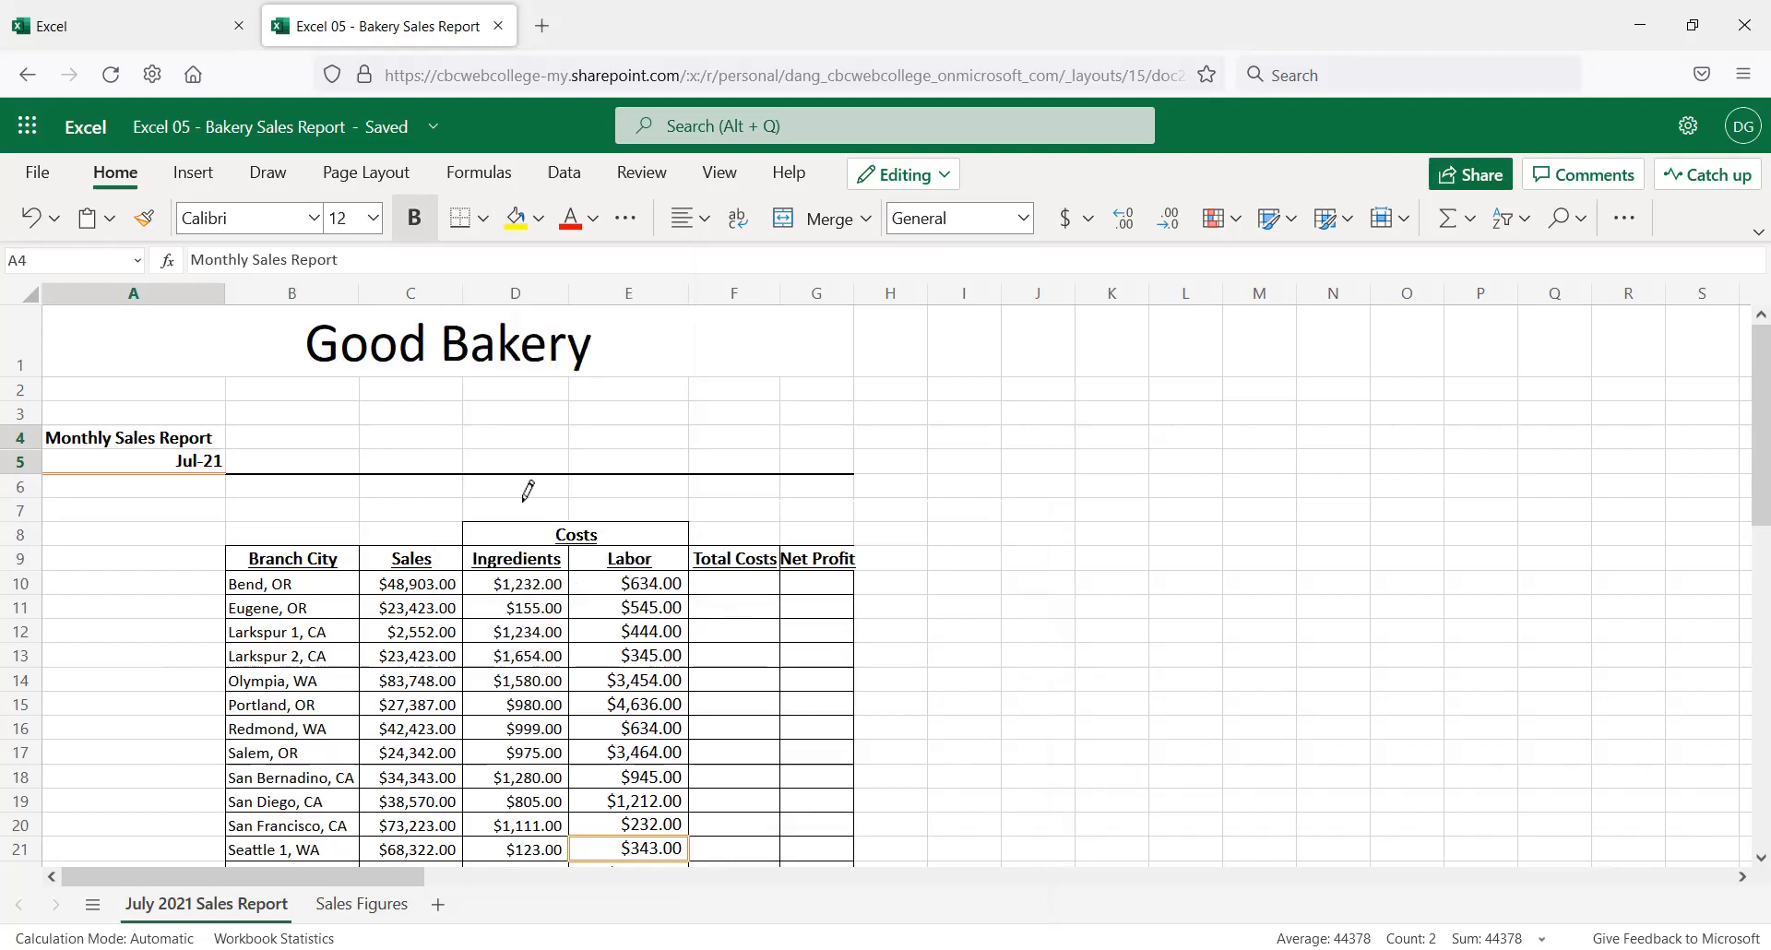
left_click(483, 219)
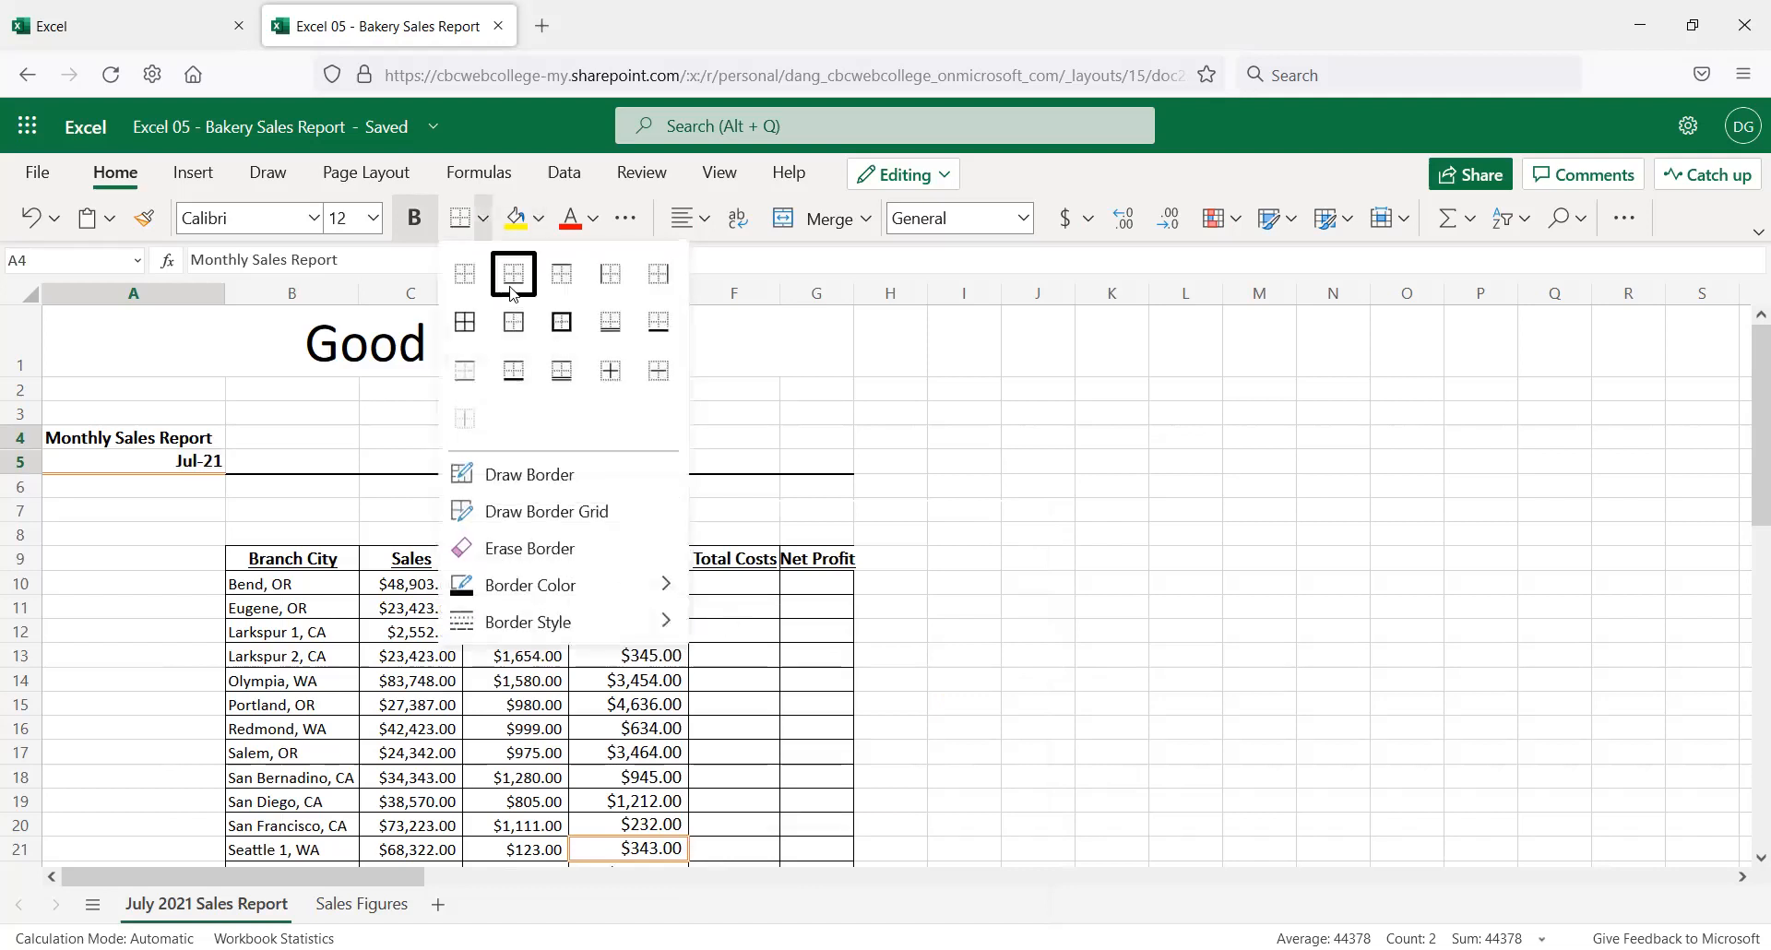
left_click(510, 283)
left_click(268, 456)
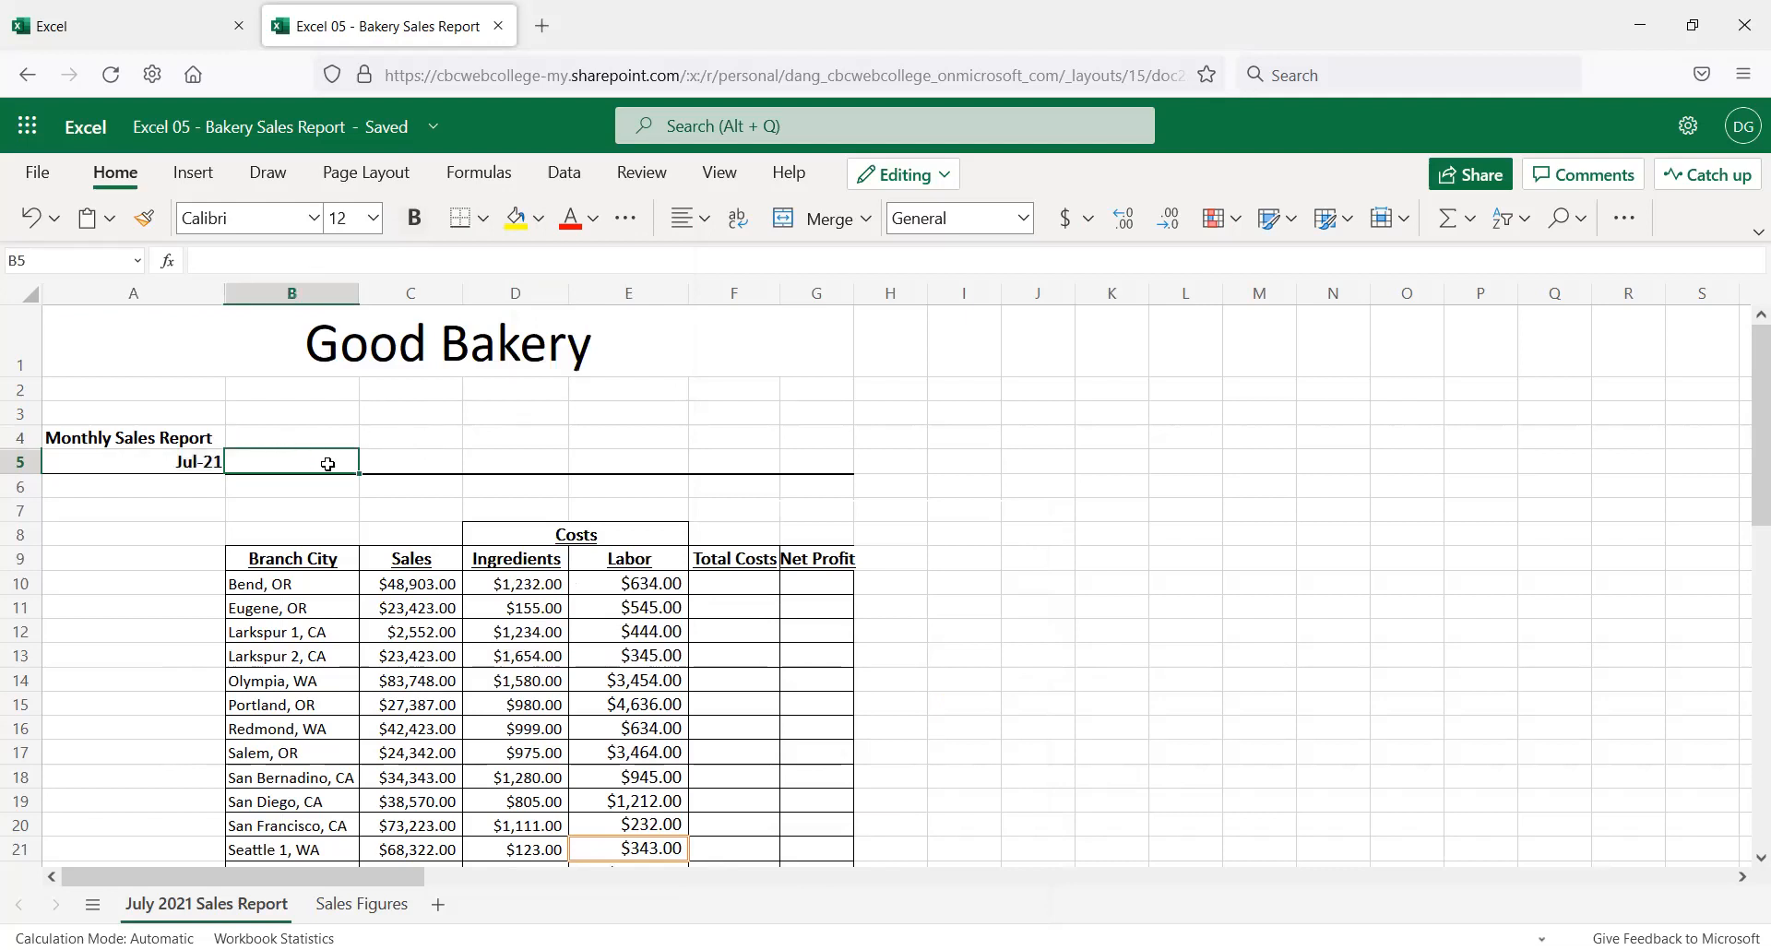
left_click(178, 464)
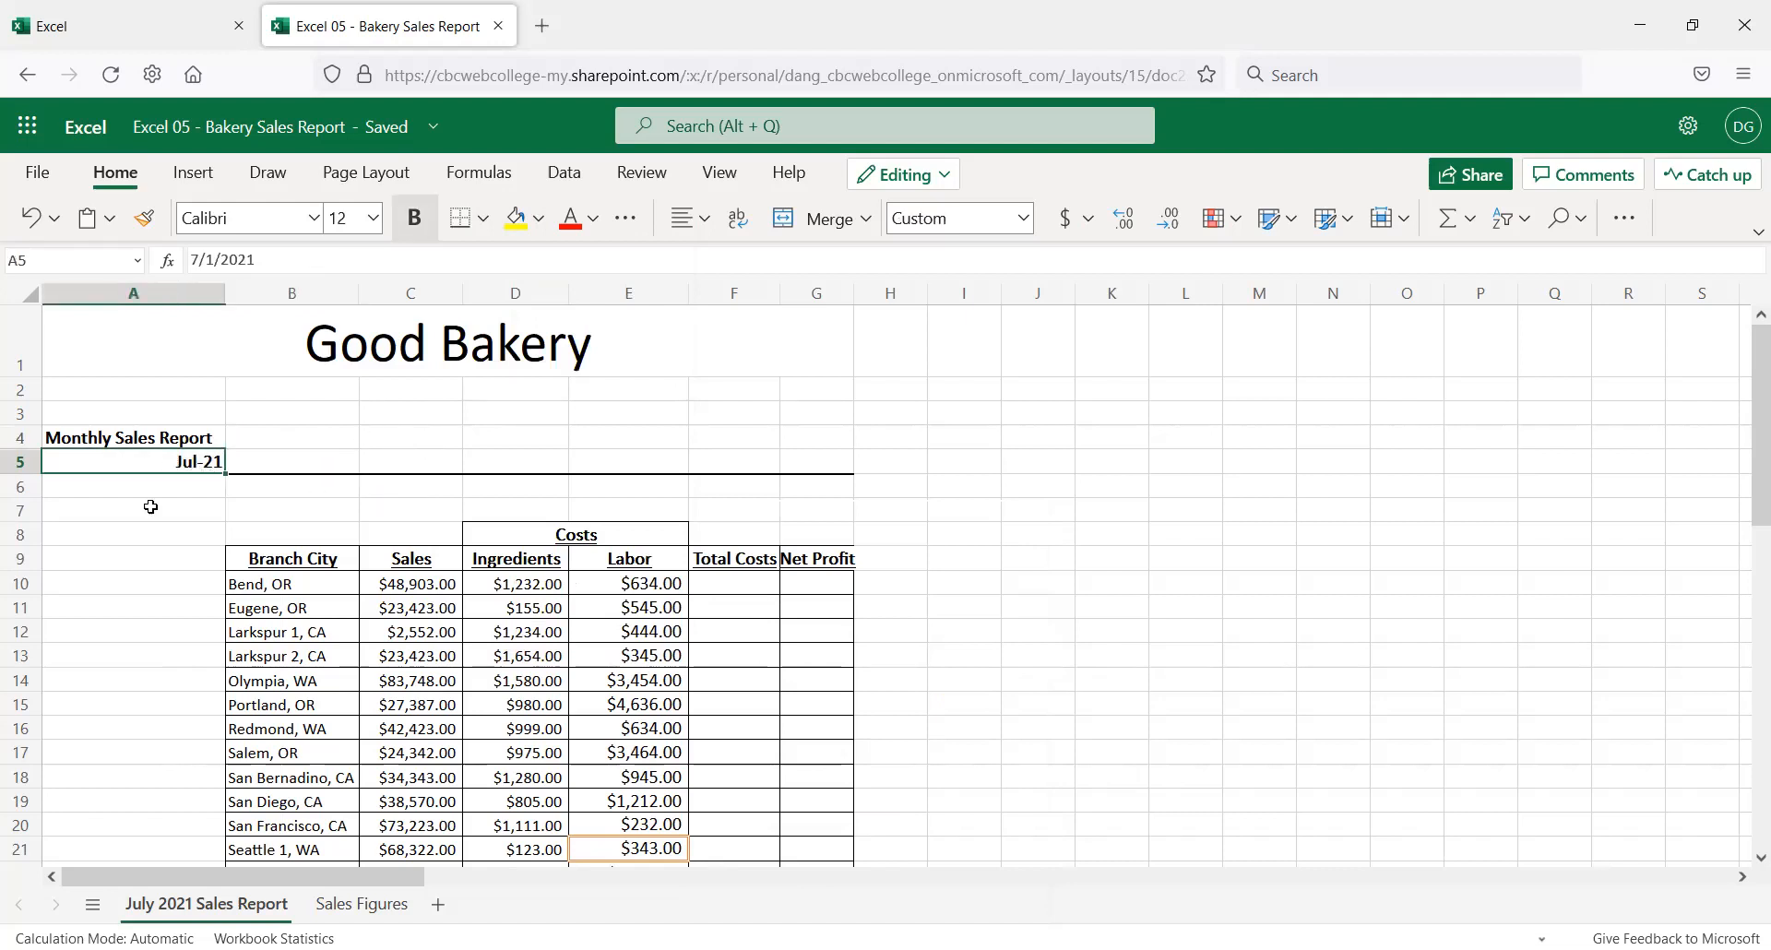
Apply a bottom border to the Monthly Sales Report cell, A4
left_click(171, 435)
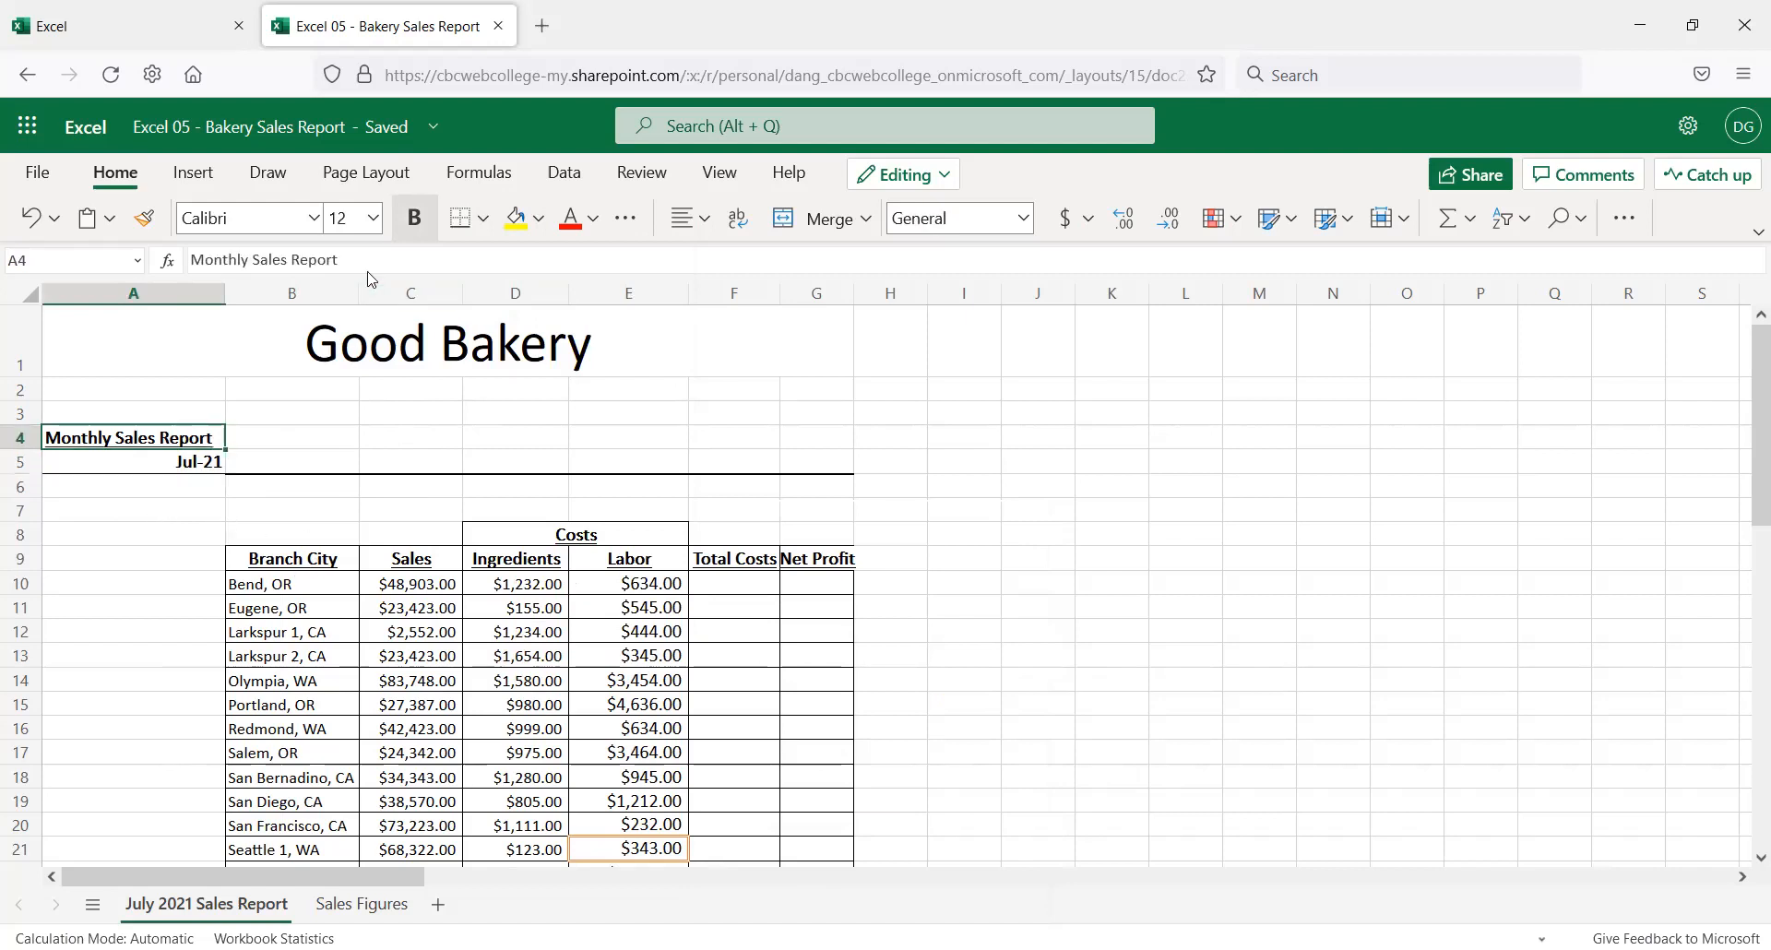
left_click(150, 398)
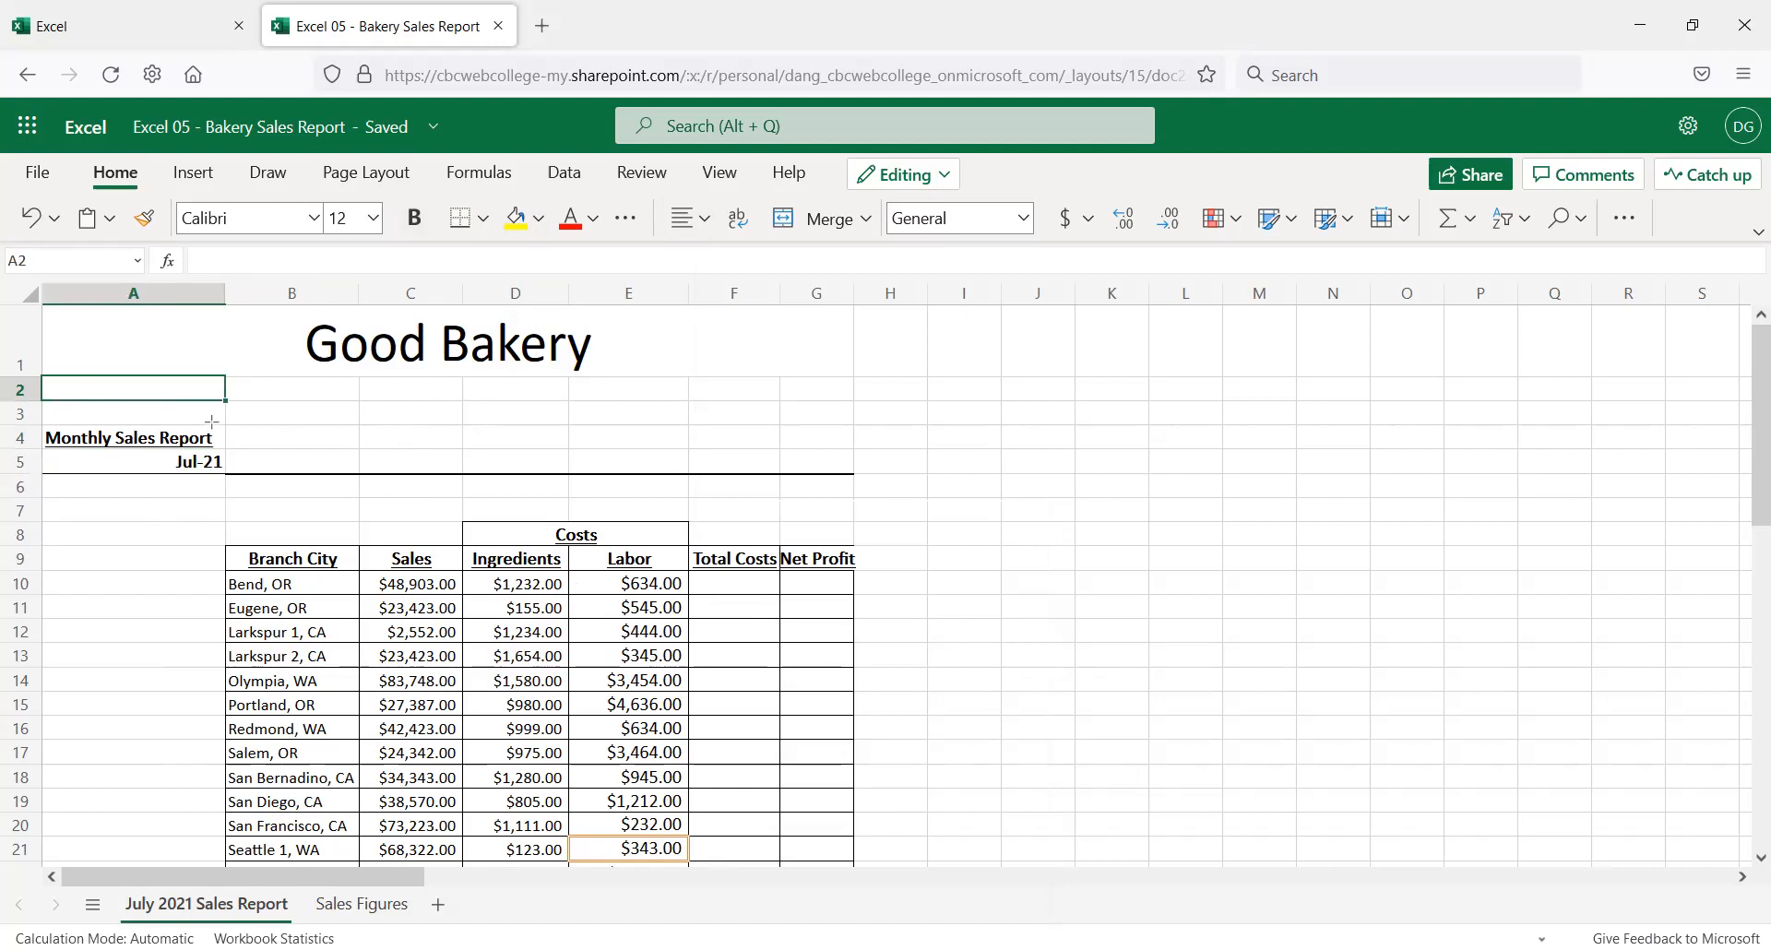
left_click_drag(212, 423, 233, 452)
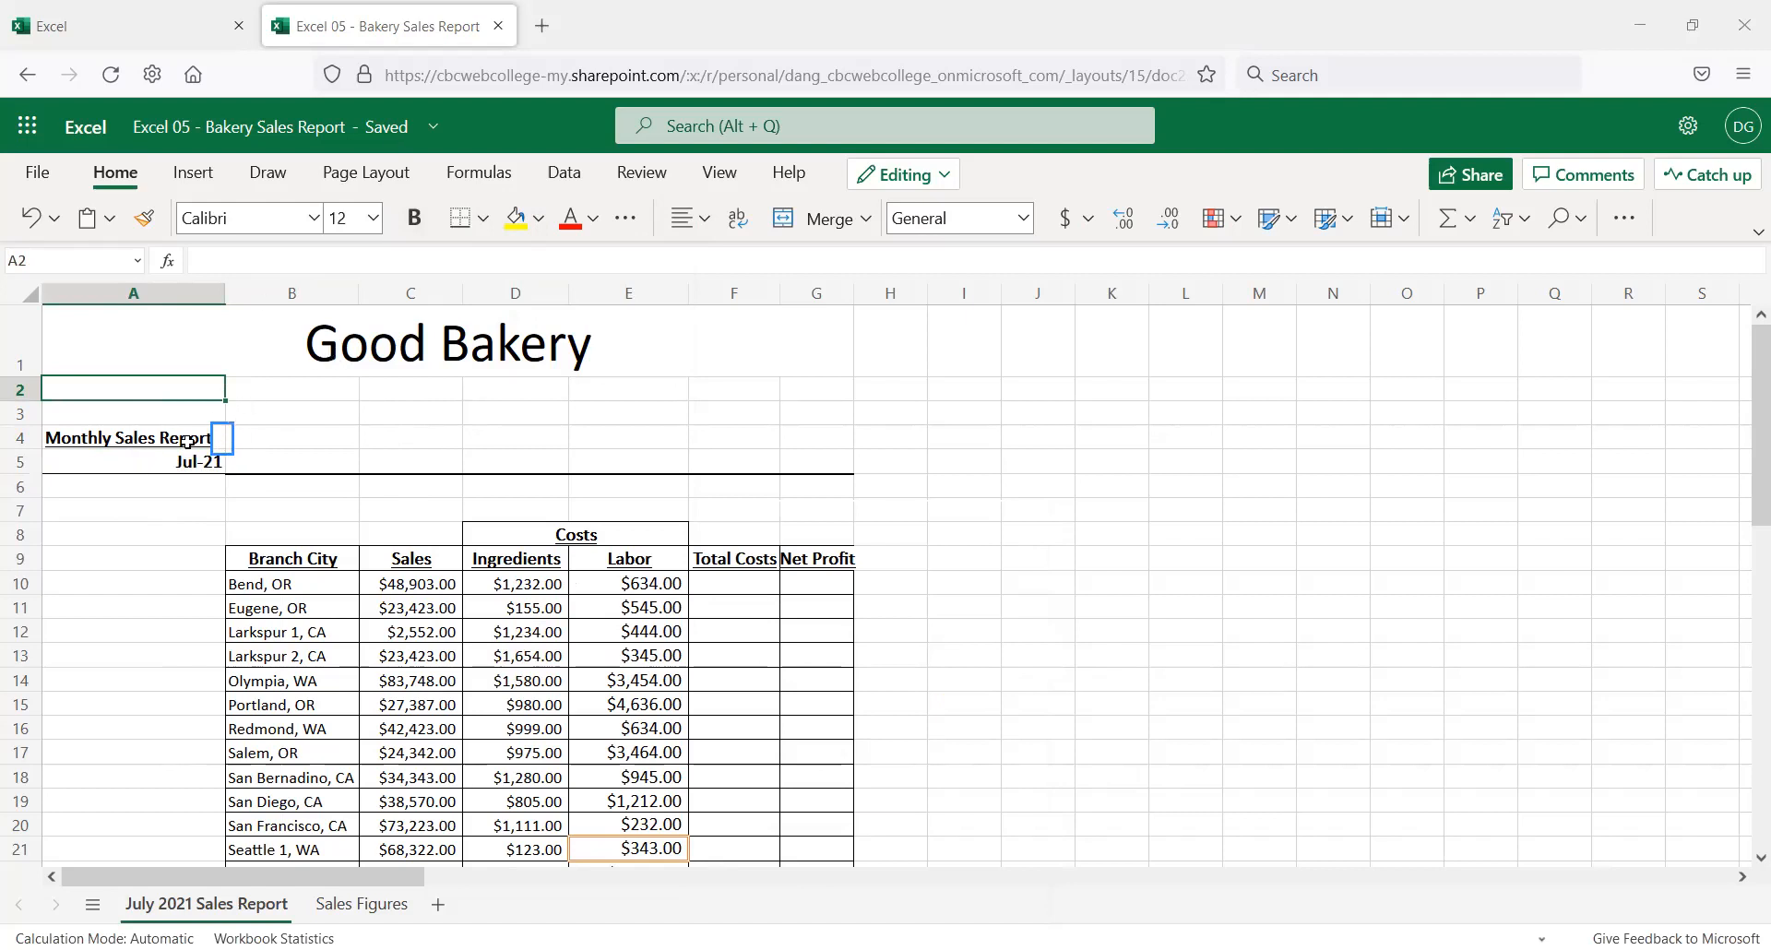
left_click(481, 218)
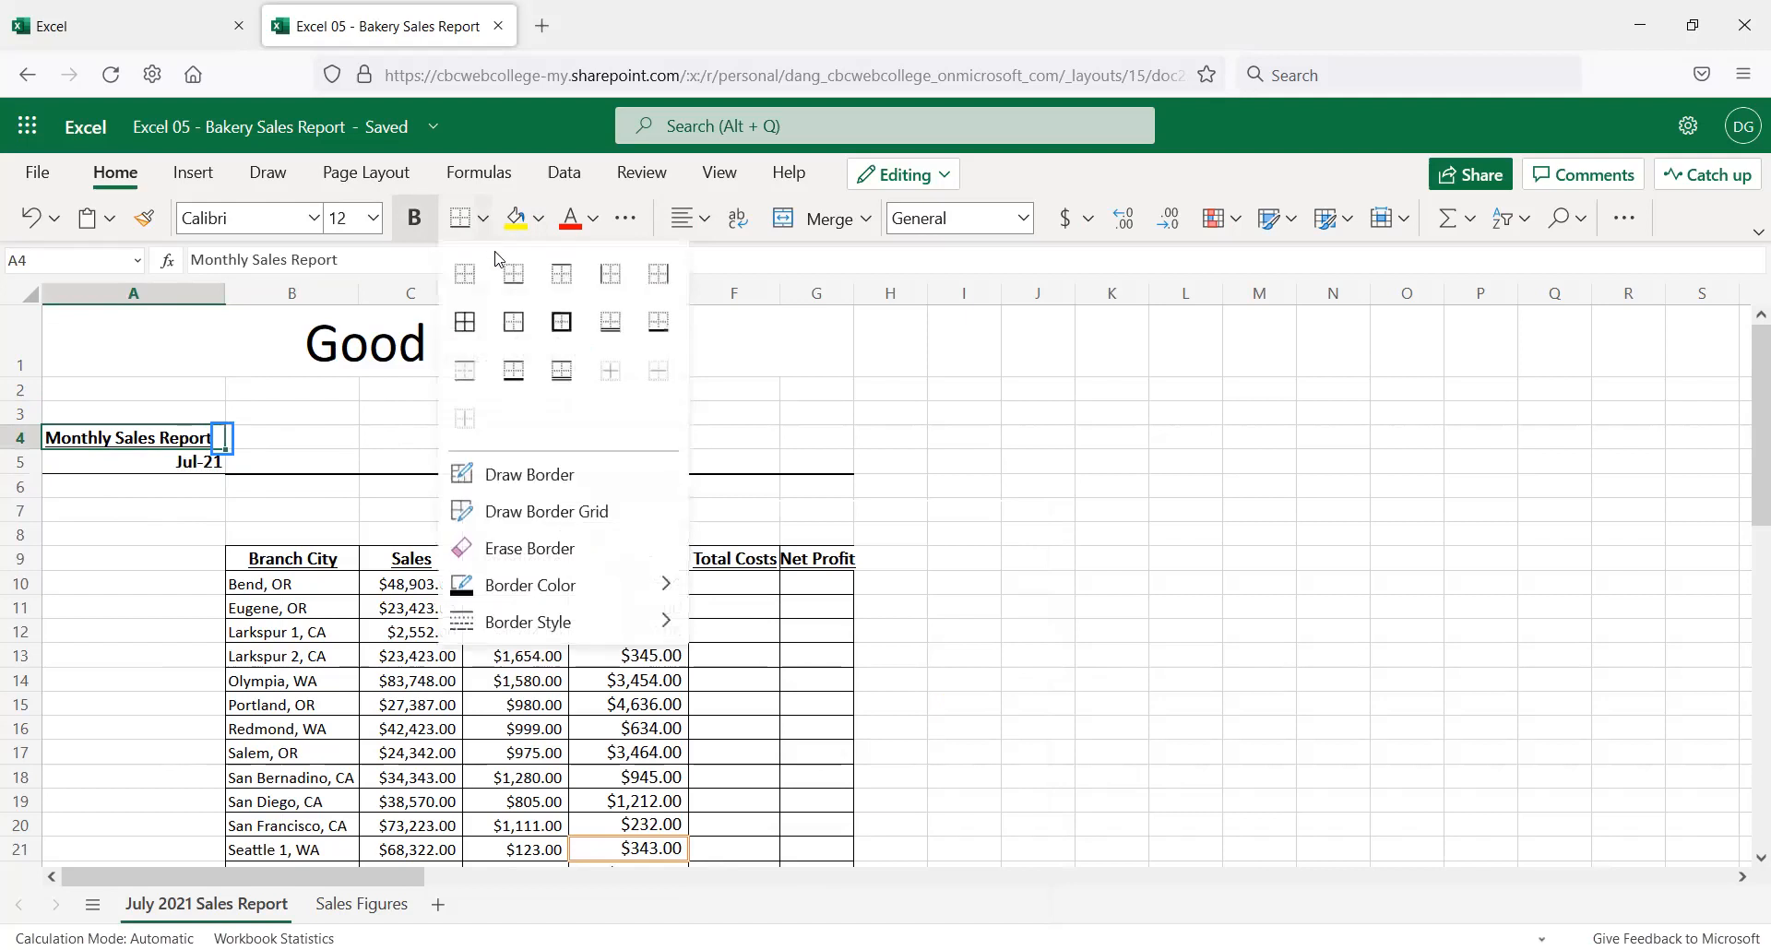
left_click(513, 276)
left_click(300, 440)
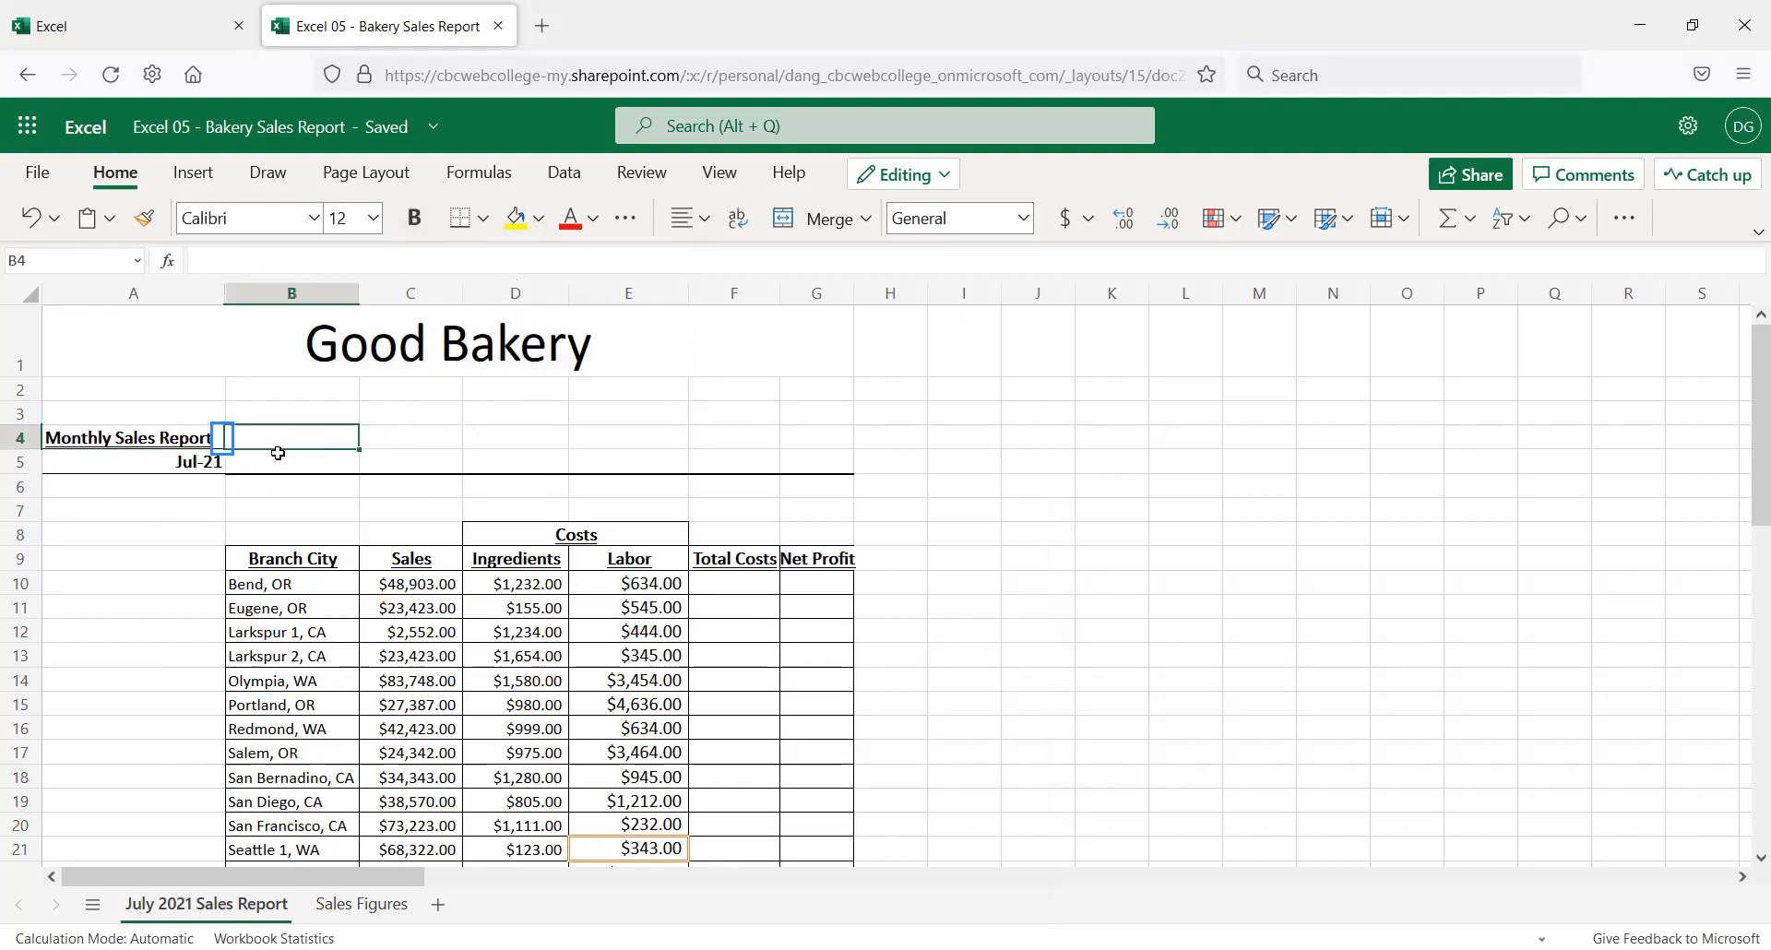
left_click(195, 386)
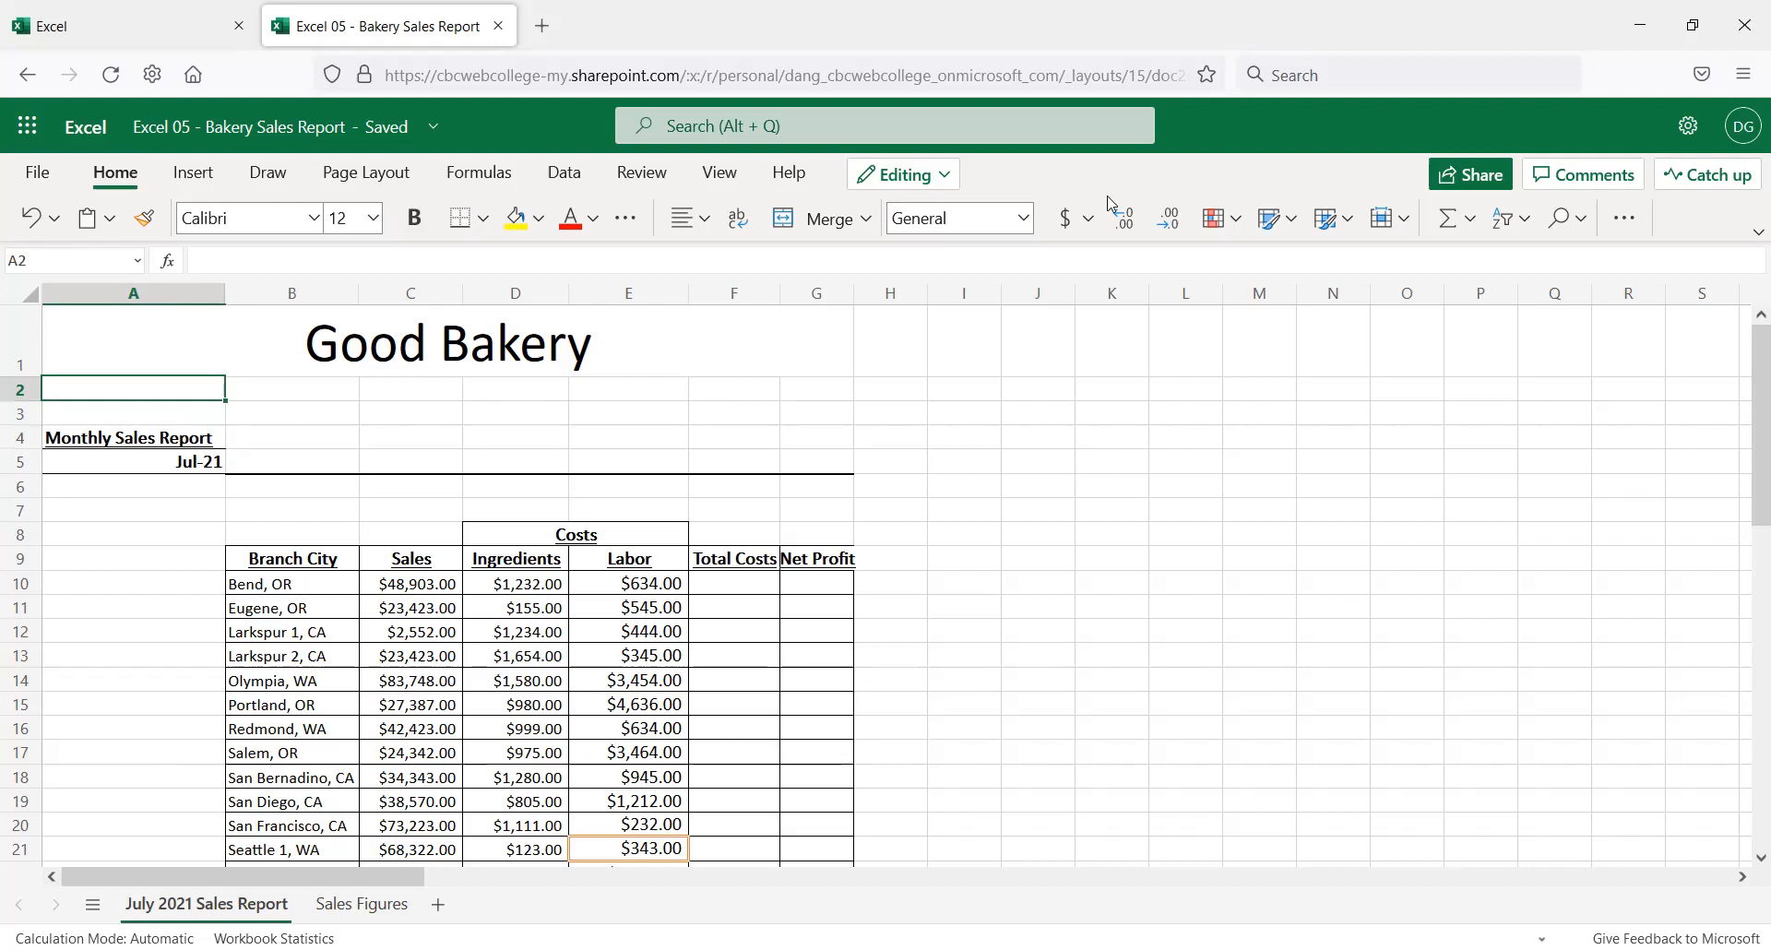
left_click(189, 439)
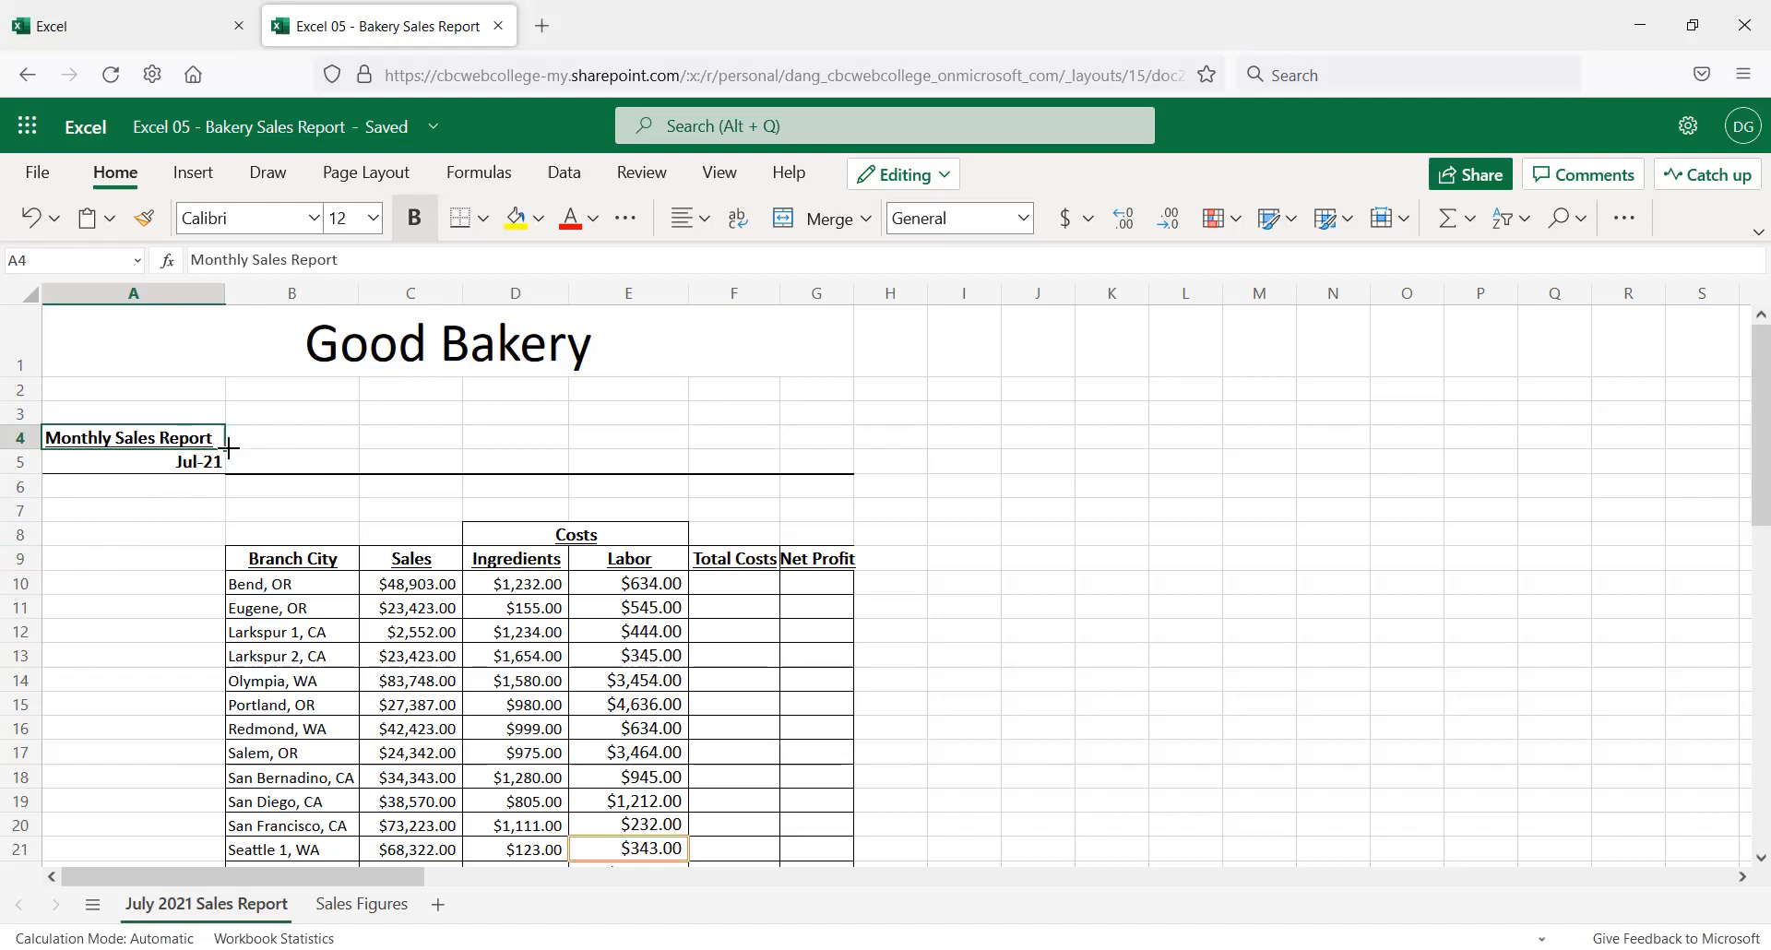
left_click(484, 219)
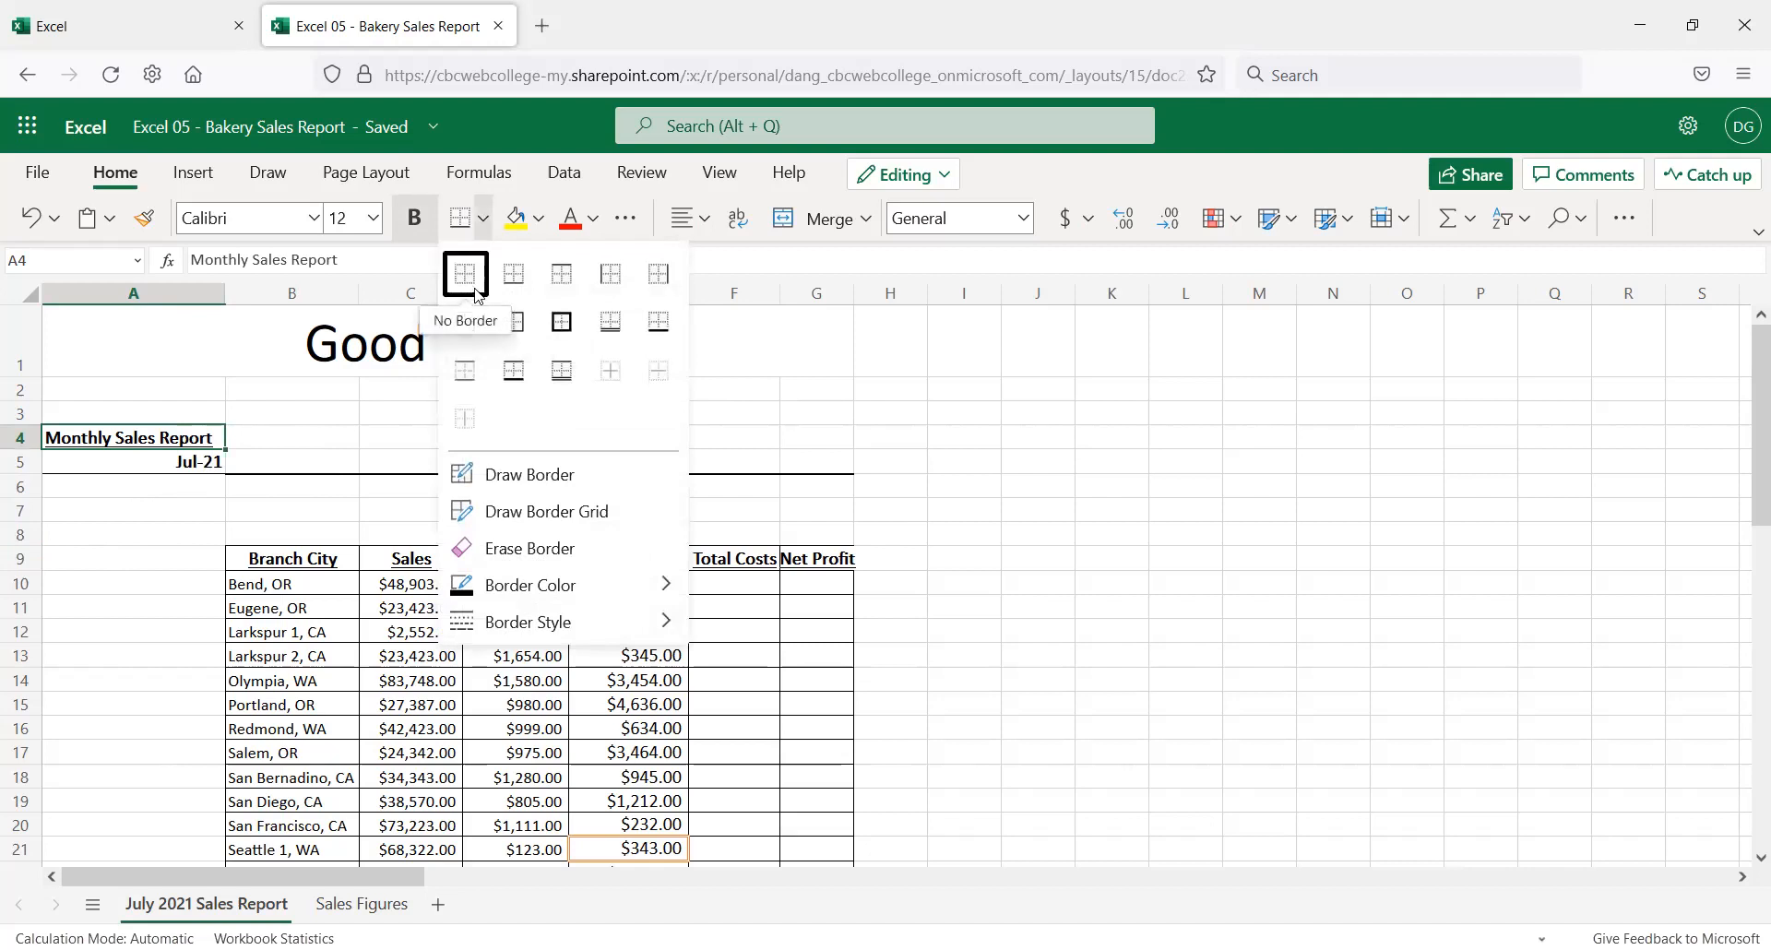
left_click(238, 355)
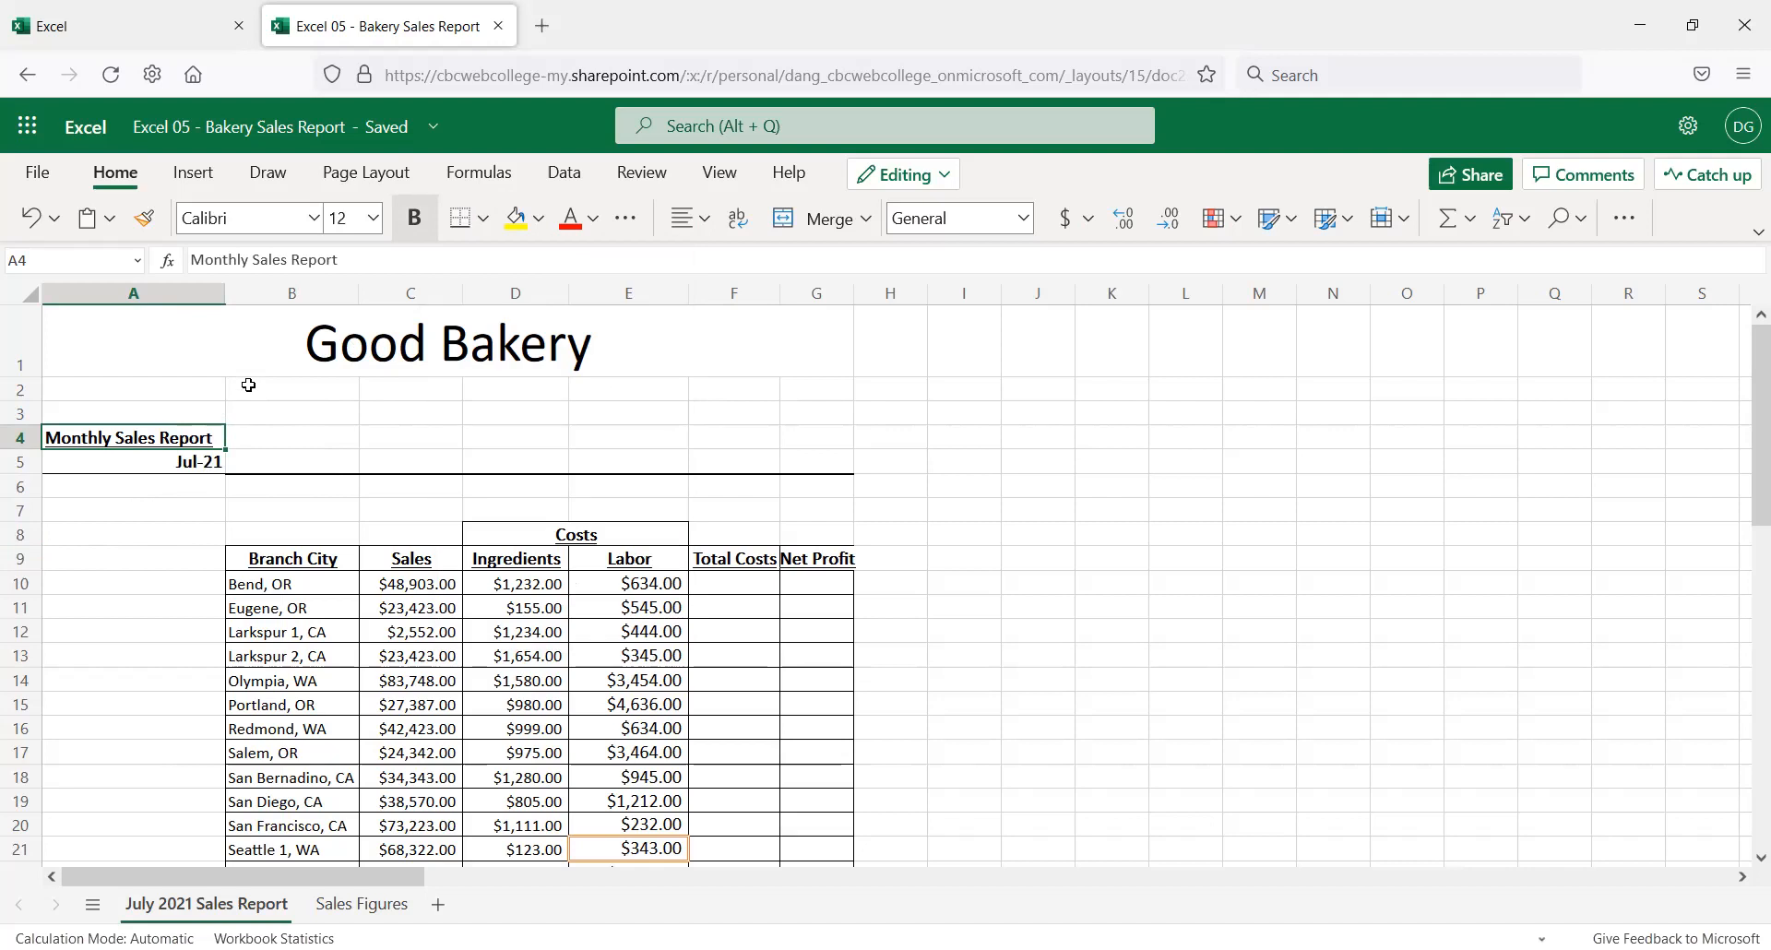
Narrow column A slightly around the Monthly Sales Report text and widen the Total Costs and Net Profit columns, Net Profit to about 12.29
left_click_drag(222, 297, 222, 297)
left_click_drag(209, 289, 218, 291)
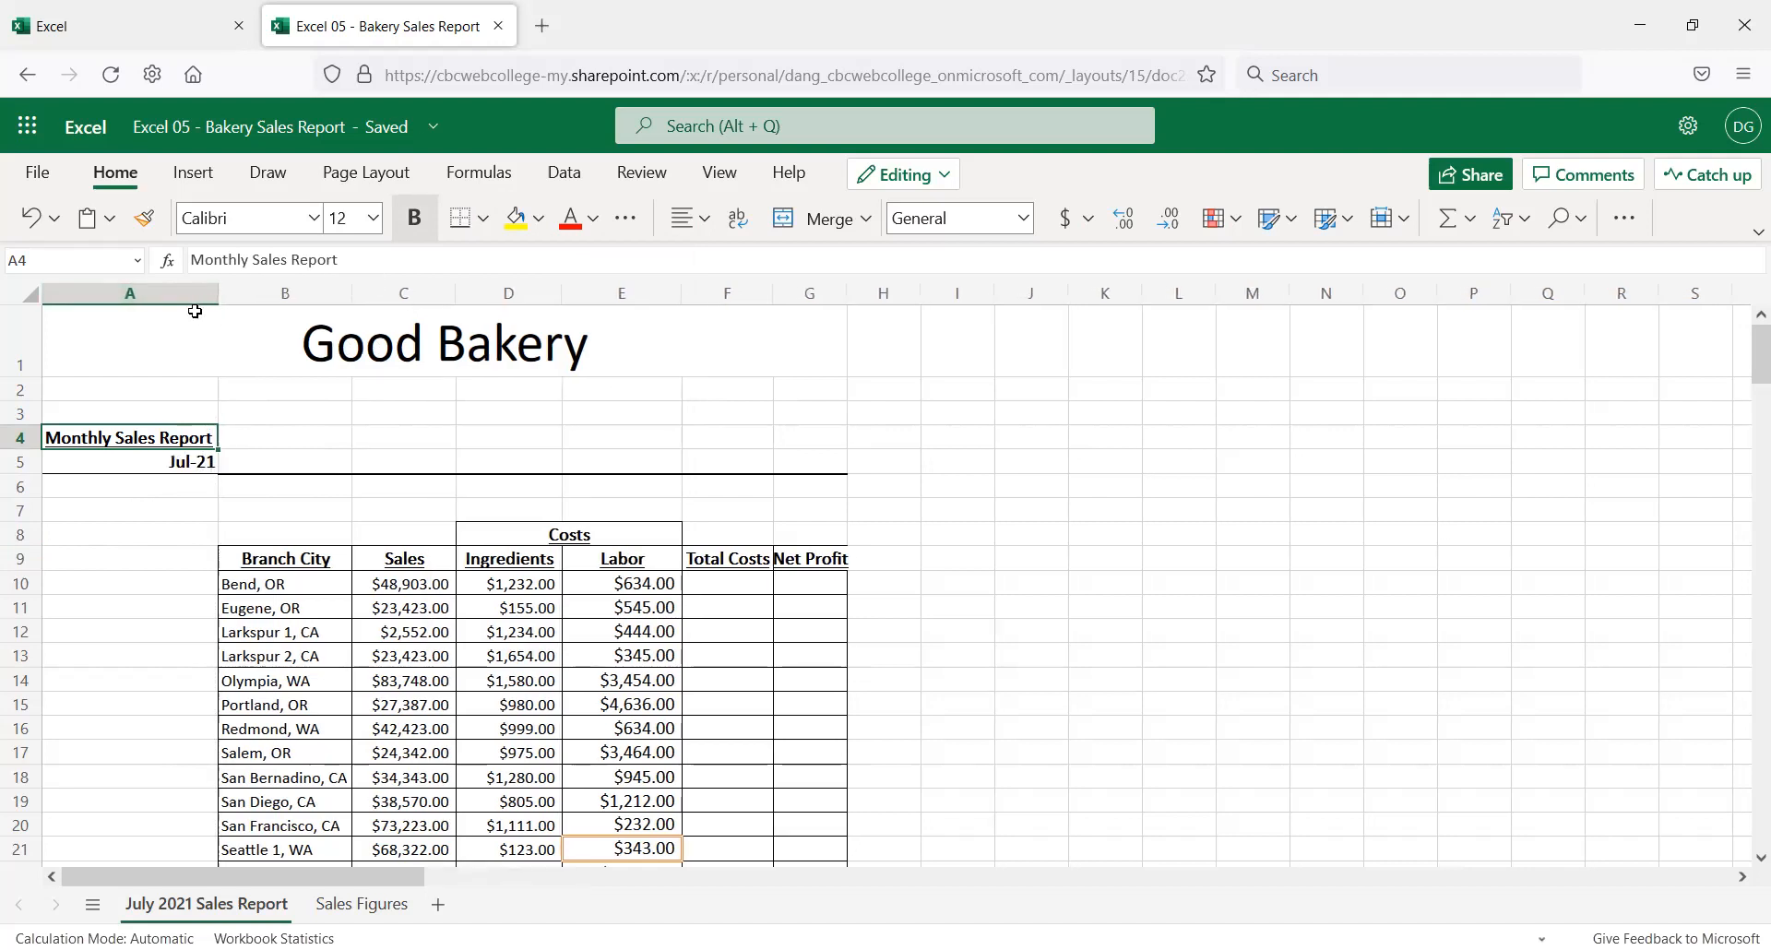
left_click(238, 447)
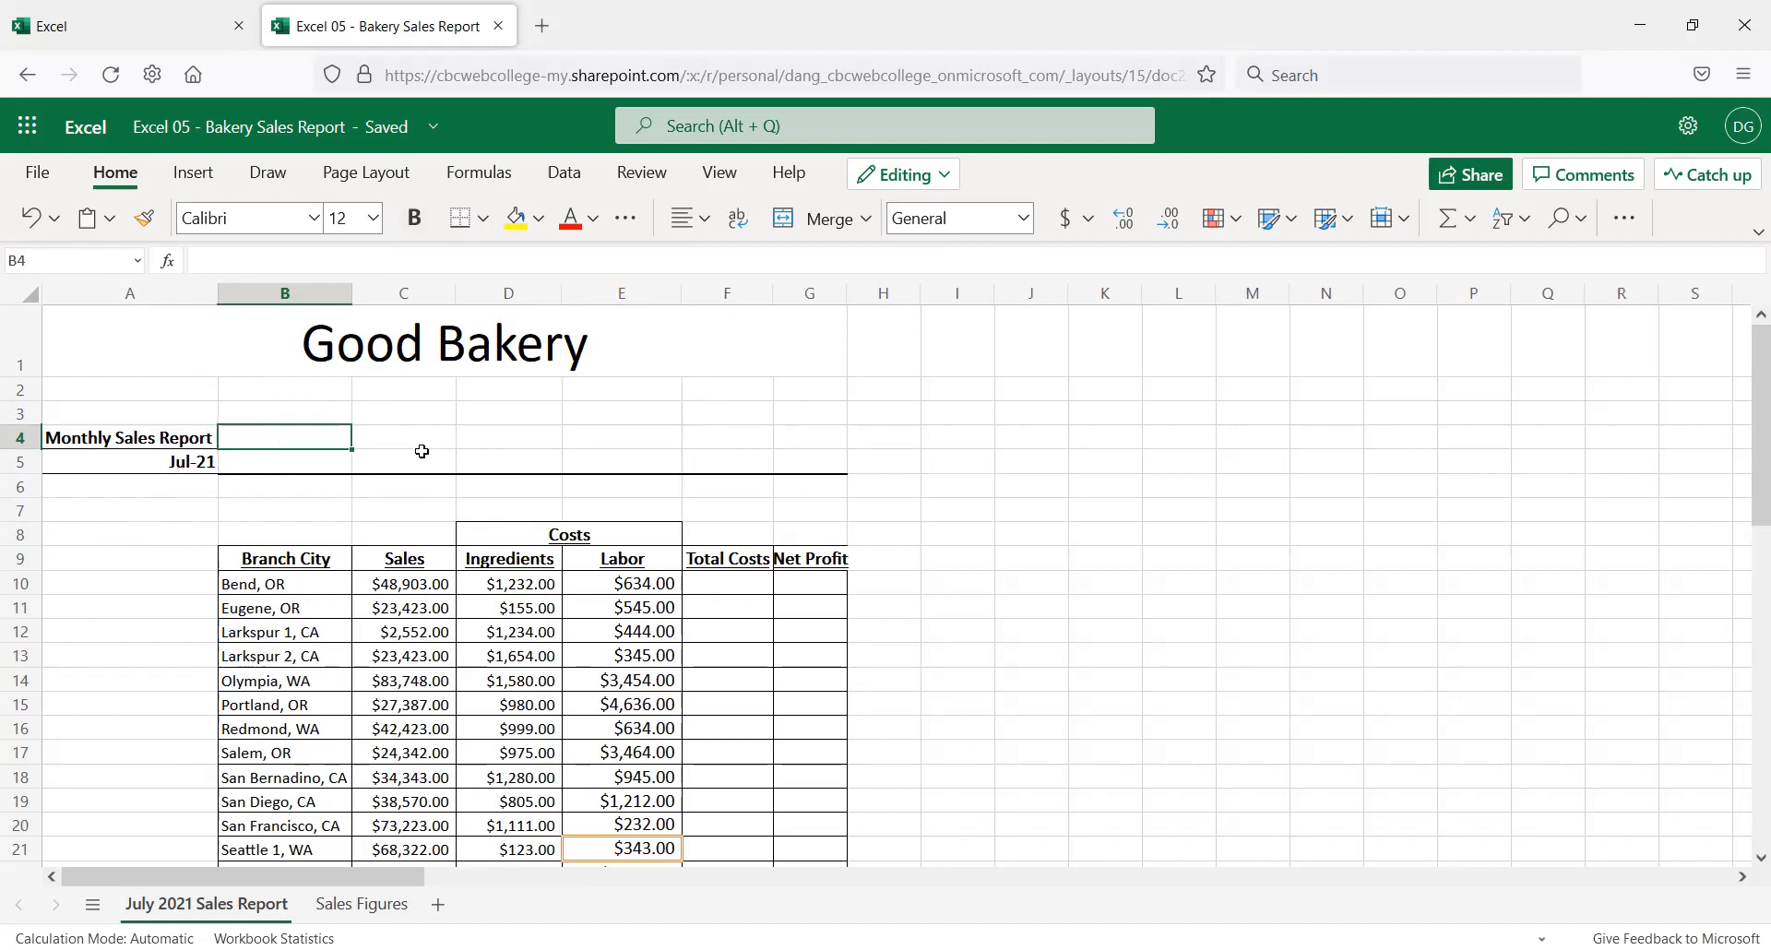
scroll(394, 457, "down", 1)
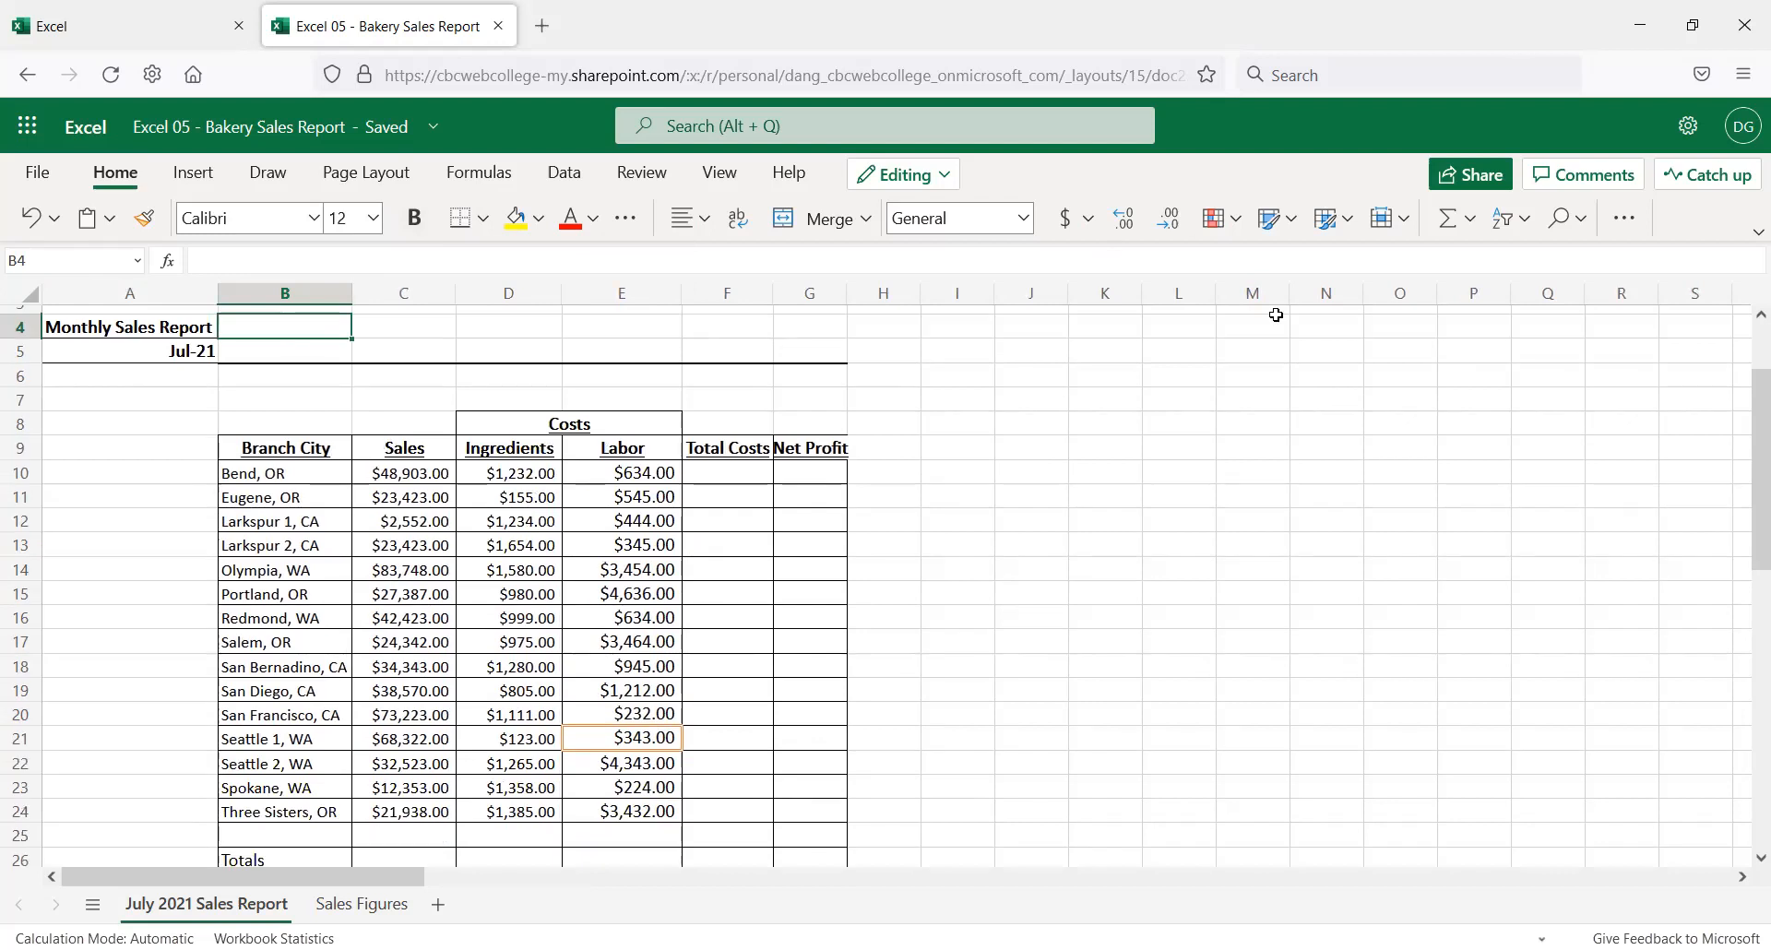
left_click_drag(773, 294, 896, 293)
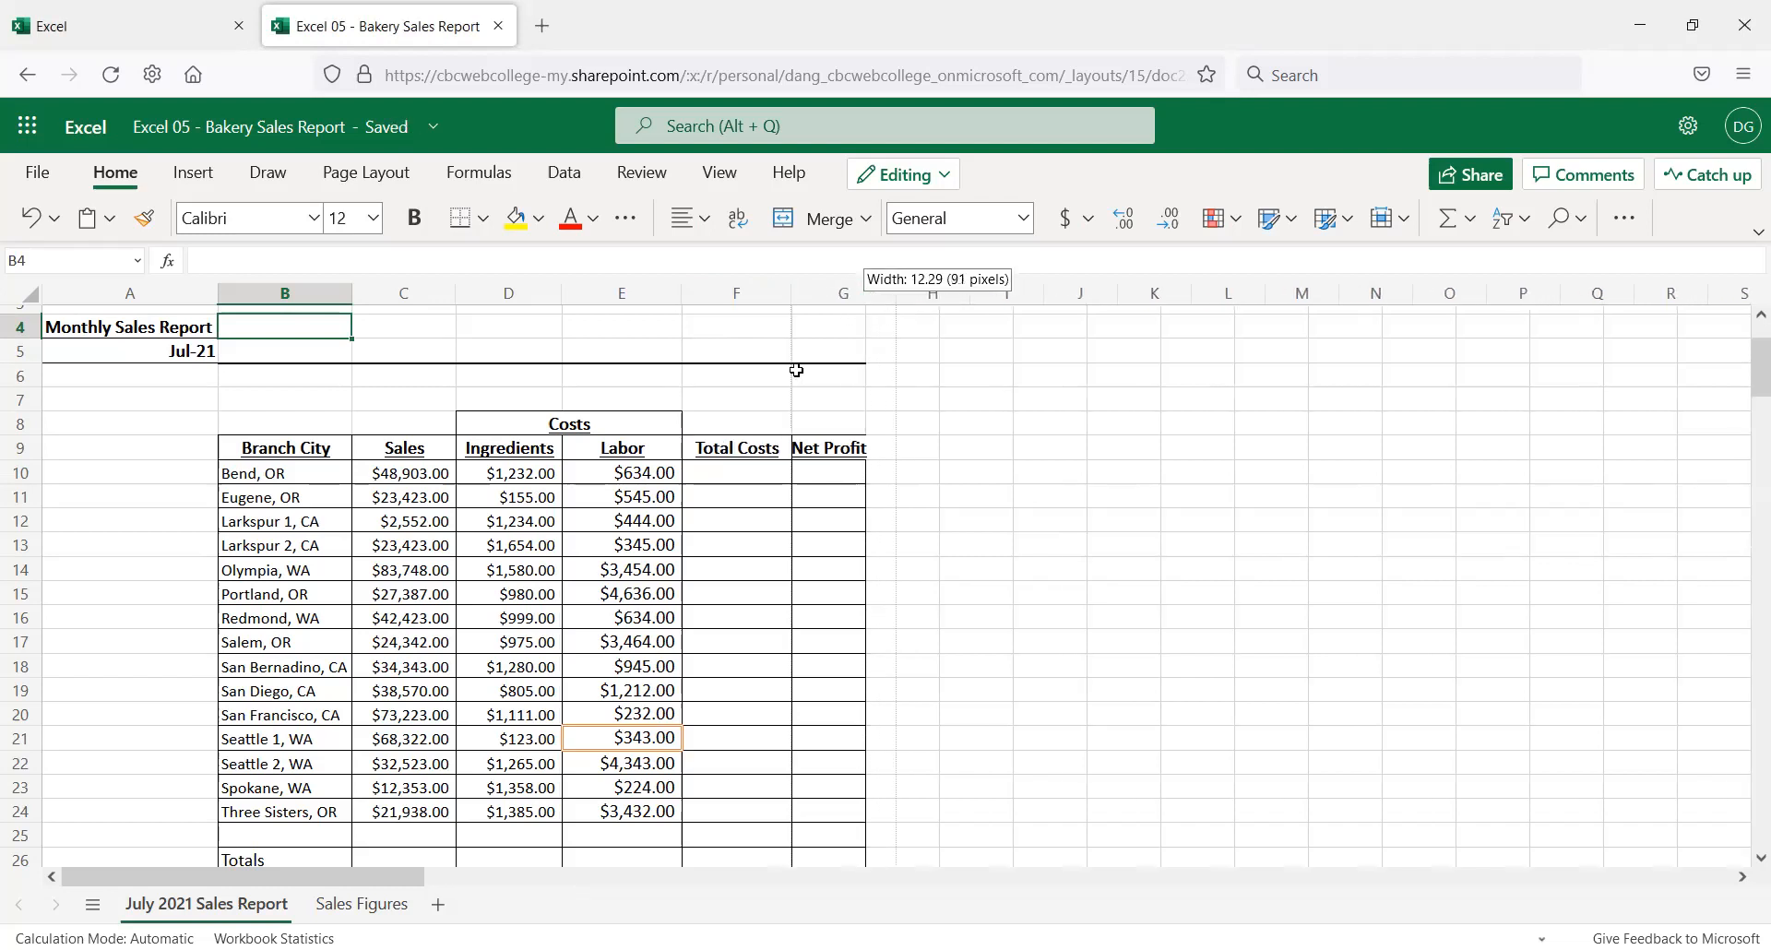
Enter =D10+E10 as Bend, OR's Total Costs in F10 and fill the formula down through F24
left_click(728, 474)
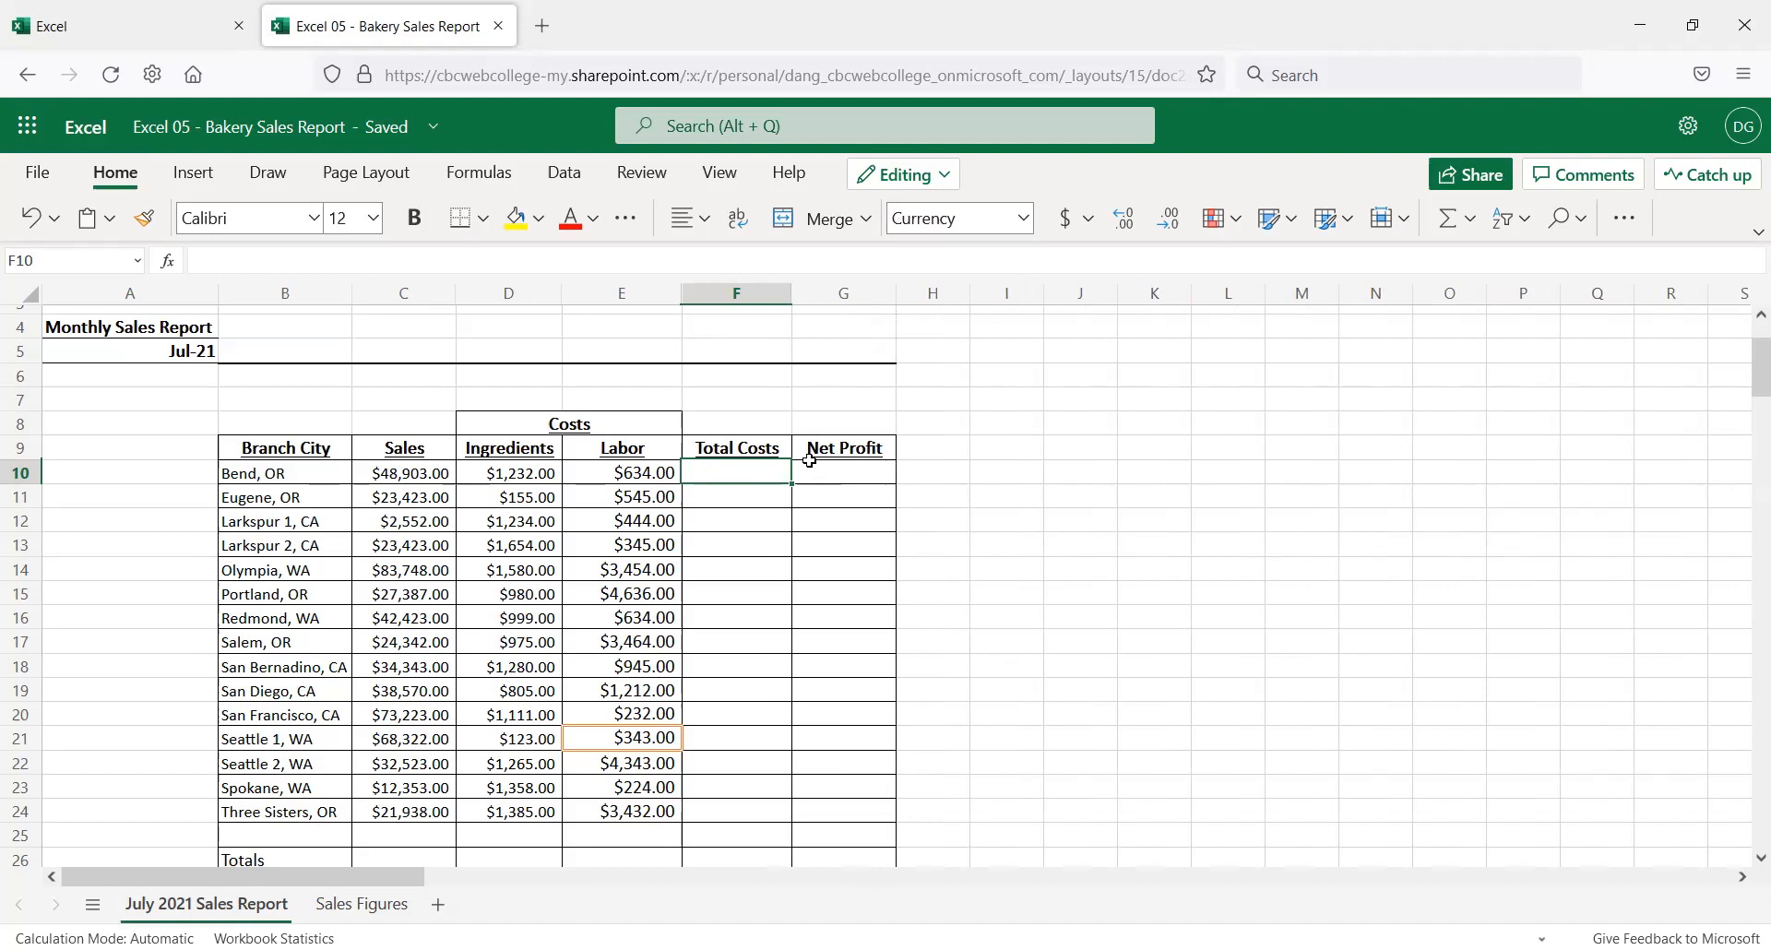
type("=")
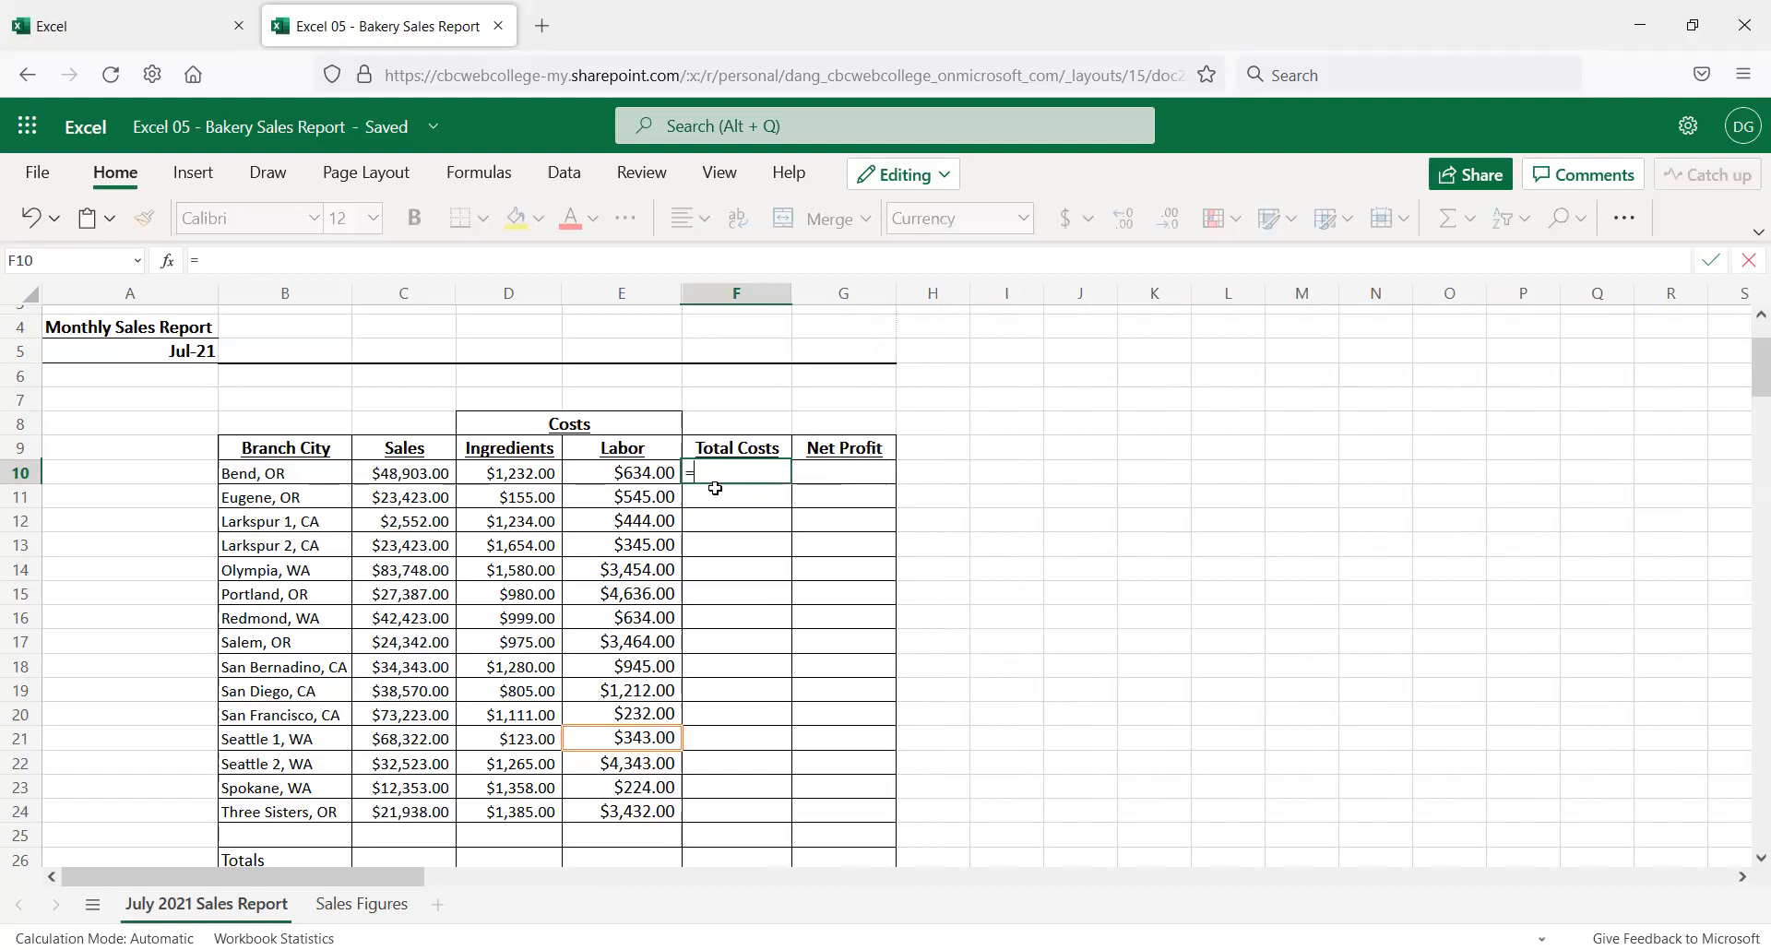
left_click(524, 473)
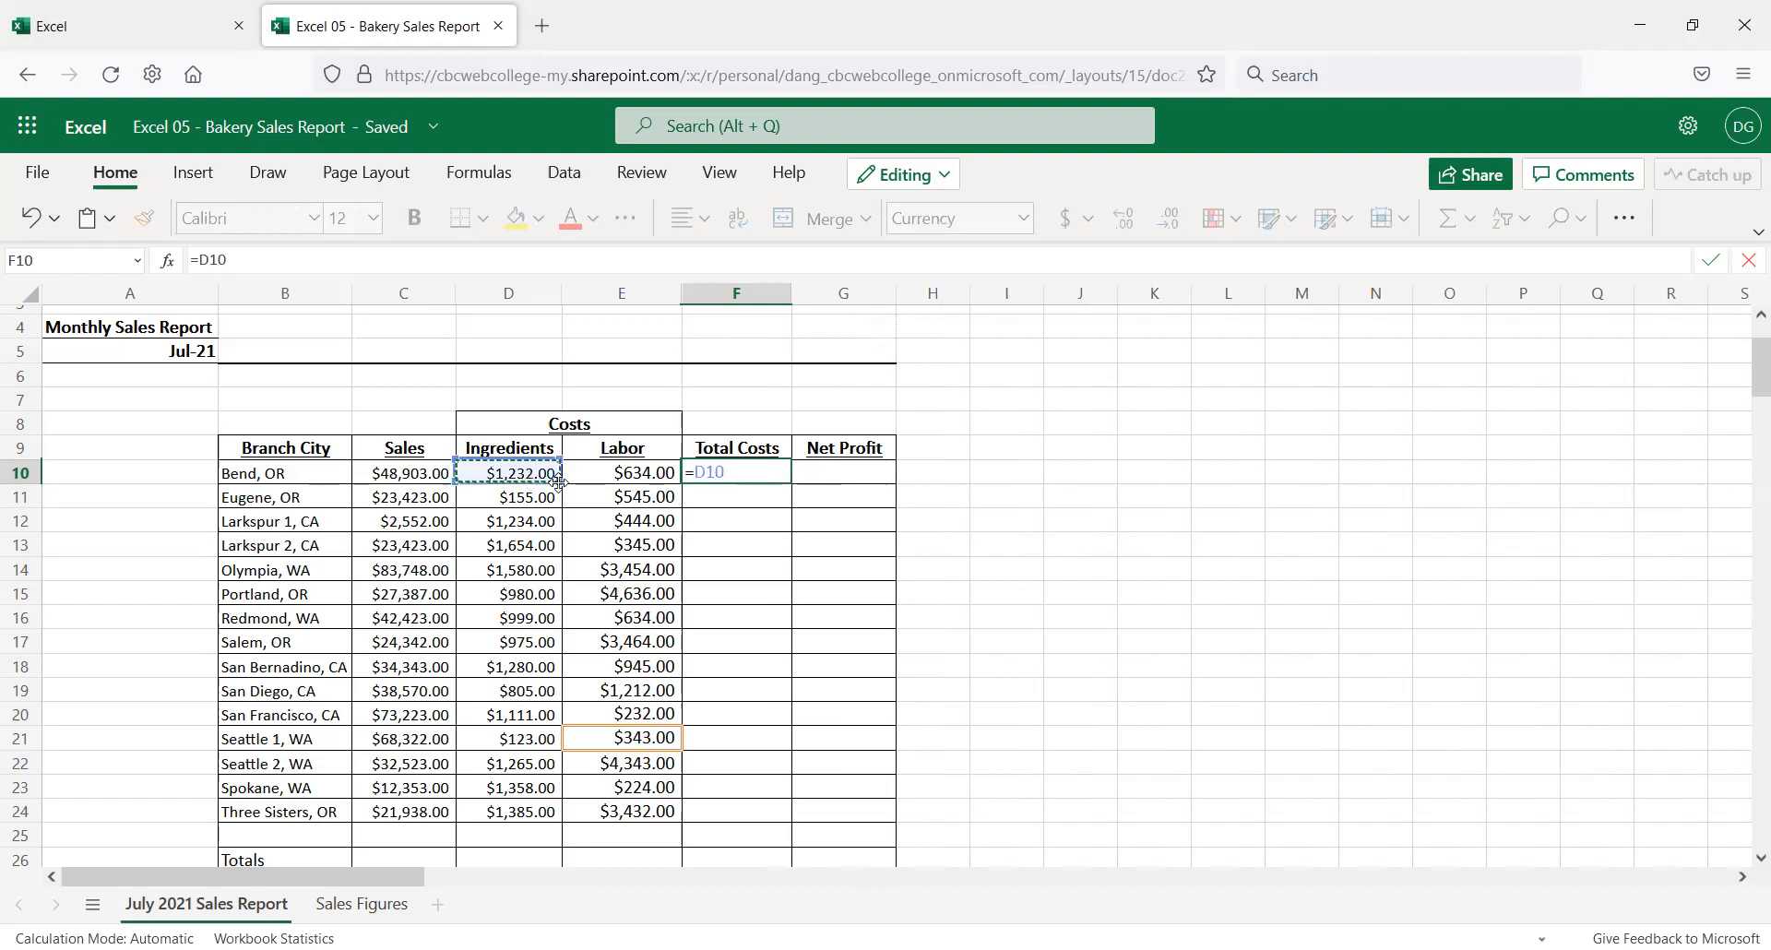
type("+")
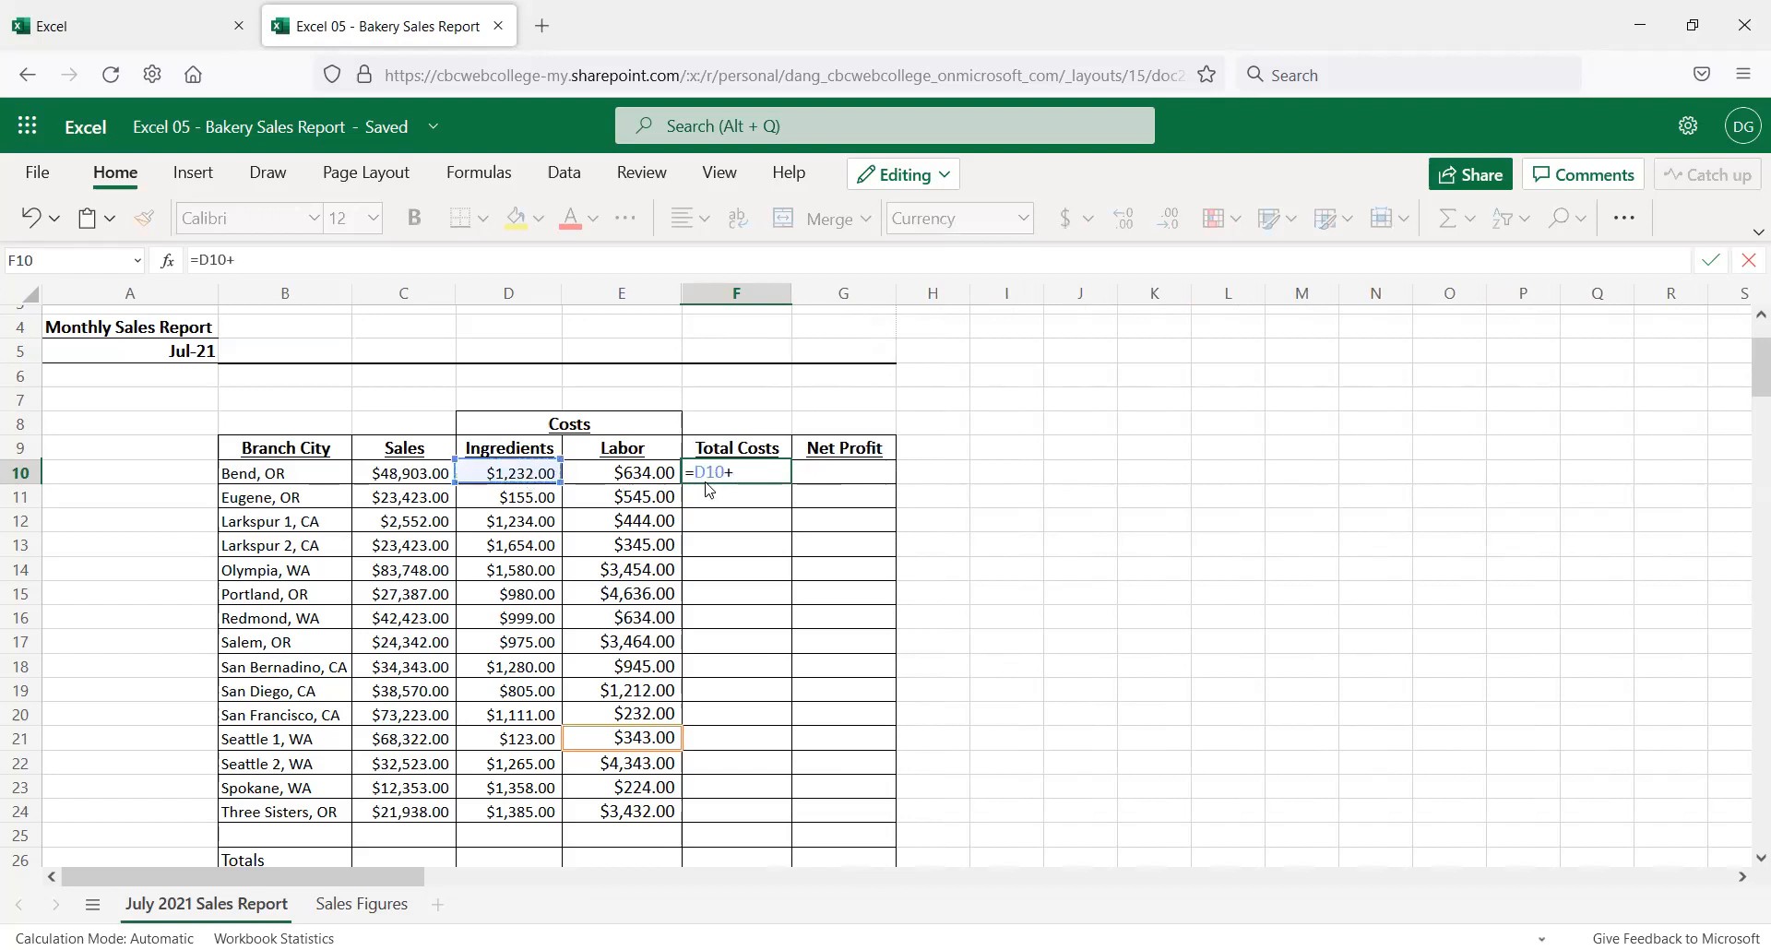
left_click(660, 475)
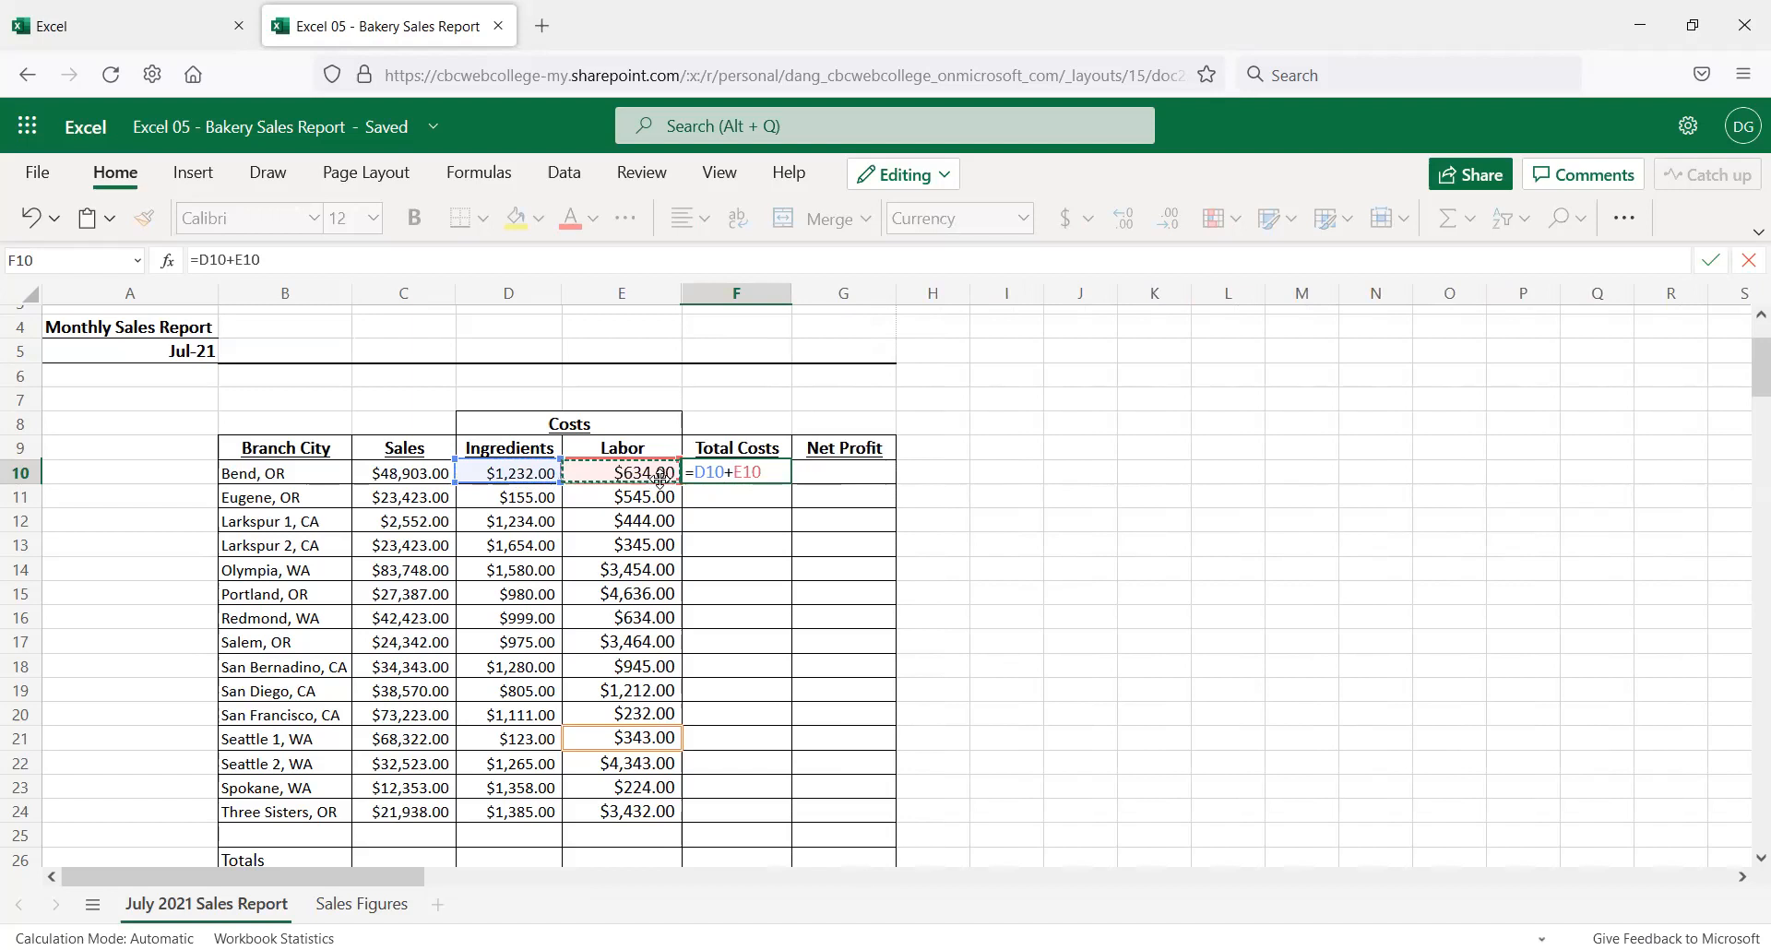
key("Return")
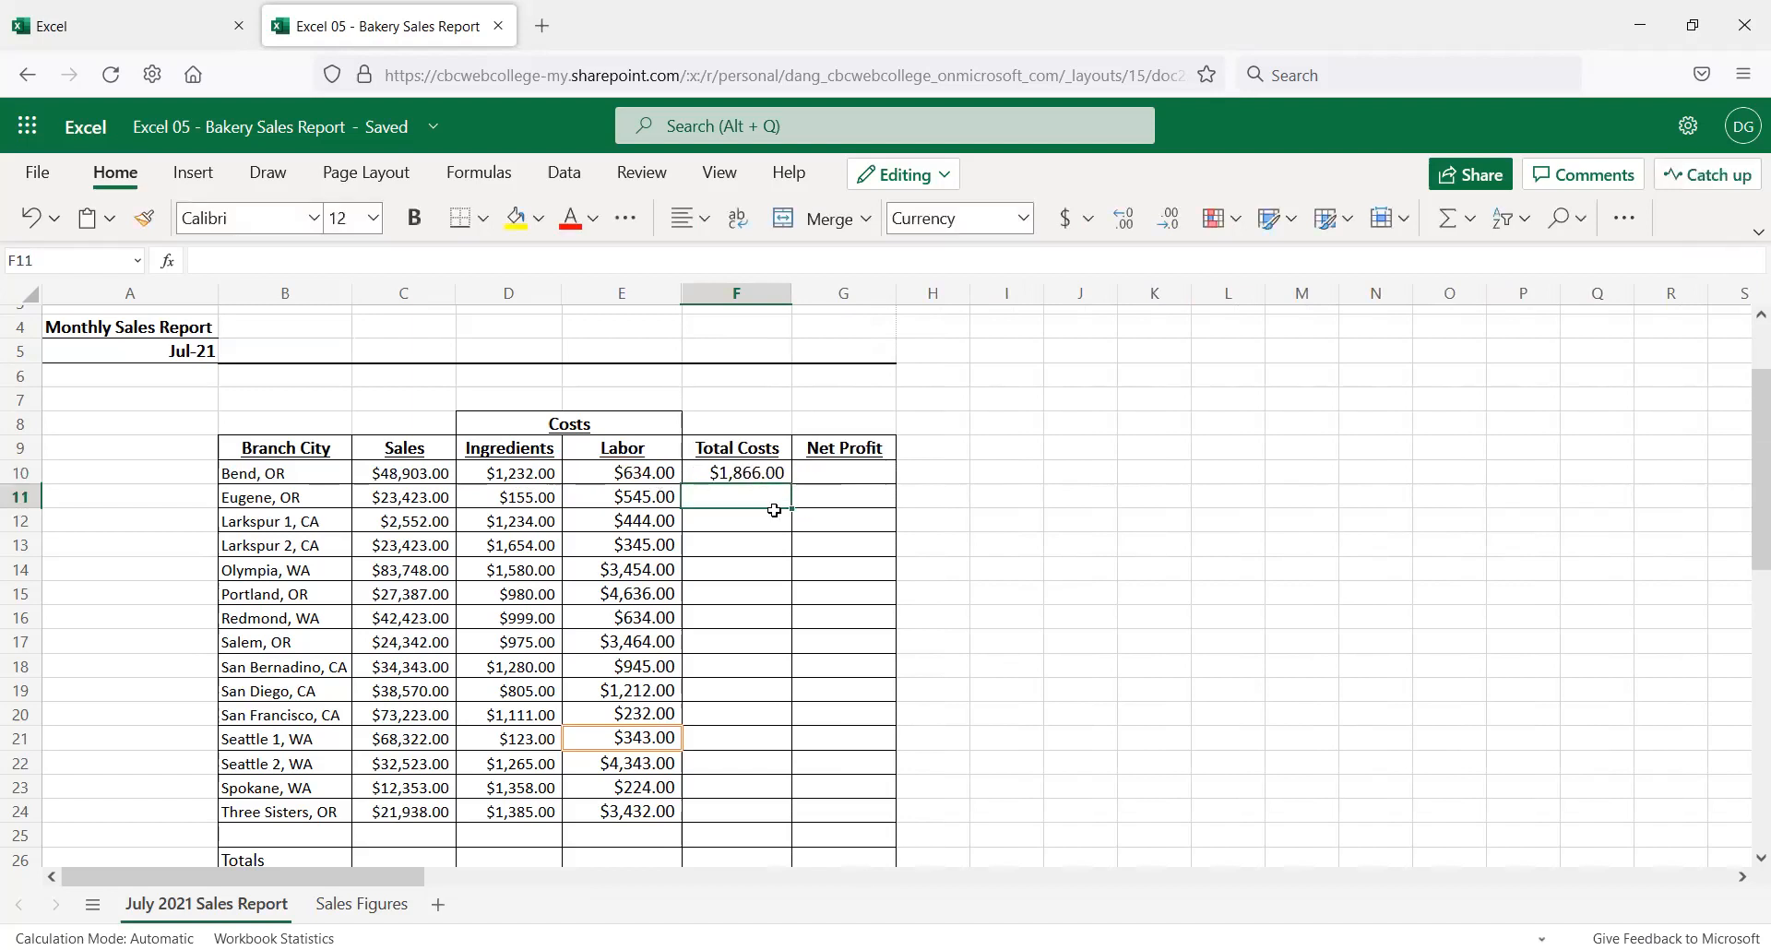
left_click(759, 475)
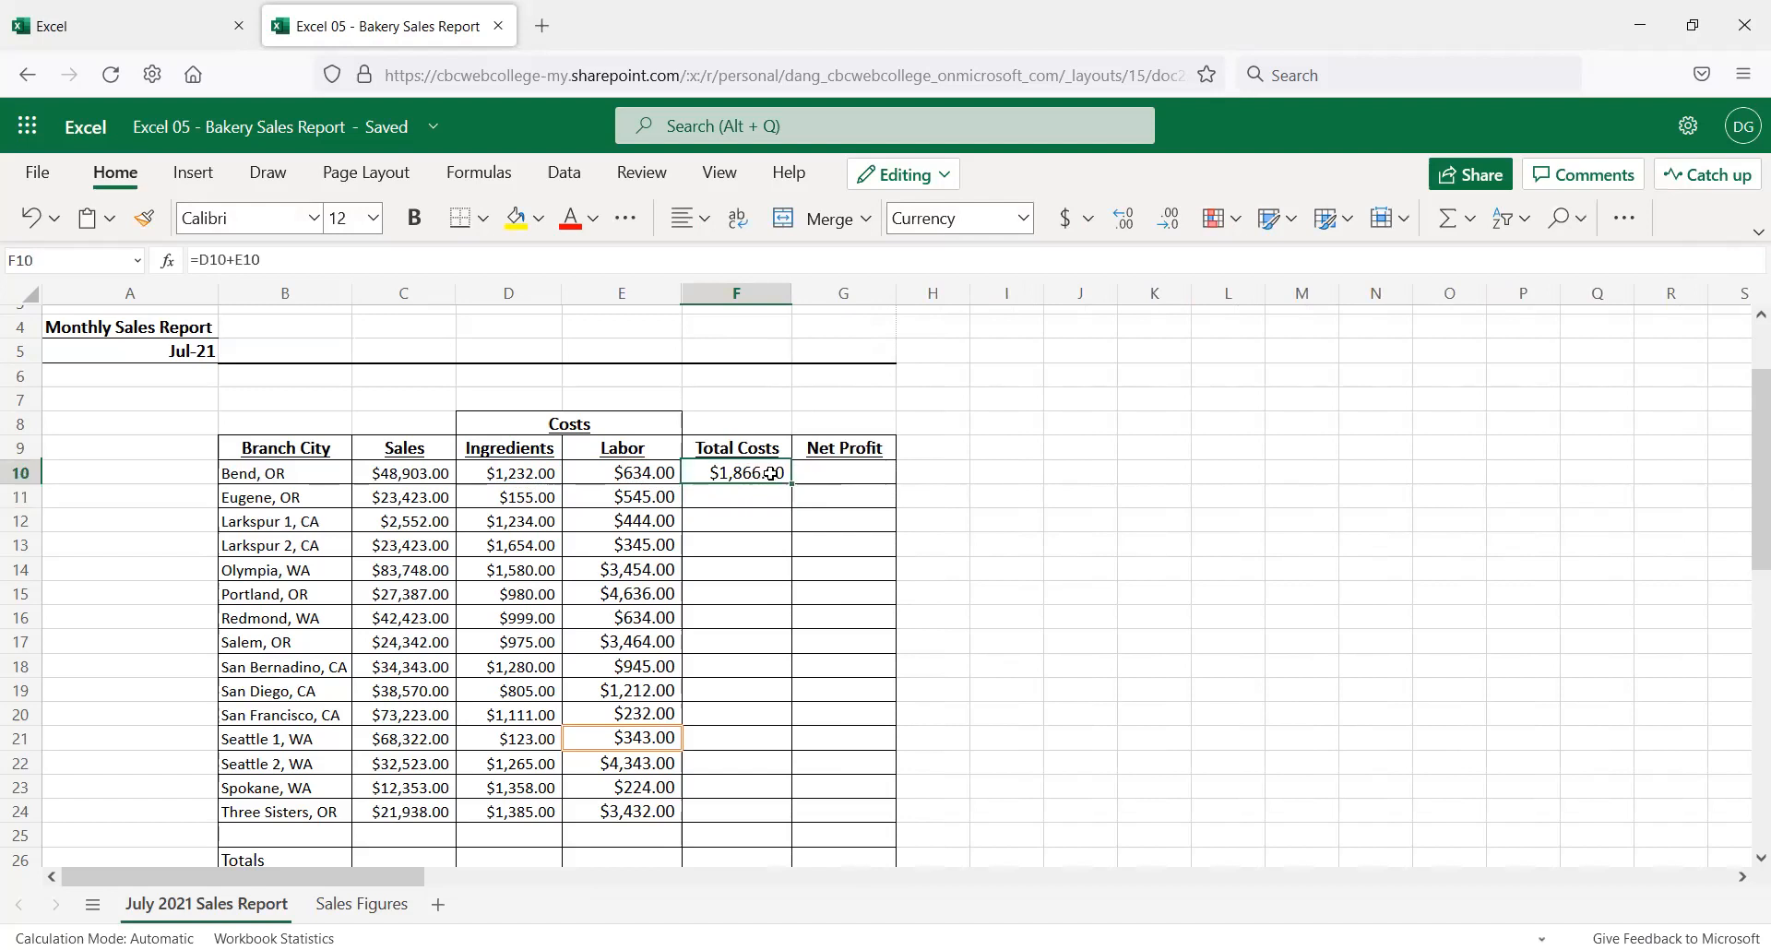
left_click_drag(790, 479, 794, 815)
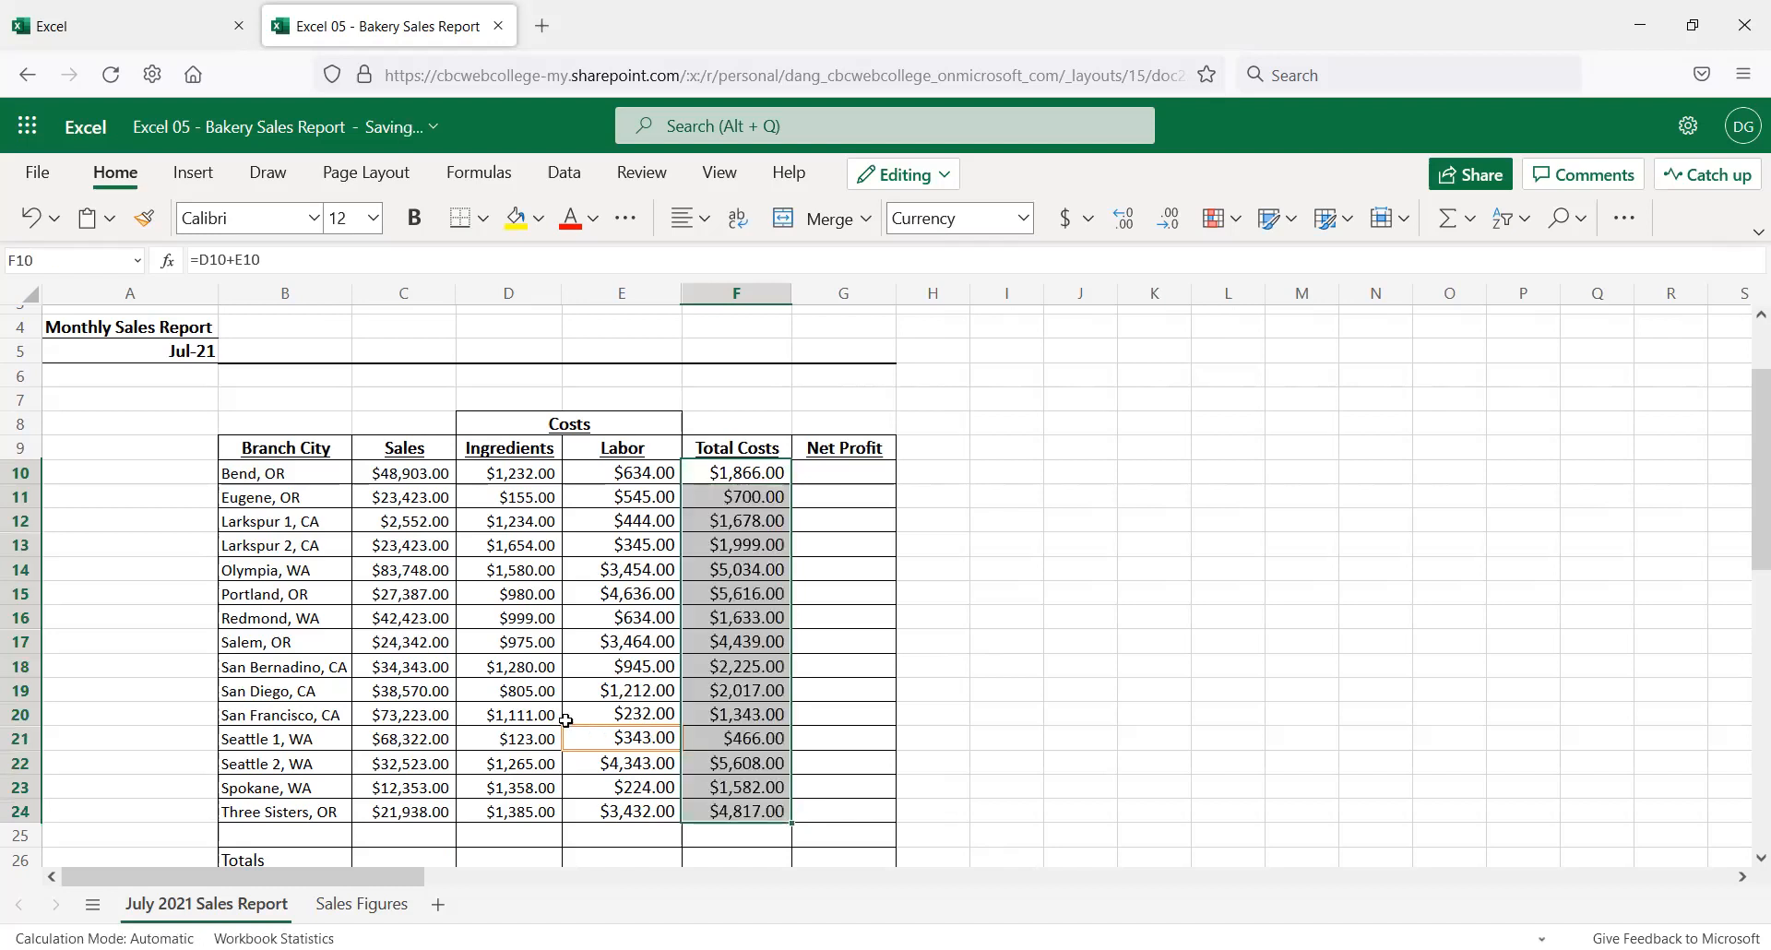
Copy the Ingredients formatting onto the Labor figures for both Seattle branches, from D21 to E21 and from D22 to E22
left_click(518, 740)
left_click(144, 217)
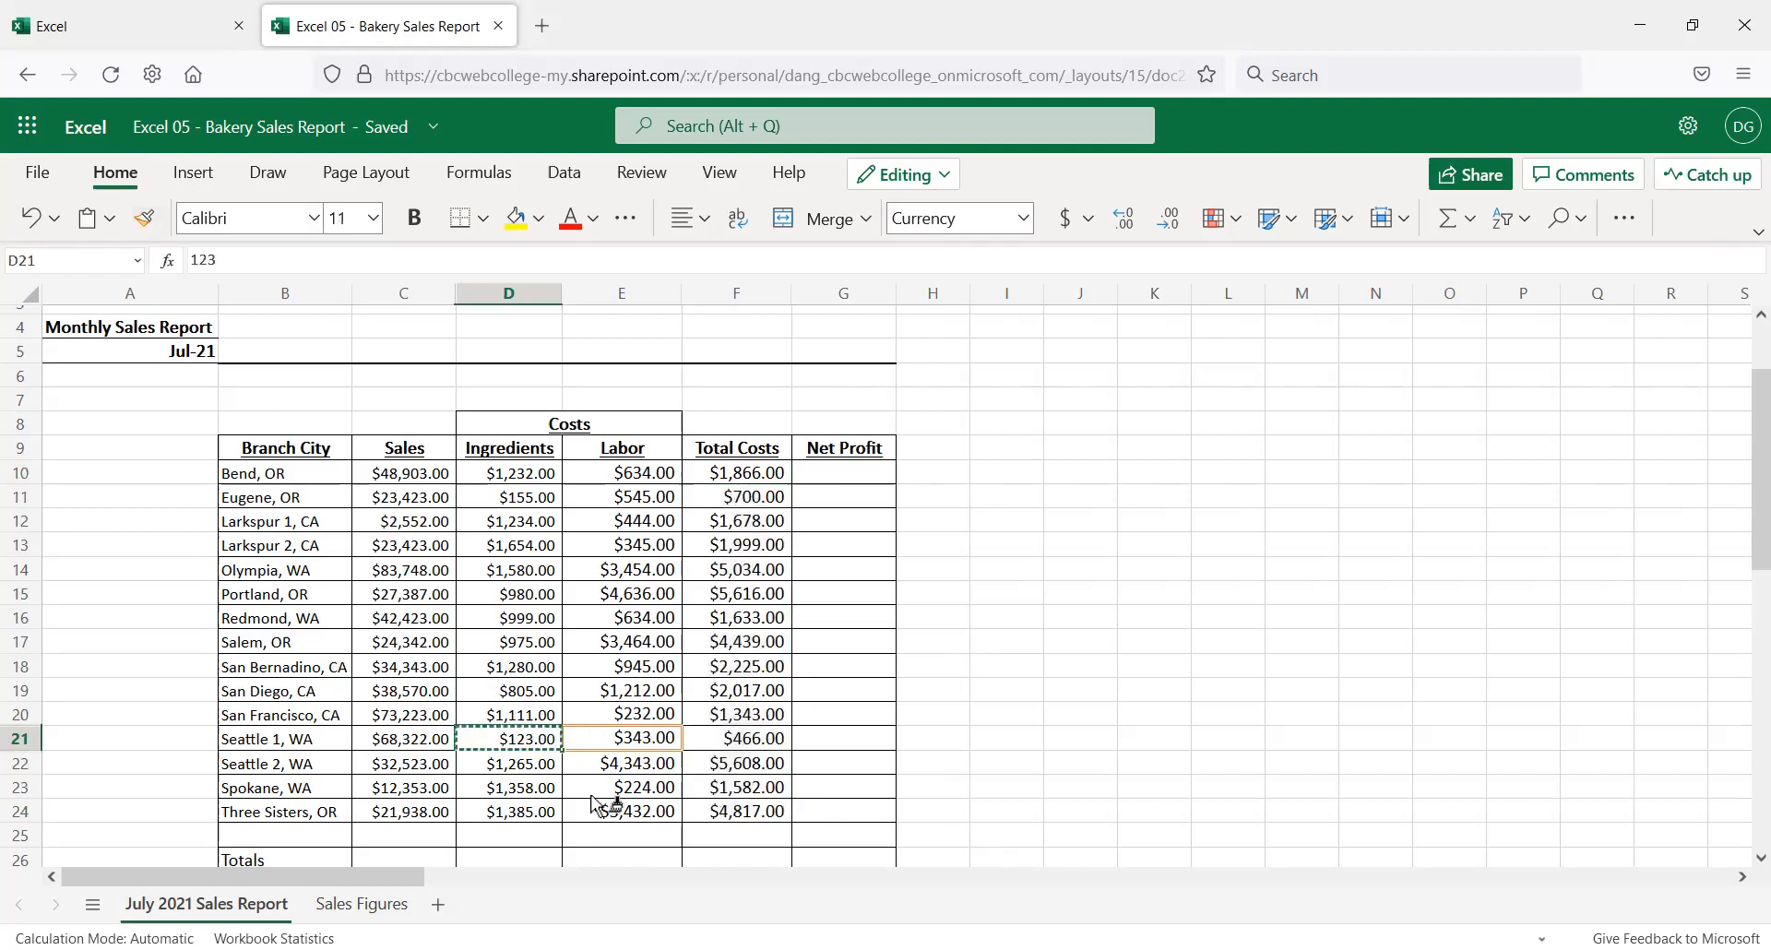
left_click(627, 738)
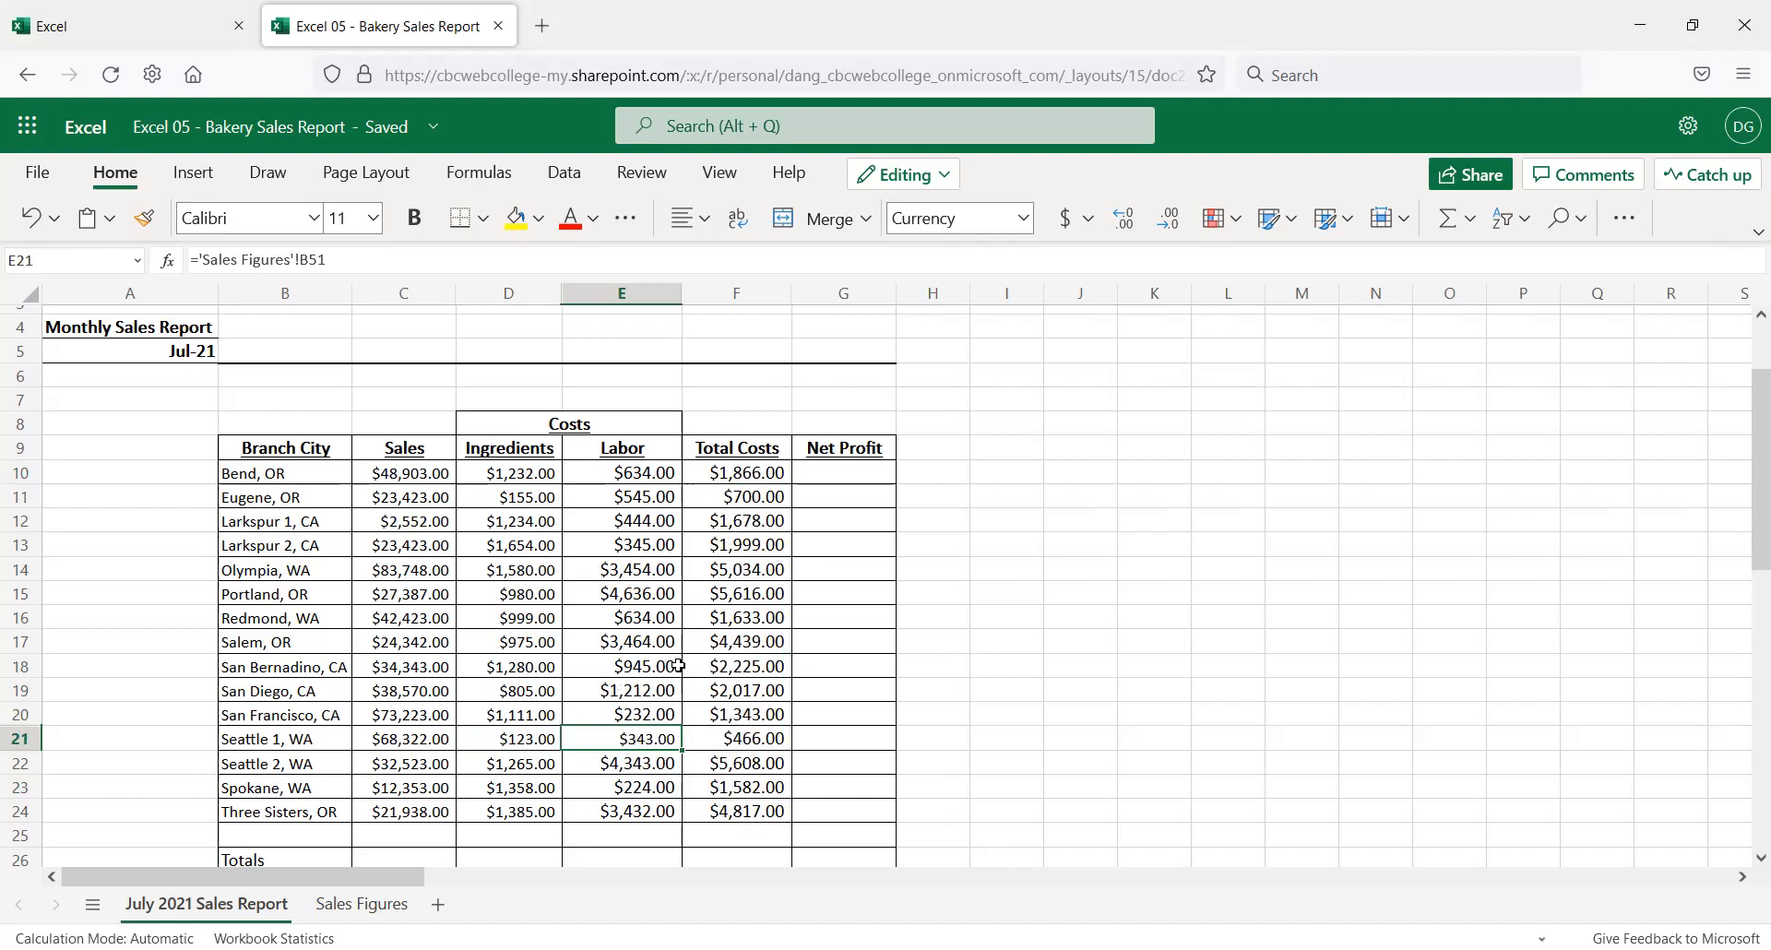
left_click(622, 703)
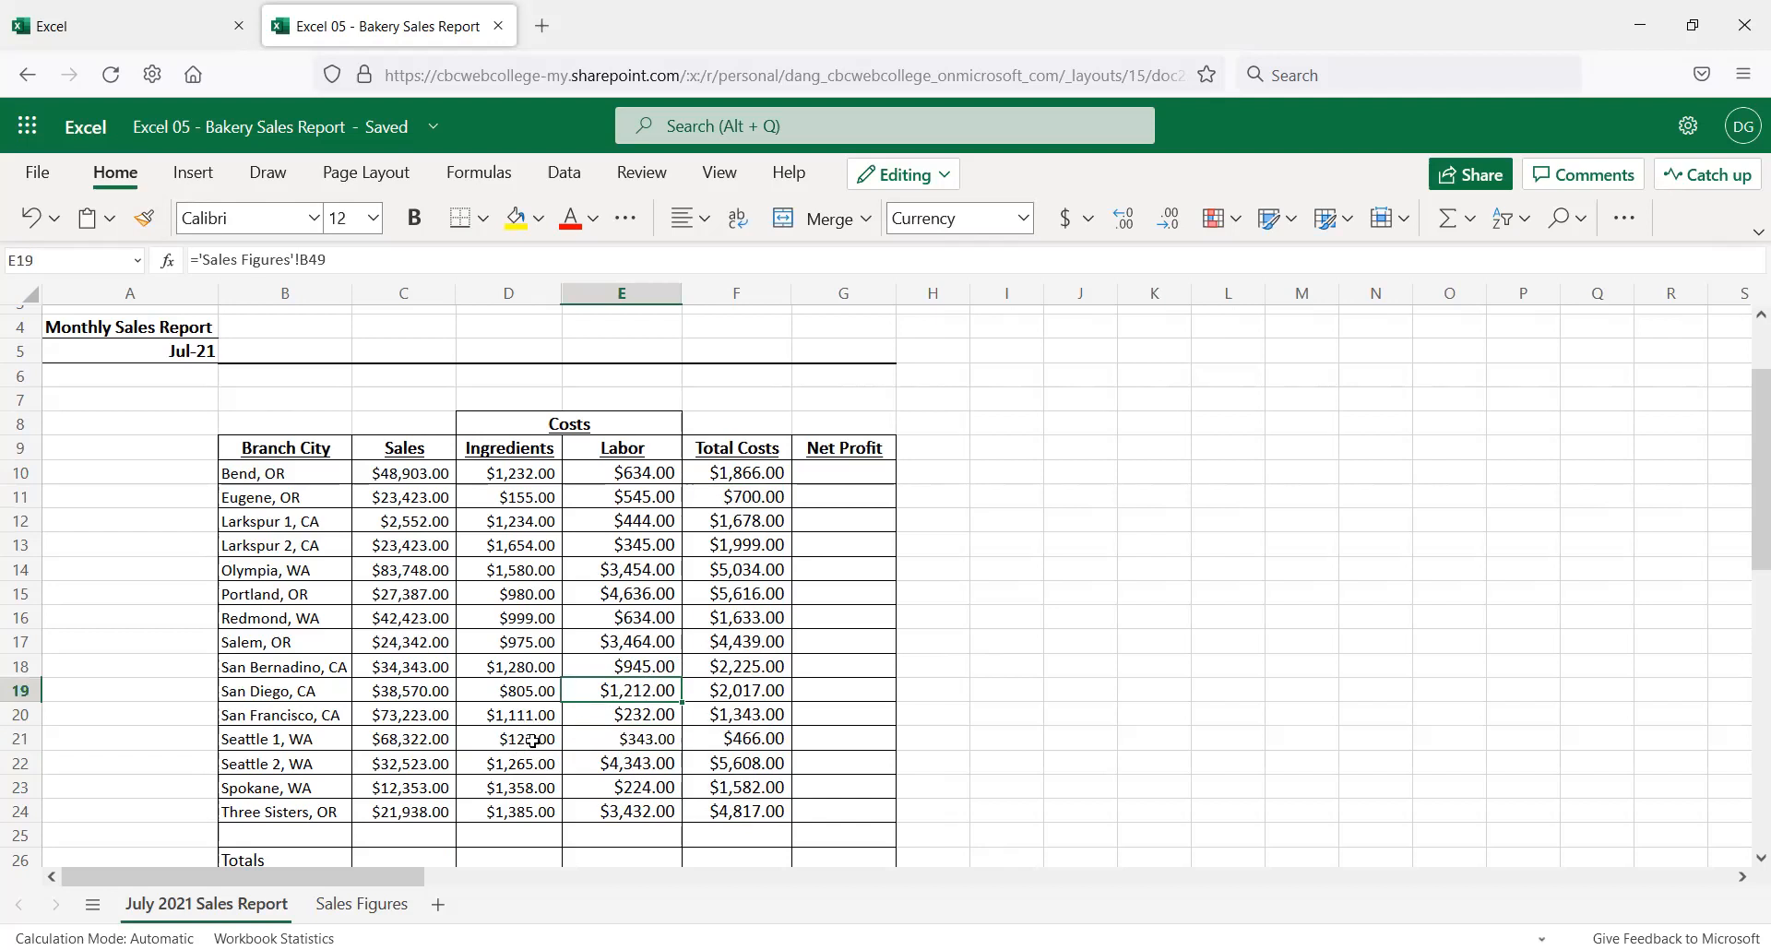
left_click(538, 763)
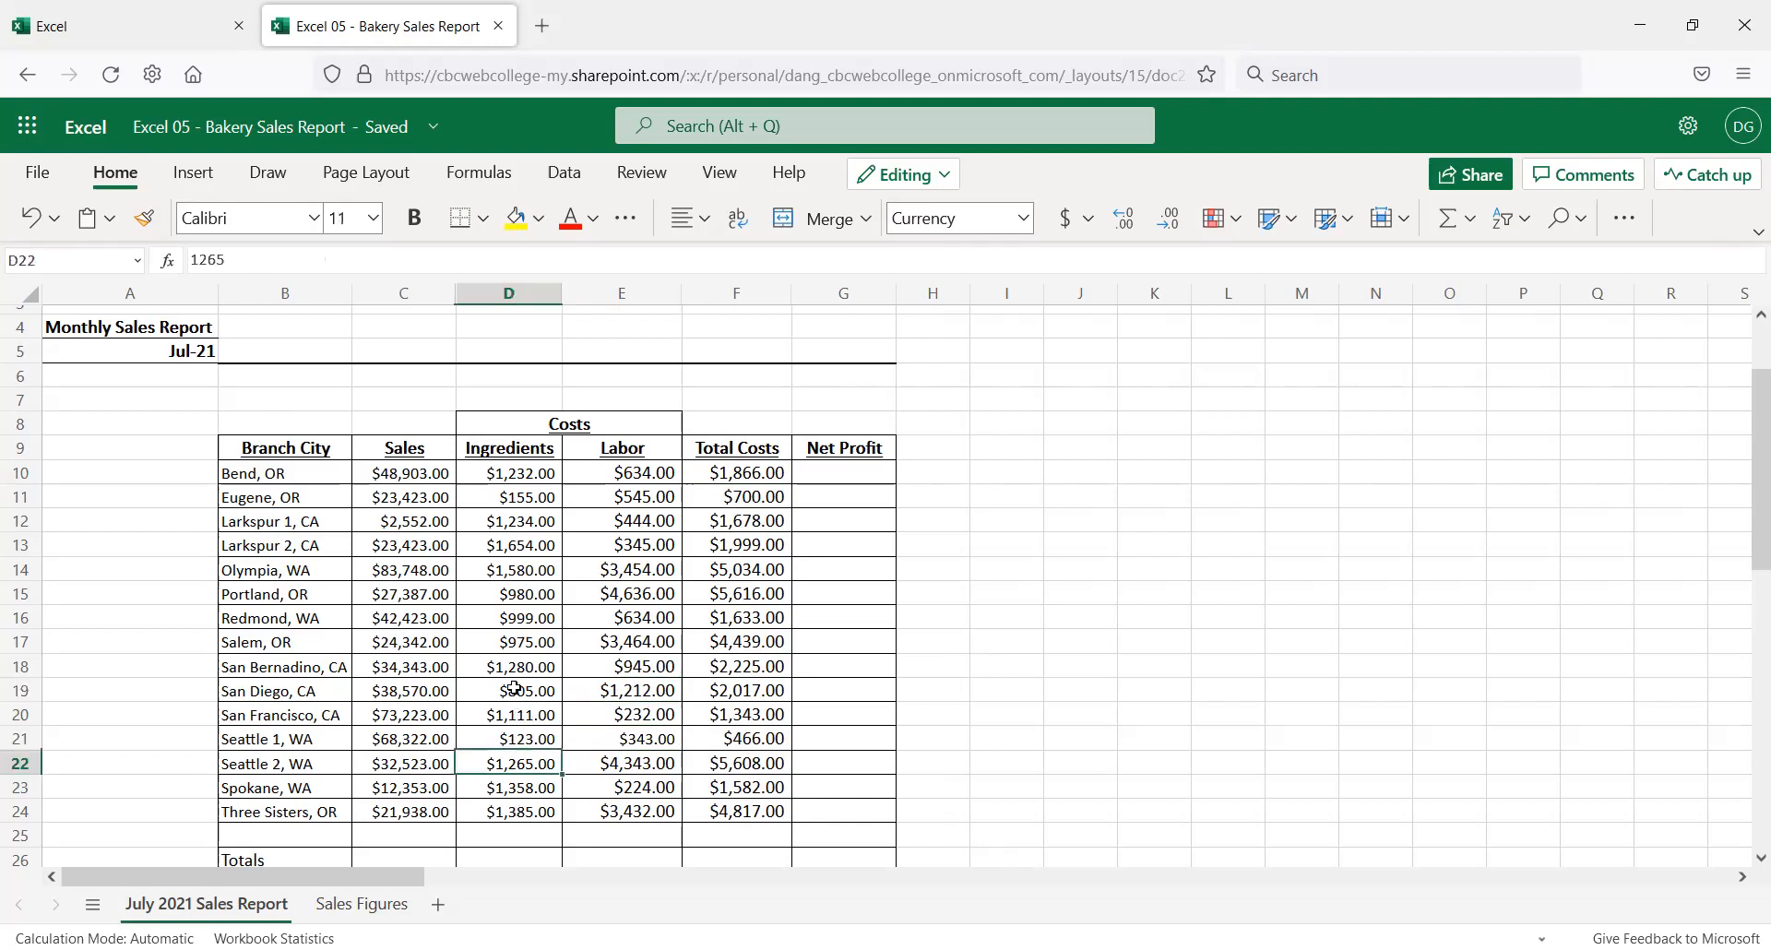
left_click(145, 218)
left_click(627, 766)
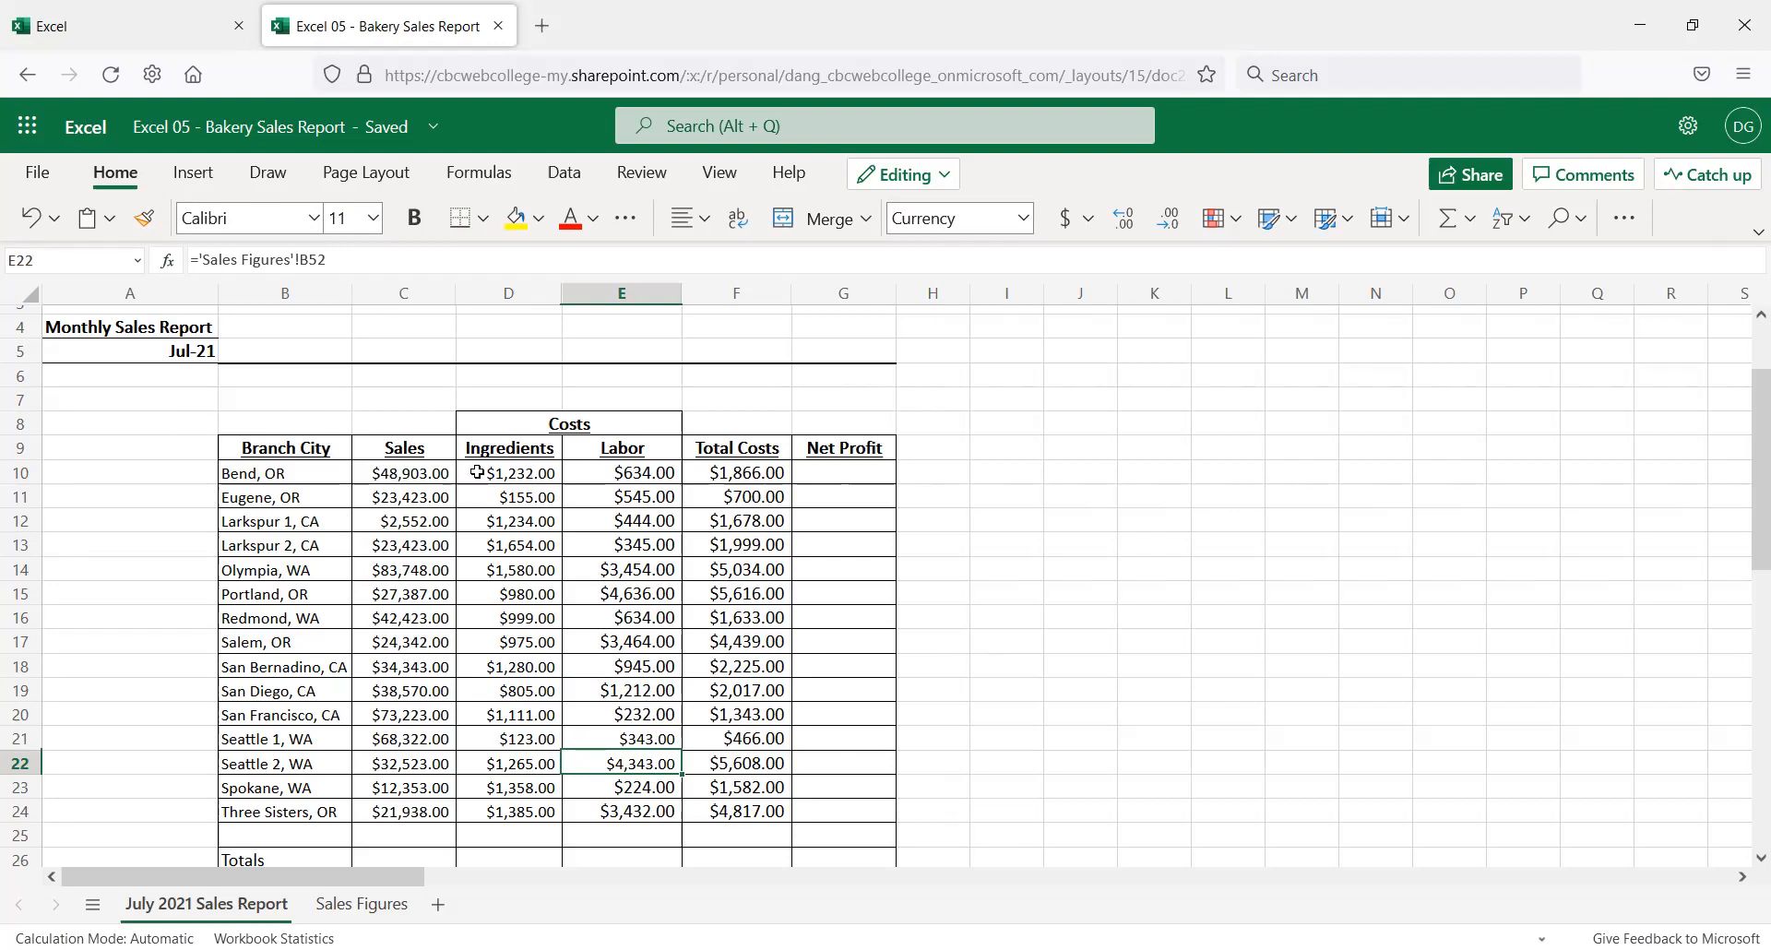
left_click(506, 451)
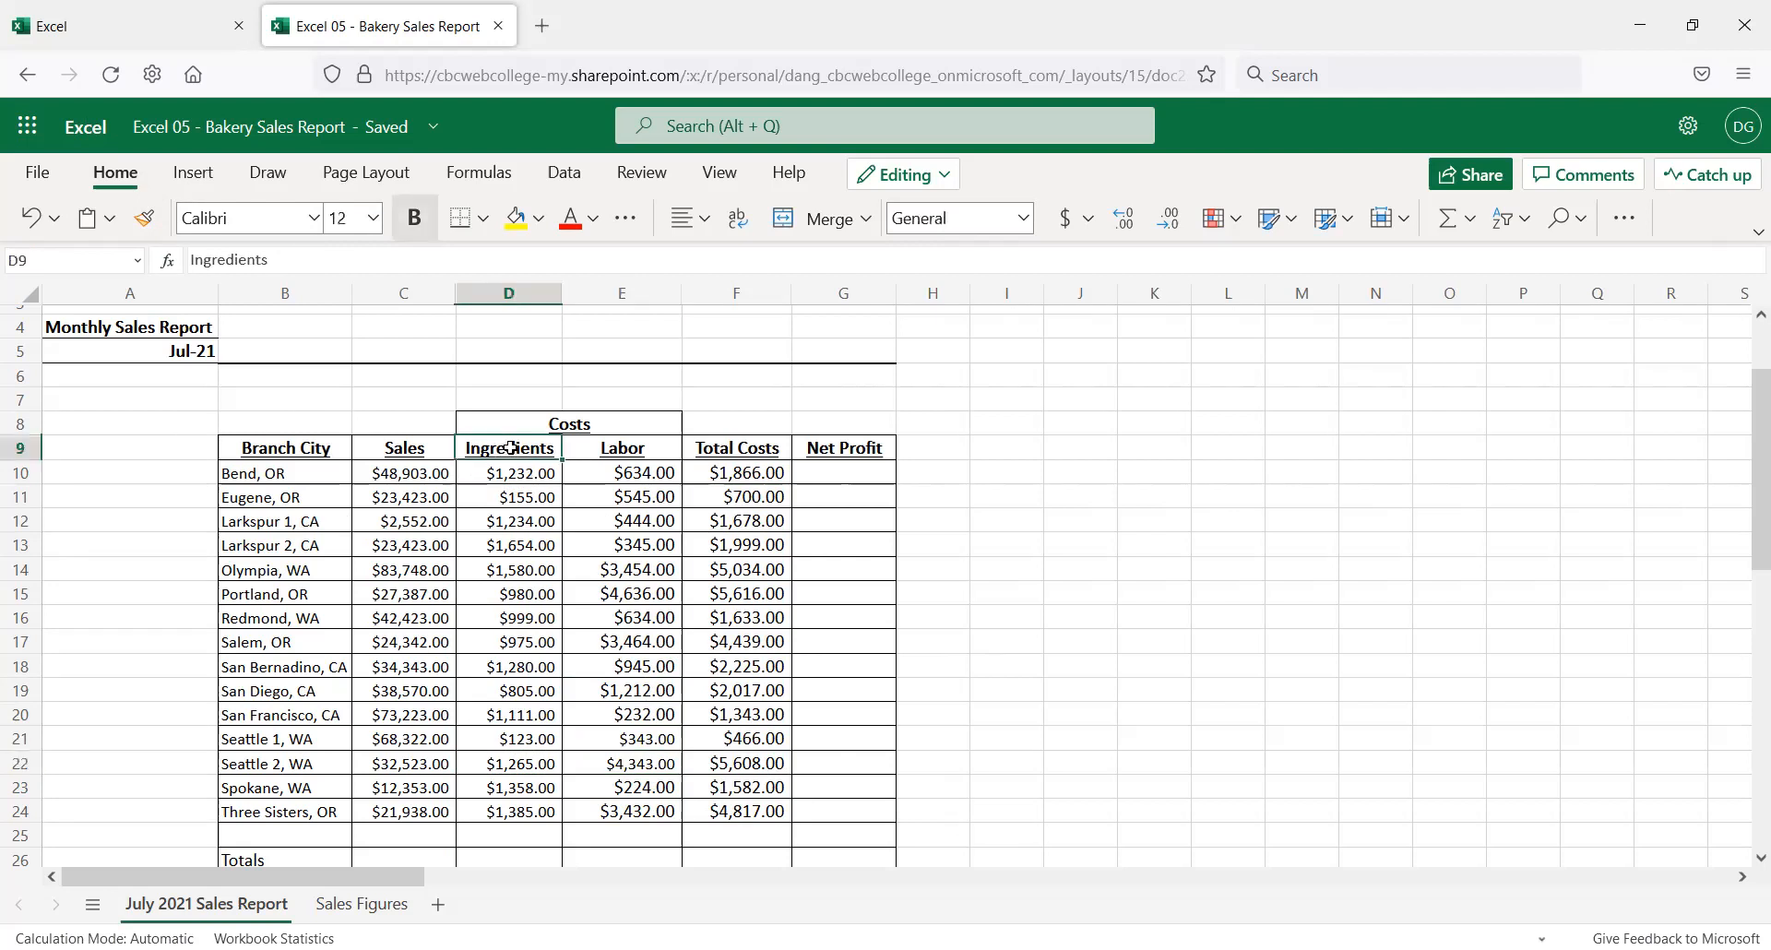
Fill the Ingredients, Labor and Total Costs cells, D9:F24, with the lightest gray theme color
left_click_drag(513, 451, 766, 811)
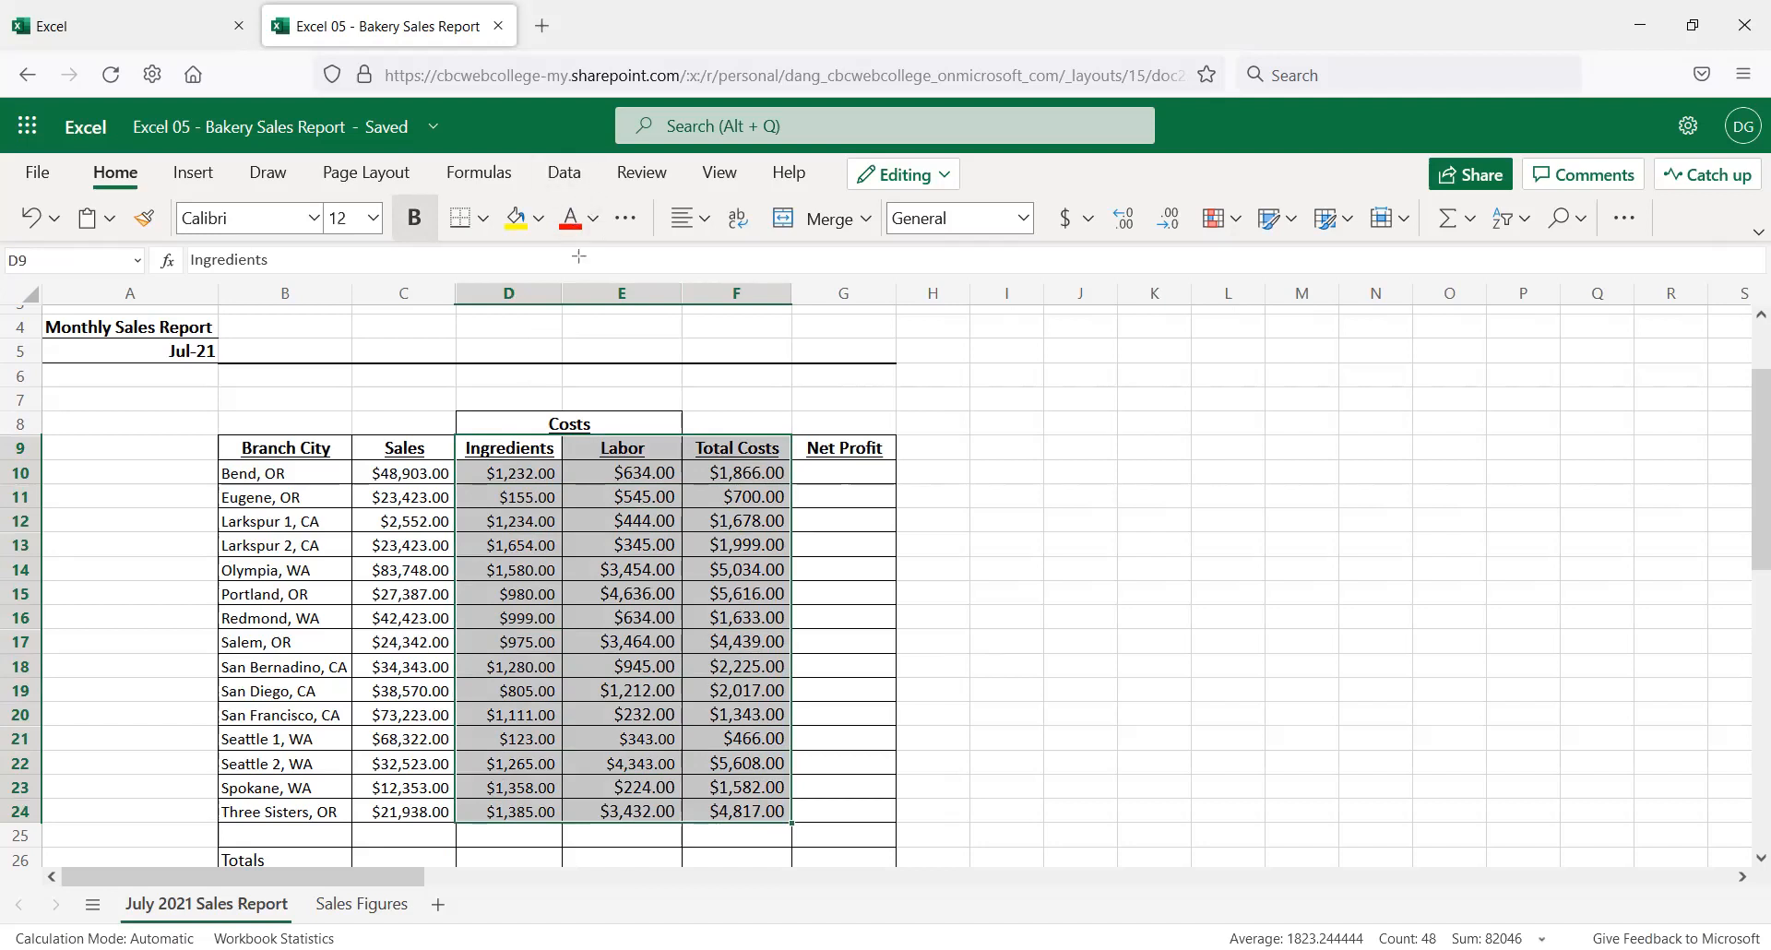
left_click(514, 214)
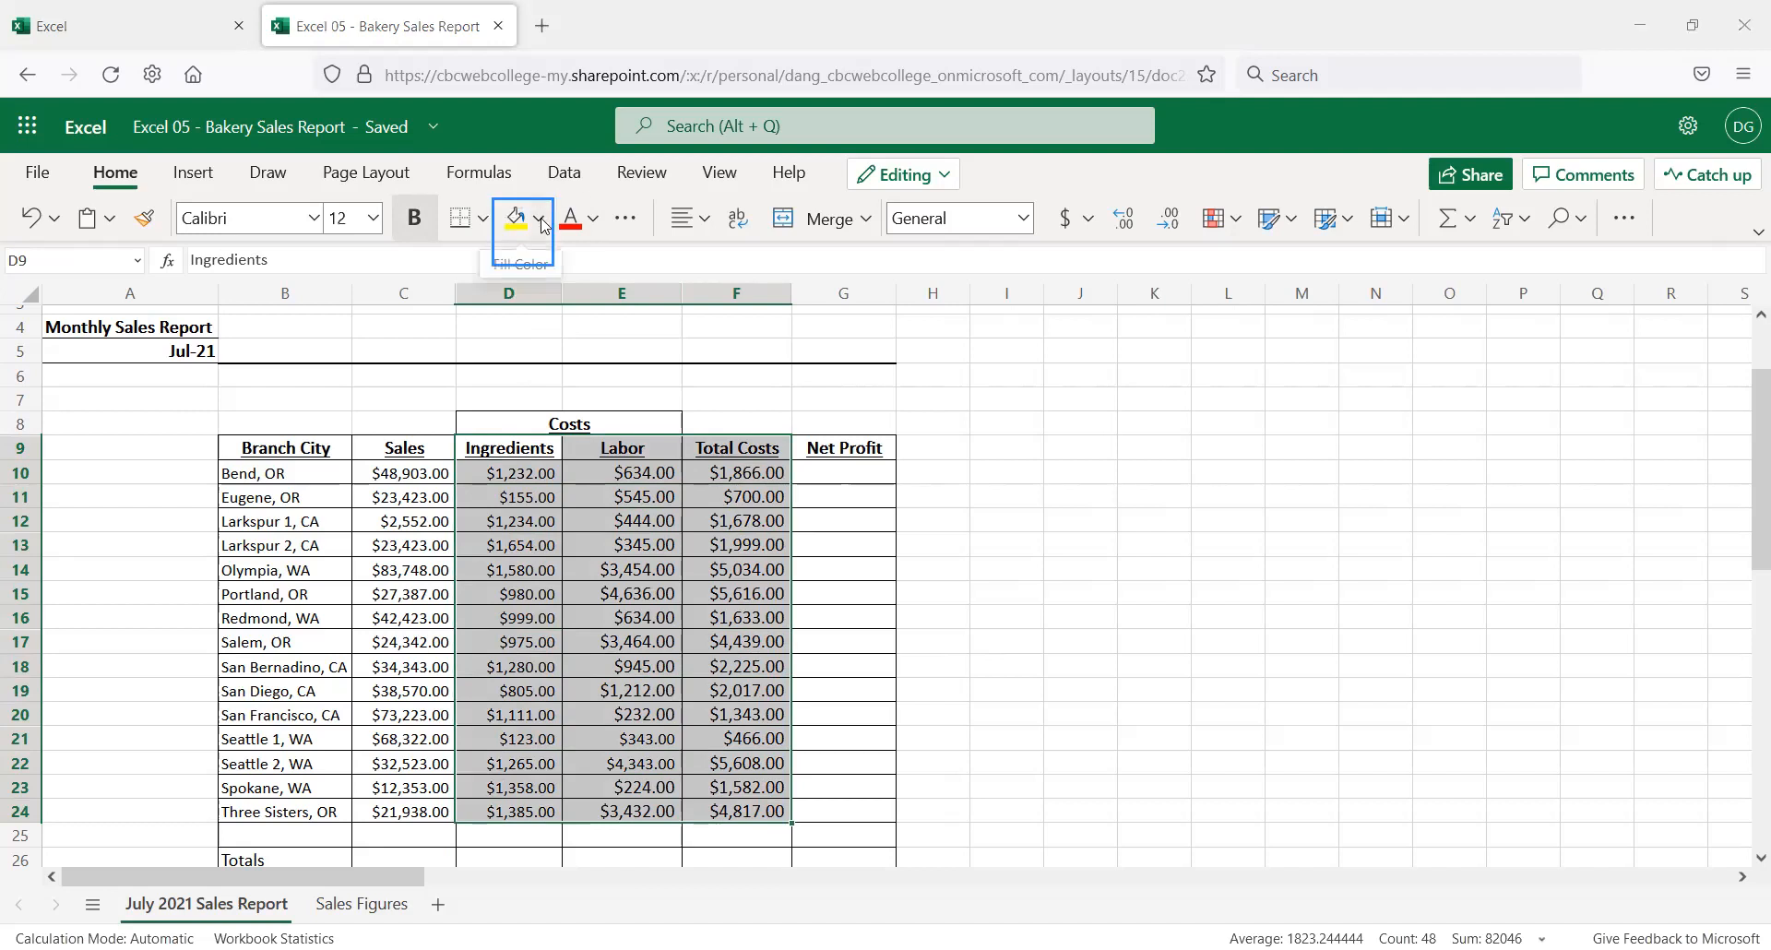
left_click(540, 222)
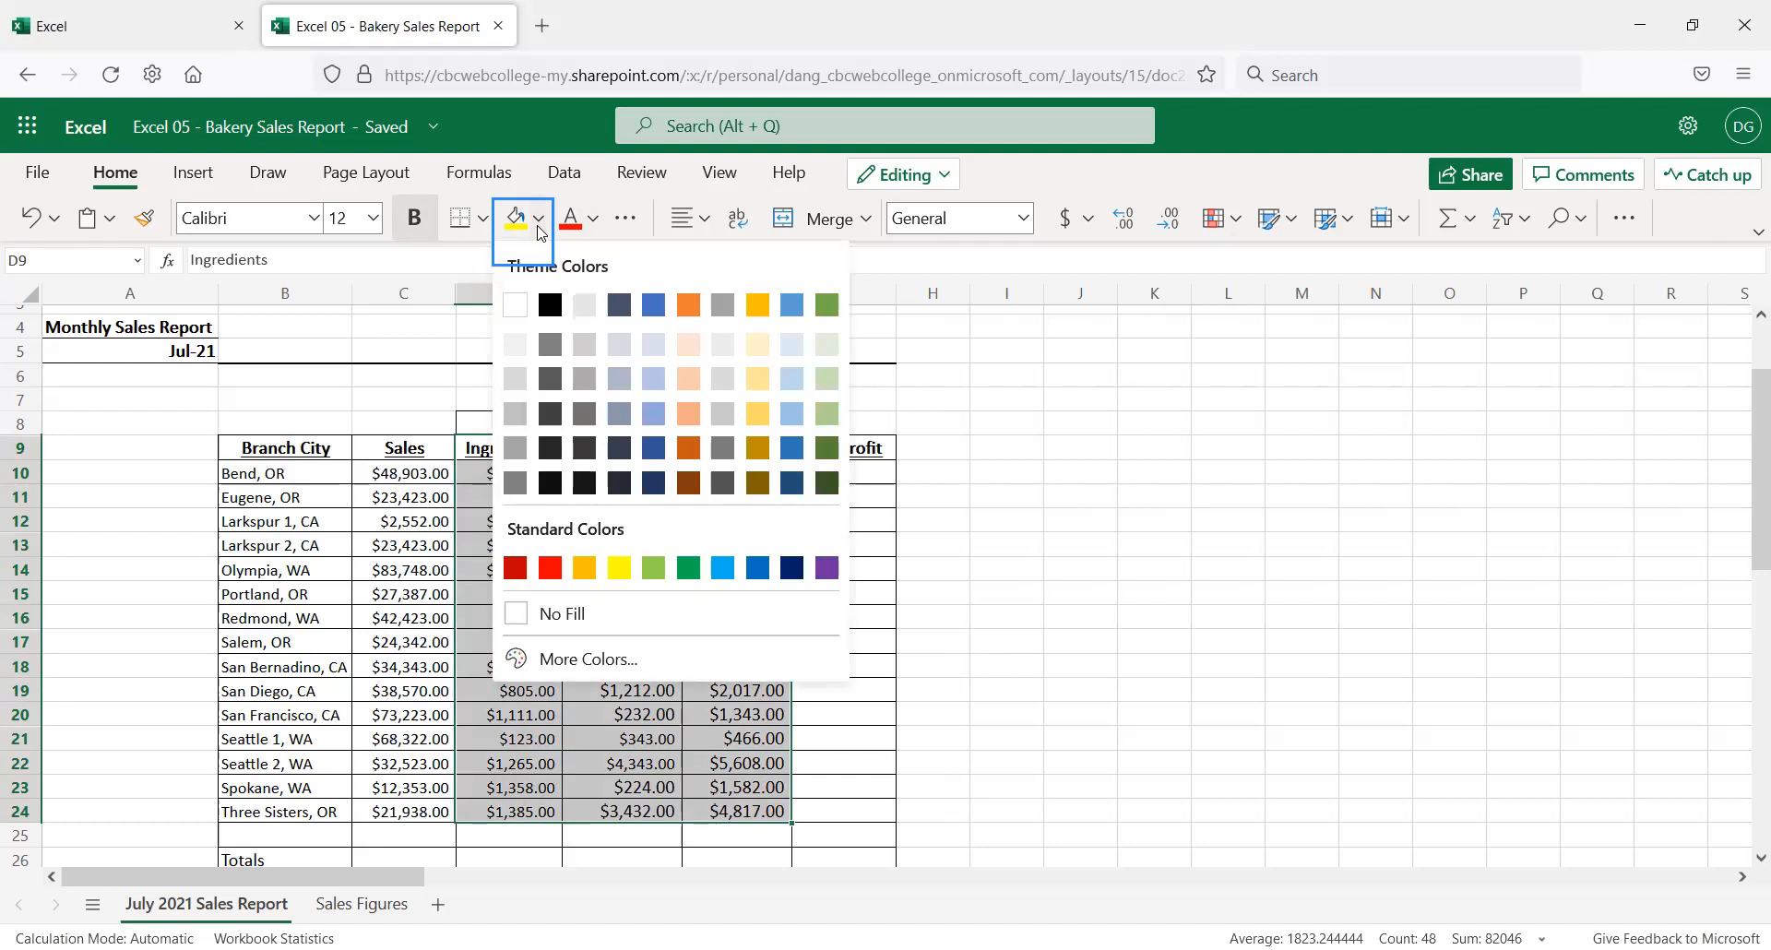
left_click(520, 353)
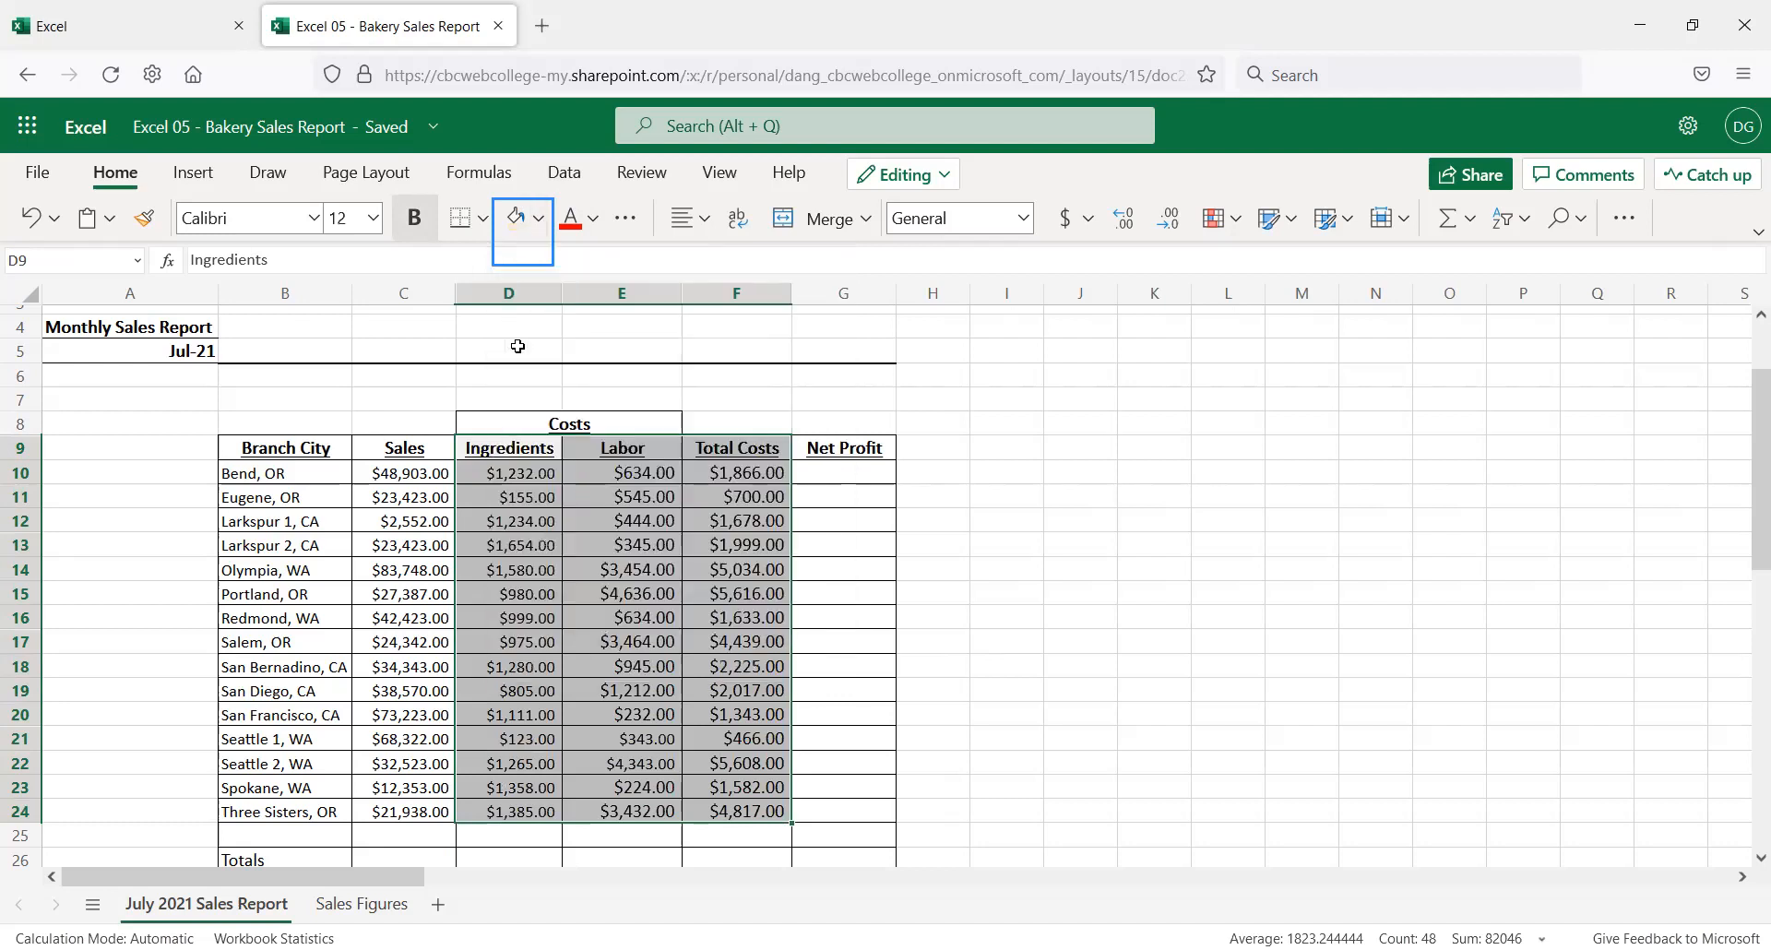
left_click(691, 377)
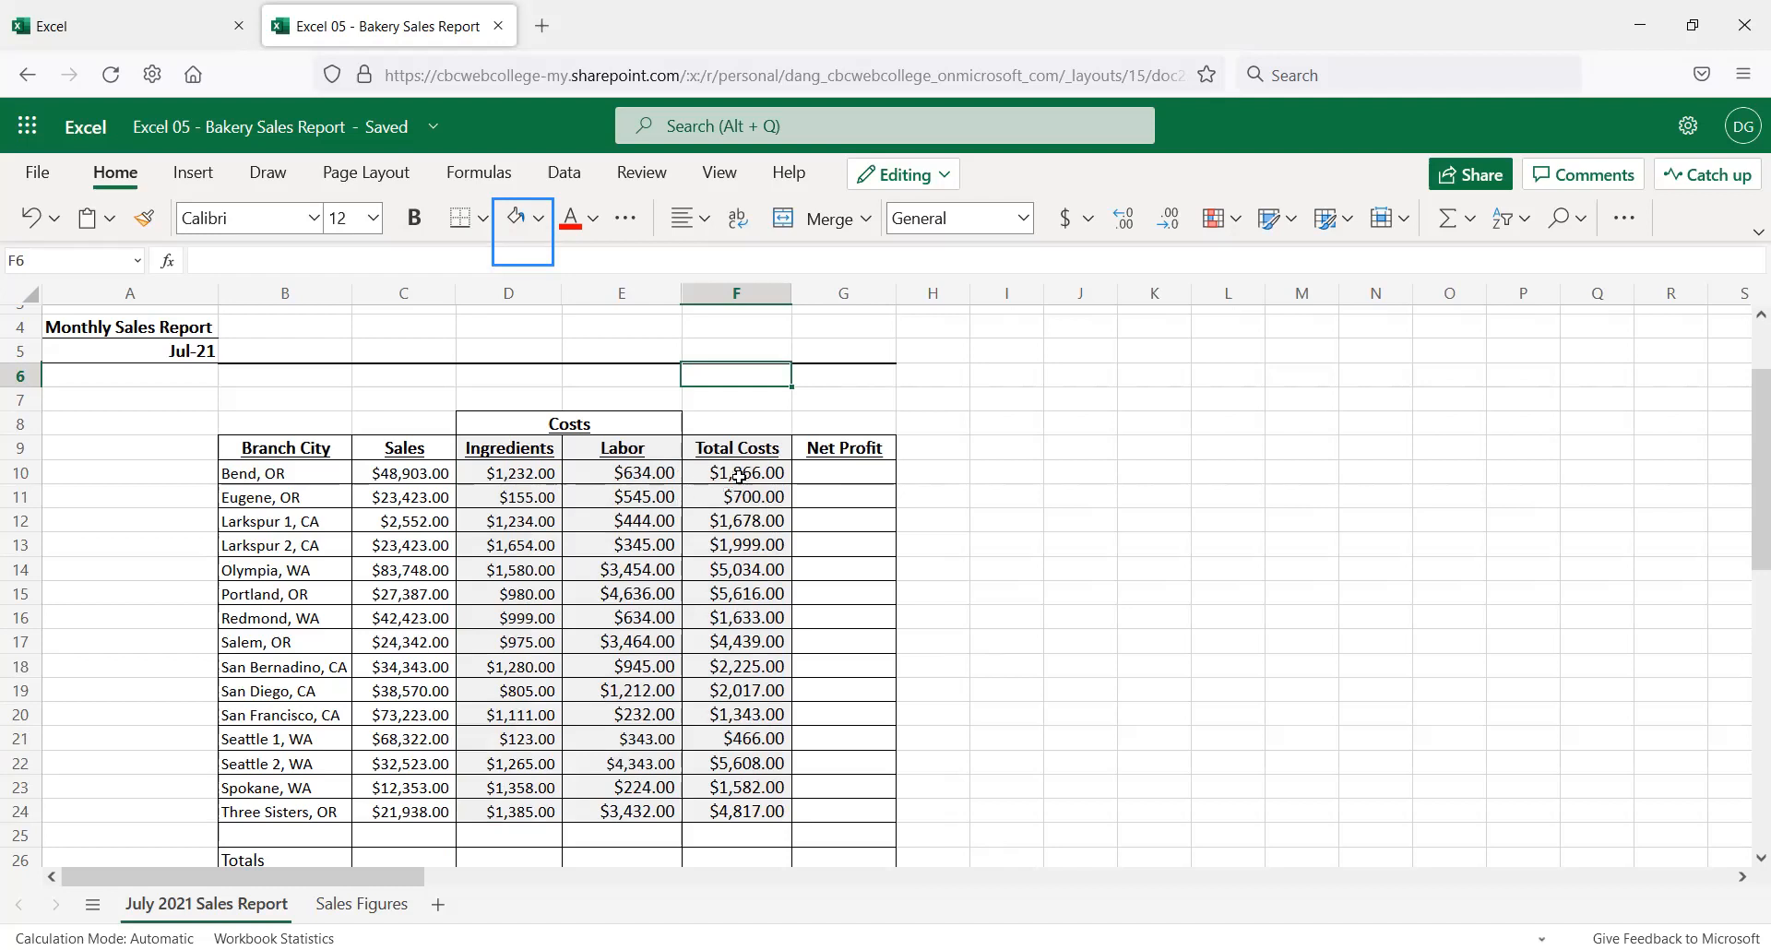
left_click(503, 487)
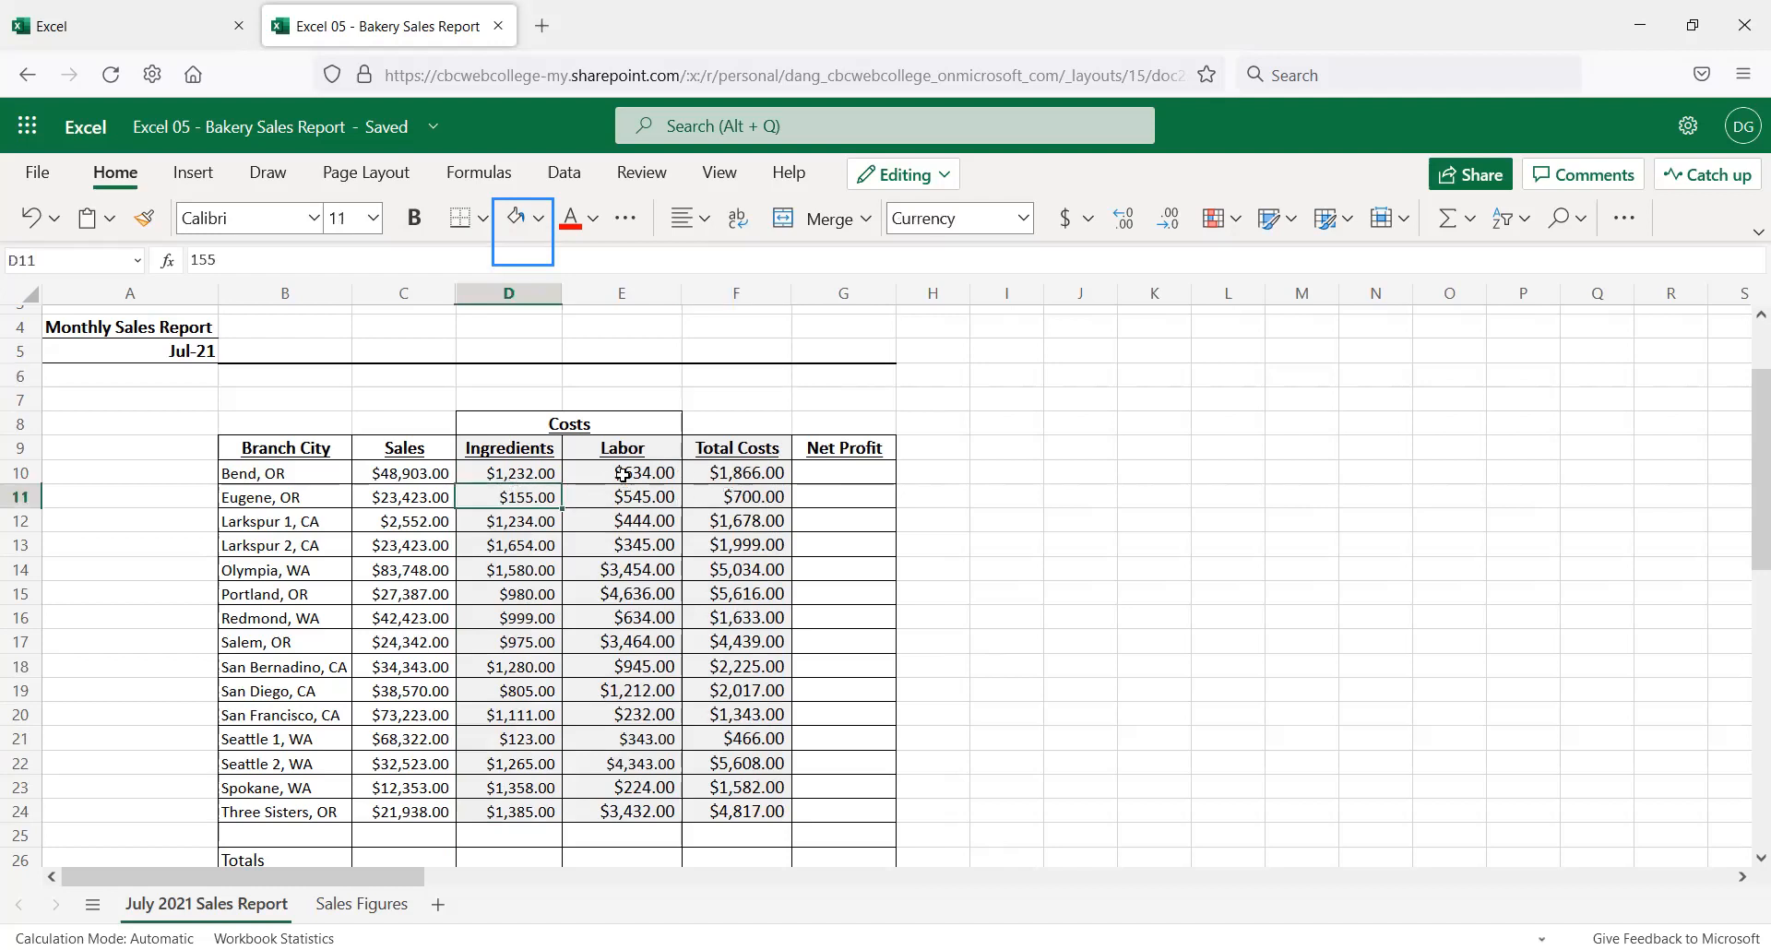
left_click(618, 473)
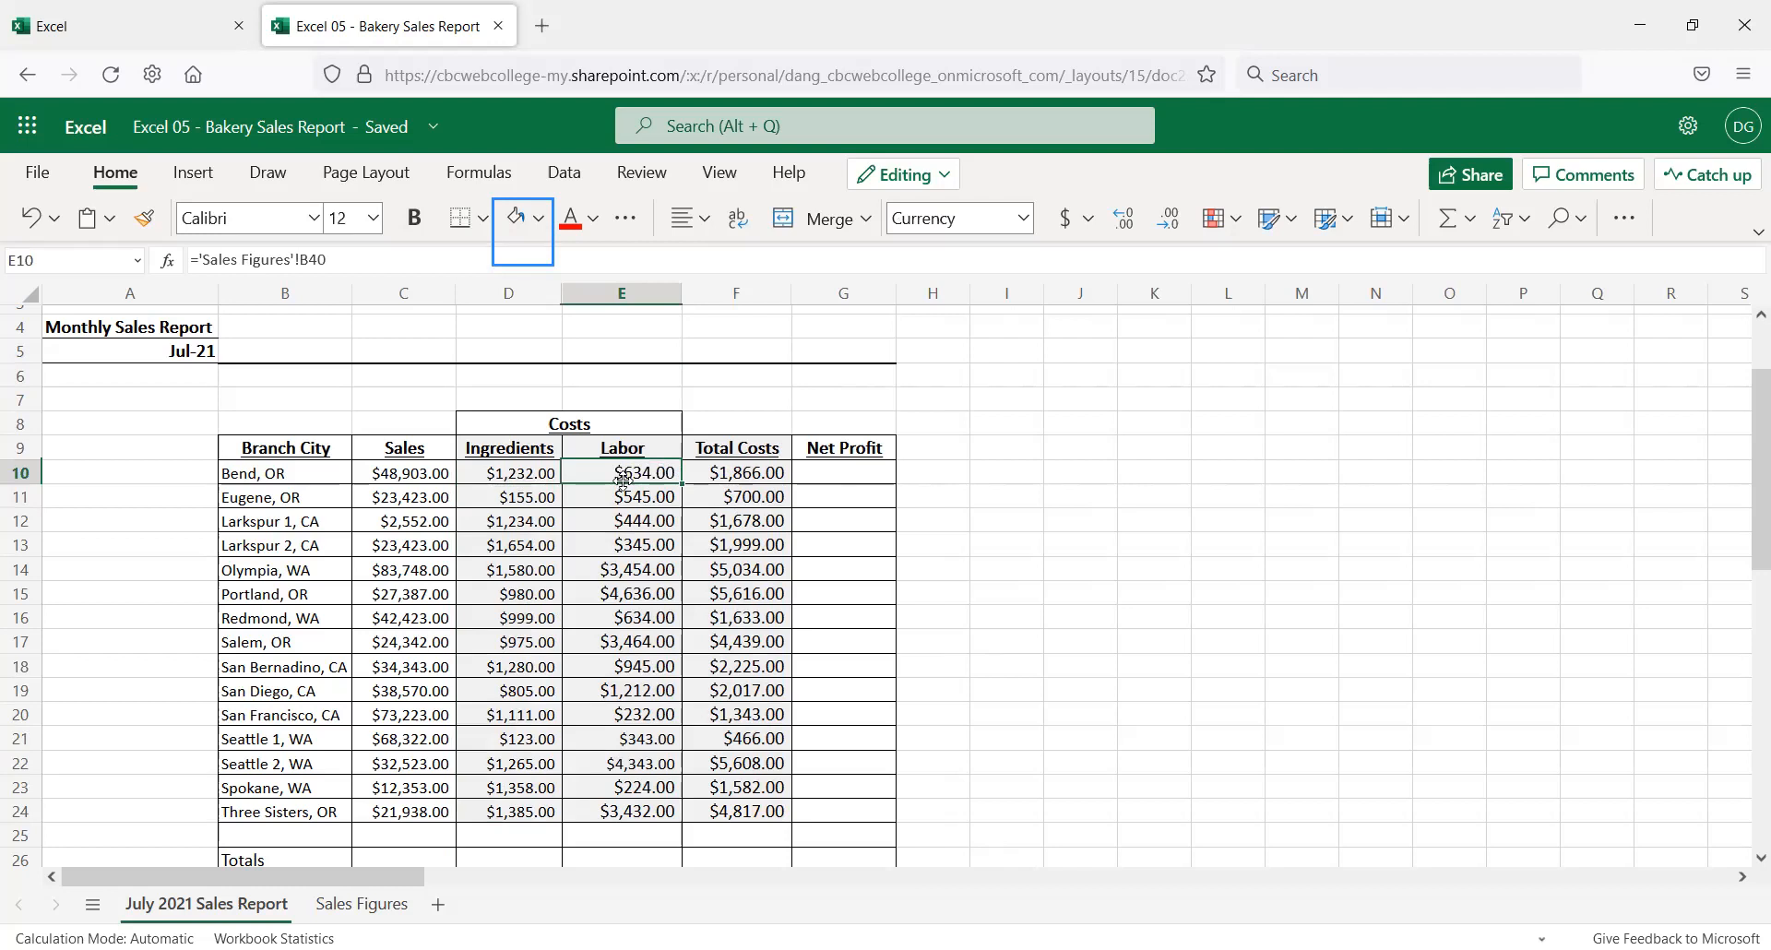
left_click(721, 473)
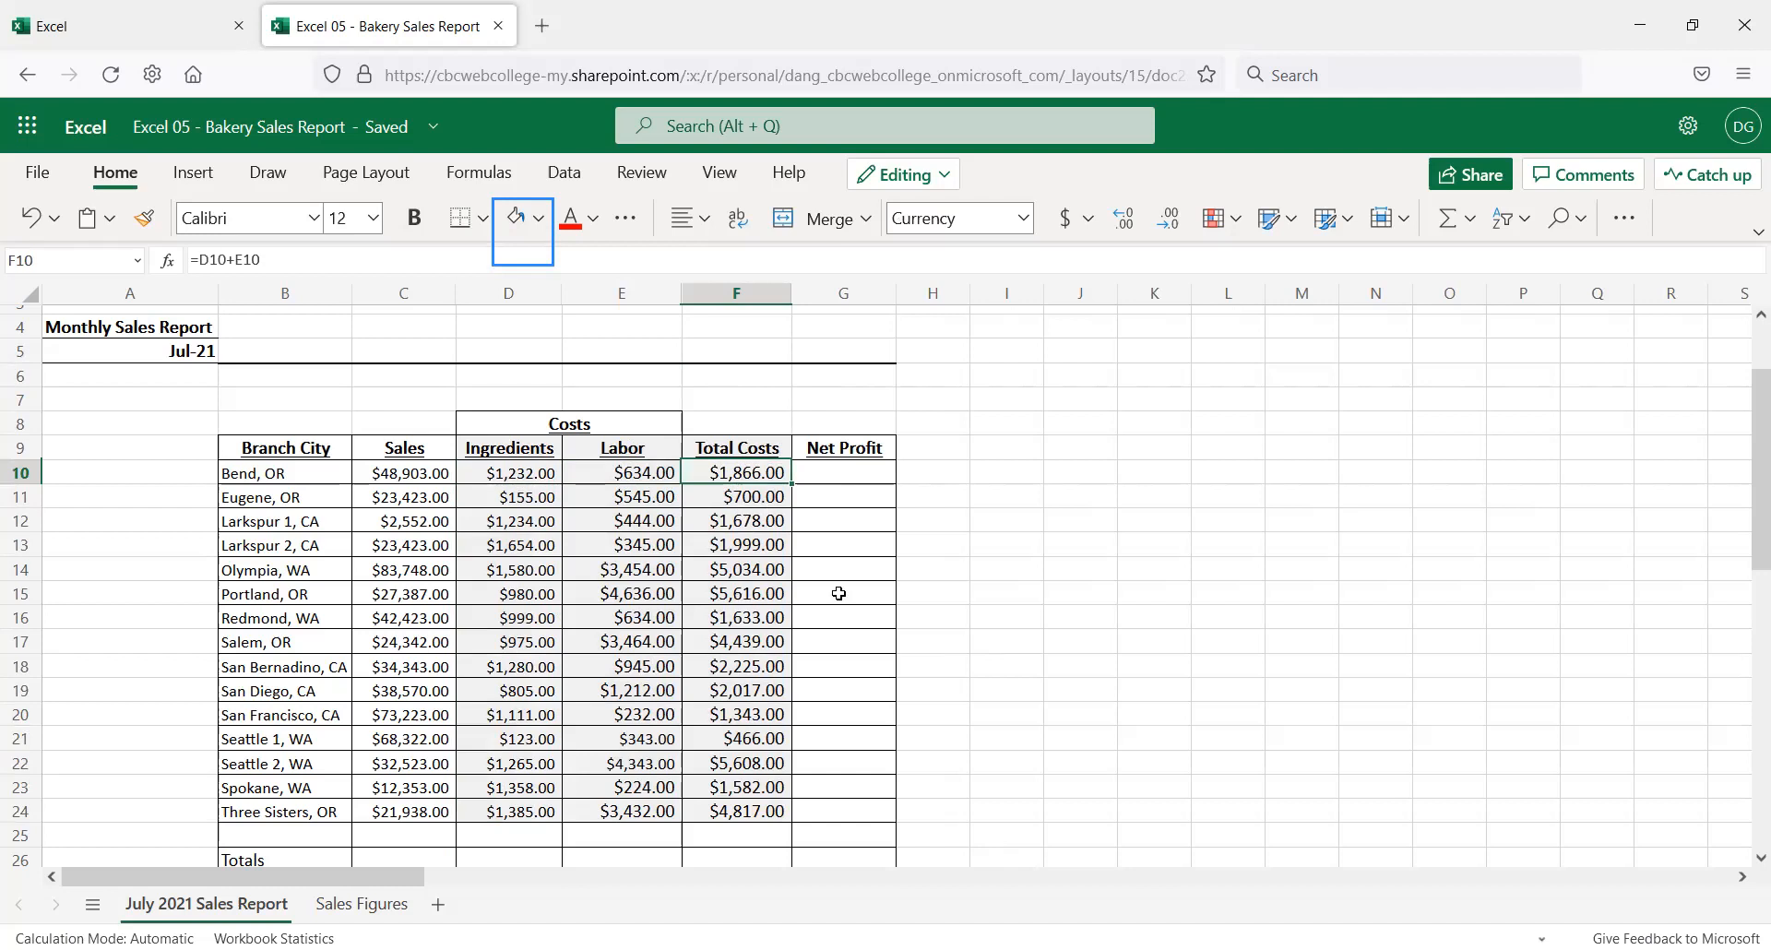
Enter =C10-F10 as Bend, OR's Net Profit in G10 and fill the formula down through G24
left_click(833, 475)
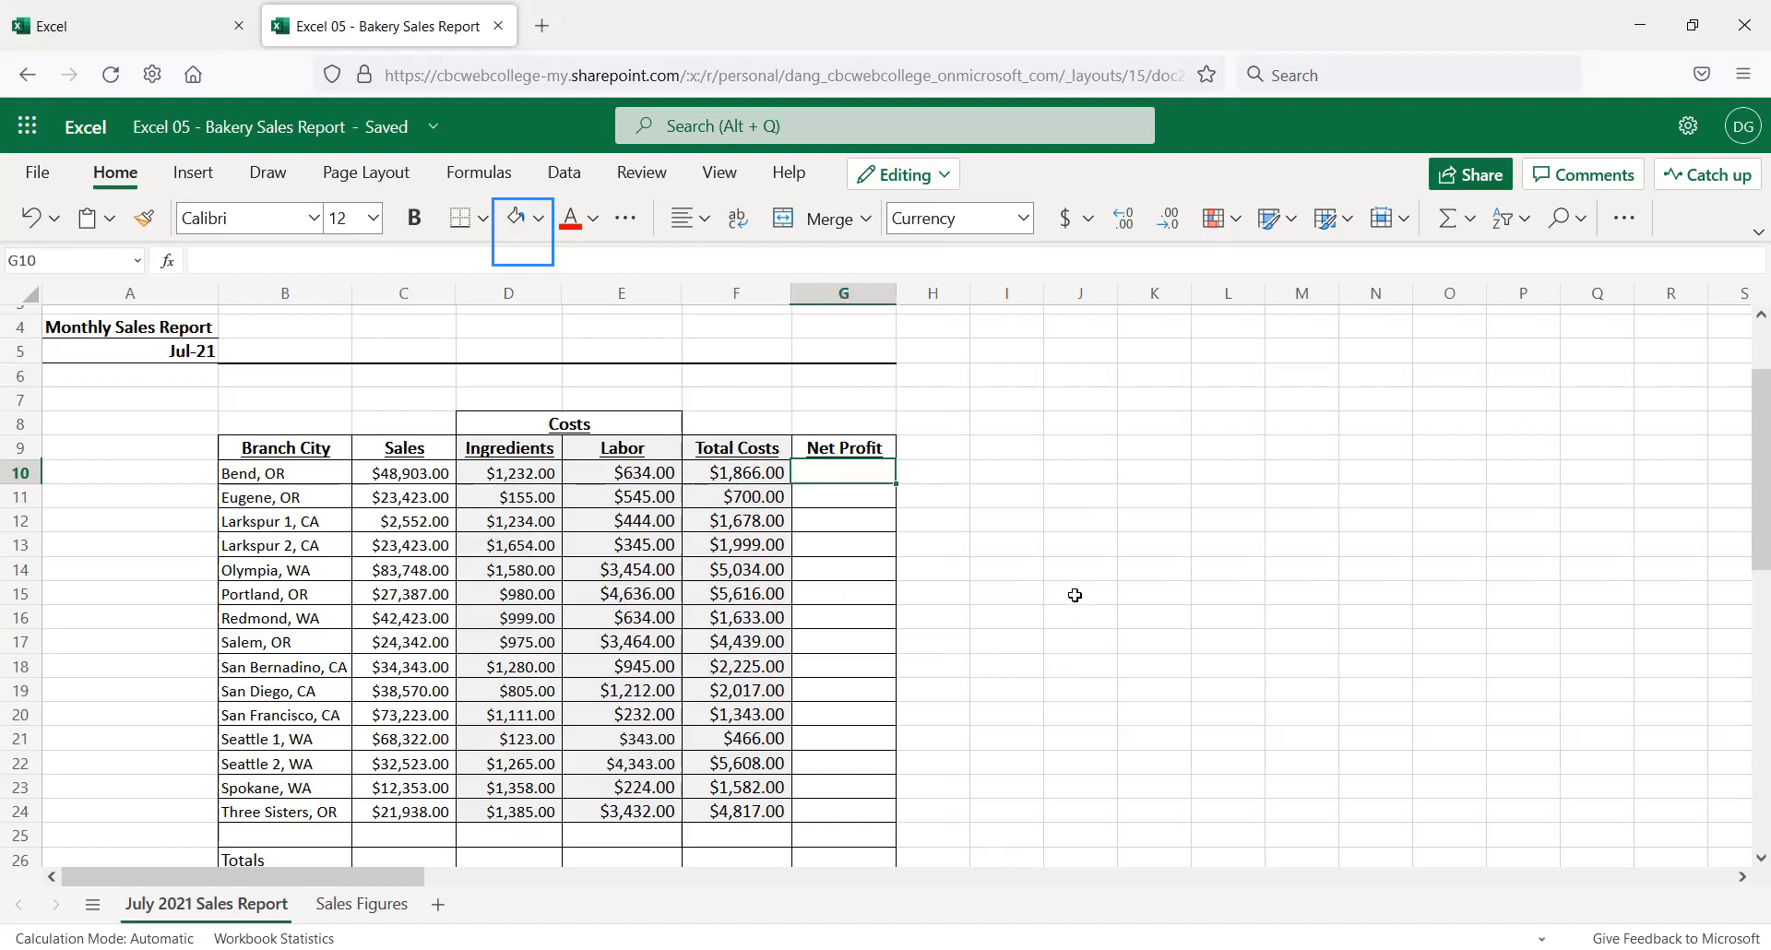
type("=")
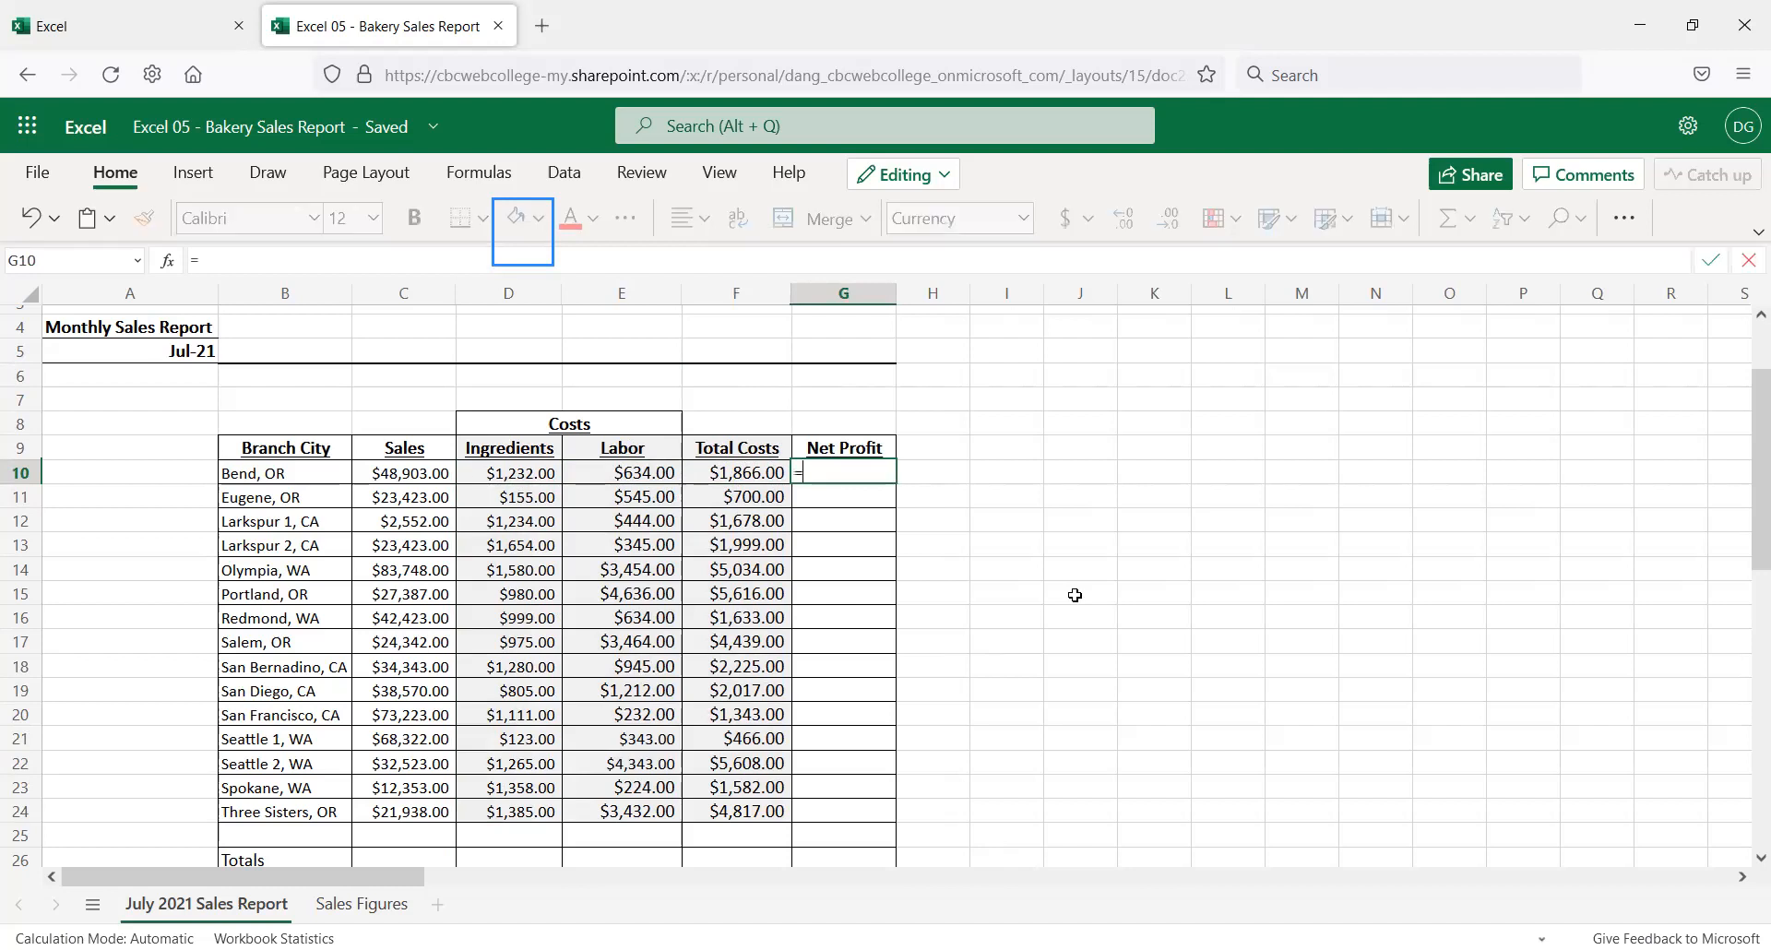
left_click(397, 473)
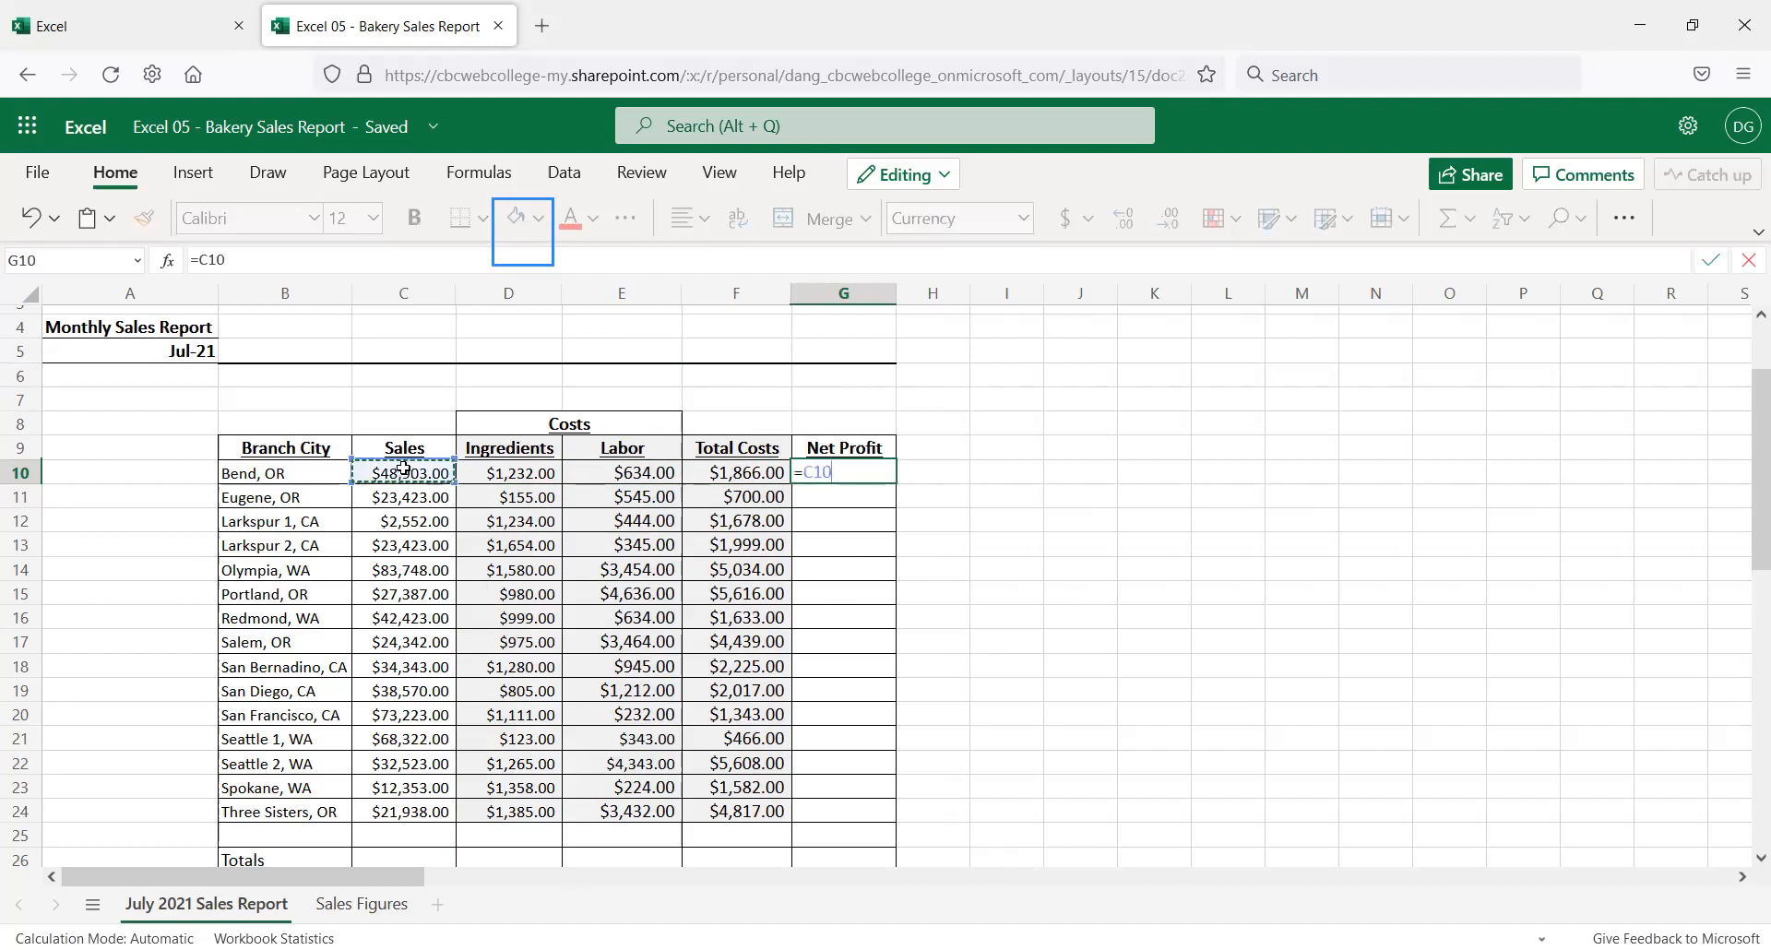
type("-")
left_click(762, 471)
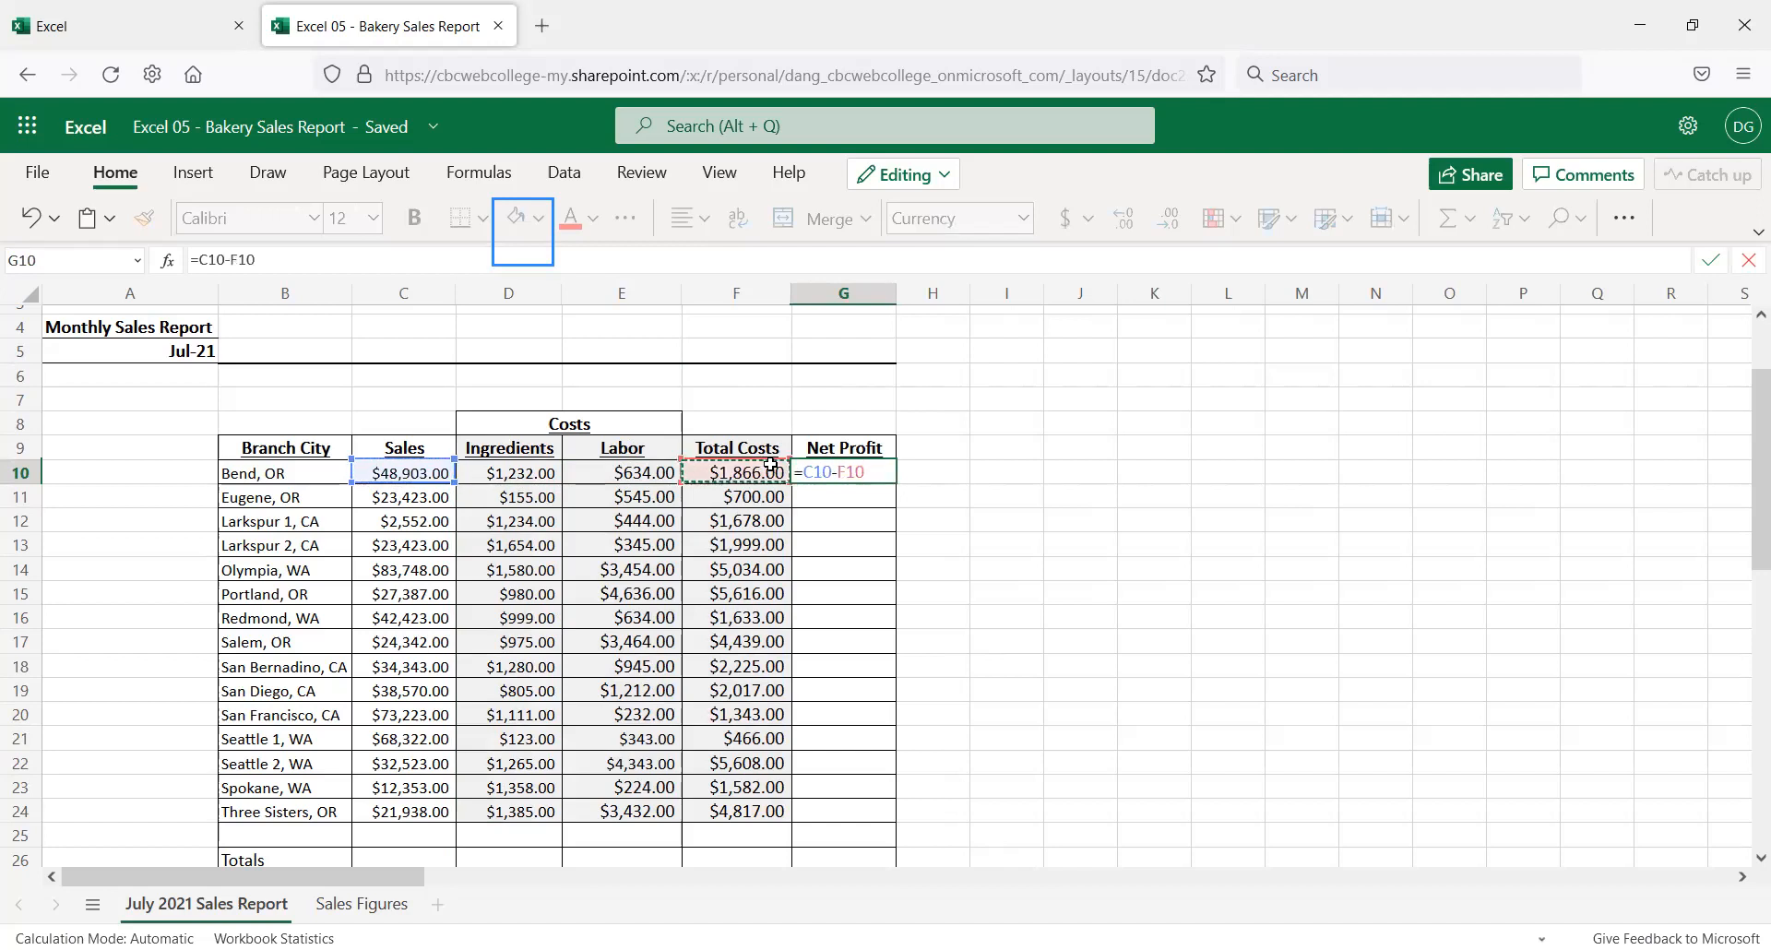
key("Return")
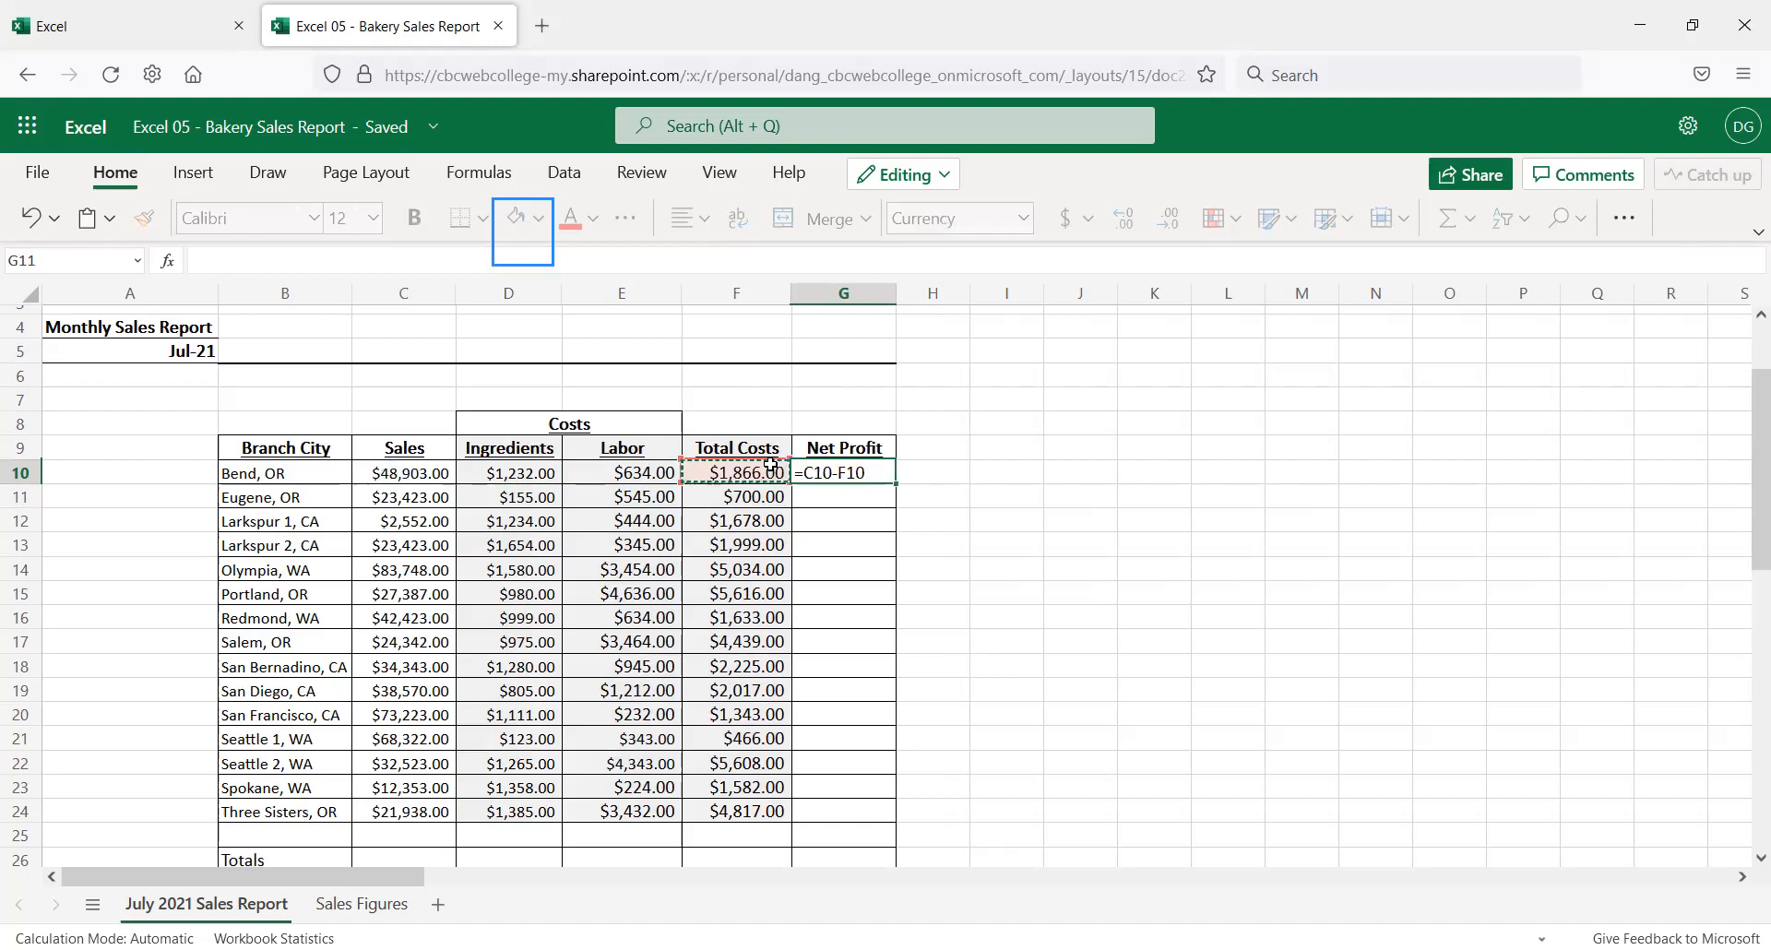
key("Up")
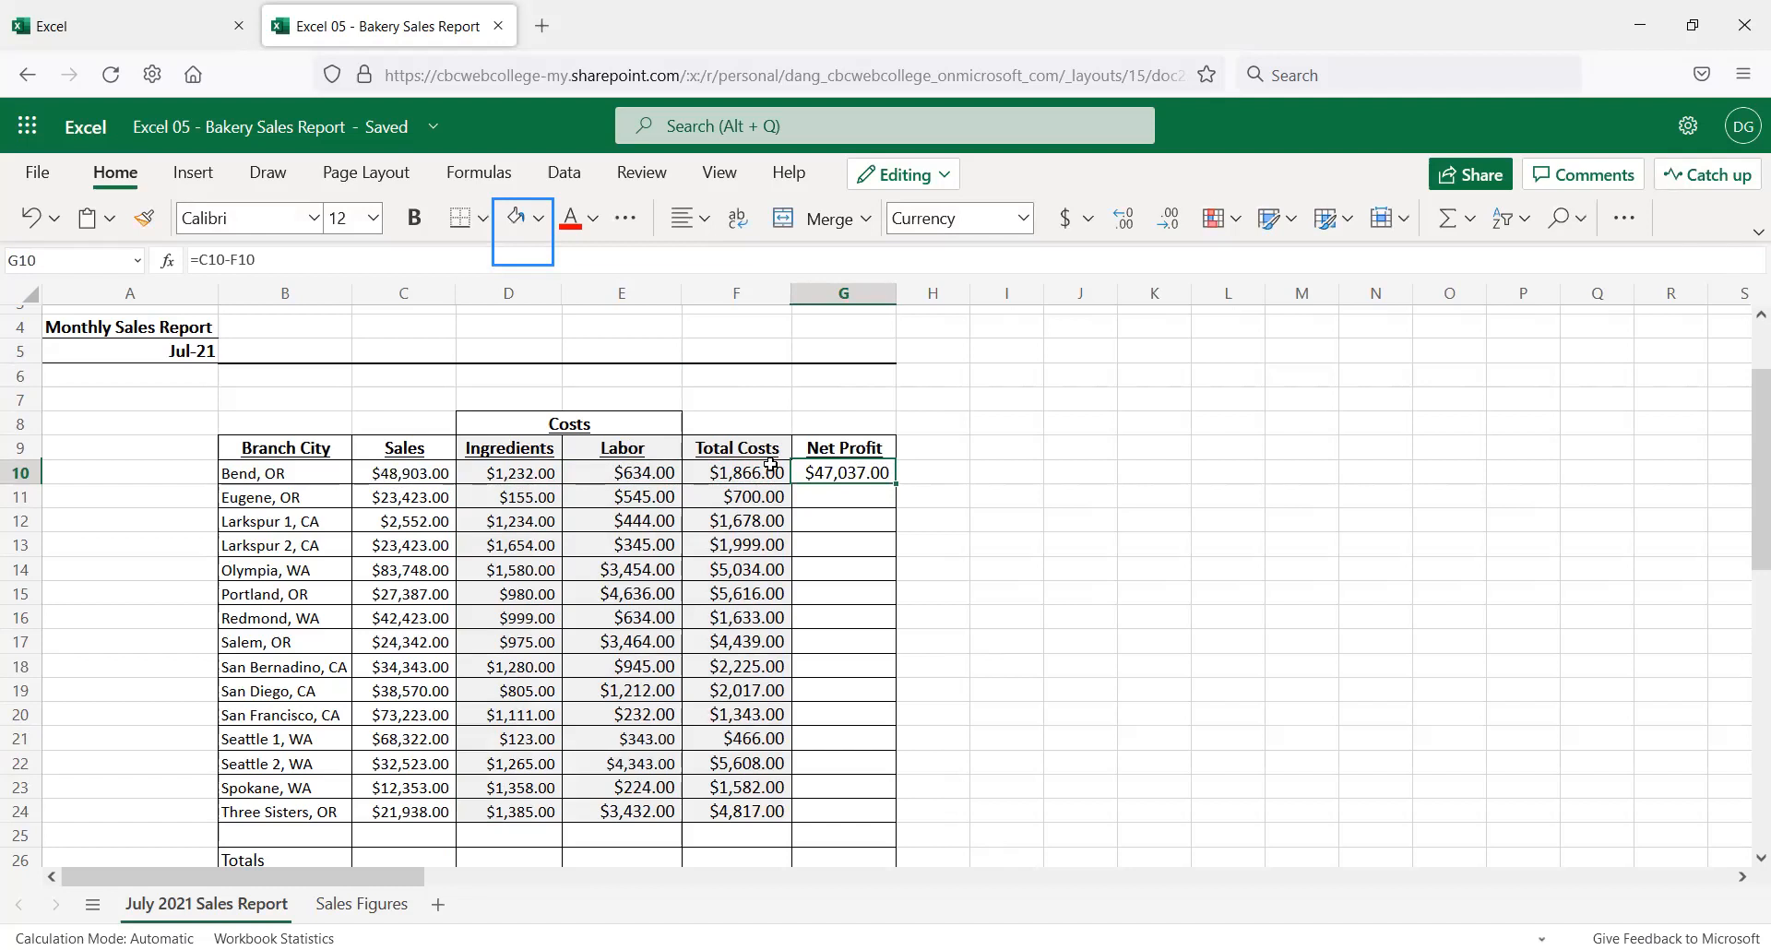
left_click_drag(896, 486, 831, 841)
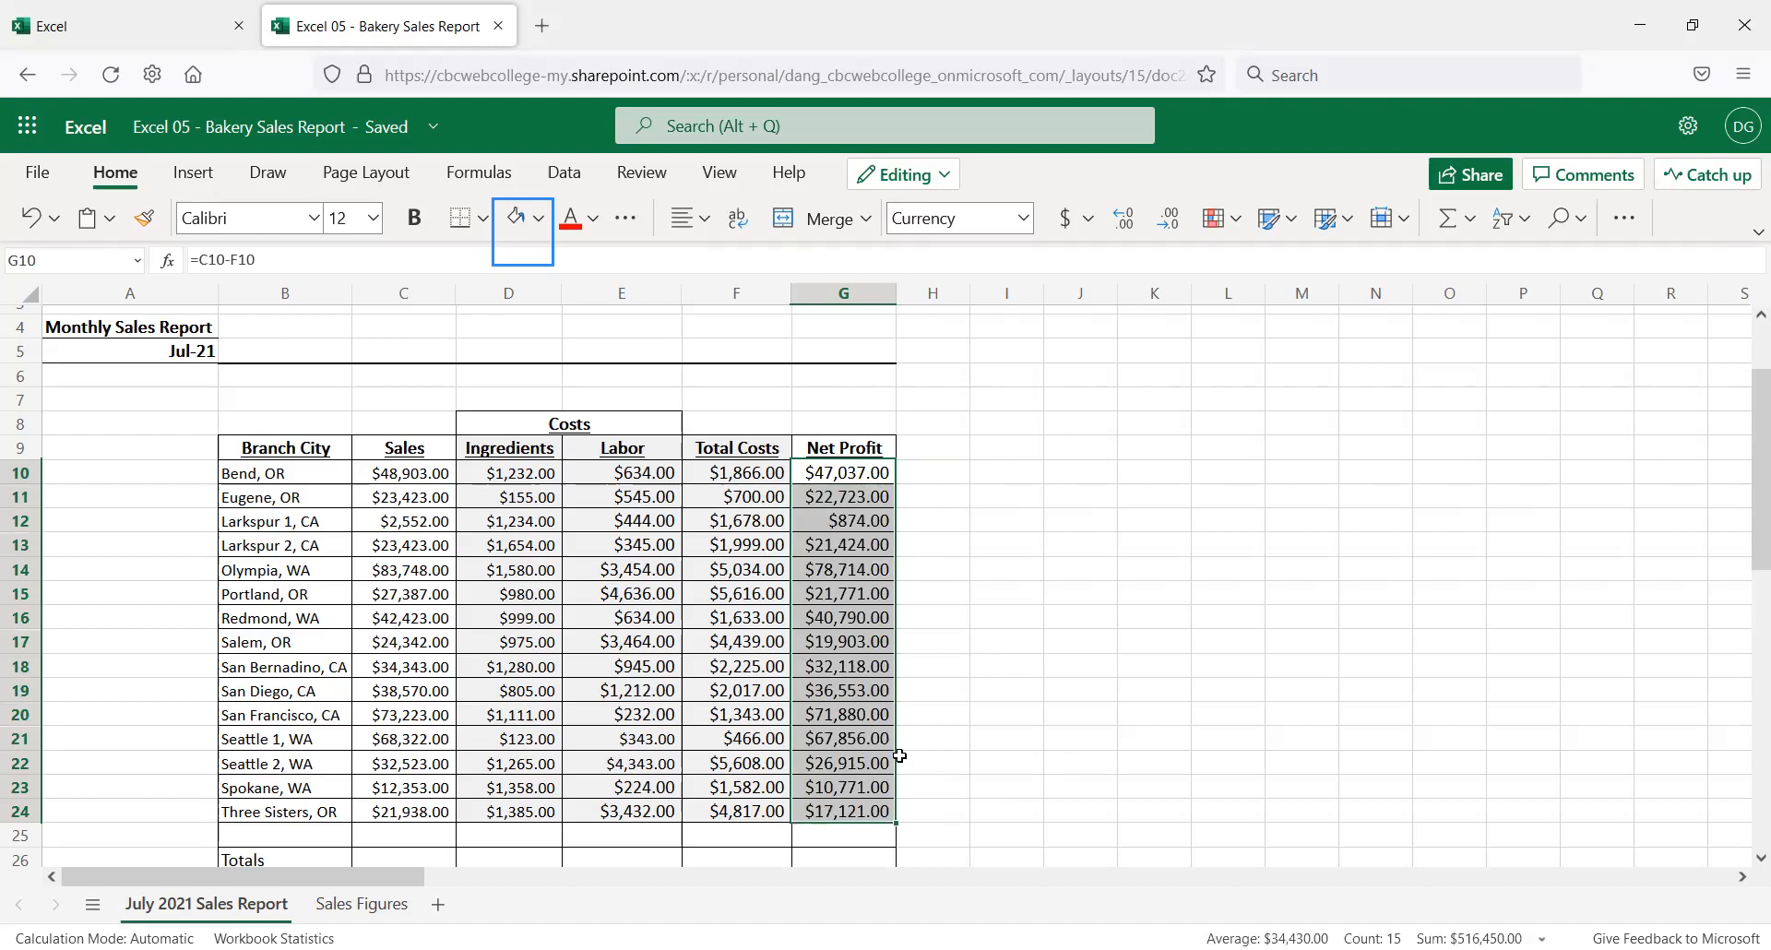
left_click(958, 495)
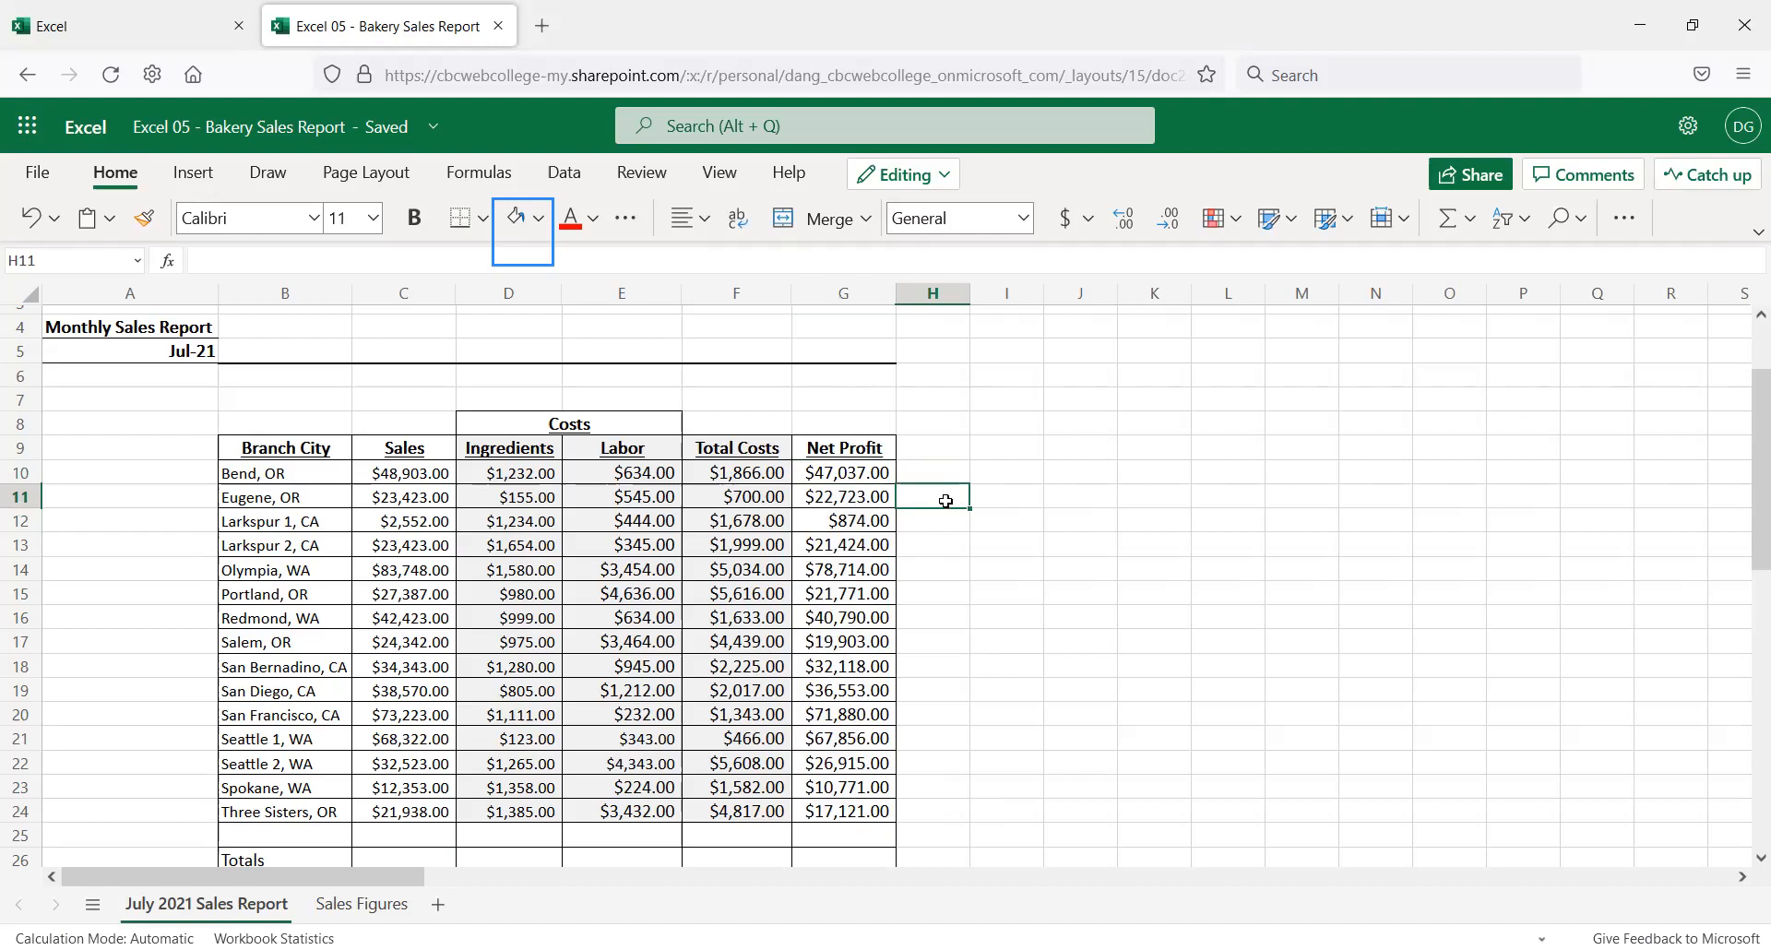
Replace Bend, OR's Net Profit formula in G10 with =C10-D10-E10
left_click(828, 468)
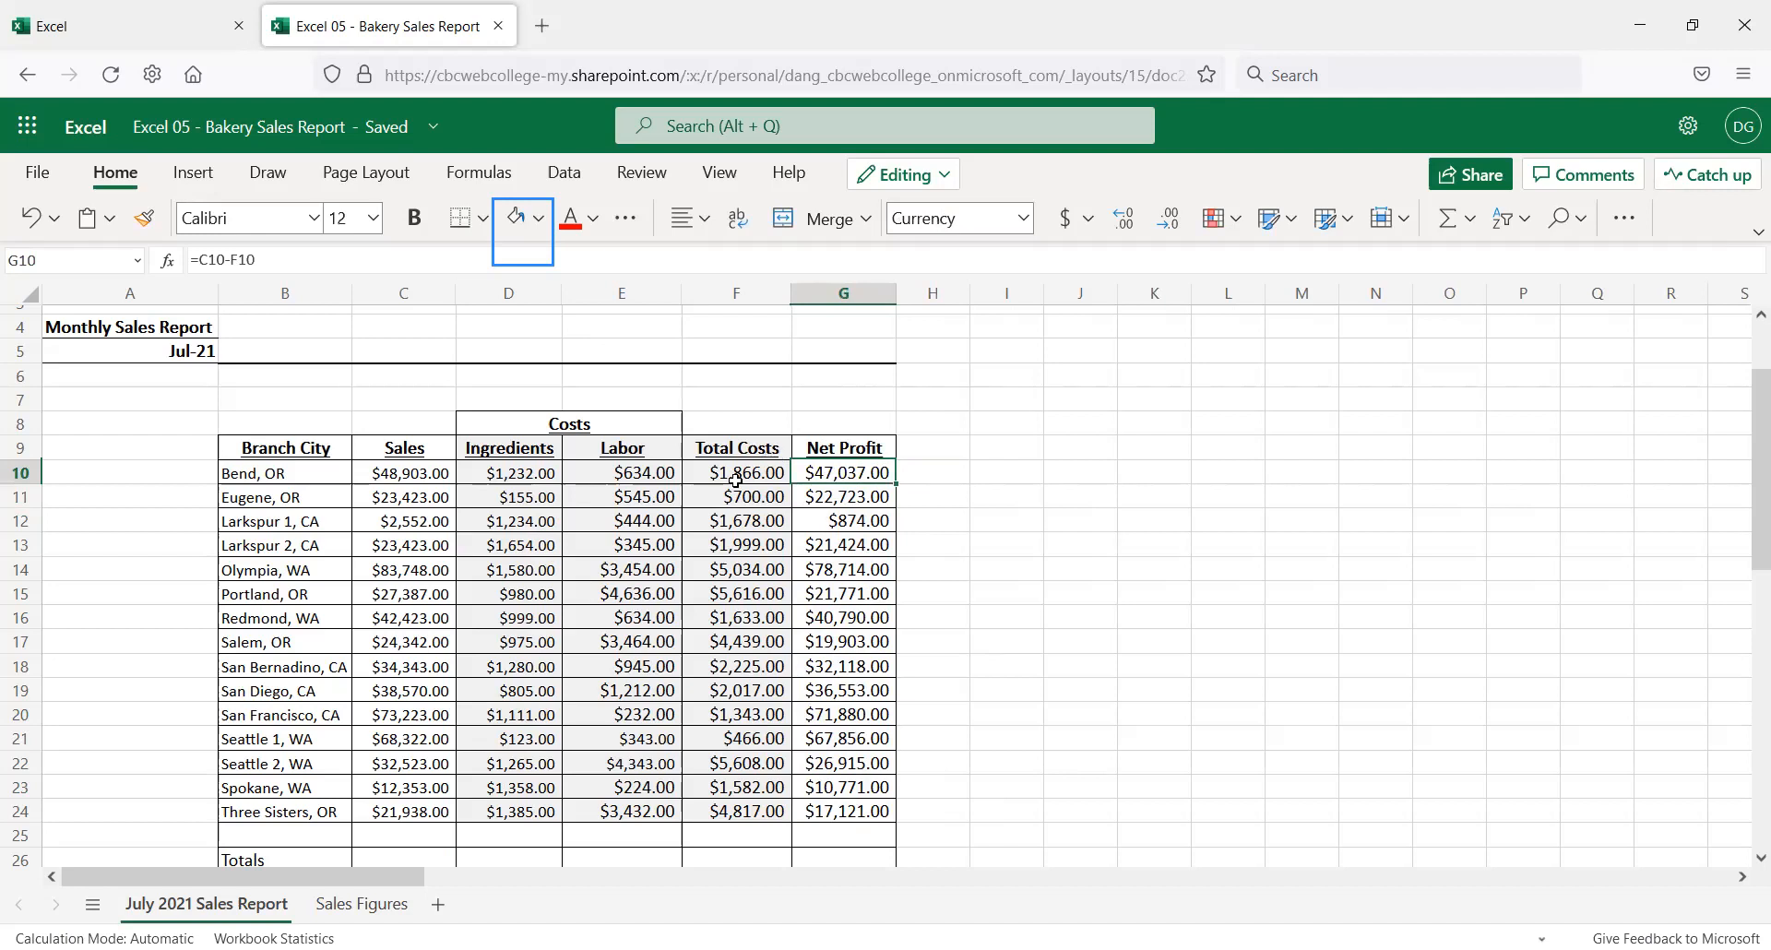
left_click_drag(258, 261, 201, 254)
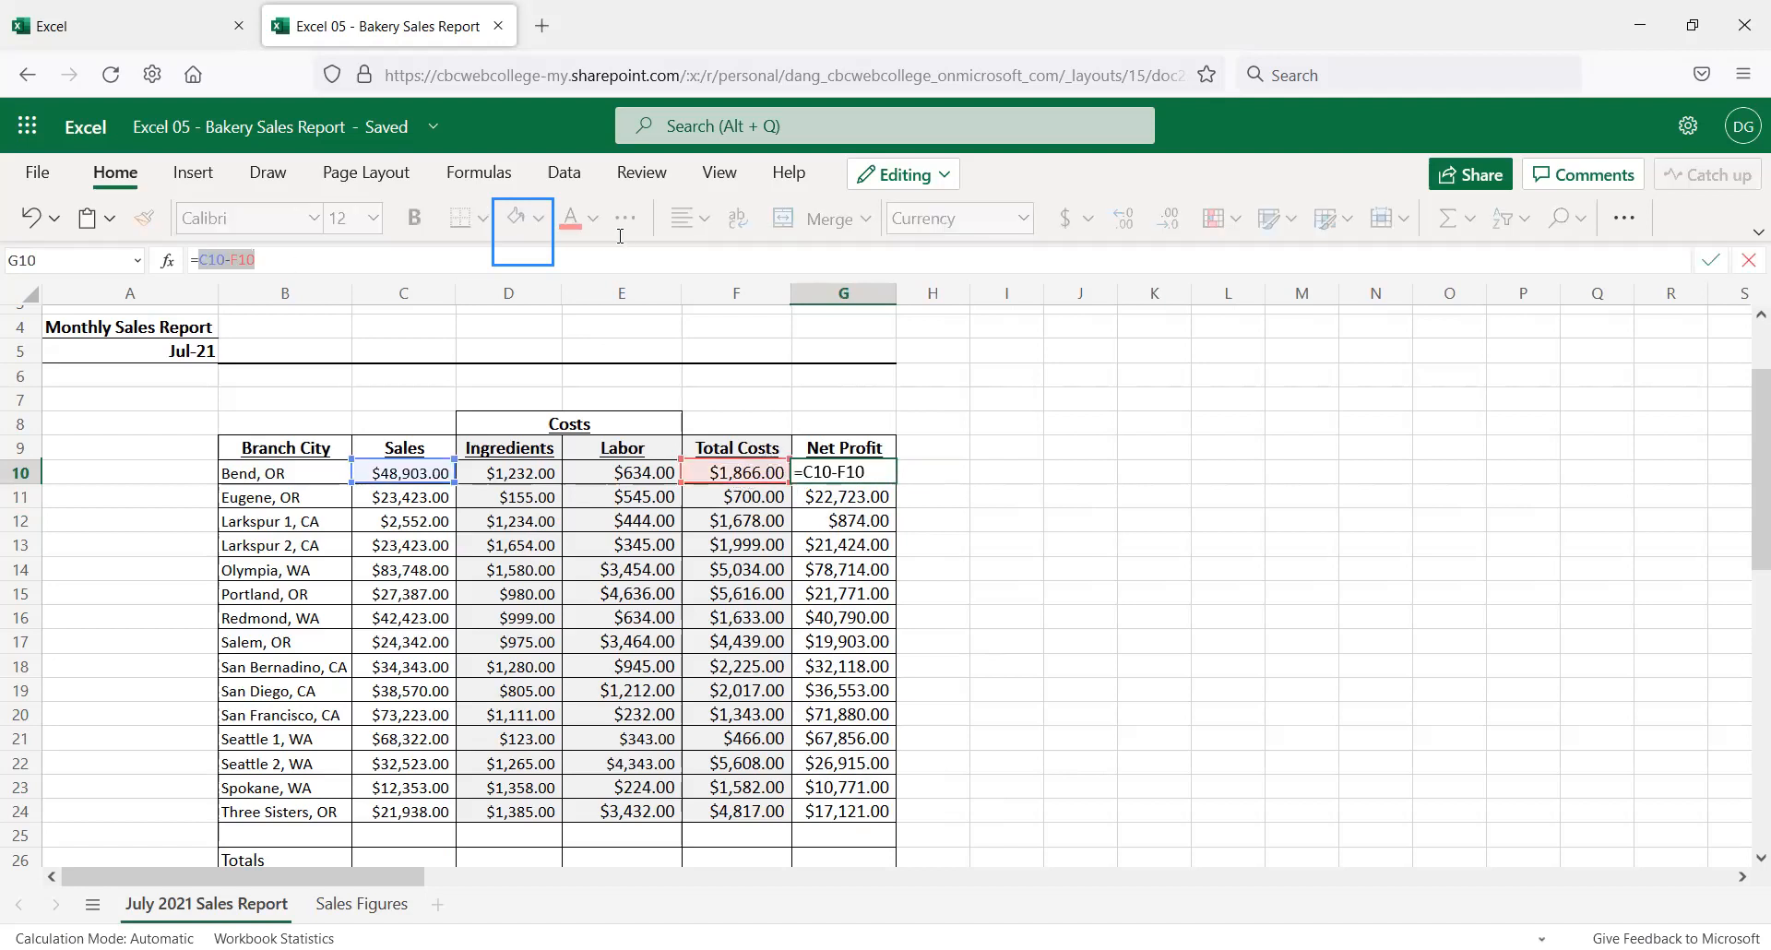
left_click(1132, 195)
key("BackSpace")
key("BackSpace")
key("BackSpace")
key("BackSpace")
key("BackSpace")
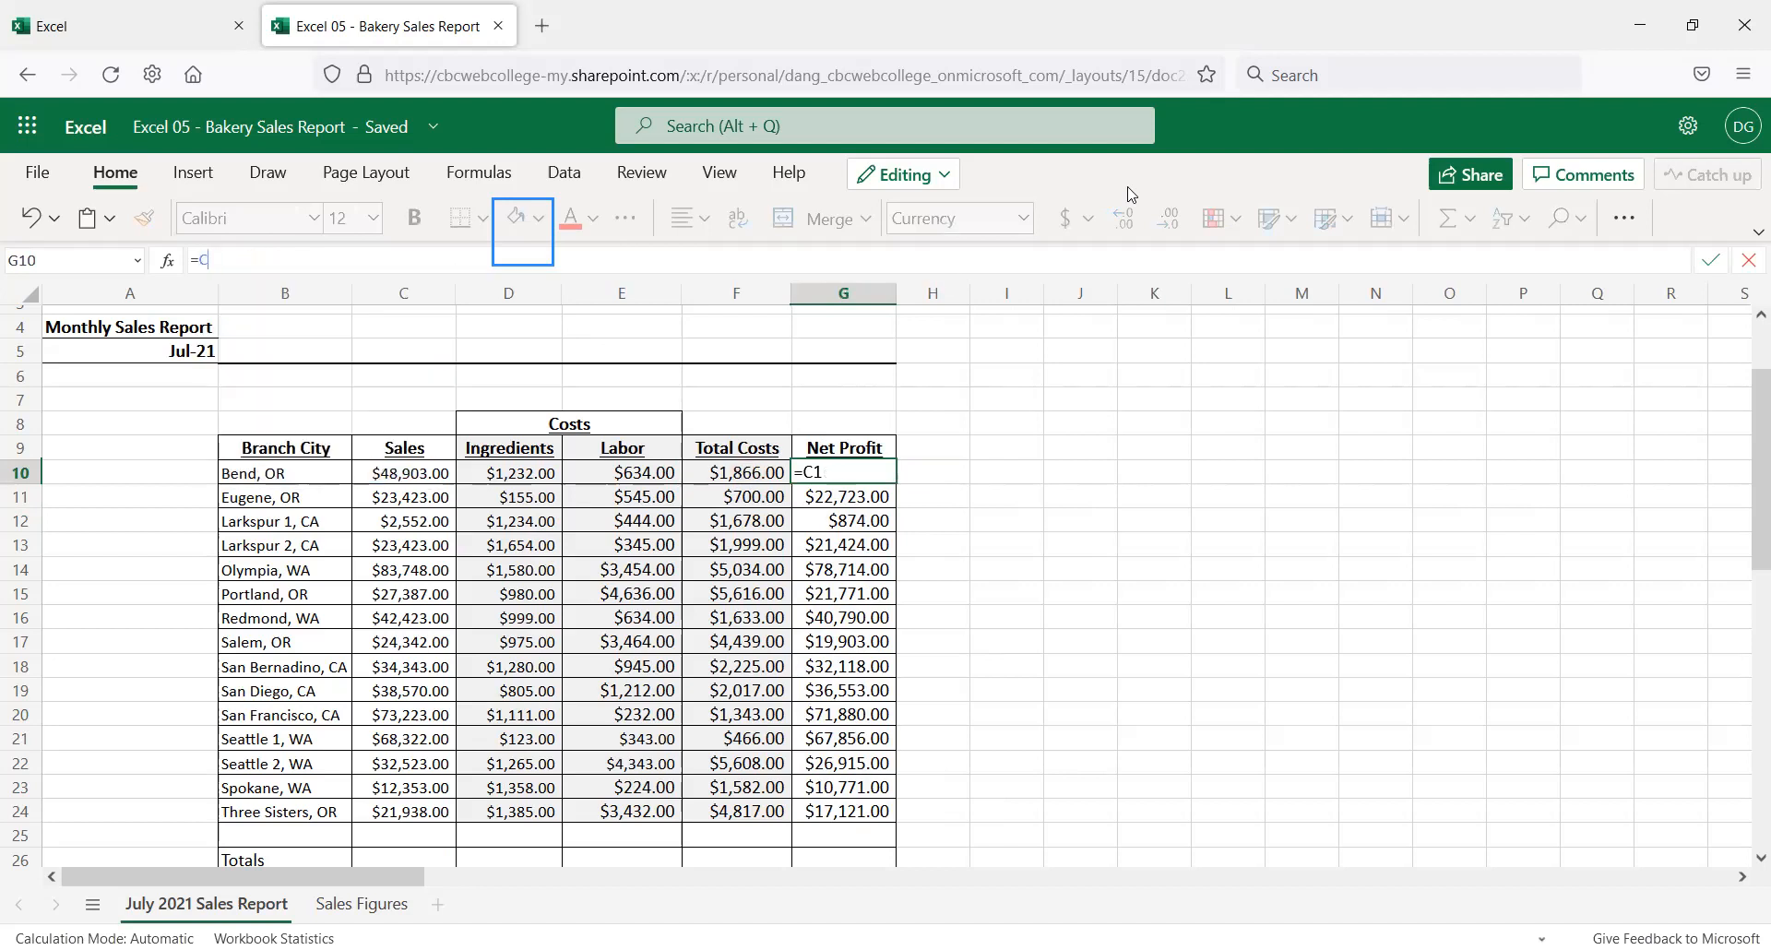
type("c10-")
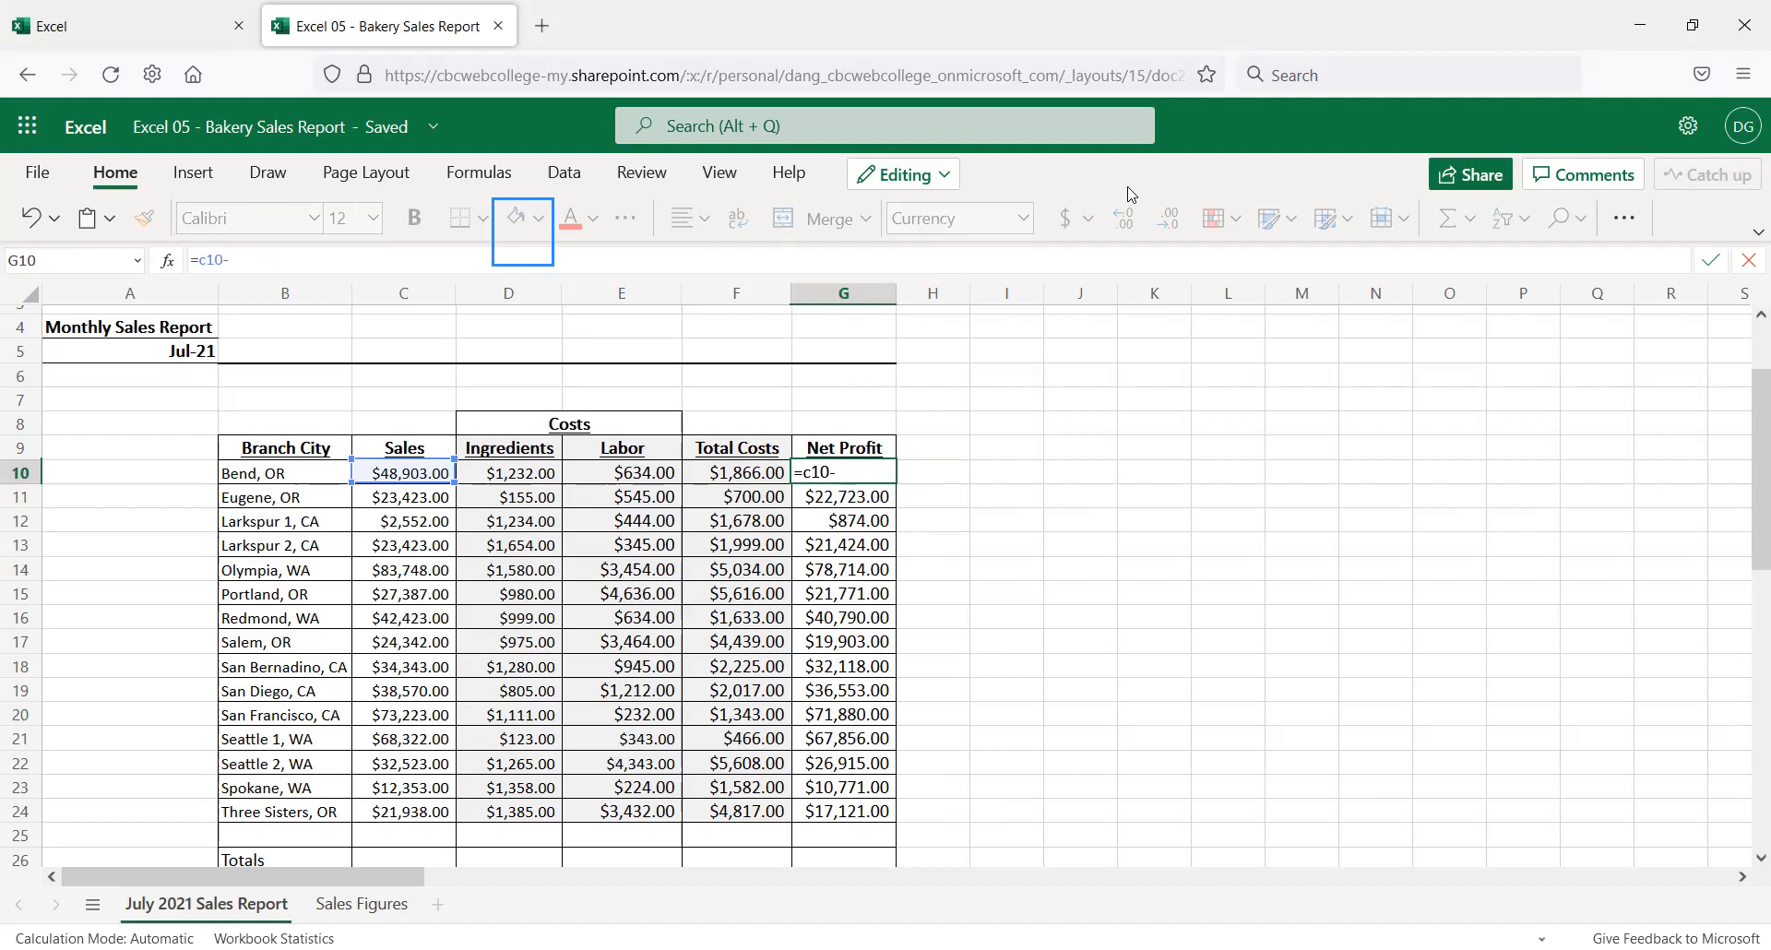
left_click(509, 474)
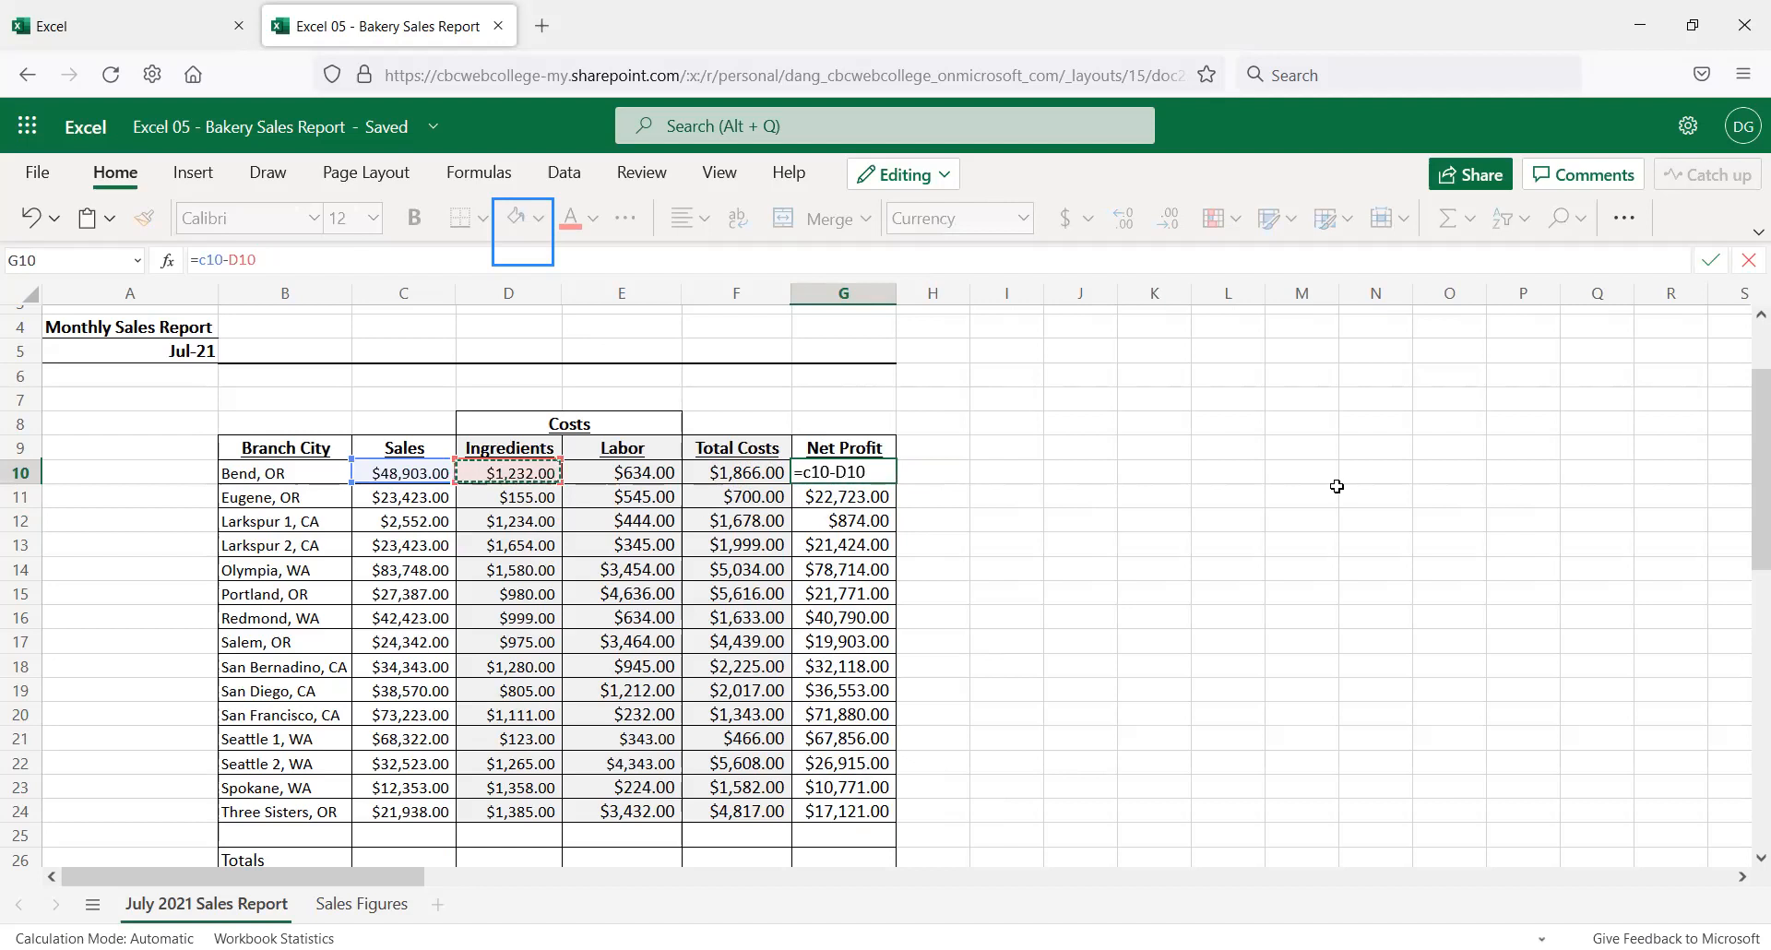
type("-")
left_click(656, 475)
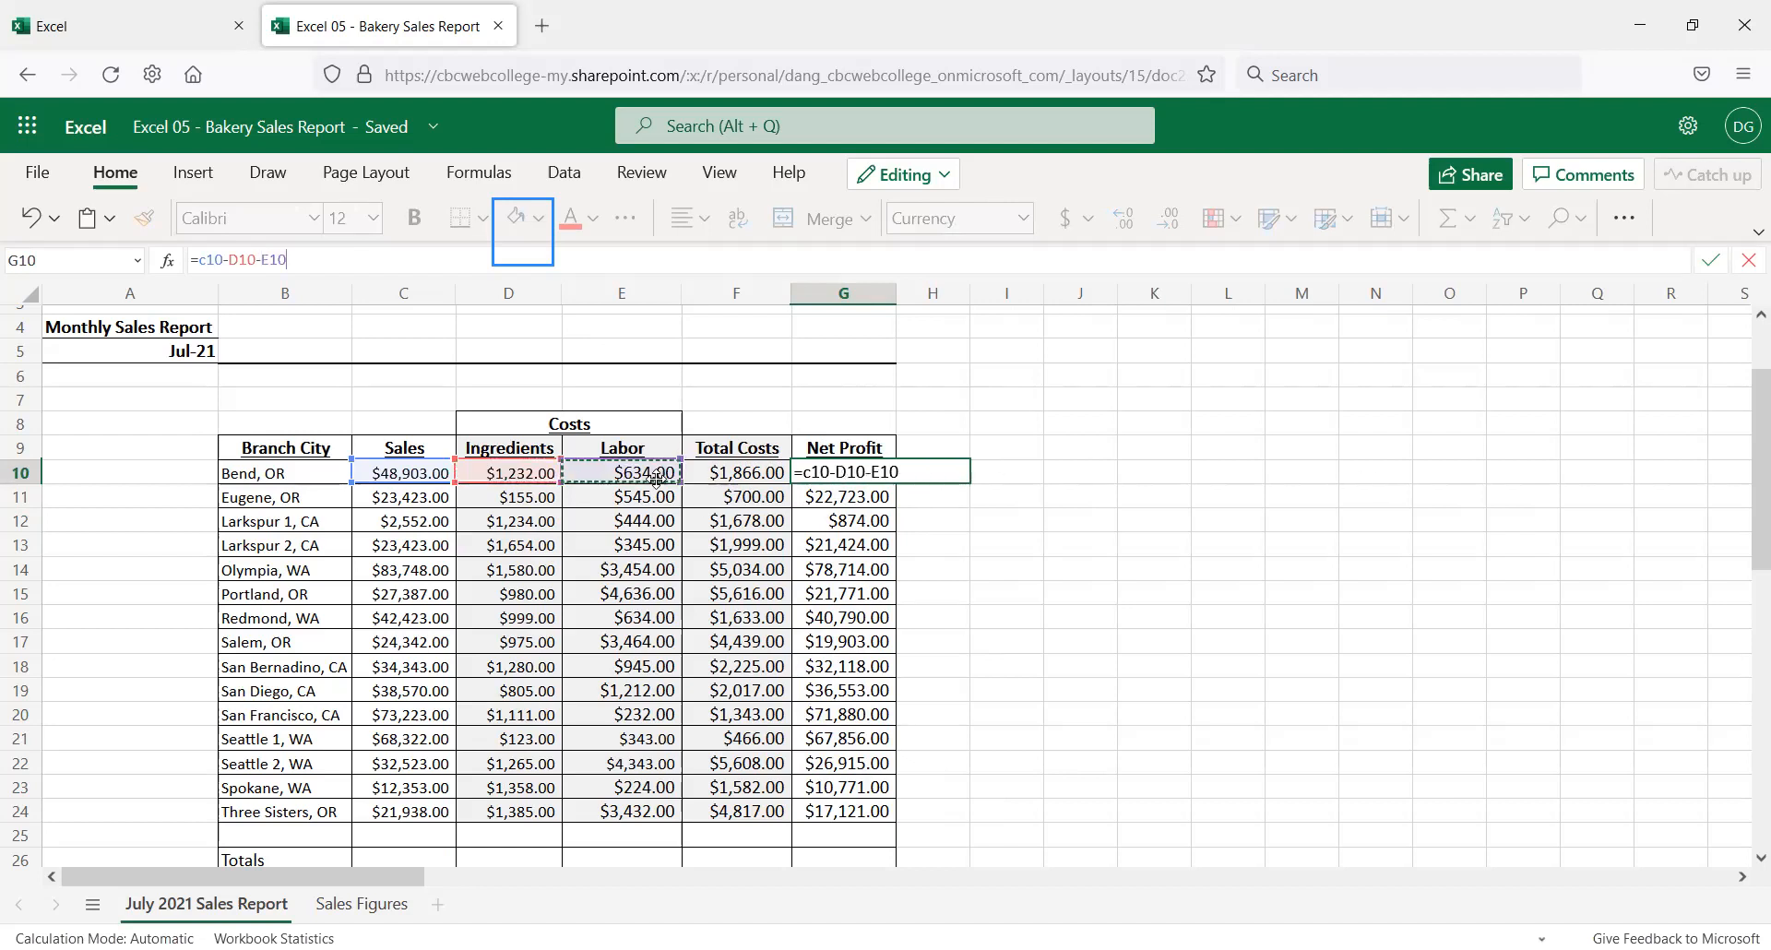
key("Return")
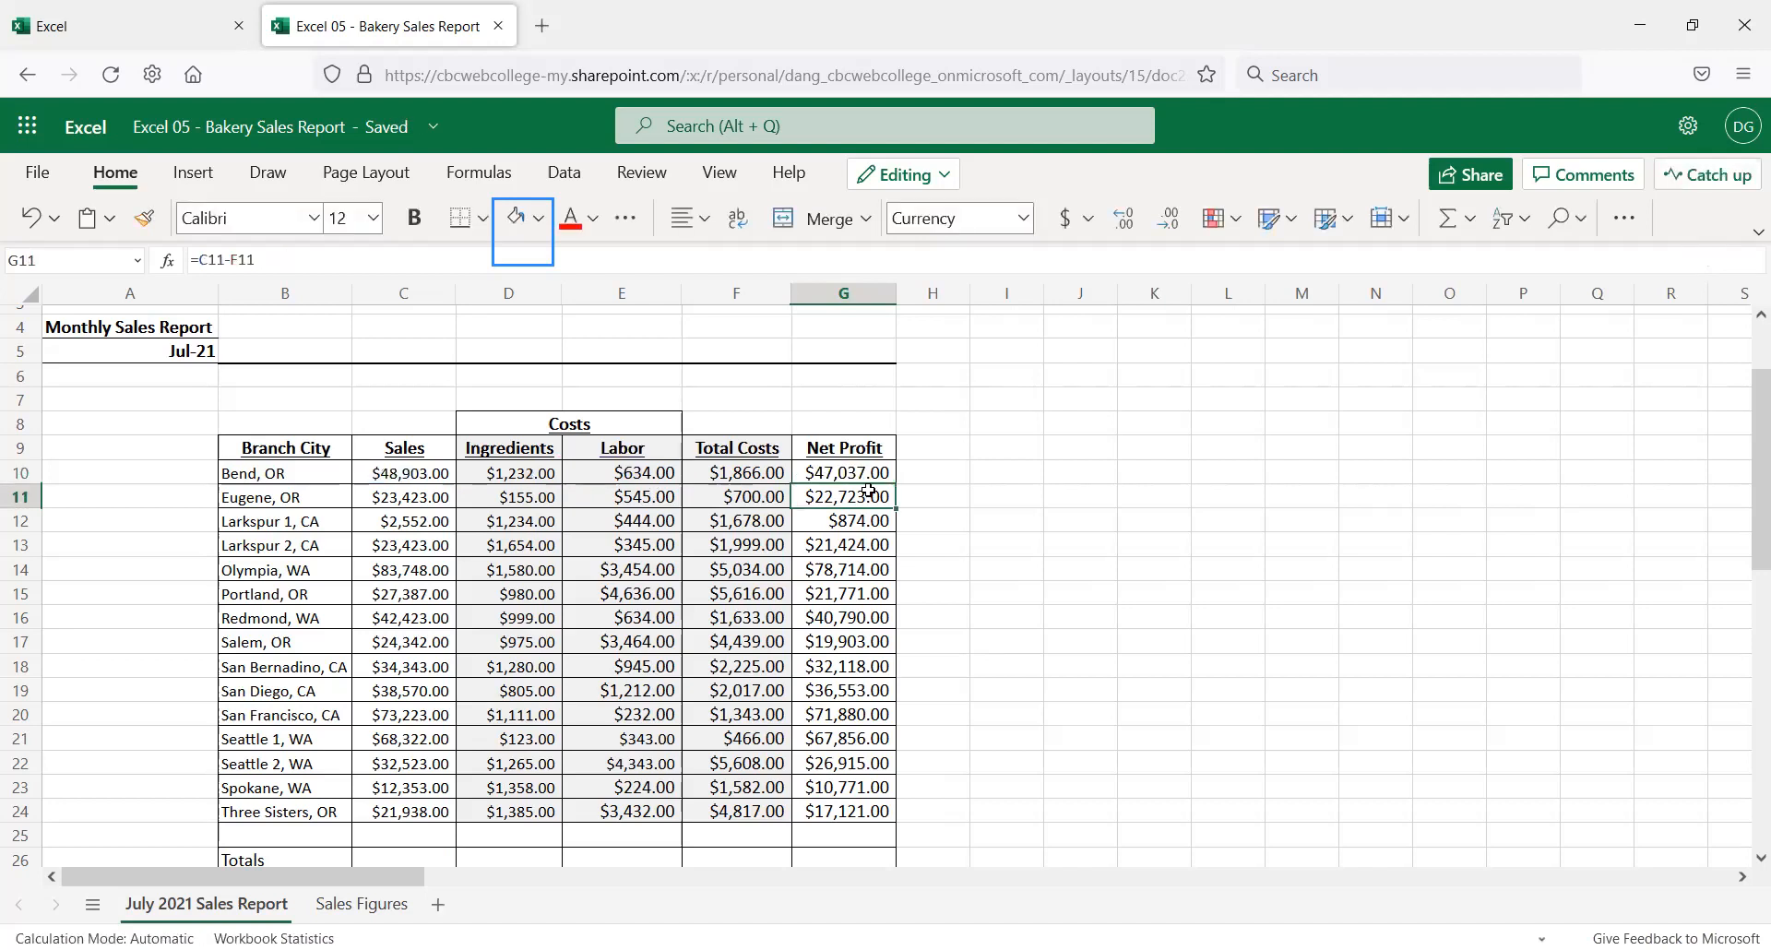
Fill Bend, OR's revised Net Profit formula down from G10 through G24
left_click(831, 476)
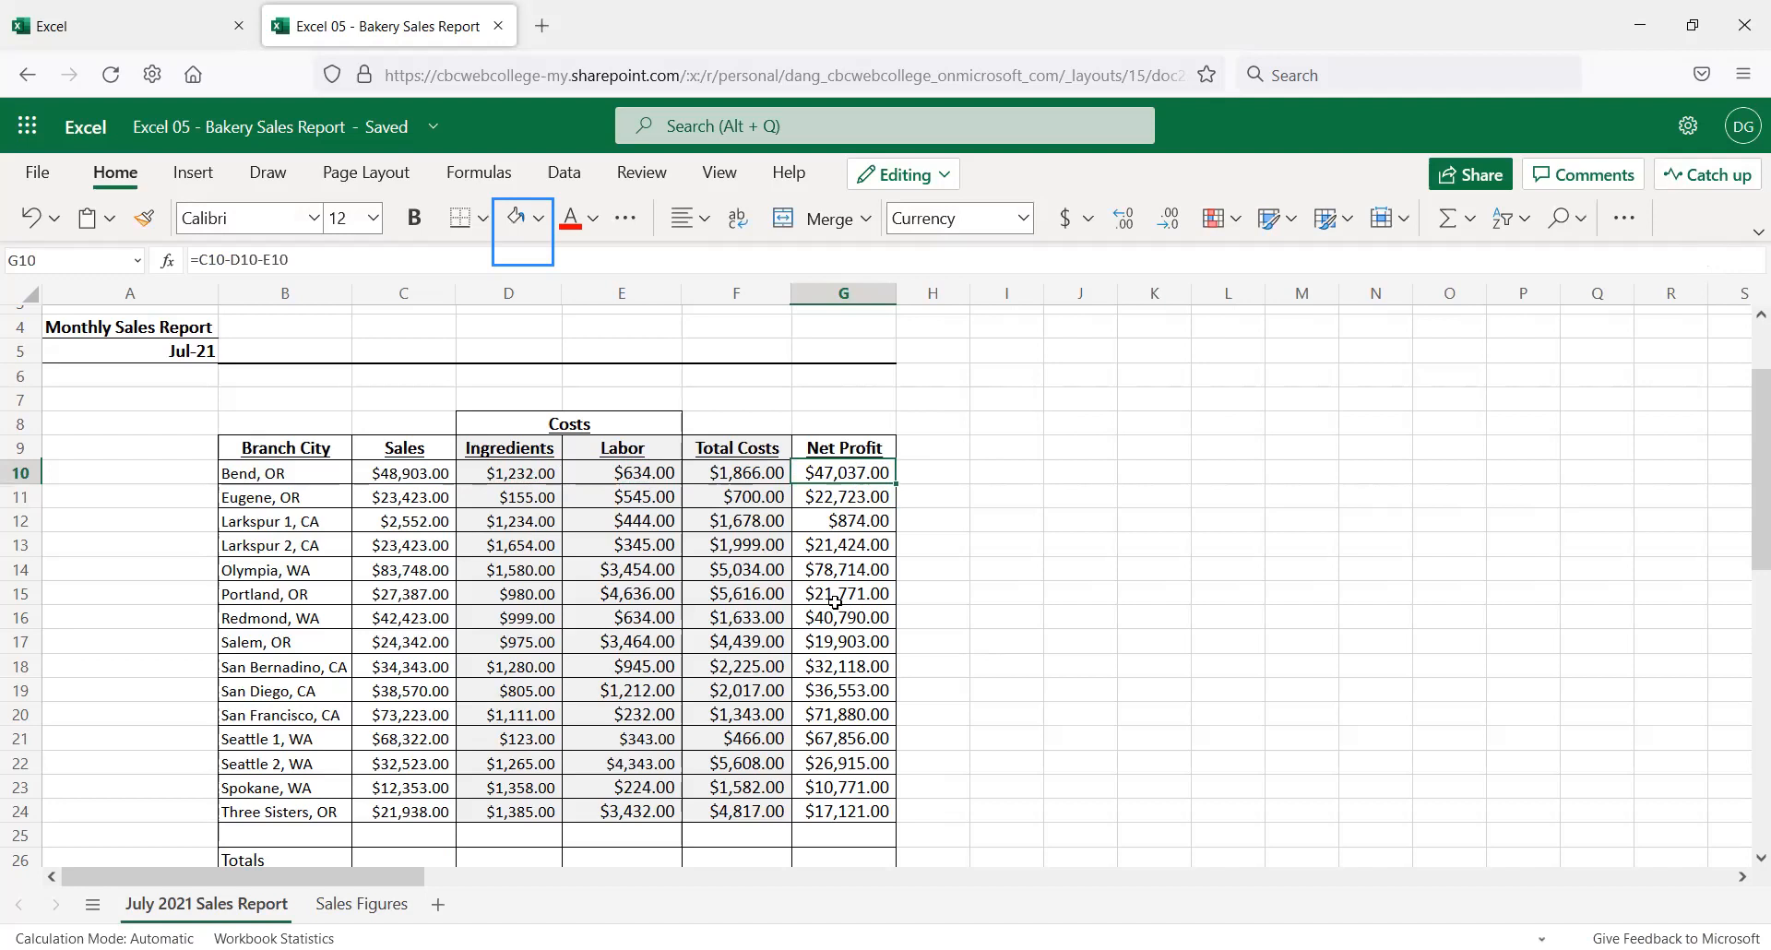
left_click_drag(897, 479, 910, 808)
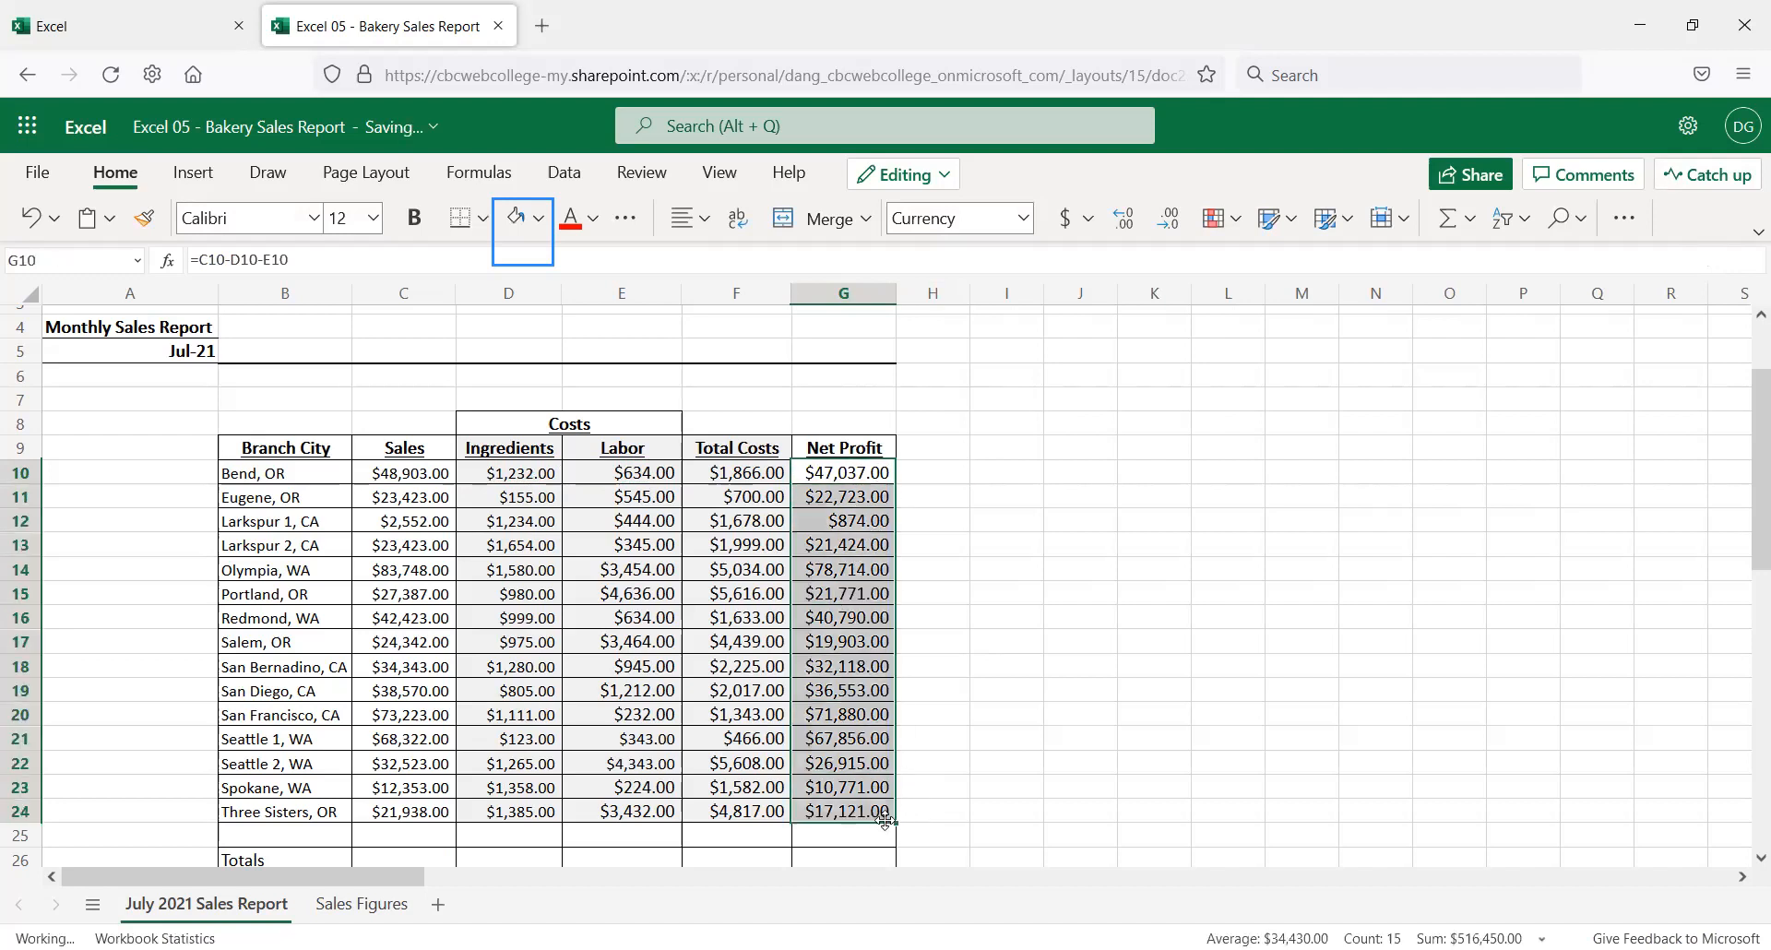
left_click(702, 377)
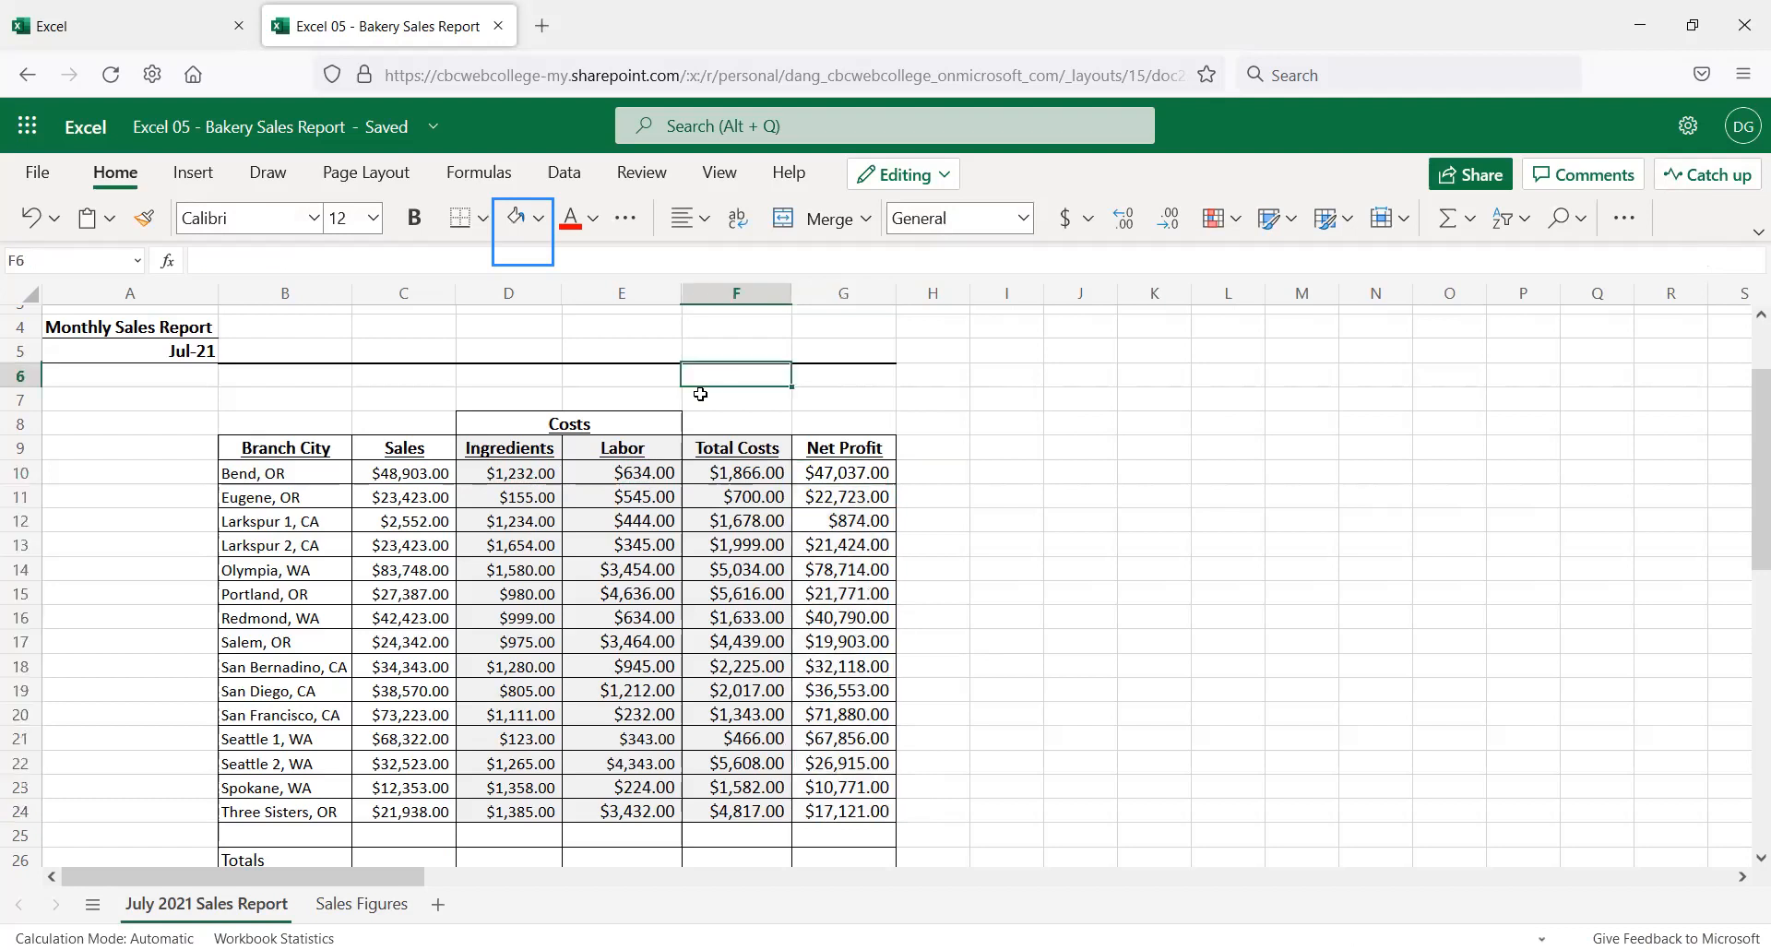
Hide the Total Costs column by shrinking its width to zero, and select Bend, OR's Net Profit cell
left_click_drag(789, 293, 684, 304)
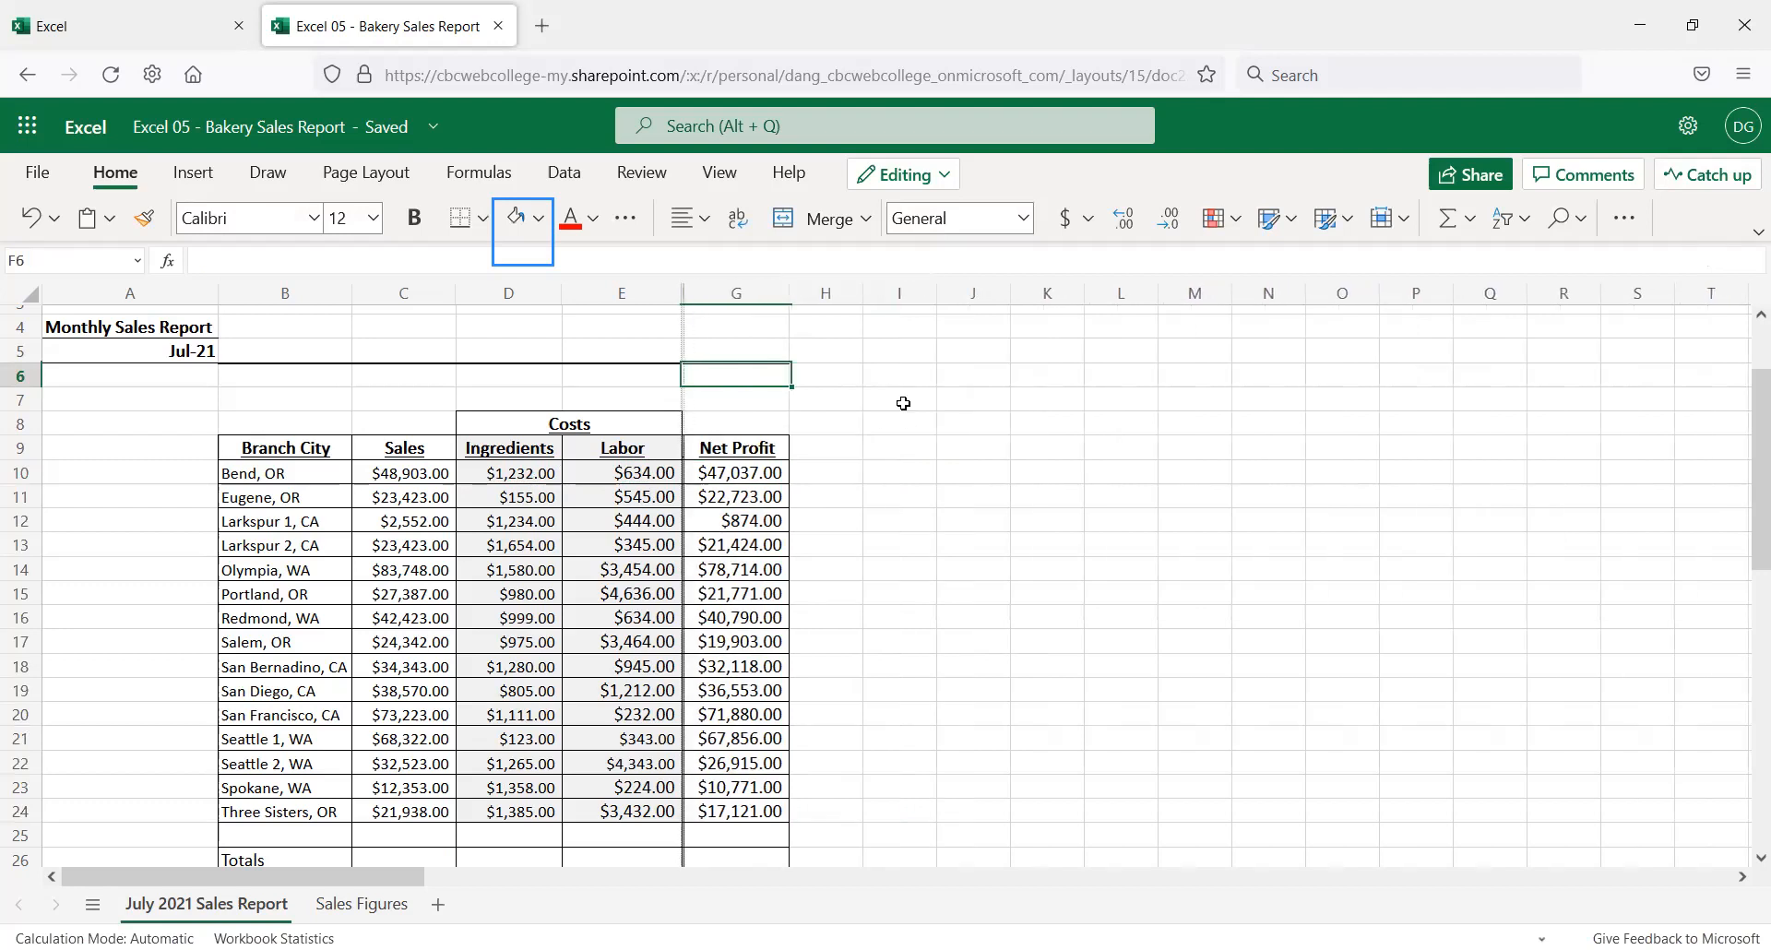
left_click(862, 431)
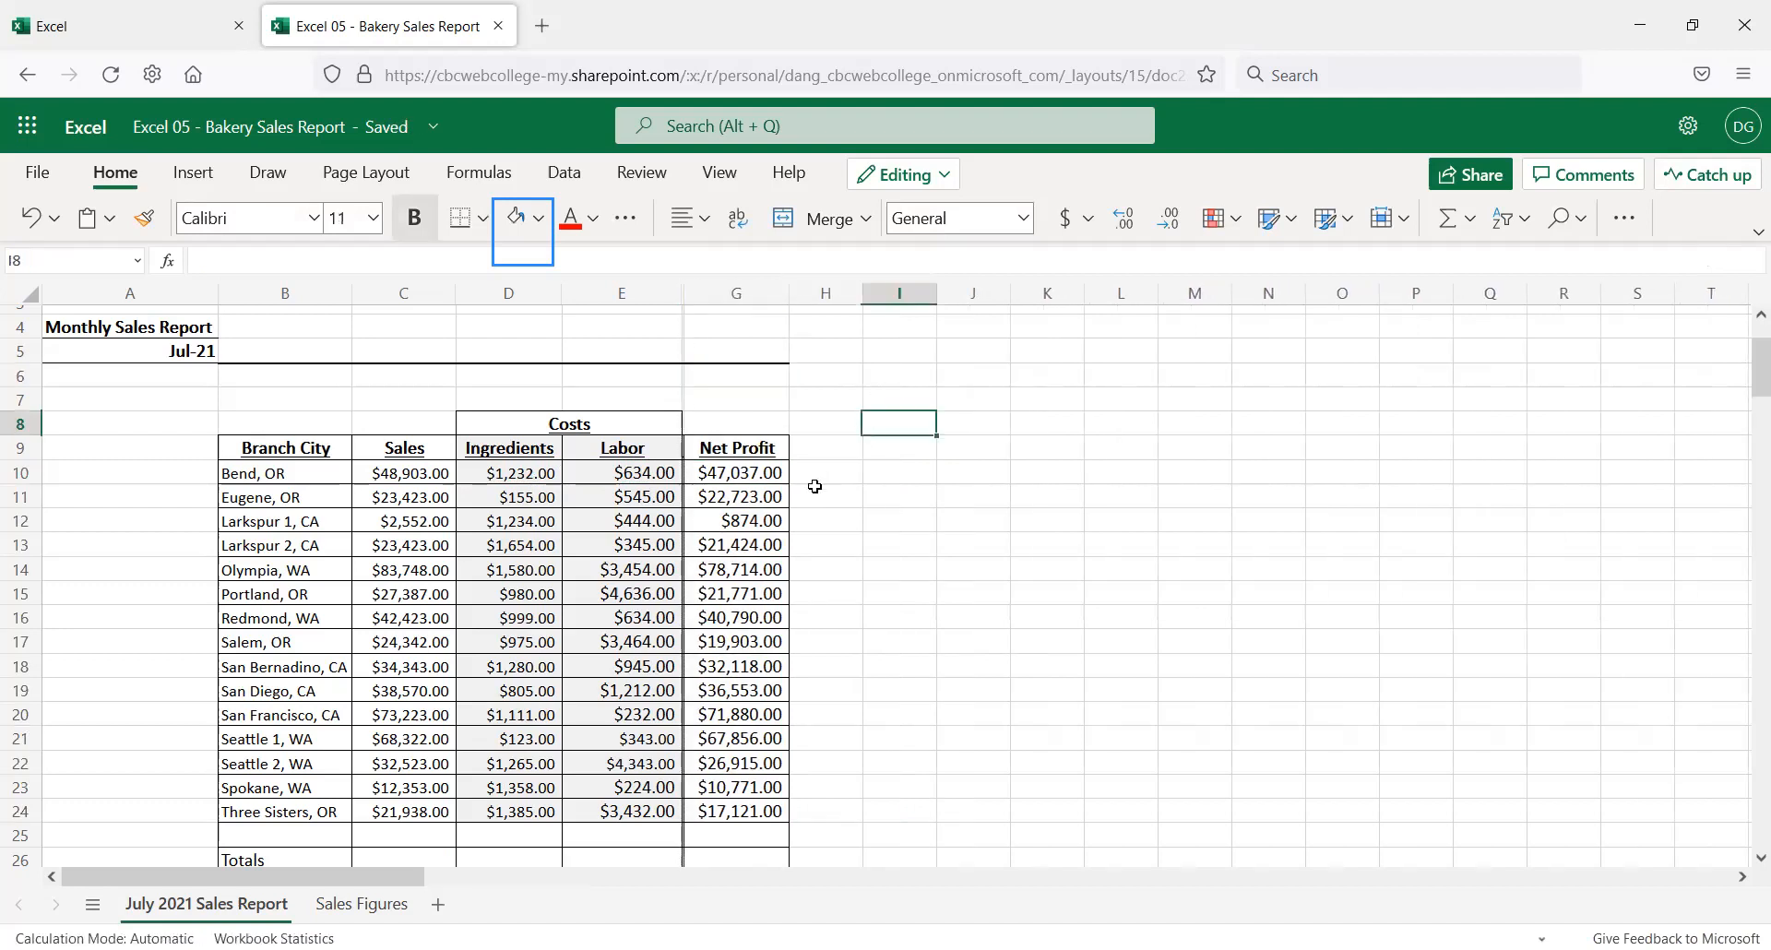
left_click(745, 461)
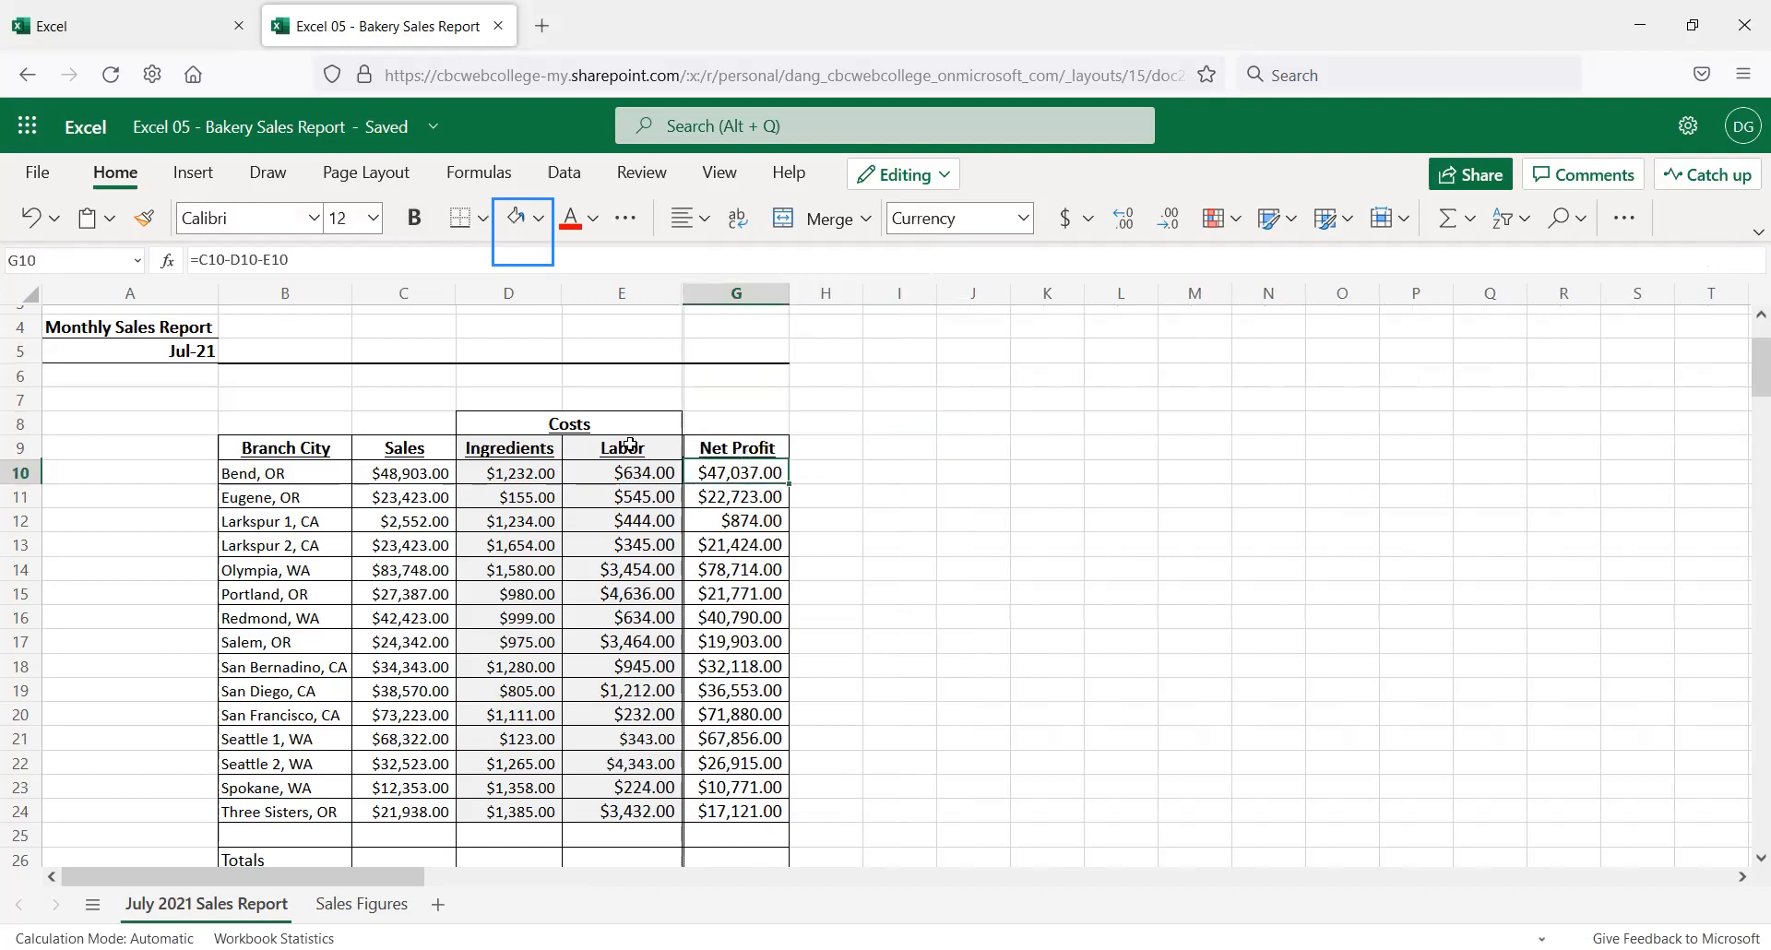
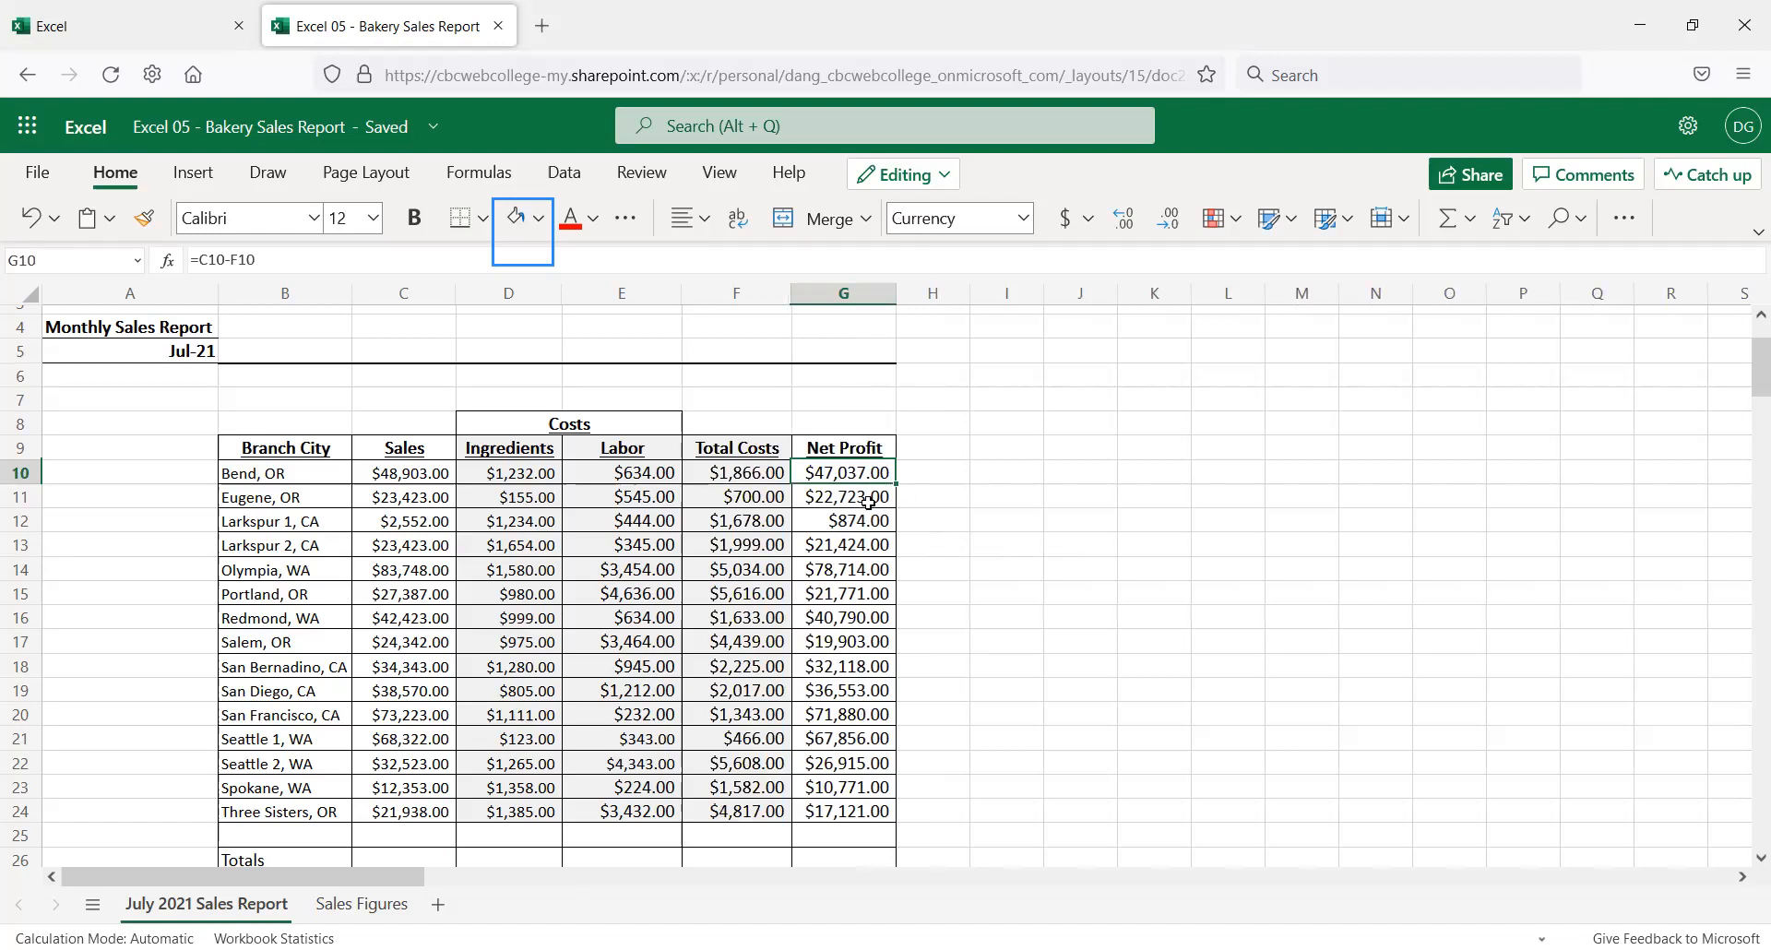
left_click(867, 498)
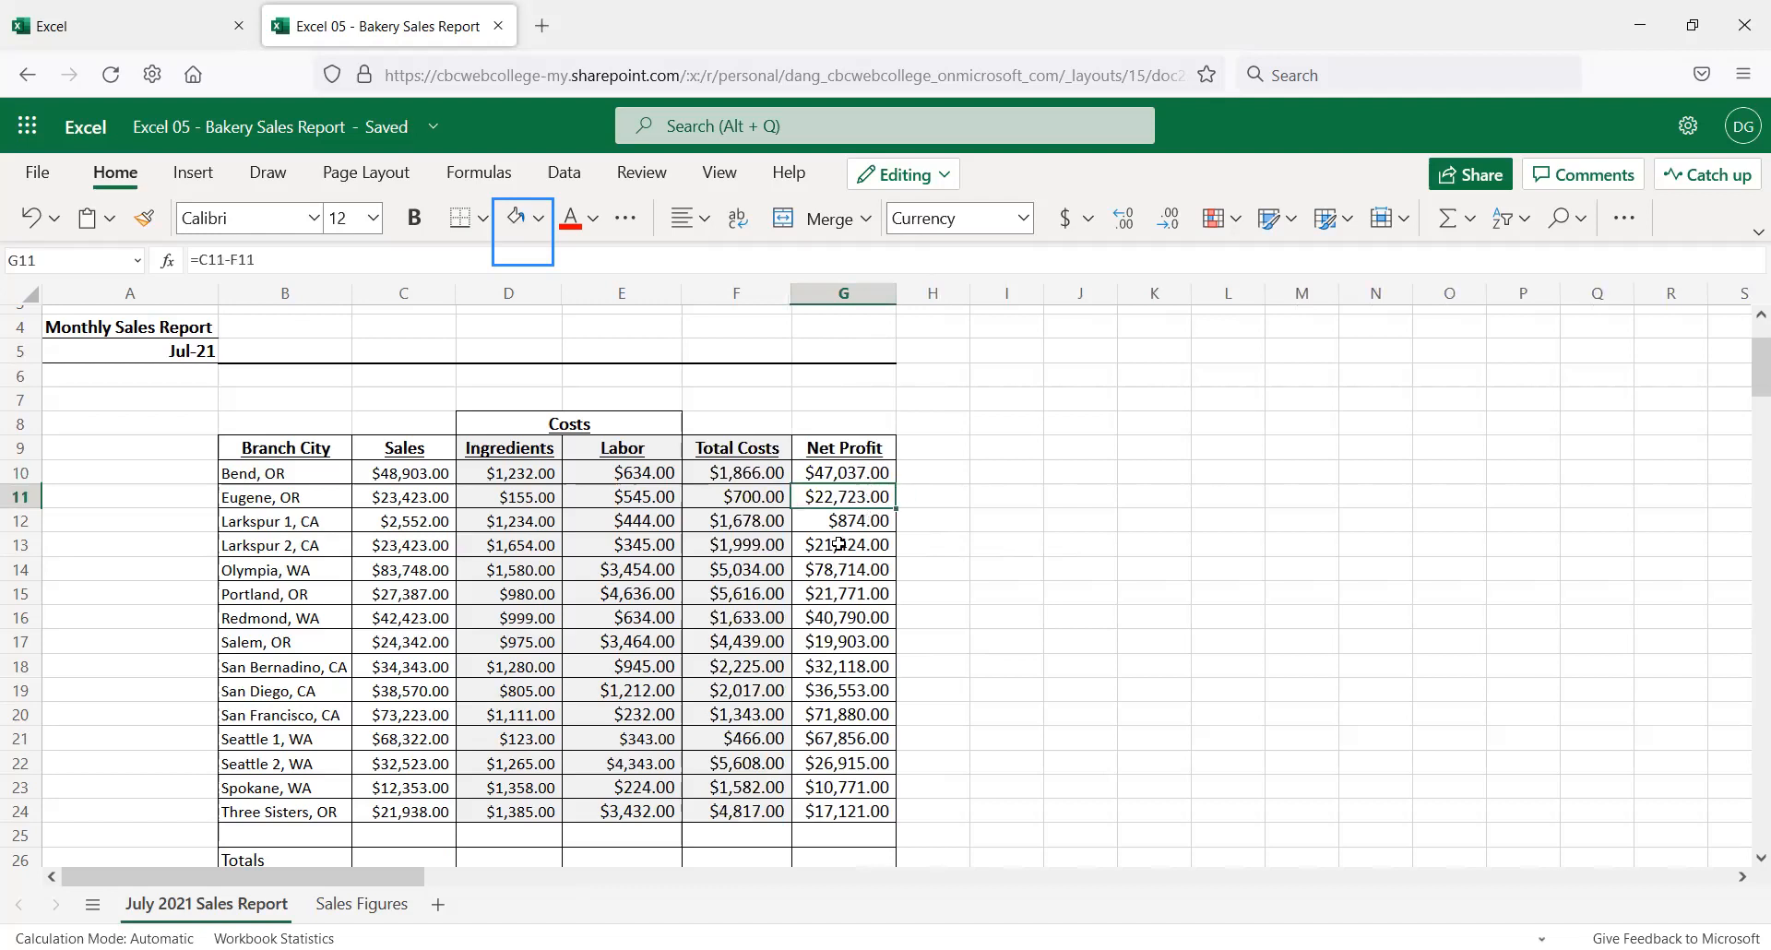
left_click(853, 477)
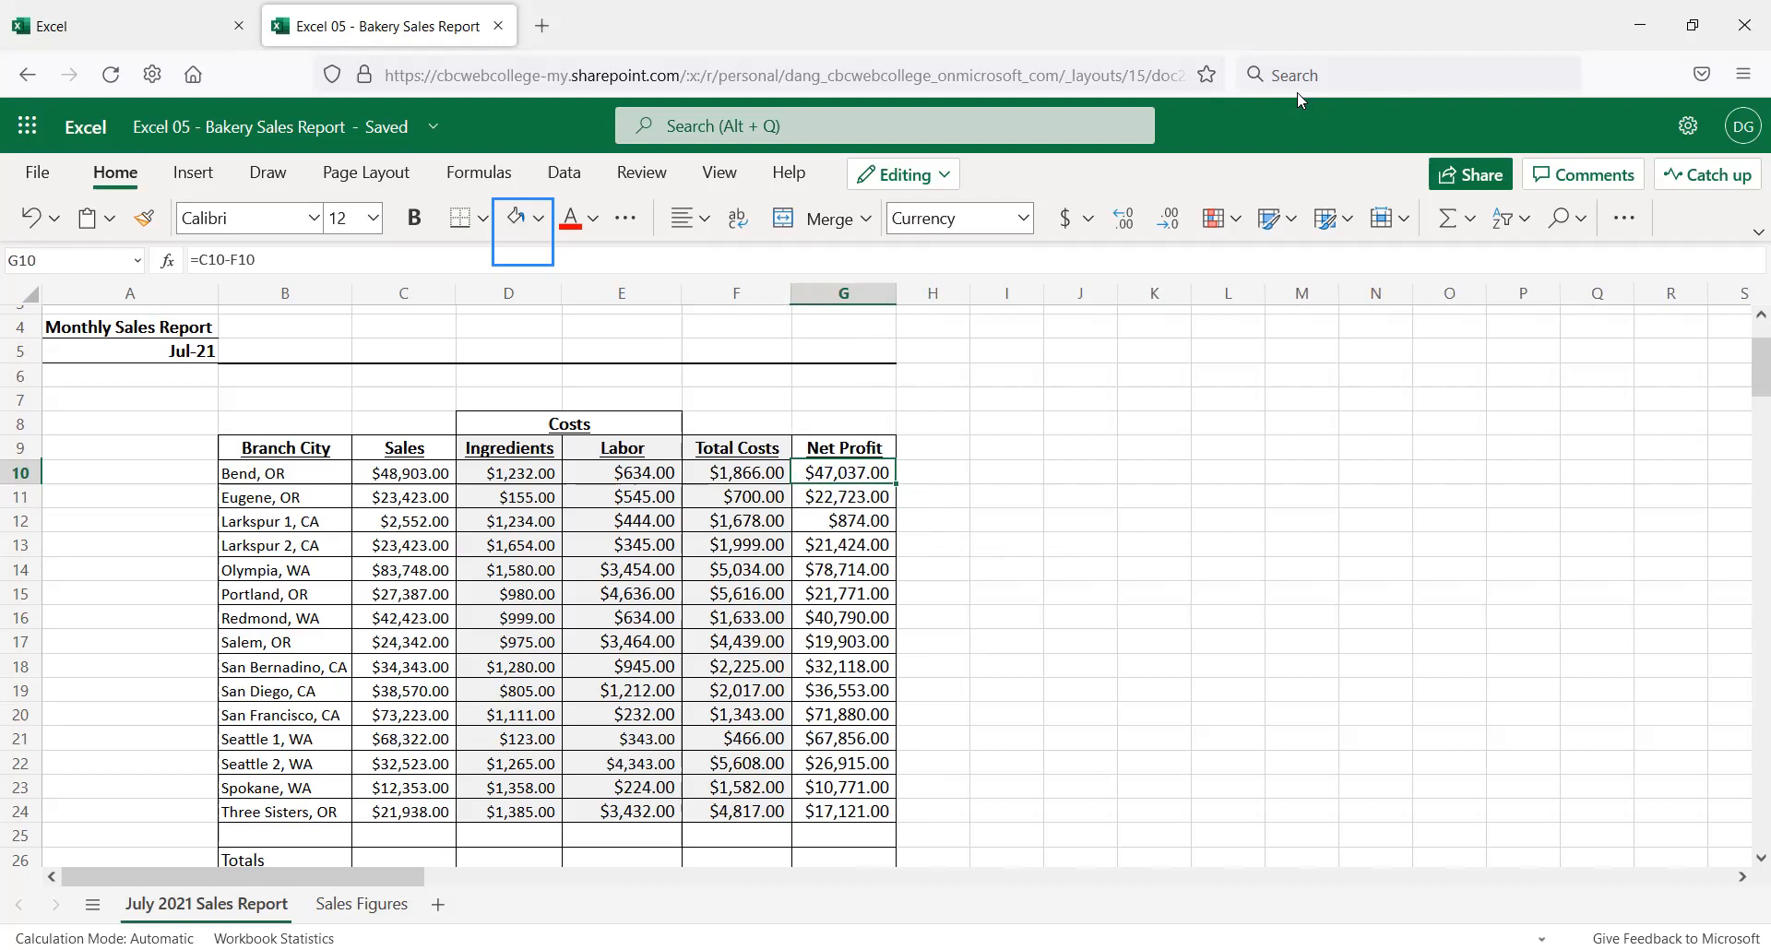
left_click_drag(509, 448, 743, 813)
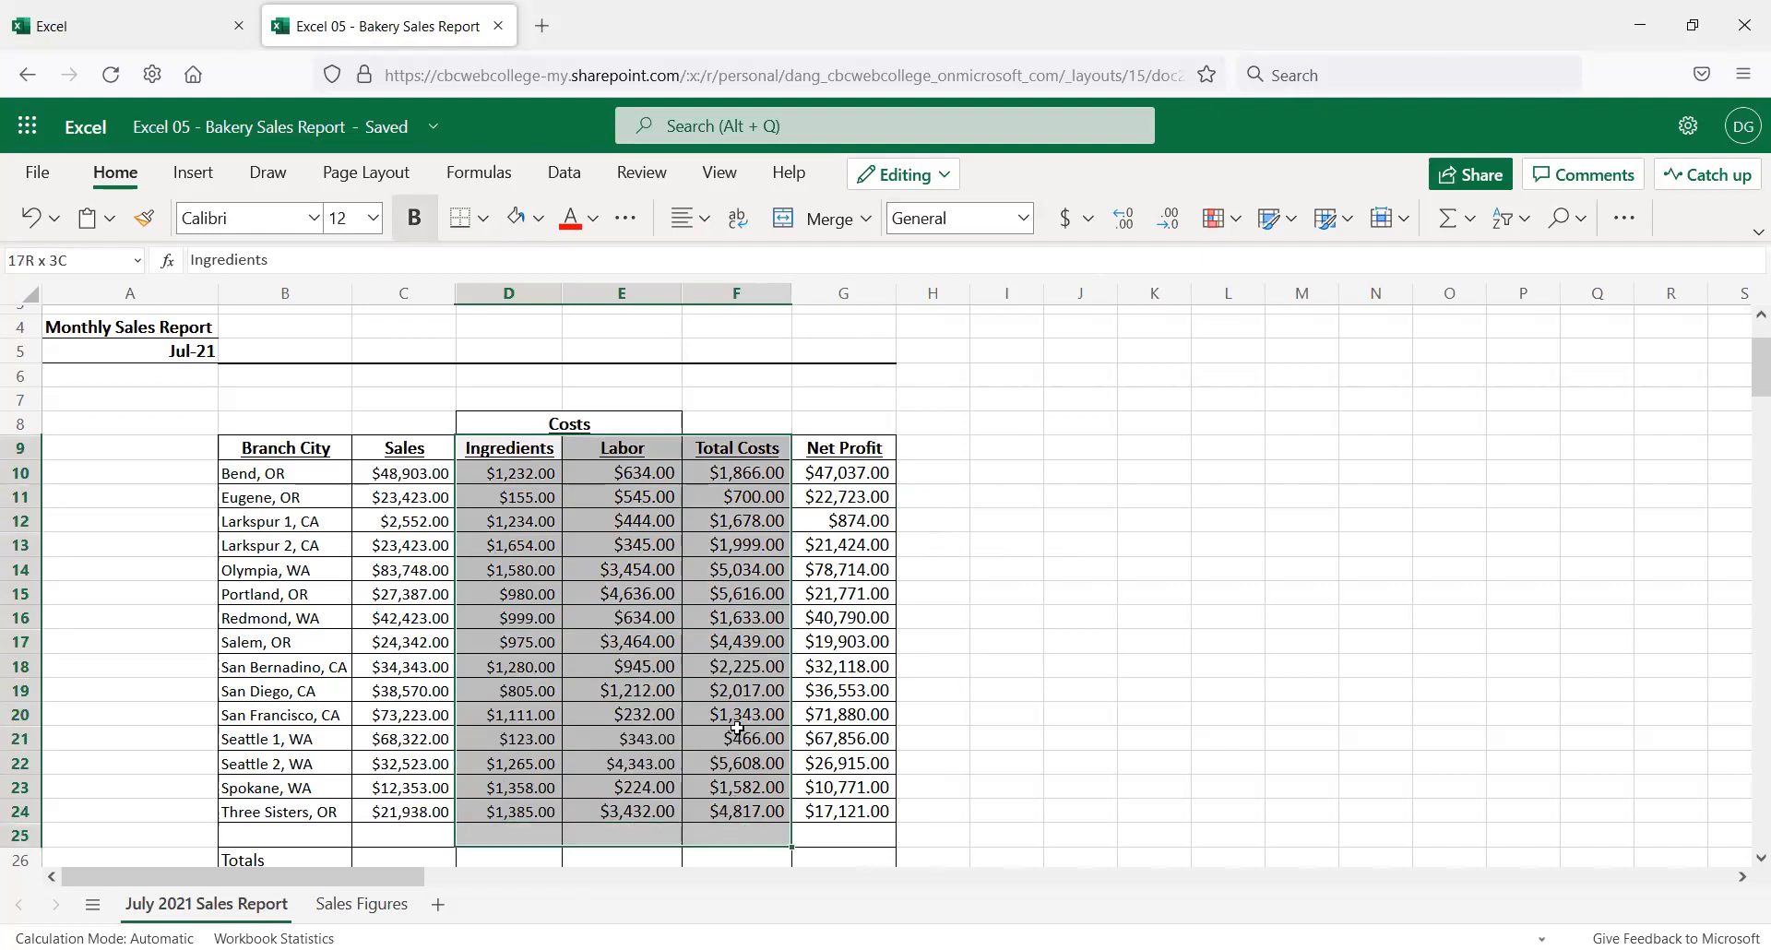
left_click(505, 473)
key("Right")
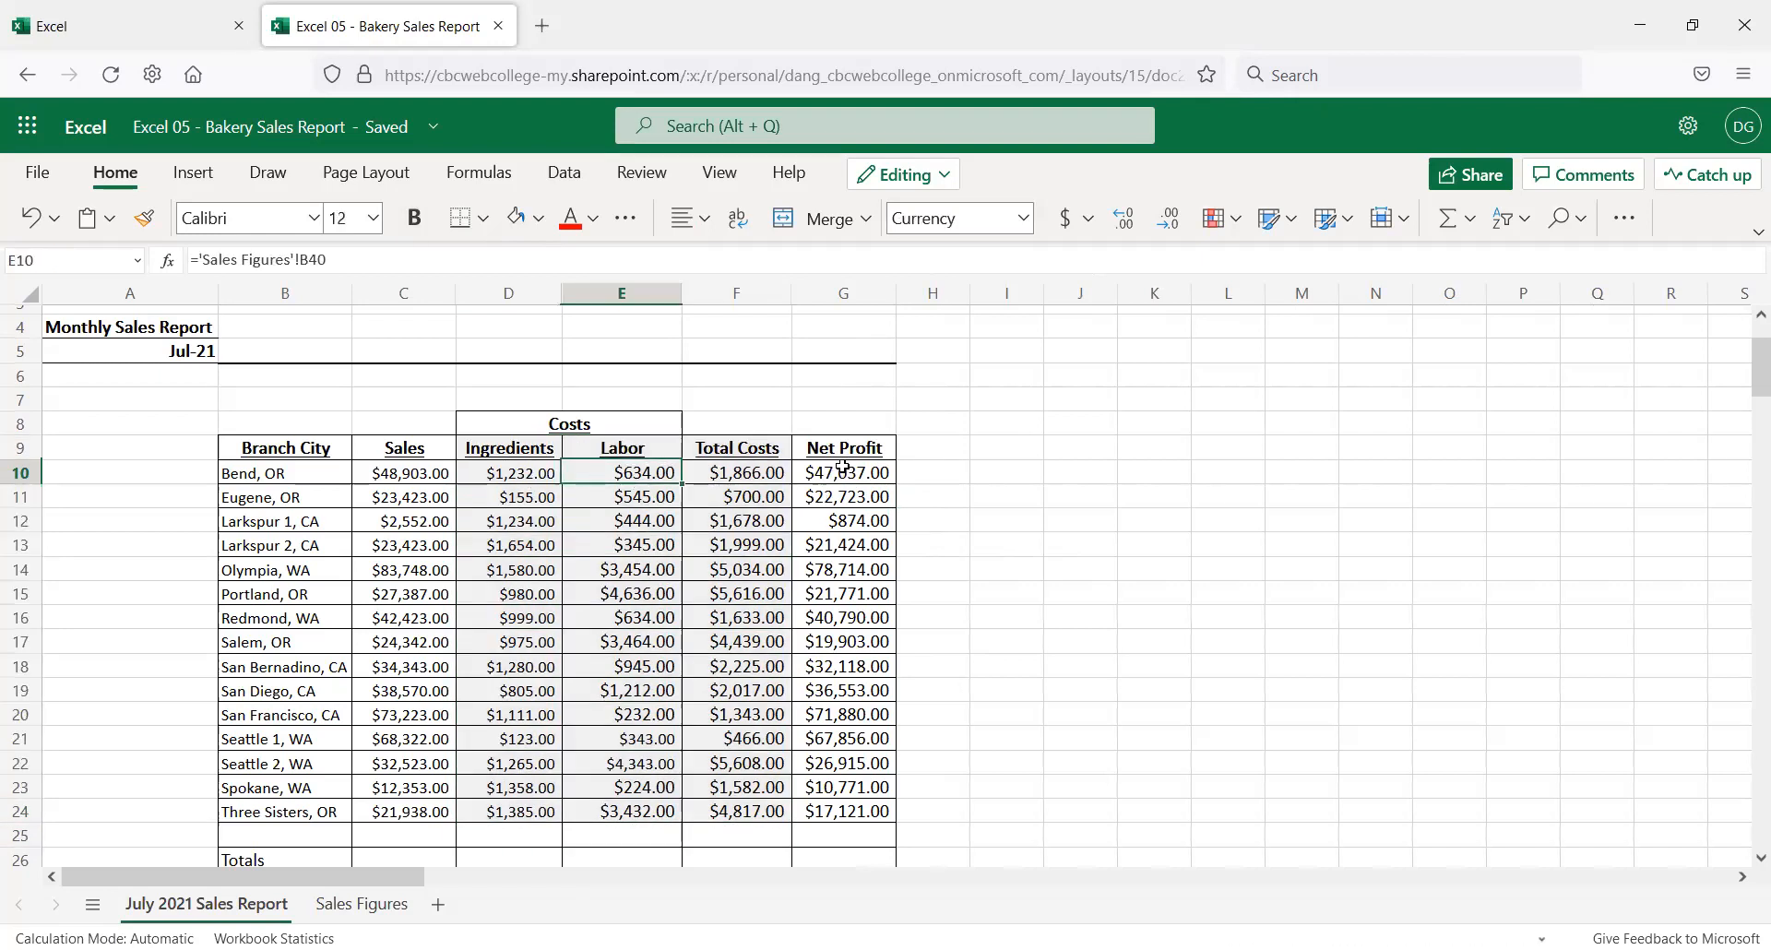
left_click(842, 467)
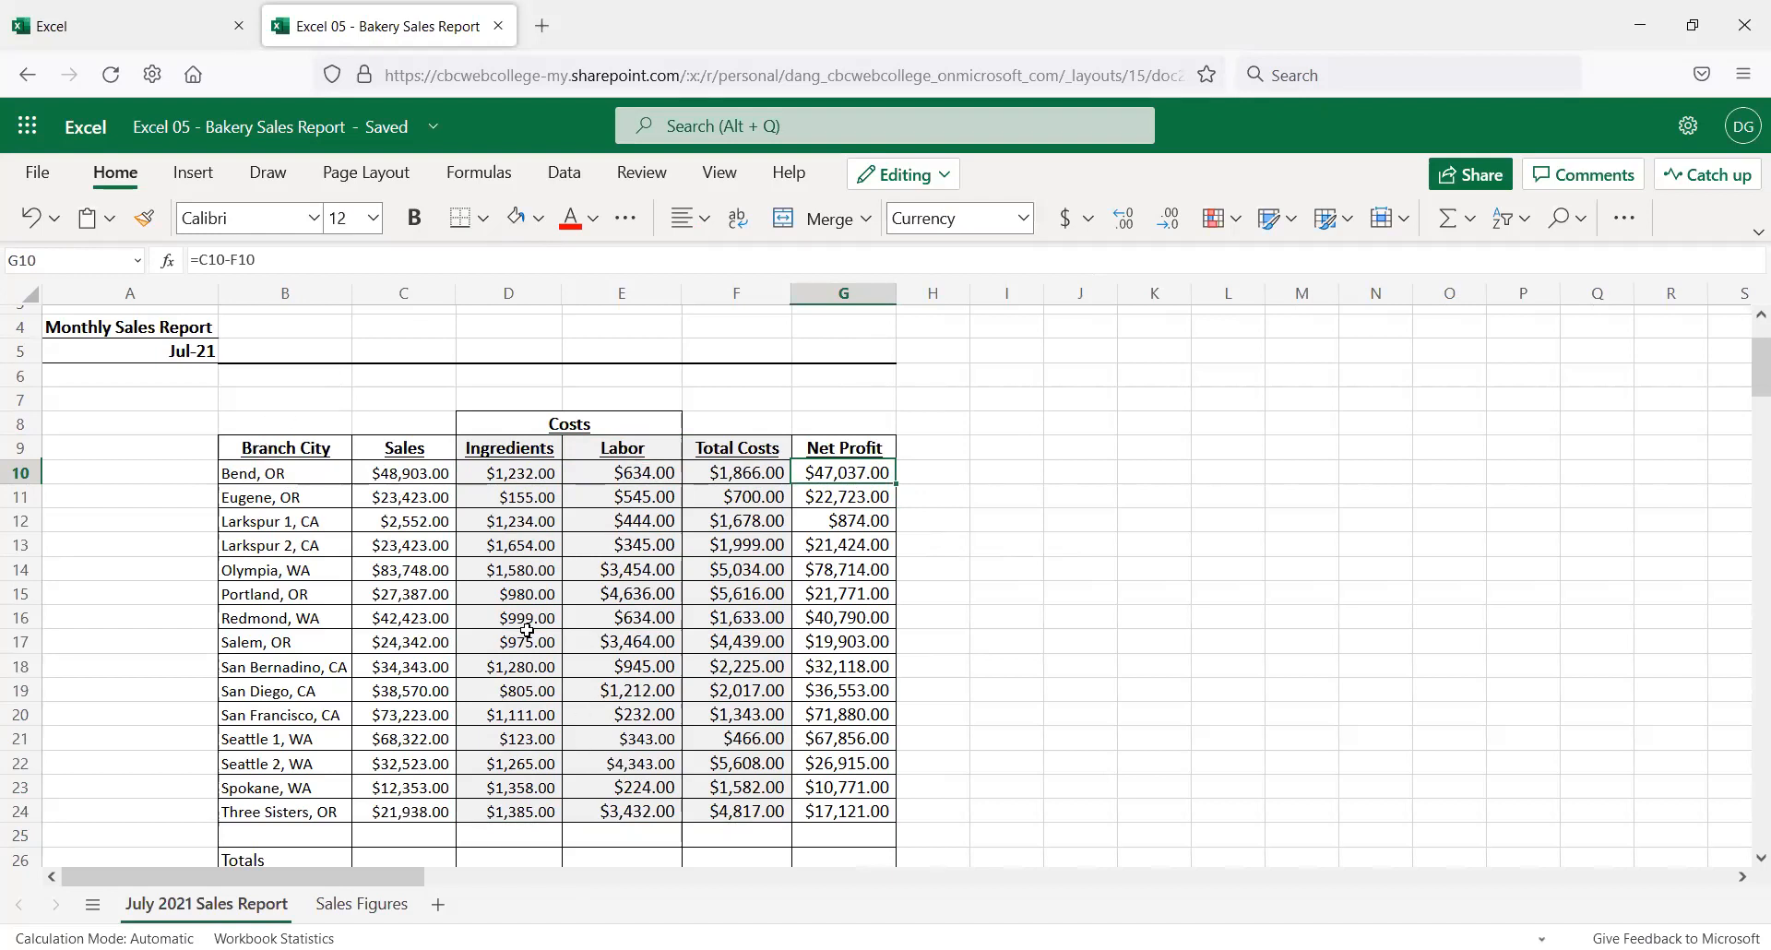
Try to set the font size of the whole report table, B8:G31, to 12
left_click(529, 593)
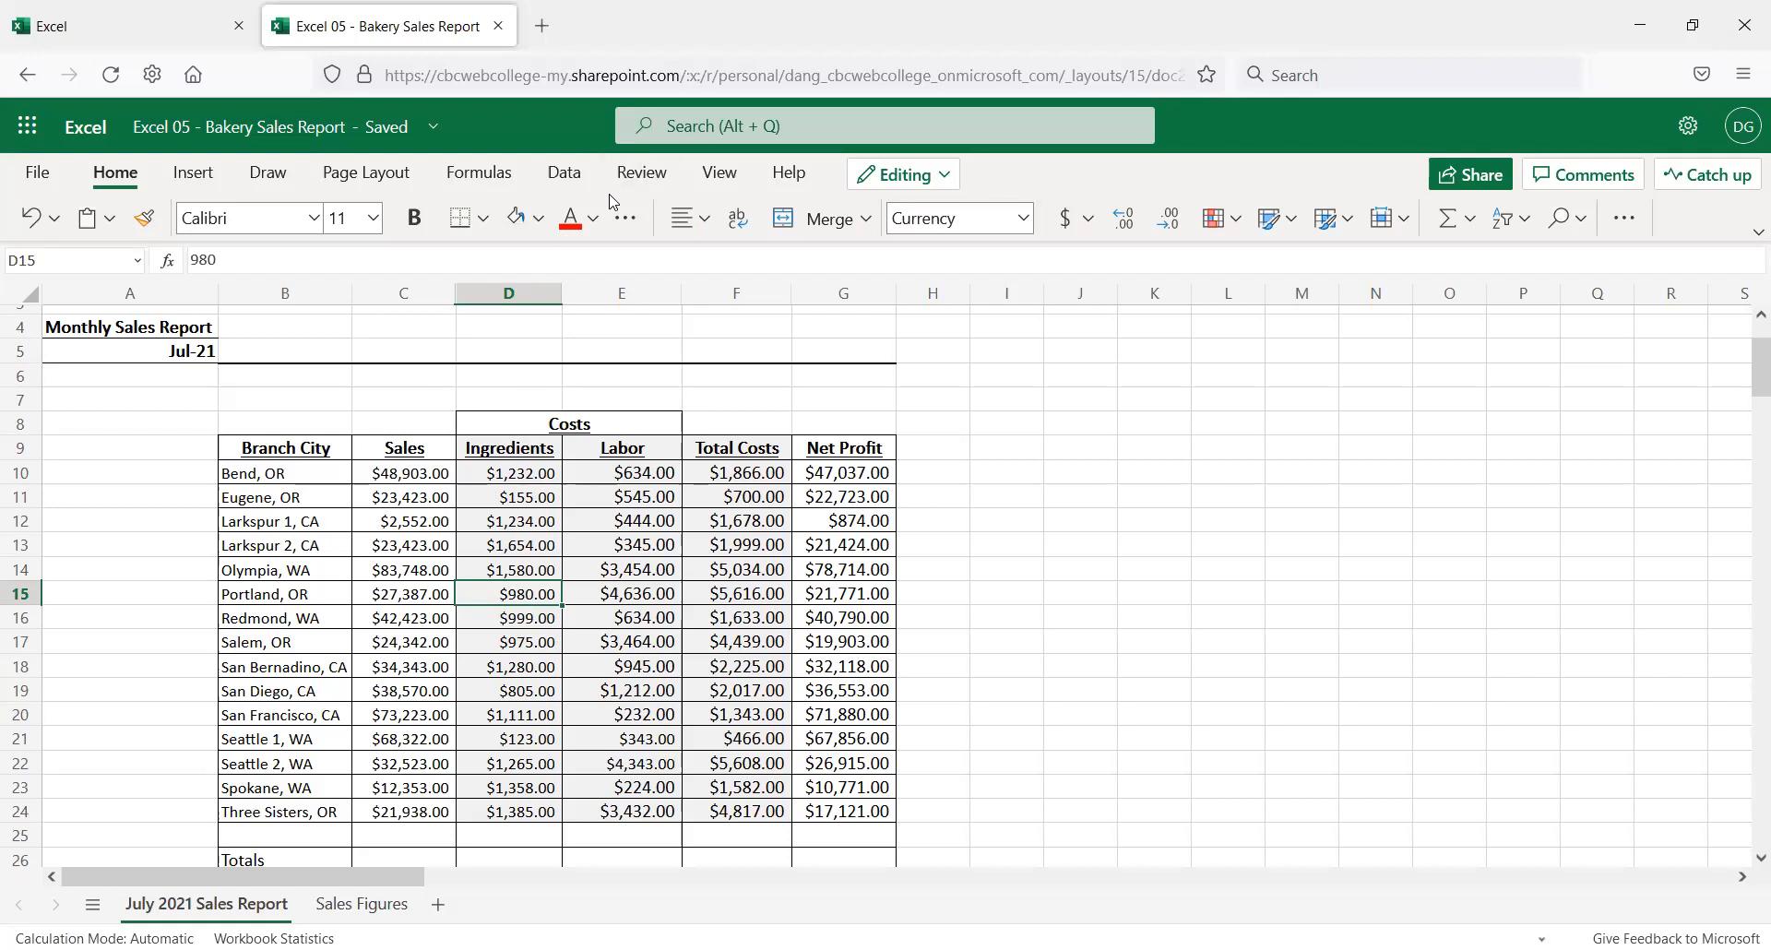
left_click_drag(292, 188, 422, 247)
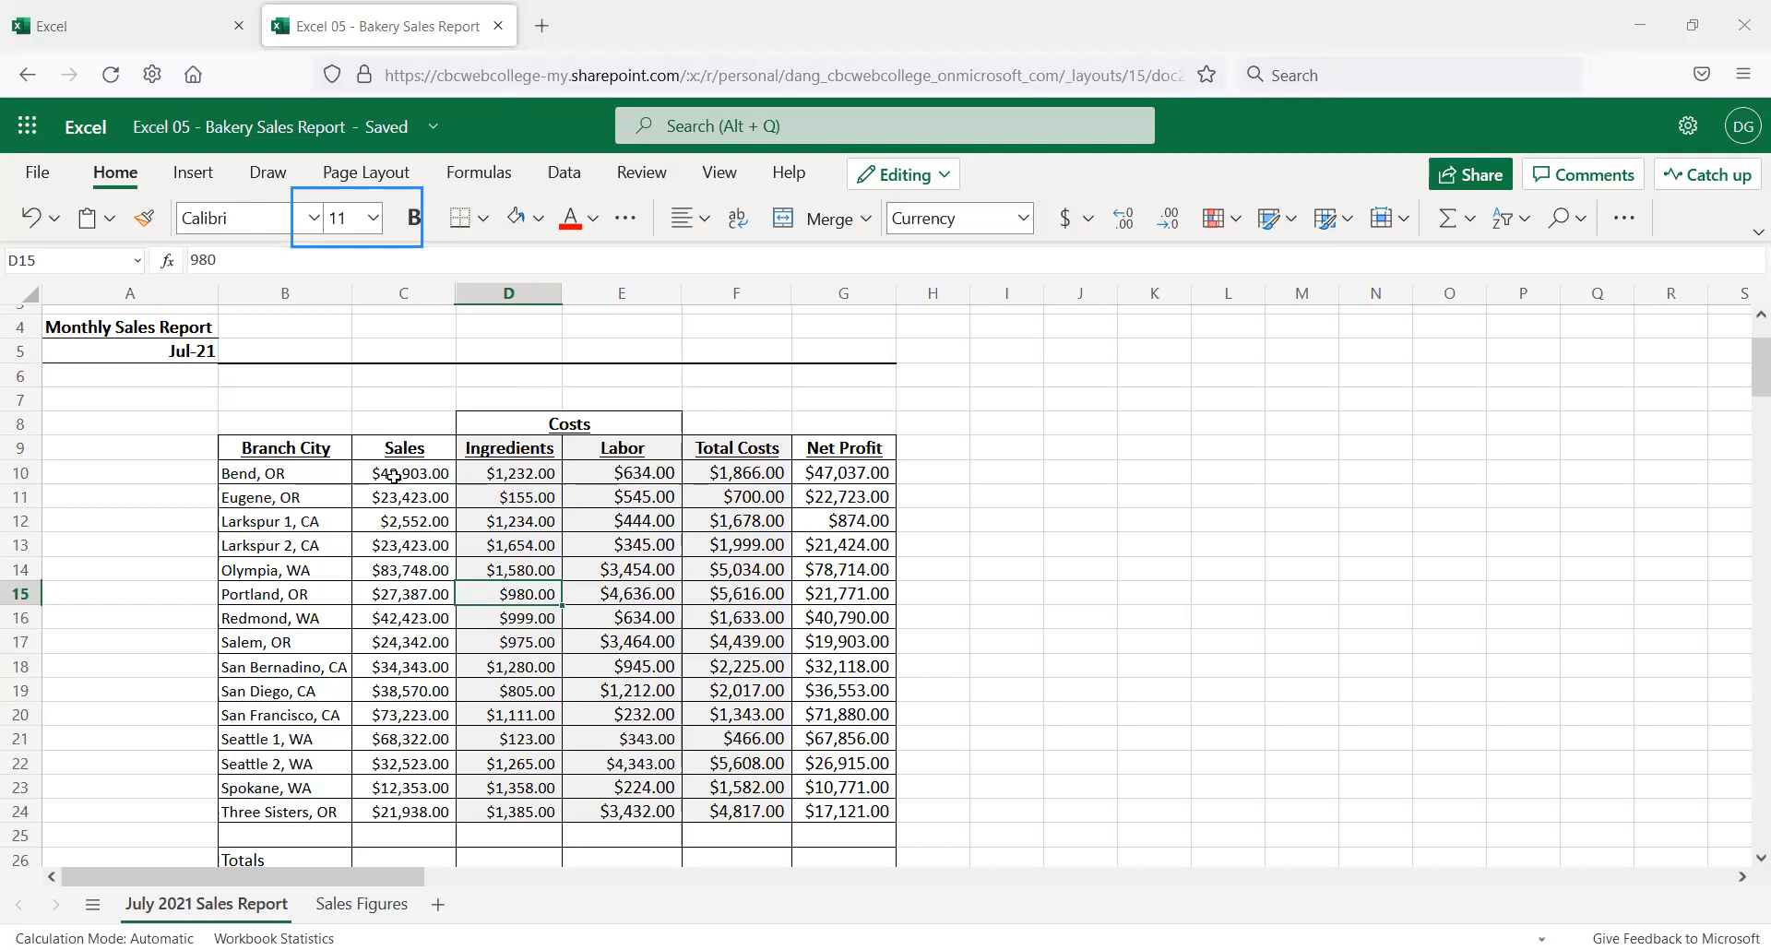
left_click(749, 473)
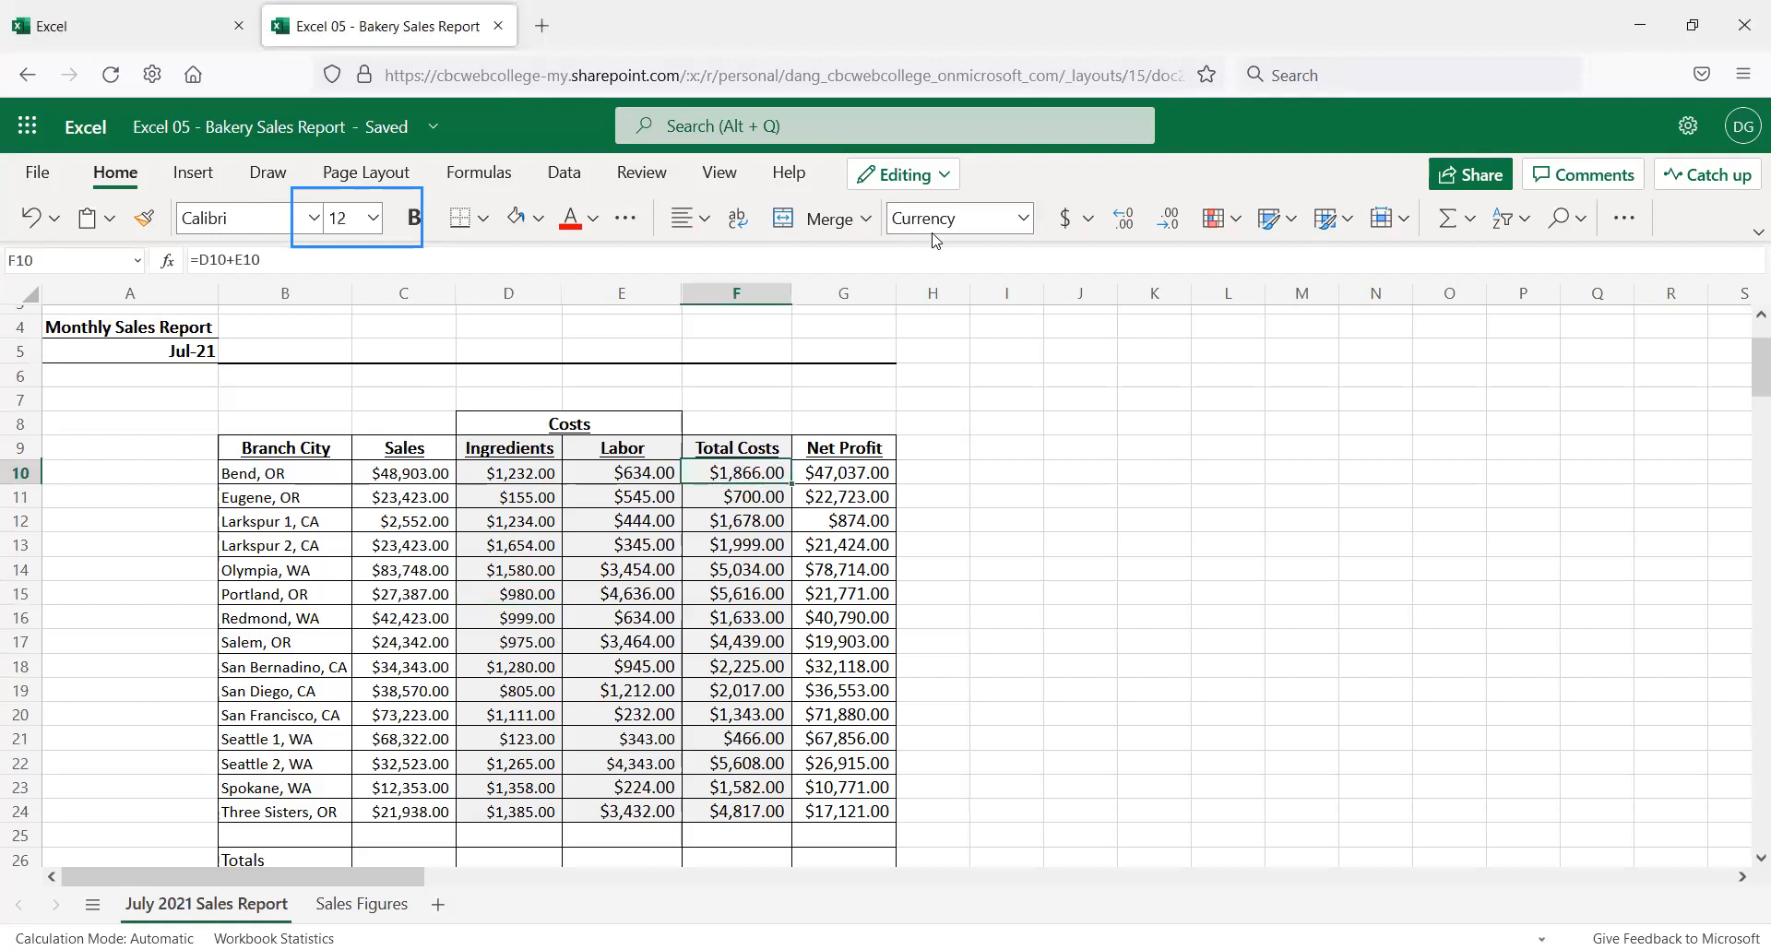
left_click_drag(278, 417, 867, 701)
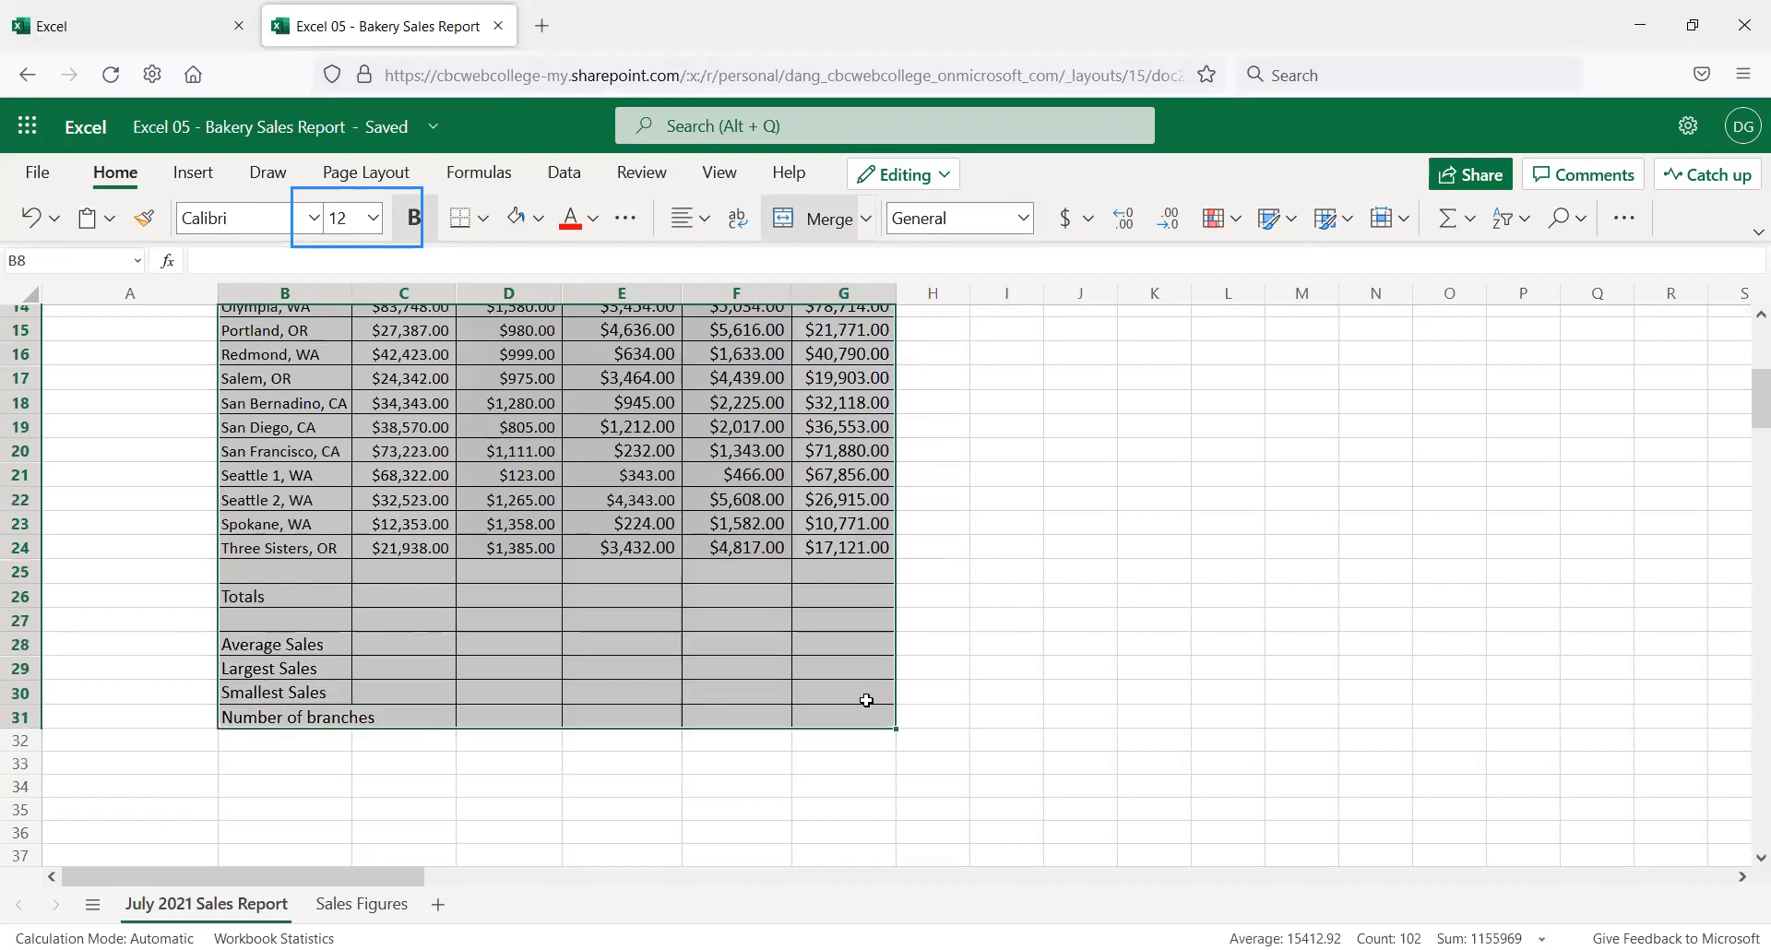
scroll(514, 688, "up", 5)
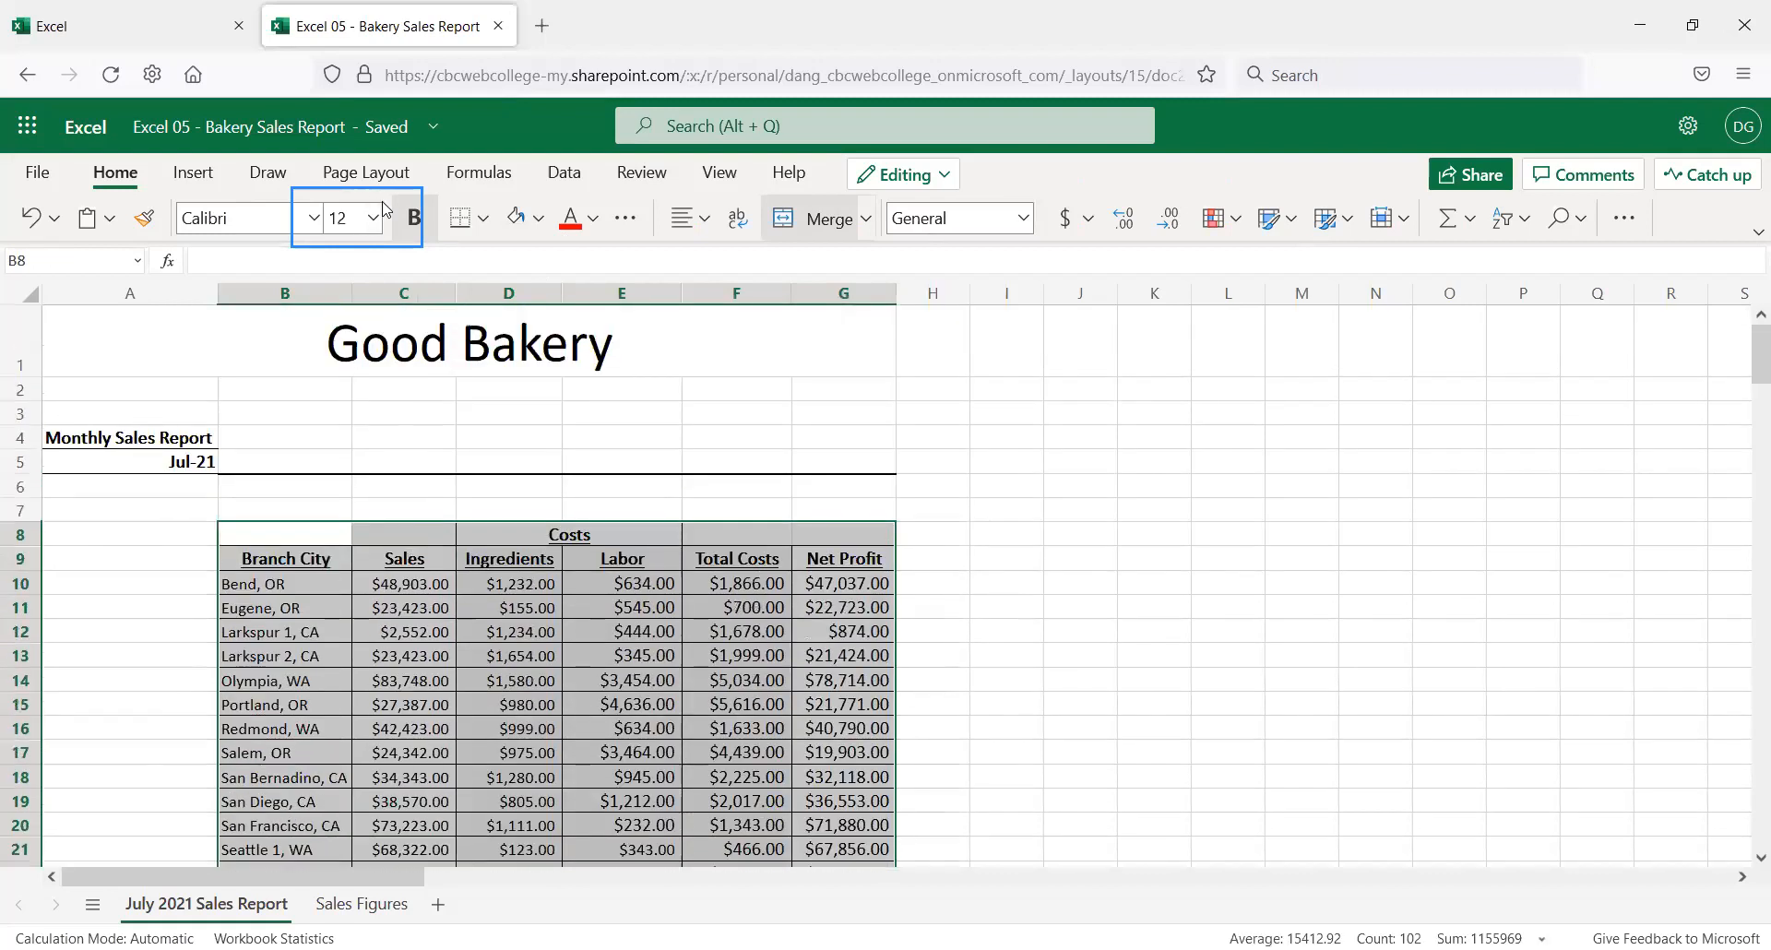
left_click(373, 217)
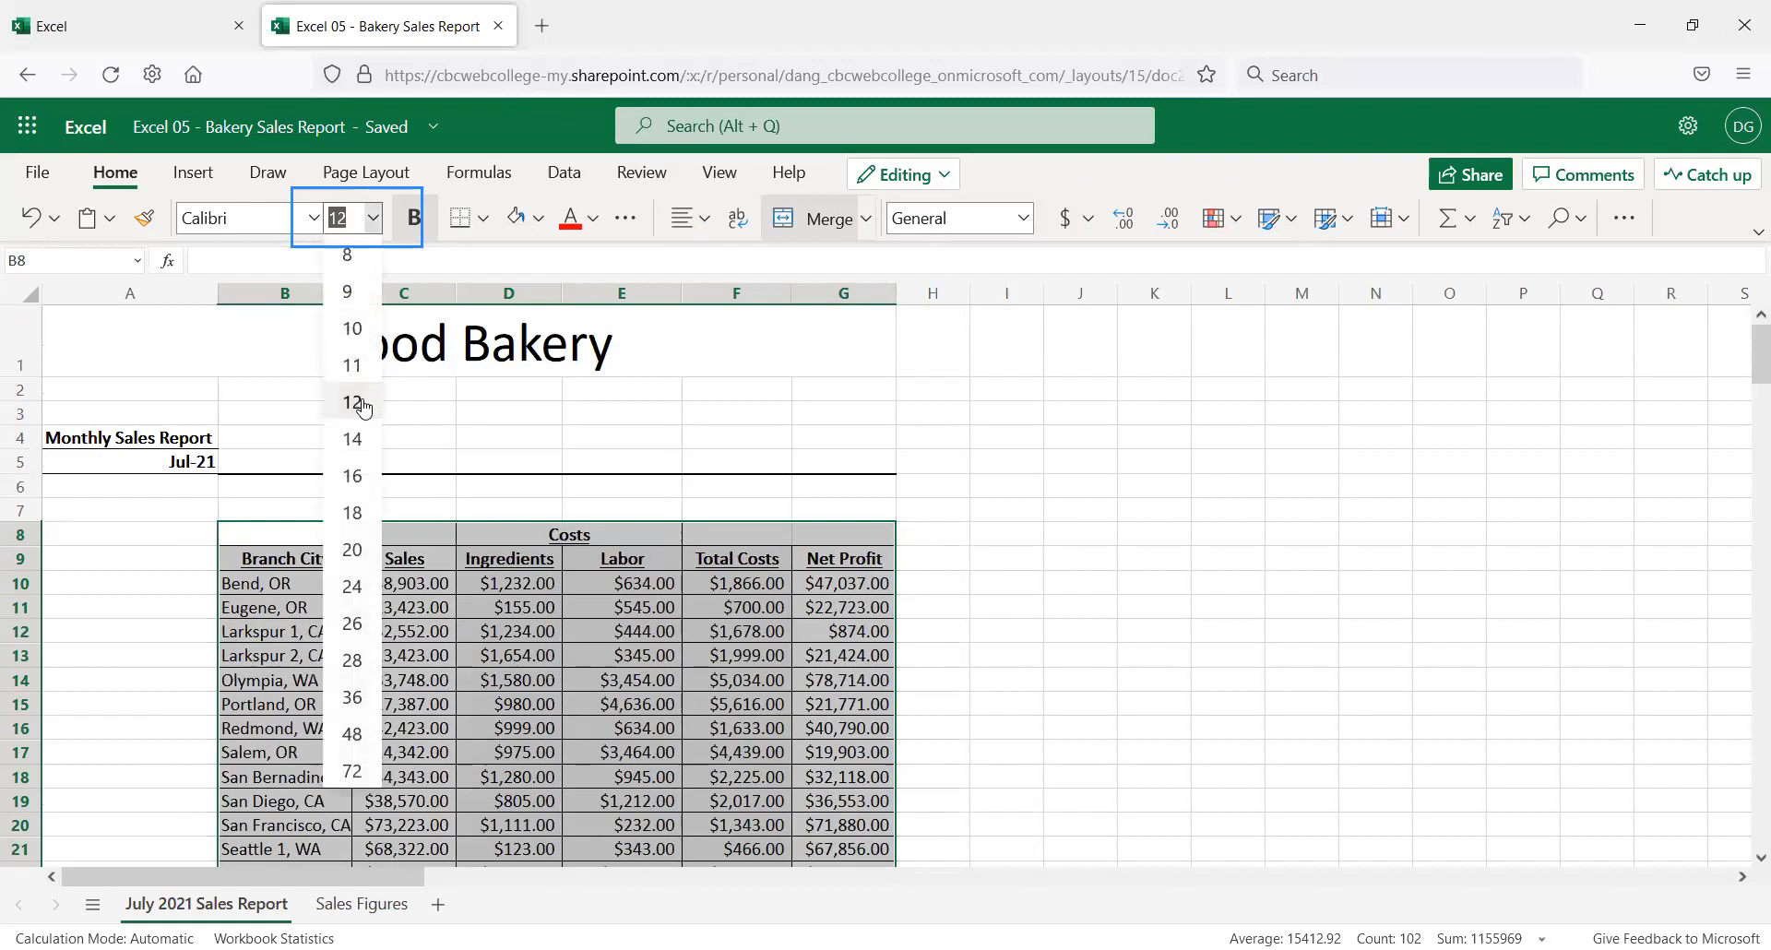
left_click(362, 403)
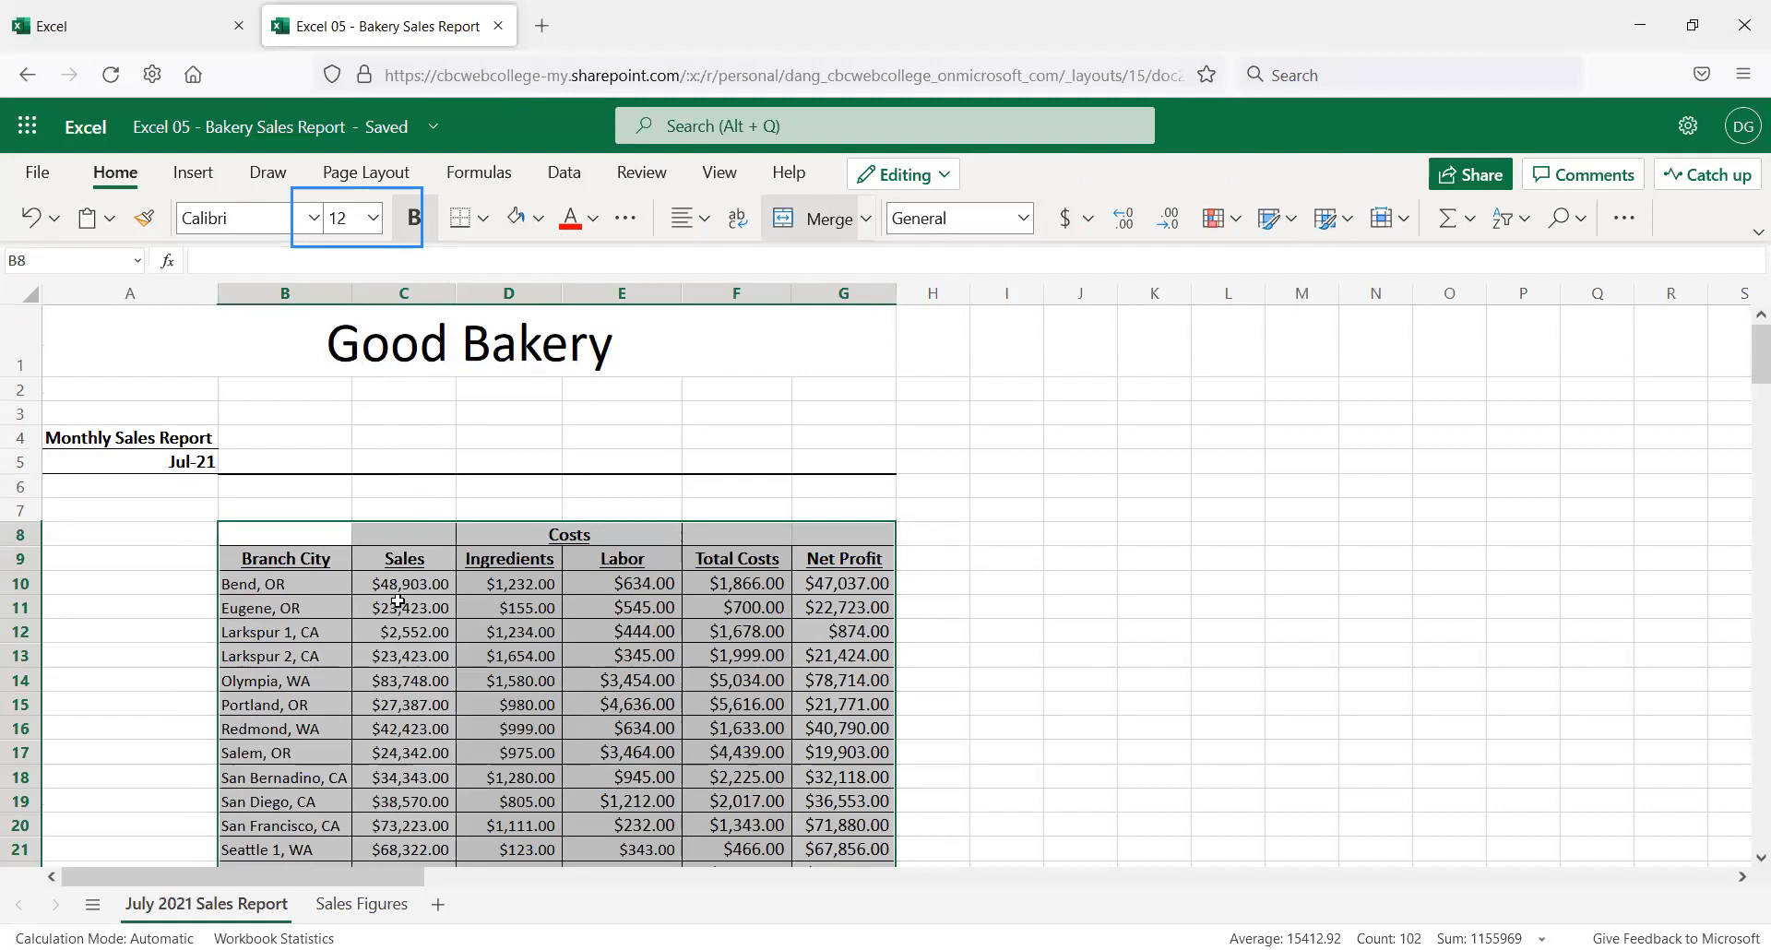
Set the branch names and summary labels in B10:B31 to font size 12
left_click(311, 584)
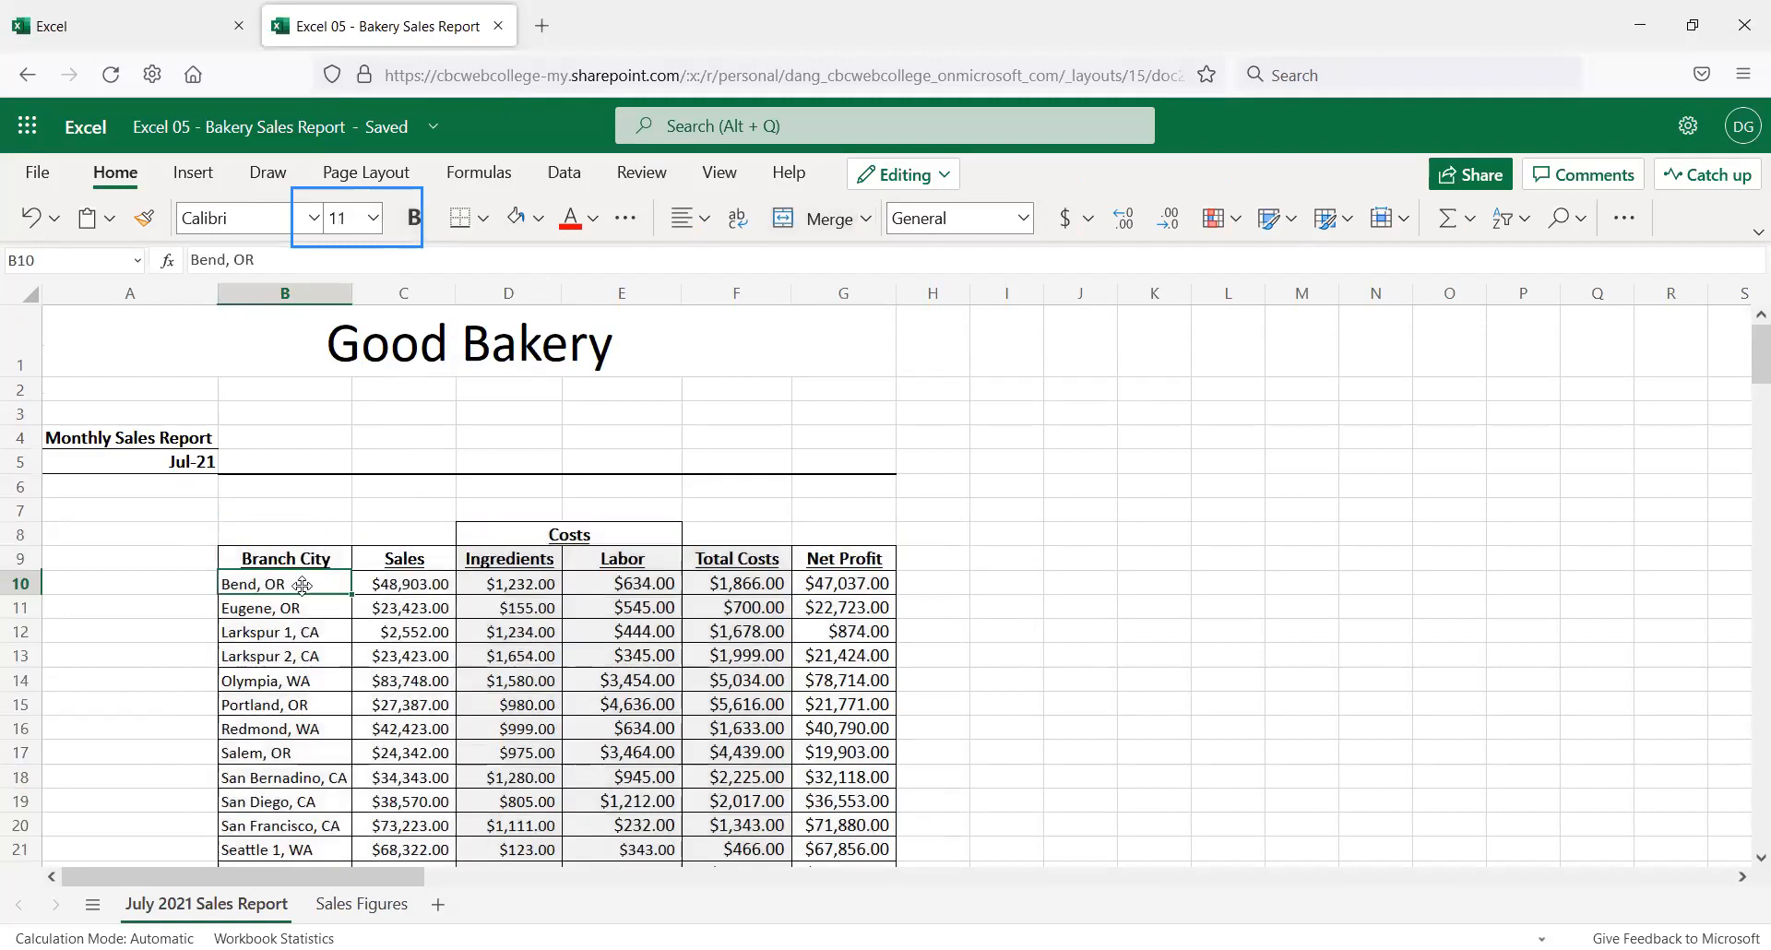
scroll(304, 750, "down", 4)
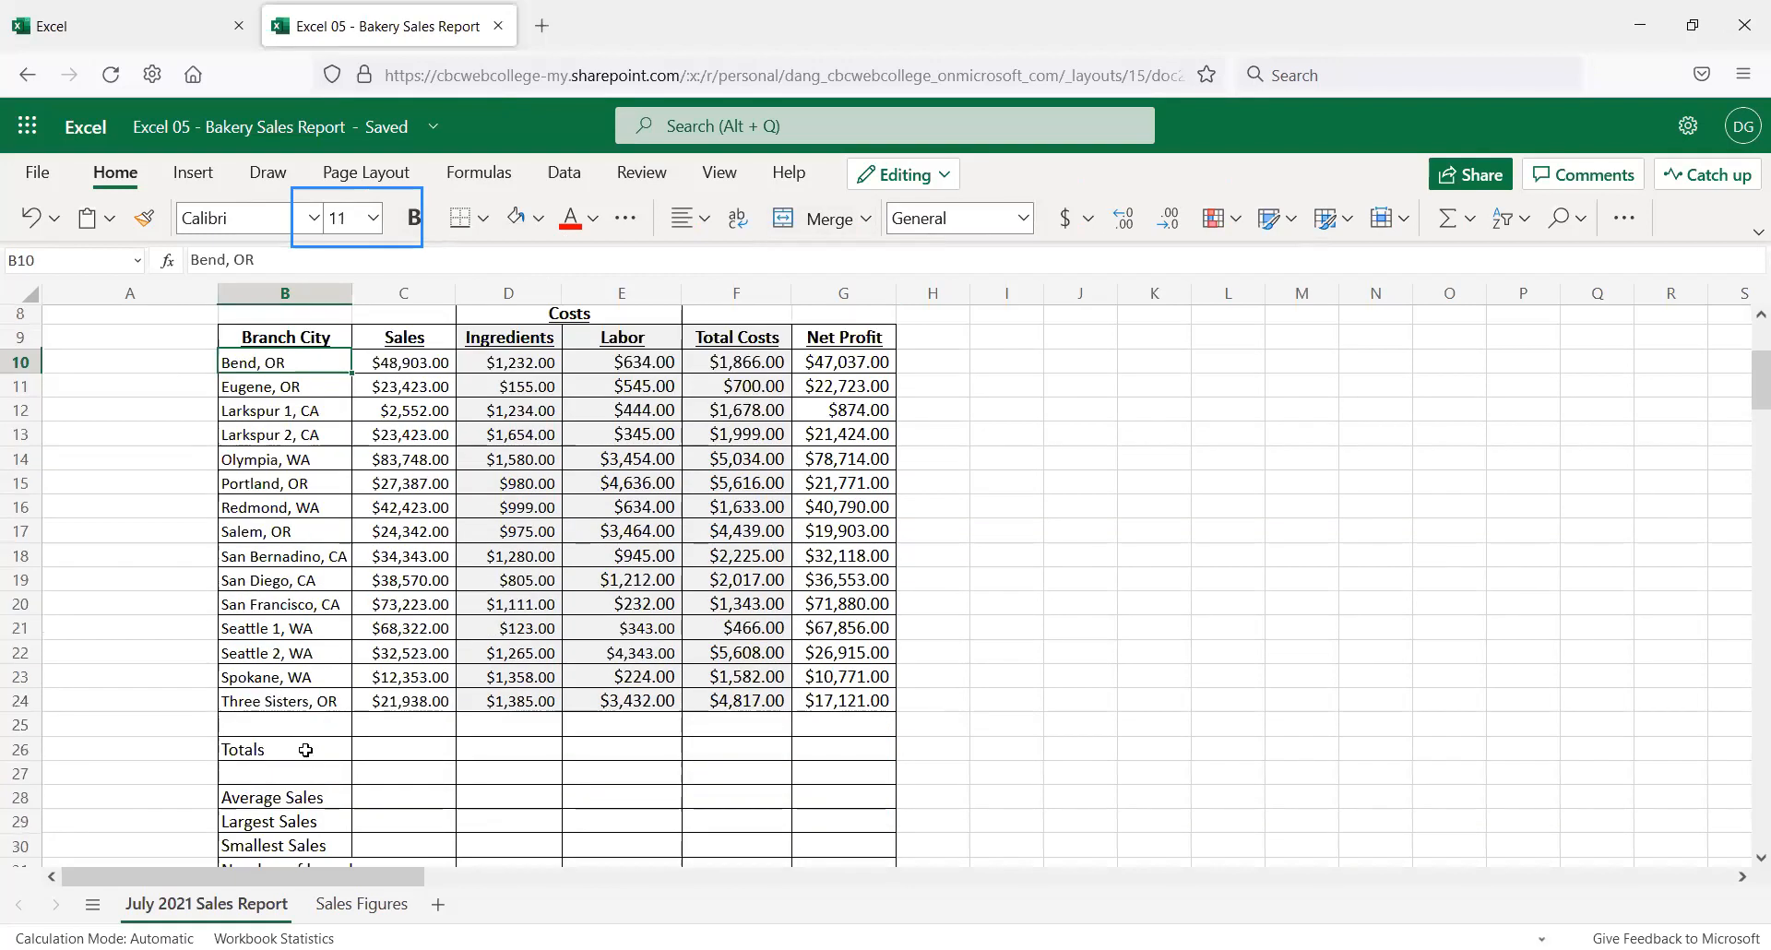
left_click(307, 760, "shift")
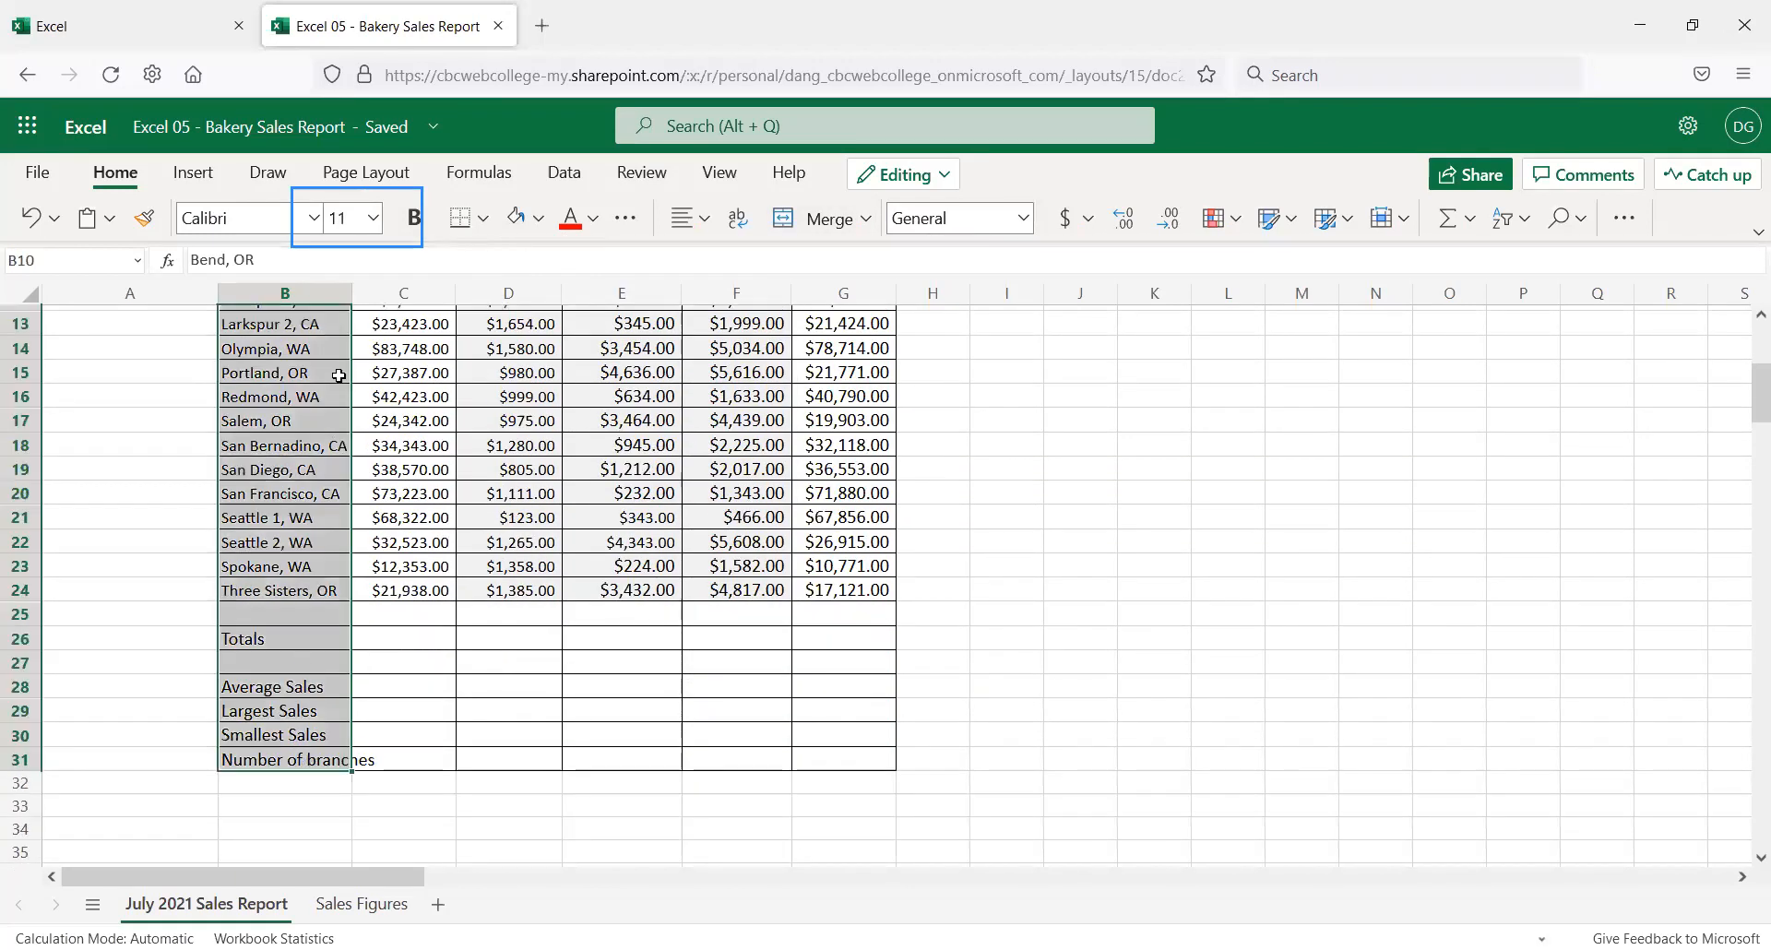
left_click(372, 217)
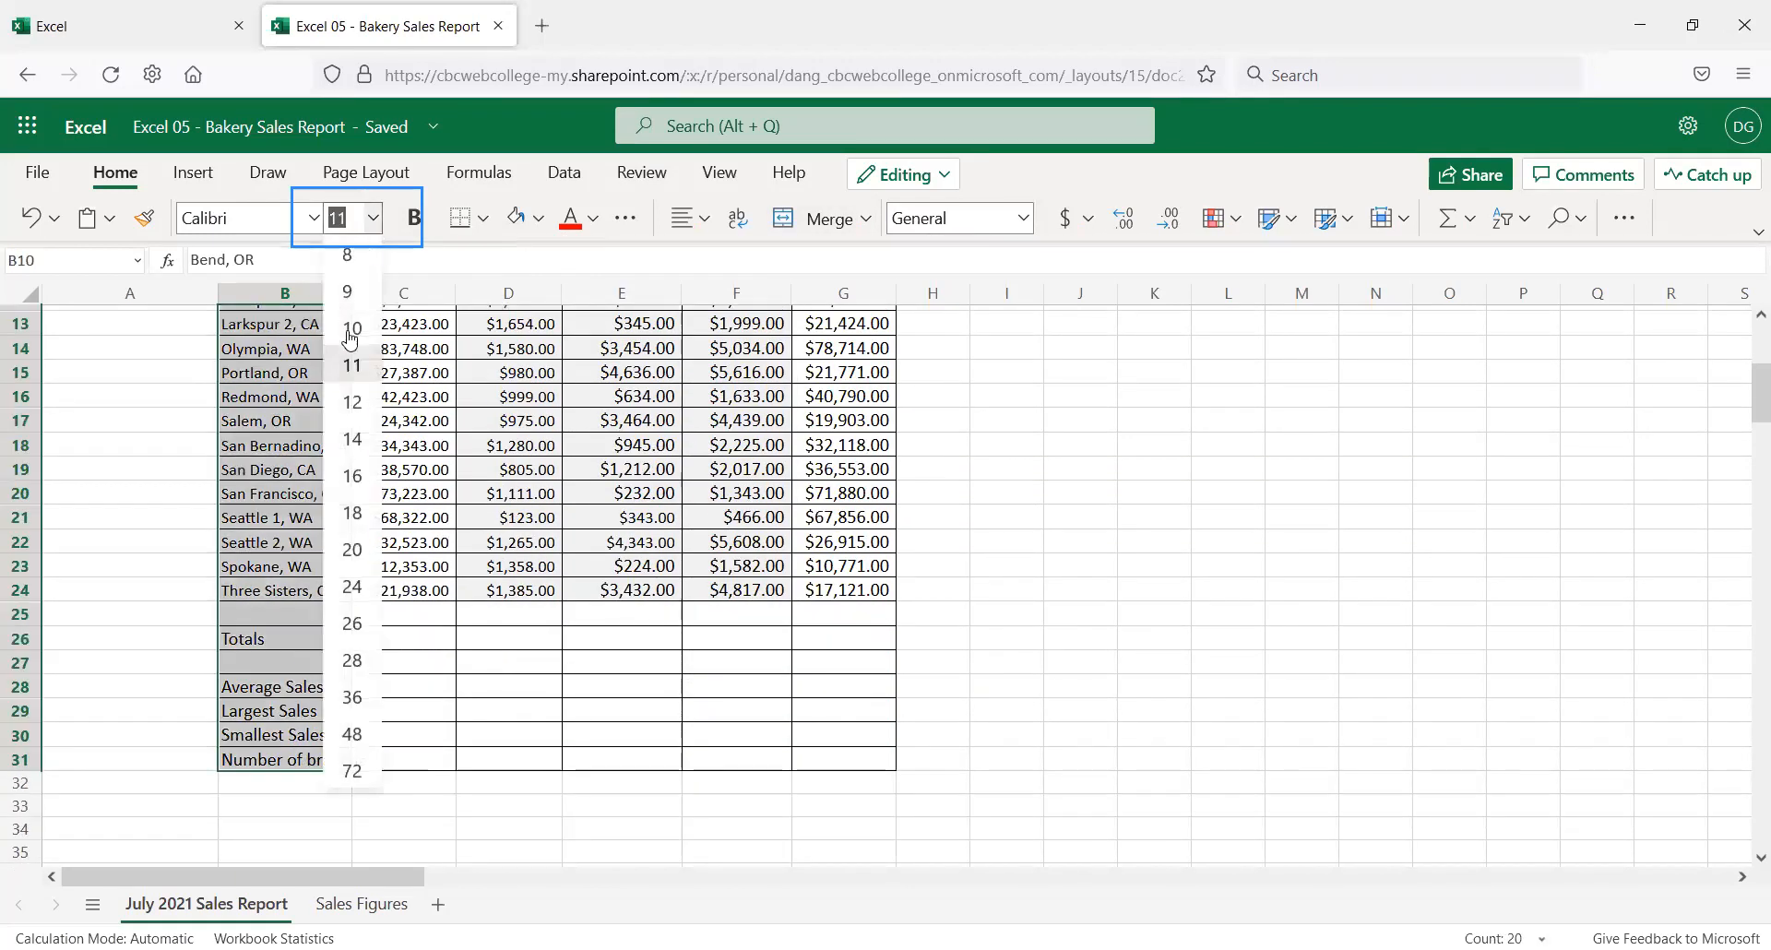
left_click(352, 402)
left_click(271, 409)
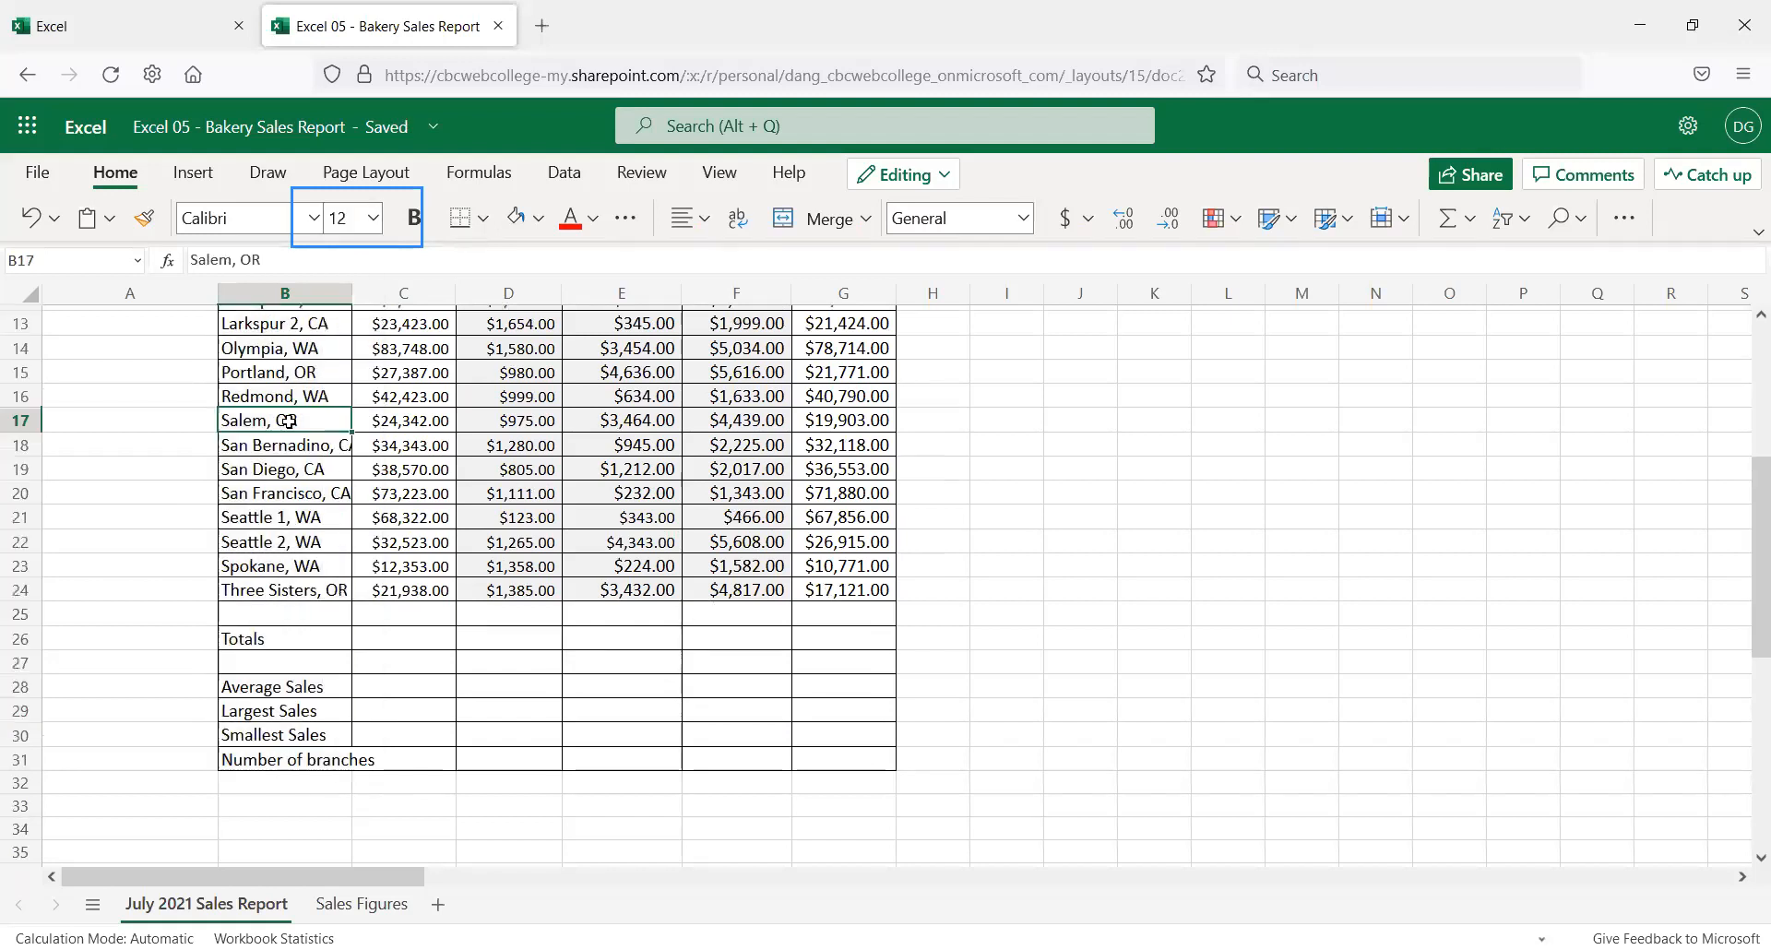
scroll(318, 486, "up", 4)
left_click(309, 587)
left_click(374, 590)
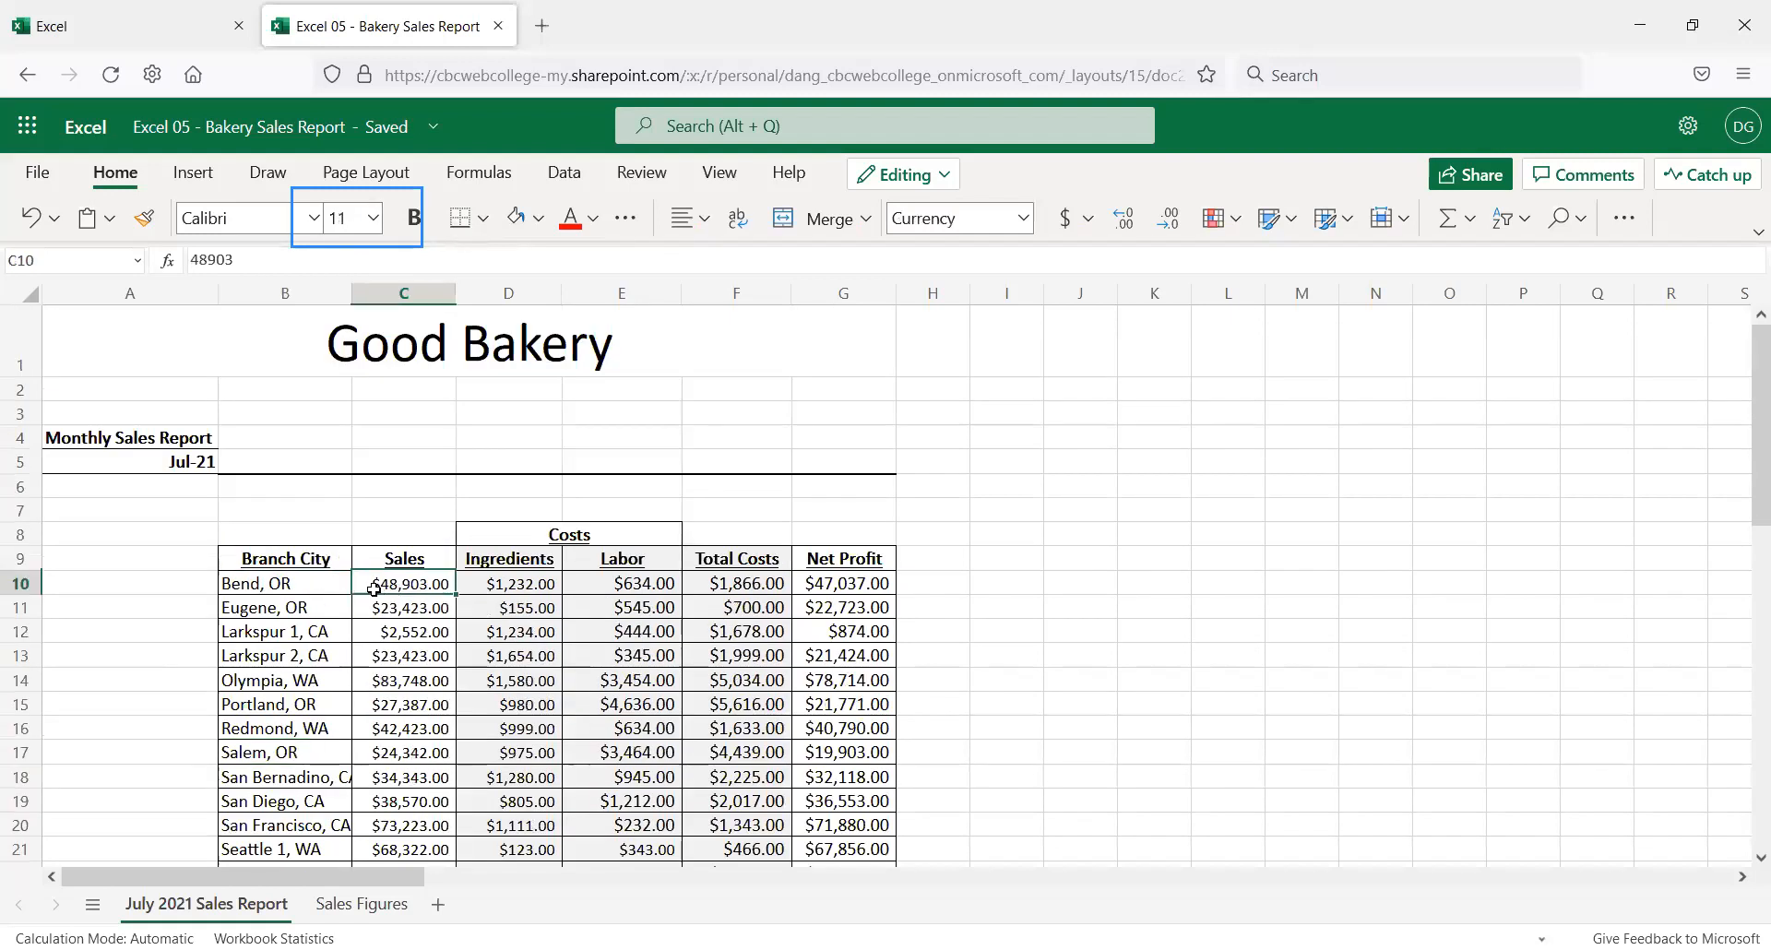
Change the font size of the whole report table, B8:G31, first to 18 and finally to 12
left_click_drag(294, 537, 827, 808)
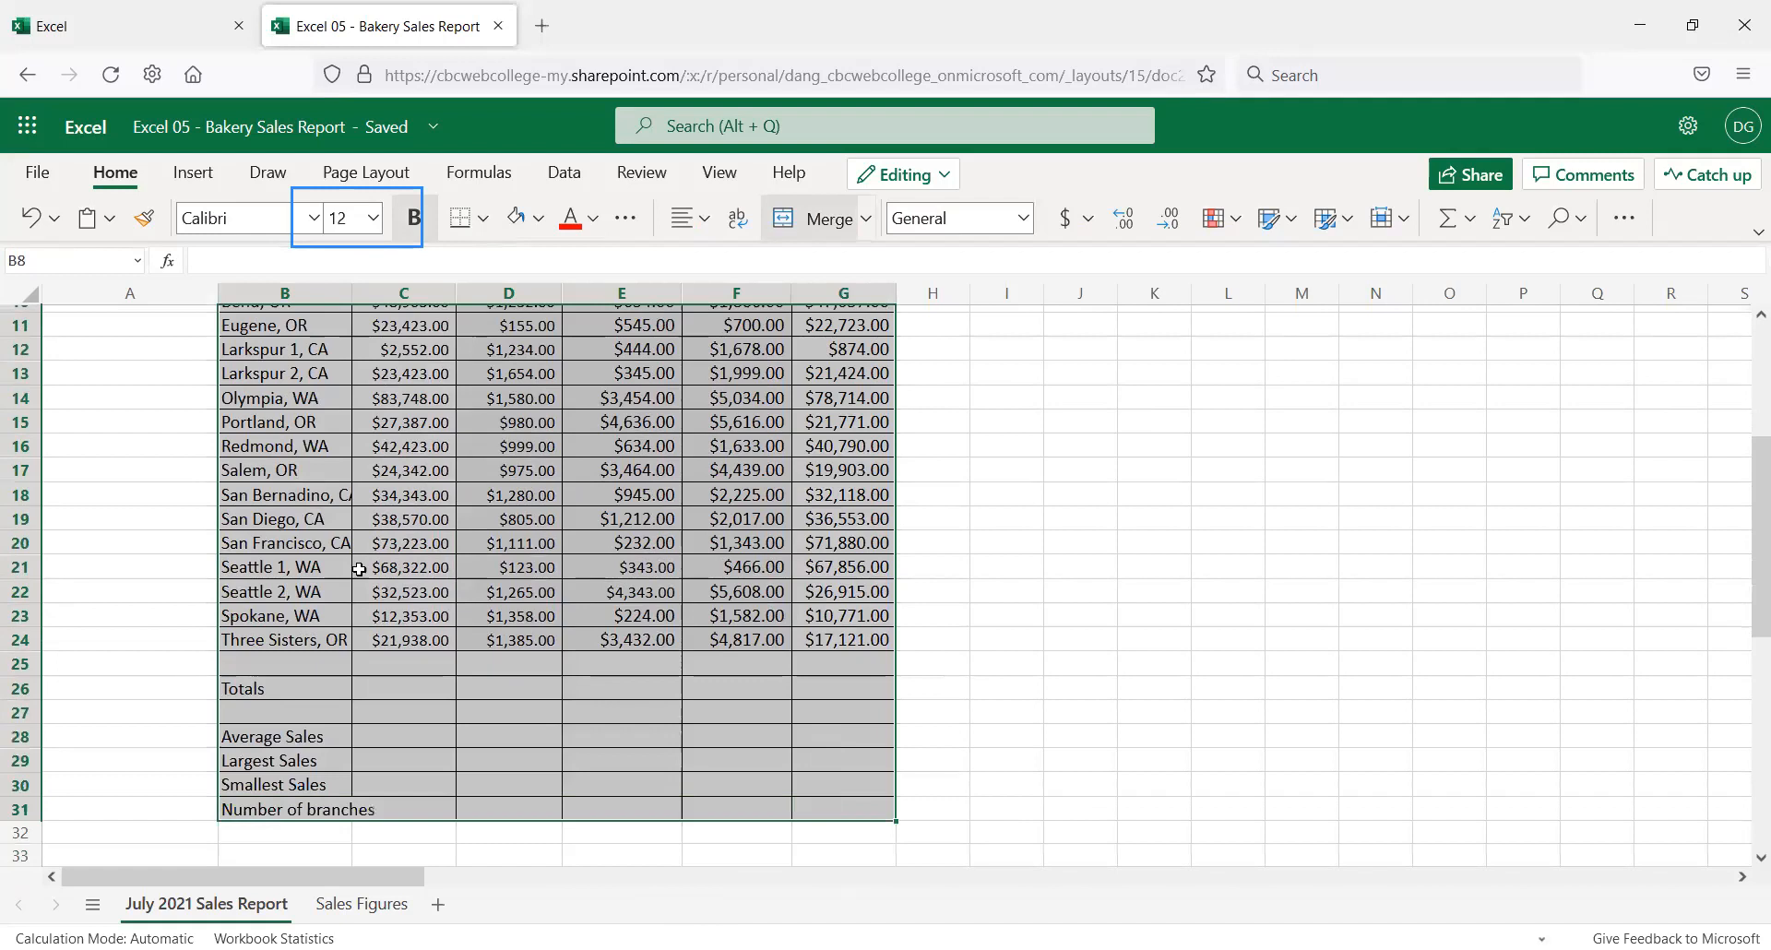
left_click(374, 223)
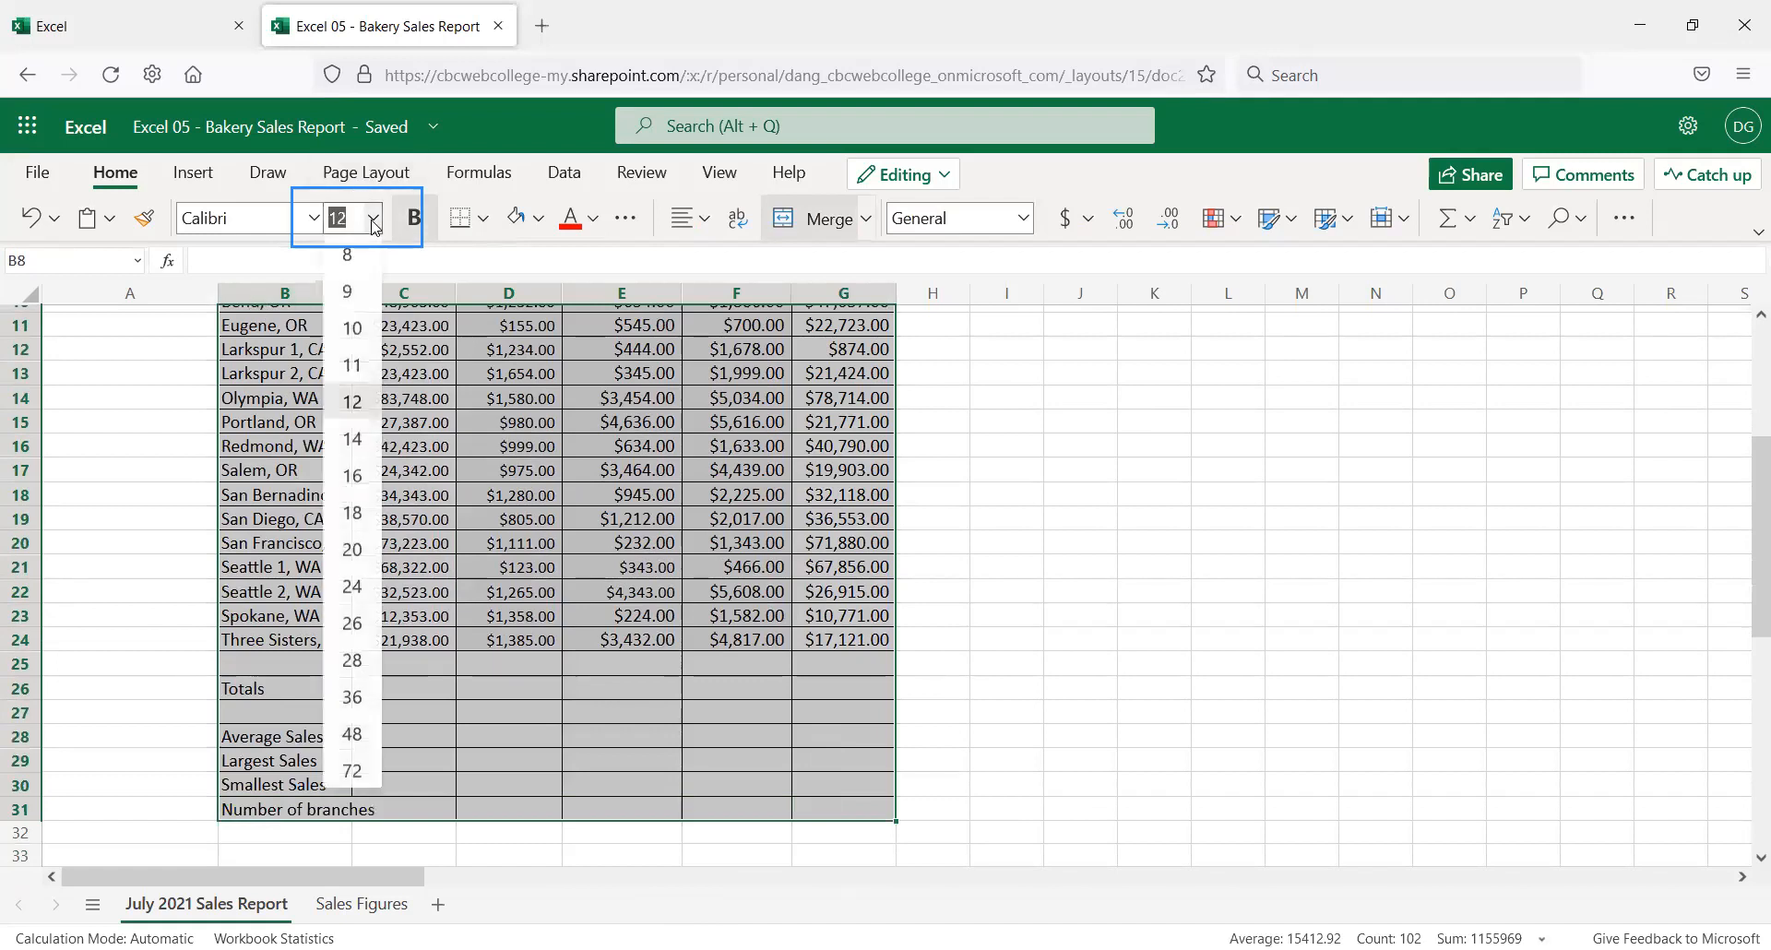
left_click(352, 512)
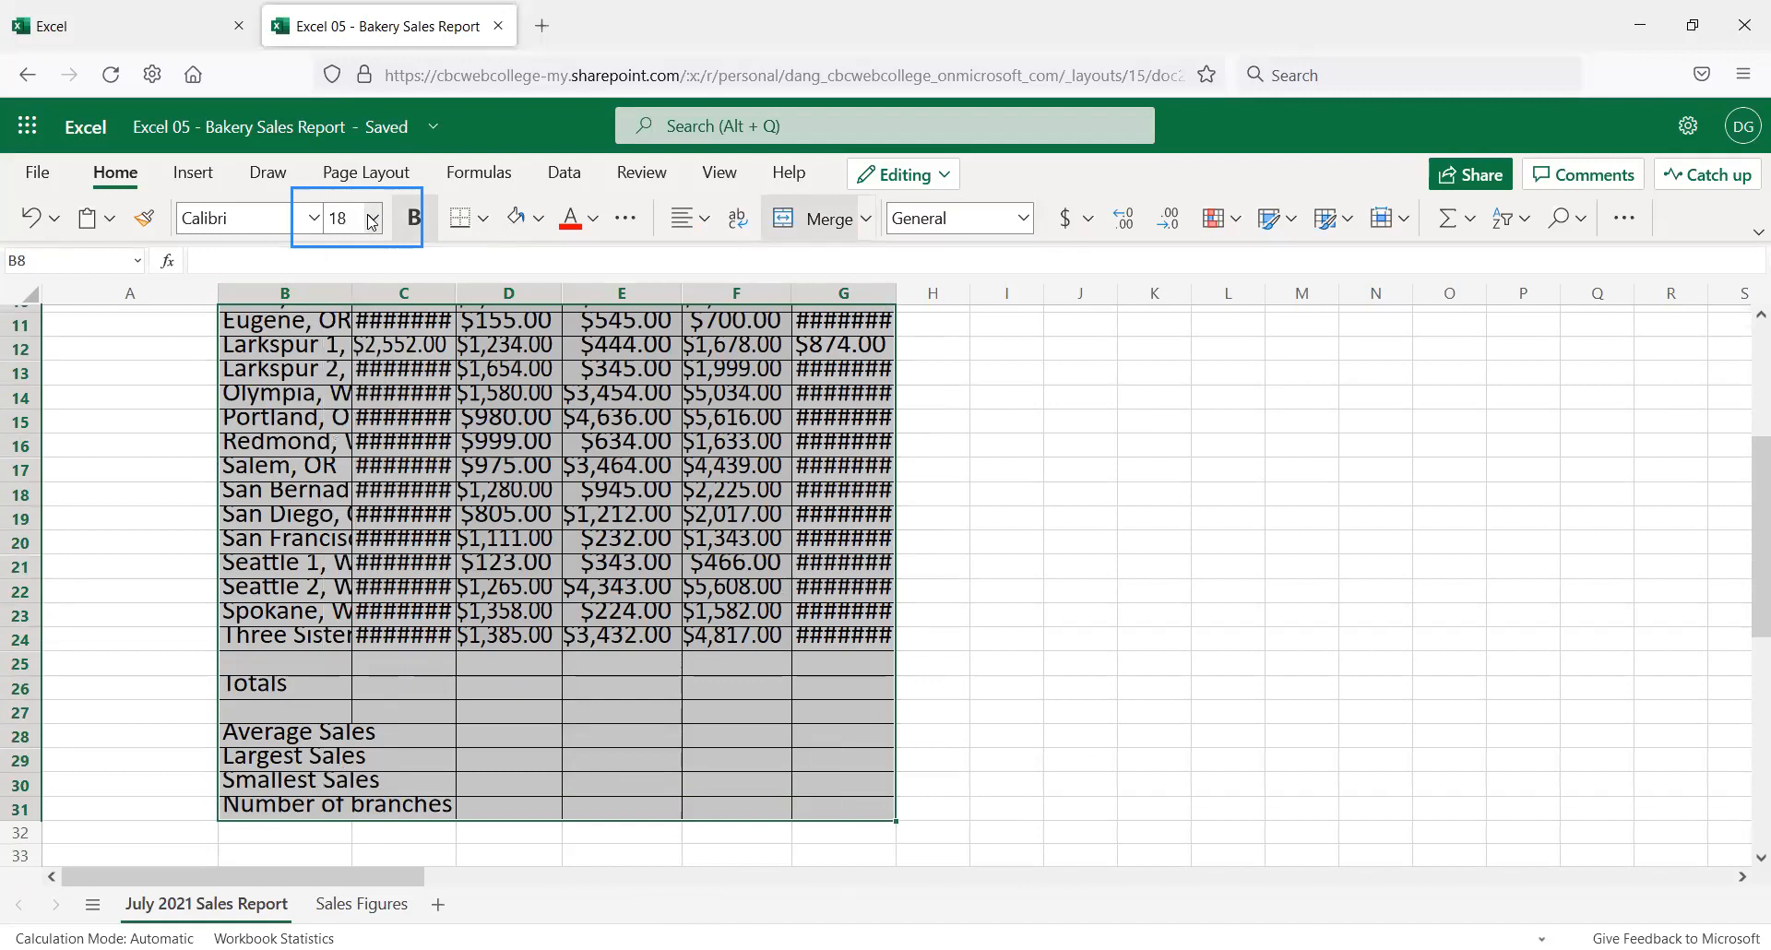
left_click(374, 218)
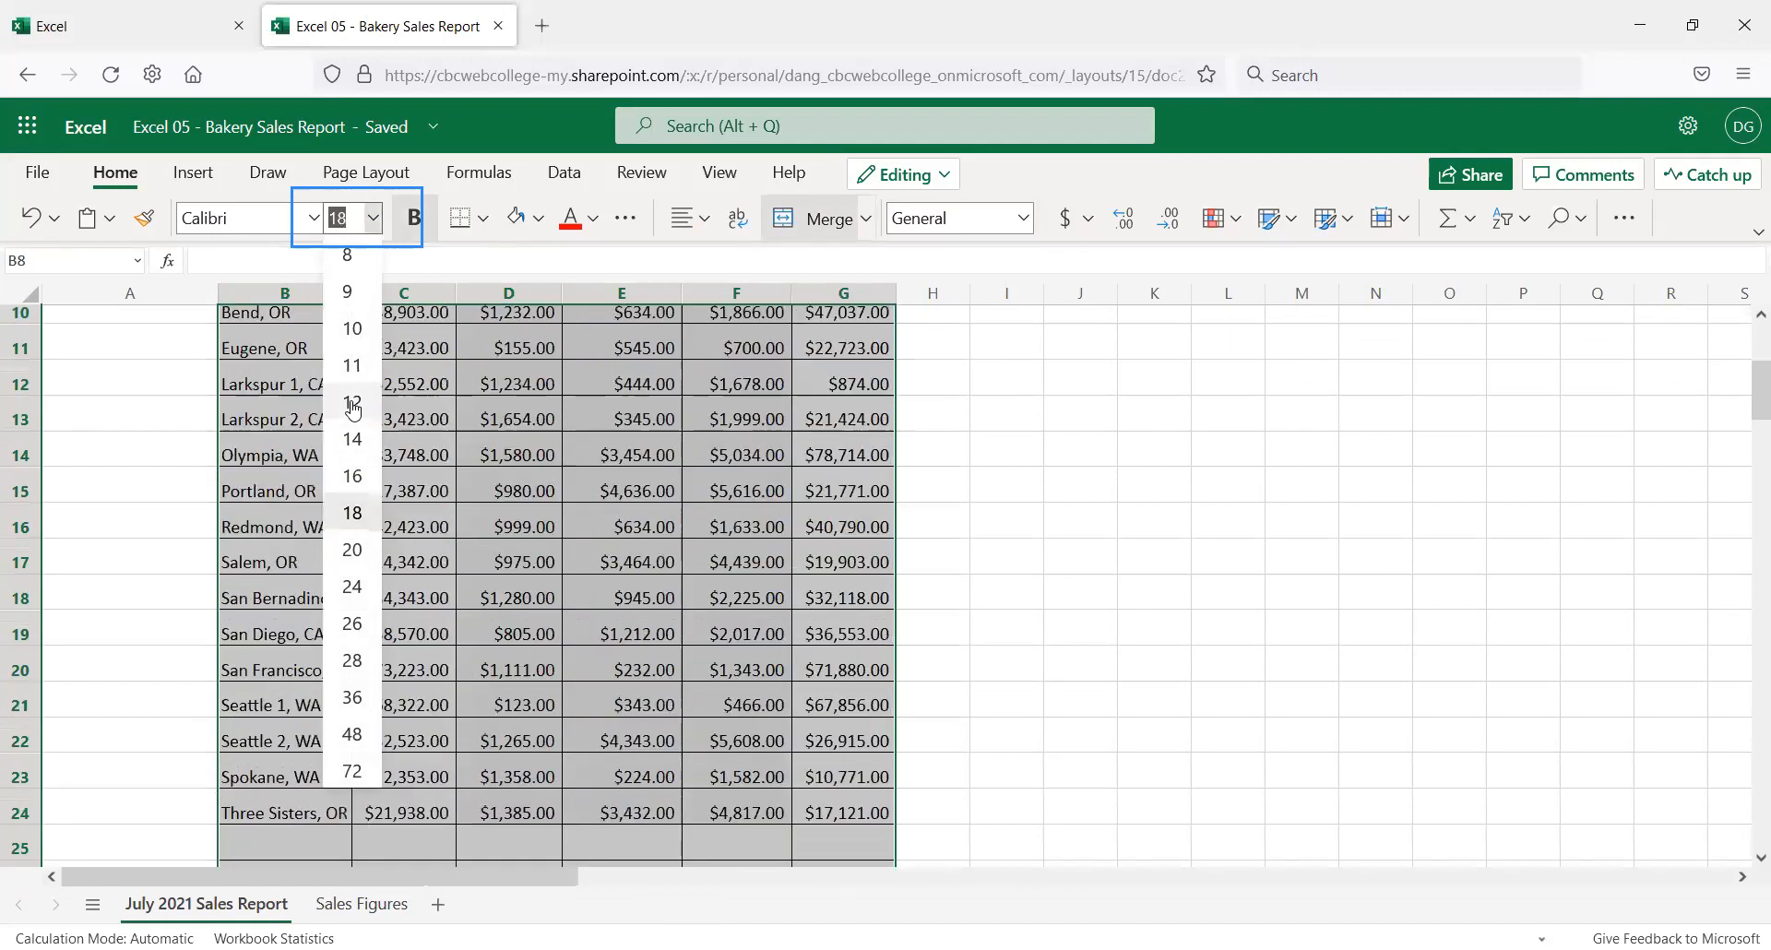
left_click(352, 403)
scroll(444, 465, "up", 3)
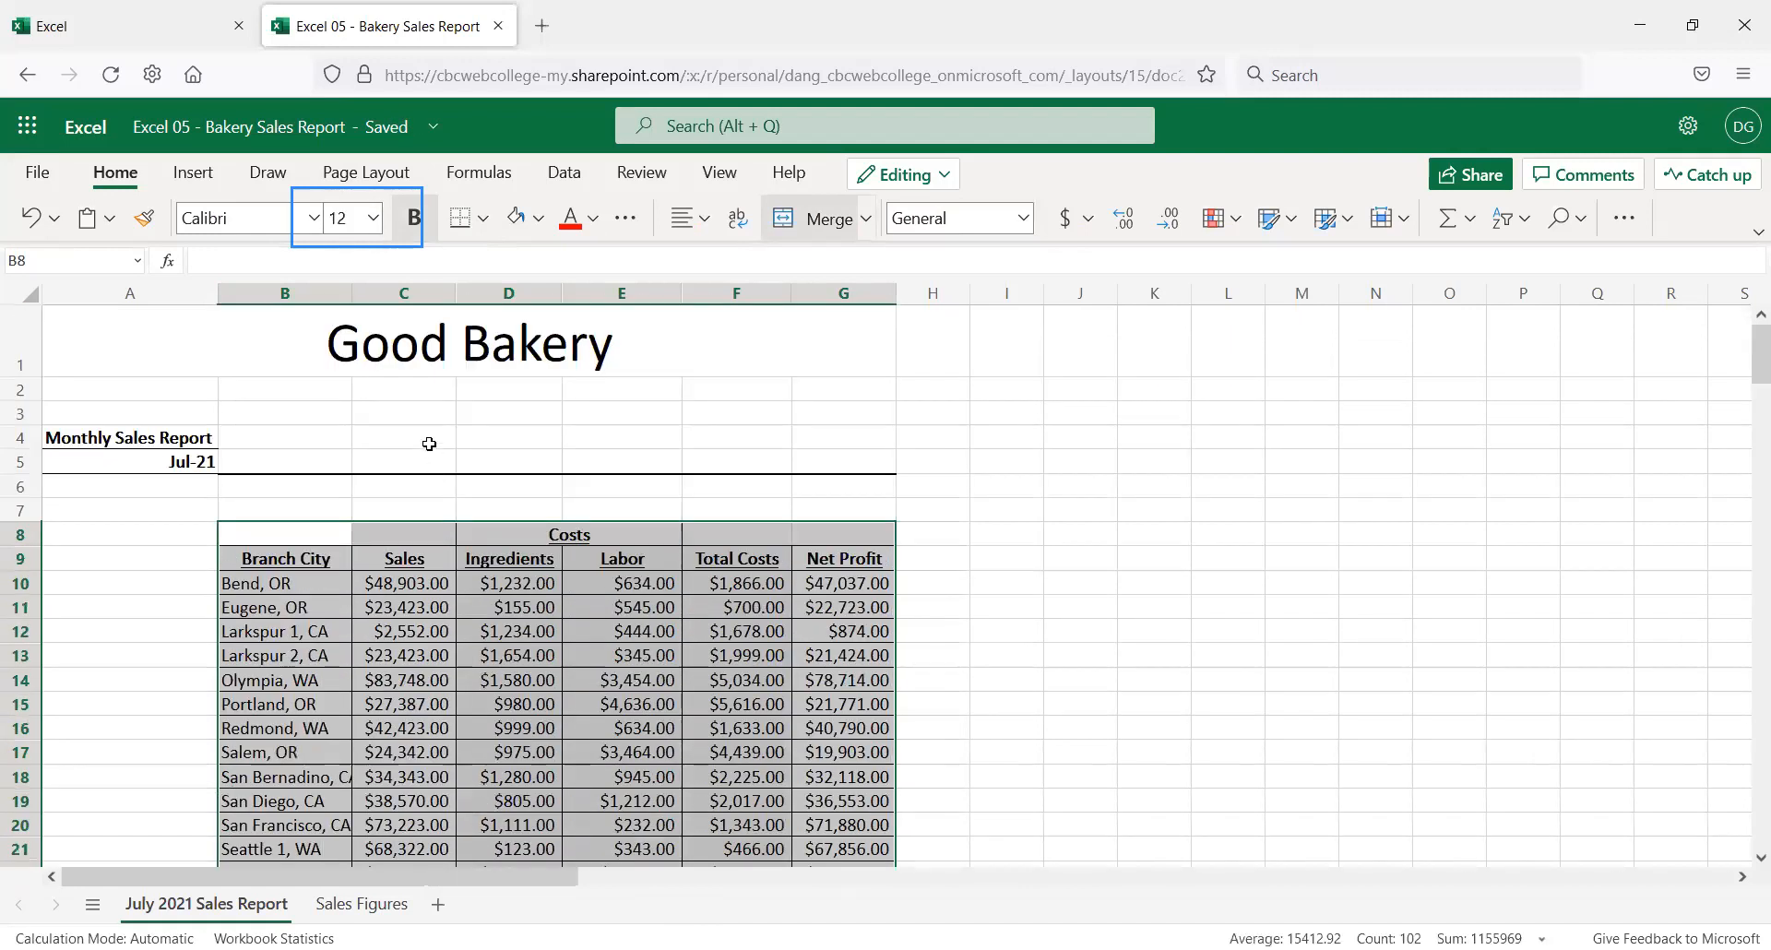
Check the font size of several cells in the Branch City, Sales and Ingredients columns
left_click_drag(414, 621, 399, 609)
left_click(295, 586)
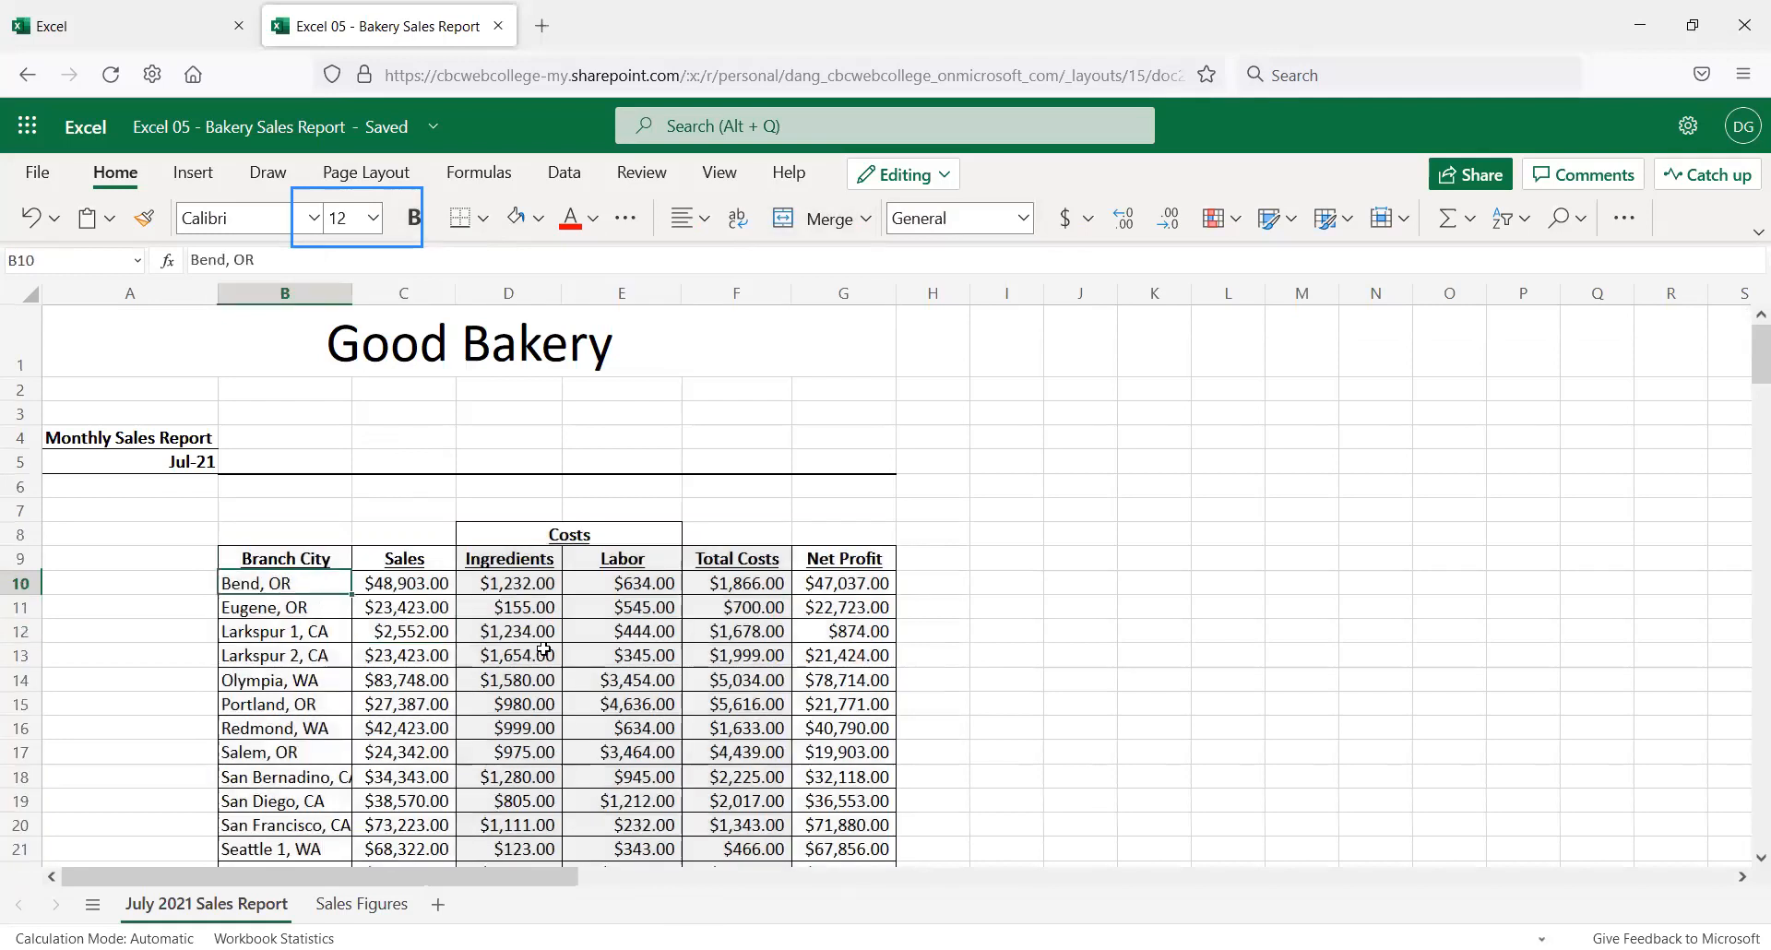
left_click(545, 651)
left_click(542, 728)
left_click(259, 801)
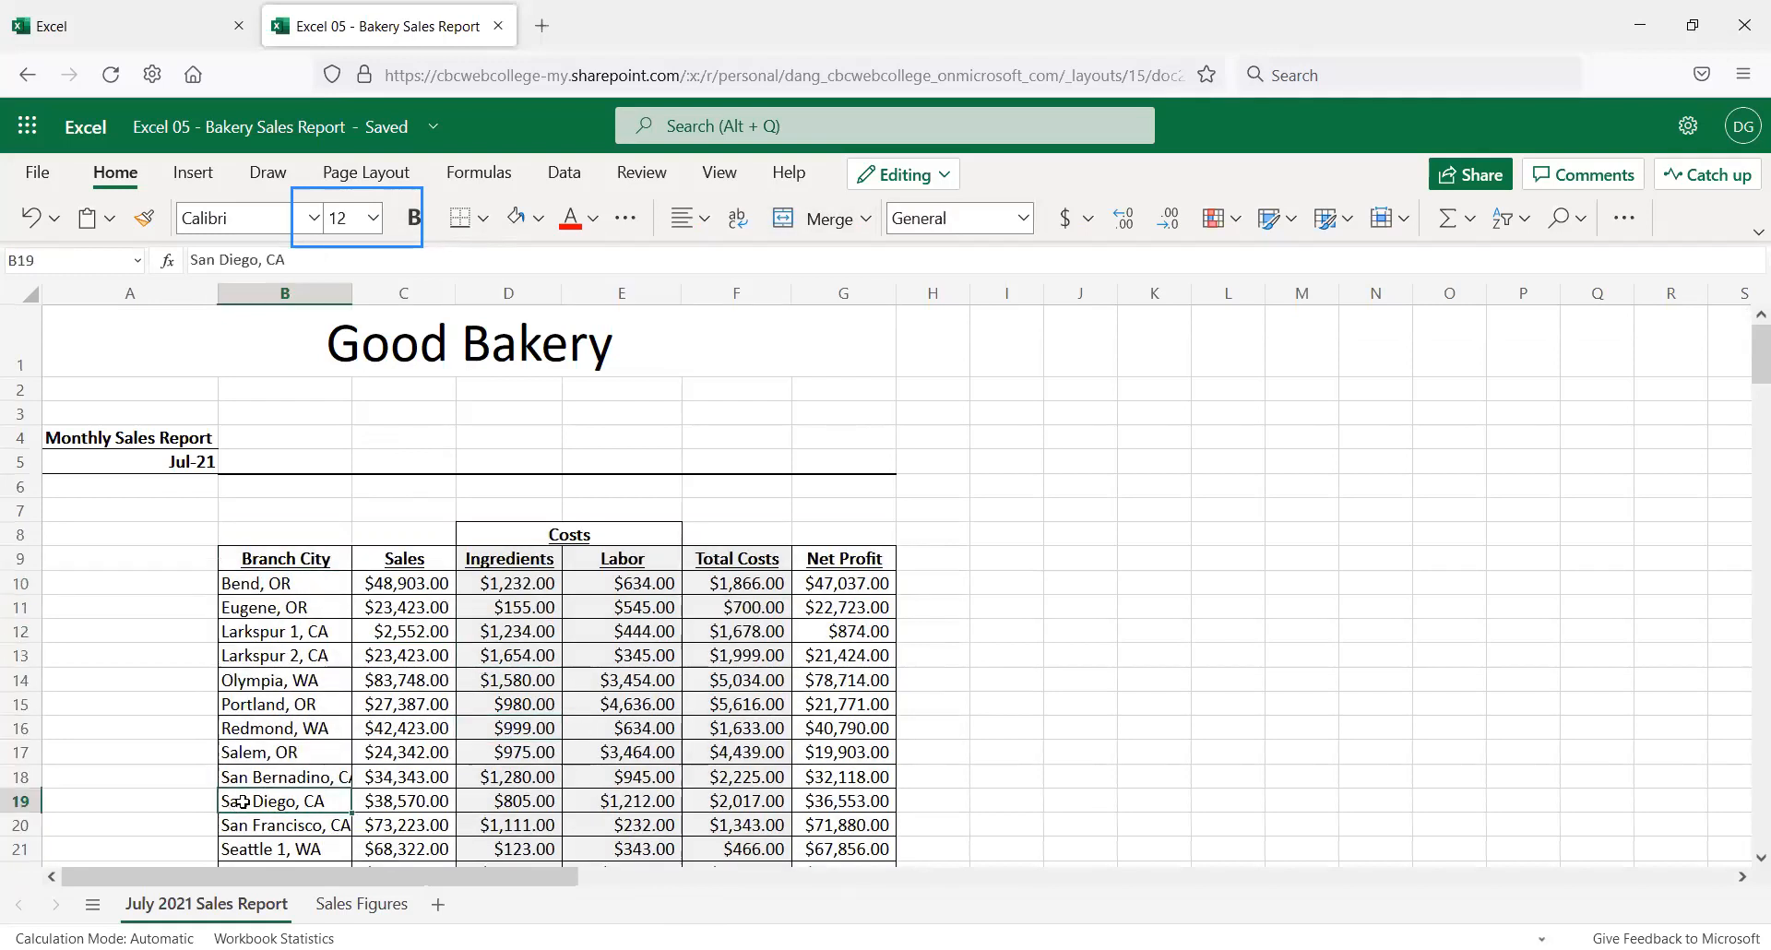
left_click(354, 746)
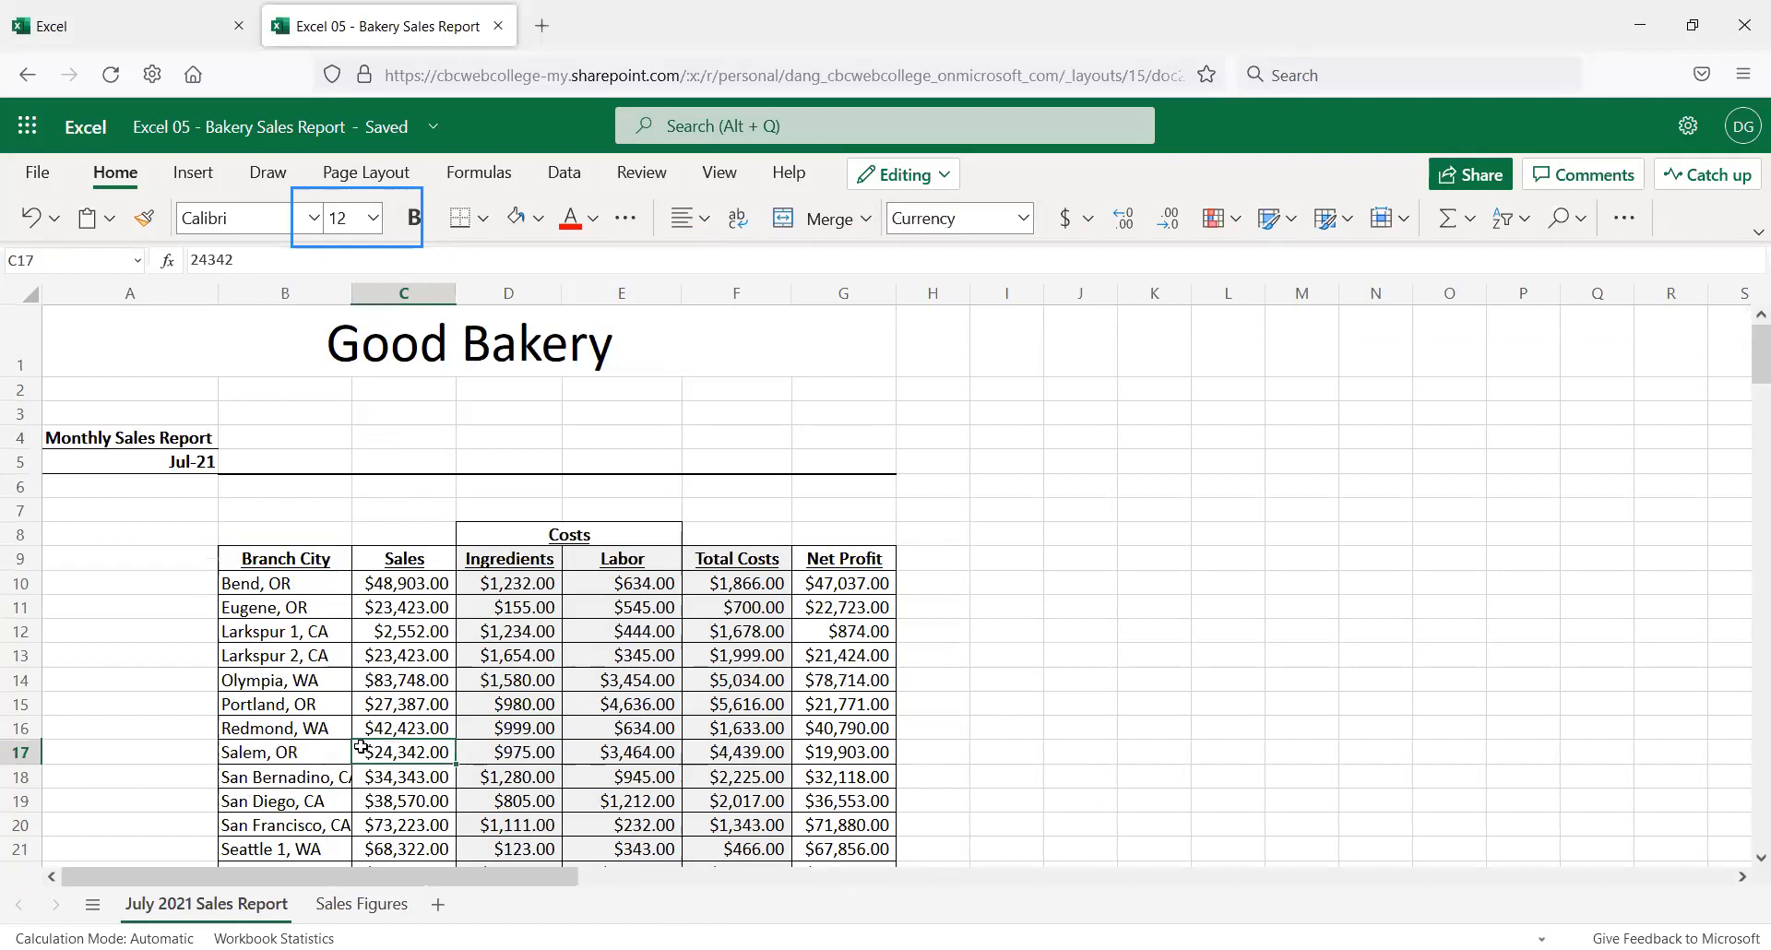
left_click(283, 581)
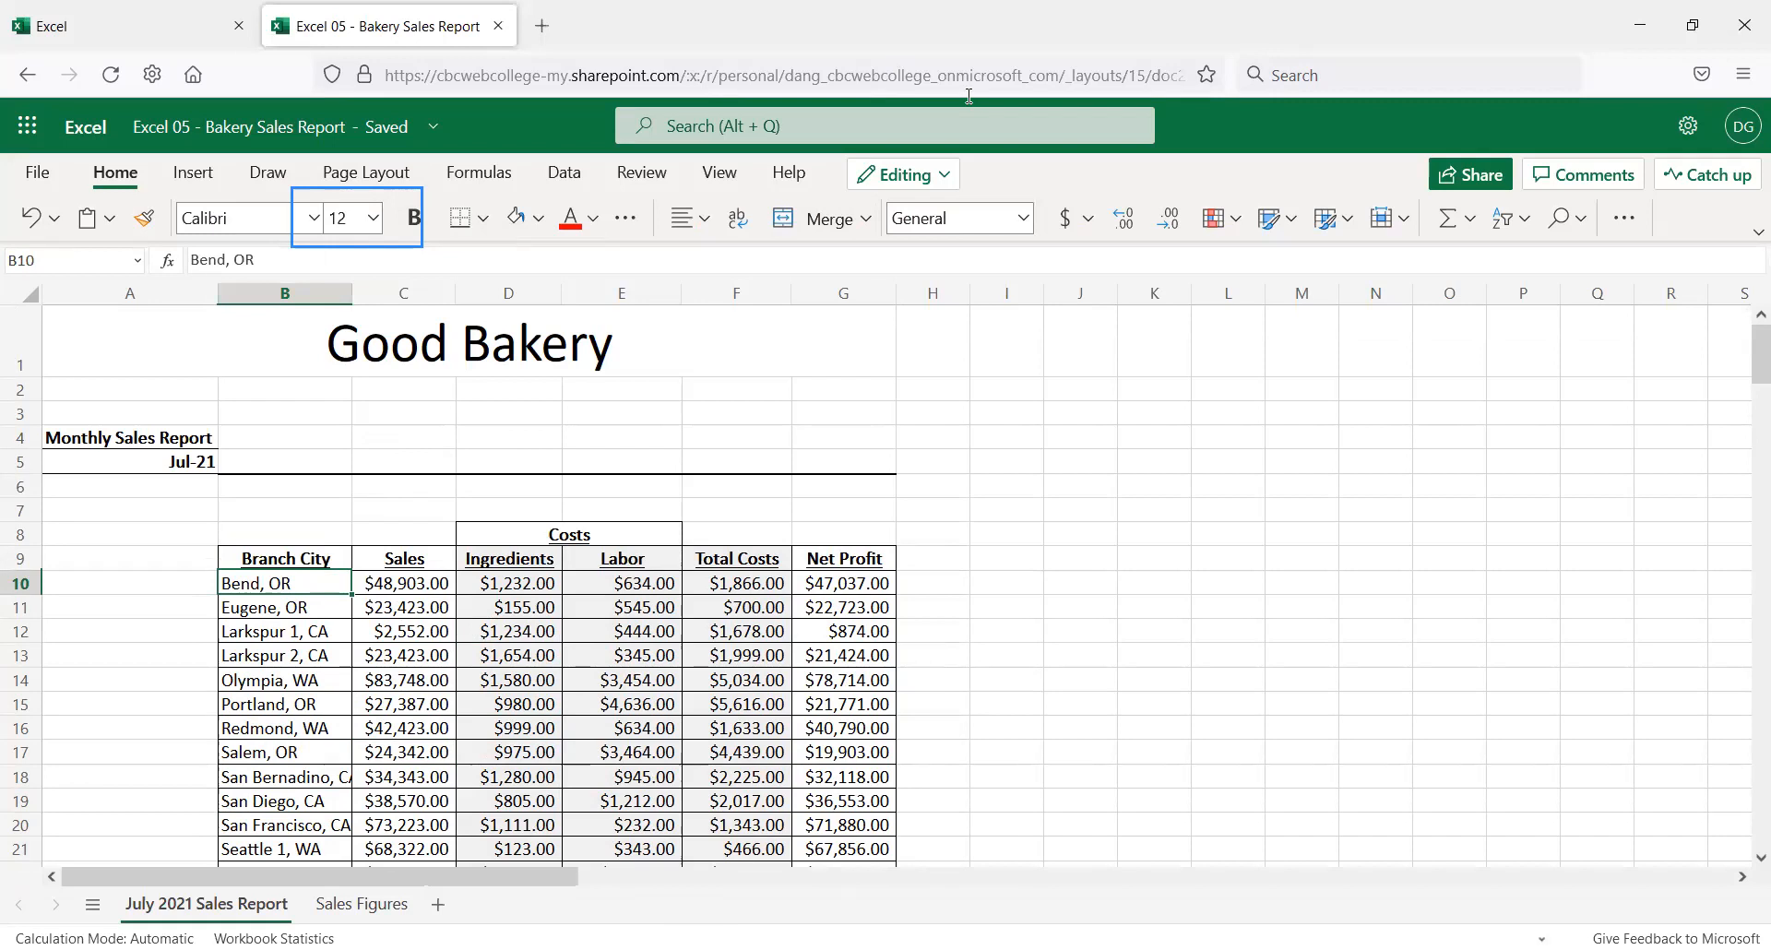
left_click(372, 678)
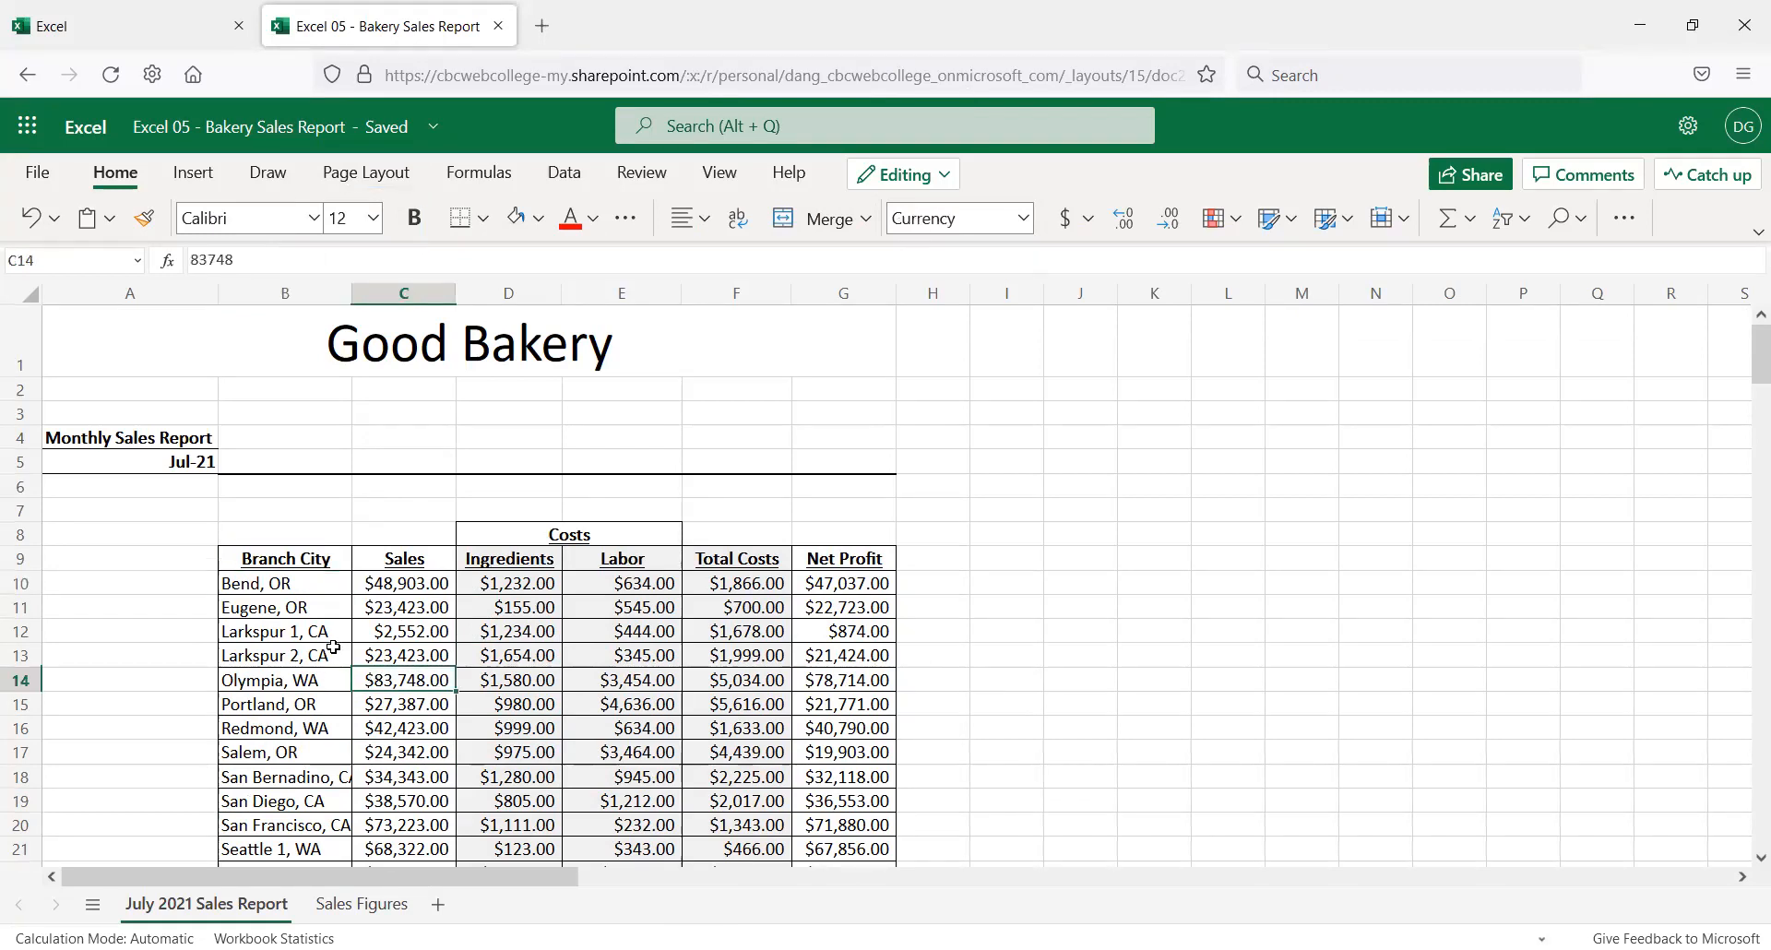
Total the Sales column in C26 of the Totals row with =SUM(C10:C25)
scroll(334, 648, "down", 1)
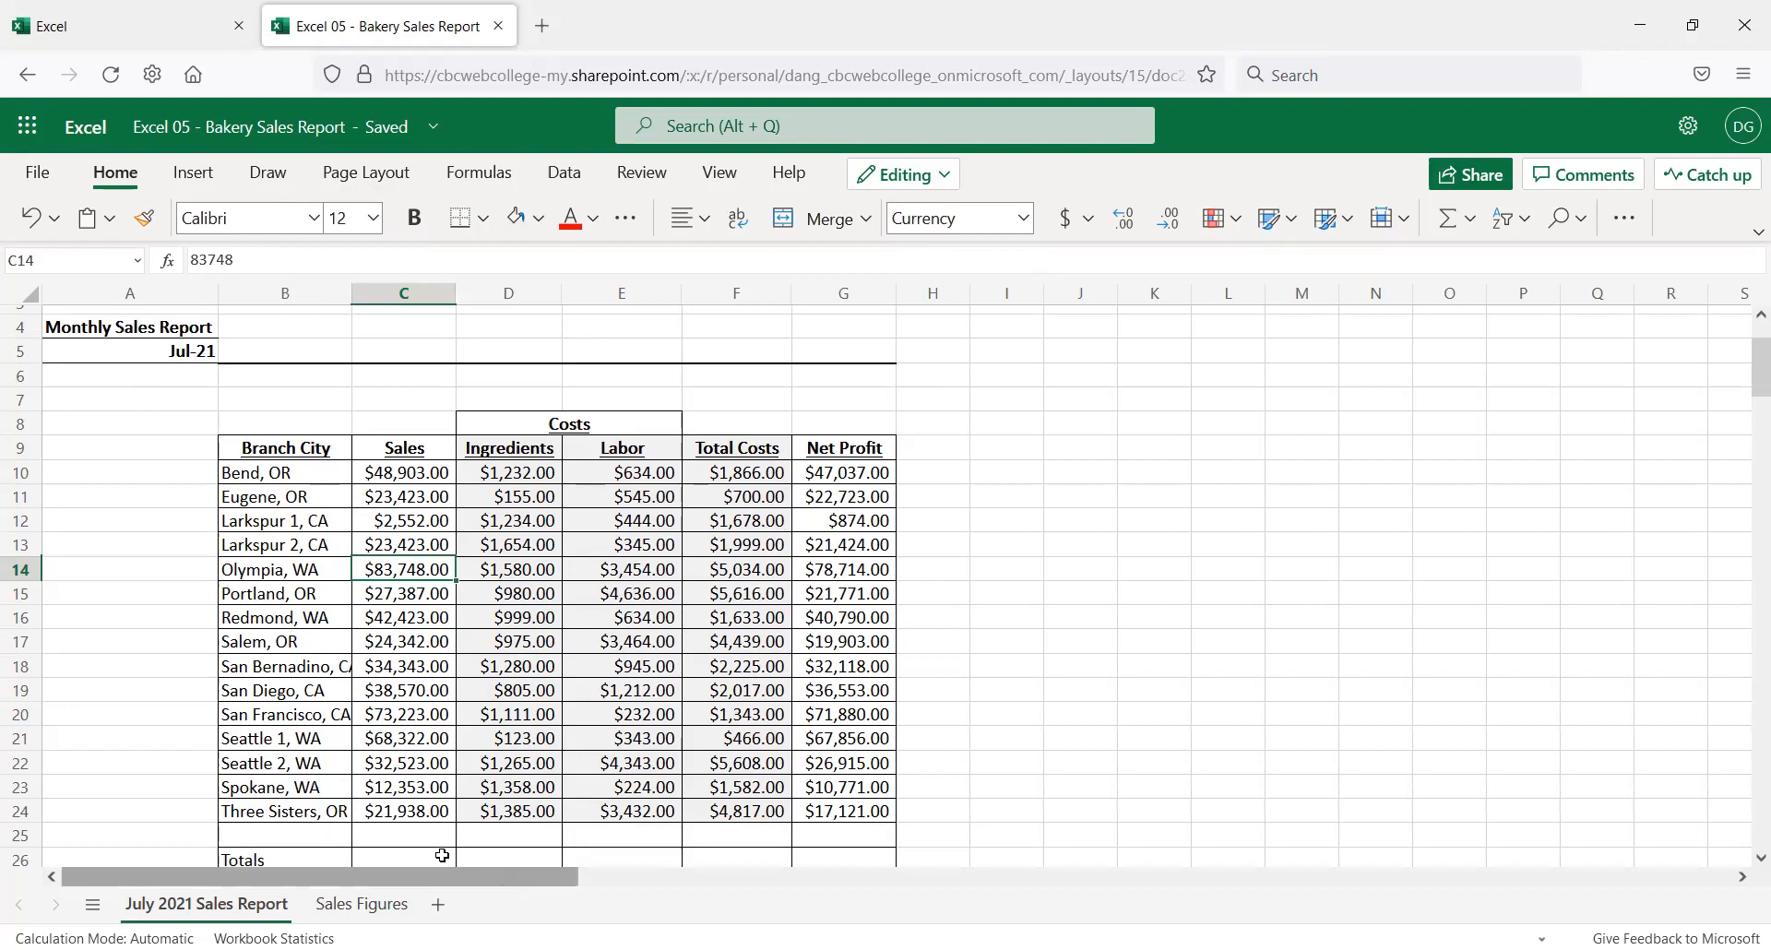
left_click(394, 864)
scroll(464, 794, "down", 1)
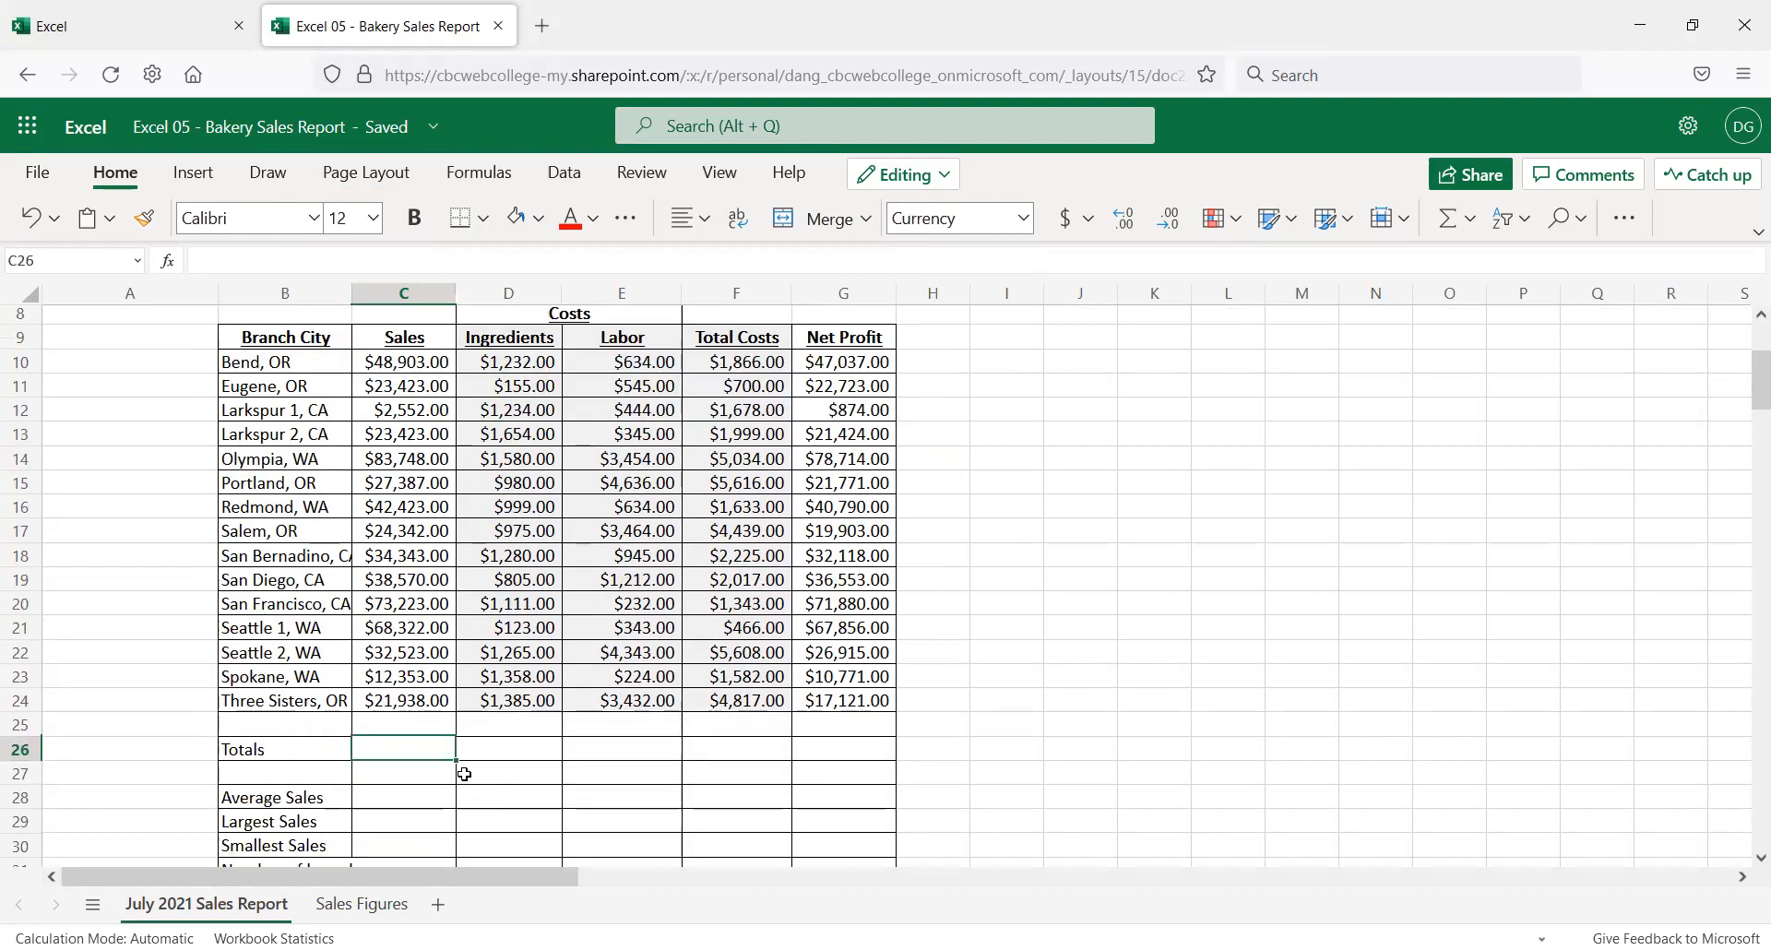
left_click(1448, 220)
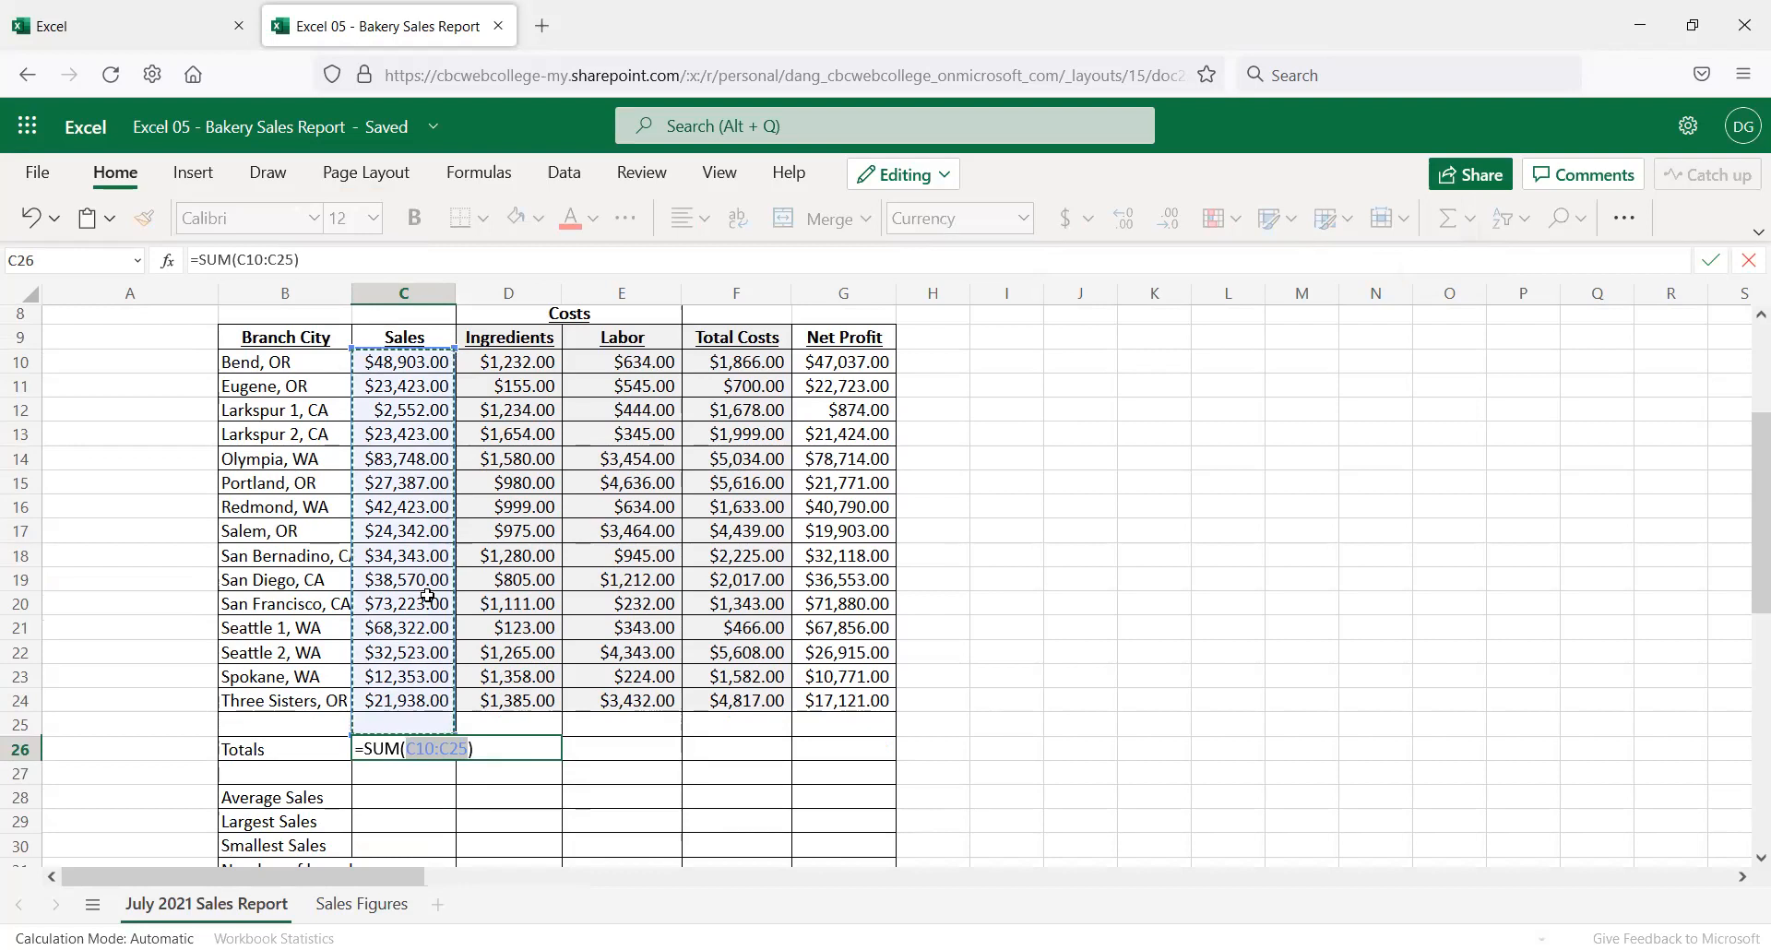
key("Return")
key("Up")
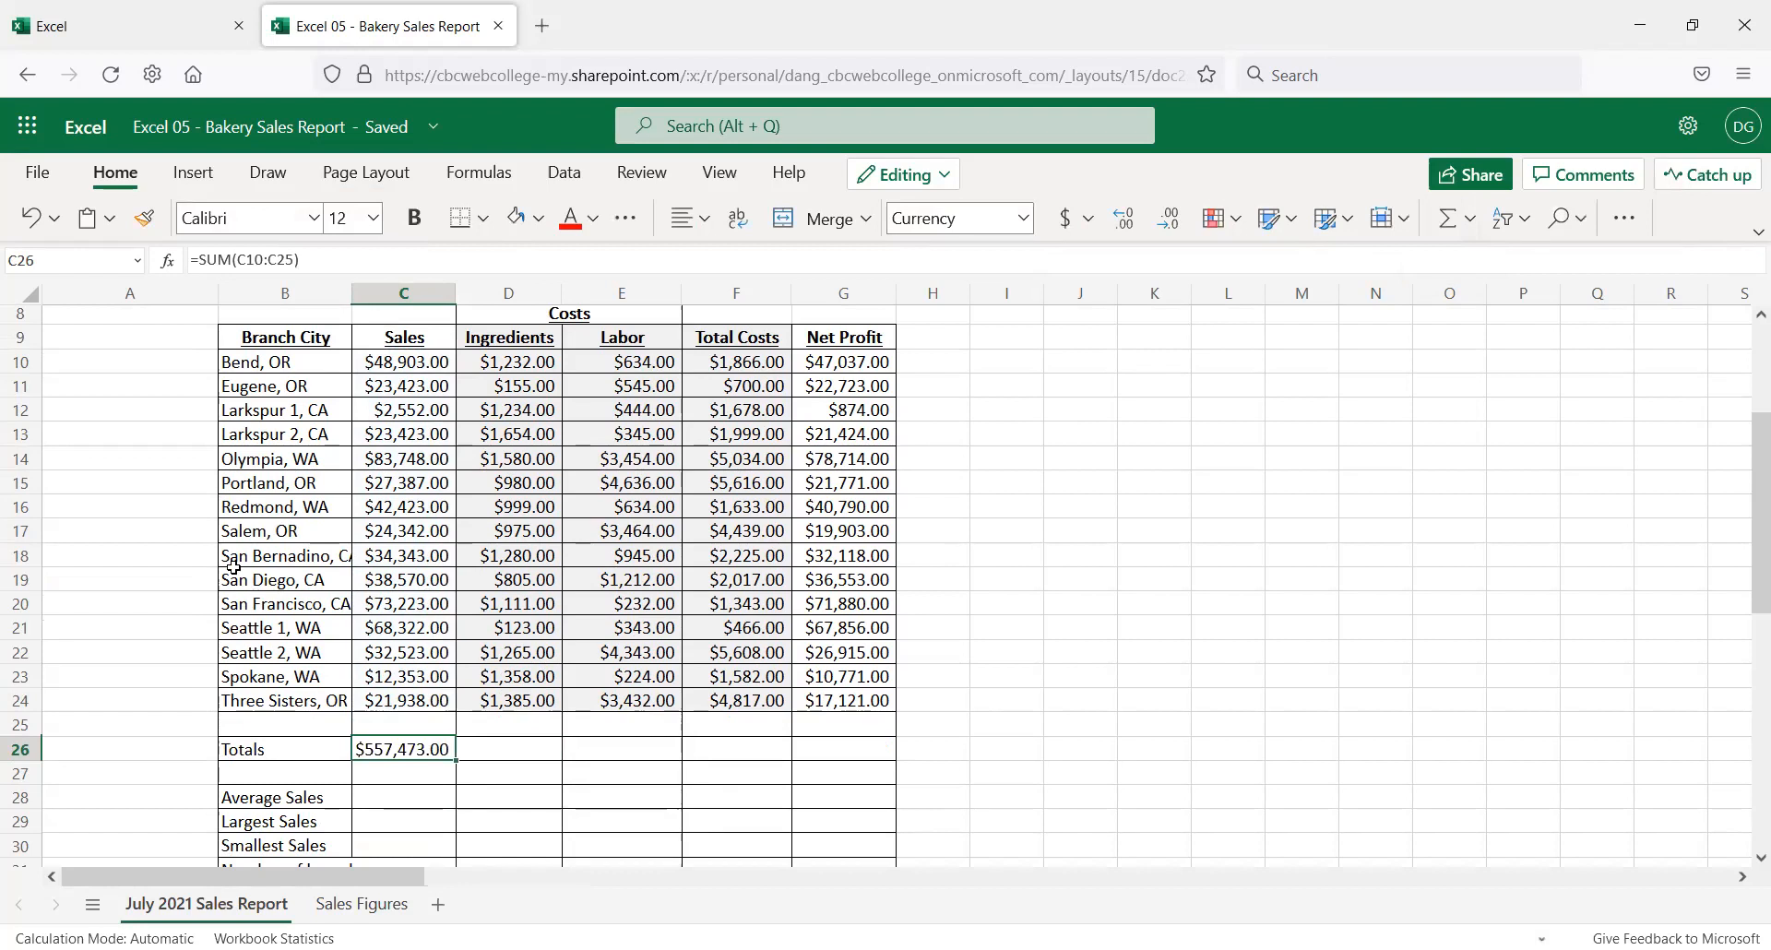
Fill the Sales total formula across from C26 through G26 and review the copied formula in each column
left_click_drag(461, 762, 812, 771)
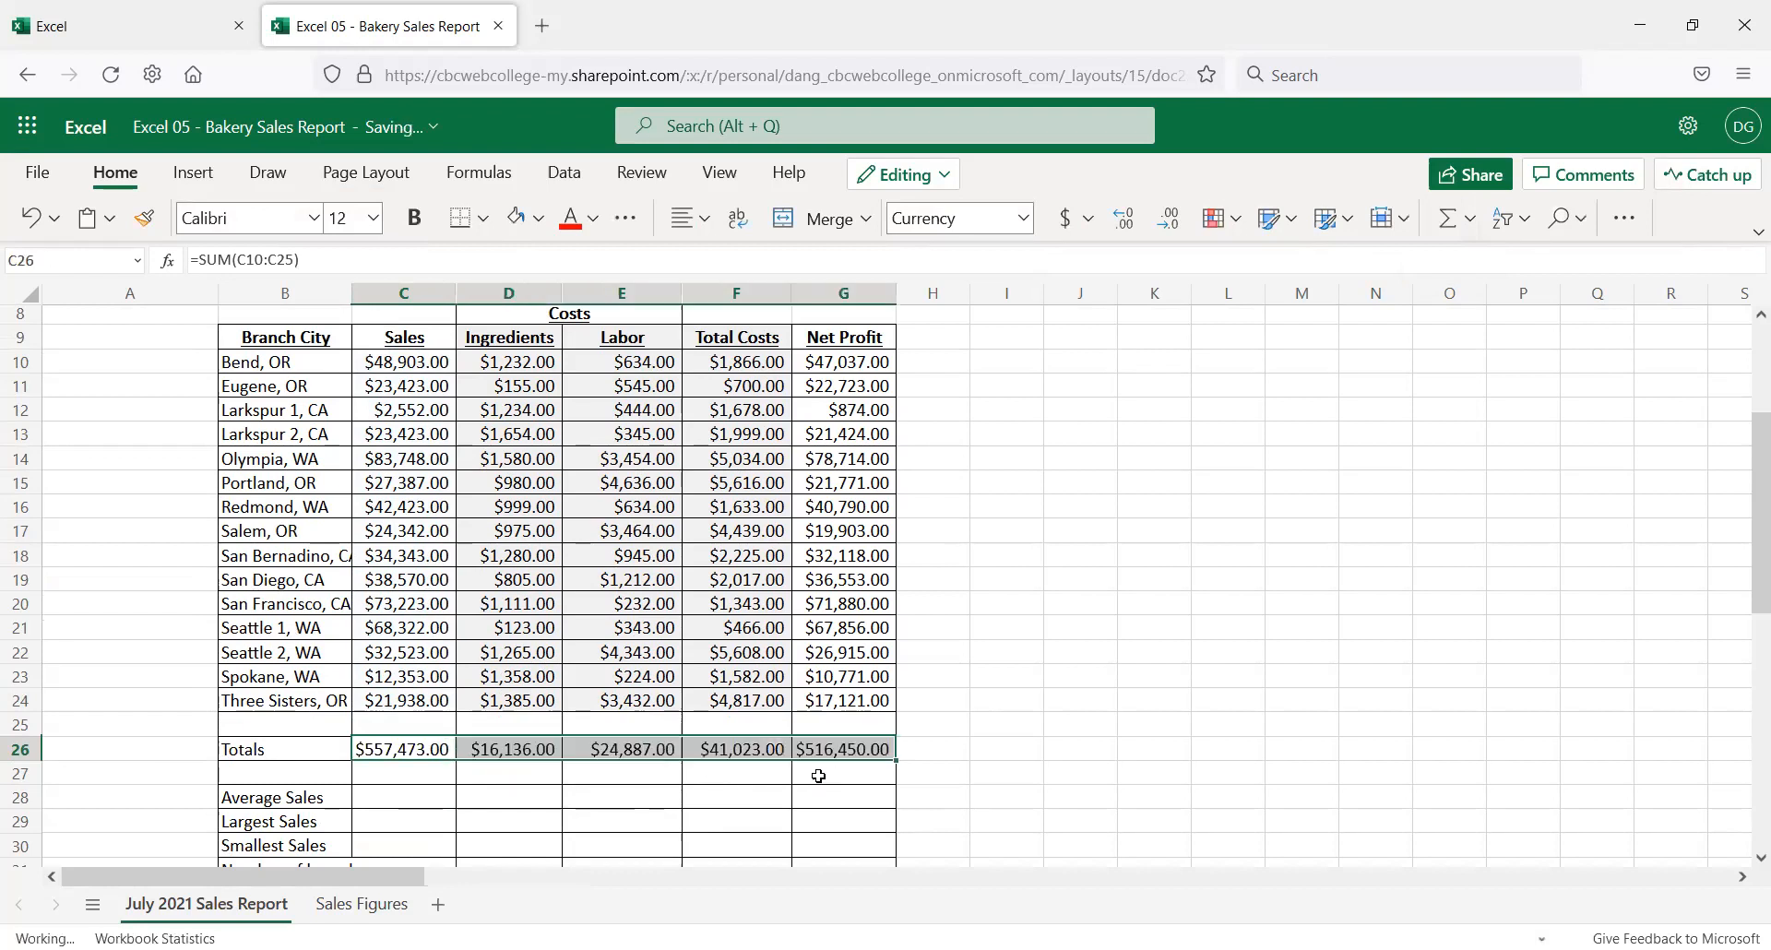
left_click(516, 748)
left_click(657, 744)
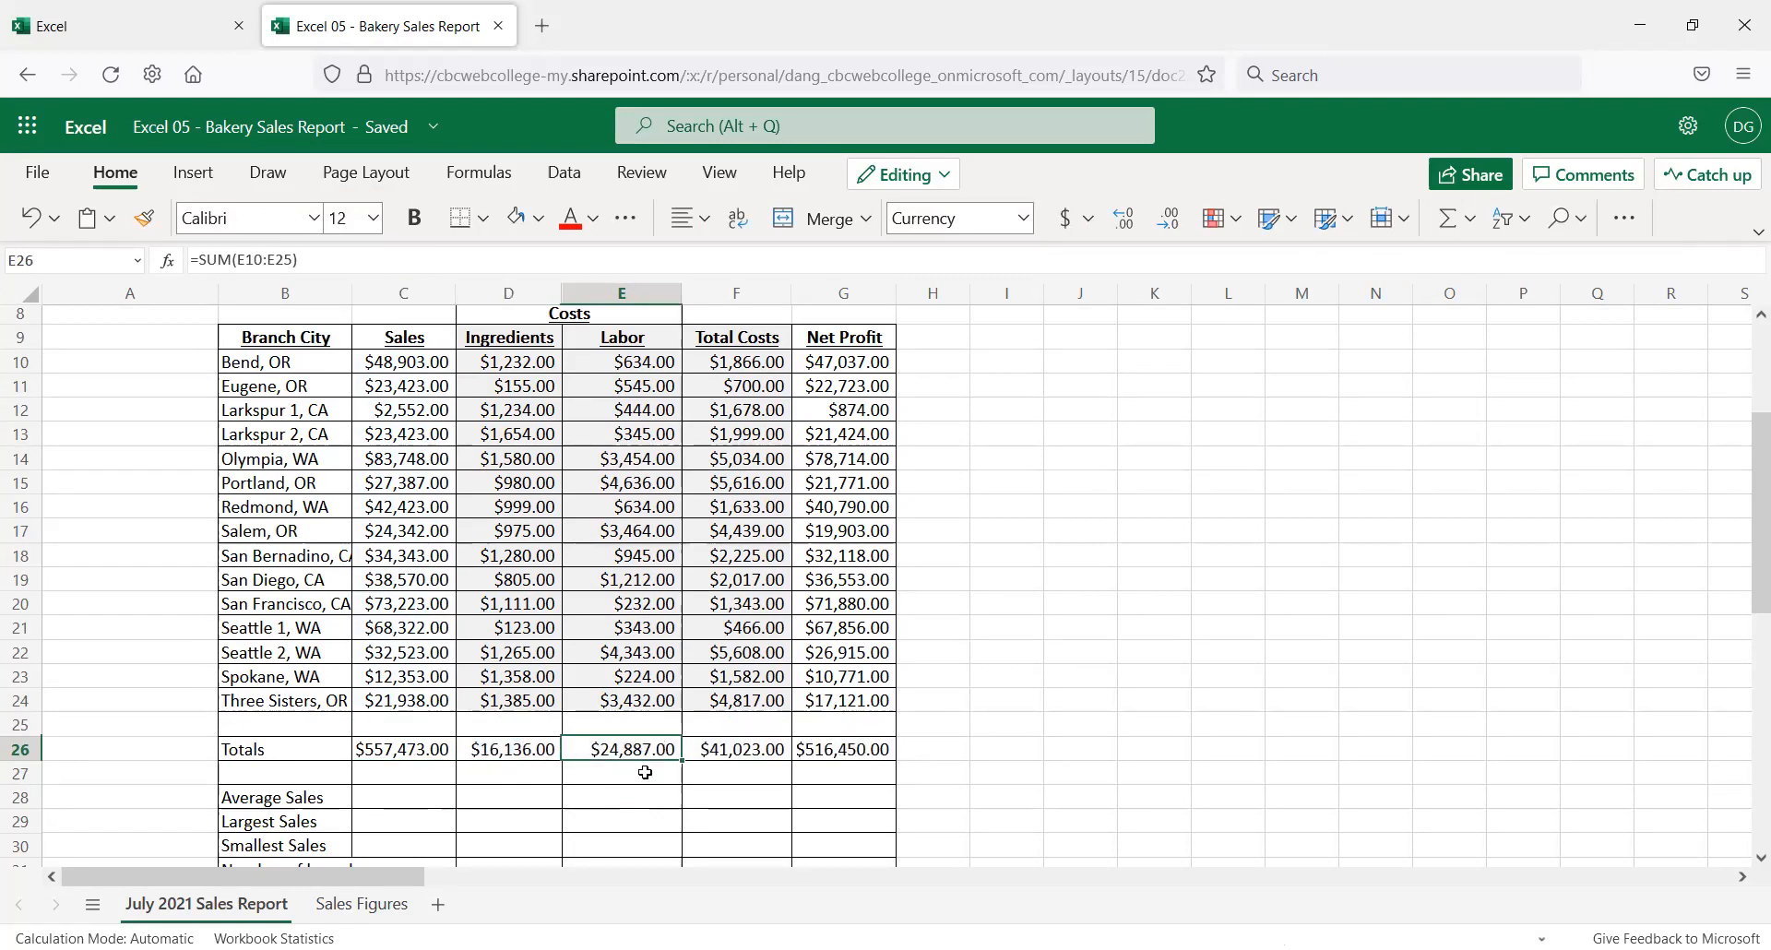
left_click(734, 748)
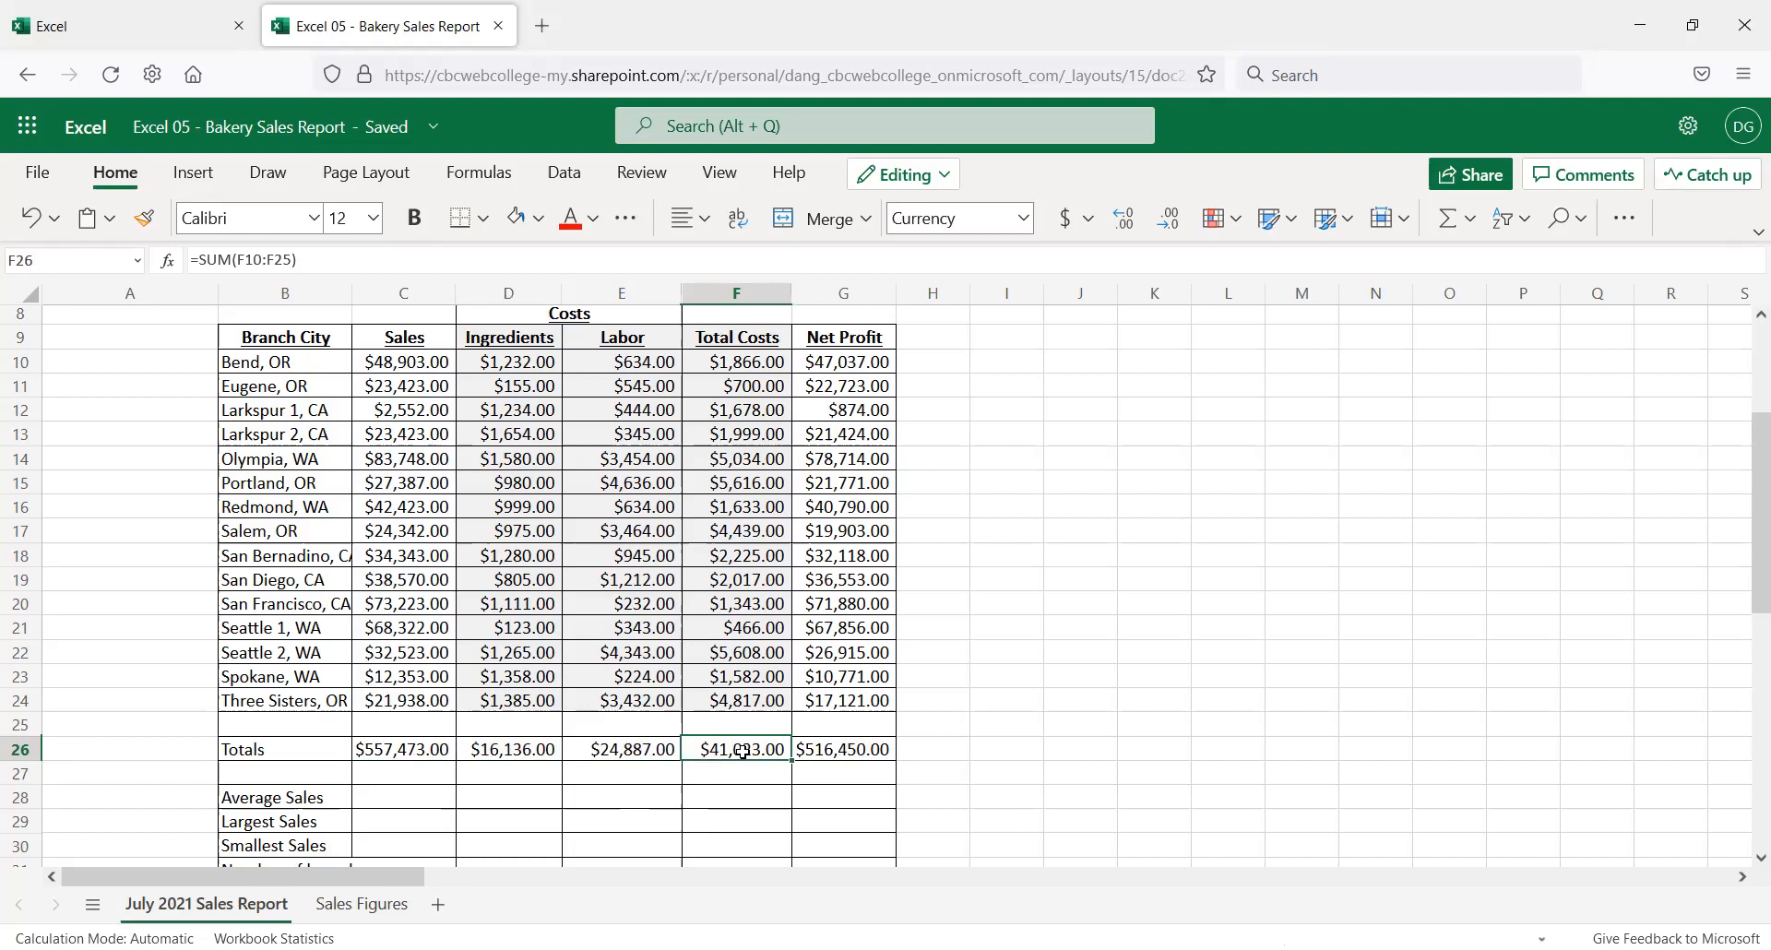
left_click(837, 747)
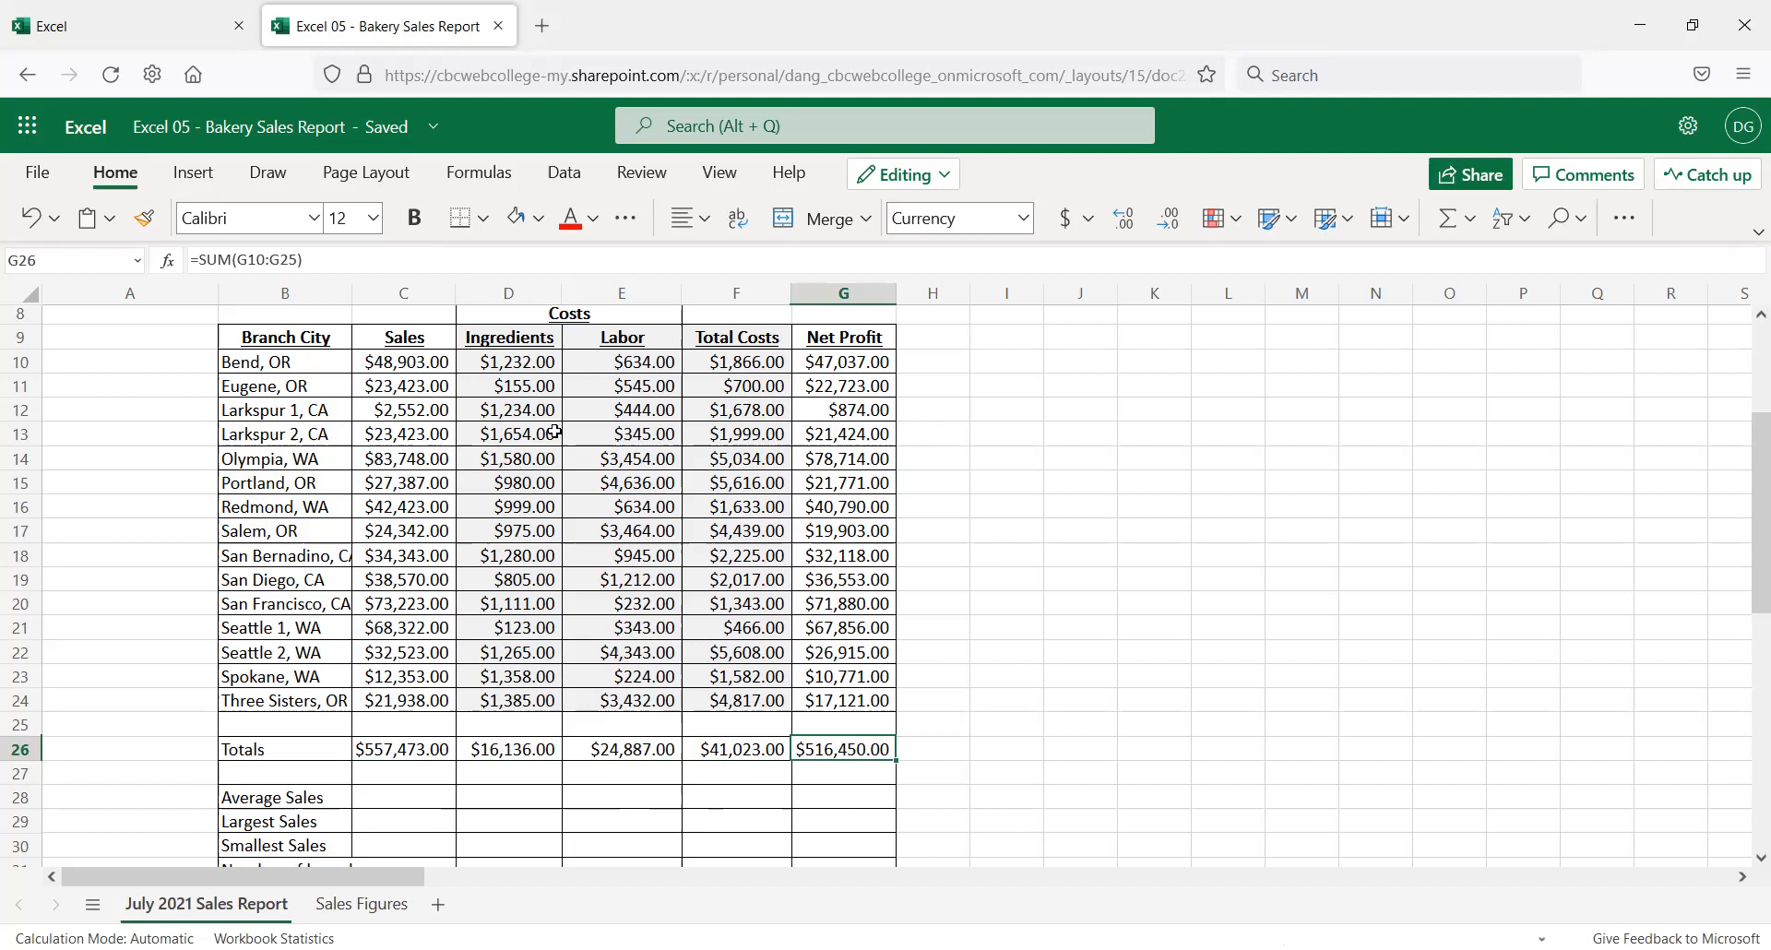
left_click(354, 260)
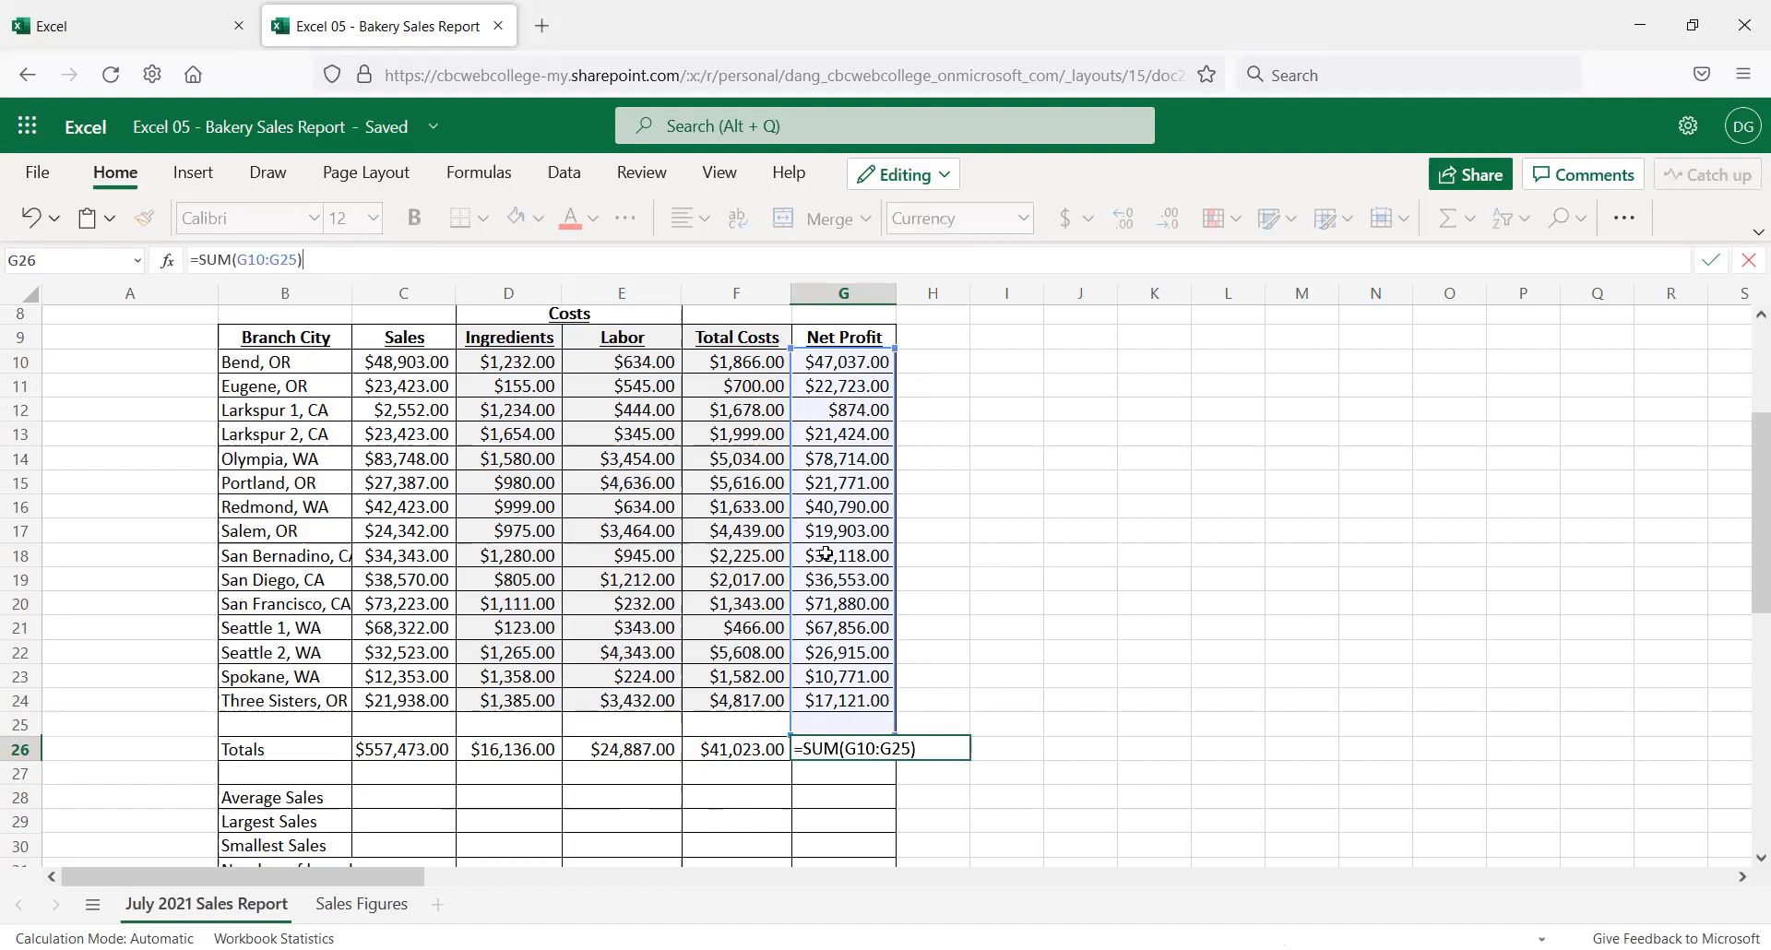
key("ctrl+Return")
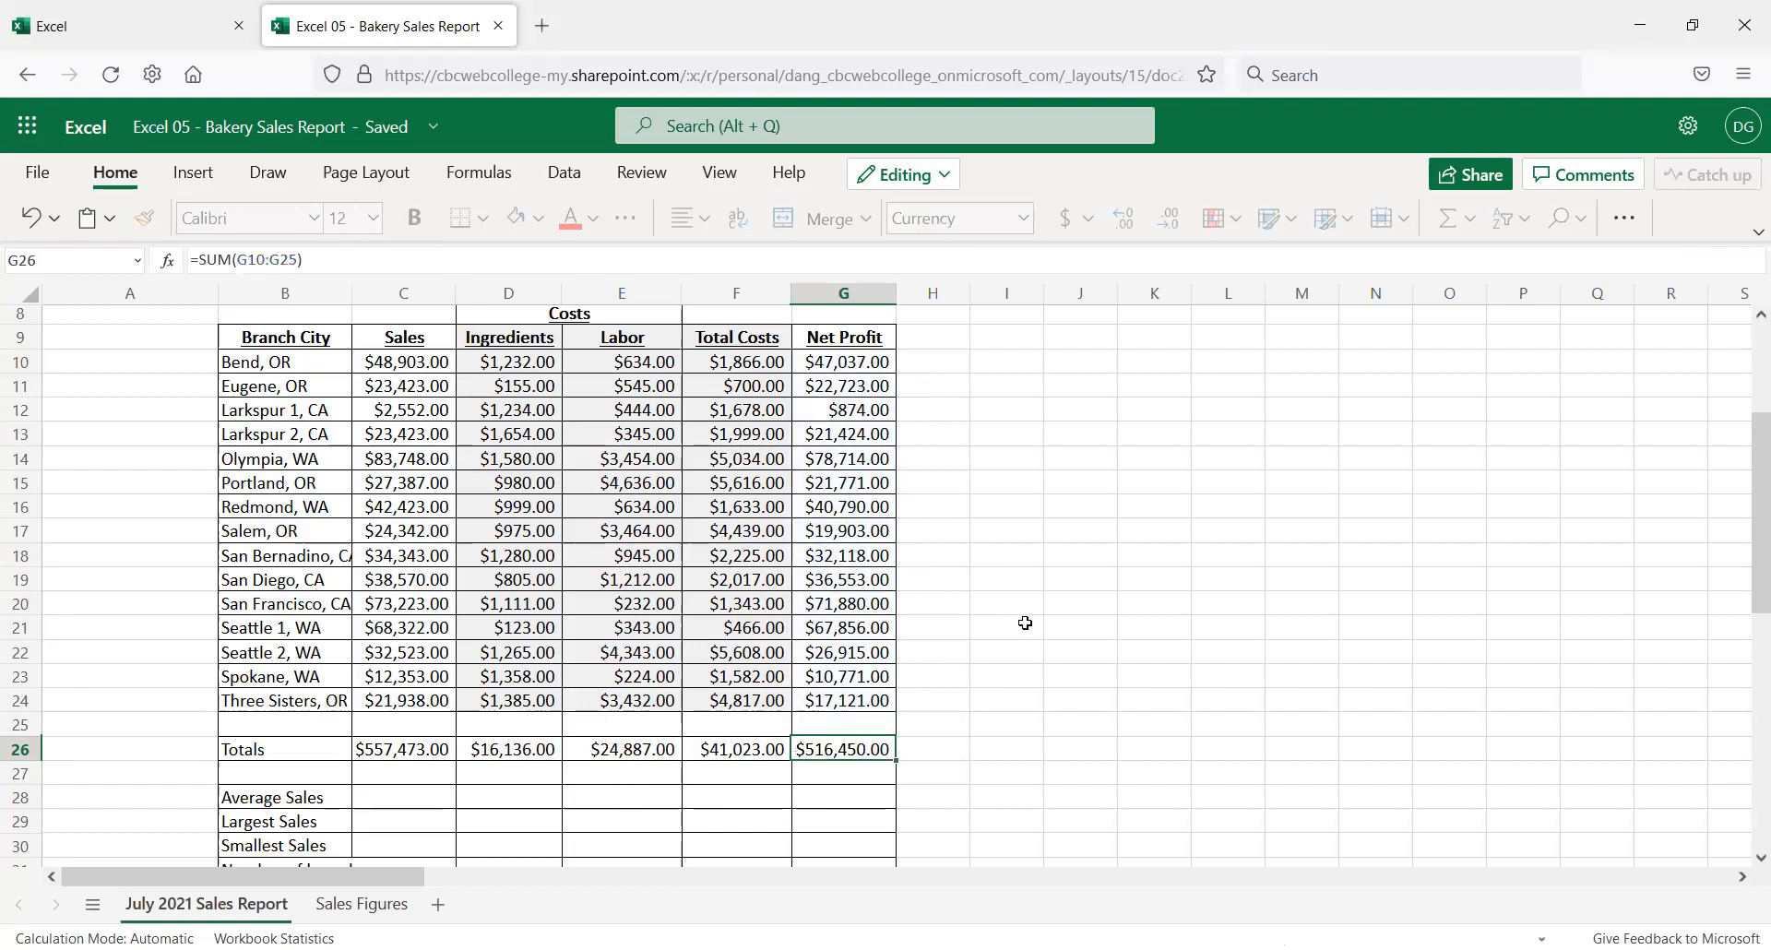
Try an AutoSum of C26:F26 for the Net Profit total in G26, then undo it and clear the cell
key("Delete")
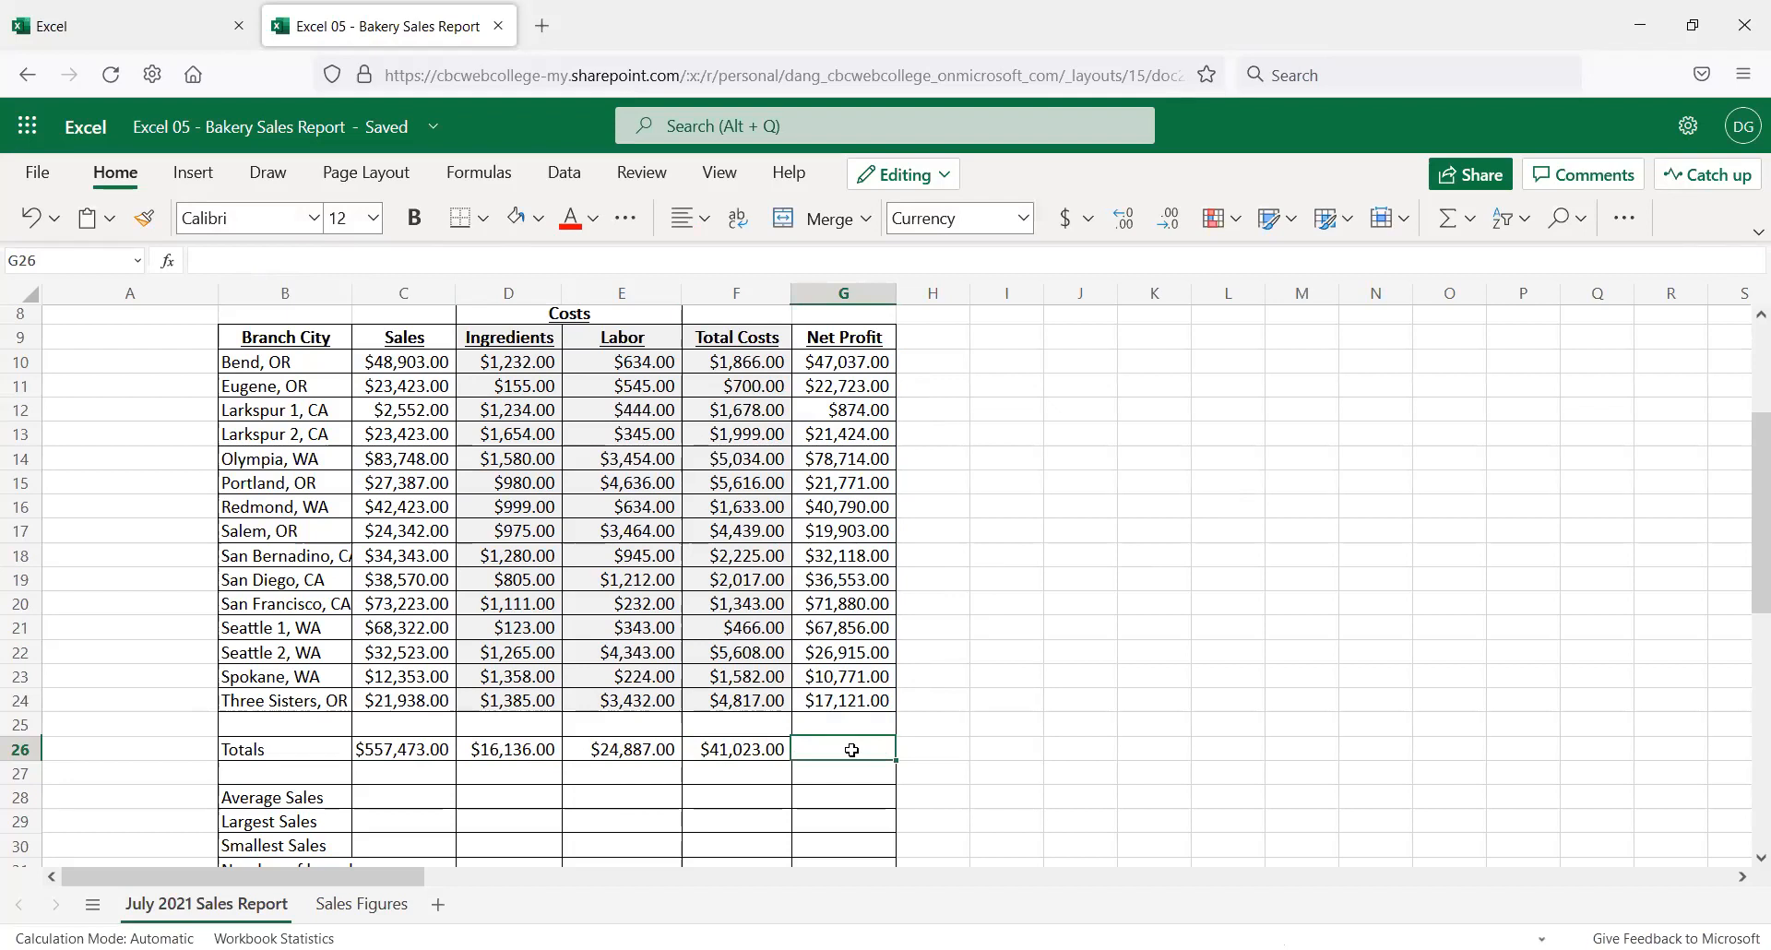
left_click(1450, 217)
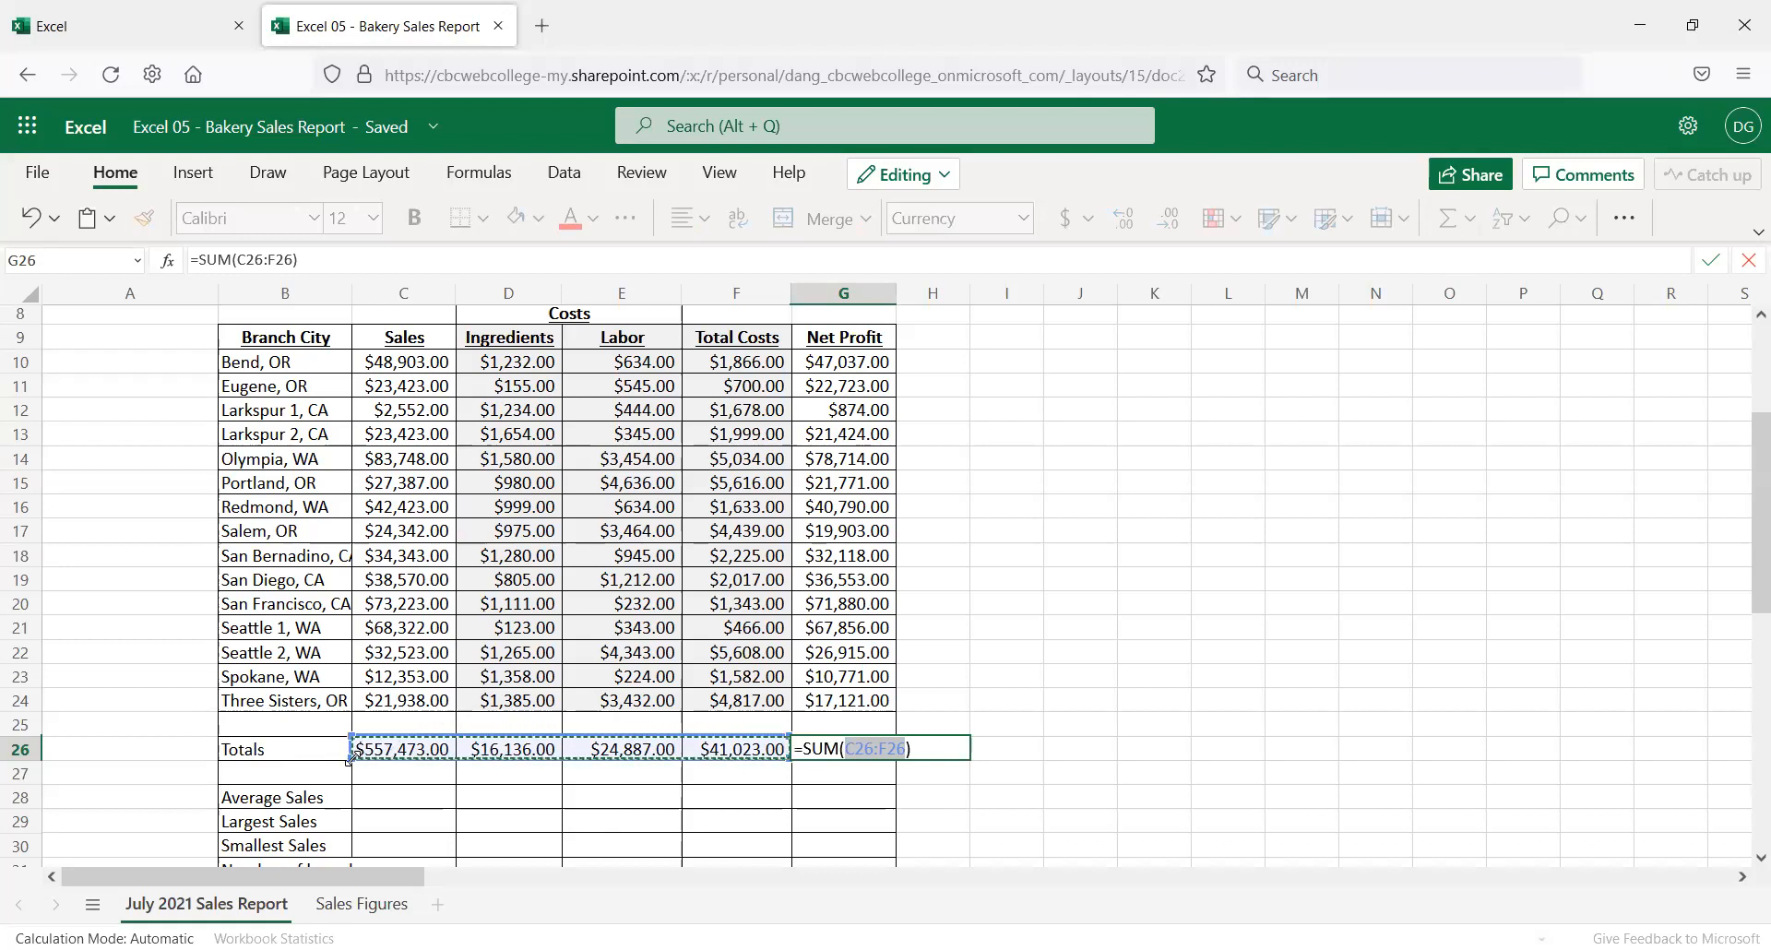
key("Return")
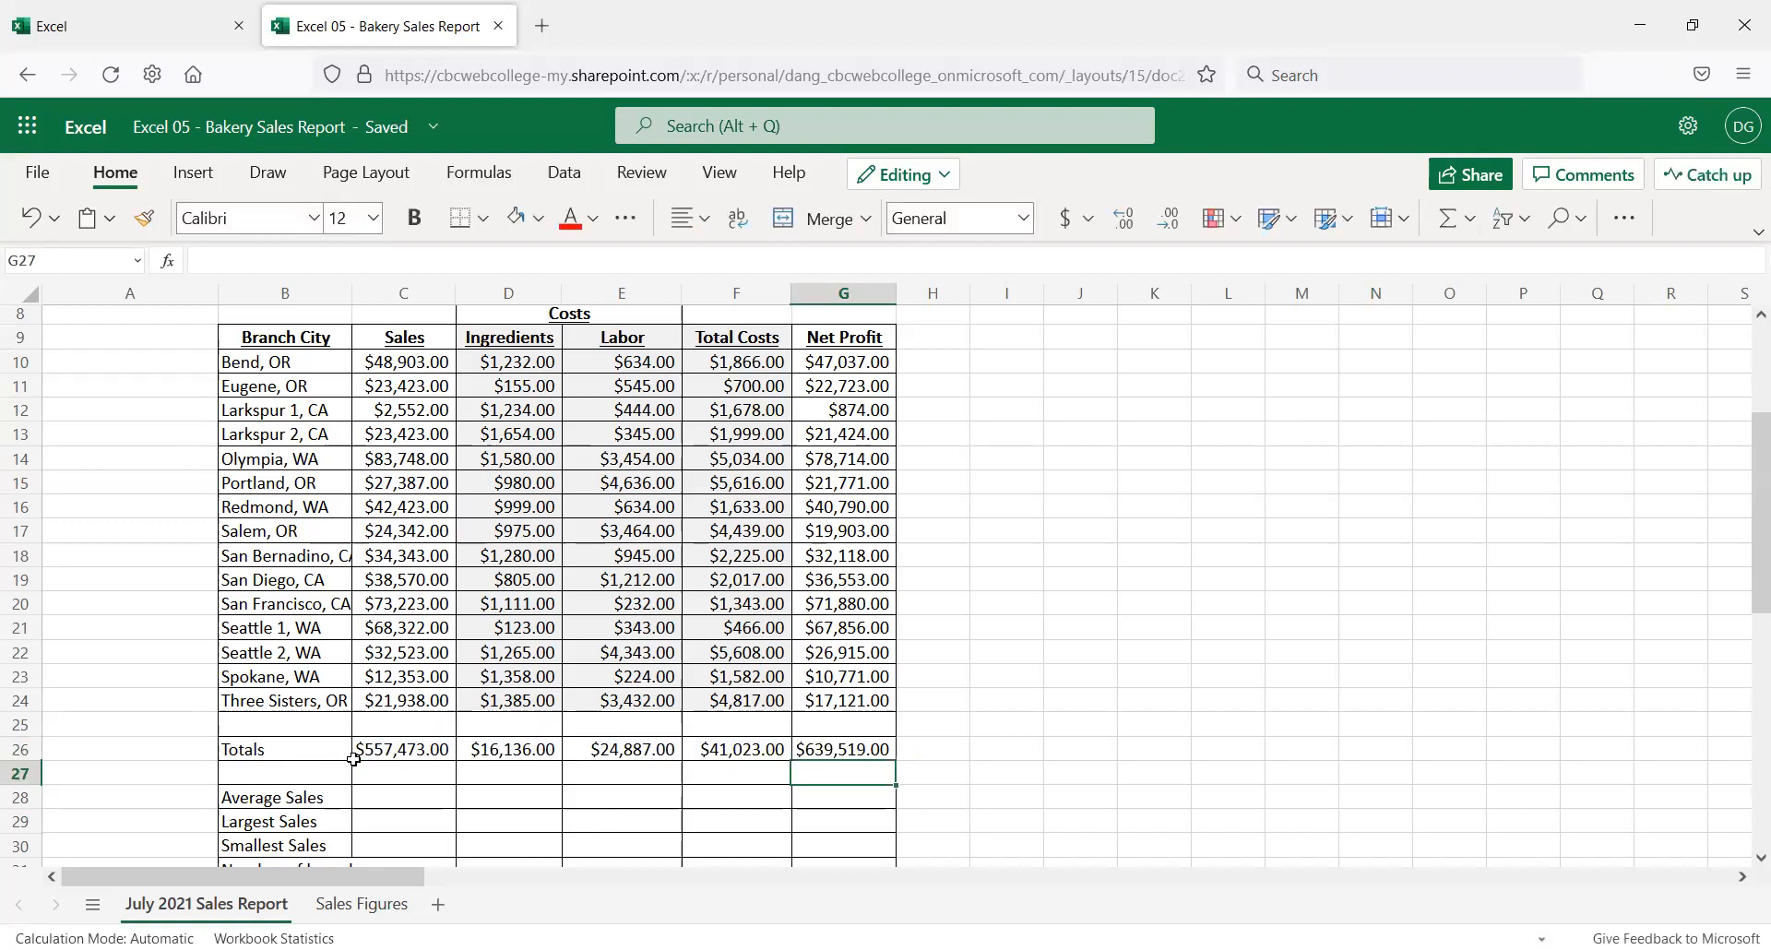
key("Up")
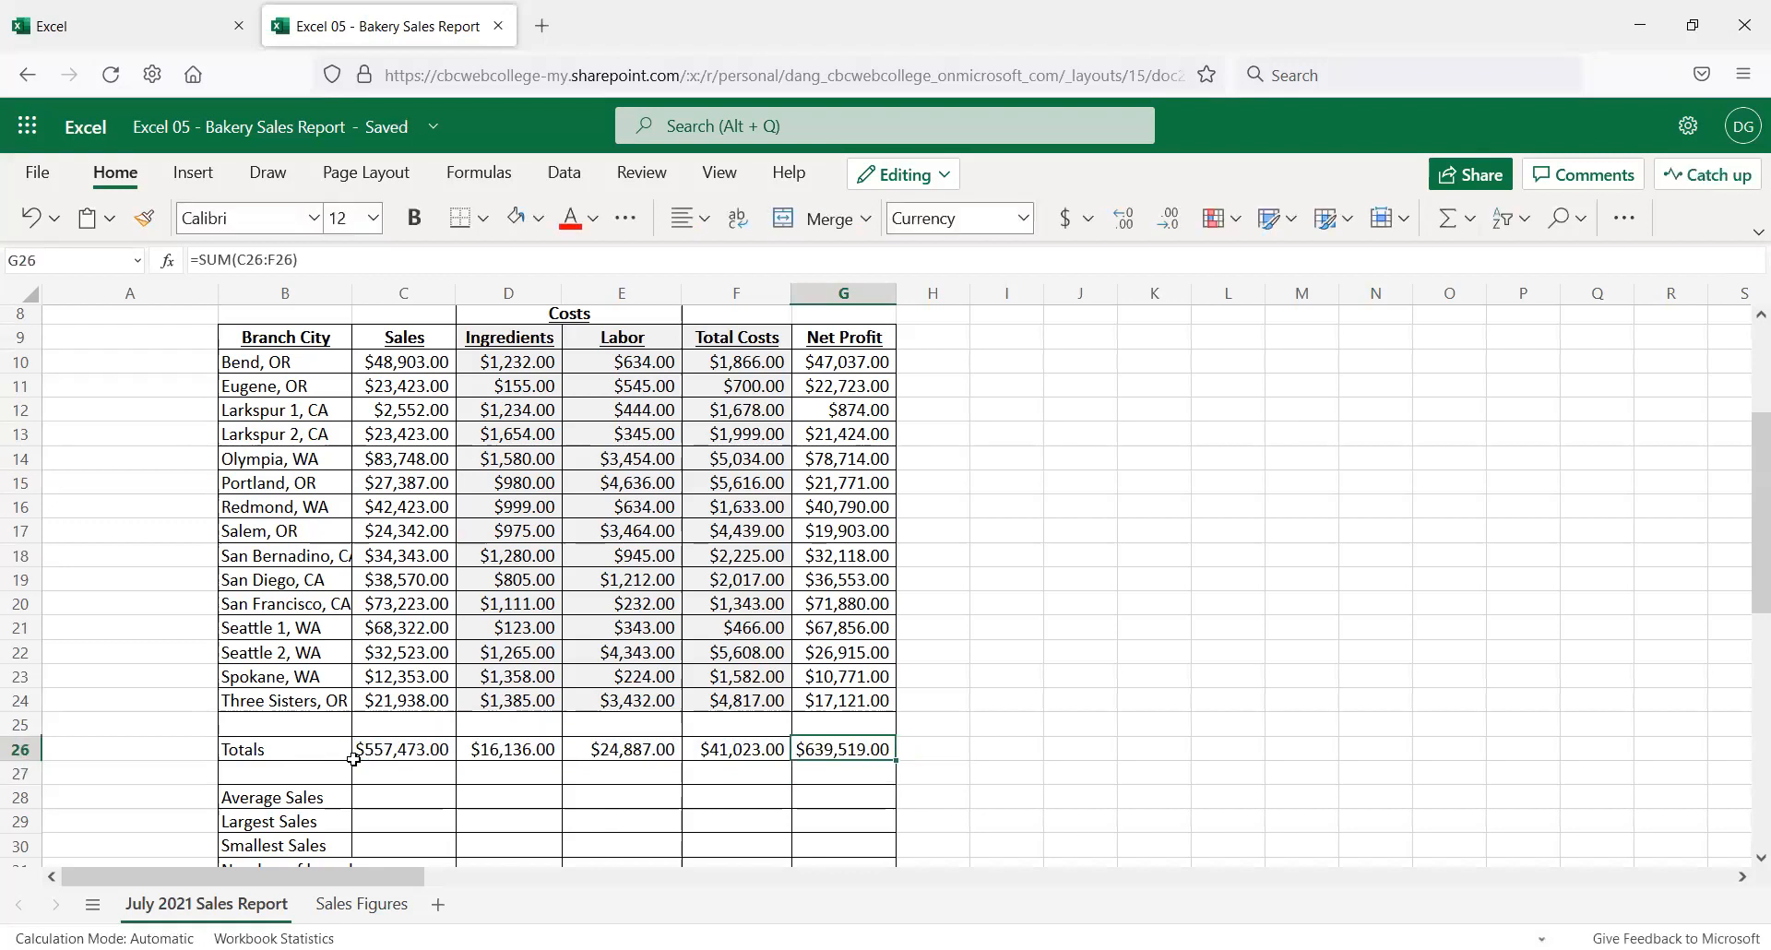
key("ctrl+z")
key("ctrl+z")
key("Delete")
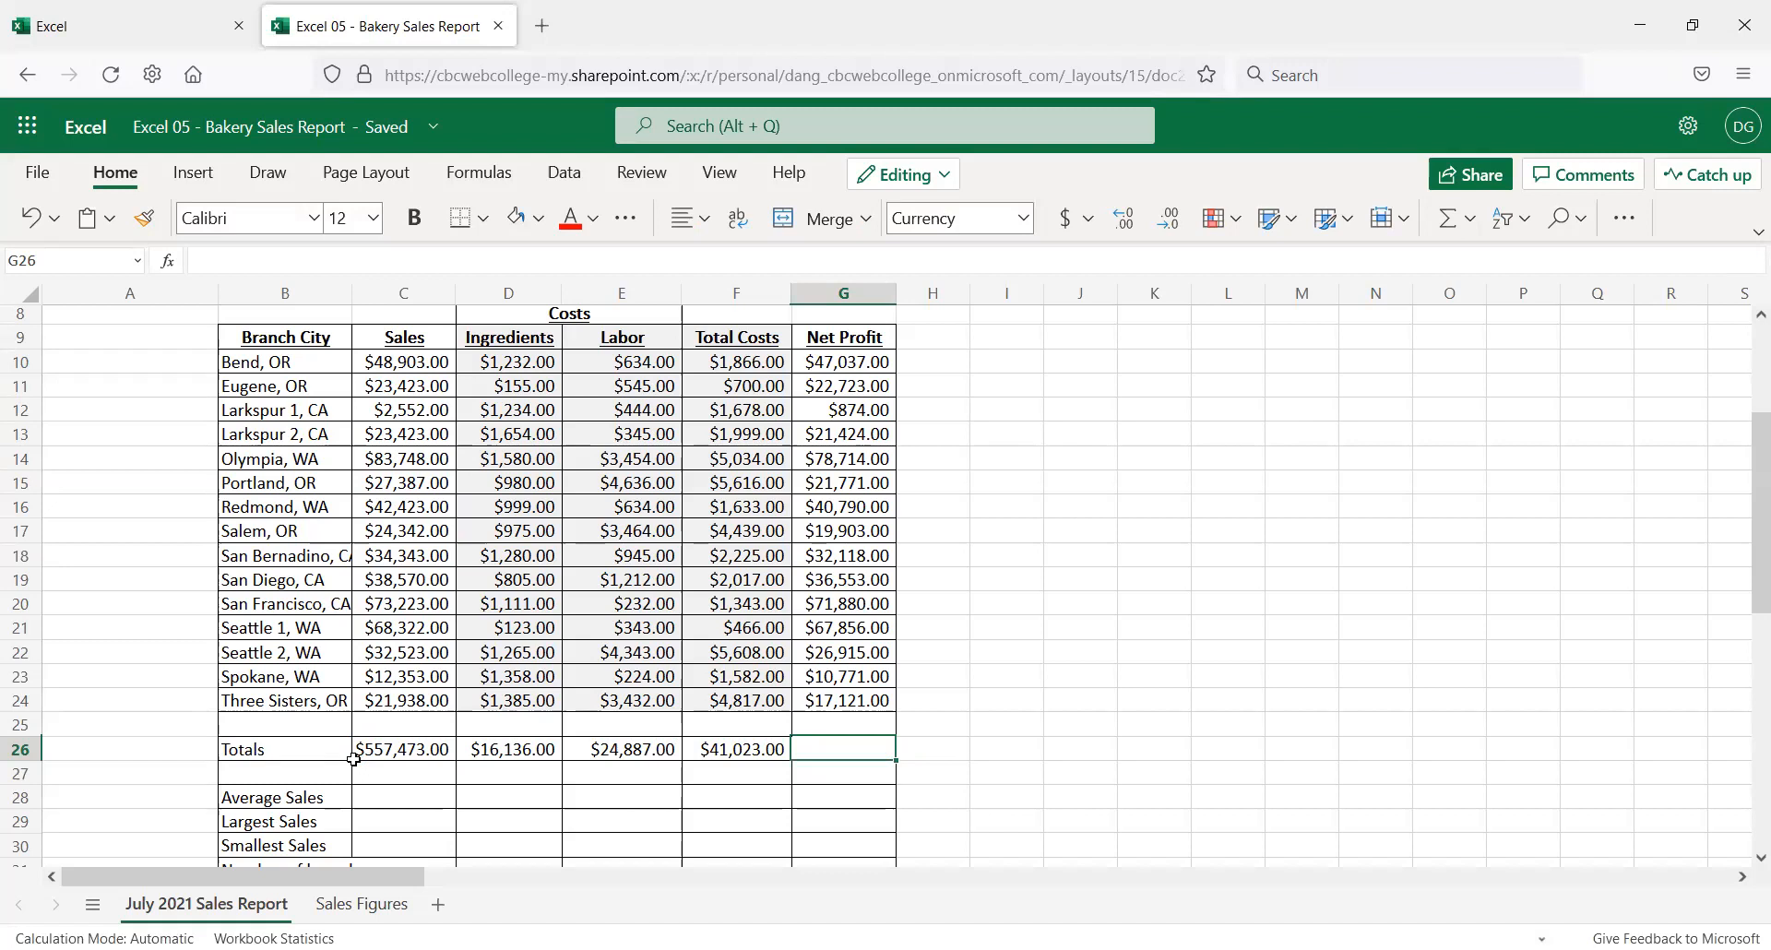
type("=")
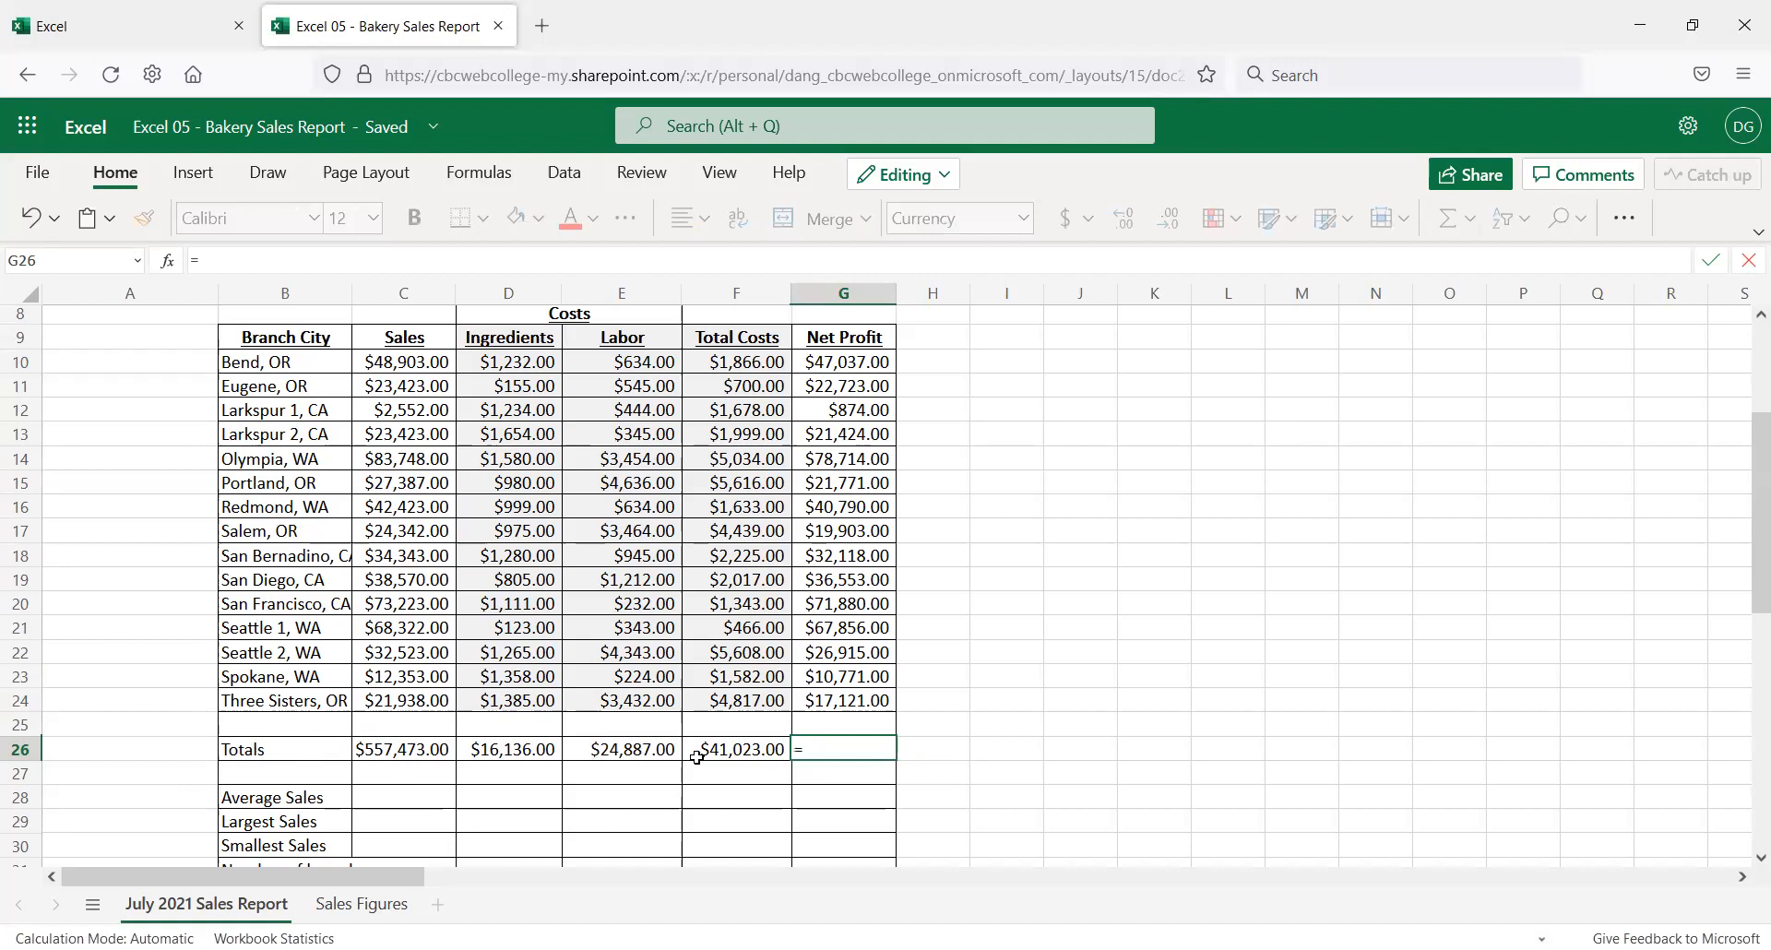
left_click(845, 701)
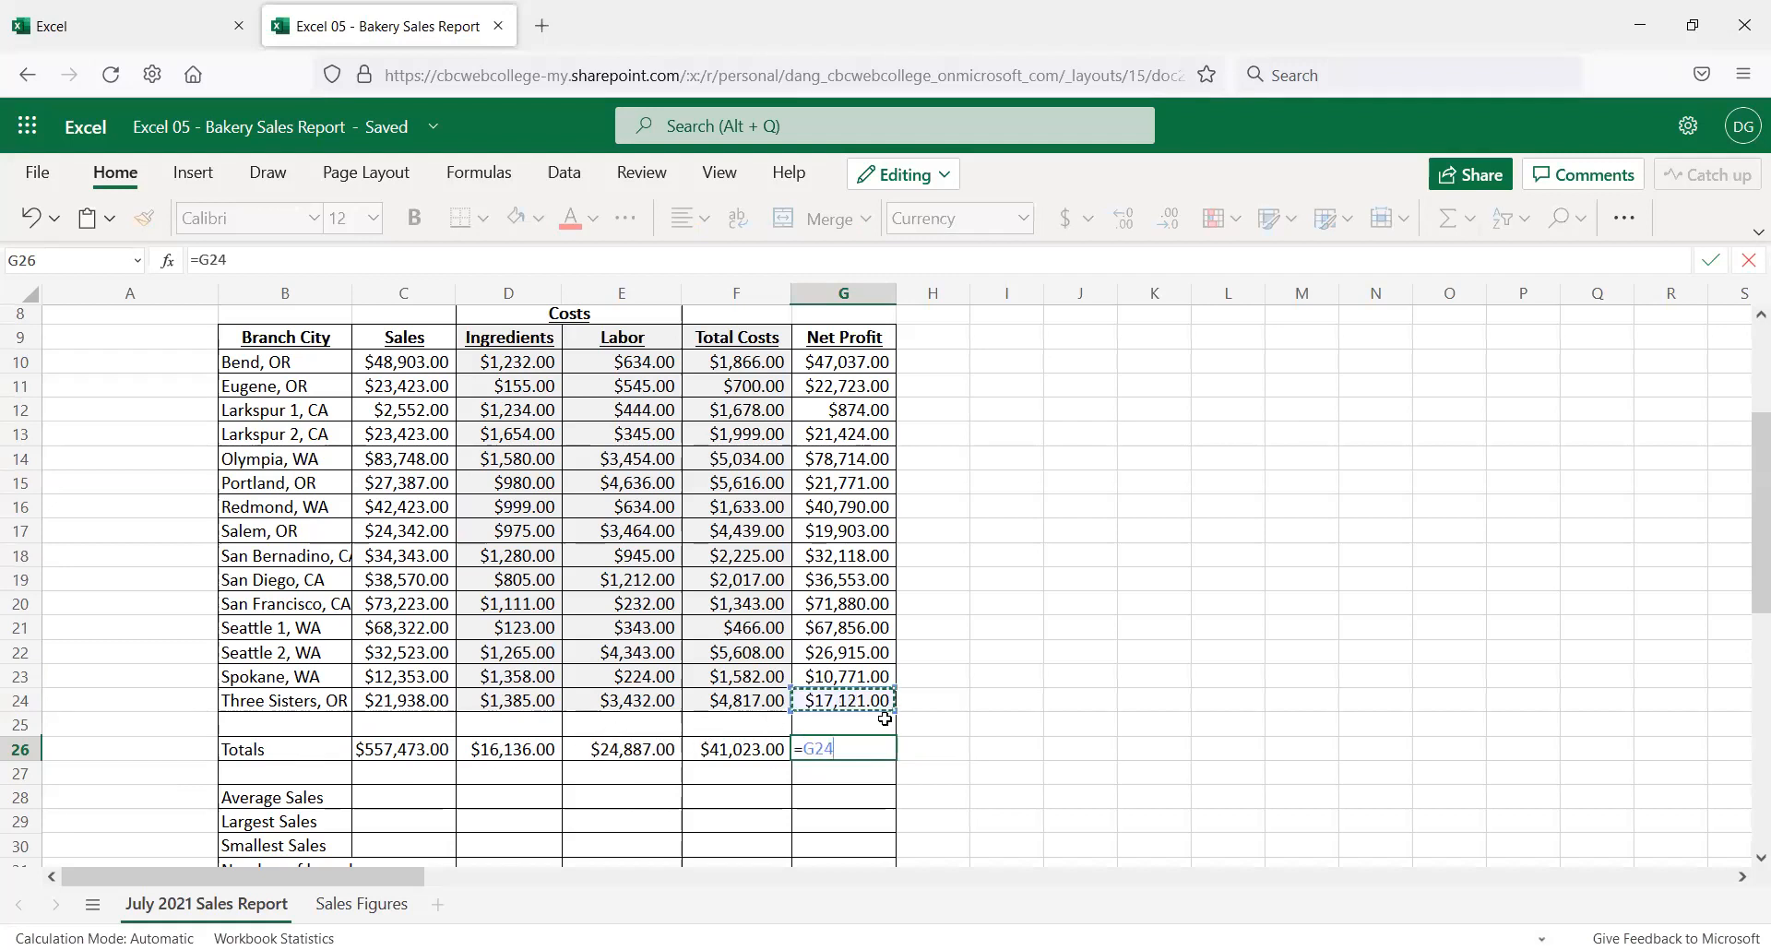
key("Escape")
Copy the Net Profit formula from G24 into the Totals row at G26
left_click(861, 708)
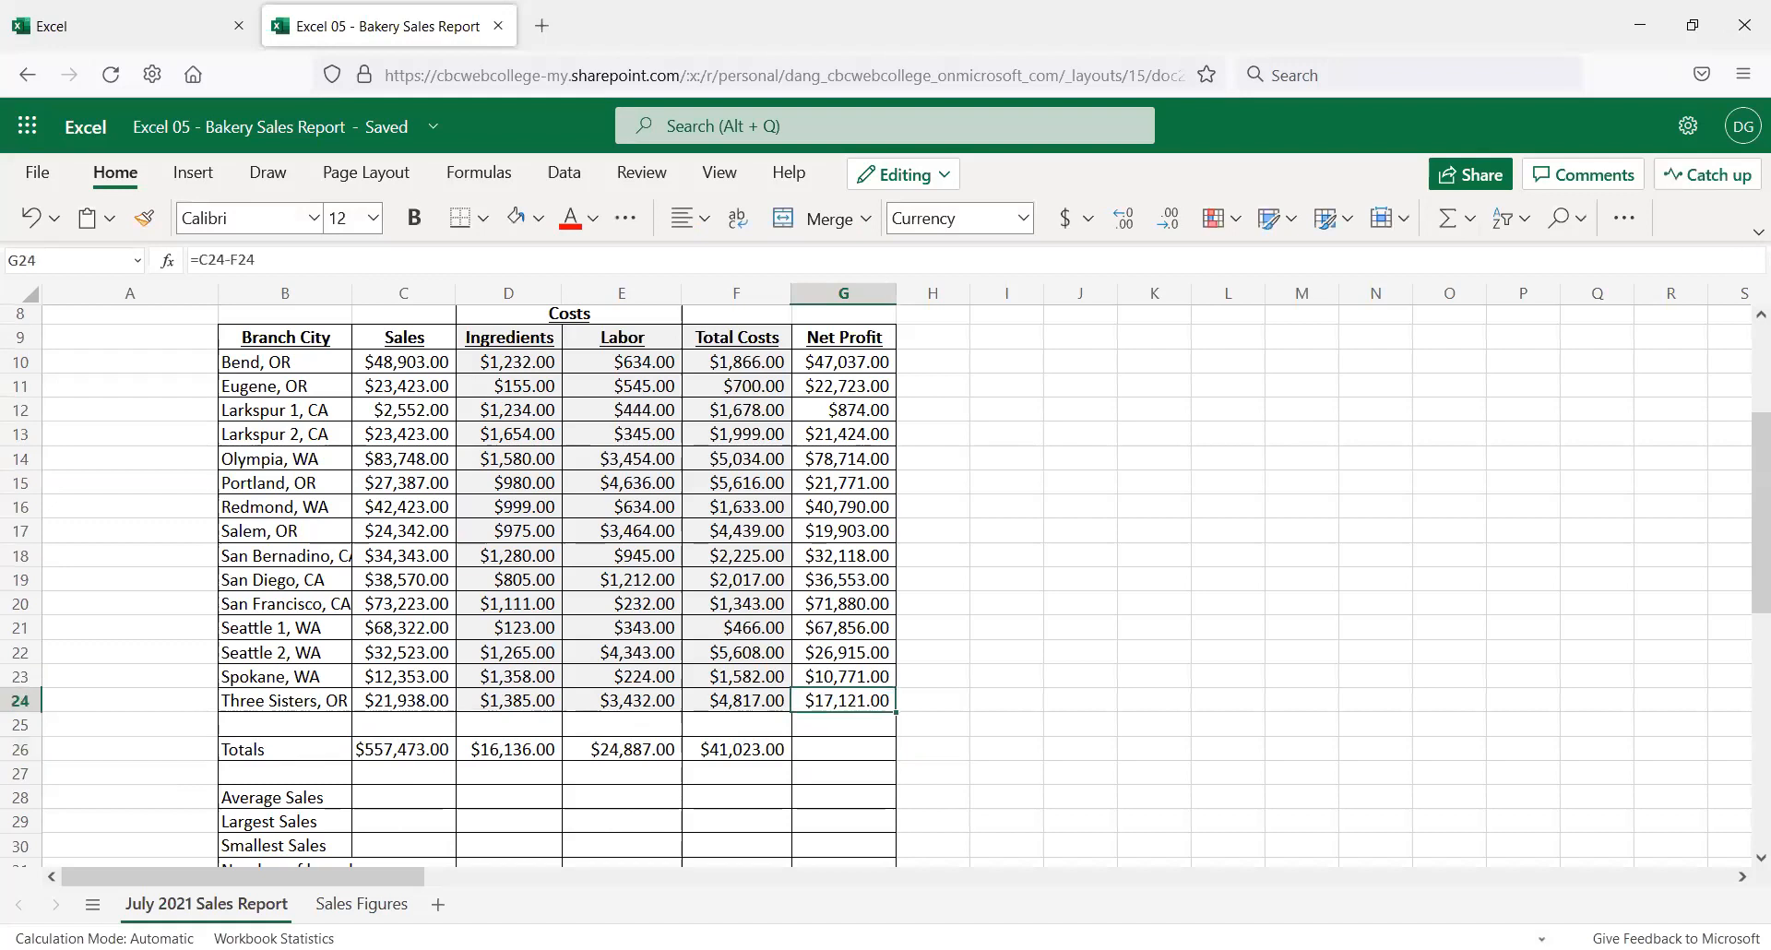
key("ctrl+c")
left_click(872, 747)
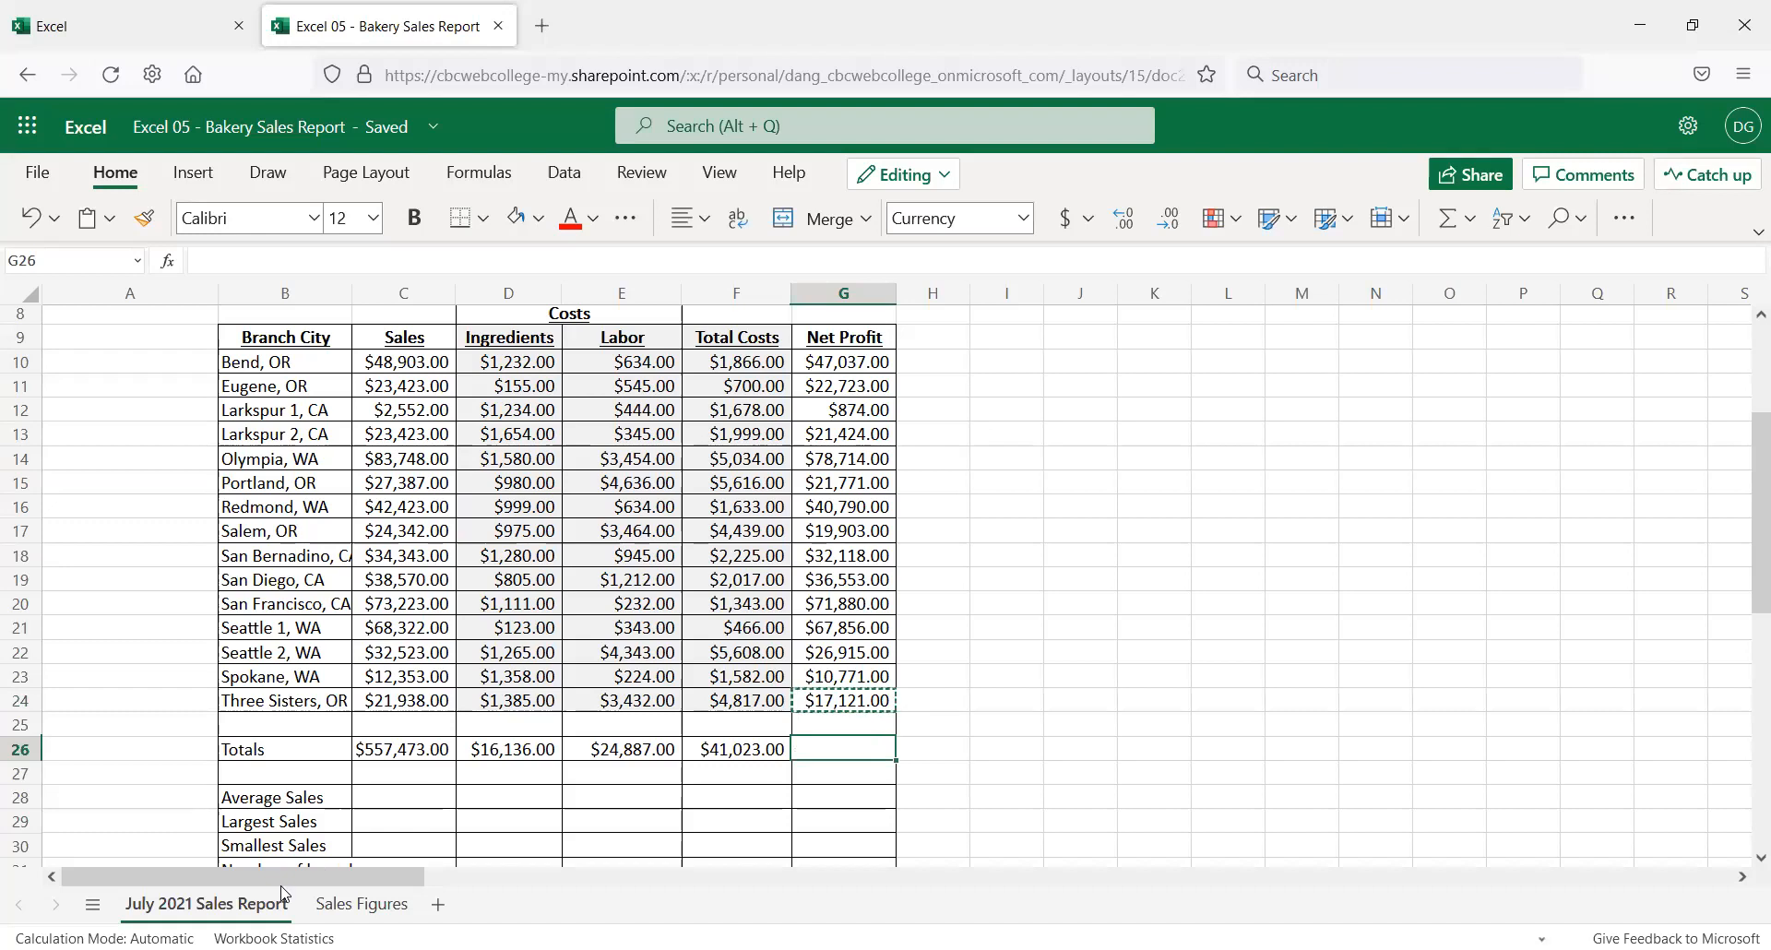
key("ctrl+v")
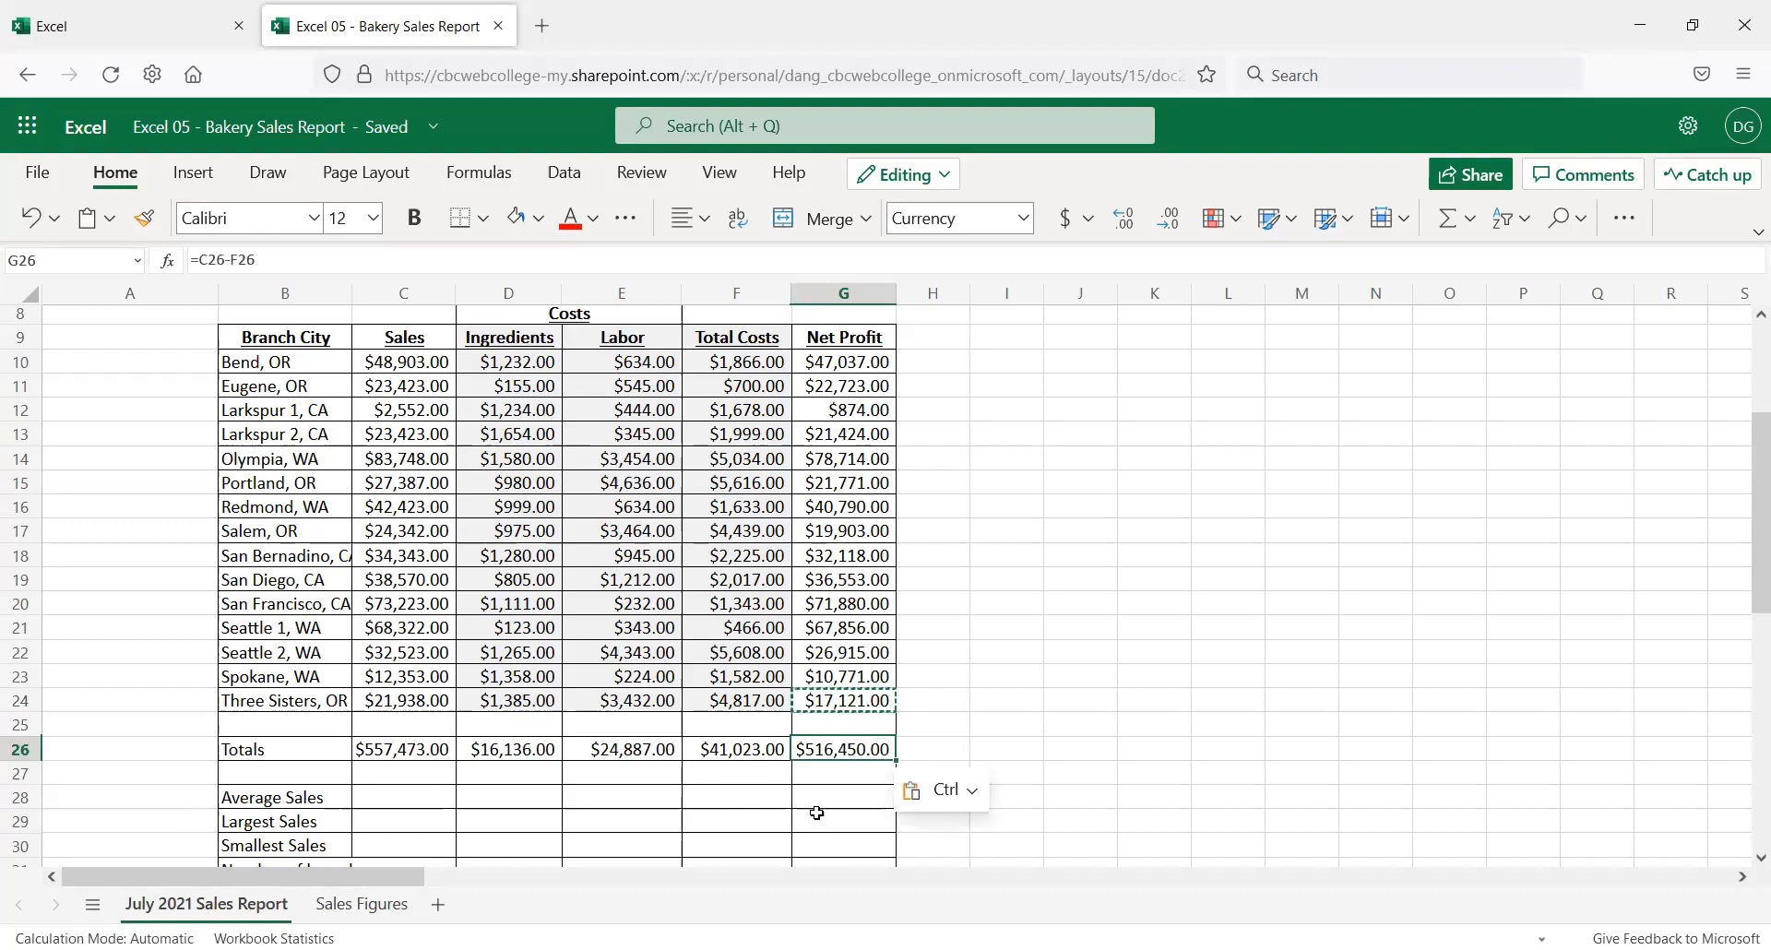
Paste the G24 profit formula over G24:G26 and clear the extra formula from the blank row at G25
left_click(867, 703)
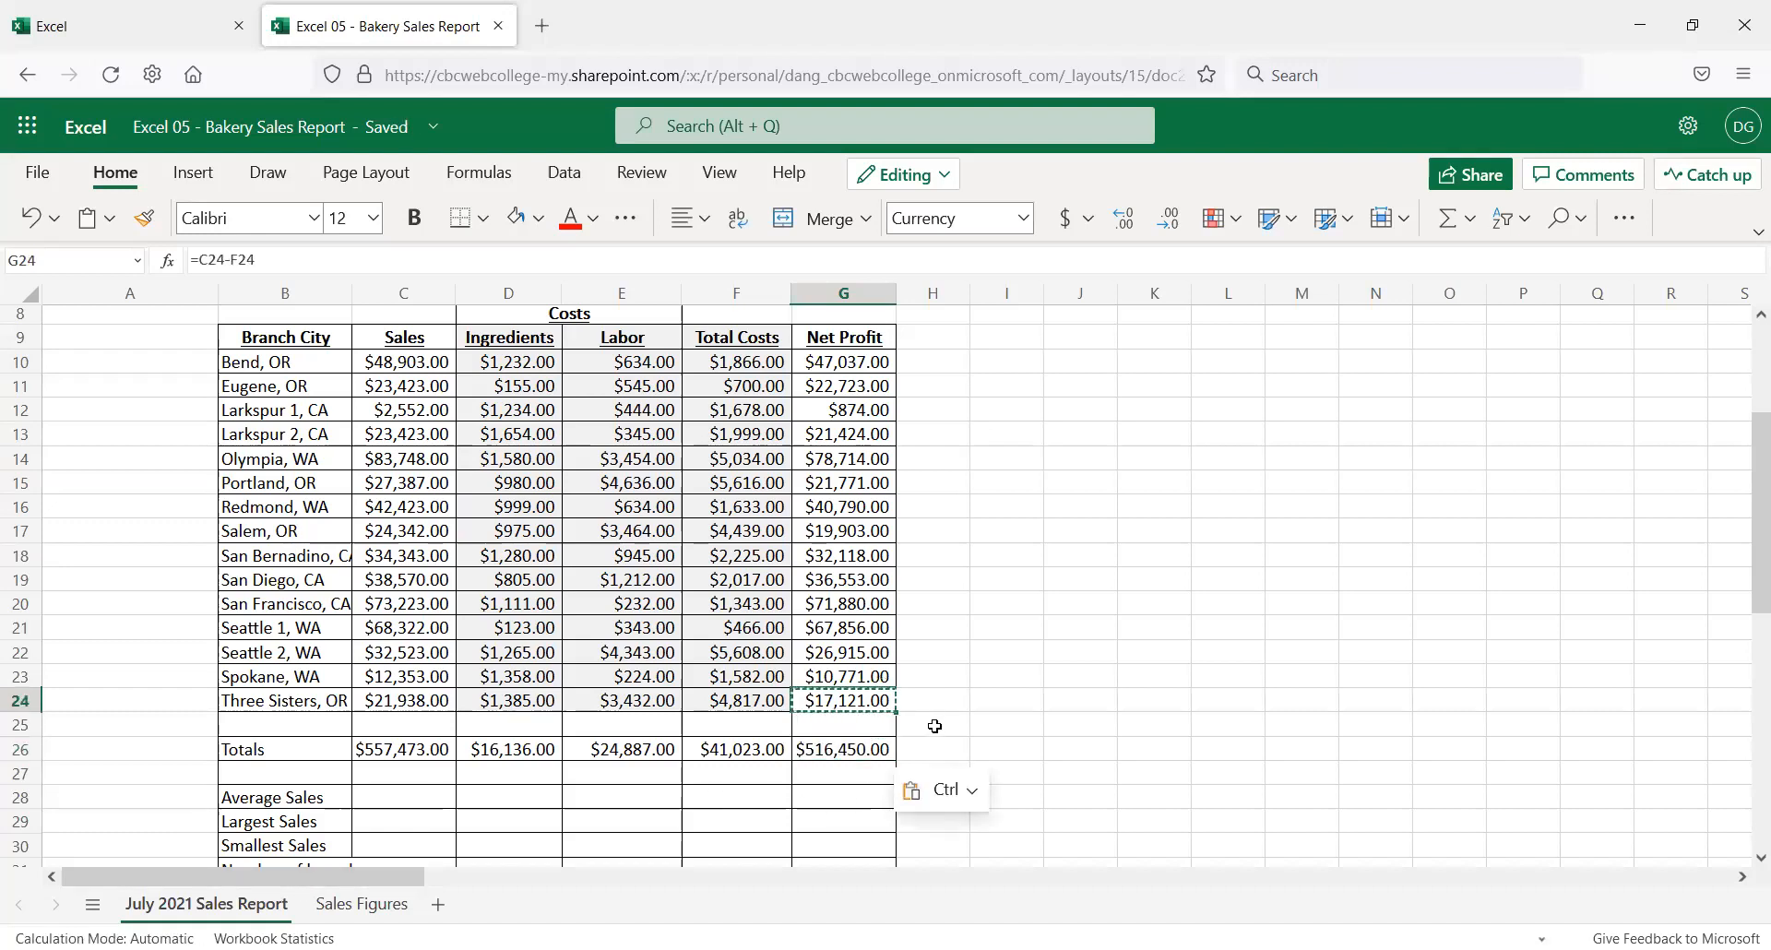
left_click_drag(867, 703, 887, 749)
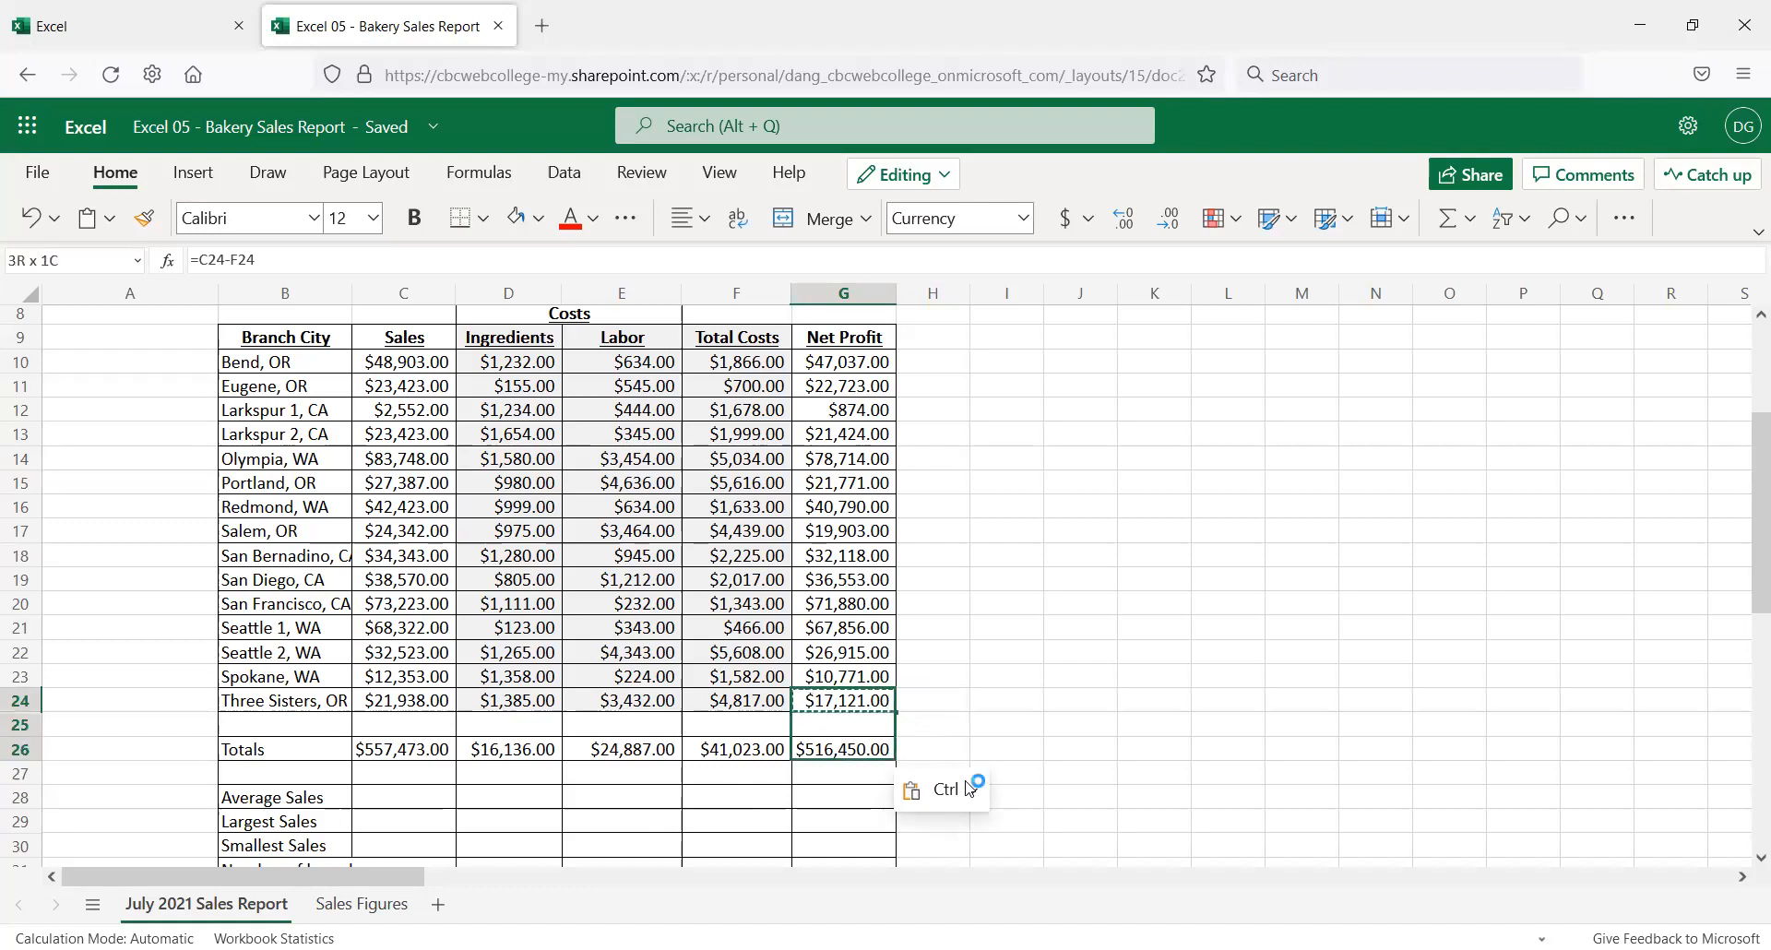
key("ctrl+v")
left_click(887, 726)
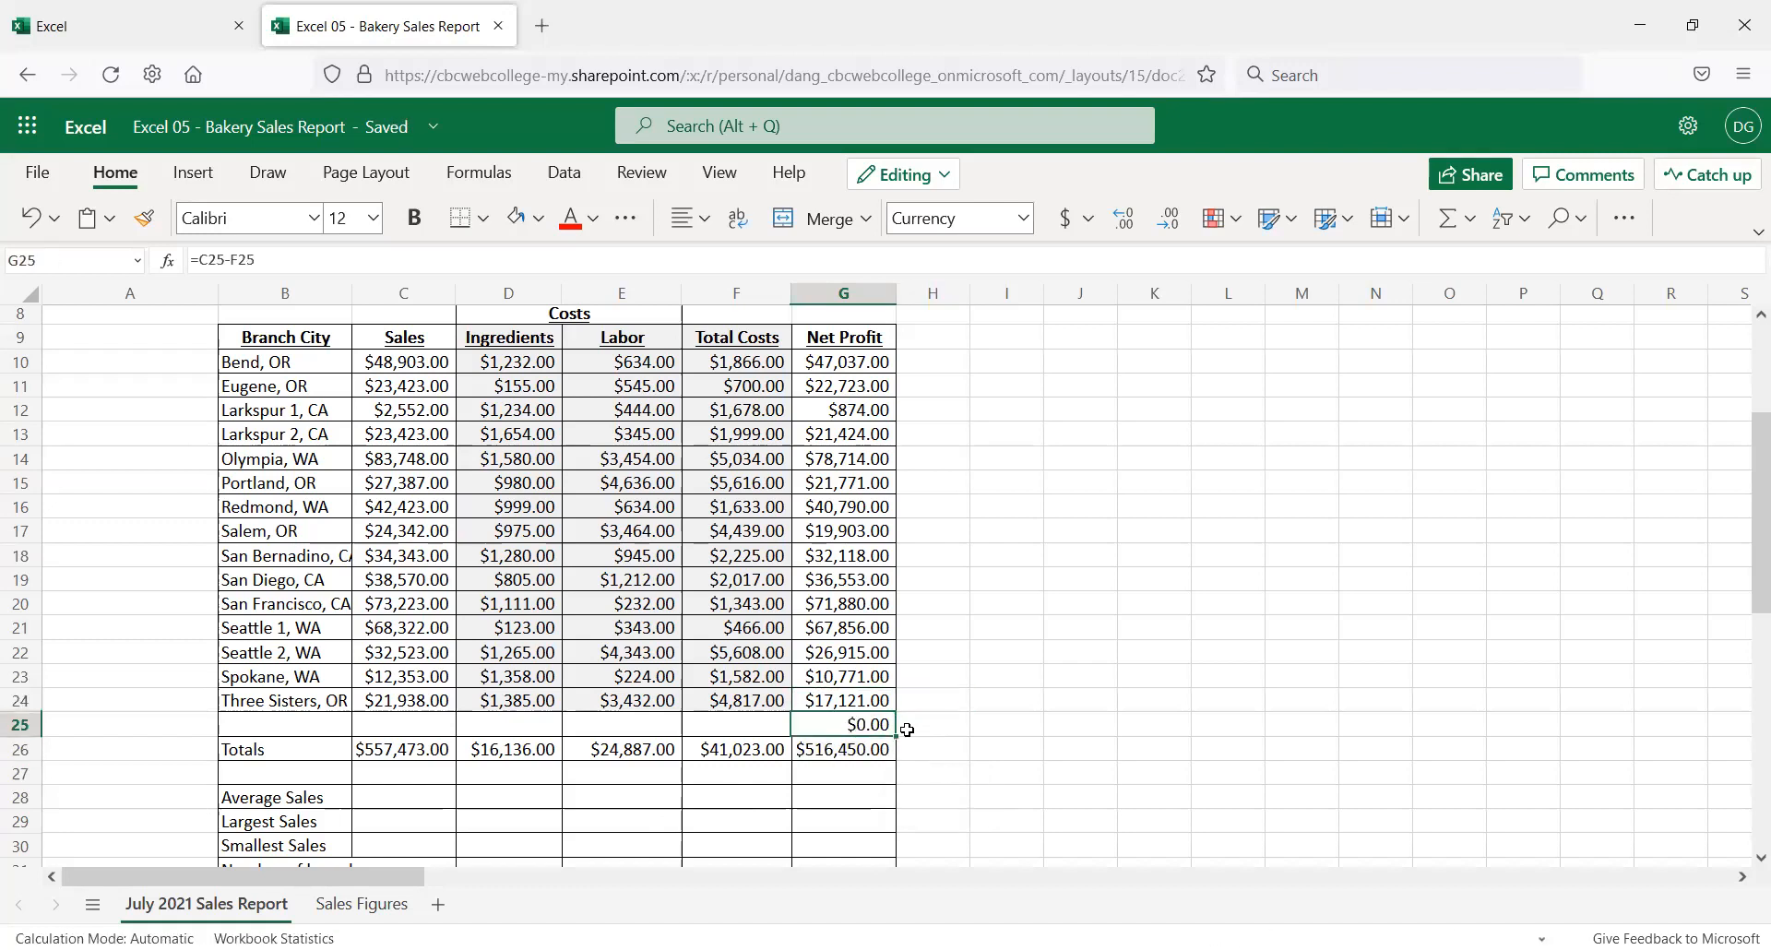
key("Delete")
key("Down")
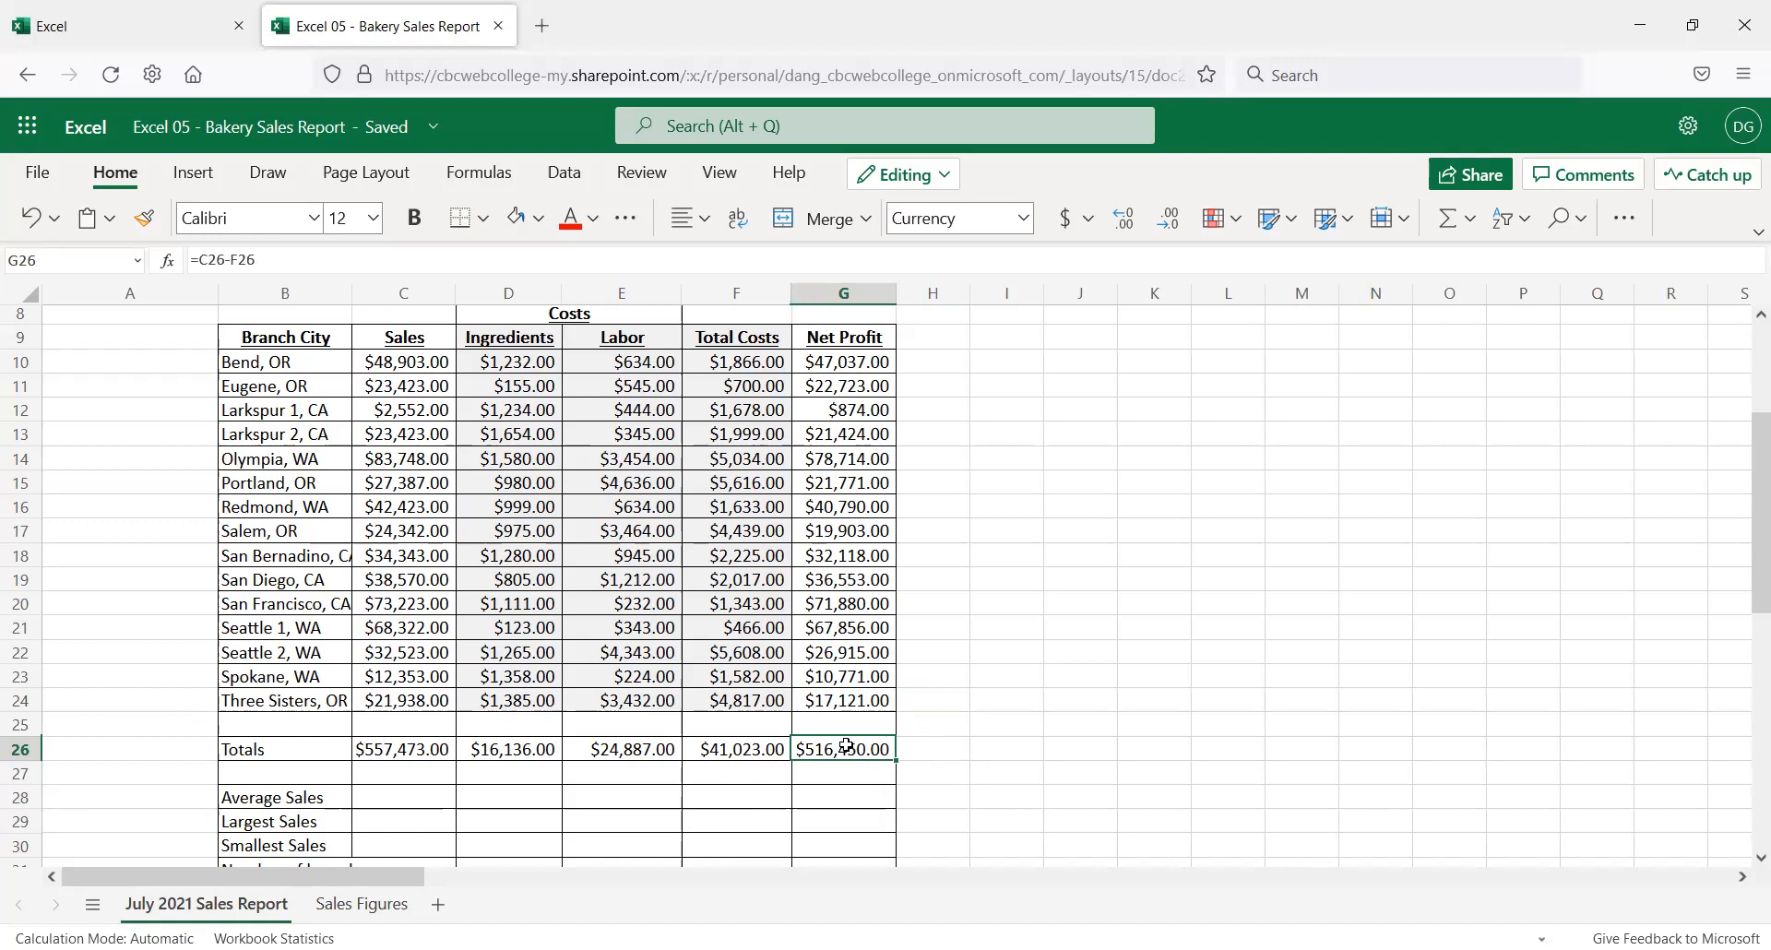
Fill the Total Costs sum formula from F26 across into G26 to total the Net Profit column
left_click(761, 746)
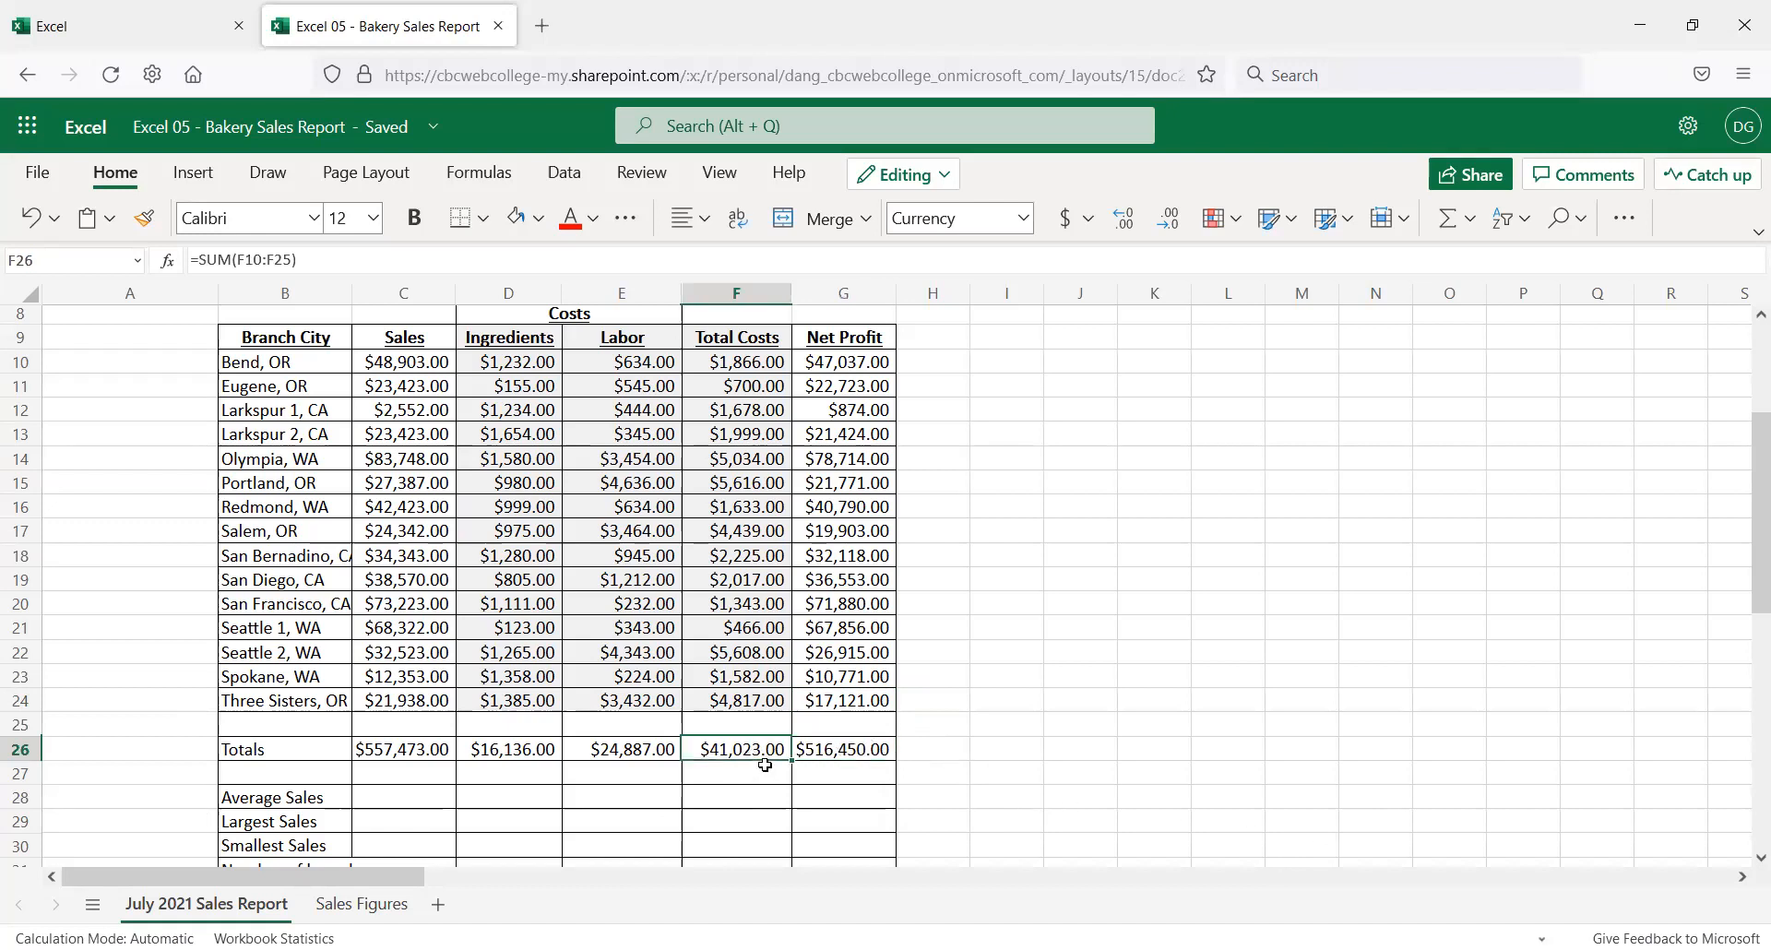
left_click_drag(800, 756, 844, 749)
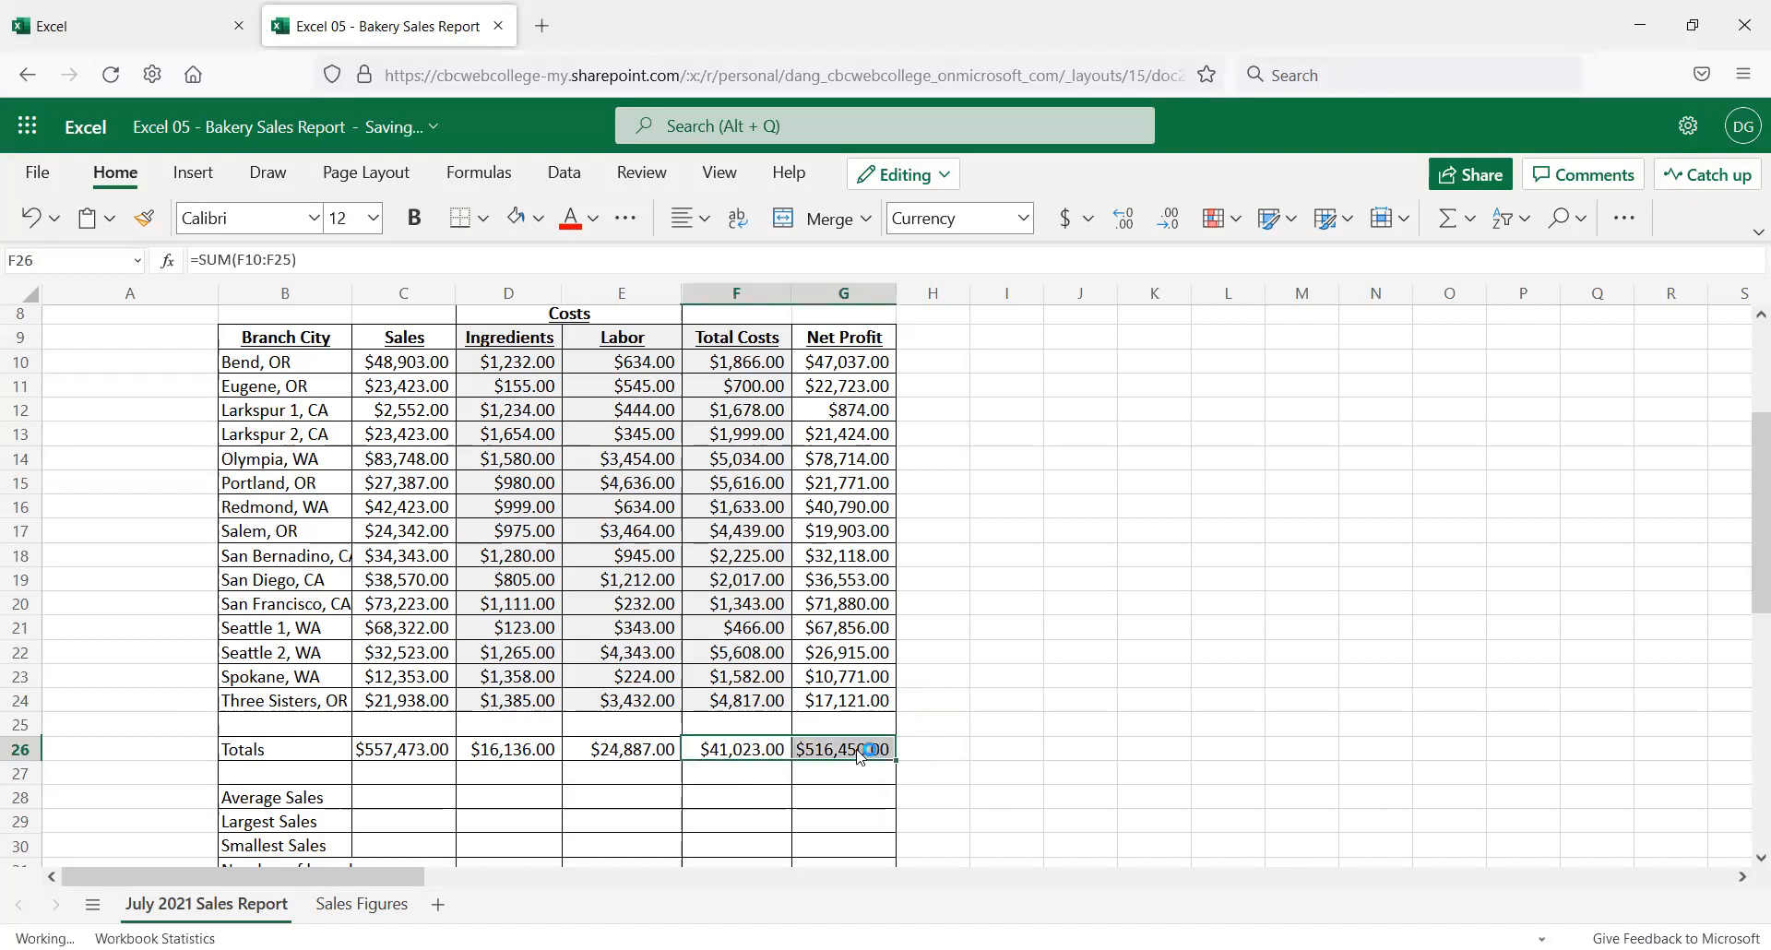
left_click(839, 747)
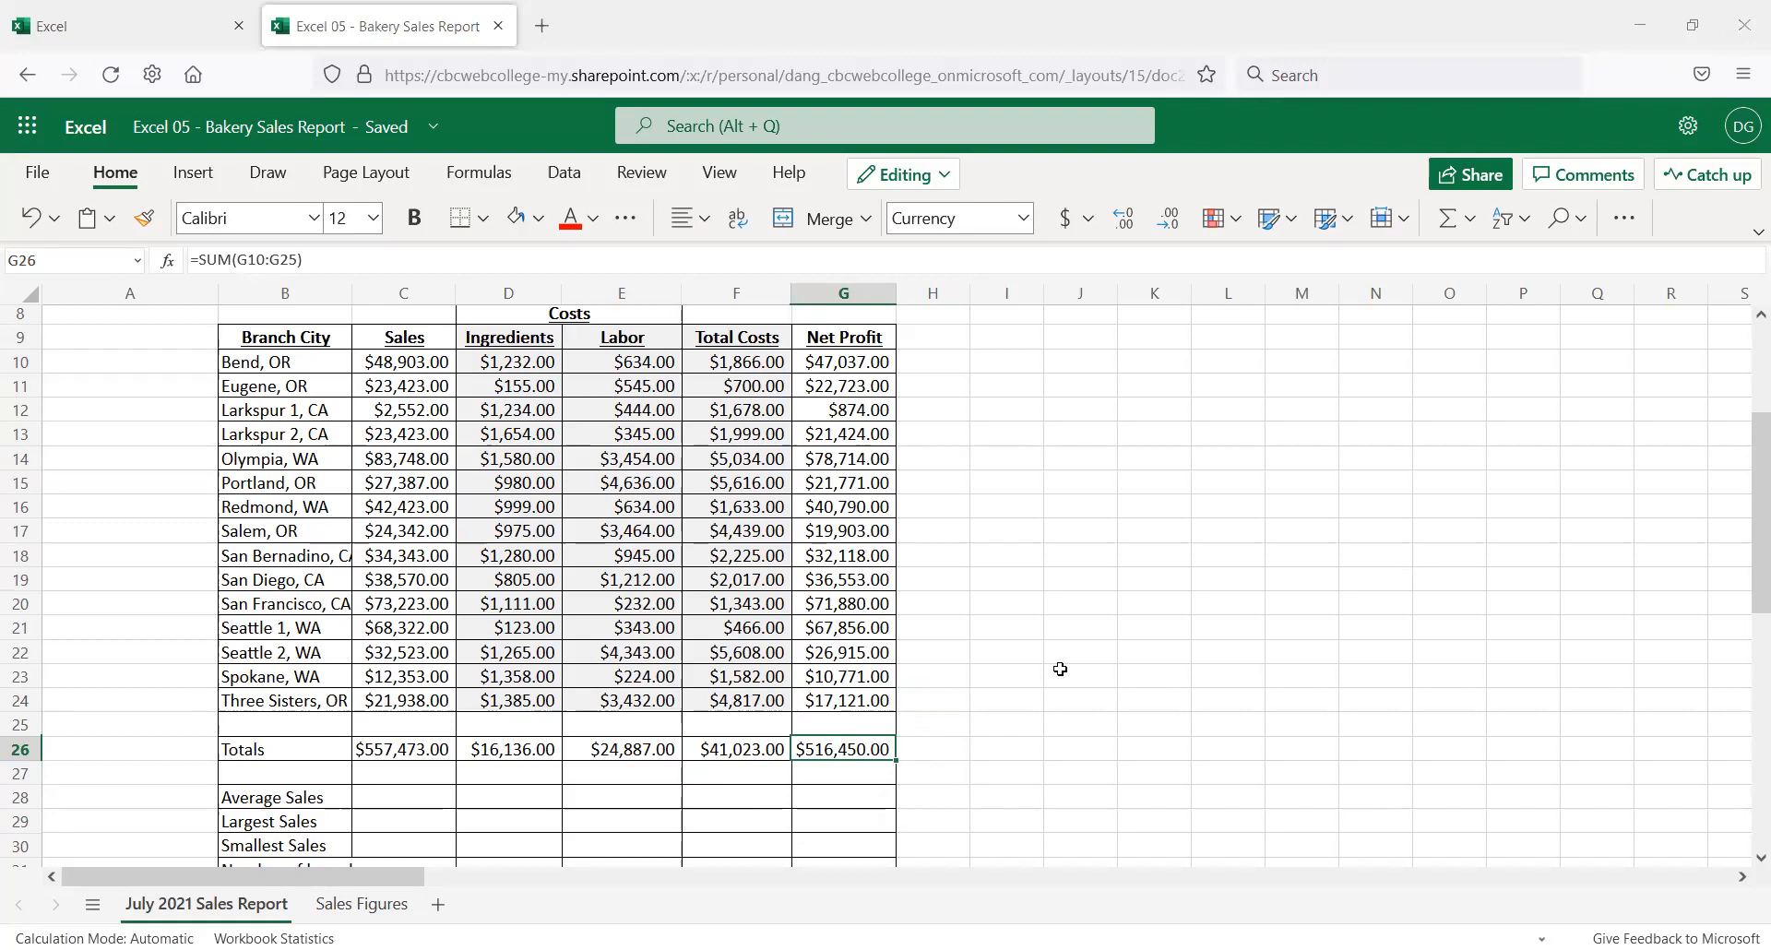
Compare the total formulas in F26 and G26 and examine the sum of the Net Profit values in G10:G24
left_click(723, 749)
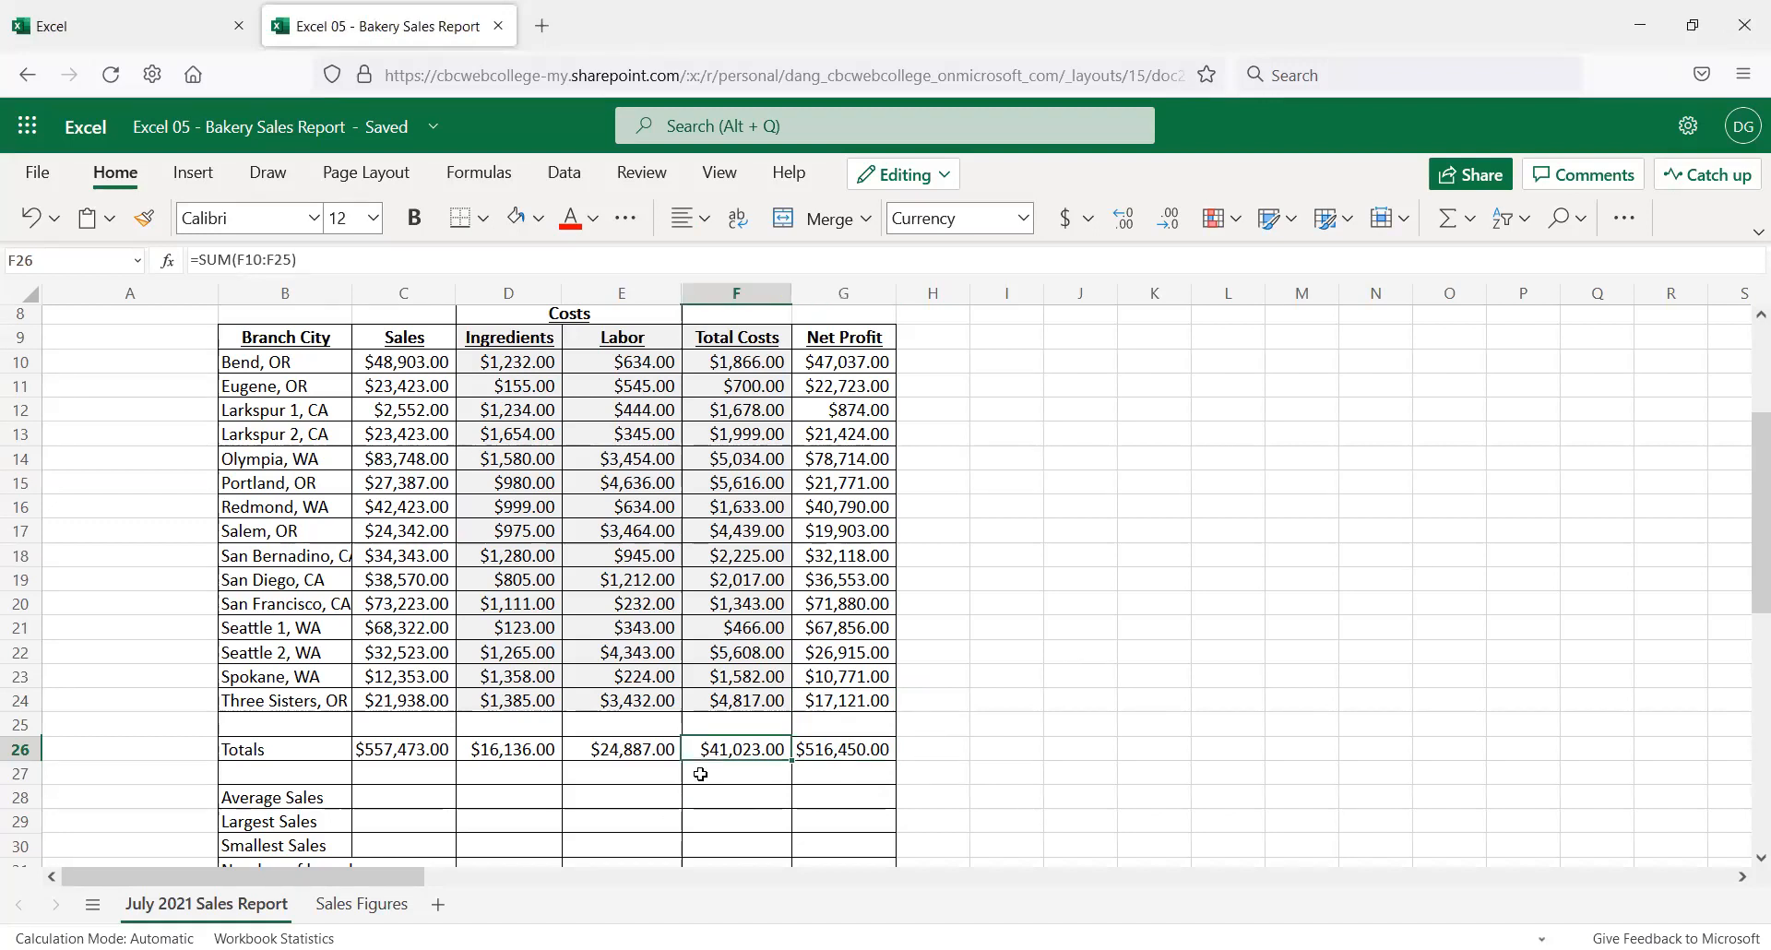
left_click(846, 751)
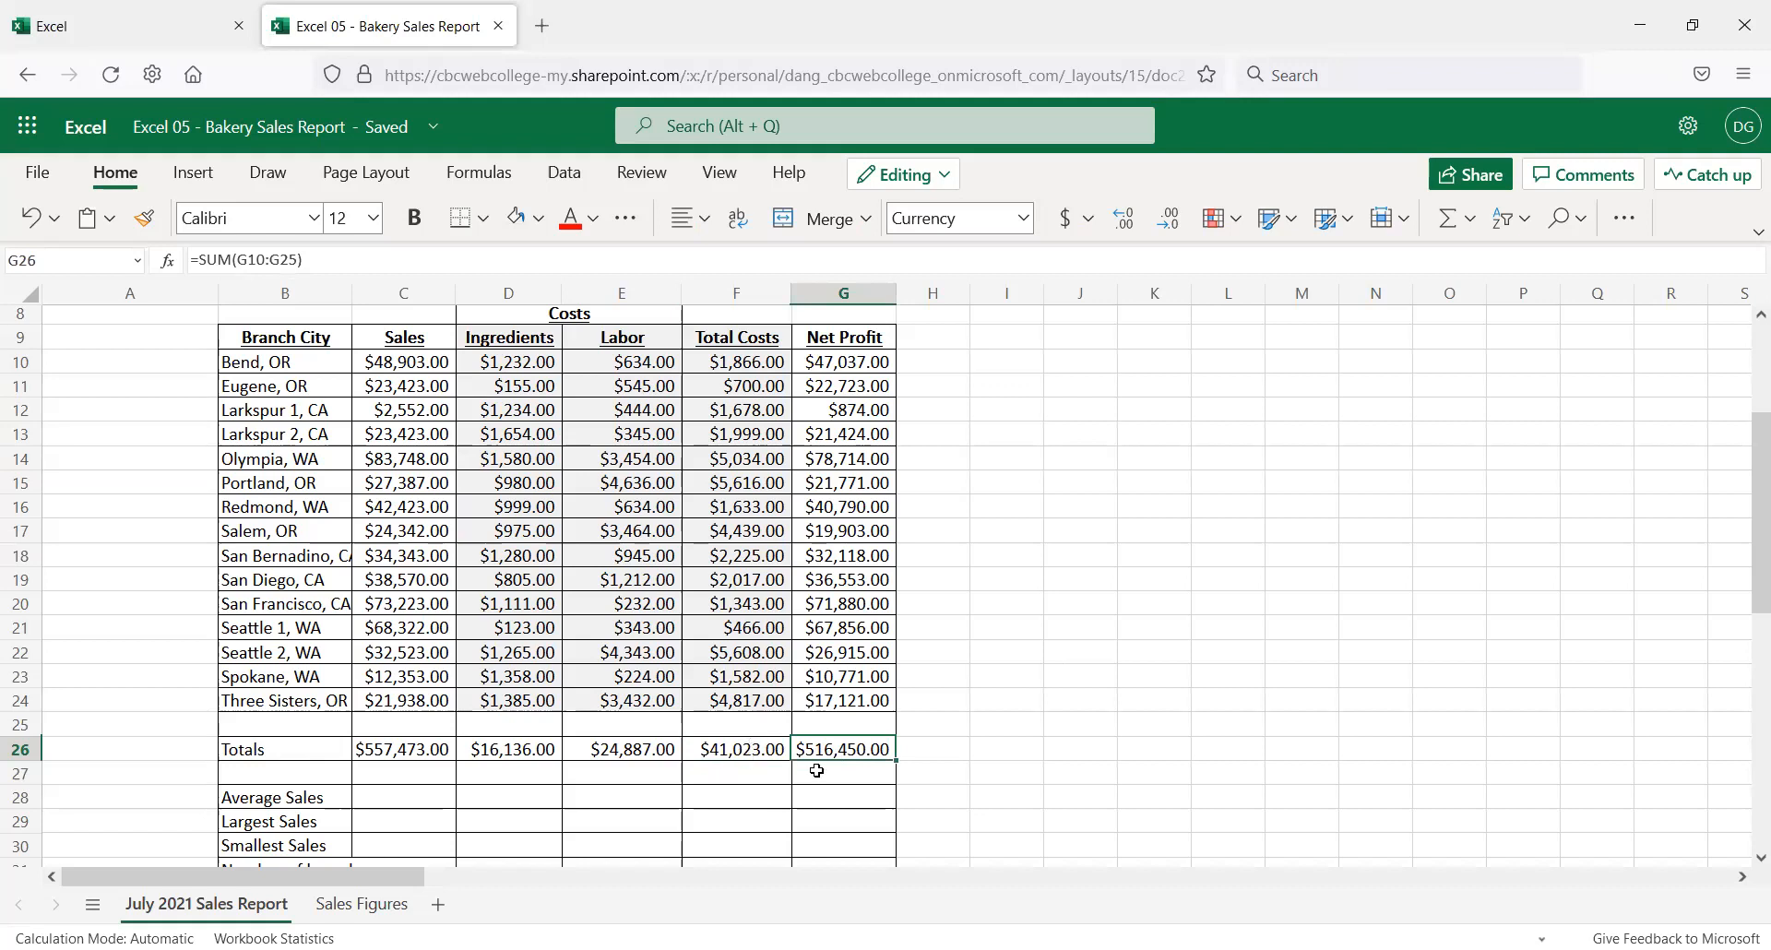
scroll(778, 796, "down", 2)
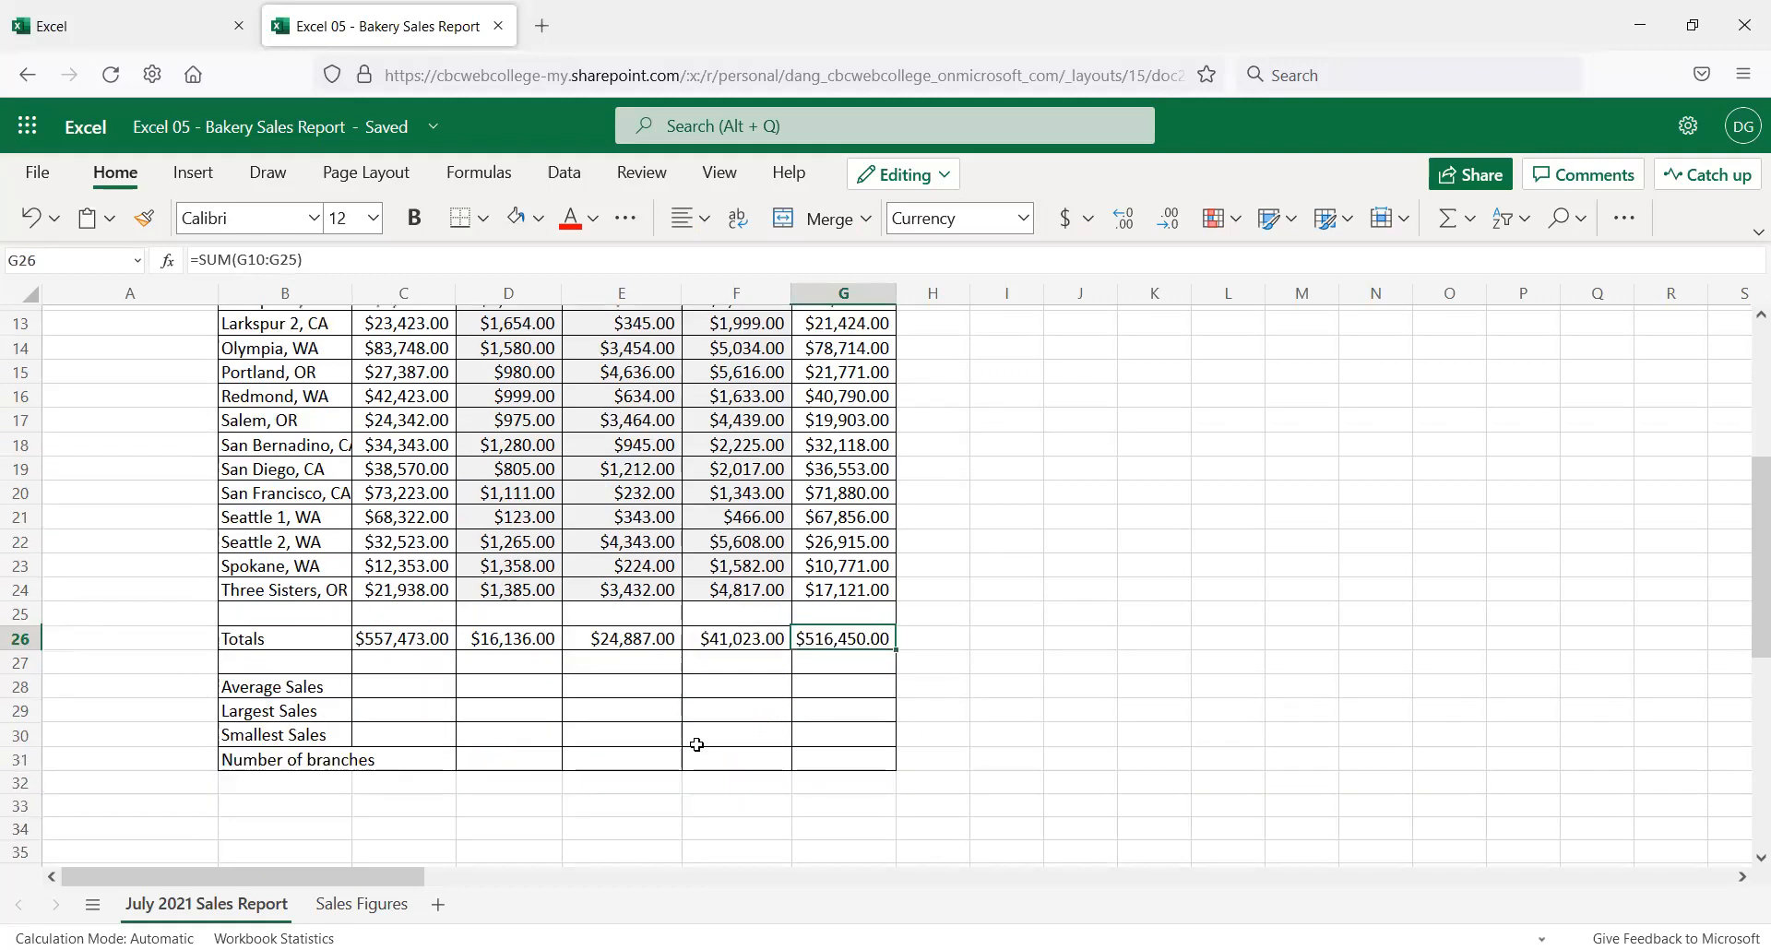
scroll(581, 746, "up", 2)
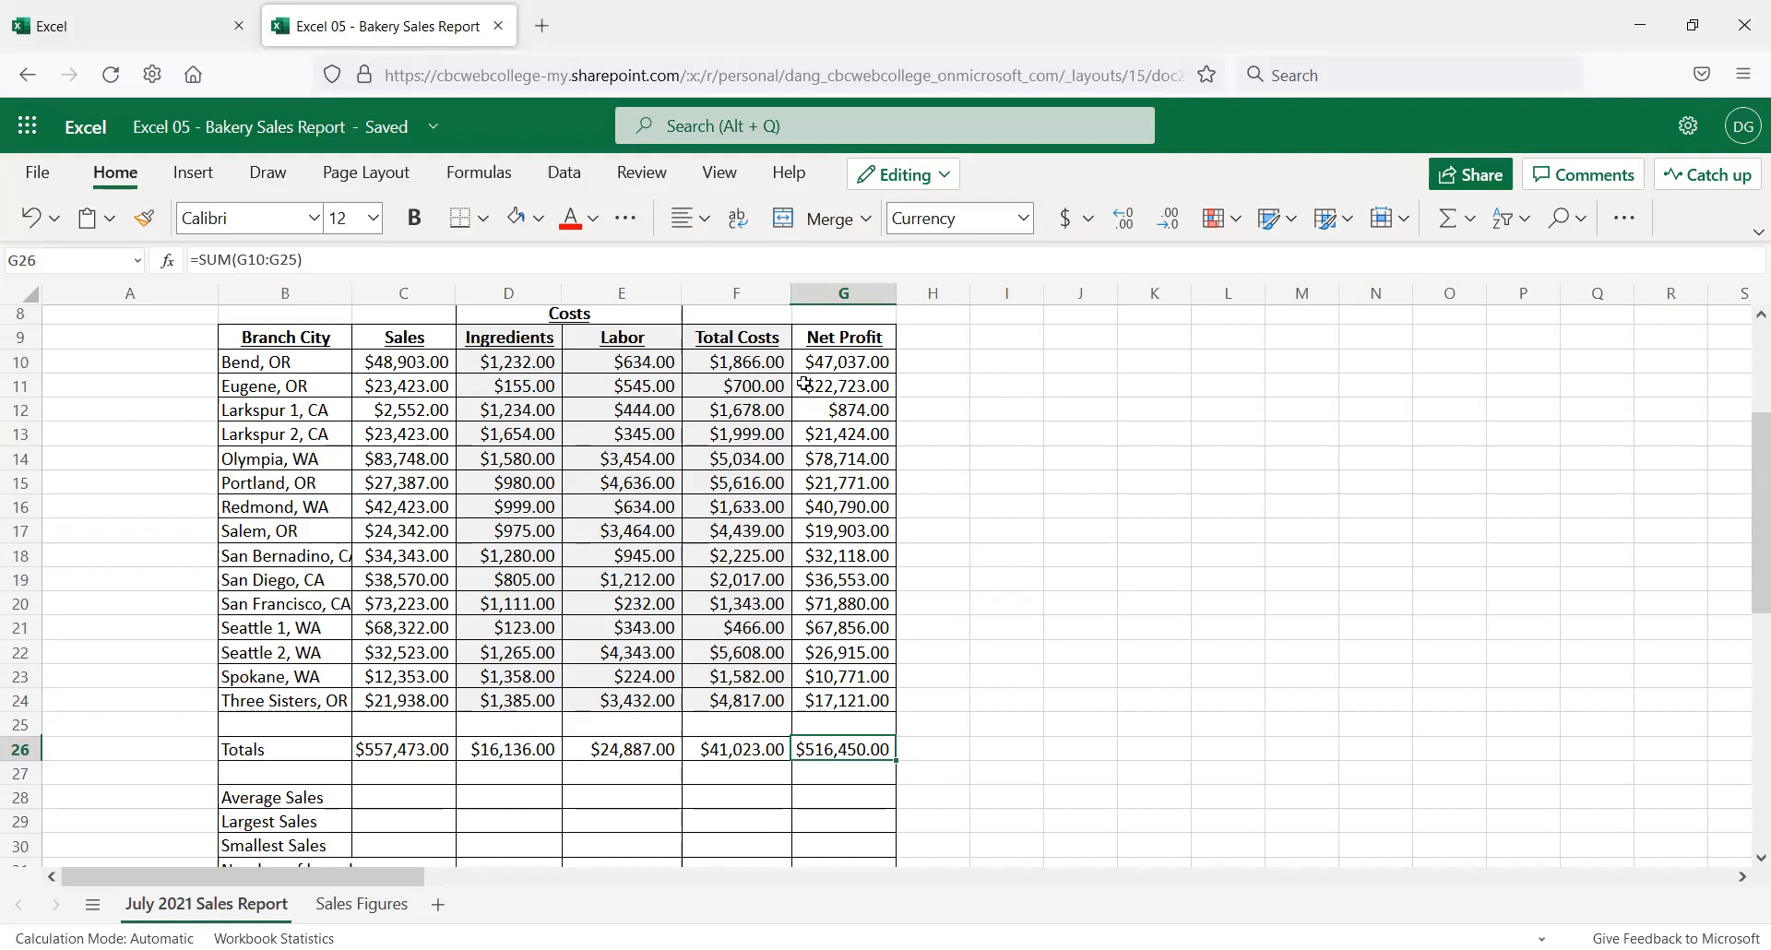
left_click_drag(823, 363, 812, 701)
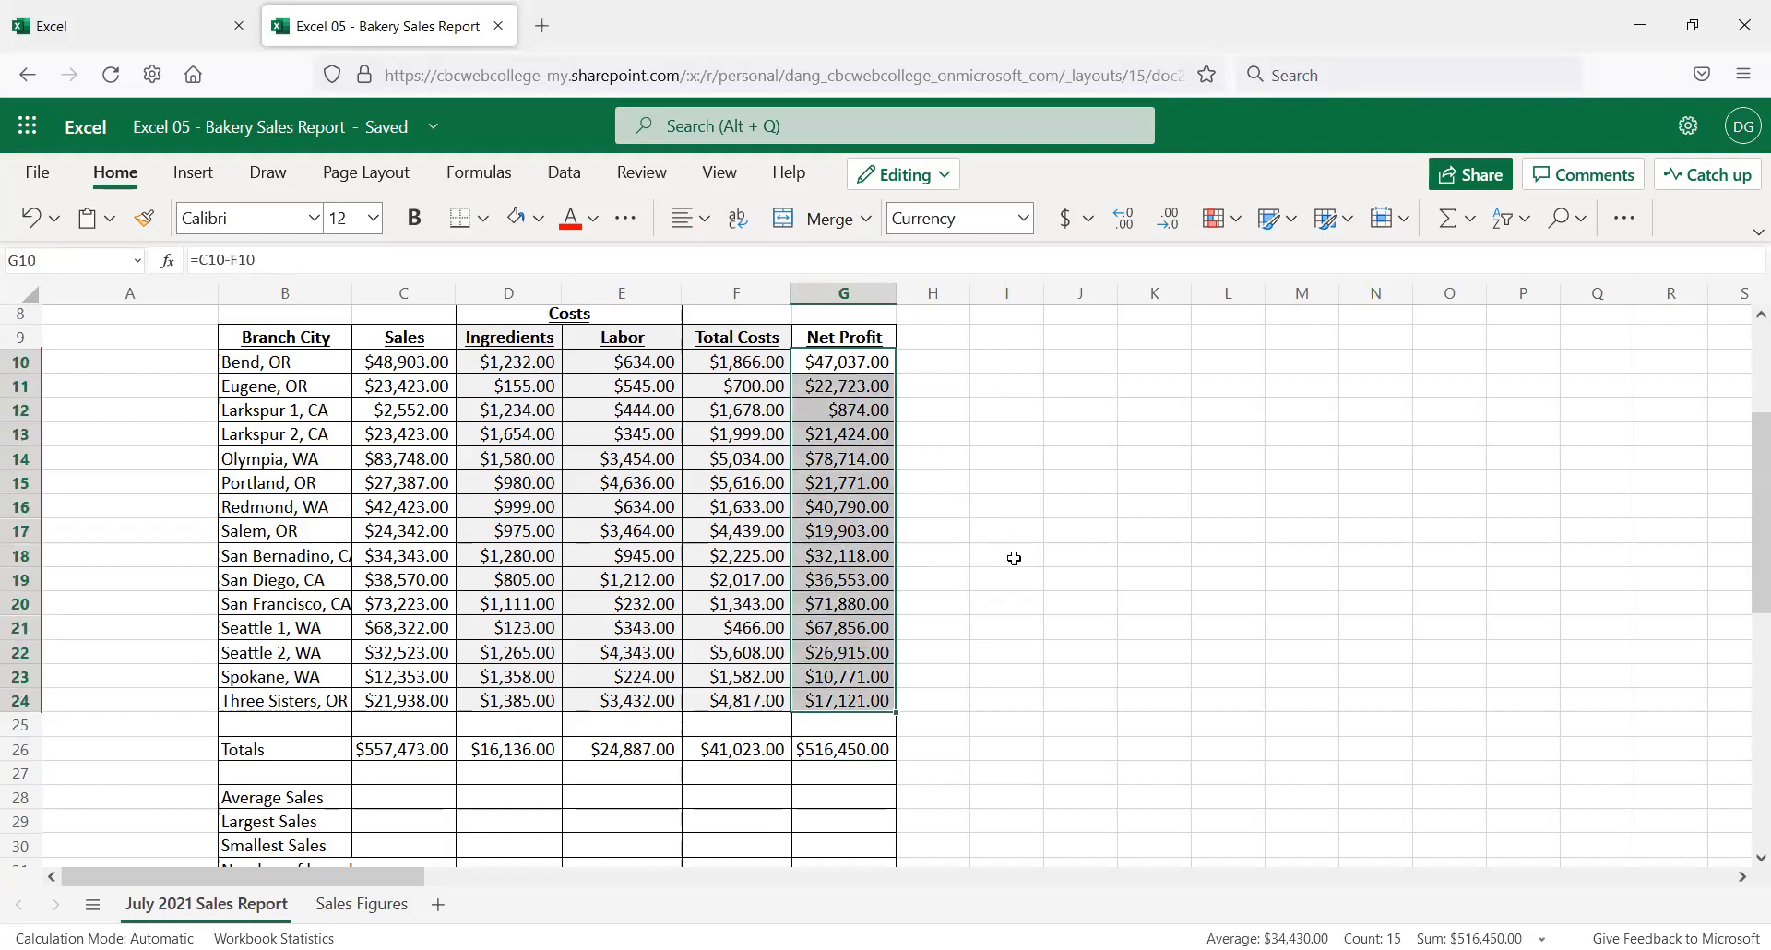
left_click(994, 579)
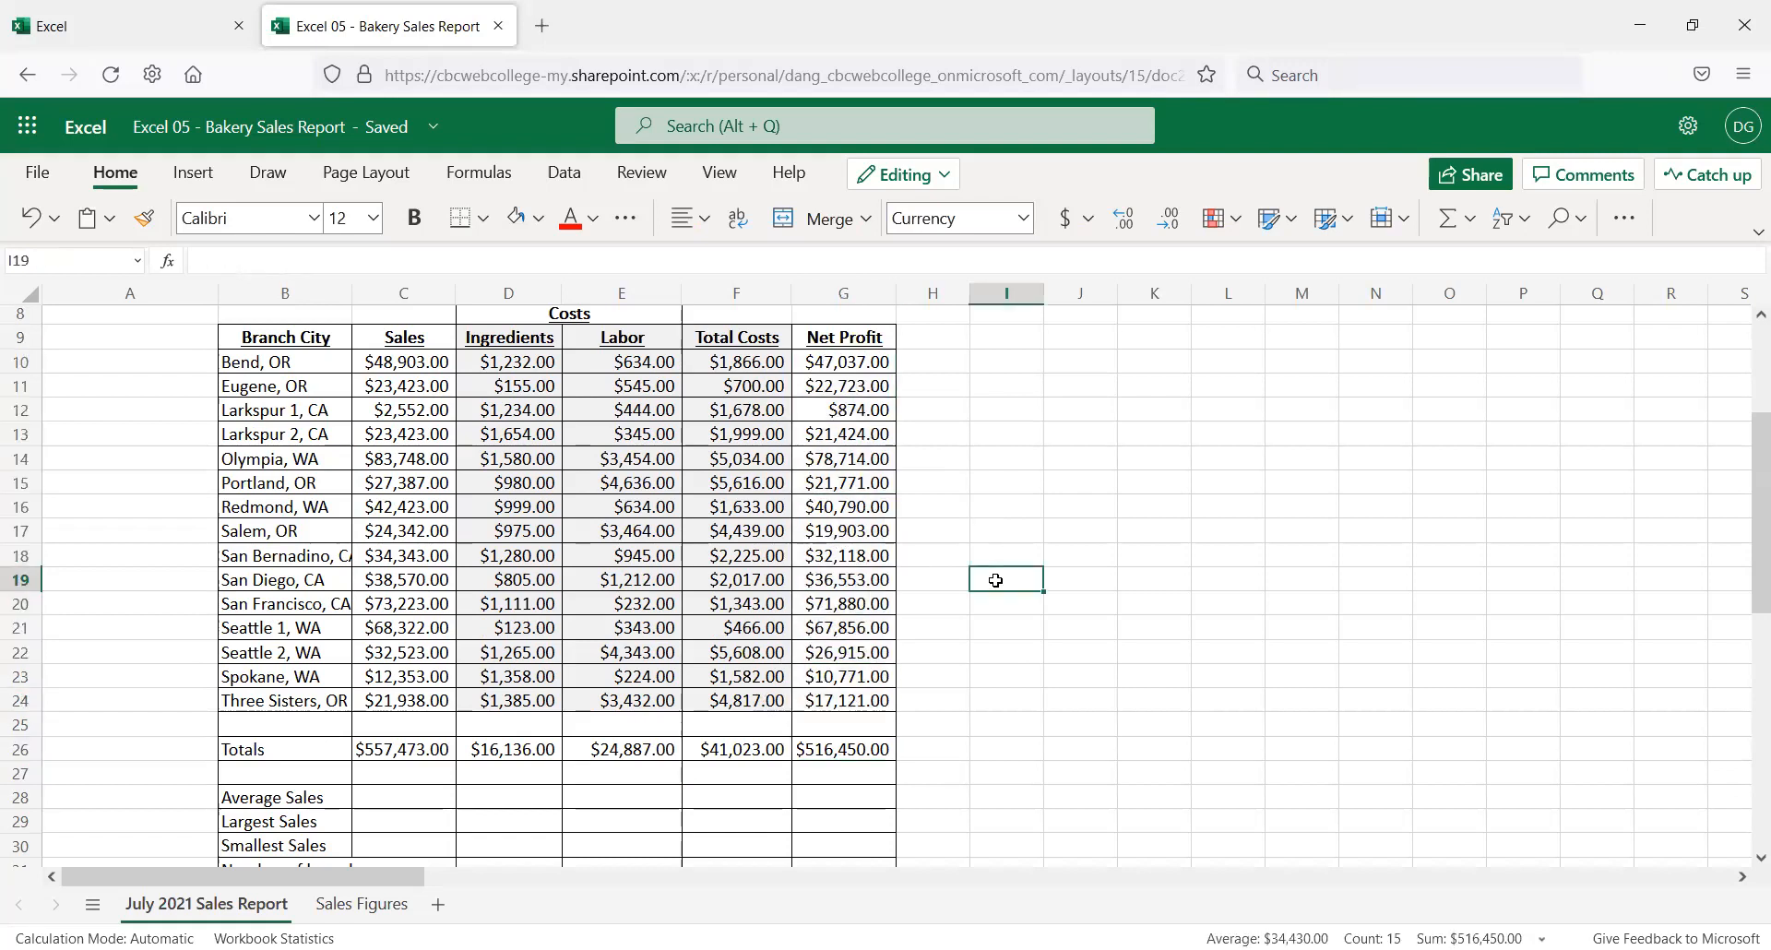
Review the Sales values in C10:C24 and the branch cities against the summary rows below the totals
left_click(409, 799)
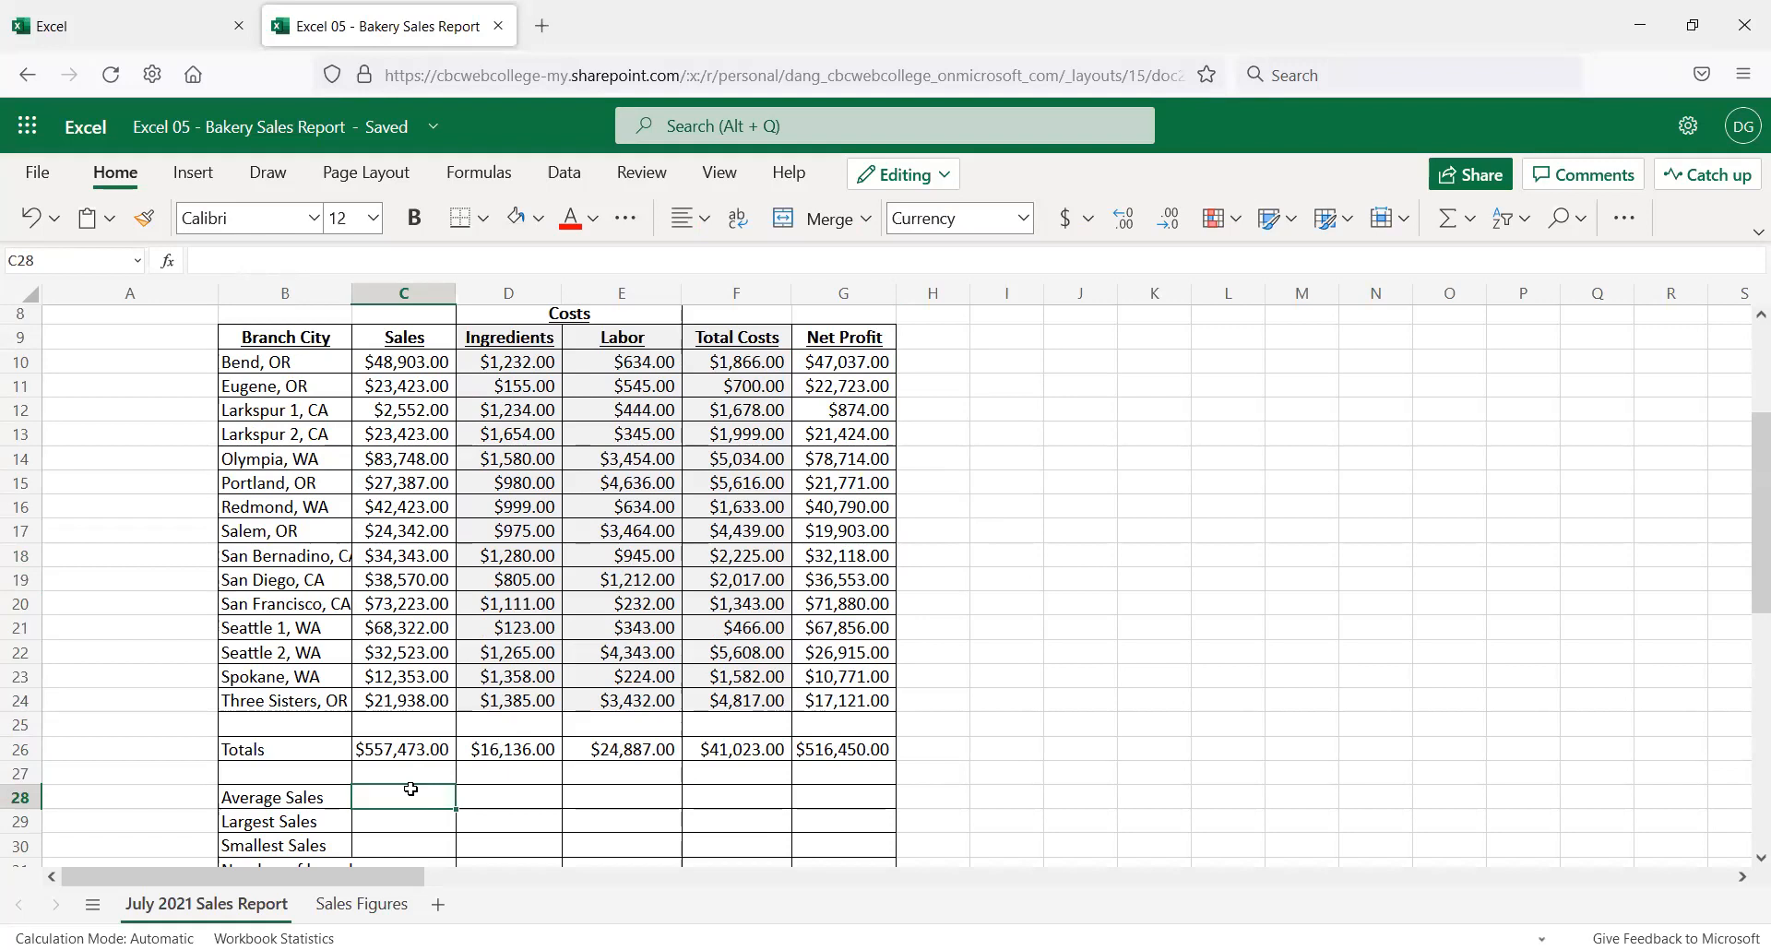
scroll(411, 784, "down", 2)
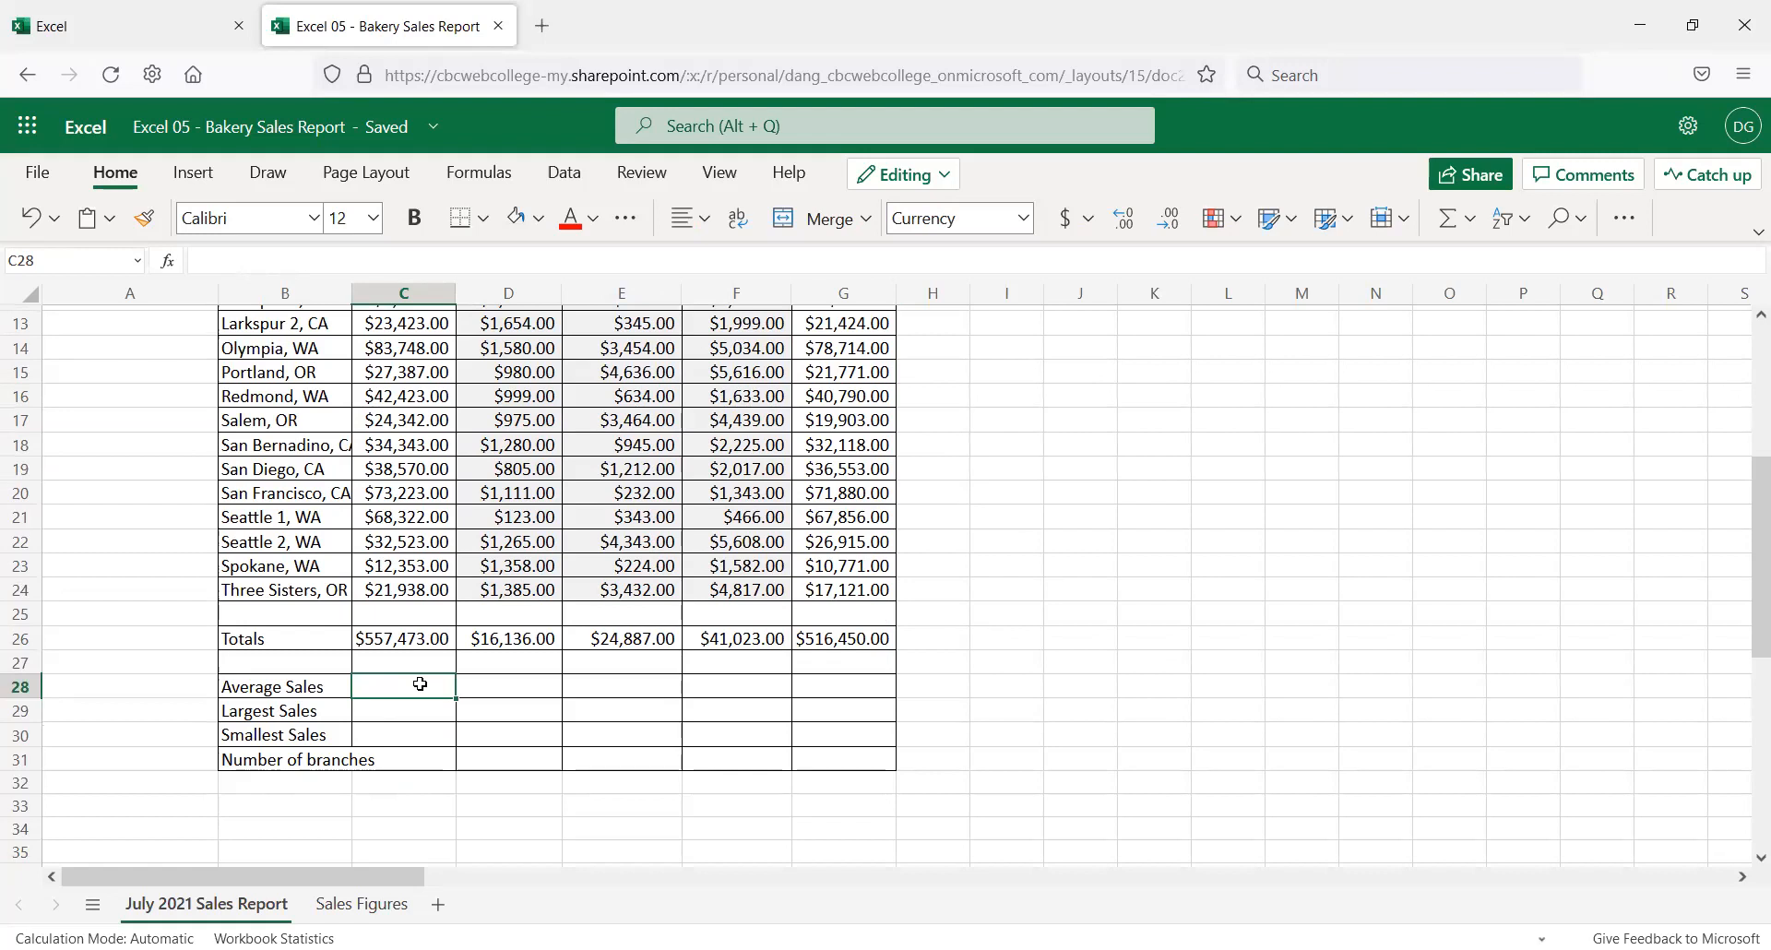
scroll(386, 694, "up", 3)
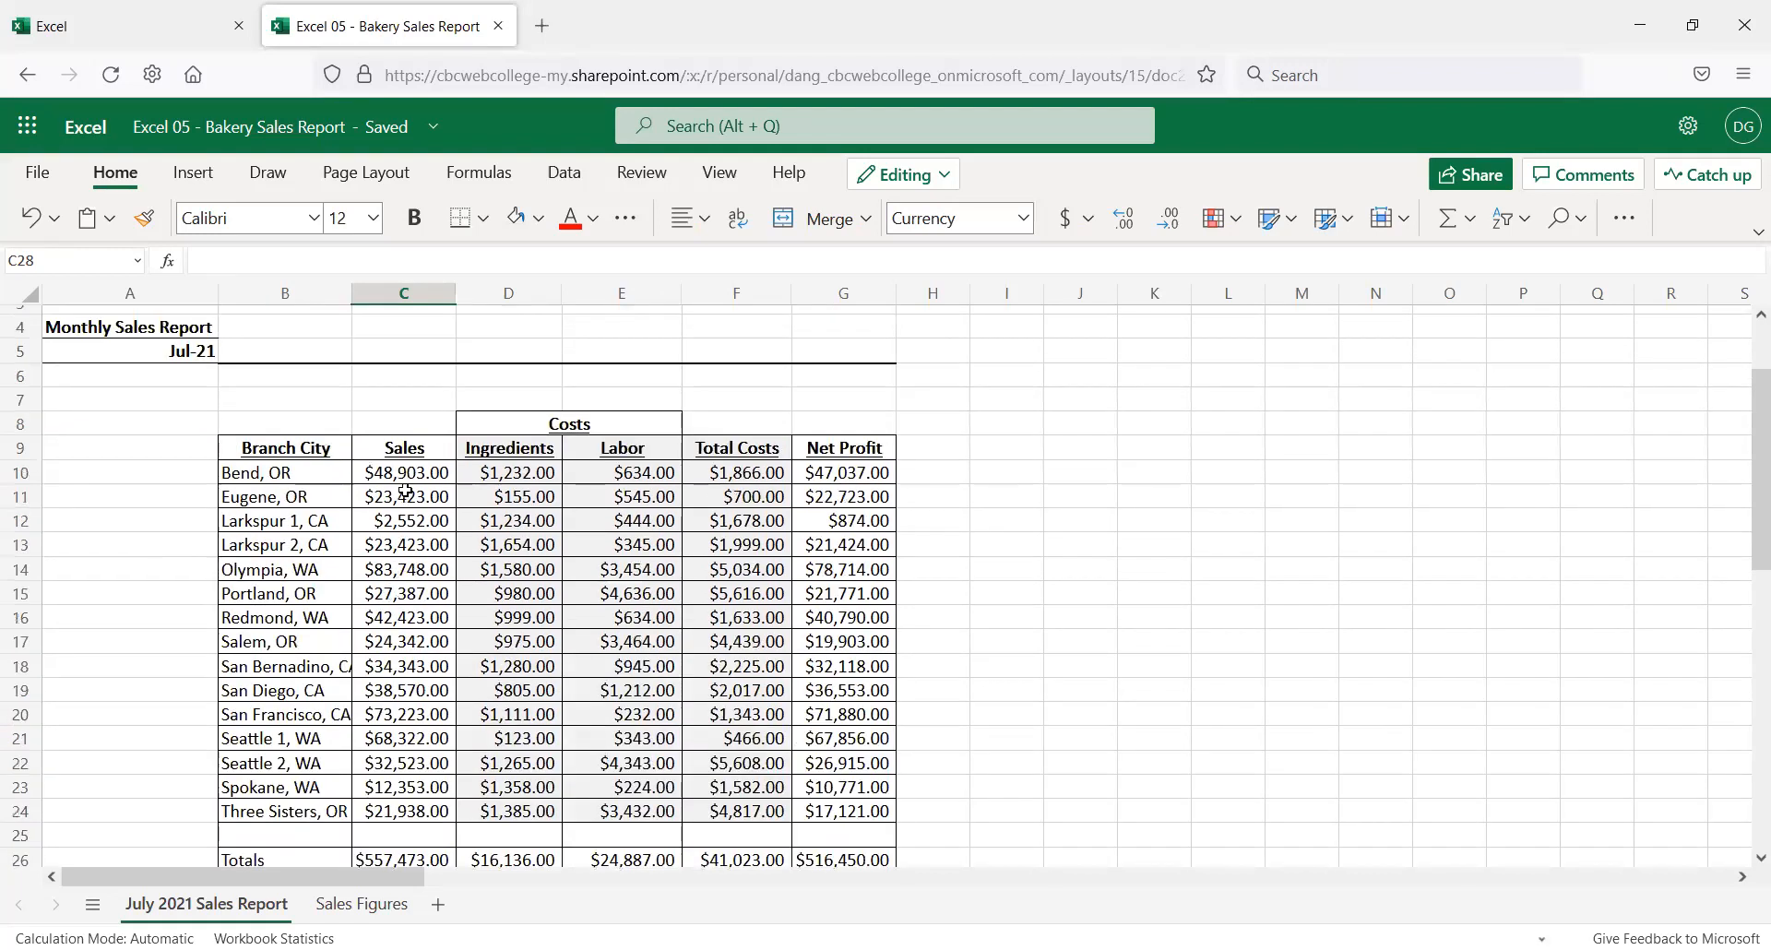
left_click_drag(401, 473, 408, 802)
left_click(240, 694)
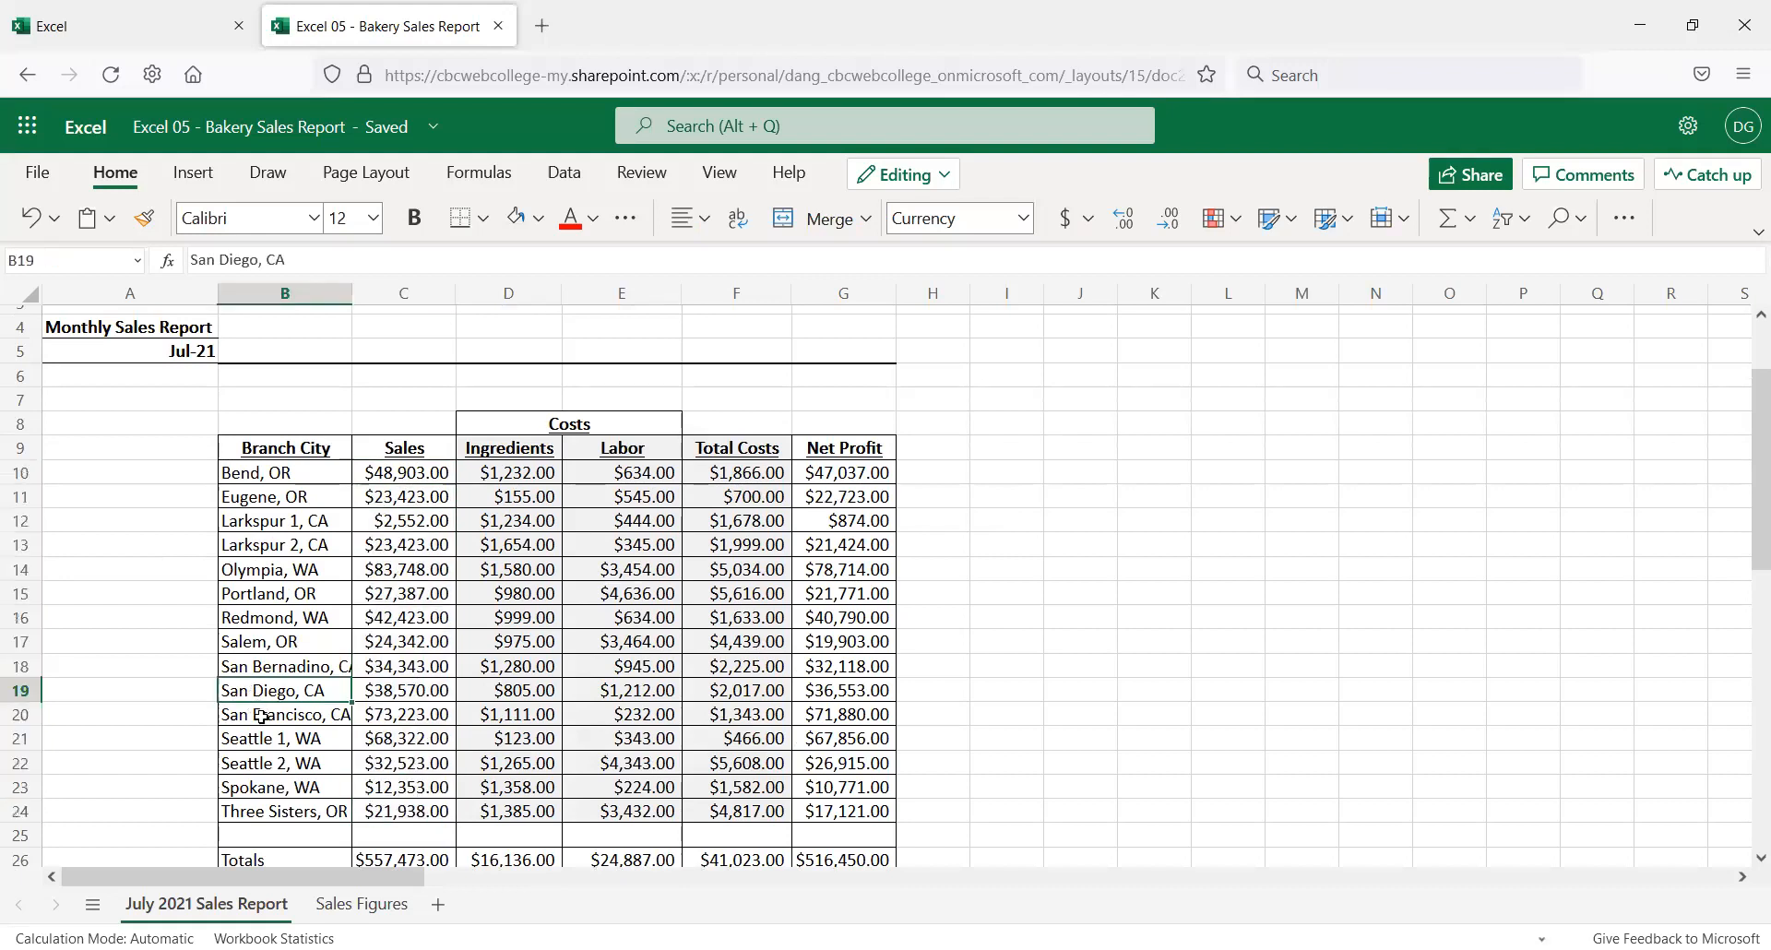
left_click(272, 524)
scroll(389, 684, "down", 3)
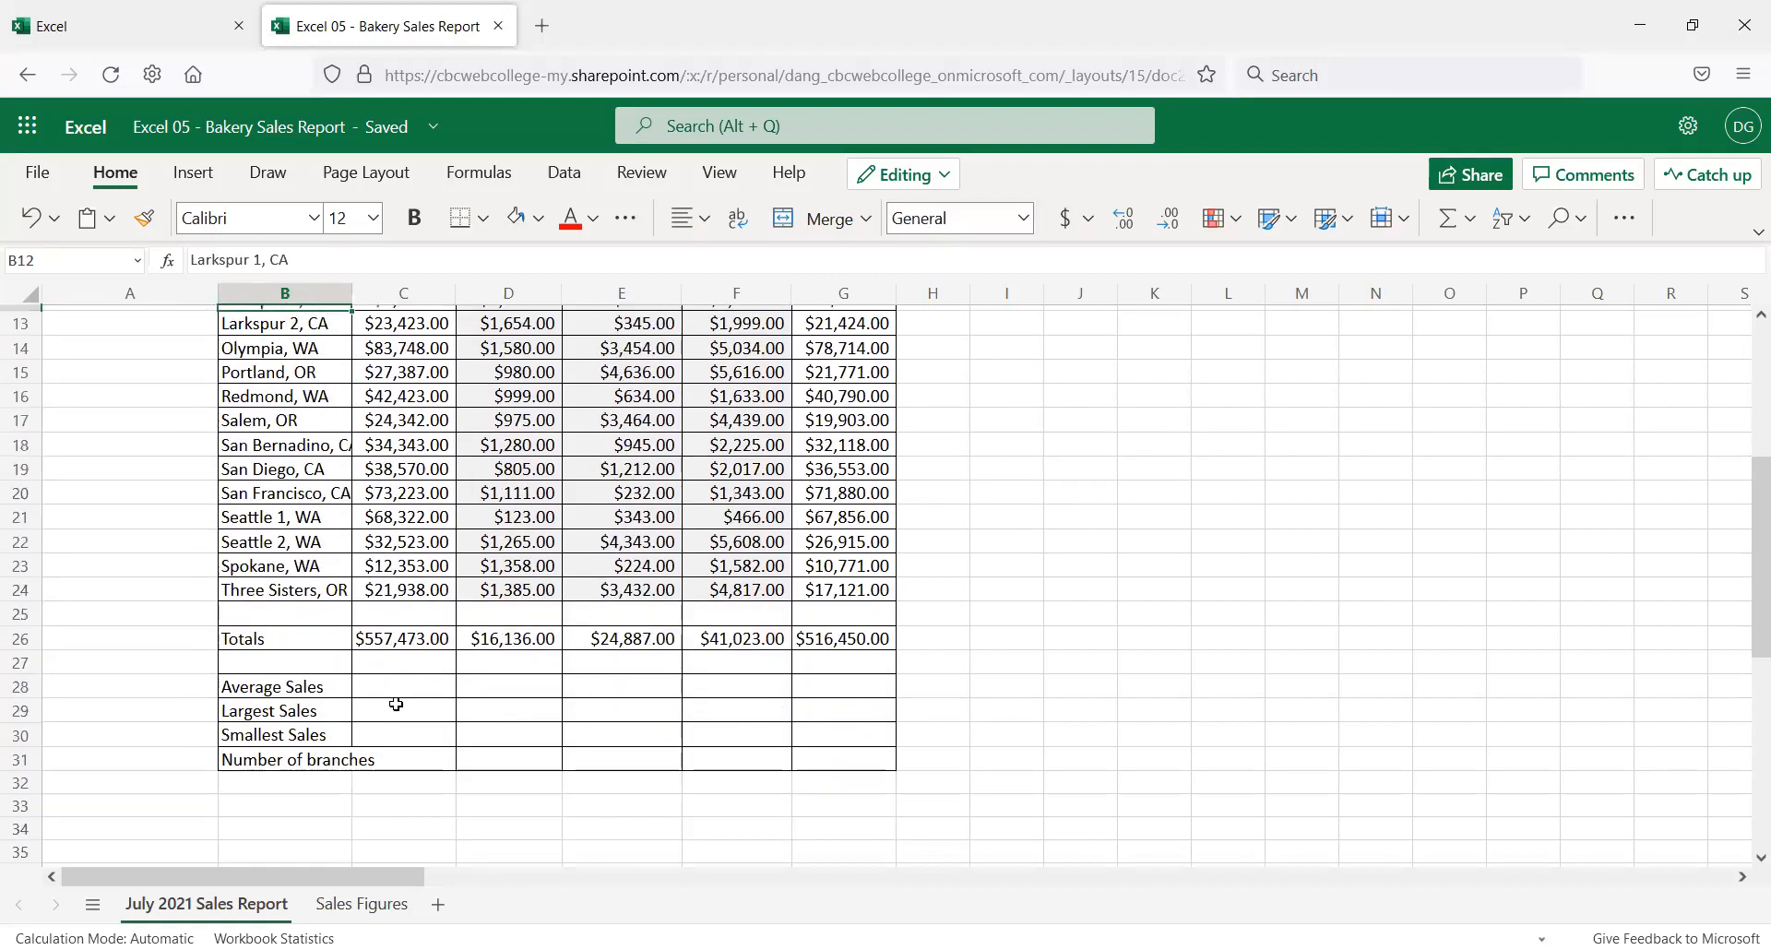
Calculate Average Sales in C28 by inserting the AVERAGE function over C10:C24, and review the resulting formula
left_click(389, 683)
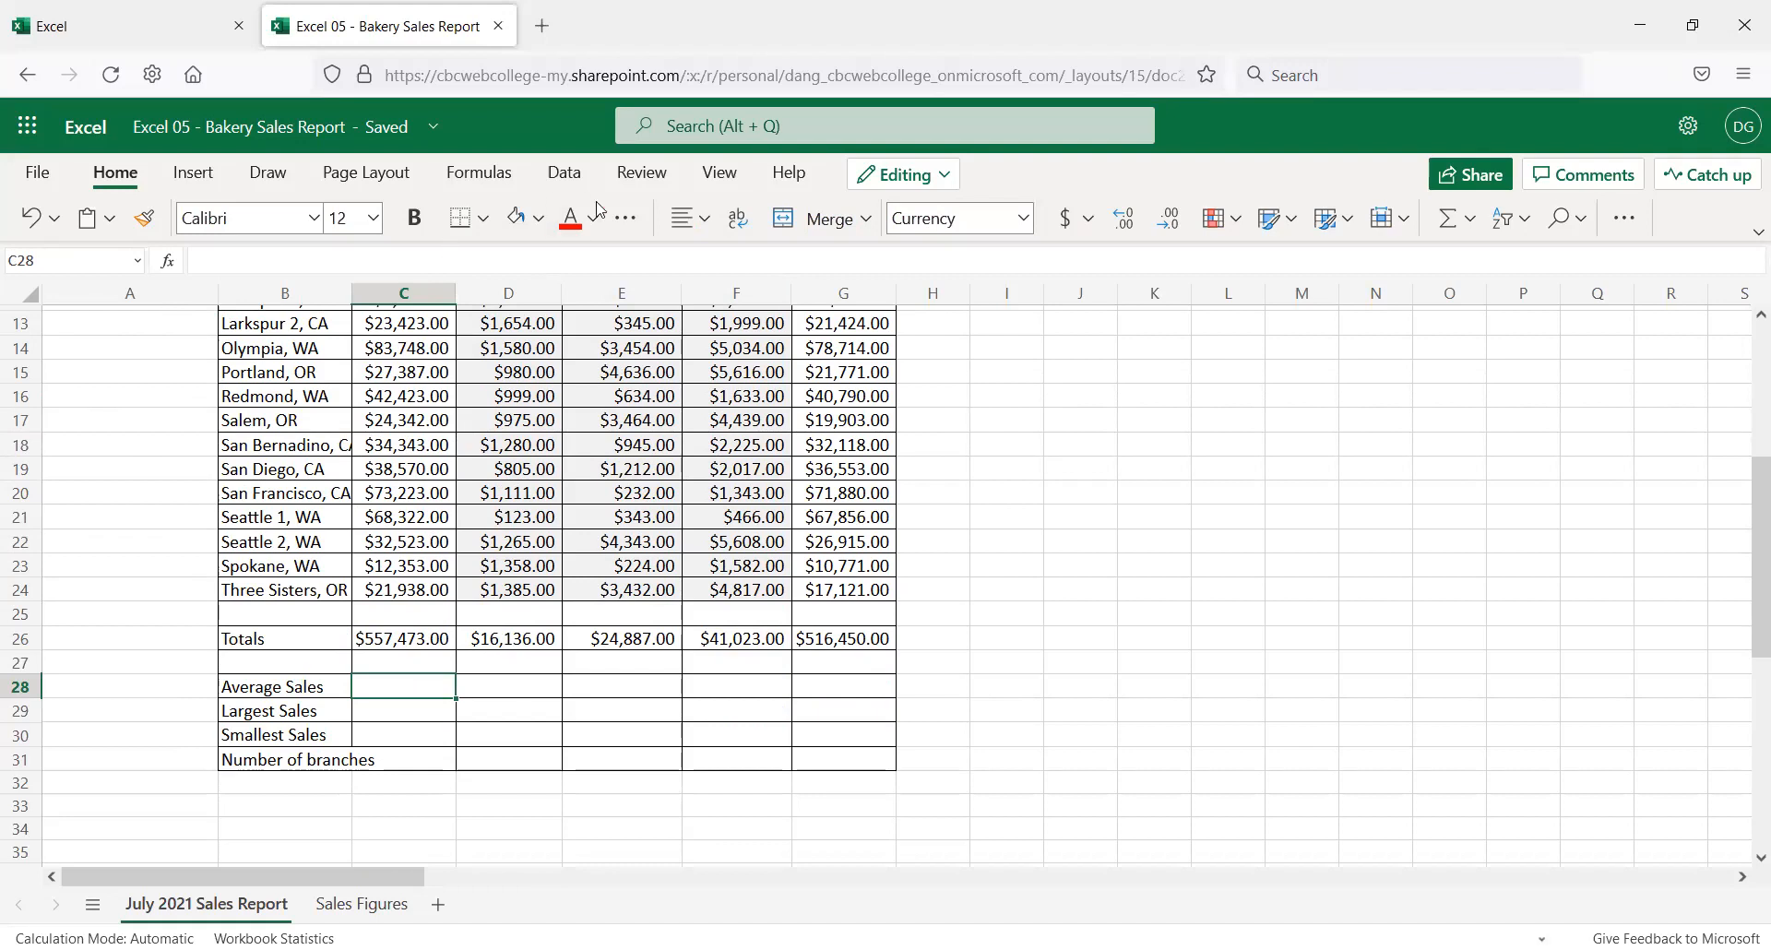
type("=")
left_click(162, 266)
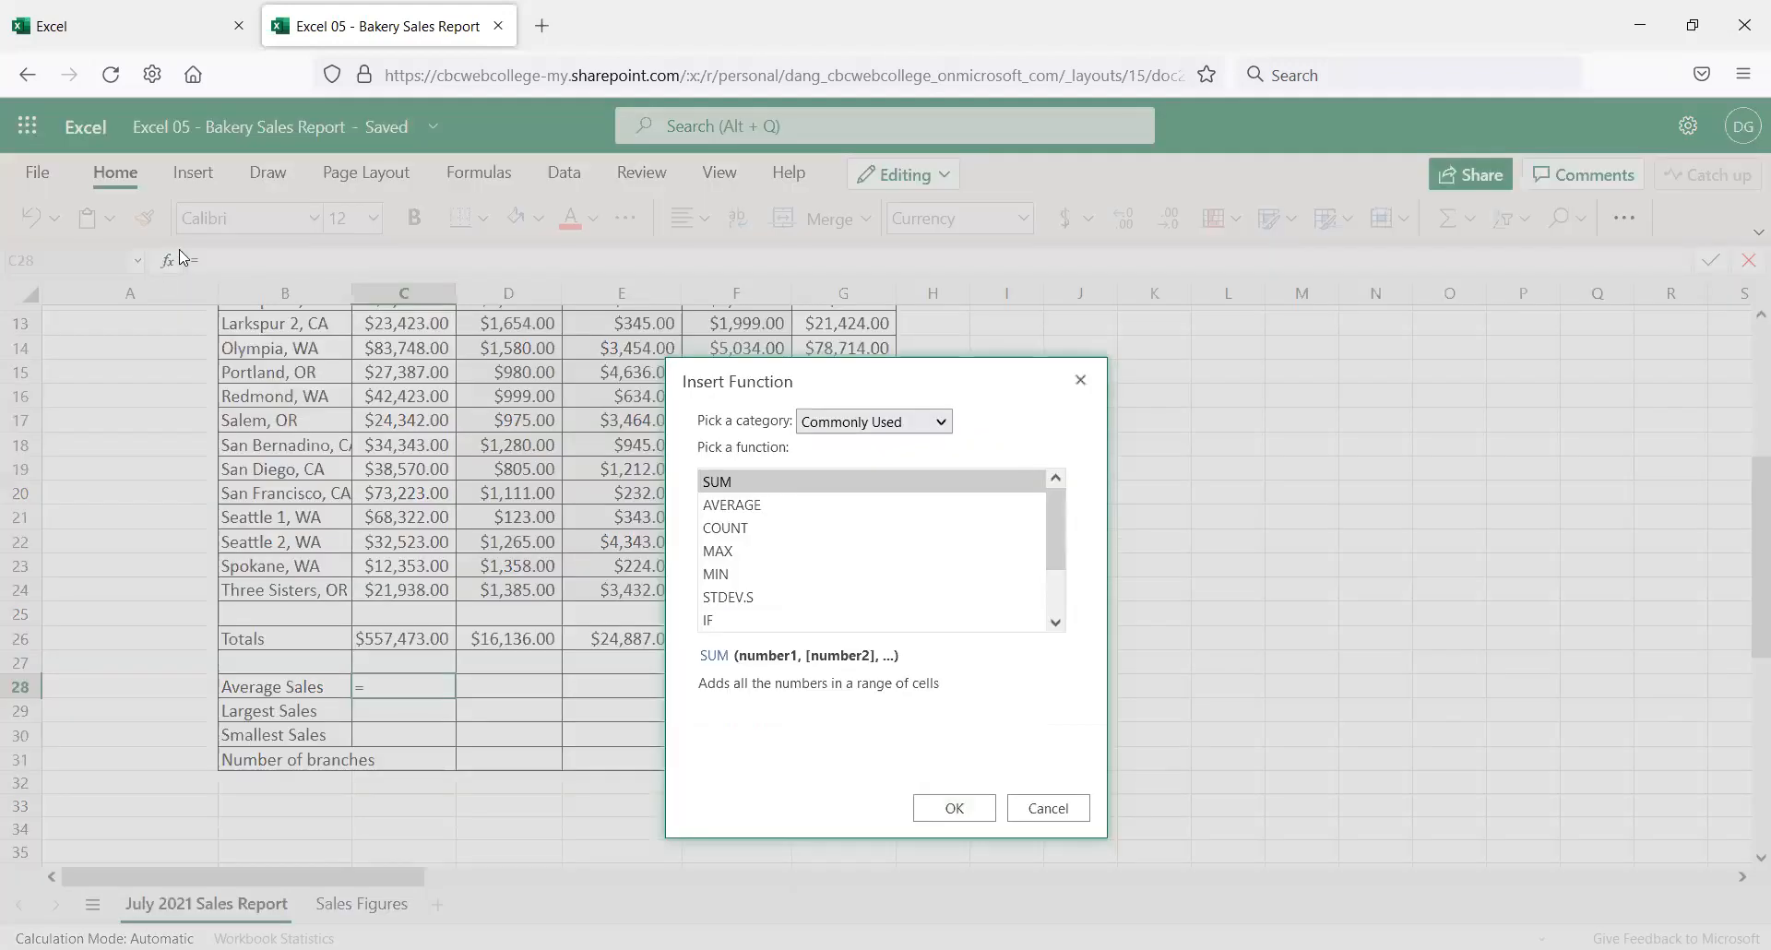
left_click(749, 504)
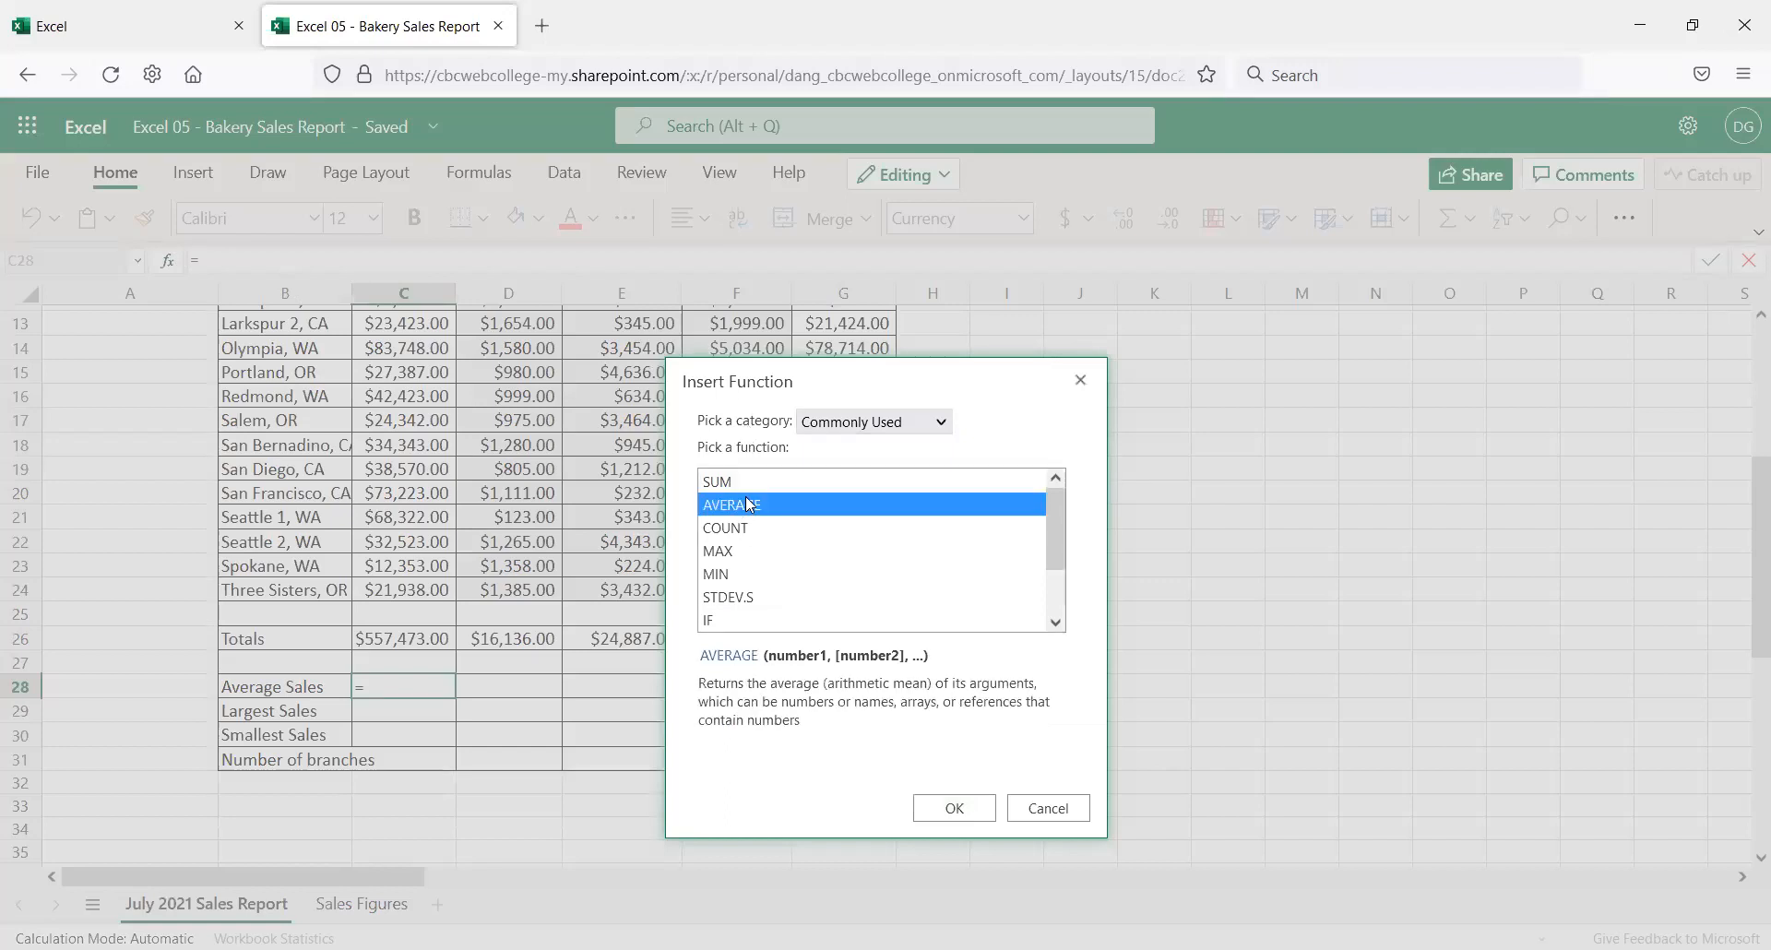
left_click(954, 809)
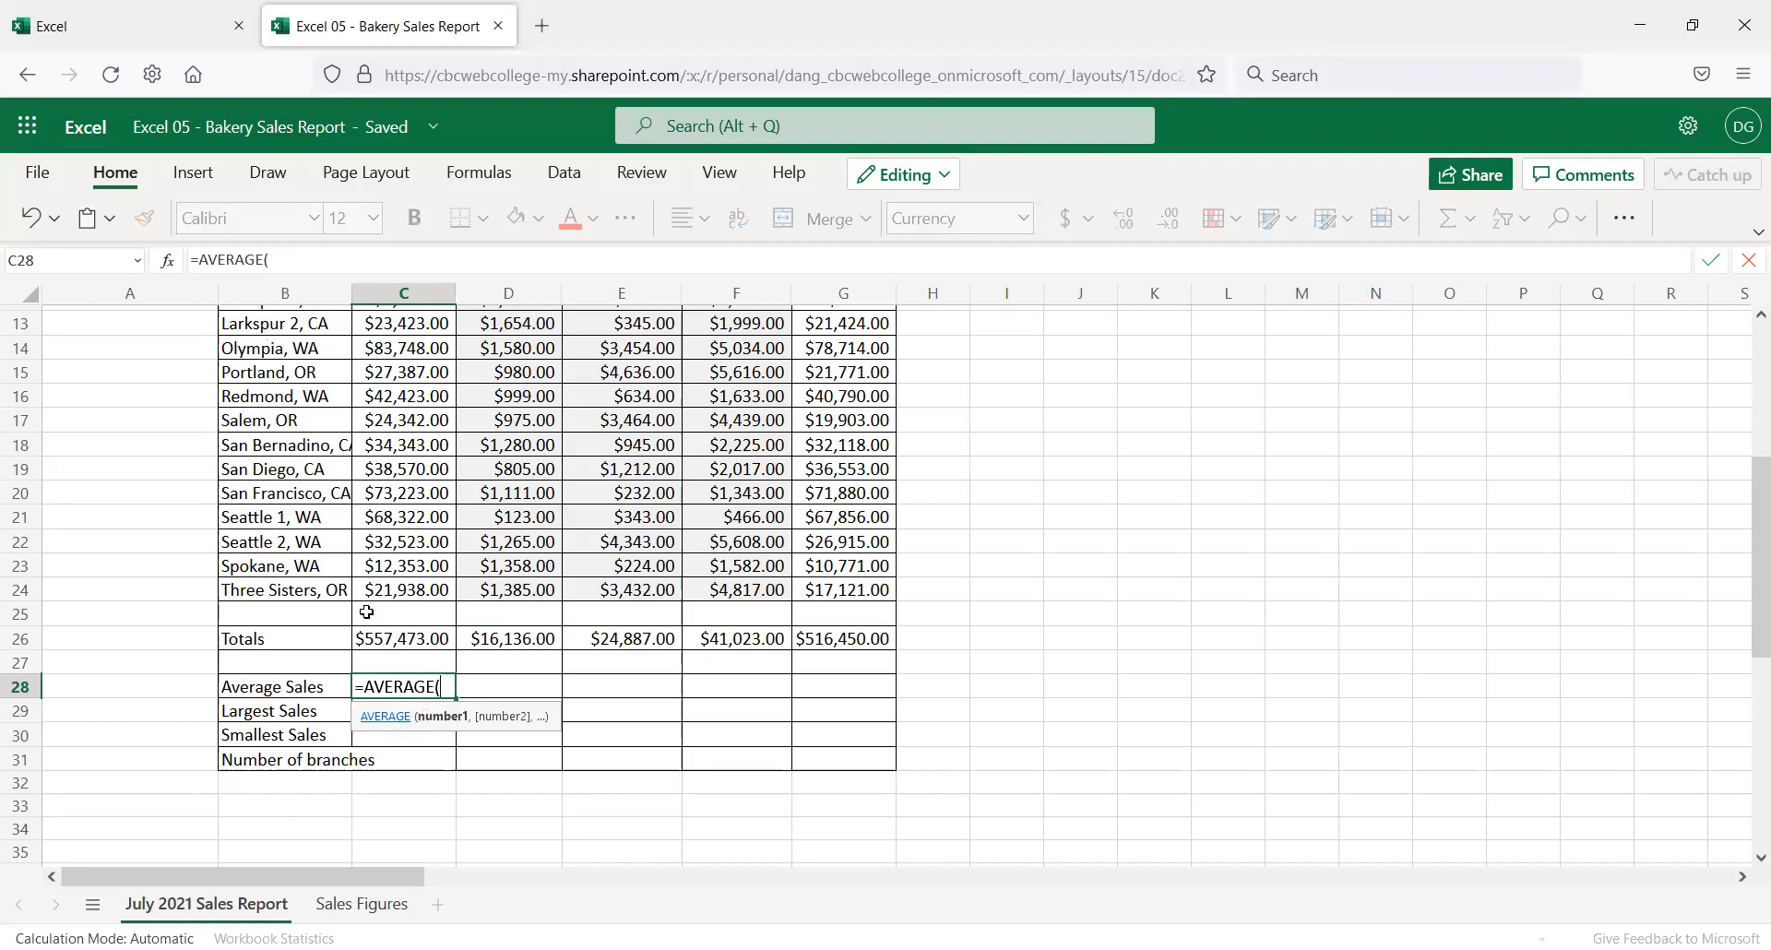
scroll(385, 595, "up", 2)
left_click_drag(396, 362, 396, 704)
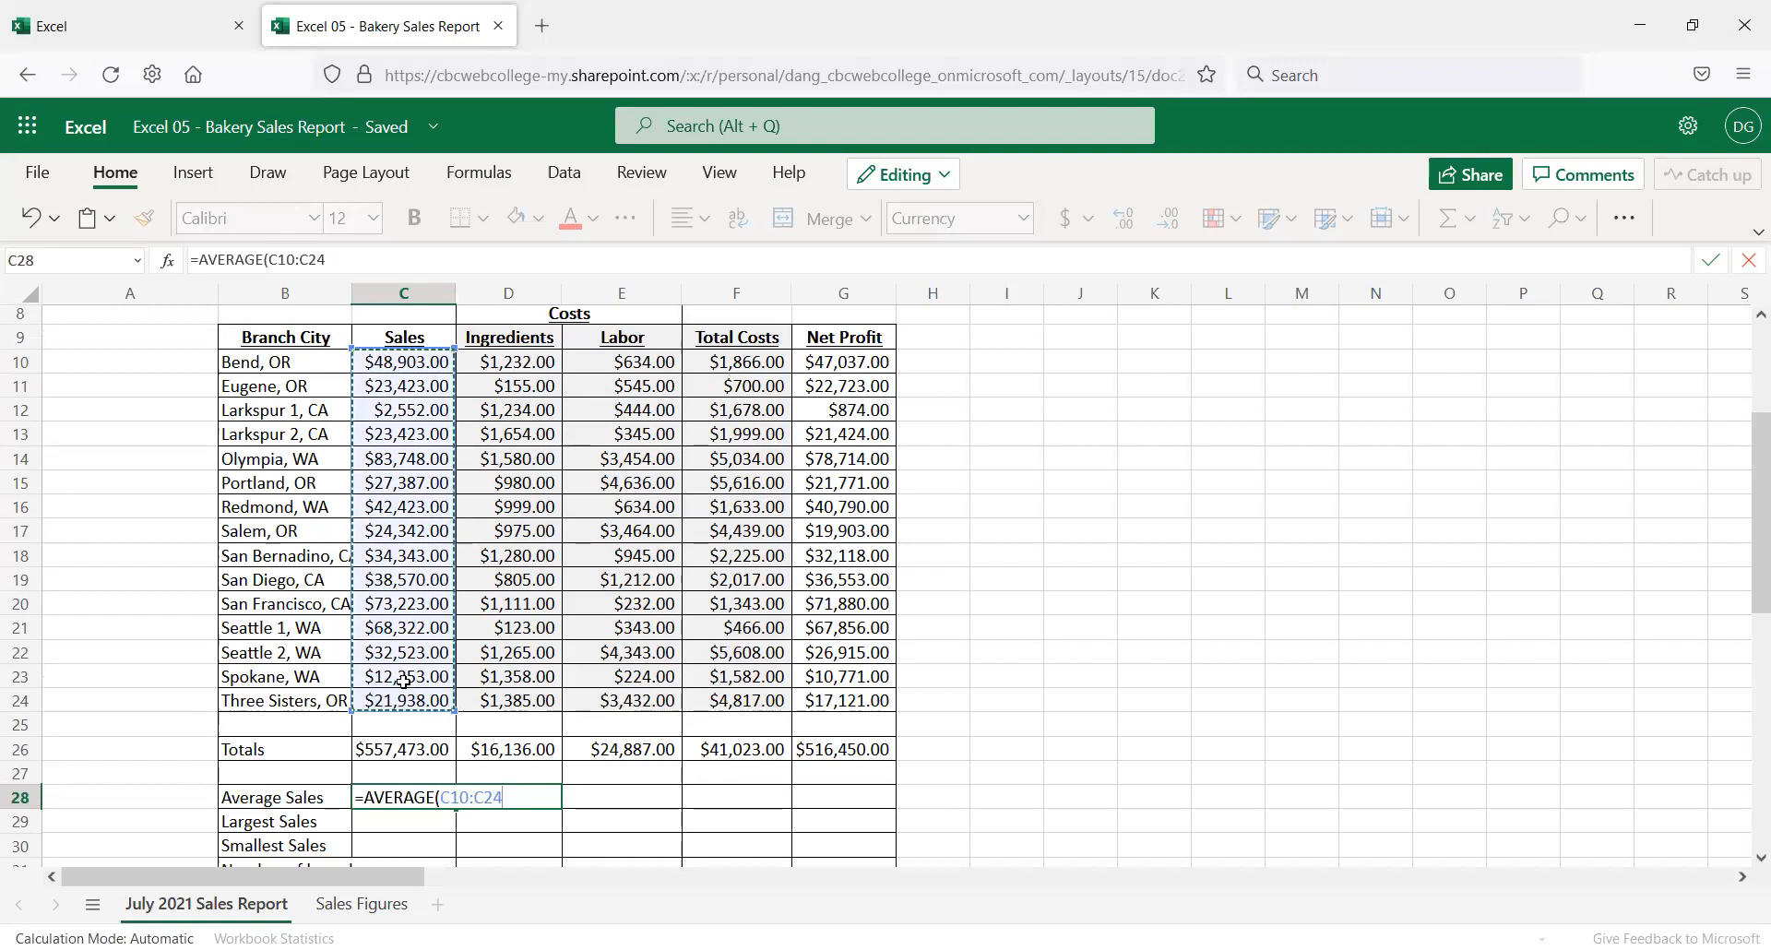
key("Return")
key("Up")
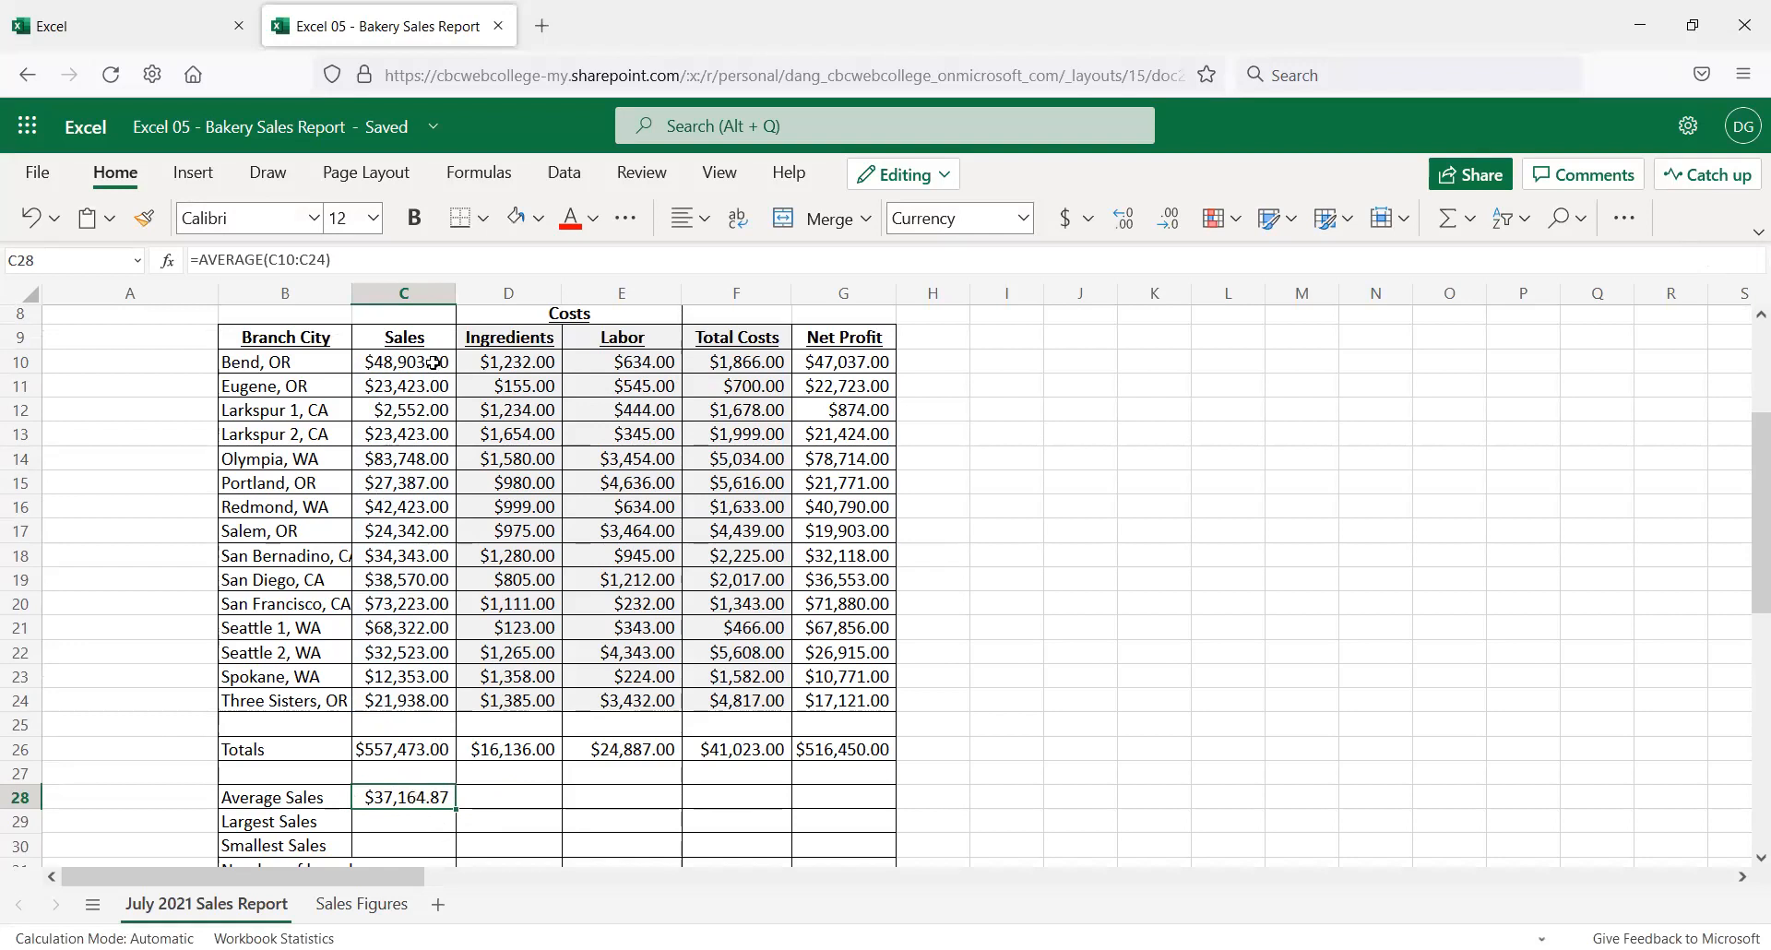
left_click_drag(329, 261, 244, 281)
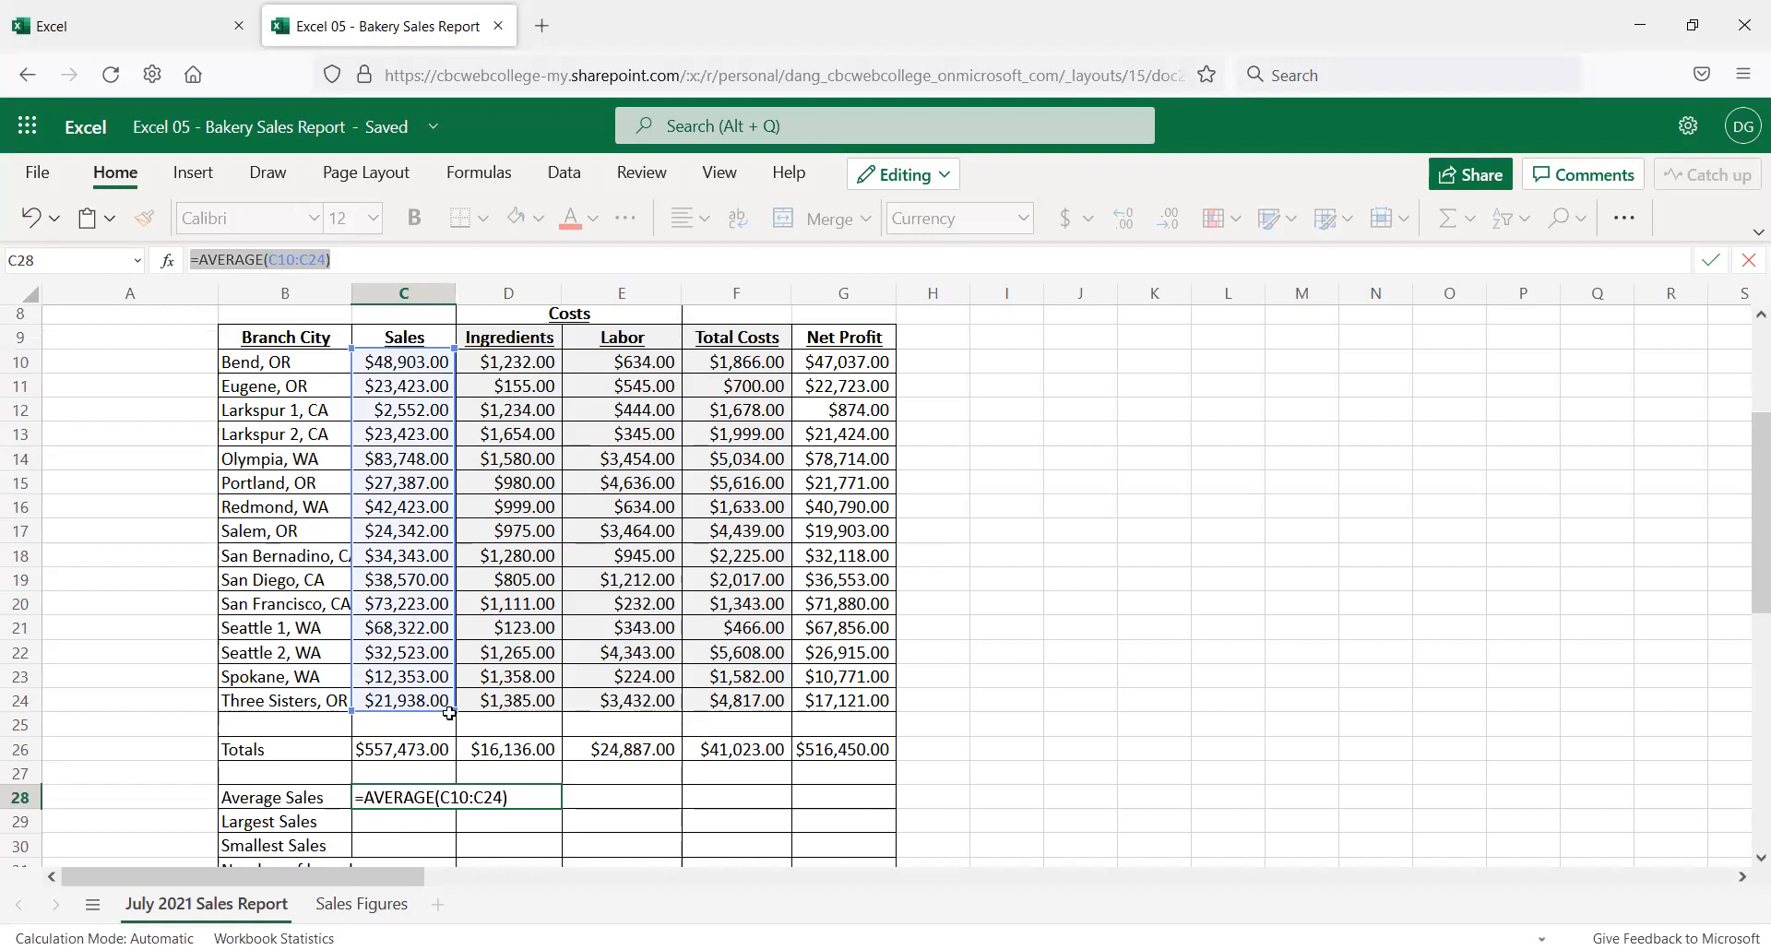
Examine the Average Sales formula in C28 and compare its C10:C24 range with the blank and Totals rows below
left_click_drag(451, 715, 444, 756)
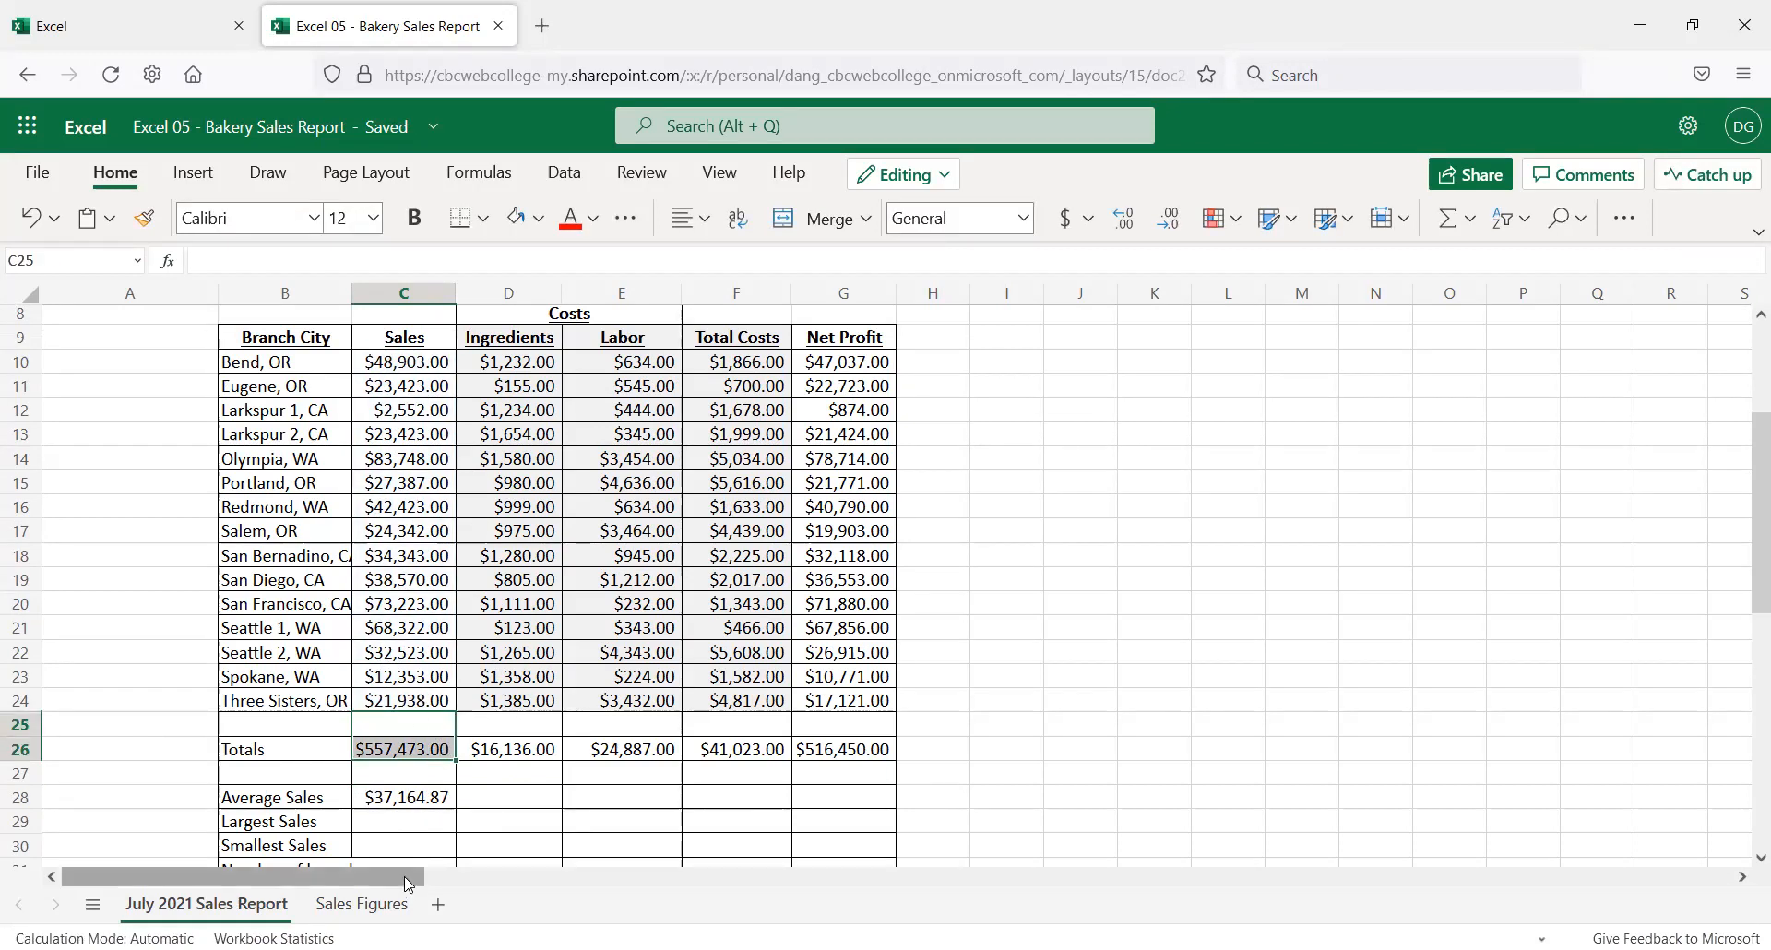
left_click(412, 799)
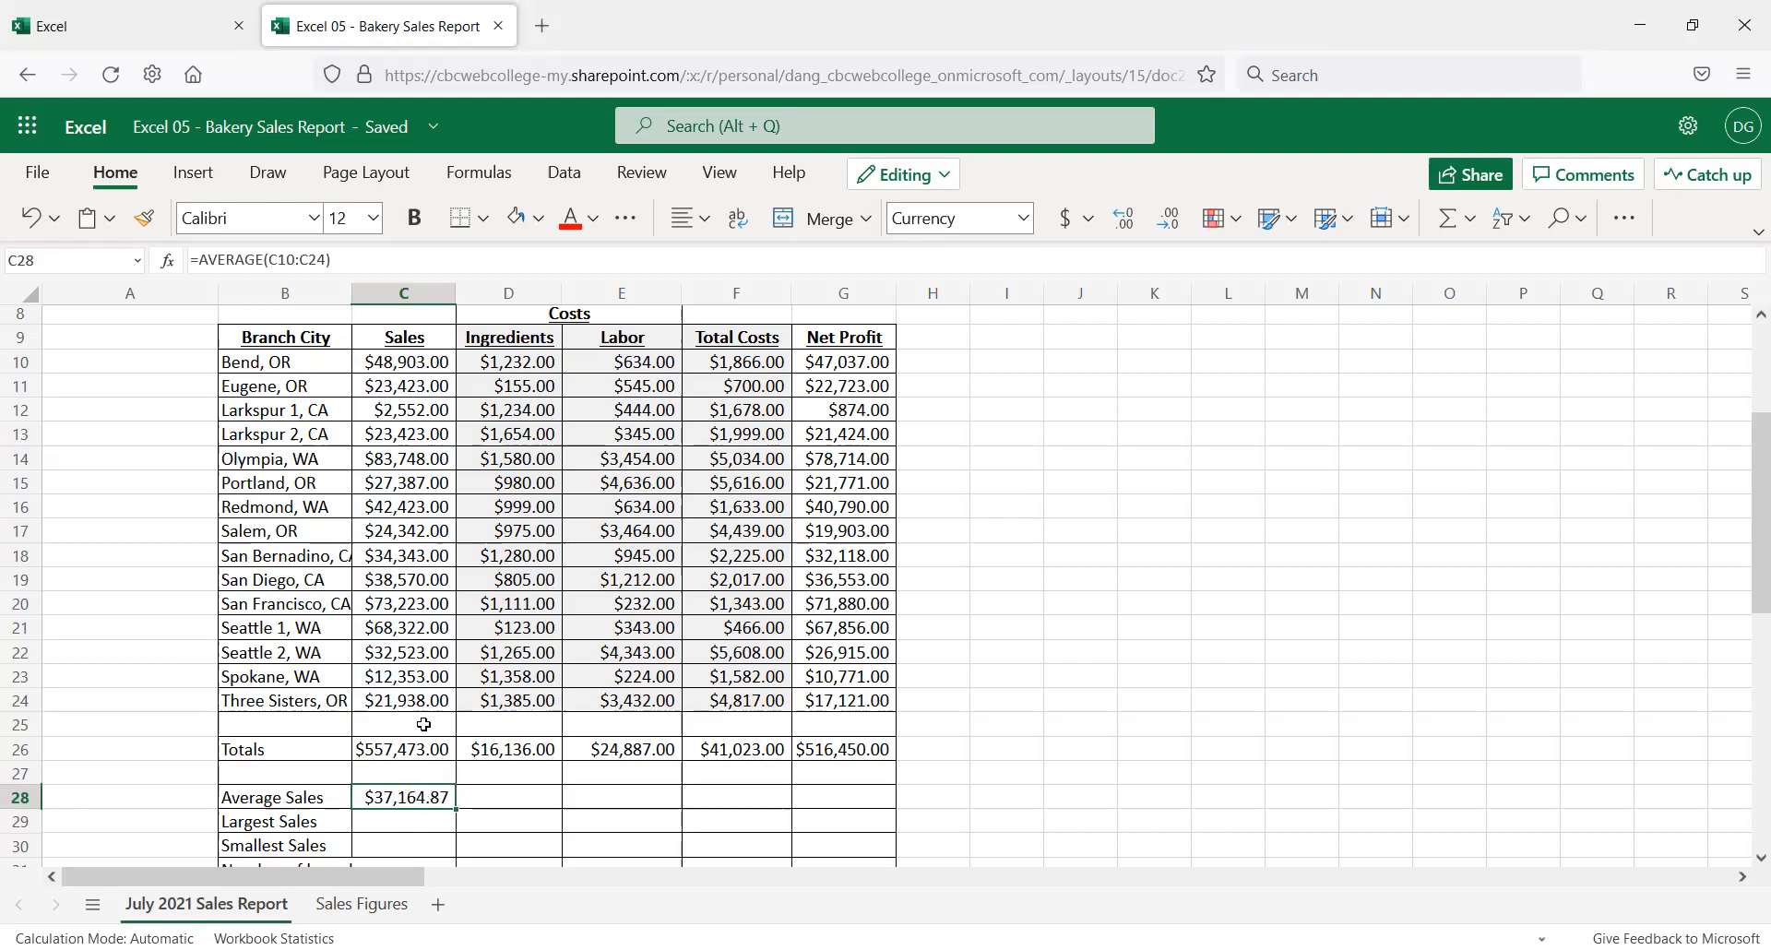
left_click(406, 258)
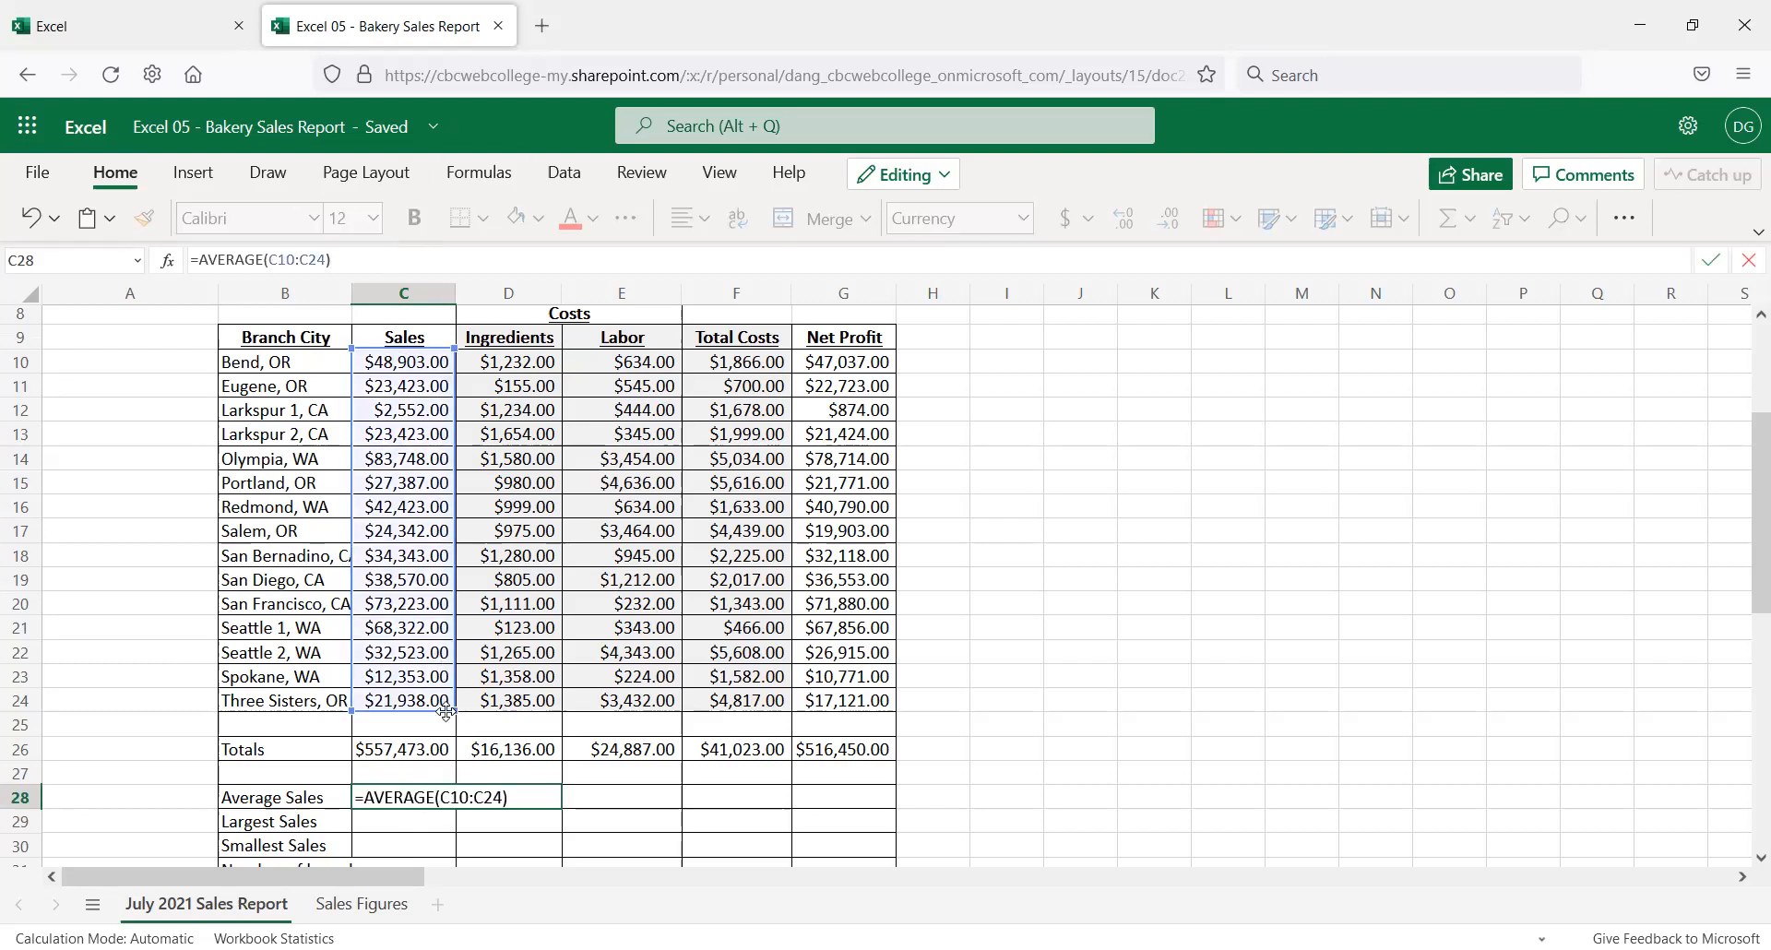
left_click_drag(456, 715, 426, 741)
left_click_drag(454, 758, 443, 708)
key("ctrl+Return")
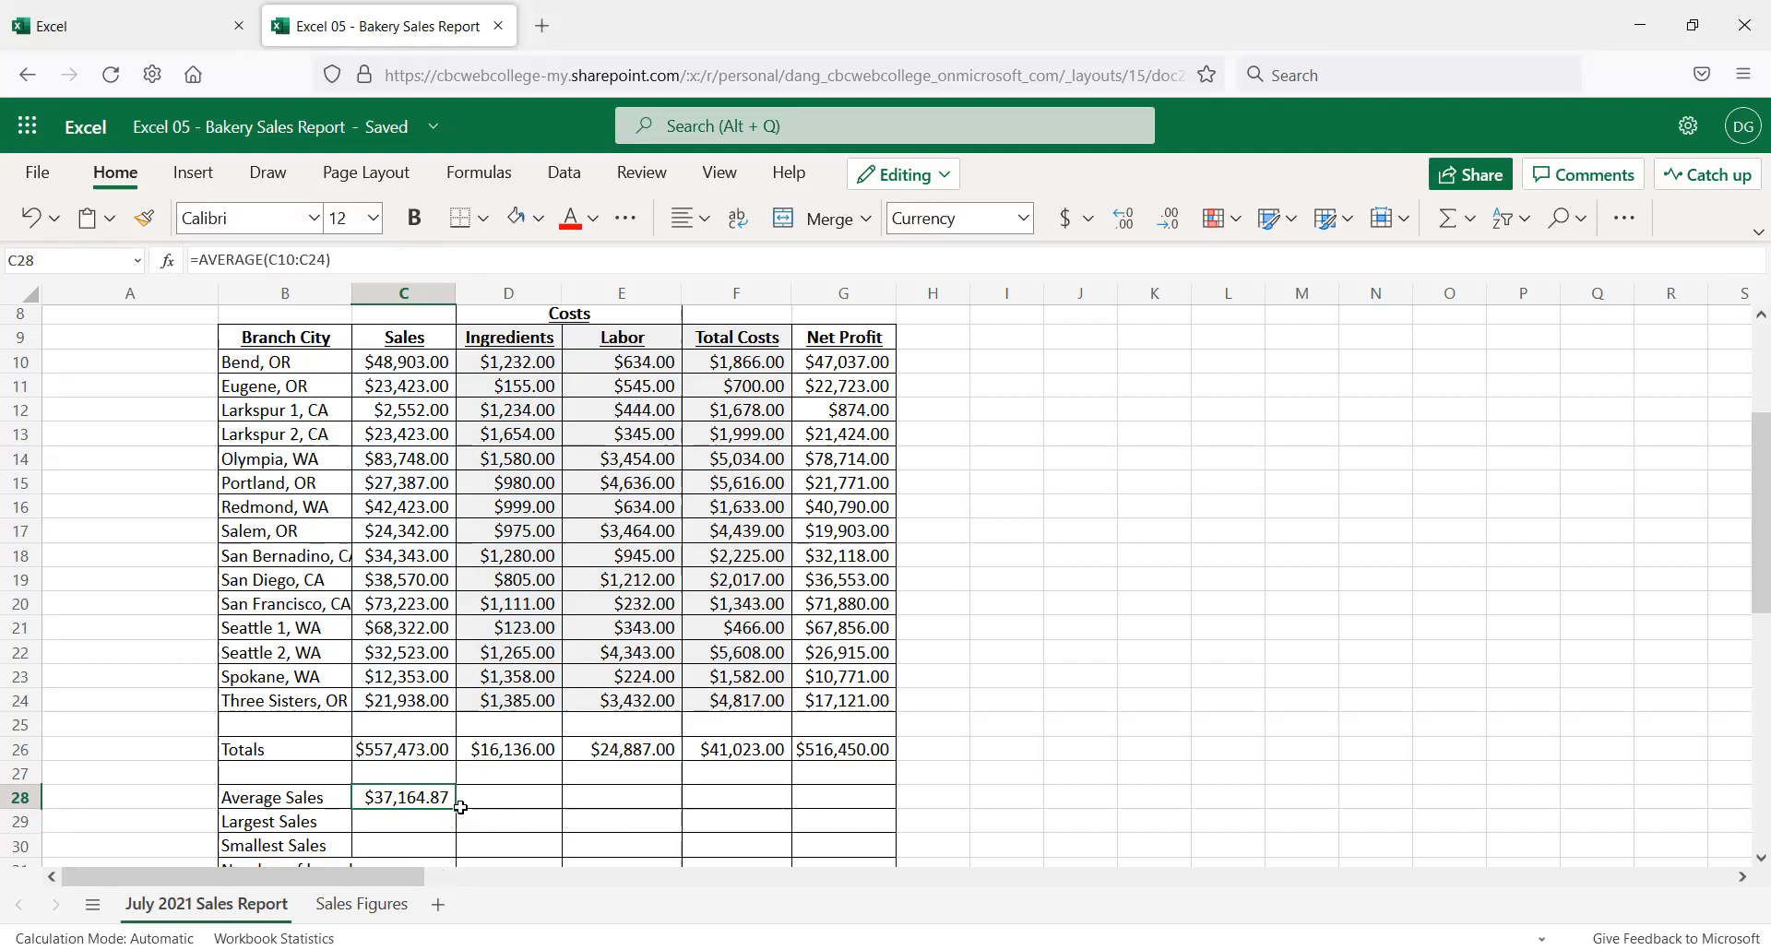
Fill the average formula from C28 across through F28 for the Ingredients, Labor and Total Costs columns
left_click_drag(455, 807, 510, 819)
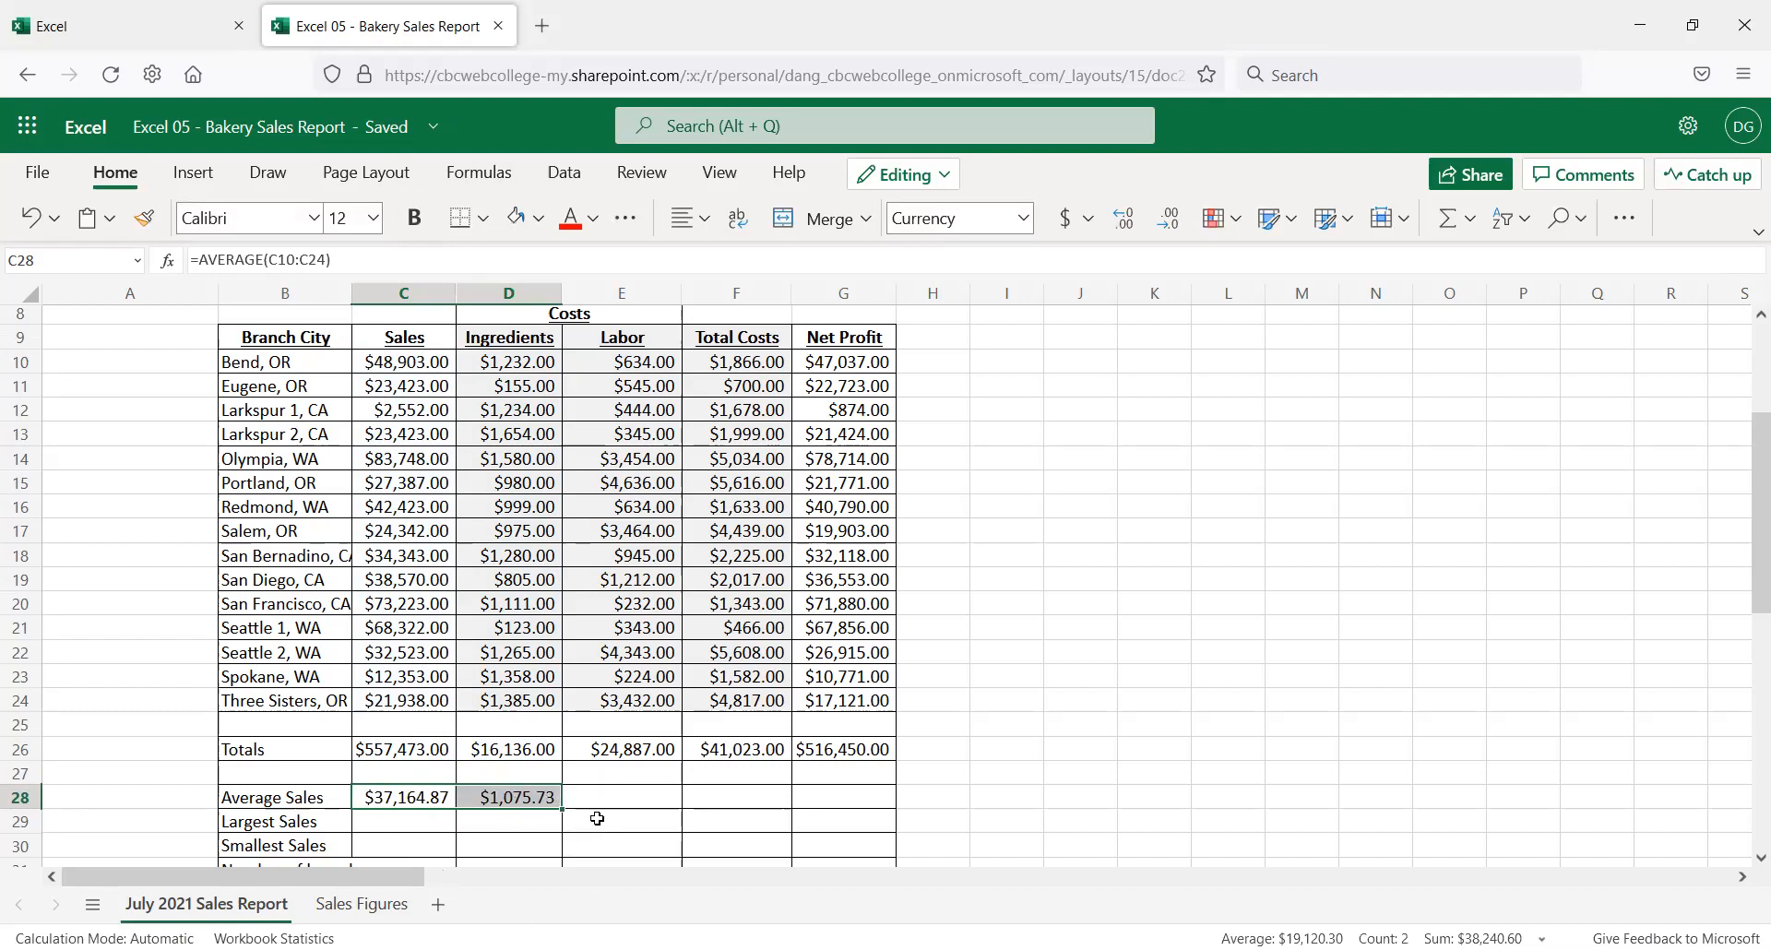
left_click_drag(567, 809, 633, 817)
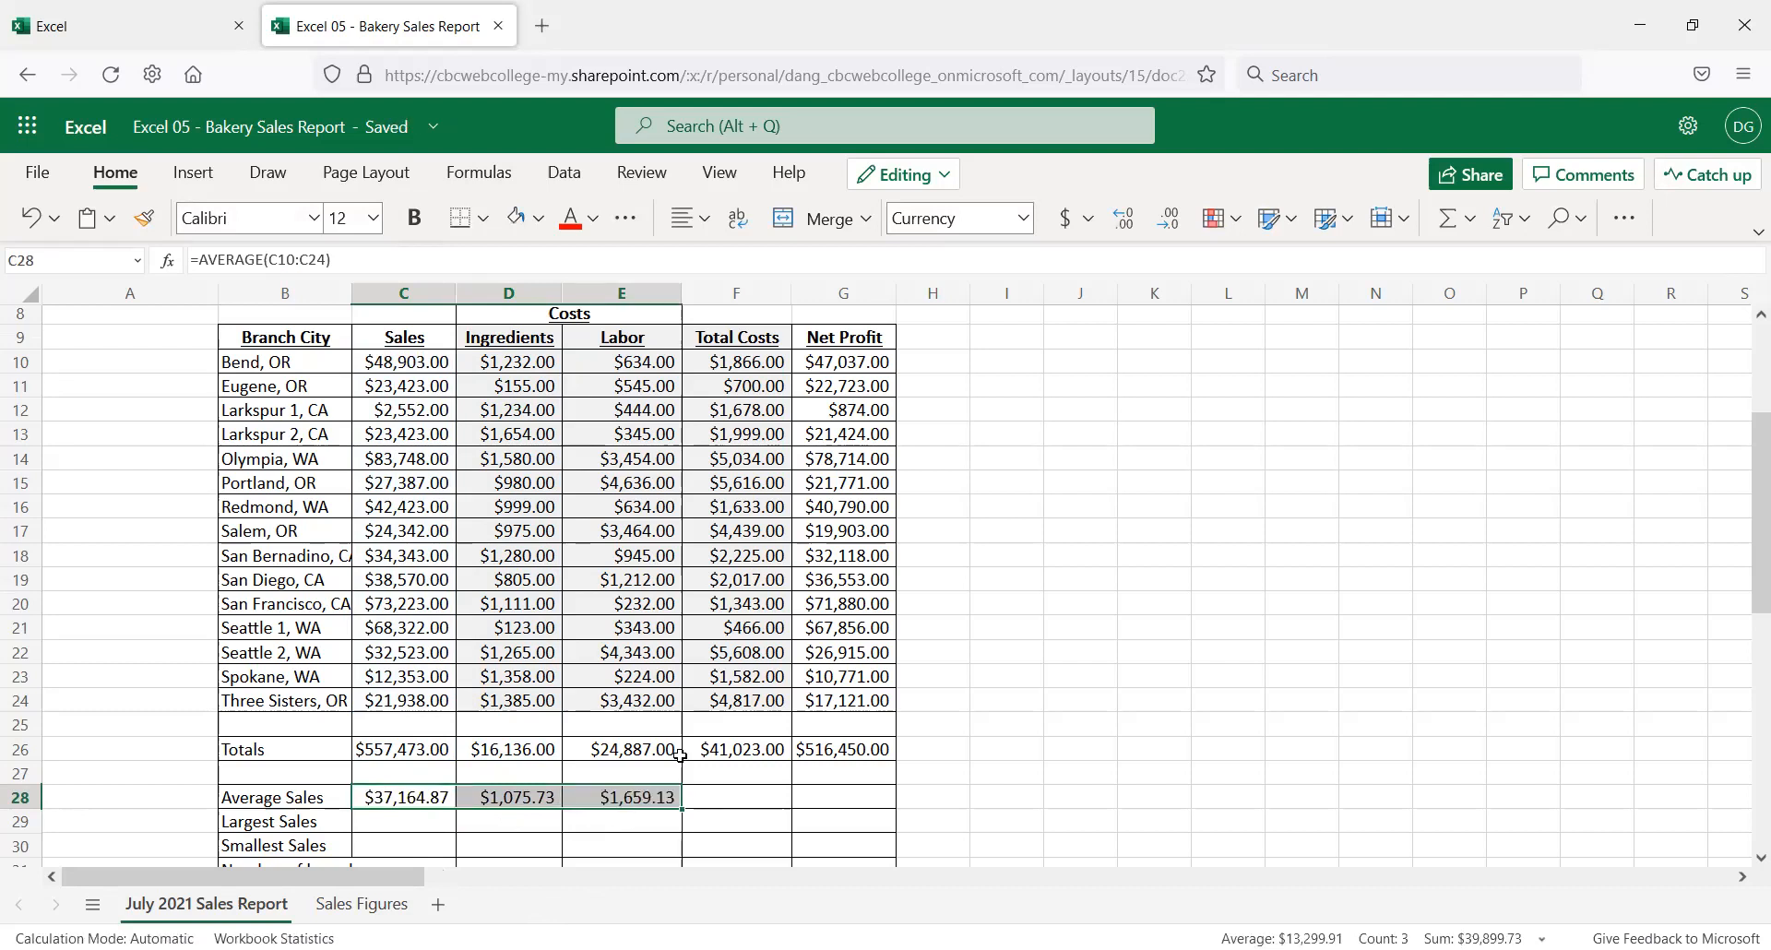
left_click_drag(683, 809, 756, 809)
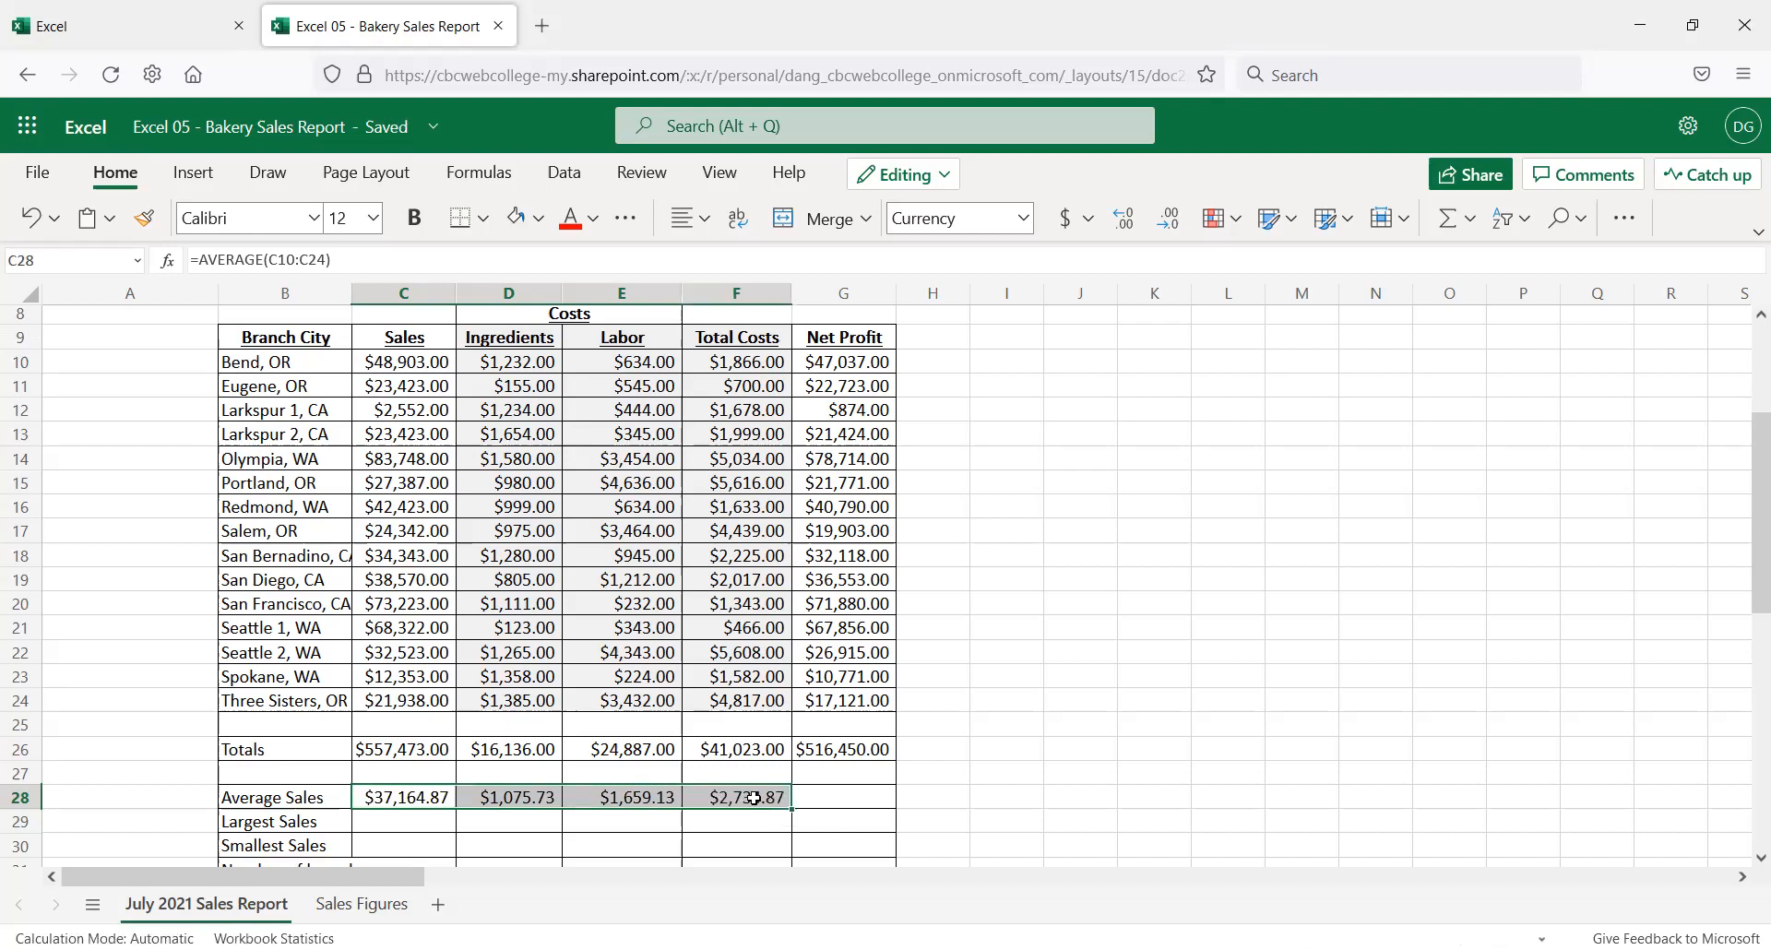
Try calculating the Total Costs average in F28 by adding the Ingredients and Labor averages with =D28+E28
left_click(749, 799)
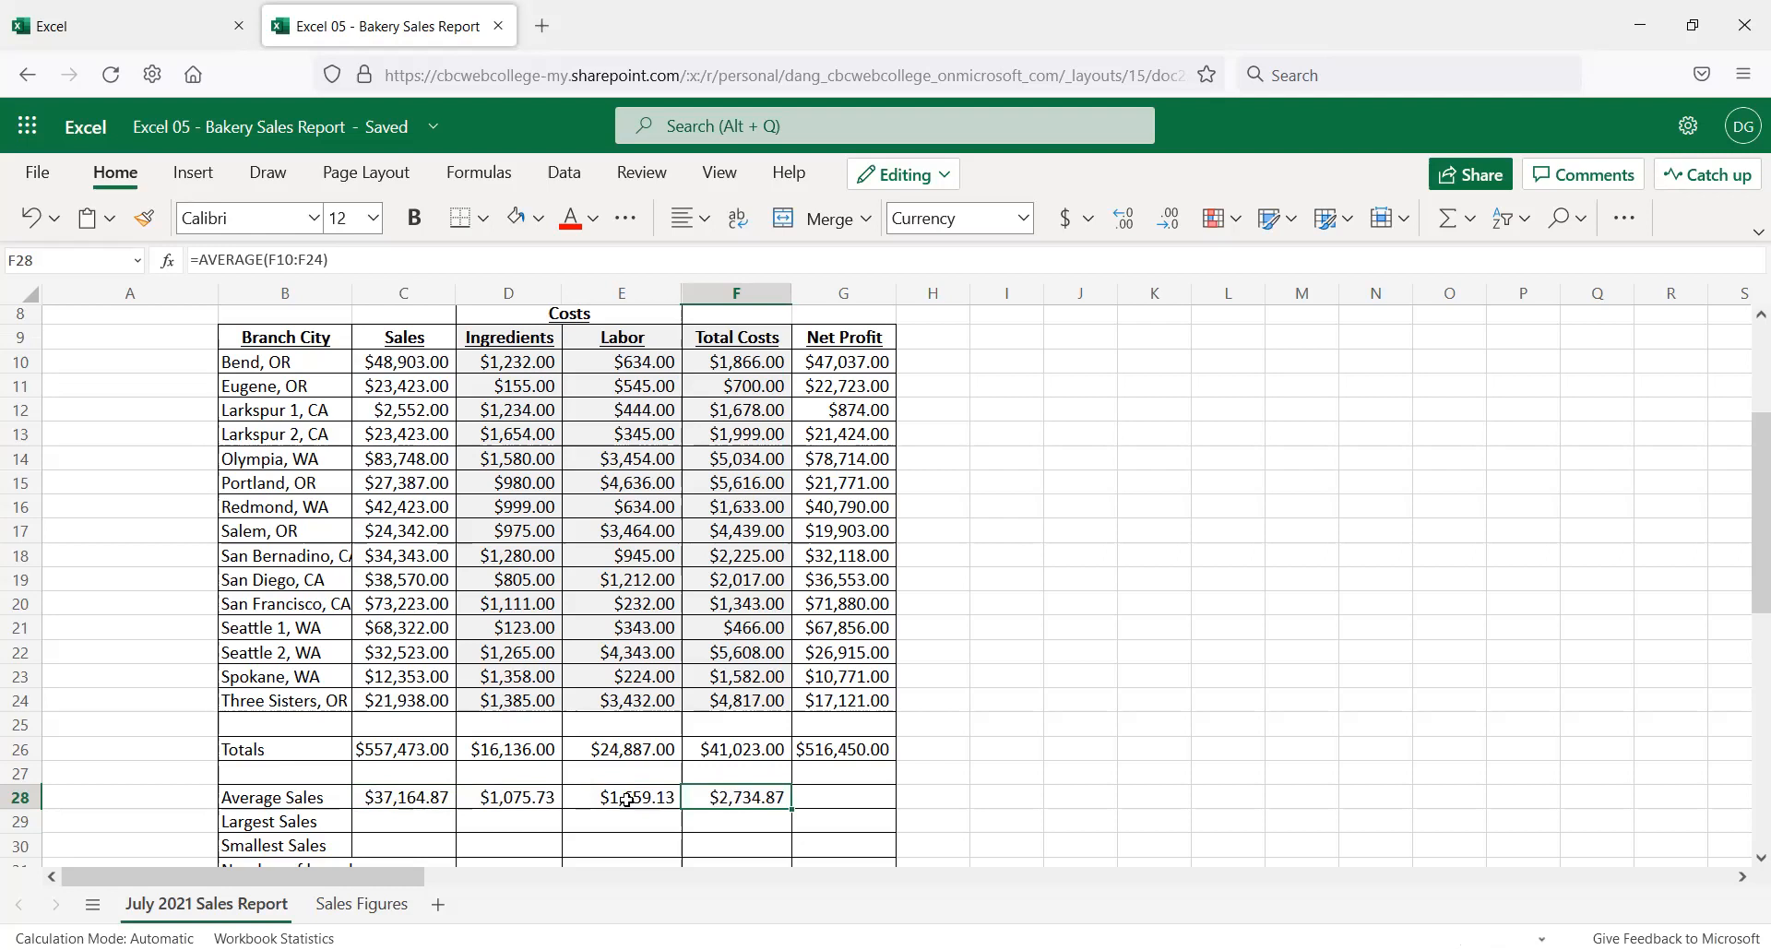
left_click_drag(539, 799, 623, 796)
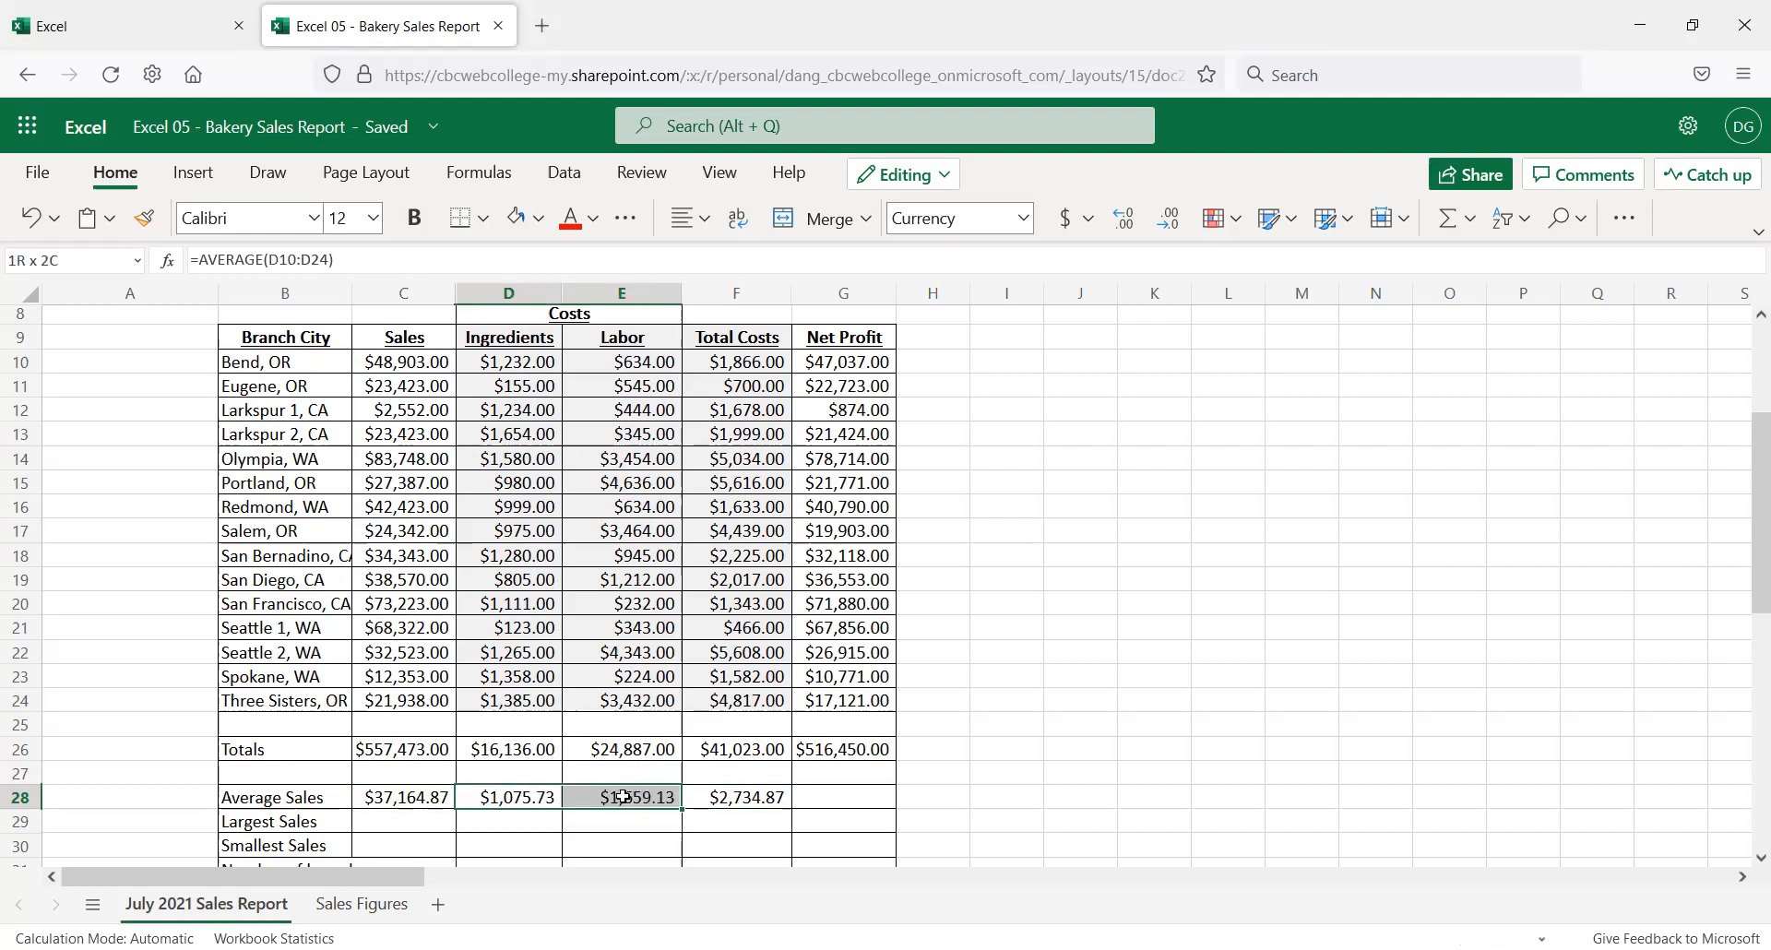
left_click(742, 793)
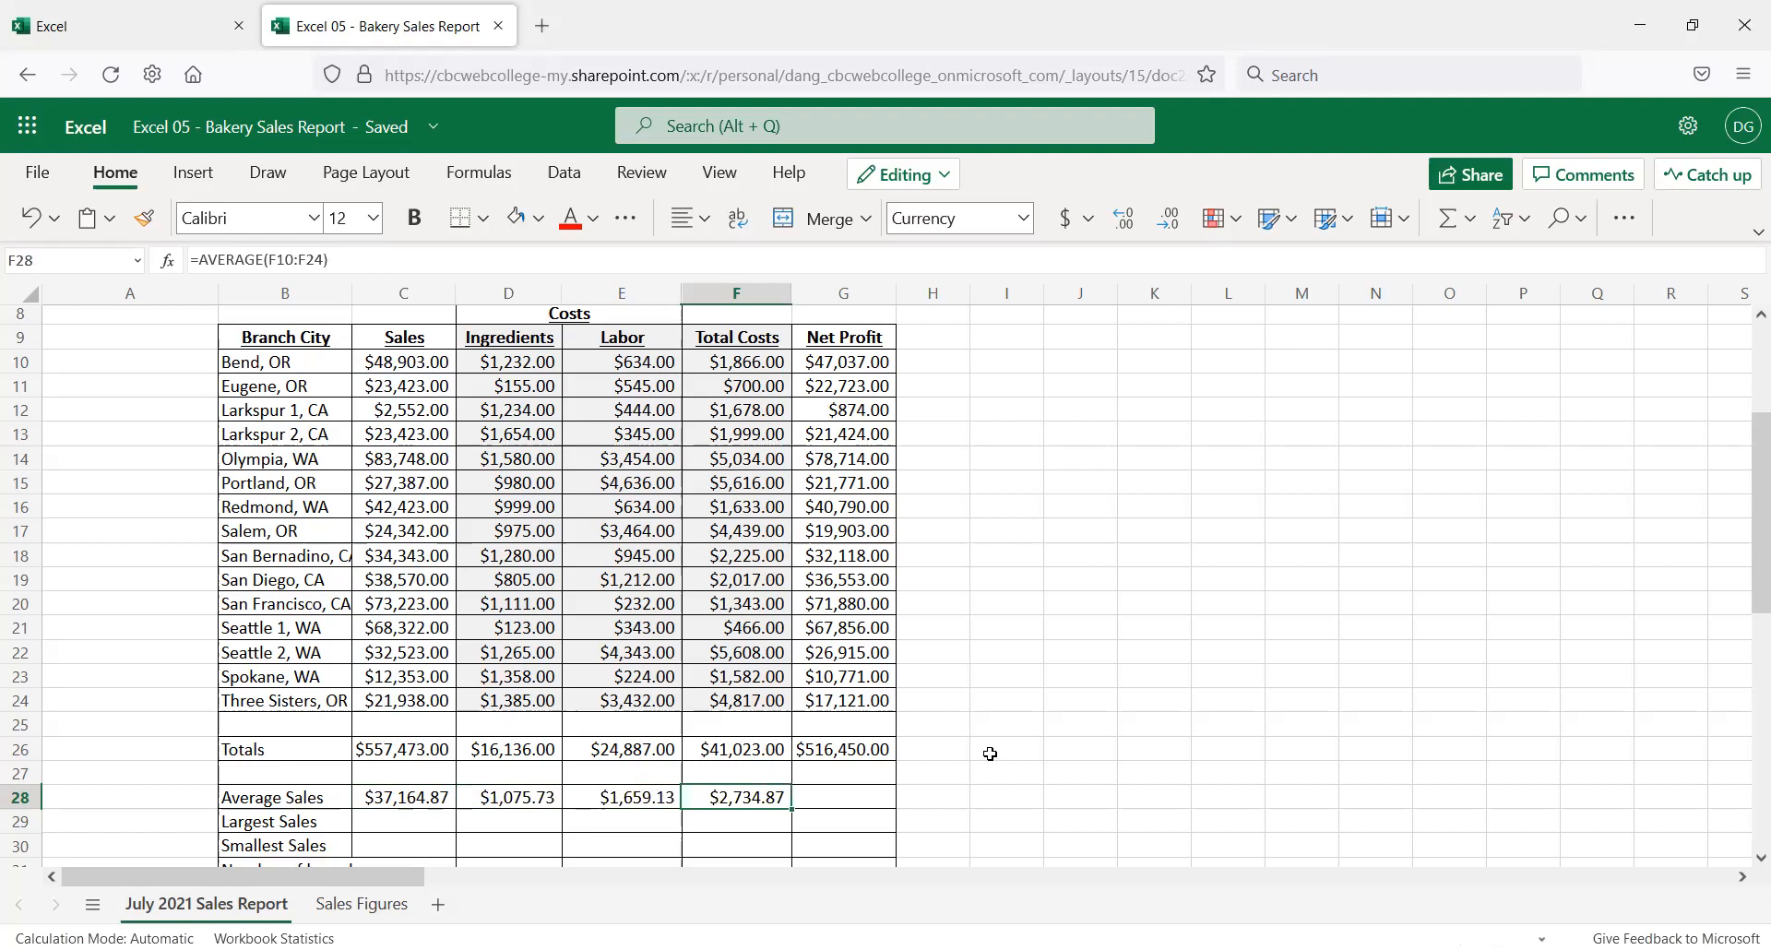
type("=")
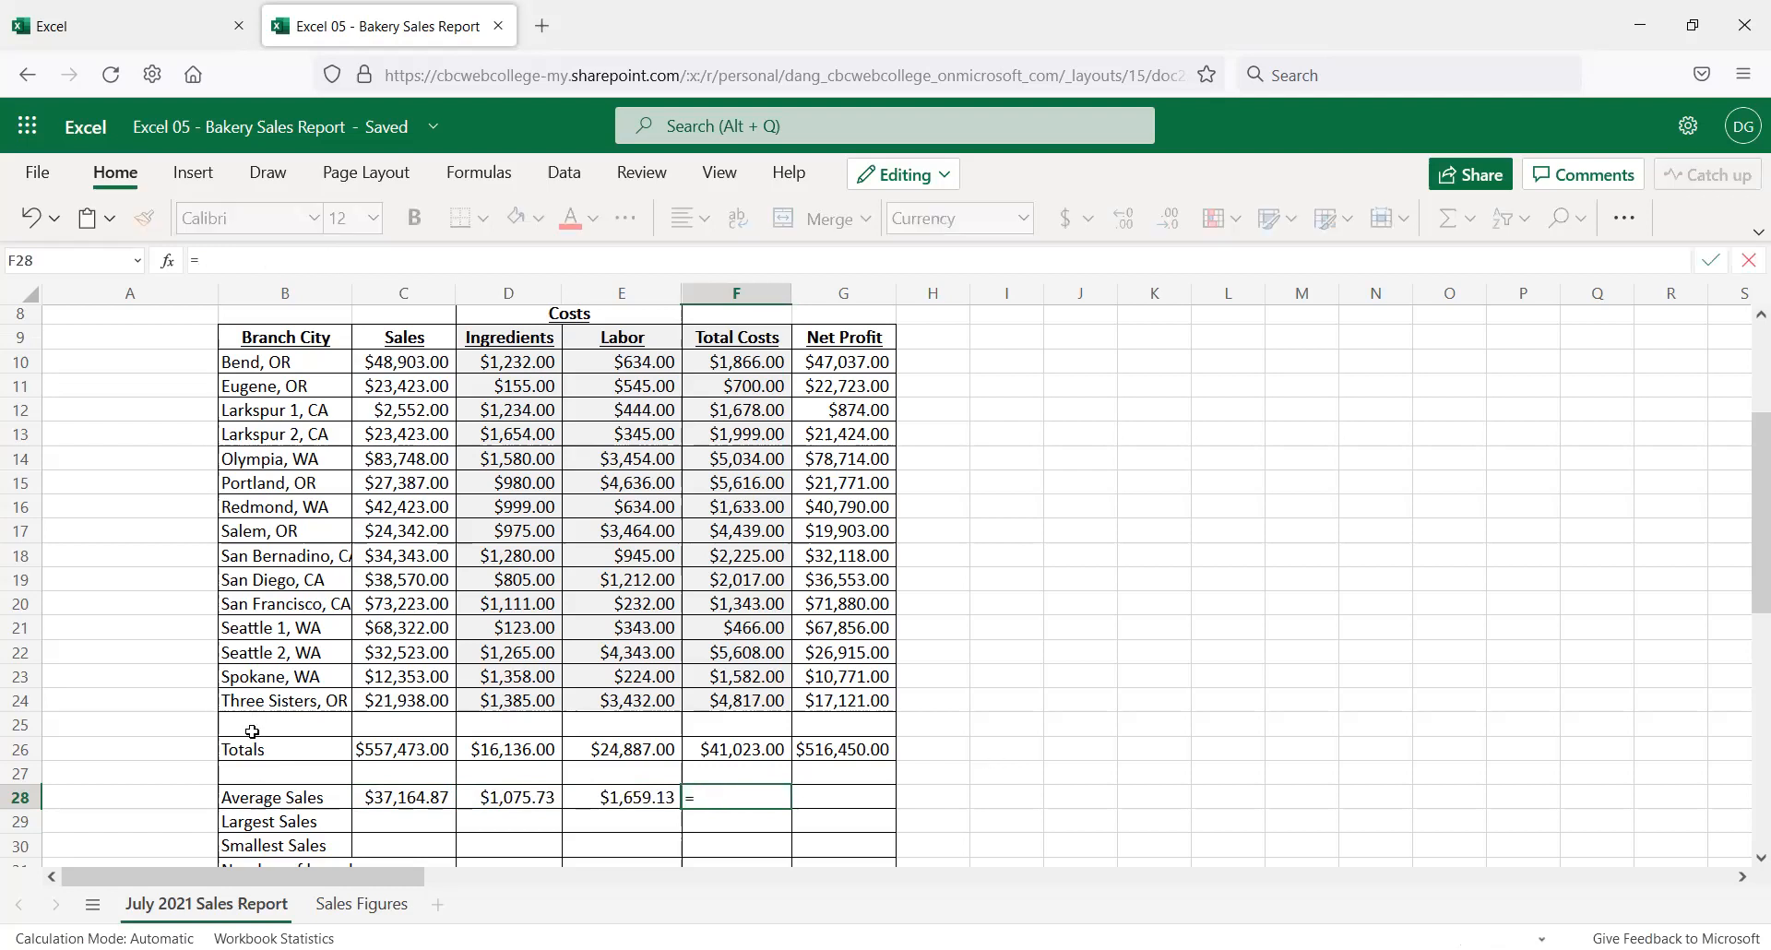
left_click(527, 798)
type("+")
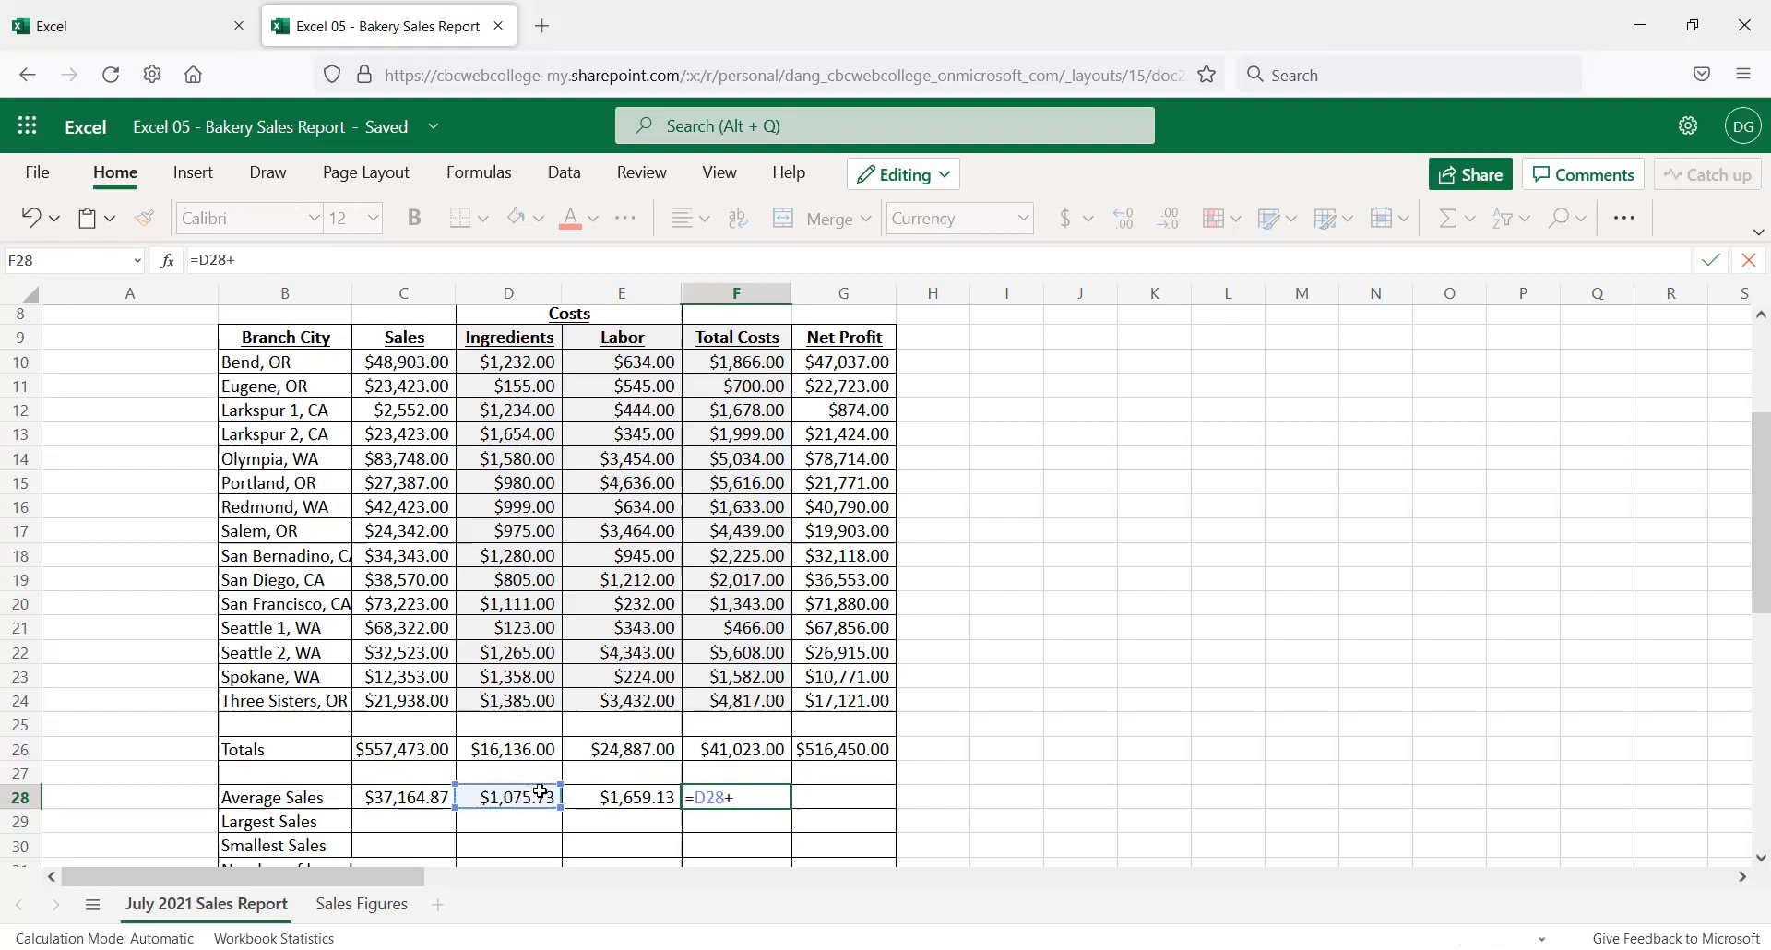
left_click(654, 795)
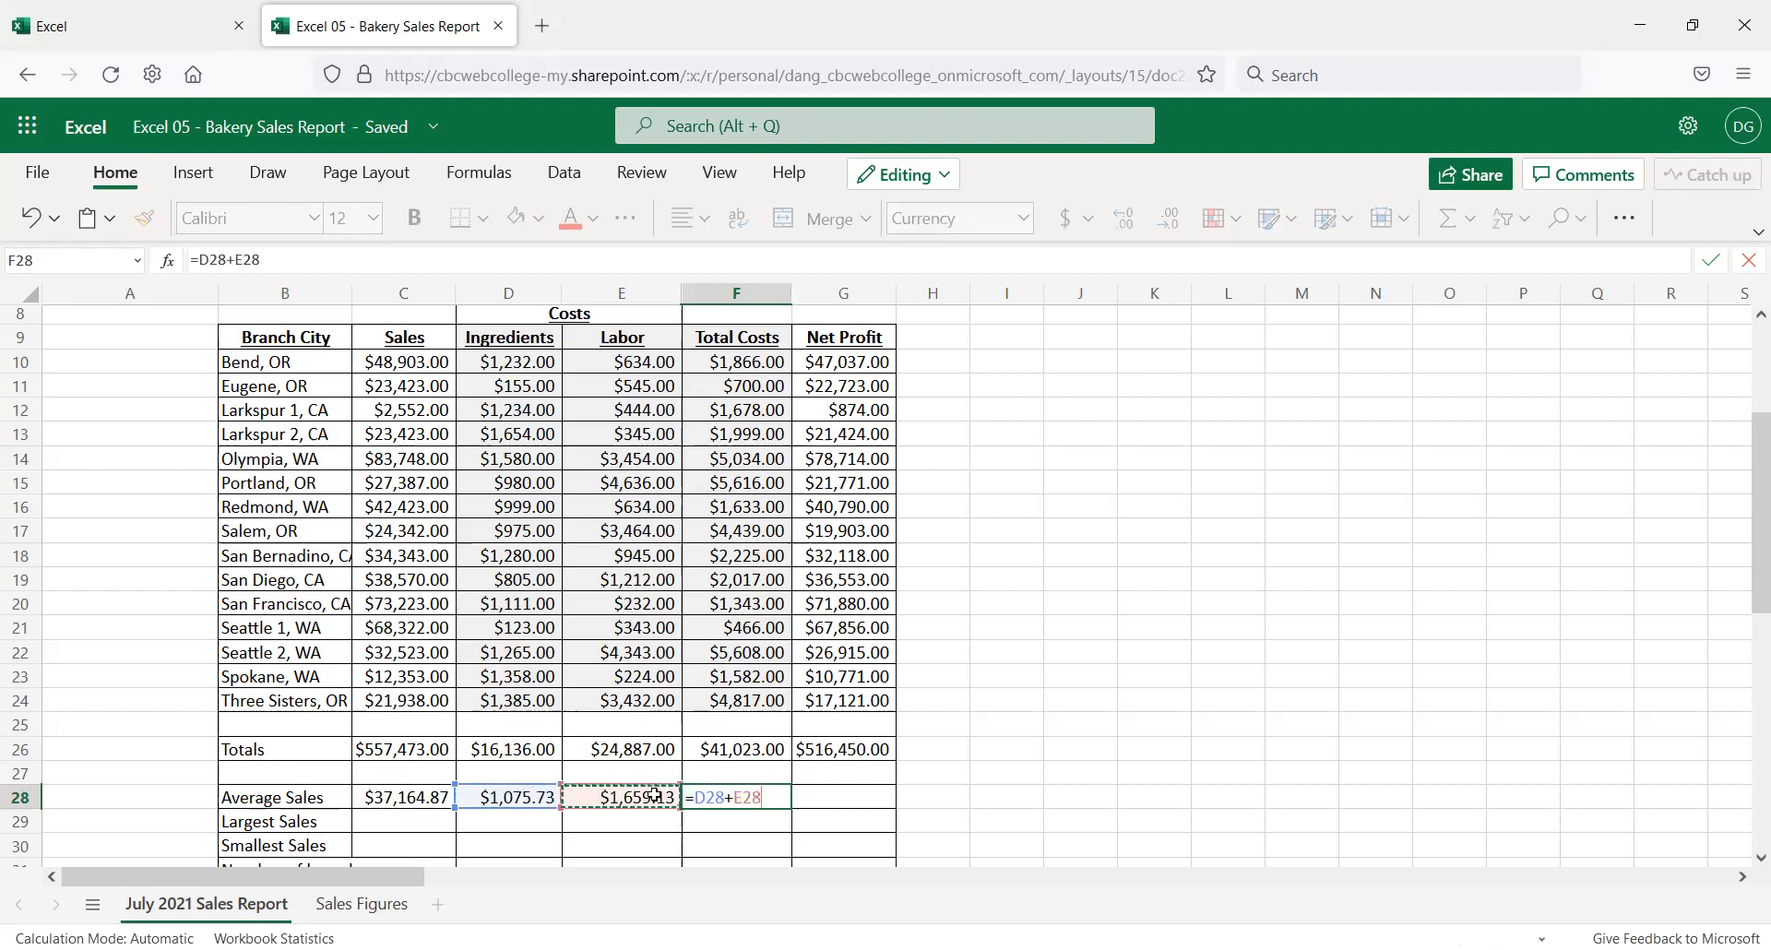
key("Return")
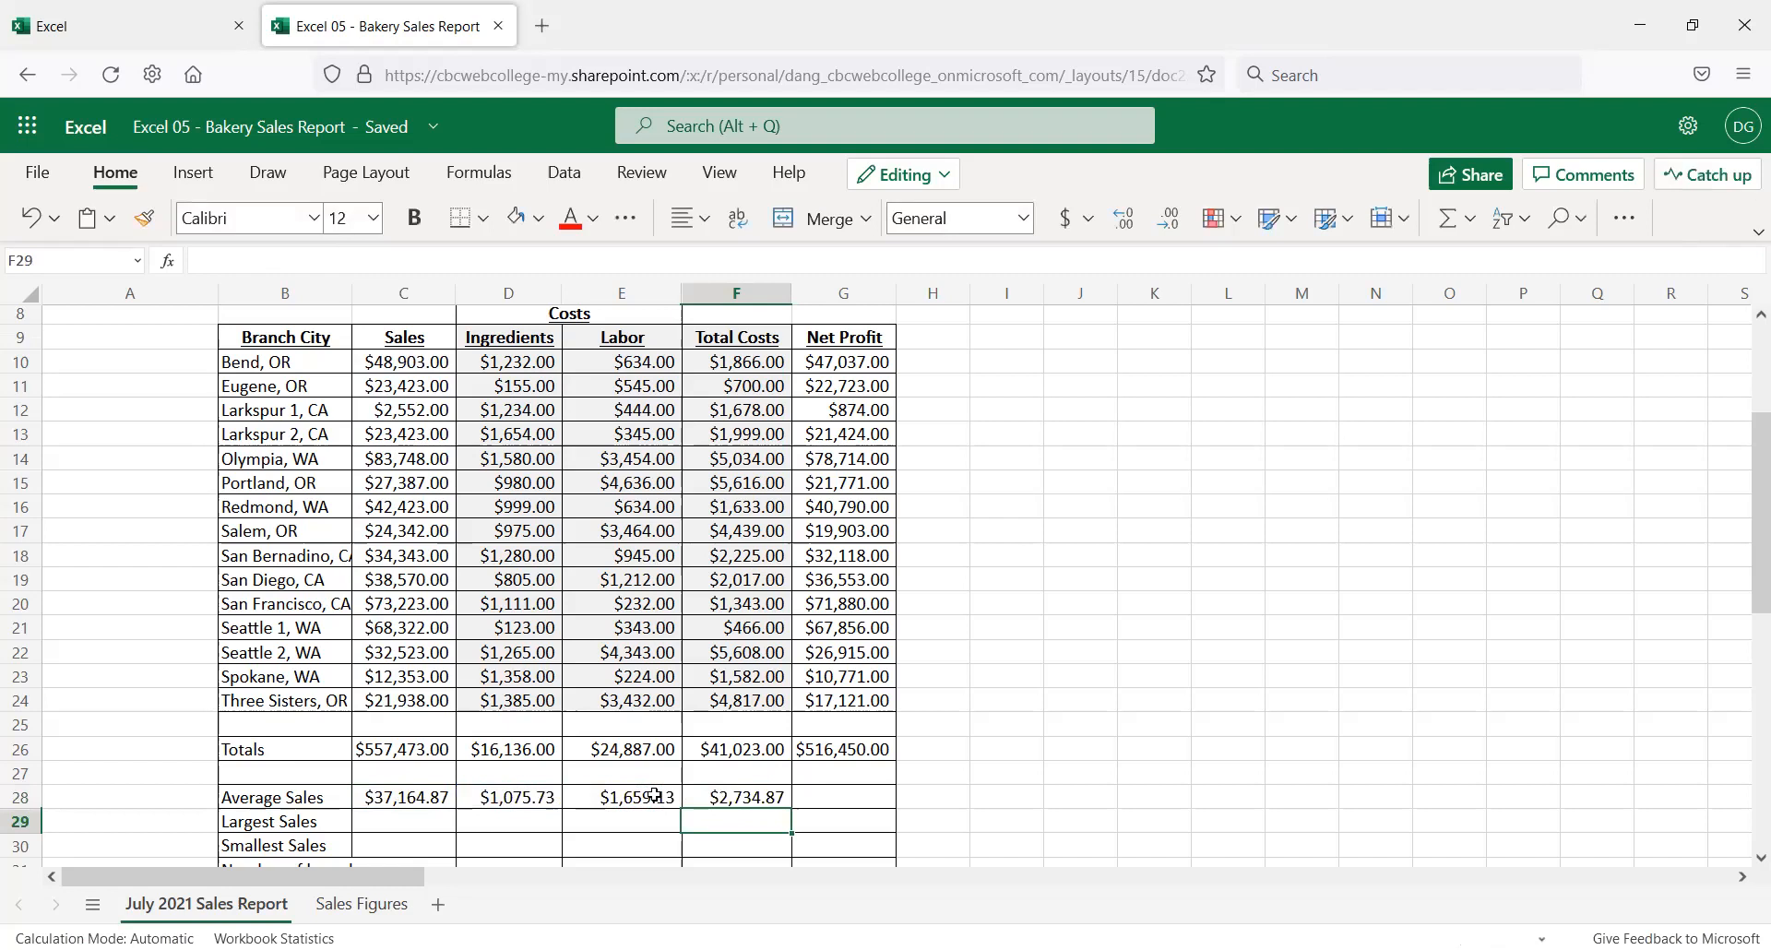
key("Up")
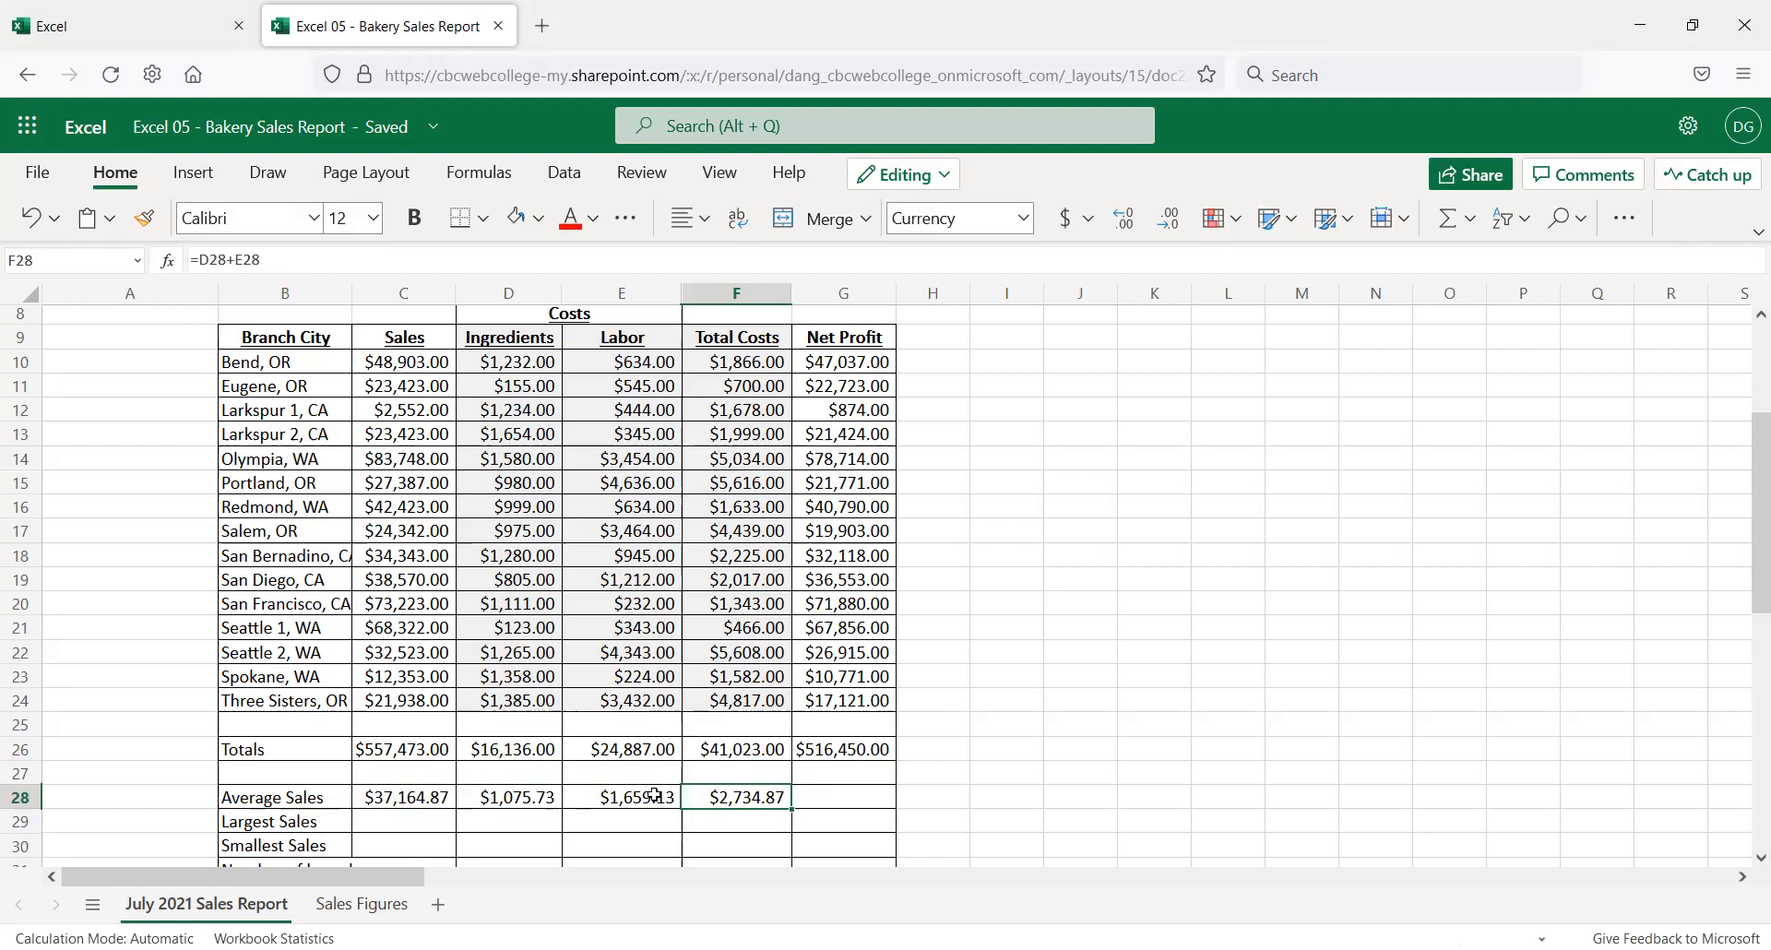
Undo the addition formula in F28 and review the F10:F24 range of its AVERAGE formula
key("ctrl+z")
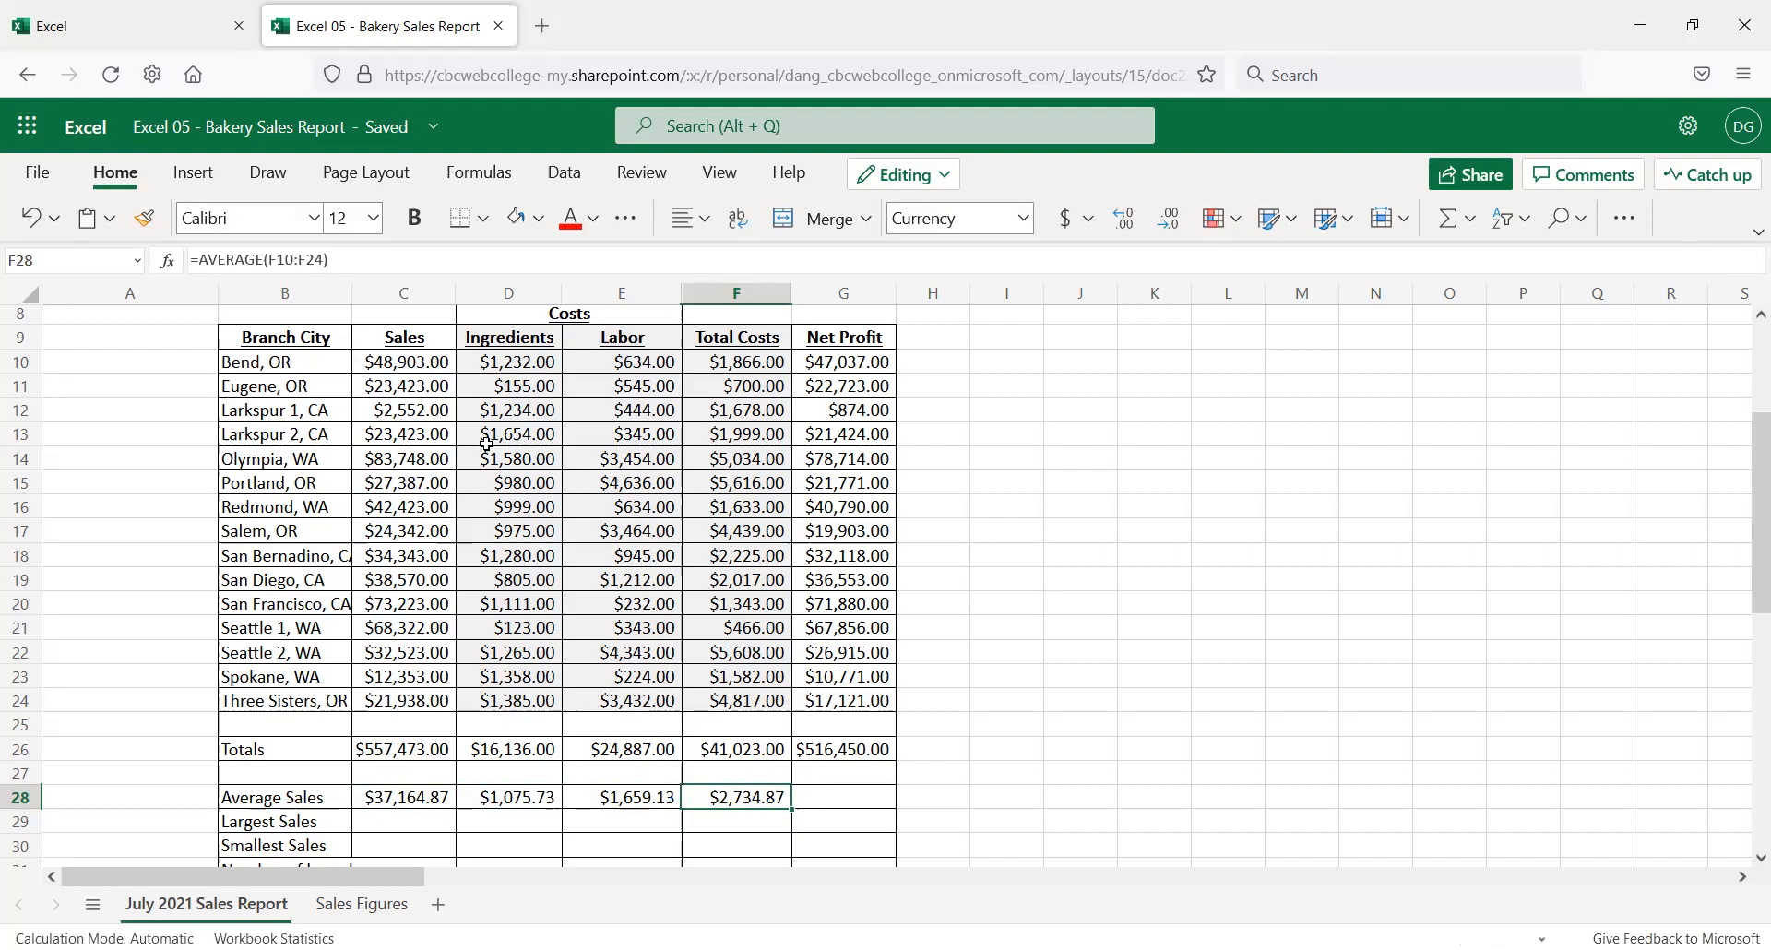
left_click(371, 260)
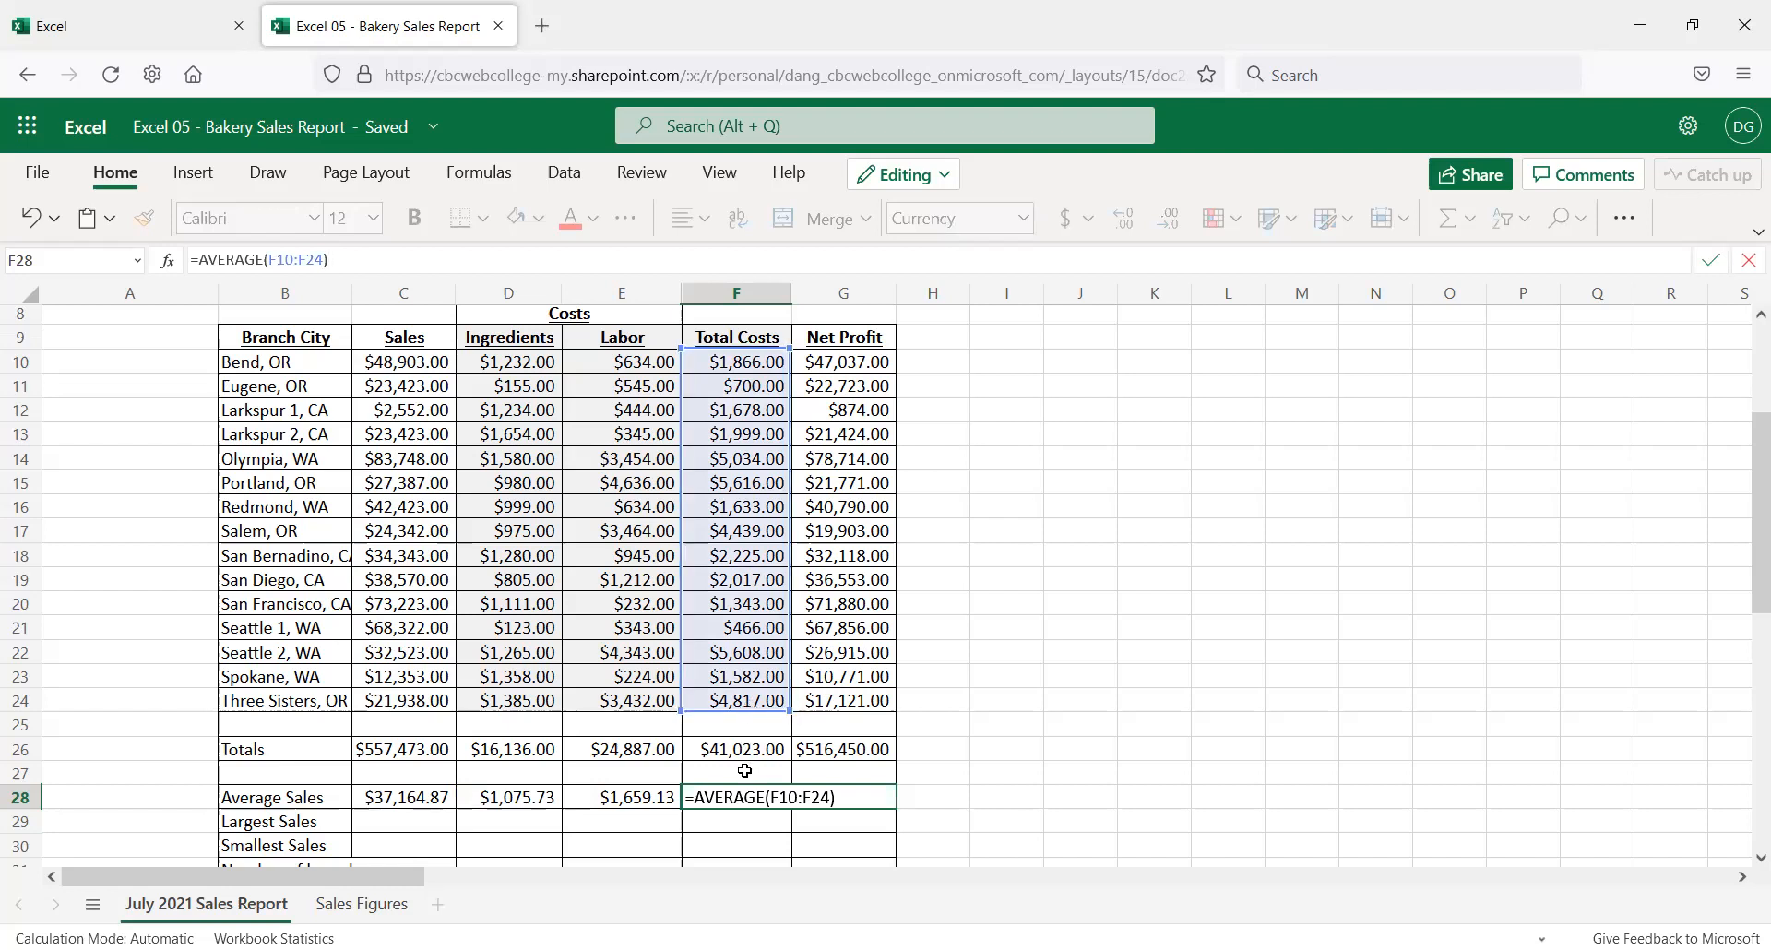
key("Escape")
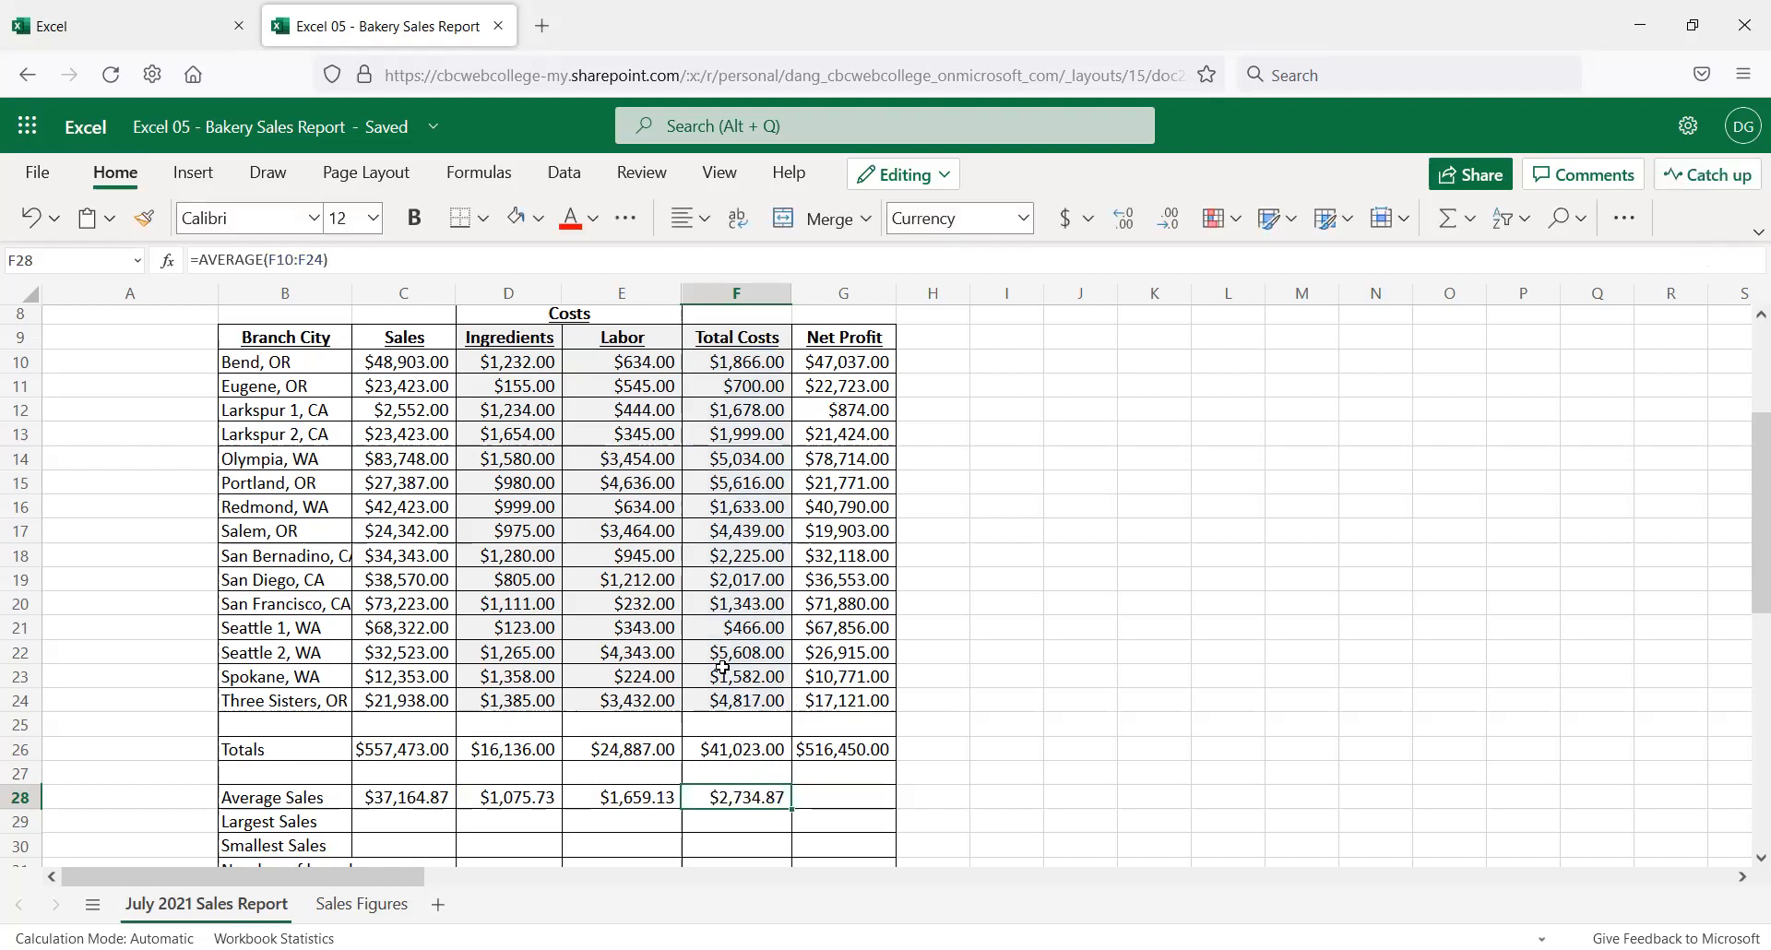
Try copying the Net Profit subtraction formula from G23 into G28, and clear G28 again
left_click(830, 805)
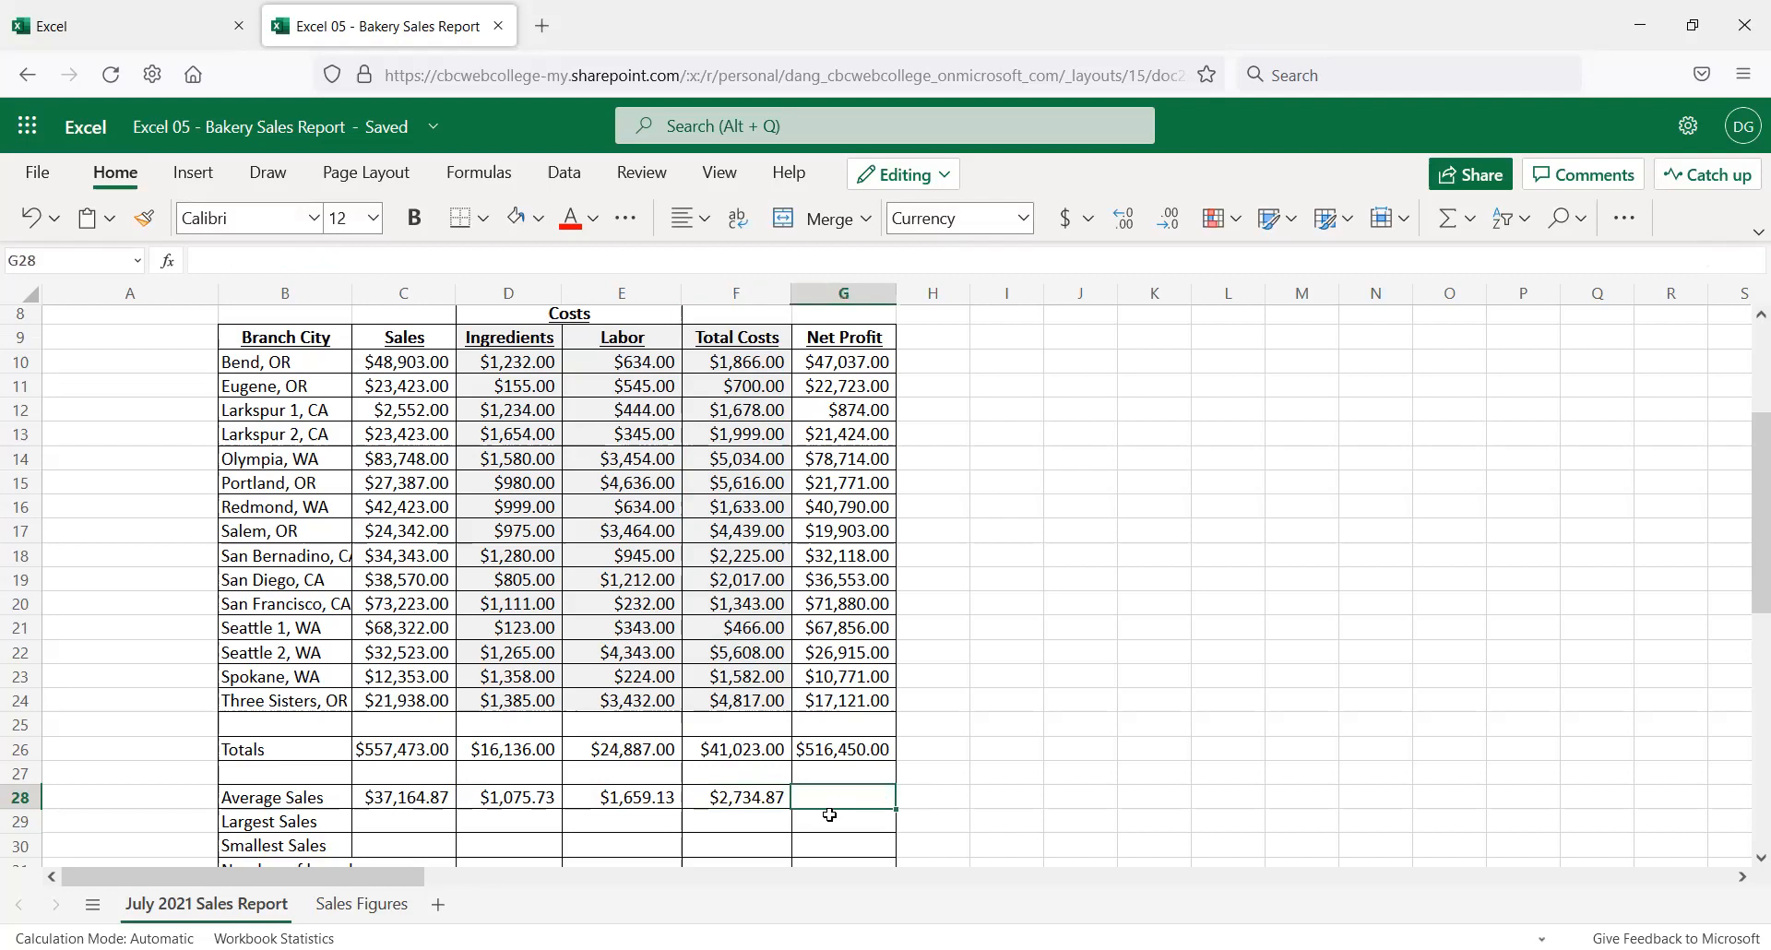
left_click(855, 675)
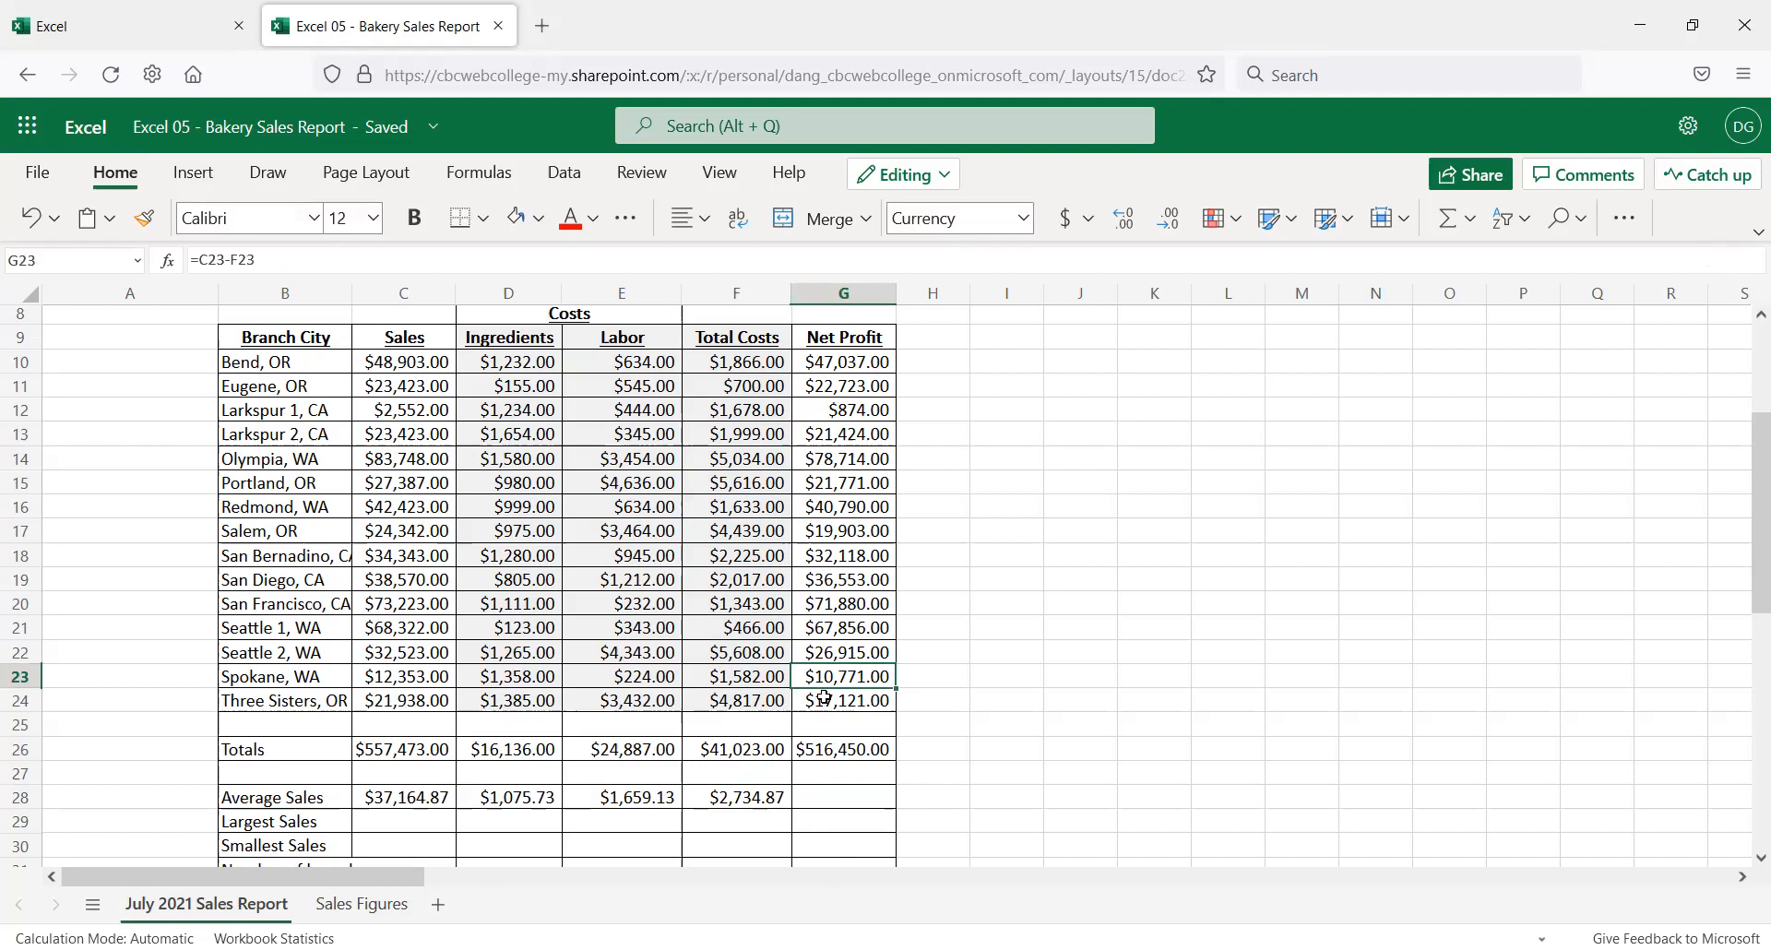
key("ctrl+c")
left_click(837, 797)
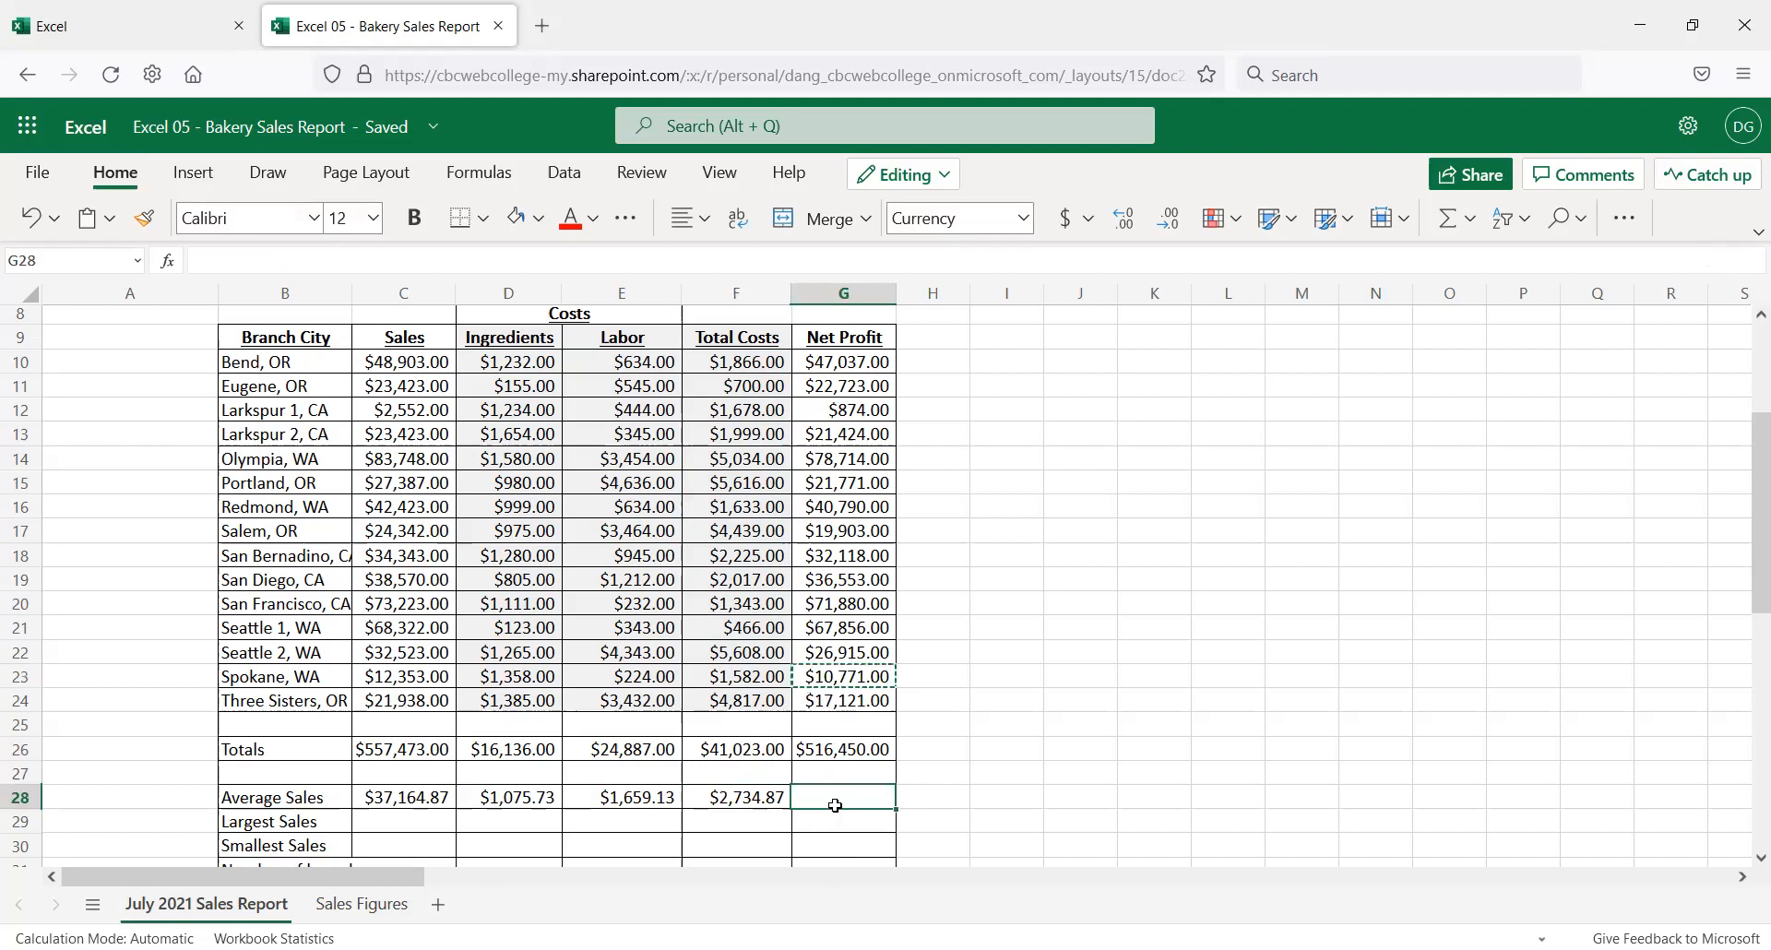
key("ctrl+v")
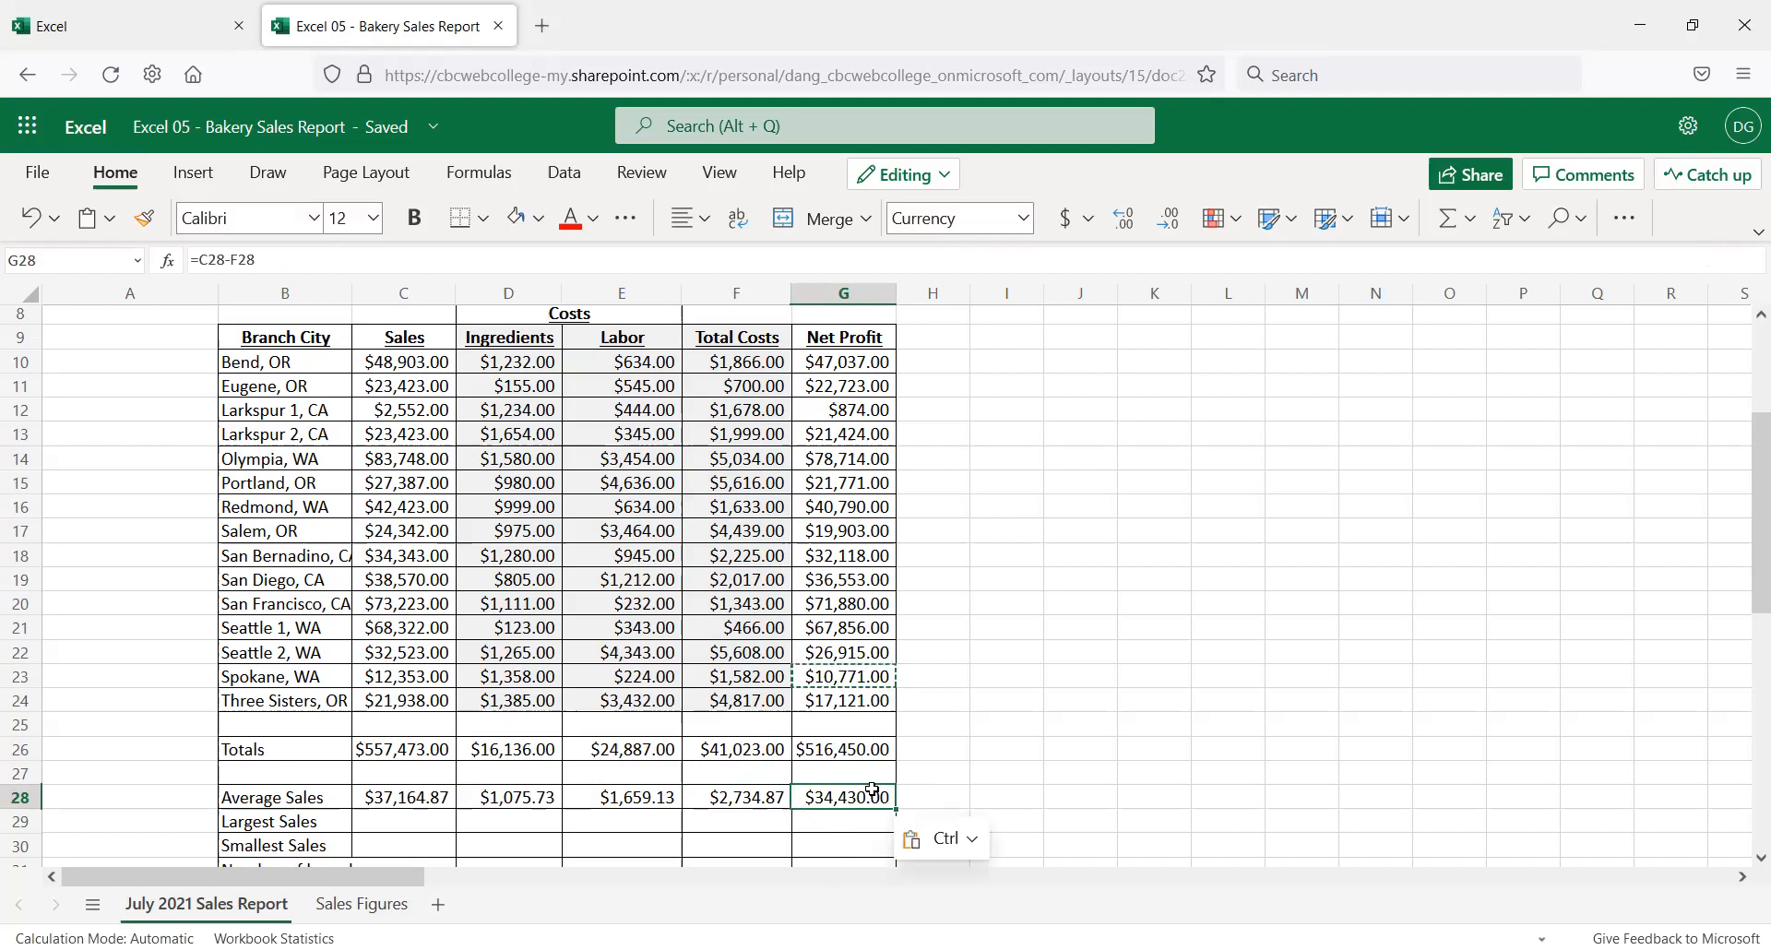
key("Delete")
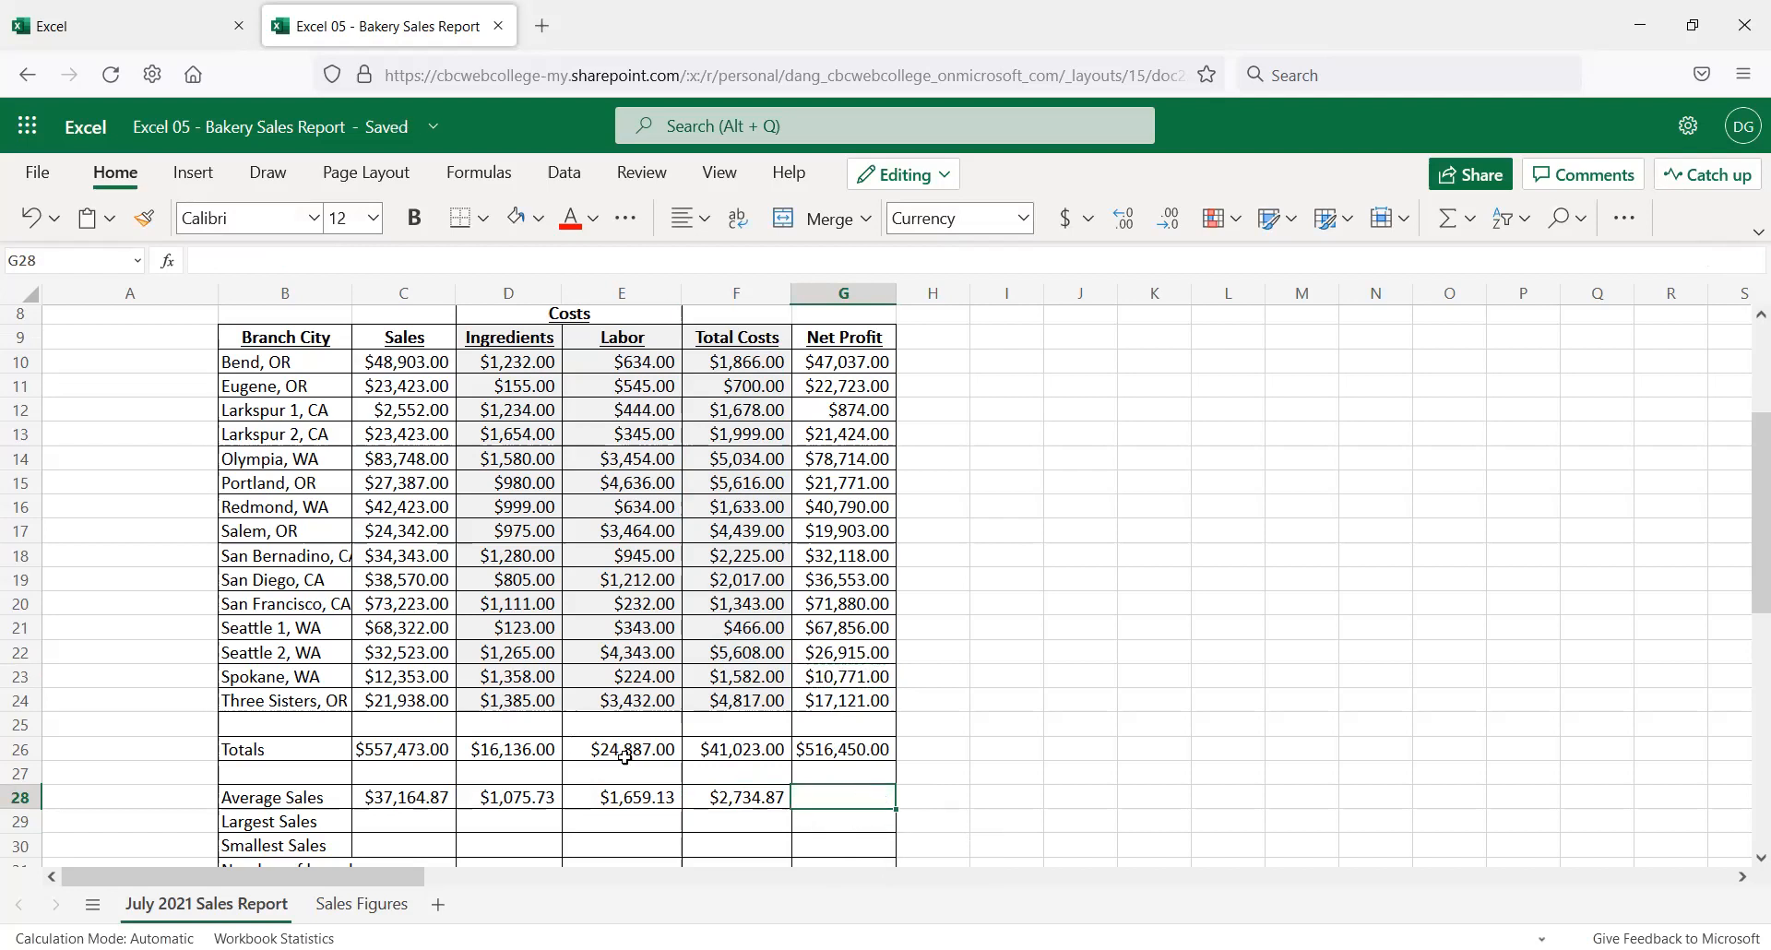
Select the Total Costs average formula in F28
left_click(719, 804)
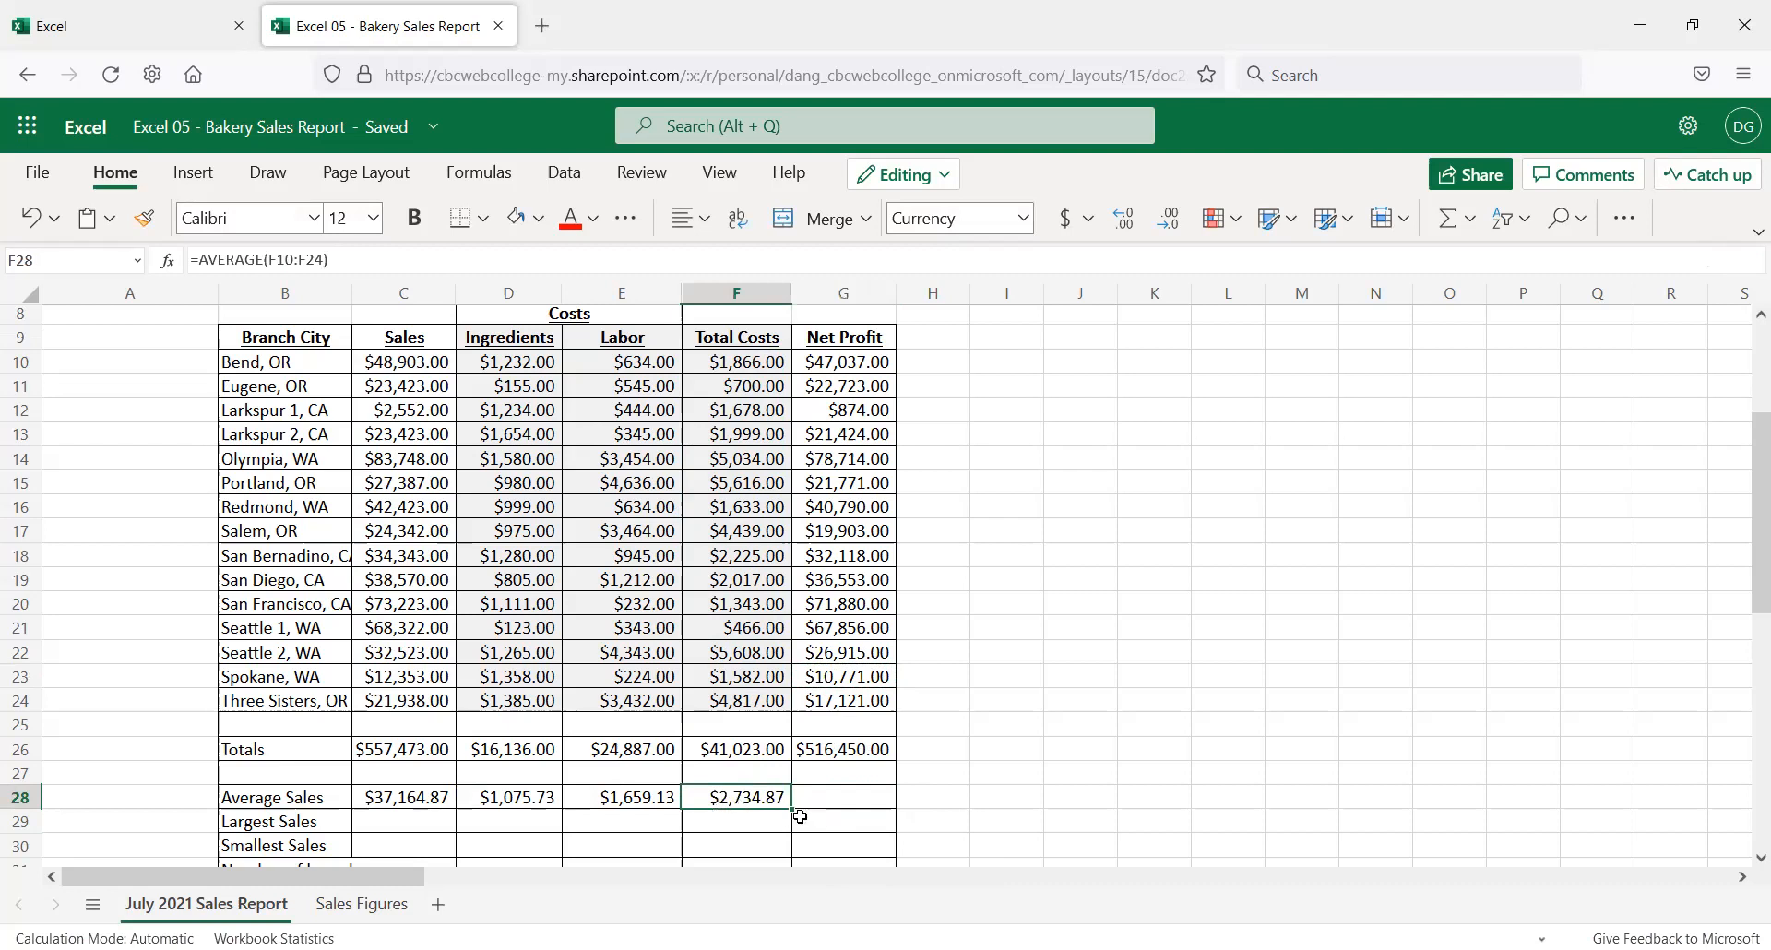
Copy the Total Costs average formula from F28 across to the Net Profit column in G28
left_click_drag(795, 815, 915, 810)
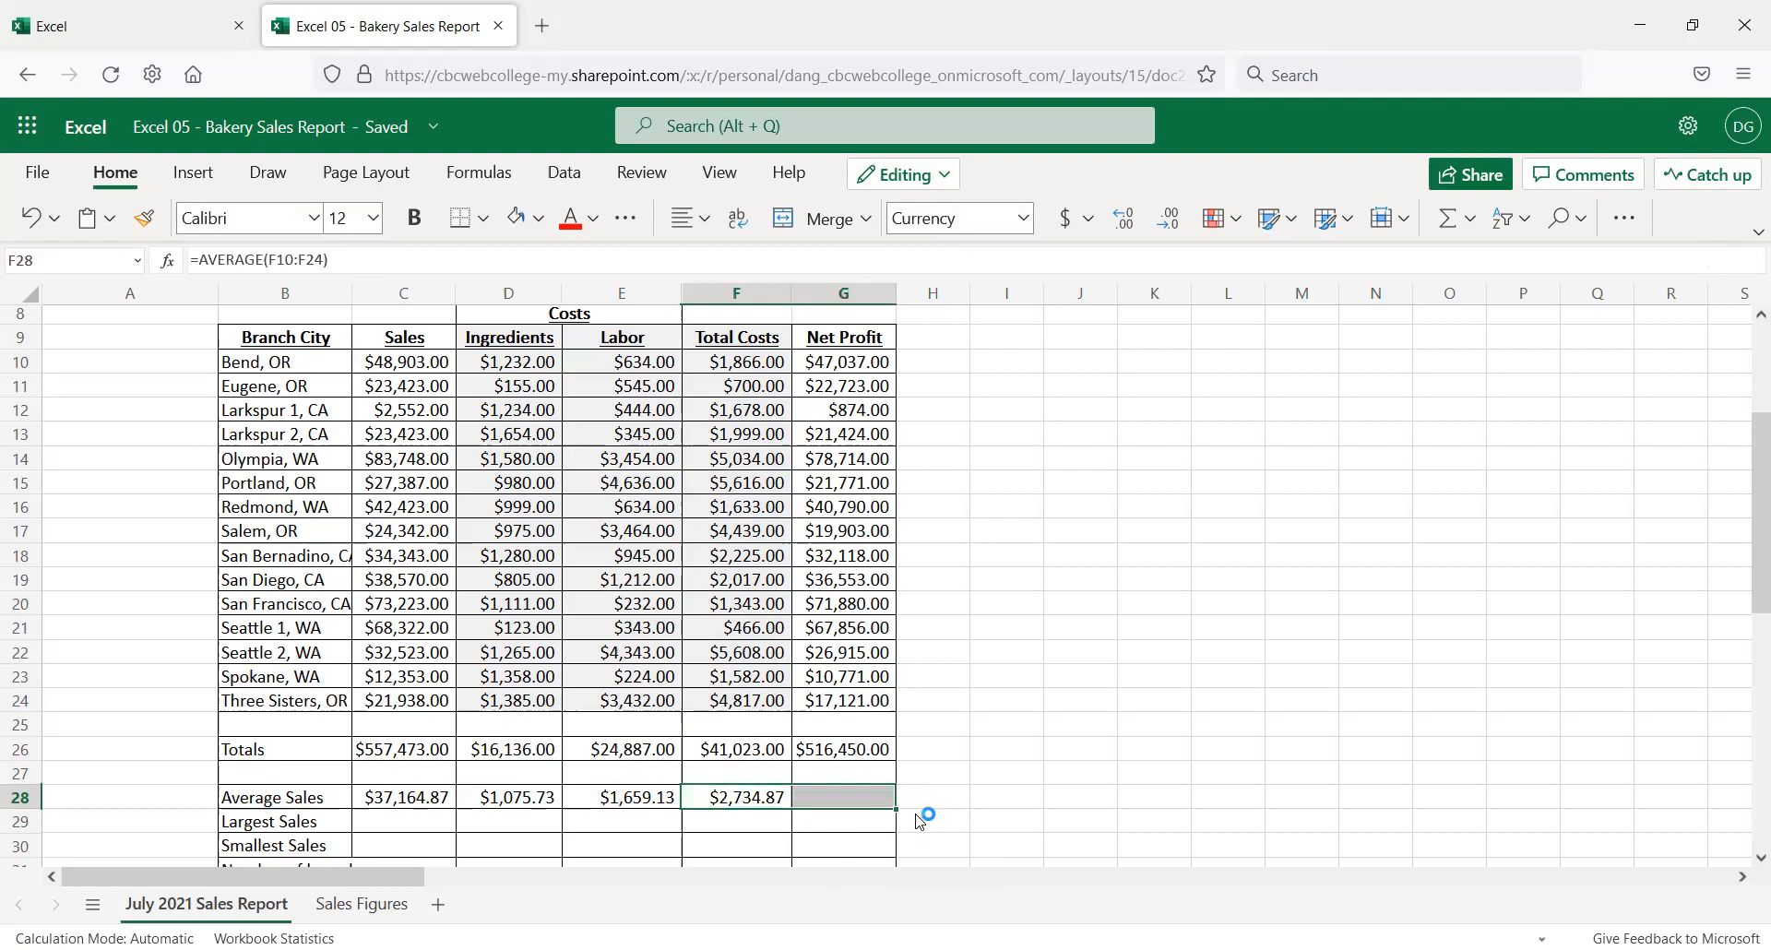
left_click(826, 795)
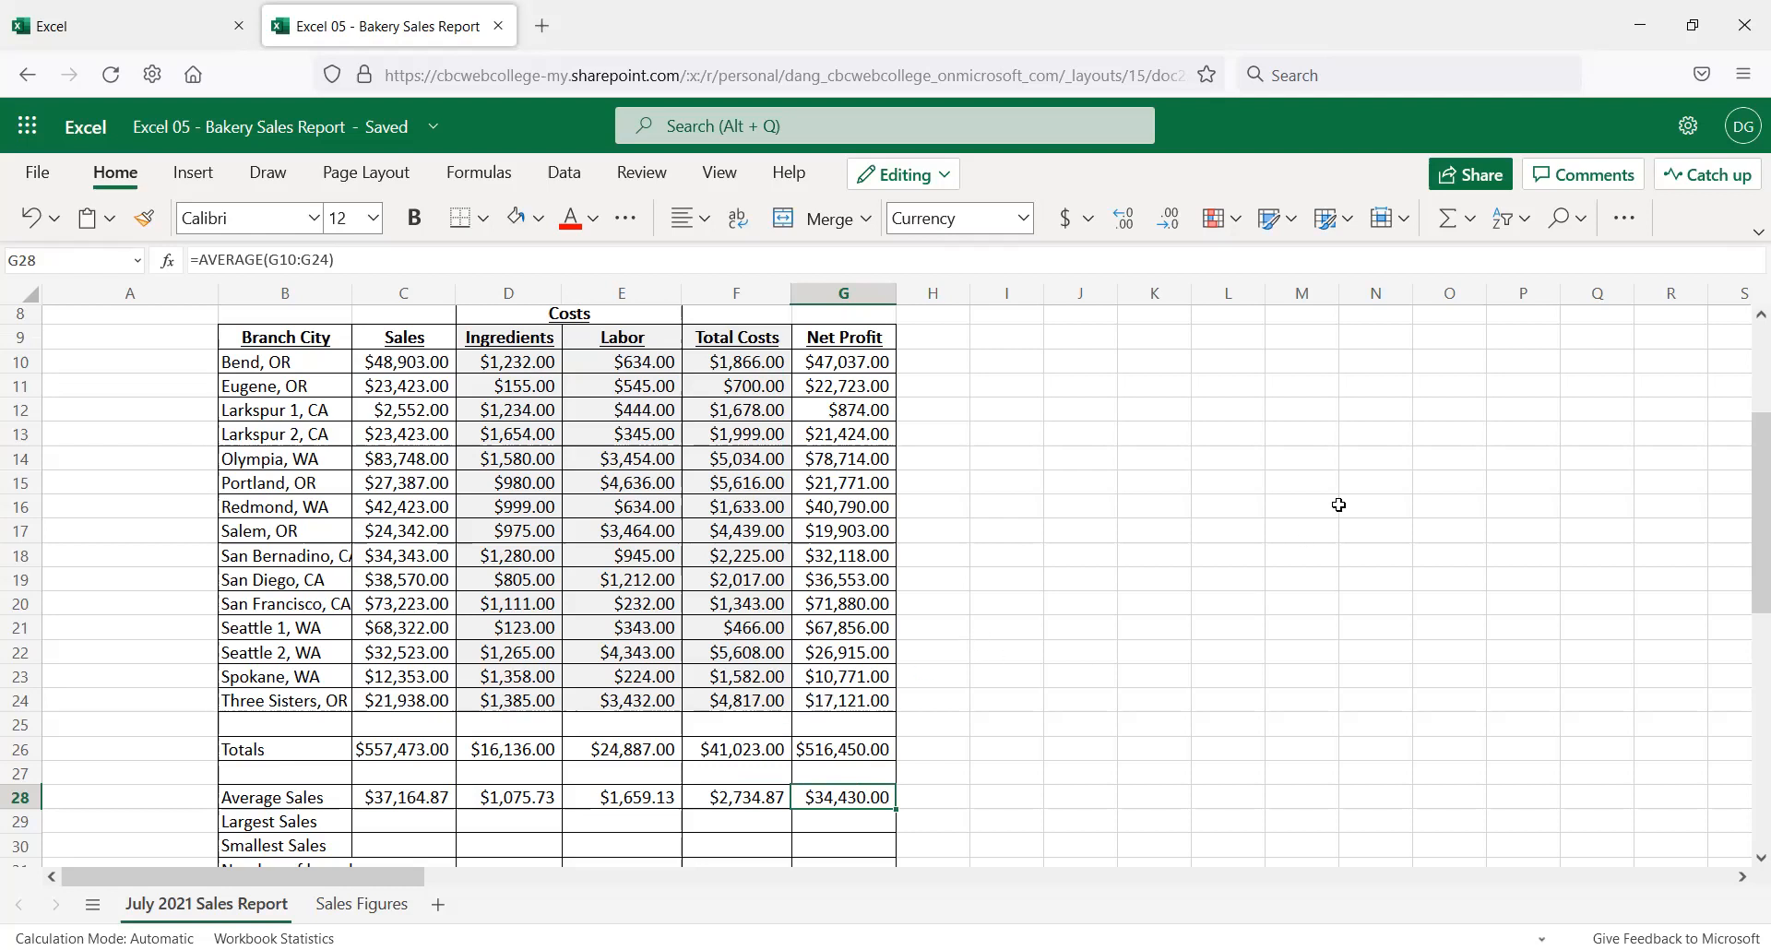
Insert the MAX function in C29 over the range C10:C24 to calculate the largest sales
scroll(631, 656, "down", 2)
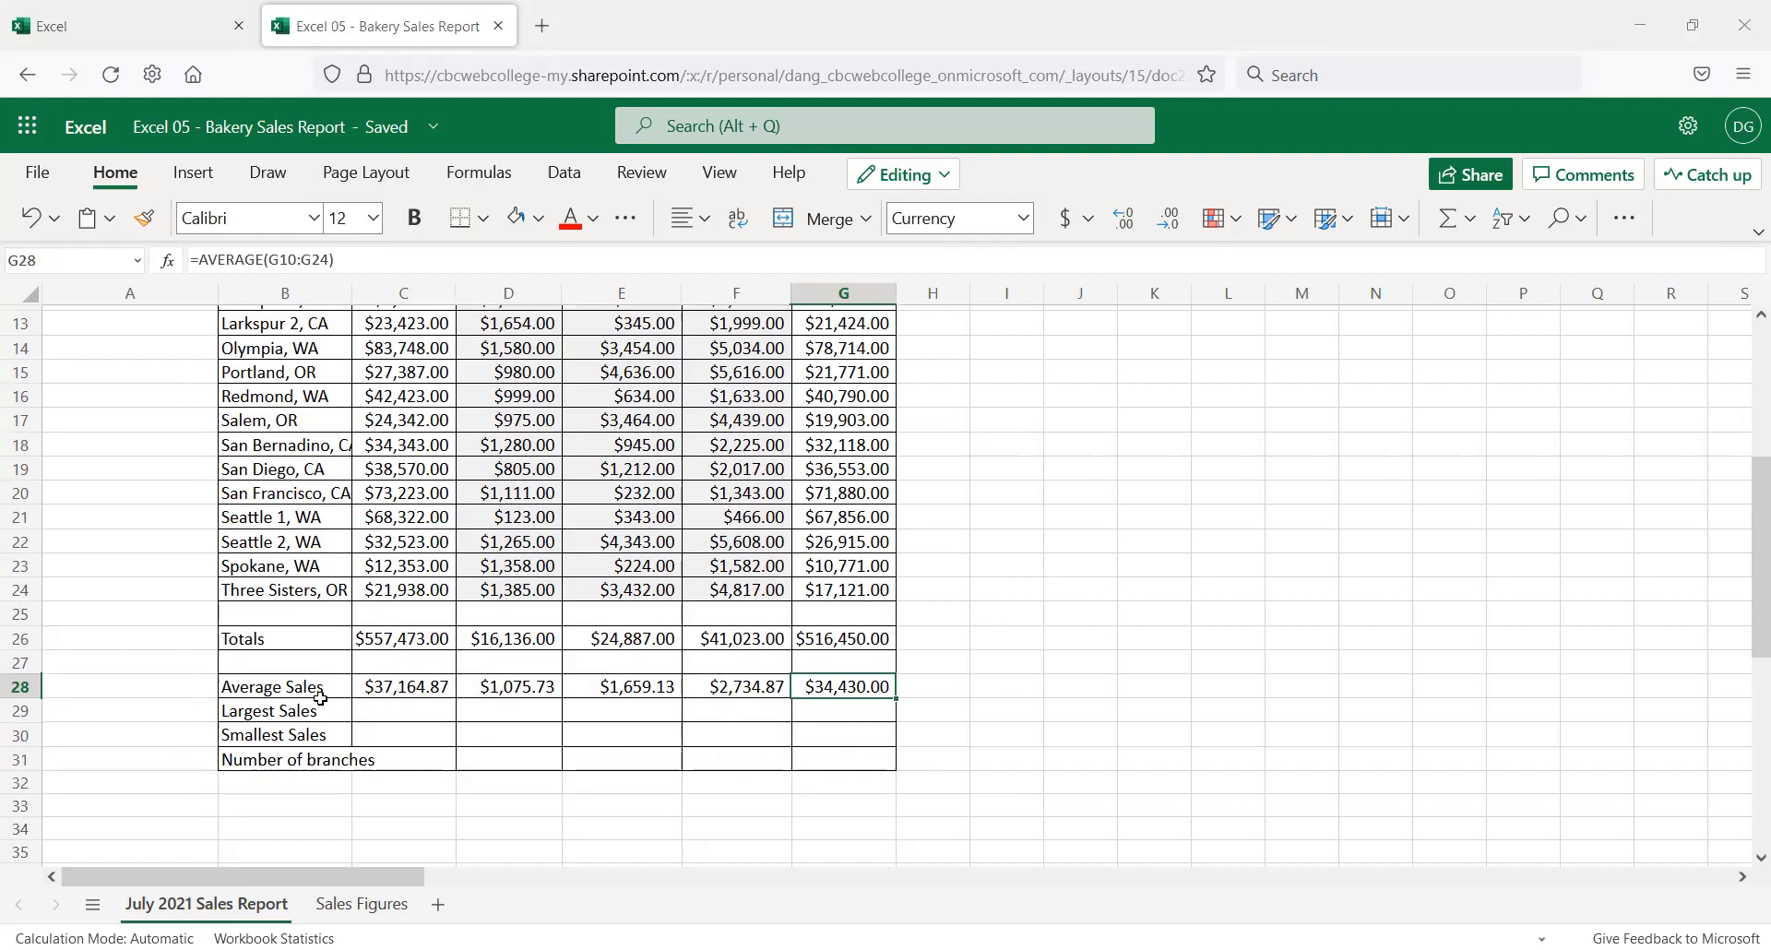
left_click(386, 715)
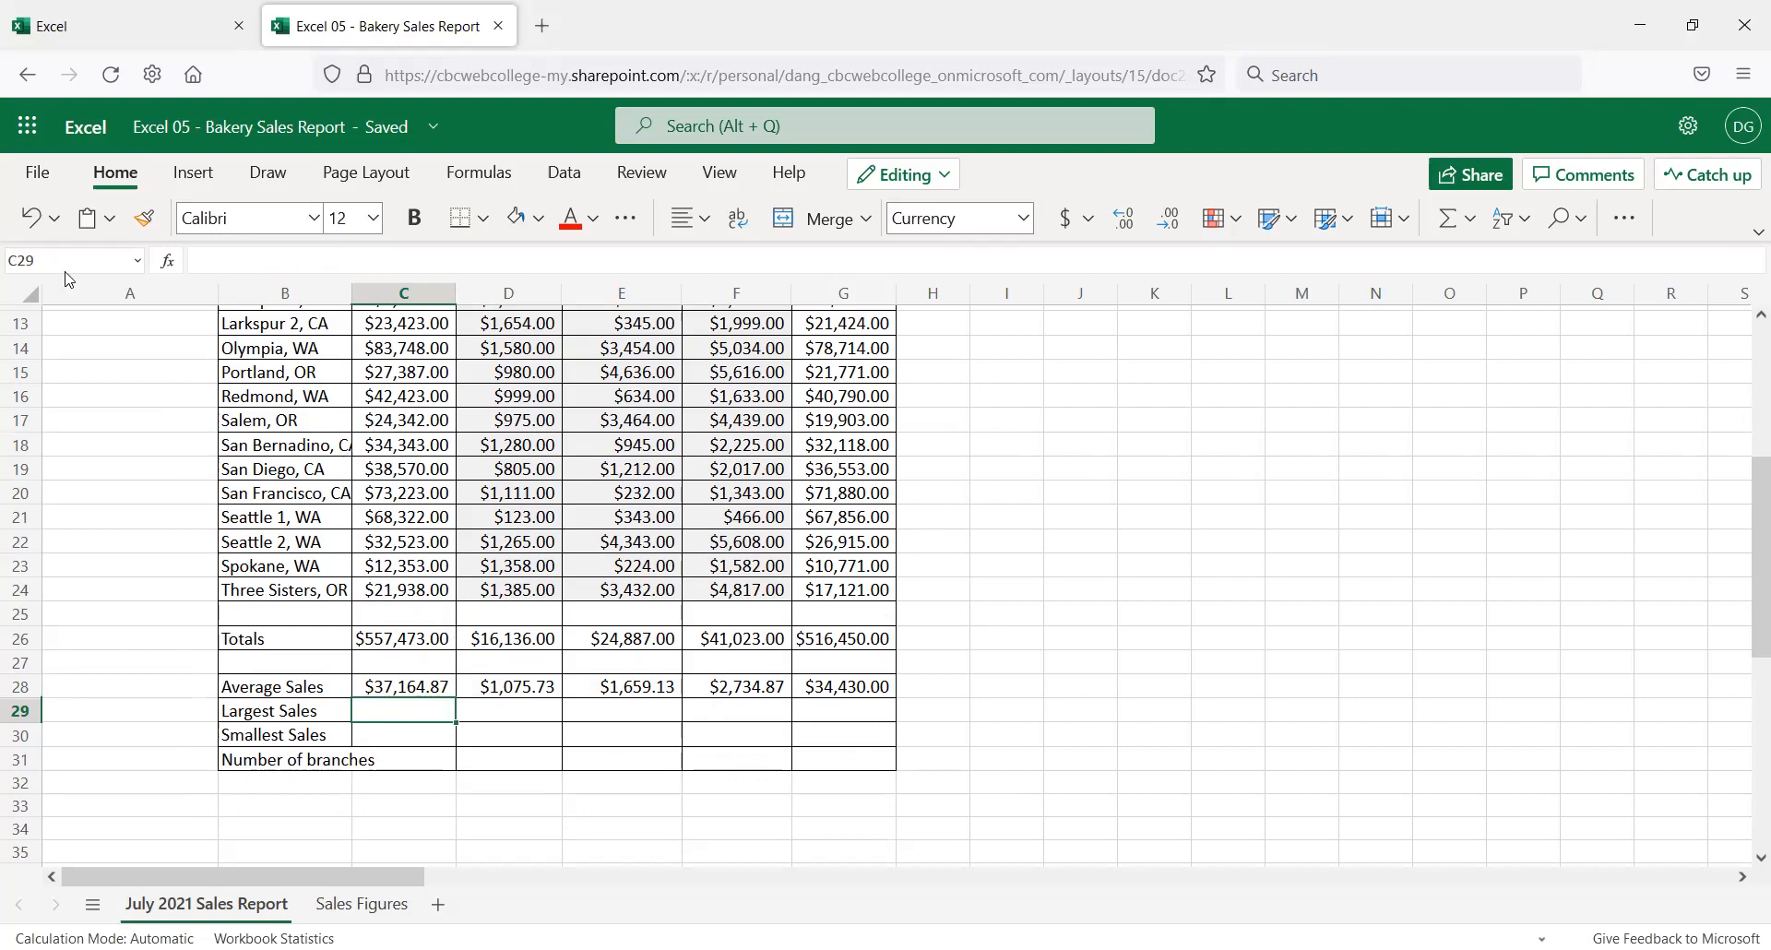
left_click(167, 262)
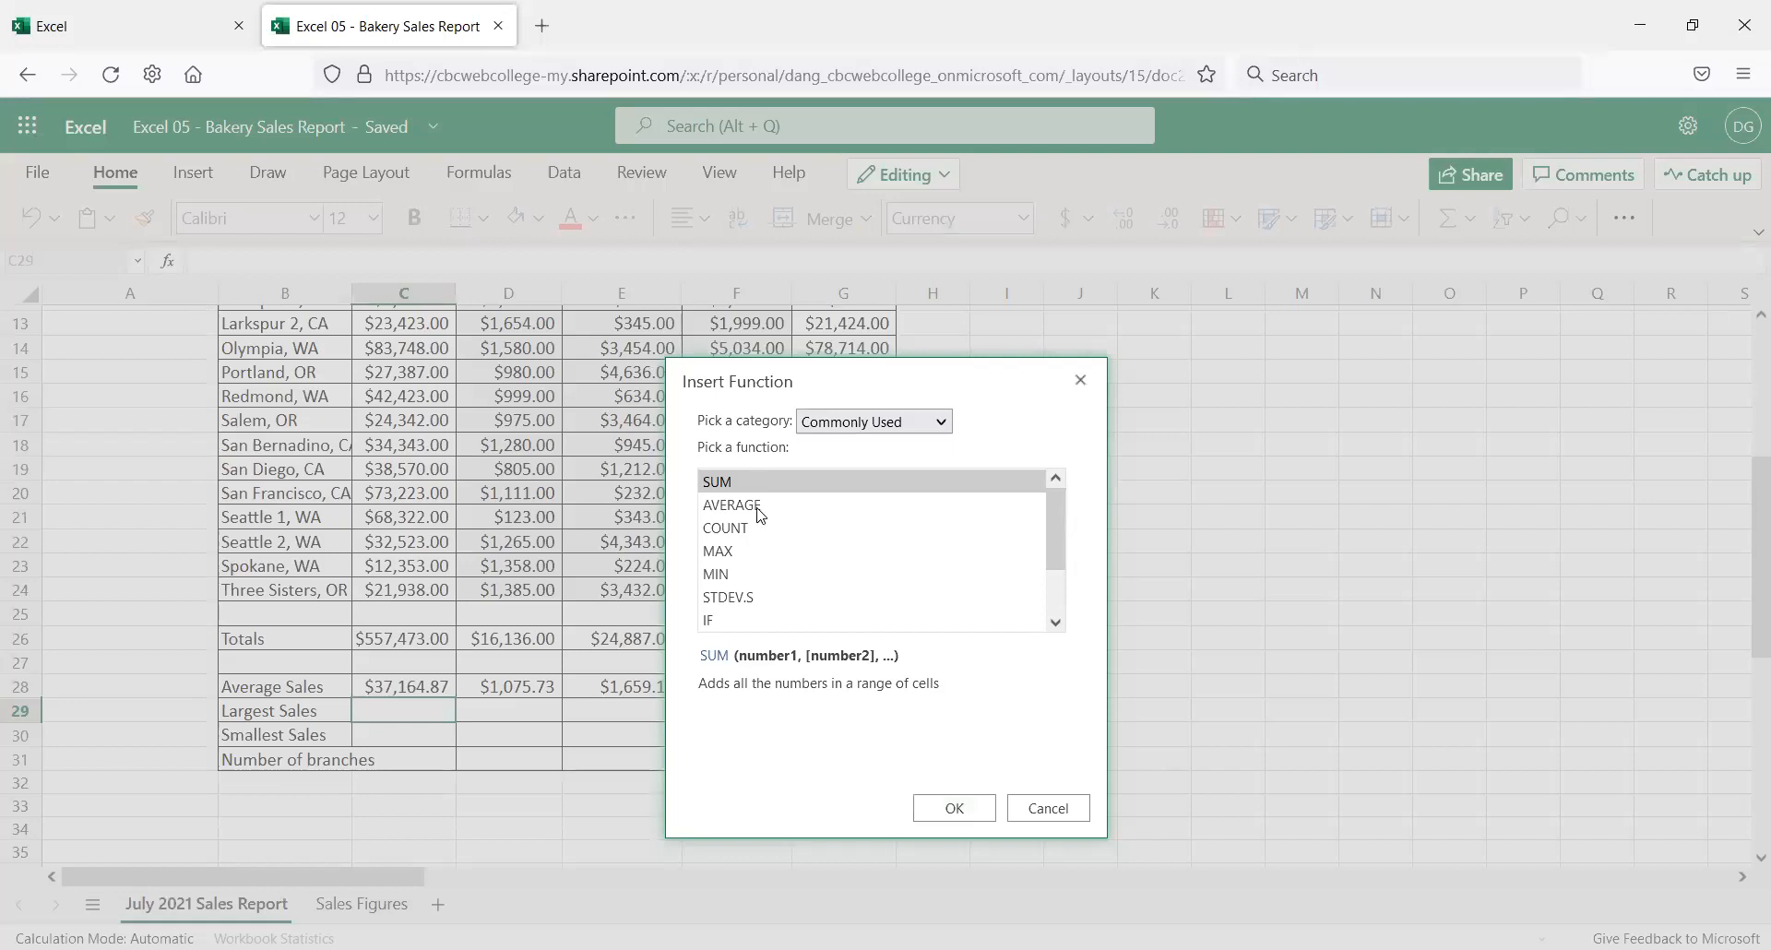
scroll(758, 510, "down", 1)
left_click(733, 487)
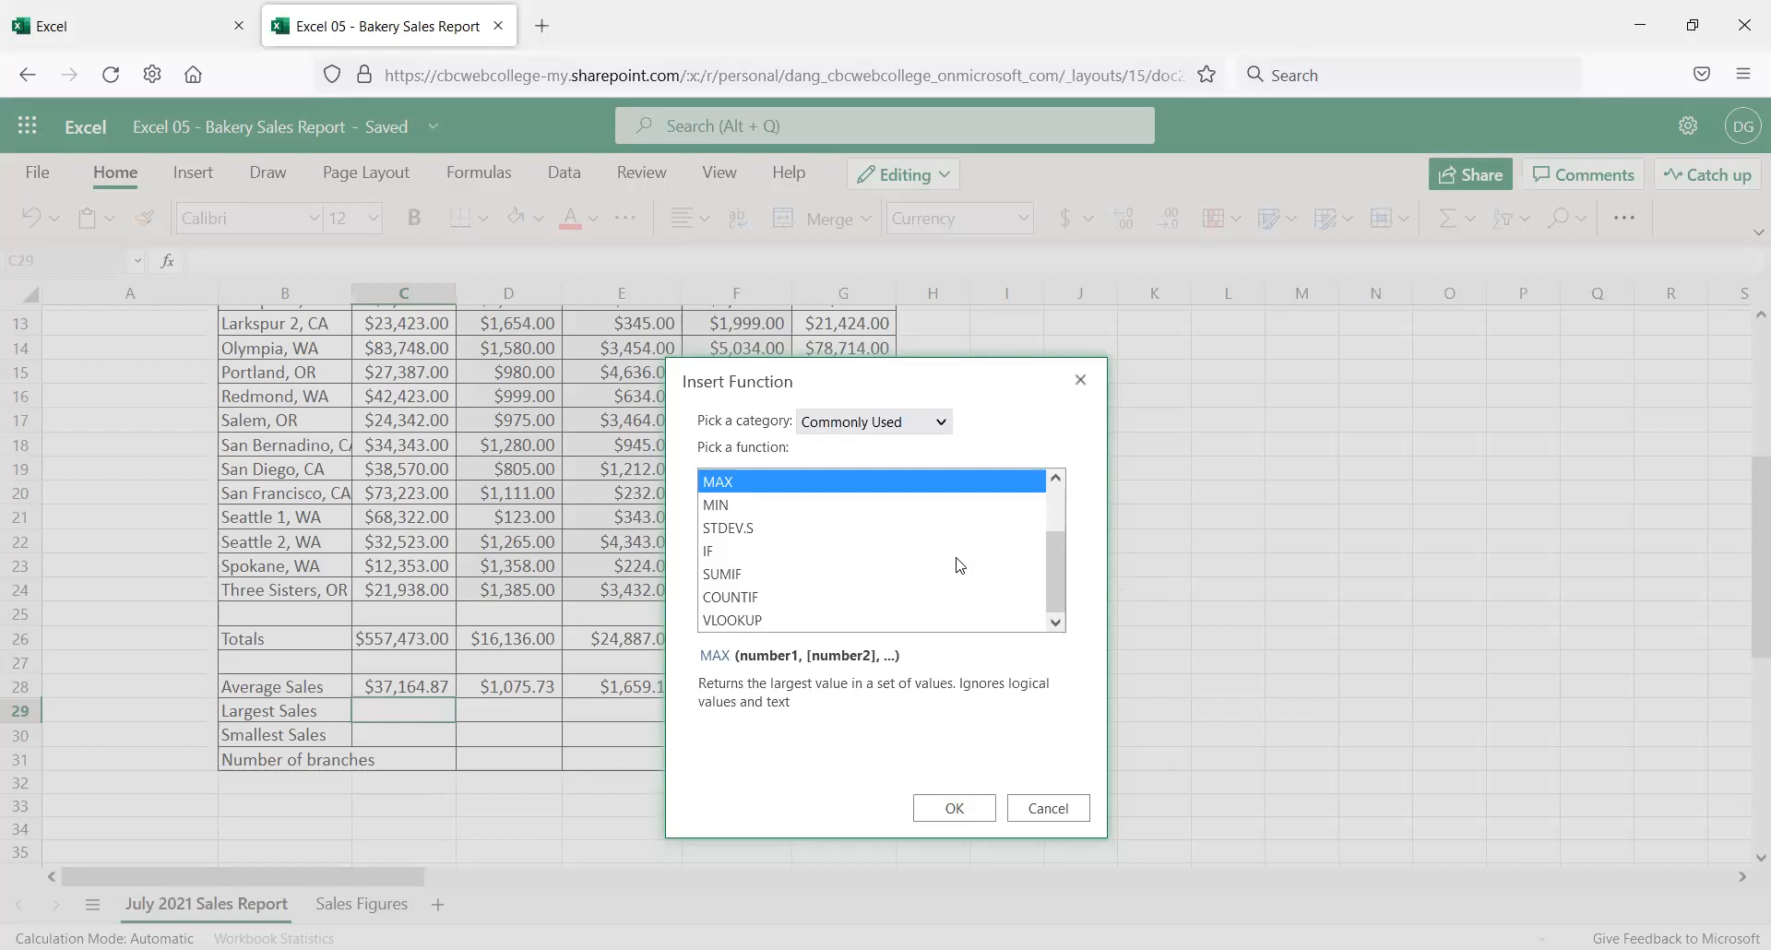
left_click(959, 810)
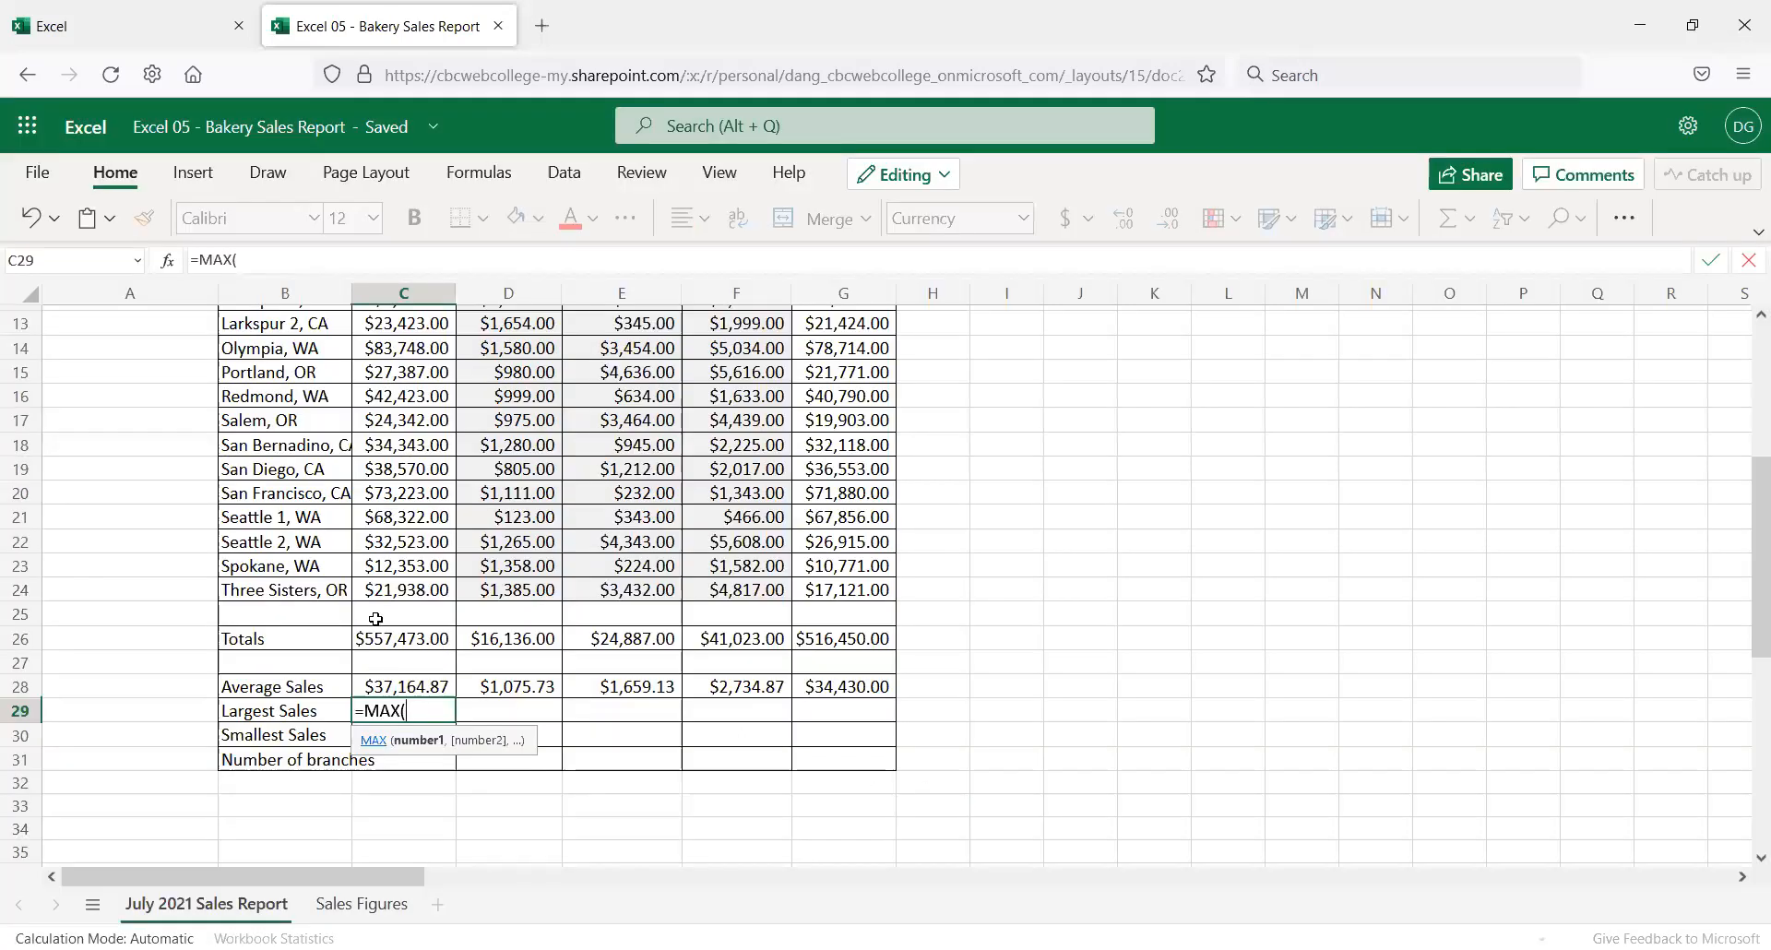
scroll(387, 553, "up", 3)
left_click_drag(407, 475, 392, 812)
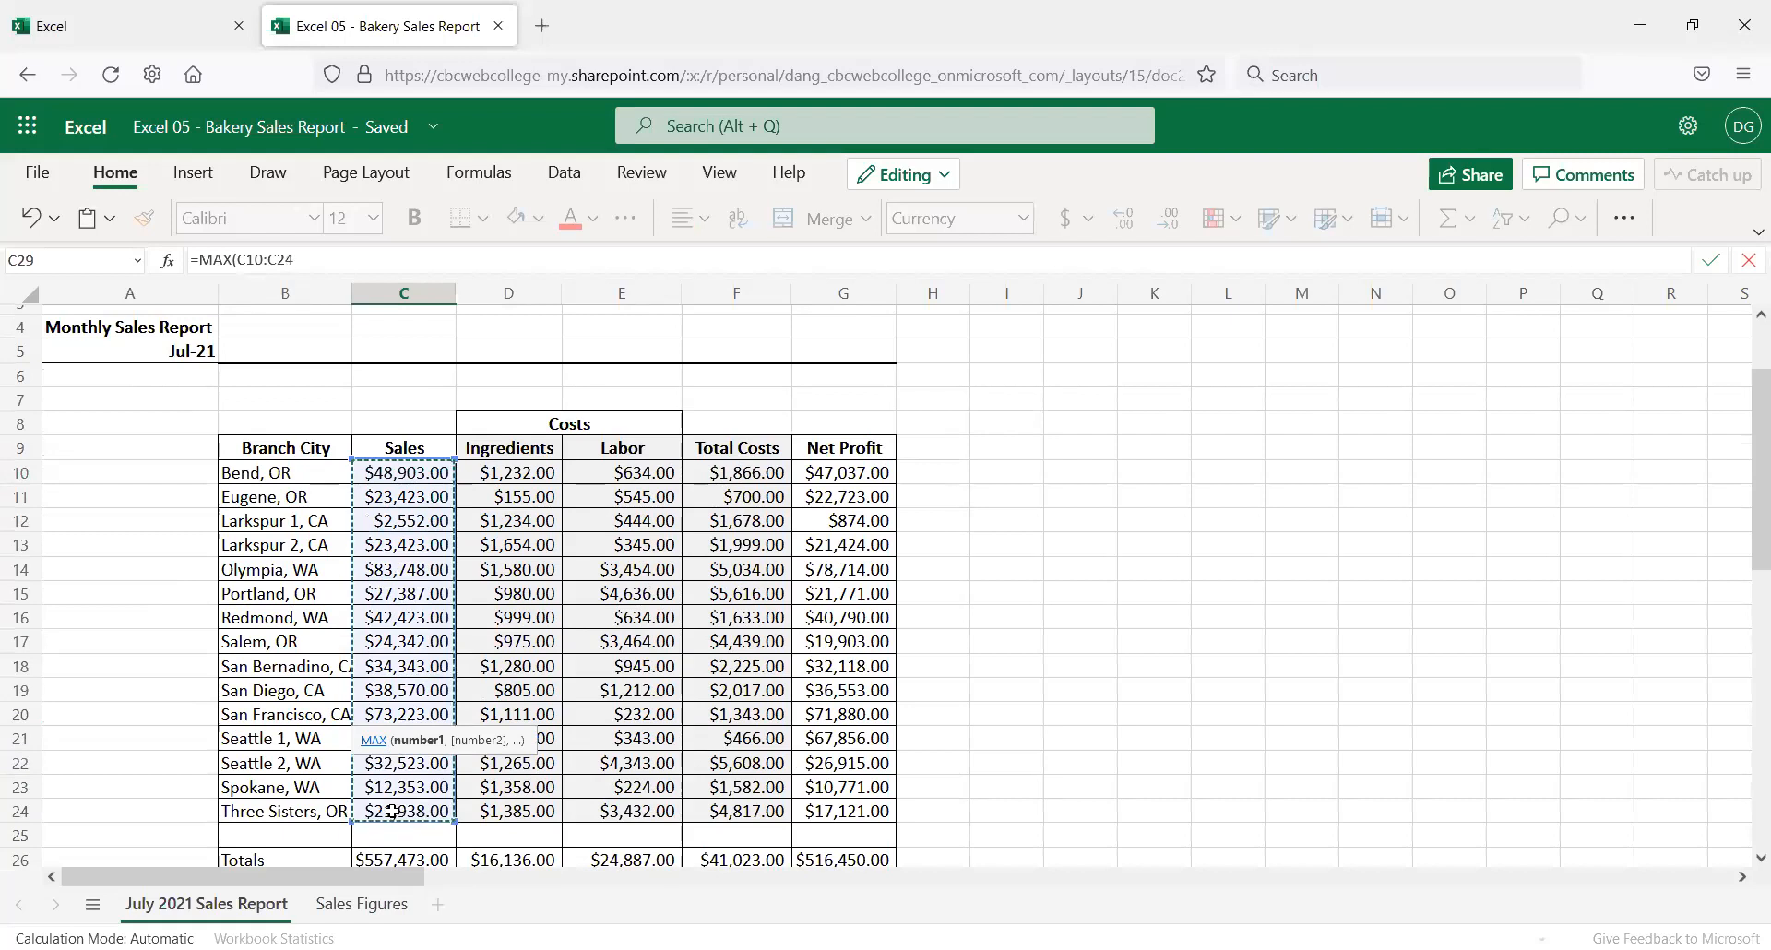
scroll(407, 715, "down", 2)
type(")")
key("Return")
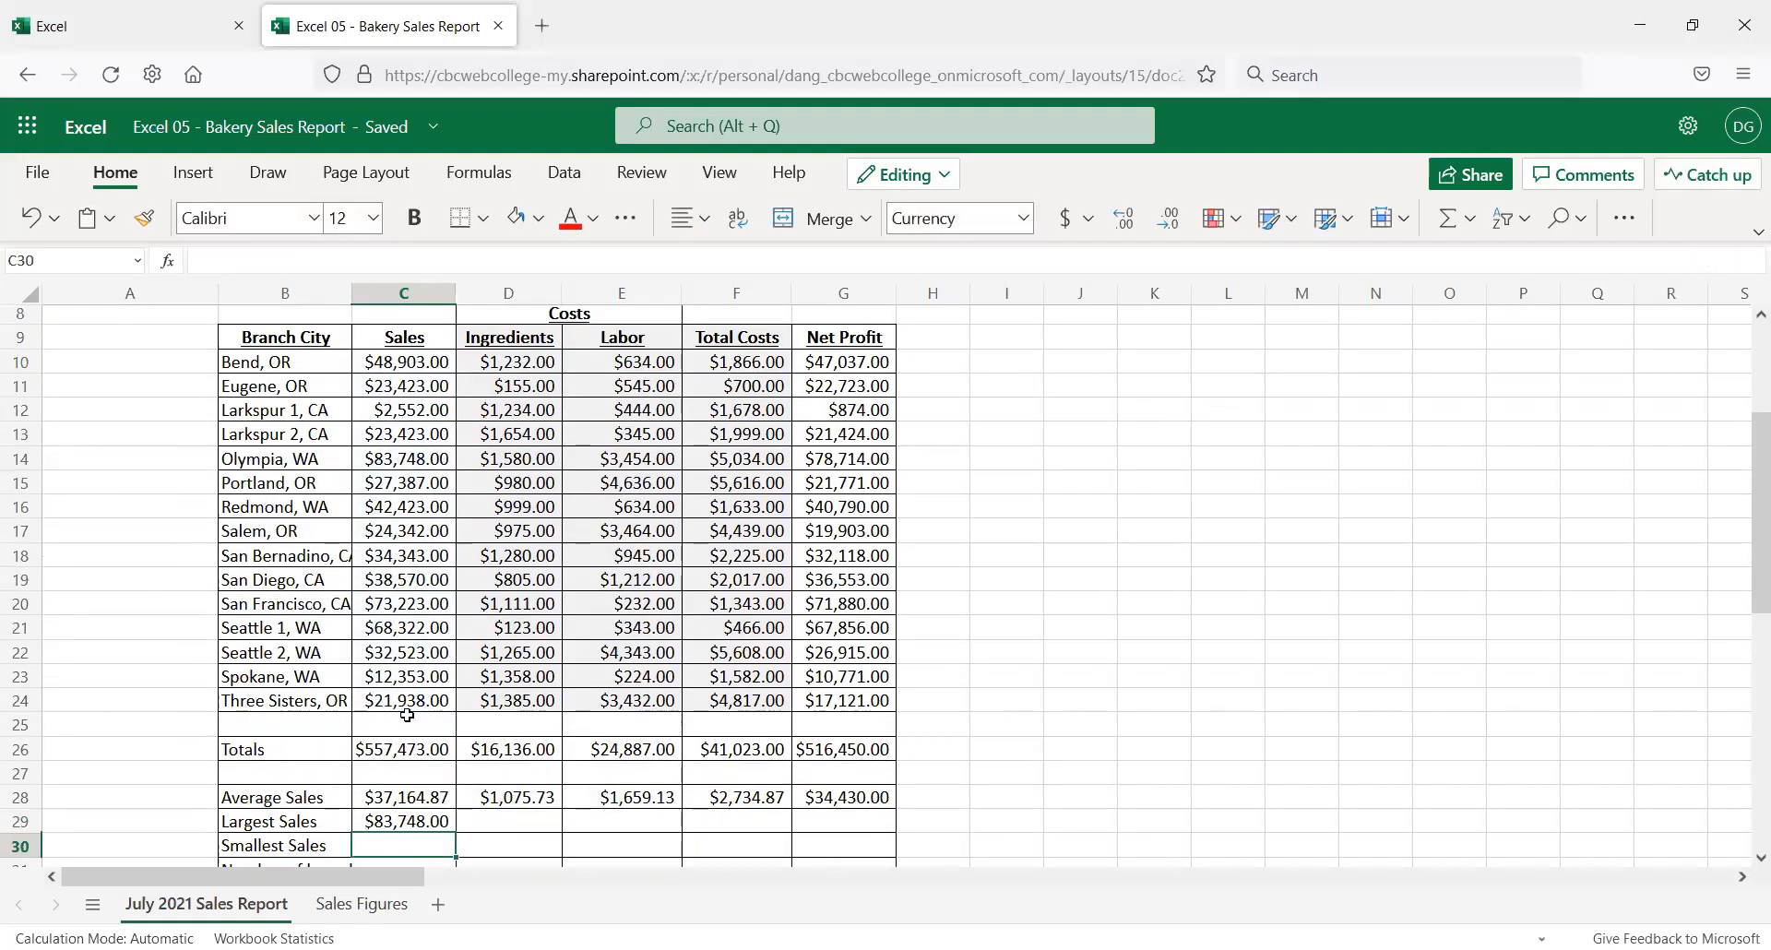
Compare the Largest Sales result in C29 with the branch figures in the Sales column to identify the matching branch
scroll(397, 736, "up", 3)
scroll(479, 805, "down", 5)
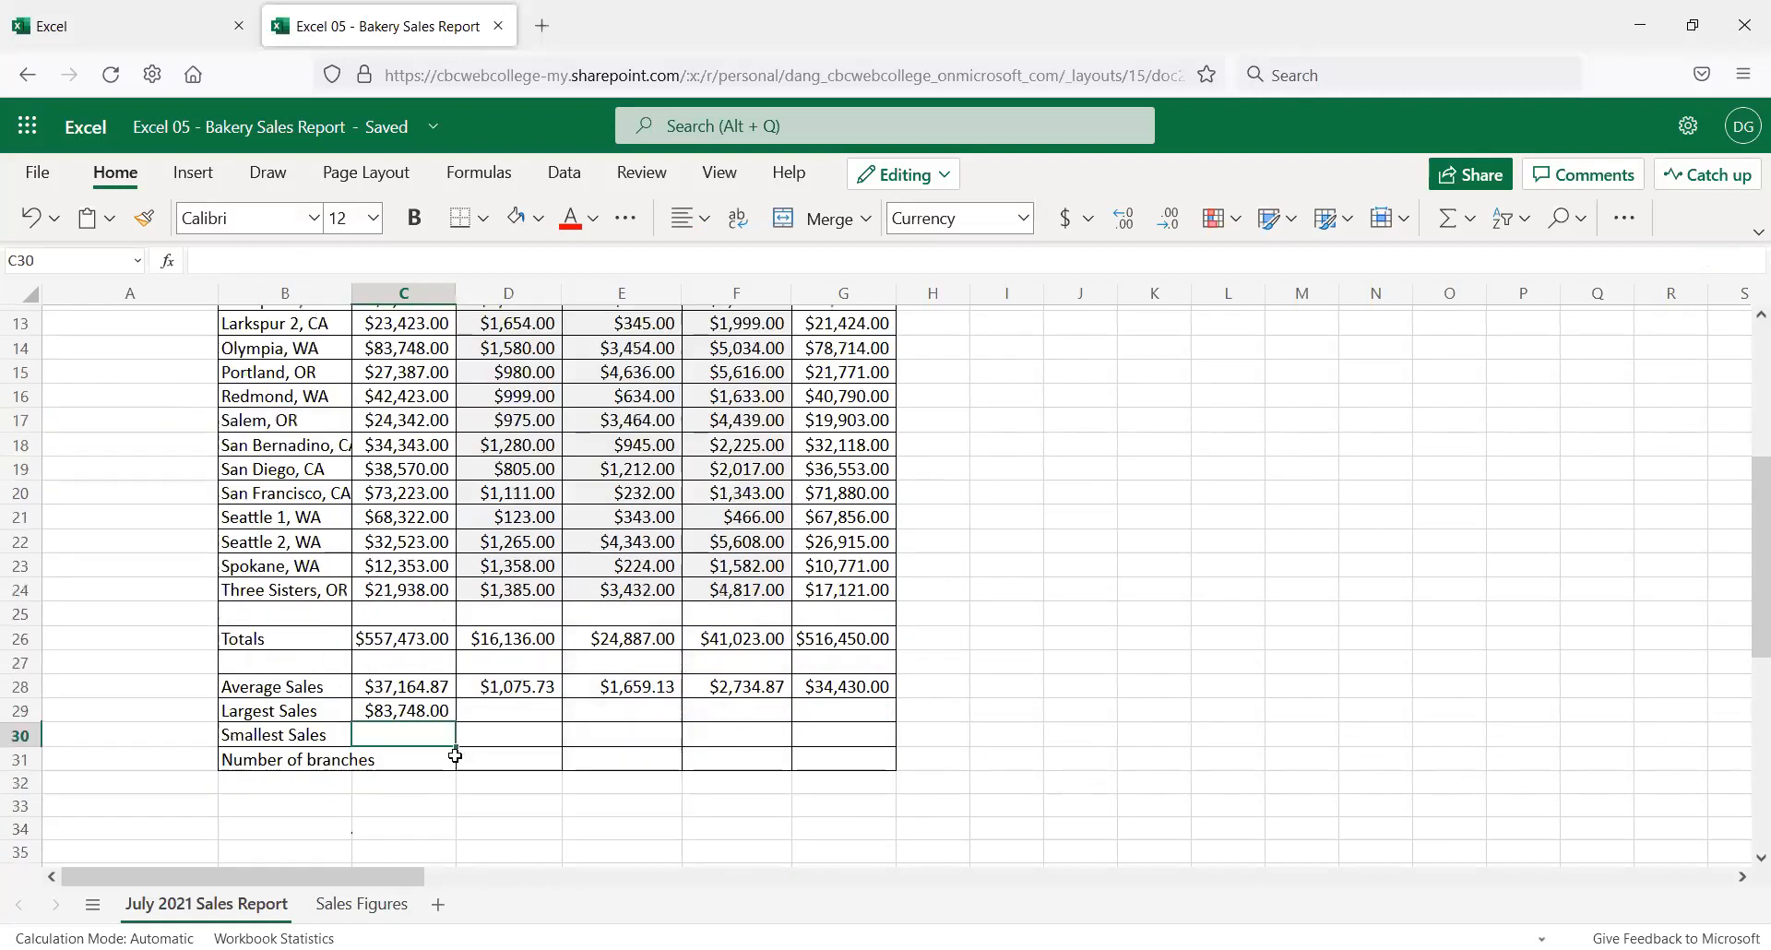
scroll(455, 755, "down", 2)
left_click(420, 600)
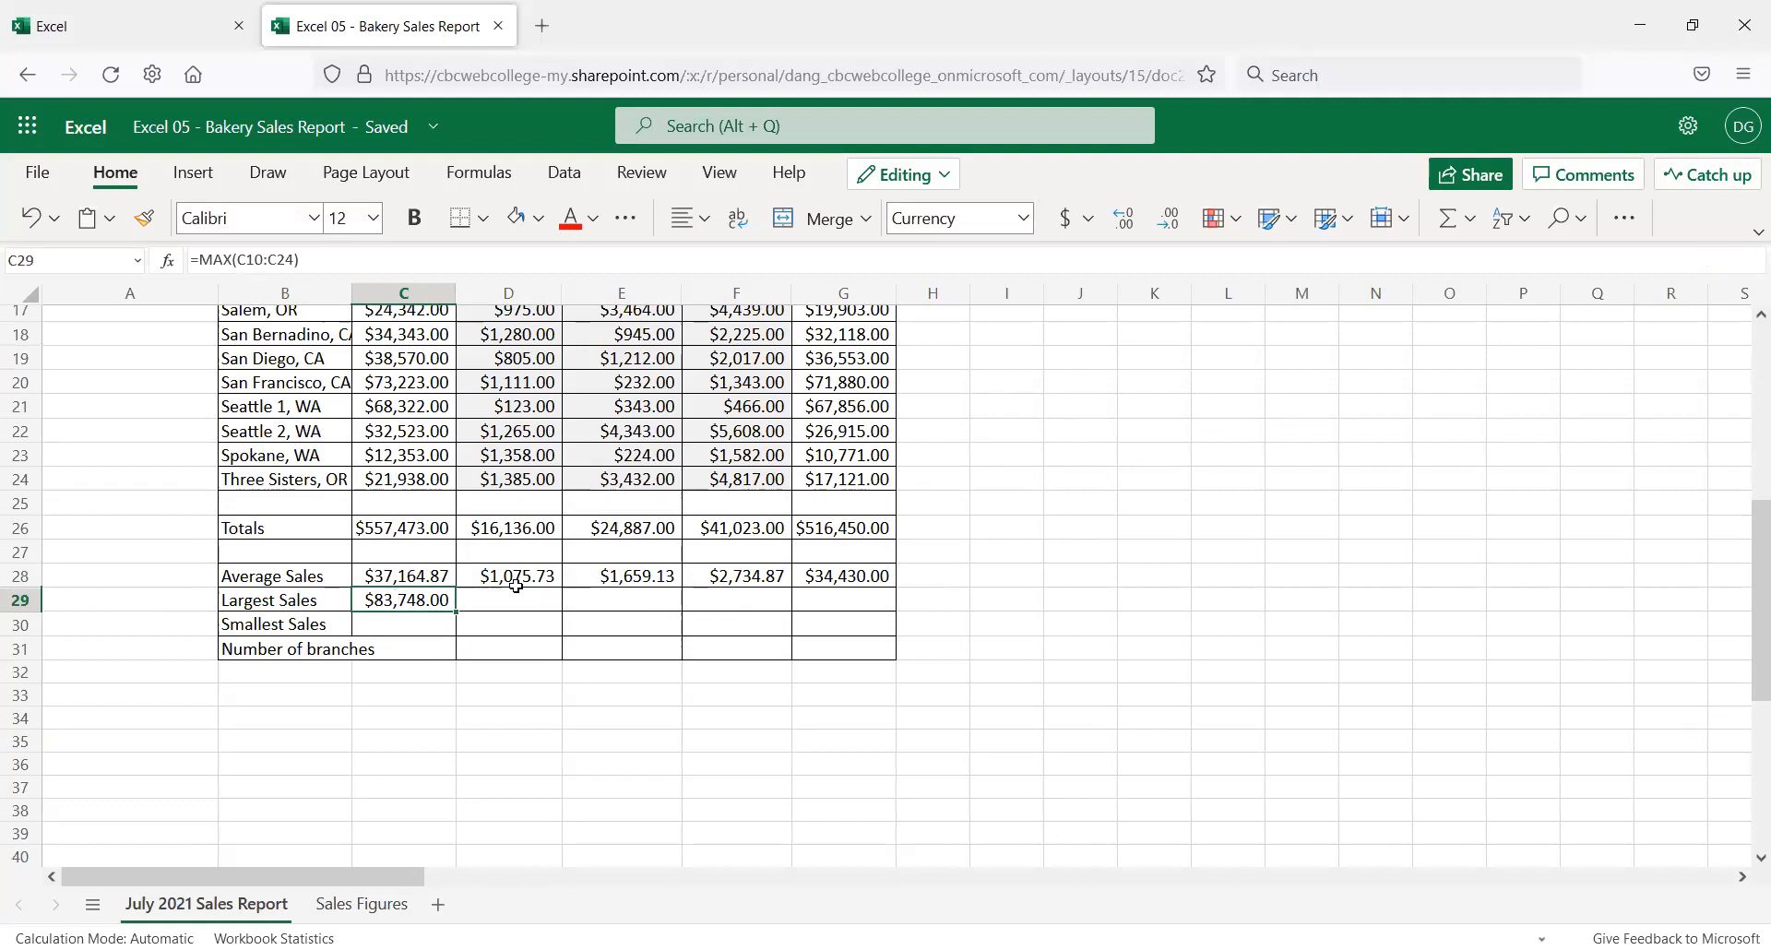
scroll(410, 563, "up", 2)
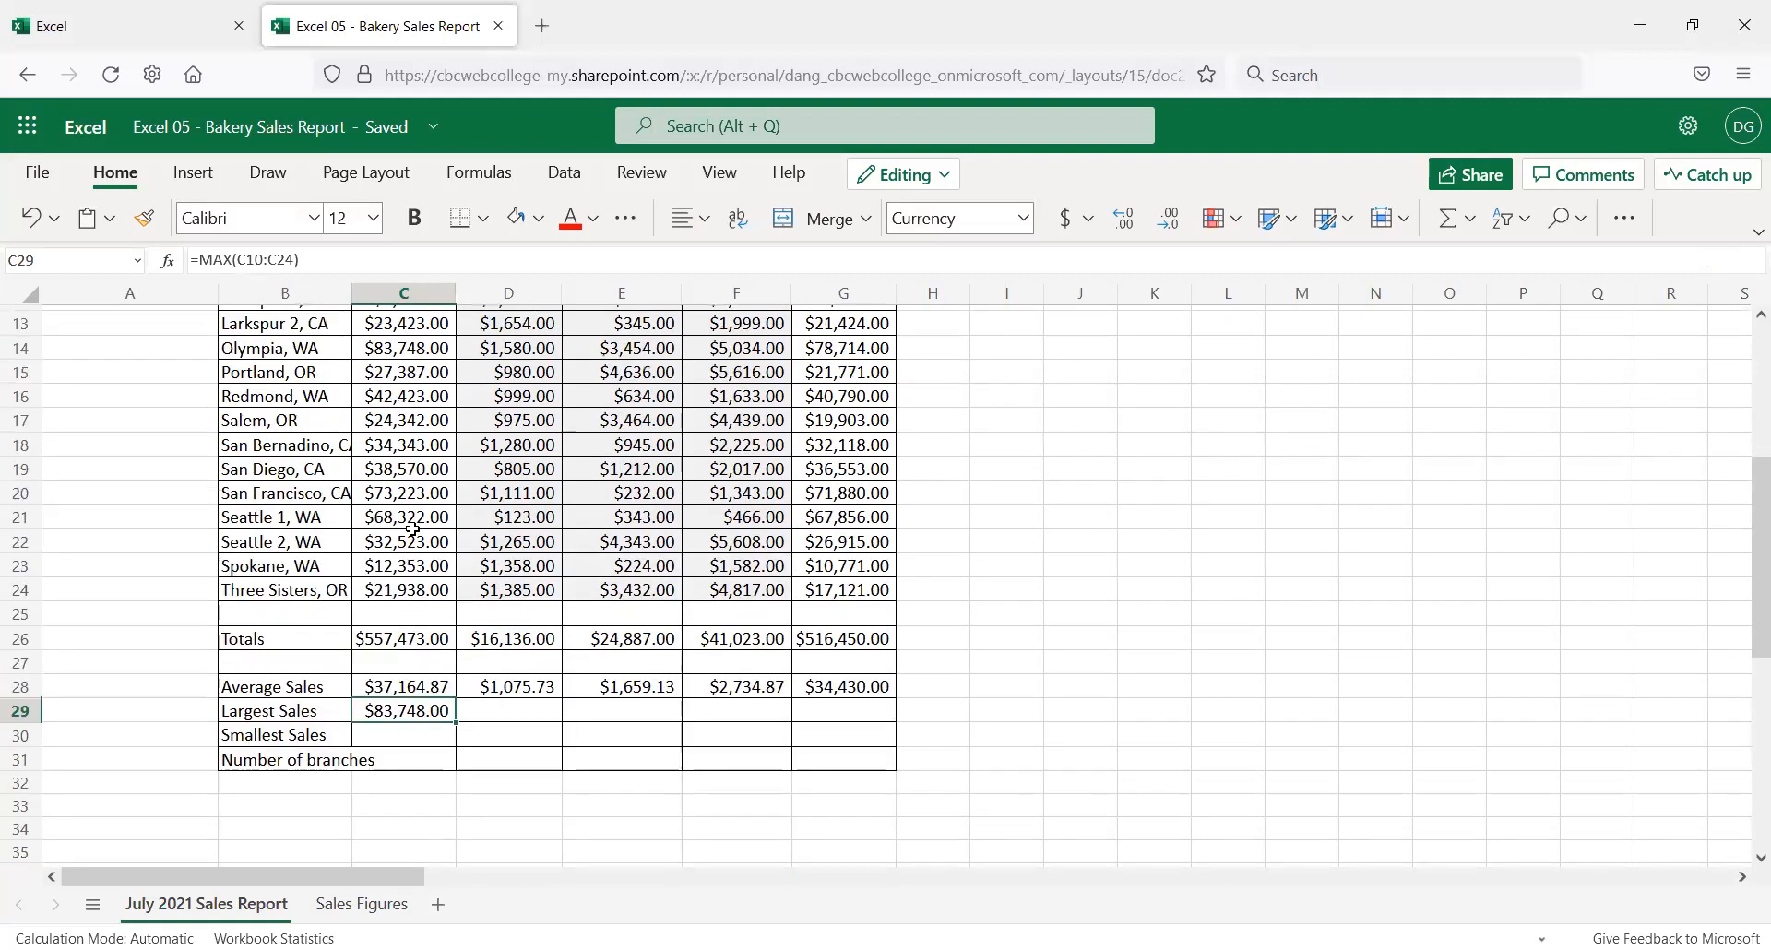
left_click(404, 347)
scroll(447, 516, "up", 1)
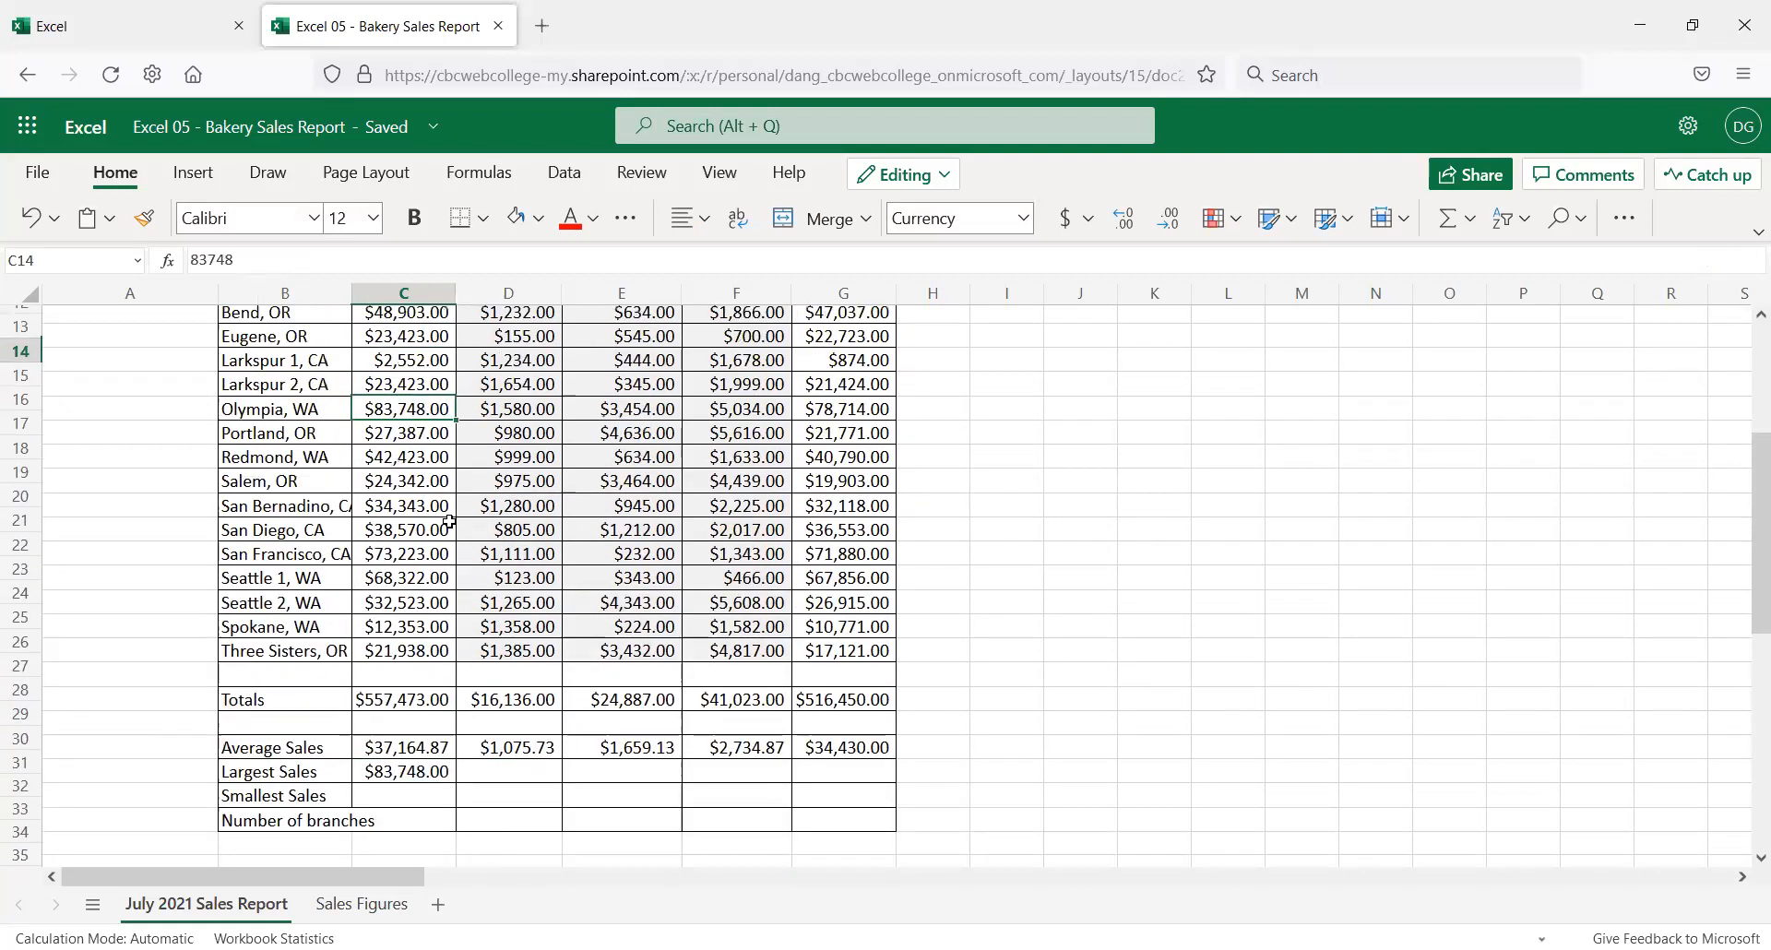
scroll(449, 522, "up", 3)
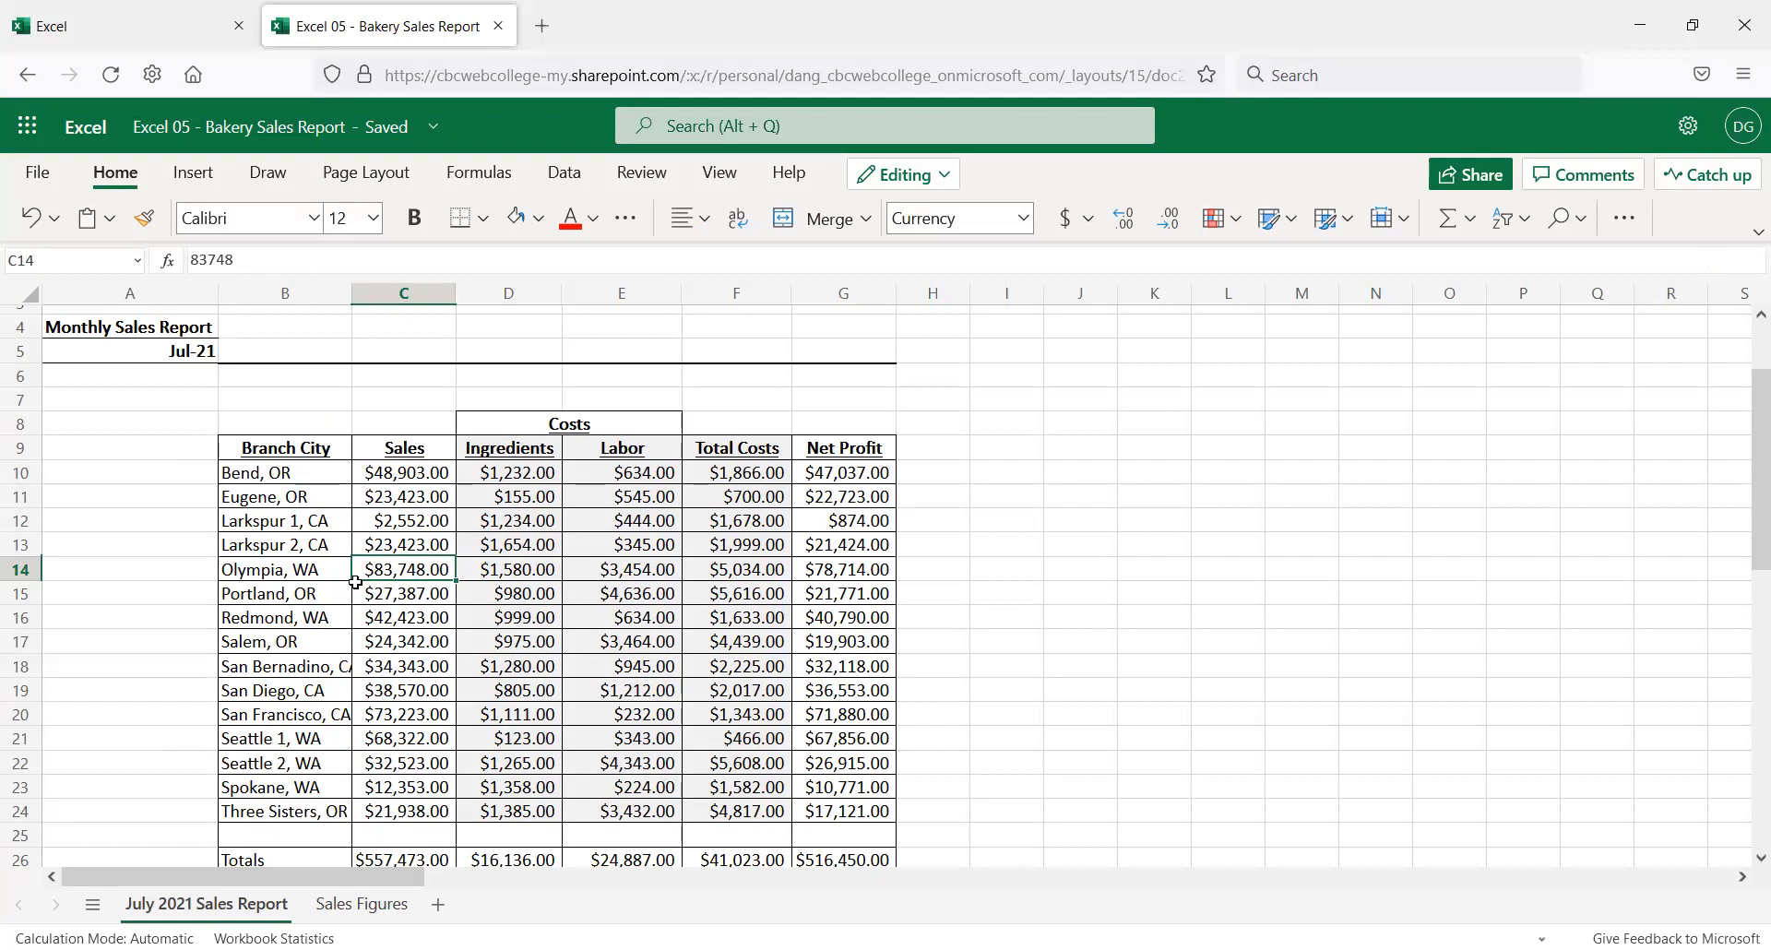
scroll(338, 590, "up", 1)
scroll(355, 636, "down", 2)
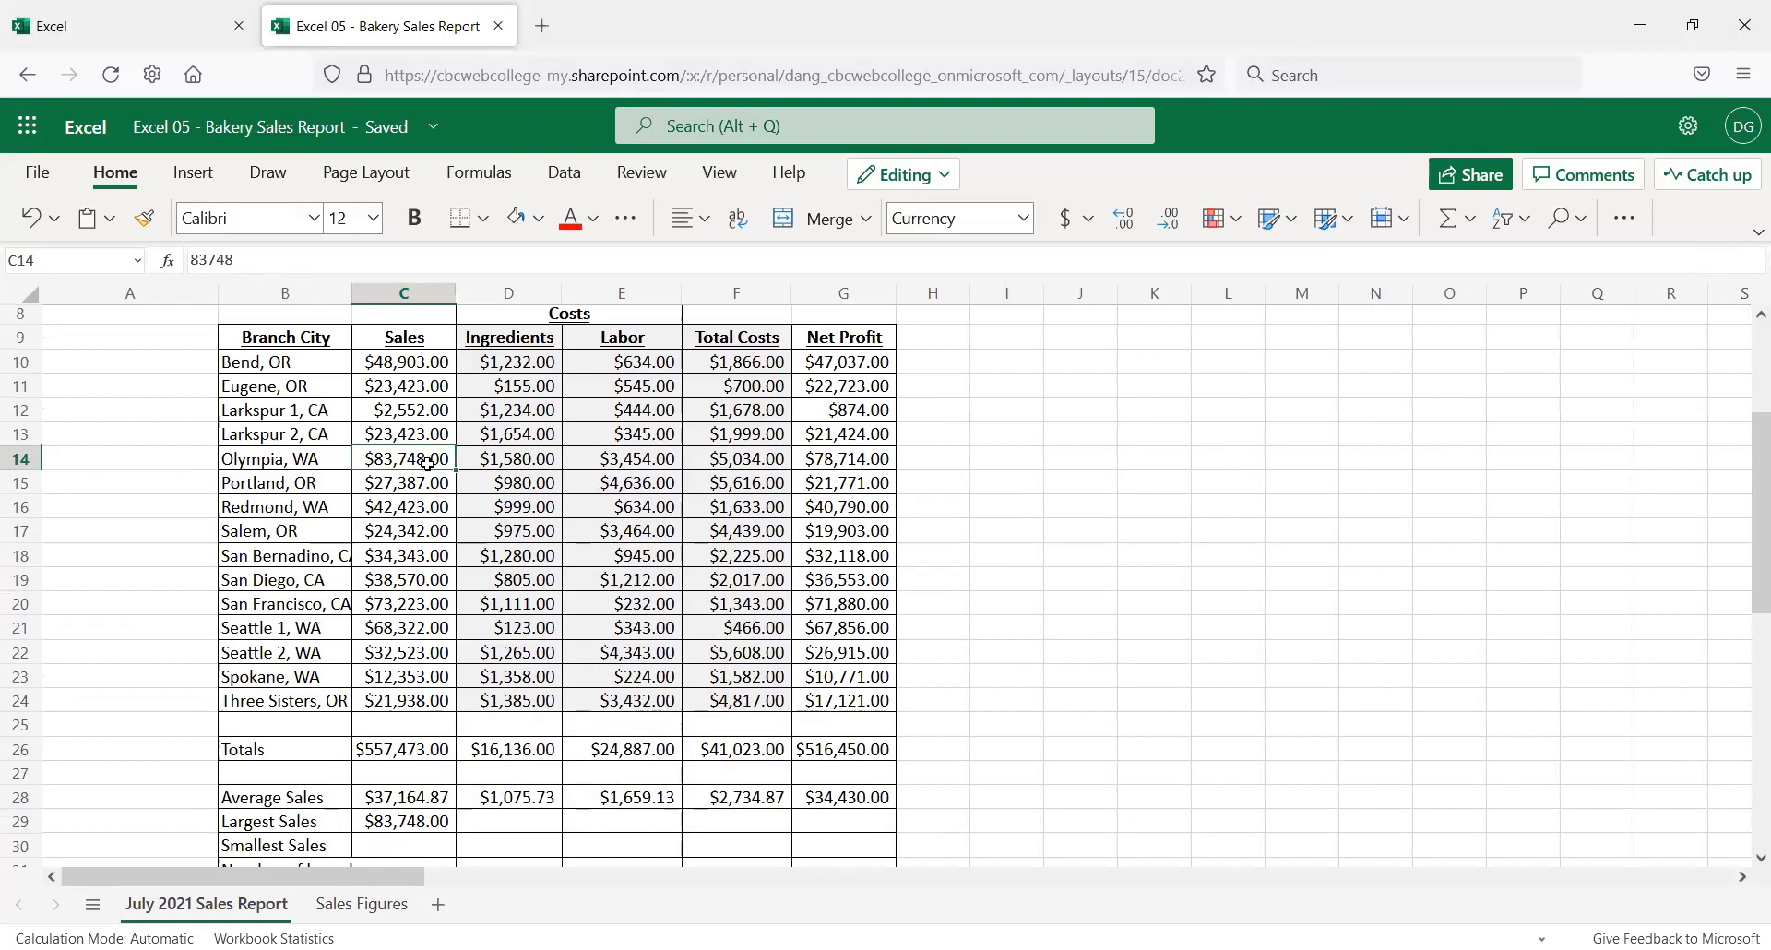
left_click(276, 456)
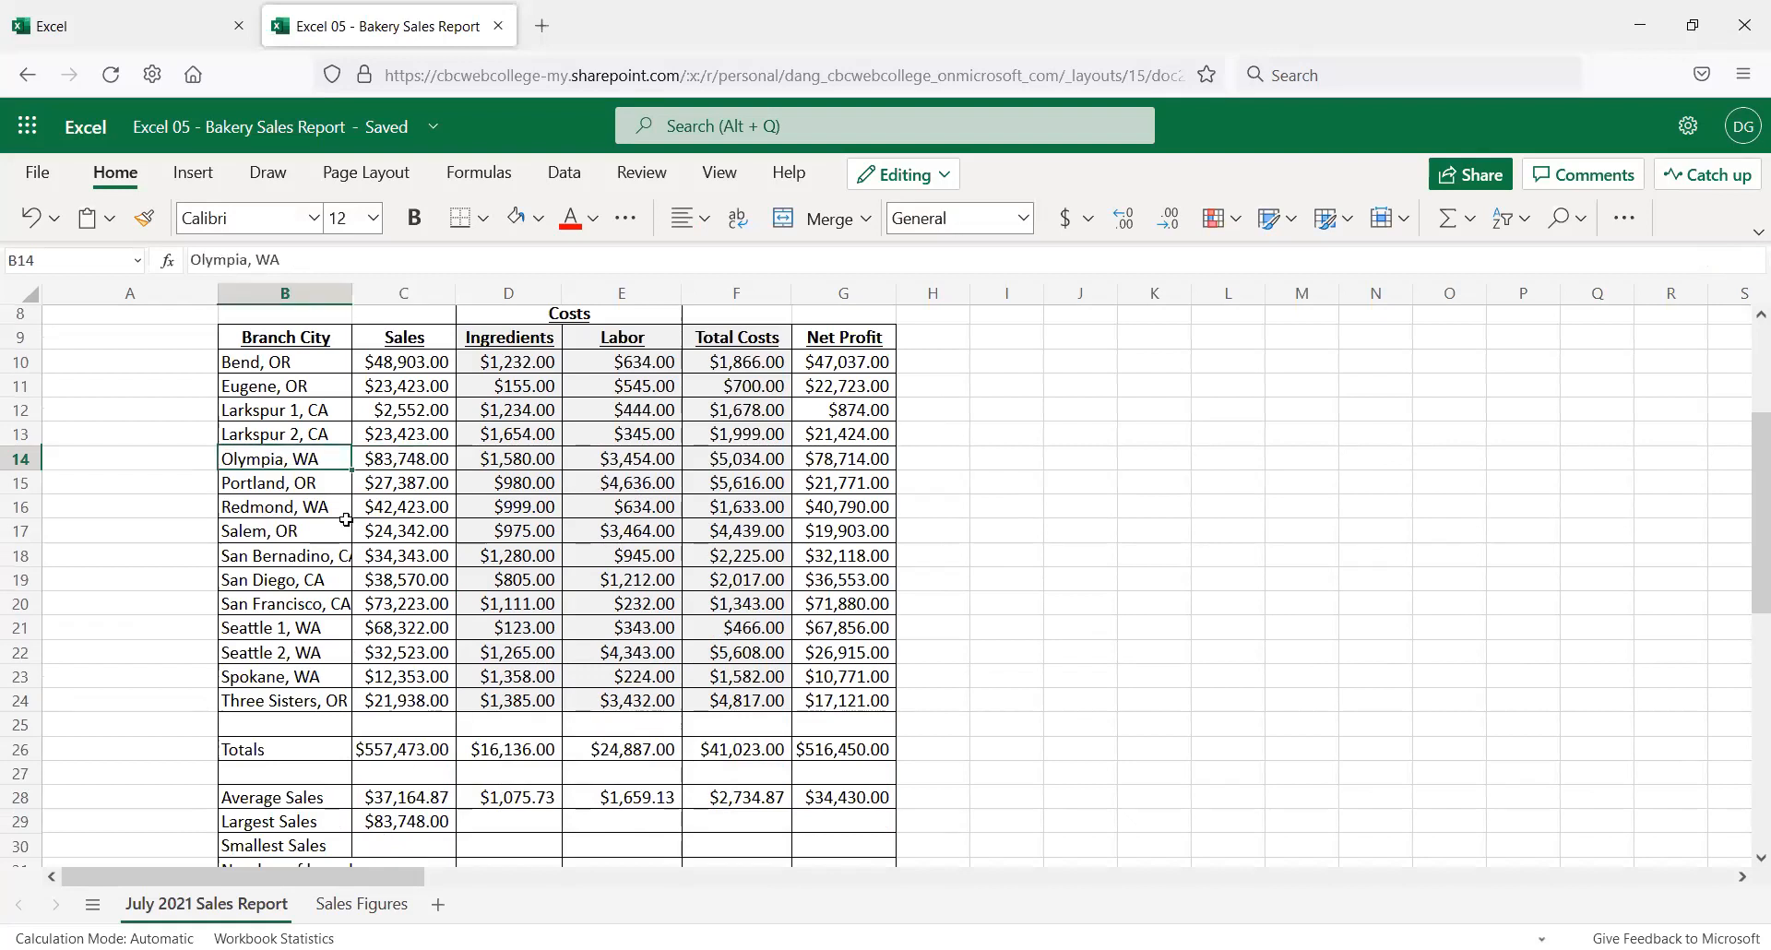
left_click(379, 466)
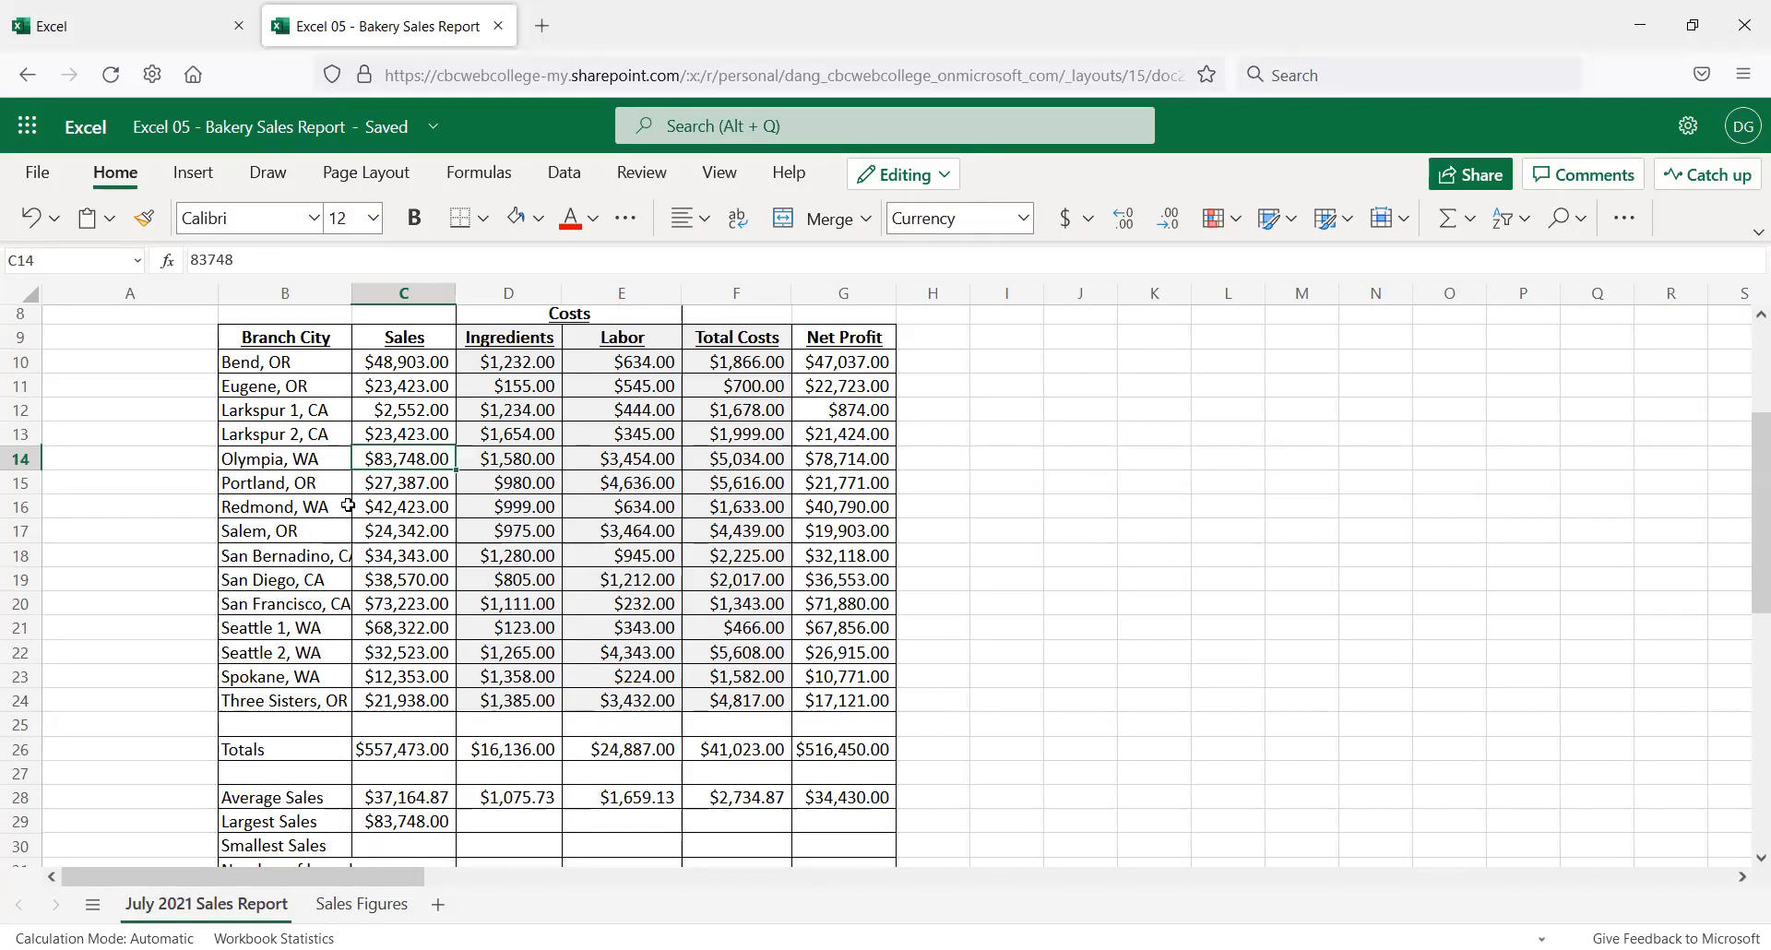
left_click(303, 459)
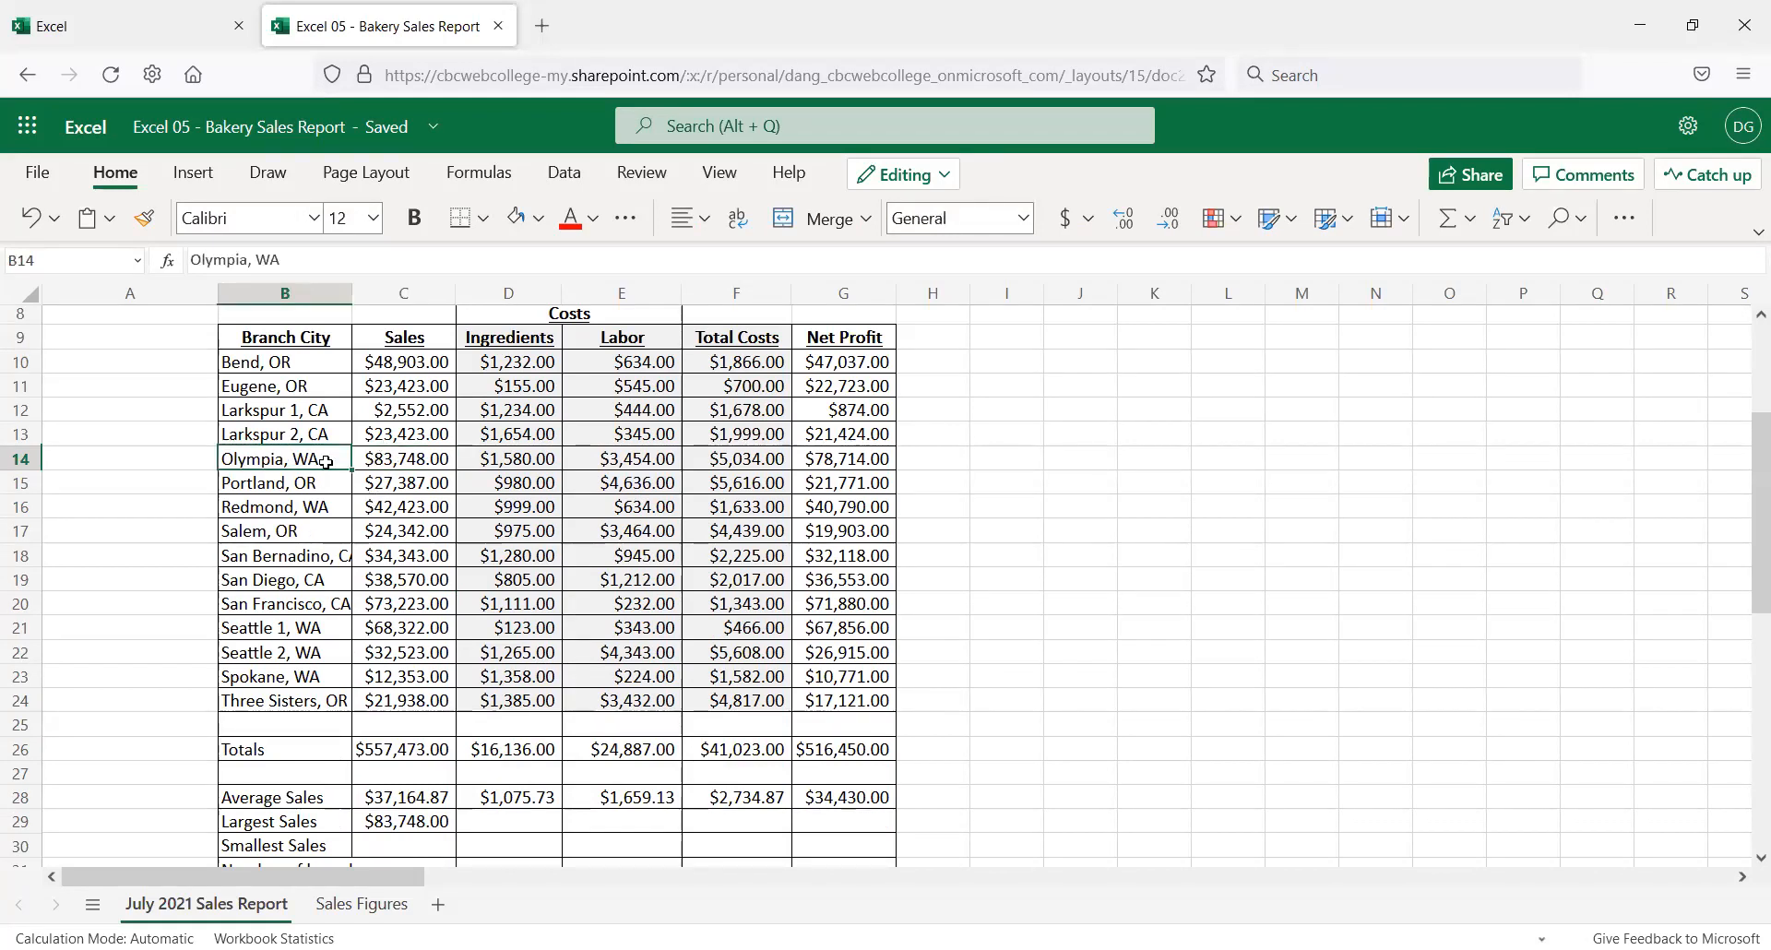
left_click(397, 474)
scroll(383, 726, "down", 2)
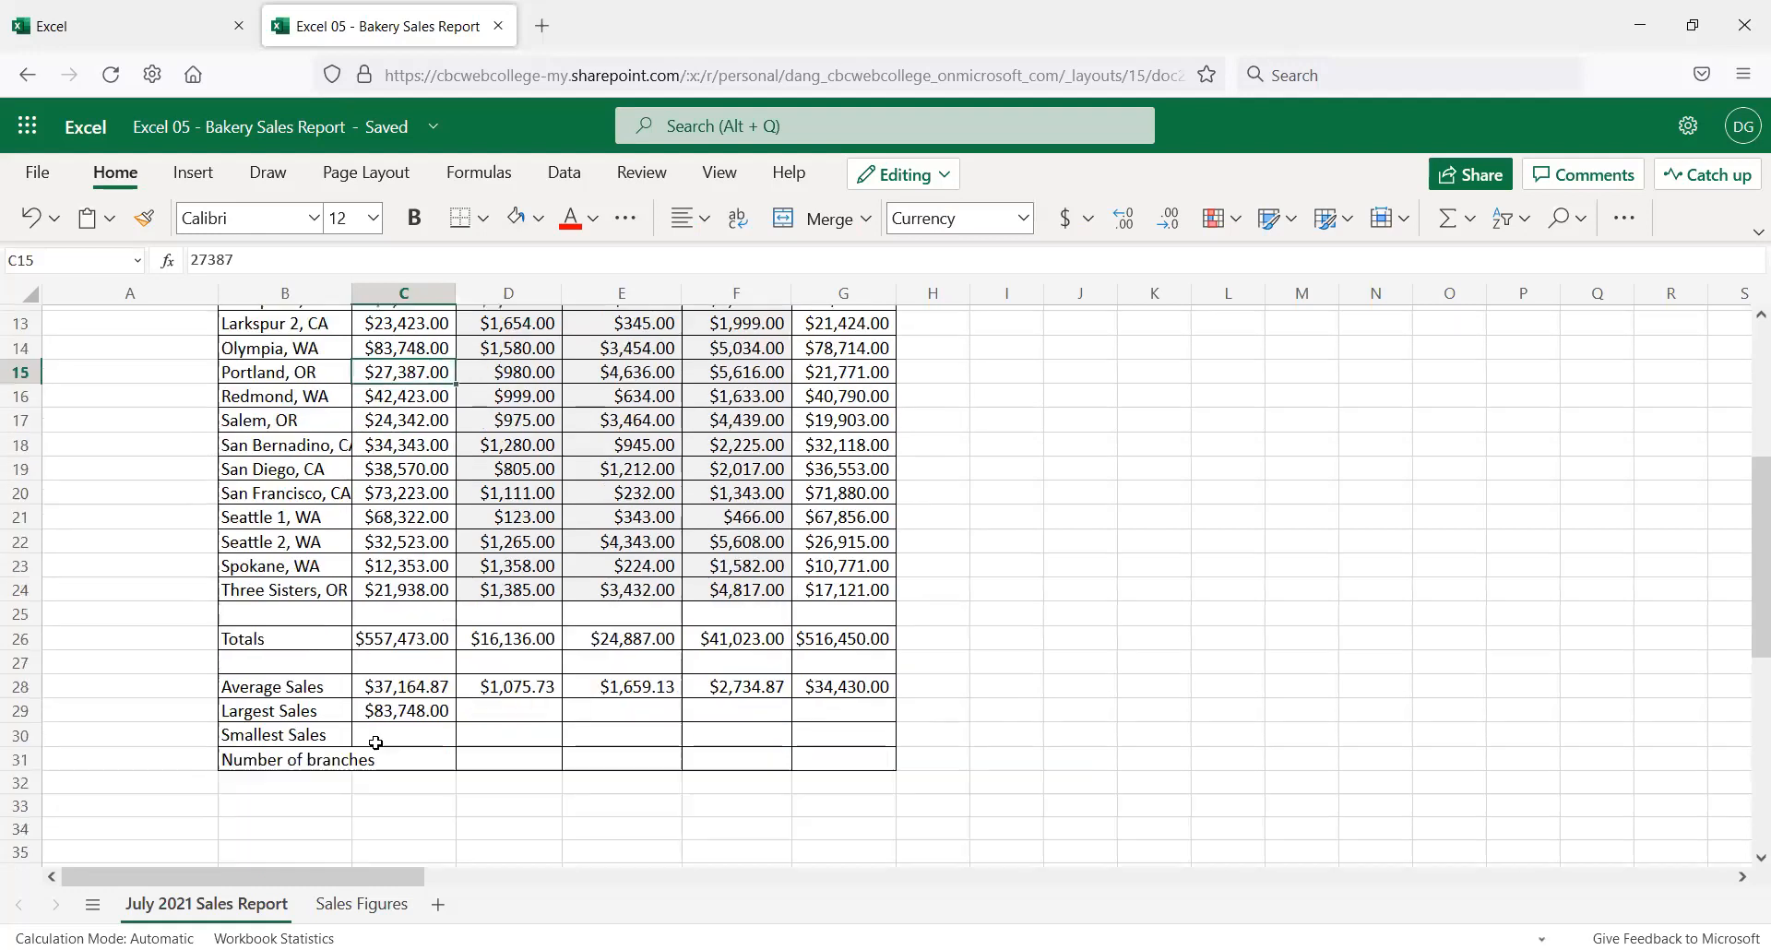
Fill the MAX formula from C29 across the Largest Sales row through G29
left_click(389, 706)
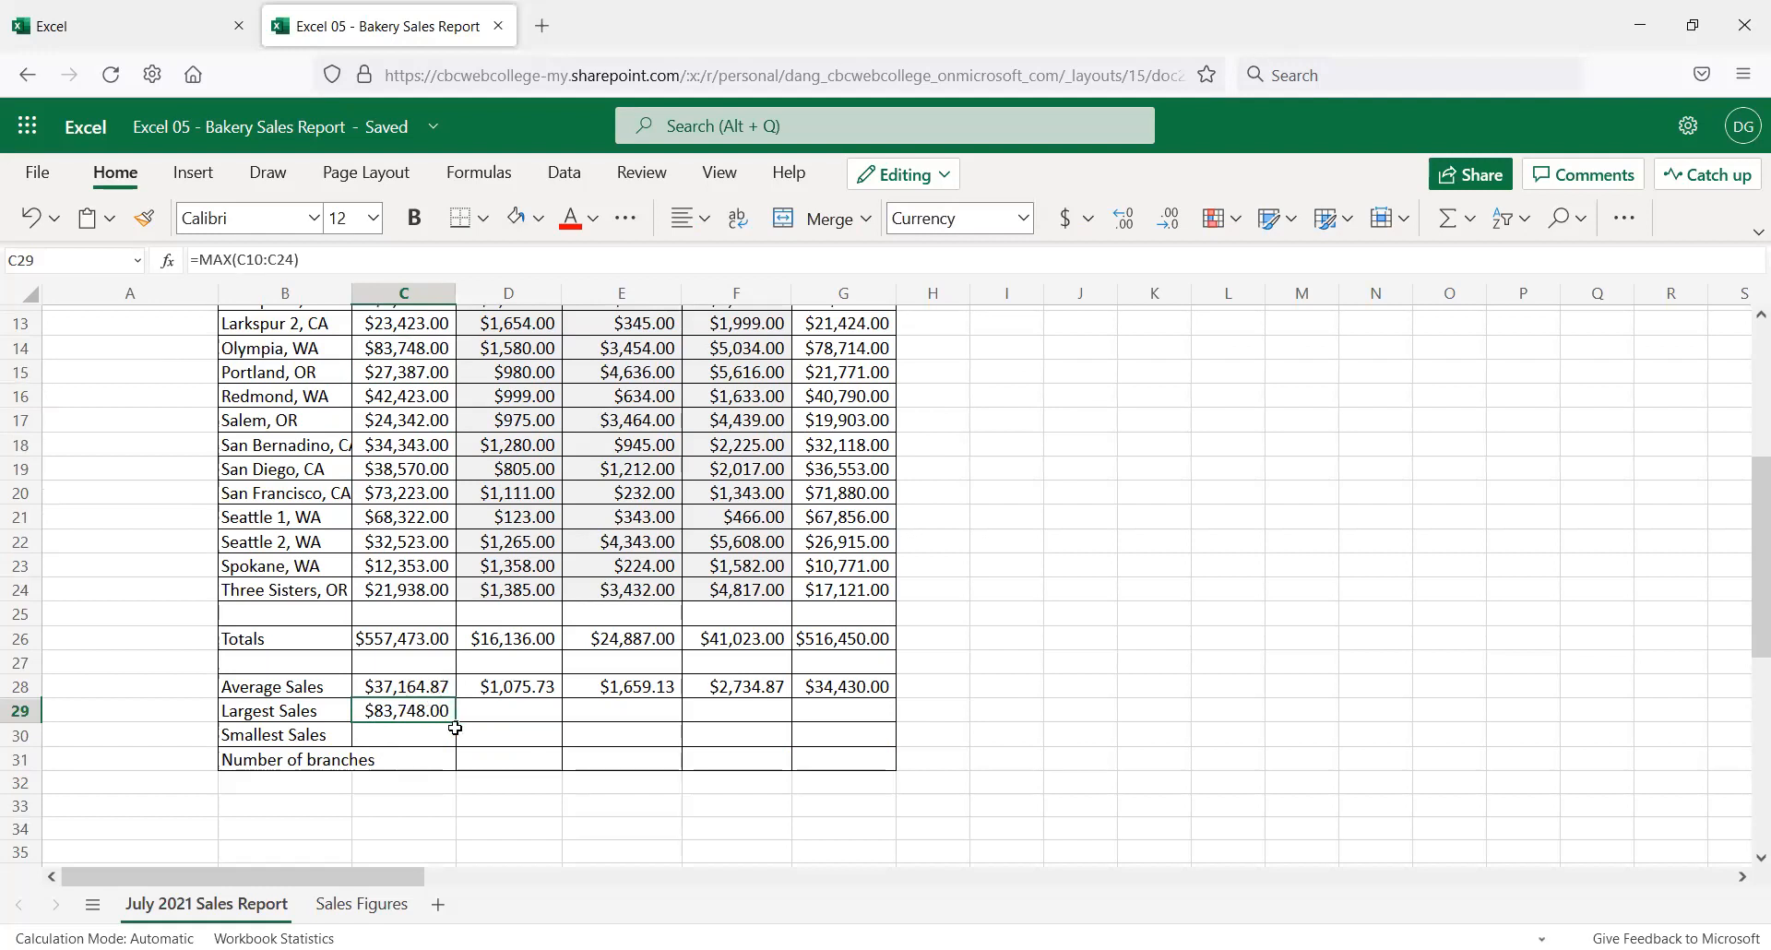
left_click_drag(455, 724, 853, 717)
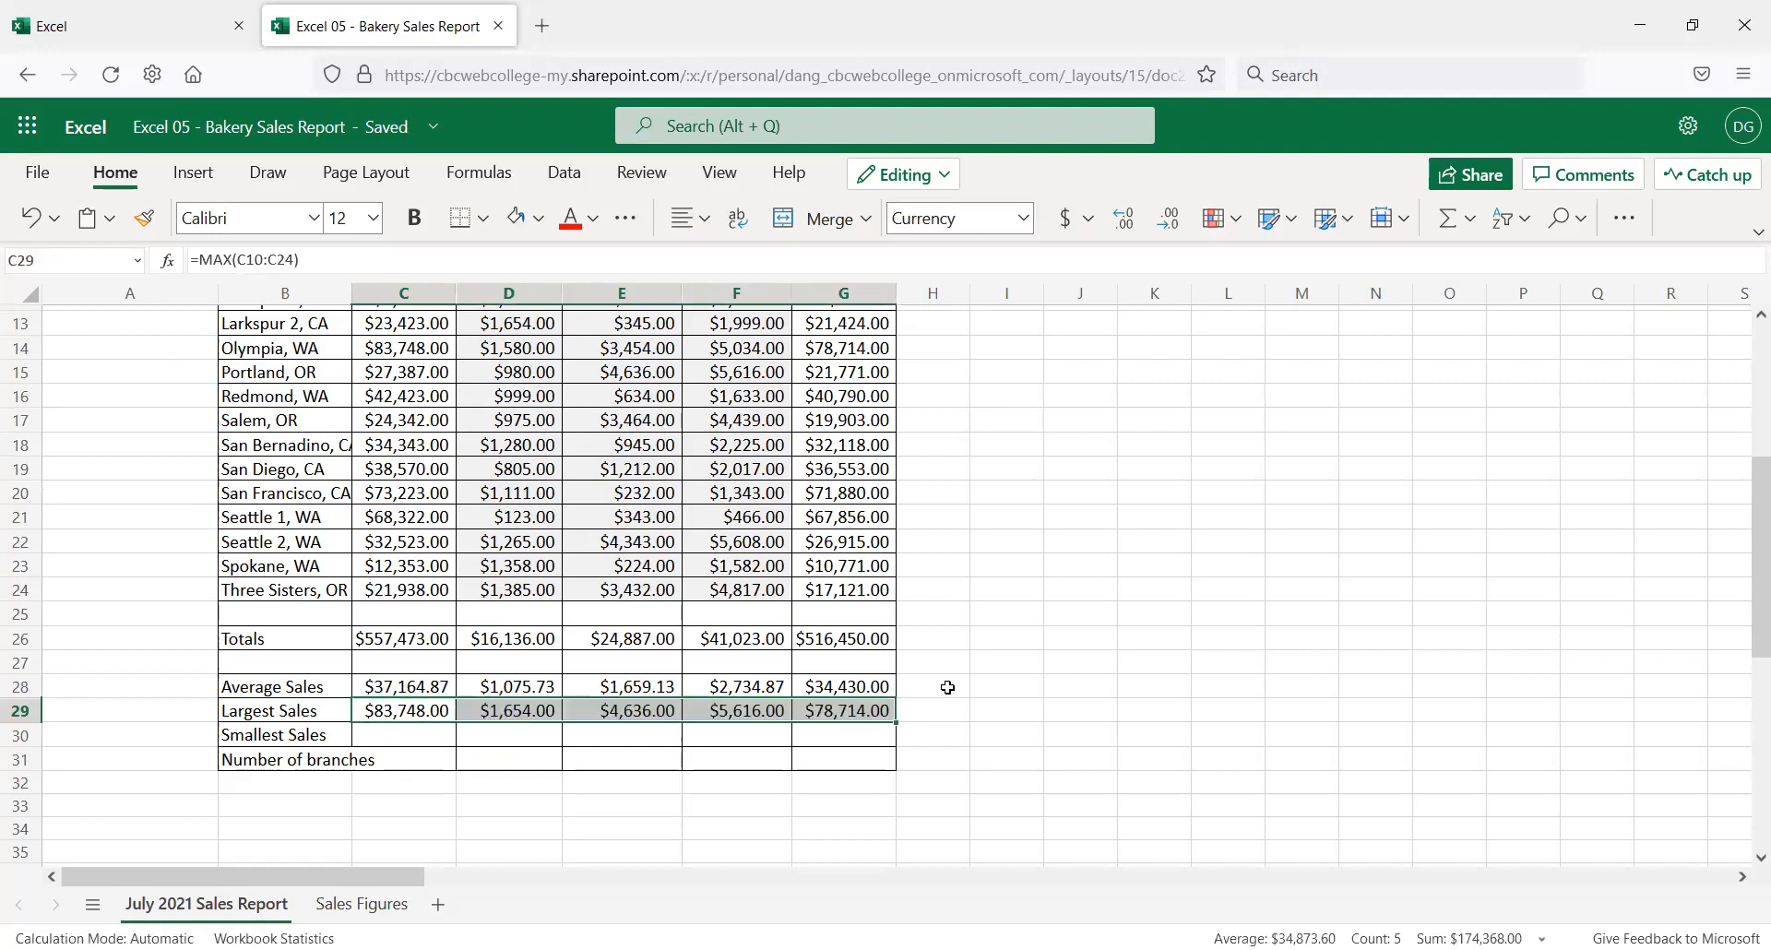
Check the Largest Sales row's Ingredients, Labor and Total Costs maximums against the branch figures in their columns
scroll(893, 723, "up", 2)
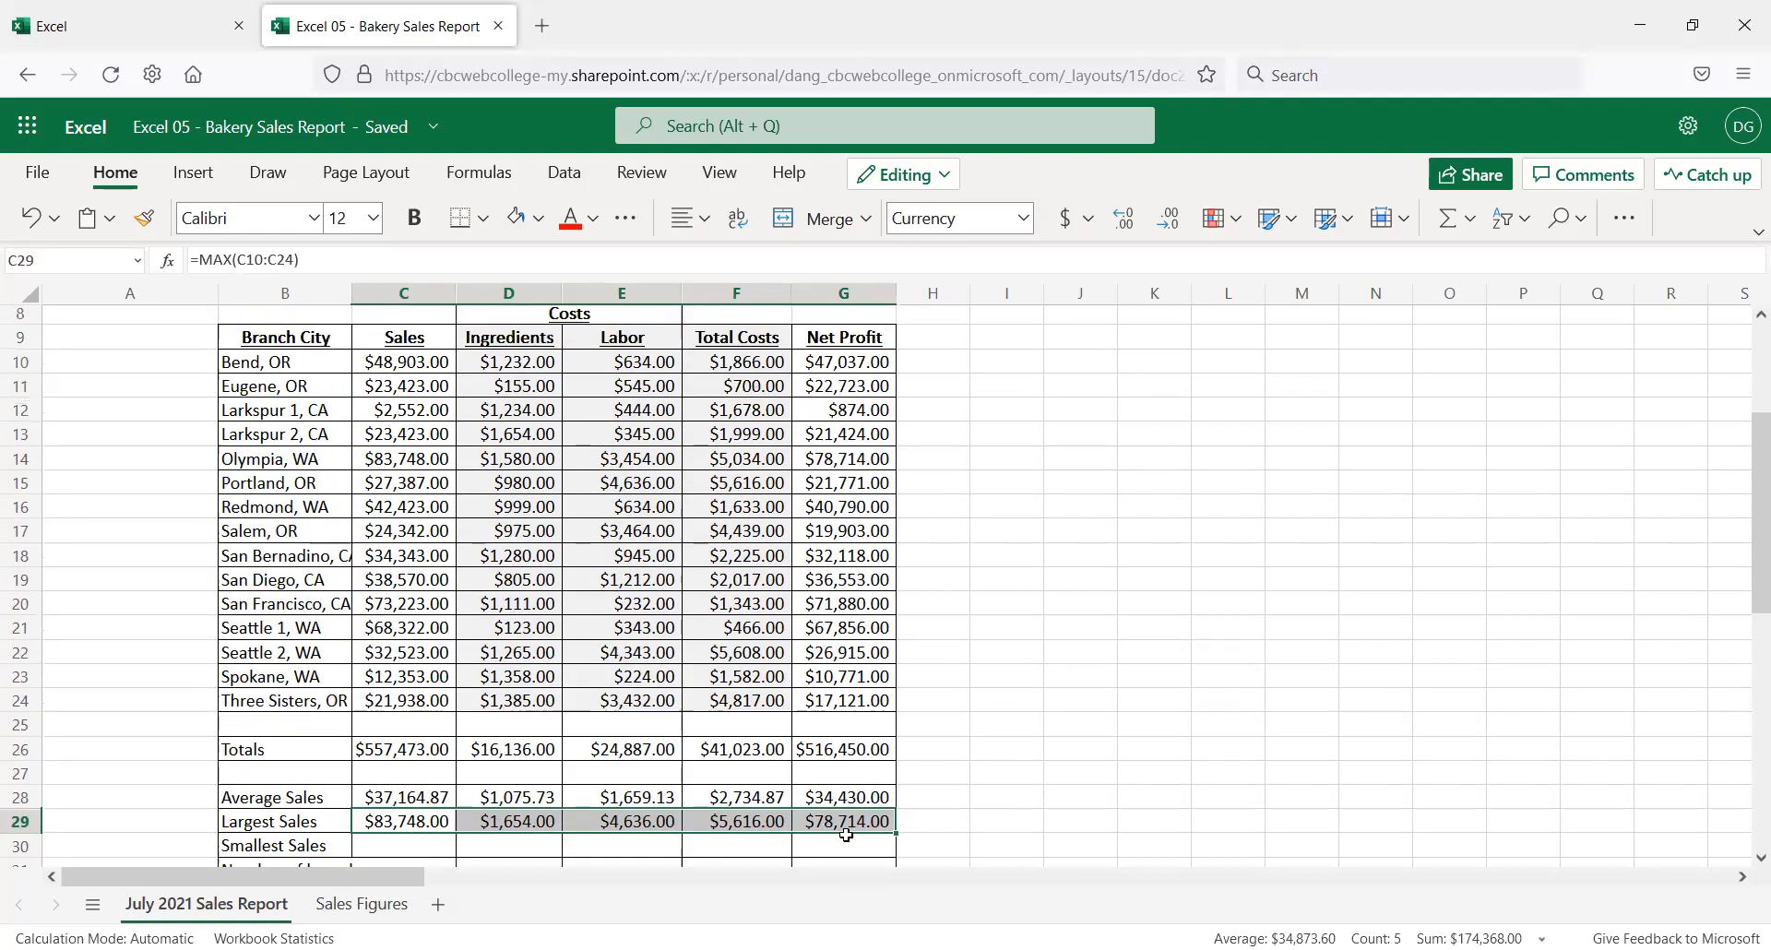
left_click(533, 830)
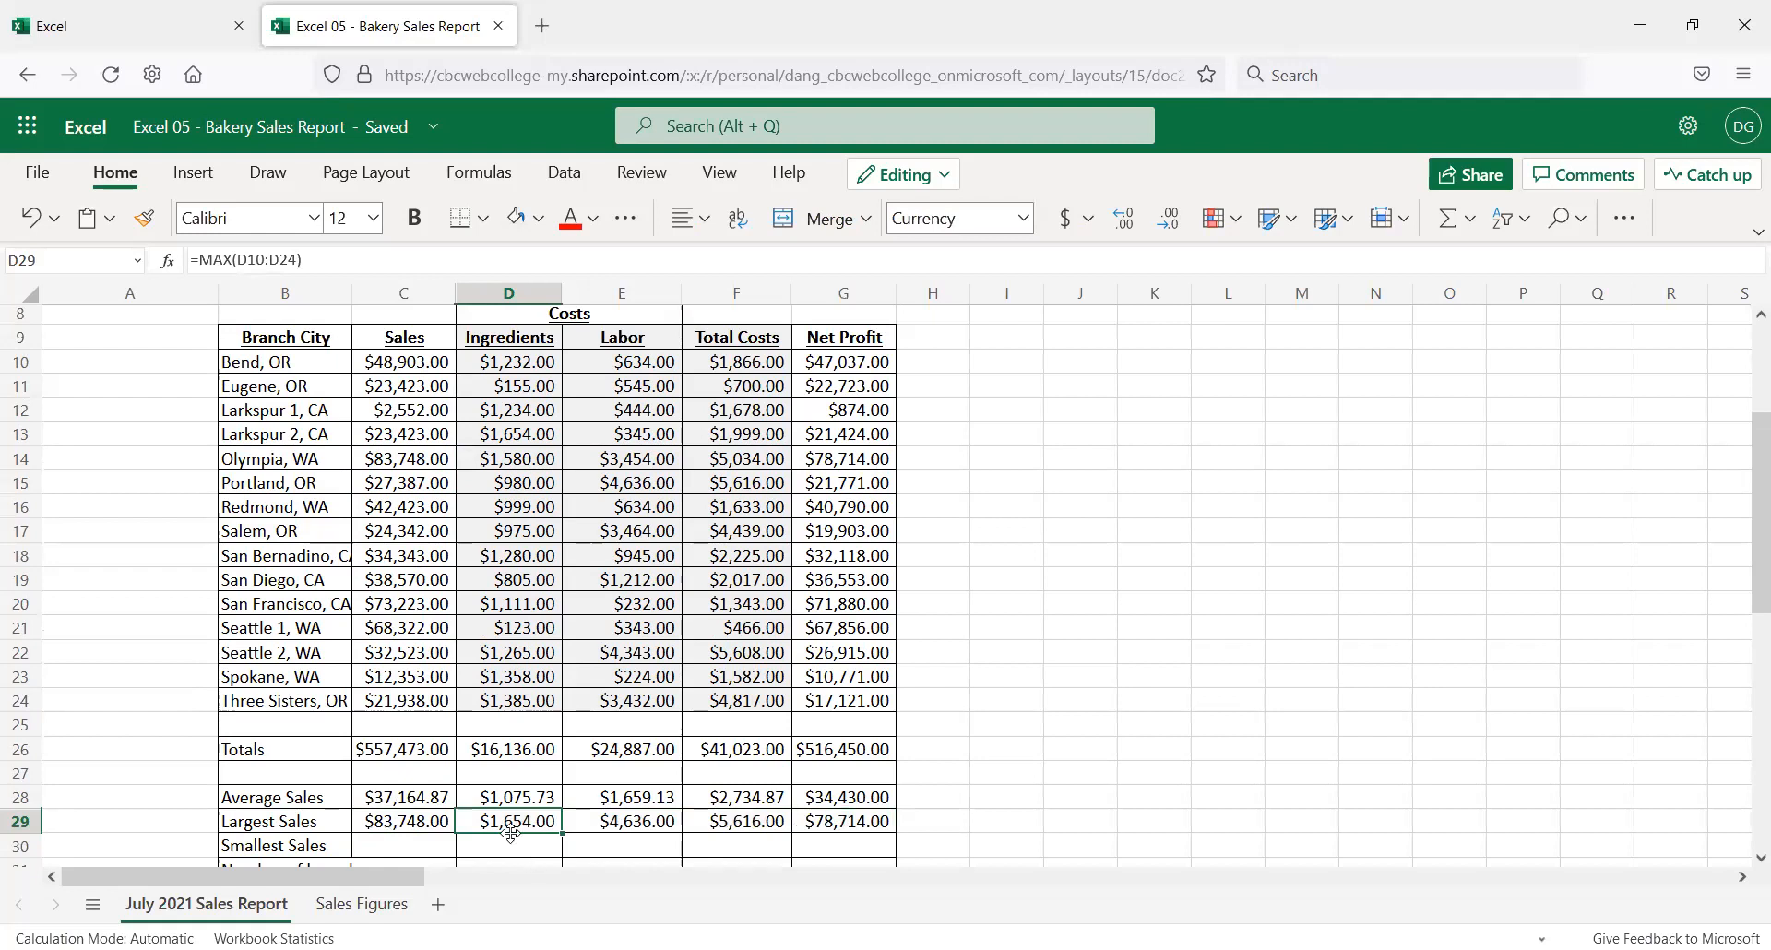
left_click(517, 434)
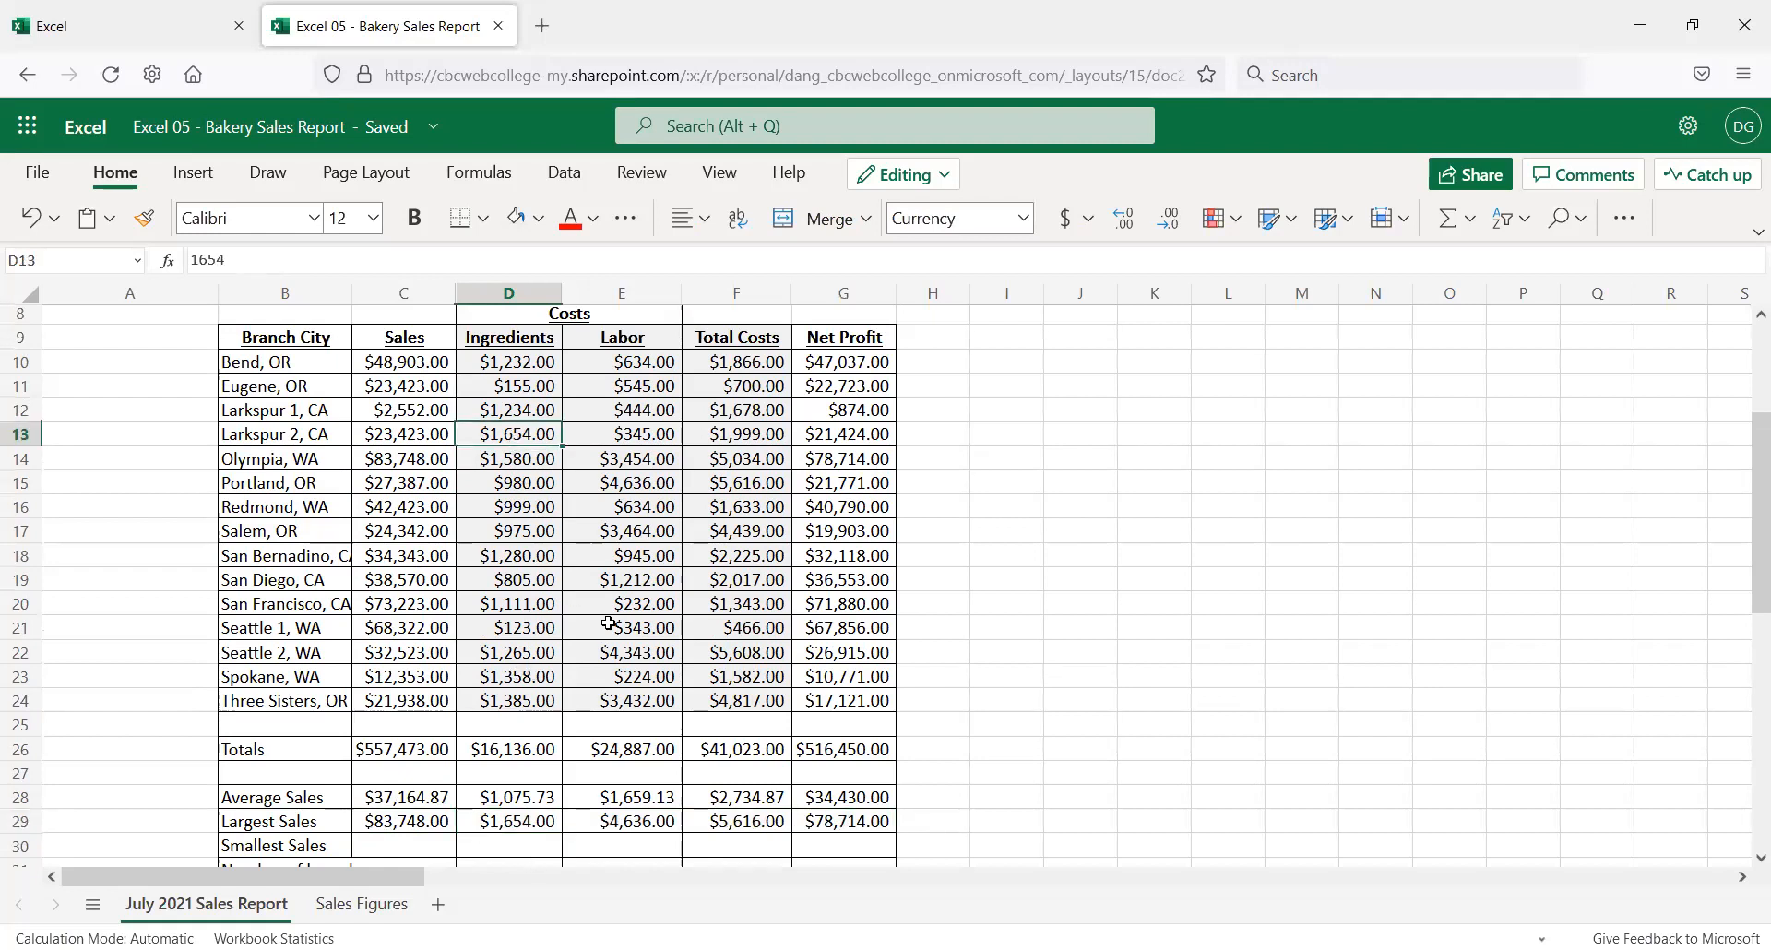
left_click(643, 822)
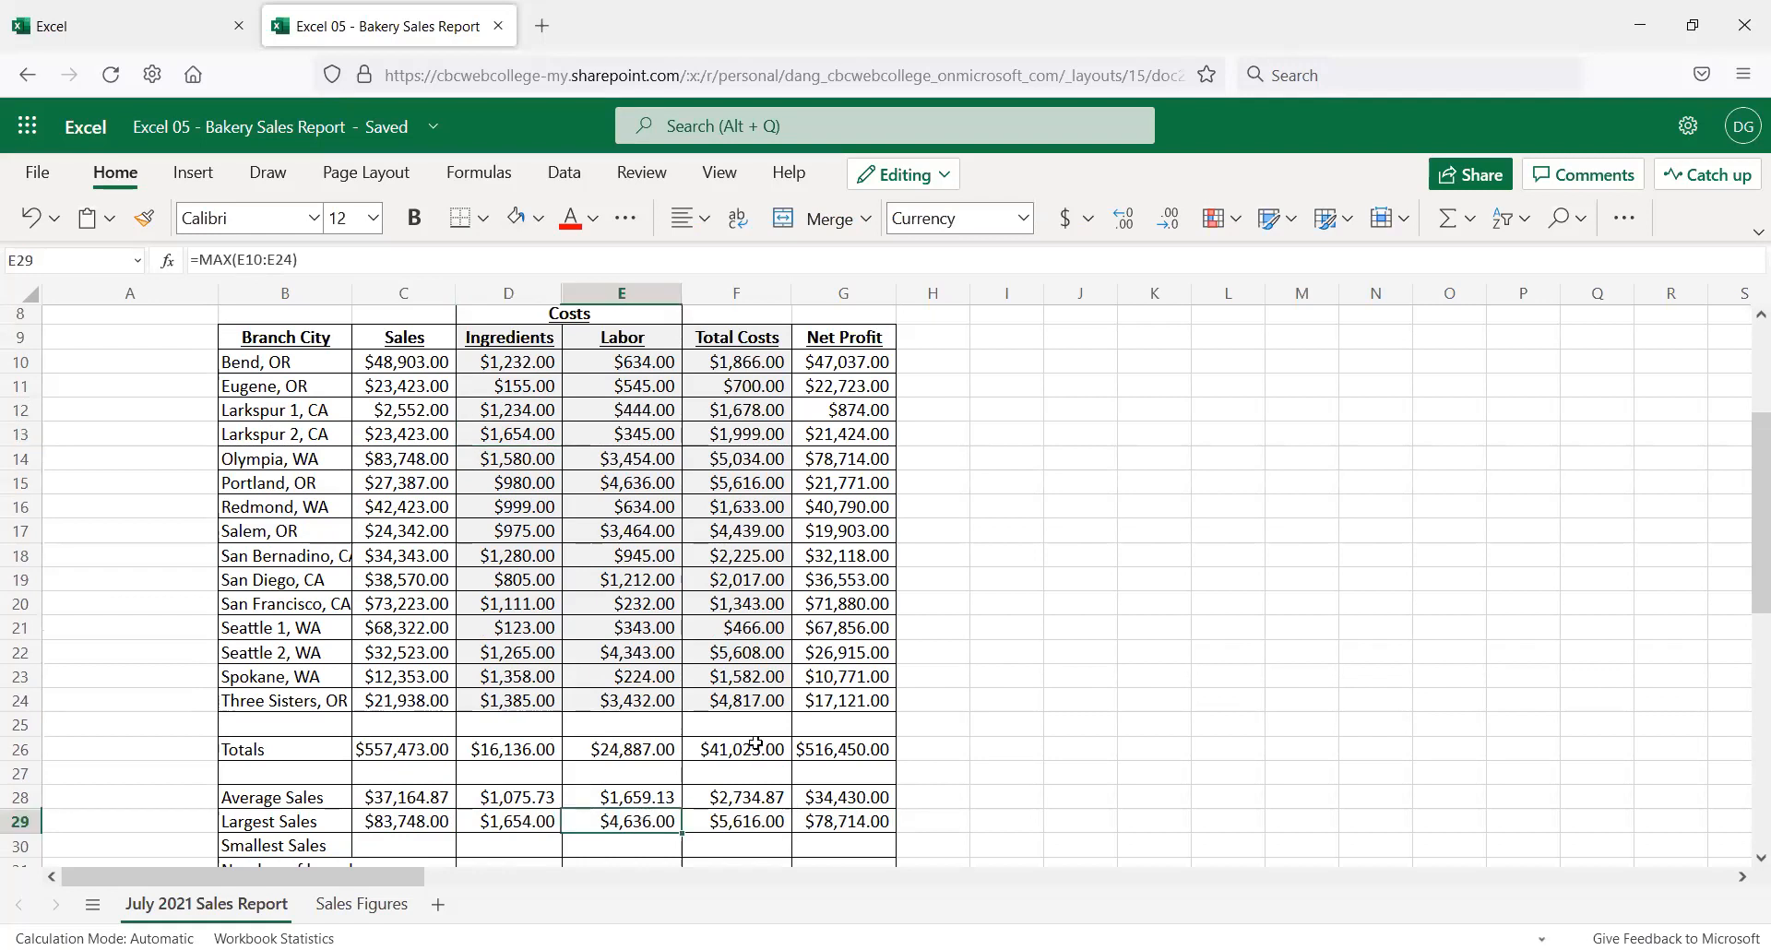
left_click(631, 476)
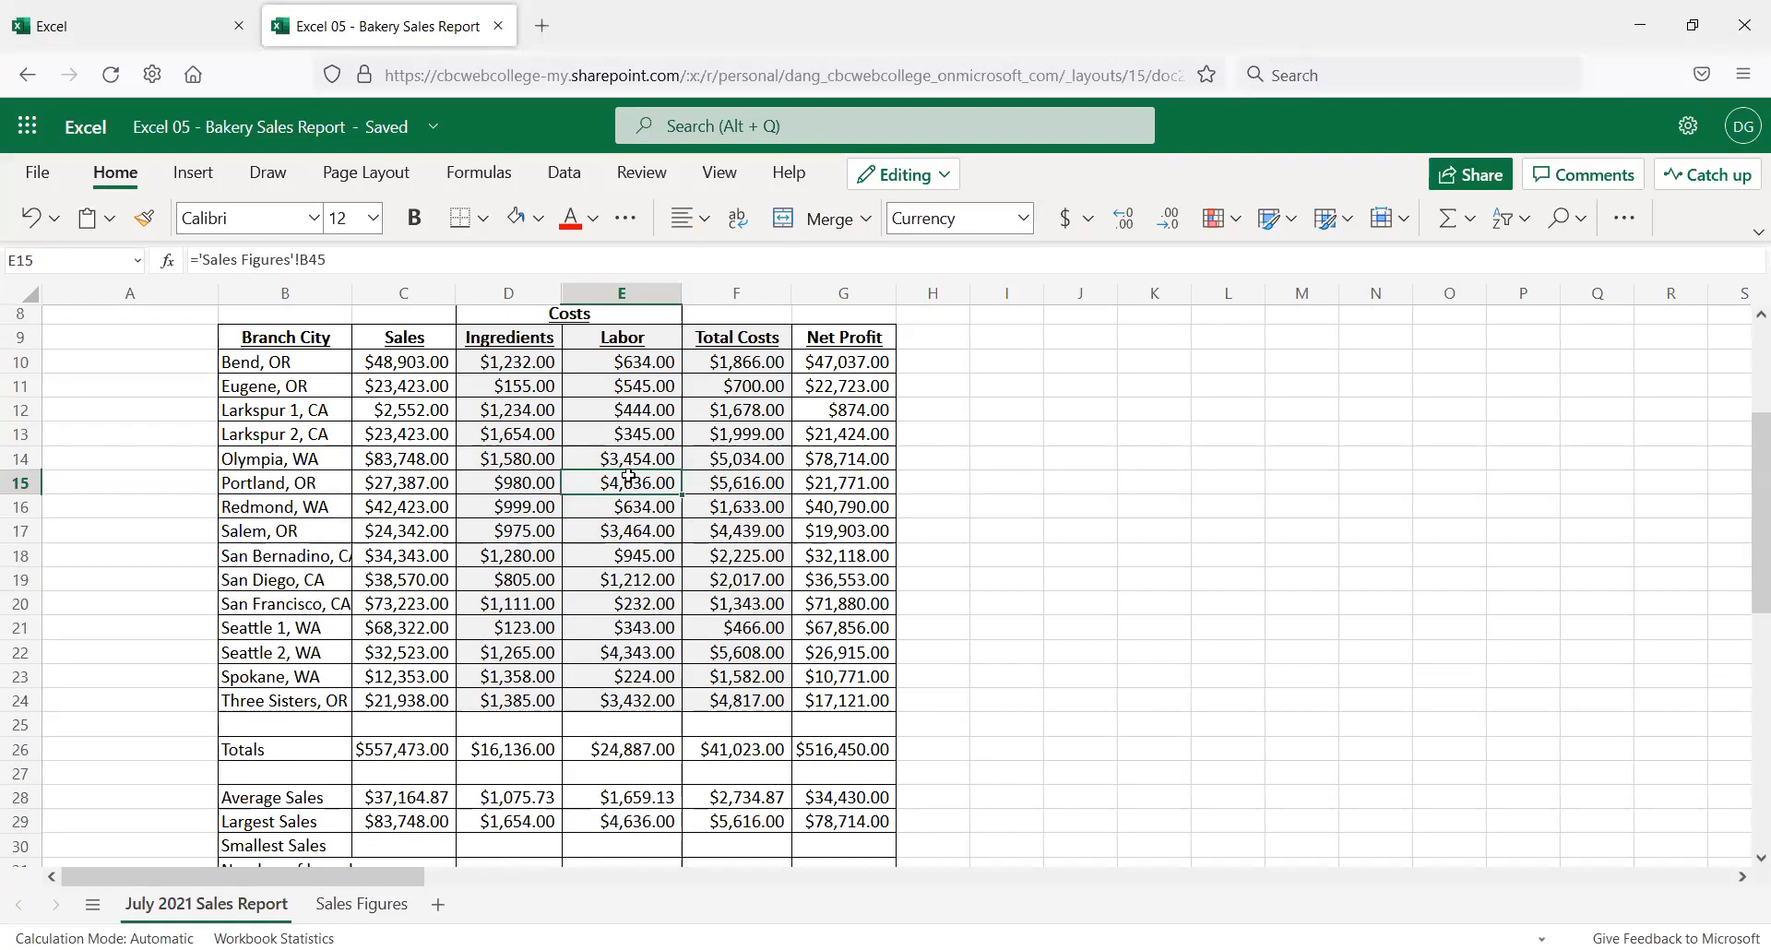
left_click(632, 820)
left_click(763, 837)
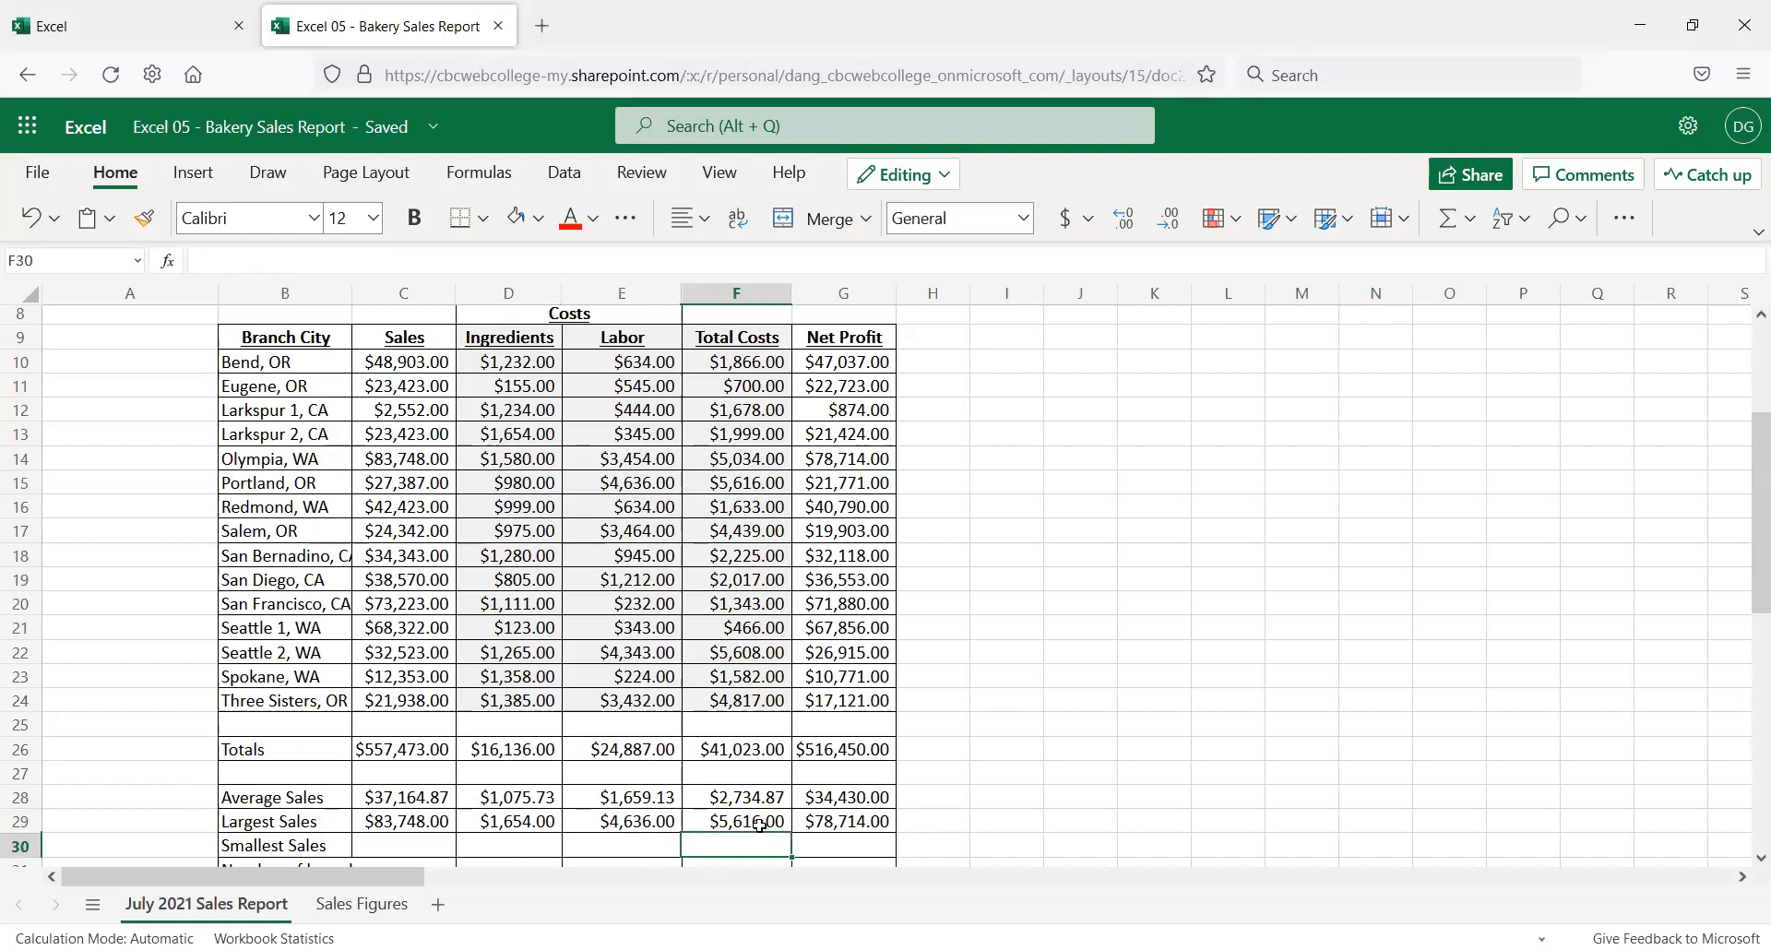
left_click(758, 823)
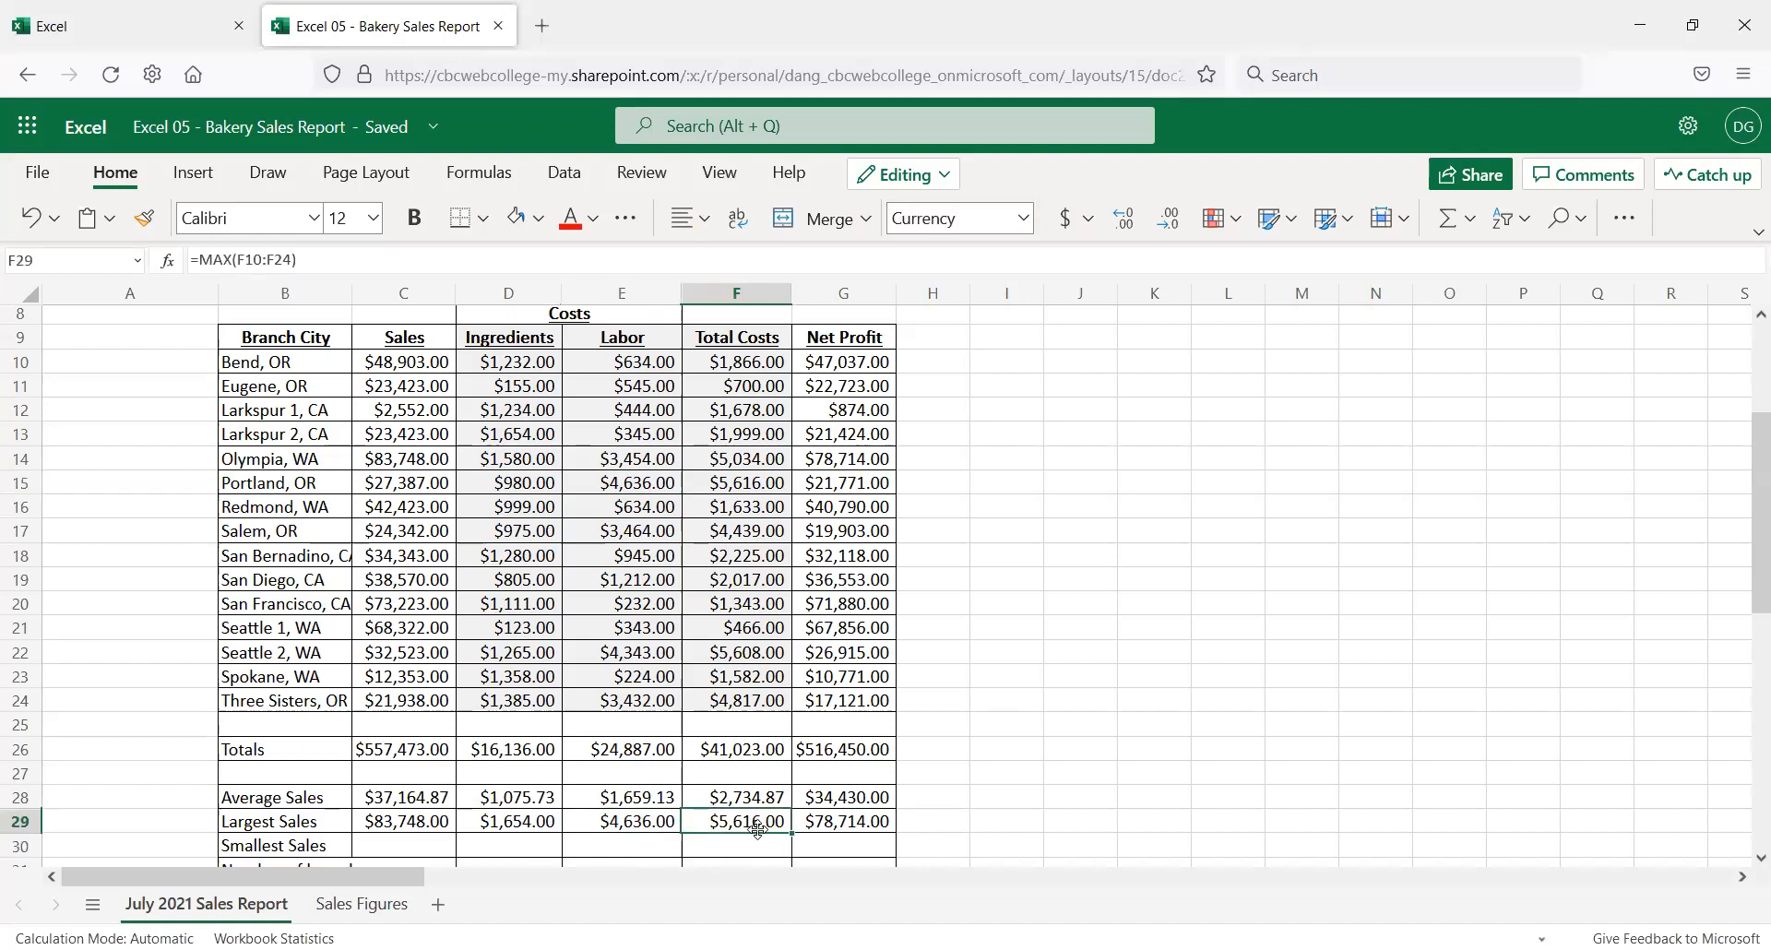
left_click(732, 652)
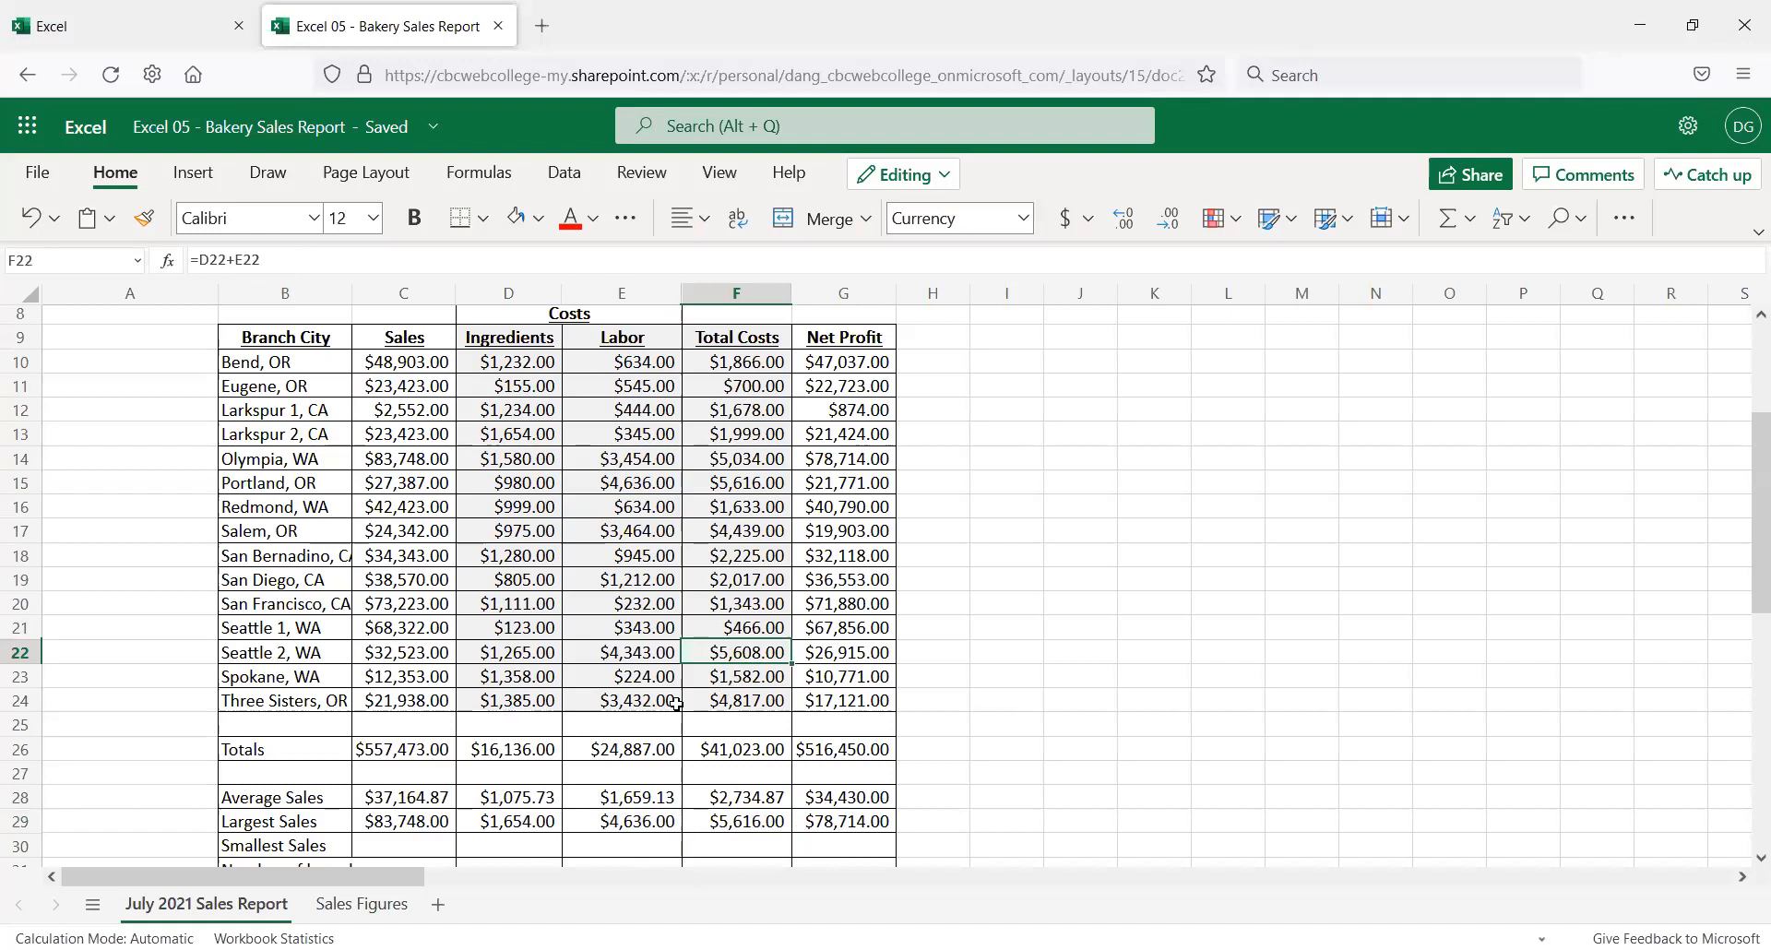
Check the Net Profit maximum in G29 against the branch figures and review it alongside the Sales maximum
left_click(845, 819)
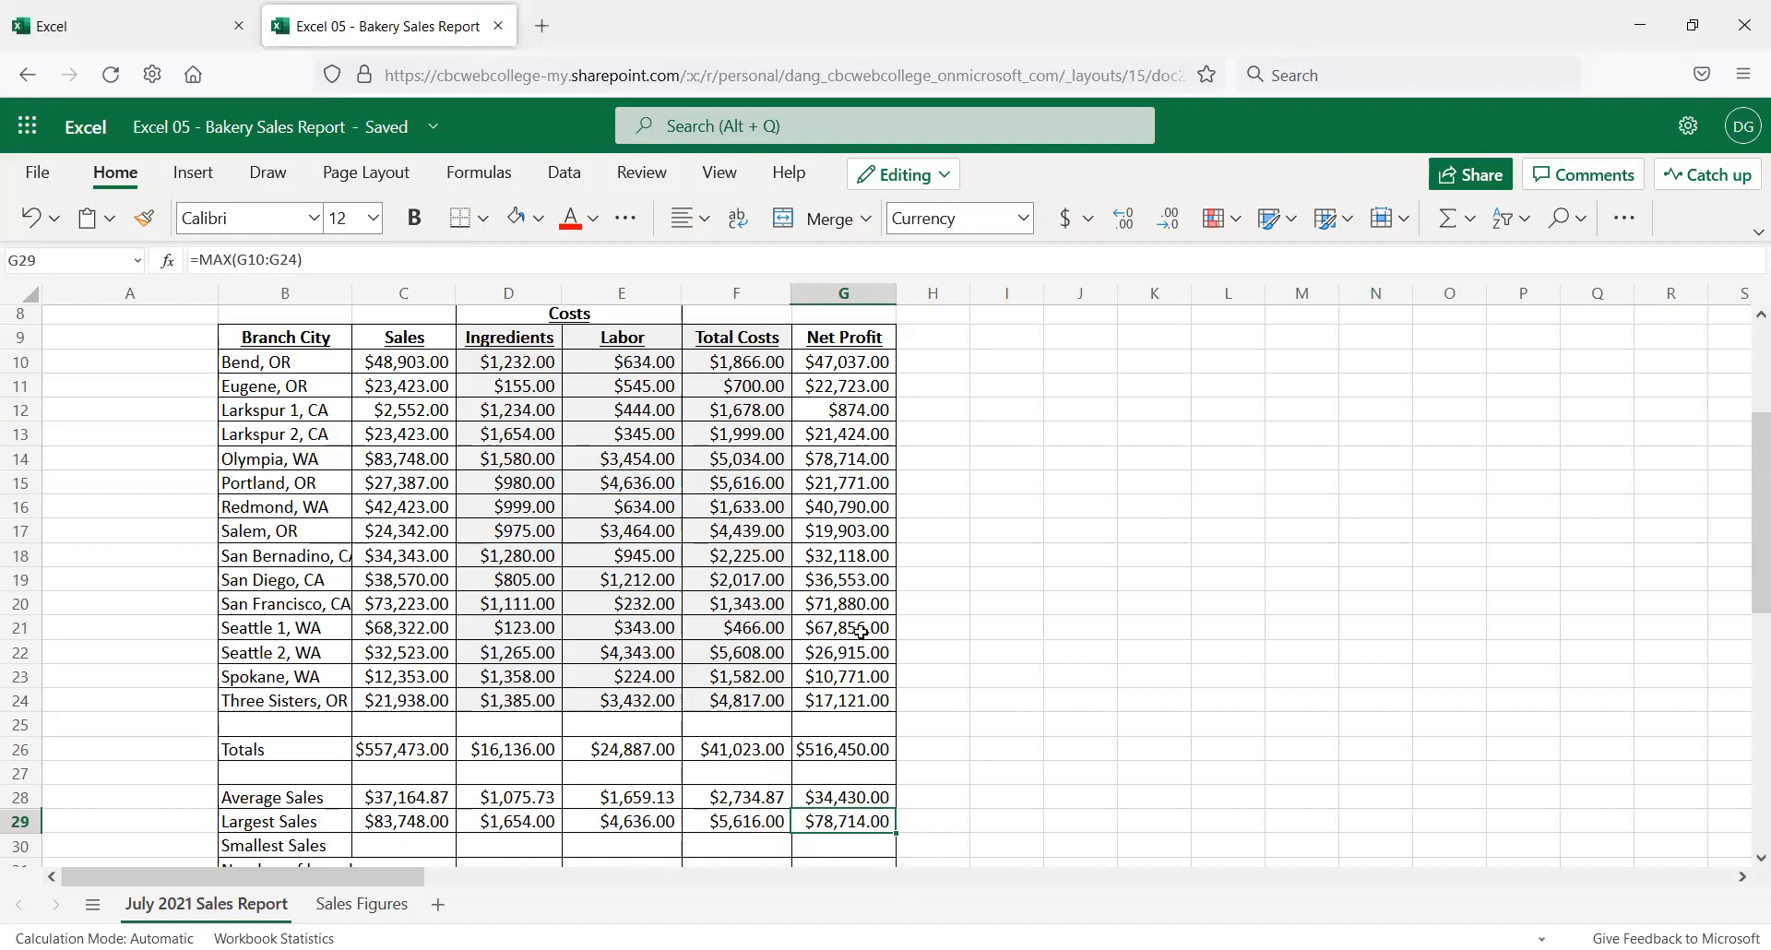
scroll(862, 636, "up", 2)
scroll(872, 619, "down", 3)
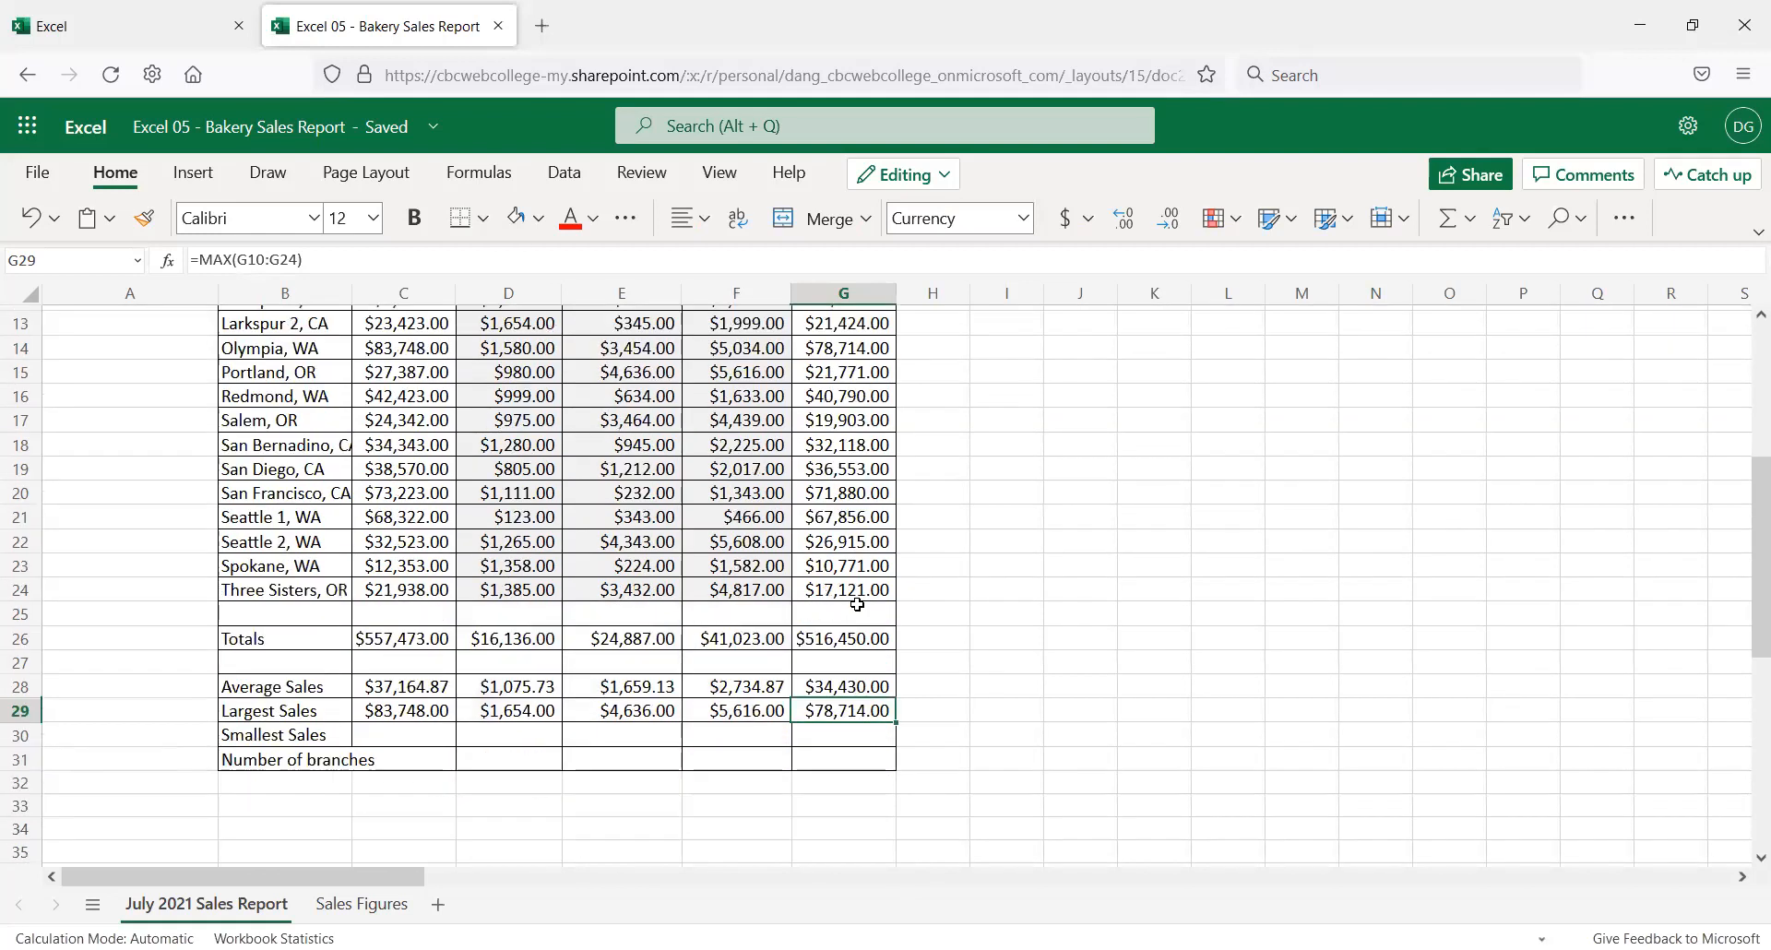
scroll(859, 595, "up", 2)
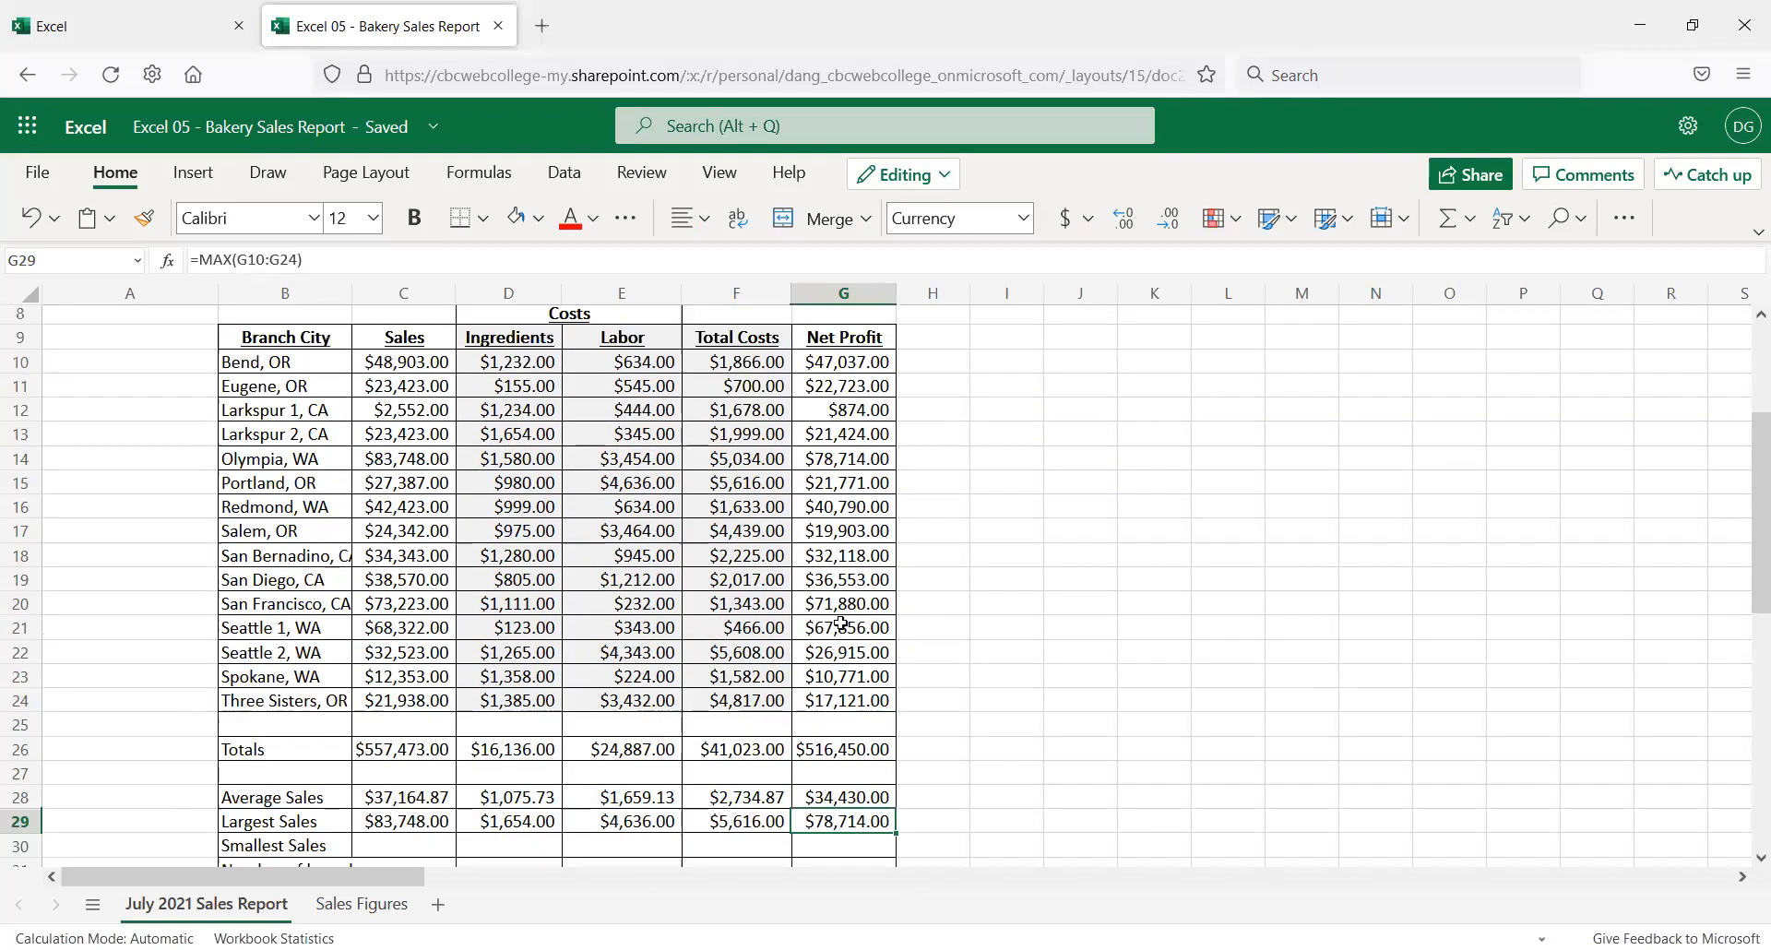
left_click(831, 460)
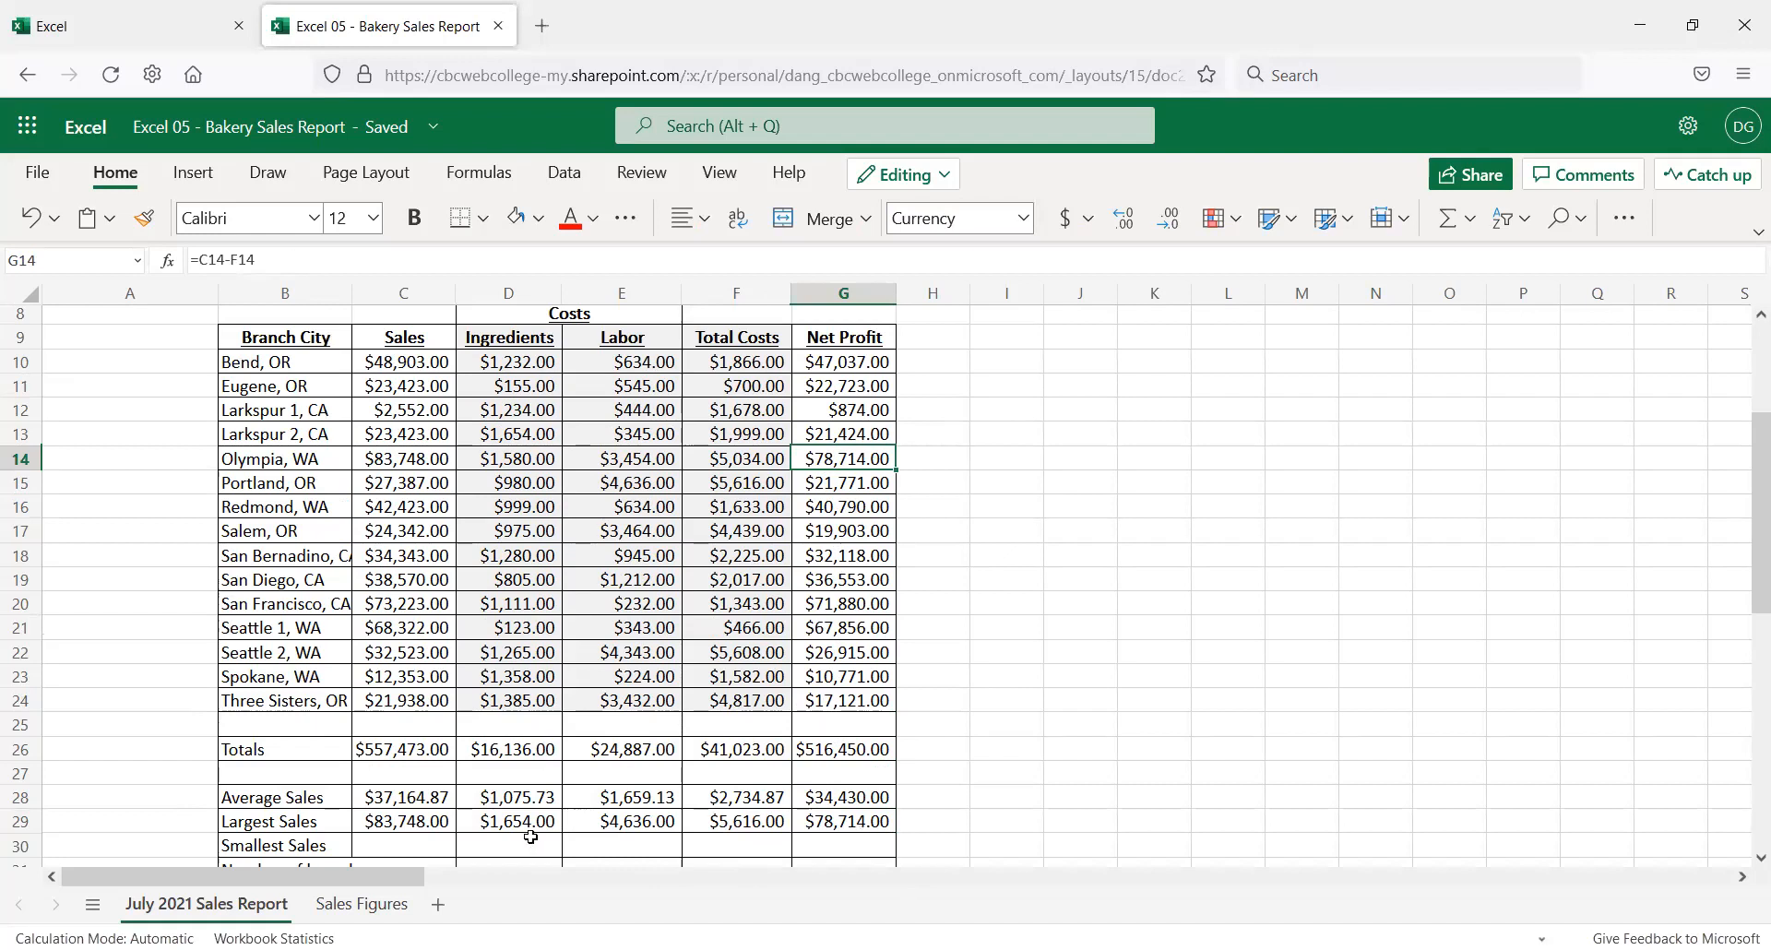
left_click(388, 823)
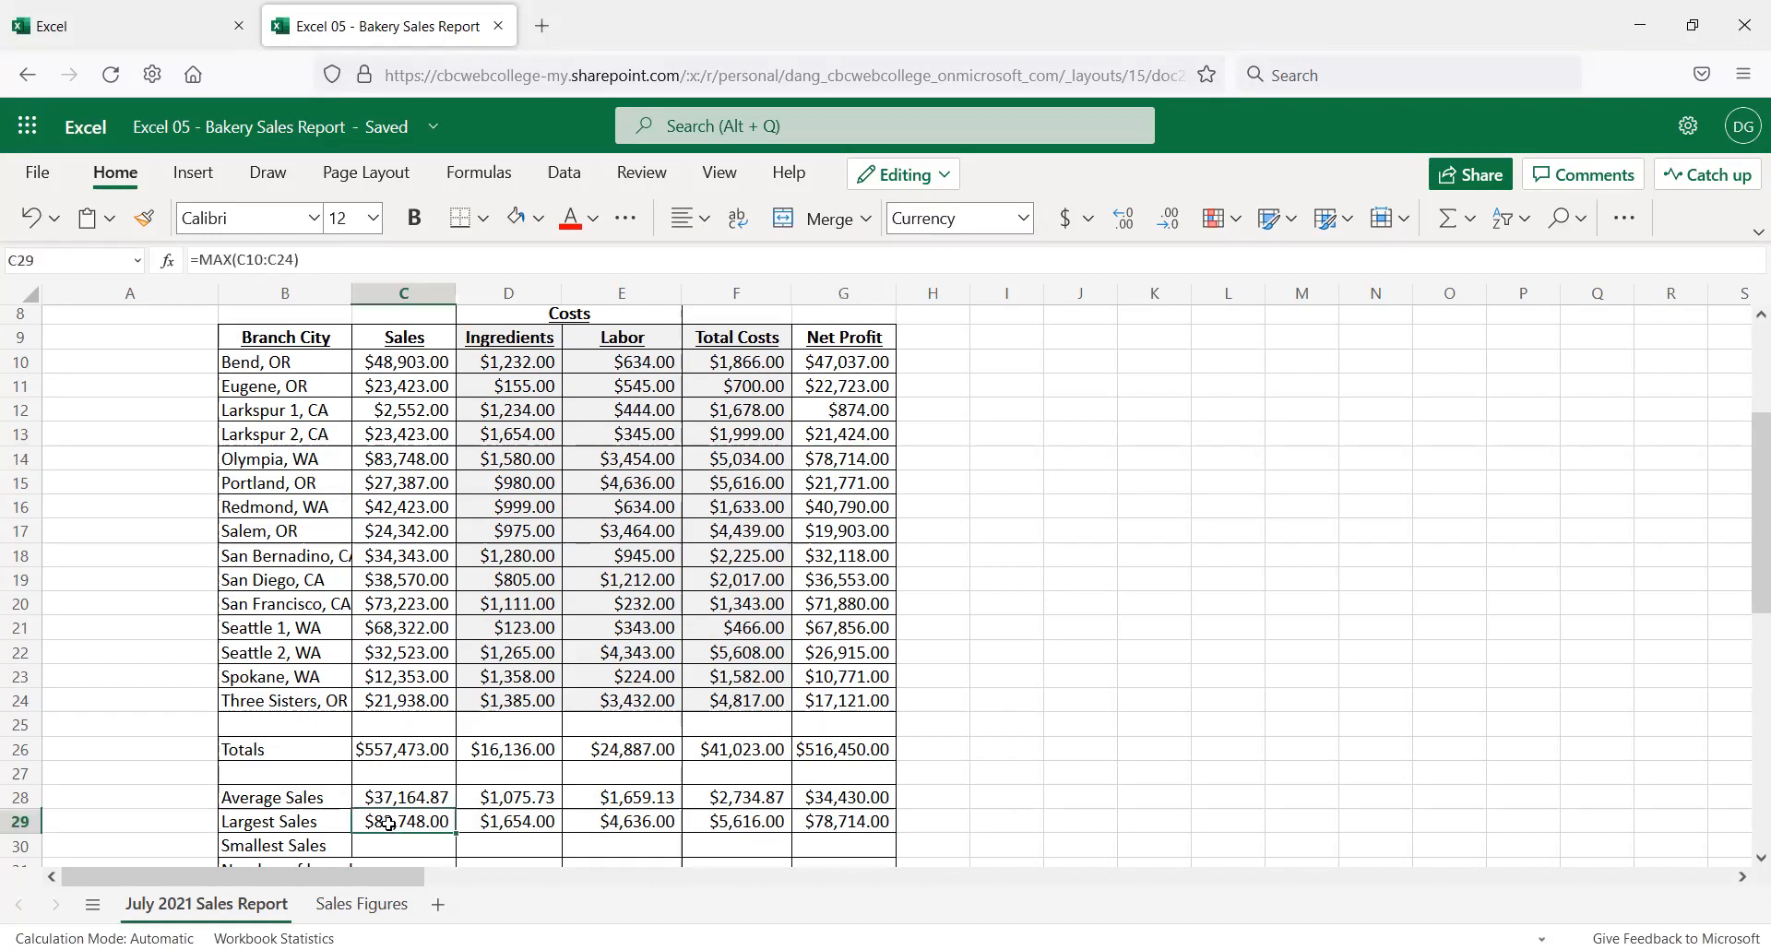
left_click(835, 820)
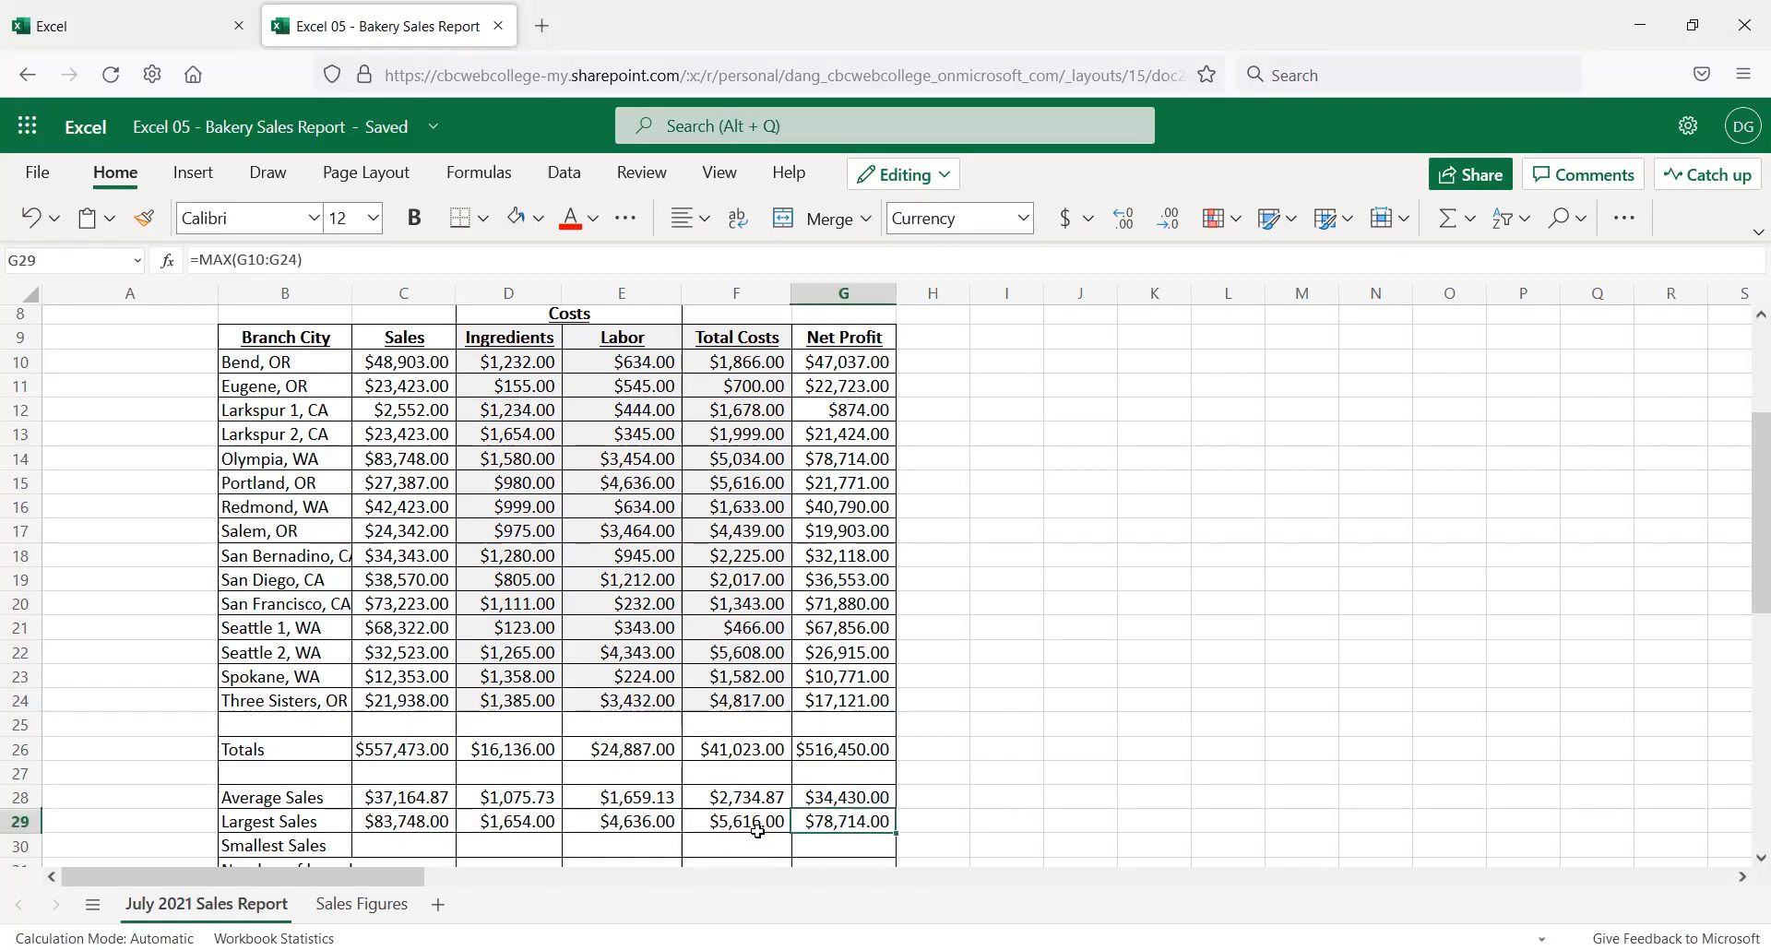
Undo the fill across the Largest Sales row and clear the MAX formula from C29
key("ctrl+z")
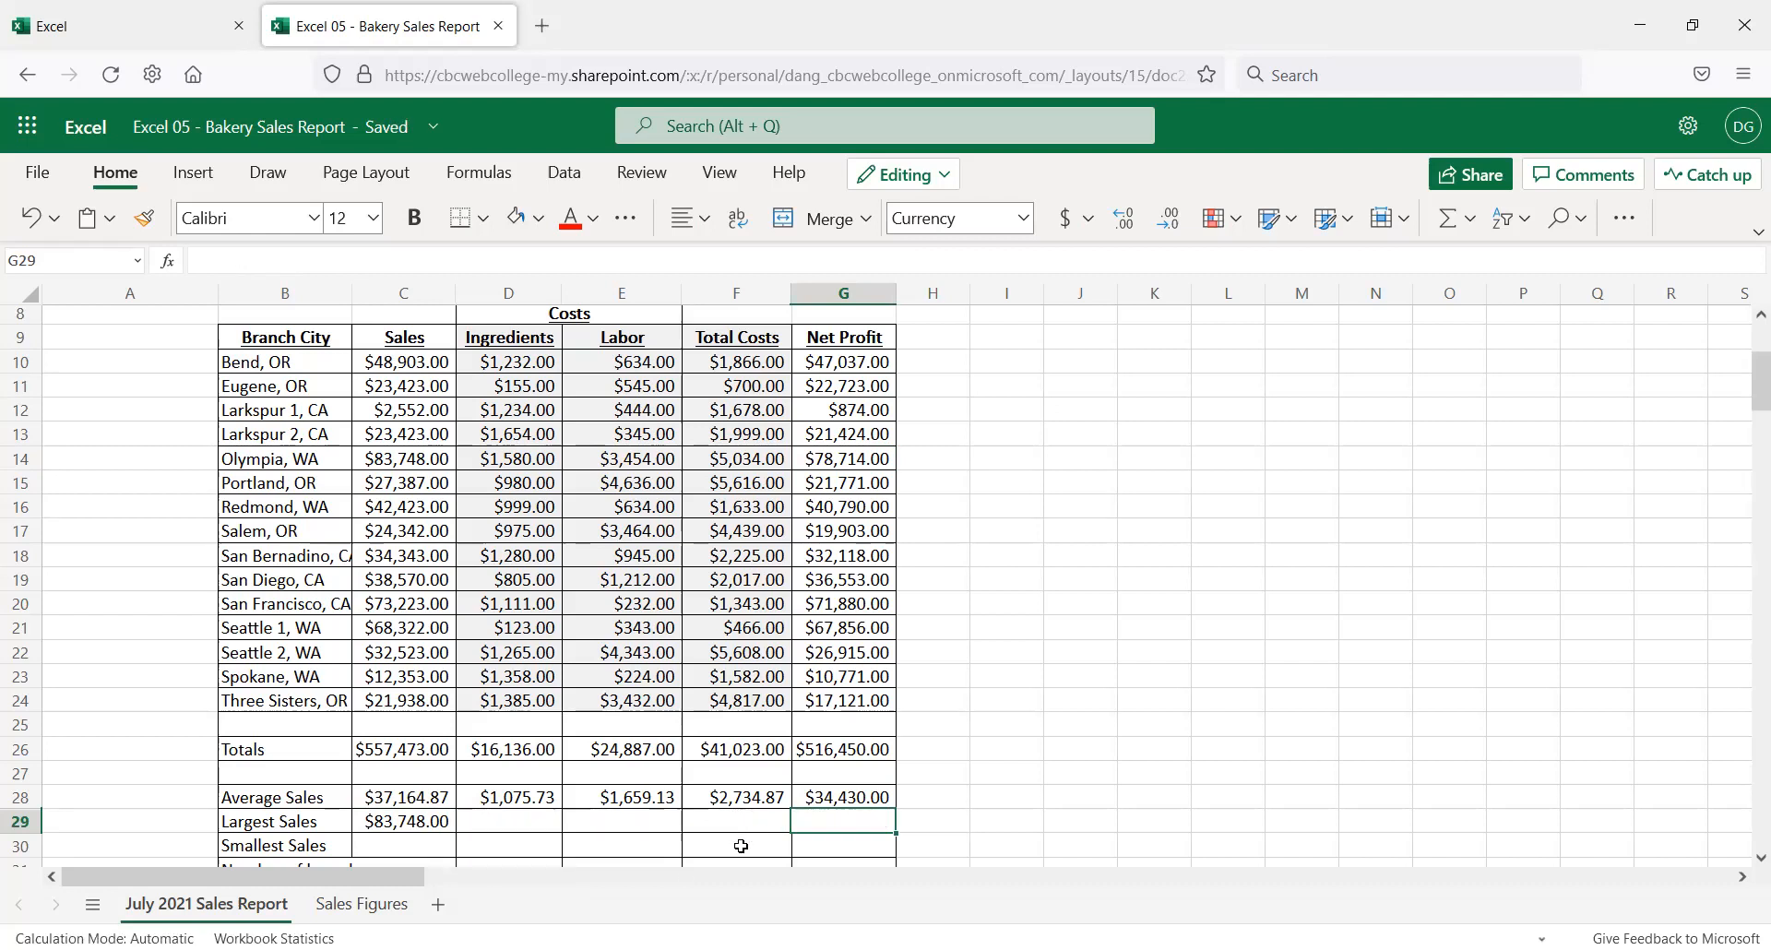
left_click(410, 821)
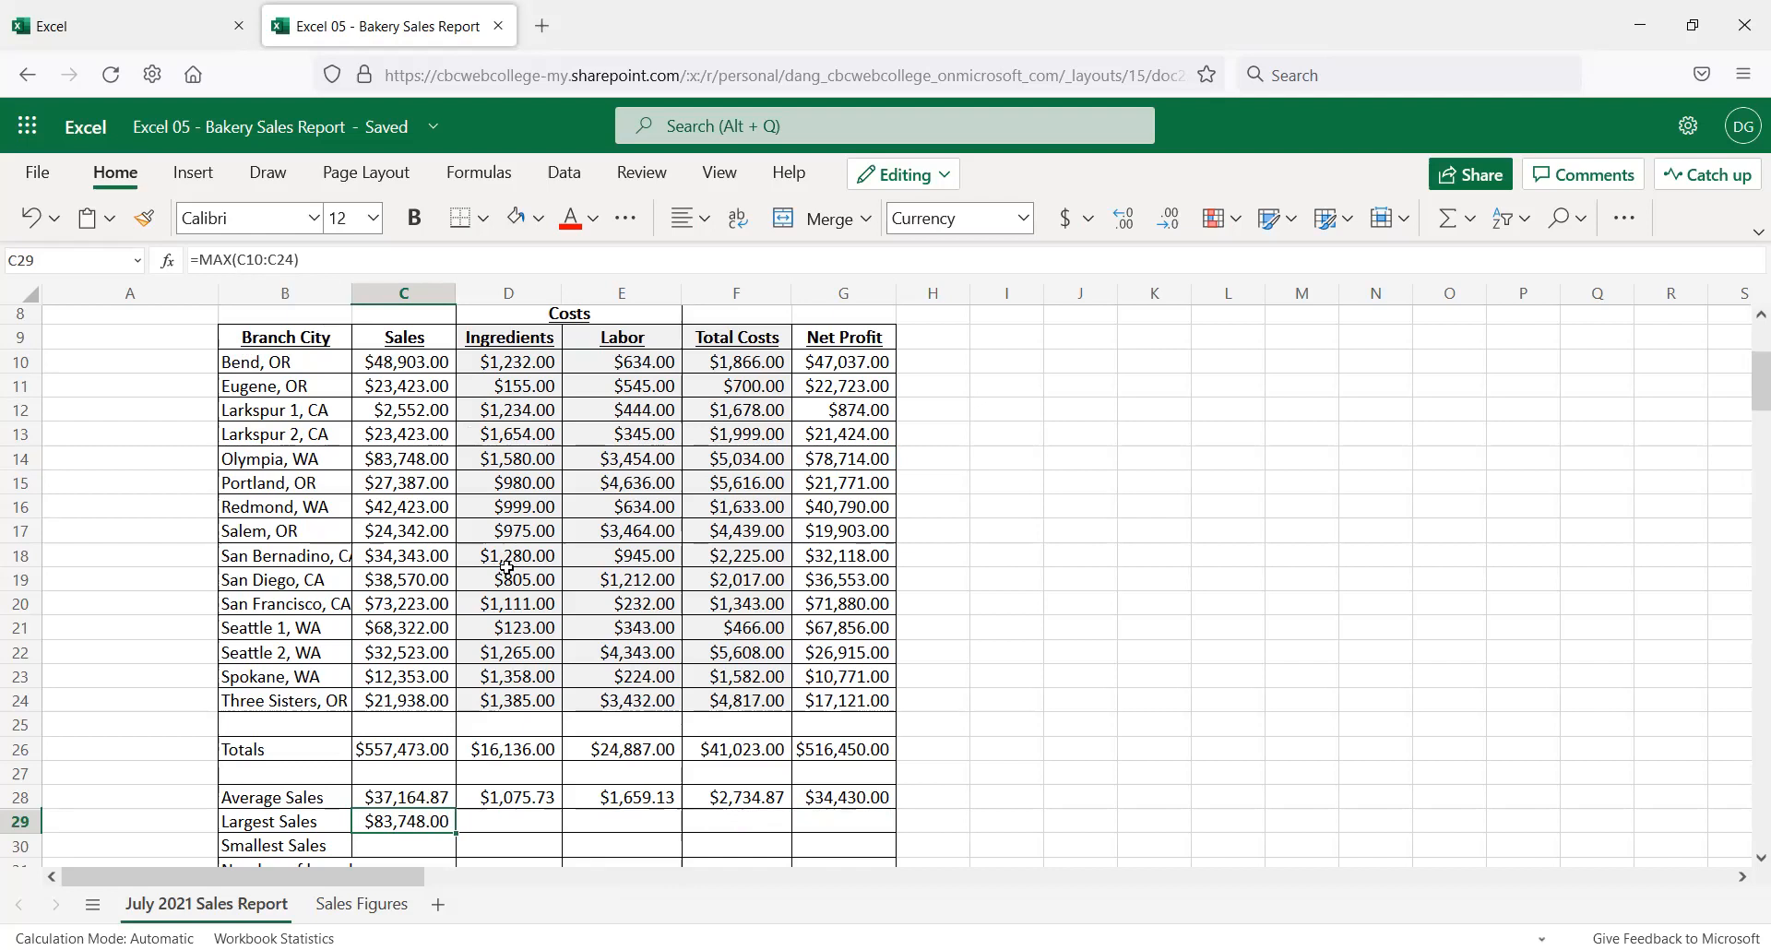
key("Delete")
Copy the full text of the Sales total formula in C26, =SUM(C10:C25)
key("Up")
key("Up")
key("Up")
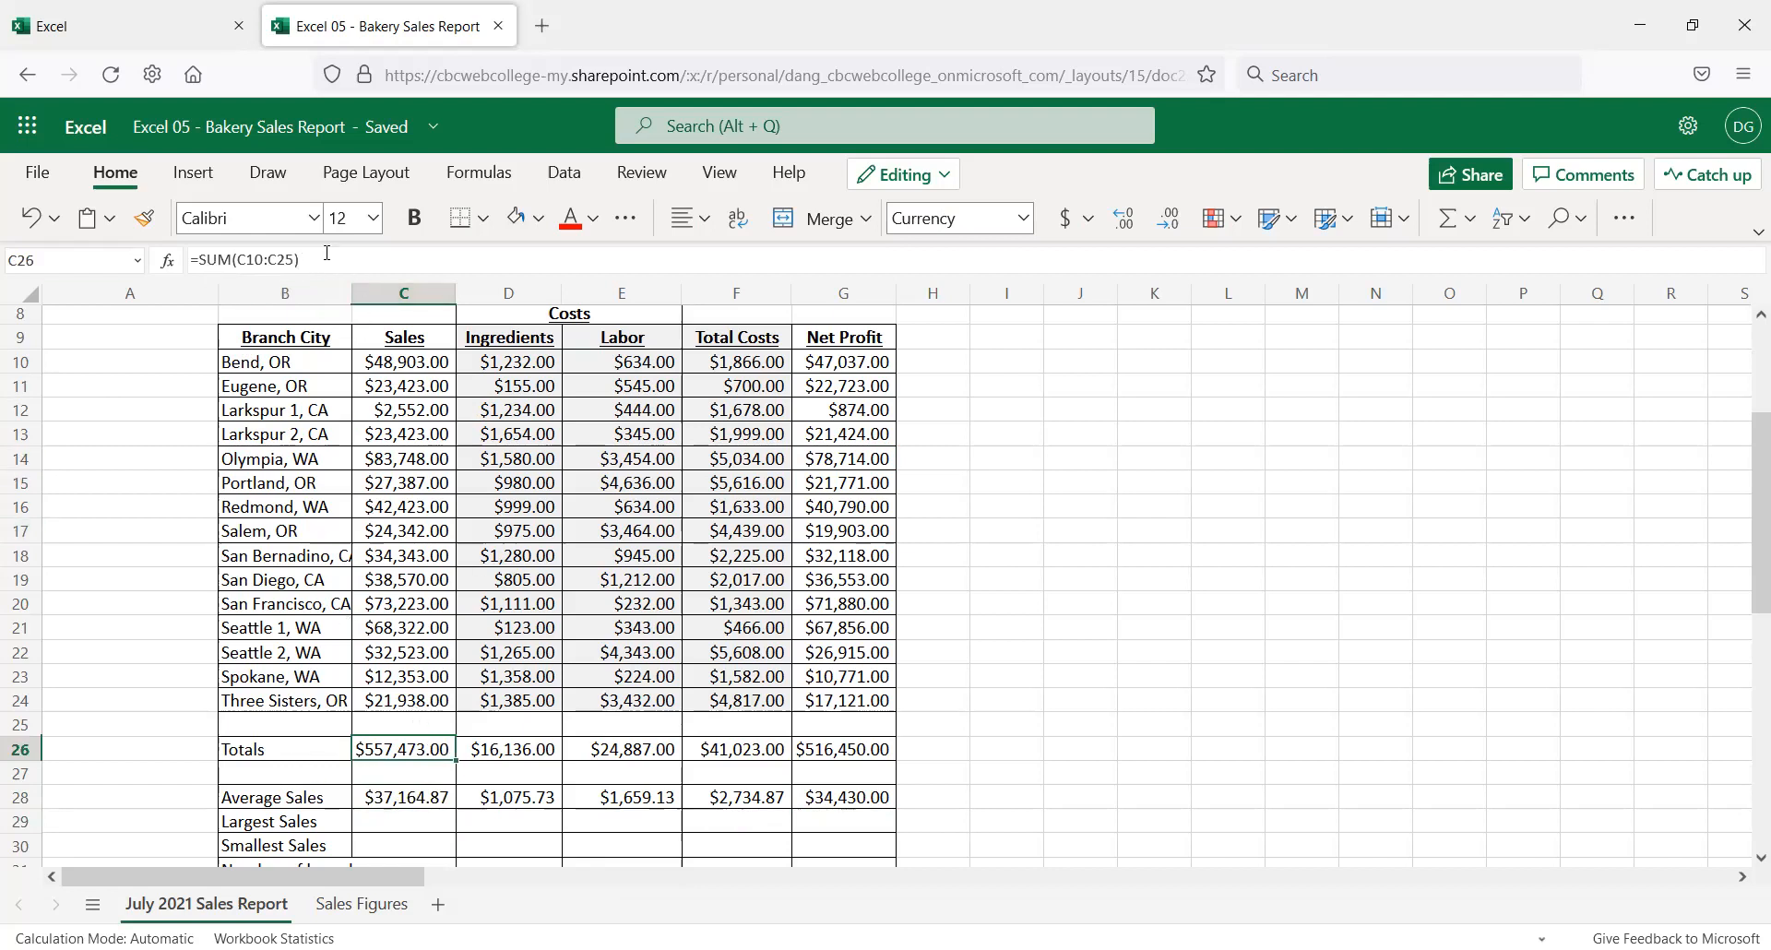
left_click_drag(328, 258, 185, 258)
key("ctrl+c")
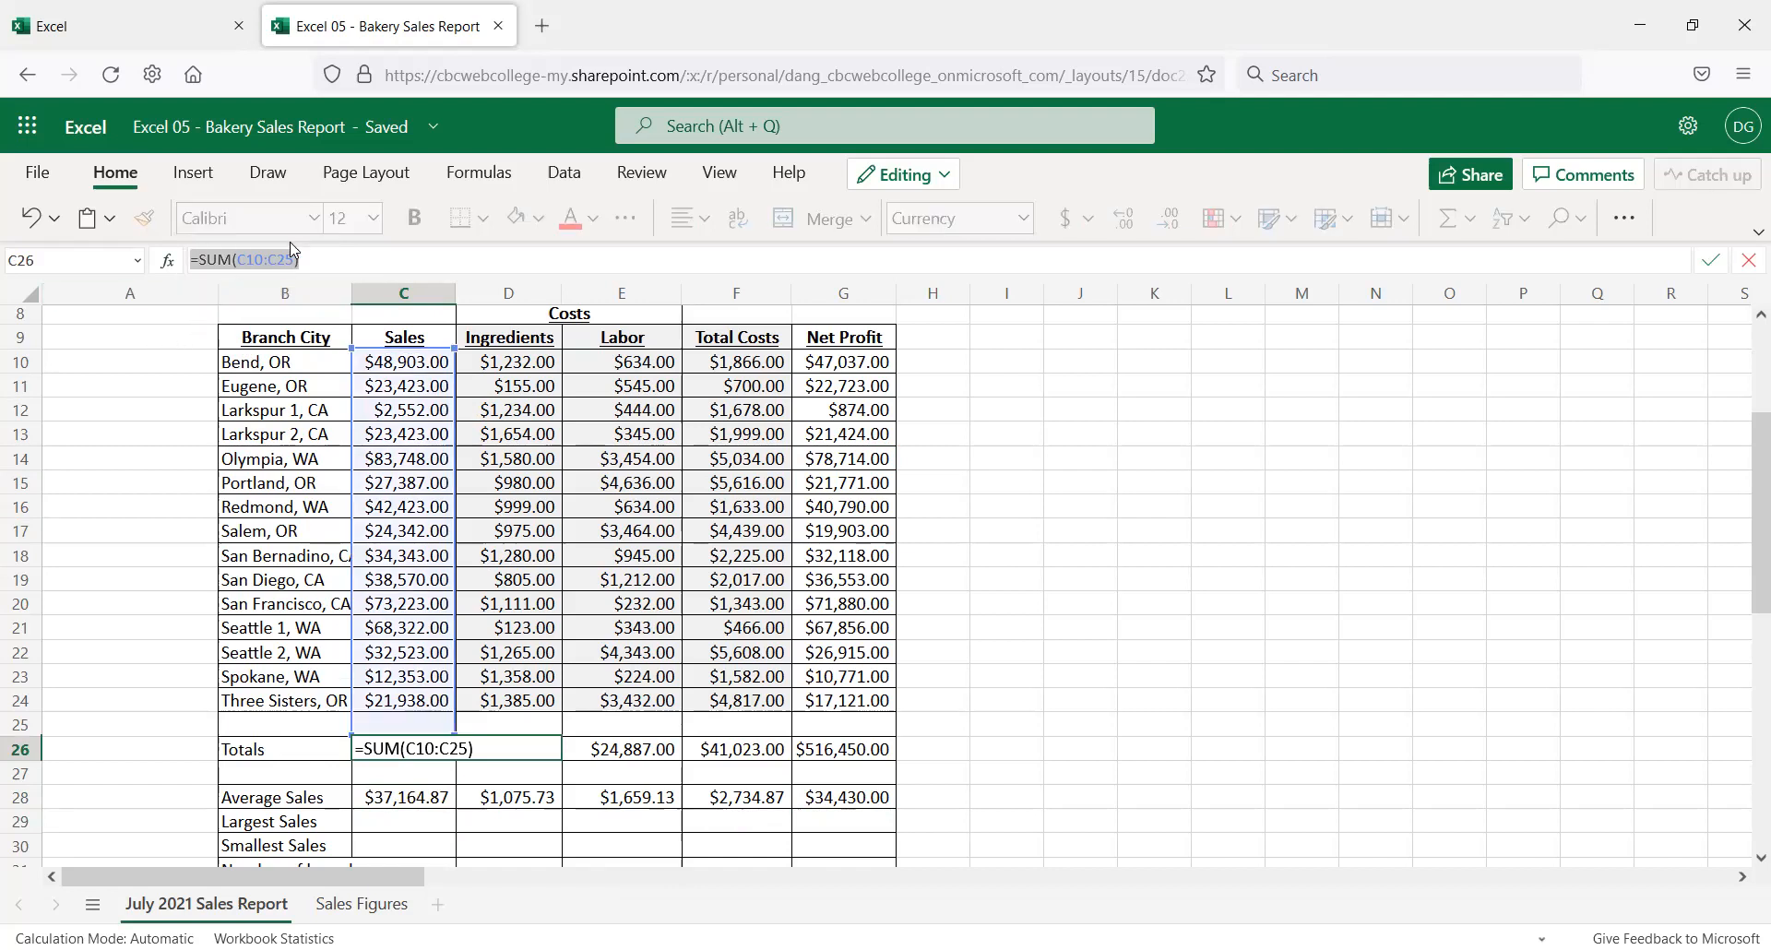
Paste the copied formula into C29 as =MAX(C10:C25) and fill it across the Largest Sales row through G29
left_click(403, 820)
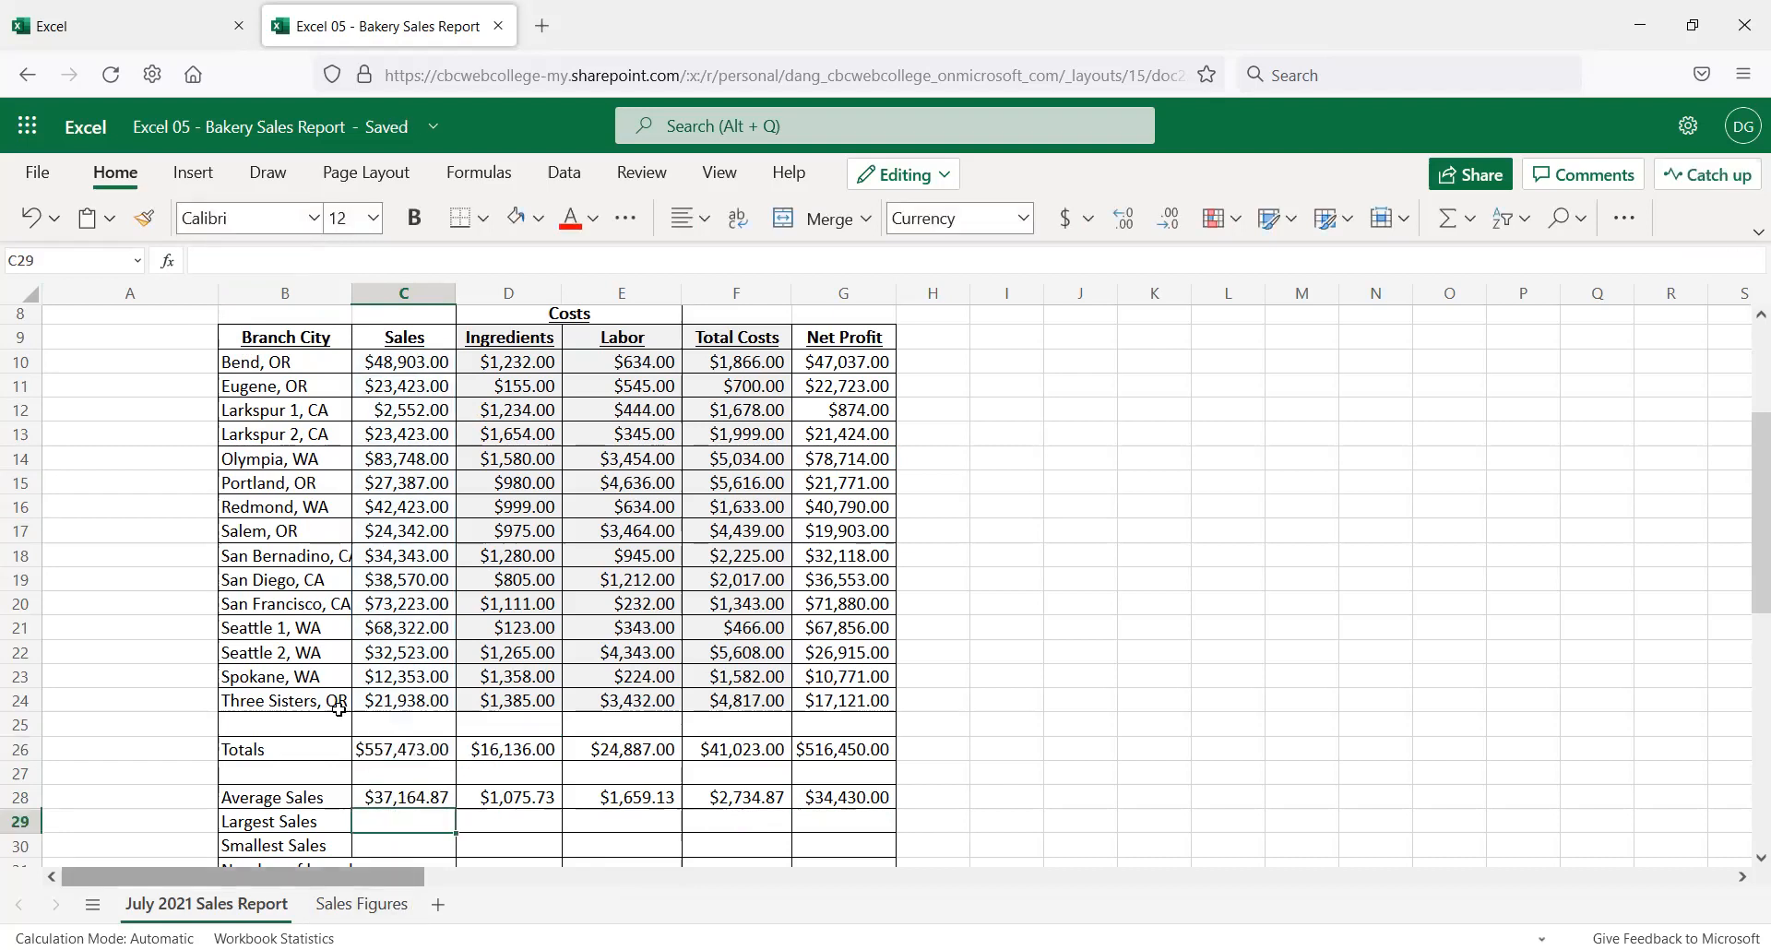
left_click(261, 251)
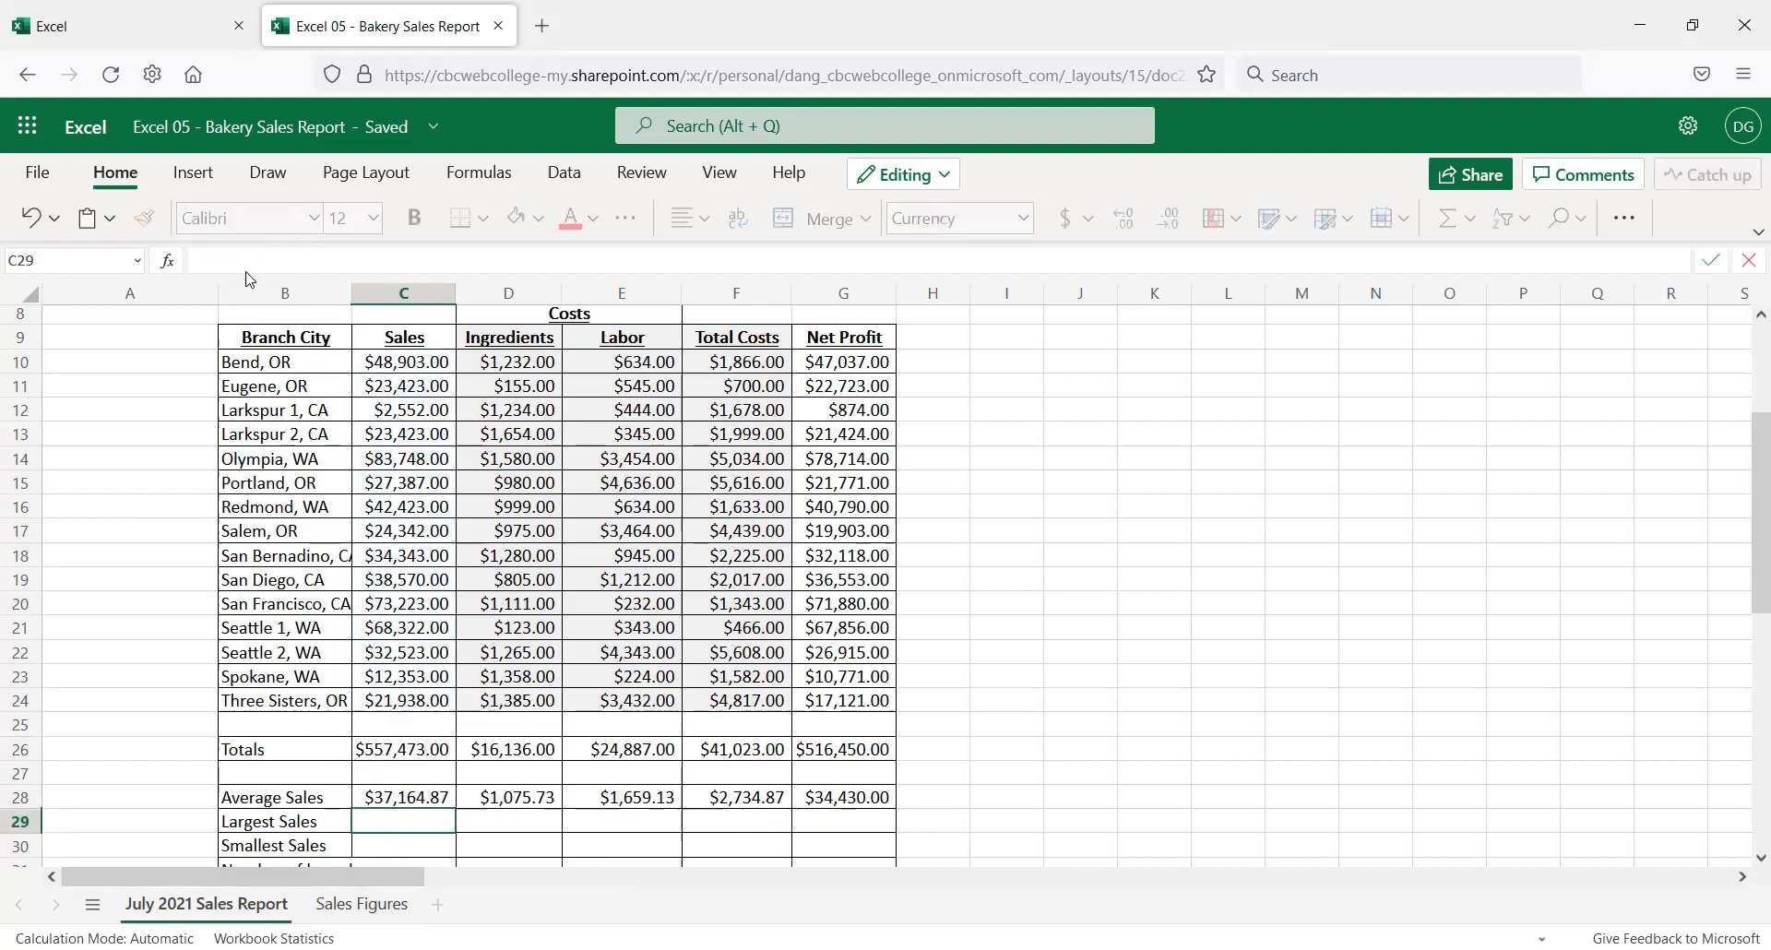
key("ctrl+v")
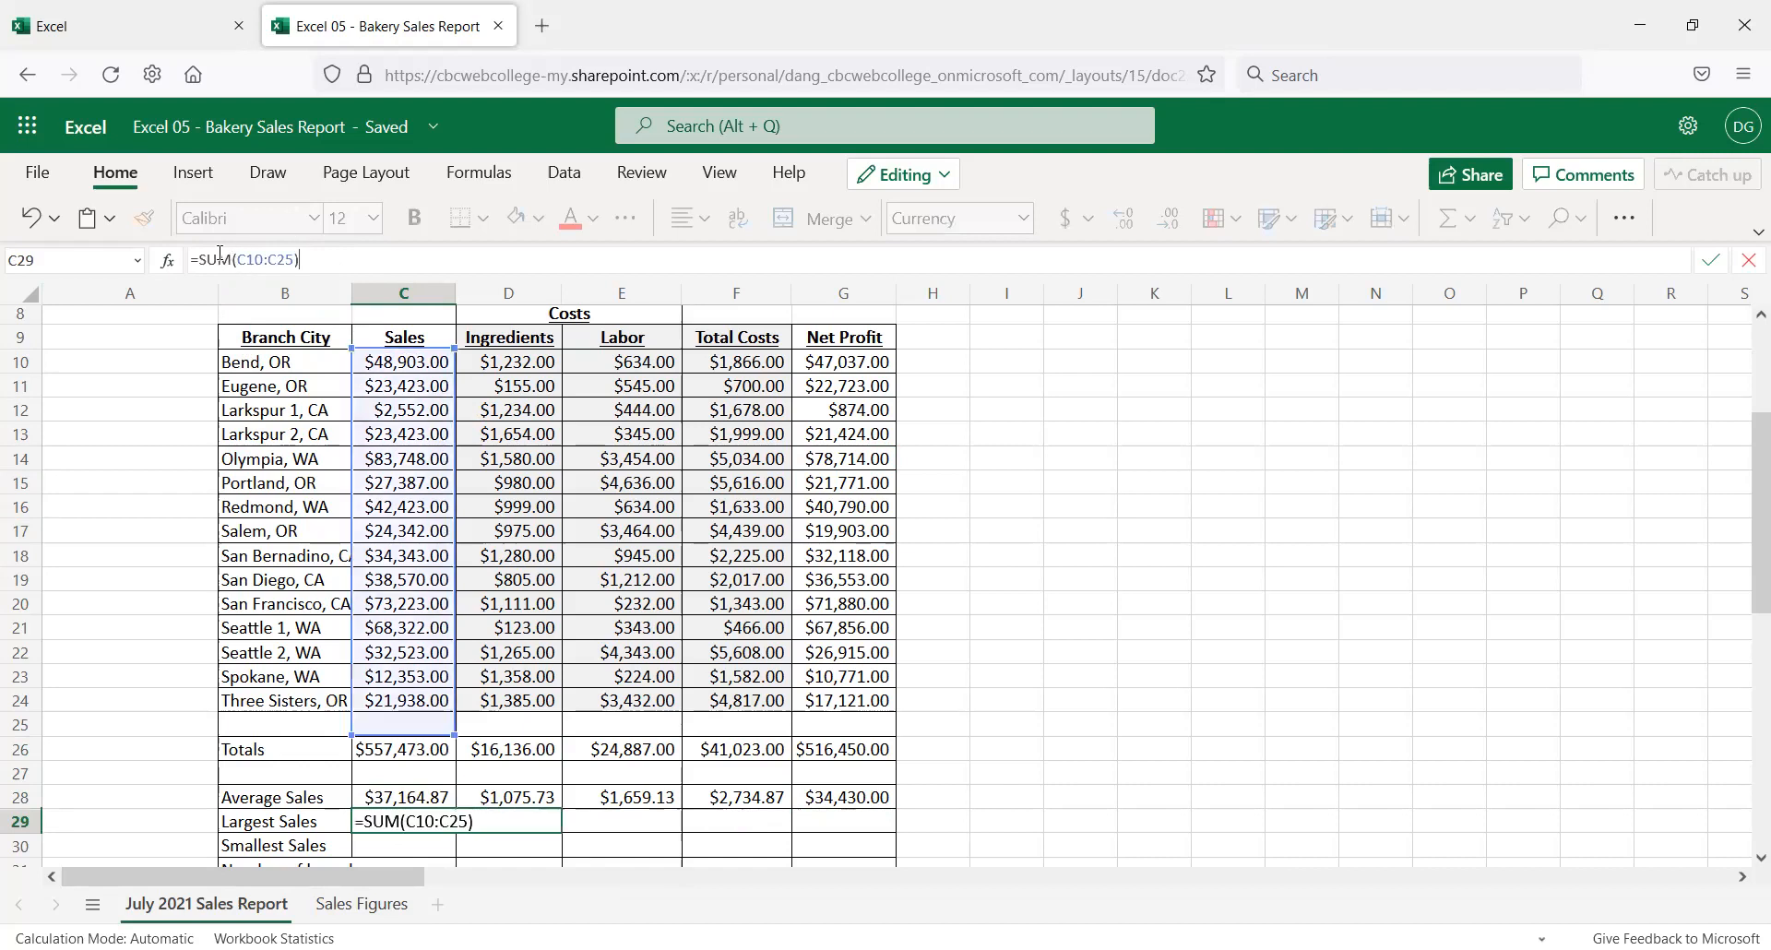
double_click(216, 259)
type("max")
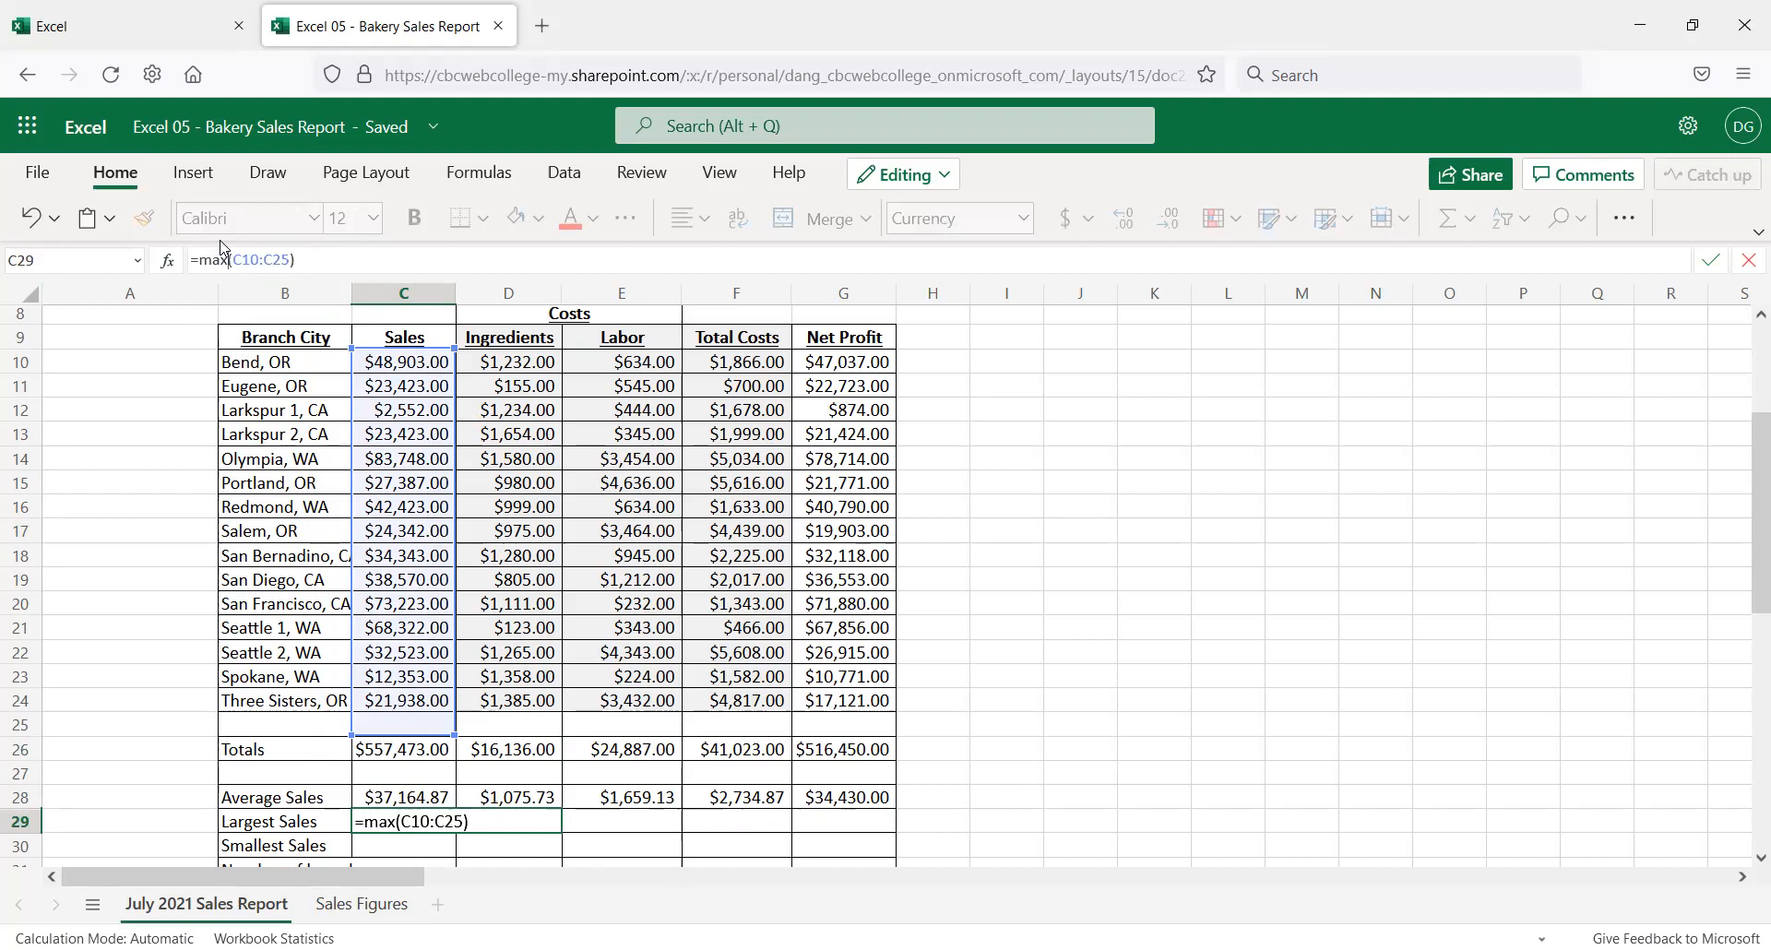
key("ctrl+Return")
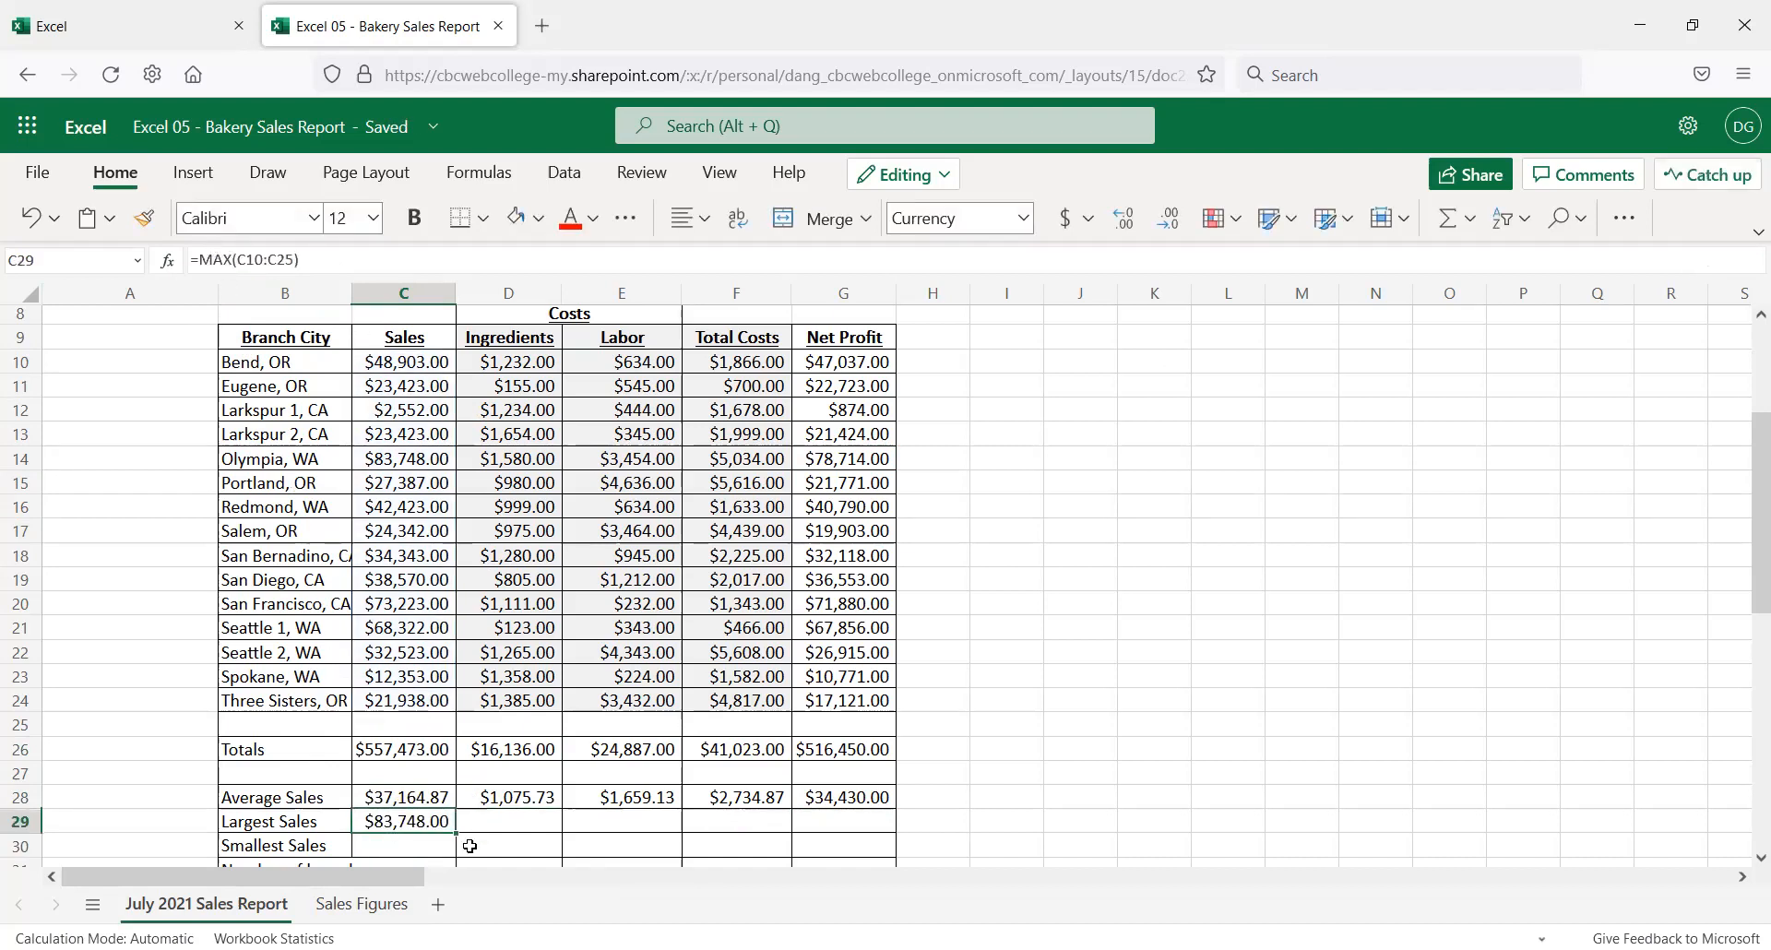
left_click_drag(452, 835, 804, 825)
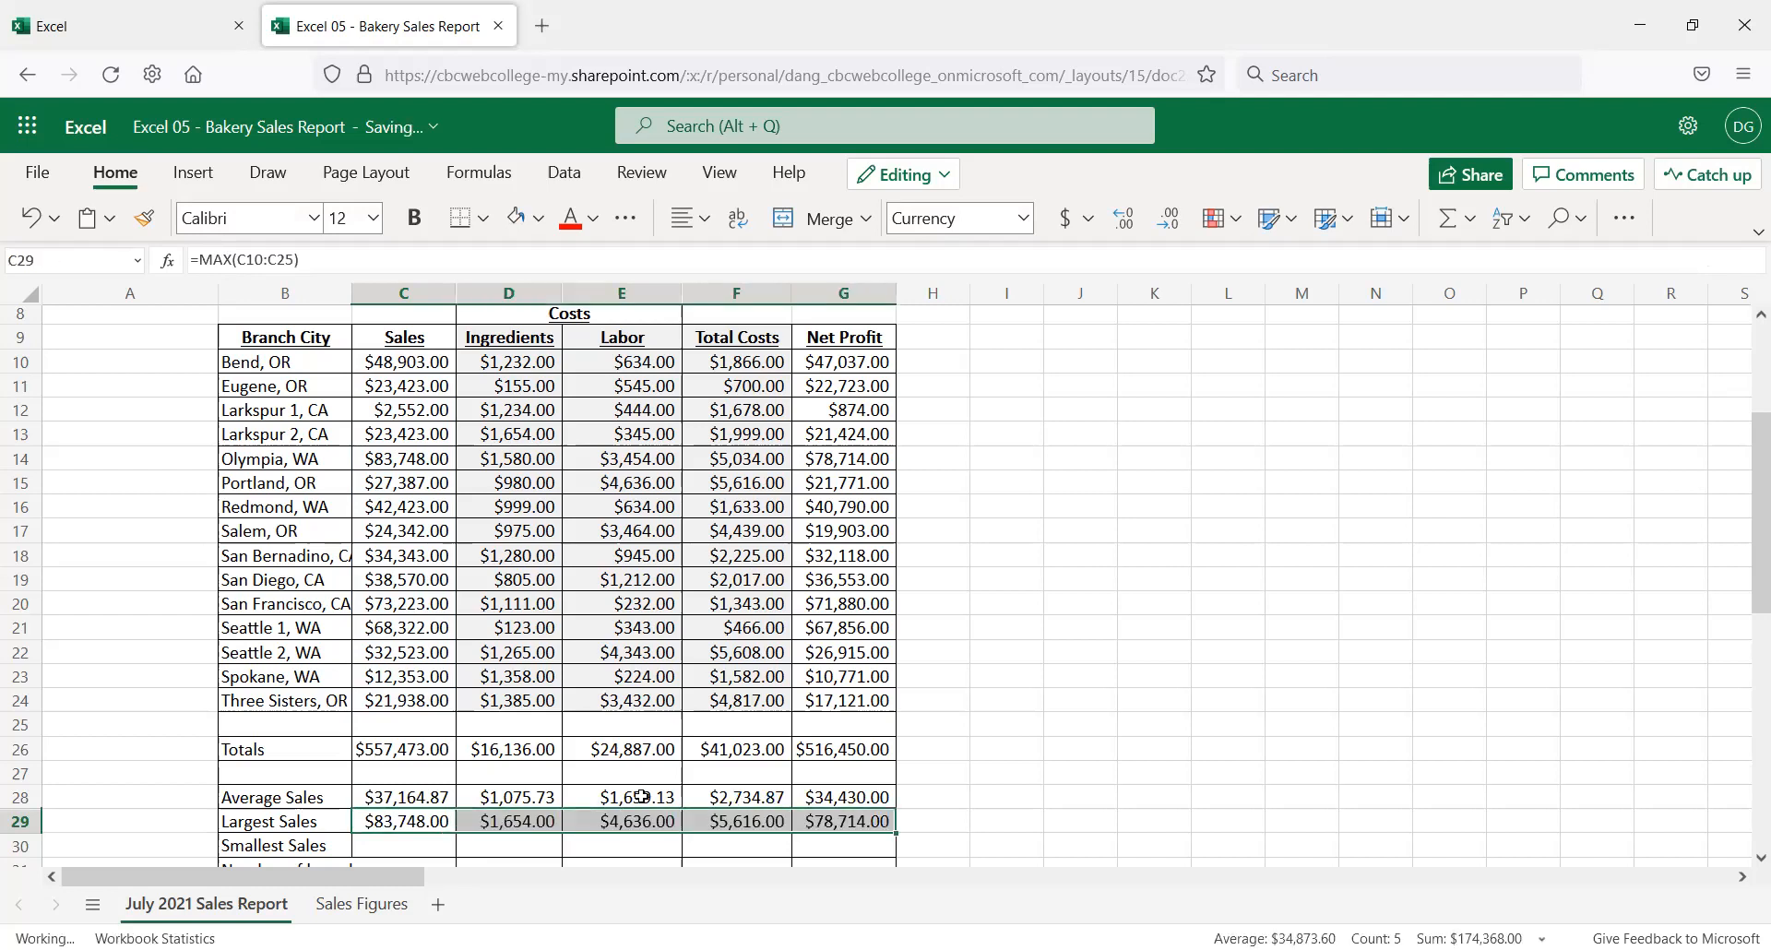
Insert the MIN function in the Smallest Sales cell C30 over the branch sales range C10:C24
scroll(516, 774, "down", 2)
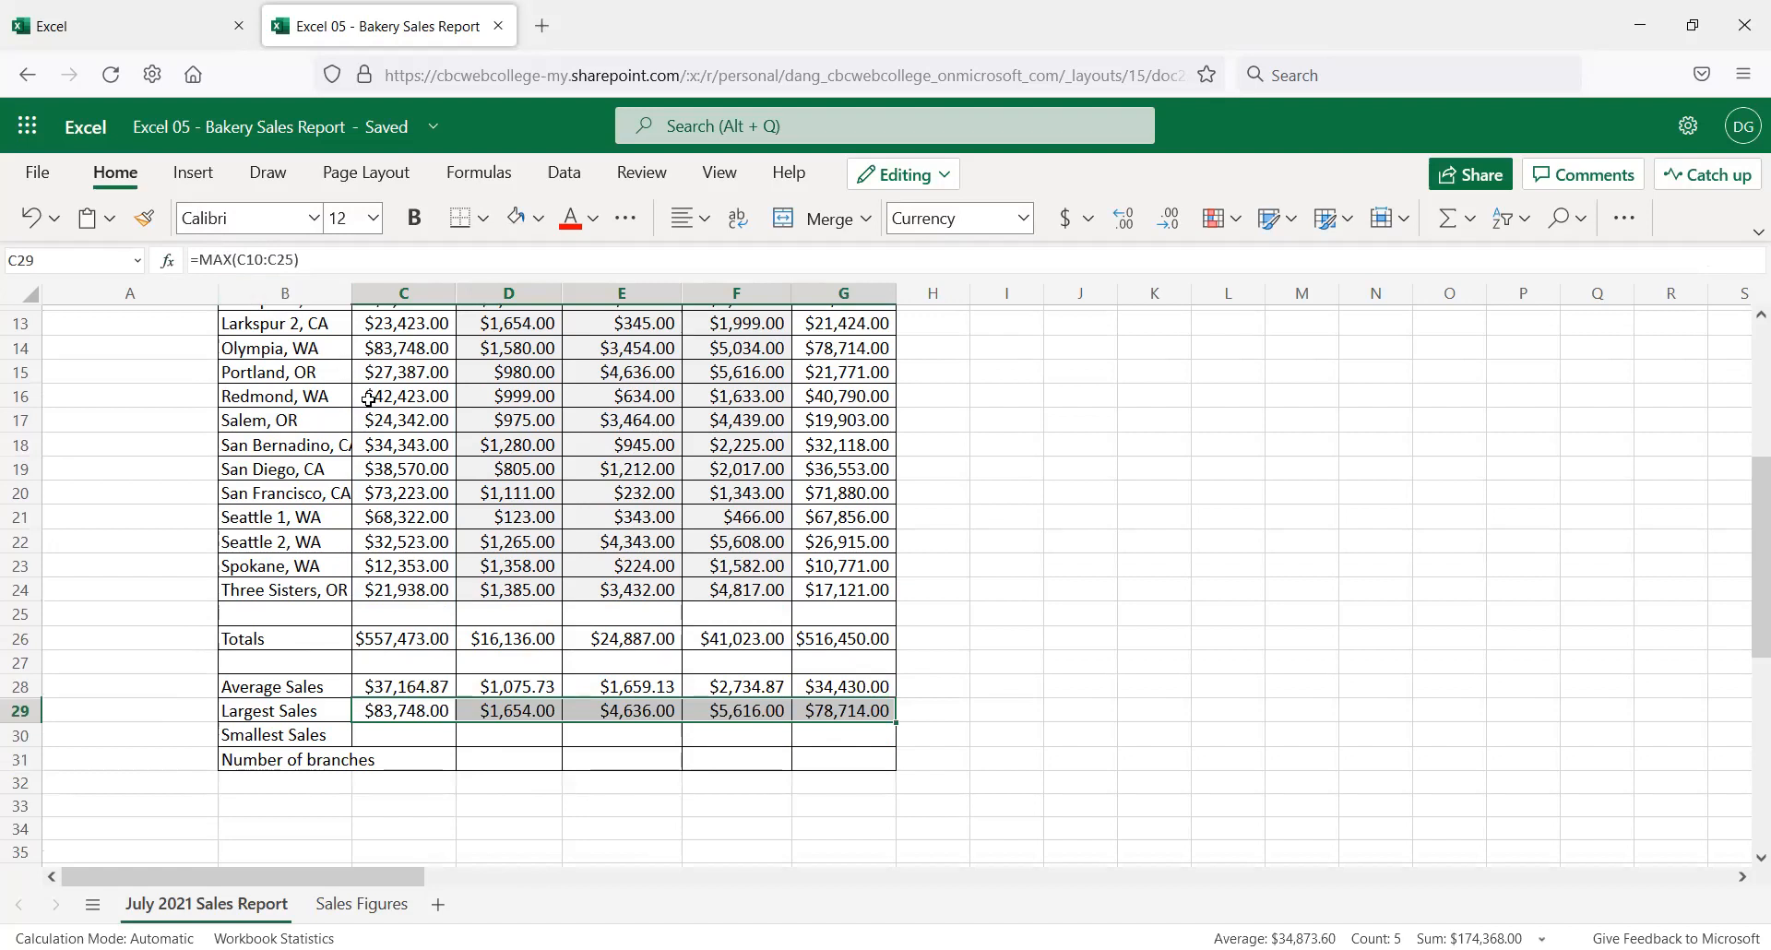
left_click(421, 732)
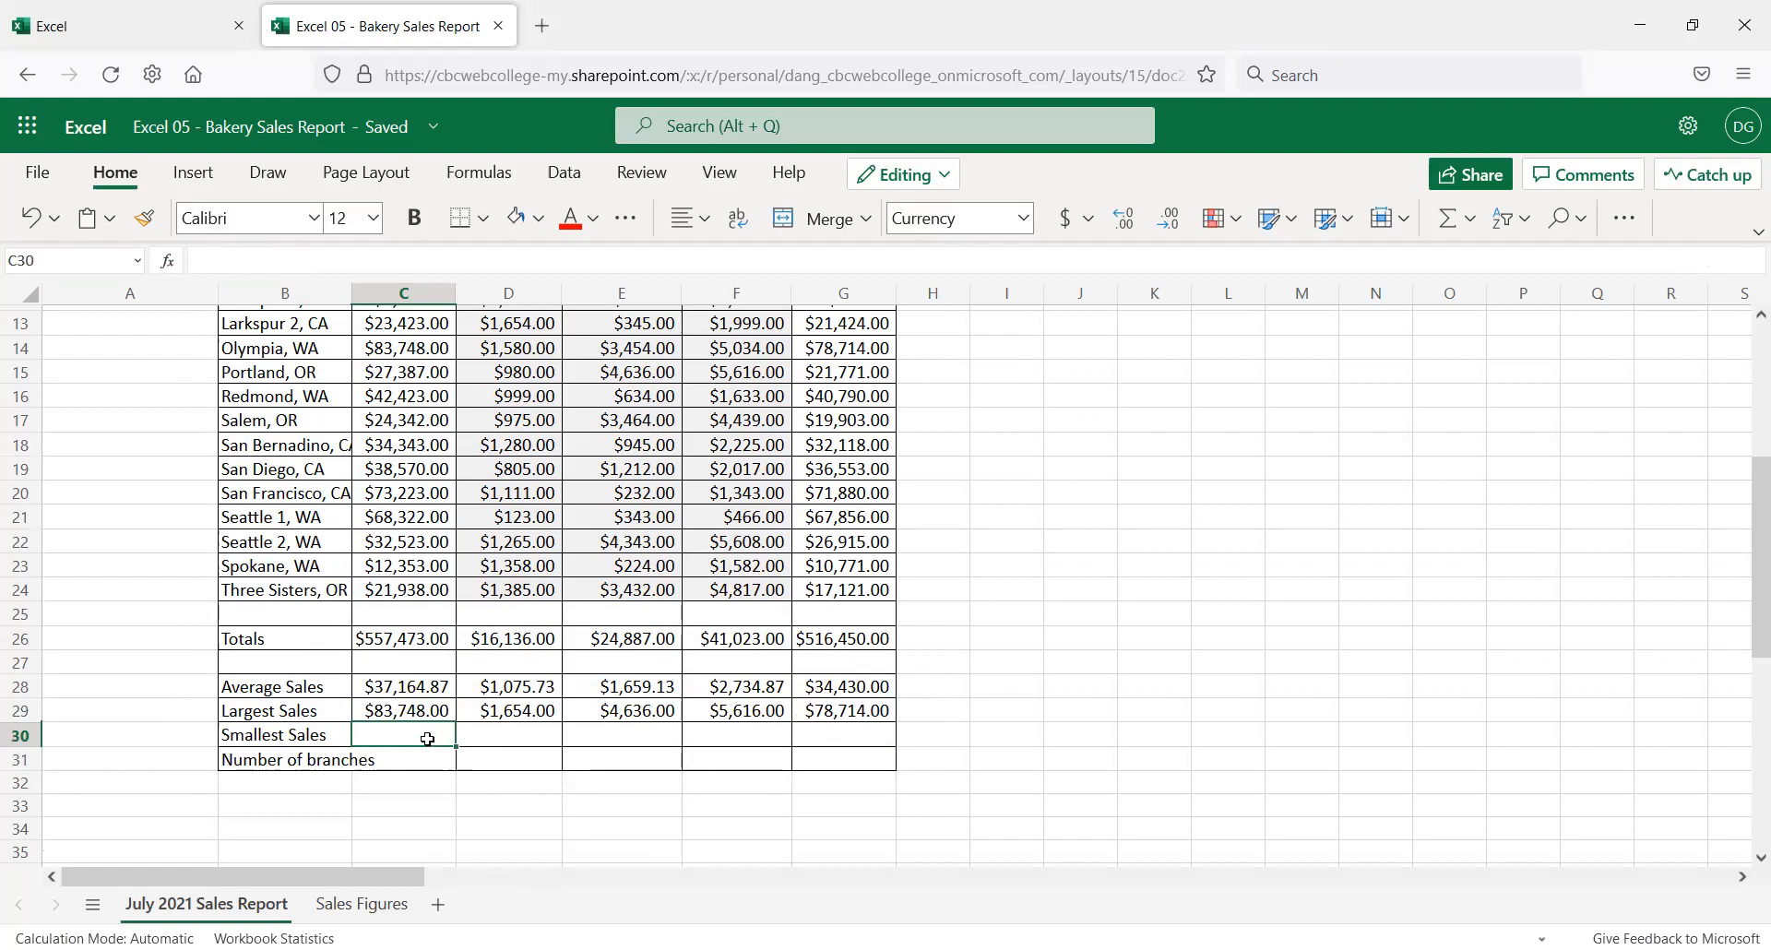
left_click(172, 262)
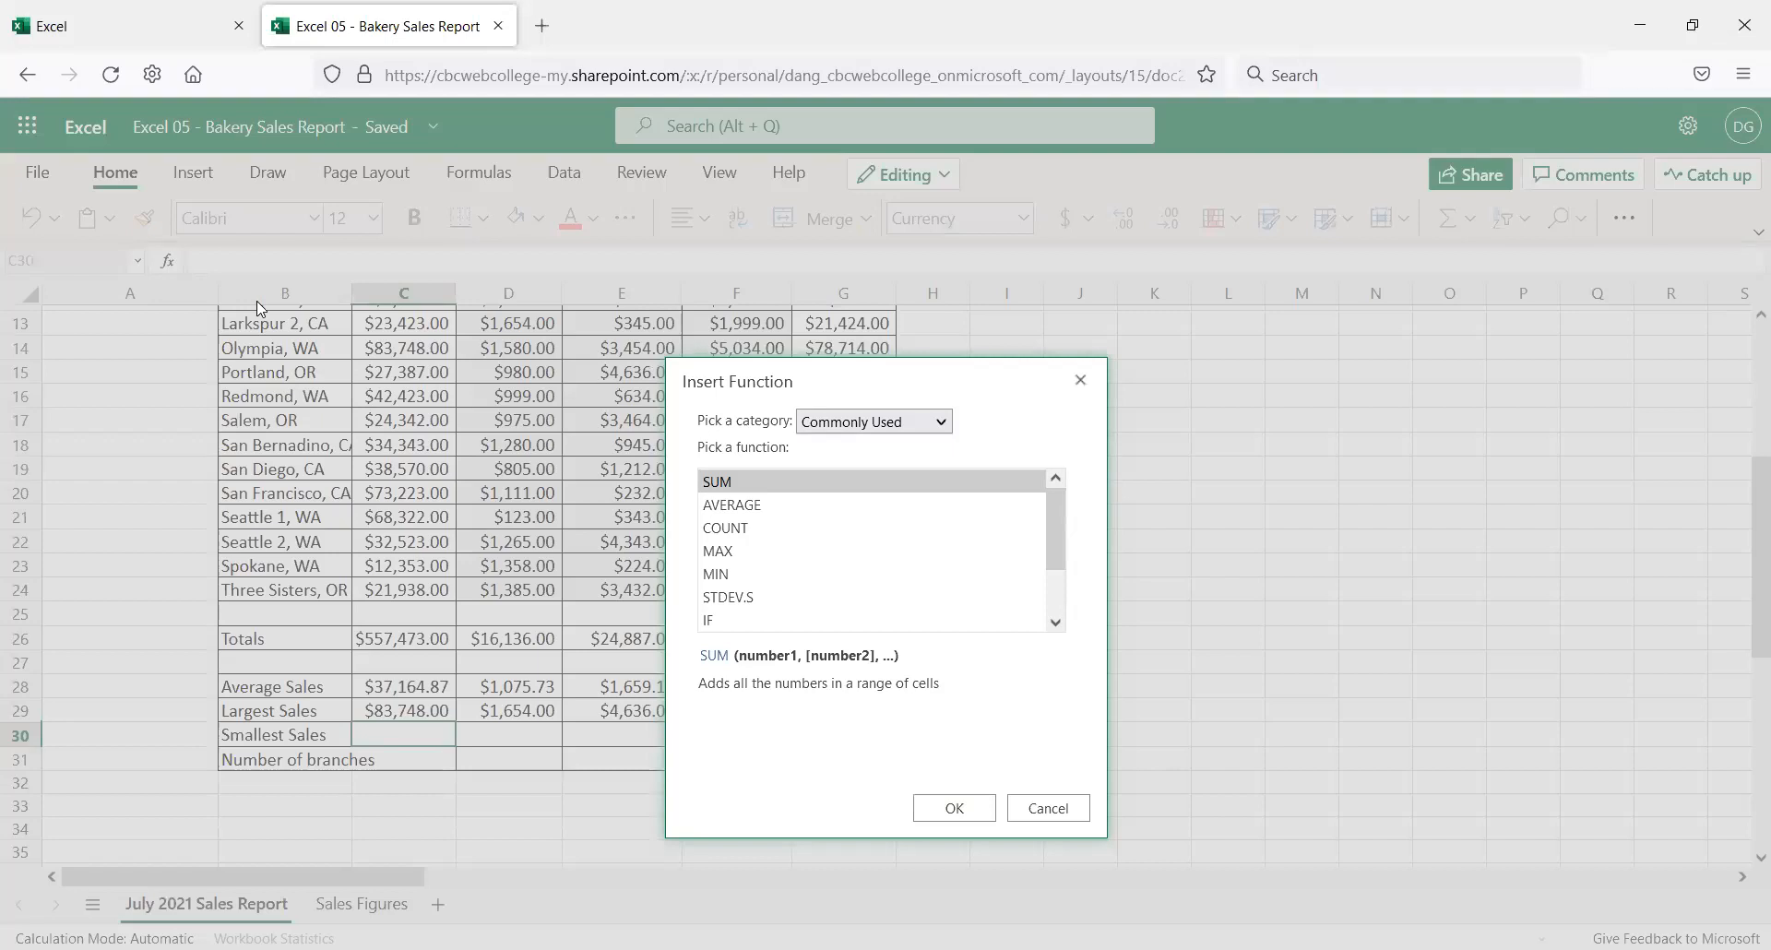
left_click(723, 575)
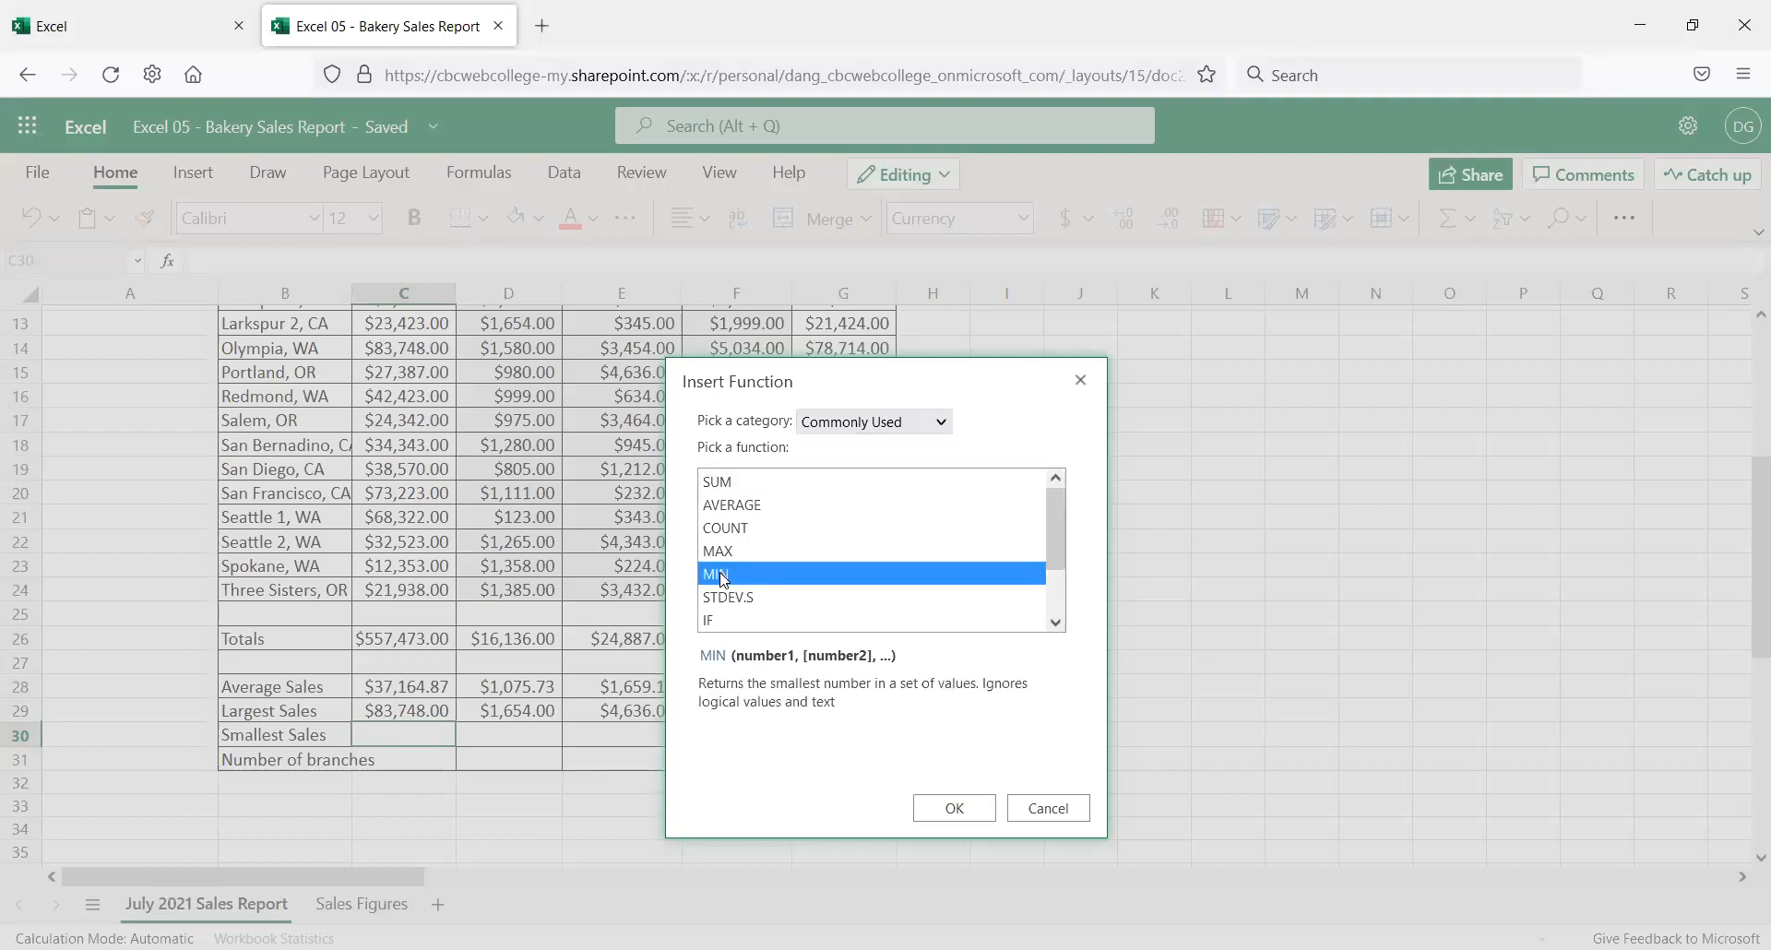
left_click(953, 808)
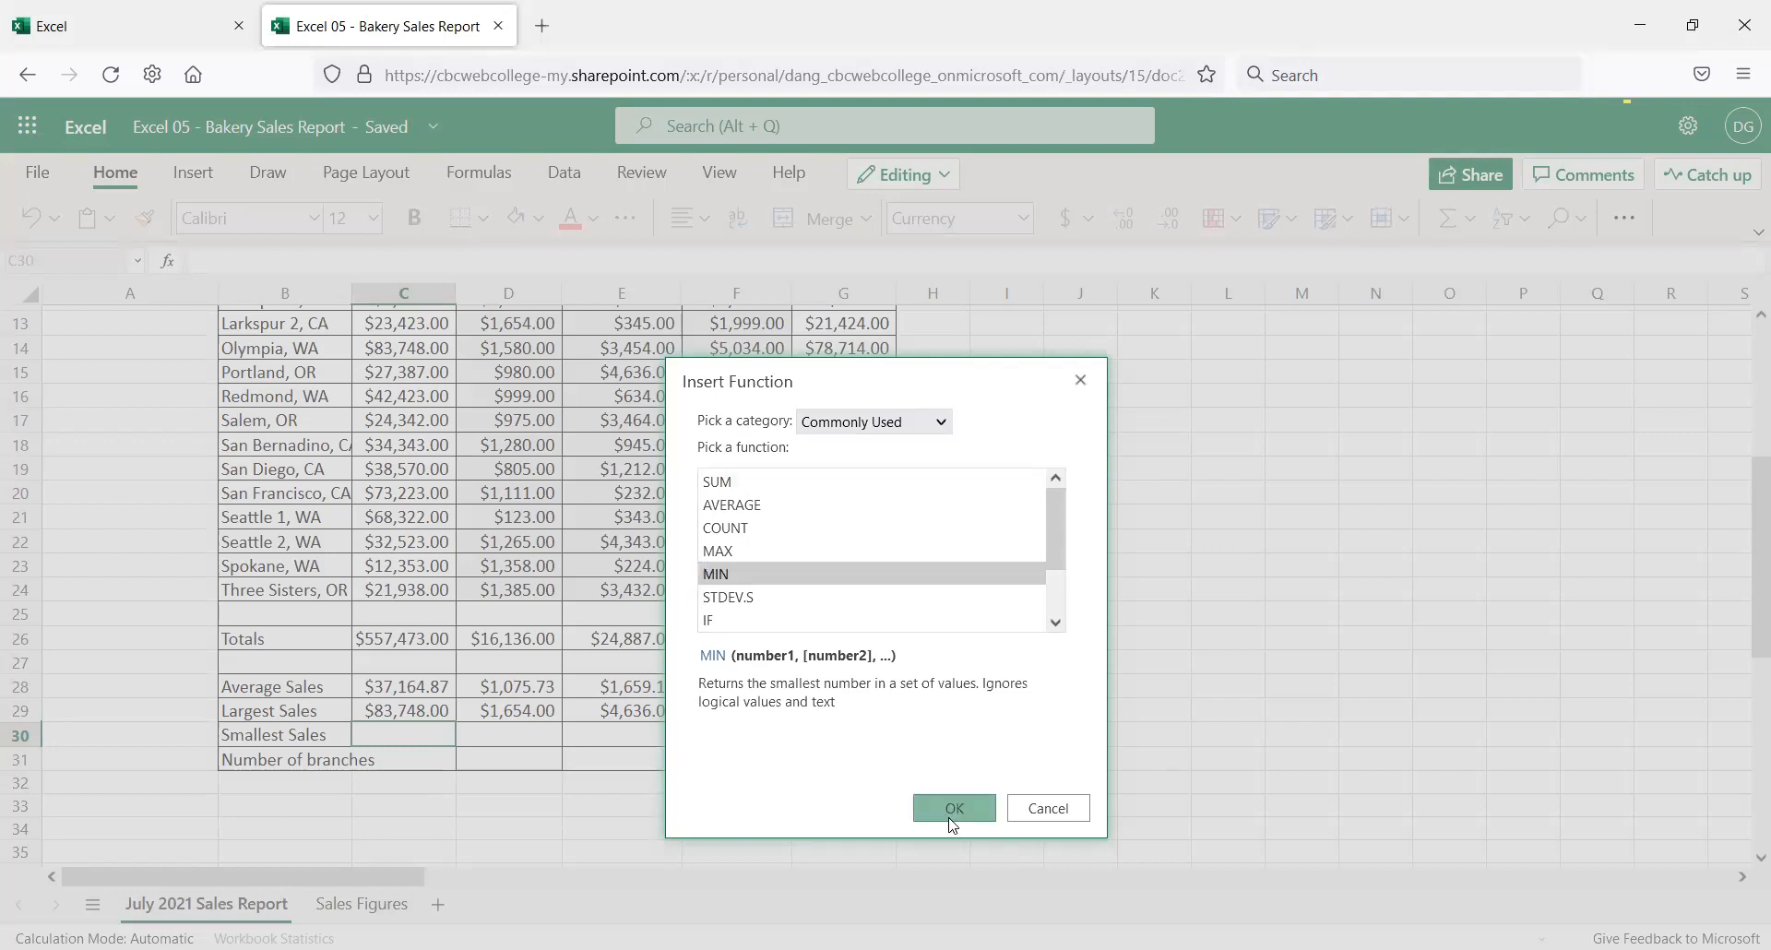
scroll(456, 616, "up", 2)
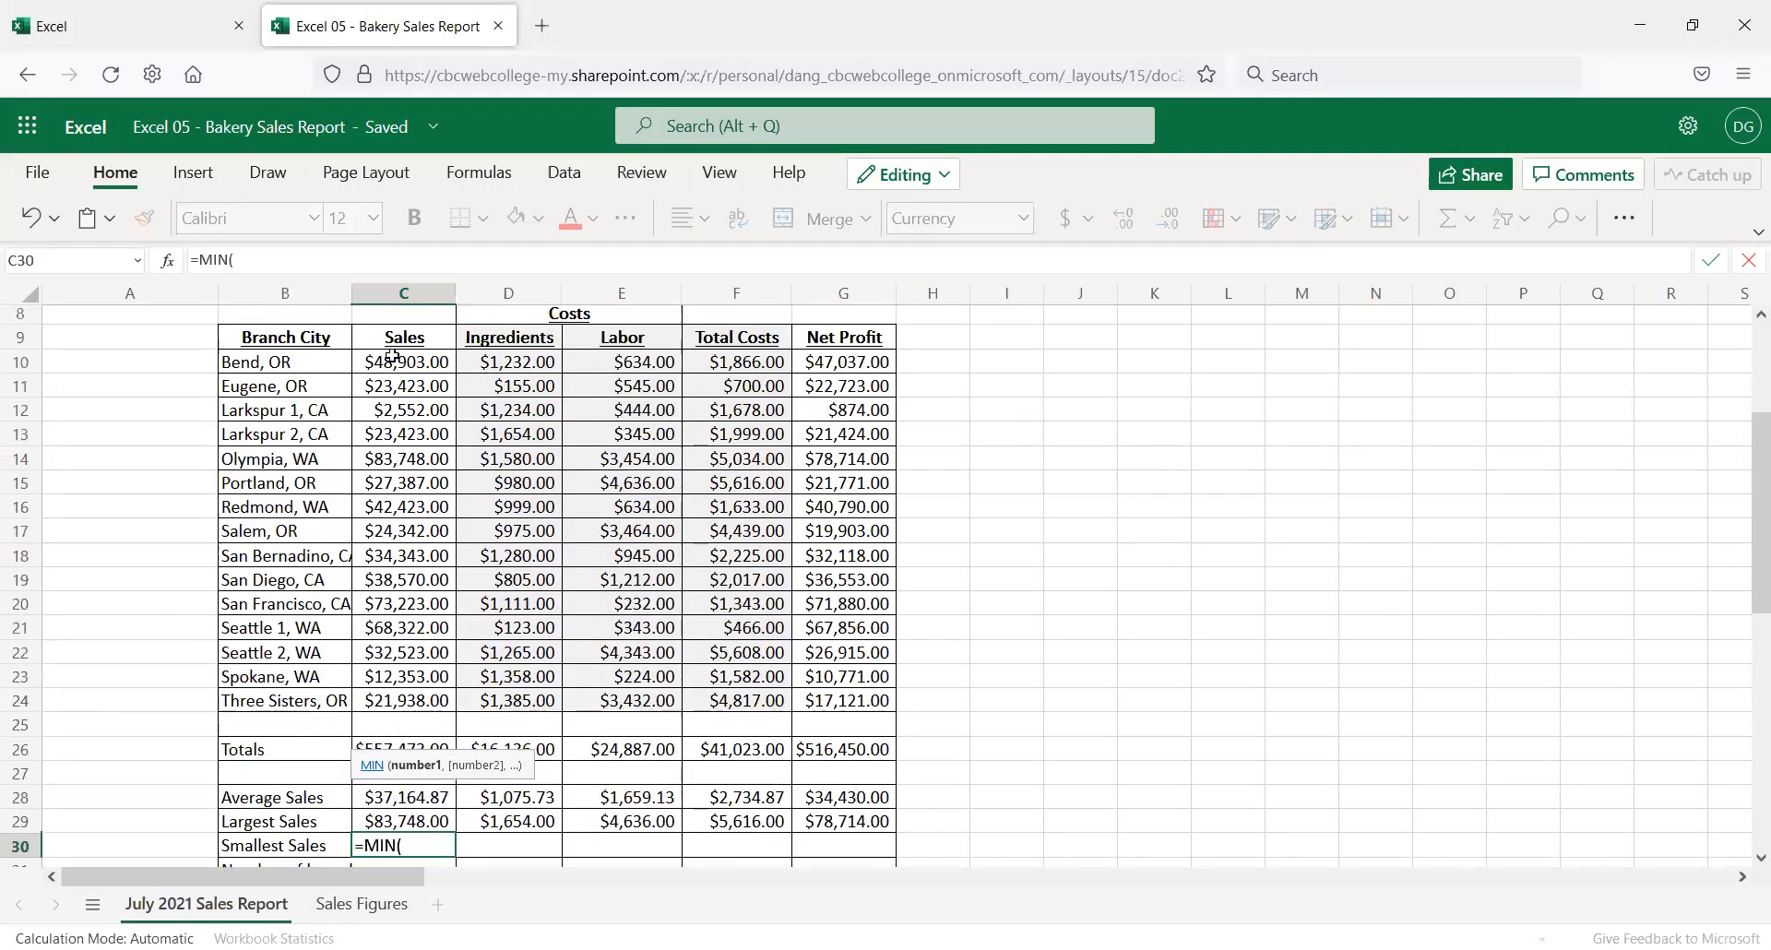
left_click_drag(392, 363, 420, 692)
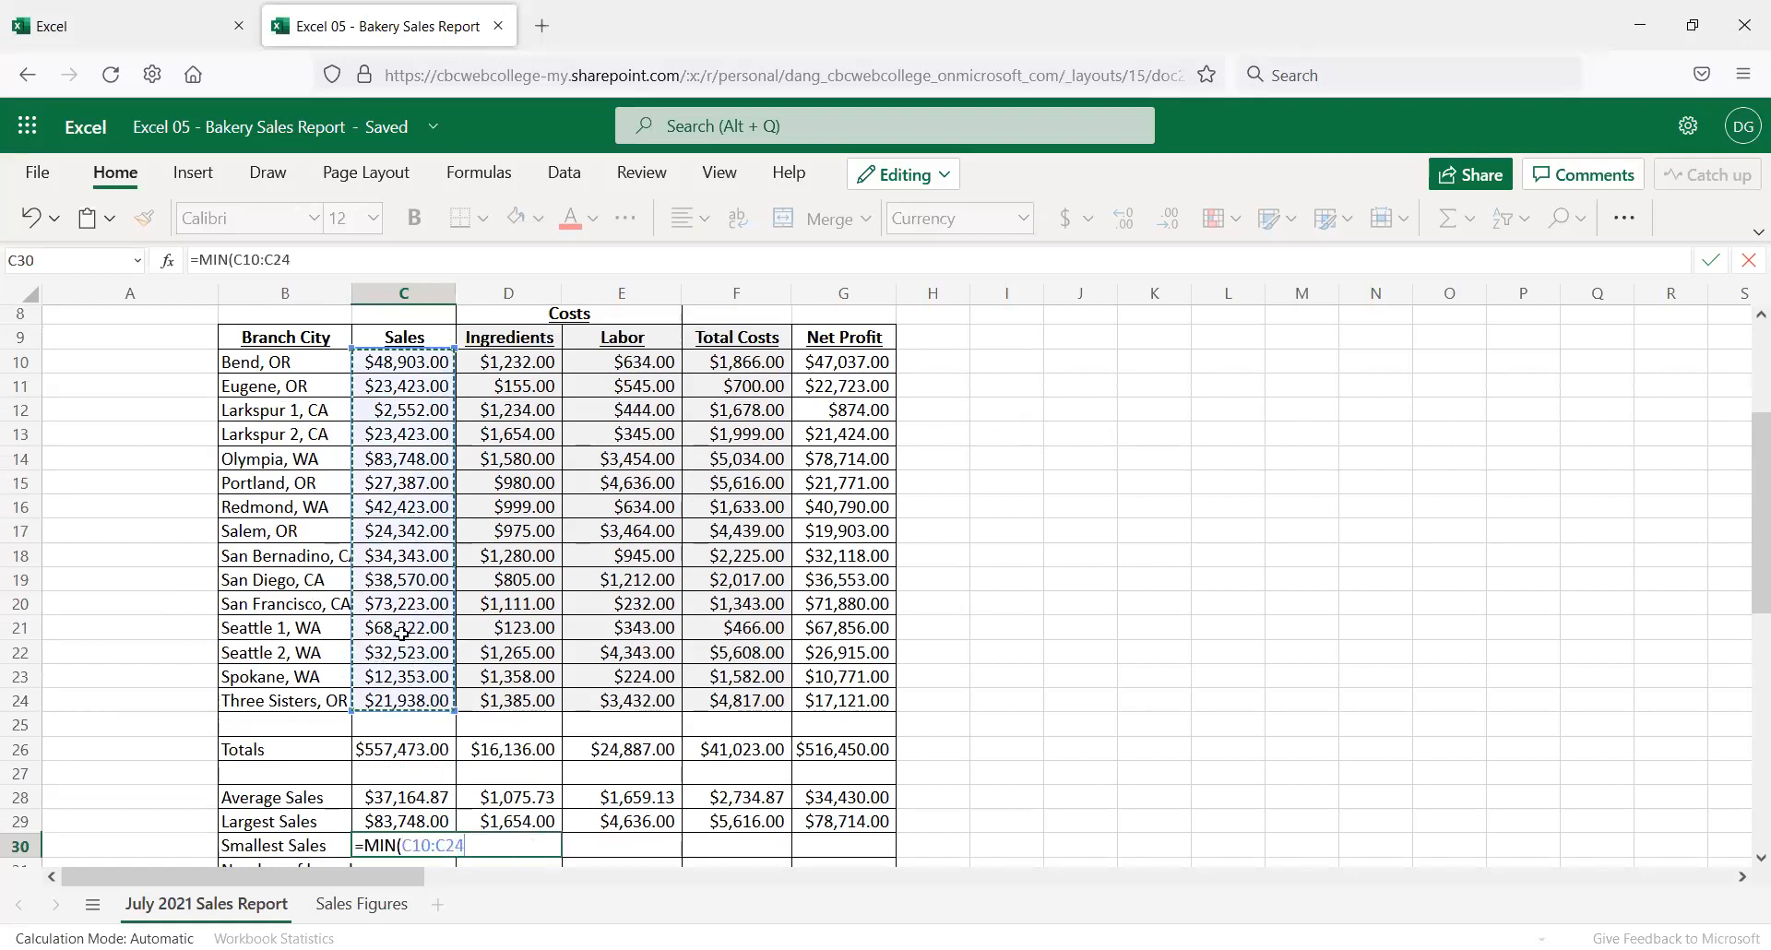
key("Return")
key("Up")
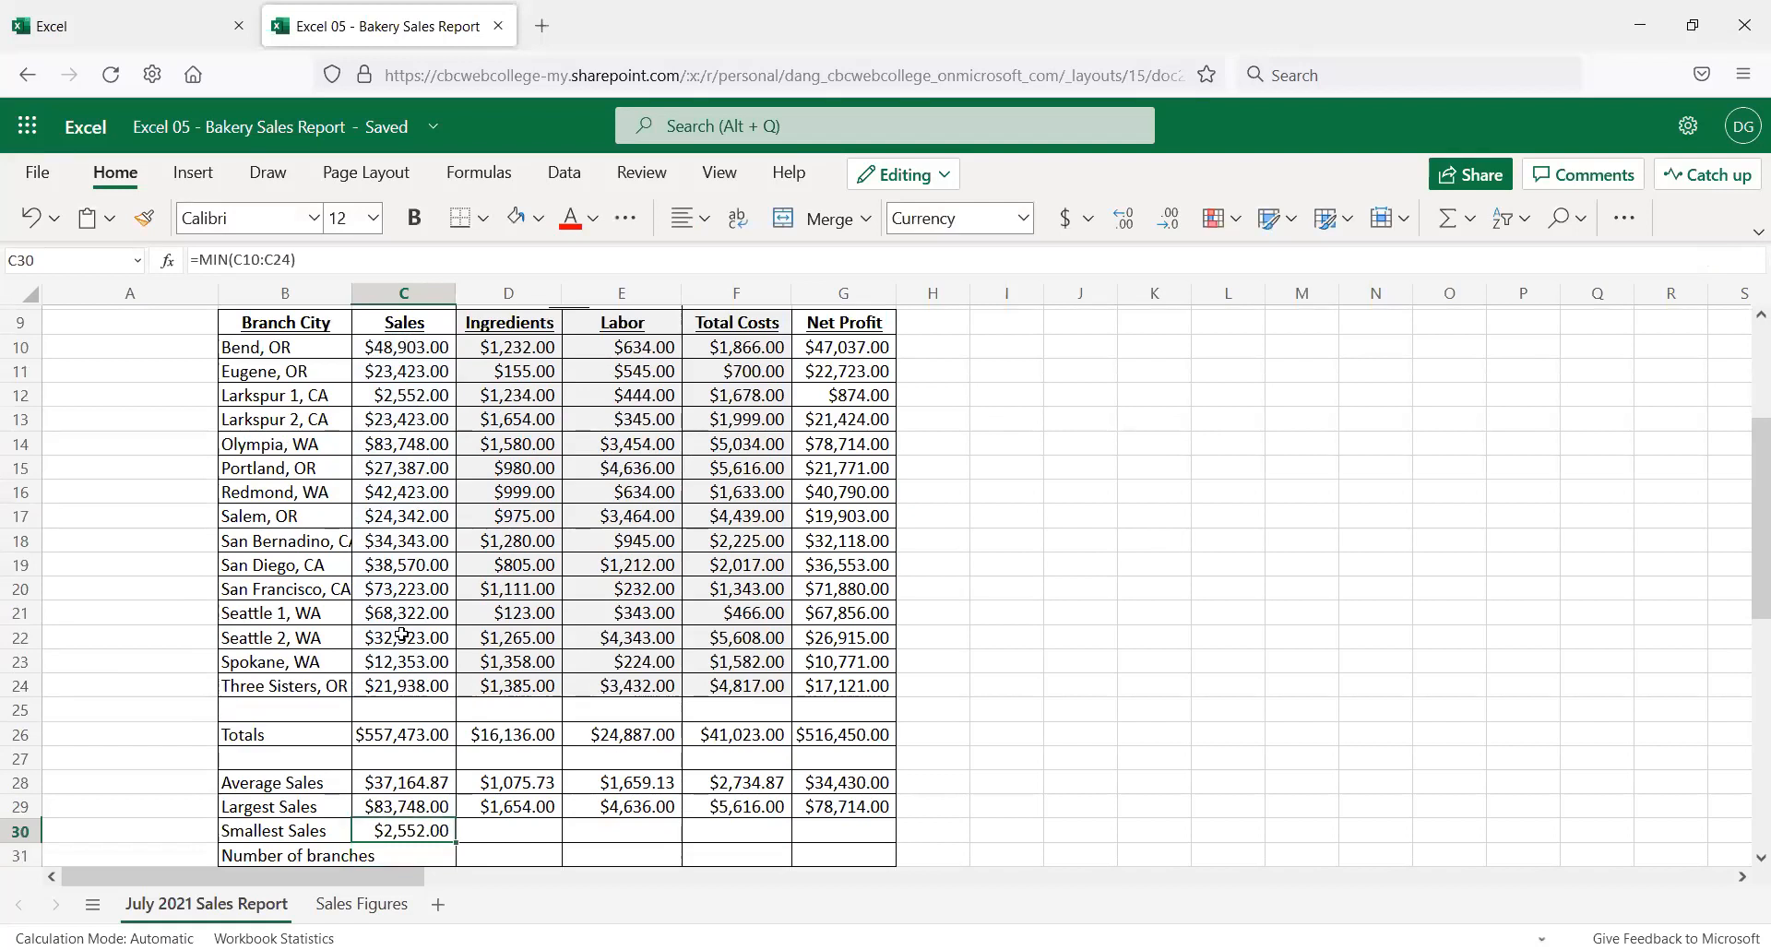
Compare the Smallest Sales result with the Larkspur 1, CA sales figure and fill the MIN formula from C30 through G30
left_click(369, 391)
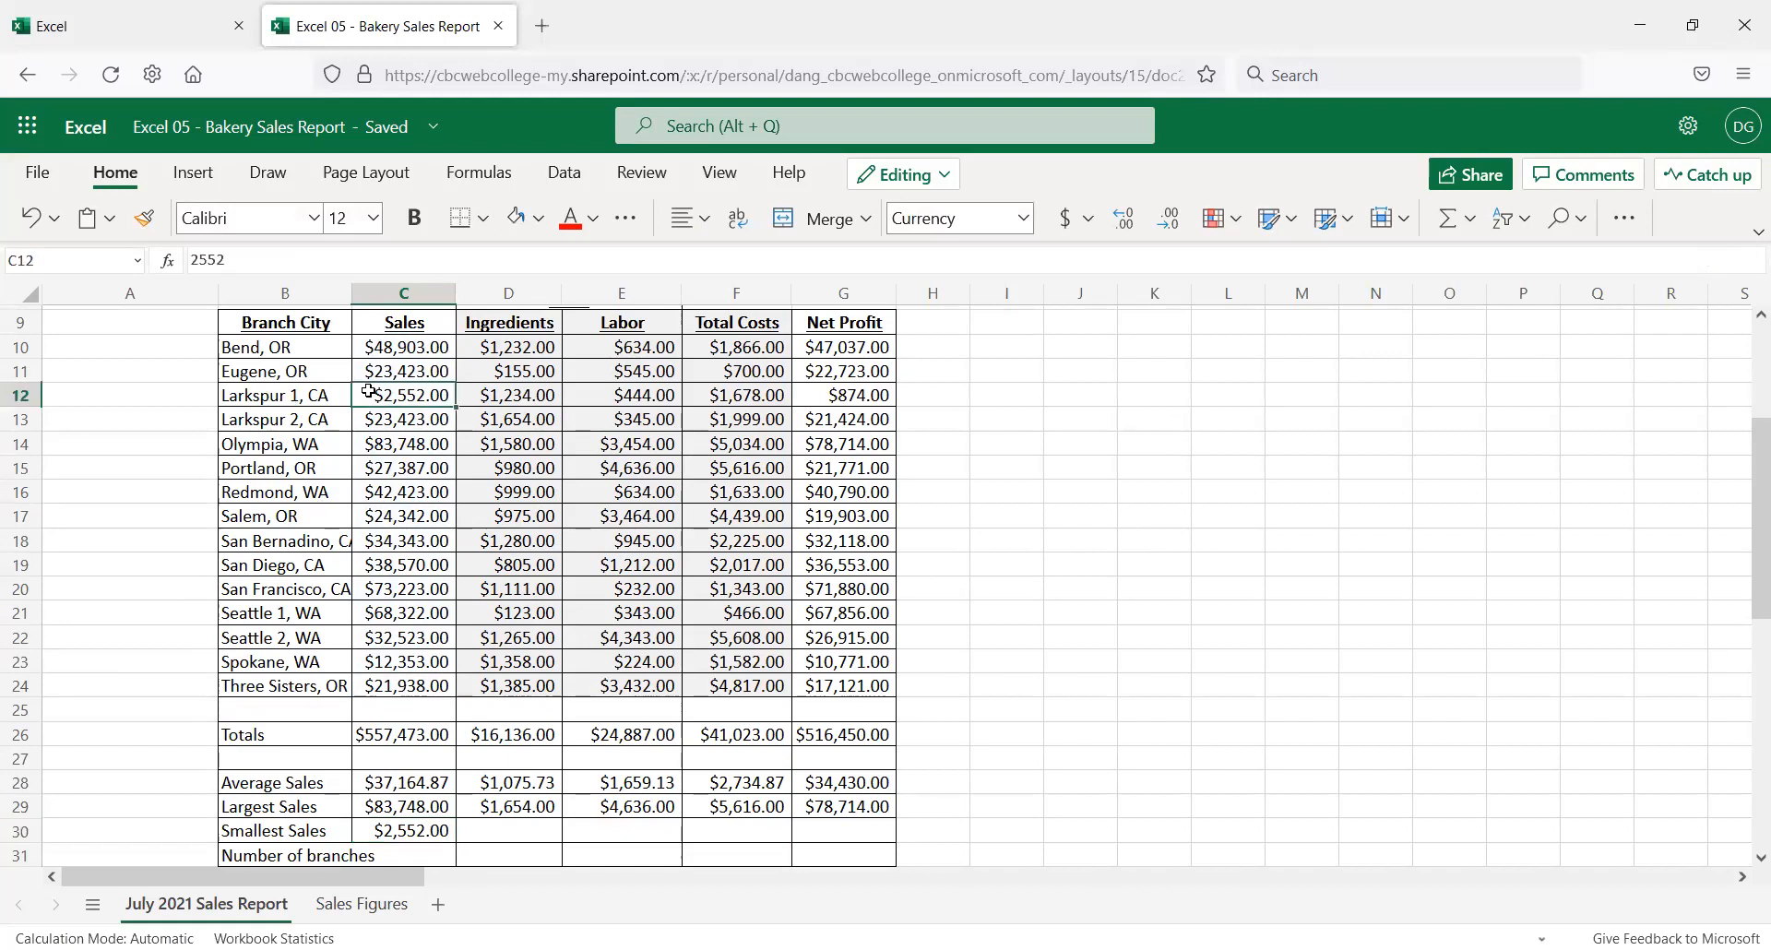
left_click(411, 830)
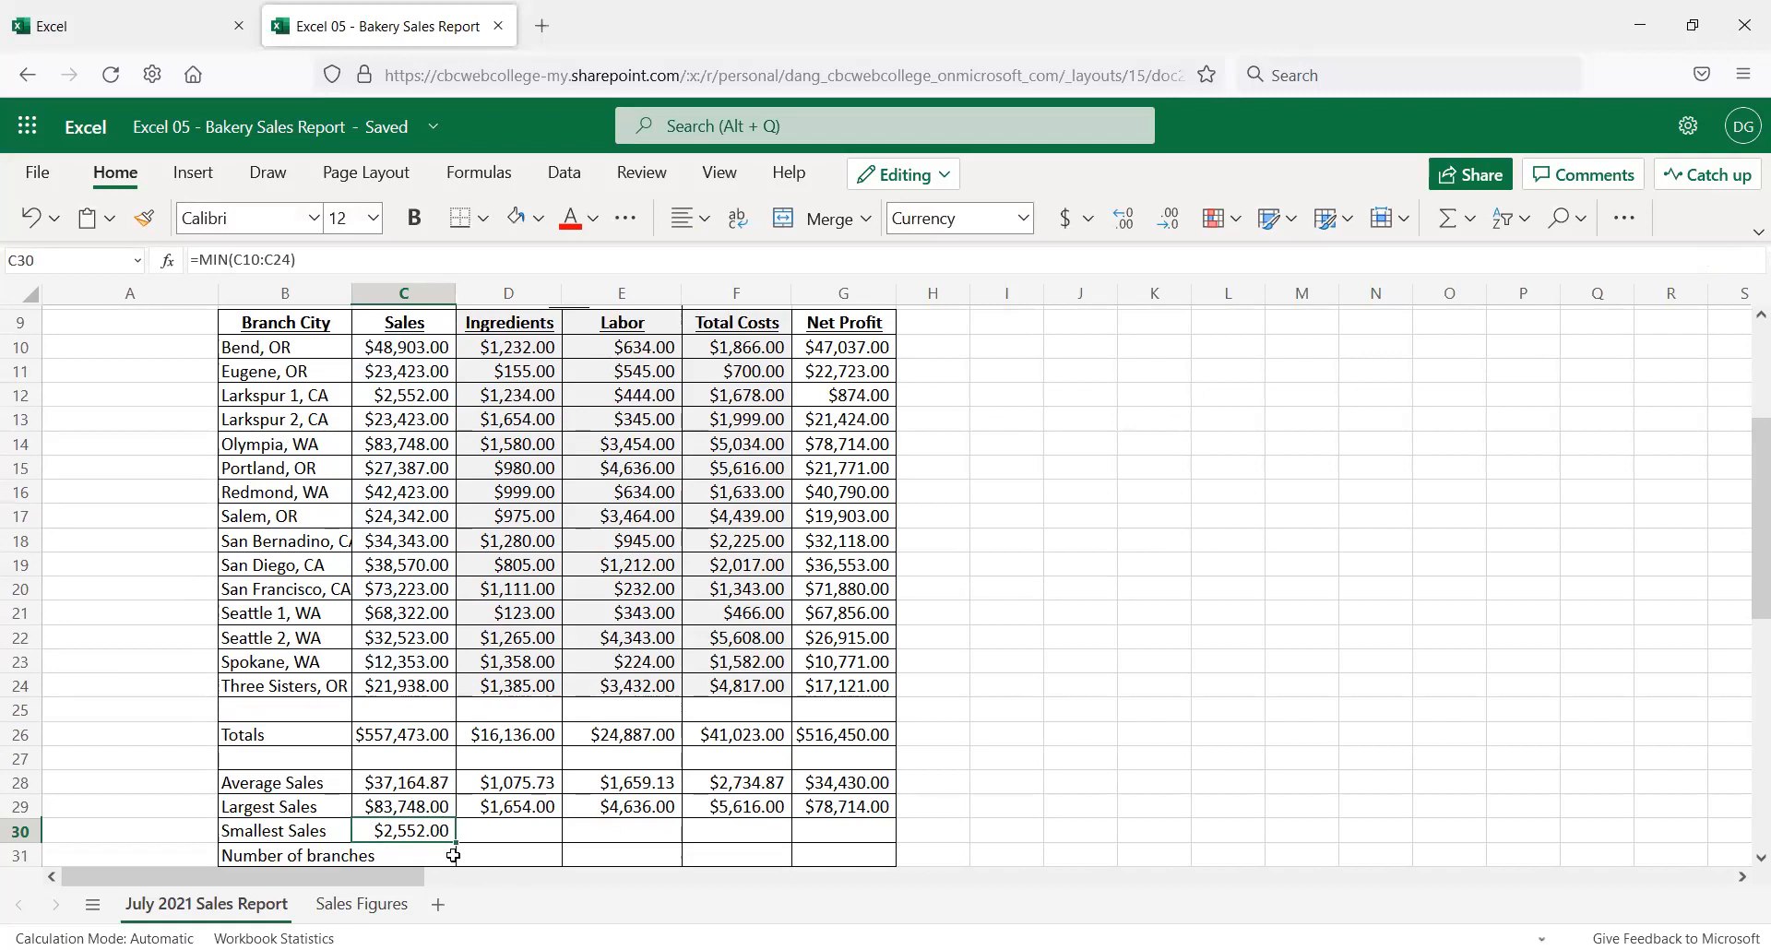
left_click_drag(453, 844, 839, 831)
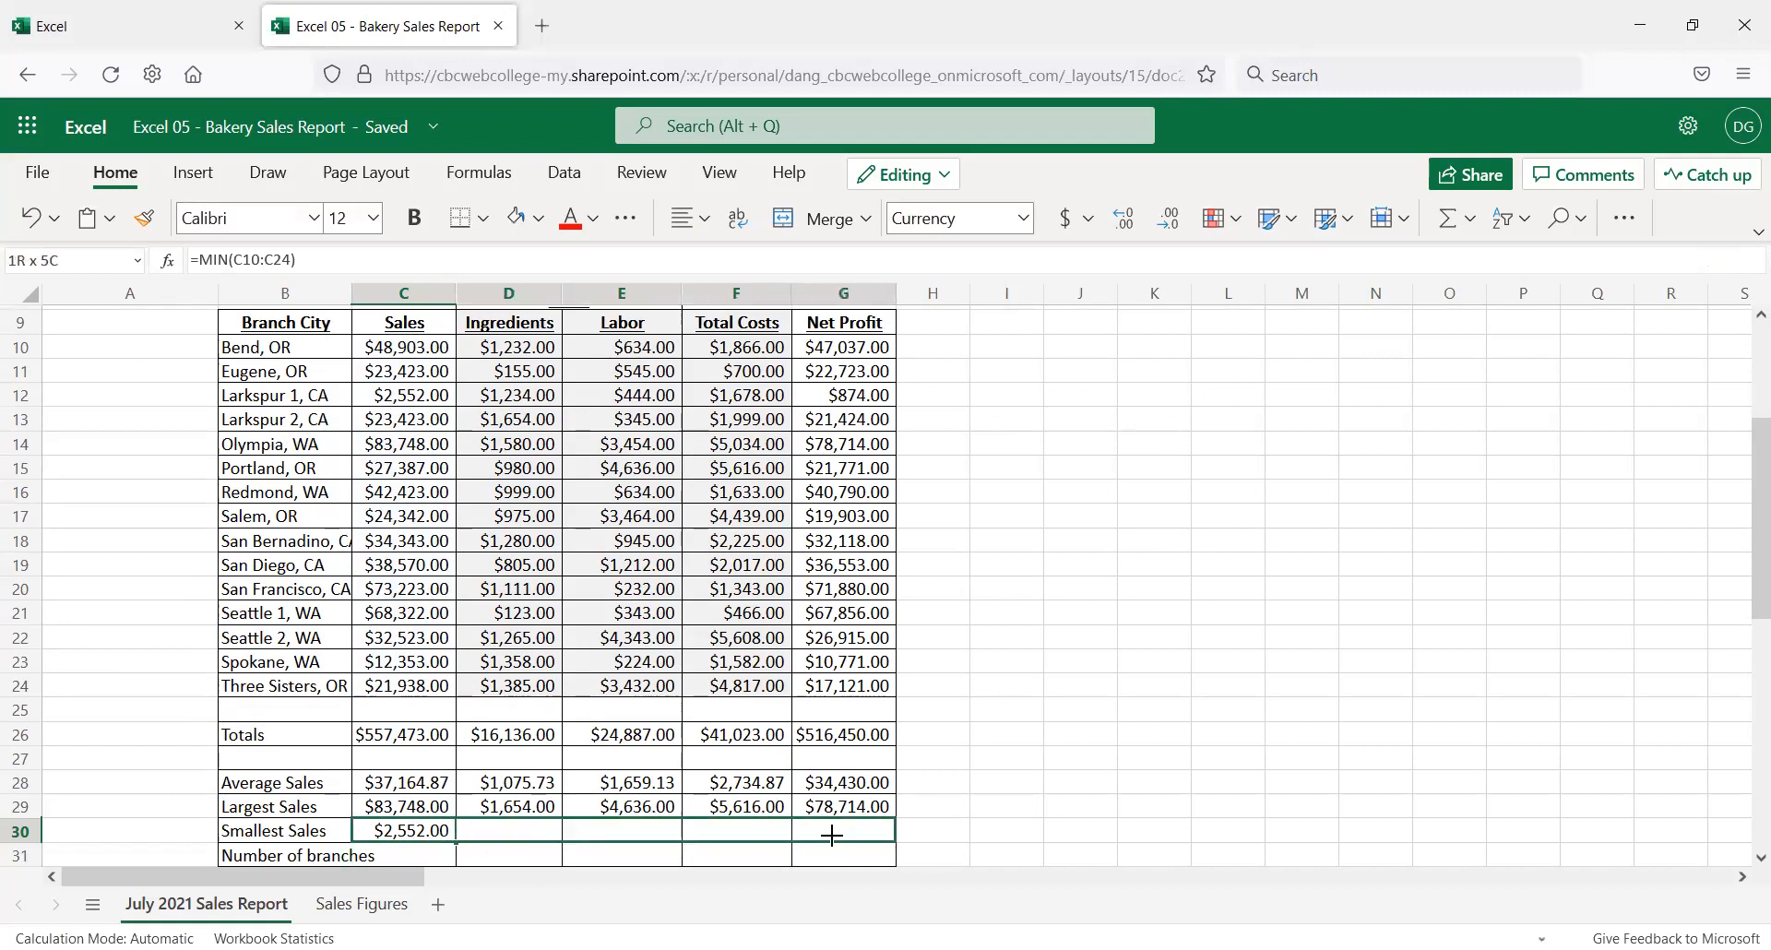
Check the Smallest Sales row's Ingredients, Labor, Total Costs and Net Profit minimums against the branch figures in their columns
left_click(522, 827)
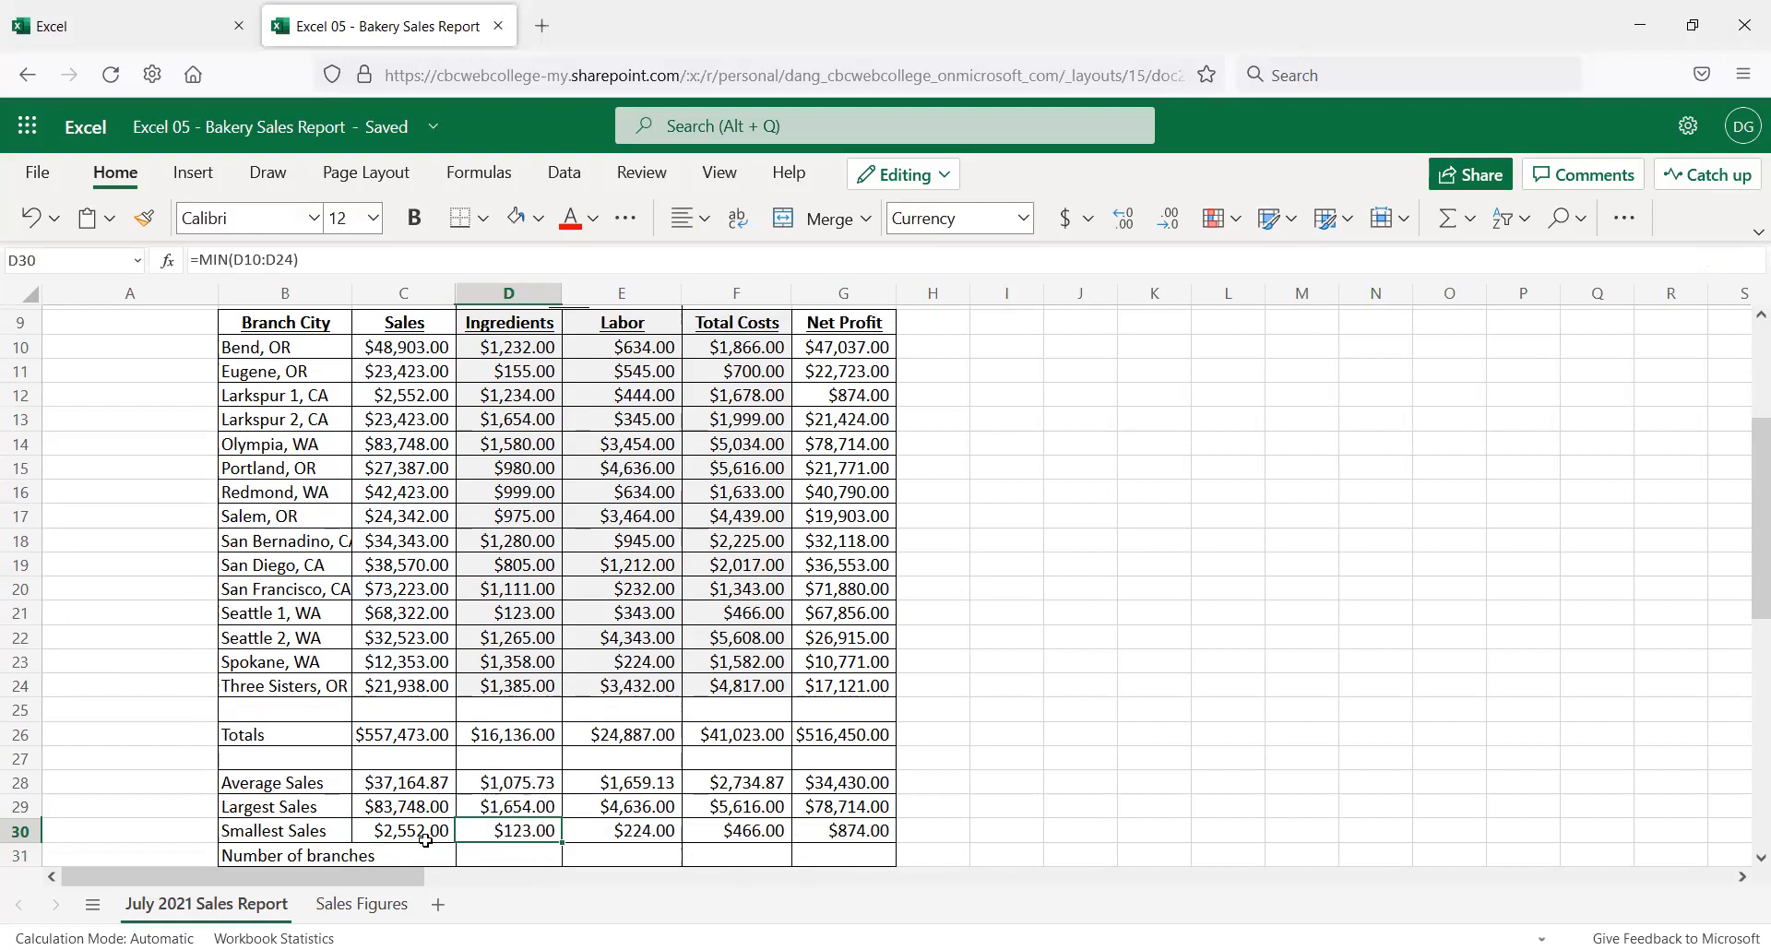
left_click(312, 609)
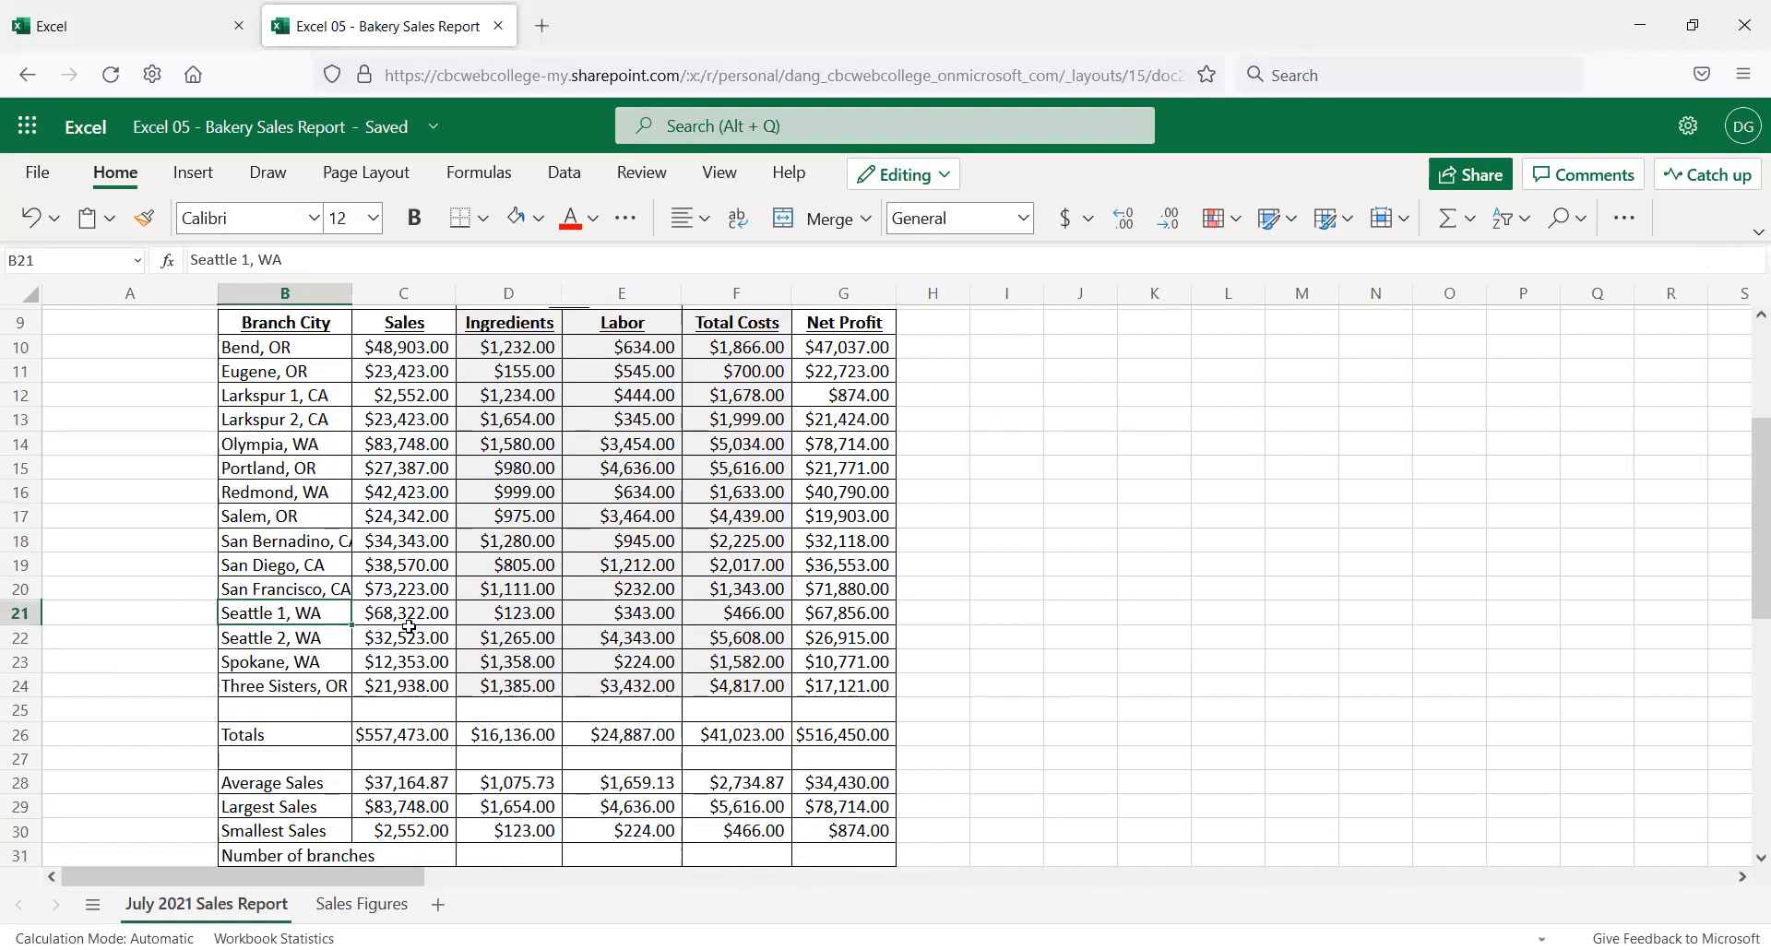
left_click(635, 832)
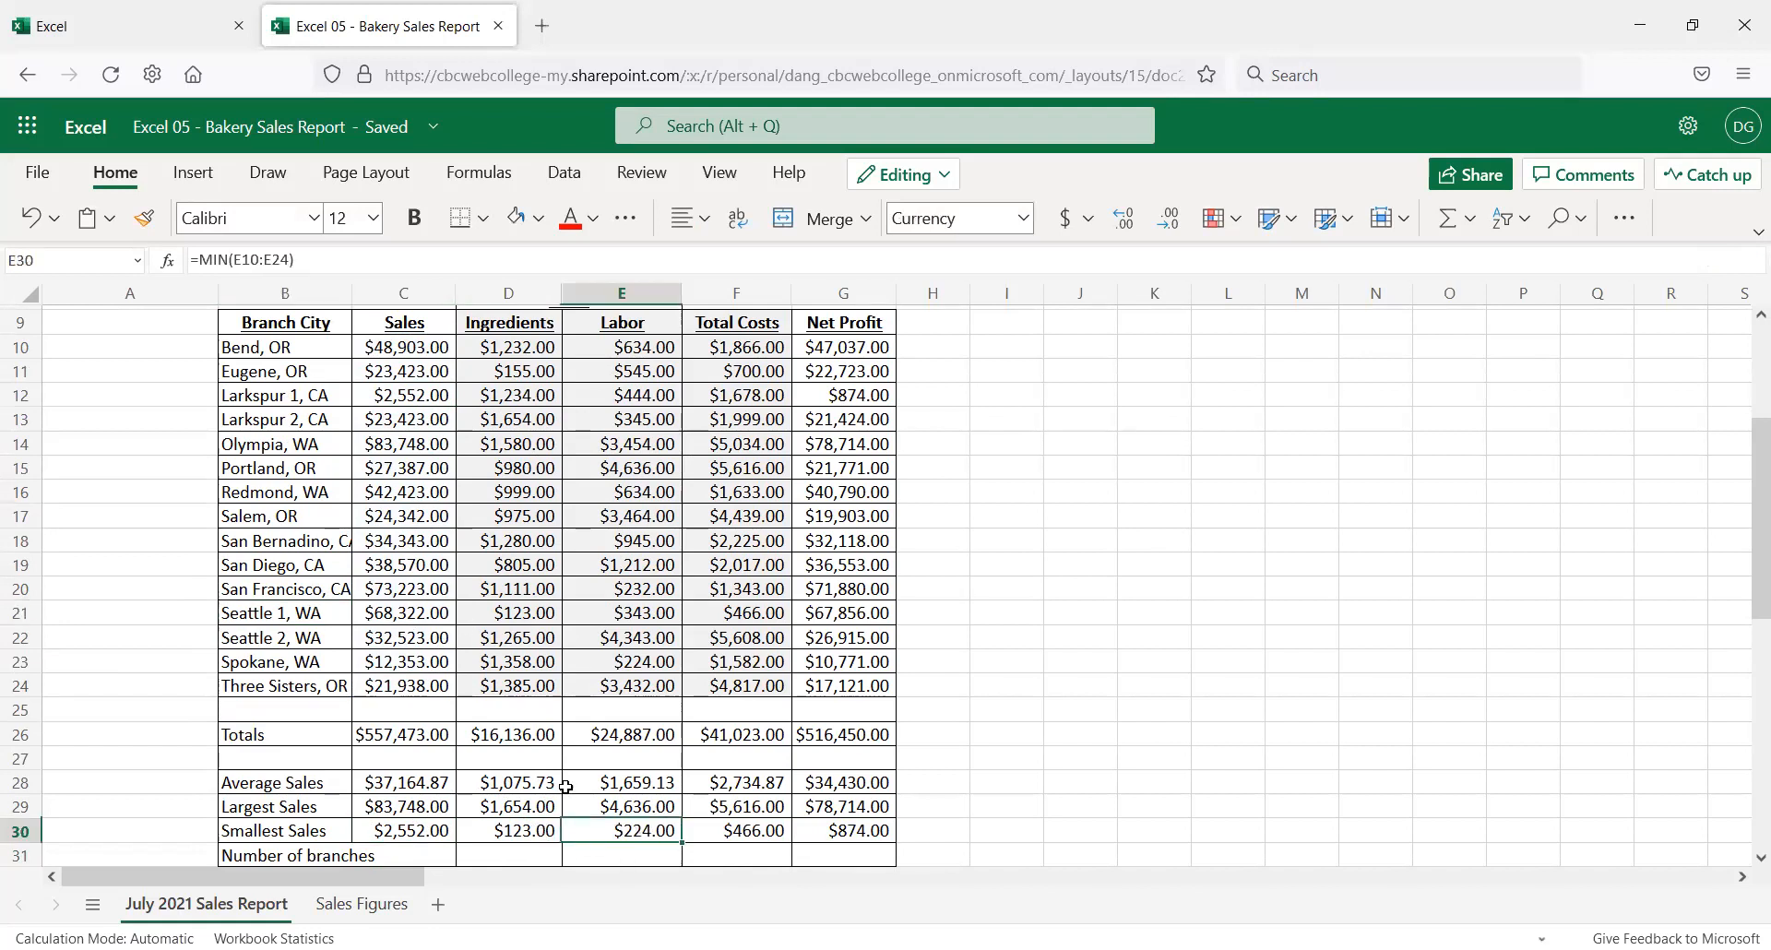
left_click(620, 656)
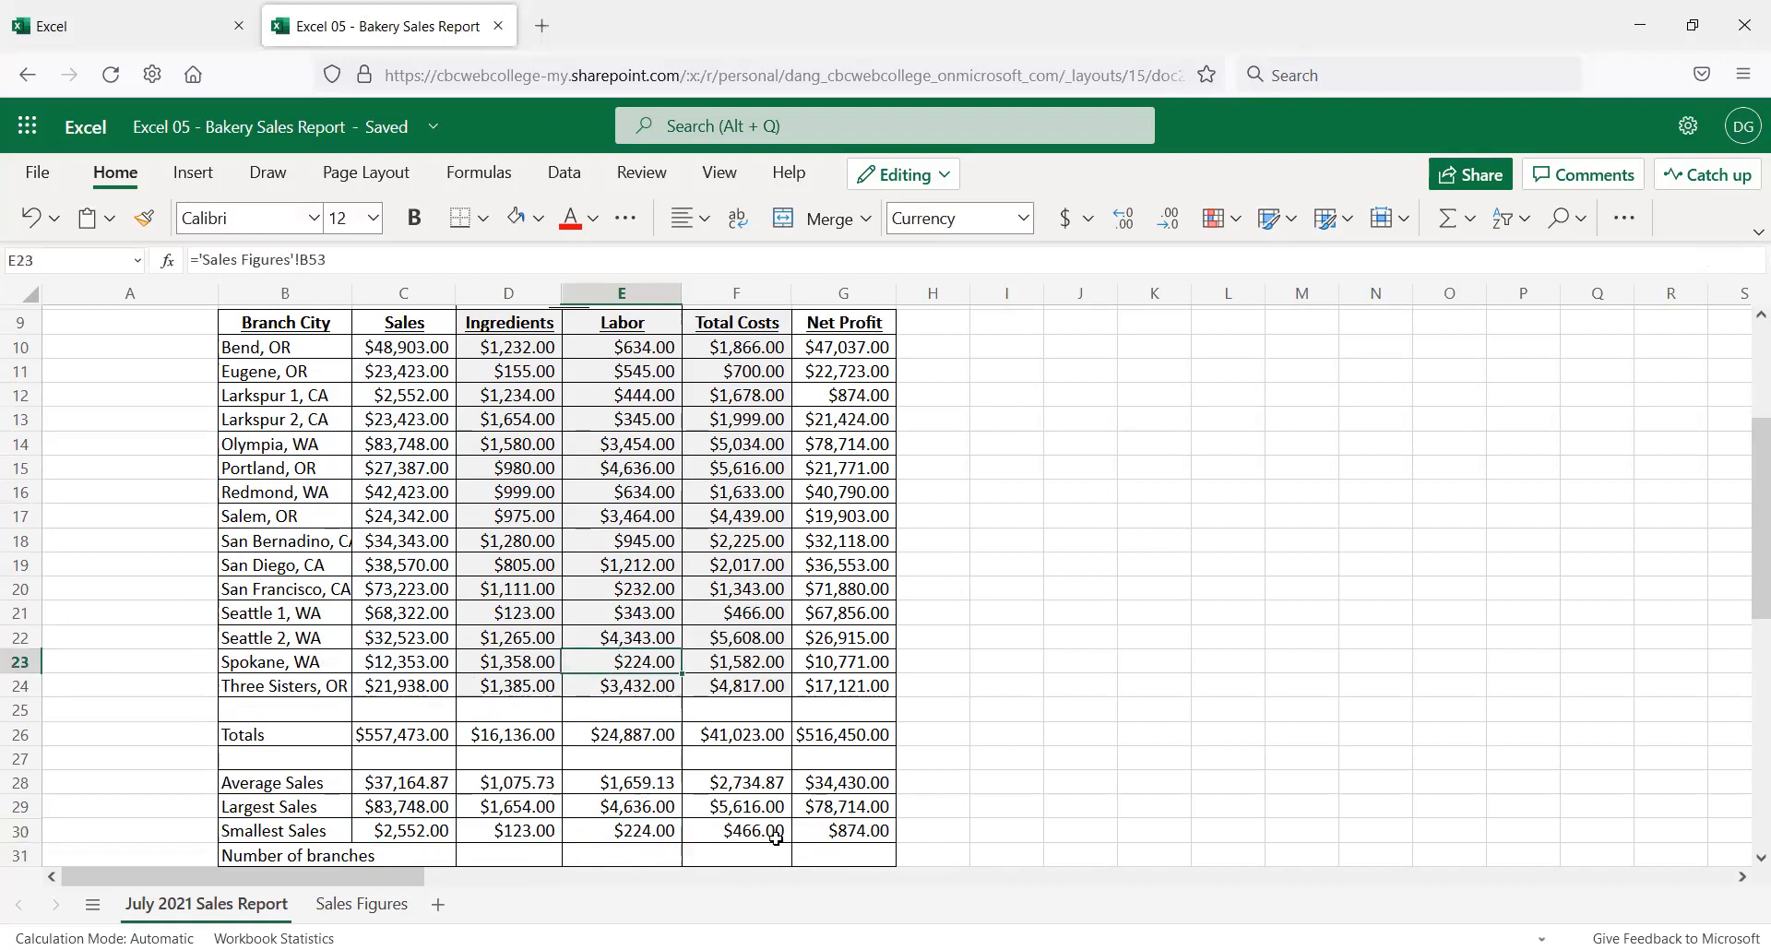
left_click(740, 833)
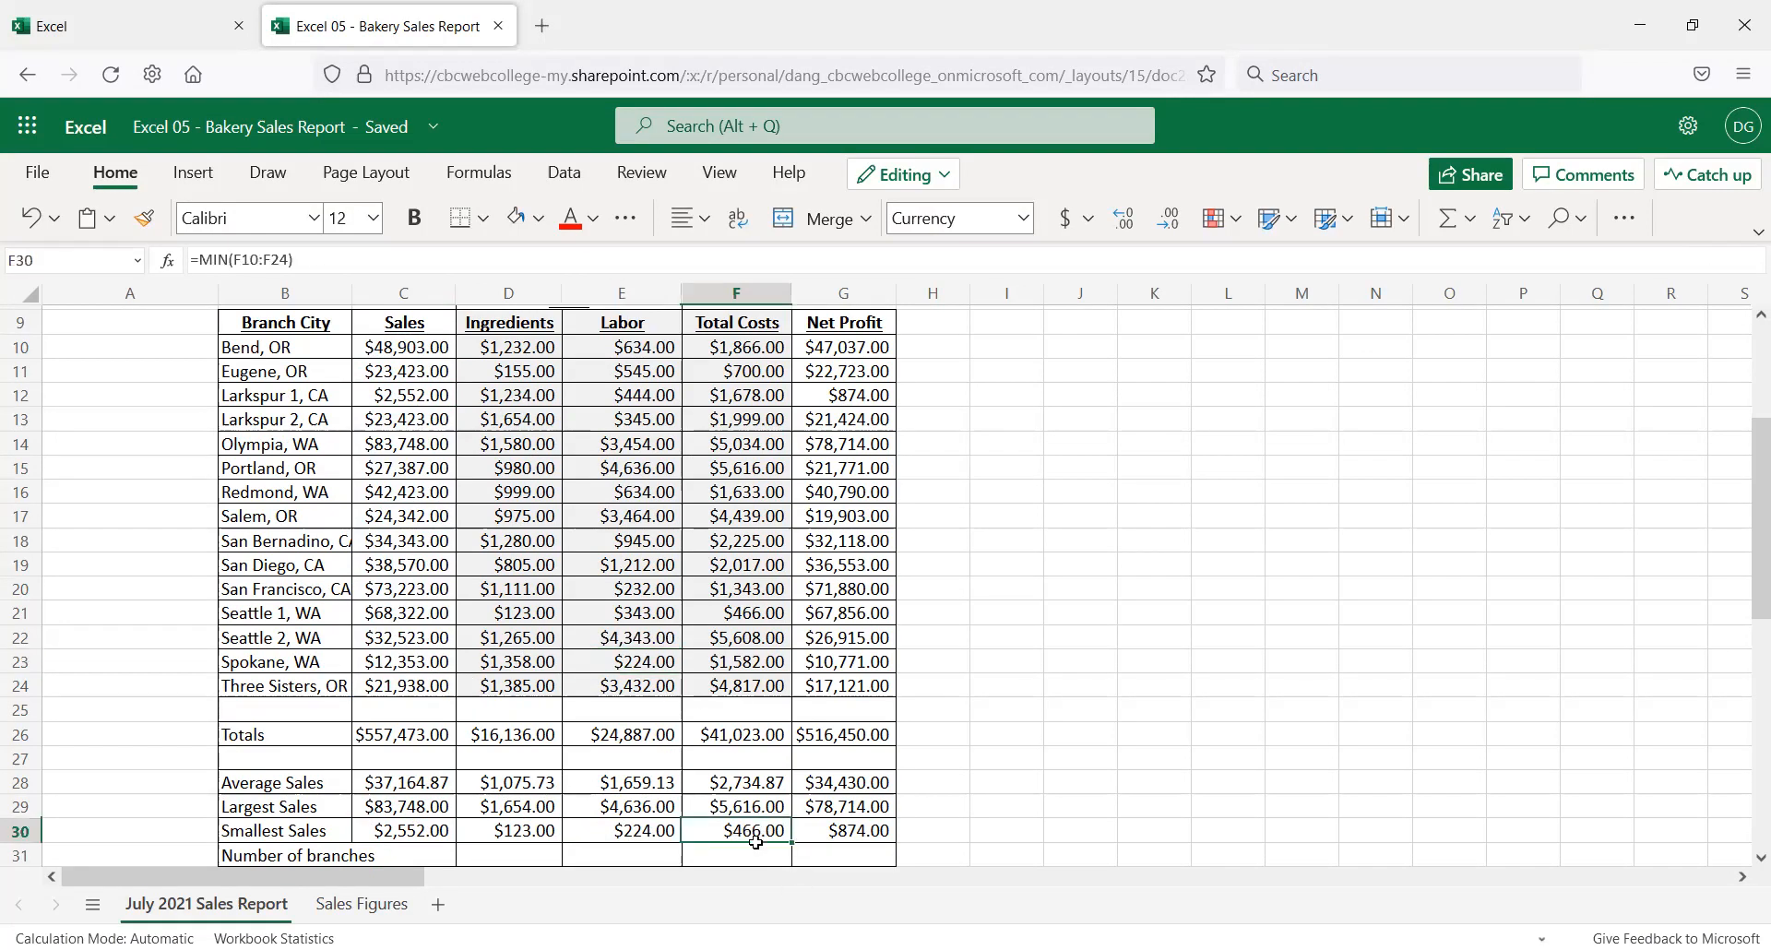
left_click(742, 609)
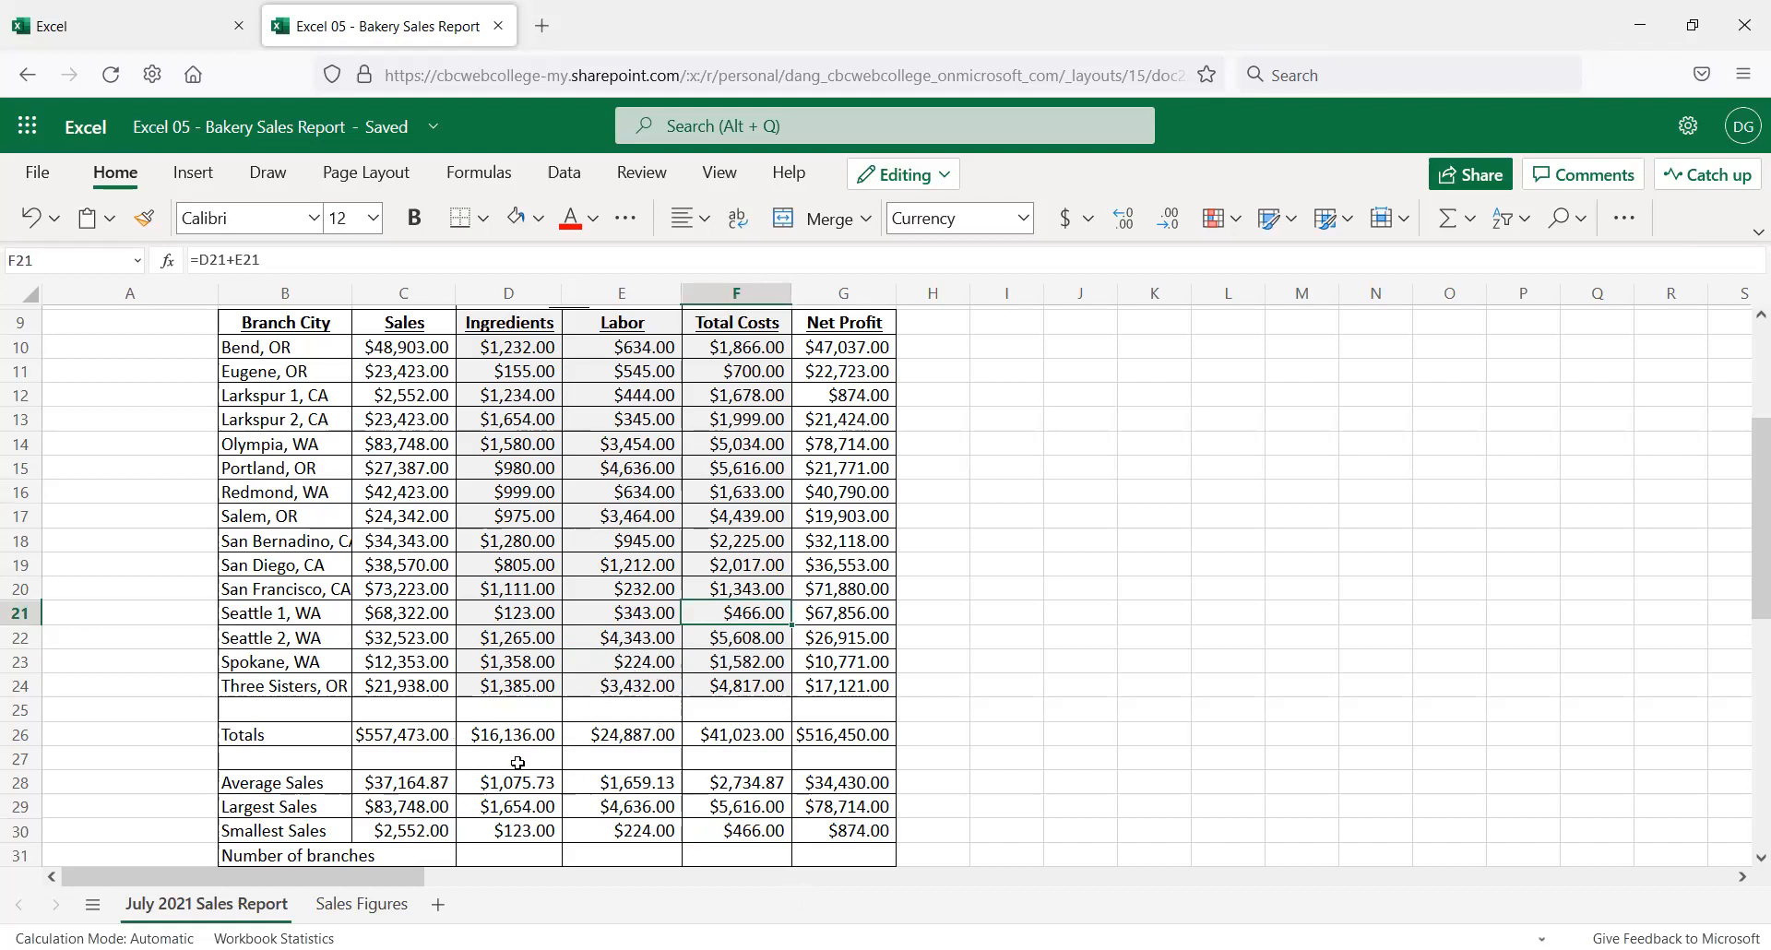
left_click(730, 827)
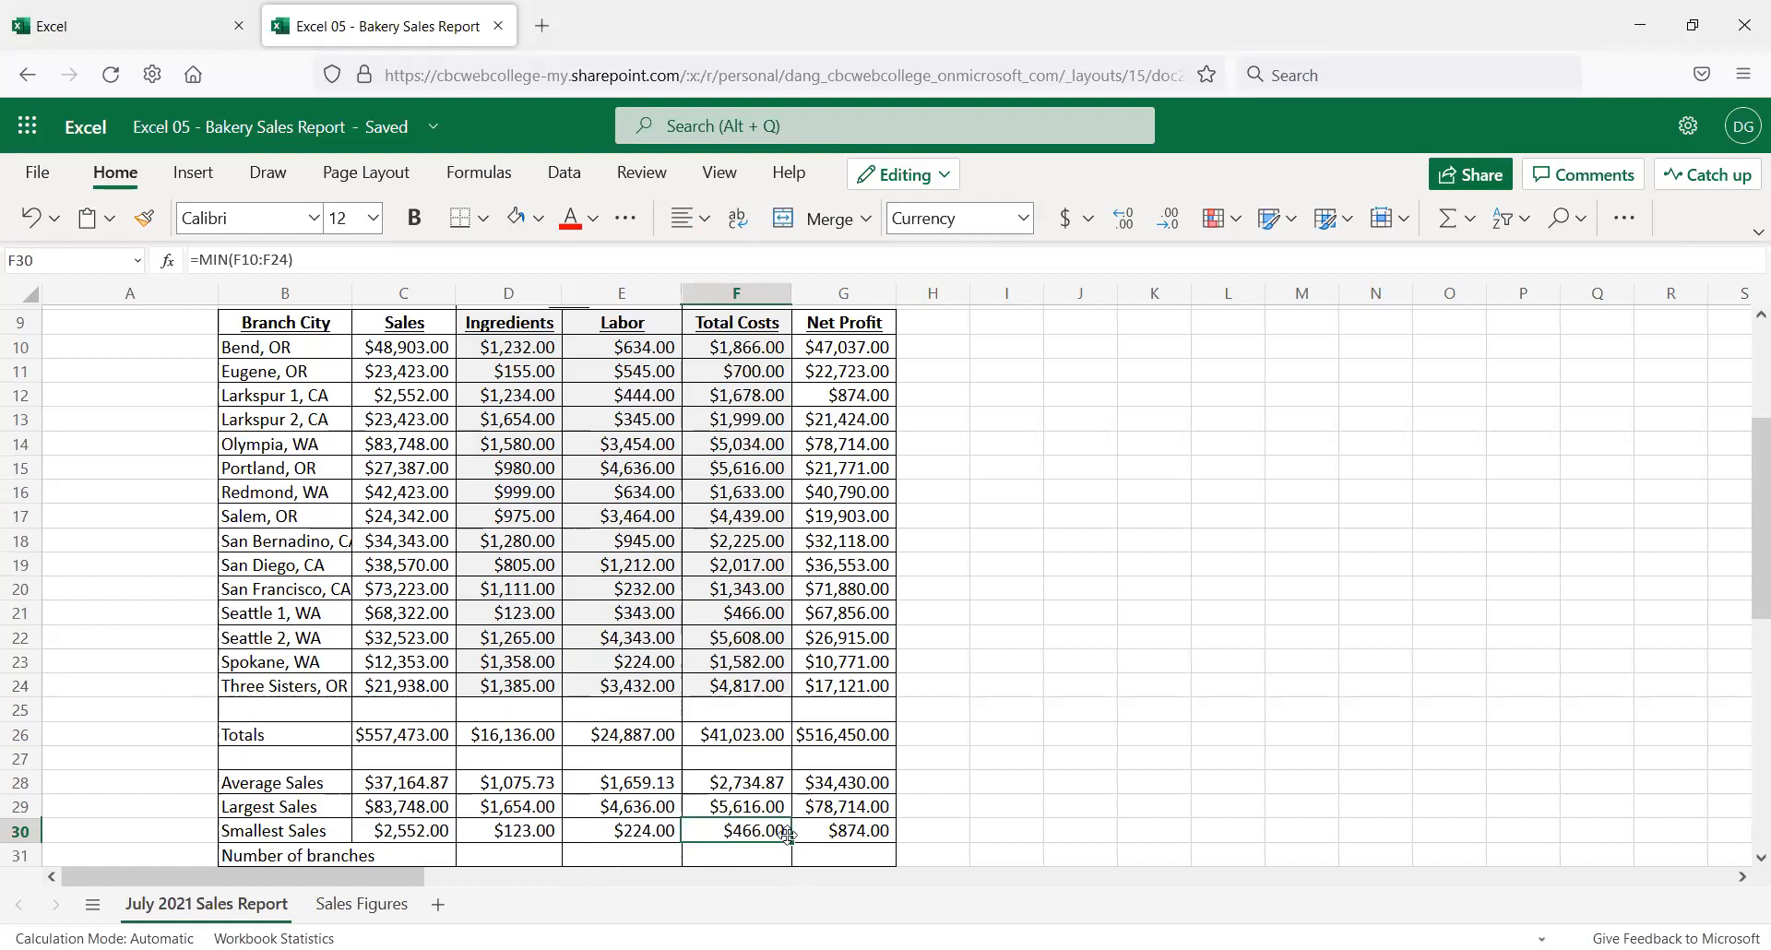
left_click(830, 830)
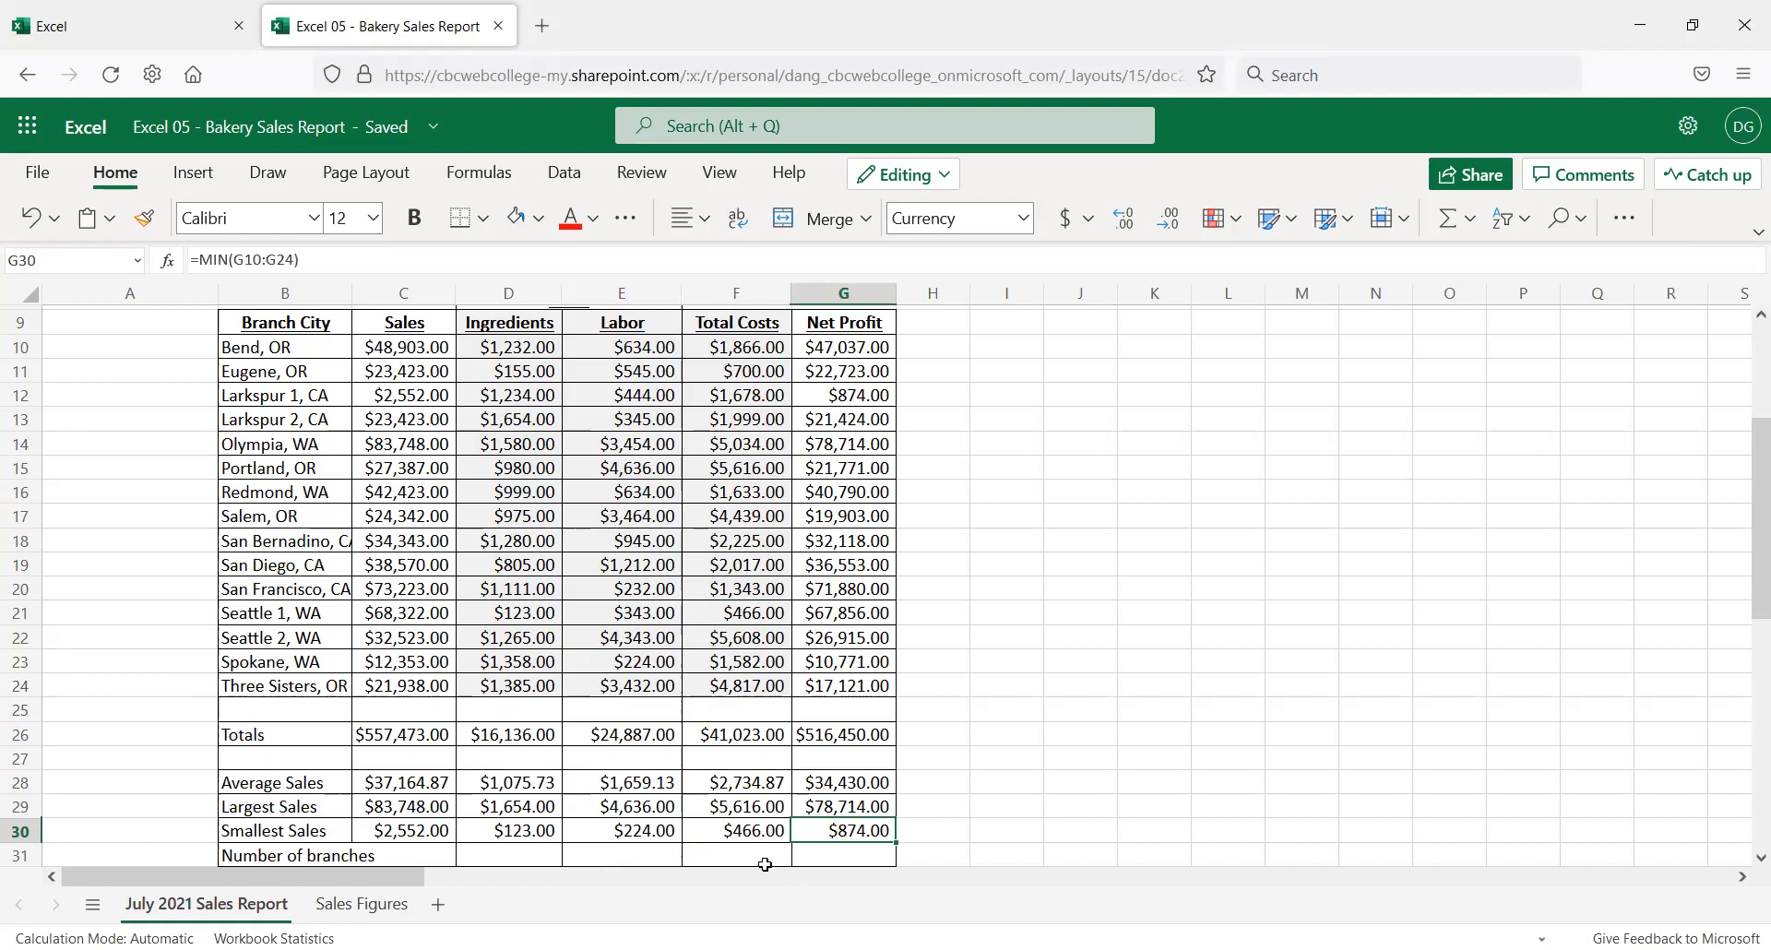
left_click(842, 396)
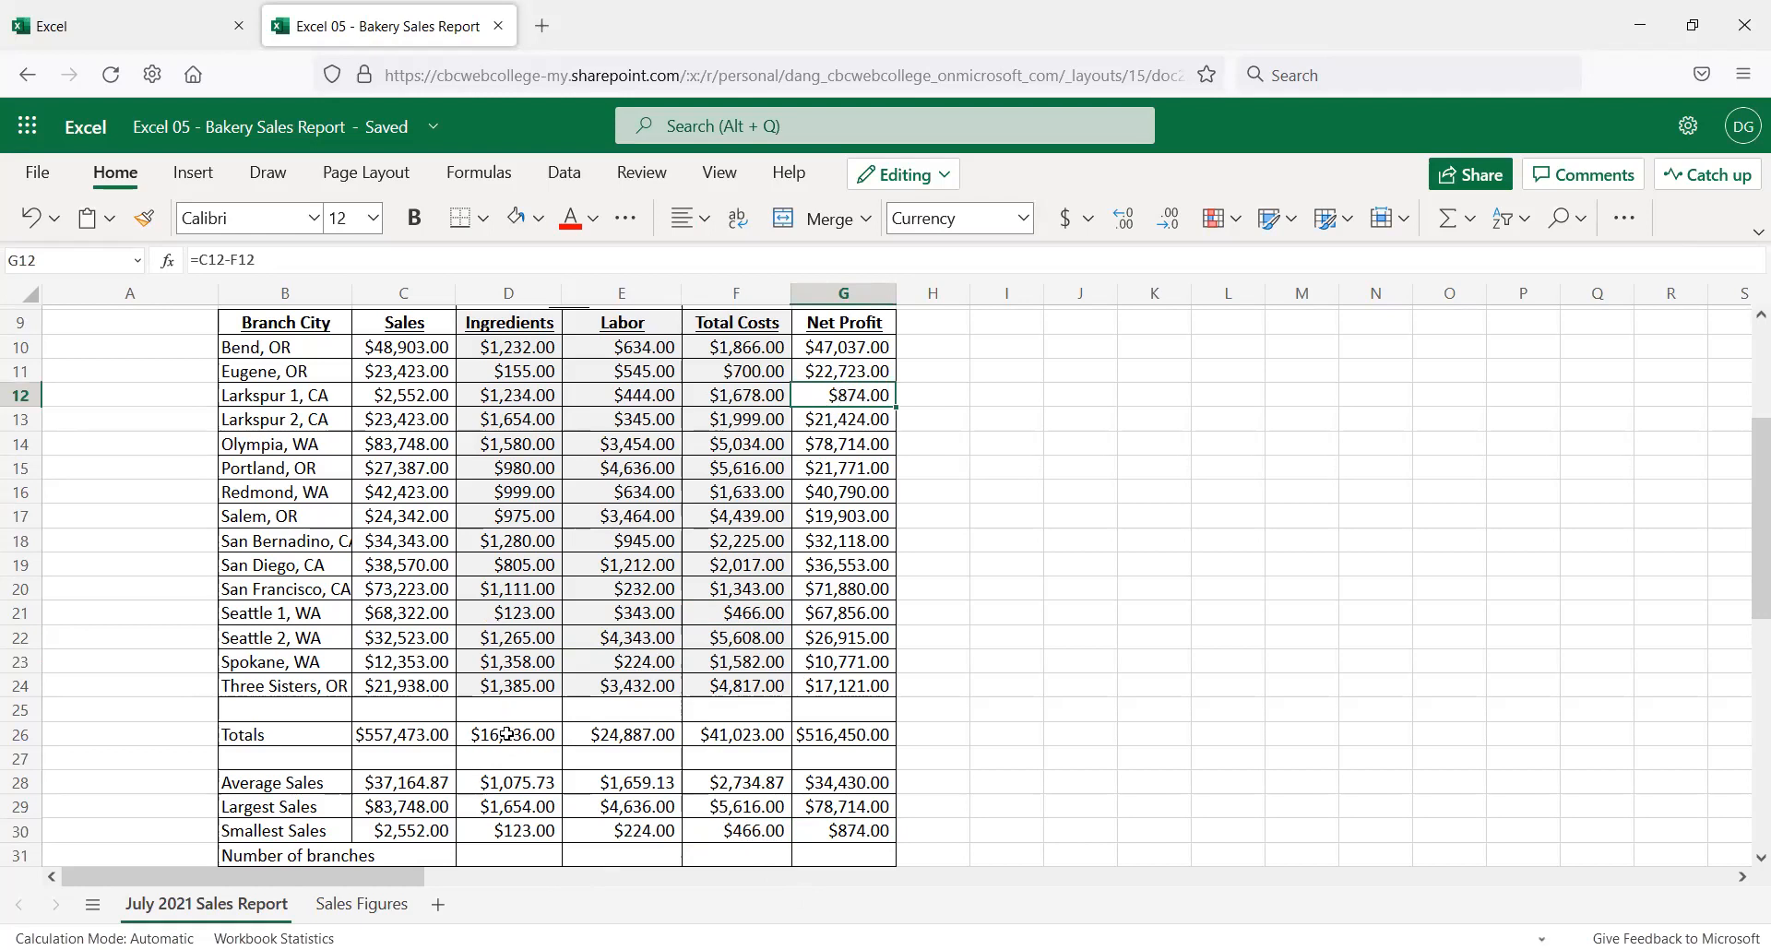
Widen column B so that the Number of branches label fits within its cell
scroll(506, 734, "down", 2)
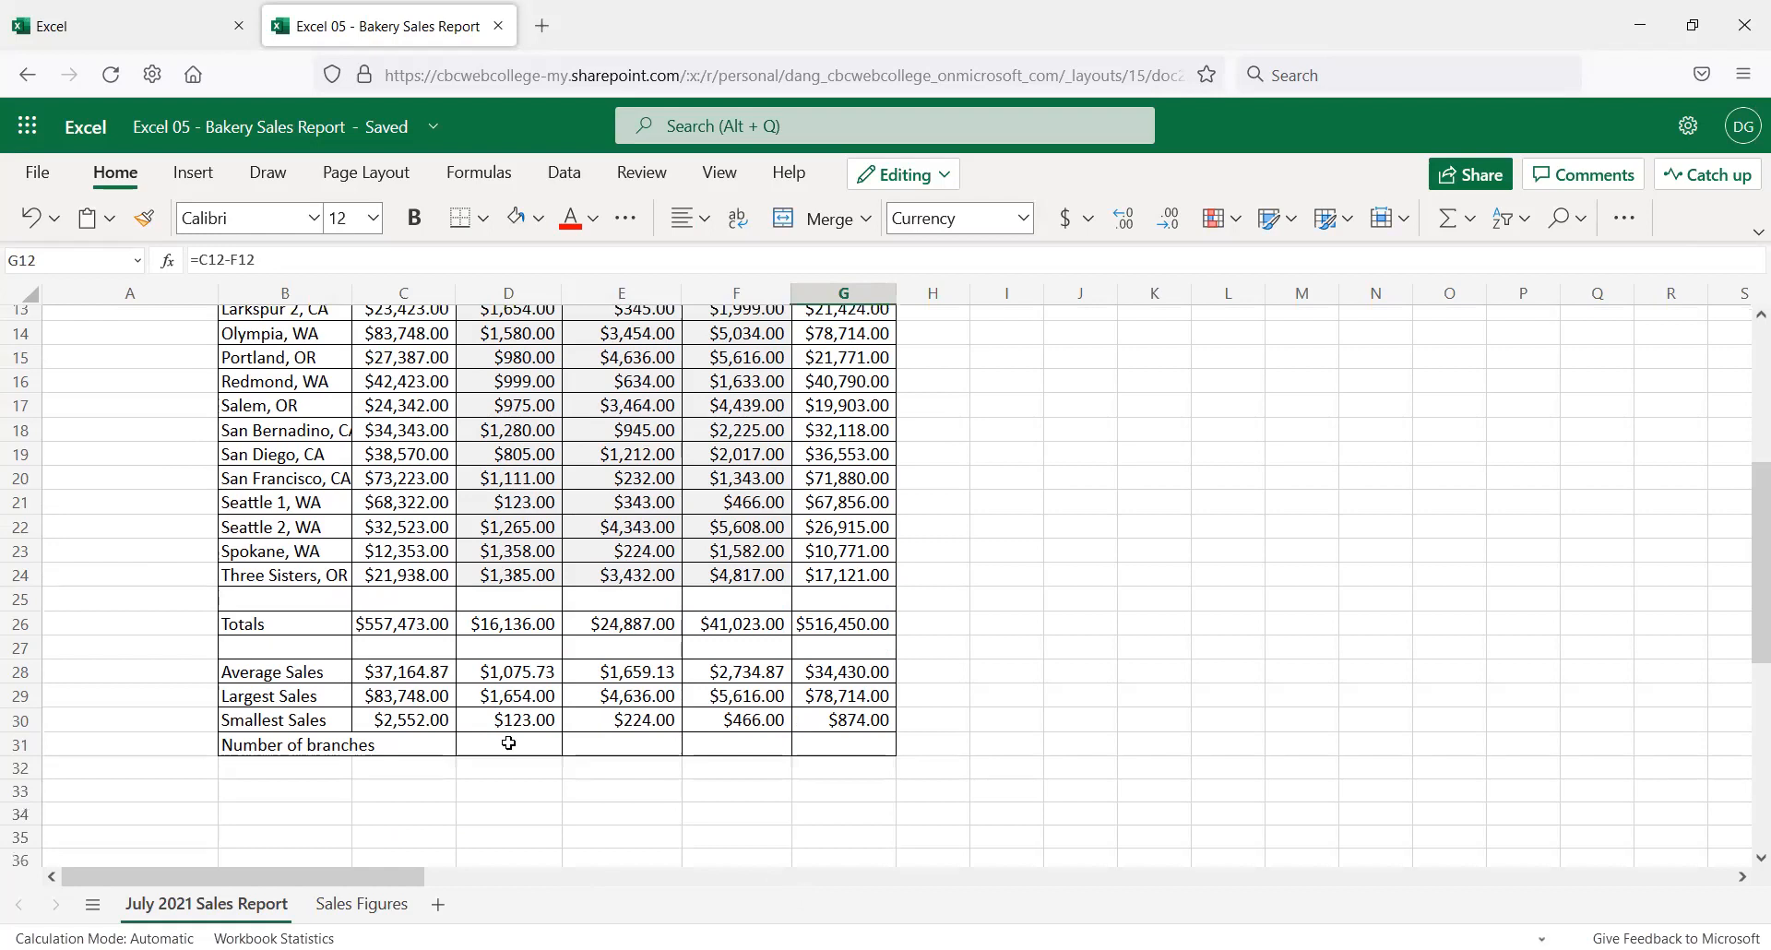
left_click(408, 715)
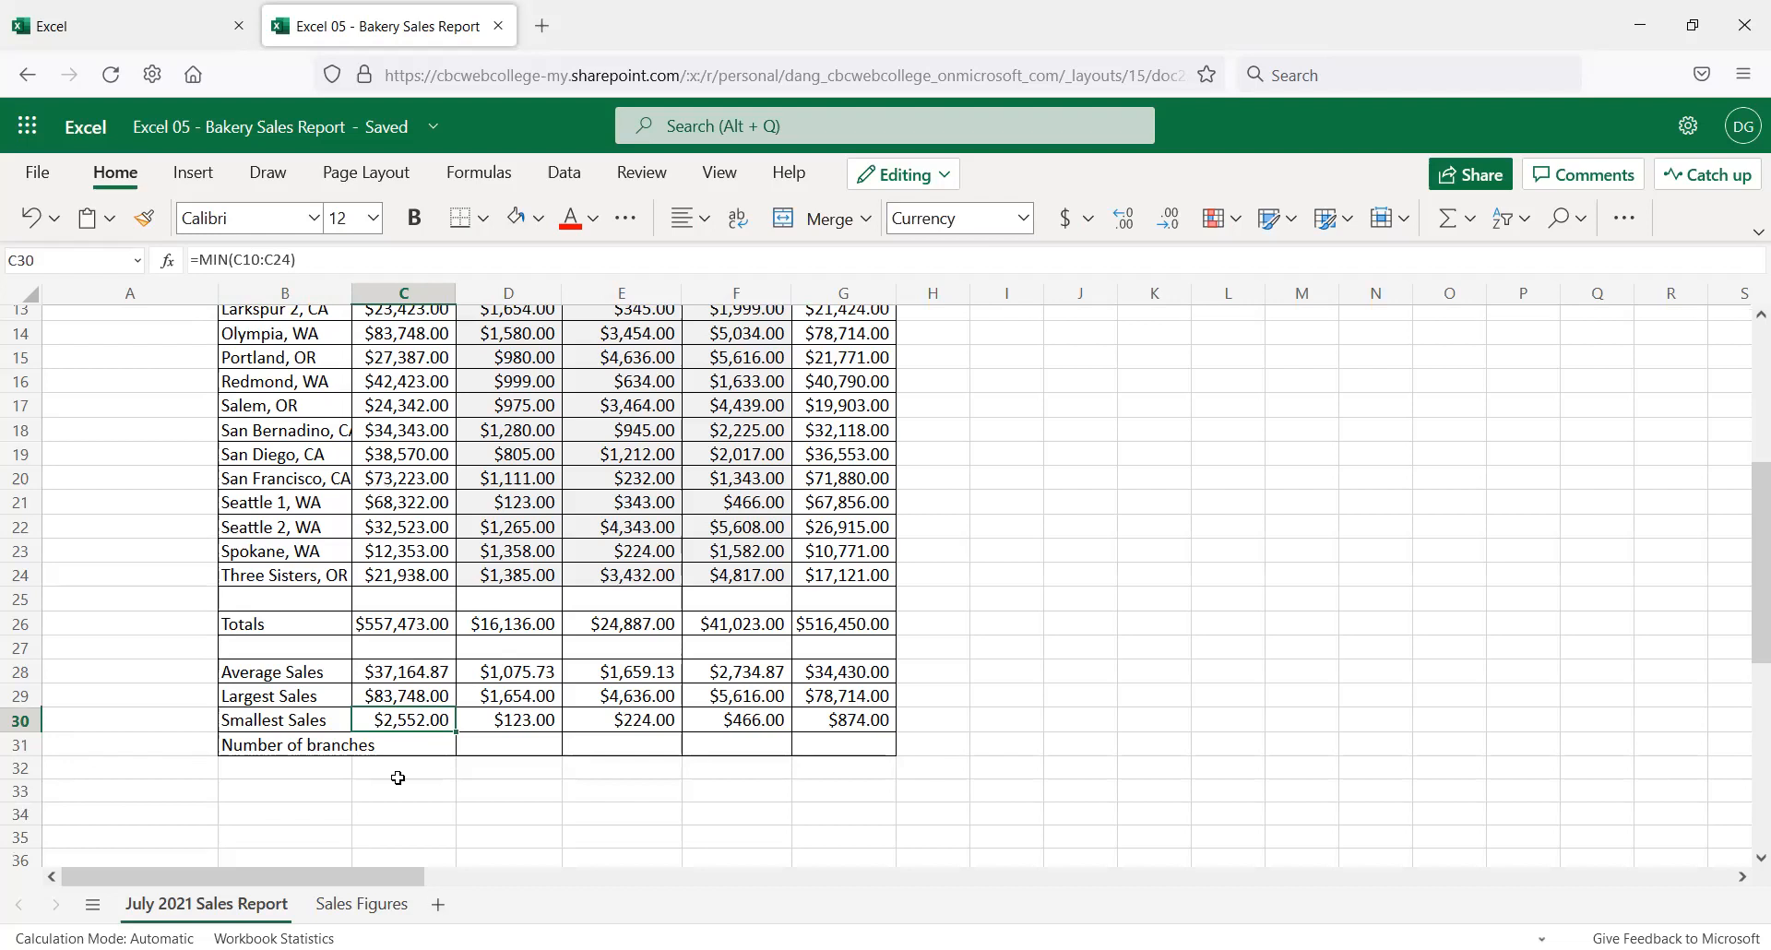
left_click(407, 744)
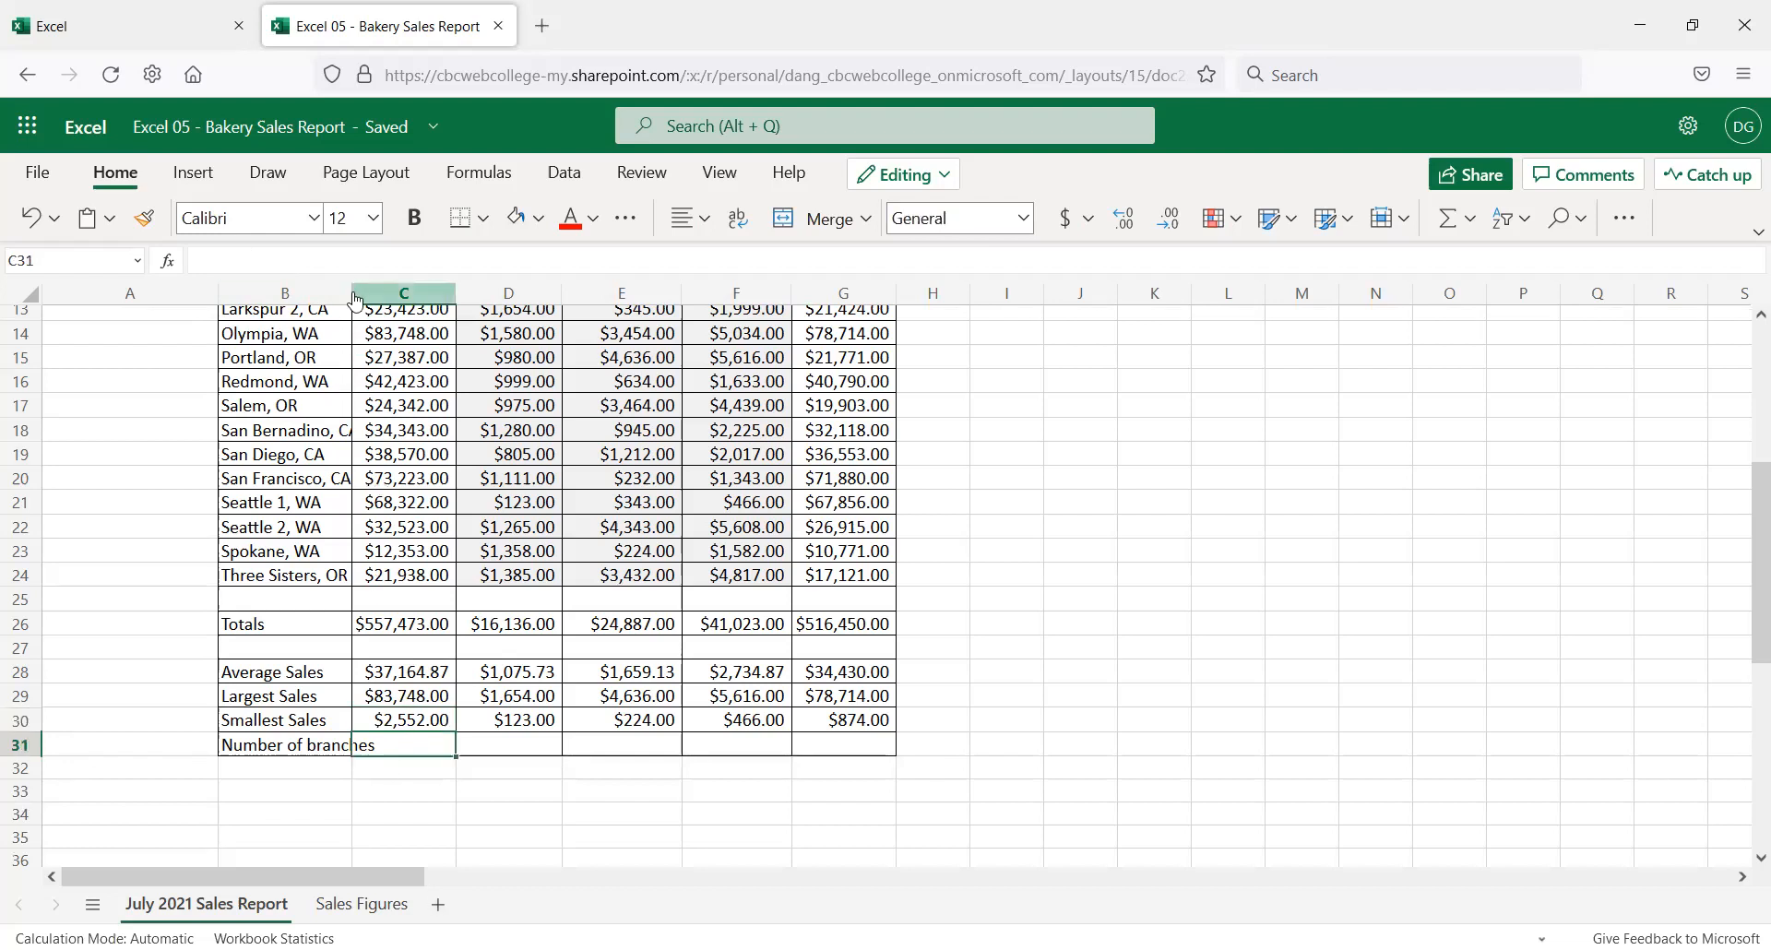
left_click_drag(352, 293, 405, 295)
left_click_drag(403, 298, 392, 298)
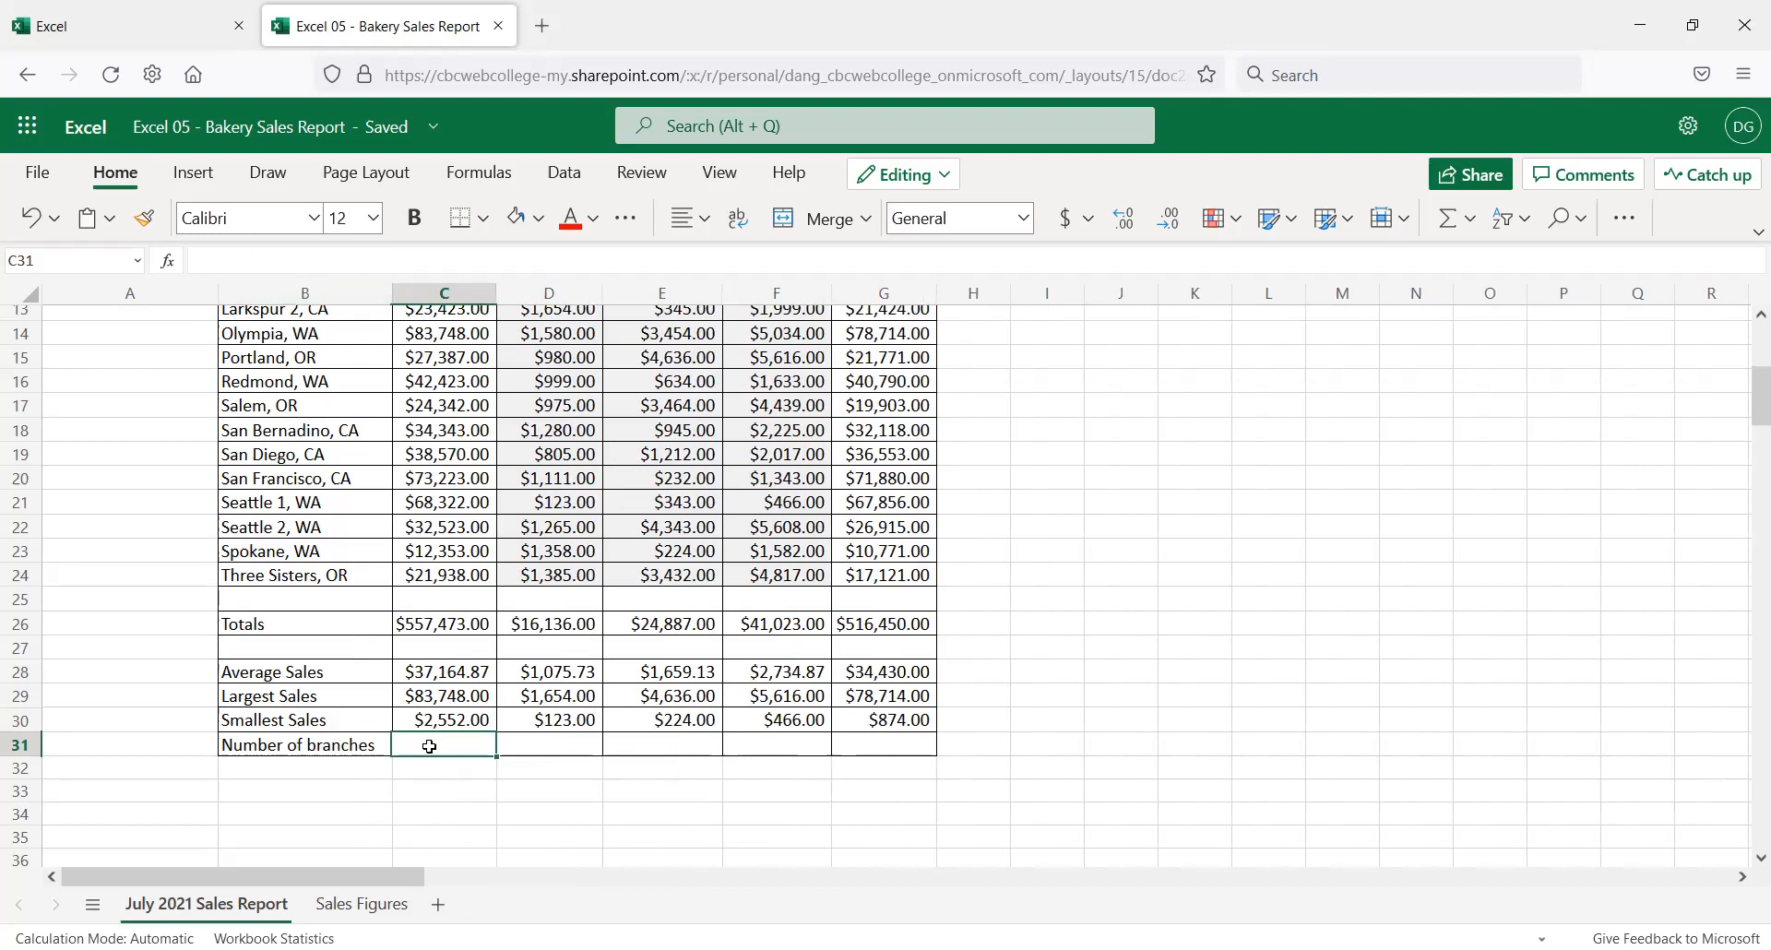
Look through the branch figures in the Sales column down to the blank row above Totals to see which cells hold values
scroll(476, 410, "up", 3)
left_click(449, 346)
left_click(458, 424)
left_click(451, 522)
left_click(440, 607)
left_click(455, 660)
left_click(465, 706)
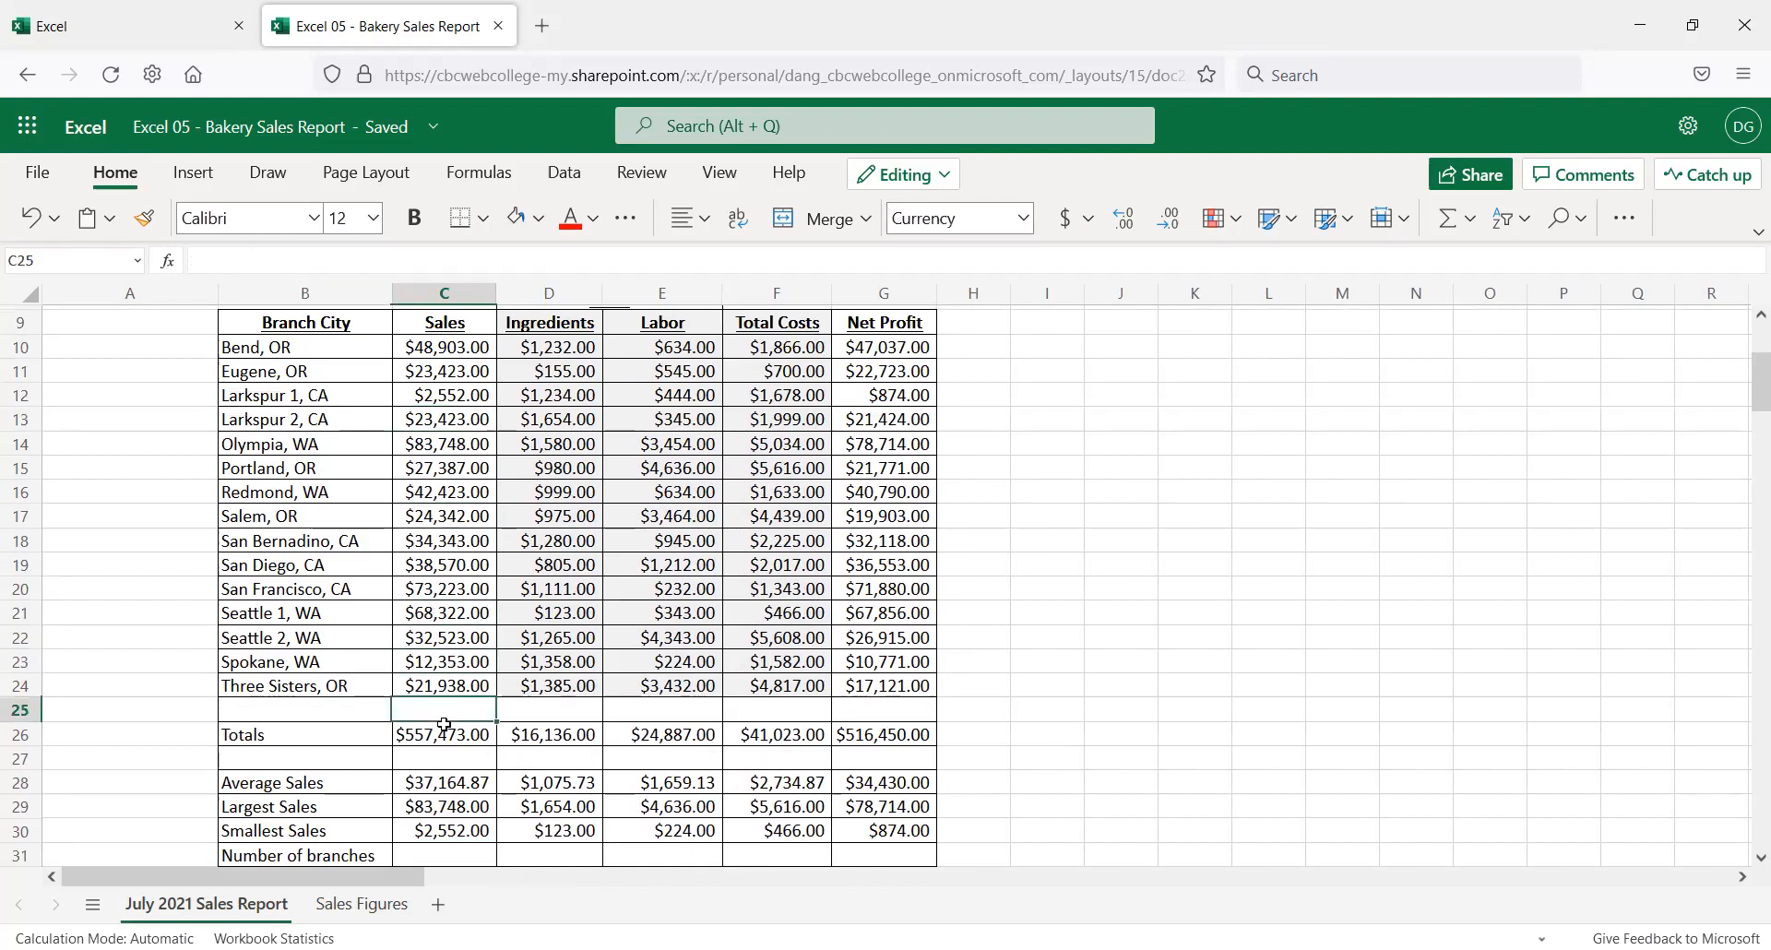
Try counting the branch names with =COUNT(B10:B24) in cell C31, and clear the formula from the cell
left_click(288, 355)
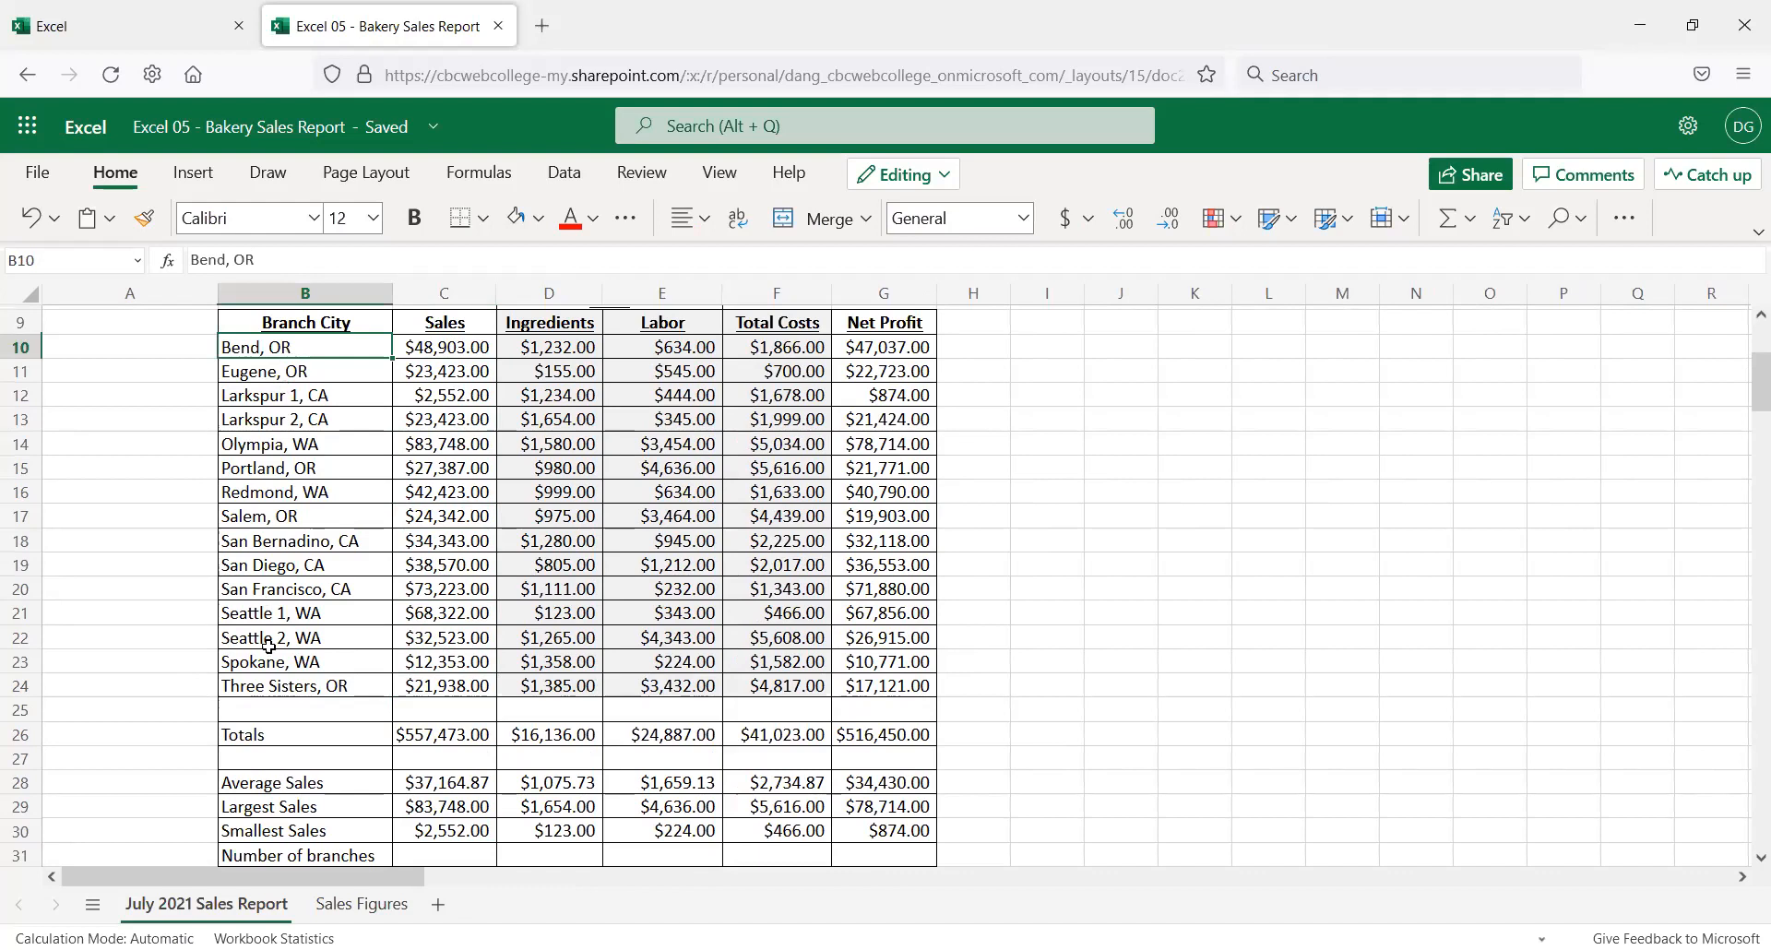
scroll(310, 774, "down", 2)
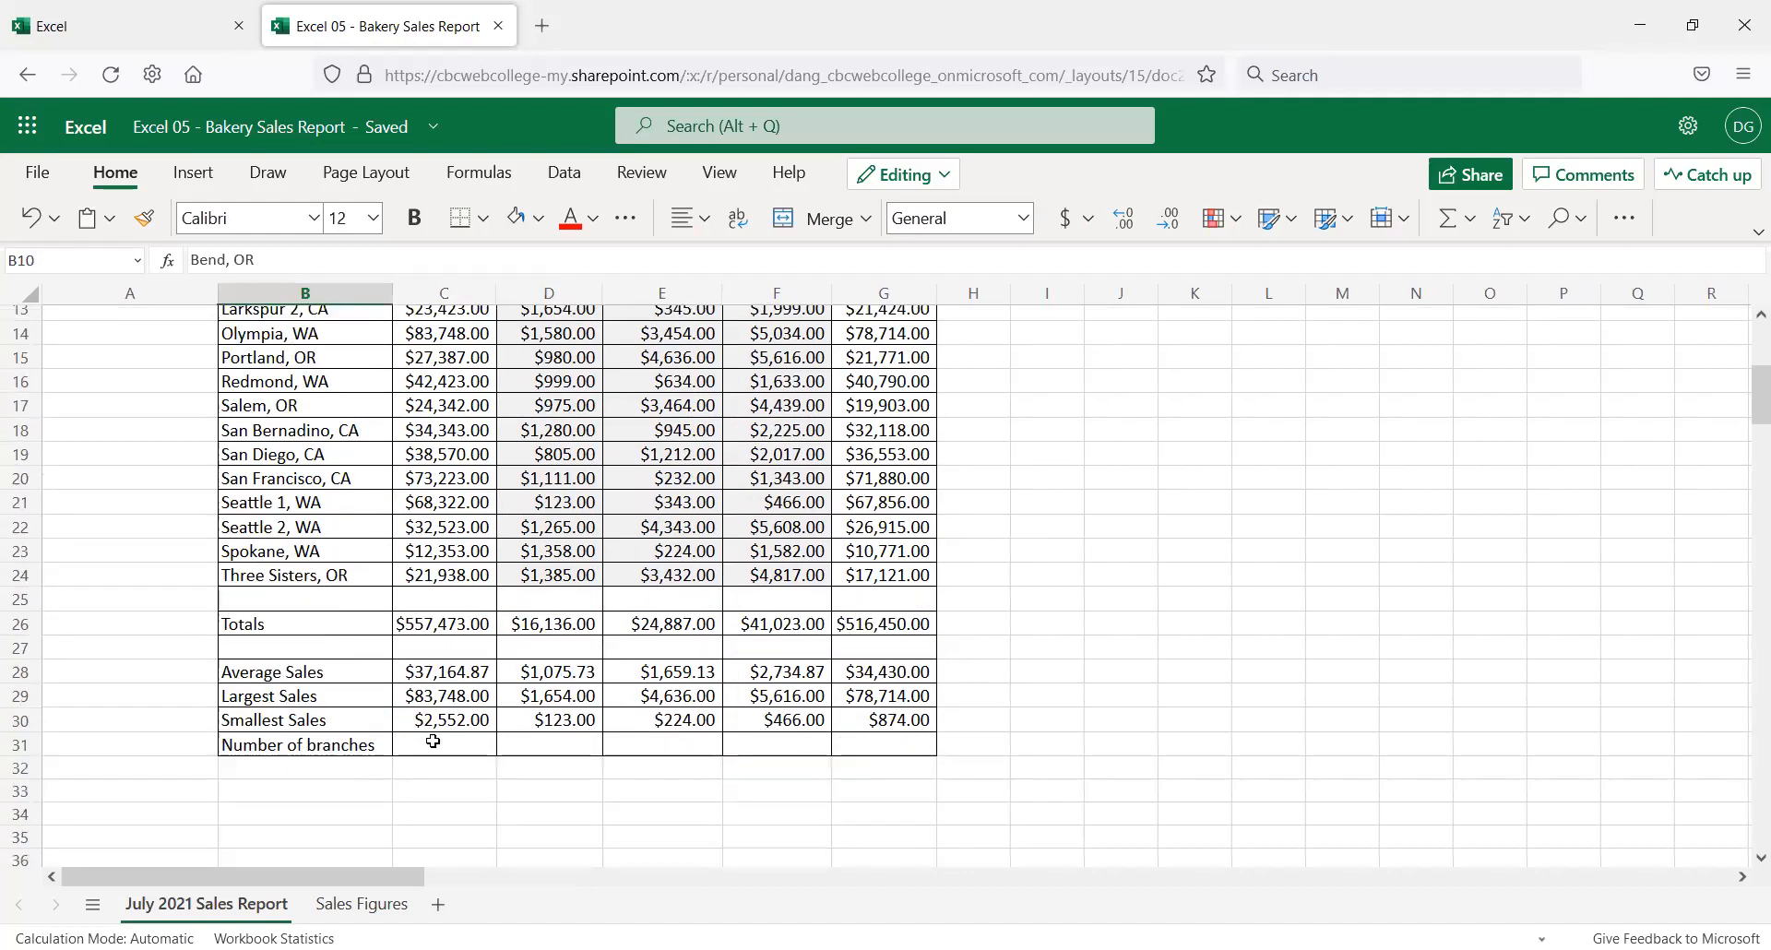
left_click(433, 741)
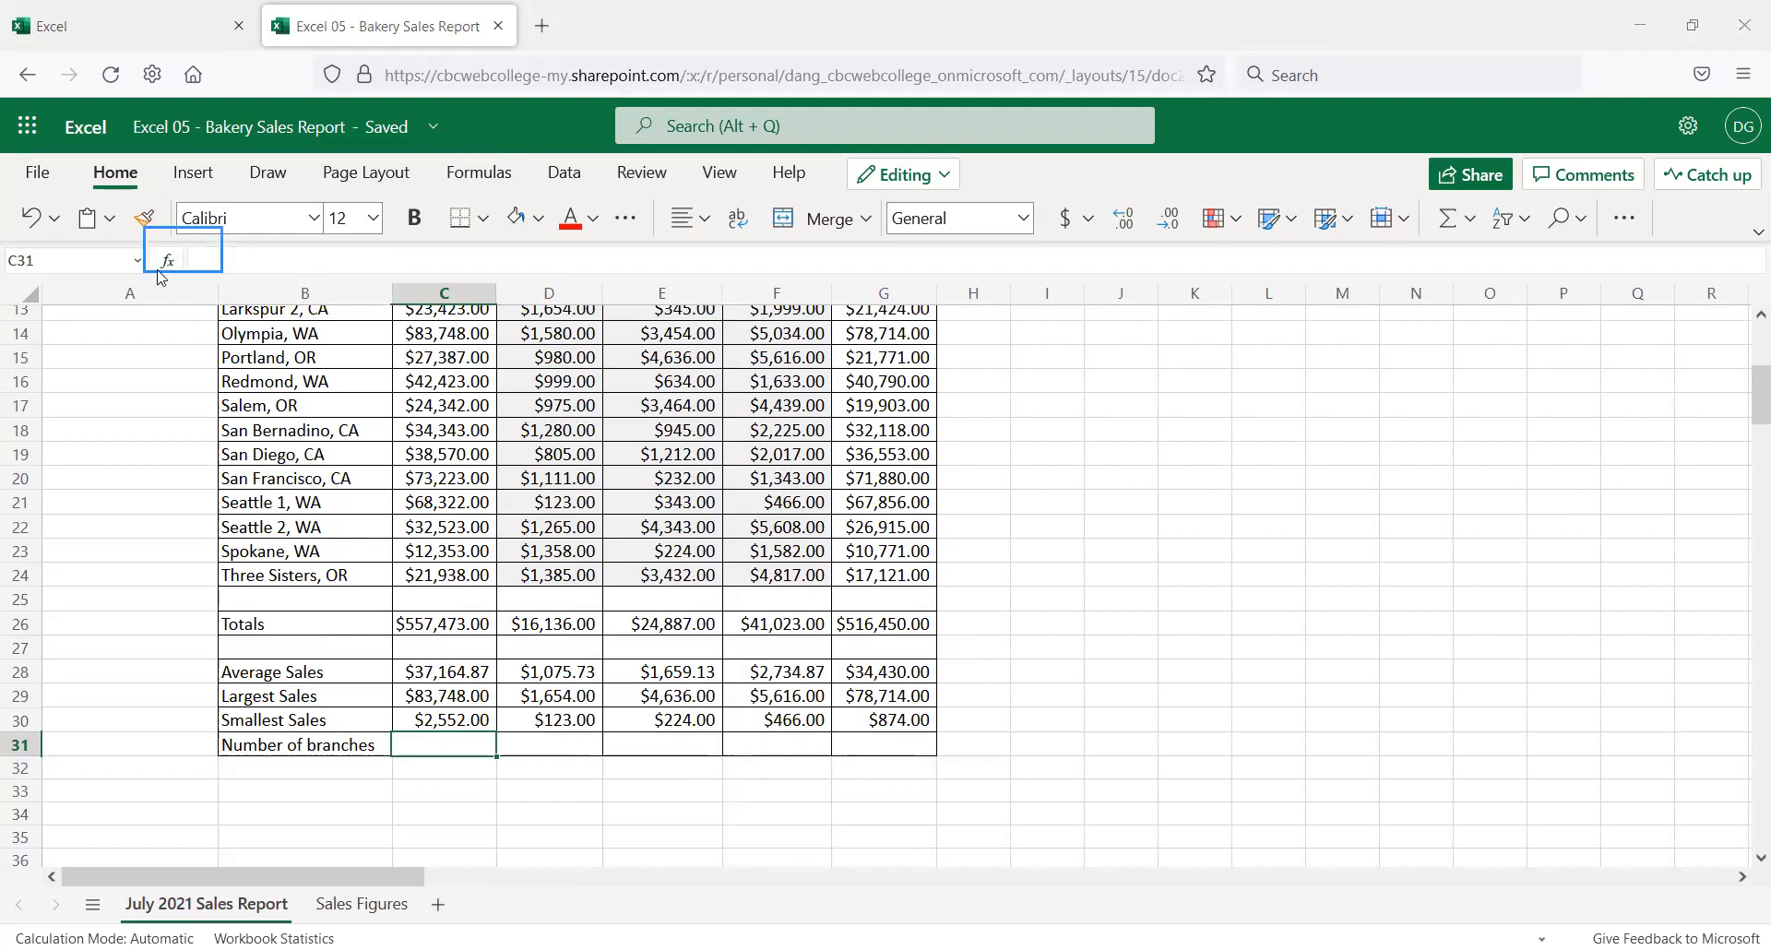
left_click(205, 262)
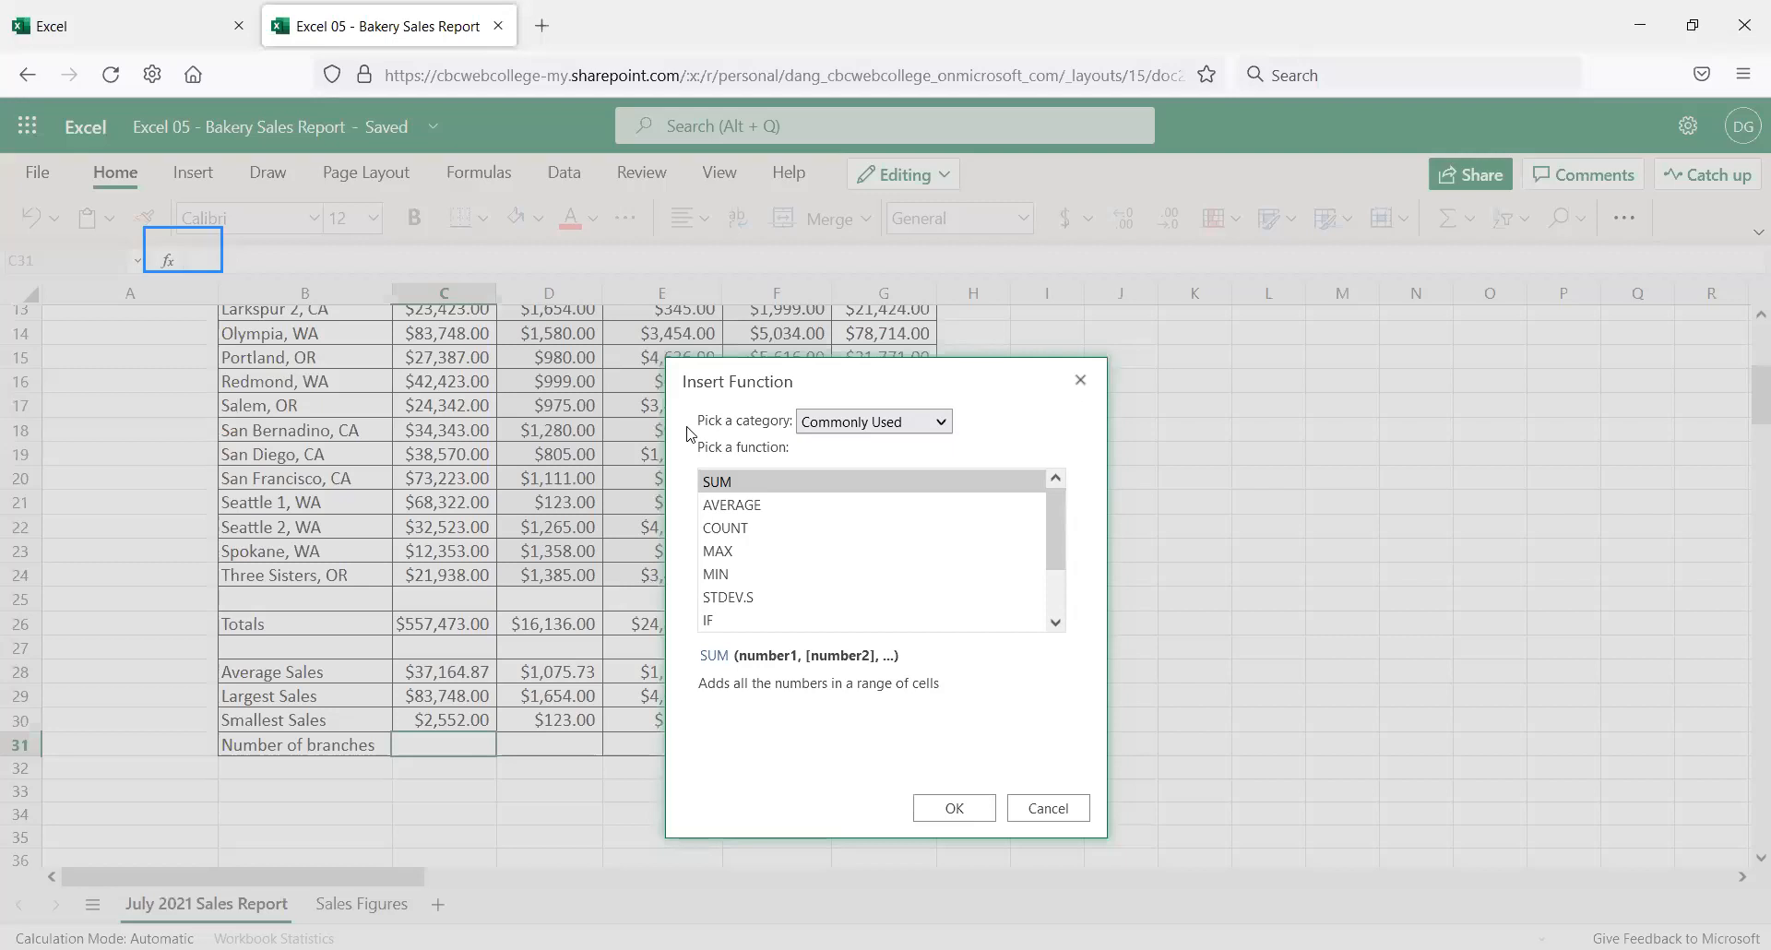
left_click(733, 532)
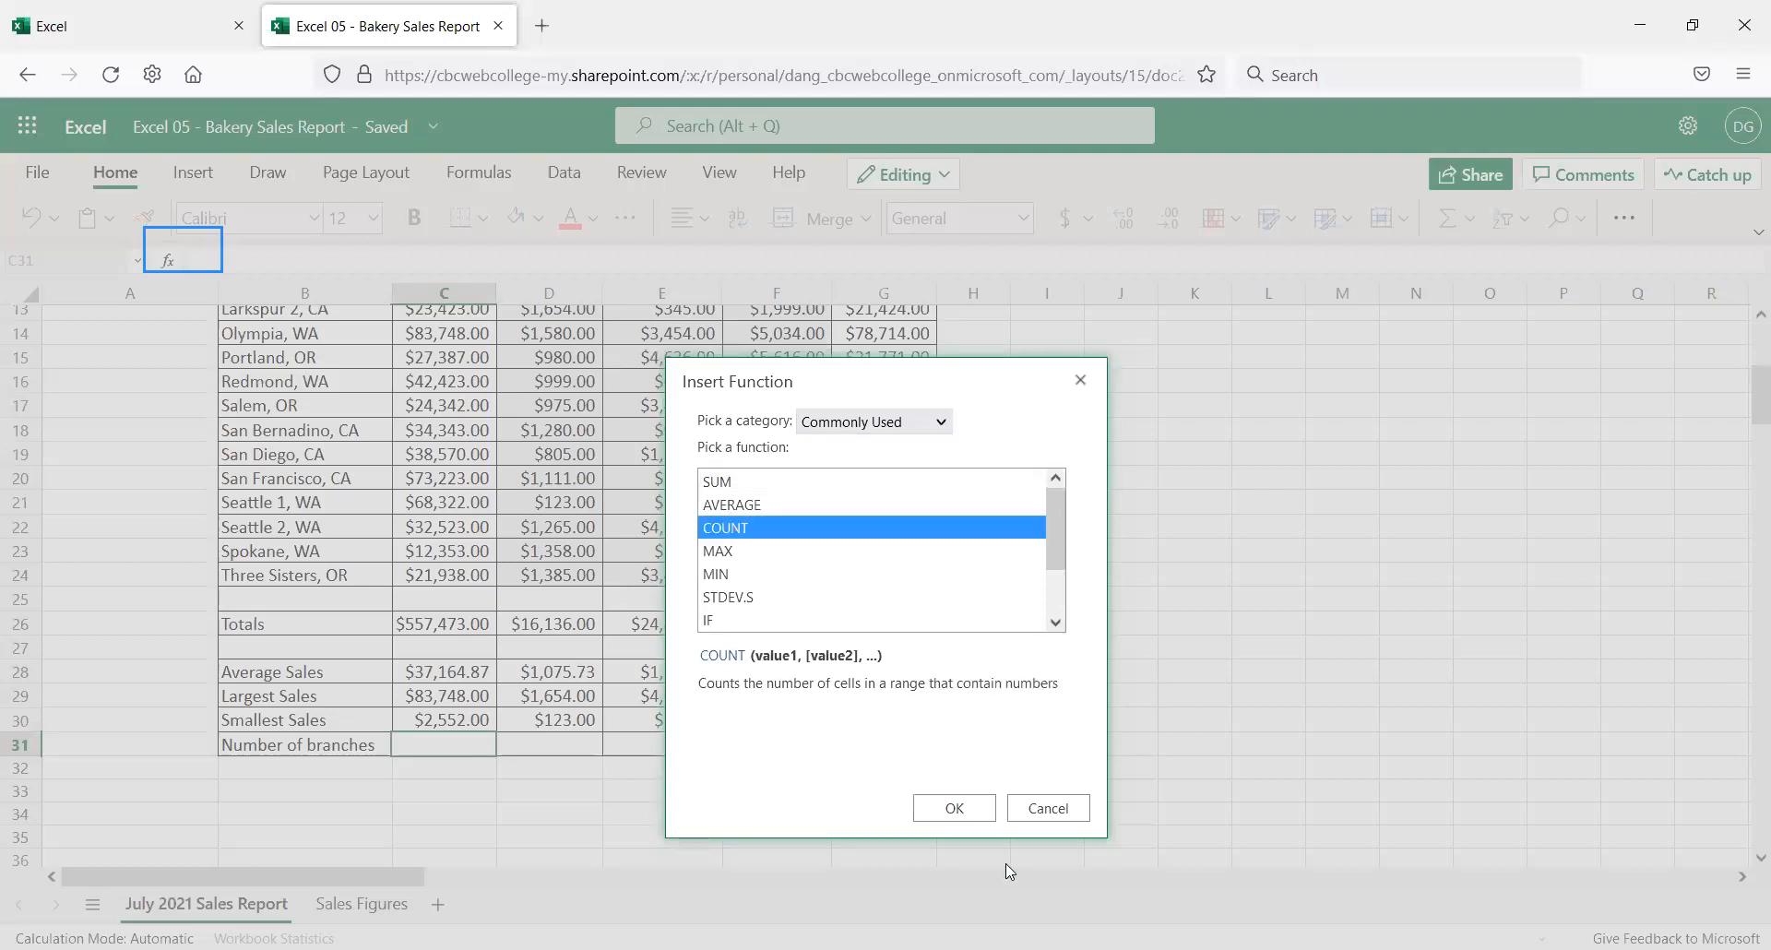
left_click(954, 810)
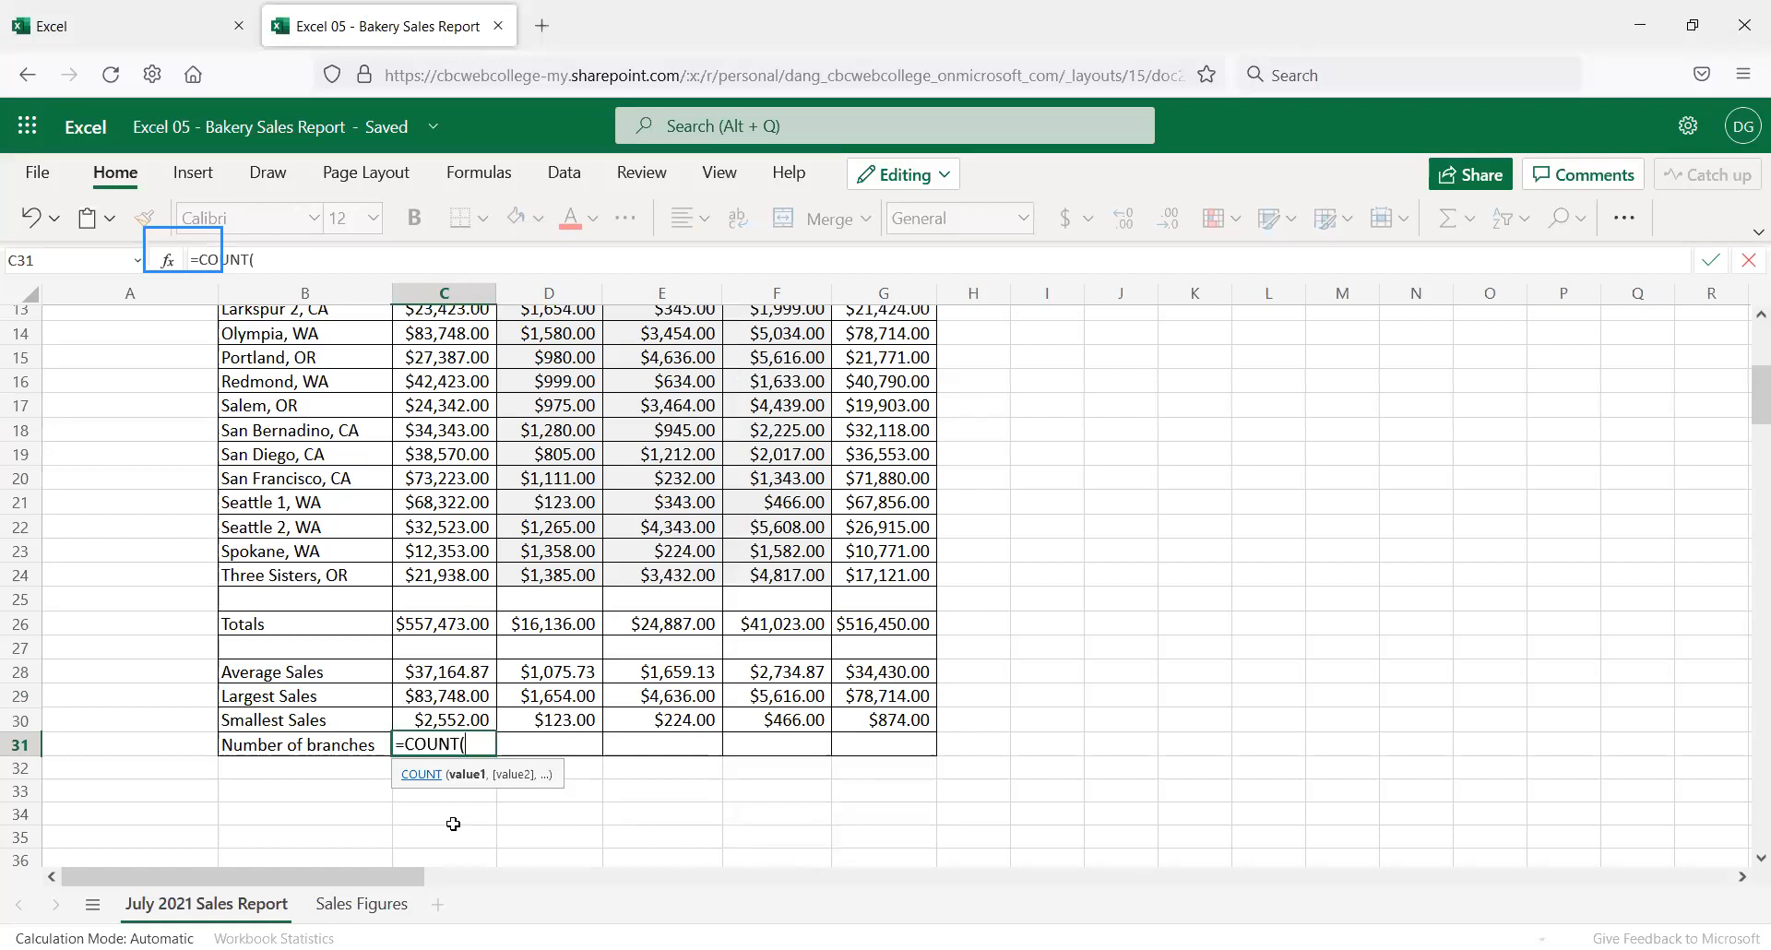
scroll(457, 775, "up", 2)
left_click(254, 346)
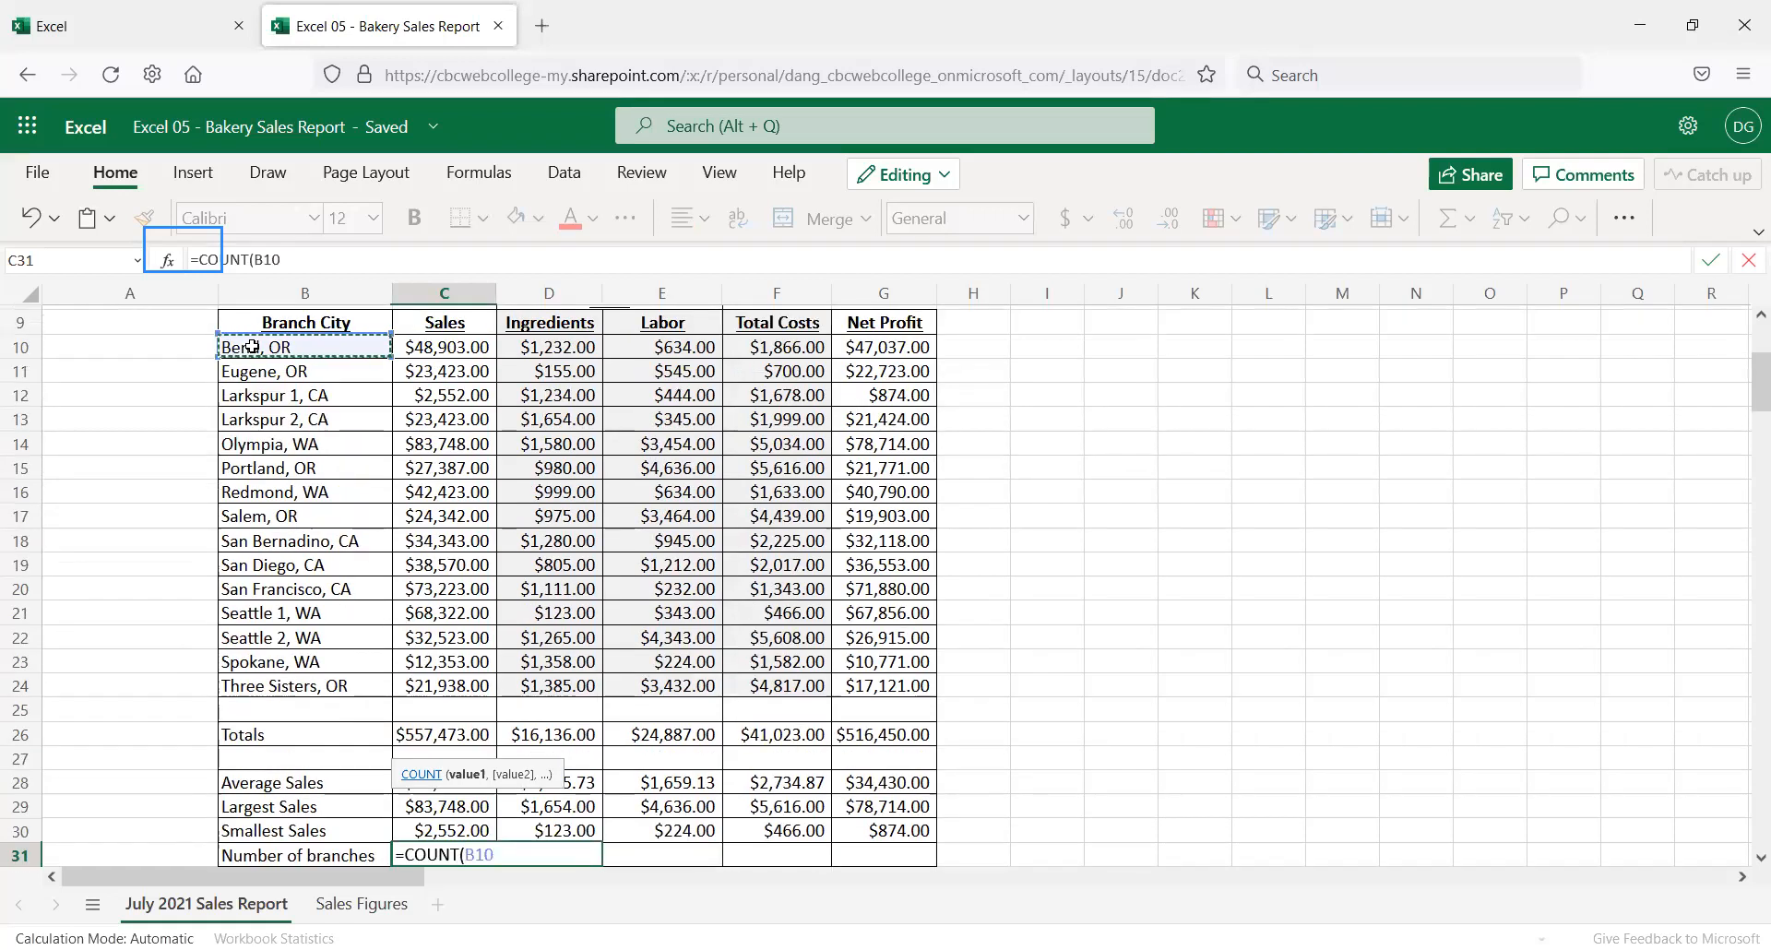
left_click_drag(252, 346, 258, 419)
left_click_drag(257, 497, 267, 685)
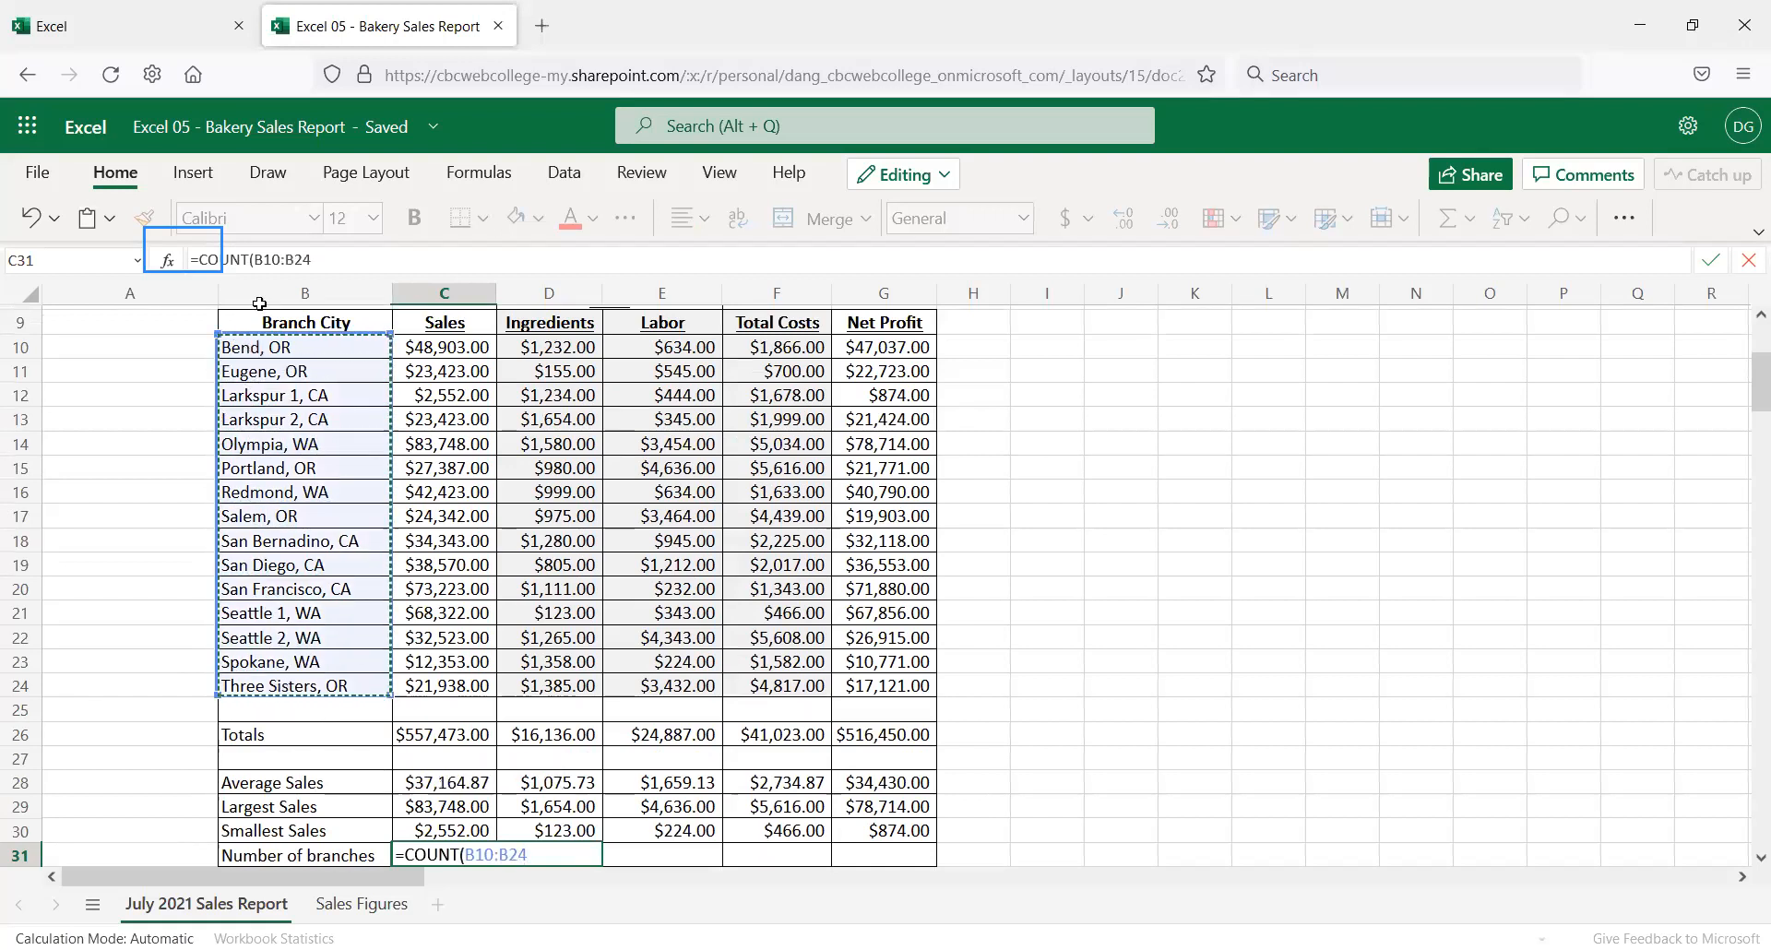
key("Return")
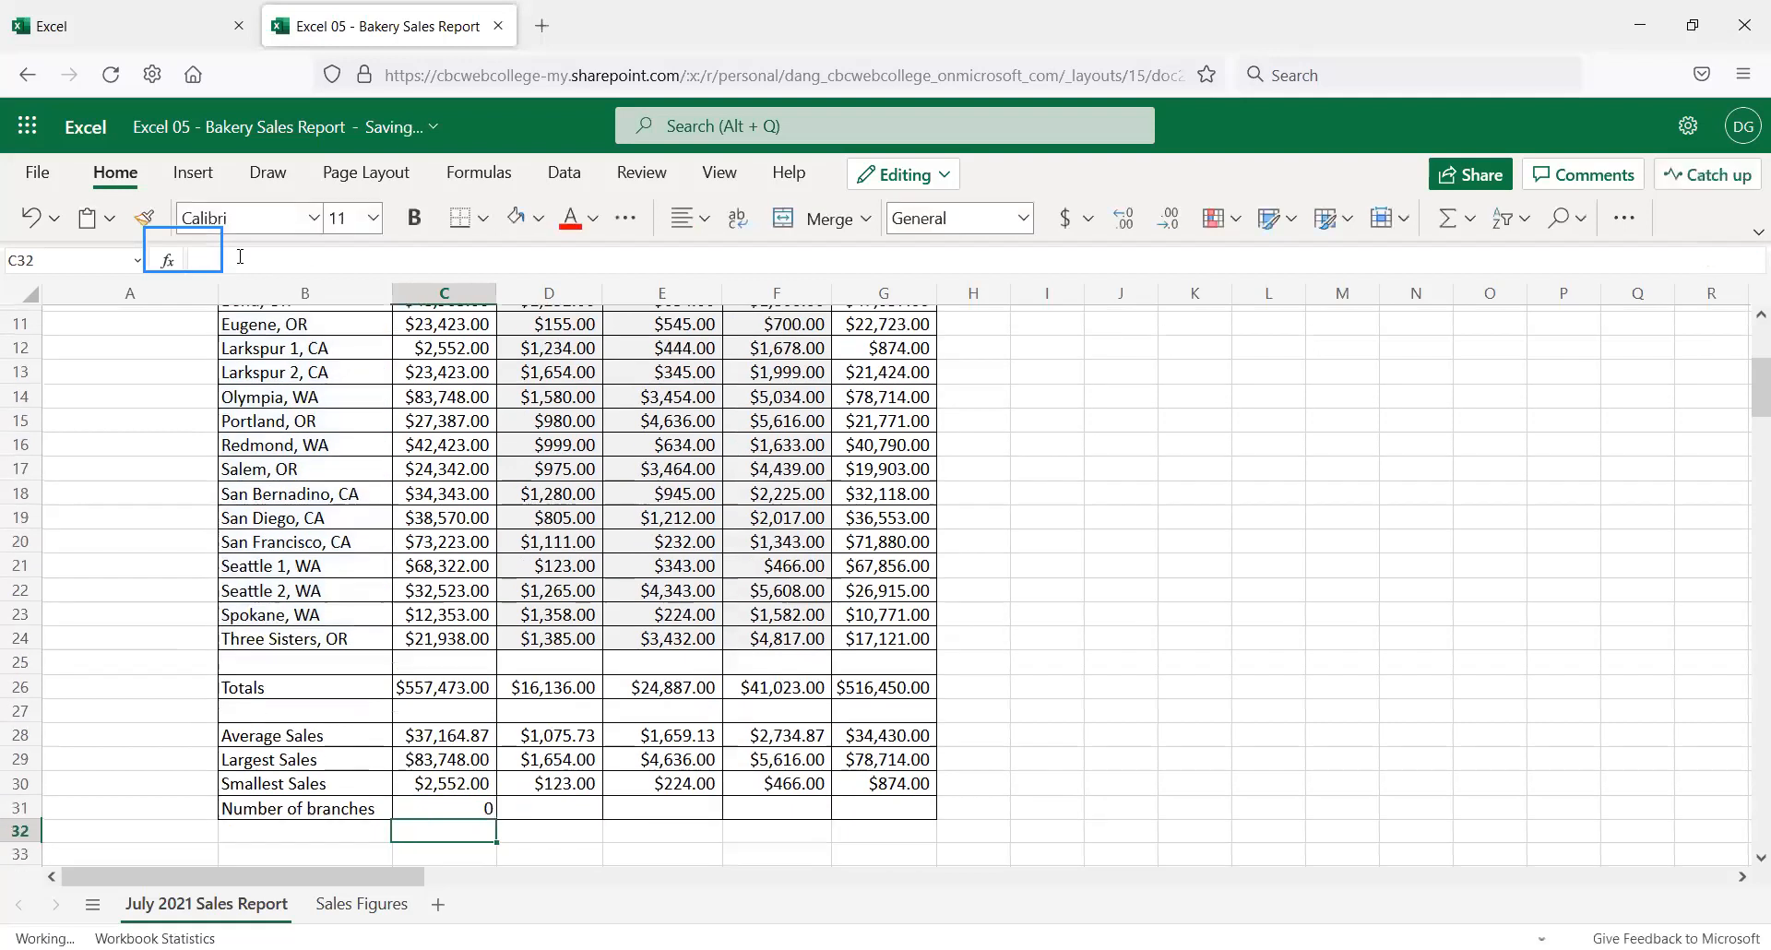
key("Up")
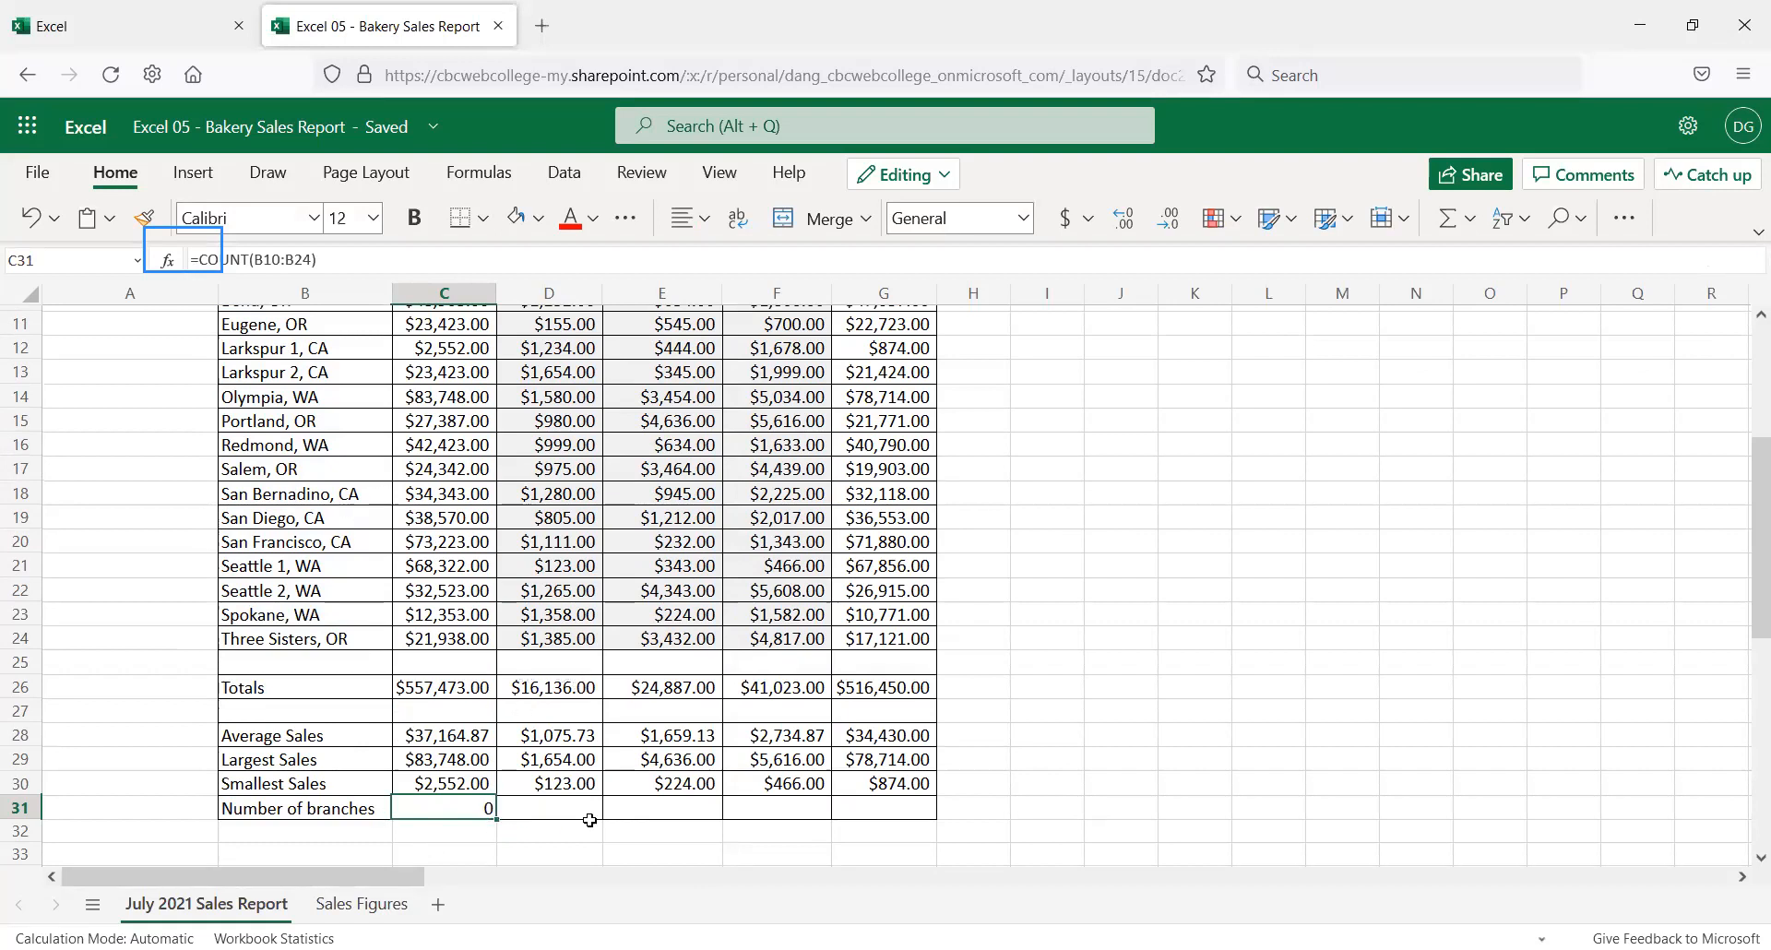
key("Delete")
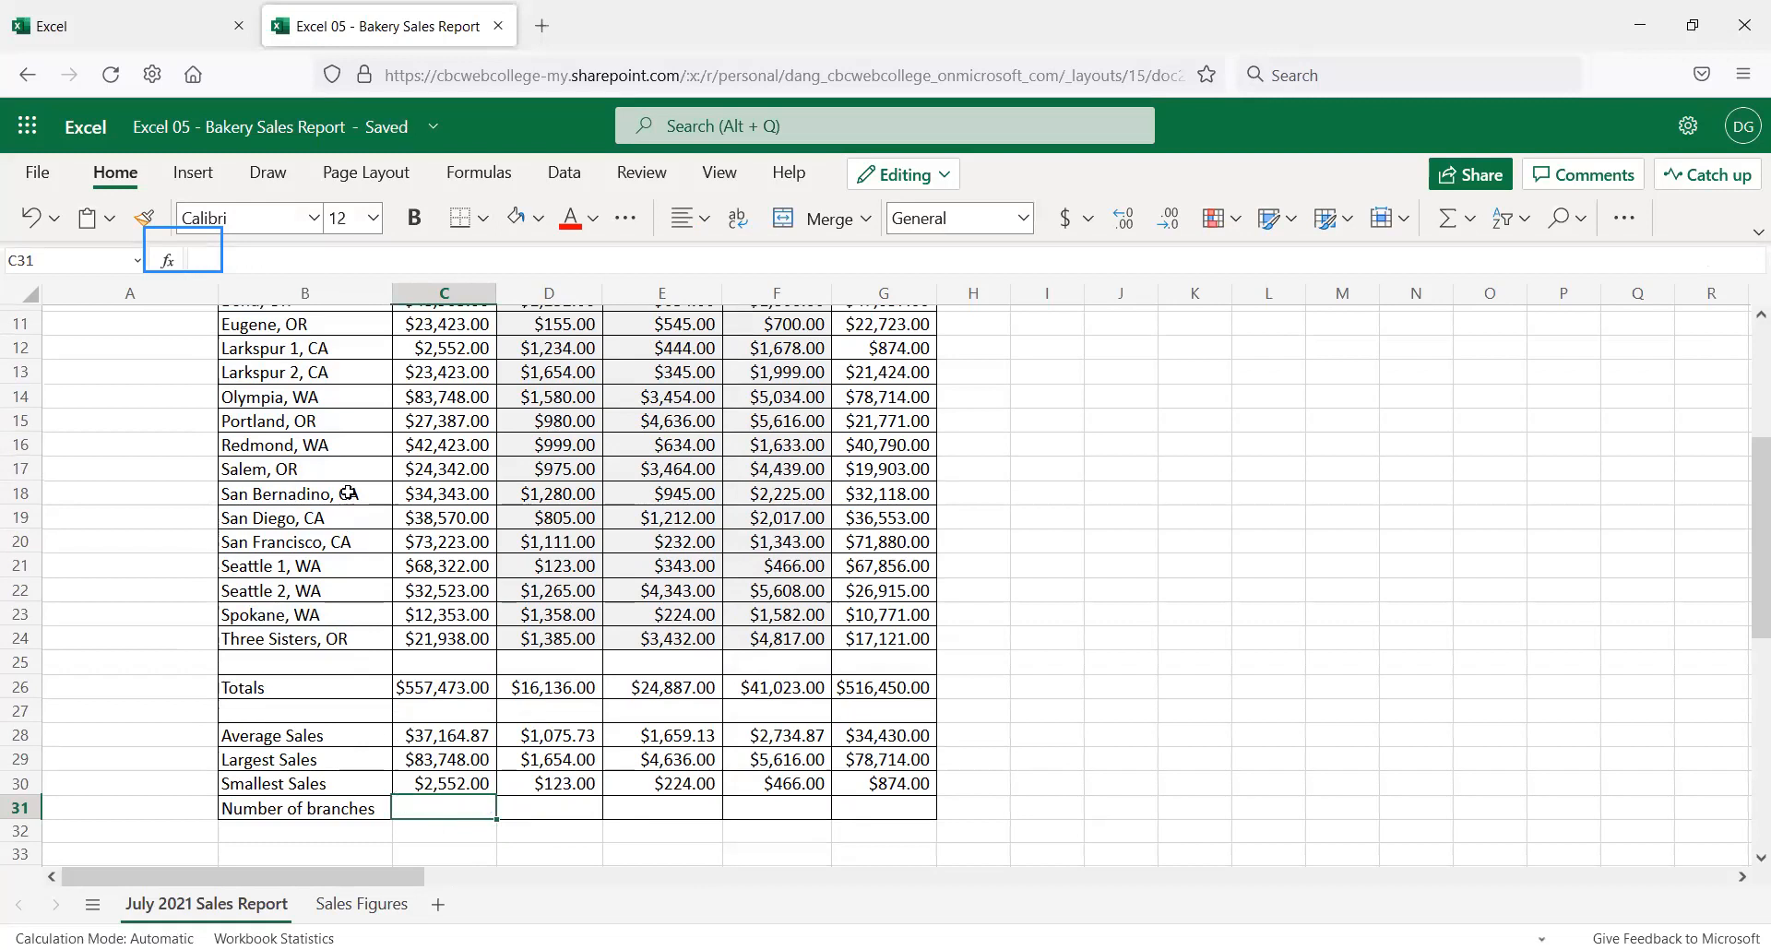
Insert the COUNT function in the Number of branches cell C31 over the branch sales figures C10:C24
left_click(168, 262)
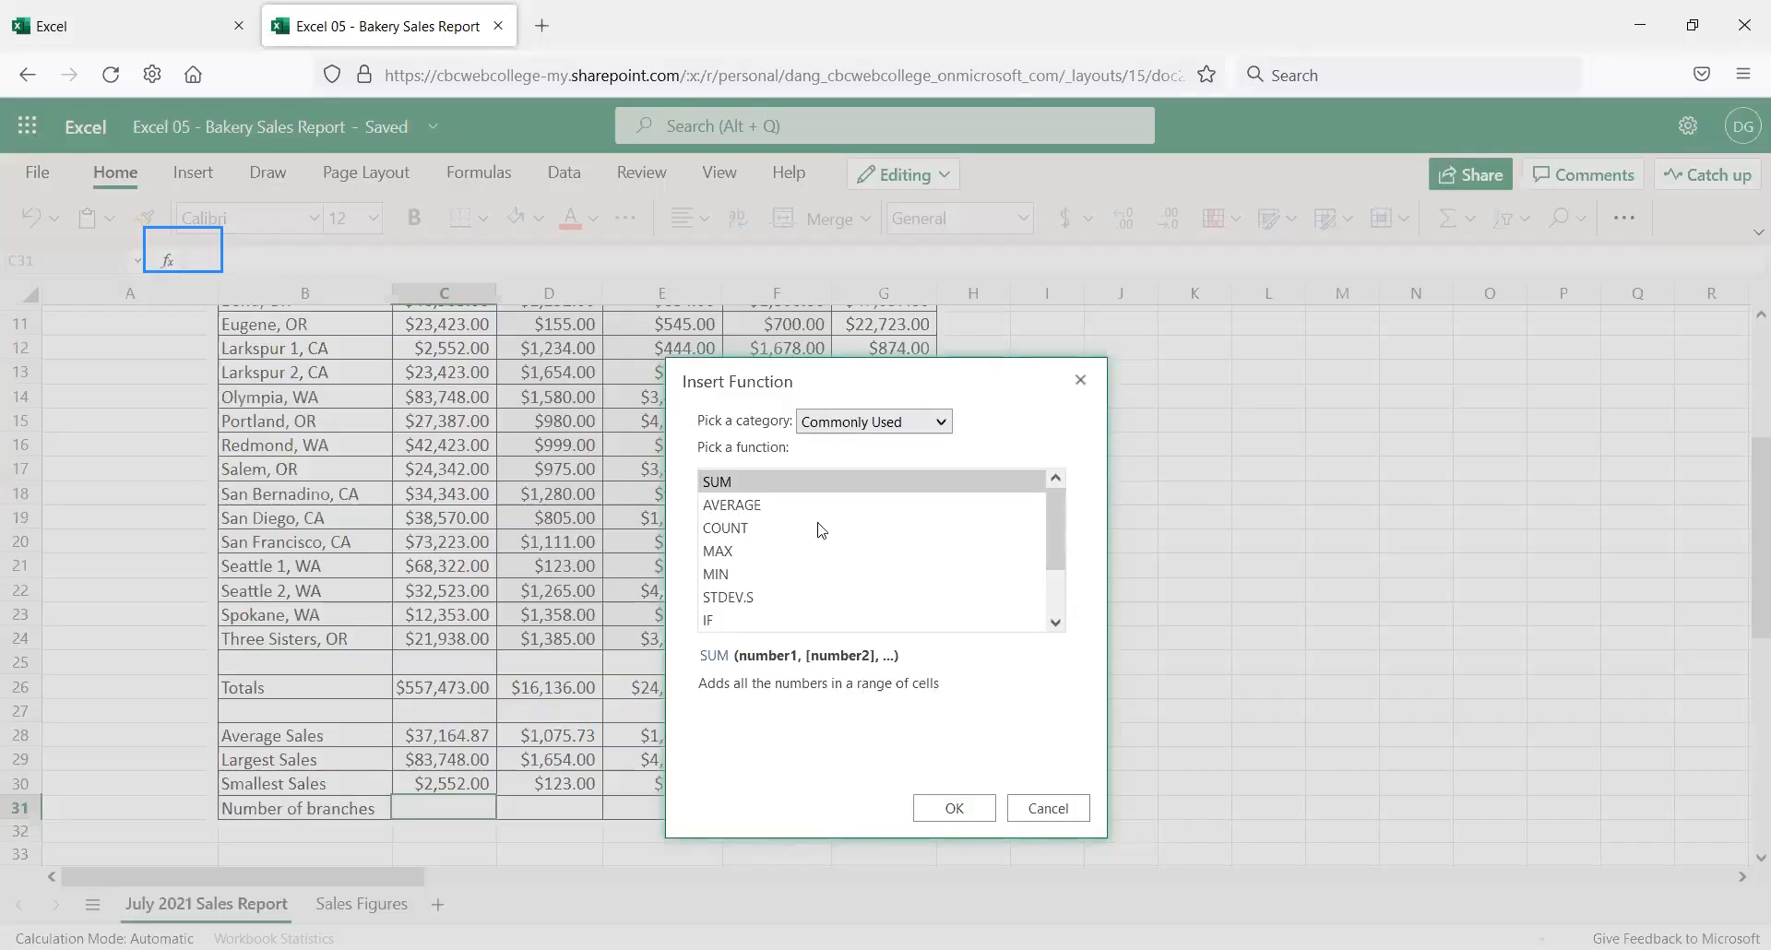
left_click(723, 526)
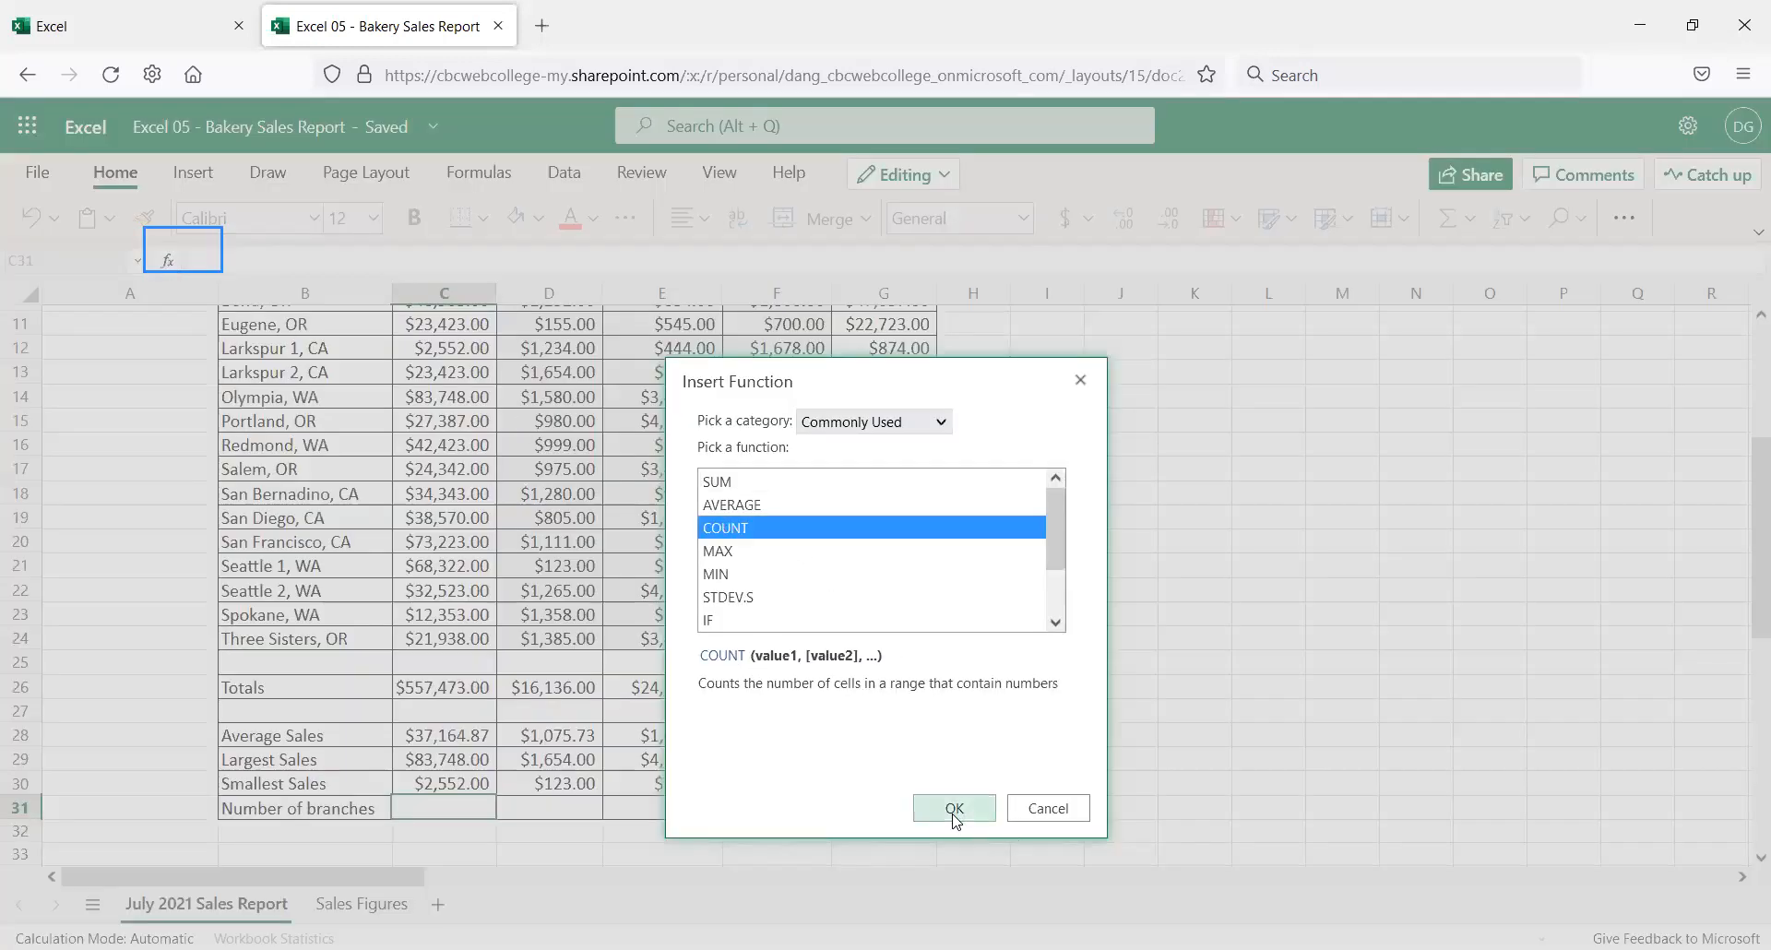
left_click(951, 809)
scroll(479, 573, "up", 2)
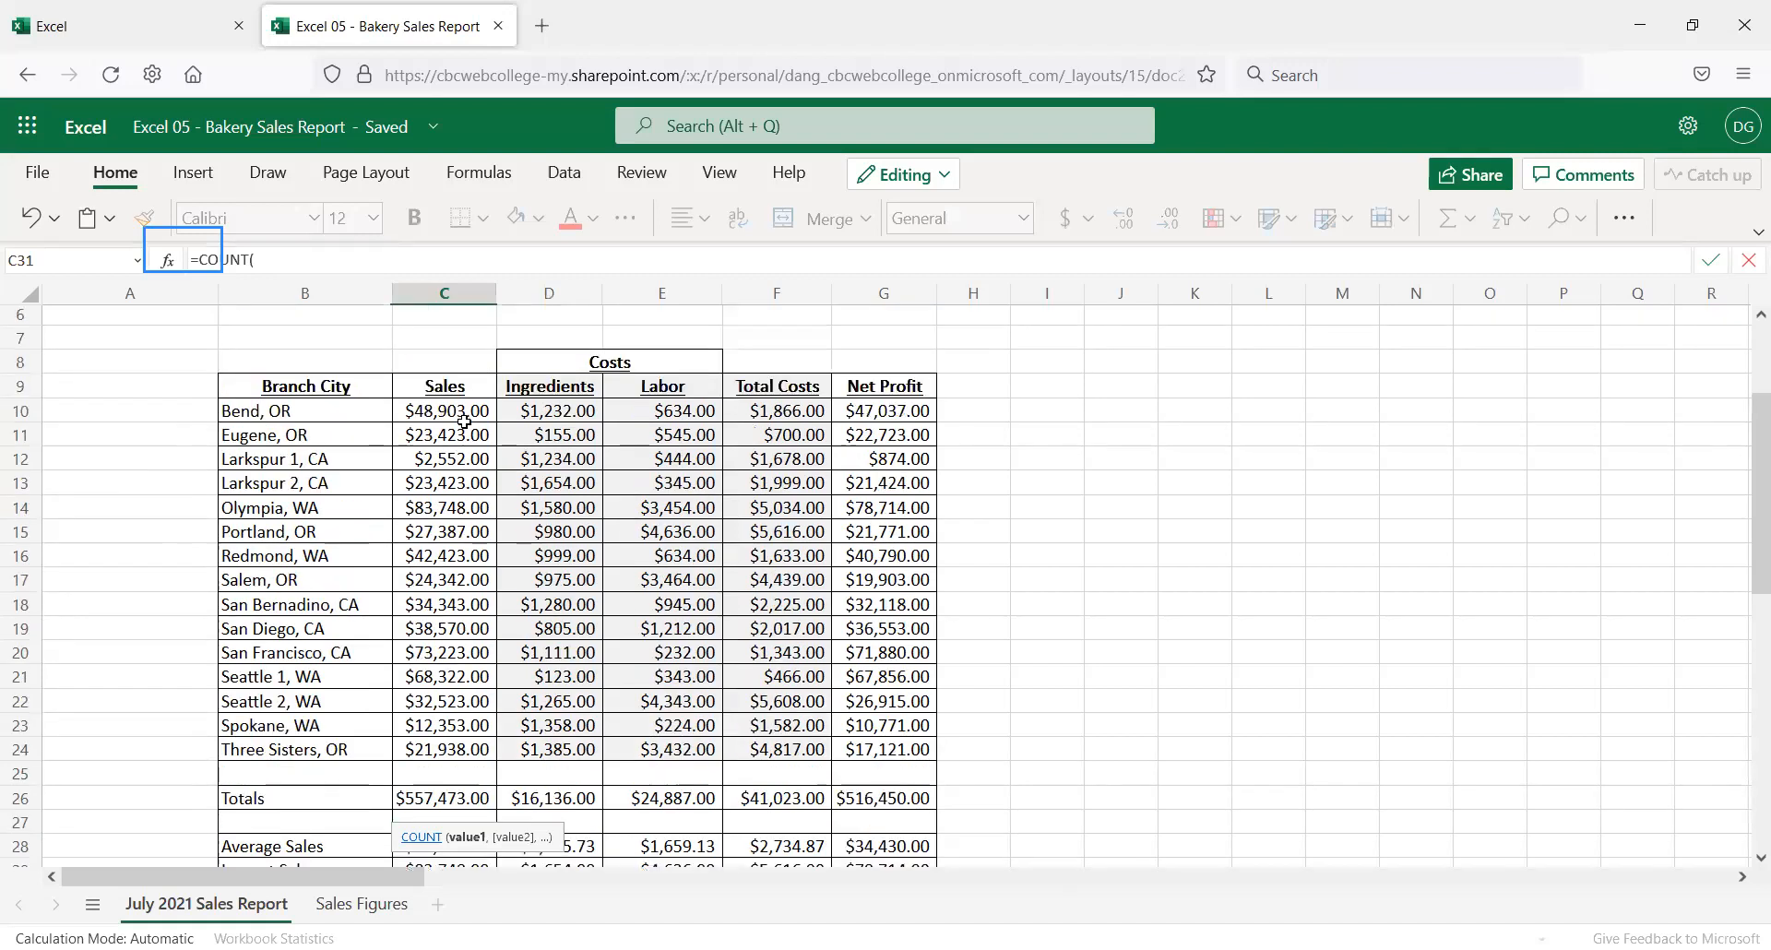
left_click_drag(464, 407, 484, 748)
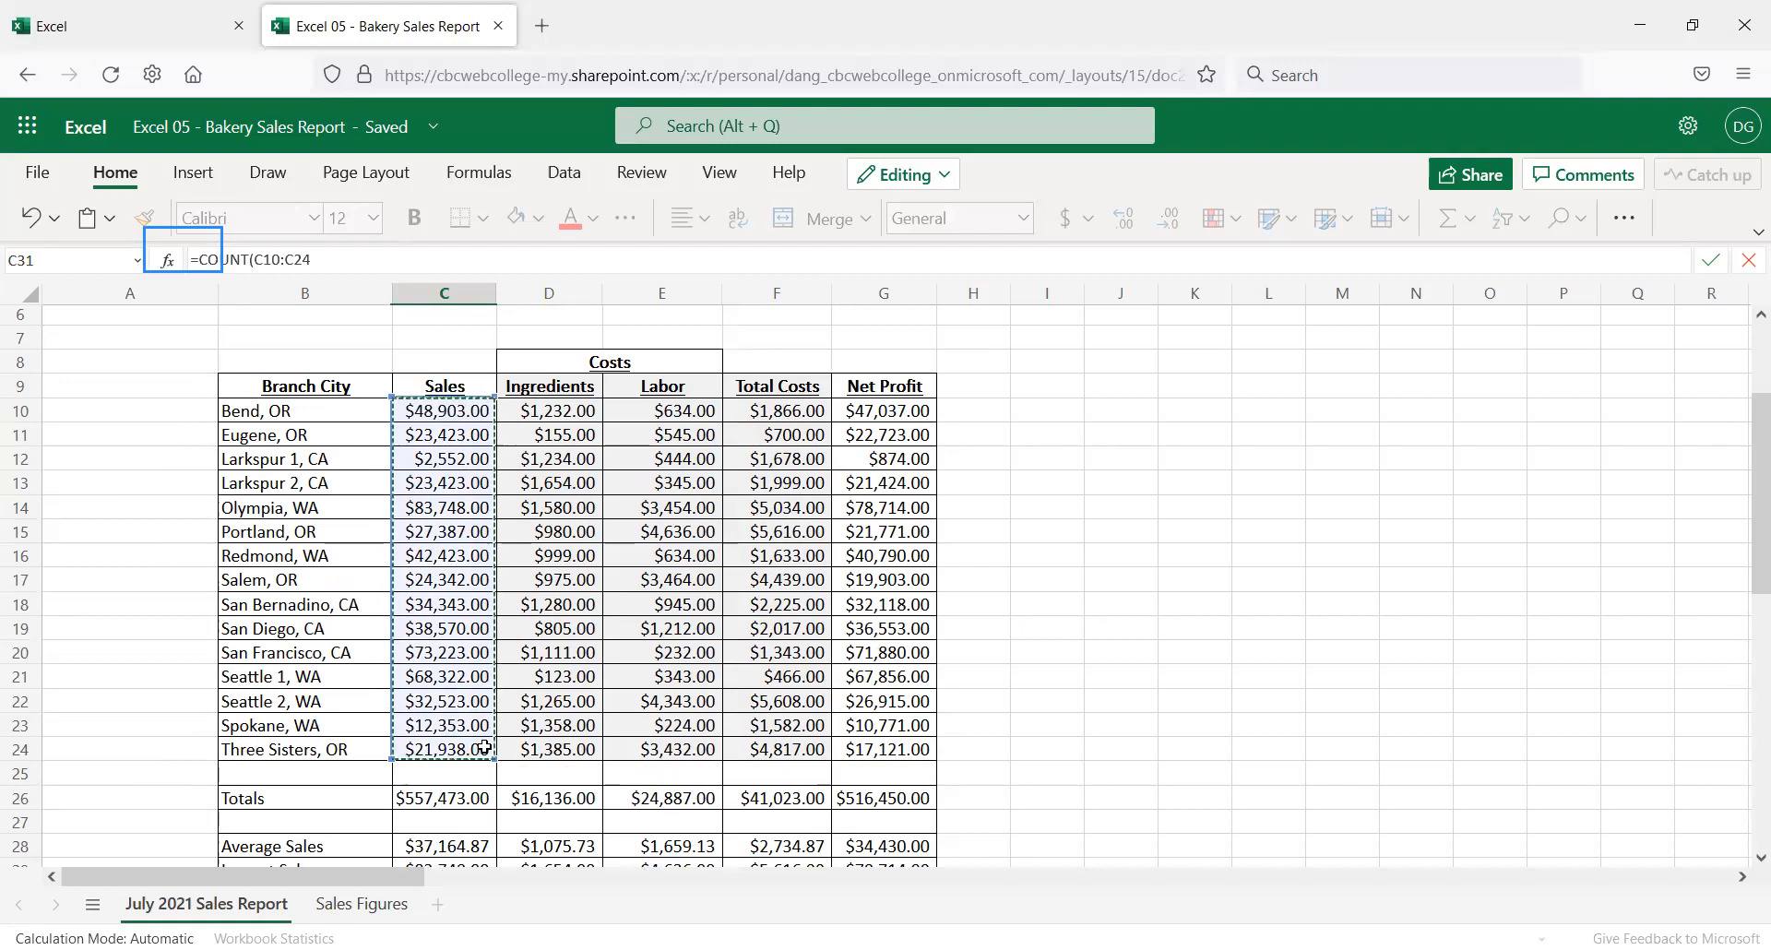
key("Return")
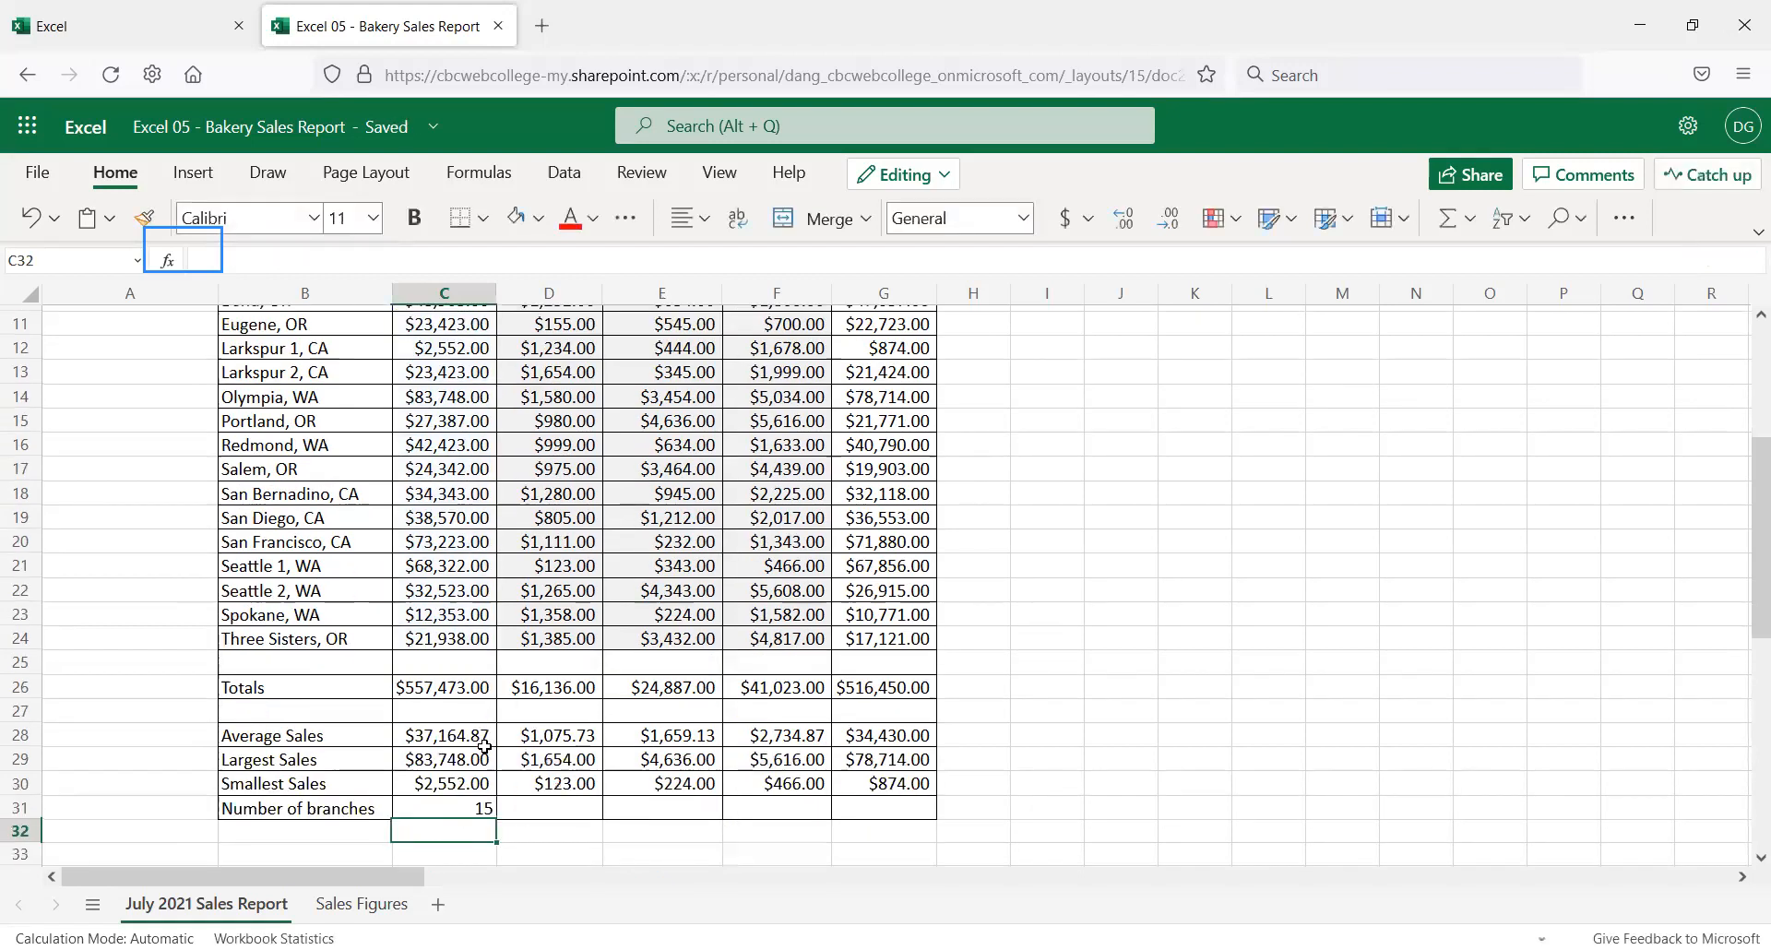
left_click(451, 811)
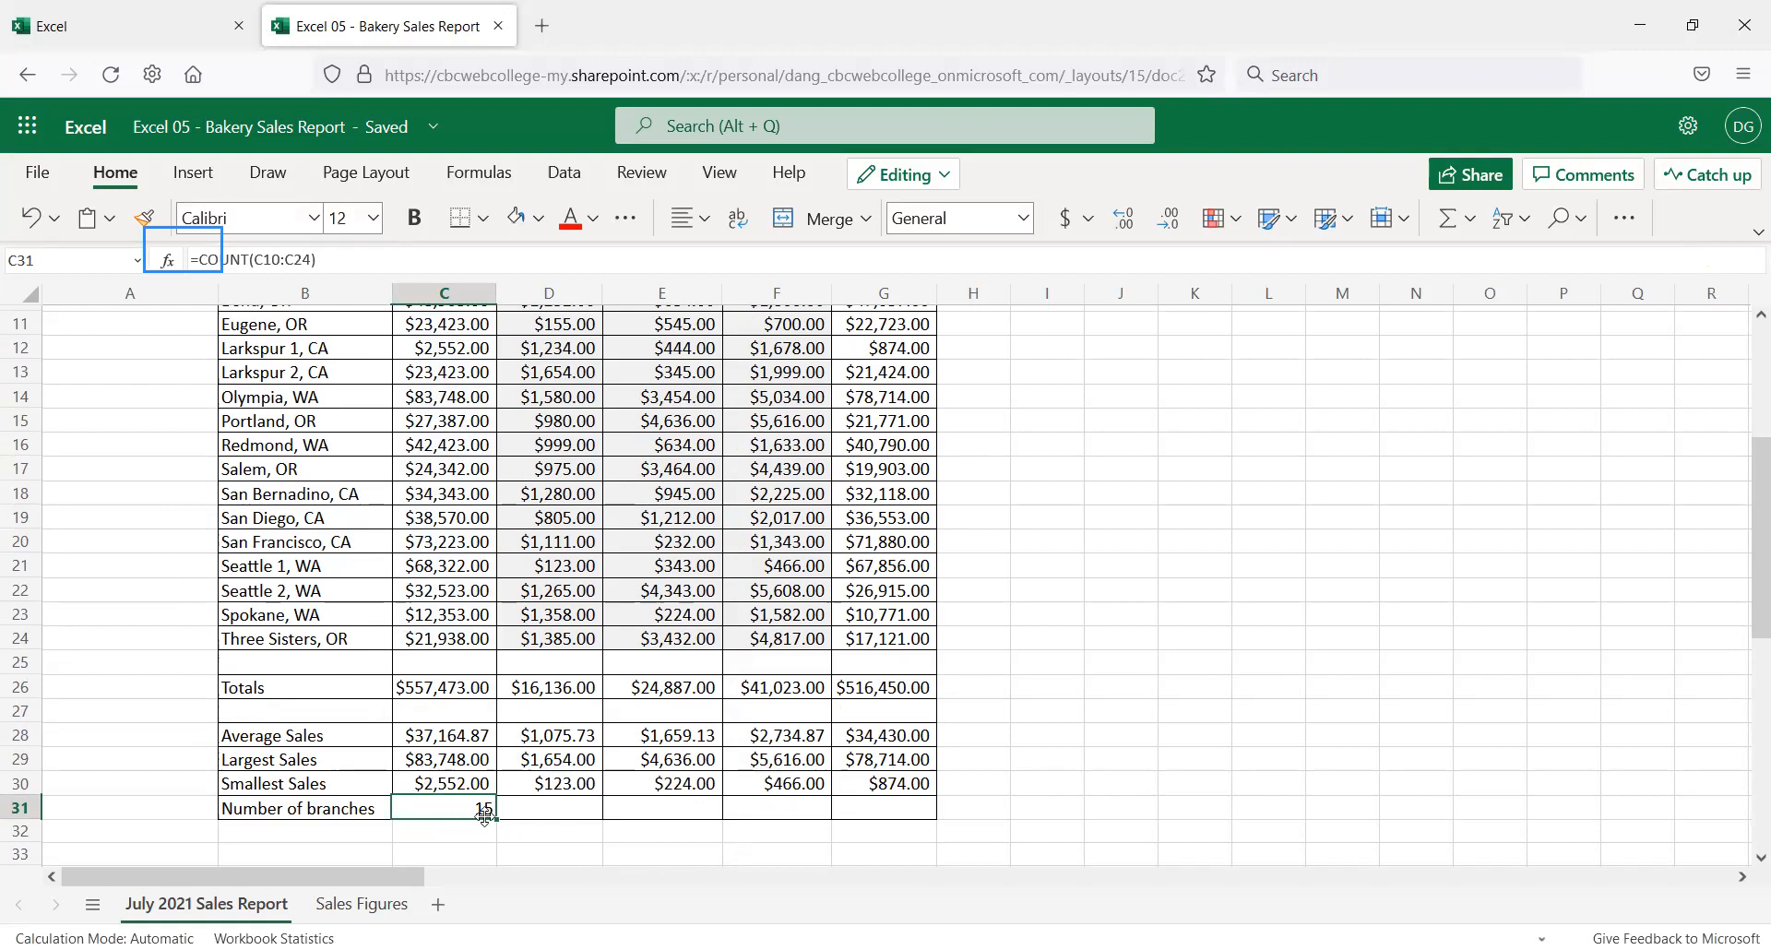
Clear the Bend, OR sales figure in C10 to test the branch count, and restore the figure
scroll(479, 681, "up", 2)
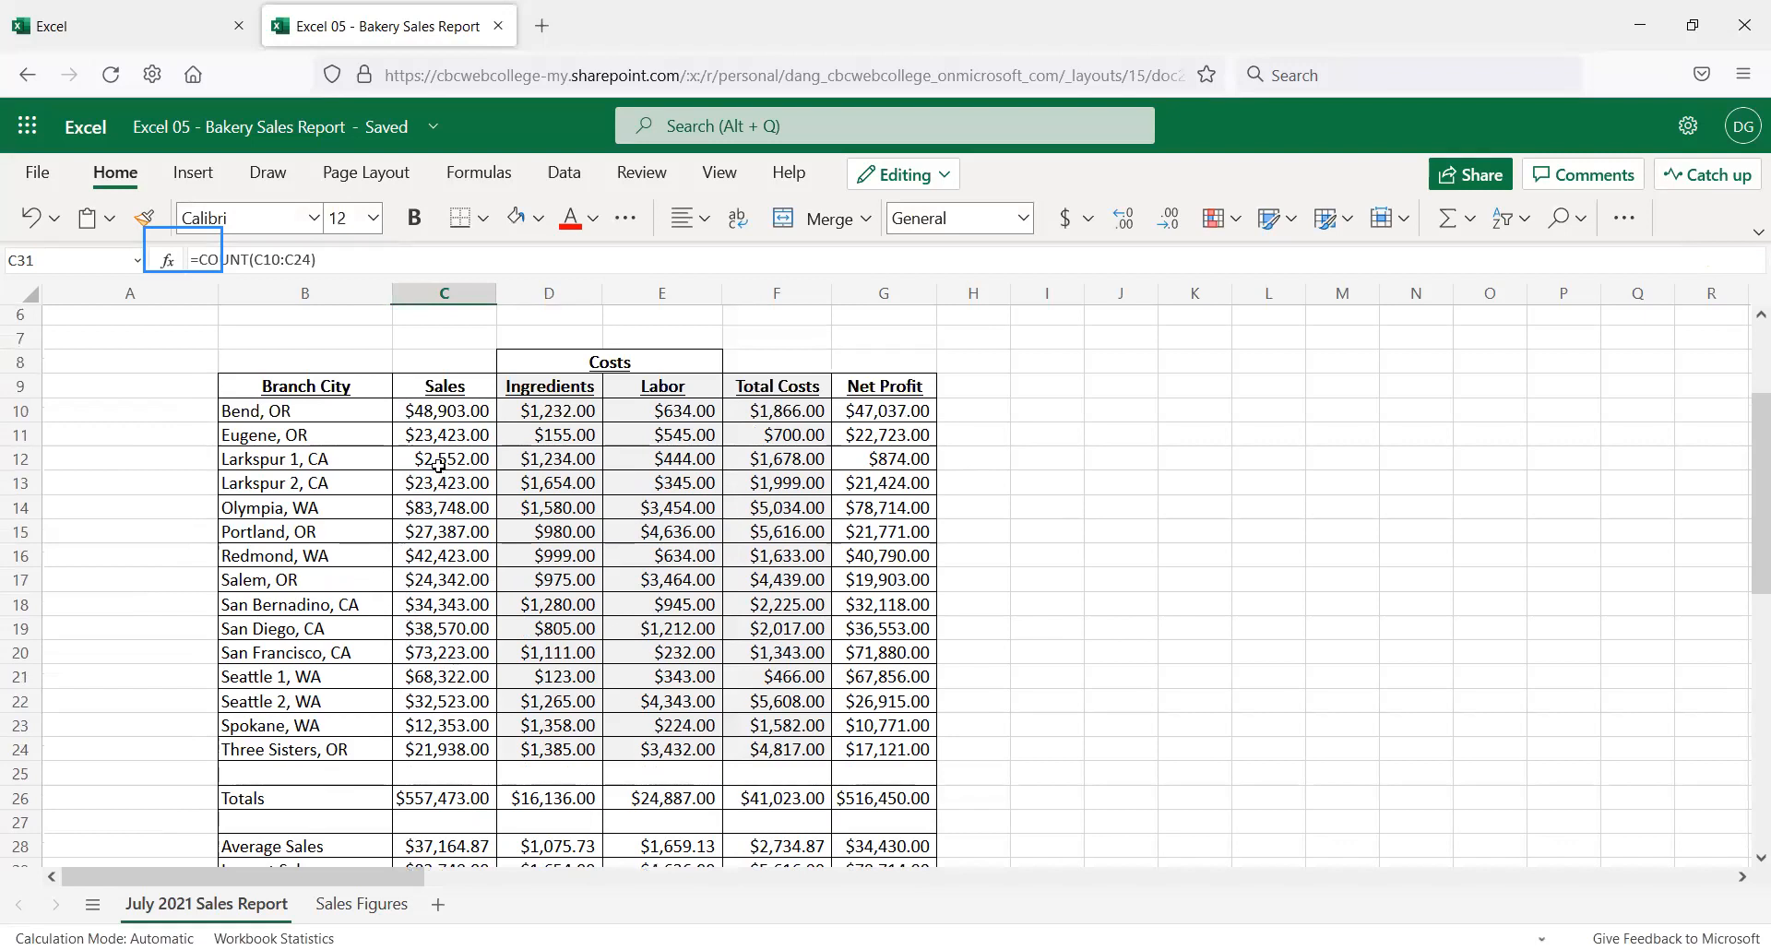
left_click(439, 406)
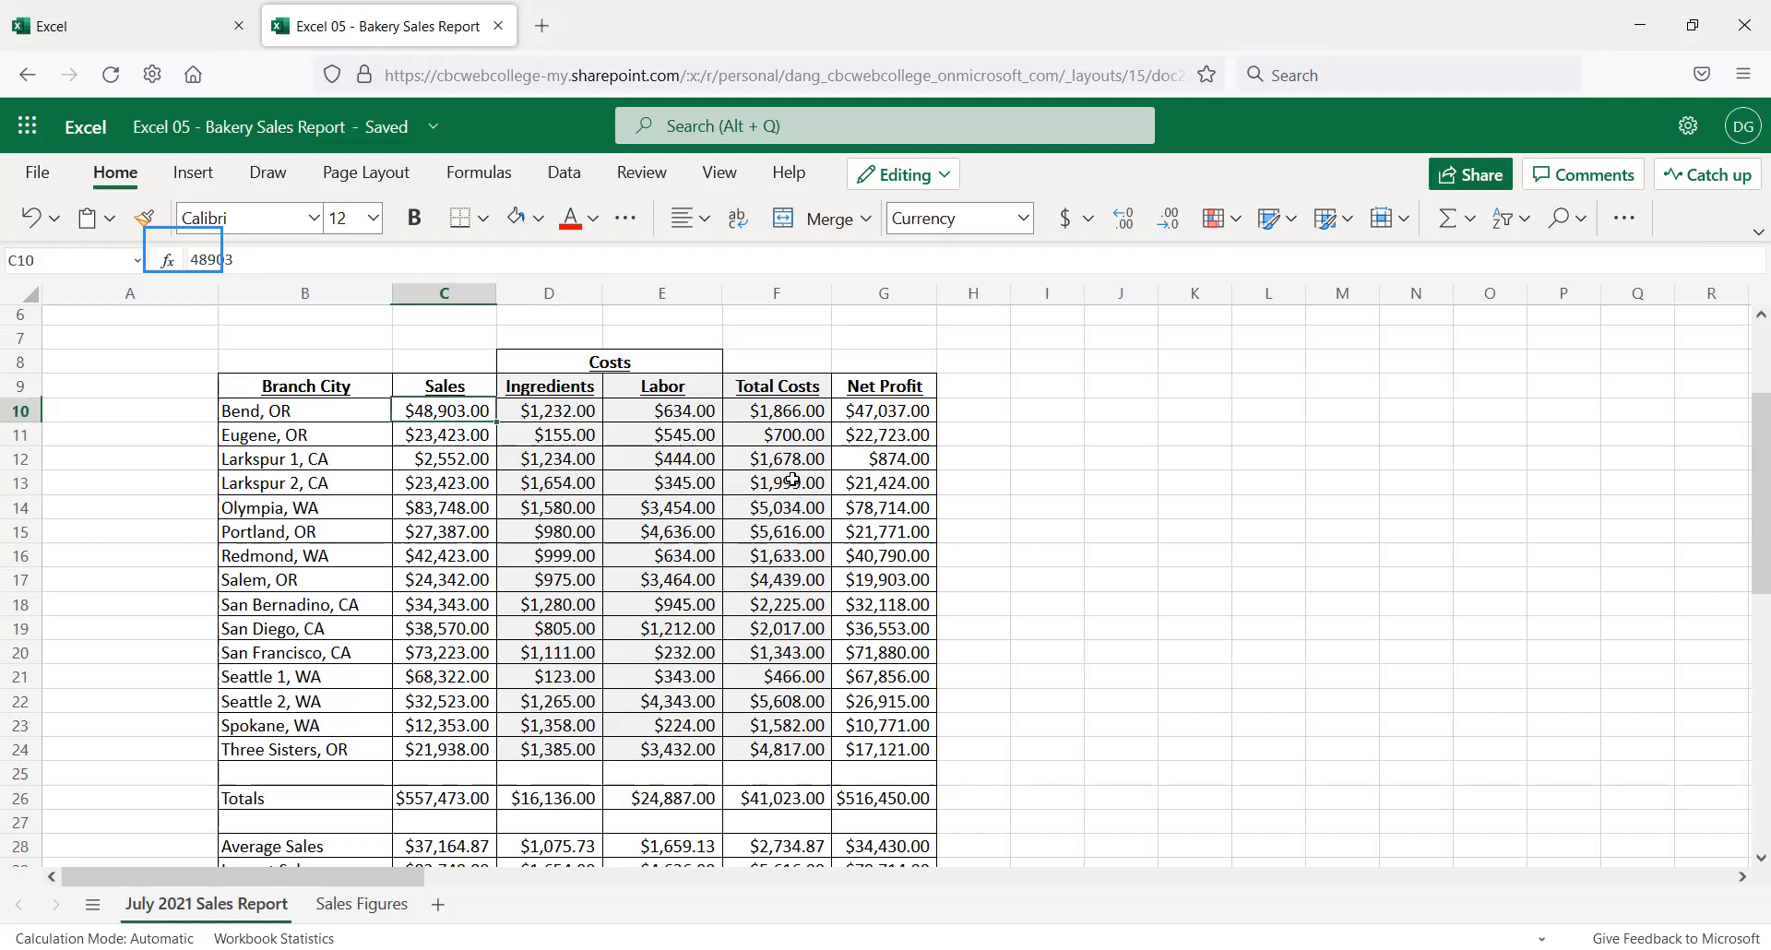
scroll(446, 566, "down", 2)
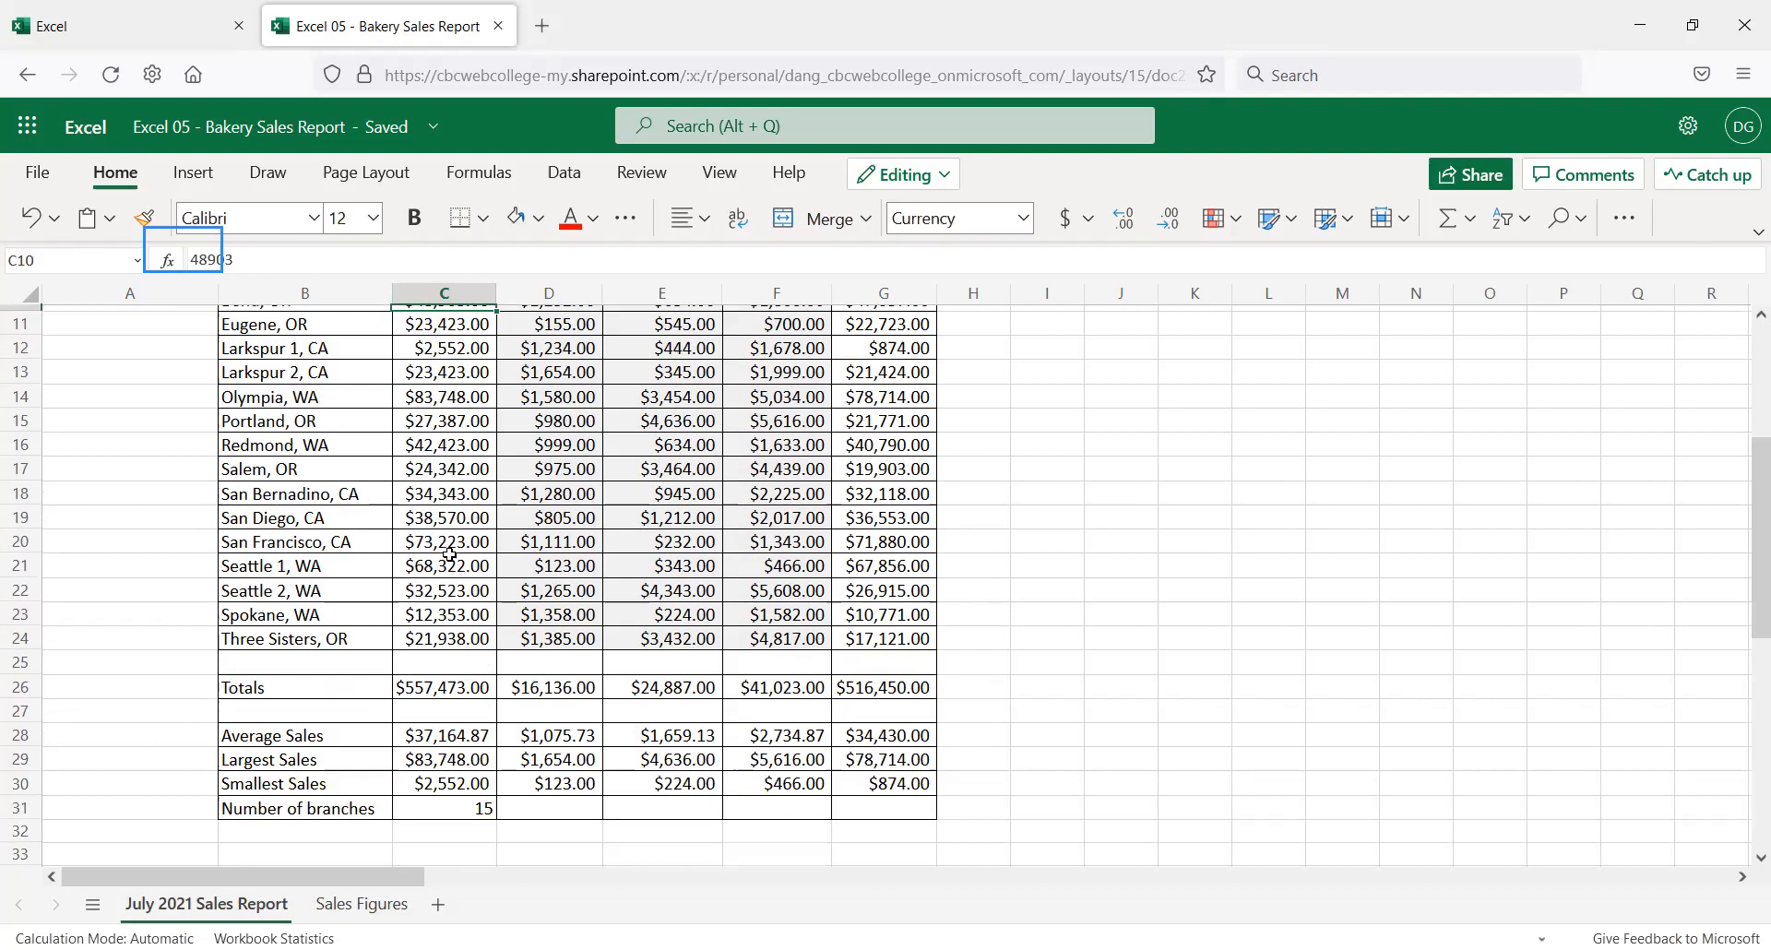
key("BackSpace")
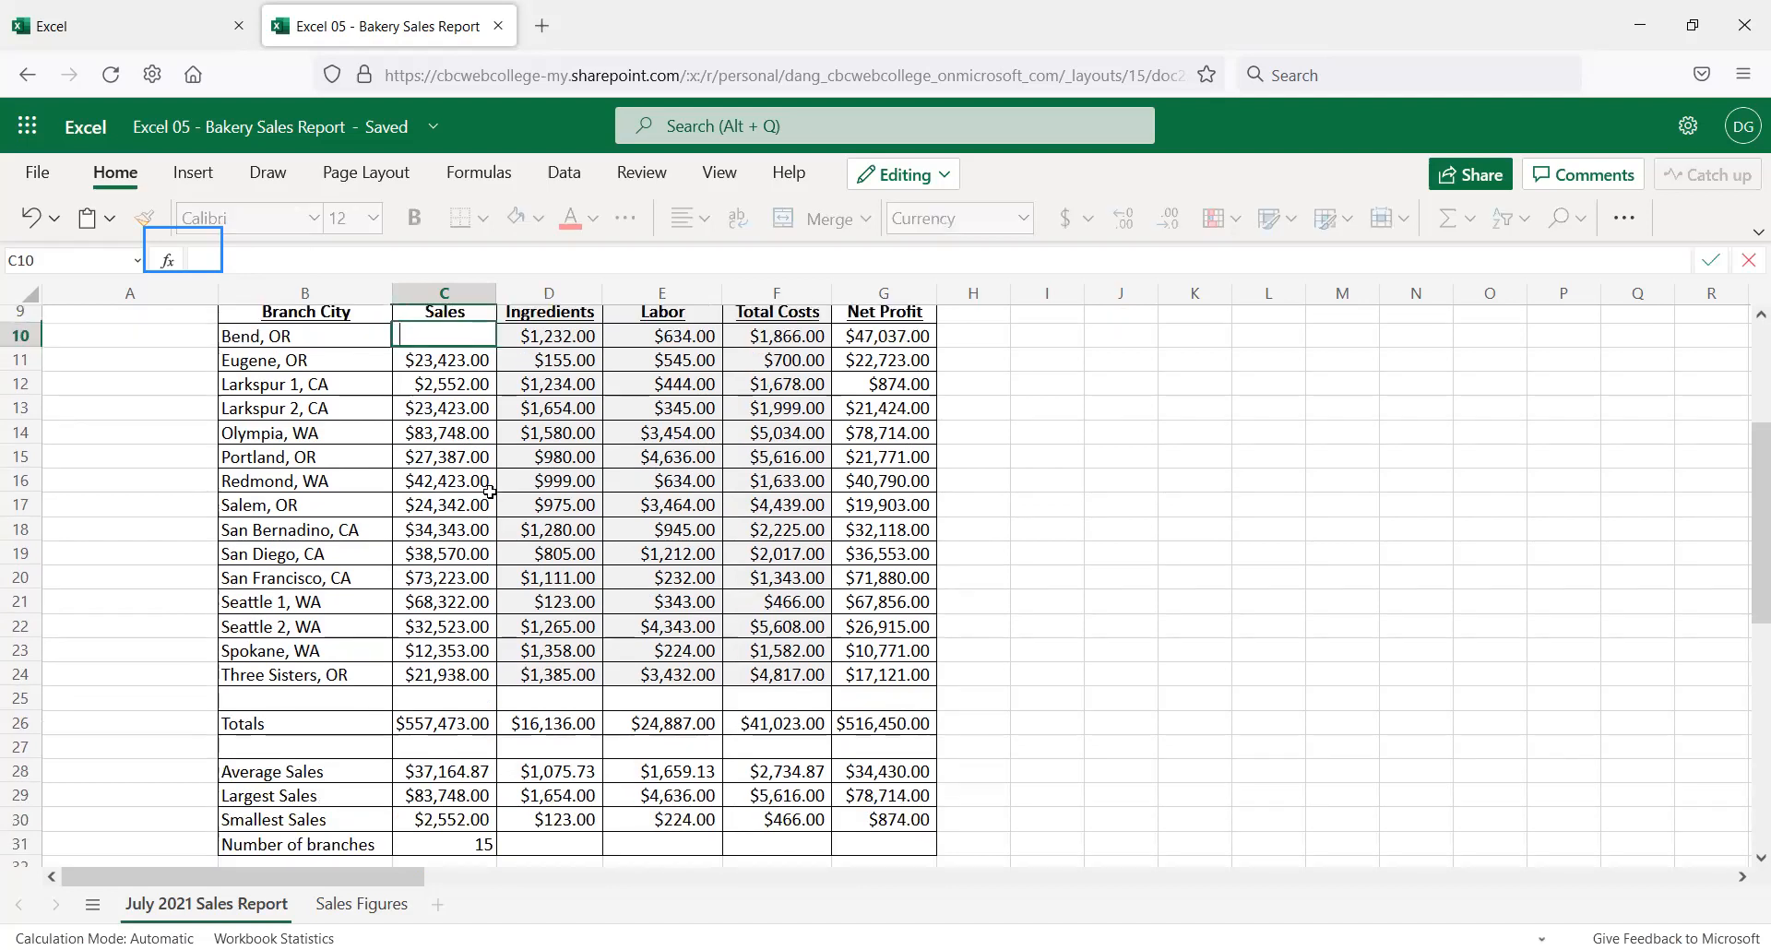
key("Return")
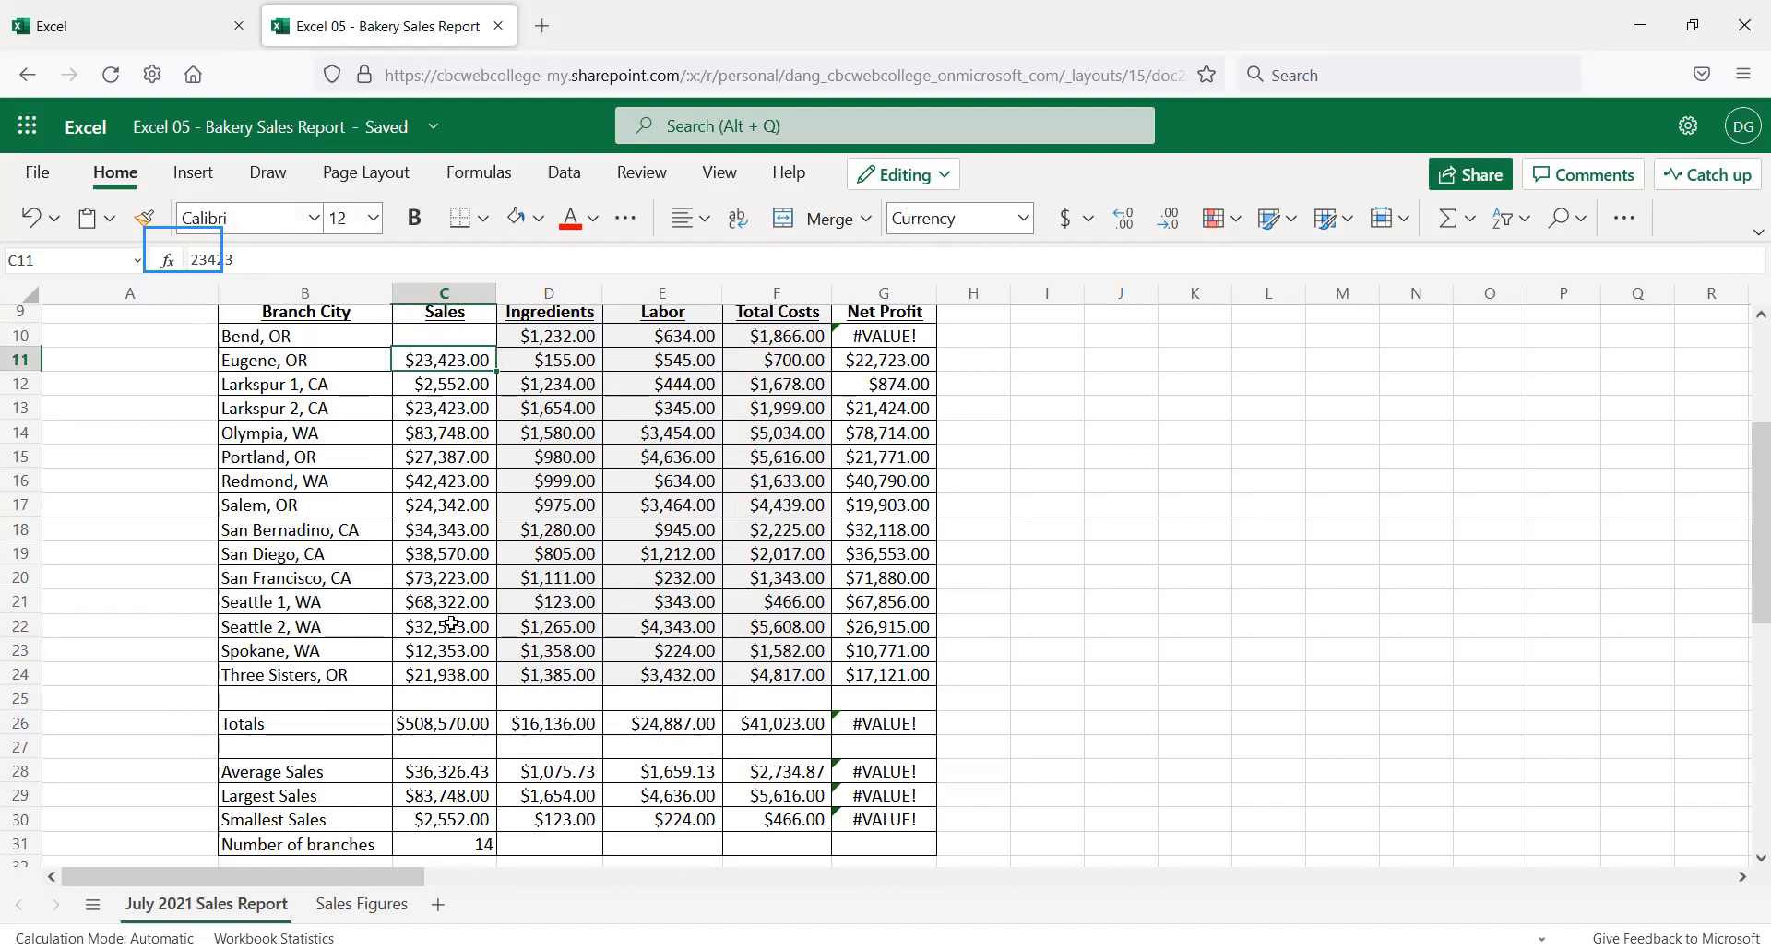
left_click(486, 849)
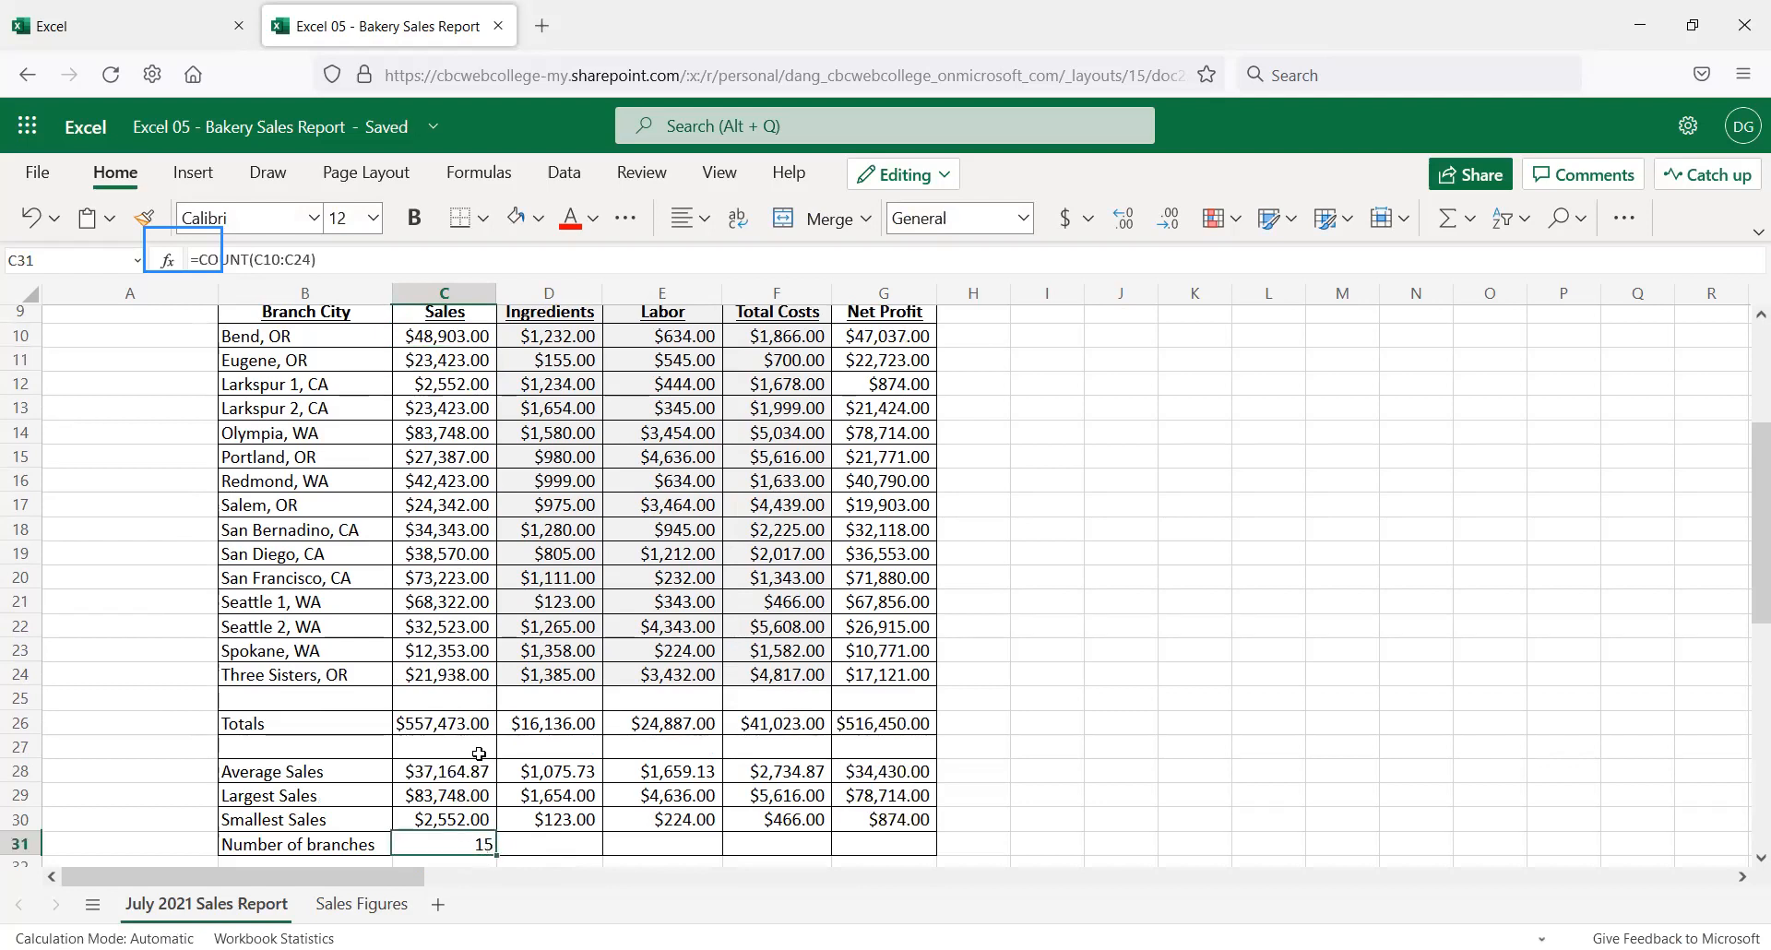
Remove the word Sales from the summary labels in B28:B30 so they read Average, Largest and Smallest
left_click(325, 766)
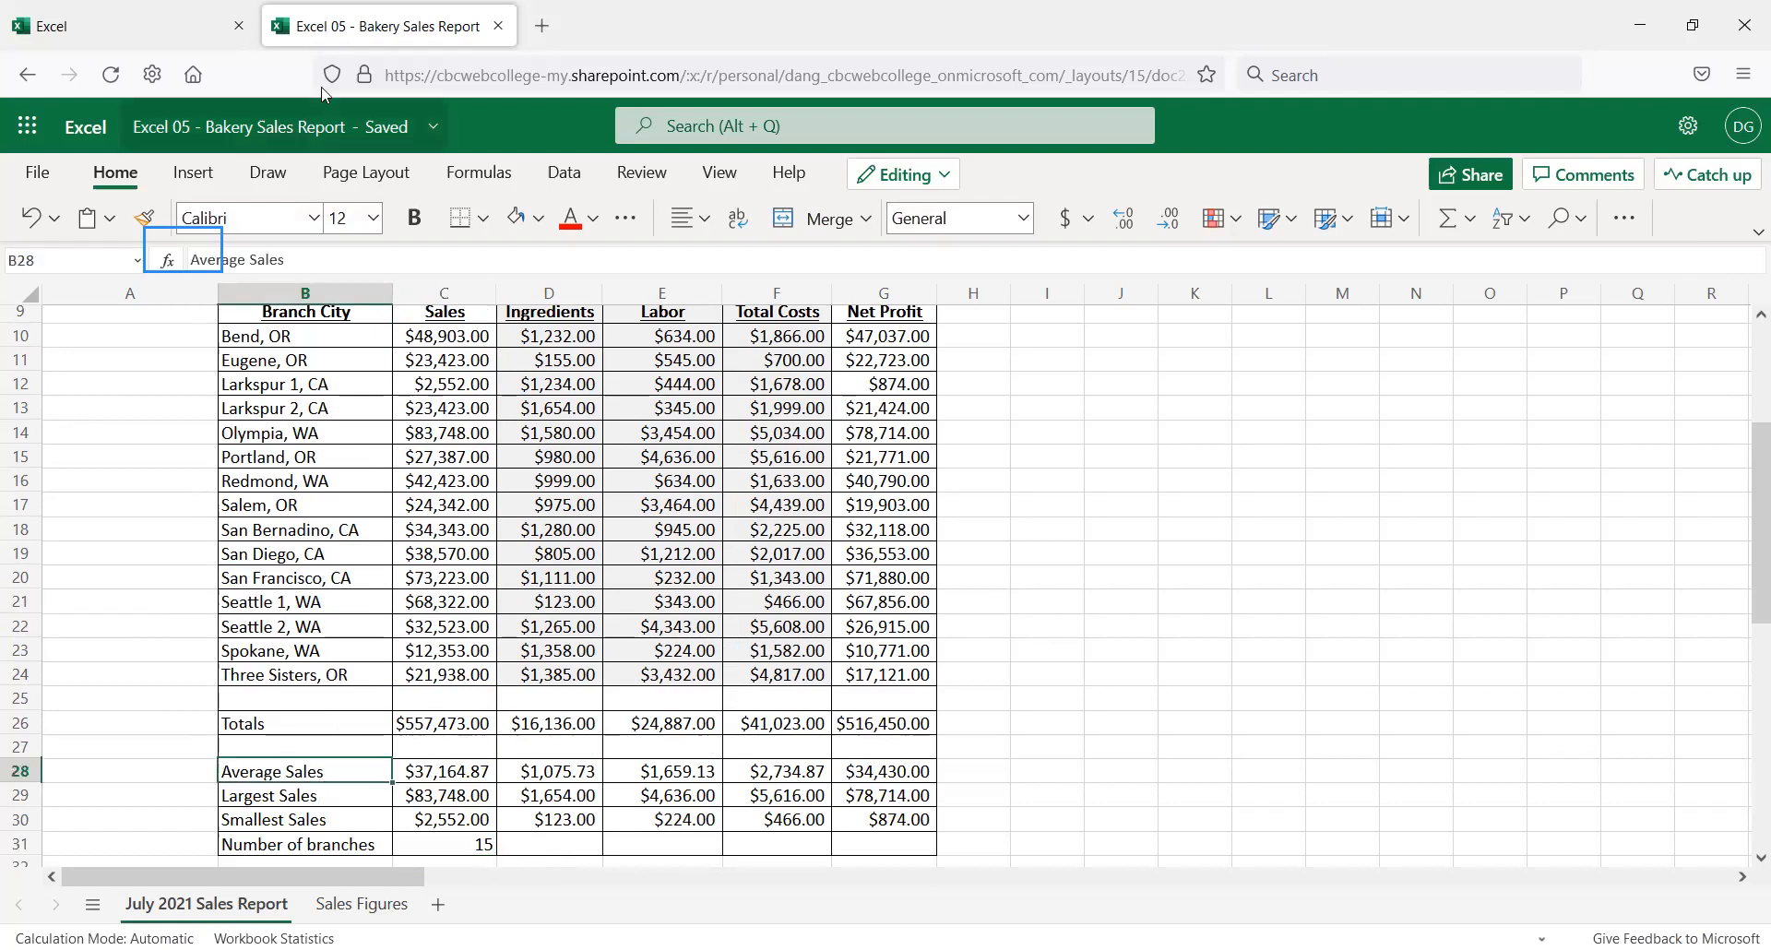
double_click(266, 260)
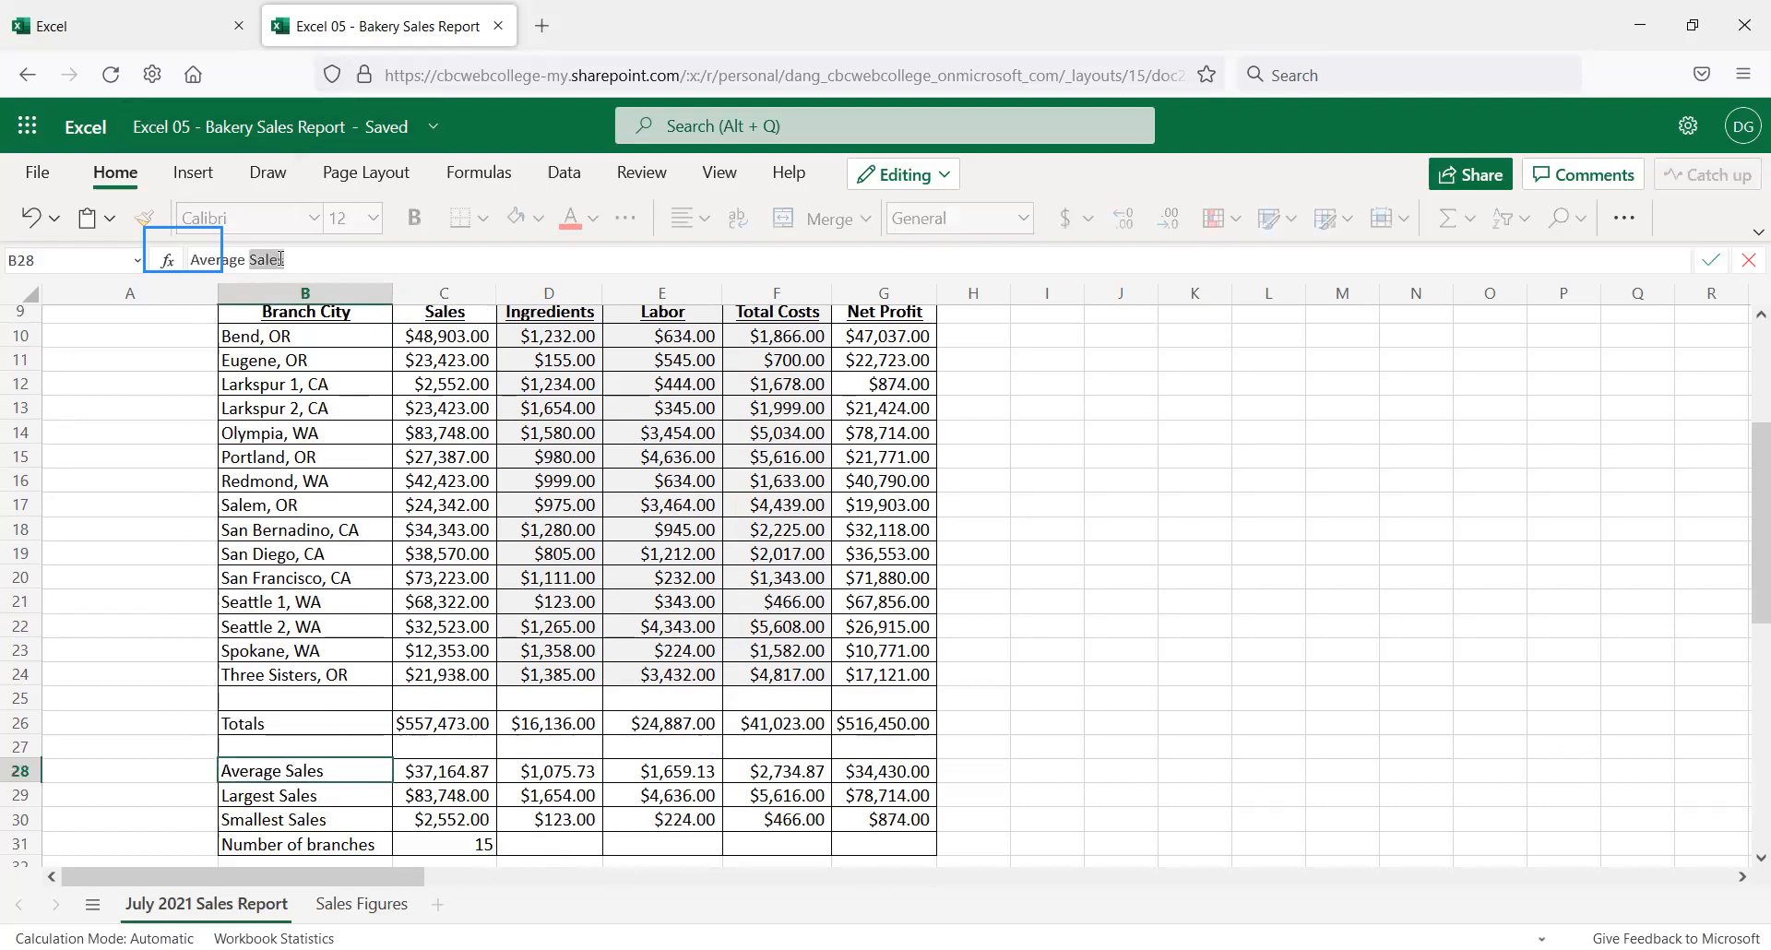
key("BackSpace")
key("Return")
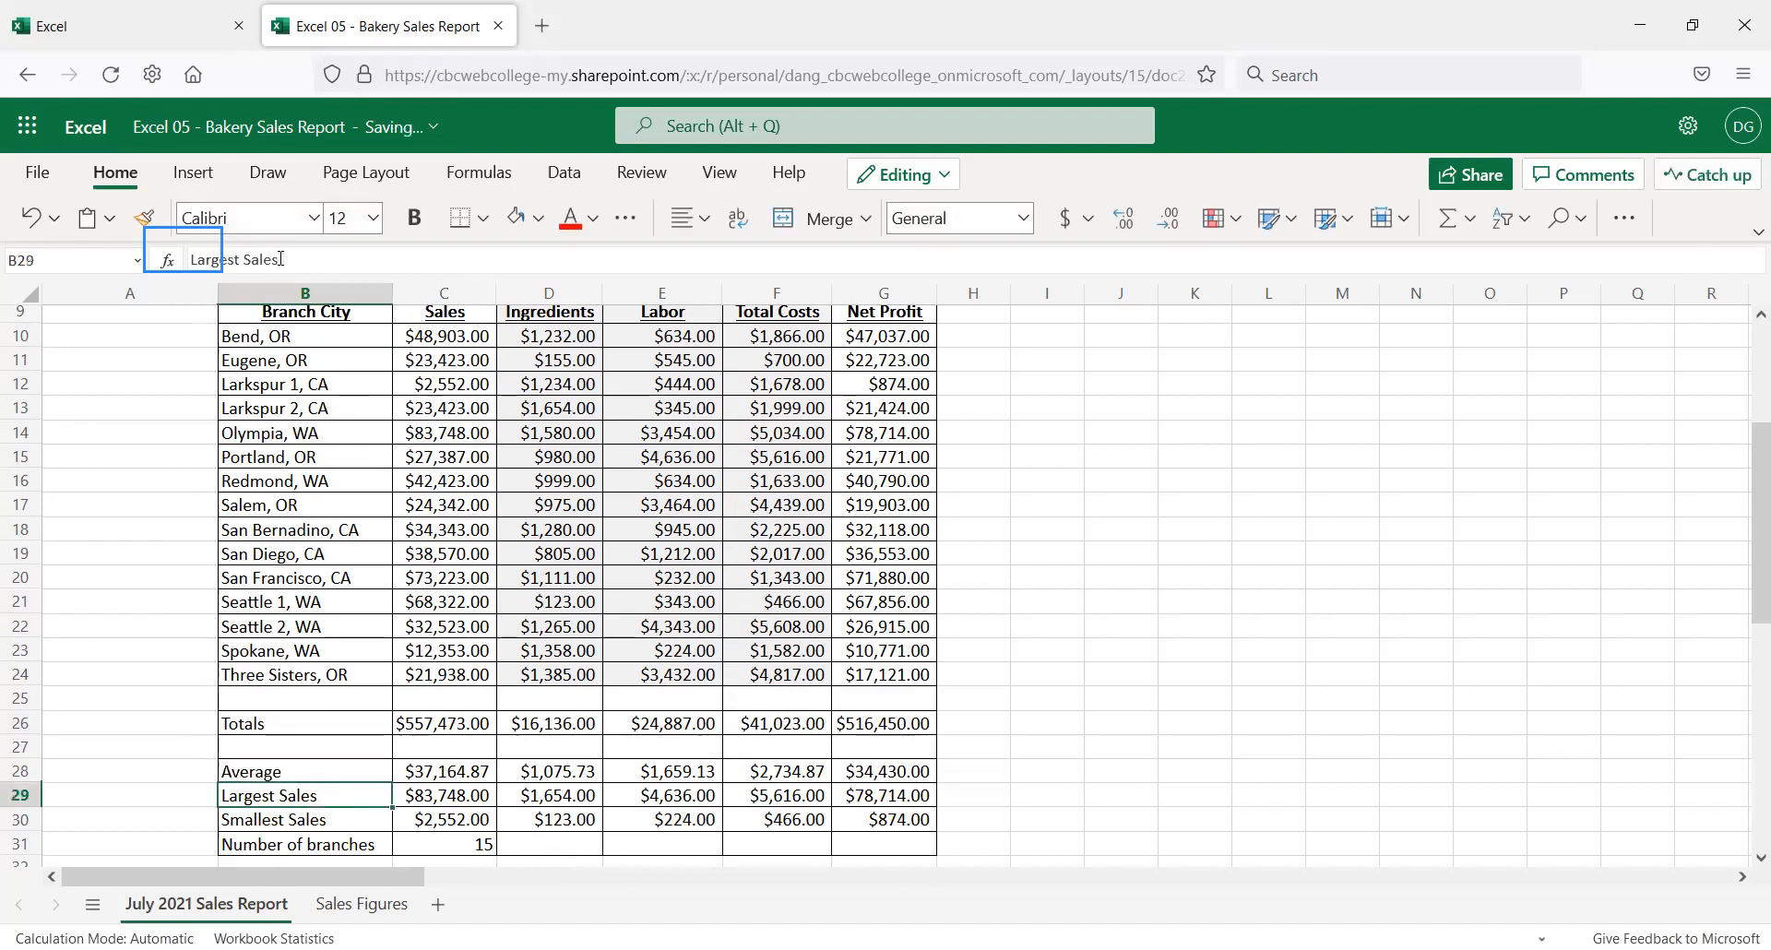
double_click(276, 260)
key("BackSpace")
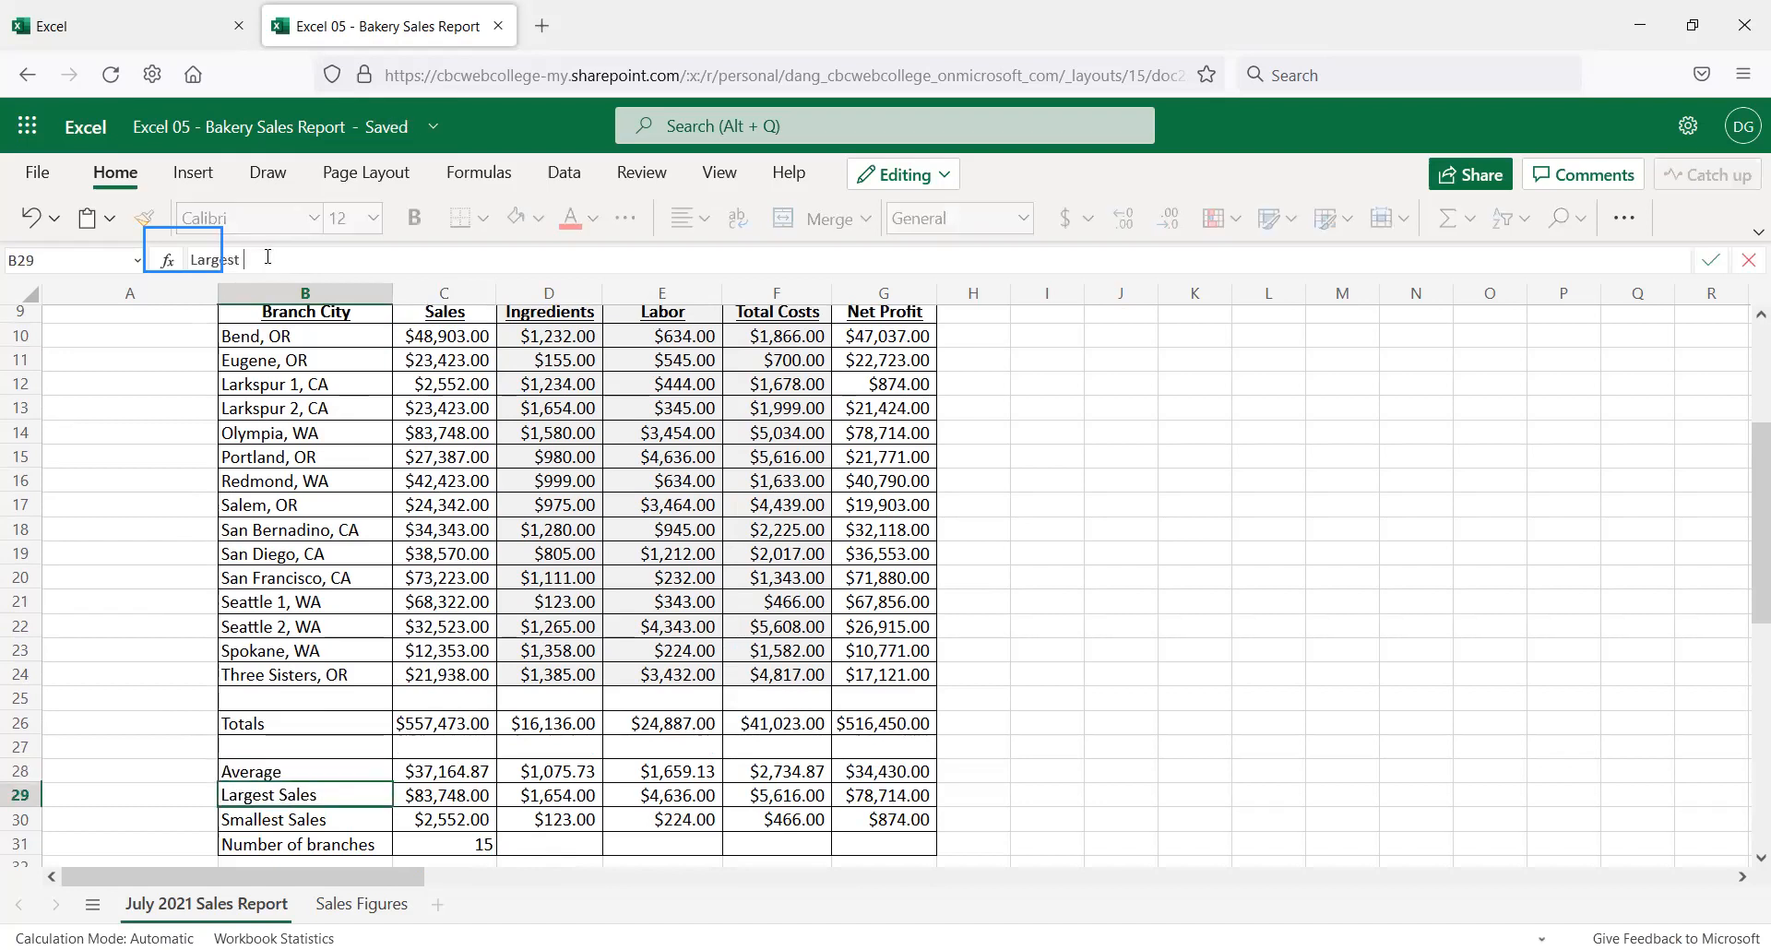
key("Return")
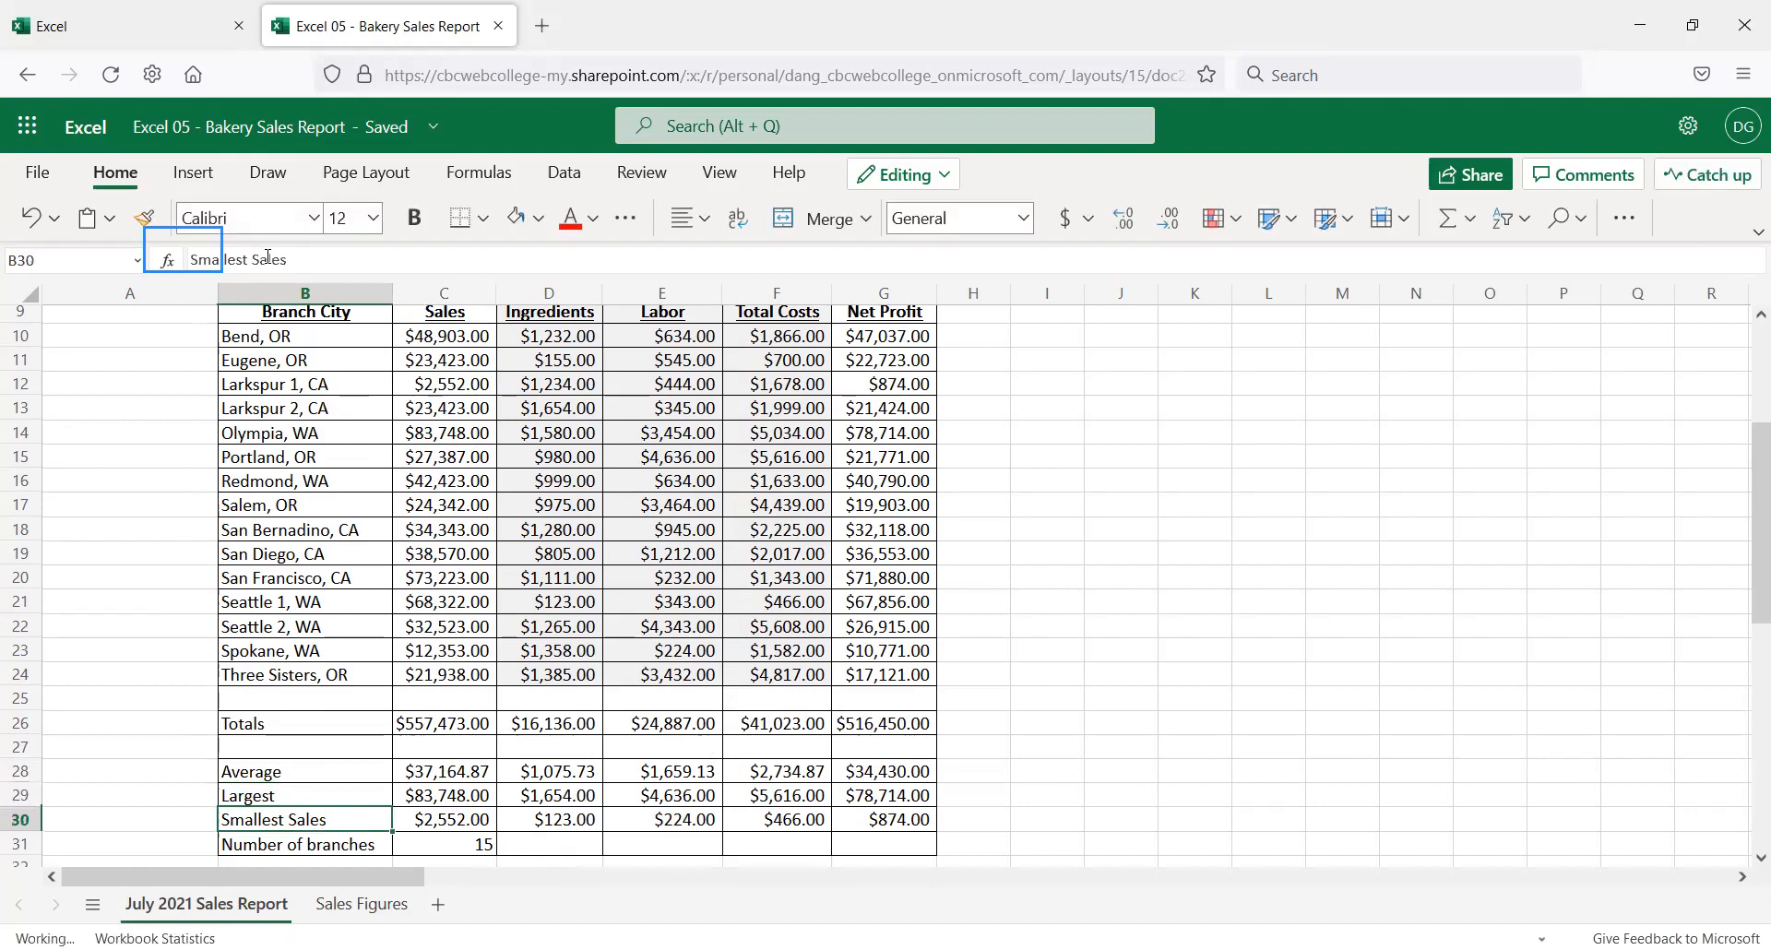
double_click(267, 259)
key("BackSpace")
key("Return")
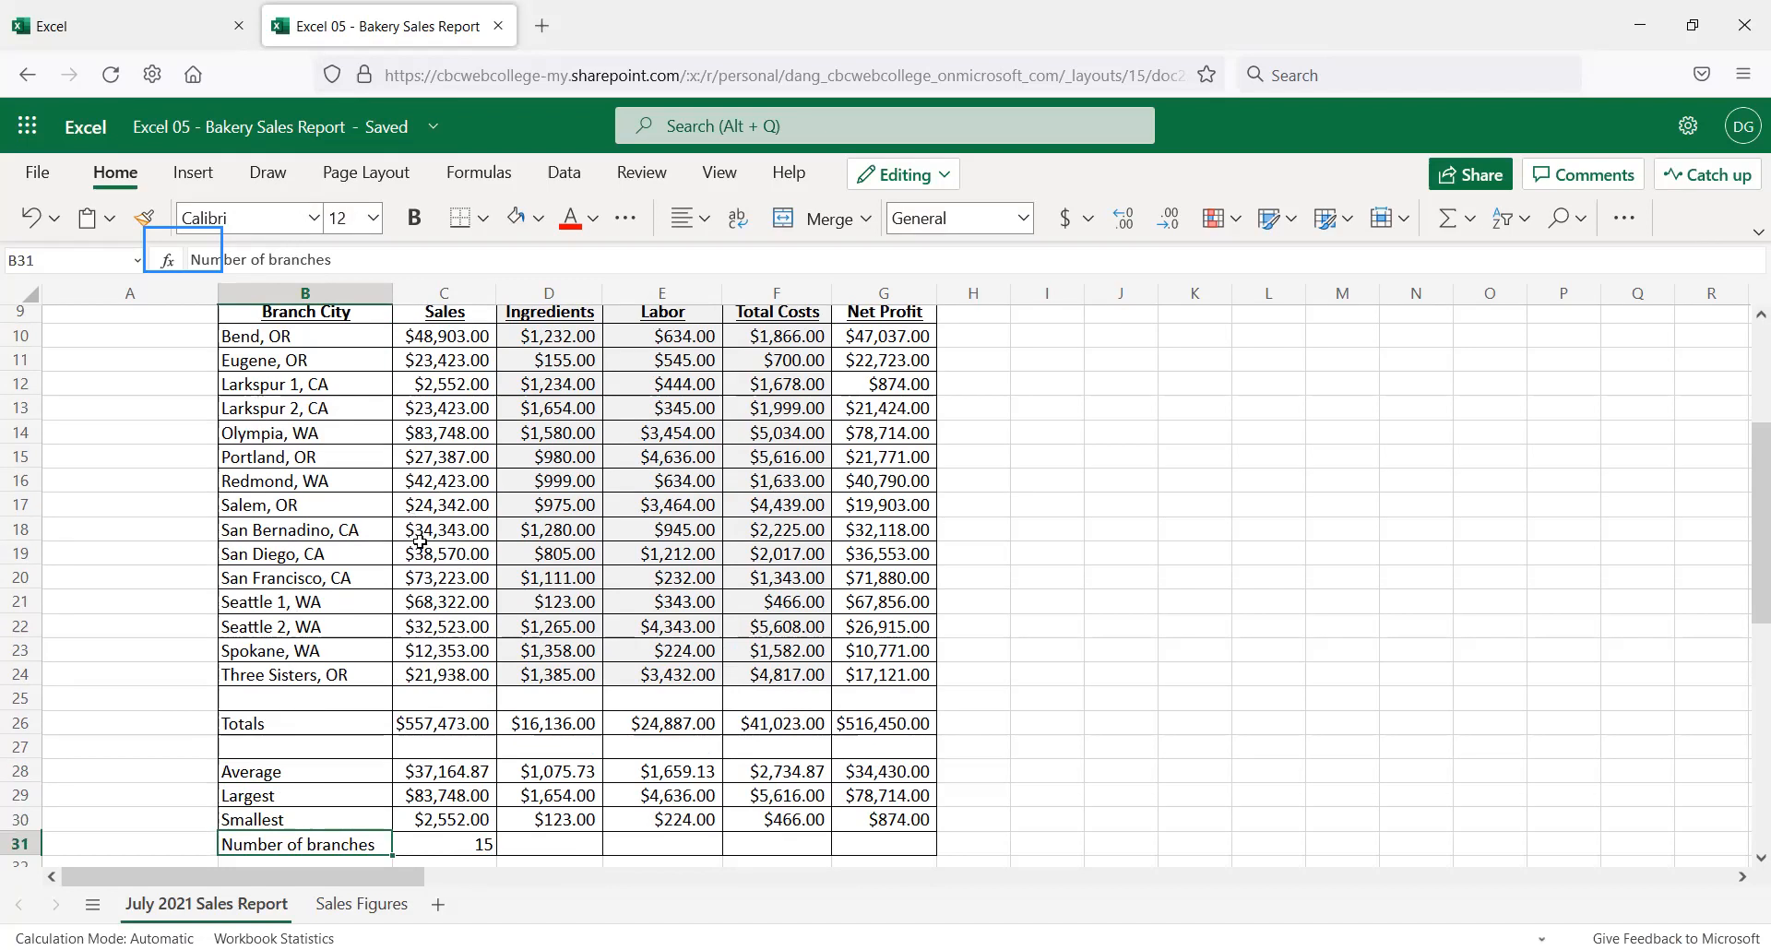
Review the Sales column's Average, Largest, Smallest and Totals formulas and the ranges they use
scroll(464, 568, "down", 2)
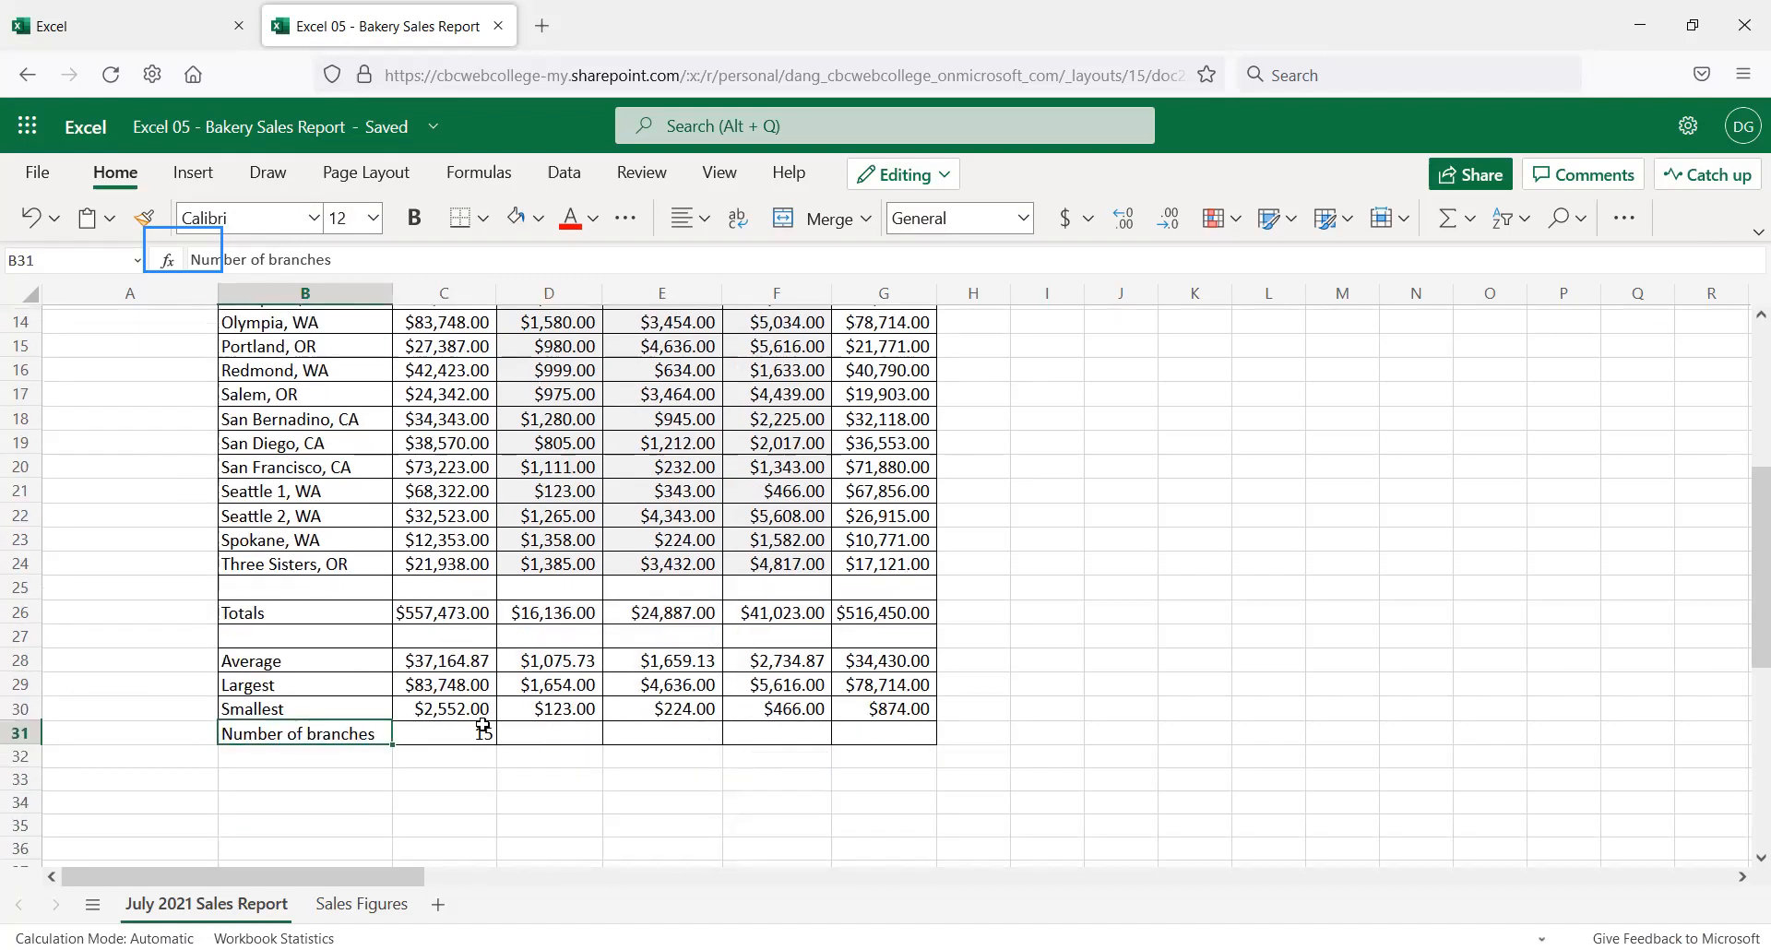
scroll(479, 719, "up", 2)
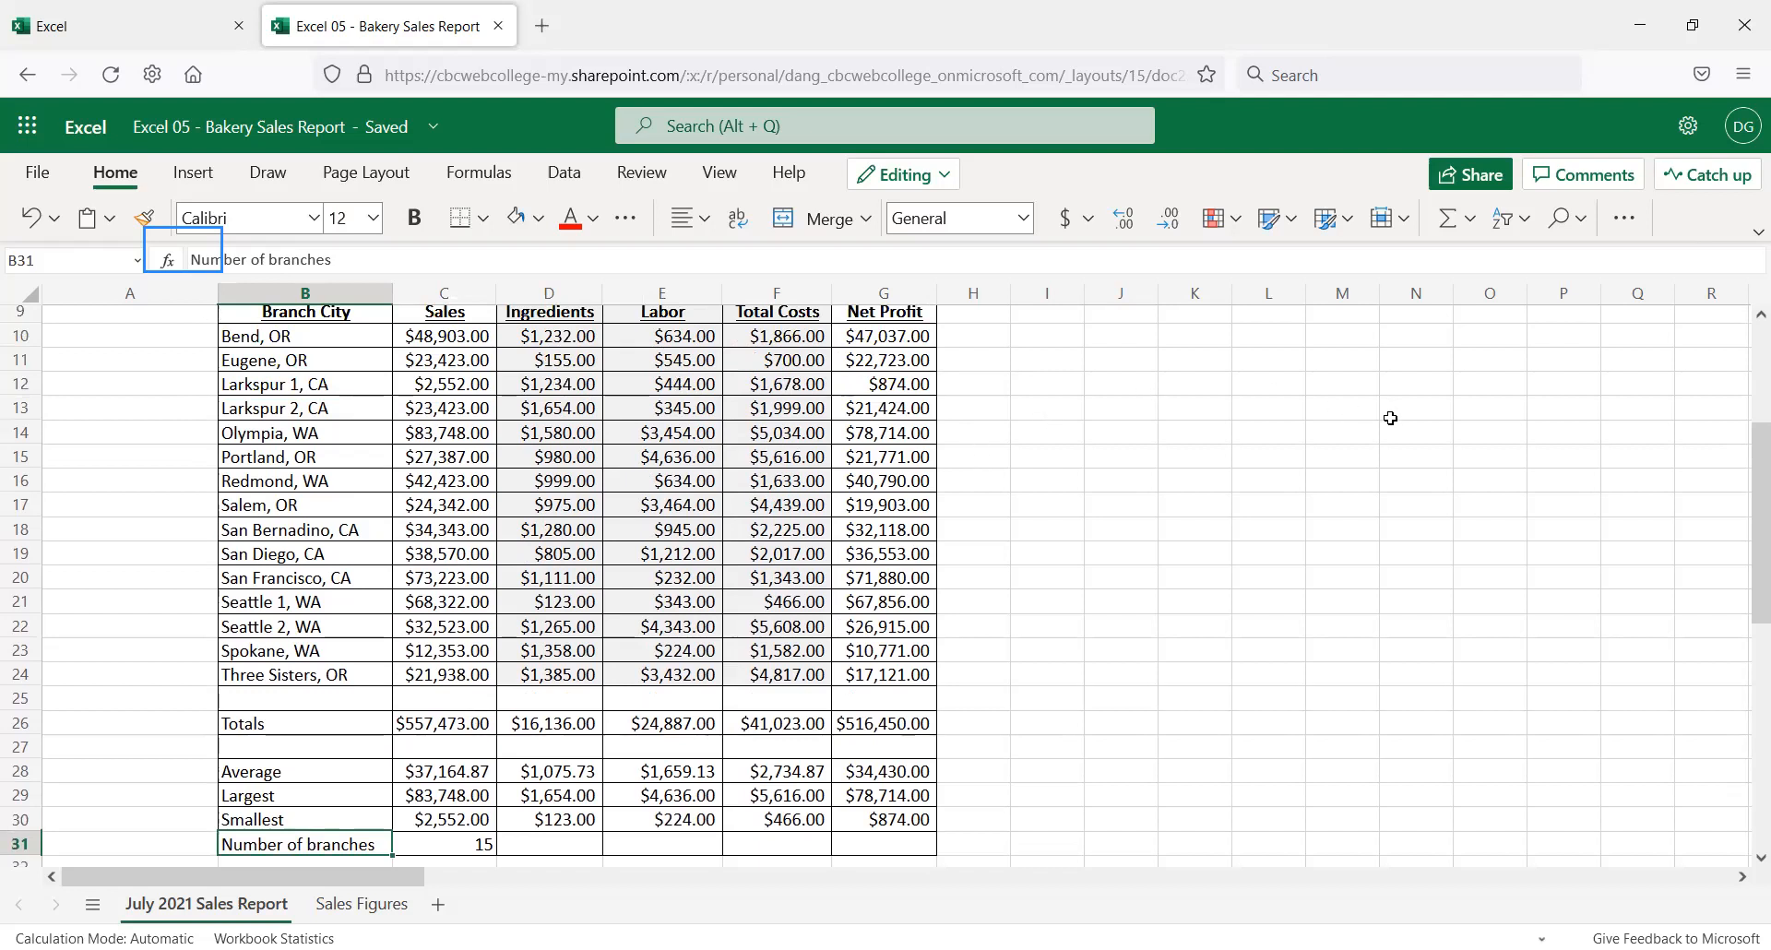
left_click(456, 777)
left_click(453, 793)
left_click(452, 819)
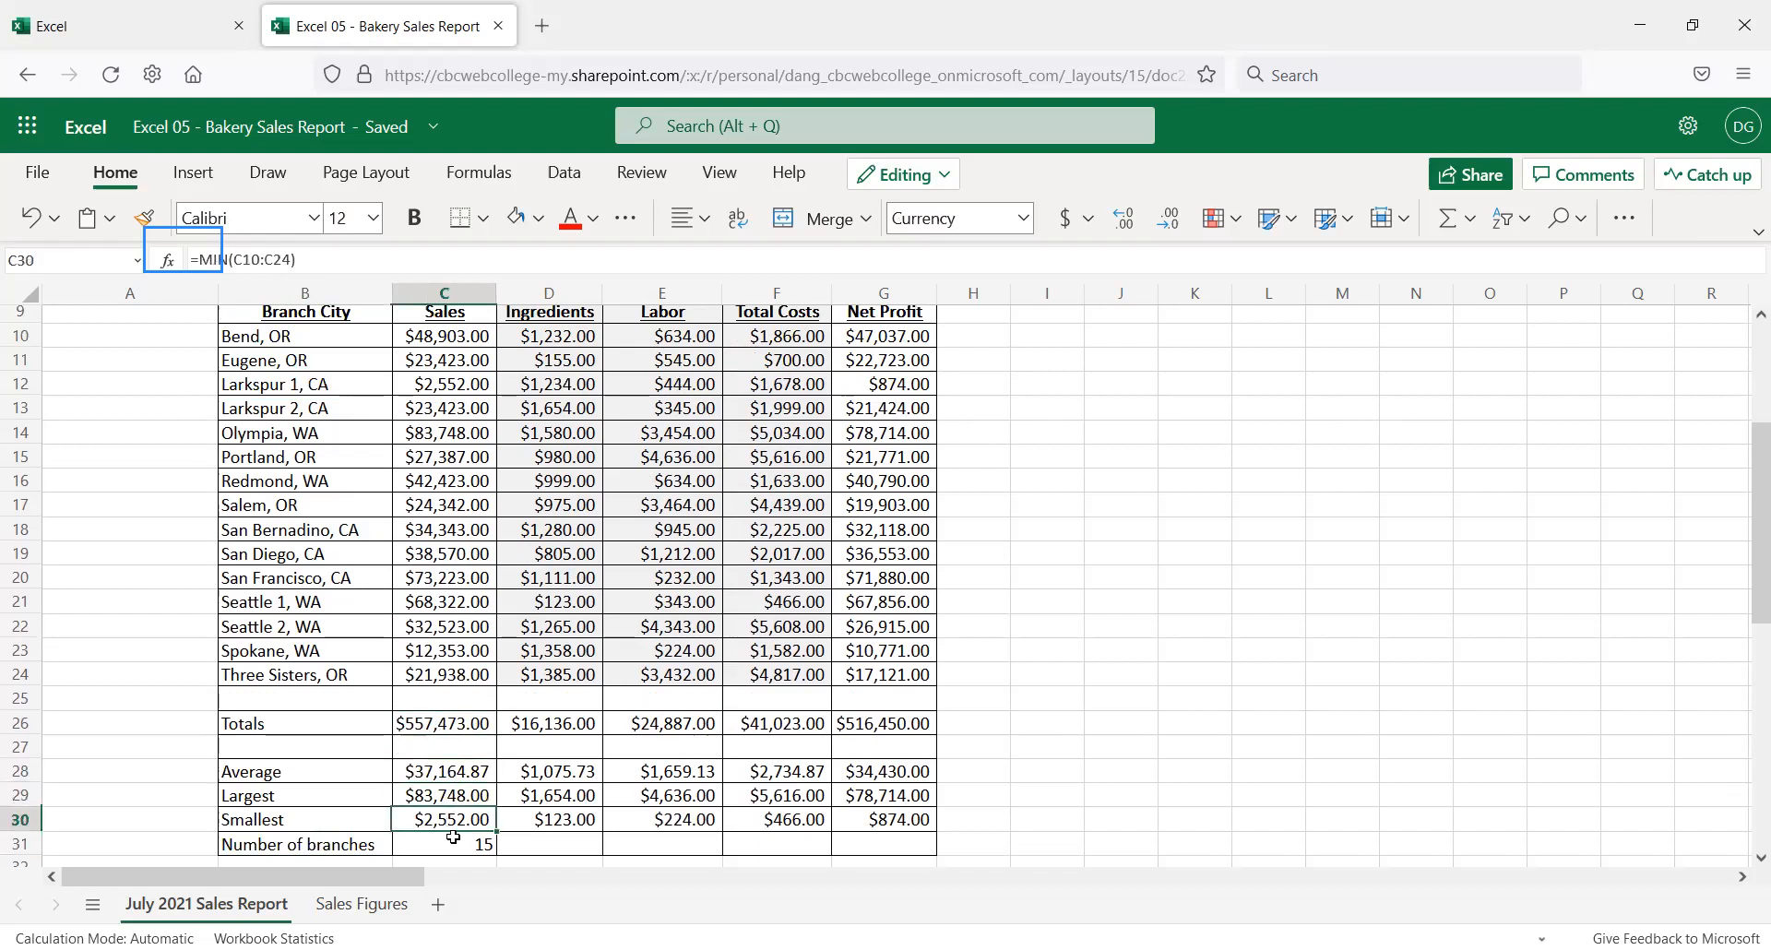
left_click(462, 774)
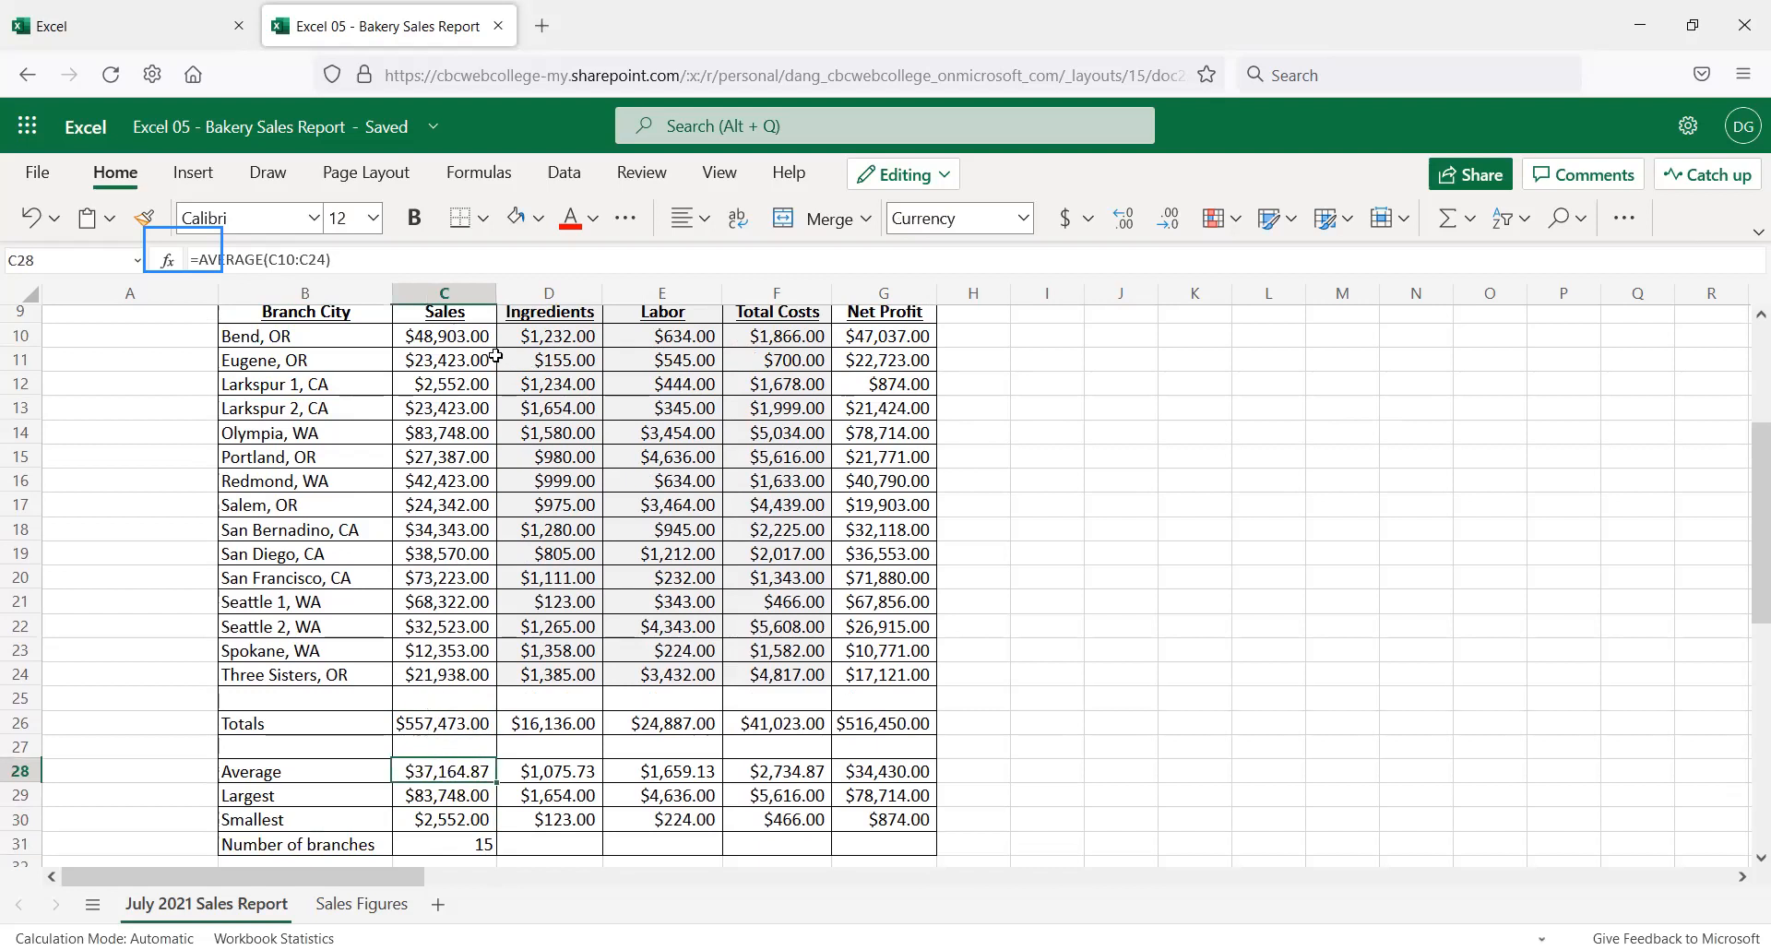
left_click(429, 725)
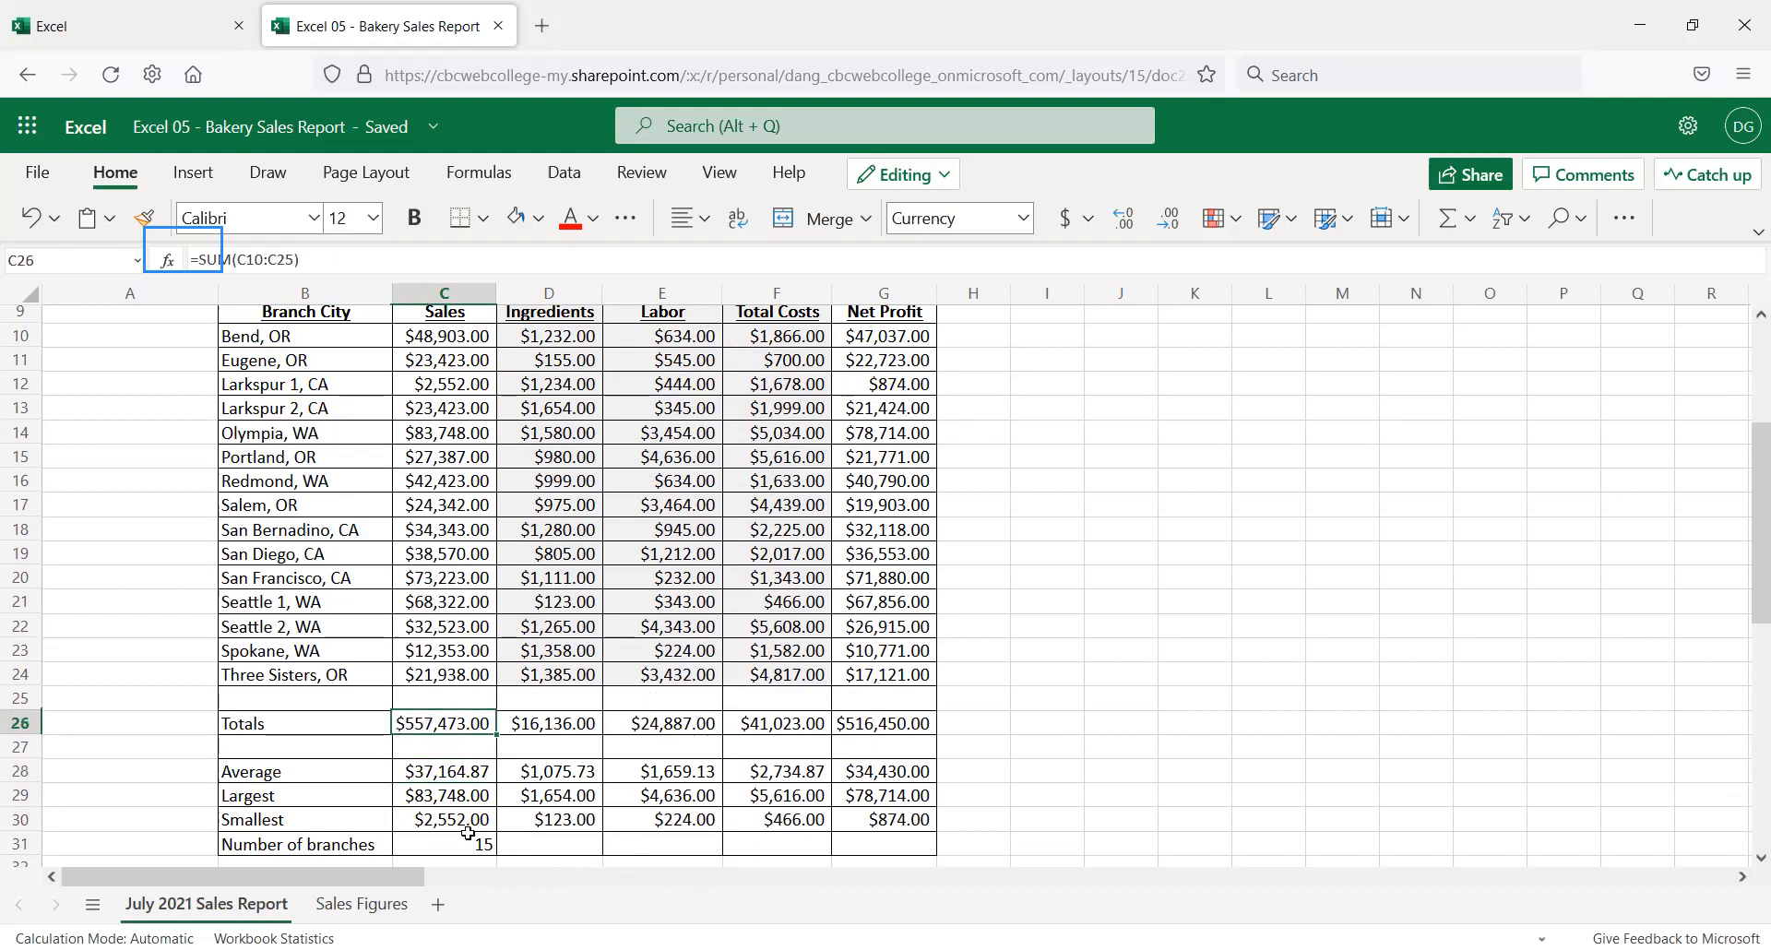
left_click(446, 777)
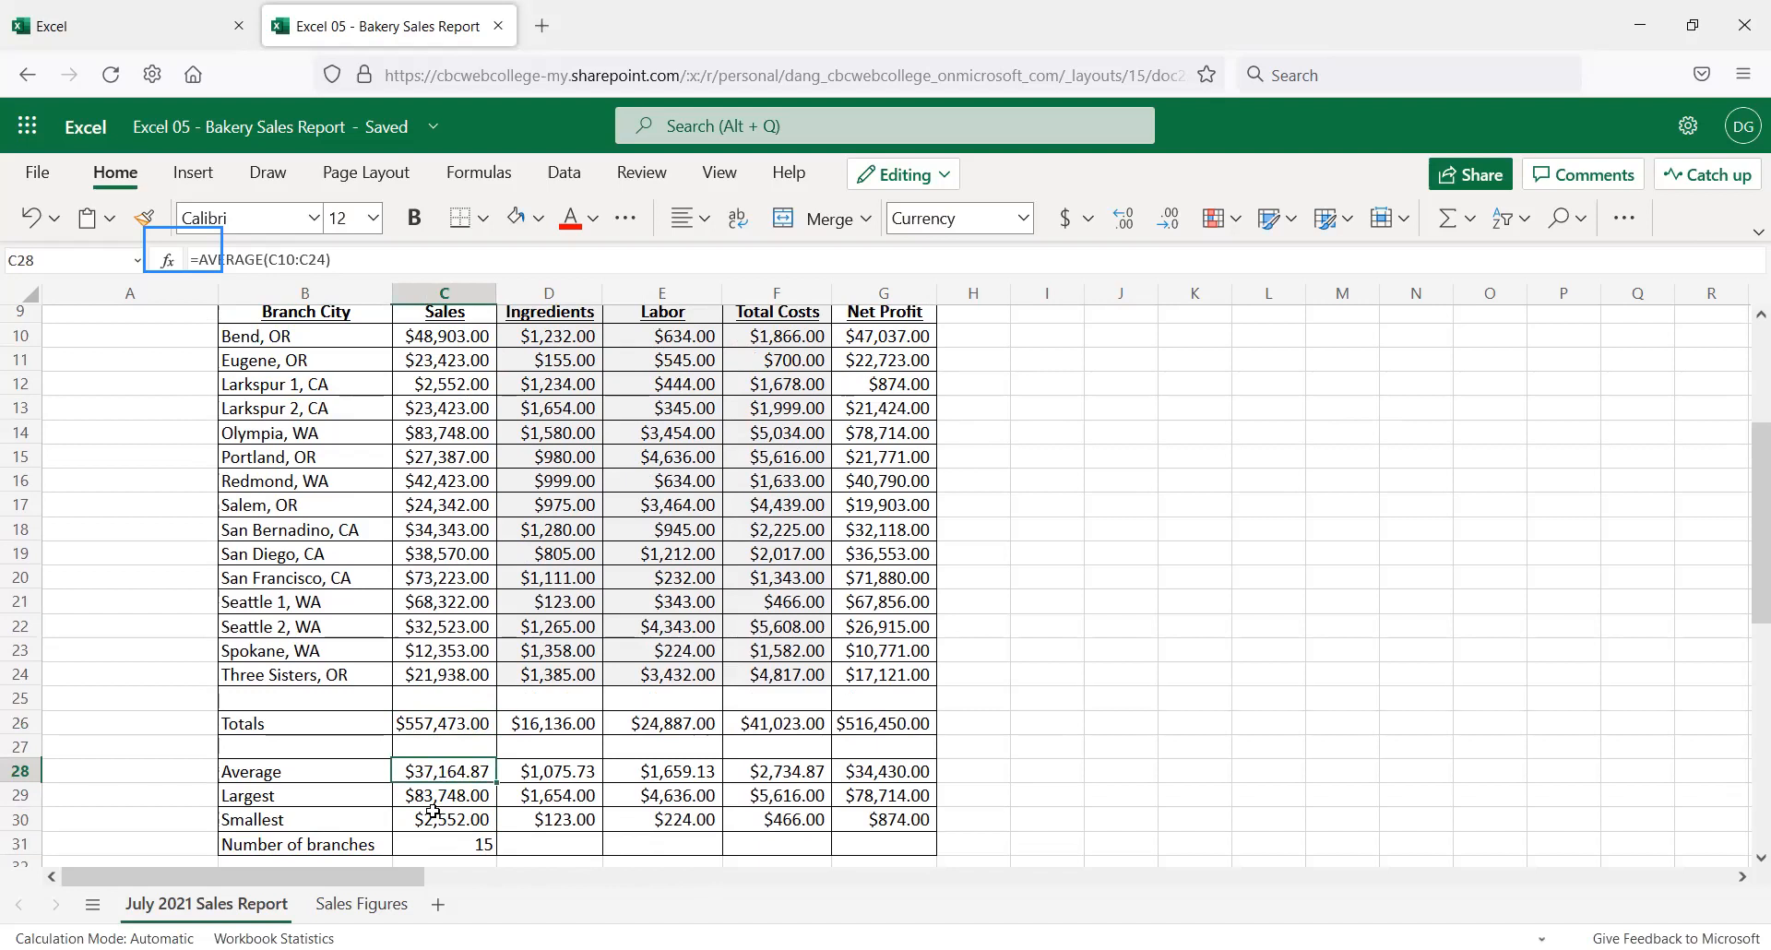
Check the Smallest formula in C30 and view the full summary statistics for the Sales figures C10:C24
left_click(432, 814)
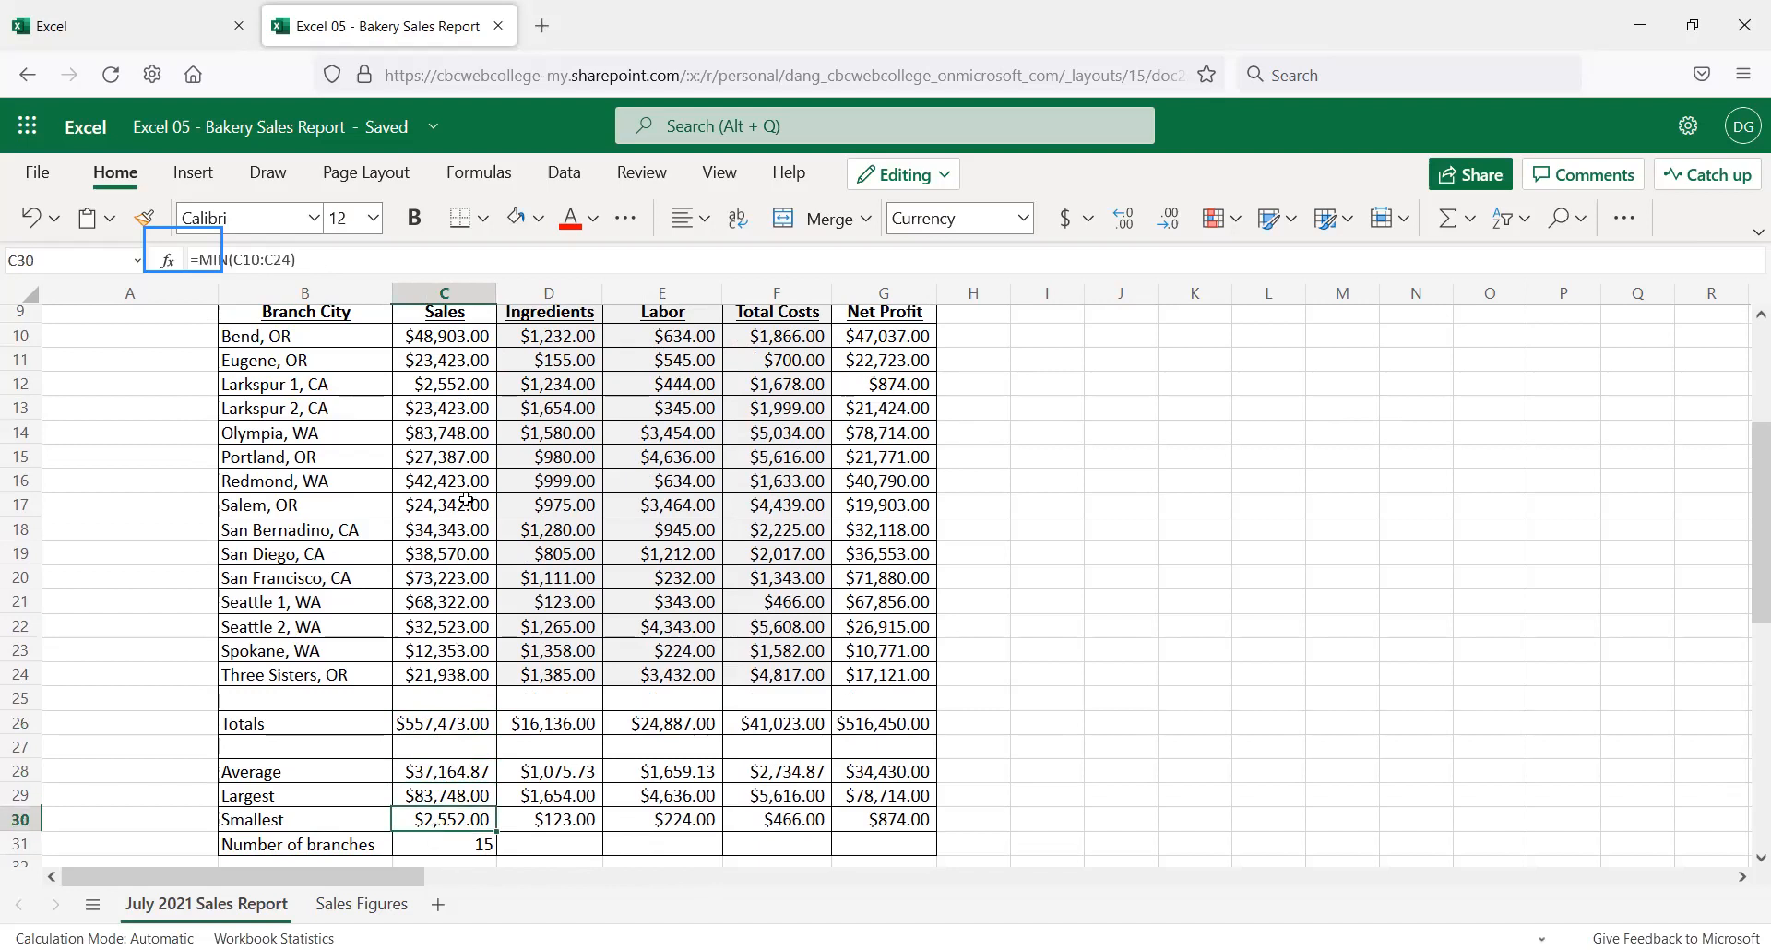
left_click_drag(443, 334, 461, 682)
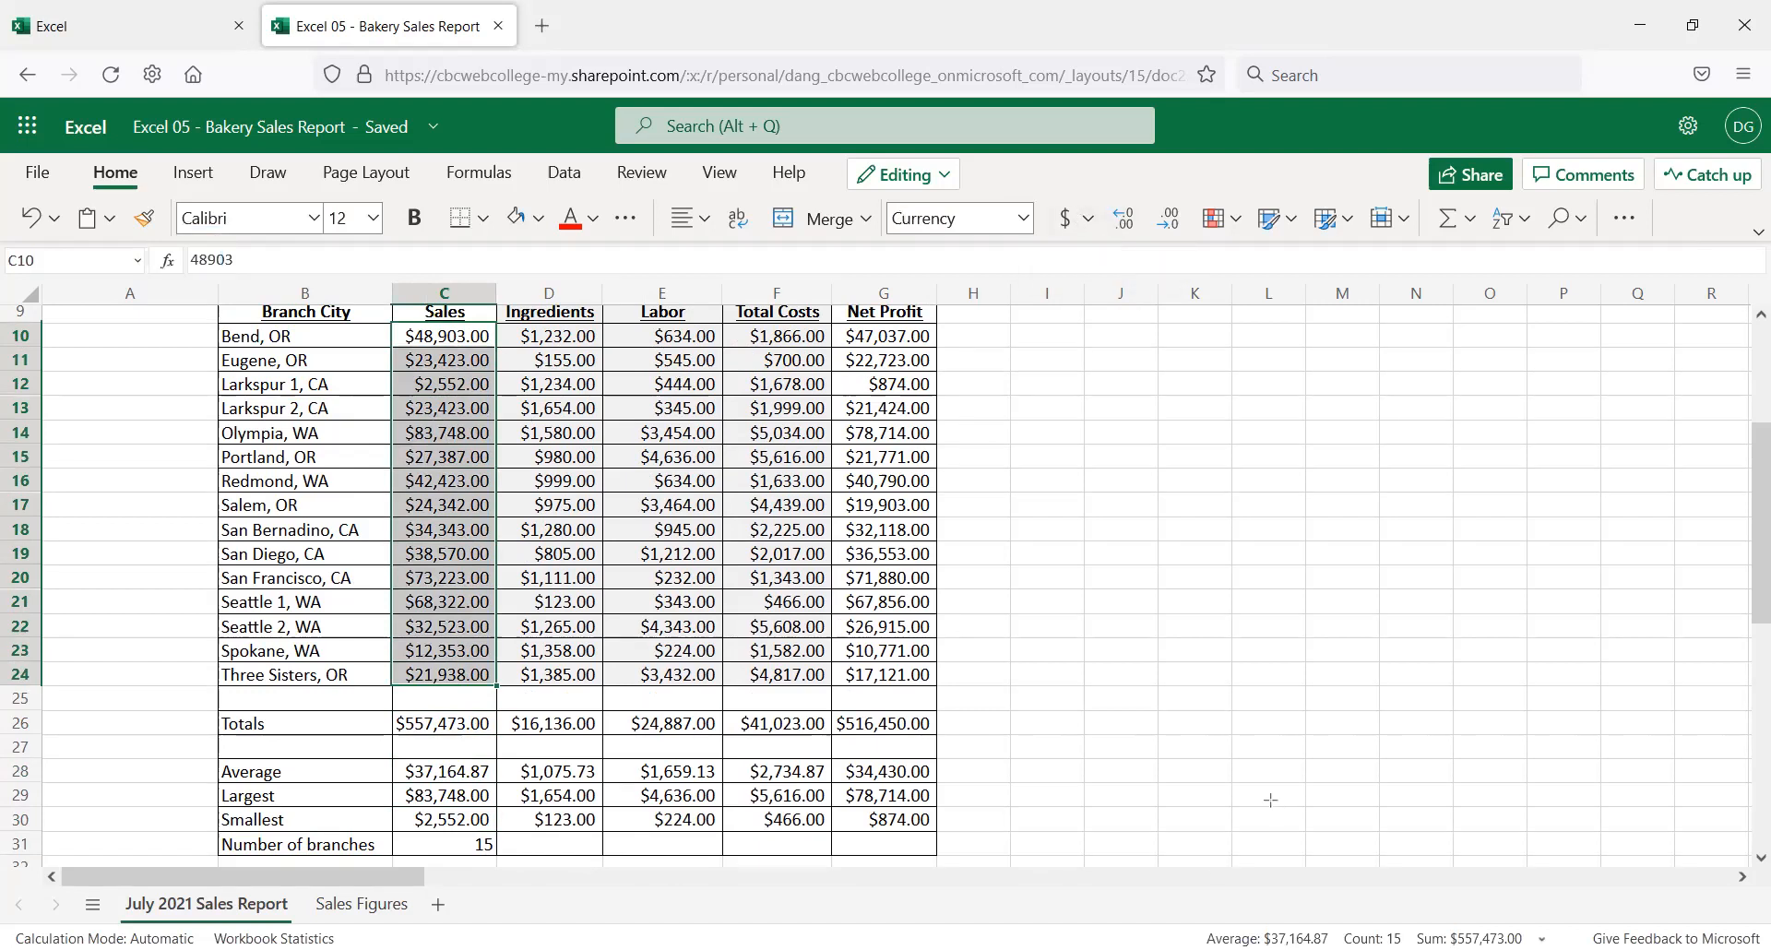
left_click_drag(1176, 897, 1293, 949)
left_click_drag(1597, 927, 1595, 949)
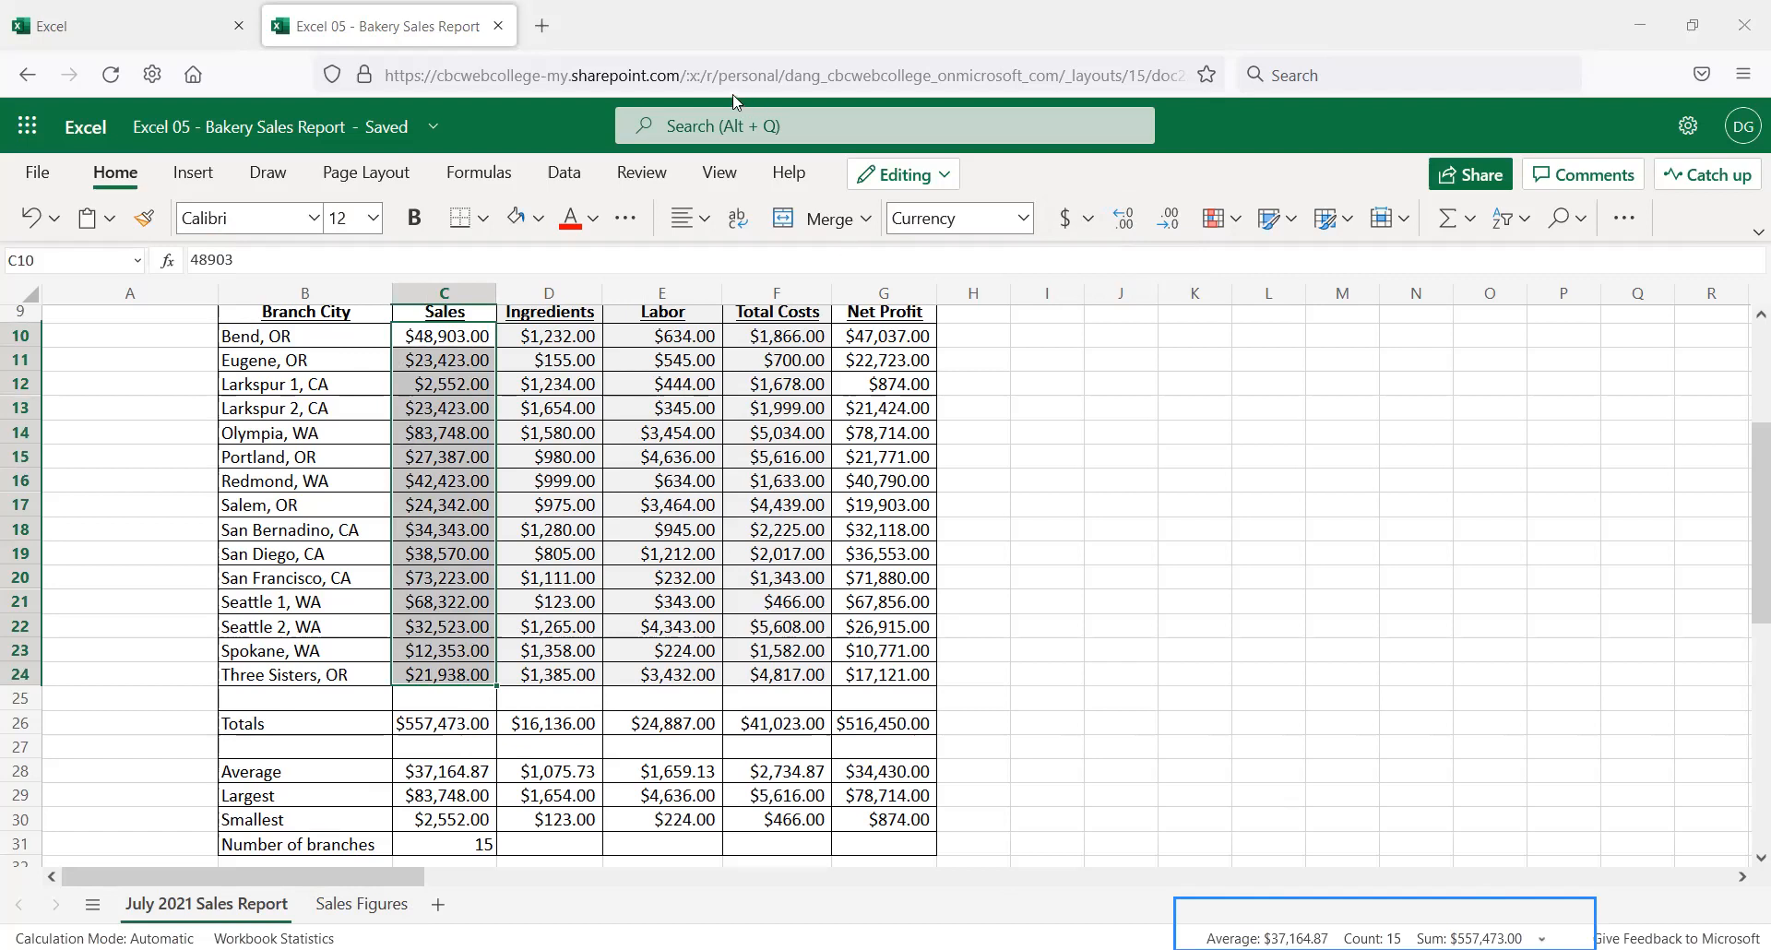
left_click_drag(384, 705, 542, 749)
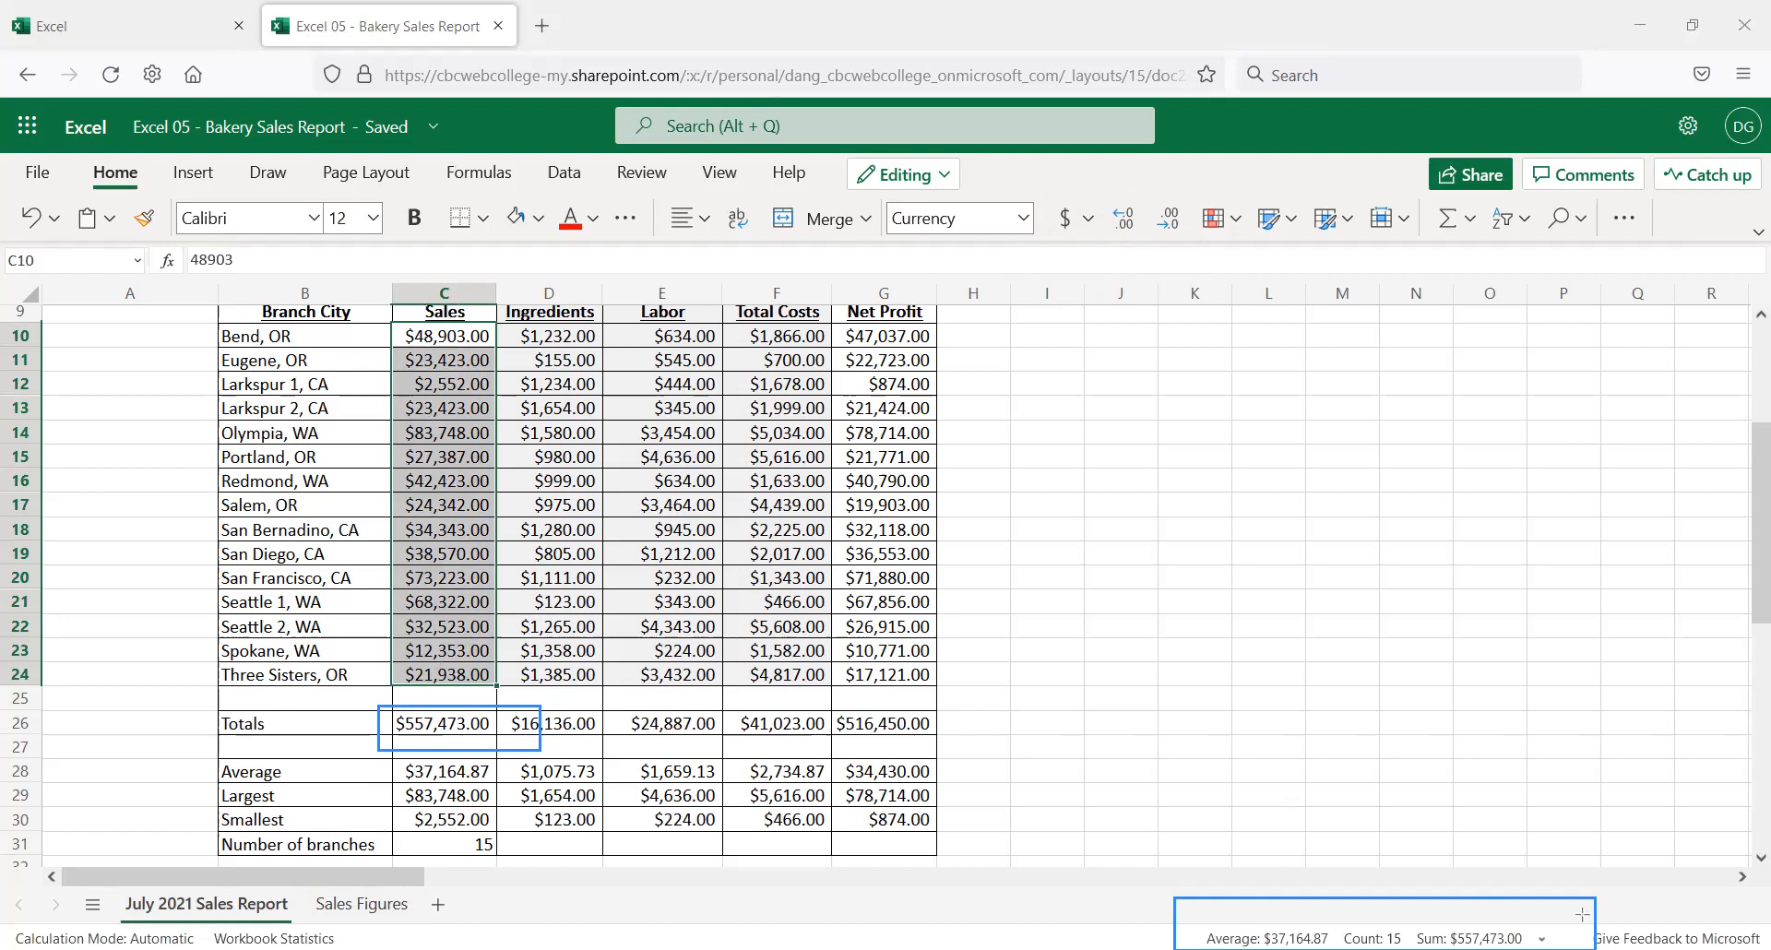
left_click_drag(1533, 925, 1565, 949)
left_click(1541, 938)
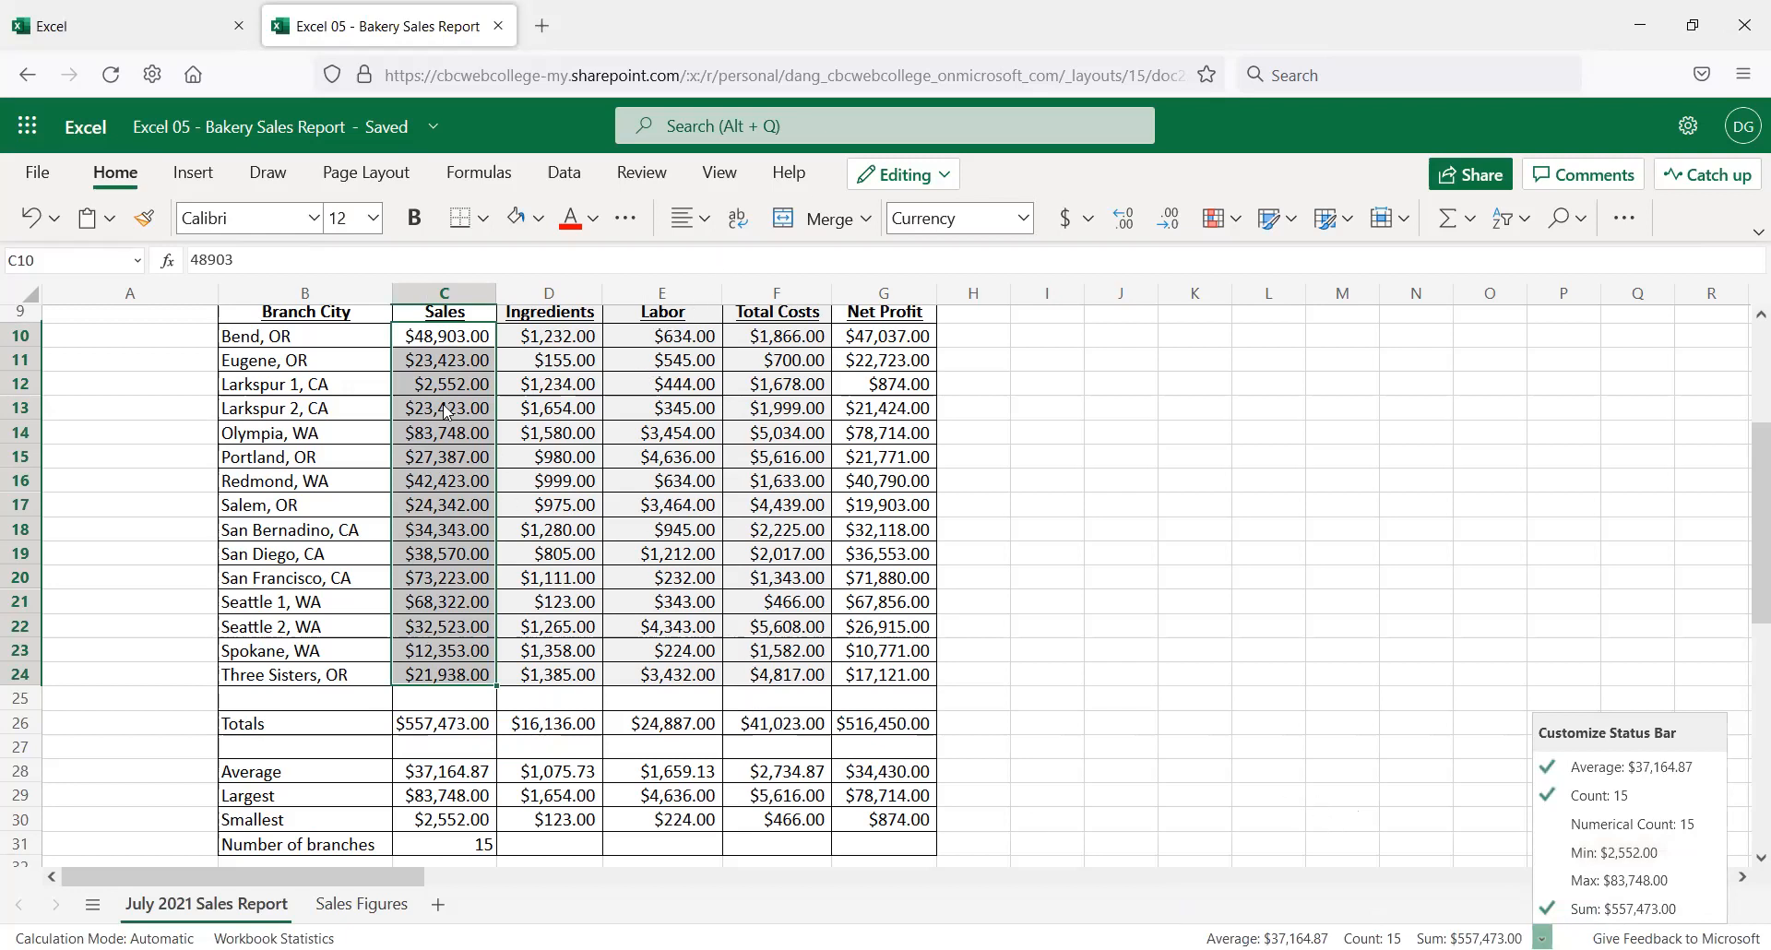
left_click(573, 330)
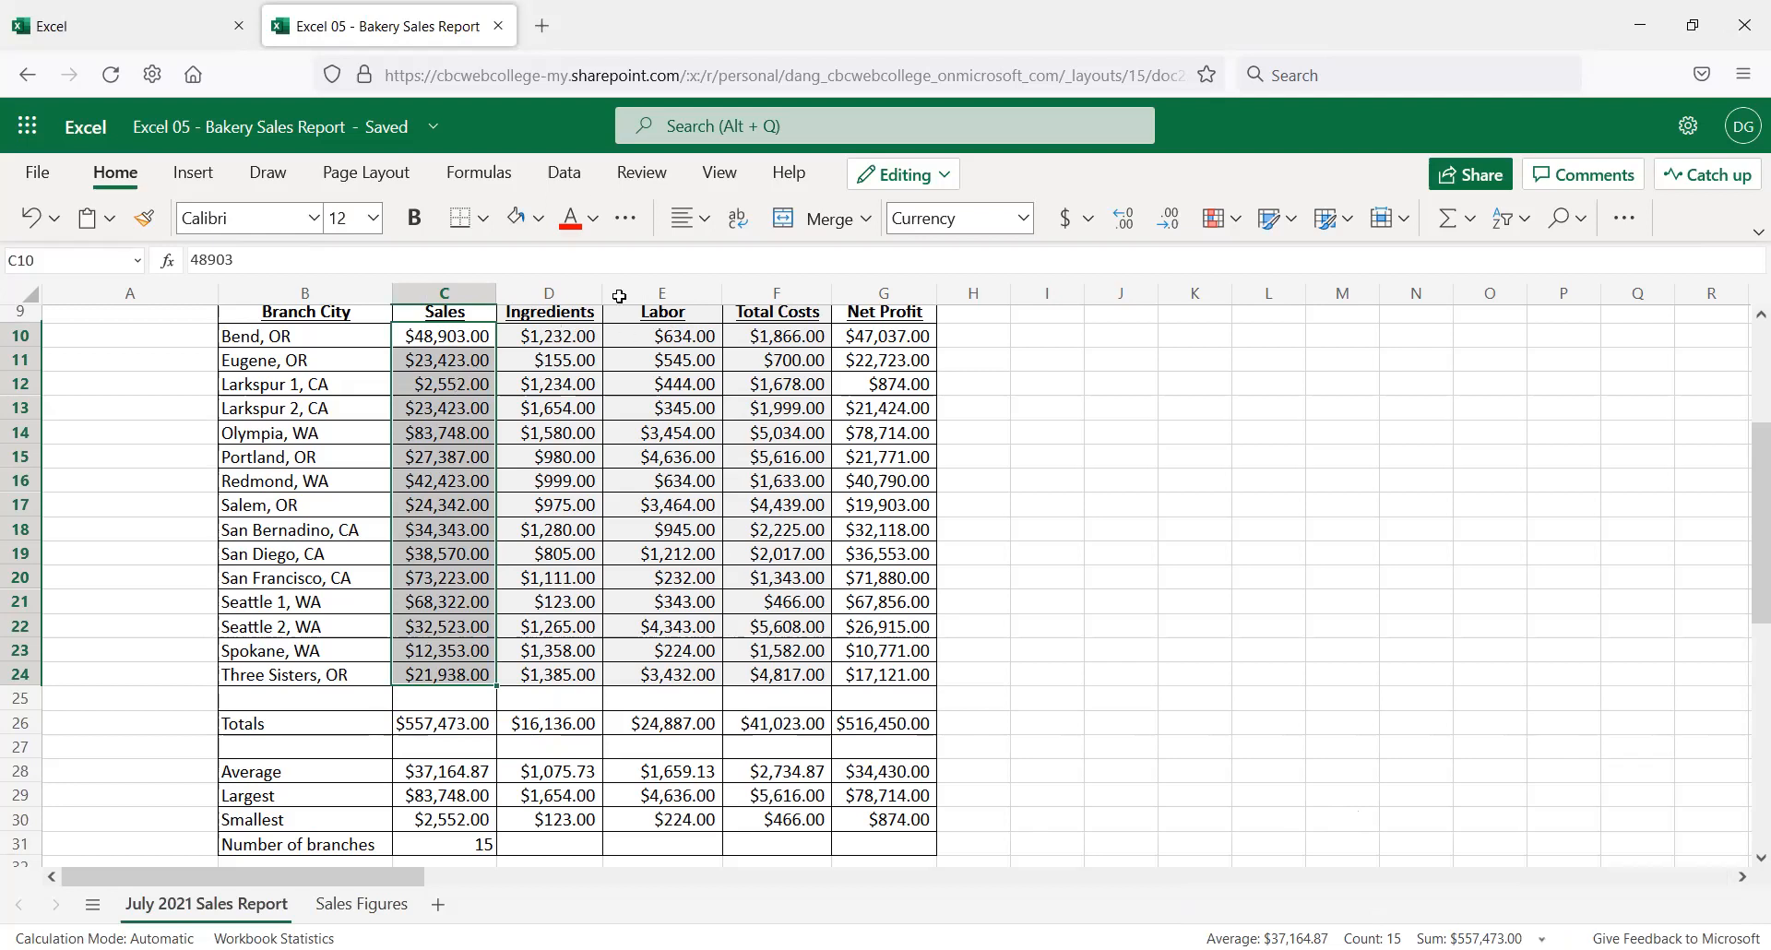
left_click(1047, 444)
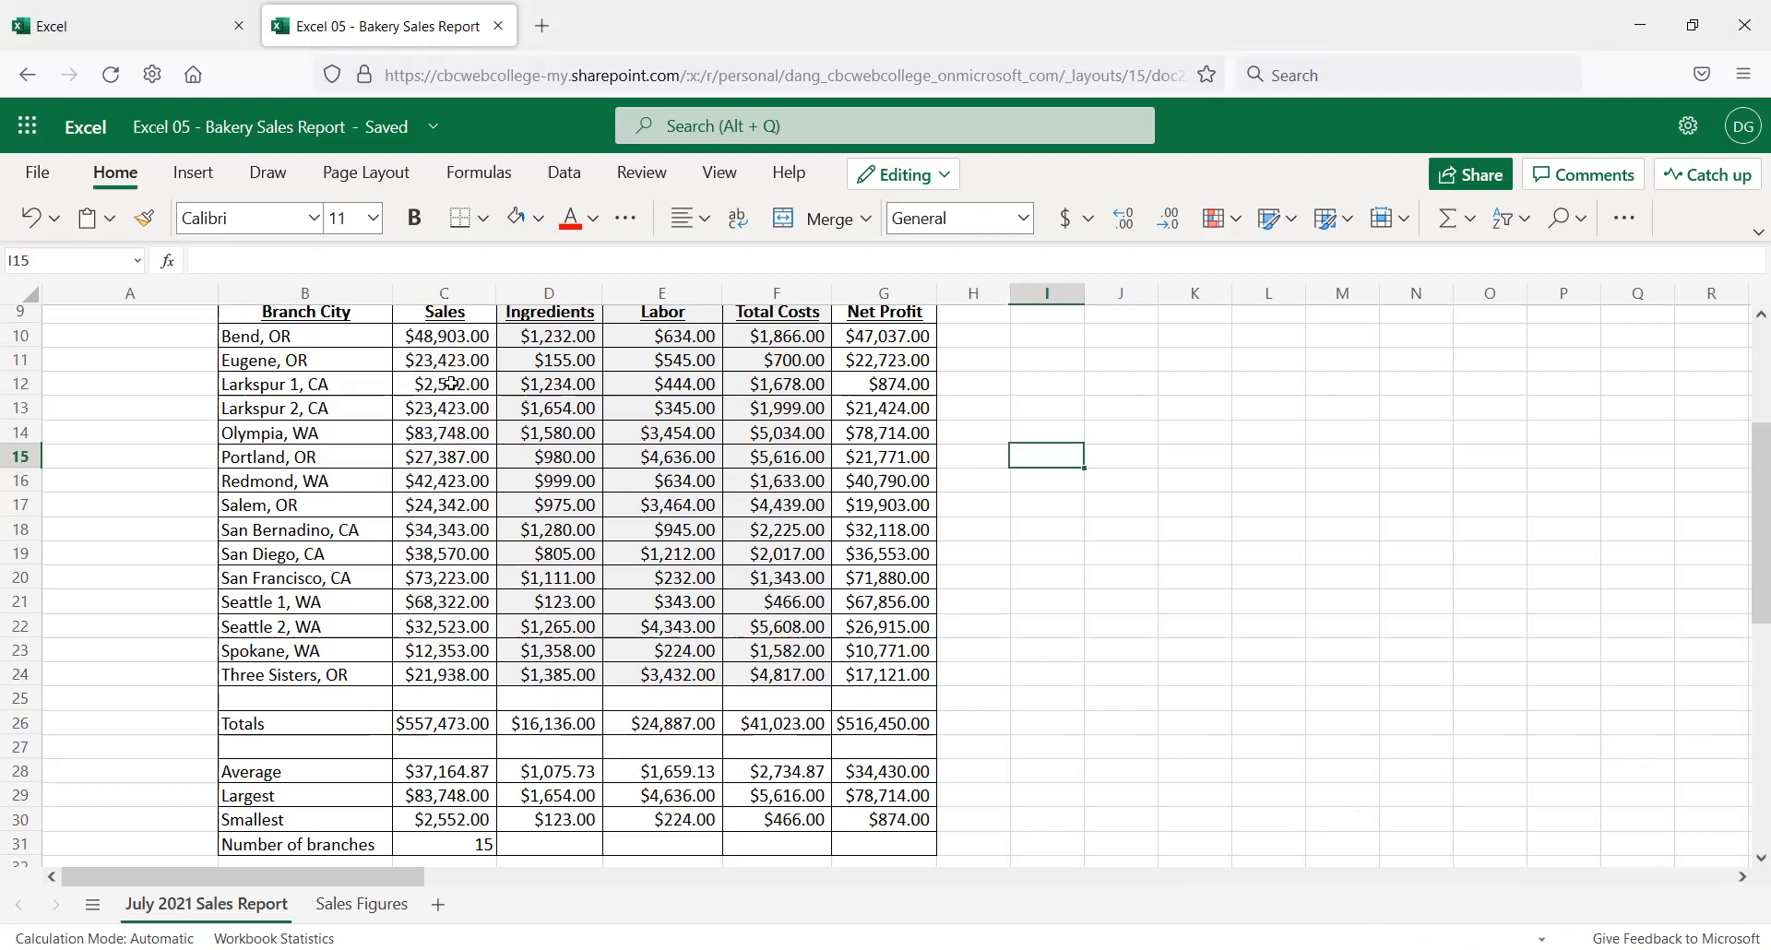
View the quick statistics for the two Larkspur sales figures C12:C13 and for the block C12:E17
left_click_drag(451, 383, 456, 406)
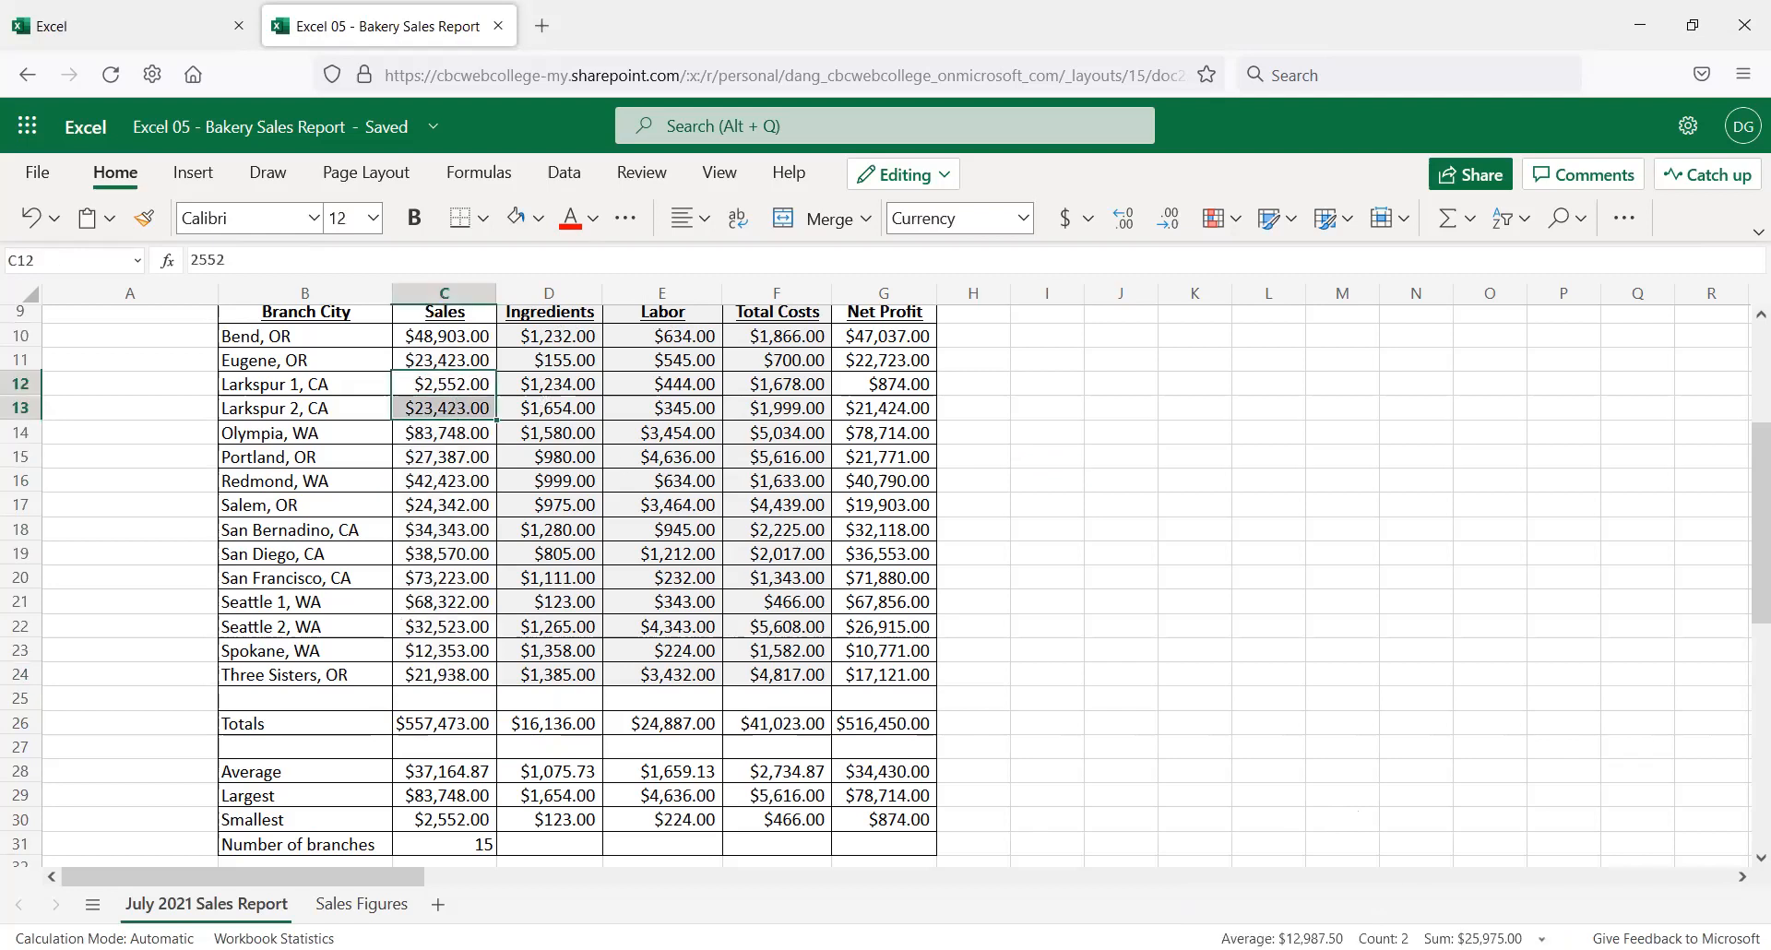
left_click(1541, 938)
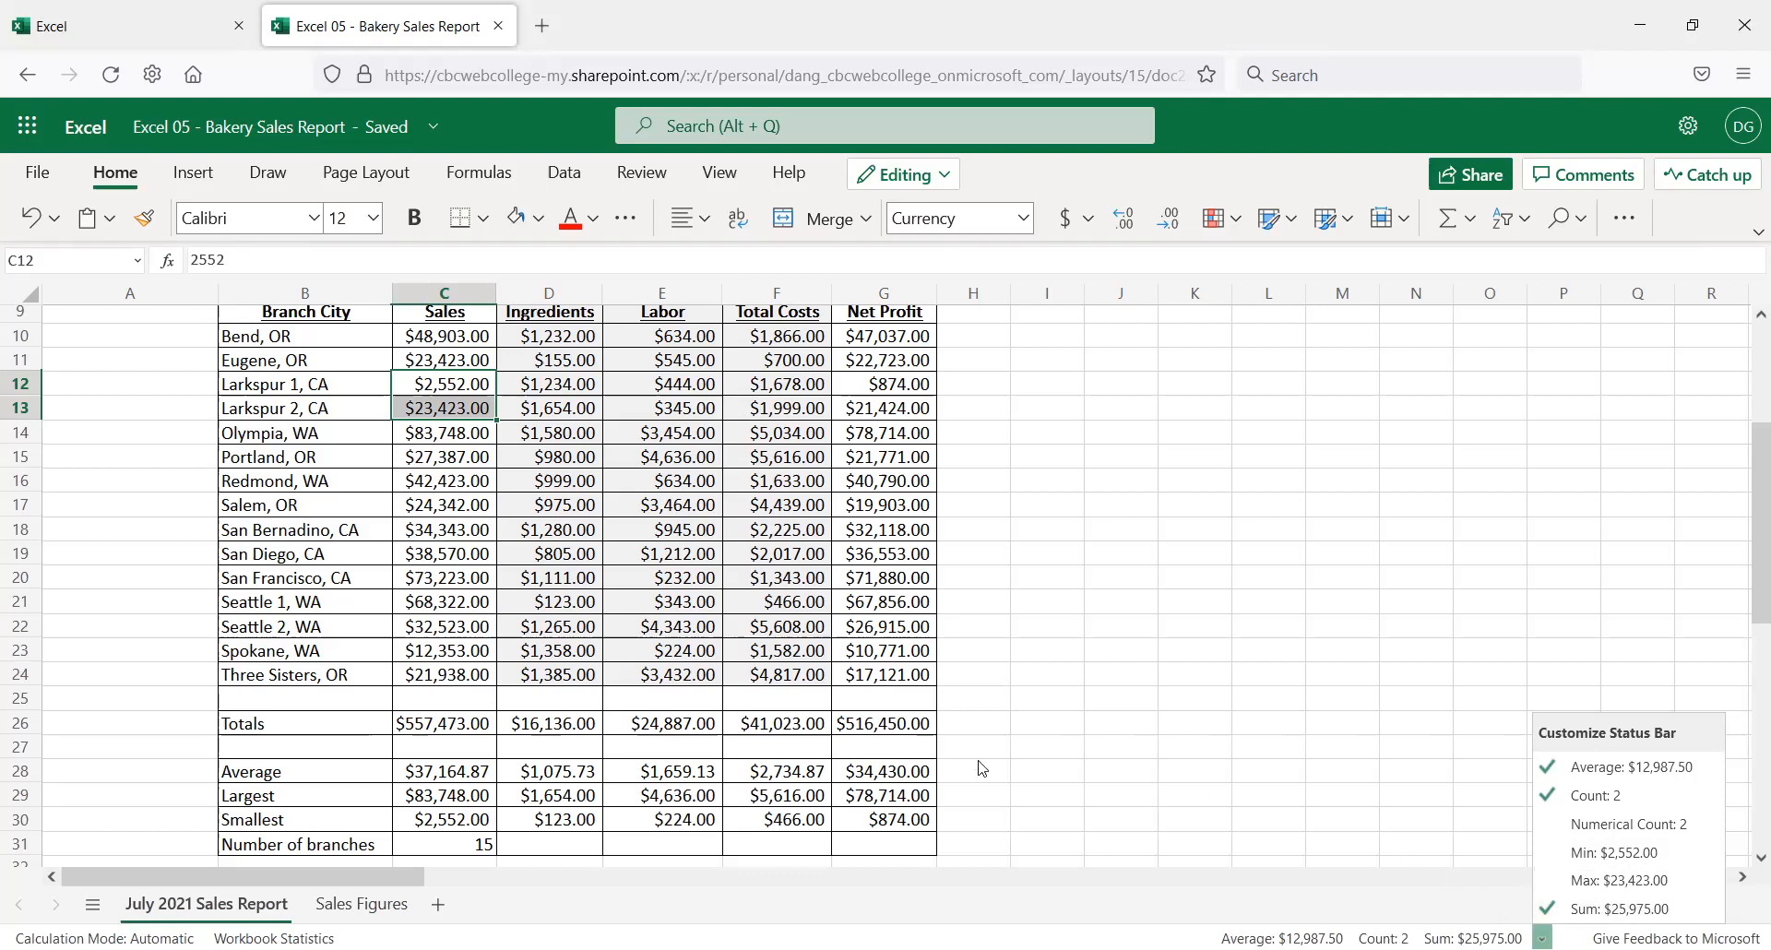
left_click(1037, 729)
left_click(450, 457)
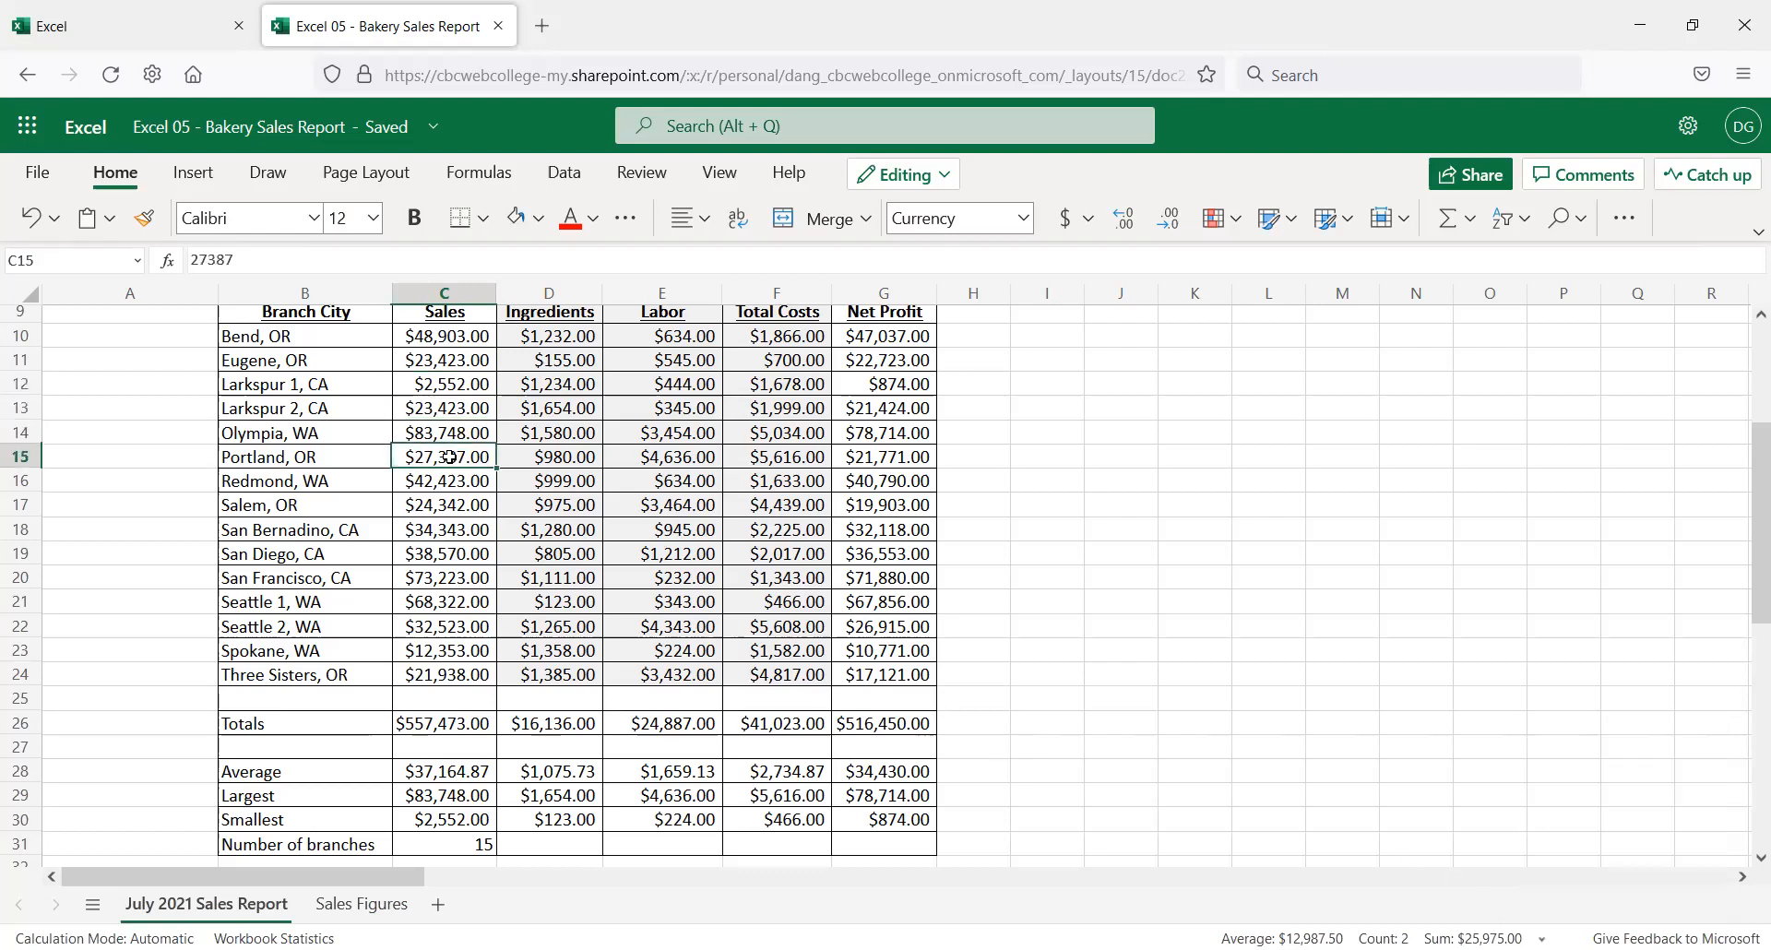
left_click_drag(421, 382, 666, 523)
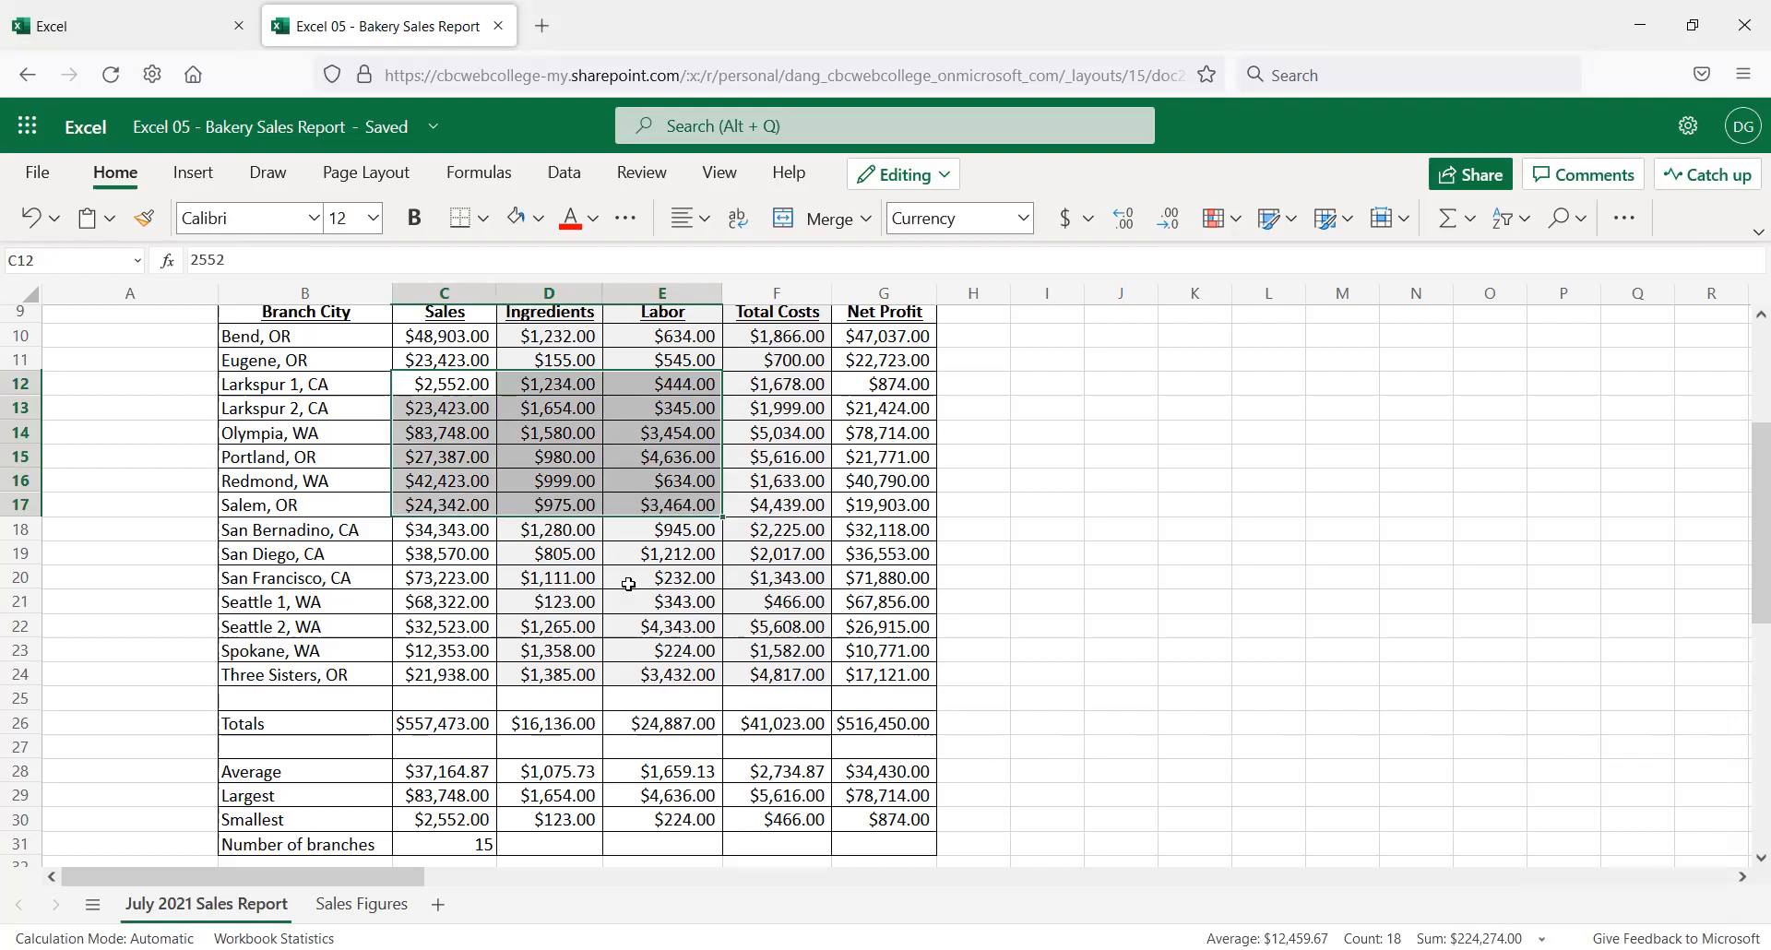
left_click(718, 655)
View the quick statistics for the Net Profit figures G10:G24 and the Sales range C10:C25
left_click_drag(861, 332, 867, 682)
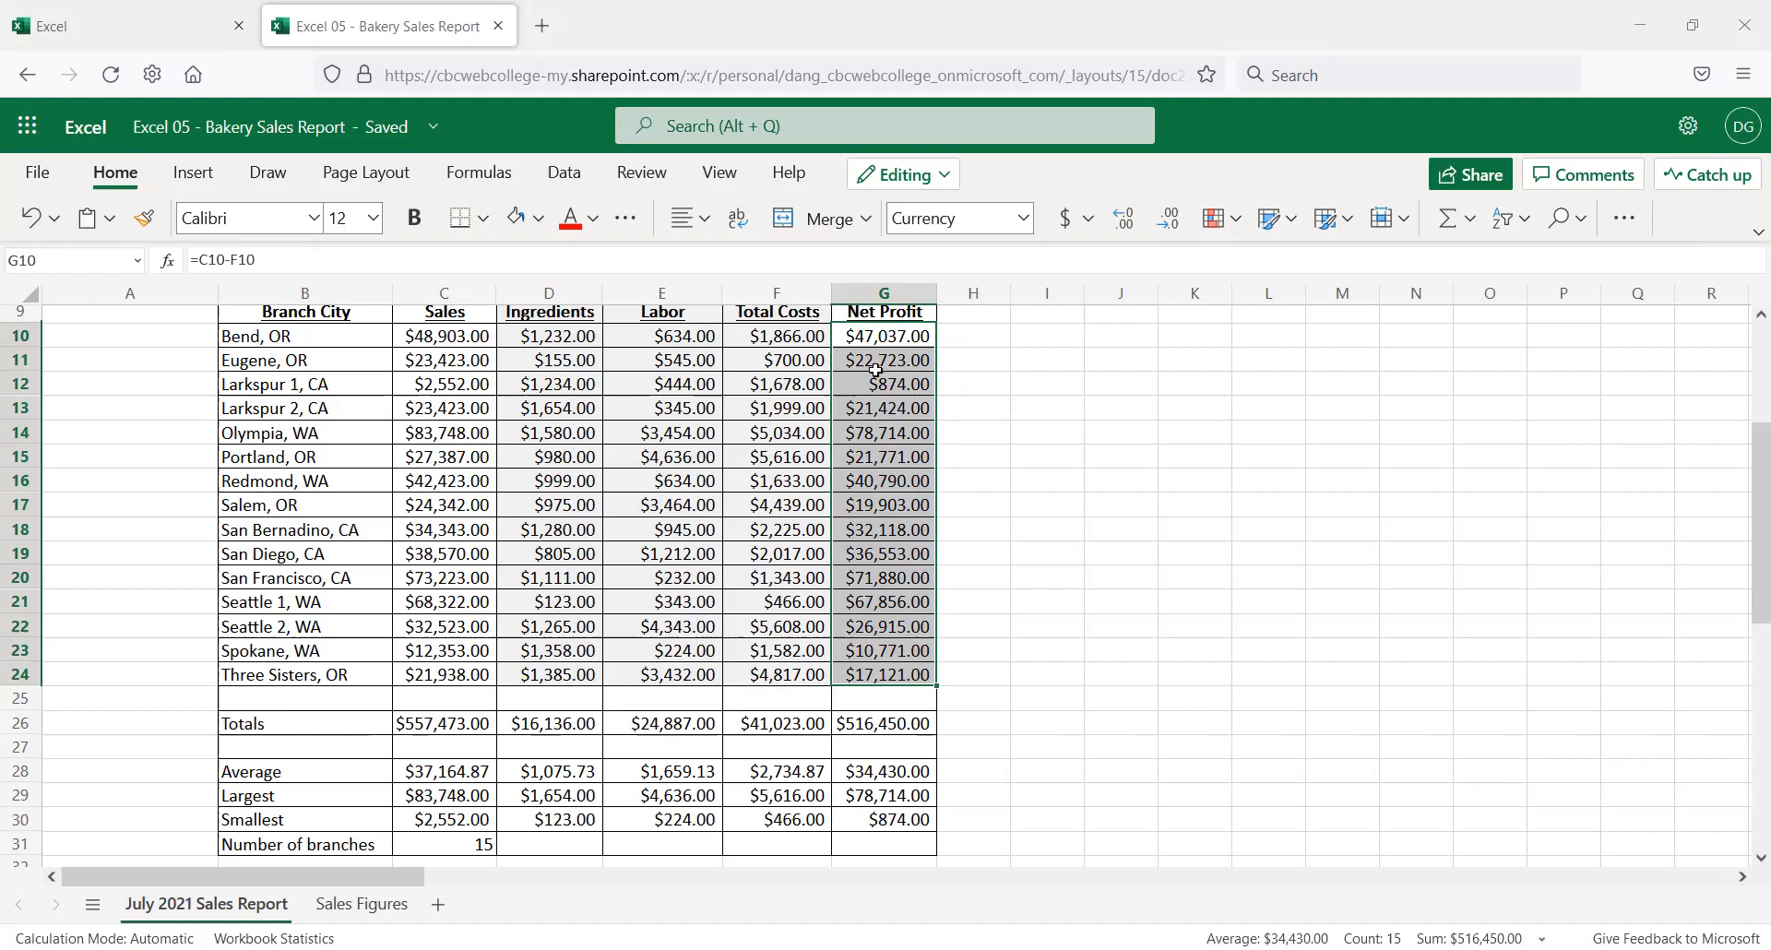
key("Right")
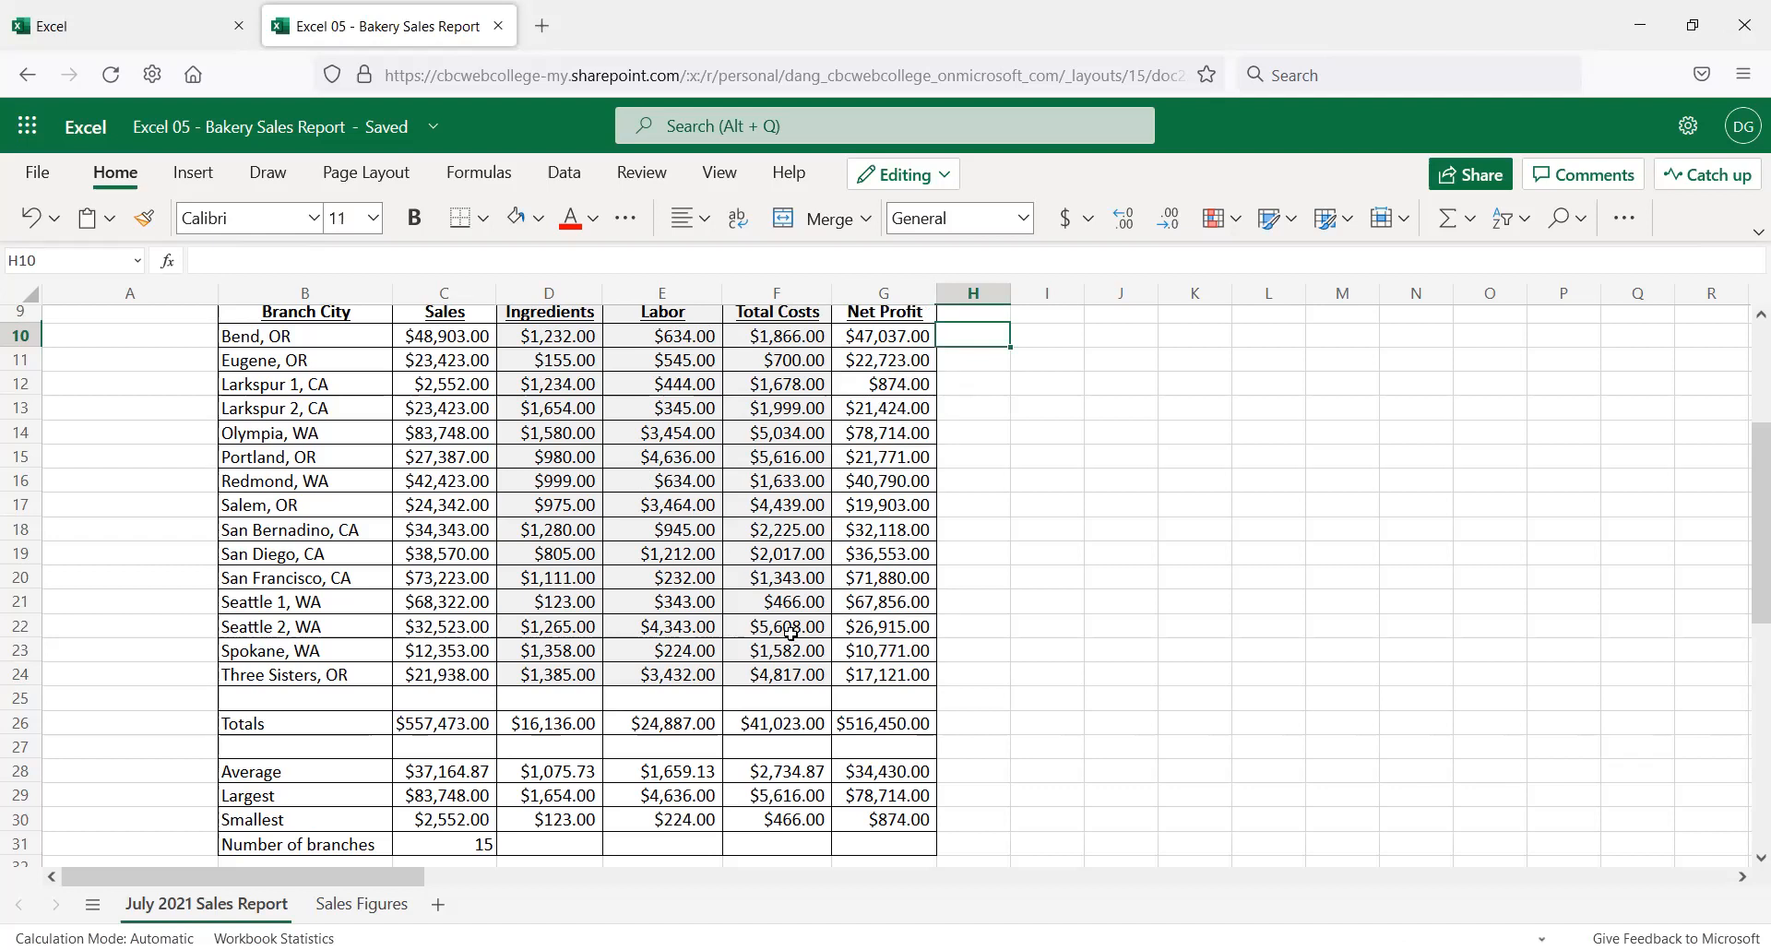
left_click(980, 553)
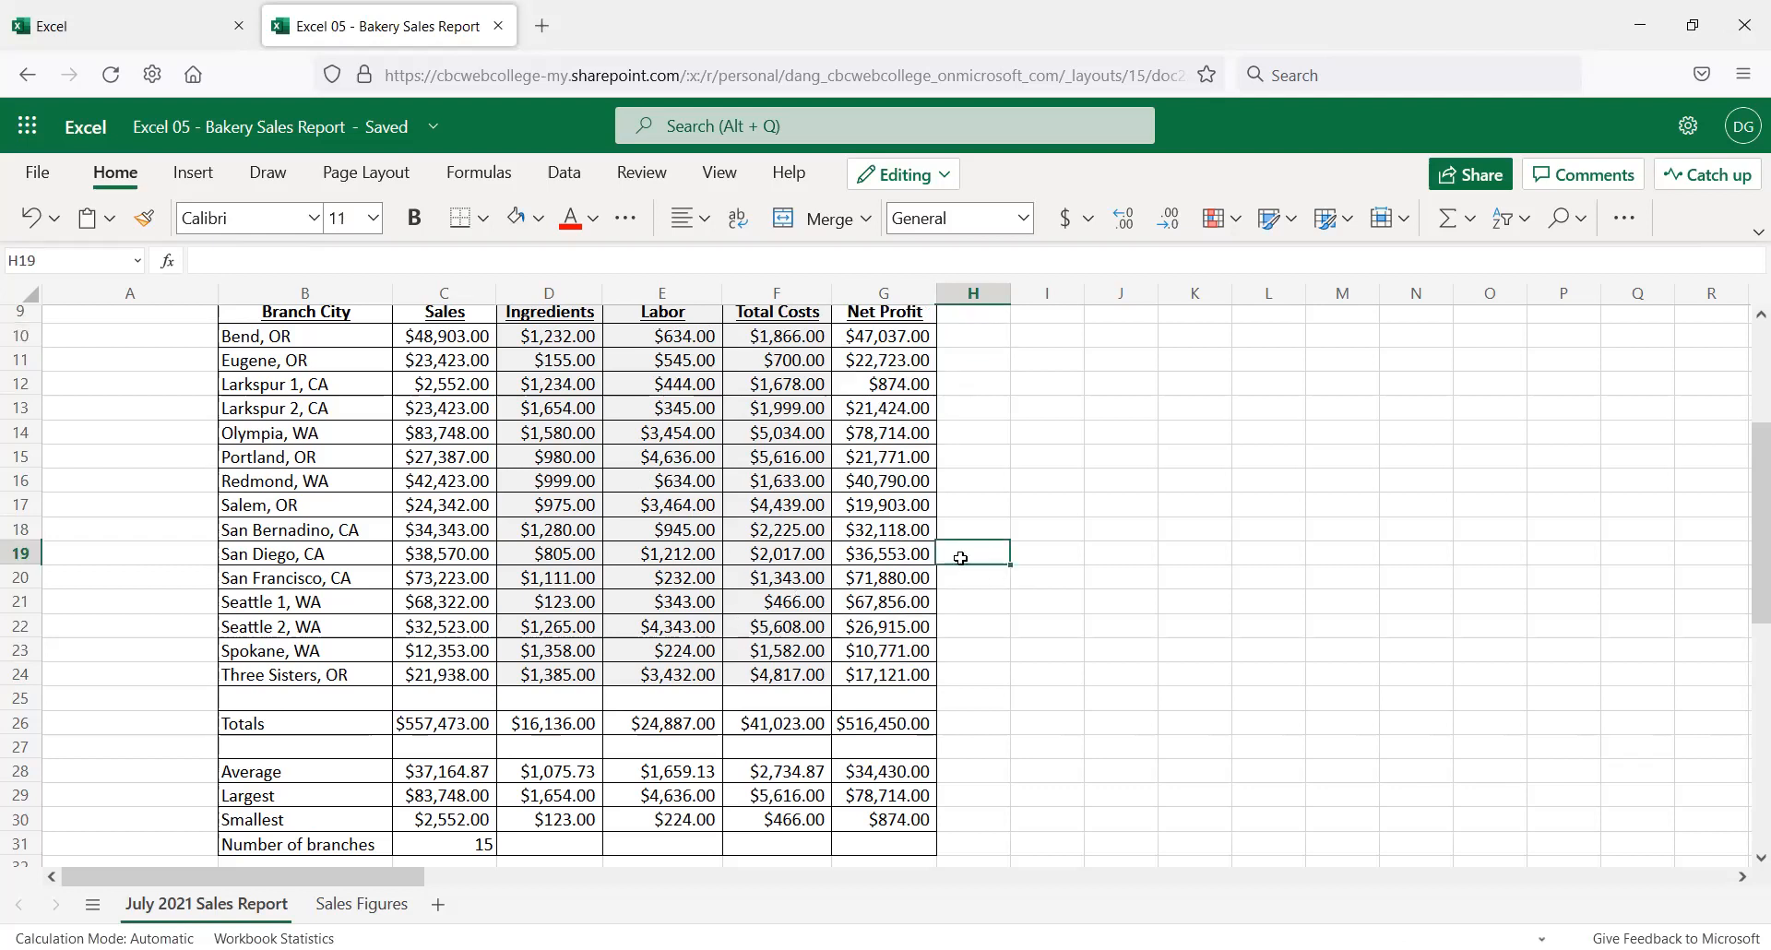
left_click_drag(460, 338, 459, 699)
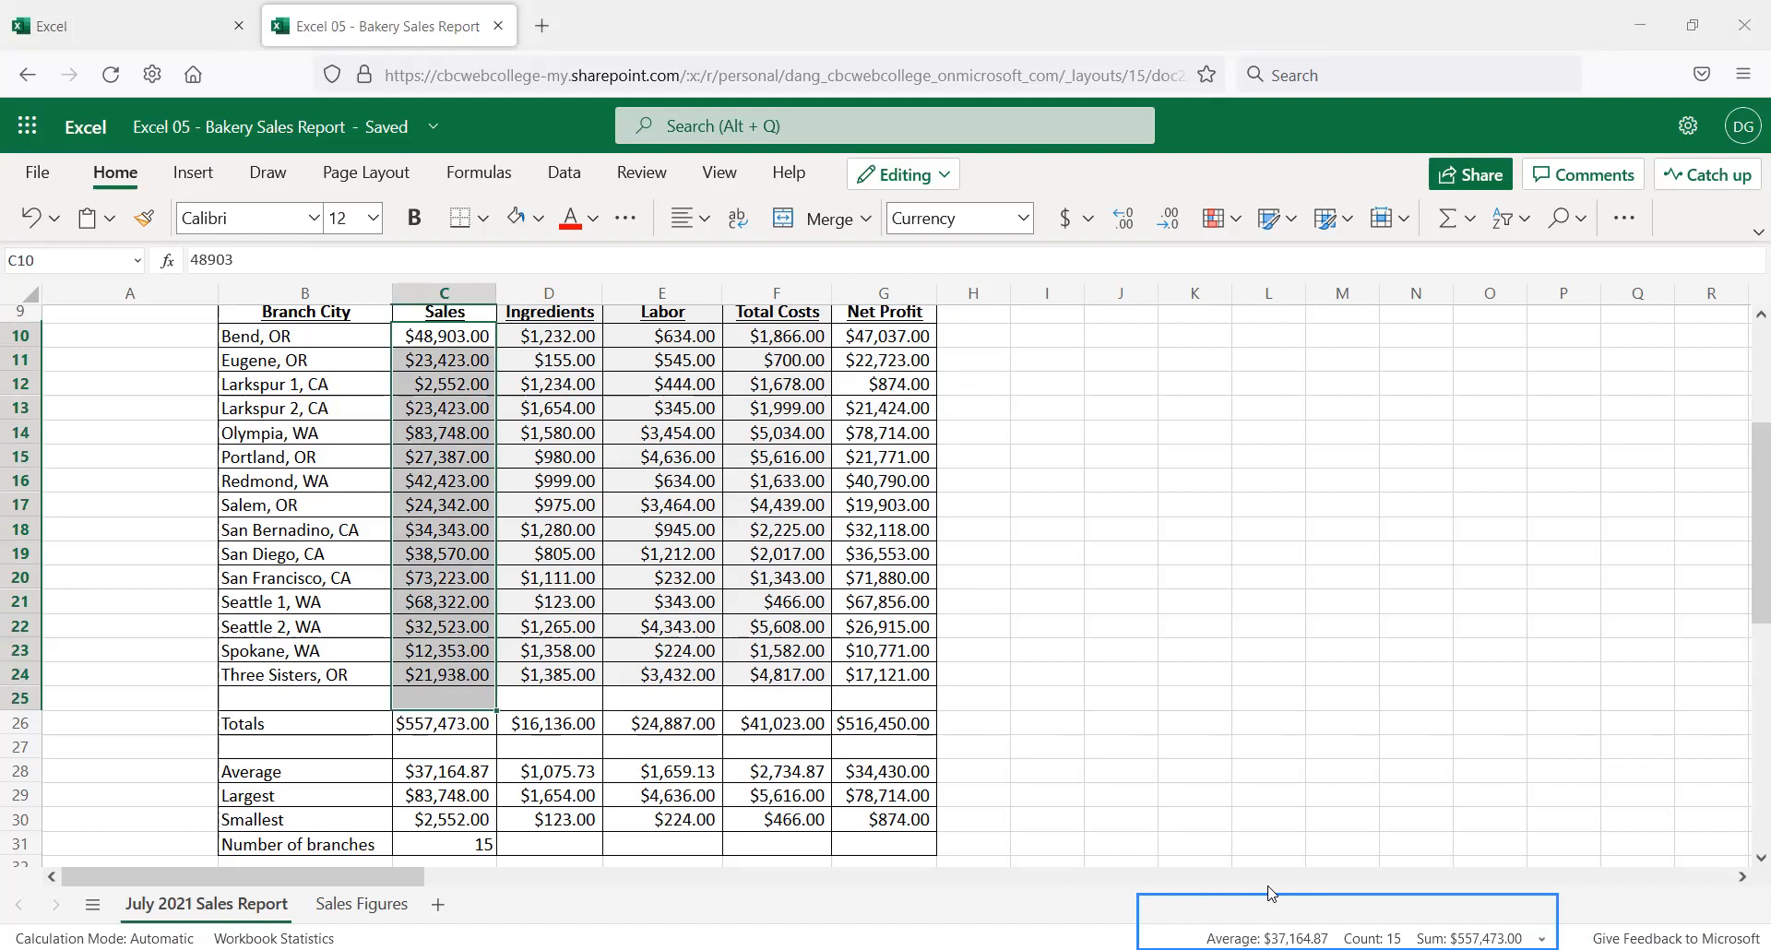
left_click(176, 406)
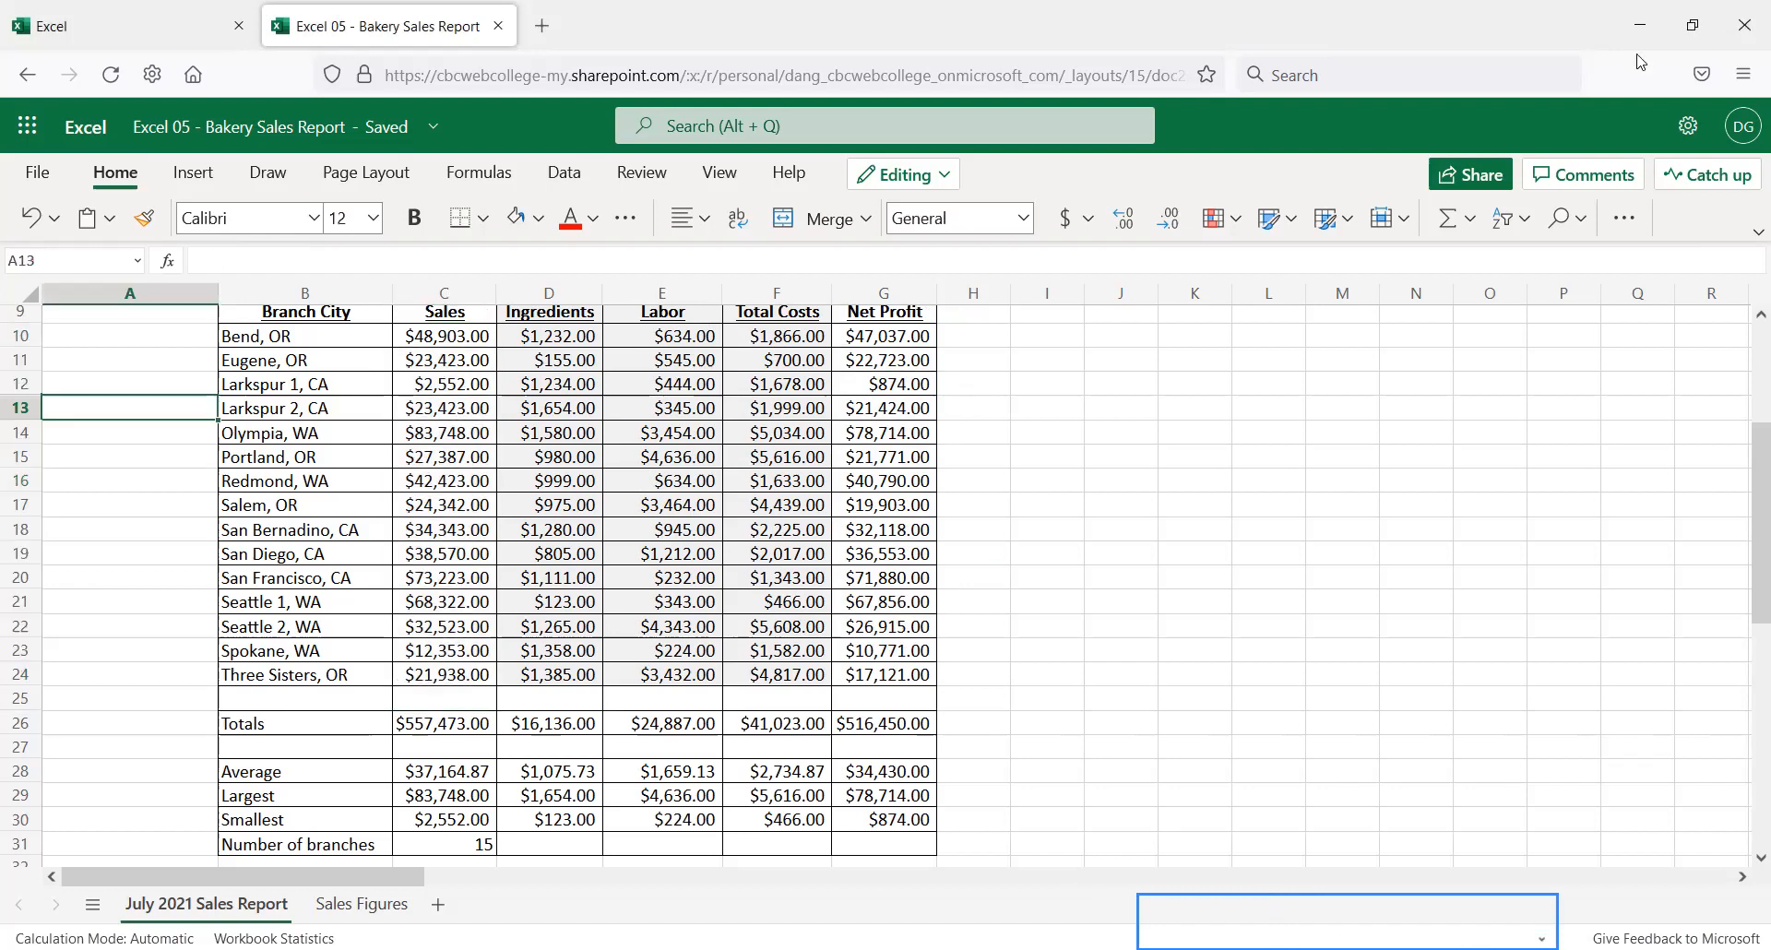
Review the whole sales report from the Good Bakery title to the Number of branches row
left_click(272, 343)
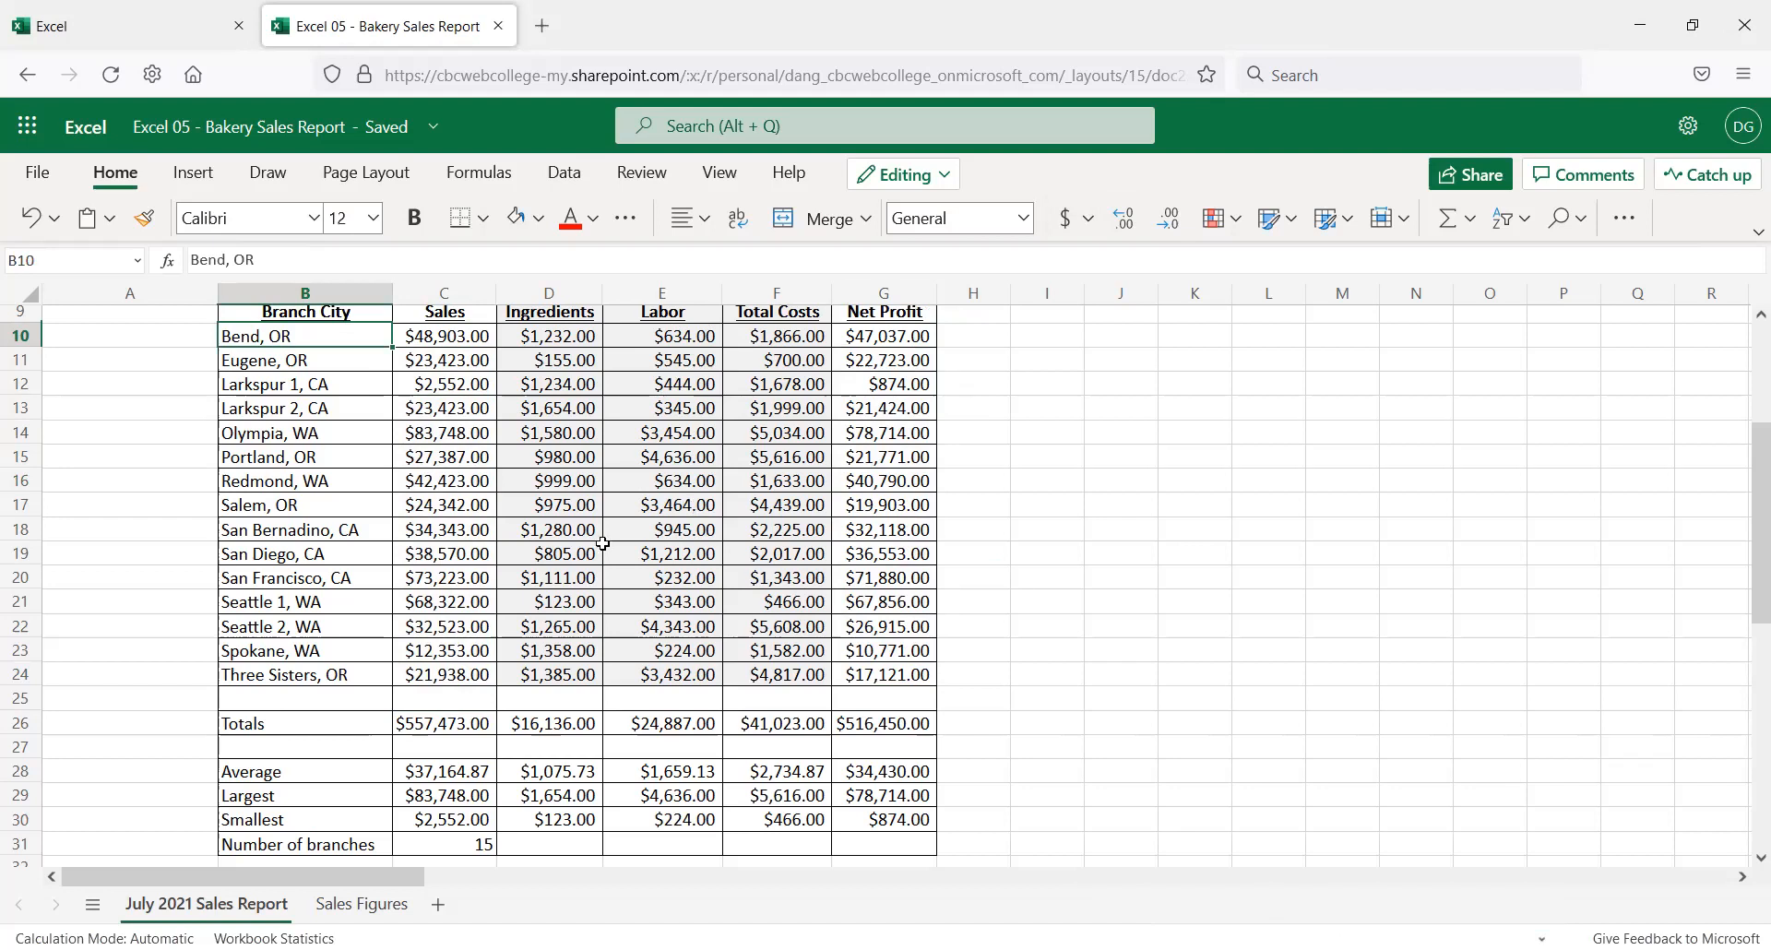
left_click(450, 339)
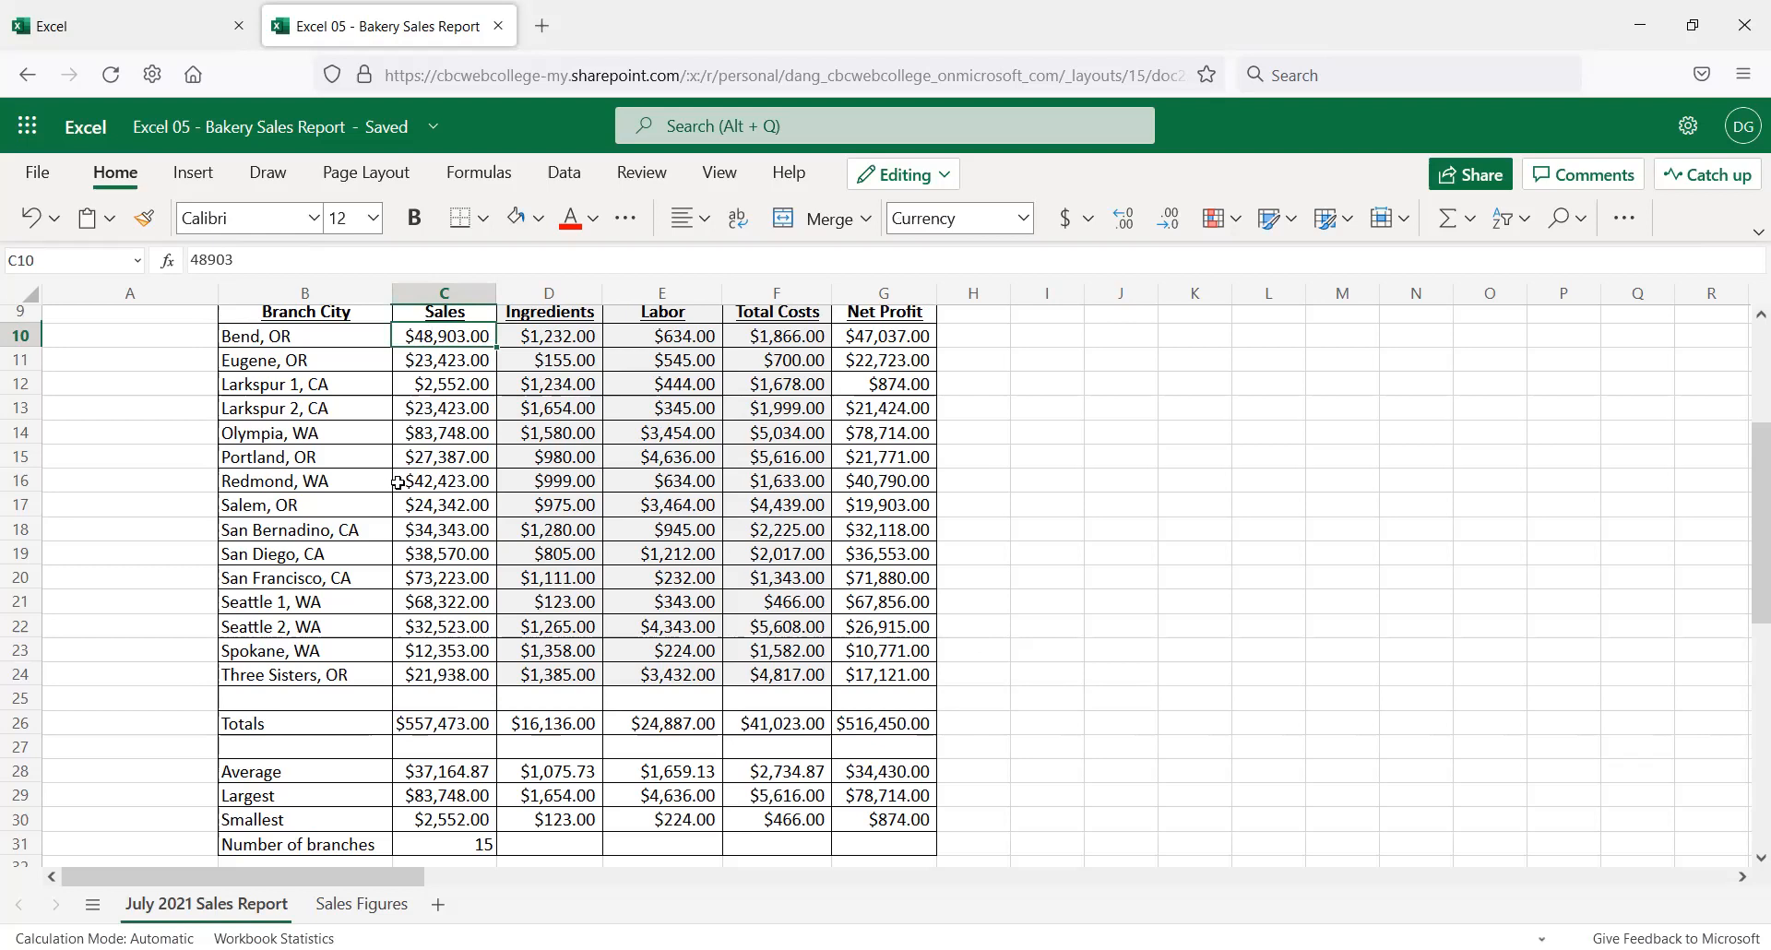
scroll(398, 483, "up", 2)
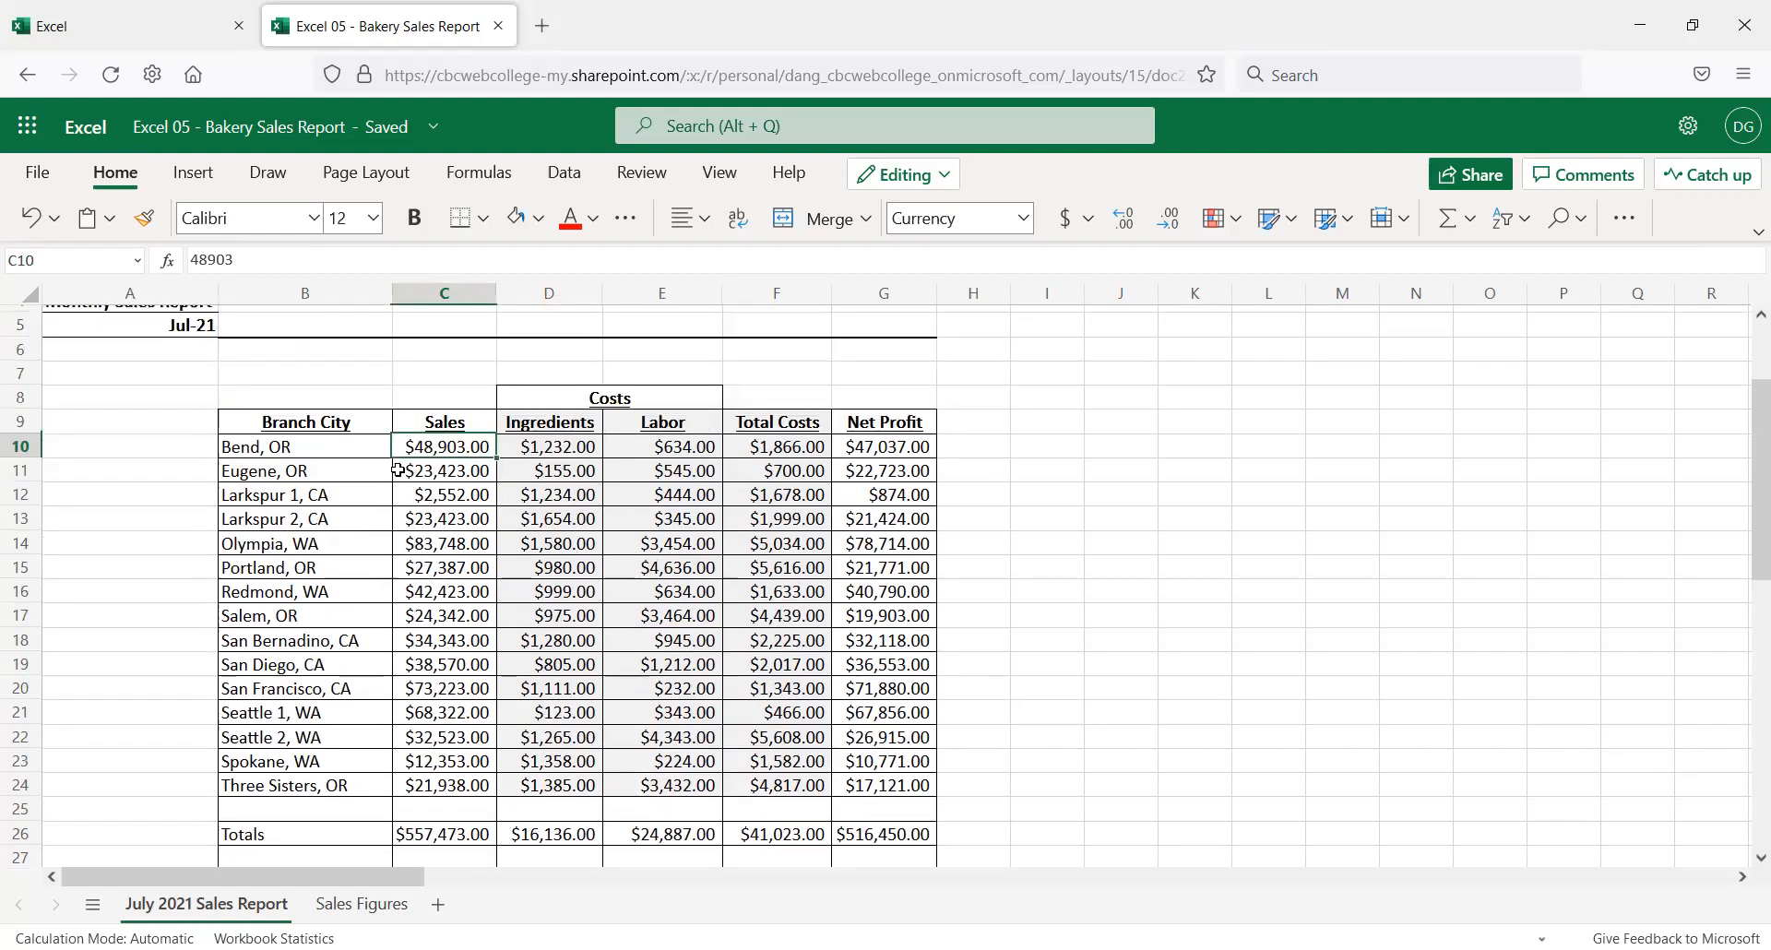
scroll(386, 517, "down", 4)
scroll(386, 517, "up", 5)
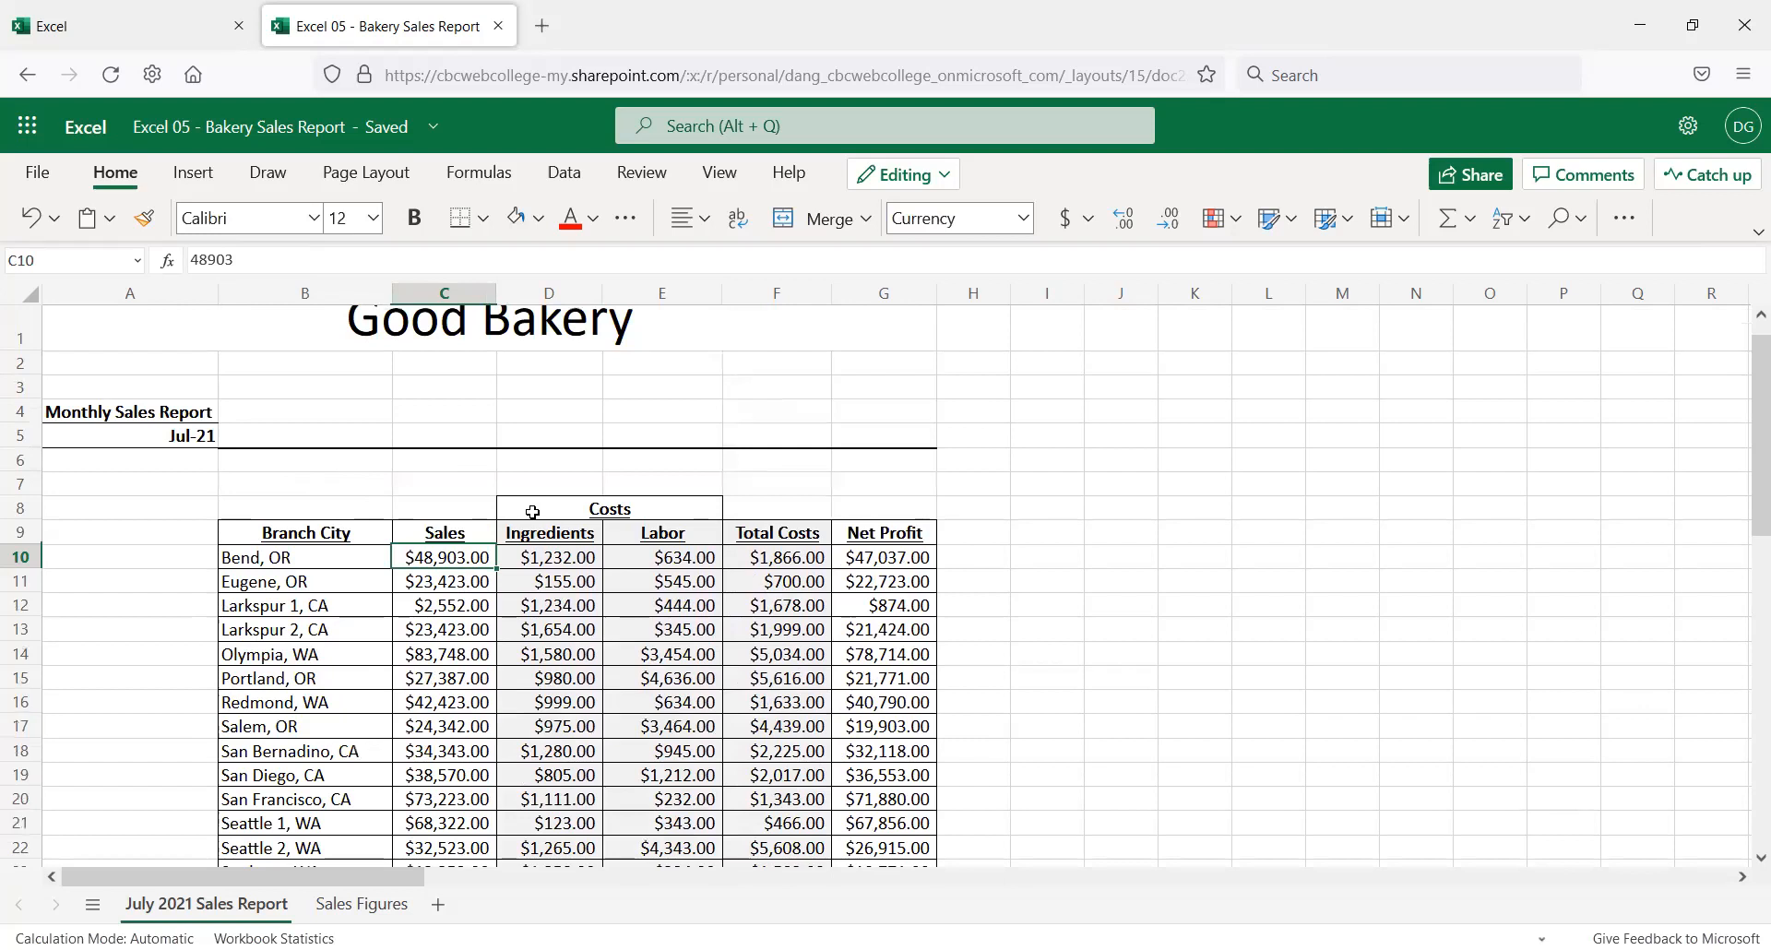
scroll(532, 512, "down", 2)
scroll(532, 514, "down", 2)
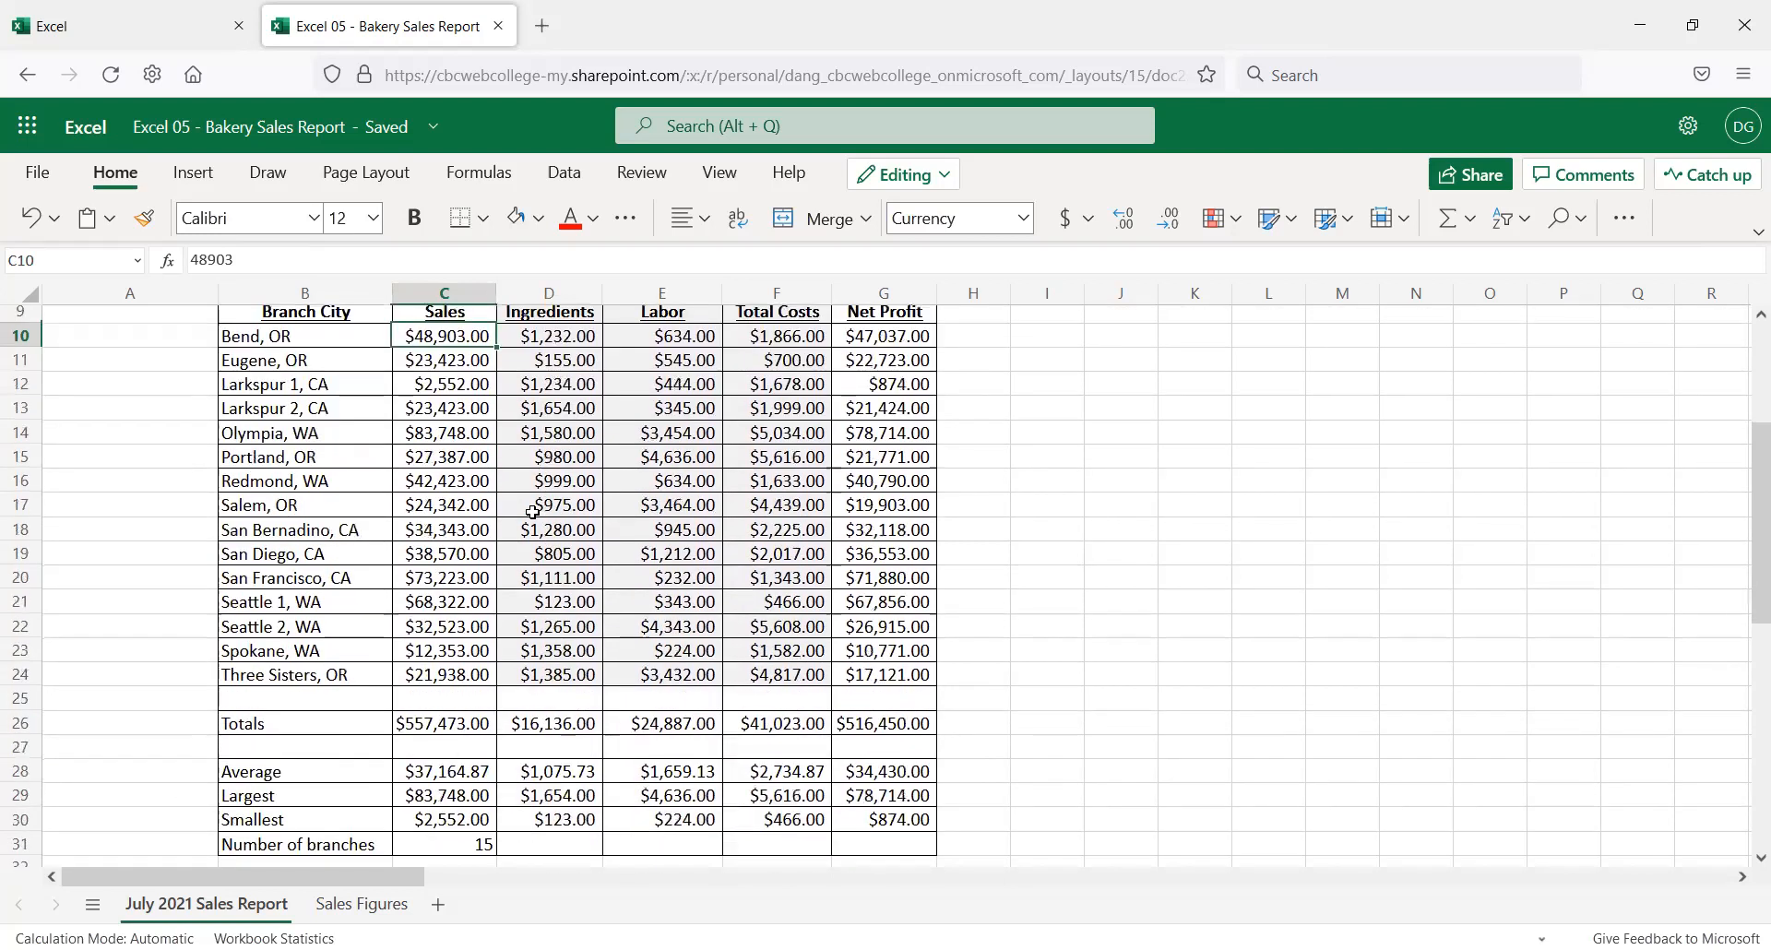
scroll(532, 512, "down", 2)
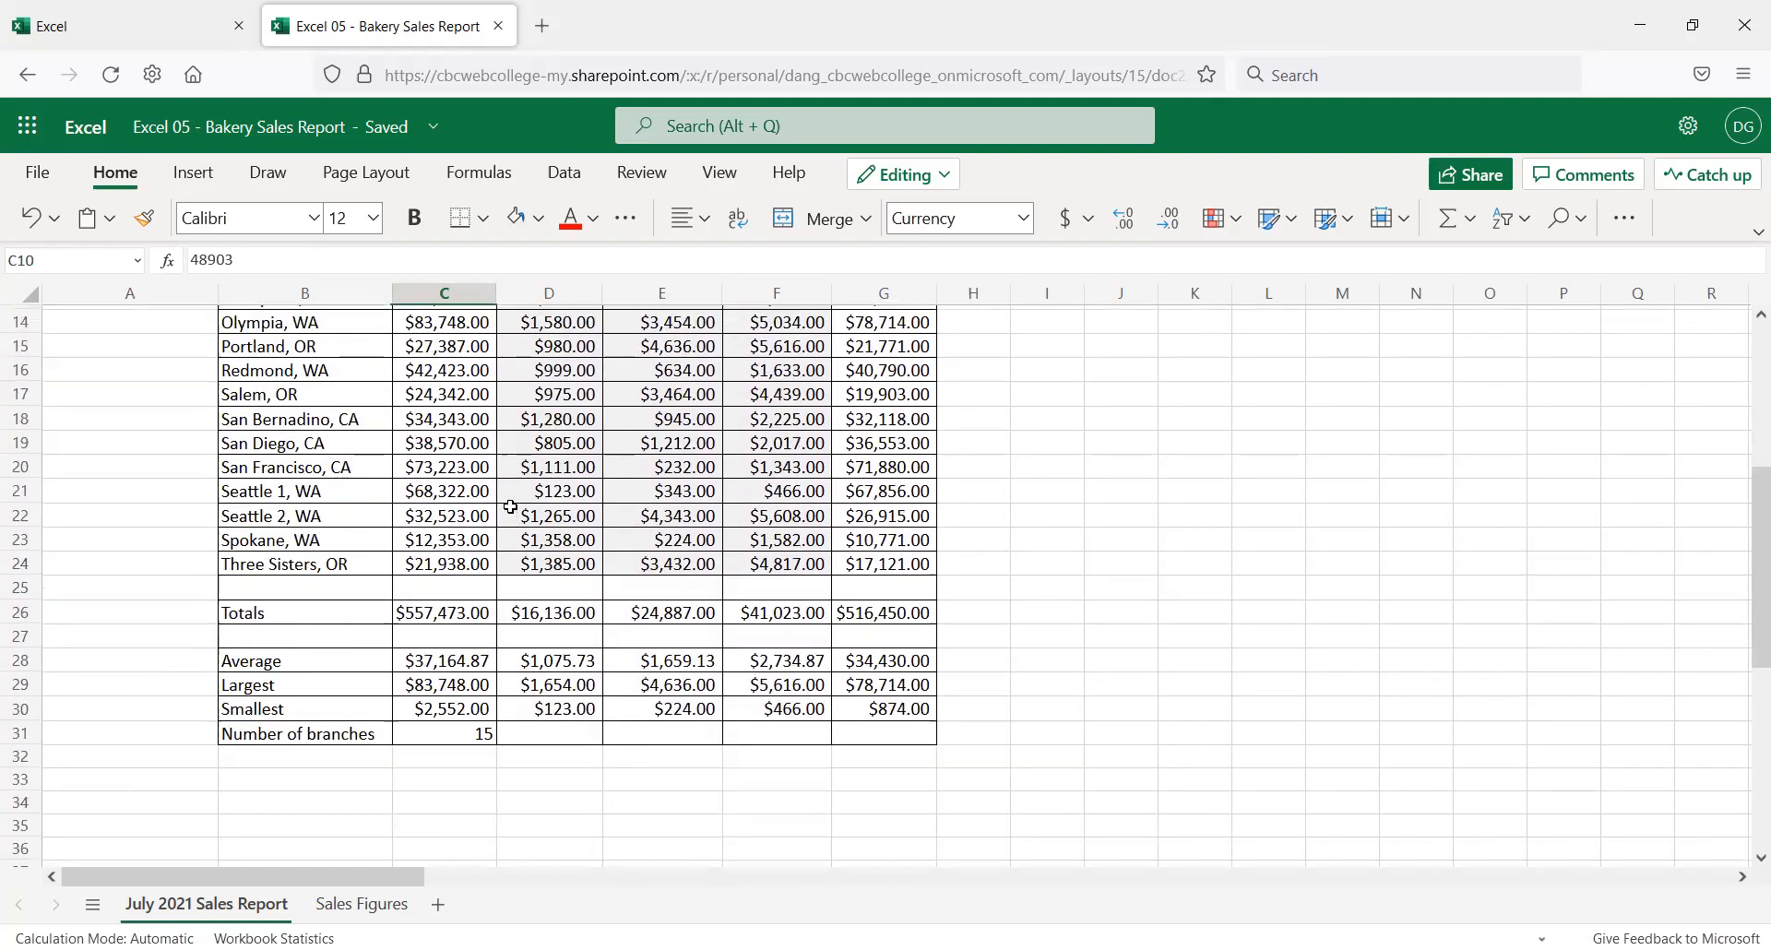
scroll(540, 488, "up", 2)
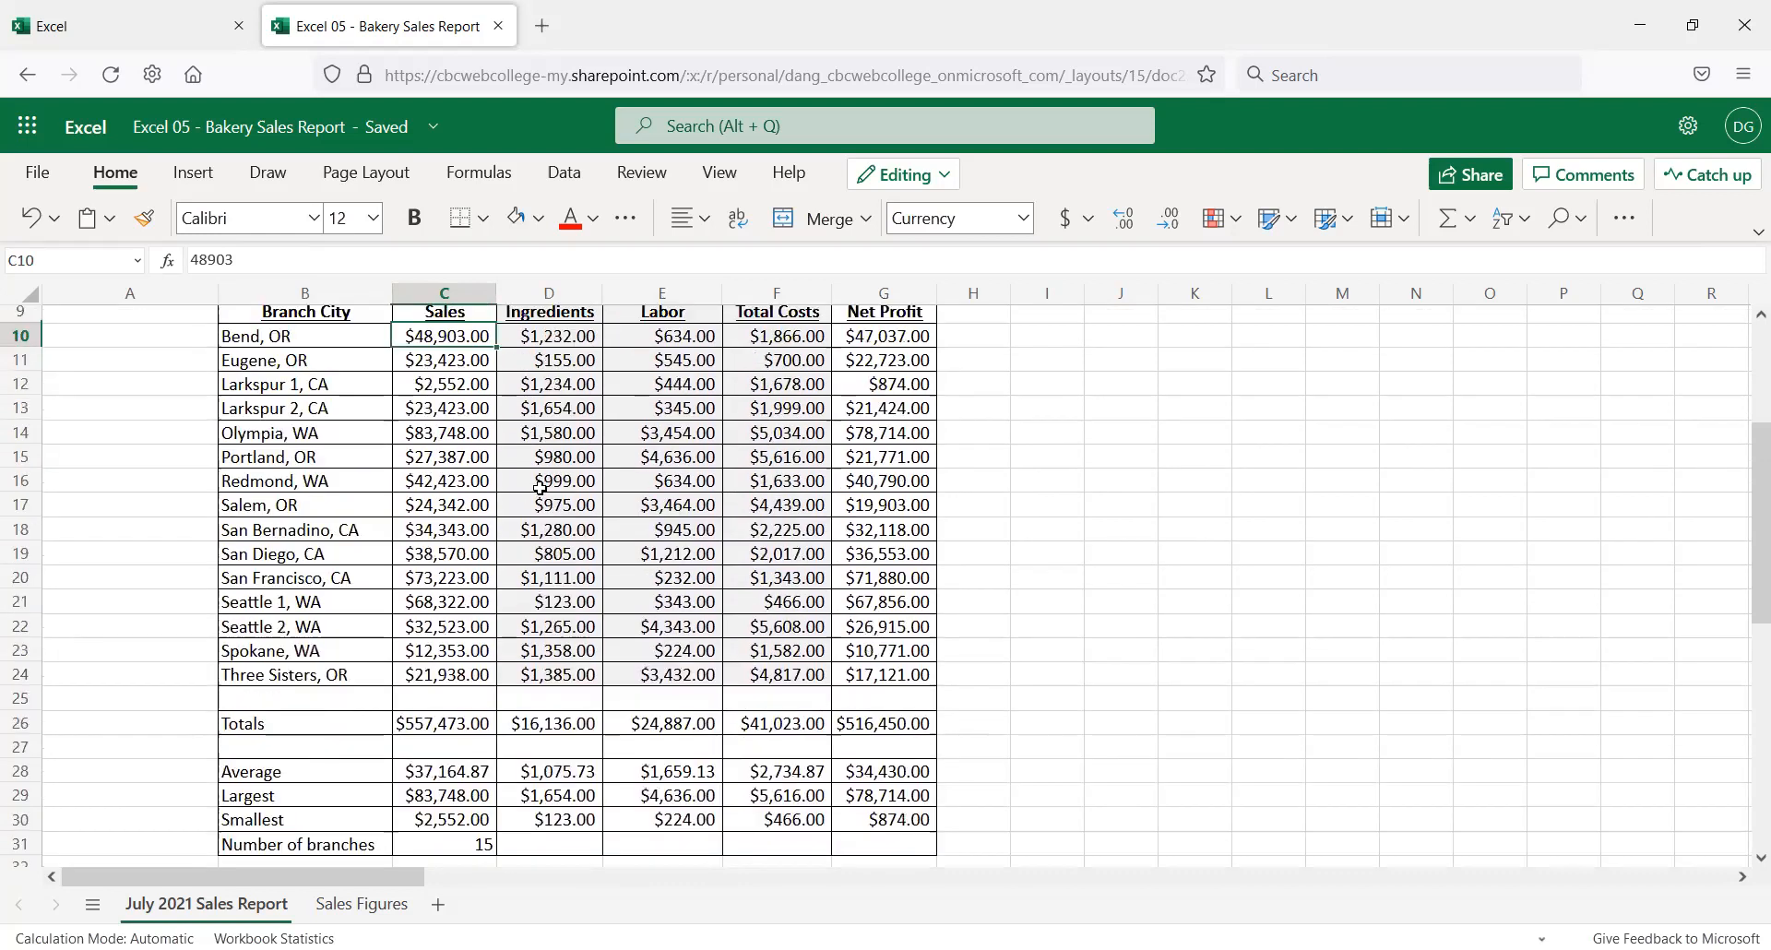
scroll(541, 489, "up", 2)
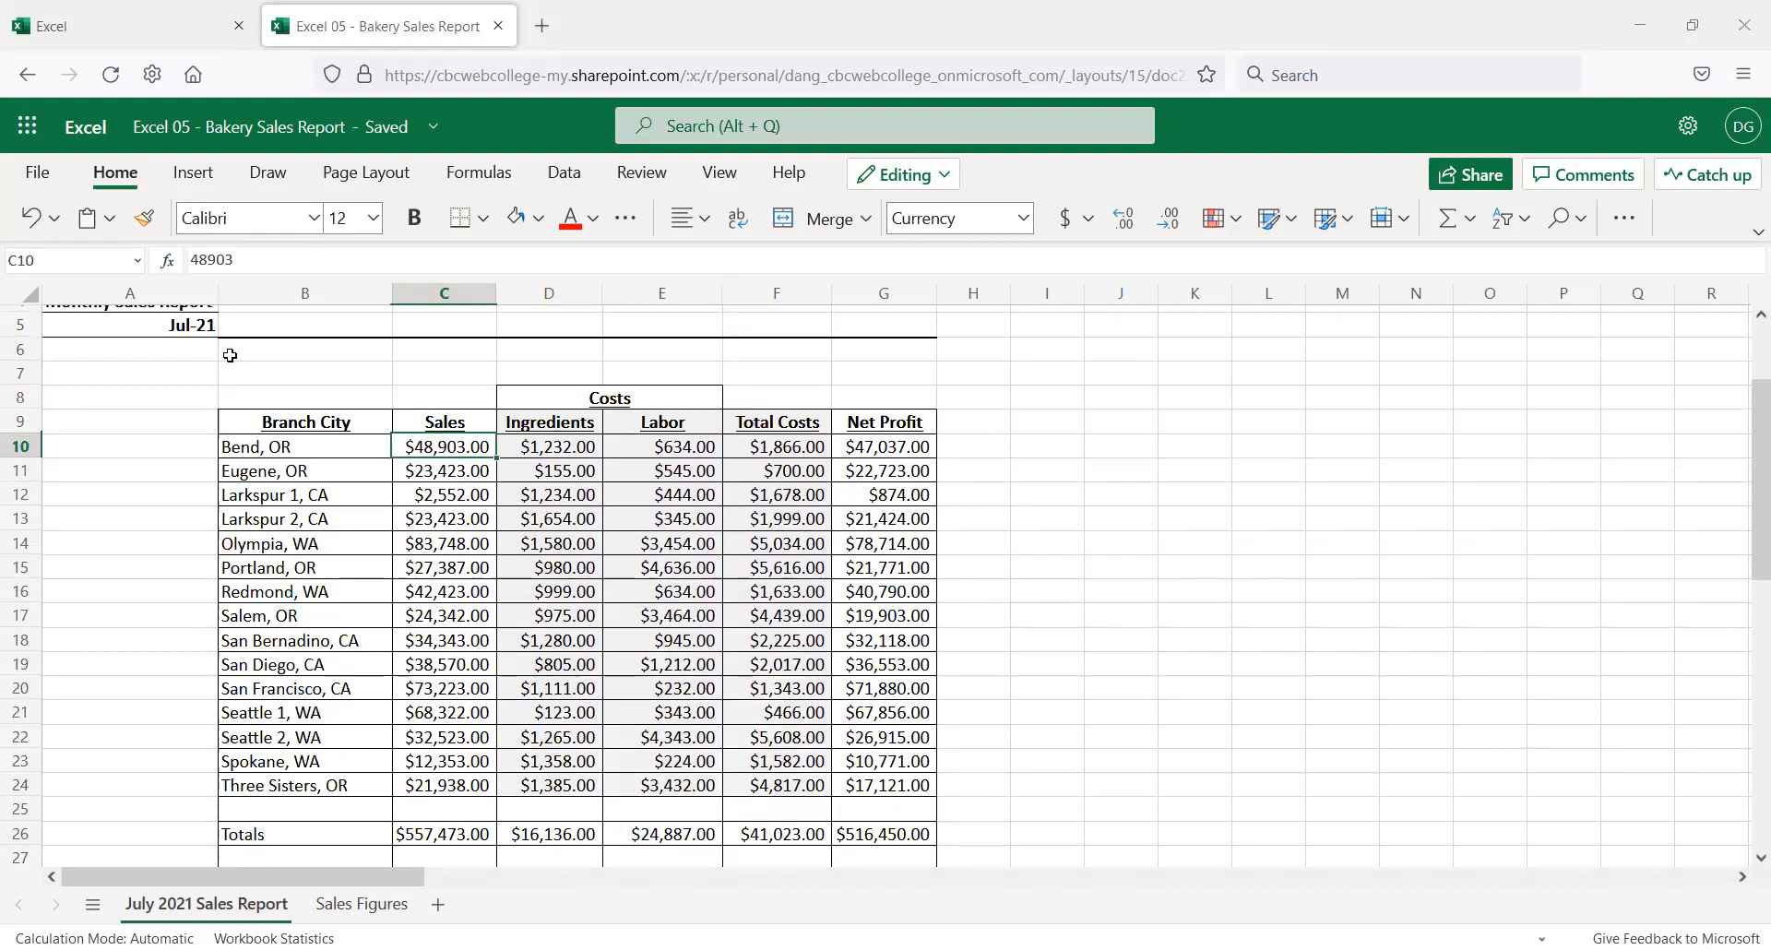
scroll(464, 661, "down", 2)
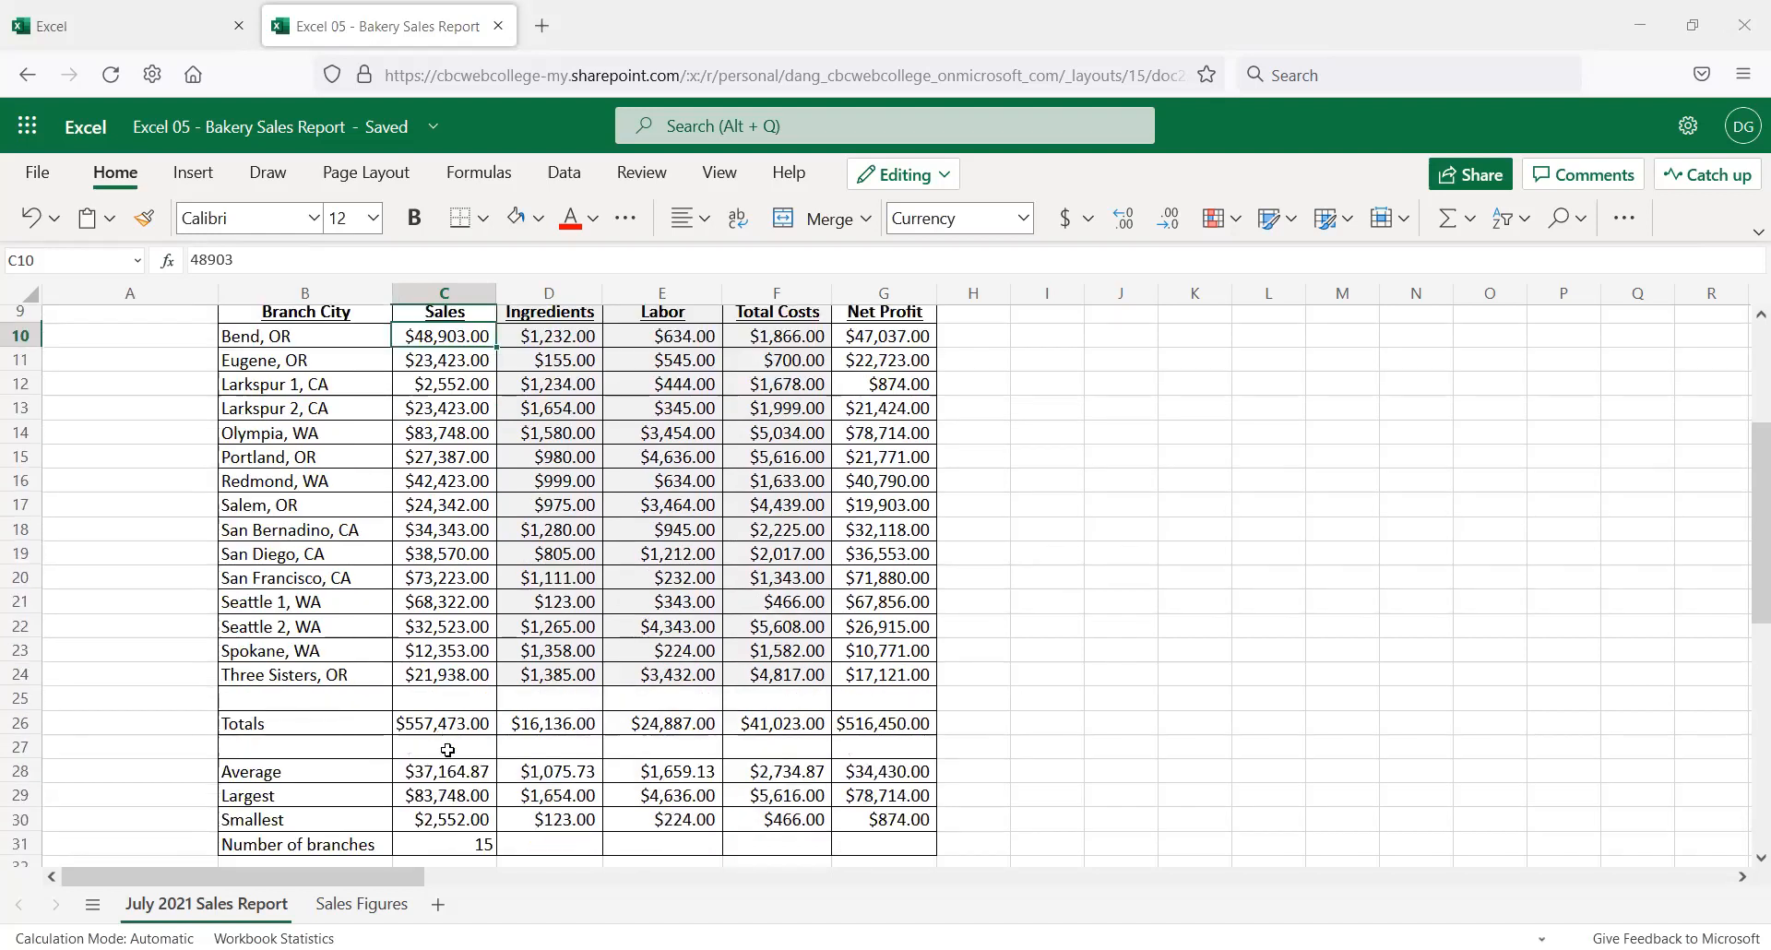
Browse the Commonly Used and All function categories for cell C27 and read the GAUSS description without inserting a function
left_click(448, 750)
left_click(167, 262)
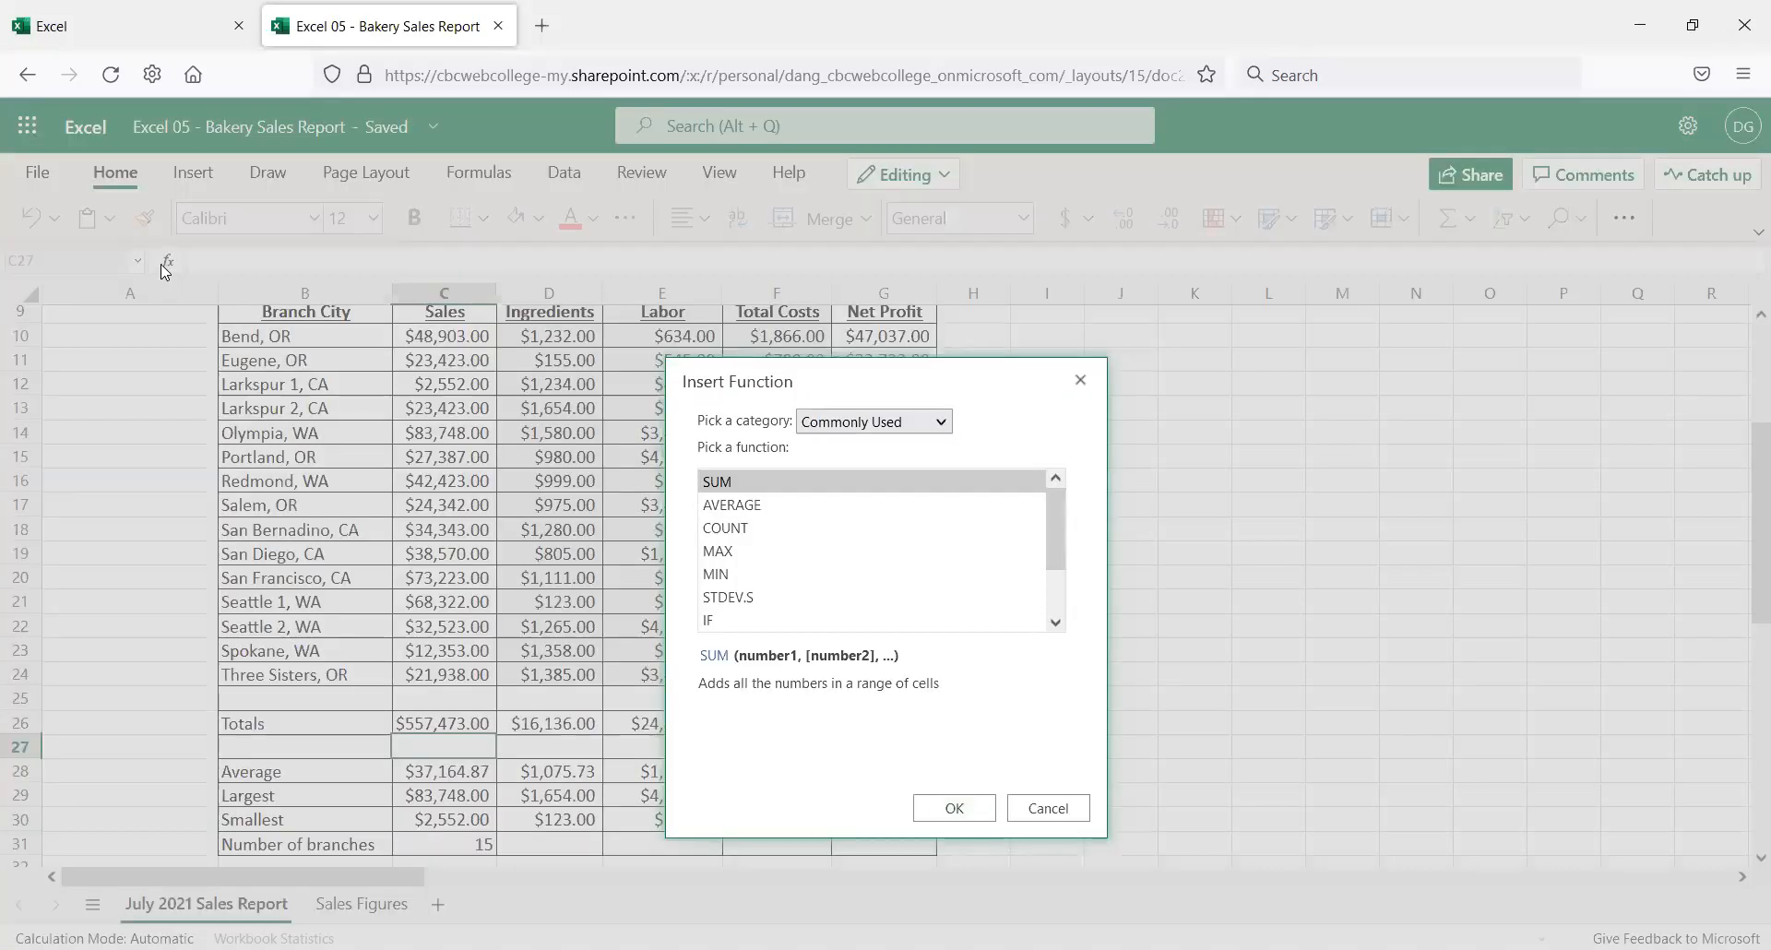
left_click_drag(1058, 511, 1079, 593)
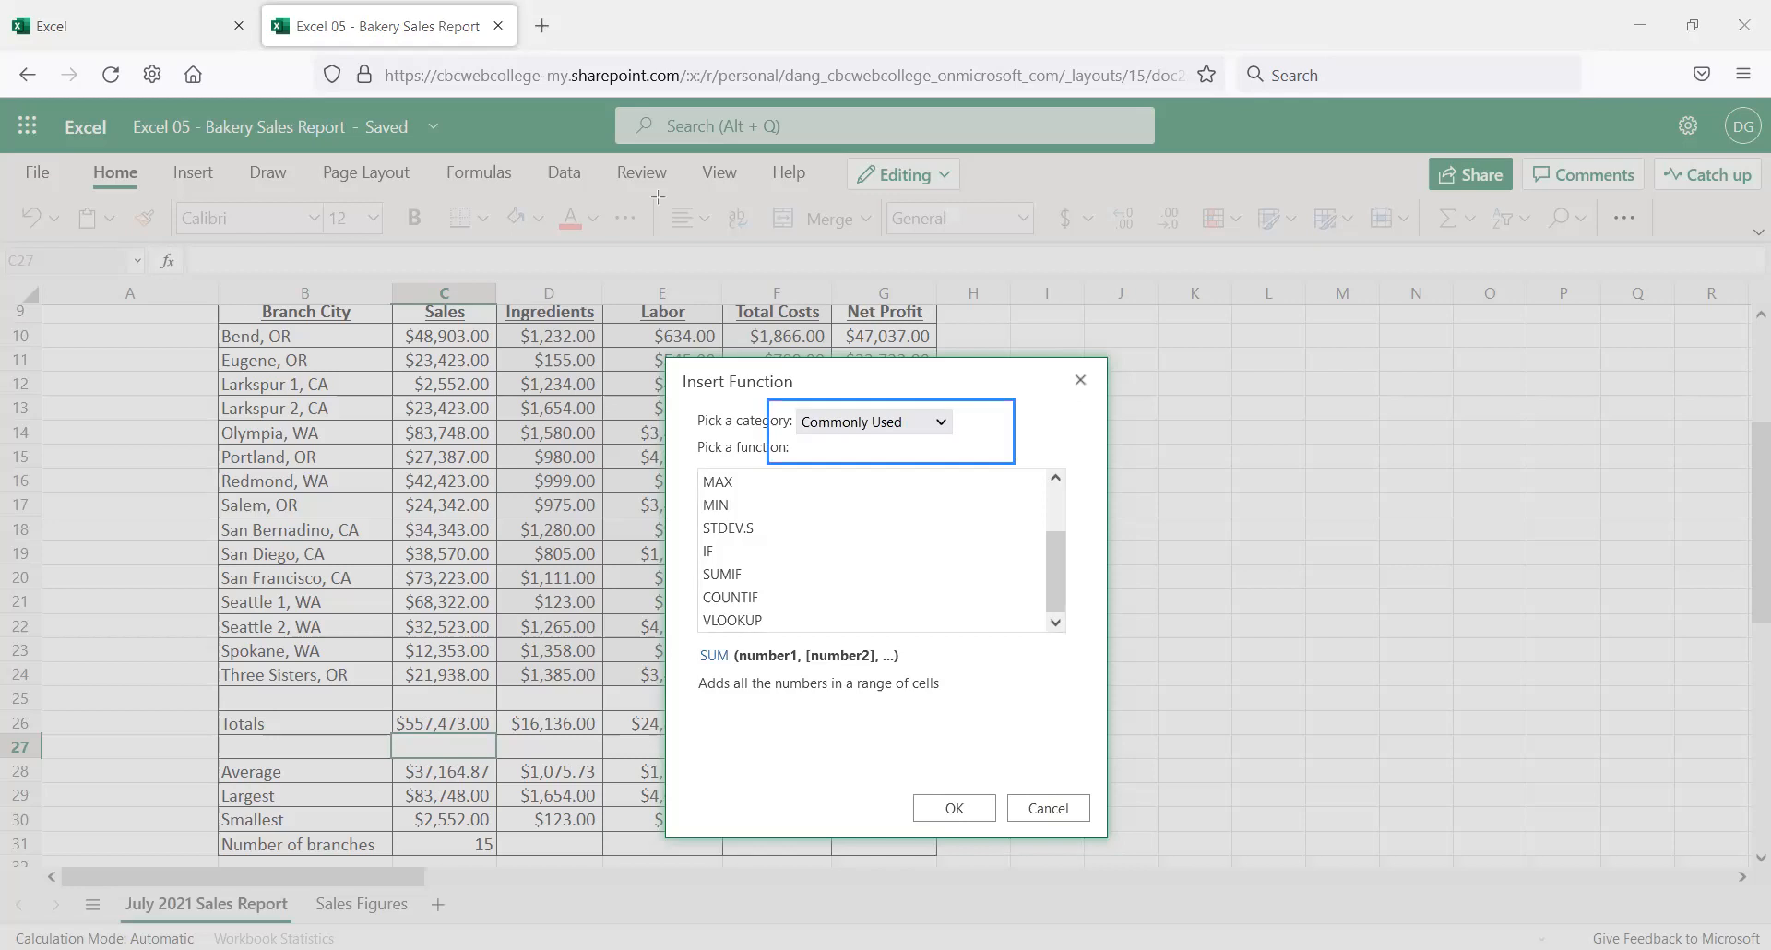
left_click(942, 422)
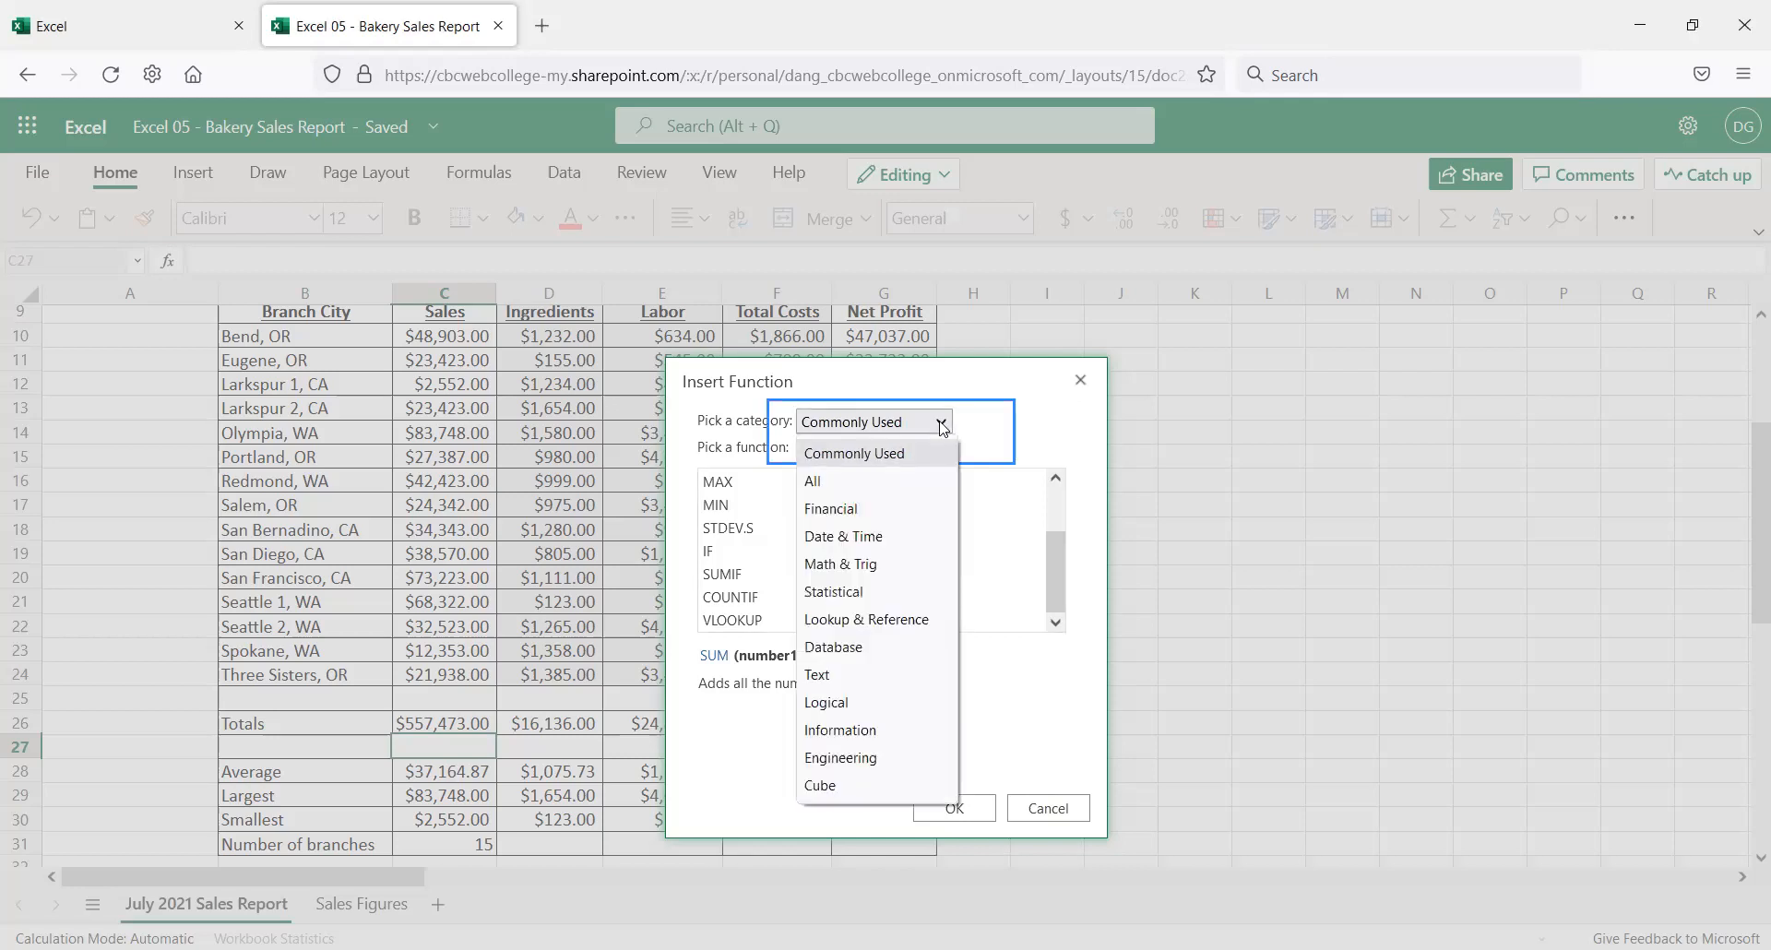
left_click(911, 479)
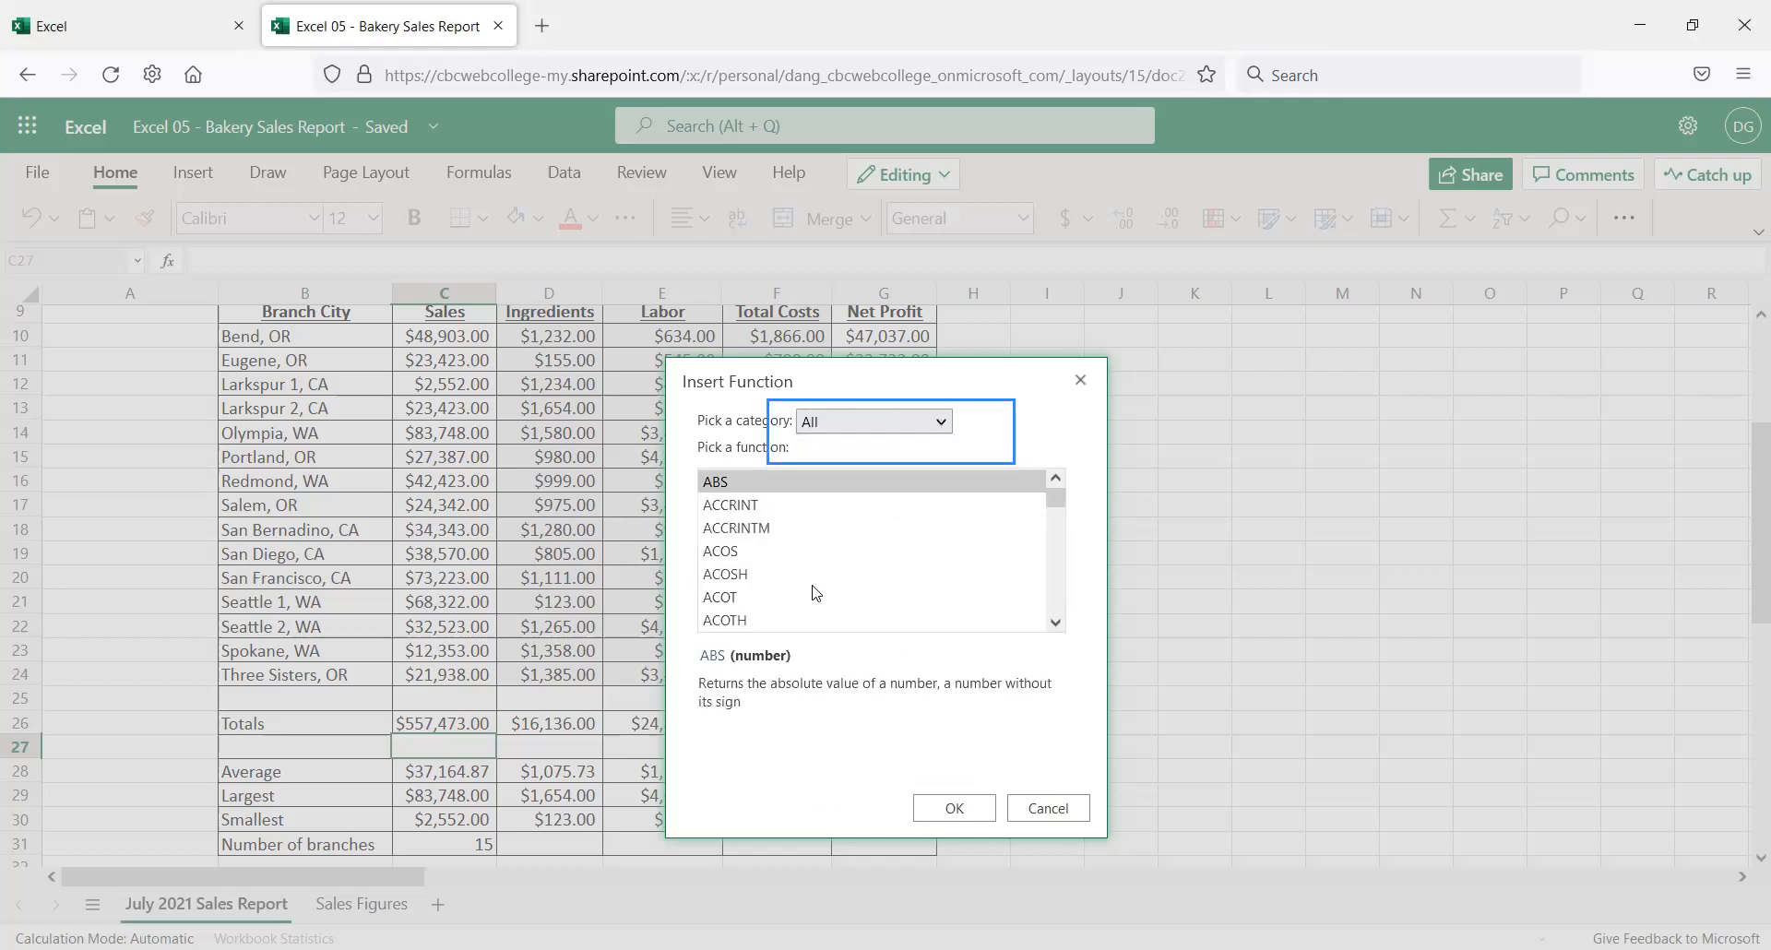
scroll(817, 591, "down", 10)
scroll(789, 540, "down", 15)
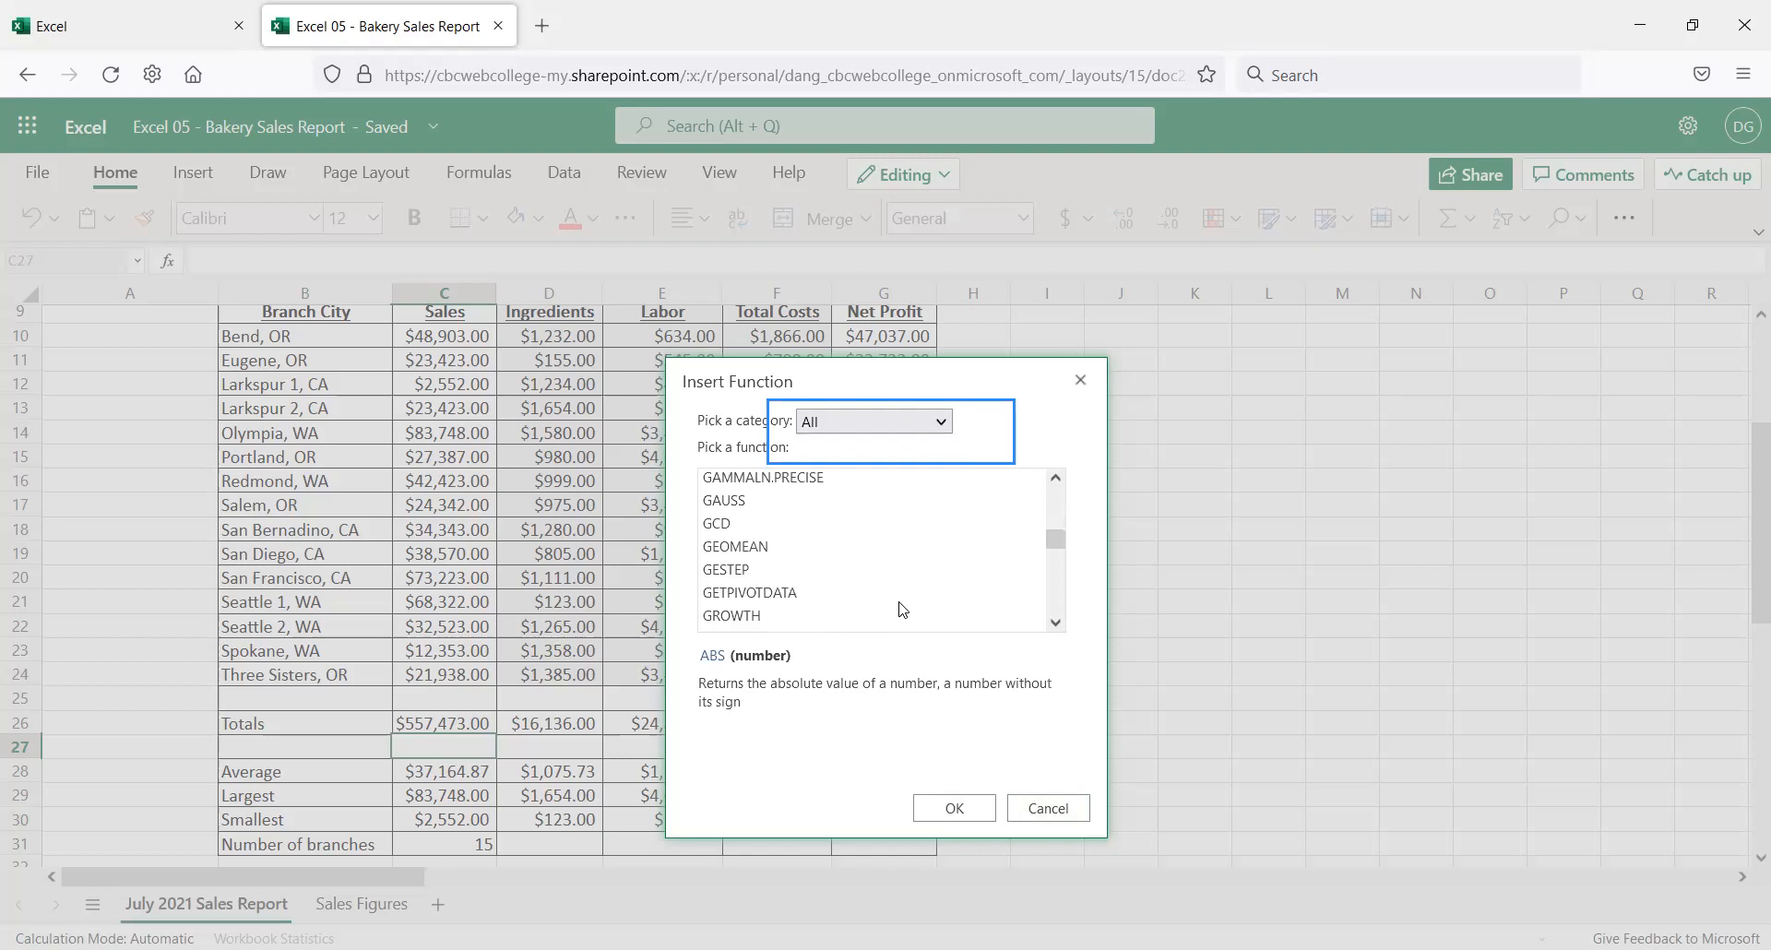
left_click(756, 498)
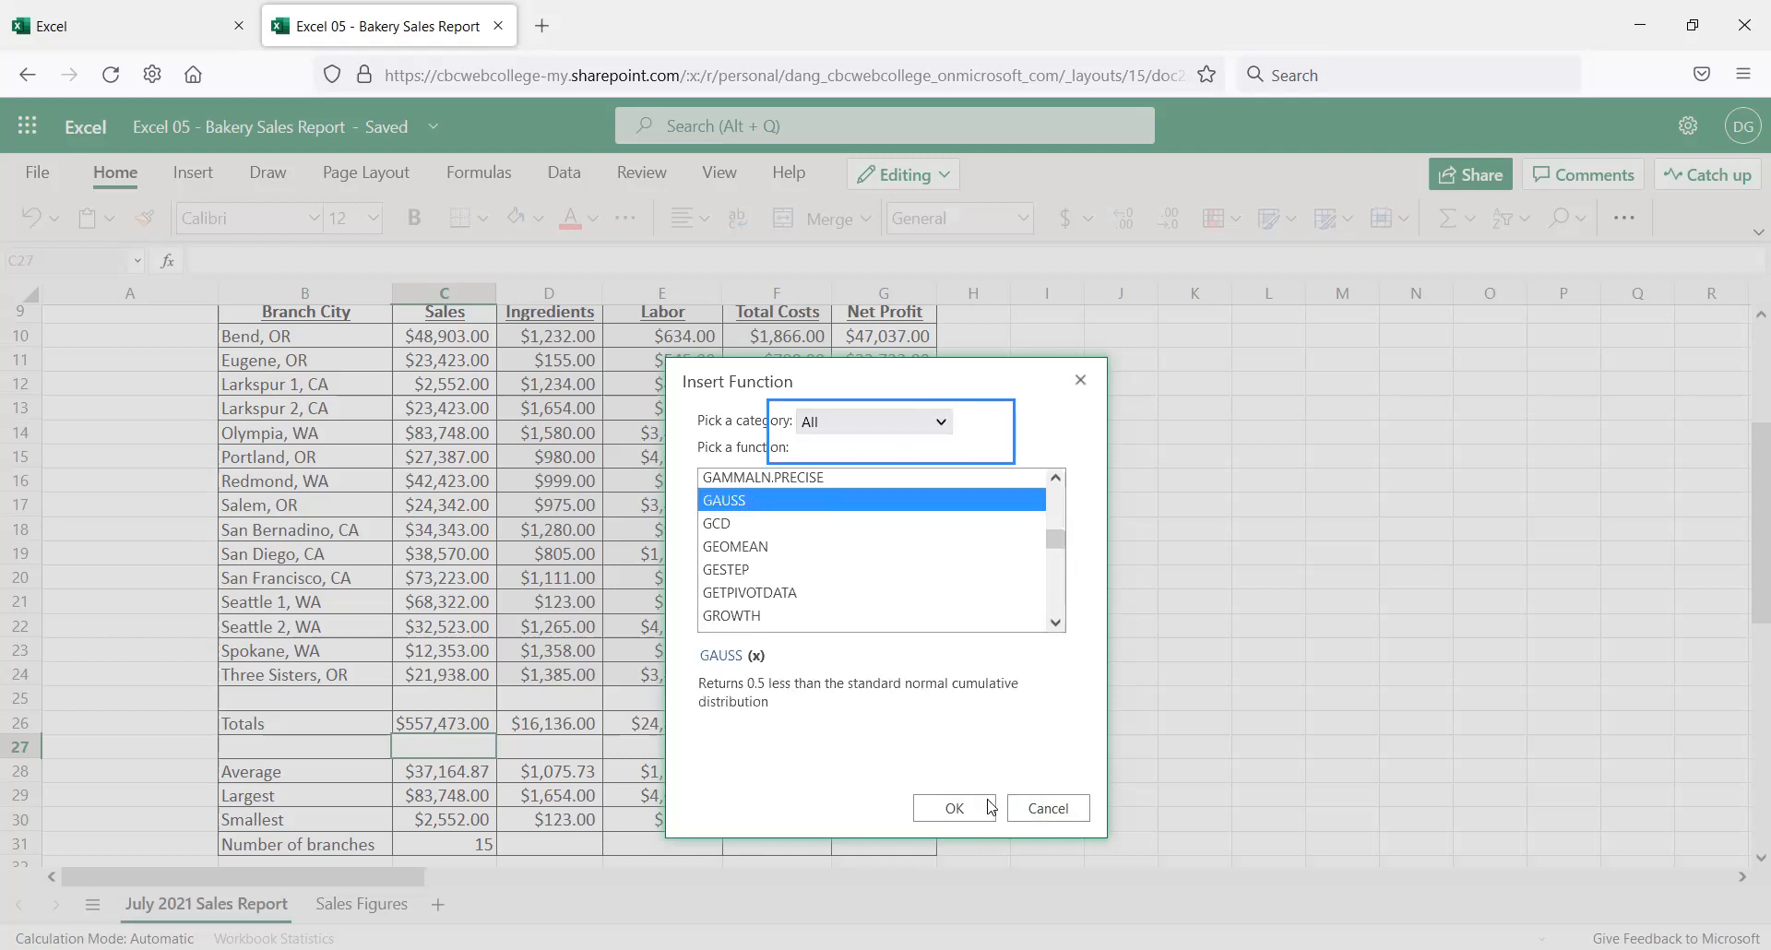
left_click(1036, 810)
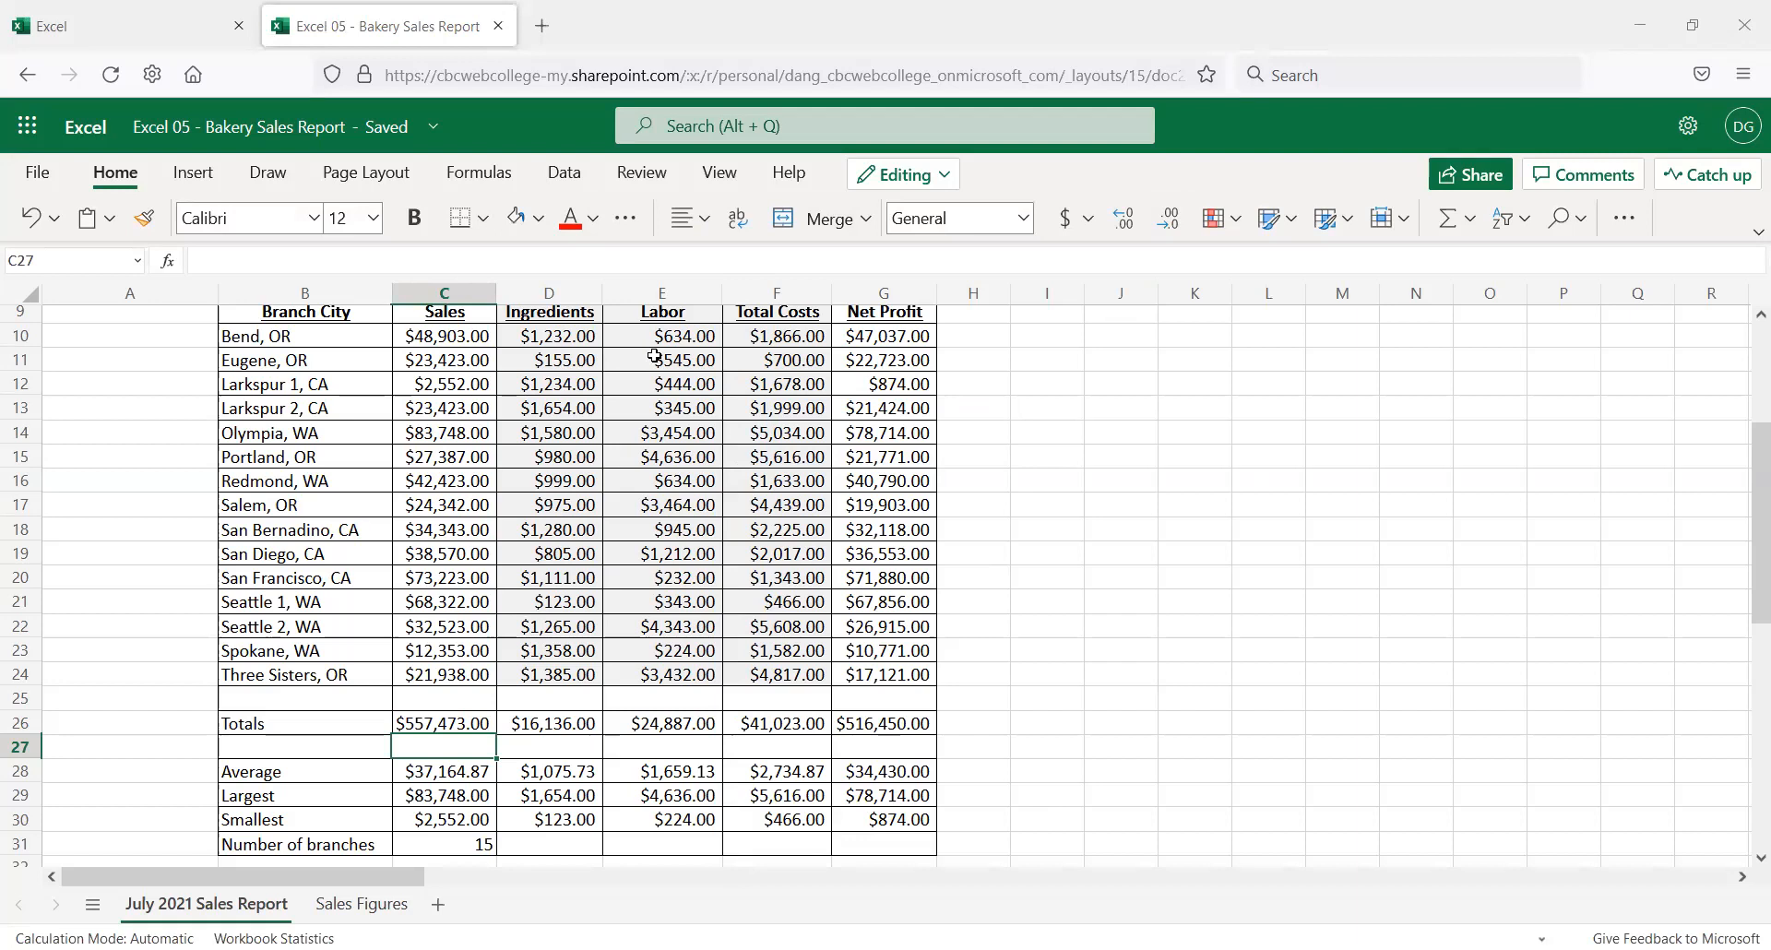
Open the Book 14 workbook from the file list on the Excel home page
left_click(178, 22)
scroll(489, 609, "down", 7)
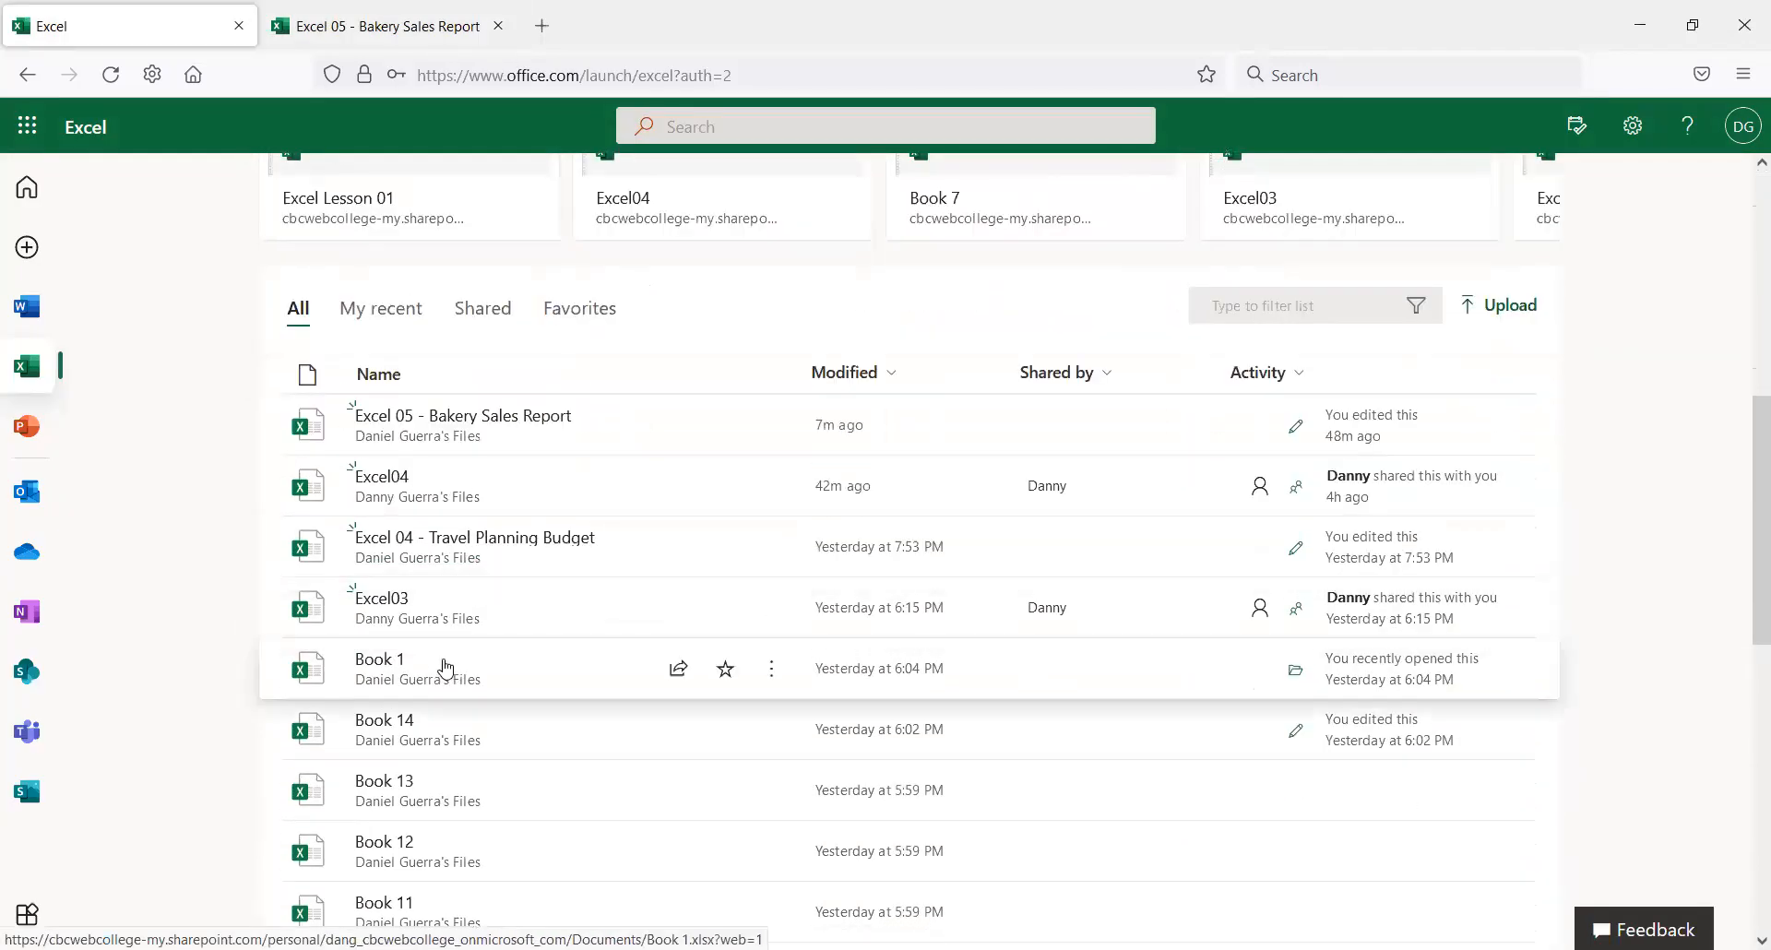
left_click(432, 742)
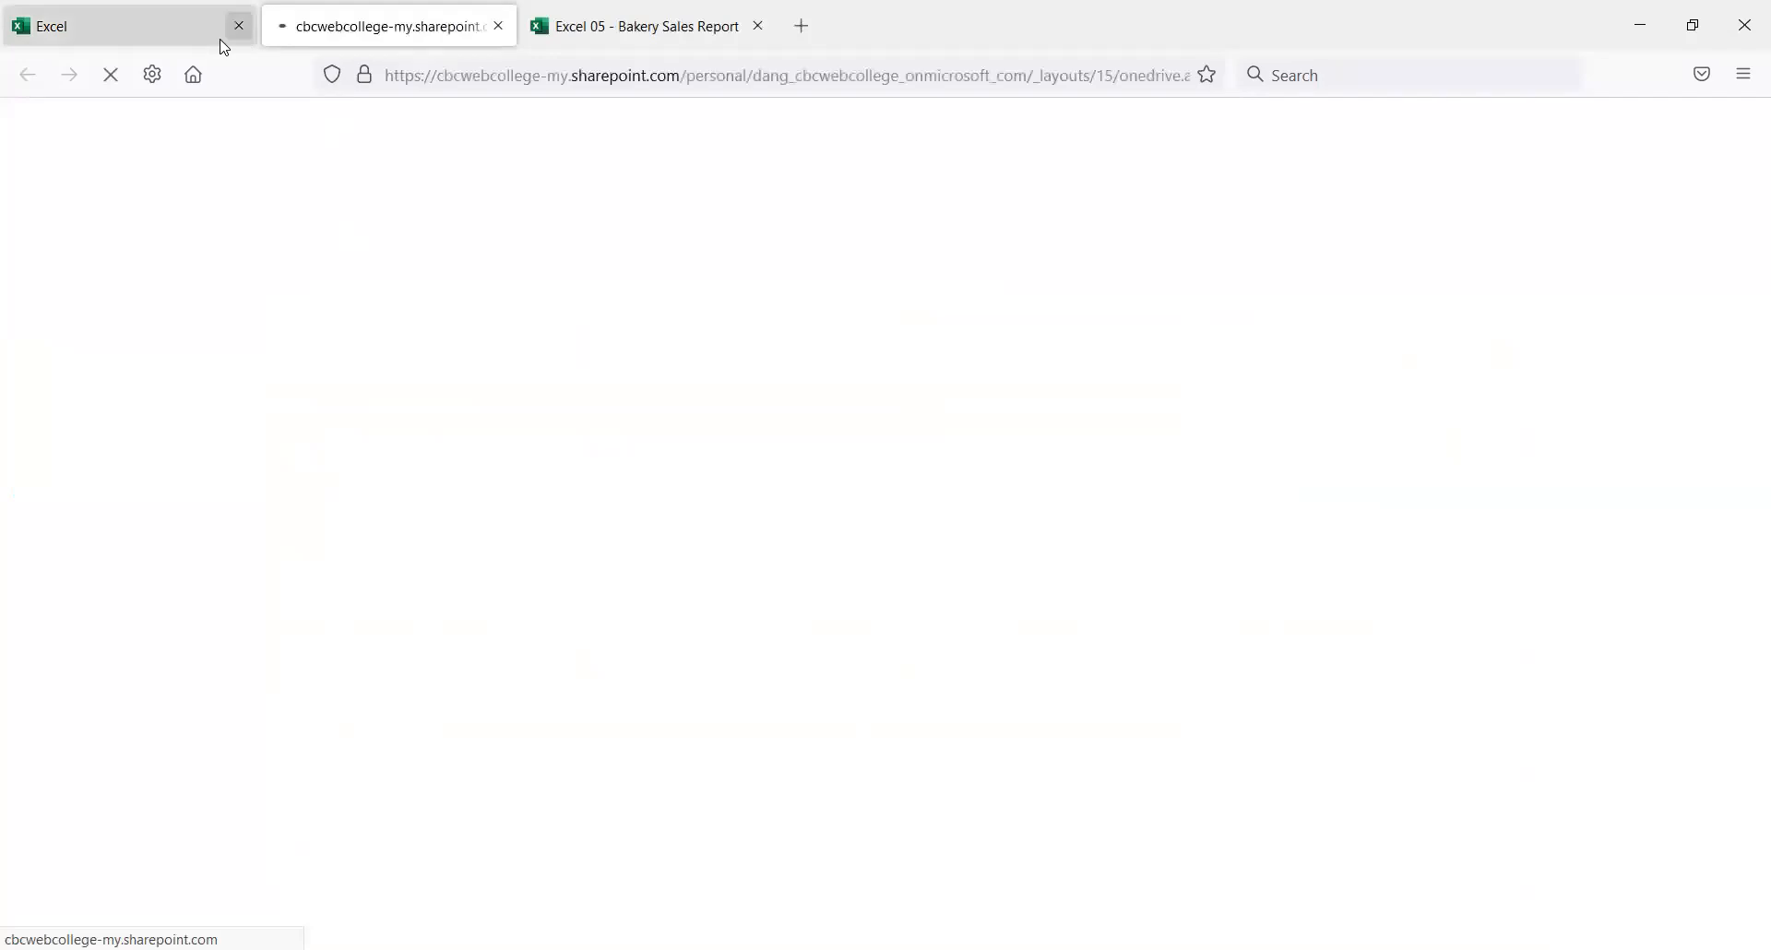
left_click(194, 35)
left_click(406, 720)
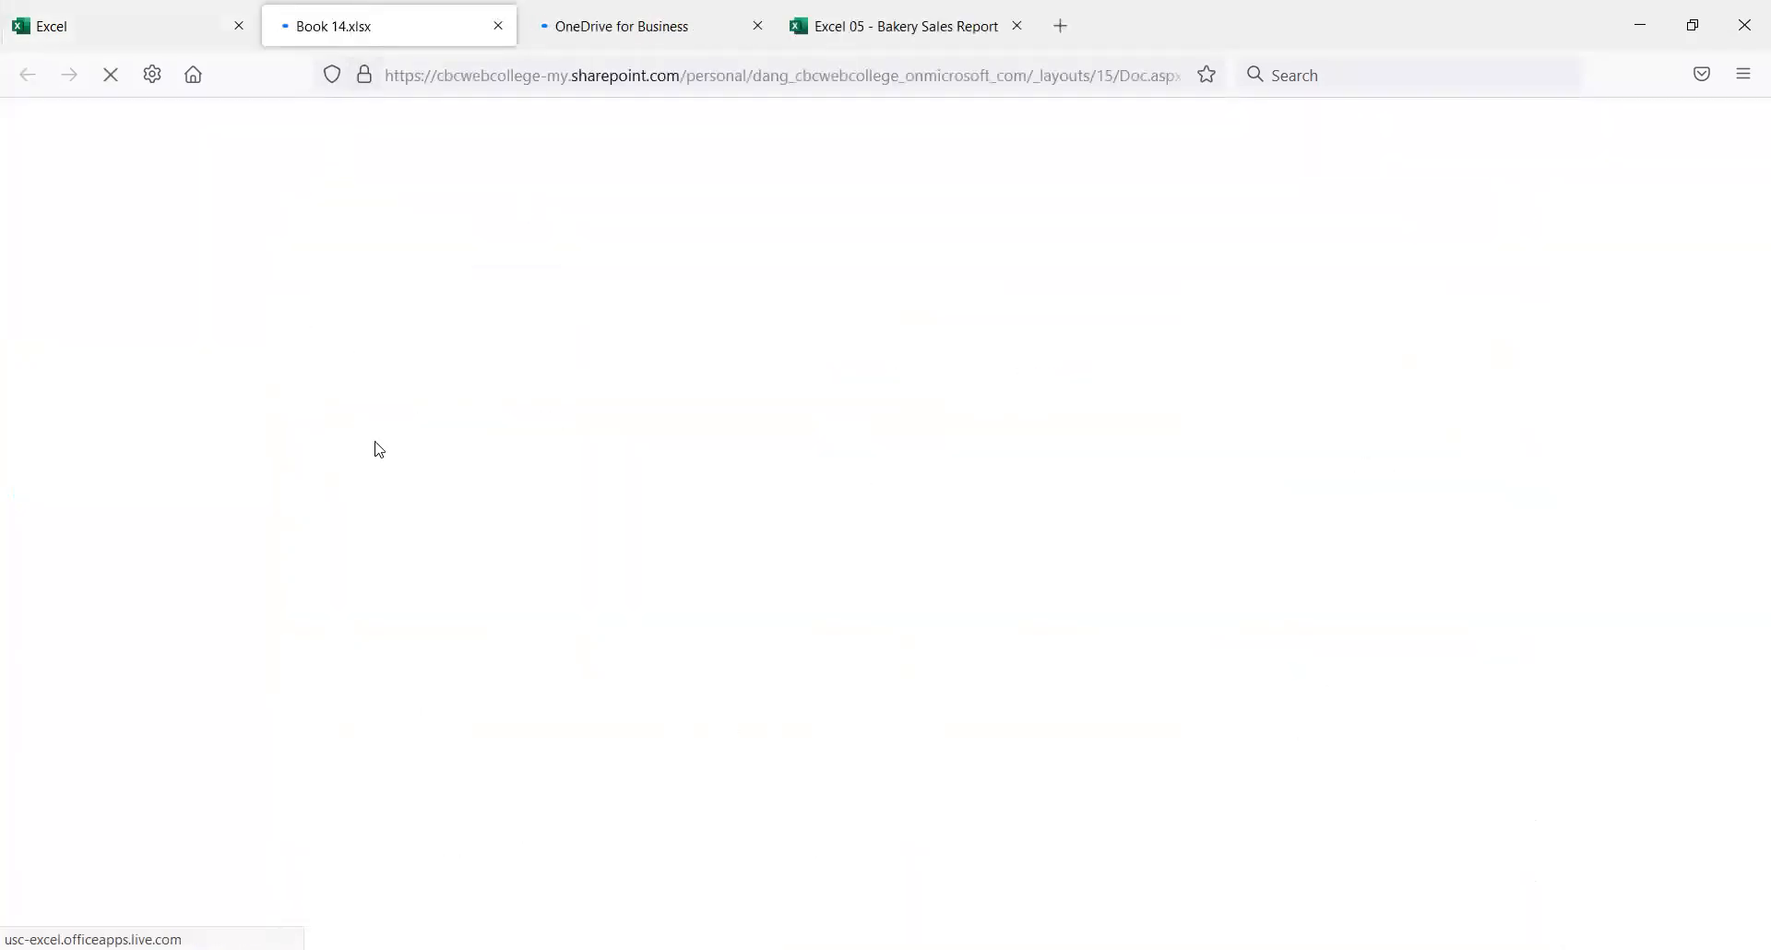
Close the Book 14 tab, return to the OneDrive files, and dismiss the image file selection without choosing a file
key("ctrl+w")
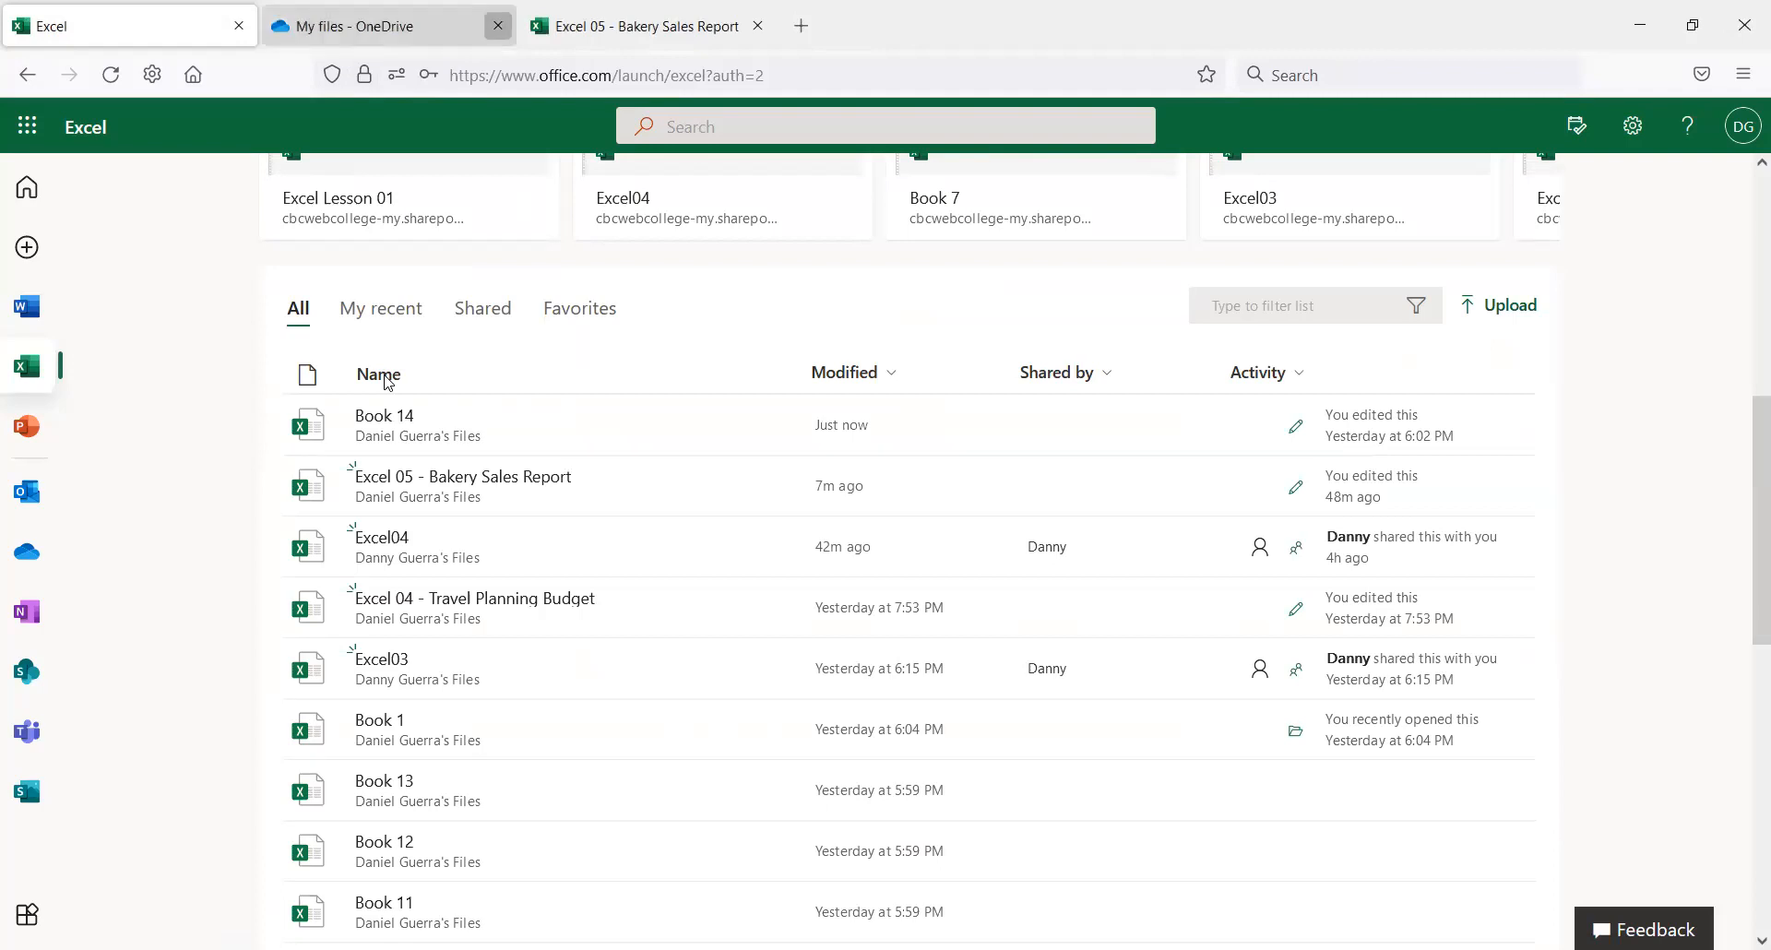
left_click(380, 26)
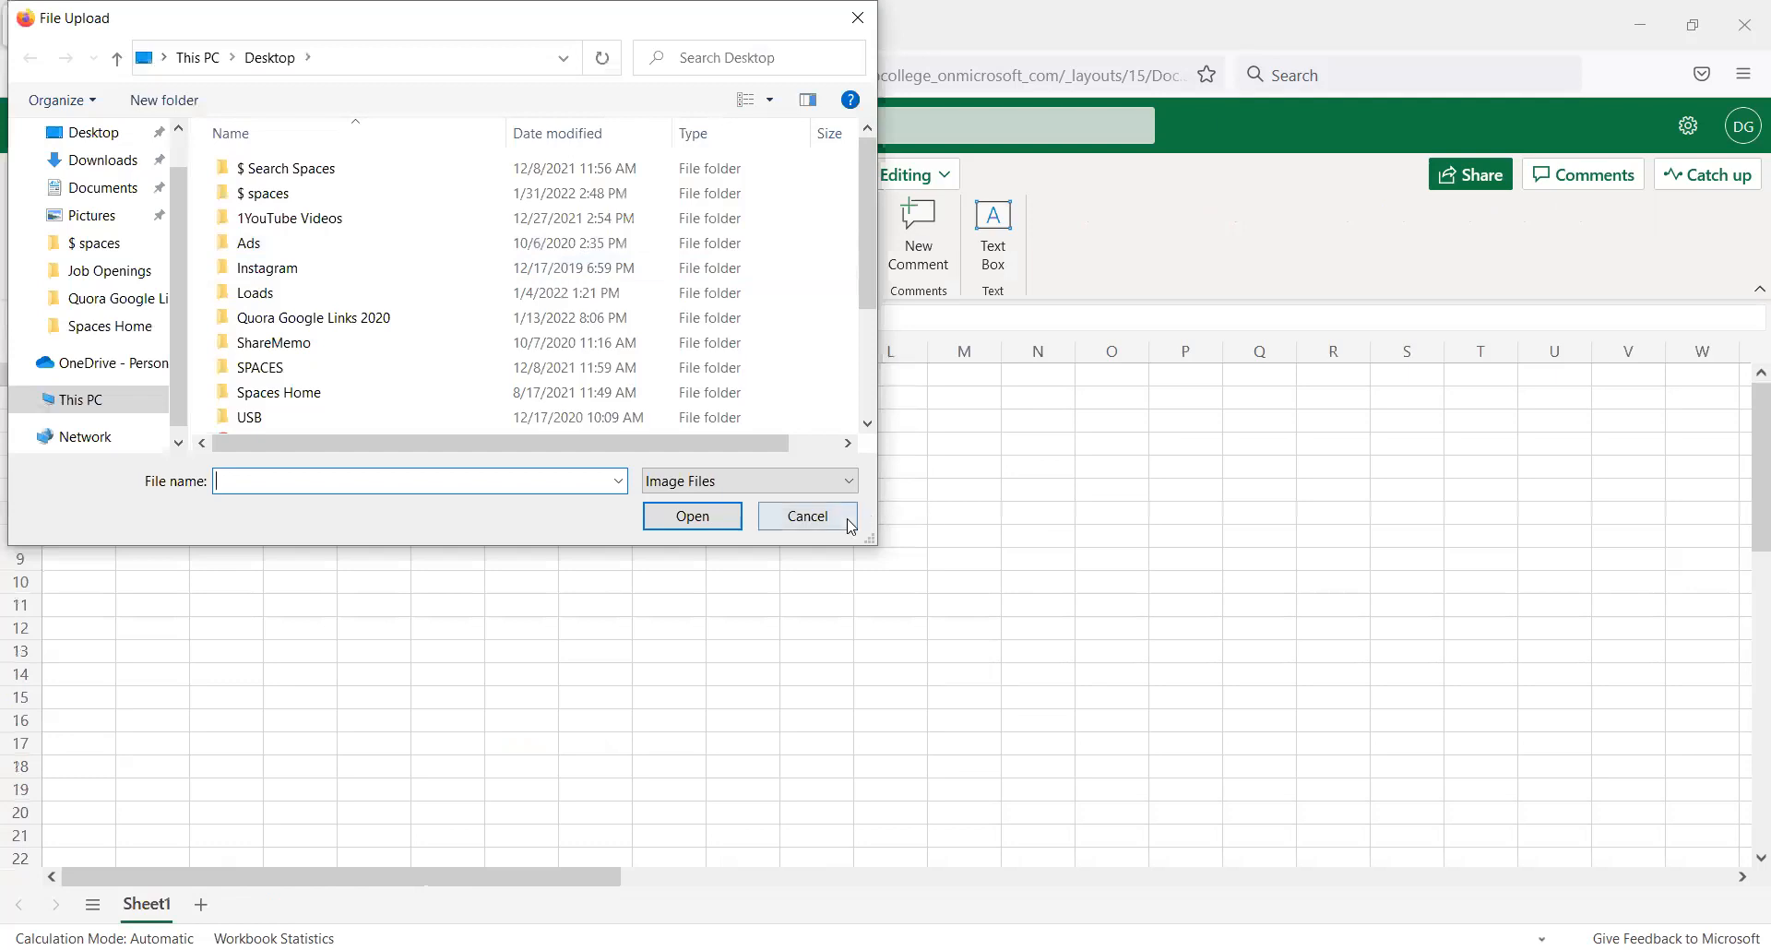
left_click(846, 527)
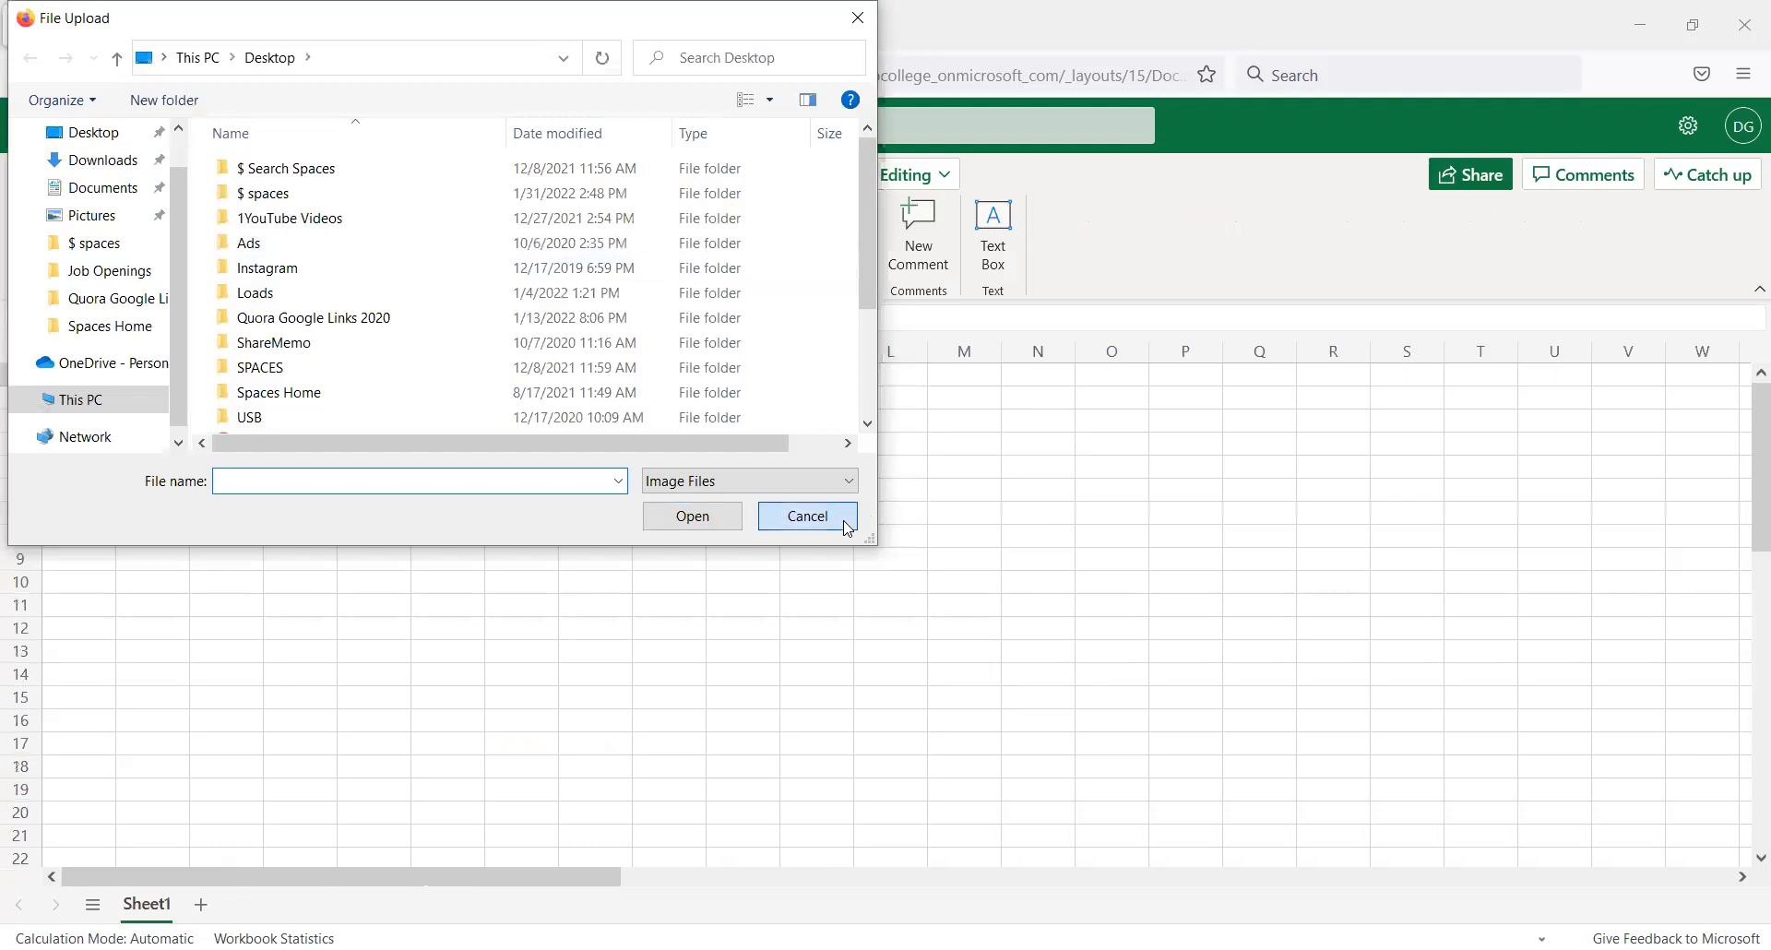
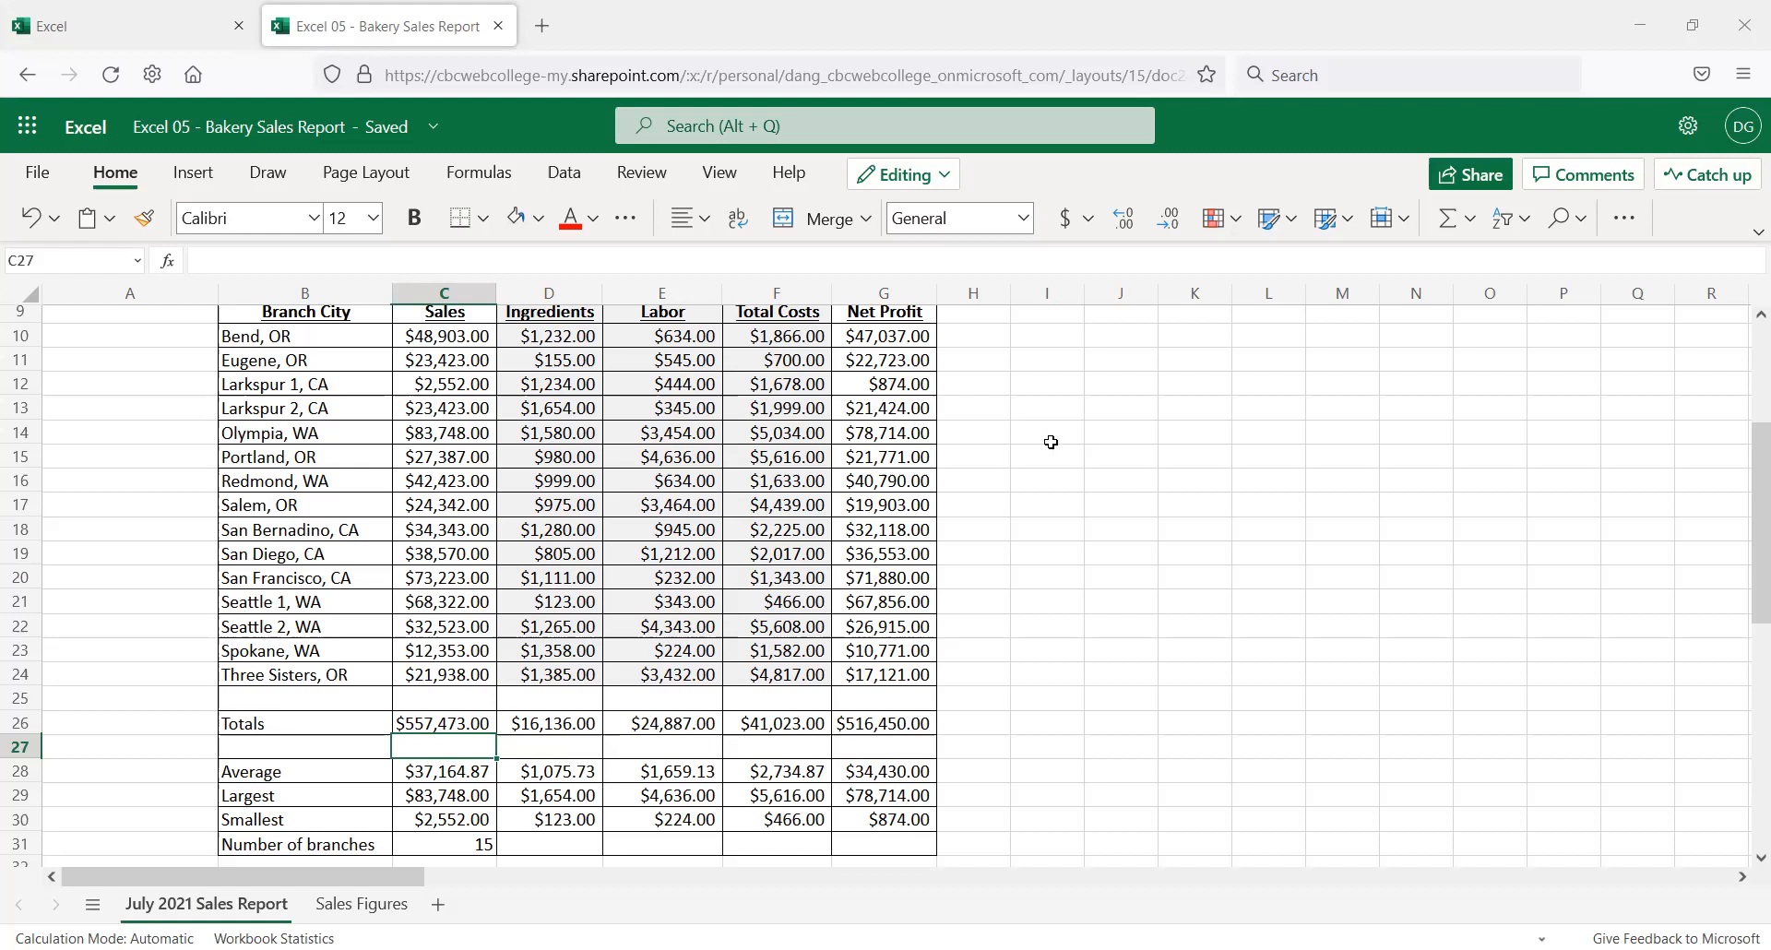
Apply the 40% - Accent4 cell style to the merged Good Bakery title in row 1 of the July 2021 report
scroll(1040, 447, "up", 2)
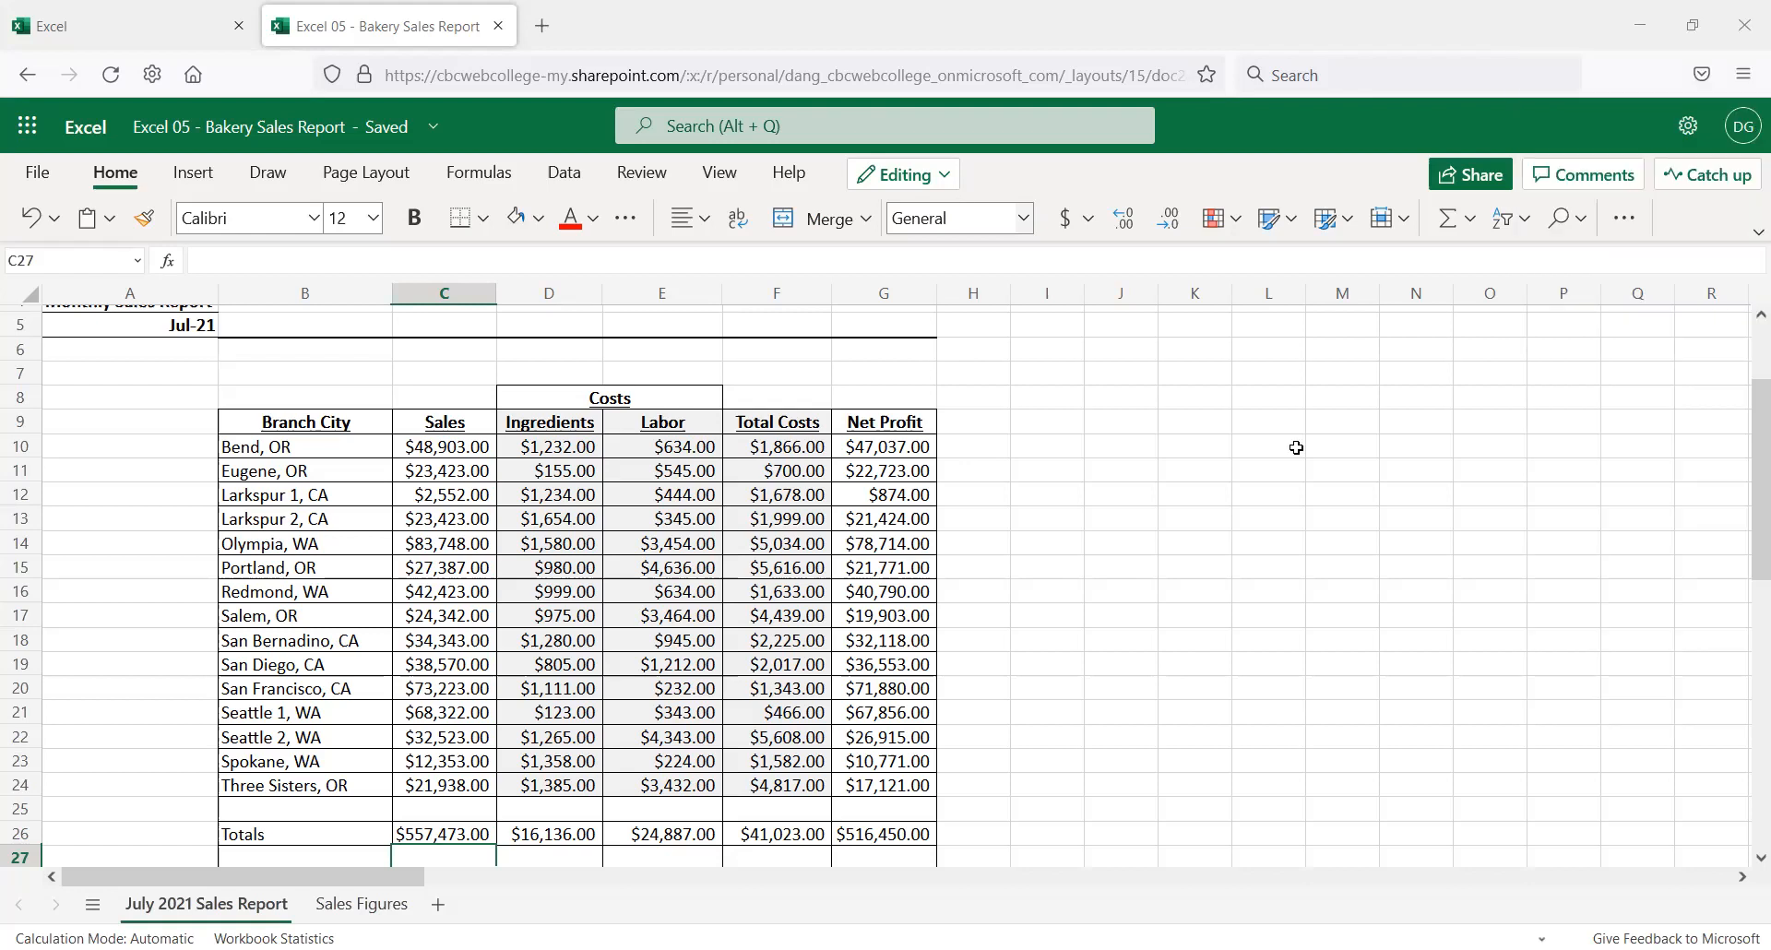
scroll(960, 571, "down", 5)
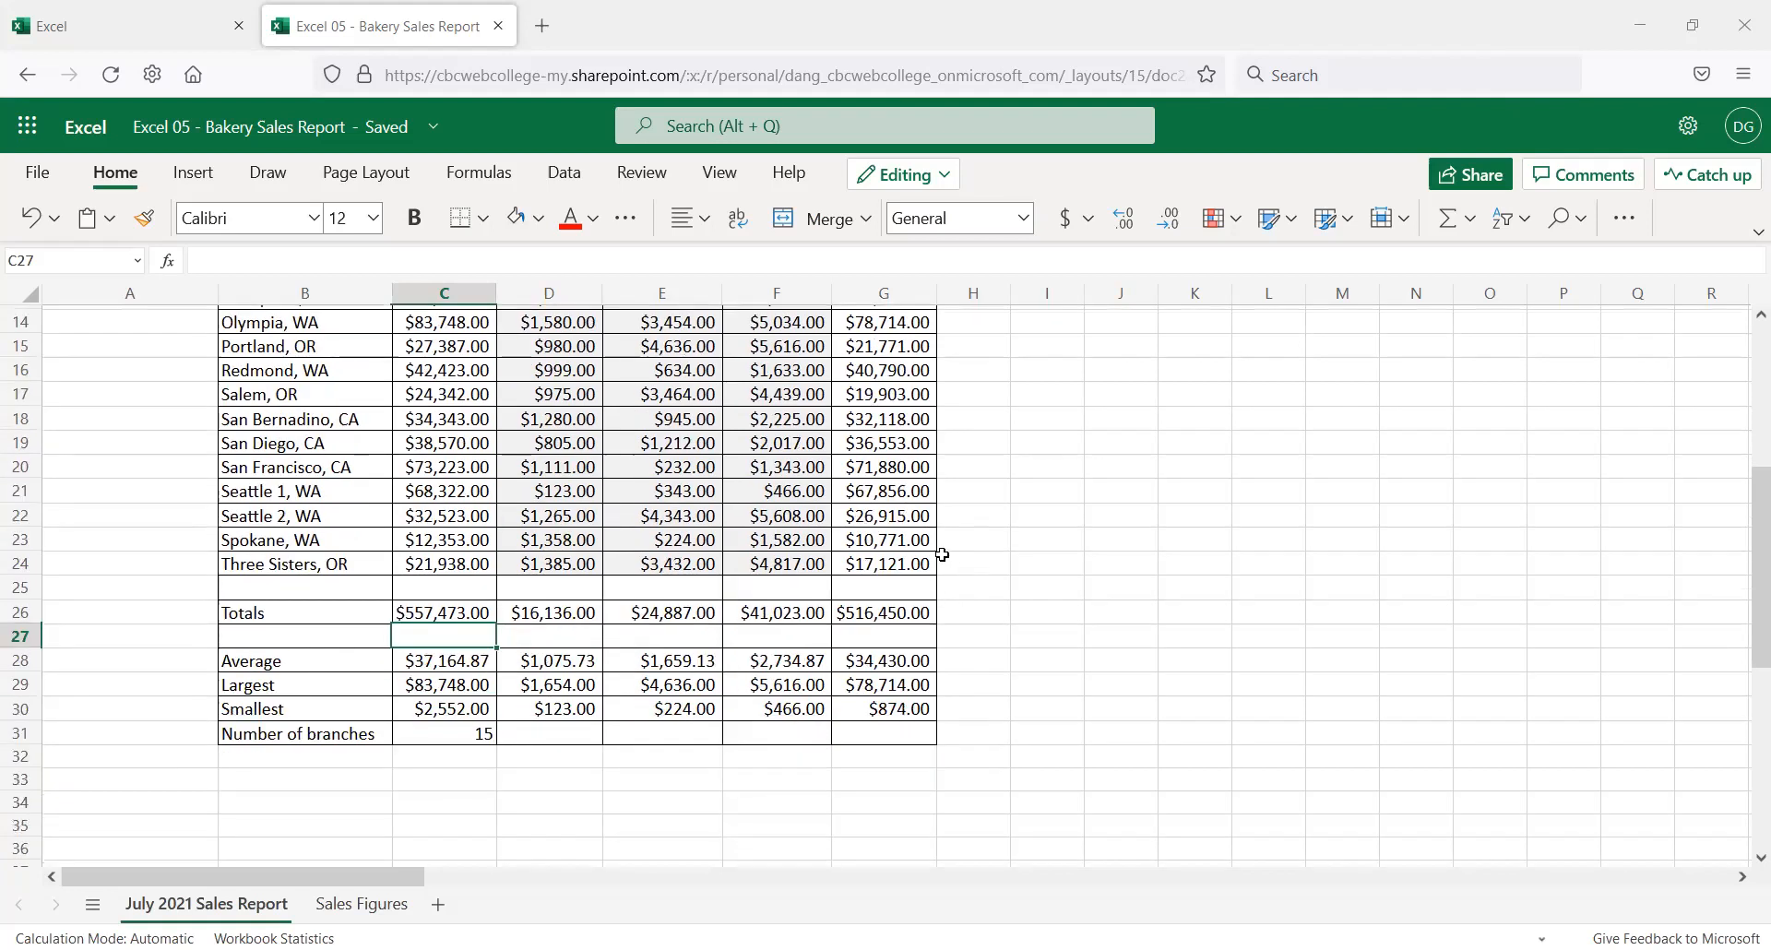
scroll(954, 551, "up", 3)
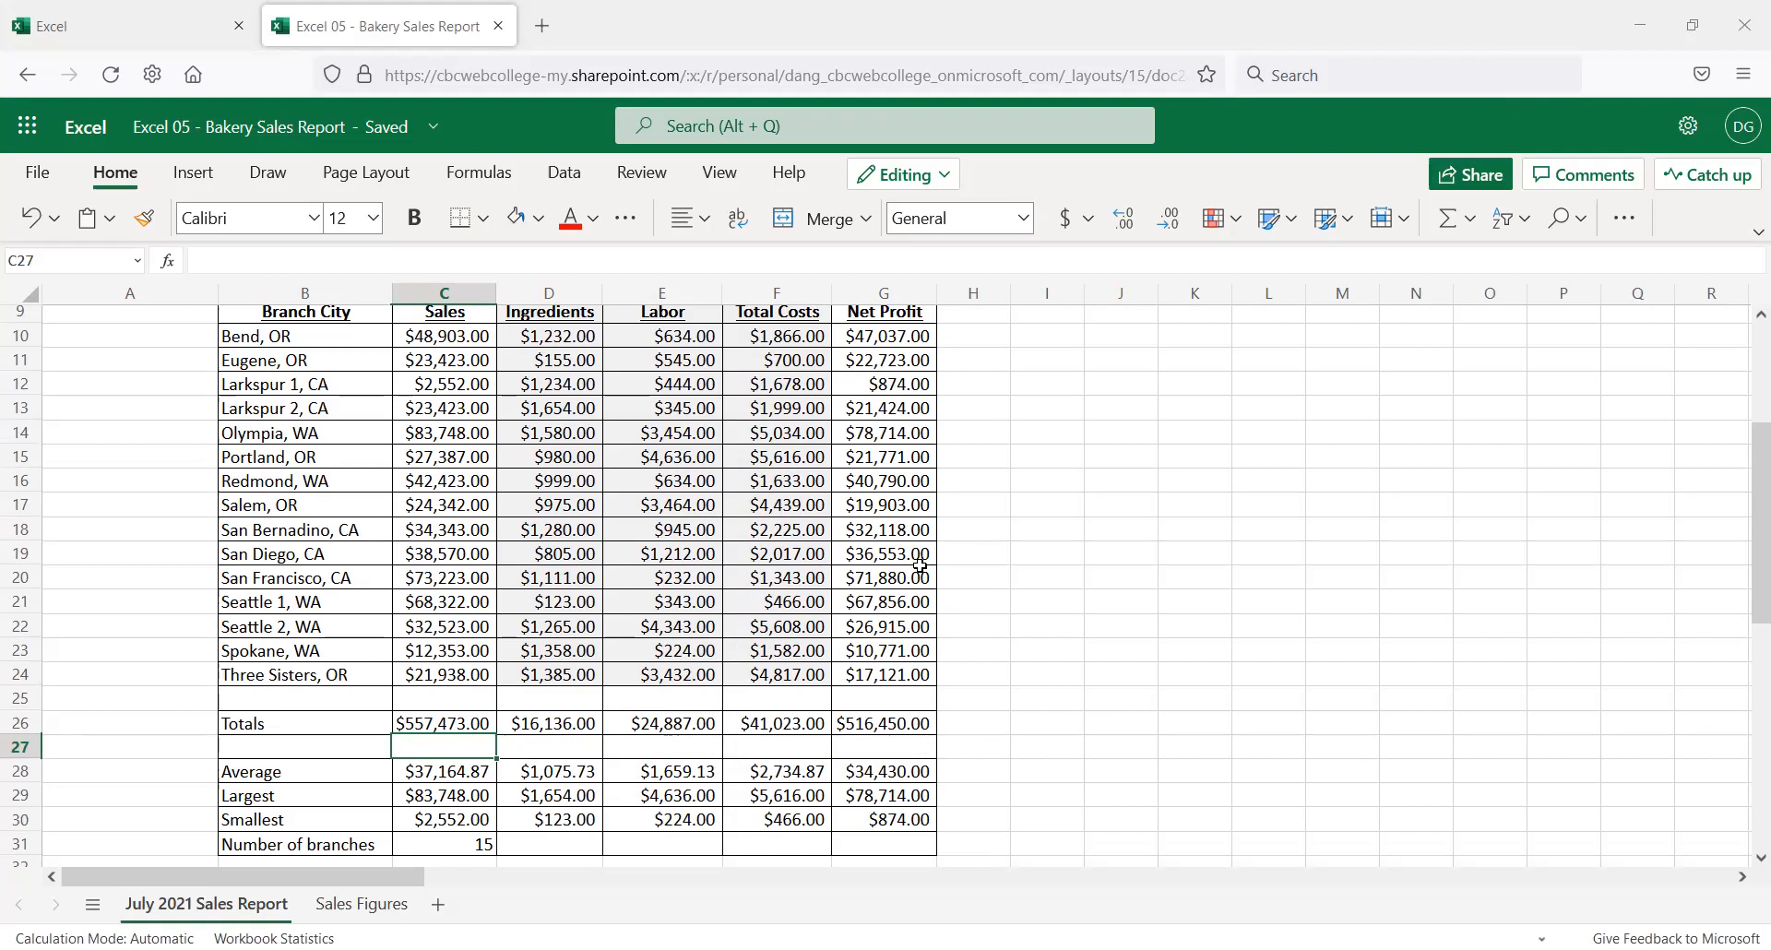
scroll(896, 541, "up", 2)
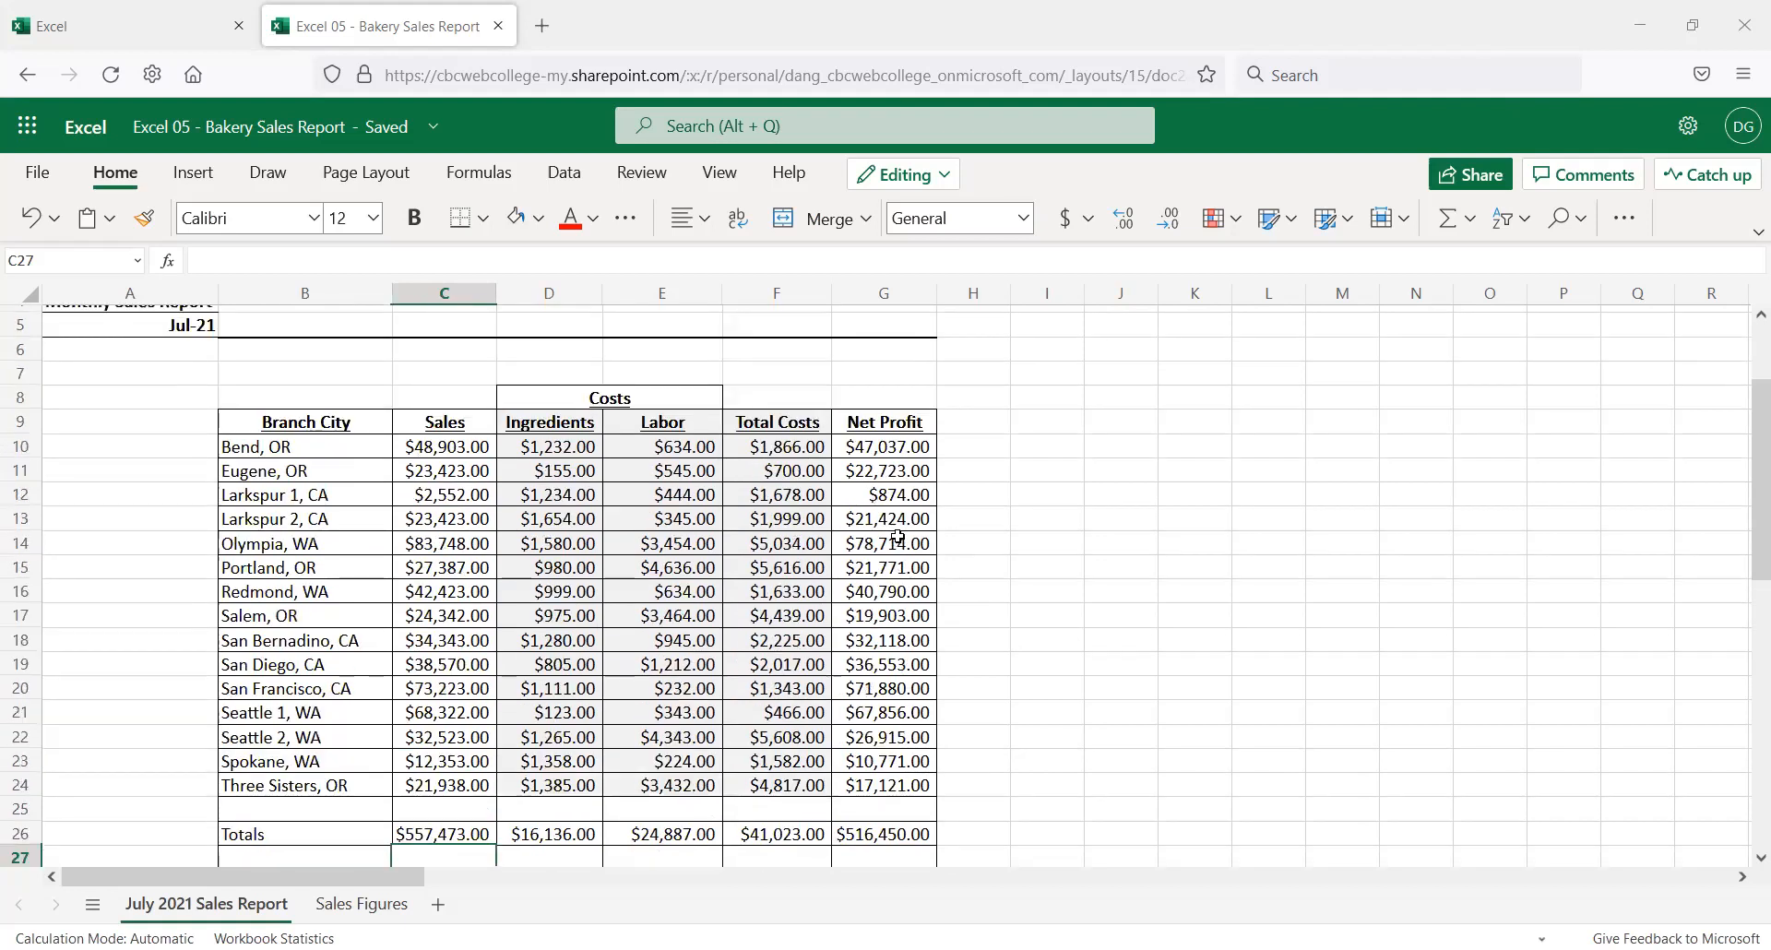
scroll(714, 571, "up", 2)
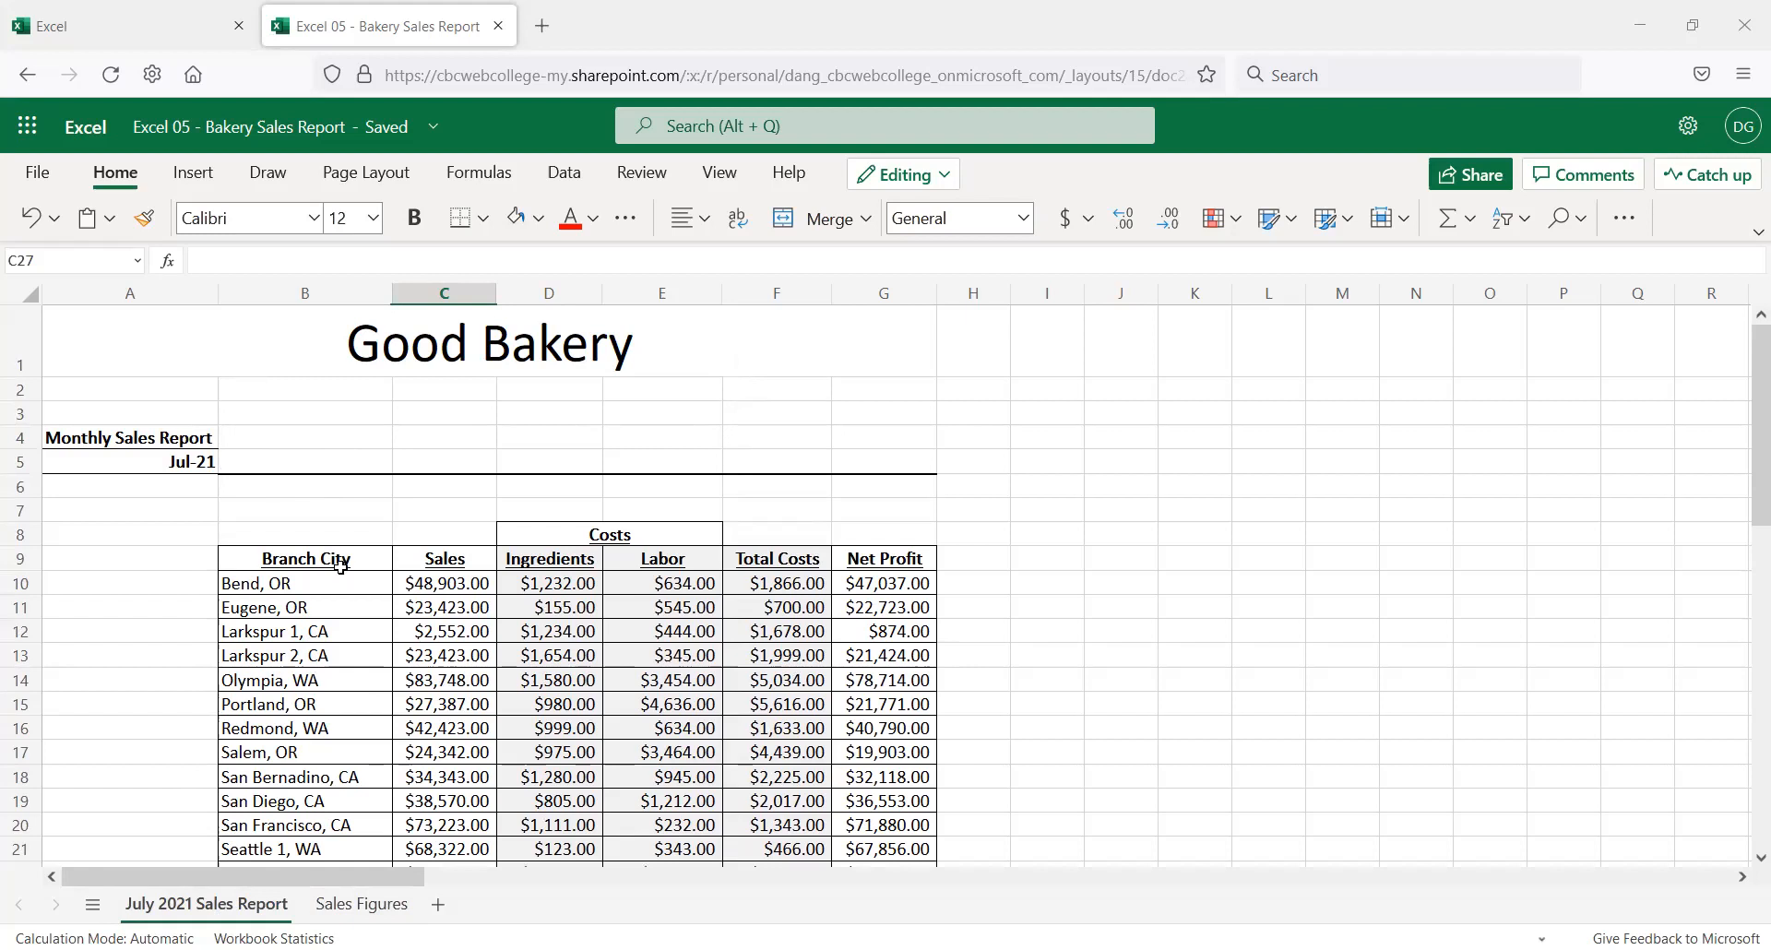
left_click(235, 334)
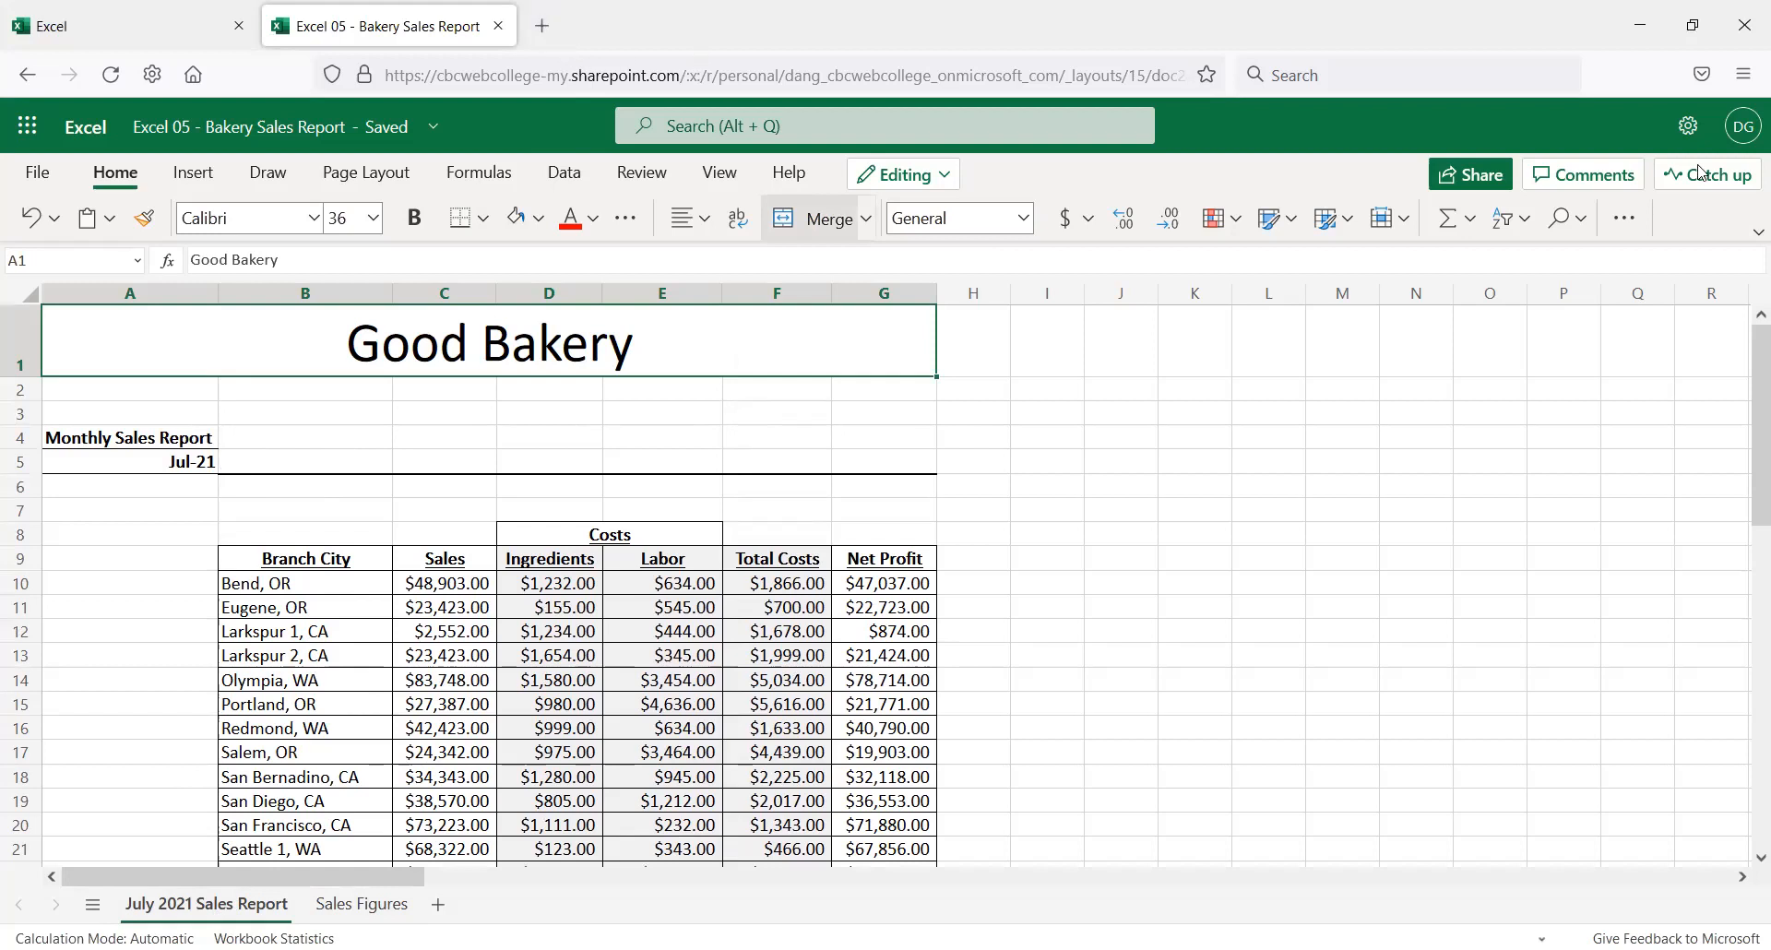
left_click(1756, 233)
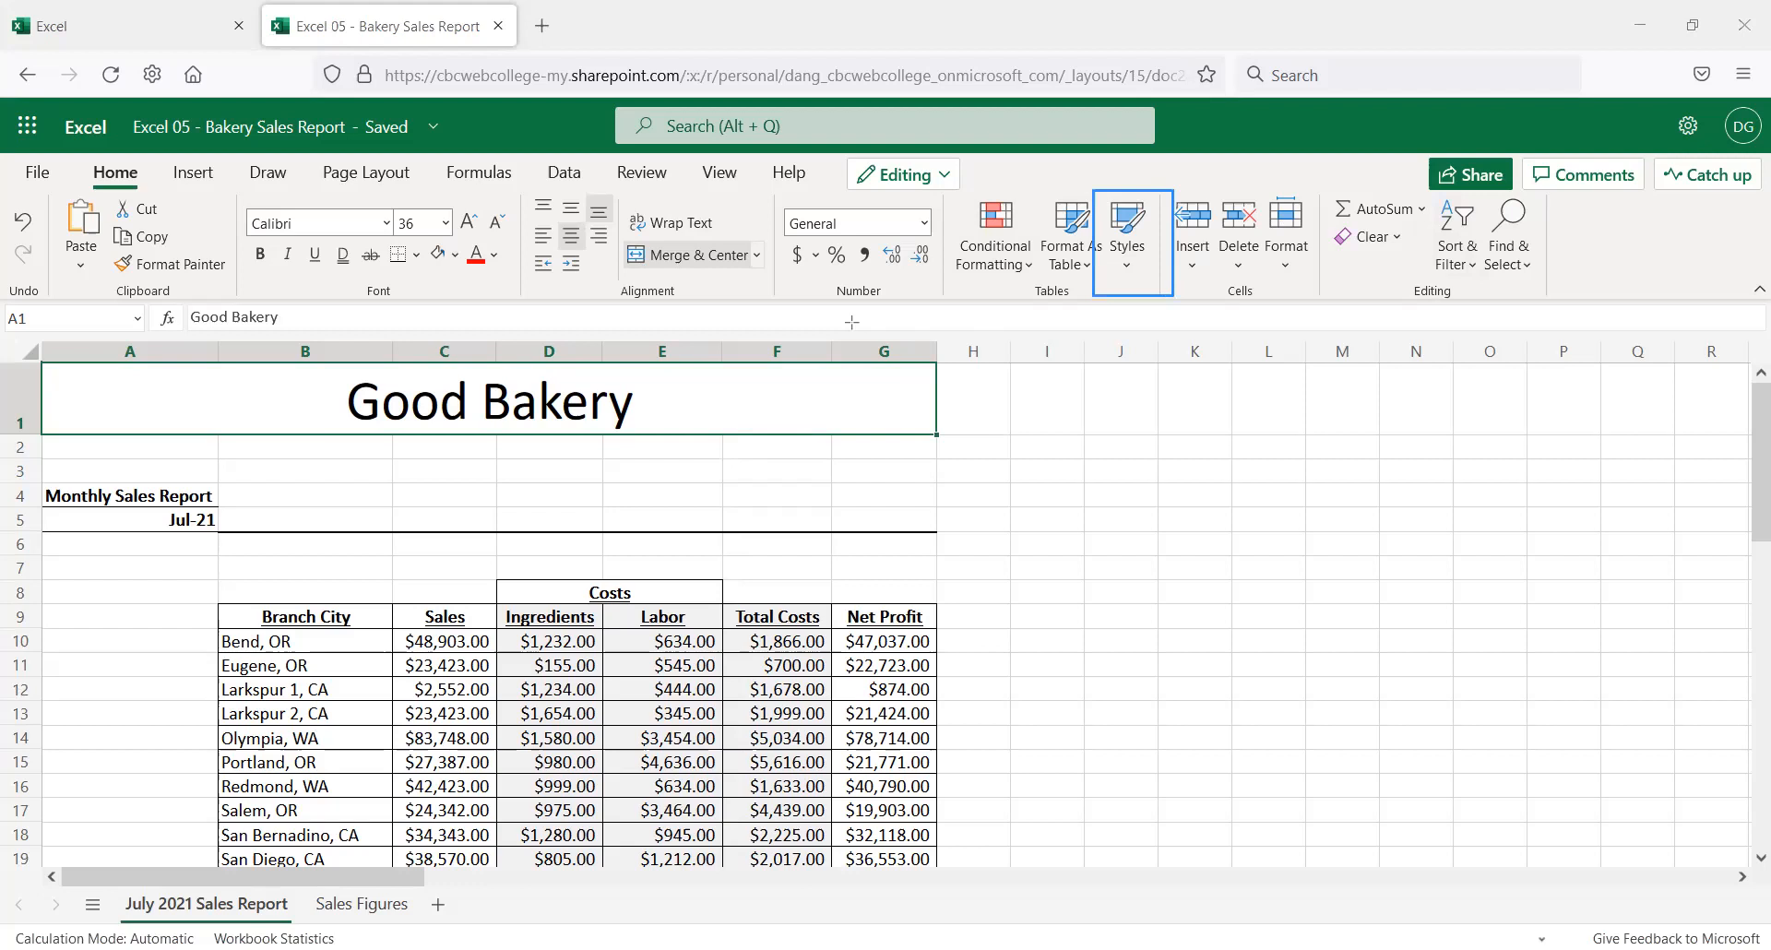
left_click(1134, 271)
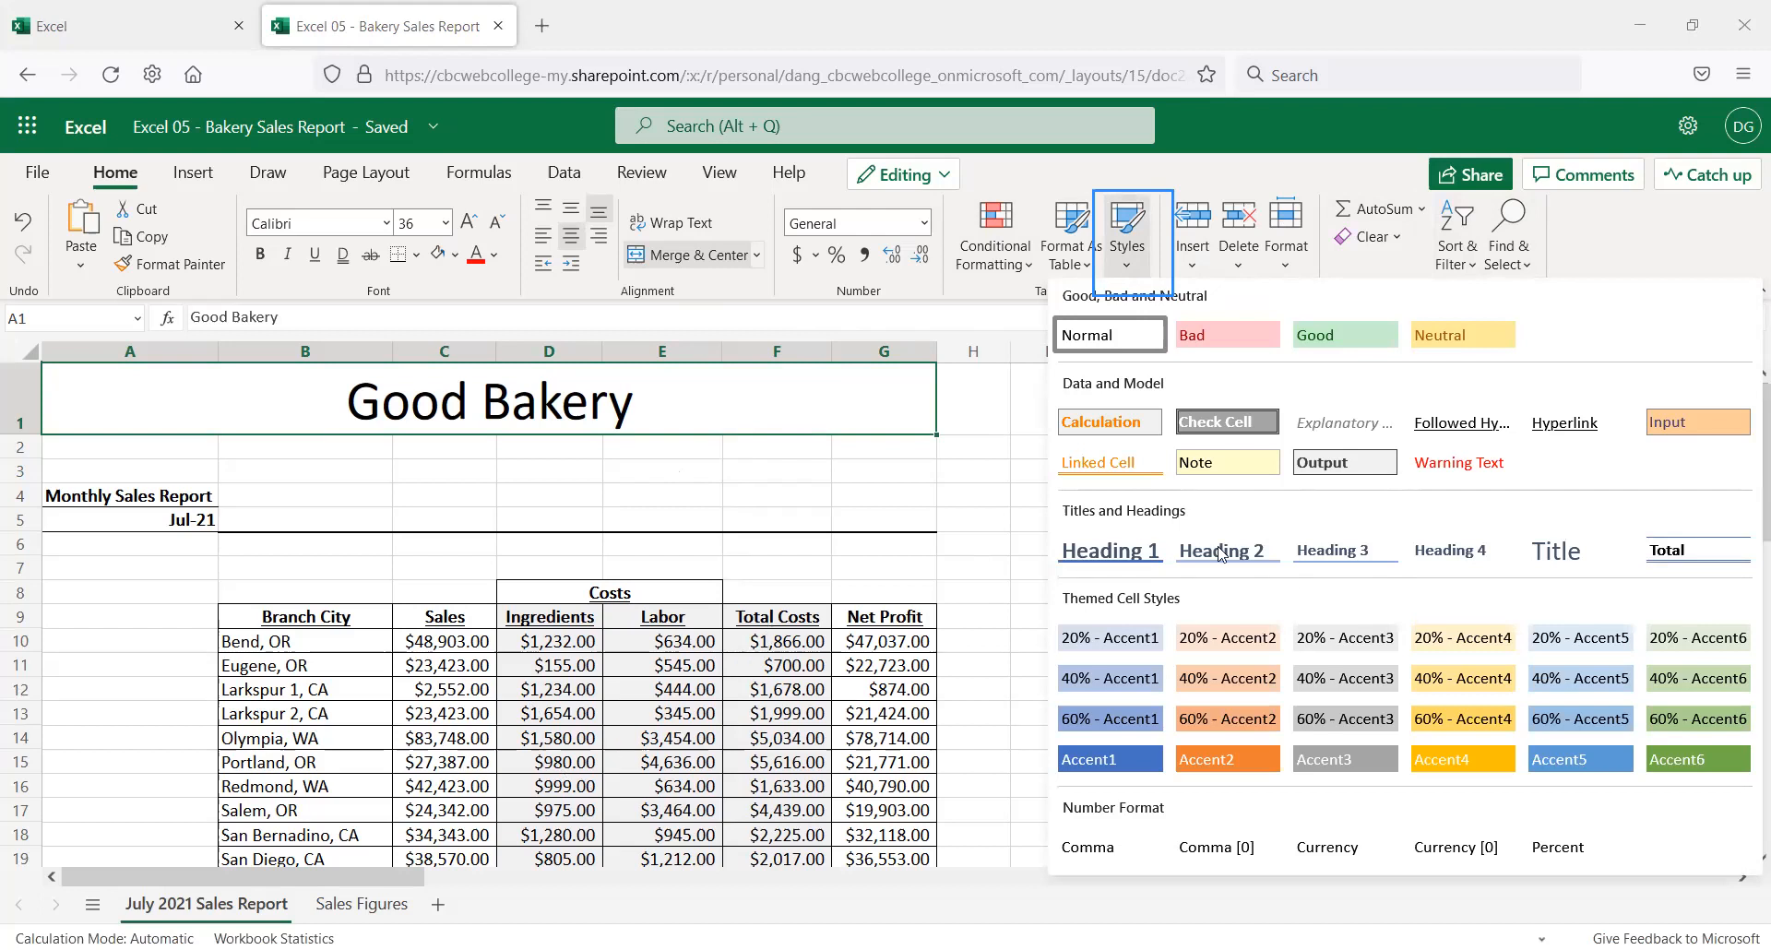
left_click(1436, 681)
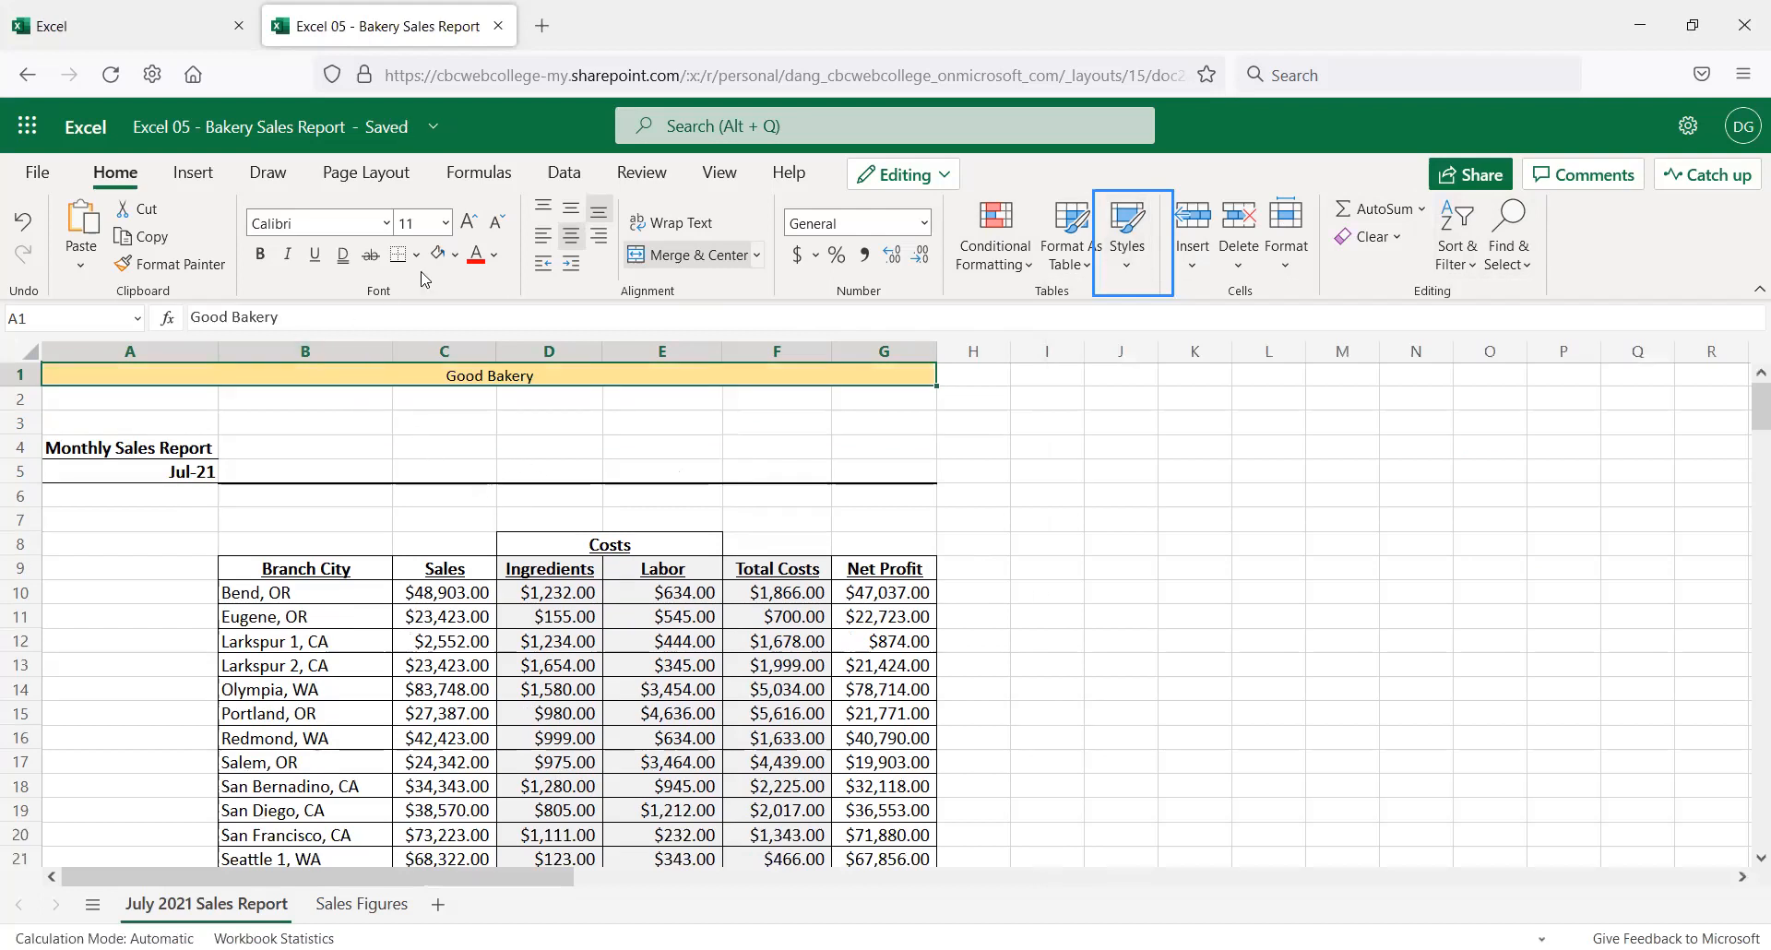
Set the Good Bakery title's font size to 36
left_click(446, 225)
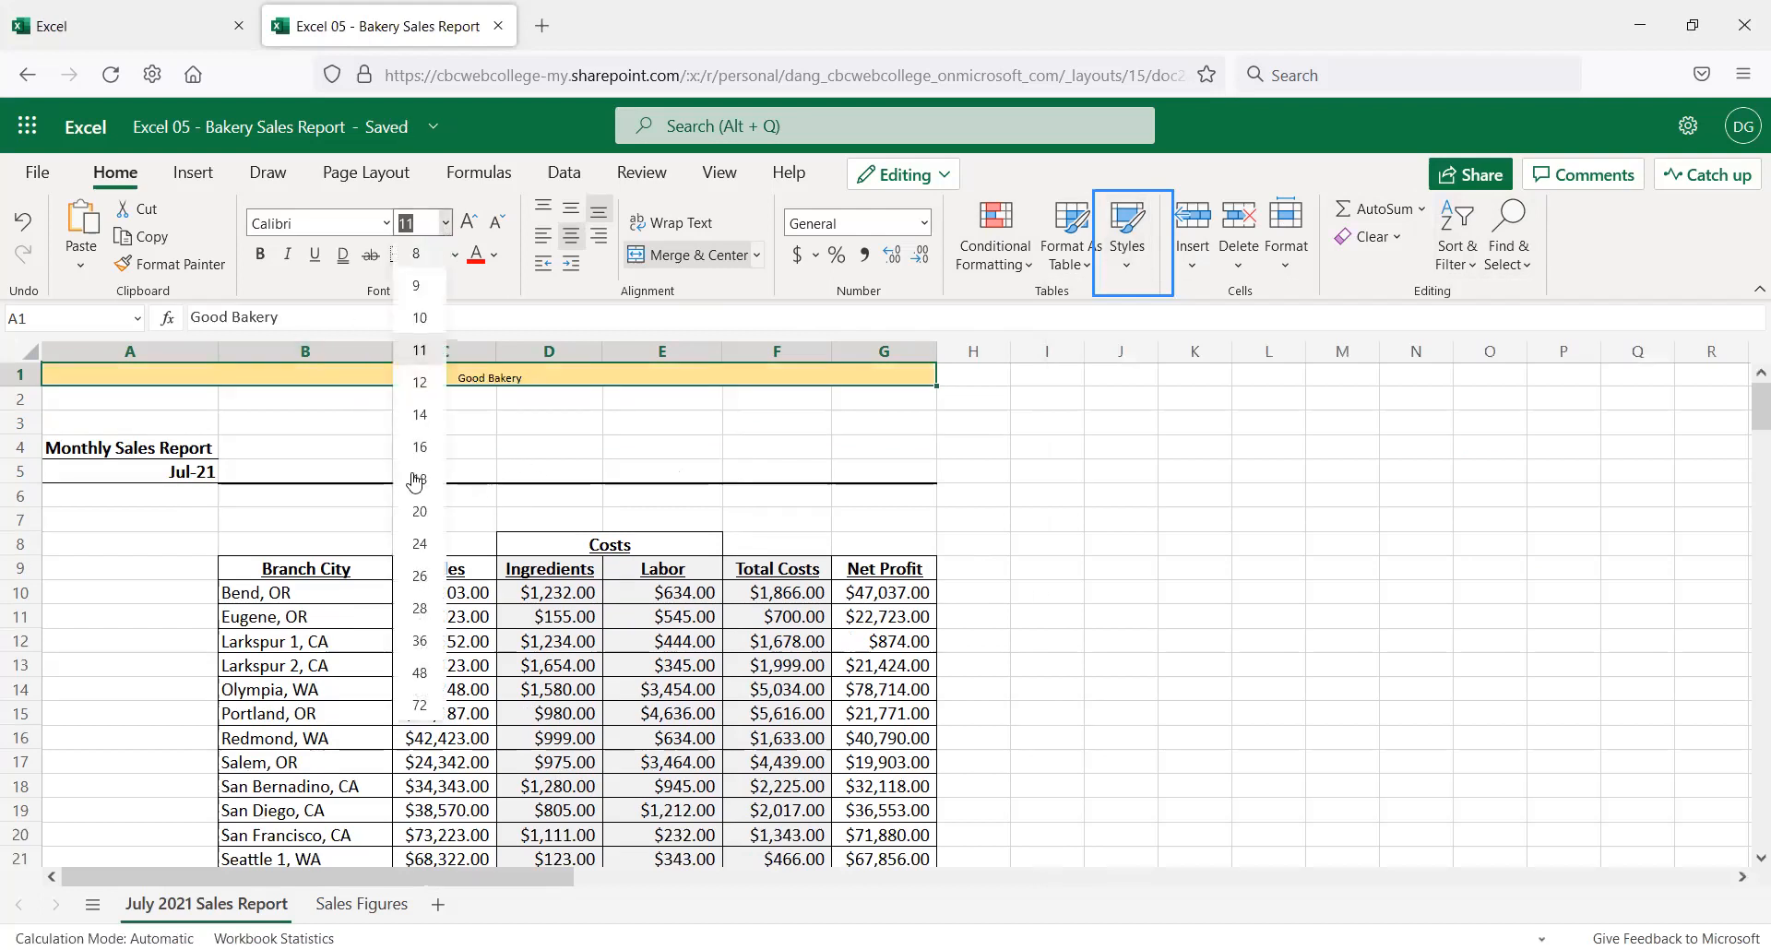
left_click(424, 580)
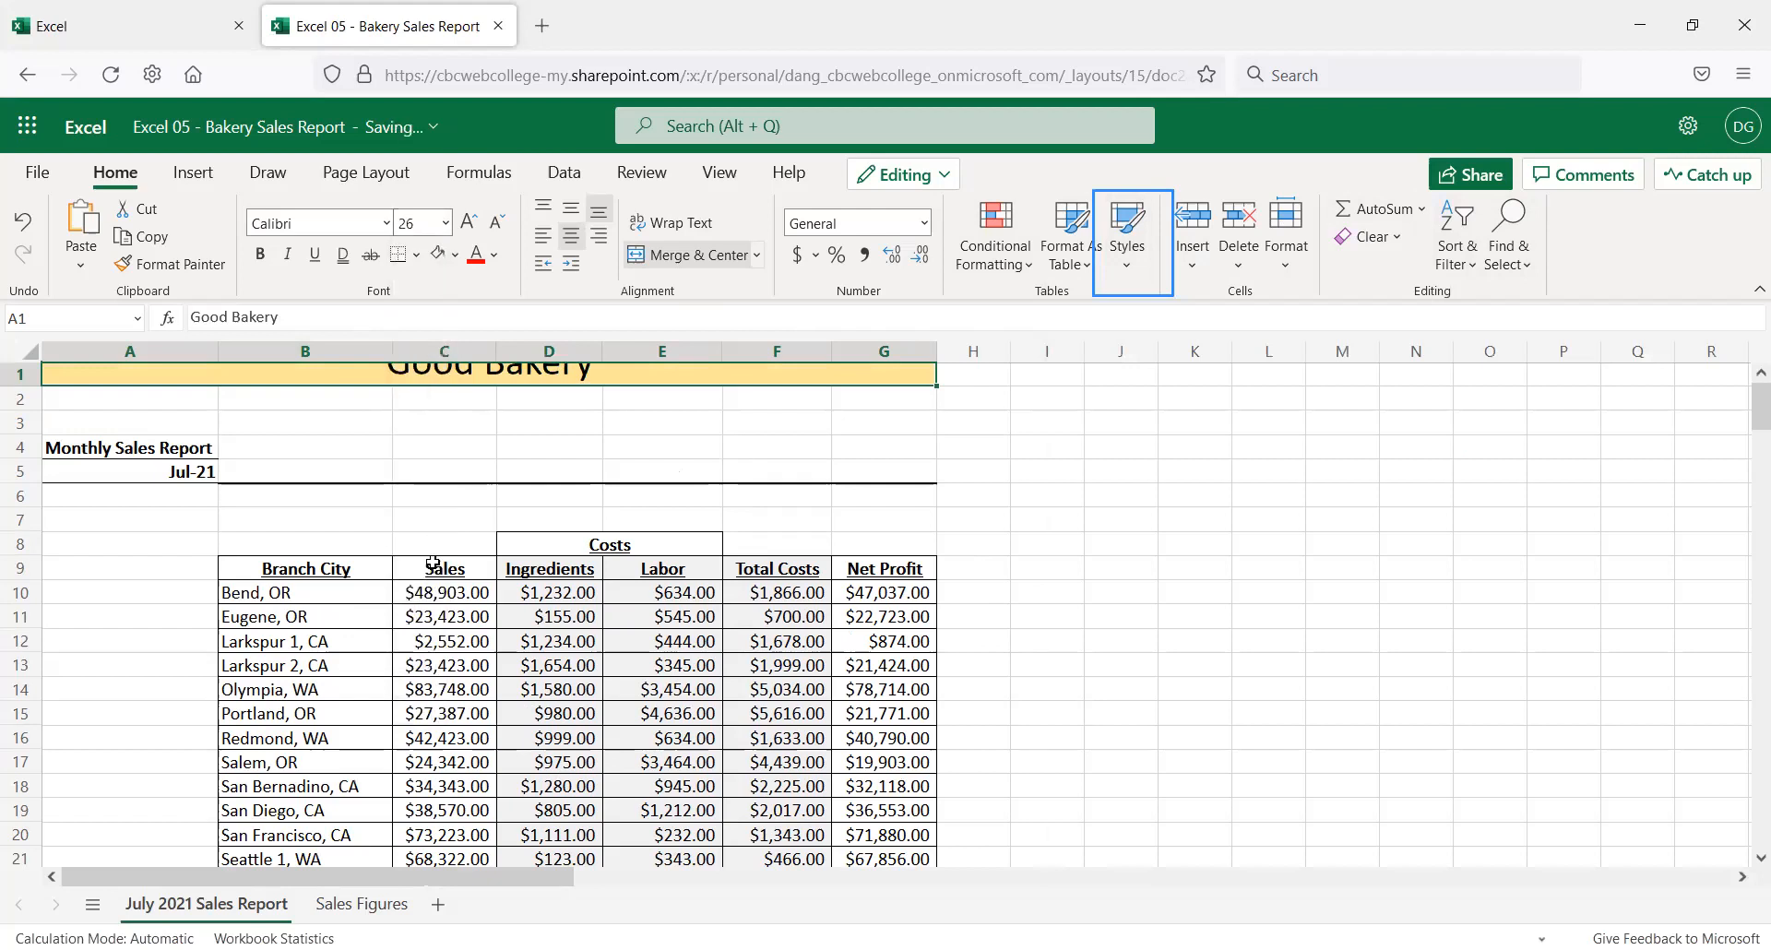
left_click(445, 227)
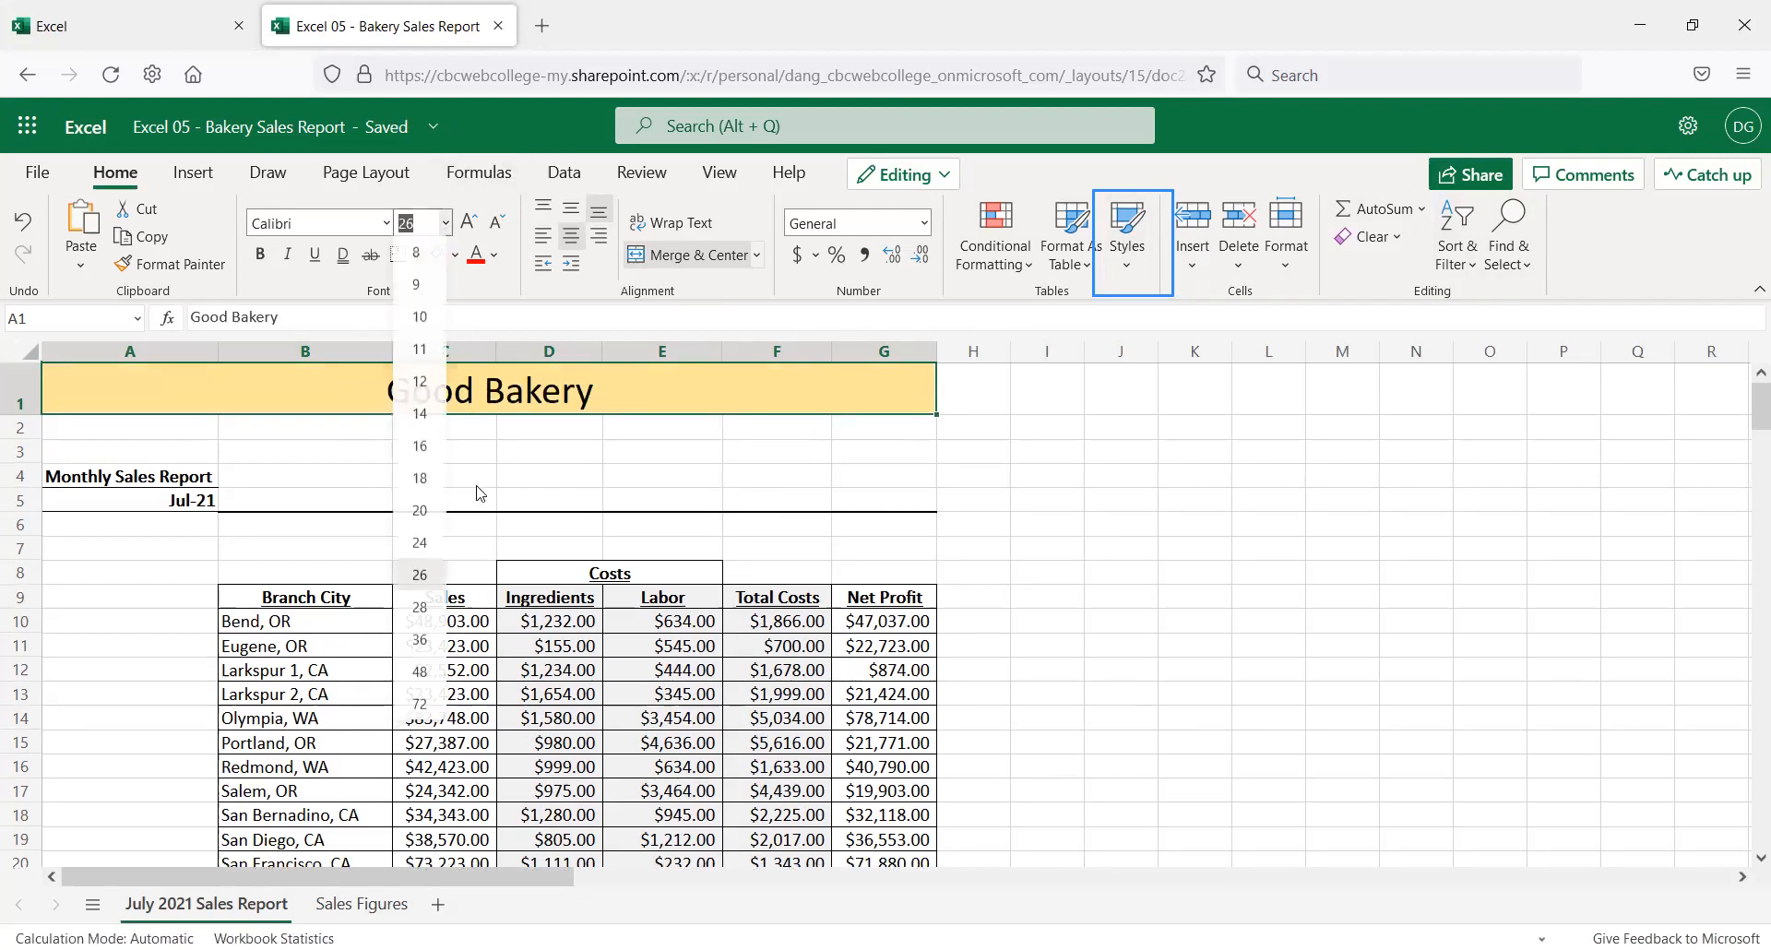
left_click(434, 643)
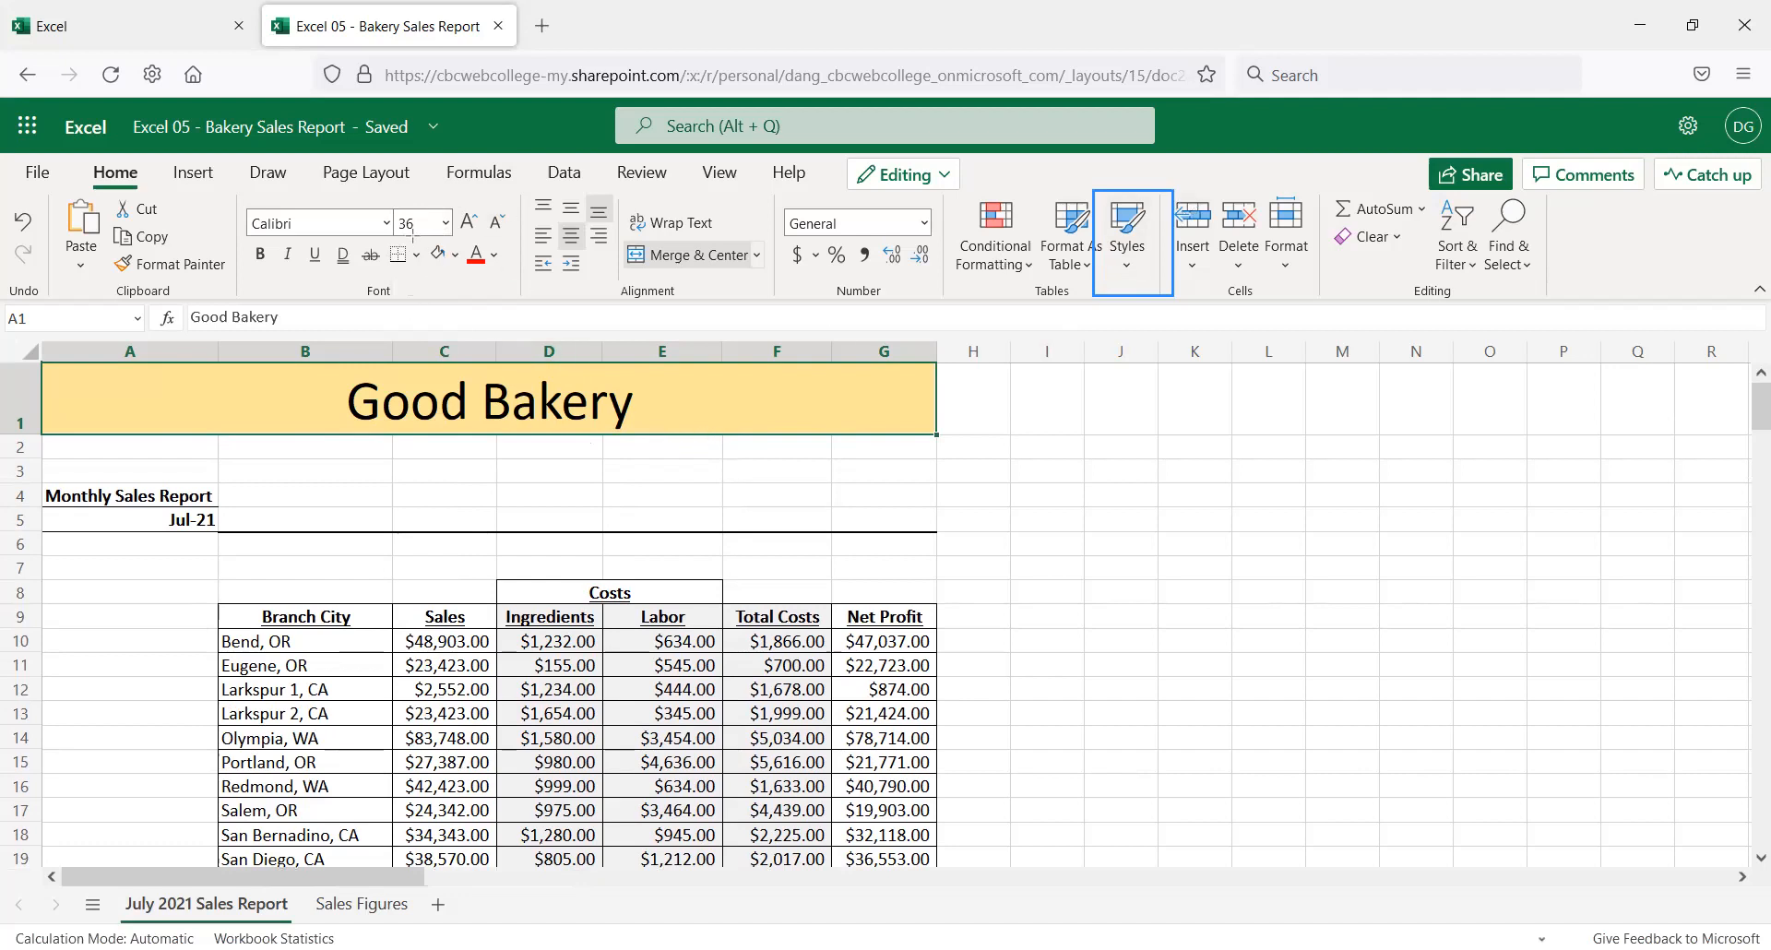
left_click_drag(413, 237, 465, 243)
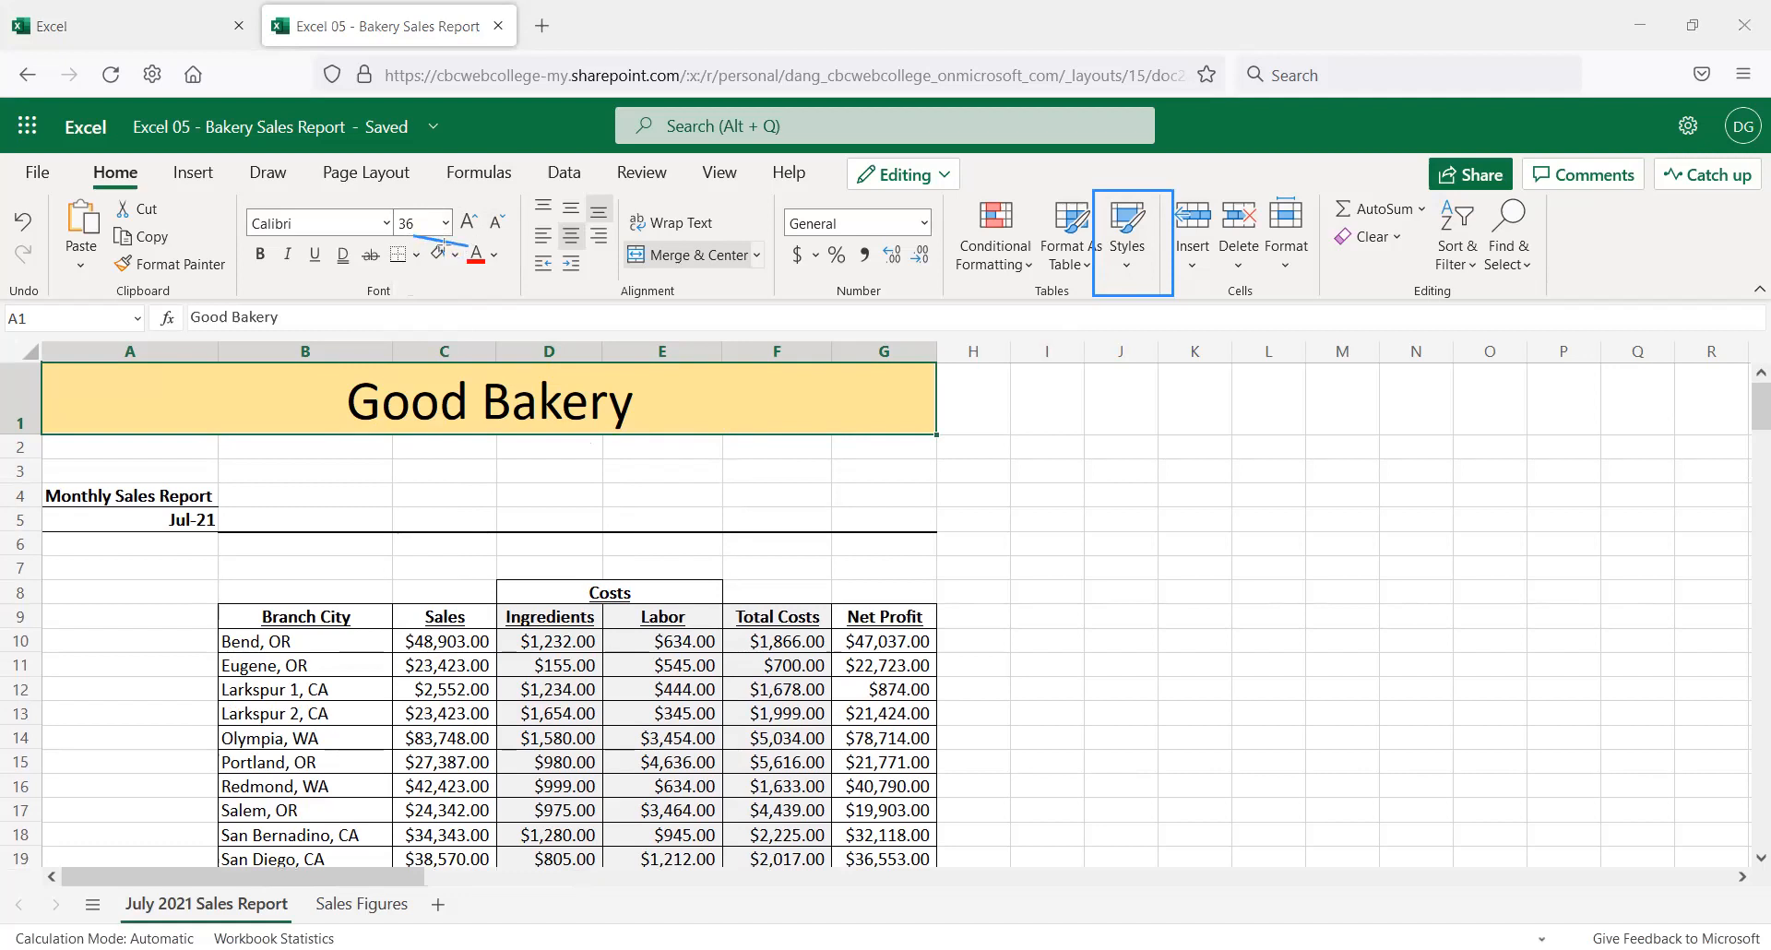
left_click_drag(421, 241, 465, 282)
left_click(1128, 271)
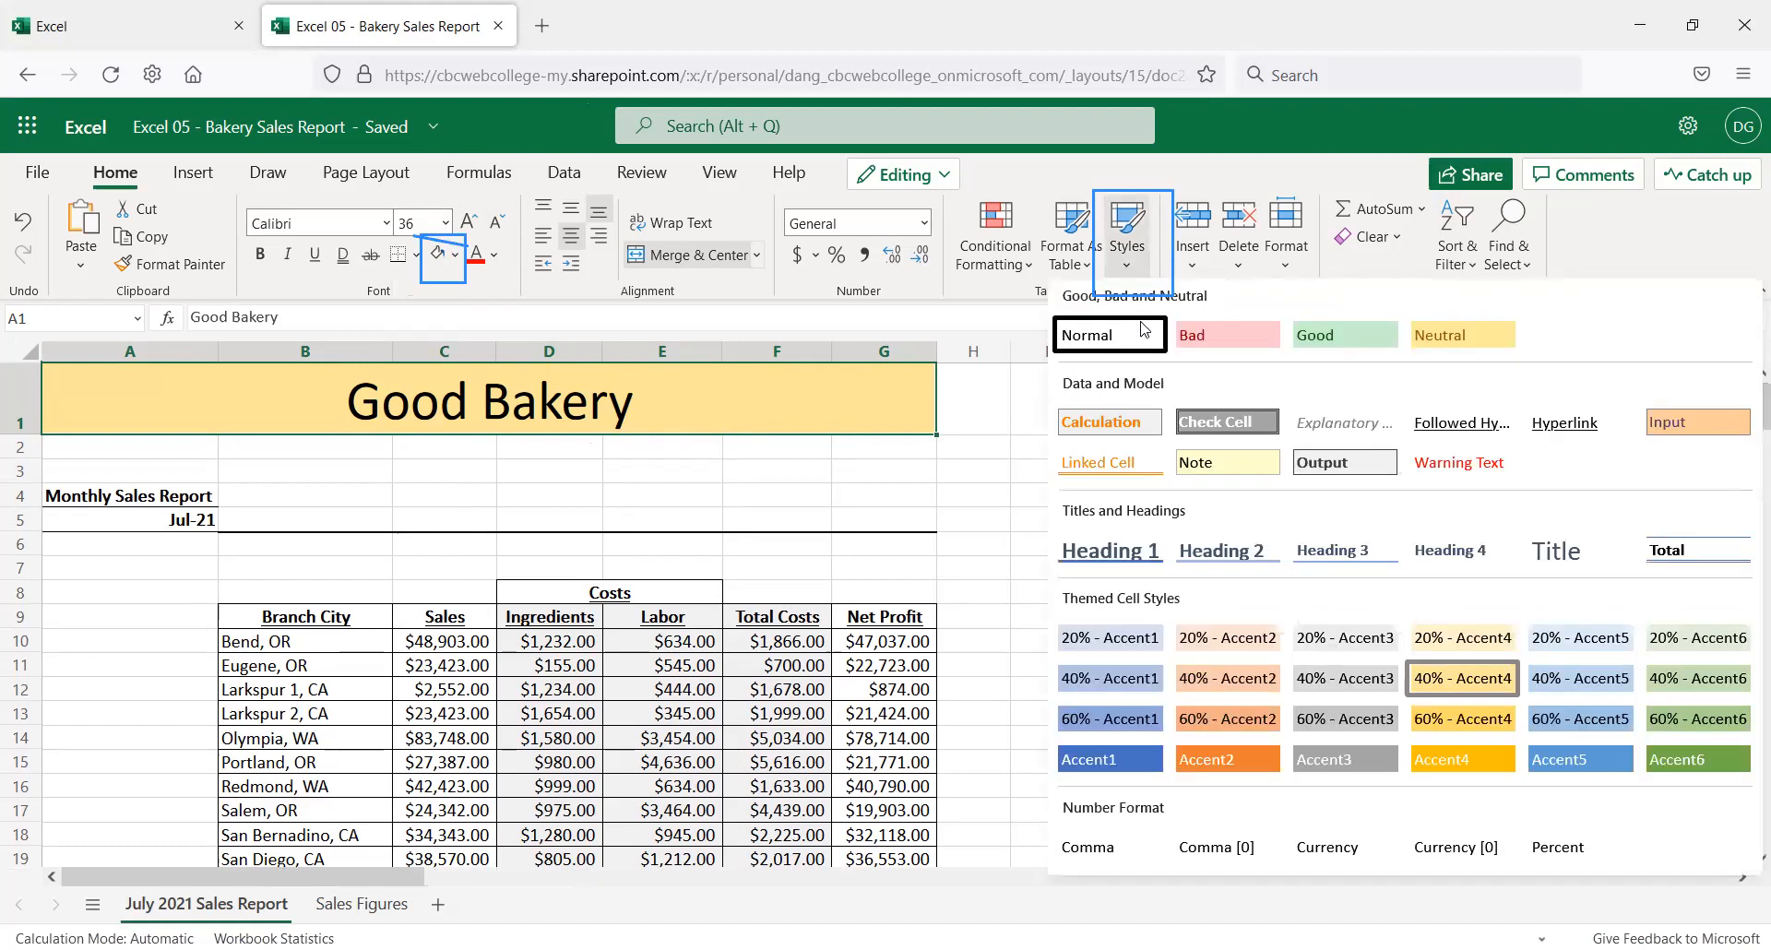
left_click(262, 475)
Fill the Monthly Sales Report and date rows, A4:G5, with the lightest orange theme colour
left_click_drag(99, 492, 917, 507)
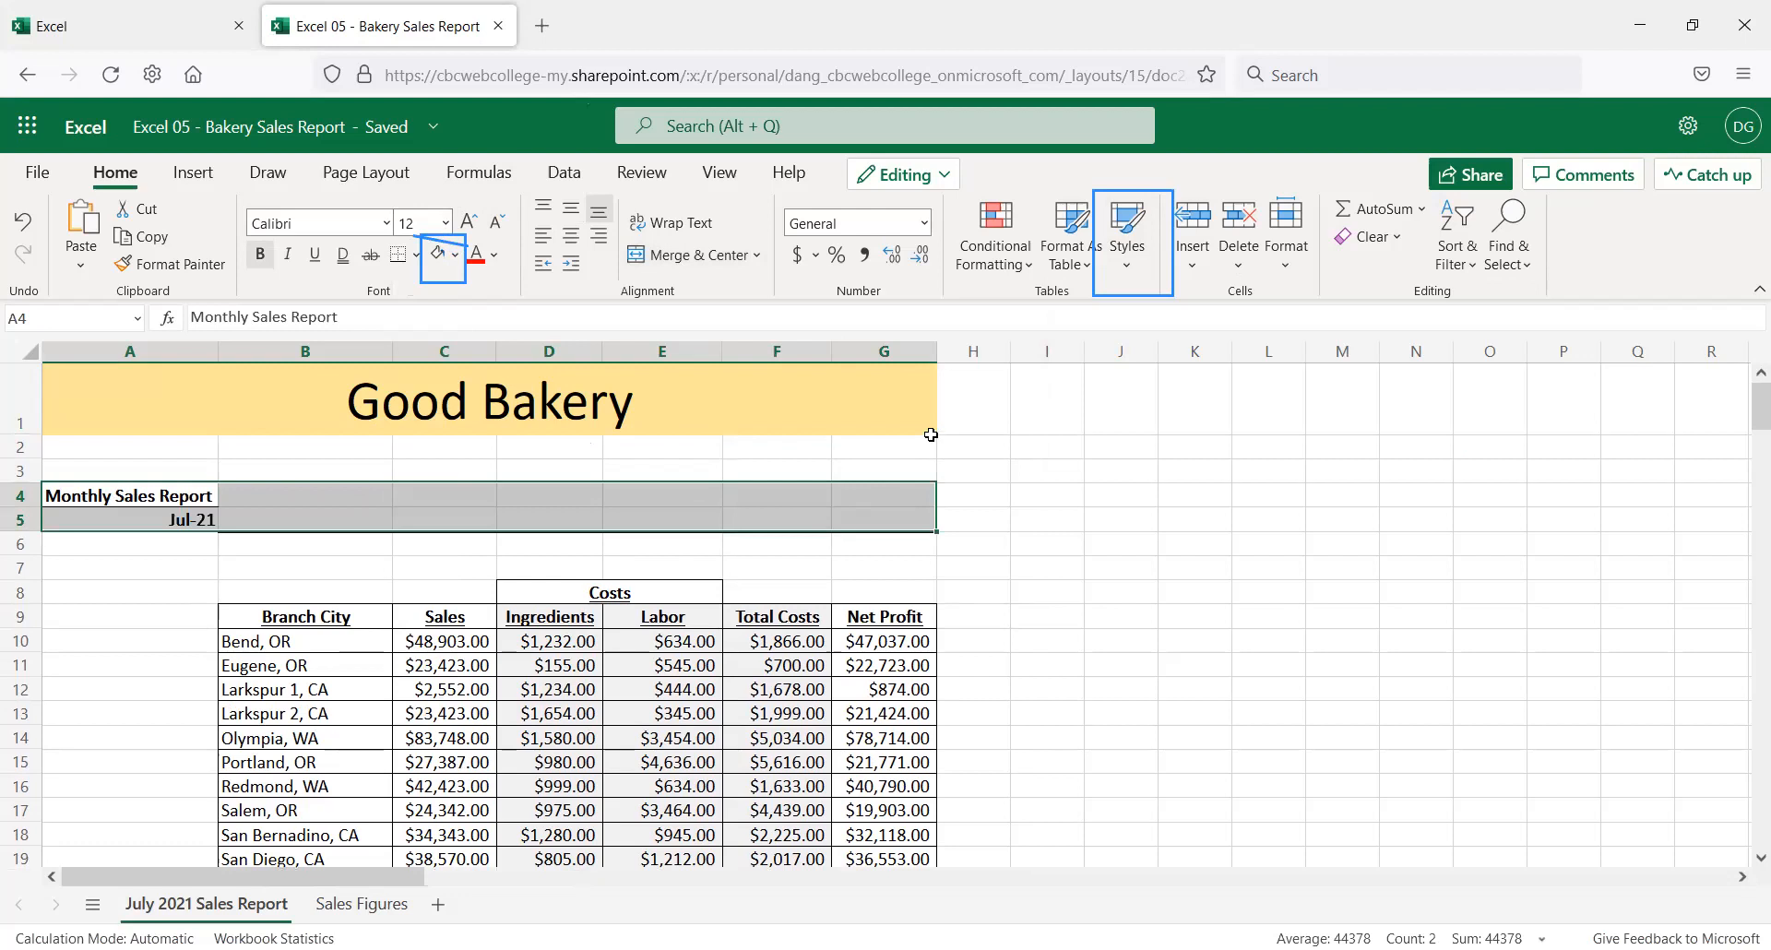
left_click(462, 267)
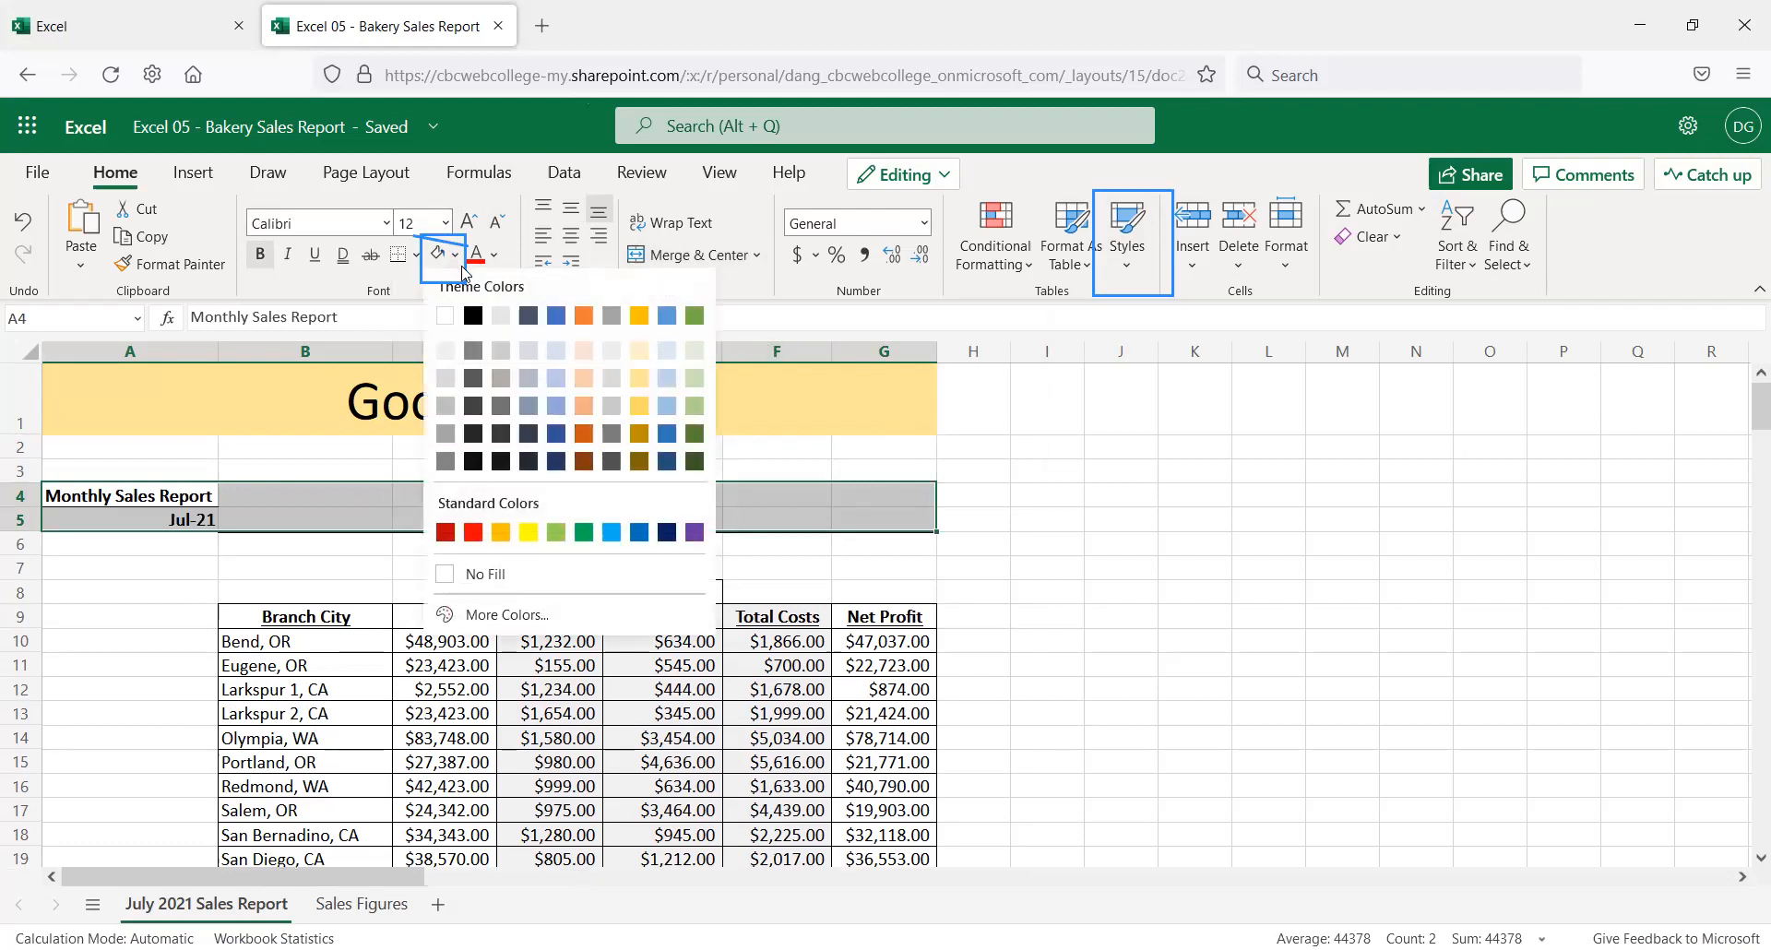
left_click(584, 356)
left_click(395, 454)
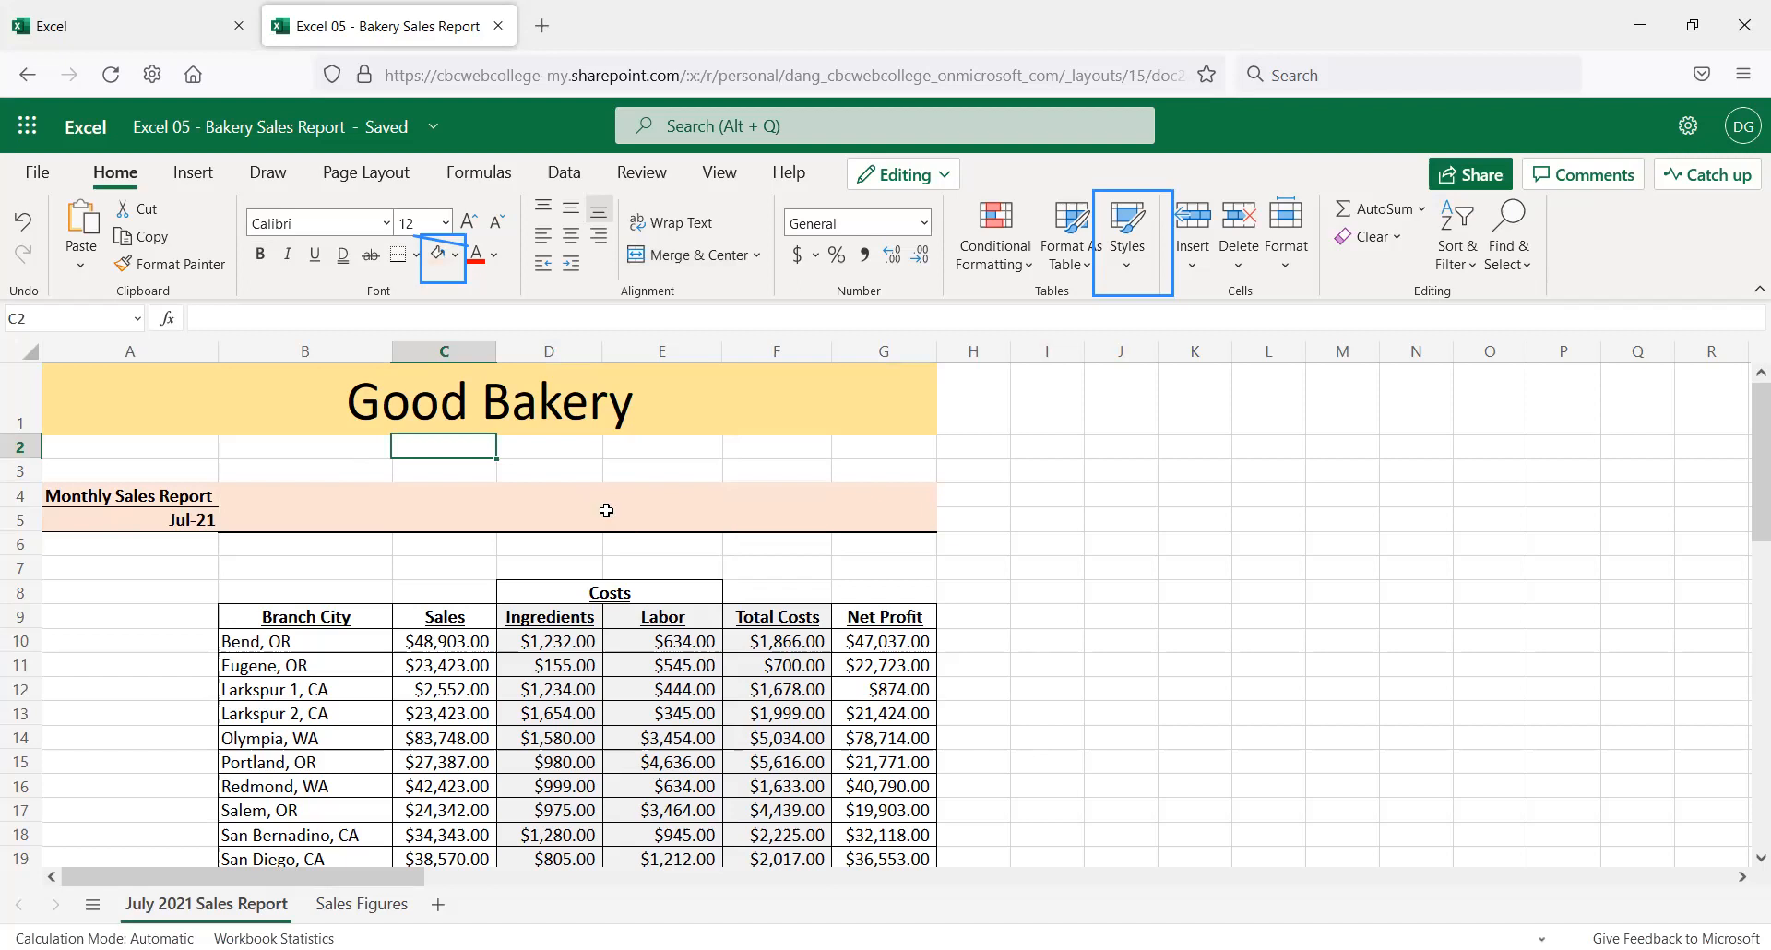
left_click(1035, 519)
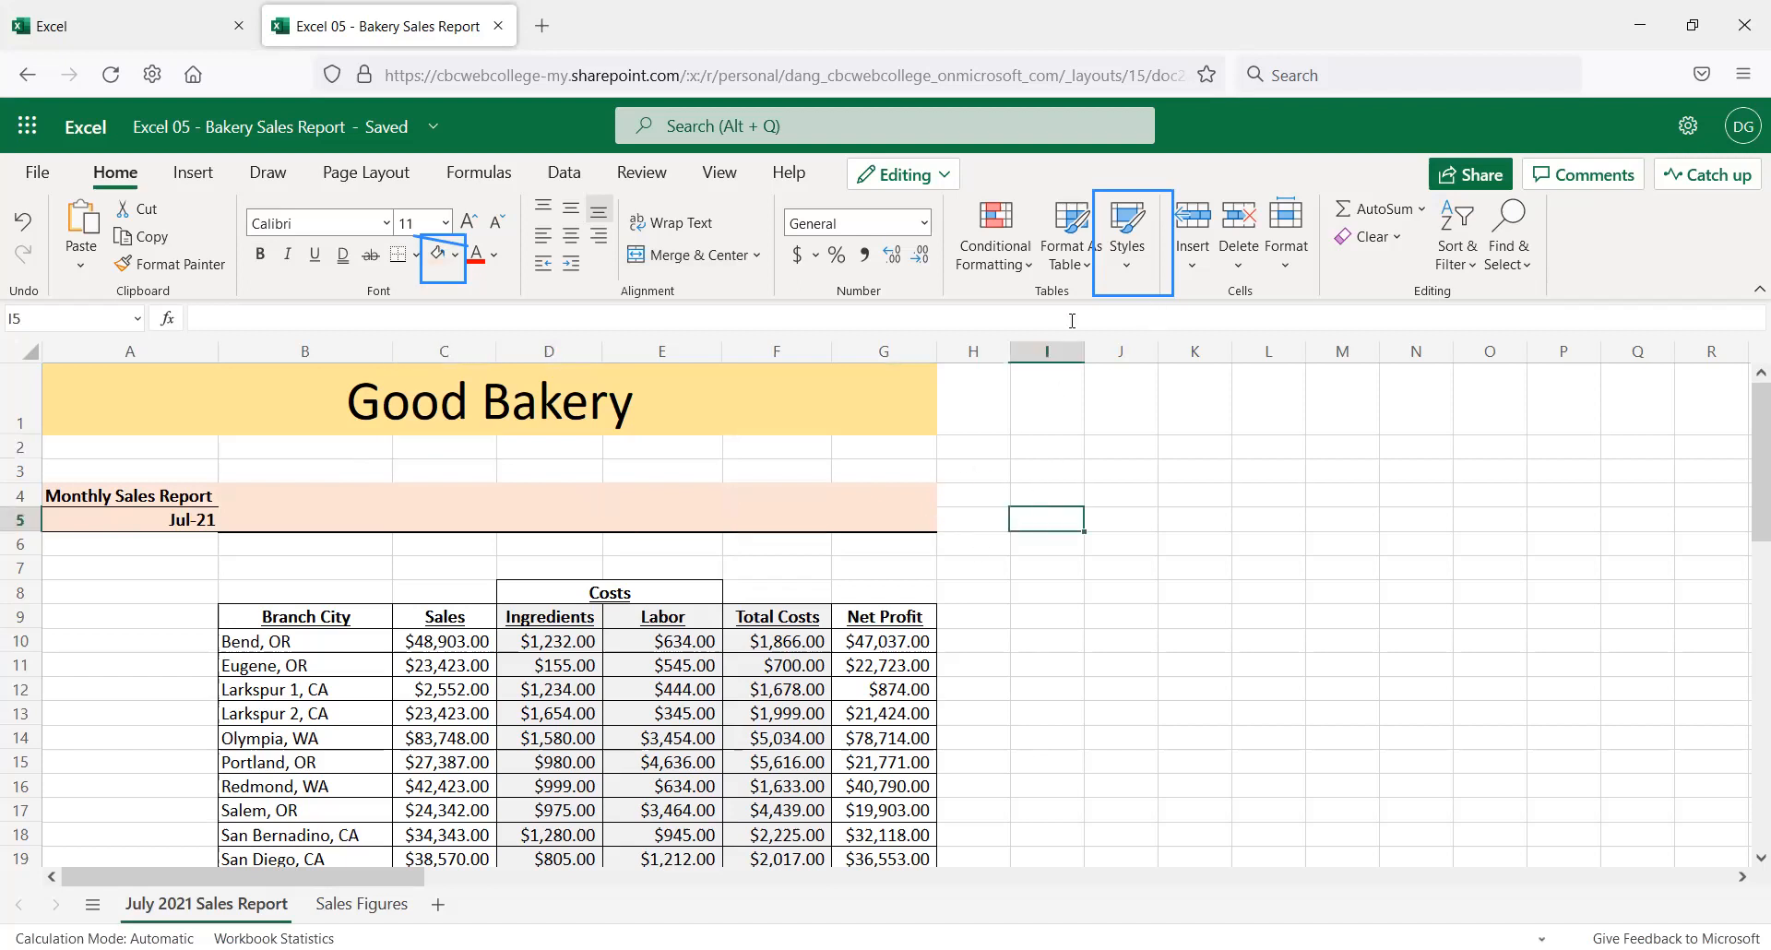
Apply the 20% - Accent6 cell style to the summary block B26:G31, from Totals through Number of branches
scroll(1079, 408, "down", 5)
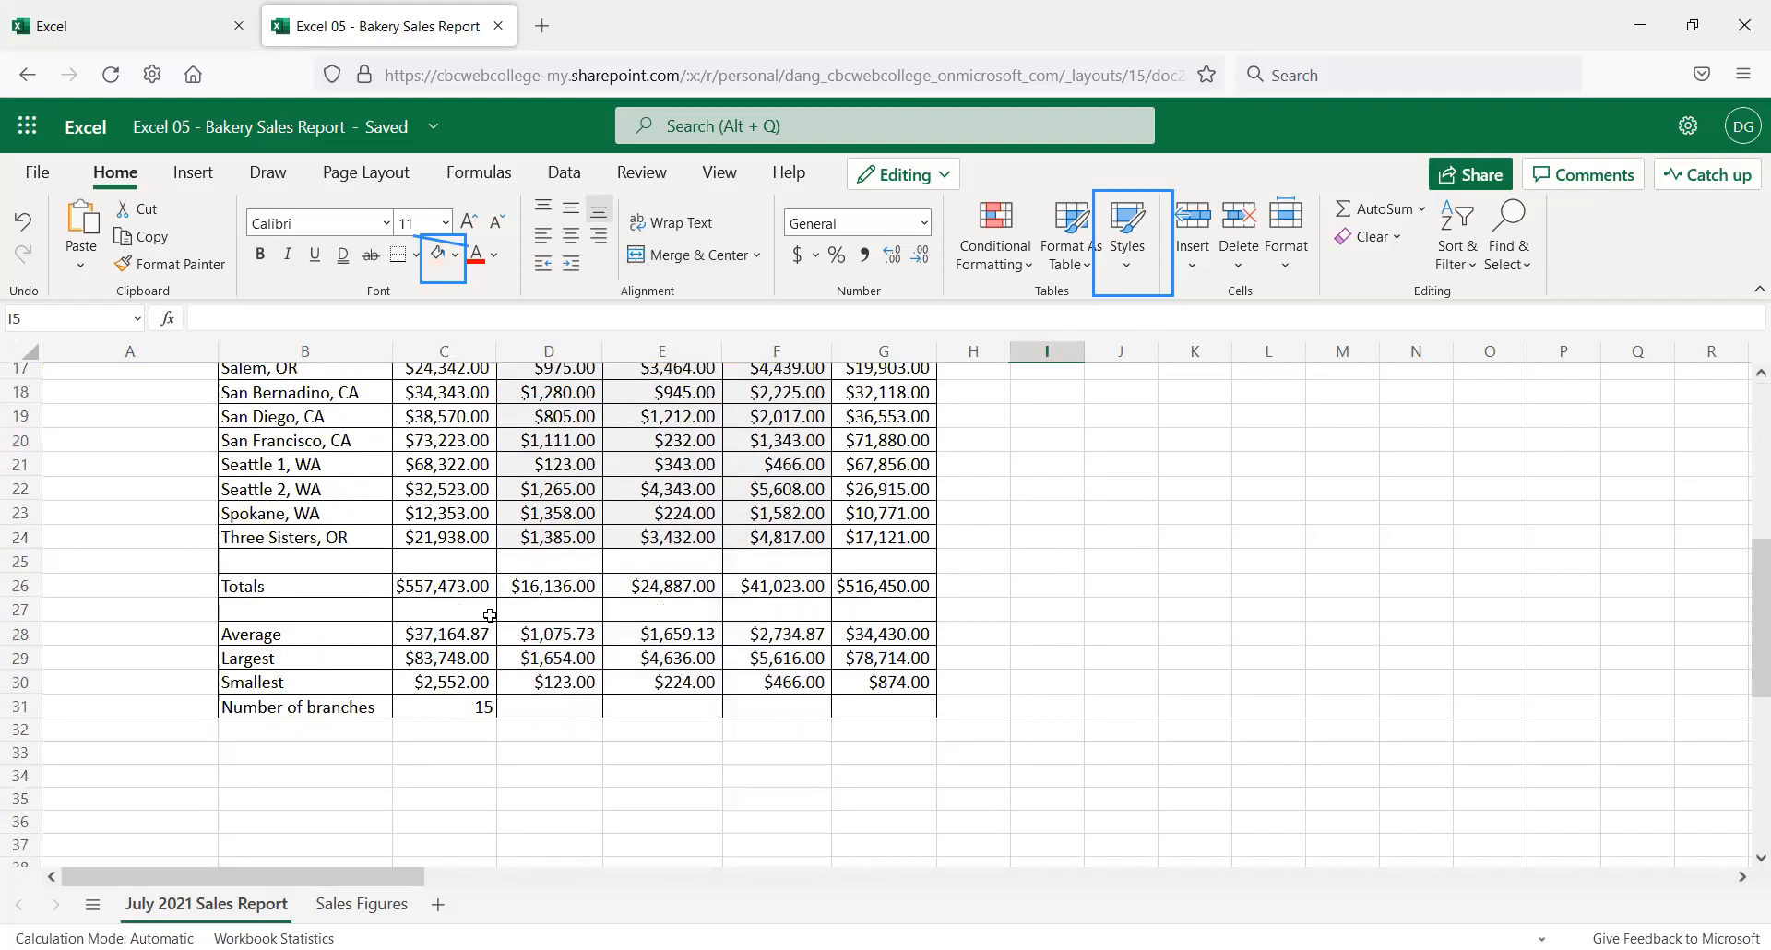
left_click_drag(268, 586, 553, 682)
left_click_drag(689, 707, 875, 698)
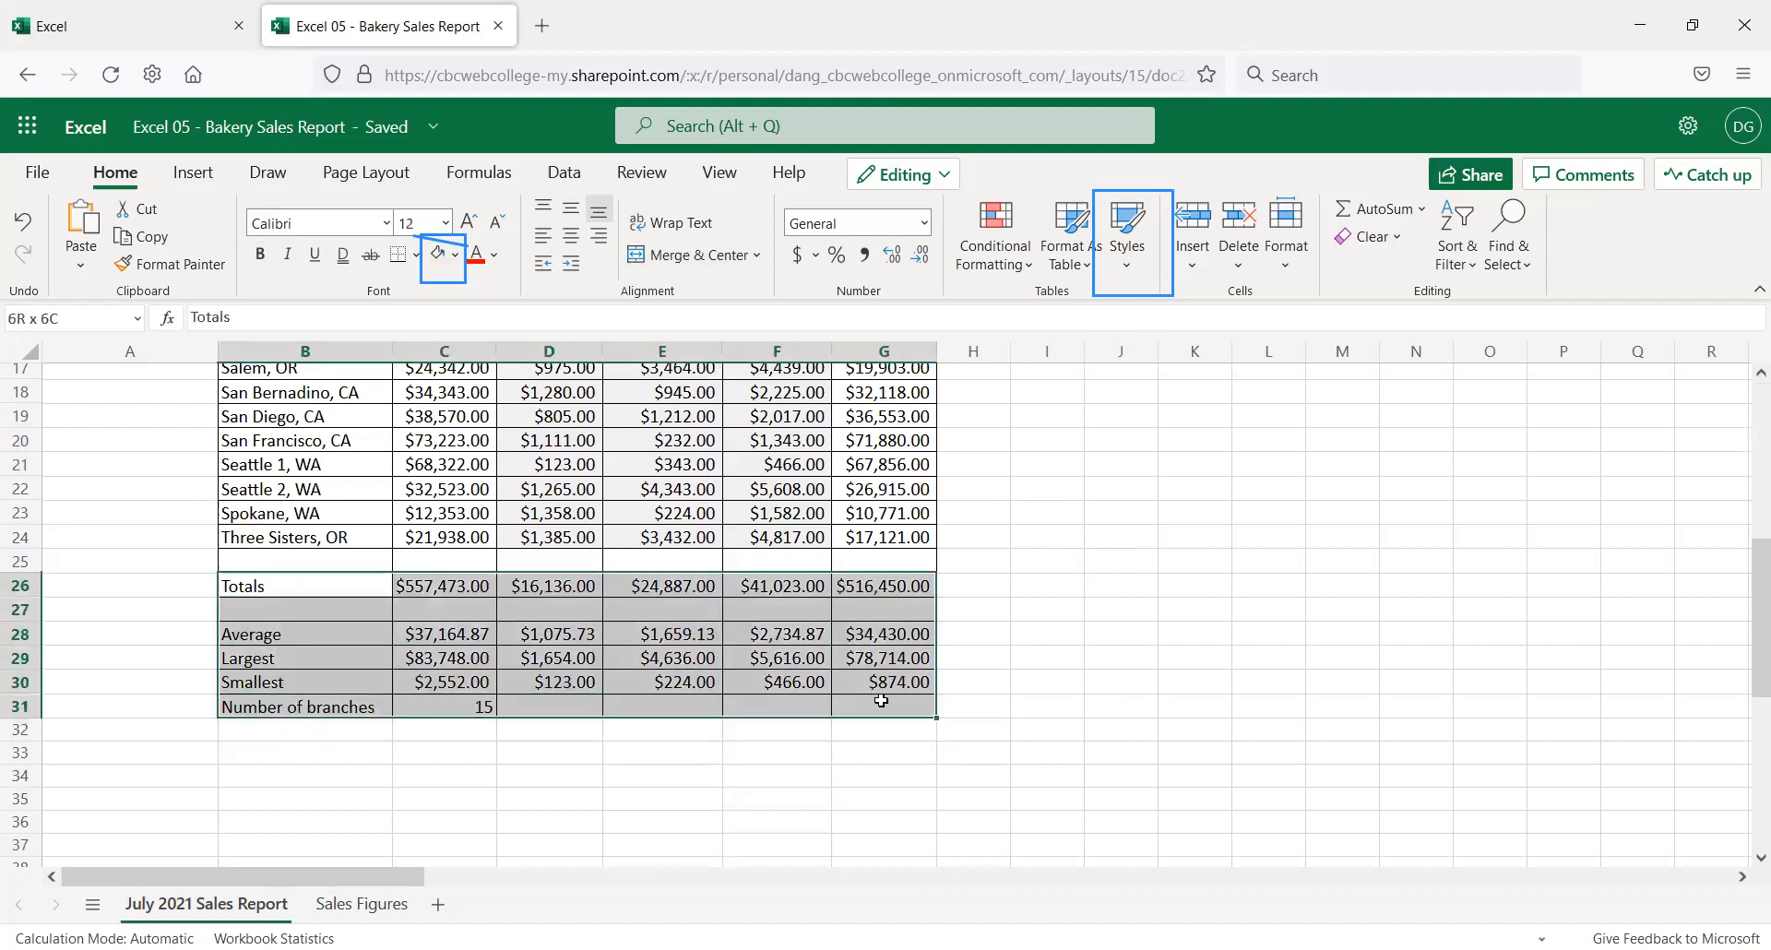
left_click(1133, 275)
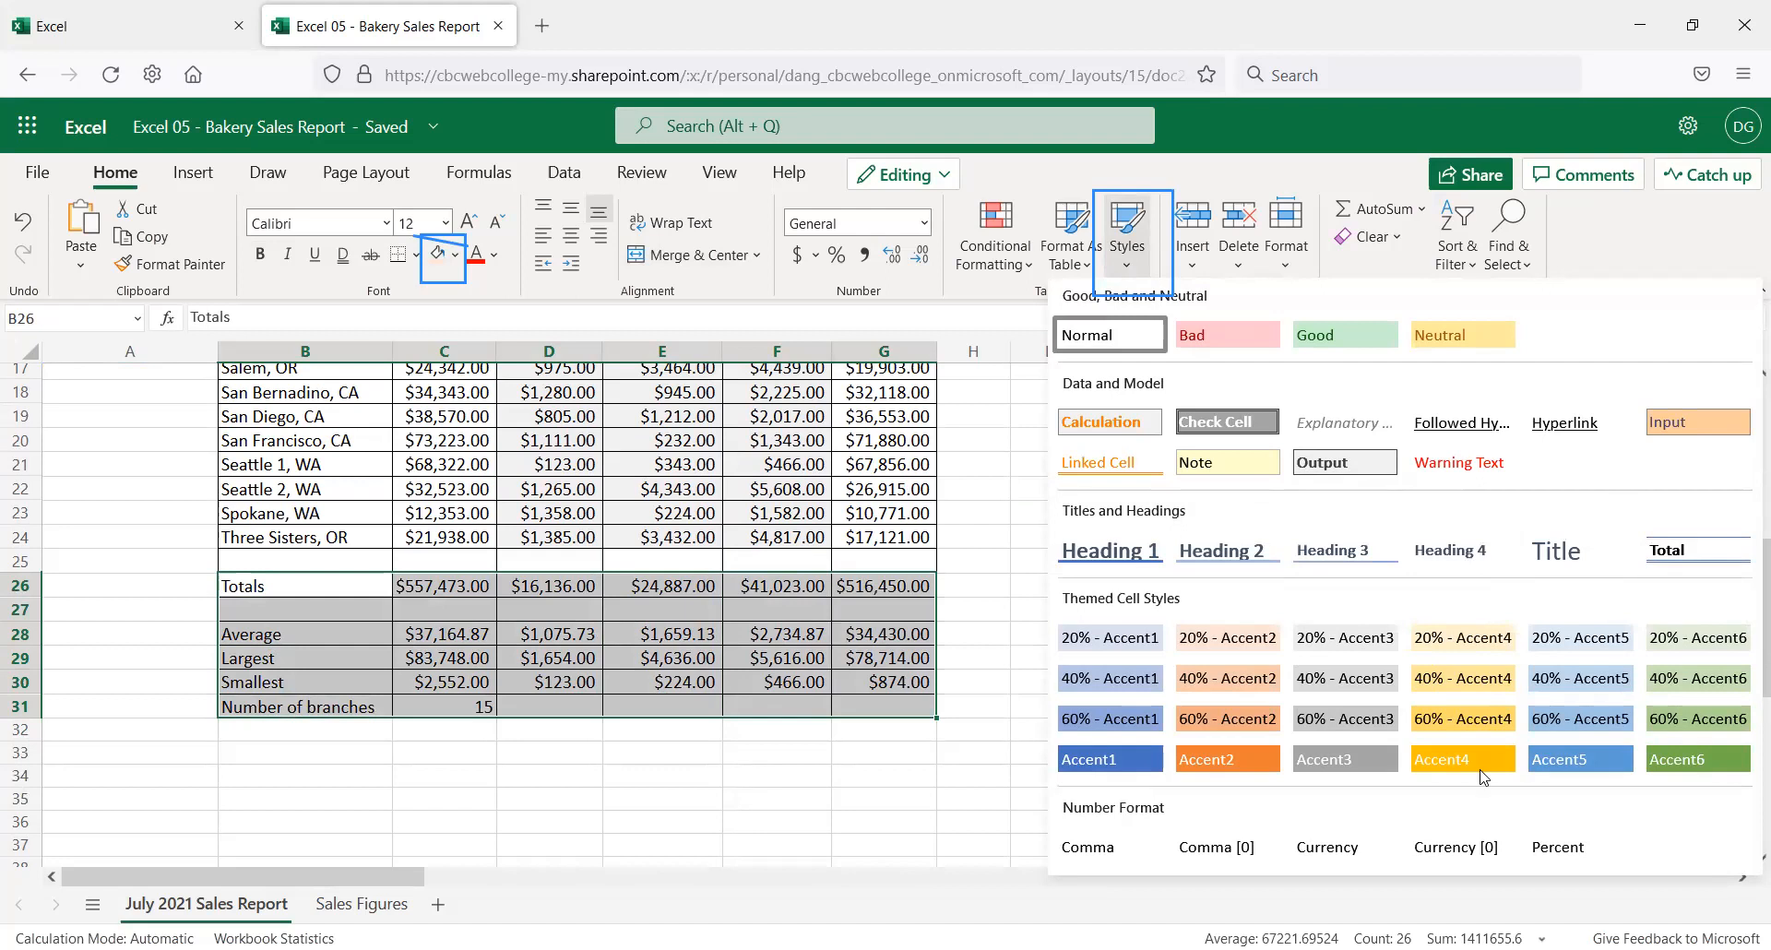
left_click(1707, 643)
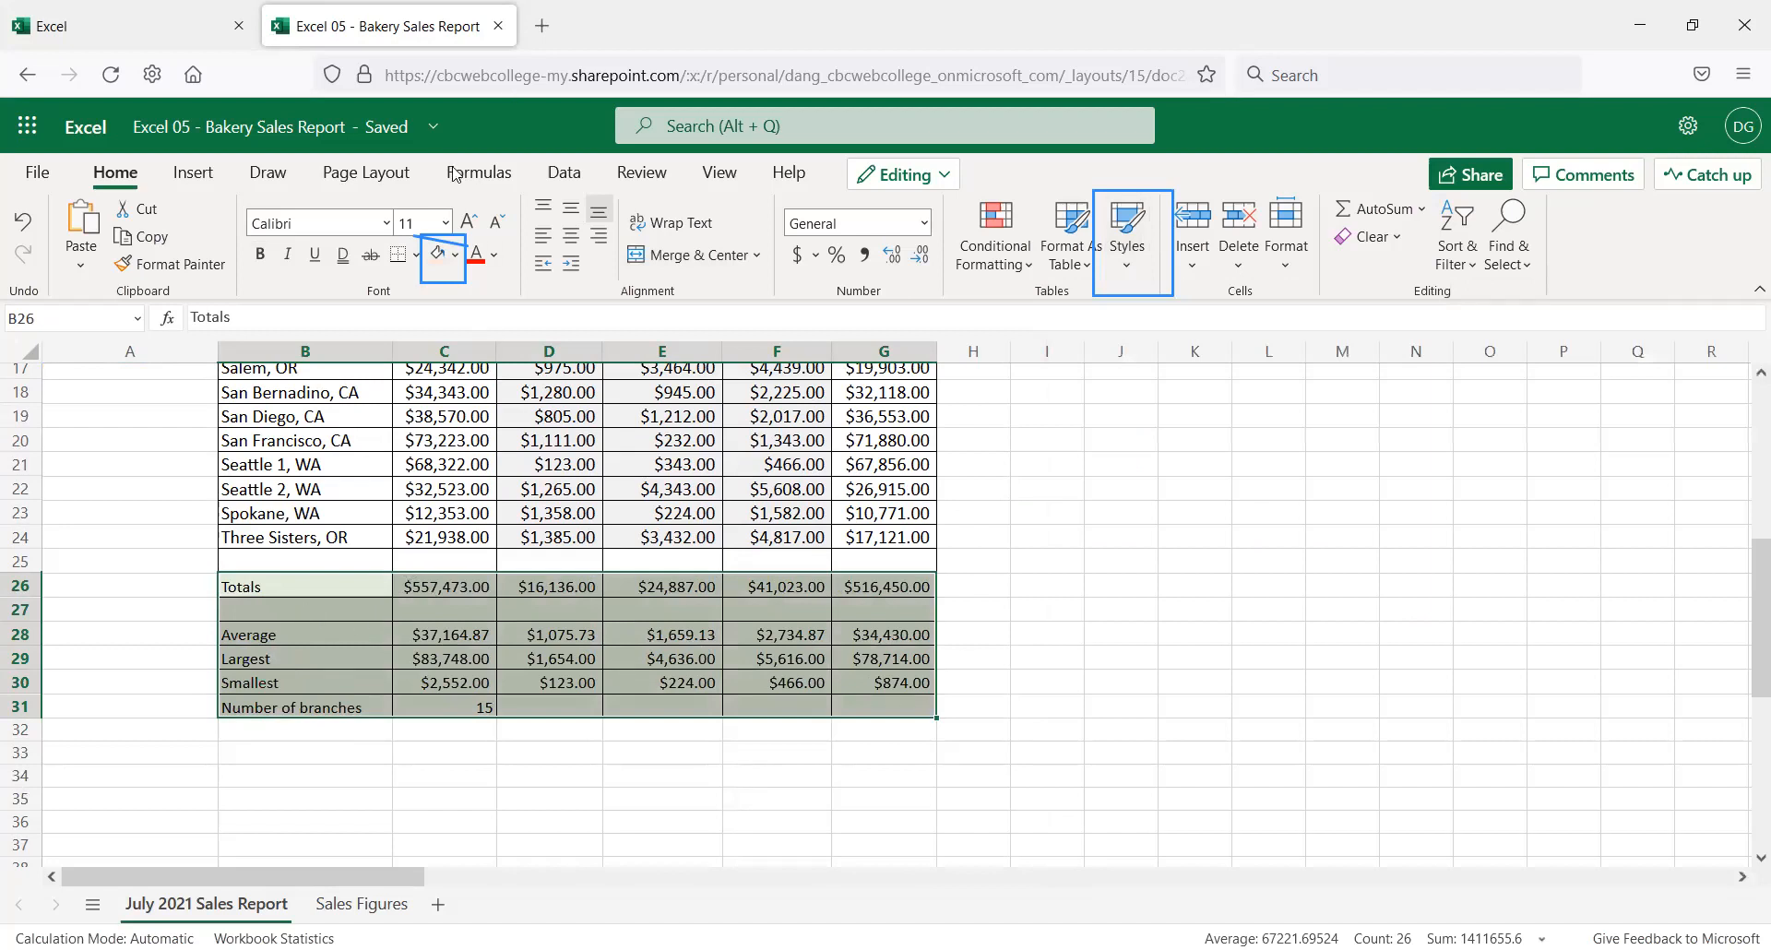
Set the font size of the summary block B26:G31 to 12
left_click(447, 223)
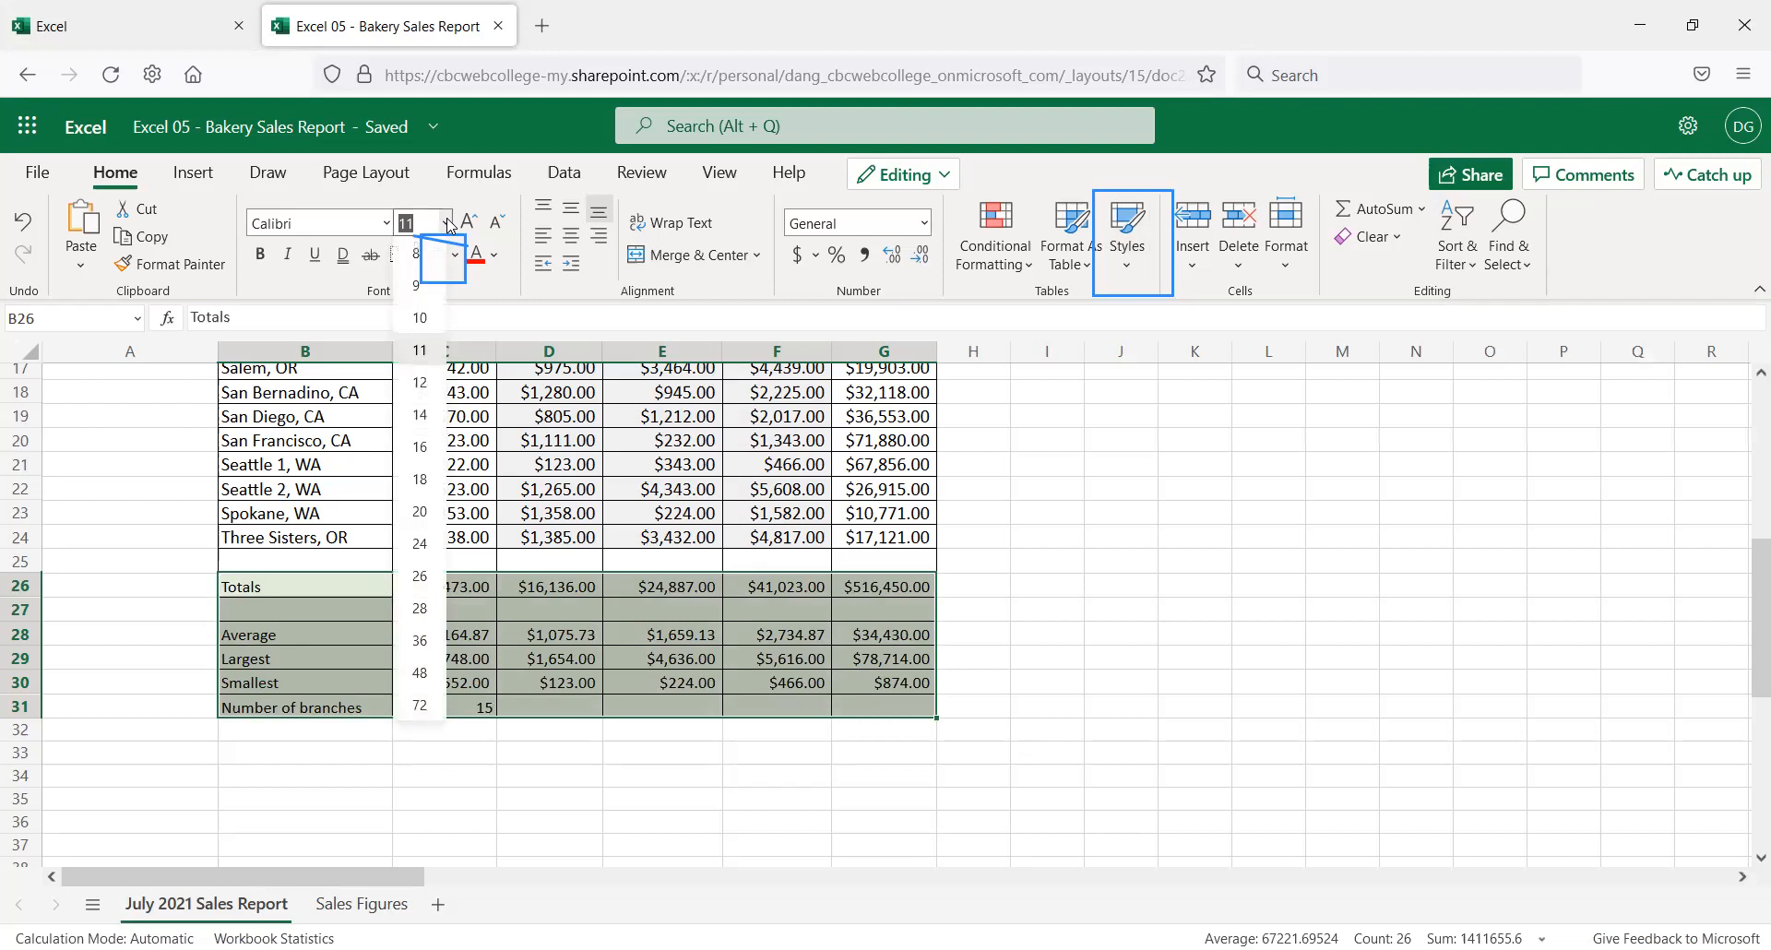
left_click(418, 382)
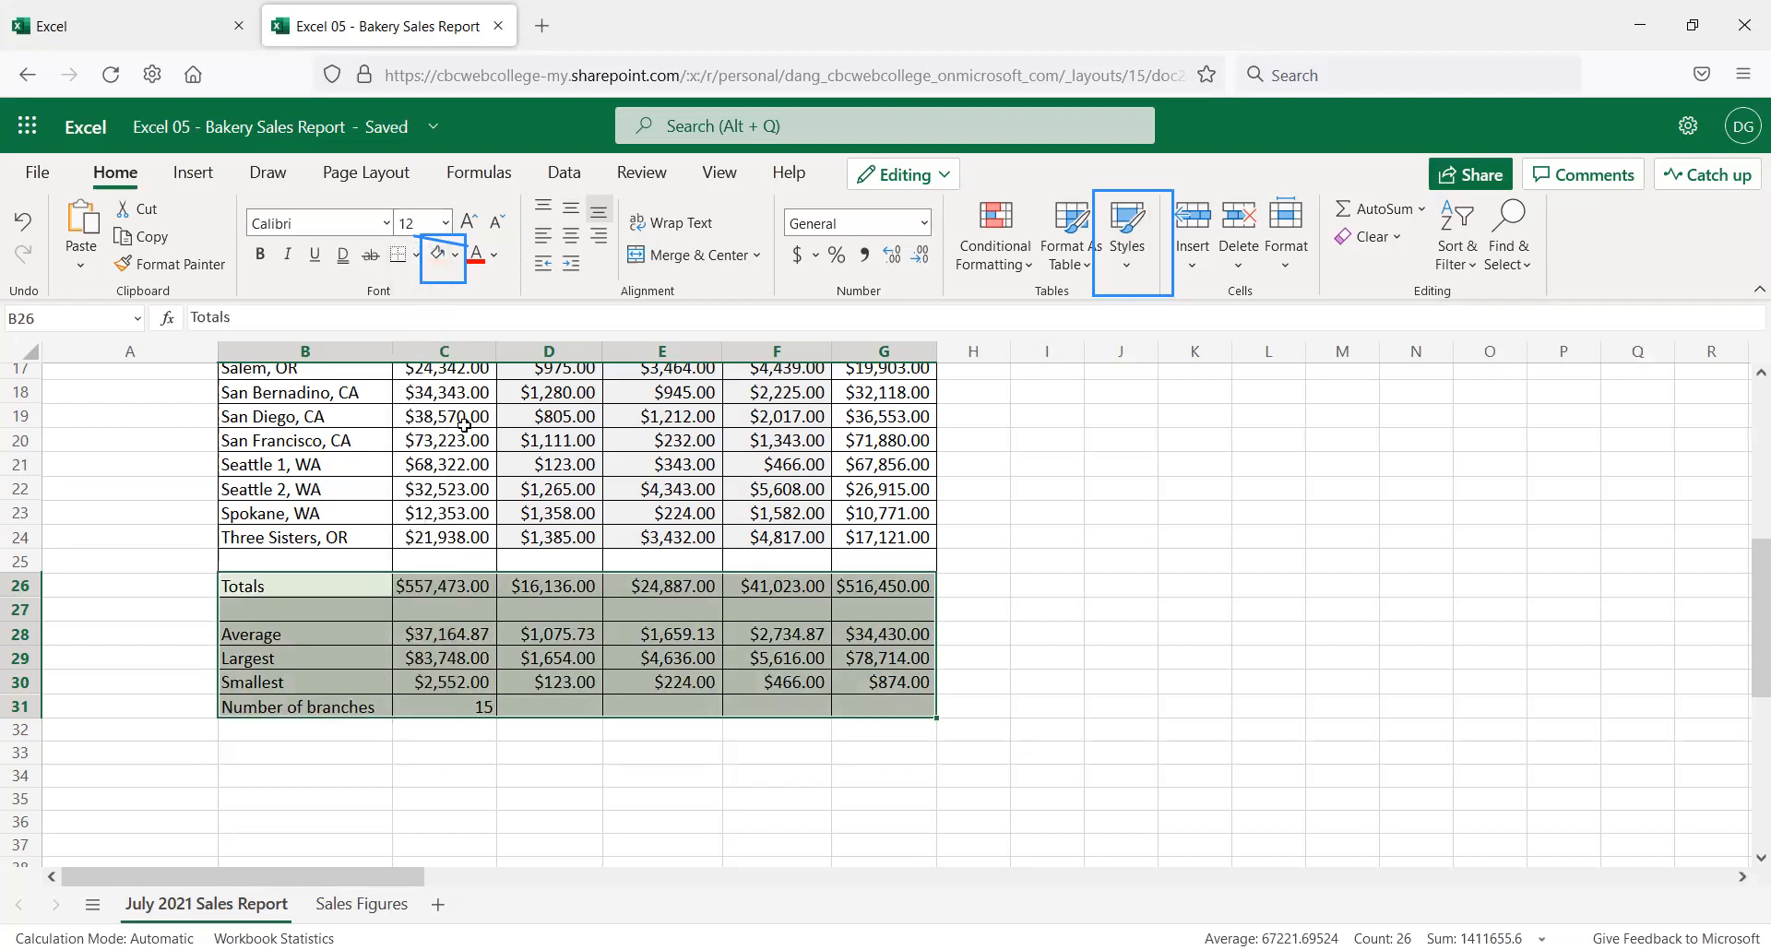
left_click(971, 488)
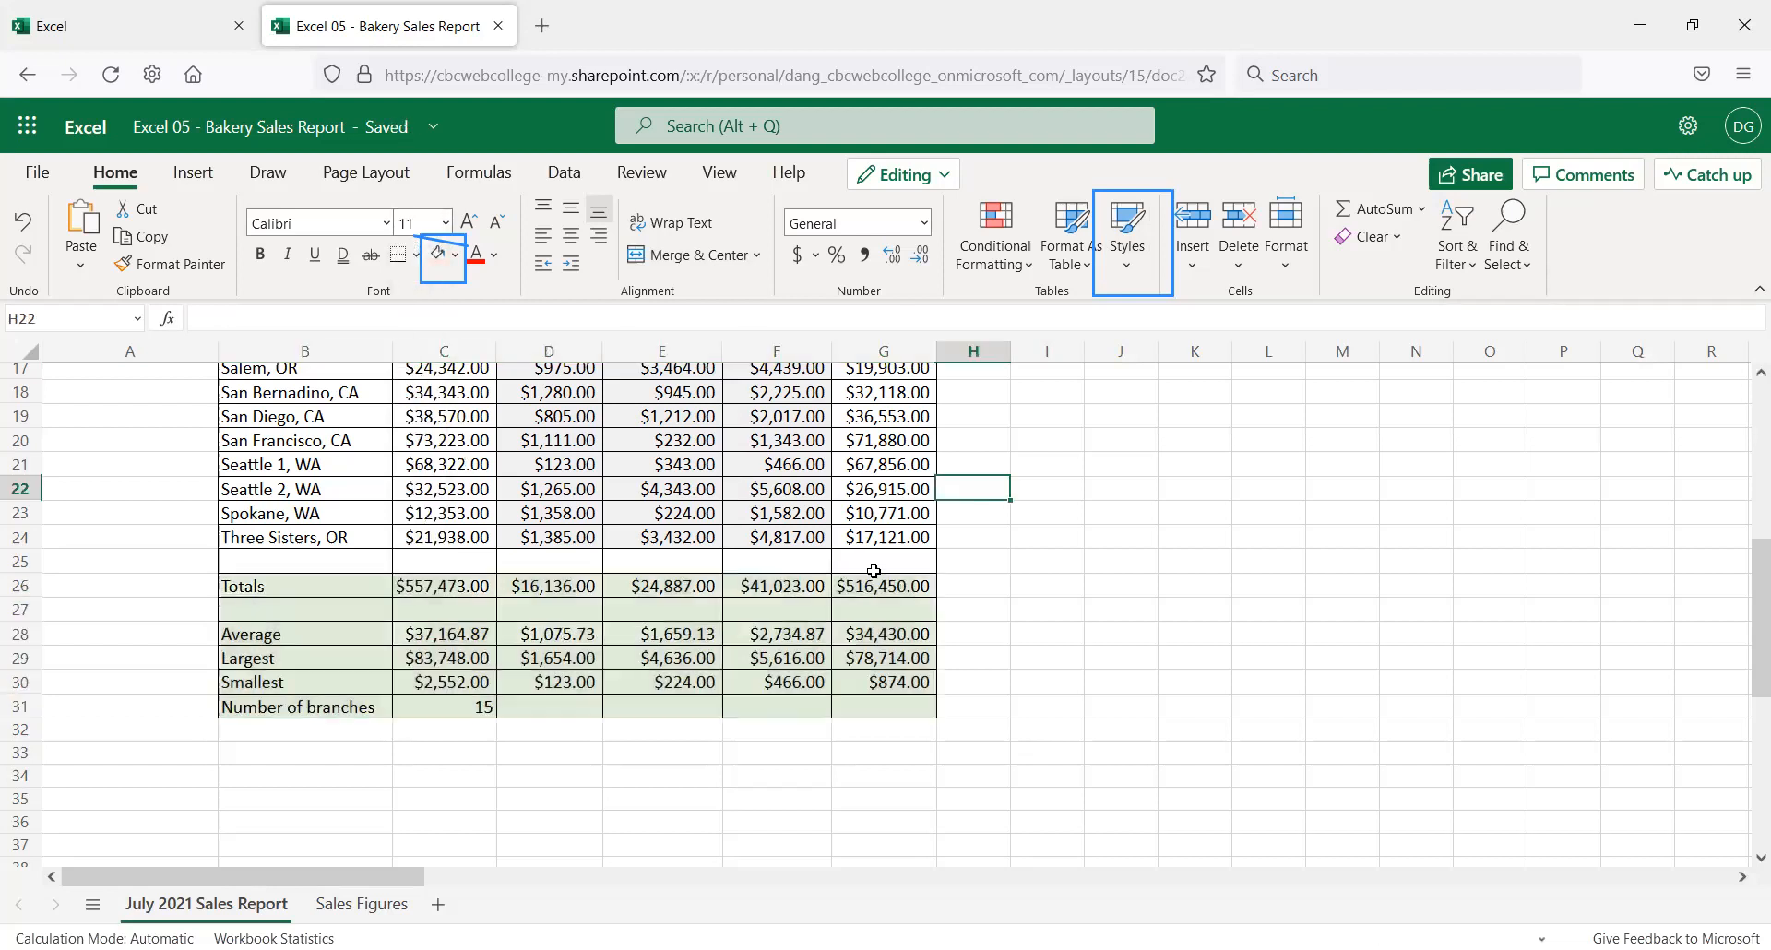
Review the colour formatting across the whole report, from the Good Bakery title down to the summary rows
scroll(889, 631, "up", 5)
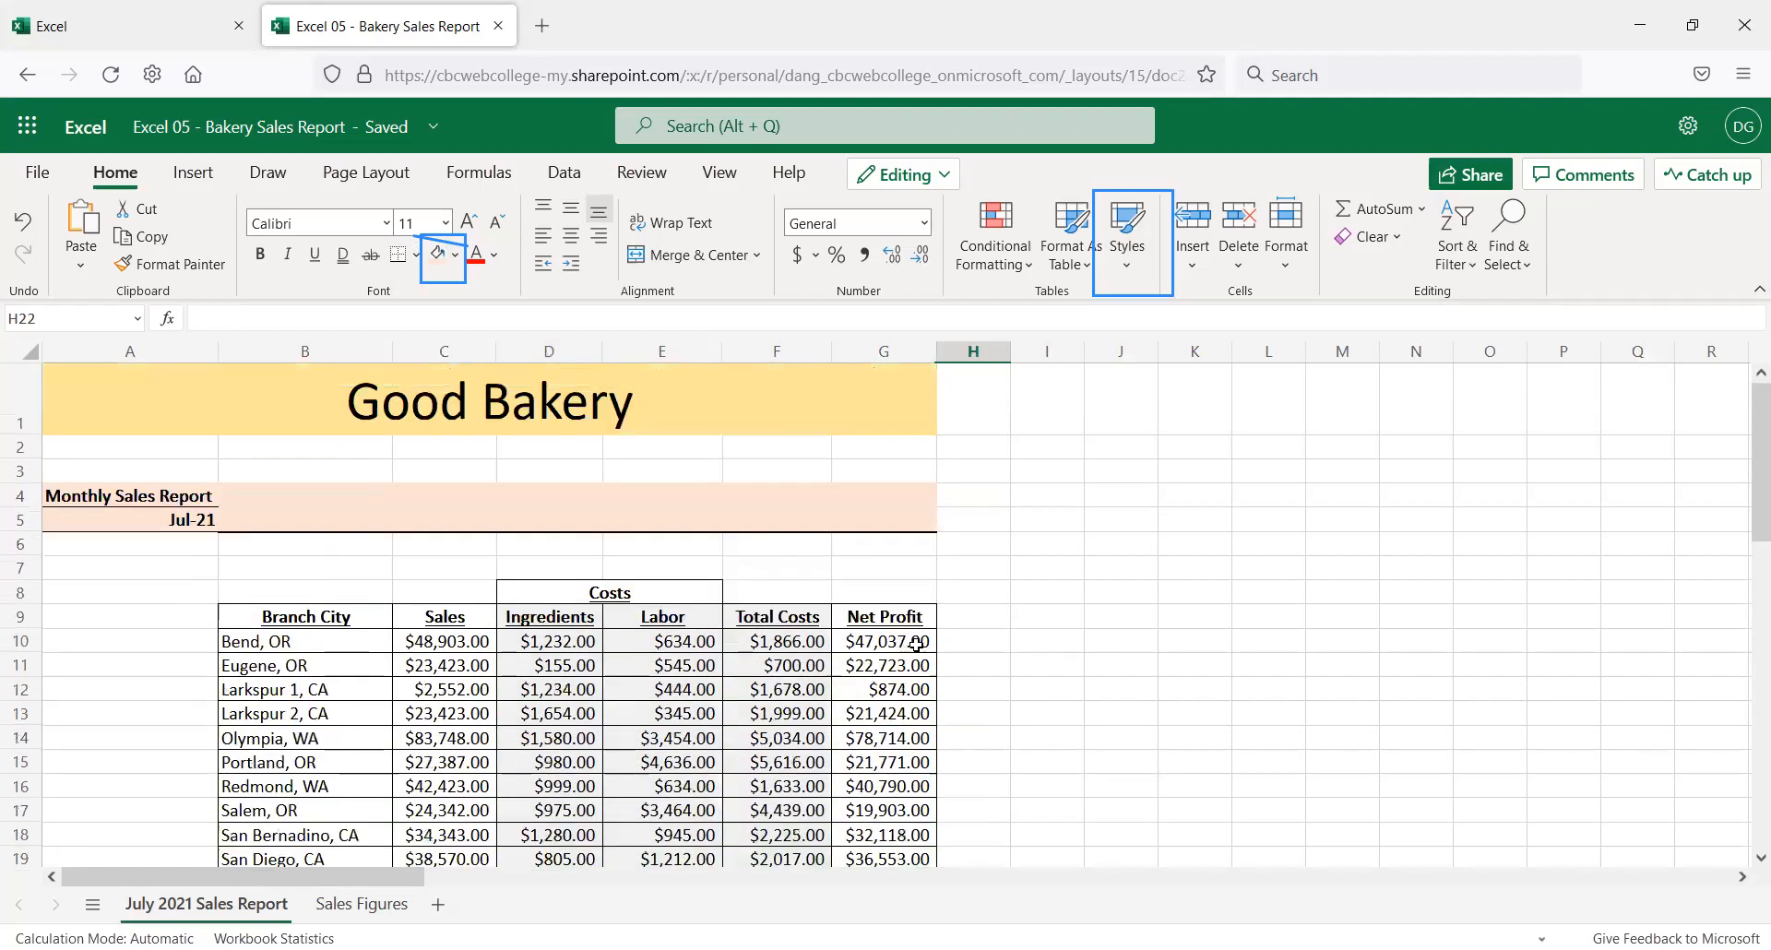
scroll(919, 622, "down", 1)
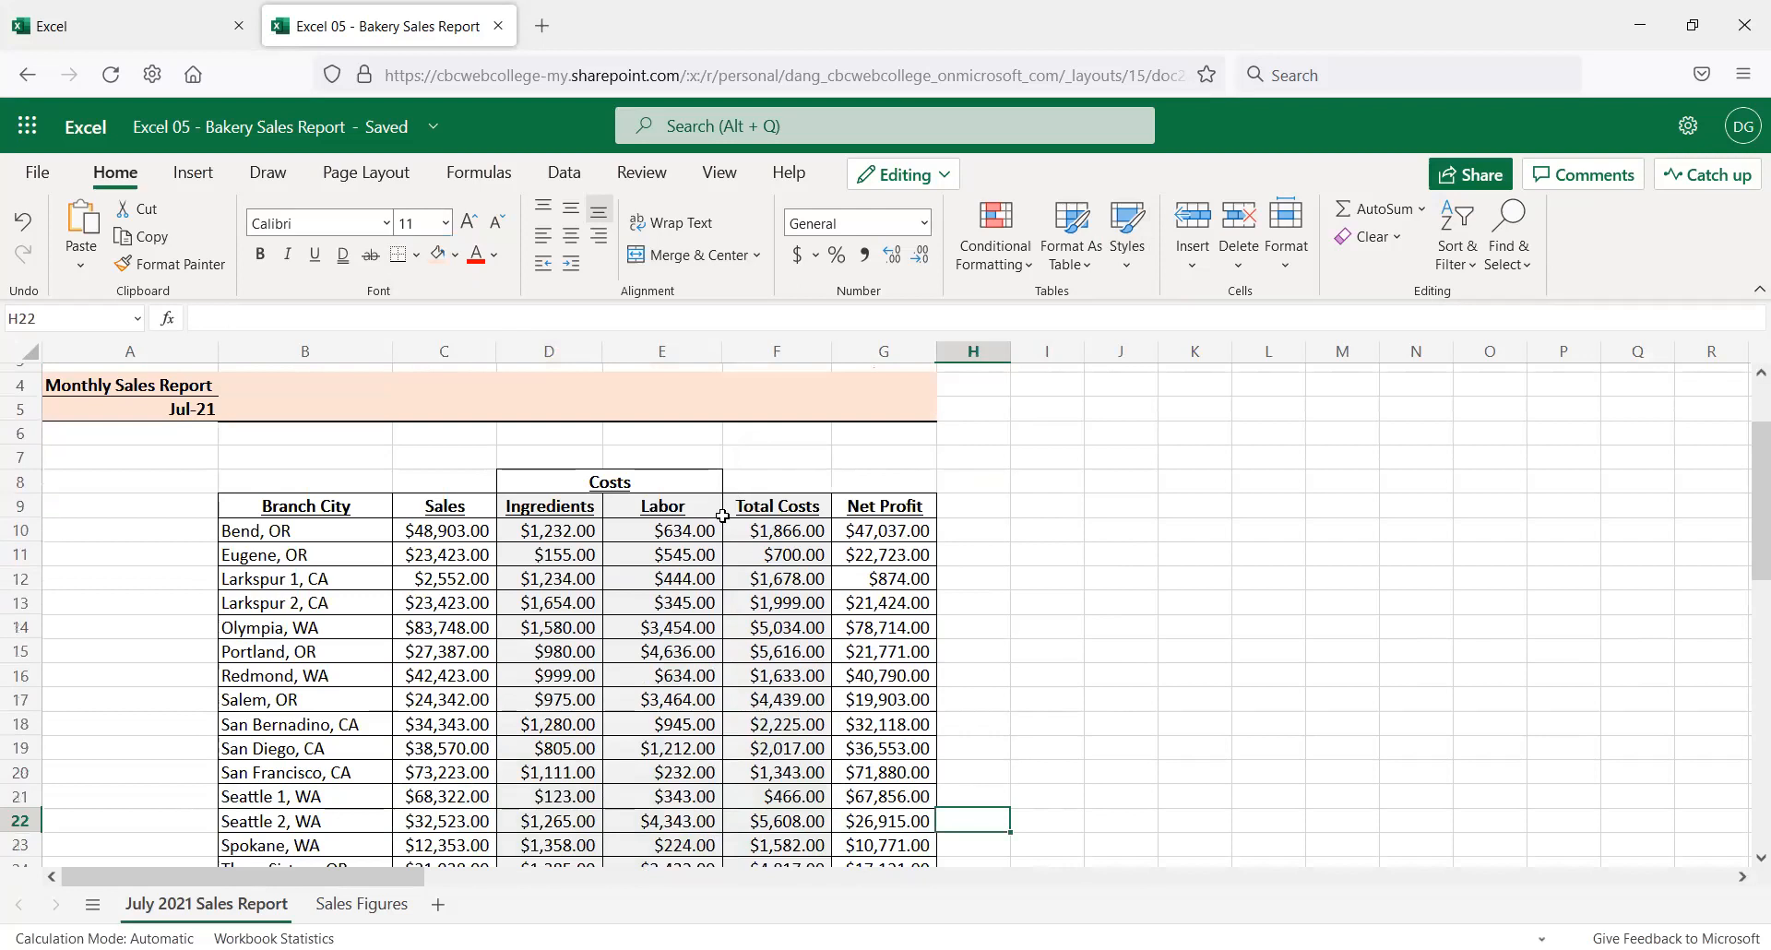
scroll(722, 514, "up", 1)
left_click(423, 590)
scroll(423, 591, "down", 4)
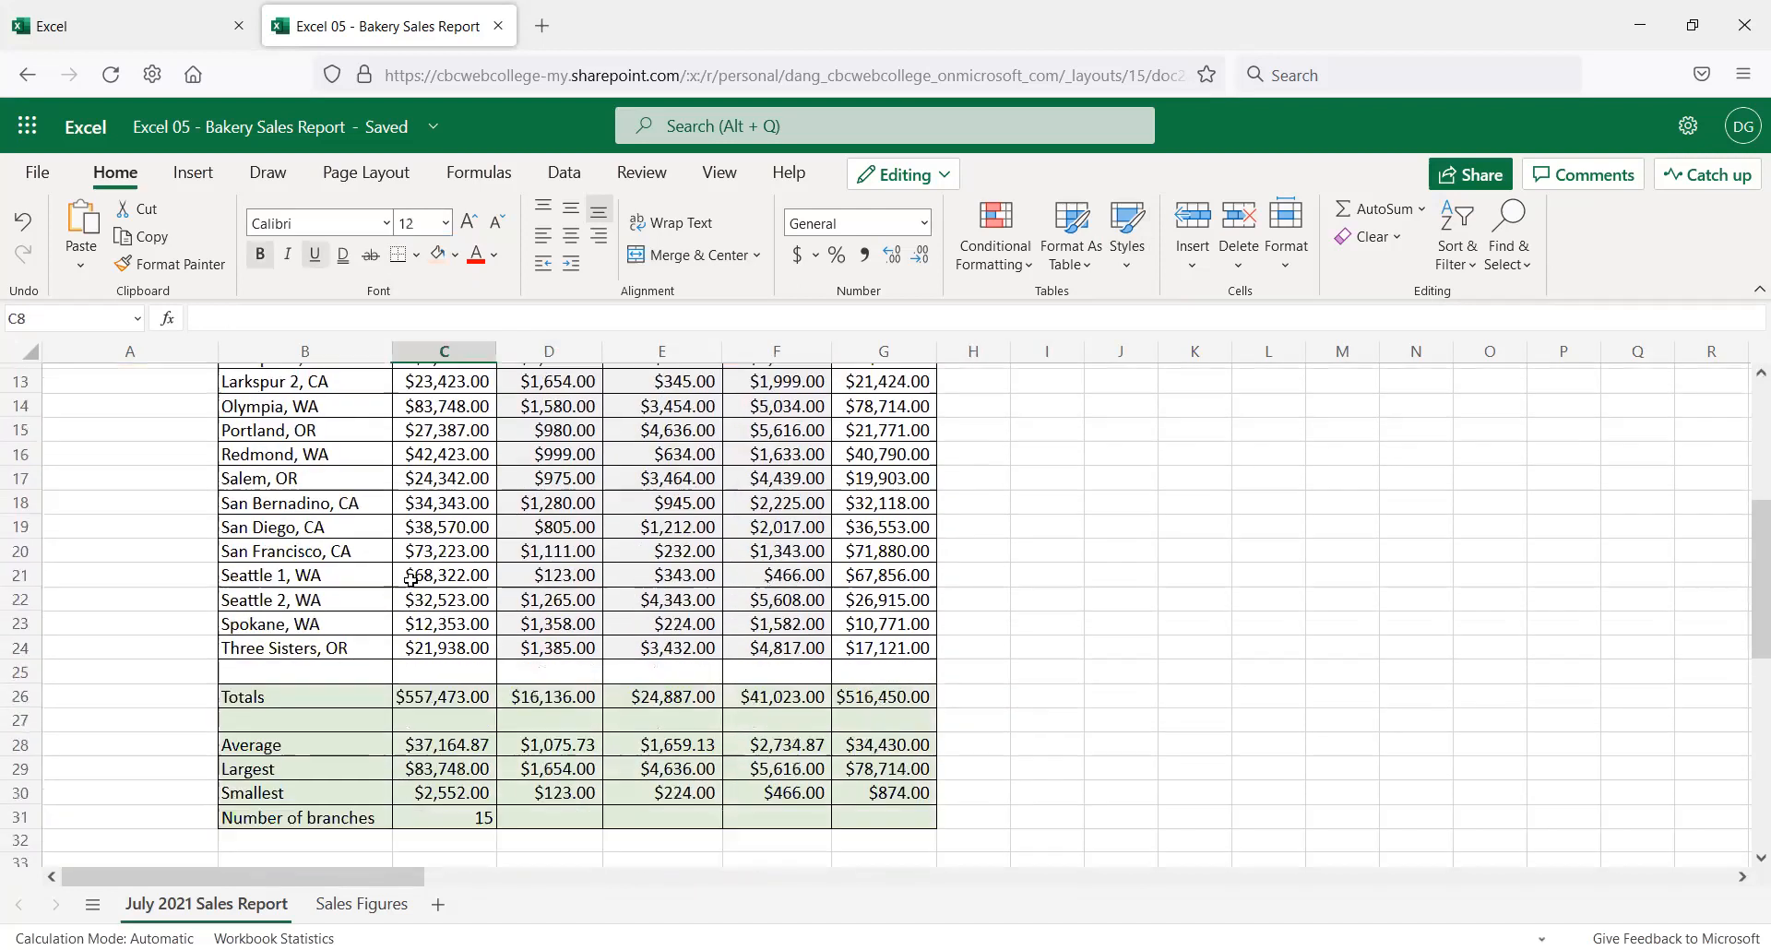
left_click(329, 733)
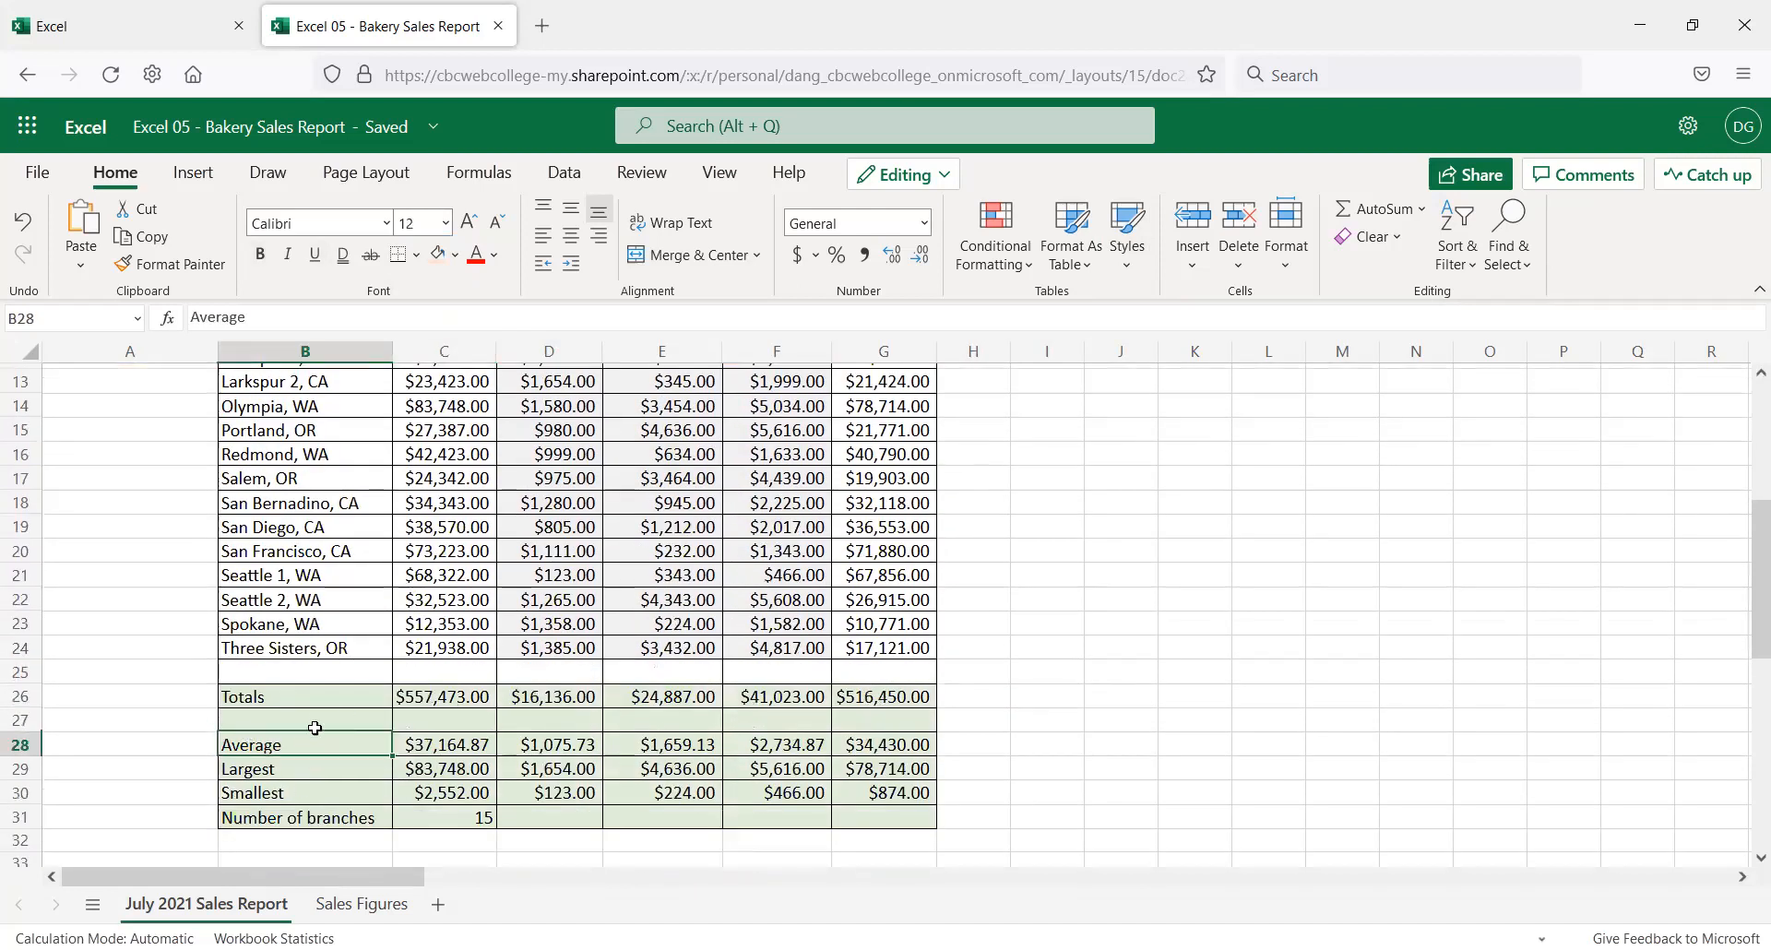
scroll(332, 687, "up", 3)
scroll(377, 646, "up", 1)
left_click(197, 579)
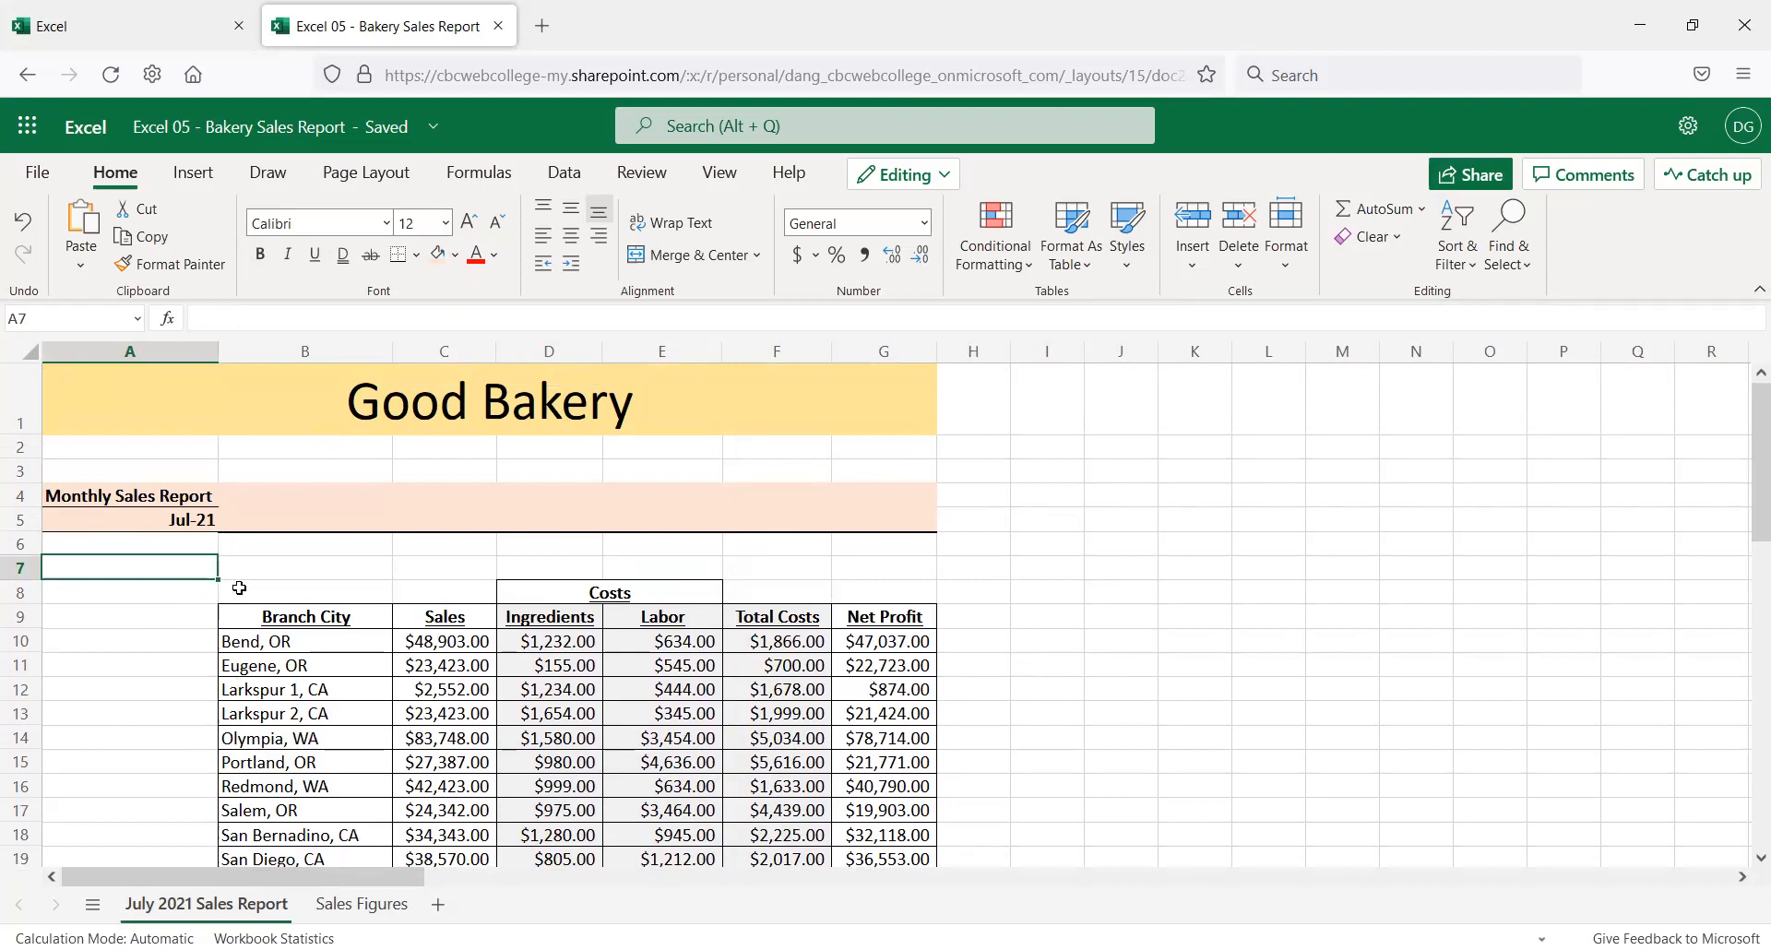
Make three duplicates of the July 2021 Sales Report sheet and move the original sheet ahead of the copies
scroll(238, 588, "down", 1)
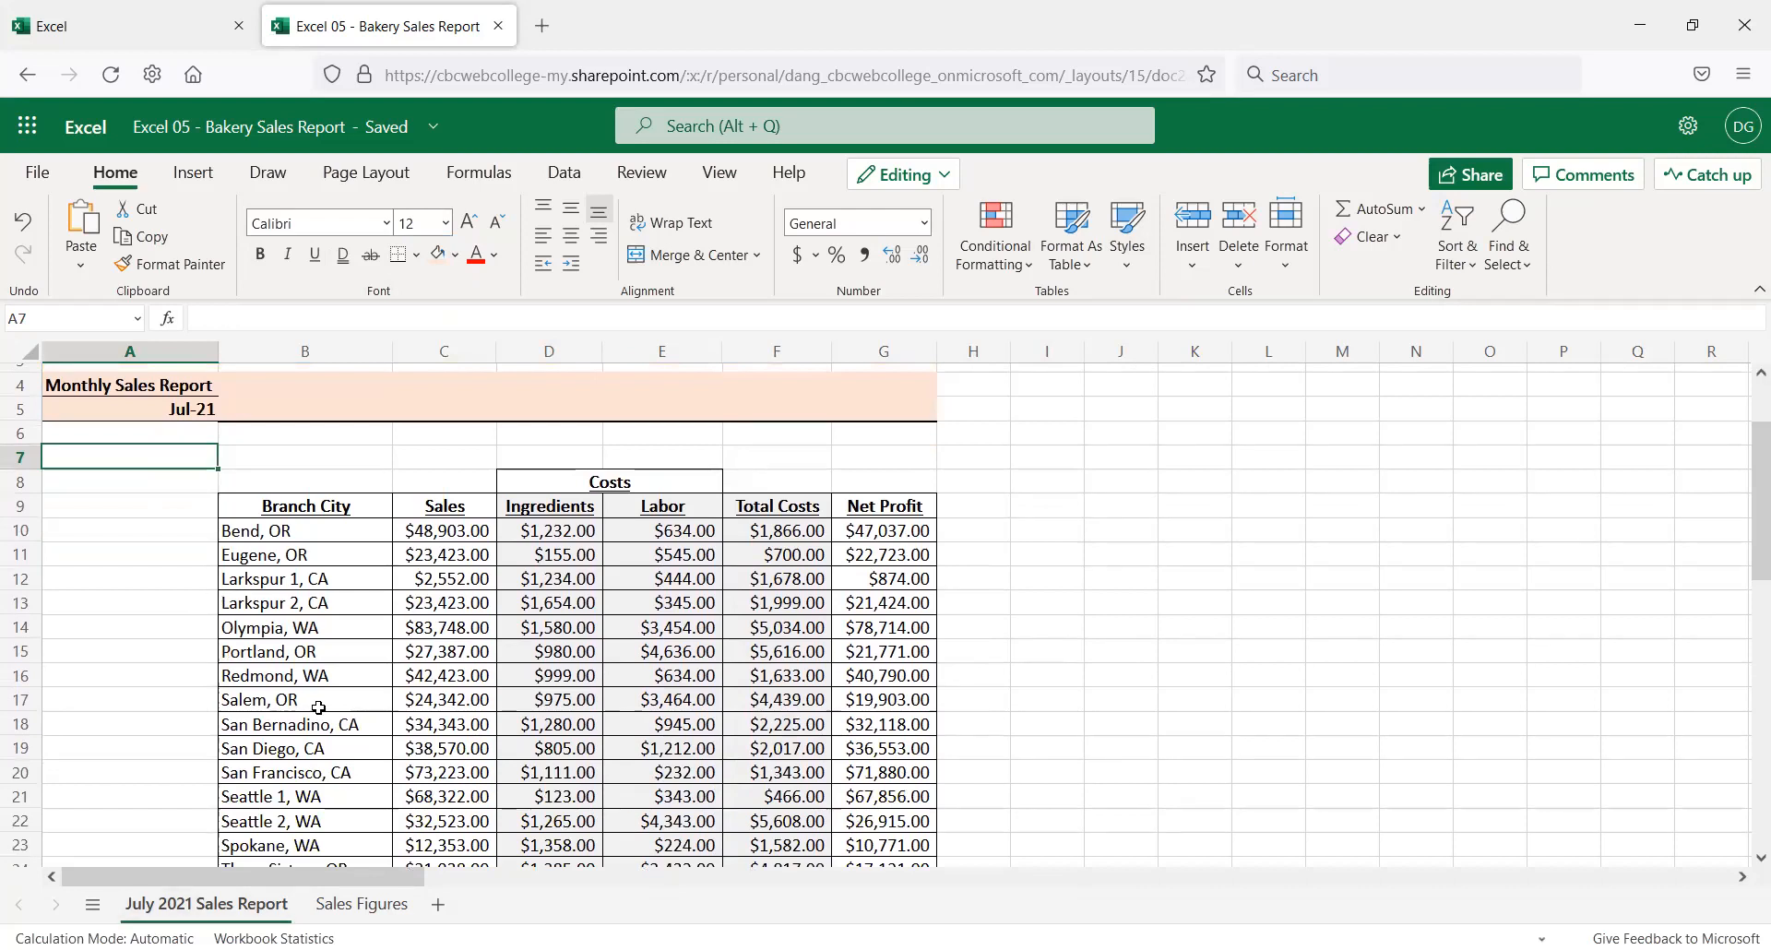
scroll(319, 708, "up", 1)
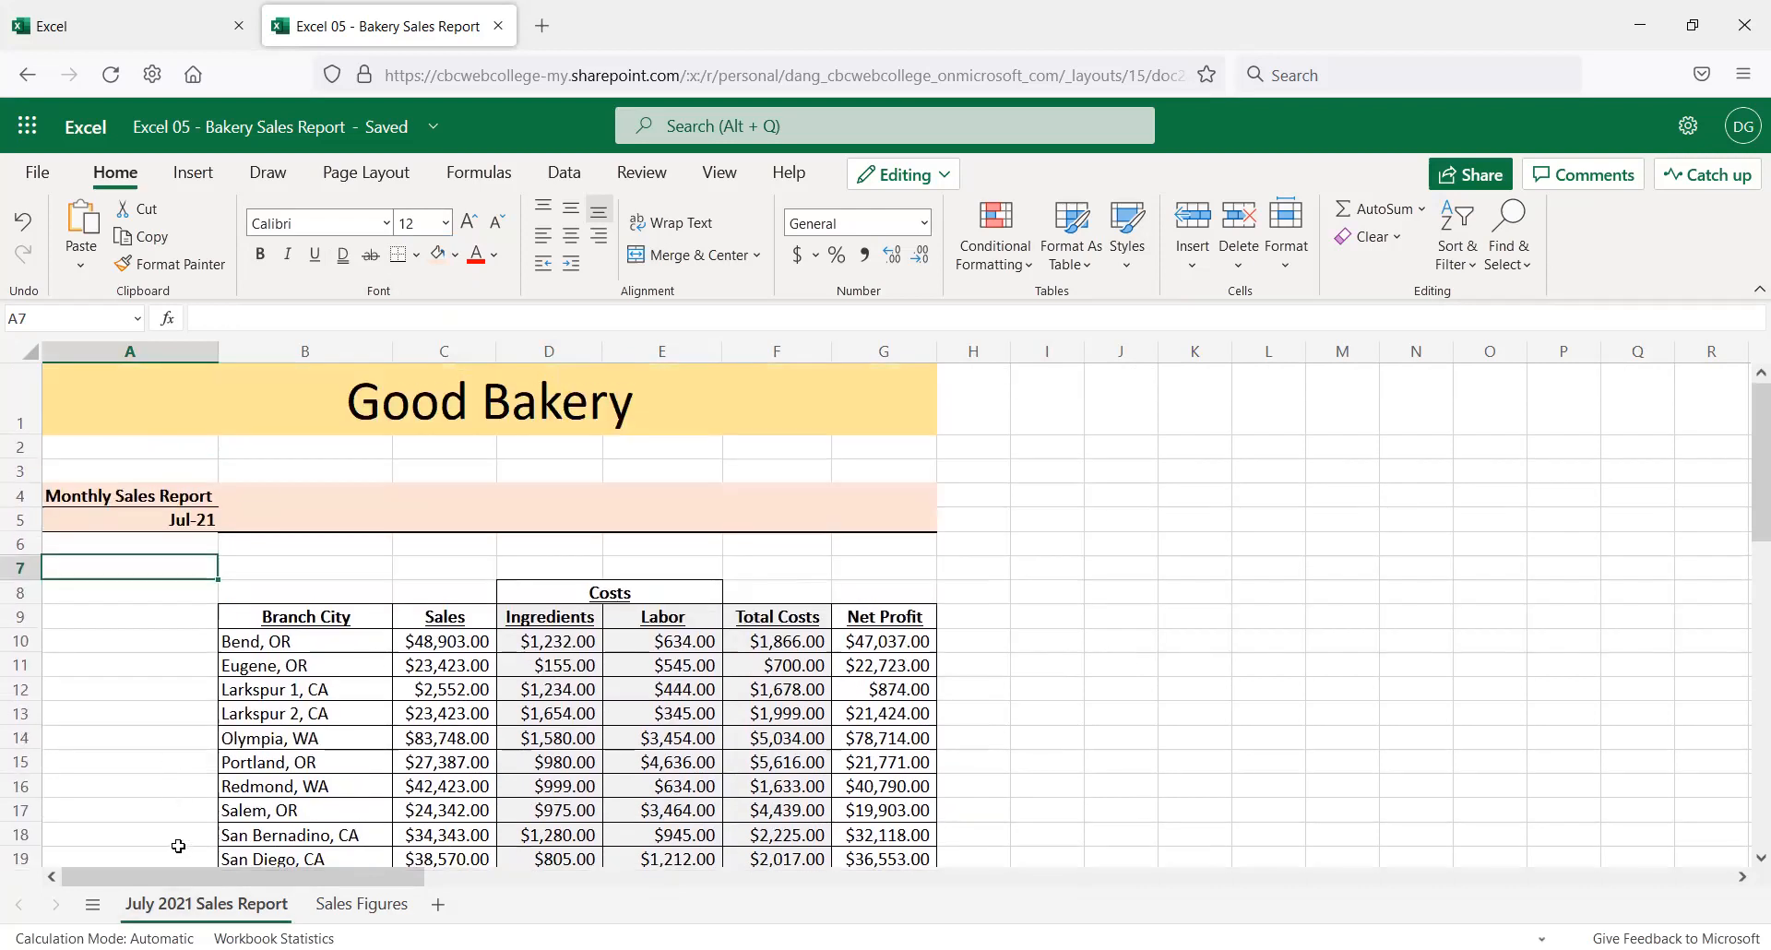
left_click(127, 664)
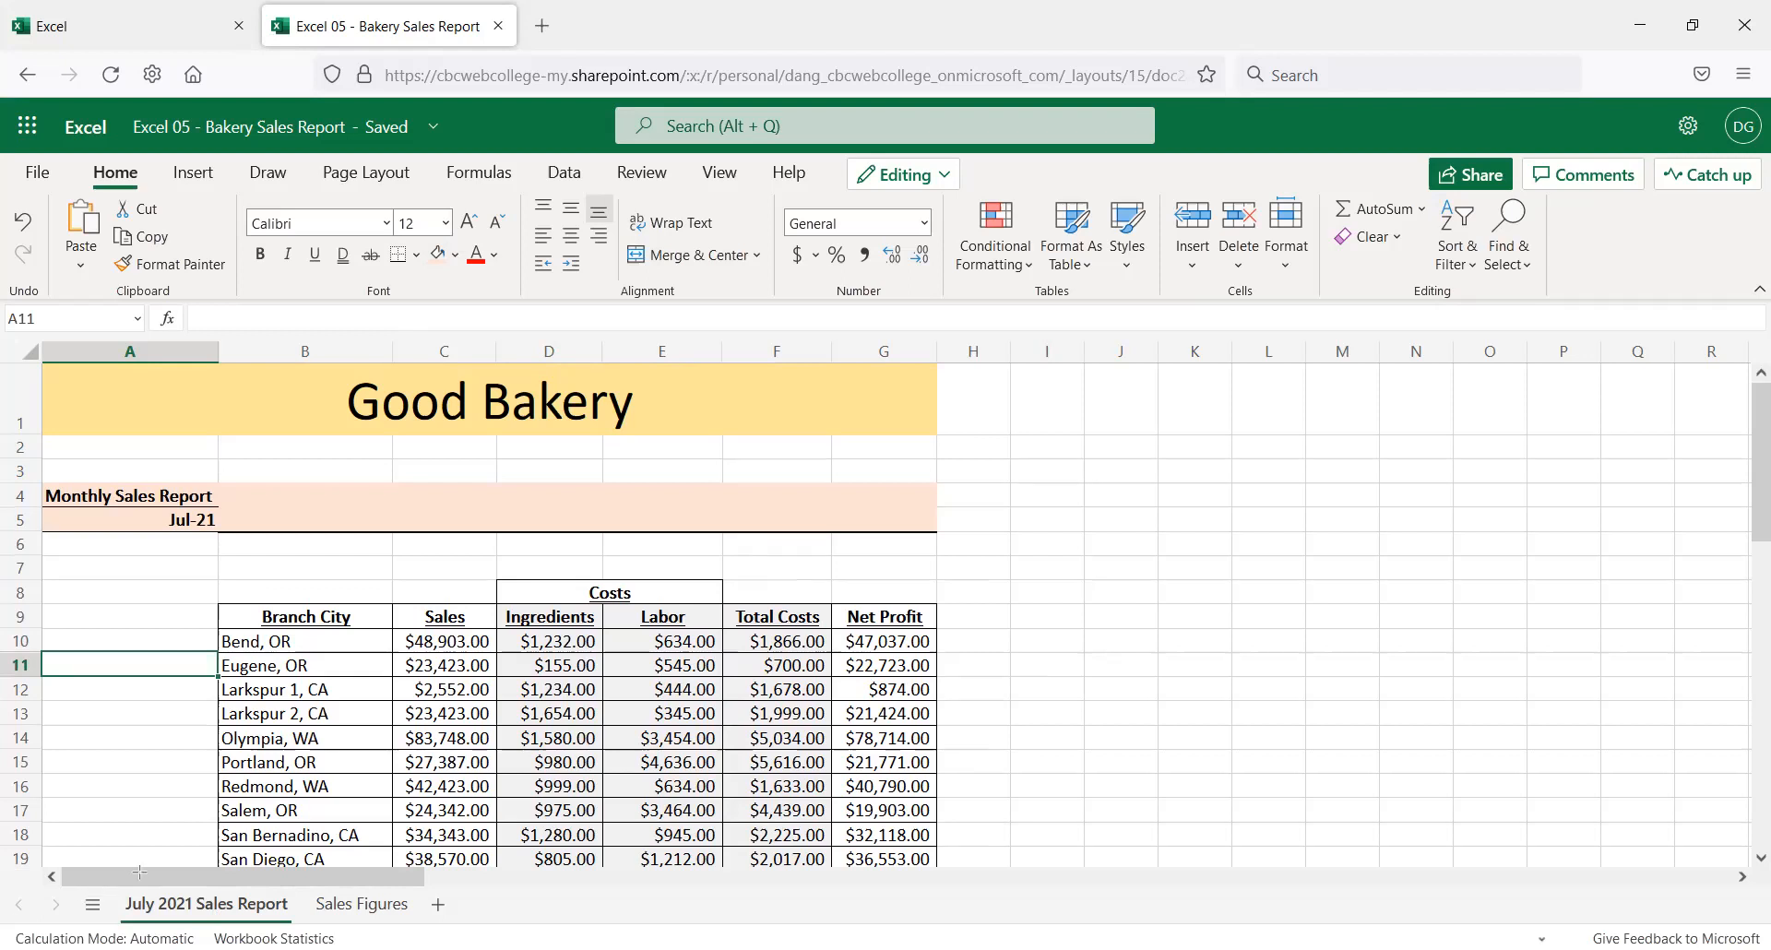
left_click(143, 907)
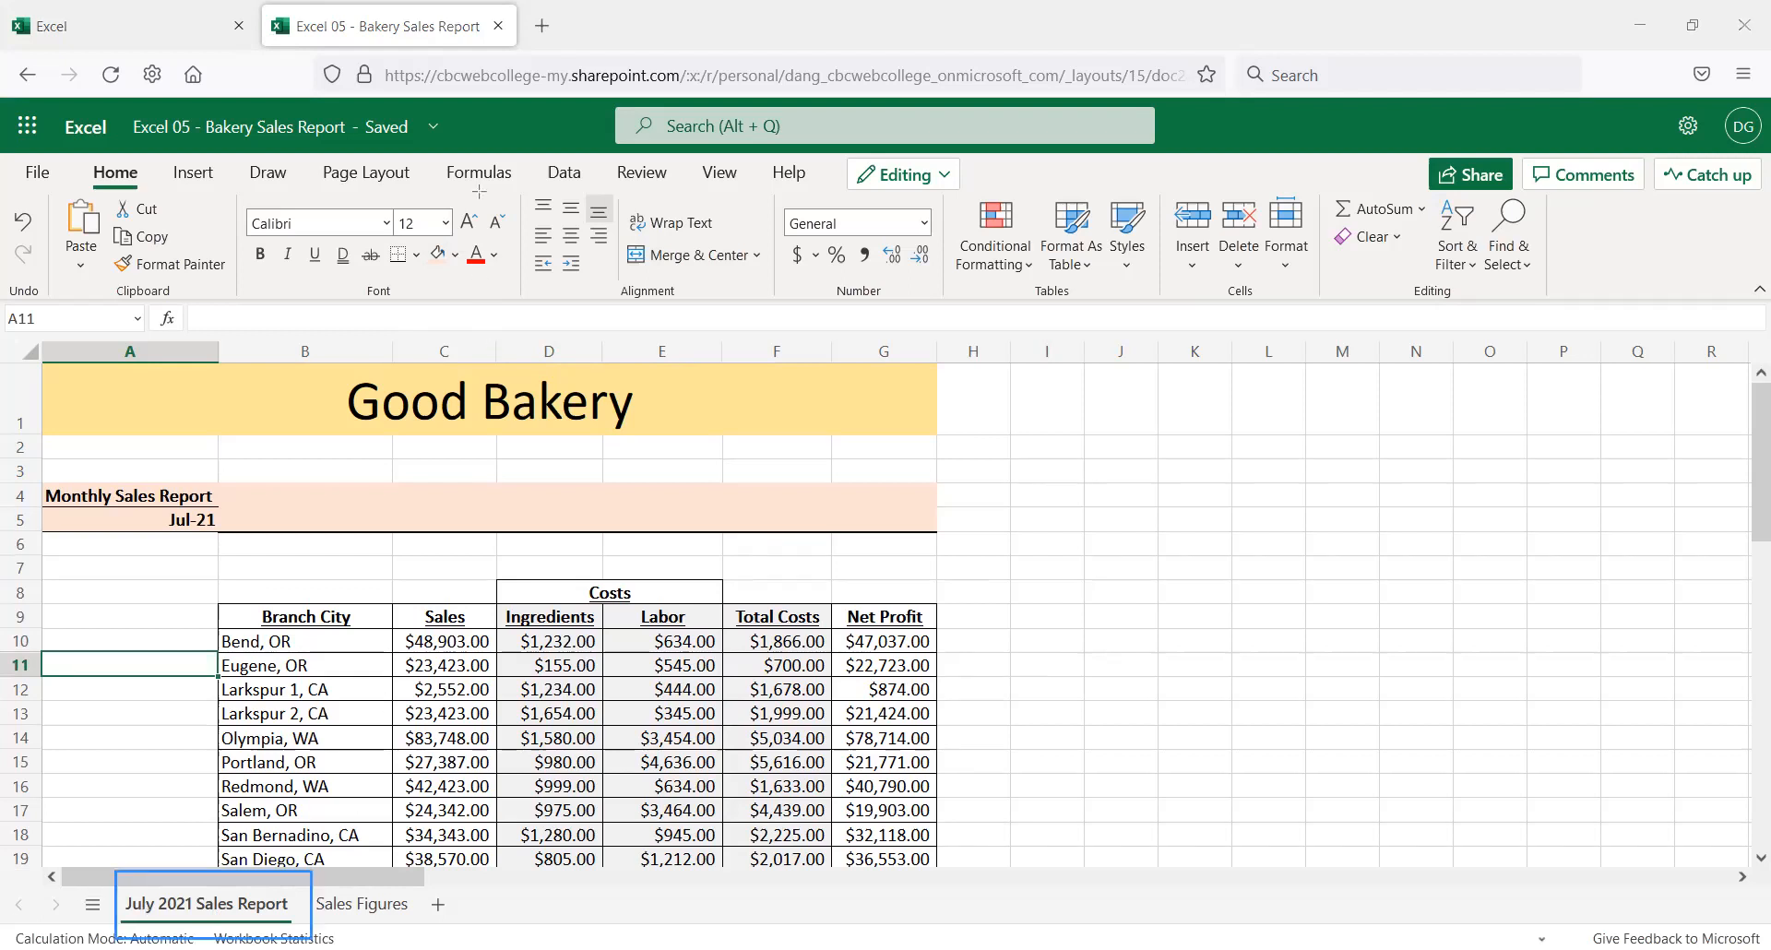
right_click(175, 907)
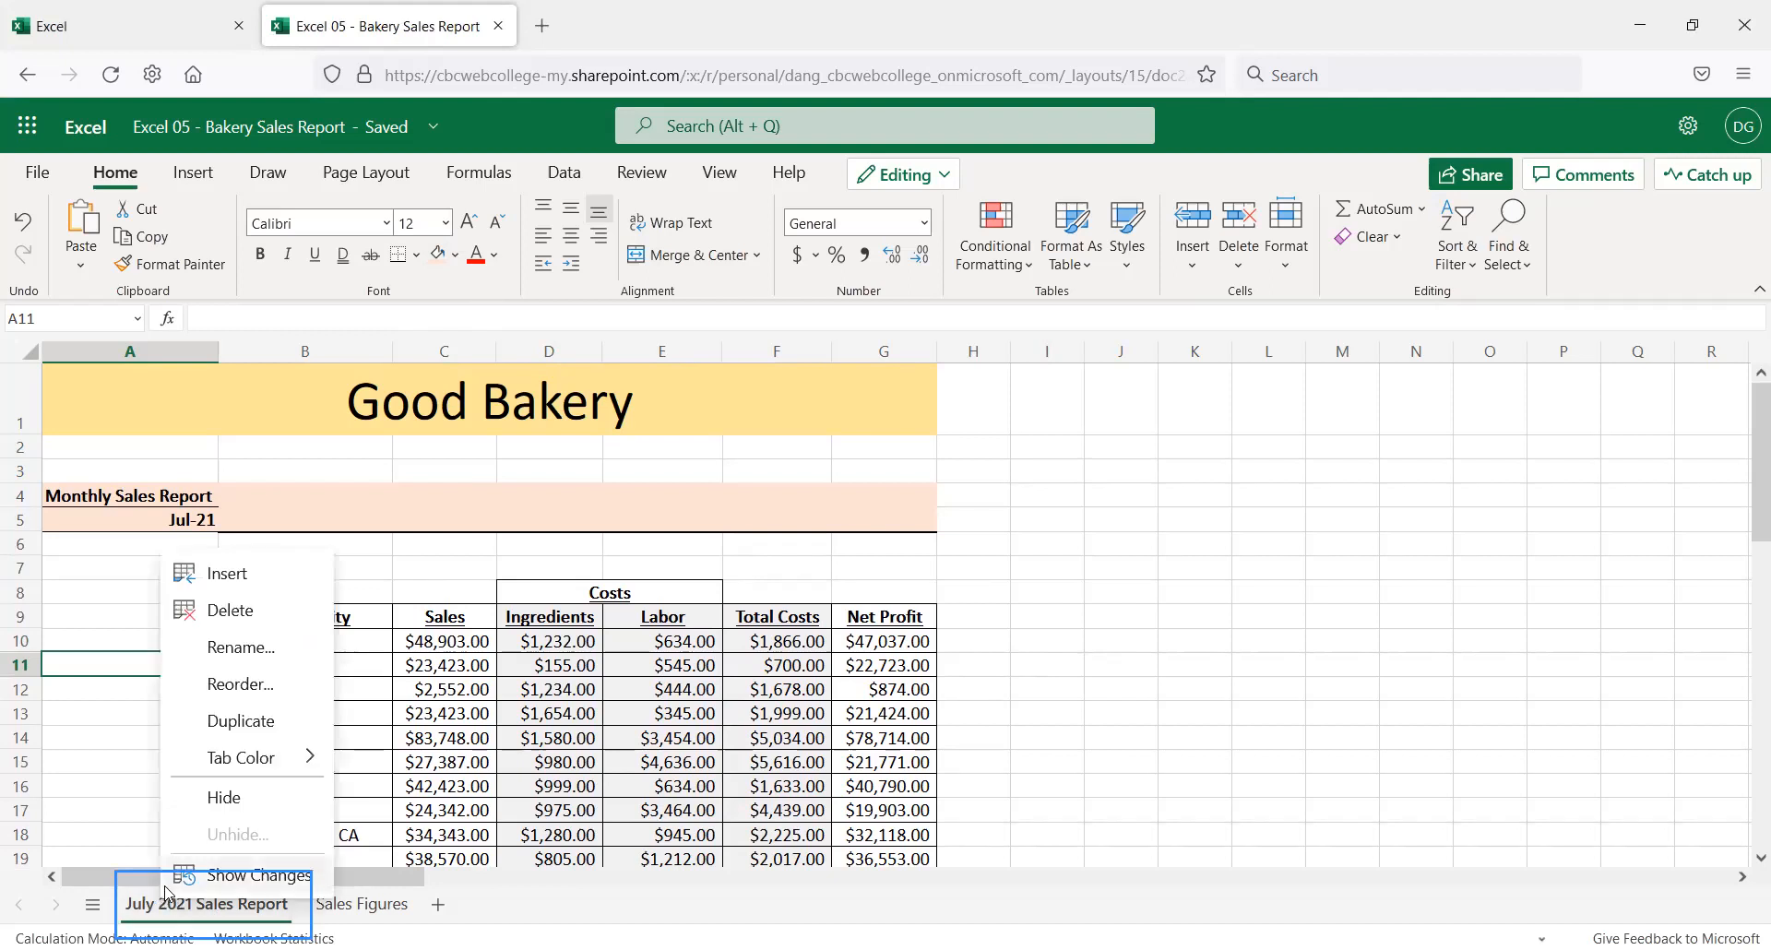
left_click(247, 722)
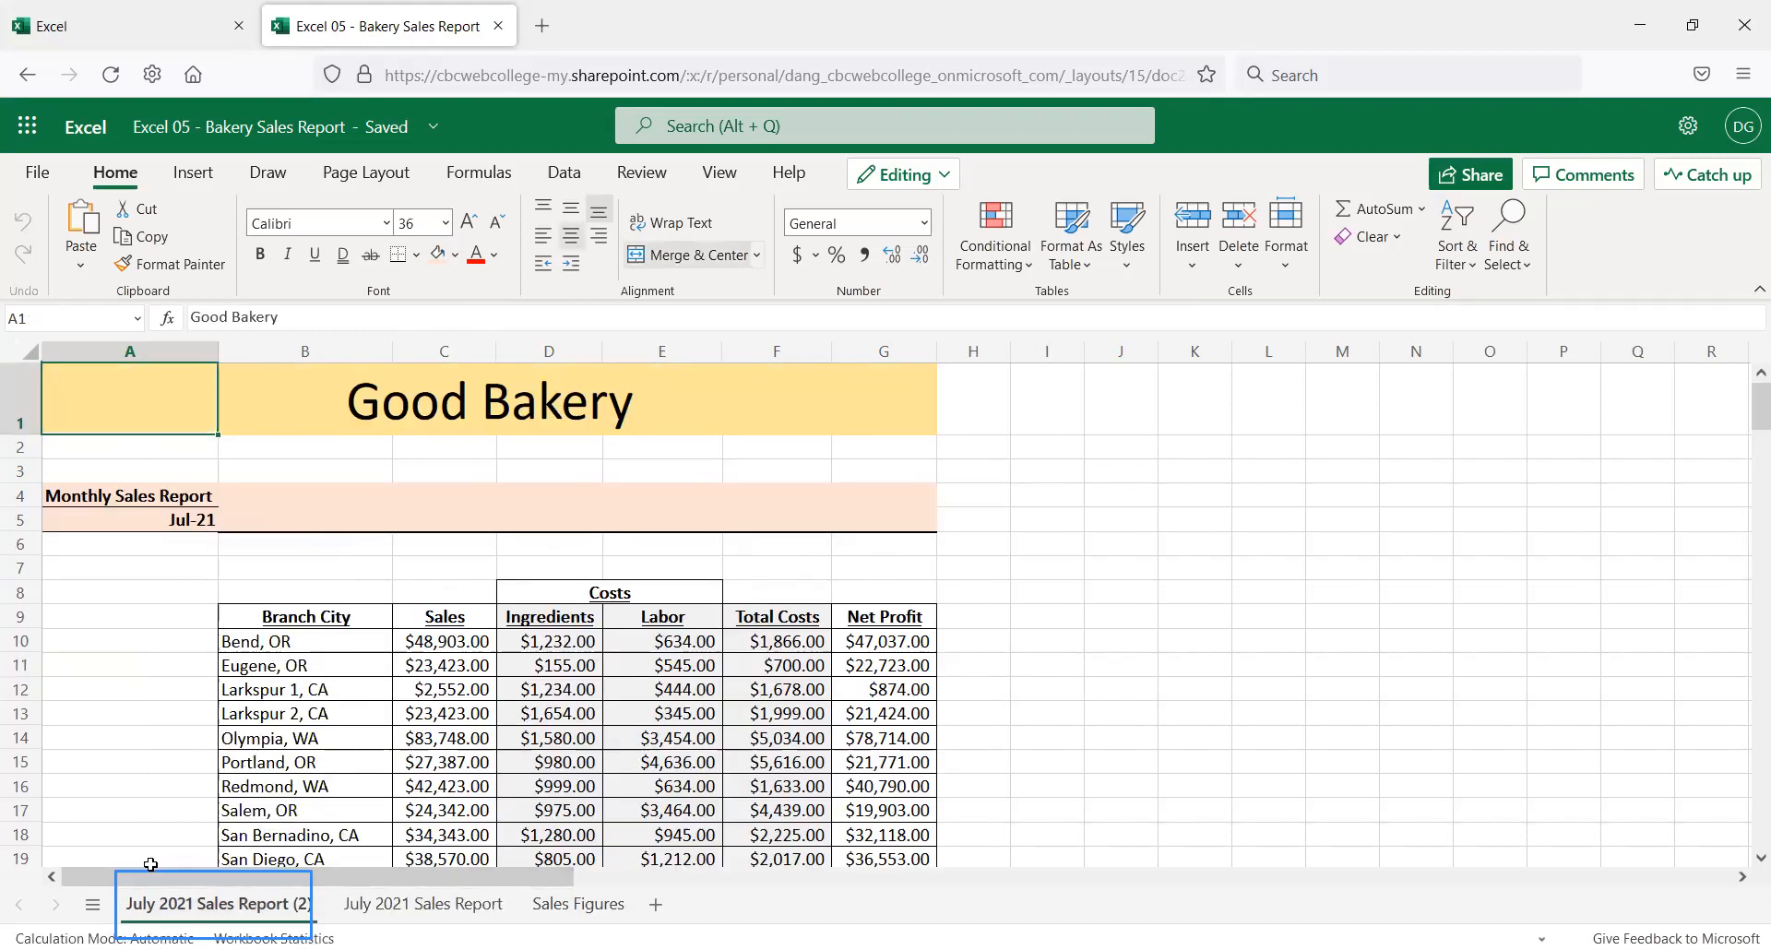
right_click(184, 907)
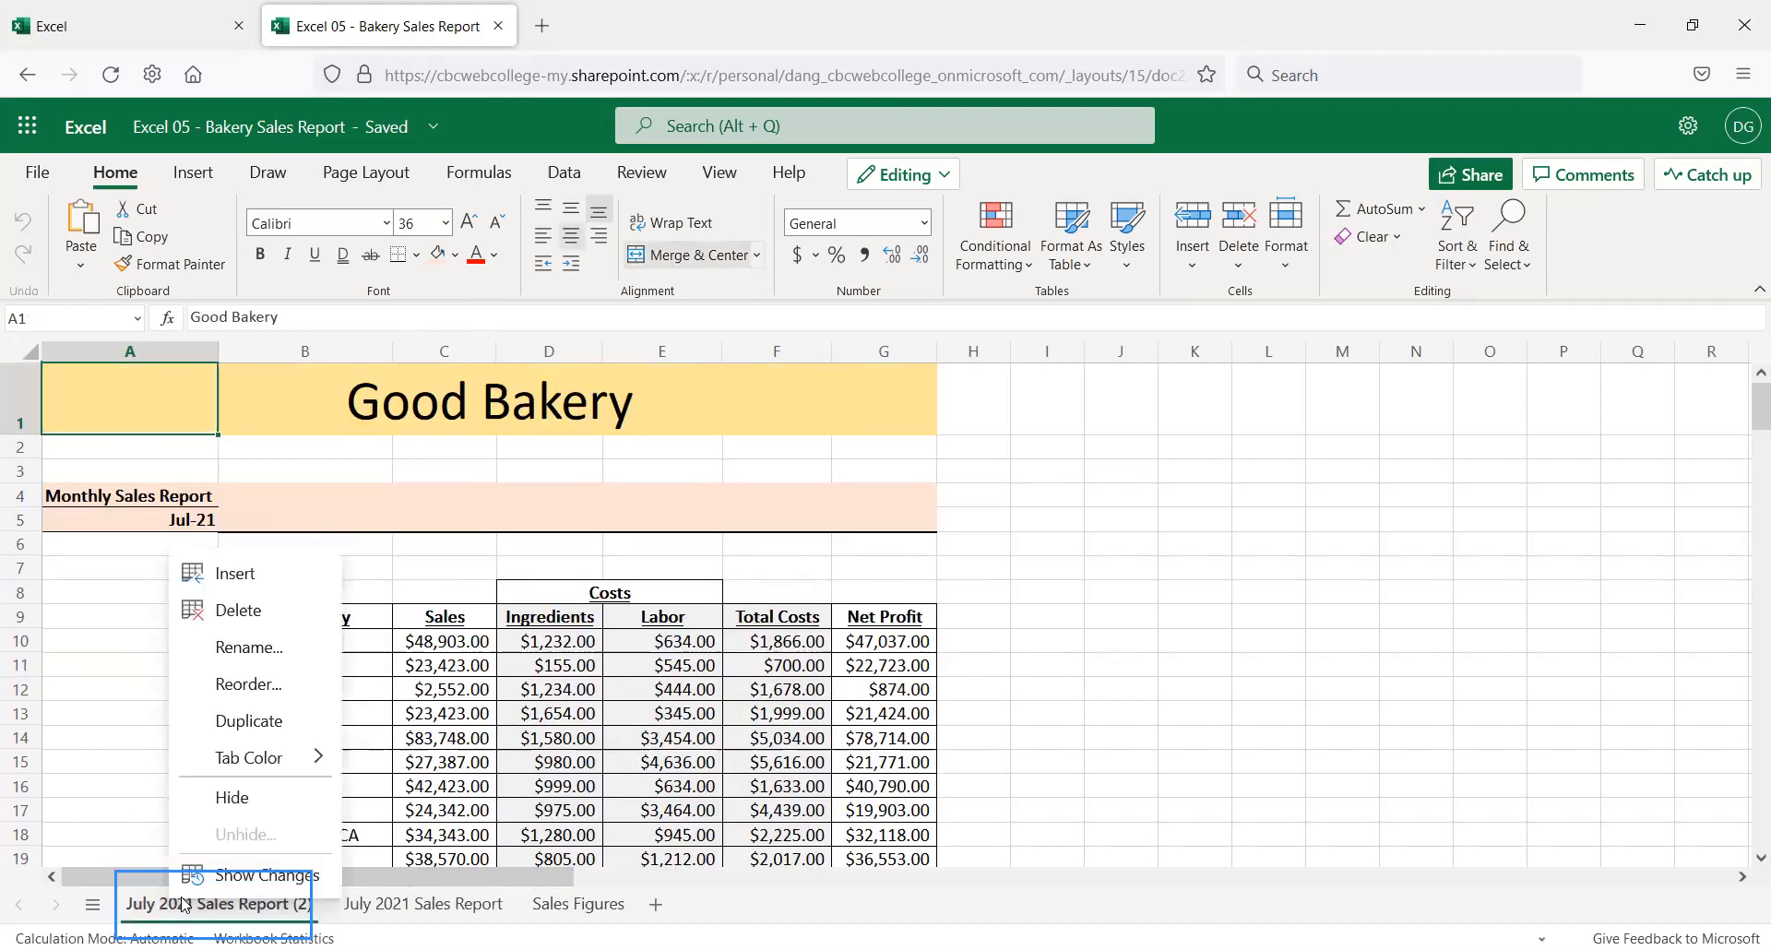
left_click(320, 734)
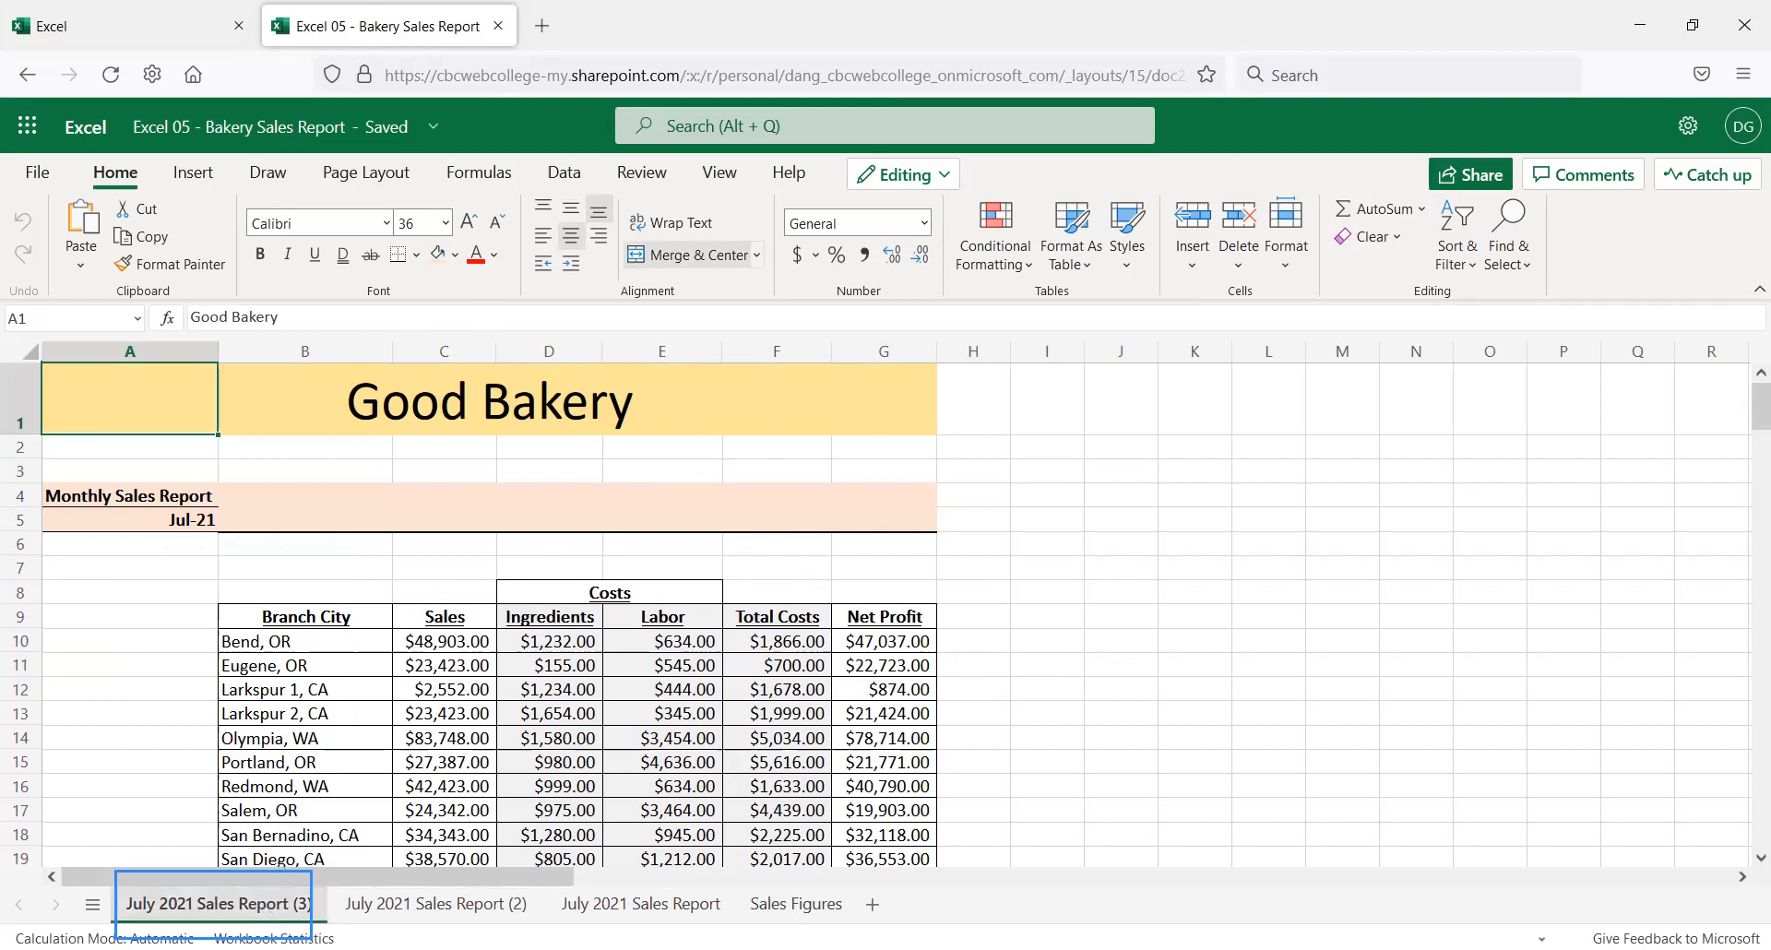
right_click(245, 900)
left_click(368, 730)
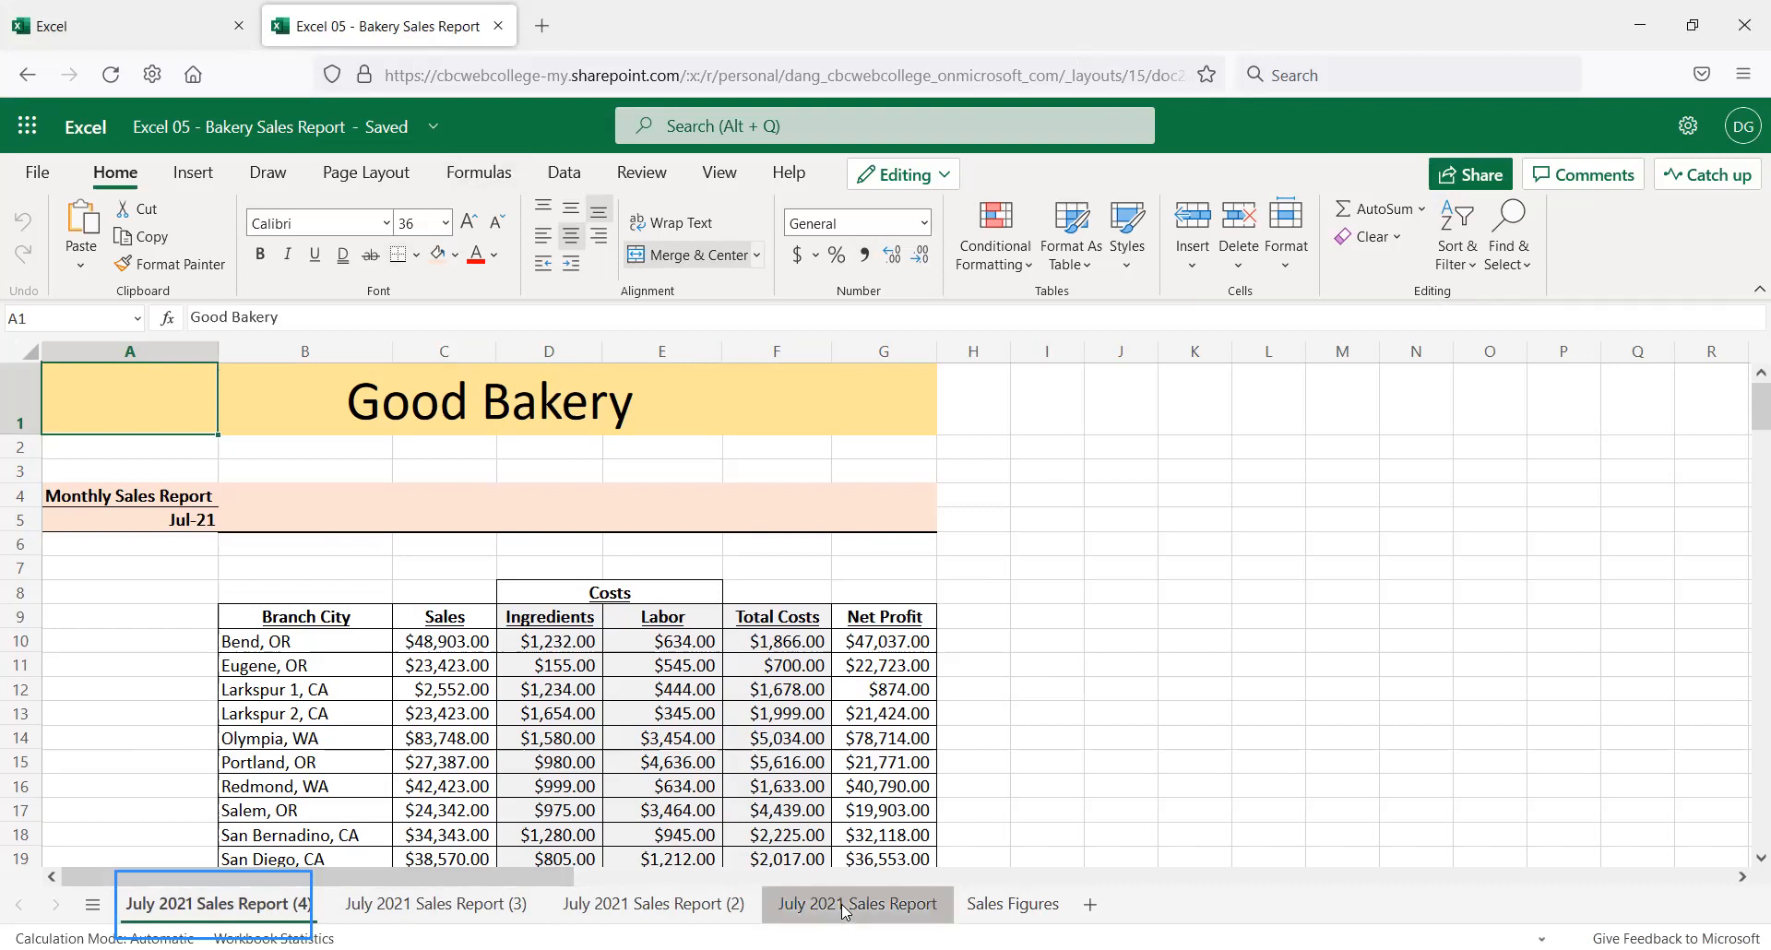
left_click_drag(841, 913, 171, 916)
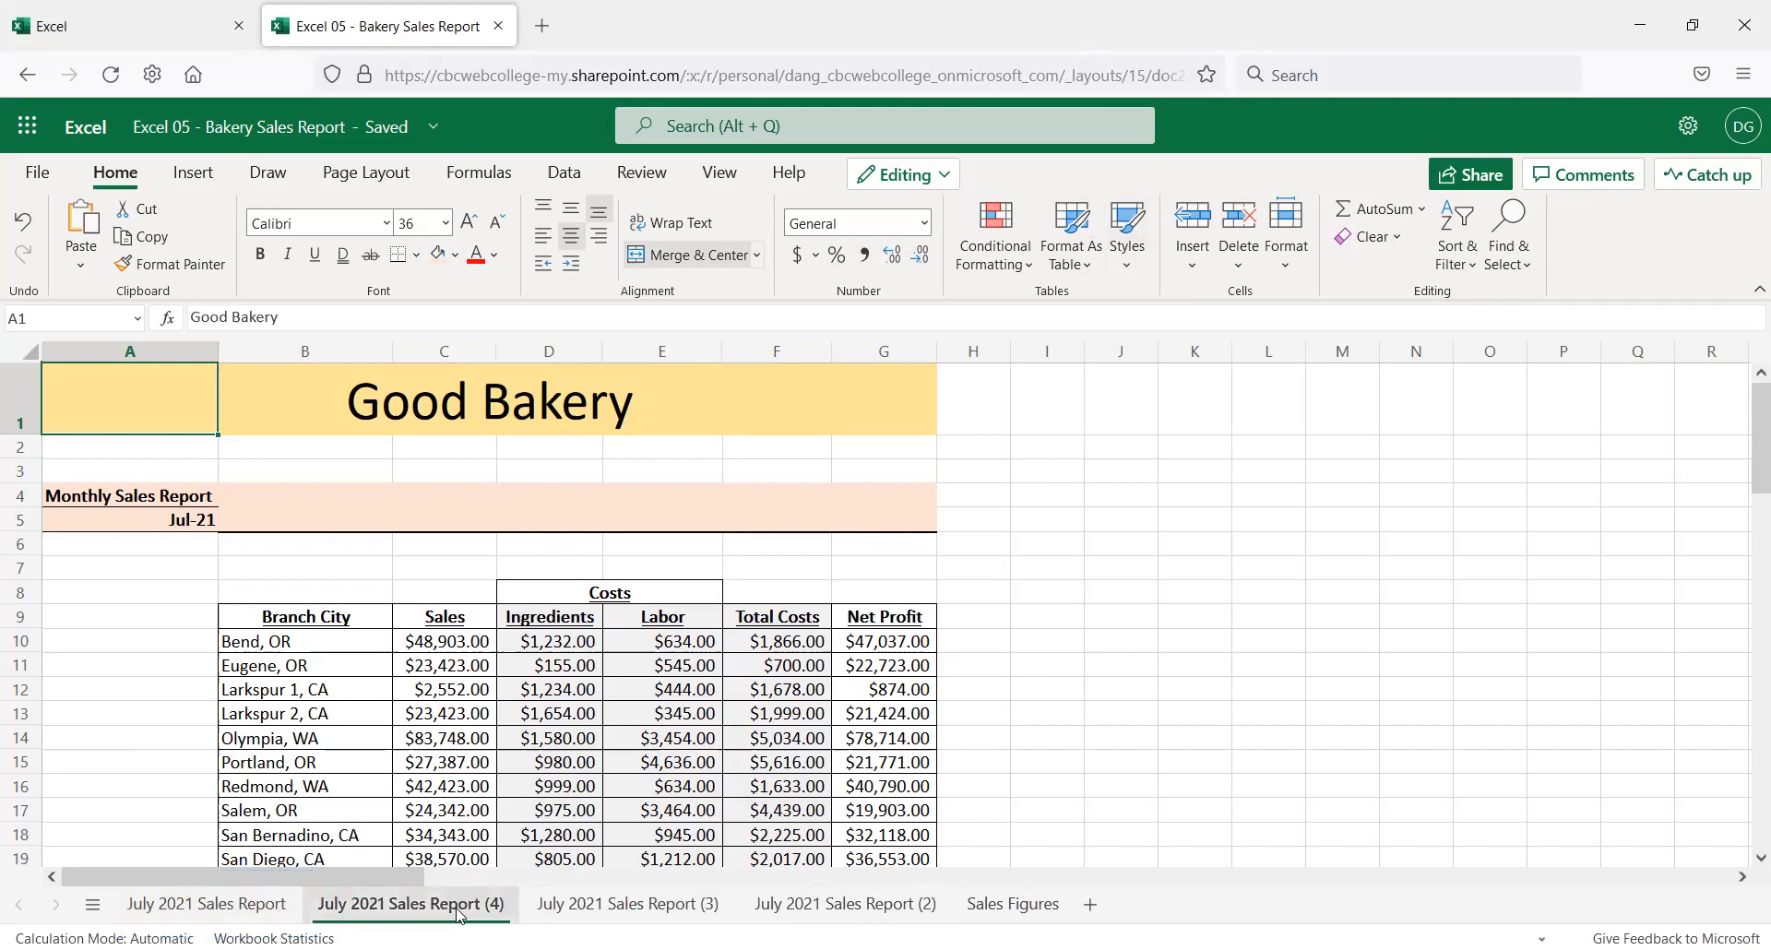
left_click(218, 907)
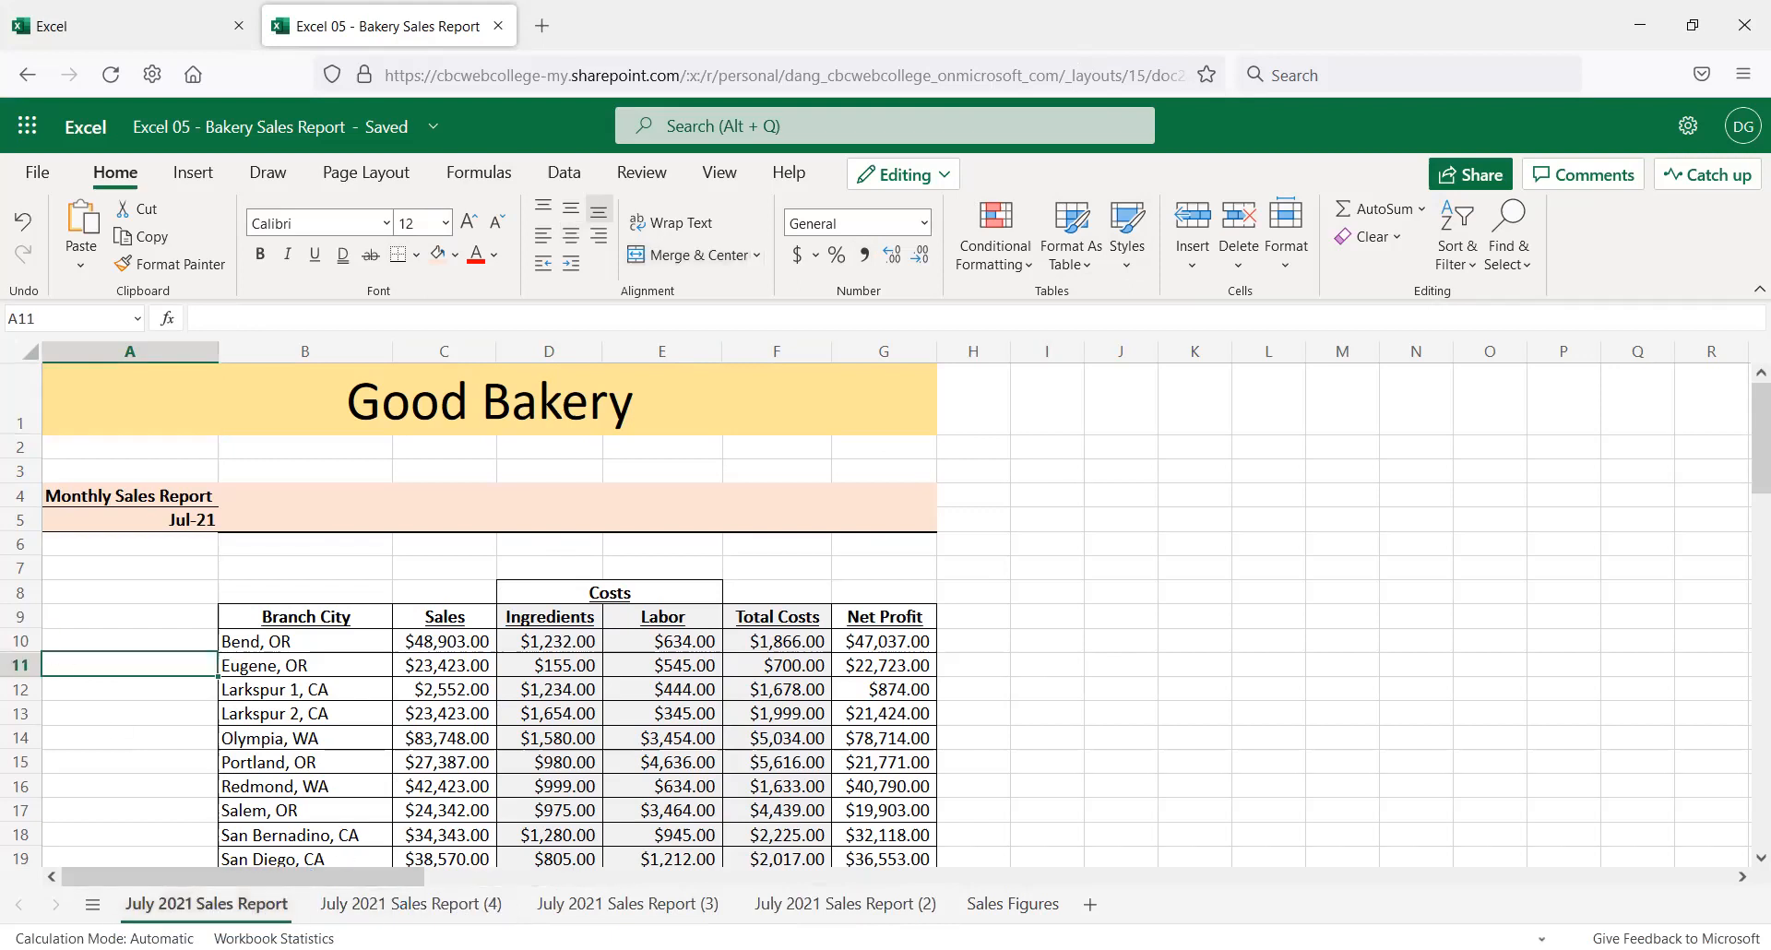
Rename the sheet July 2021 Sales Report (4) as August 2021 Sales Report
double_click(379, 906)
double_click(674, 521)
type("August 2021 Sales Report (4")
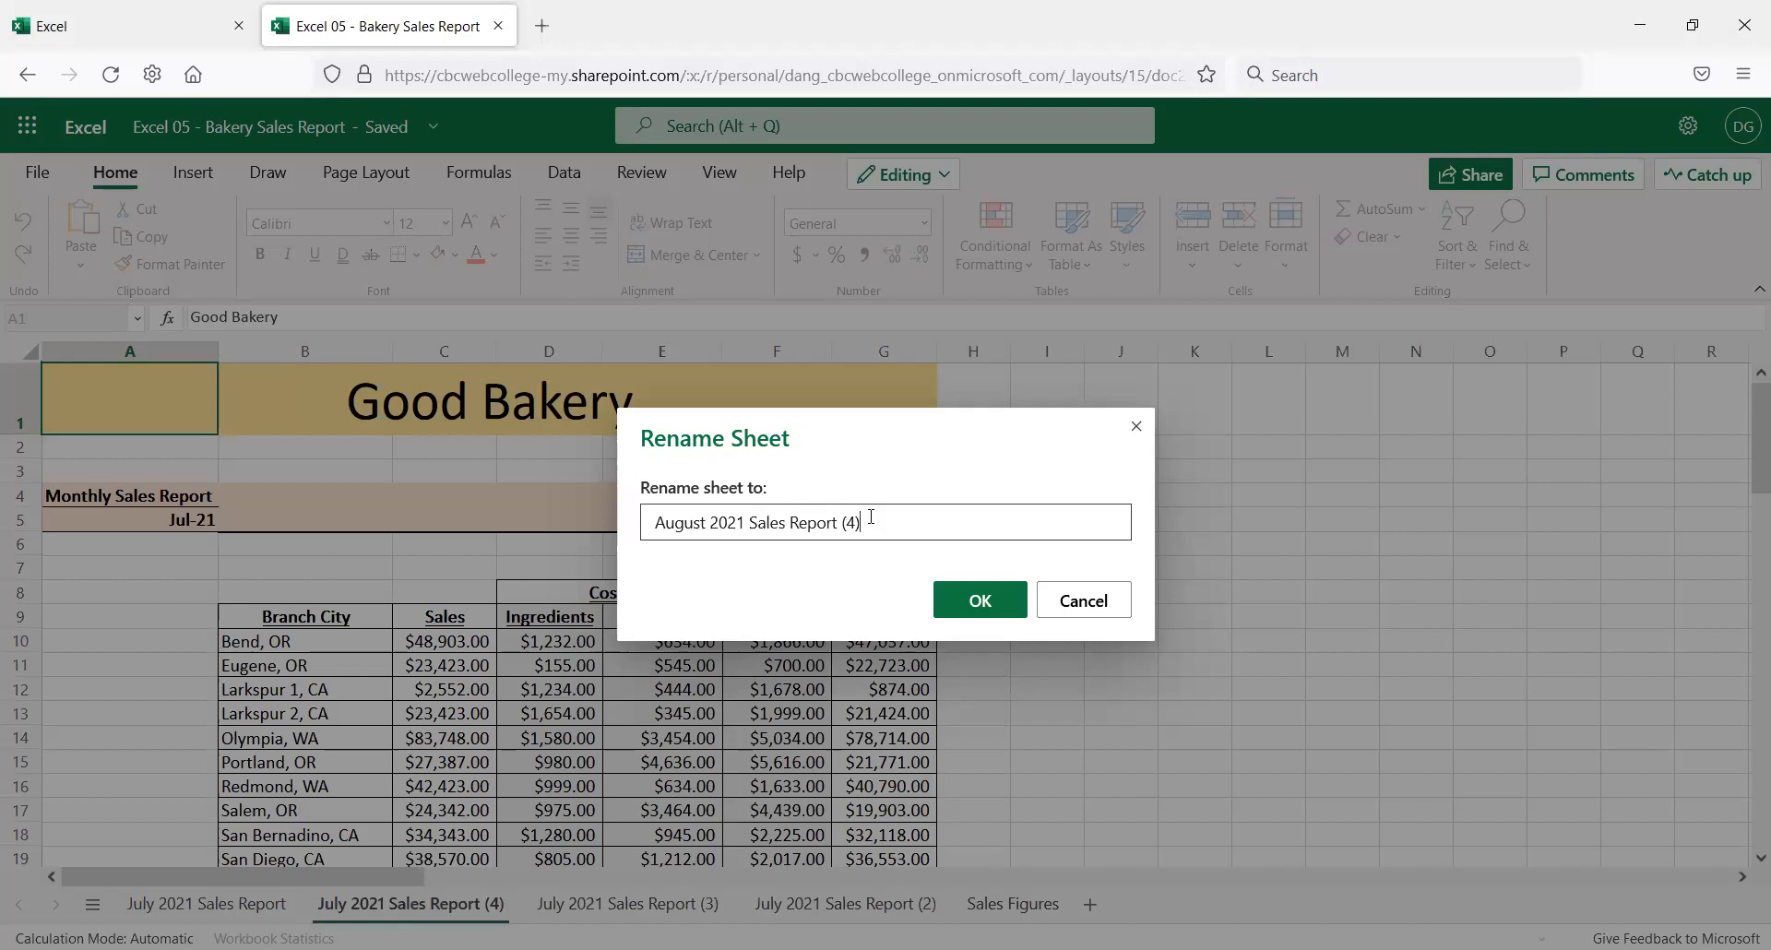
left_click_drag(871, 516, 849, 513)
key("BackSpace")
left_click(974, 599)
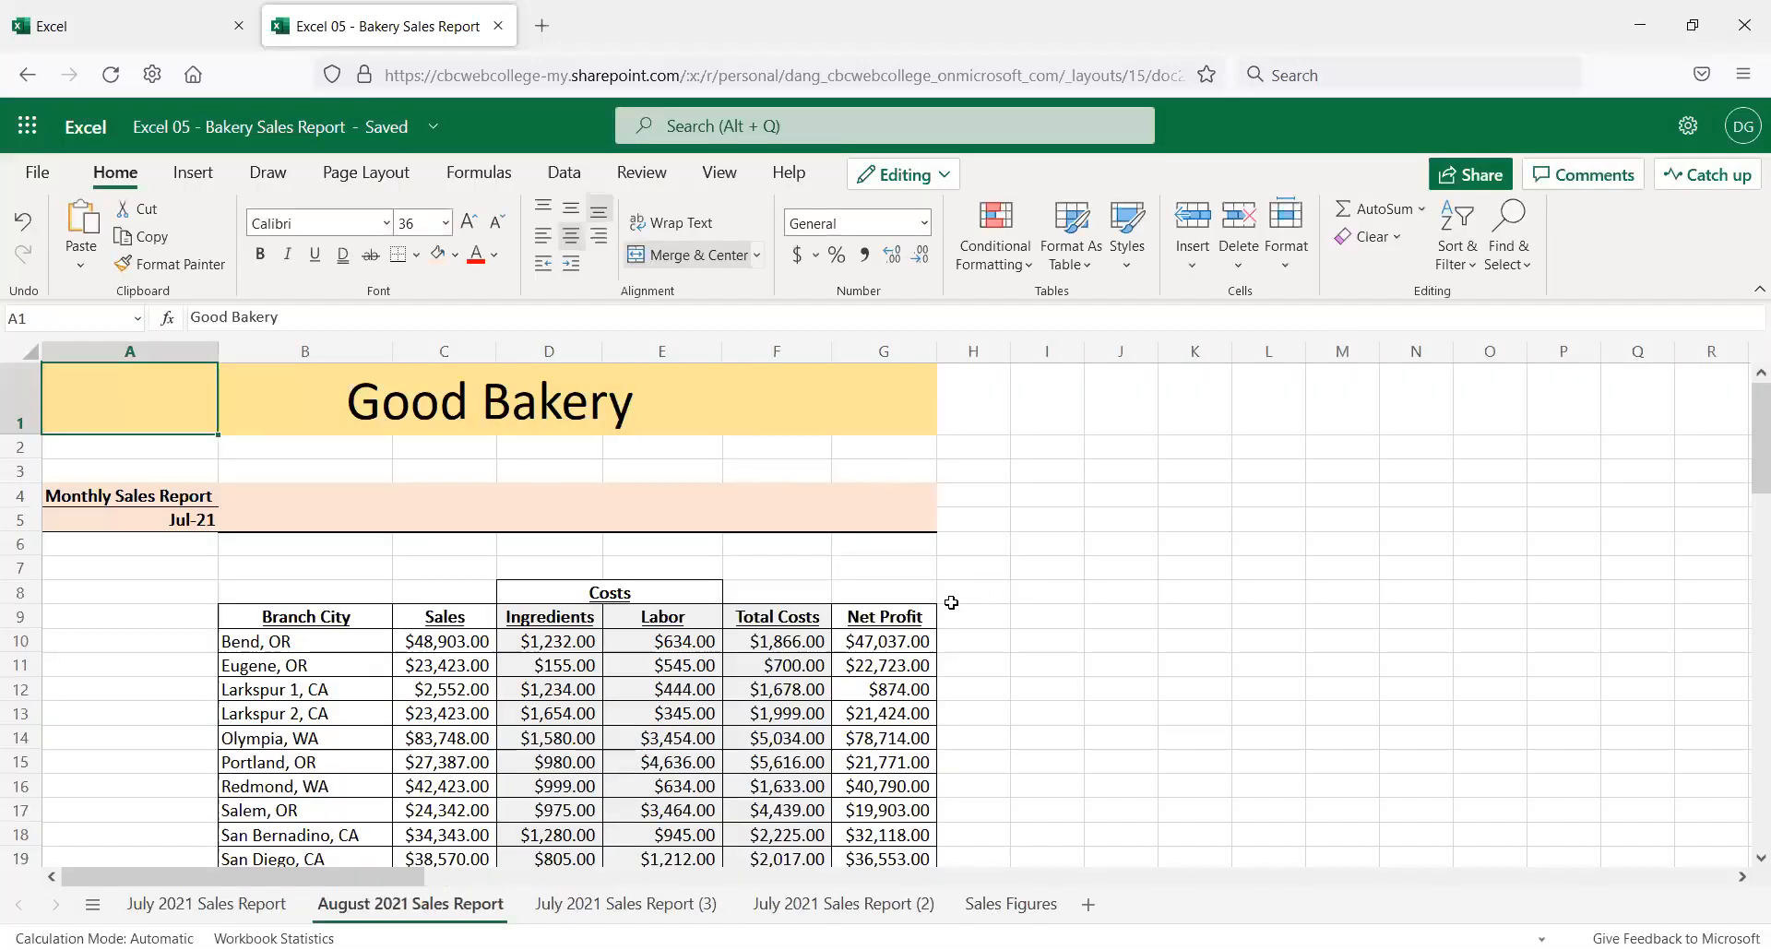
Rename the sheet July 2021 Sales Report (3) as September 2021 Sales Report
double_click(590, 902)
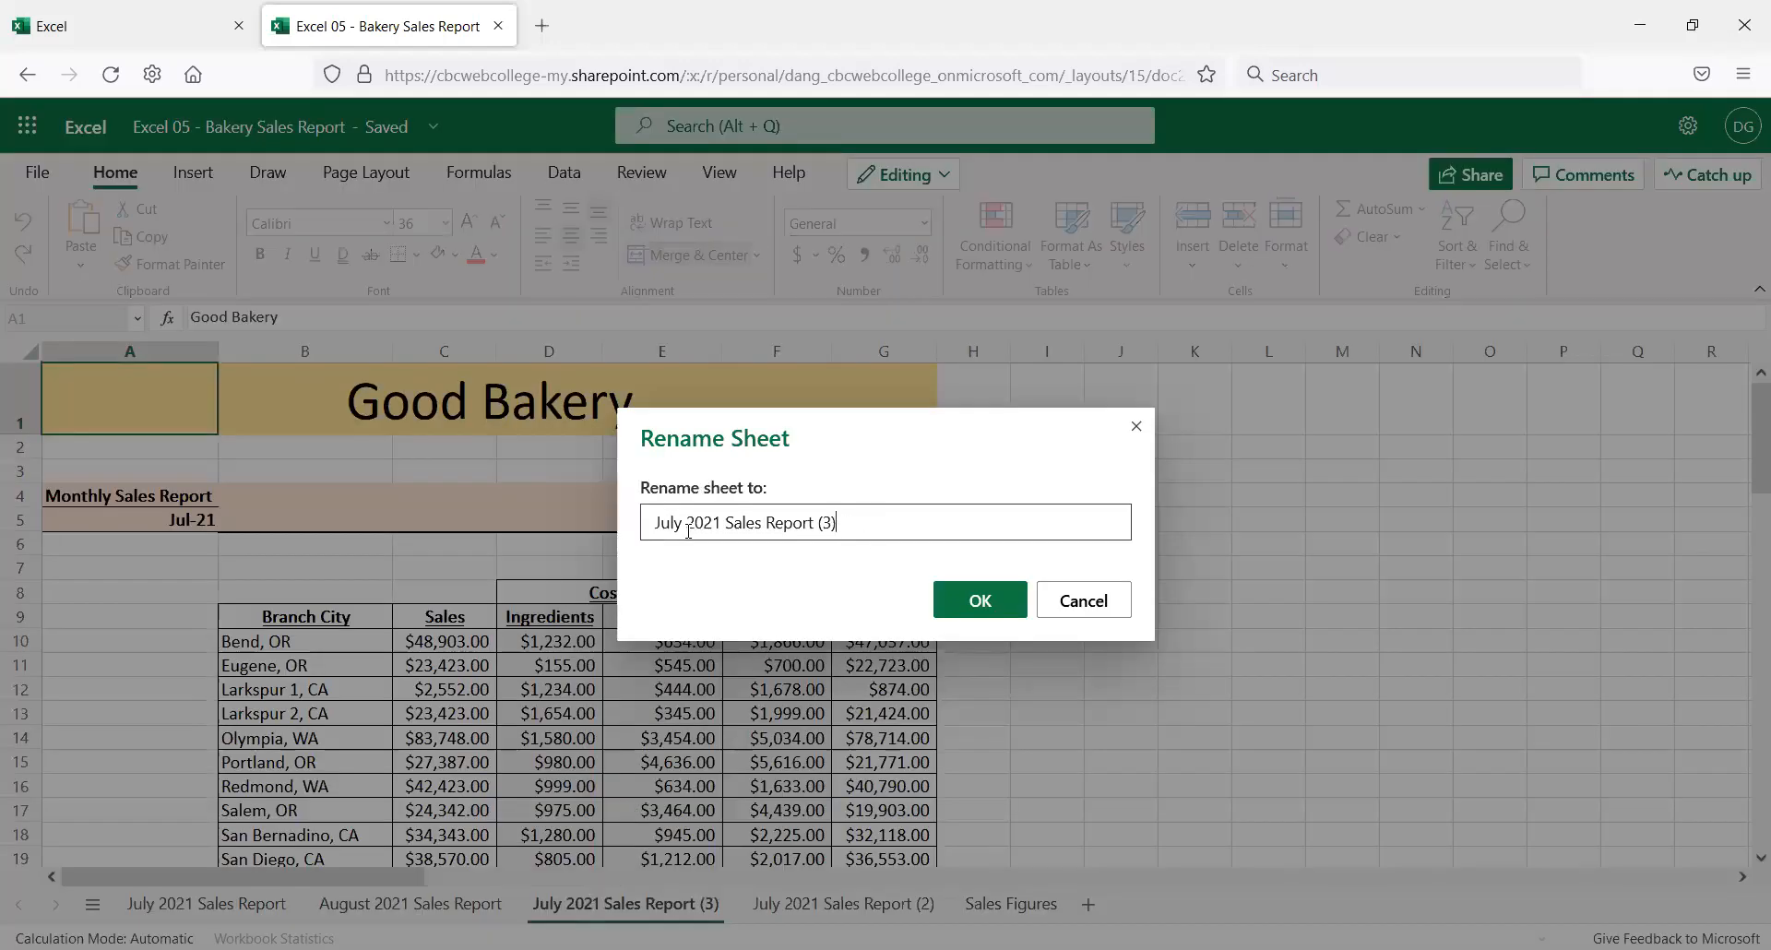
double_click(658, 522)
type("September")
left_click_drag(885, 514, 862, 515)
key("BackSpace")
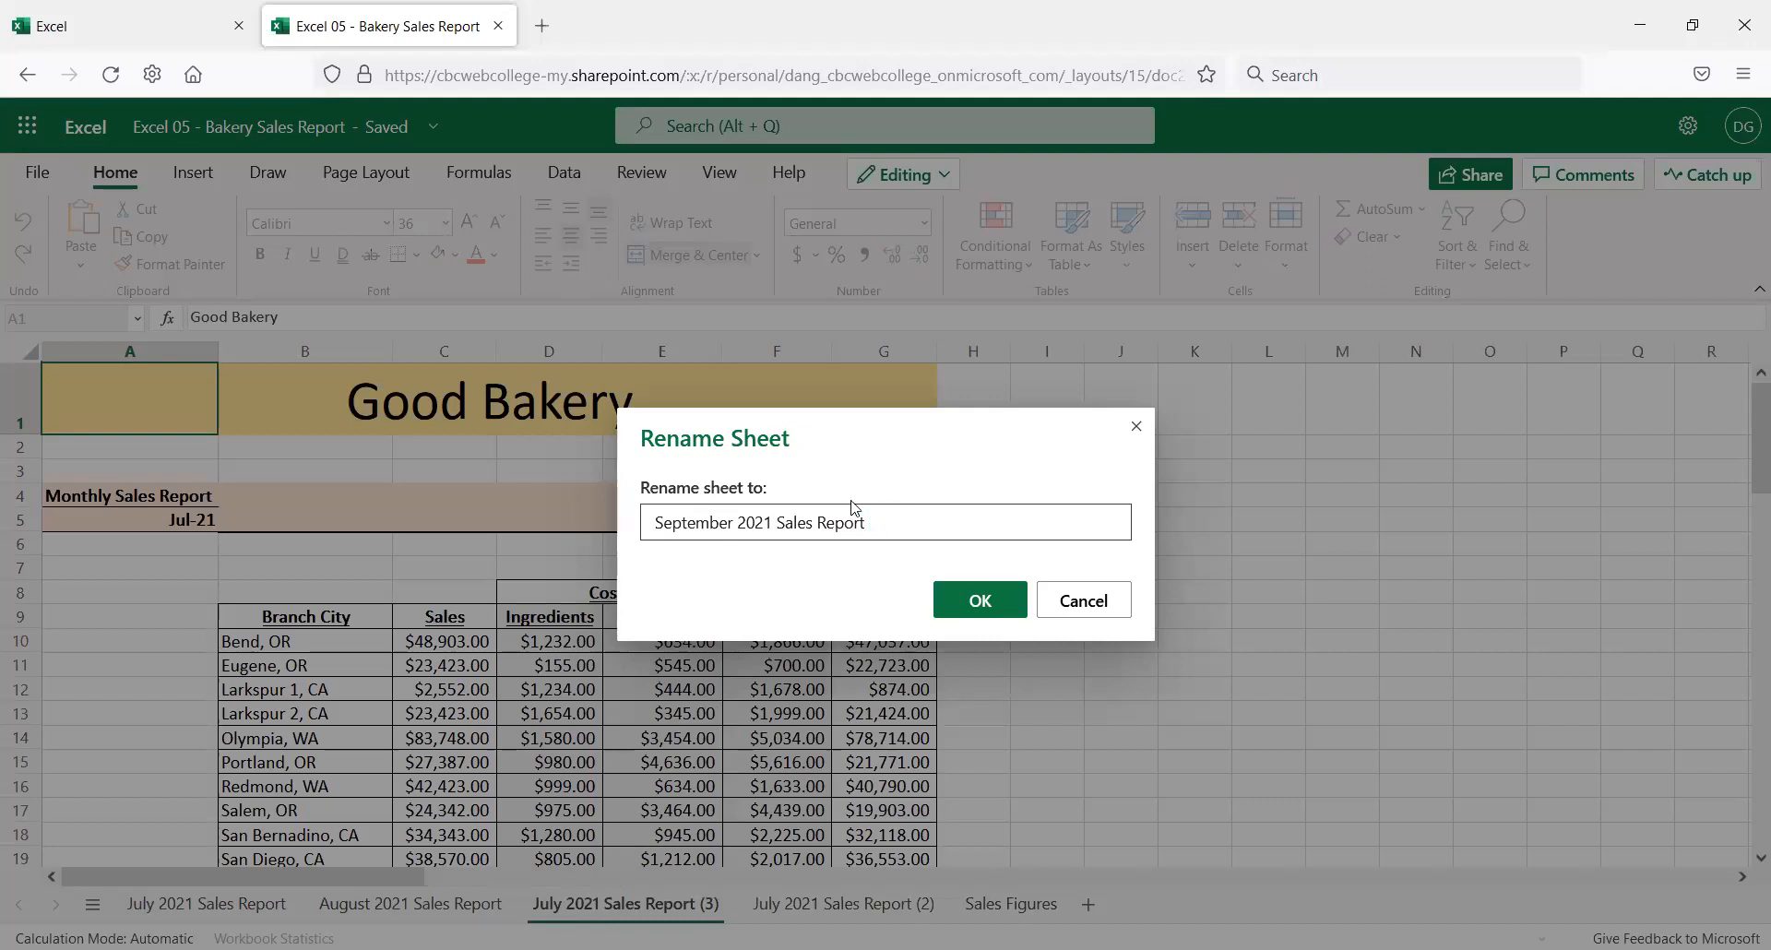
left_click(991, 604)
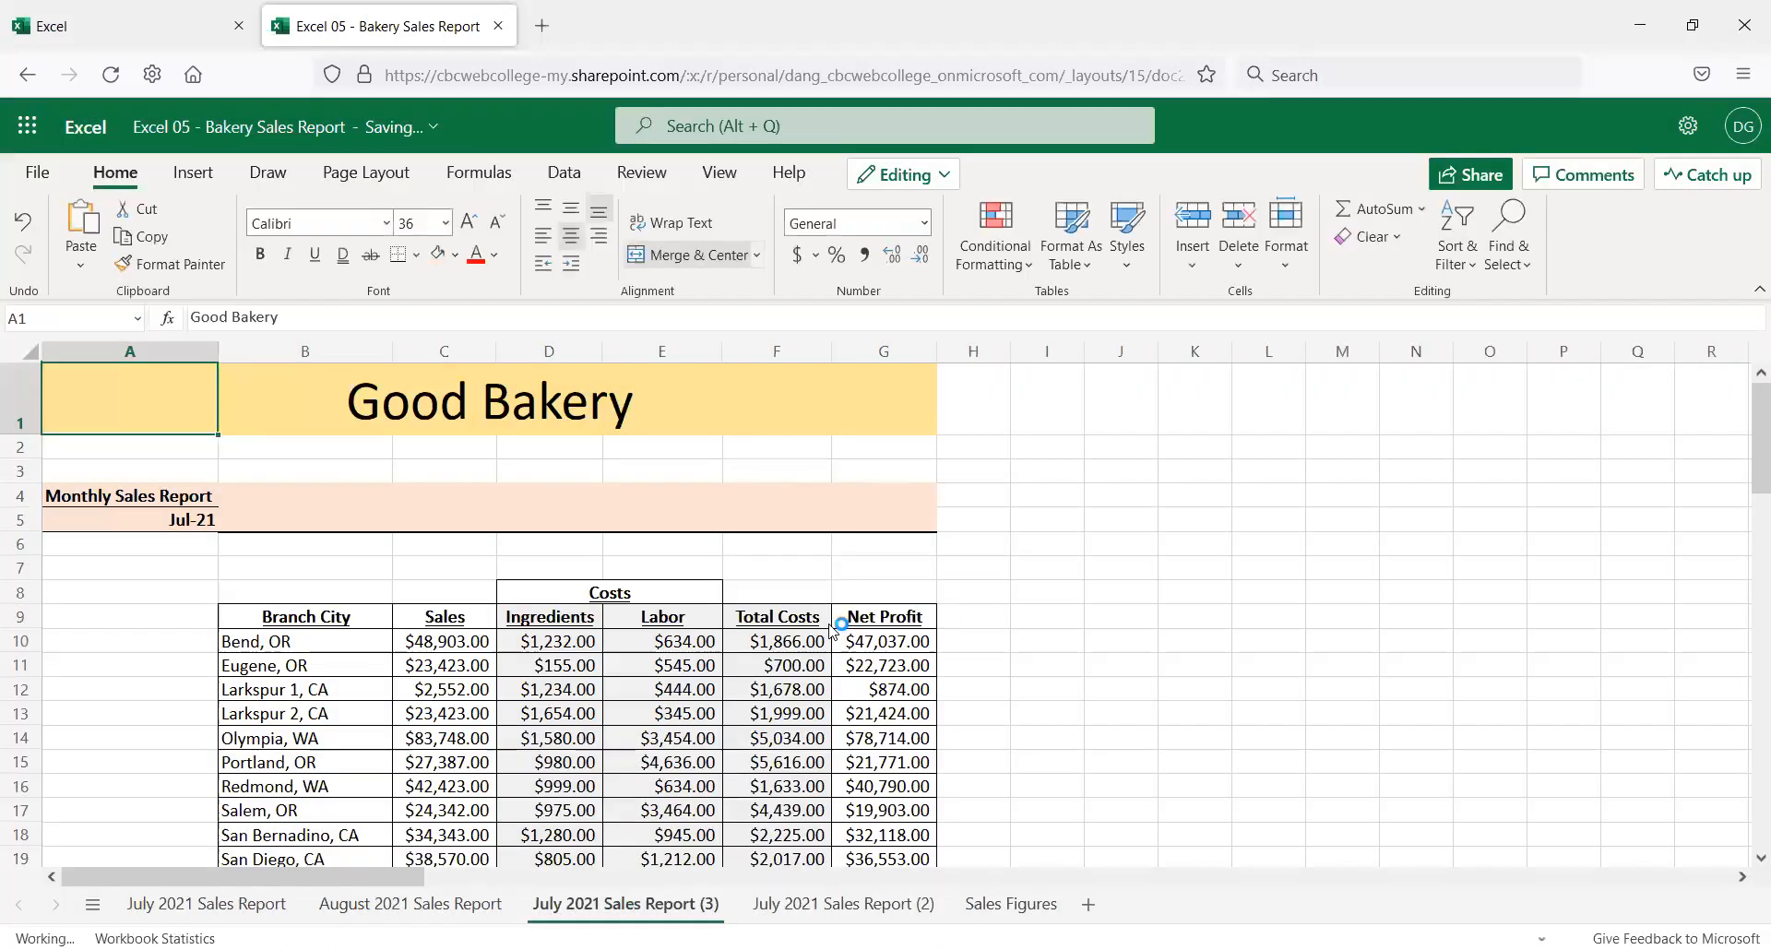
Rename the sheet July 2021 Sales Report (2) as Quarterly Total Sales Report
left_click(888, 911)
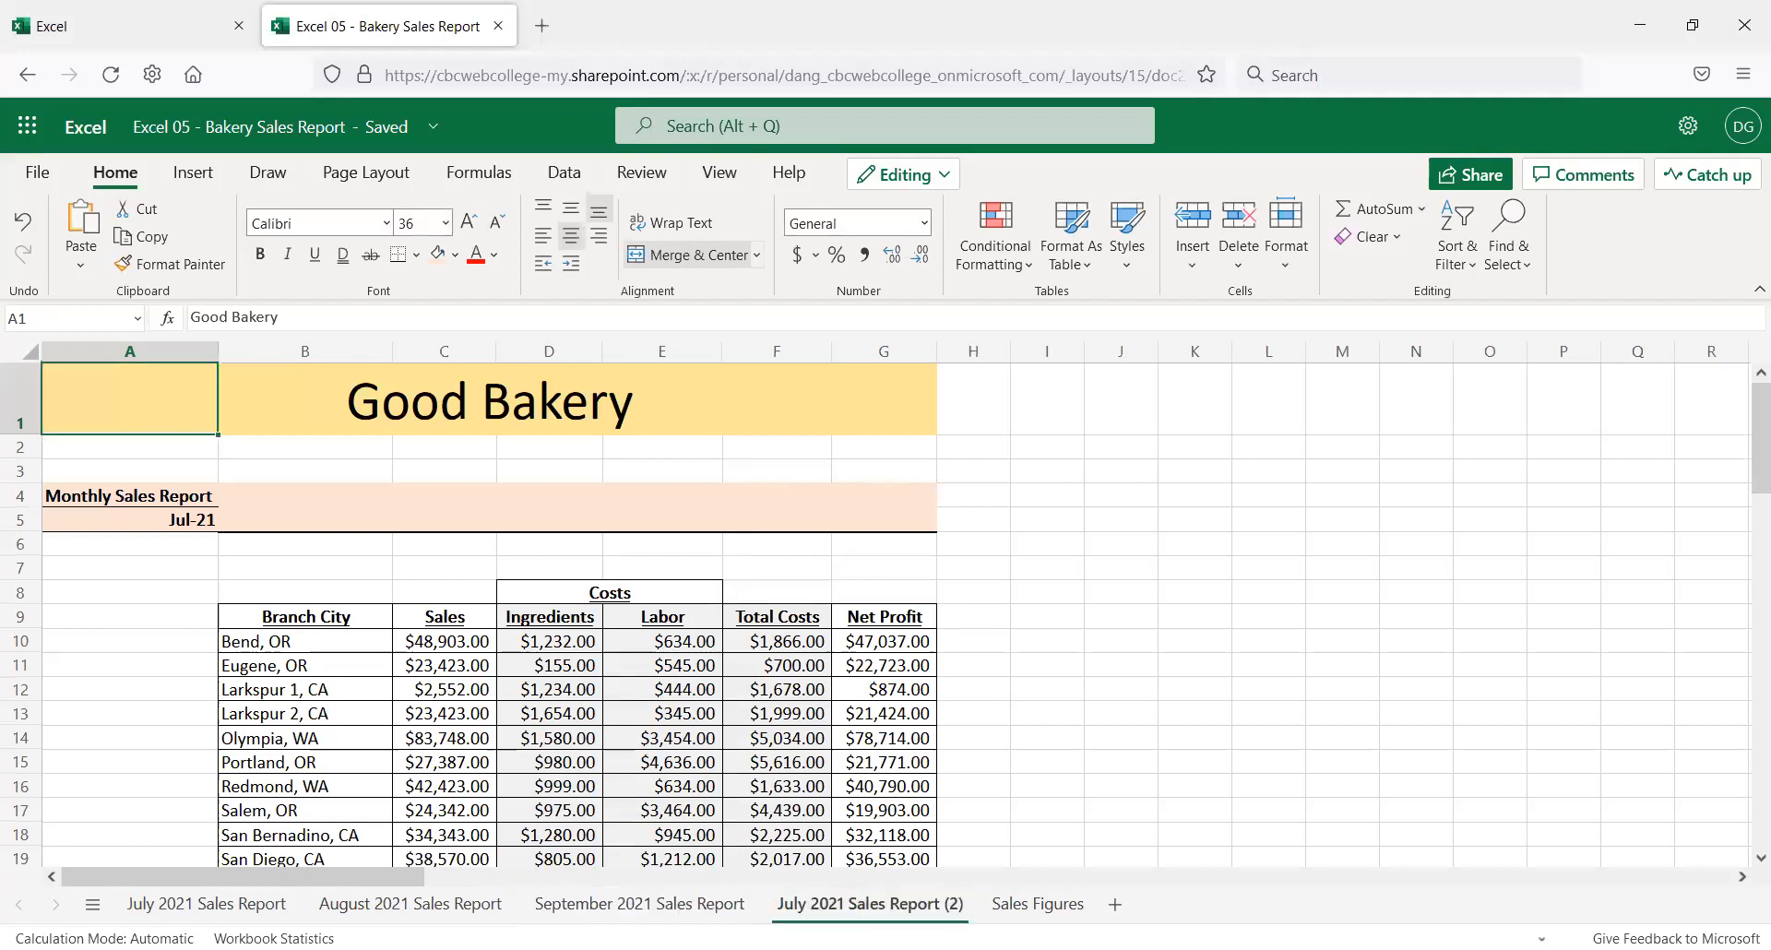
double_click(883, 900)
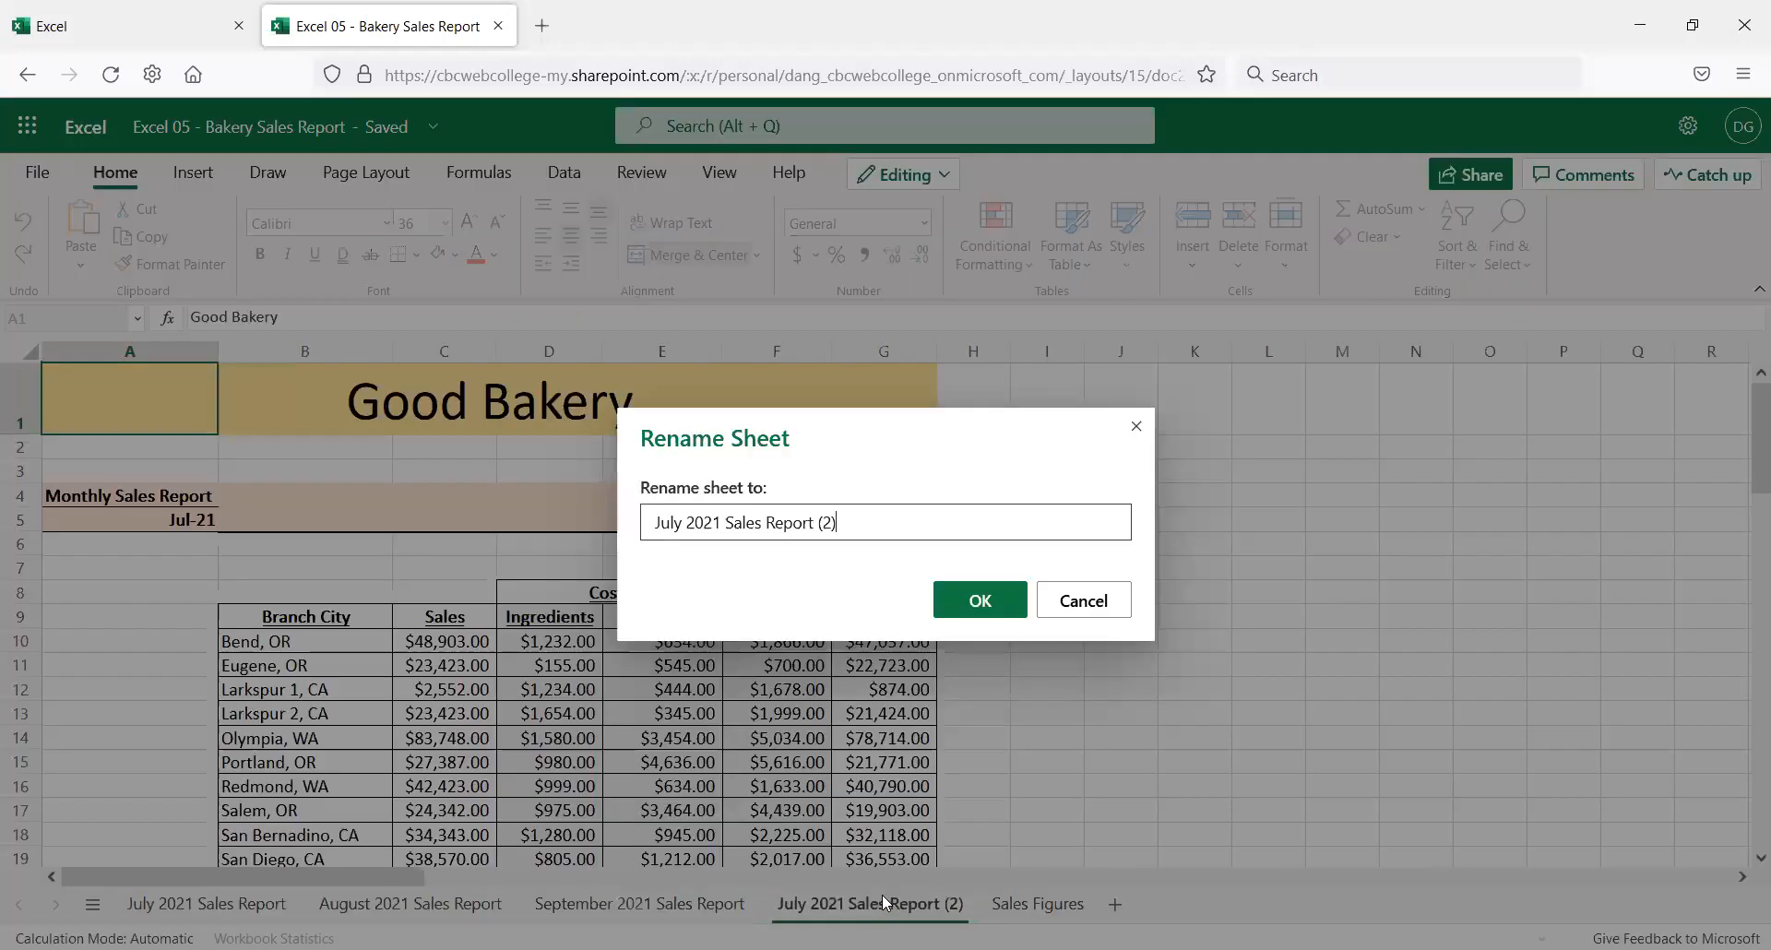
left_click_drag(726, 522, 557, 491)
type("Quart")
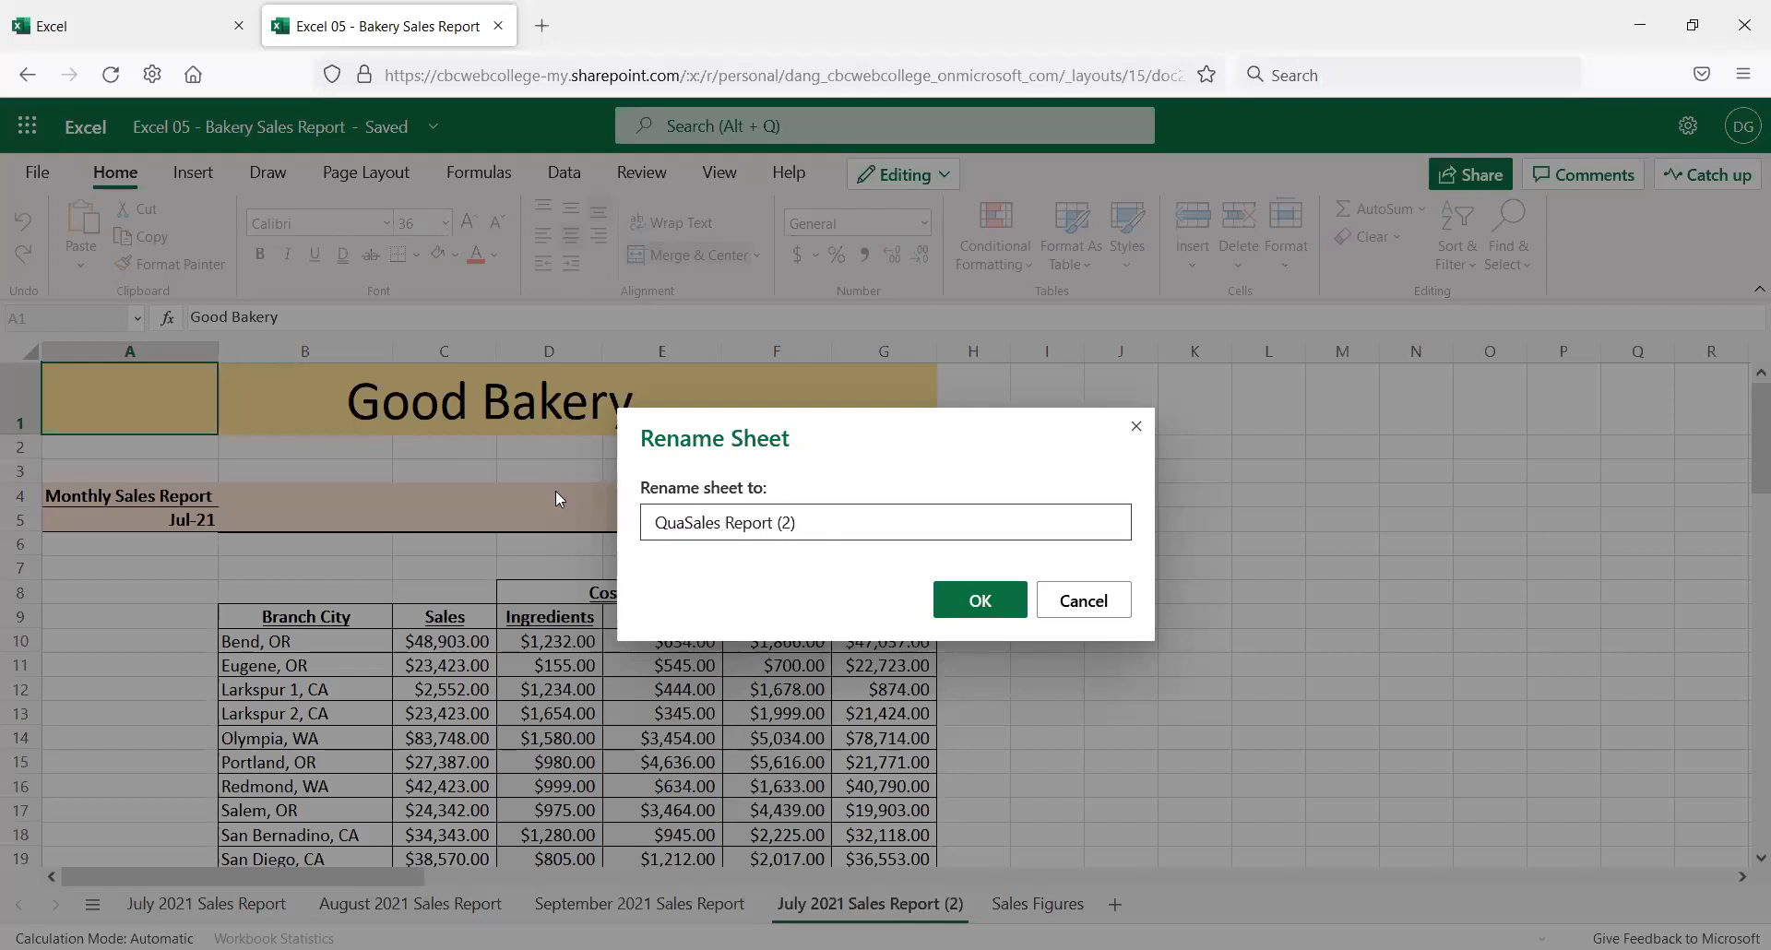
type("erly Total")
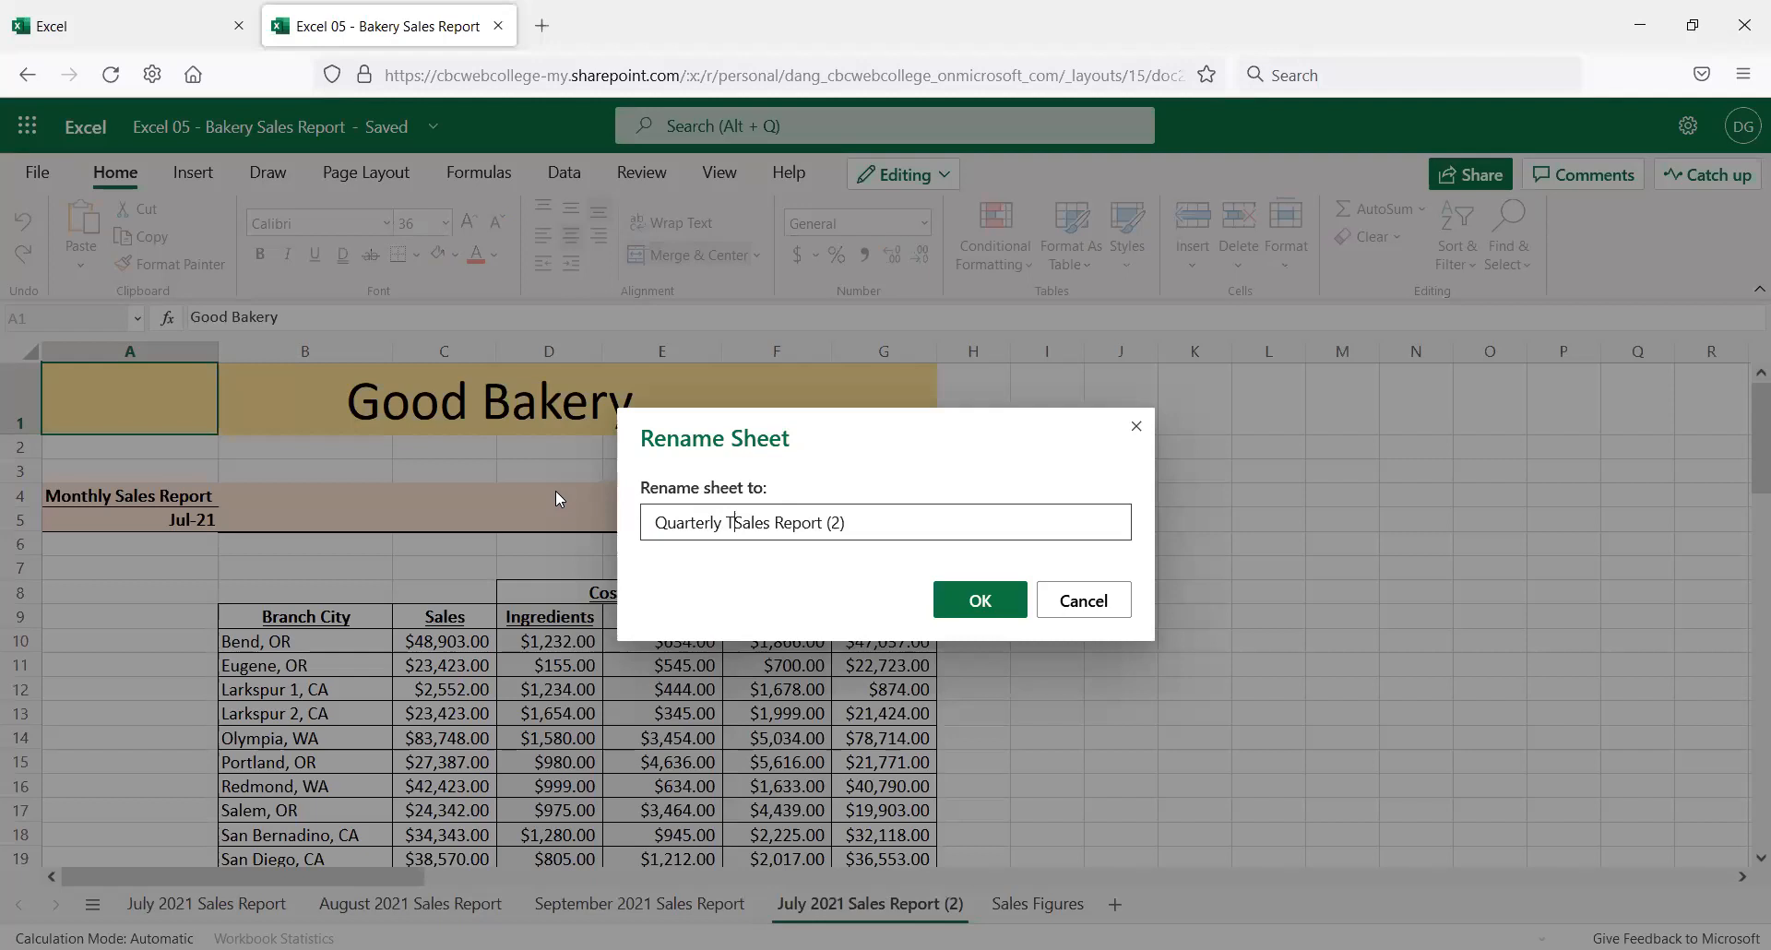
key("End")
key("BackSpace")
key("BackSpace")
left_click(761, 524)
left_click(980, 601)
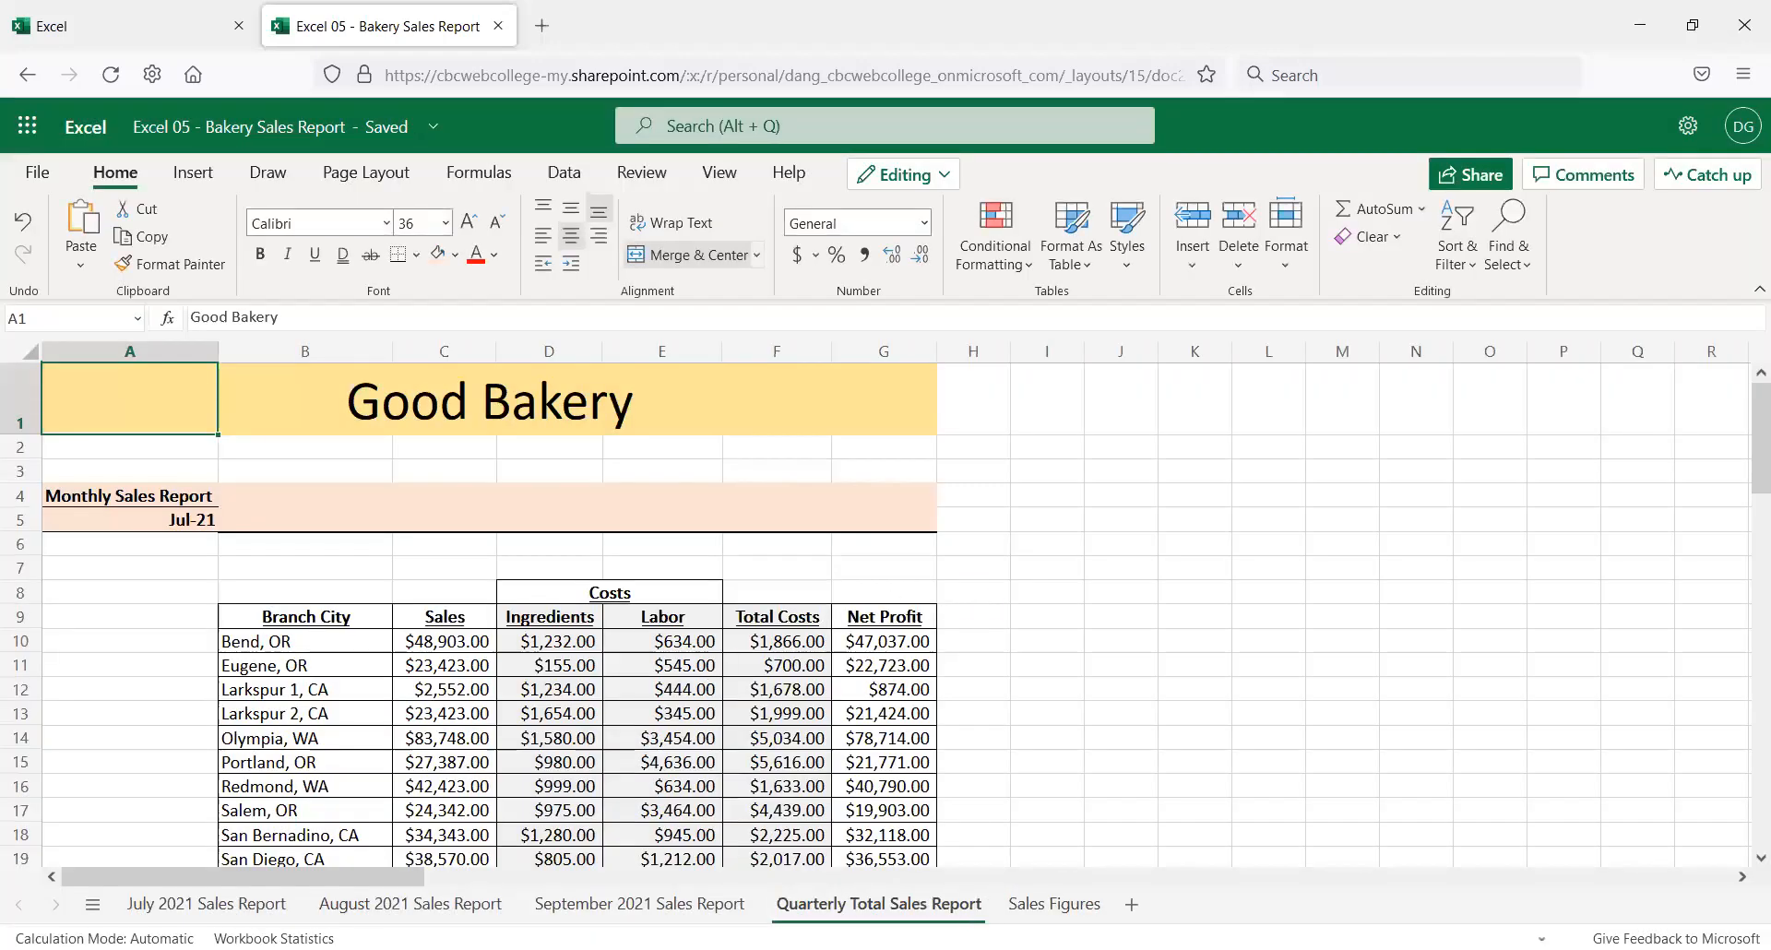
Change the report date in A5 of the August 2021 Sales Report sheet to 8/1/2021
left_click(225, 918)
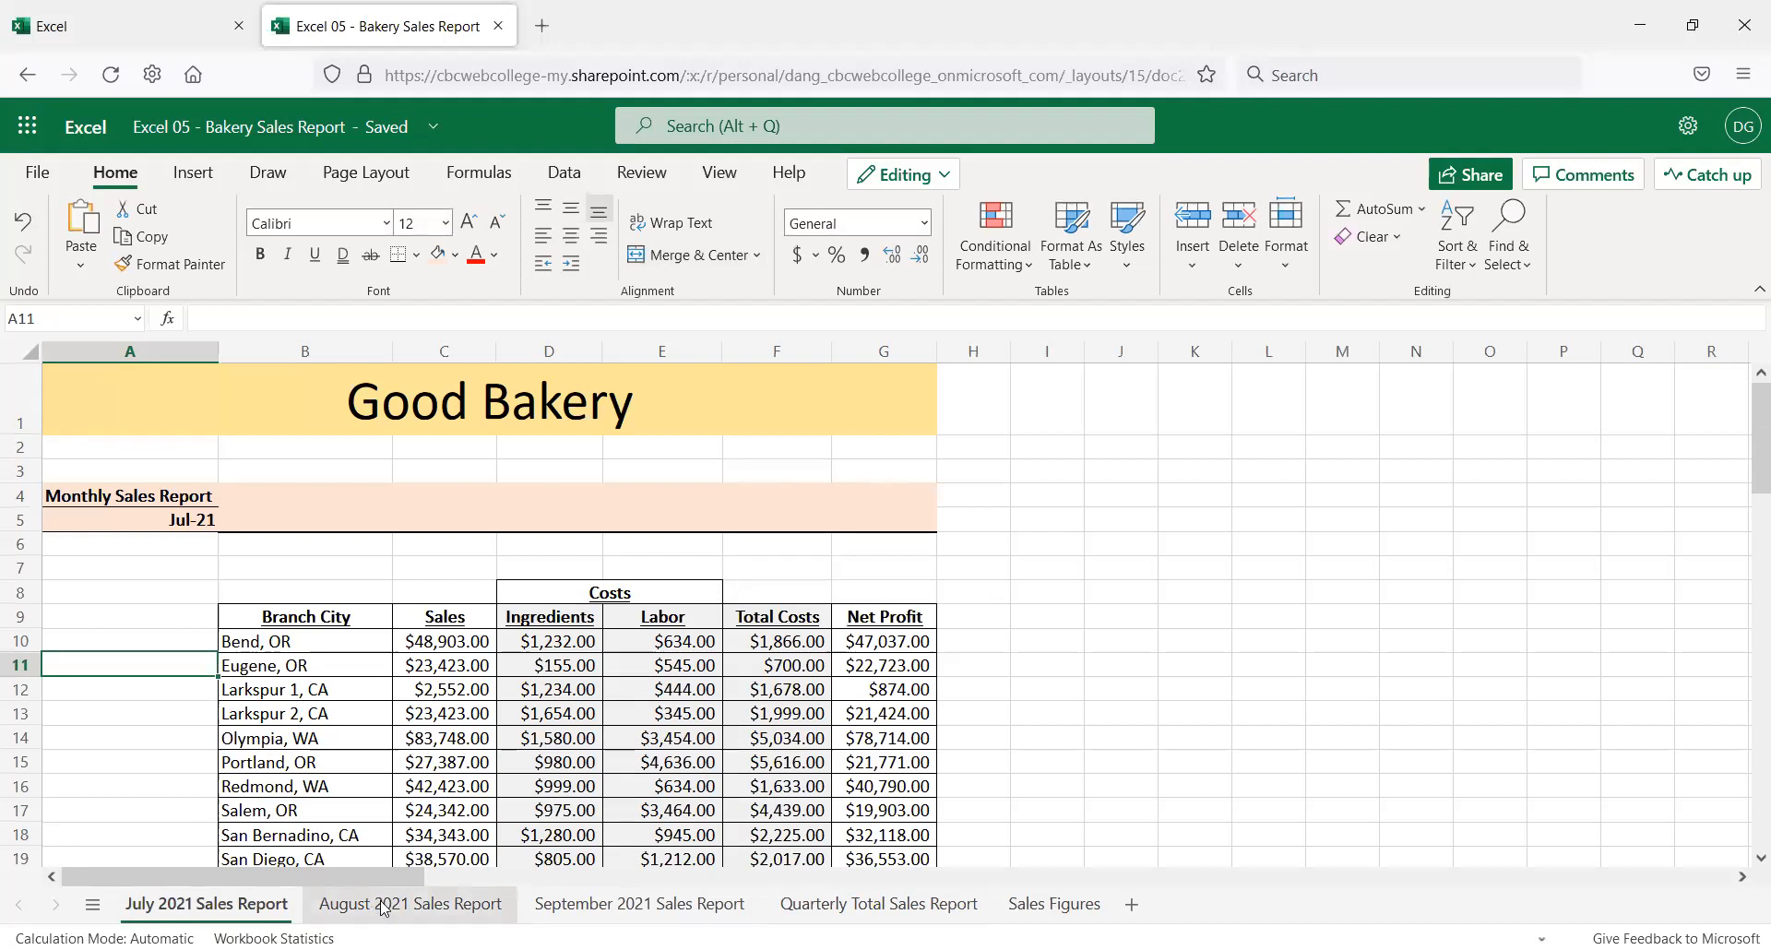
scroll(388, 724, "down", 1)
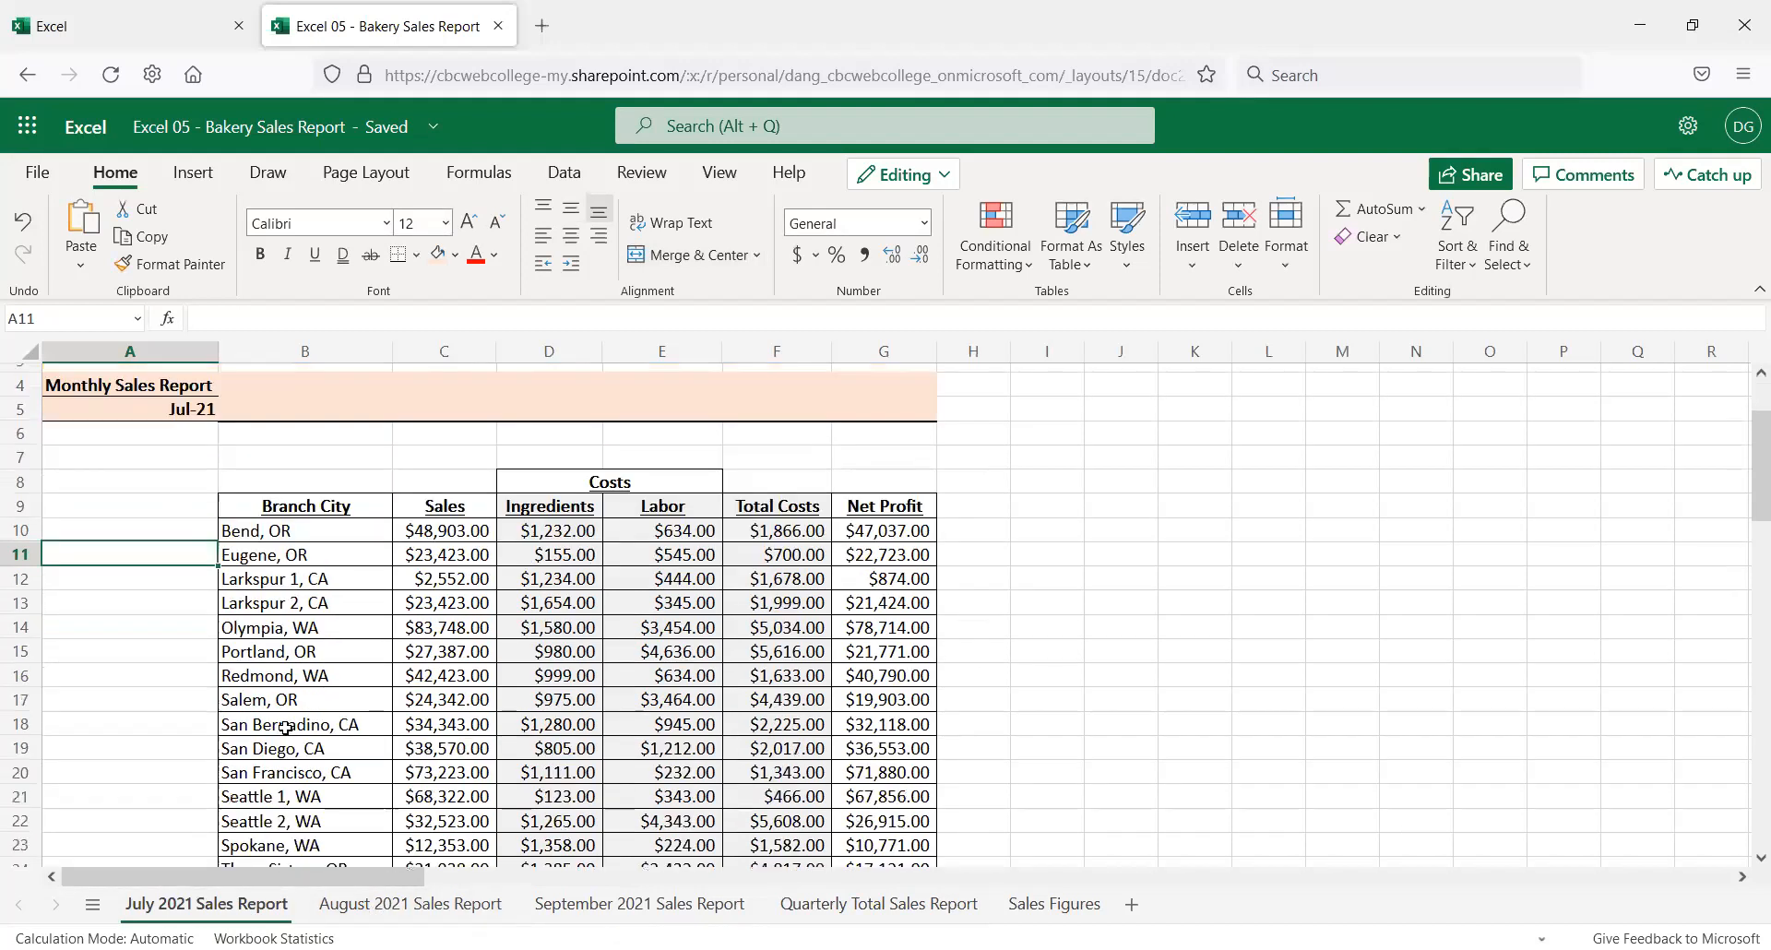
scroll(291, 699, "down", 1)
scroll(383, 724, "up", 1)
scroll(383, 724, "down", 1)
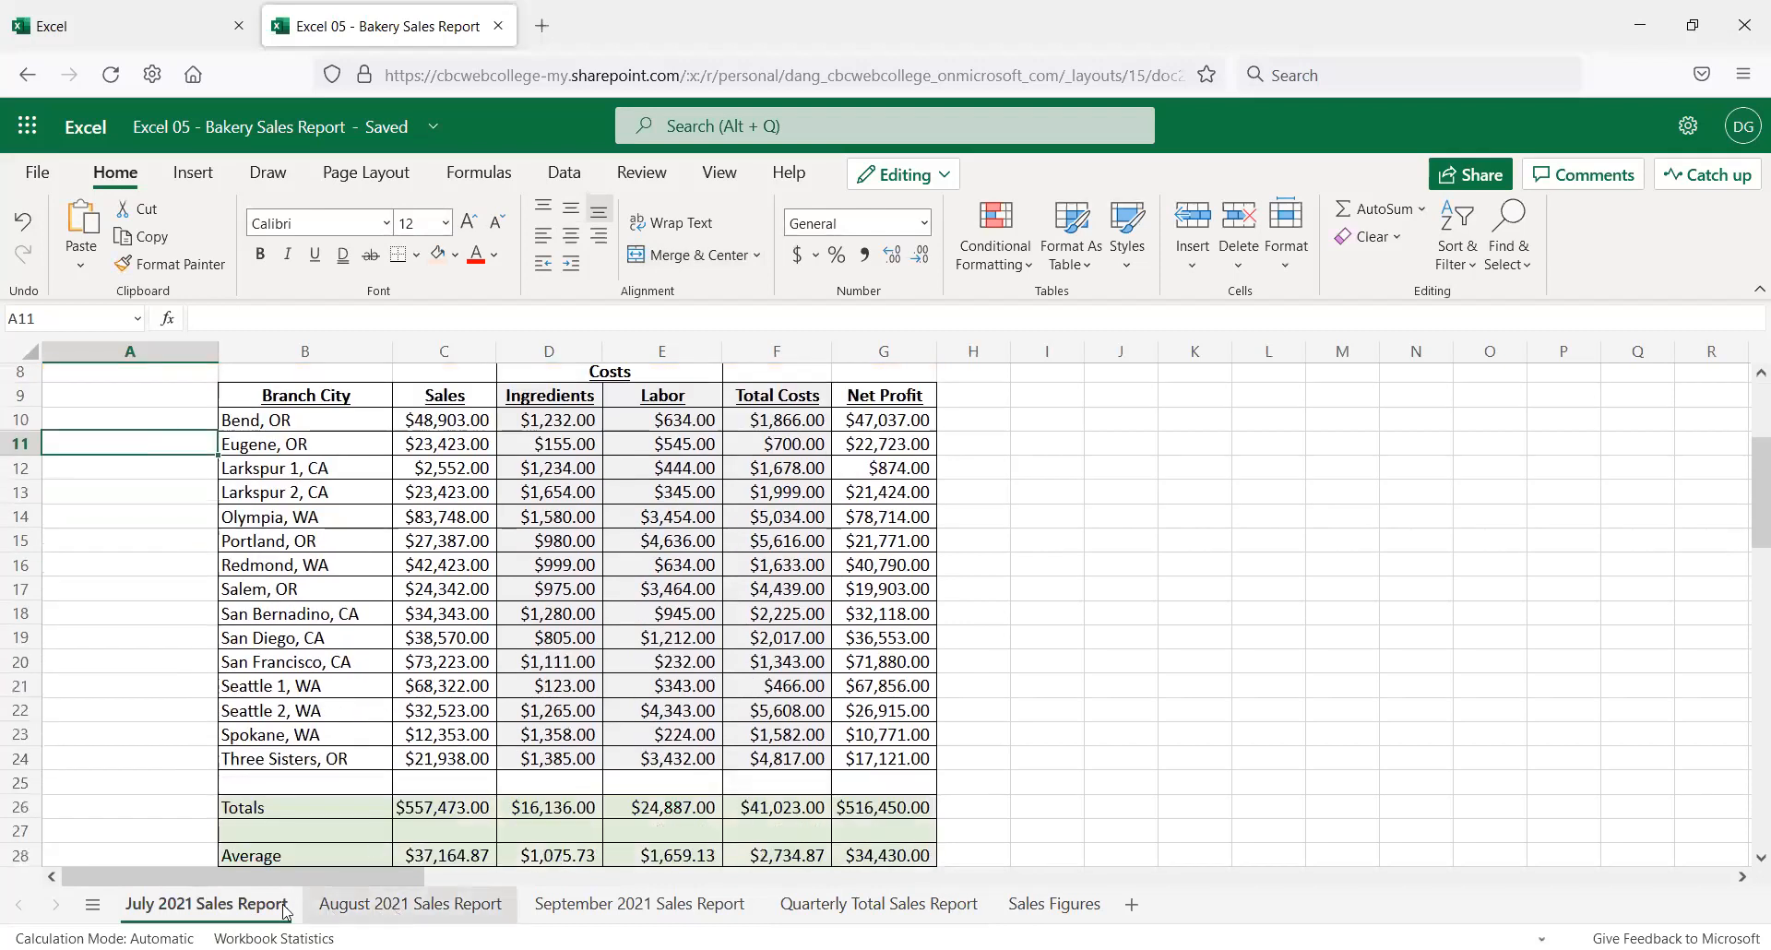
left_click(410, 904)
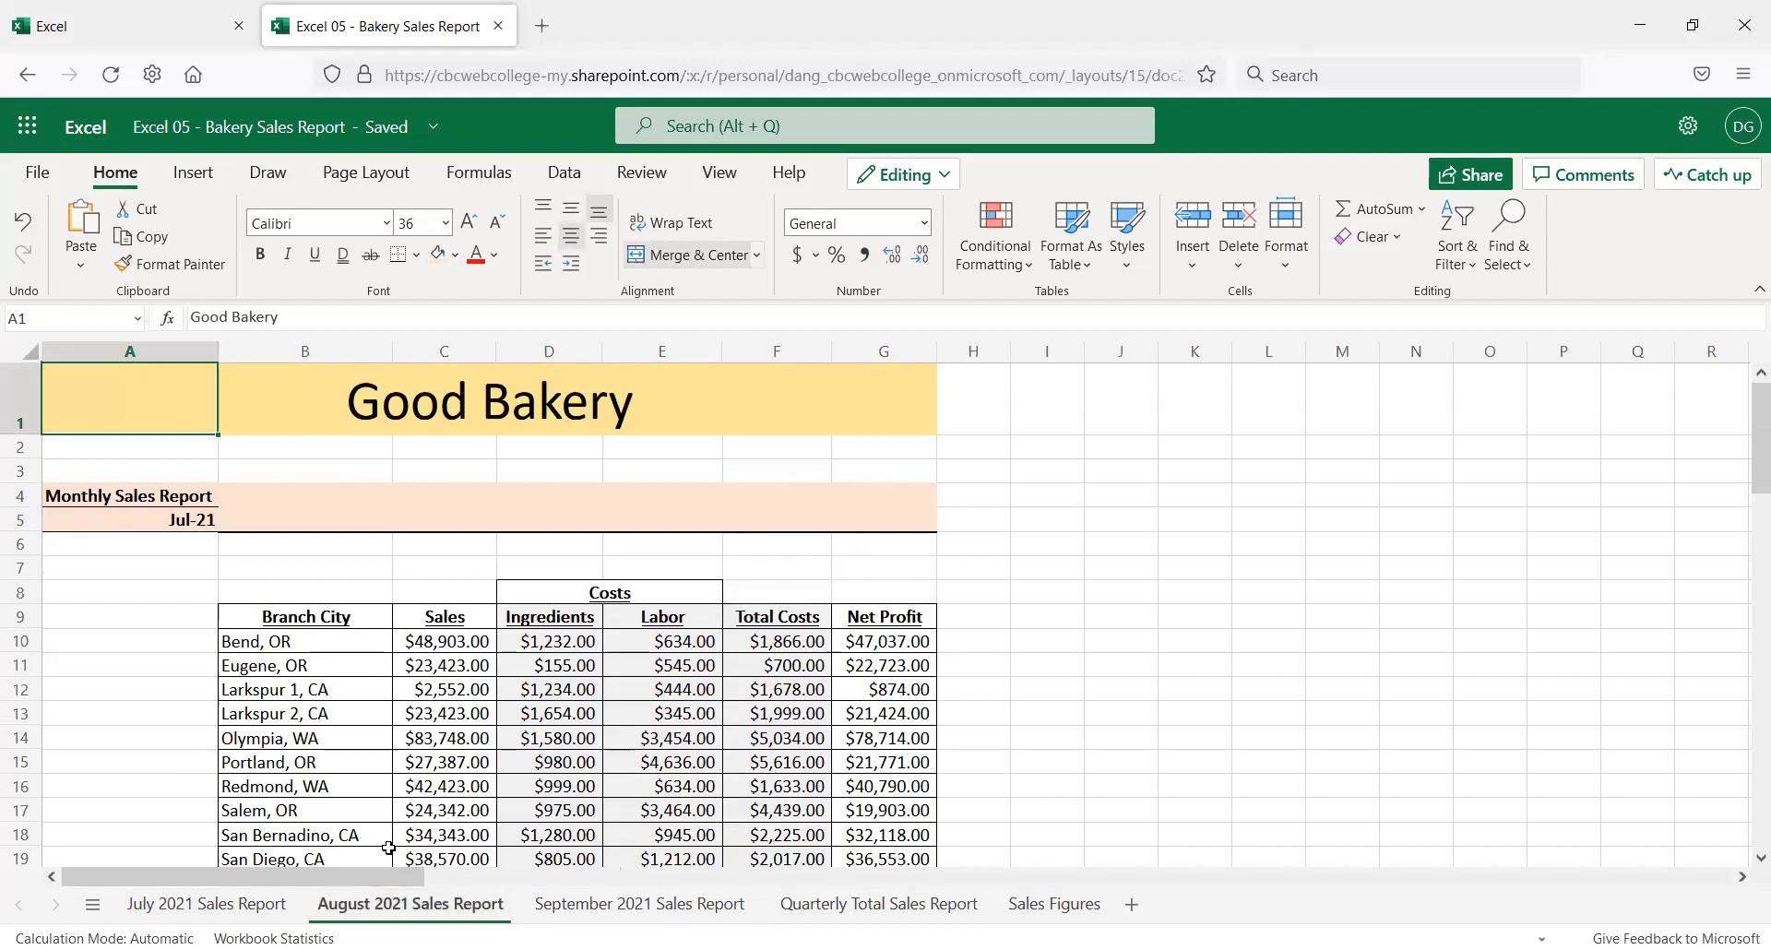
left_click(158, 524)
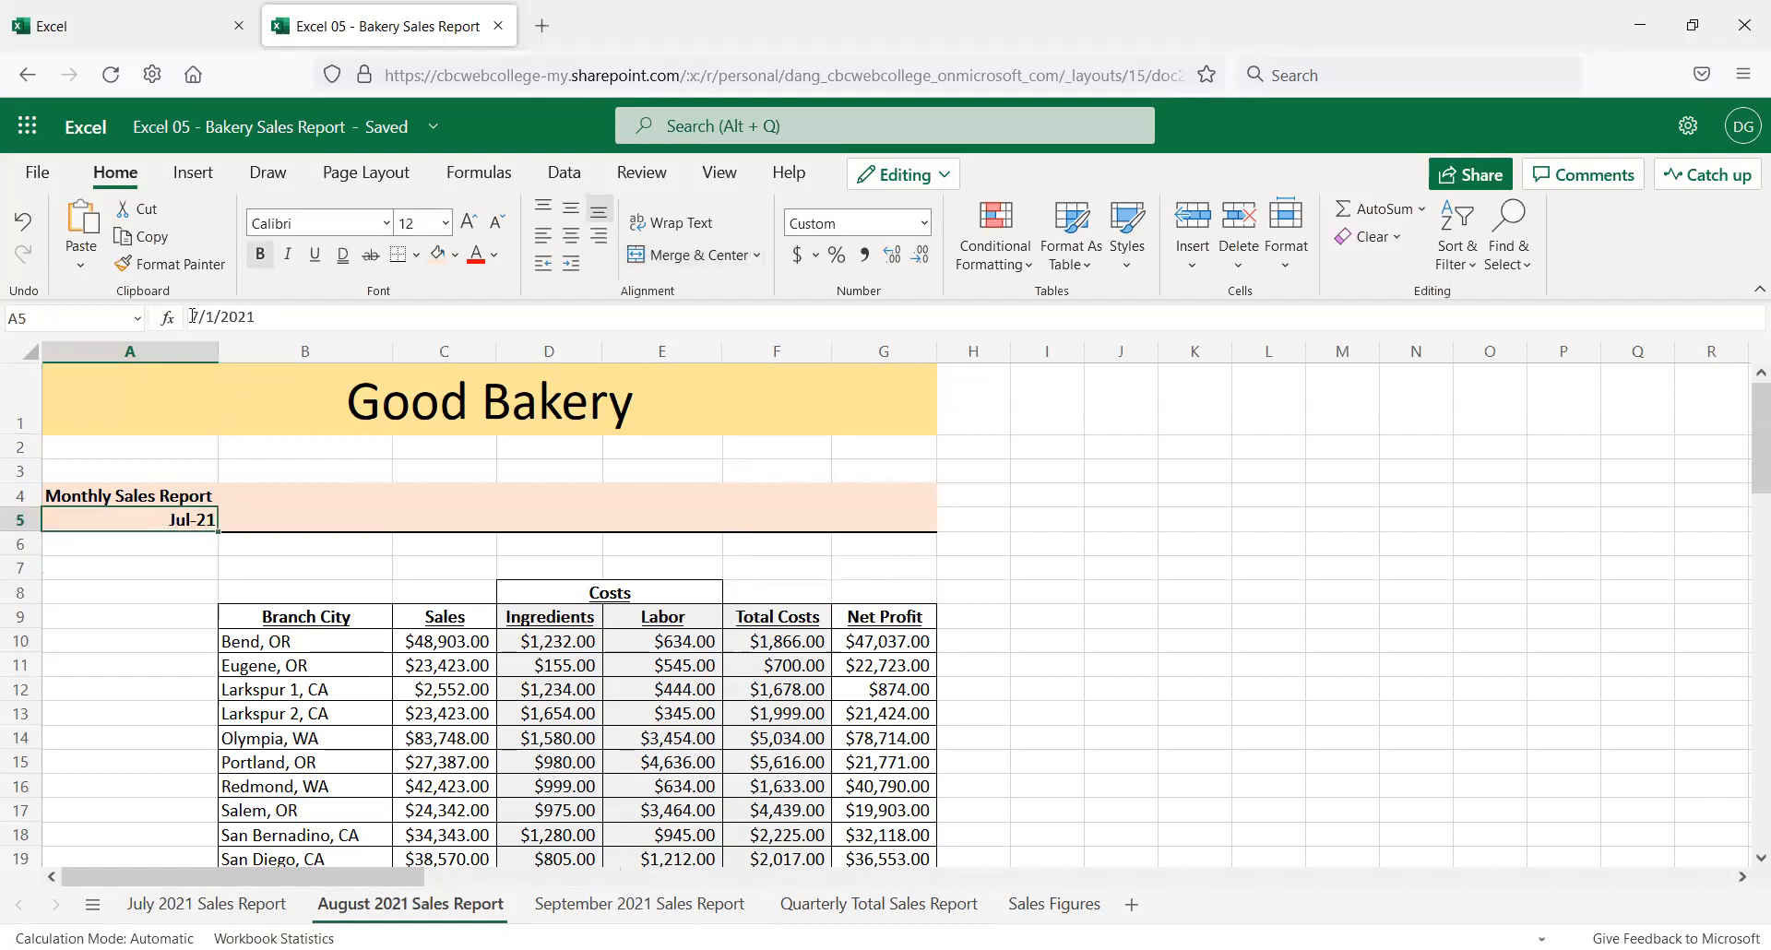
left_click_drag(192, 316, 196, 318)
left_click(216, 318)
key("BackSpace")
type("8")
key("Return")
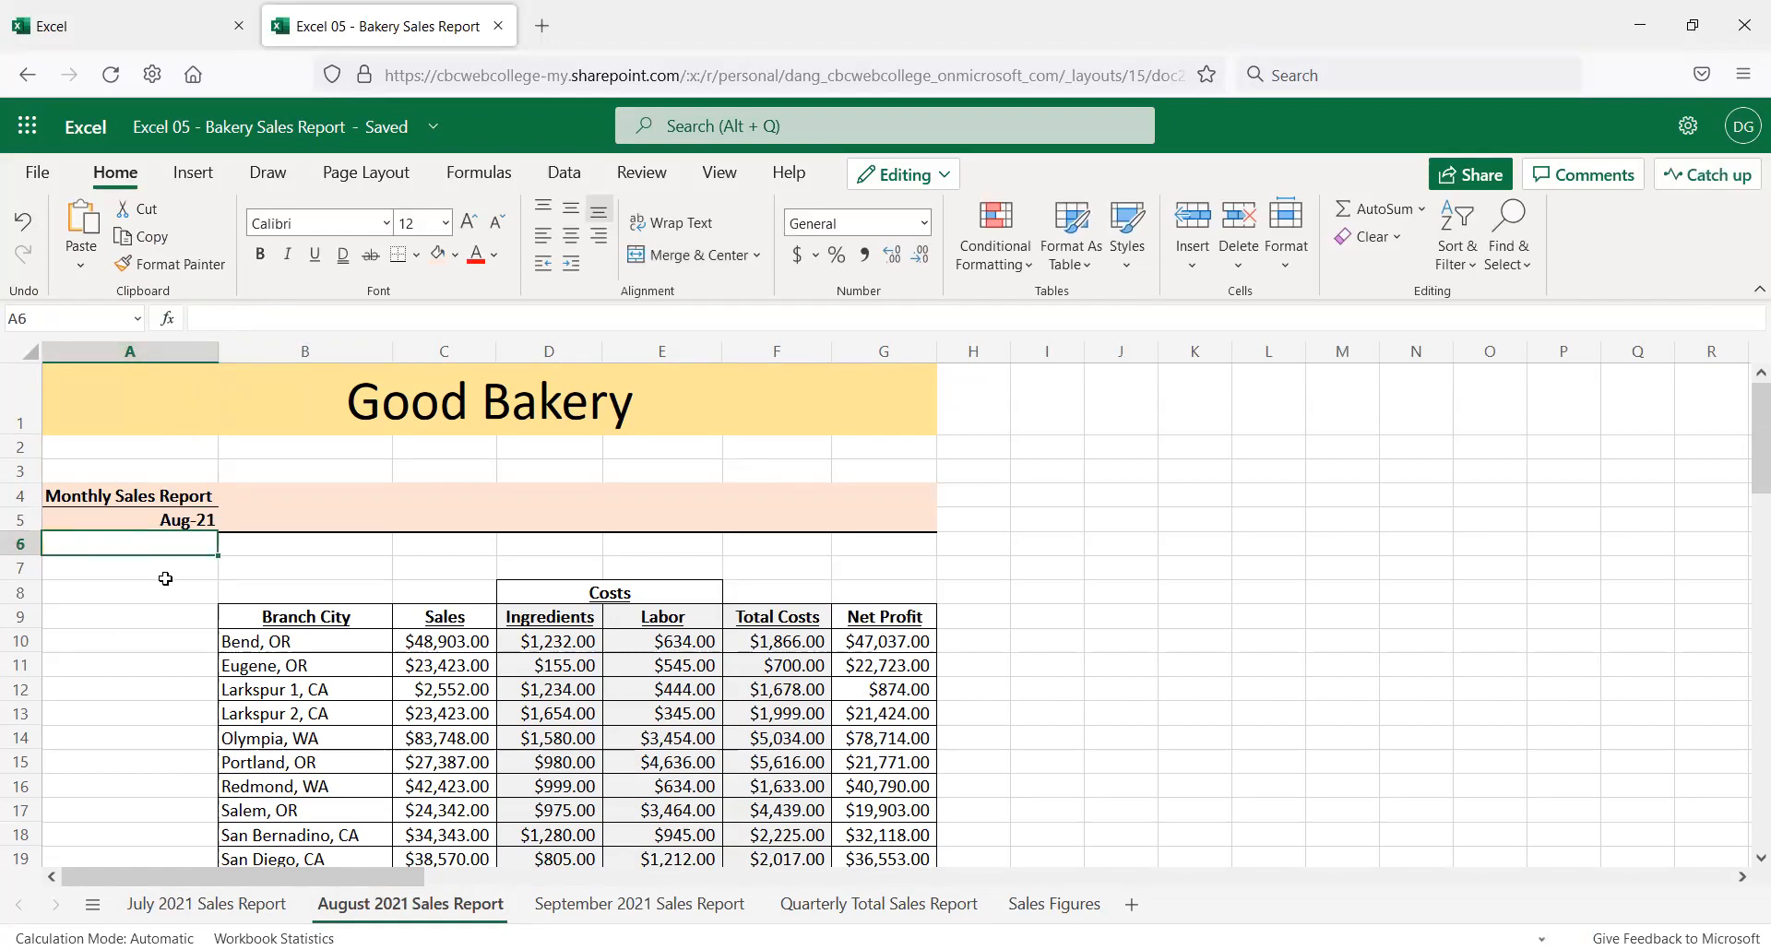
Re-enter the report date in A5 of the August sheet as August 2021
left_click(181, 521)
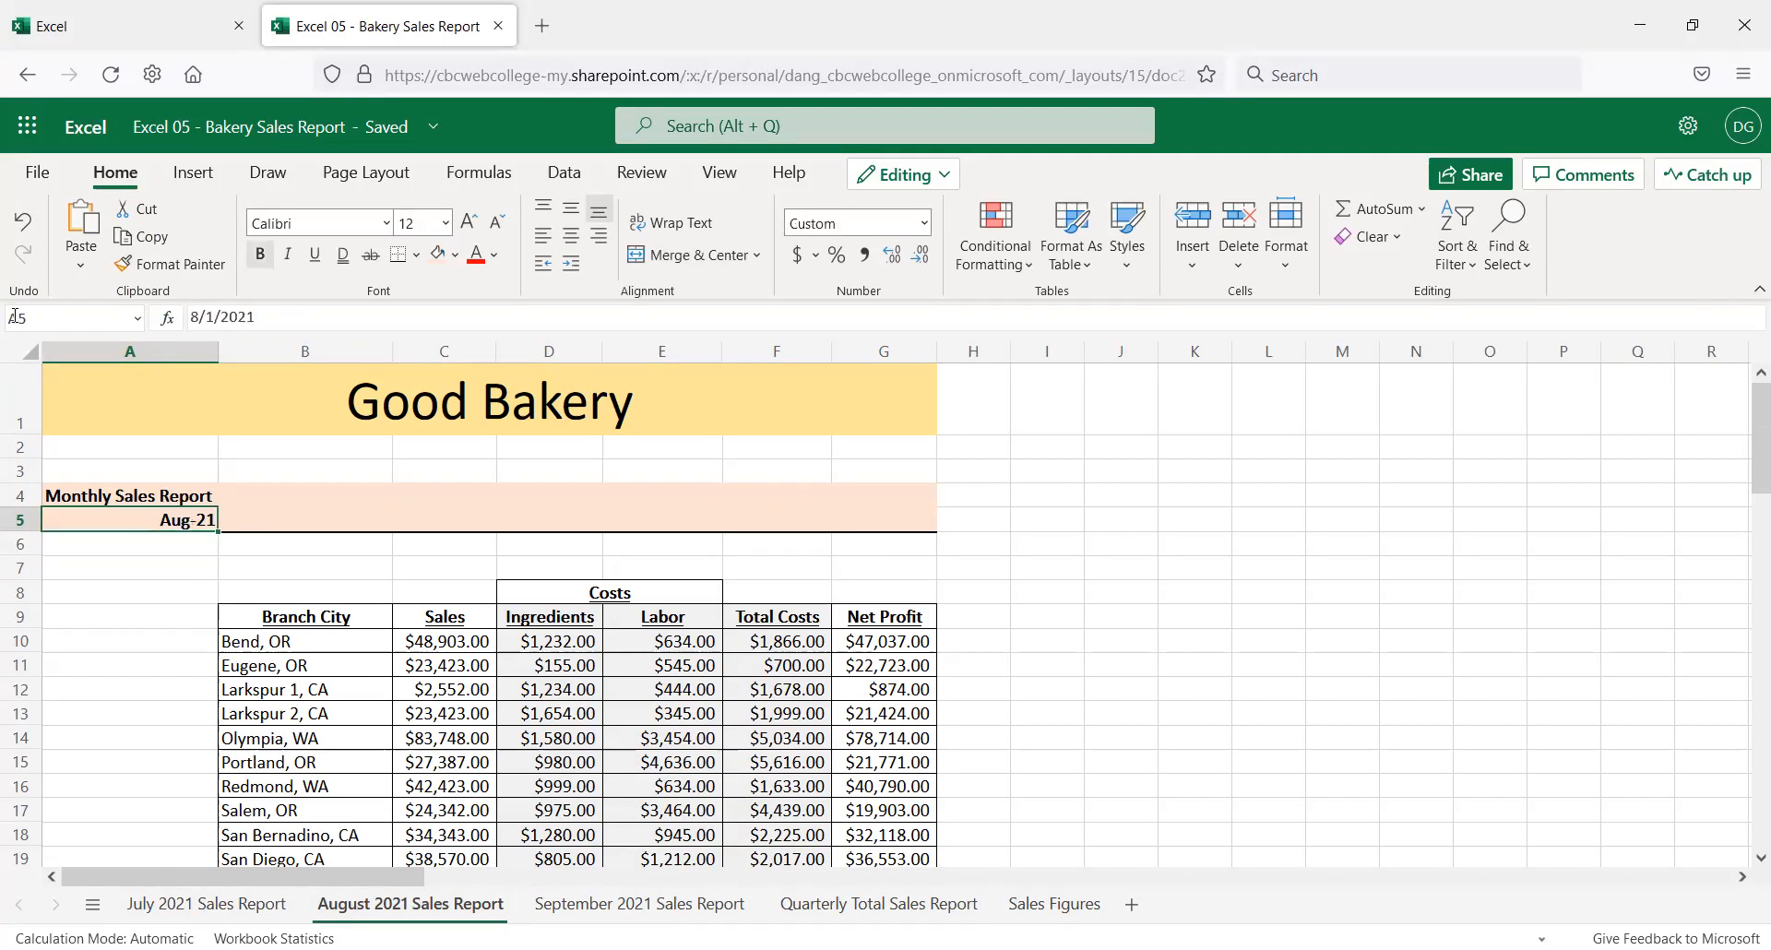
type("A")
type("202")
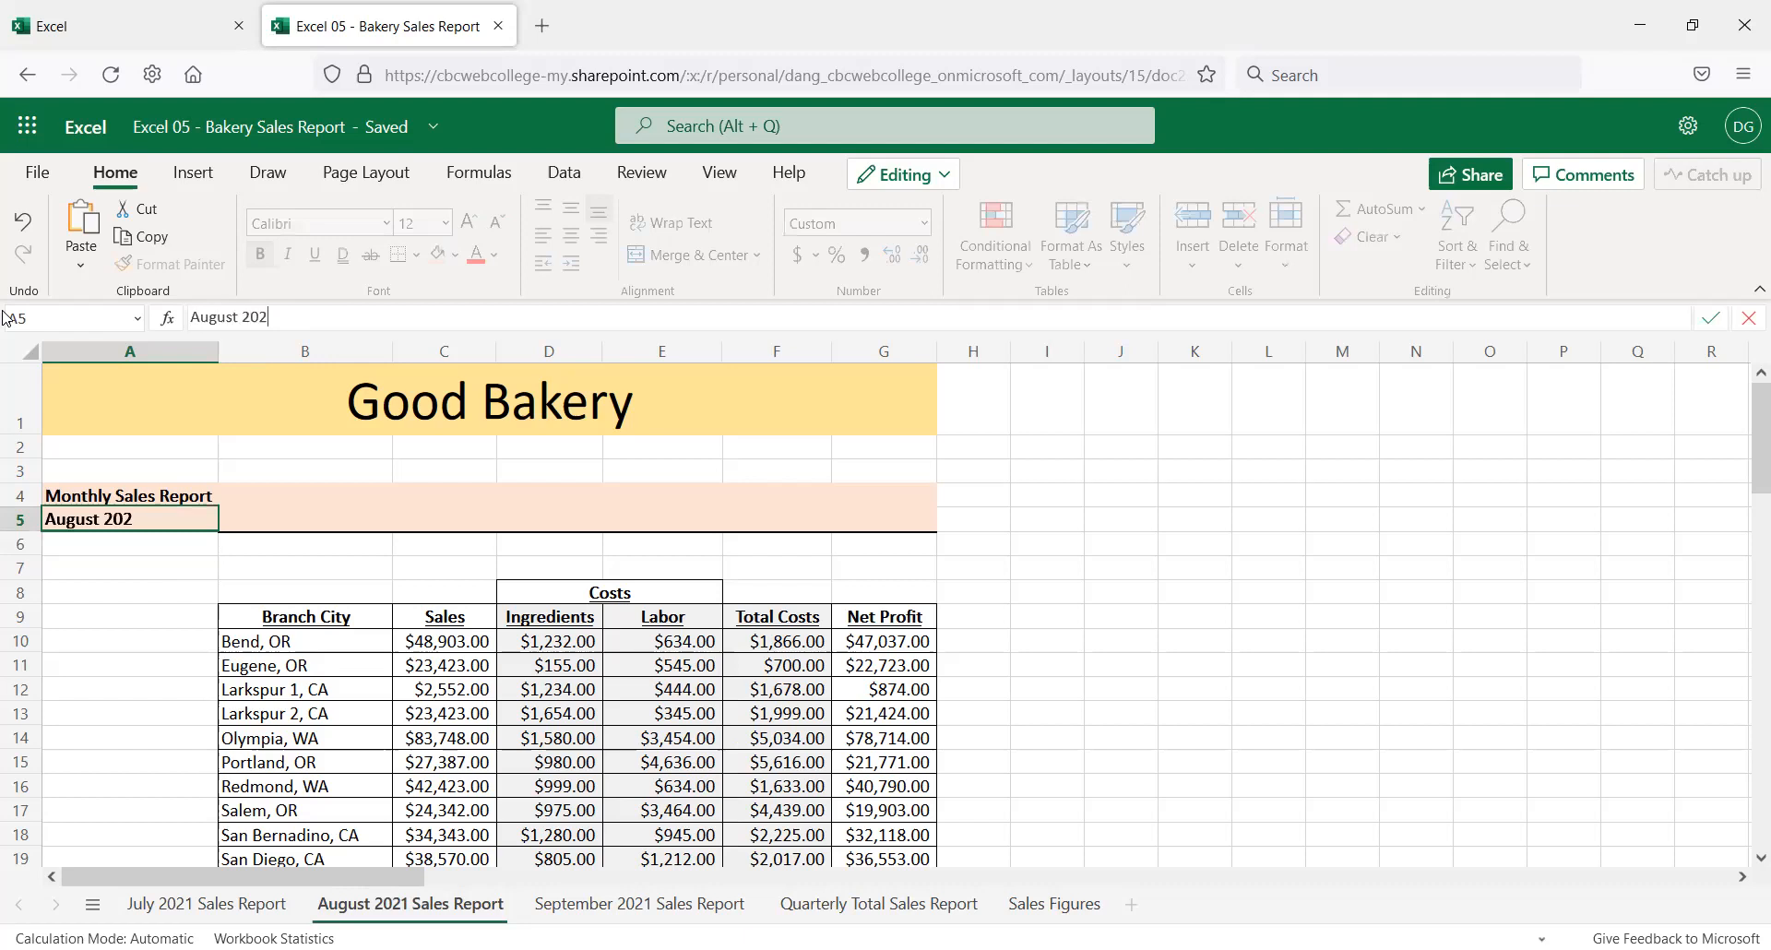
type("1")
key("Return")
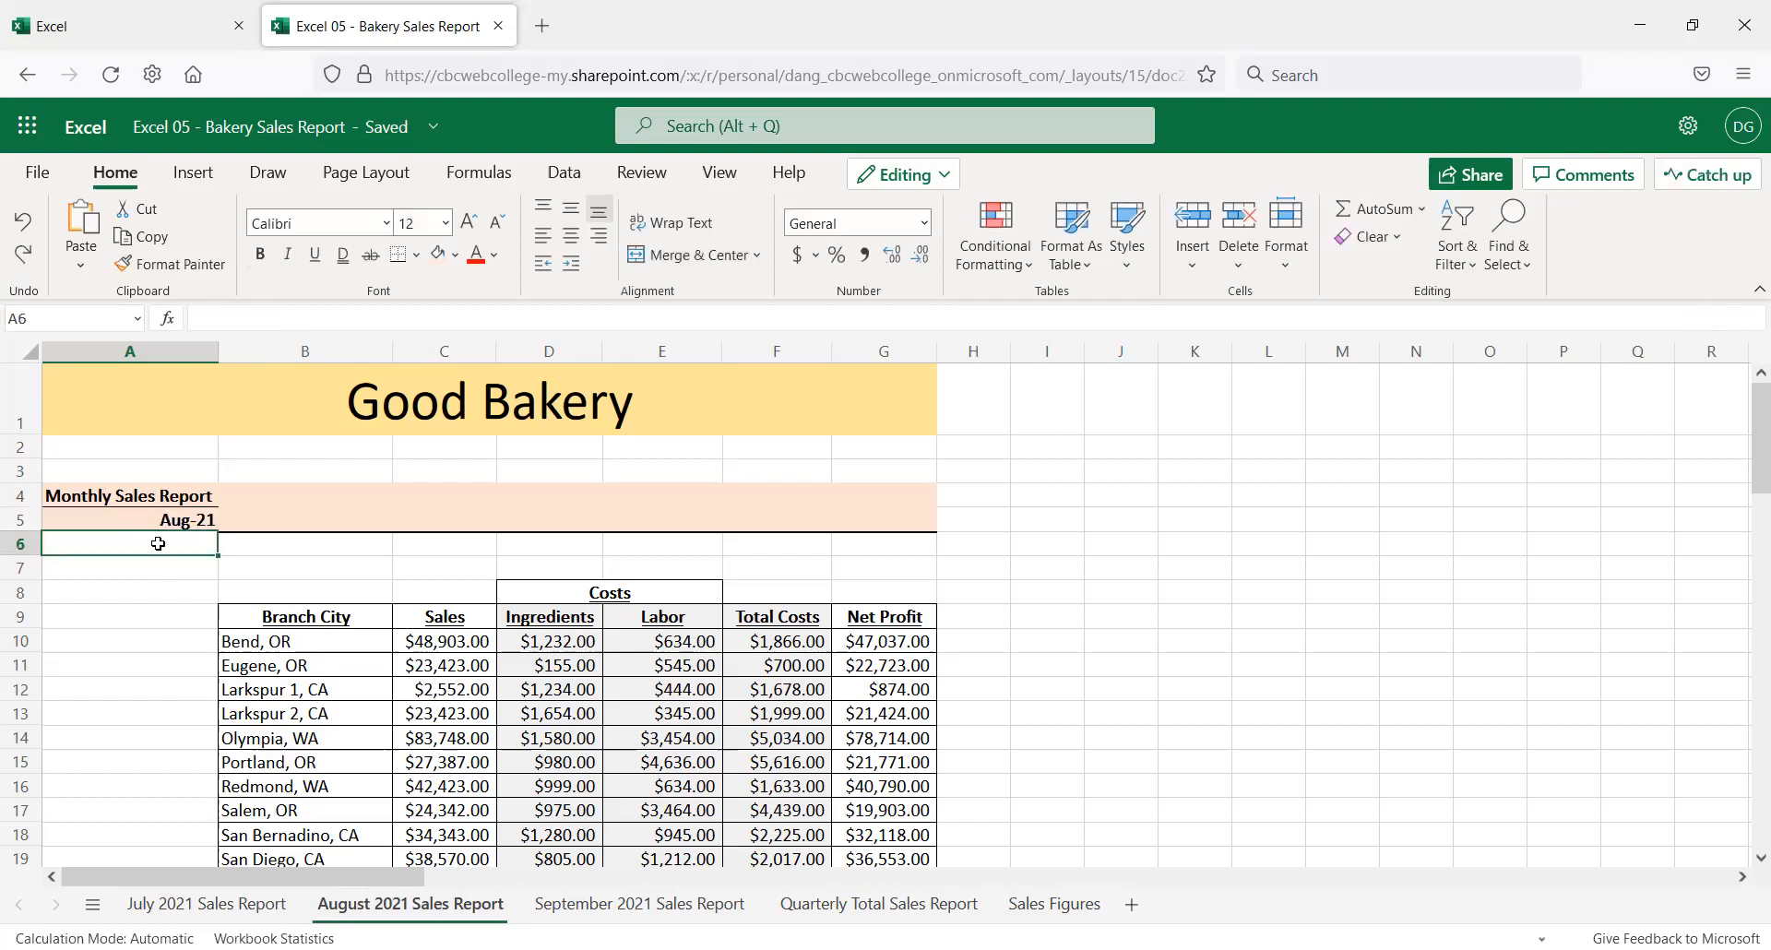
left_click(186, 520)
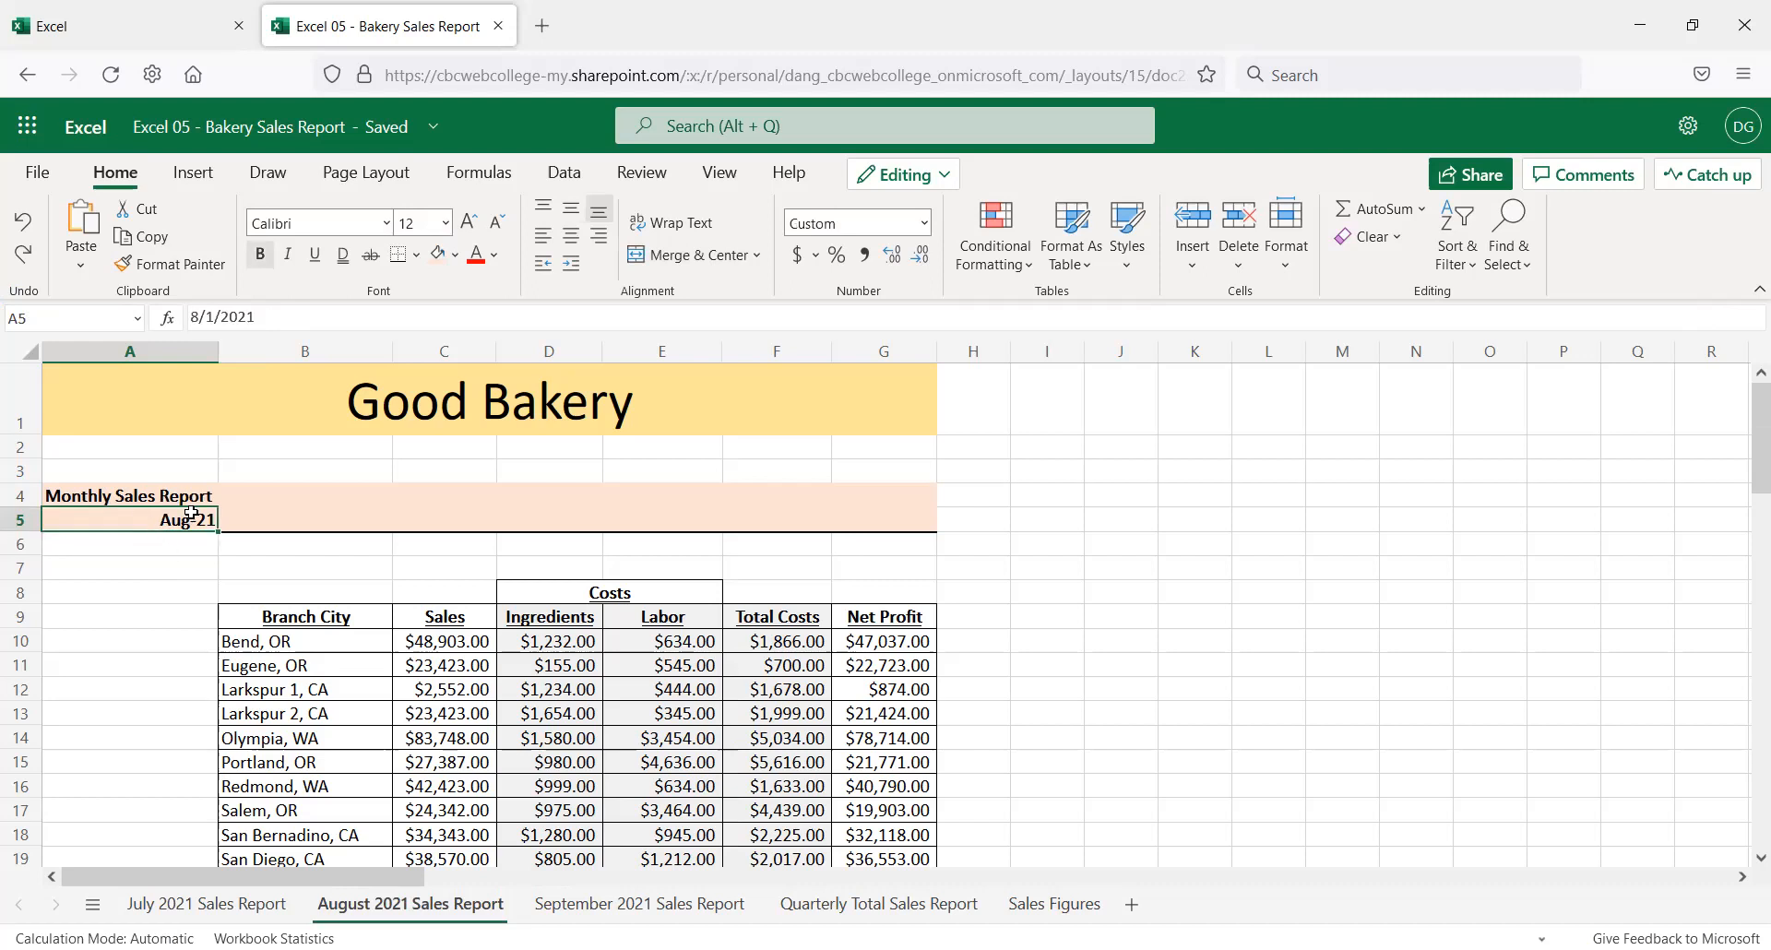
left_click(923, 223)
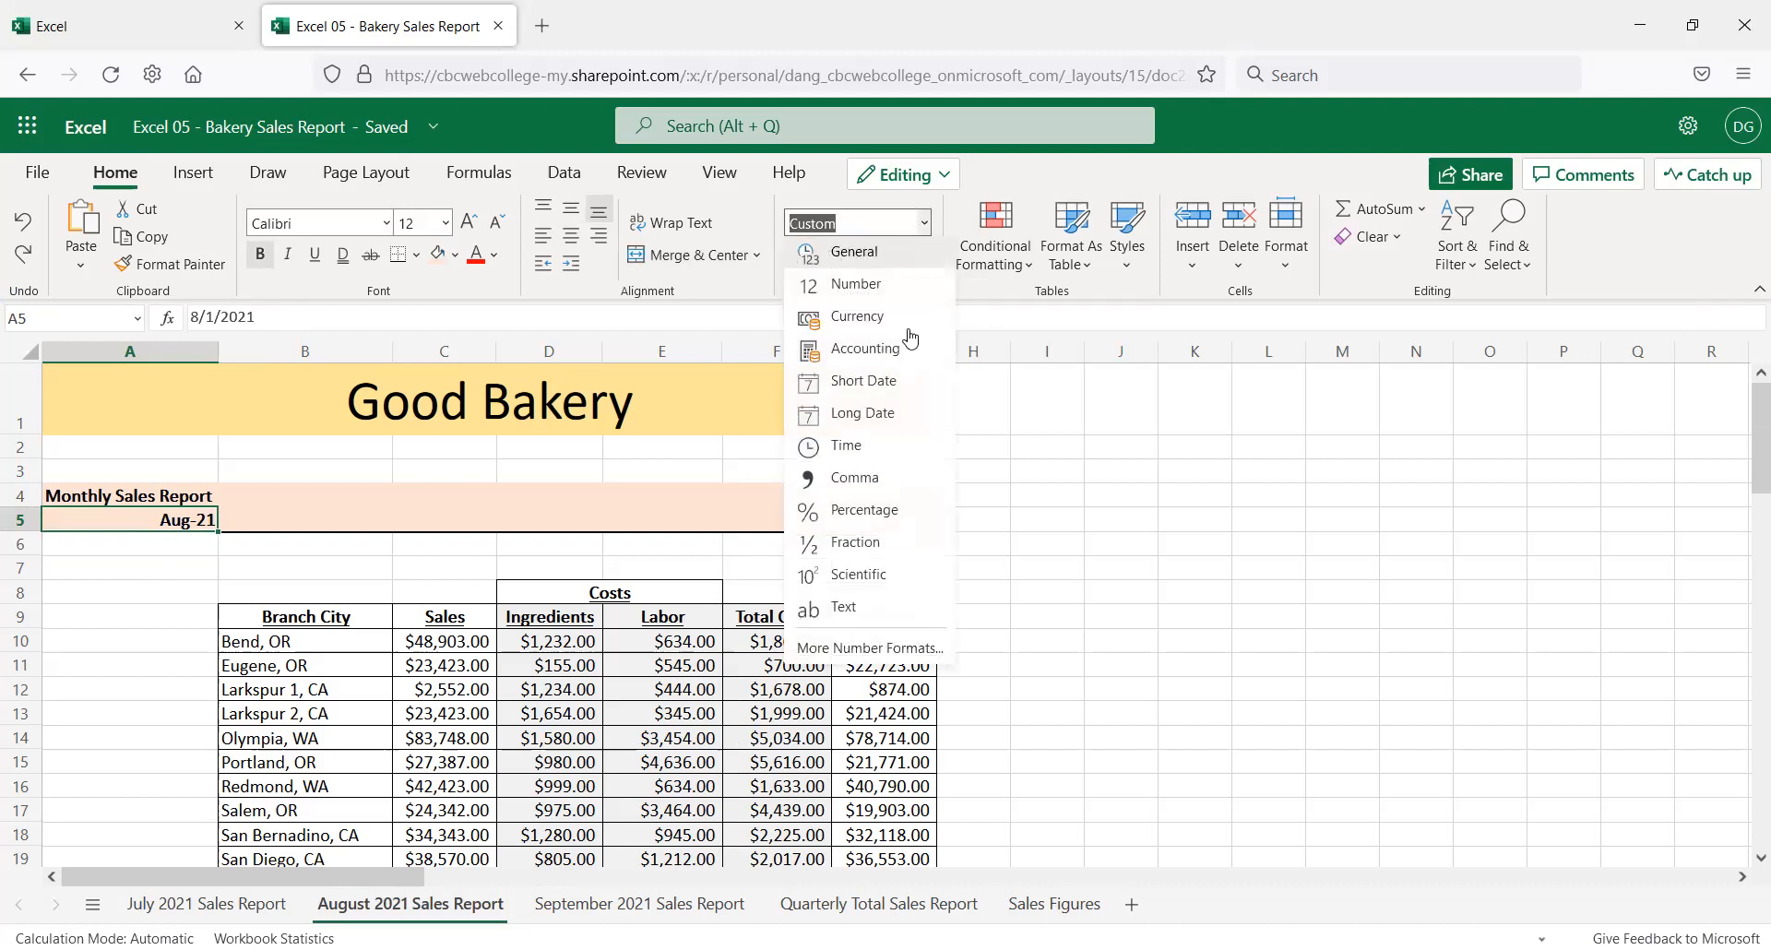
left_click(164, 583)
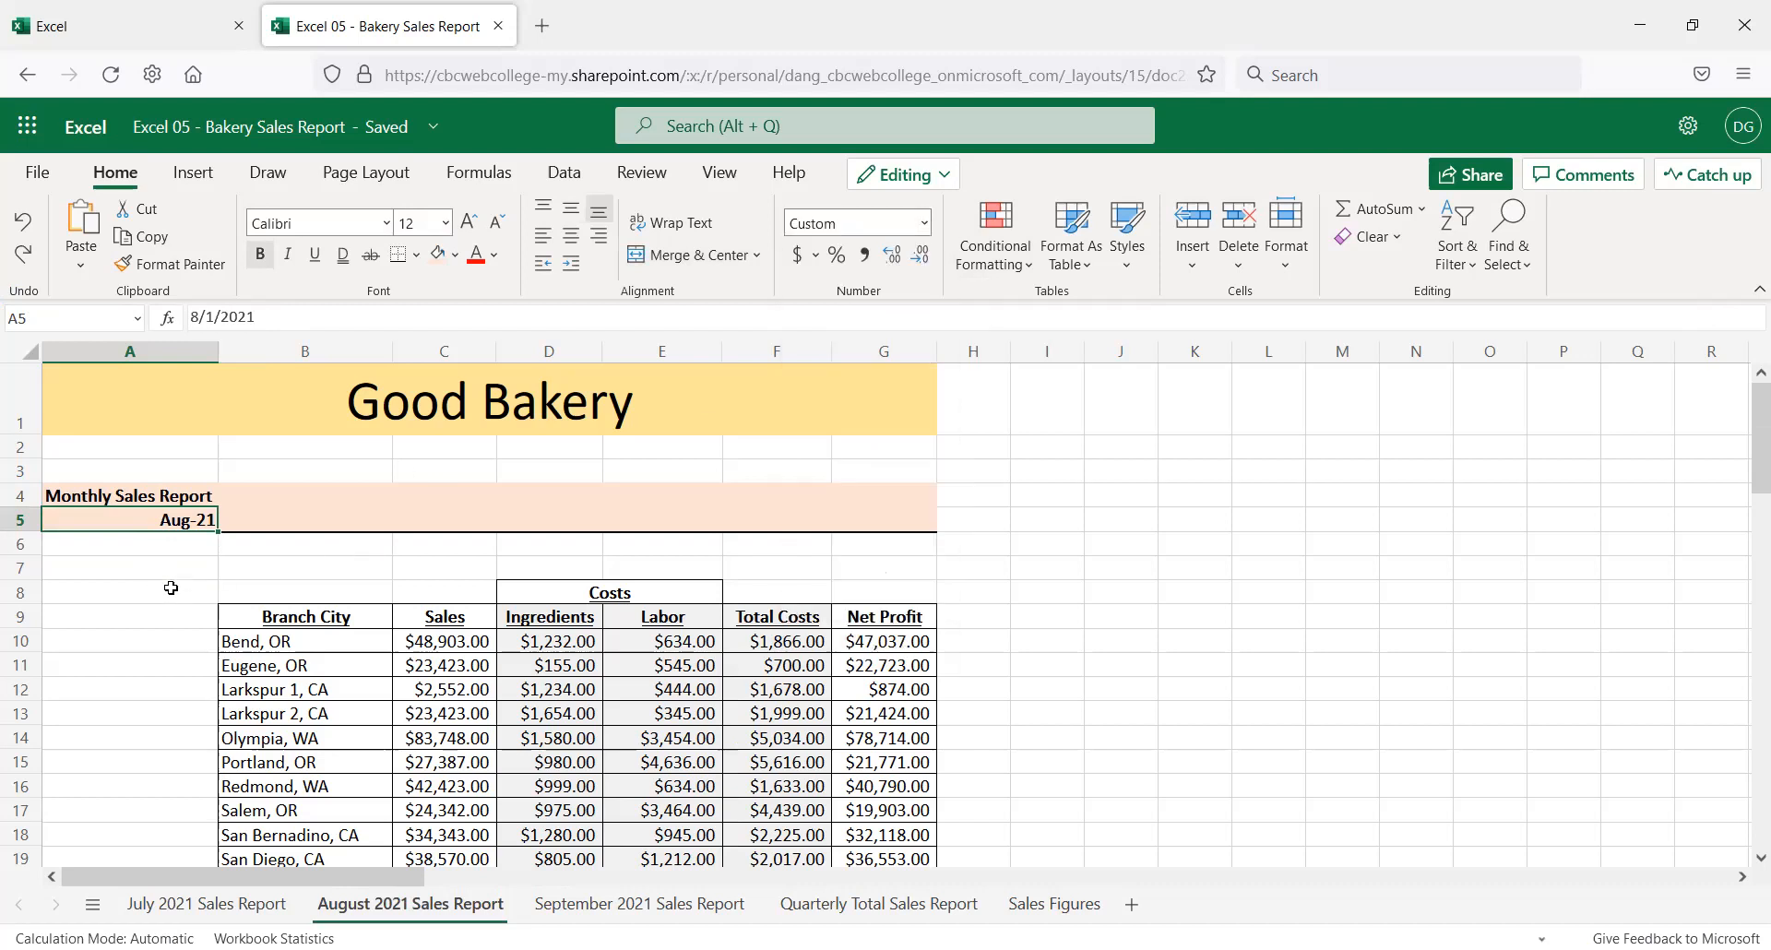
Change the report date in A5 of the September 2021 Sales Report sheet to 9/1/2021
left_click(606, 906)
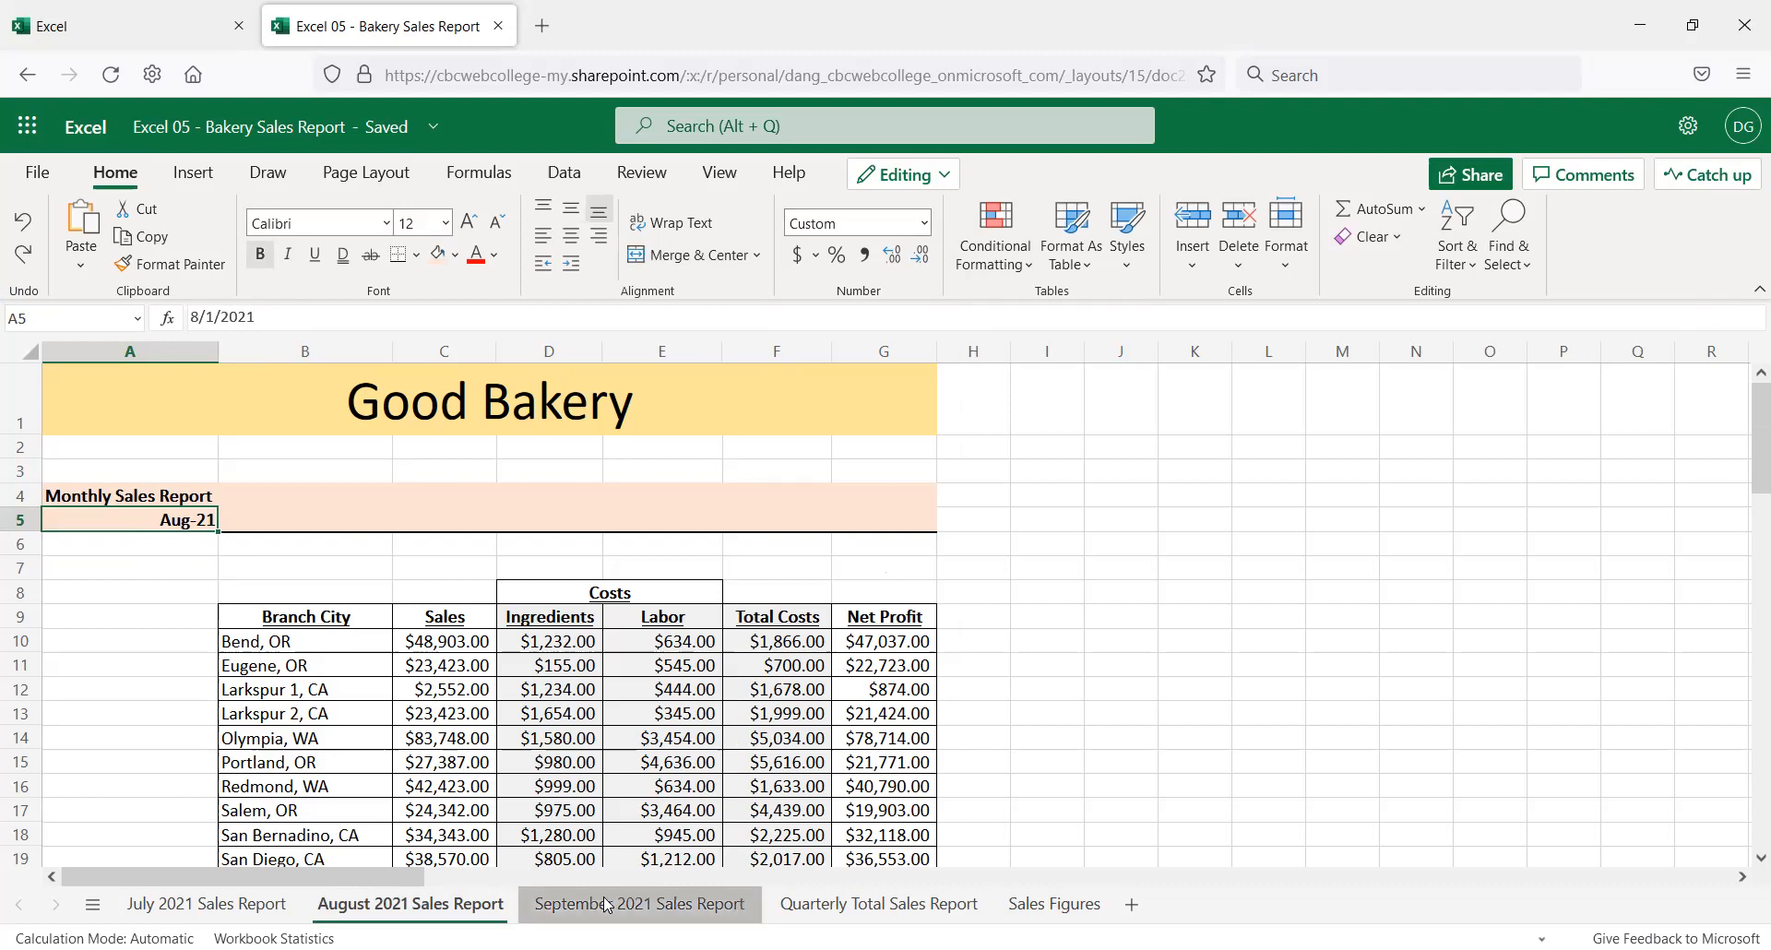
left_click(189, 520)
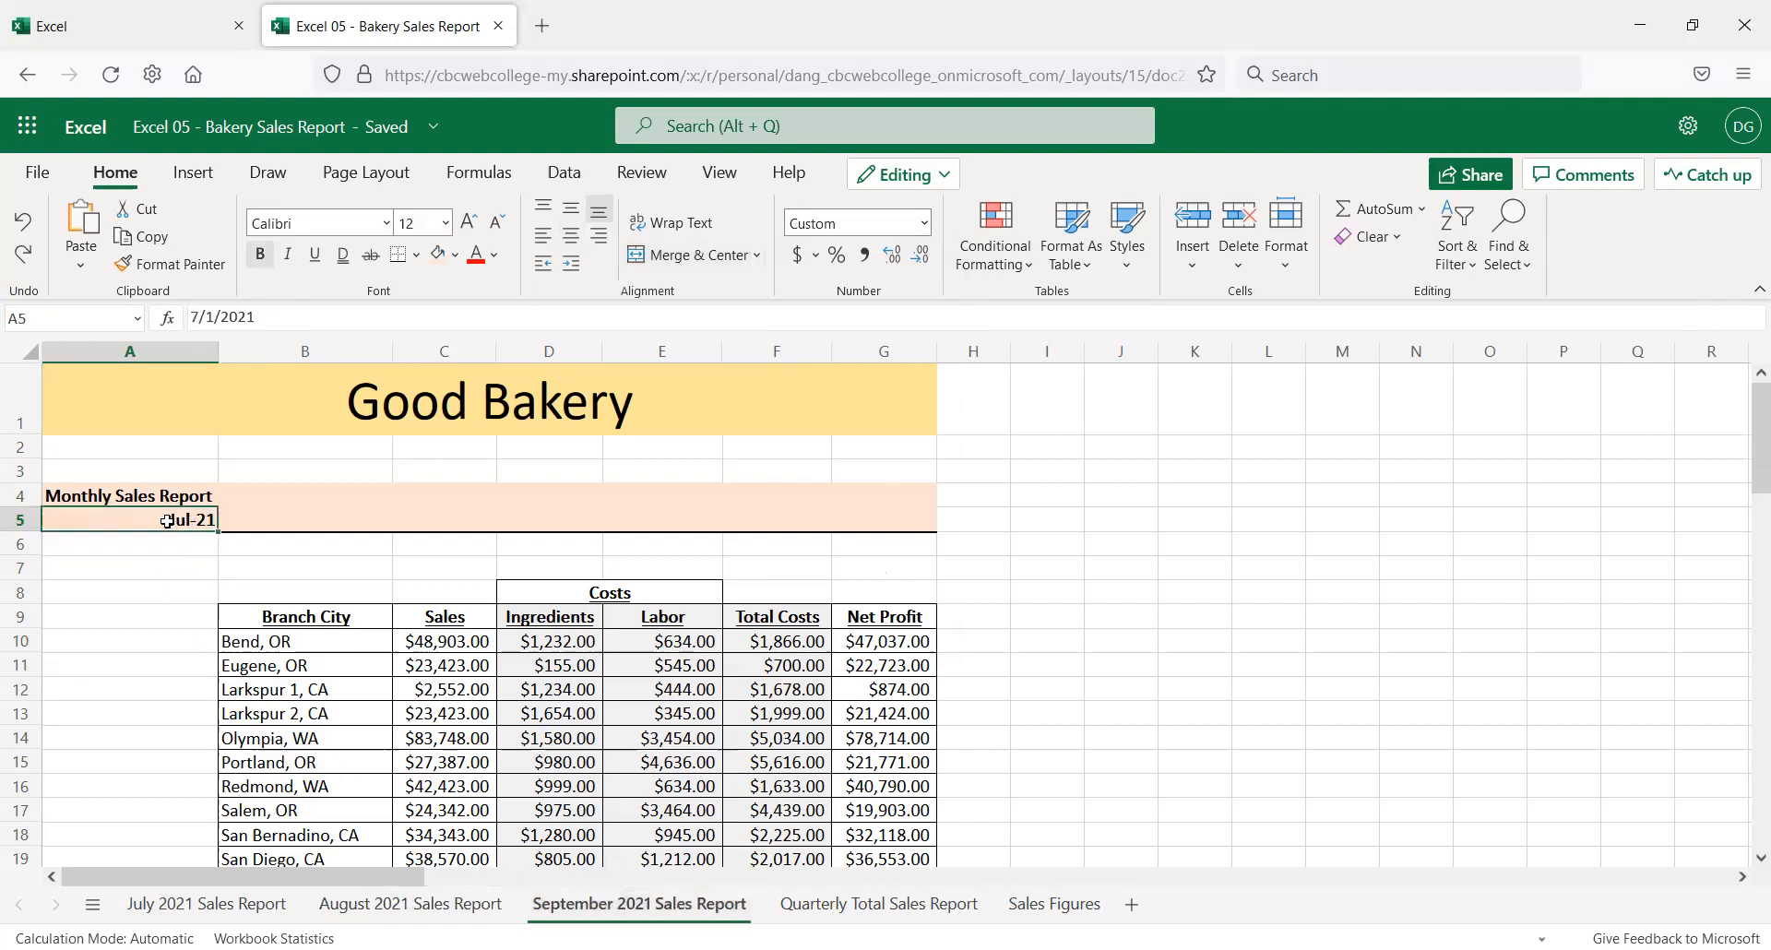
left_click(198, 314)
type("9/1/2021")
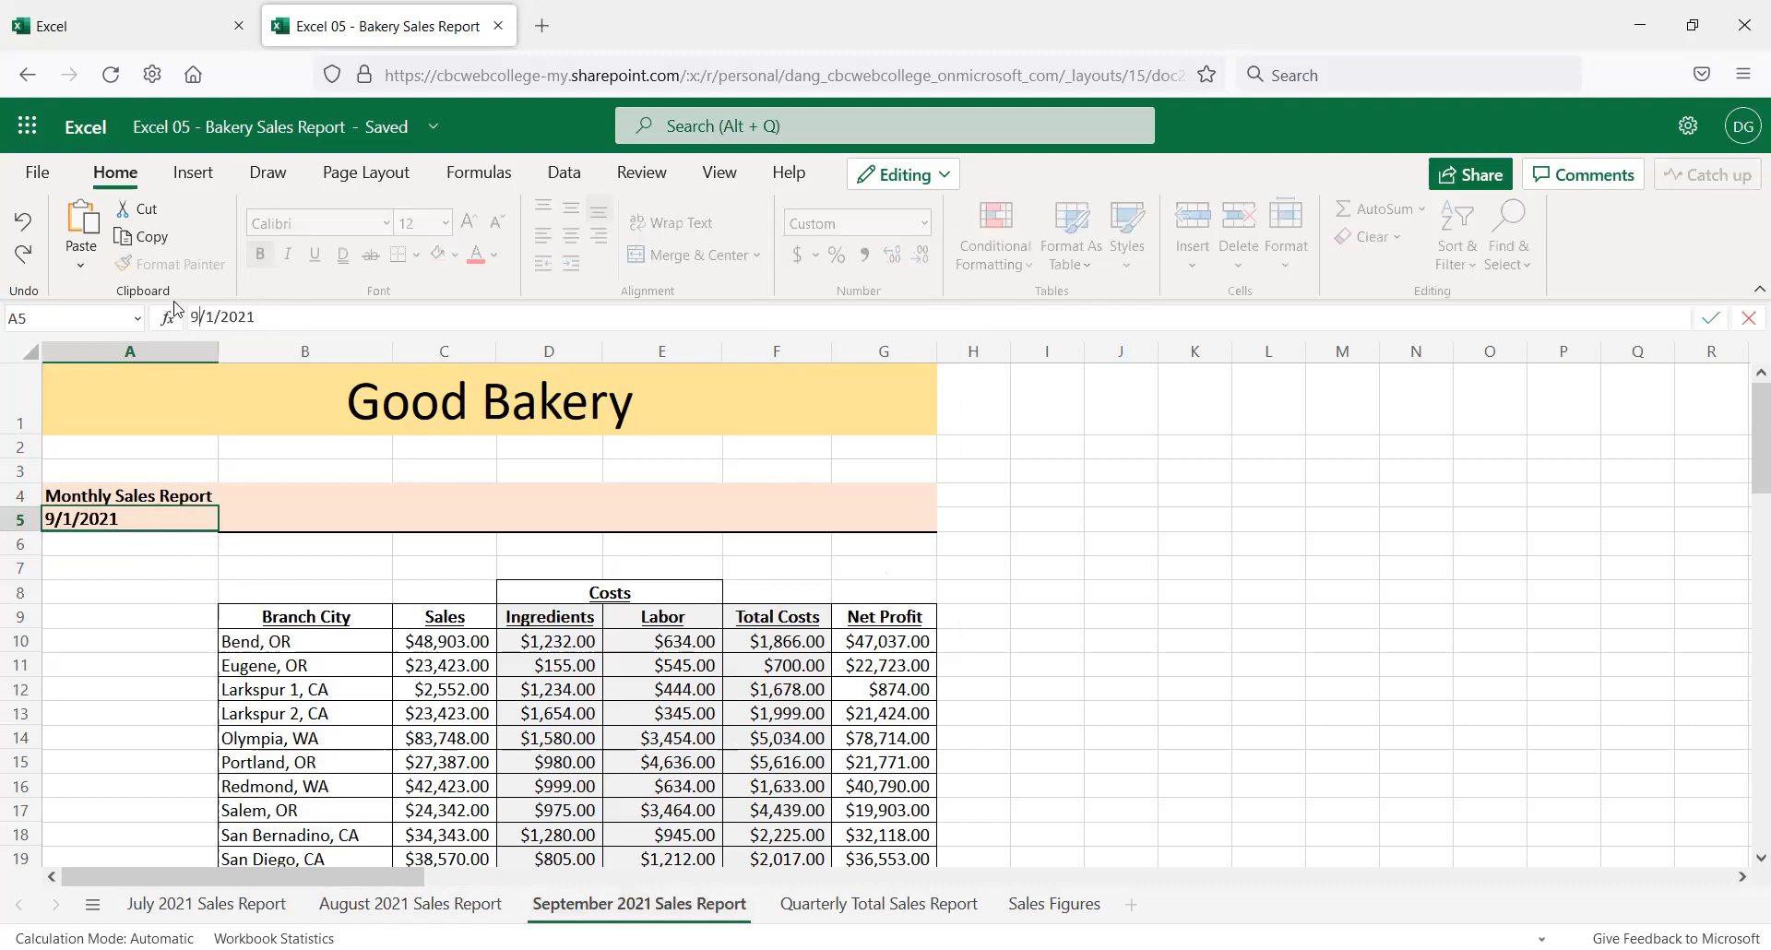
key("Return")
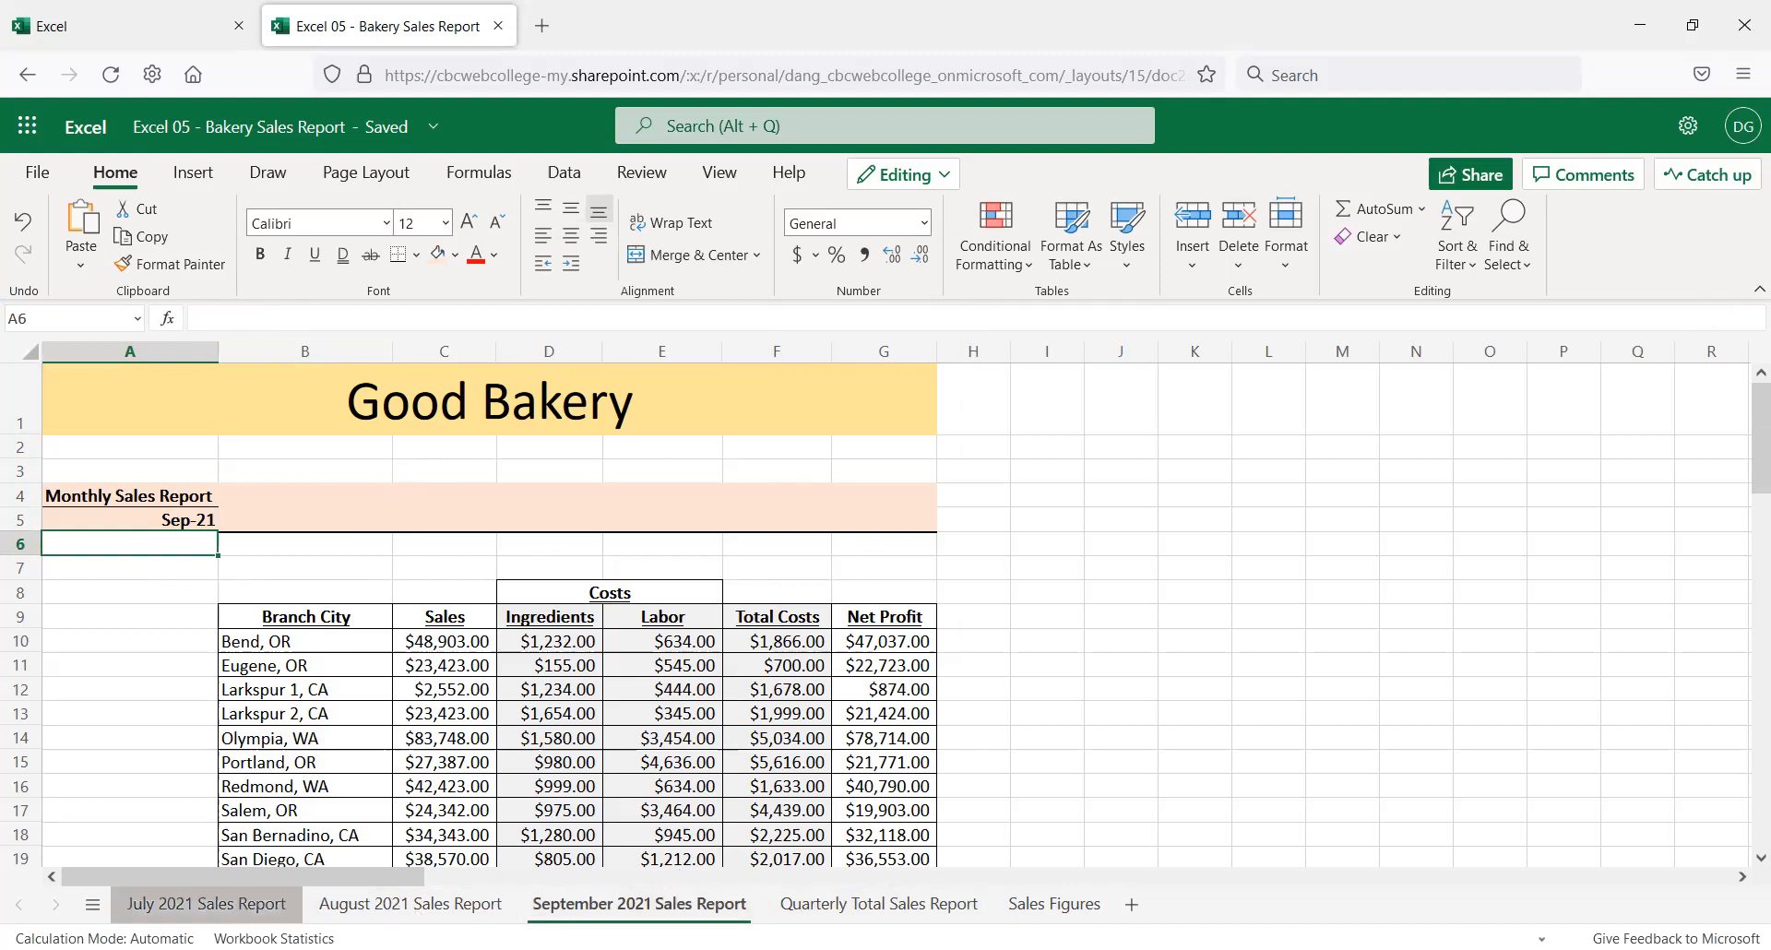
Compare the July, August and September 2021 Sales Report sheets, examining their report dates and the branch sales and cost figures
left_click(241, 909)
scroll(101, 742, "up", 3)
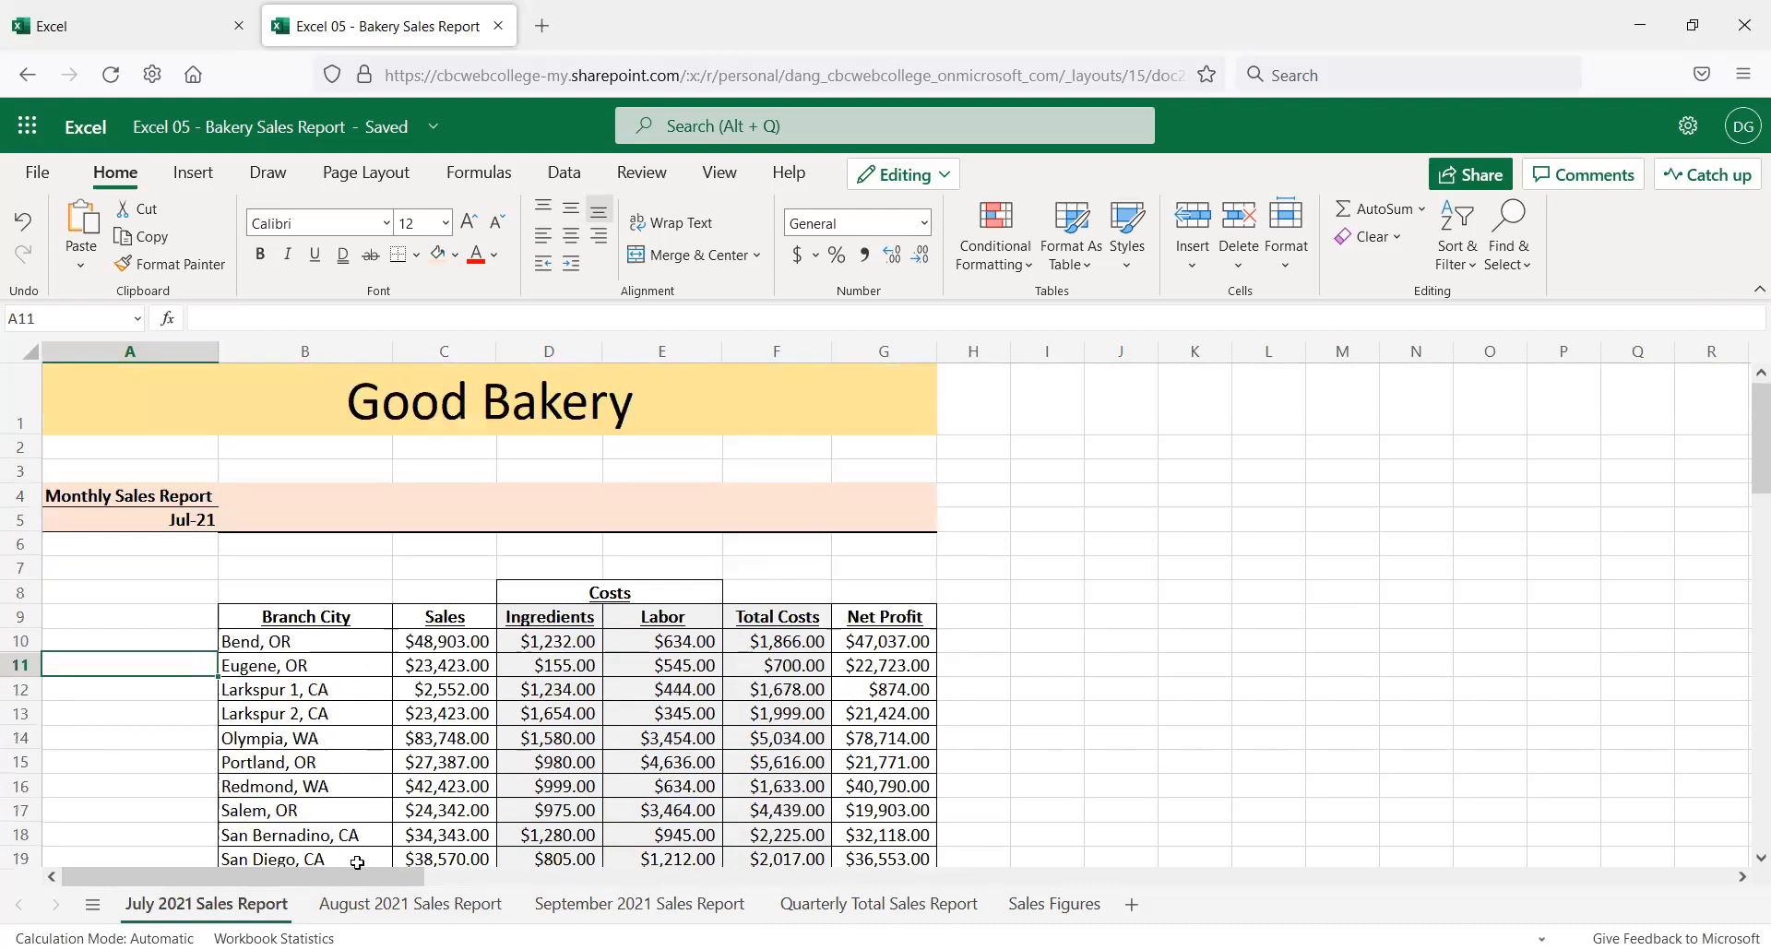
left_click(351, 908)
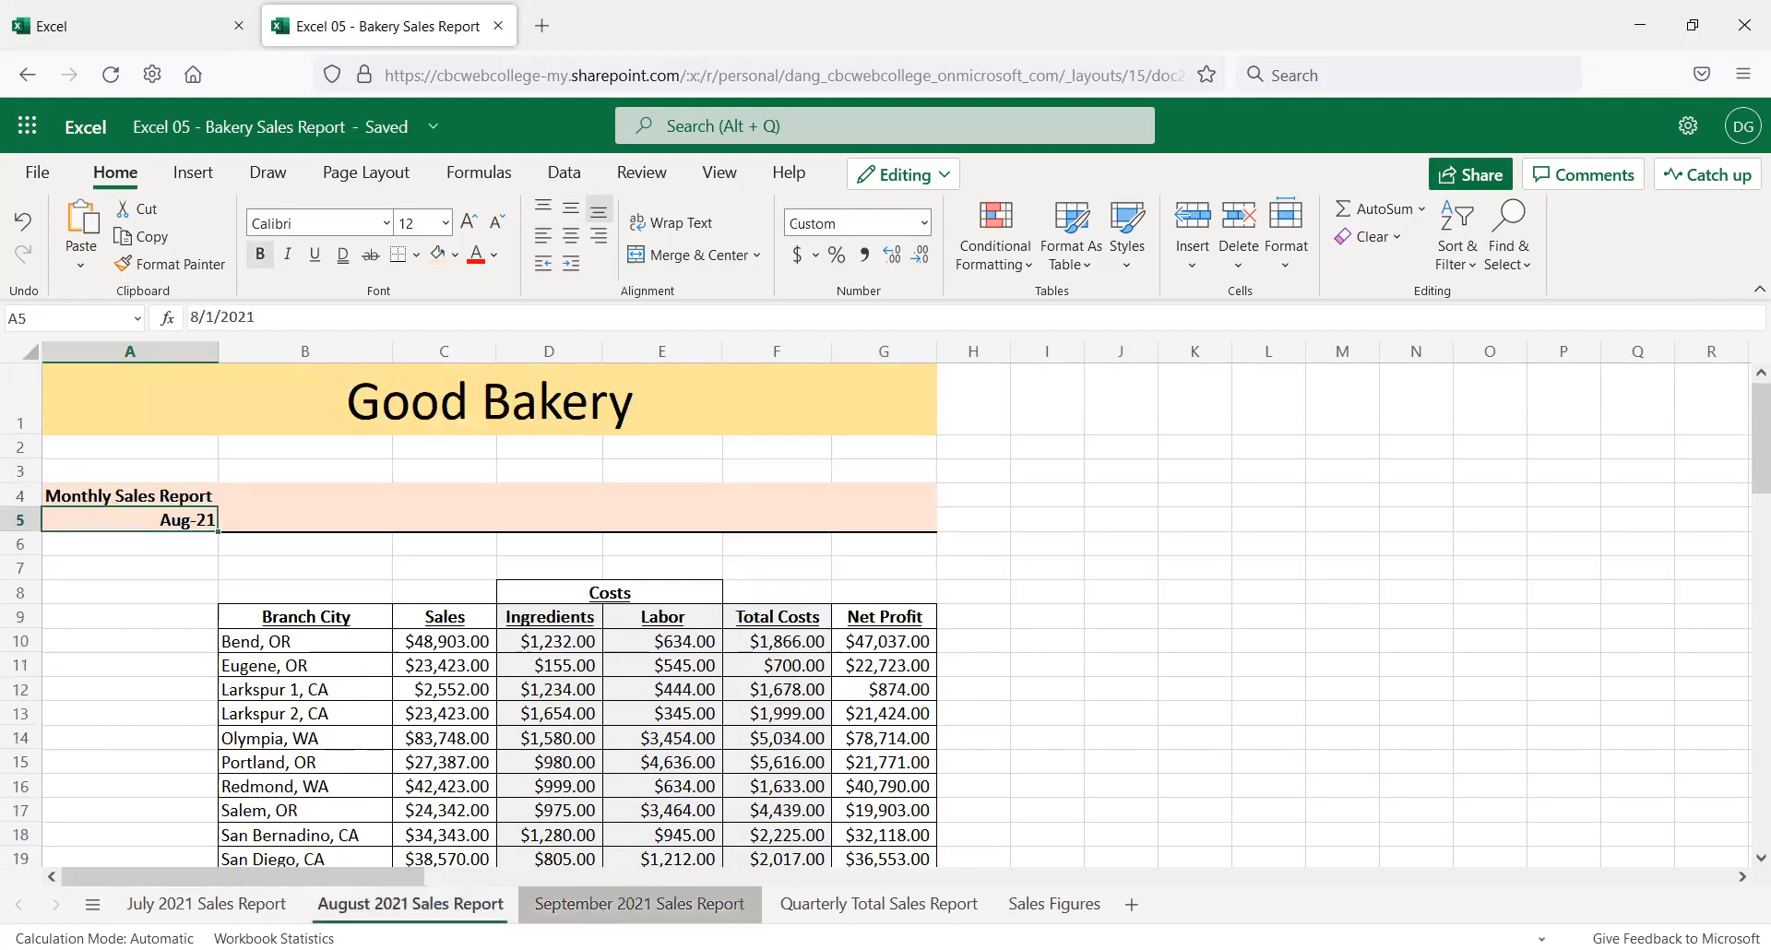
left_click(612, 904)
scroll(293, 678, "down", 3)
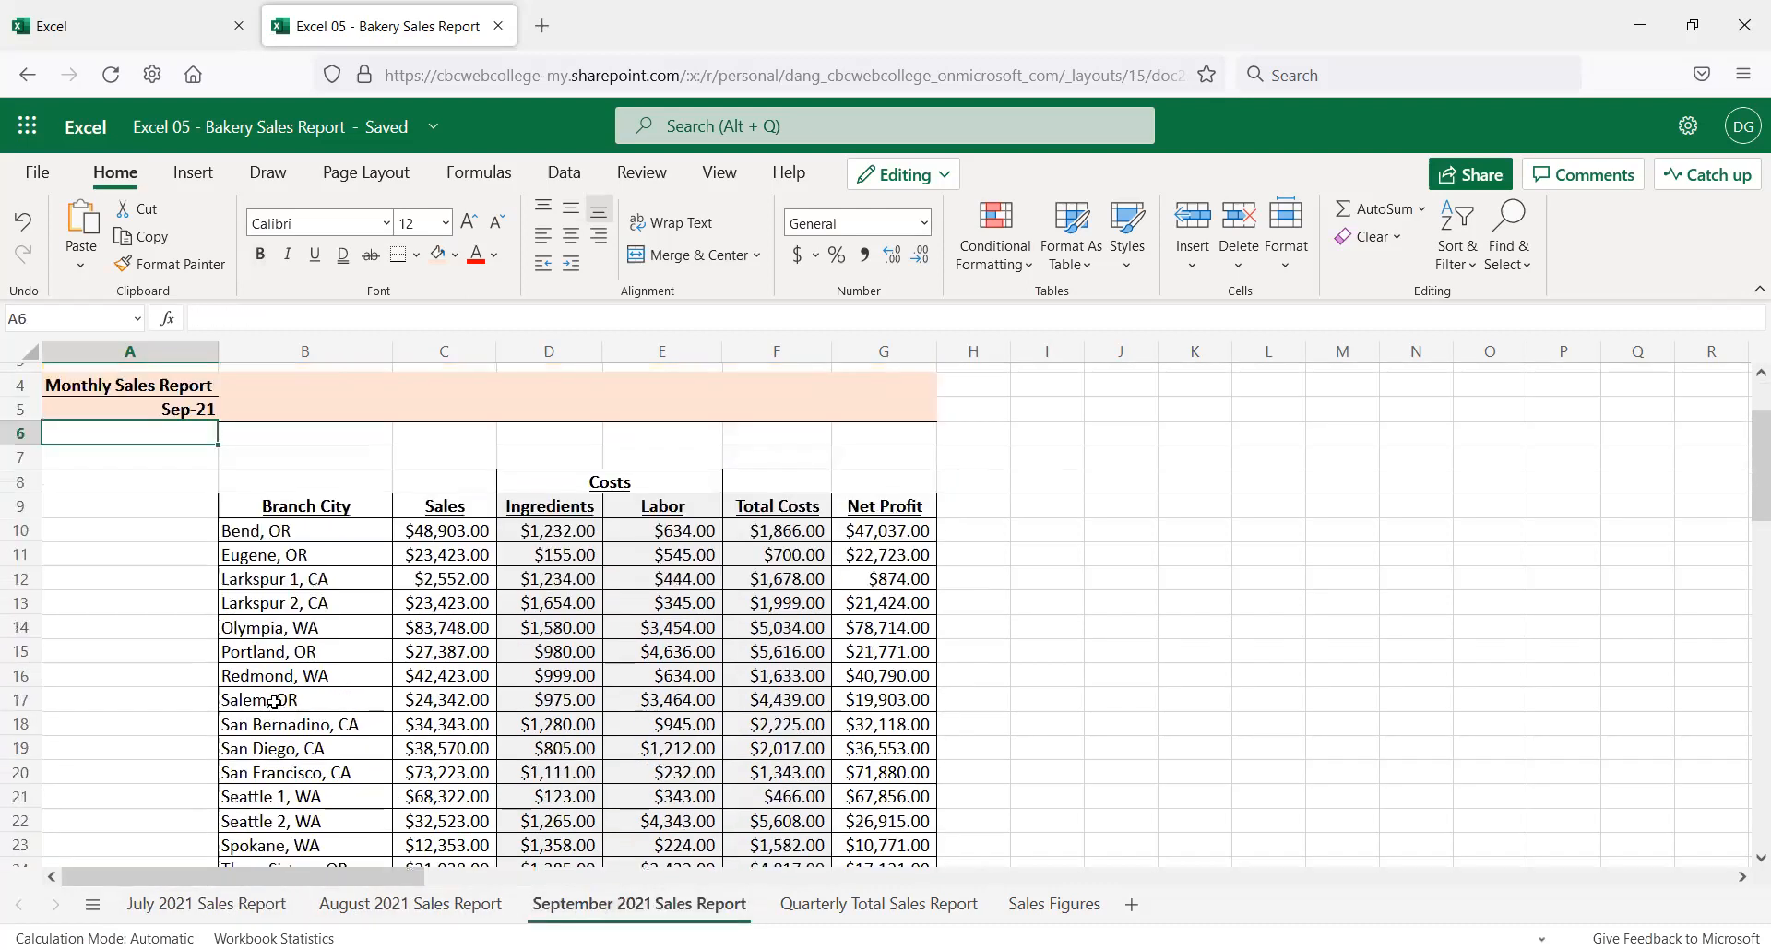
scroll(257, 696, "down", 3)
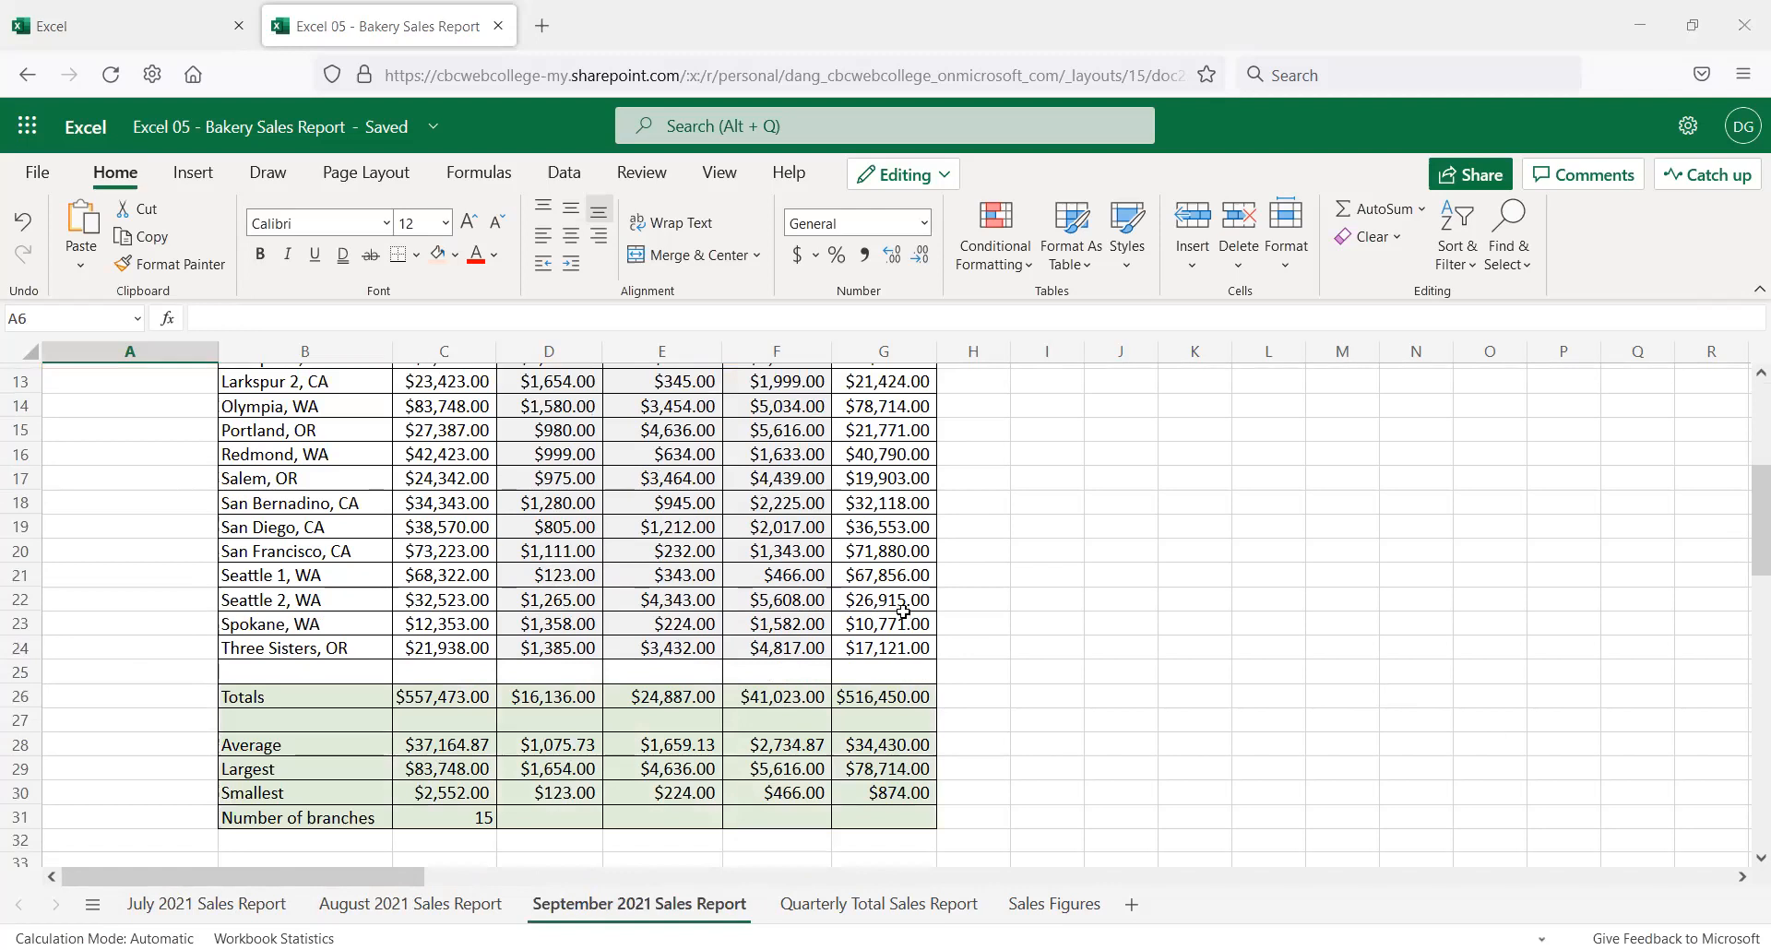
scroll(152, 669, "up", 4)
scroll(147, 636, "down", 1)
scroll(152, 622, "down", 2)
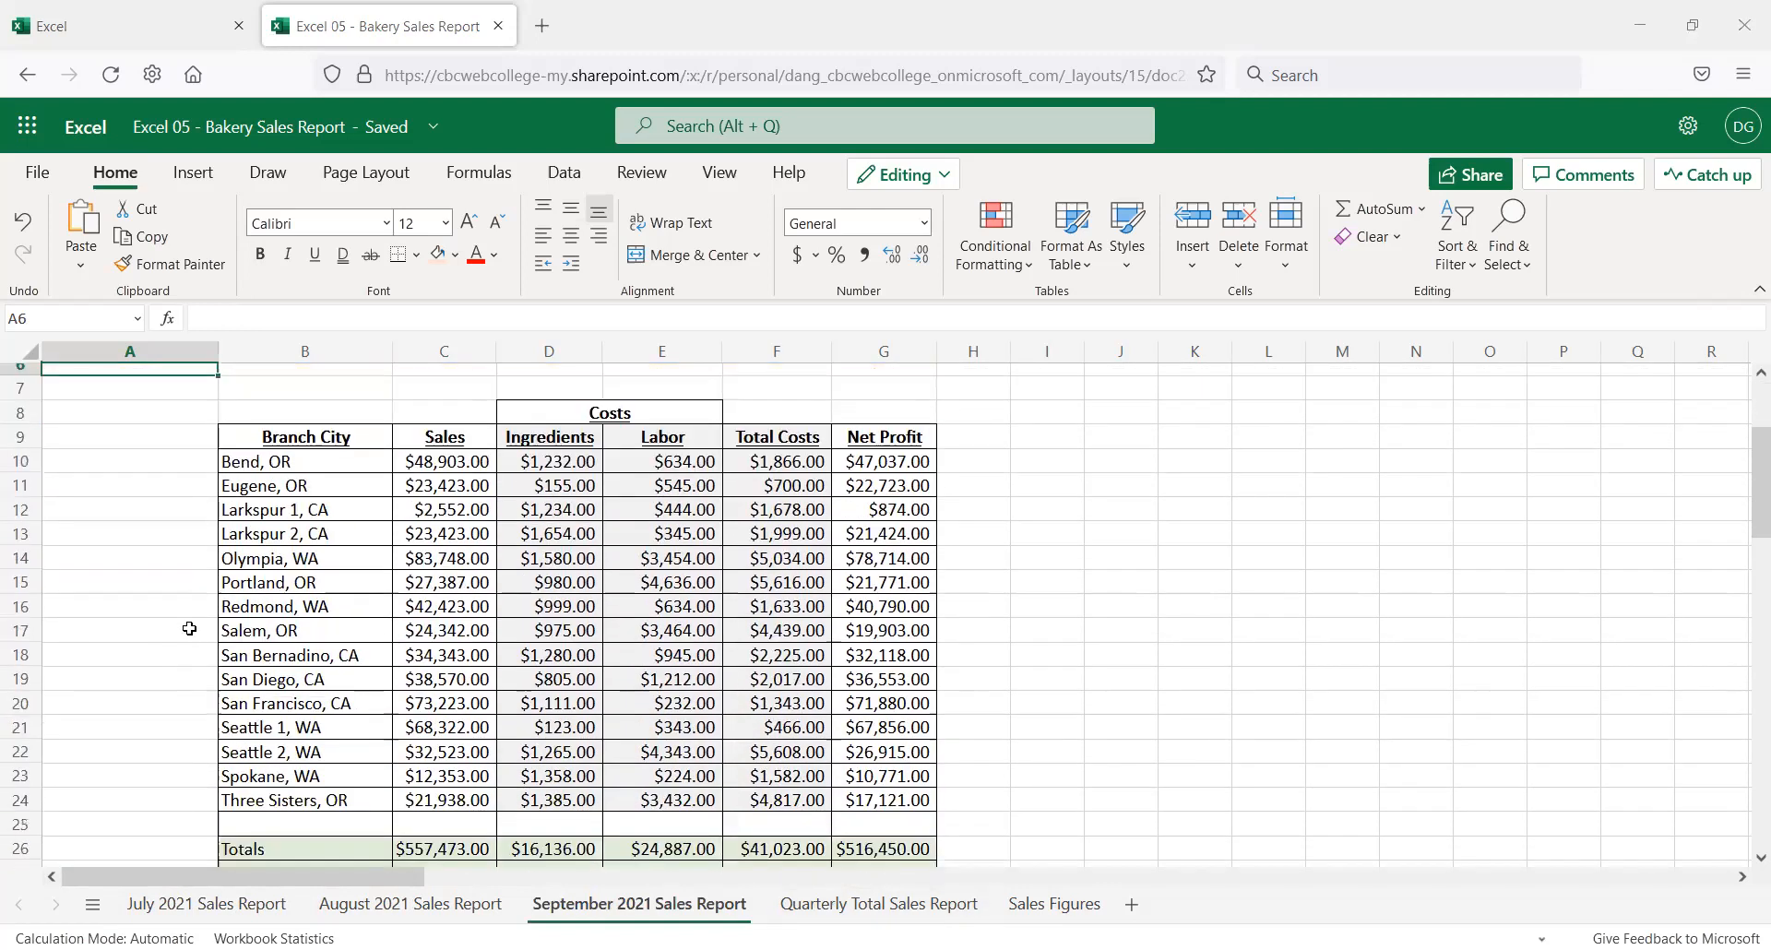
scroll(440, 545, "up", 3)
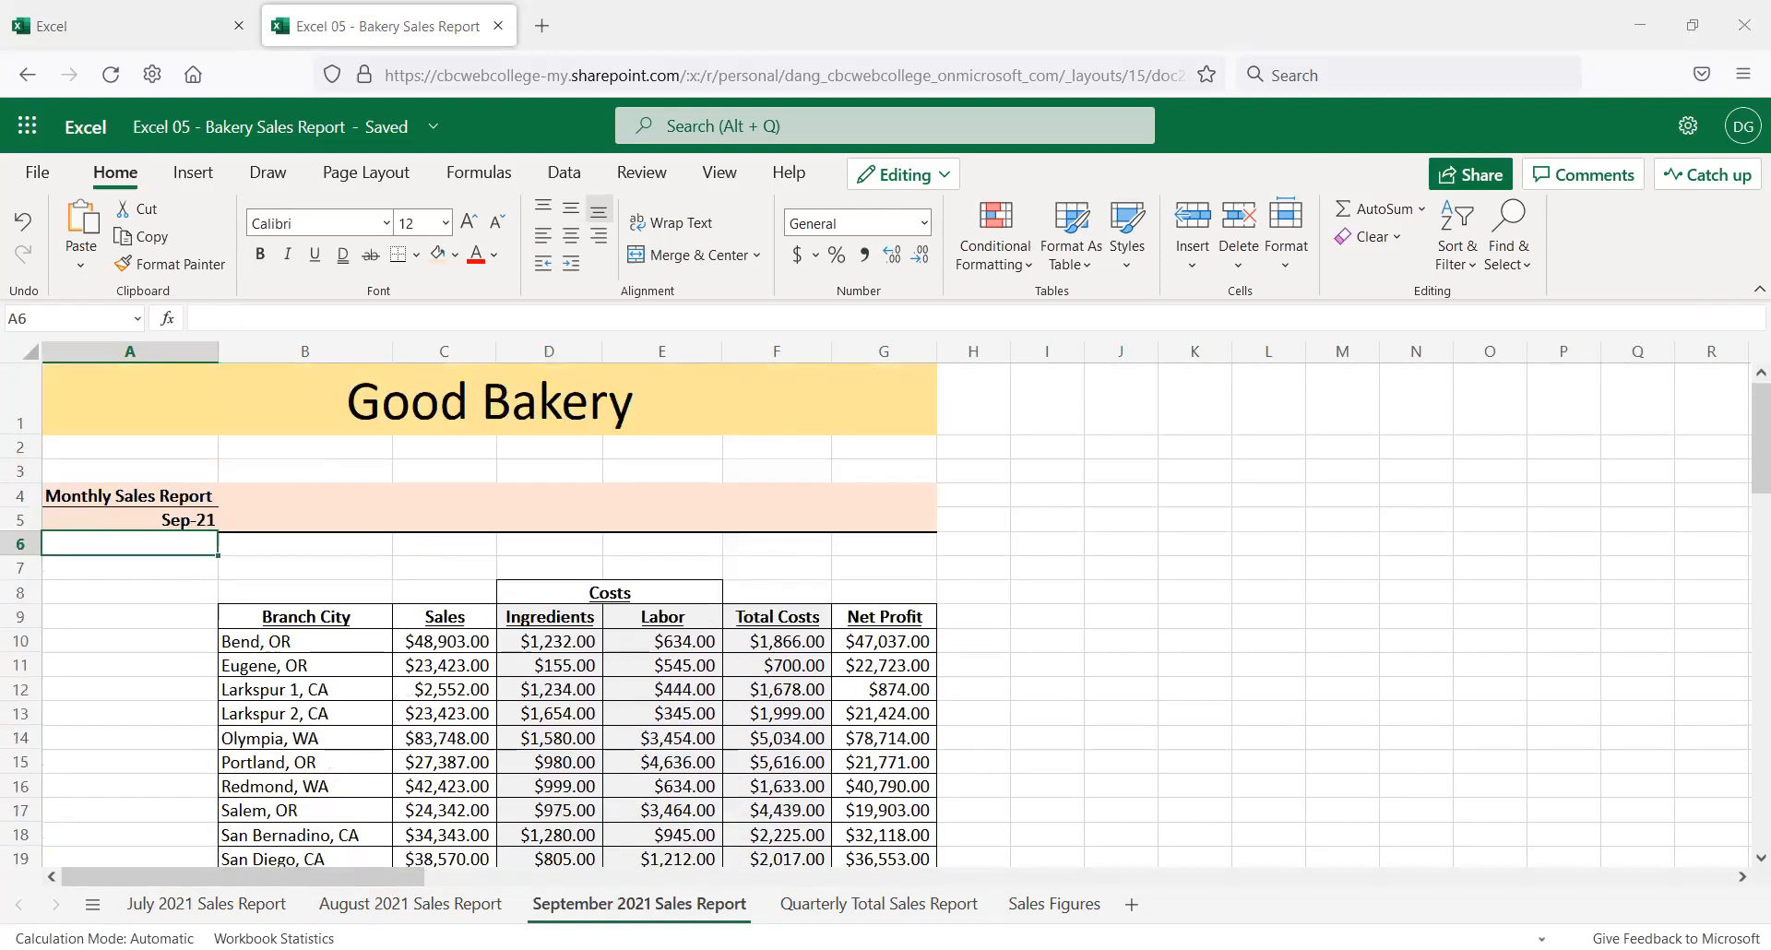
left_click(411, 904)
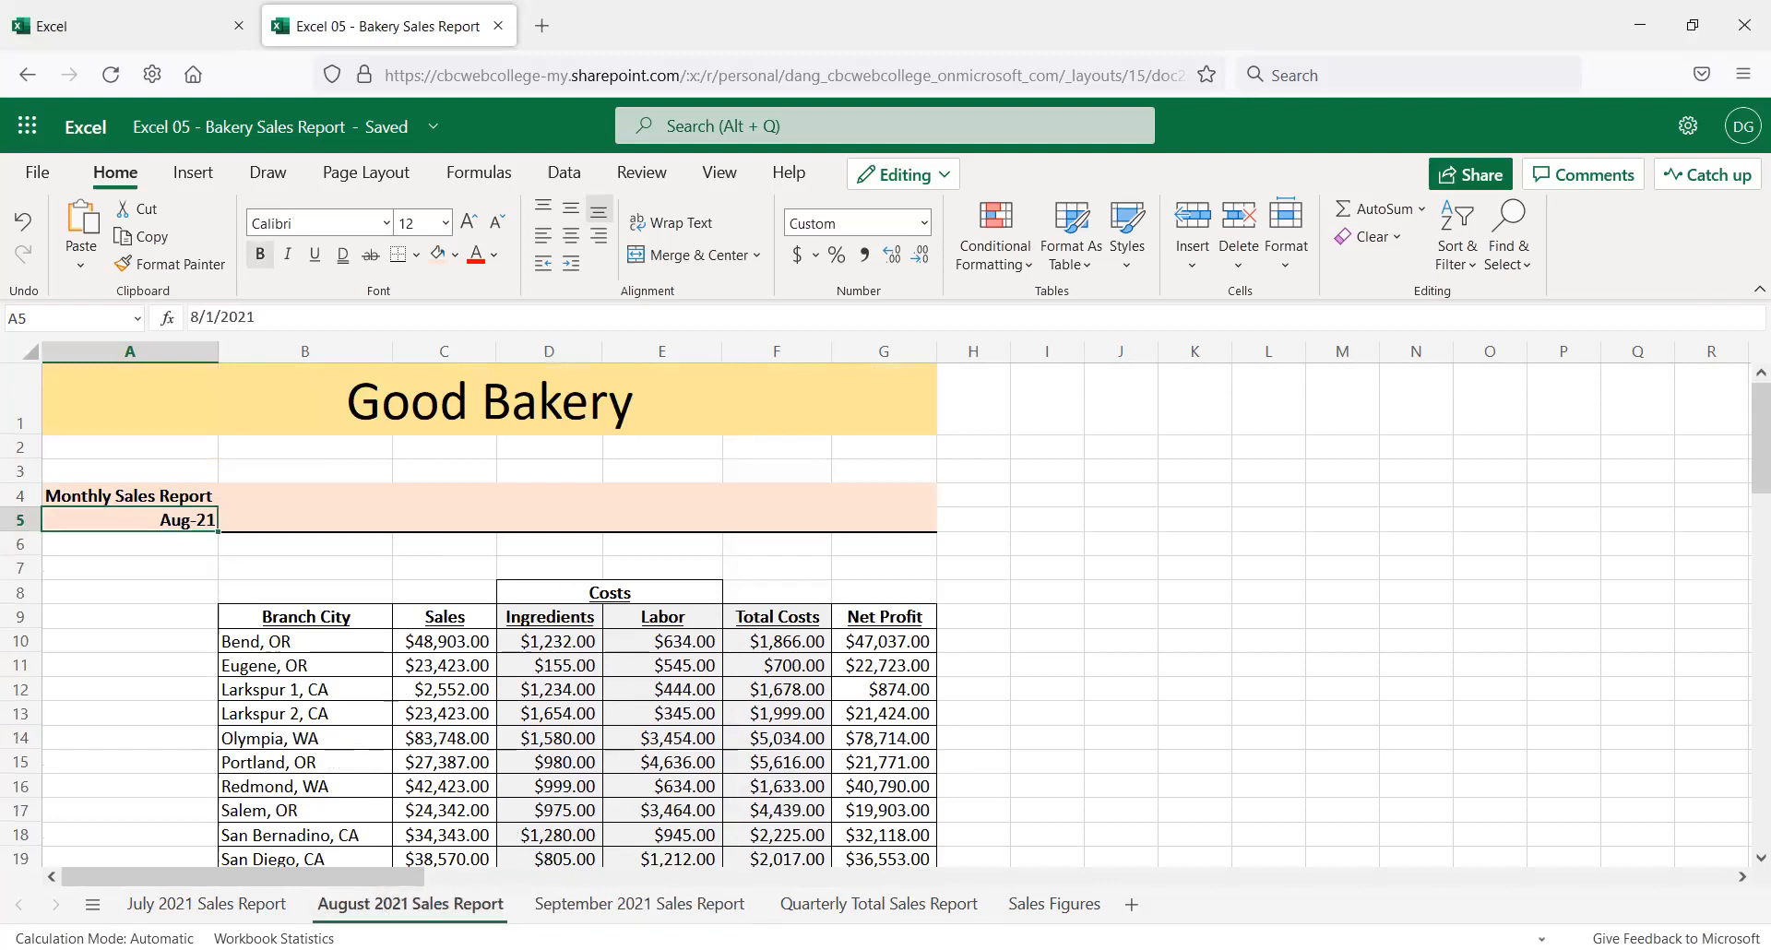
left_click(574, 905)
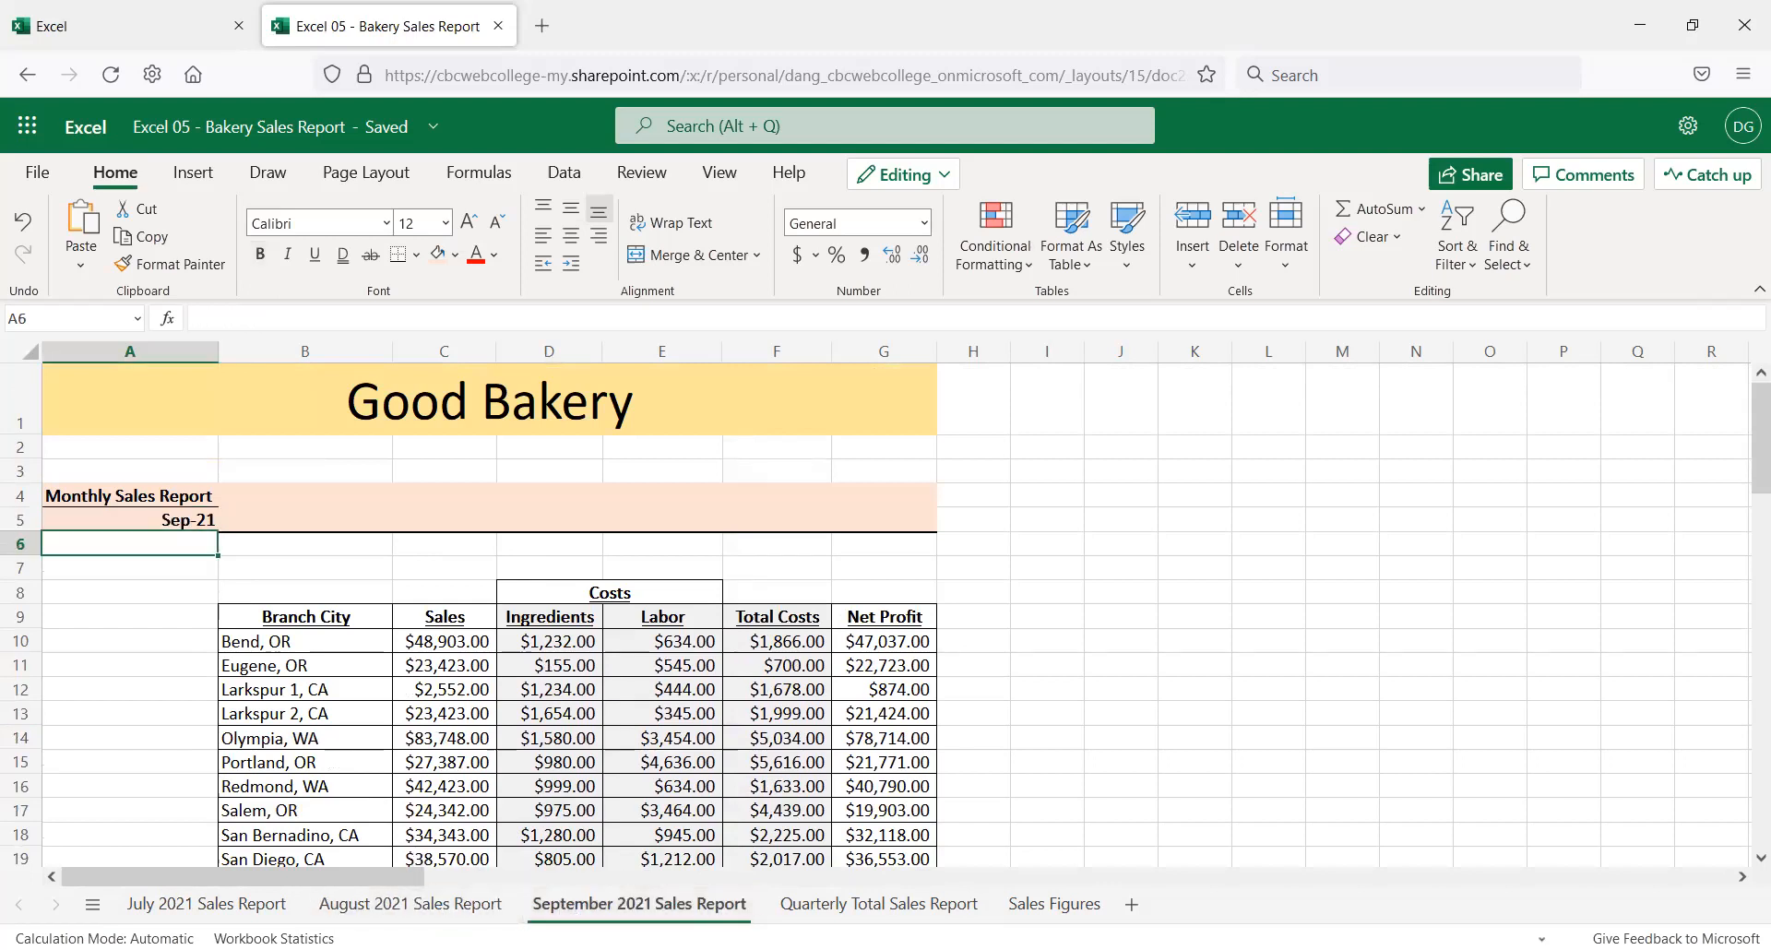
left_click(206, 906)
left_click(397, 906)
left_click(636, 905)
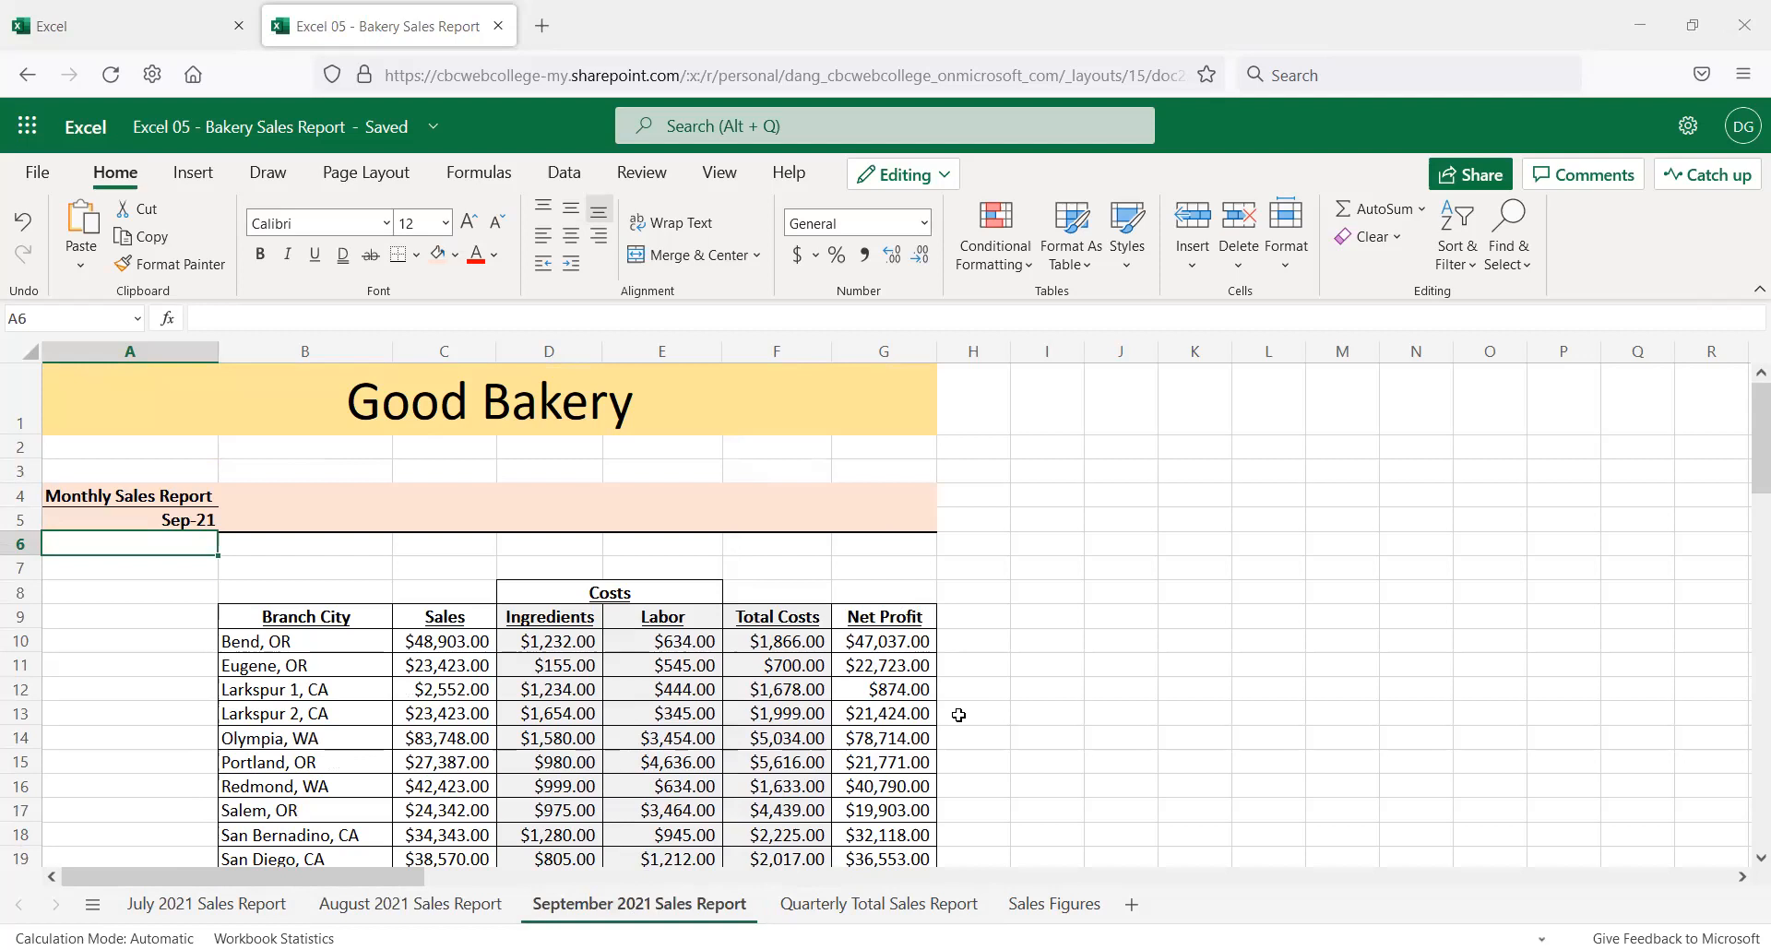
scroll(960, 714, "down", 1)
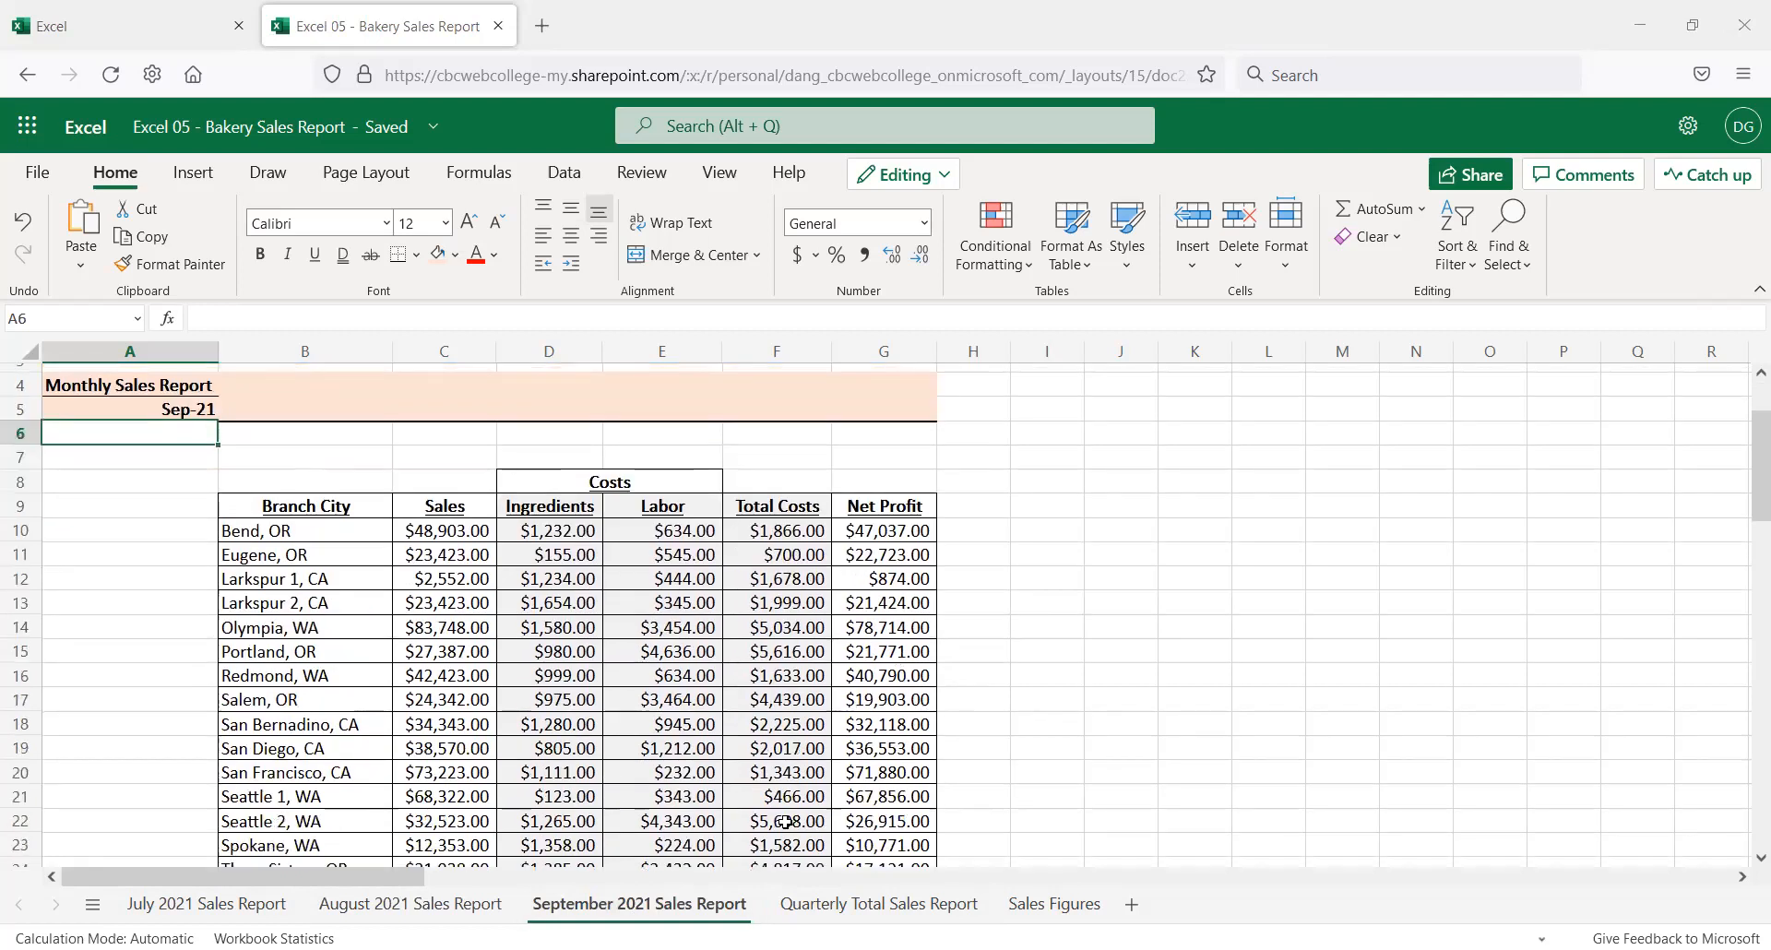
On the Quarterly Total Sales Report sheet, clear the date in A5 and replace the A4 heading with Quarterly Totals
left_click(865, 906)
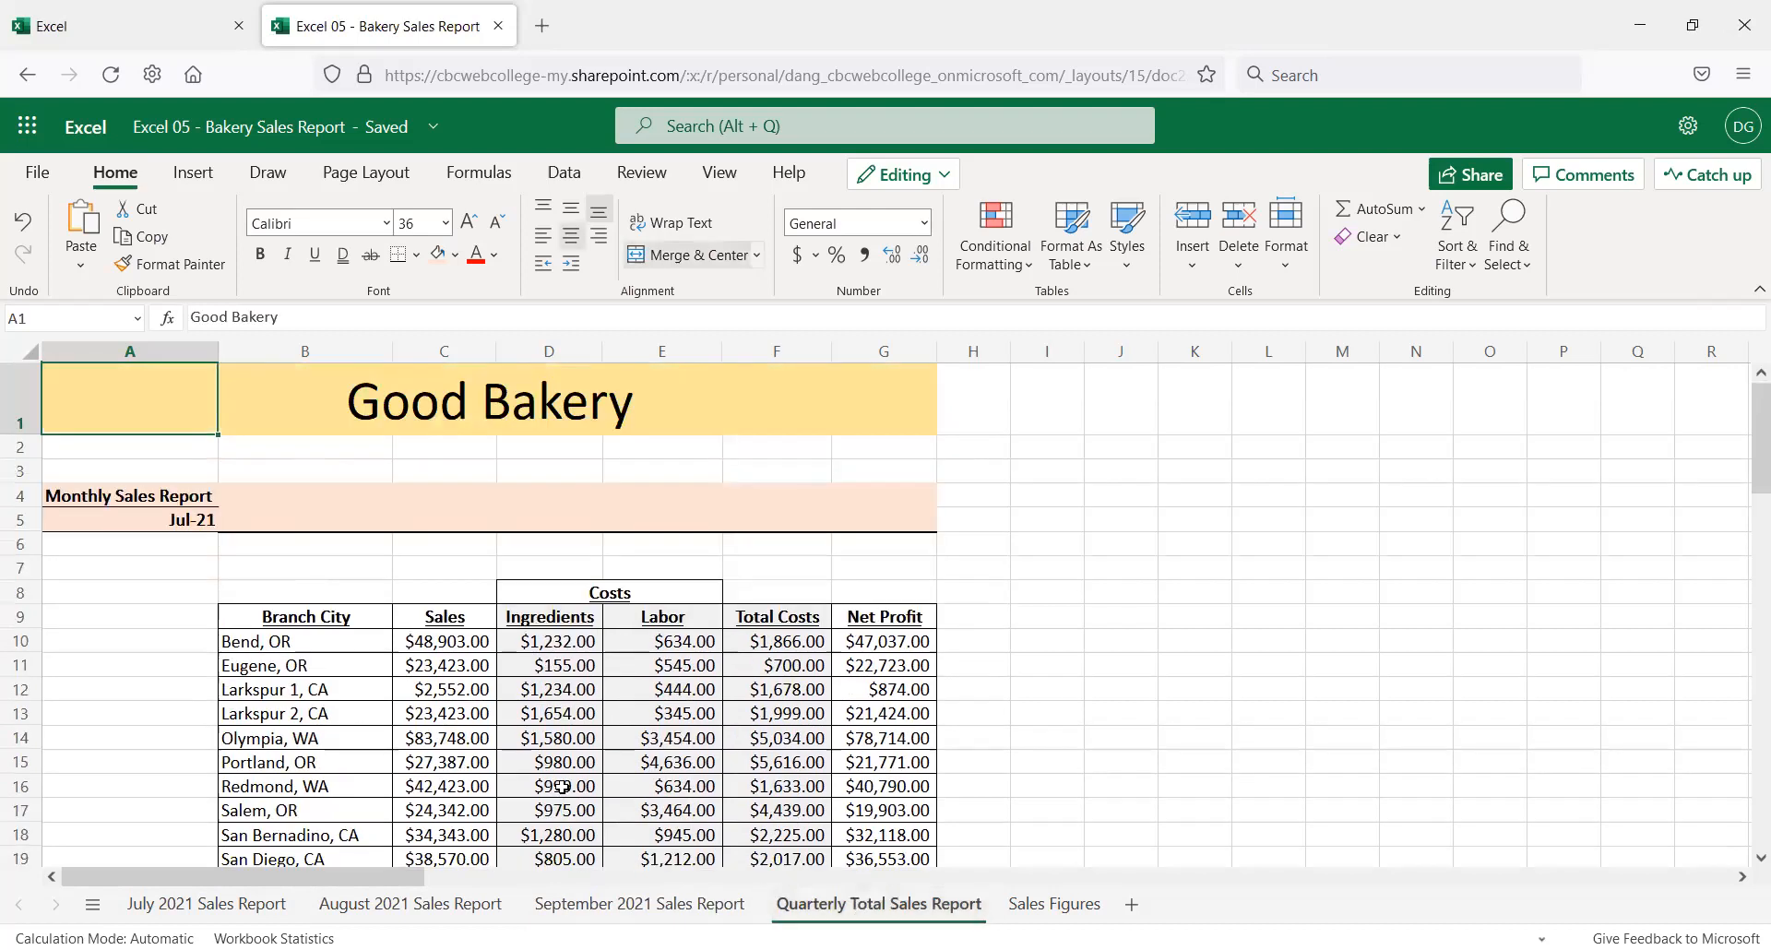
left_click(161, 519)
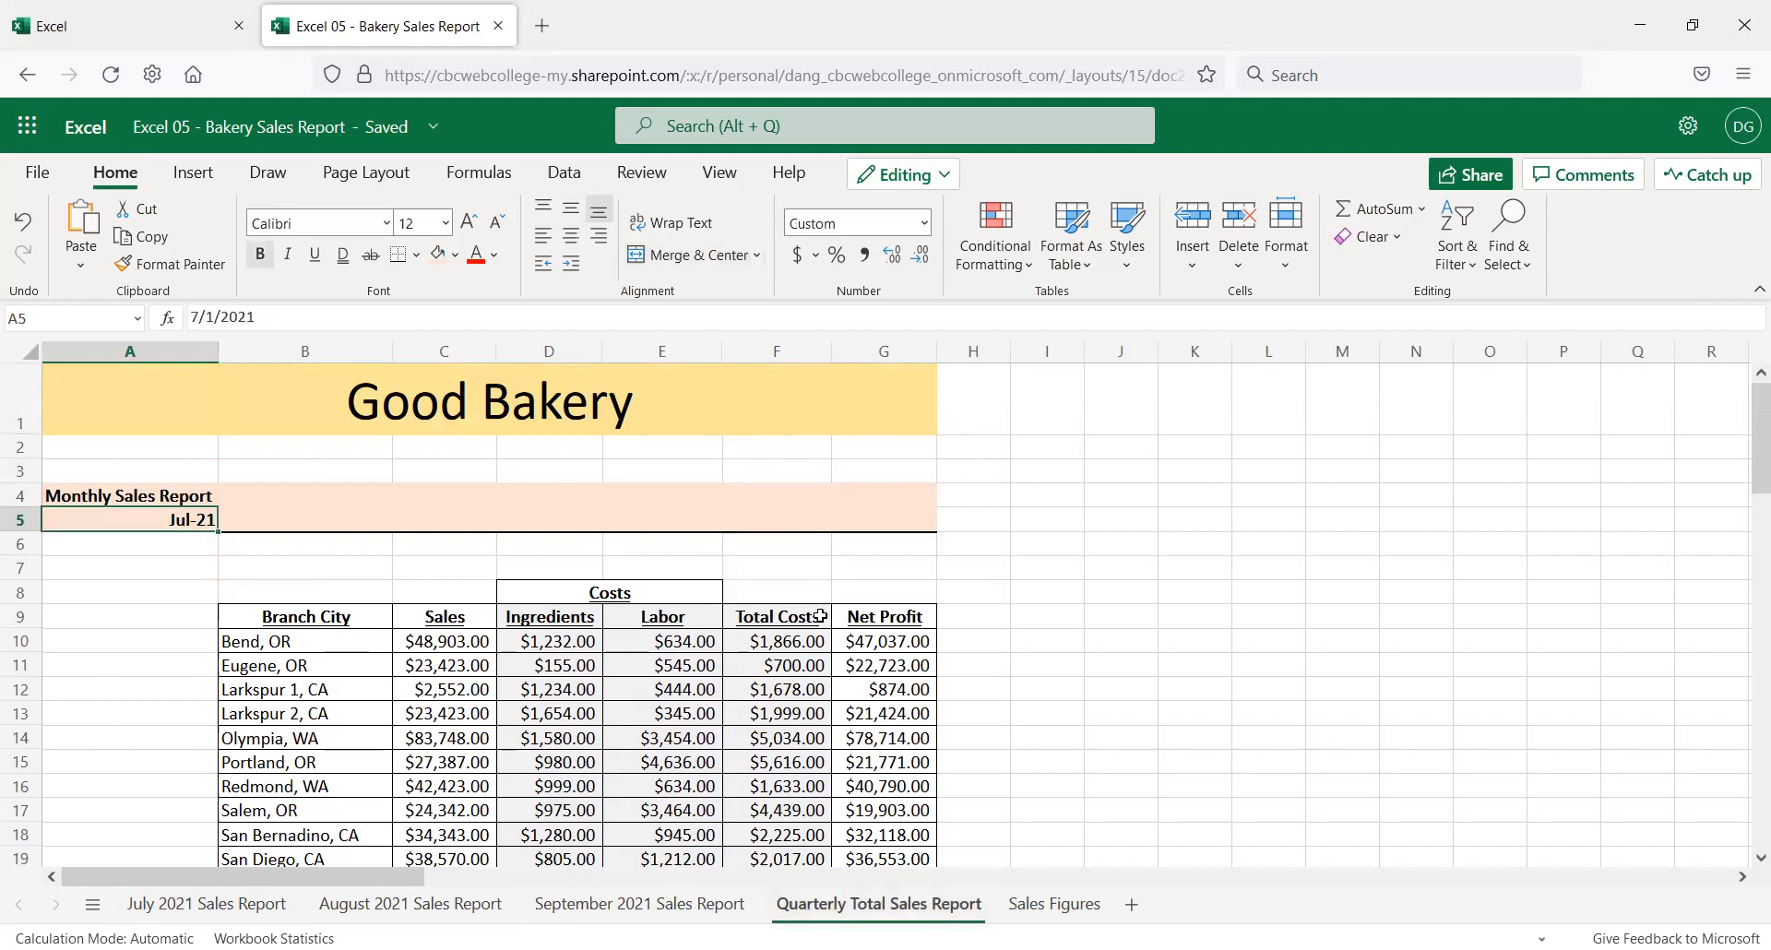
key("Delete")
key("Up")
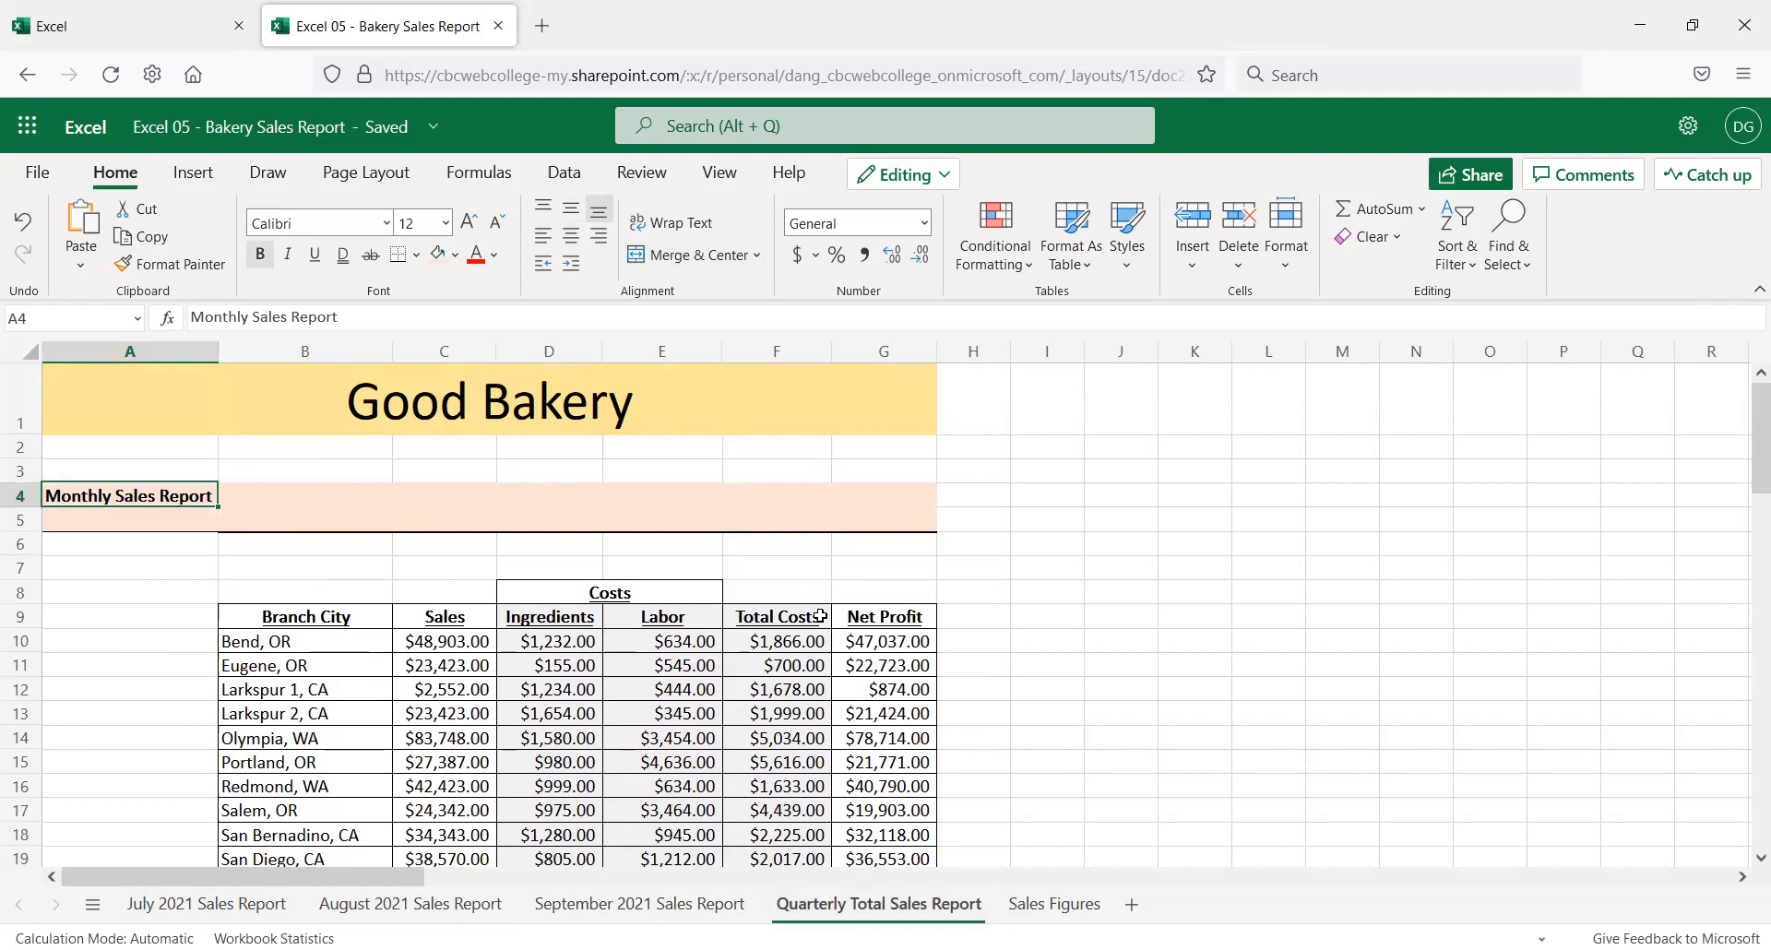
type("Quarterly Totals")
key("Return")
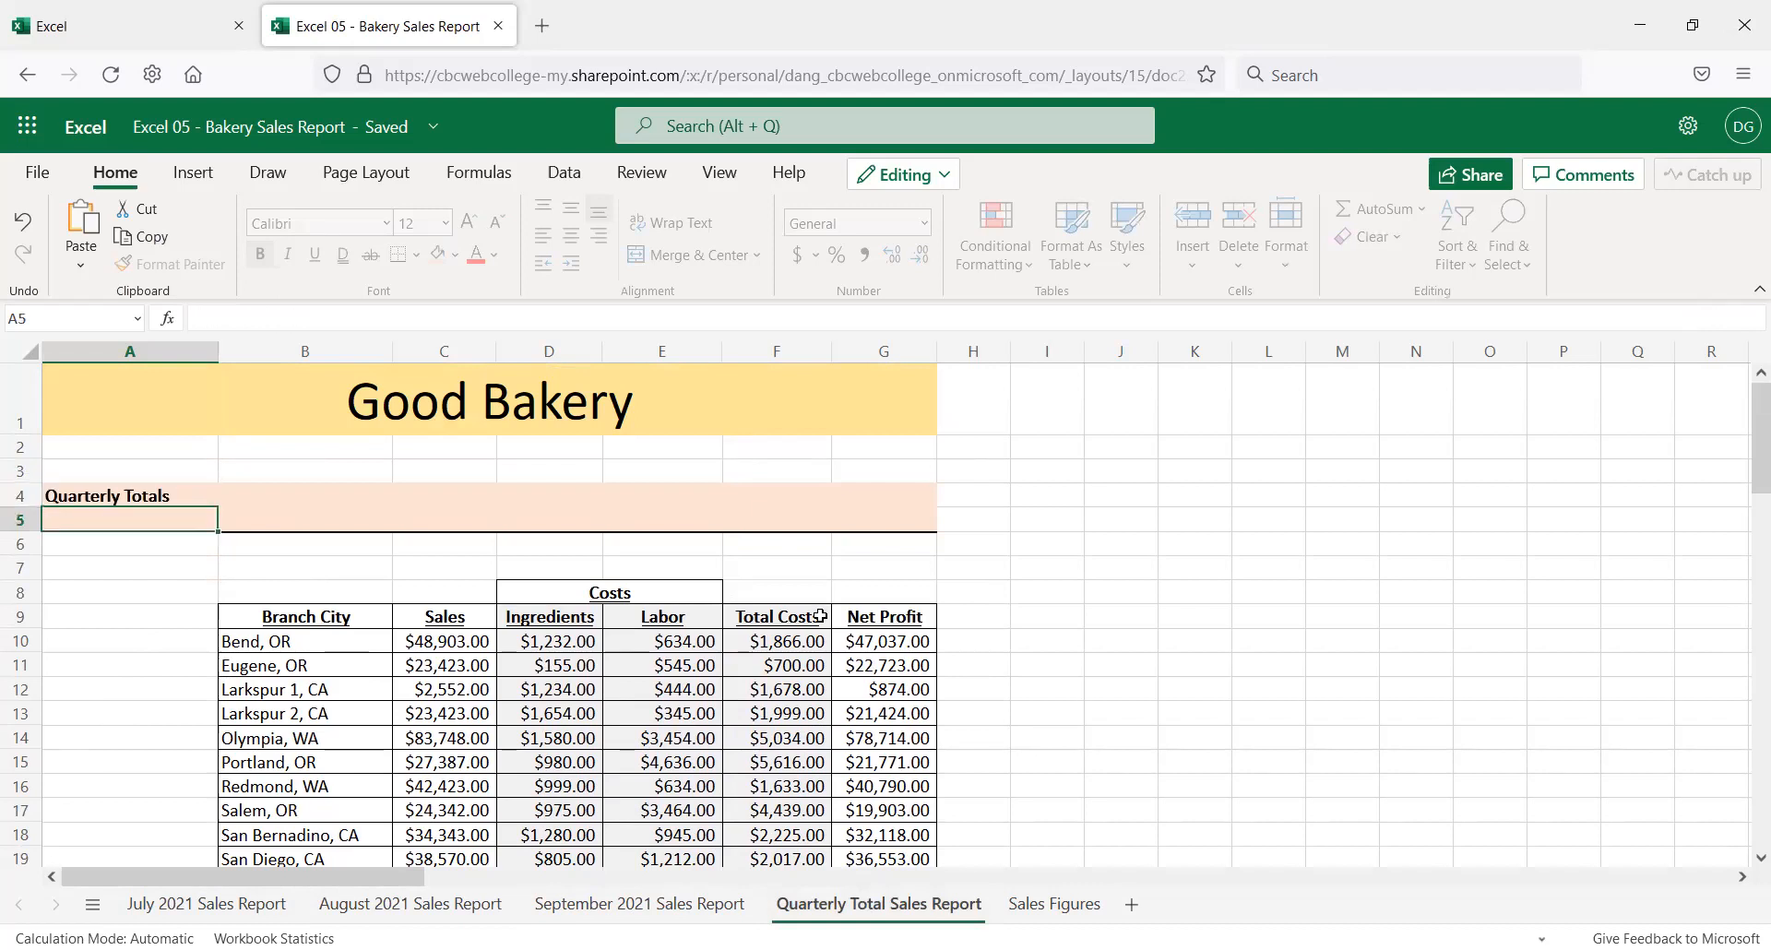
Clear the branch Sales, Ingredients and Labor figures in C10:E24 of the Quarterly Total Sales Report sheet
scroll(689, 679, "down", 1)
scroll(689, 680, "down", 2)
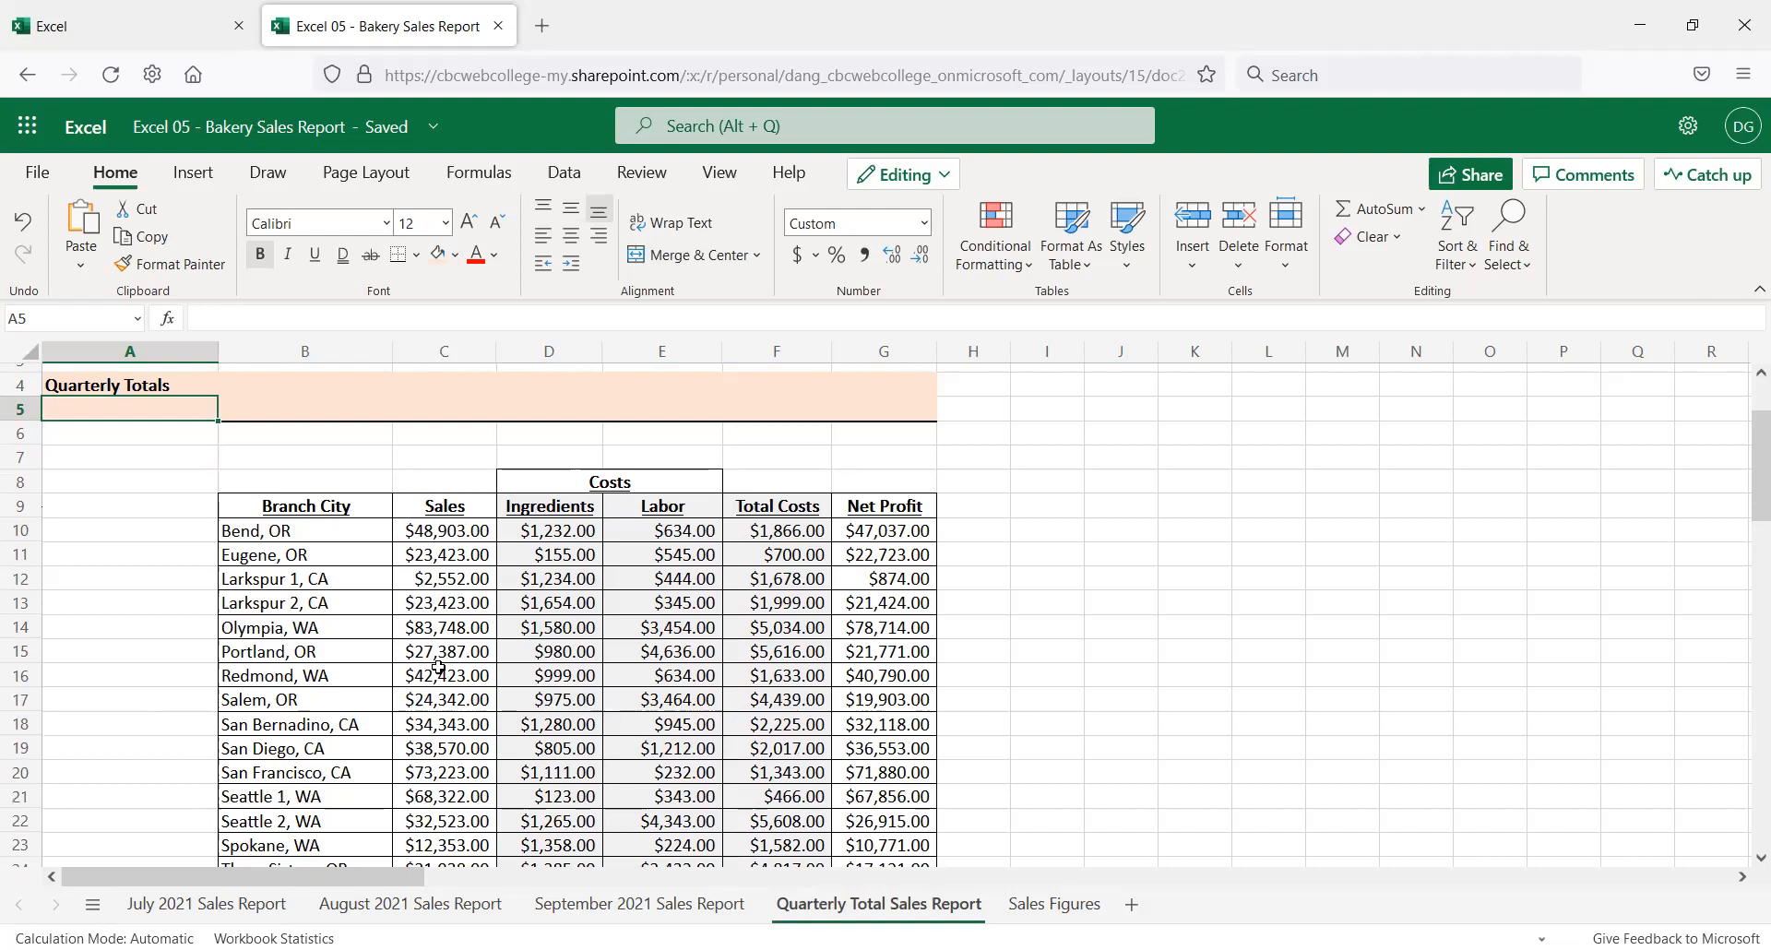
scroll(567, 717, "down", 2)
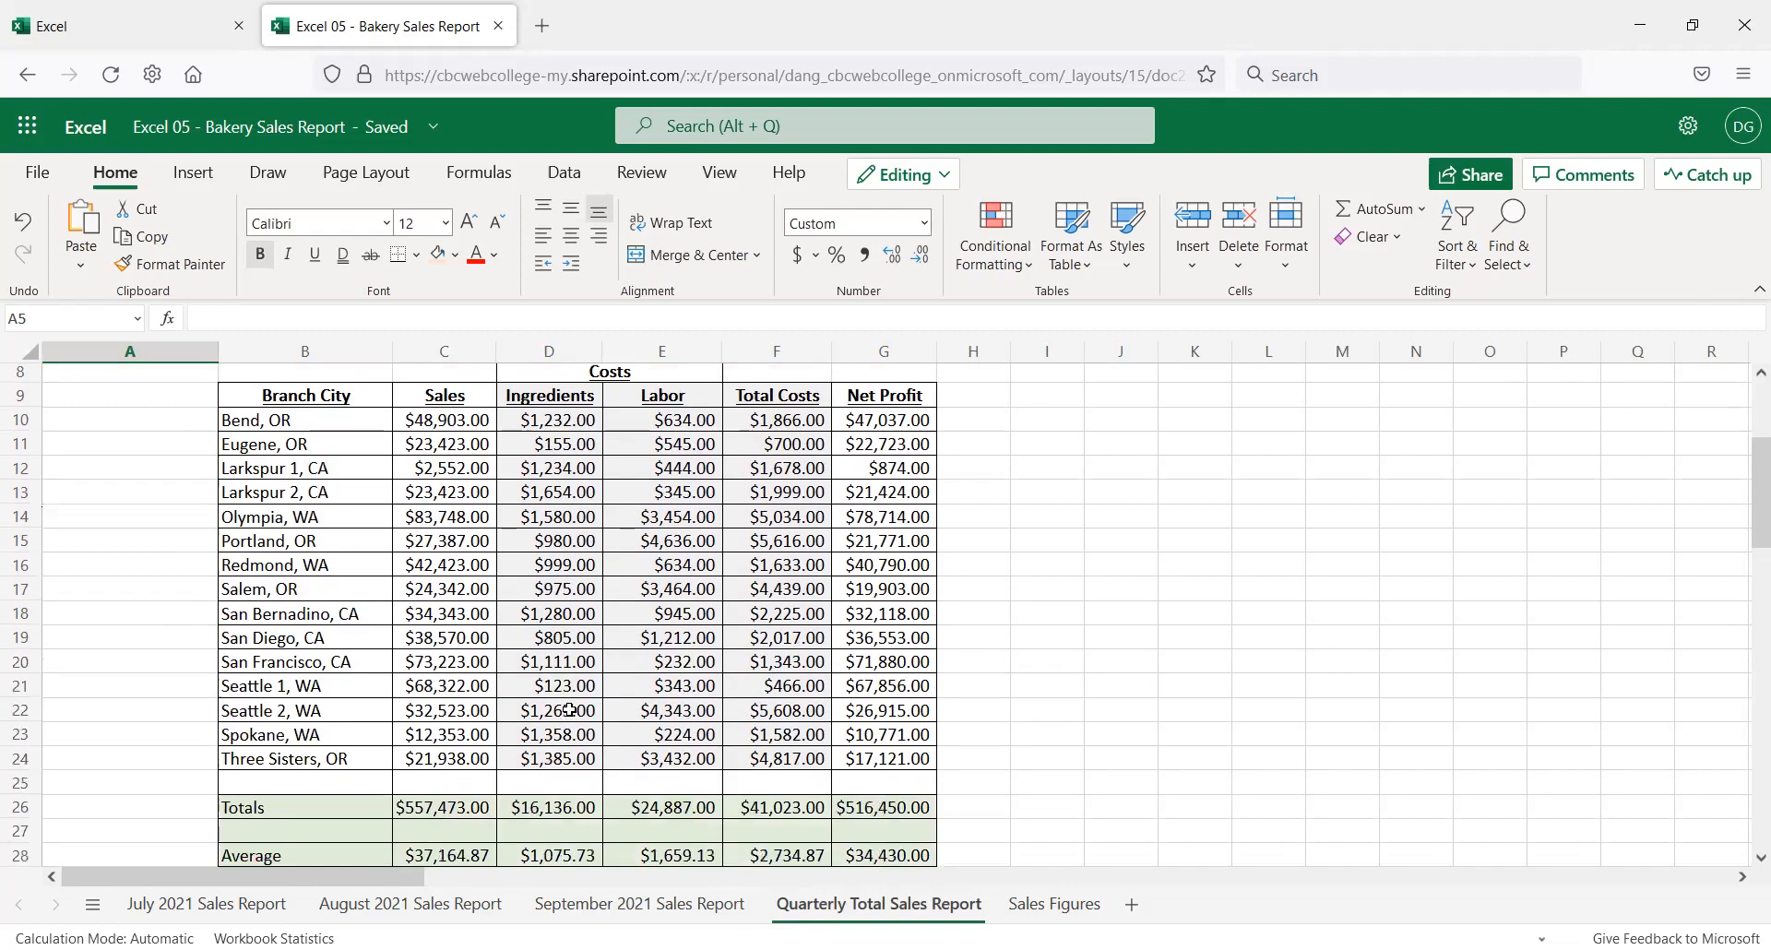
scroll(552, 716, "down", 2)
scroll(550, 725, "up", 4)
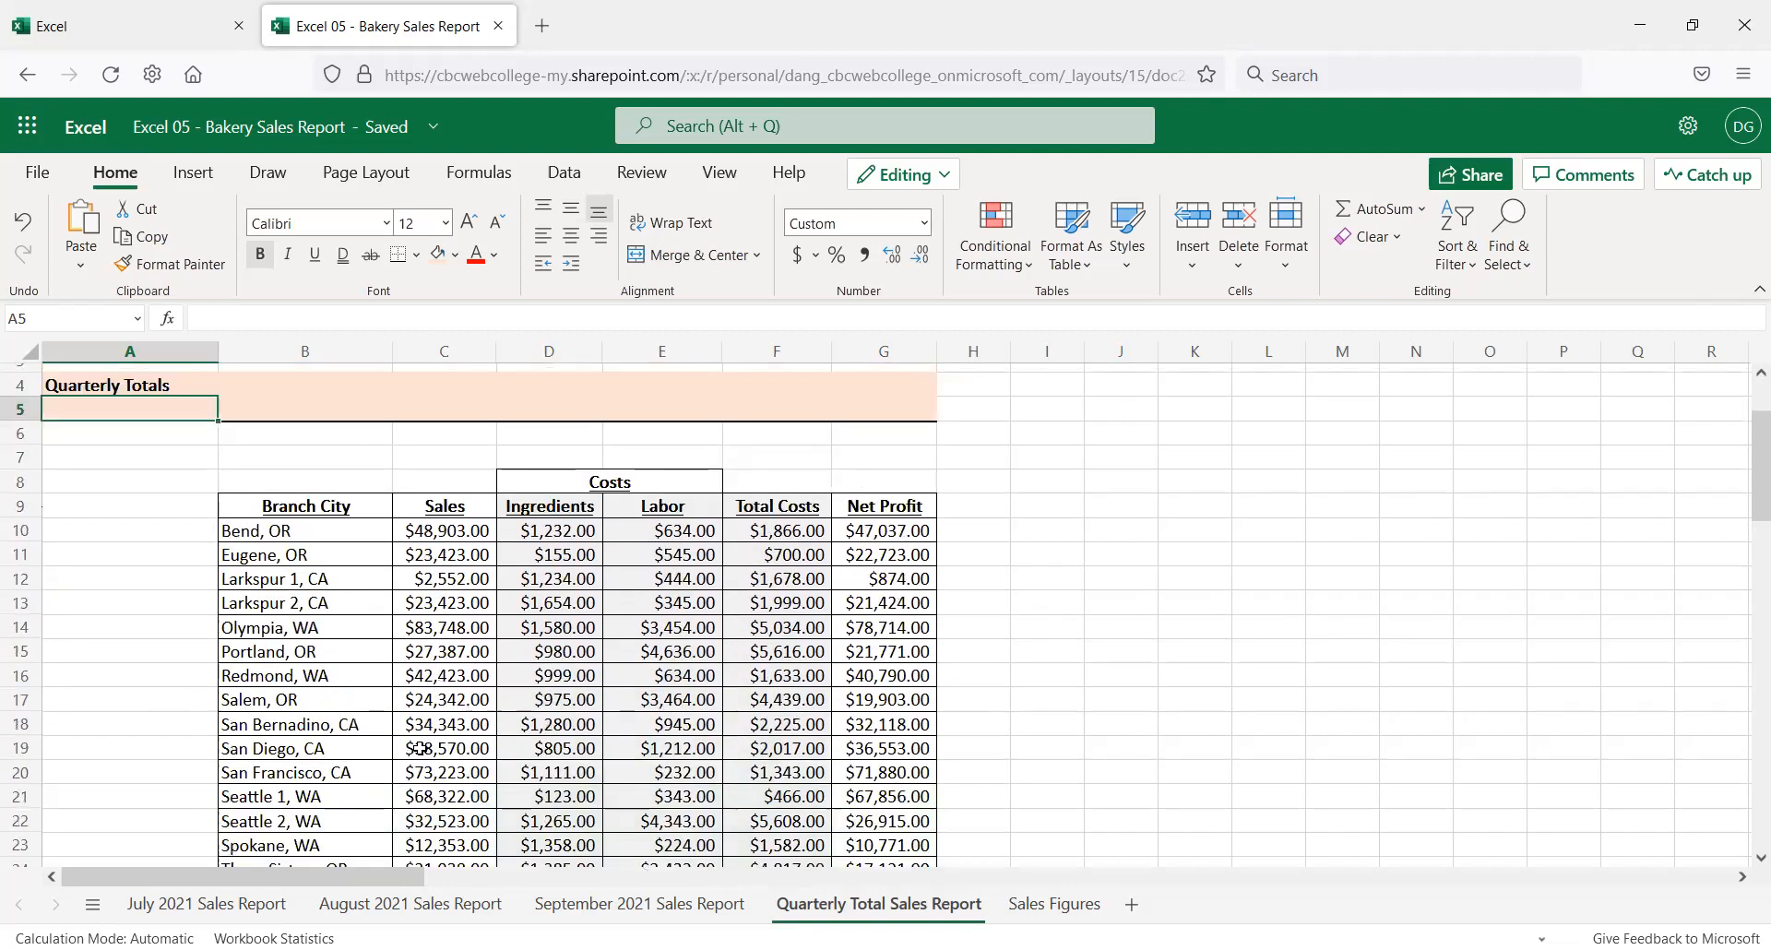
left_click(459, 526)
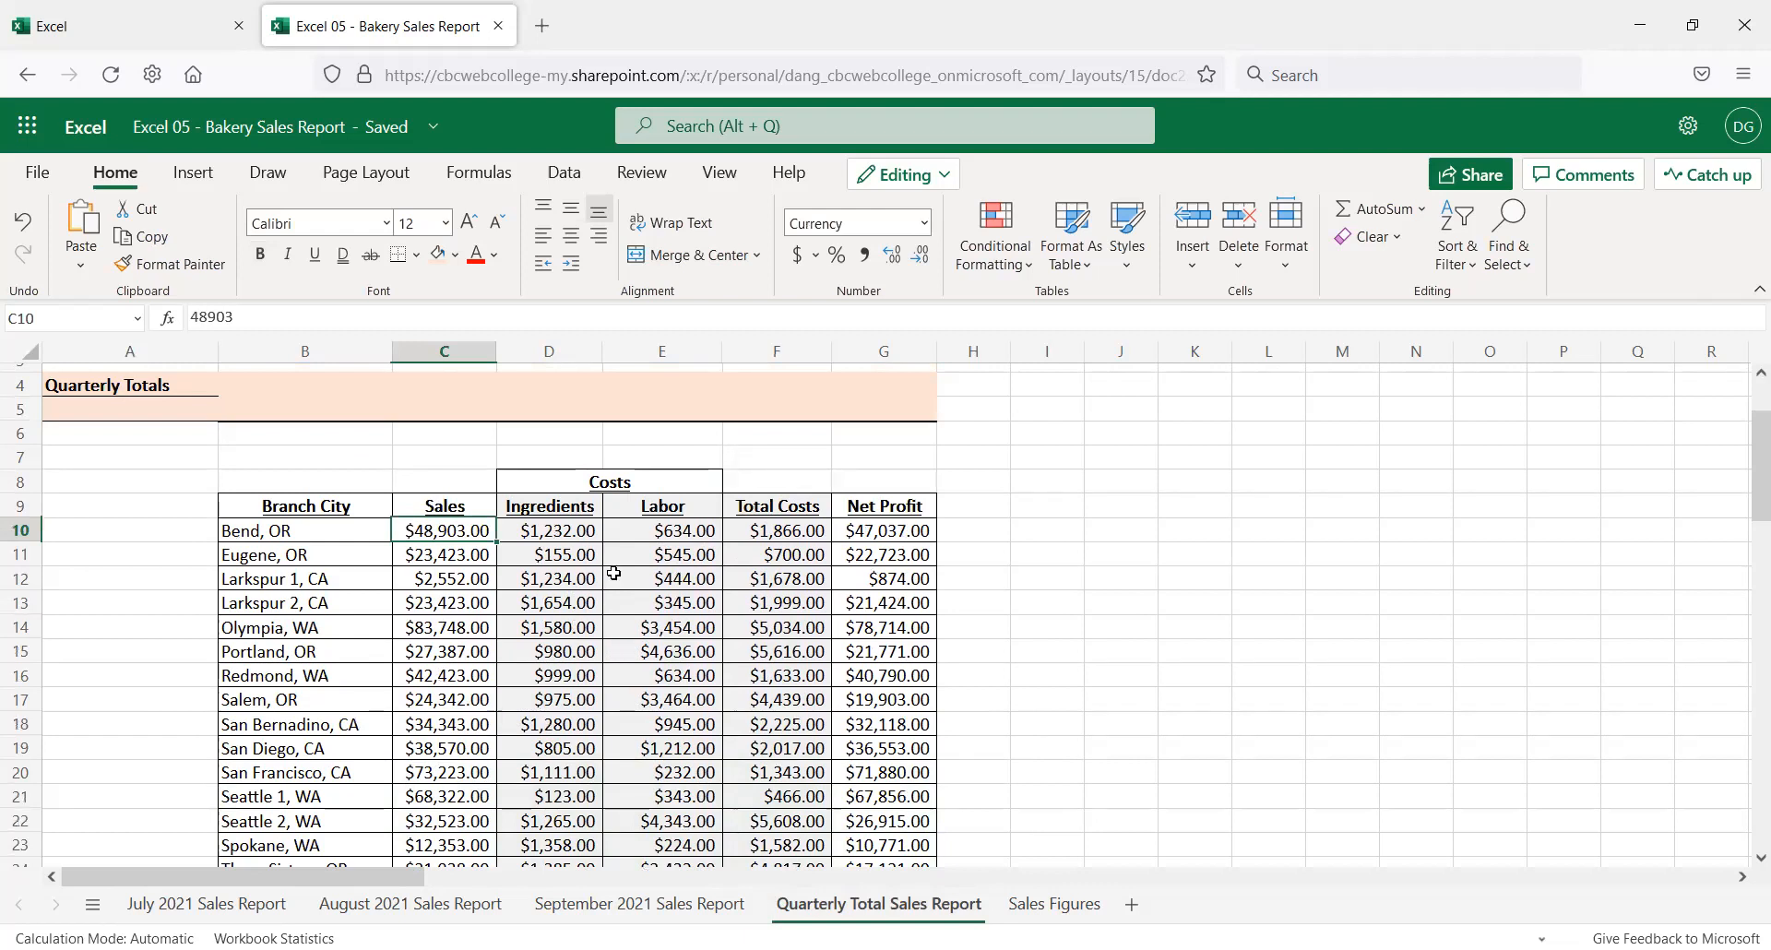
scroll(683, 599, "down", 2)
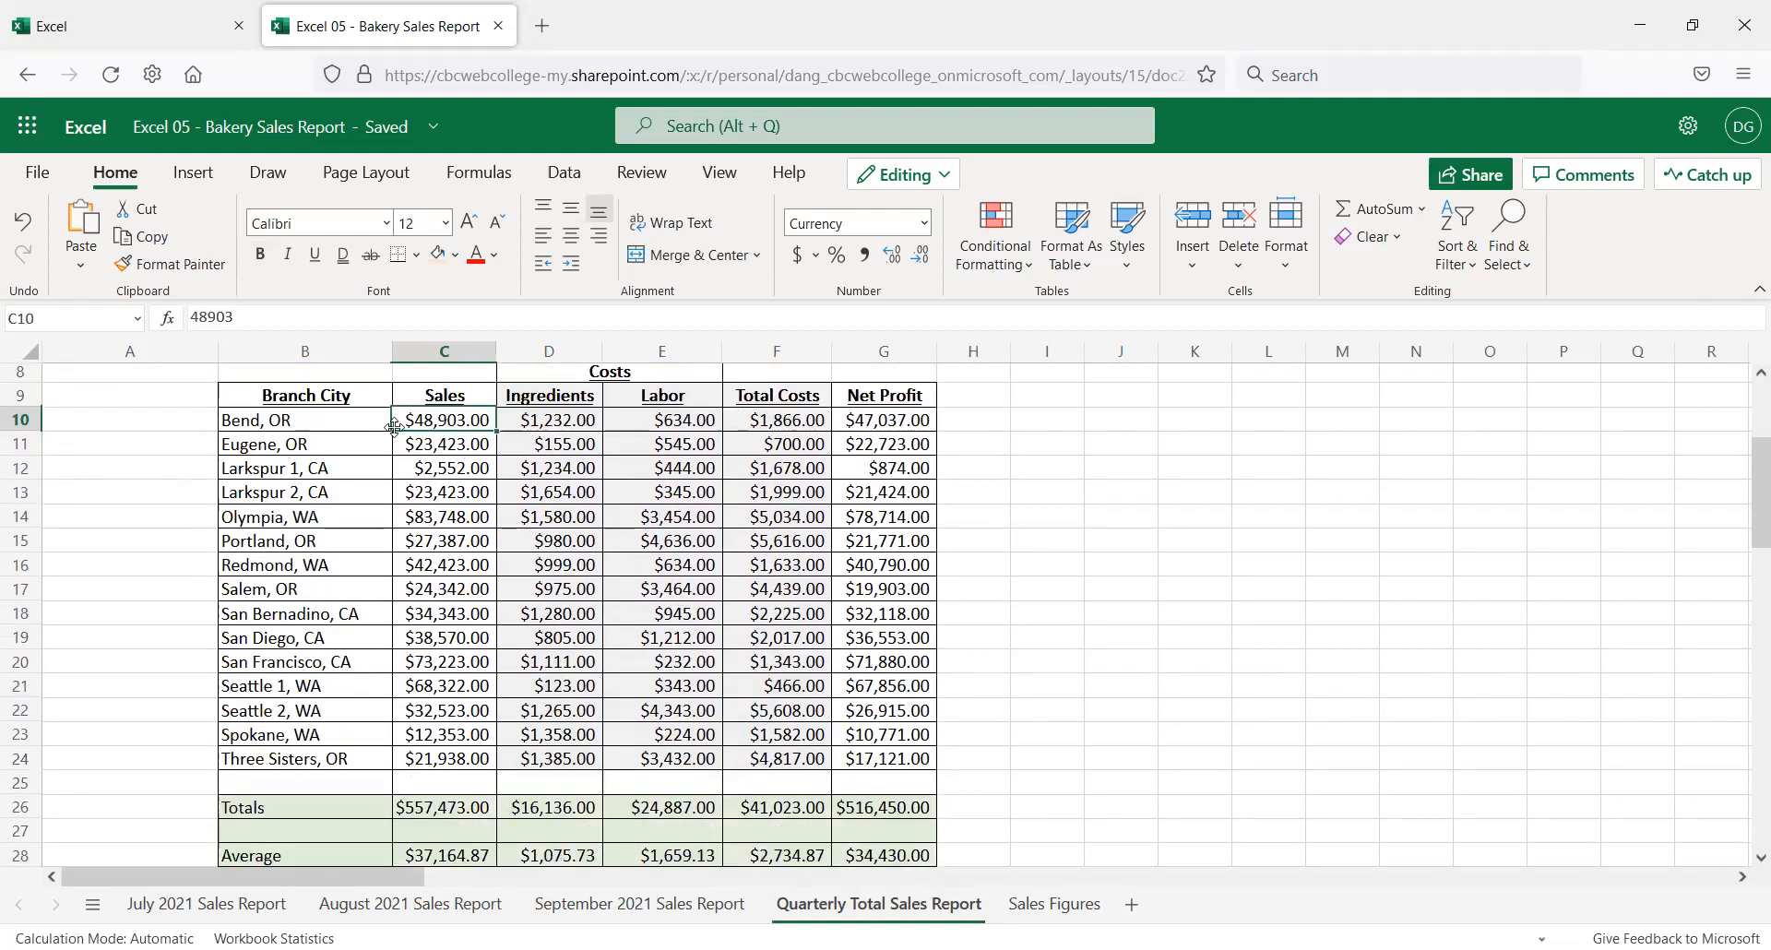
left_click(680, 761, "shift")
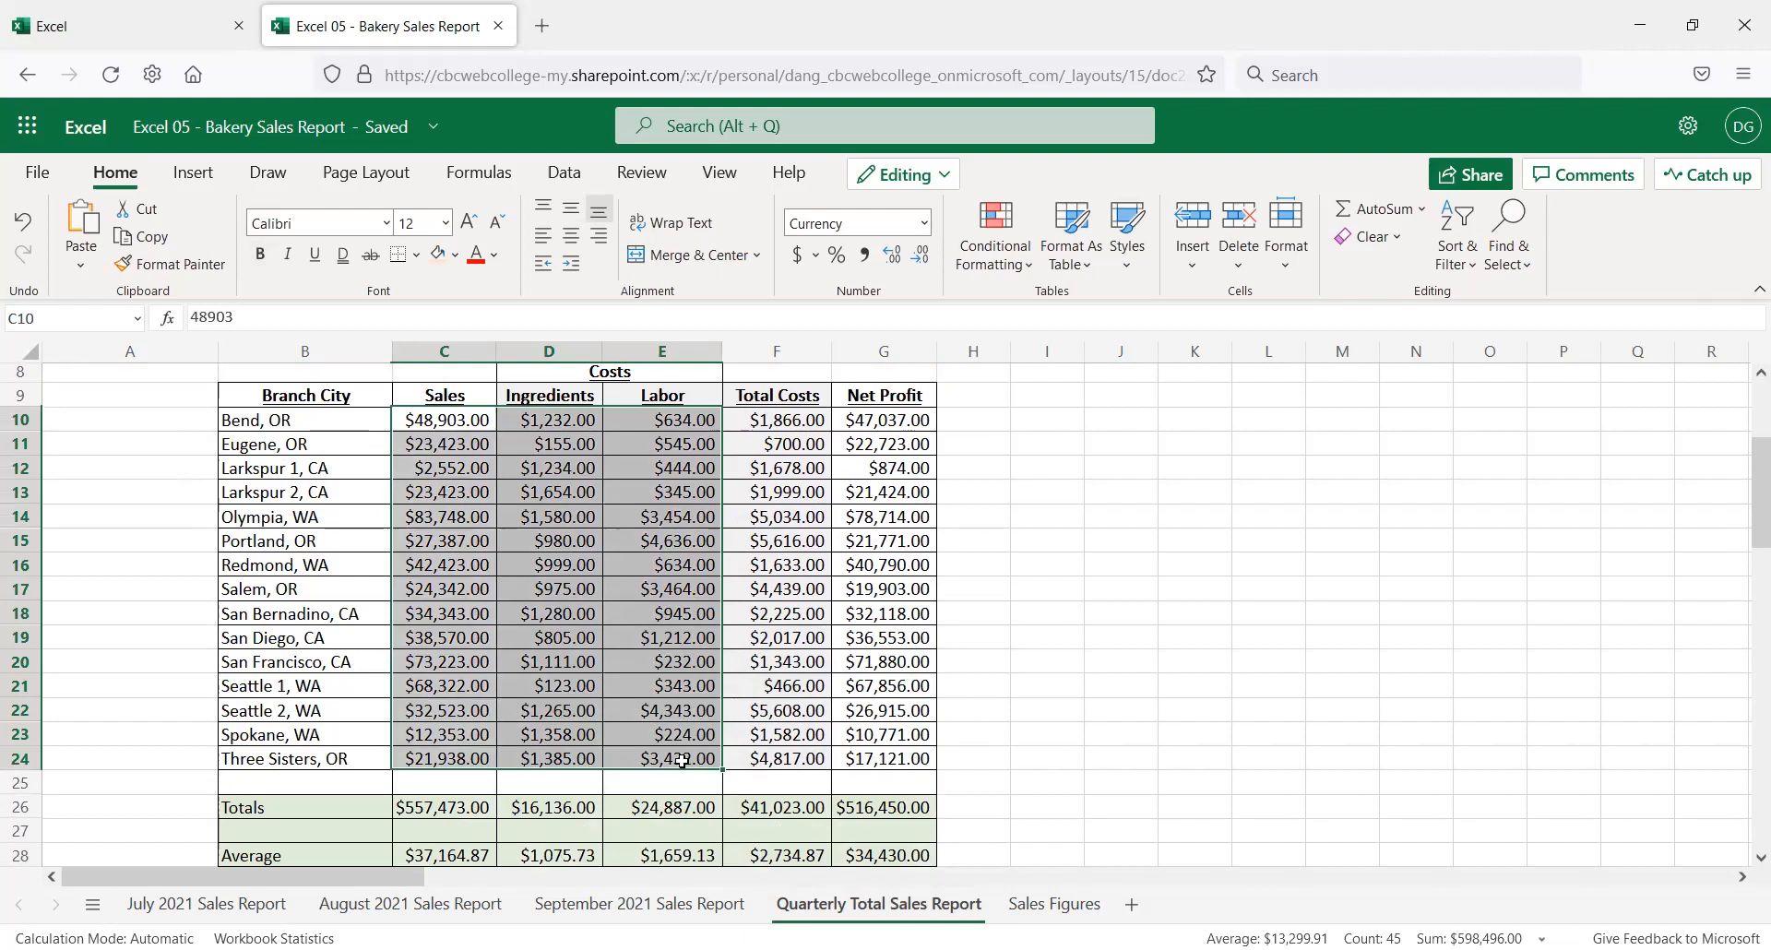
key("Delete")
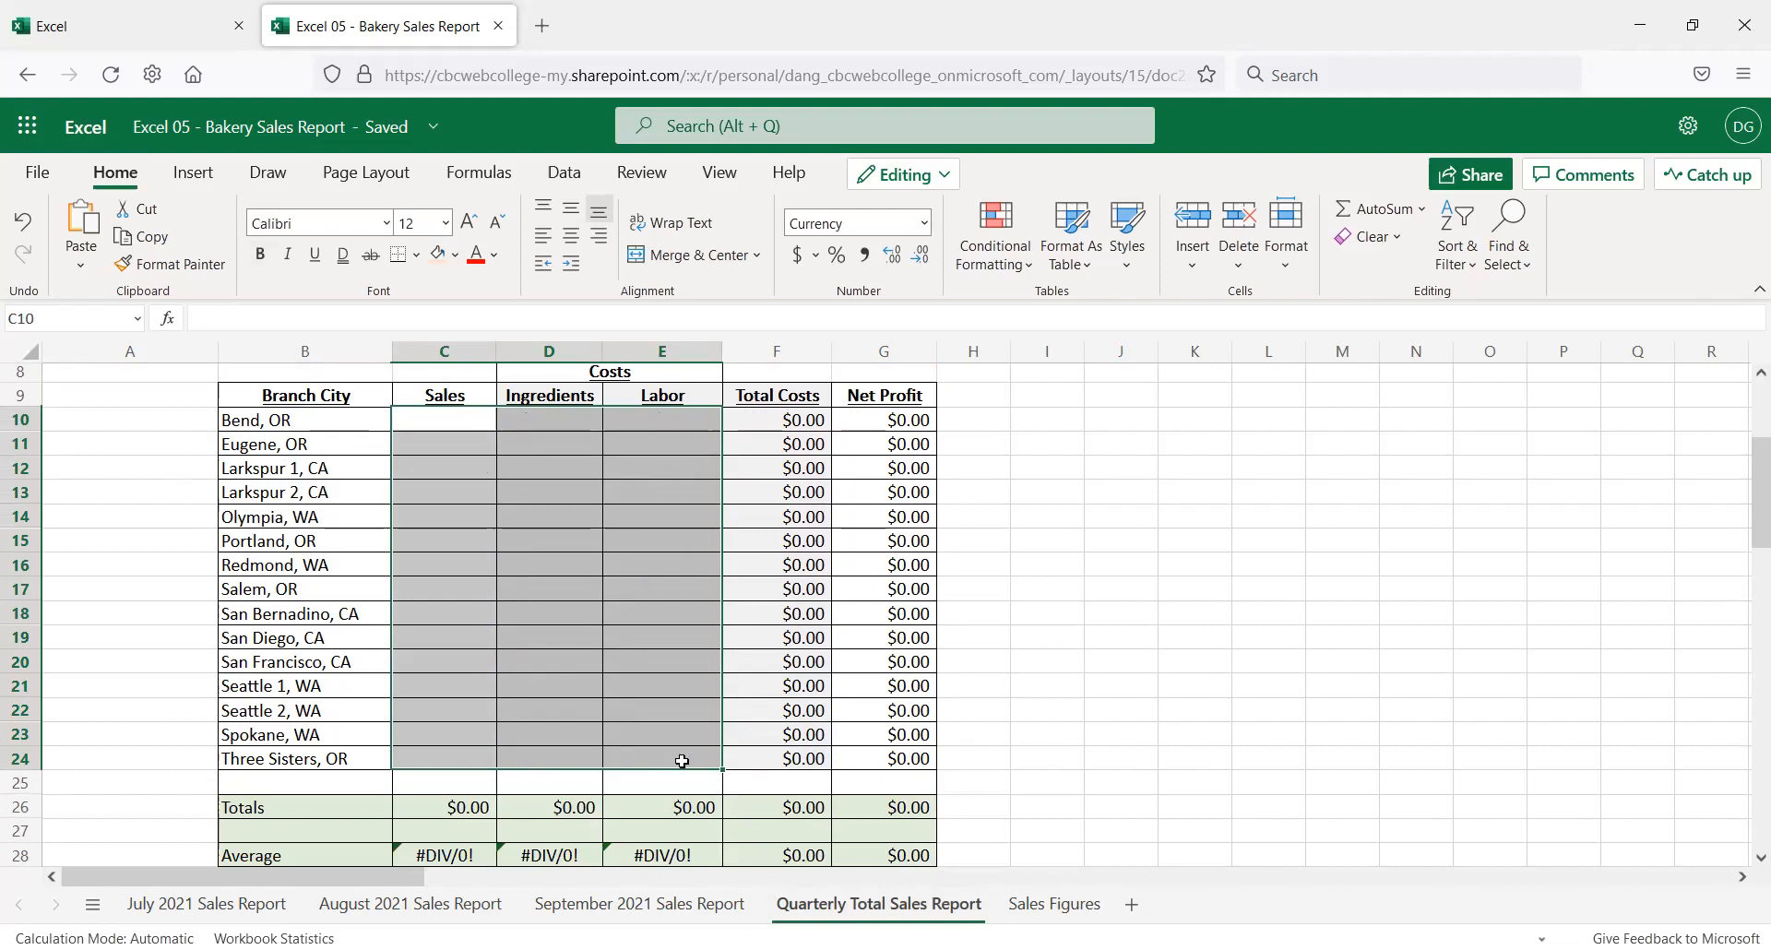
In C10 of the Quarterly Total Sales Report, enter a formula adding cell C10 from the July, August and September 2021 Sales Report sheets
left_click(430, 420)
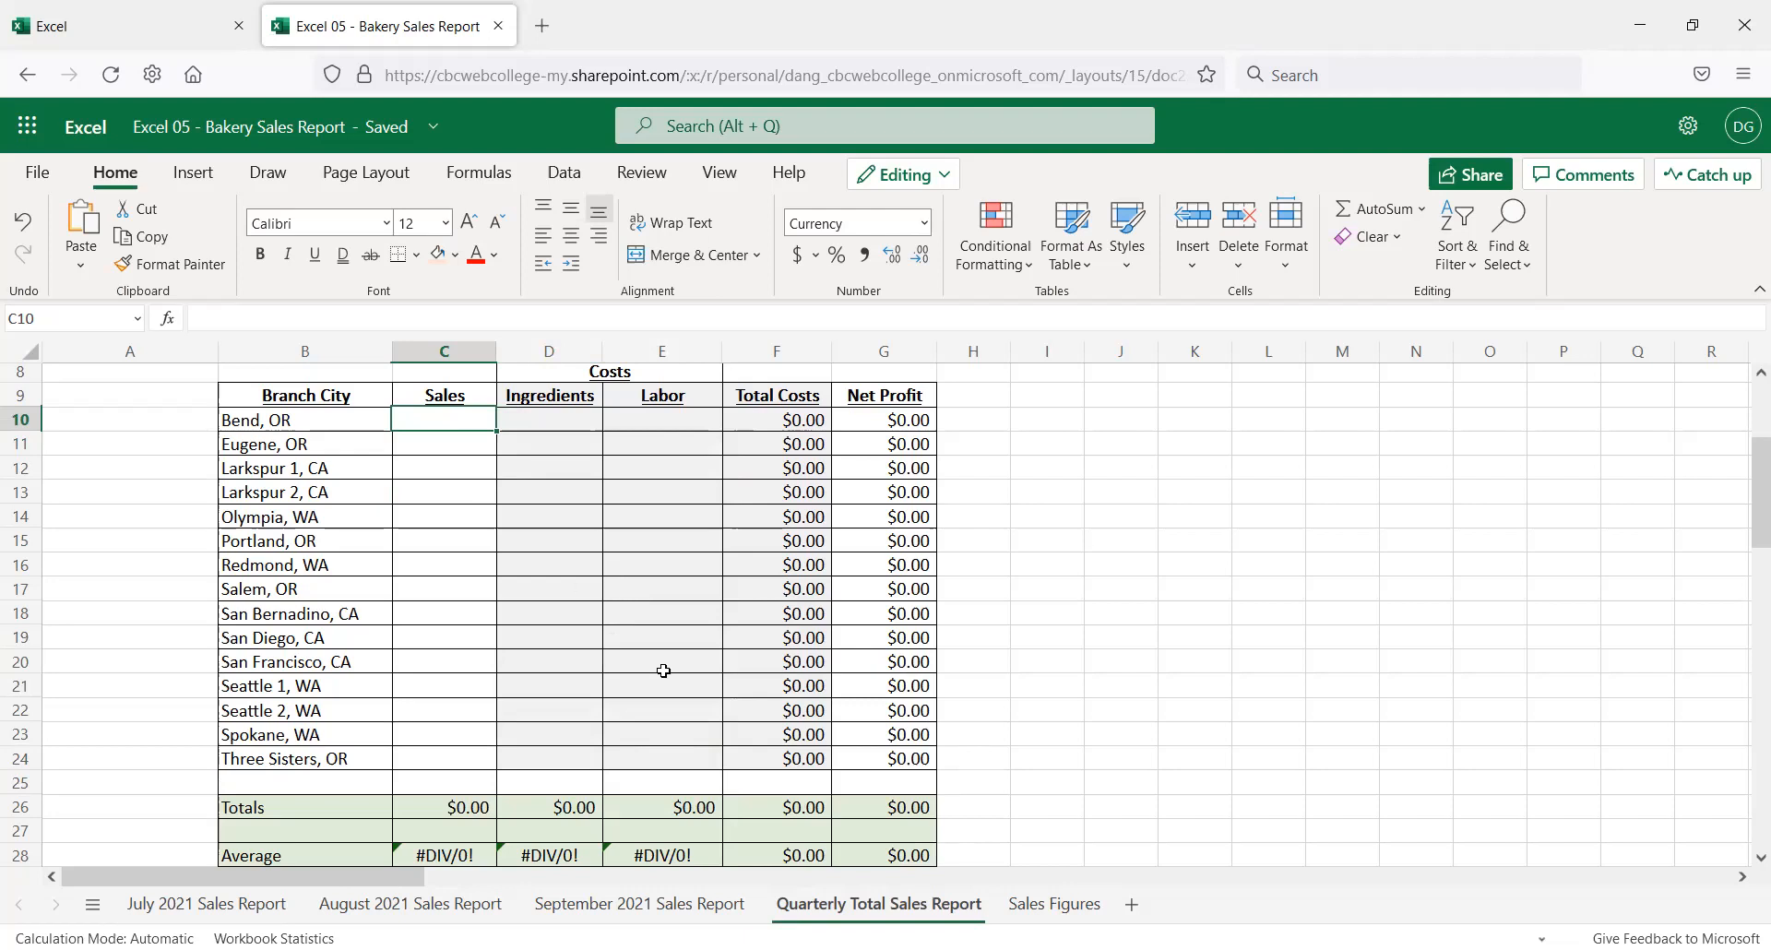
scroll(659, 705, "down", 2)
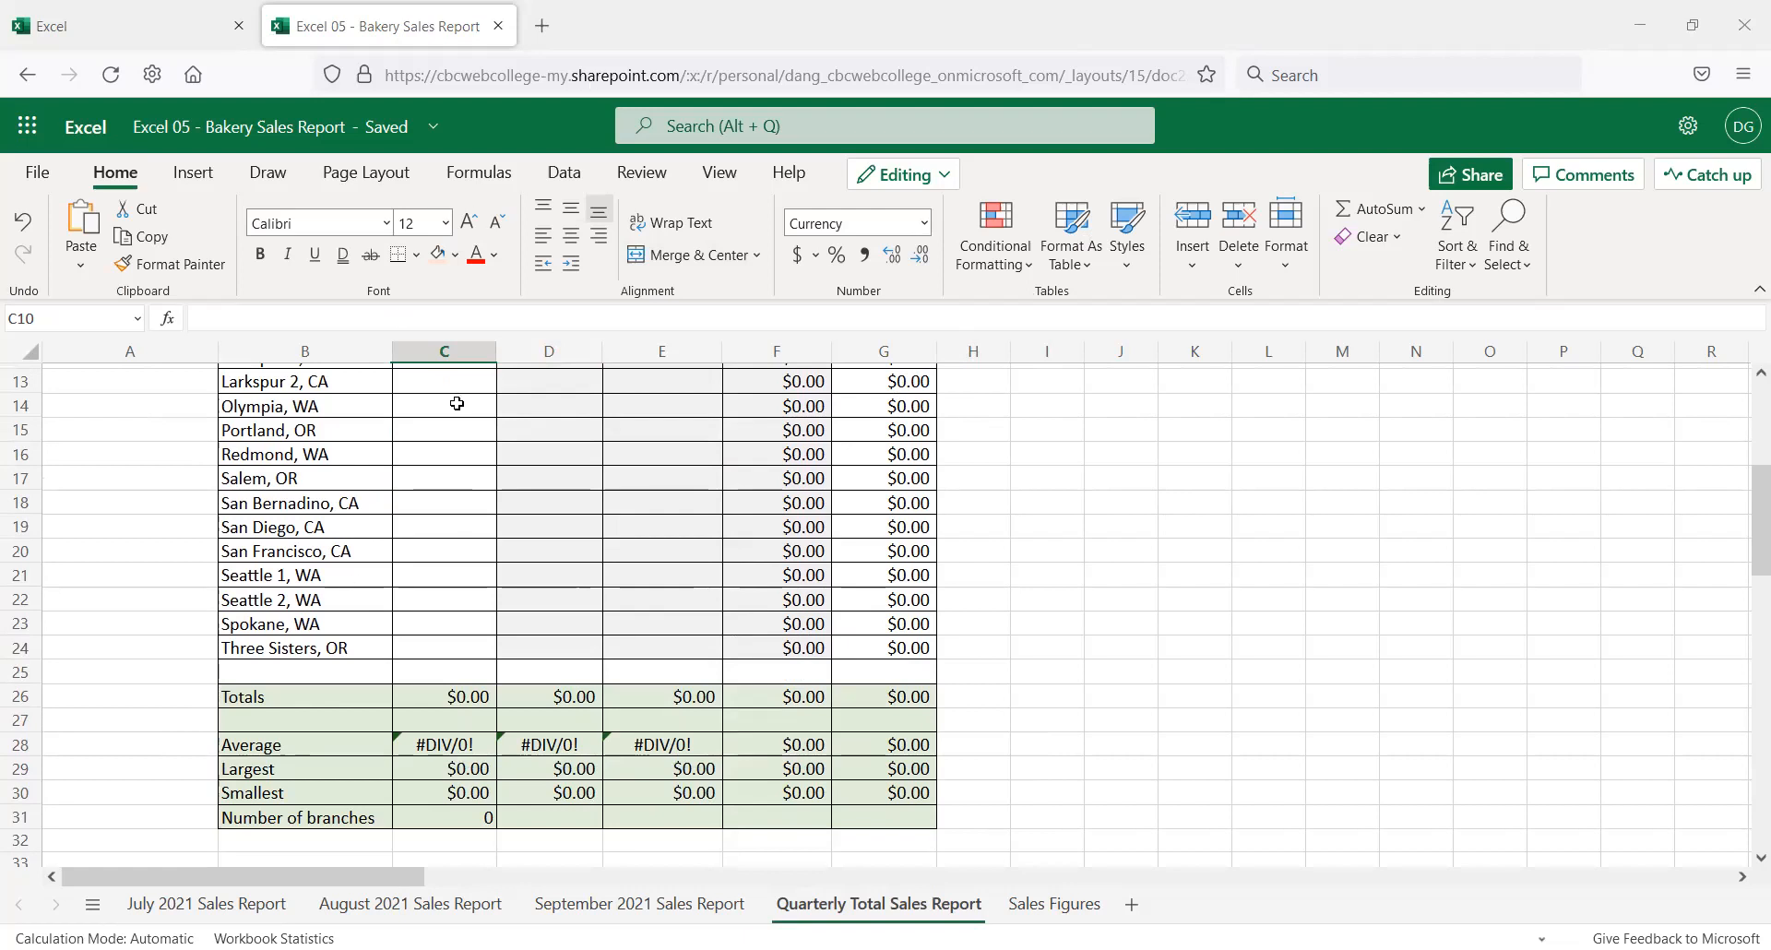
scroll(461, 415, "up", 3)
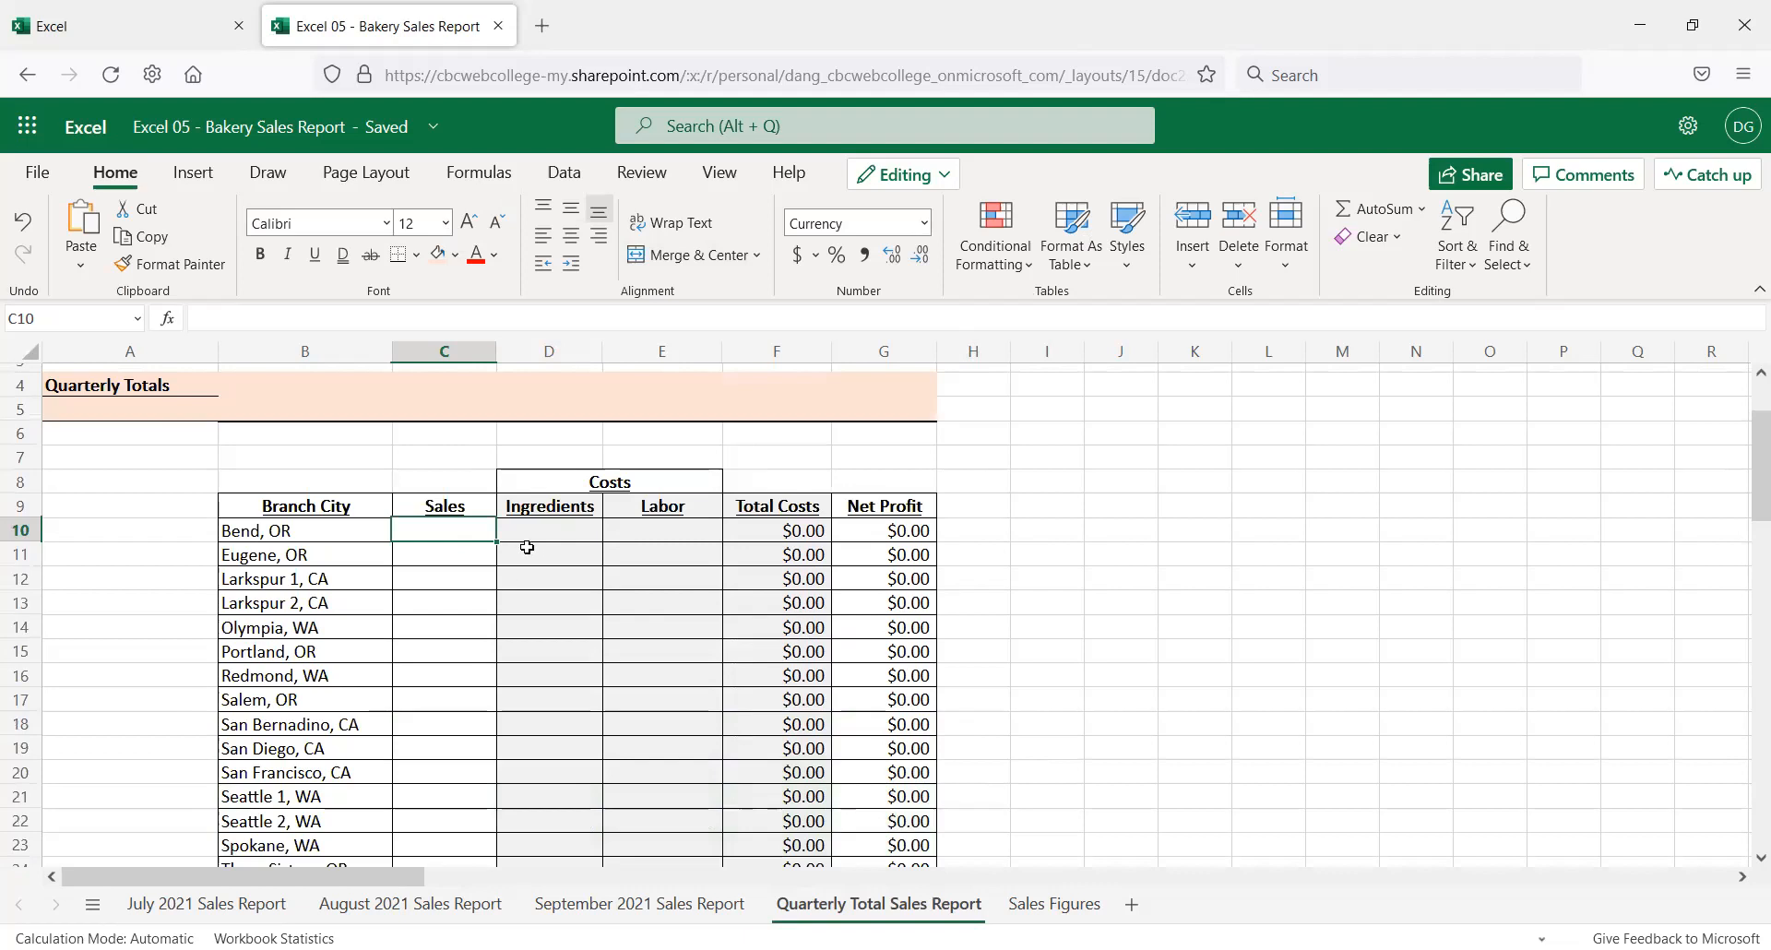
type("=")
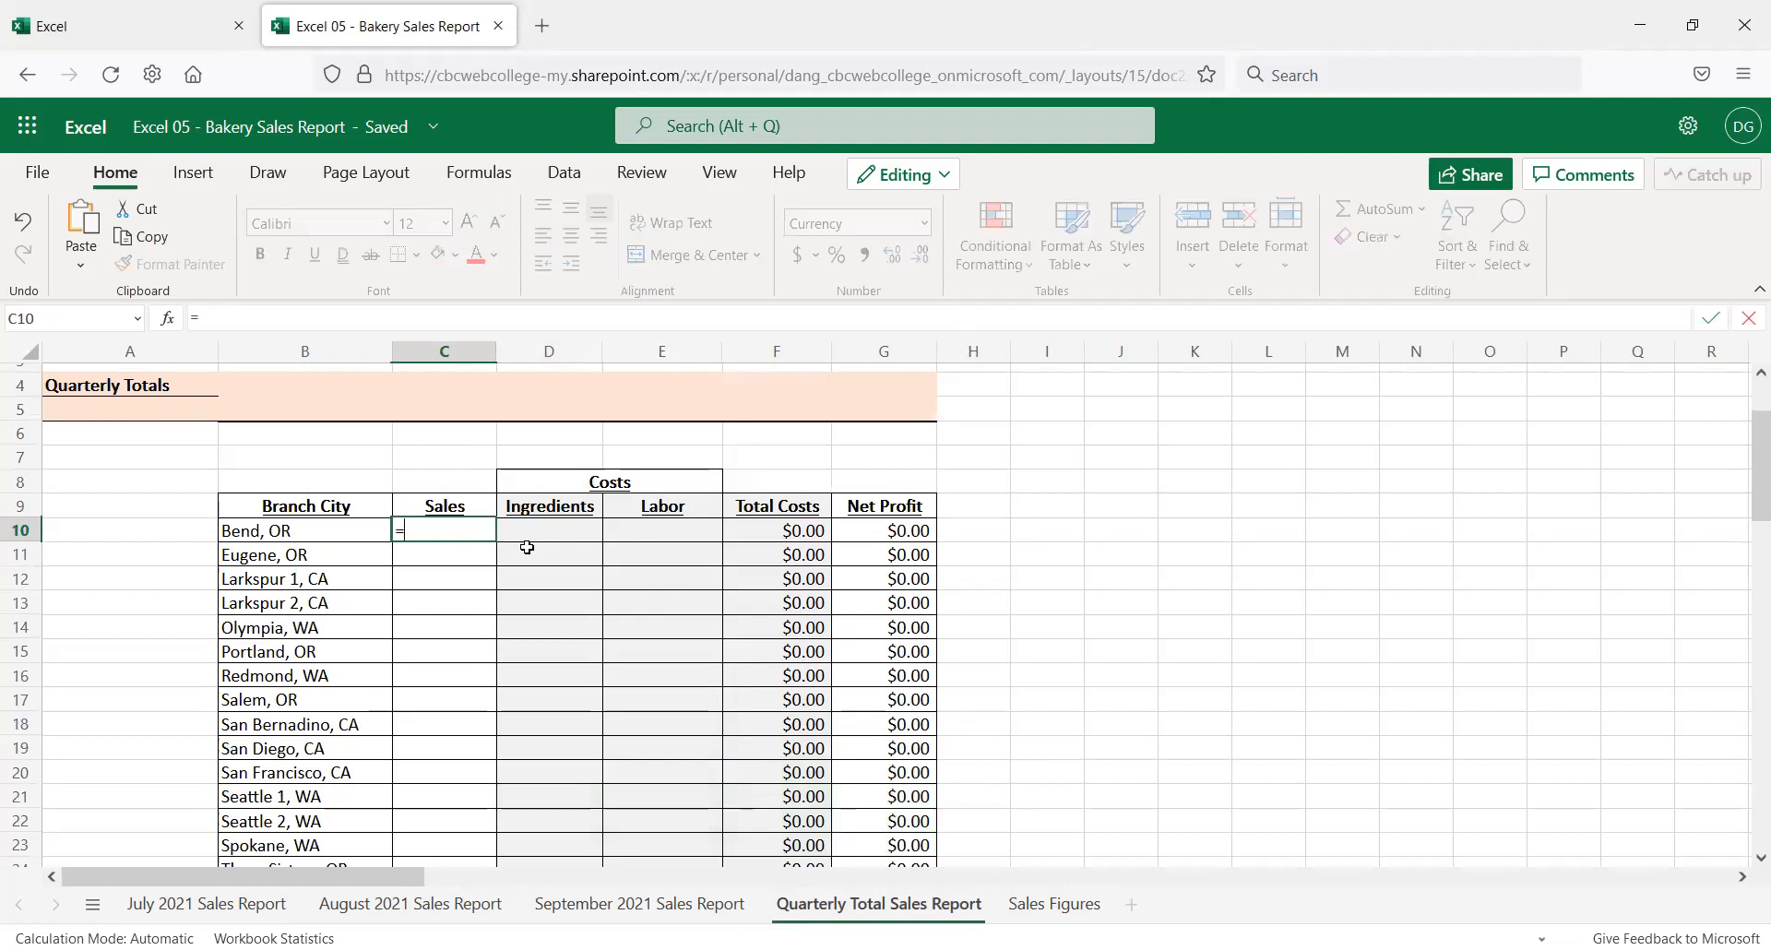
left_click(208, 904)
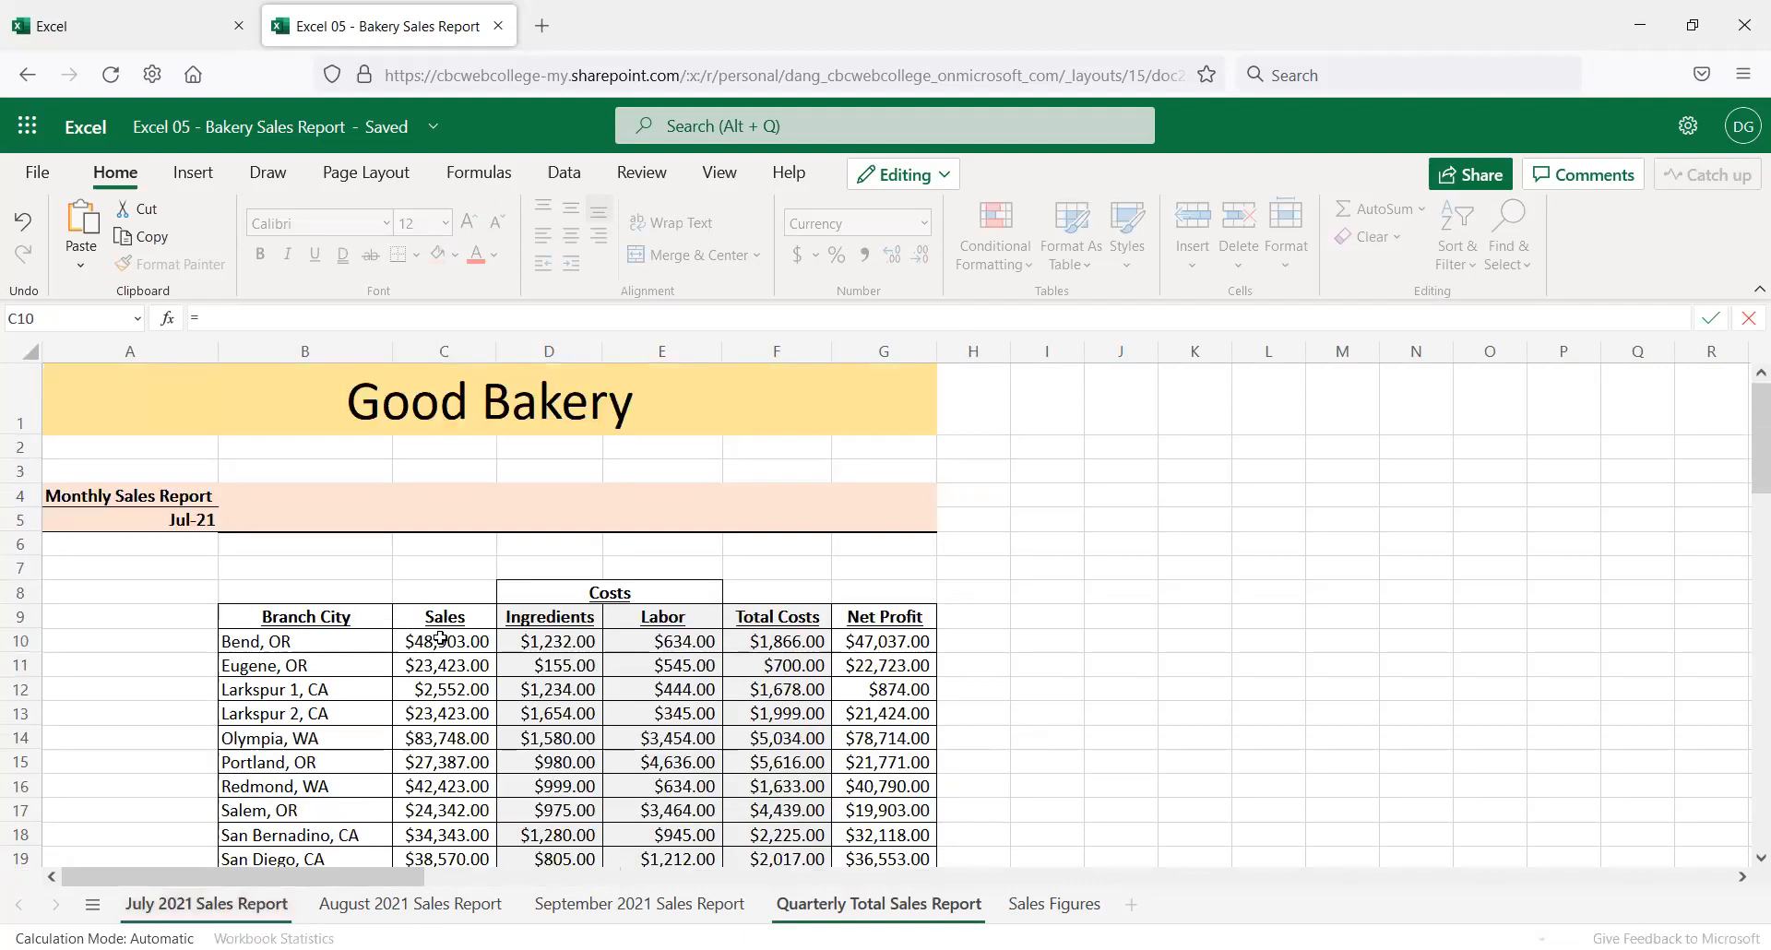
left_click(441, 640)
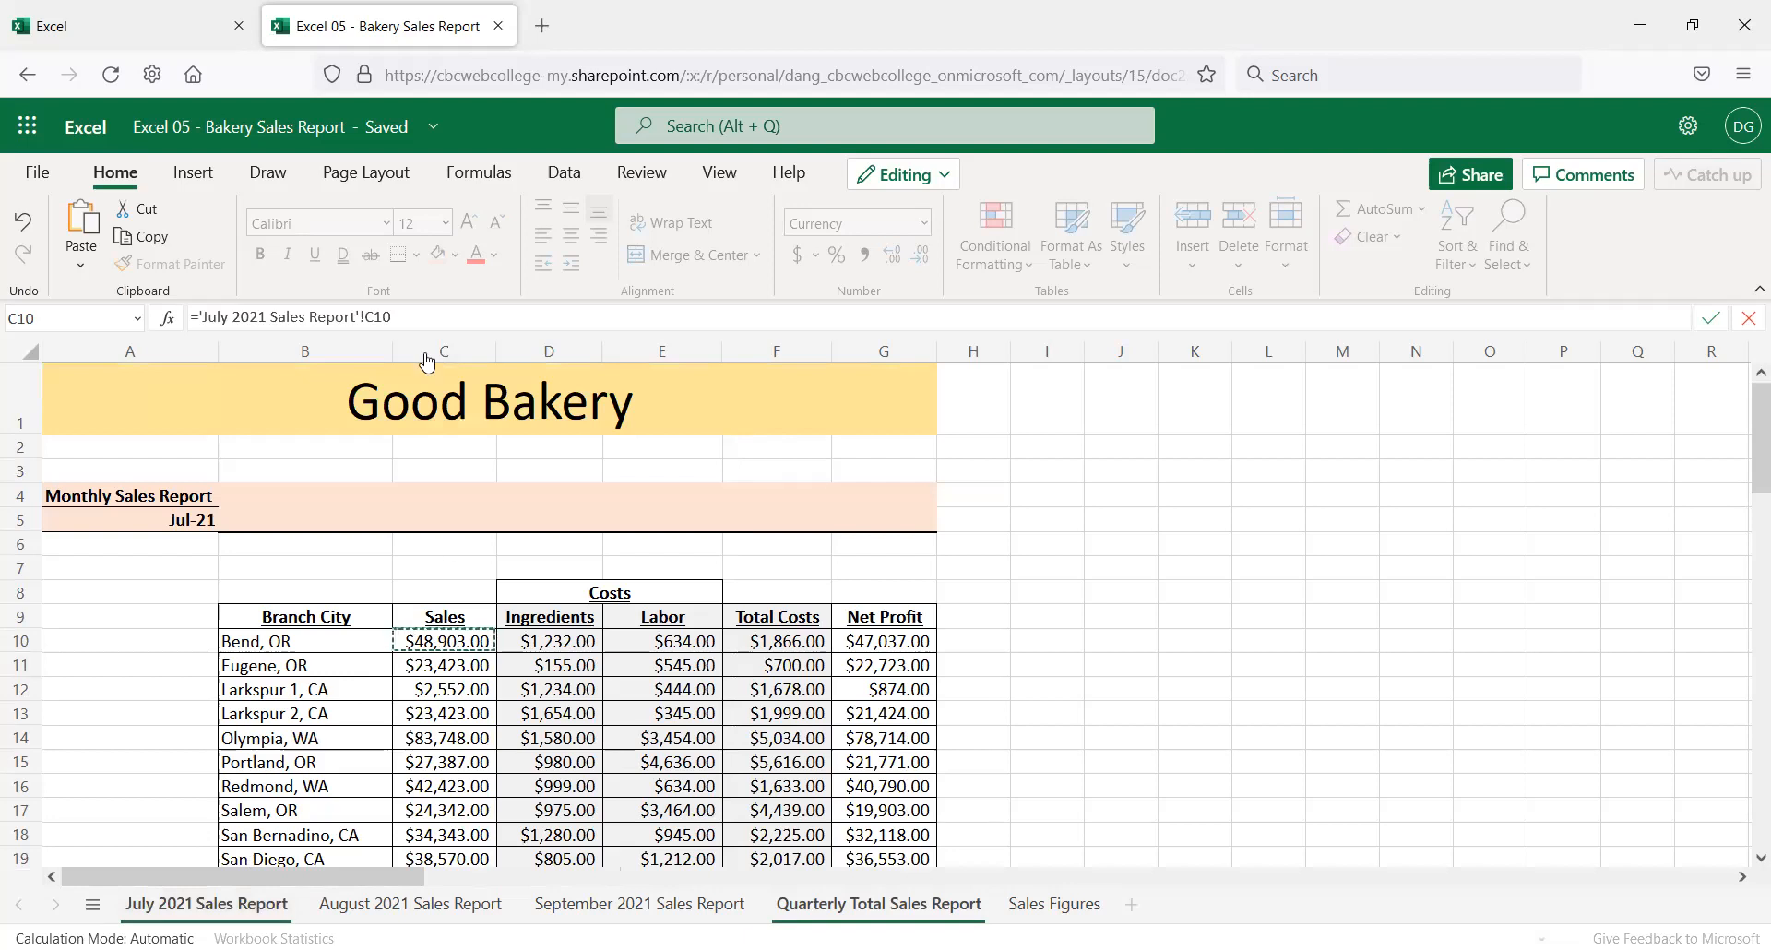
left_click_drag(395, 317, 148, 320)
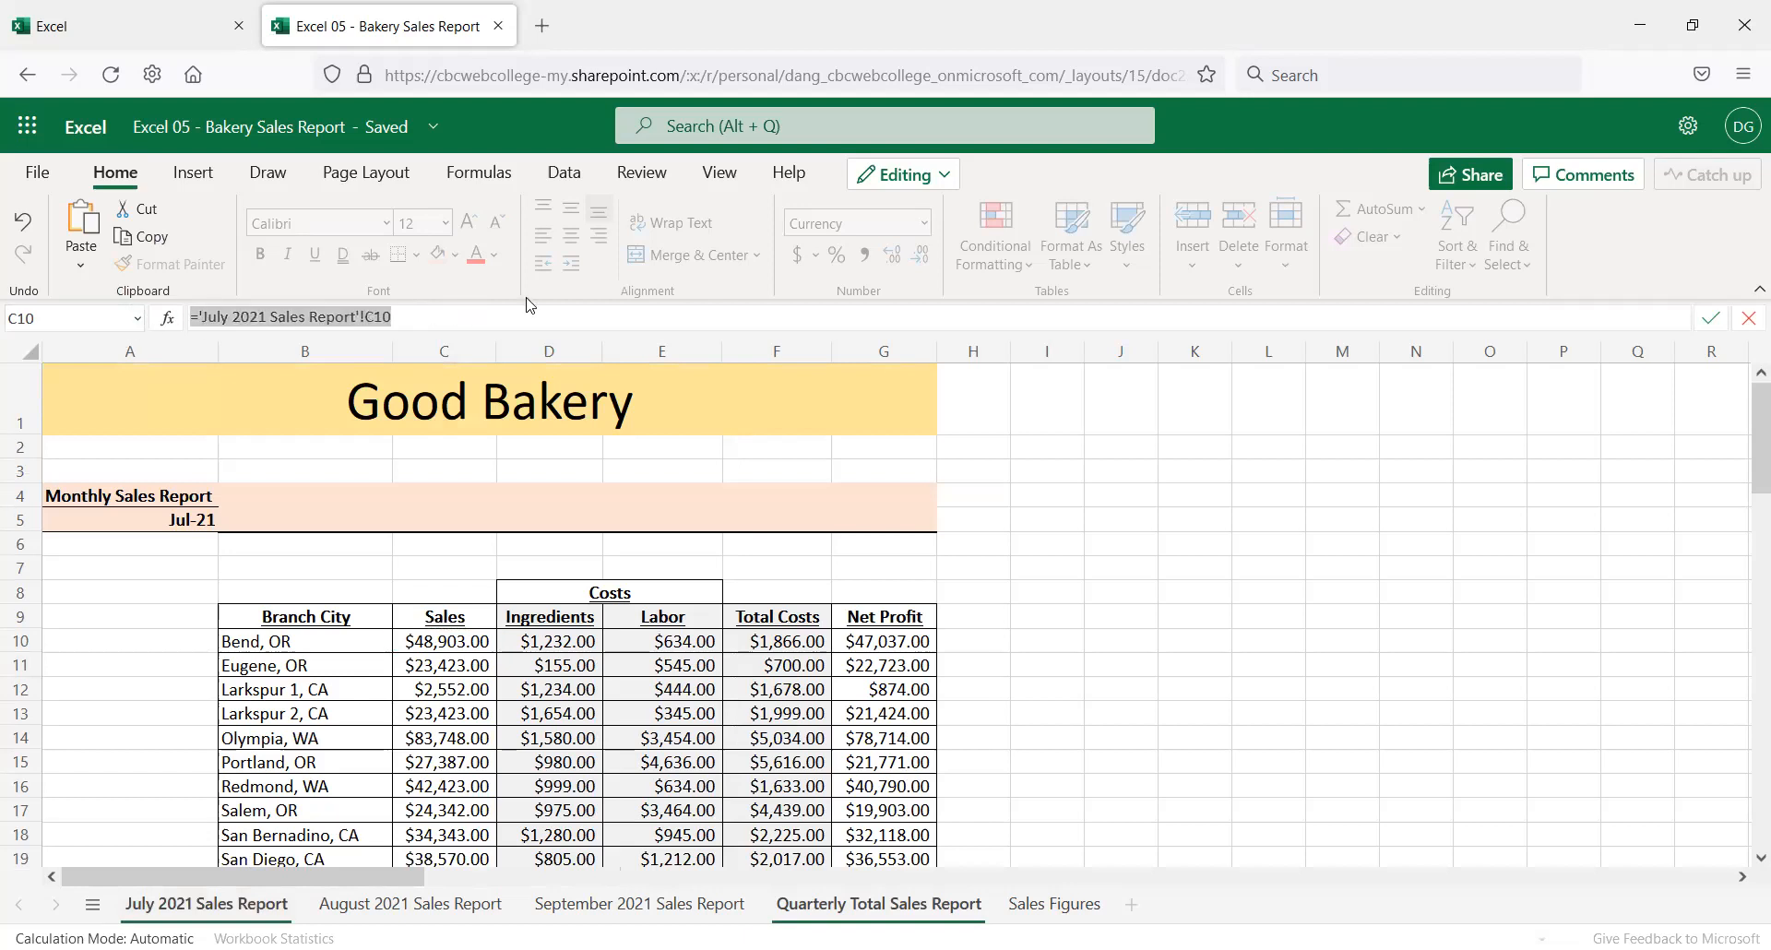
left_click(431, 313)
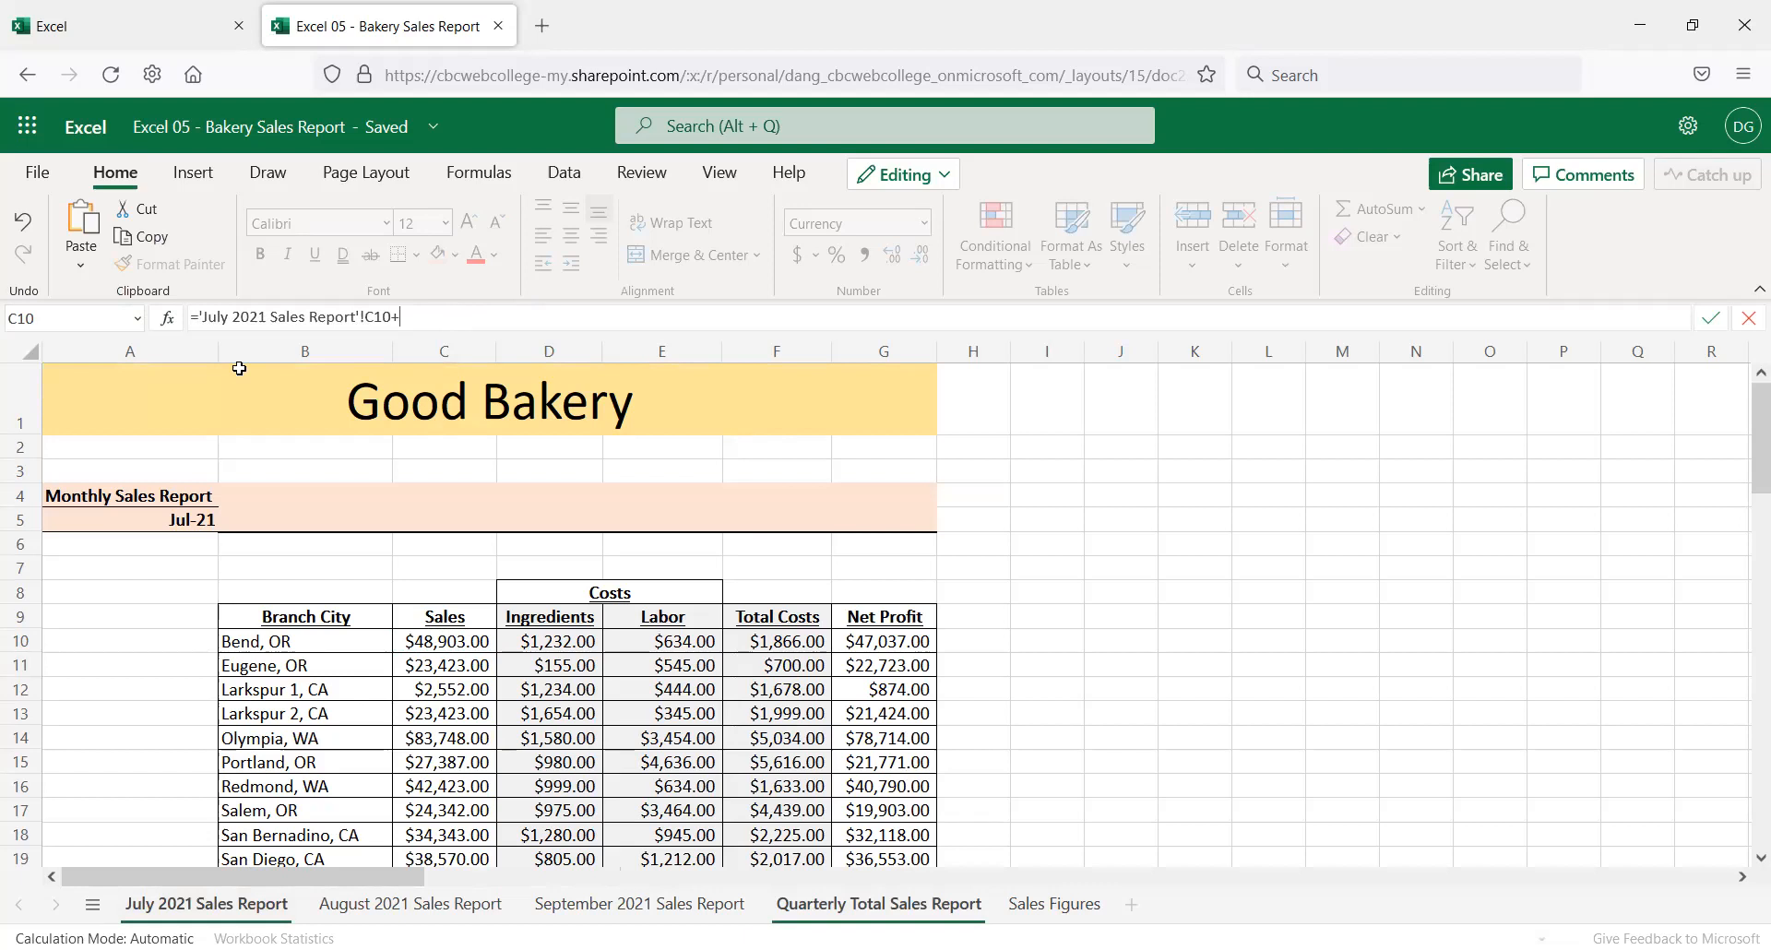
left_click(443, 913)
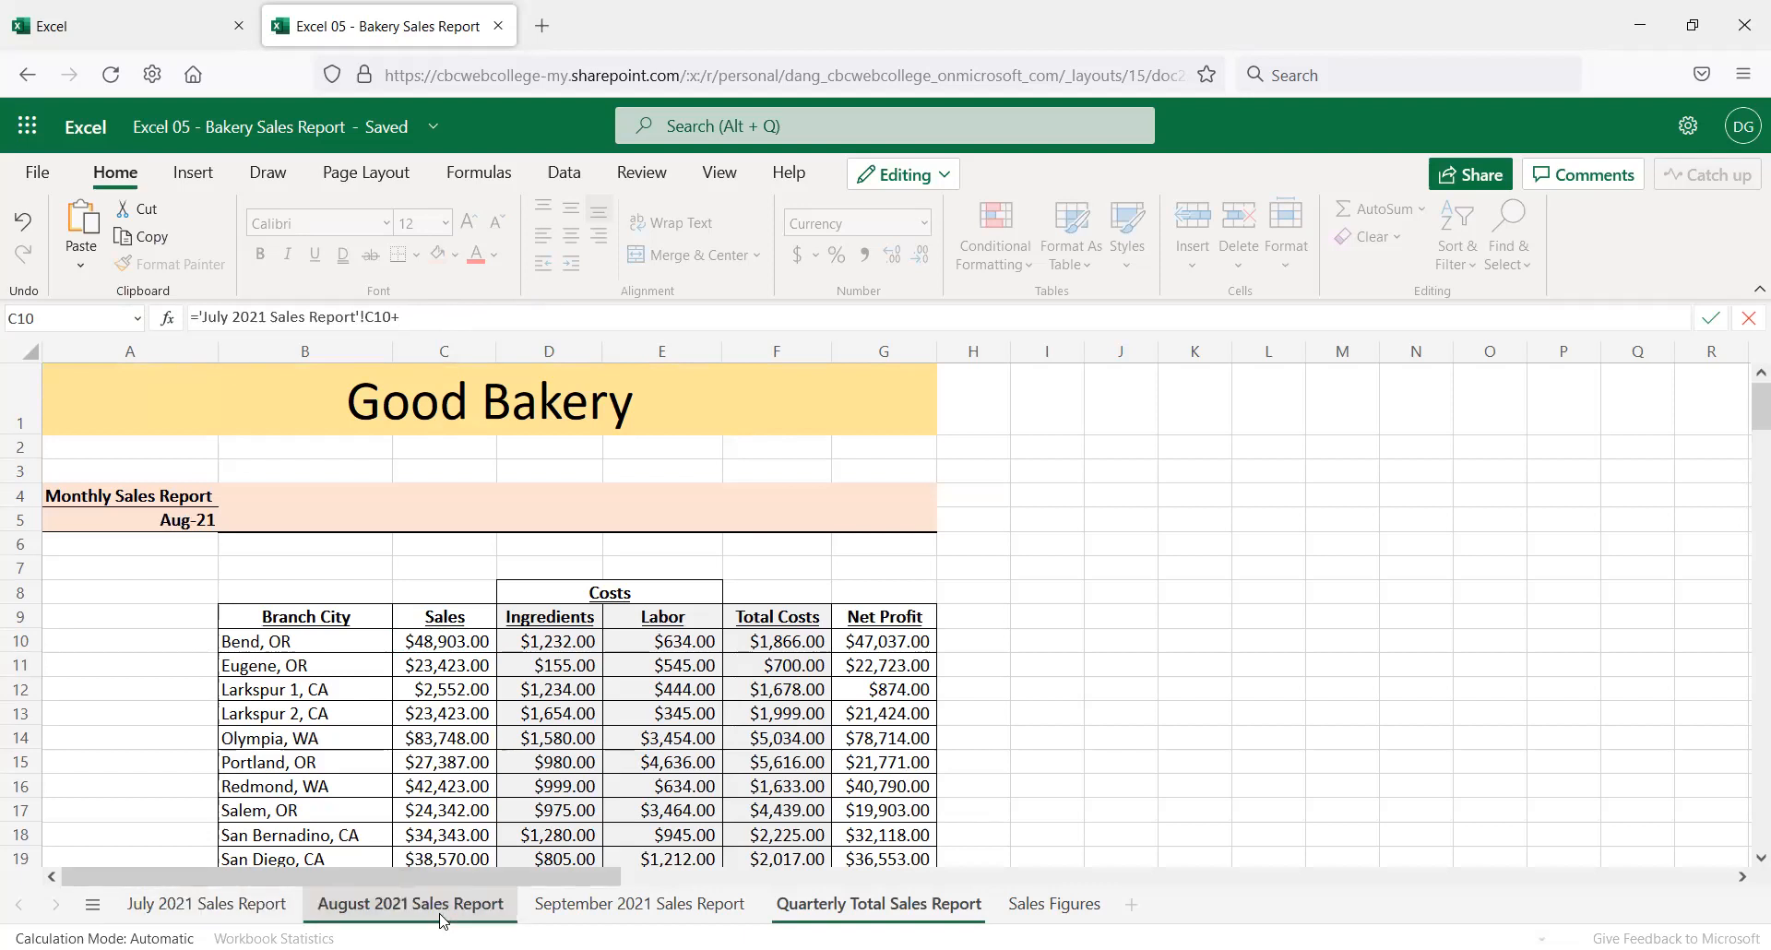
left_click(444, 637)
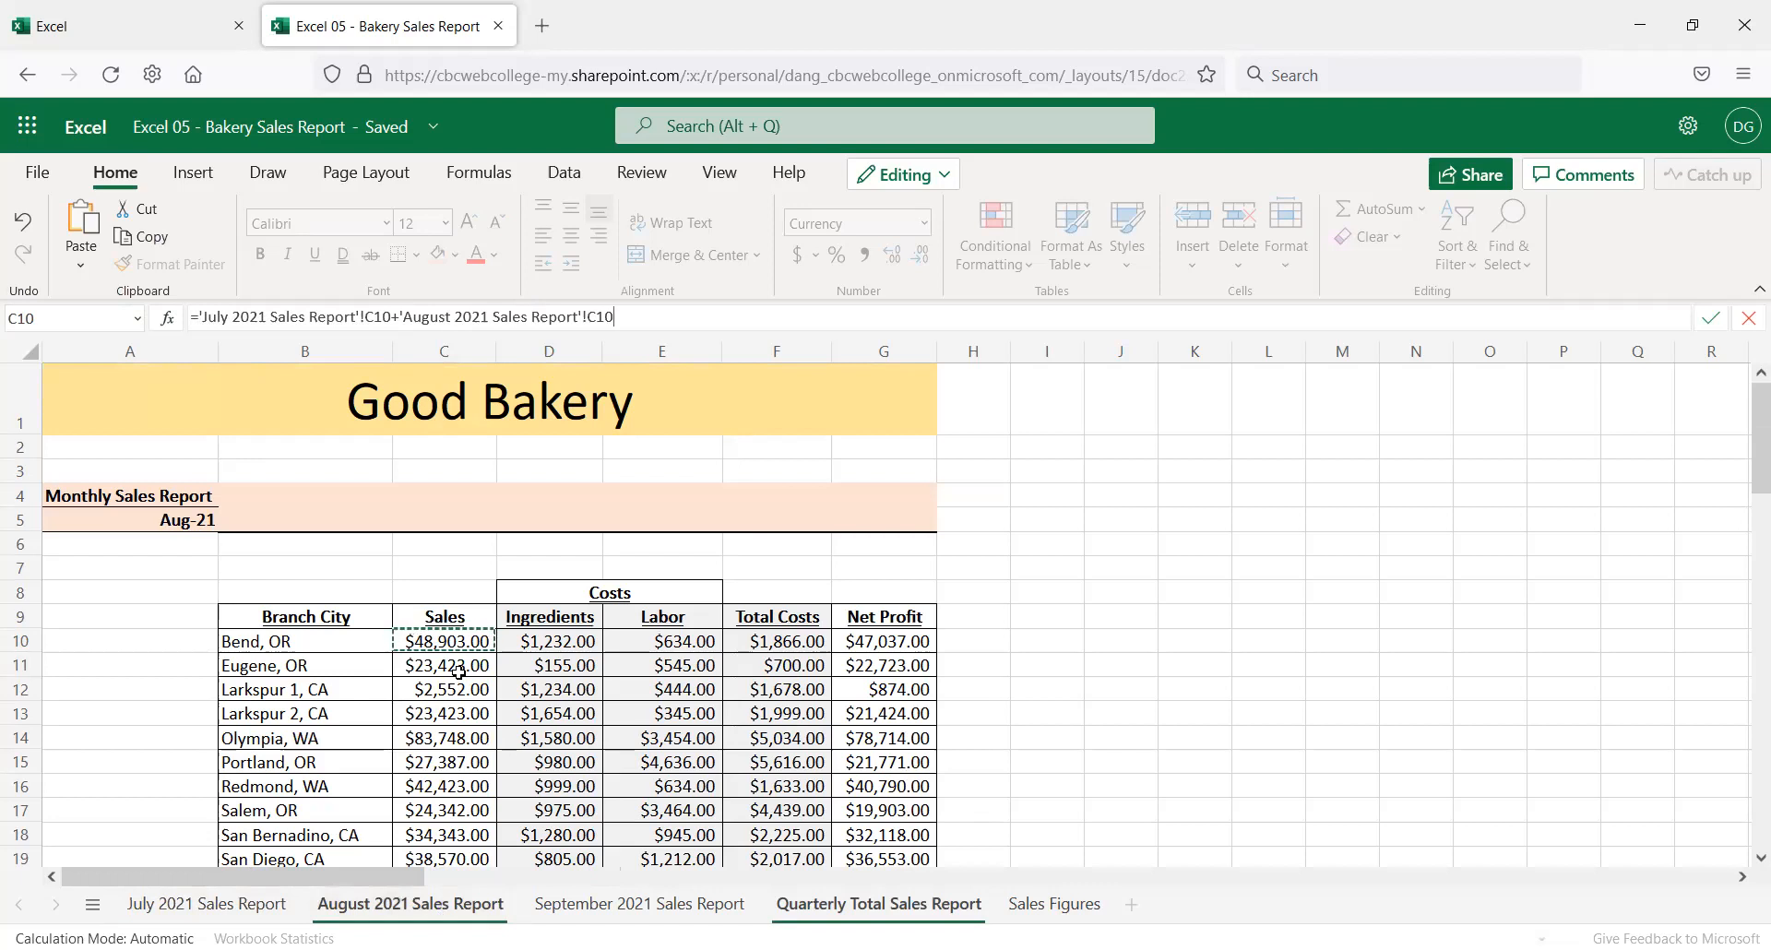
type("+")
left_click(694, 906)
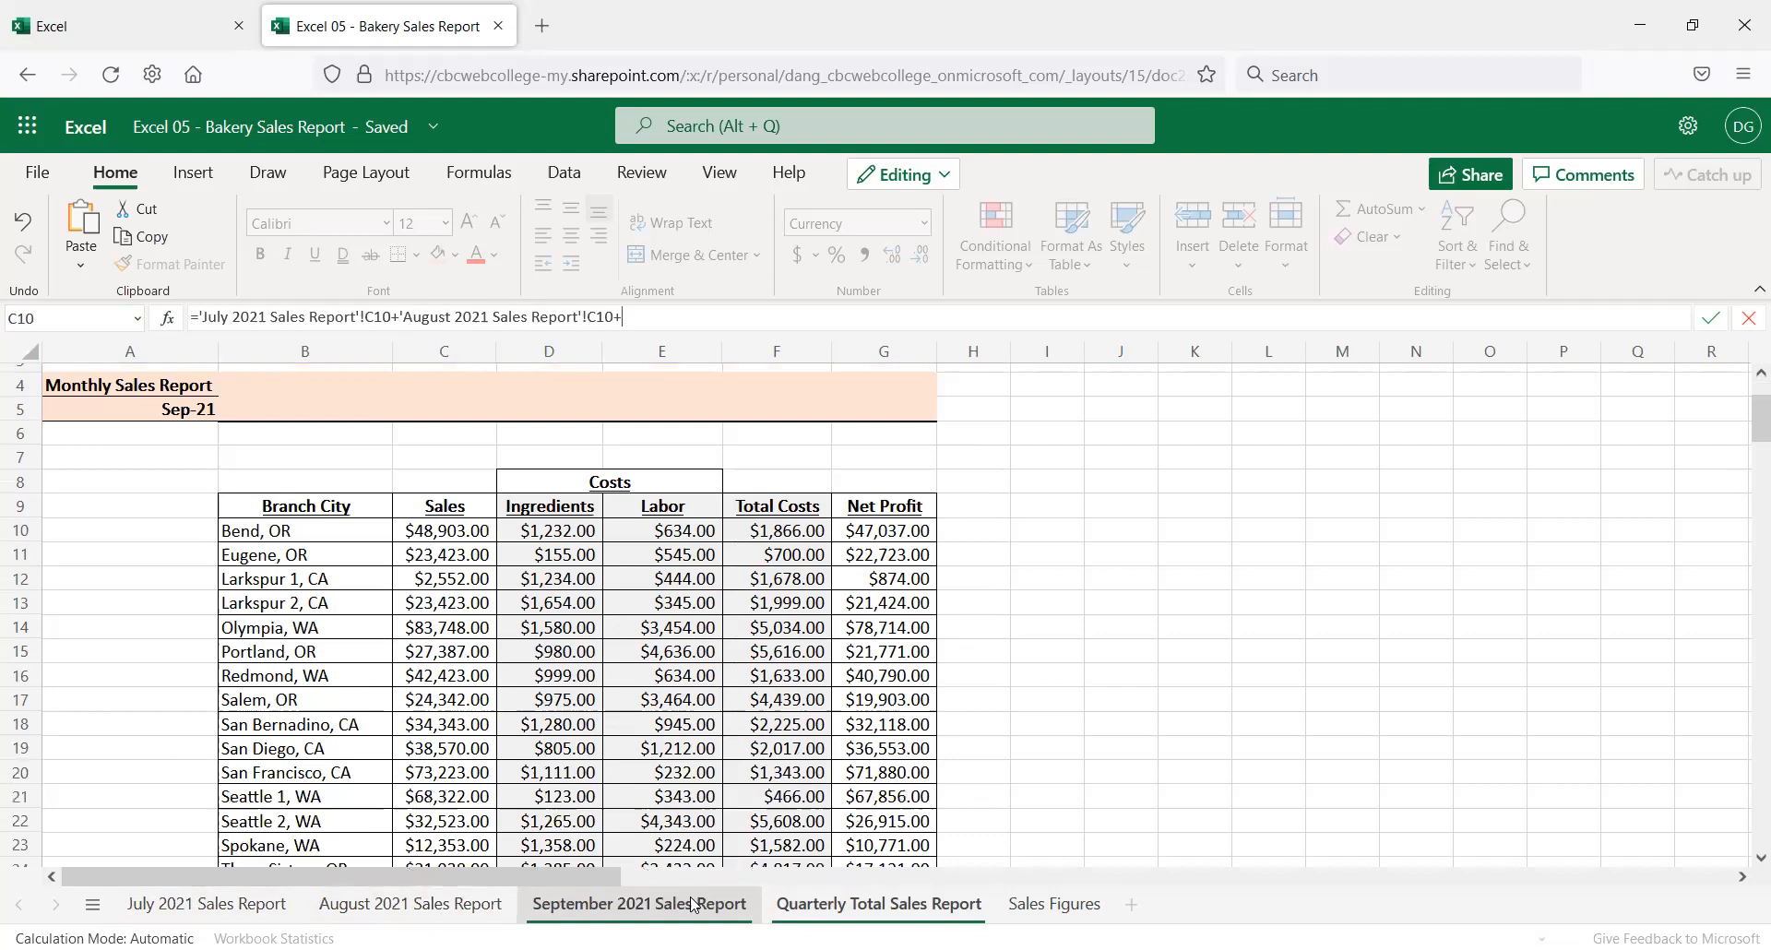
left_click(470, 532)
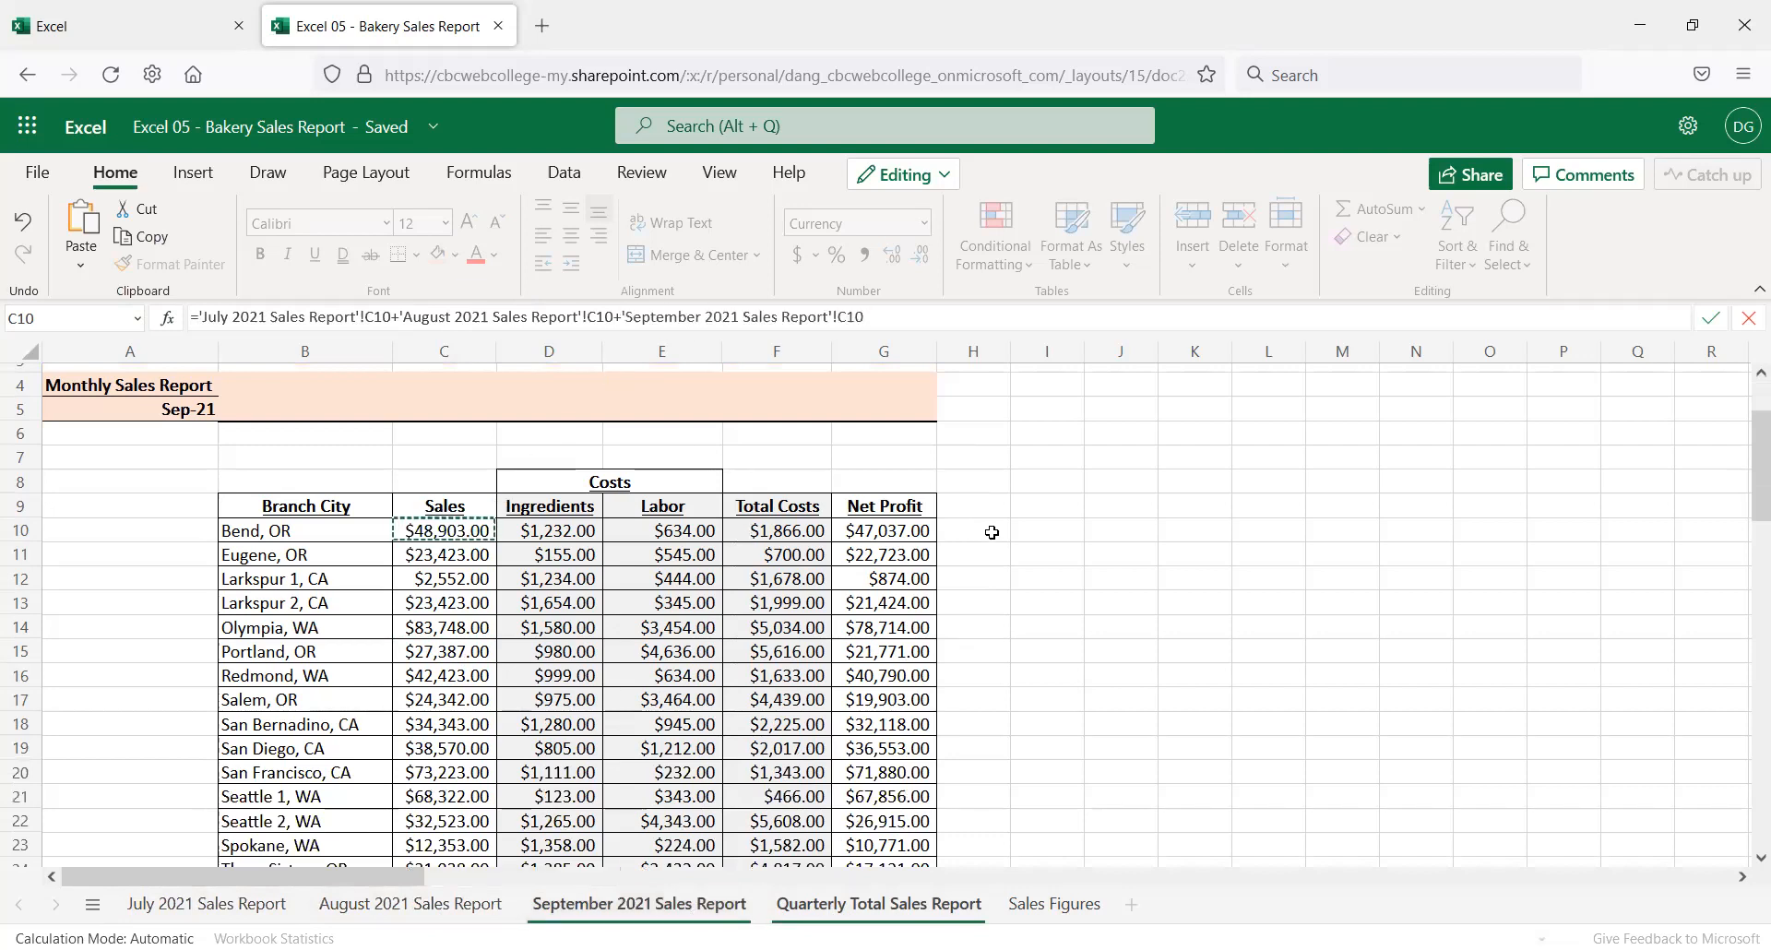
key("Return")
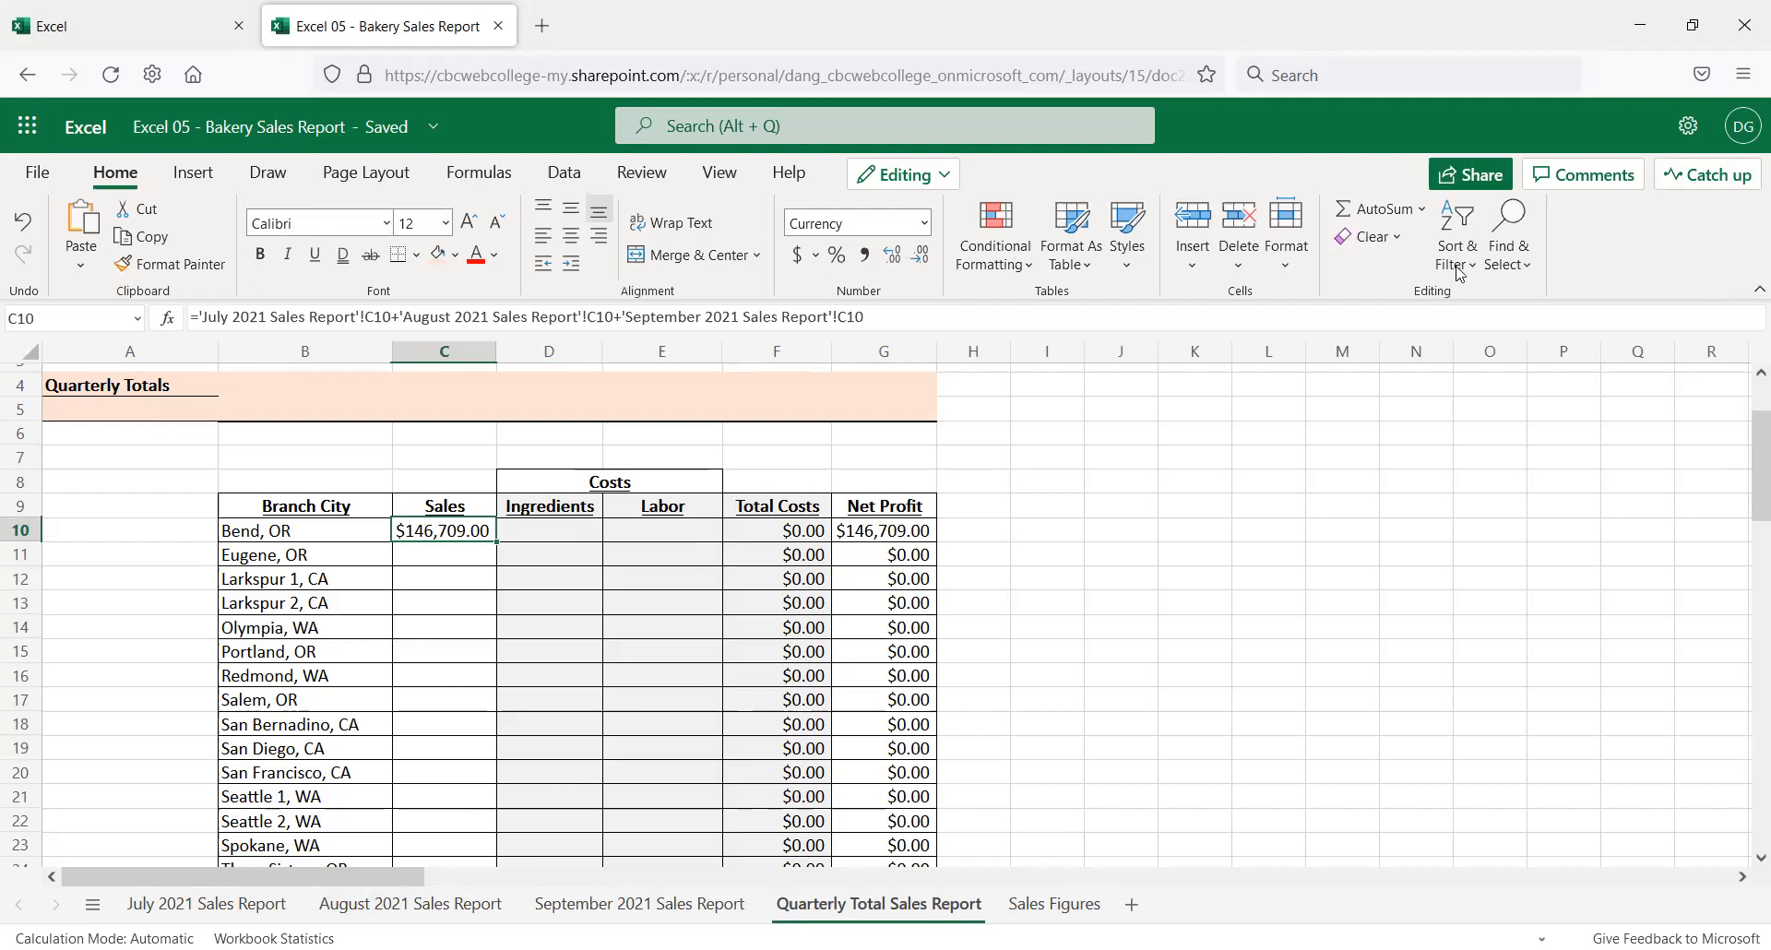
Fill the Bend, OR quarterly Sales formula from C10 down through C24 for the remaining branches
left_click(877, 527)
scroll(564, 671, "down", 3)
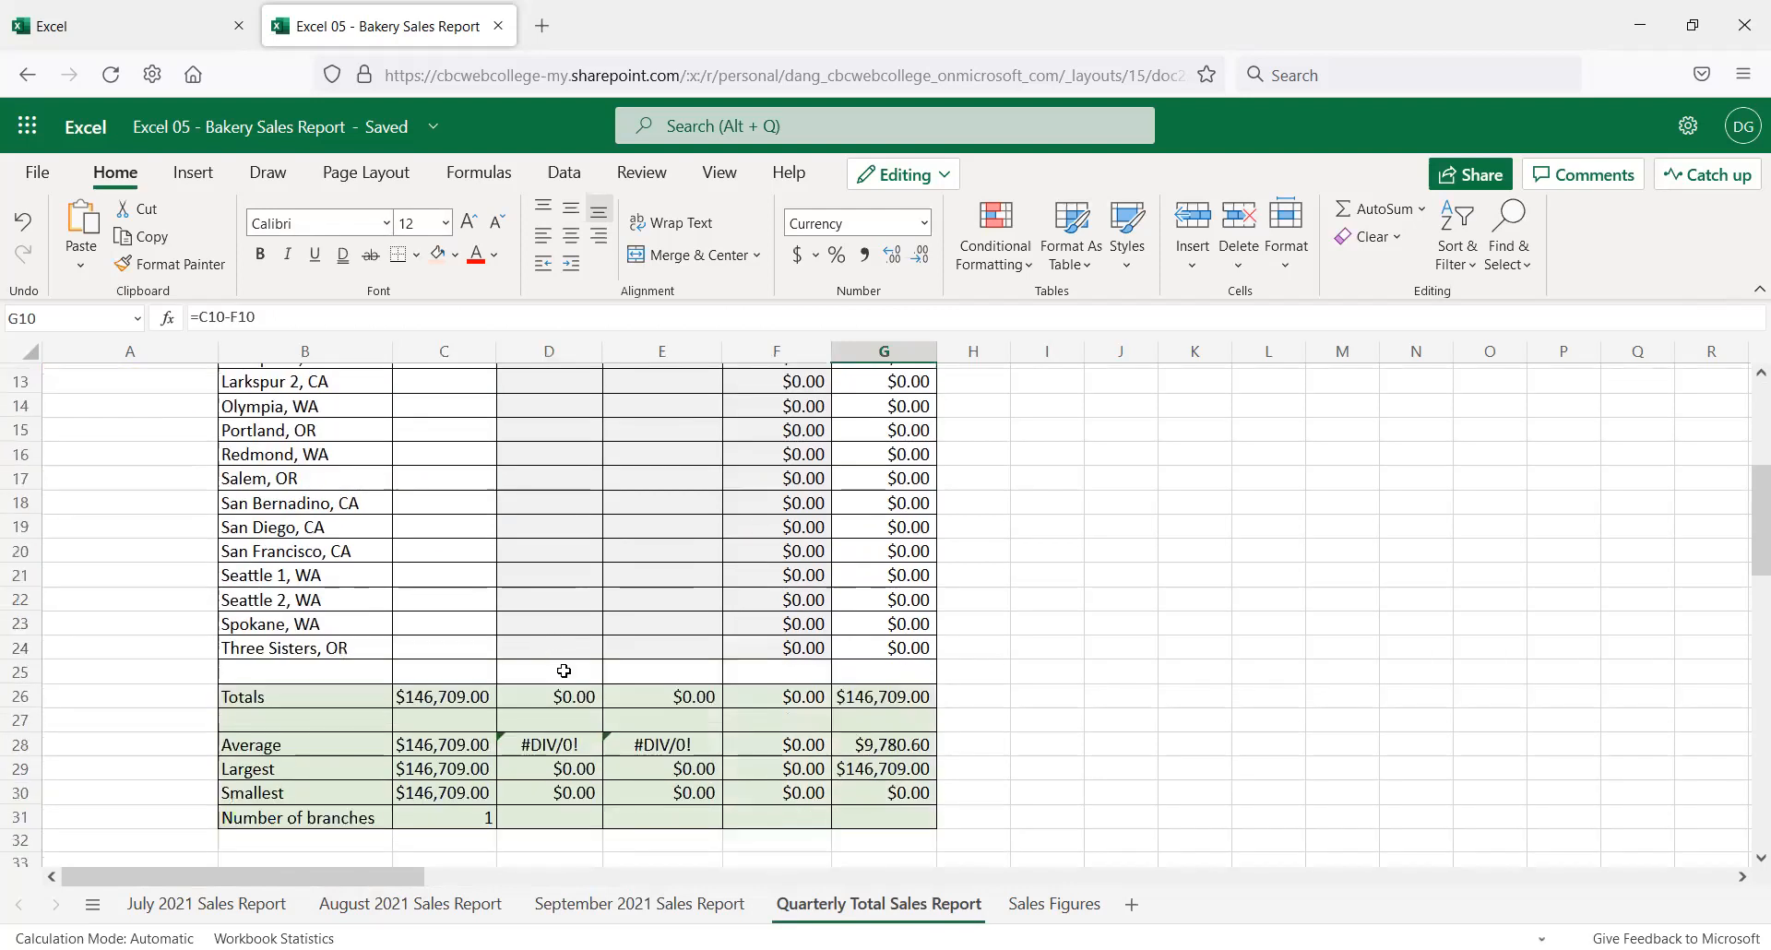
scroll(485, 745, "up", 1)
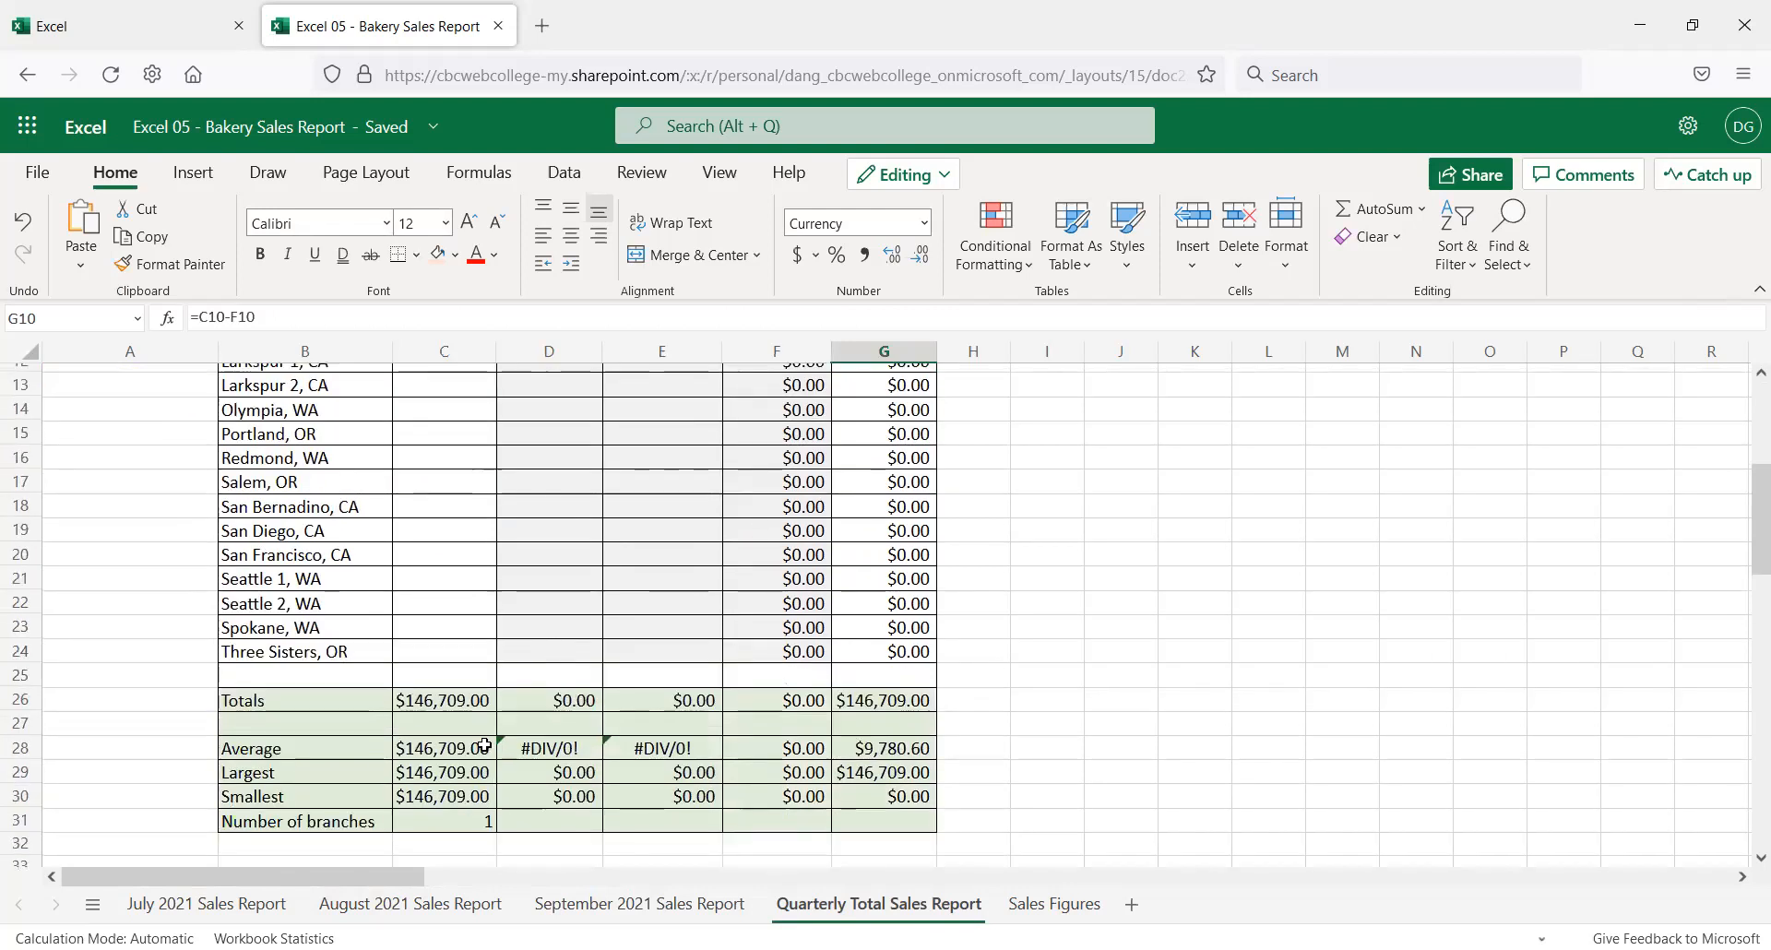
scroll(484, 745, "up", 4)
left_click(434, 643)
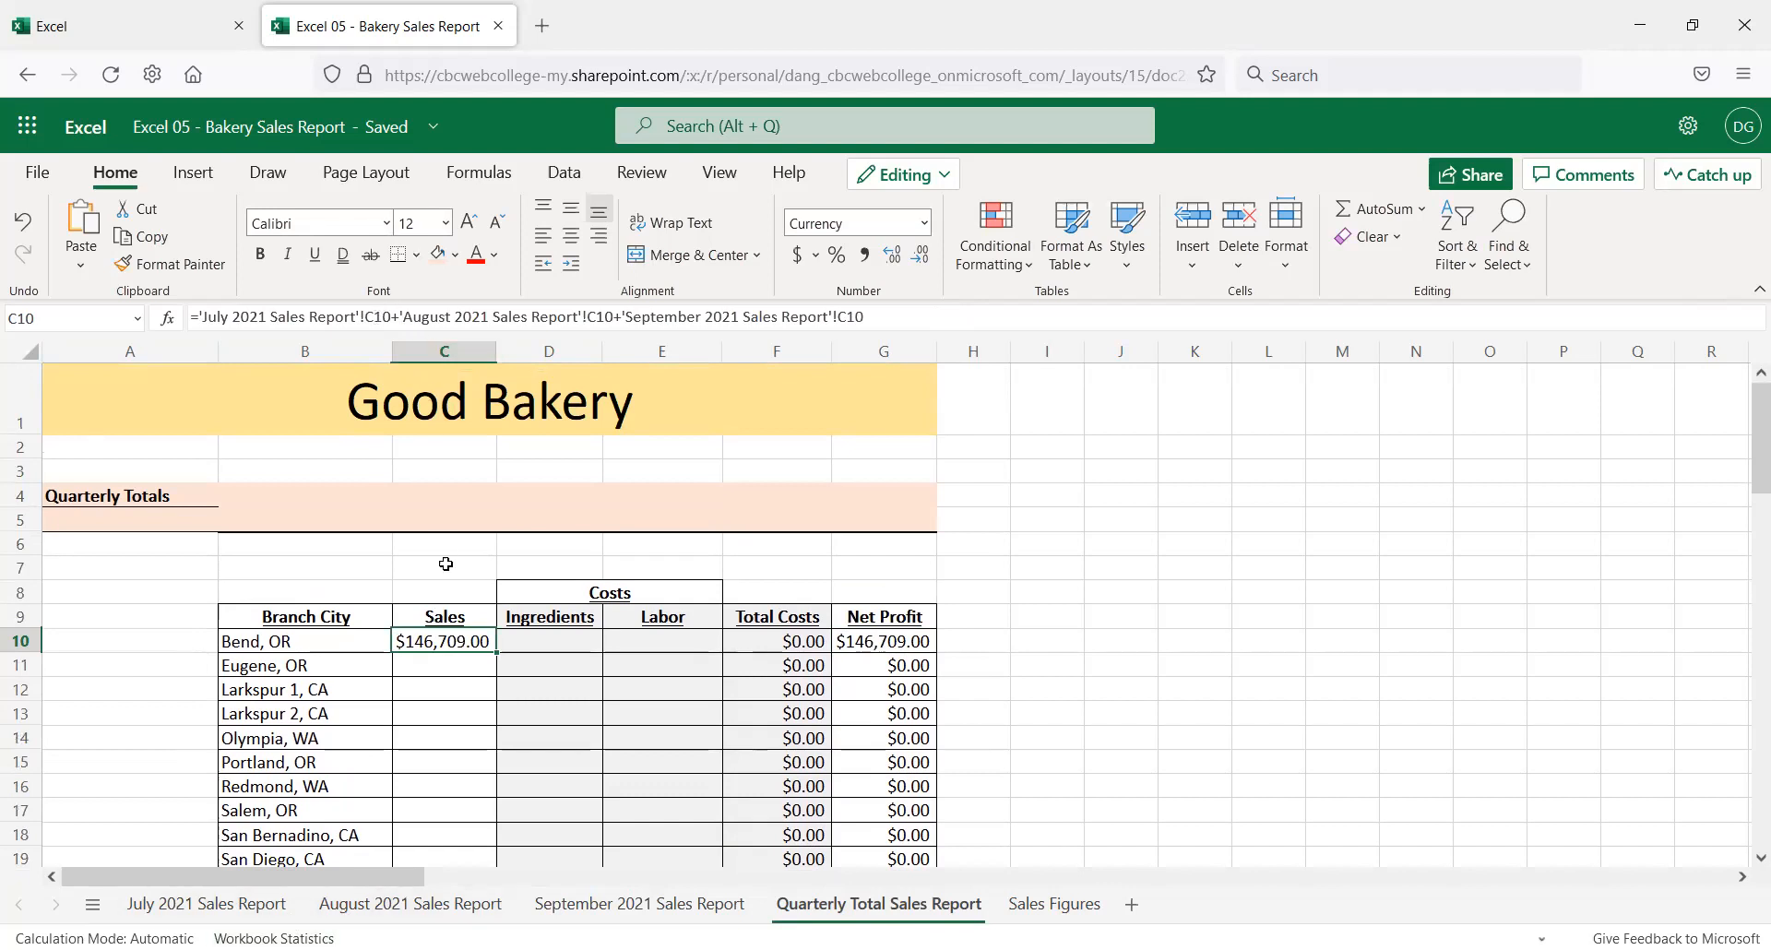
left_click(449, 662)
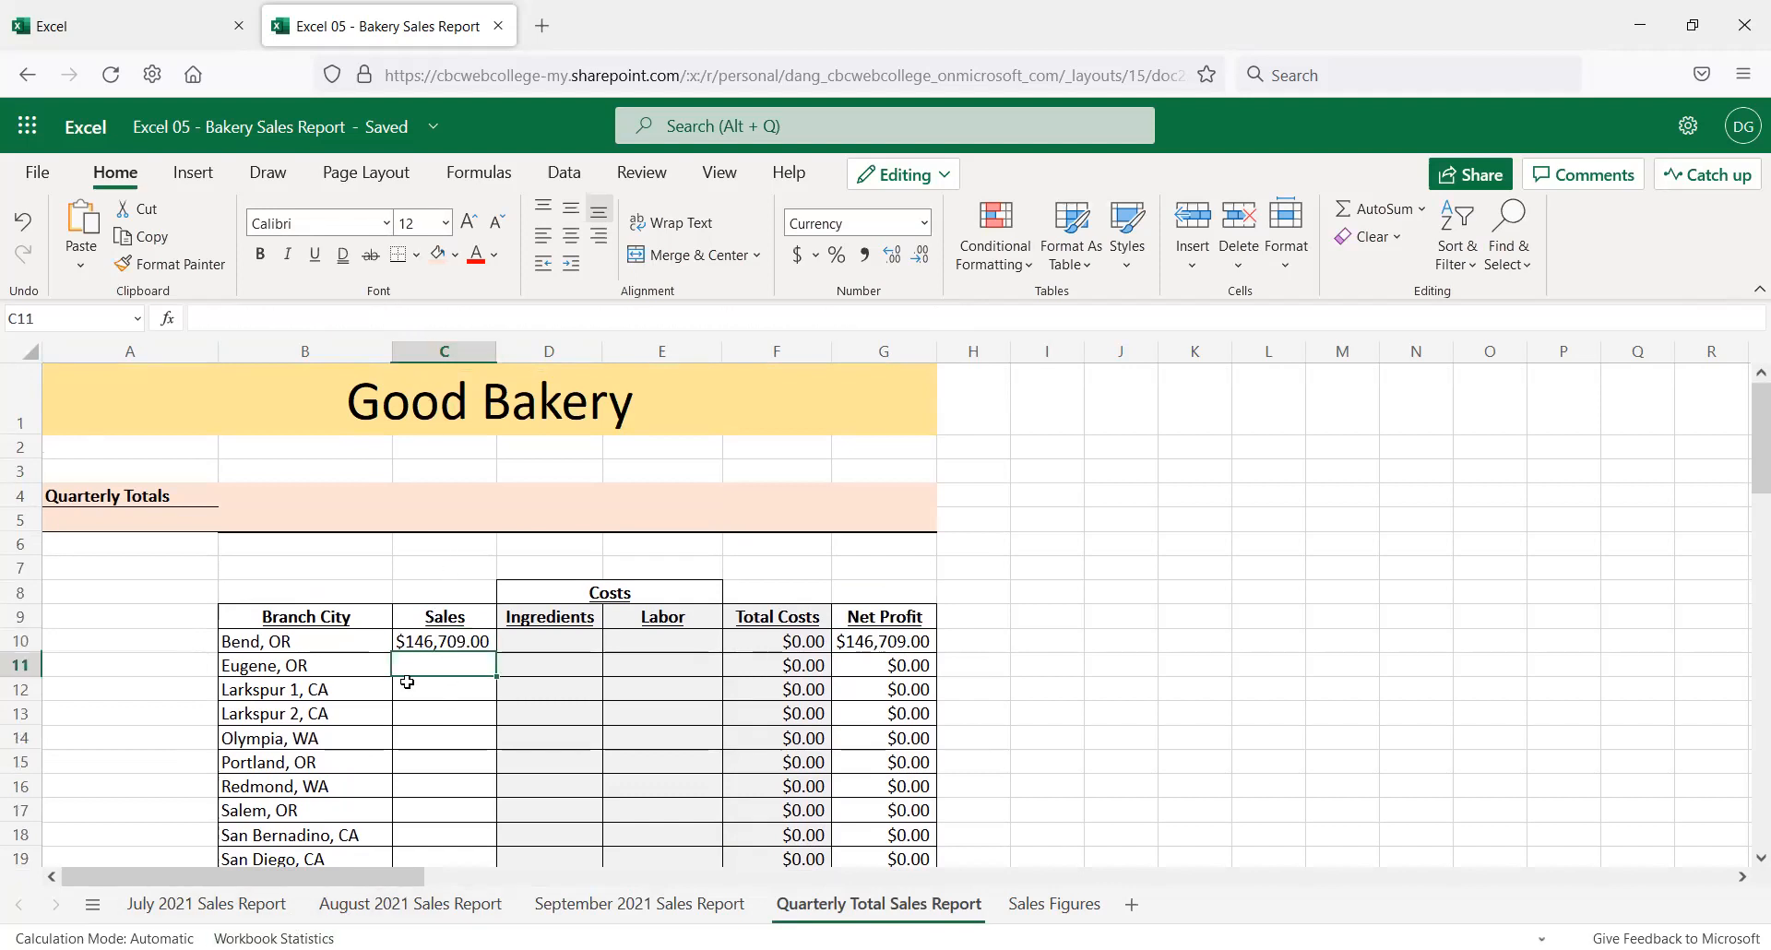
left_click(460, 640)
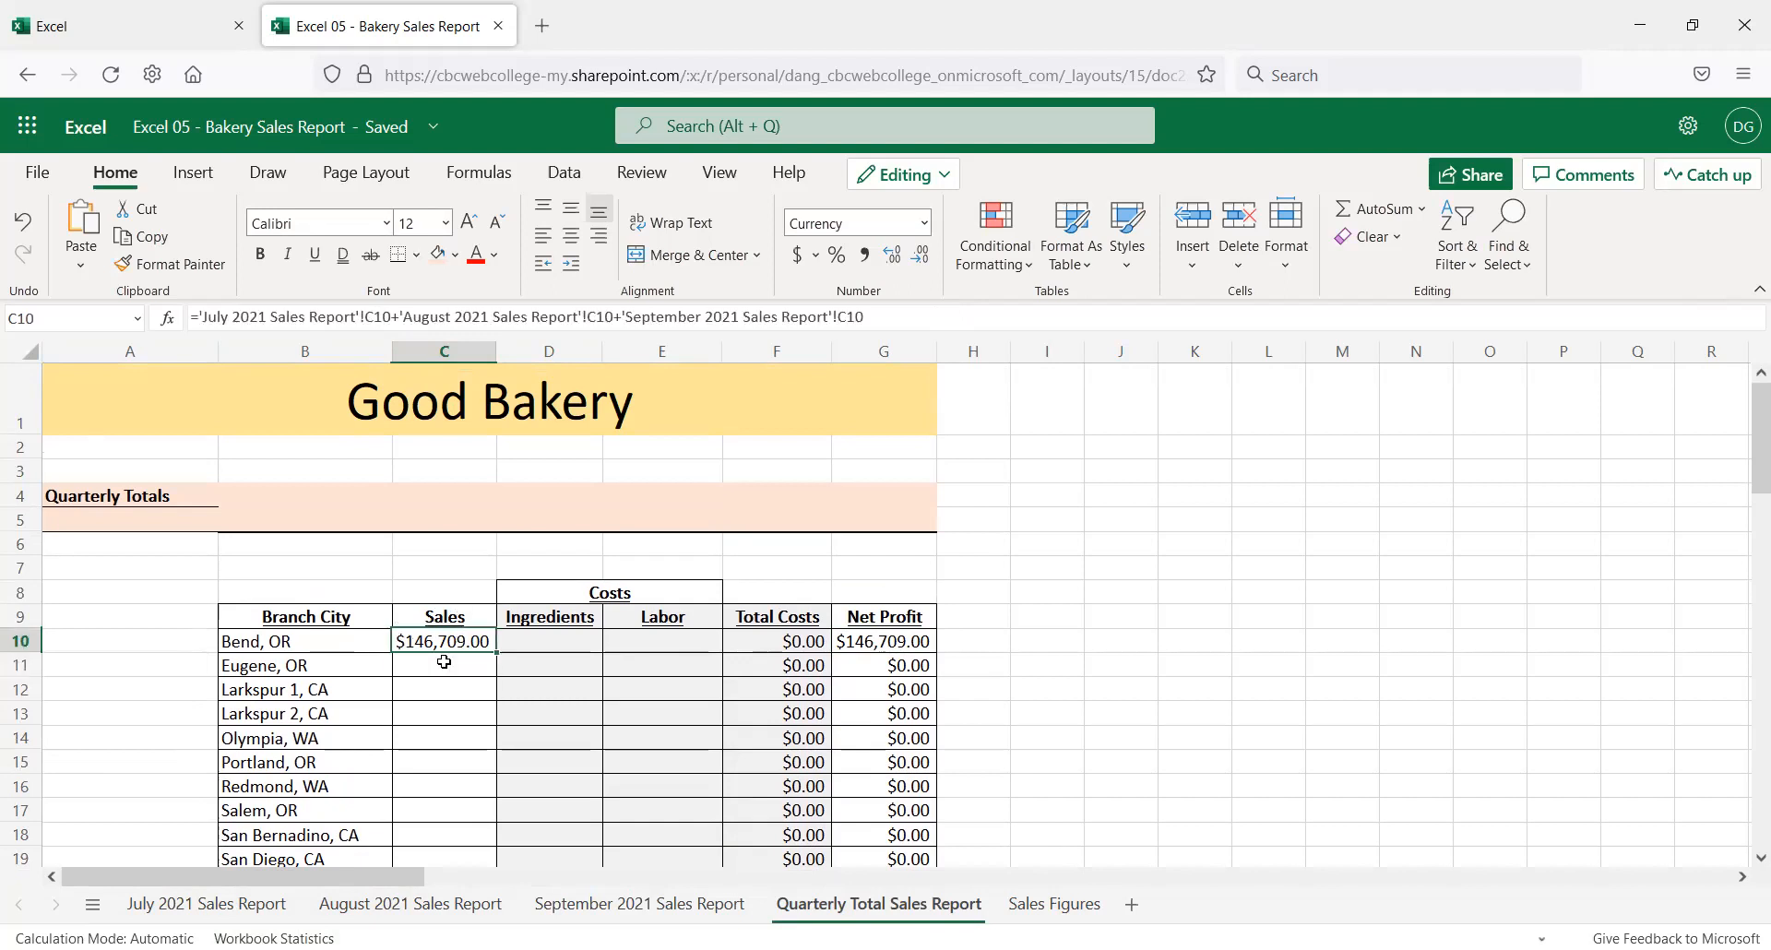
scroll(453, 658, "down", 1)
left_click_drag(494, 544, 495, 690)
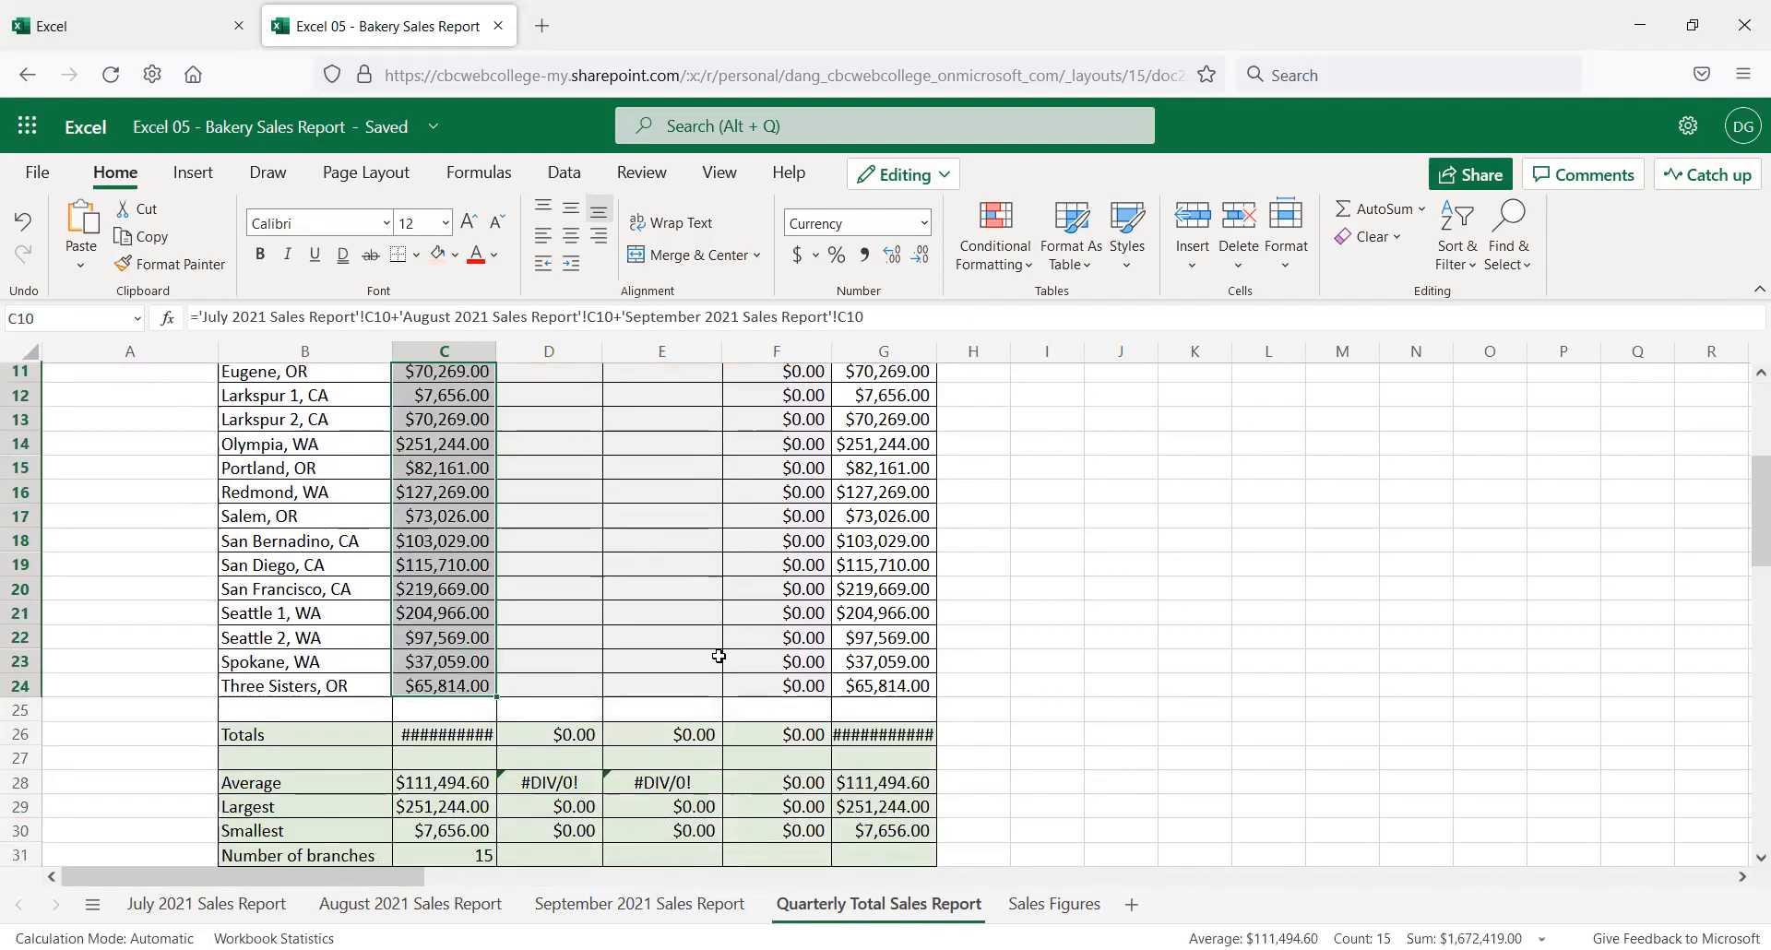
Examine the filled Sales column, comparing the cell references in the C14 and C10 formulas
scroll(664, 646, "up", 1)
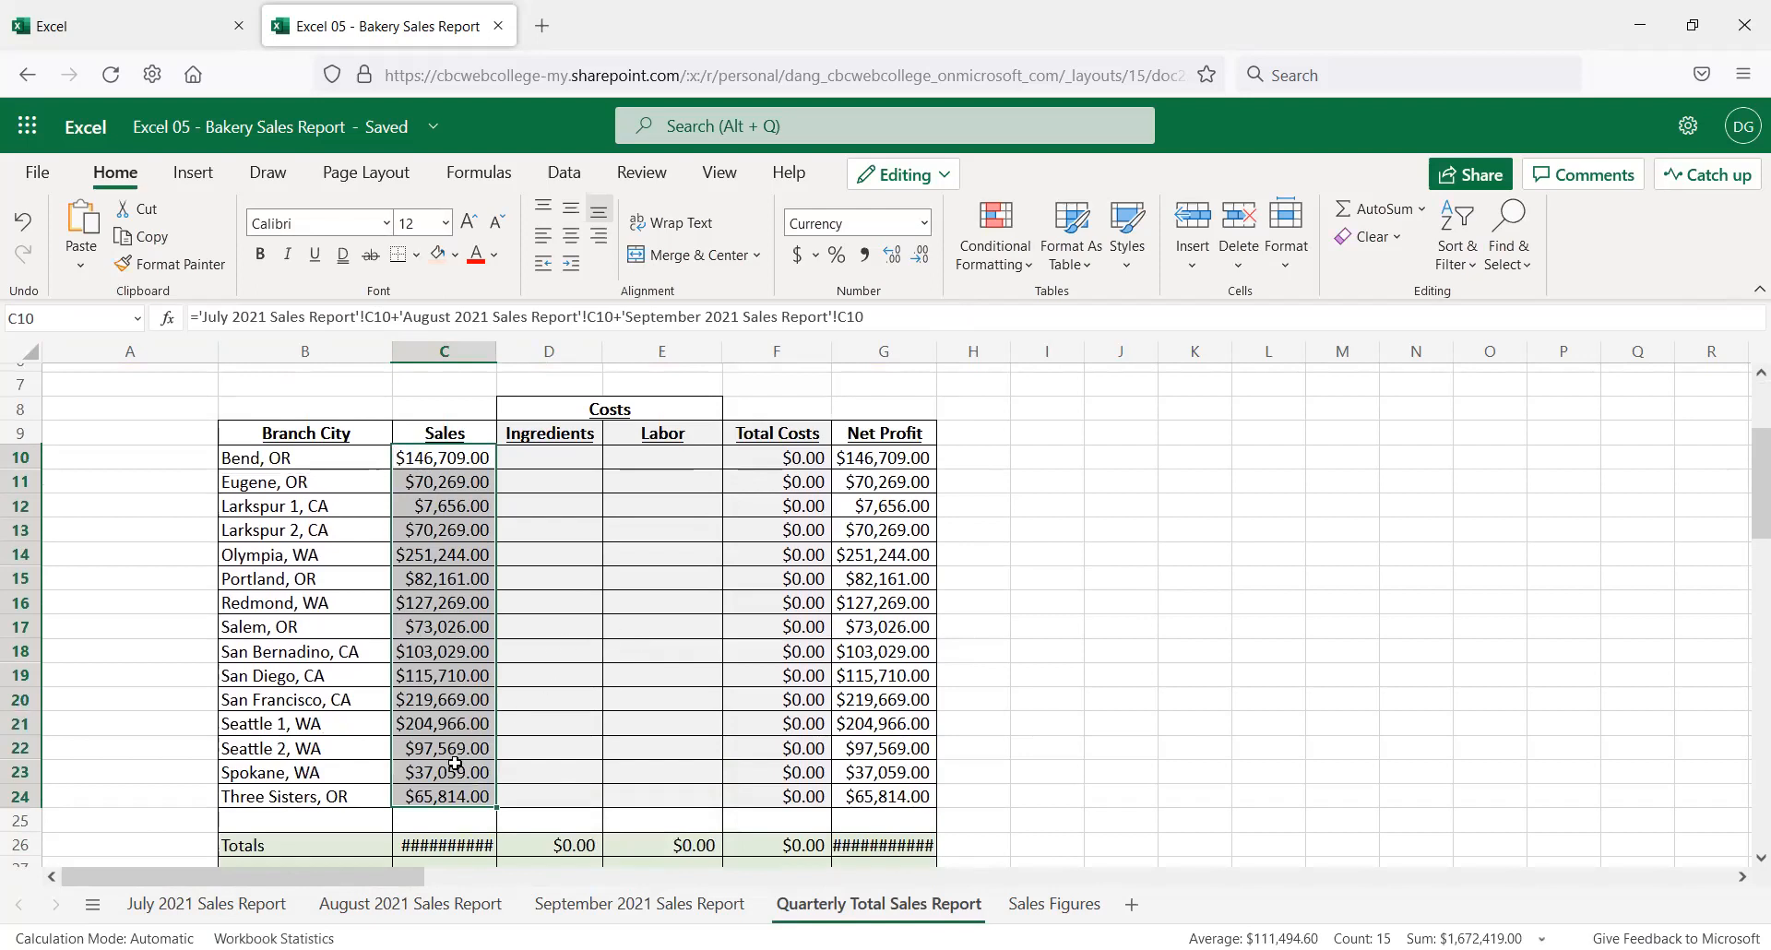
left_click(456, 552)
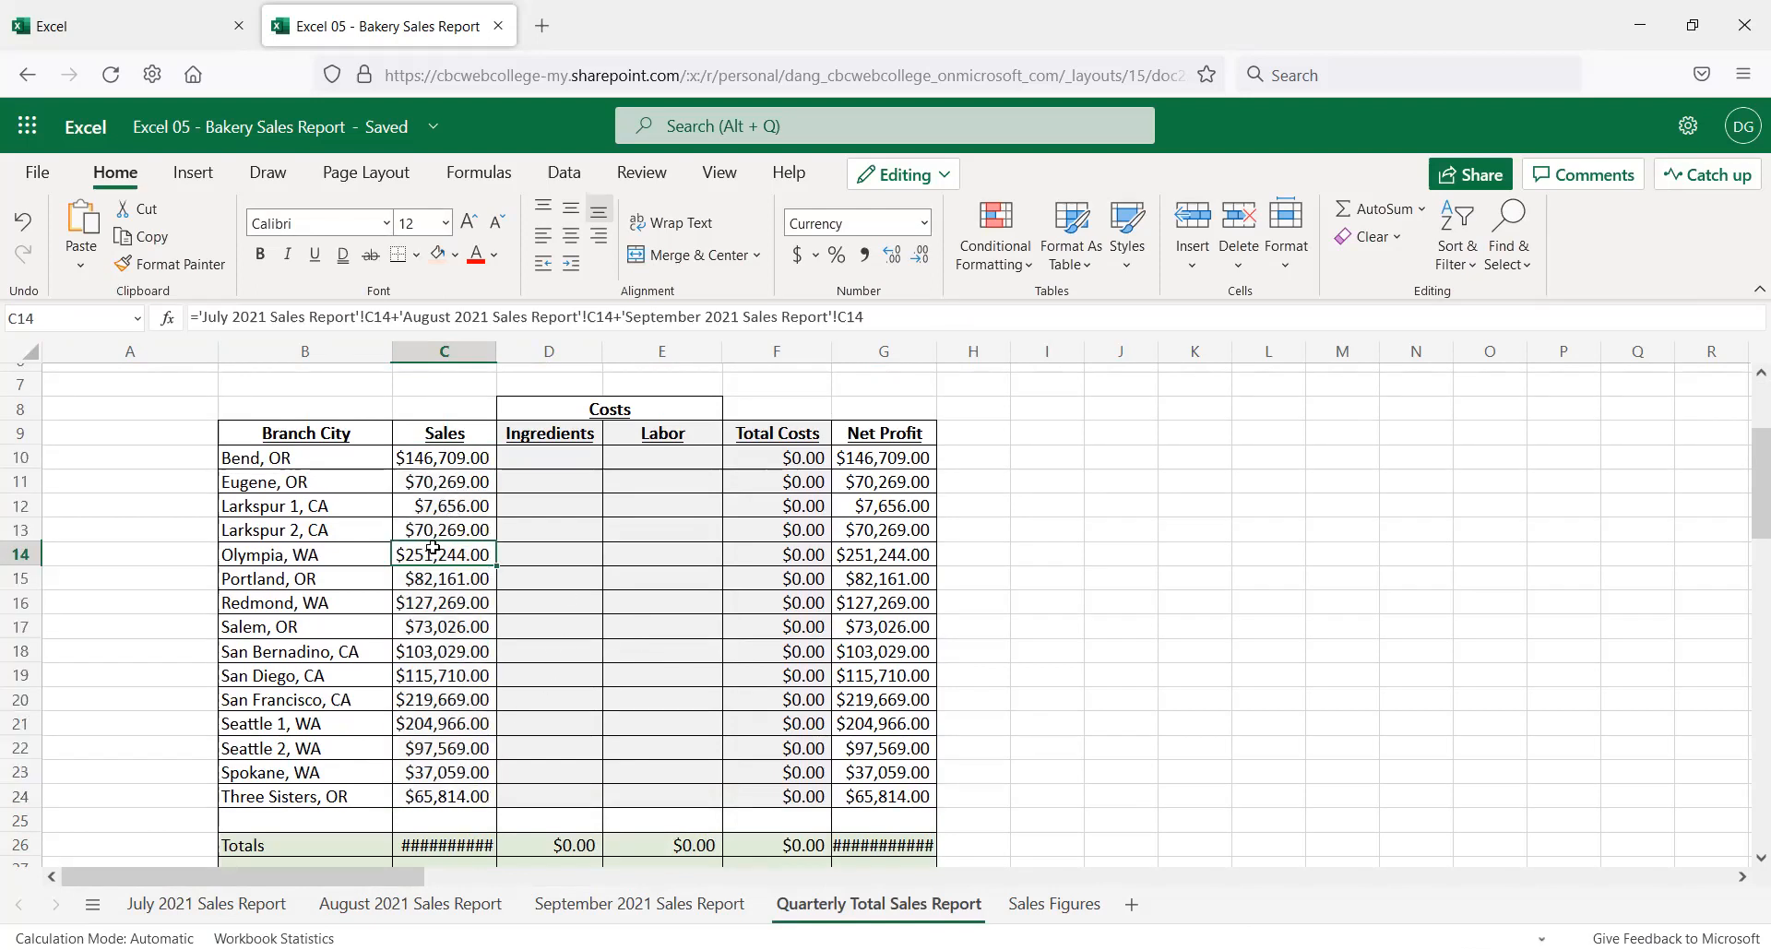
left_click(447, 459)
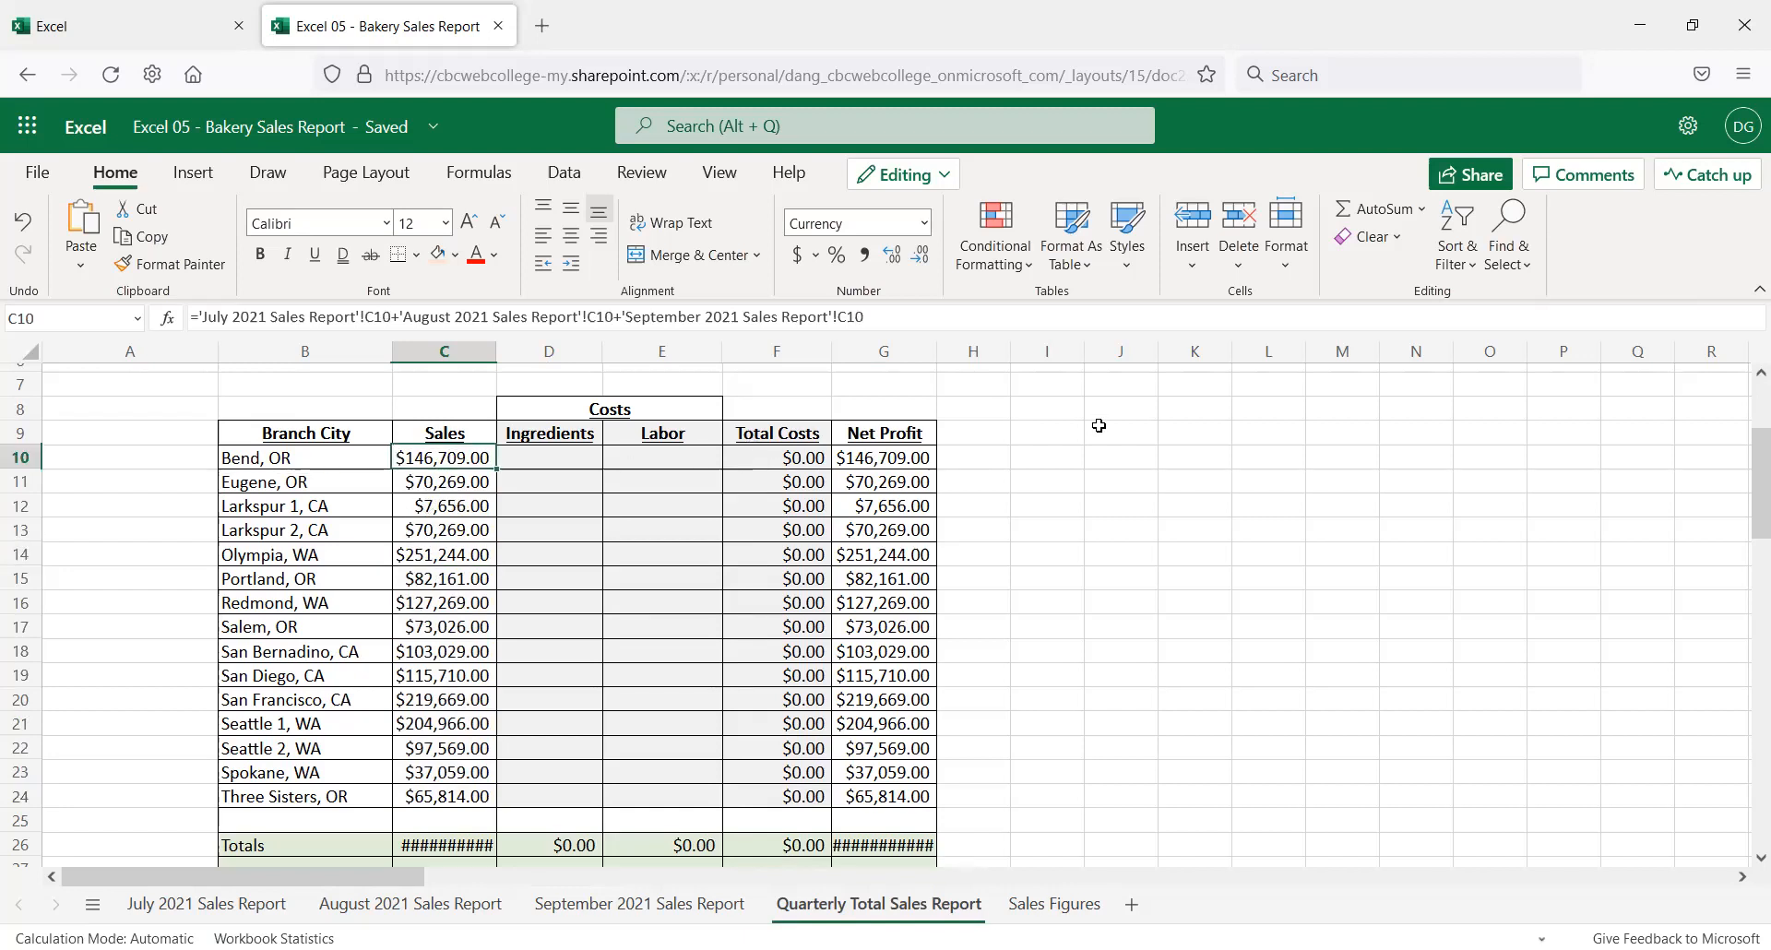
left_click_drag(1054, 454, 1039, 613)
left_click_drag(1040, 411, 1163, 387)
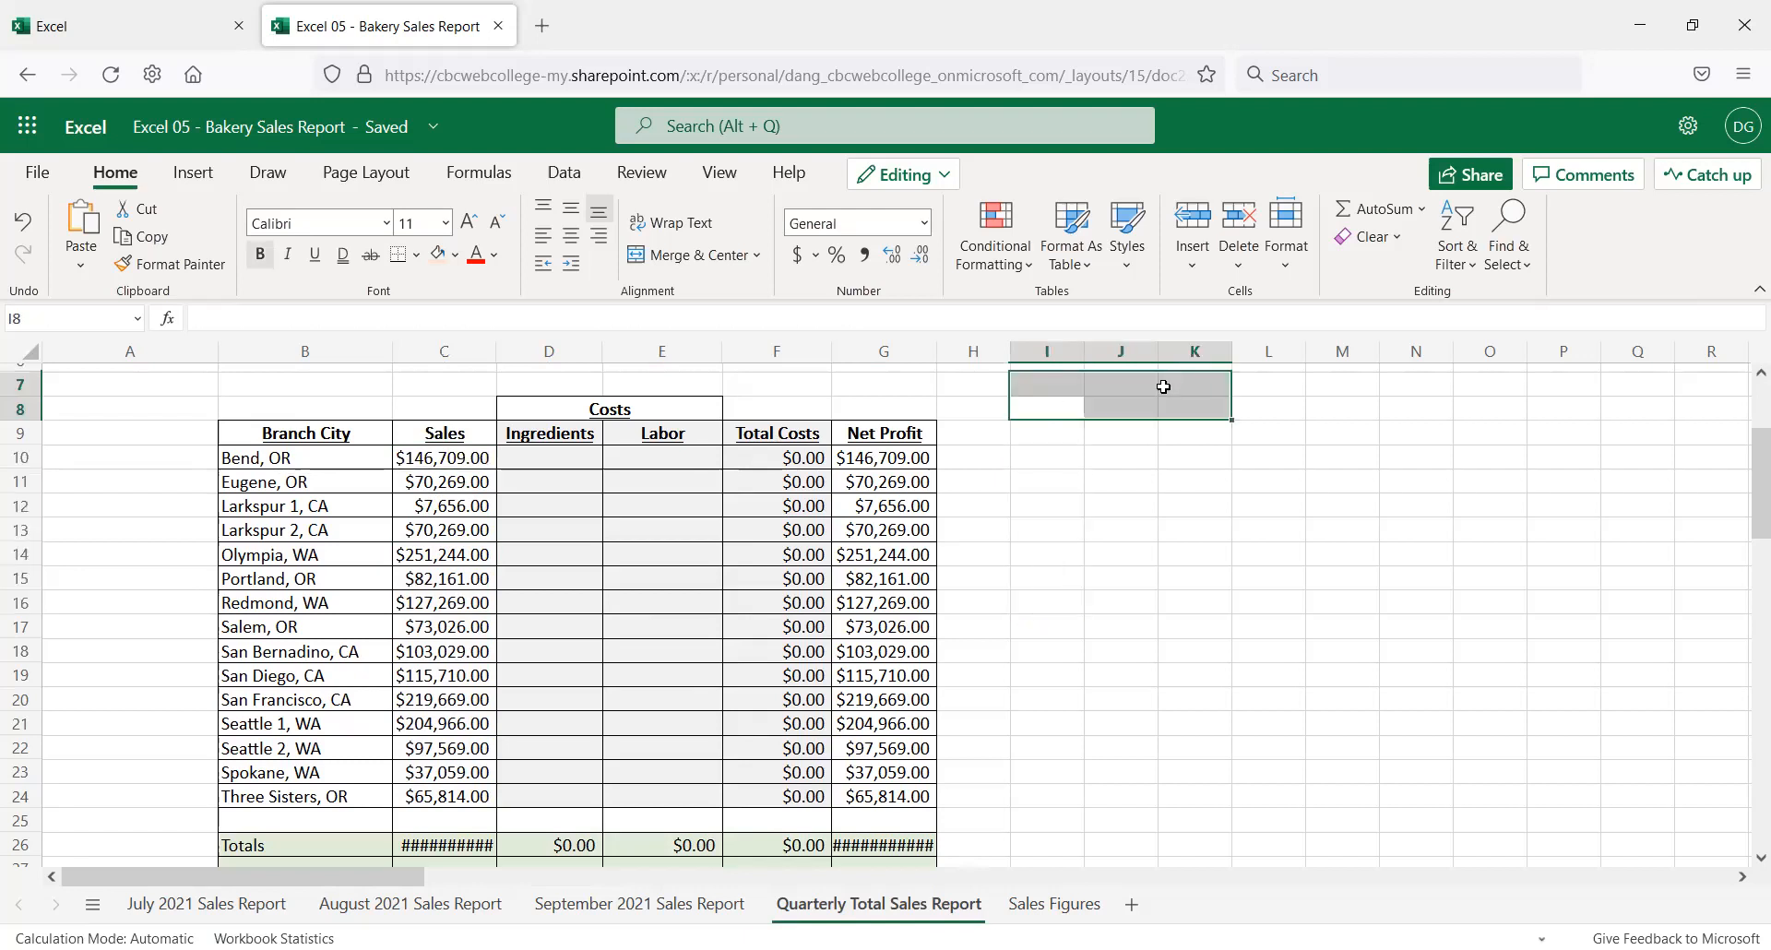
left_click(1021, 456)
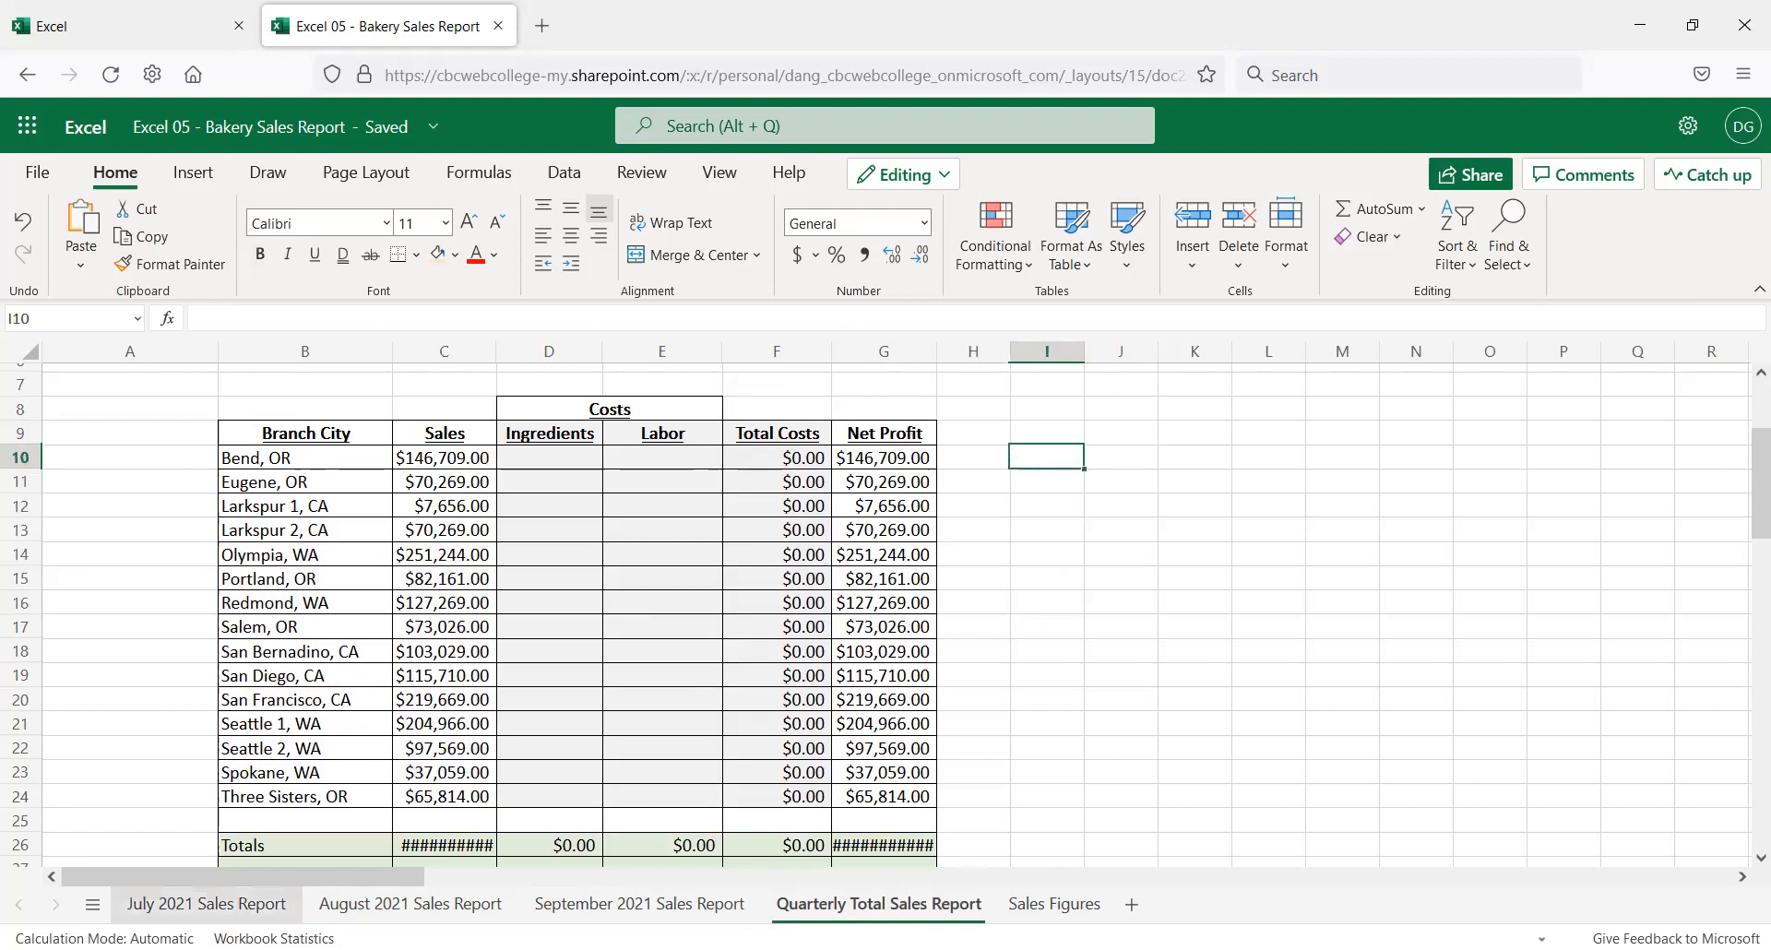
left_click(207, 904)
left_click(867, 908)
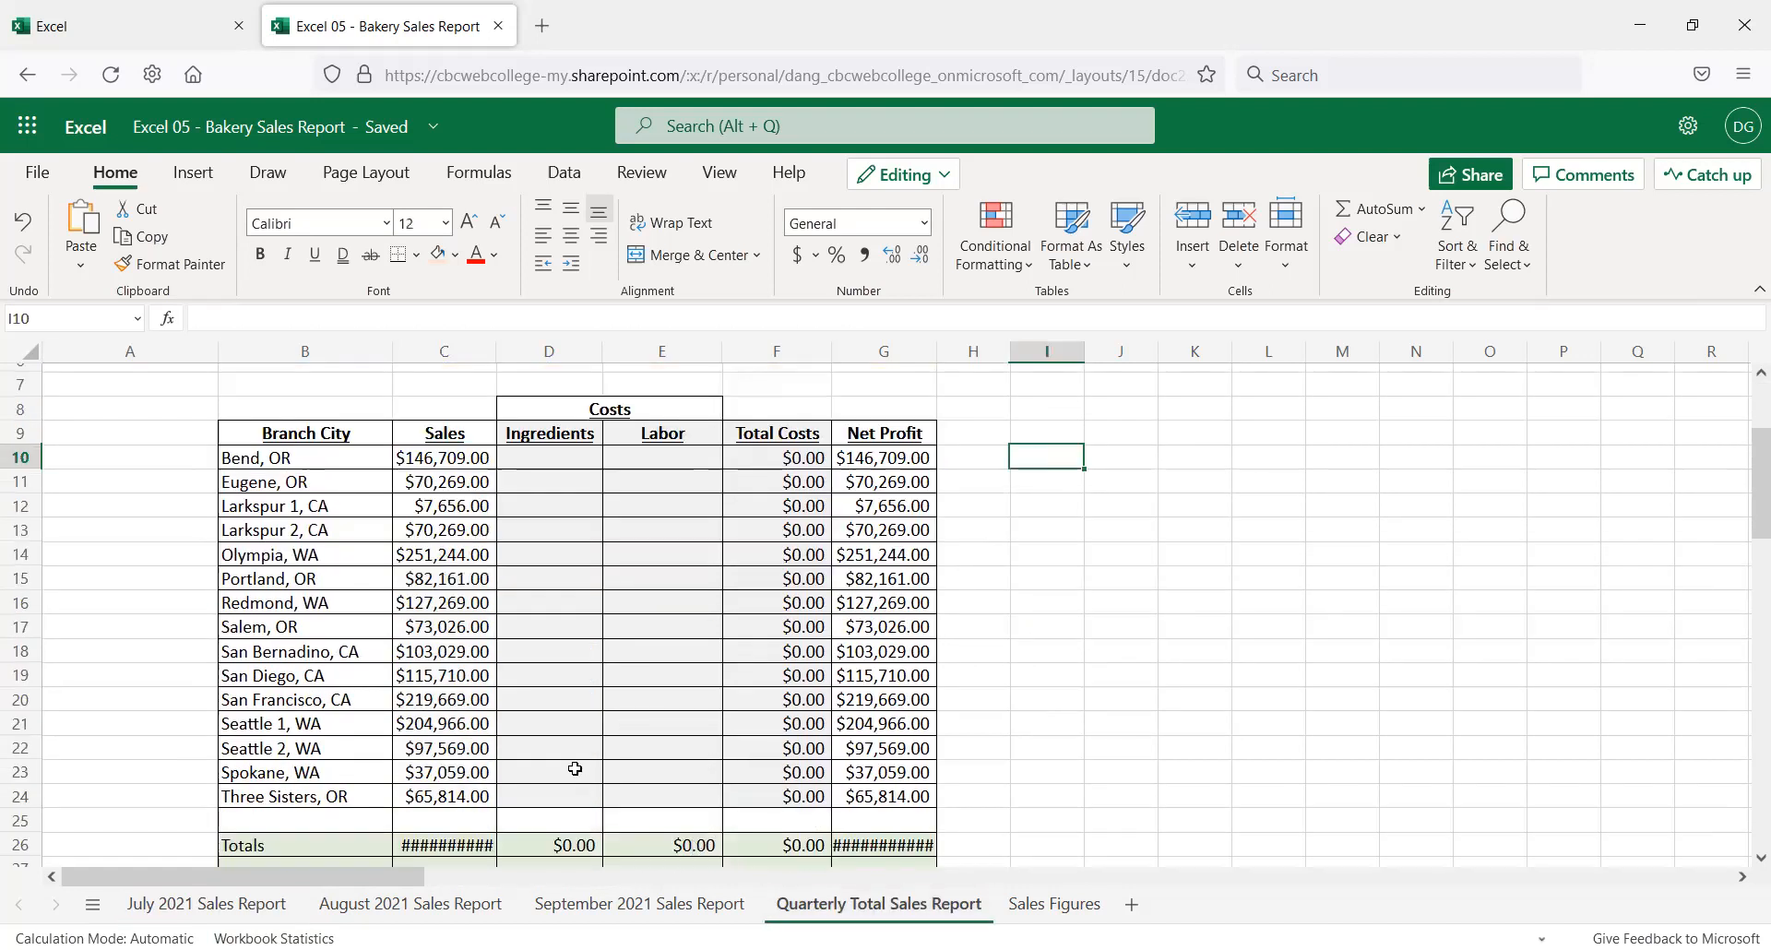
left_click(456, 458)
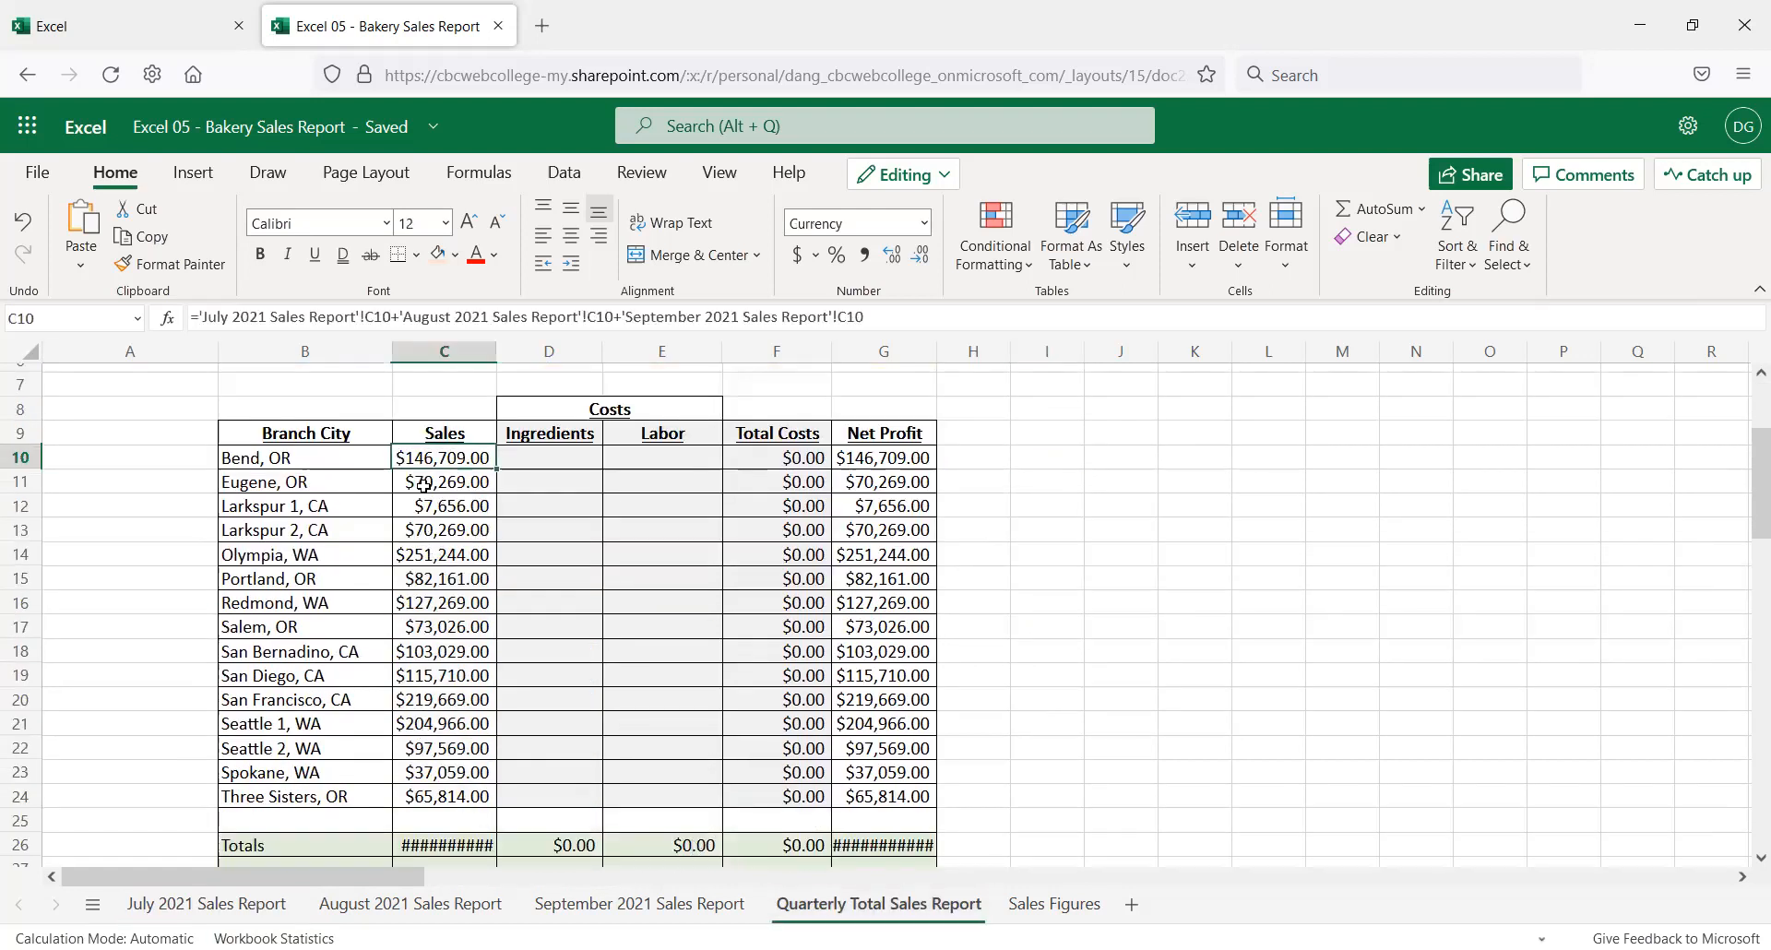
In D10 of the quarterly sheet, enter a formula adding Ingredients cell D10 from the September, August and July 2021 Sales Report sheets
left_click(512, 461)
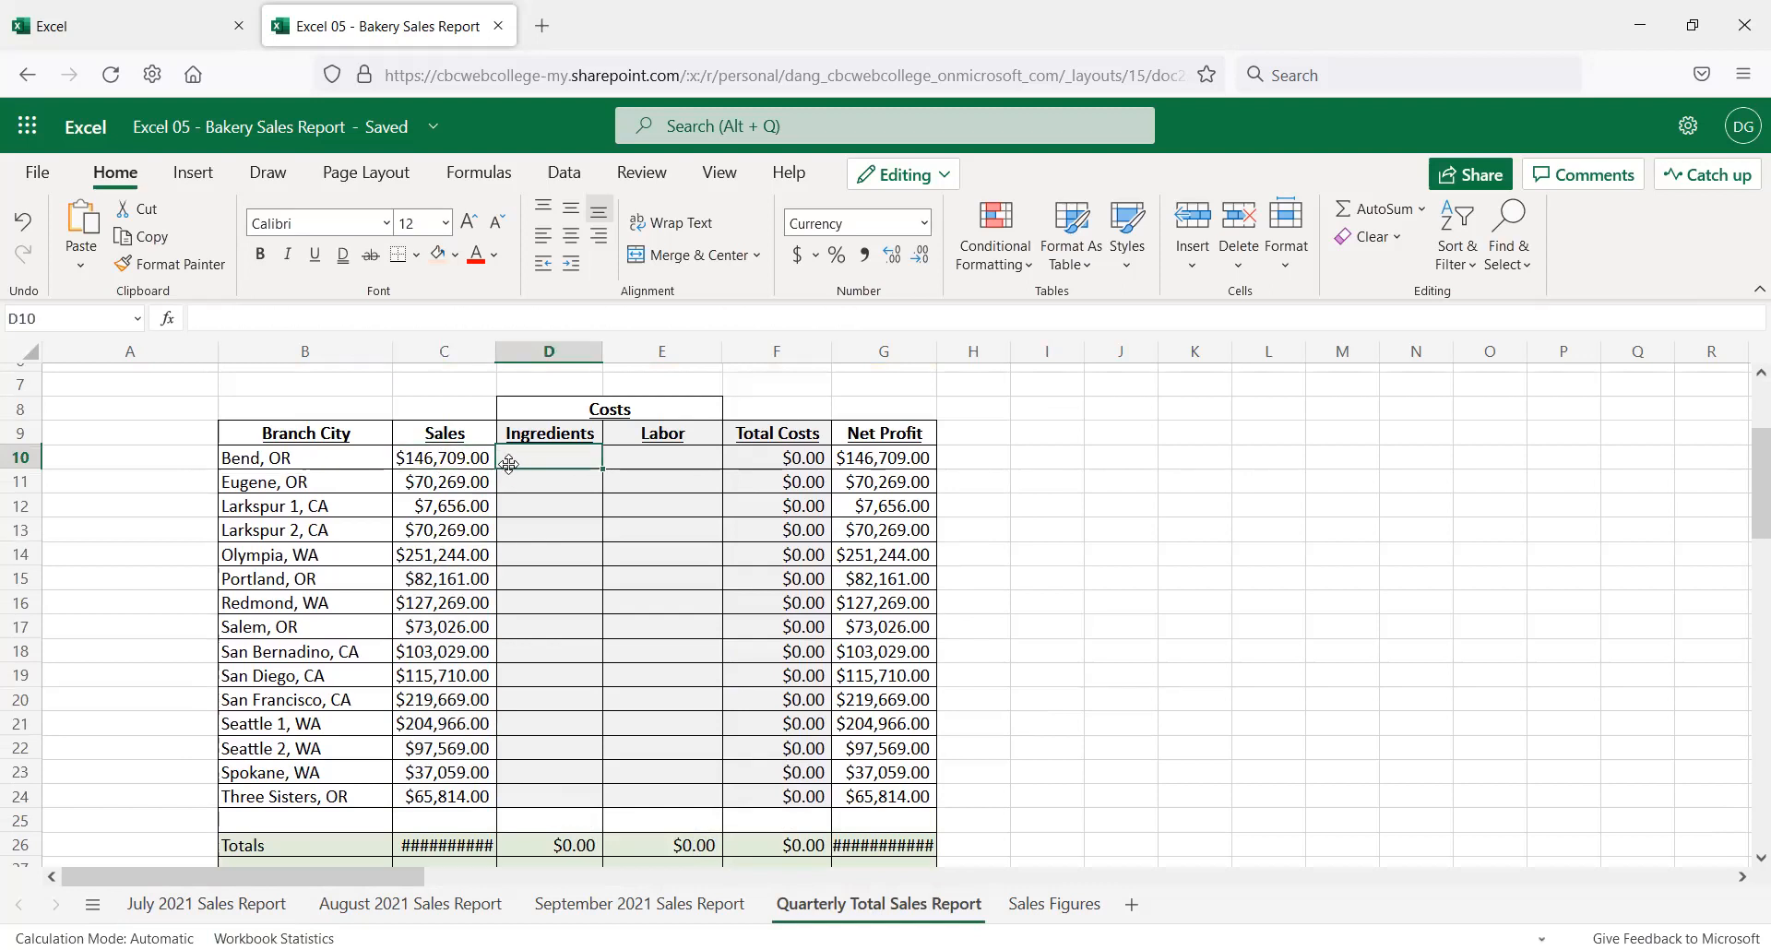
type("=")
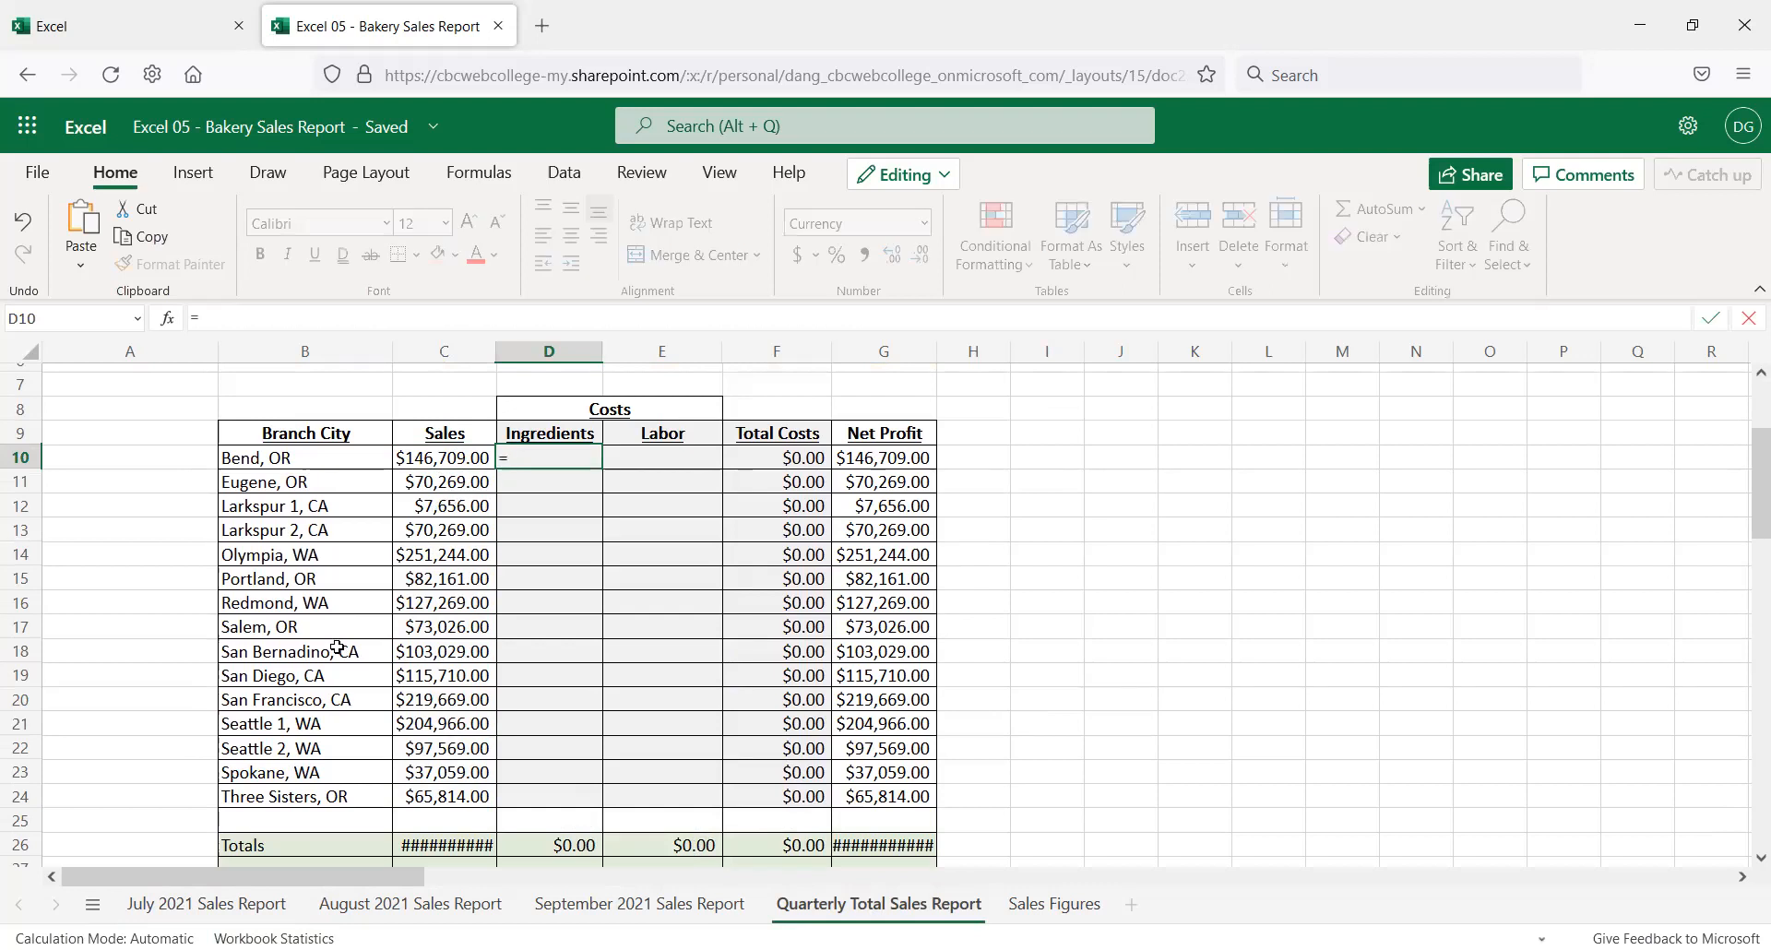
left_click(641, 905)
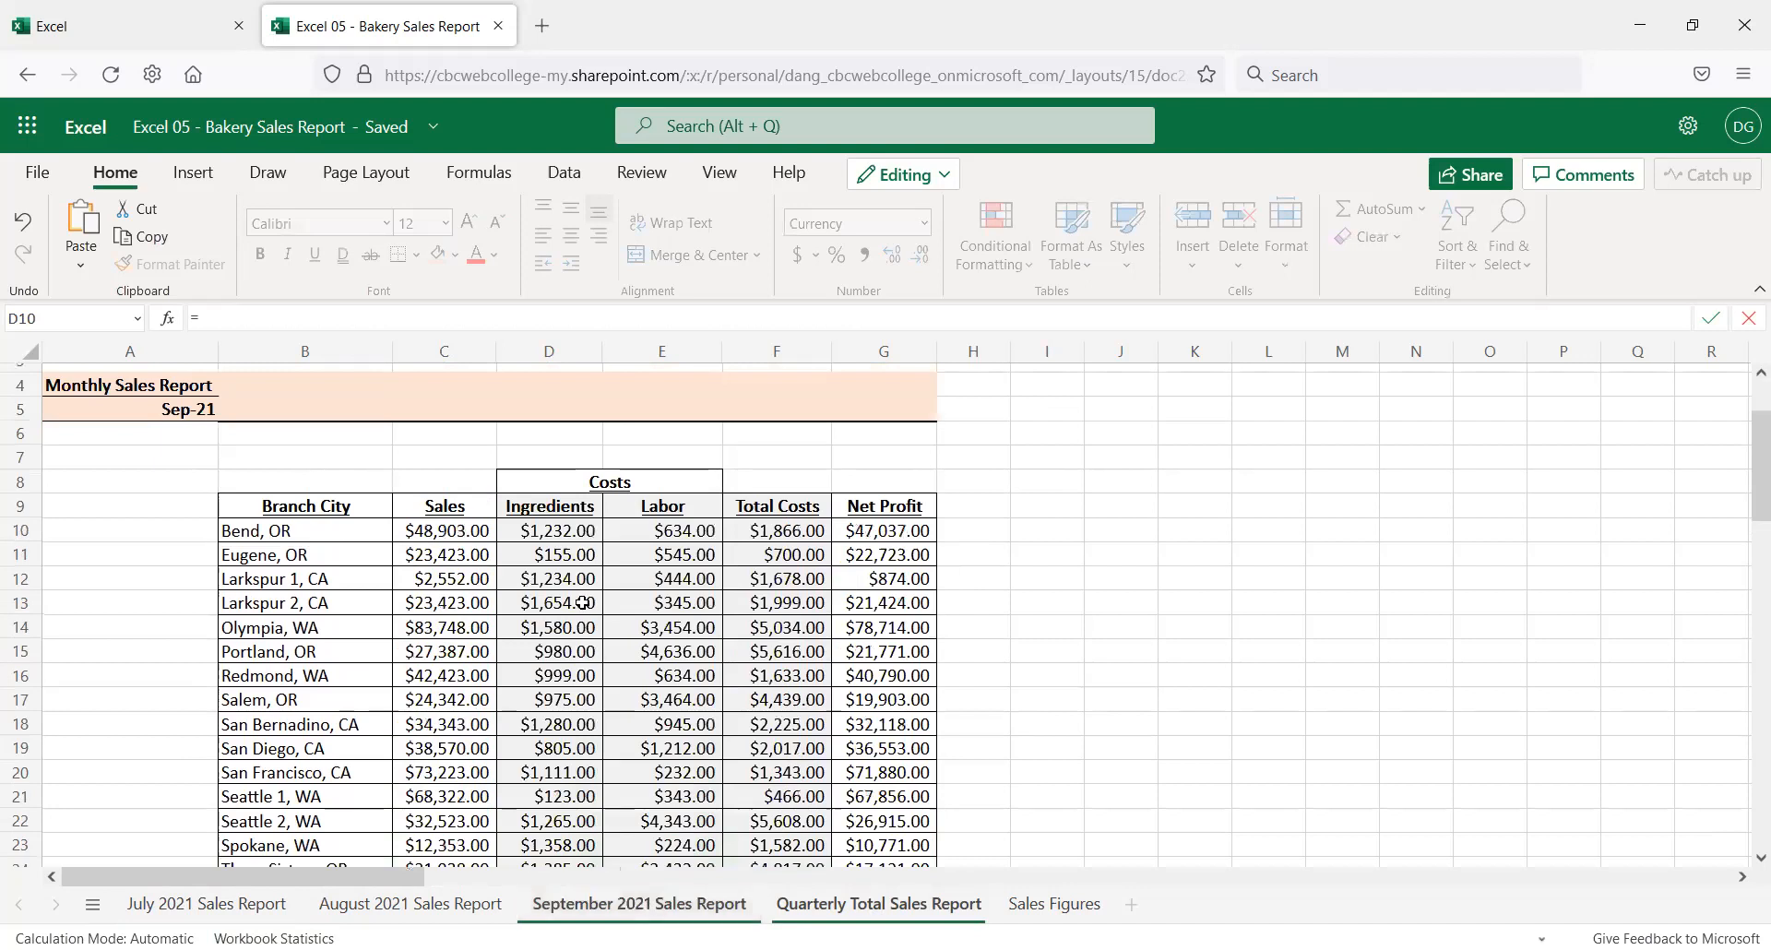
left_click(566, 530)
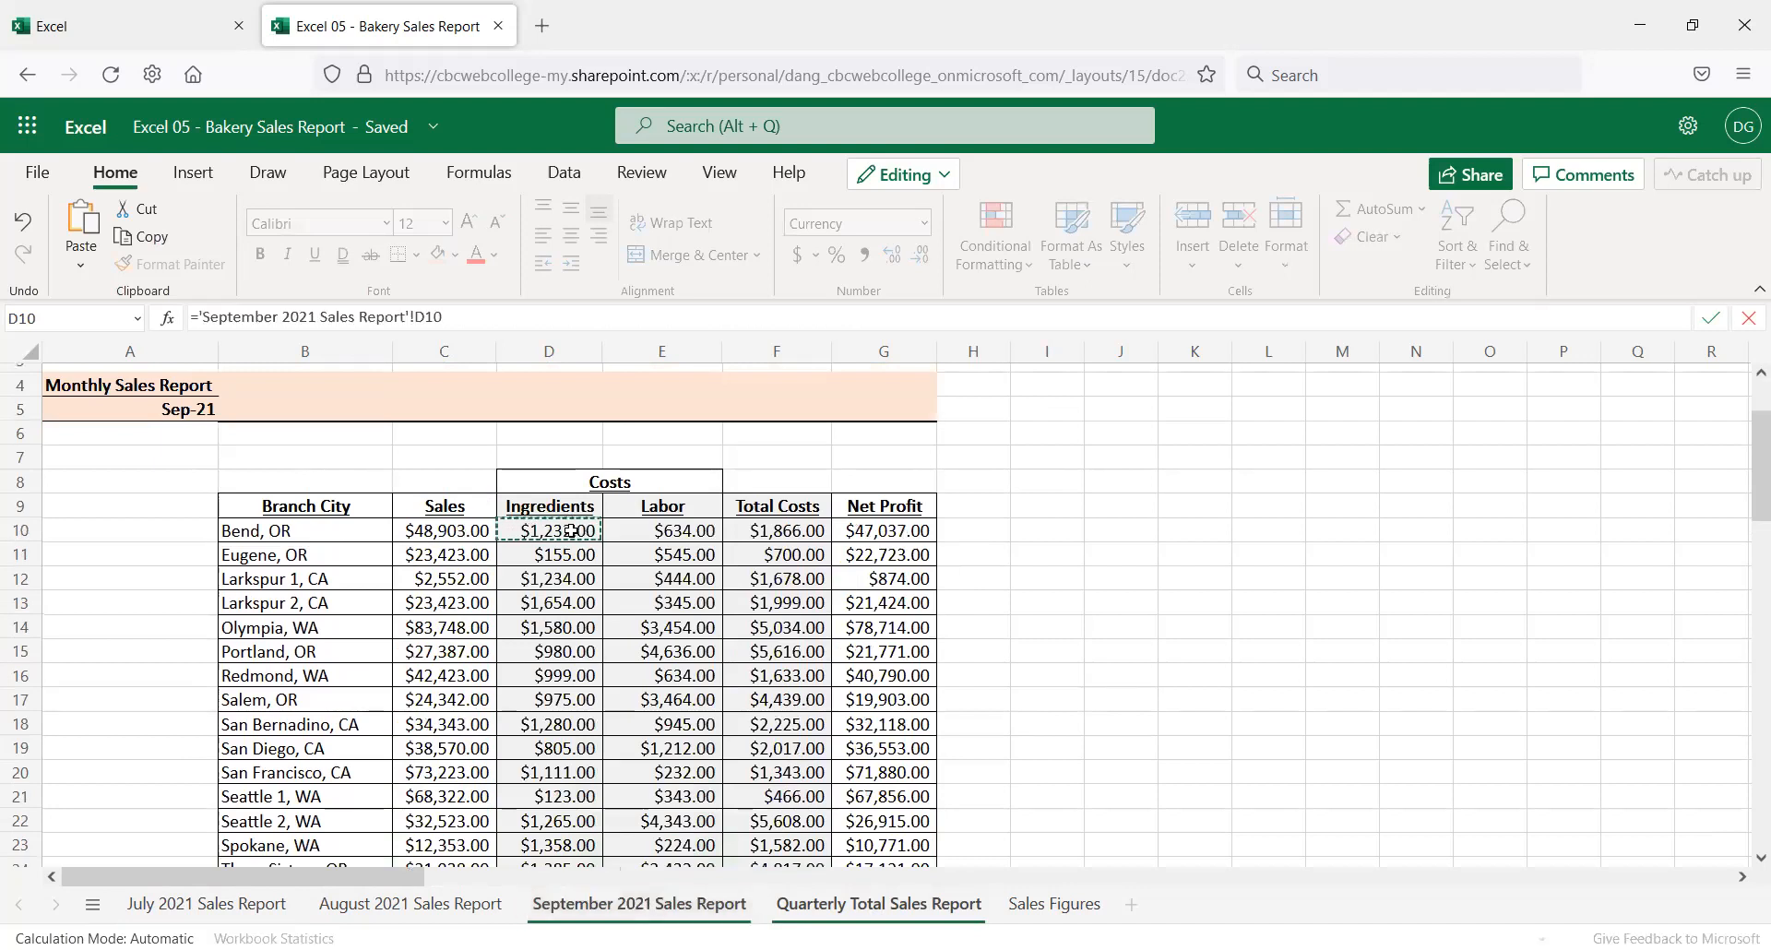
type("+")
left_click(454, 903)
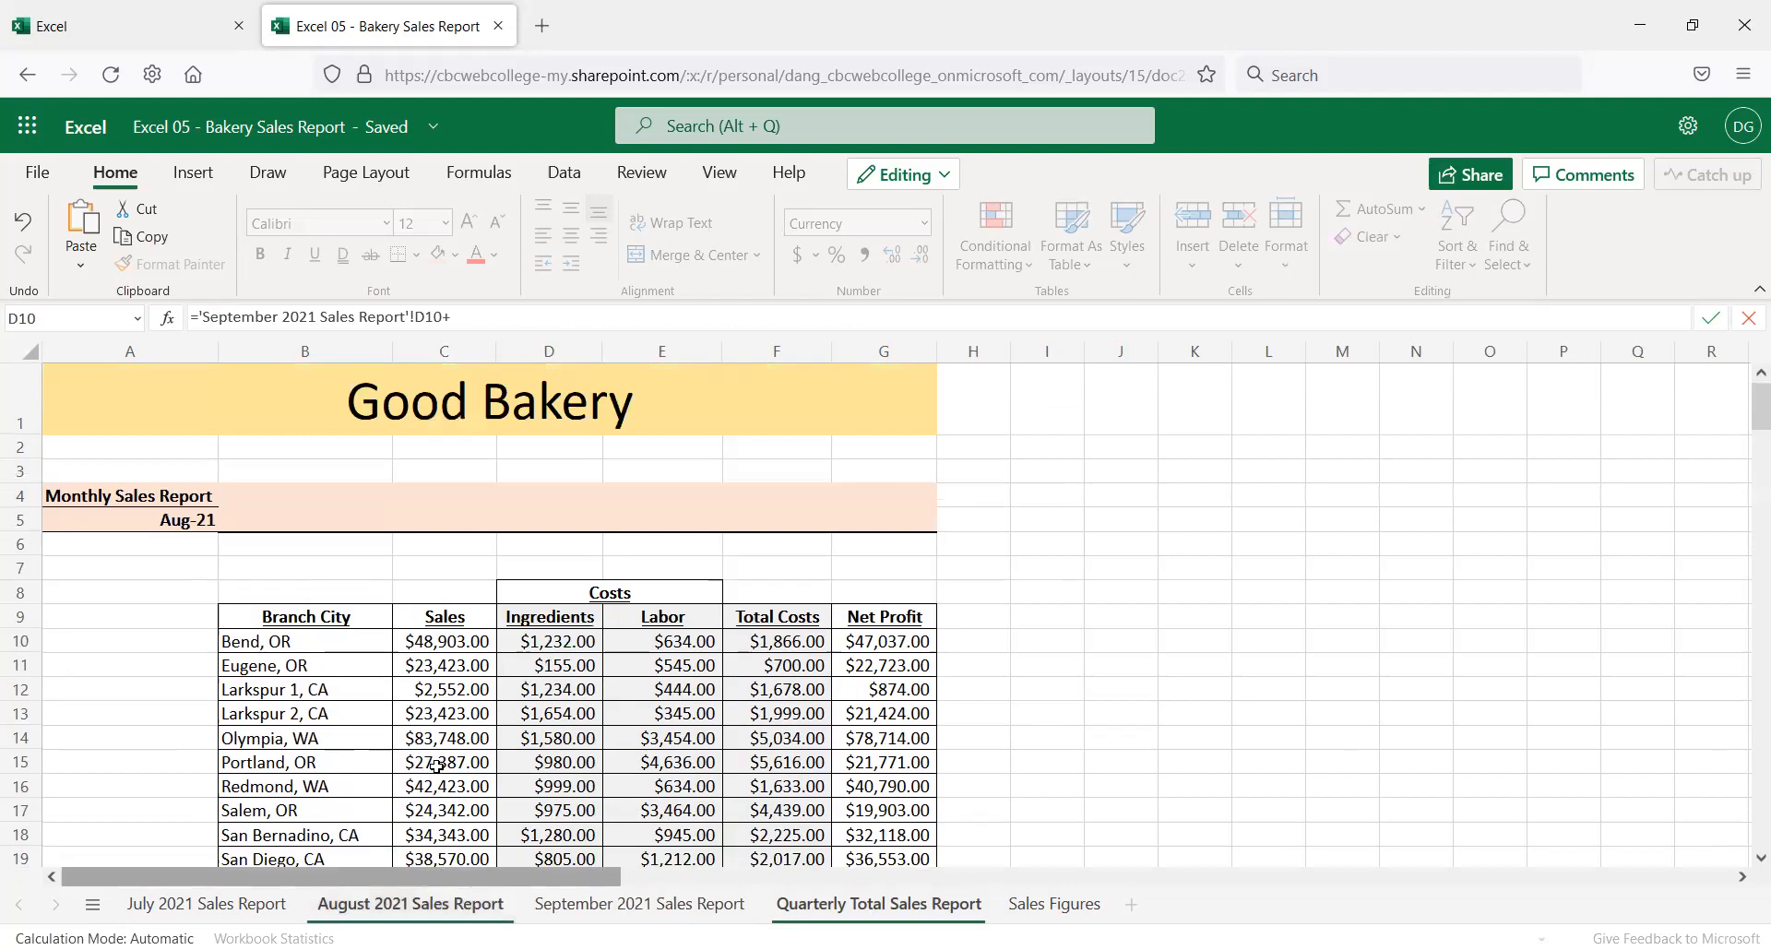
left_click(557, 638)
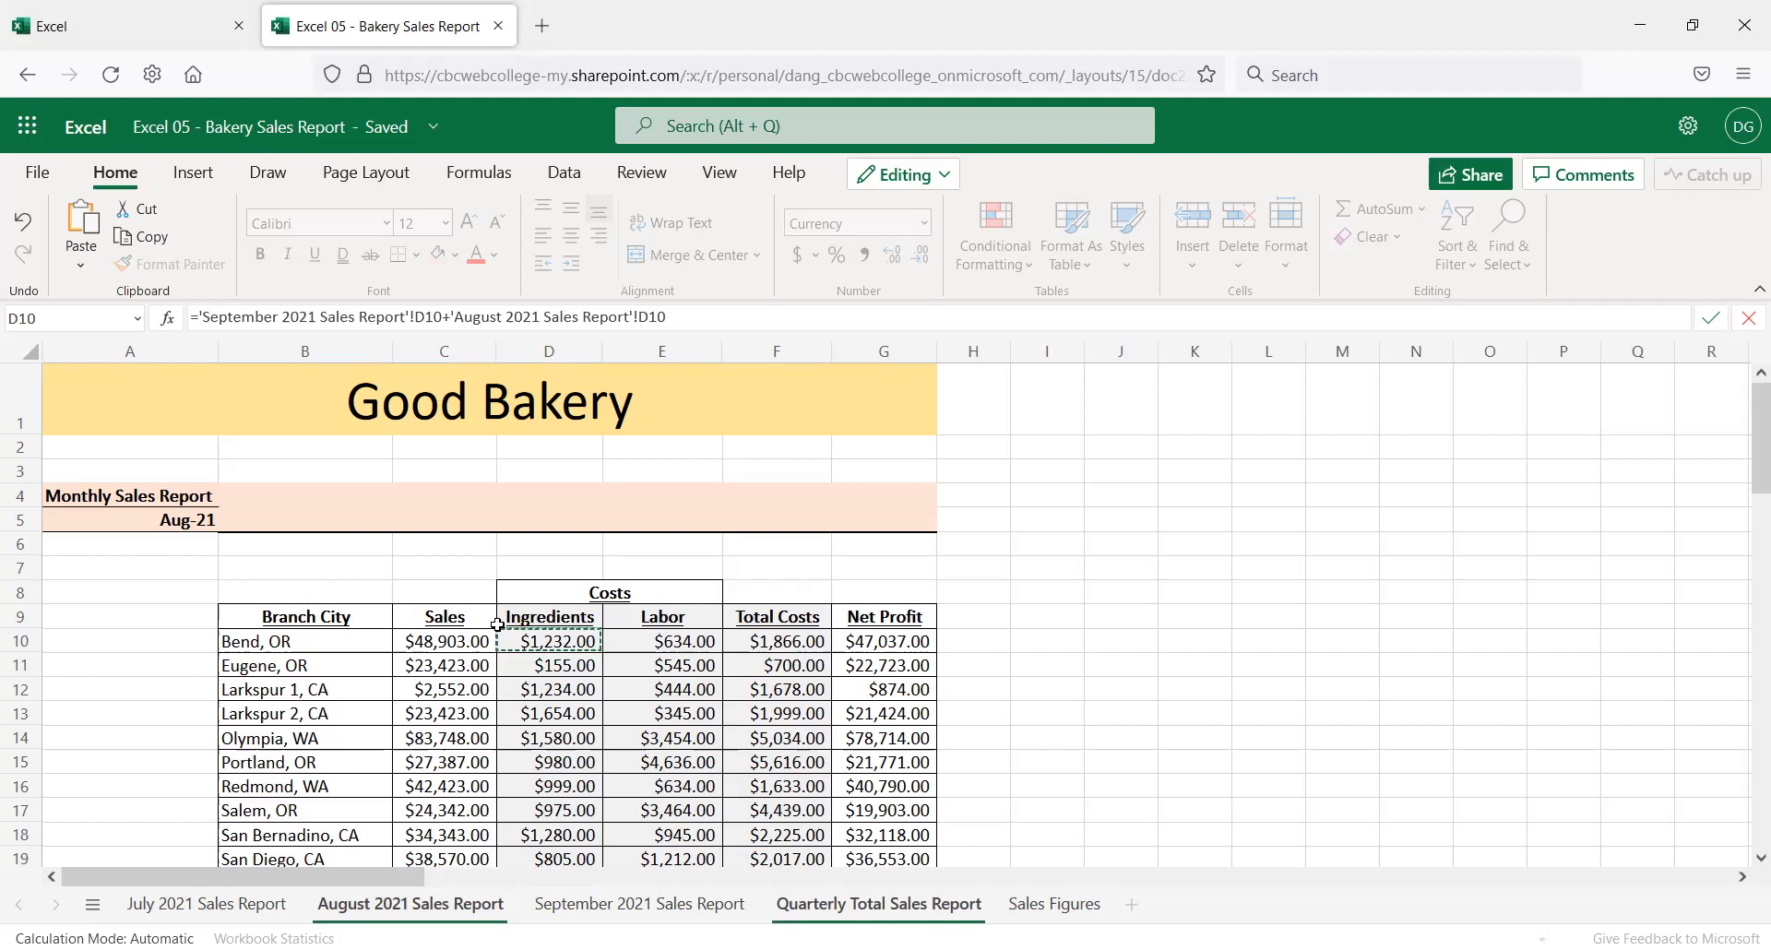
type("+")
left_click(250, 899)
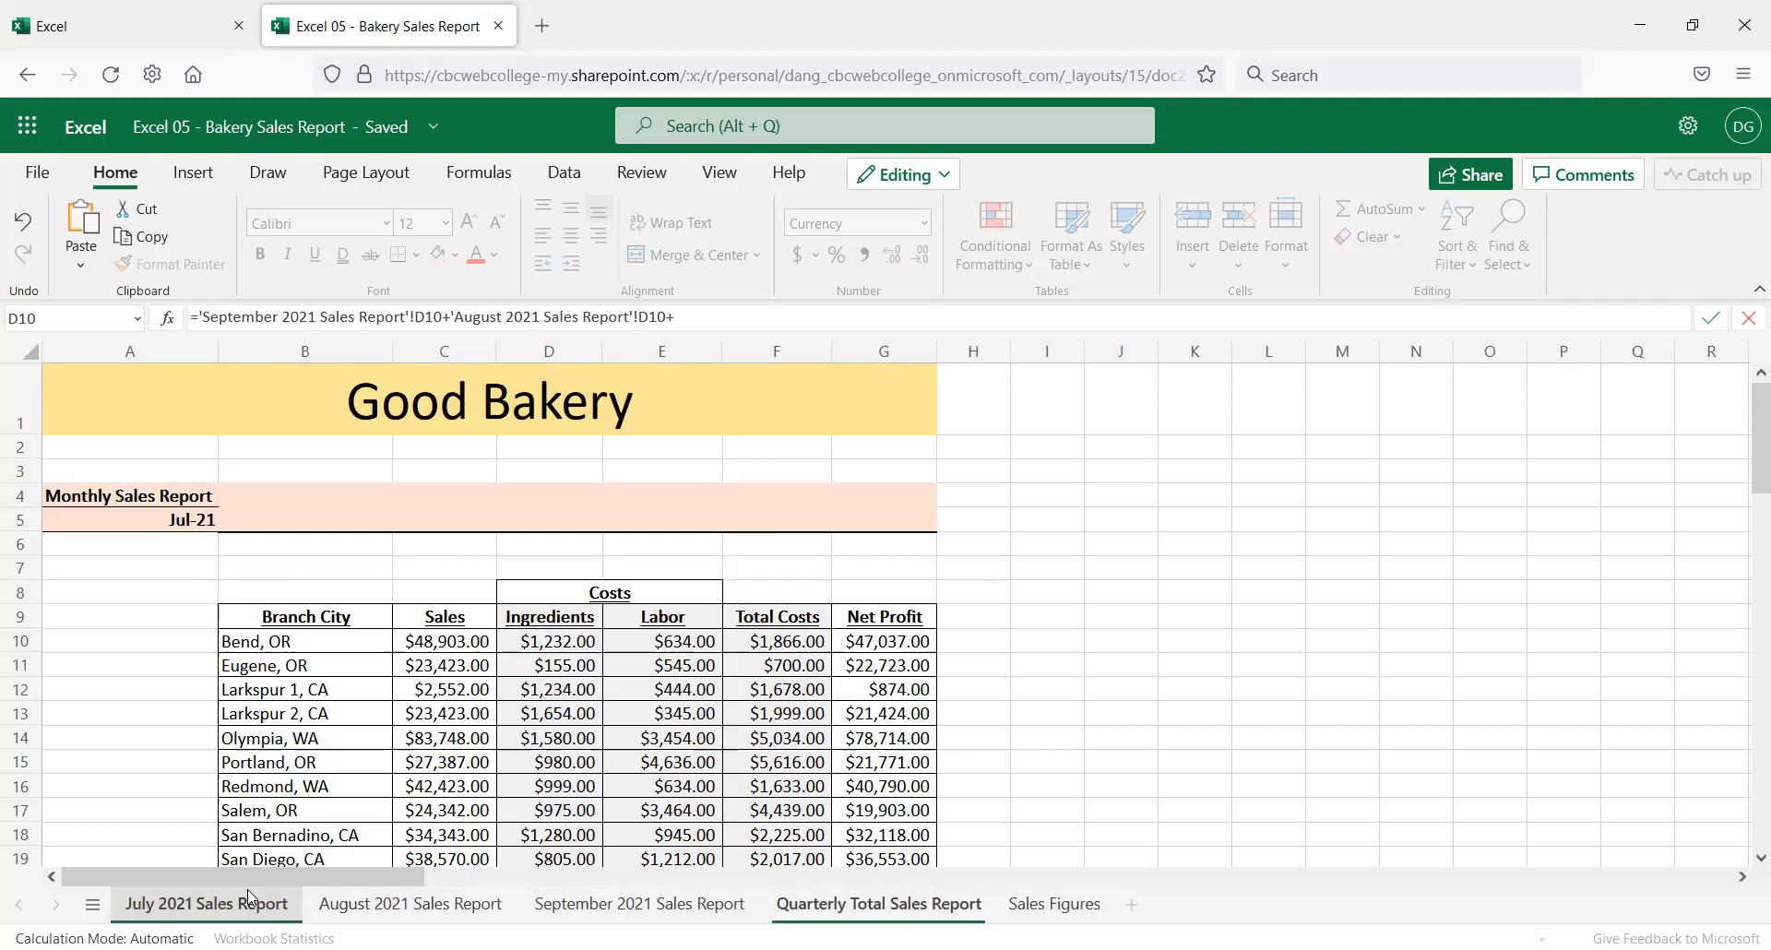
left_click(563, 643)
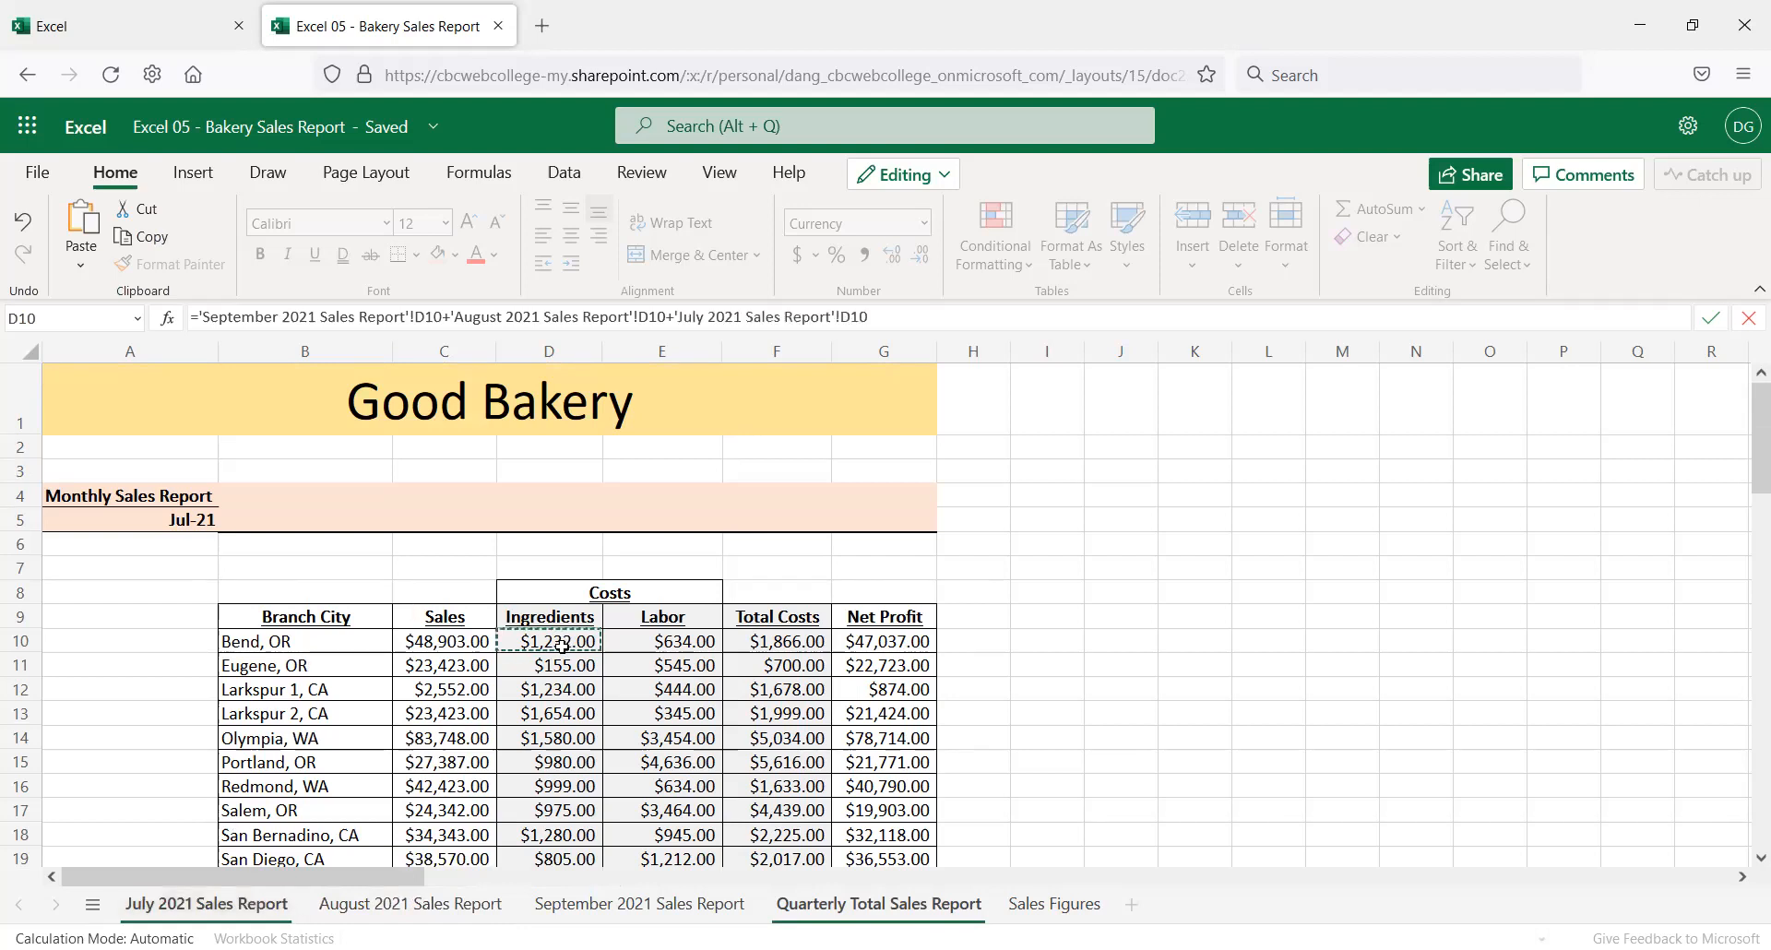
key("Return")
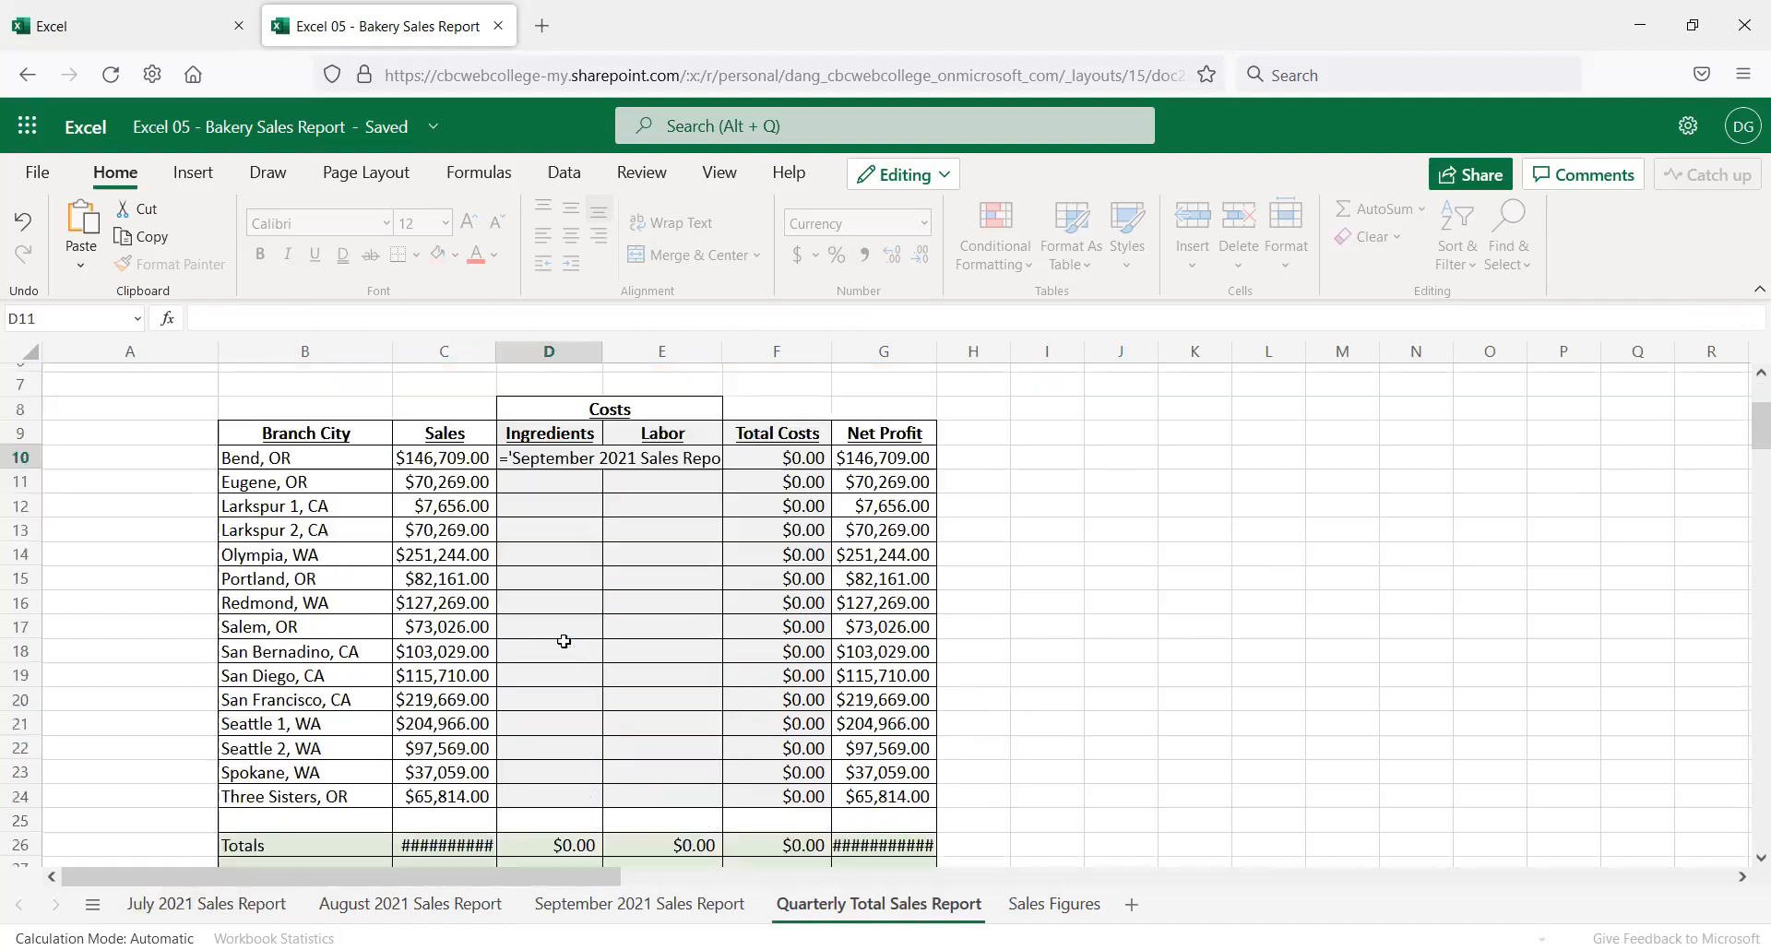
Fill the Bend, OR quarterly Ingredients formula from D10 down through D24 for the remaining branches
key("Up")
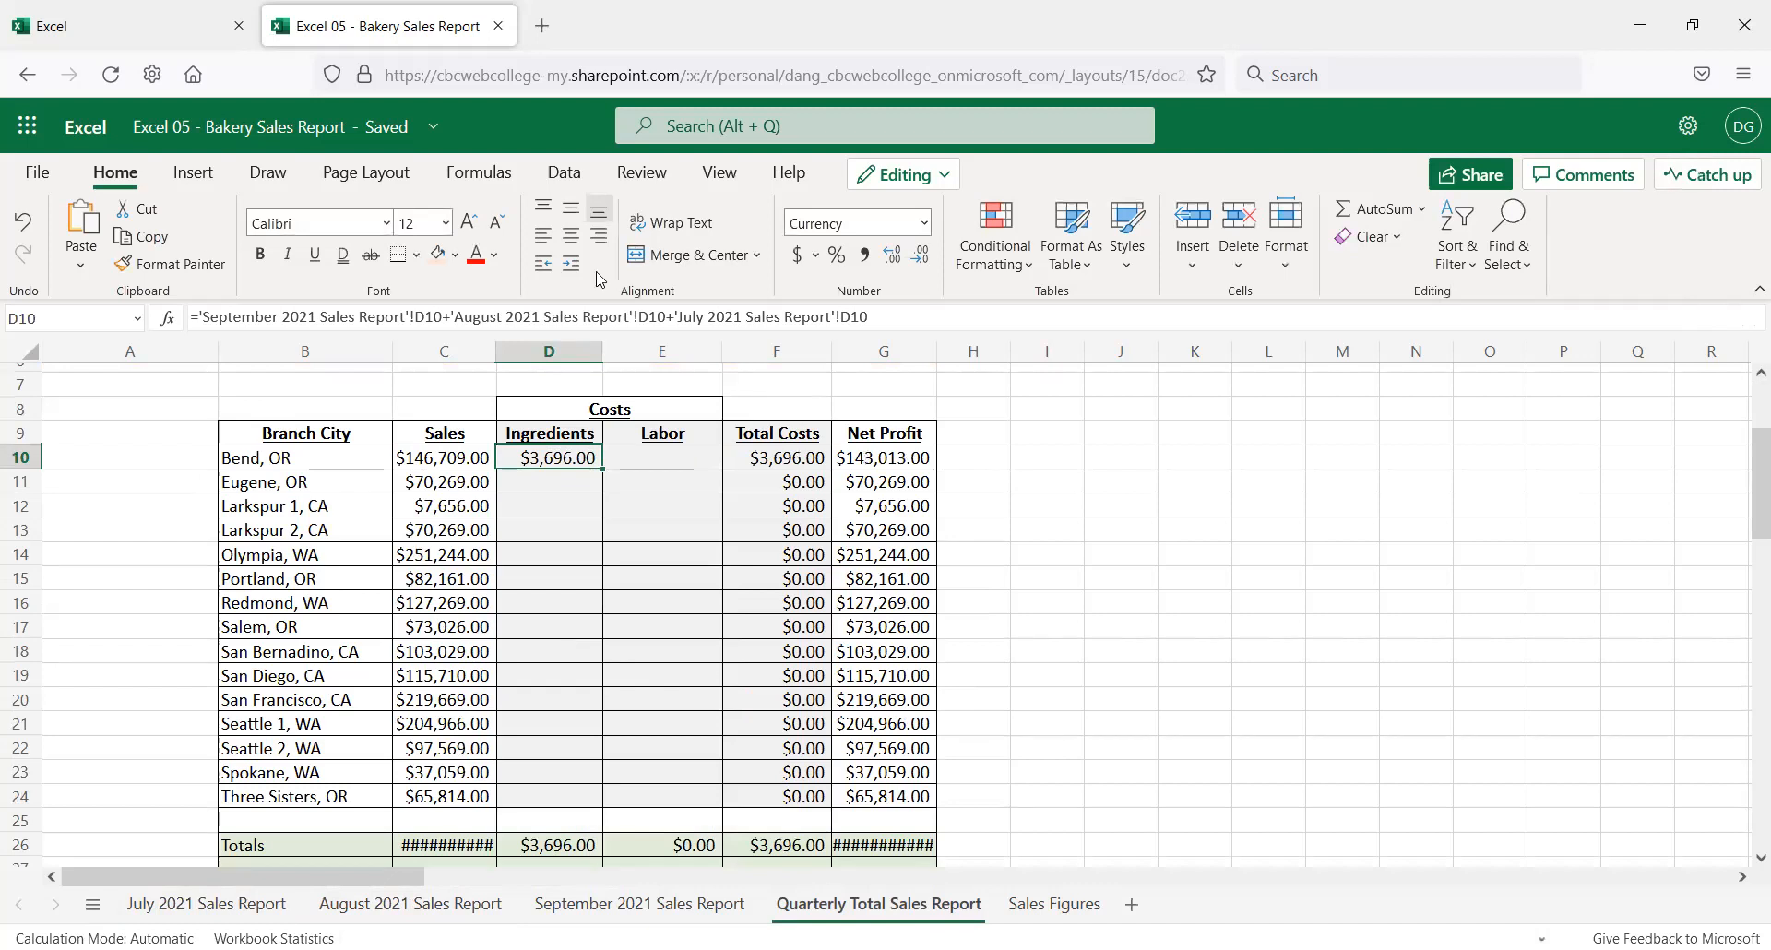
left_click_drag(182, 294, 973, 349)
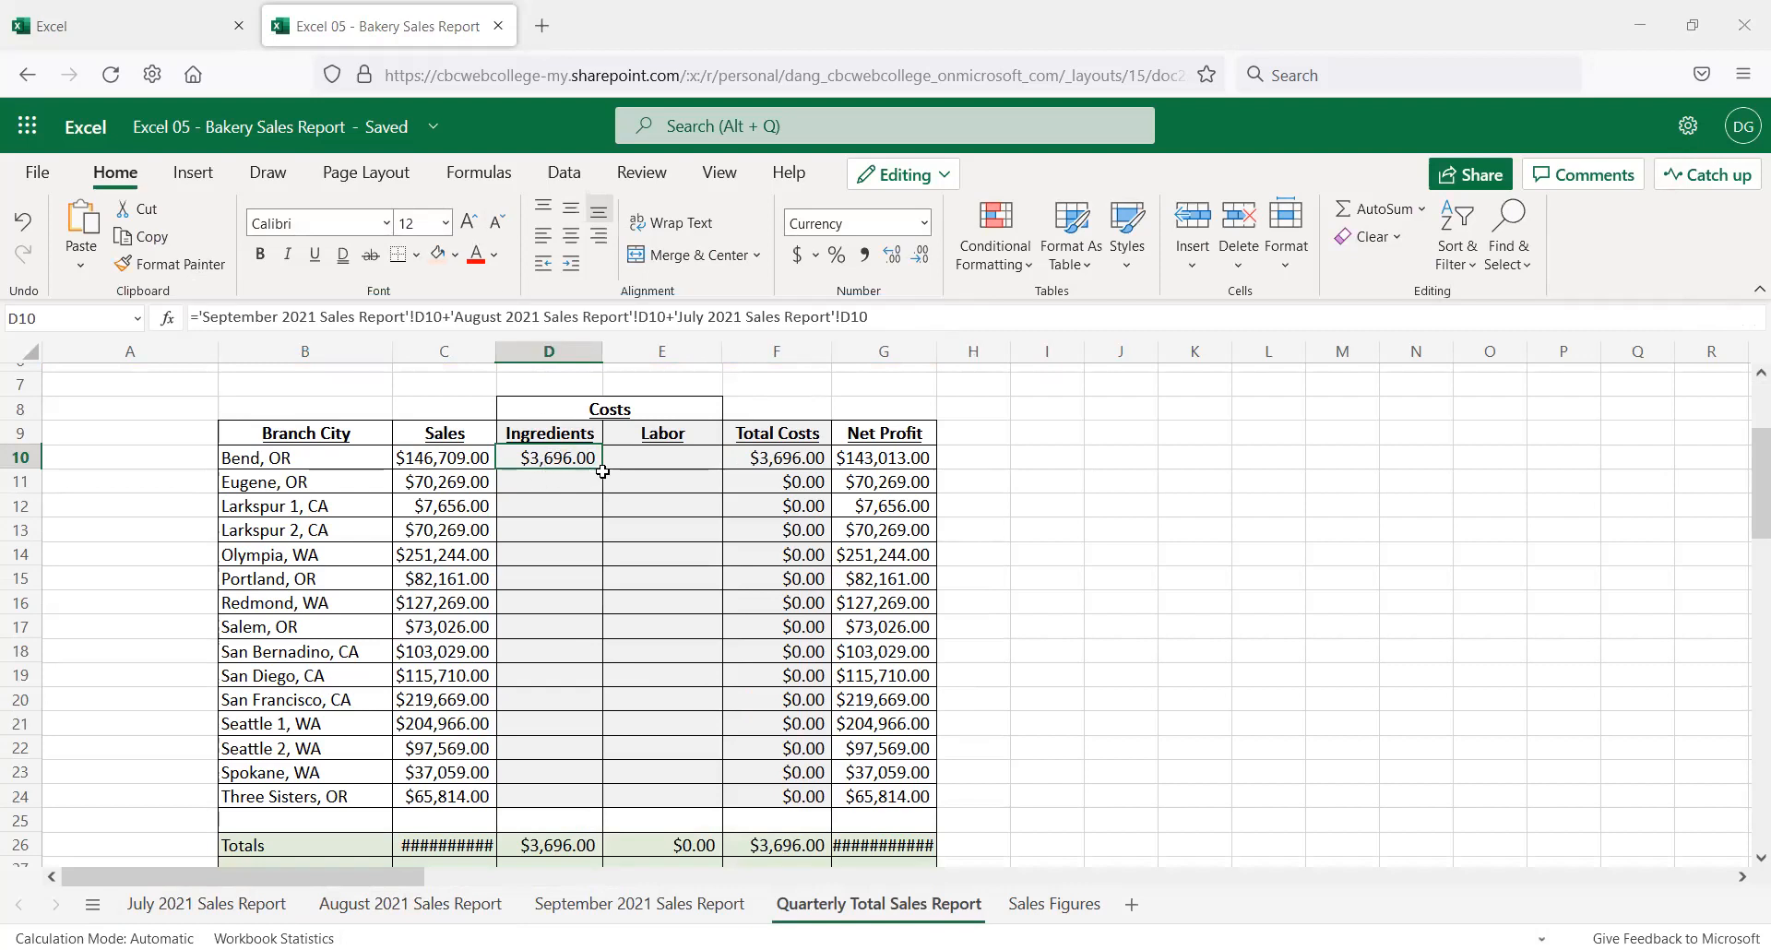
left_click_drag(600, 469, 586, 802)
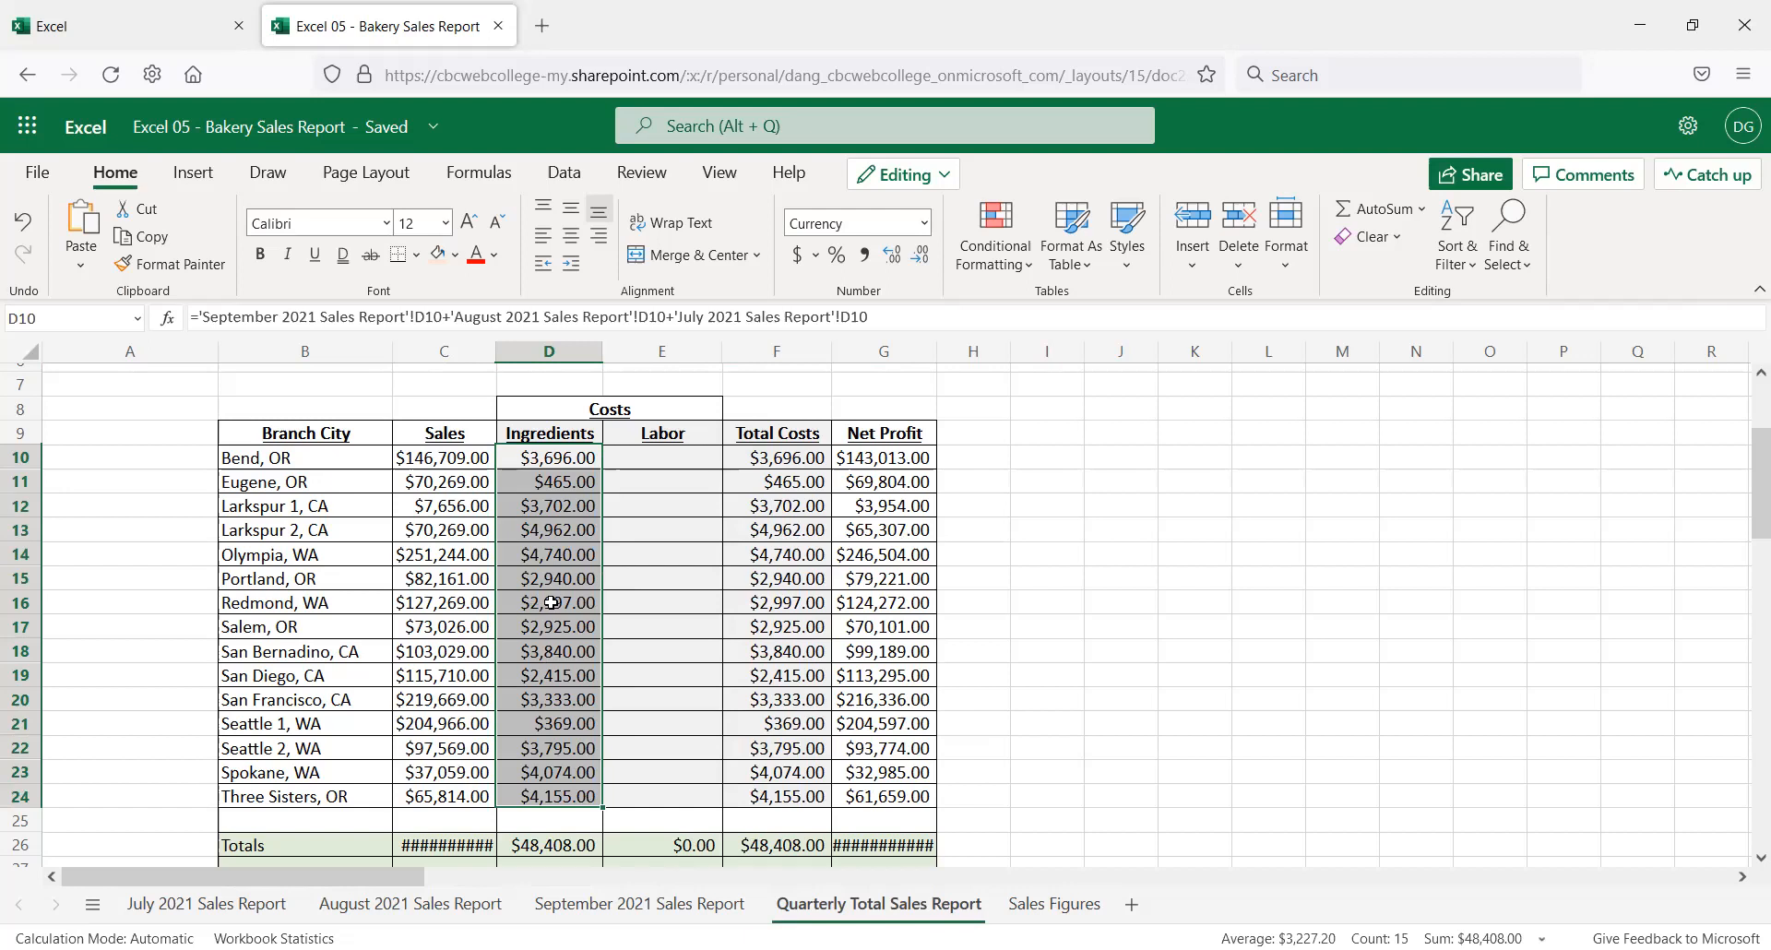
Examine the filled Ingredients formulas between D10 and D24, checking that each row references its matching row on the monthly sheets
left_click(540, 800)
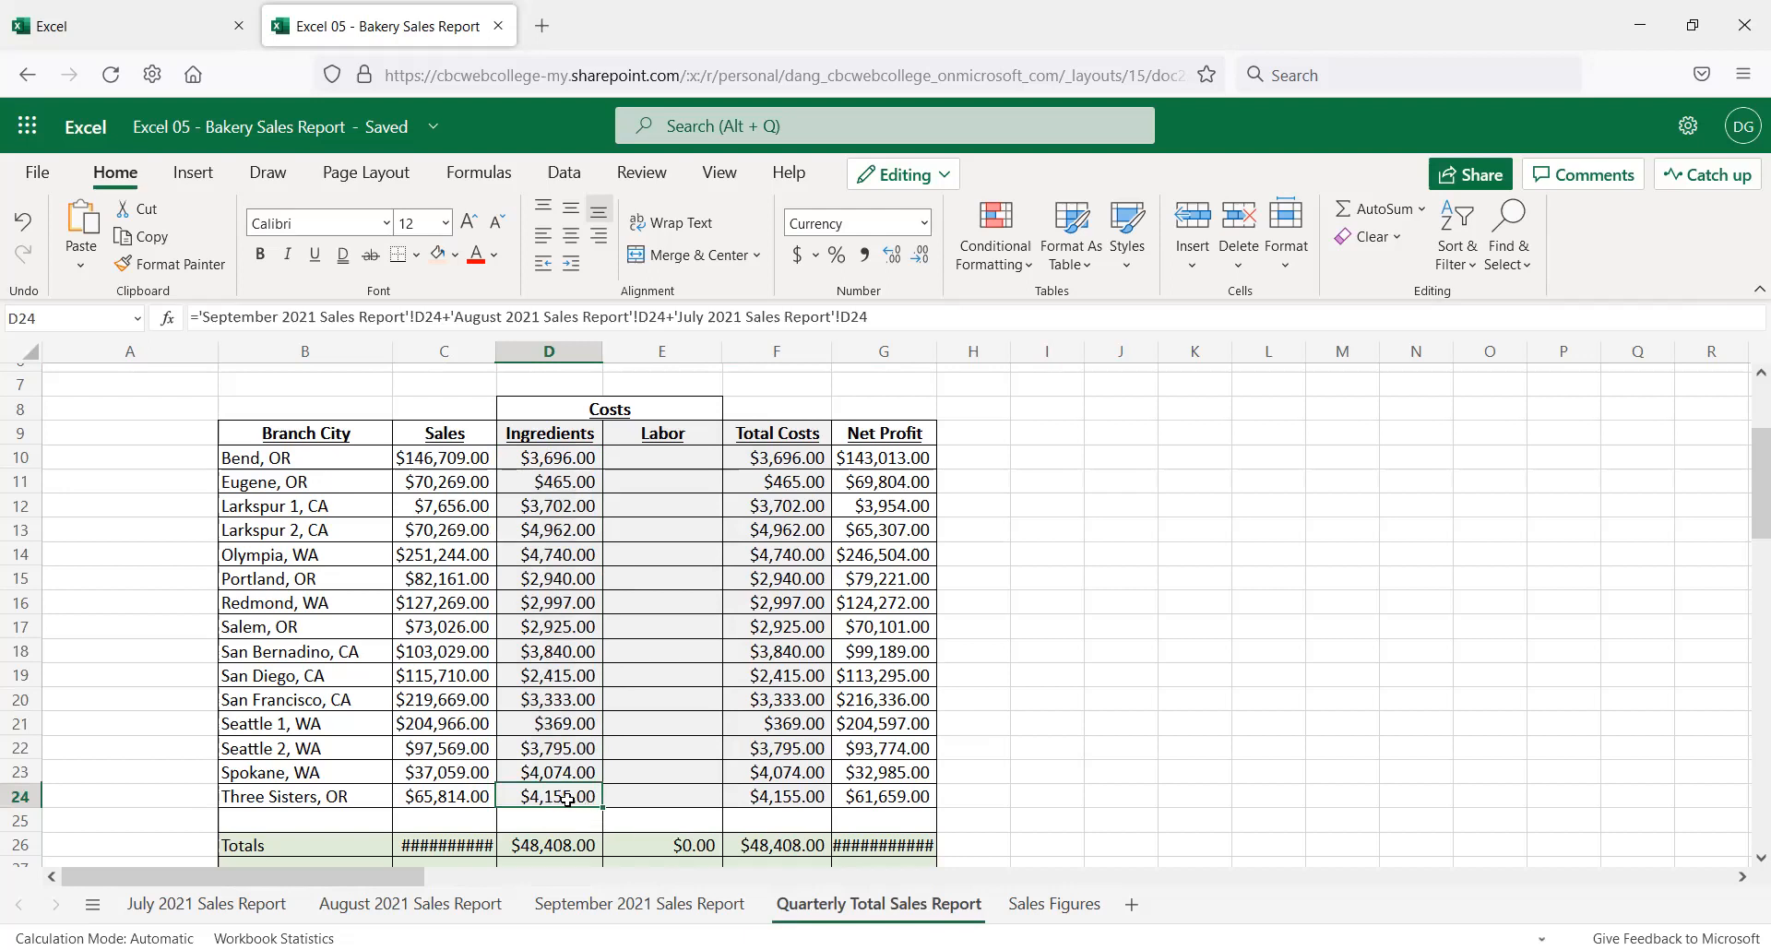
left_click_drag(234, 316, 1009, 313)
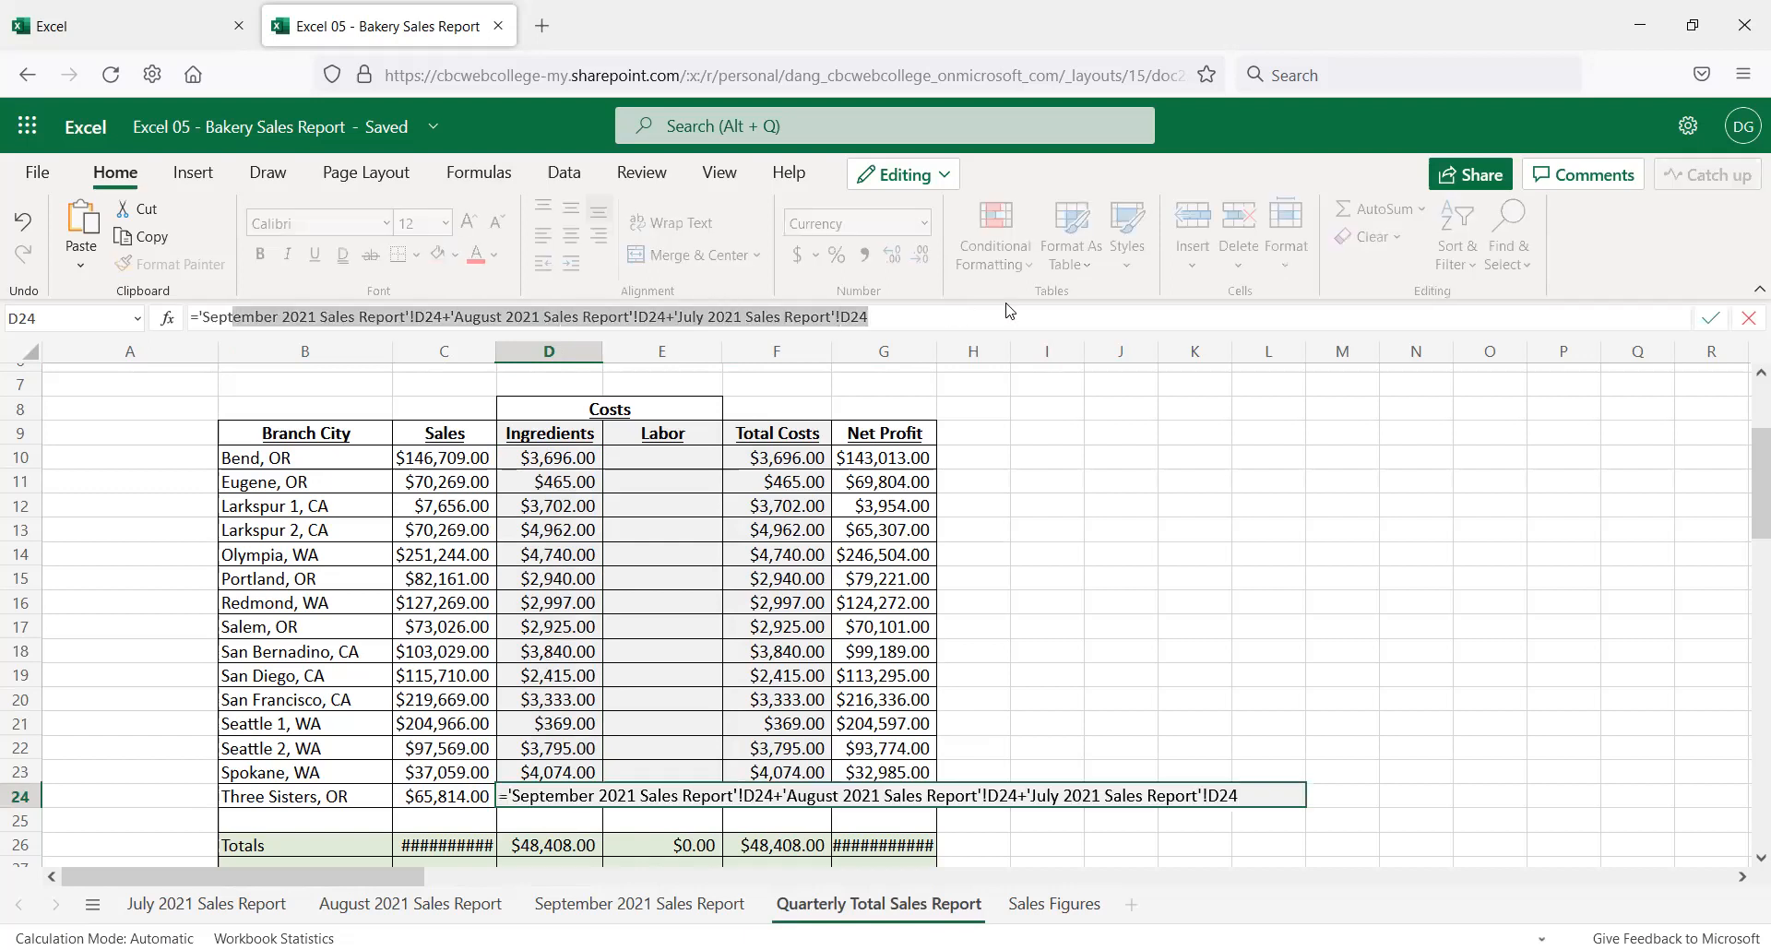
key("Escape")
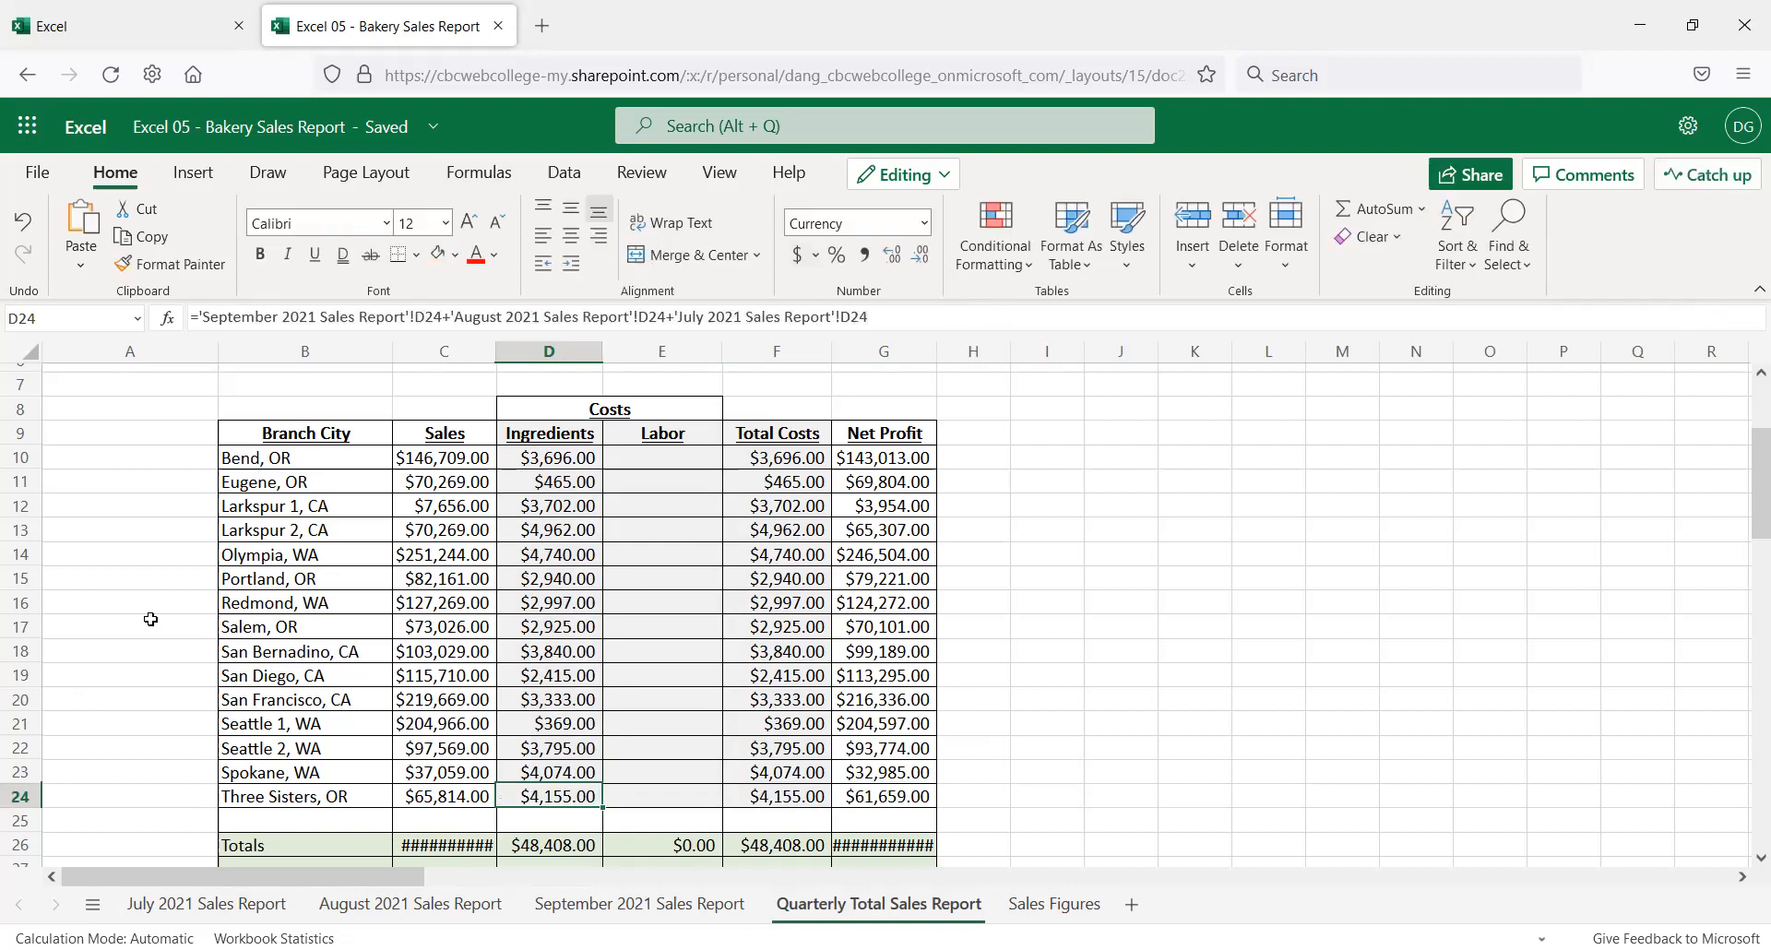
left_click(584, 456)
left_click(568, 507)
left_click(565, 570)
left_click(559, 623)
left_click(539, 684)
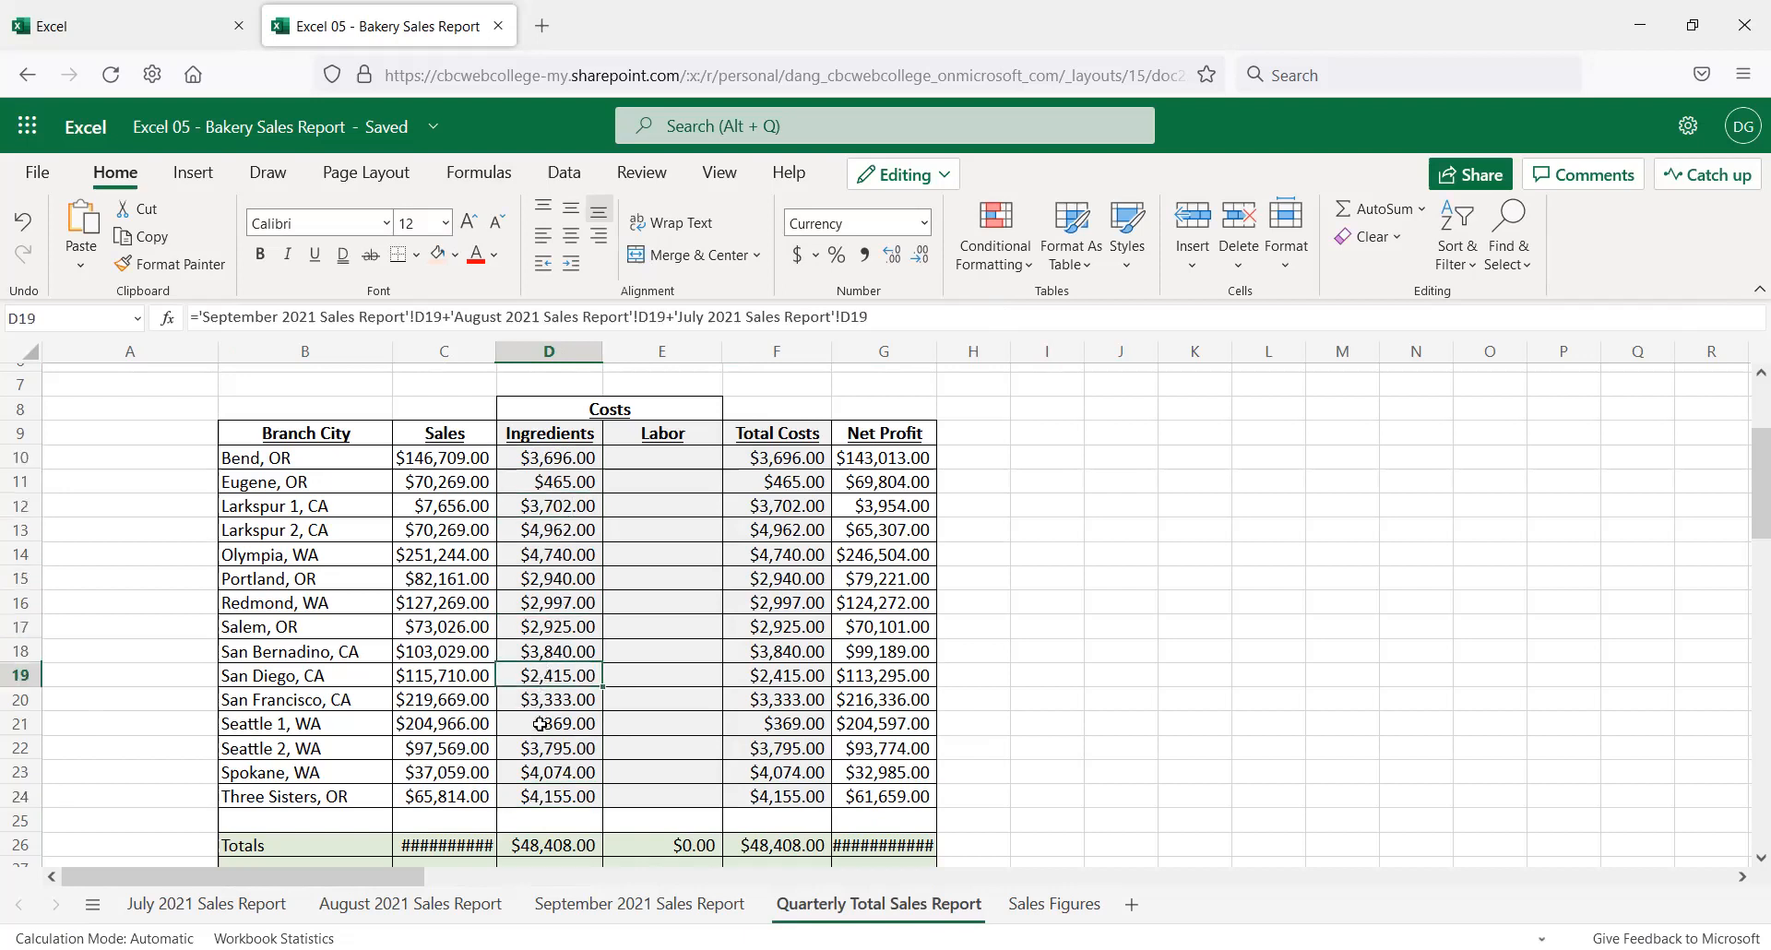
left_click(540, 724)
left_click(562, 773)
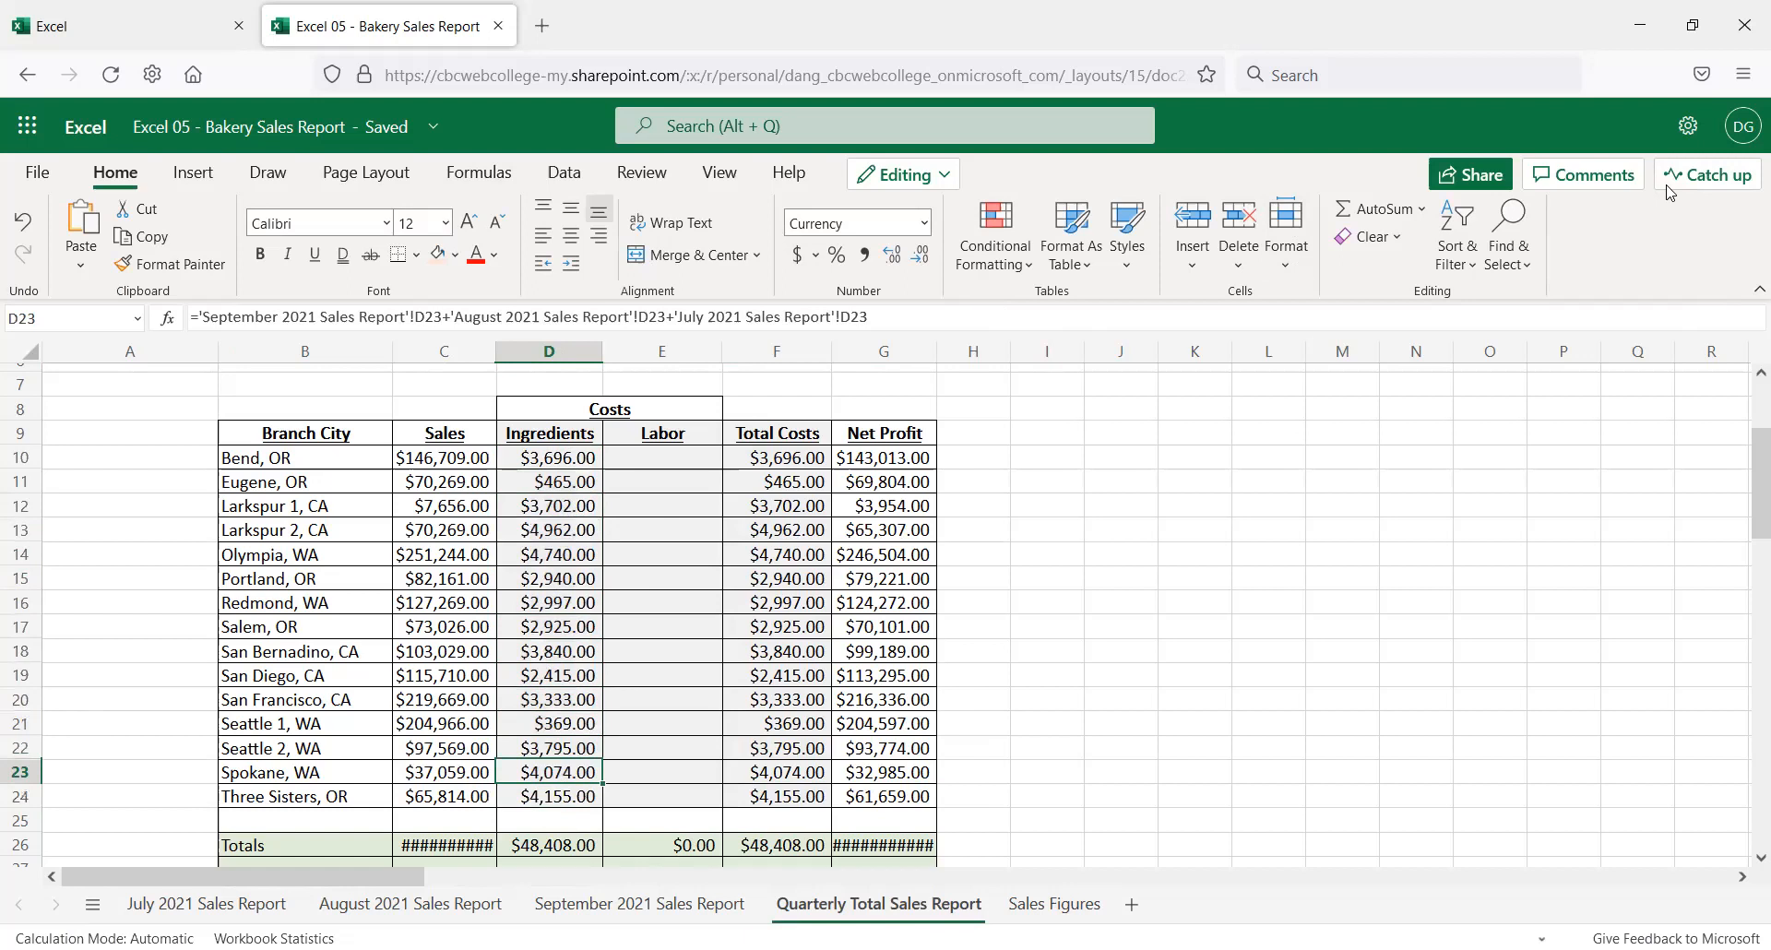
Fill the D10 Ingredients formula across into Labor cell E10 and check its reference against E10 on the September 2021 Sales Report sheet
left_click(649, 462)
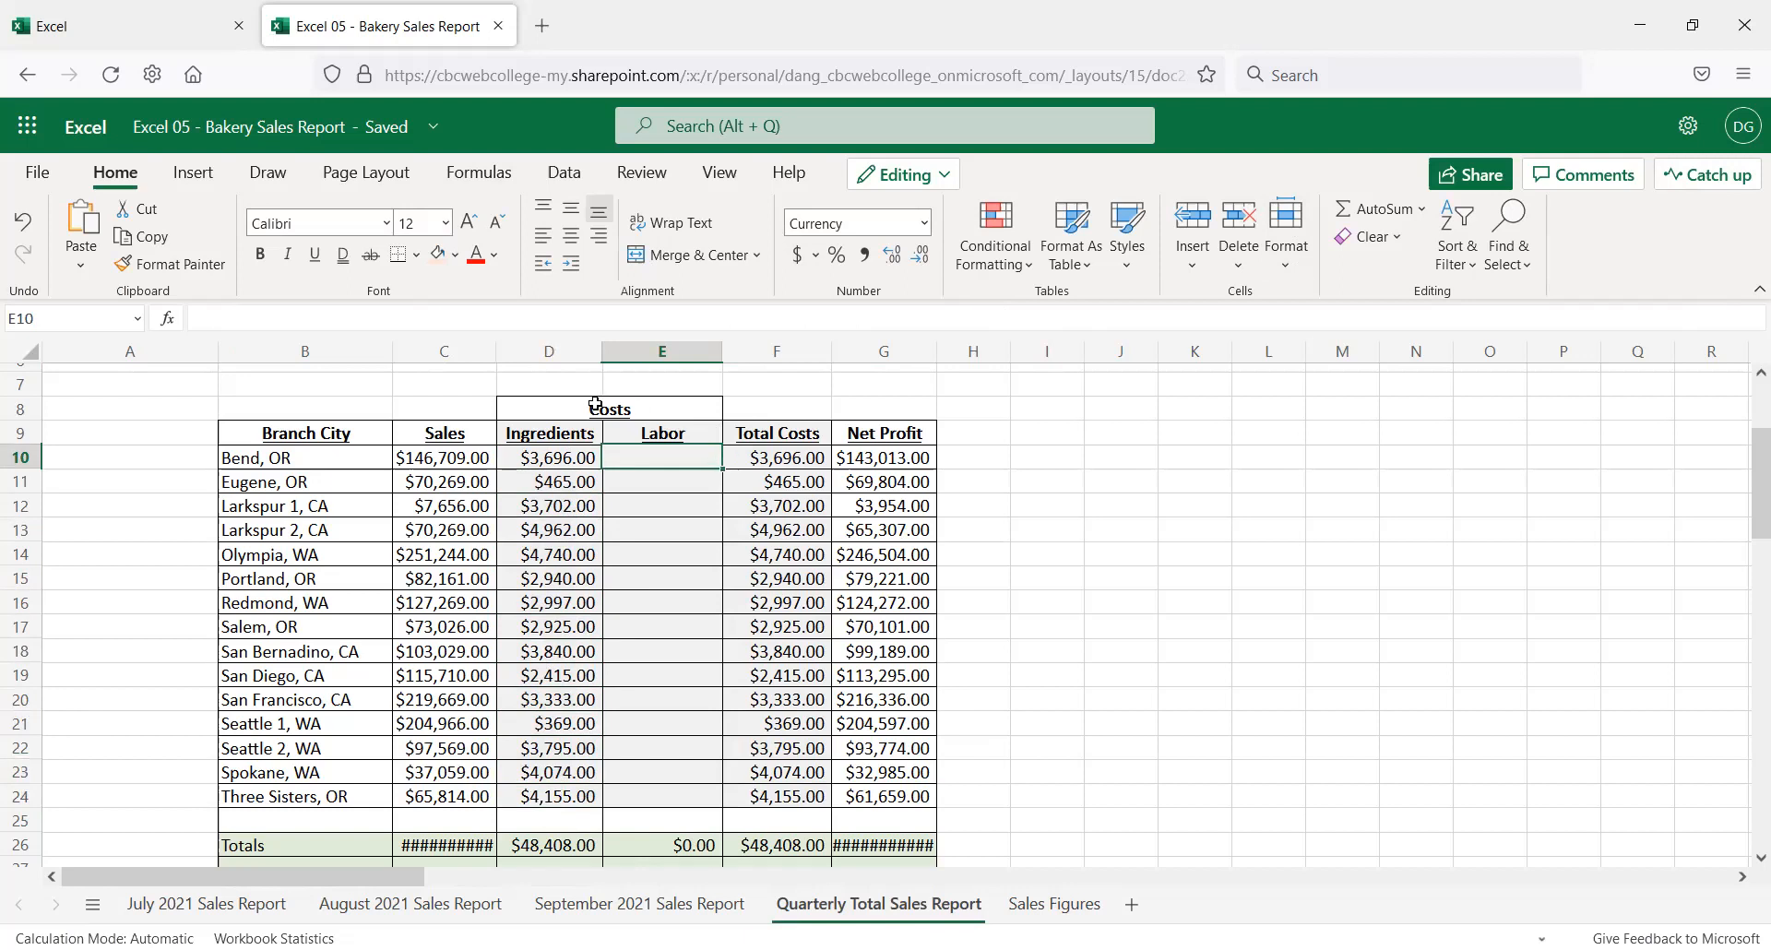
left_click(586, 461)
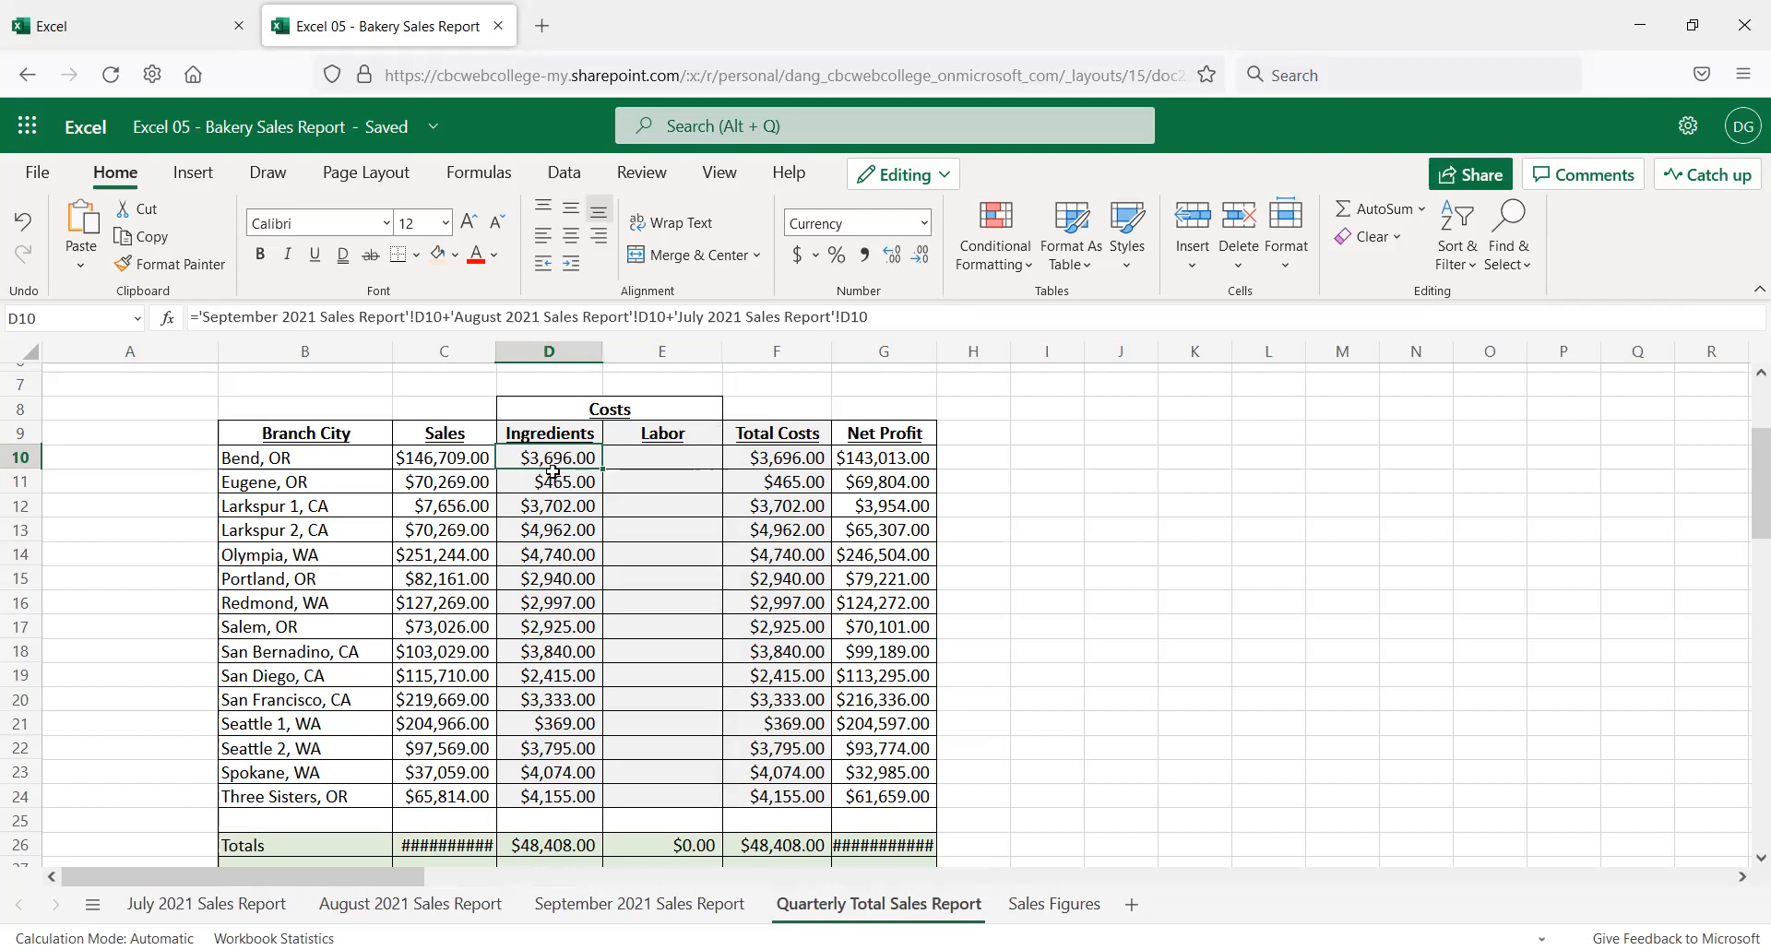
mouse_move(601, 470)
left_mouse_down()
mouse_move(600, 506)
mouse_move(597, 458)
left_mouse_up()
left_click_drag(602, 468, 644, 469)
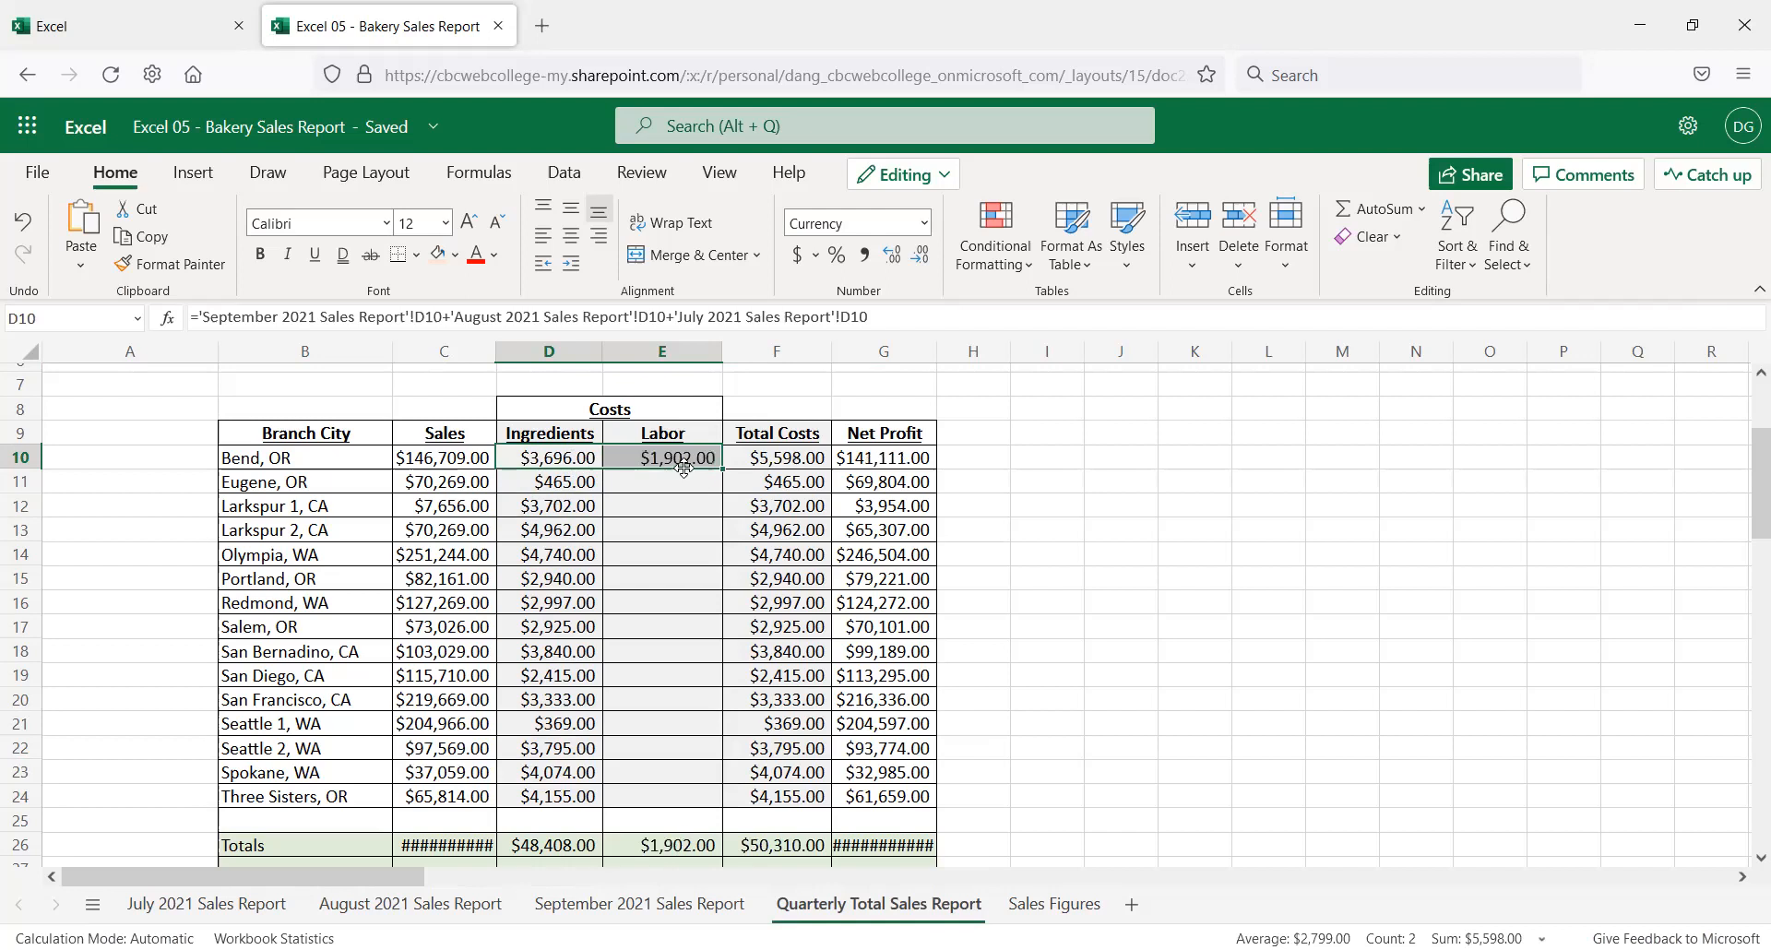
left_click(682, 463)
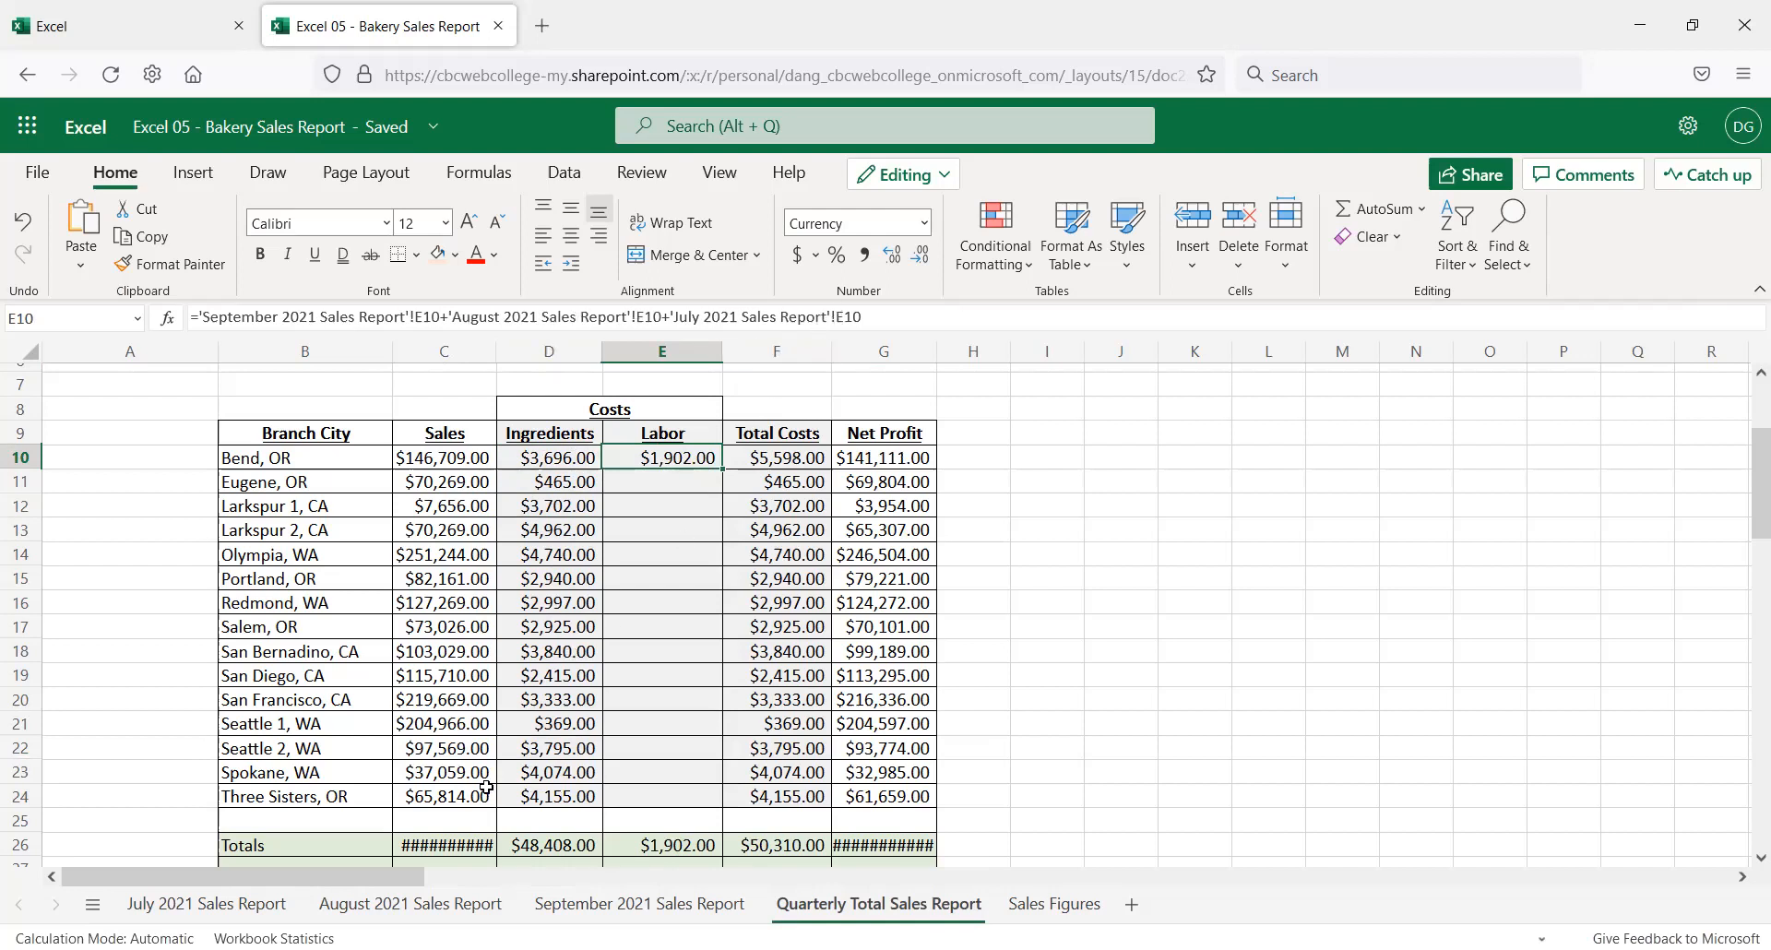
left_click(578, 906)
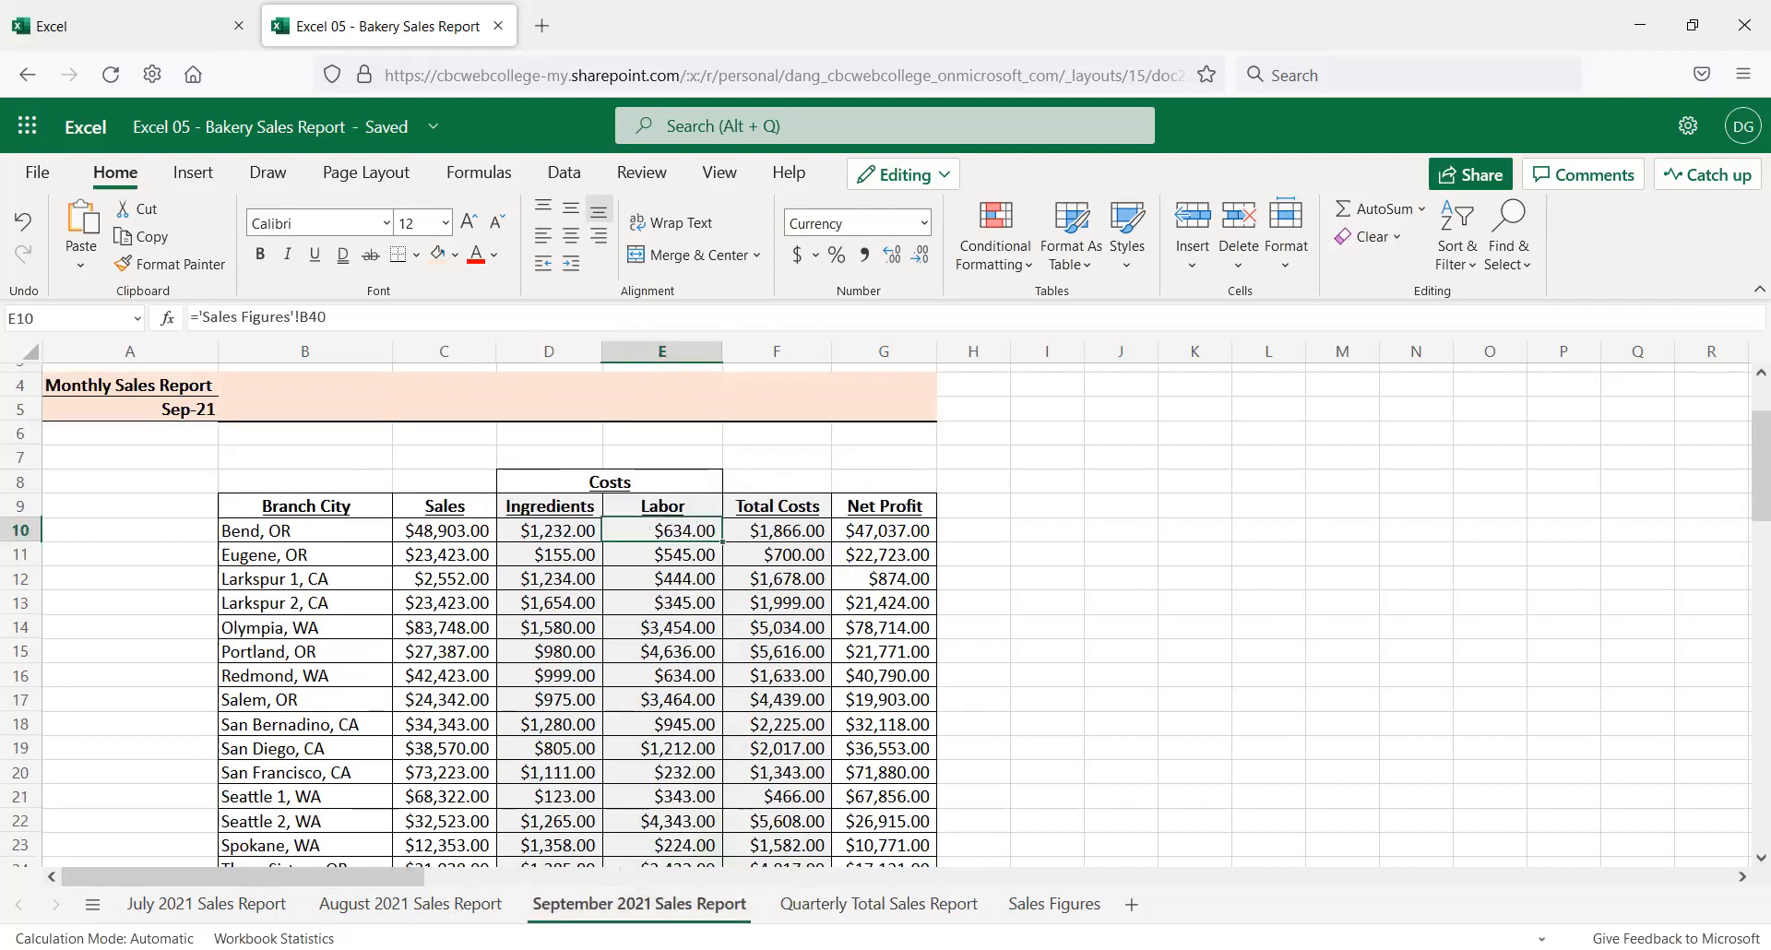
left_click(871, 907)
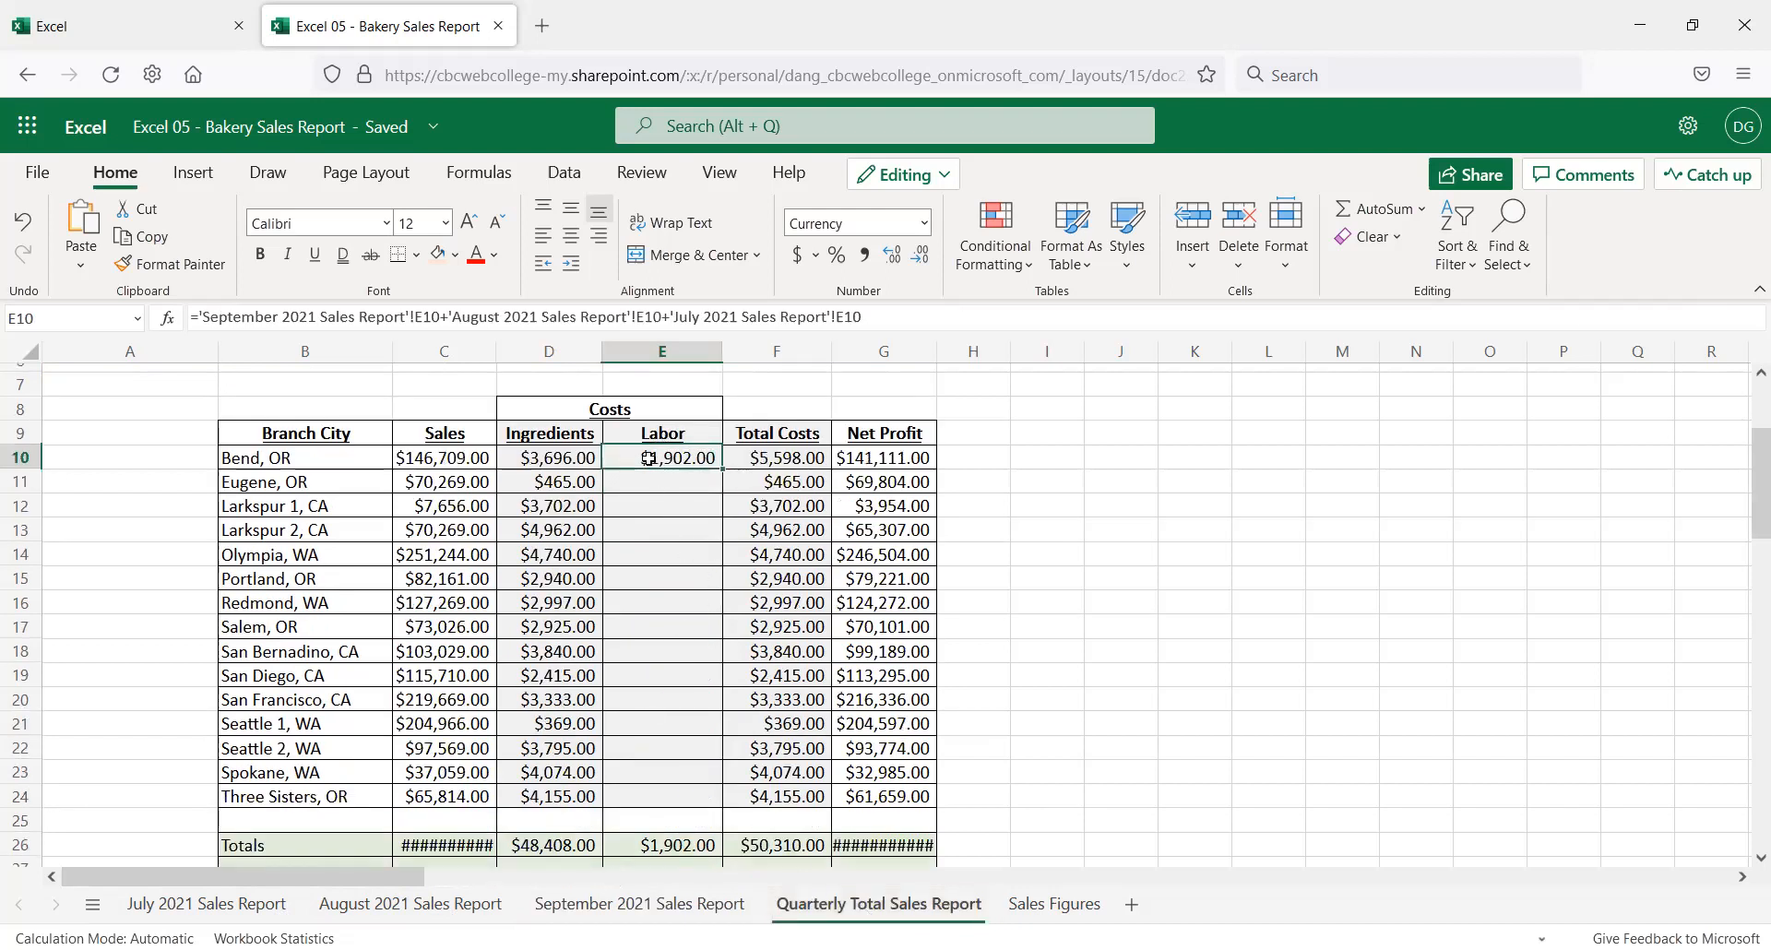
Fill the Ingredients formulas in D11:D24 across into Labor cells E11:E24 and check the resulting Labor formulas
left_click_drag(572, 485, 558, 806)
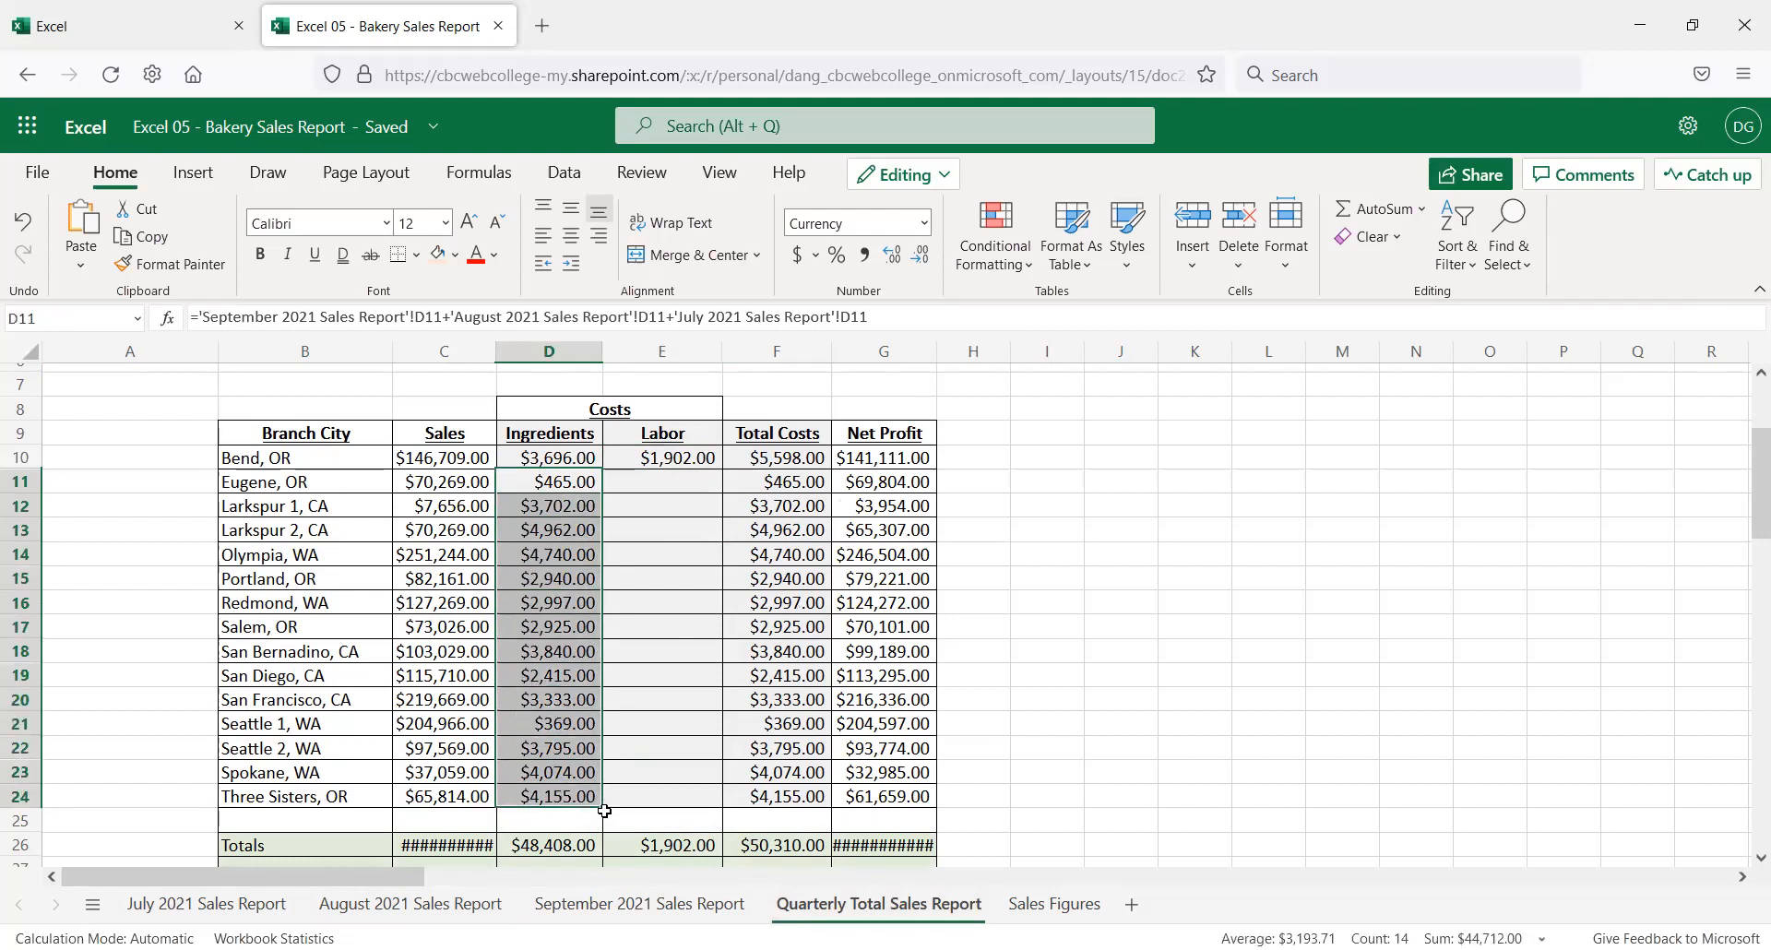
left_click_drag(605, 805, 697, 811)
left_click(680, 696)
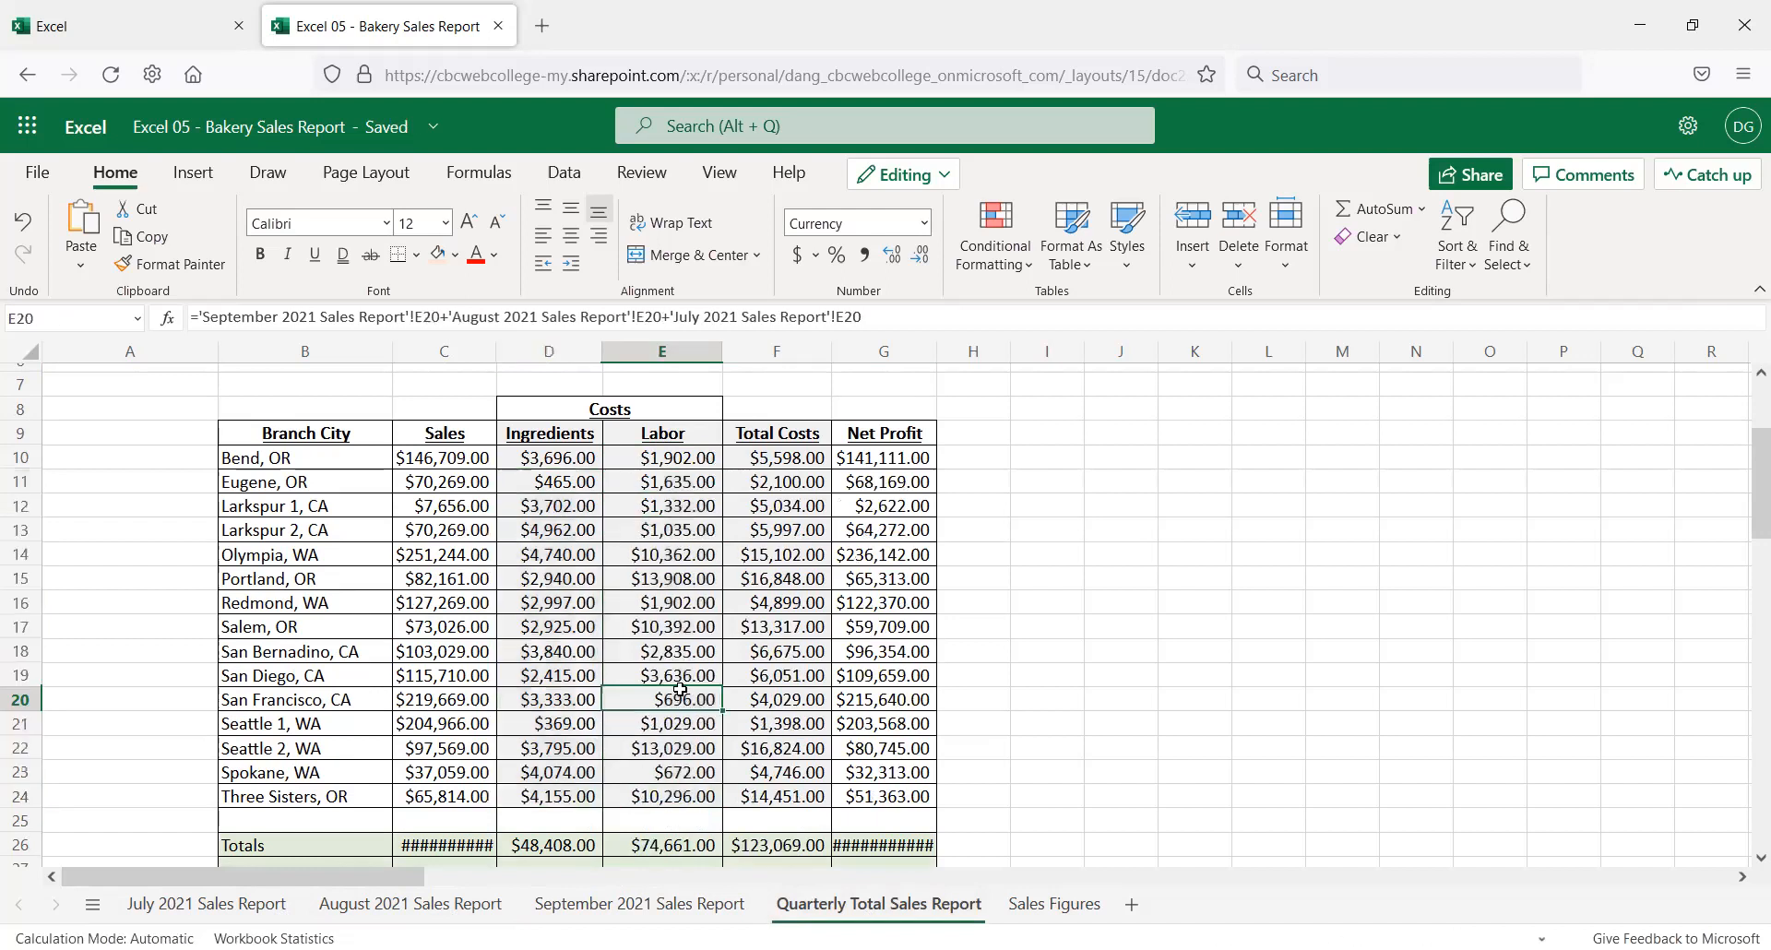
left_click(675, 780)
left_click(673, 798)
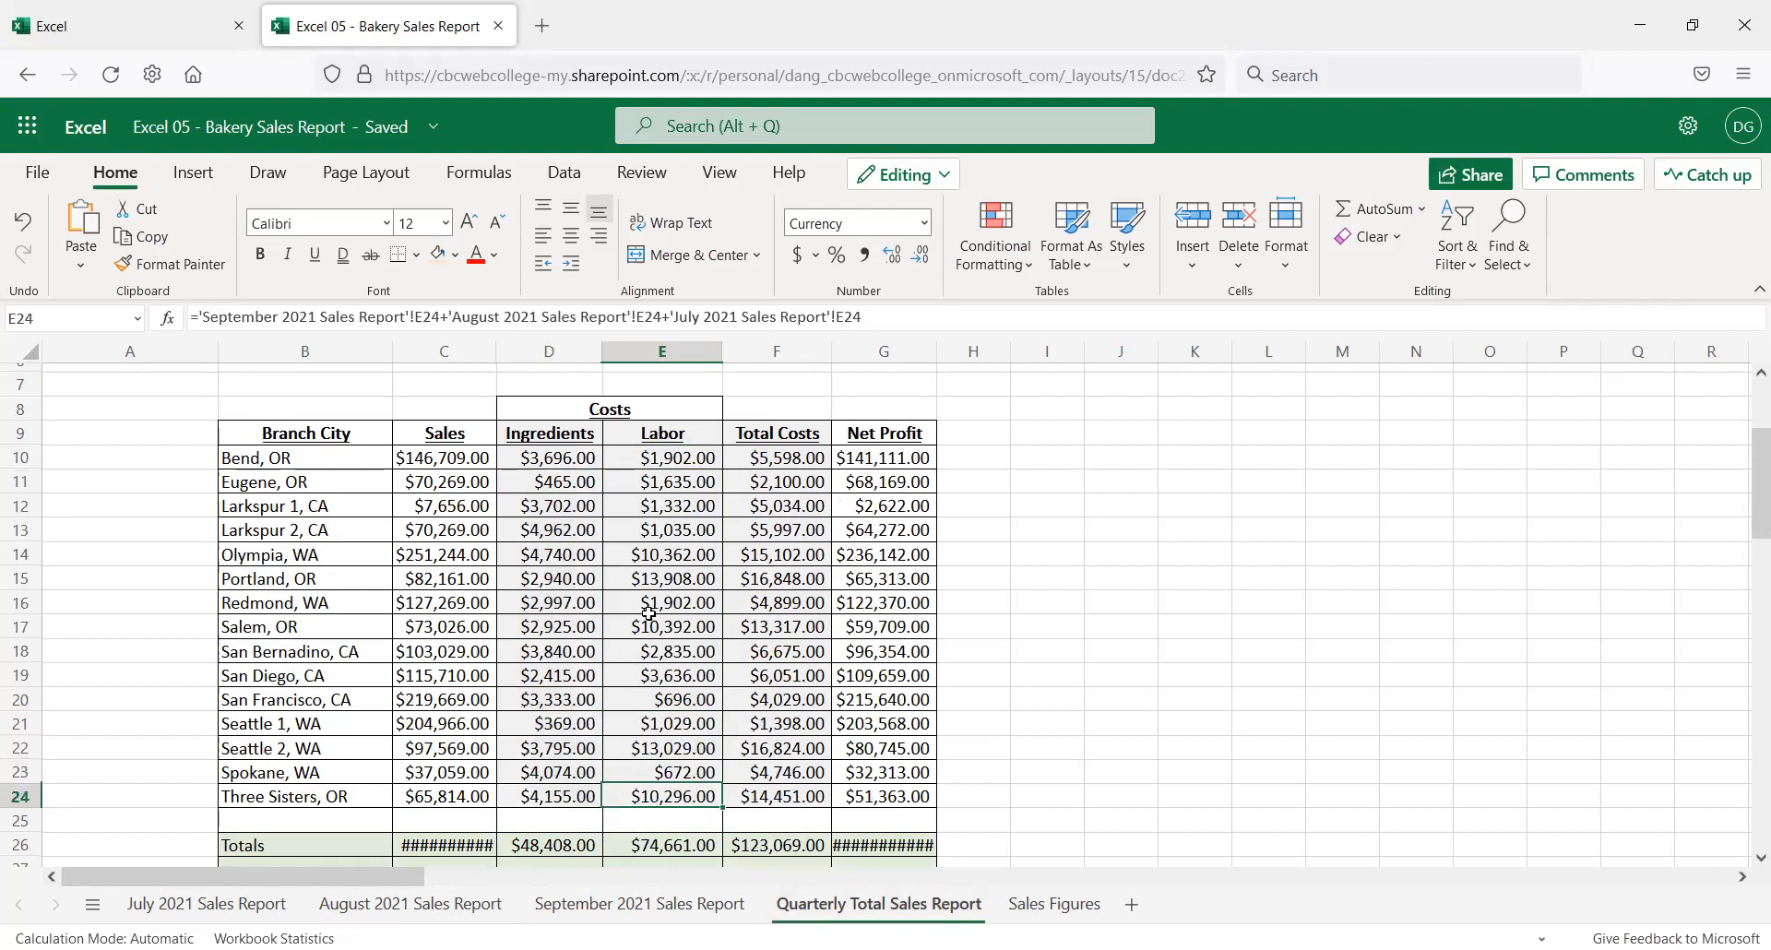
left_click(679, 458)
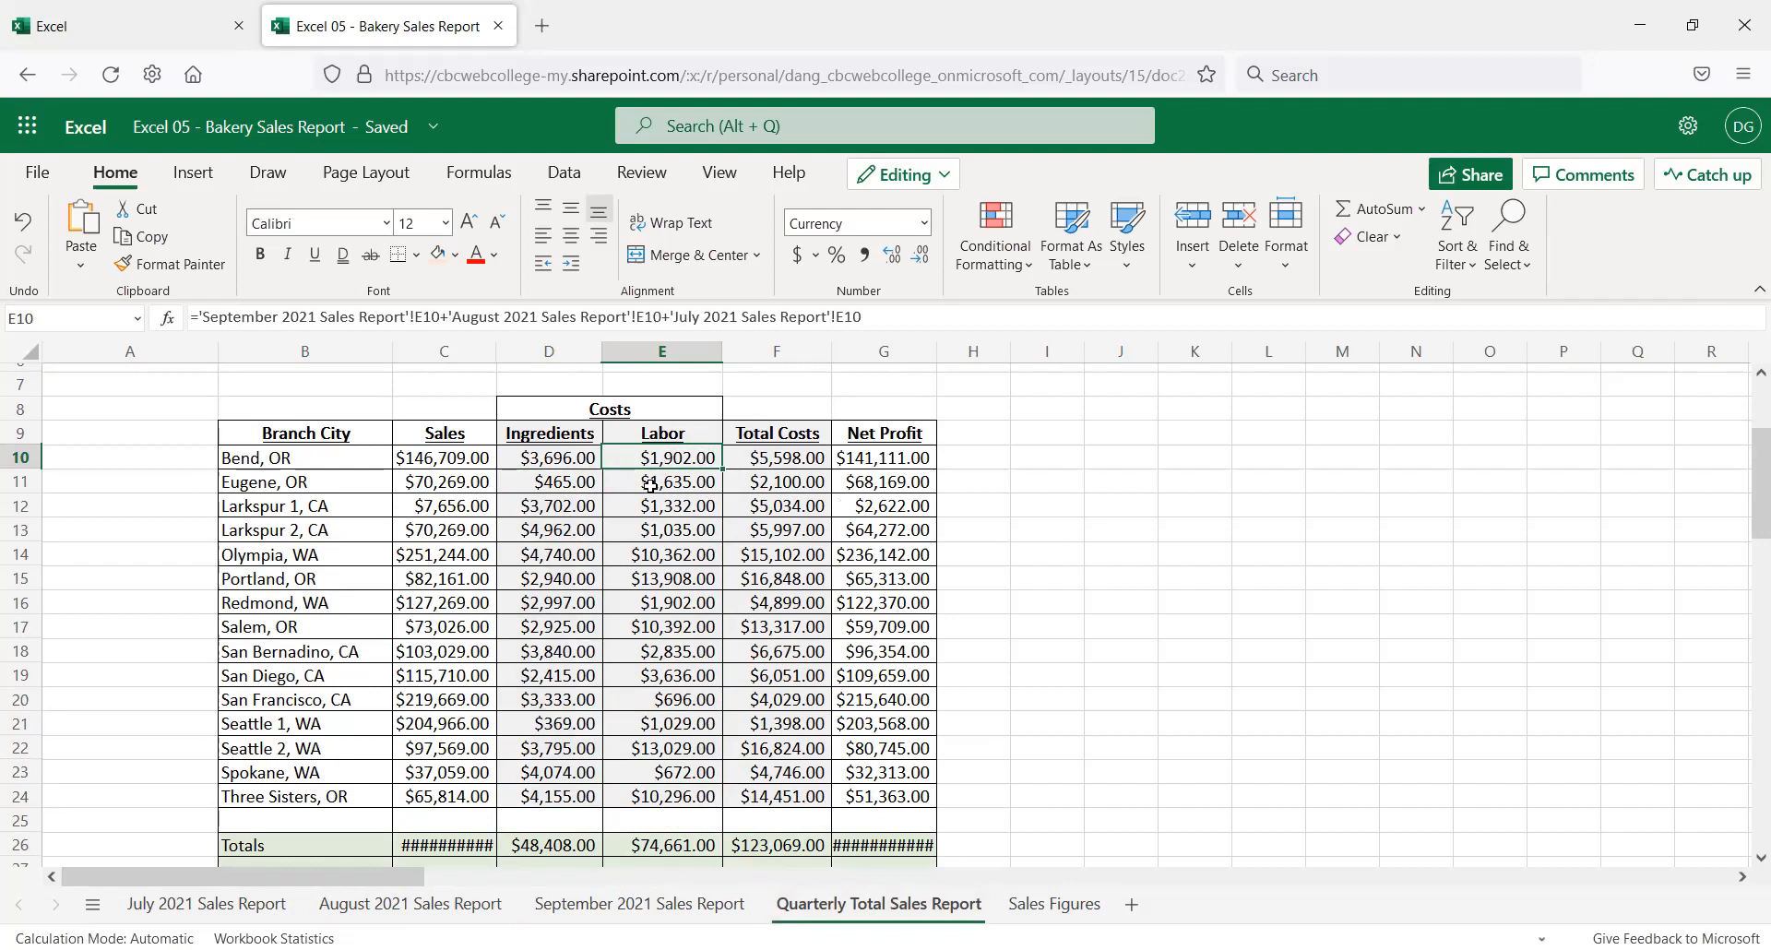
Review the branch sales, ingredients and total cost cells on the July 2021 Sales Report sheet
left_click(206, 904)
left_click(386, 651)
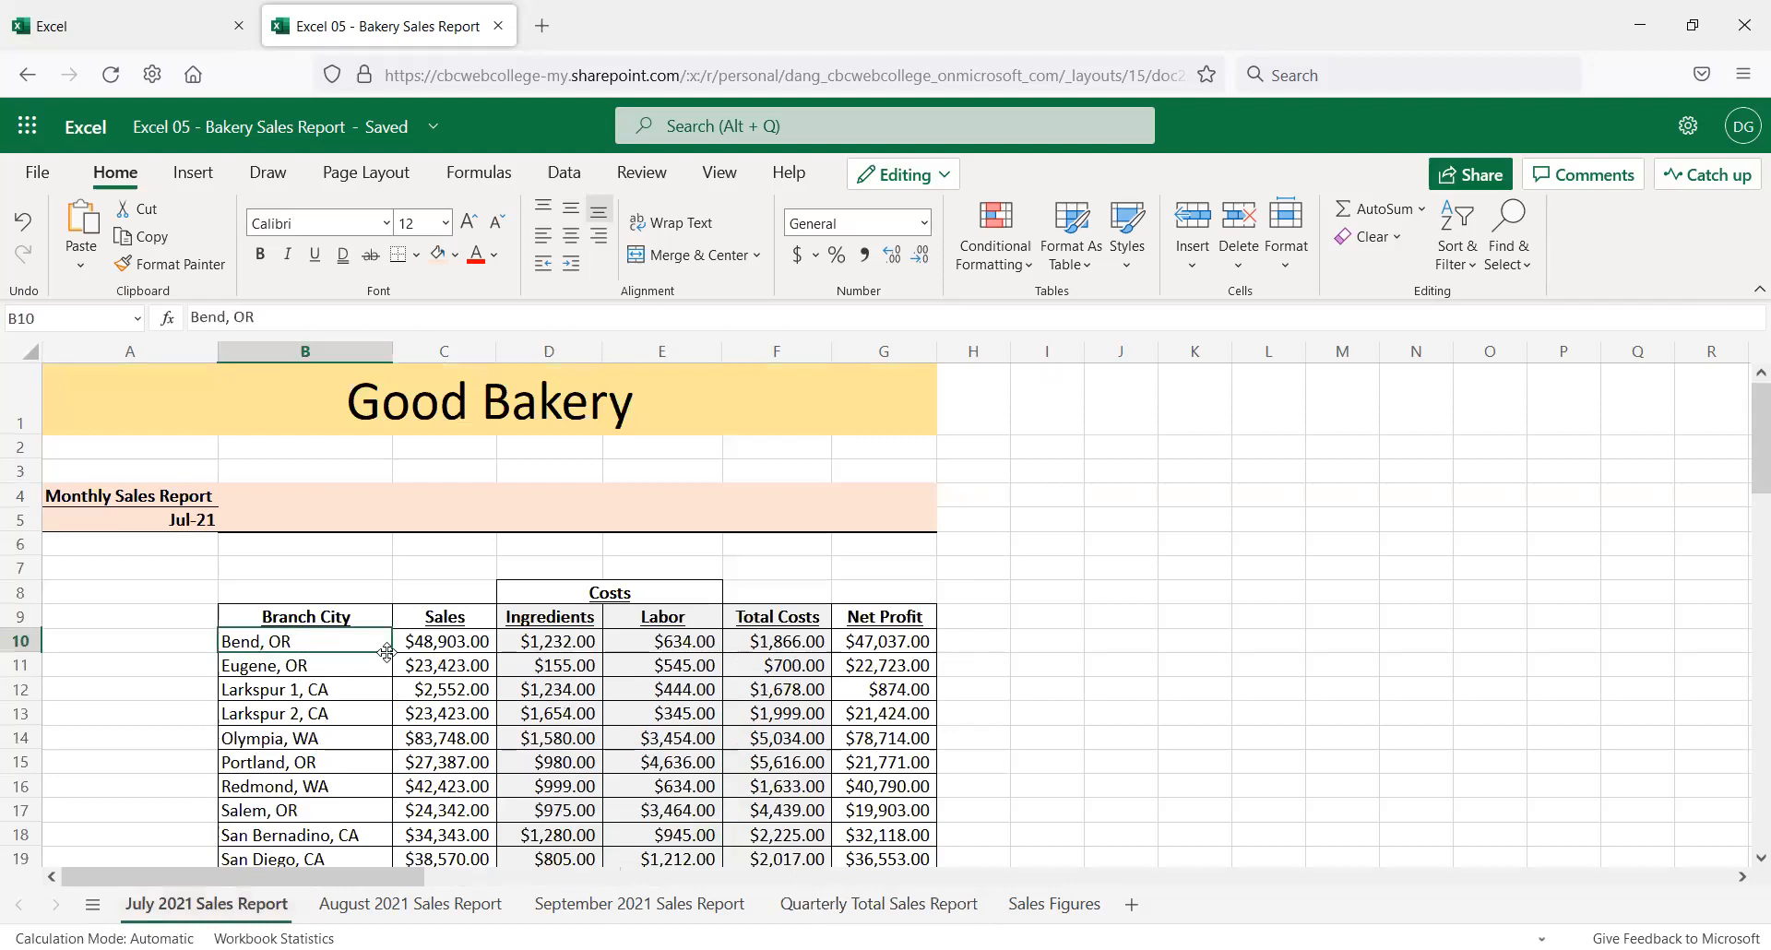
left_click(622, 648)
left_click(431, 656)
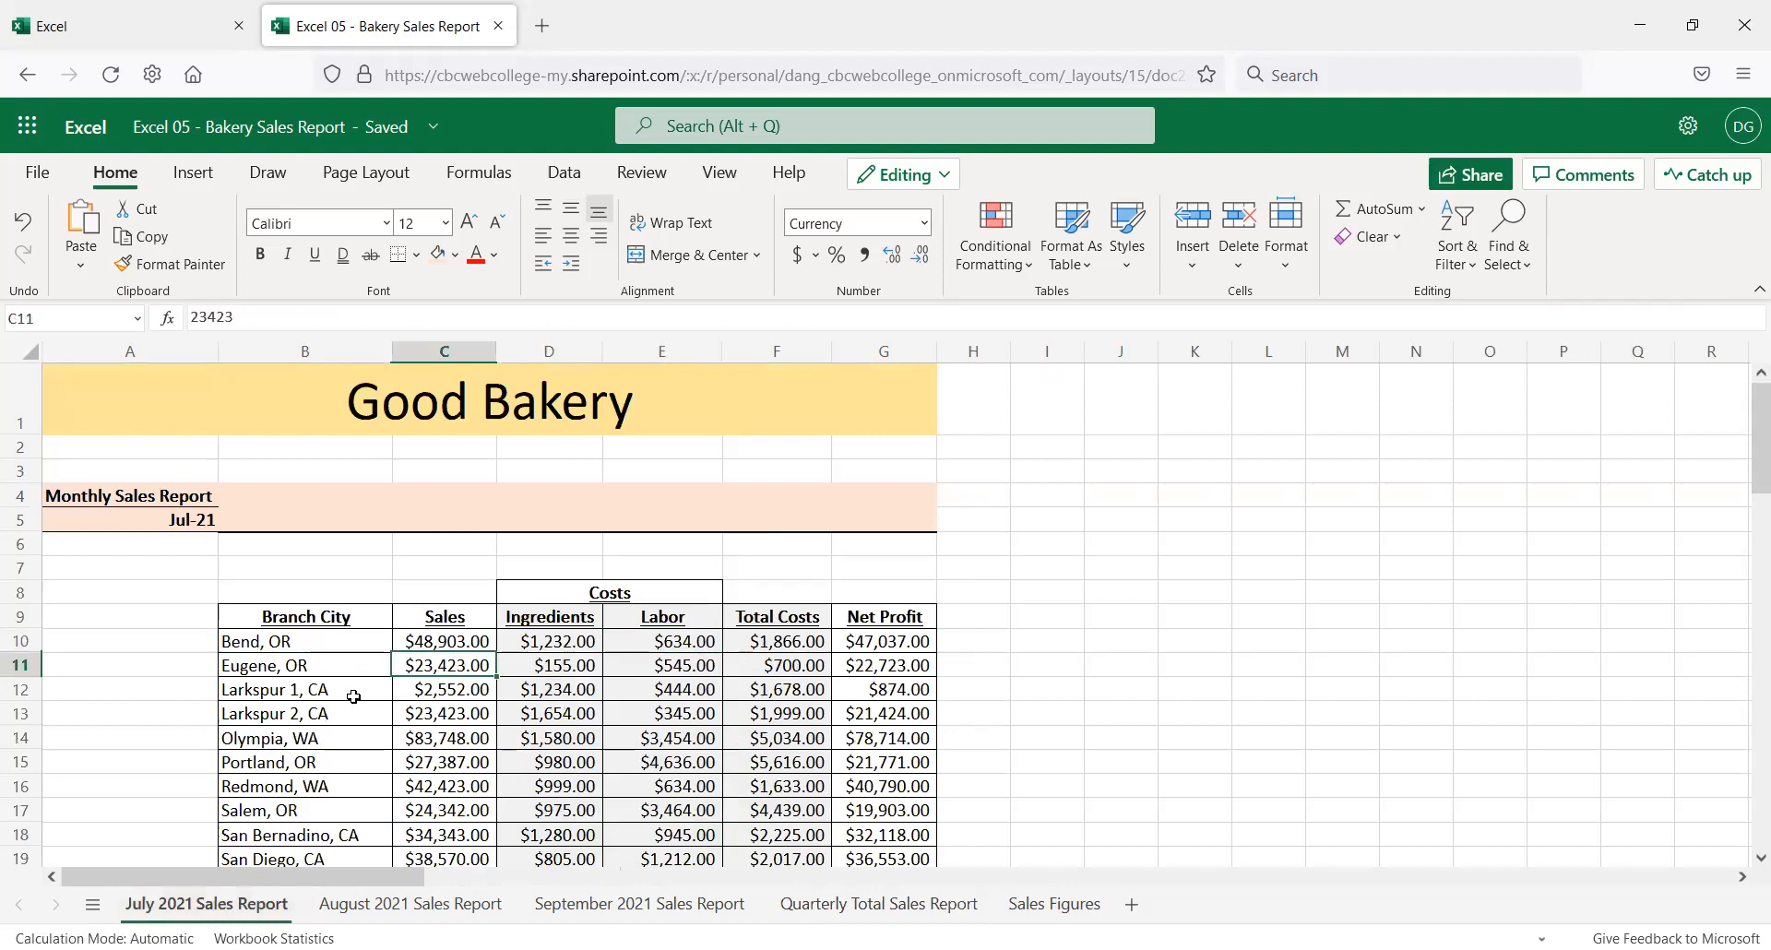
left_click(329, 683)
scroll(335, 691, "down", 2)
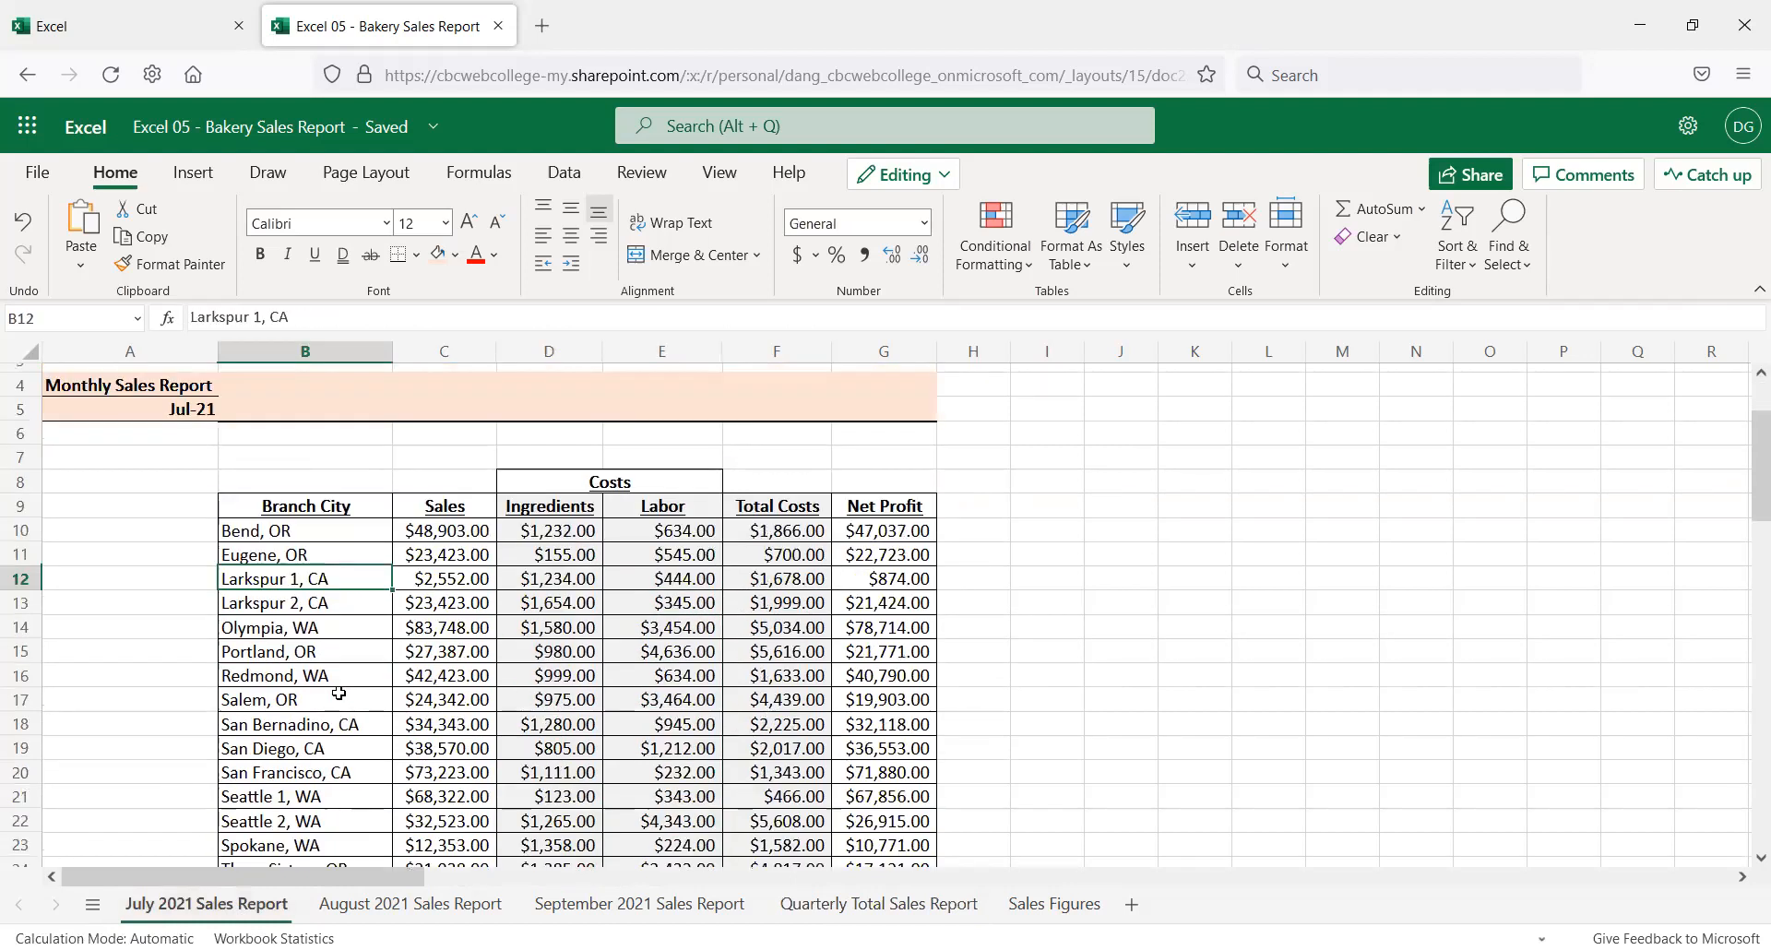
left_click(772, 529)
left_click(749, 627)
left_click(738, 698)
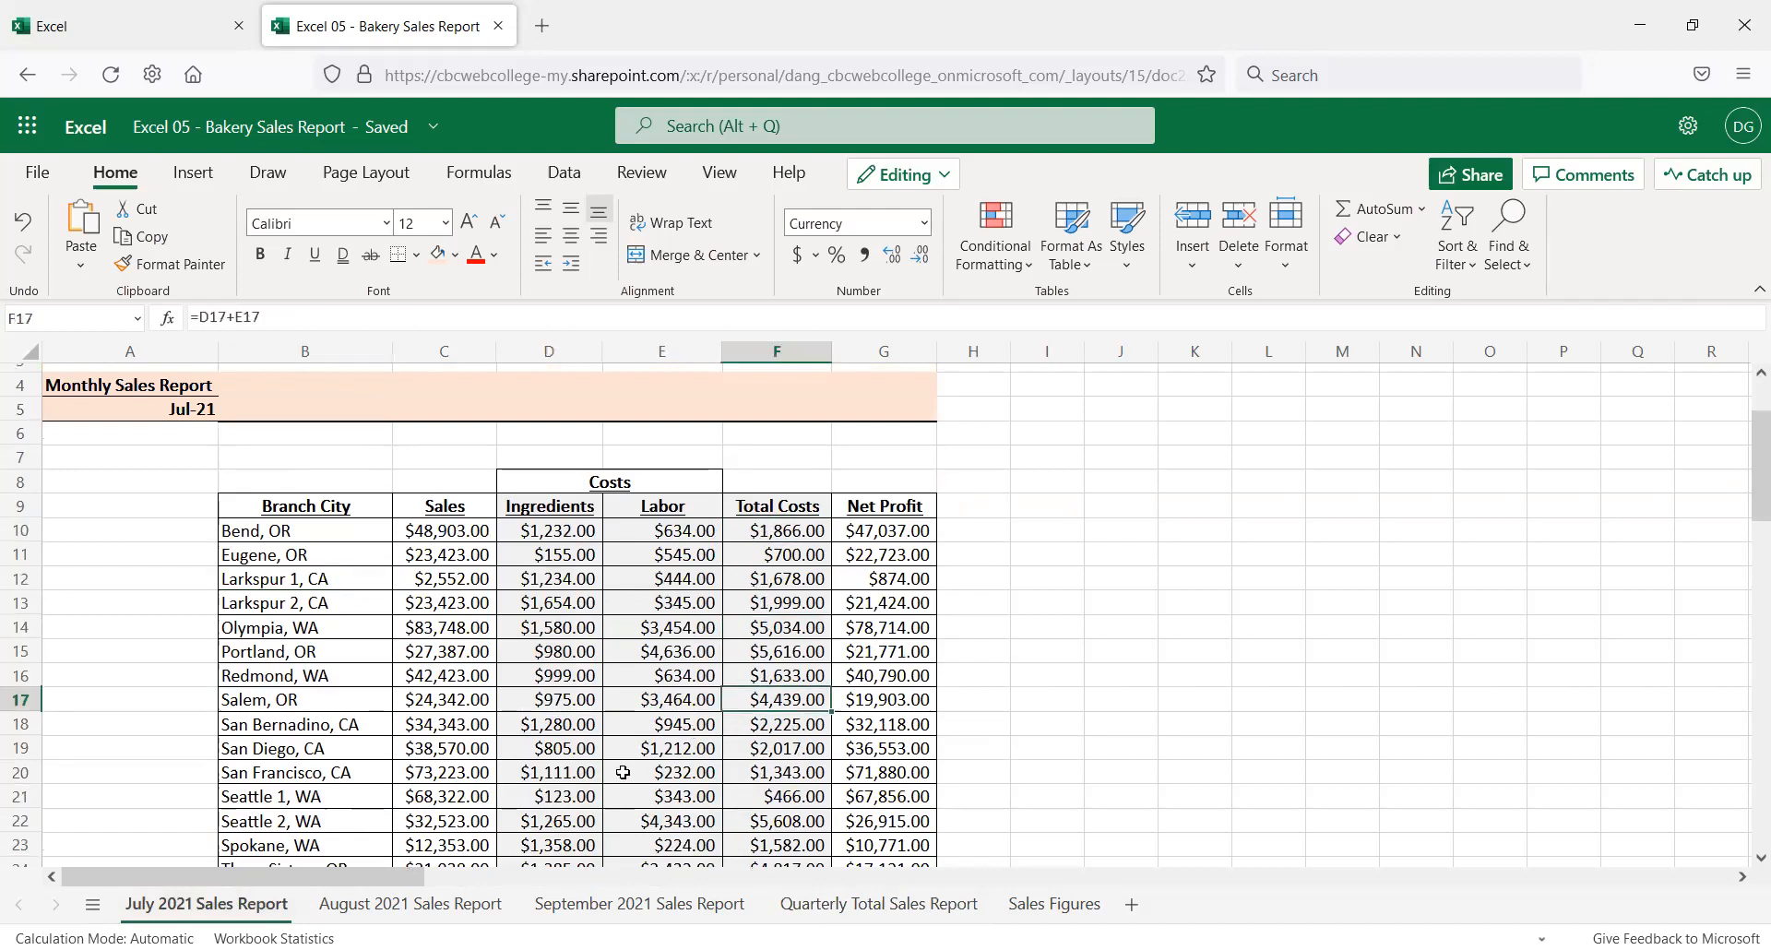
left_click(574, 789)
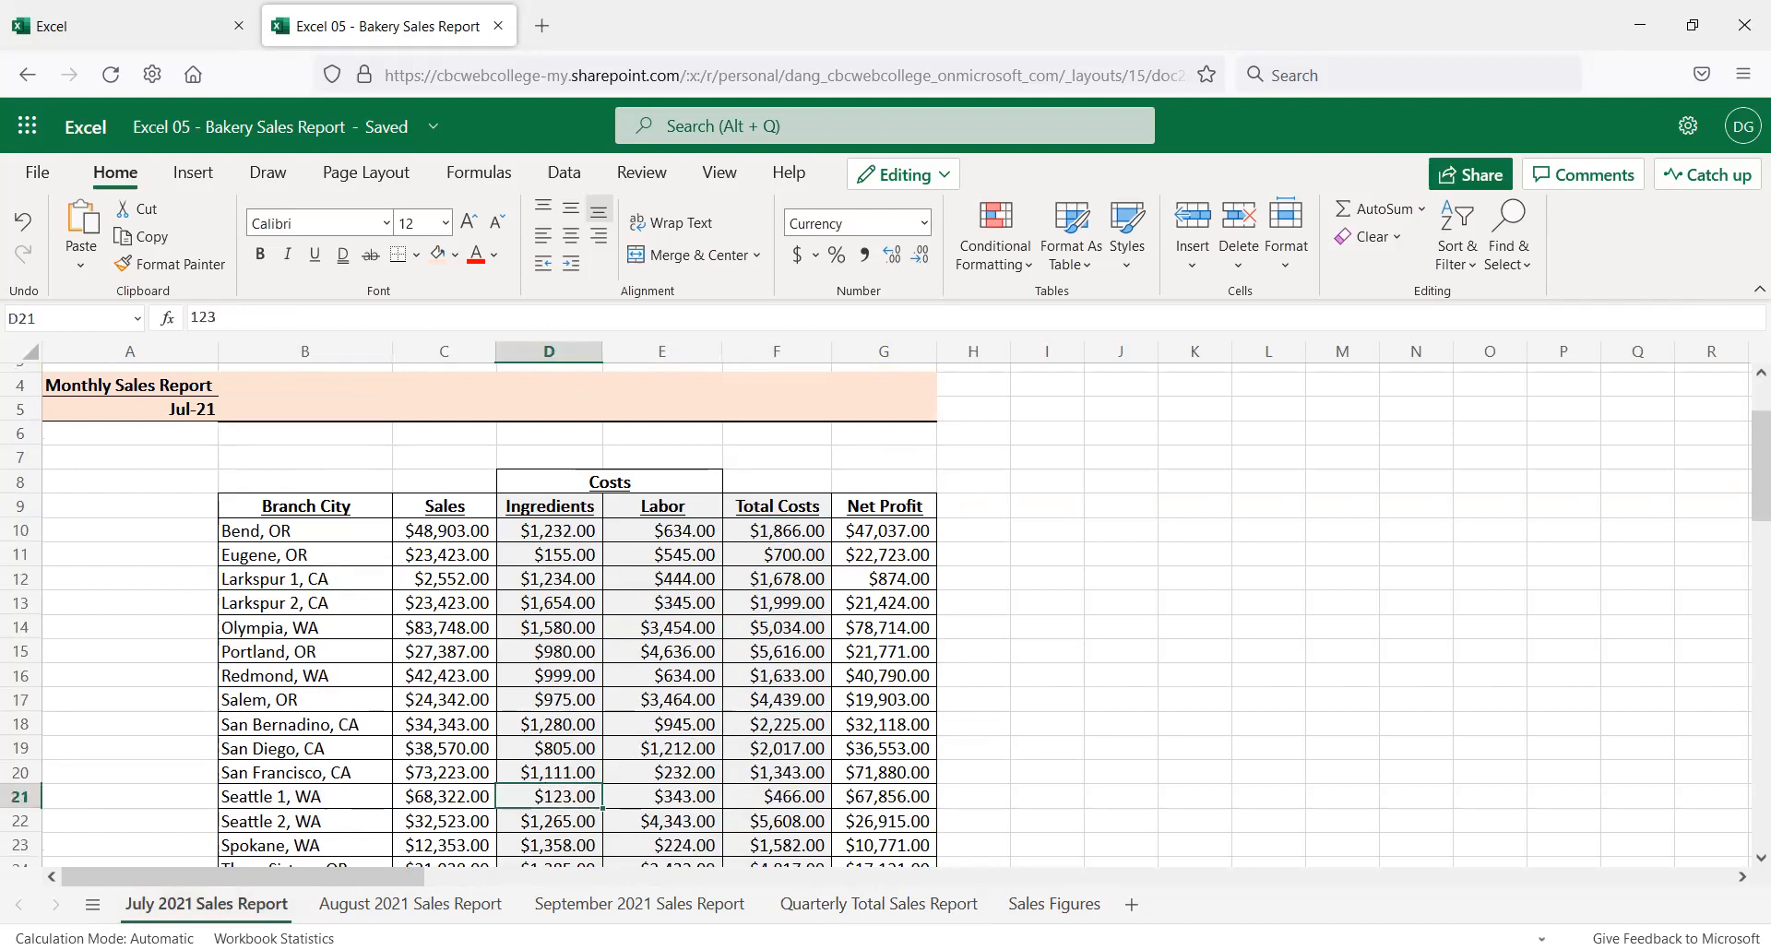
Review the Ingredients, Labor and Net Profit figures on the August 2021 sheet, and compare them with the quarterly sheet's cost formulas
left_click(383, 906)
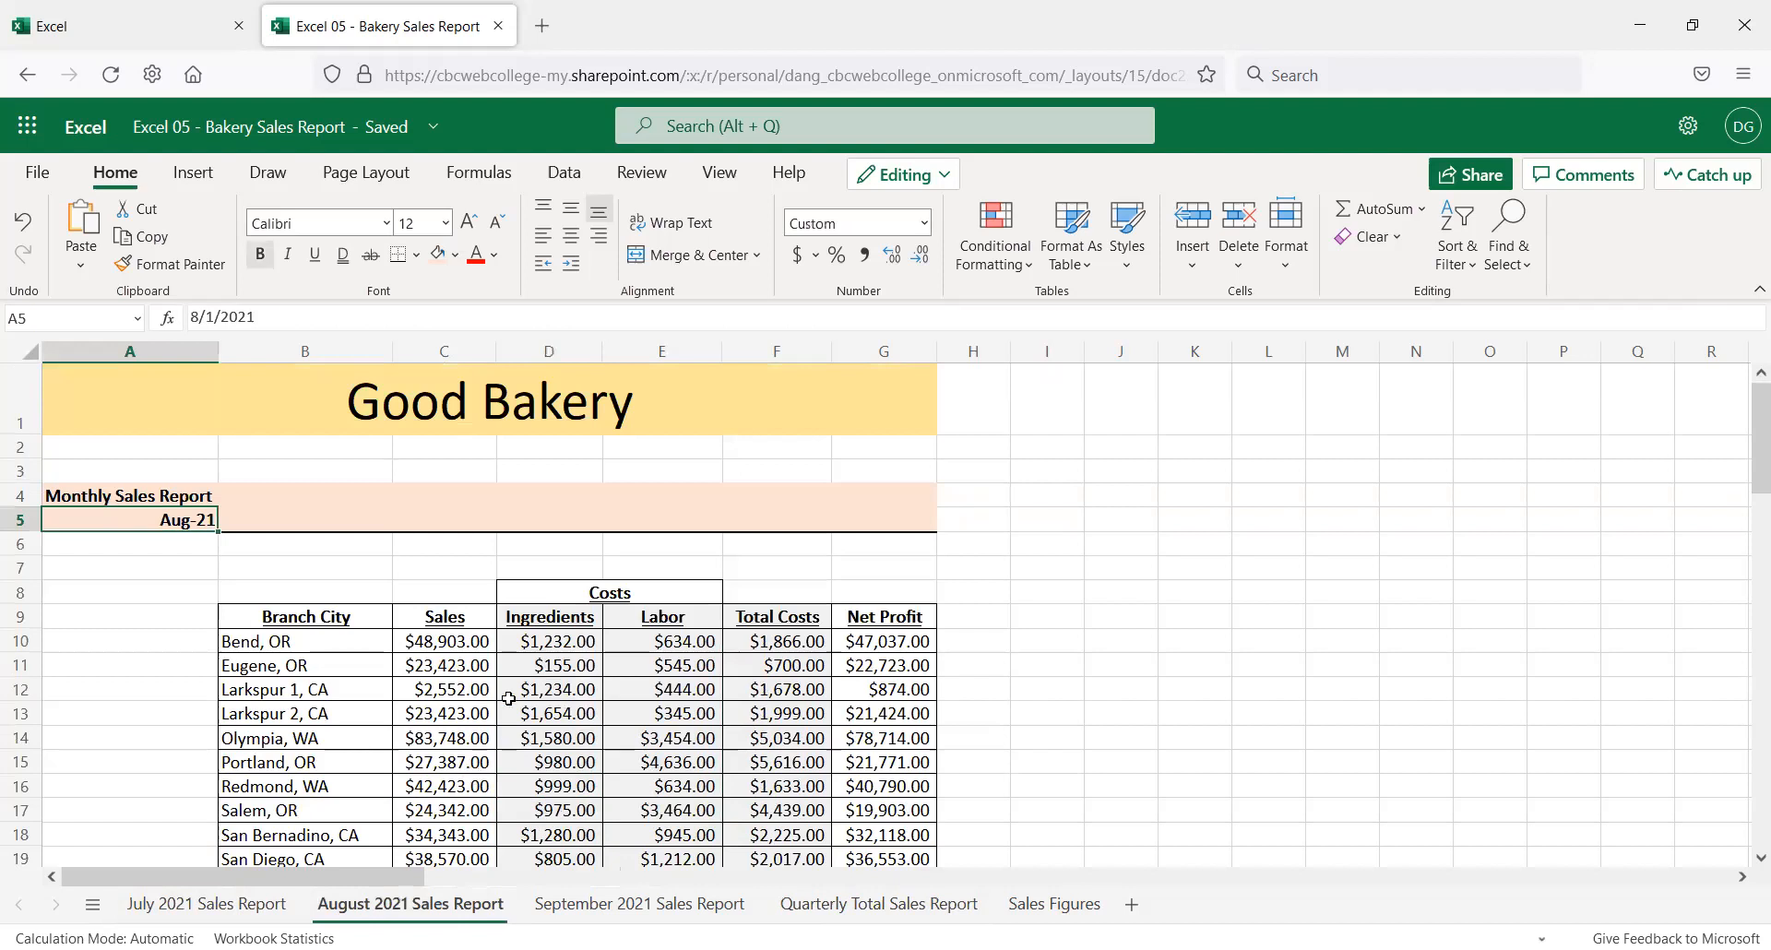
left_click_drag(554, 617, 553, 664)
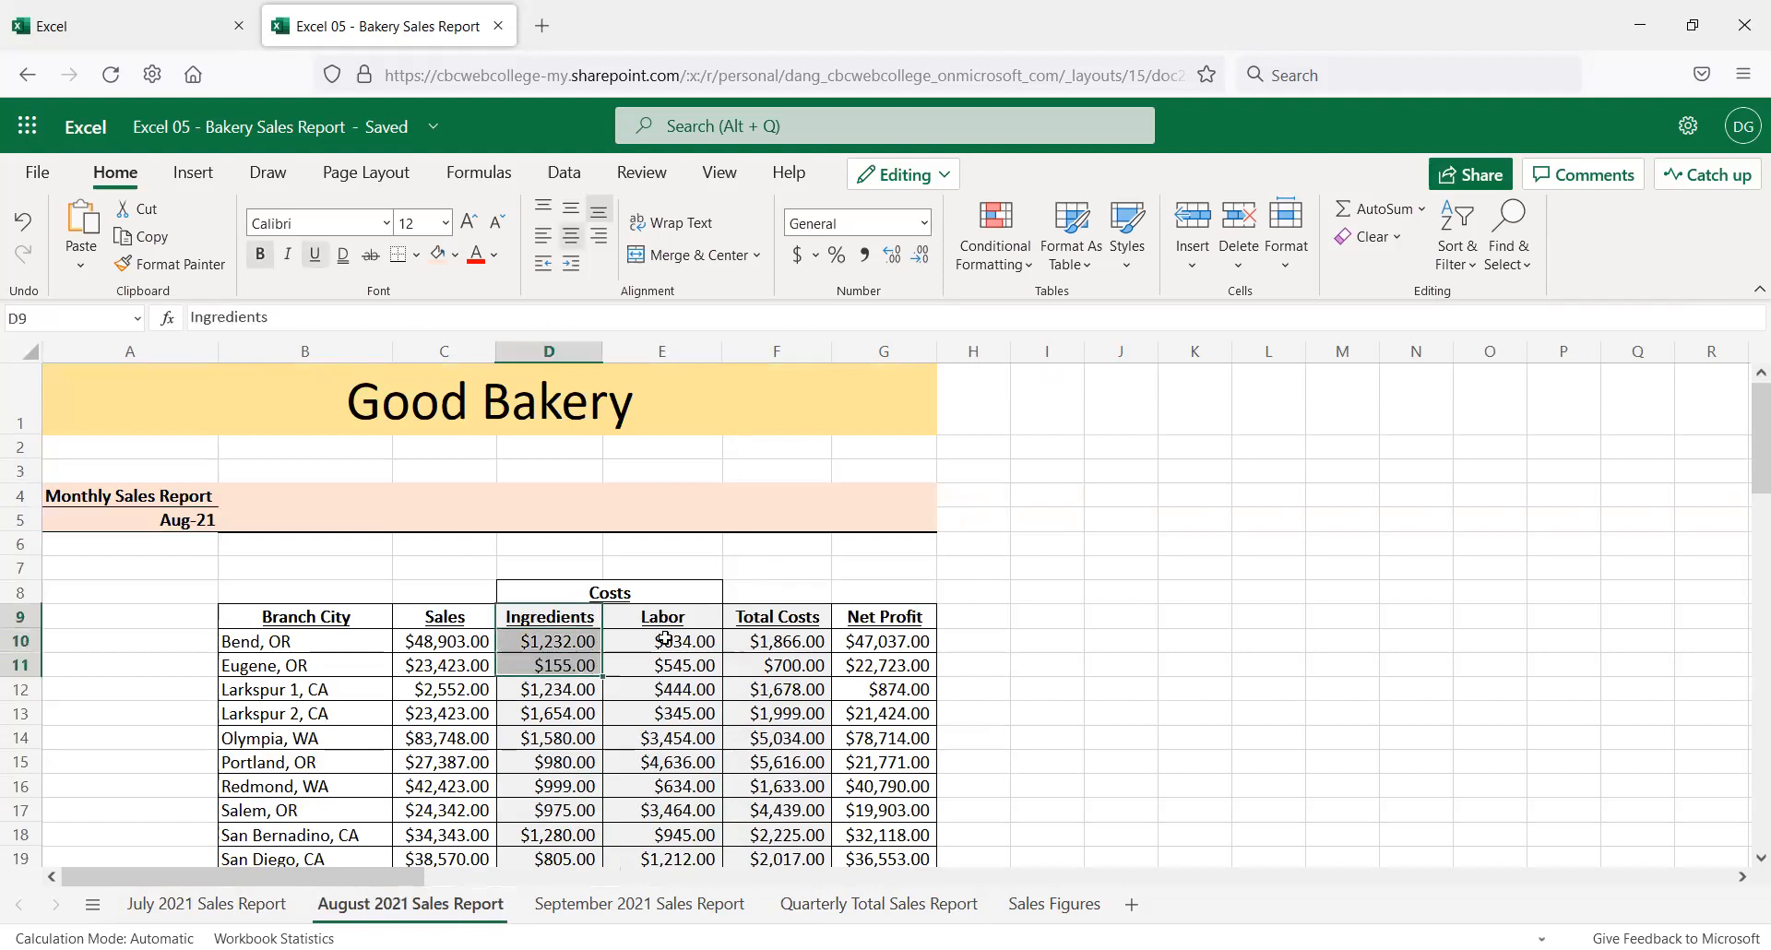
left_click_drag(684, 616, 686, 662)
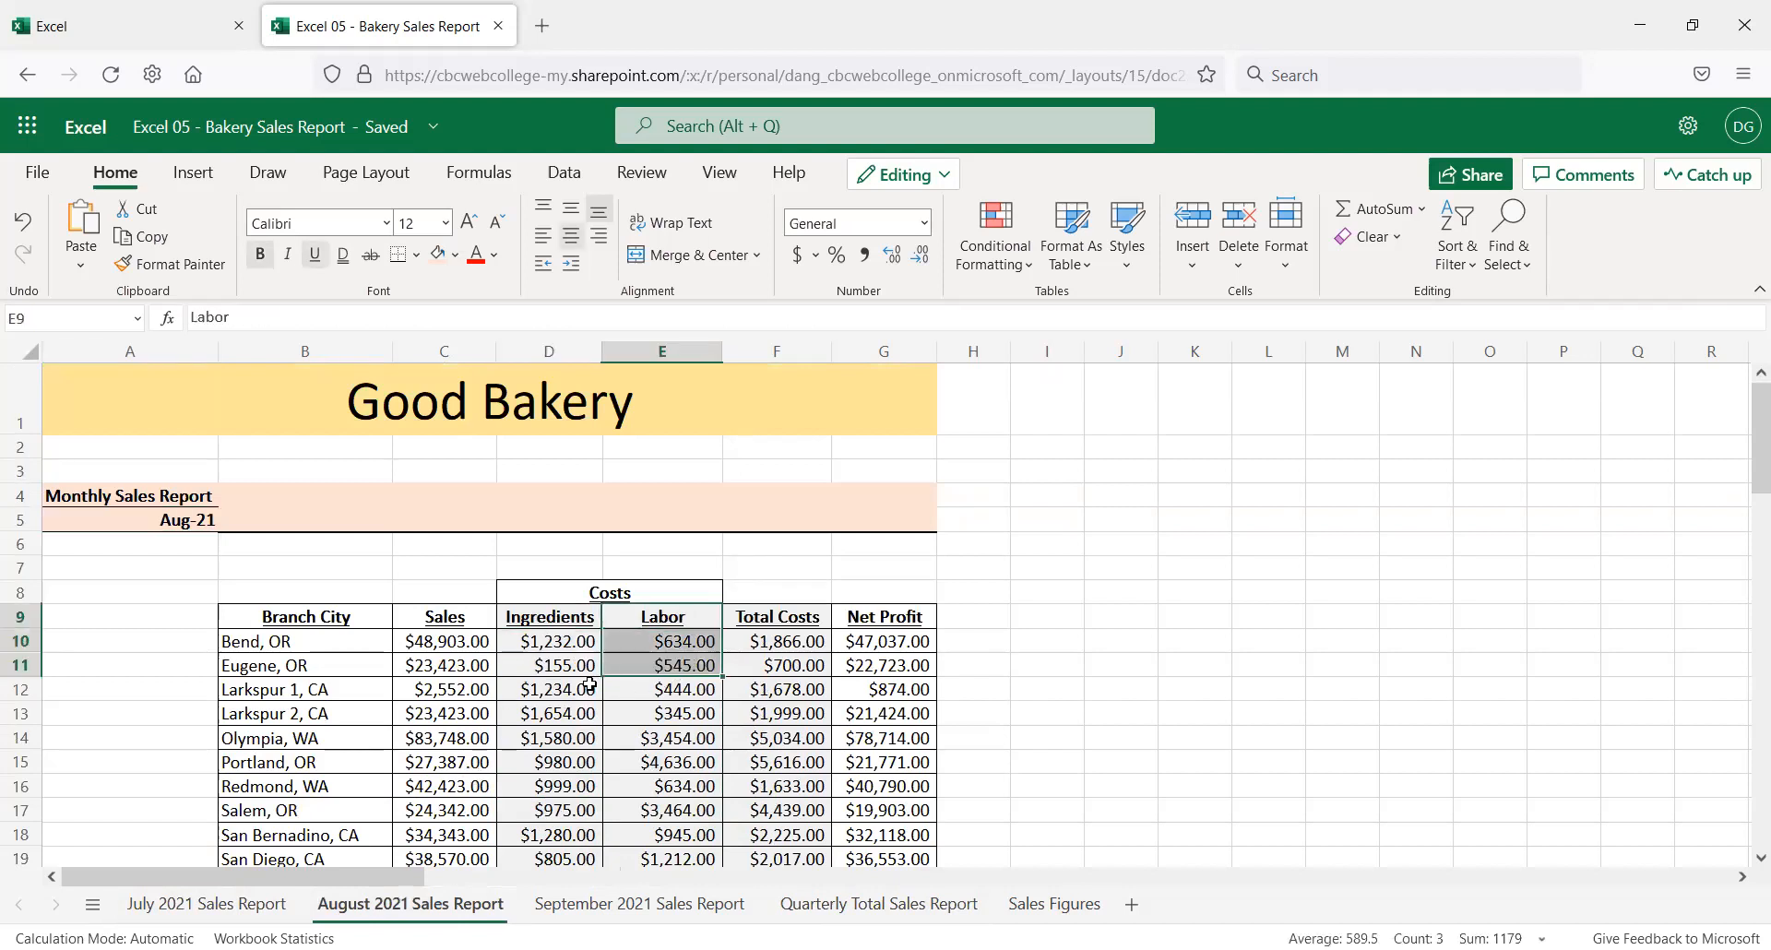
left_click(887, 636)
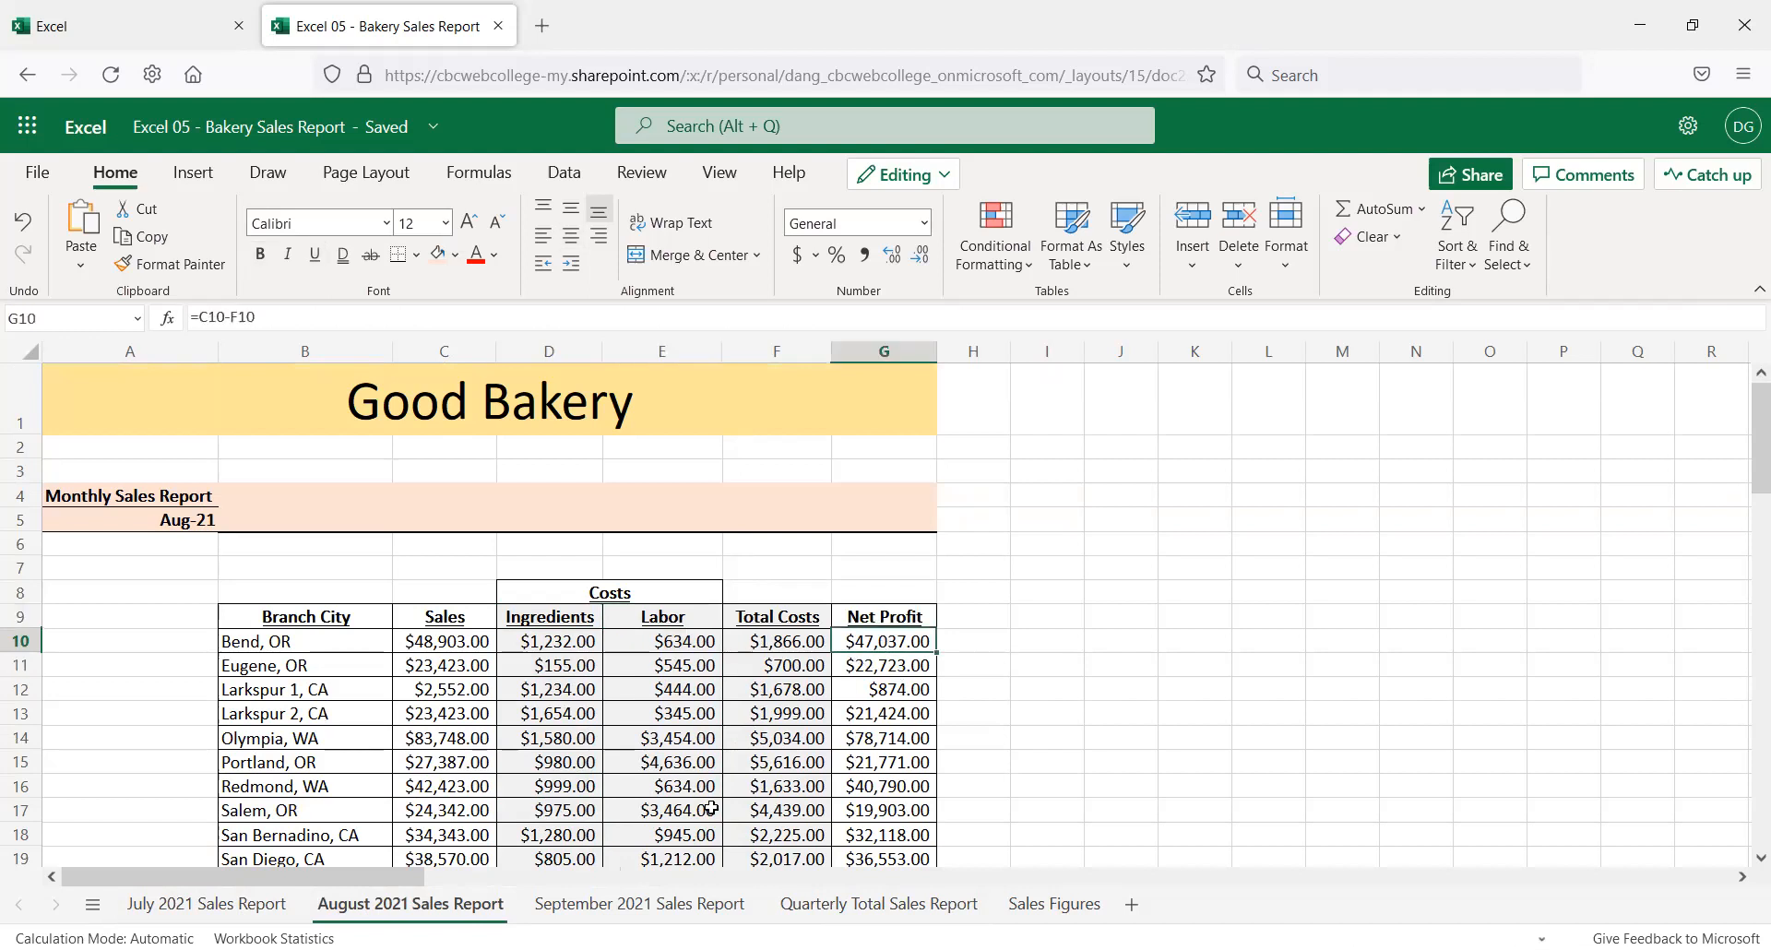
left_click(864, 907)
left_click_drag(581, 459, 570, 616)
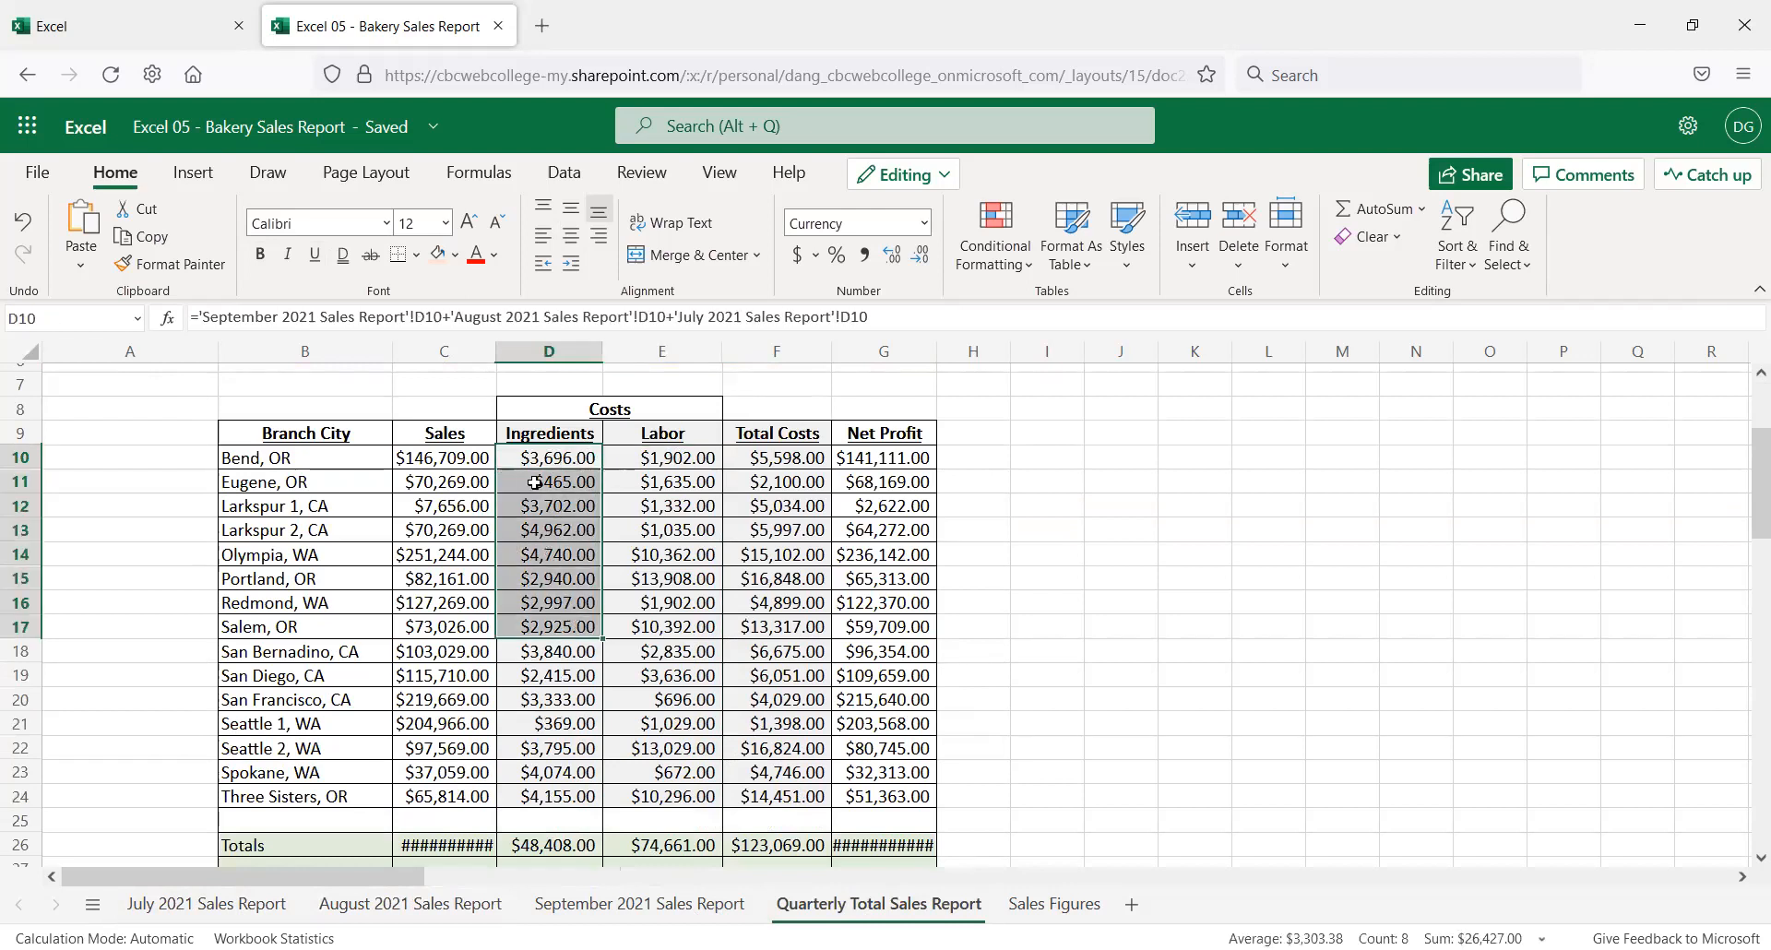
left_click(696, 532)
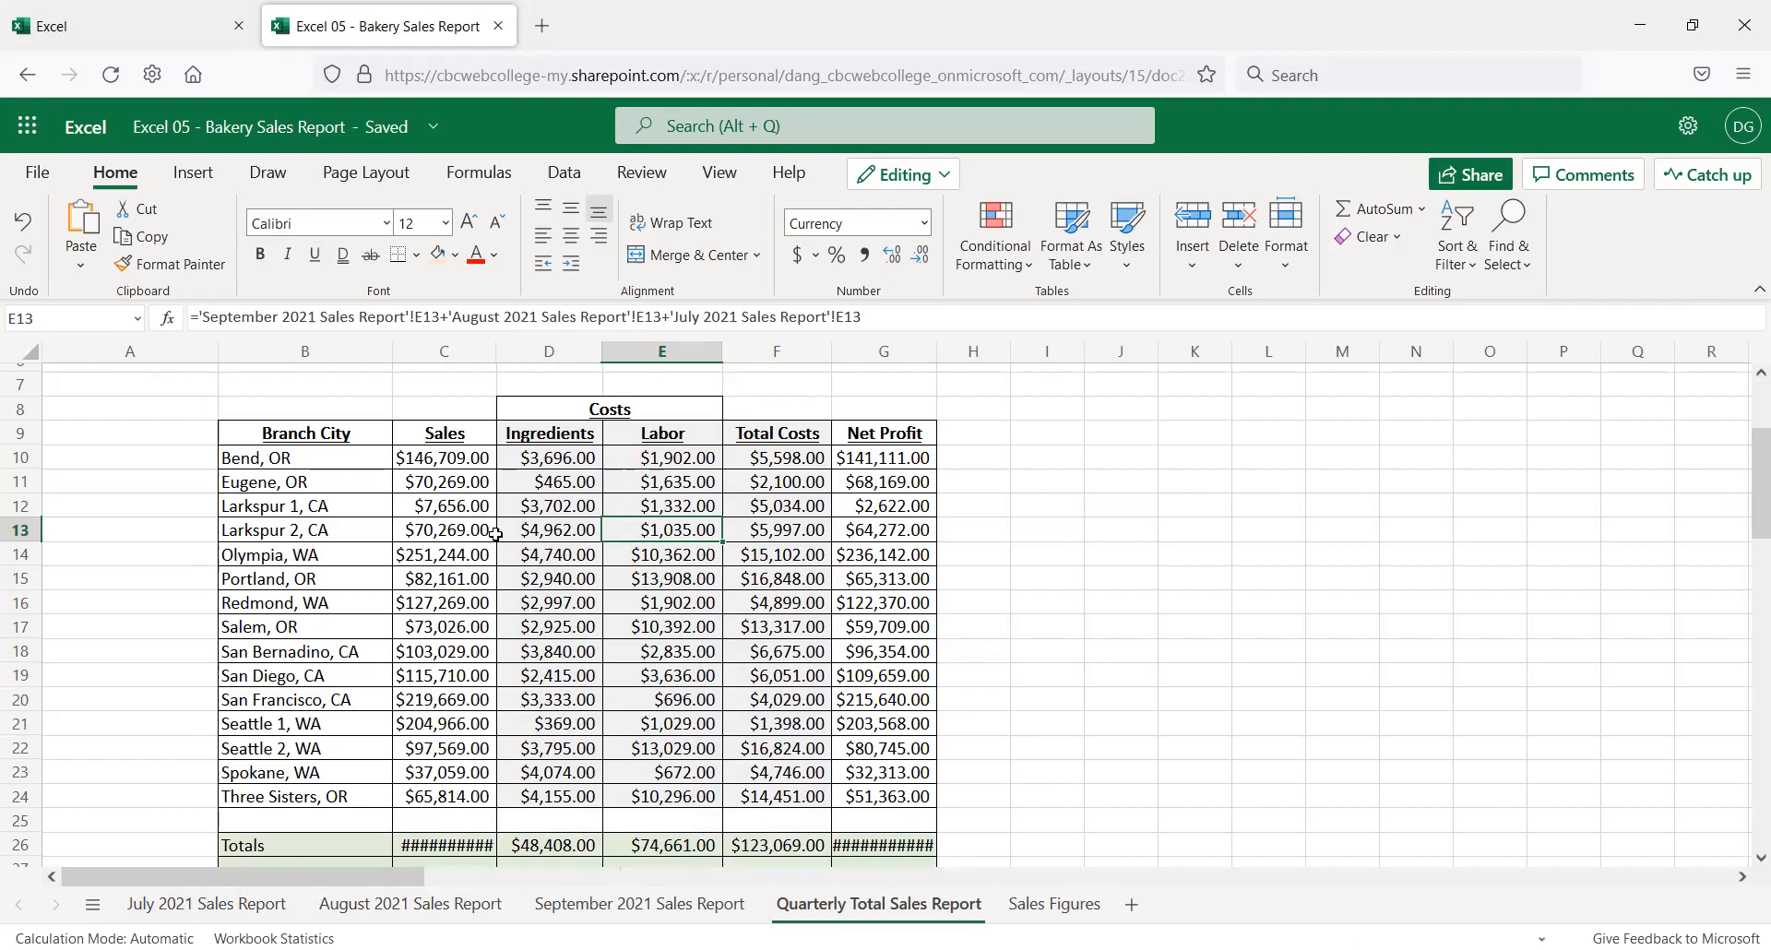
Widen columns C through G on the Quarterly Total Sales Report sheet so the Sales and Net Profit totals display fully
scroll(602, 706, "down", 3)
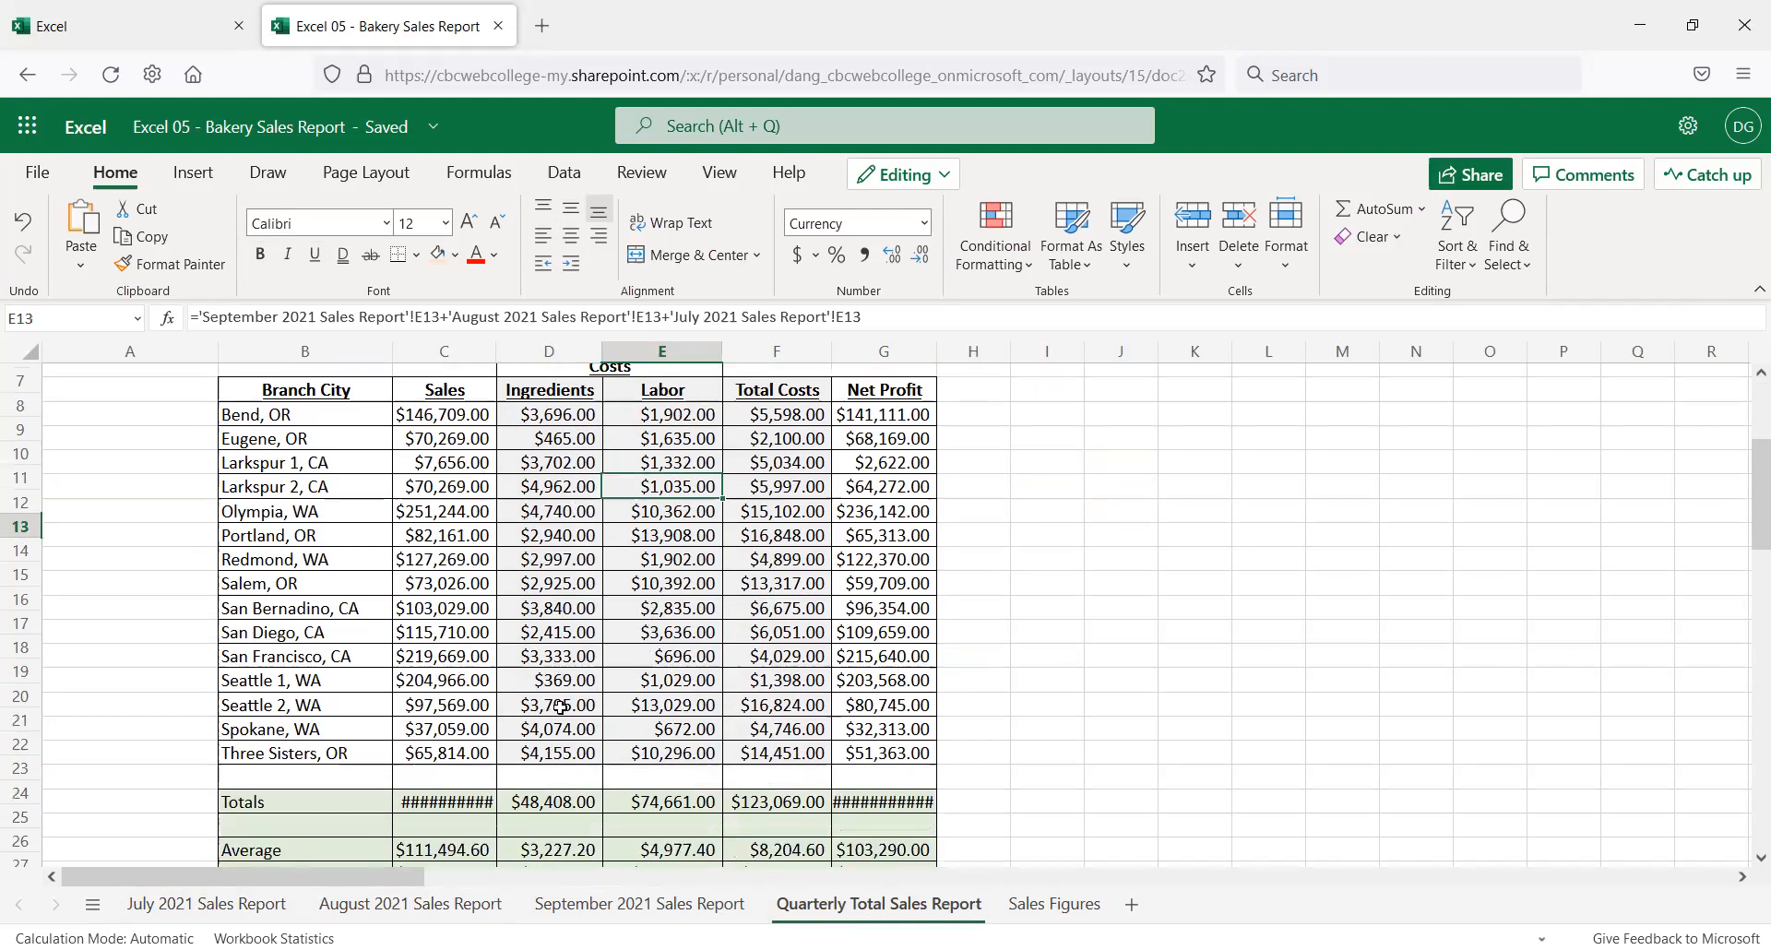
scroll(464, 755, "up", 2)
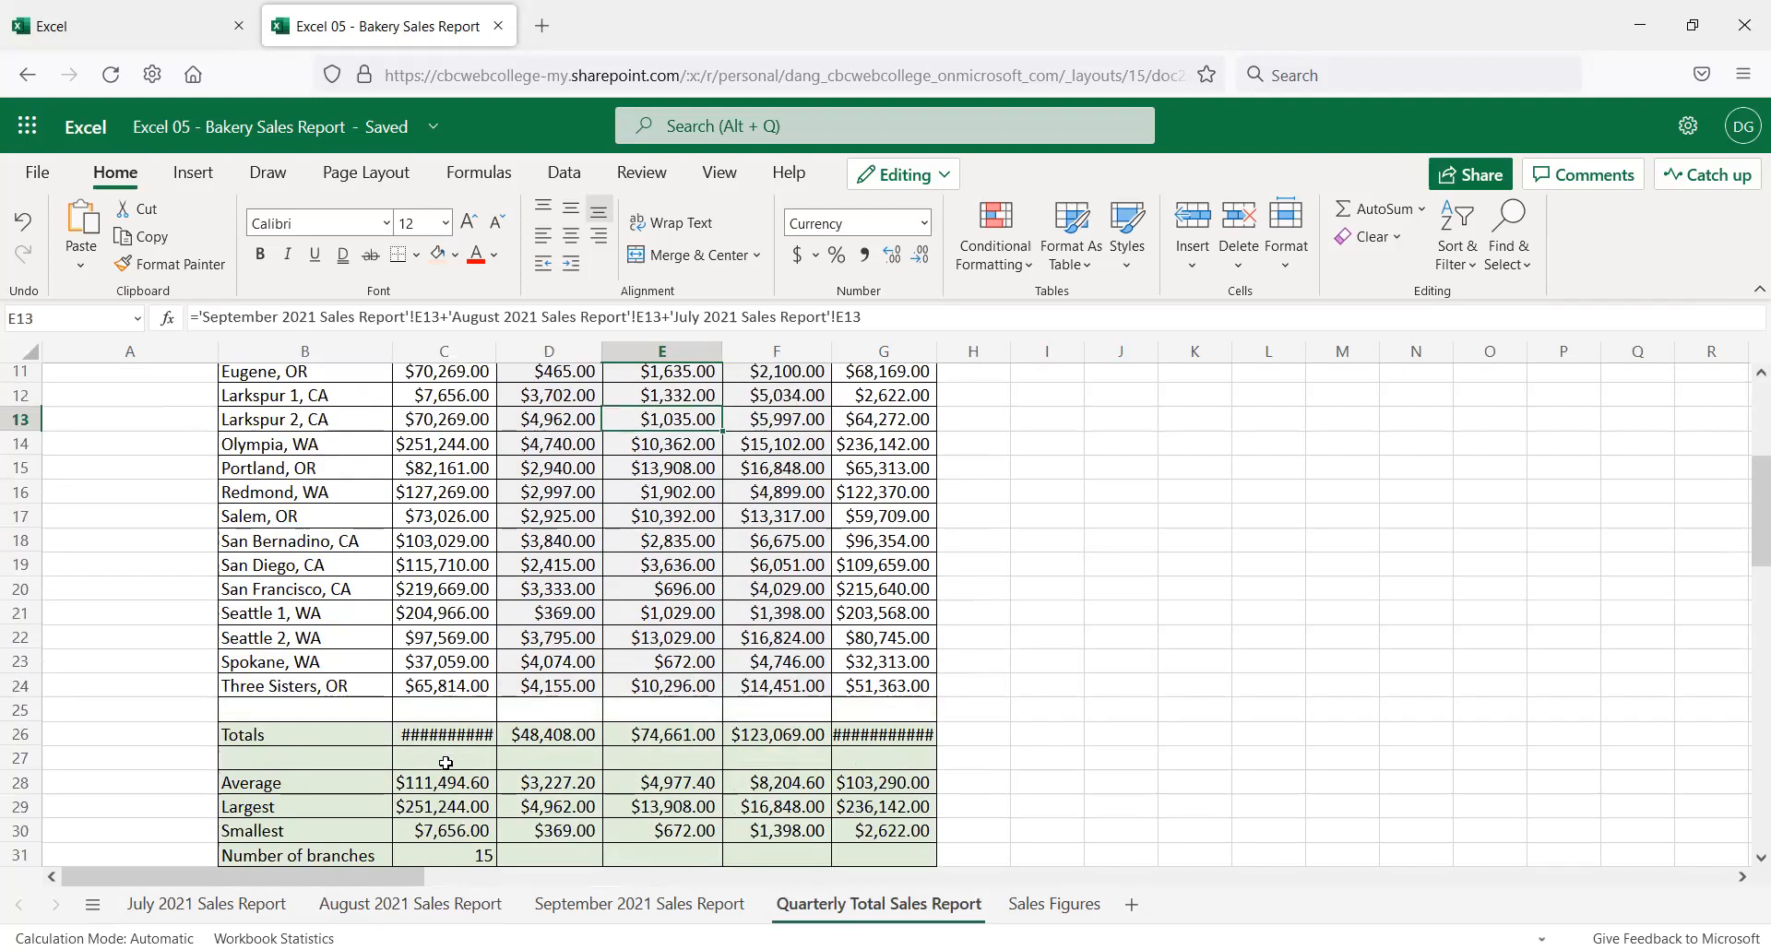
scroll(452, 736, "up", 2)
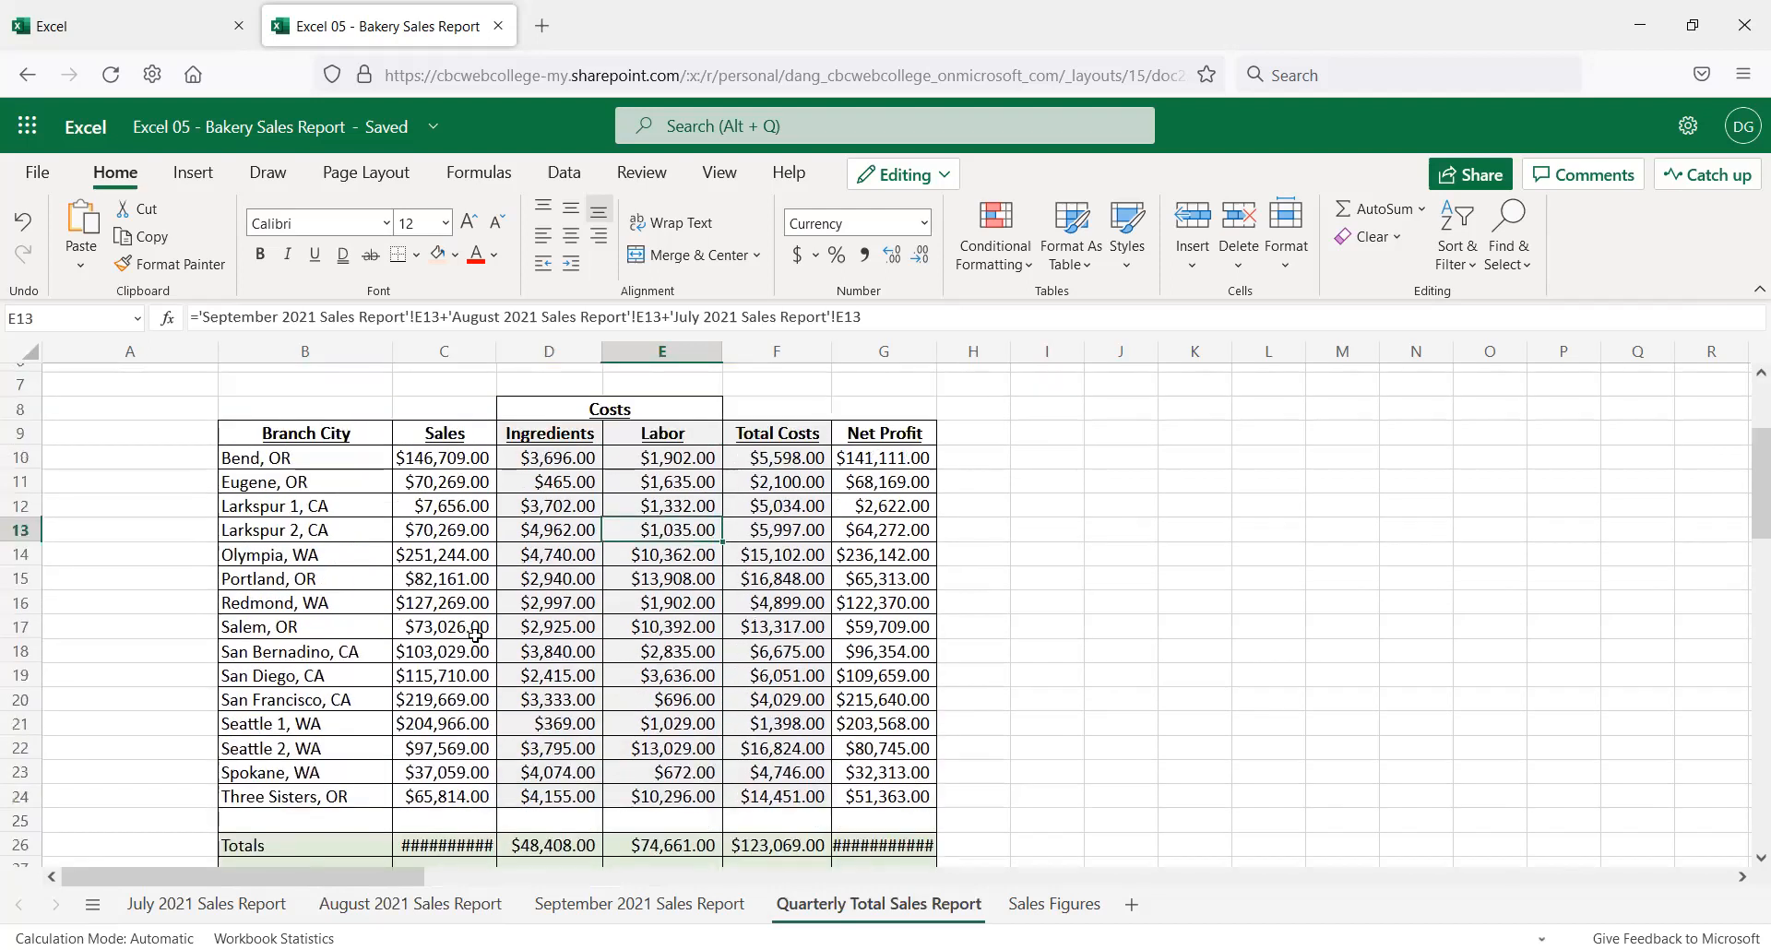
left_click_drag(500, 345, 518, 365)
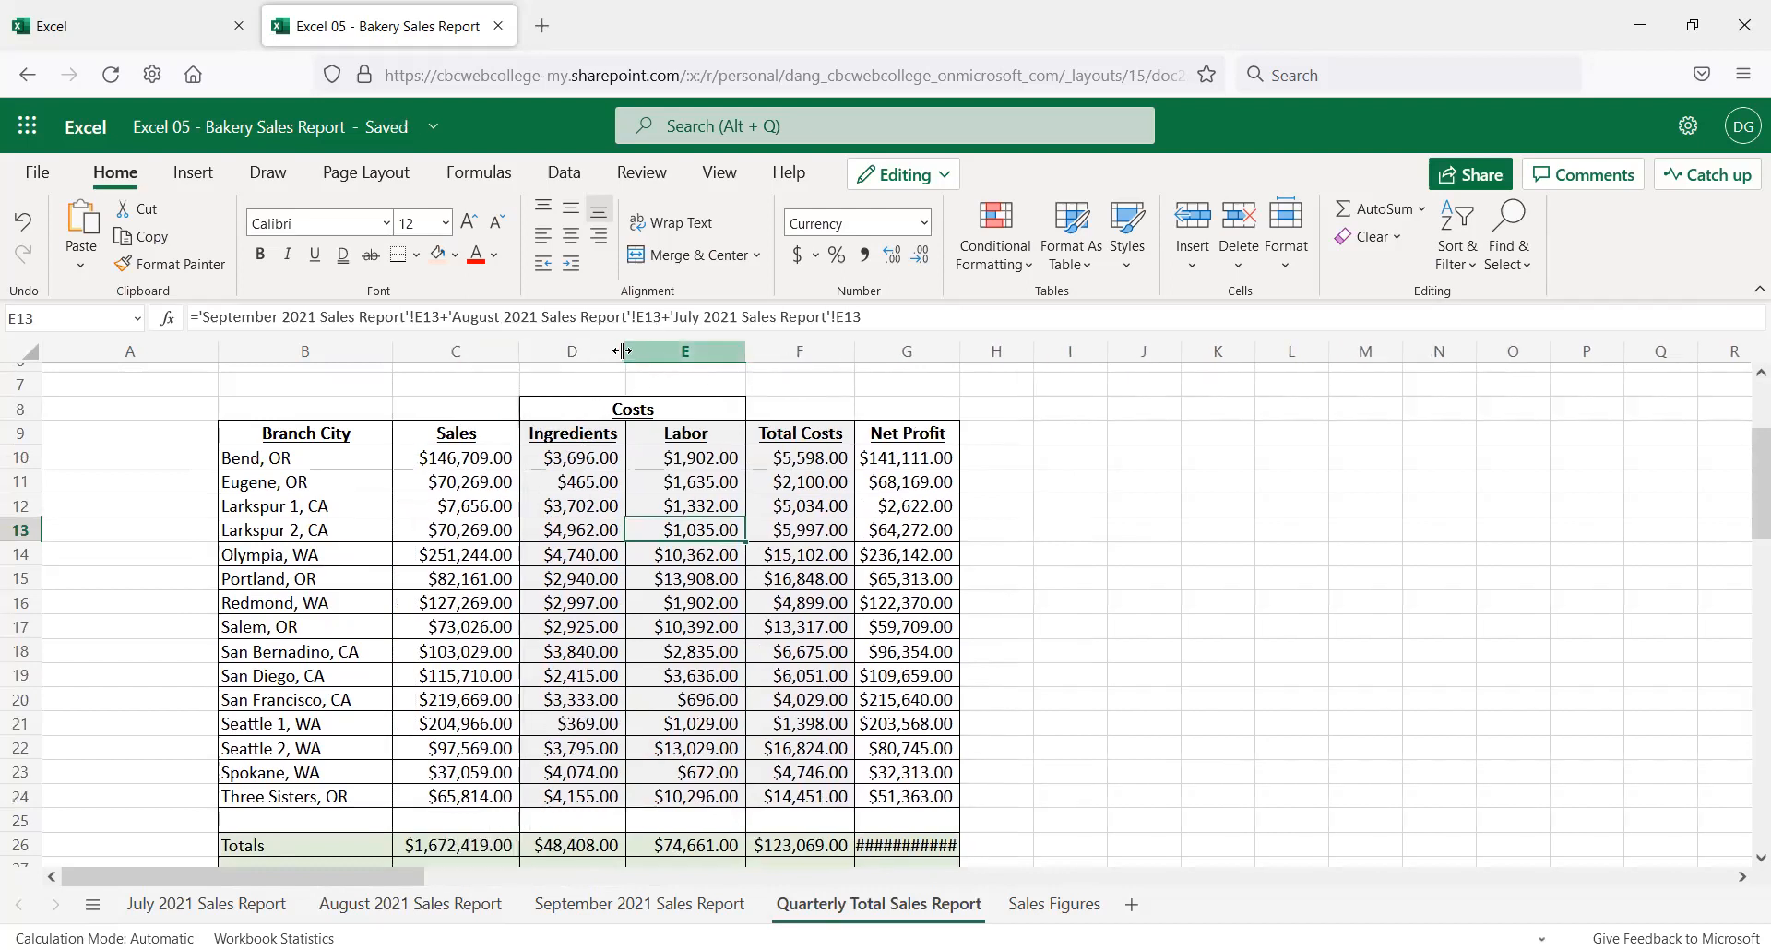
left_click_drag(628, 352, 638, 353)
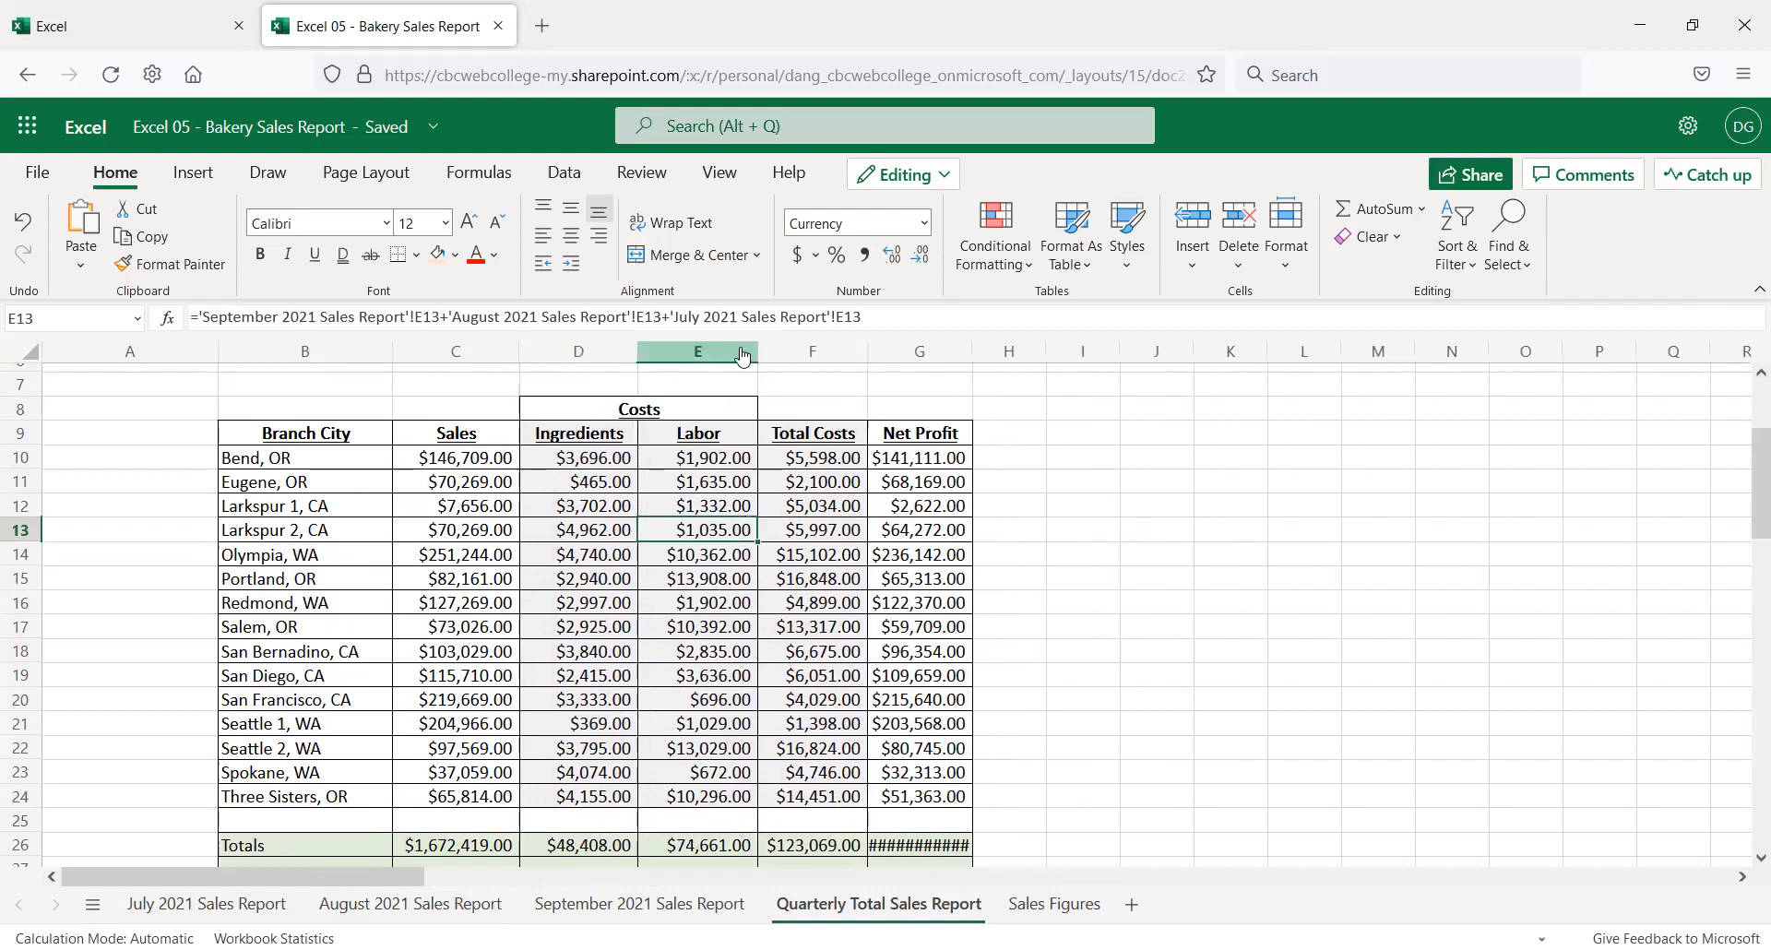
left_click_drag(757, 348, 772, 355)
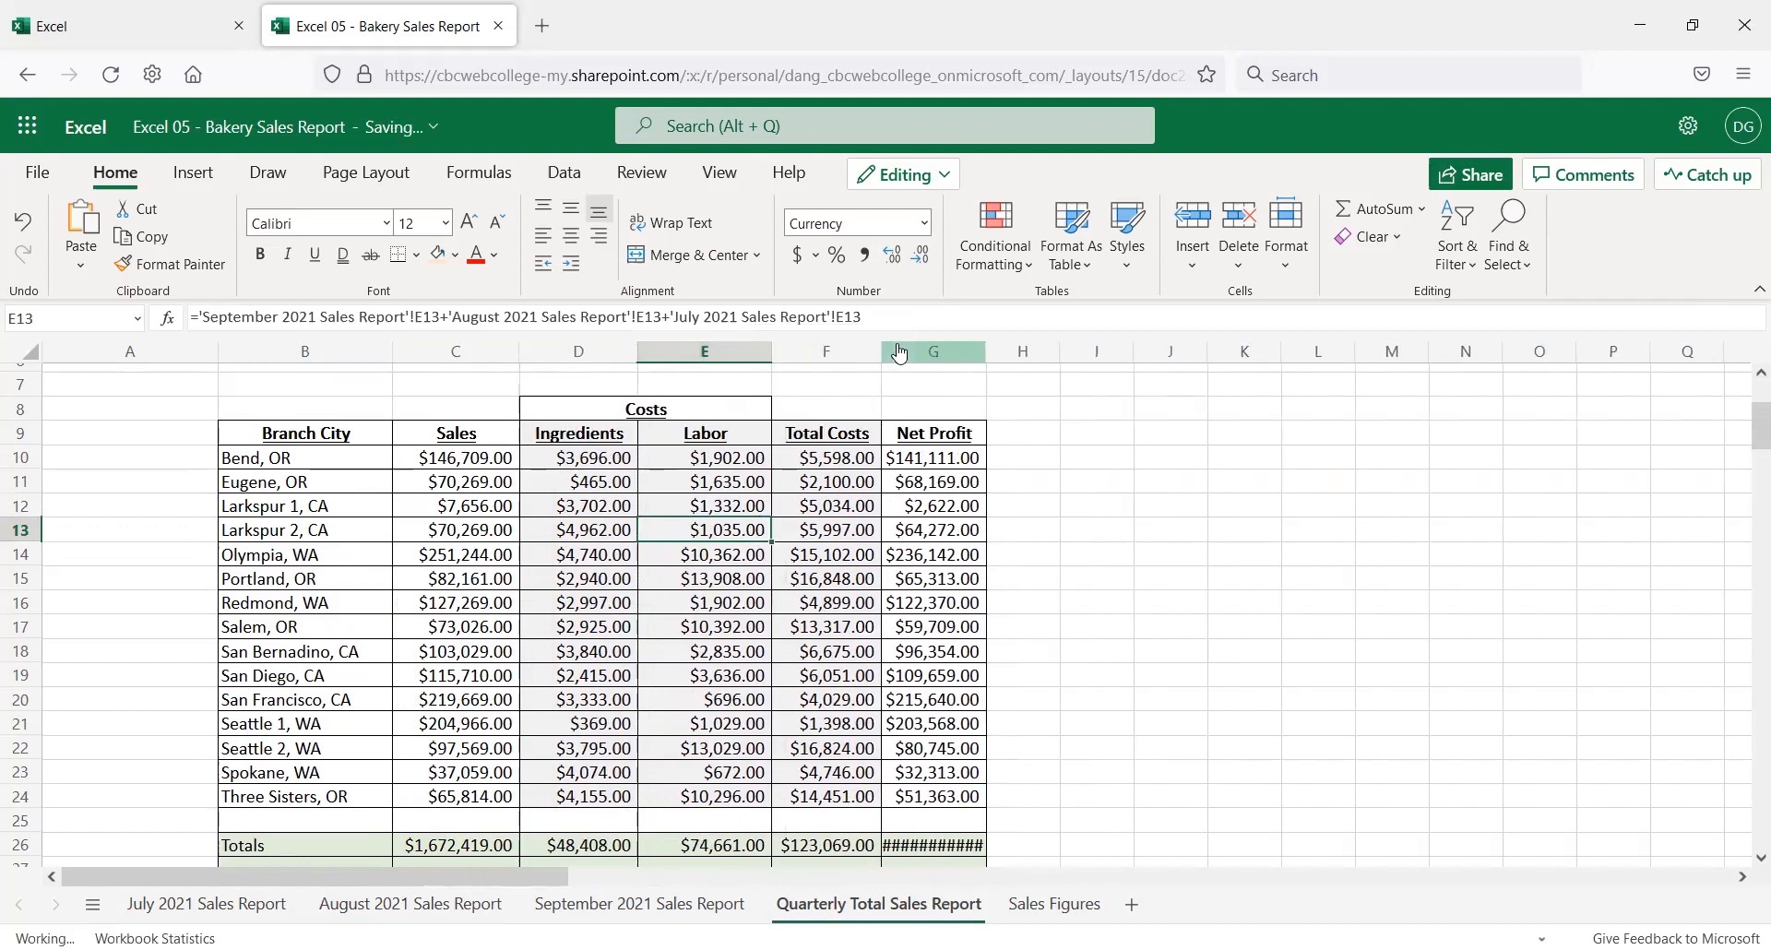
left_click_drag(881, 354, 1040, 355)
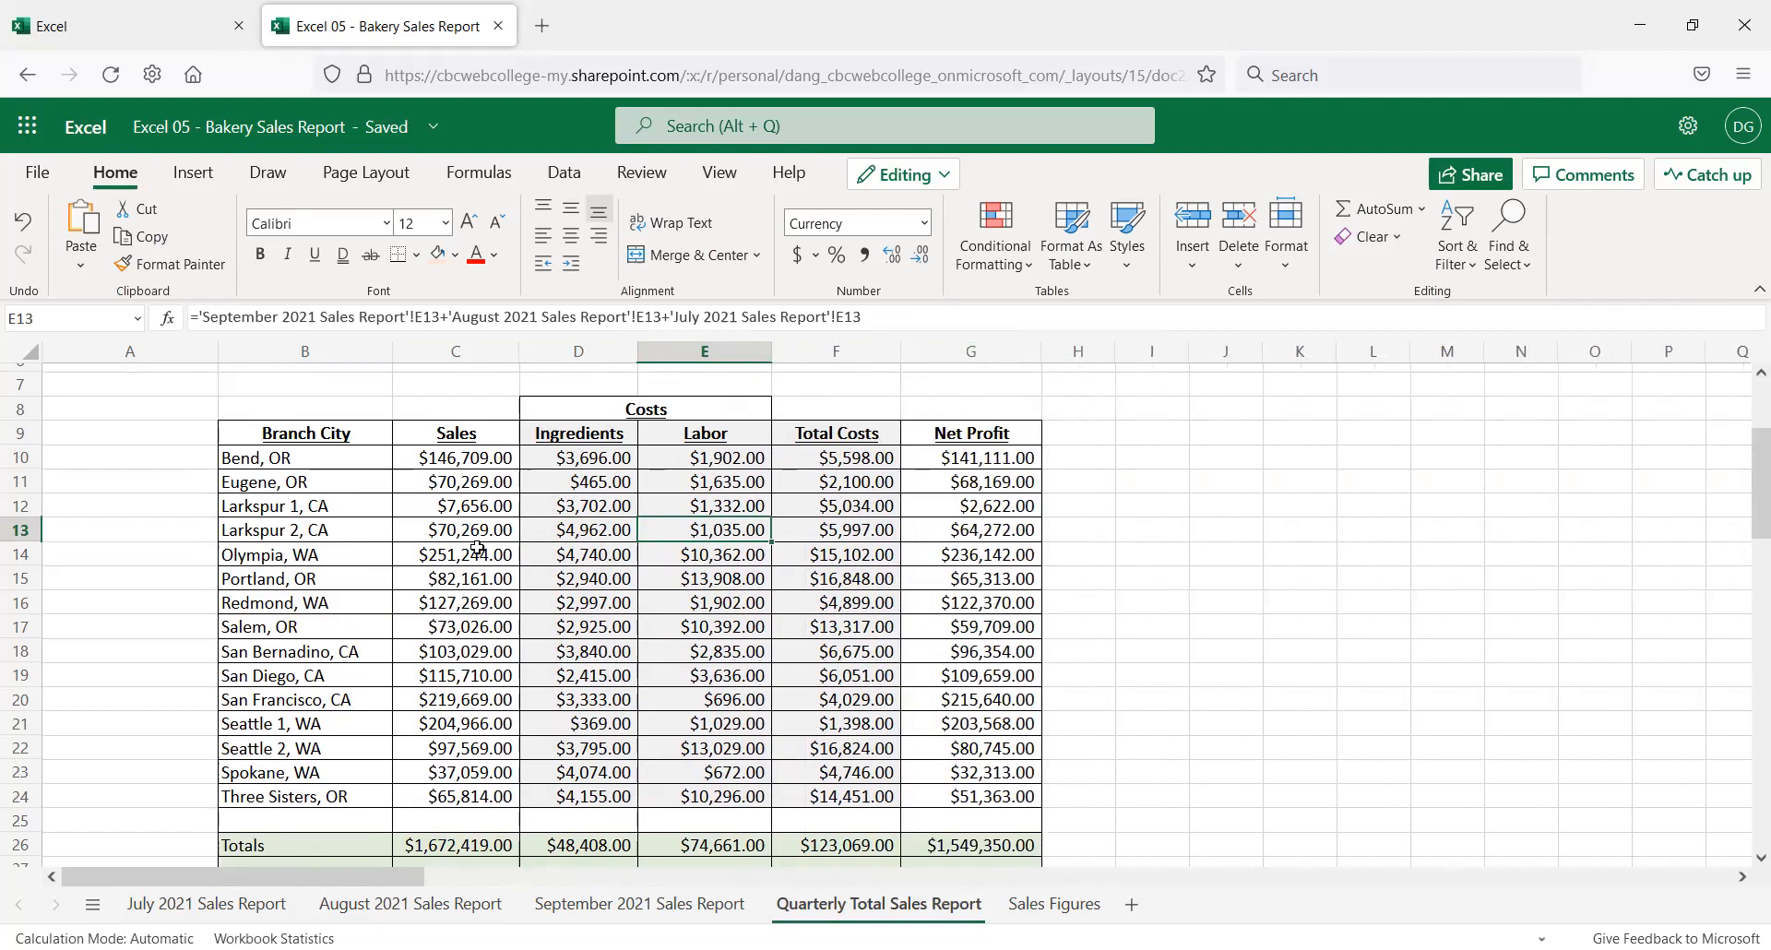
left_click(1065, 532)
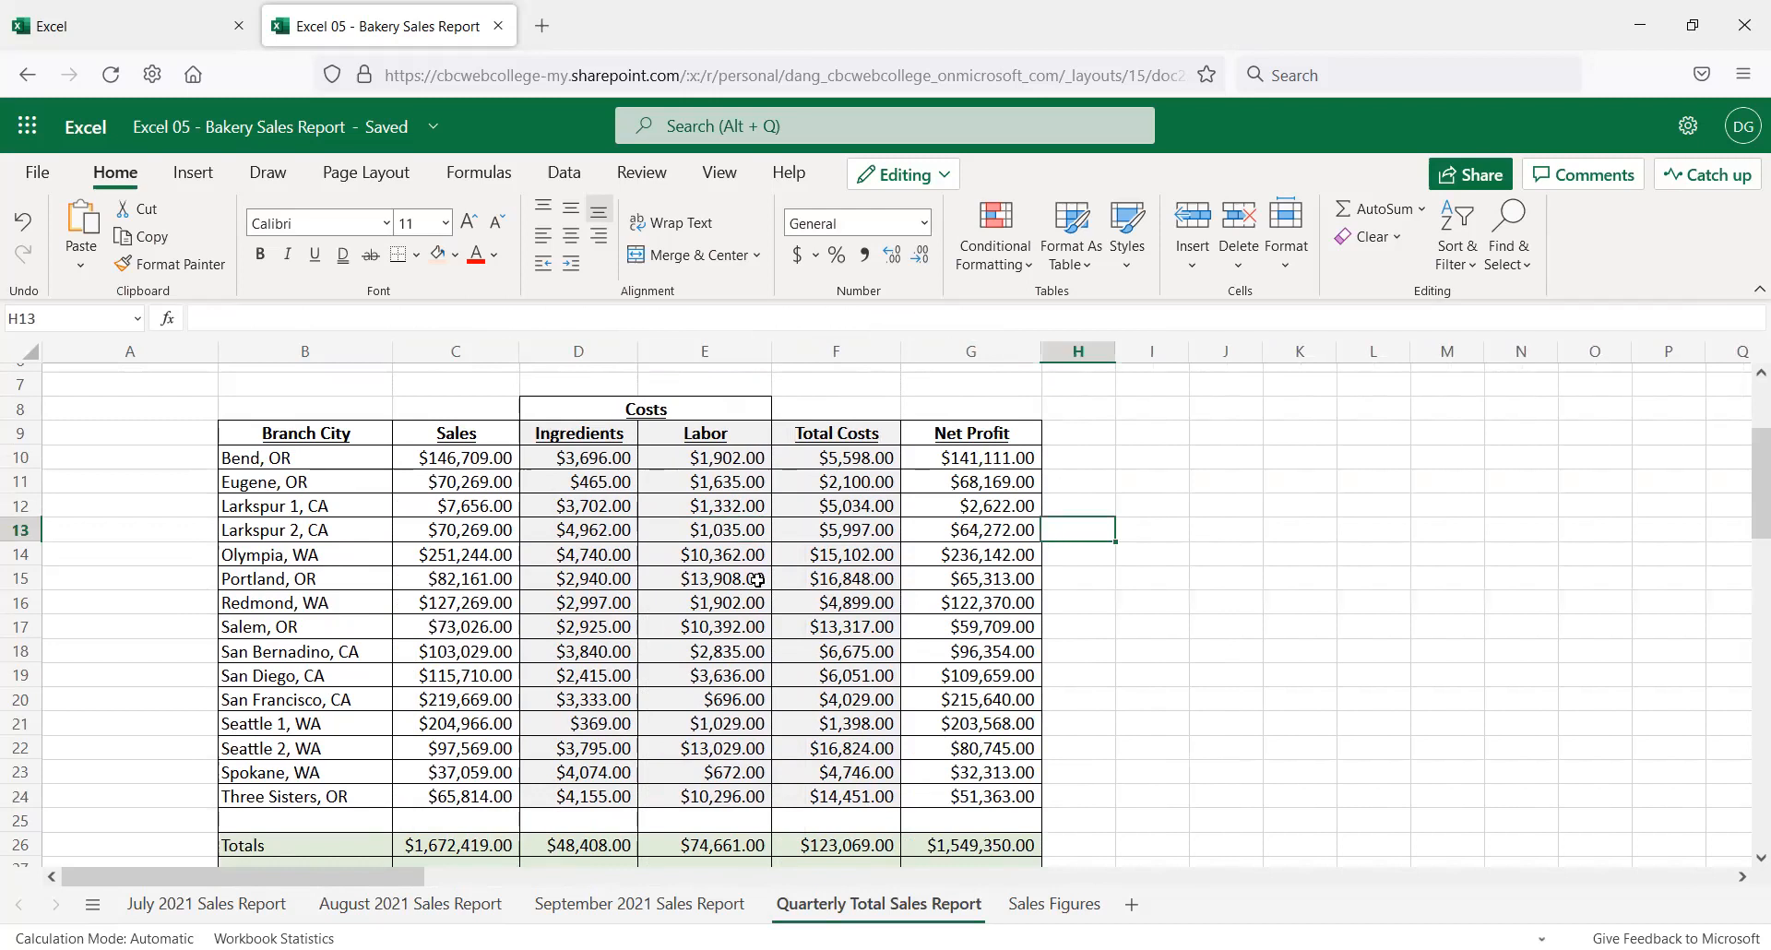
Review the quarterly report from top to bottom and inspect the Average, Largest and Smallest formulas in the Sales, Ingredients and Labor columns
scroll(553, 611, "down", 2)
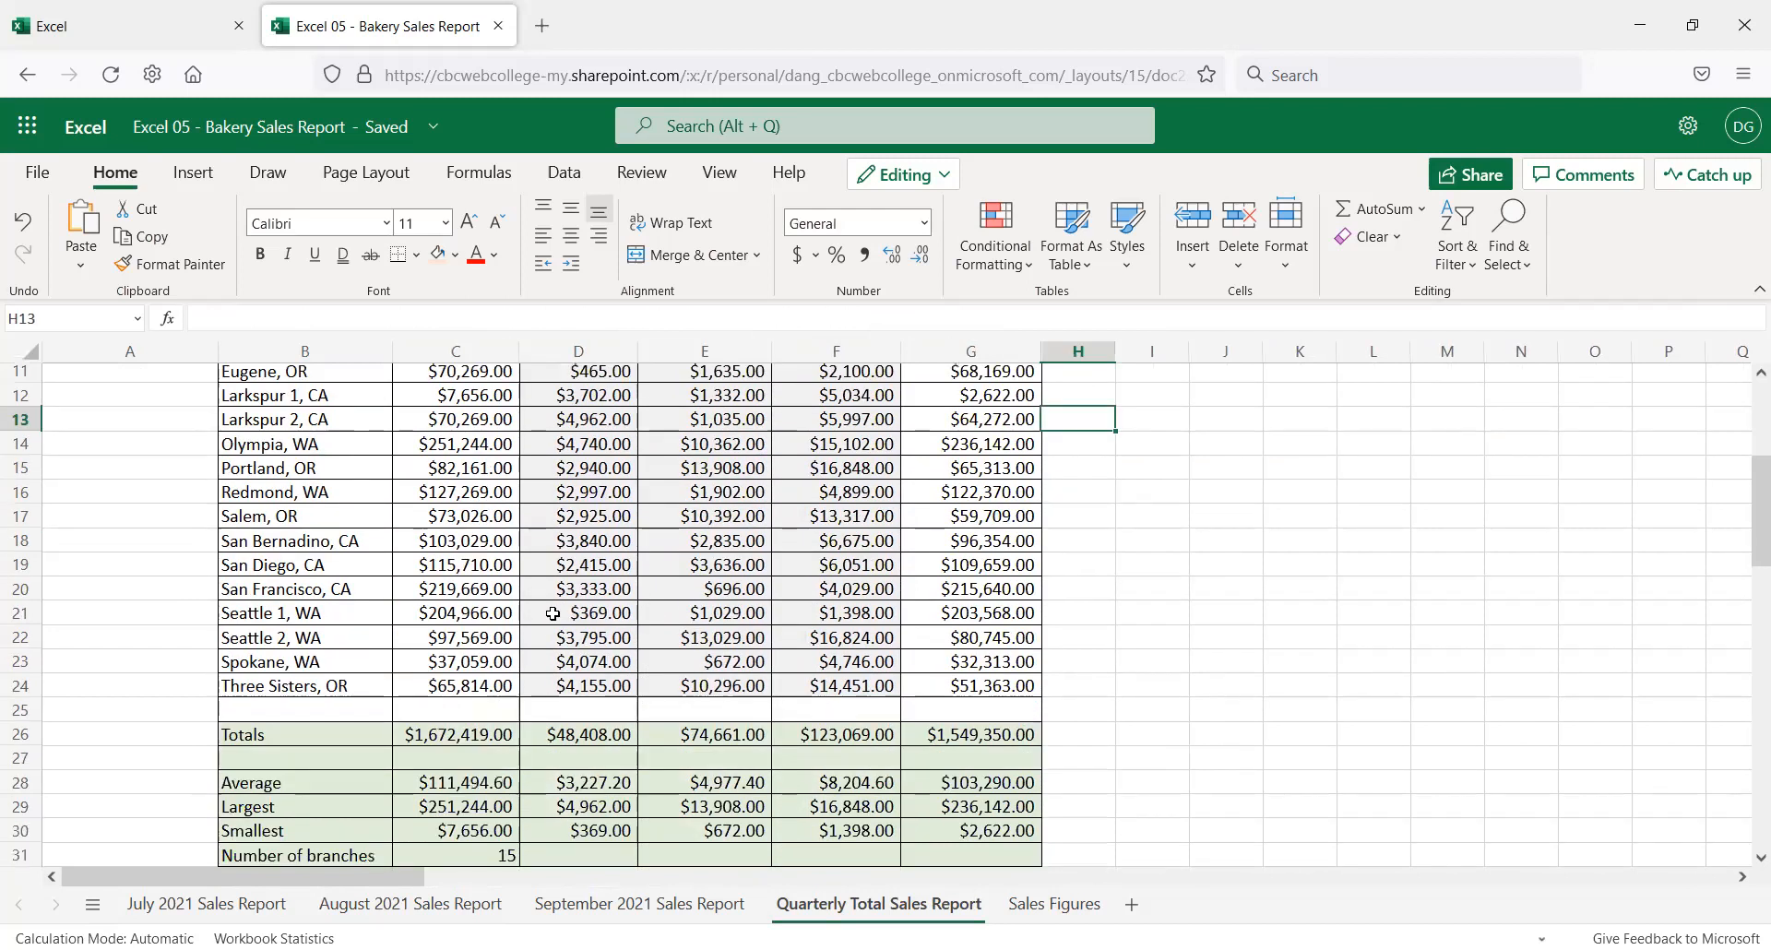
scroll(553, 613, "down", 3)
scroll(553, 613, "up", 6)
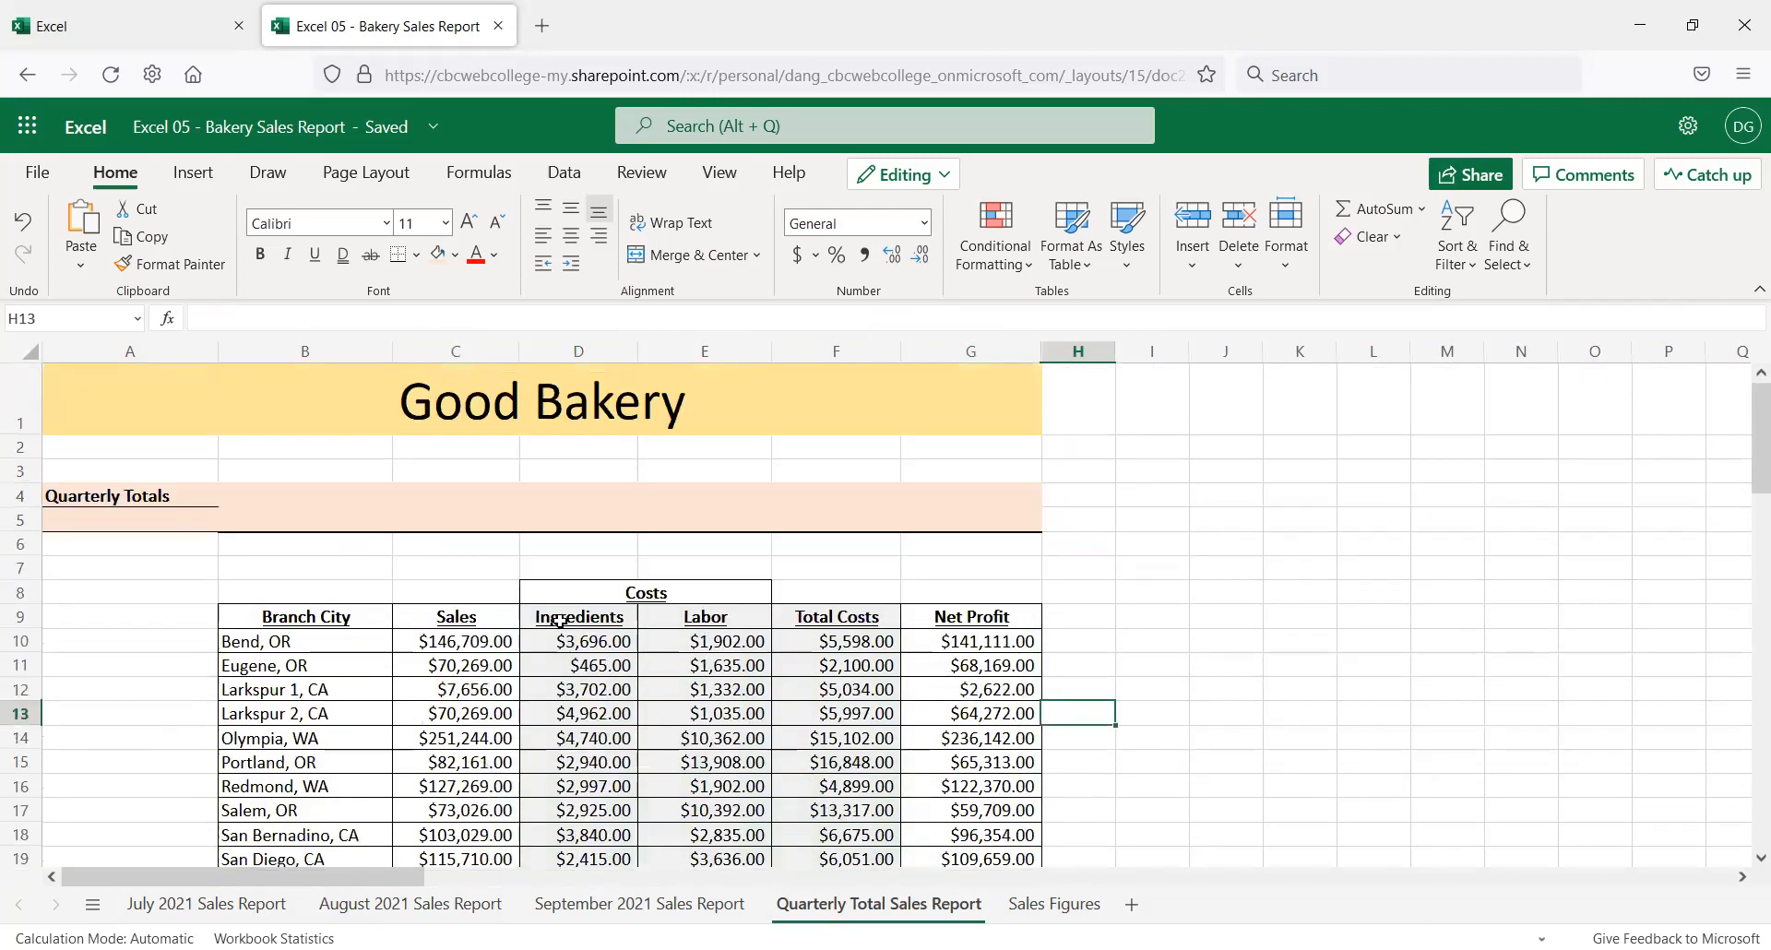
scroll(517, 636, "down", 2)
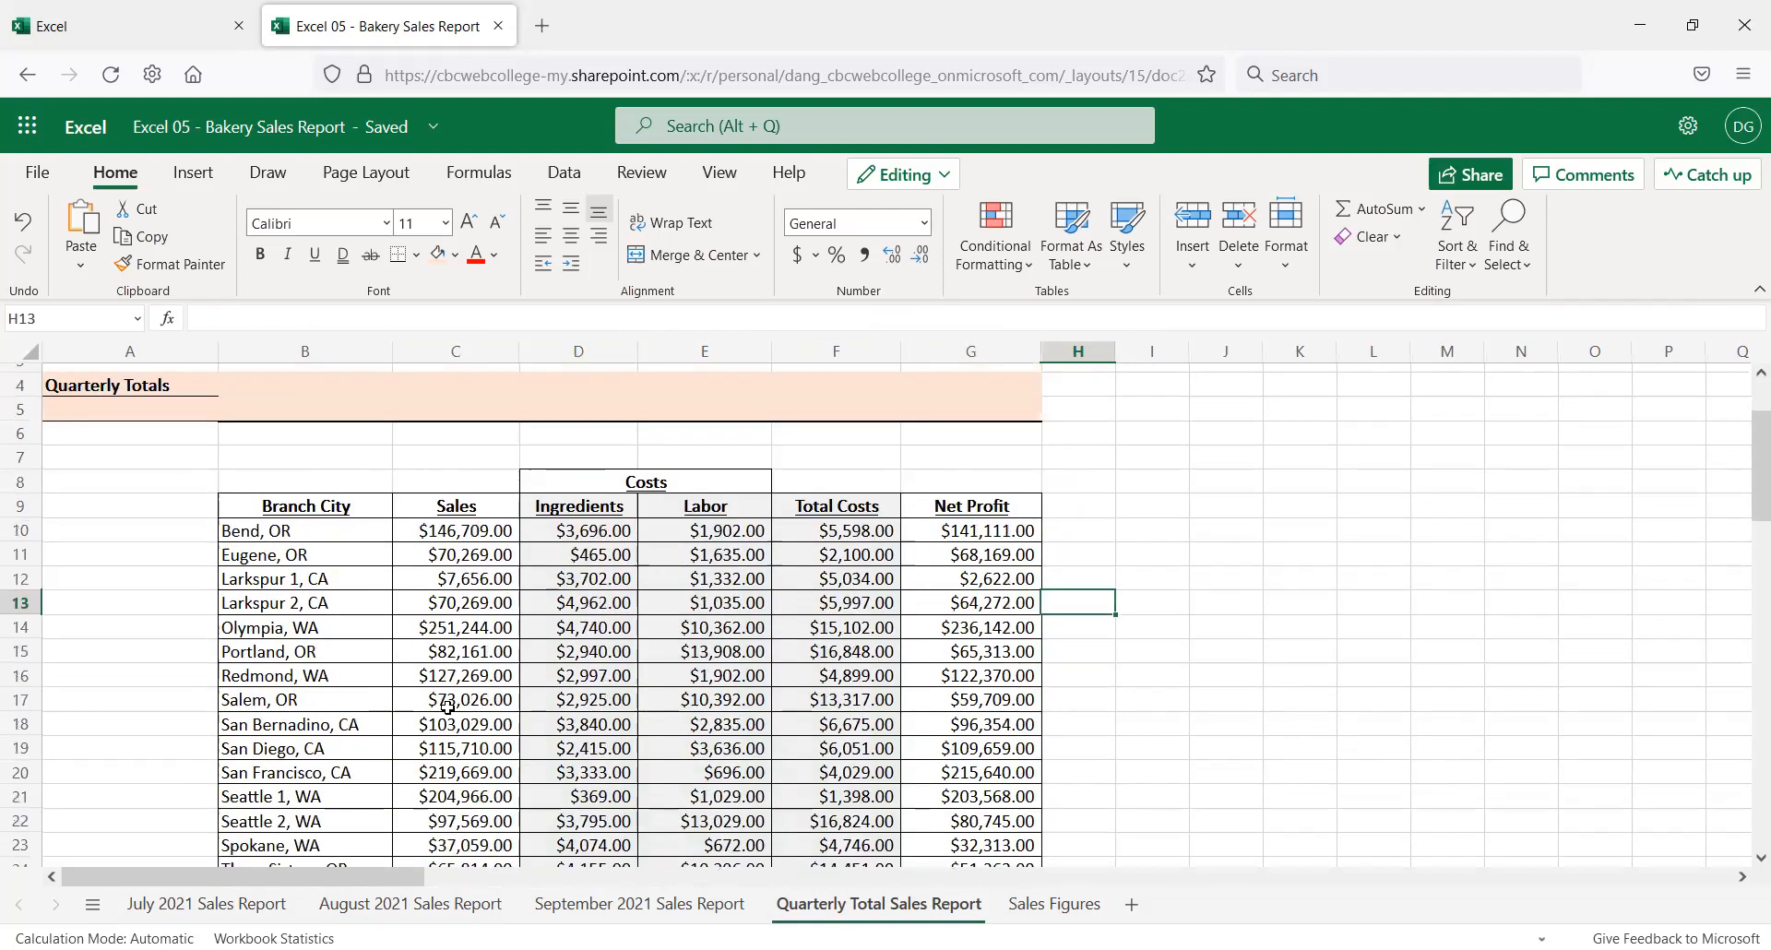
scroll(471, 683, "down", 2)
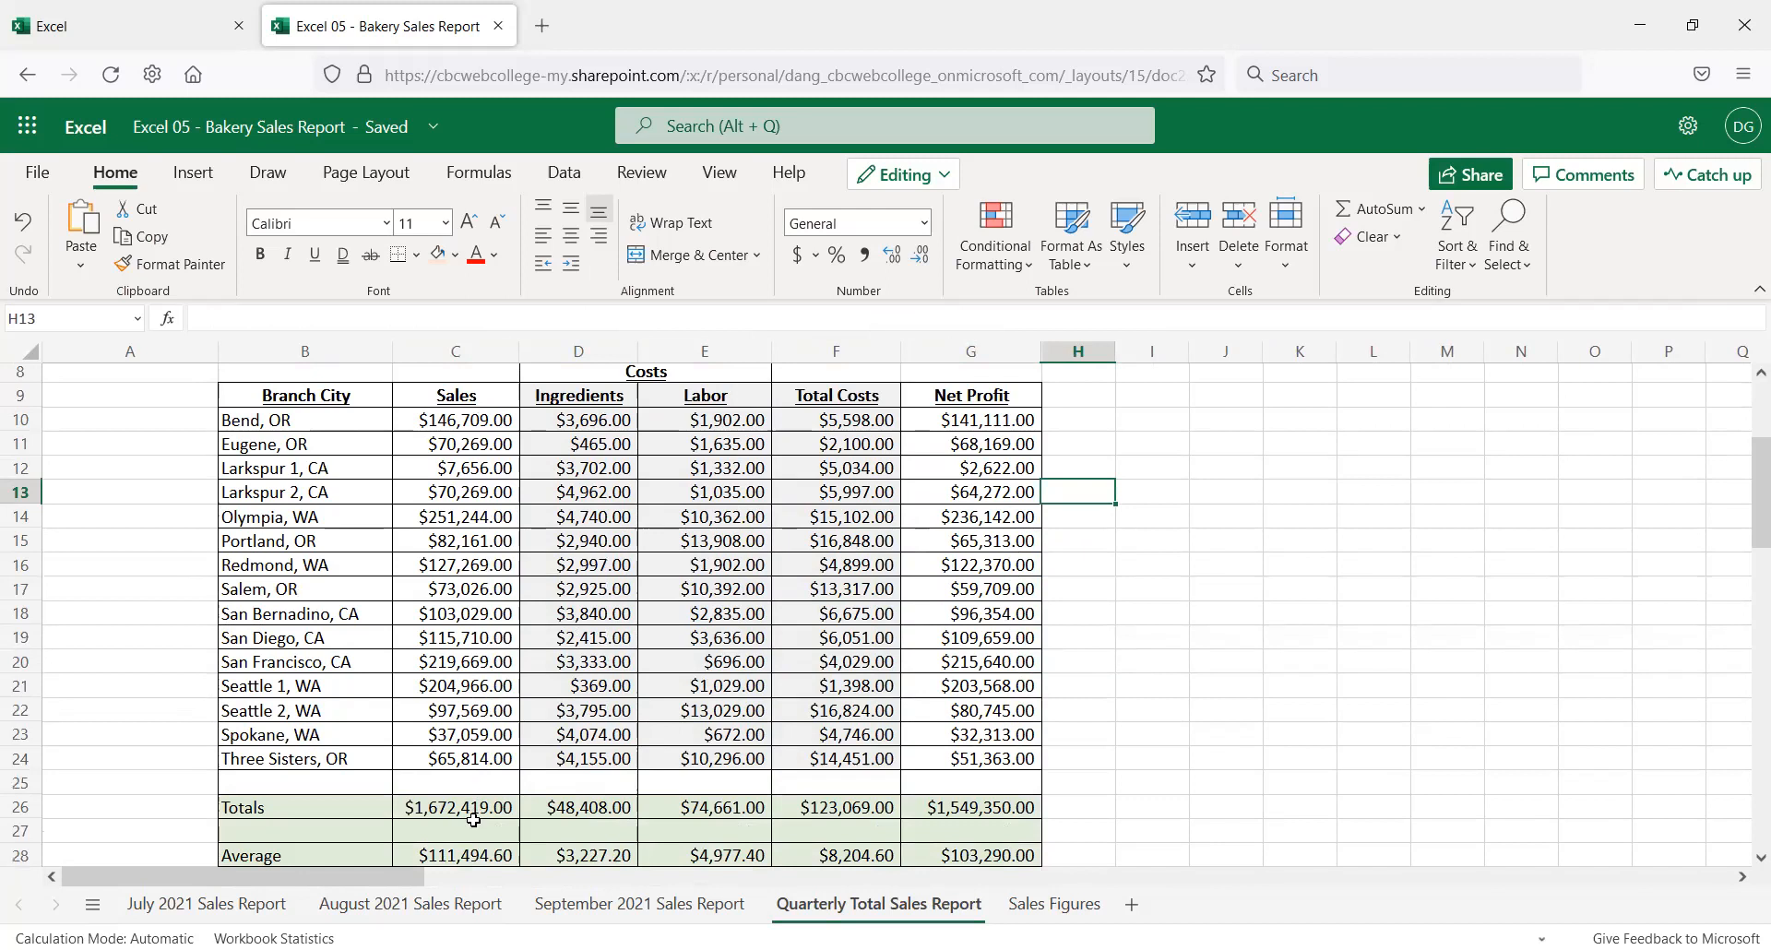
scroll(473, 820, "down", 2)
left_click(462, 745)
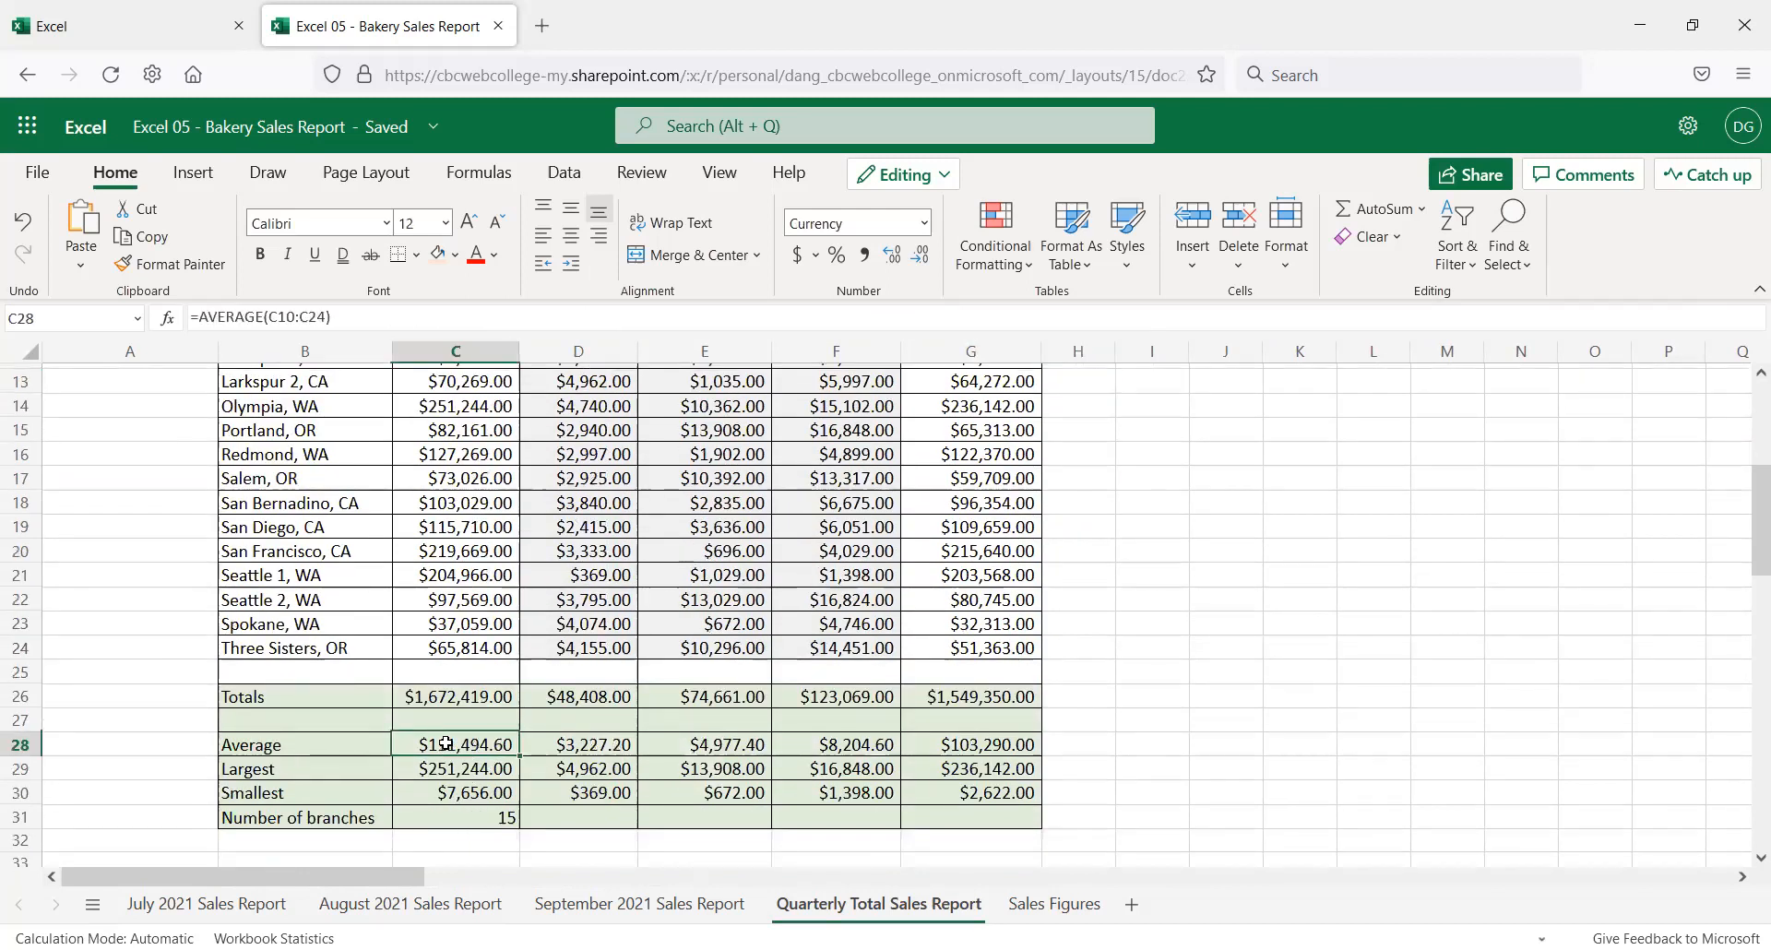
left_click(444, 771)
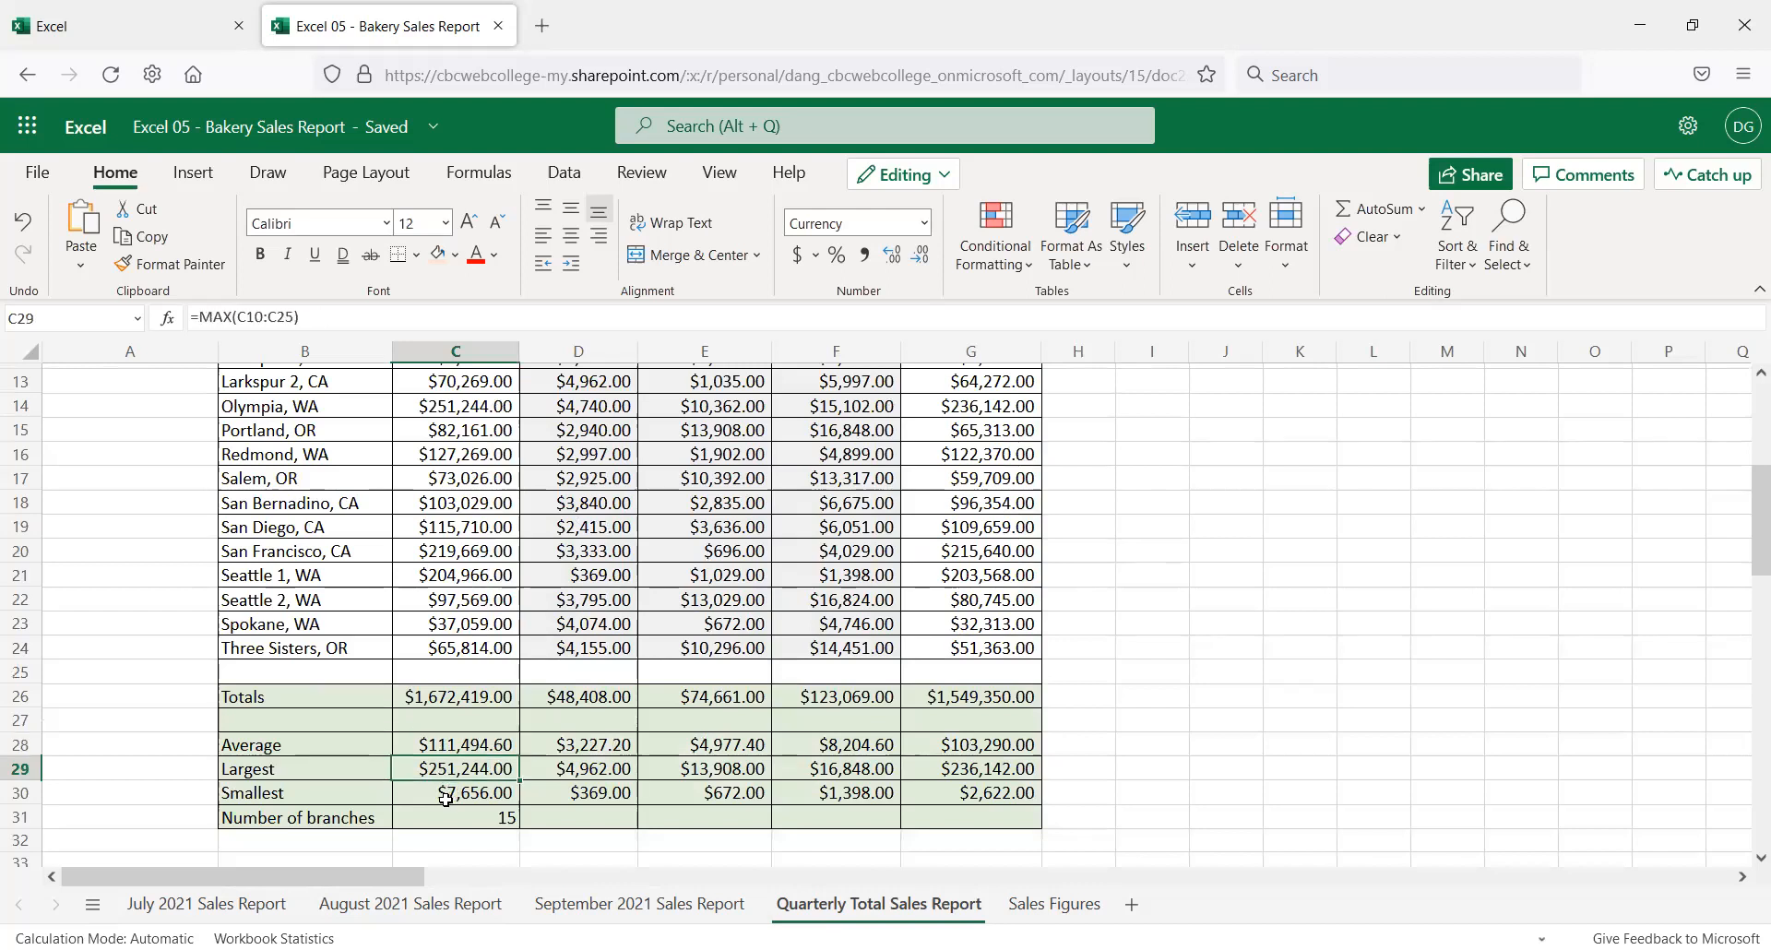
left_click(600, 755)
left_click(568, 780)
left_click(616, 792)
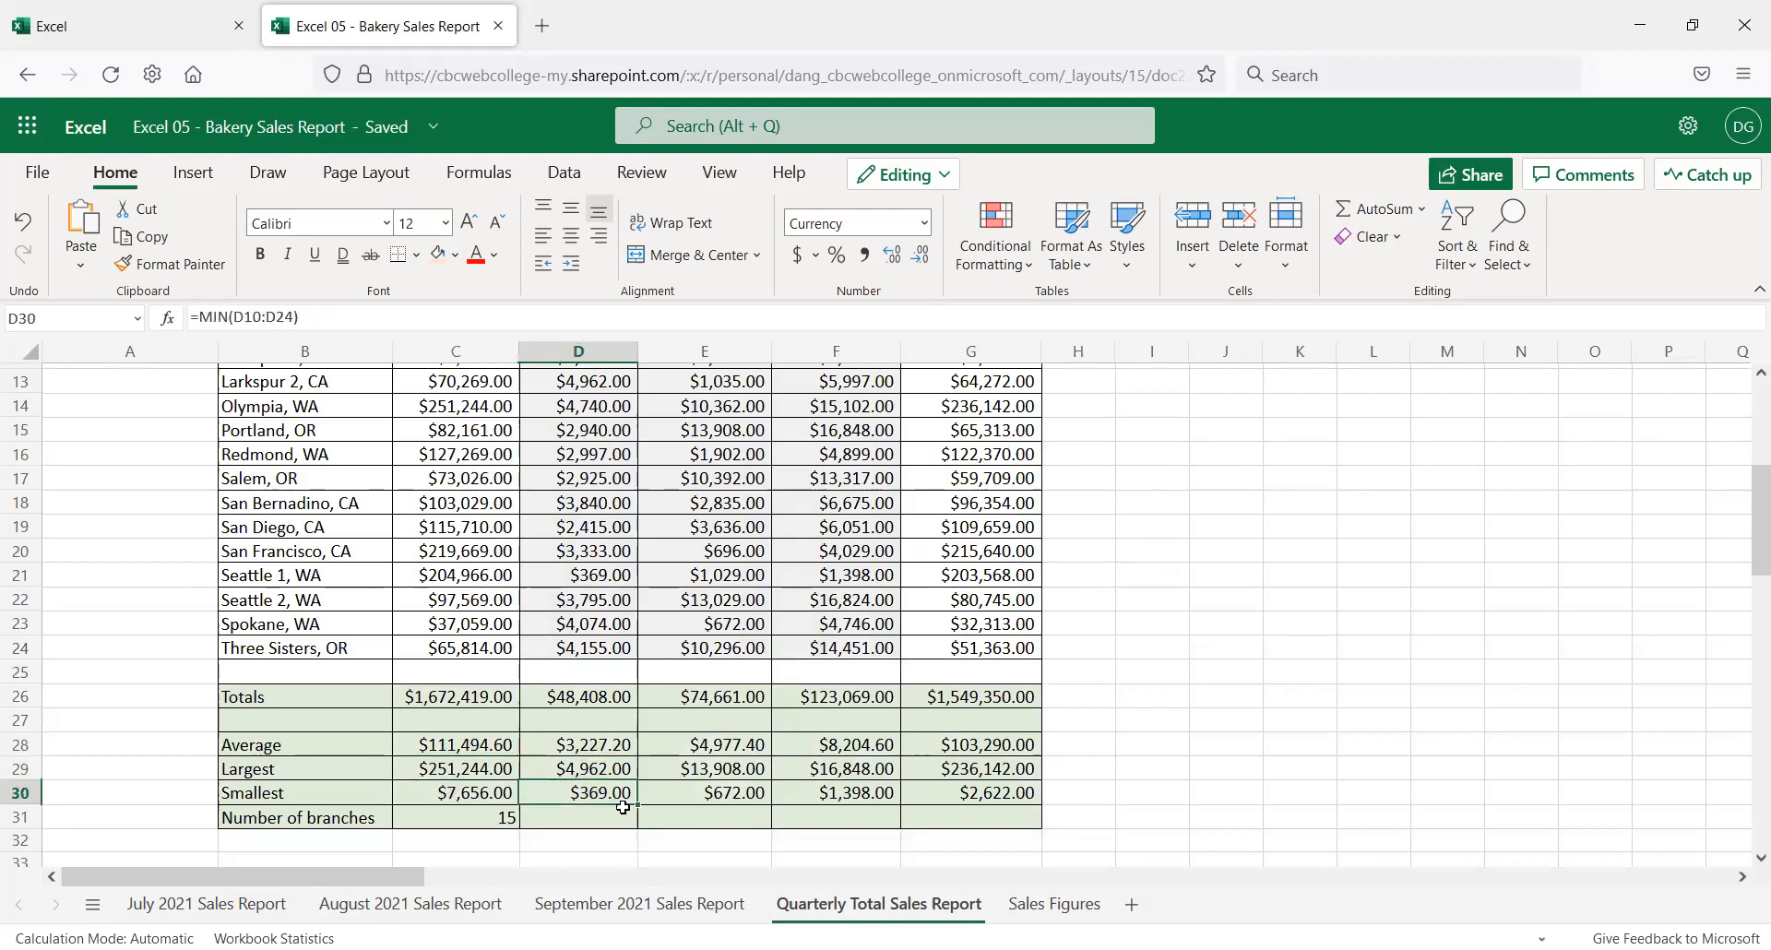
left_click(739, 741)
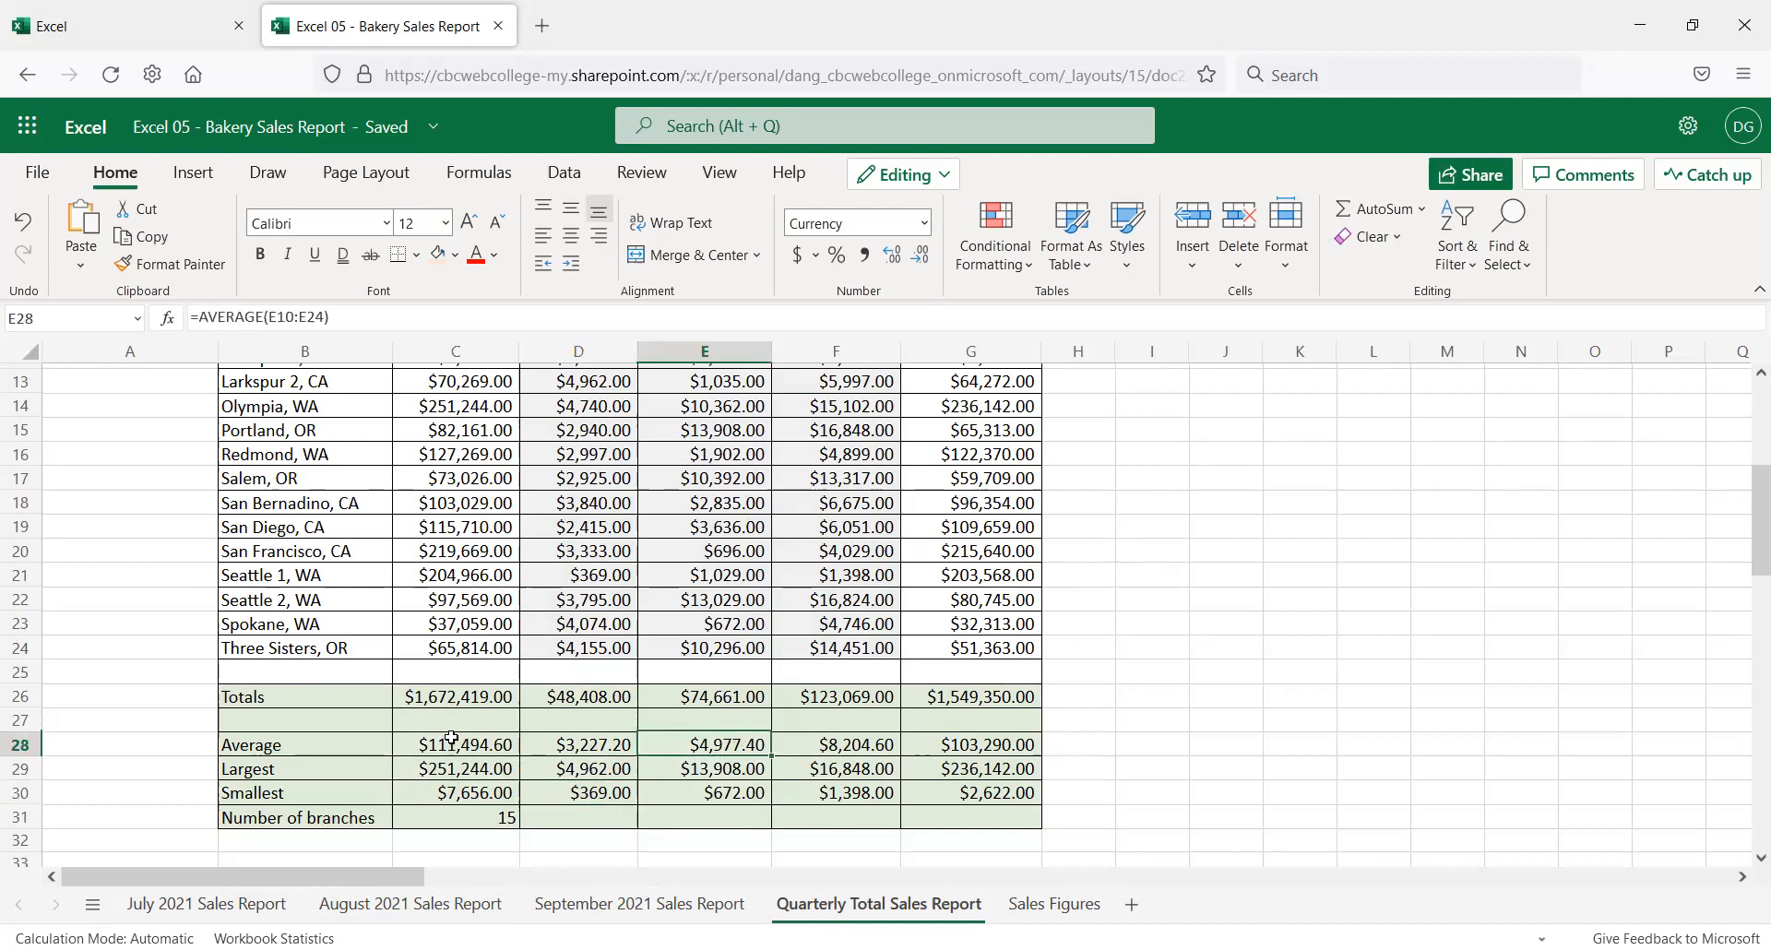
Start a replacement formula in Sales total C26 with the July 2021 Sales Report sheet's C26 followed by a plus sign
left_click(460, 695)
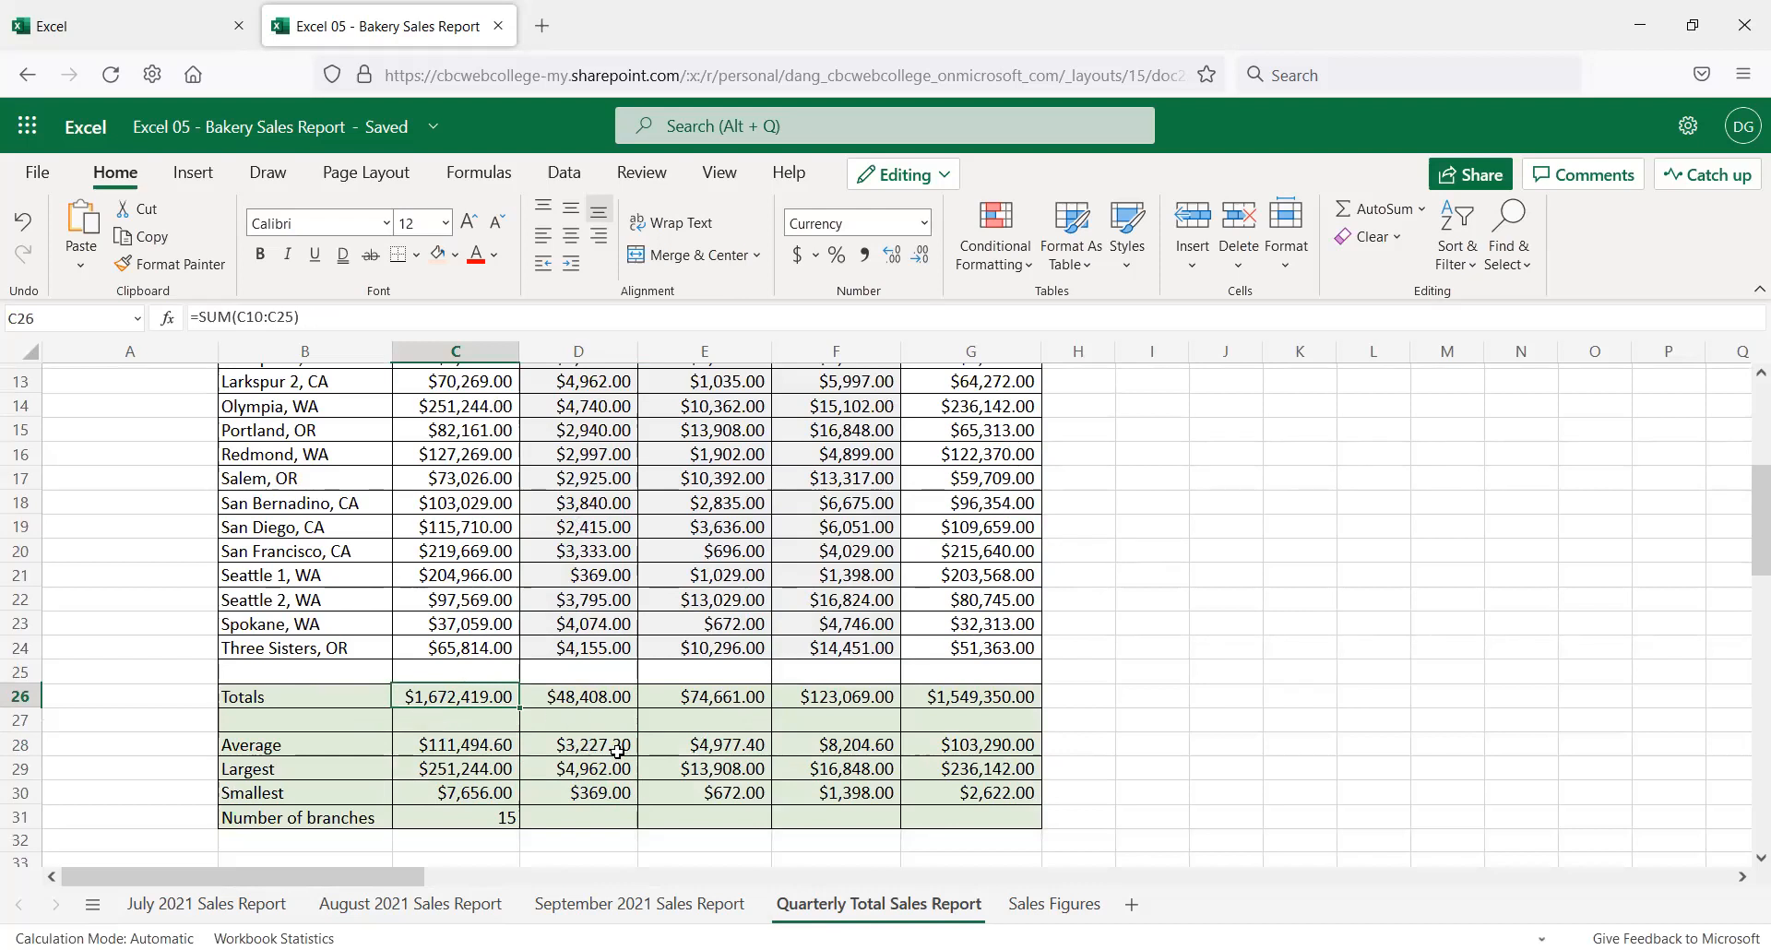
type("=")
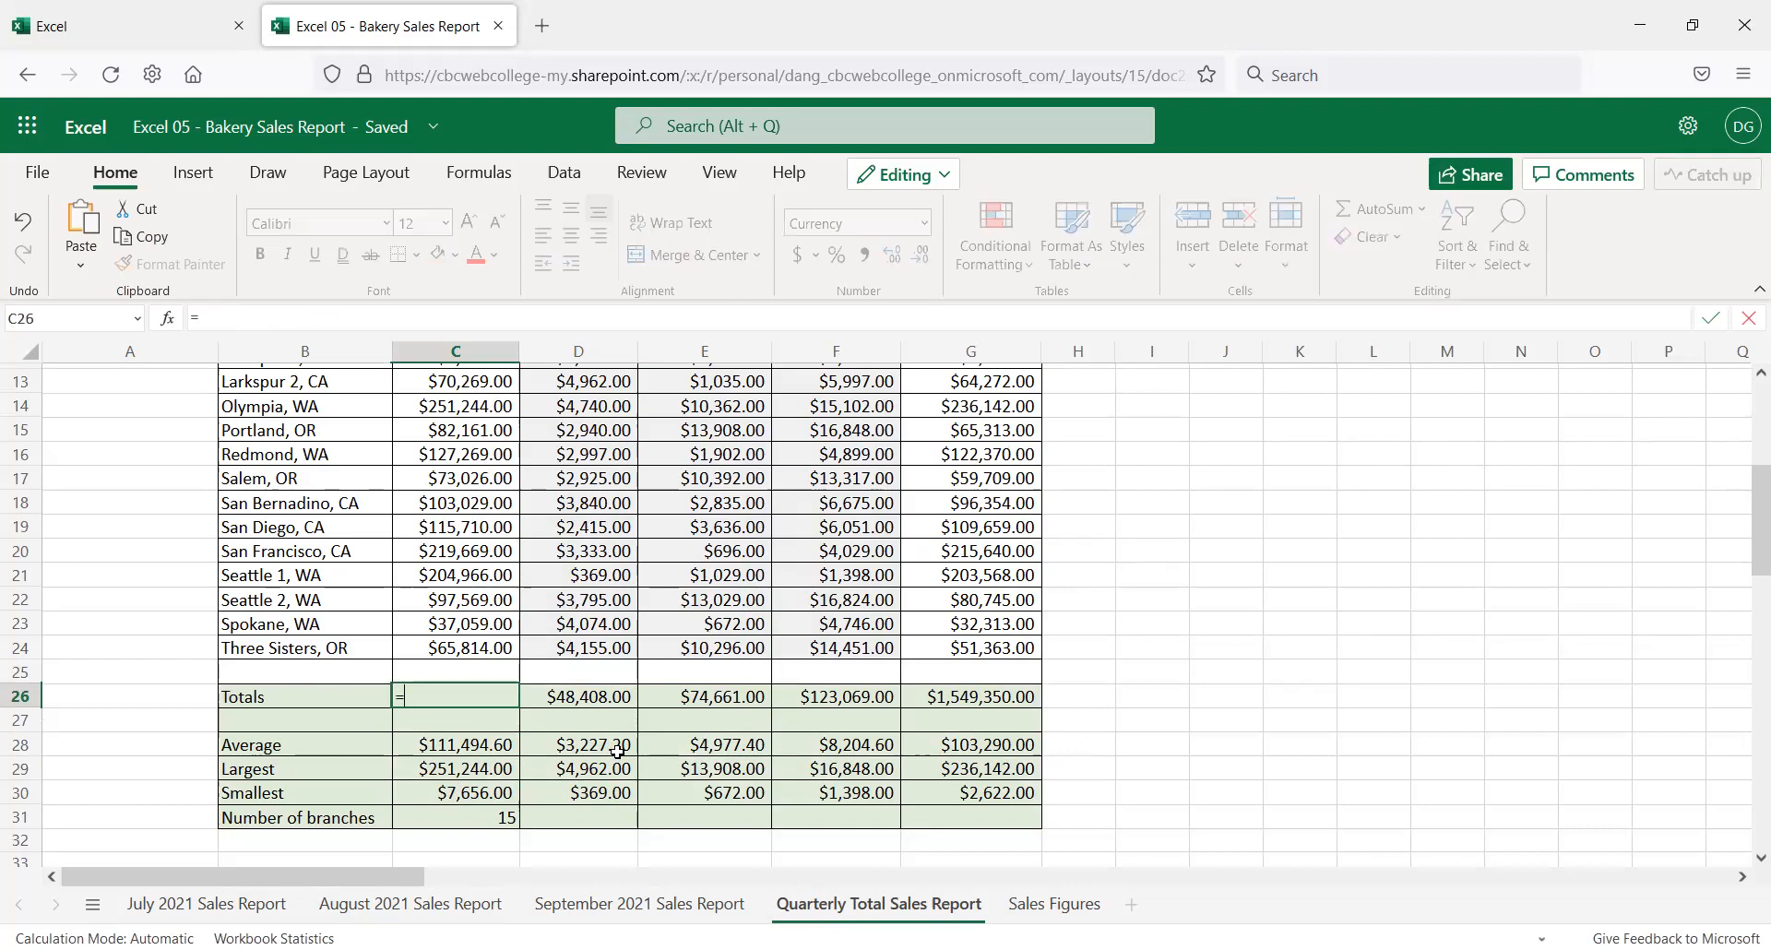
left_click(228, 908)
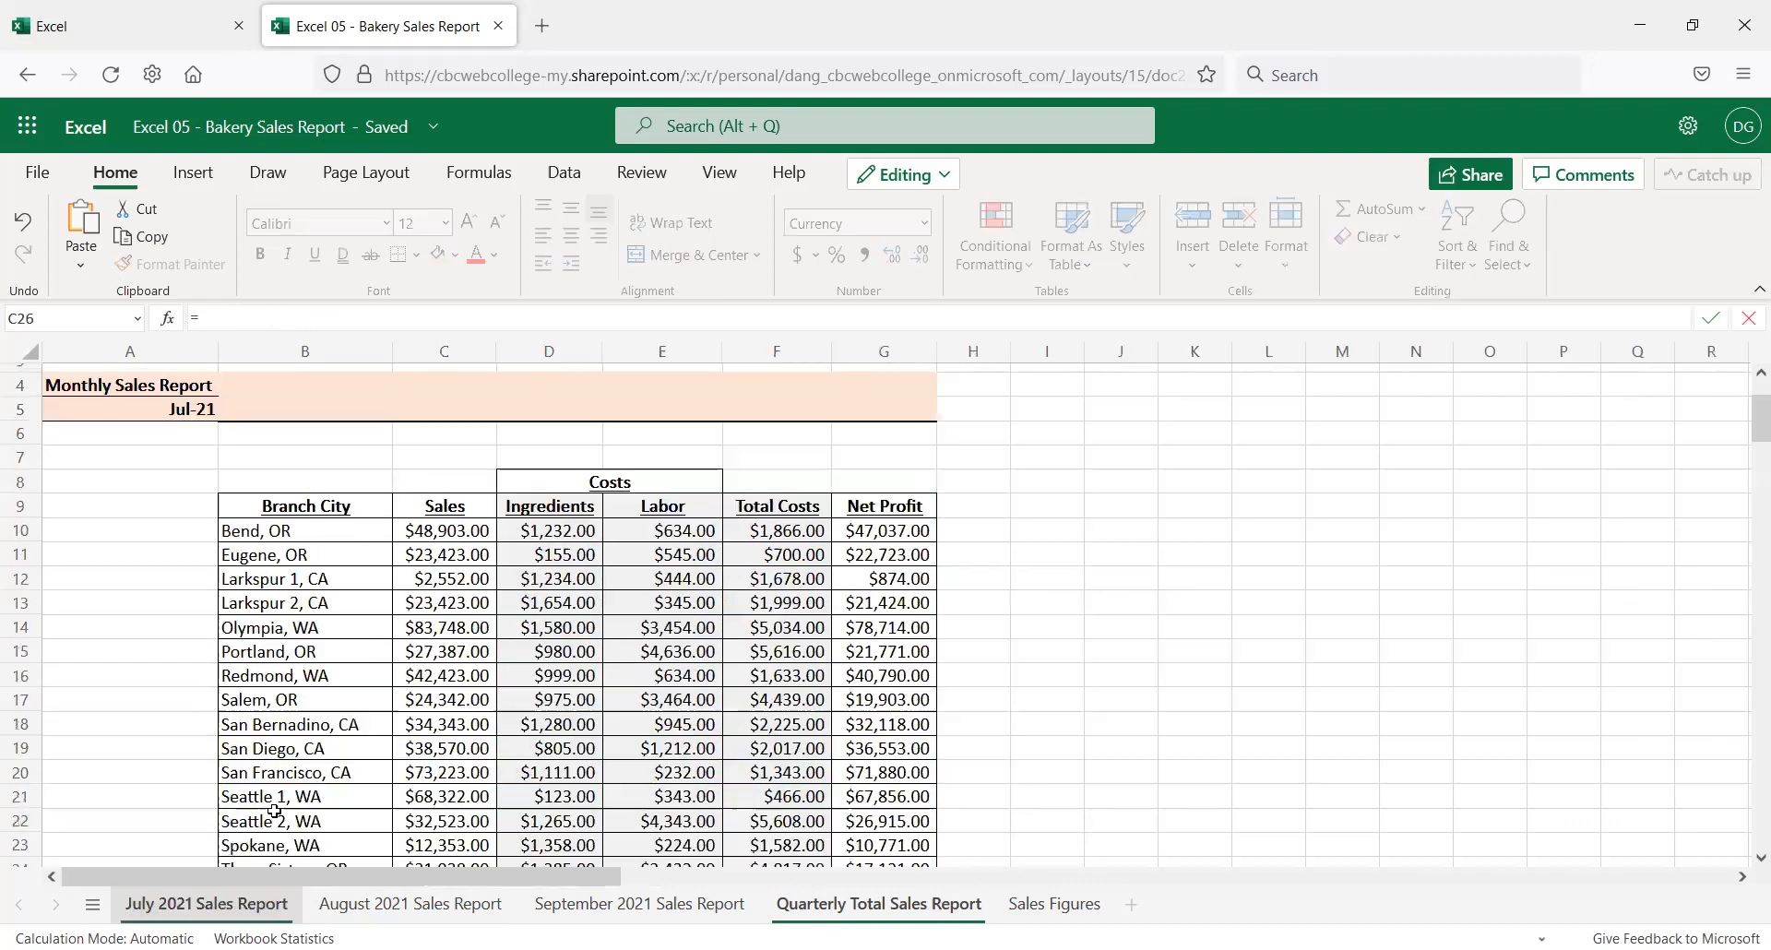
scroll(397, 655, "down", 5)
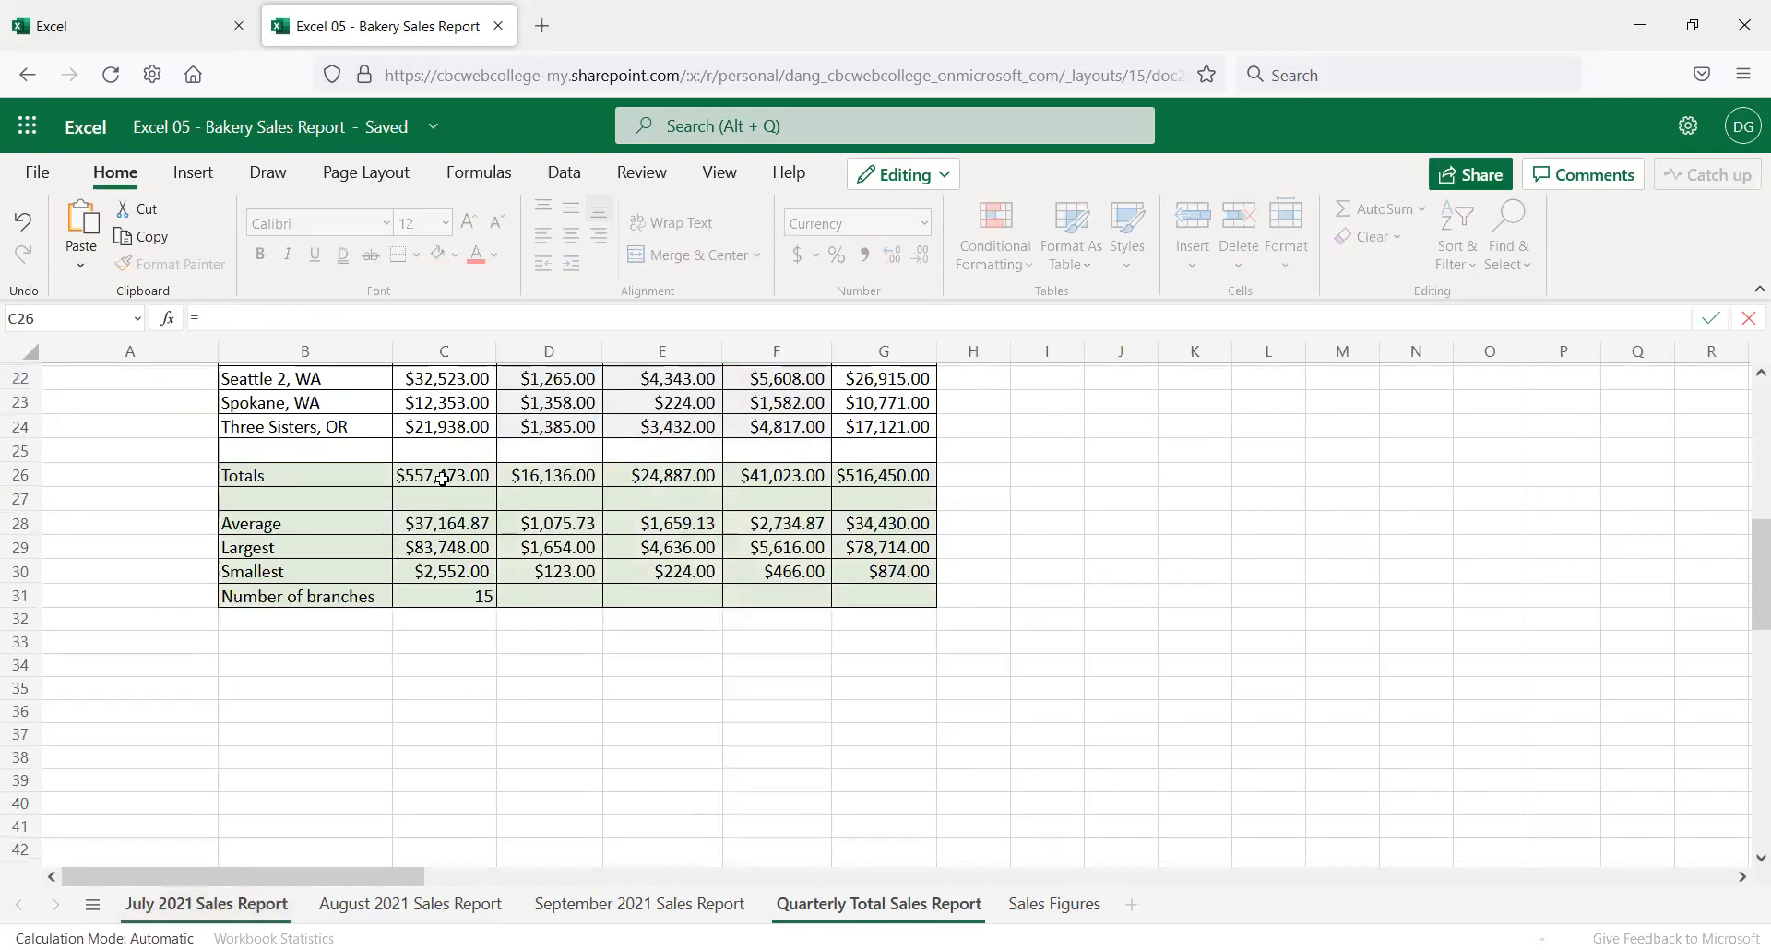
left_click(446, 475)
type("+")
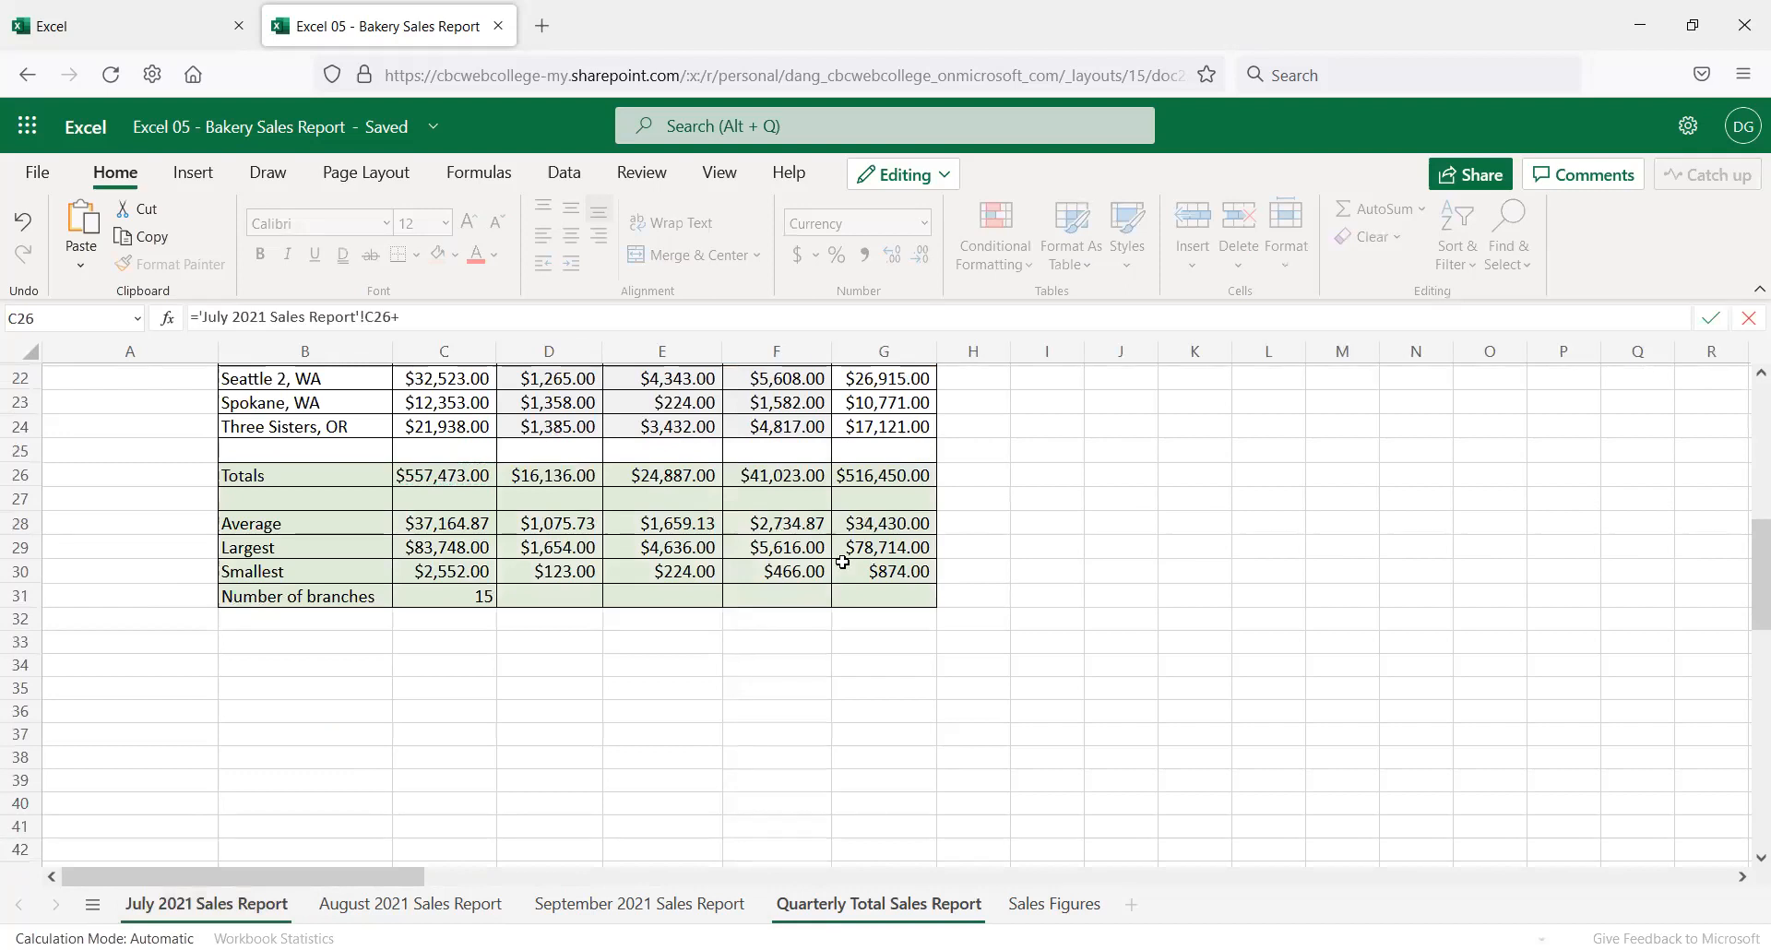
Complete the C26 formula by adding the August 2021 sheet's D26 and the September 2021 sheet's C26
left_click(376, 909)
scroll(479, 745, "down", 7)
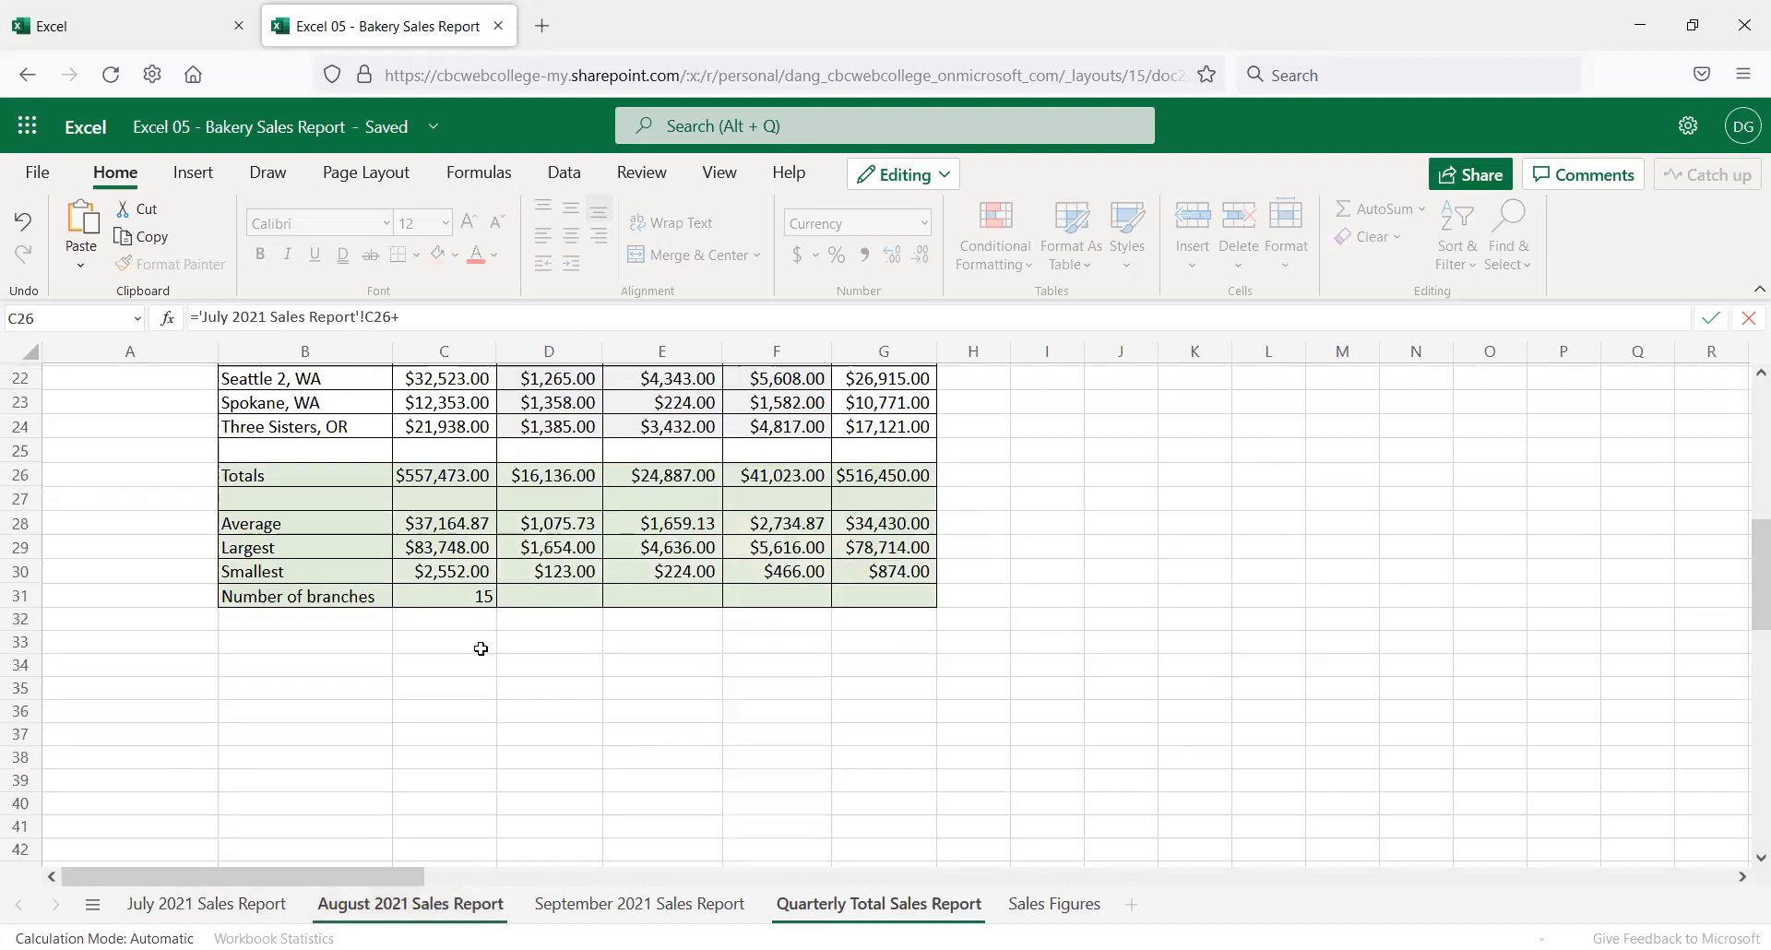
left_click(539, 476)
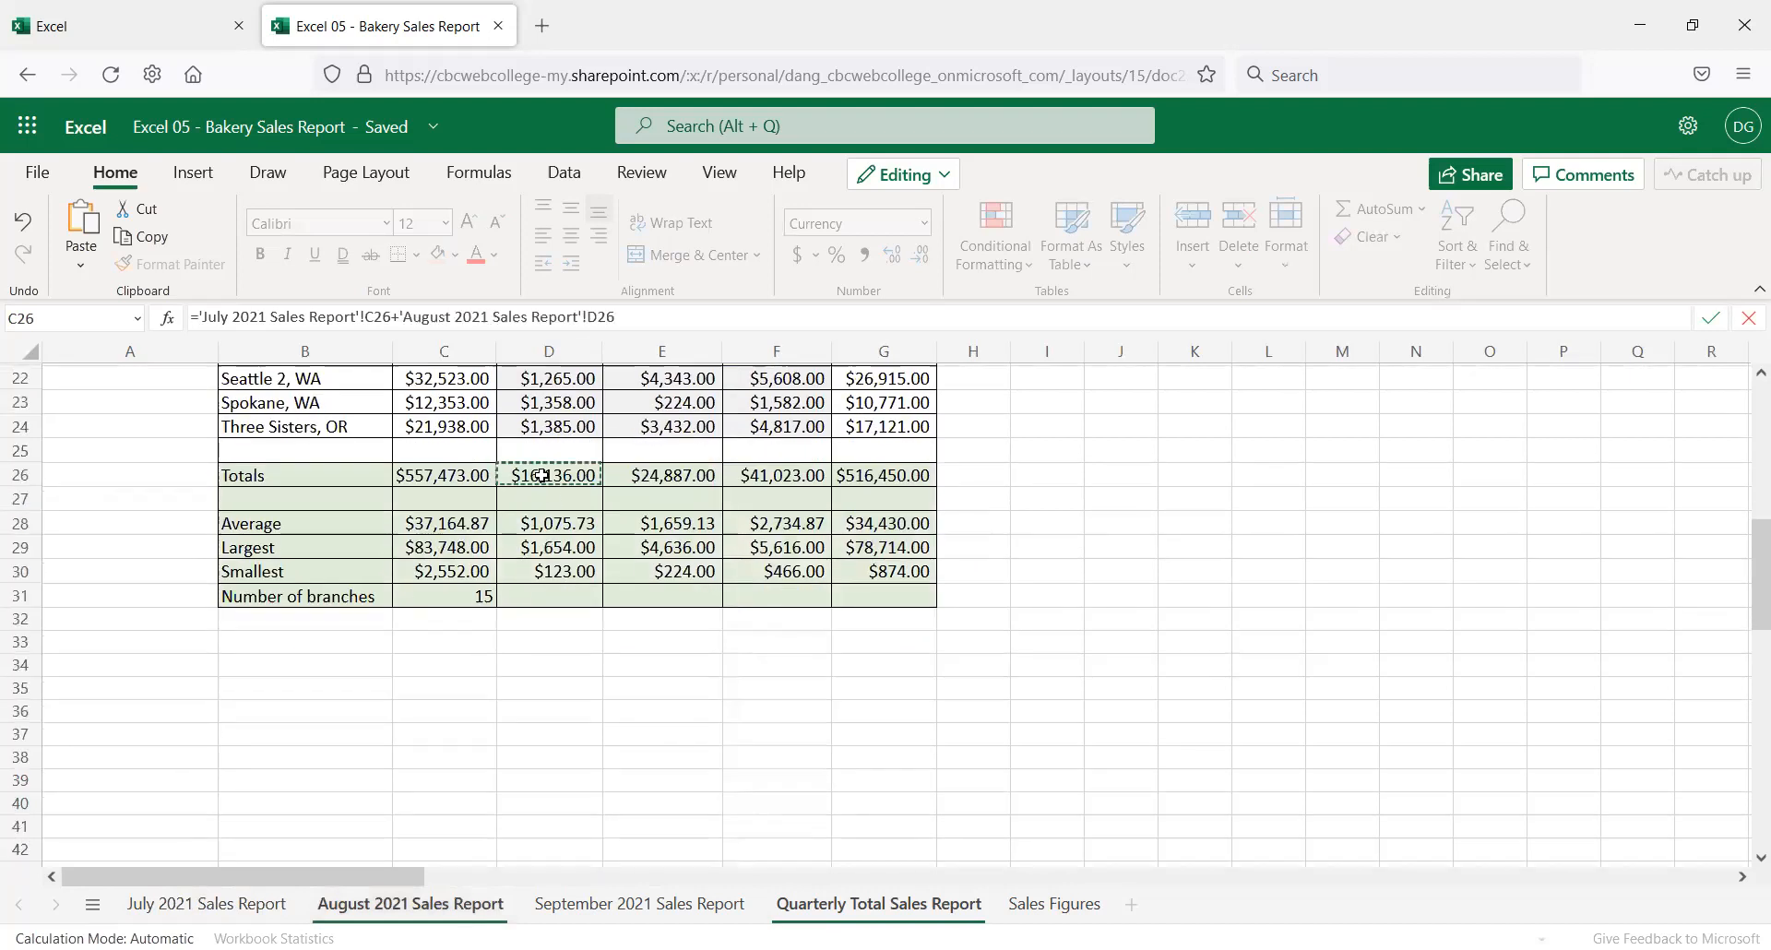
type("+")
left_click(600, 906)
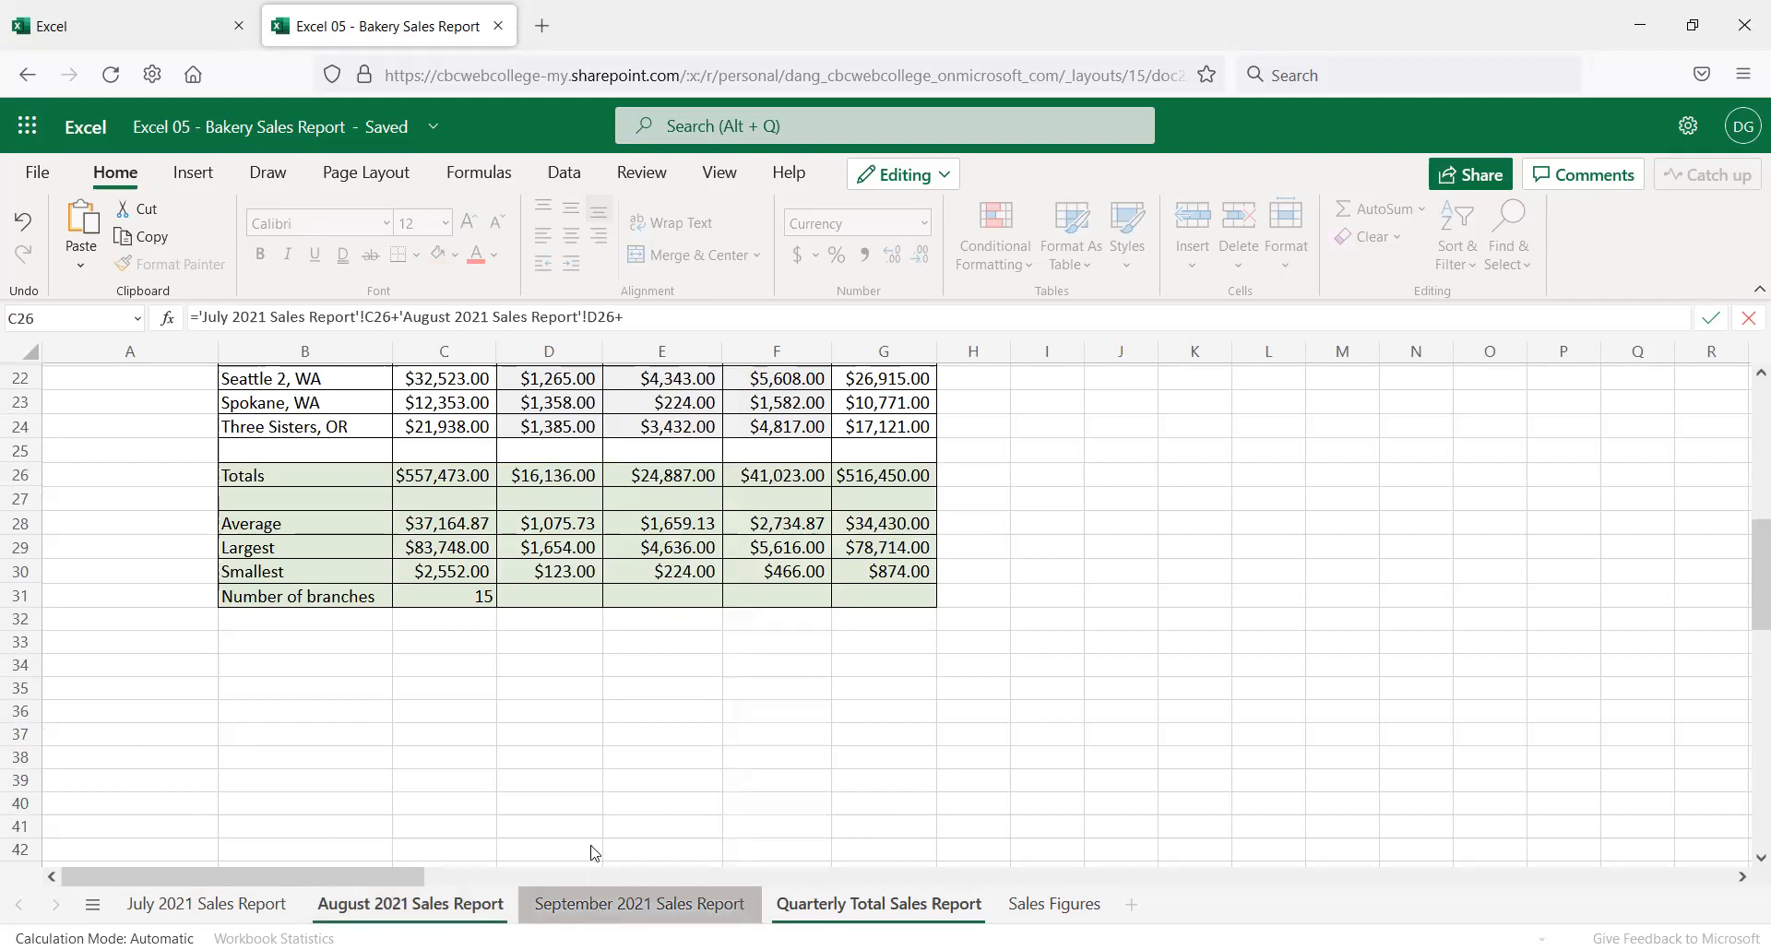
scroll(671, 786, "down", 4)
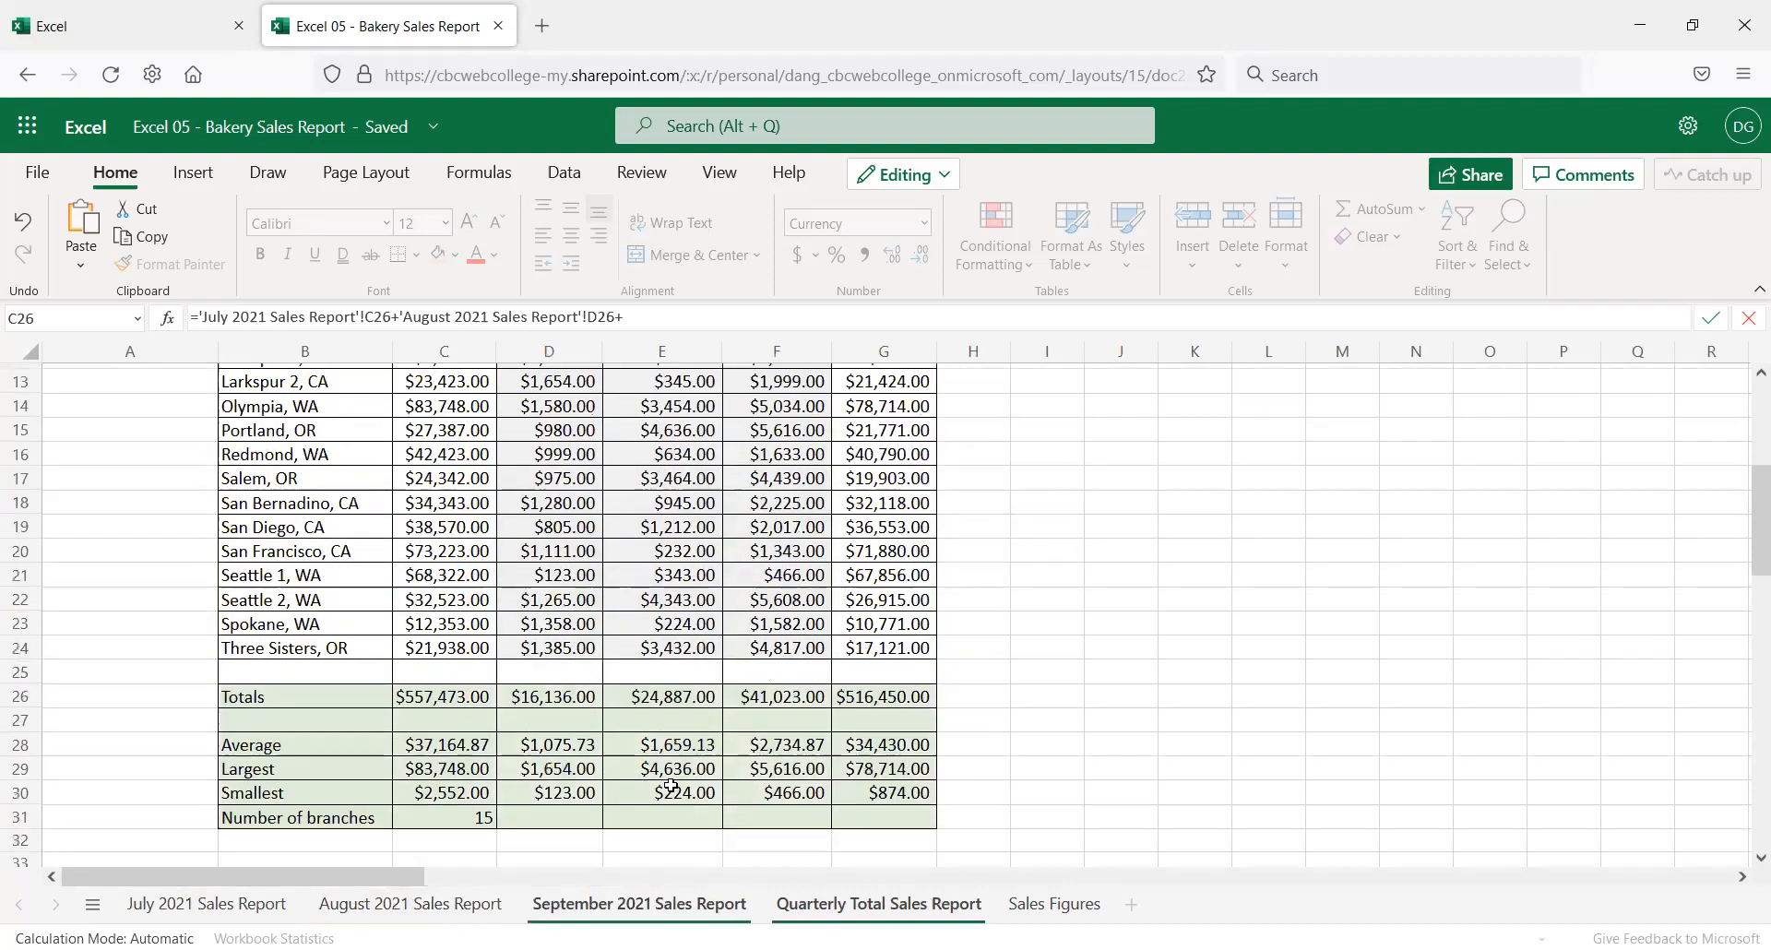
left_click(671, 698)
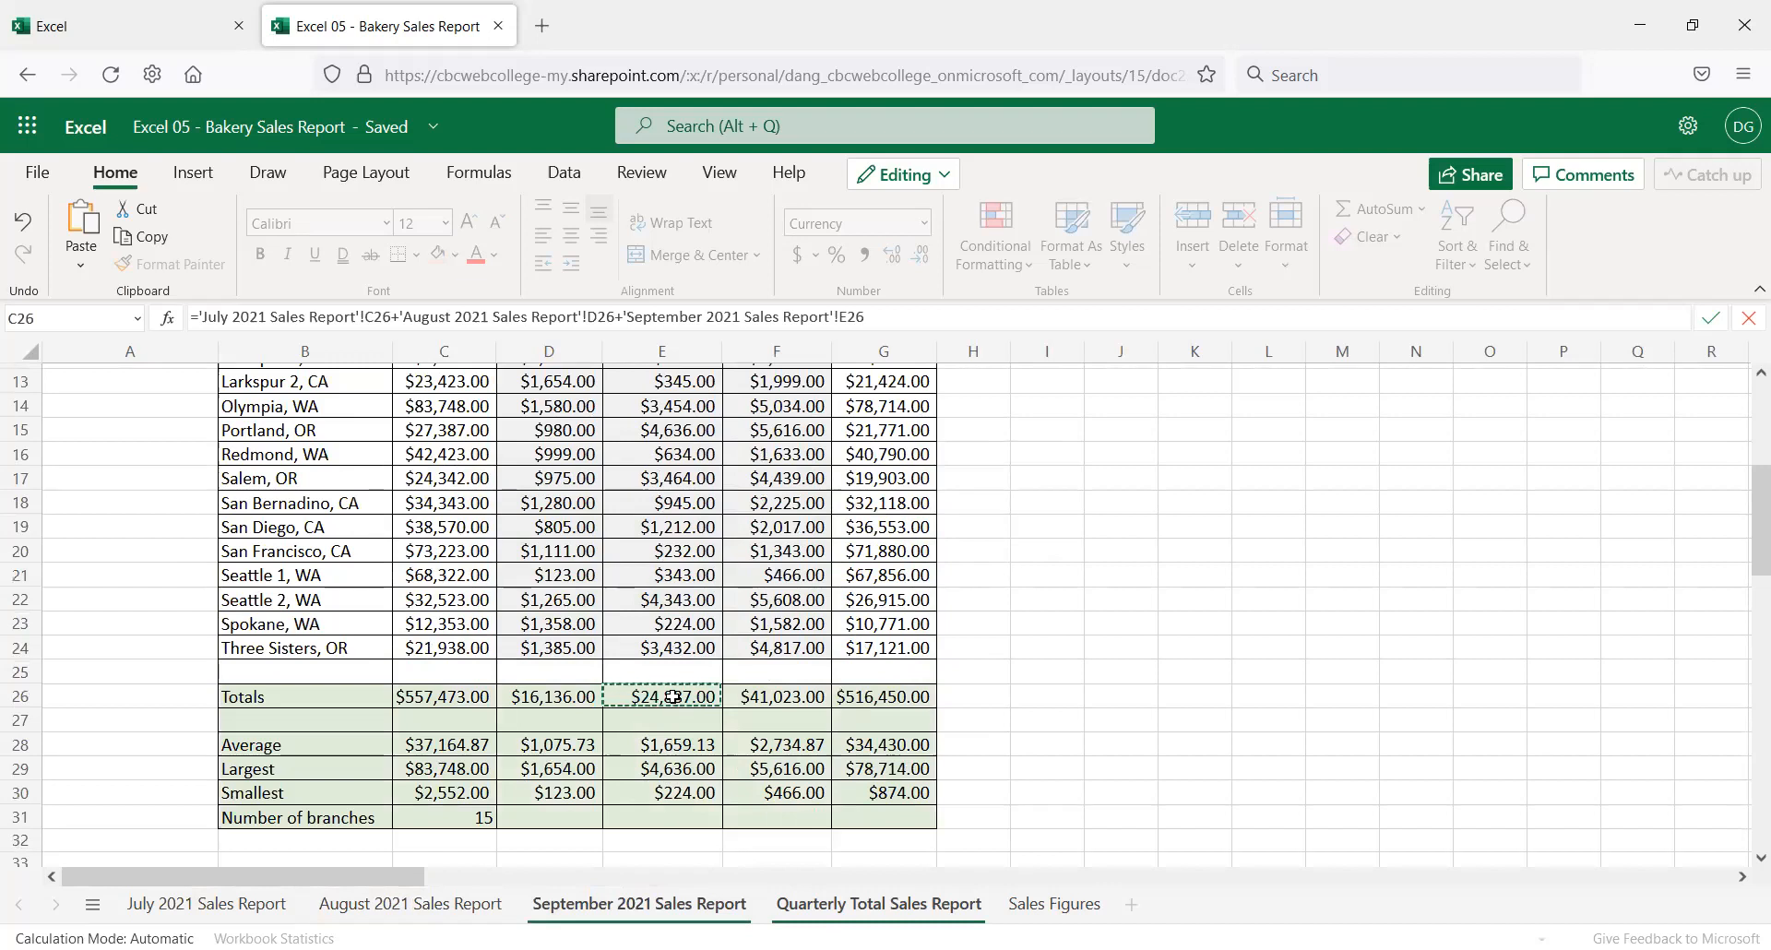
left_click(433, 703)
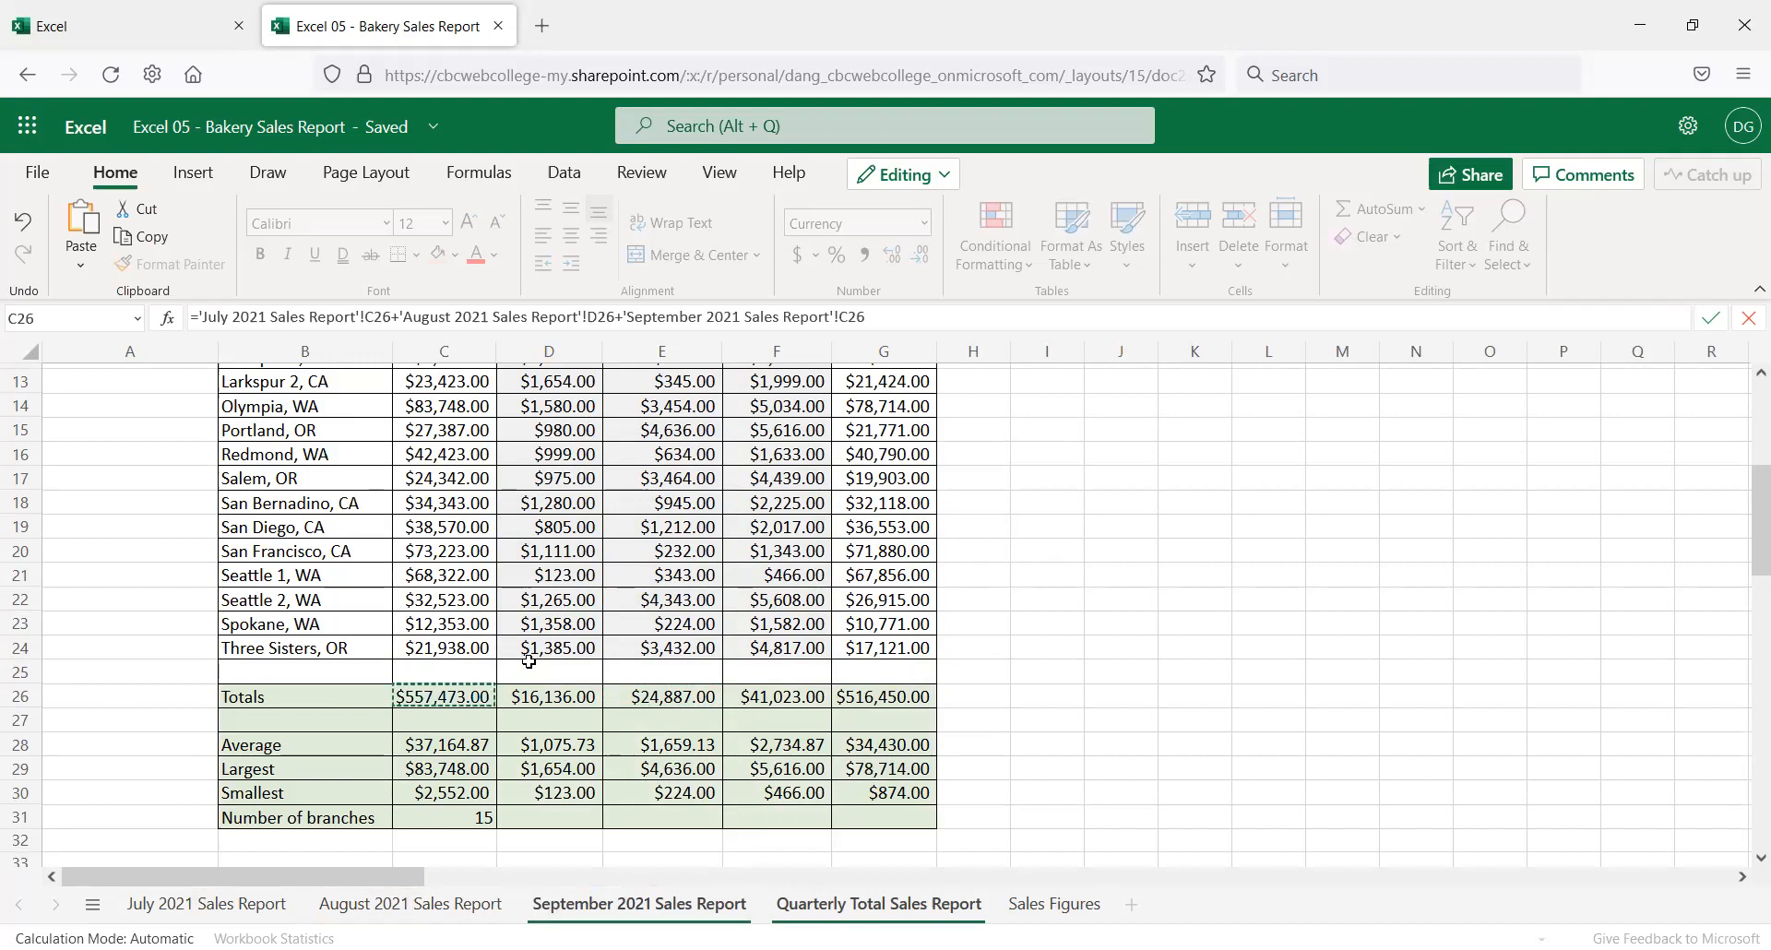
key("Return")
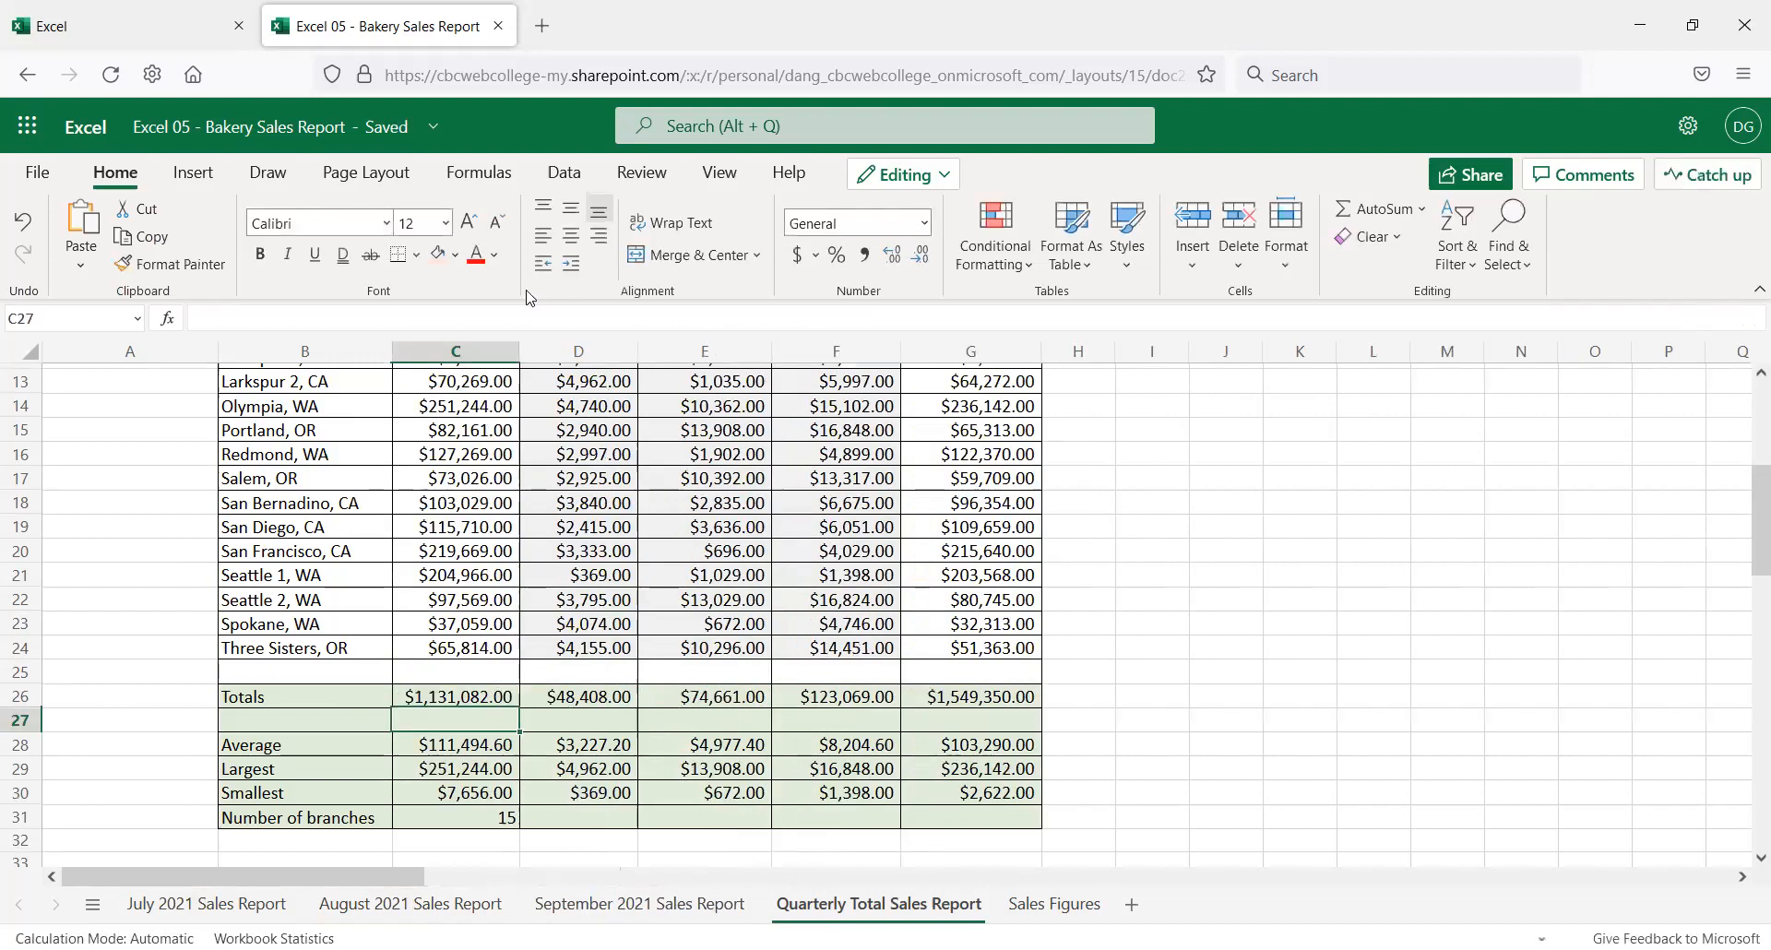
Correct the August 2021 Sales Report reference in the C26 formula to C26 and check the edited formula
left_click(467, 689)
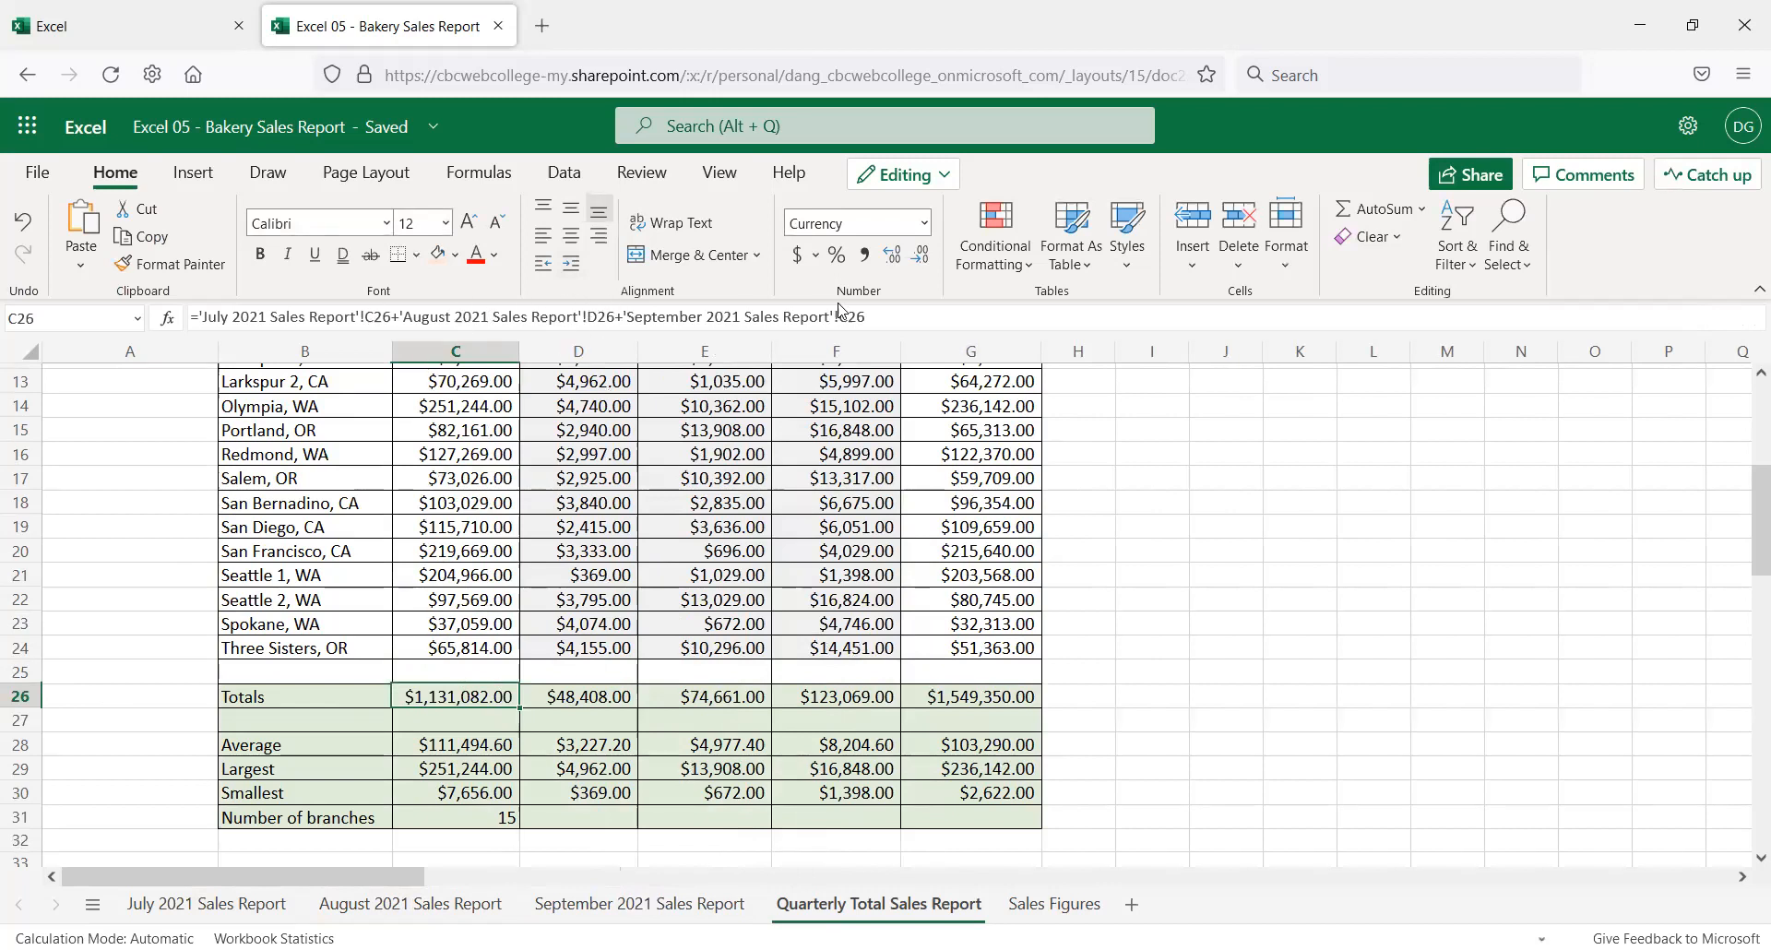
left_click(917, 318)
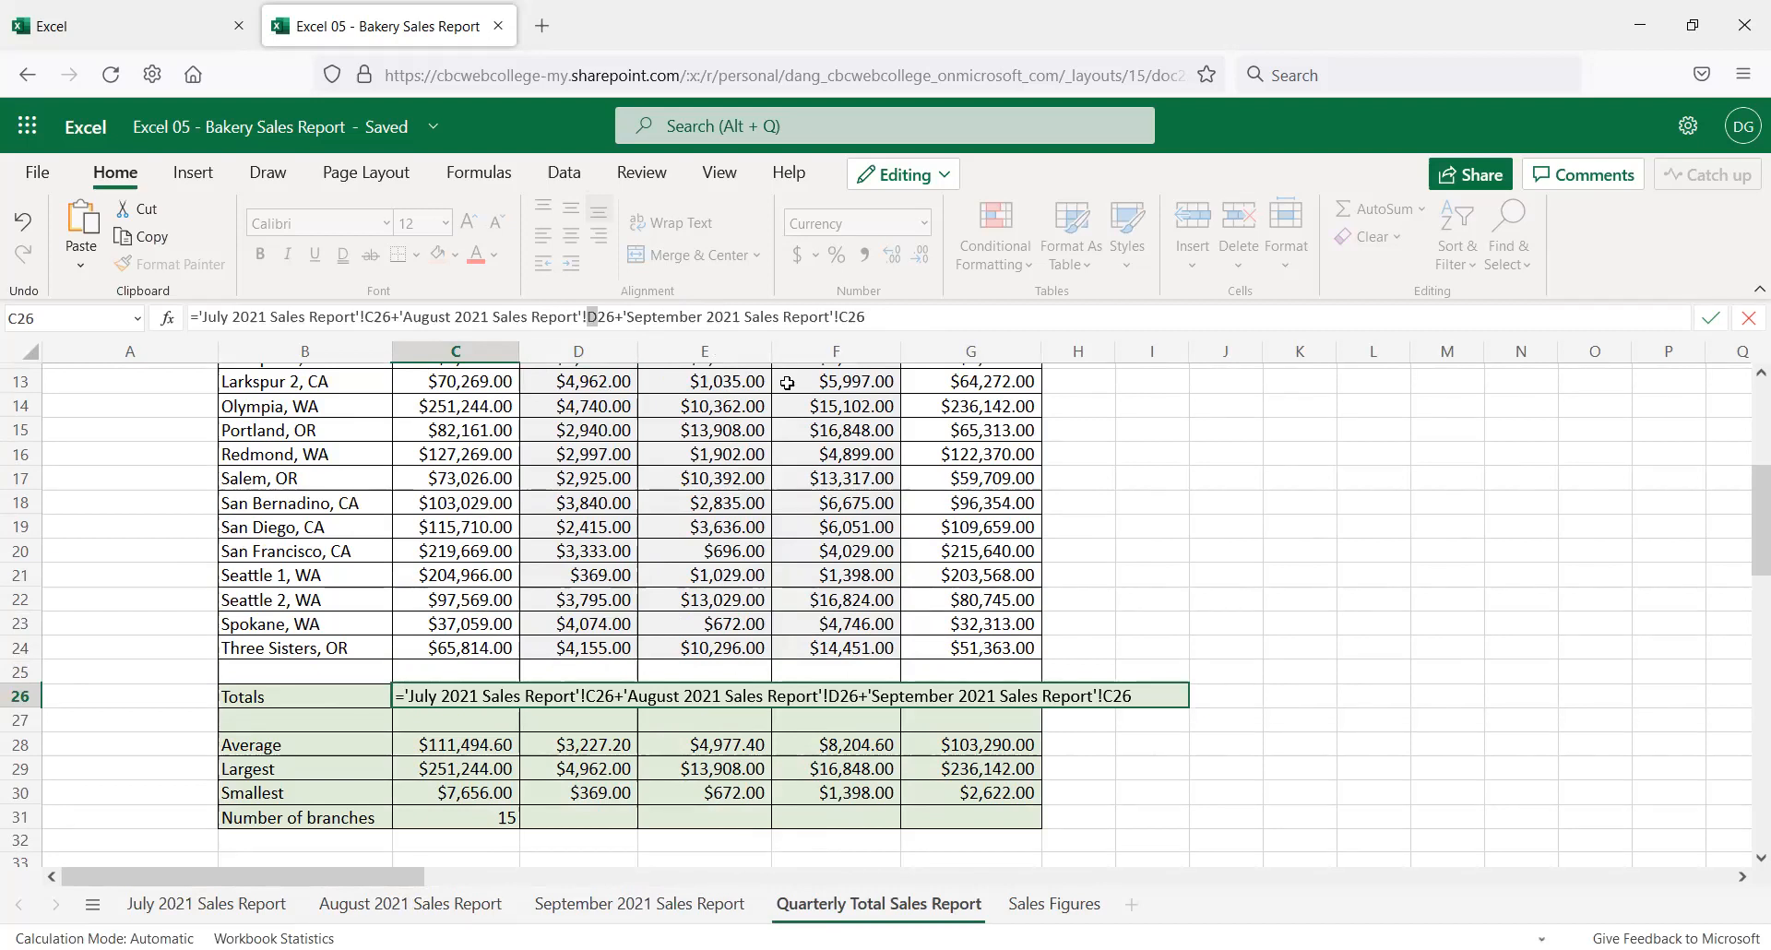
type("C")
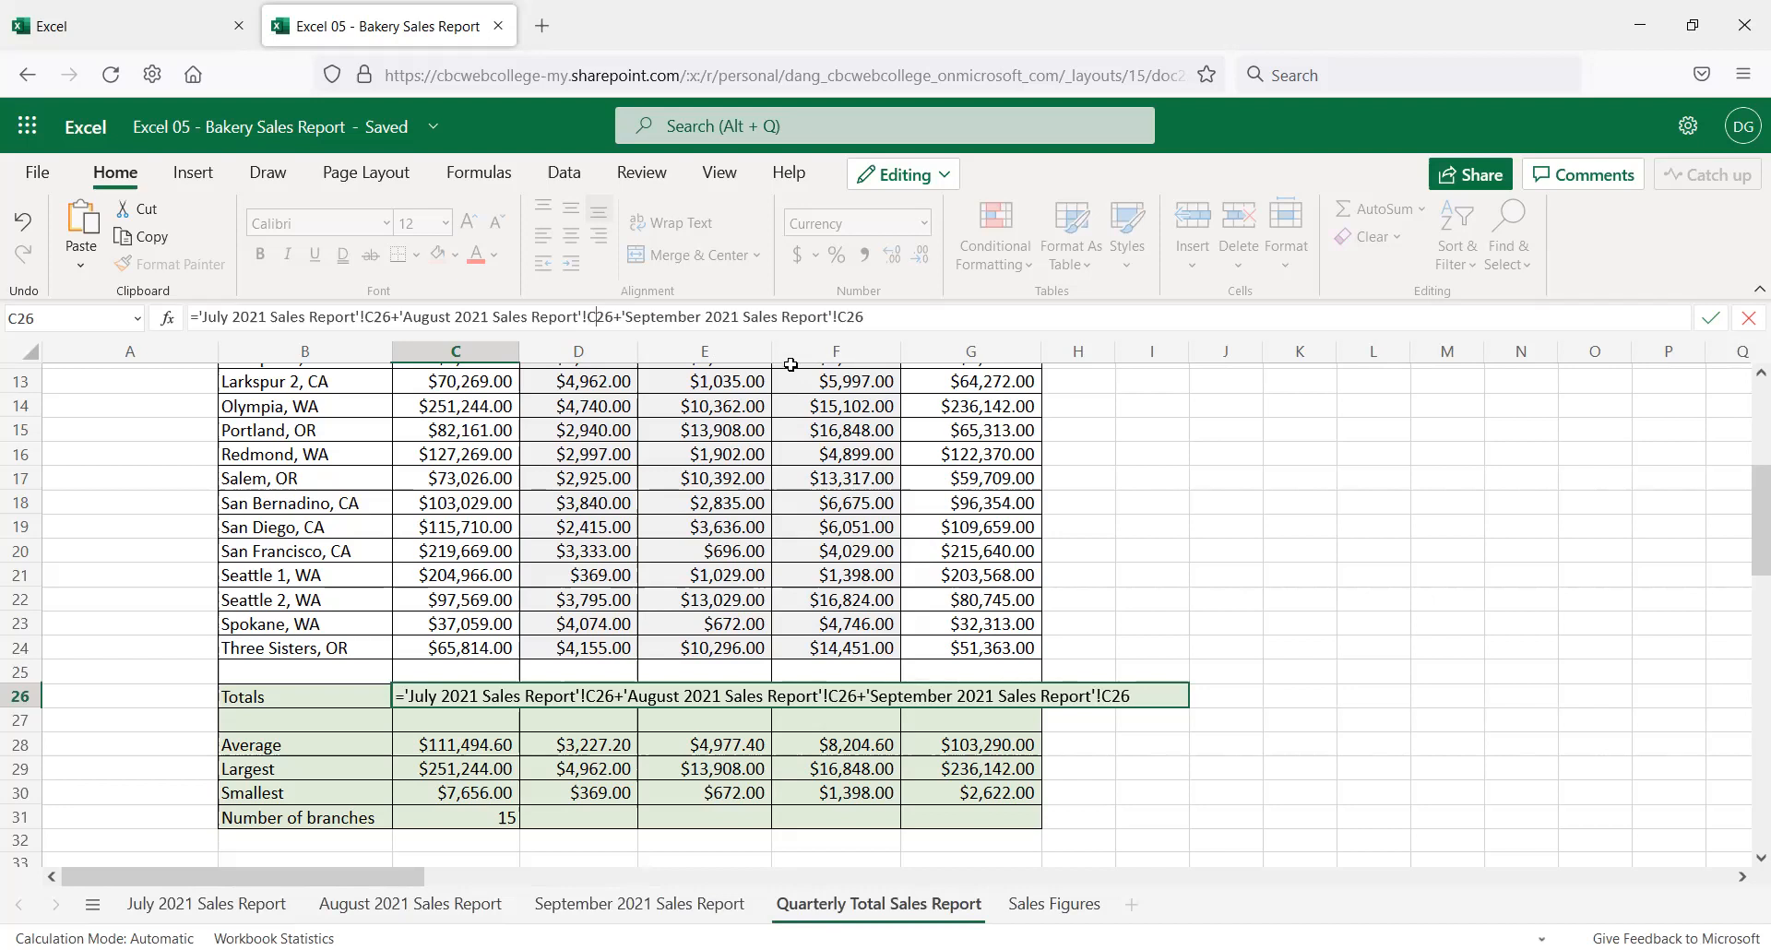
key("Return")
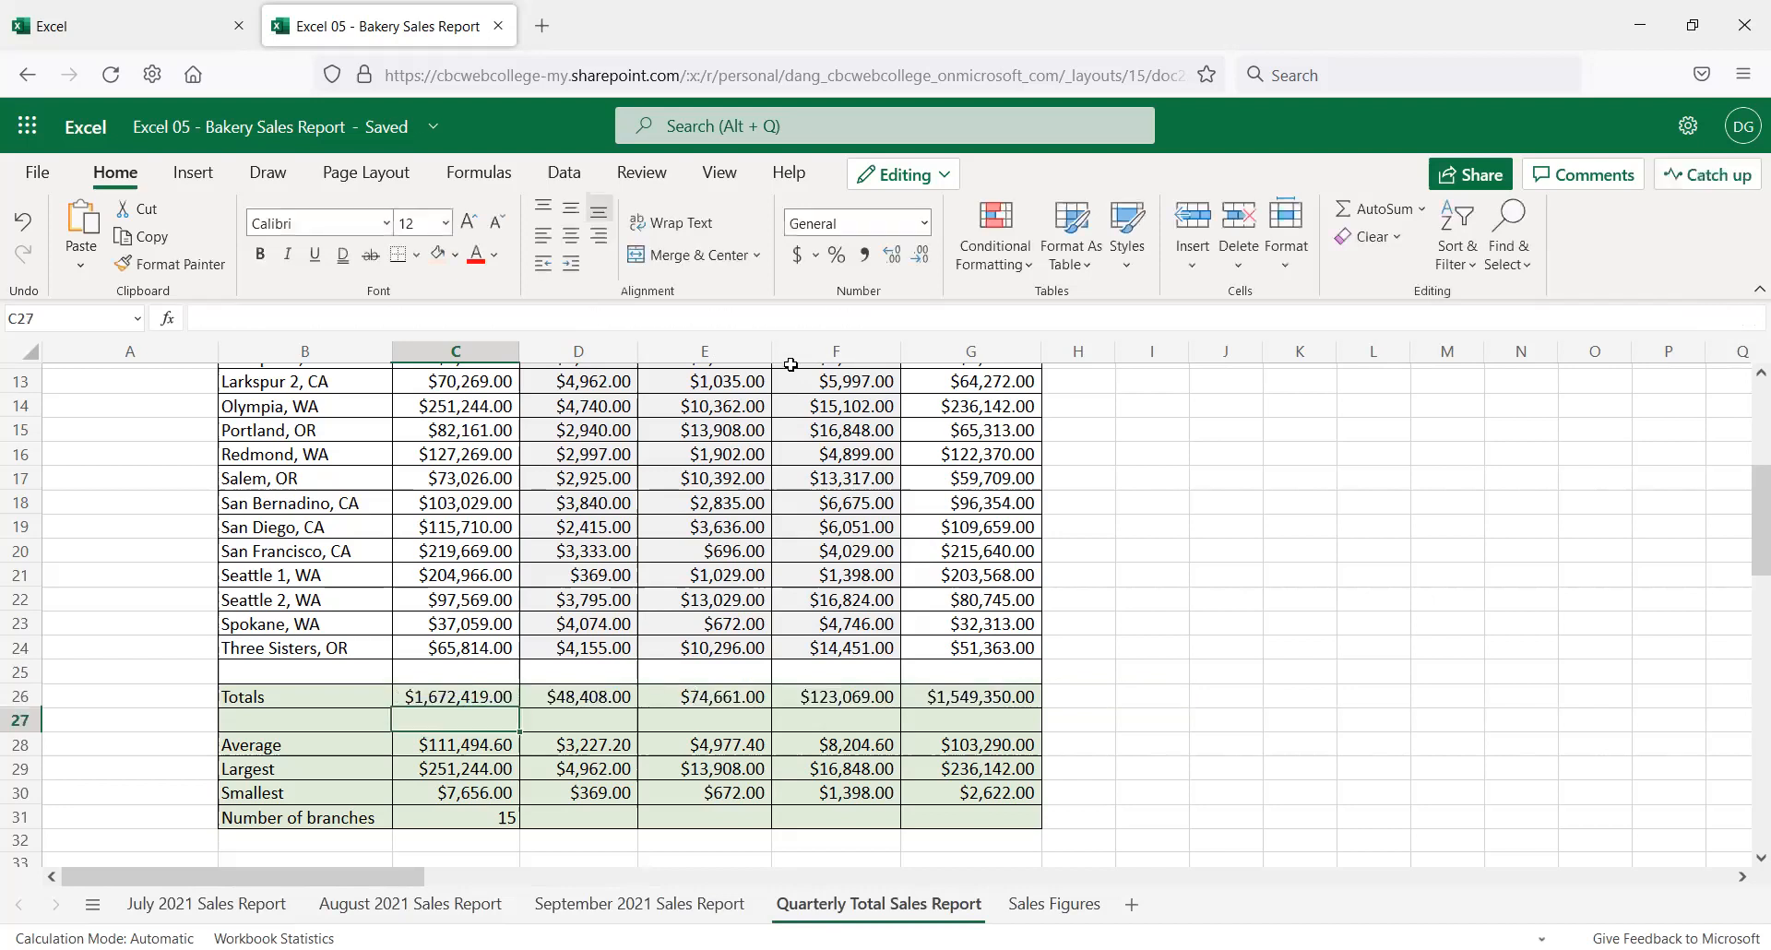
key("Up")
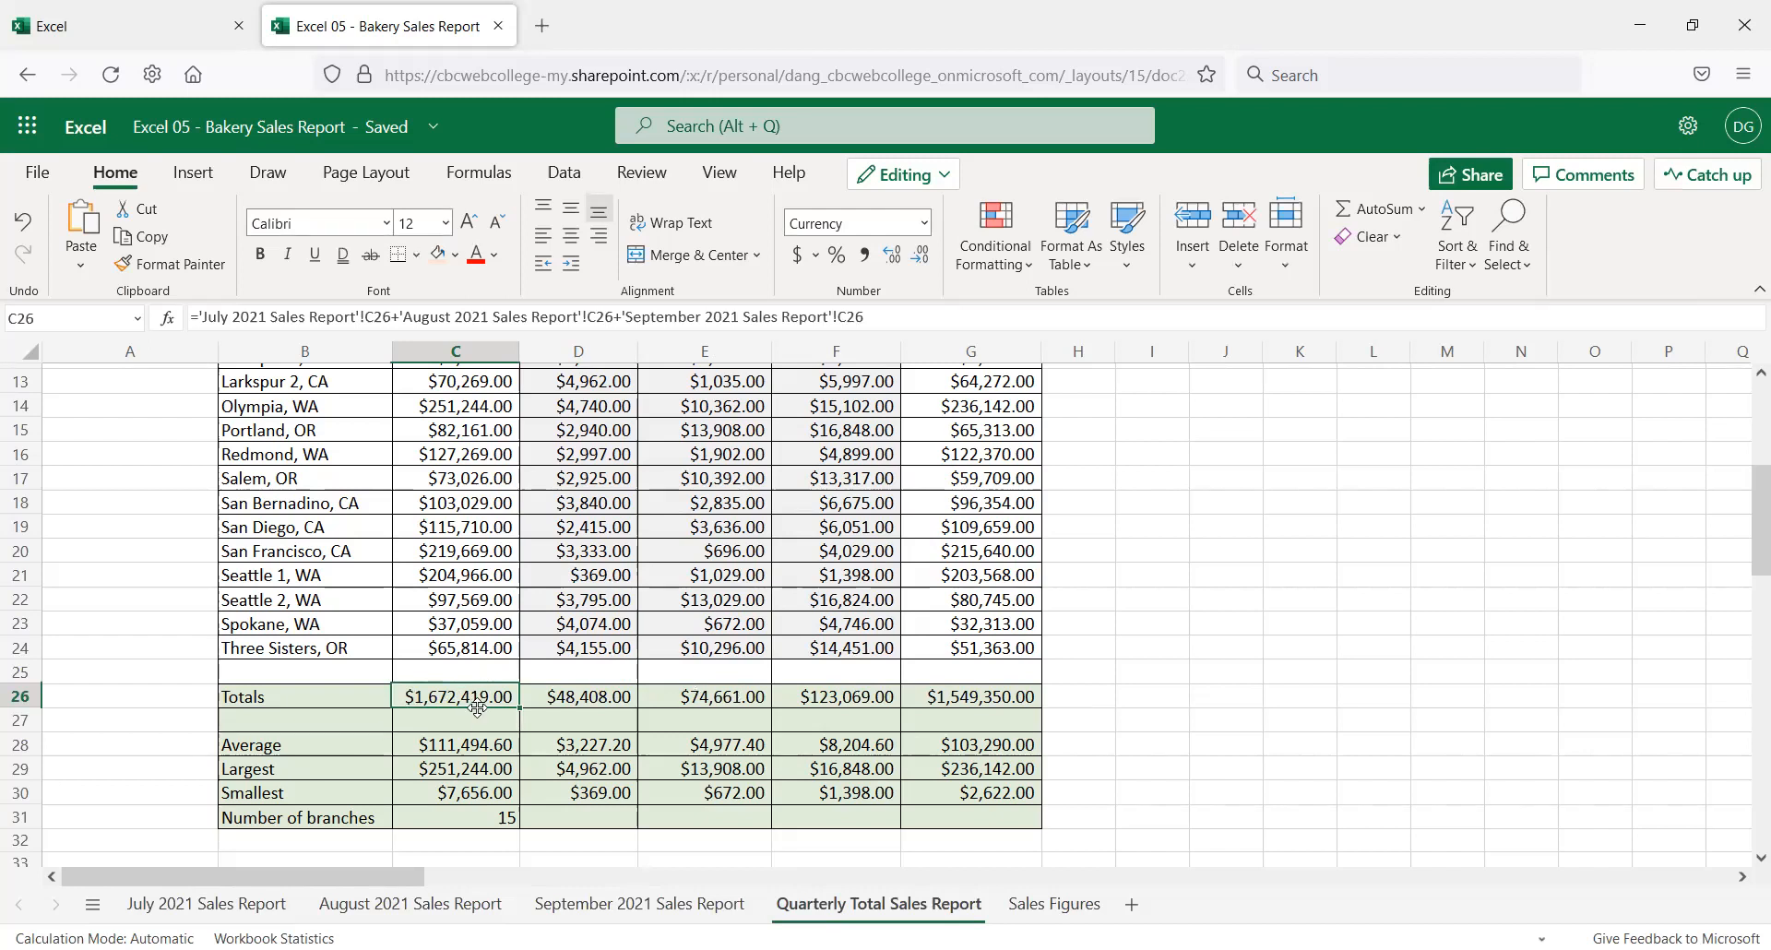
Review the quarterly figures and inspect the total formulas in Ingredients cell D26 and Labor cell E26
scroll(456, 540, "up", 2)
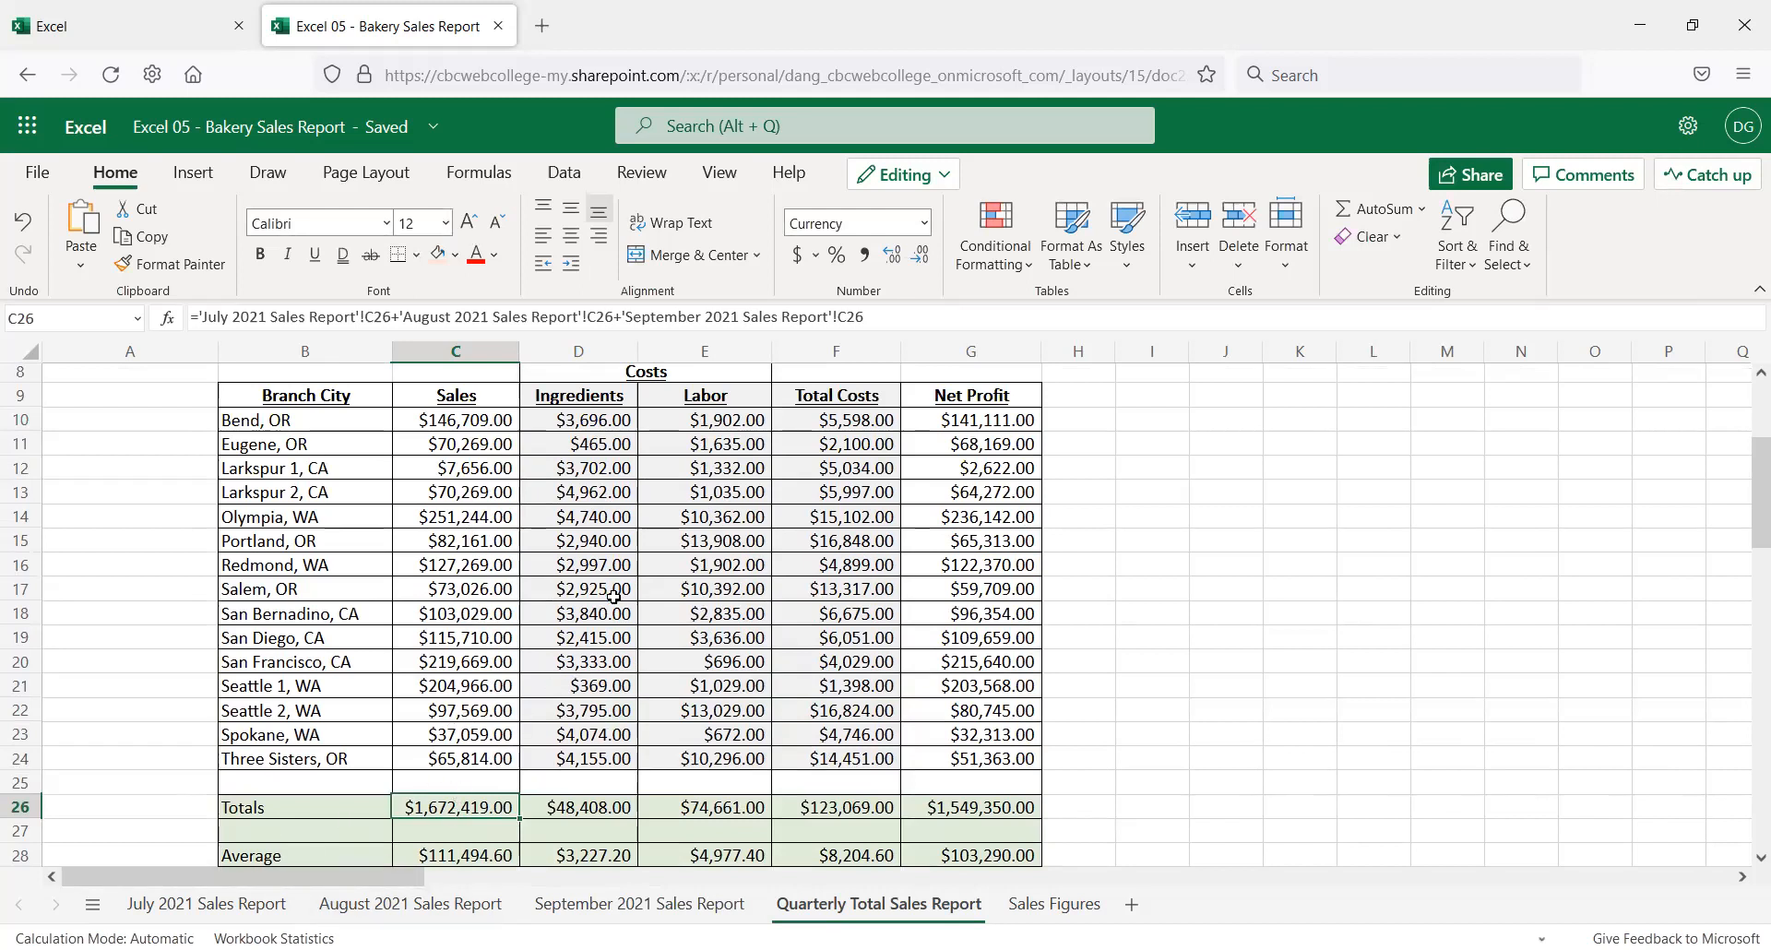
scroll(614, 595, "down", 2)
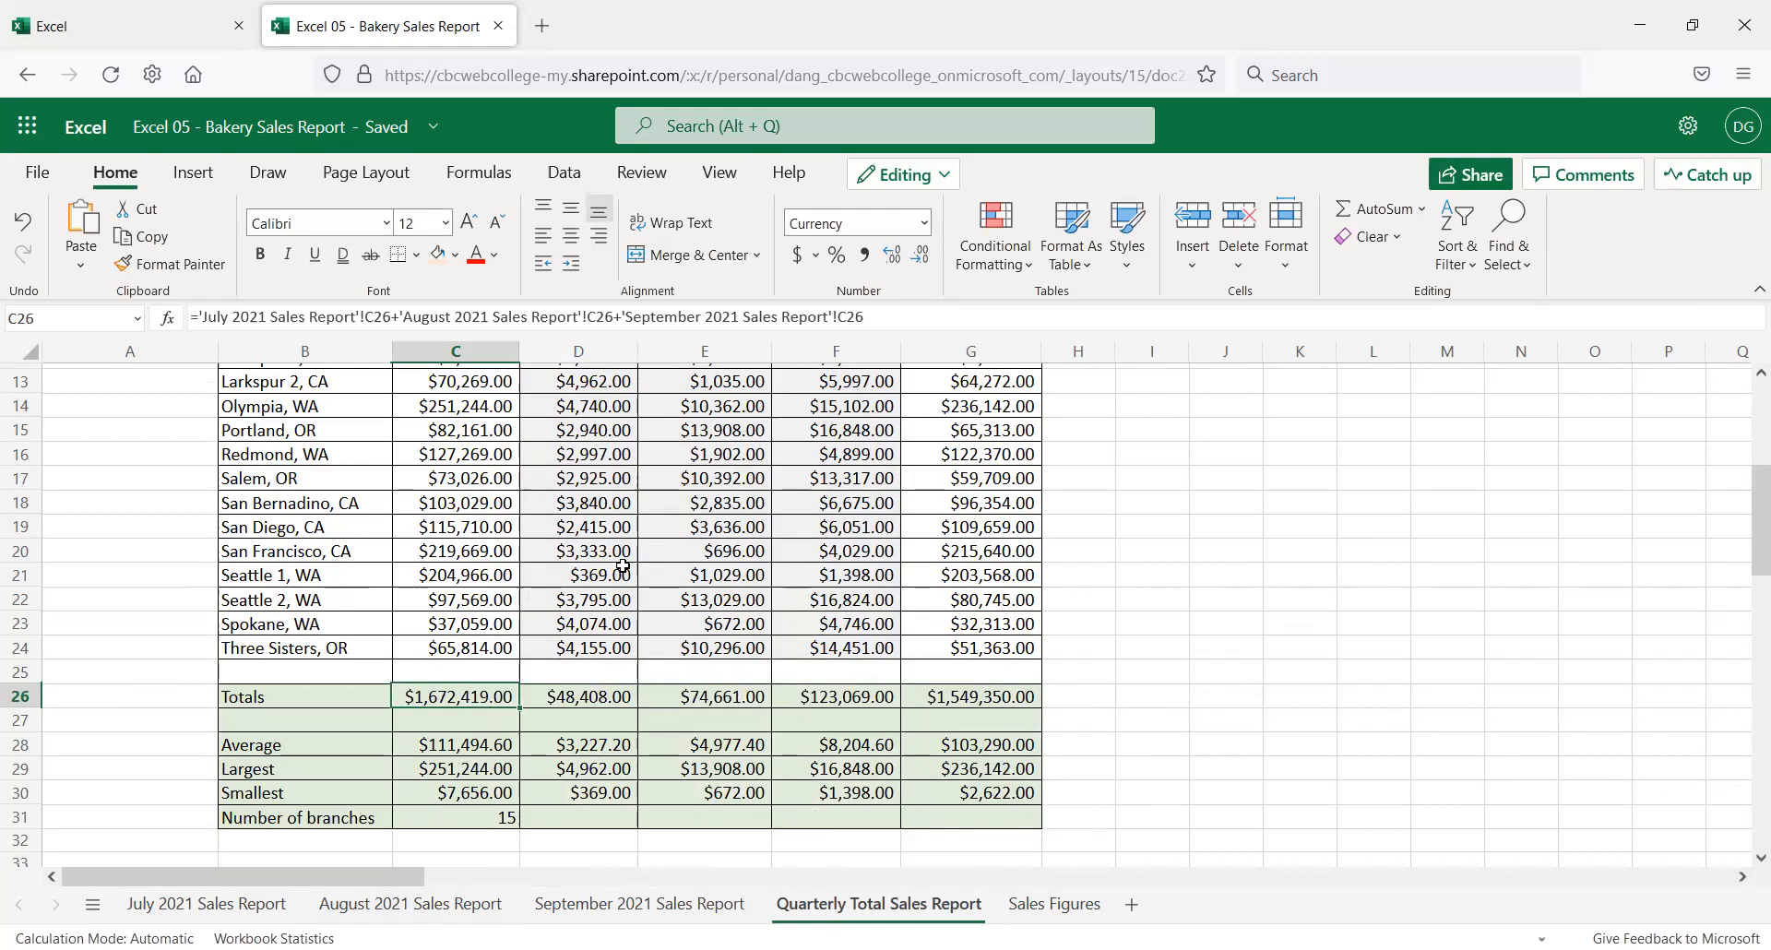
left_click(565, 697)
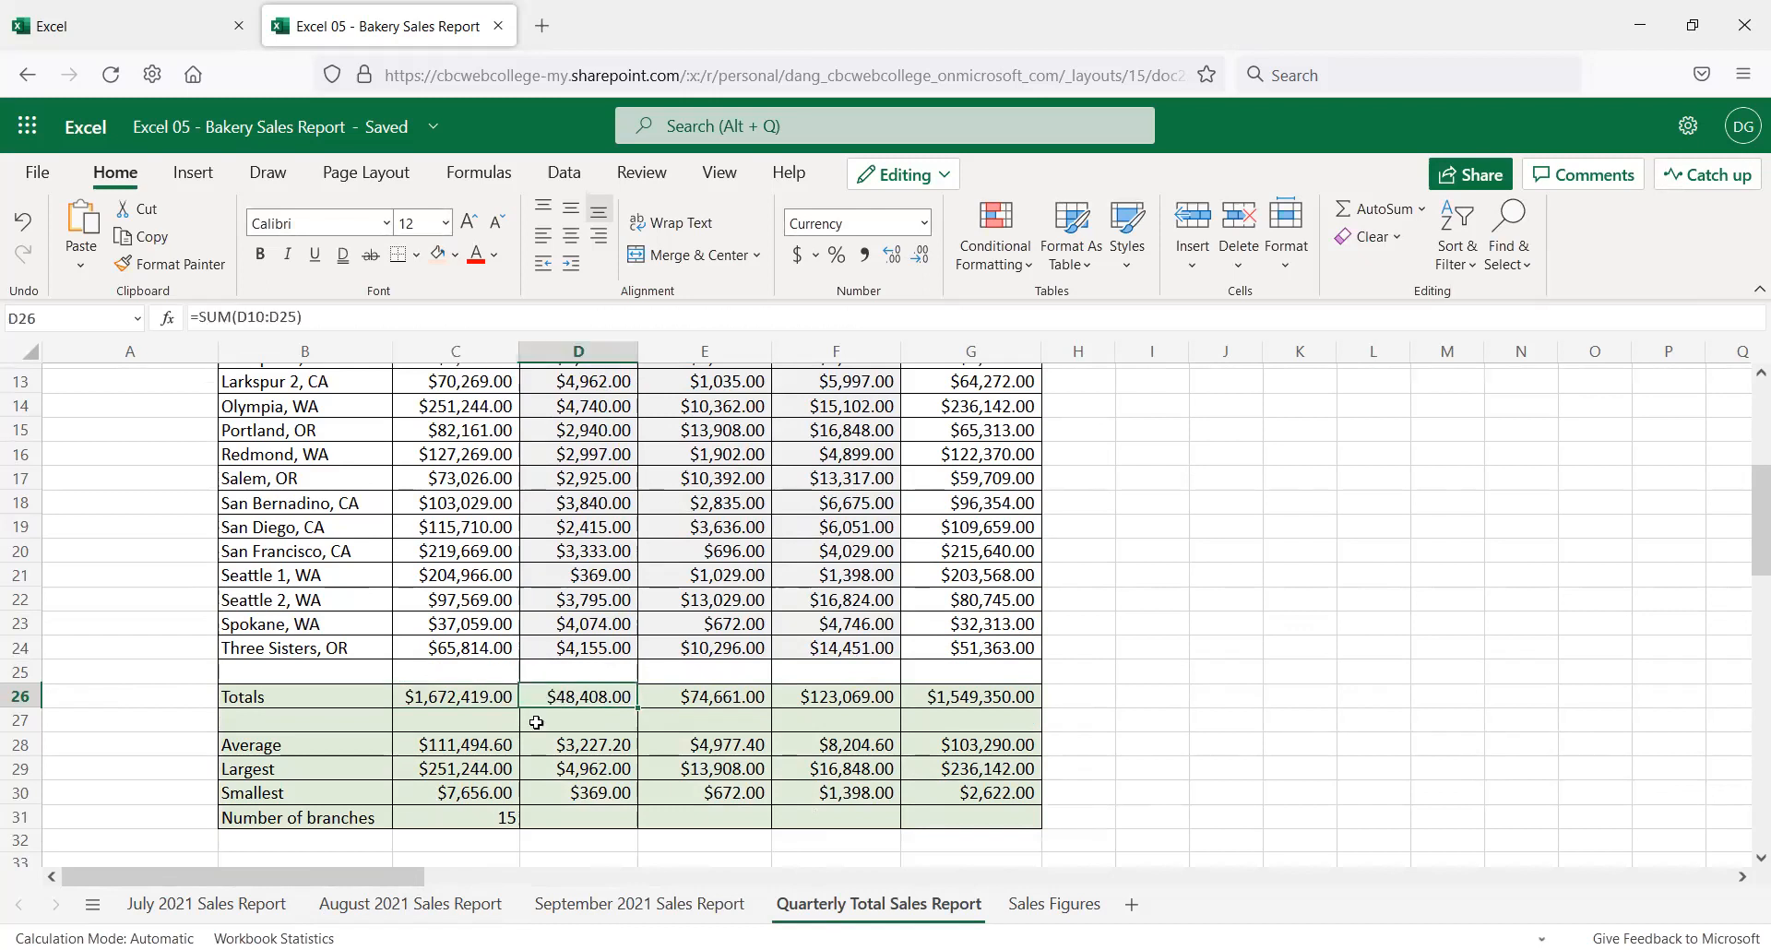
left_click(716, 697)
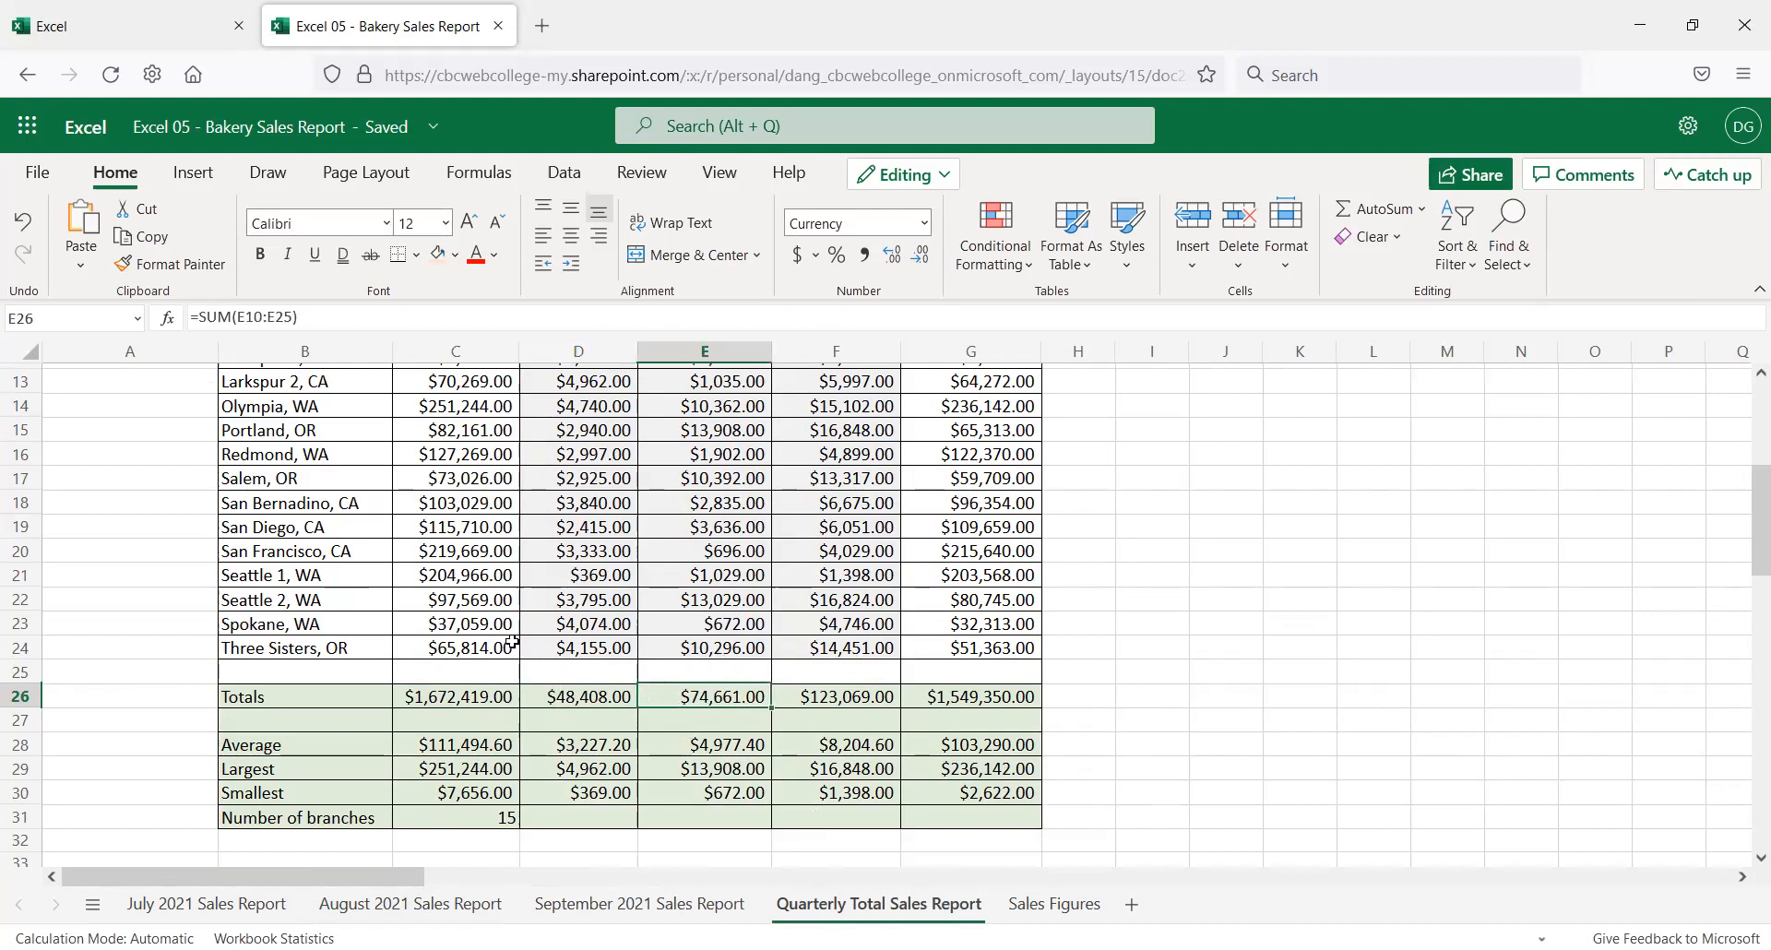
Copy the cross-sheet Sales total formula from C26 and select Labor total E26 as the destination
left_click(457, 693)
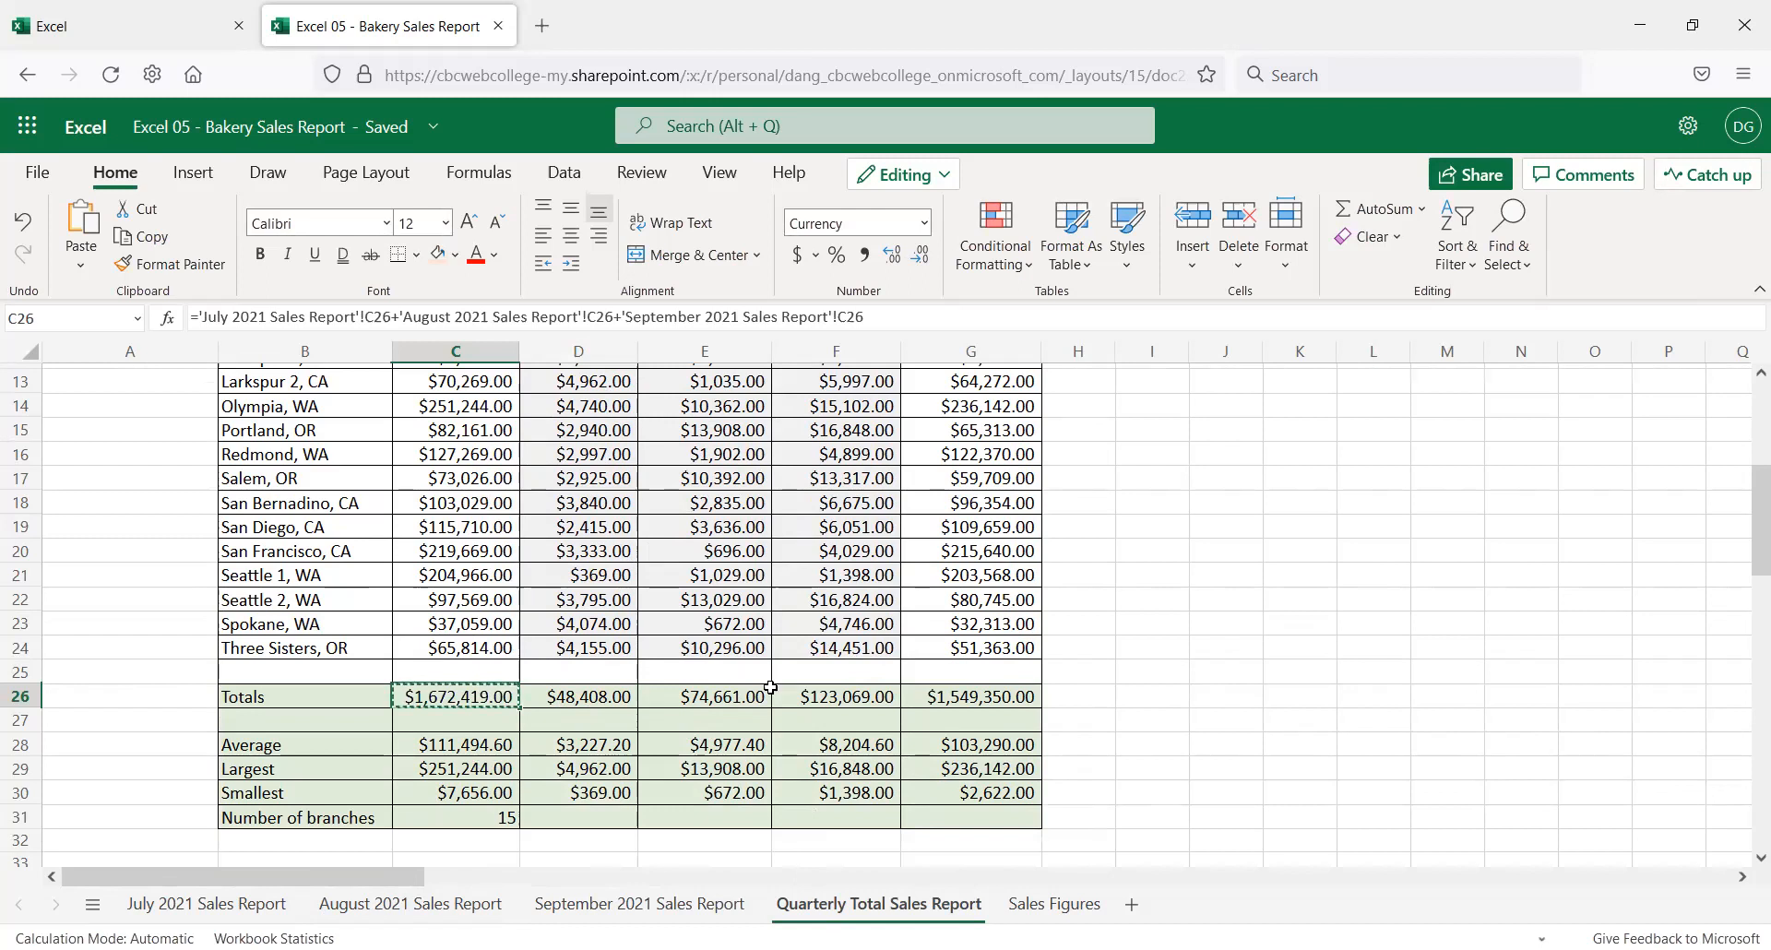
left_click(731, 695)
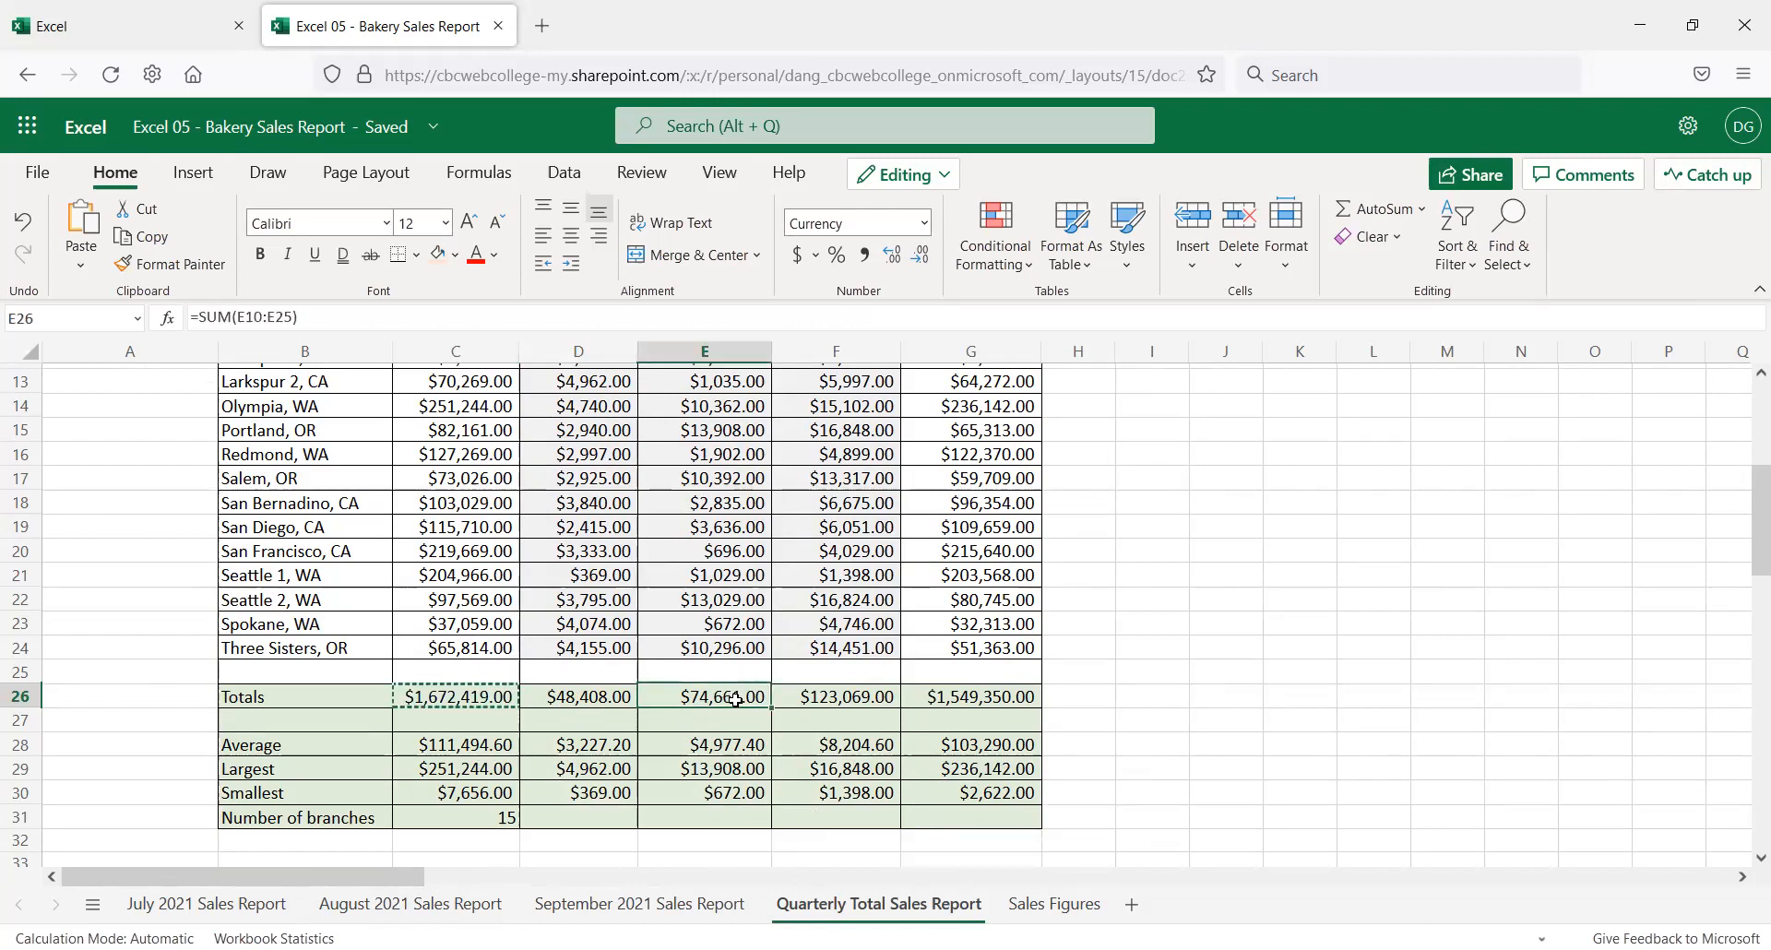
Paste the cross-sheet Totals formula from C26 into E26, the Labor total on the quarterly report
key("ctrl+v")
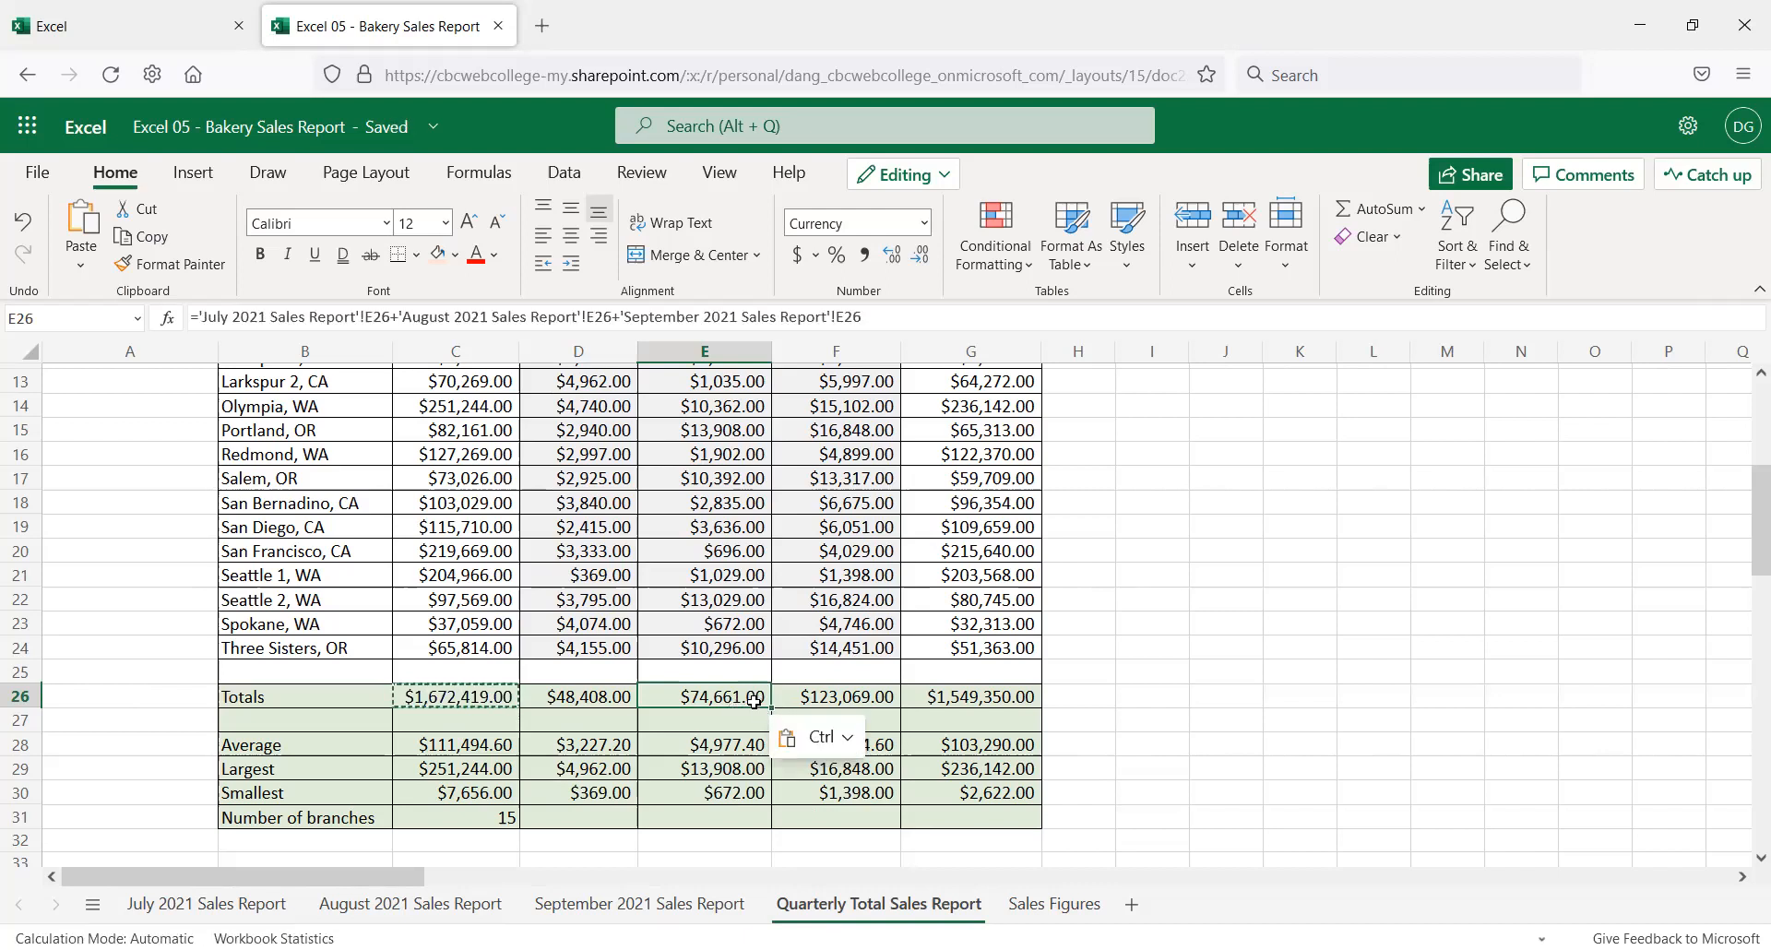
key("Down")
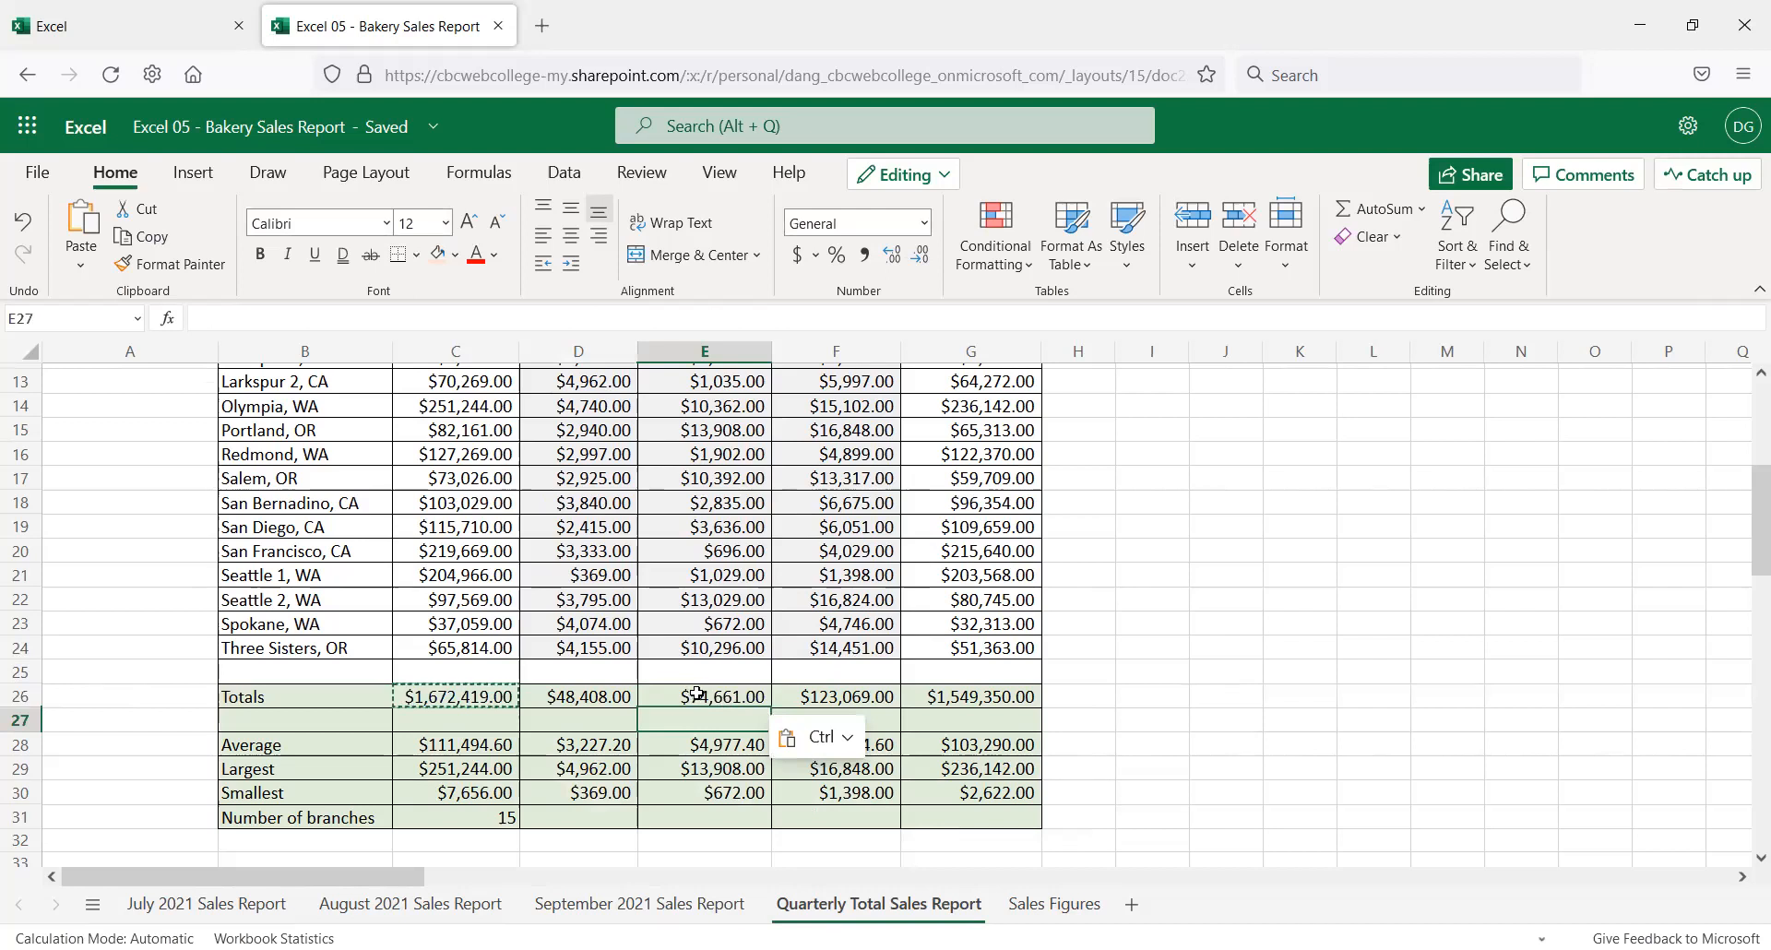
key("Up")
Compare the cross-sheet formula in E26 with the formulas in the other Totals cells, D26, F26 and G26
key("Left")
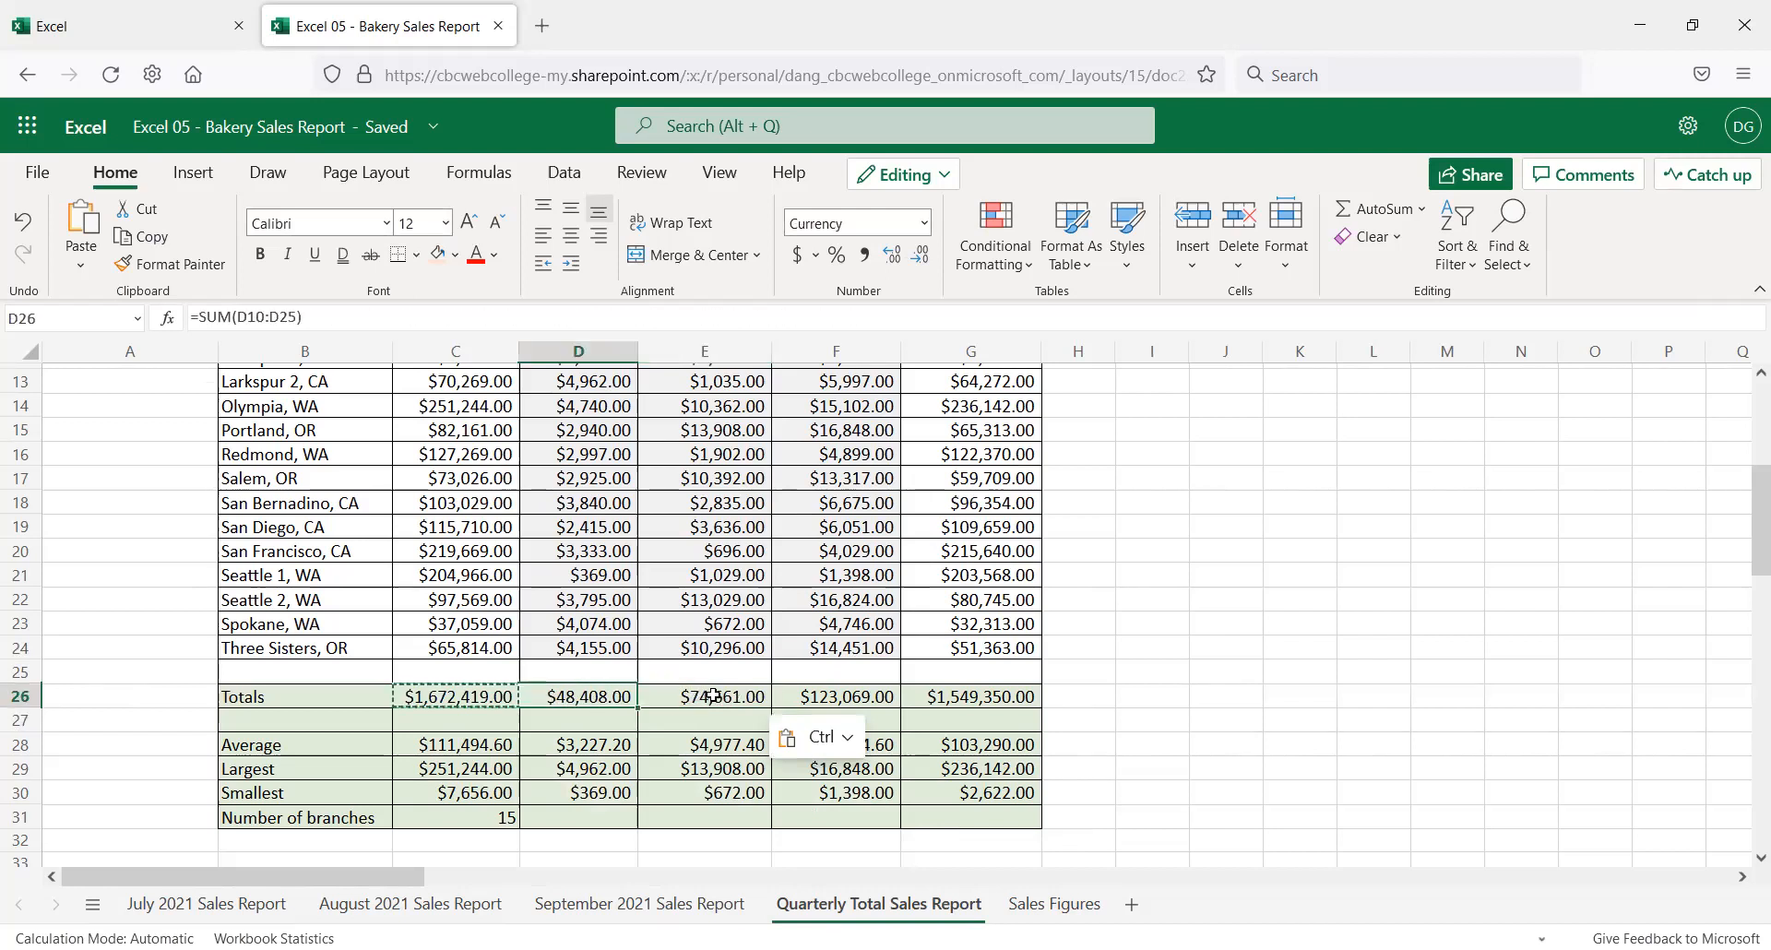
left_click(713, 697)
left_click(859, 694)
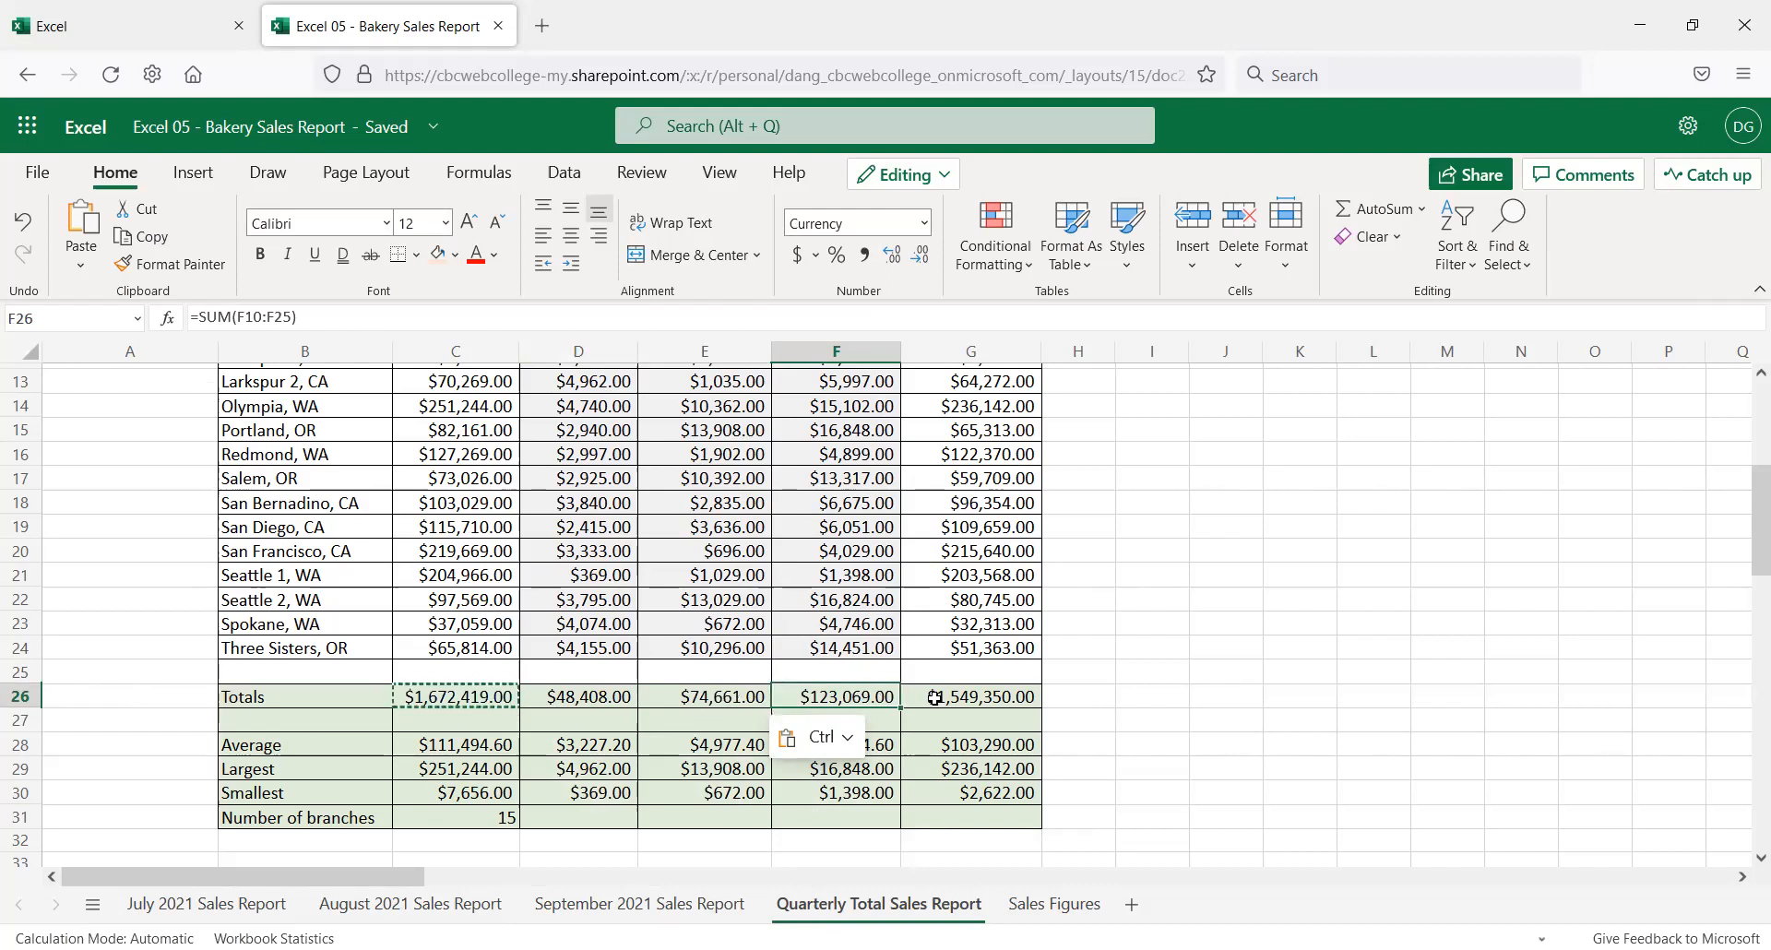
left_click(962, 689)
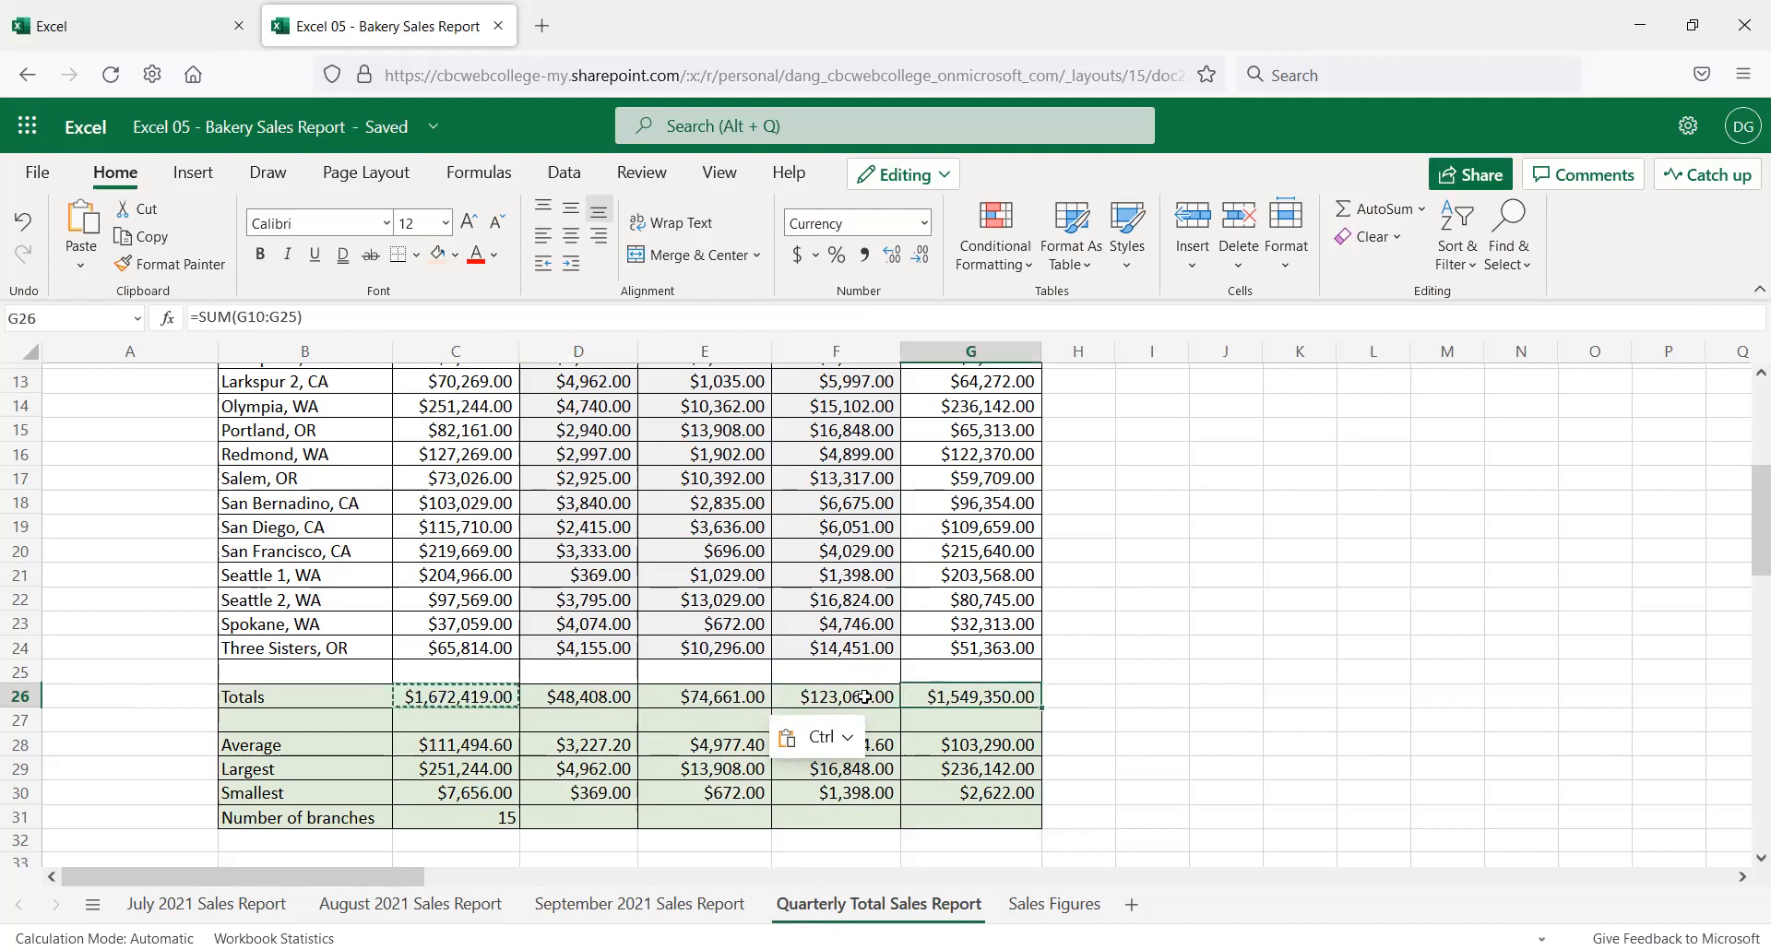
left_click(864, 696)
left_click(697, 698)
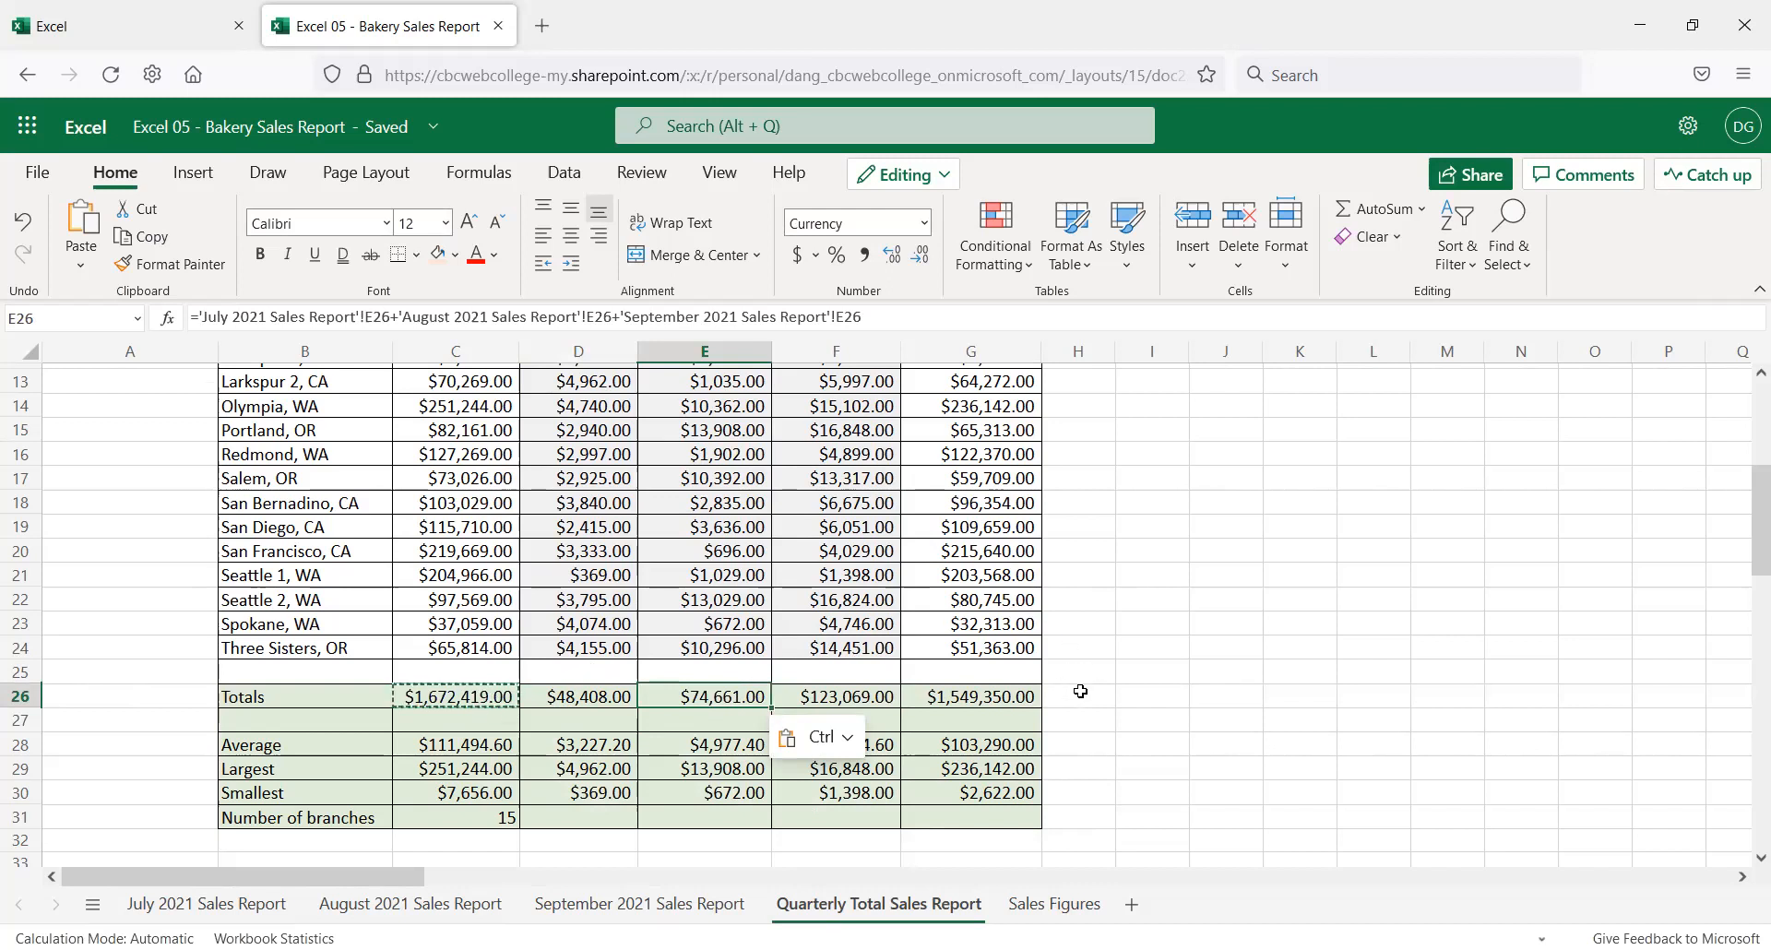
left_click(609, 699)
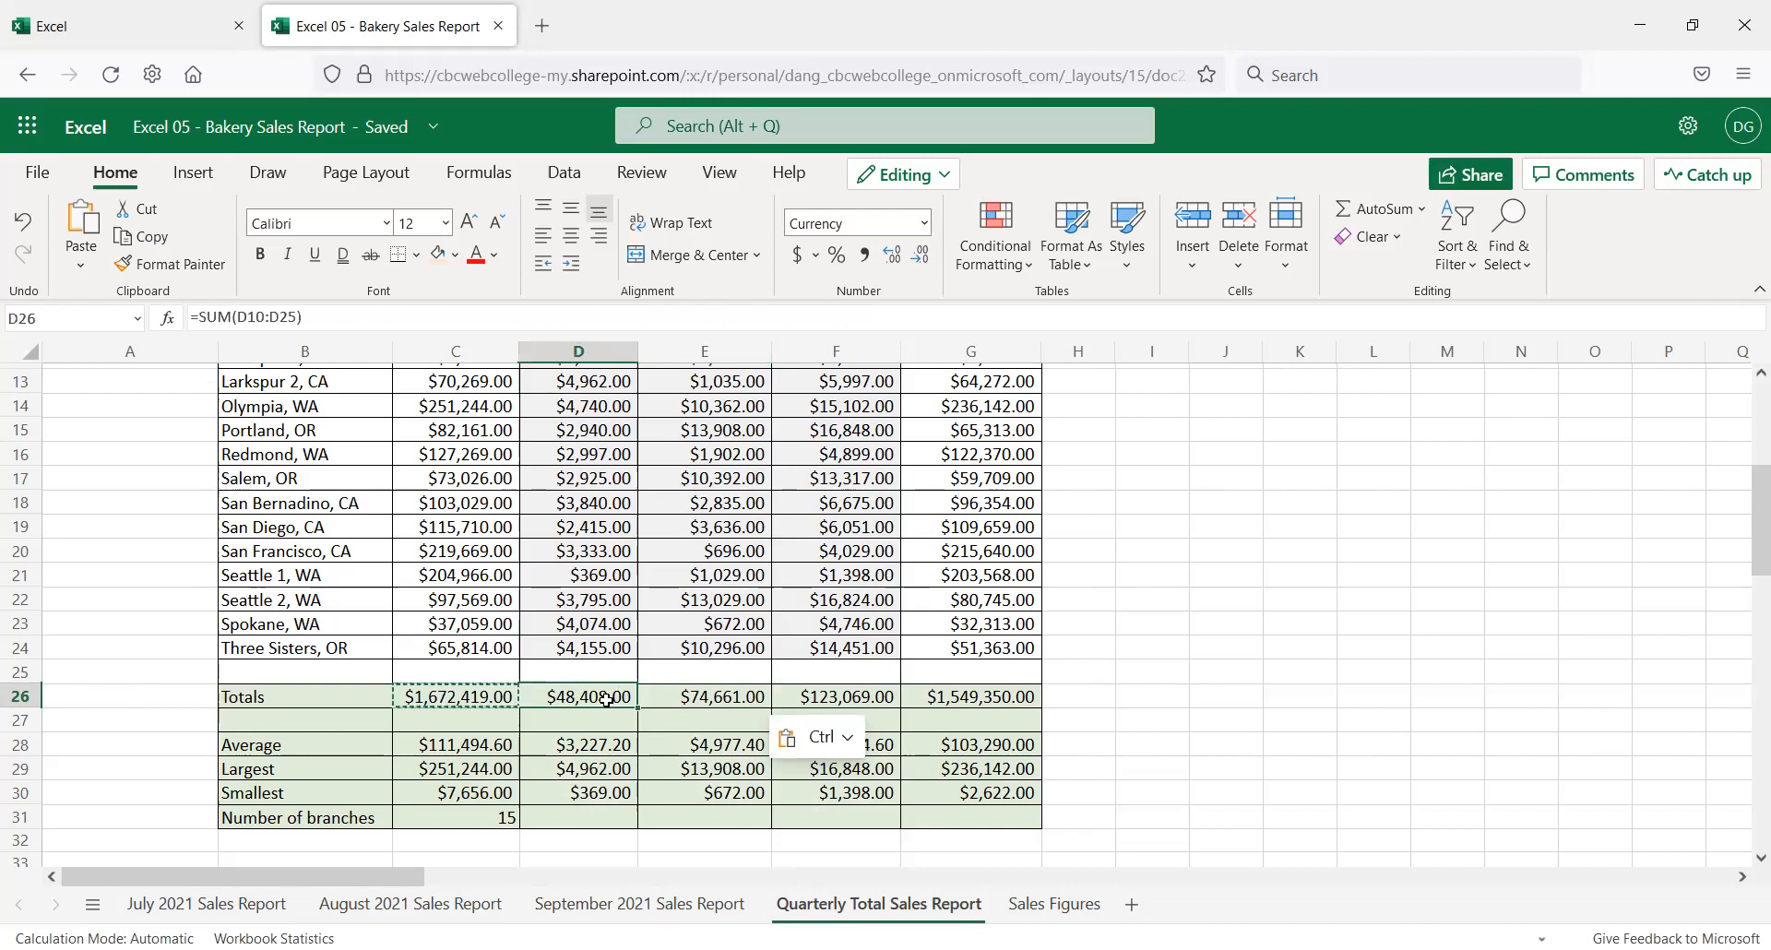
left_click(682, 697)
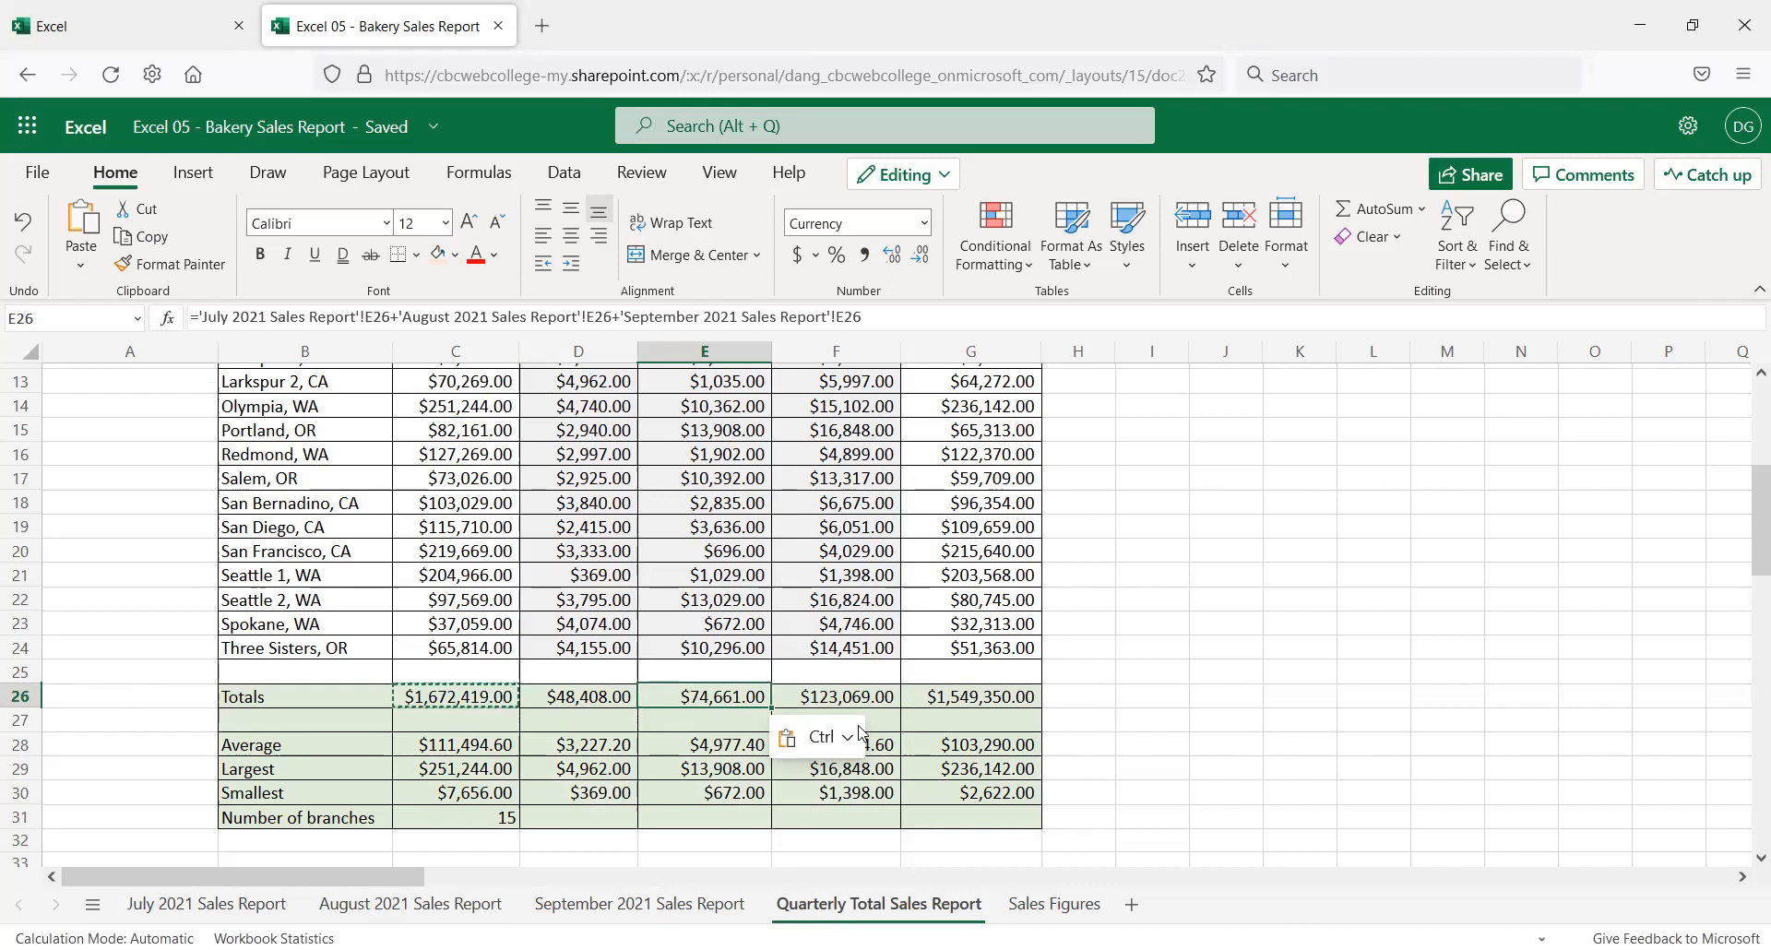
left_click(1090, 697)
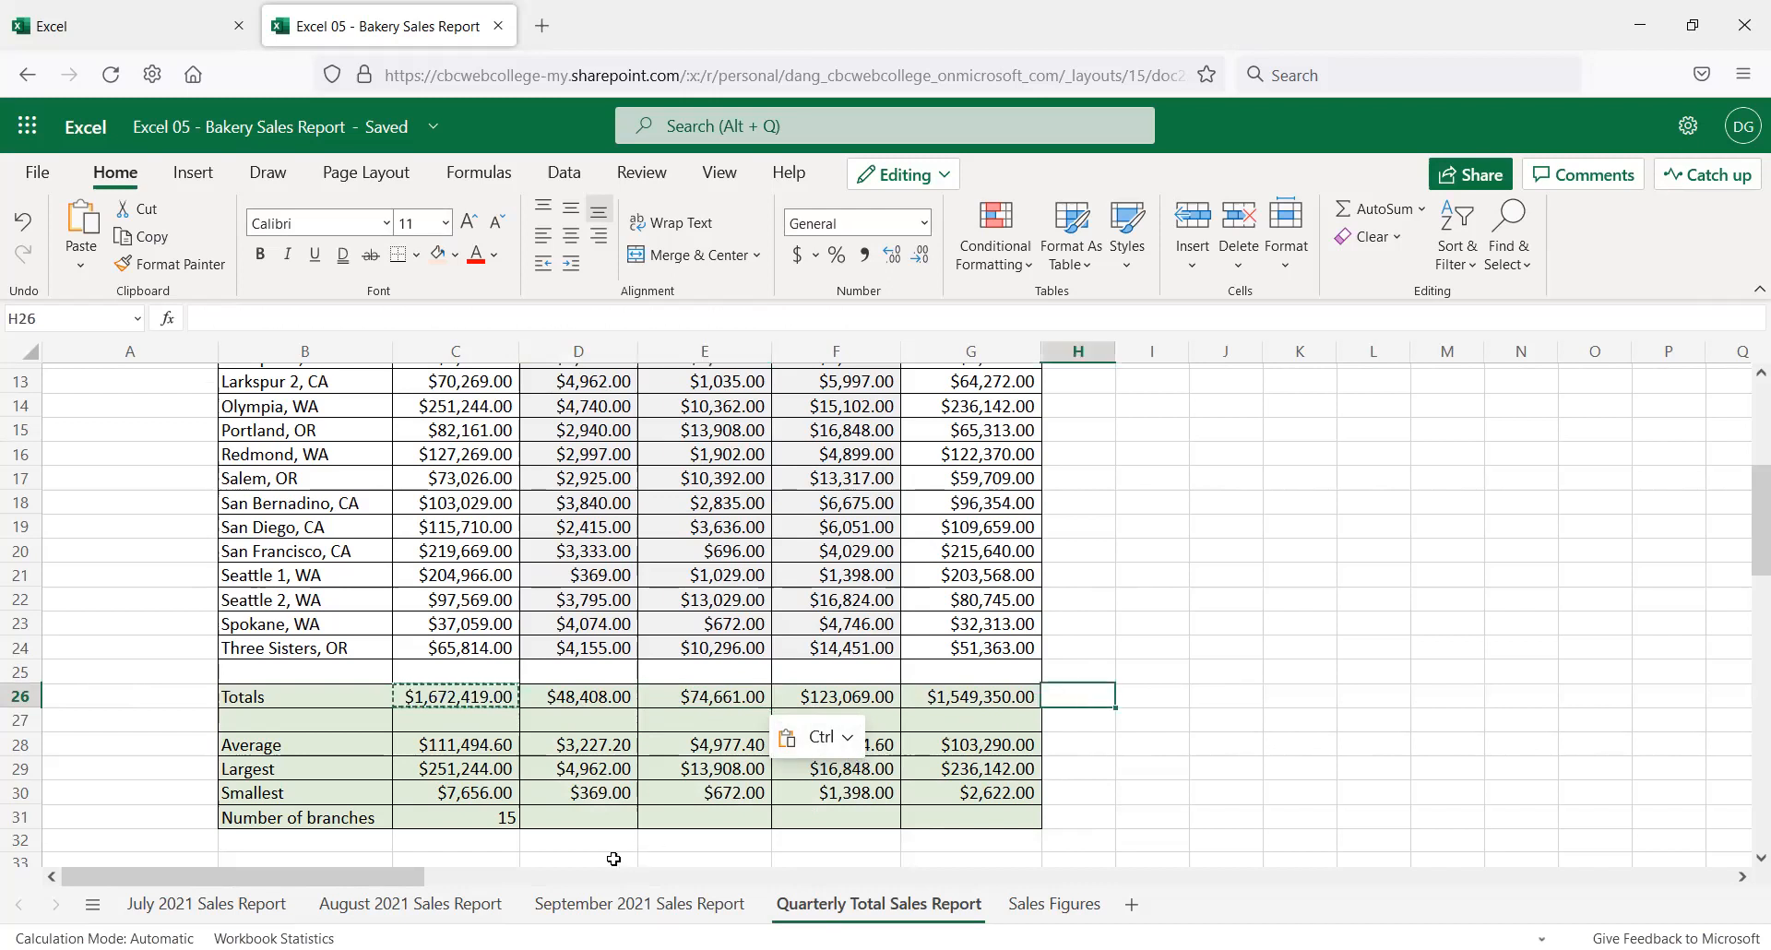
left_click(121, 722)
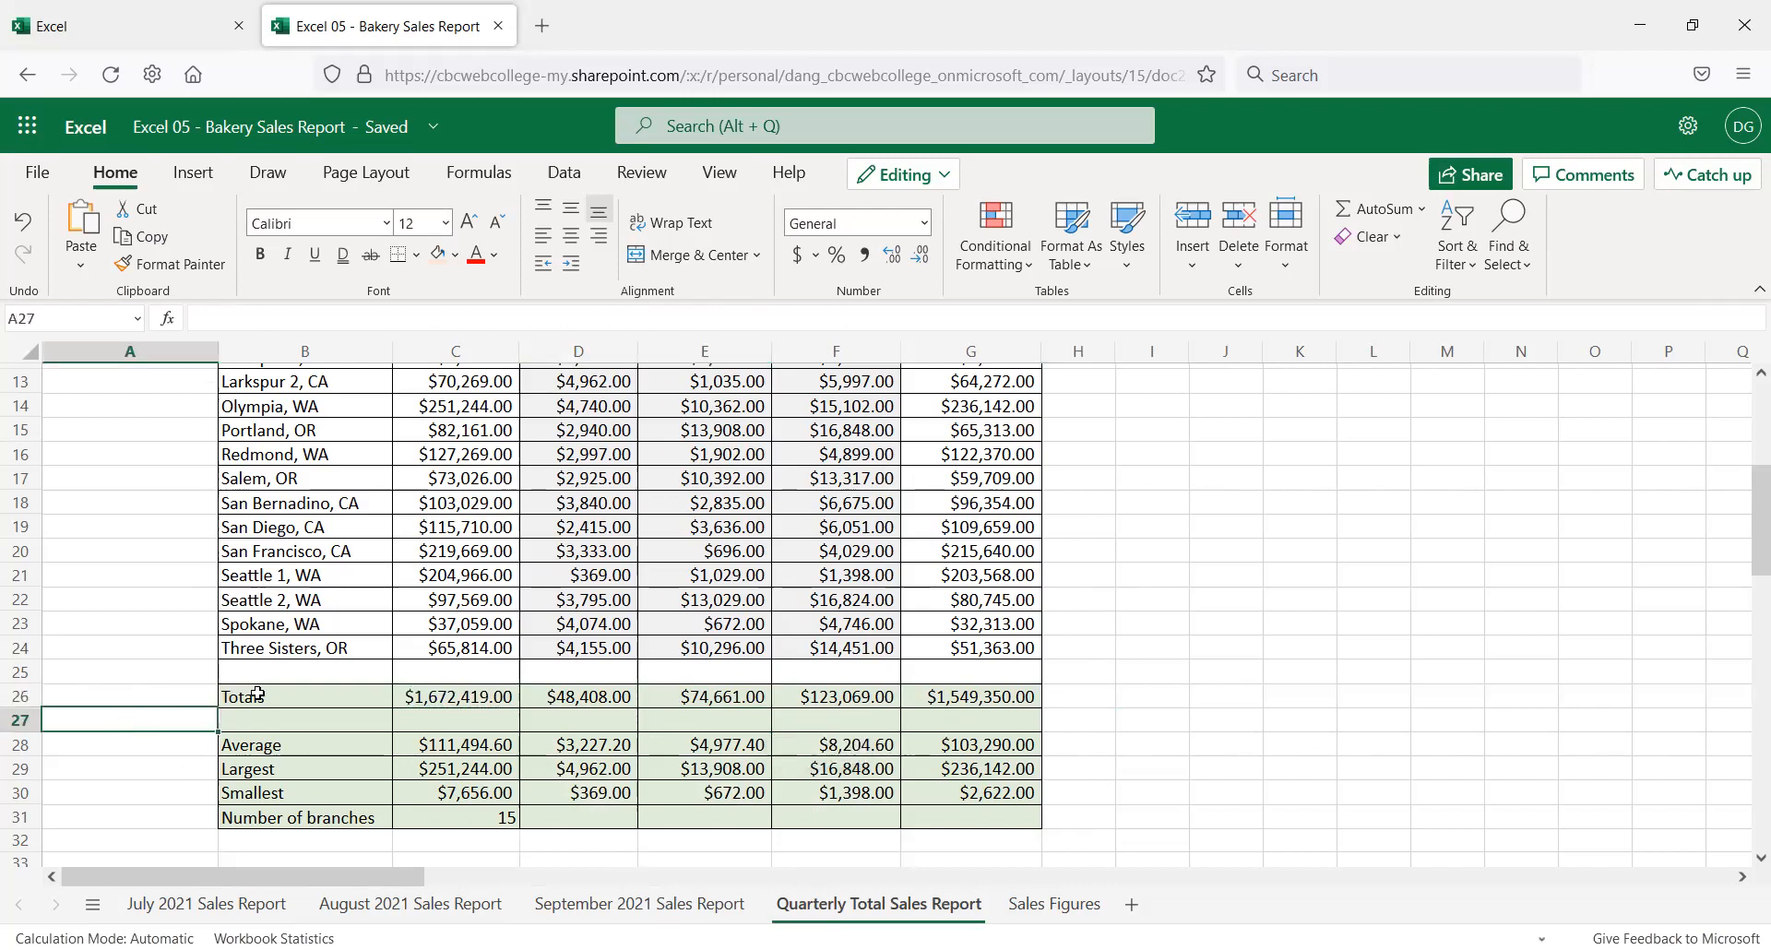
Review the Totals row formulas column by column, from Sales in C26 through Net Profit in G26
left_click(480, 694)
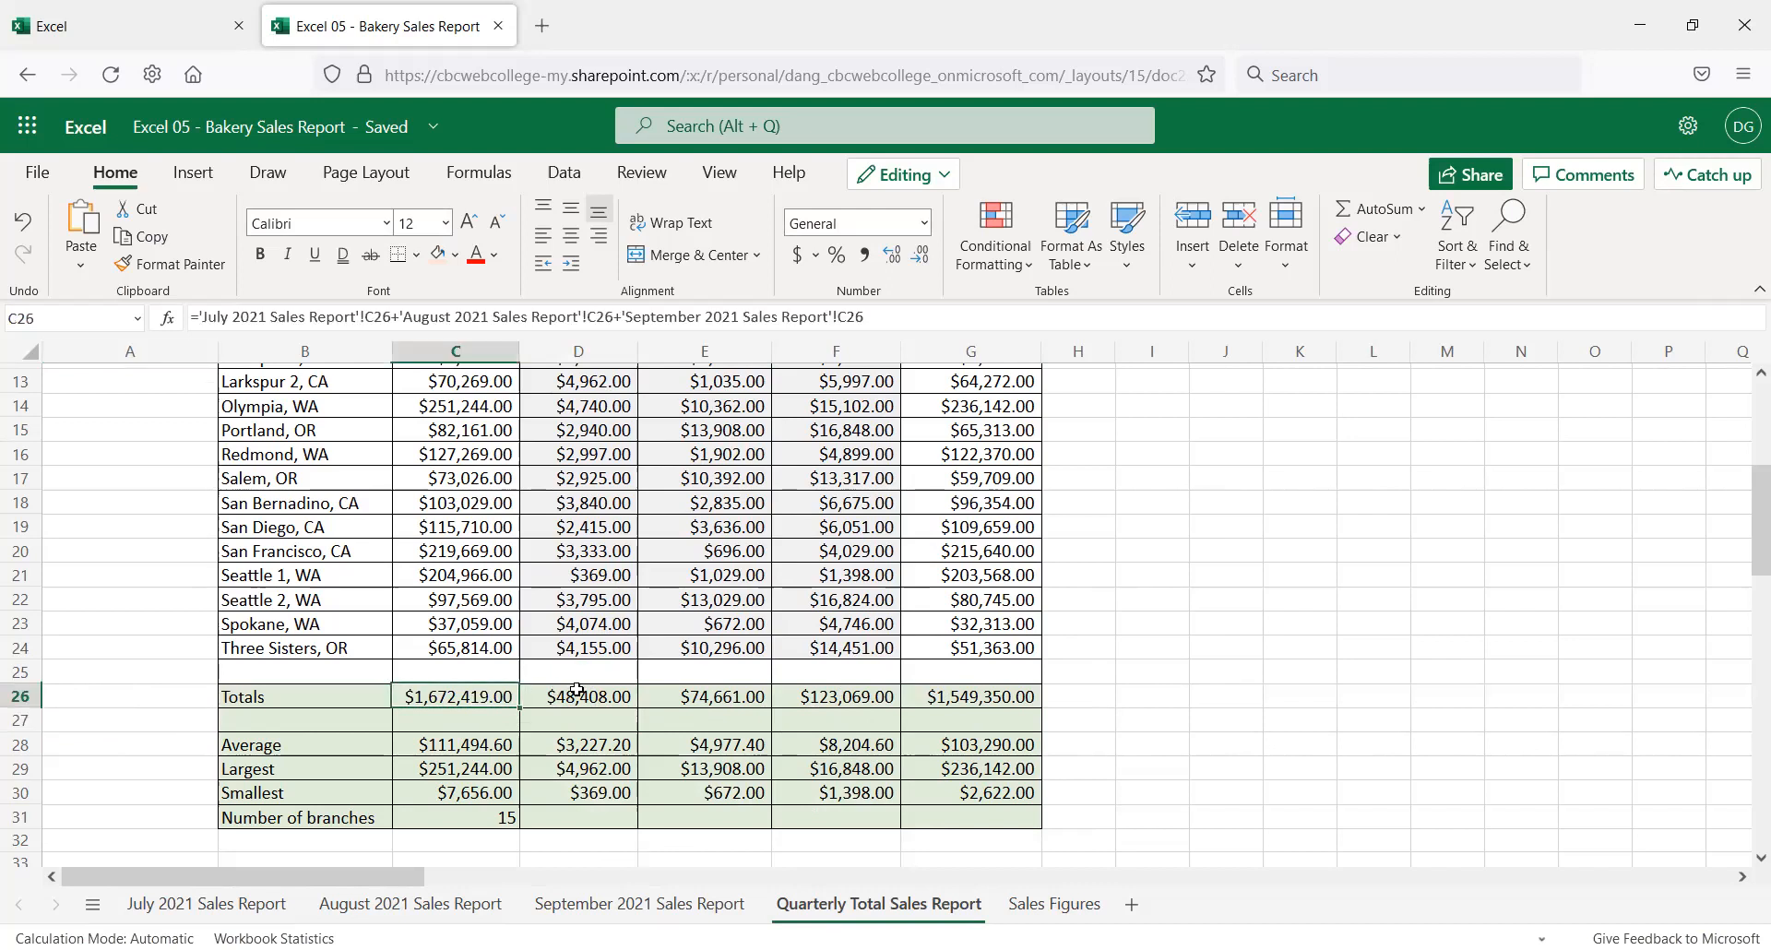
left_click(576, 693)
left_click(687, 696)
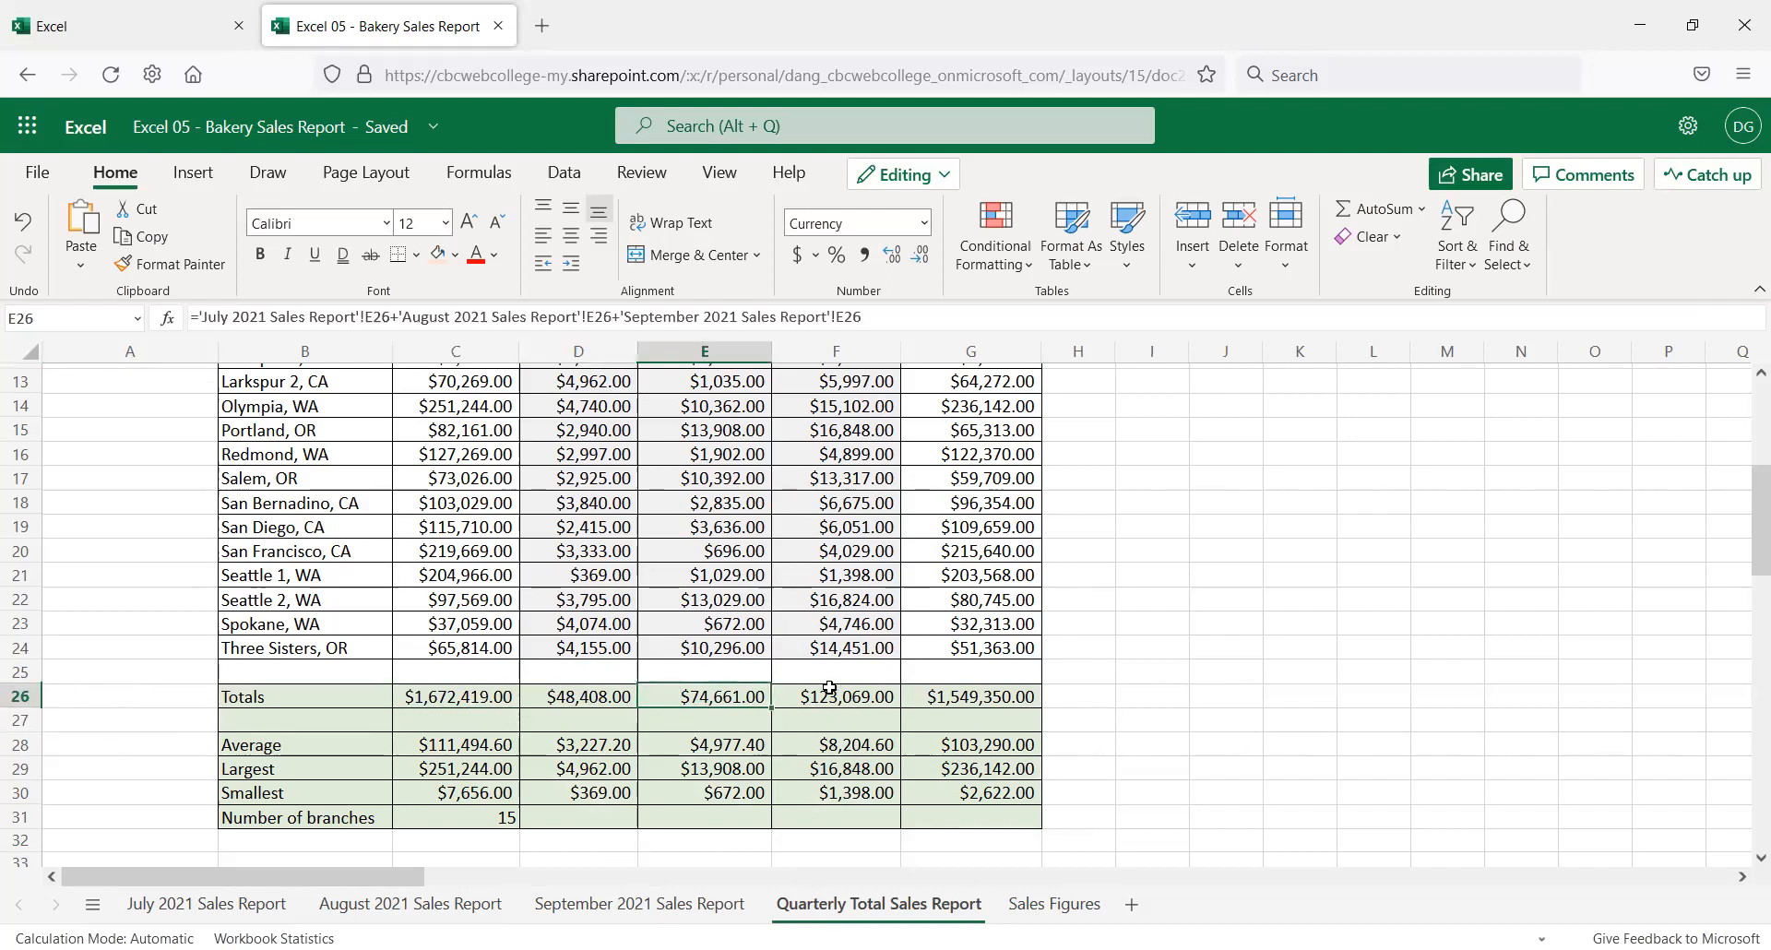
left_click(860, 701)
left_click(959, 697)
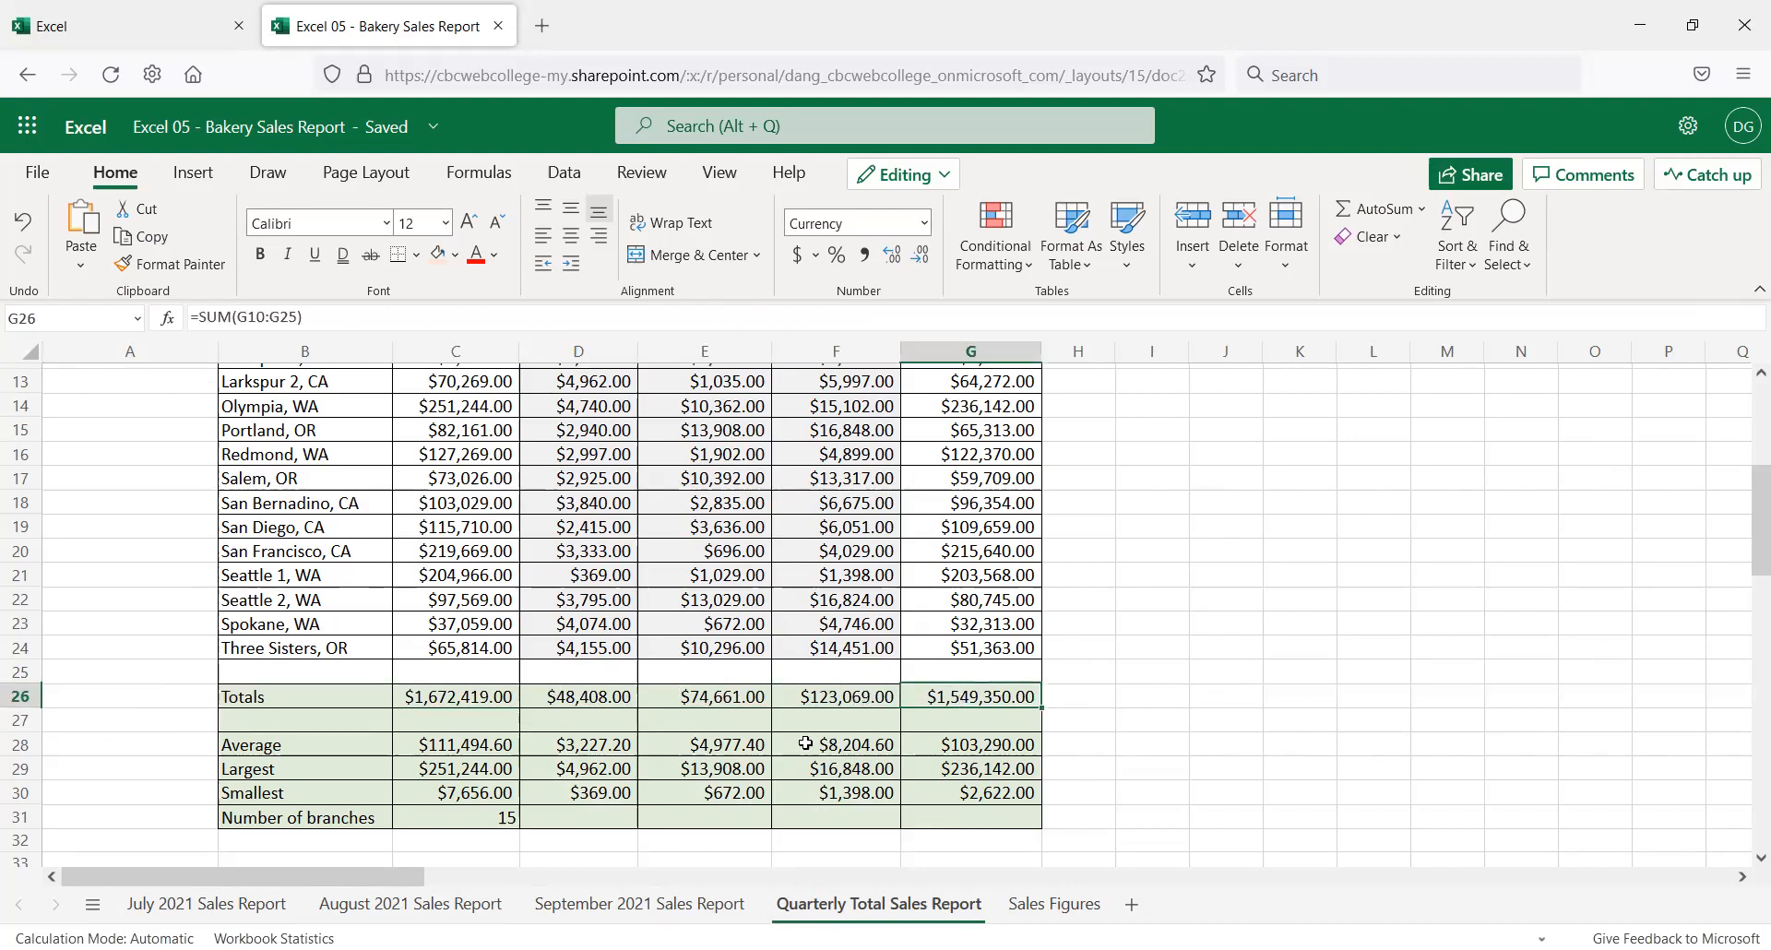
left_click(724, 698)
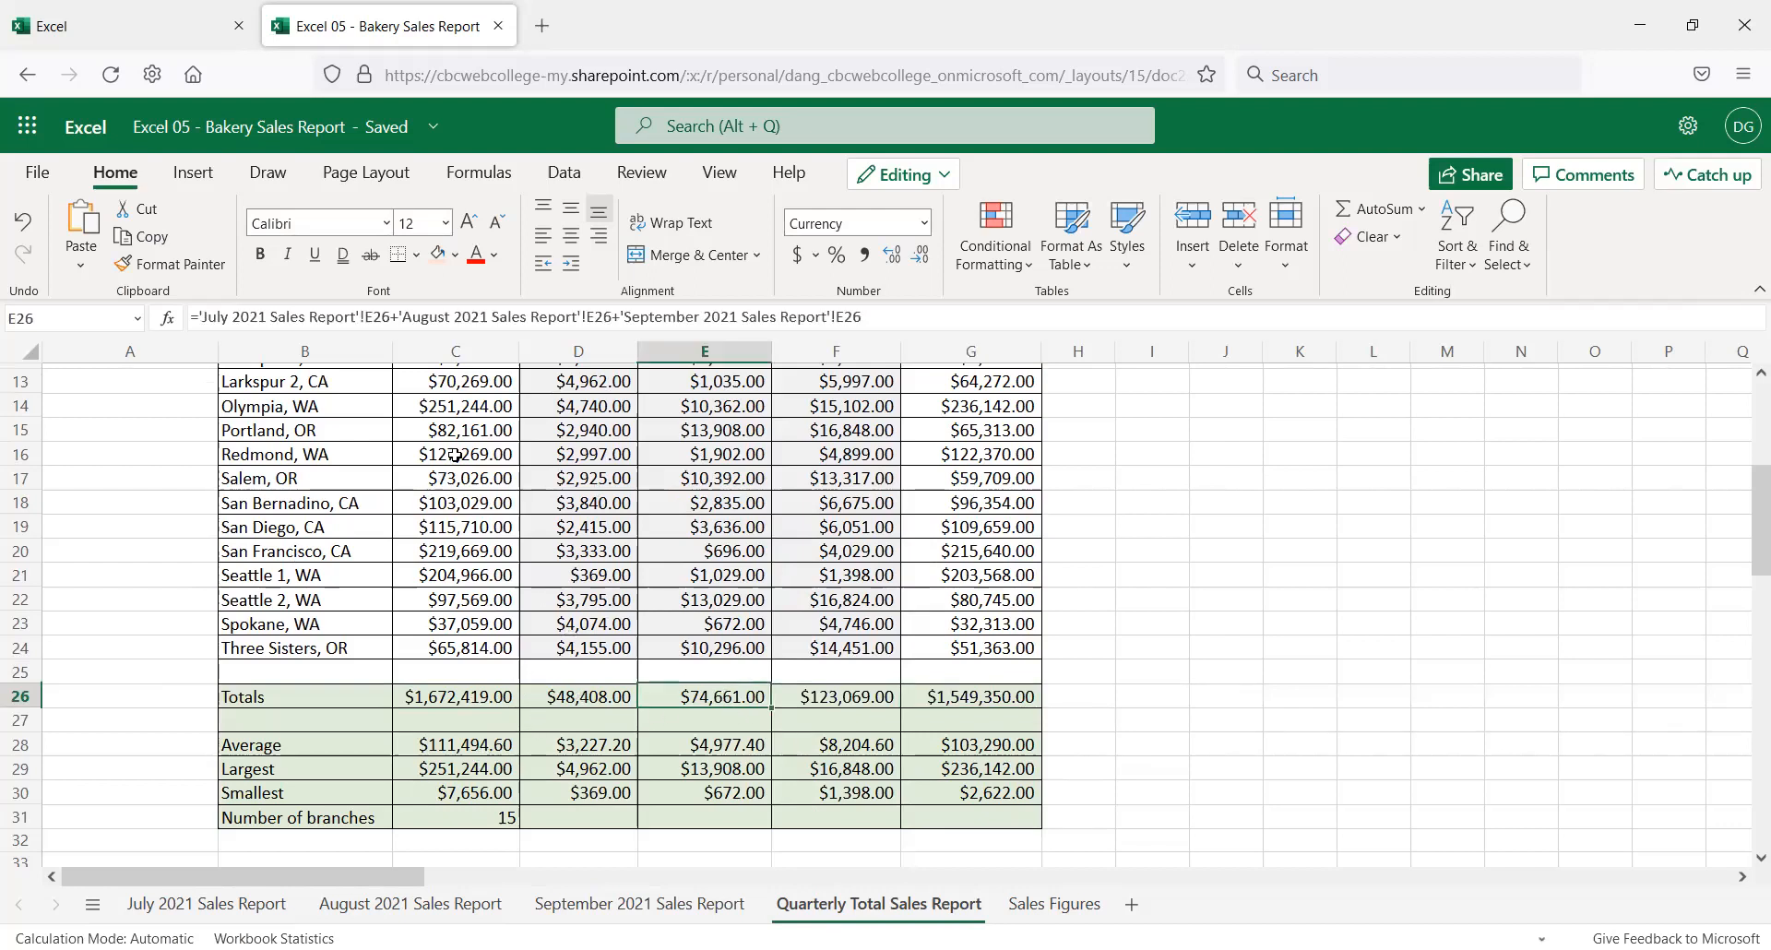
left_click(480, 697)
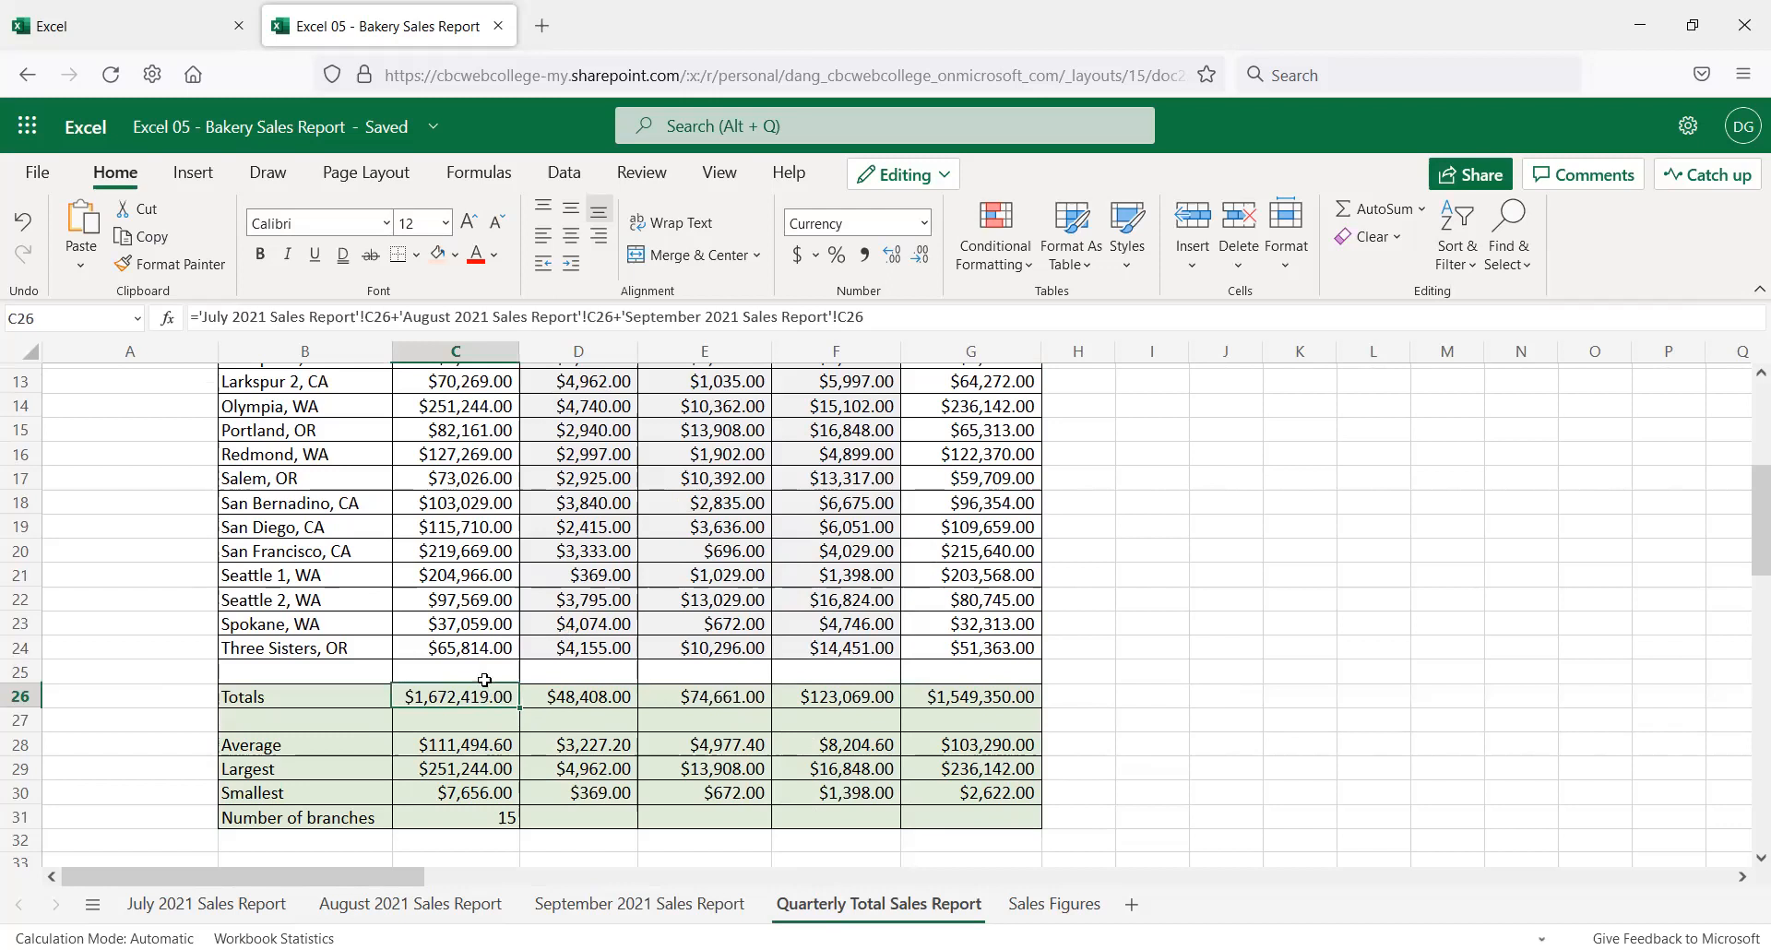
left_click(604, 696)
left_click(813, 699)
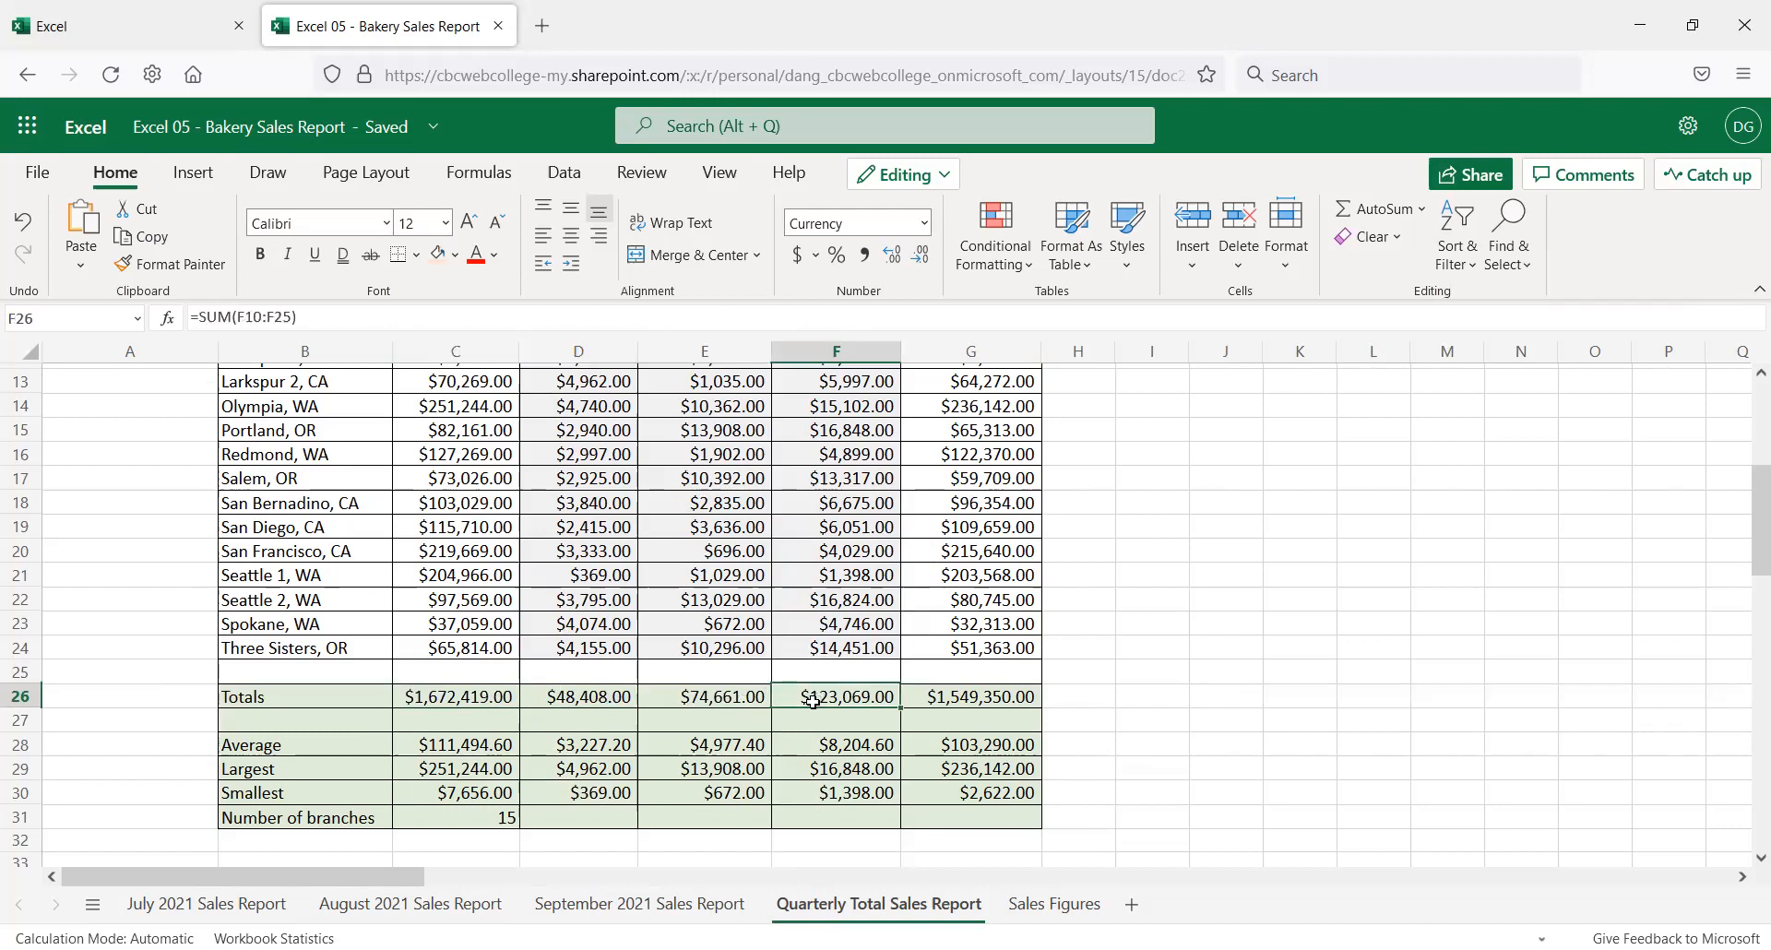
Look over the quarterly report's branch figures, totals and summary rows from the title down to the number of branches
scroll(443, 830, "up", 5)
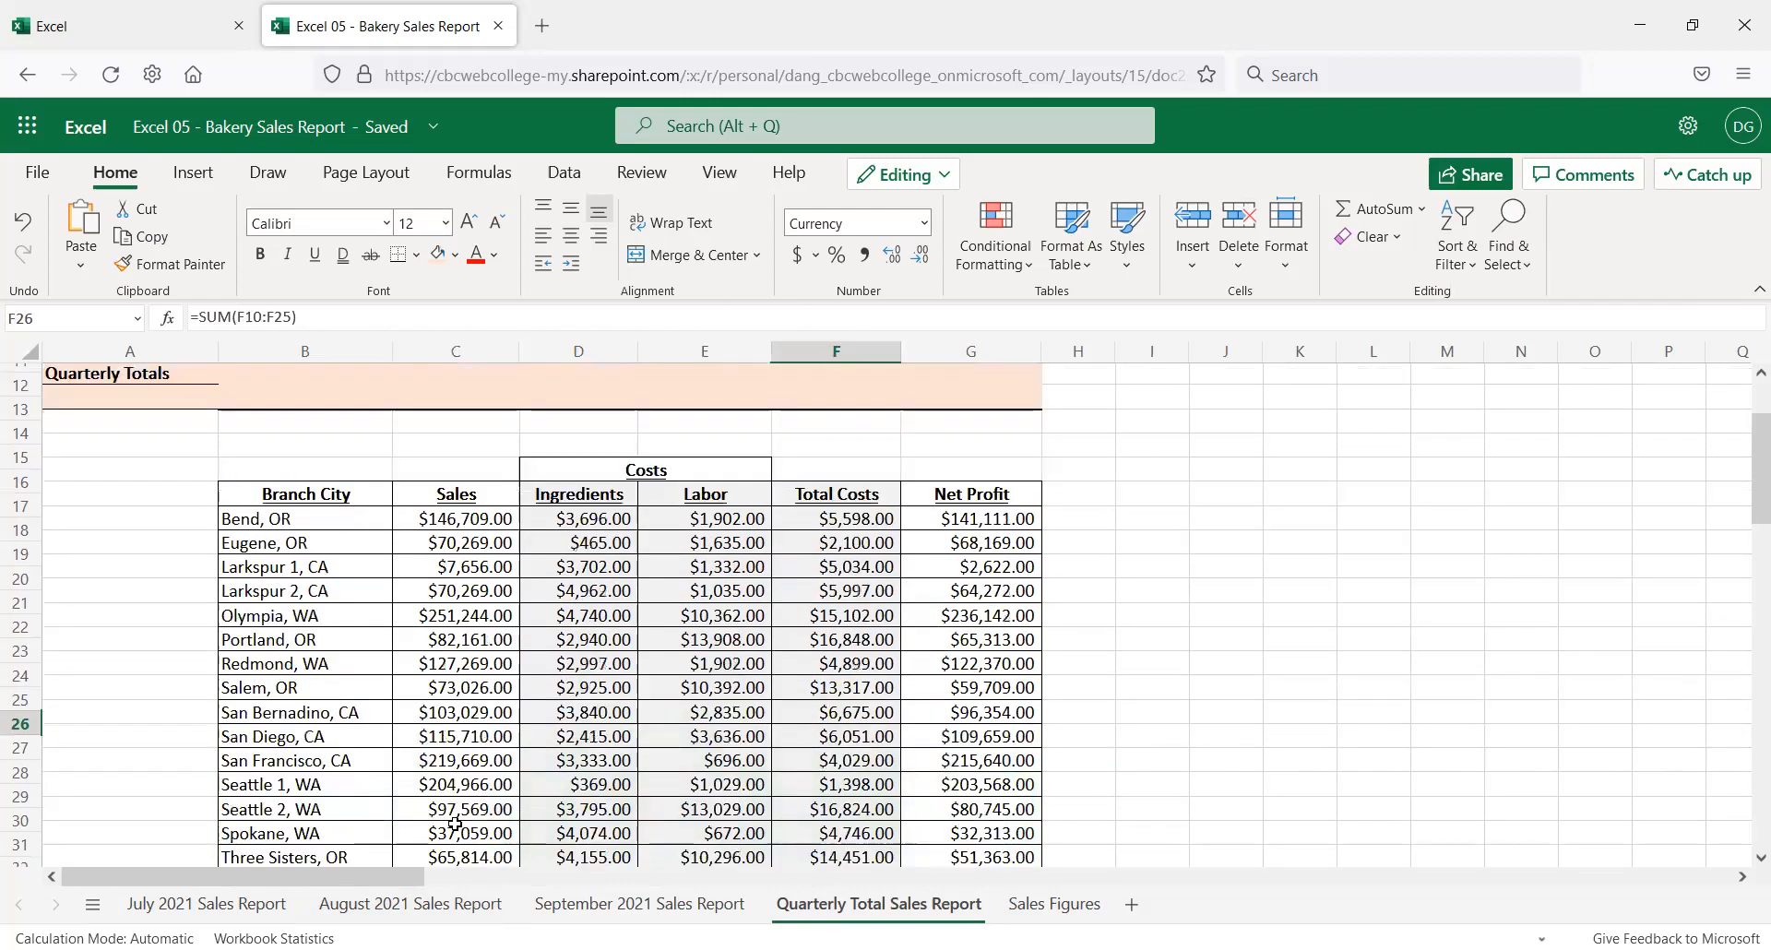
scroll(488, 790, "down", 3)
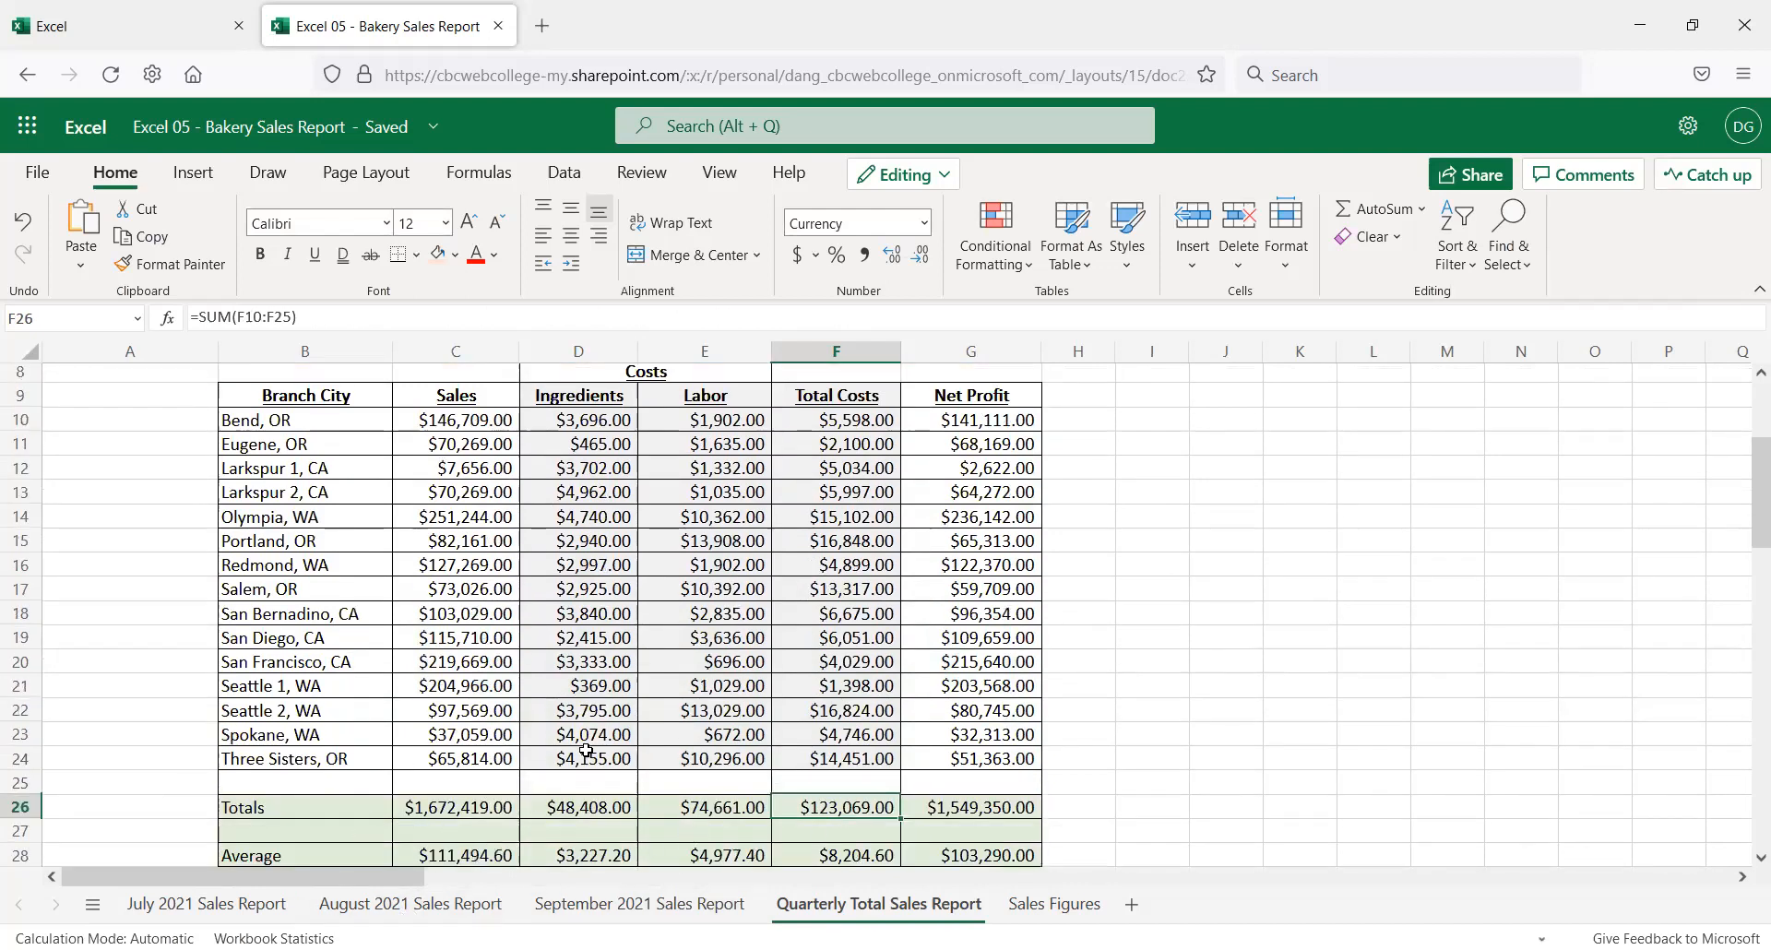
scroll(586, 750, "down", 2)
scroll(589, 723, "down", 2)
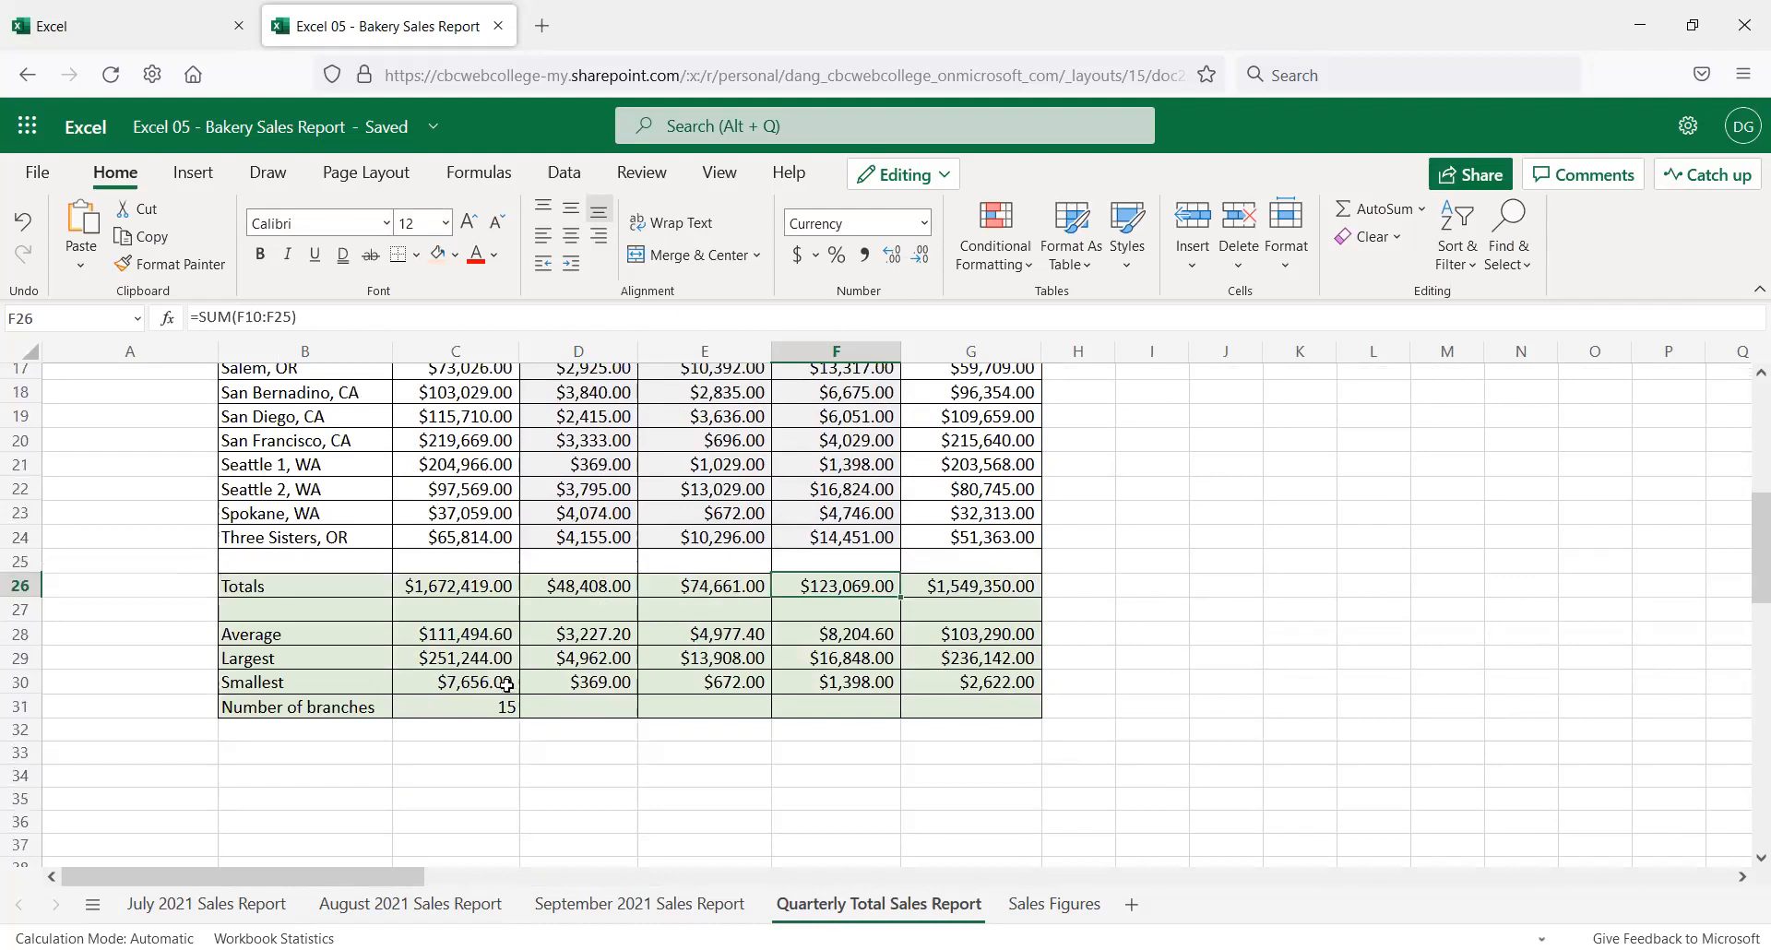
scroll(654, 576, "up", 2)
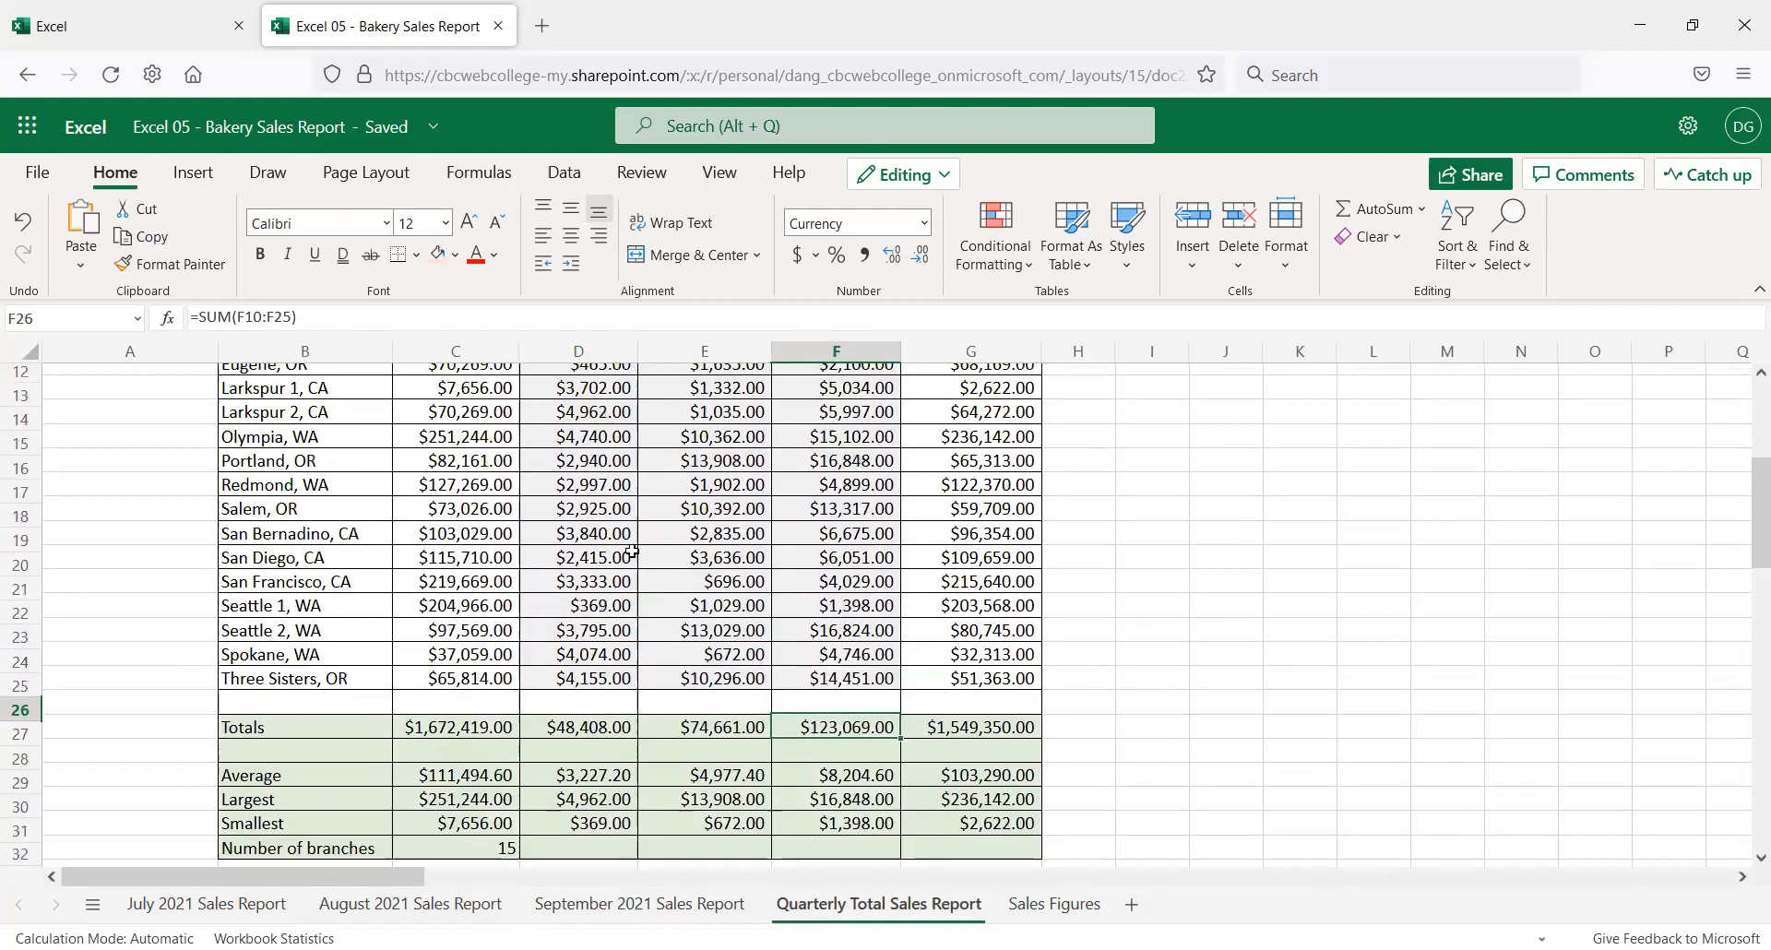
scroll(618, 539, "up", 4)
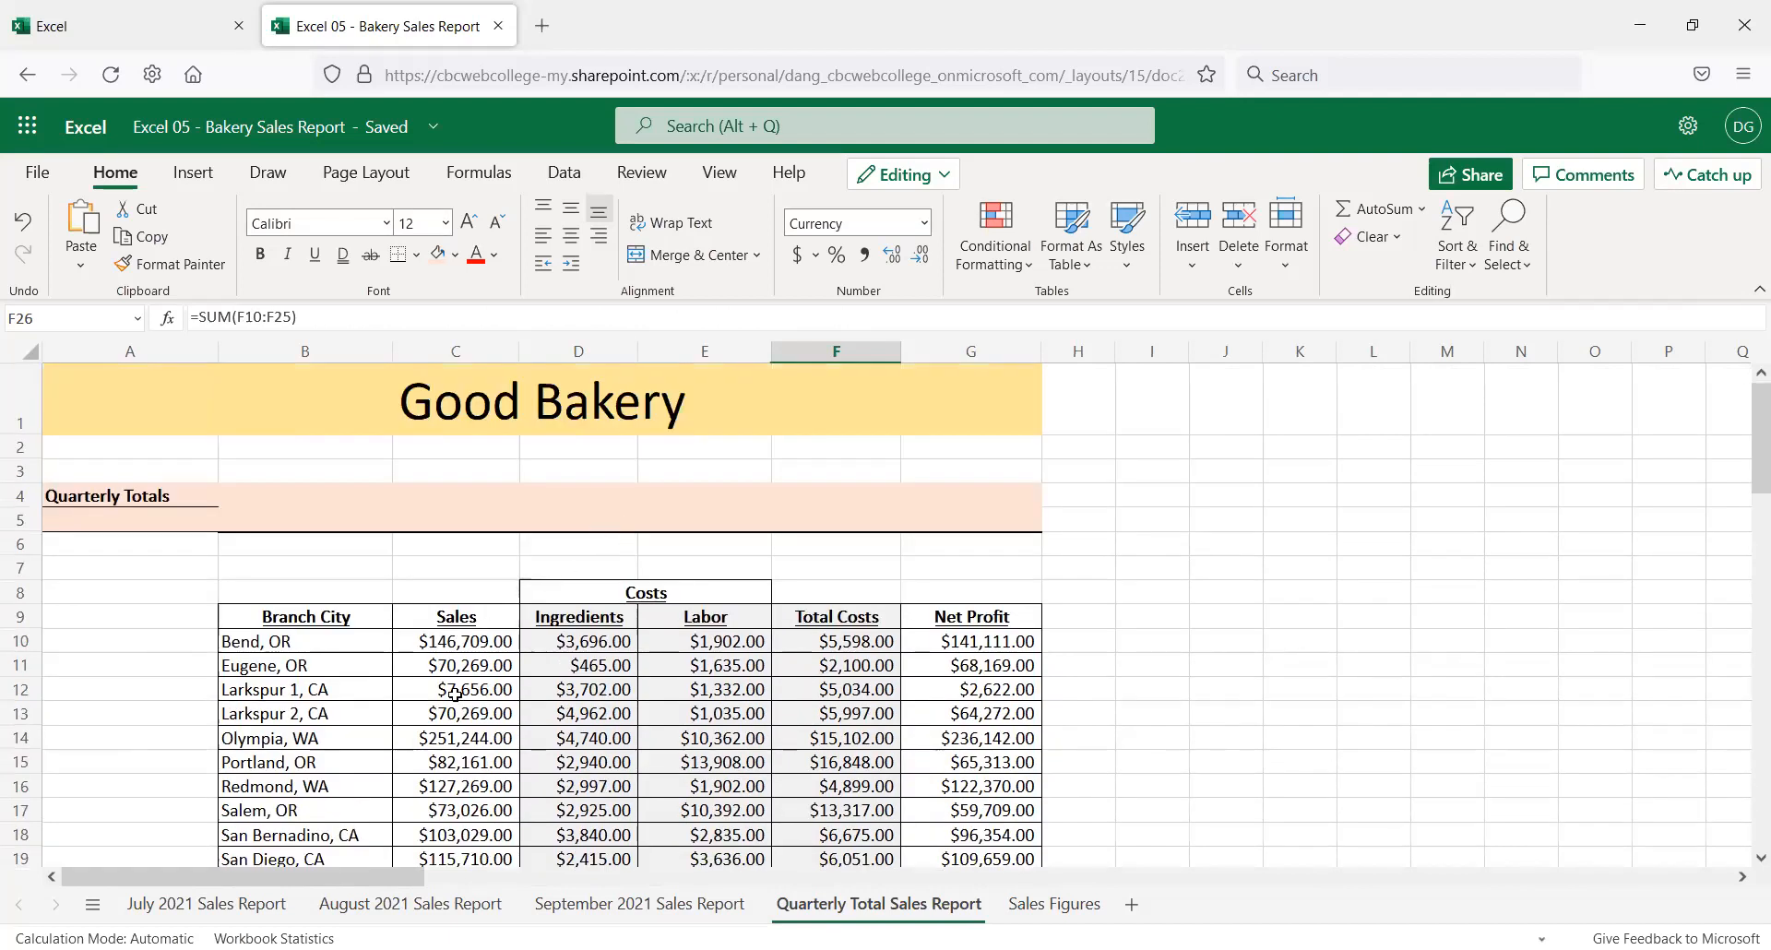
left_click(162, 624)
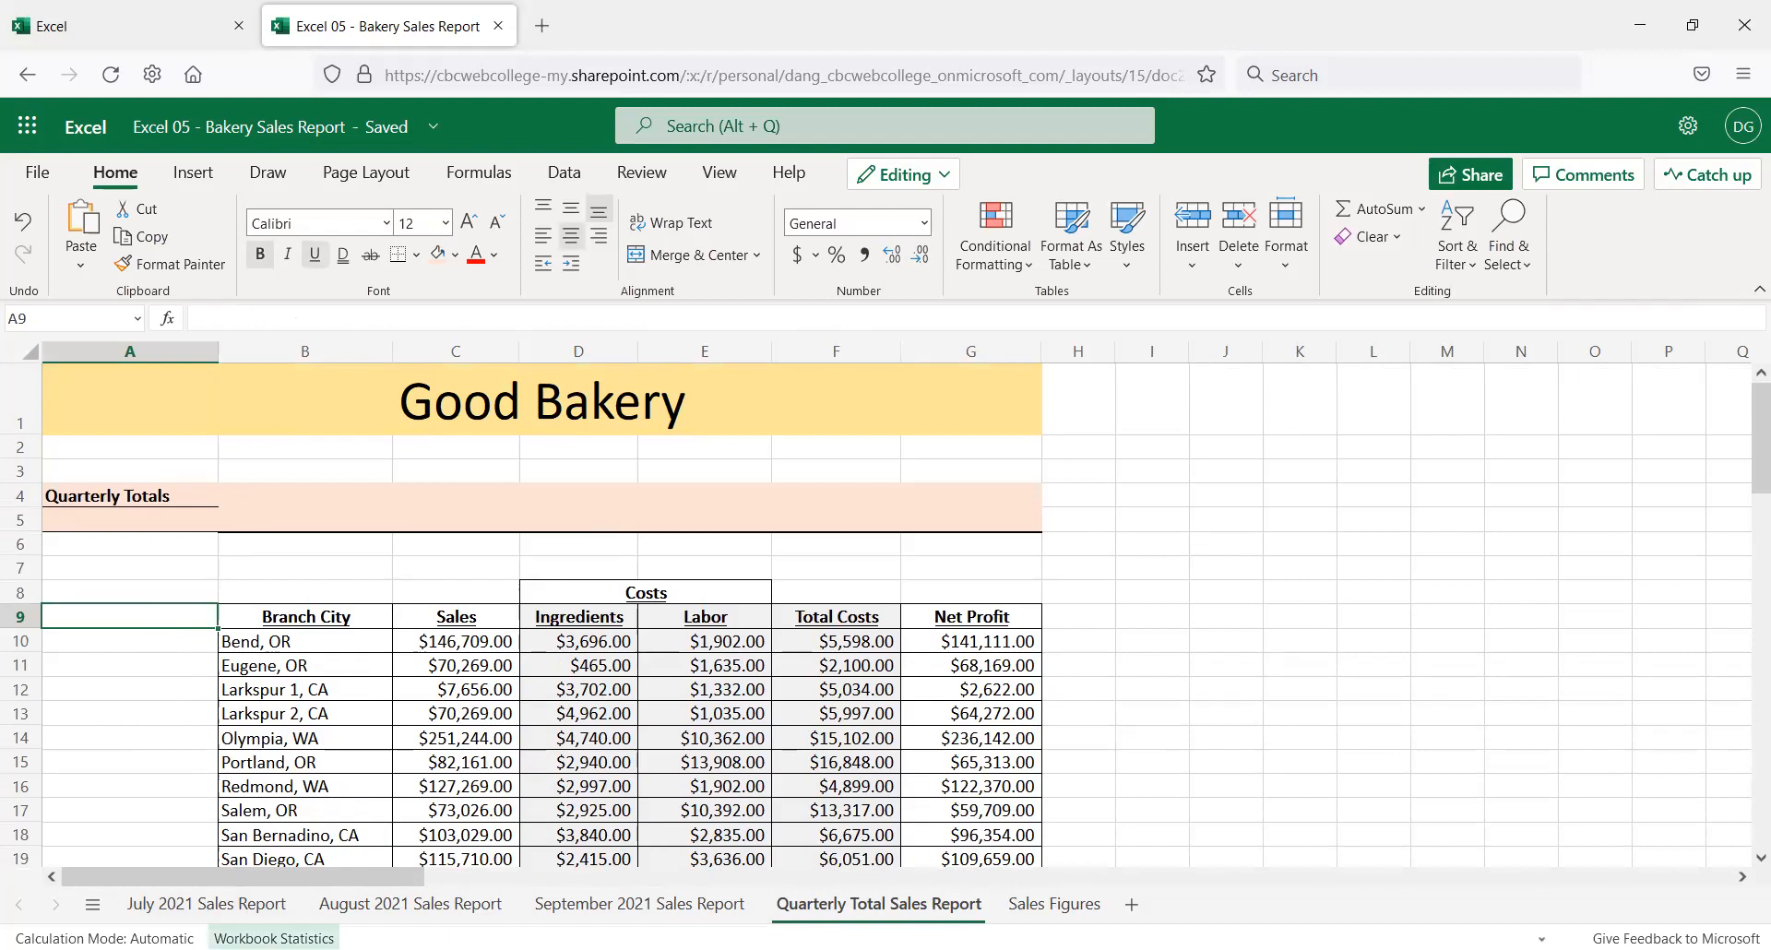
Examine the city names and amounts under Sales as Reported By City on the Sales Figures sheet
left_click(1032, 911)
scroll(253, 727, "up", 7)
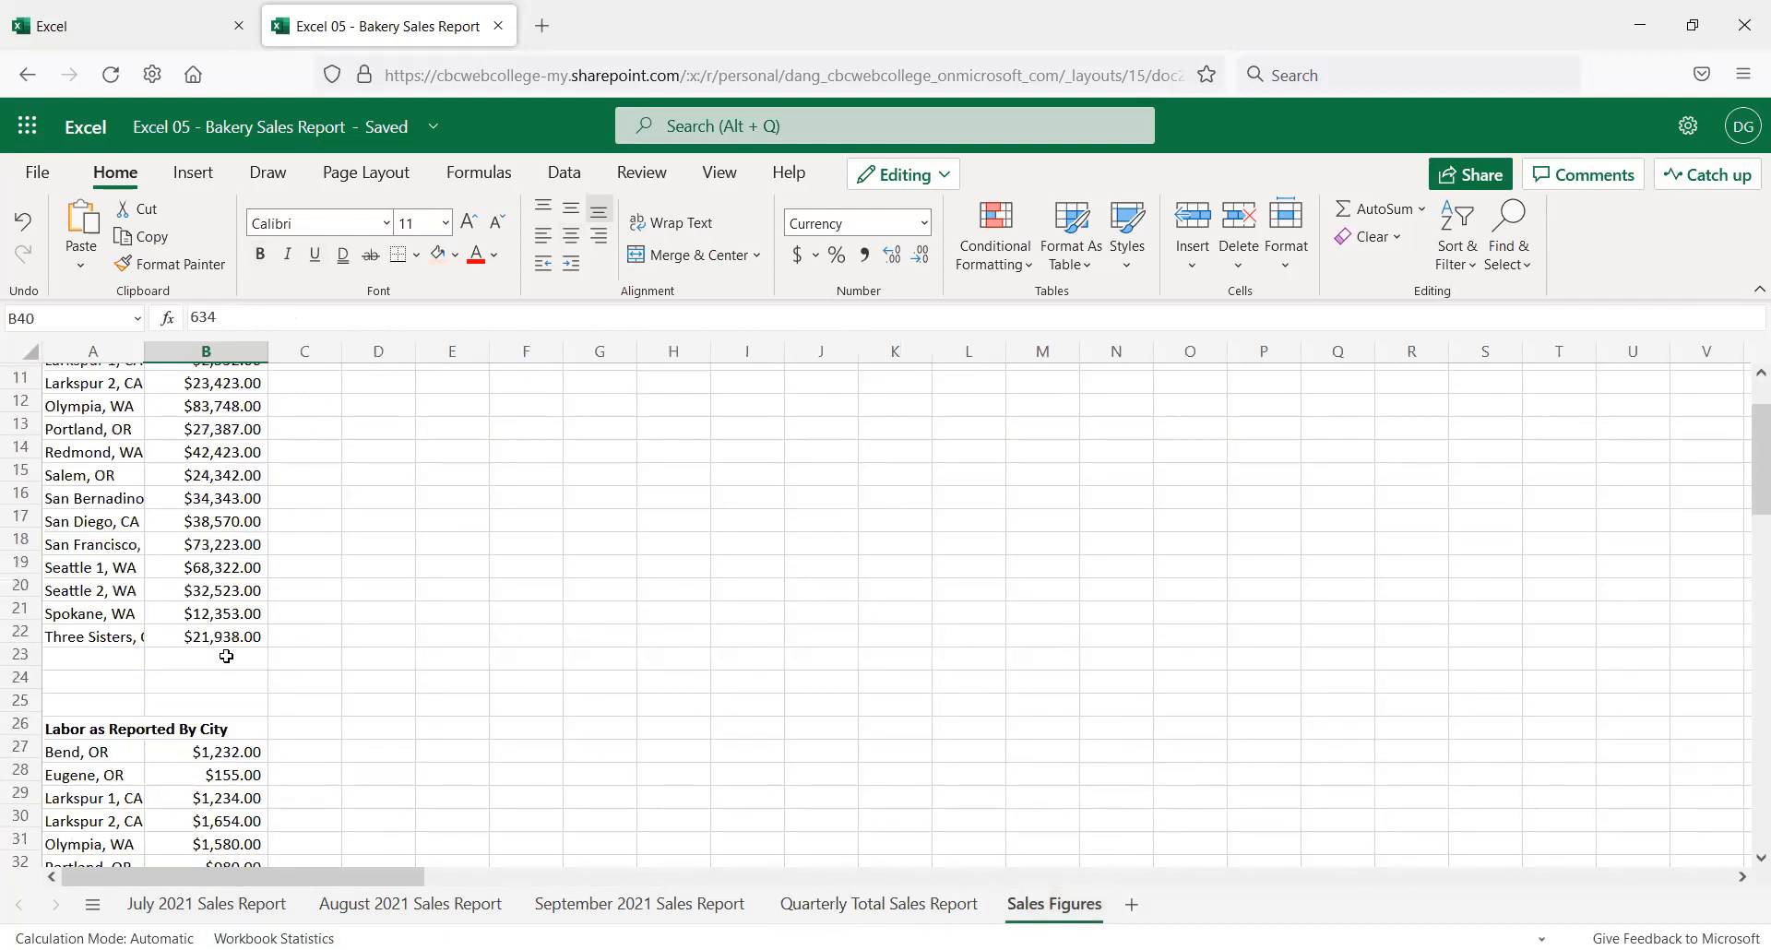
scroll(226, 656, "up", 3)
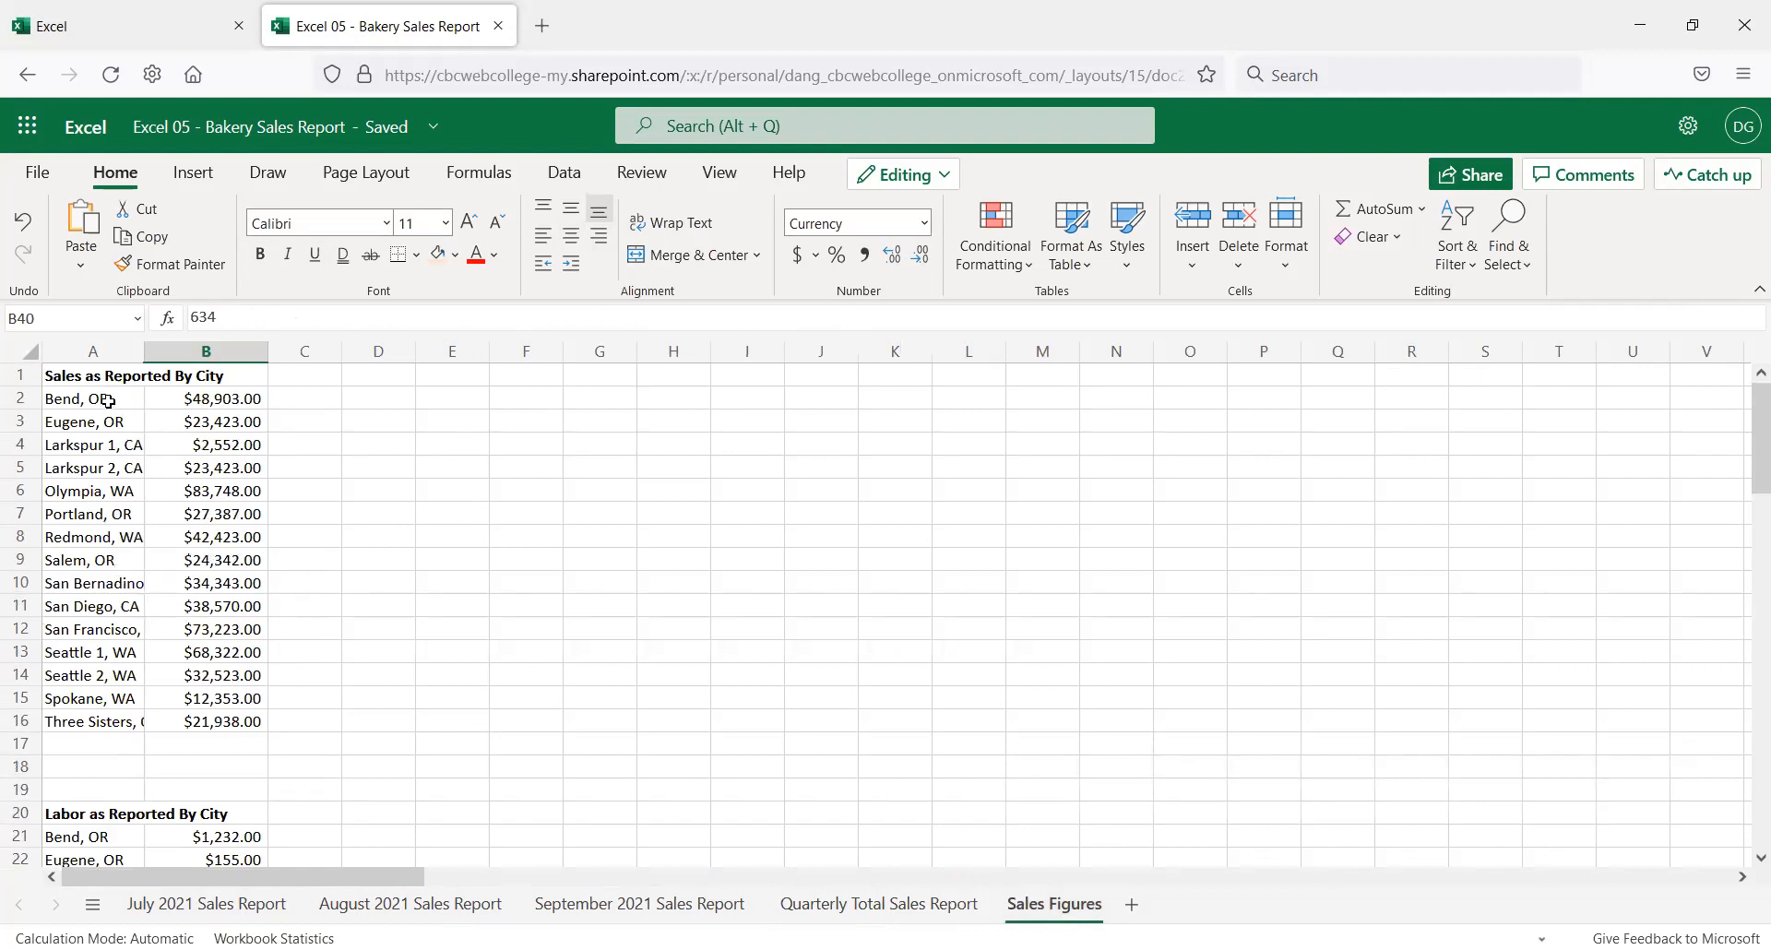
left_click(226, 403)
left_click(86, 422)
left_click(210, 441)
left_click(137, 509)
left_click(161, 583)
left_click(133, 671)
left_click(174, 678)
left_click(175, 742)
left_click(94, 726)
left_click(176, 725)
left_click(83, 604)
left_click(195, 516)
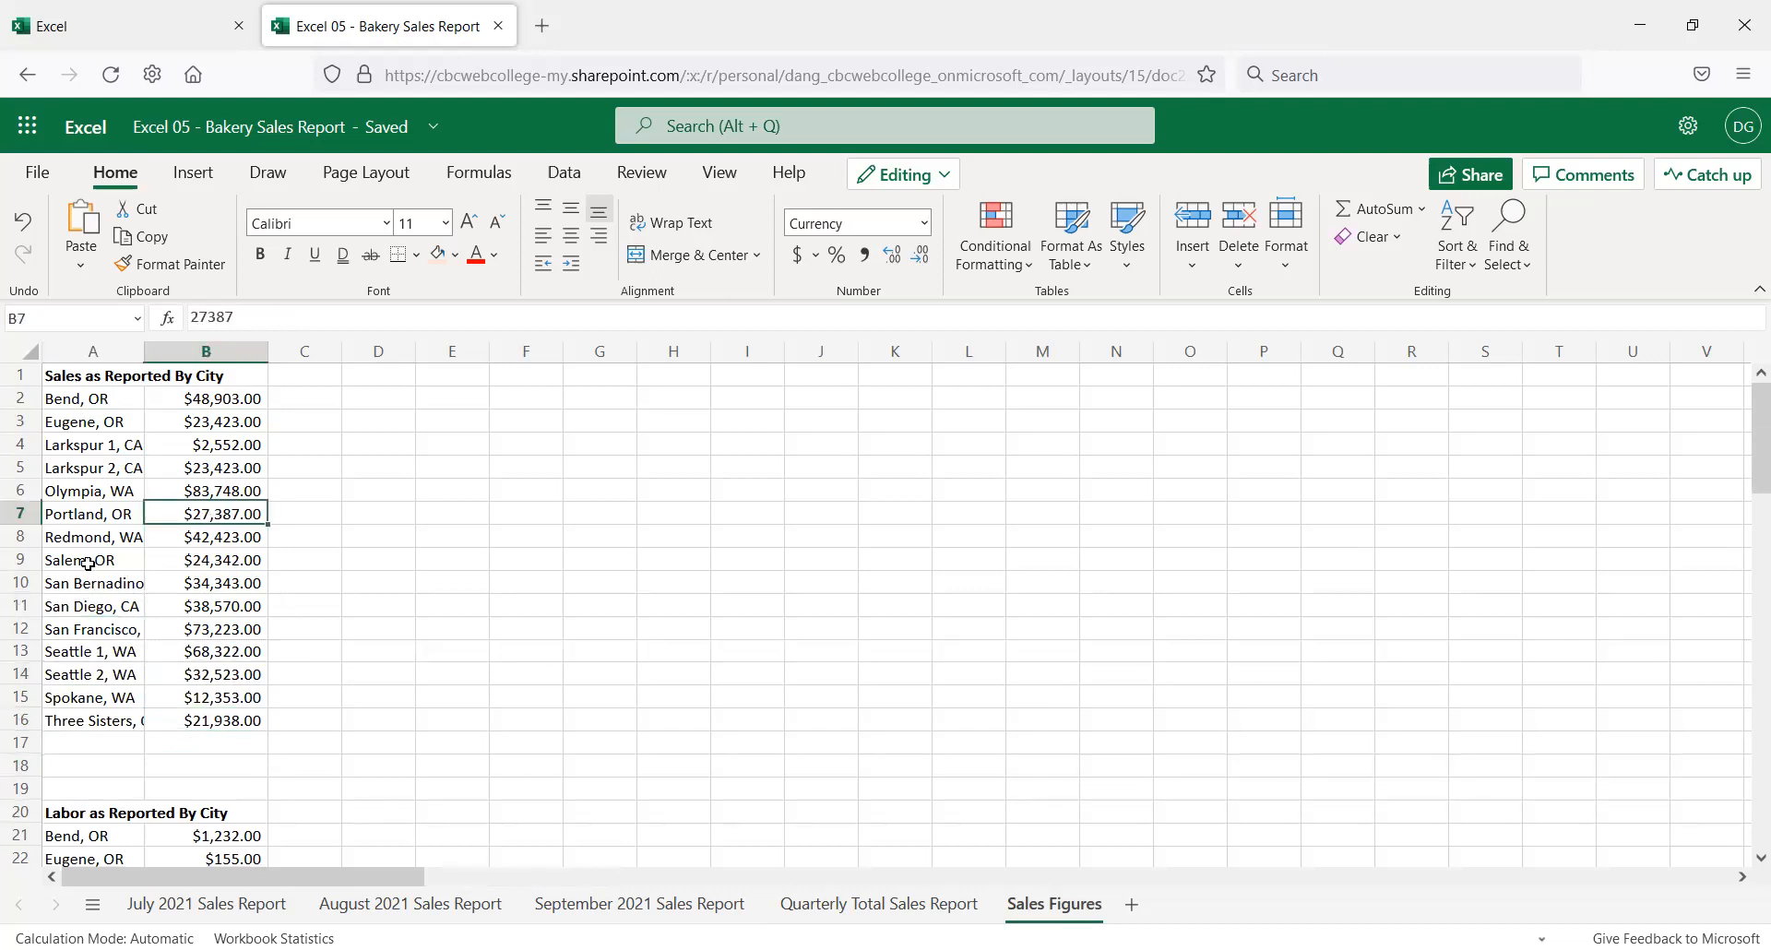
left_click(149, 491)
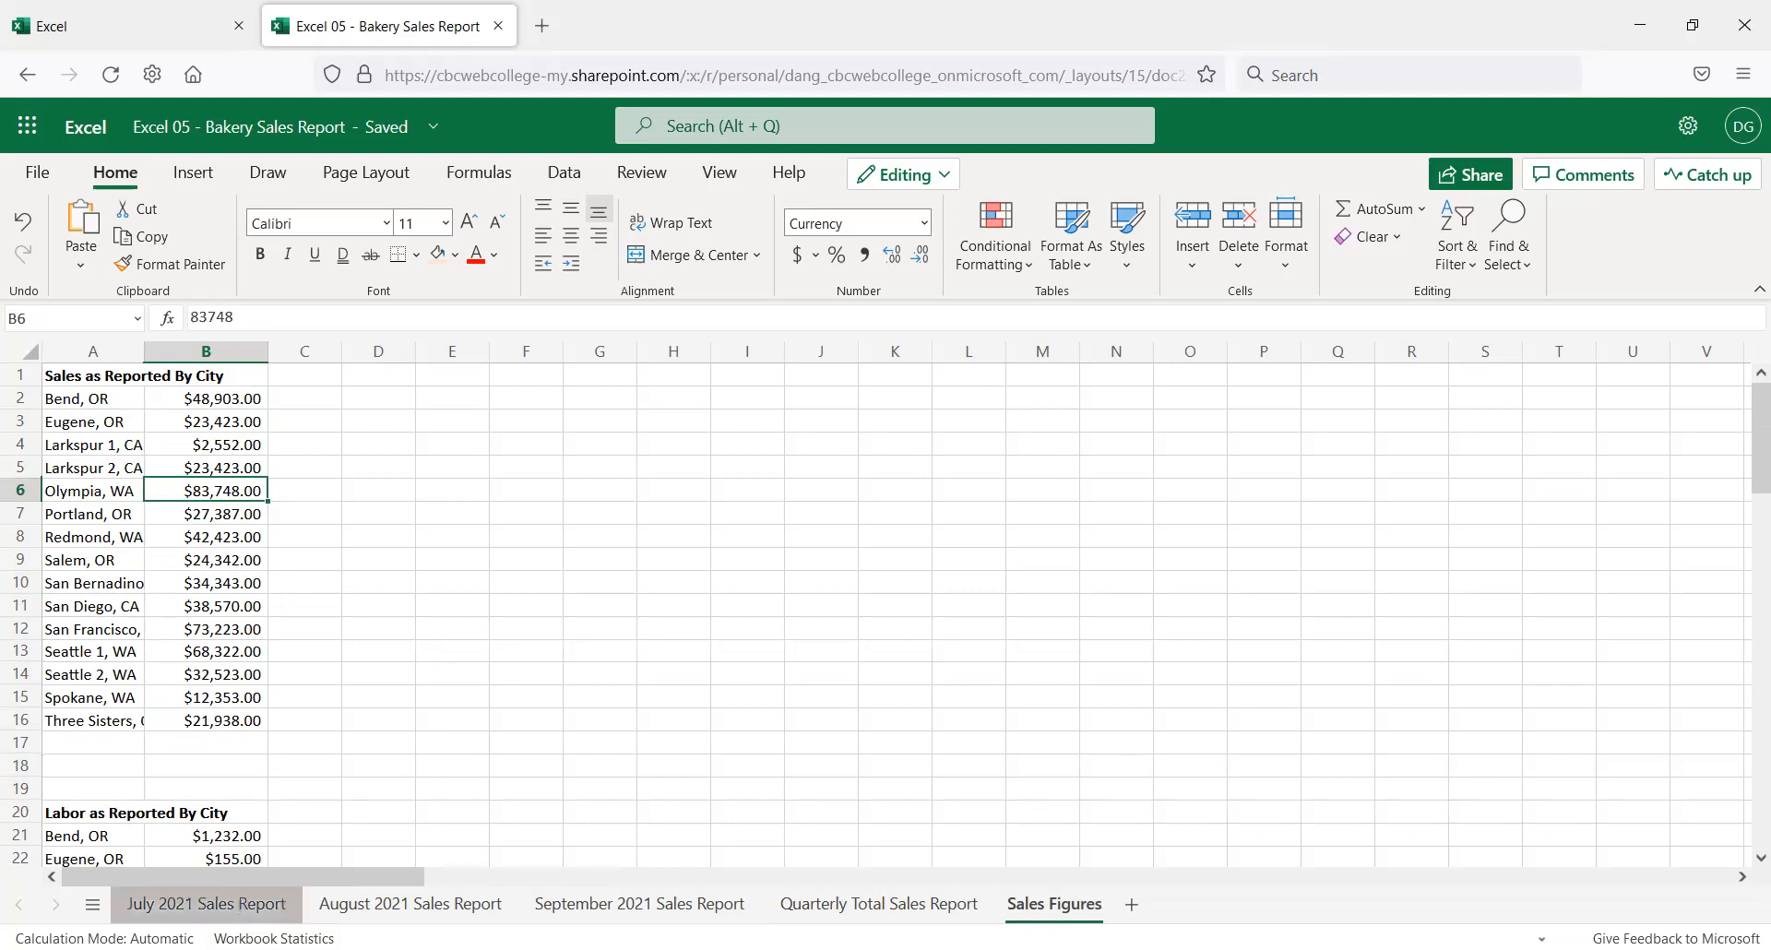
Examine the Sales column on the July 2021 Sales Report sheet, starting with the Bend, OR value in C10
left_click(242, 913)
scroll(517, 617, "up", 7)
scroll(533, 620, "down", 2)
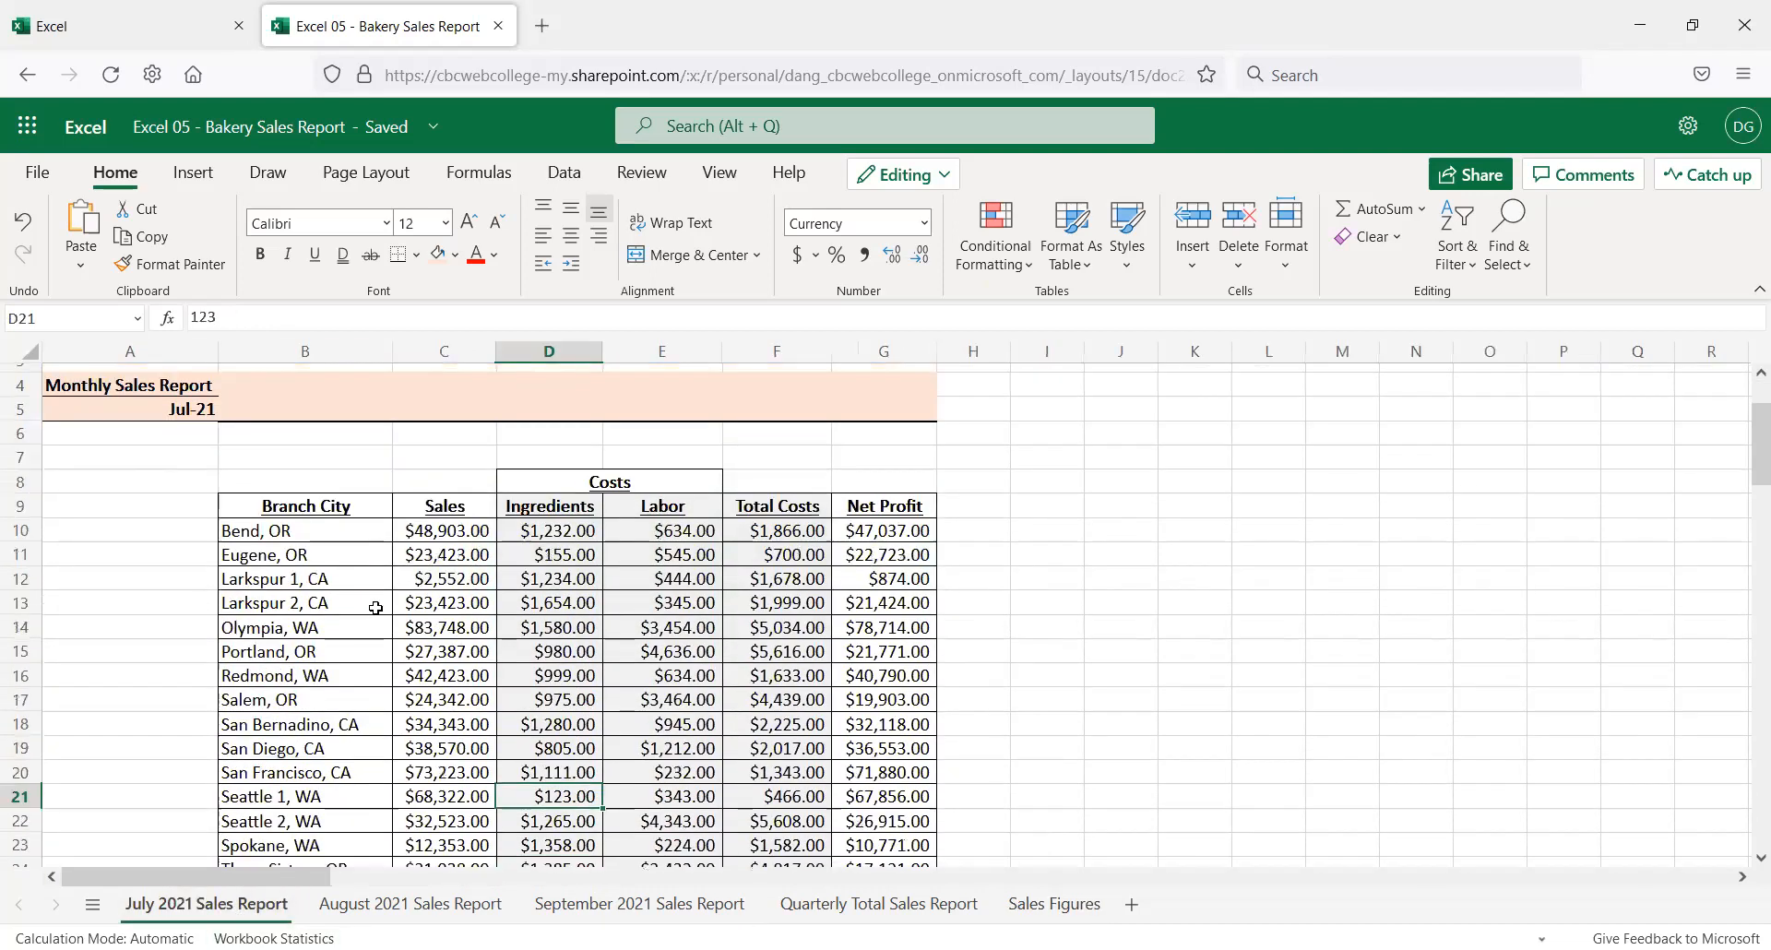
left_click(430, 547)
left_click(436, 536)
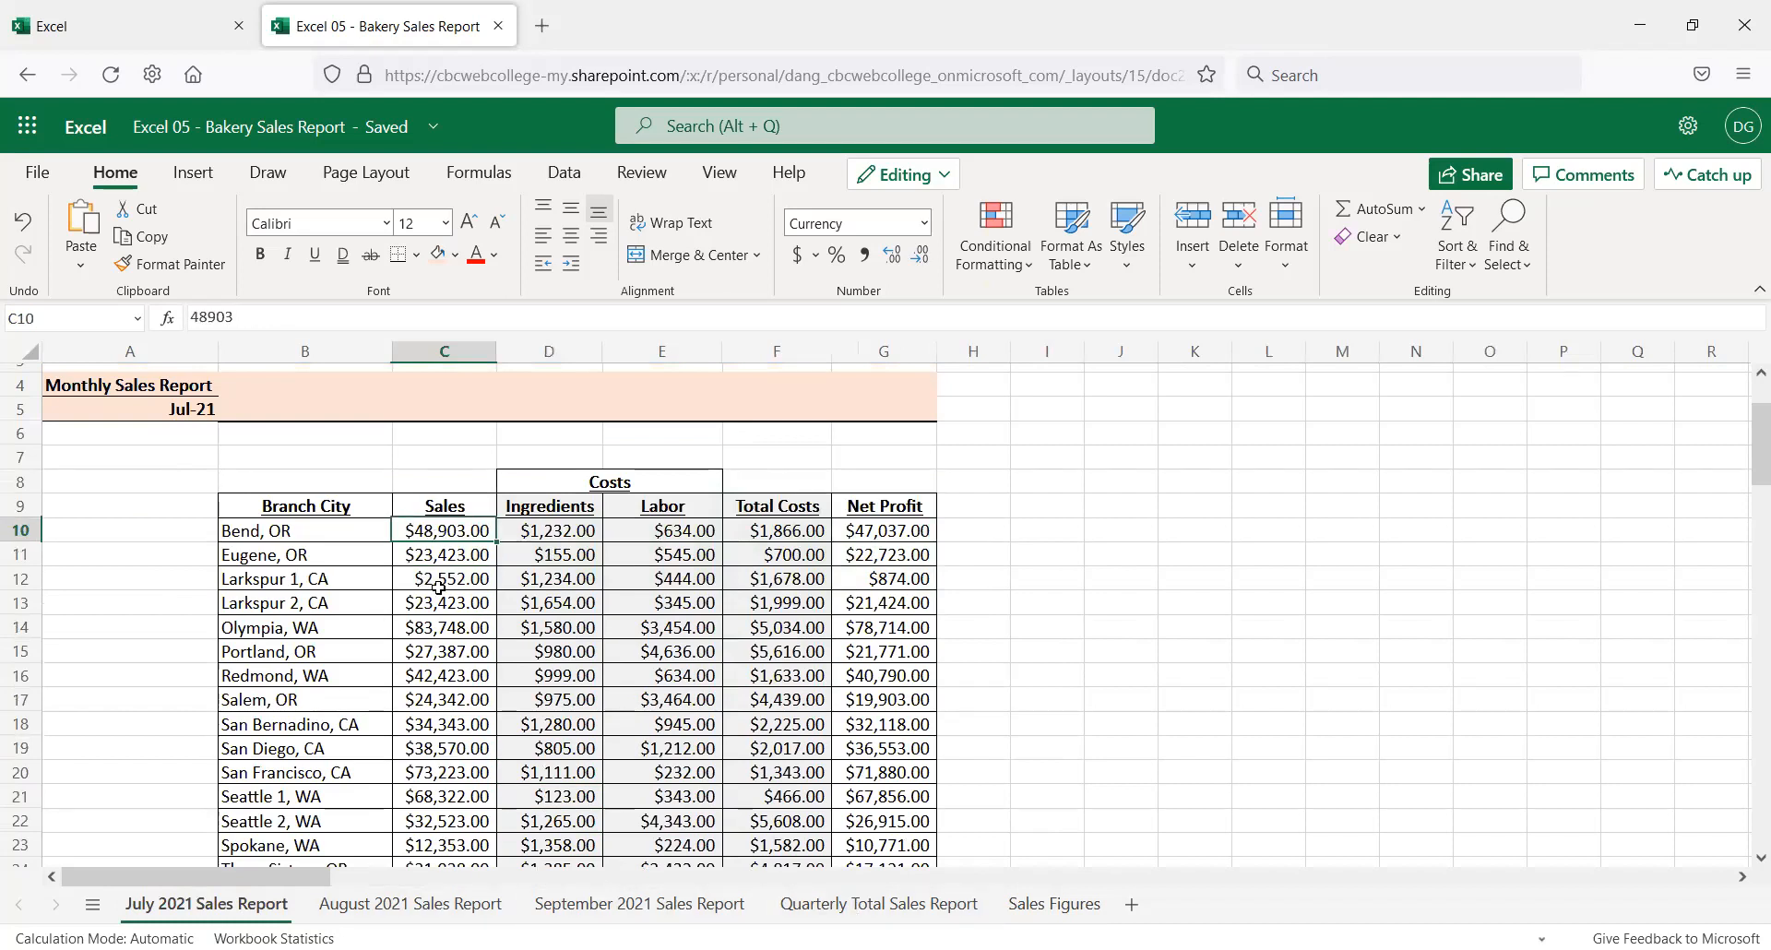
Duplicate the Quarterly Total Sales Report sheet
left_click(833, 906)
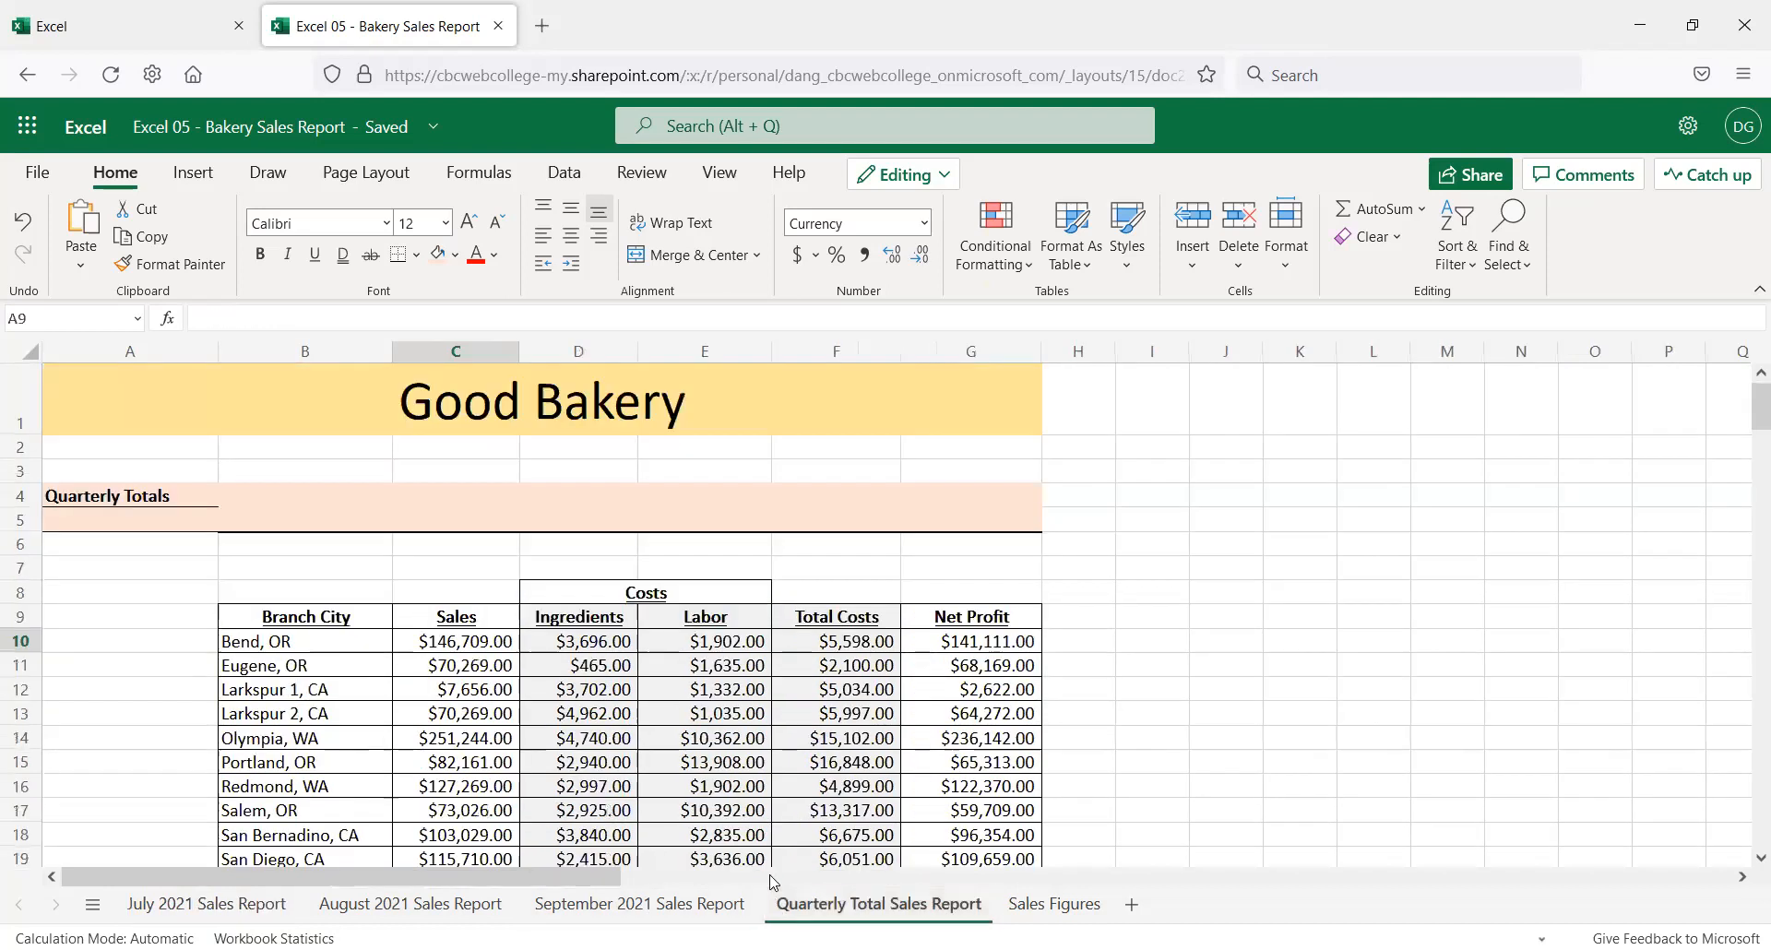
scroll(1248, 542, "down", 2)
scroll(1205, 546, "up", 2)
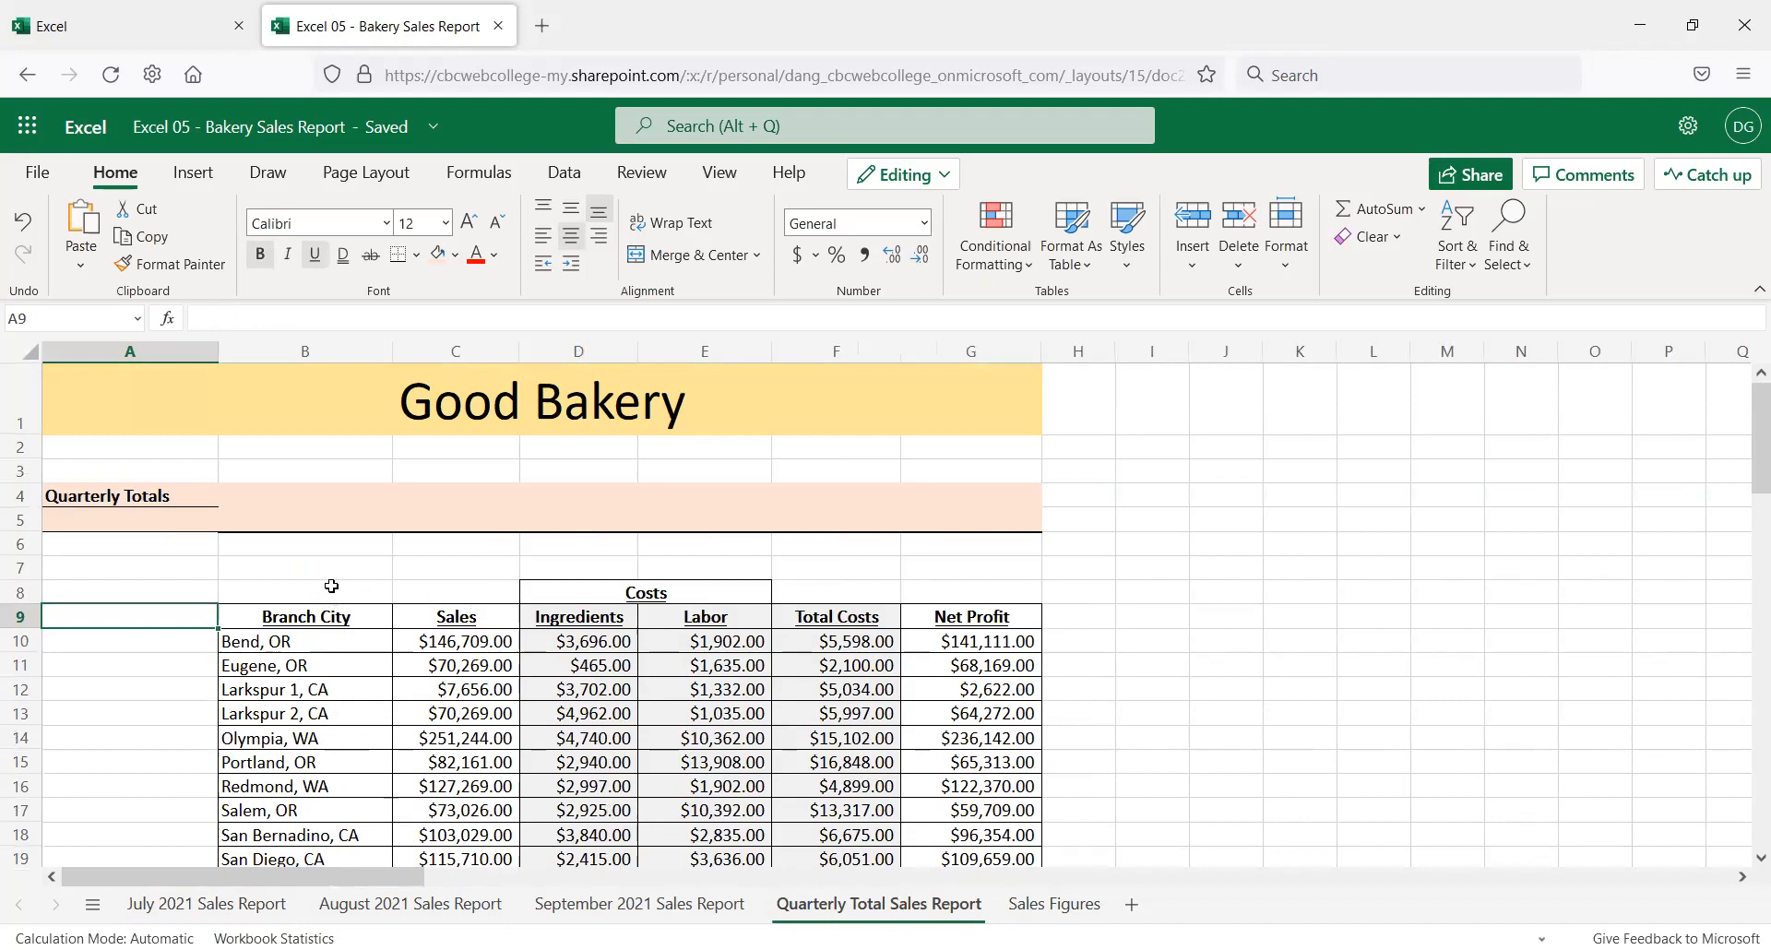
scroll(356, 658, "down", 3)
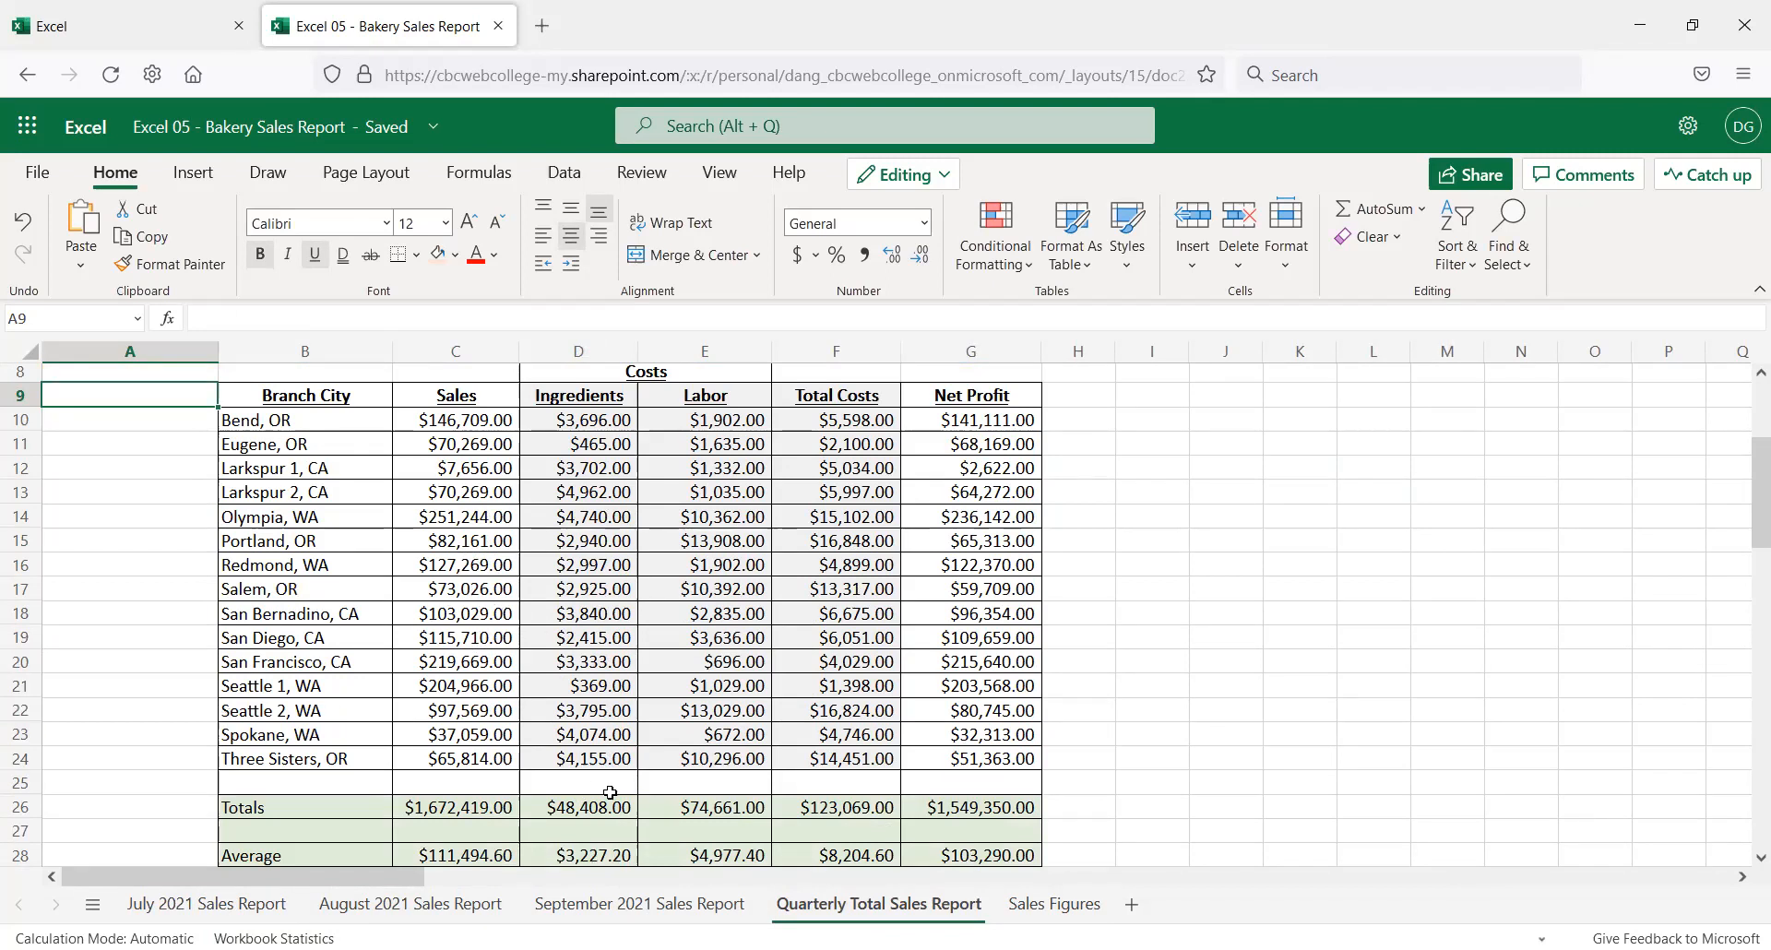
scroll(619, 805, "up", 2)
scroll(619, 805, "up", 2)
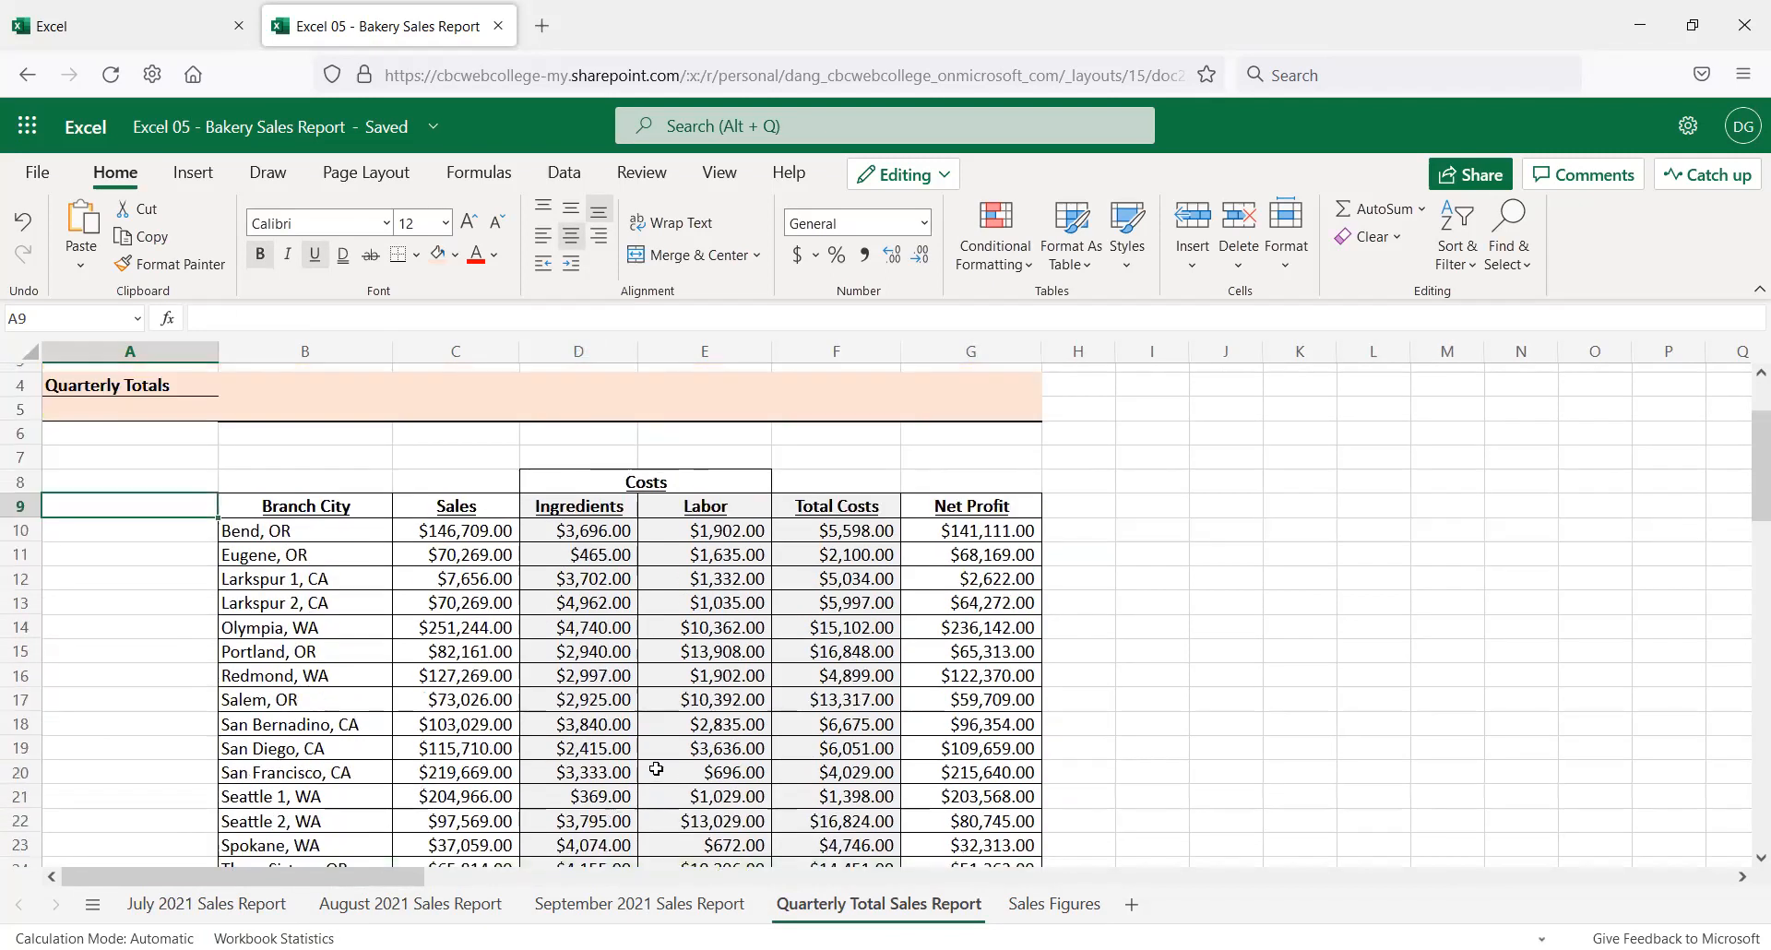
right_click(872, 913)
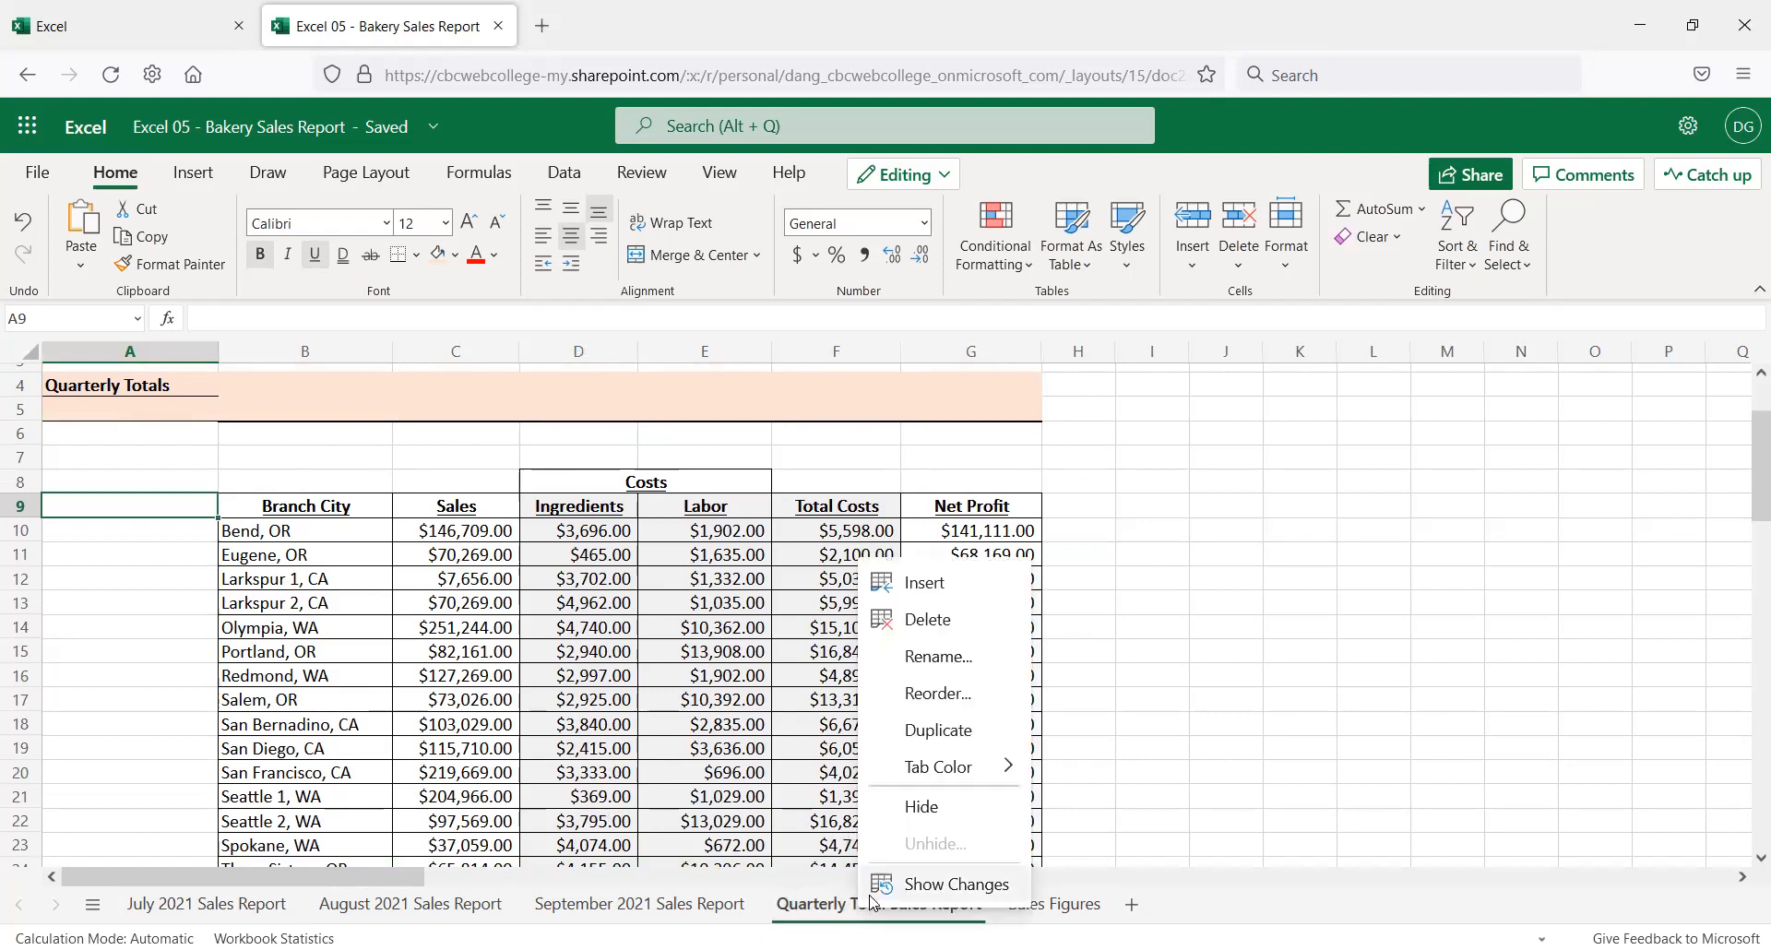
left_click(941, 731)
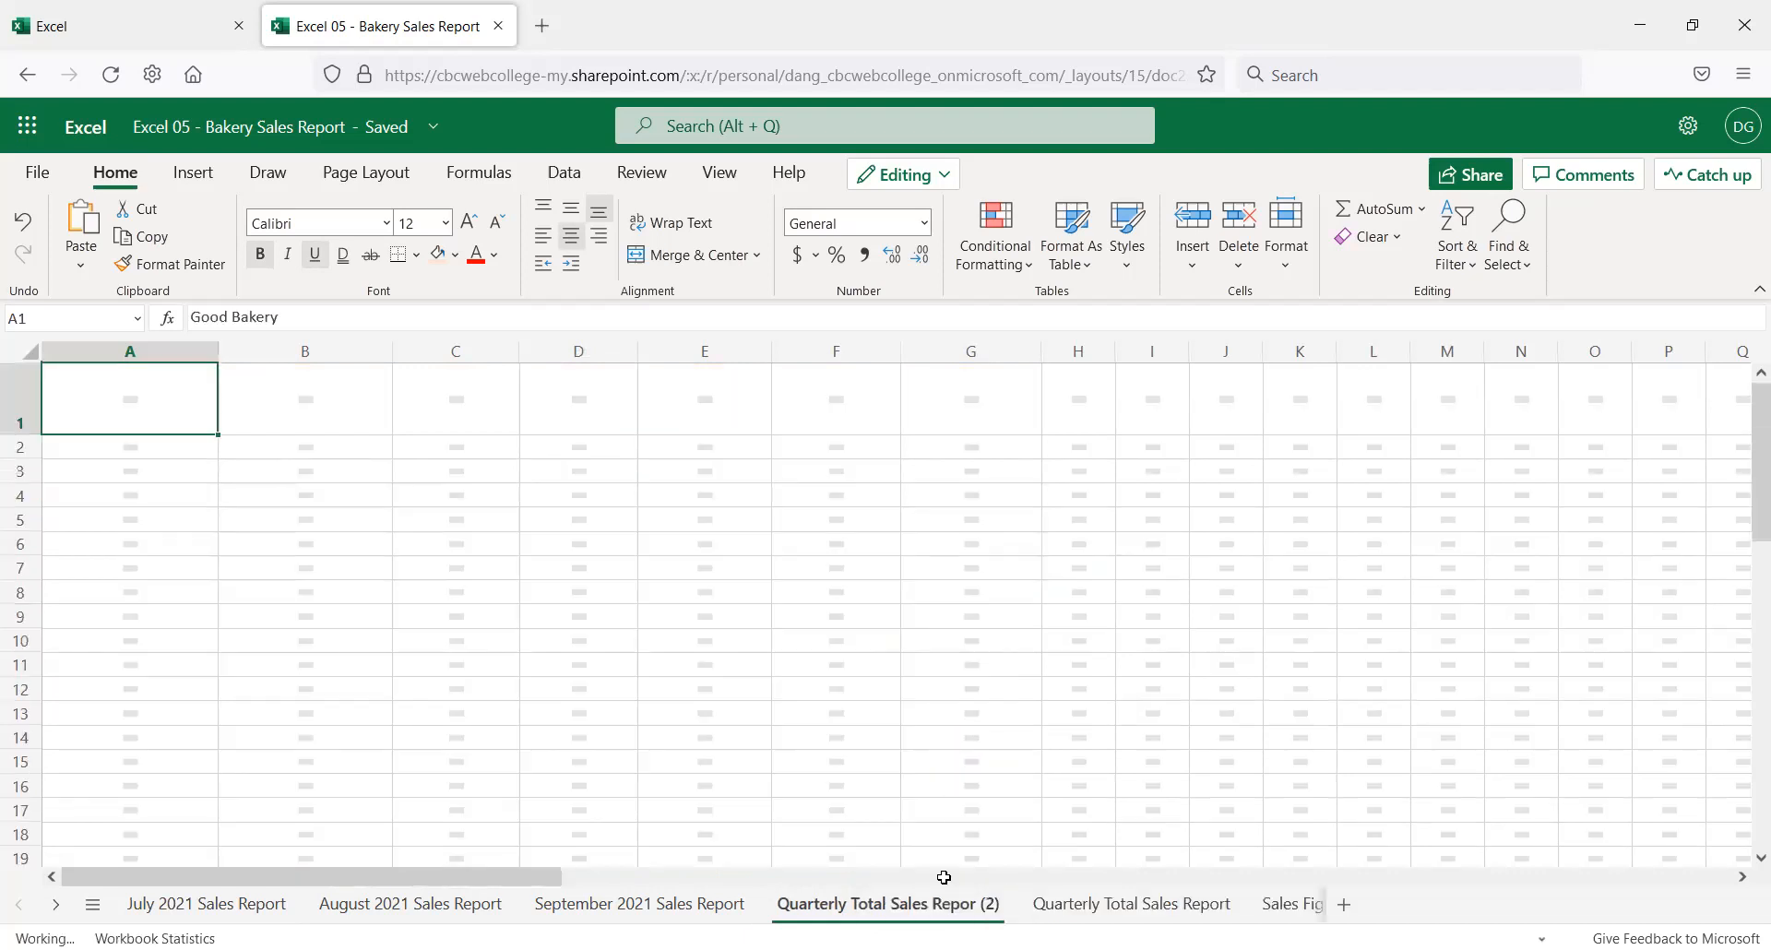
Rename the duplicated sheet as Quarterly Sales as of 2-1-22 and move it to the end, after Sales Figures
double_click(863, 909)
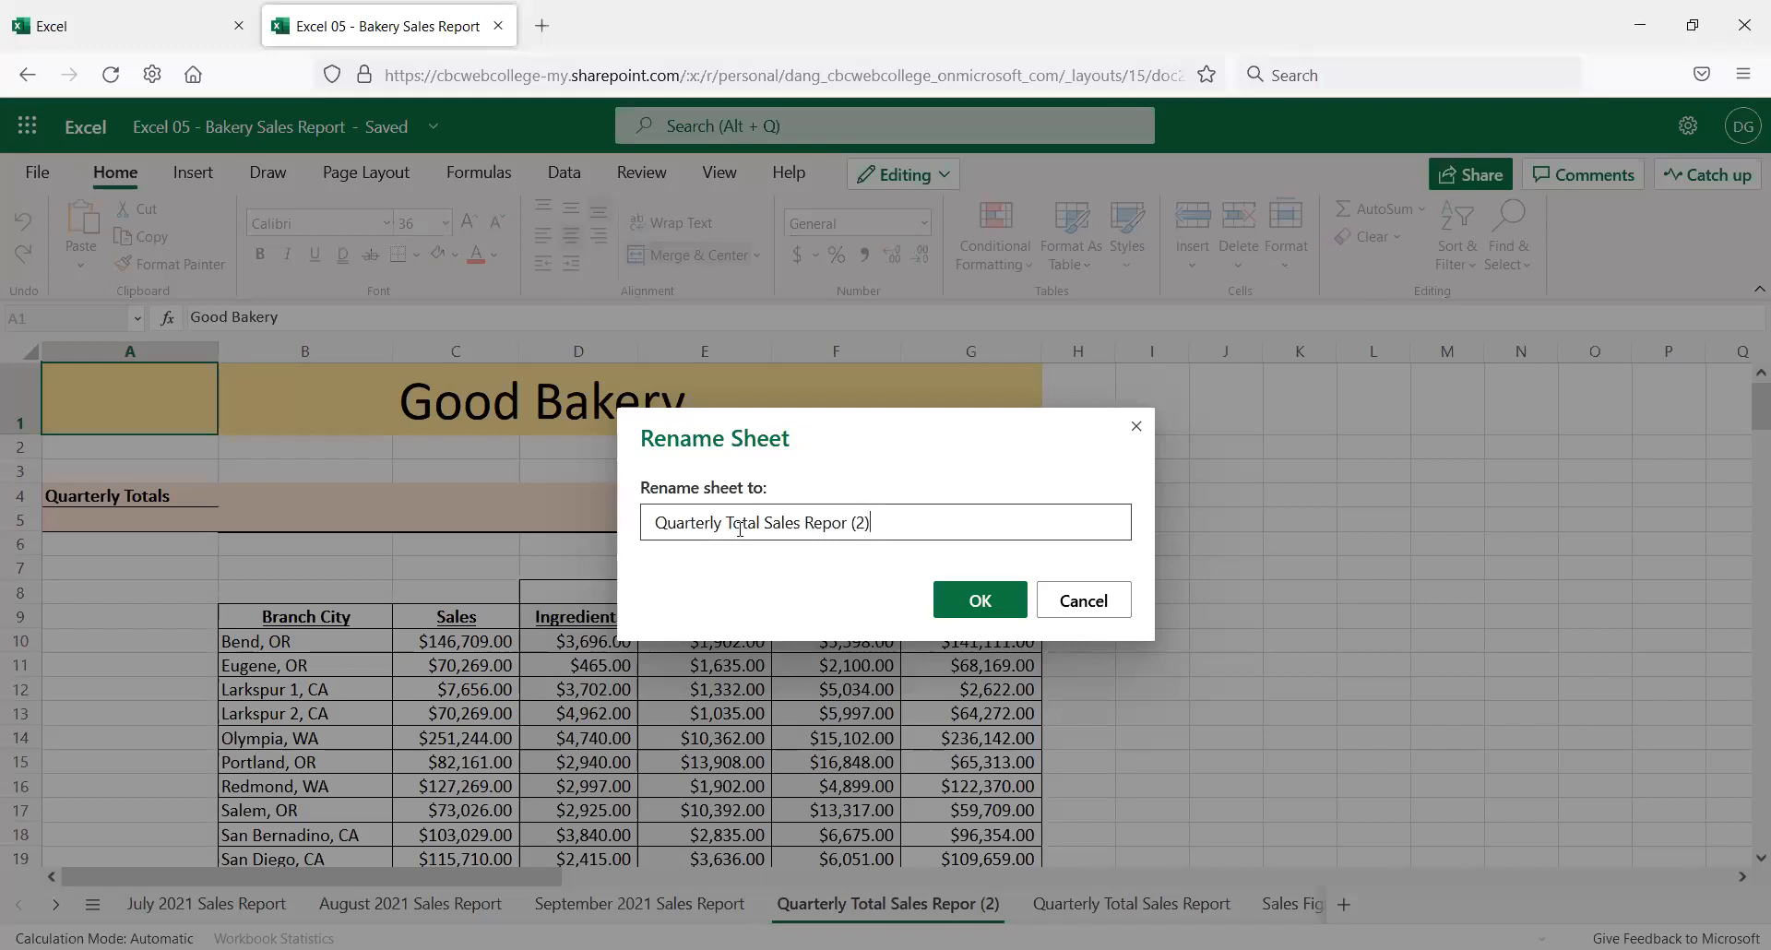
left_click_drag(729, 522, 773, 528)
type("s")
key("BackSpace")
type("S")
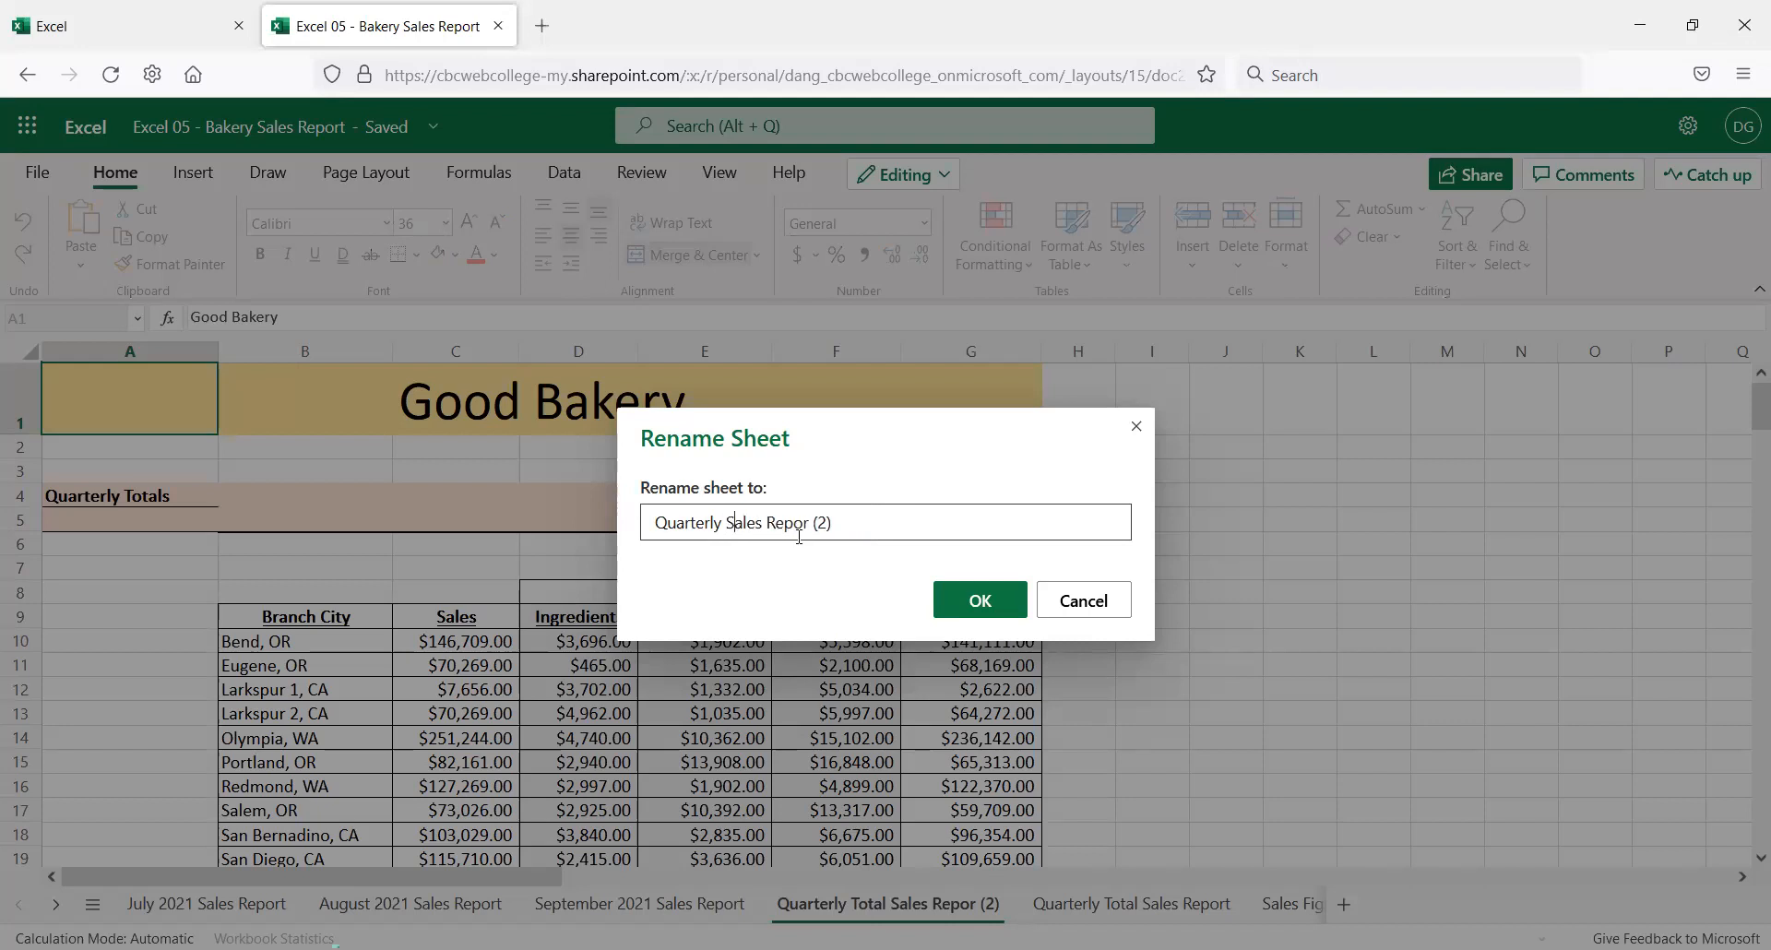
key("Delete")
key("Delete")
key("Delete")
key("Delete")
key("Delete")
key("Delete")
key("Delete")
key("Delete")
key("Delete")
type("as of 2/1/")
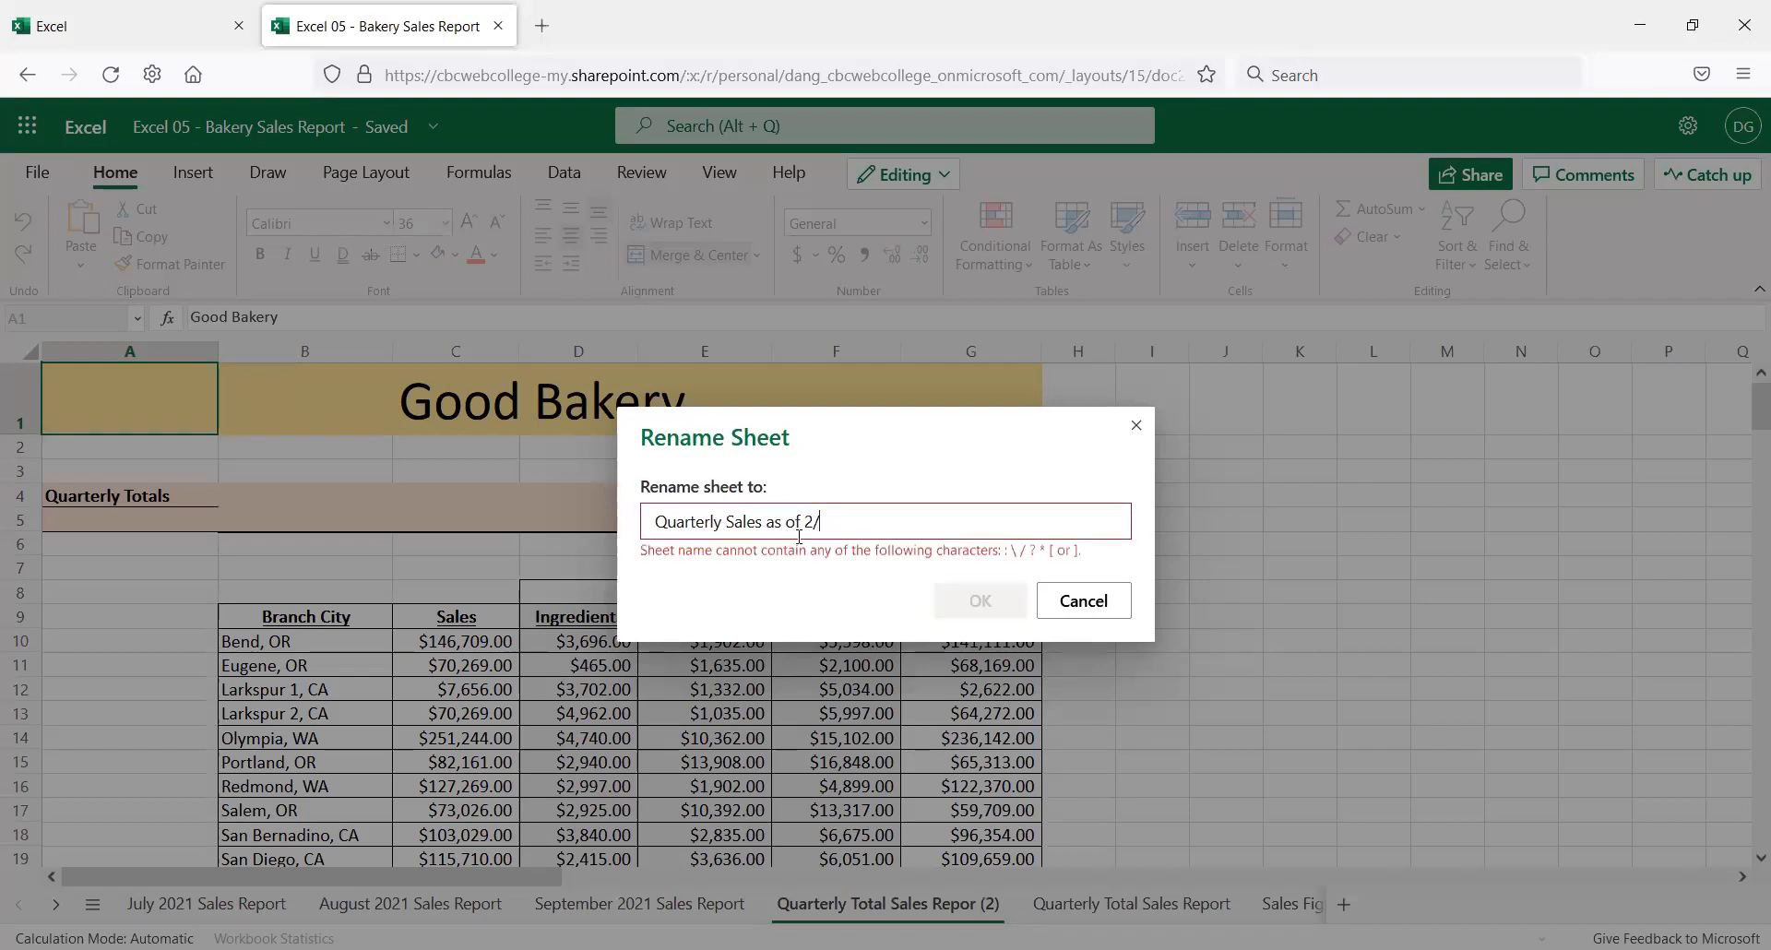
key("BackSpace")
key("BackSpace")
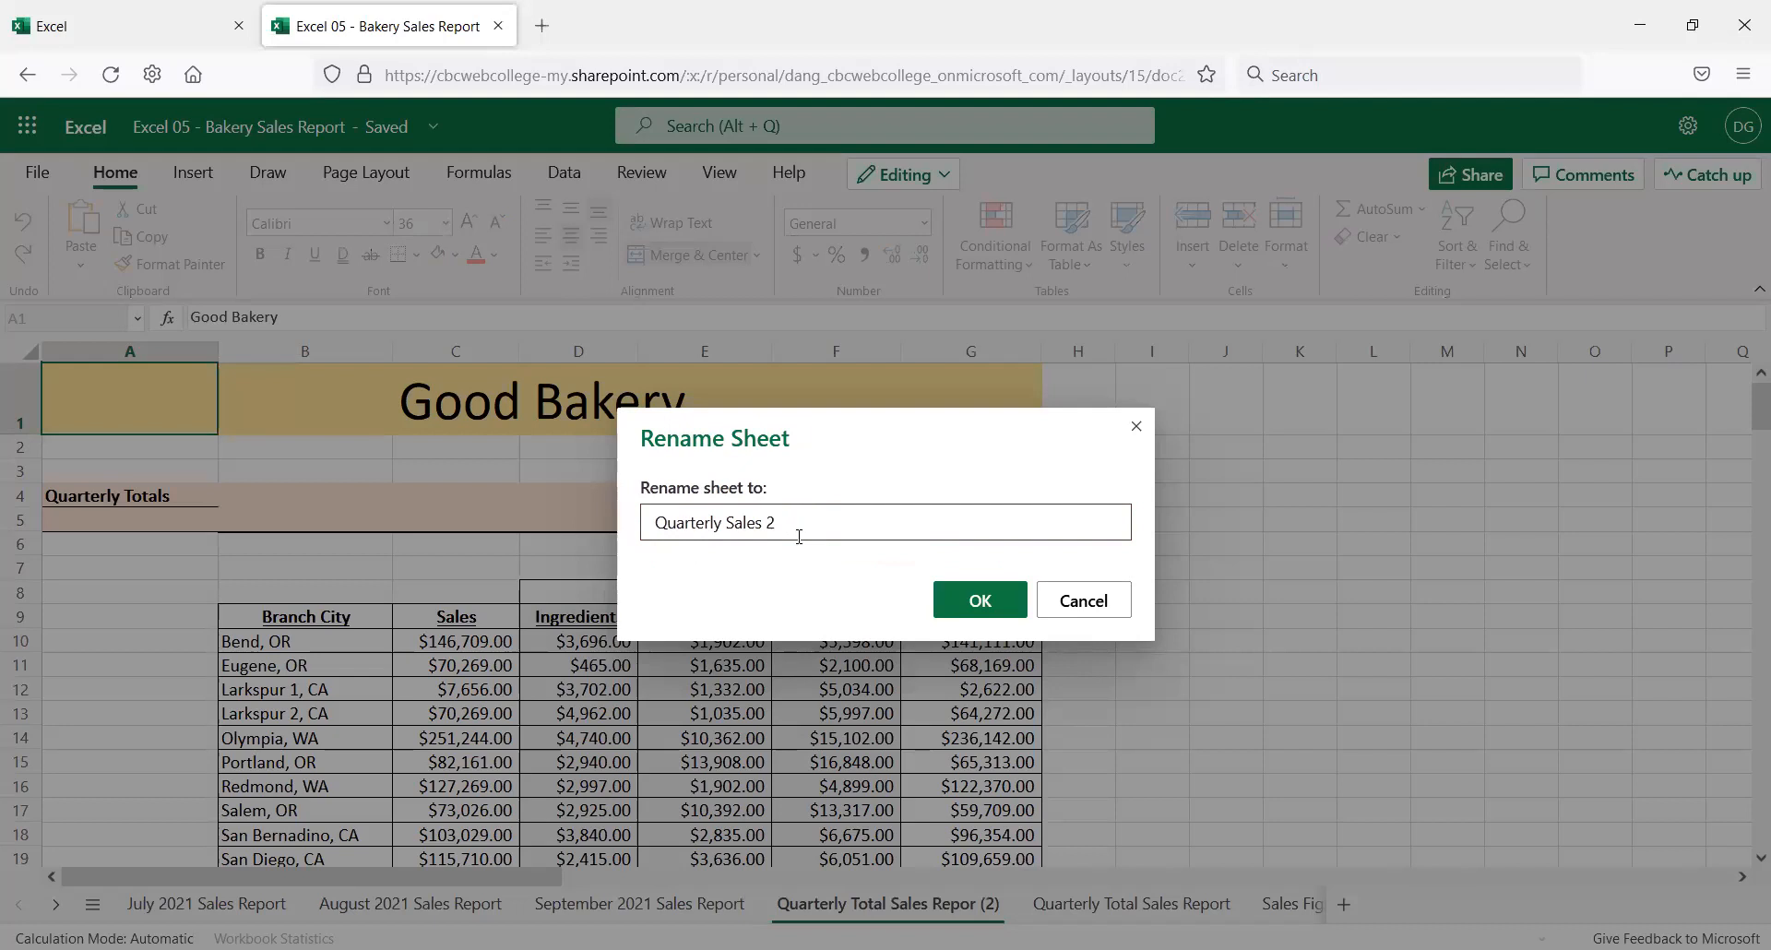
type("/2")
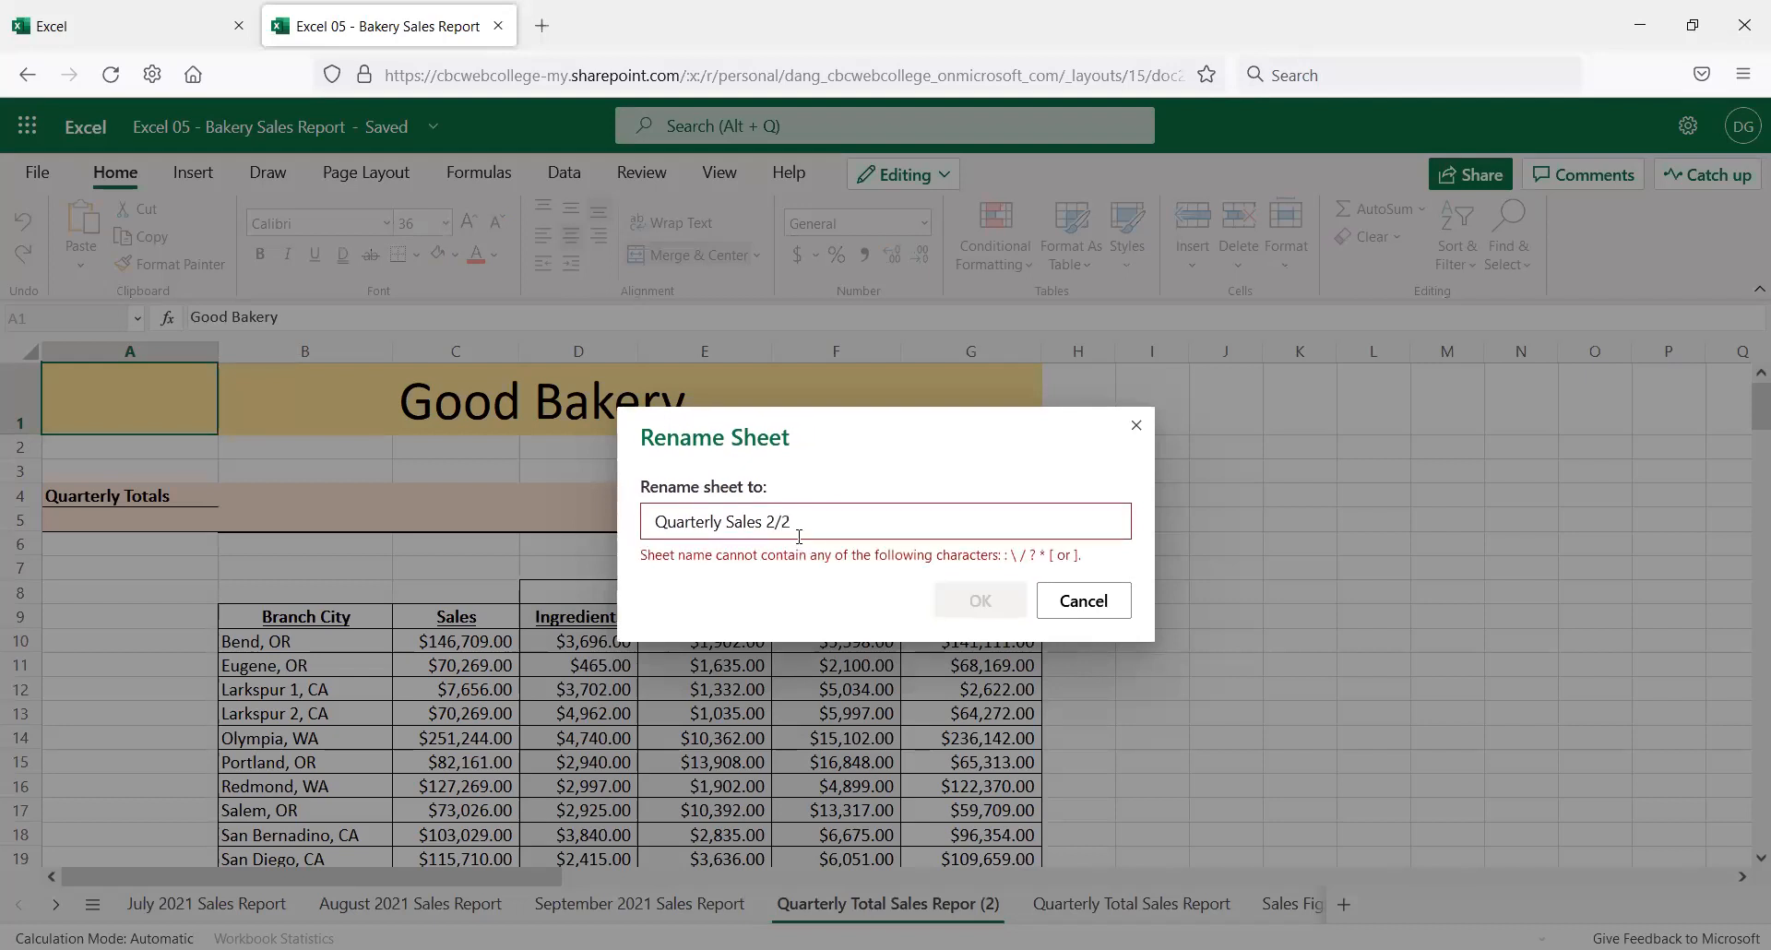
key("BackSpace")
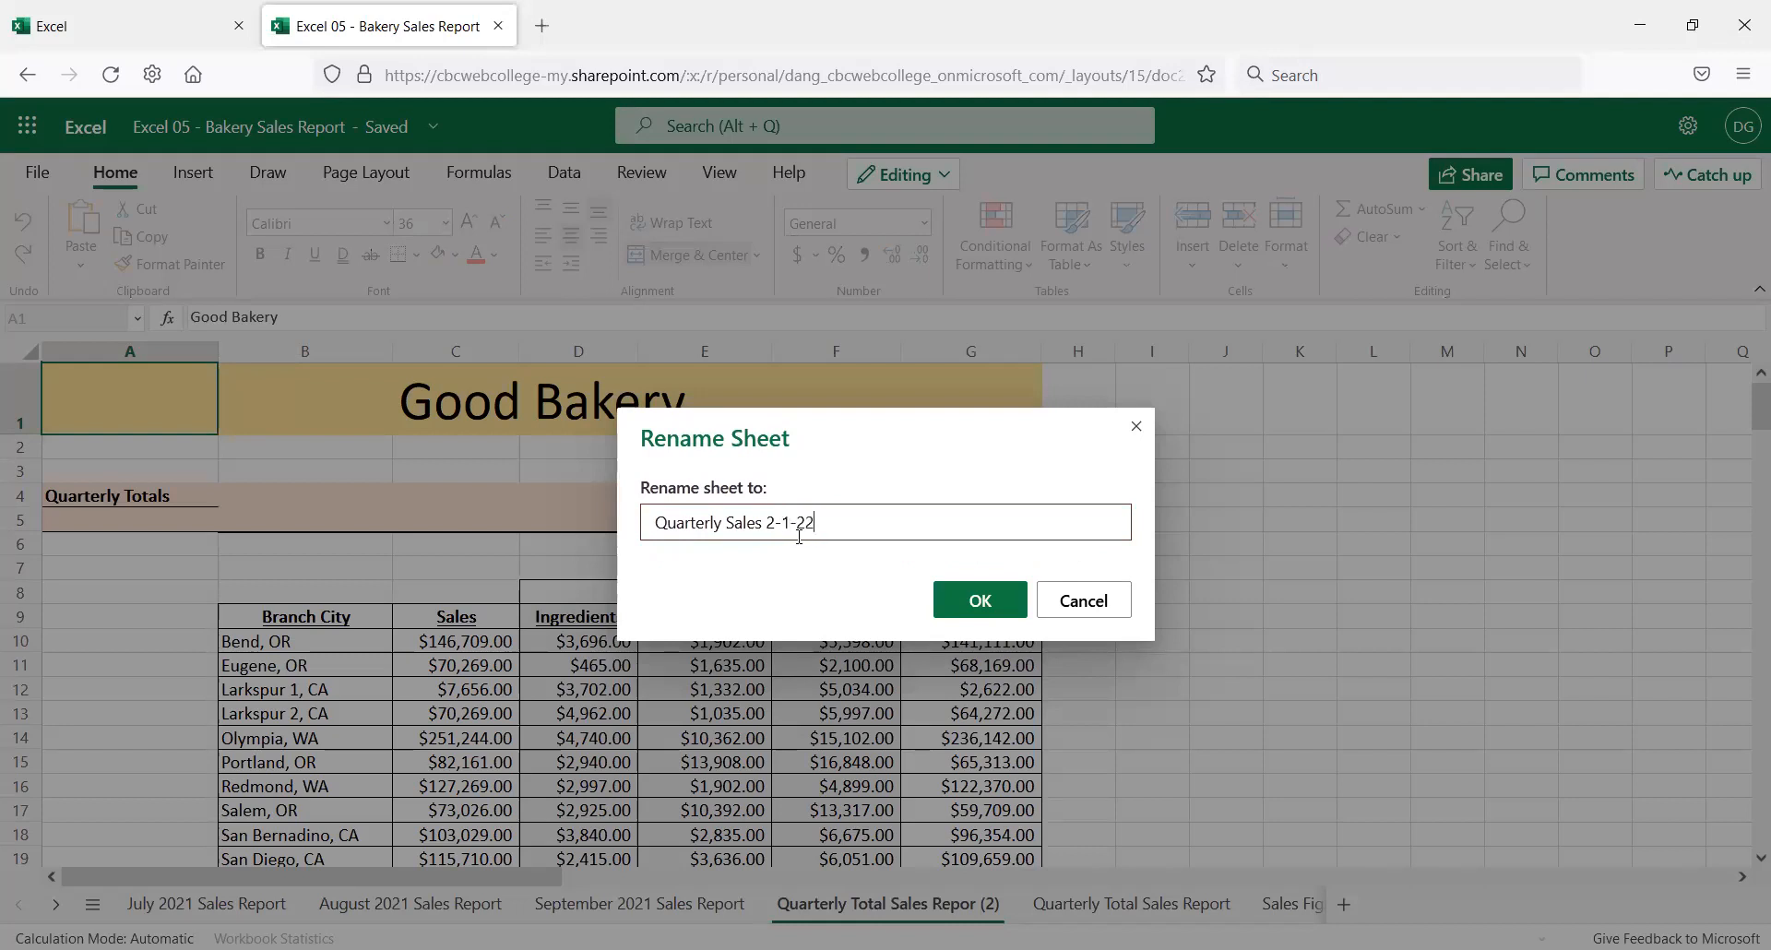
type("as of")
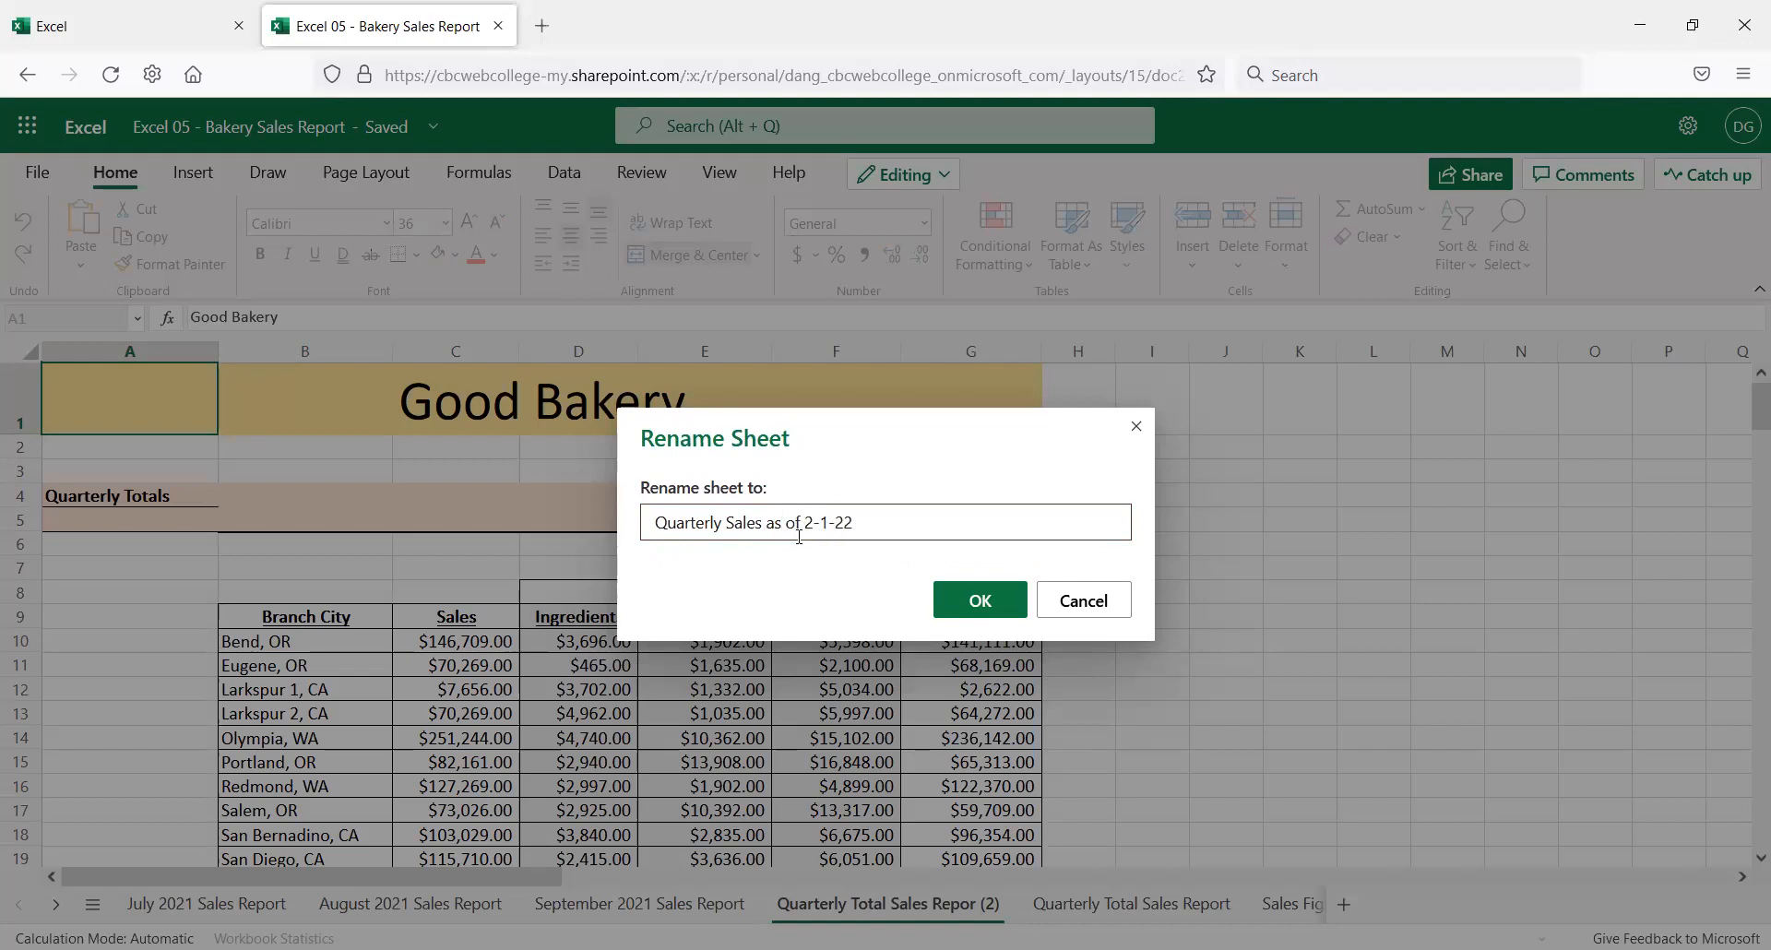
left_click(988, 600)
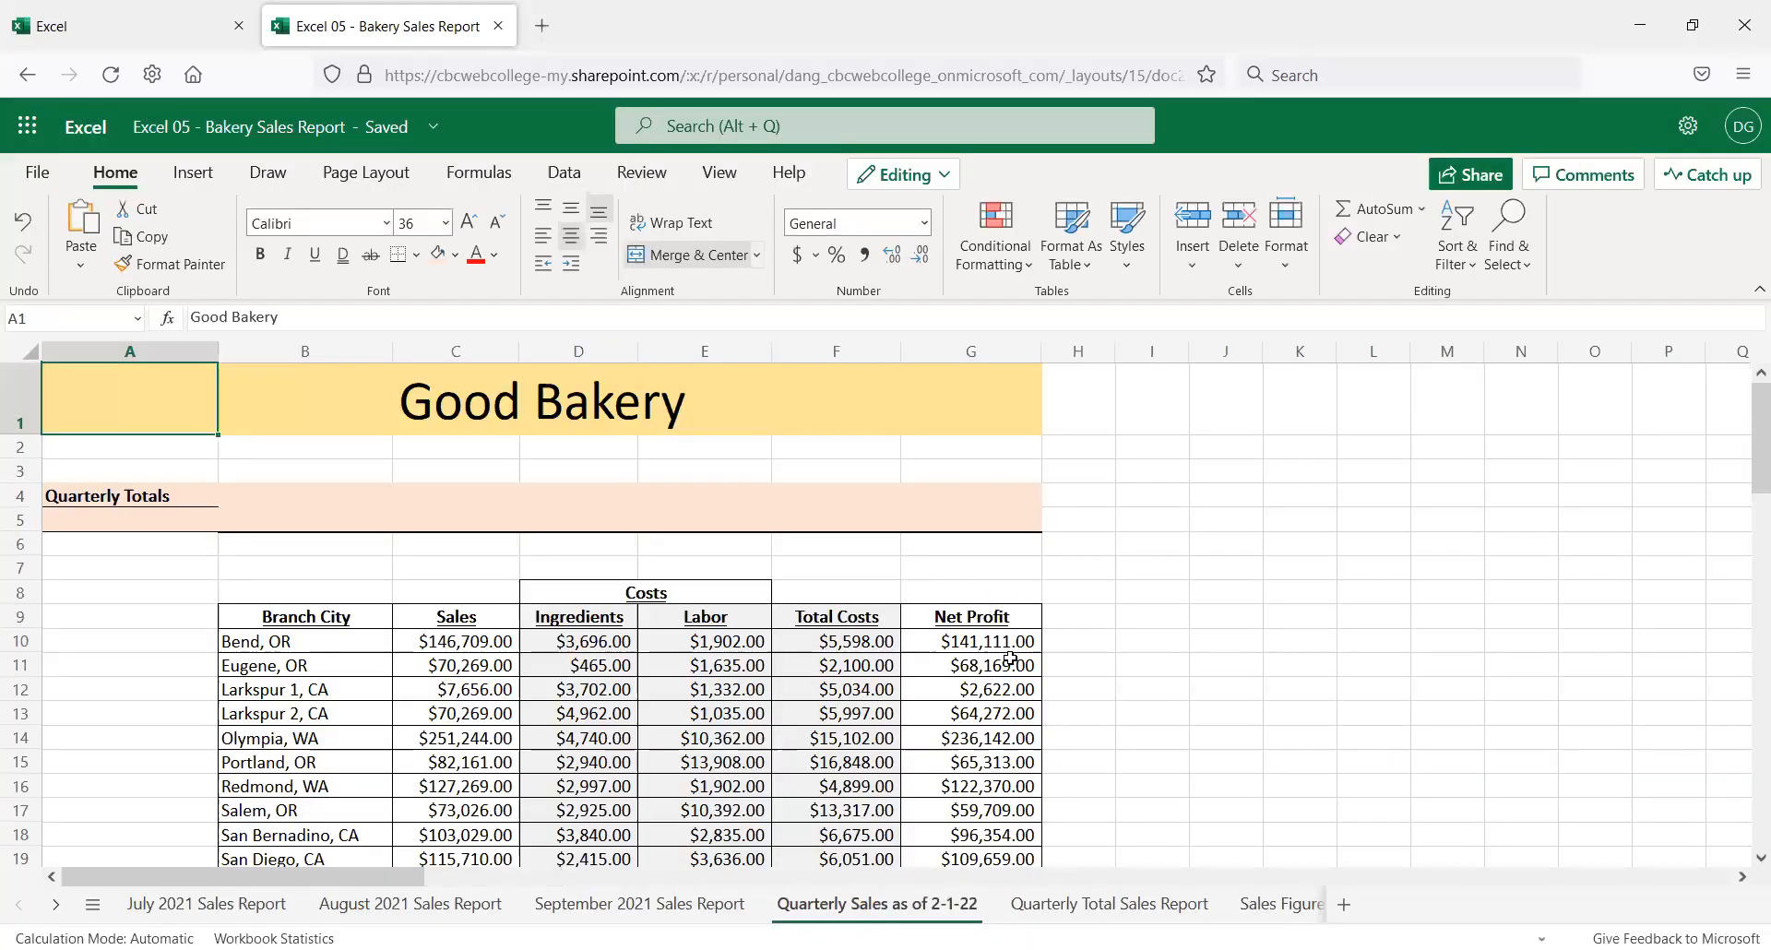
scroll(848, 655, "down", 2)
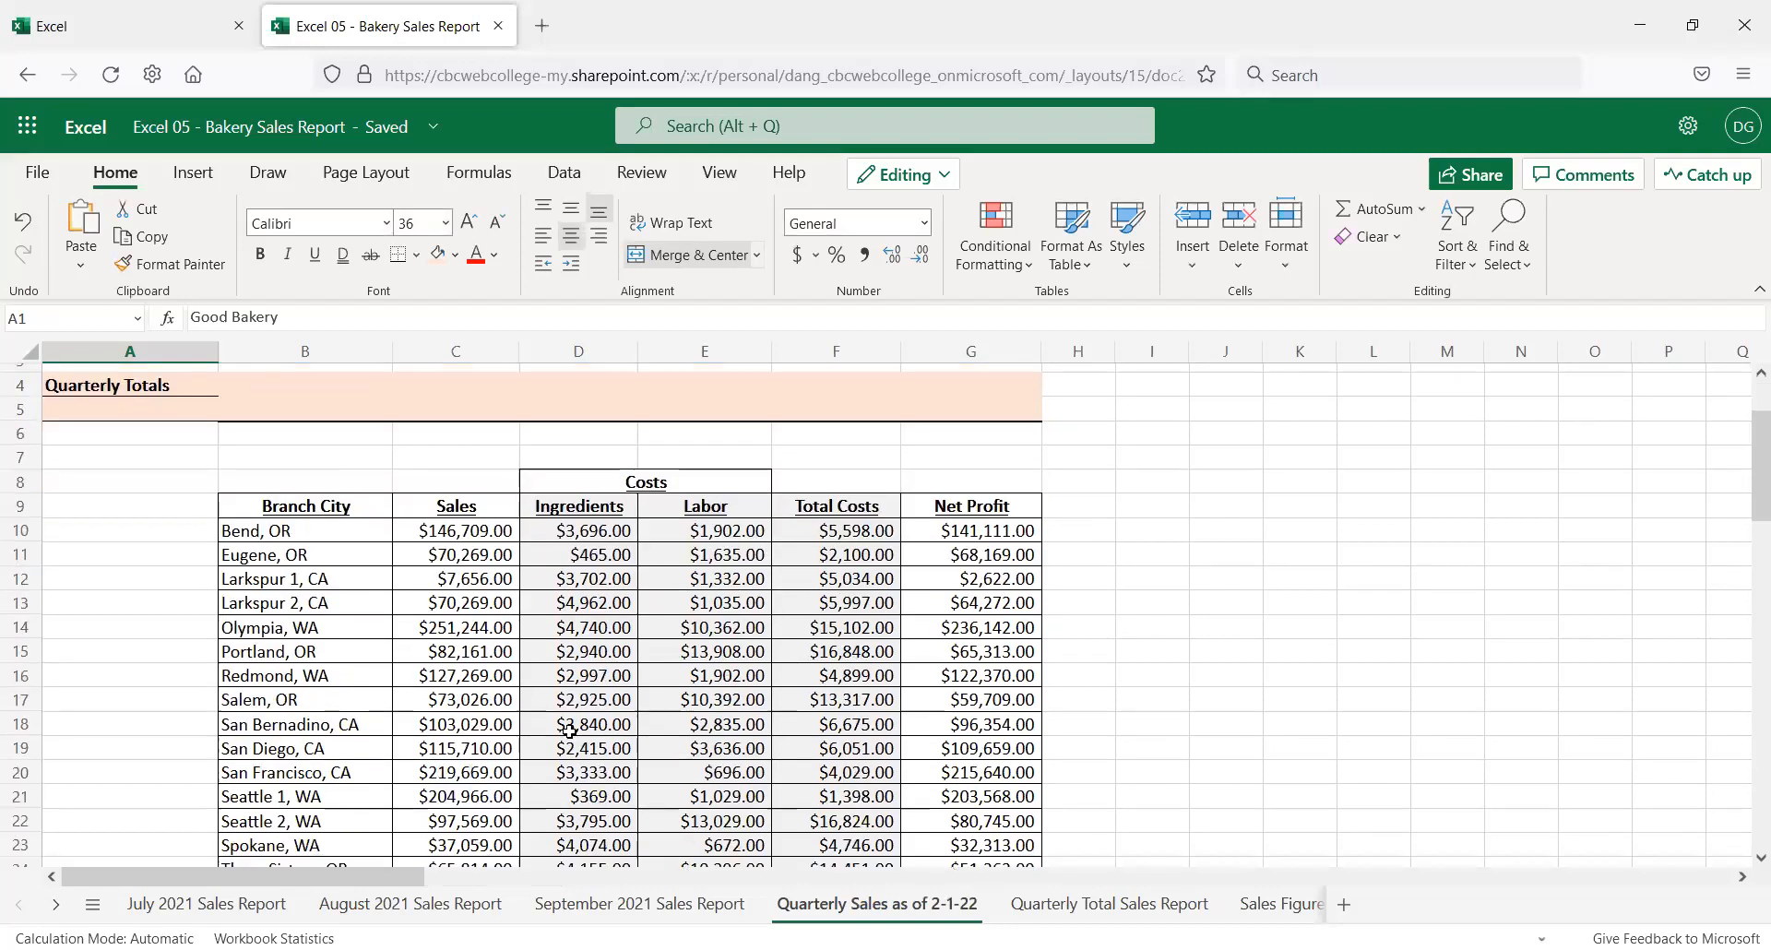
left_click_drag(841, 911, 1196, 909)
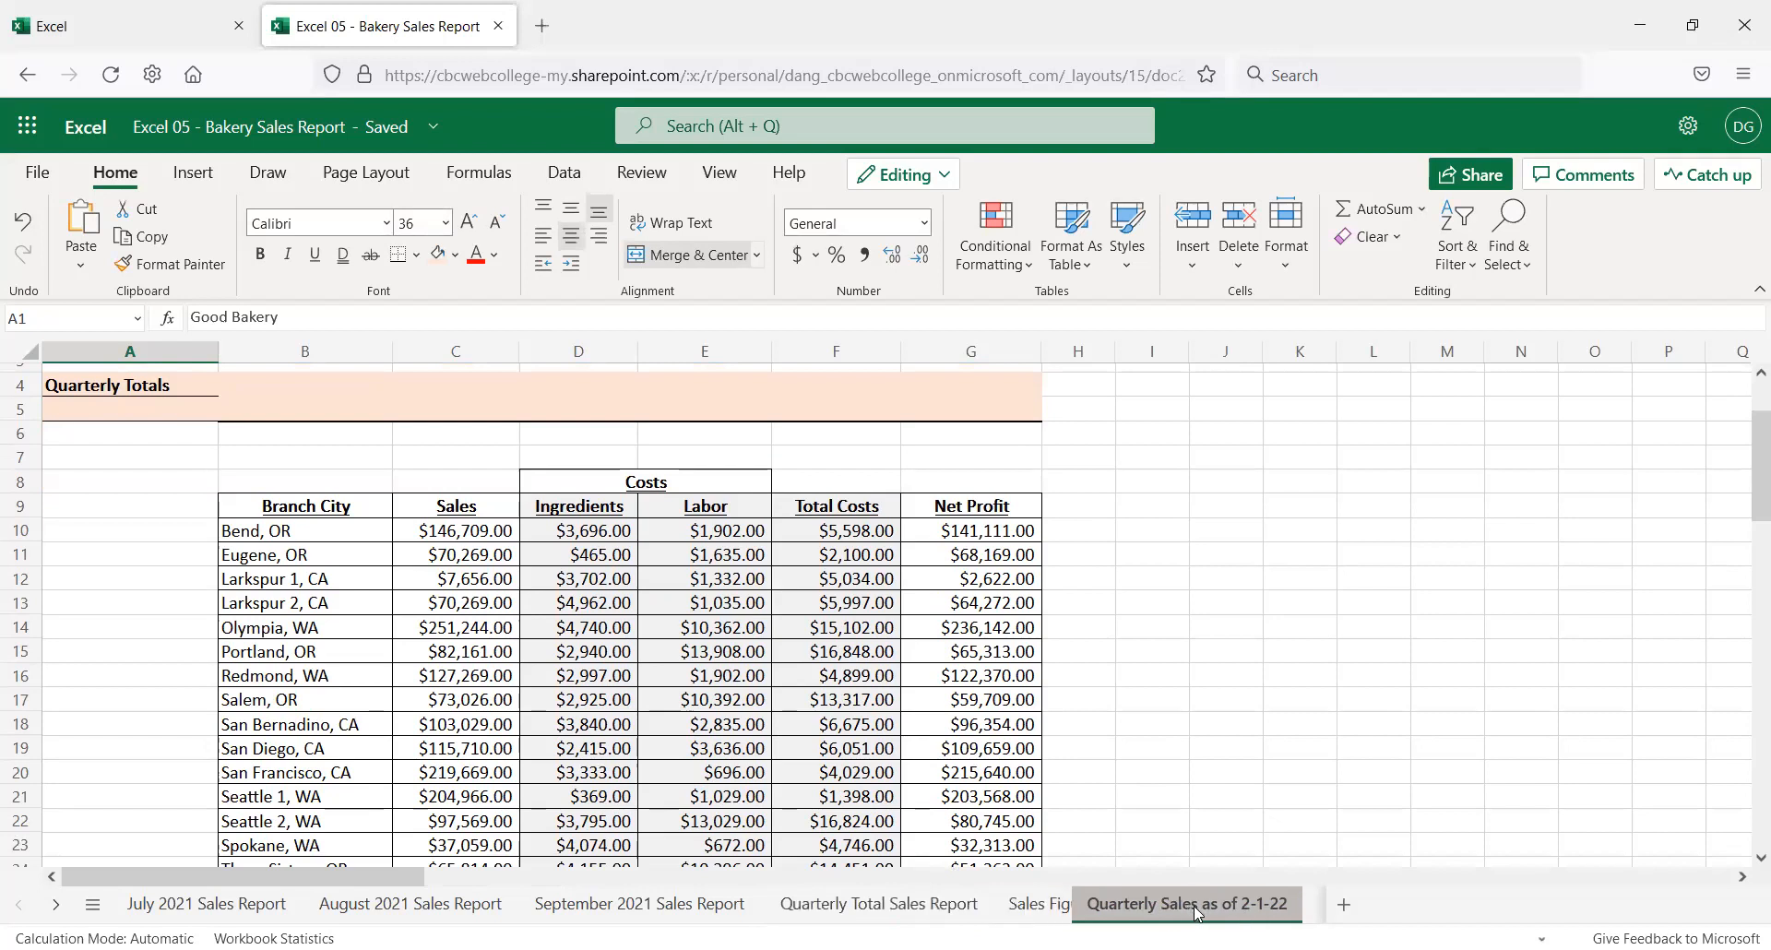
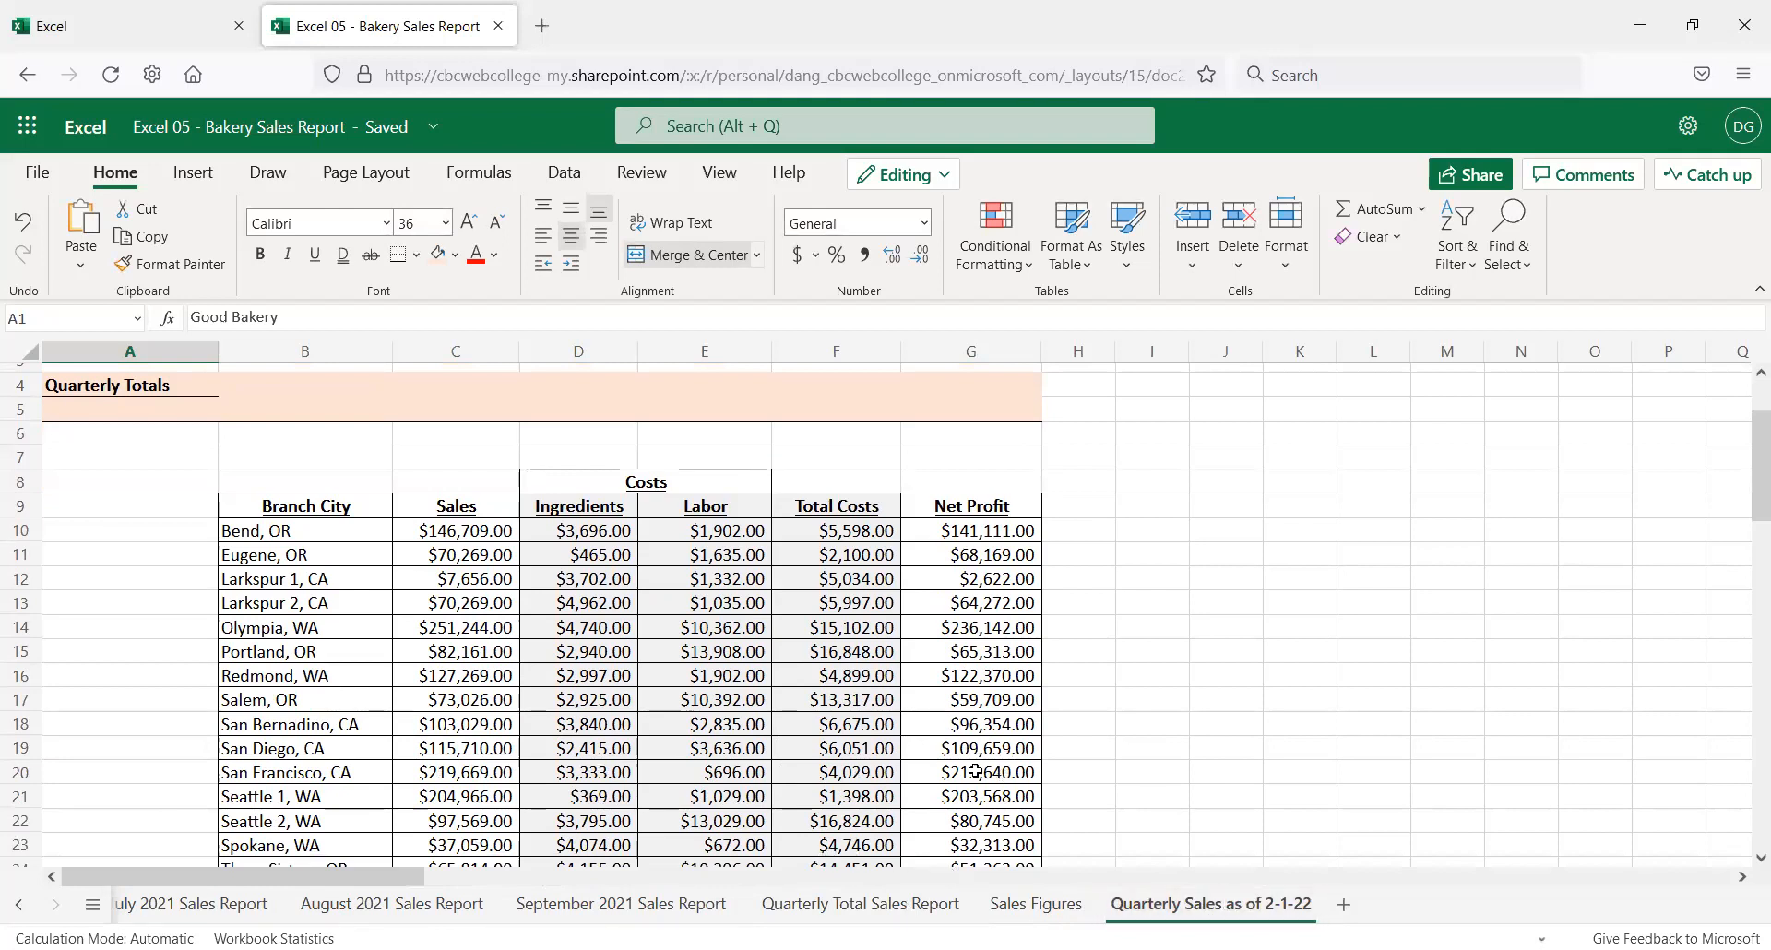
Clear the contents of the branch table in B8:G31 on the Quarterly Sales as of 2-1-22 sheet
left_click(307, 476)
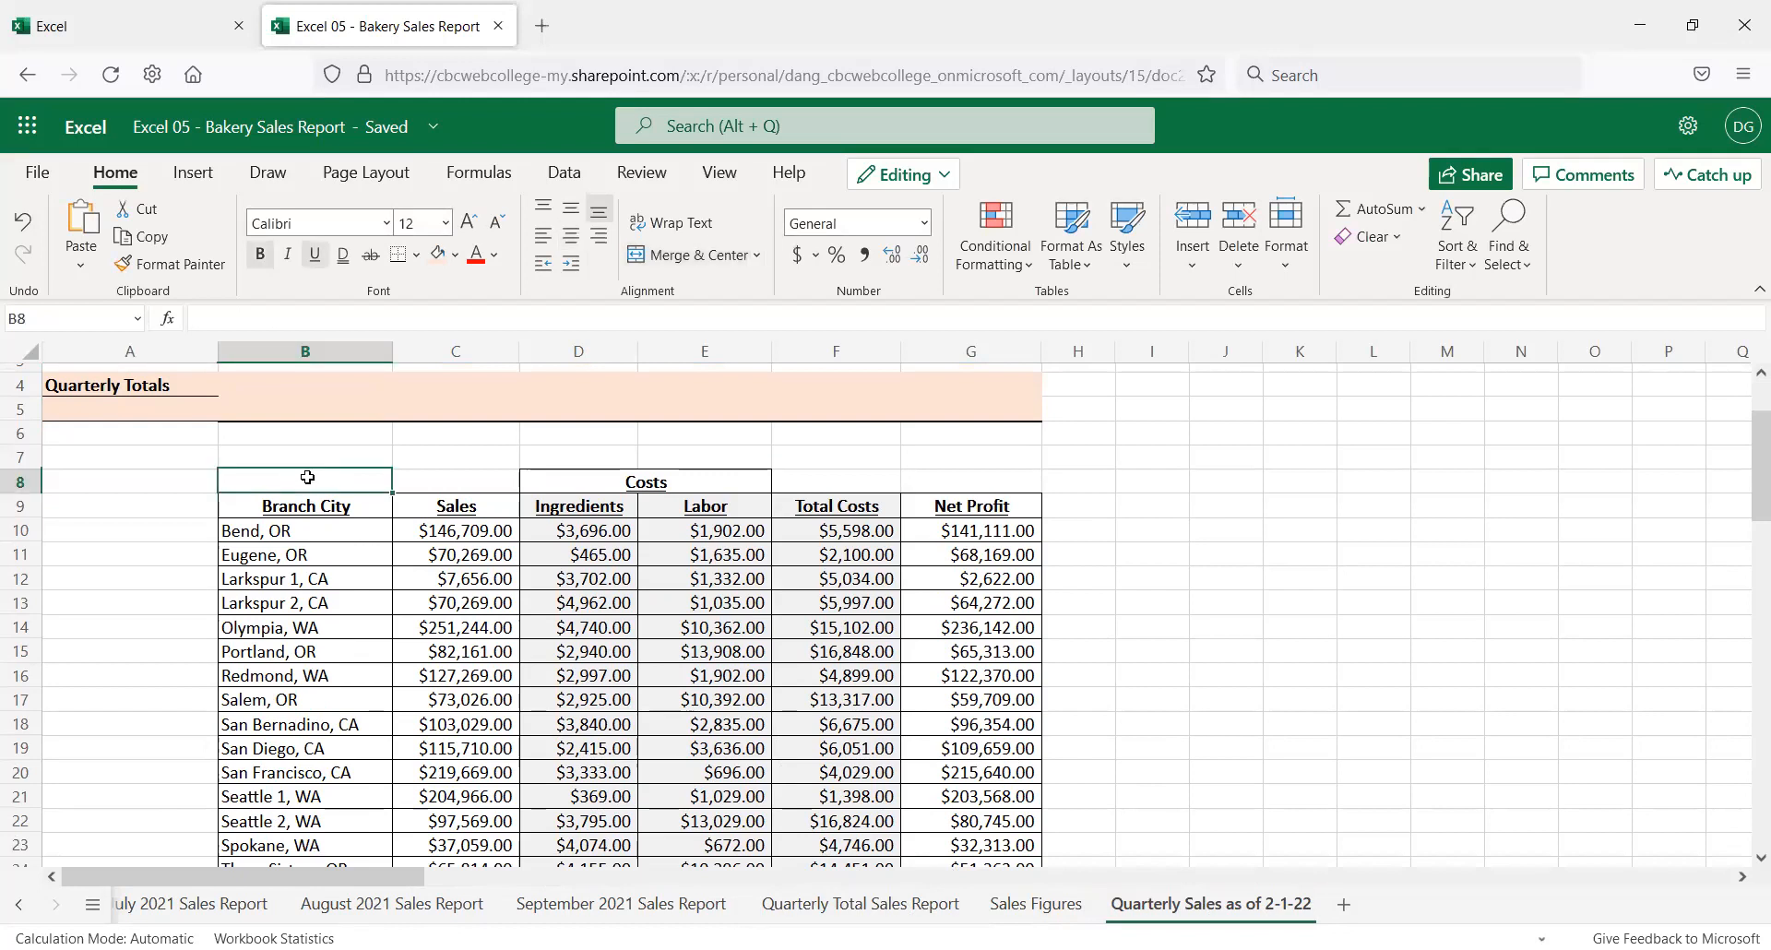
left_click_drag(314, 482, 933, 803)
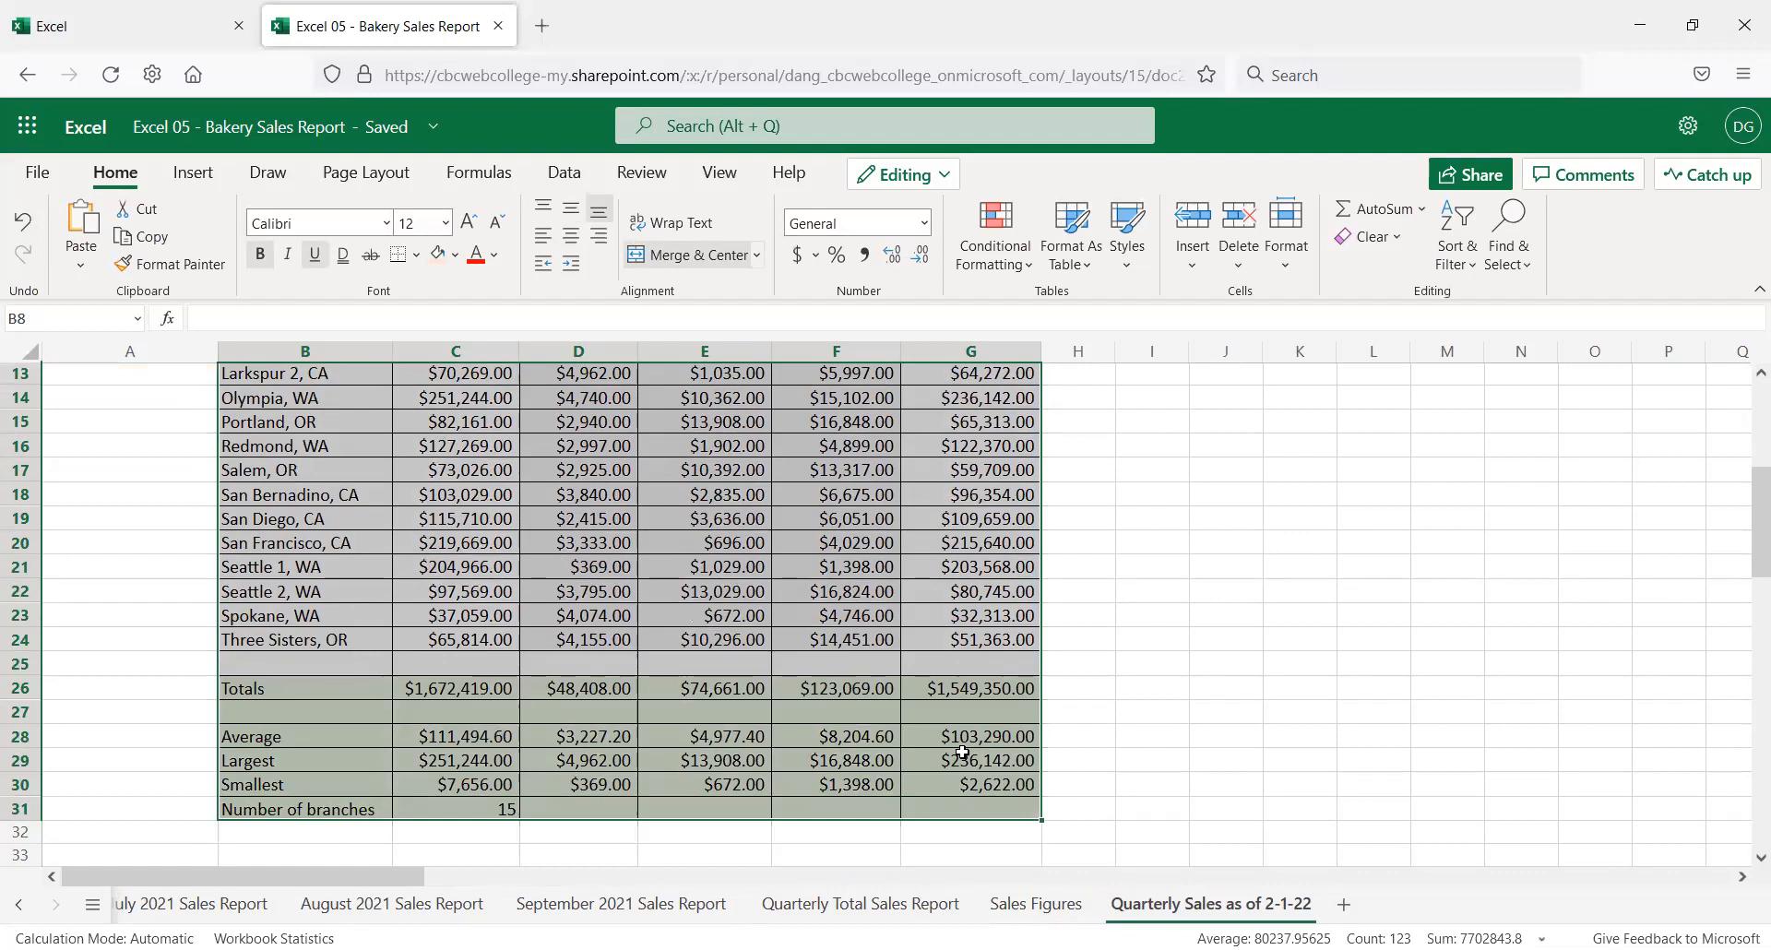
key("Delete")
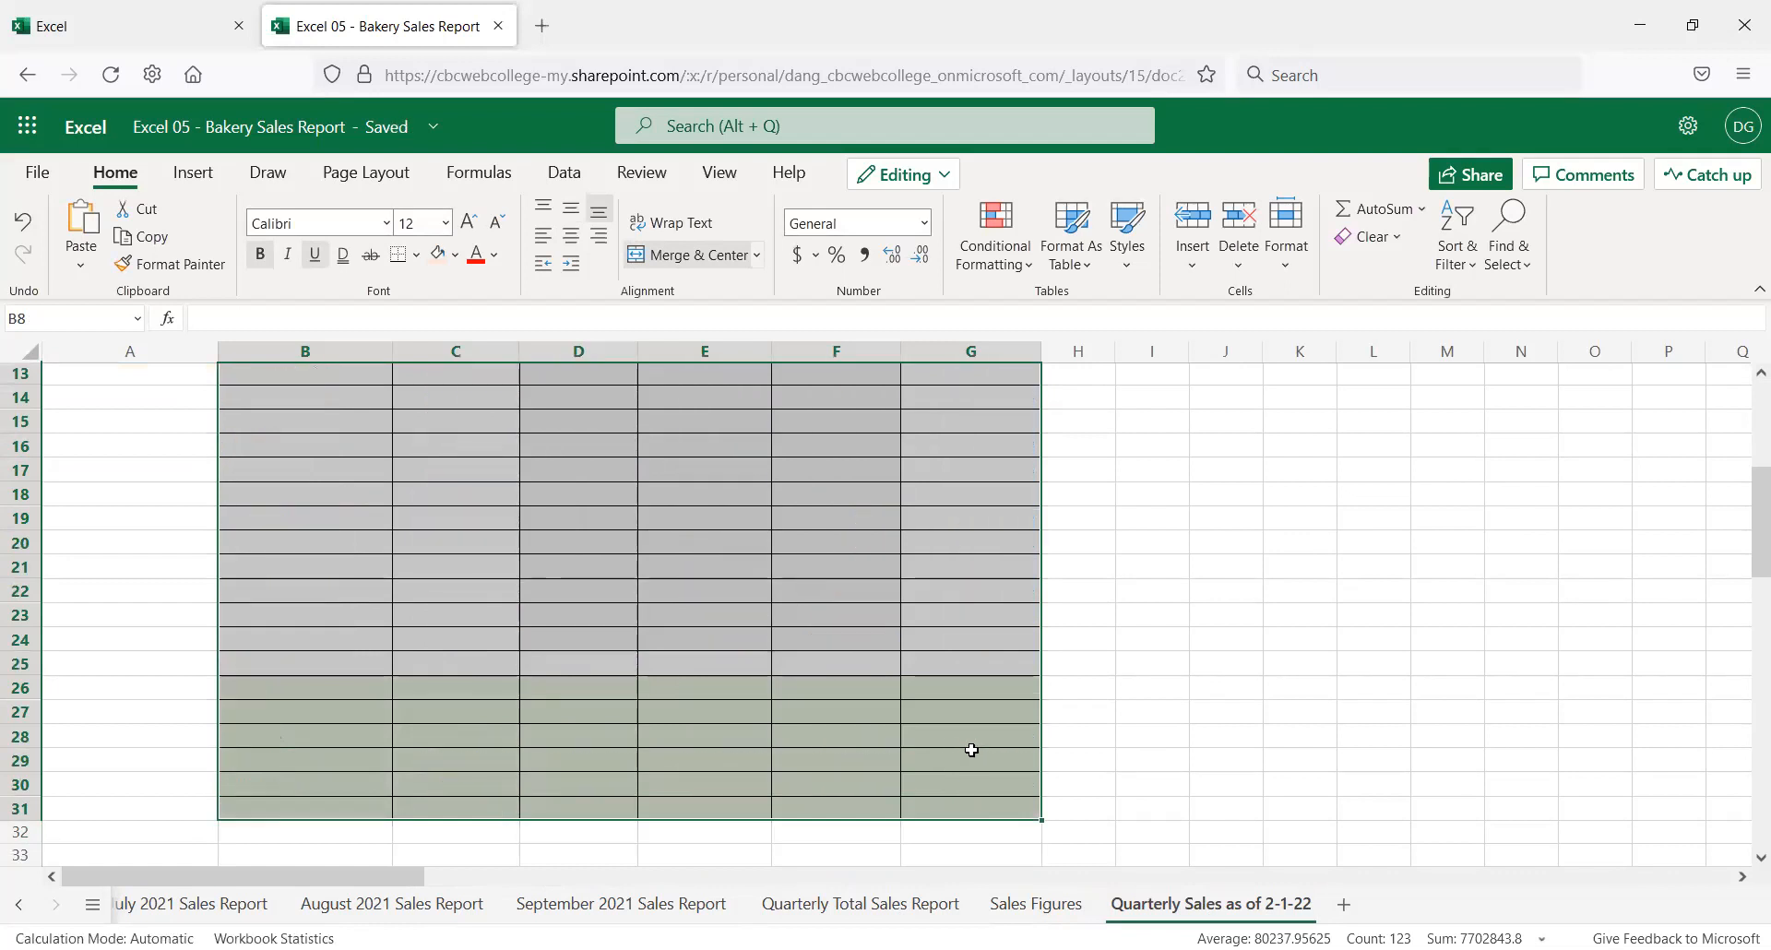
scroll(971, 750, "up", 4)
left_click(307, 579)
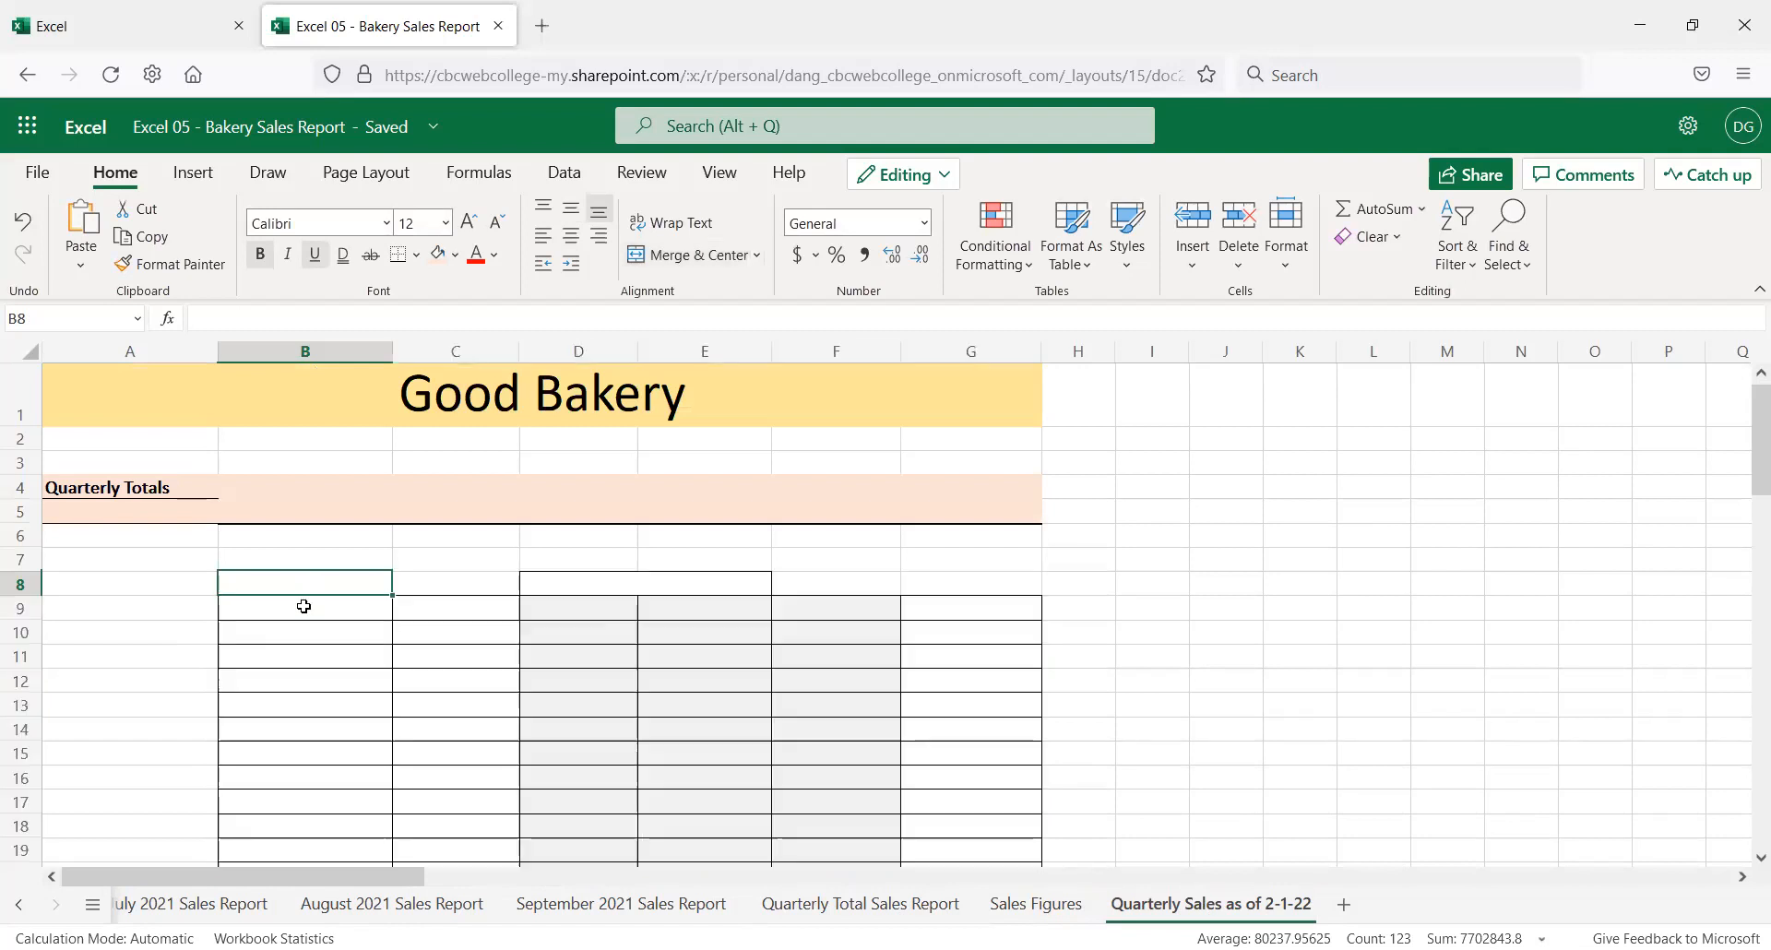
Copy the branch table B8:G31 from the Quarterly Total Sales Report sheet and return to Quarterly Sales as of 2-1-22
left_click(905, 903)
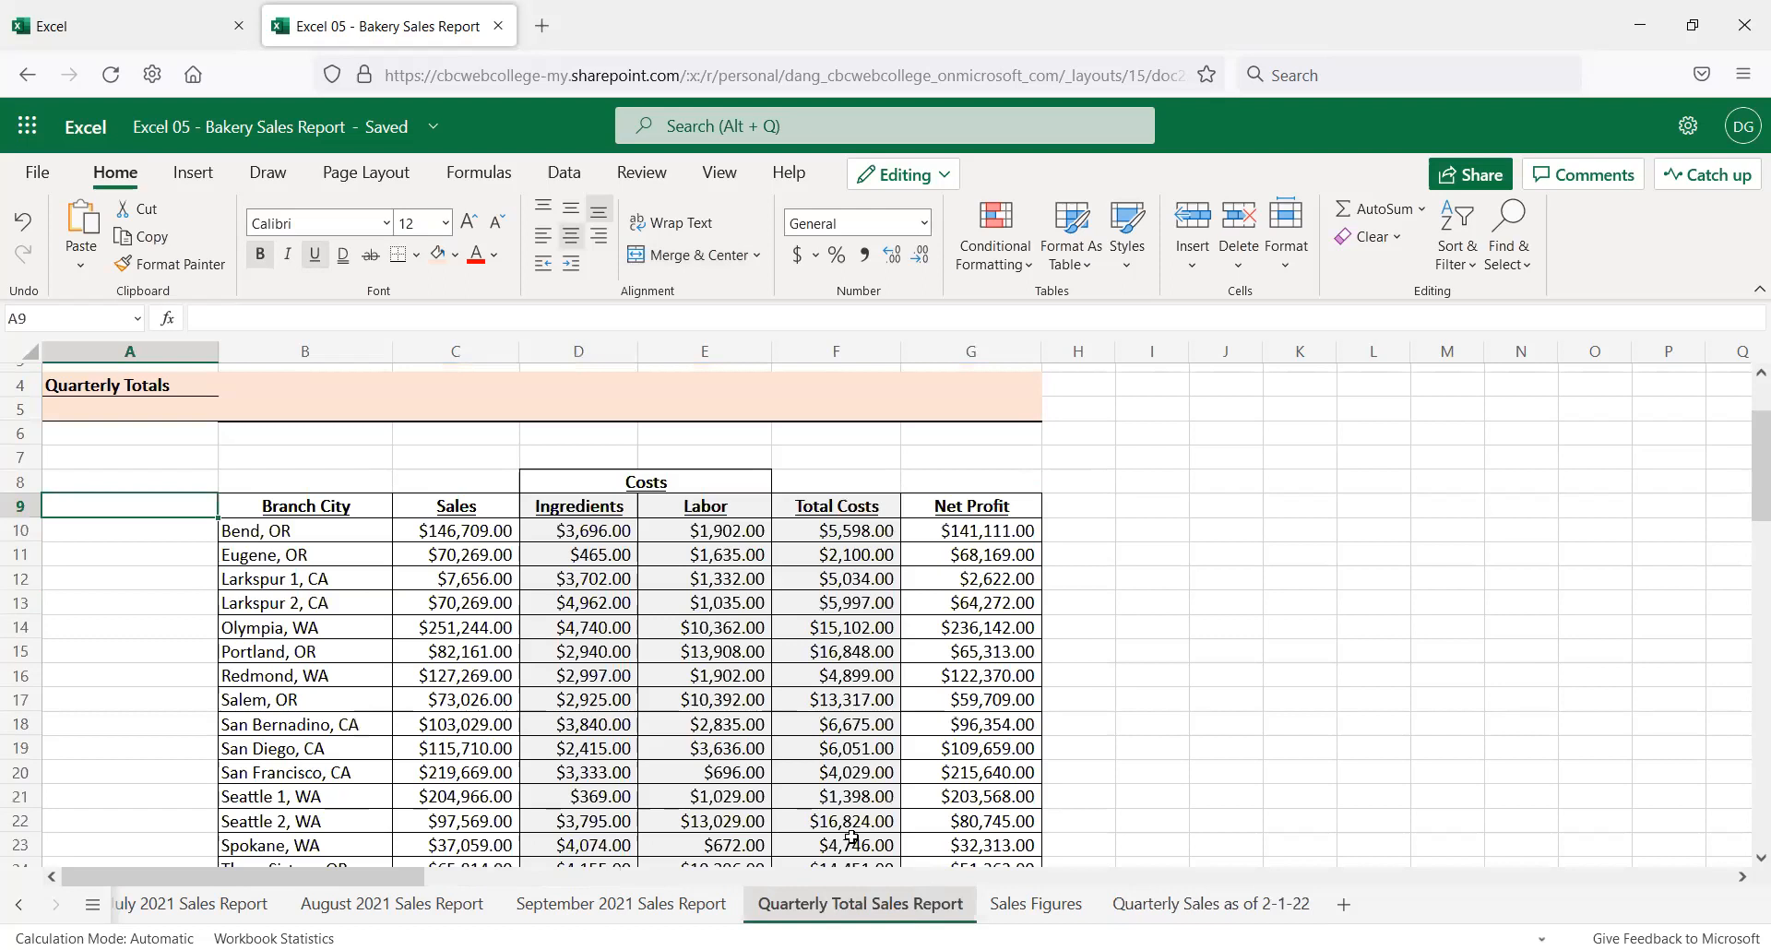
left_click_drag(300, 488, 923, 782)
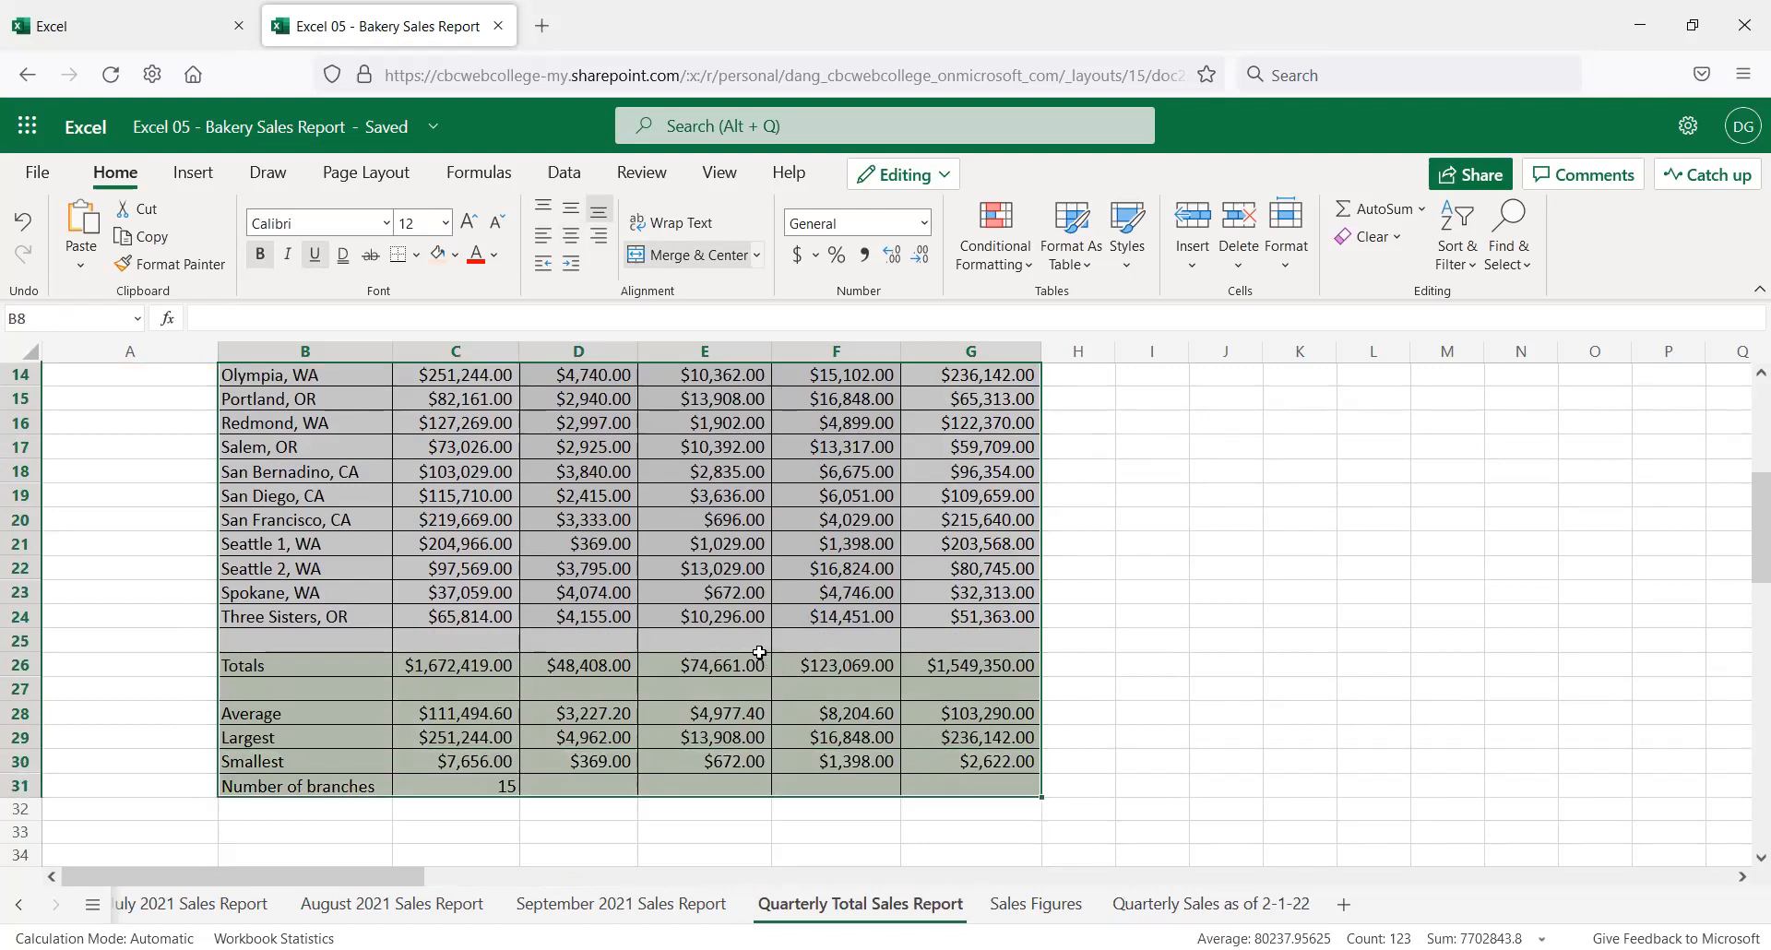
key("ctrl+c")
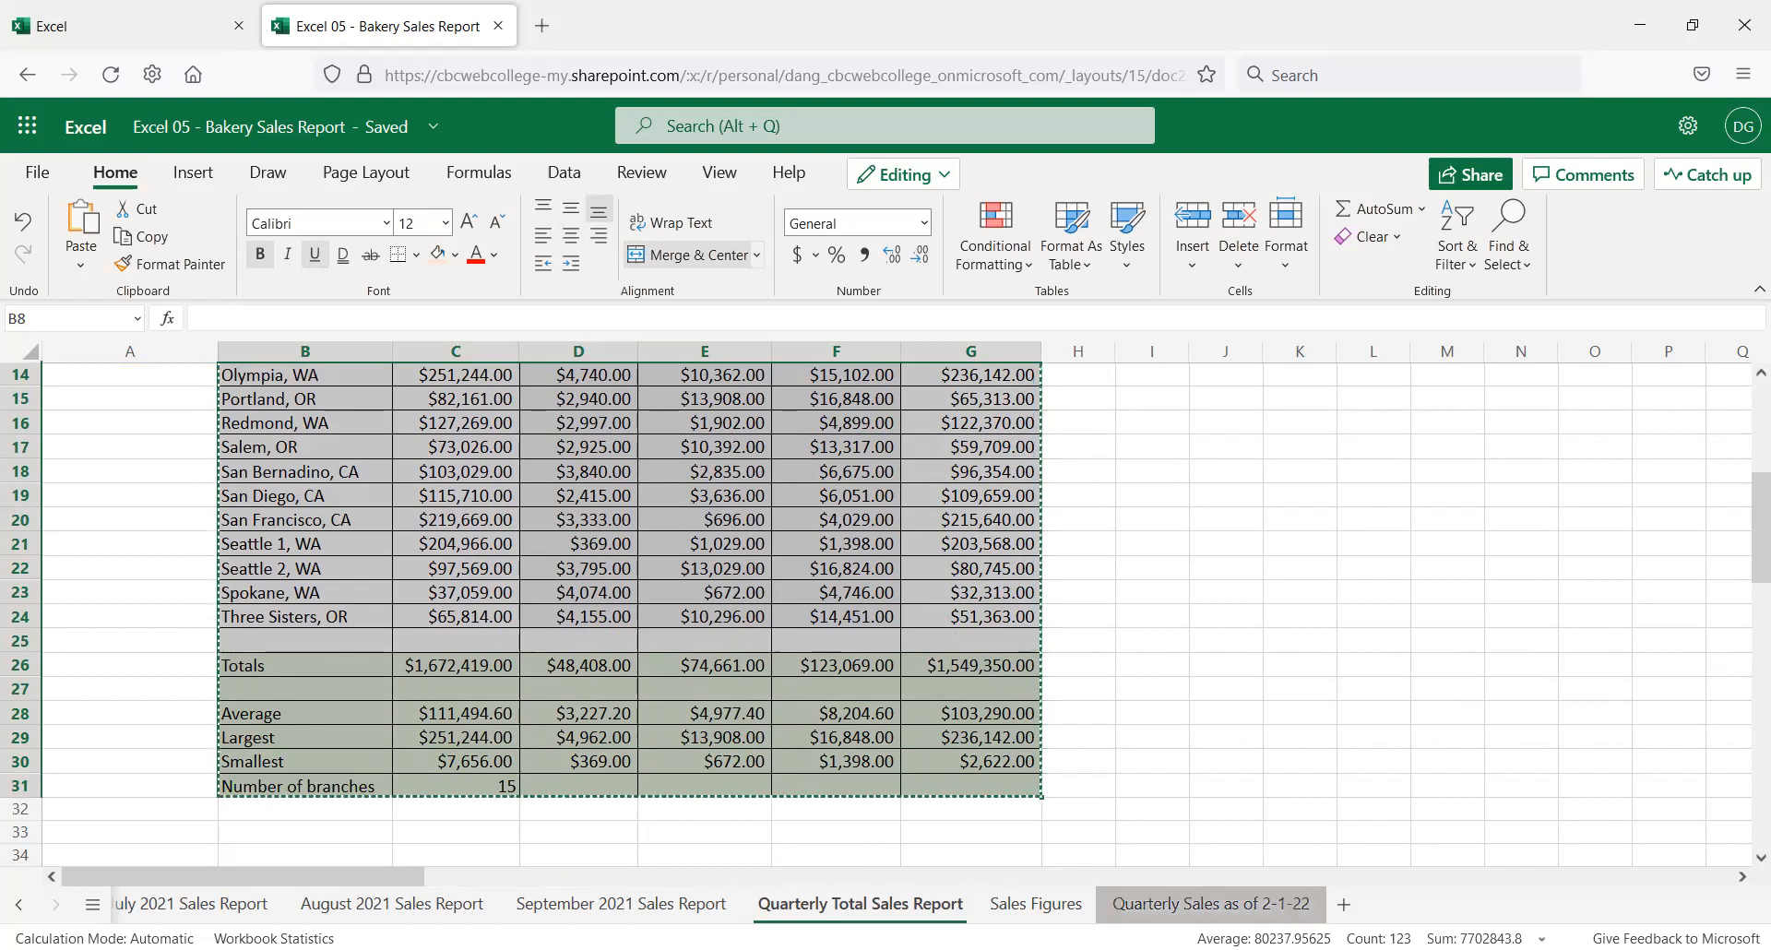
left_click(1210, 904)
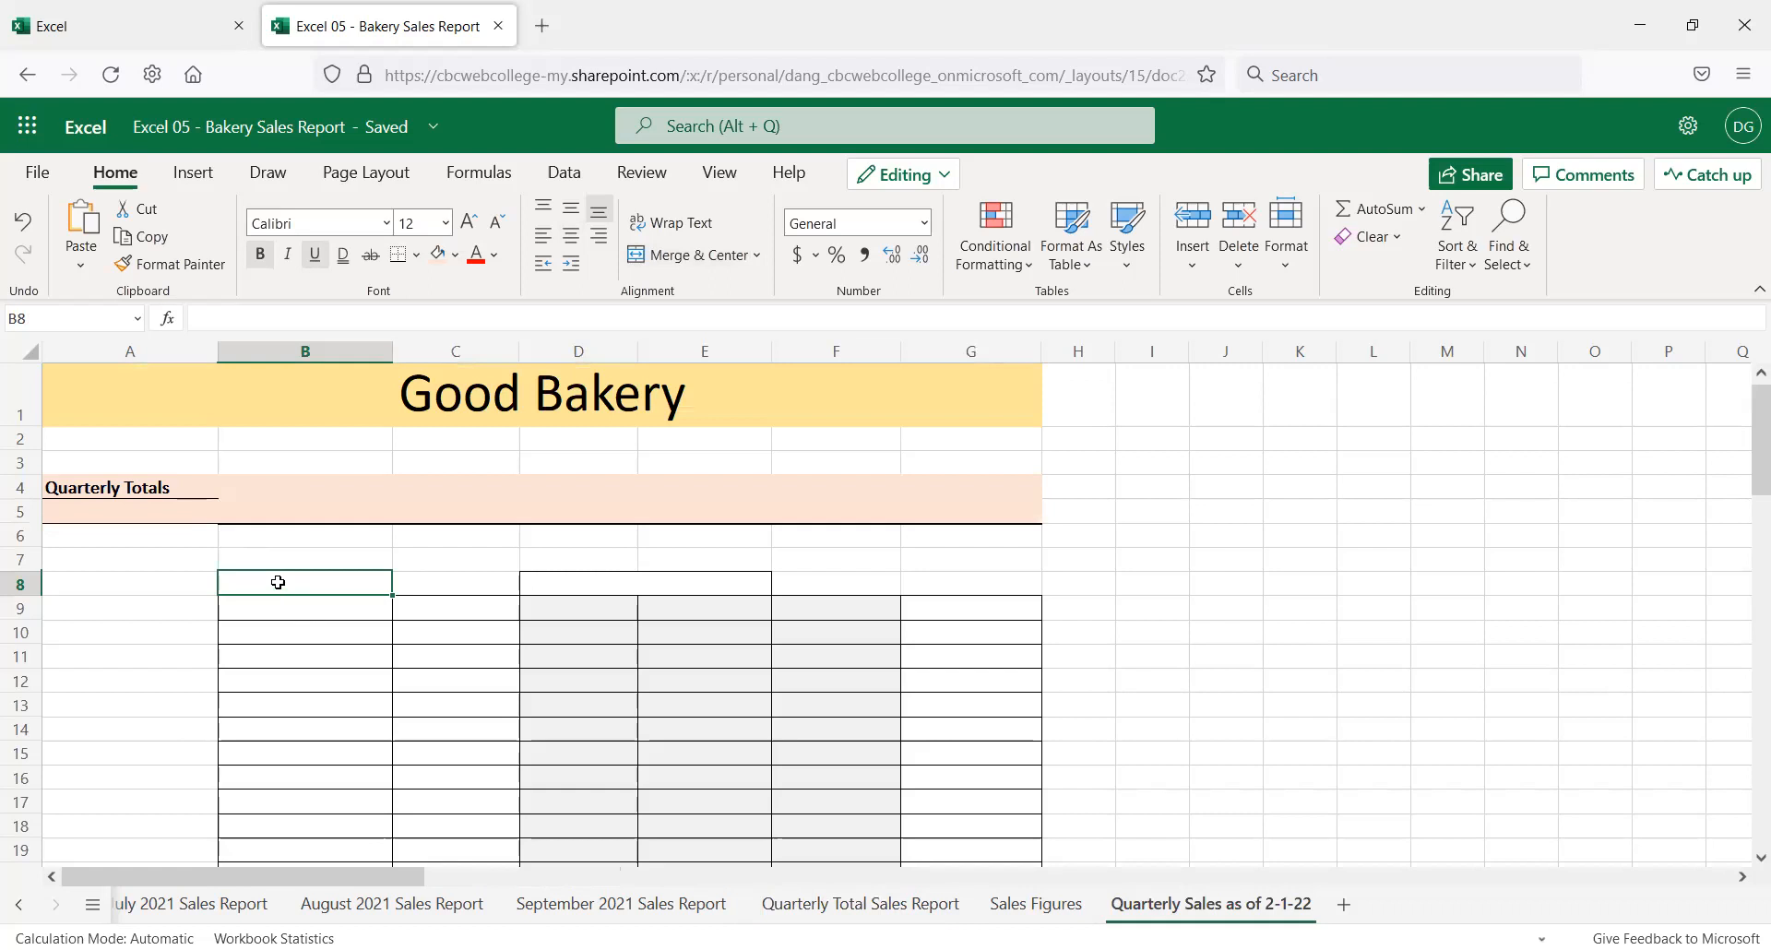
key("ctrl+v")
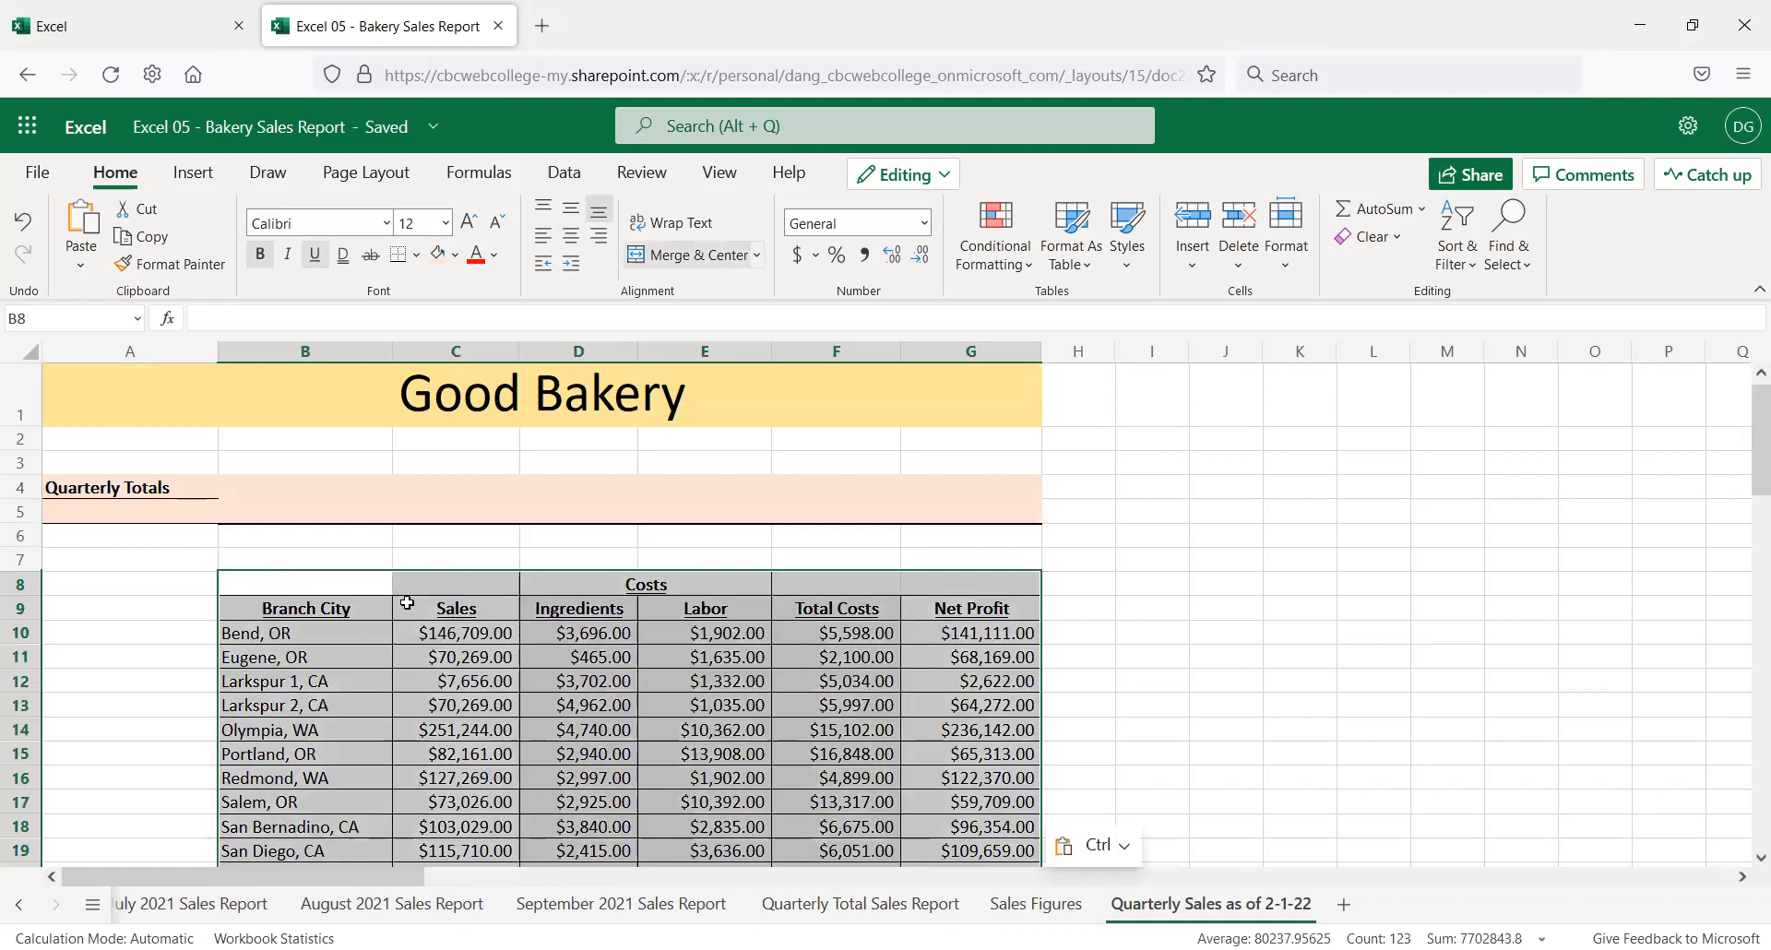
left_click(486, 633)
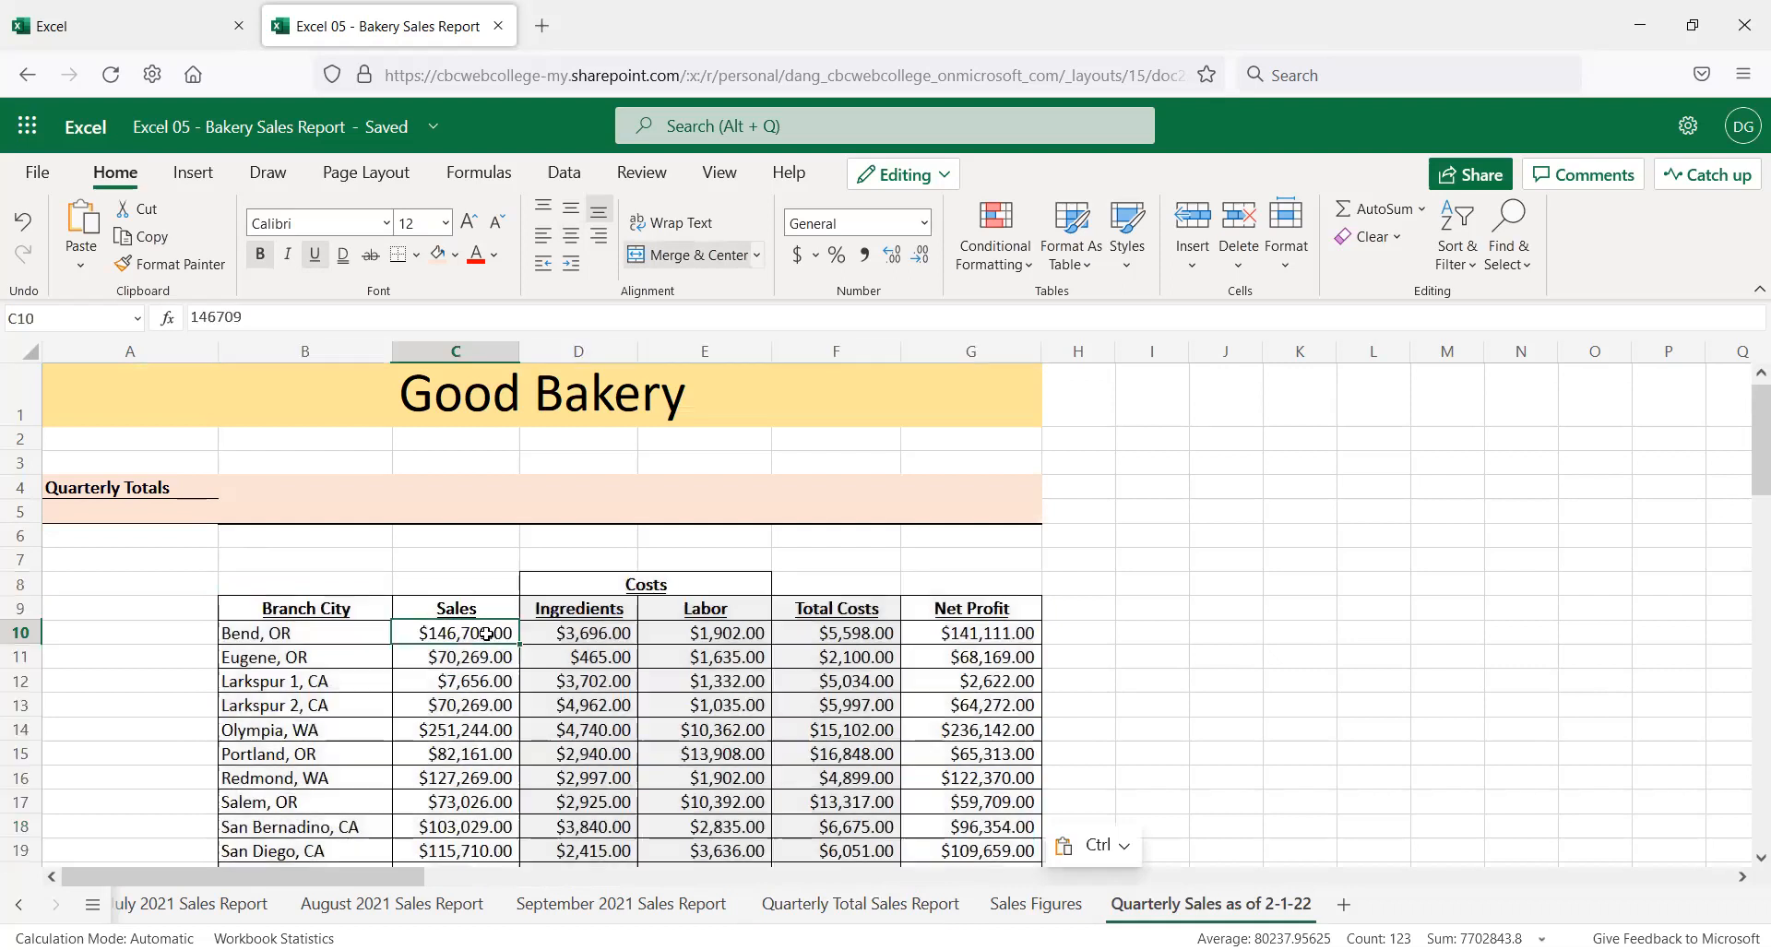
left_click(274, 611)
left_click(261, 587)
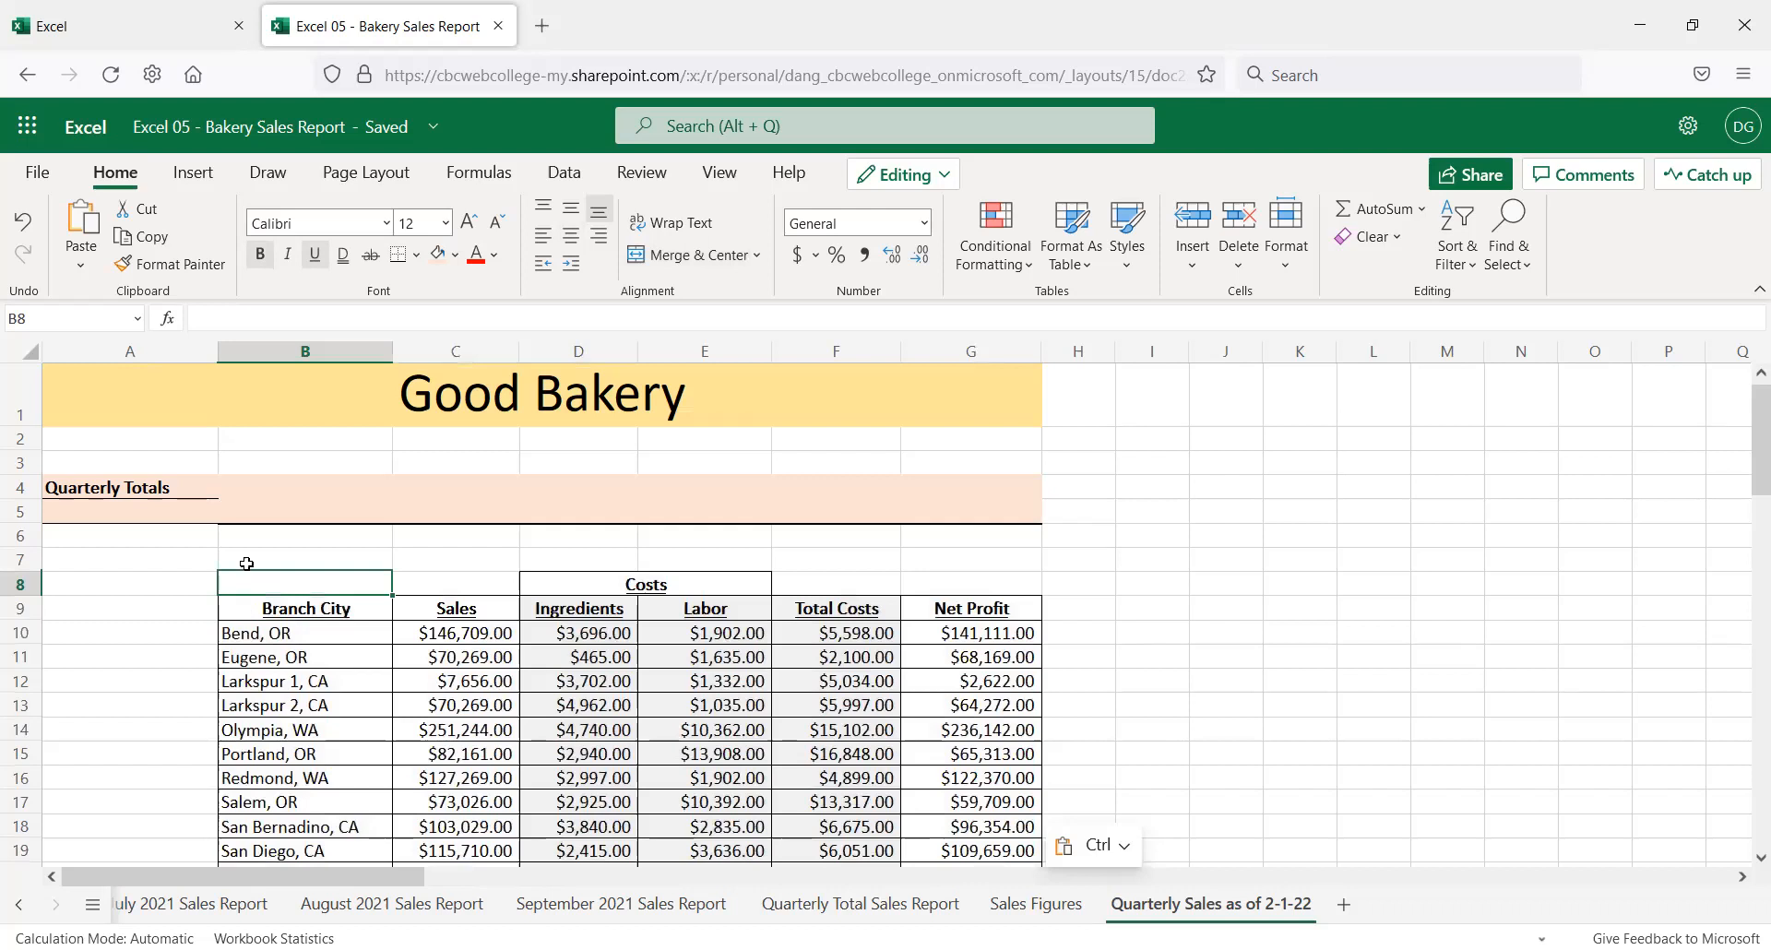
key("ctrl+z")
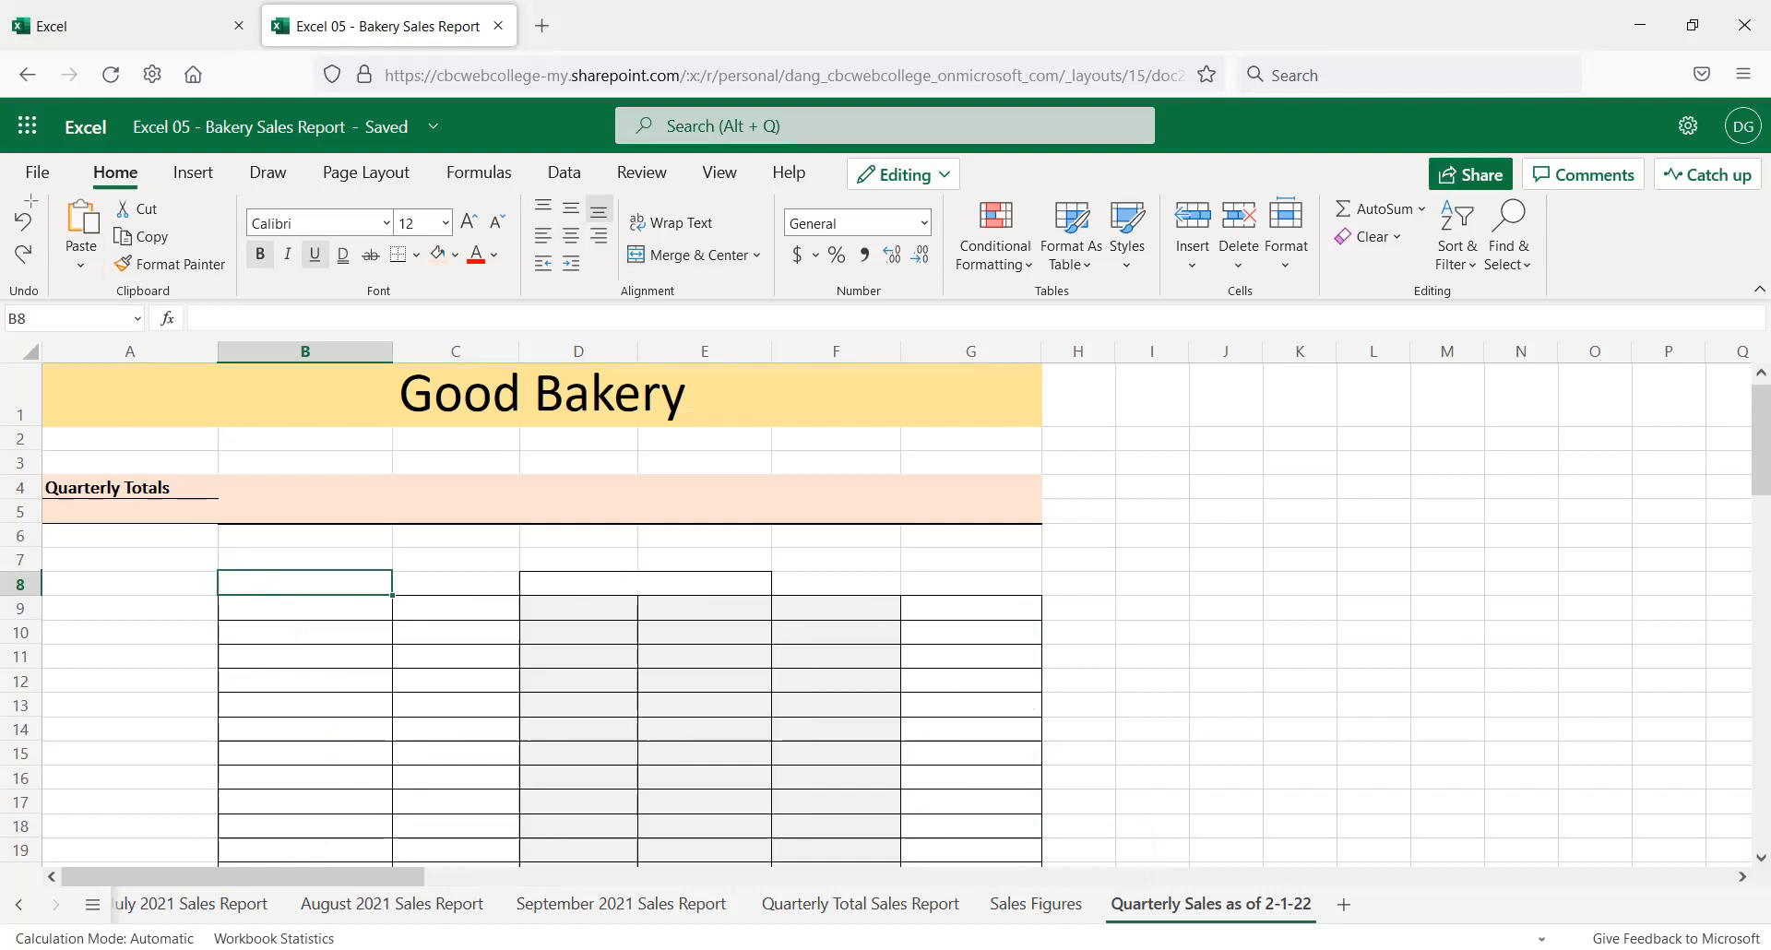
Paste the copied branch table as values only, starting at cell B8 of the Quarterly Sales as of 2-1-22 sheet
left_click(78, 266)
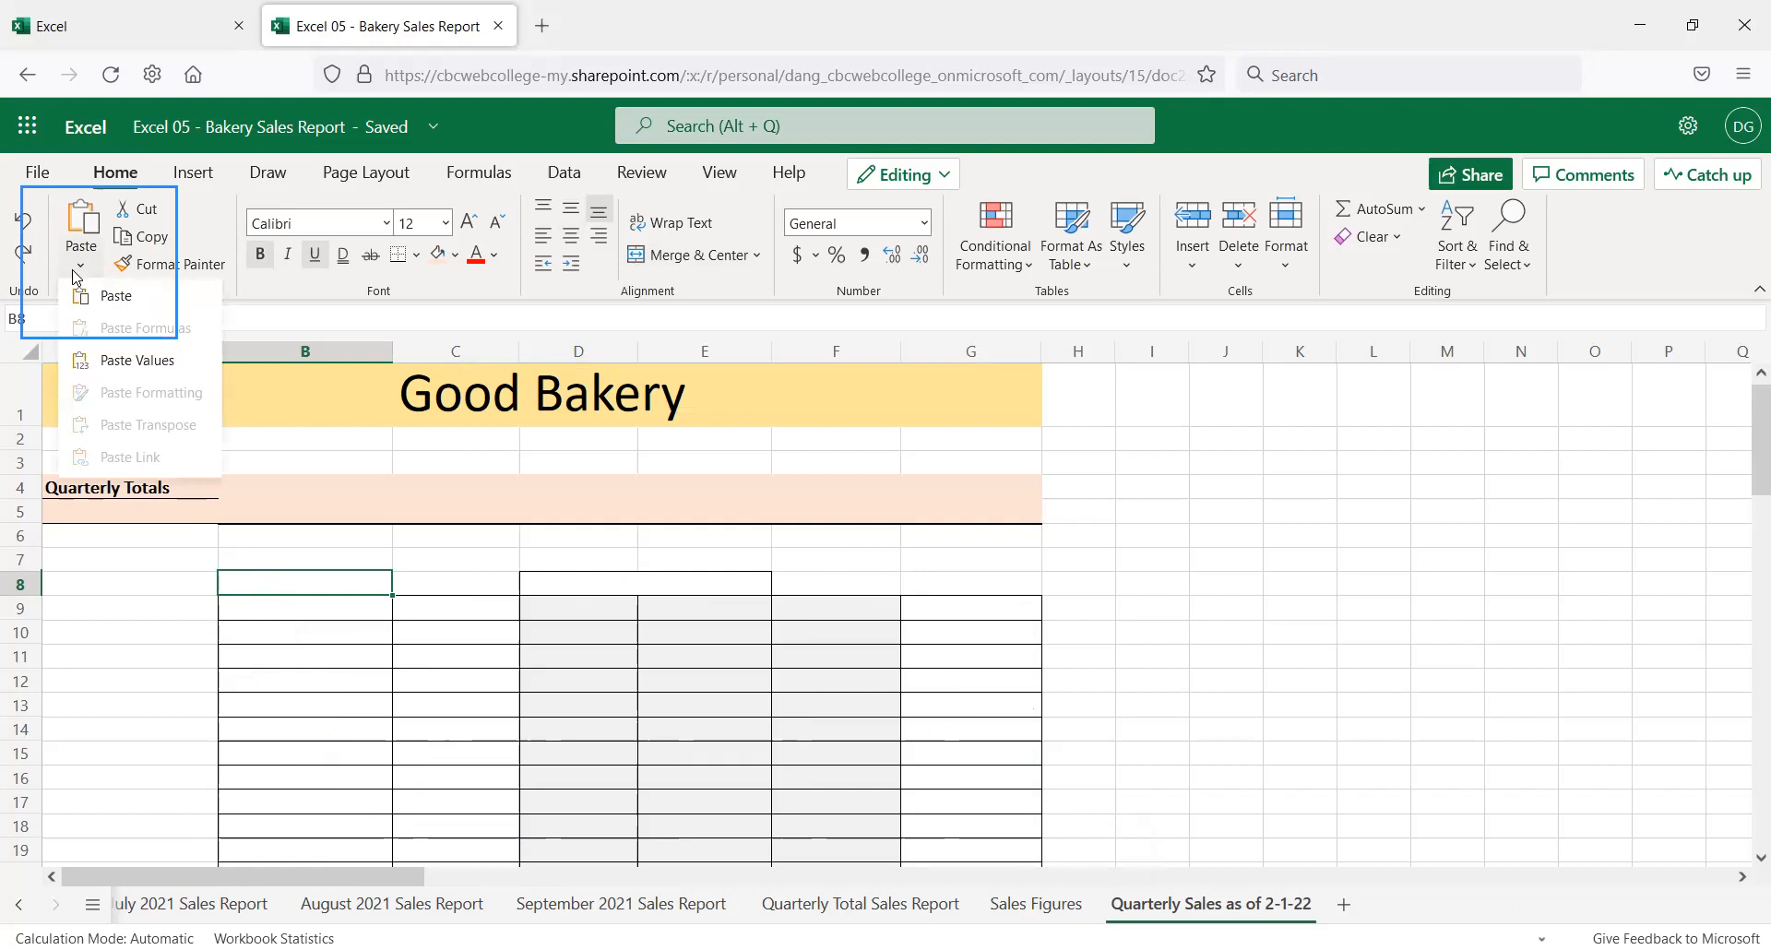
left_click(125, 361)
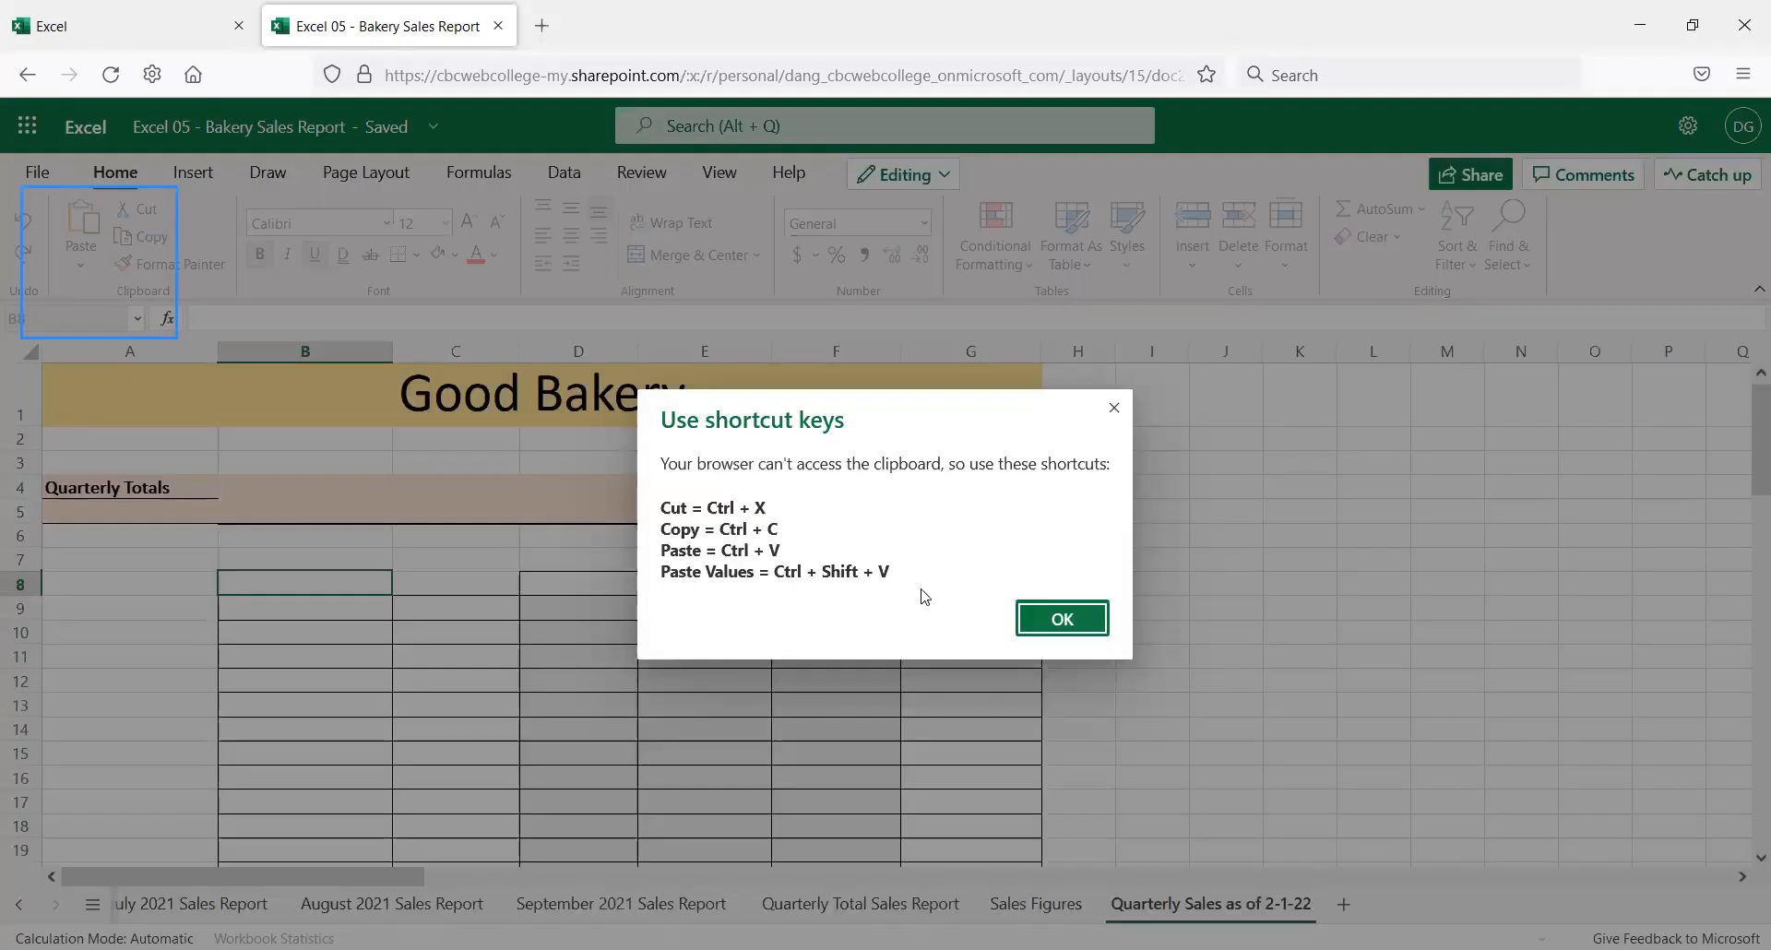
left_click(1061, 618)
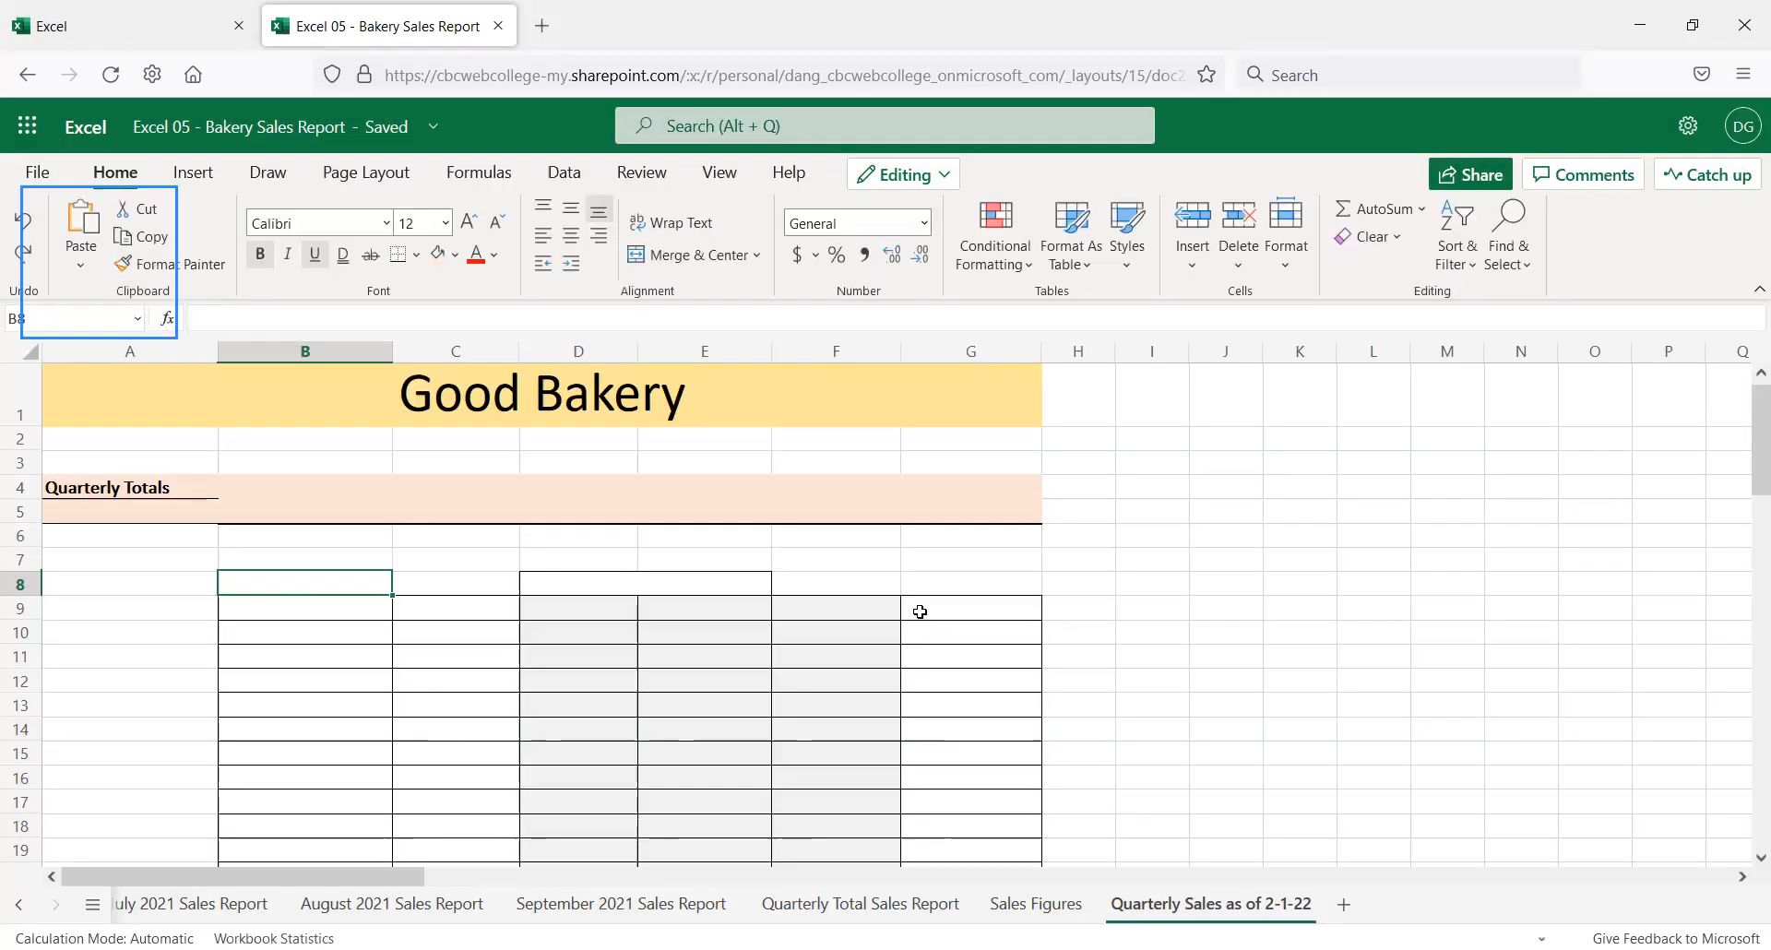
key("ctrl+v")
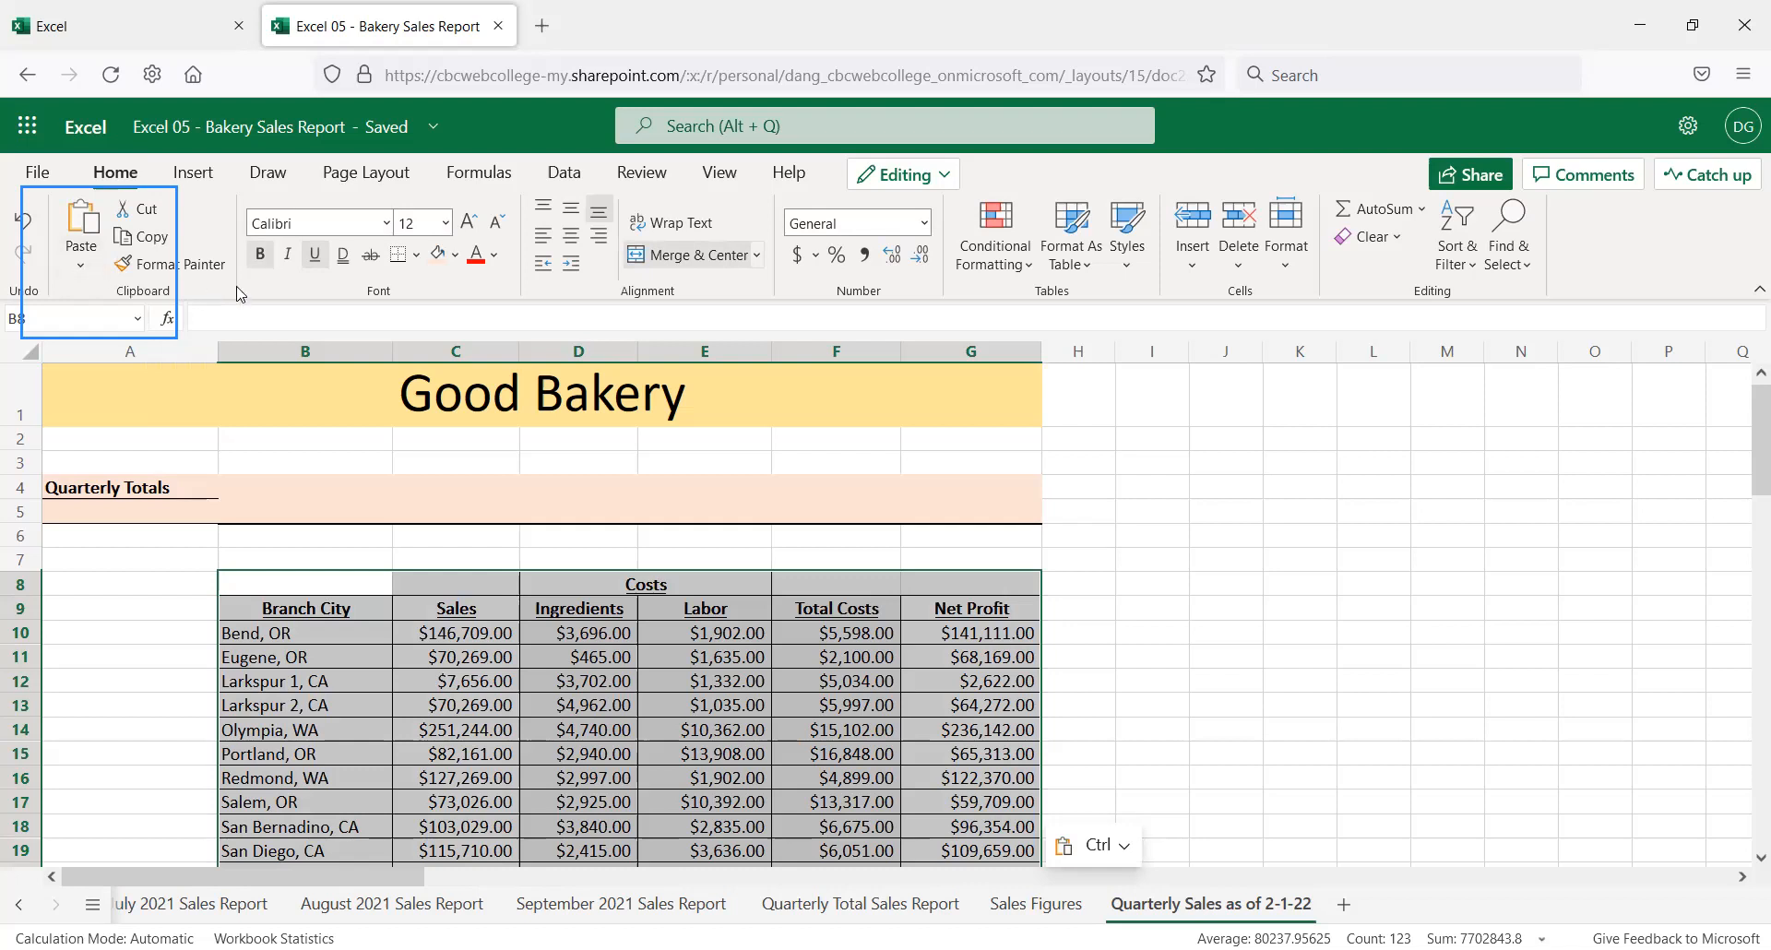
Look over the pasted branch rows, totals and summary rows on the Quarterly Sales as of 2-1-22 sheet
left_click(352, 707)
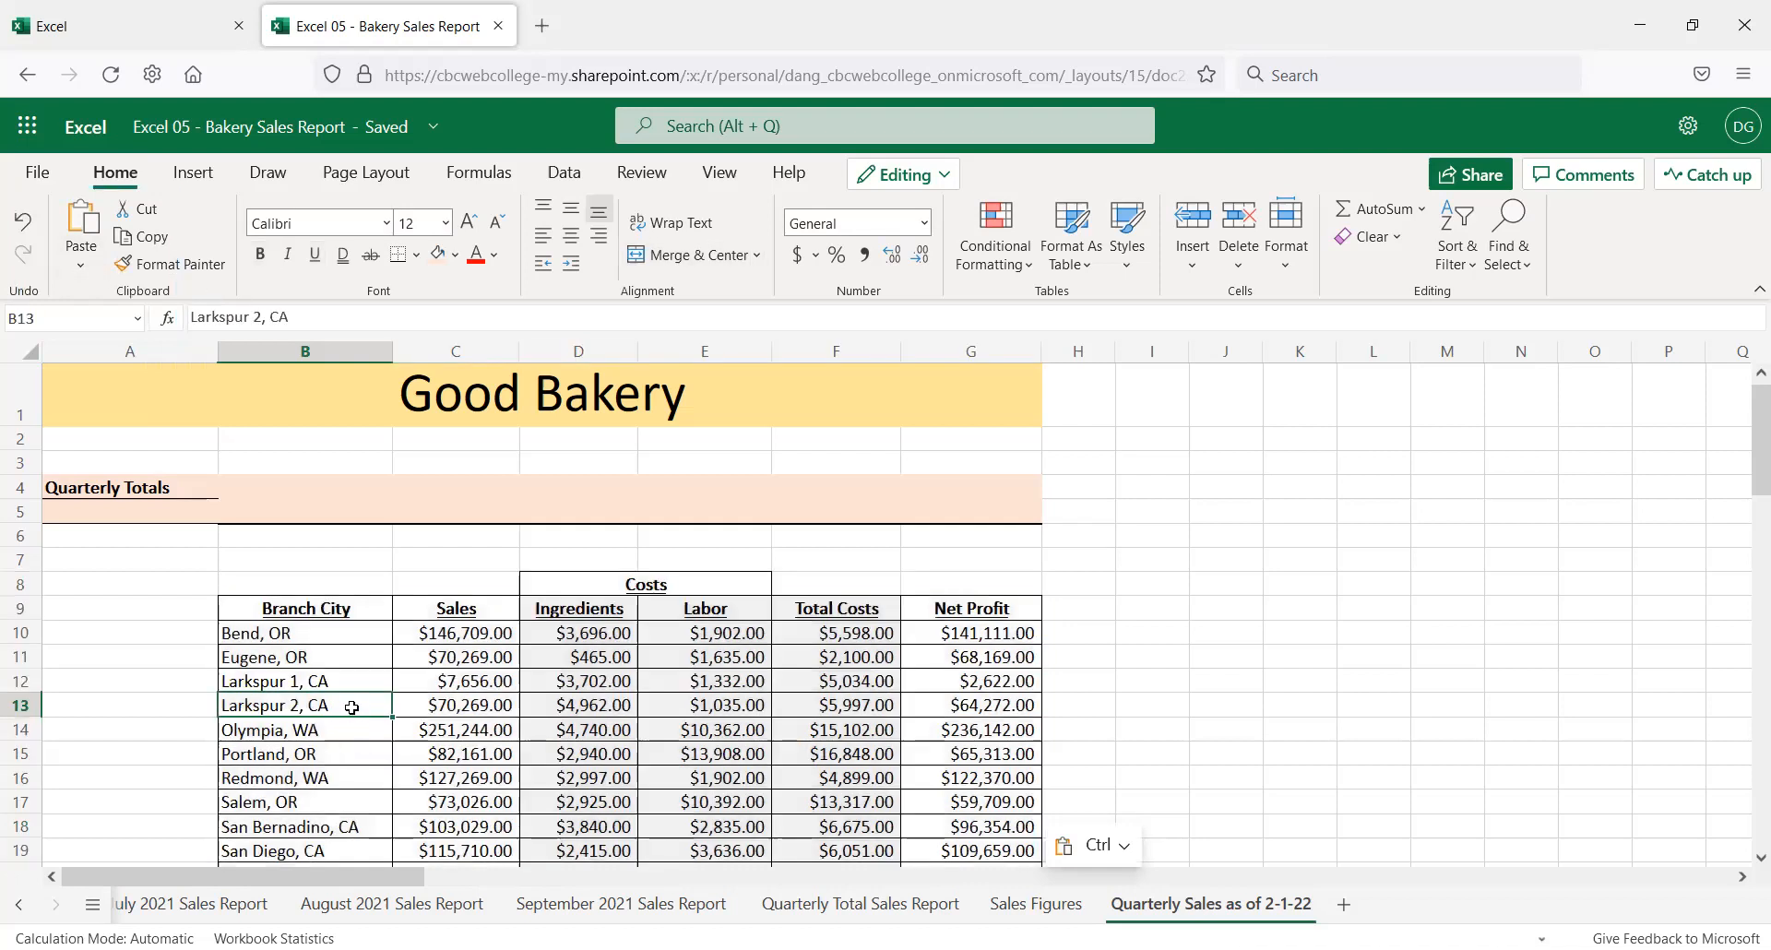
scroll(353, 706, "down", 3)
scroll(325, 695, "down", 2)
left_click_drag(424, 737, 402, 710)
left_click(384, 680)
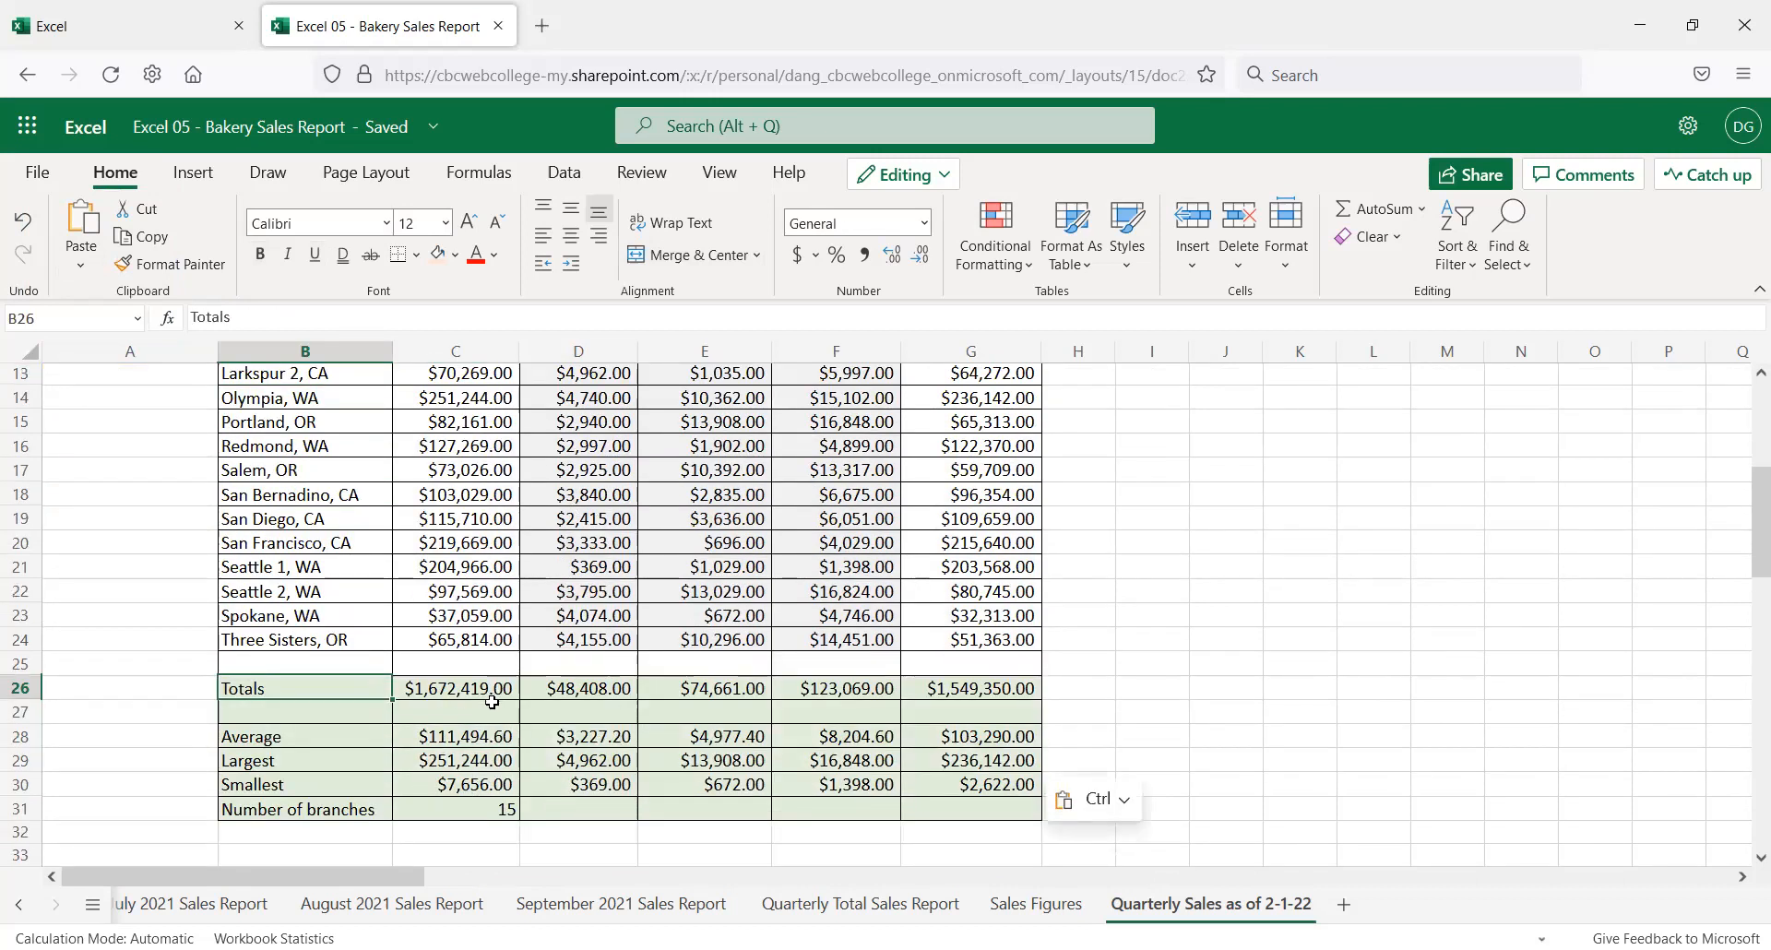
scroll(432, 693, "up", 3)
scroll(432, 693, "up", 2)
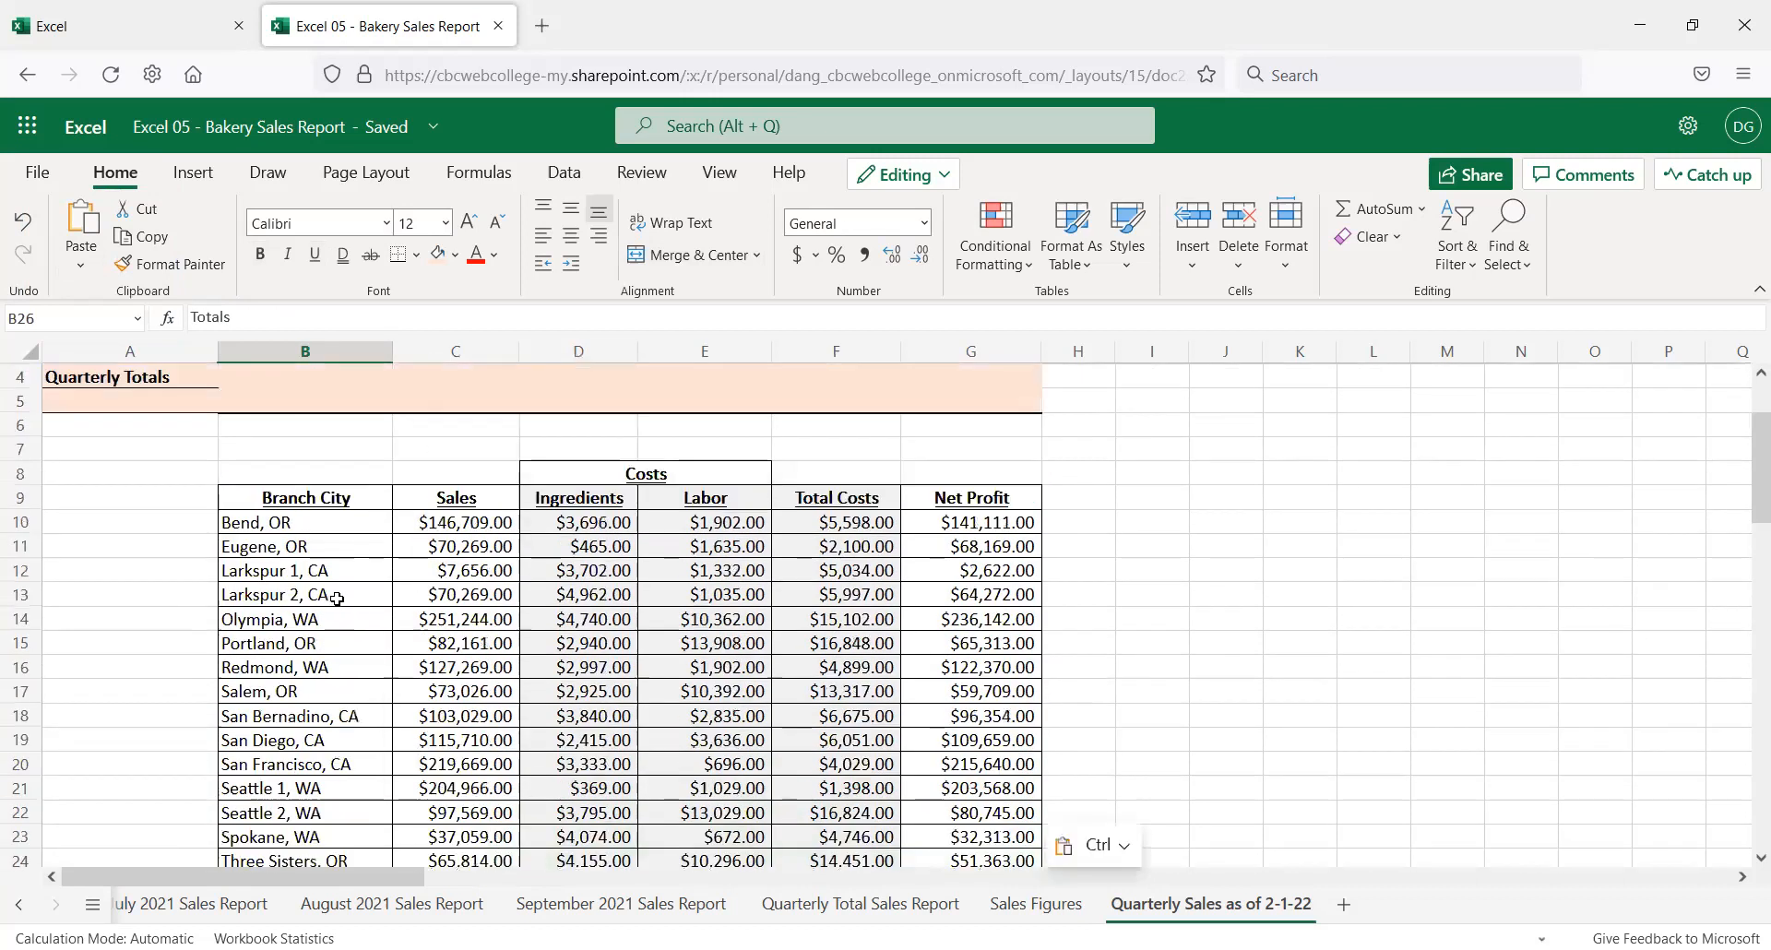
Compare the content of the Bend, OR sales cell C10 on the Quarterly Sales as of 2-1-22 and Quarterly Total Sales Report sheets
left_click(446, 517)
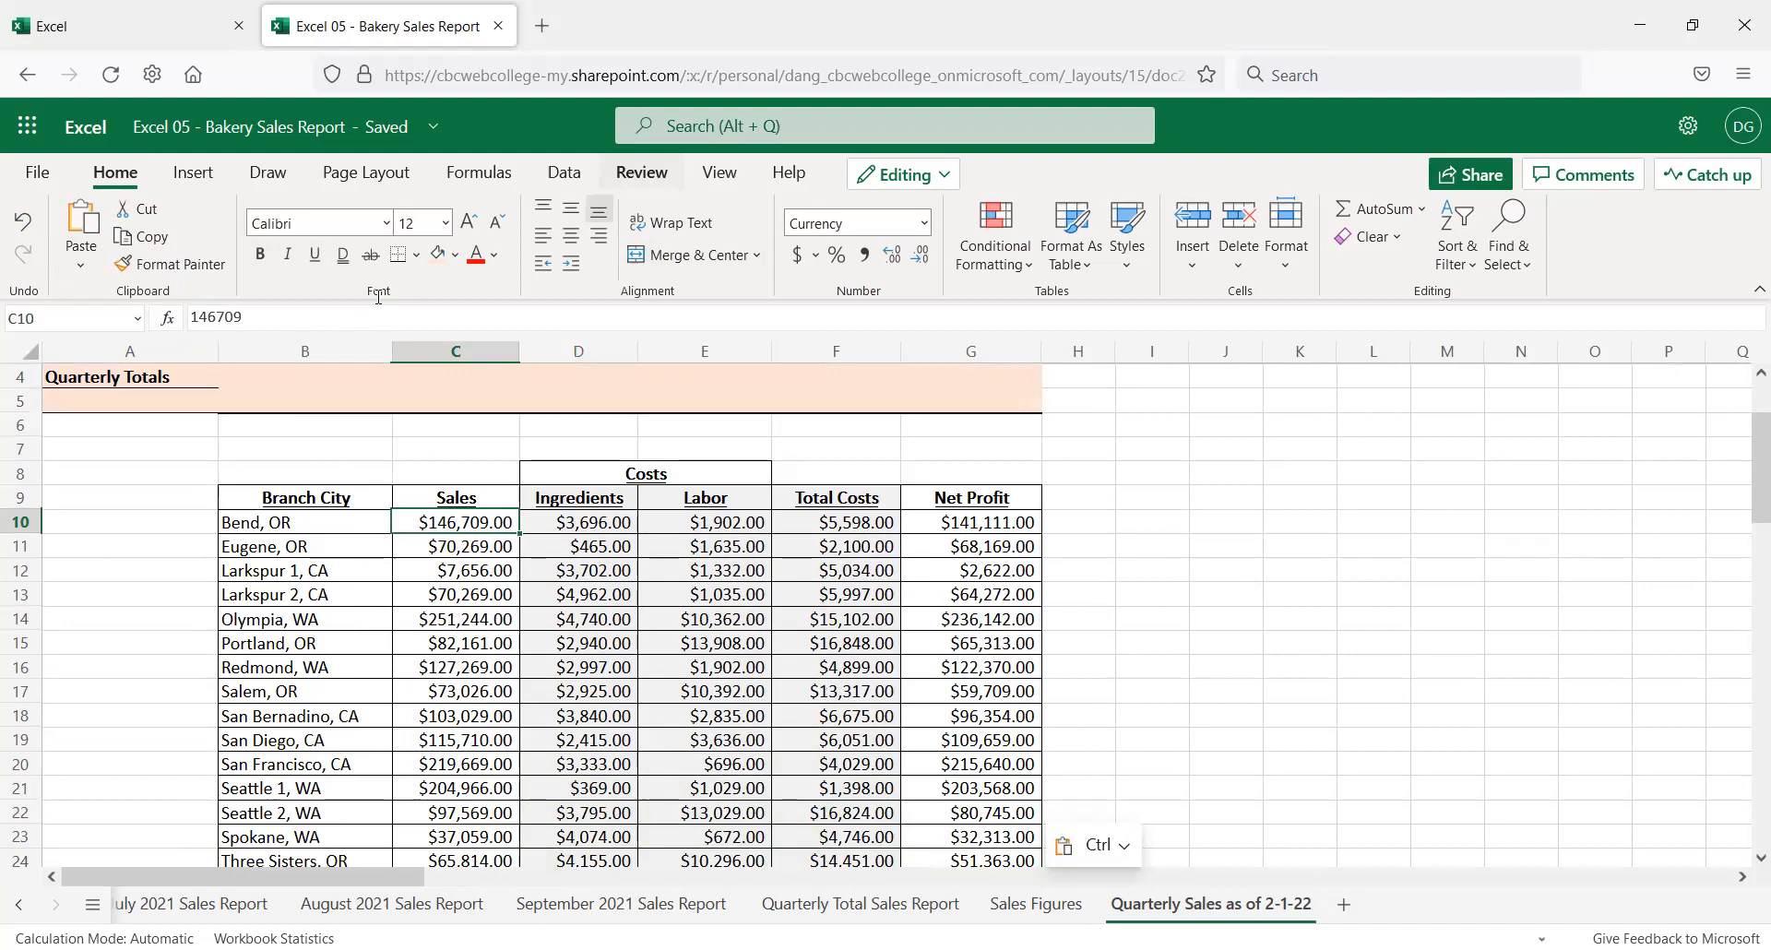
left_click_drag(166, 298, 309, 371)
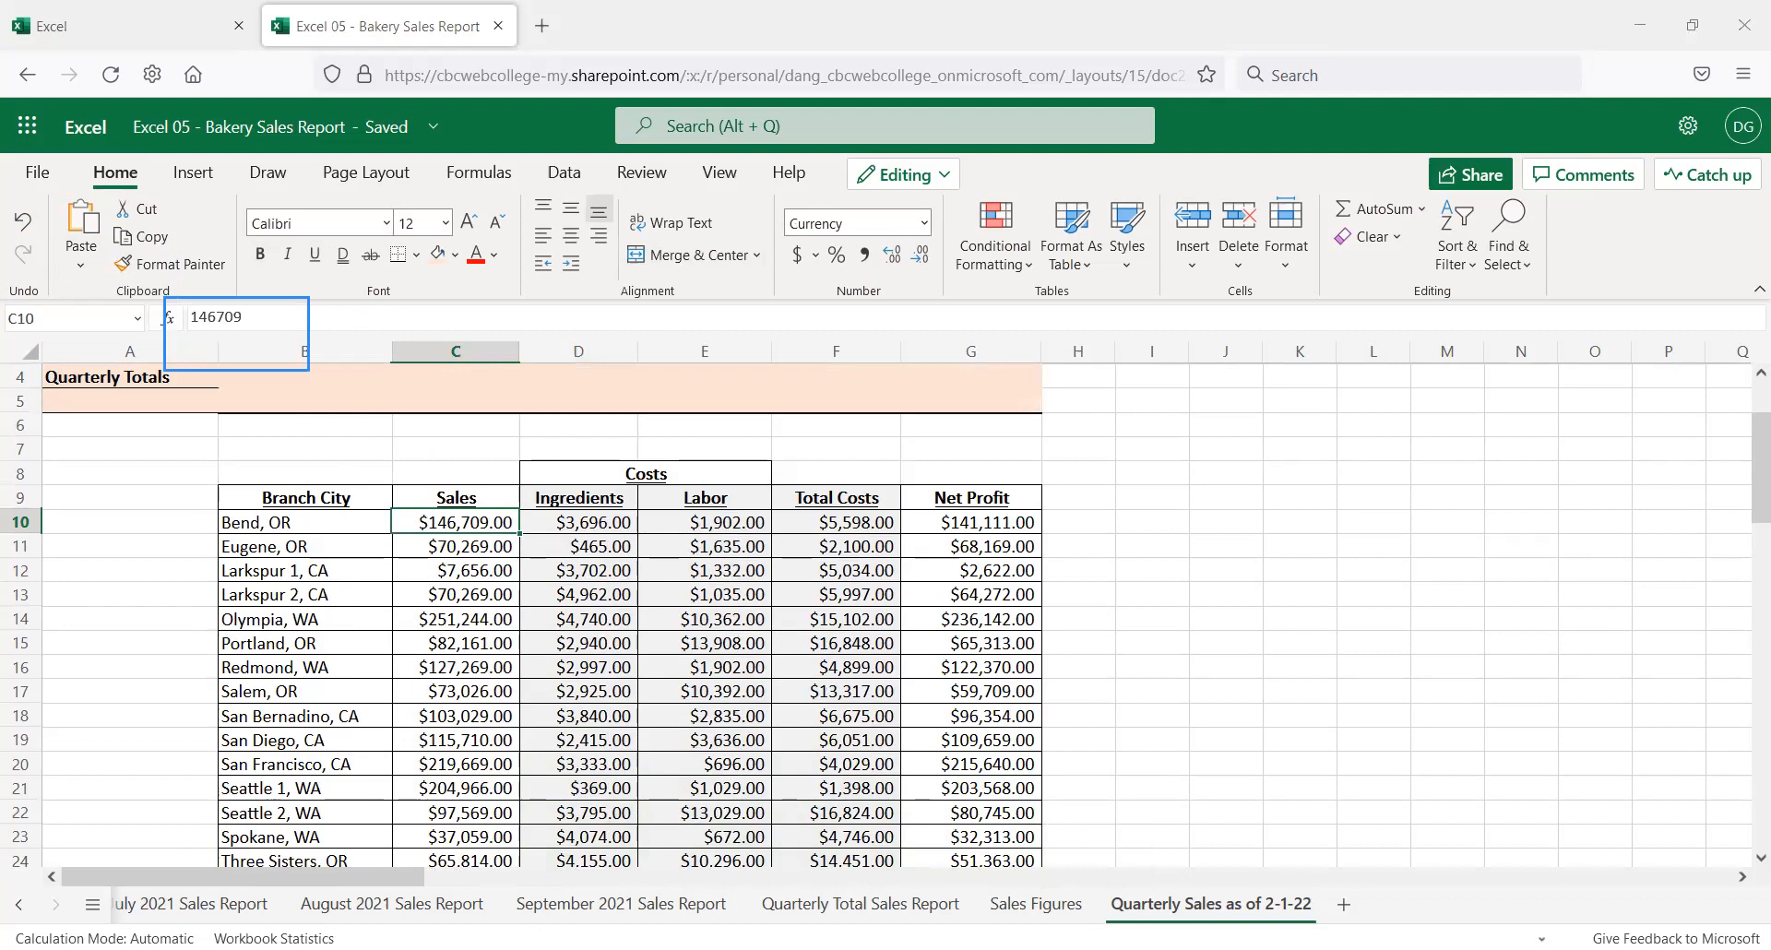
left_click(860, 912)
scroll(438, 609, "up", 5)
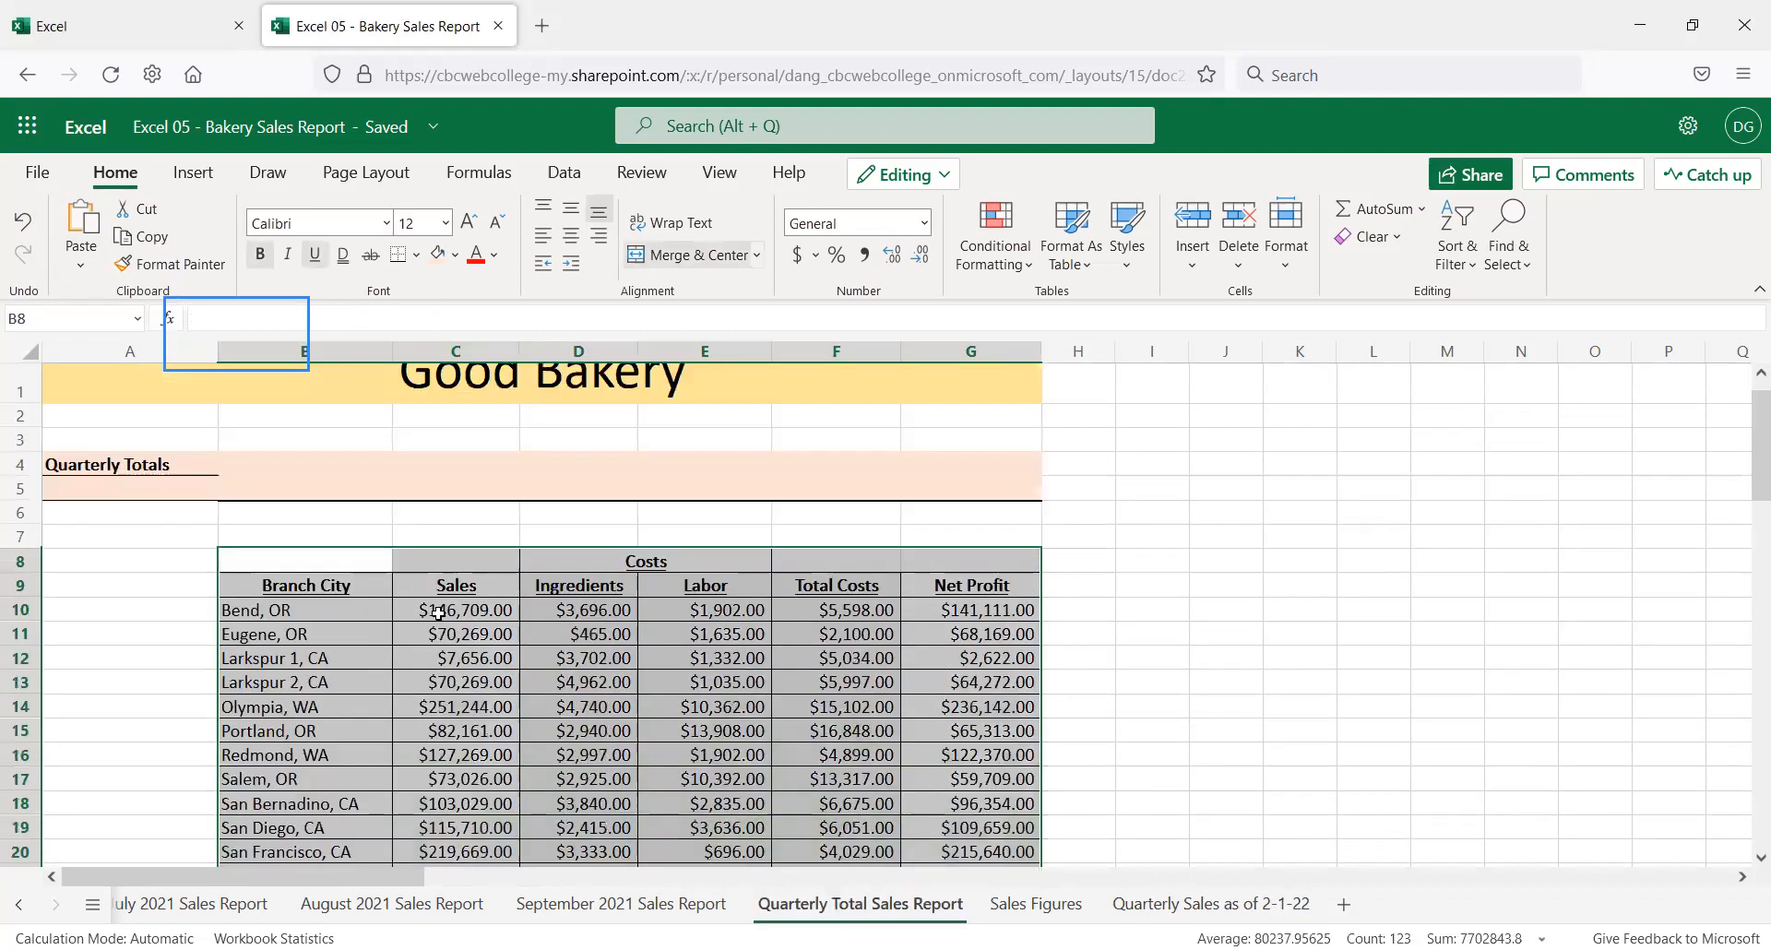
left_click(438, 611)
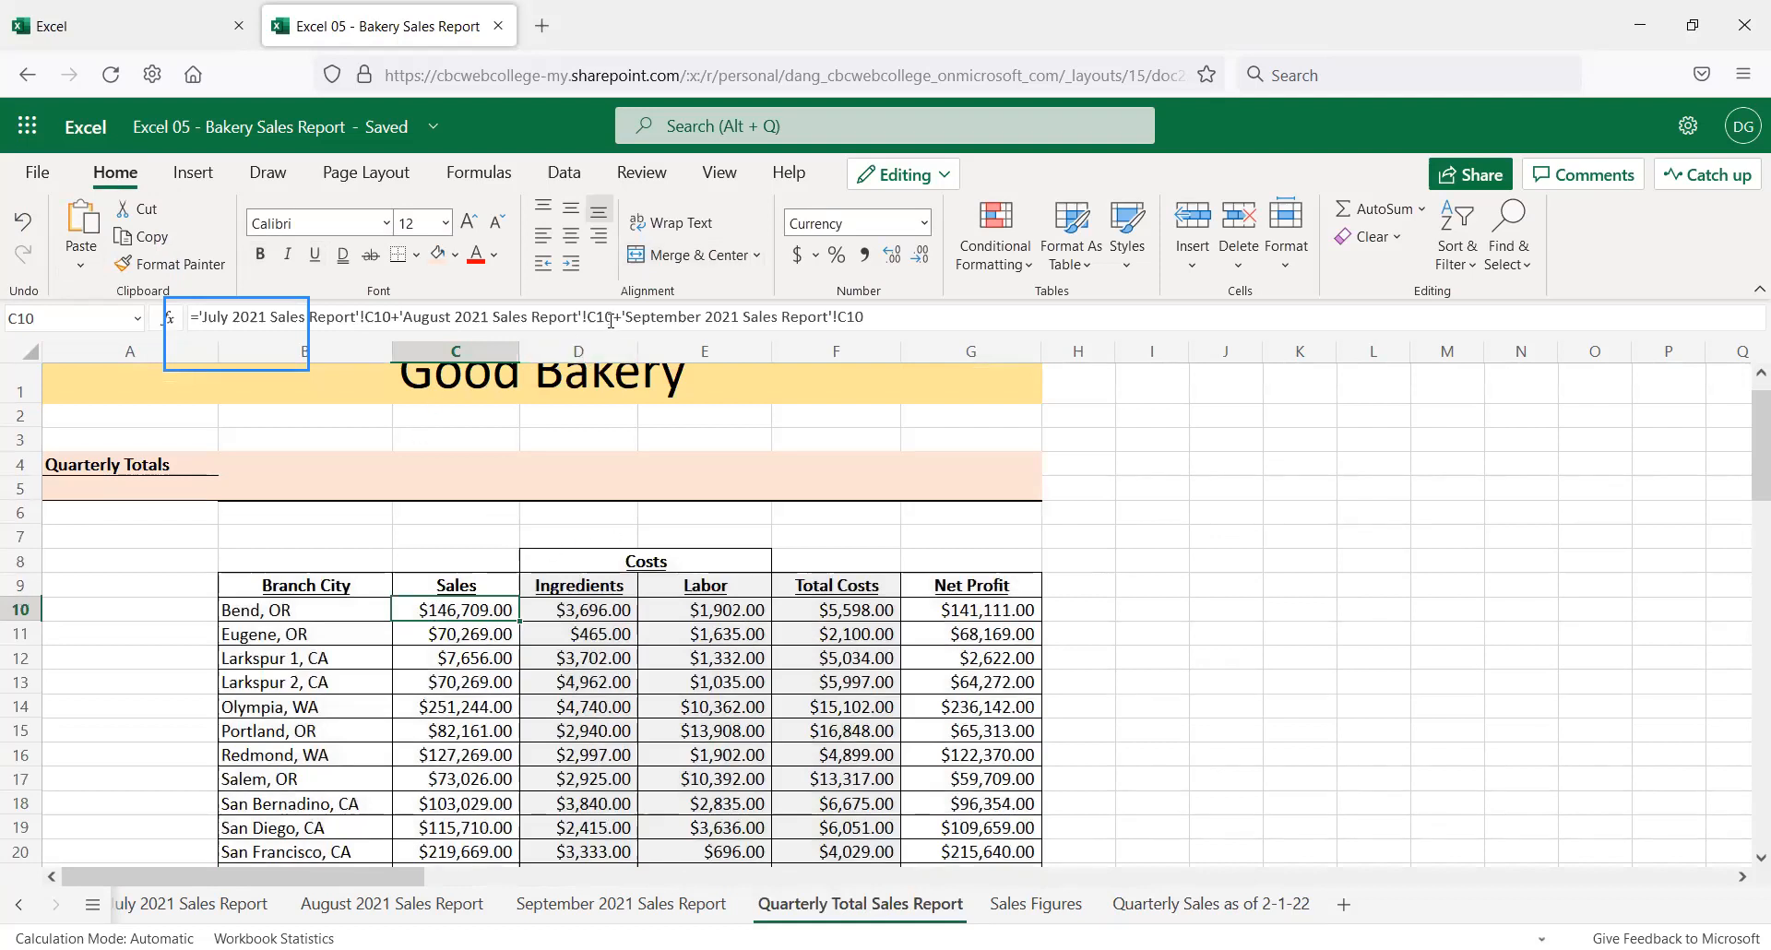
left_click(1169, 908)
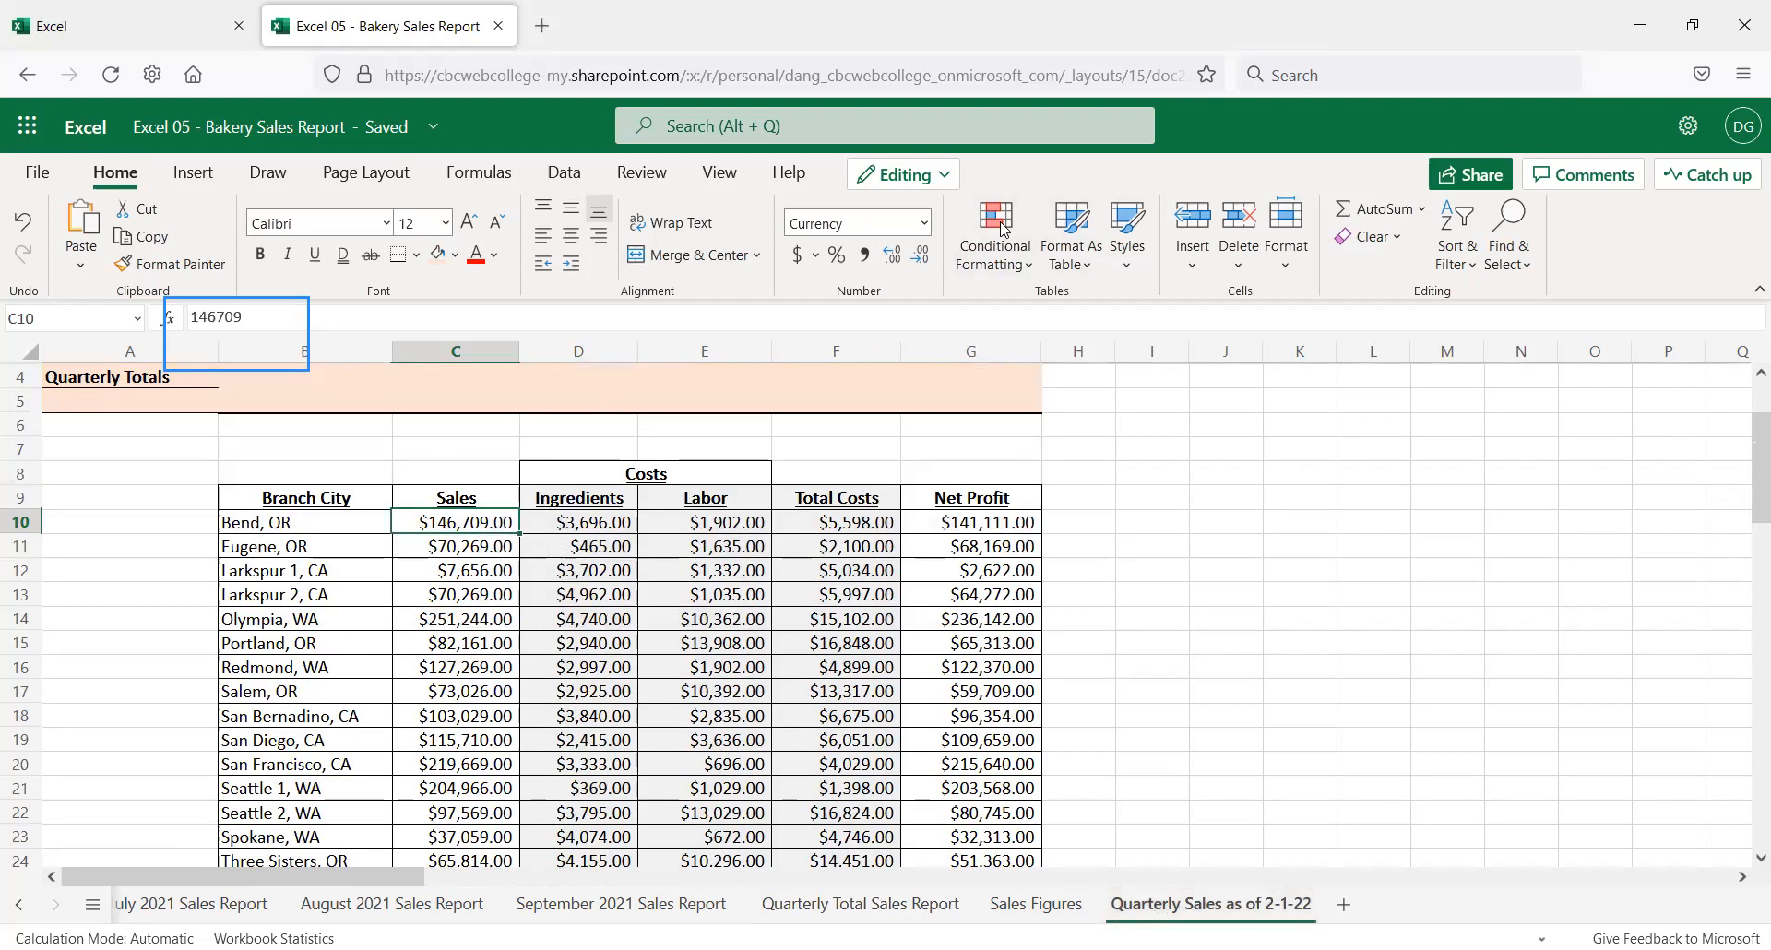
Review the header area, branch rows and totals of the values-only table on the Quarterly Sales as of 2-1-22 sheet
left_click(807, 899)
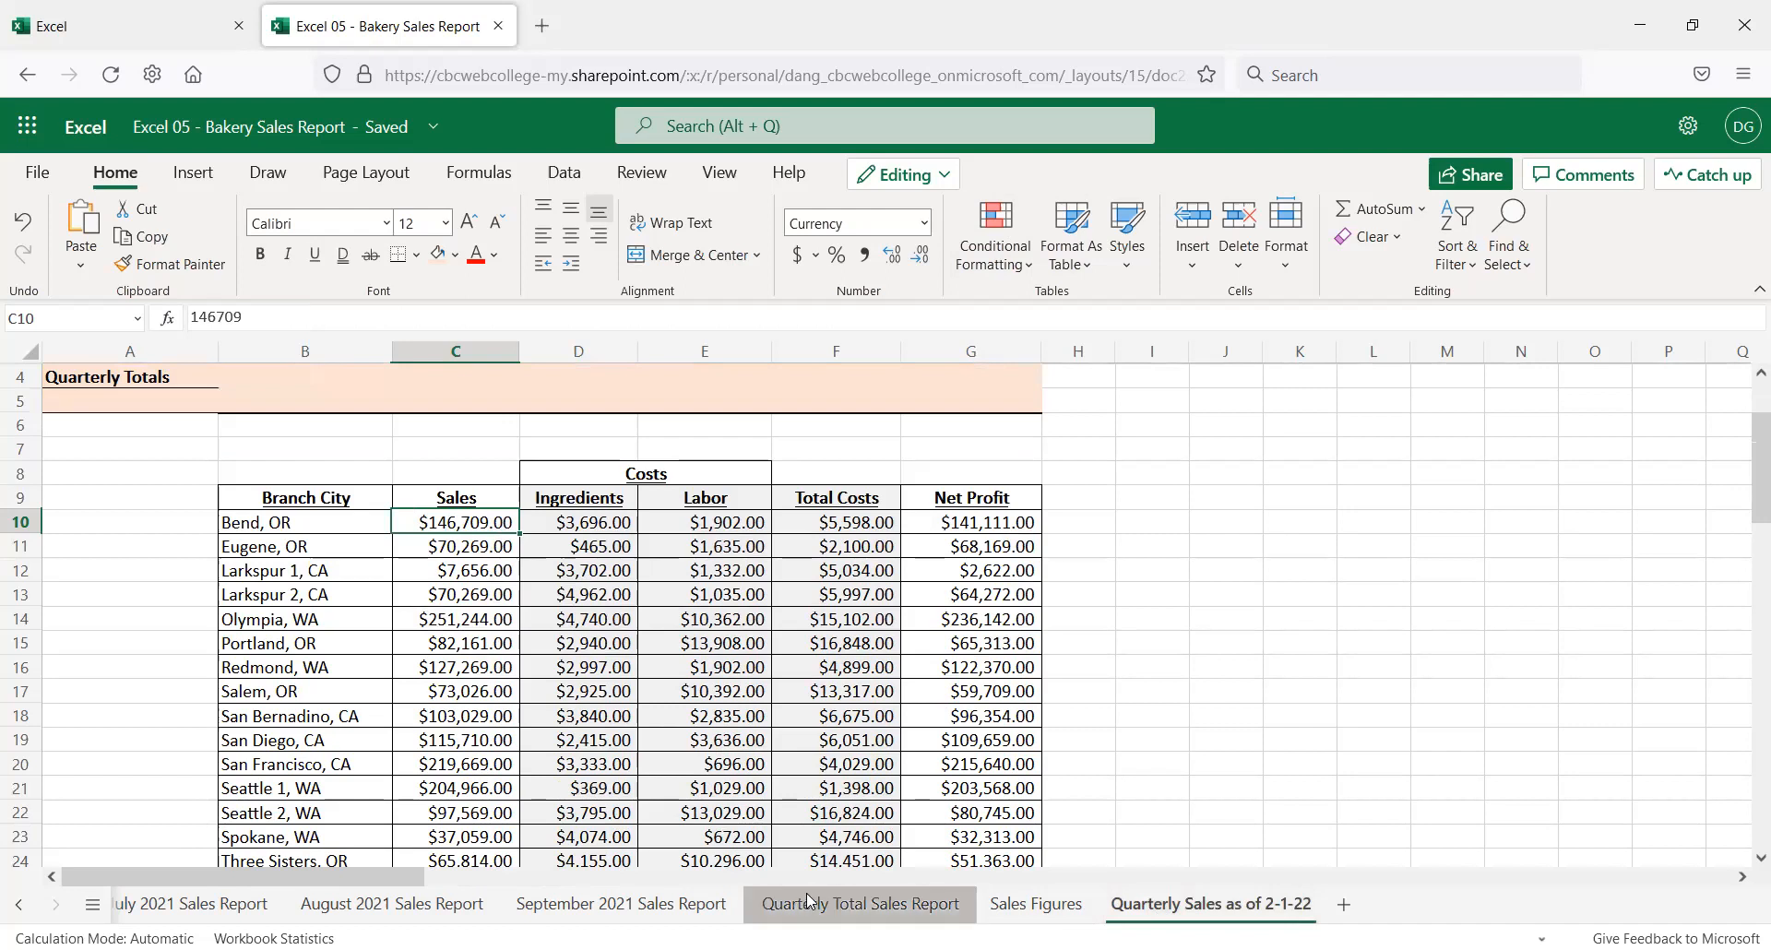
left_click(1138, 901)
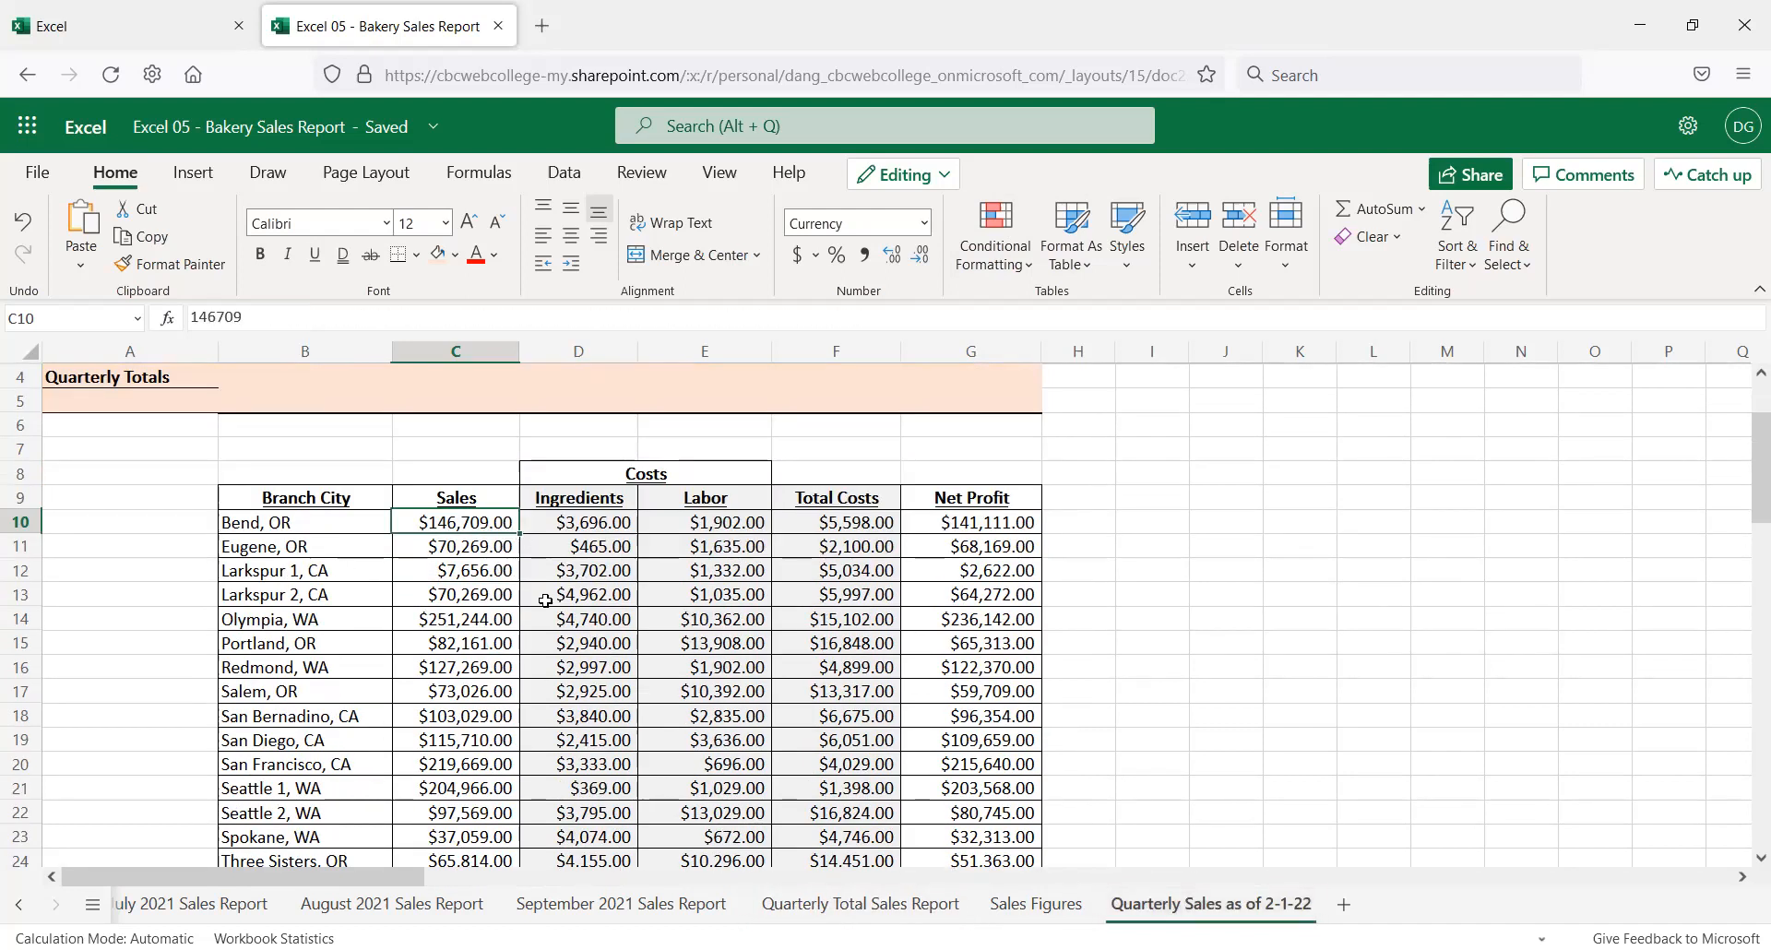
scroll(549, 604, "down", 1)
scroll(550, 604, "down", 2)
scroll(572, 590, "up", 3)
left_click(413, 443)
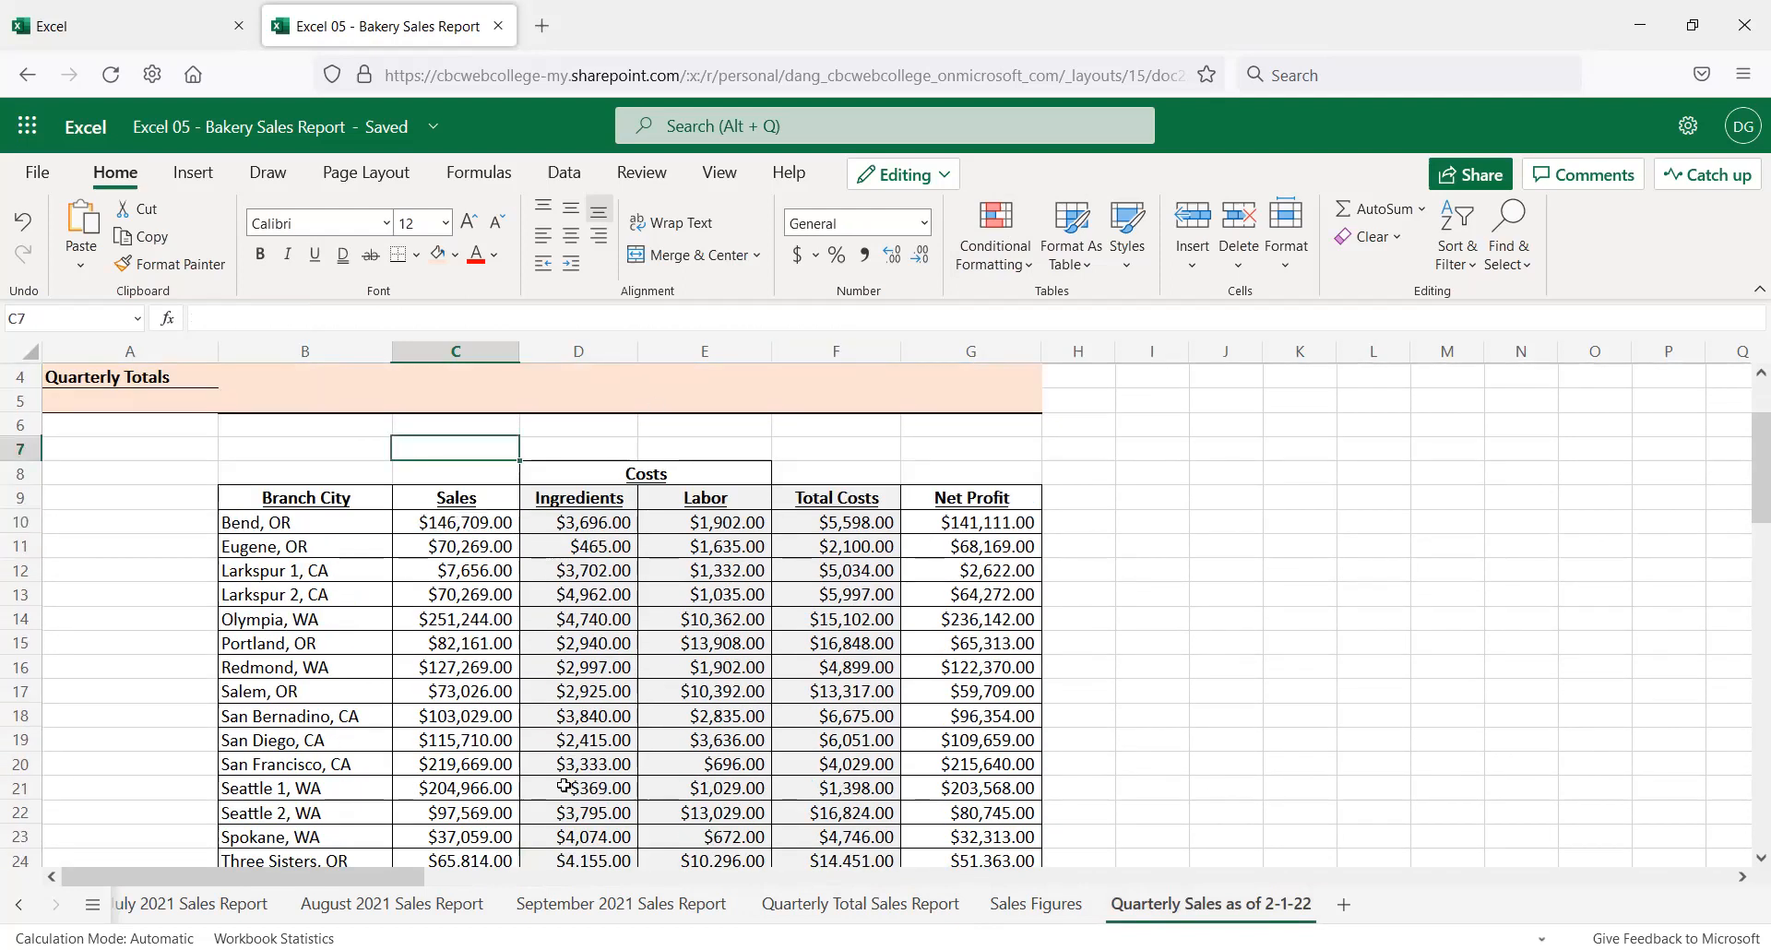
scroll(400, 750, "up", 1)
scroll(399, 750, "up", 1)
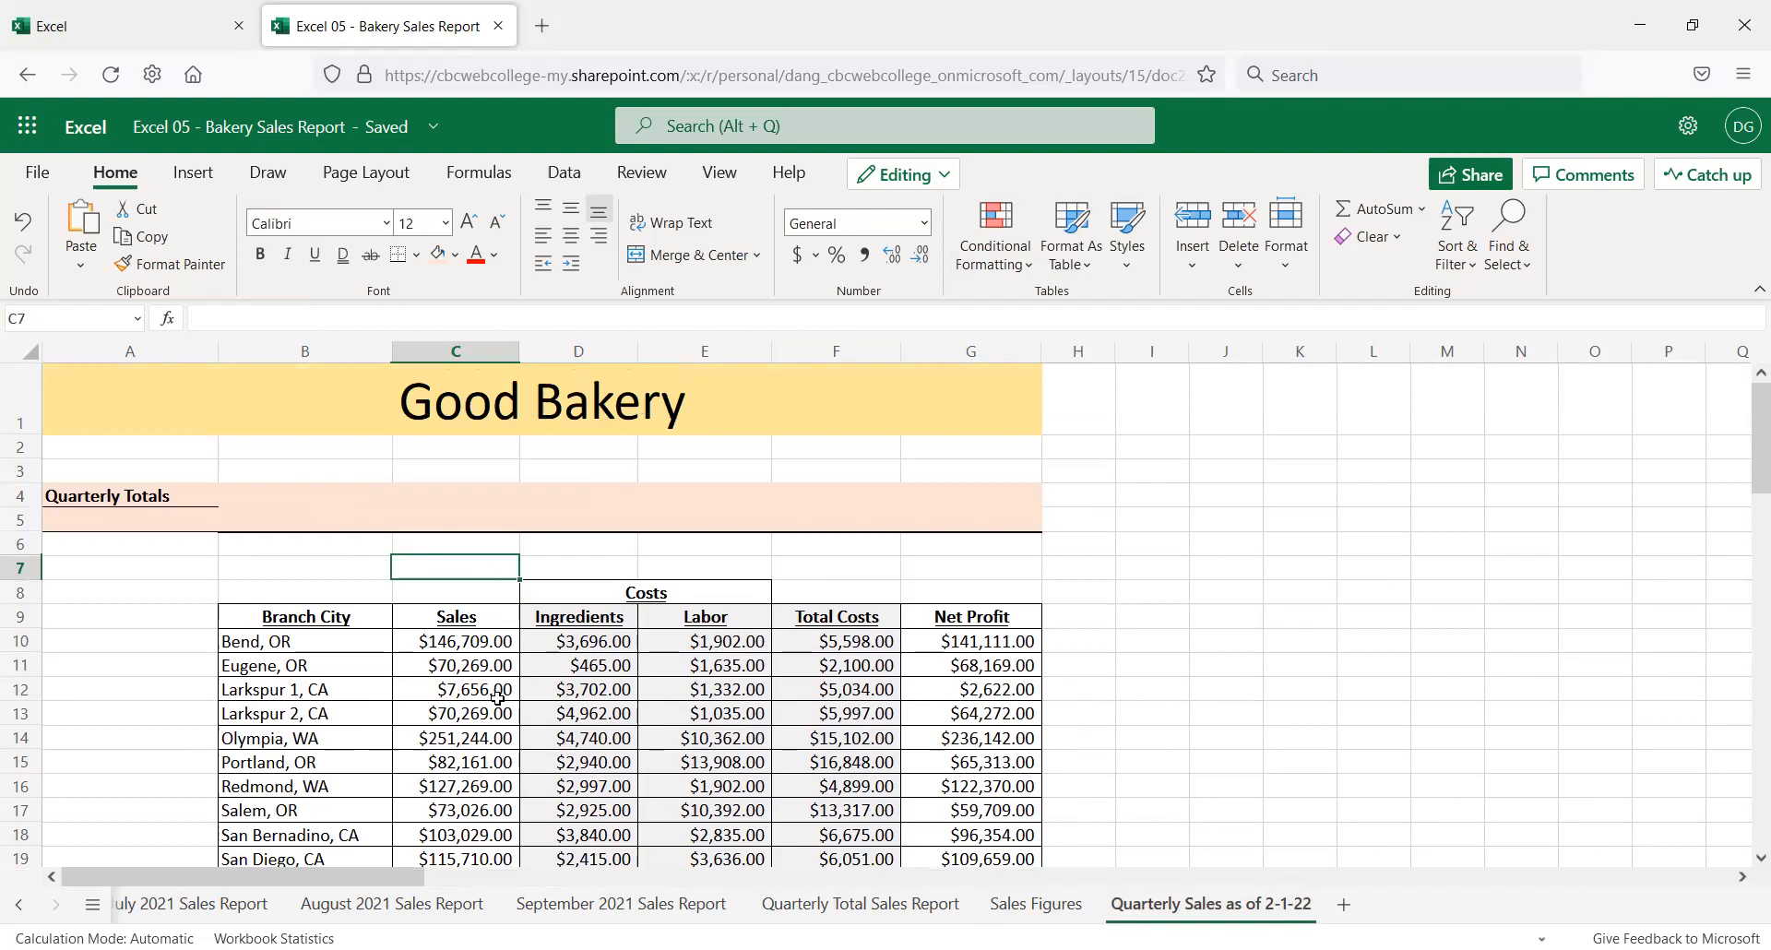
scroll(495, 697, "down", 1)
scroll(496, 704, "down", 2)
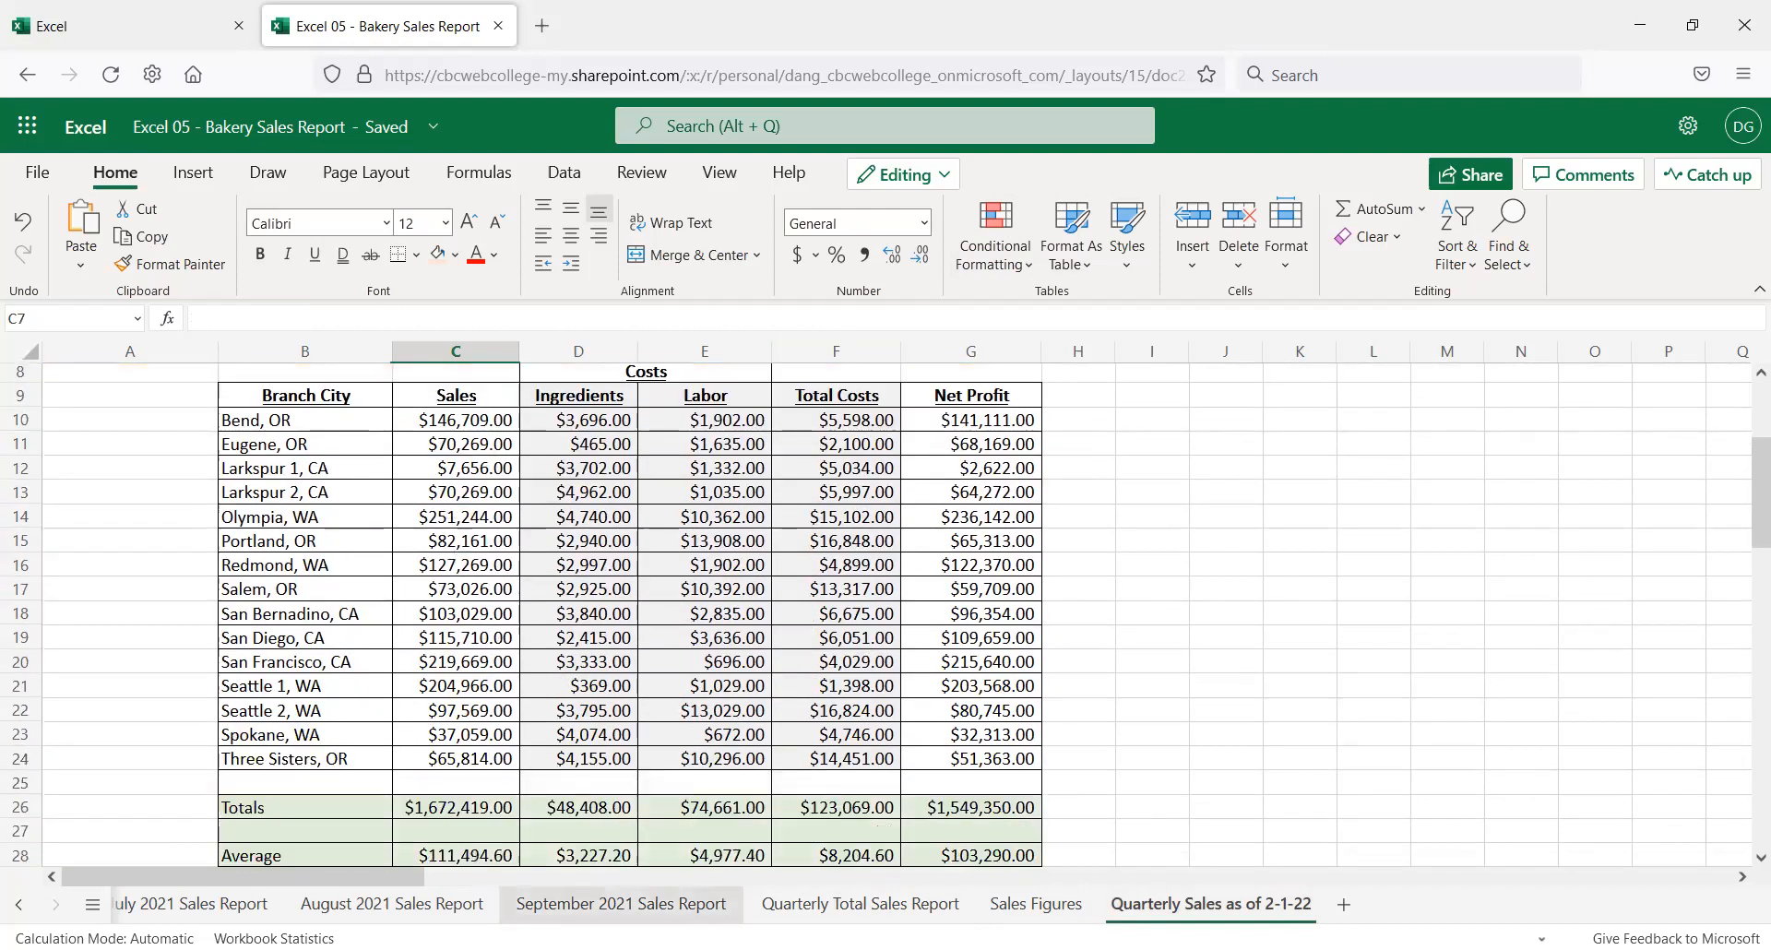
Clear the Larkspur 2, CA sales in C13 on the July 2021 Sales Report and check the net profit in G13
left_click(155, 909)
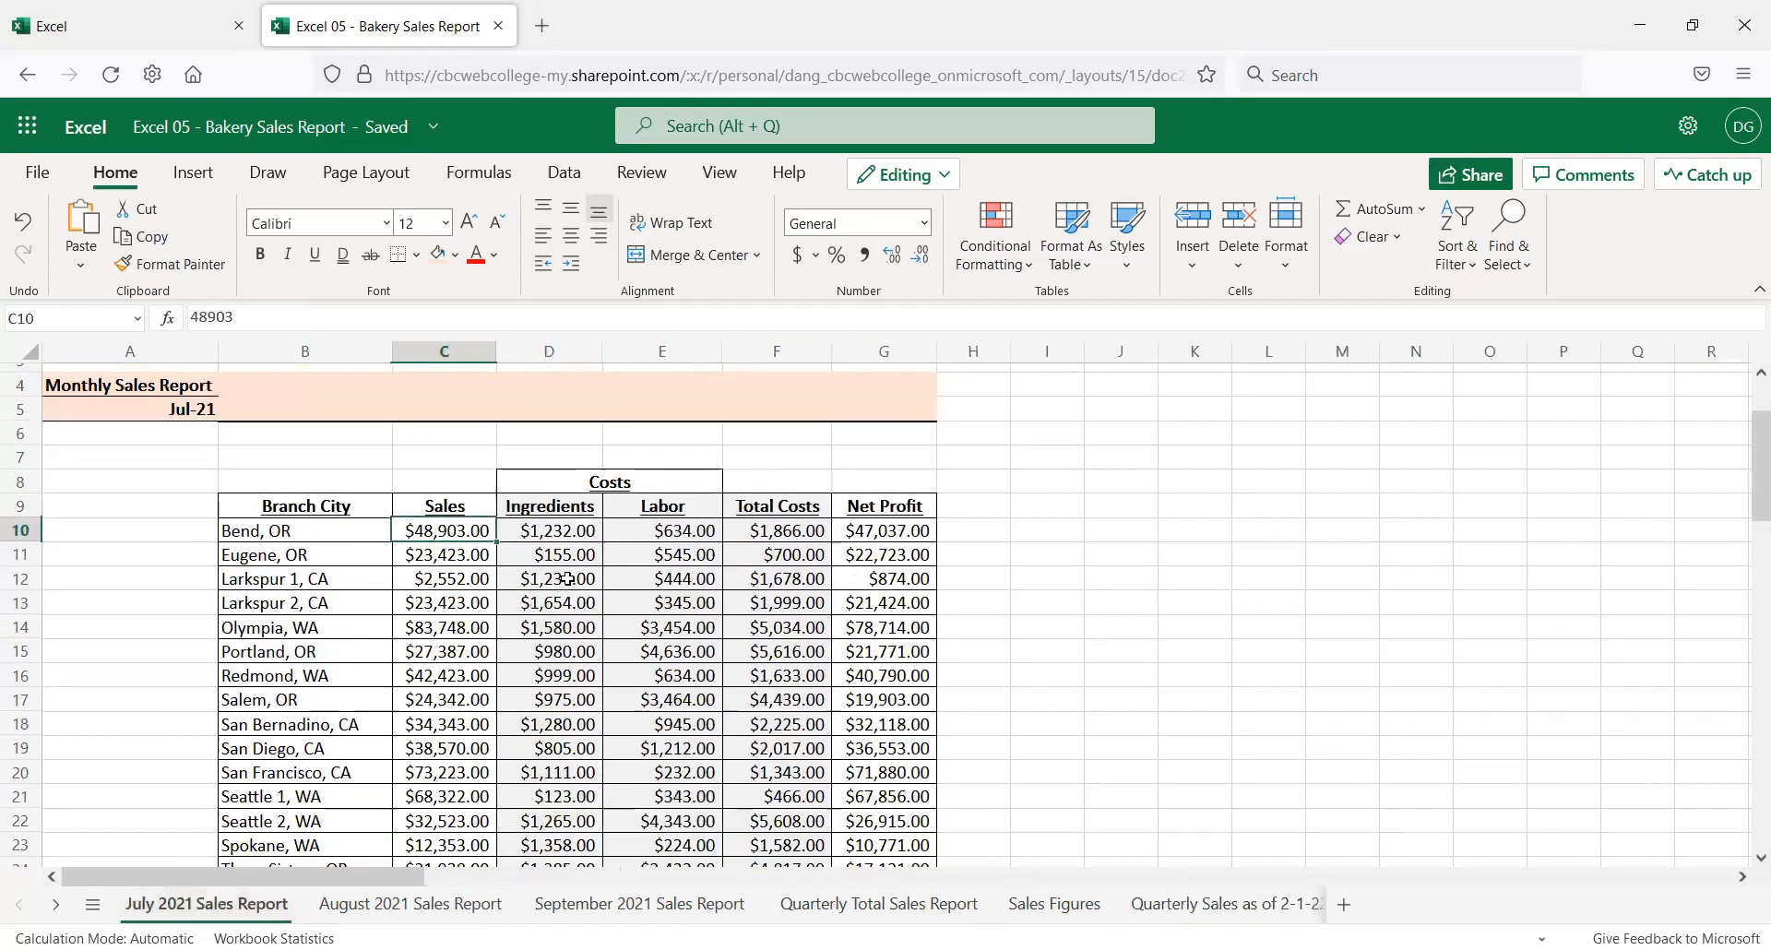
left_click(482, 594)
key("BackSpace")
key("Return")
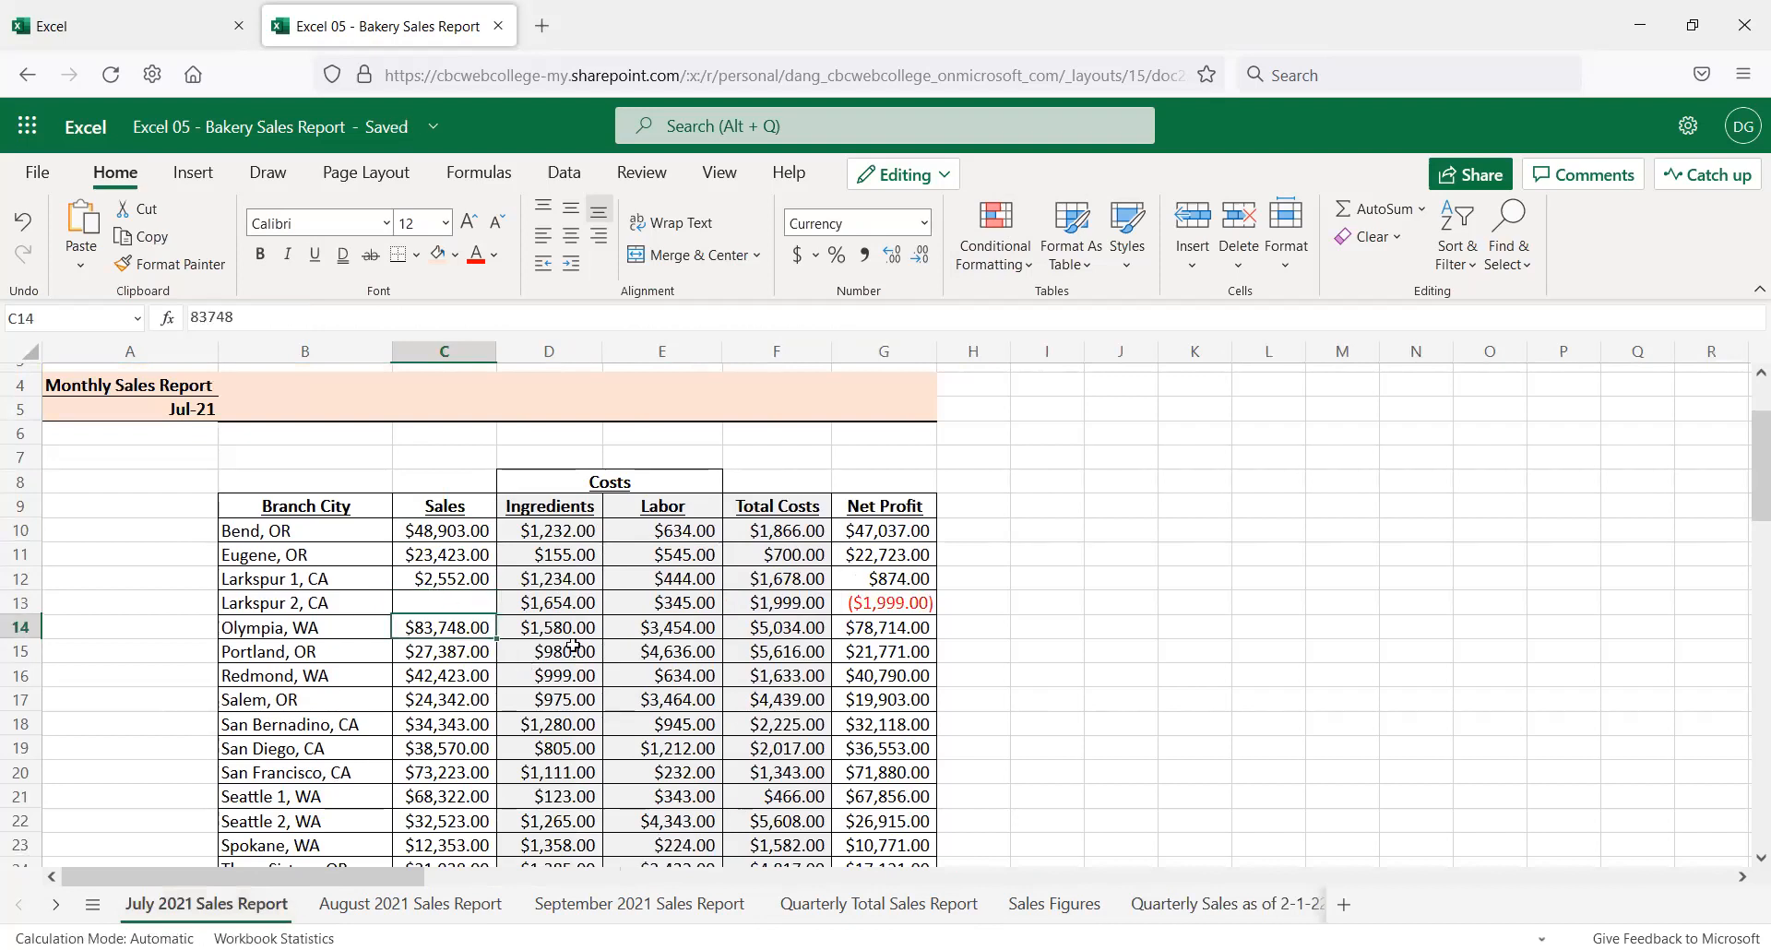
left_click(930, 623)
key("shift+Up")
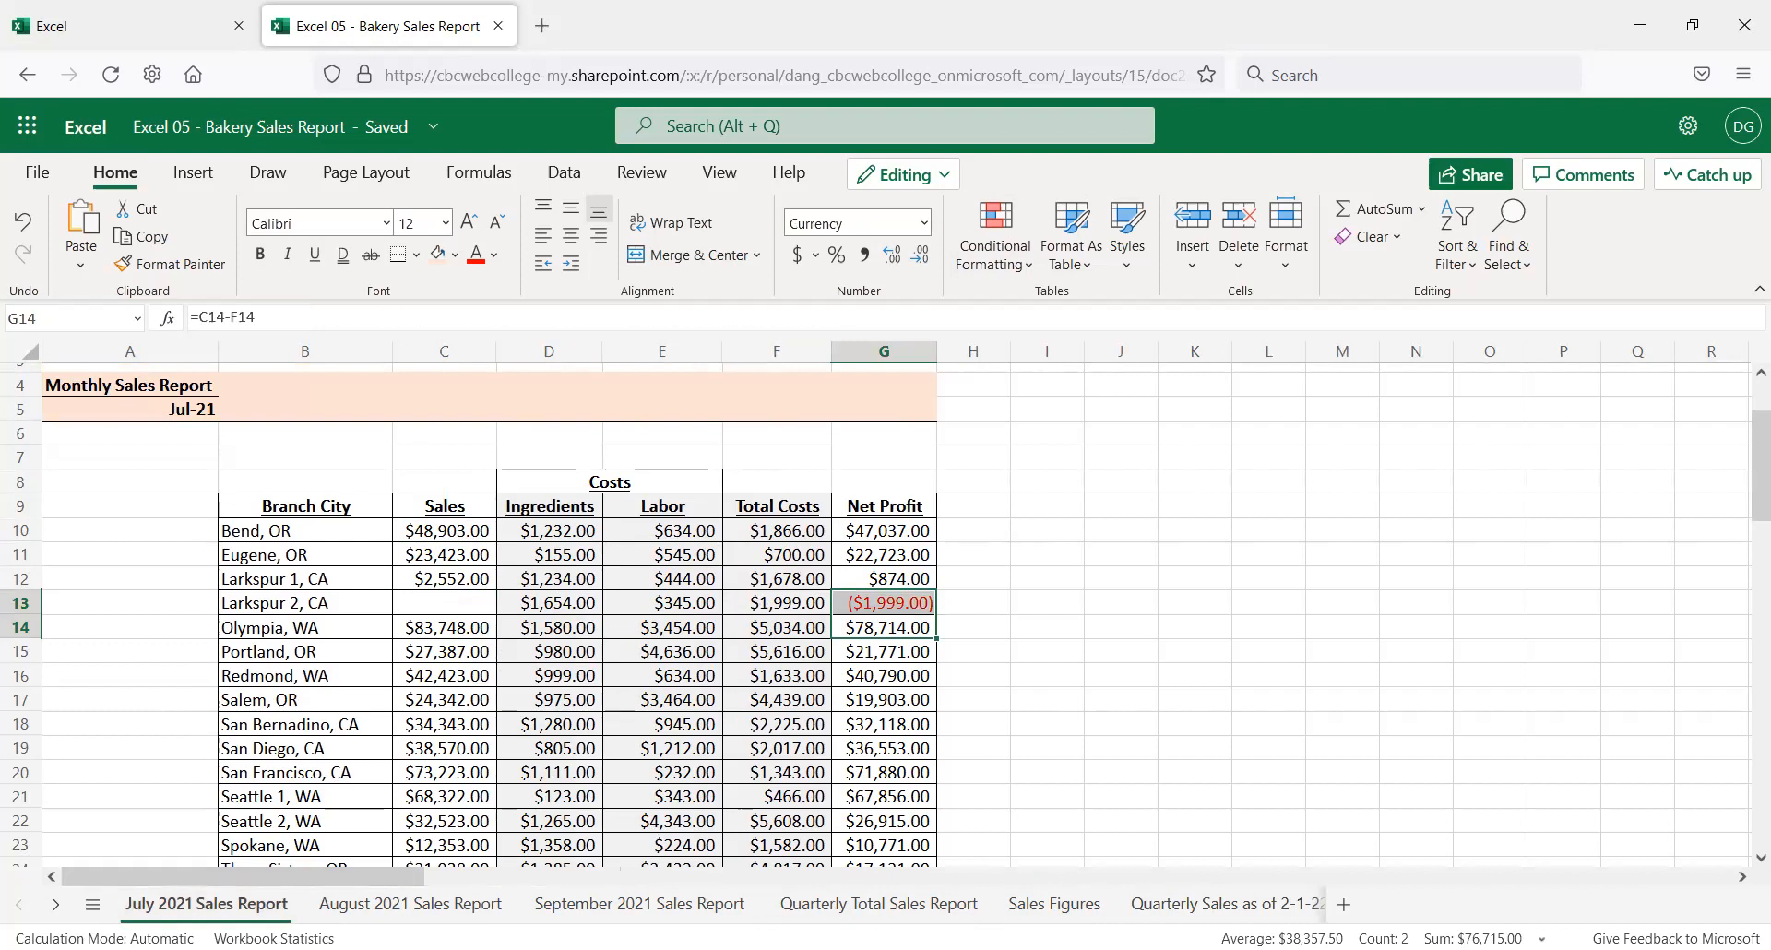
Check the Larkspur 2, CA sales on the Quarterly Total Sales Report, then inspect the Larkspur 1, CA sales and net profit cells on Quarterly Sales as of 2-1-22
left_click(945, 908)
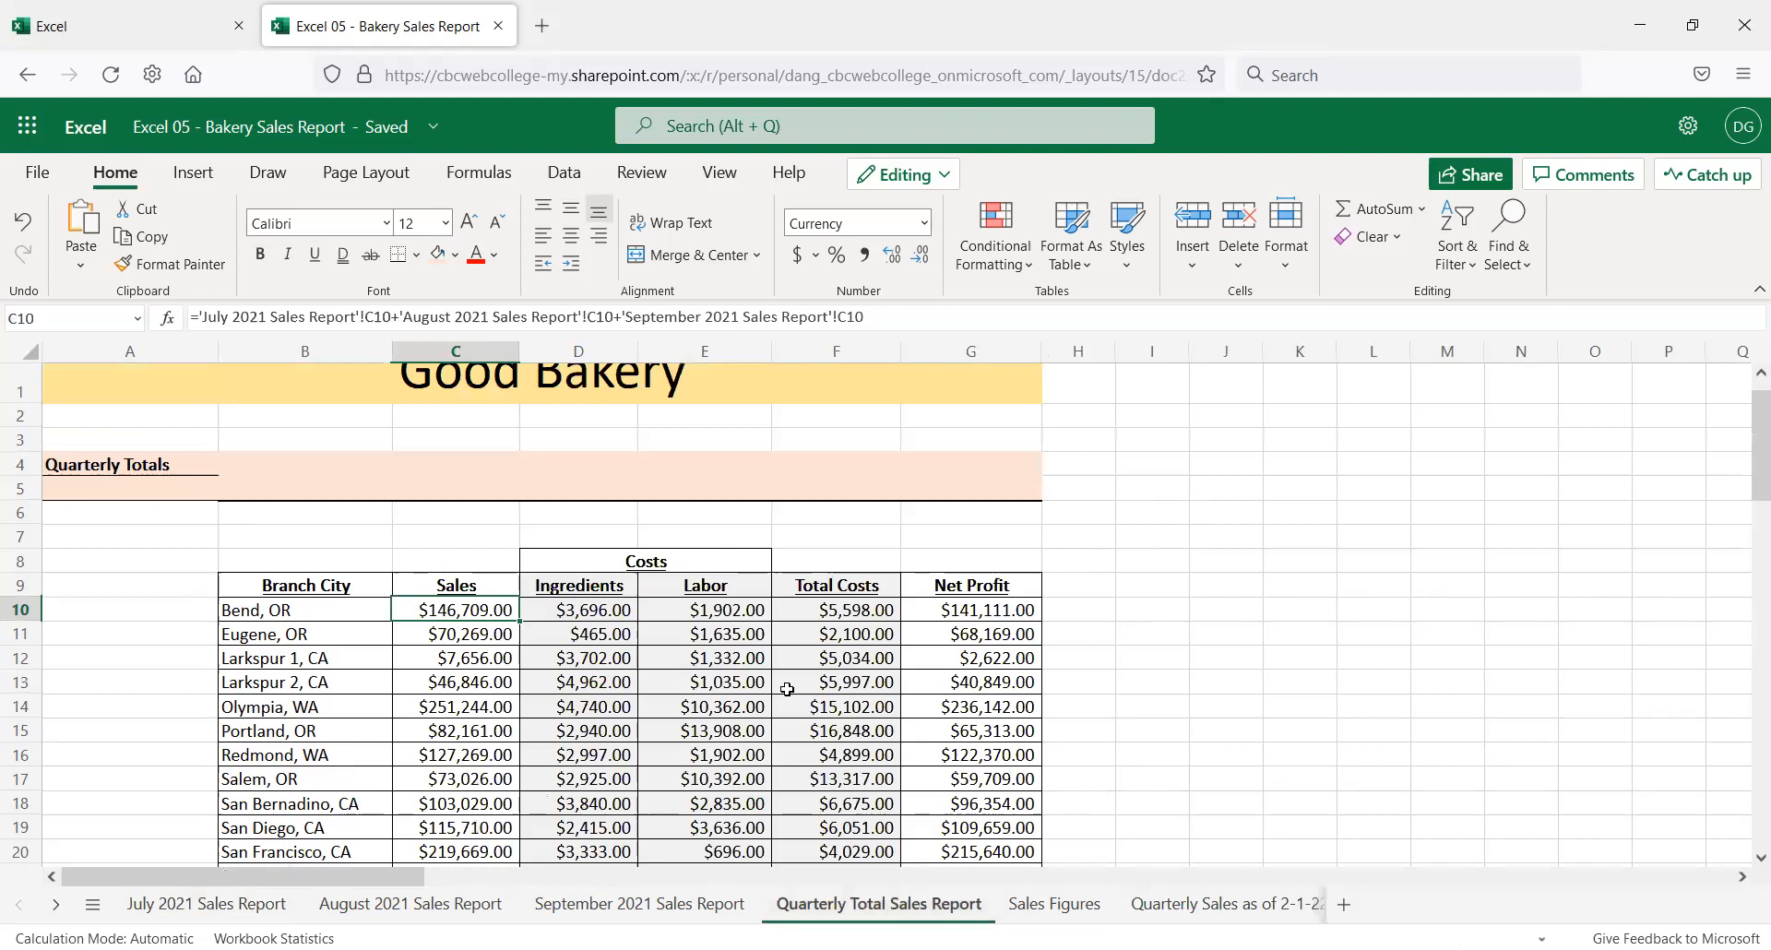
left_click(425, 681)
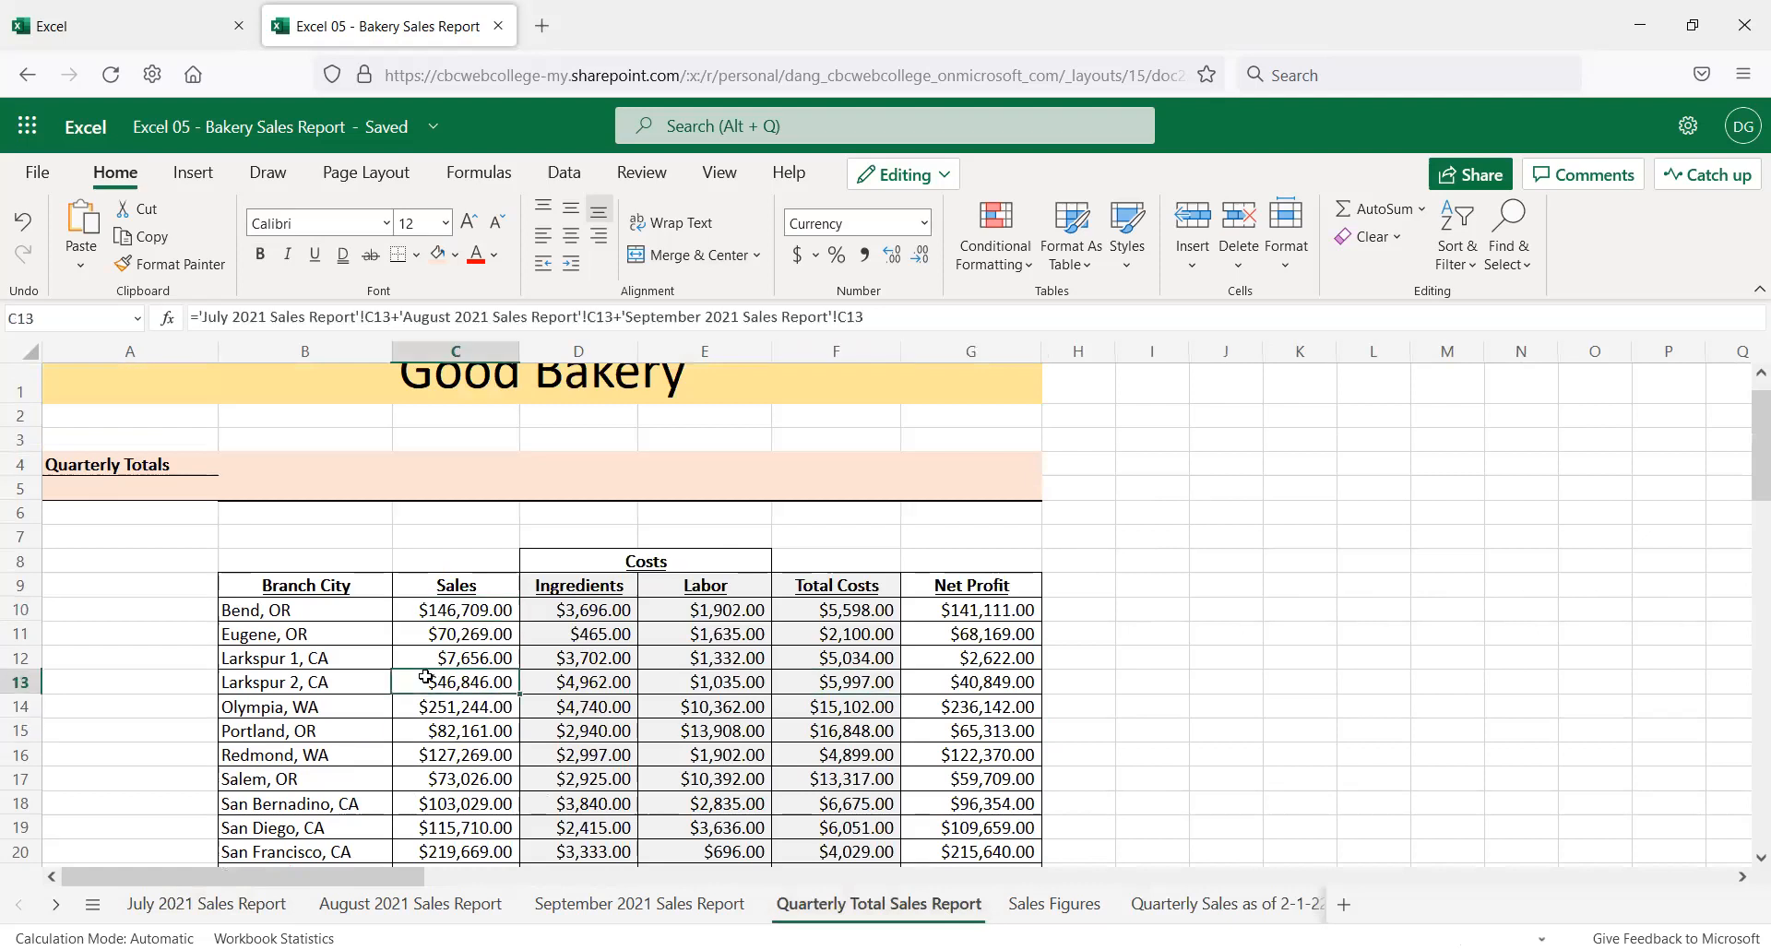
left_click(1176, 908)
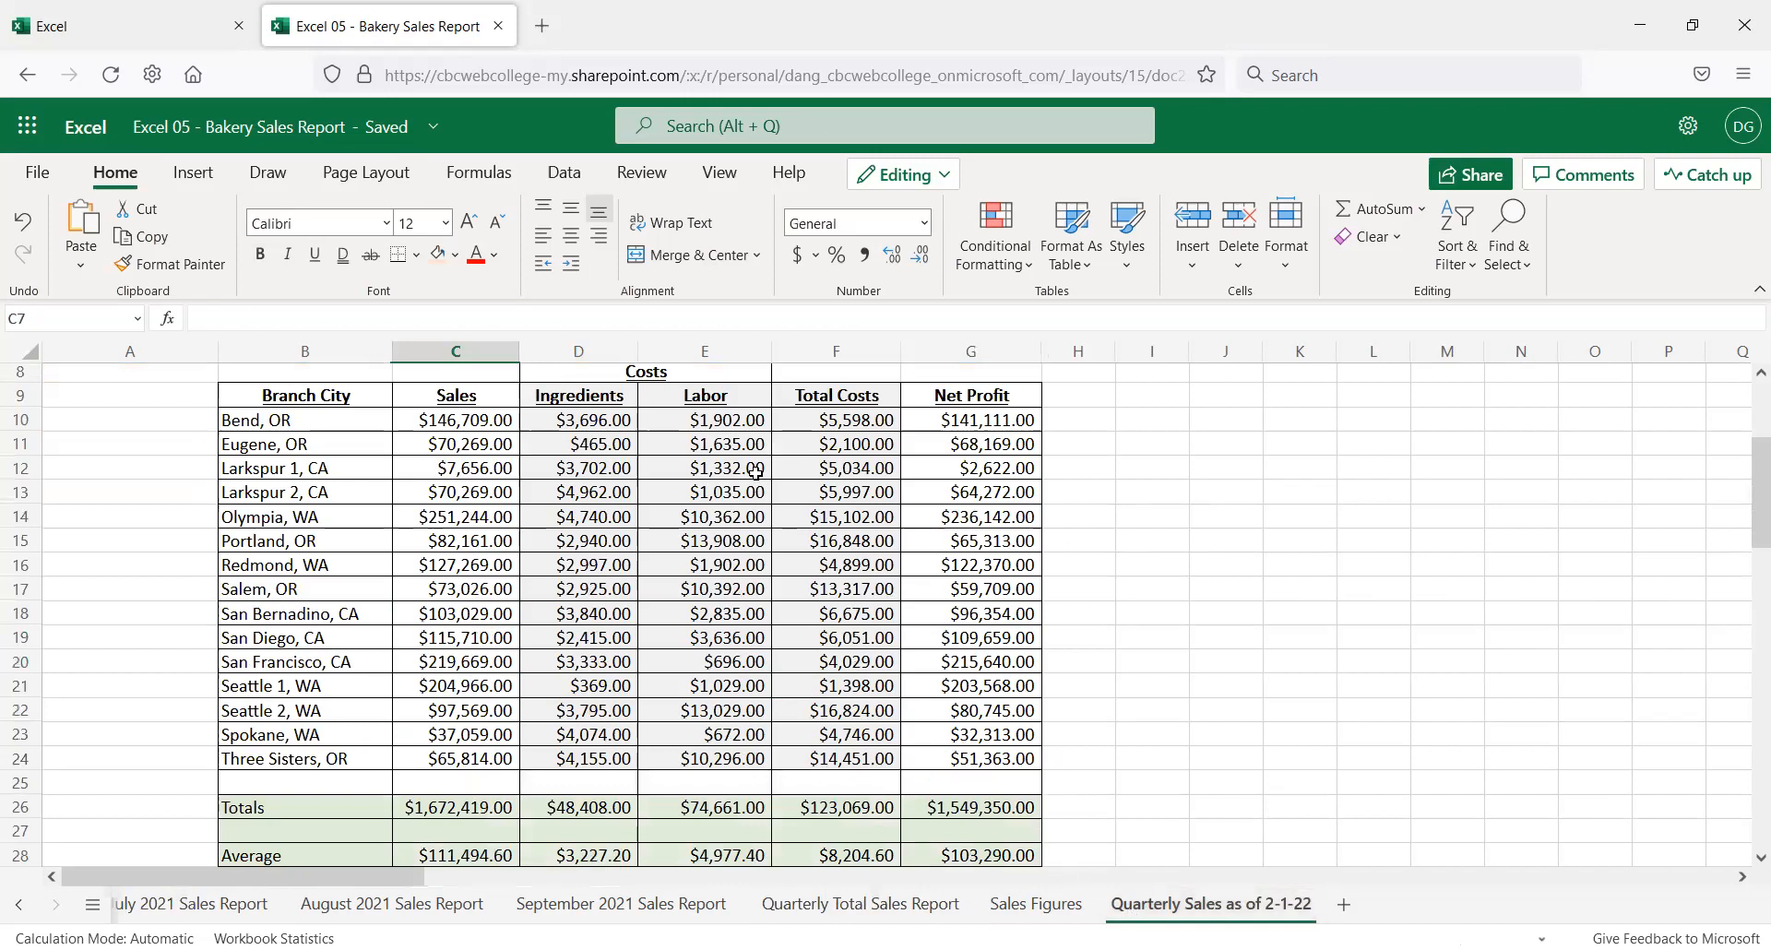
left_click(994, 467)
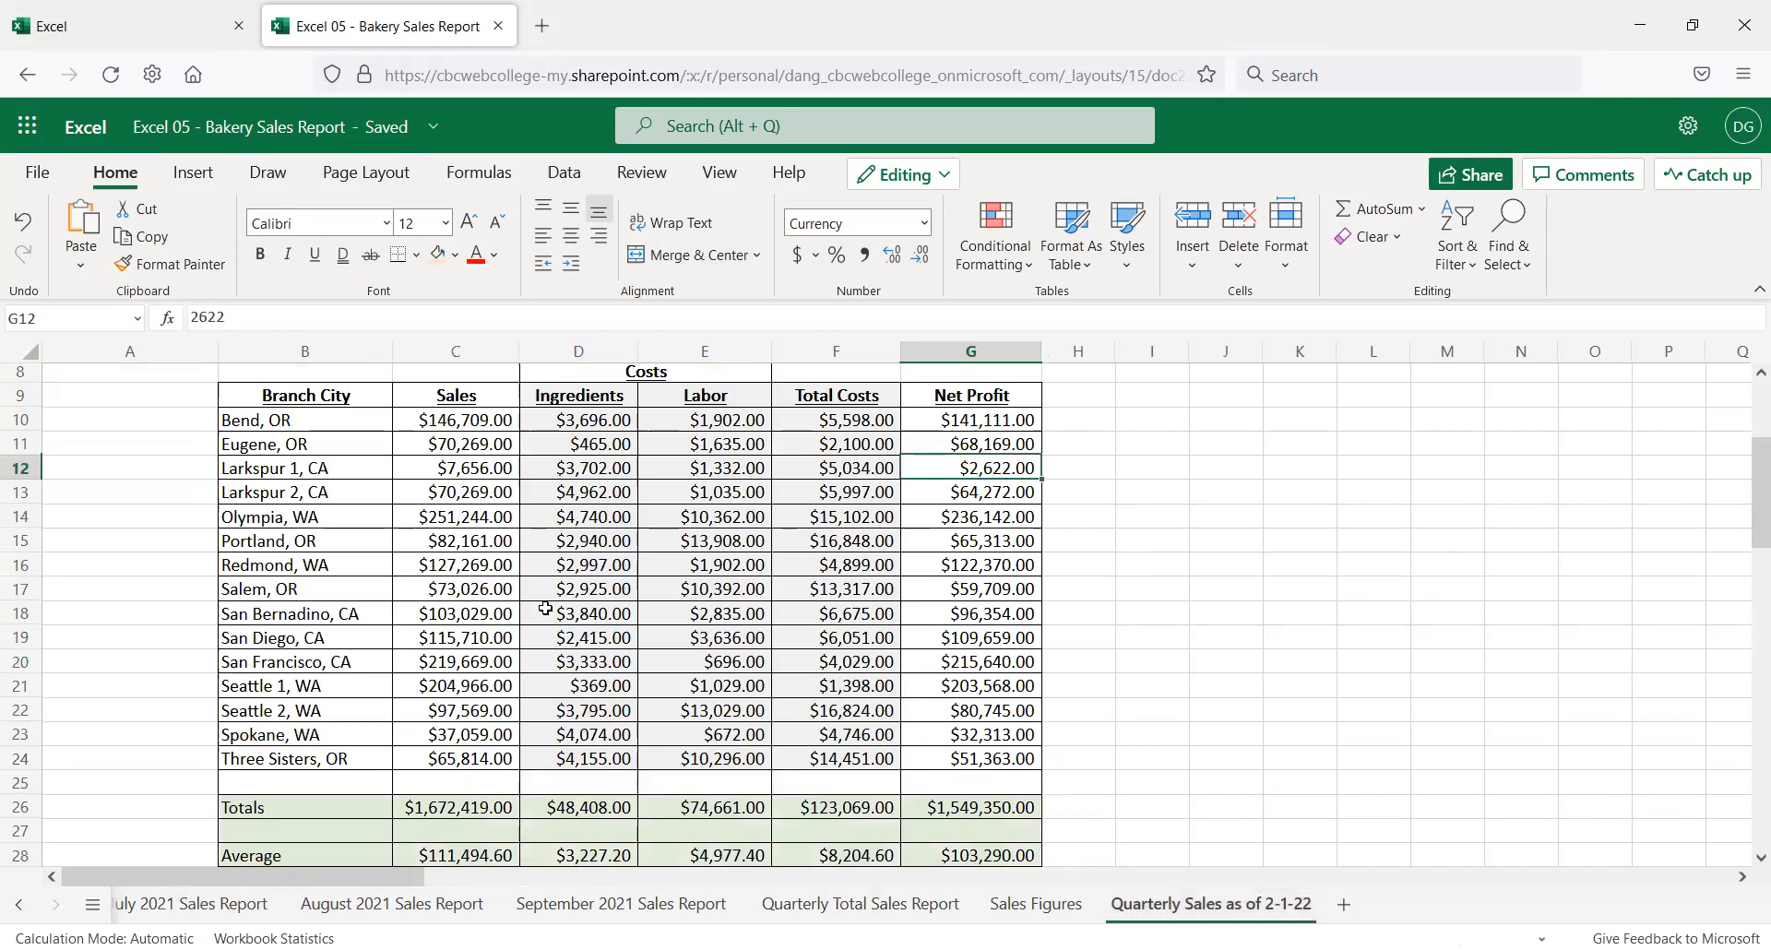
left_click(451, 467)
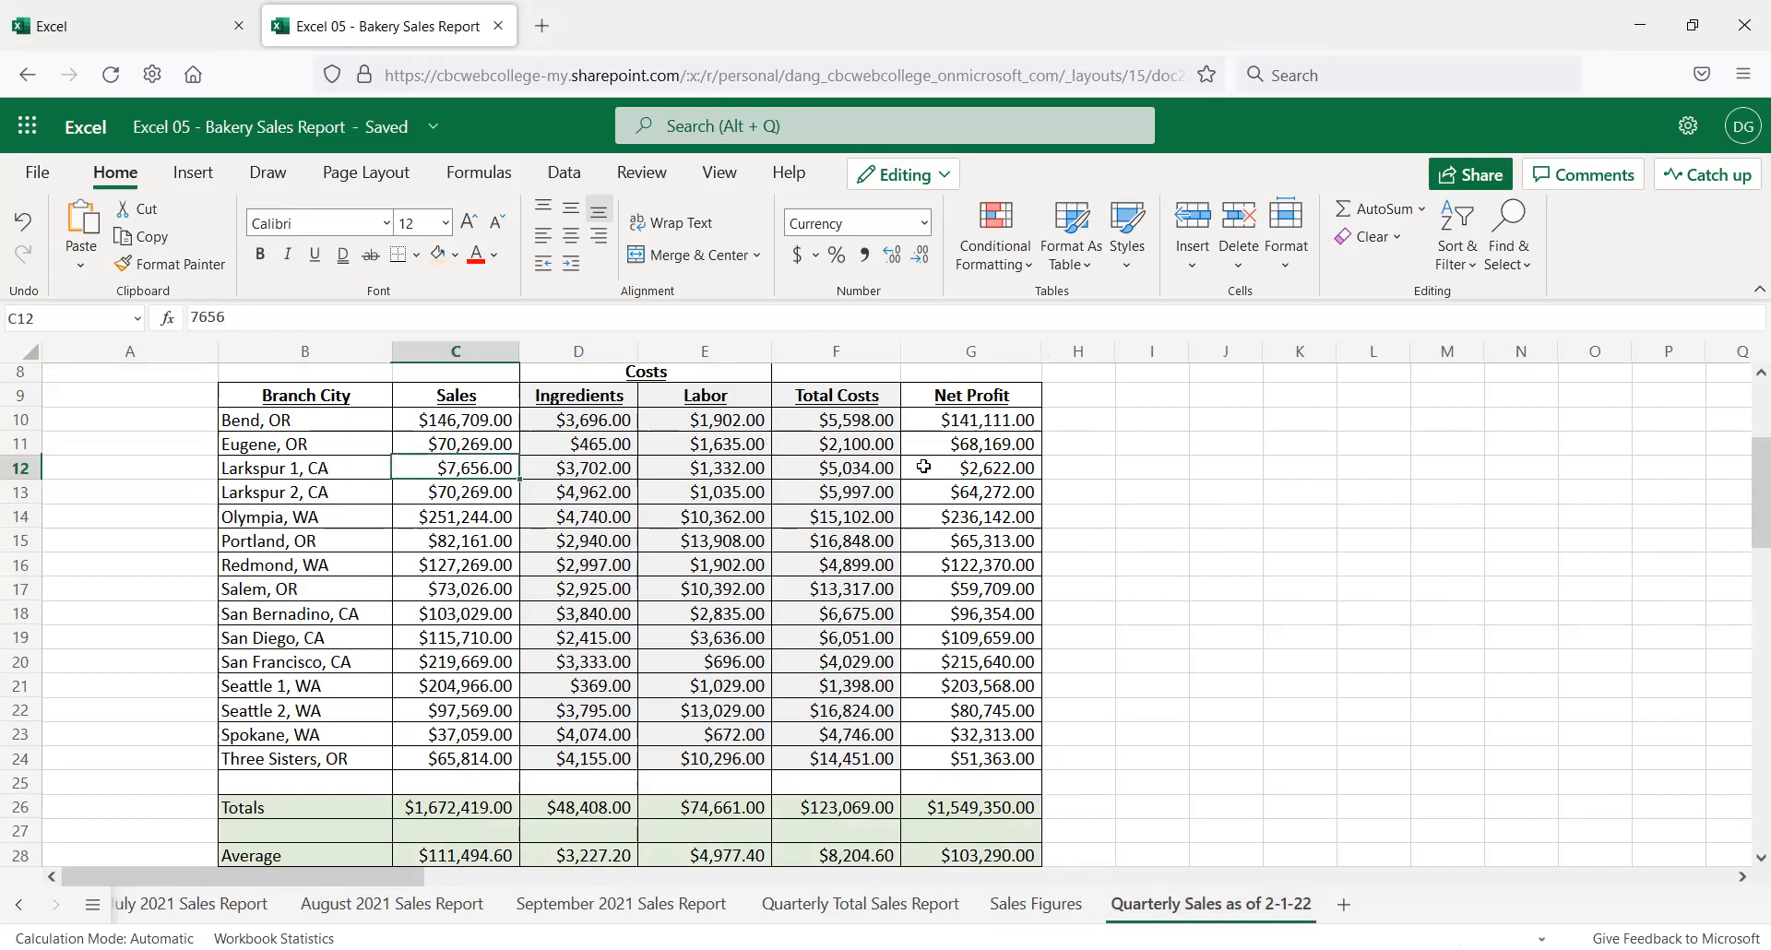
left_click(961, 460)
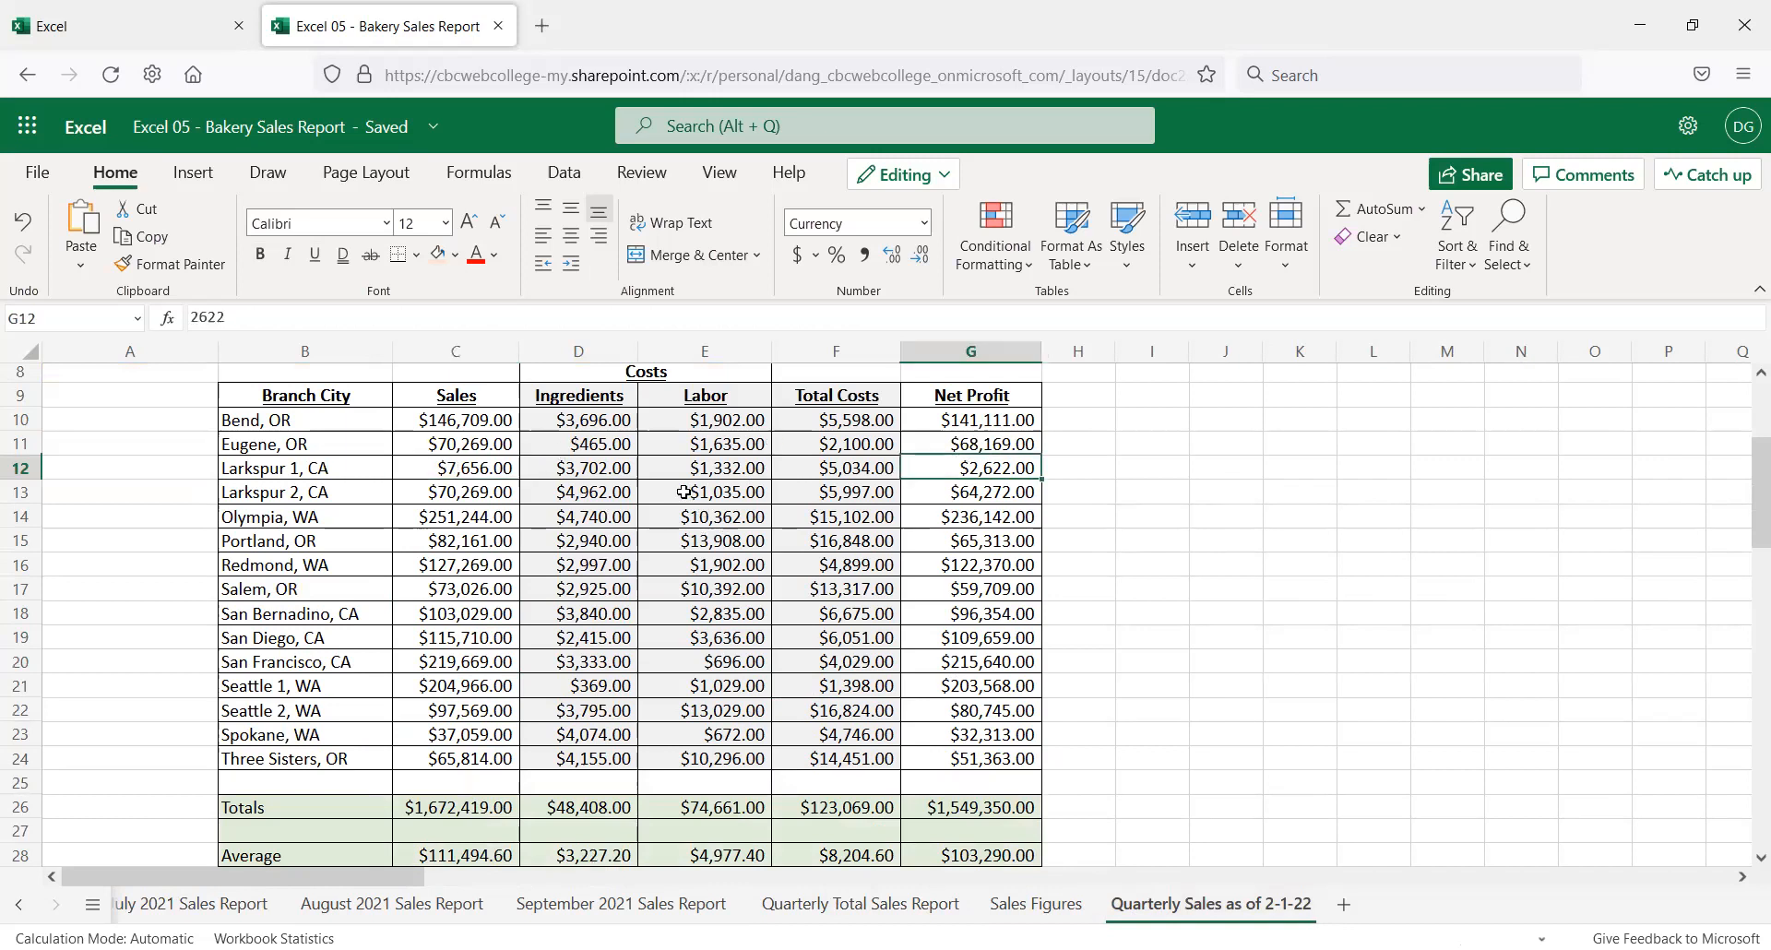
Undo the clearing of the Larkspur 2, CA sales on the July 2021 Sales Report
scroll(684, 491, "up", 4)
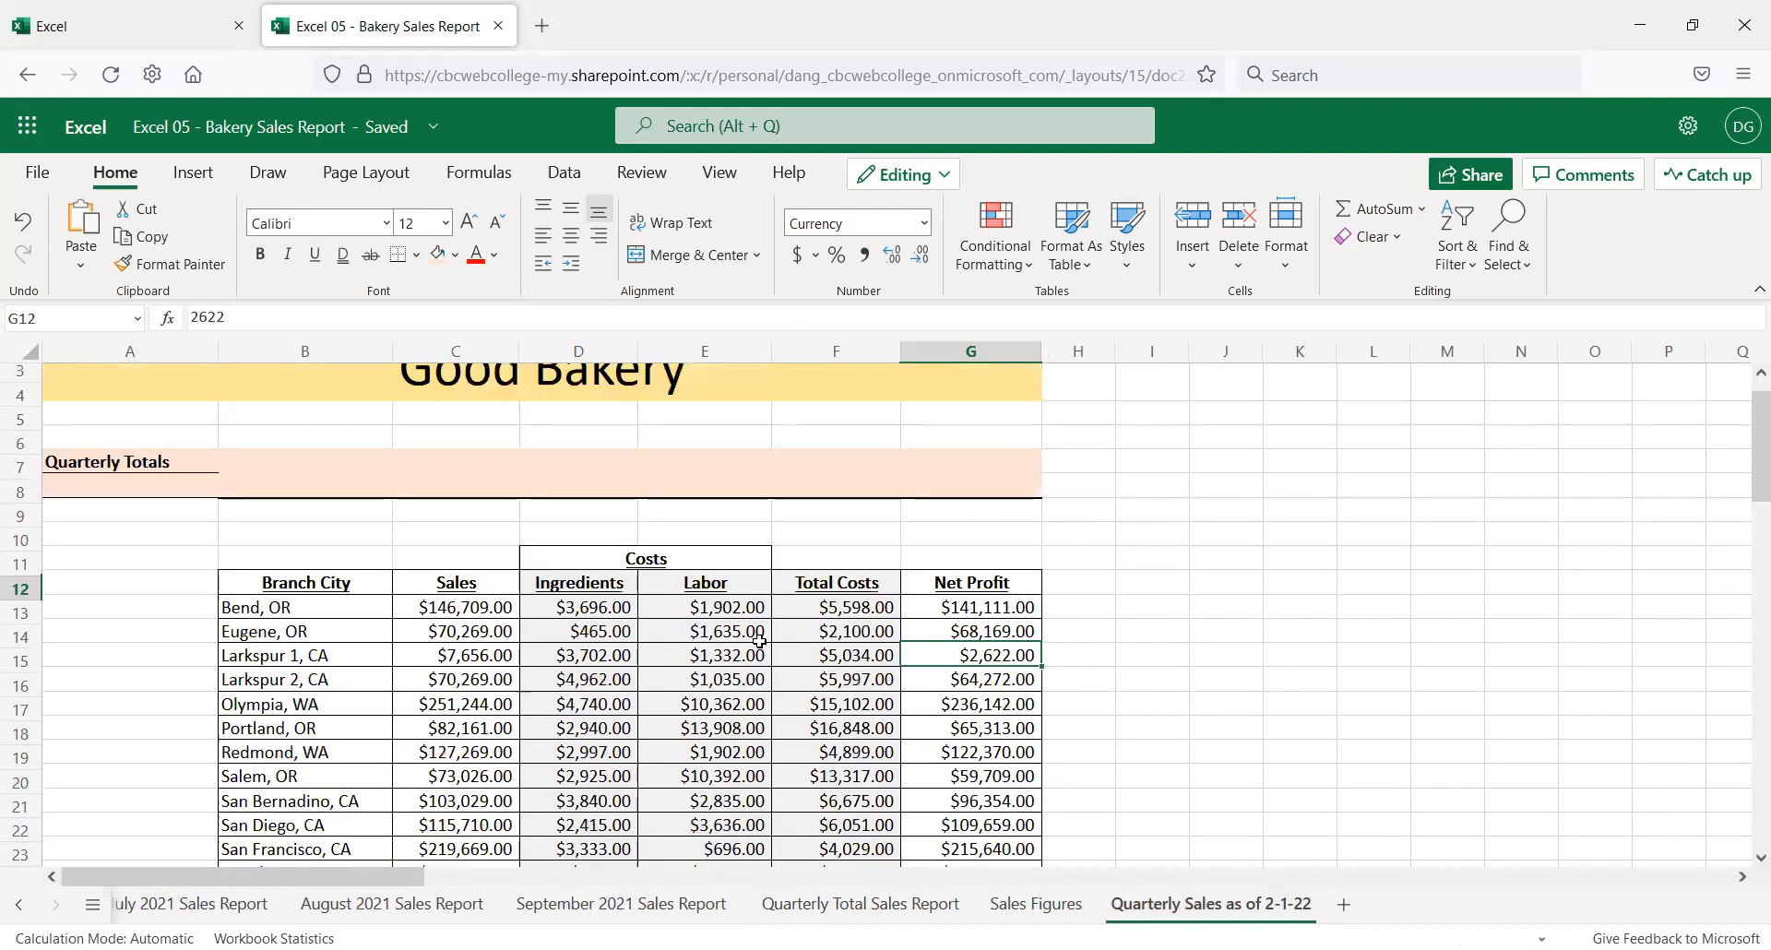
scroll(759, 639, "up", 2)
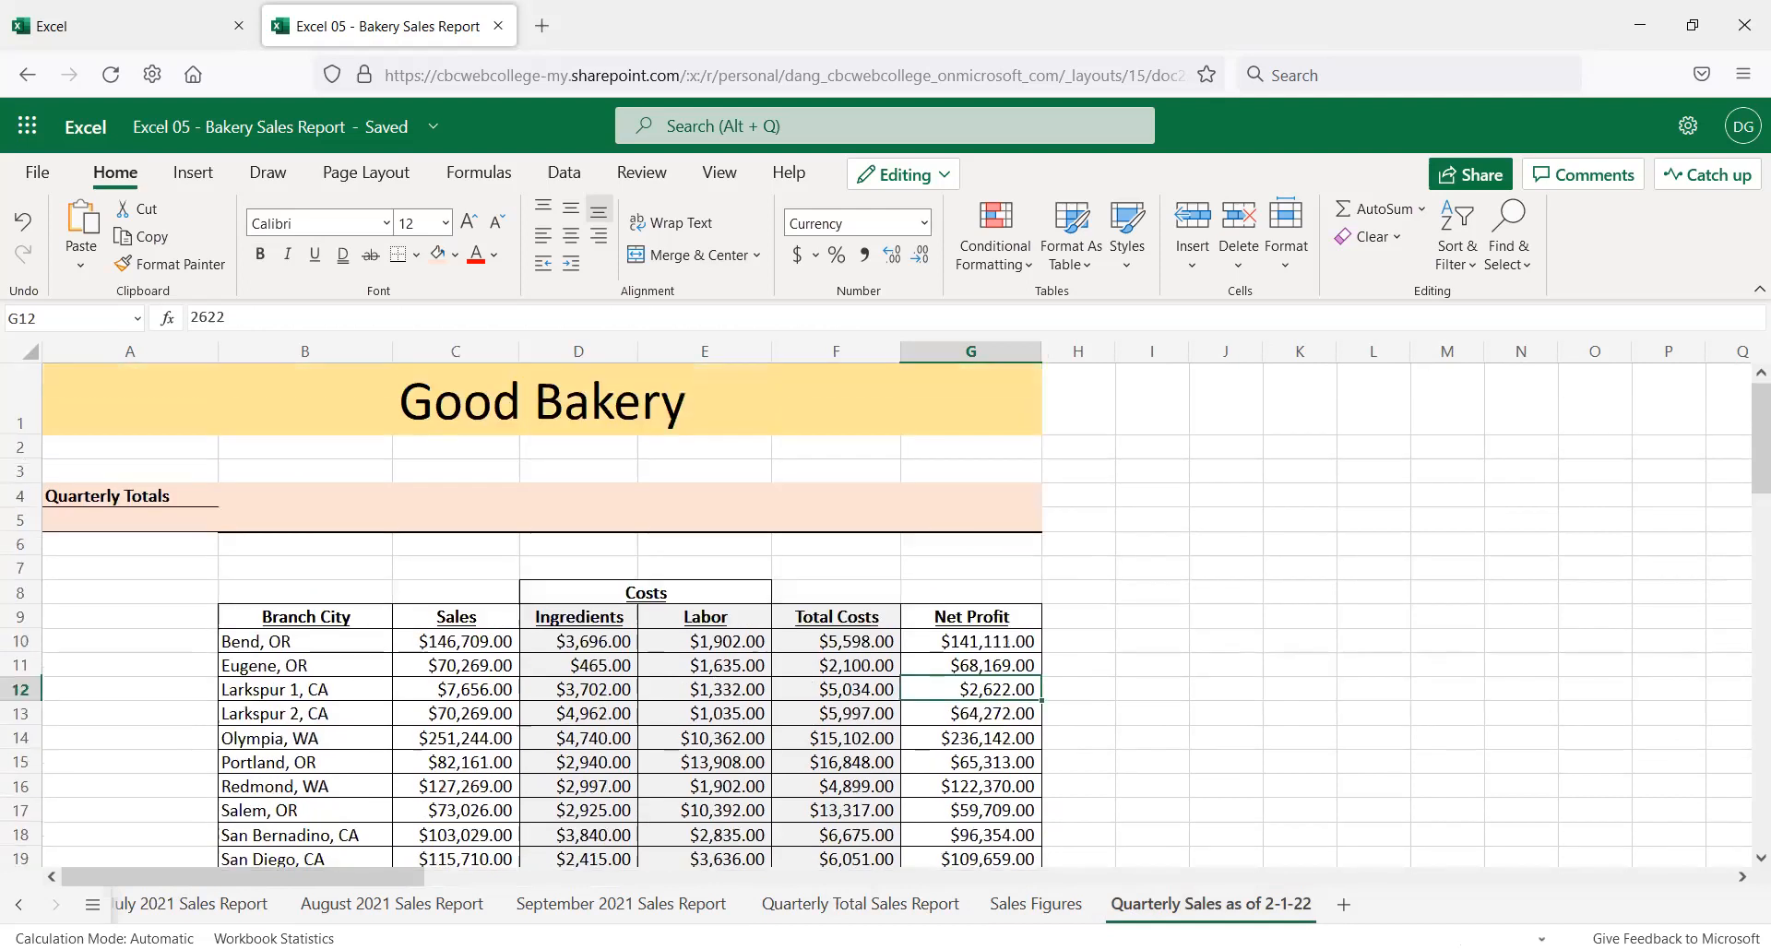
left_click(169, 906)
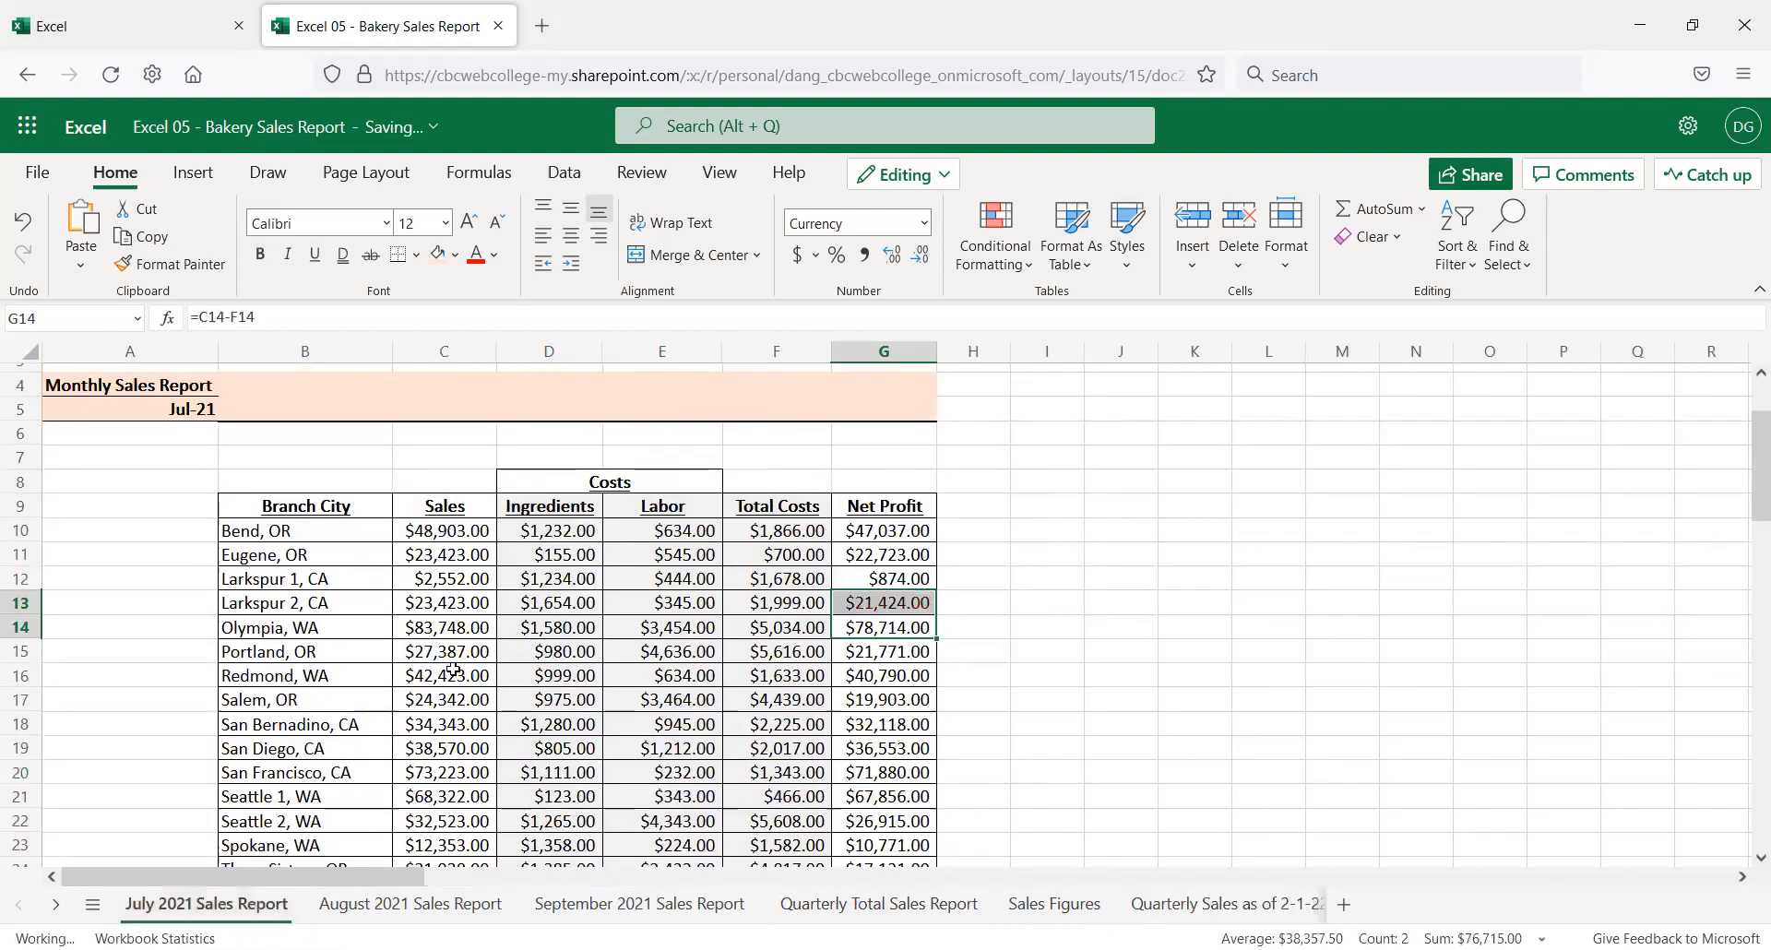
left_click(512, 907)
left_click(244, 907)
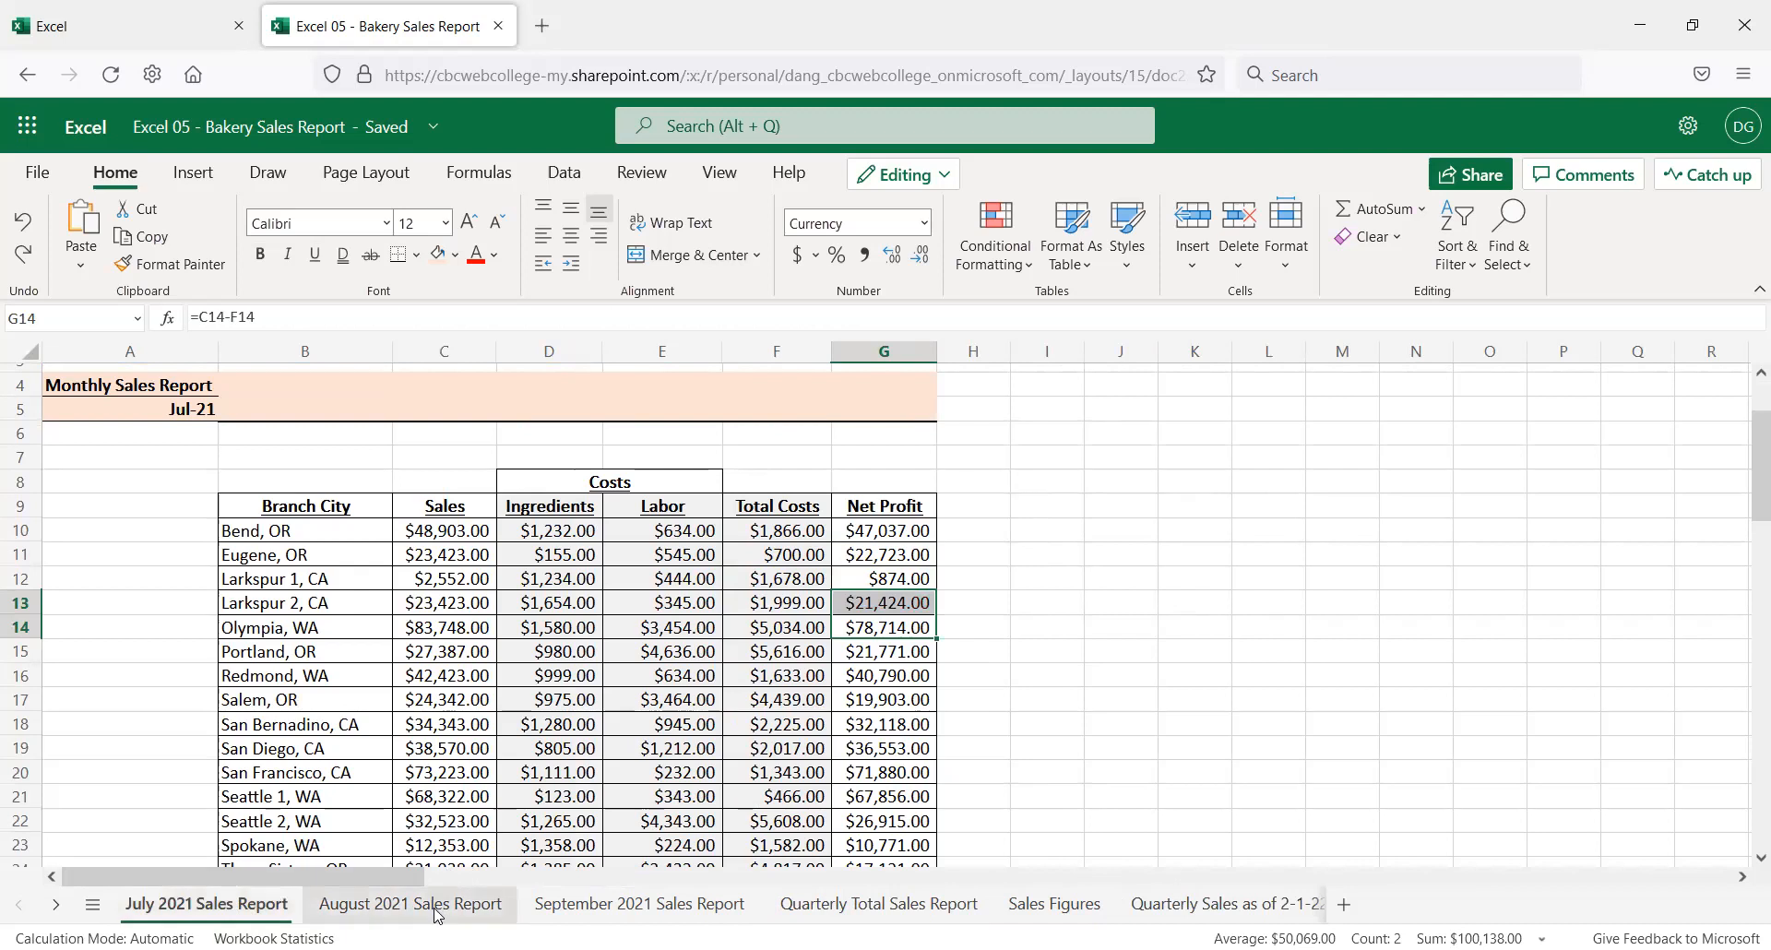
Look over the sales and cost figures on the July 2021 and September 2021 Sales Report sheets
left_click_drag(437, 537, 606, 651)
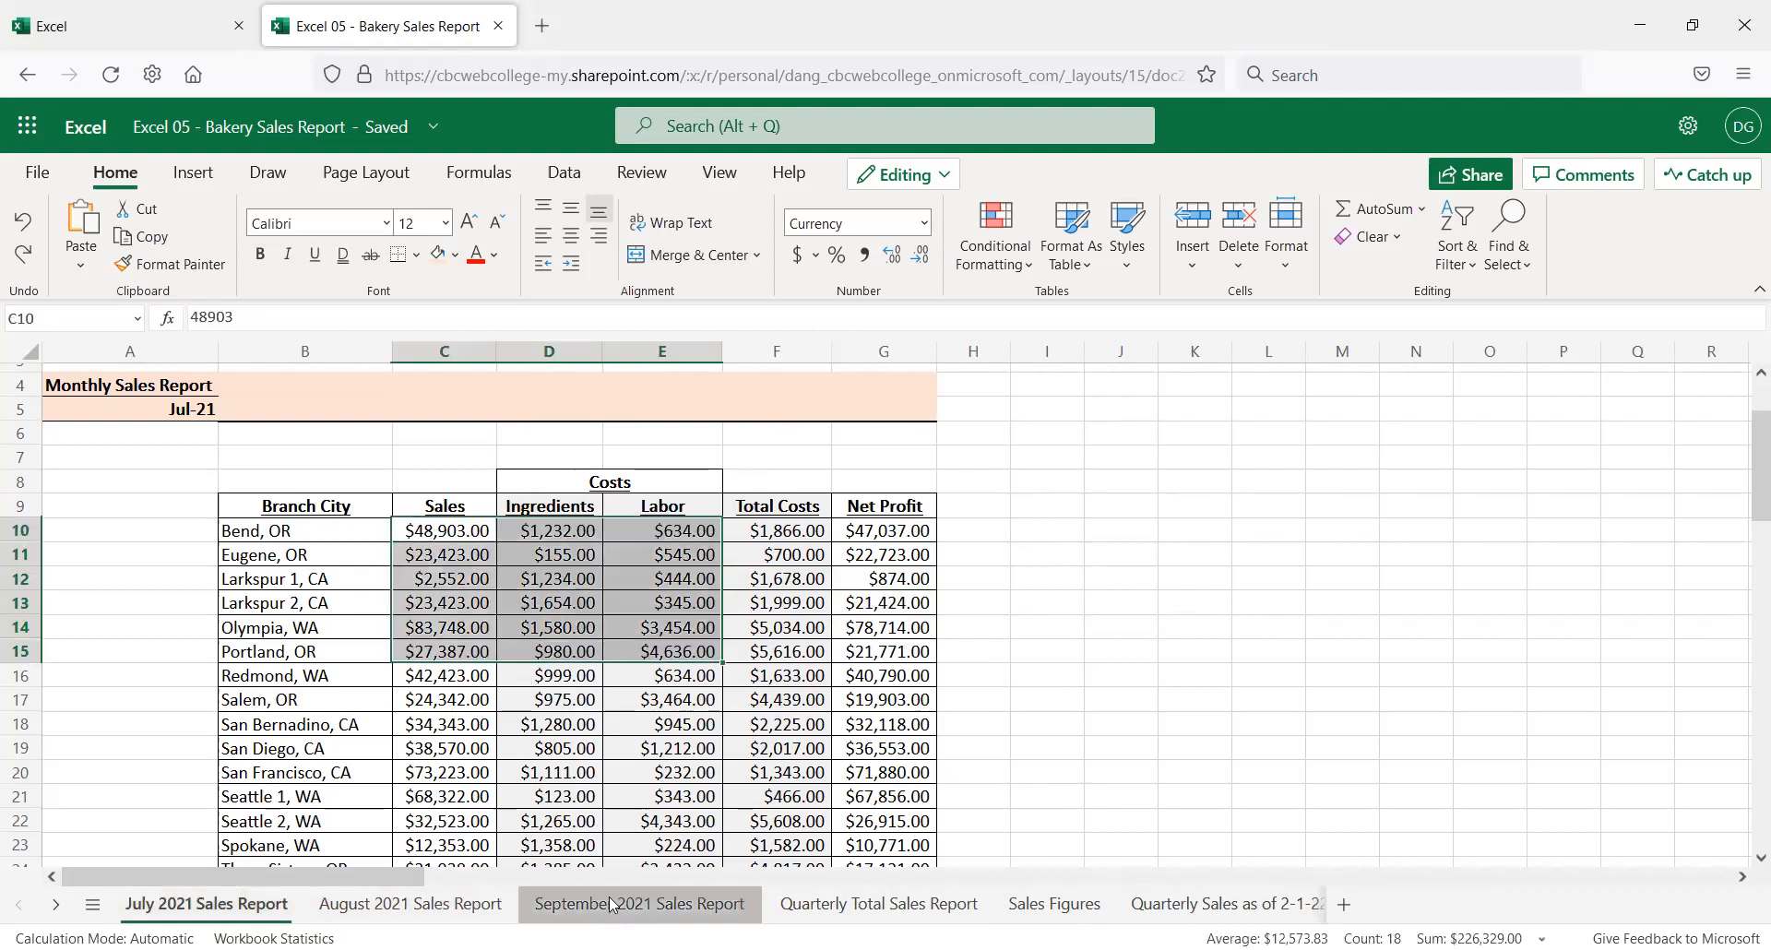
left_click(608, 905)
scroll(665, 696, "up", 3)
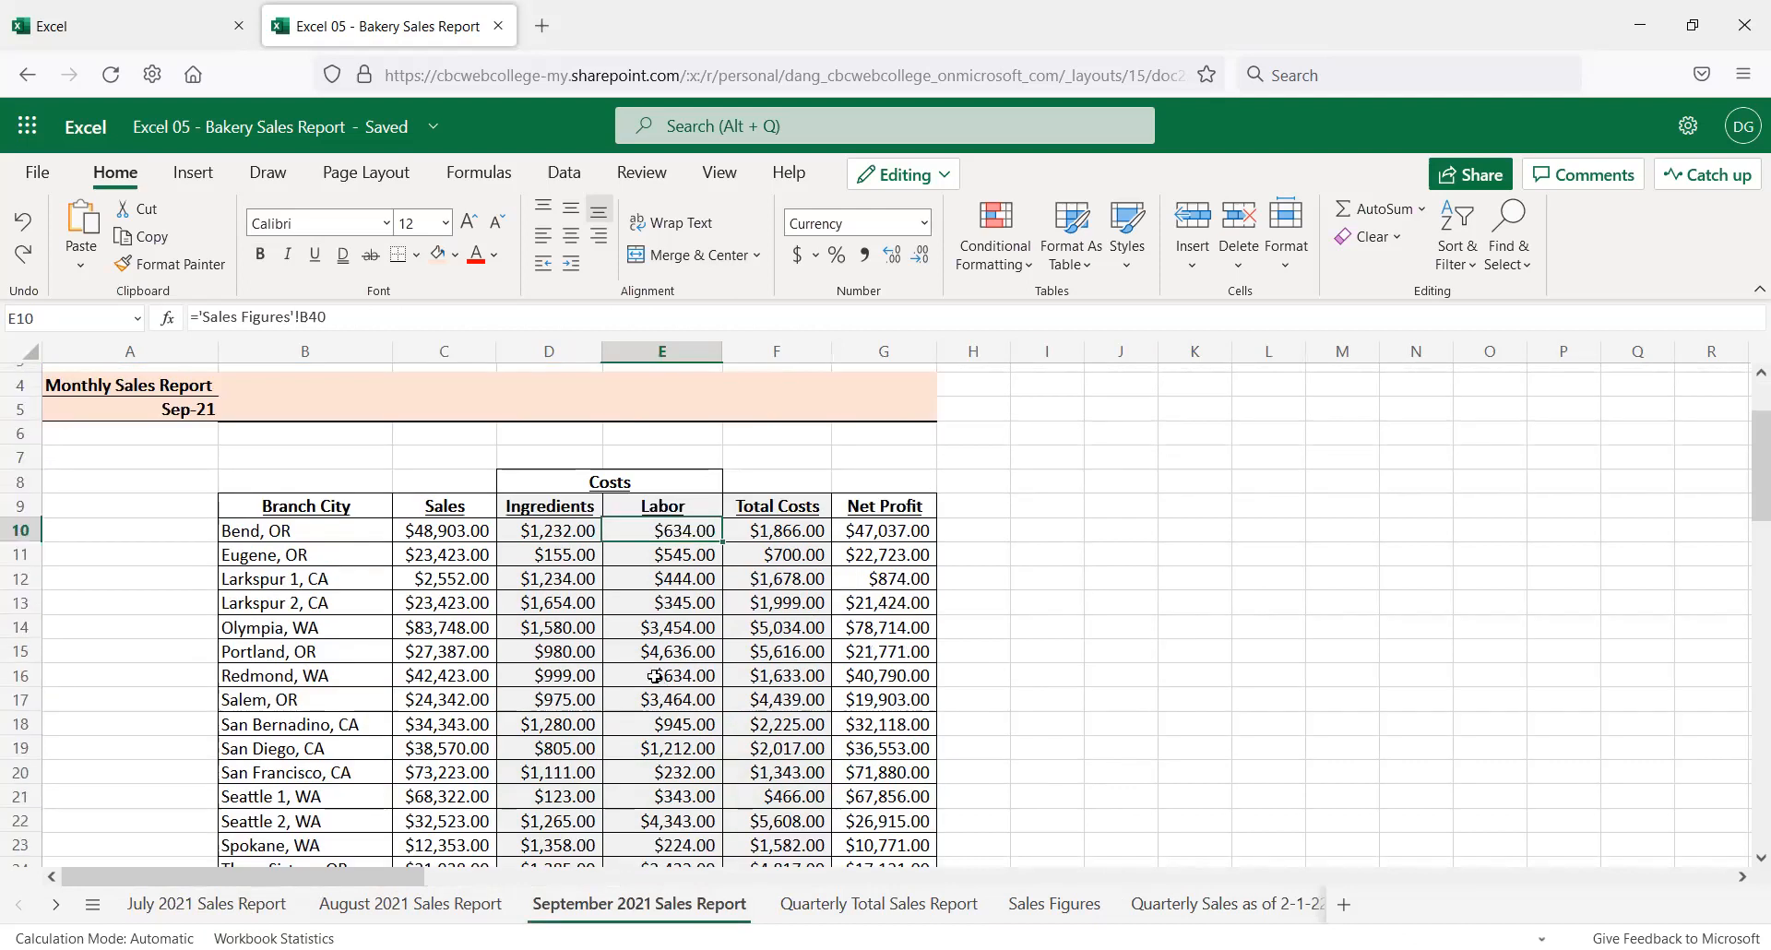
scroll(328, 663, "up", 1)
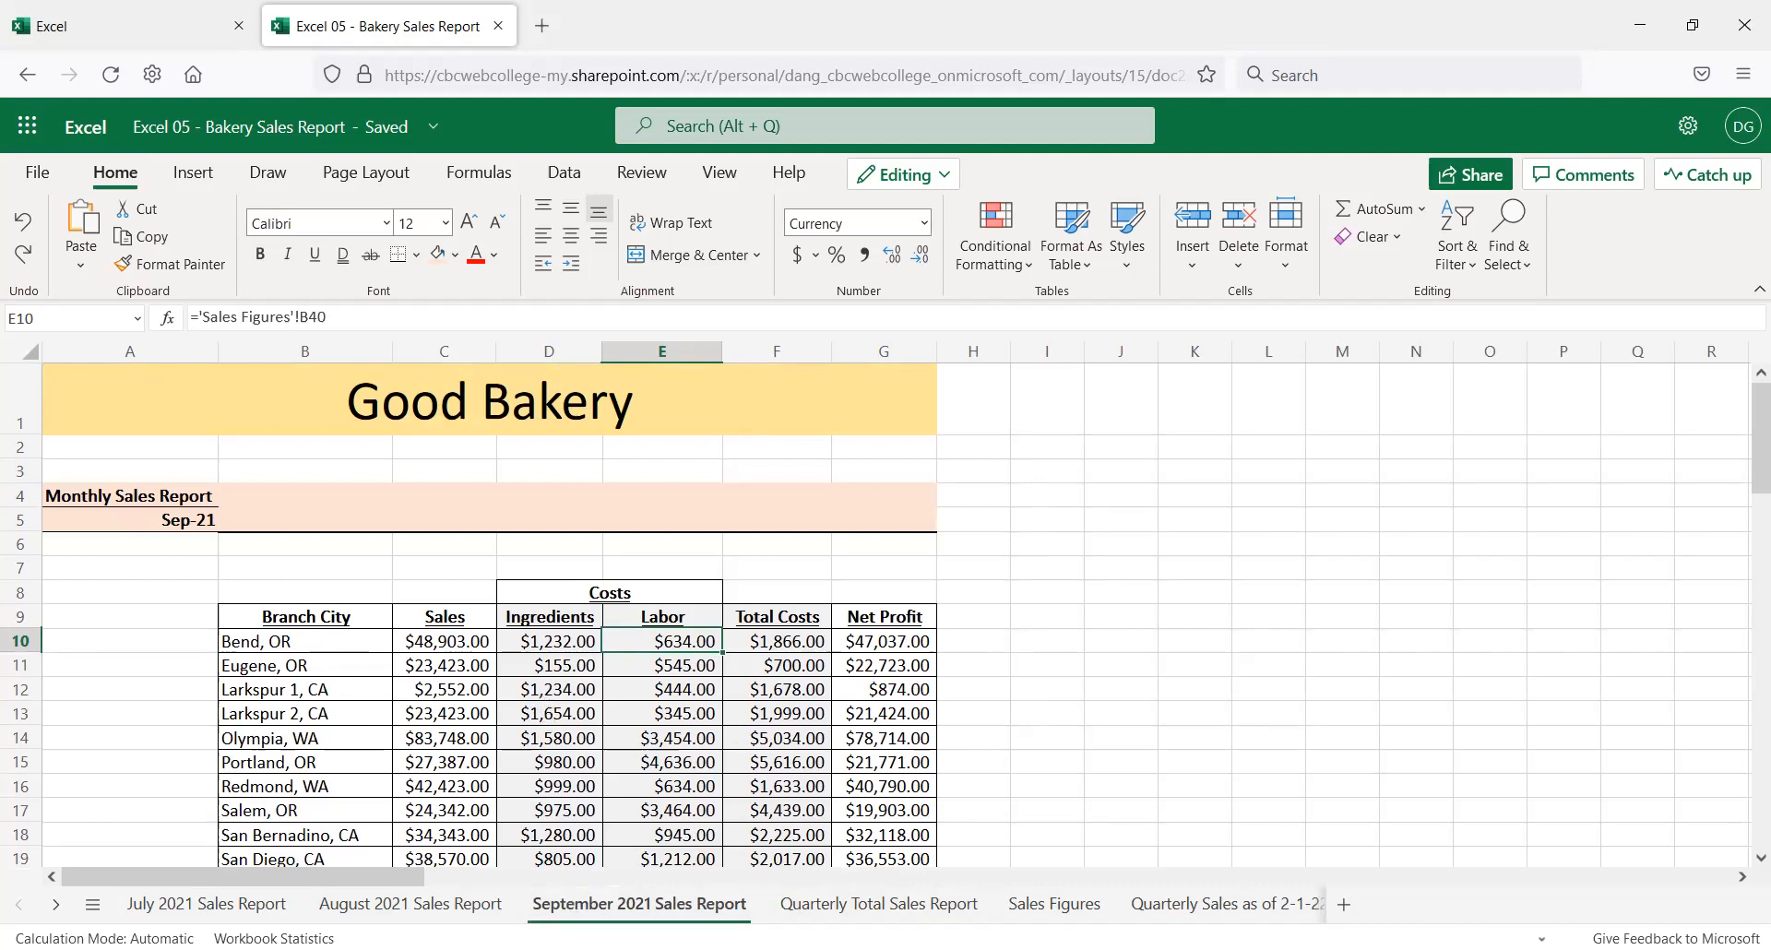
Compare the Quarterly Total Sales Report with Quarterly Sales as of 2-1-22 and inspect the formula behind the Eugene, OR sales in C11
left_click(876, 903)
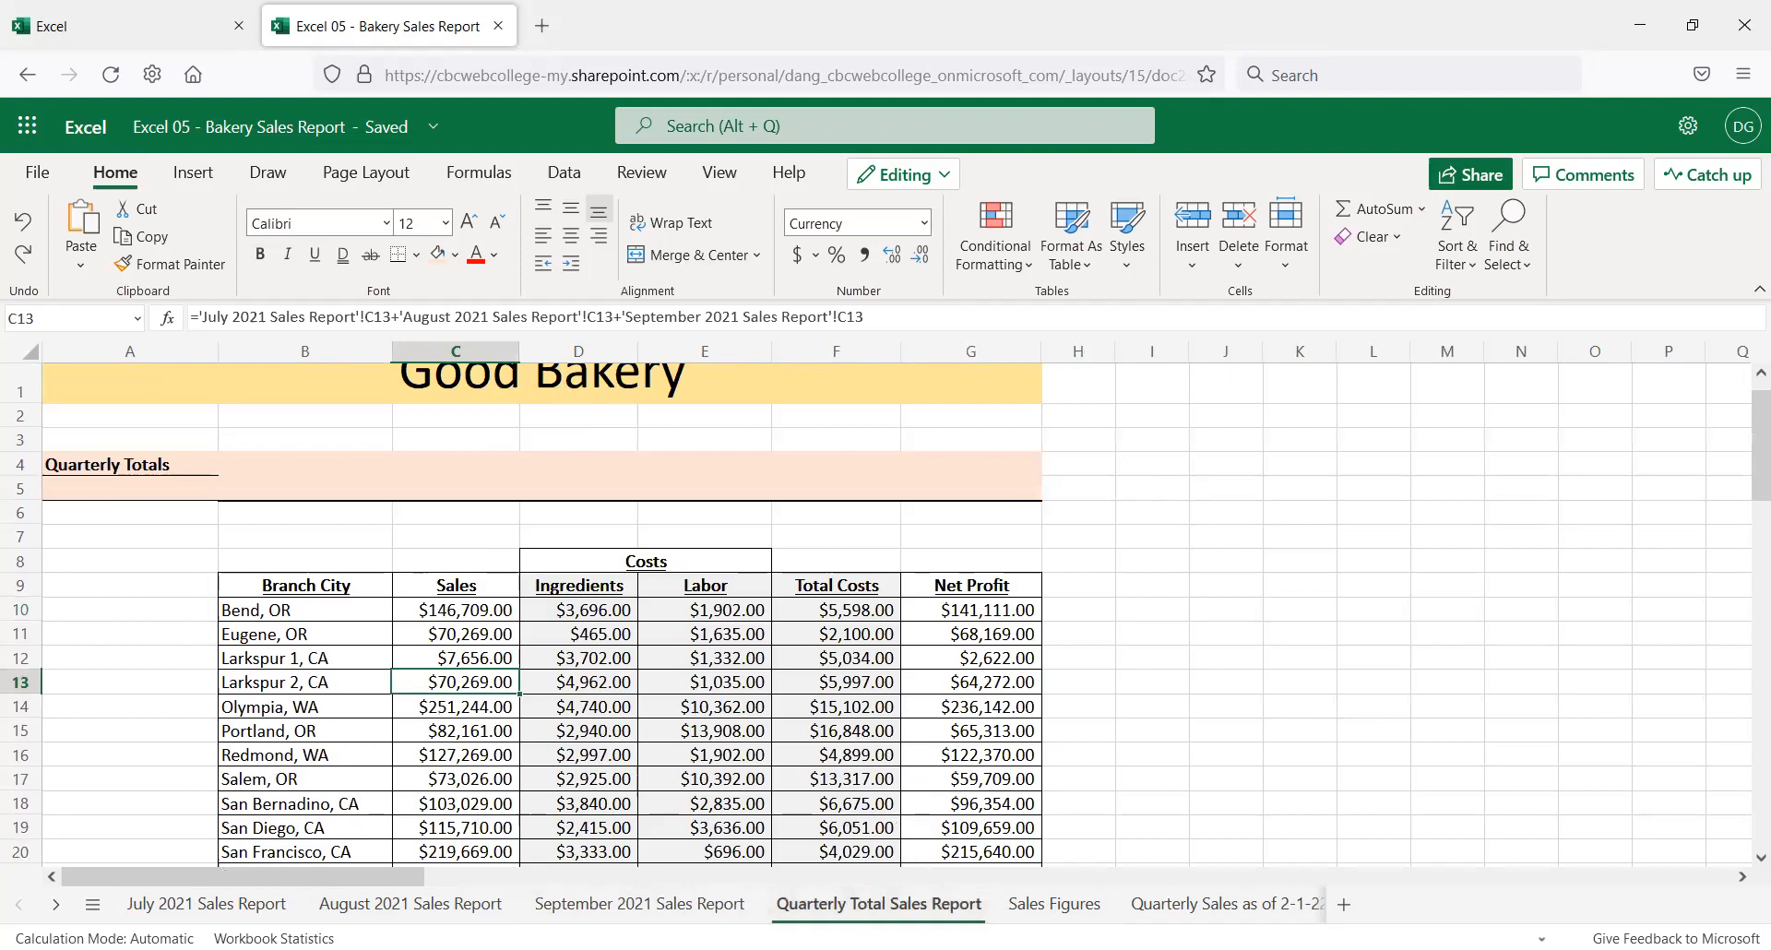
left_click(1229, 899)
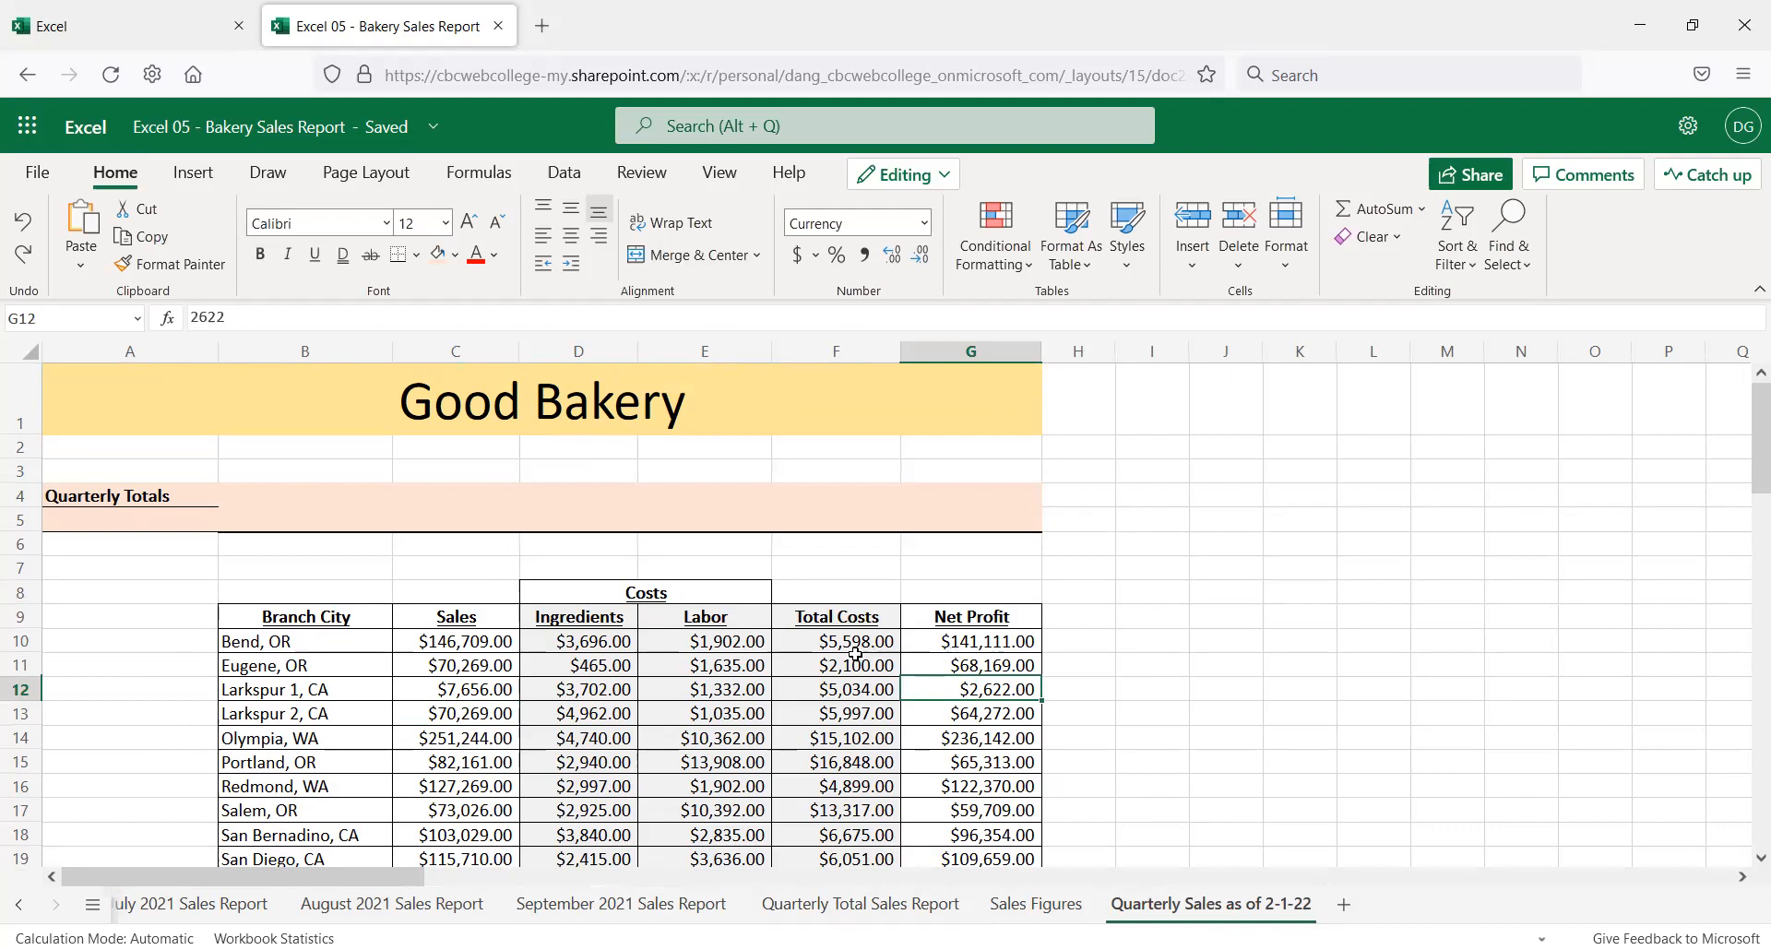
scroll(872, 797, "down", 3)
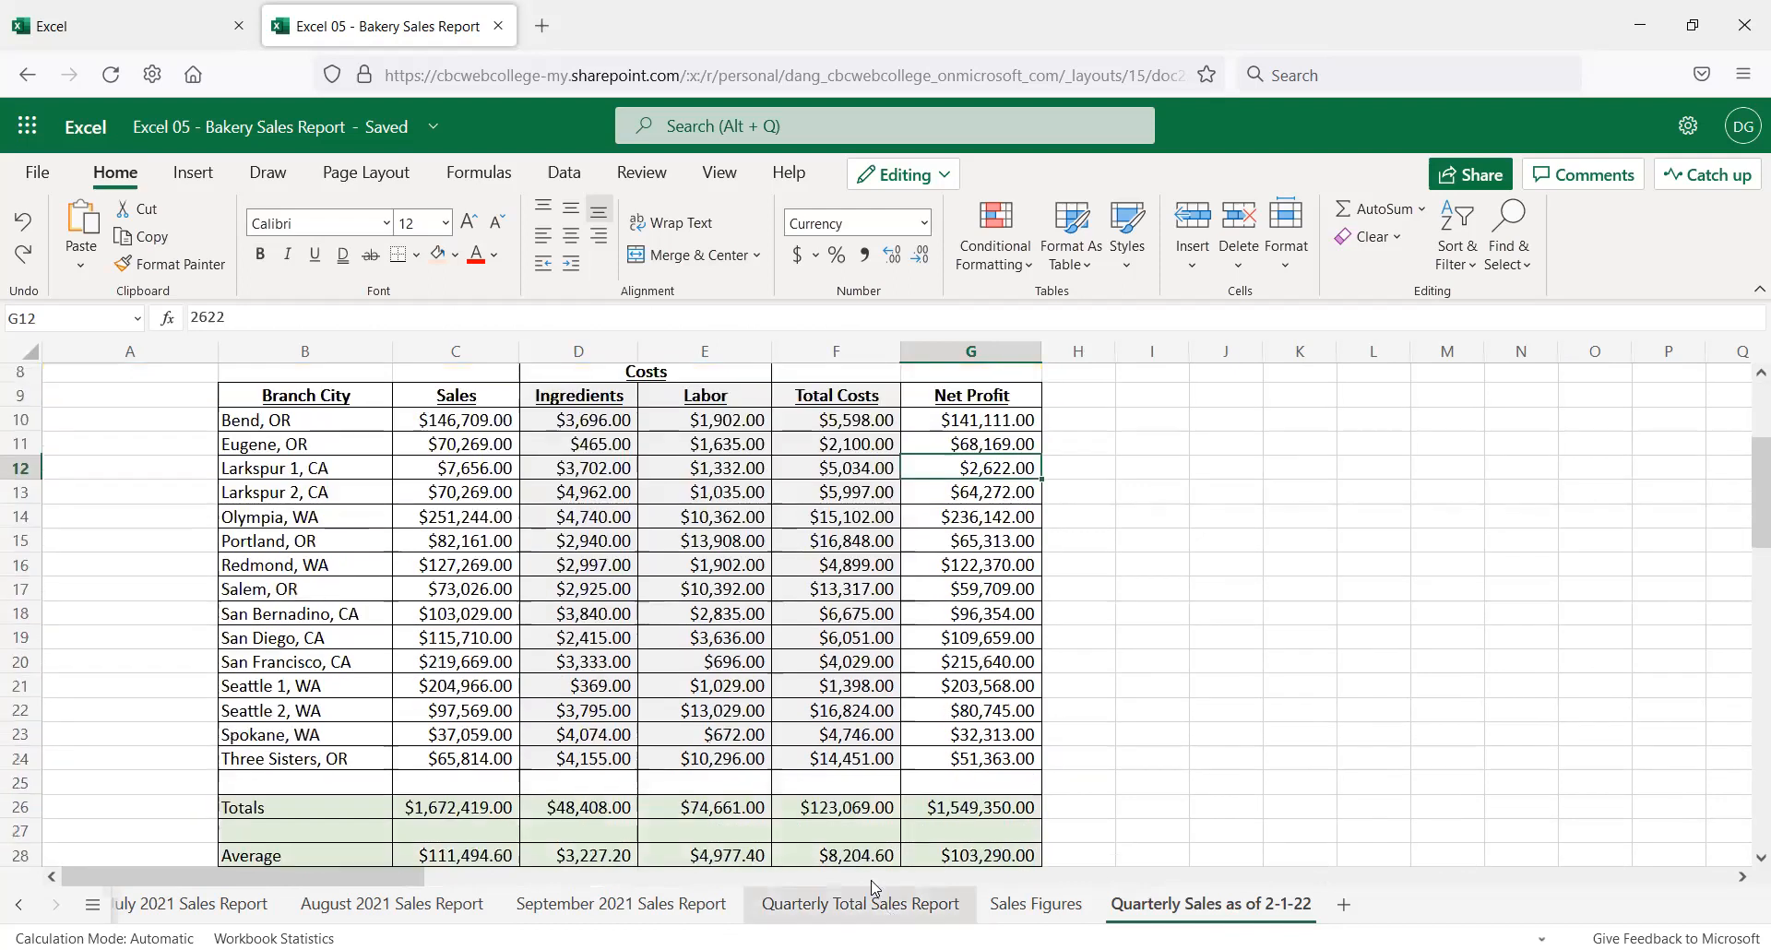
left_click(830, 916)
scroll(1294, 648, "down", 2)
scroll(1294, 648, "down", 2)
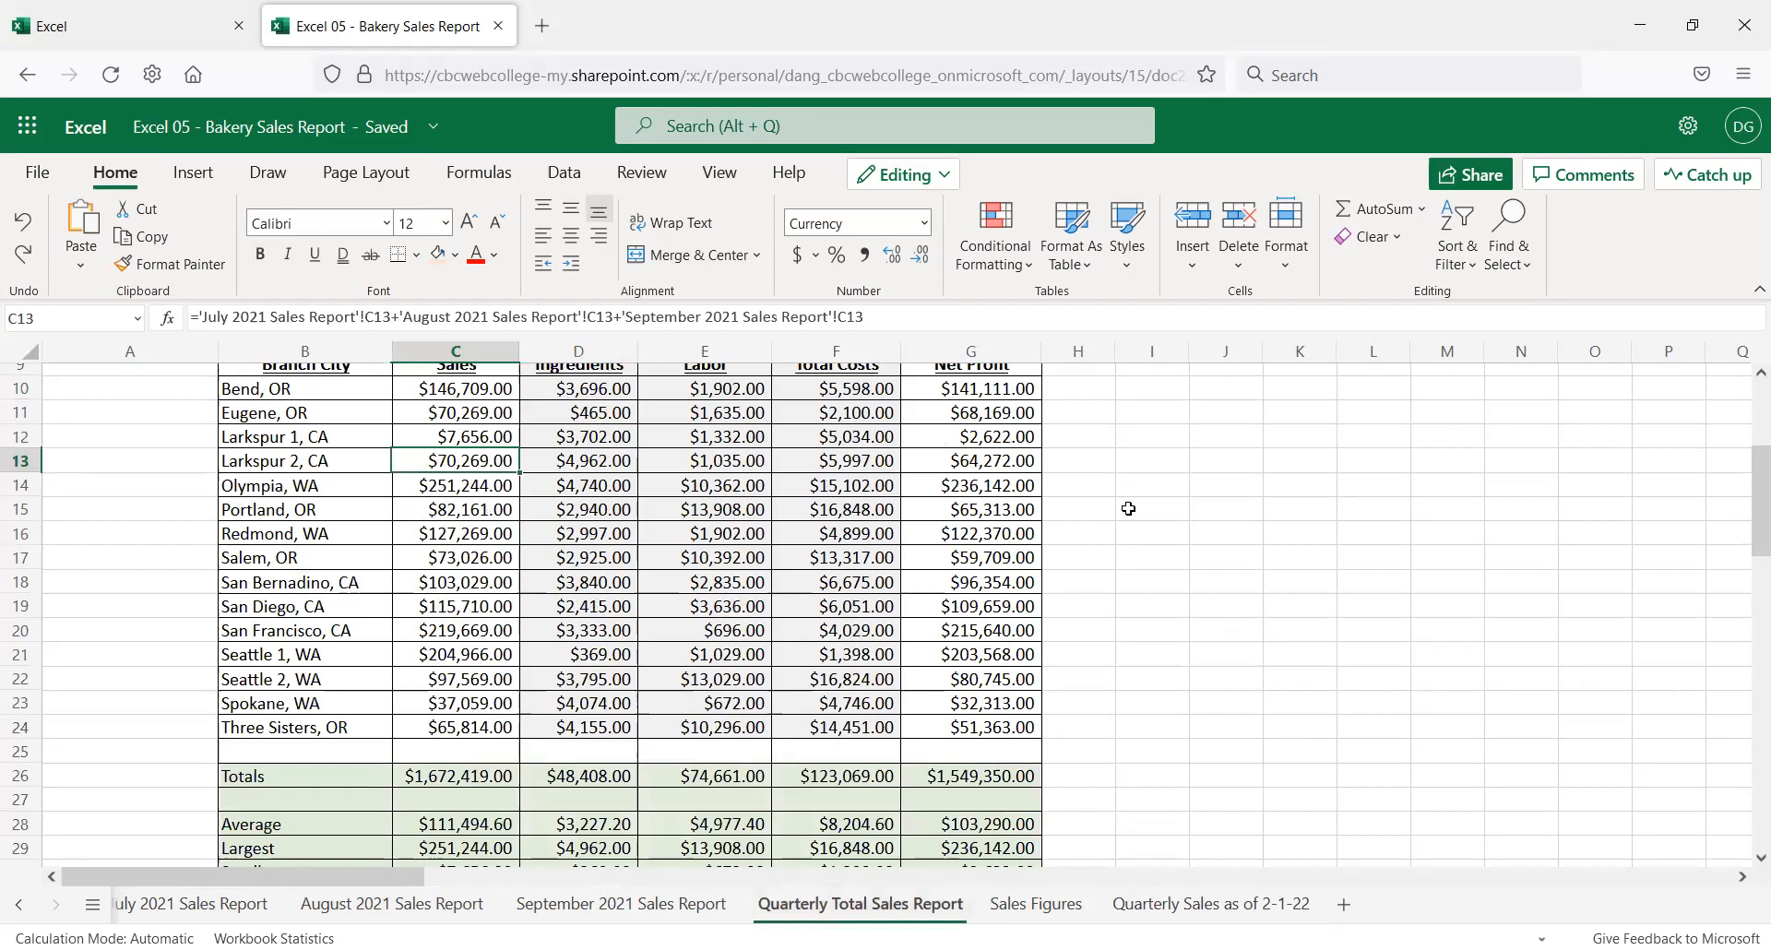
left_click(460, 414)
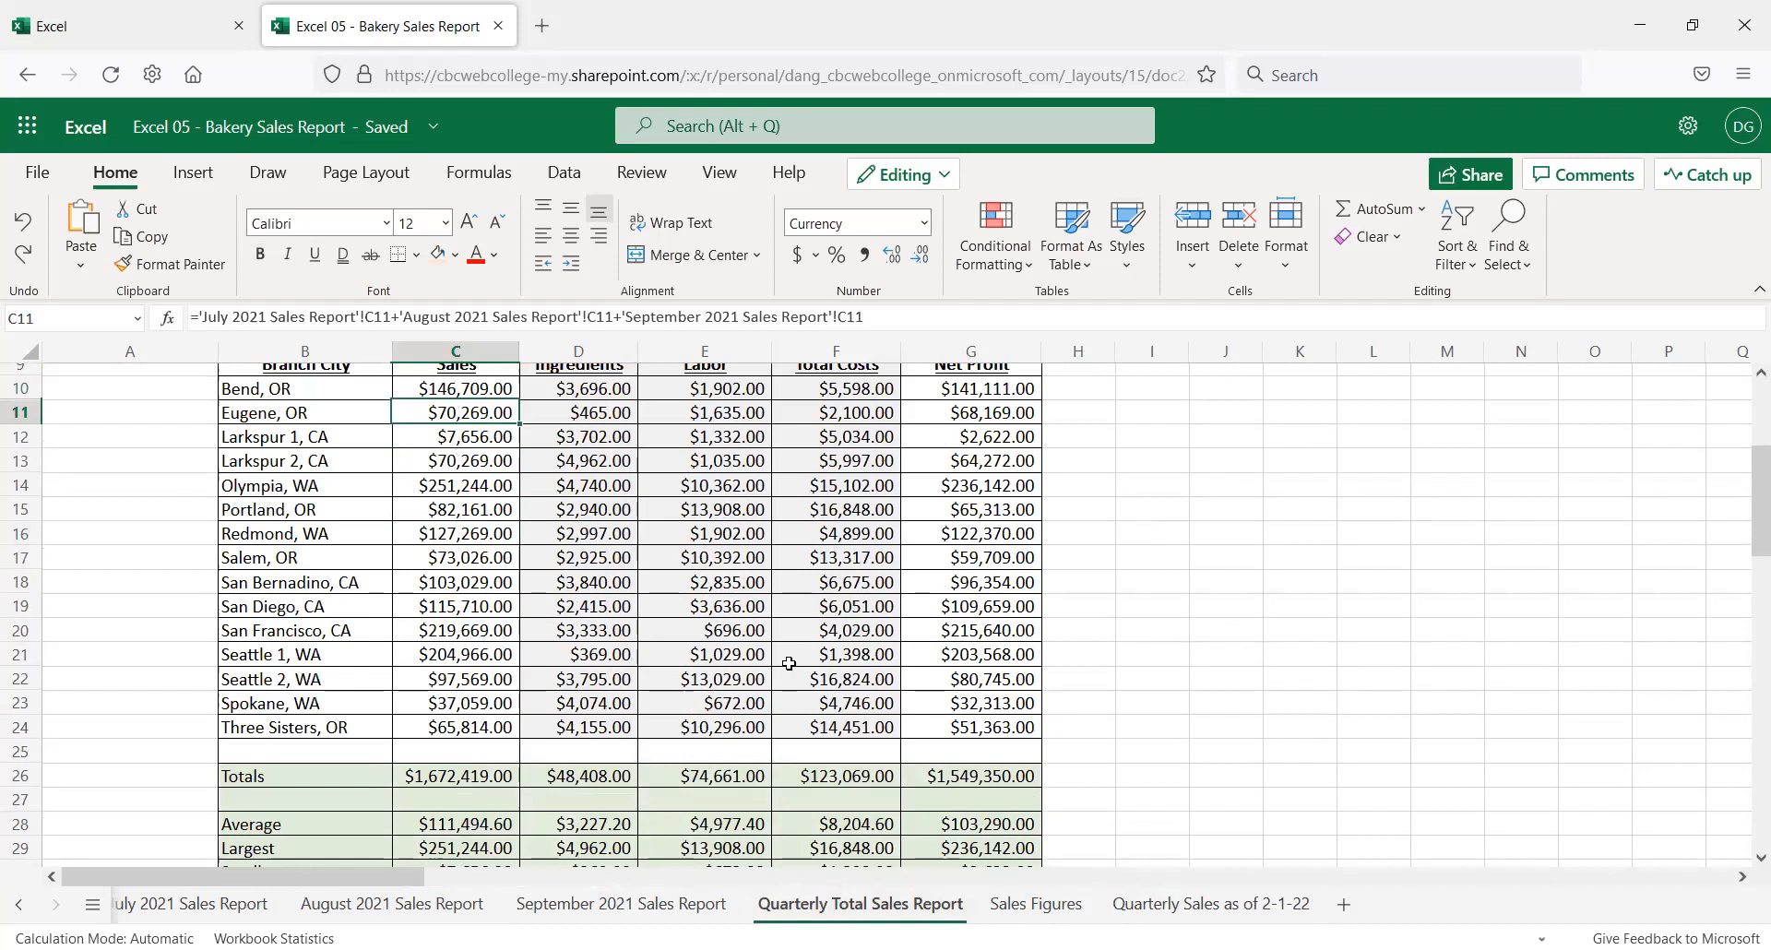
Inspect sales, cost and net profit cells in the branch rows of Quarterly Sales as of 2-1-22 for fixed values instead of formulas
left_click(1211, 904)
left_click(667, 576)
left_click(328, 609)
left_click(317, 520)
left_click(435, 484)
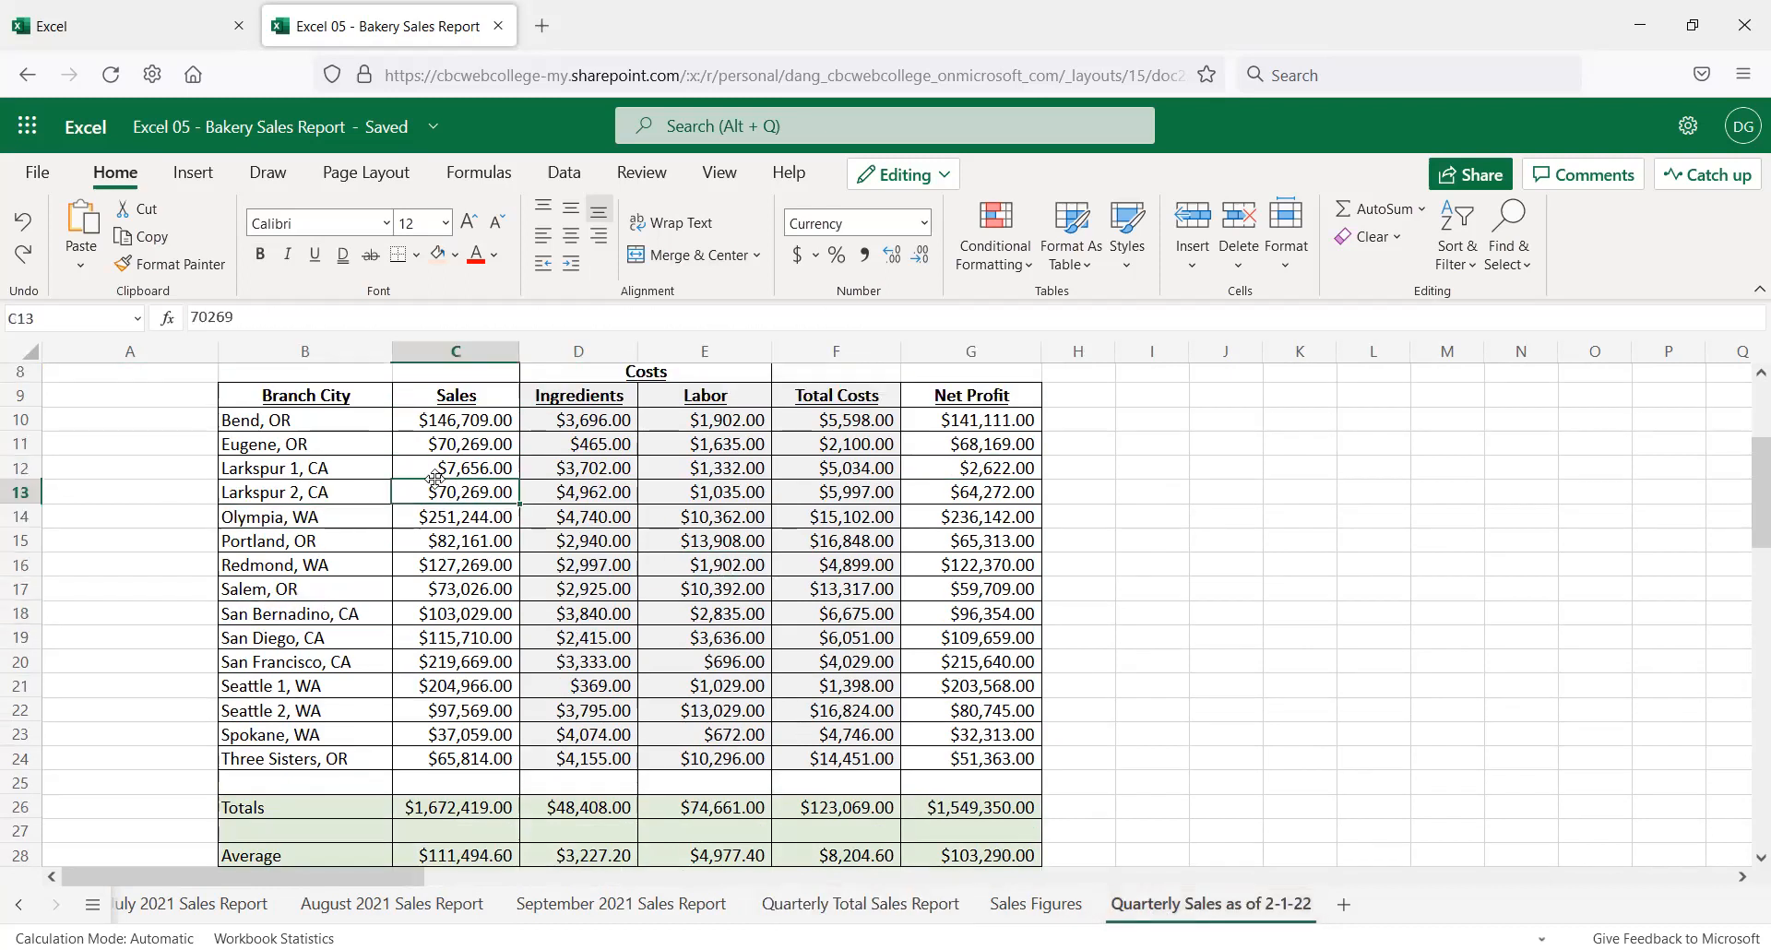
left_click(892, 475)
left_click(987, 498)
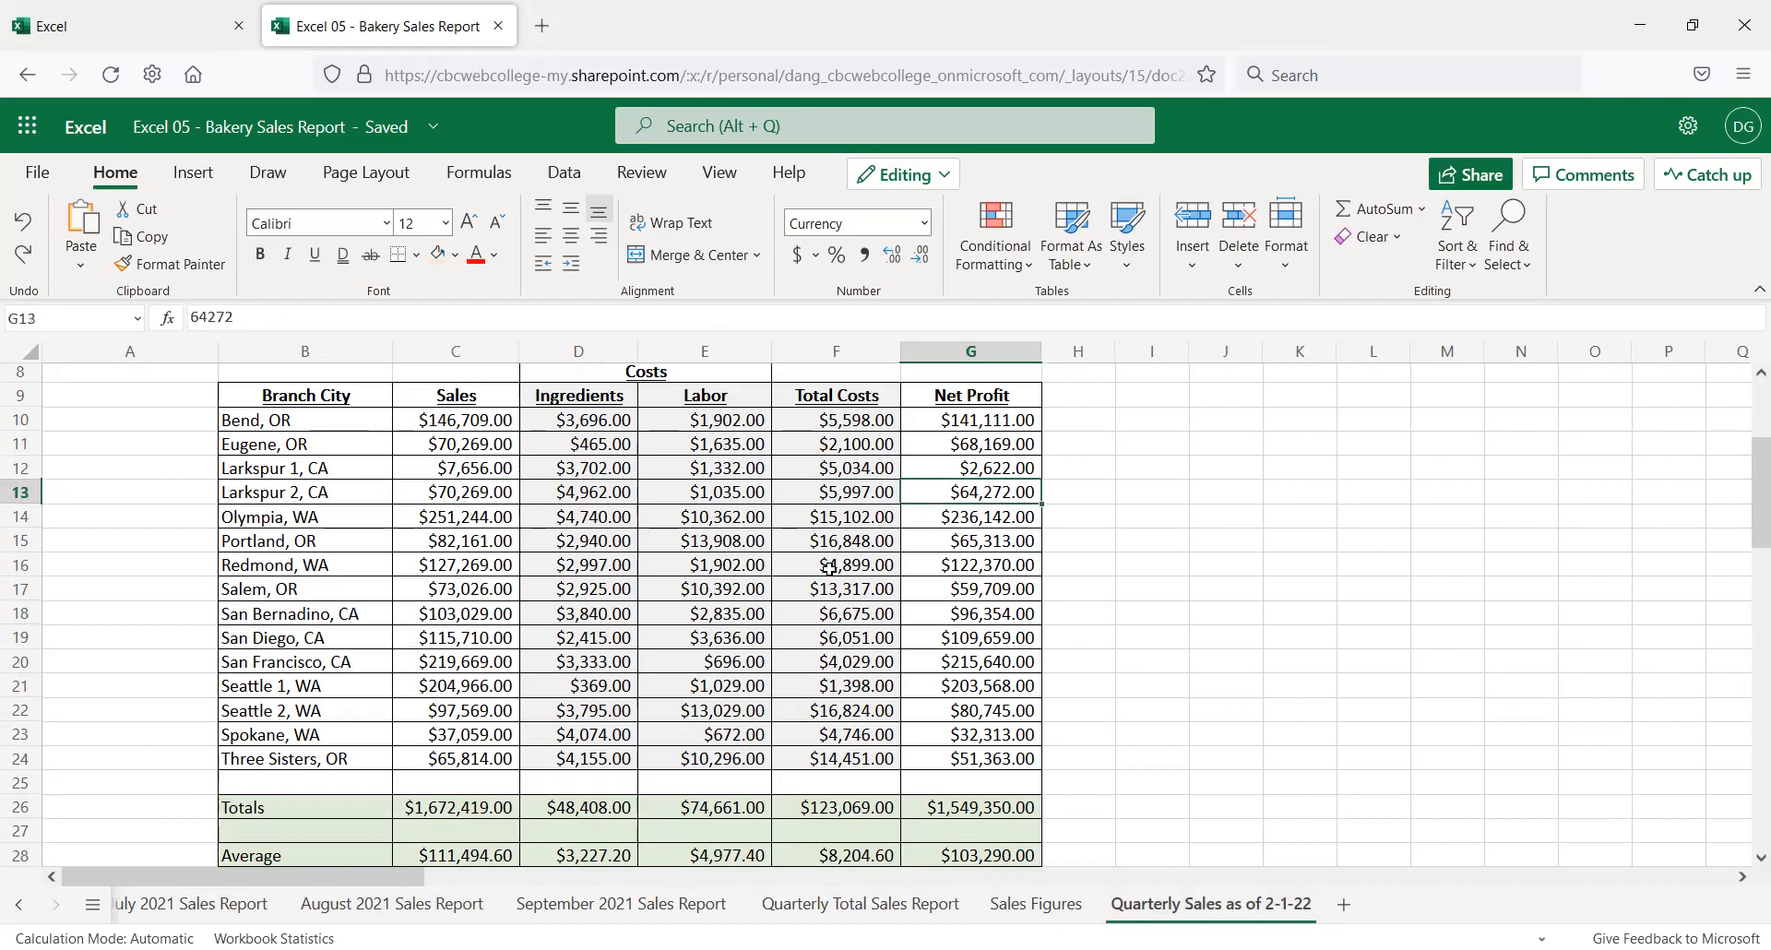
left_click(961, 755)
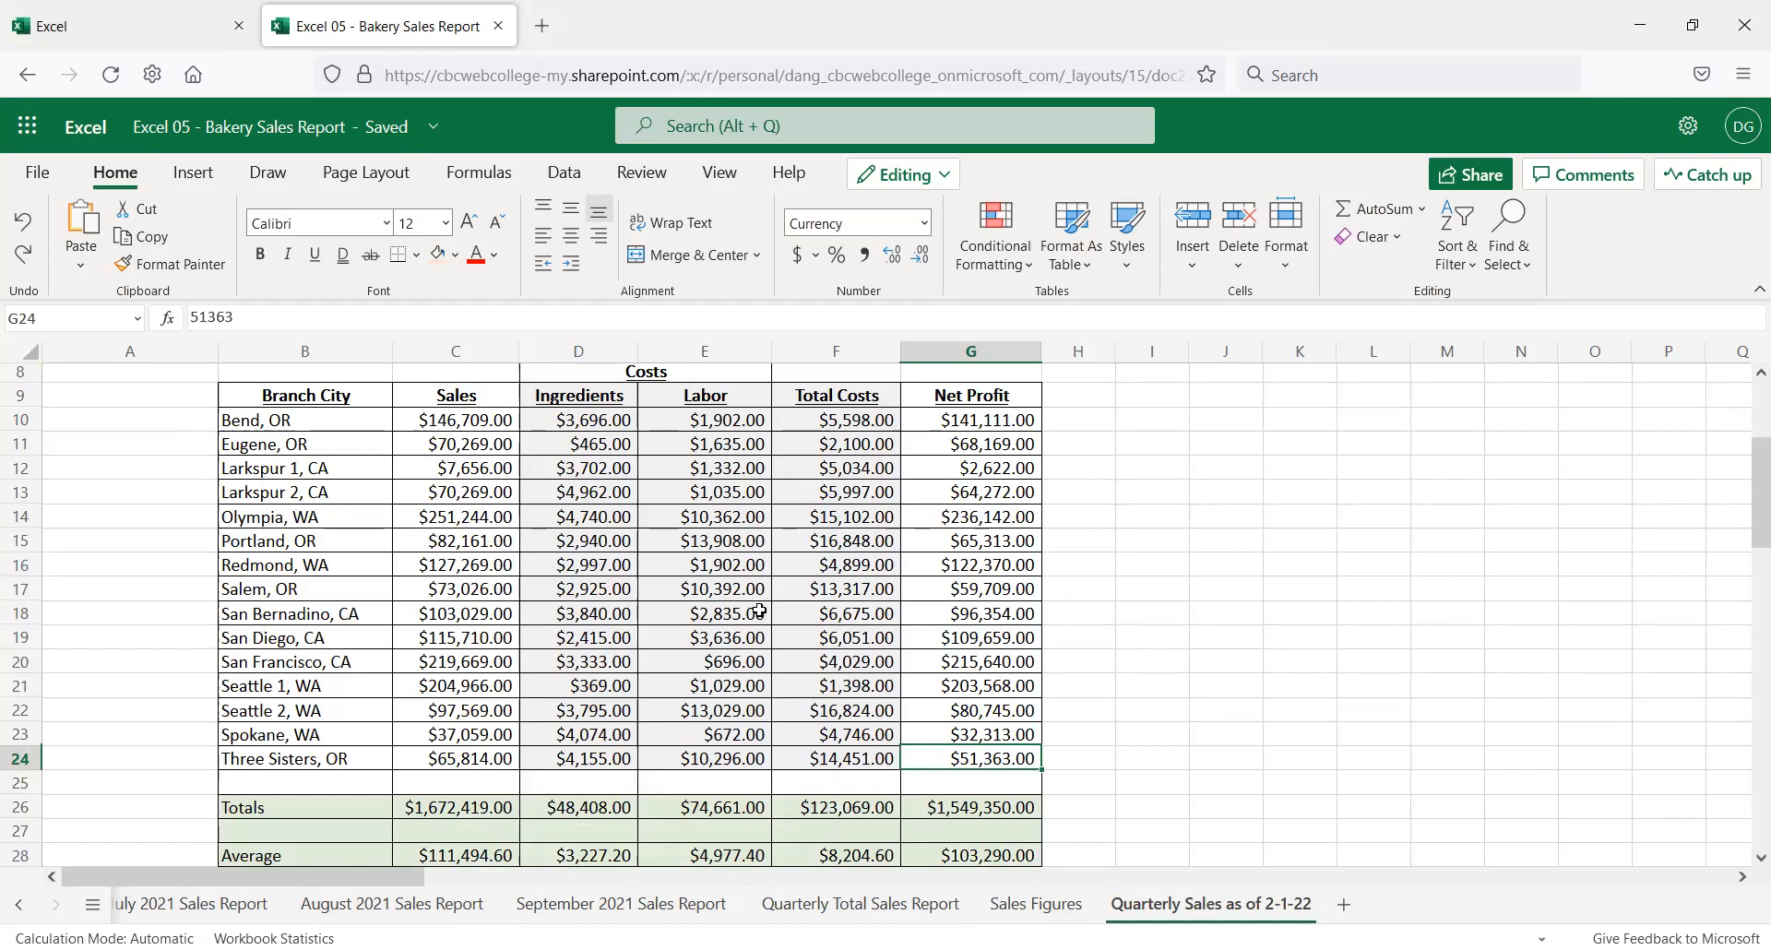
left_click(799, 567)
left_click(534, 548)
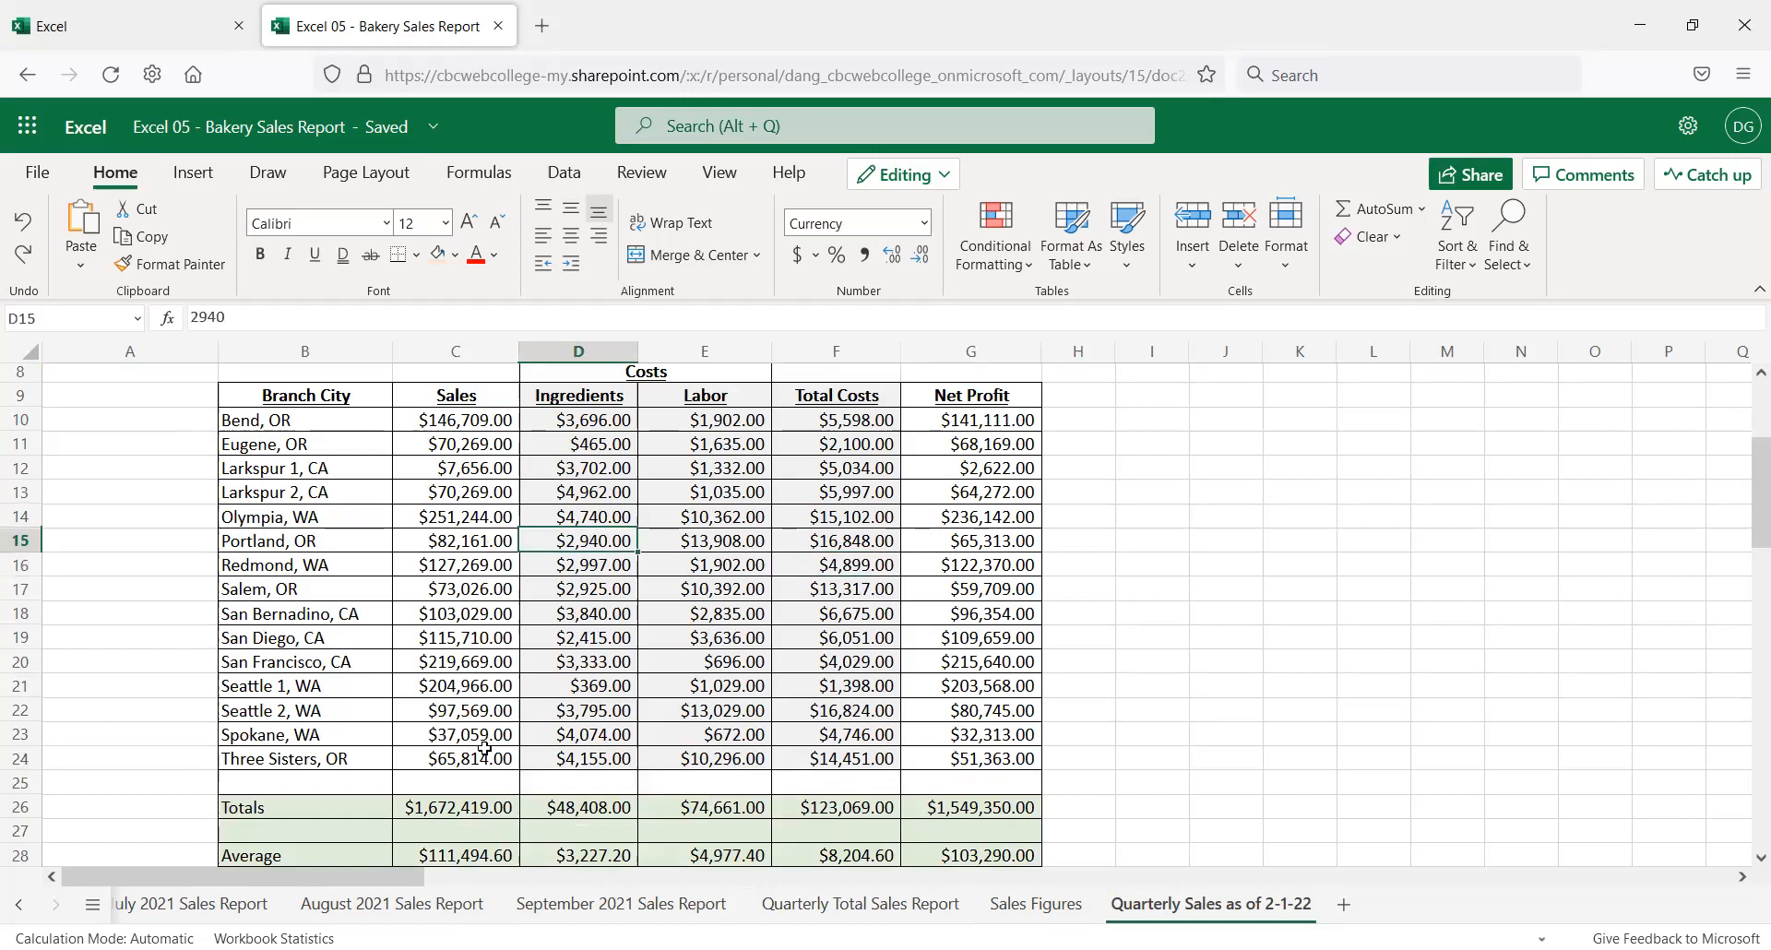
left_click(169, 676)
Inspect the Sales column's Totals, Average, Largest, Smallest and Number of branches cells on Quarterly Sales as of 2-1-22 for fixed values
scroll(387, 729, "down", 2)
left_click(466, 711)
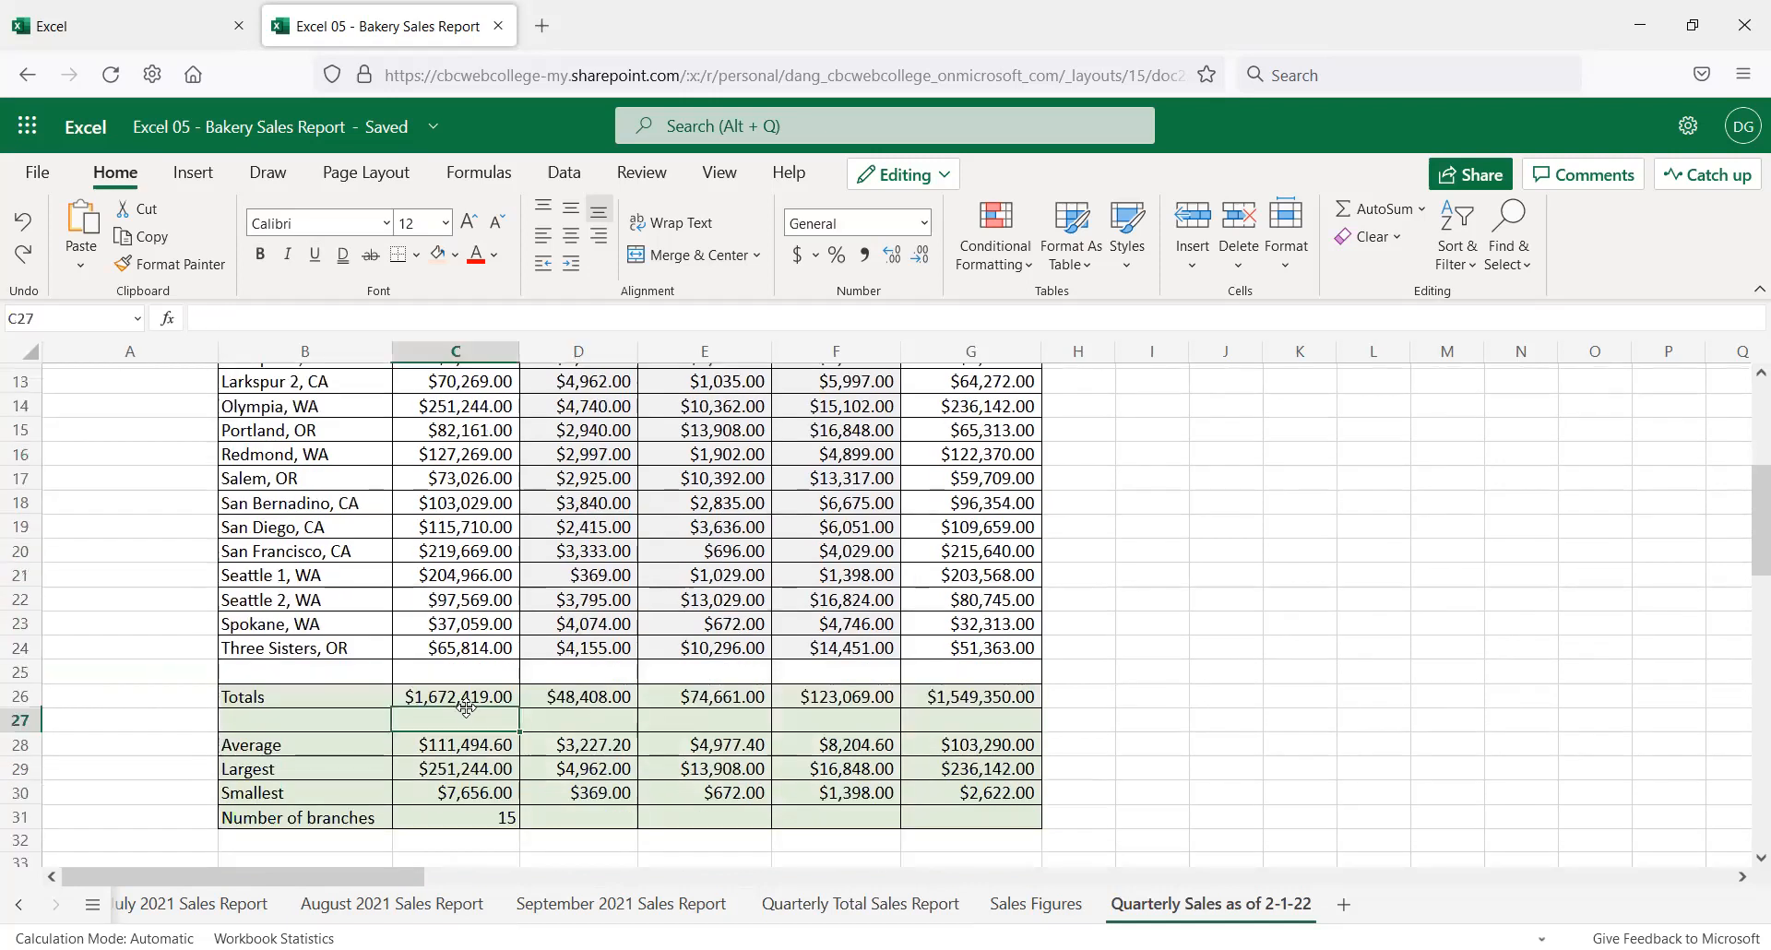
left_click(465, 702)
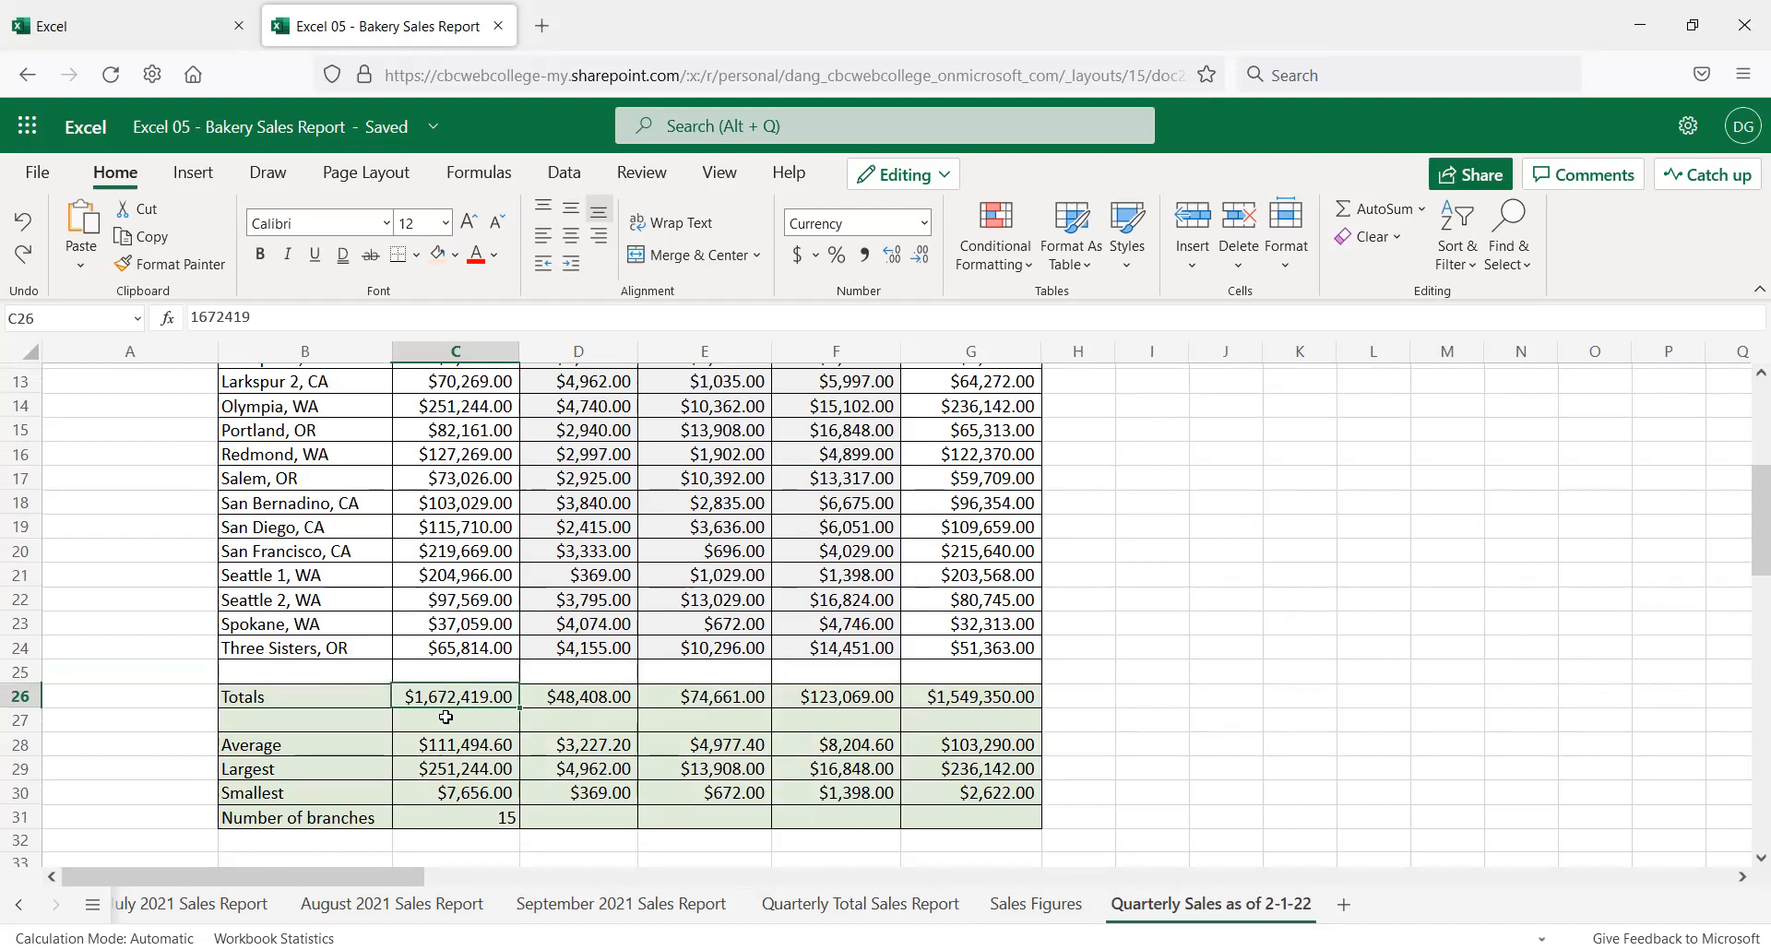
left_click(487, 737)
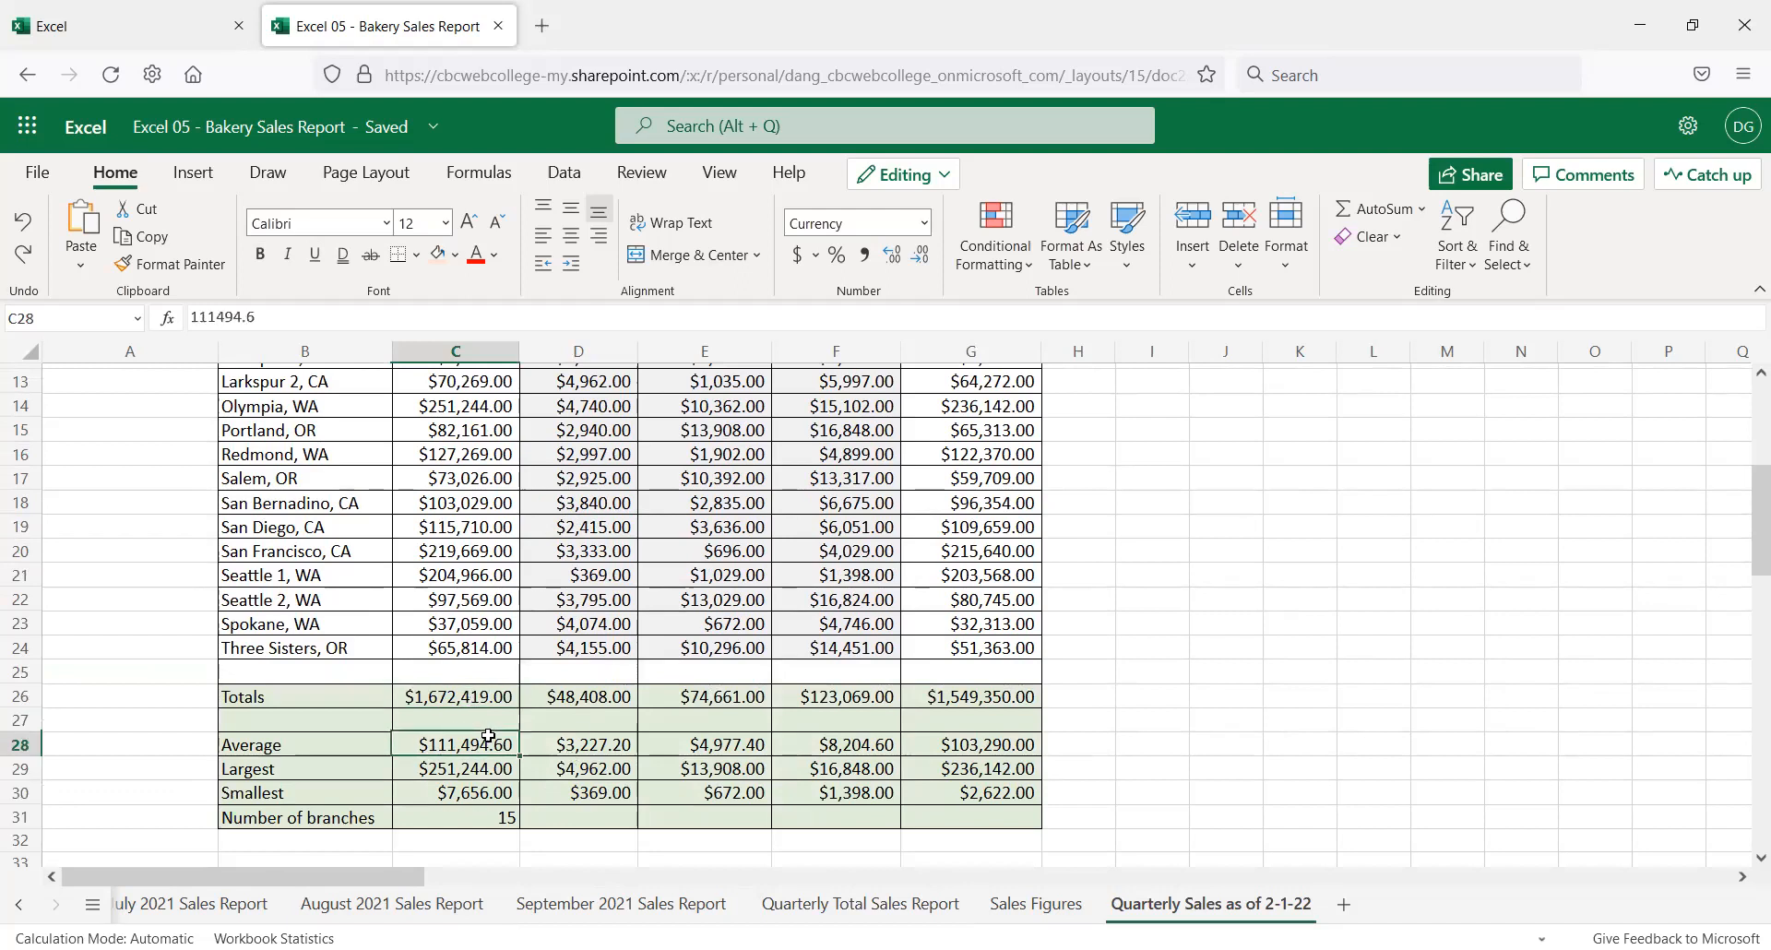
left_click(490, 818)
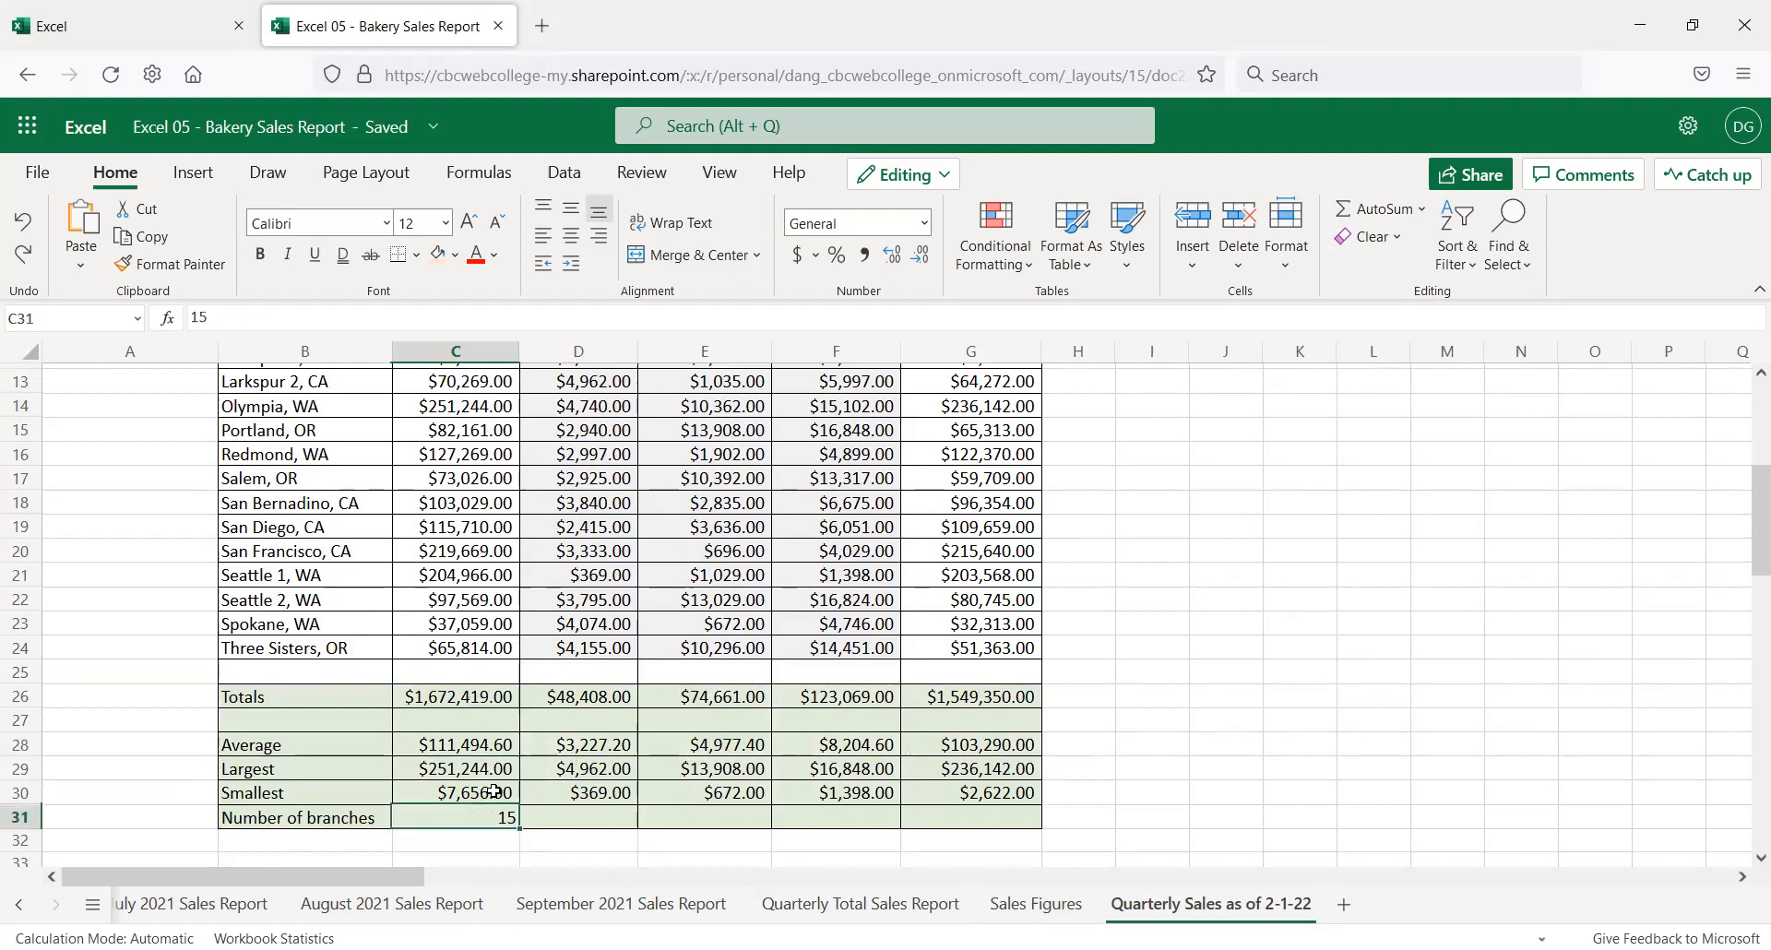
left_click(495, 791)
left_click(455, 769)
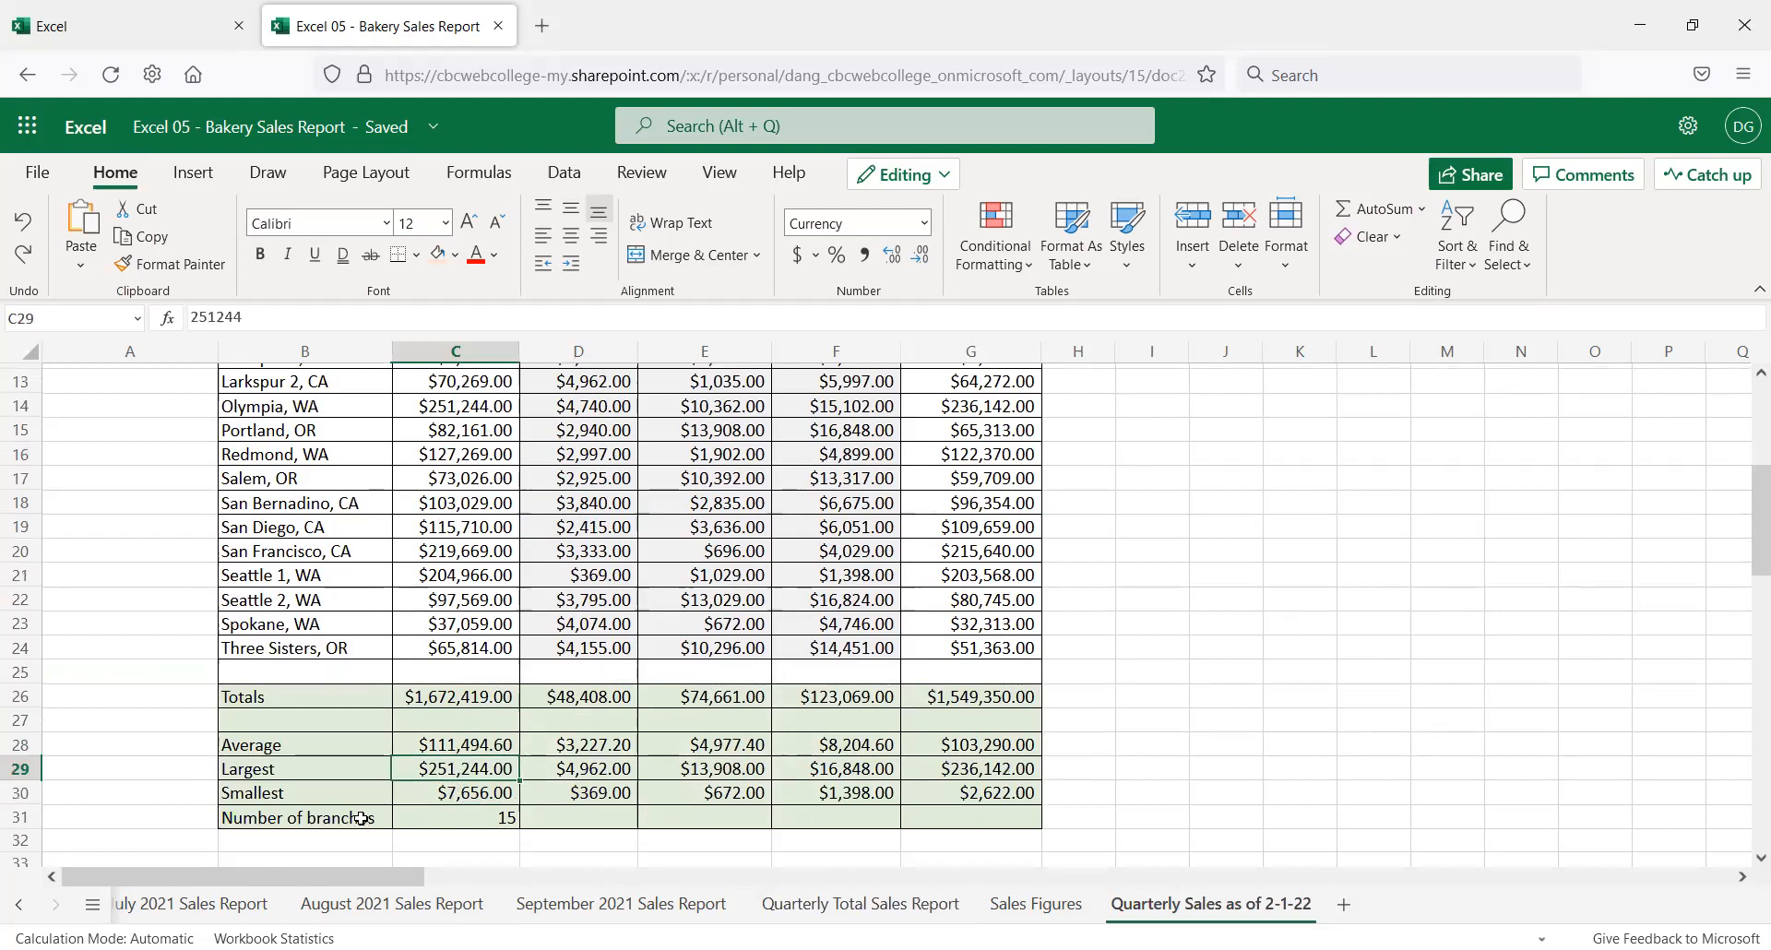
Inspect the Average row's cost and net profit cells on Quarterly Sales as of 2-1-22 for fixed values instead of formulas
left_click(592, 743)
left_click(736, 745)
left_click(830, 733)
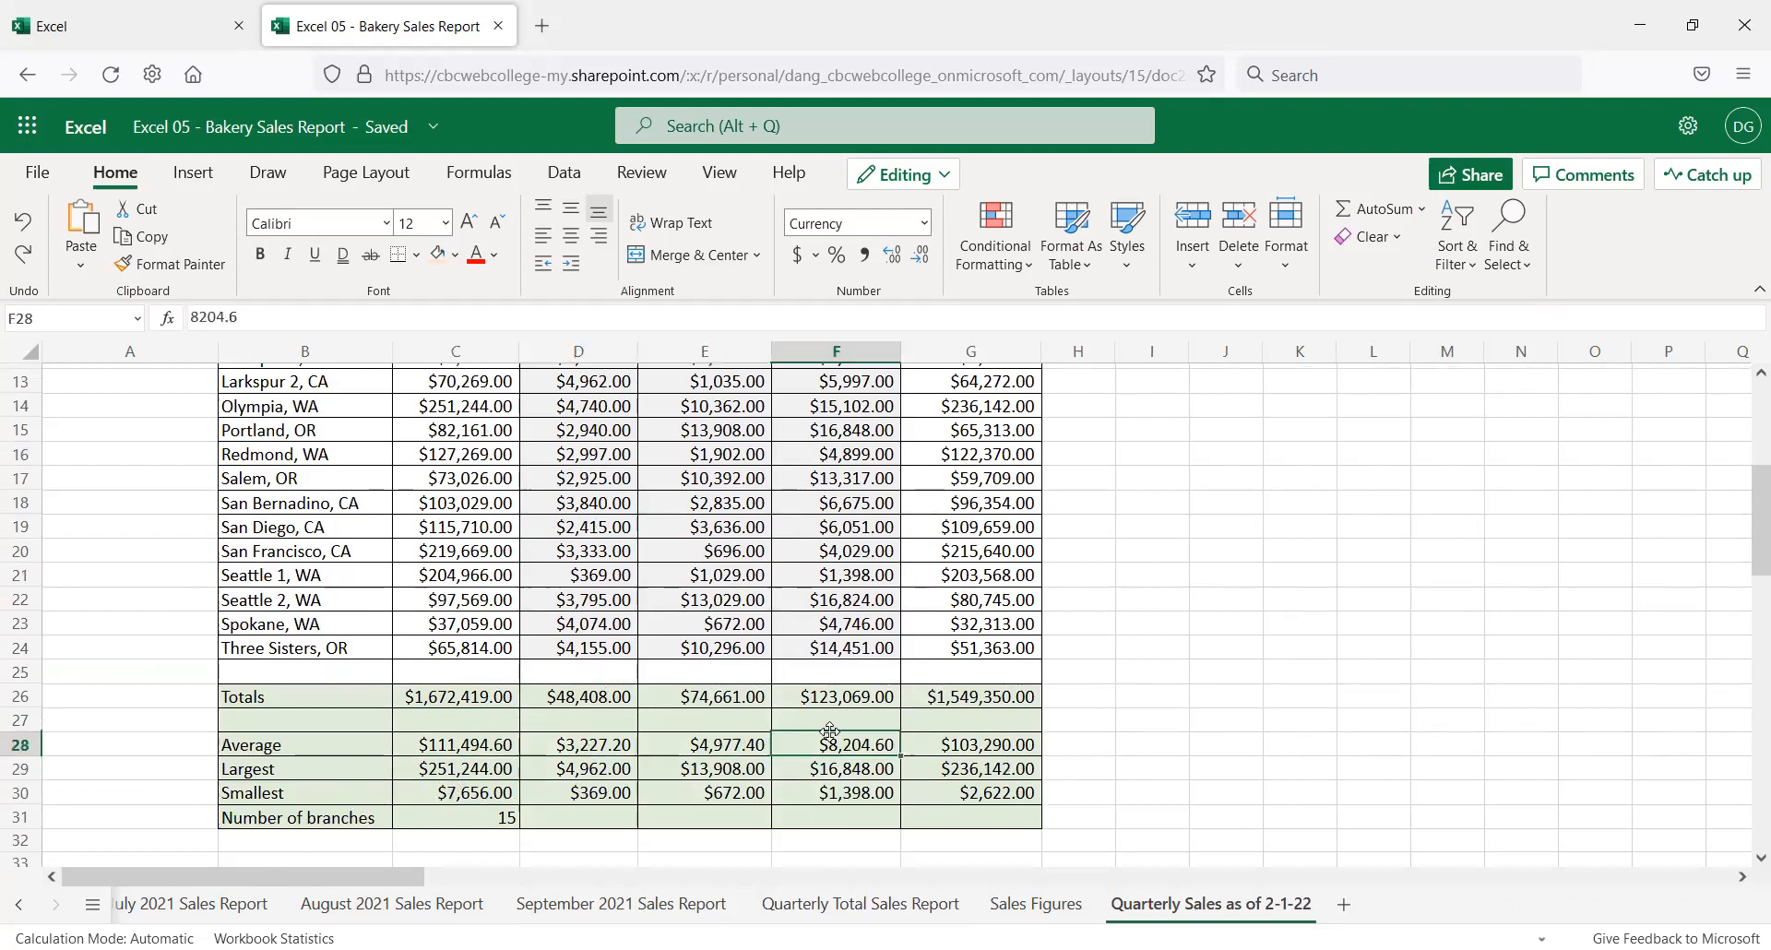
left_click(982, 746)
left_click(1146, 541)
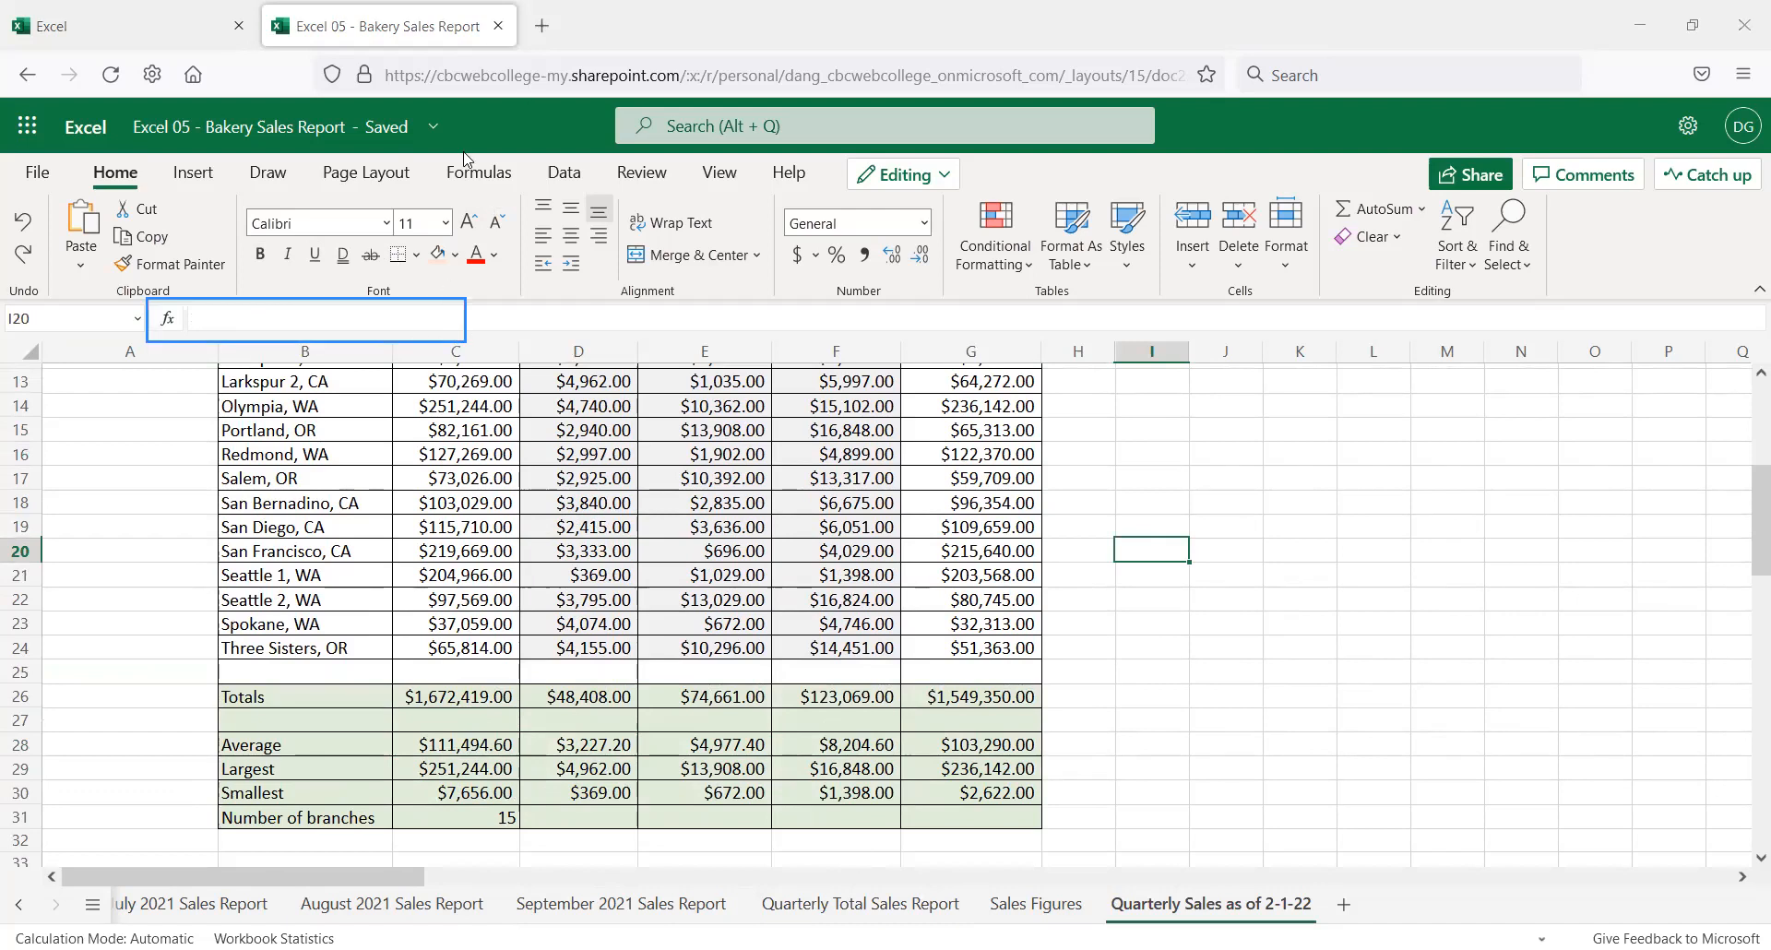
scroll(664, 508, "up", 3)
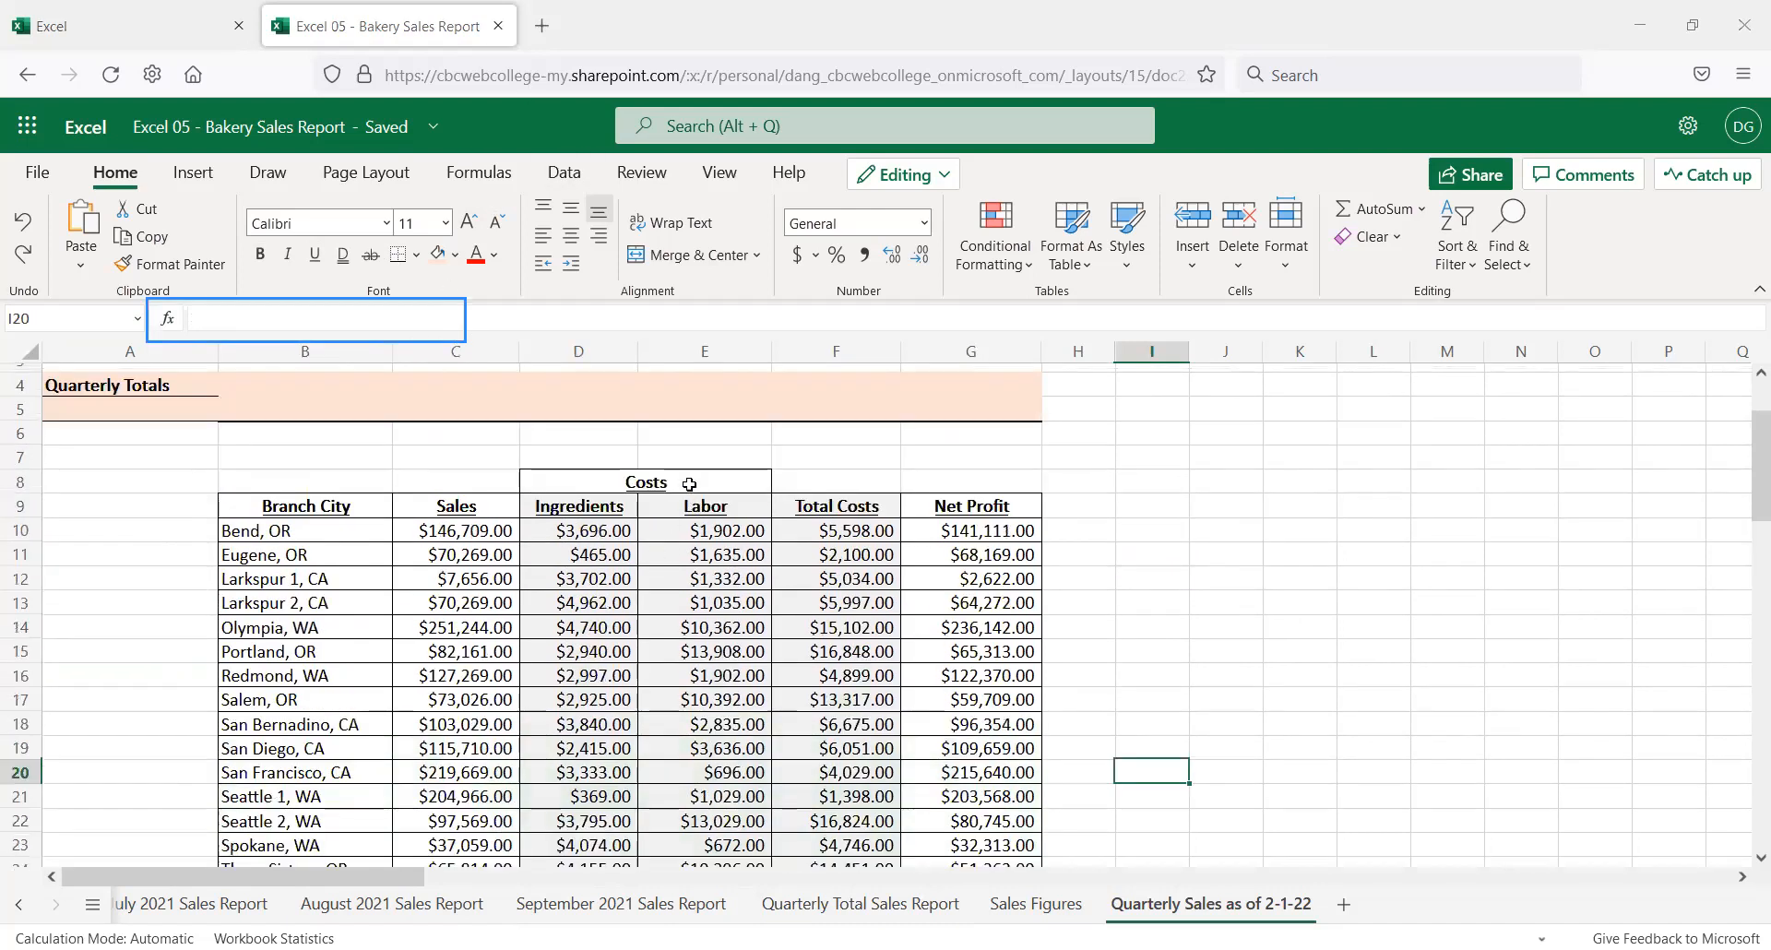
scroll(689, 483, "up", 1)
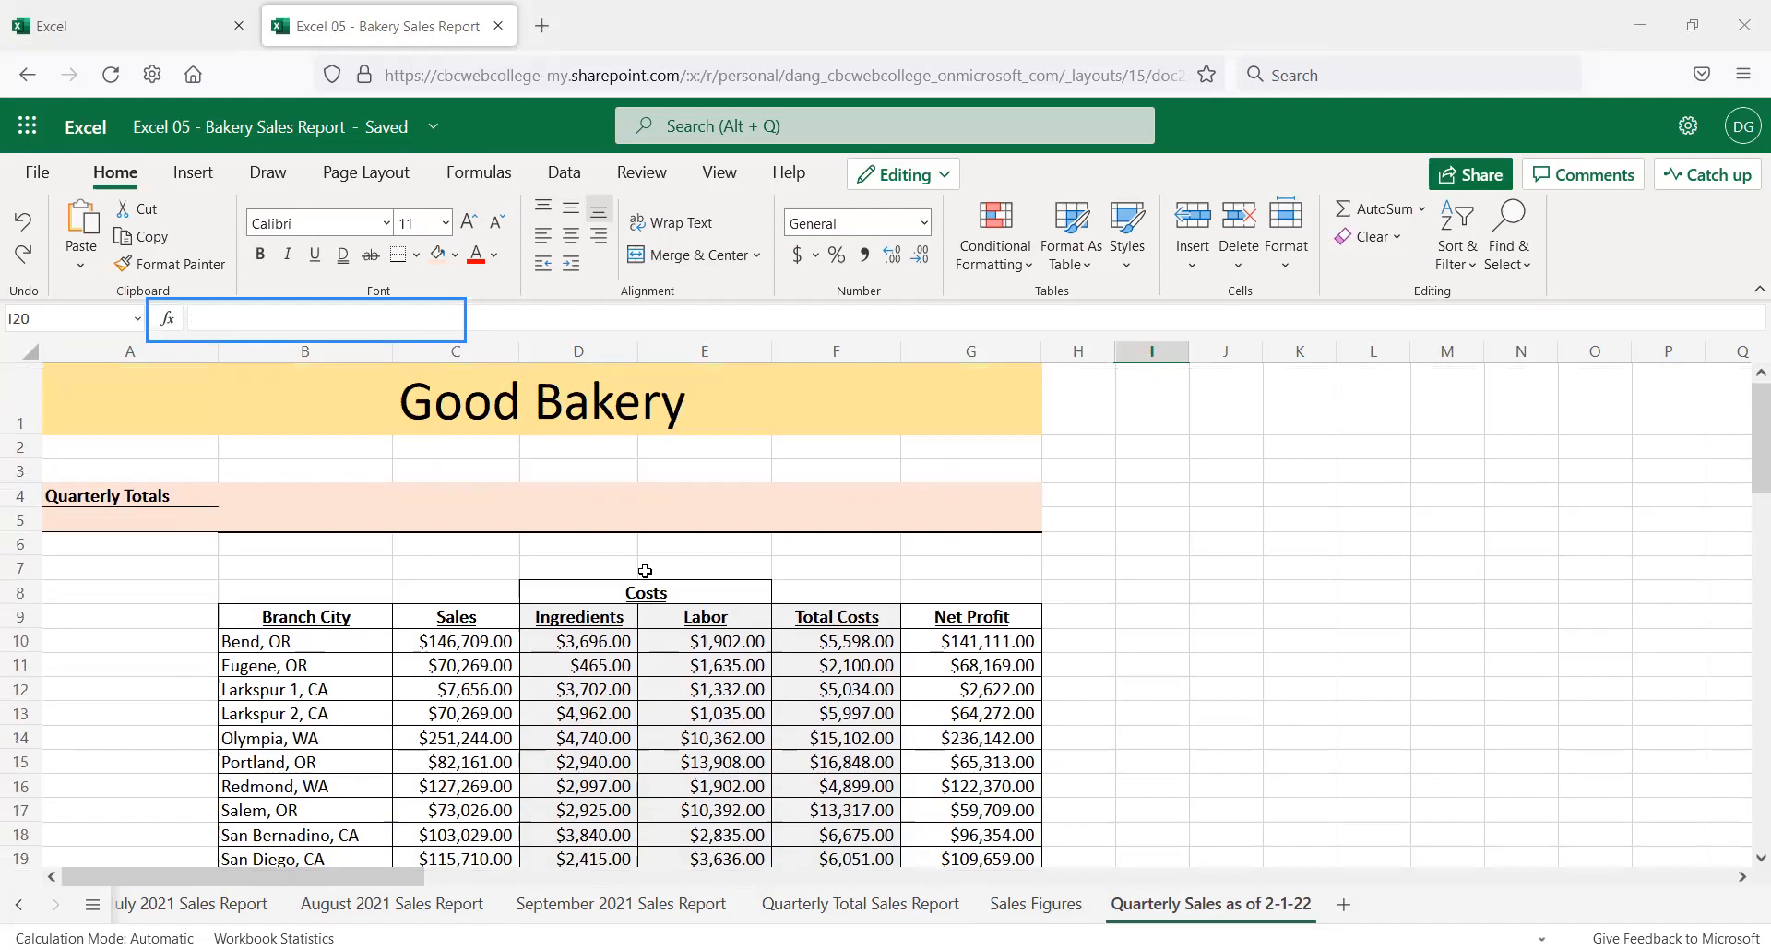
left_click(130, 563)
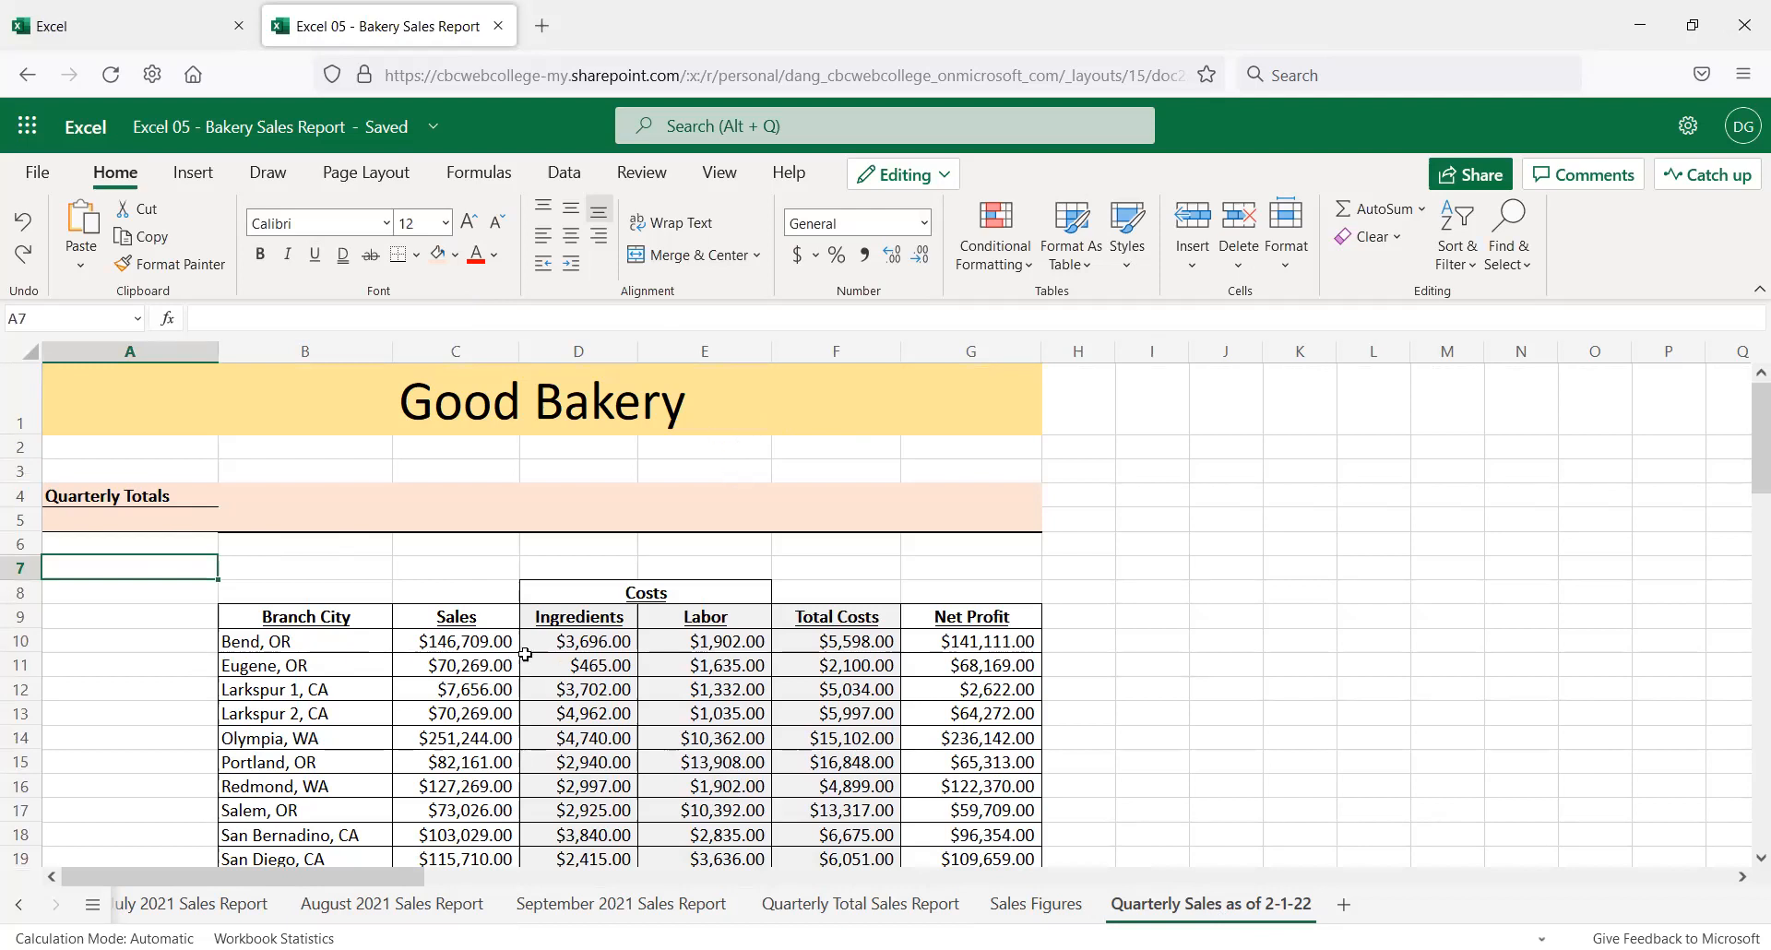
left_click(131, 542)
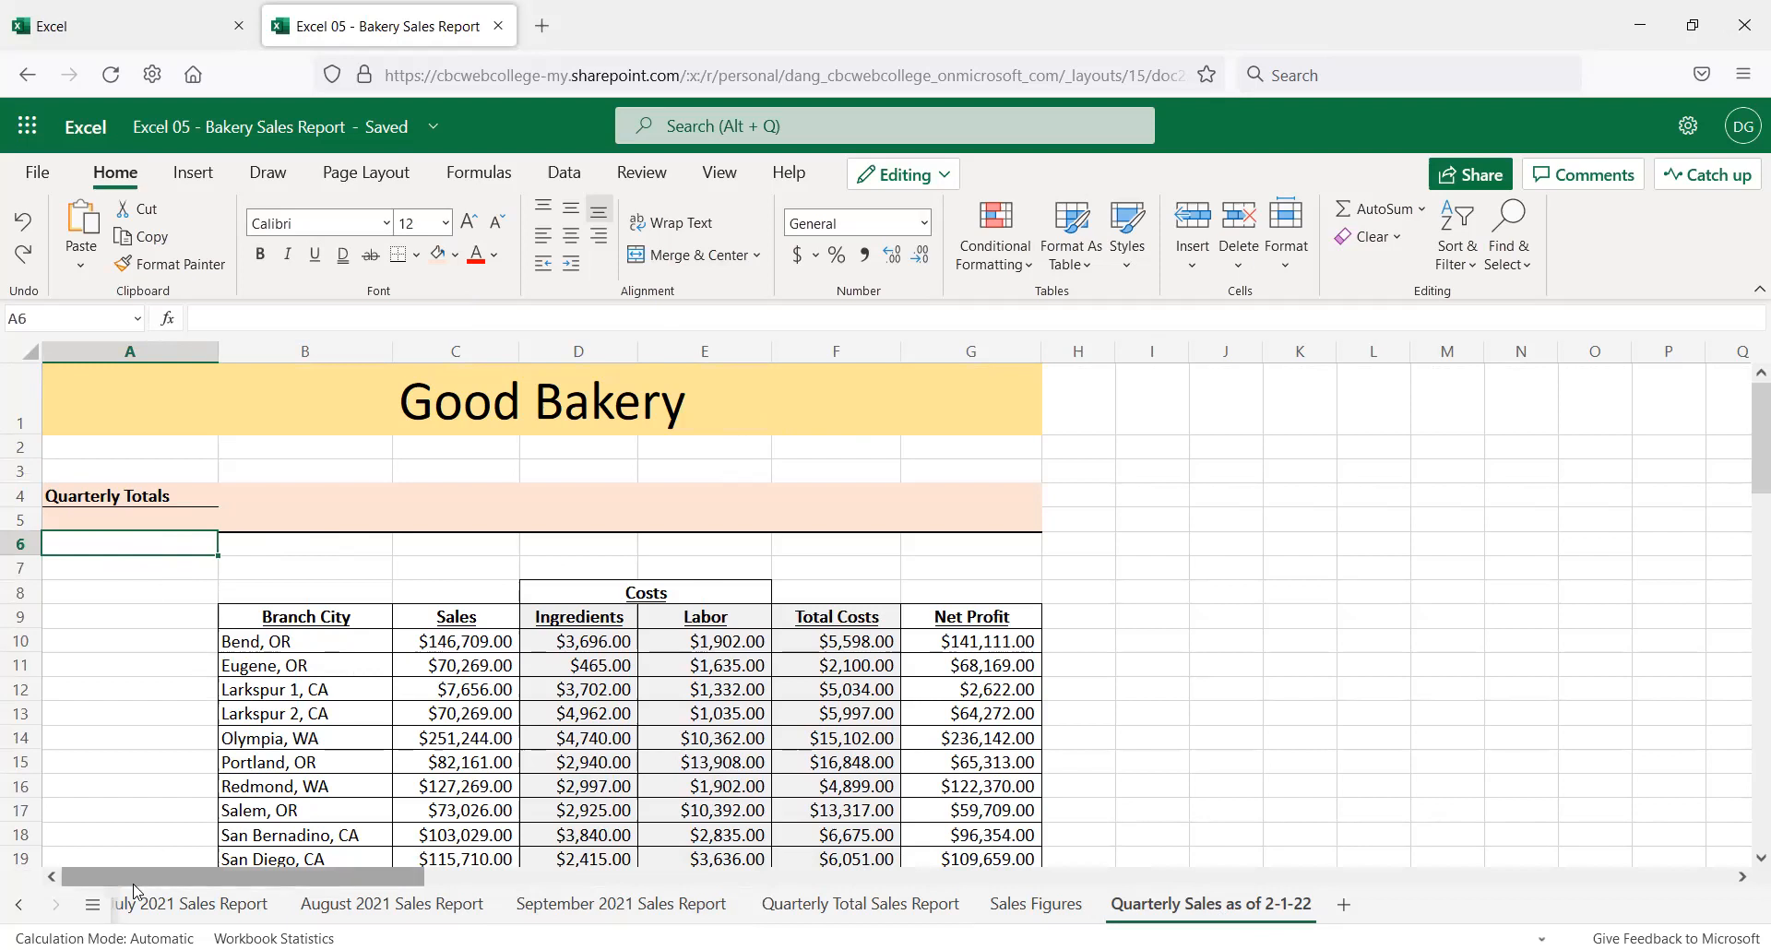
left_click(104, 734)
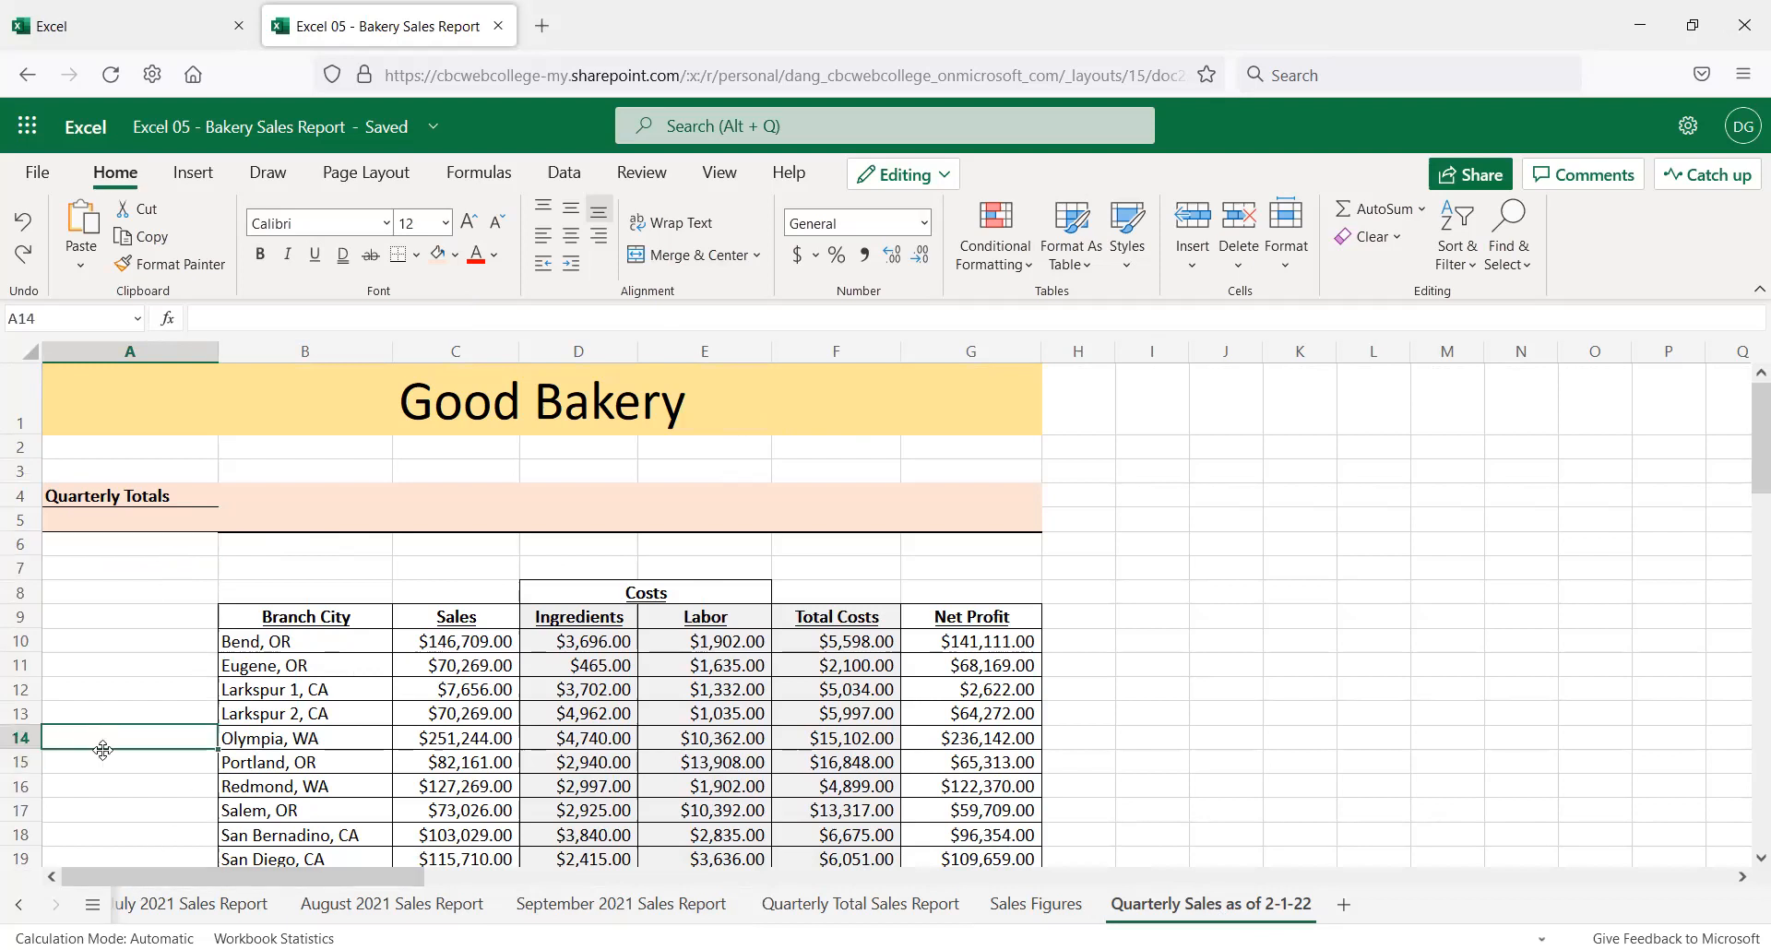
left_click(88, 564)
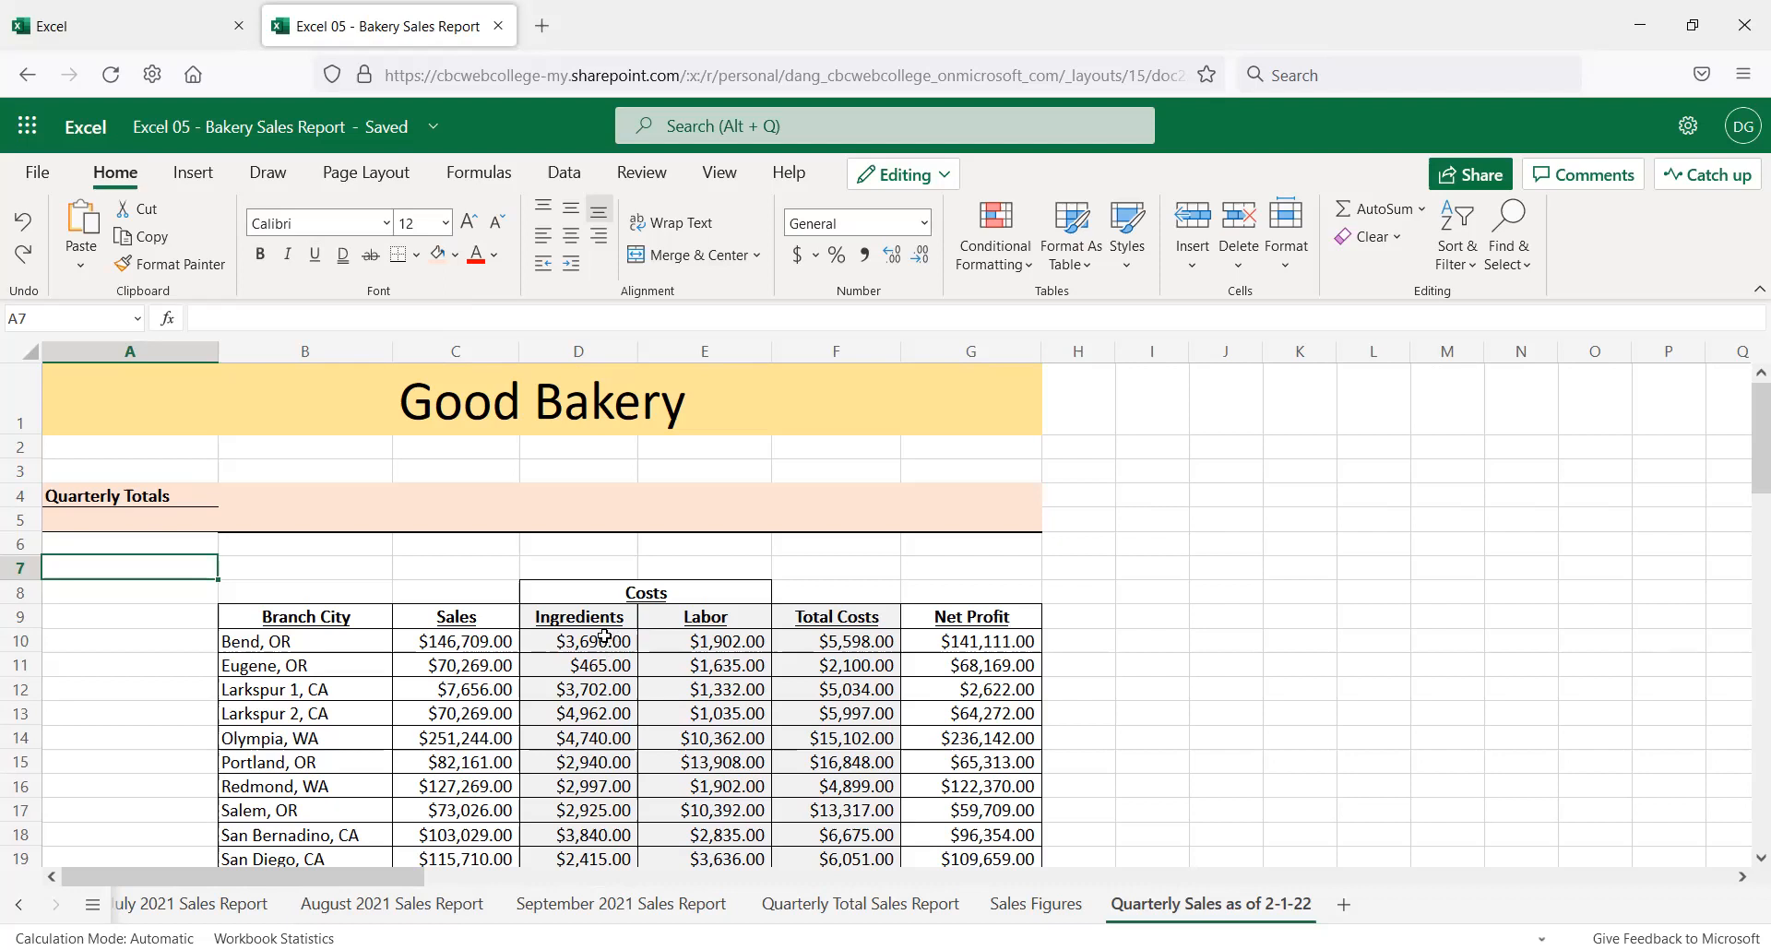
Compare the sales figures and total in C26 on Quarterly Sales as of 2-1-22 with the C26 formula on Quarterly Total Sales Report
left_click(475, 642)
left_click(473, 767)
scroll(554, 749, "down", 1)
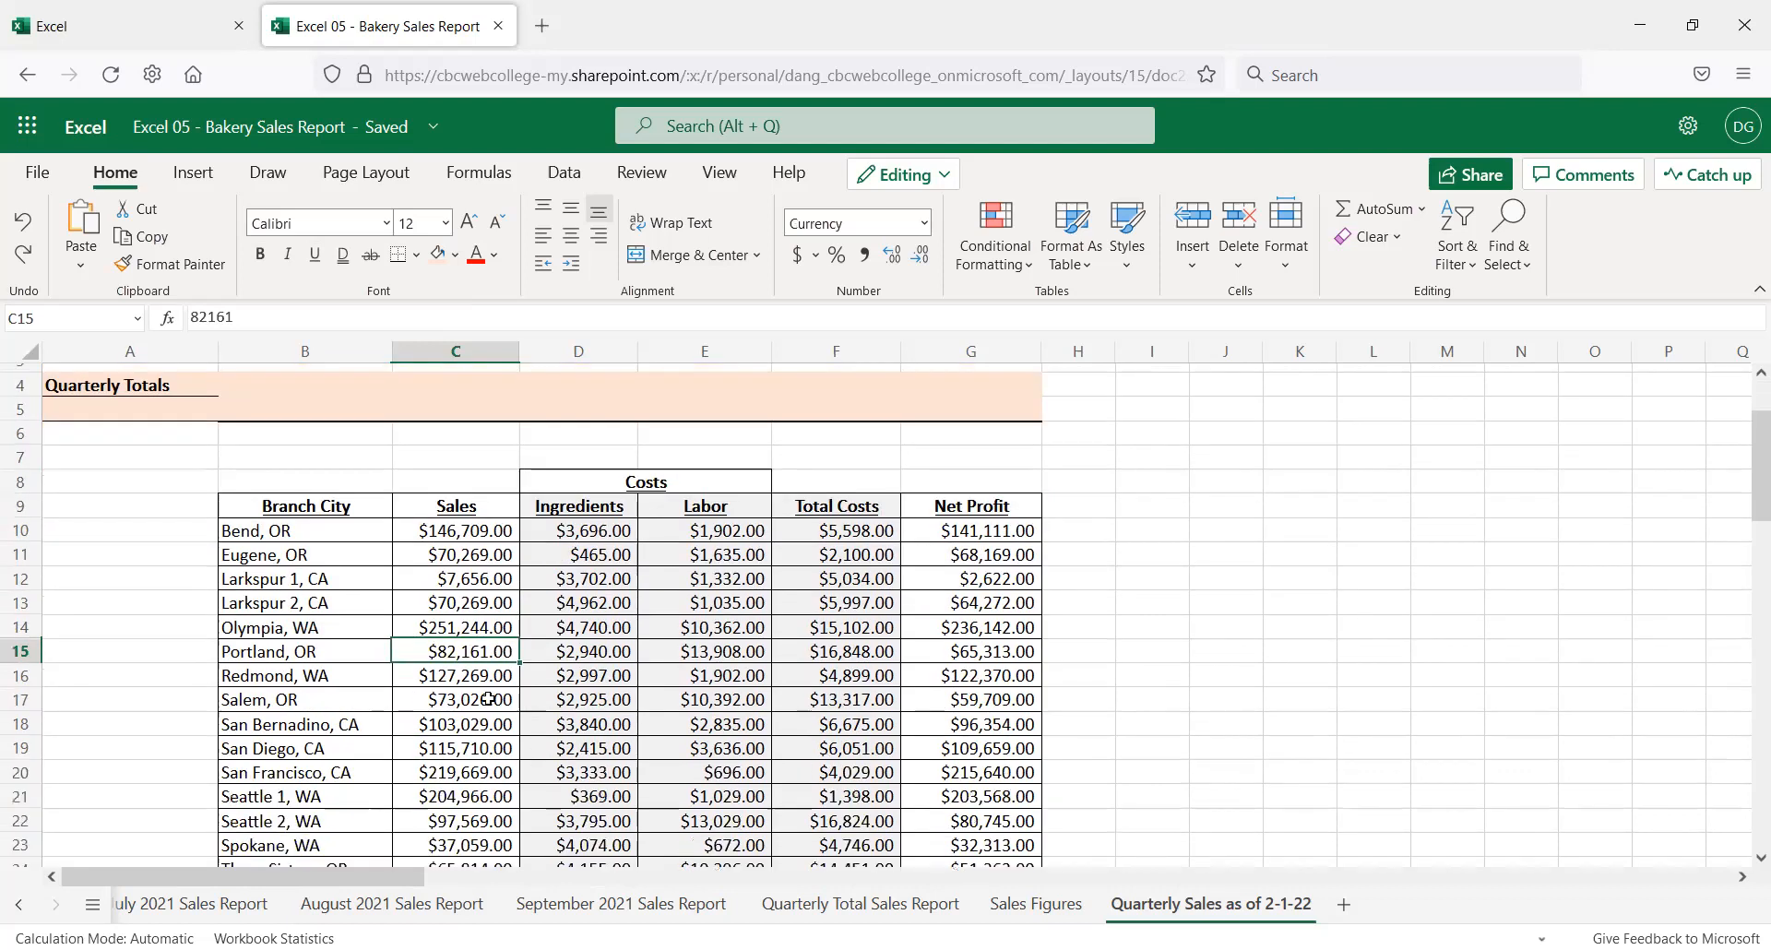
scroll(489, 700, "down", 4)
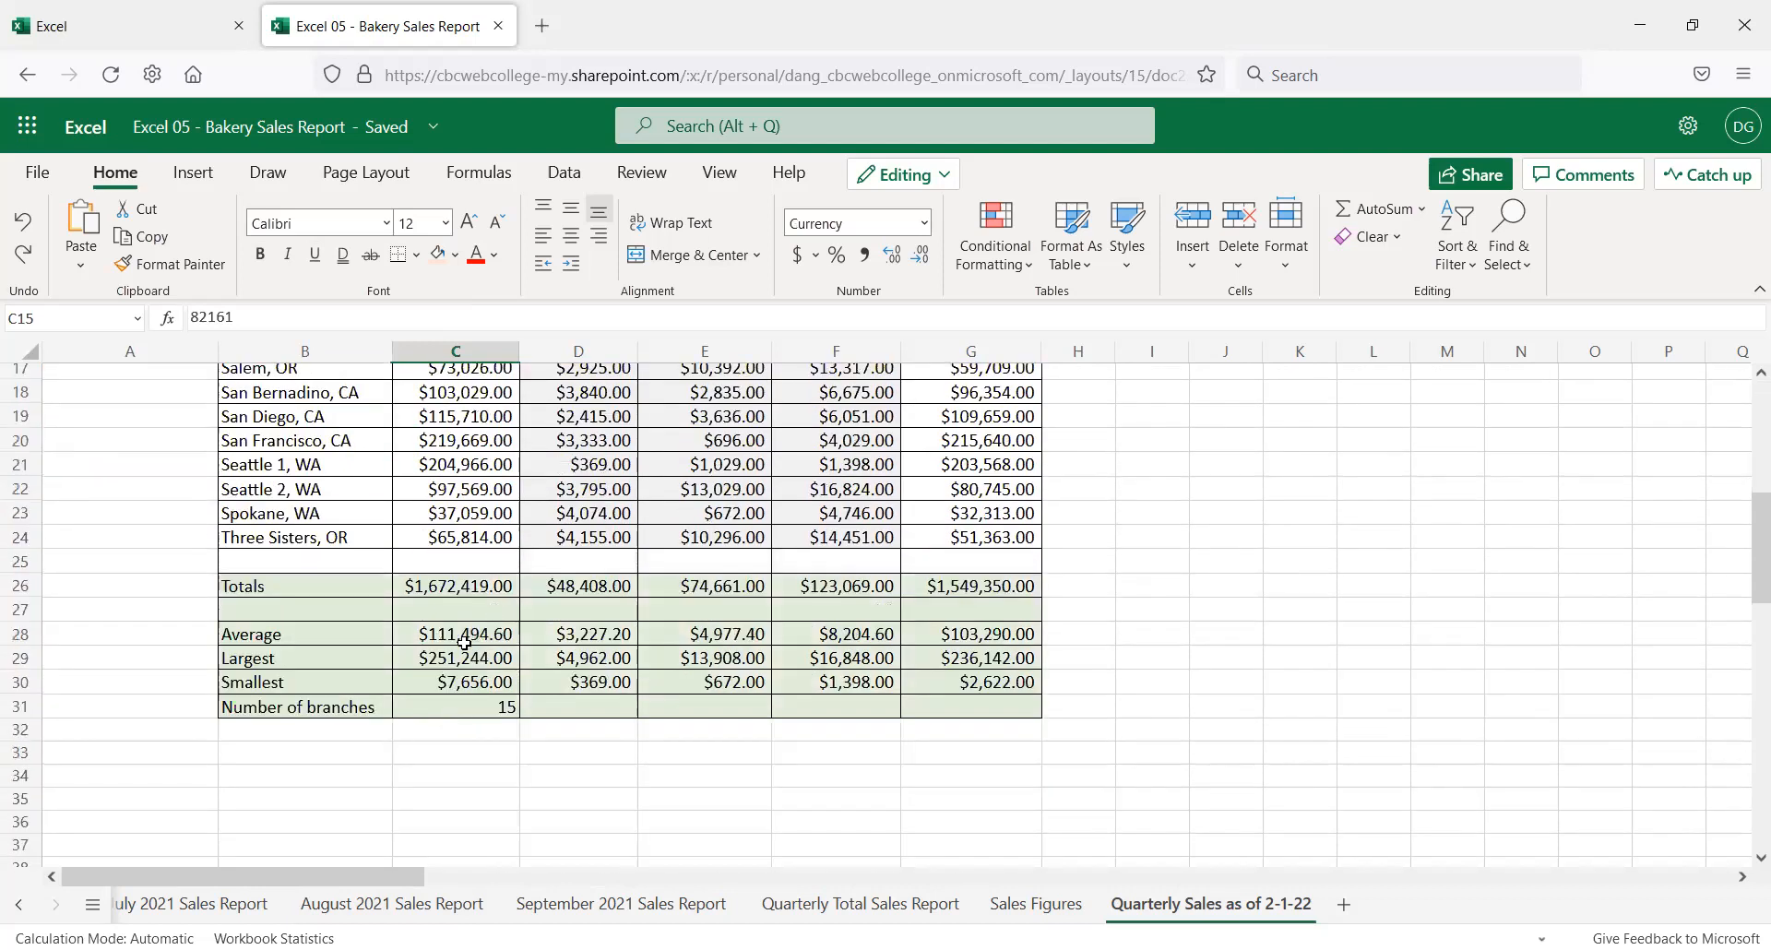
left_click(479, 593)
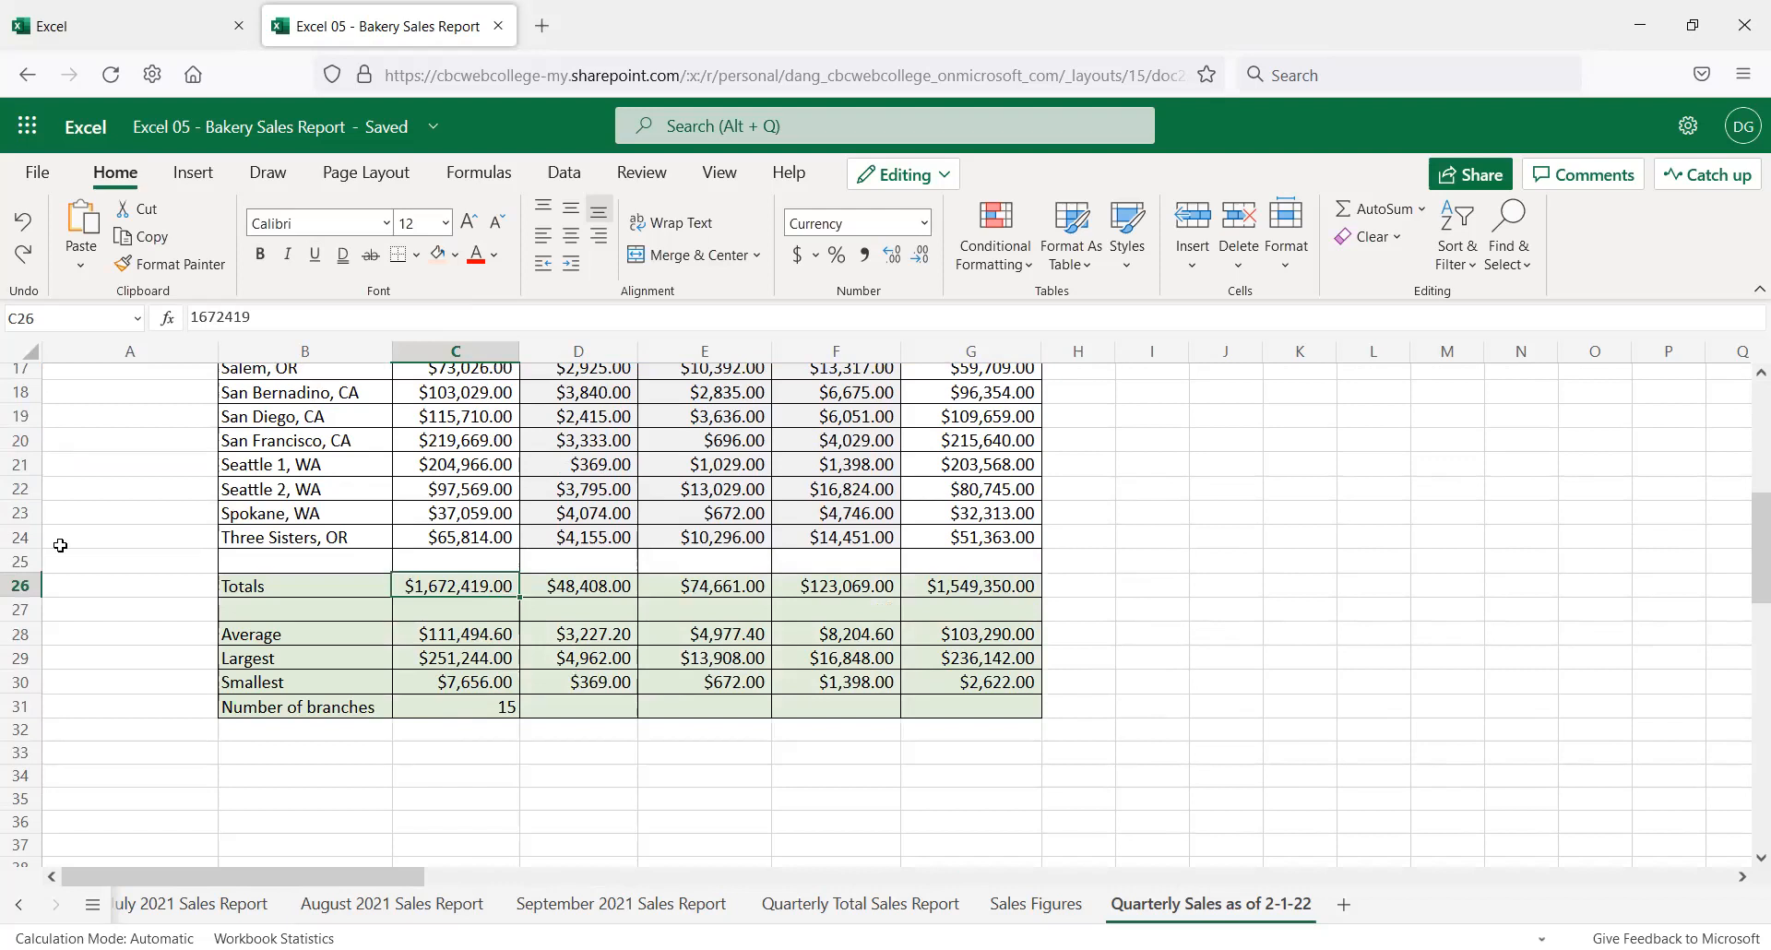
left_click(867, 904)
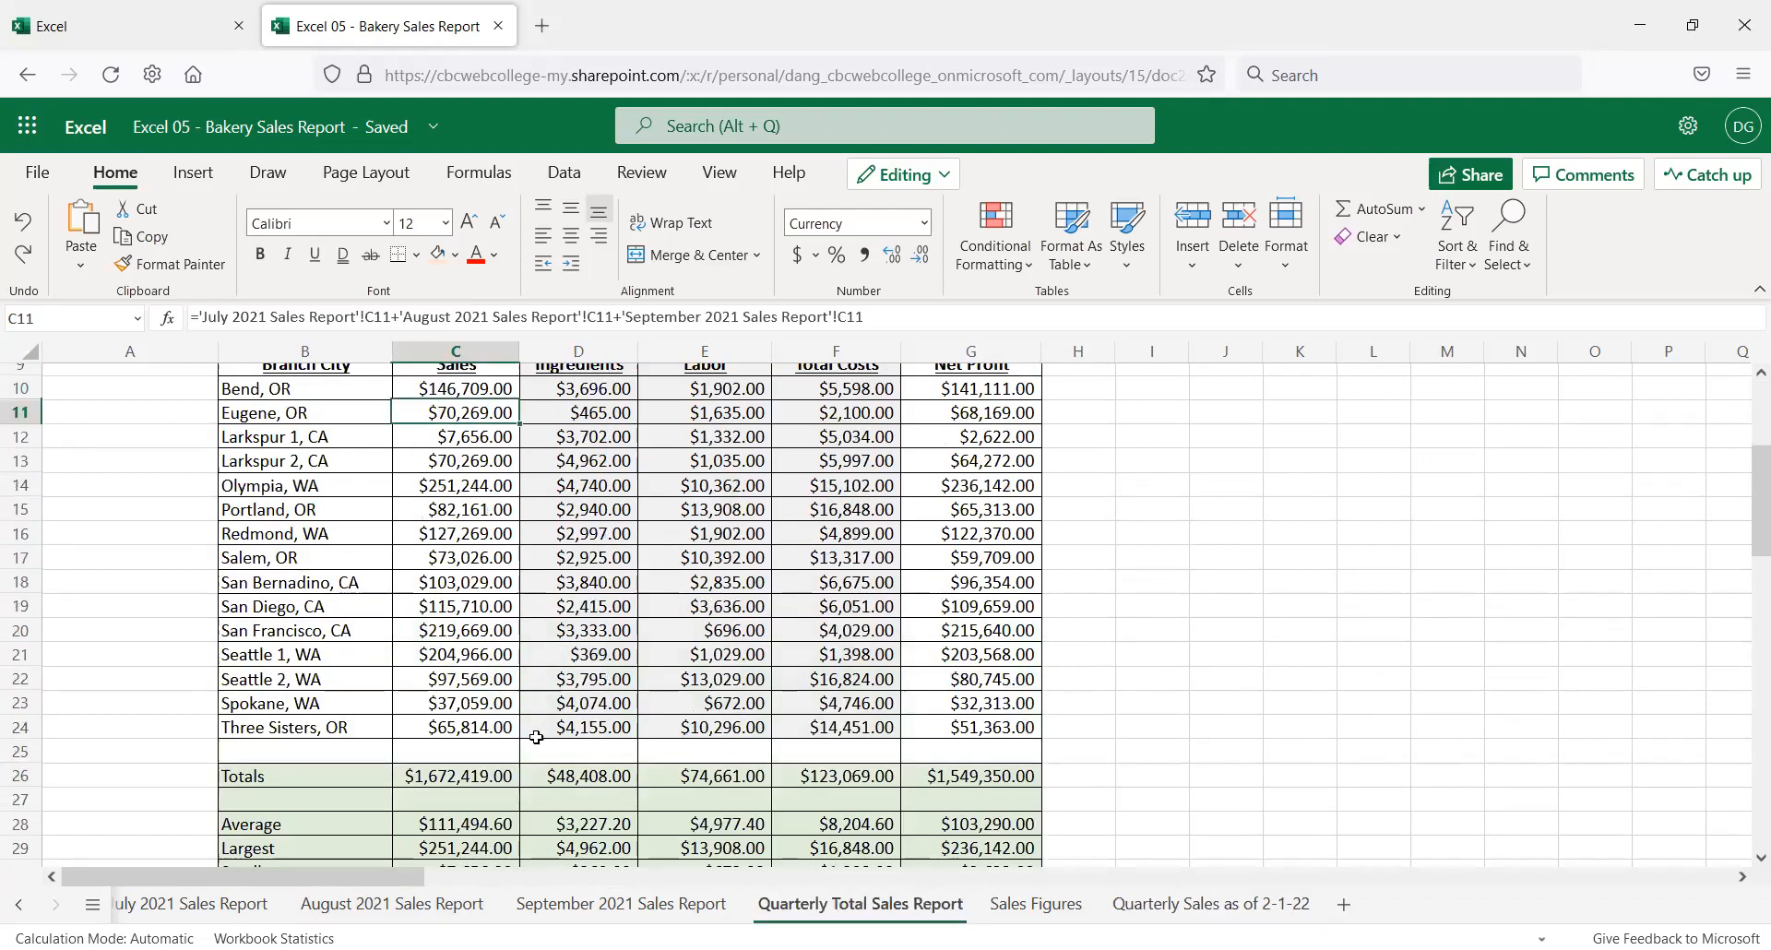
left_click(481, 781)
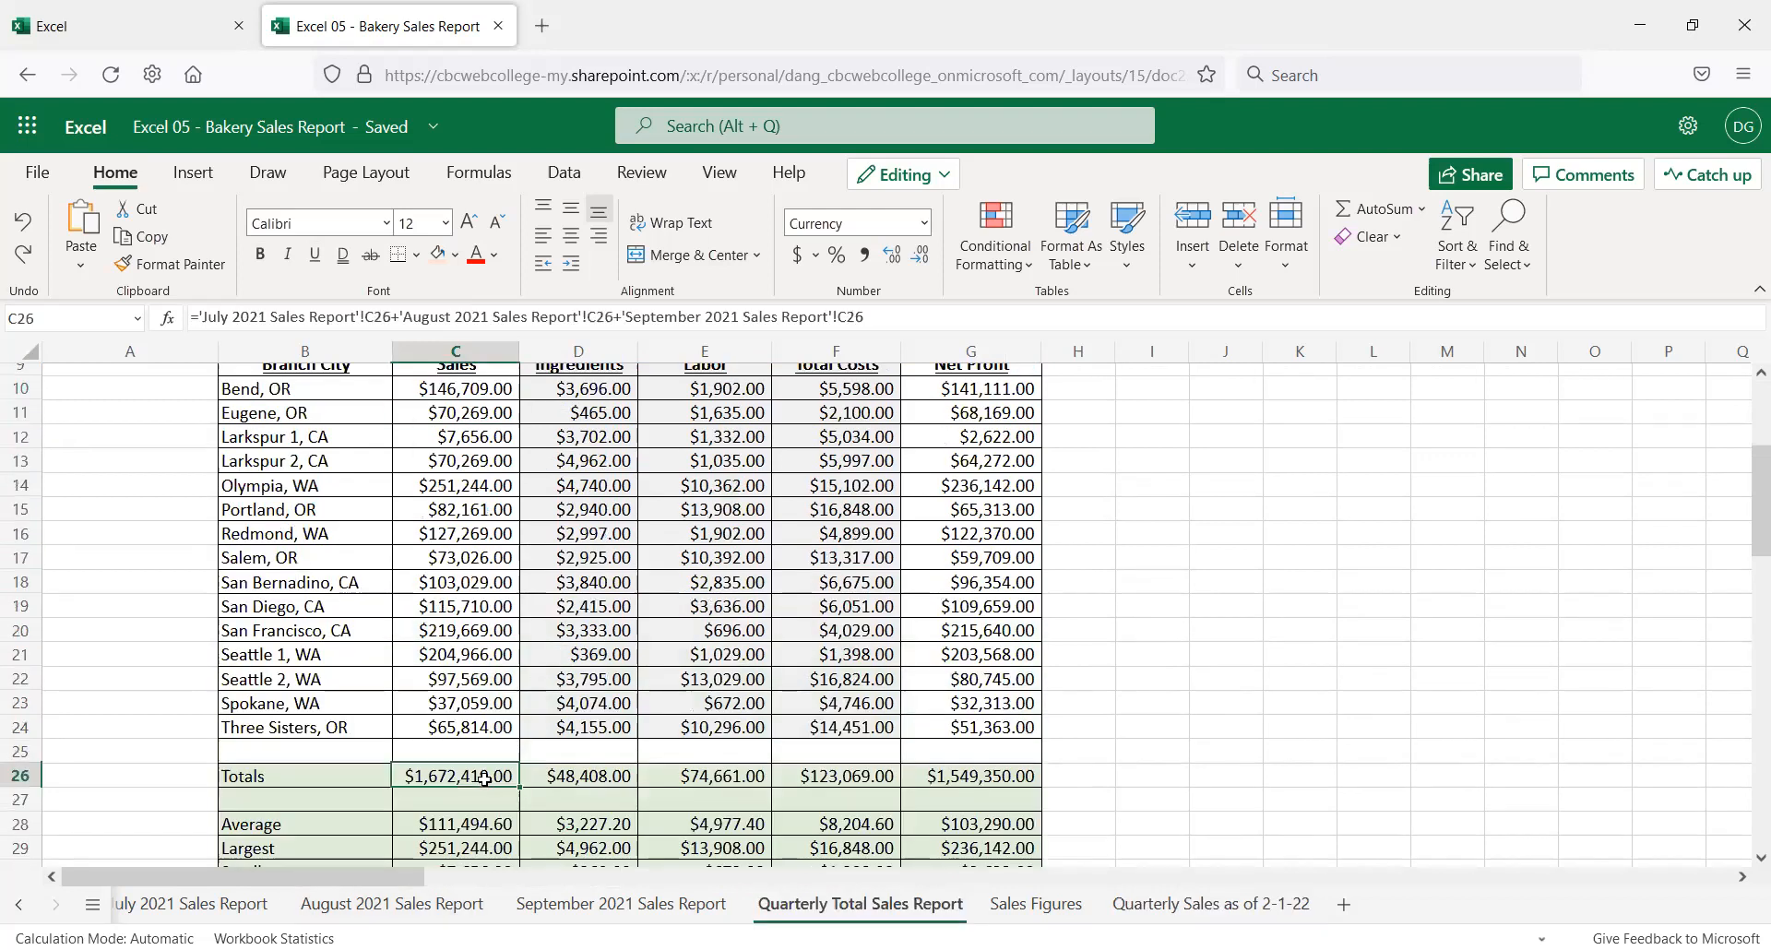
left_click(370, 317)
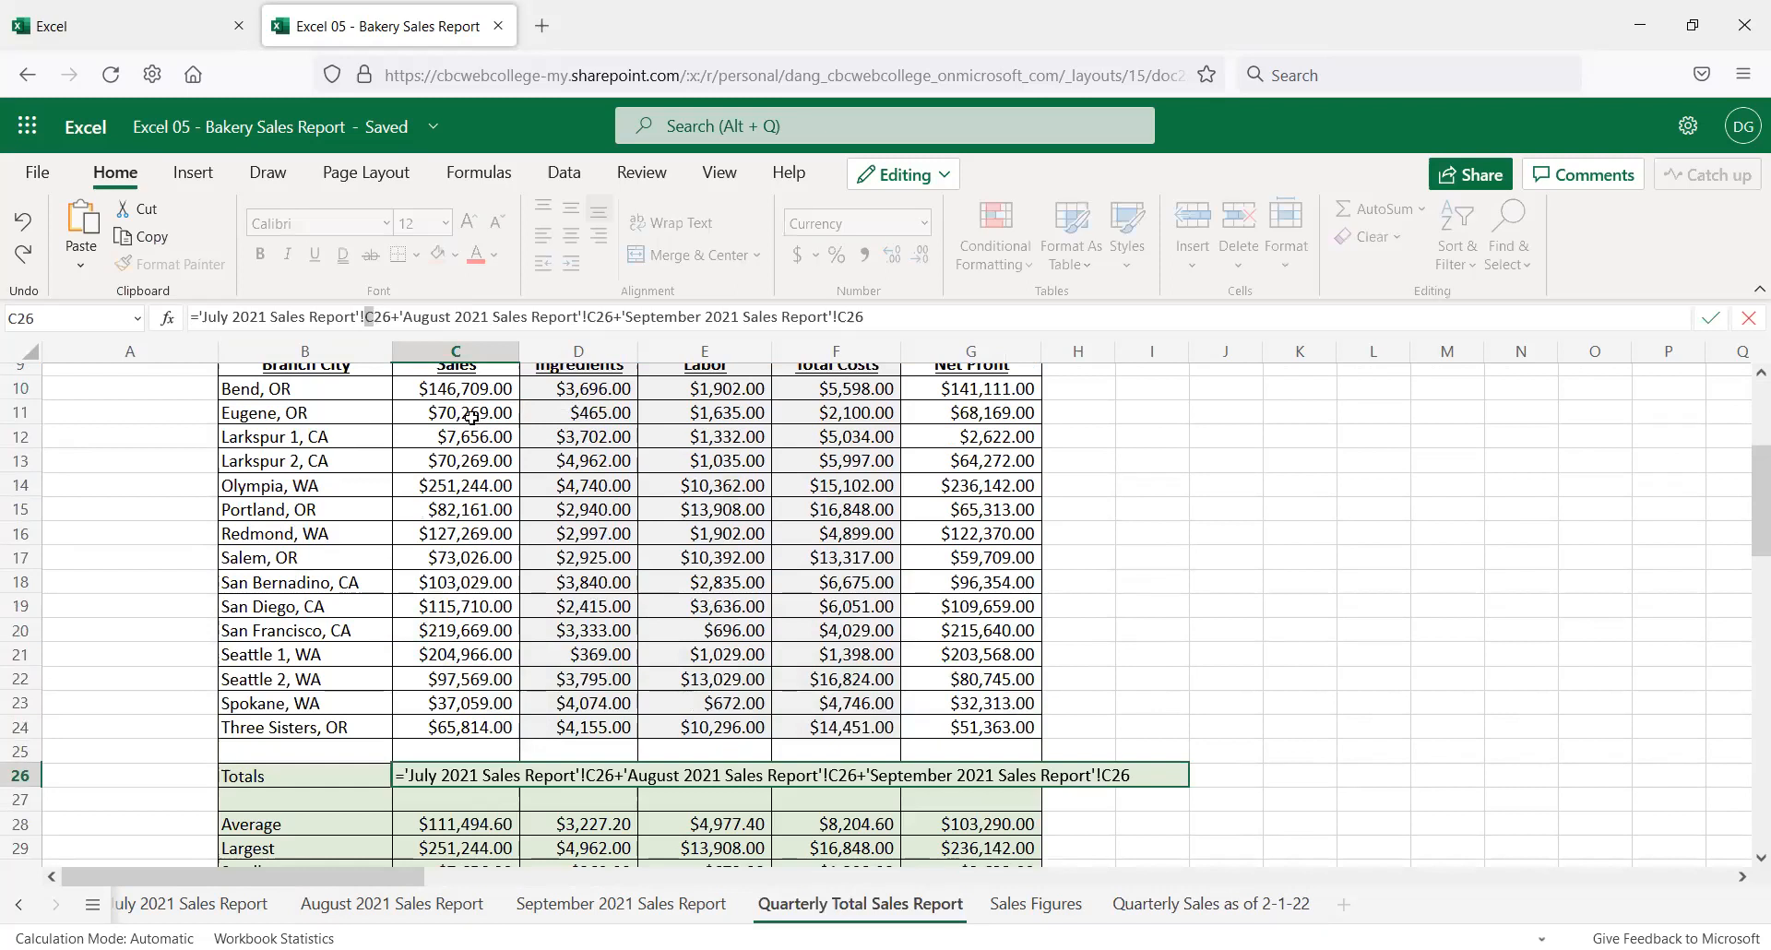
key("Escape")
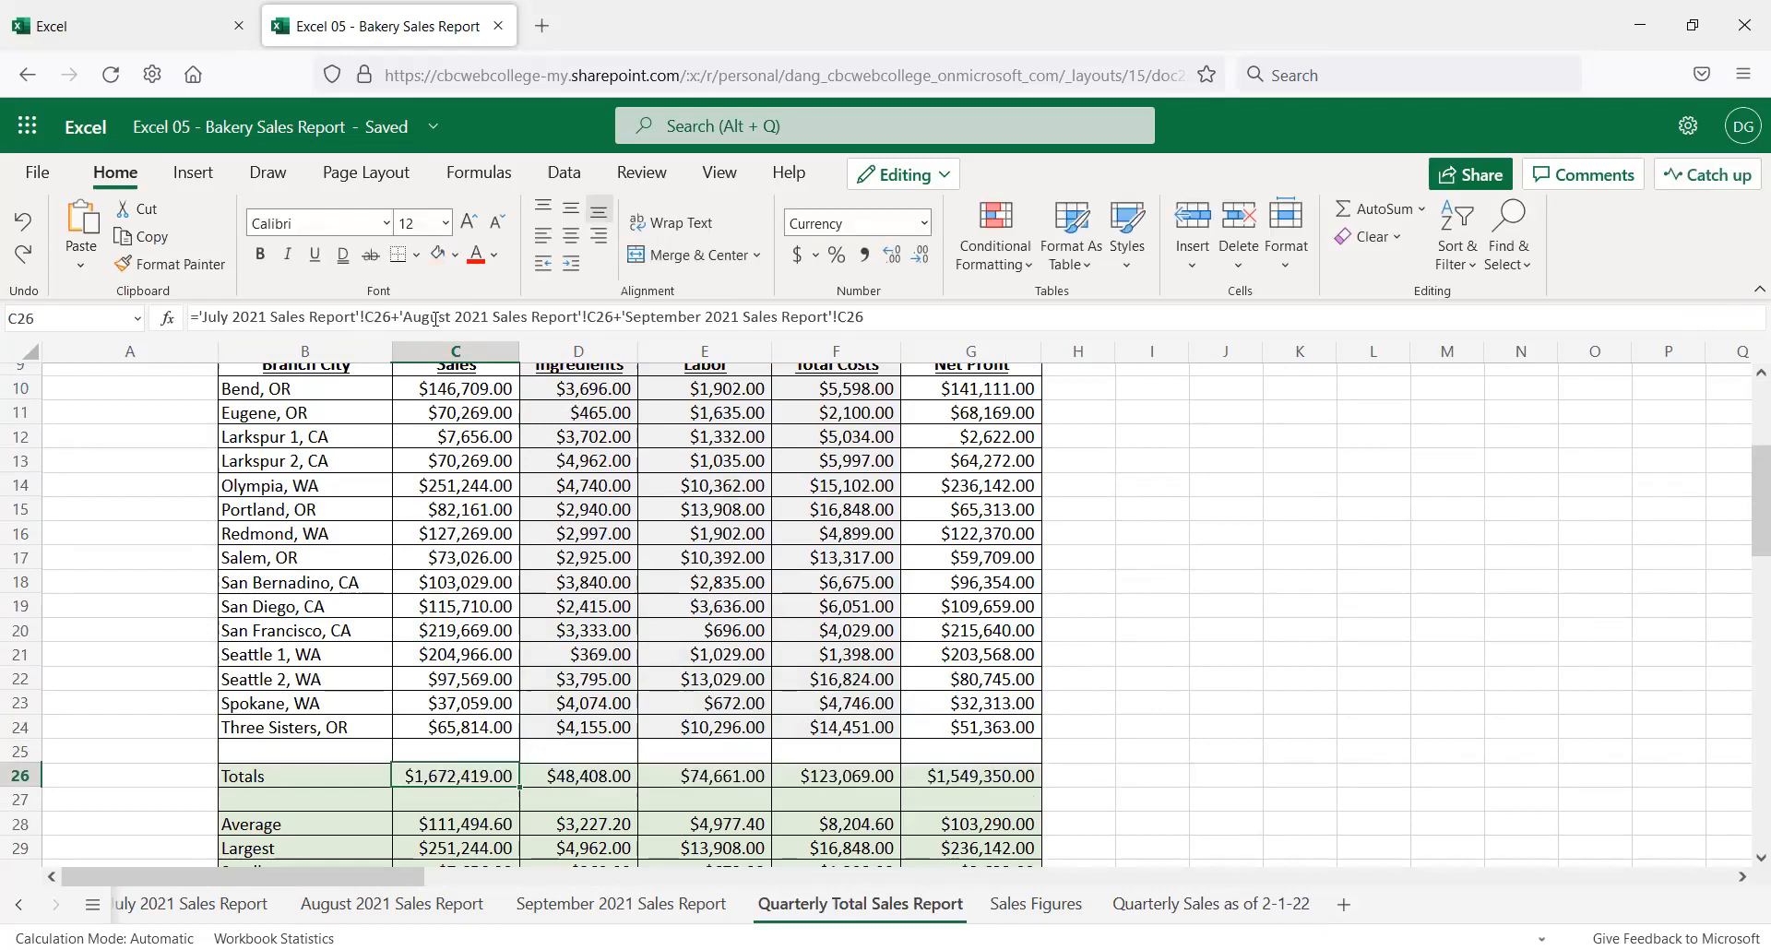
Hide the Quarterly Sales as of 2-1-22 sheet
left_click(1172, 913)
scroll(1043, 766, "up", 6)
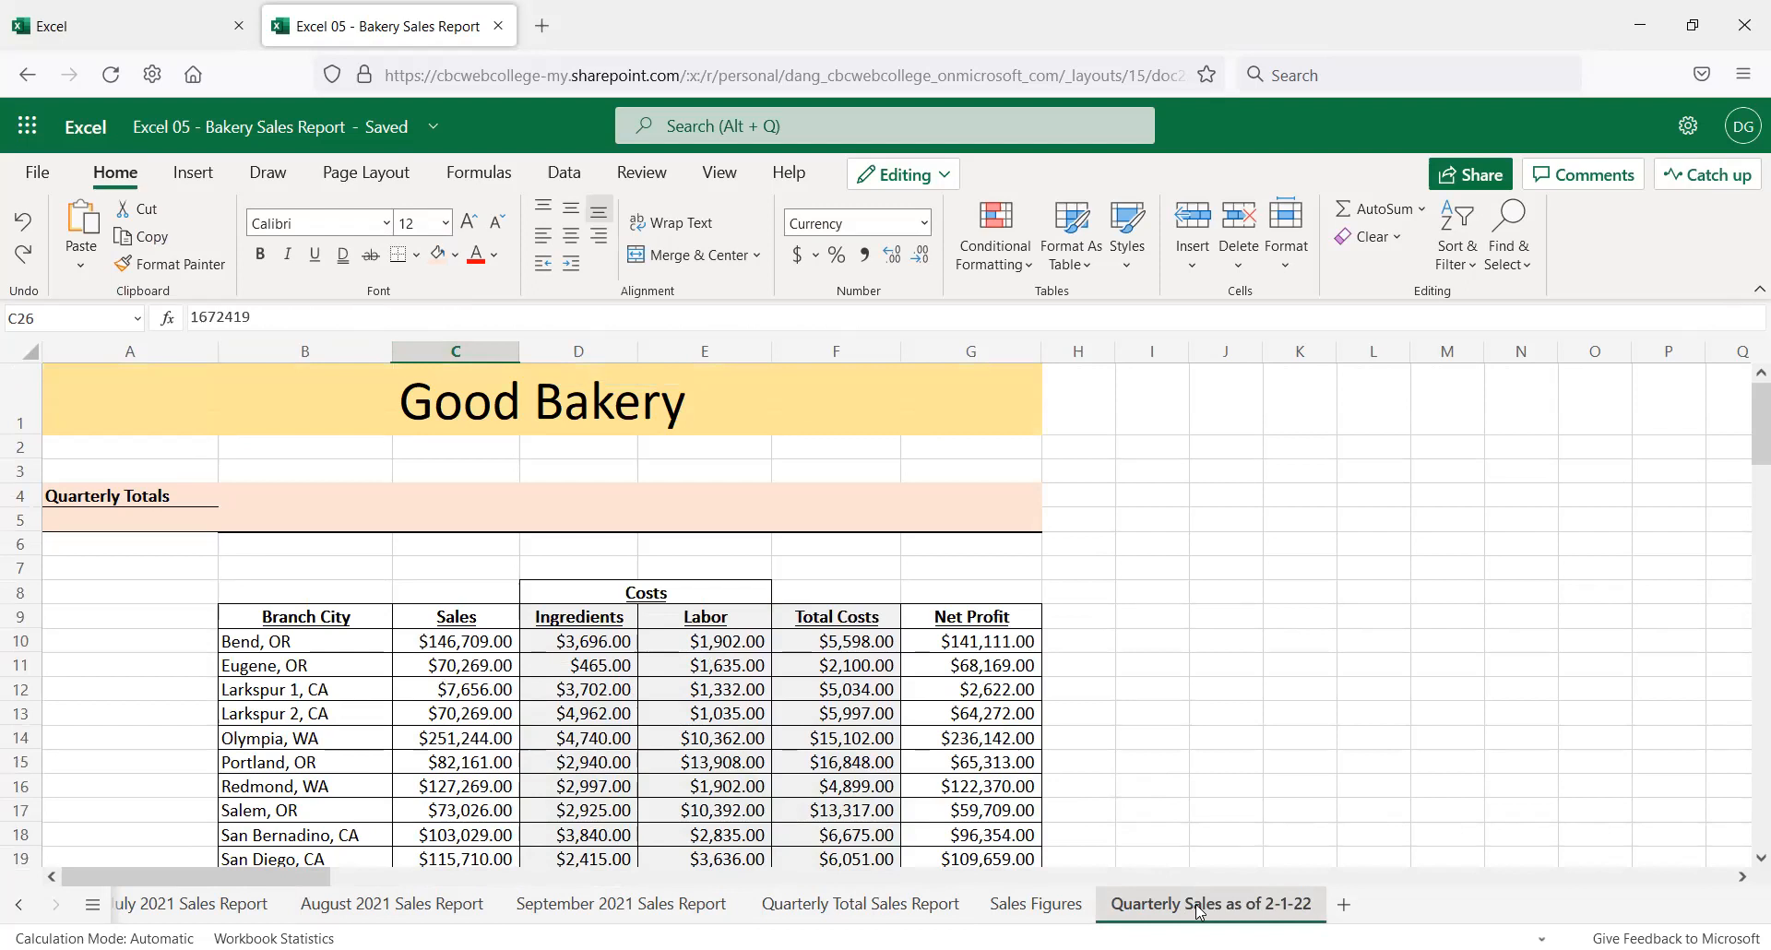
right_click(1197, 906)
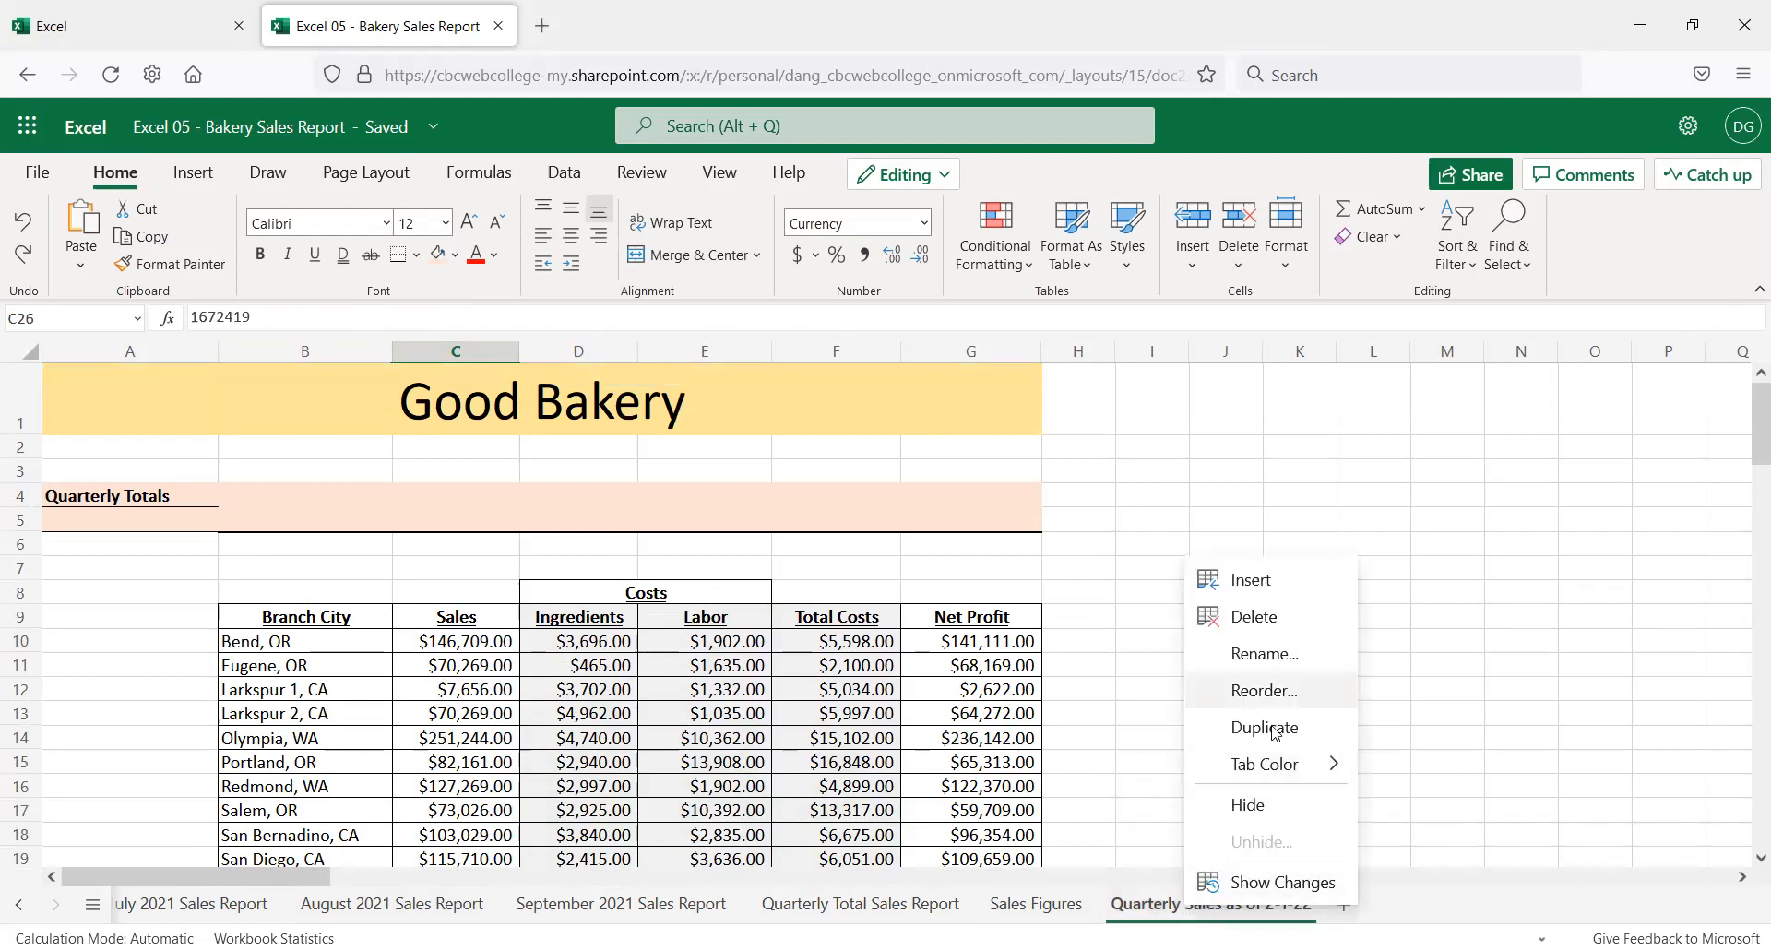
left_click(1254, 807)
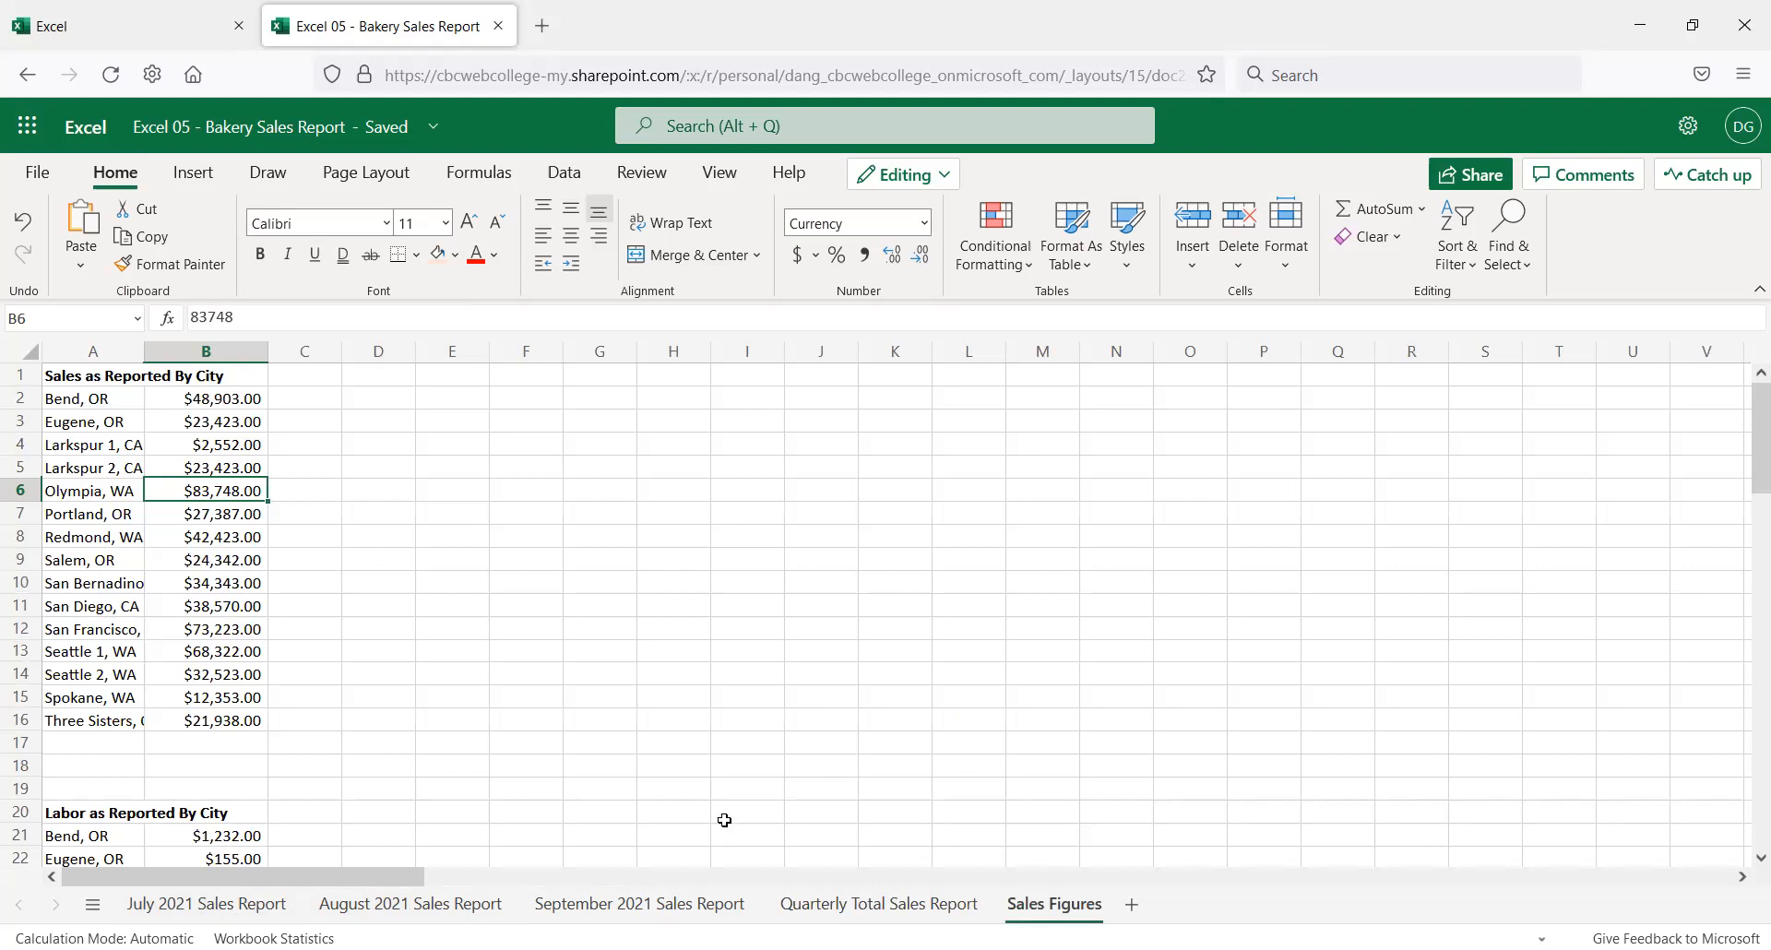
View the July 2021 Sales Report and inspect the ingredients and labor formulas on Quarterly Total Sales Report, including the labor total in E26
left_click(196, 908)
left_click(878, 904)
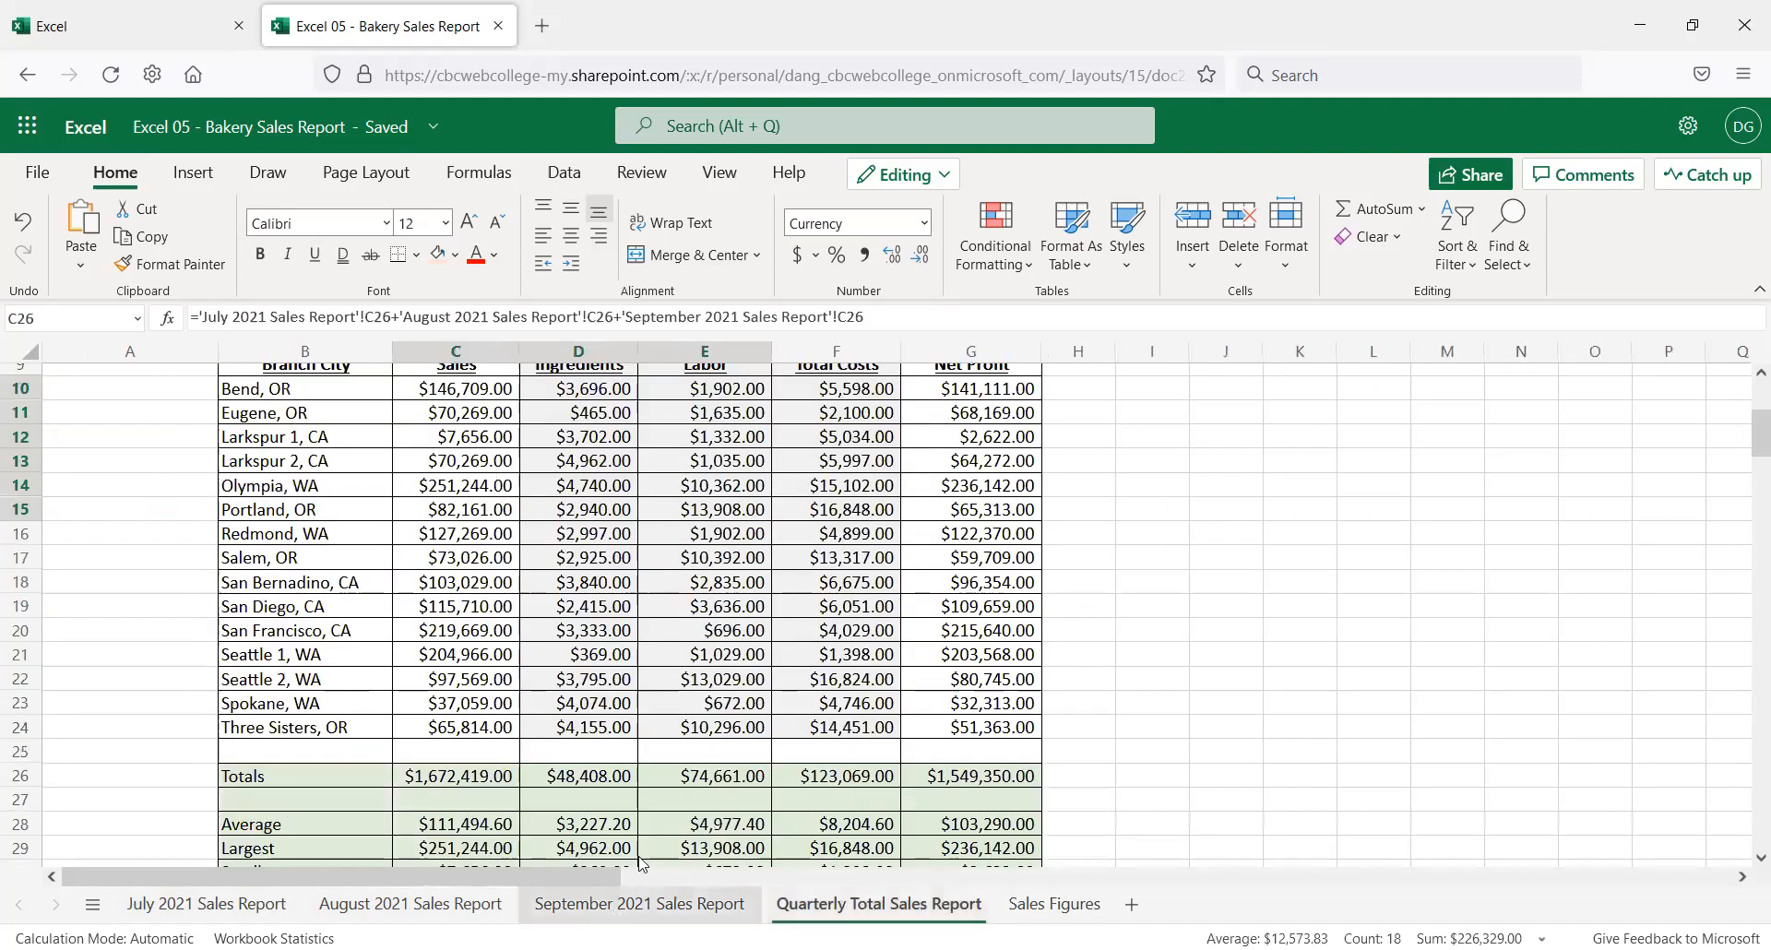
scroll(636, 572, "up", 3)
scroll(636, 571, "down", 3)
left_click(631, 502)
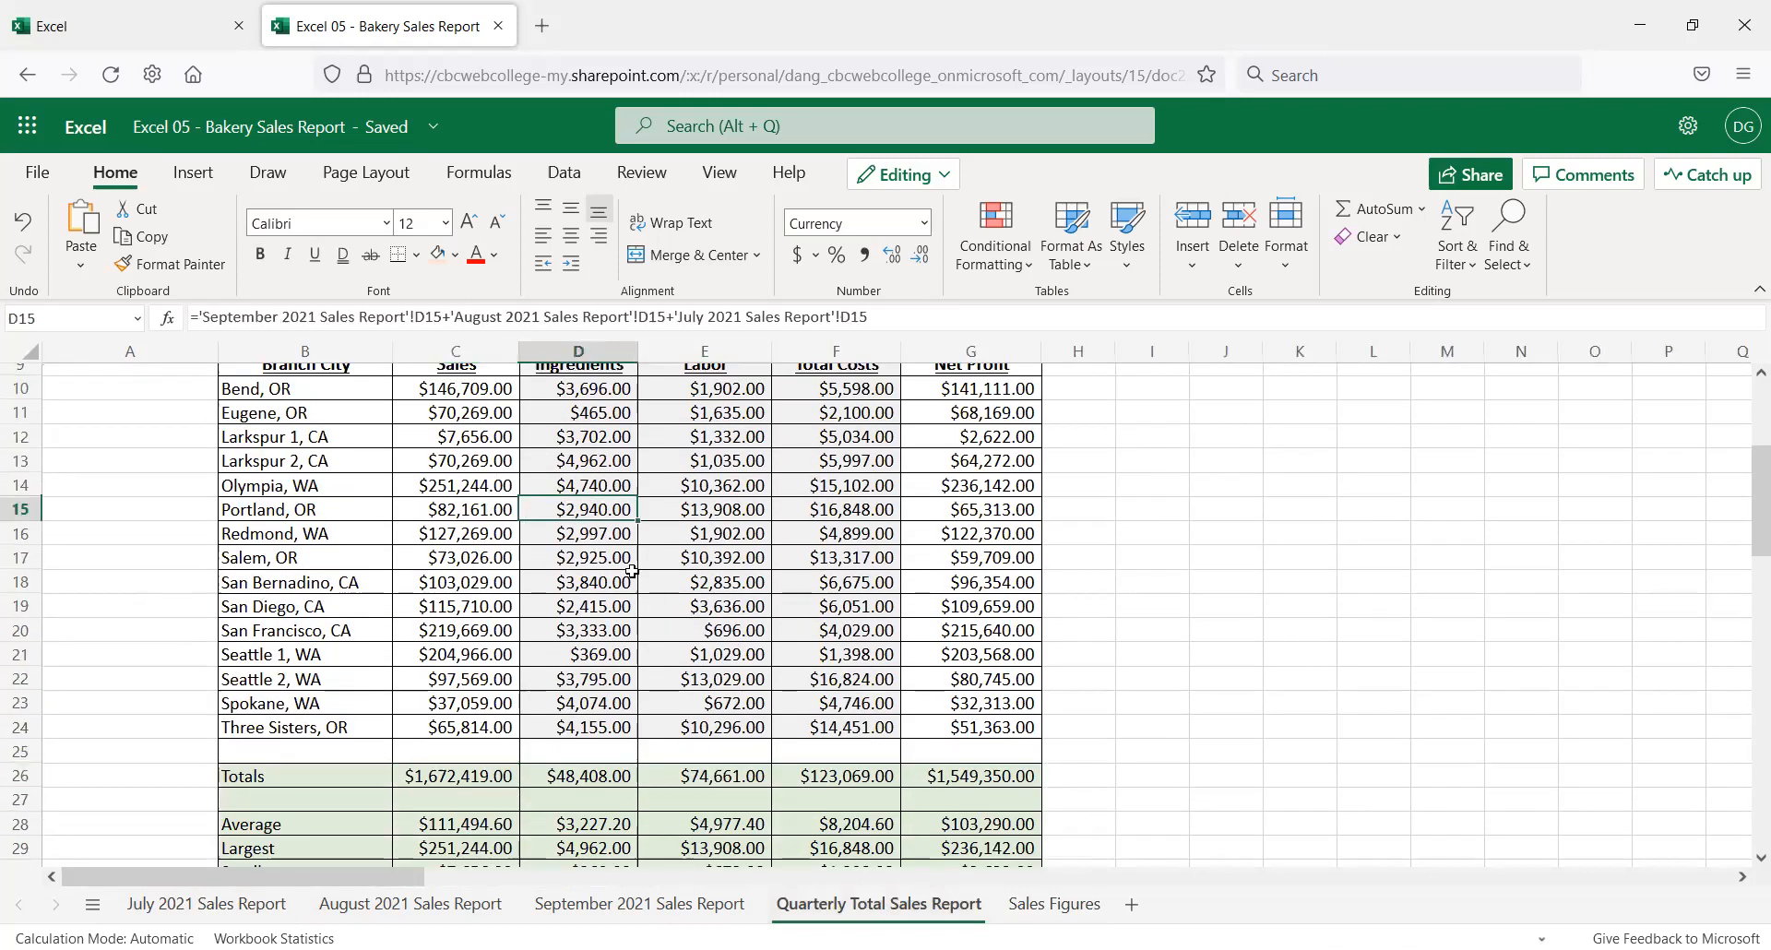
left_click(673, 606)
left_click(747, 679)
left_click(747, 780)
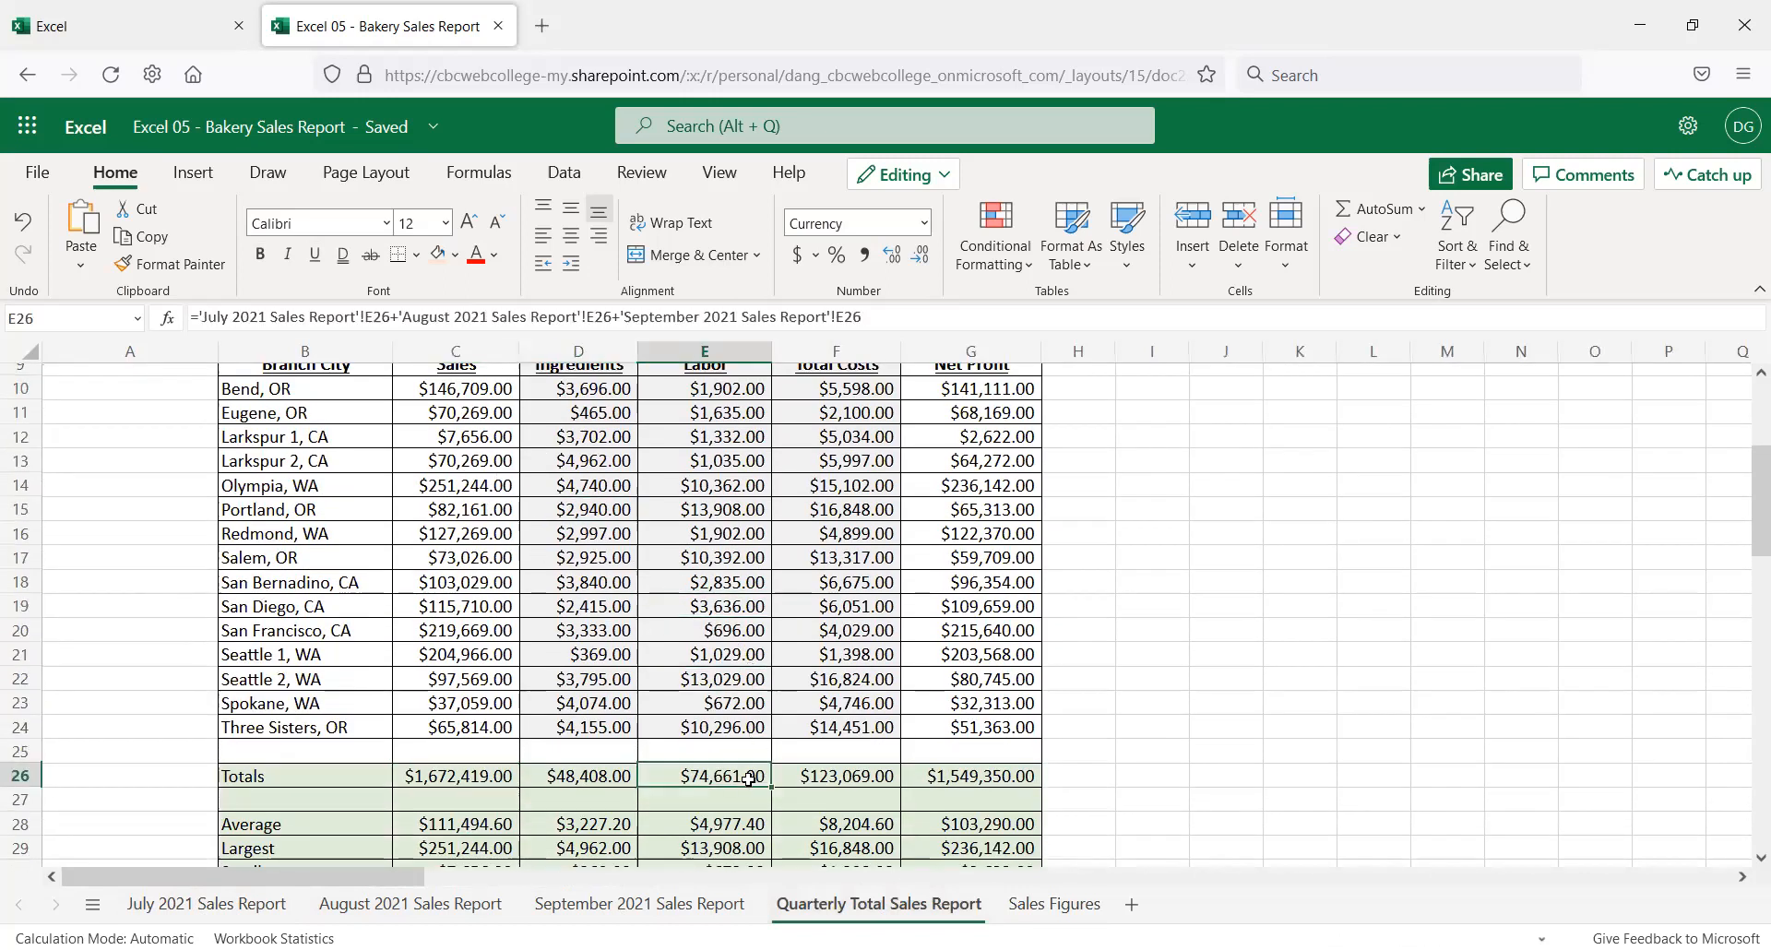
Unhide the Quarterly Sales as of 2-1-22 sheet
right_click(876, 911)
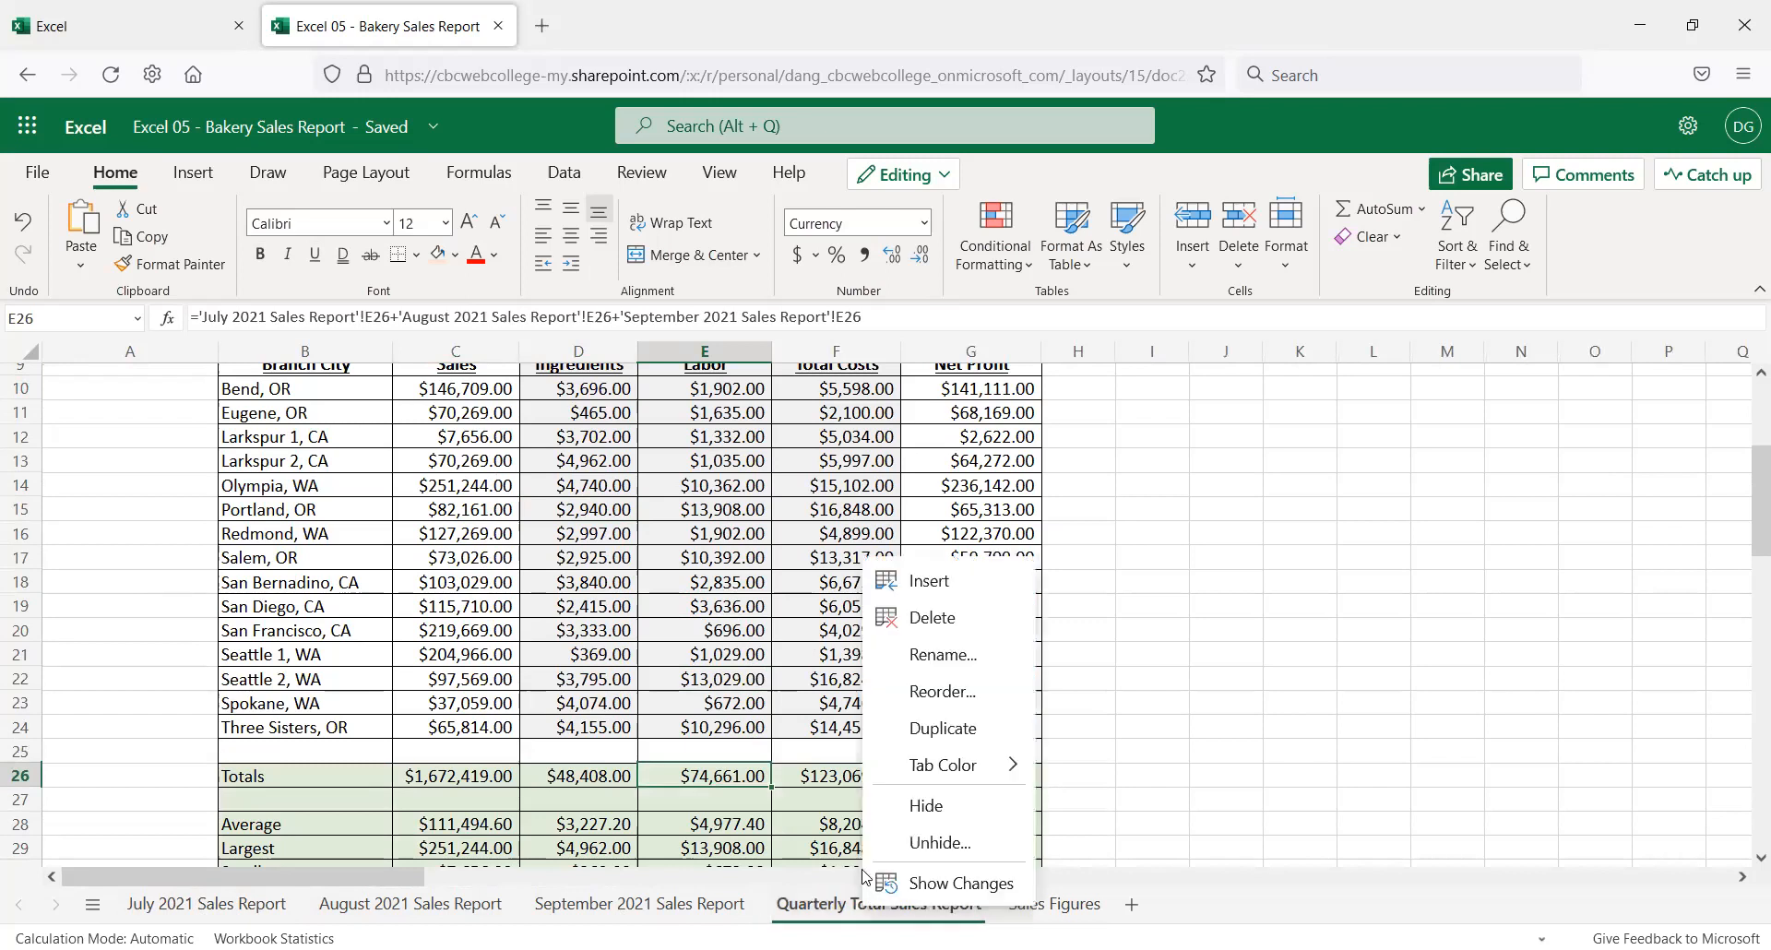
left_click(937, 843)
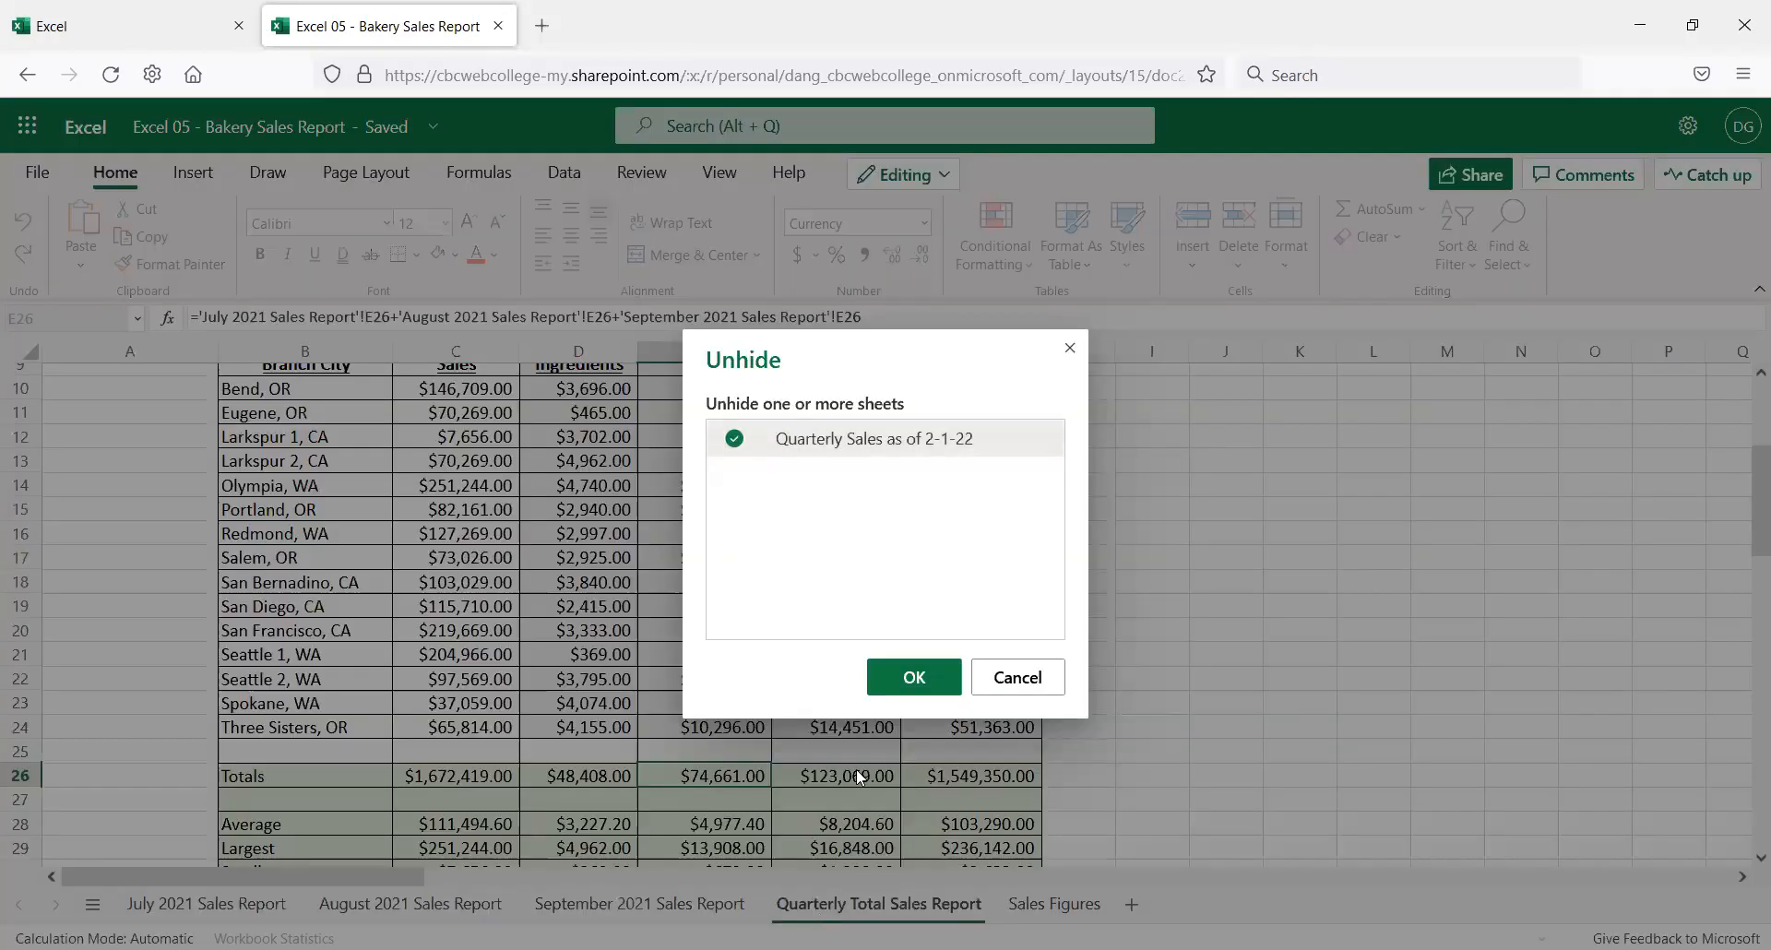
left_click(915, 679)
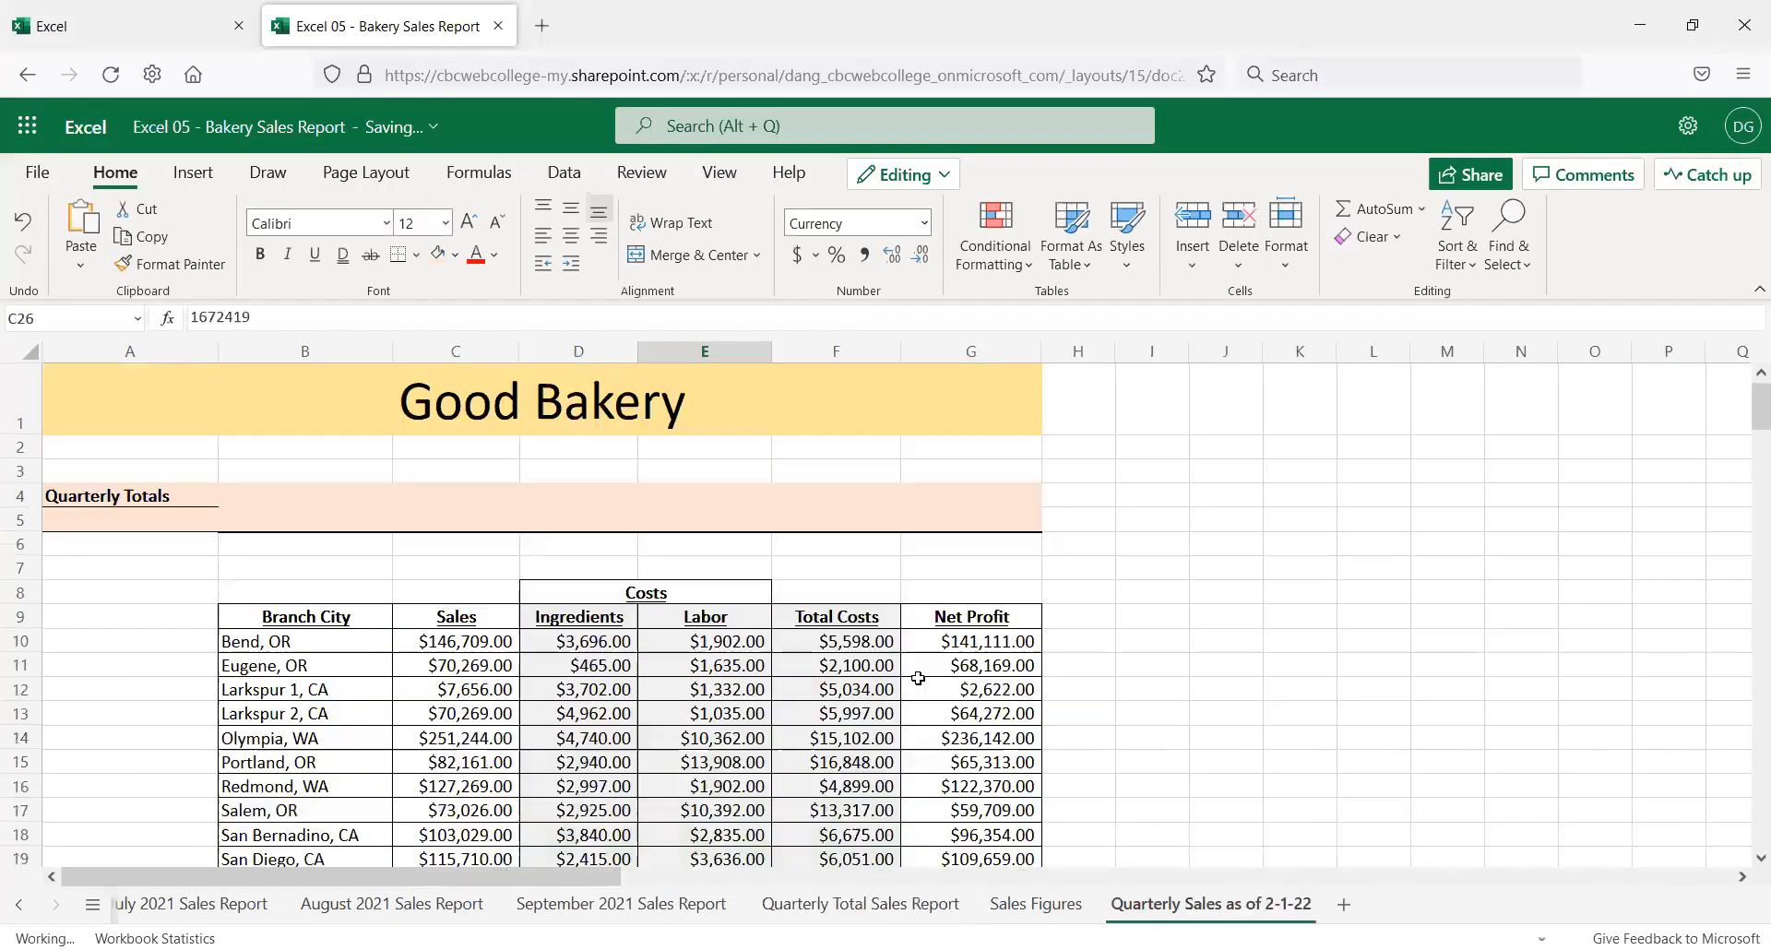
right_click(1199, 905)
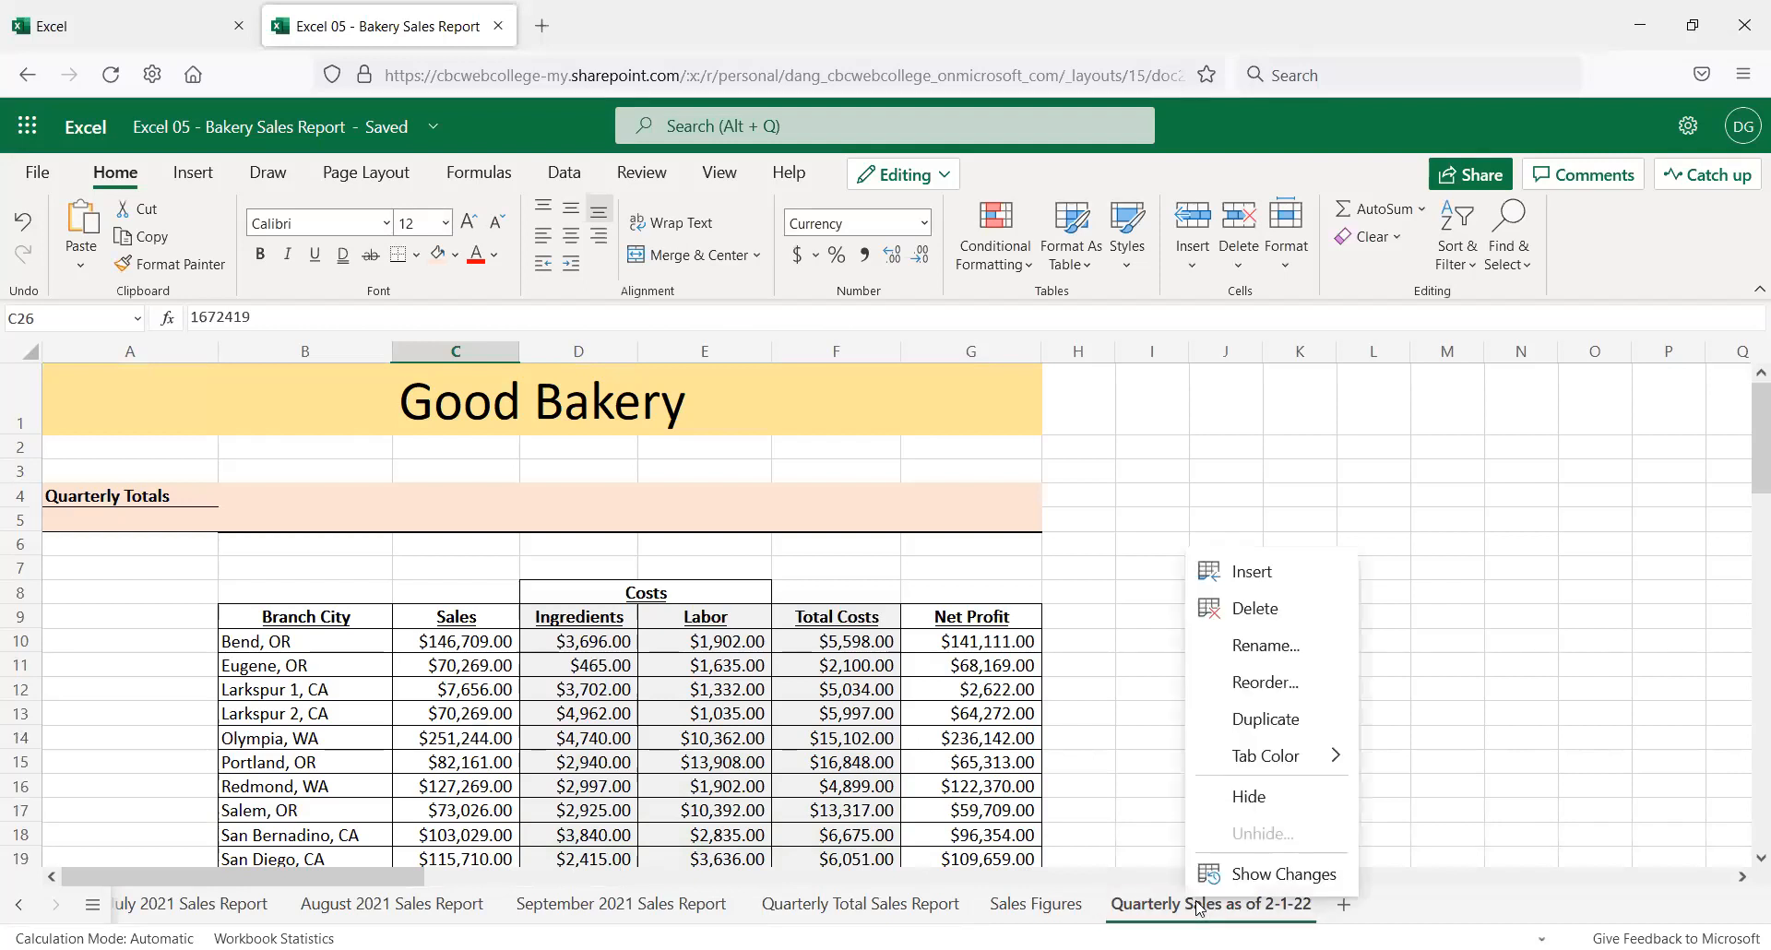
left_click(1126, 665)
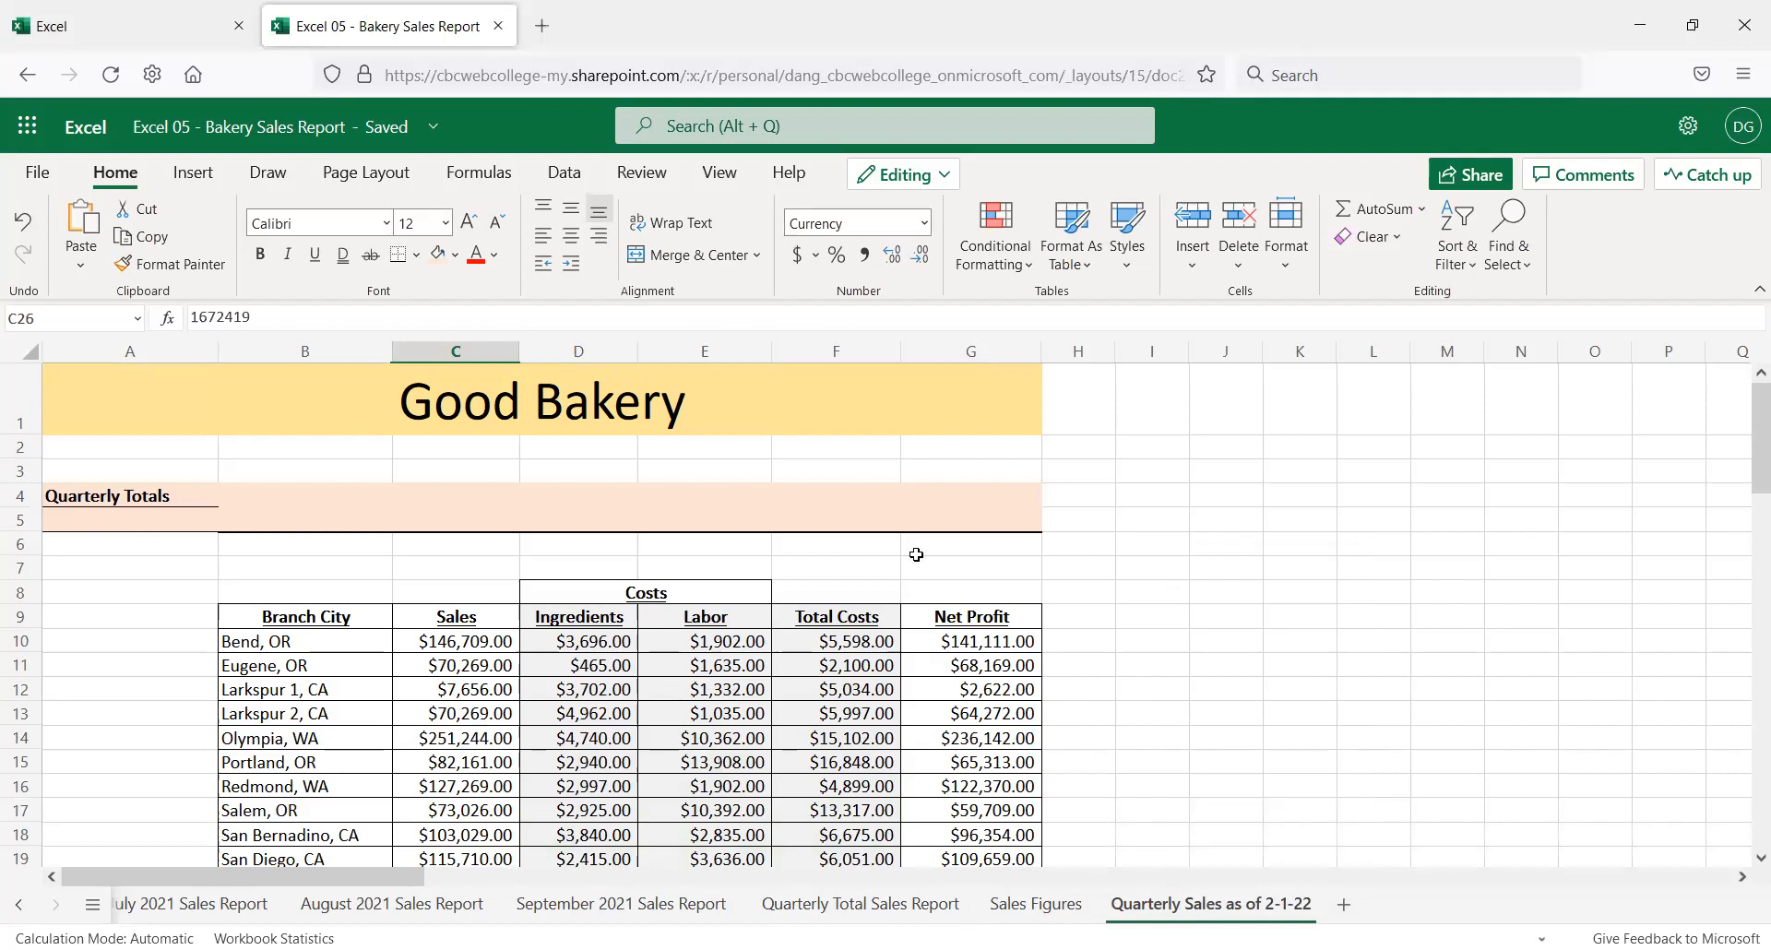
Compare the layout and figures of Quarterly Total Sales Report and Quarterly Sales as of 2-1-22 side by side in turn
scroll(886, 555, "down", 1)
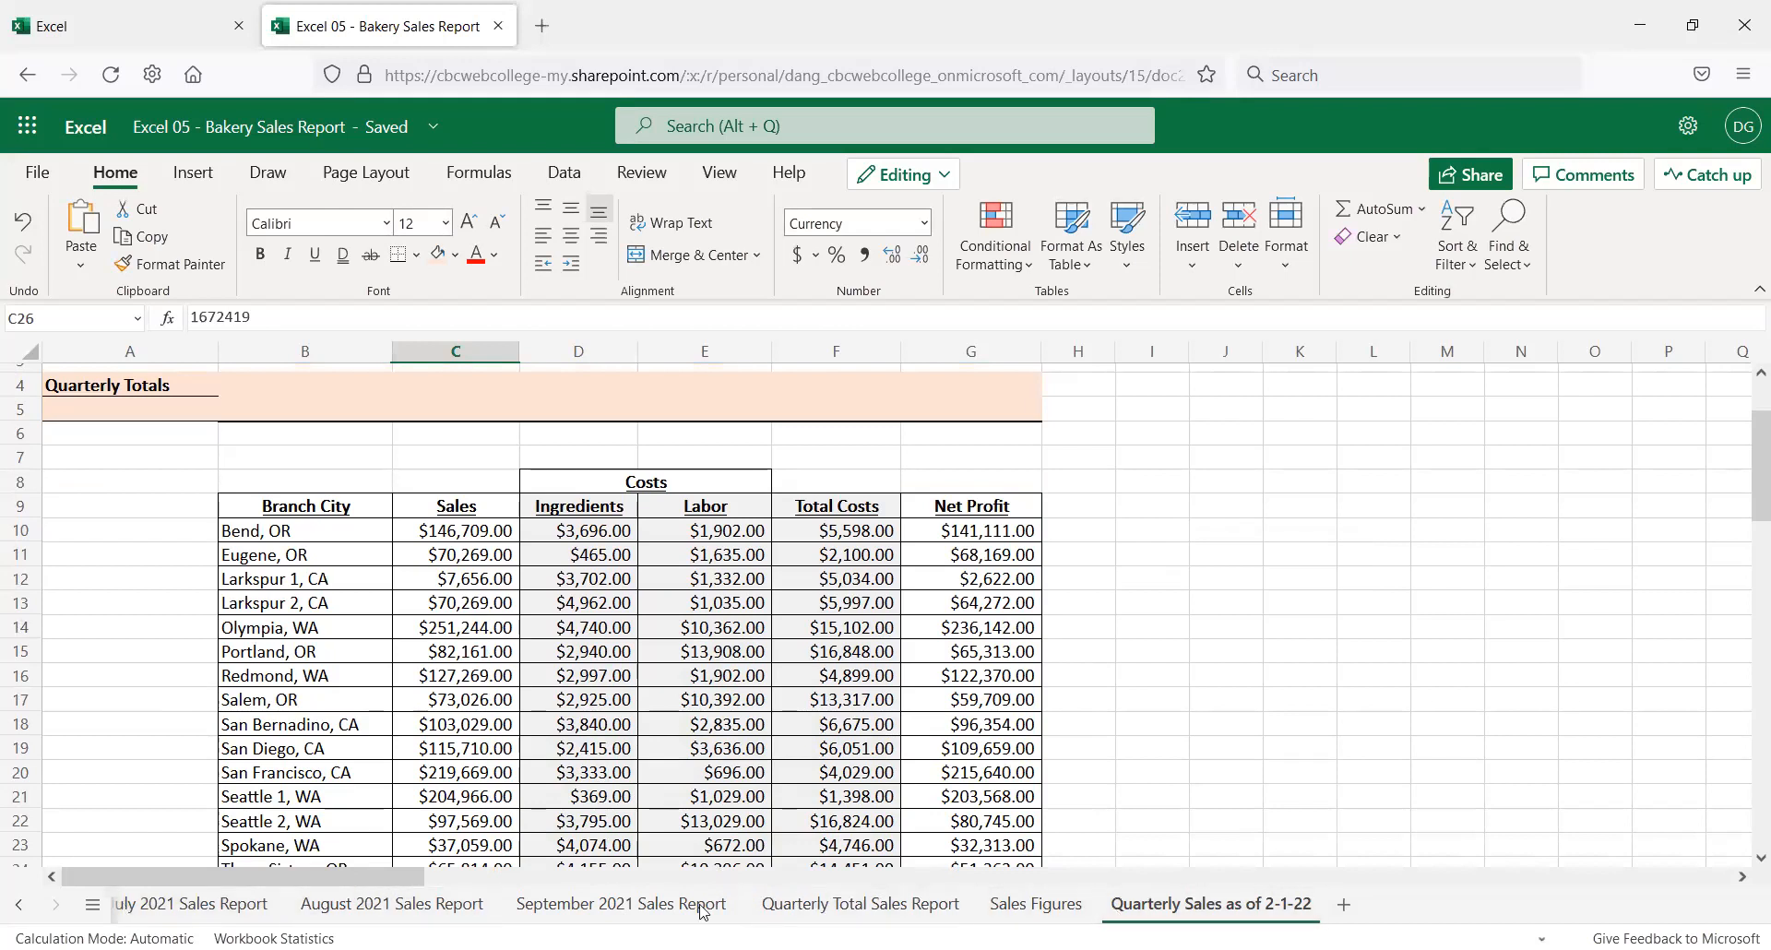
left_click(861, 904)
left_click(1232, 906)
left_click(900, 906)
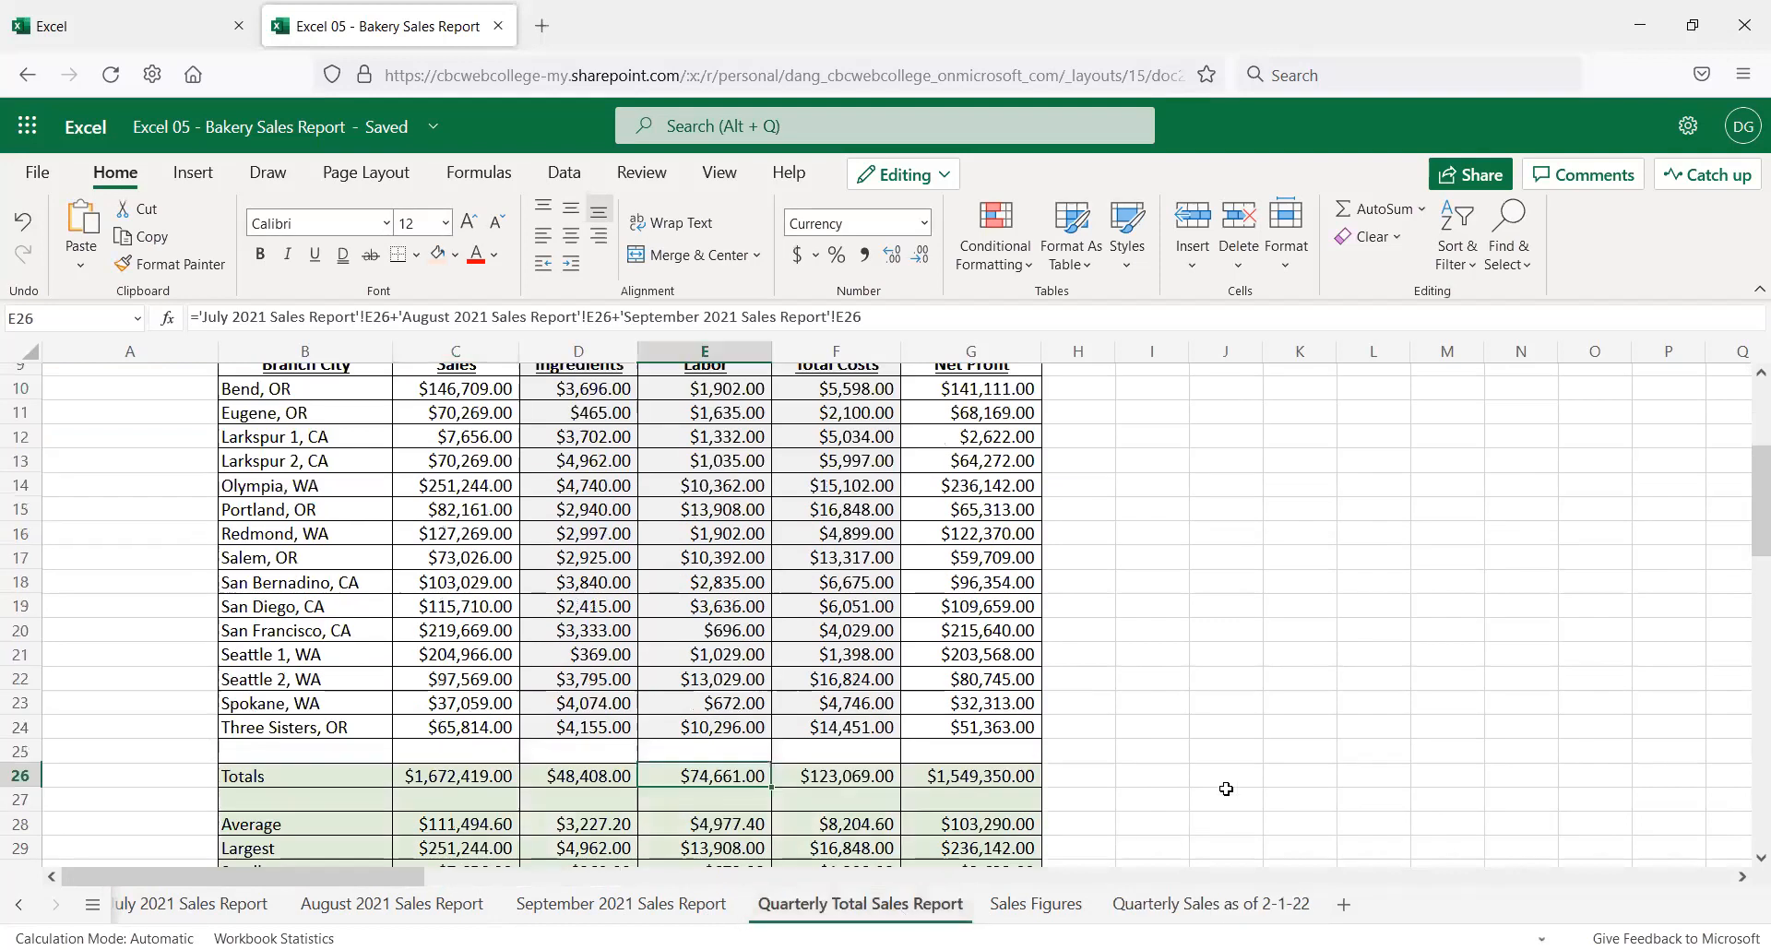
left_click(1081, 761)
scroll(1080, 761, "up", 3)
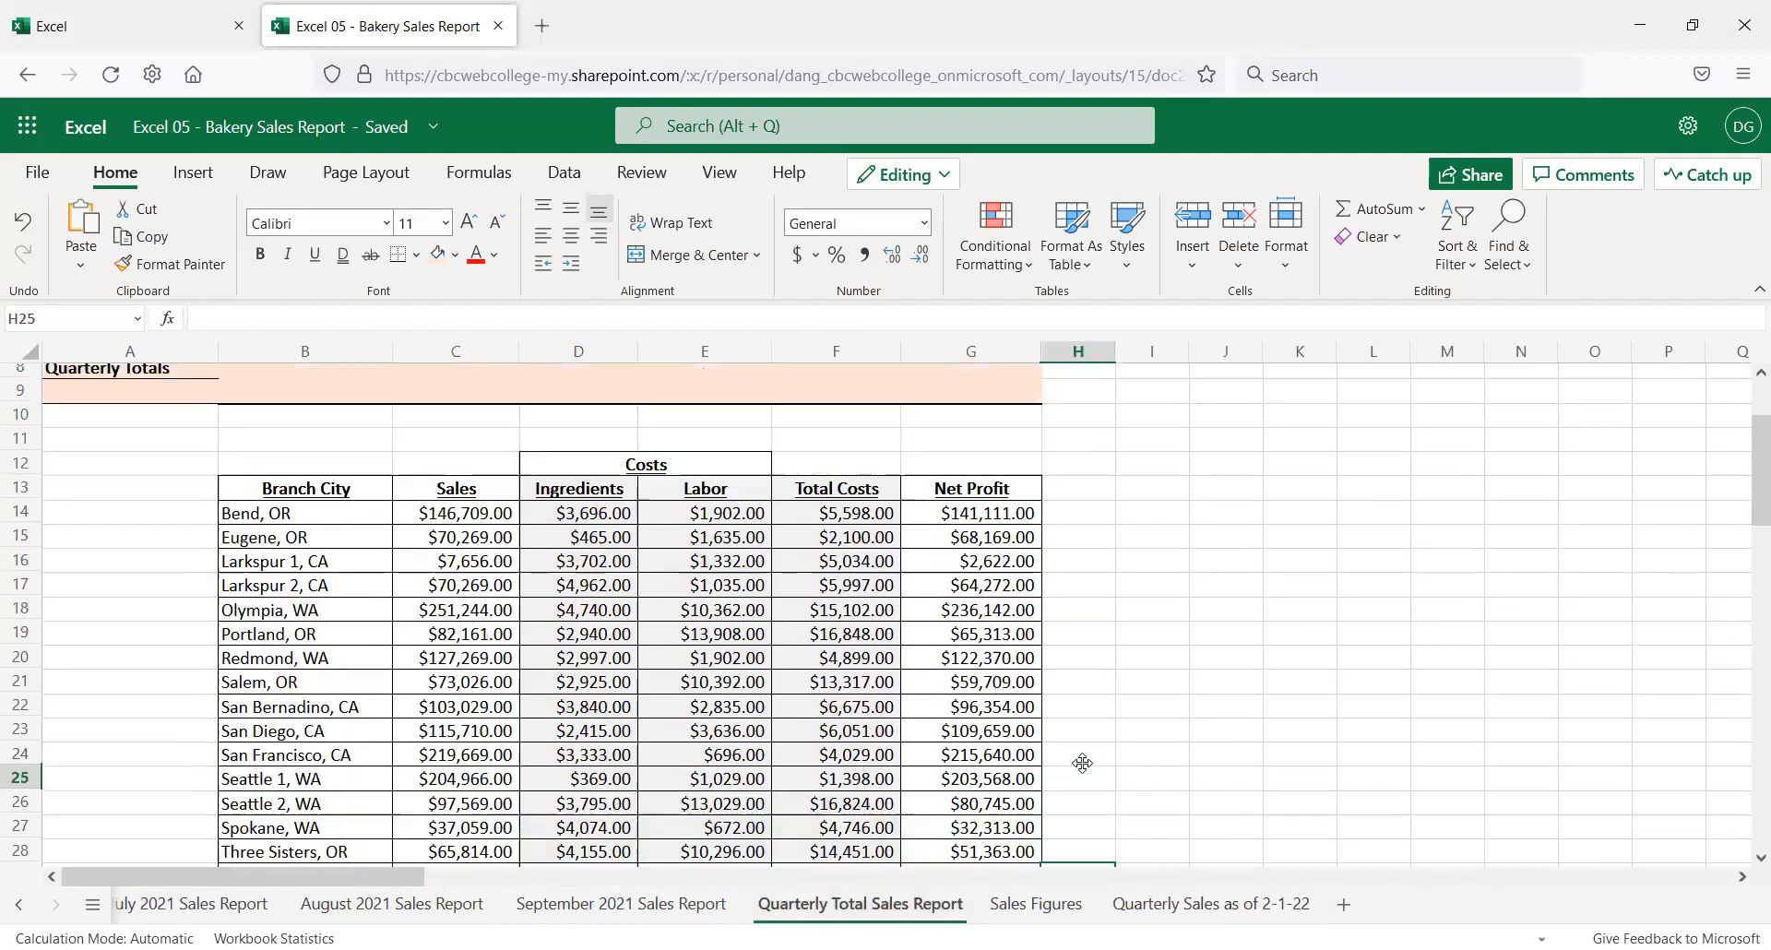
left_click(1210, 904)
left_click(833, 904)
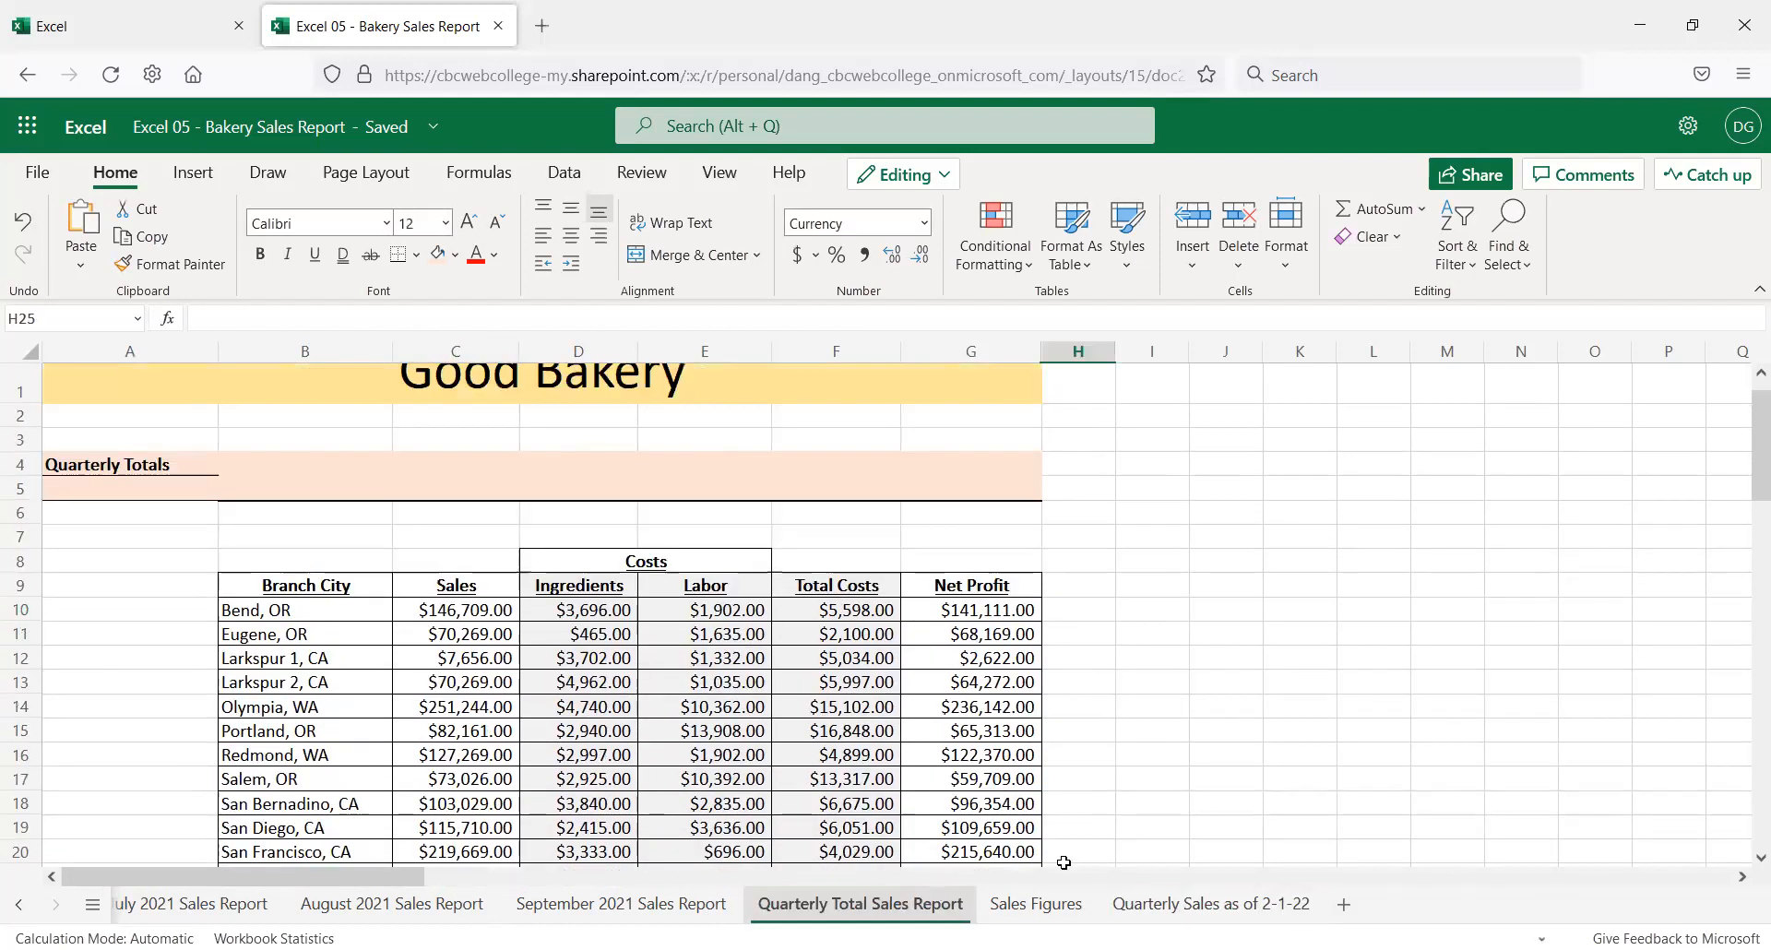
left_click(1070, 743)
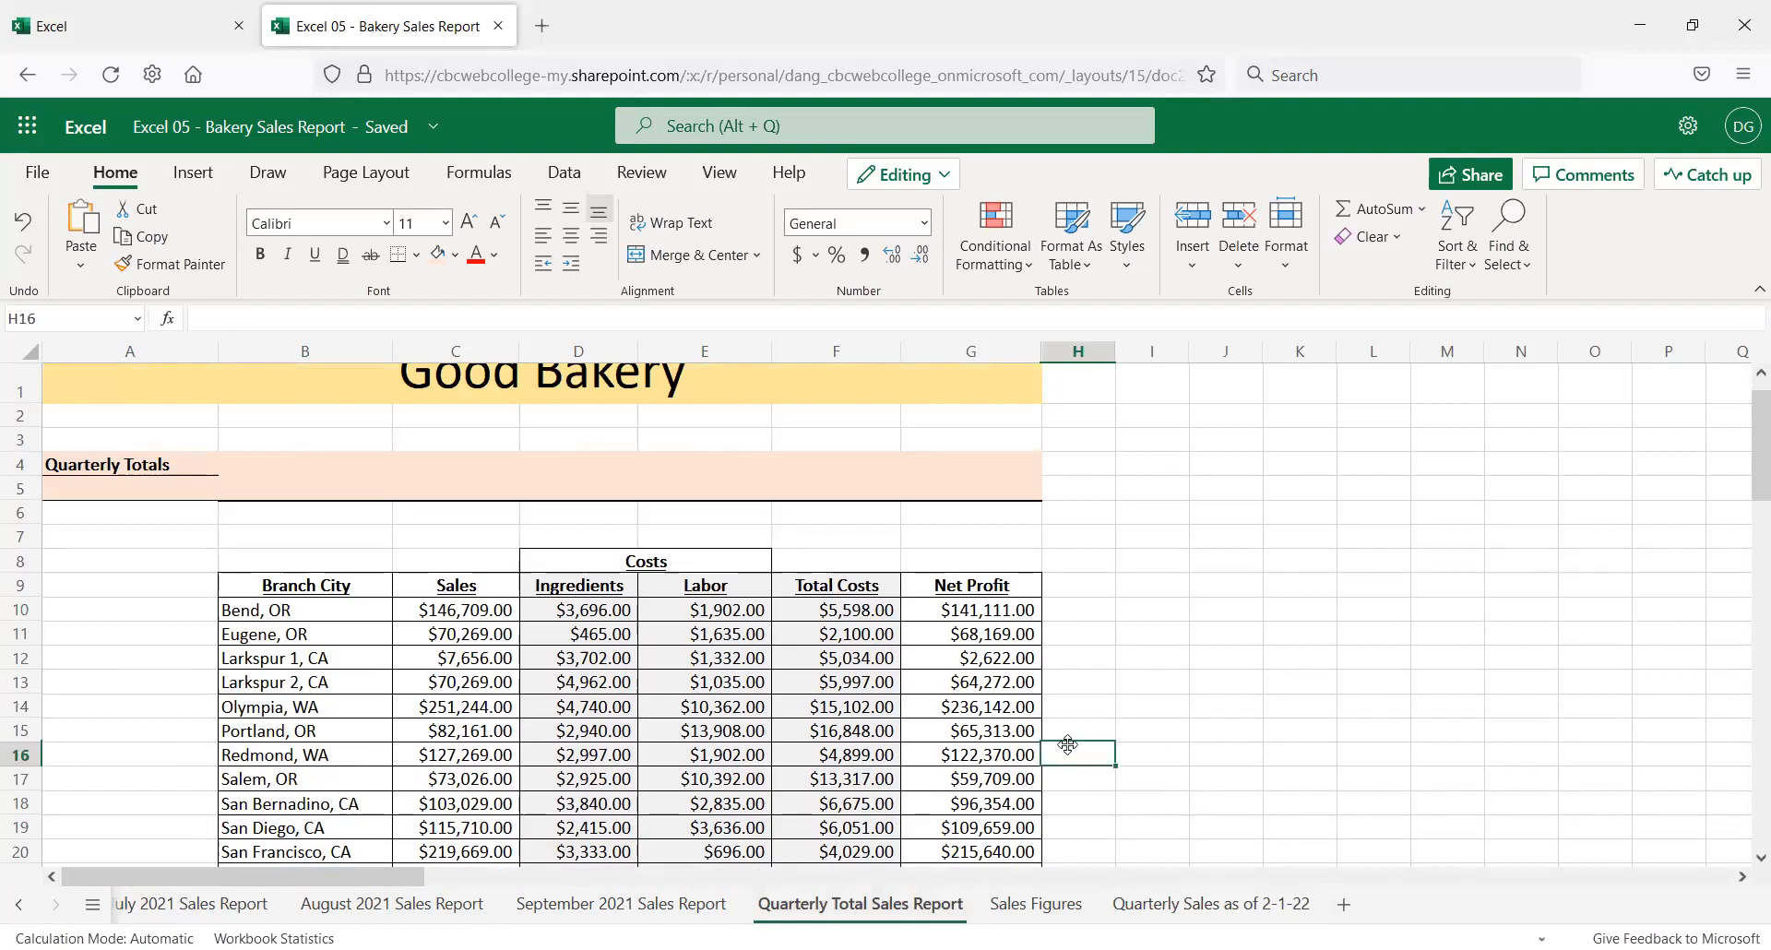
scroll(1070, 743, "up", 1)
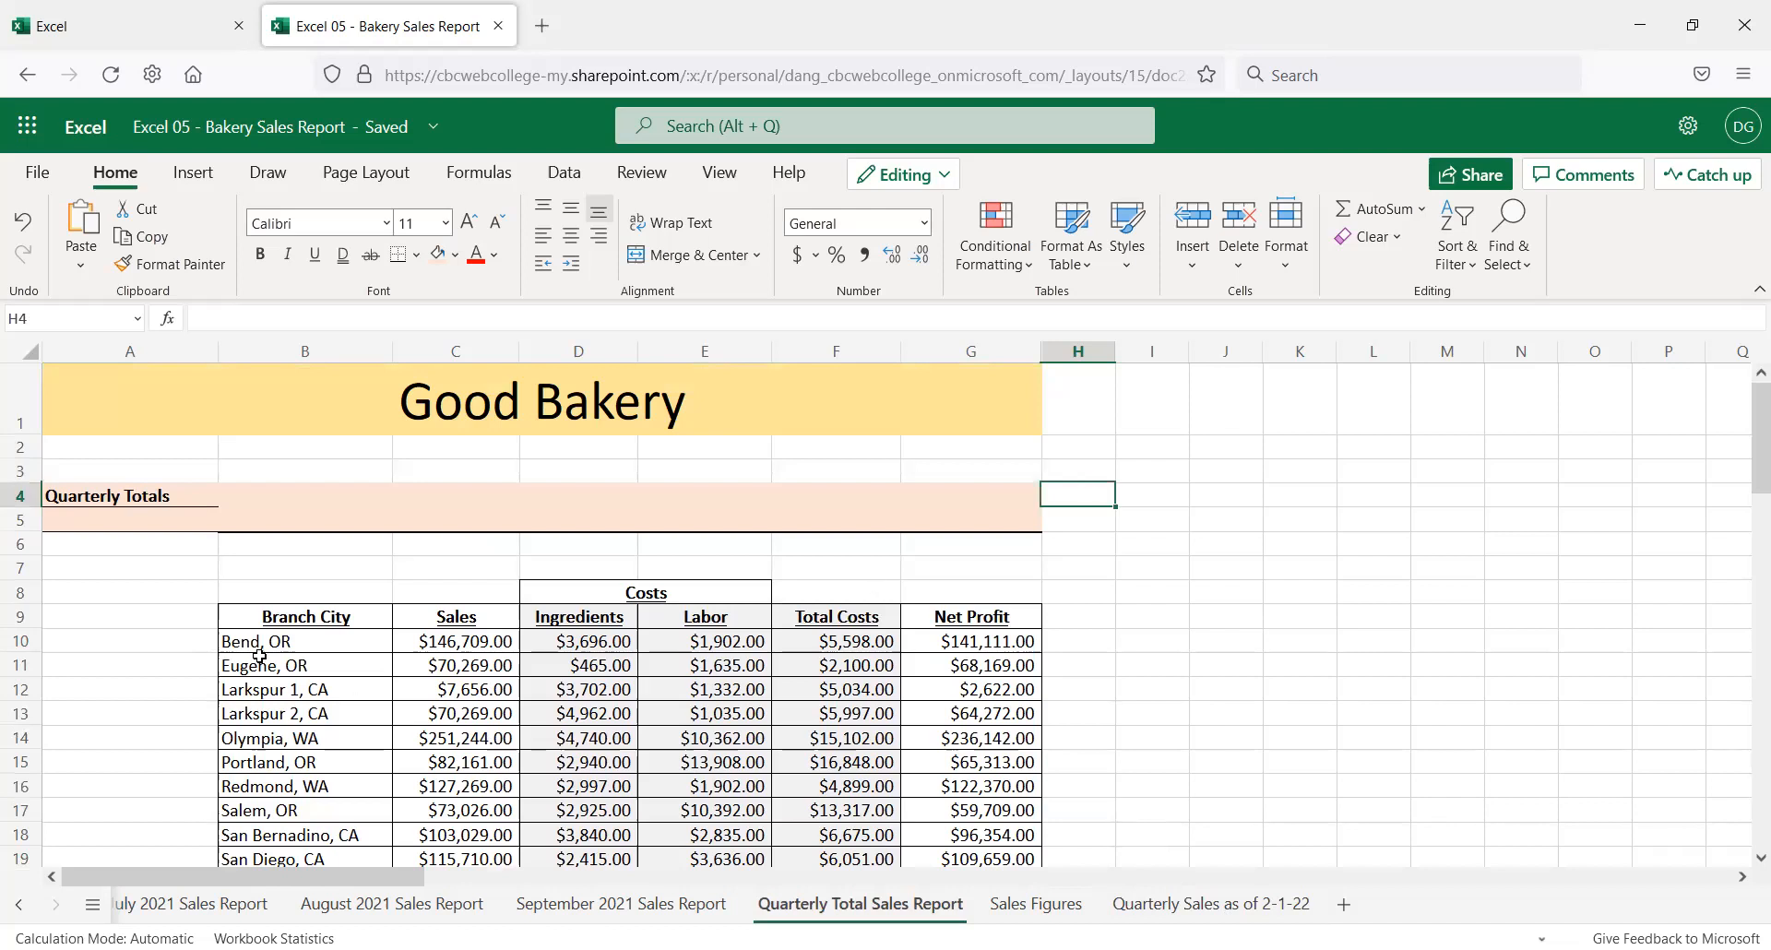
left_click(154, 556)
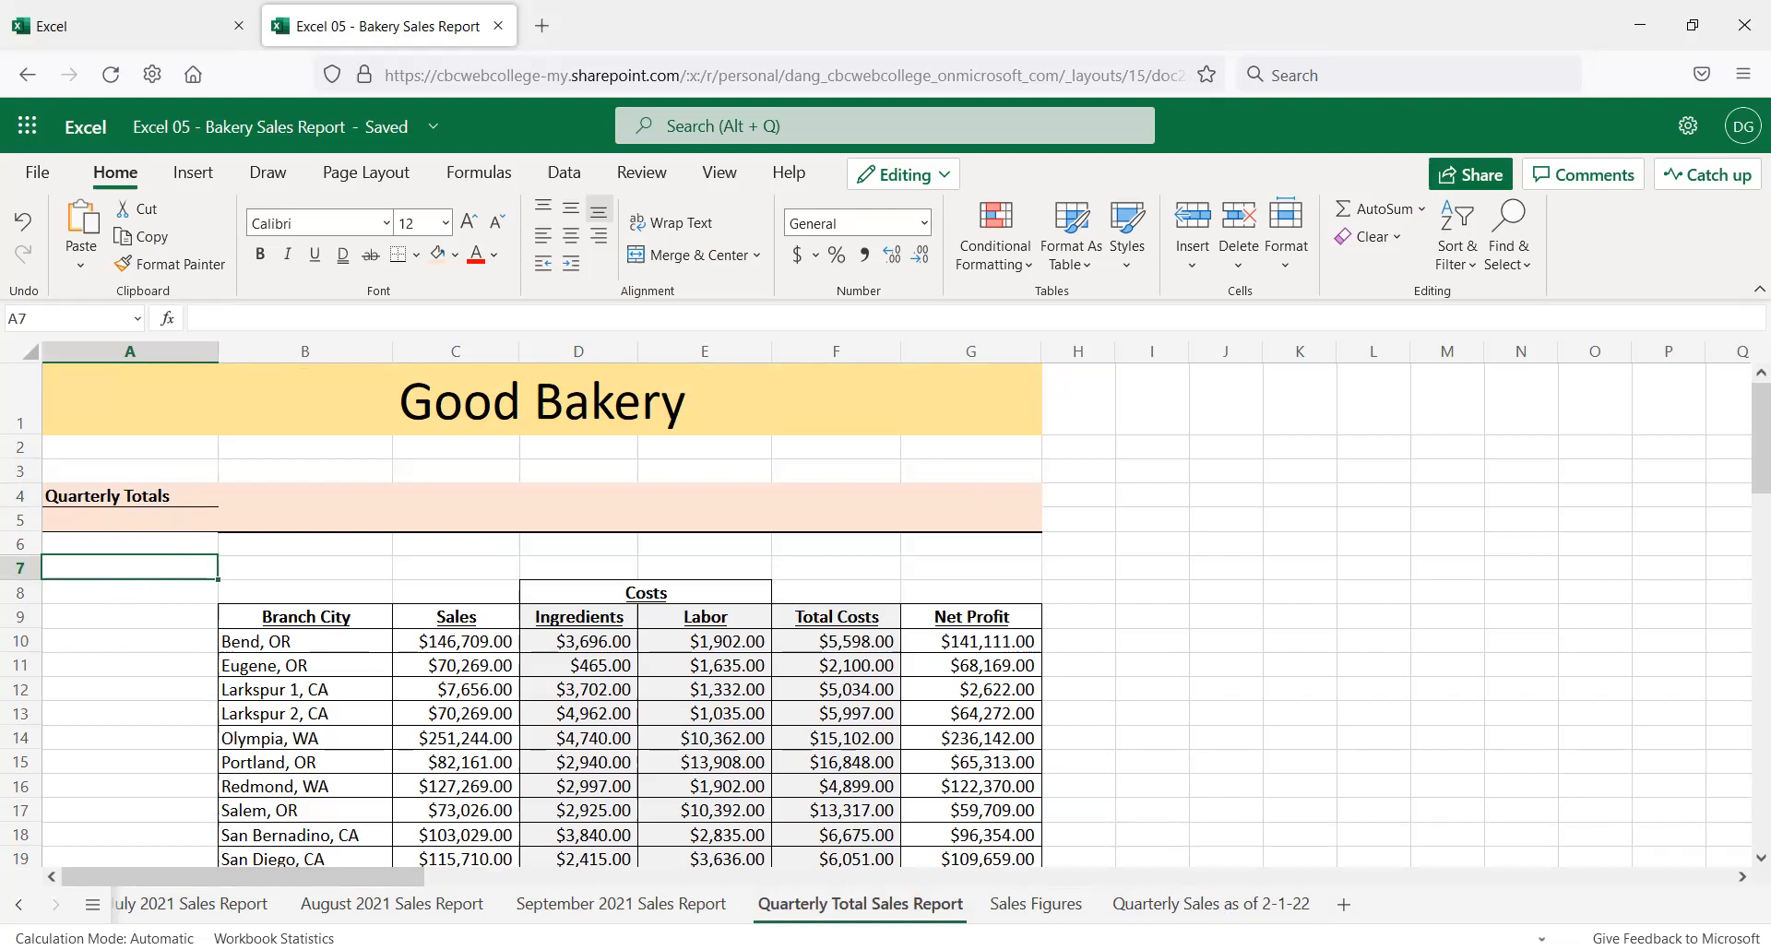
Copy the Sales as Reported By City range A1:B16 on the Sales Figures sheet and paste it at G1
left_click(1035, 904)
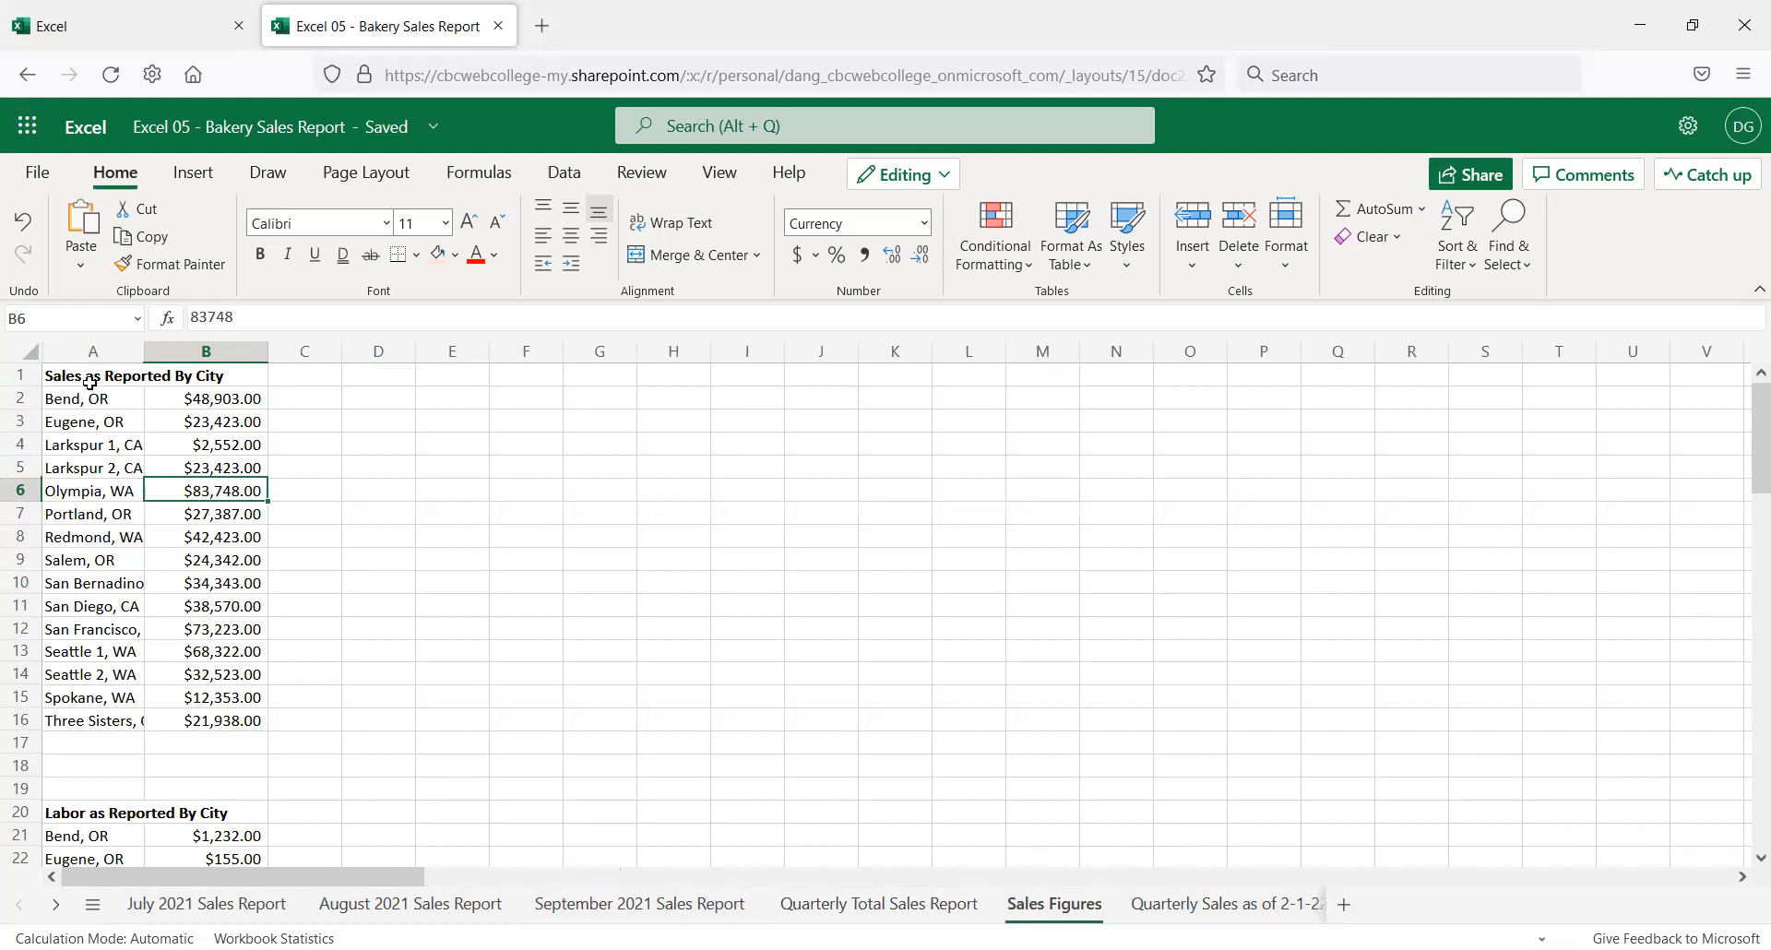
left_click_drag(90, 381, 222, 722)
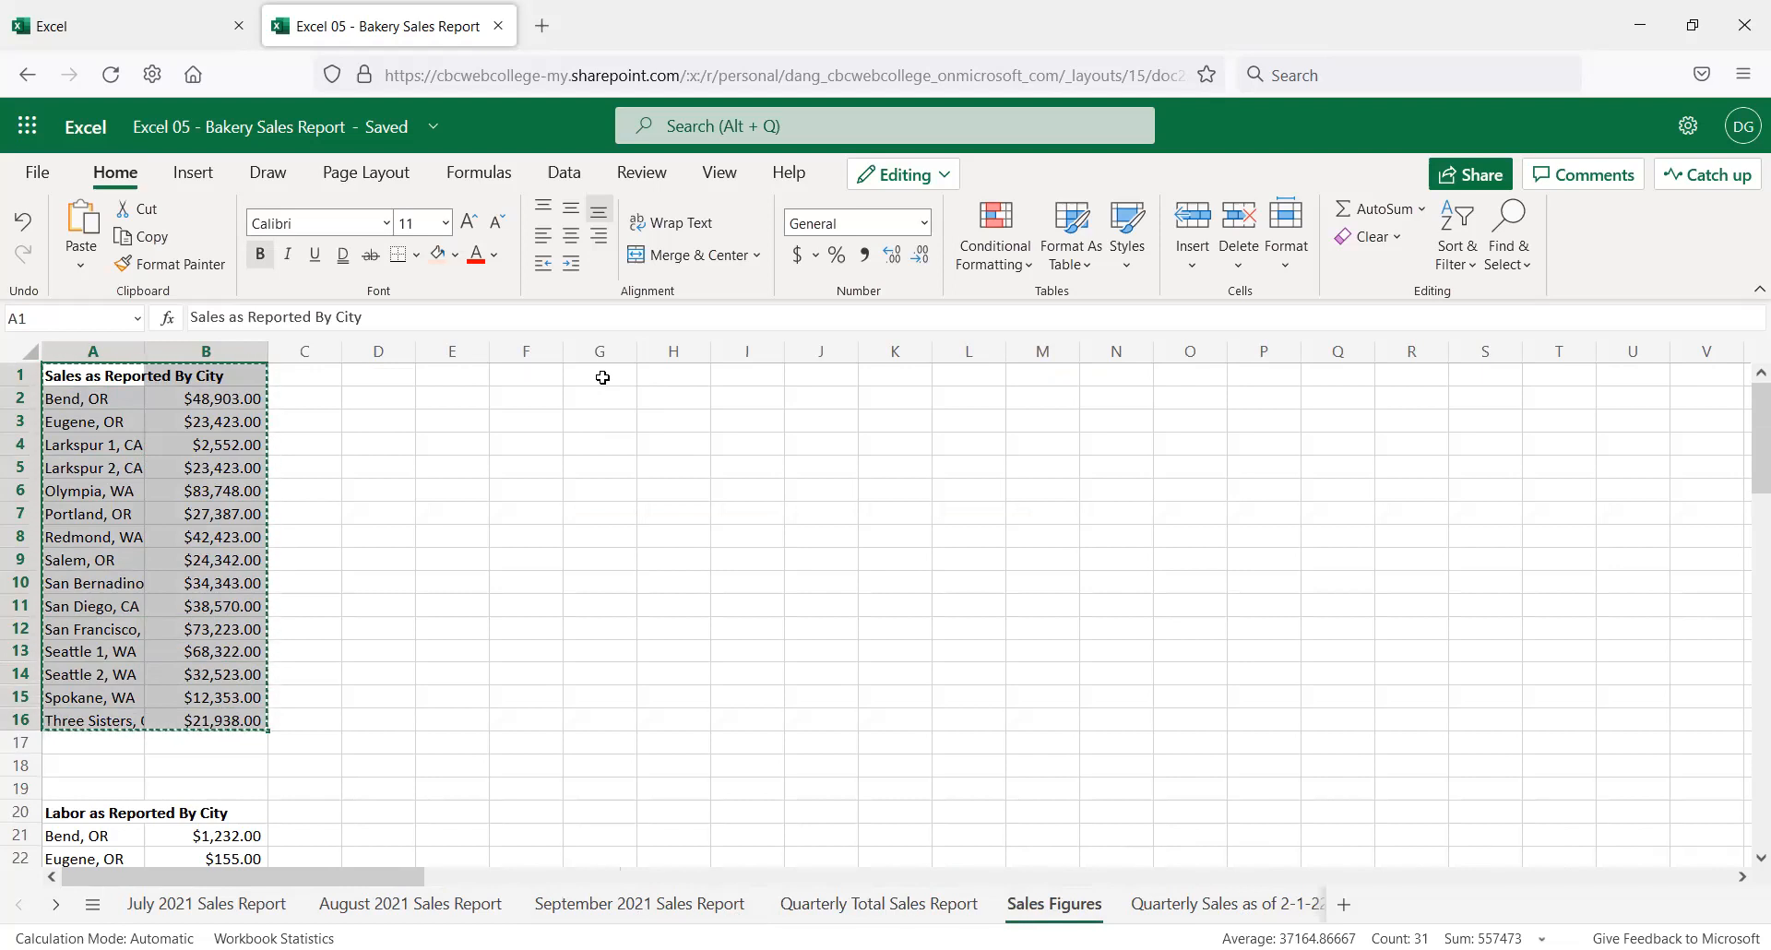
left_click(602, 378)
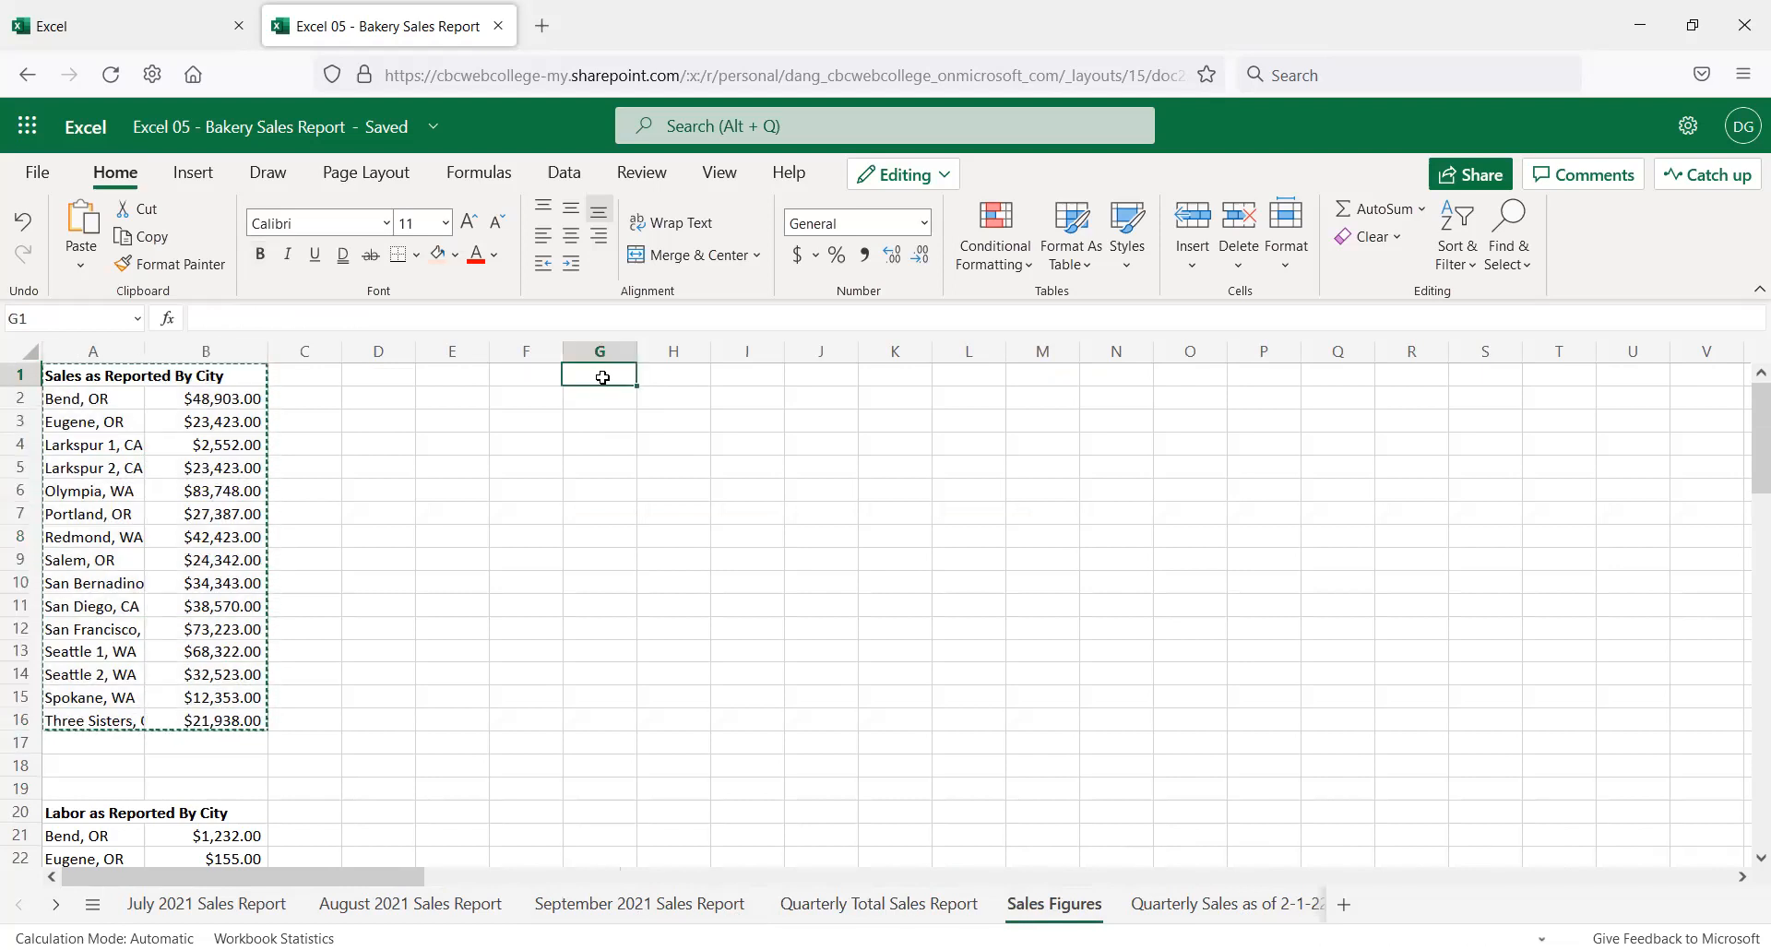
right_click(604, 381)
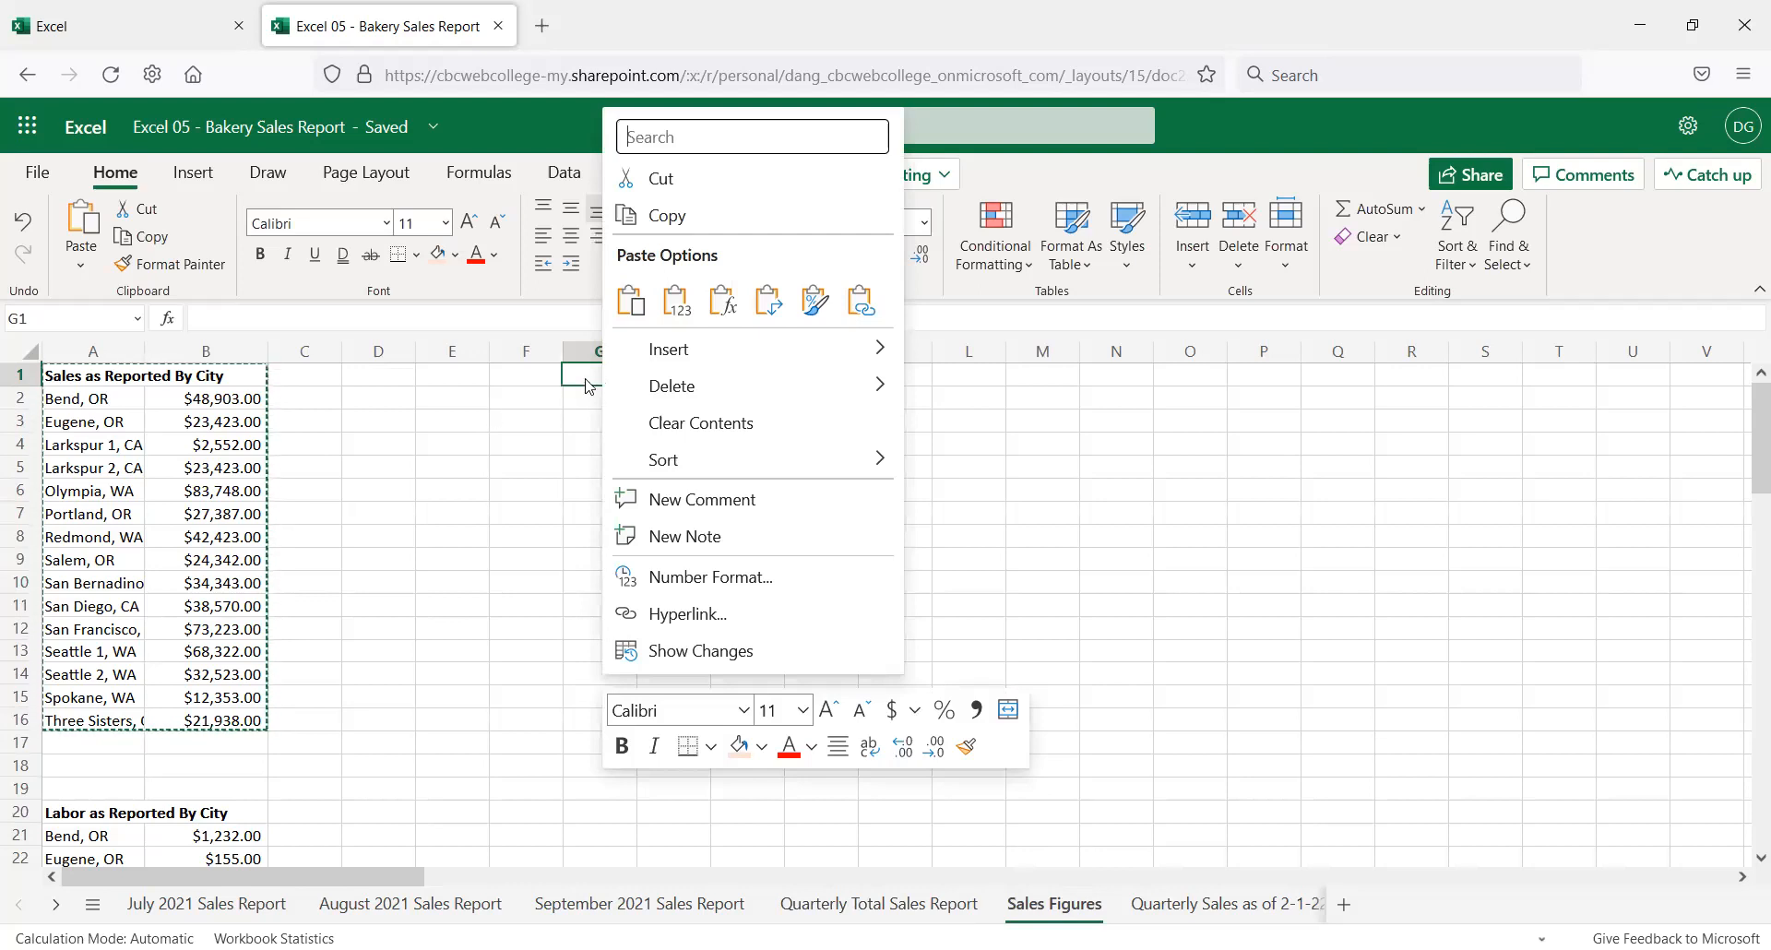
left_click(585, 367)
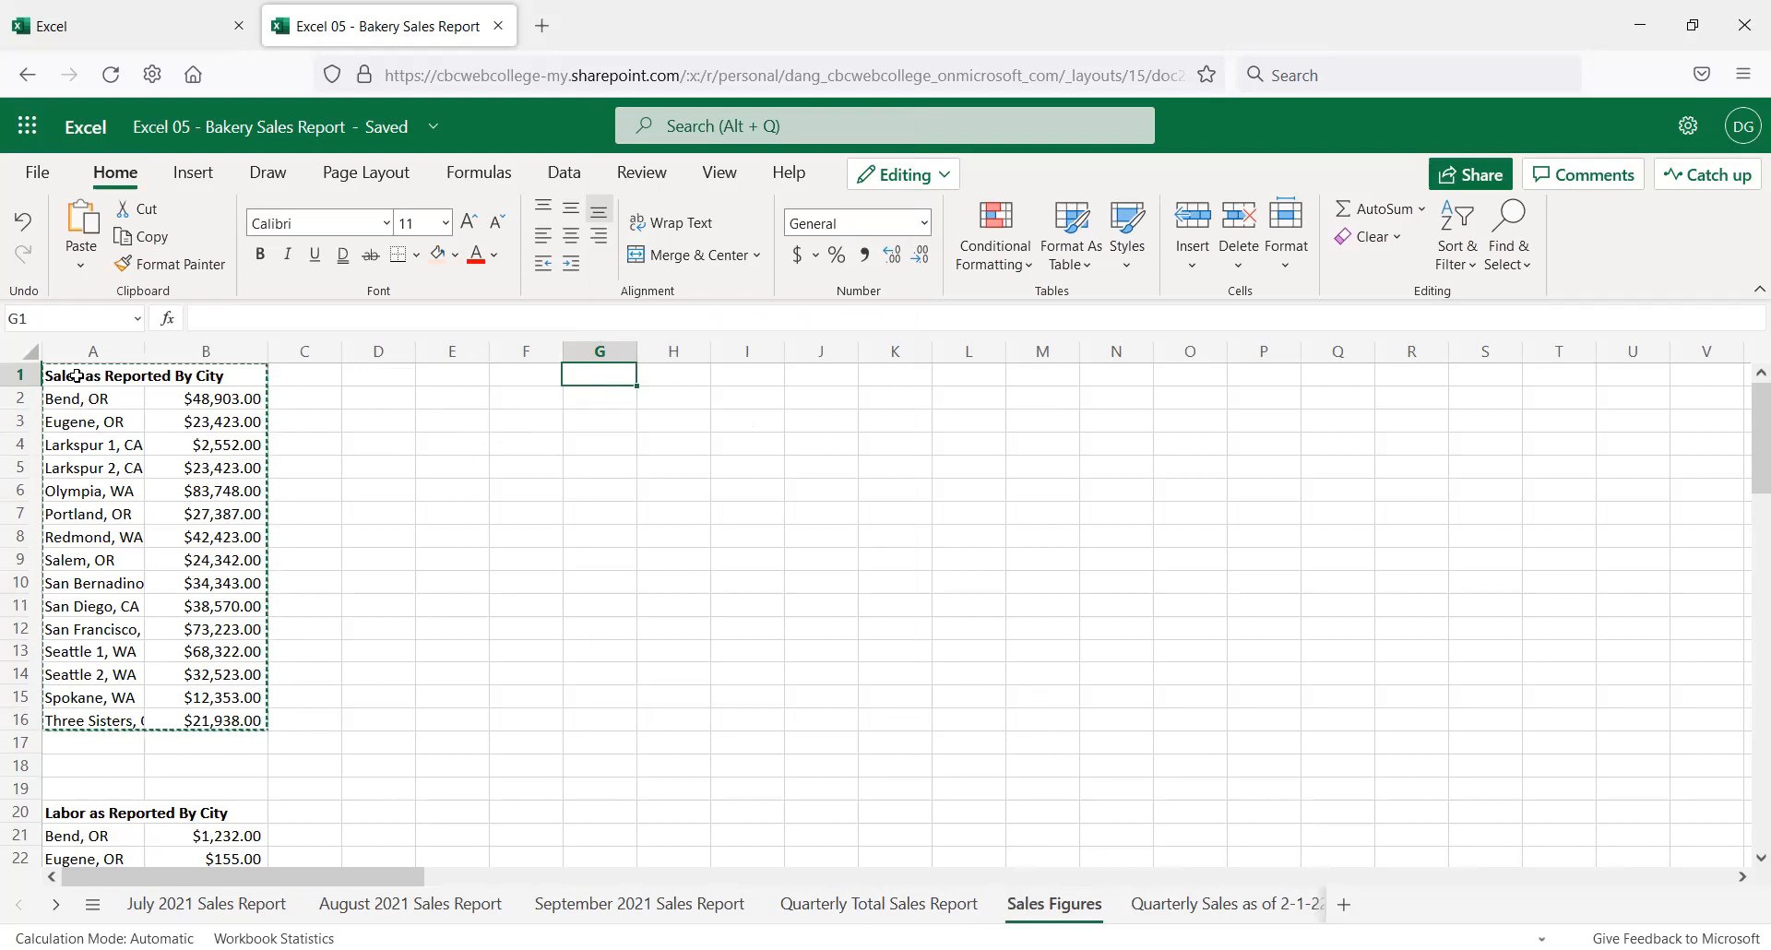
left_click_drag(76, 377, 213, 595)
left_click_drag(229, 705, 228, 721)
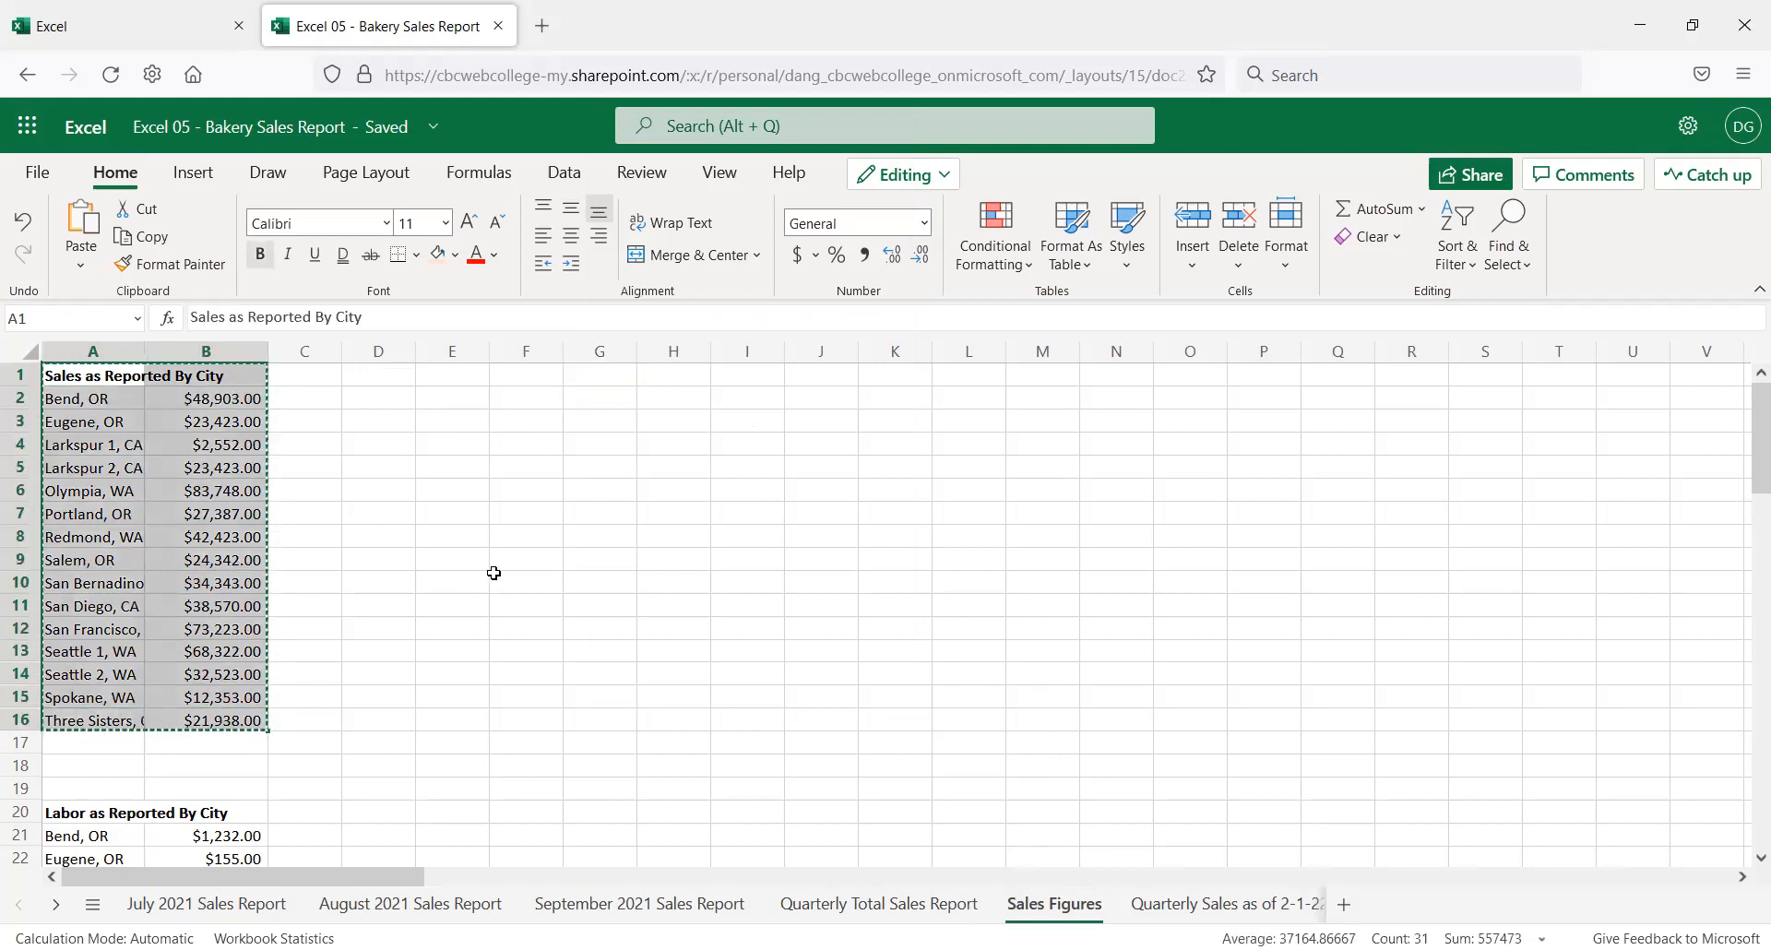
left_click(608, 381)
key("ctrl+v")
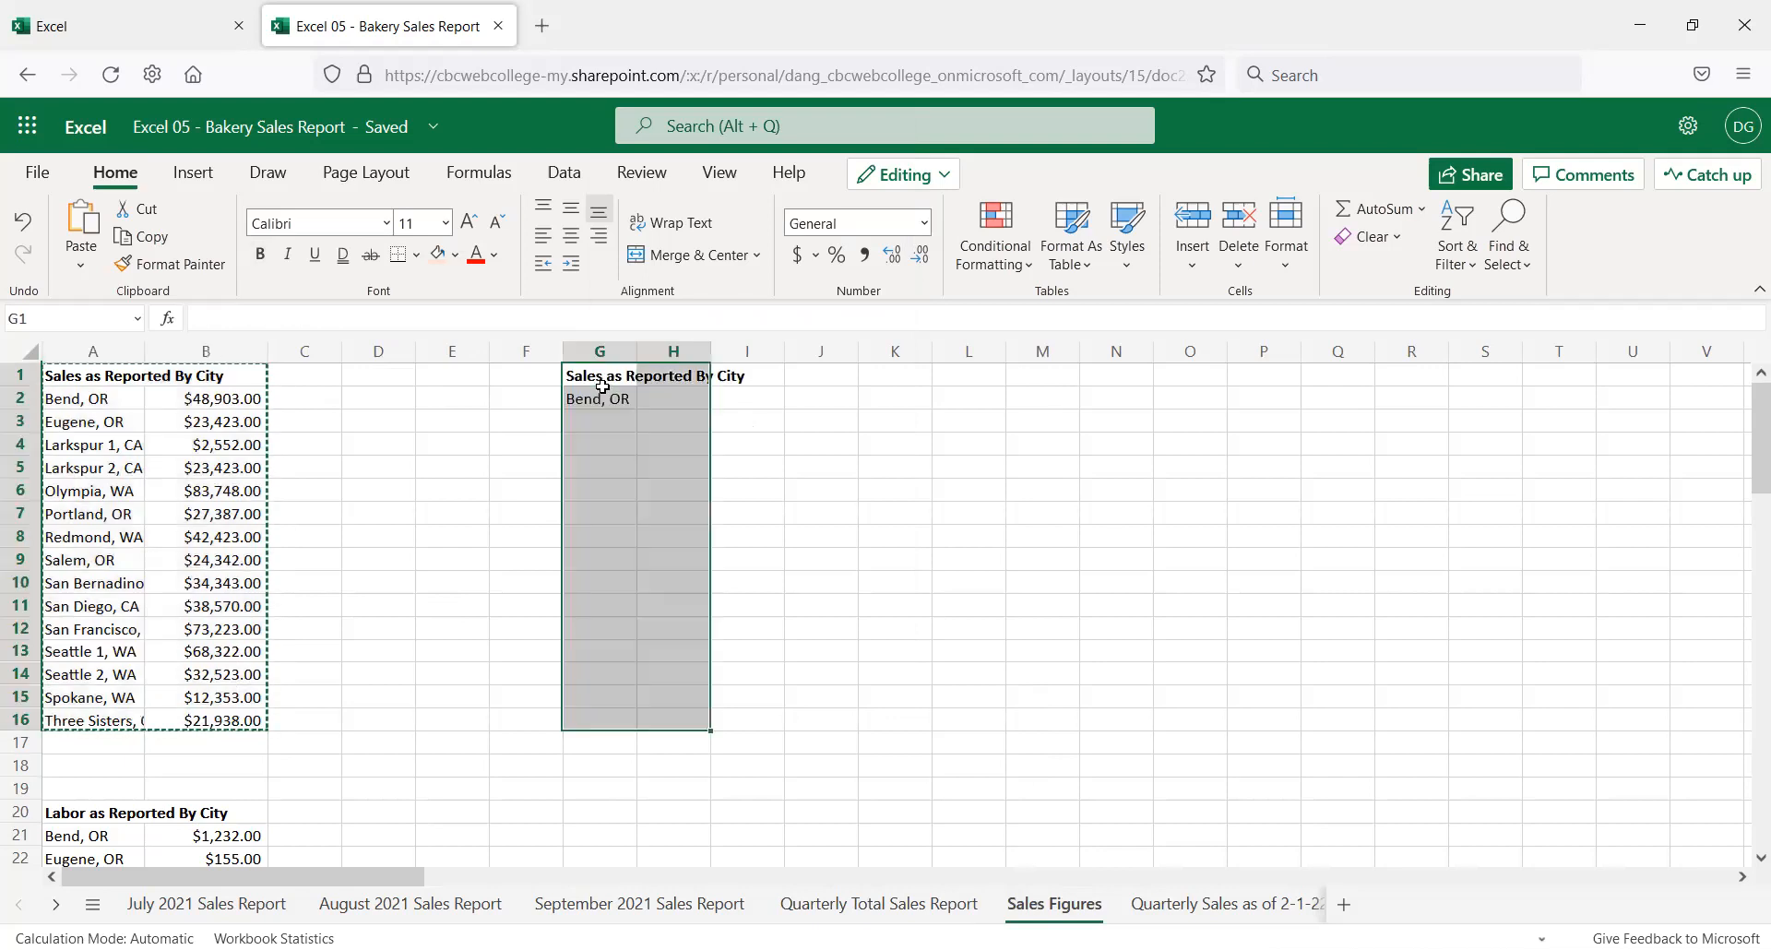
right_click(604, 393)
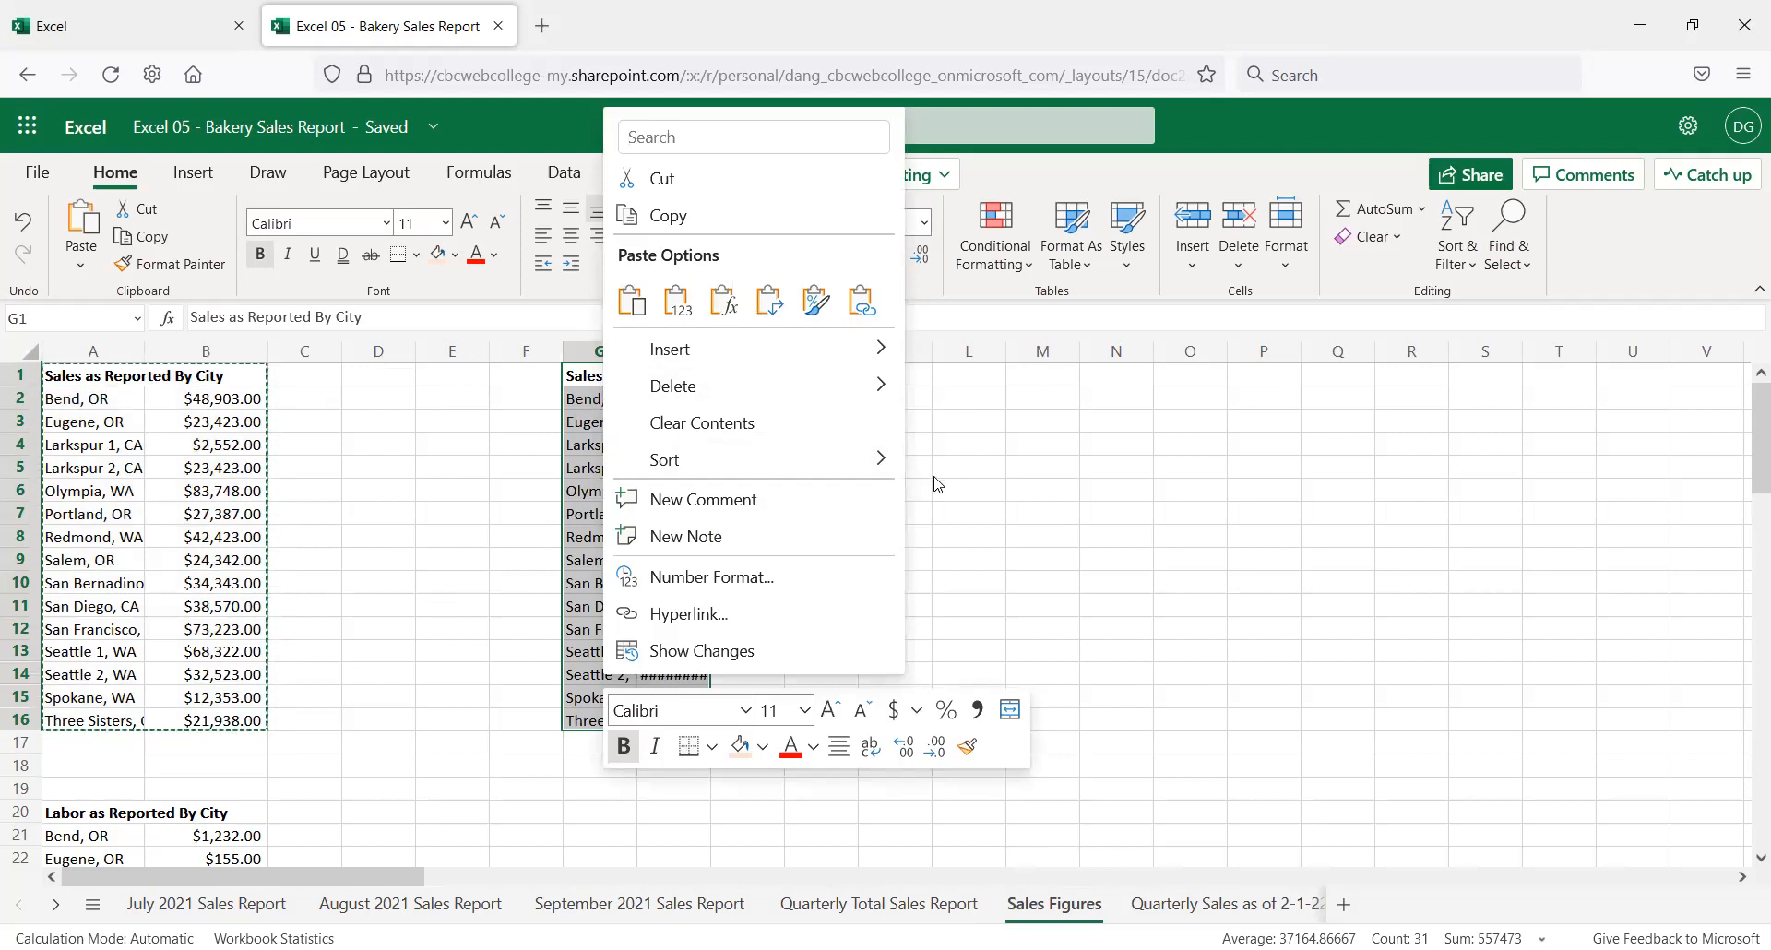
mouse_move(616, 471)
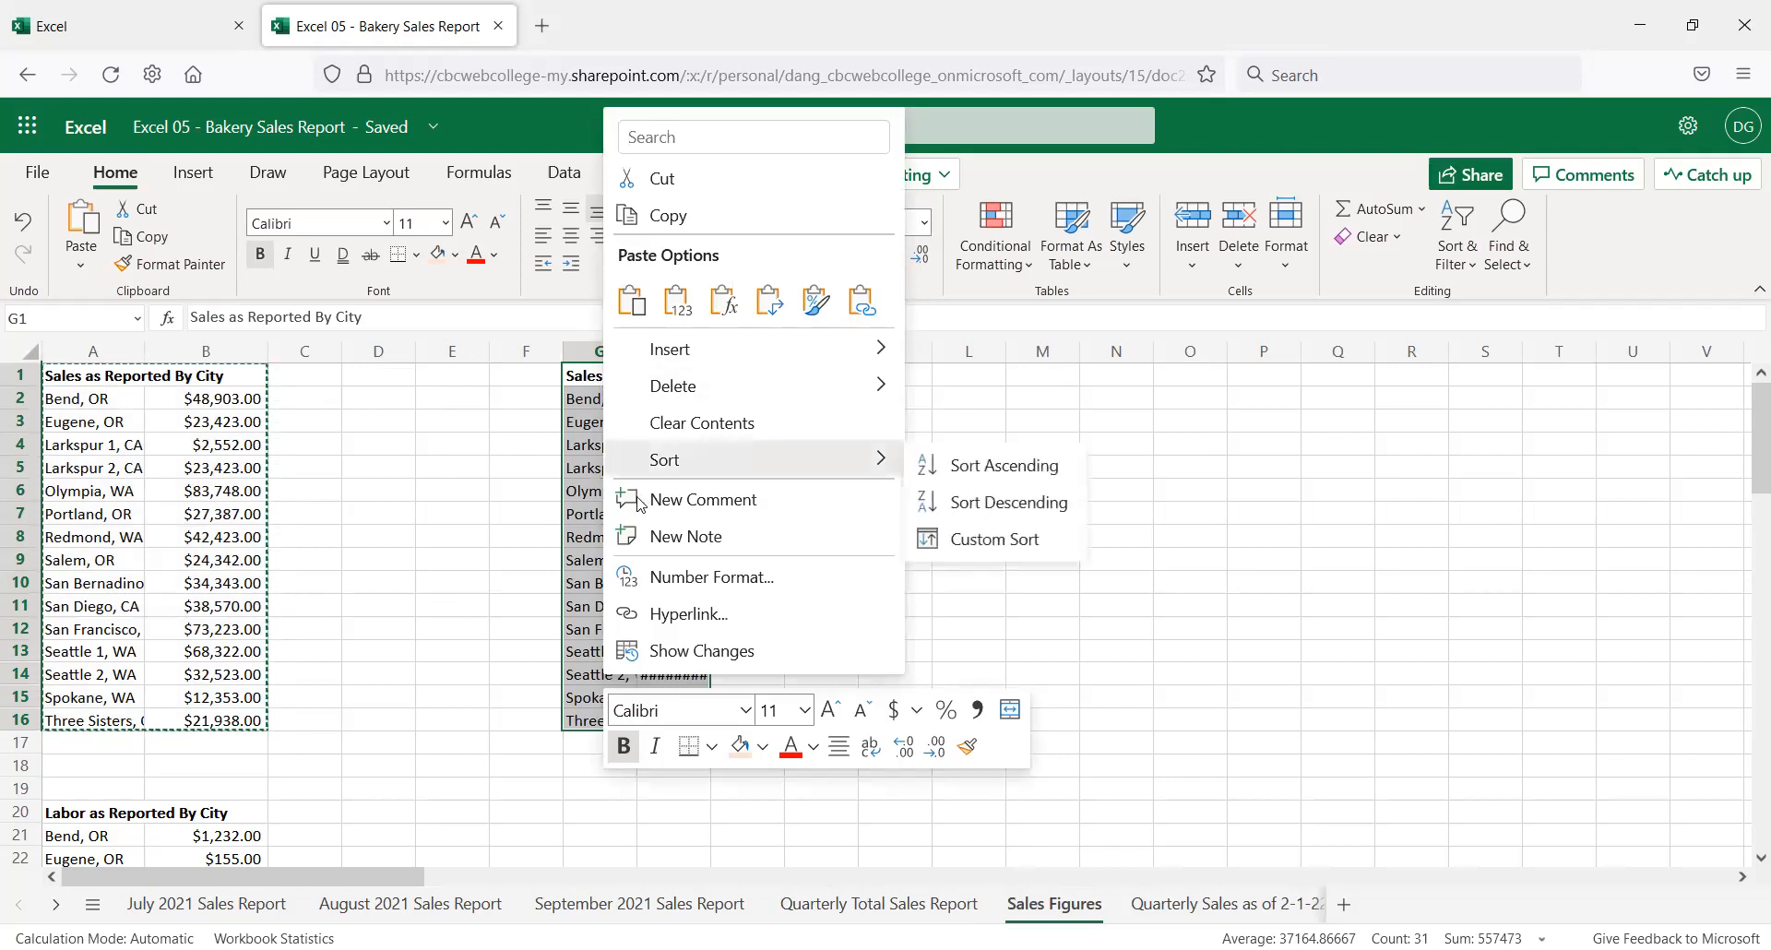
left_click(1051, 398)
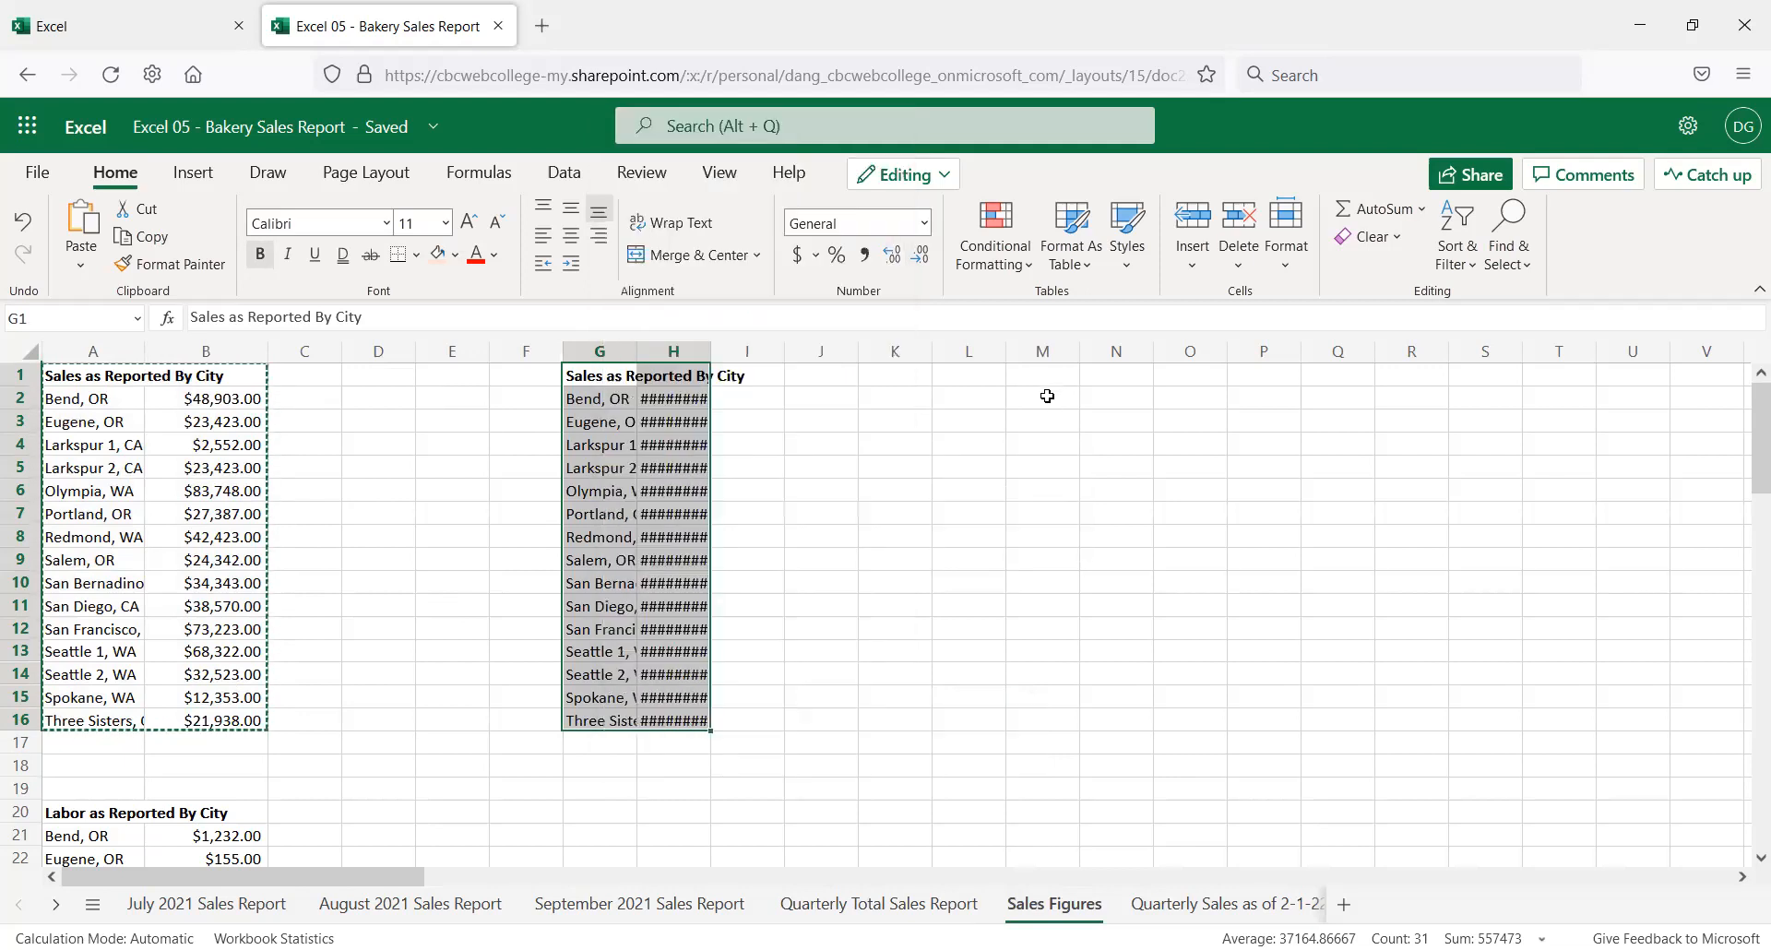
left_click(1049, 400)
right_click(1047, 403)
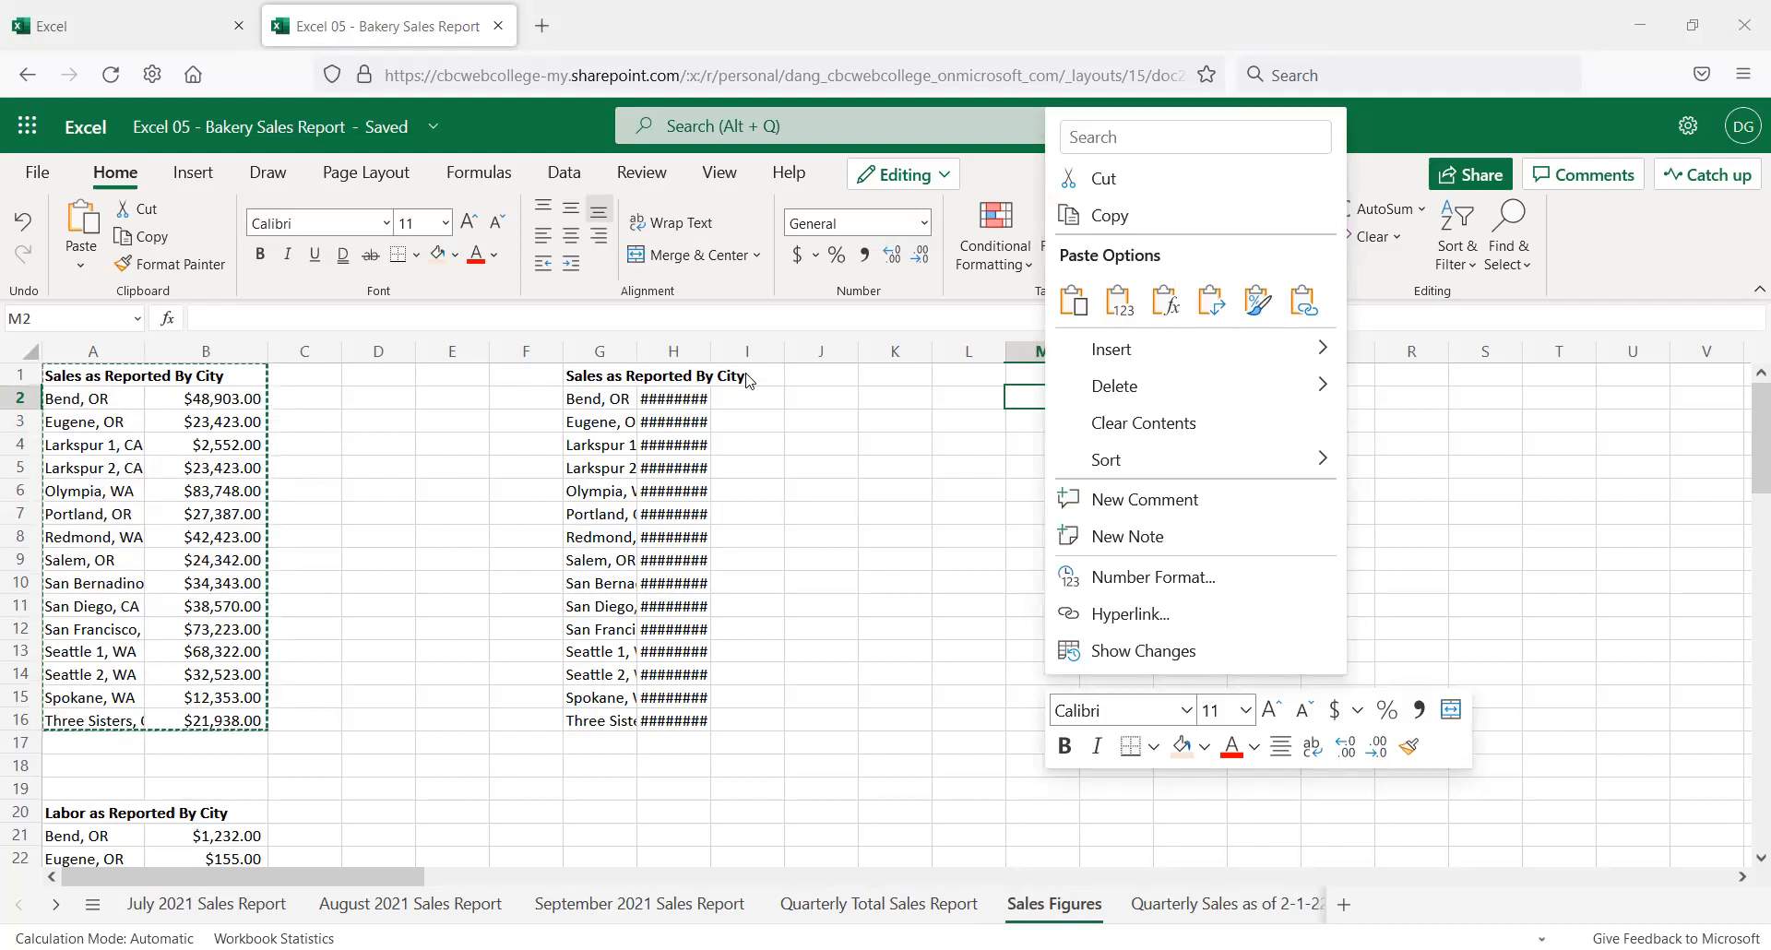
key("Escape")
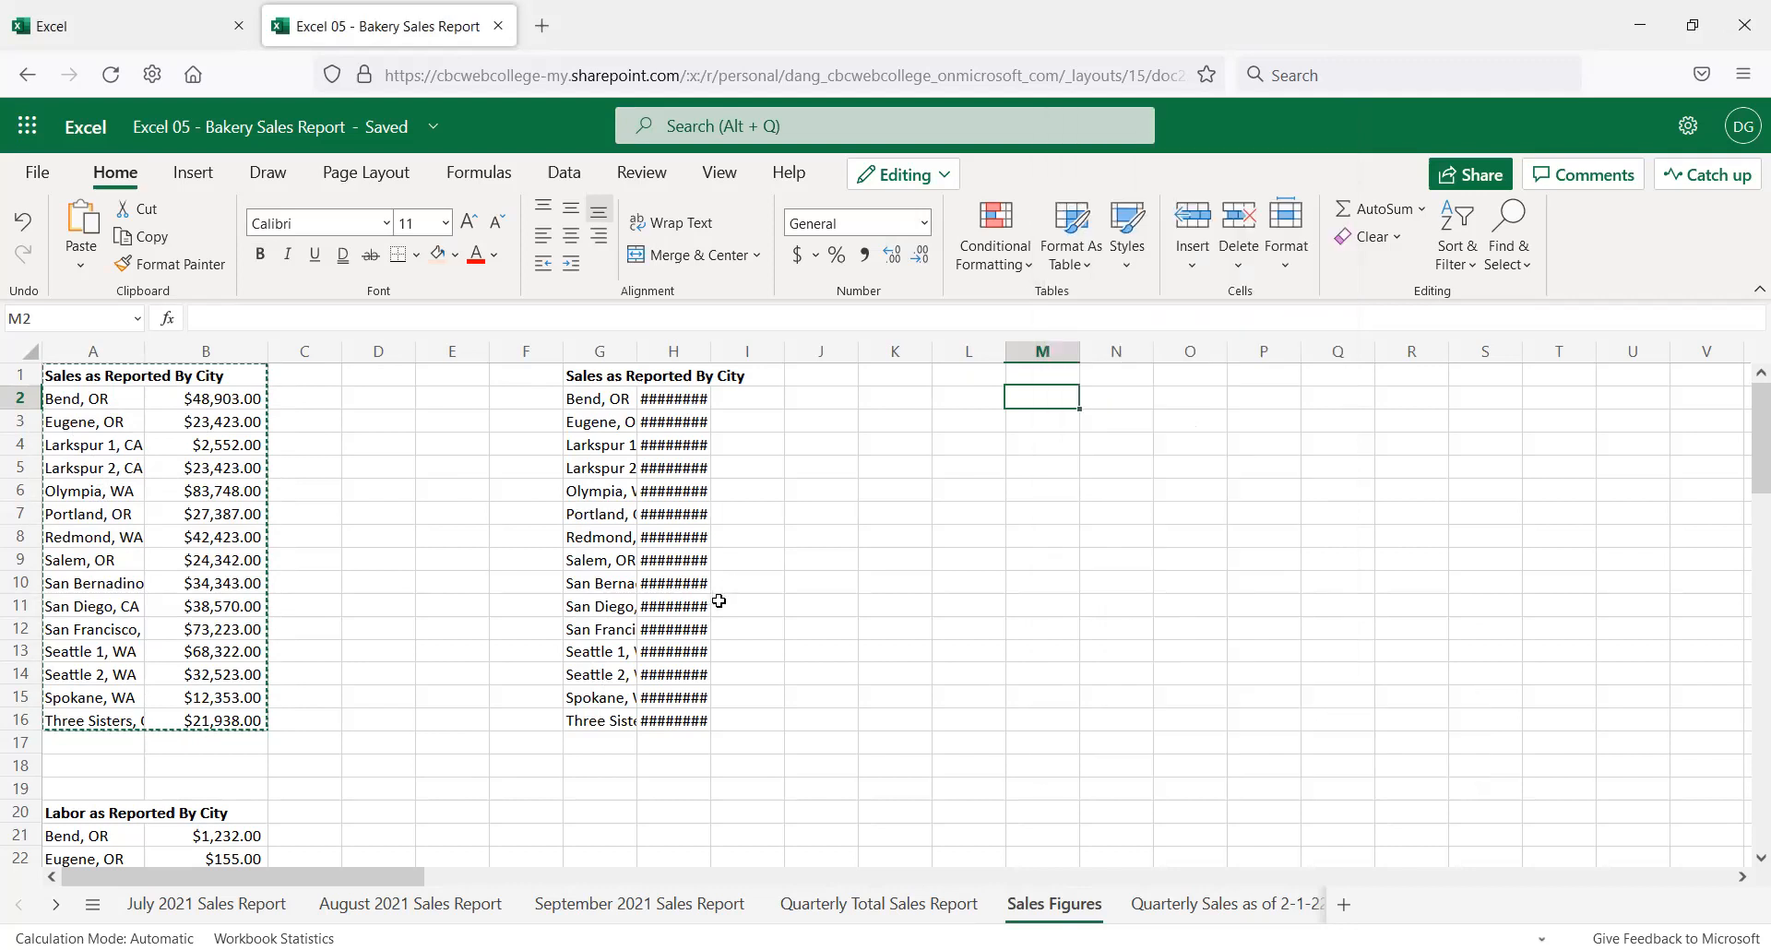
Paste the copied city sales range at G19 with its rows and columns transposed
left_click(600, 786)
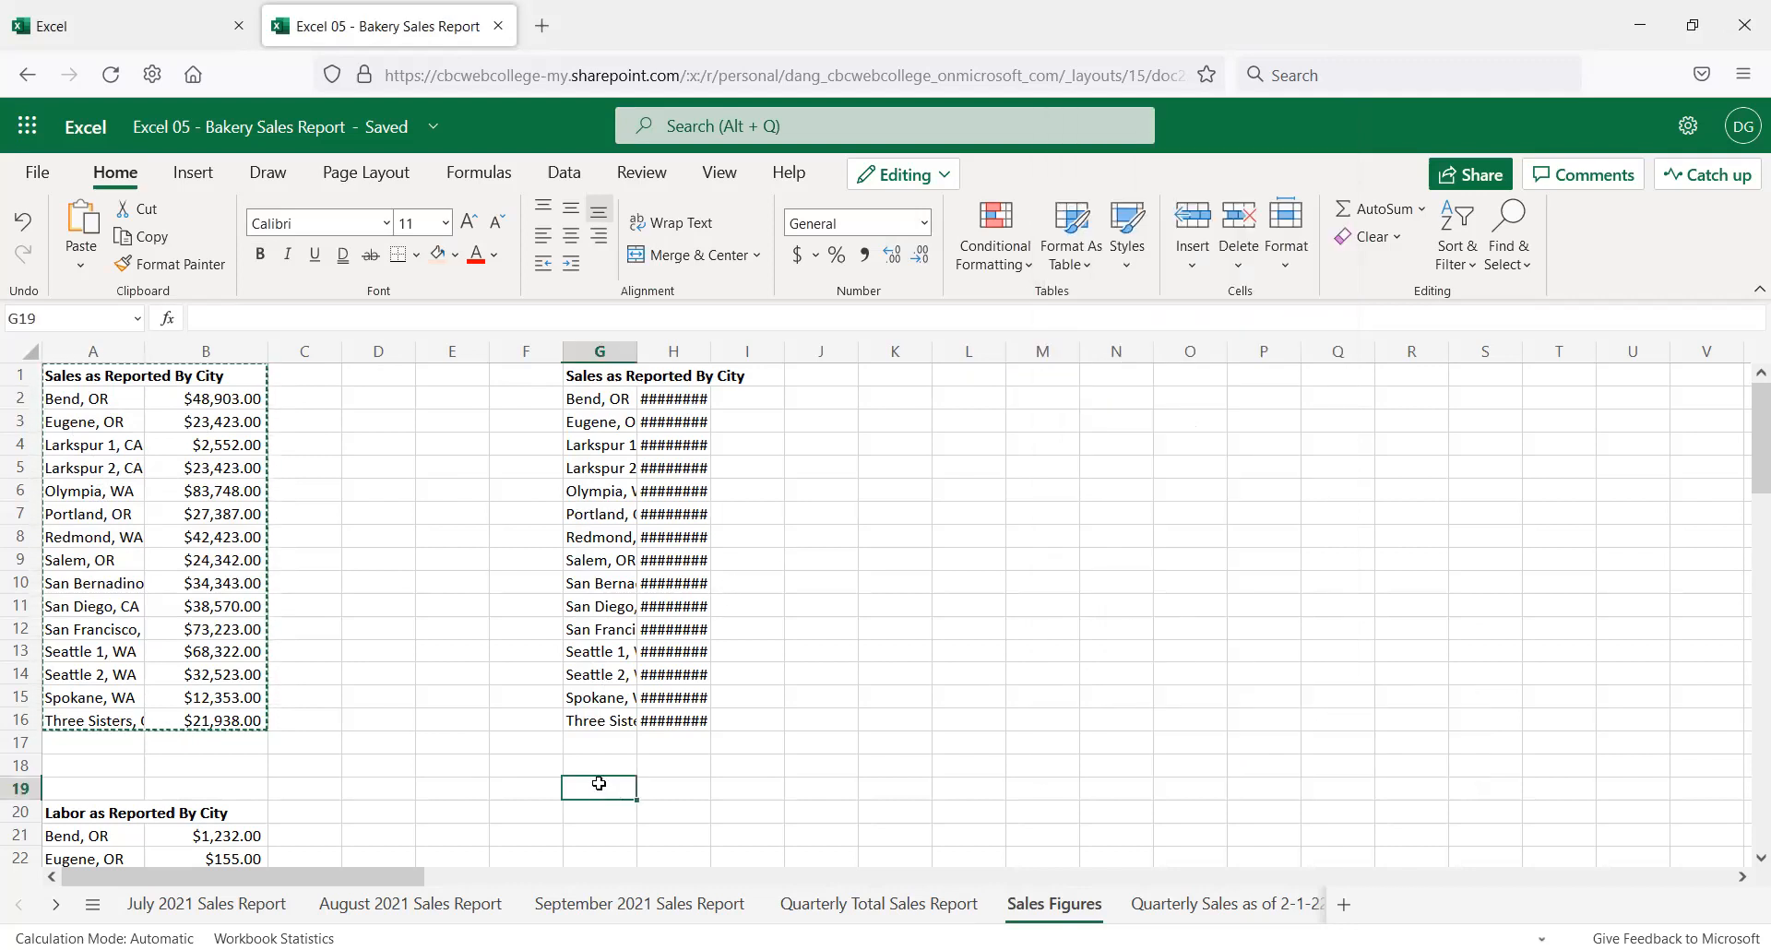
right_click(605, 790)
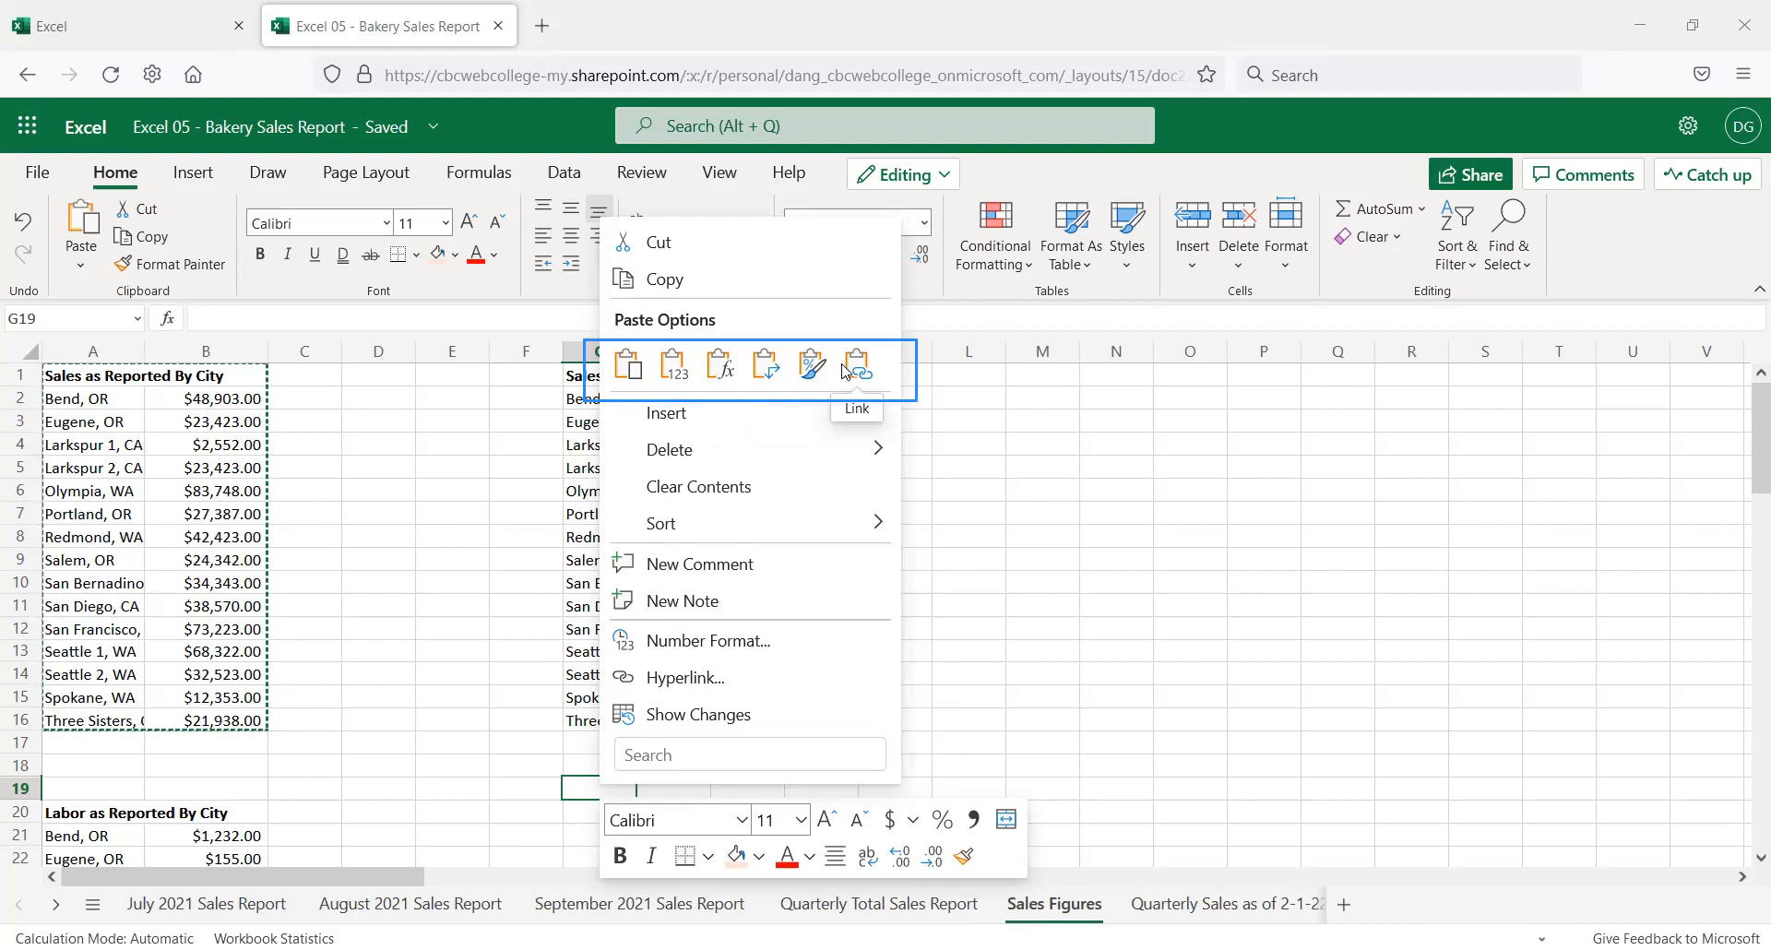
left_click(765, 366)
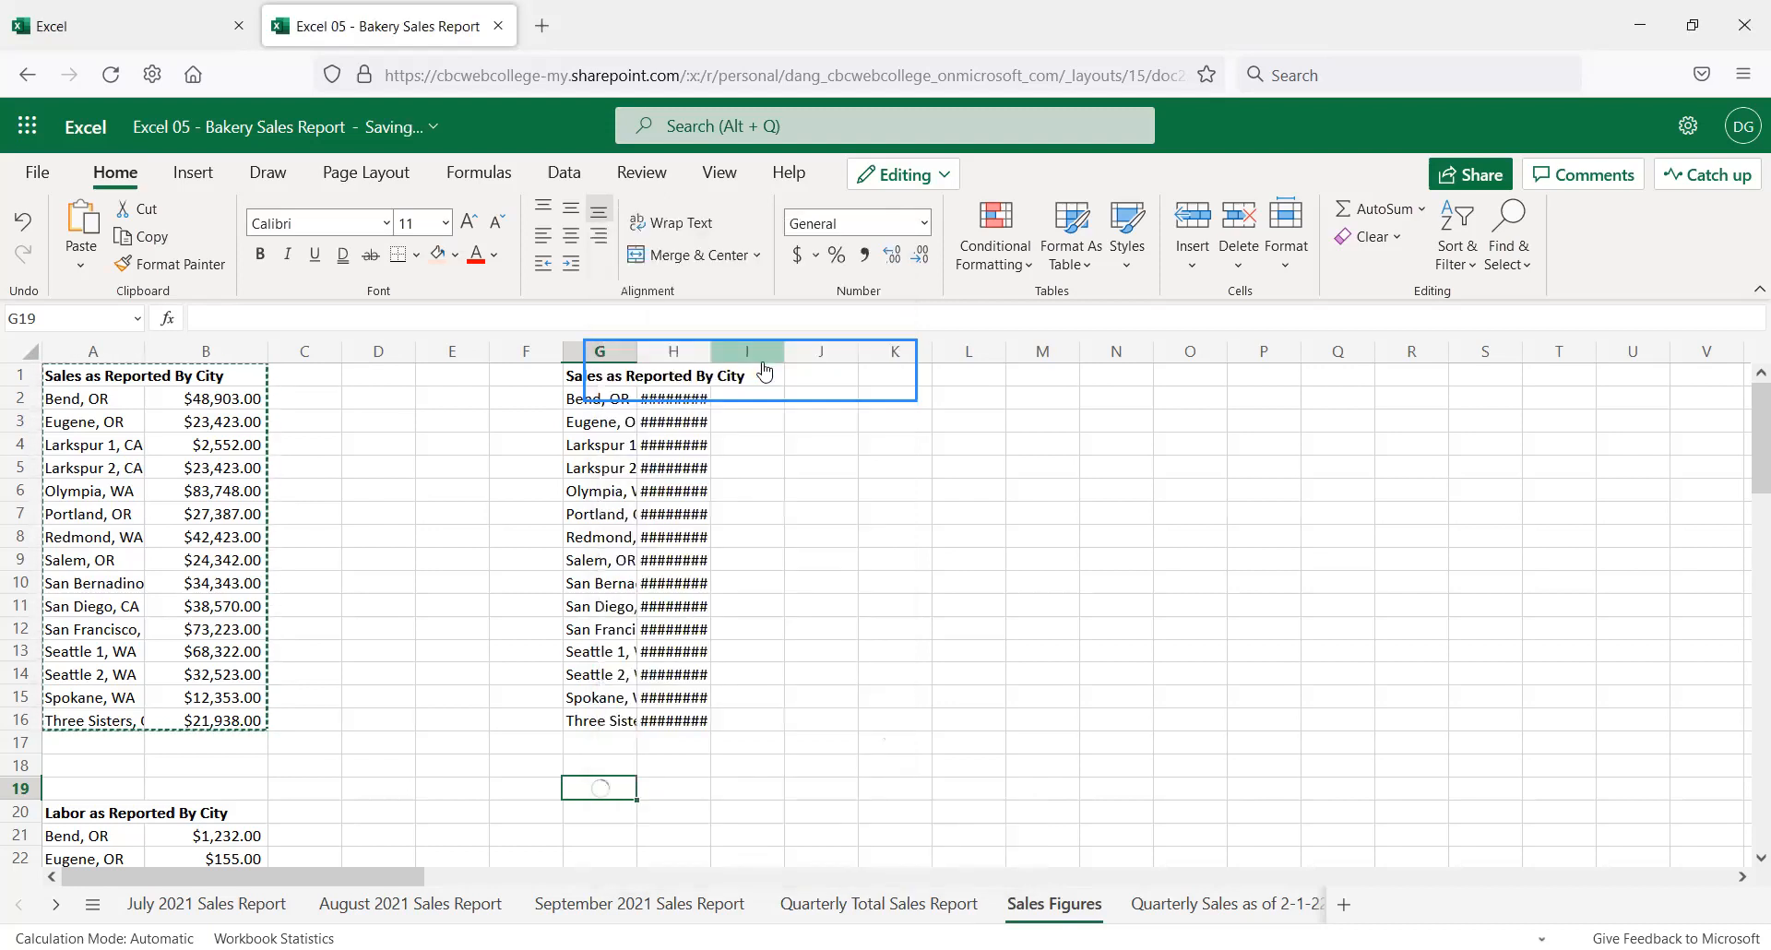
Widen columns G and H to make room for the city names and sales amounts
left_click_drag(710, 355, 728, 355)
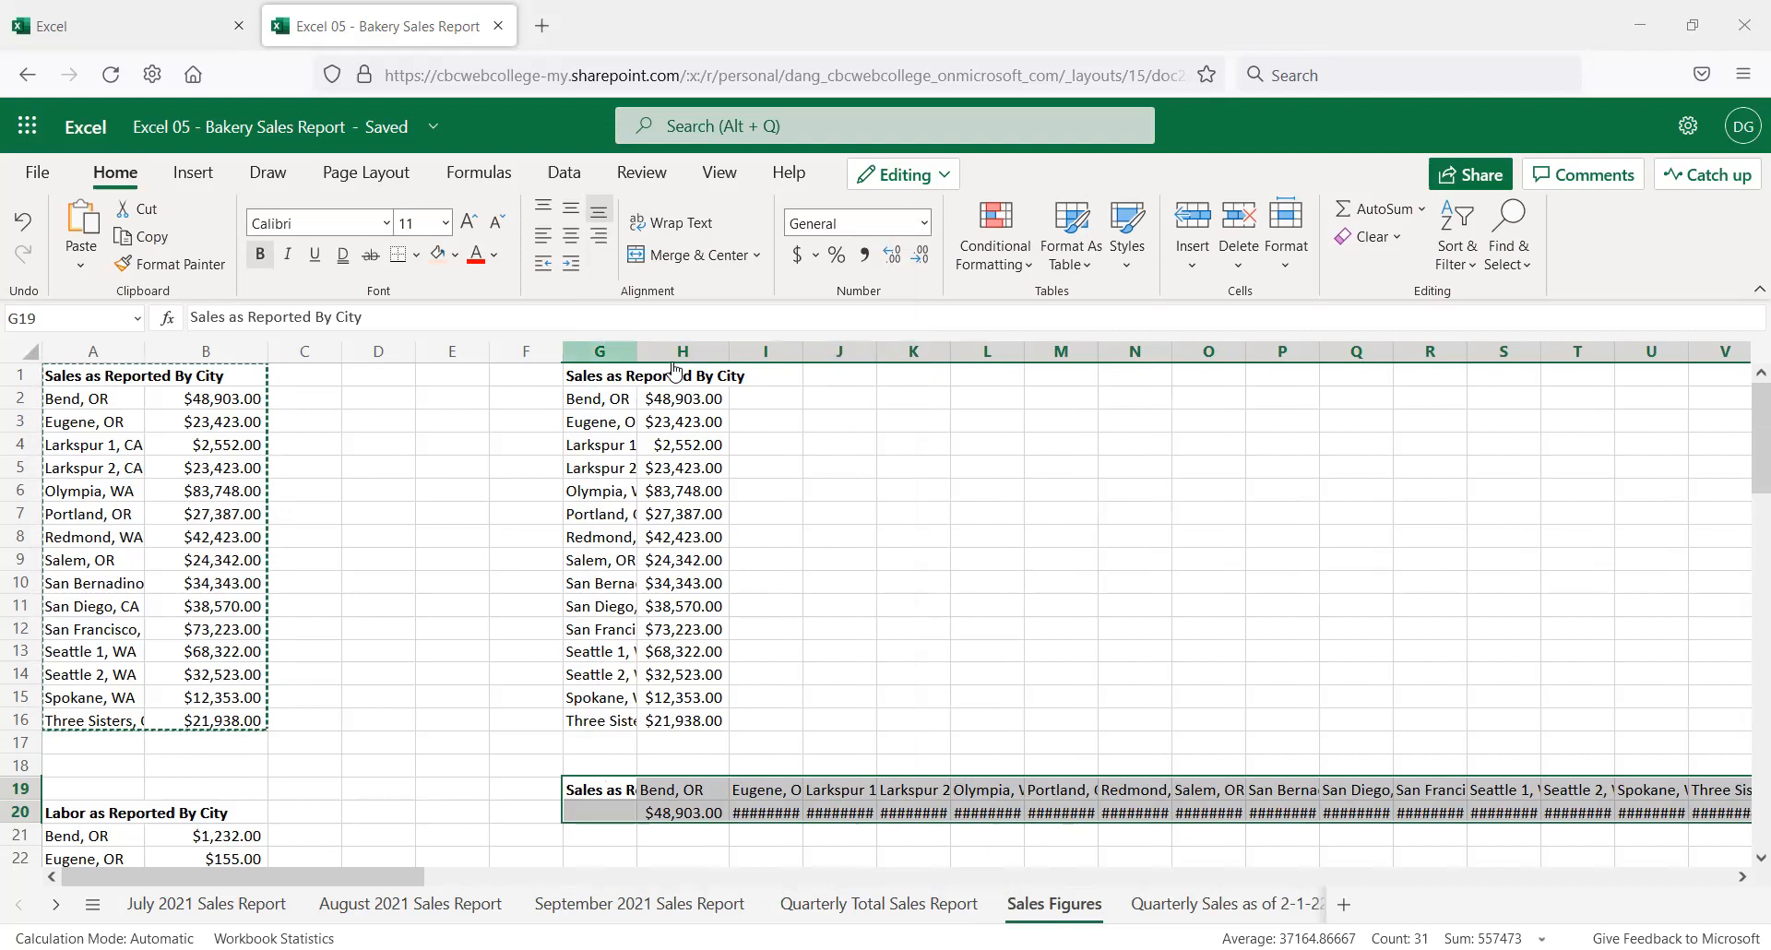
left_click_drag(636, 352, 658, 353)
left_click(786, 790)
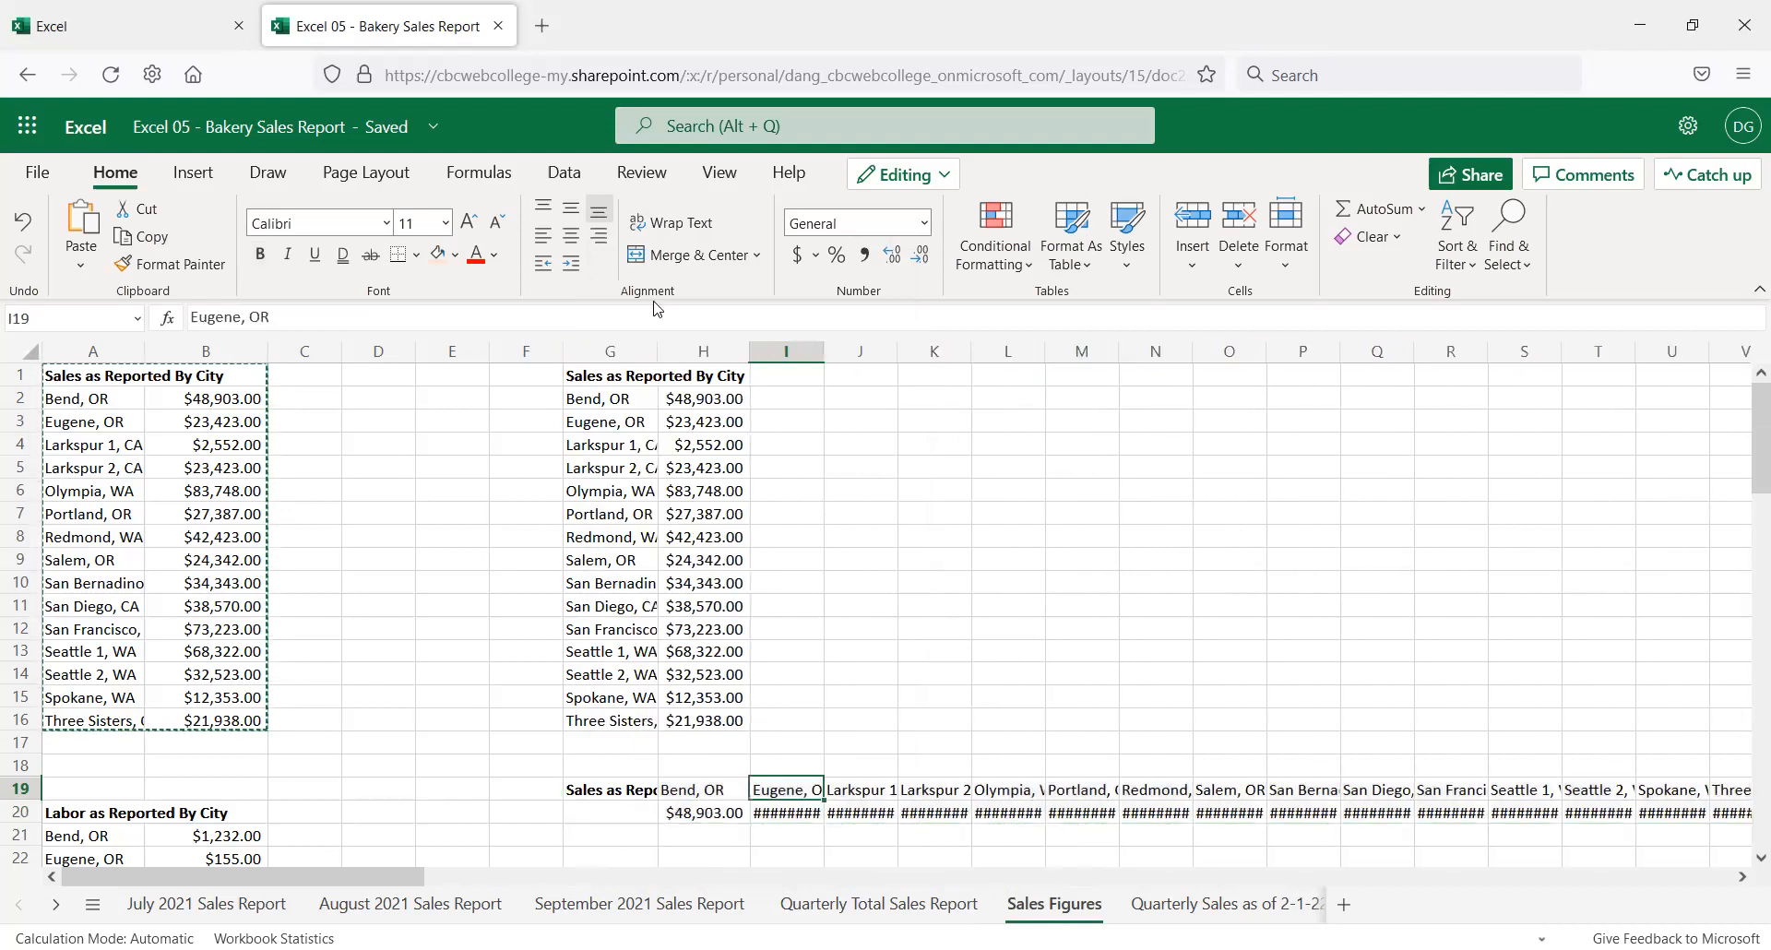
left_click_drag(655, 352, 677, 352)
Auto-fit the widths of columns I through V to the transposed city names and sales figures
left_click_drag(811, 351, 1470, 353)
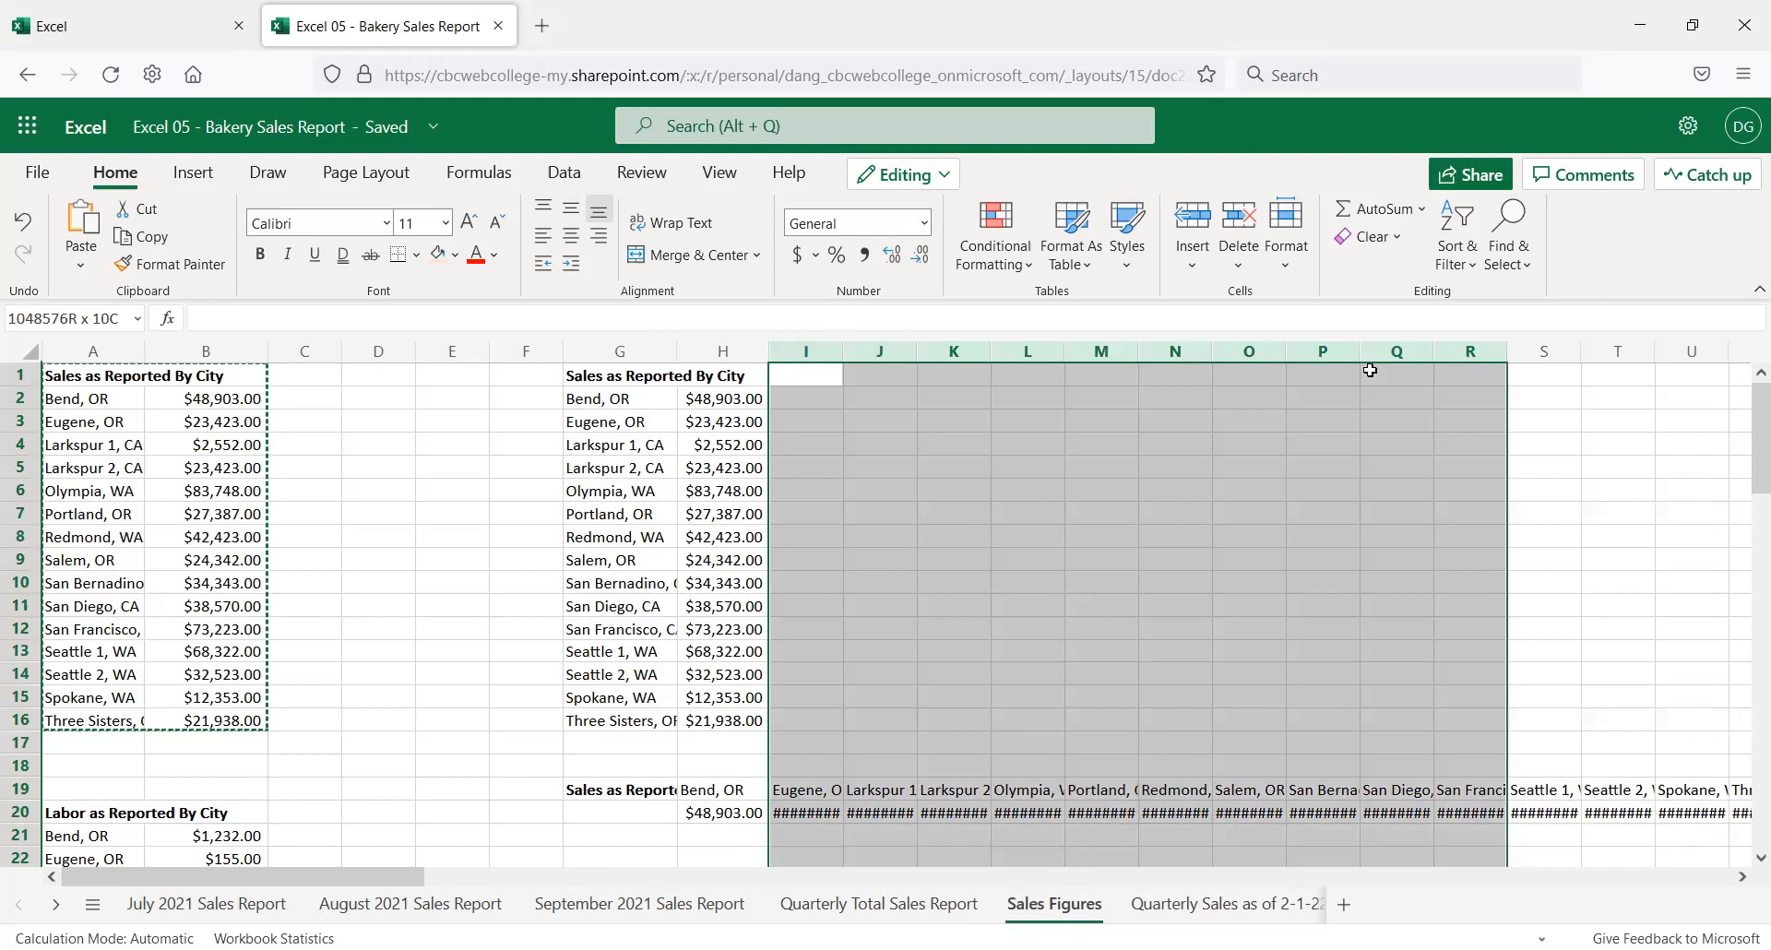
left_click_drag(1470, 354, 1470, 353)
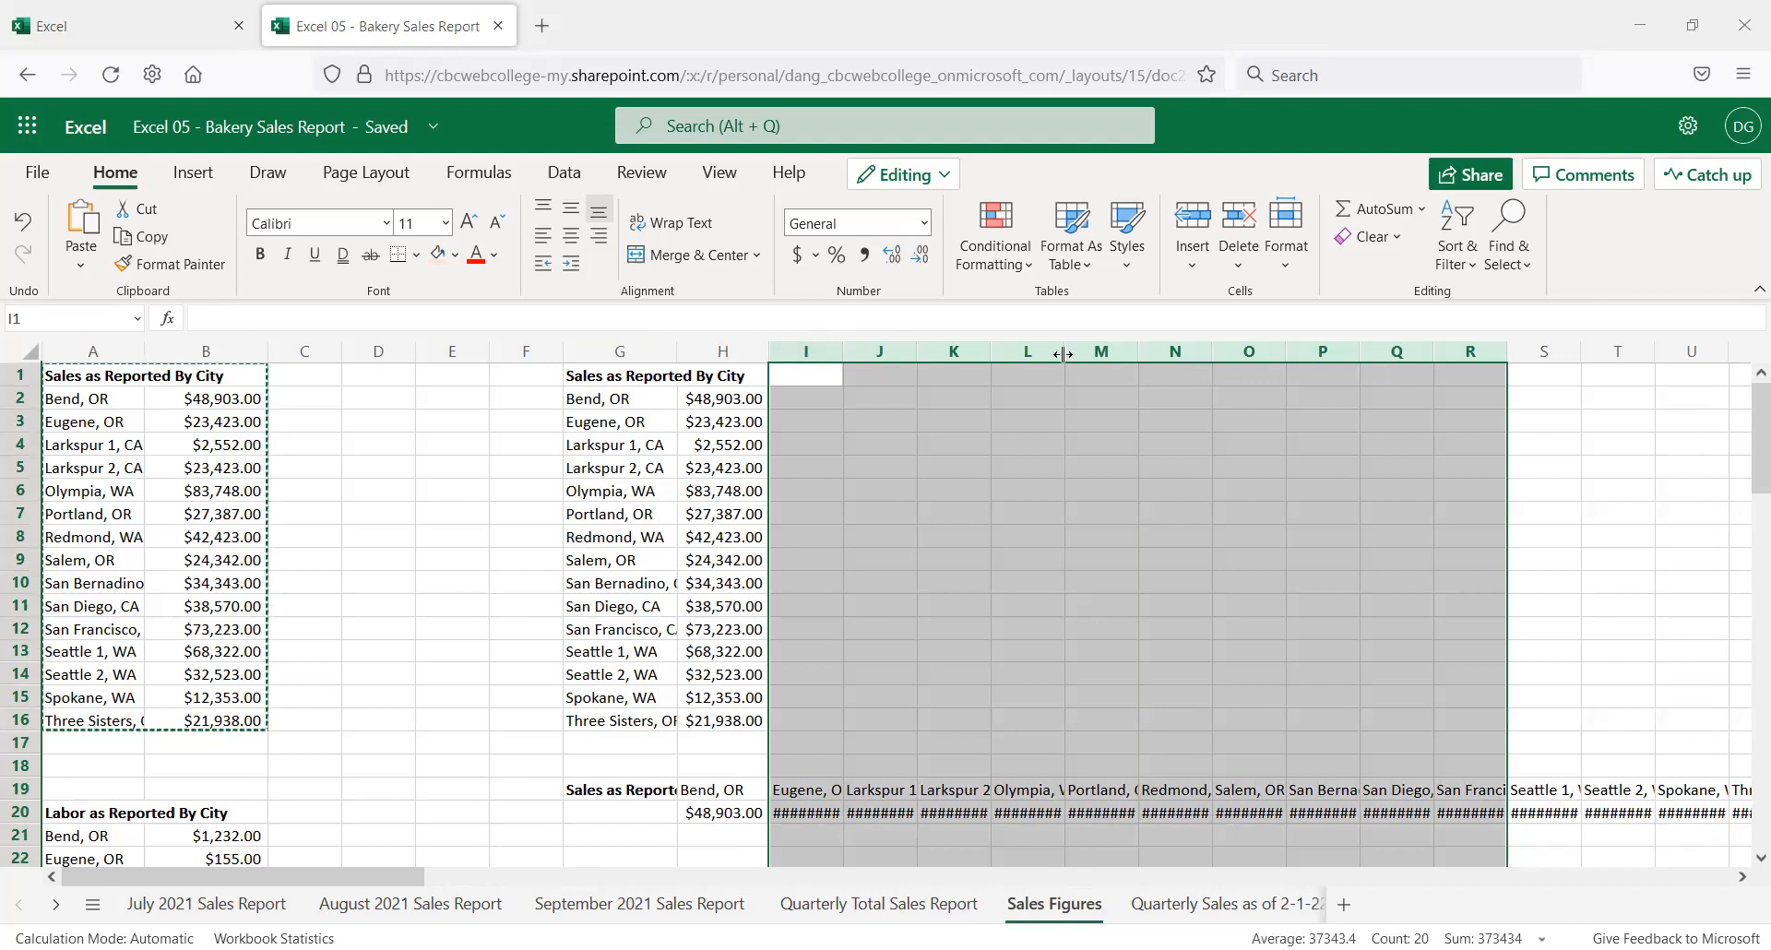
double_click(1098, 365)
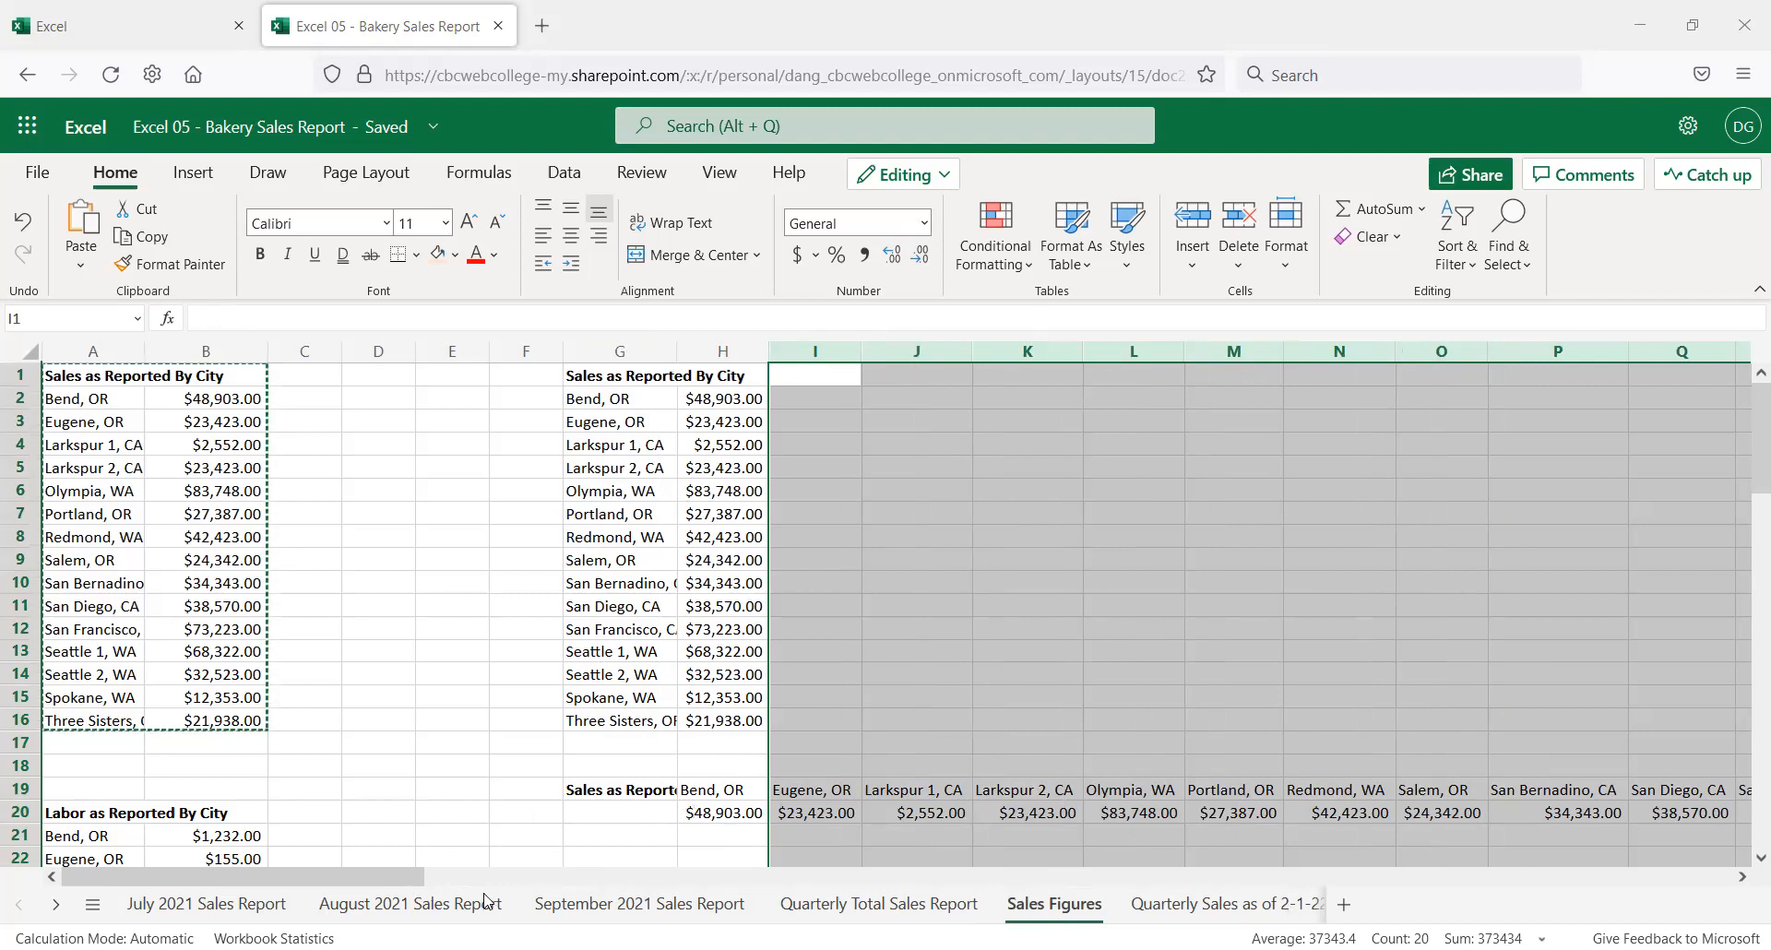
scroll(1577, 724, "right", 3)
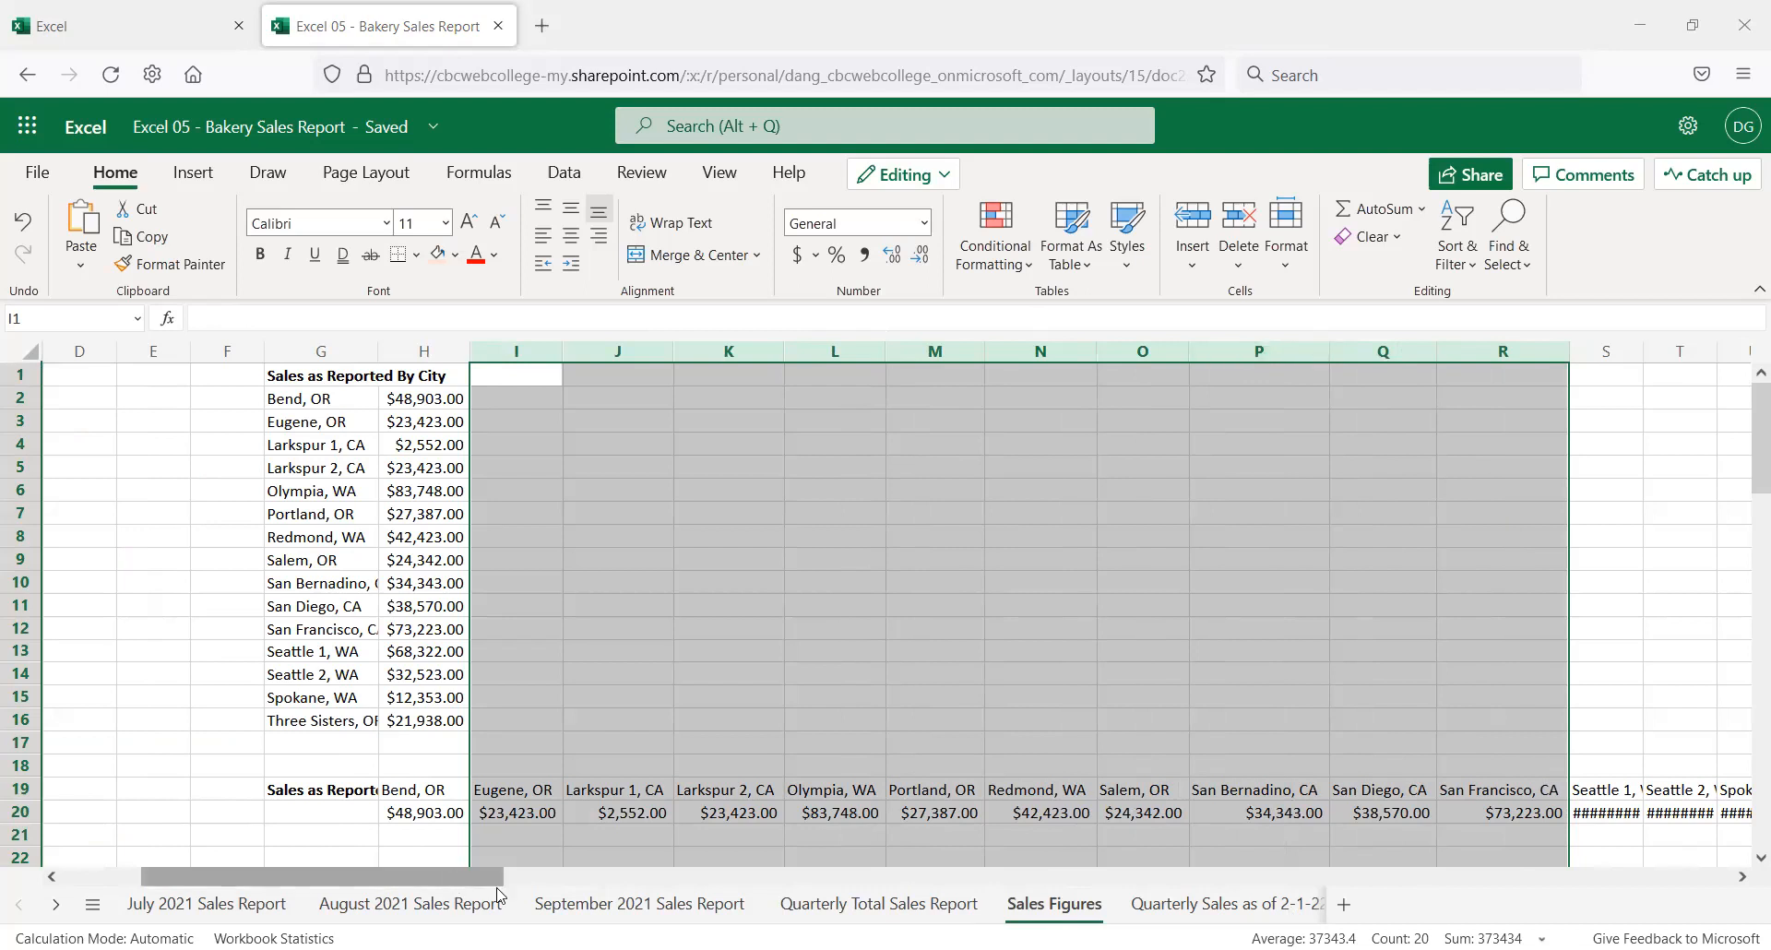
scroll(999, 358, "right", 3)
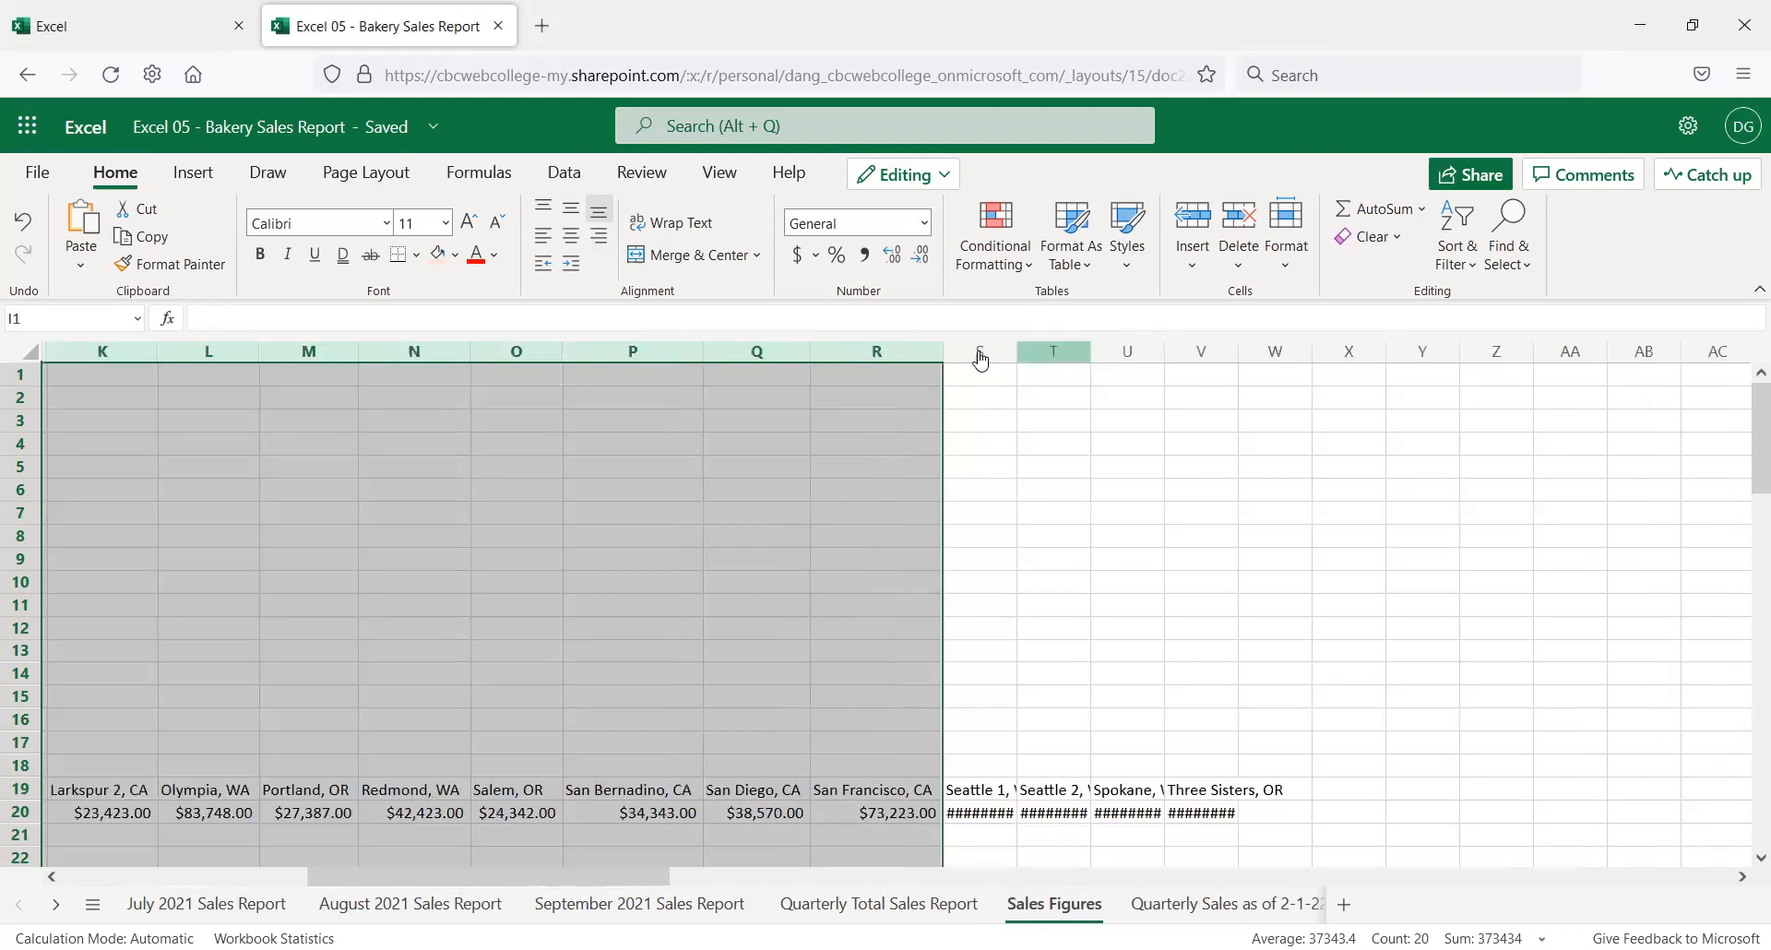
left_click_drag(979, 358, 1208, 360)
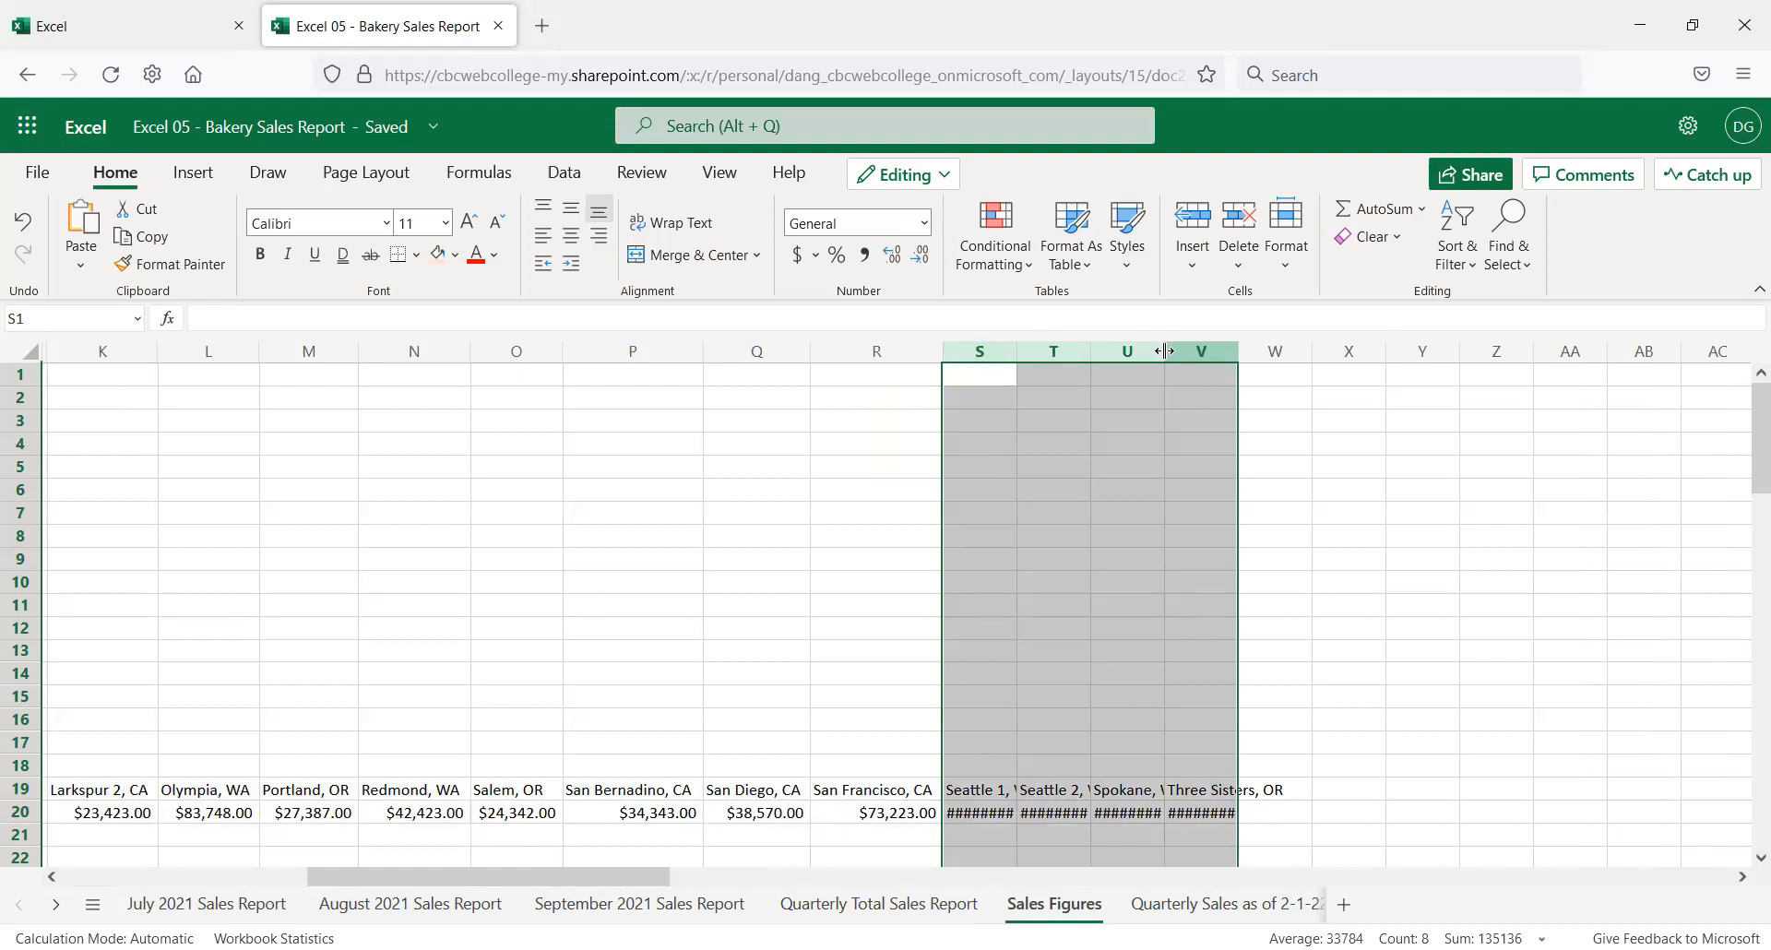
double_click(1164, 351)
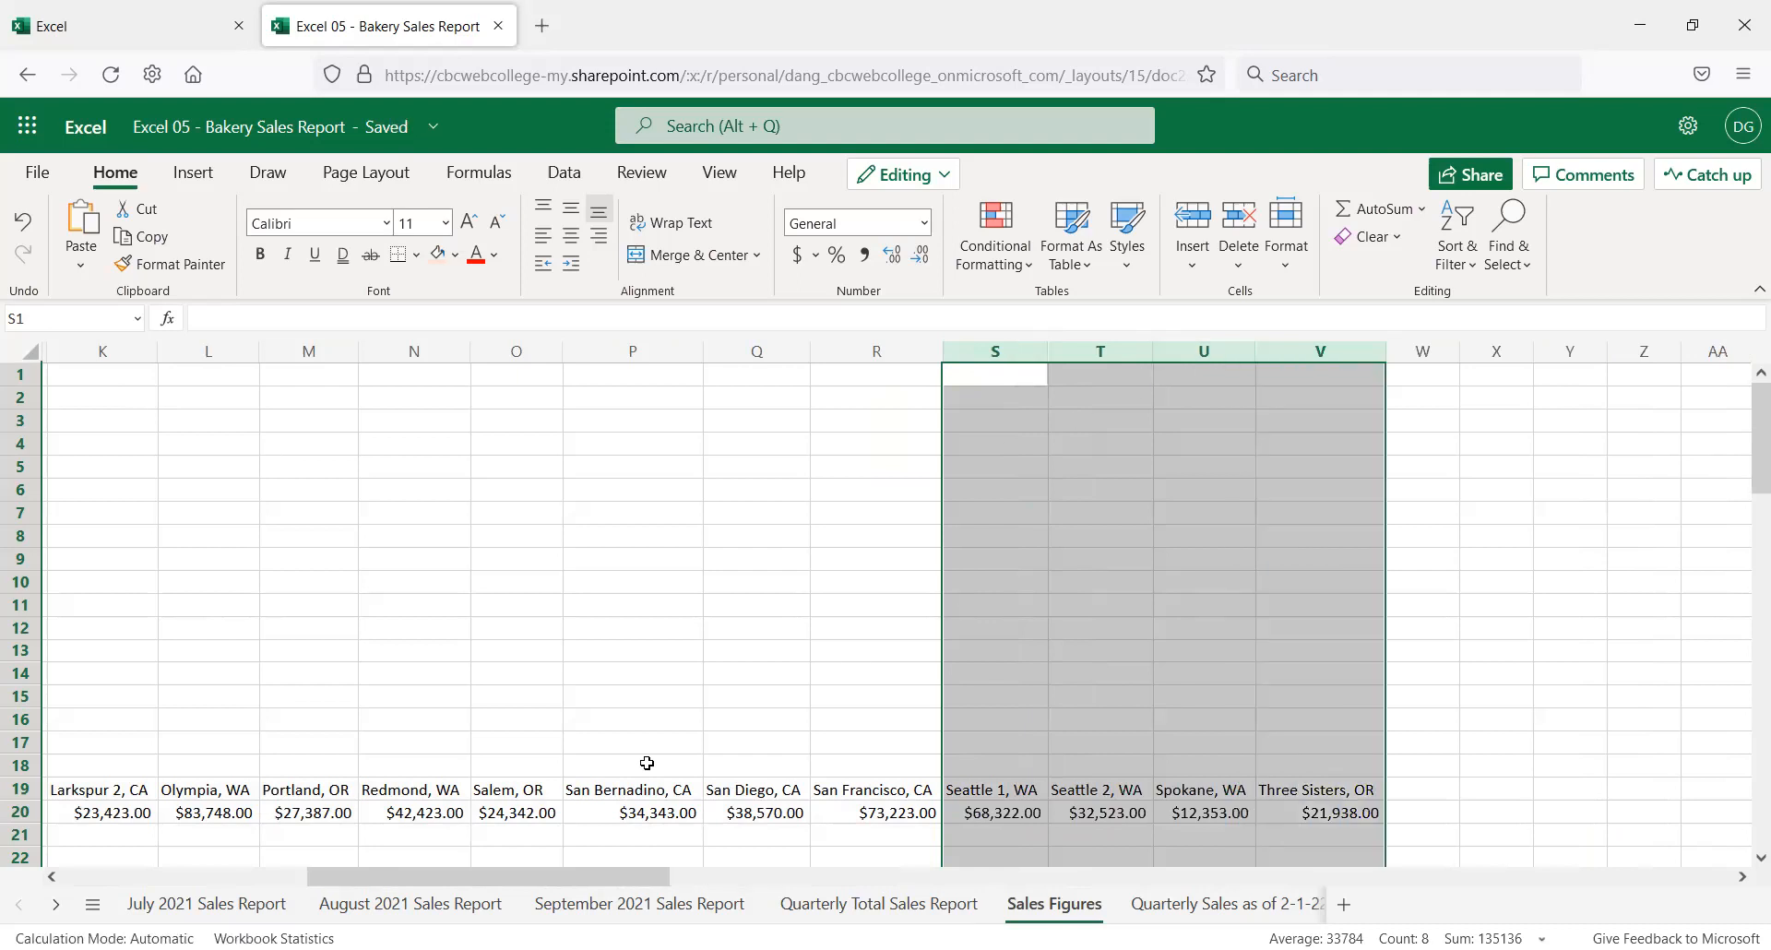
Examine the transposed city names across row 19, from column O through column U
scroll(139, 757, "down", 2)
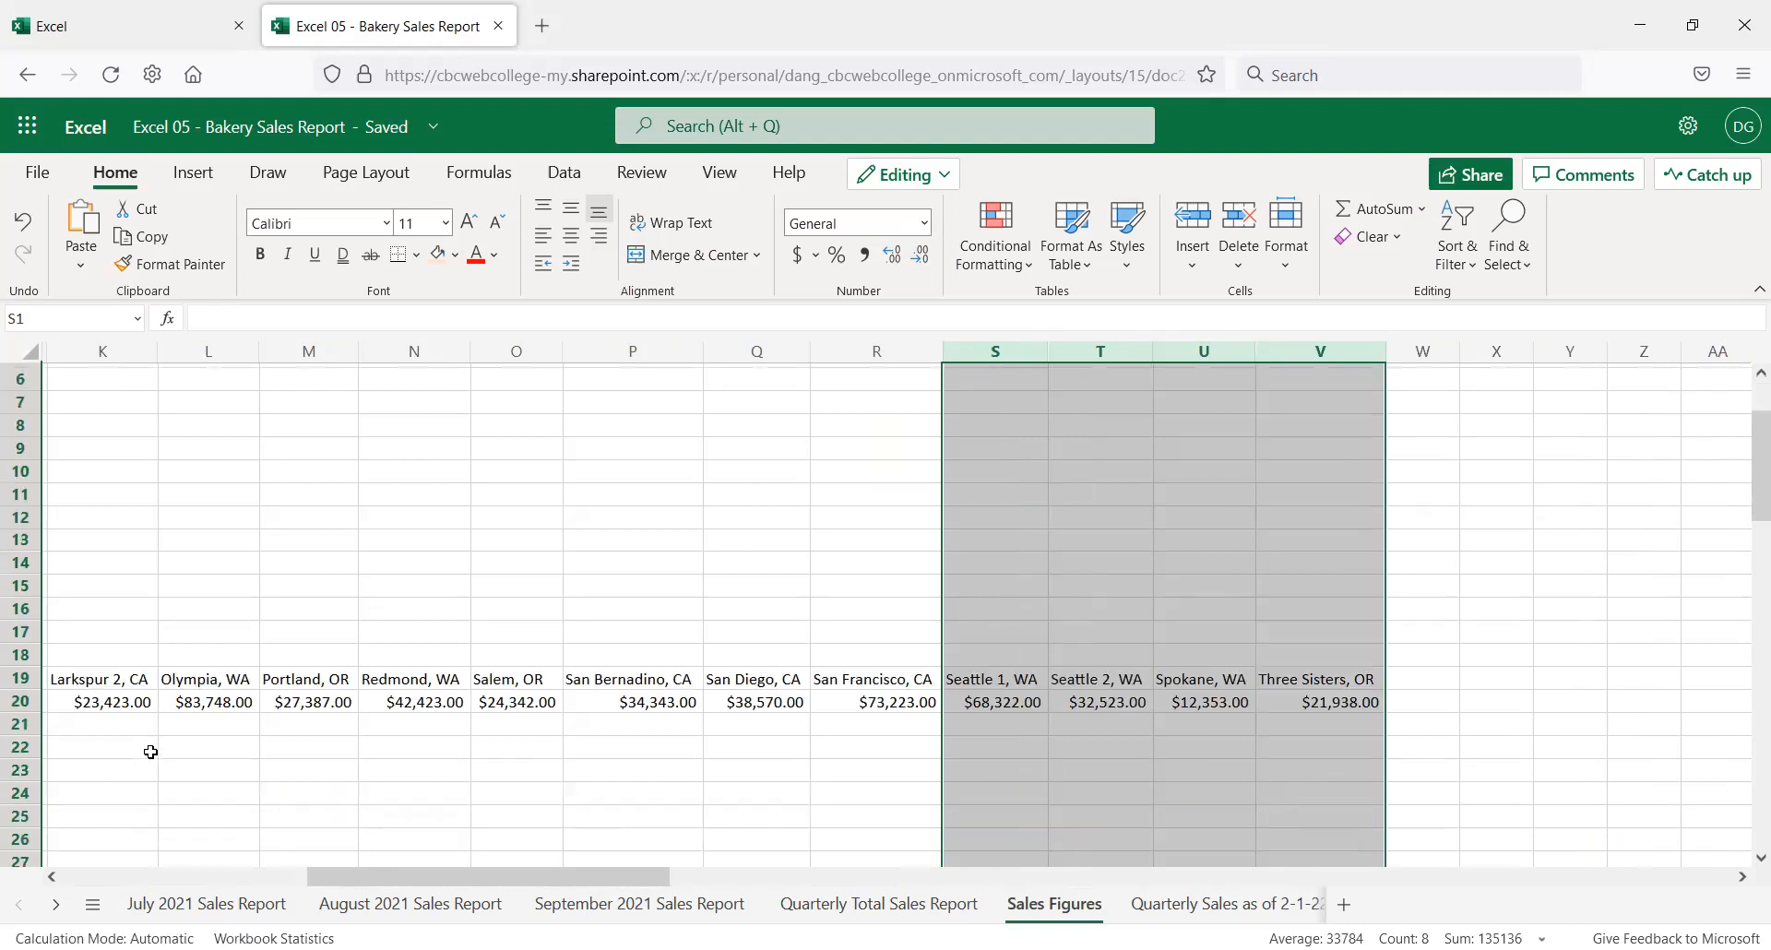
left_click(530, 670)
left_click(690, 680)
left_click(794, 683)
left_click(987, 682)
left_click(1190, 686)
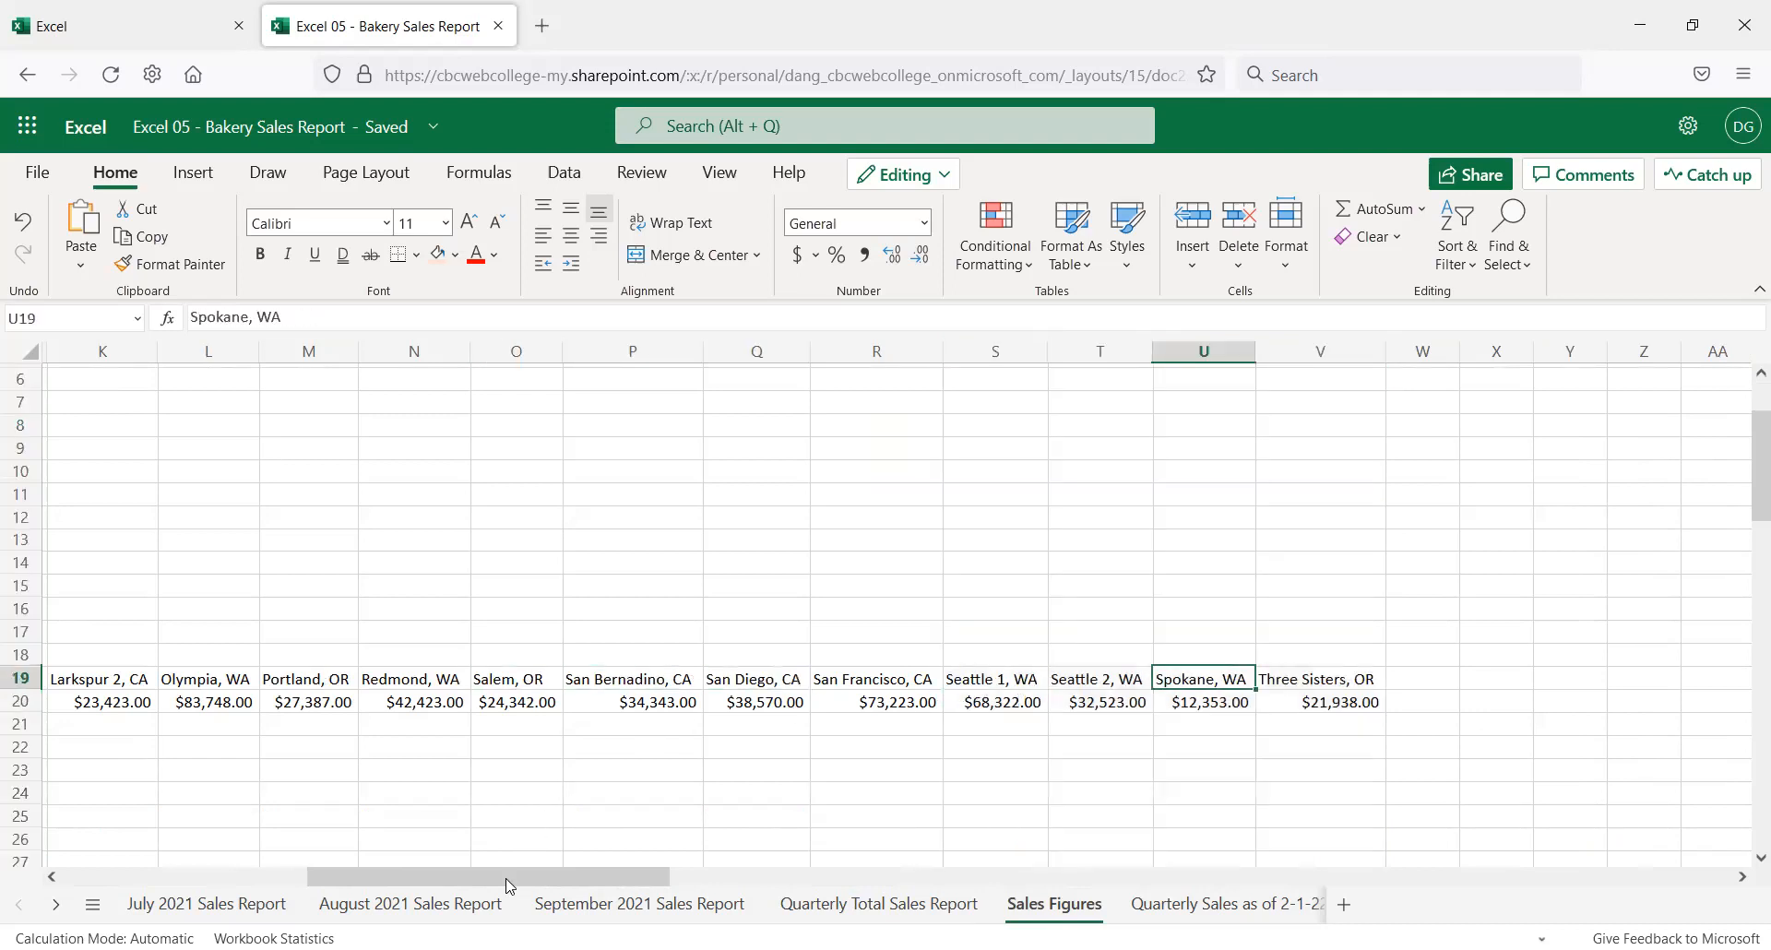
left_click_drag(483, 885, 282, 893)
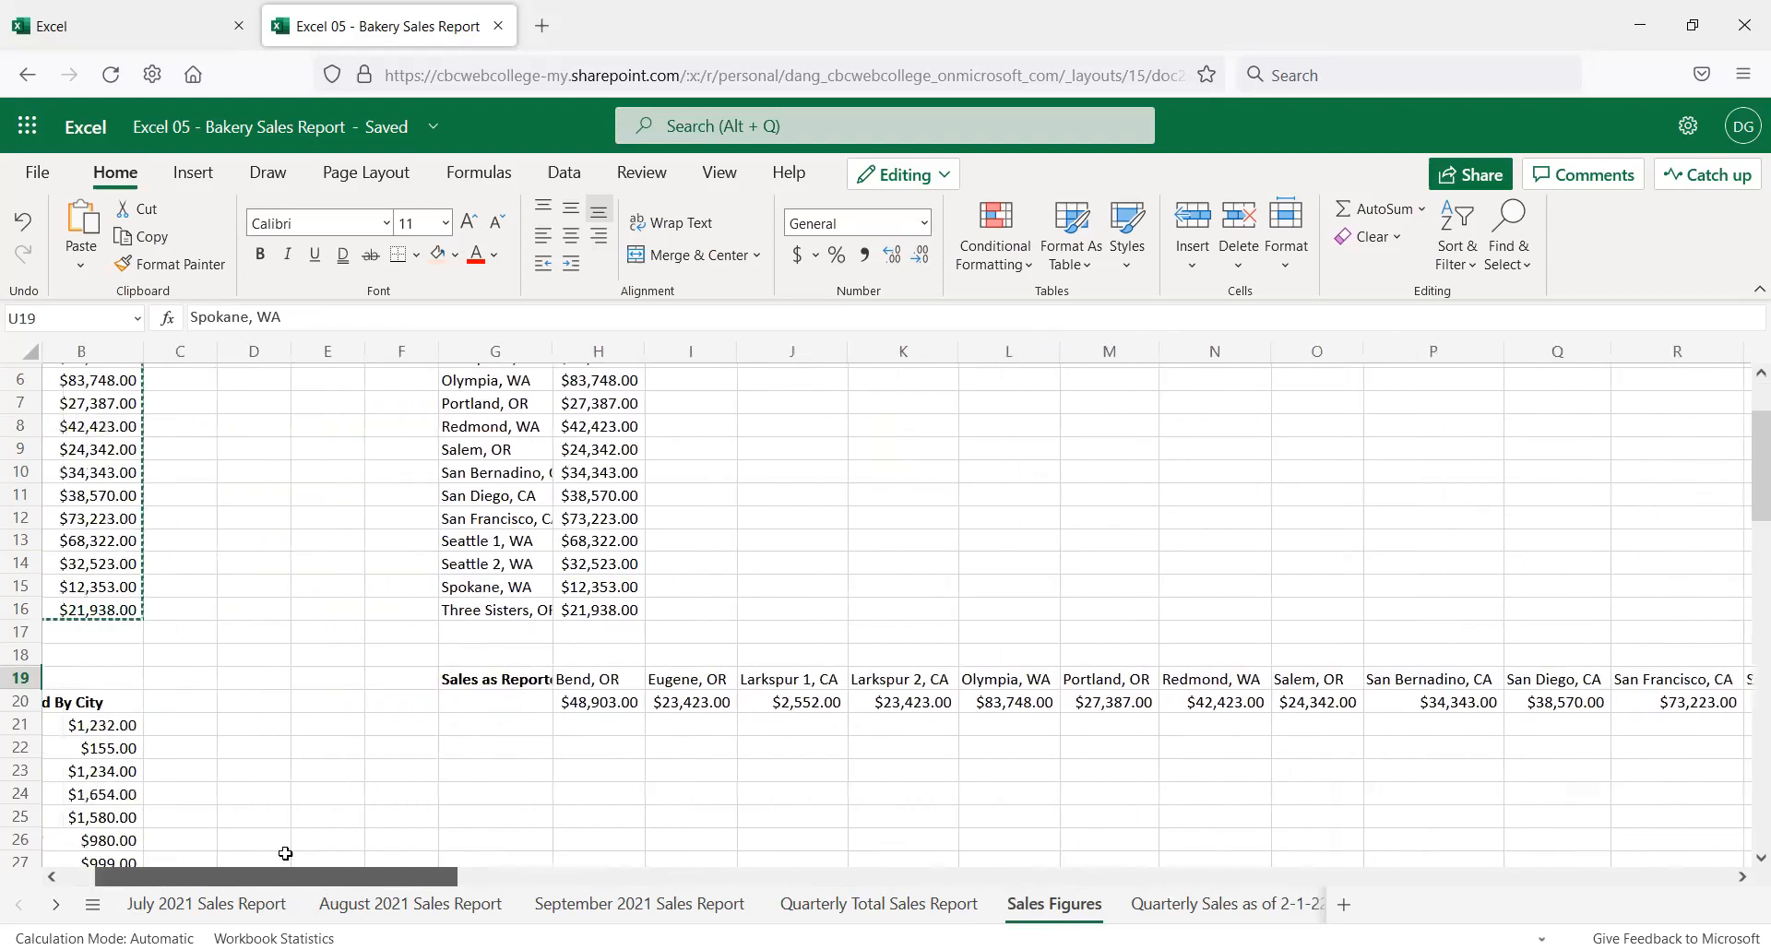
Try to move the Sales as Reported By City heading from G19 up to G18
left_click(494, 678)
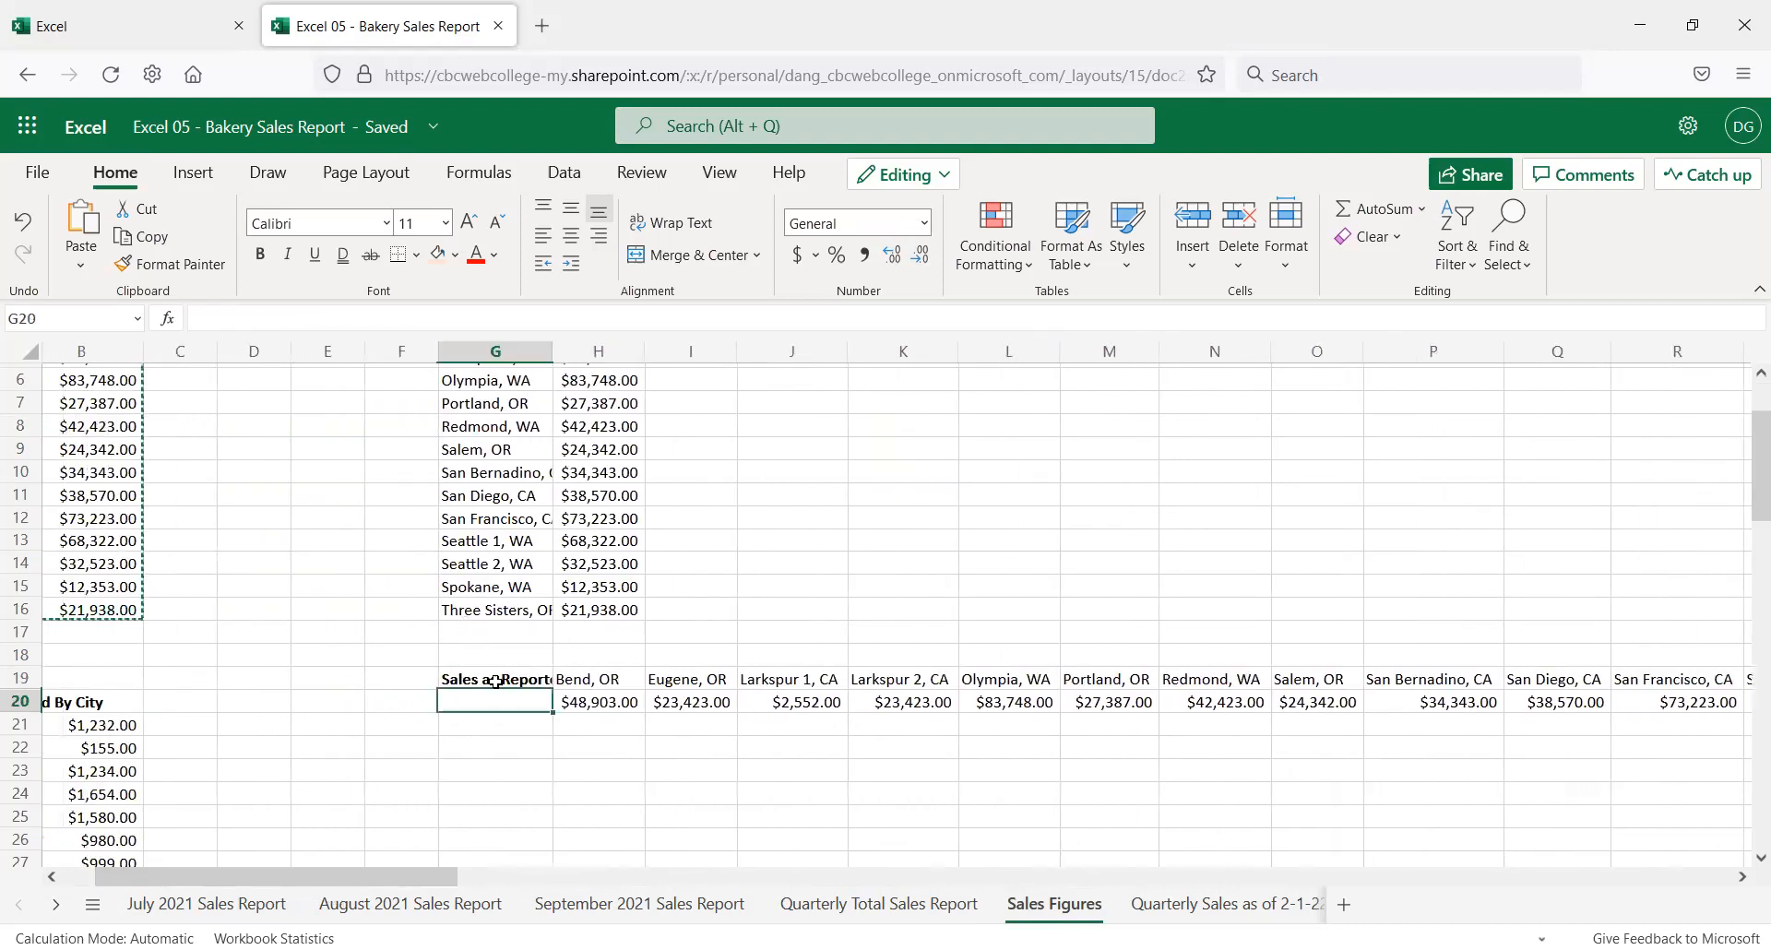
key("ctrl+c")
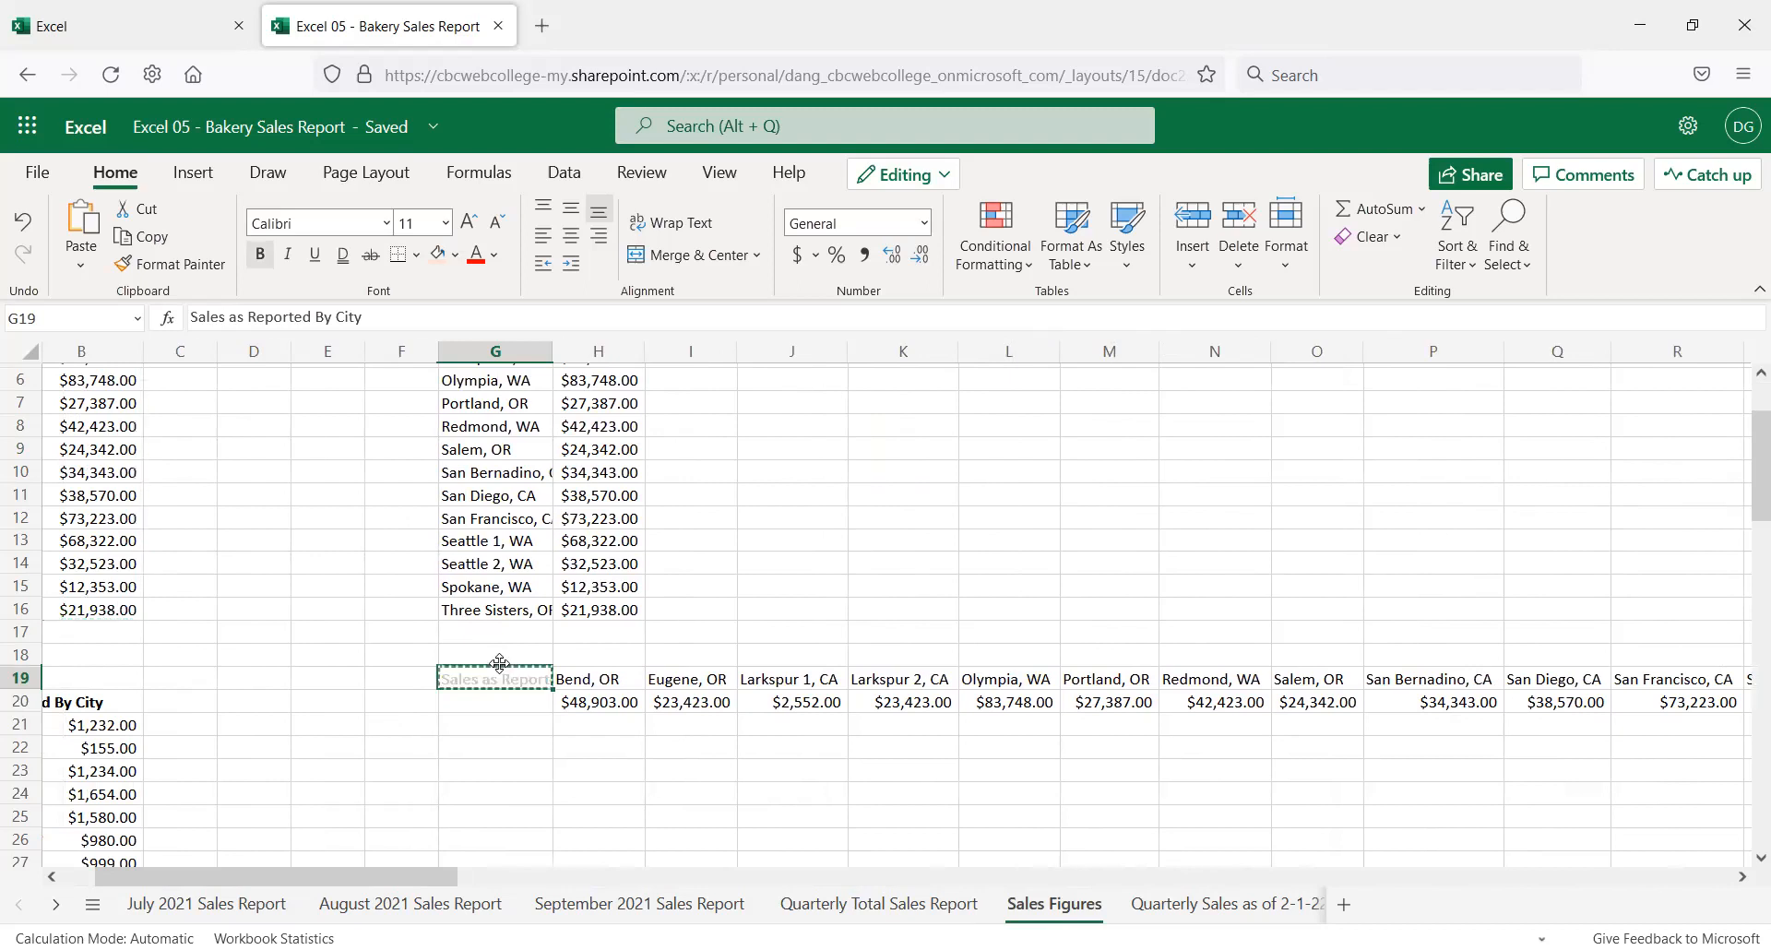
left_click(504, 658)
key("ctrl+c")
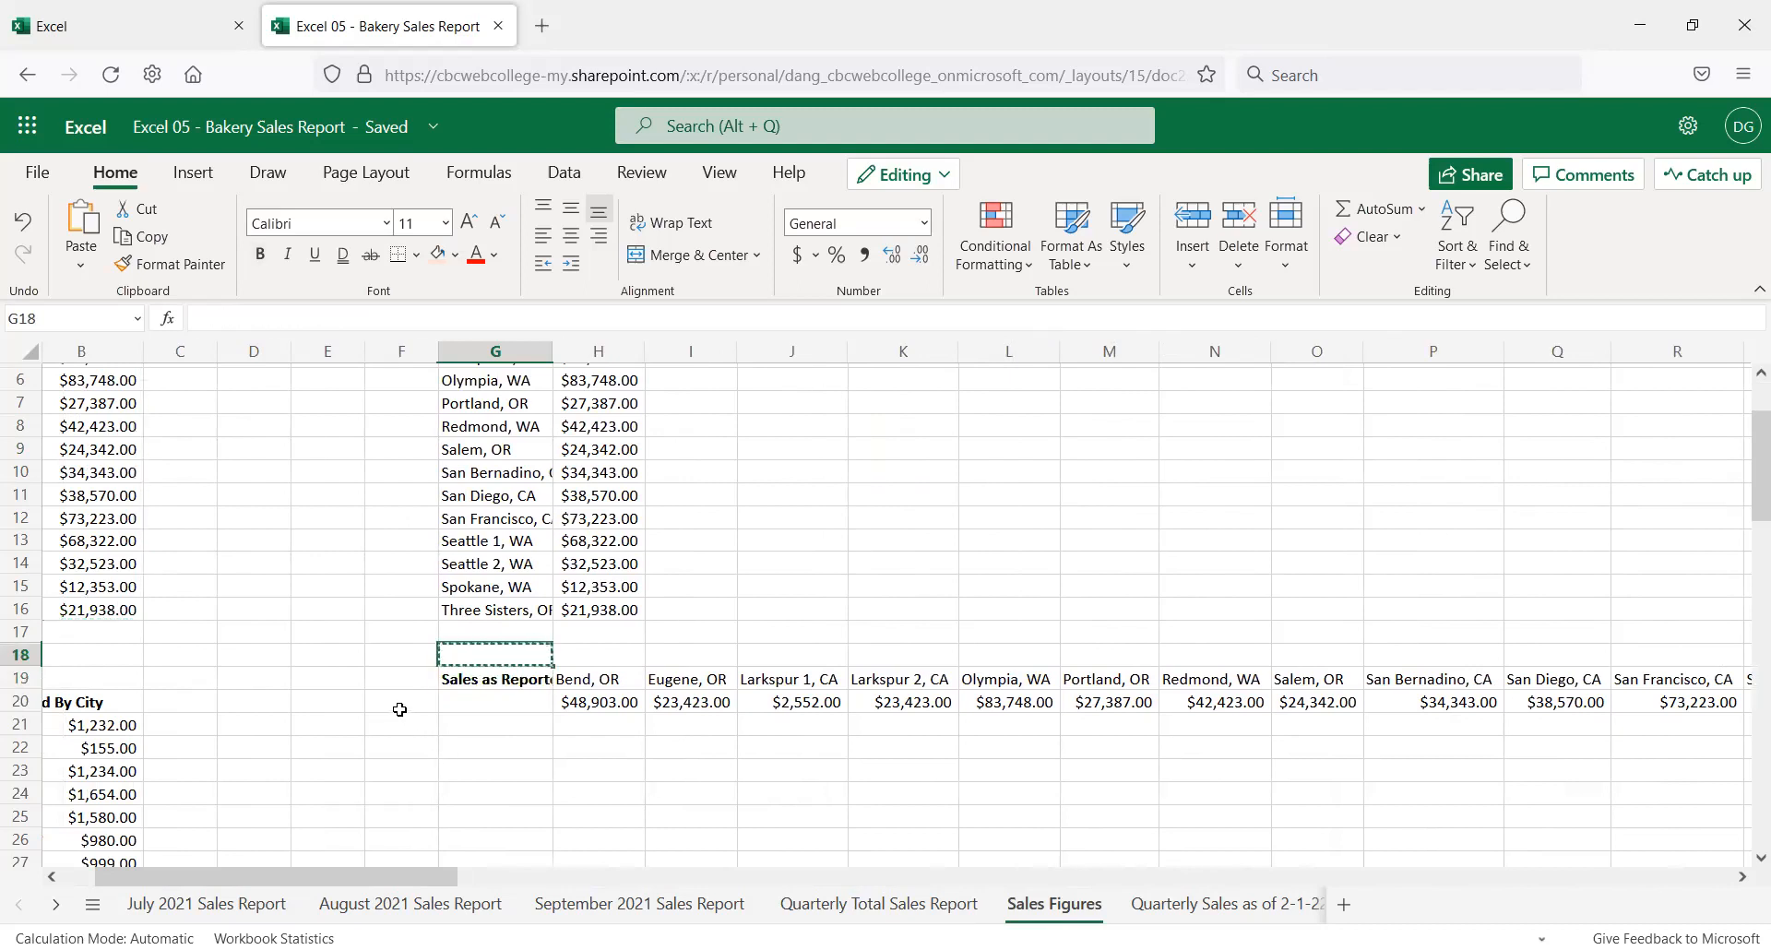
left_click(504, 680)
key("ctrl+x")
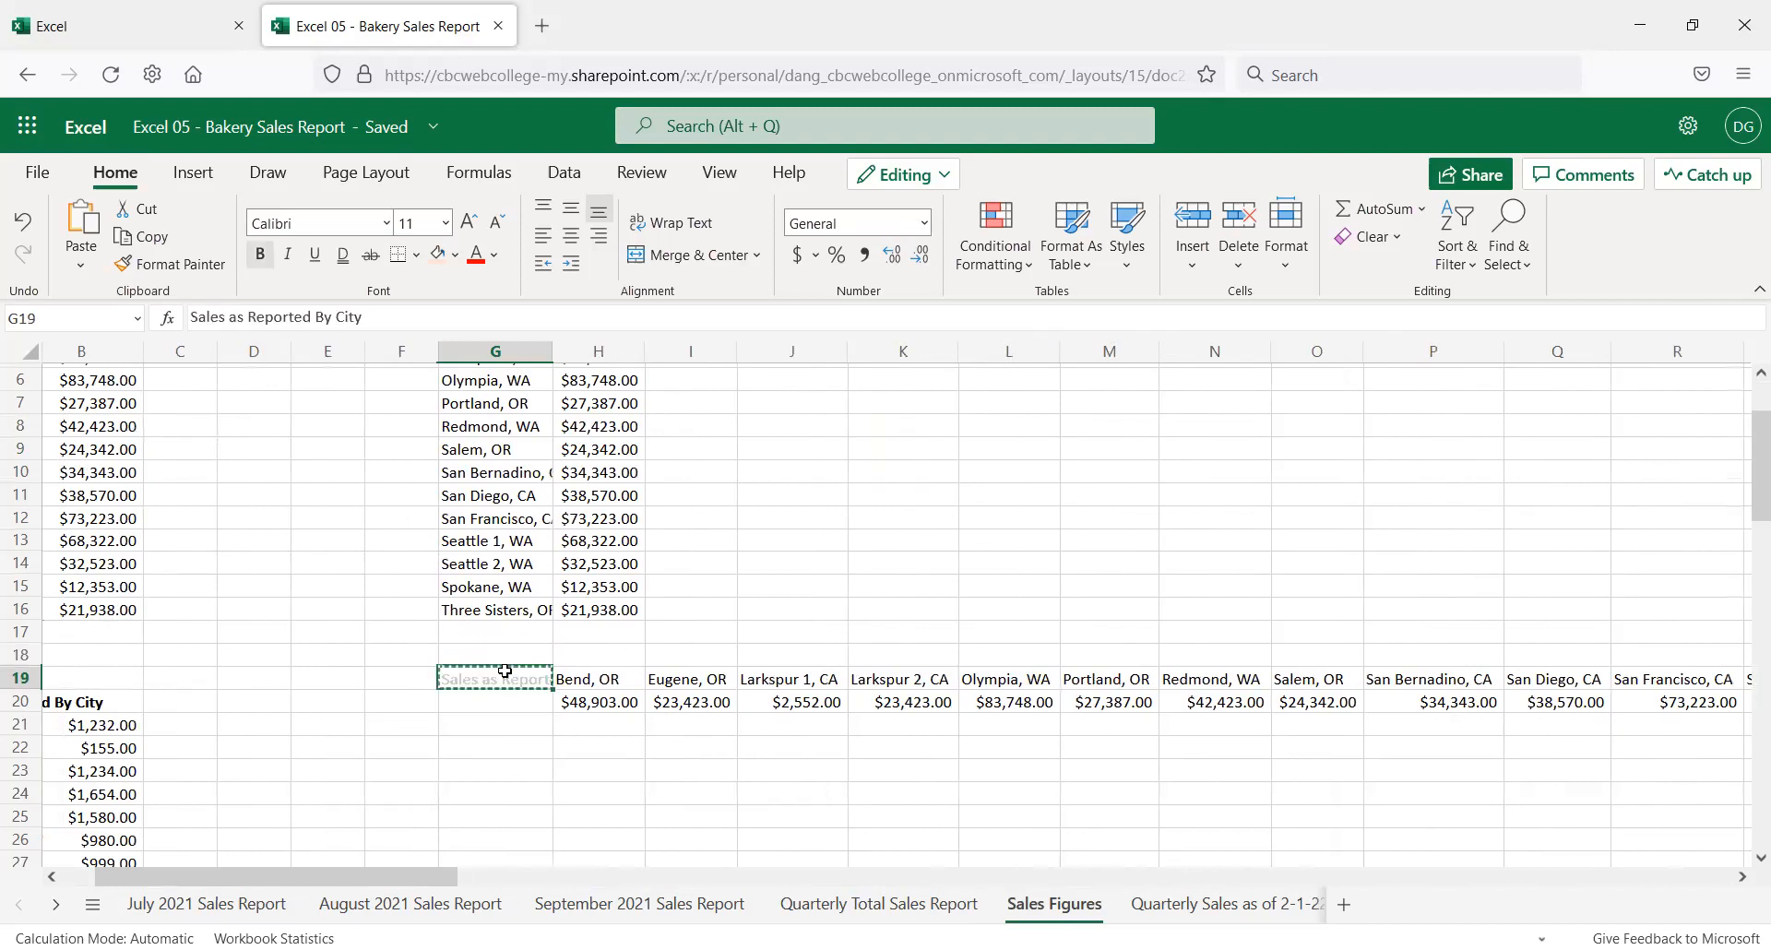
left_click(504, 654)
key("ctrl+c")
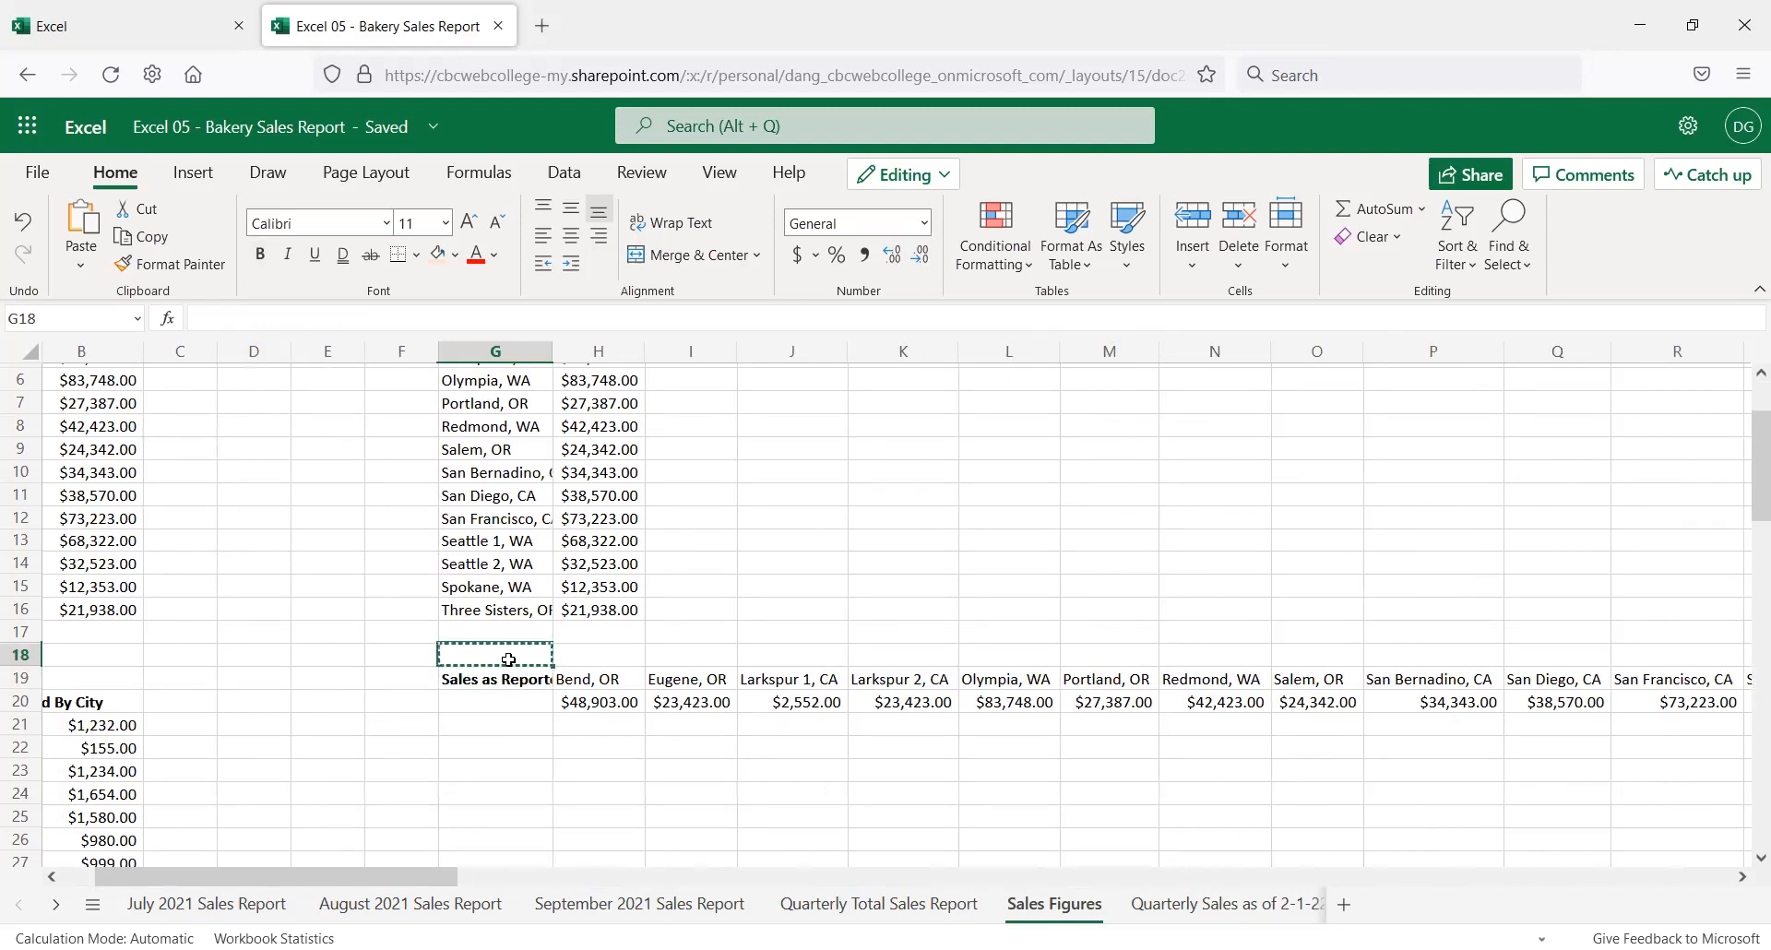
right_click(508, 659)
key("Escape")
key("Escape")
Copy the Sales as Reported By City heading from G19 into G18 and clear G19
left_click(507, 692)
left_click(507, 682)
key("ctrl+c")
left_click(508, 655)
key("ctrl+v")
left_click(510, 672)
key("ctrl+v")
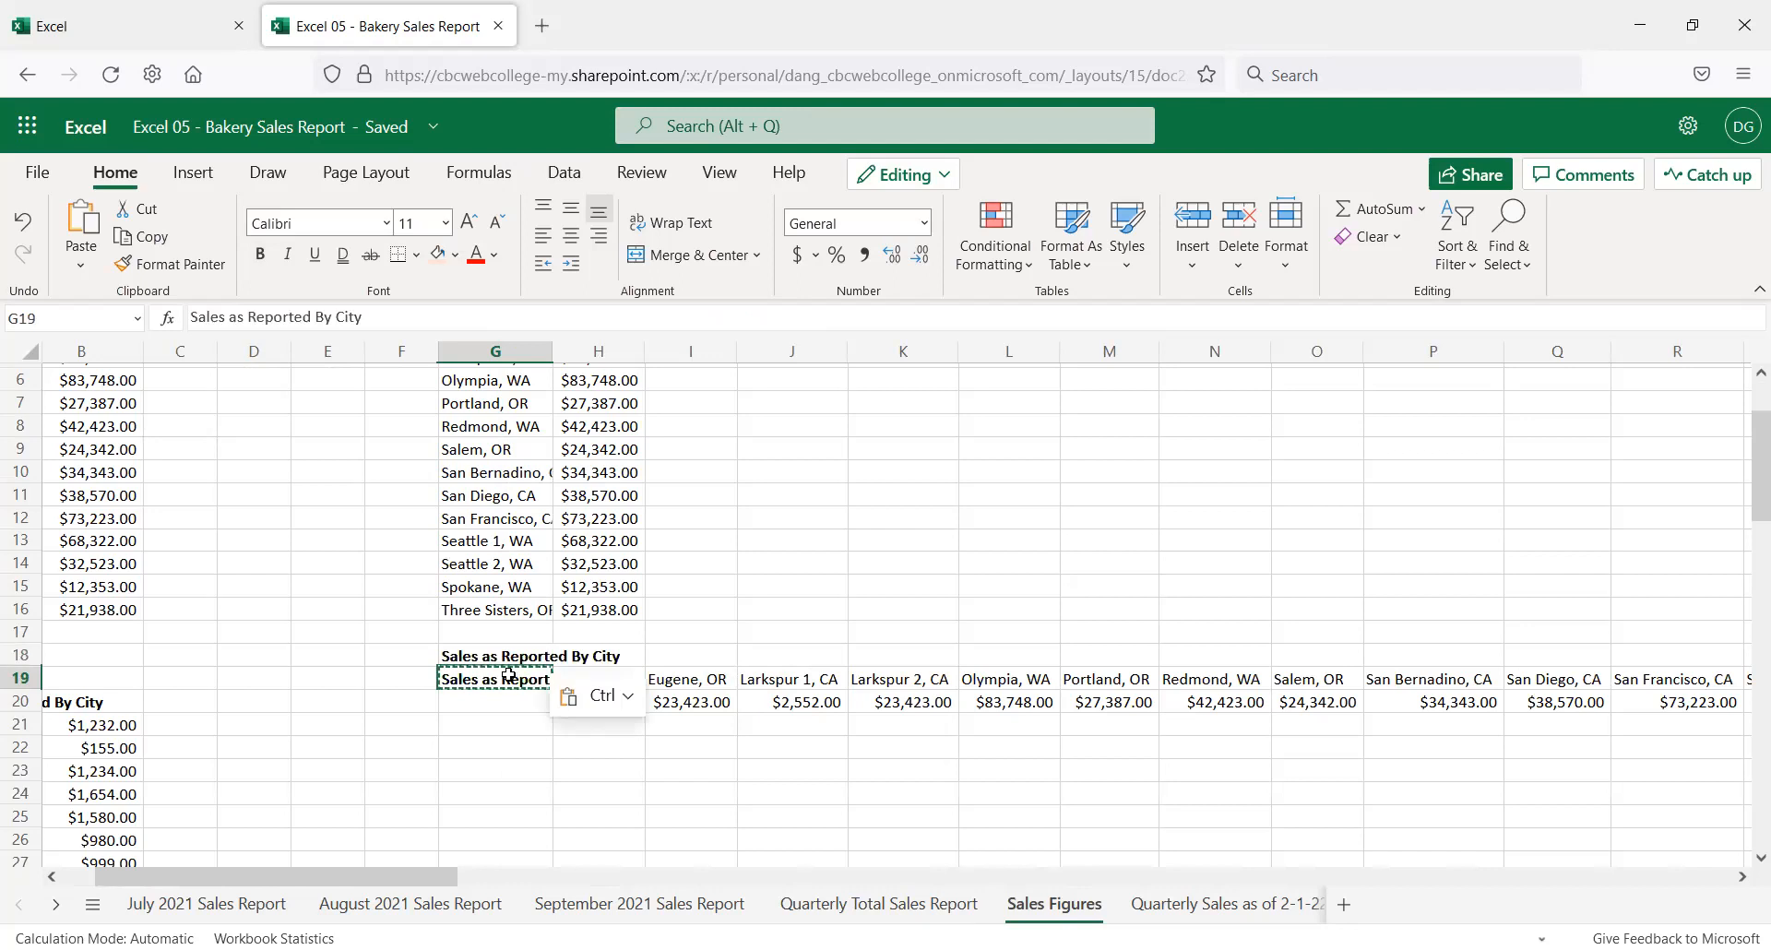
key("Delete")
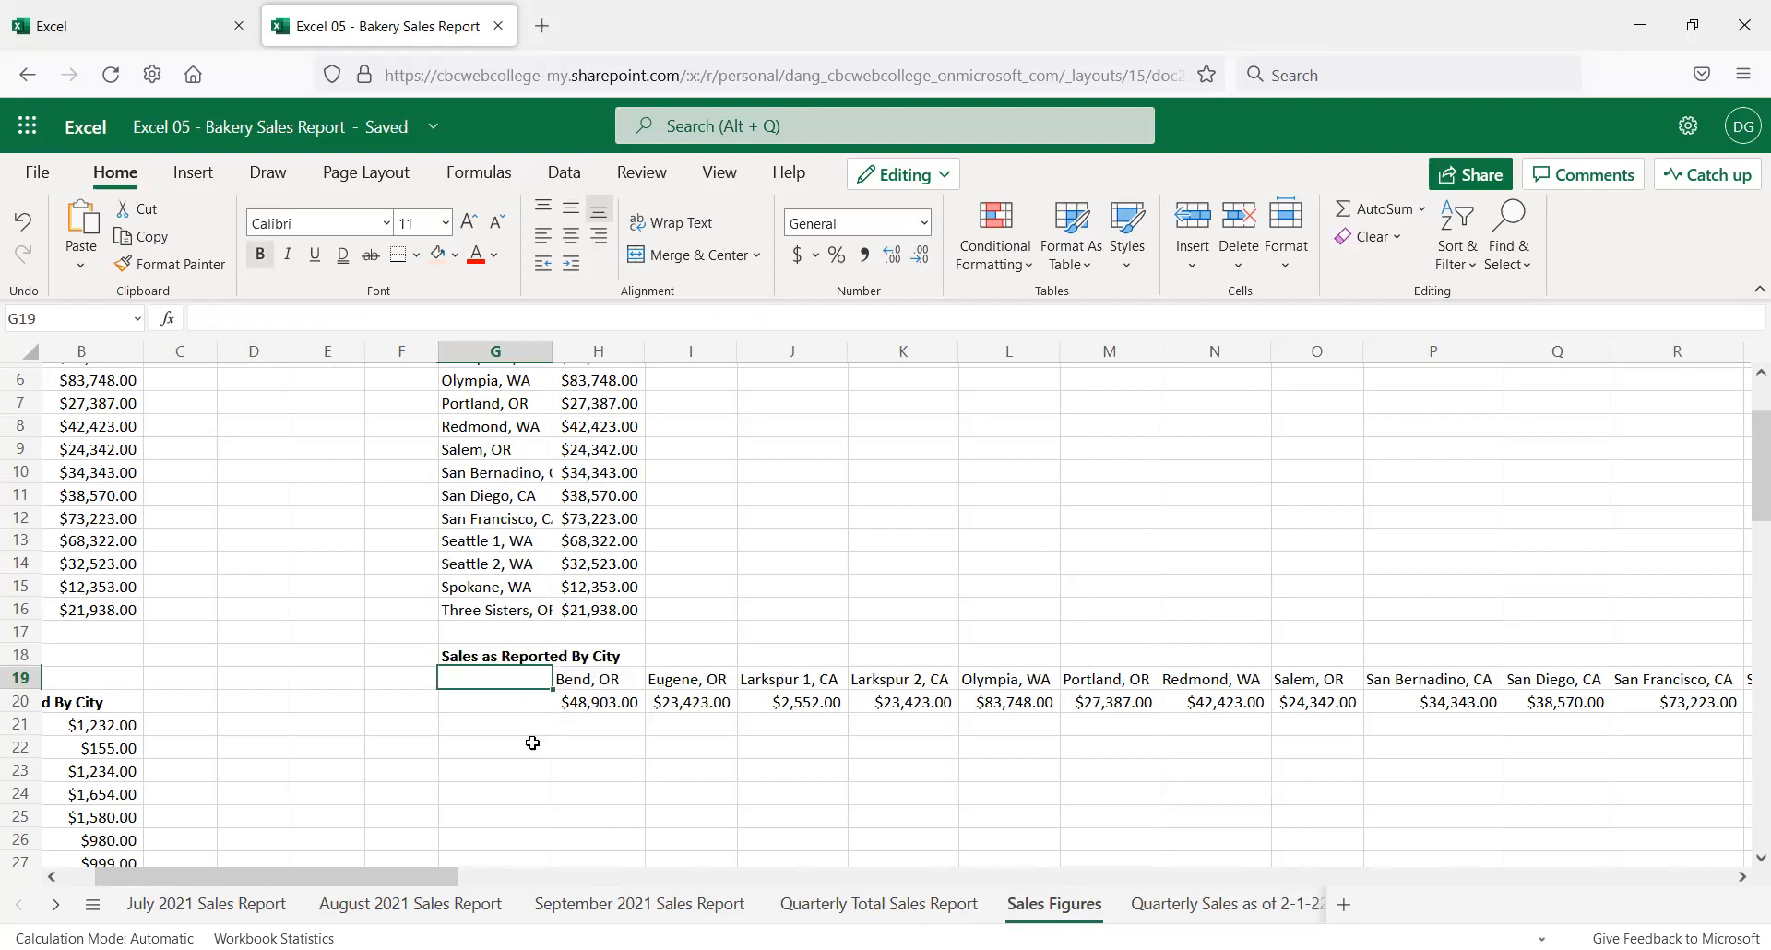
scroll(632, 401, "up", 2)
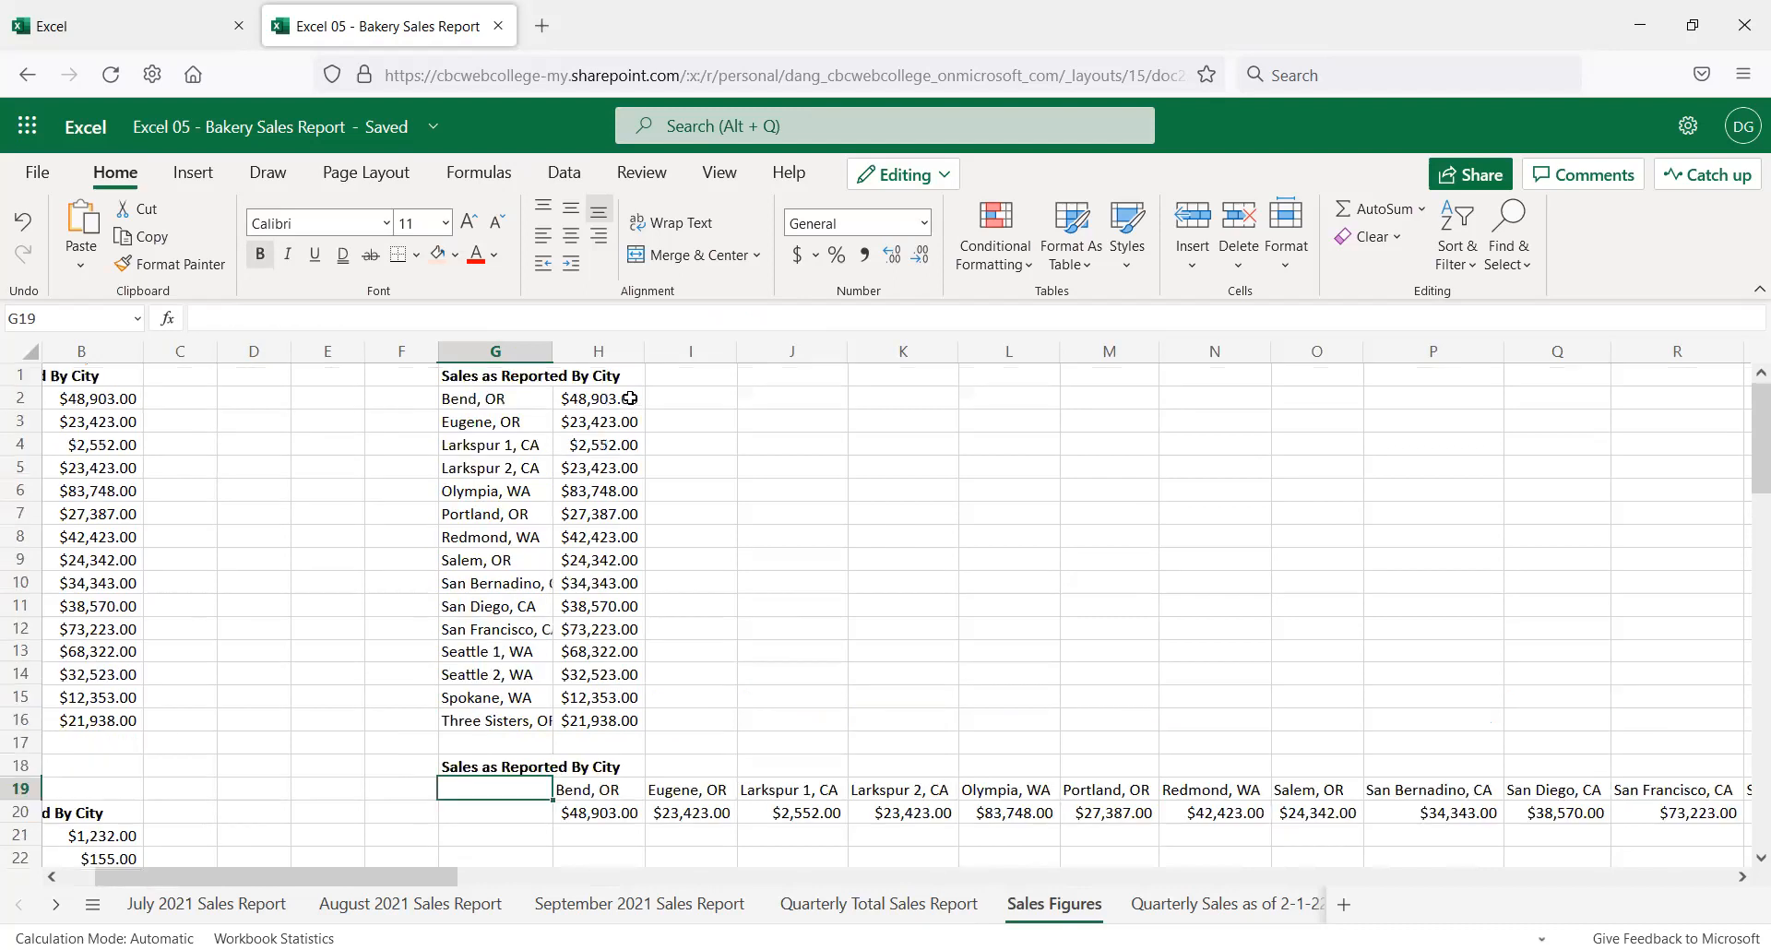
Compare the first vertical sales figure in H2 with the transposed sales figures in row 20, columns H through V
left_click(630, 398)
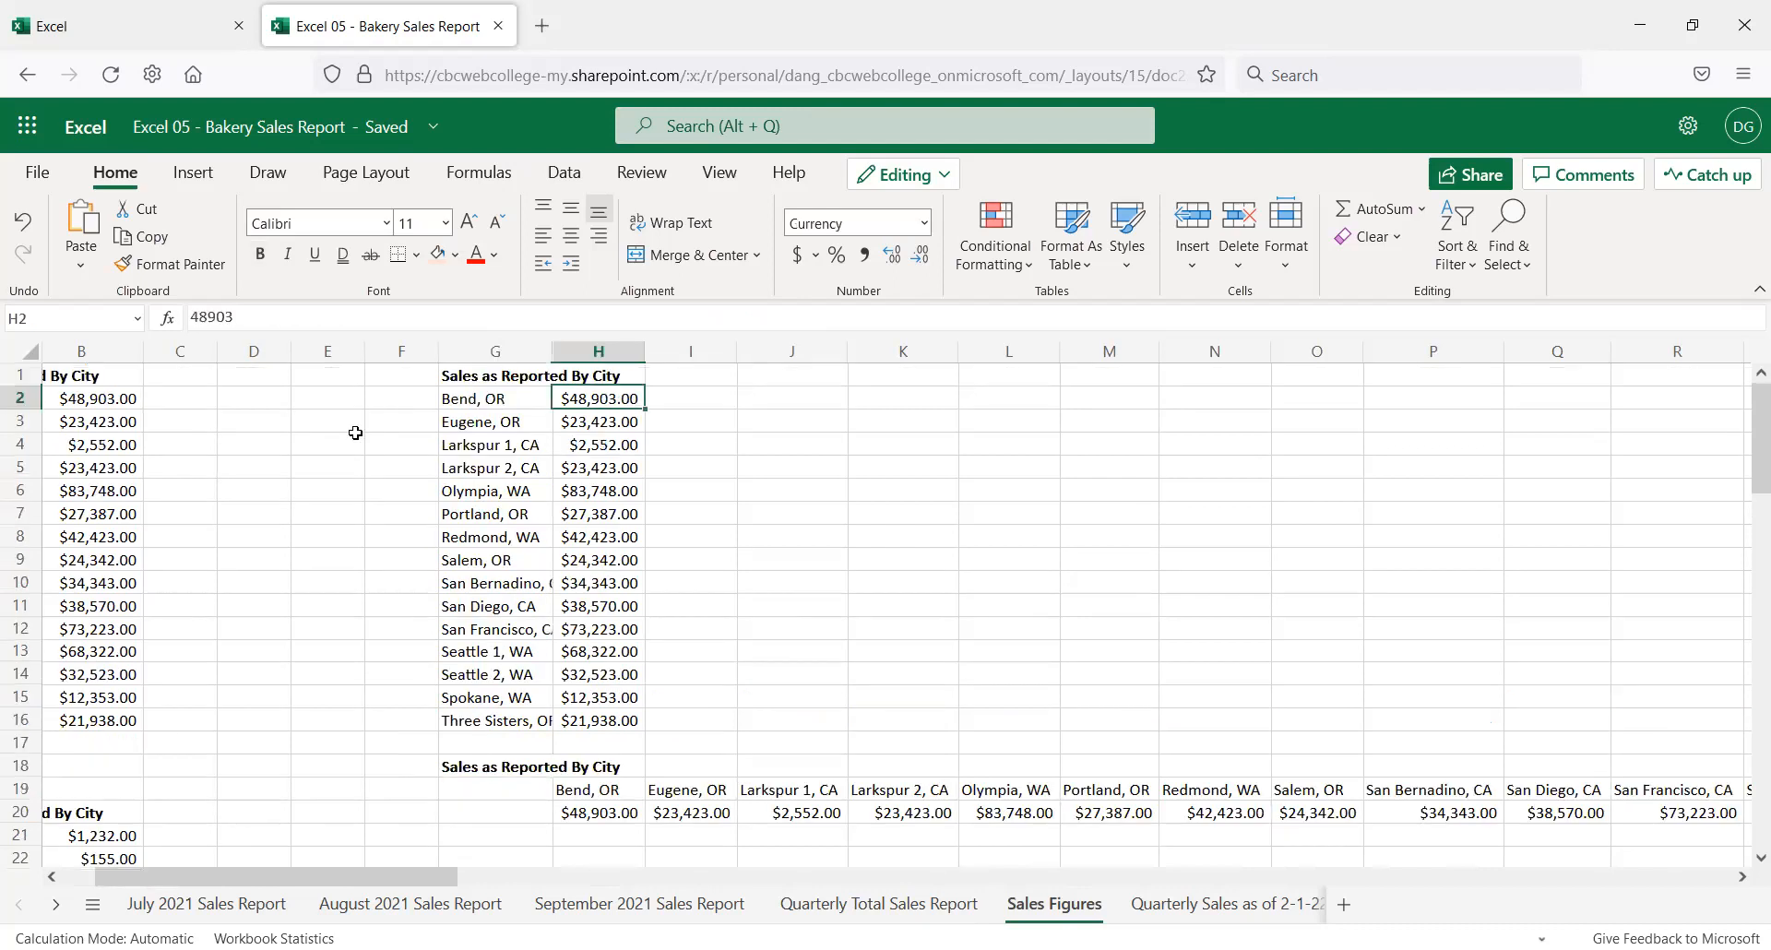
left_click(613, 815)
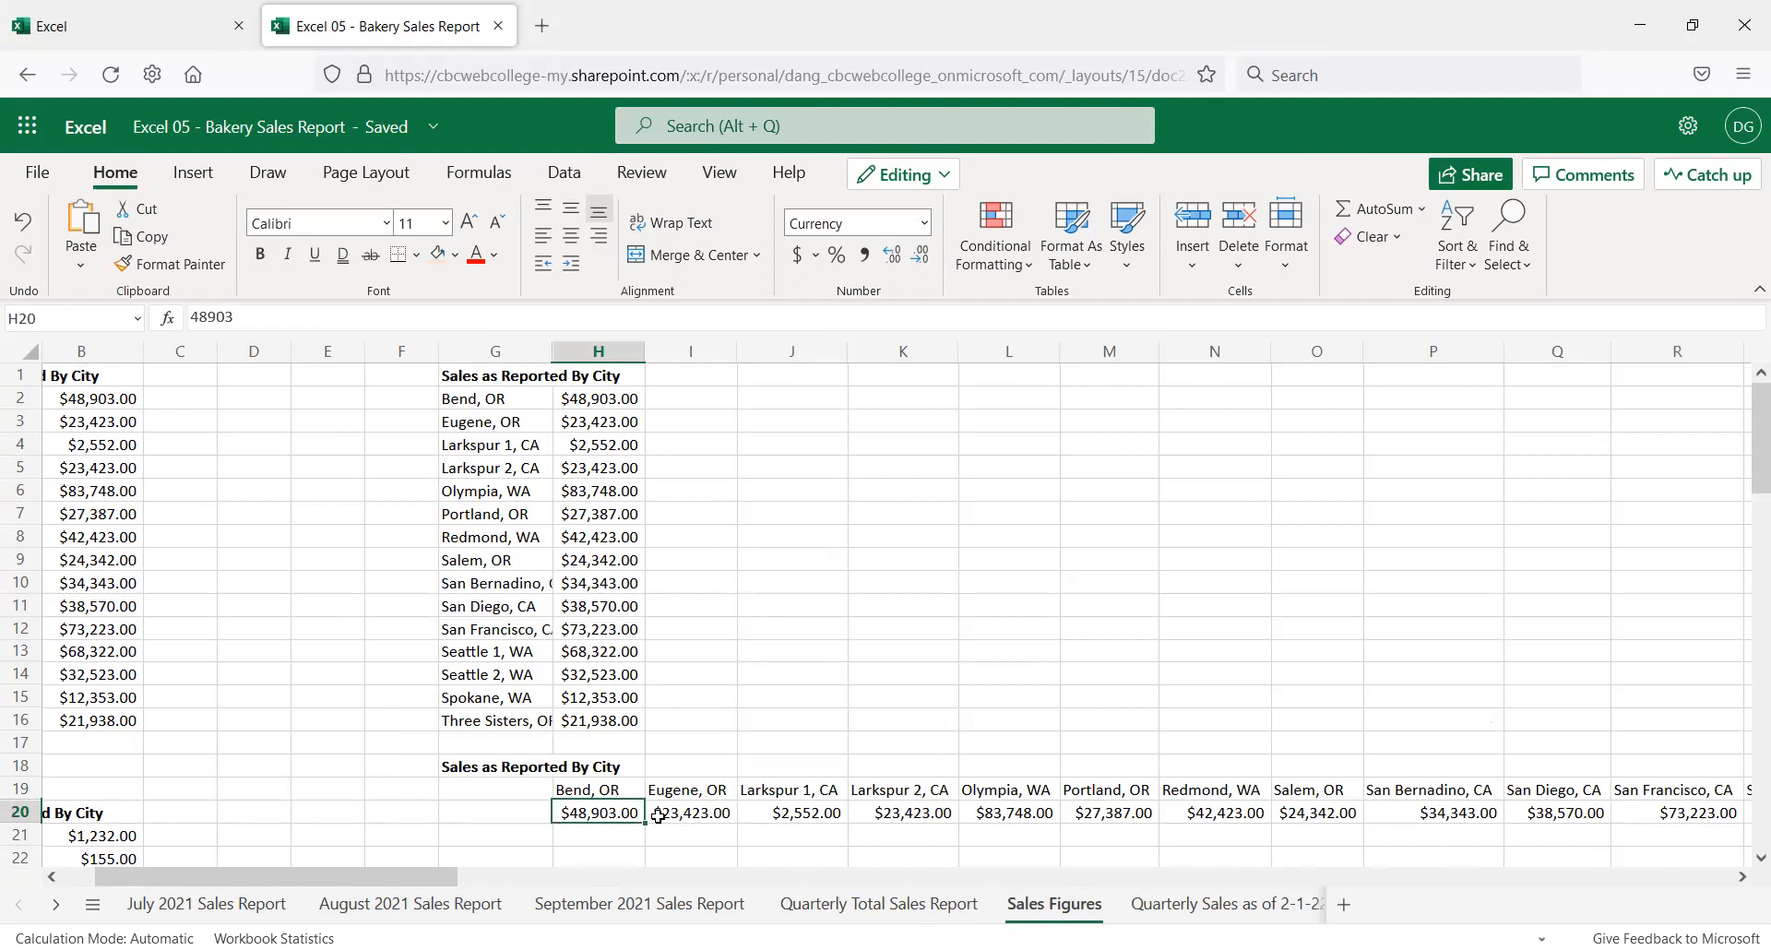
left_click_drag(1041, 802, 1742, 816)
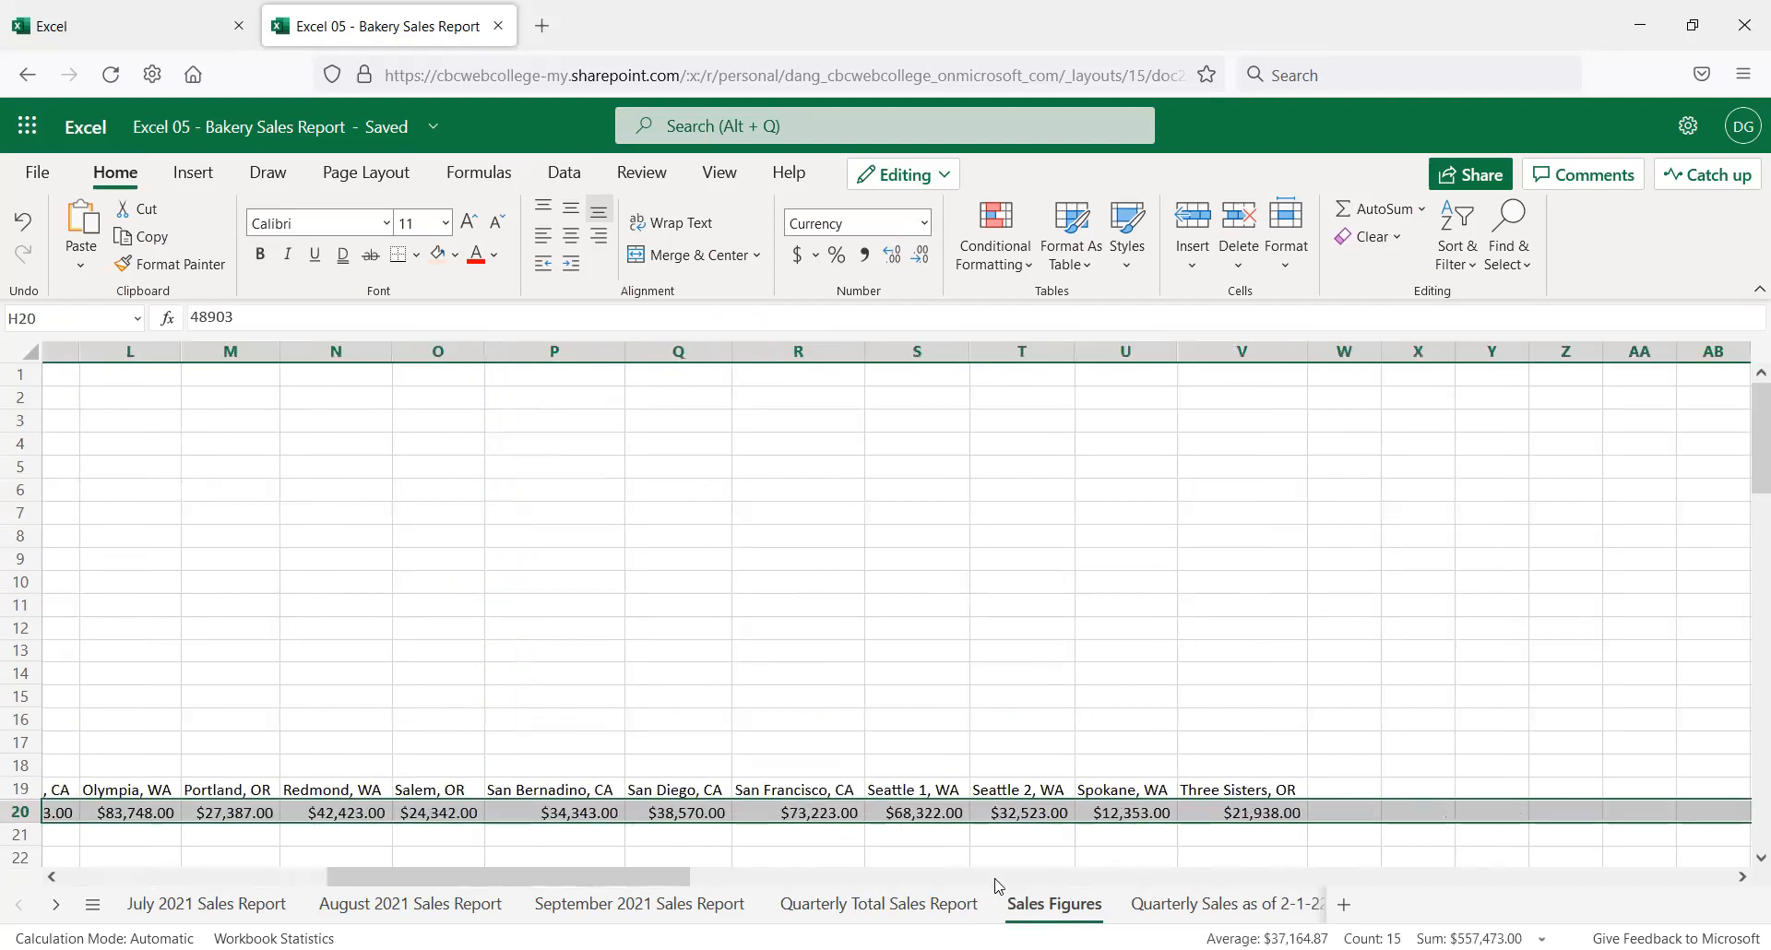
left_click(87, 717)
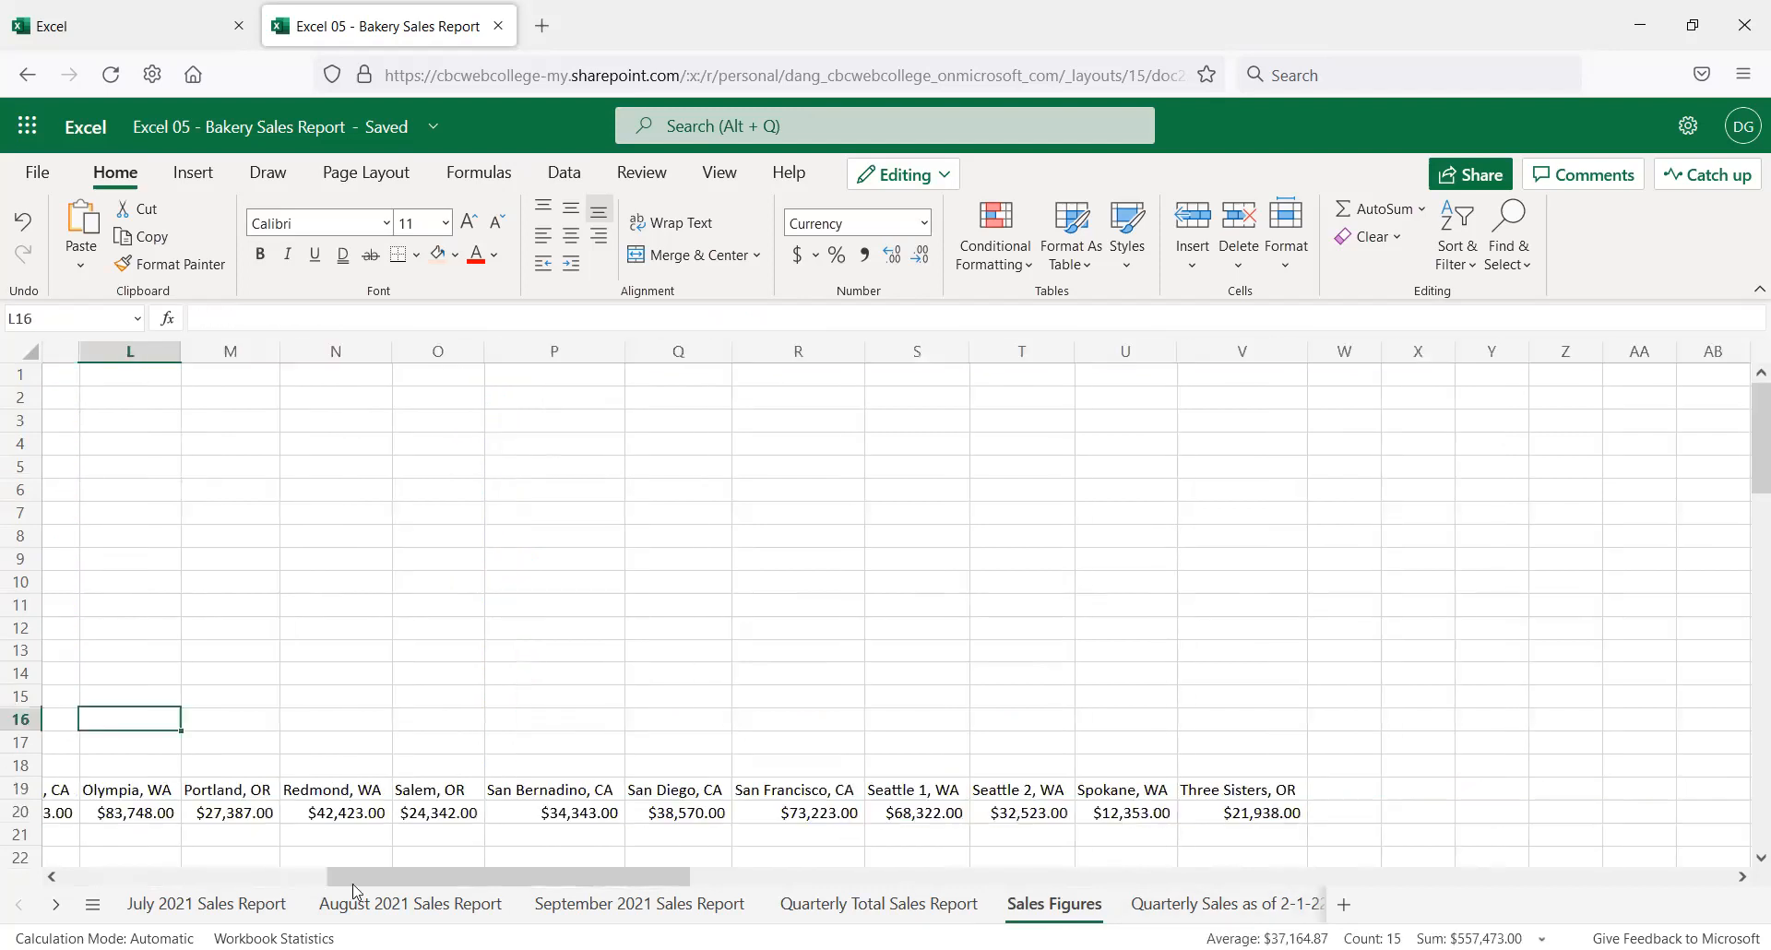
left_click_drag(170, 910, 75, 911)
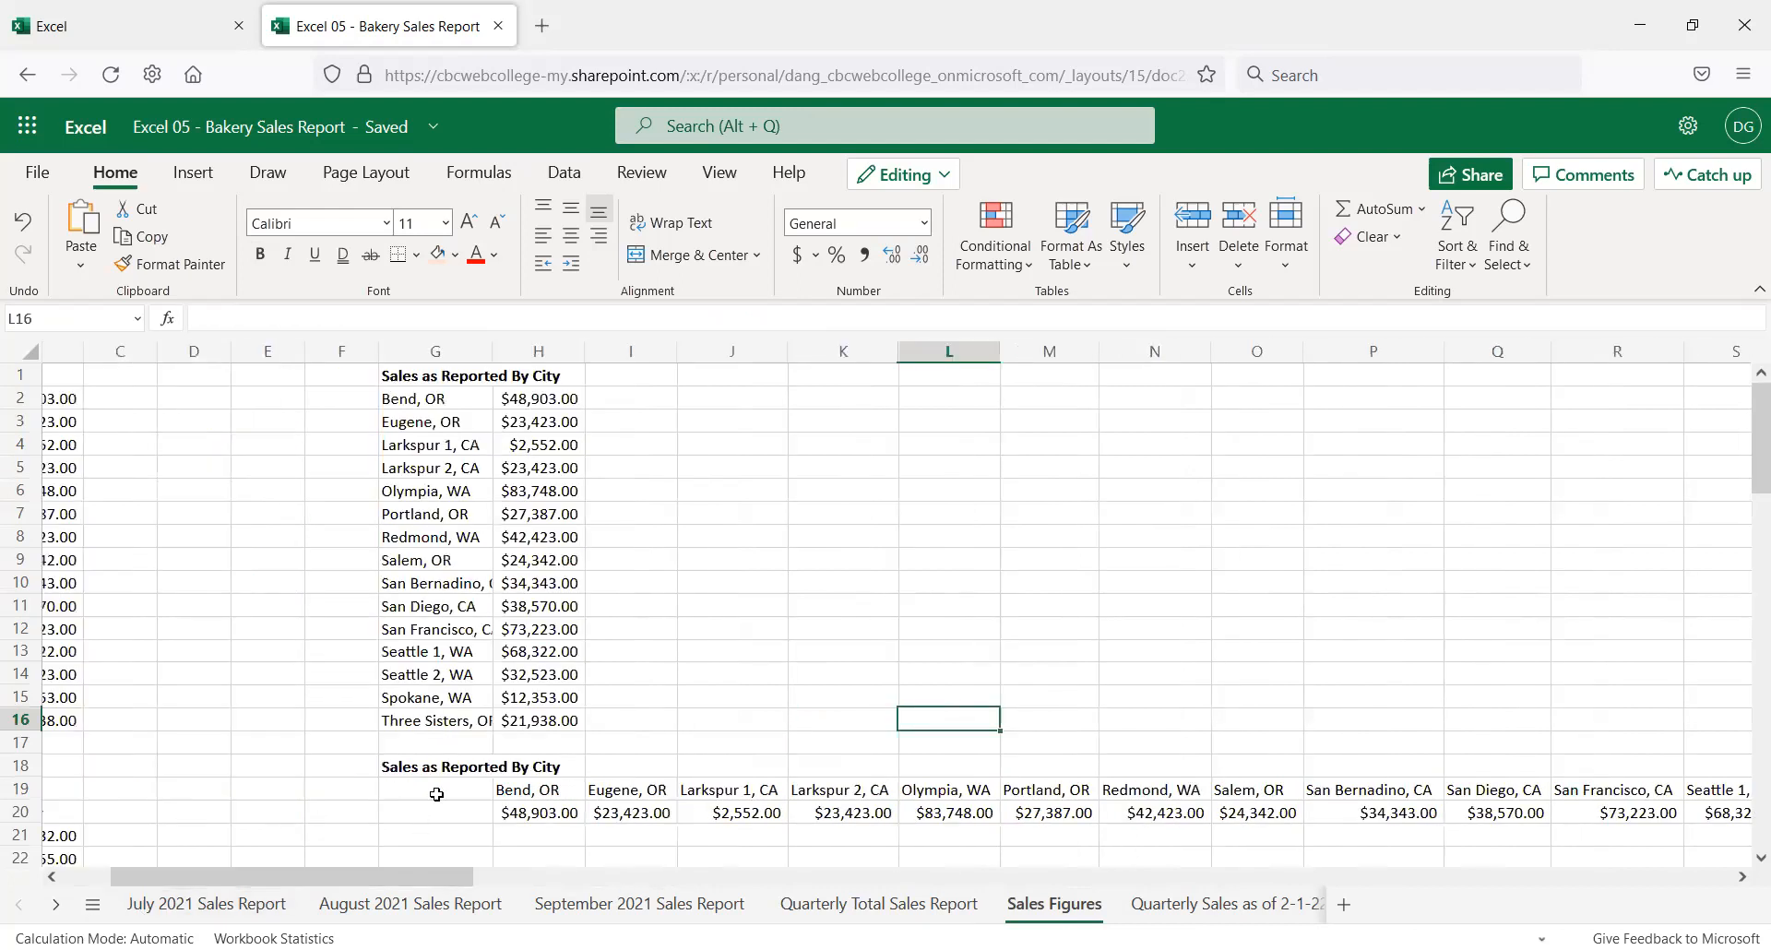
Enter the labels Sum, Average and Max down column X from X20, past the end of the transposed sales row
left_click(528, 845)
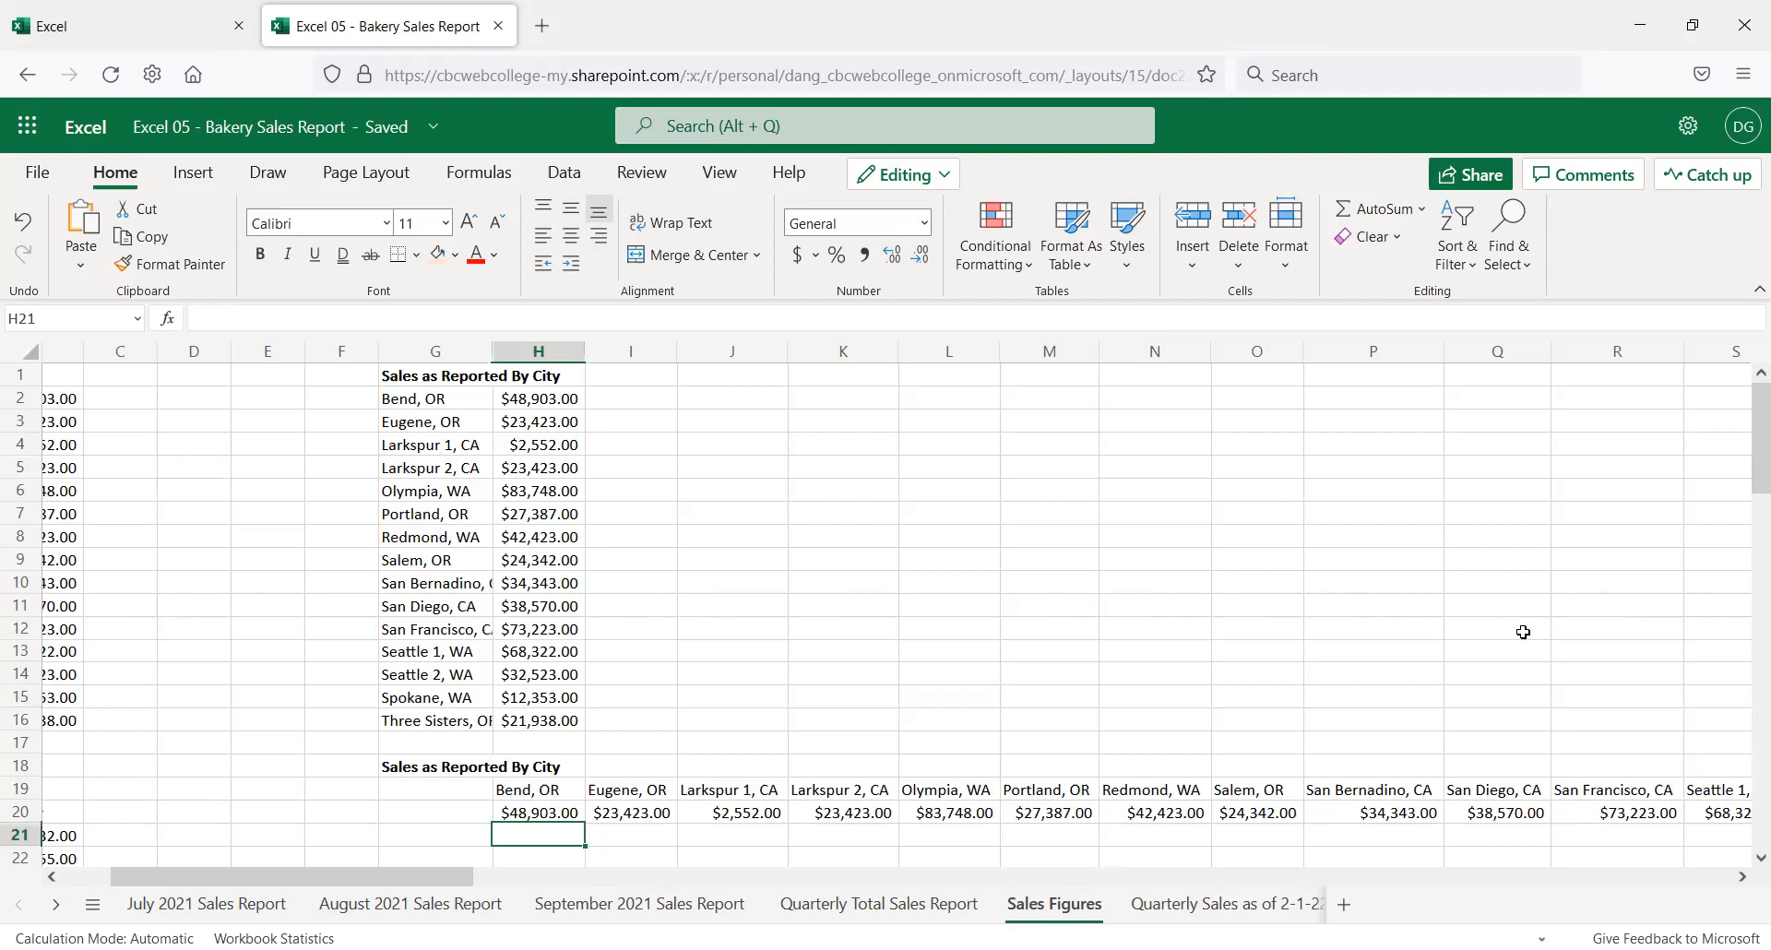
key("Up")
key("Right")
key("Right")
key("Right")
key("Right")
key("Right")
key("Right")
key("Right")
key("Right")
key("Right")
key("Right")
key("Right")
key("Right")
key("Right")
key("Right")
key("Right")
key("Right")
key("Right")
key("Right")
key("Left")
key("Left")
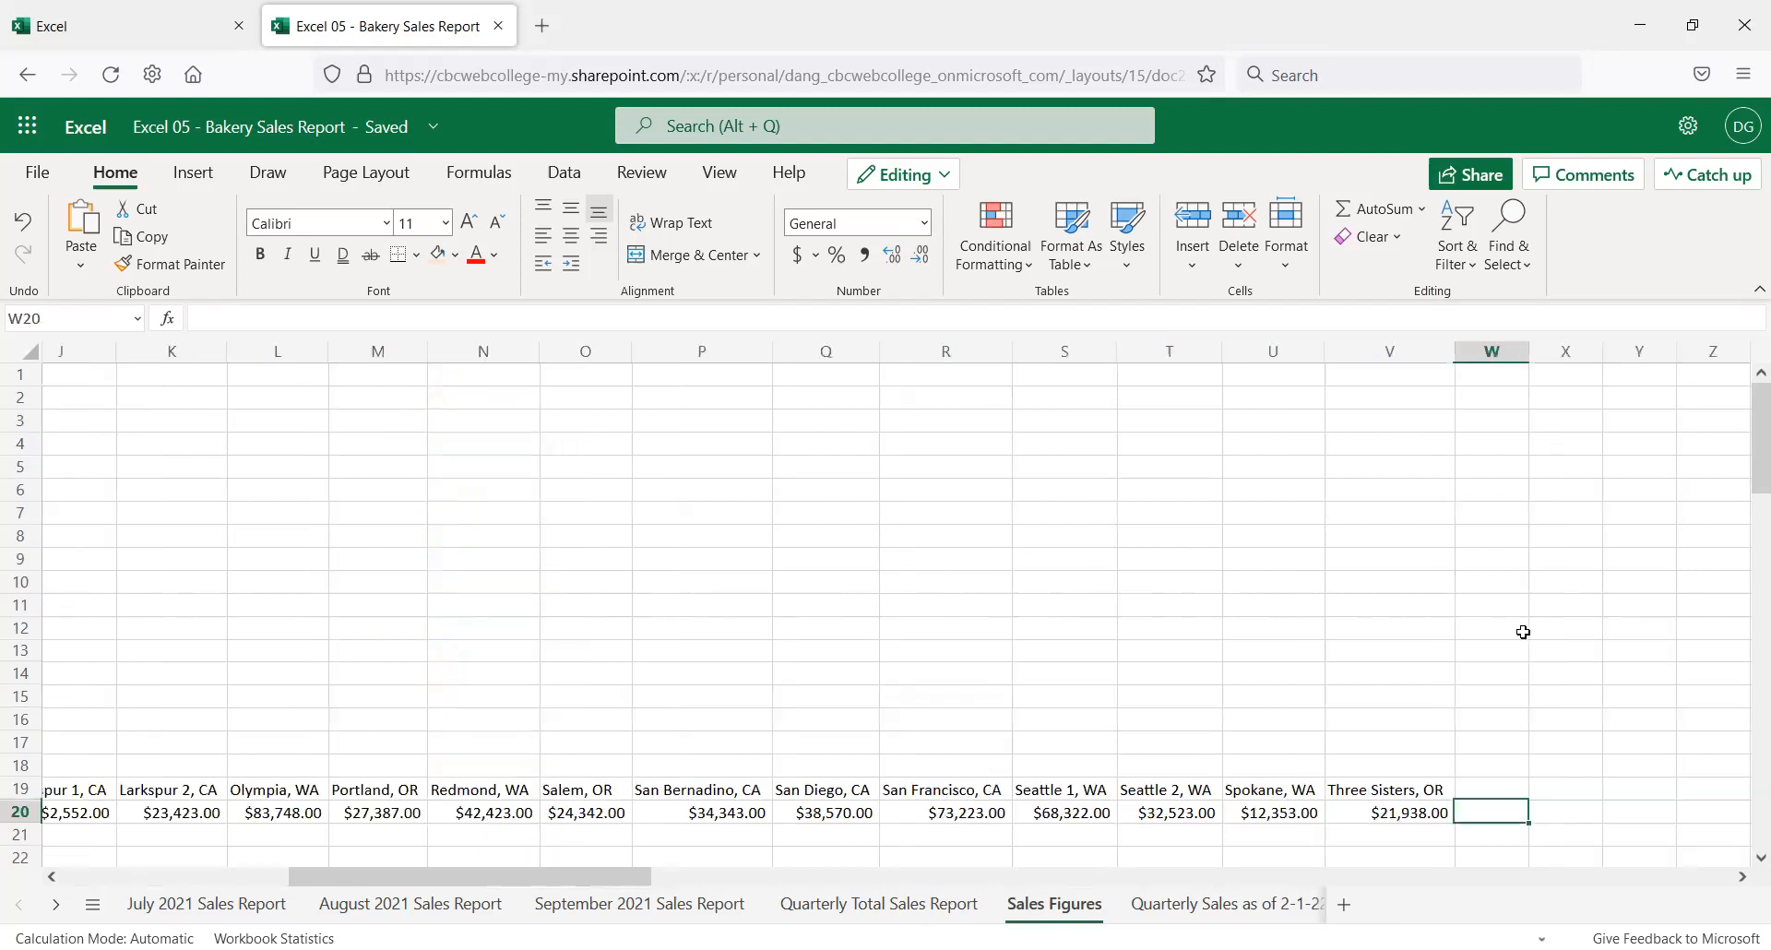
key("Right")
type("M")
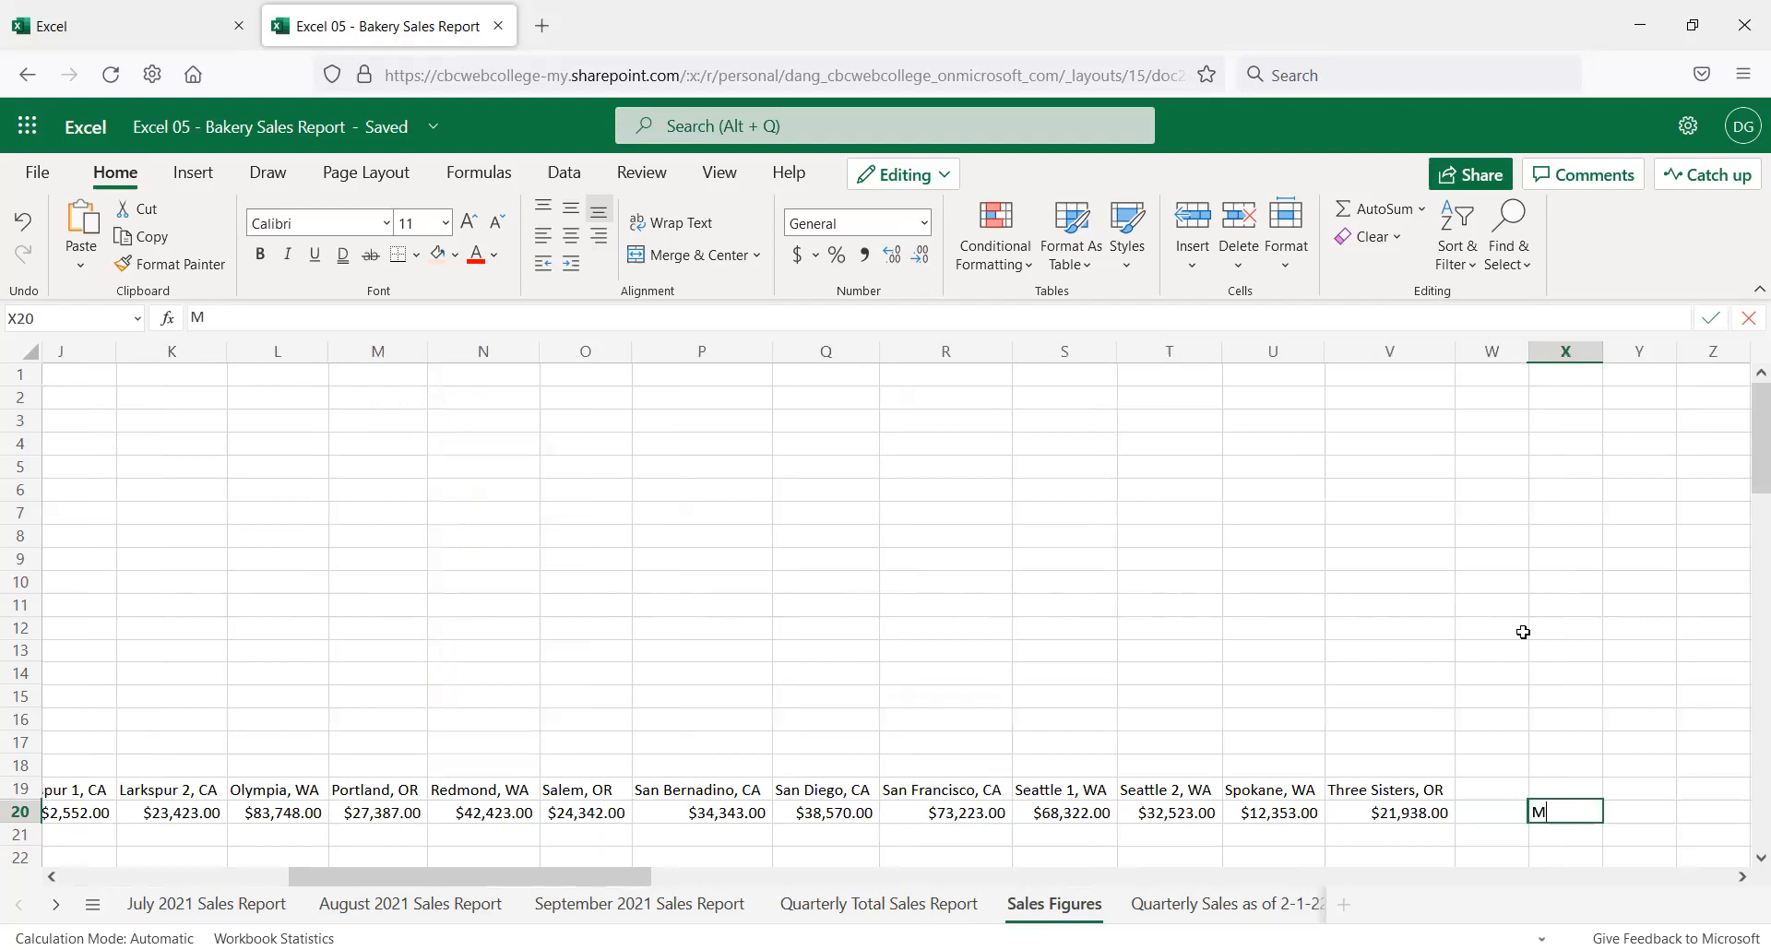
key("BackSpace")
type("Sum")
key("Return")
type("Av")
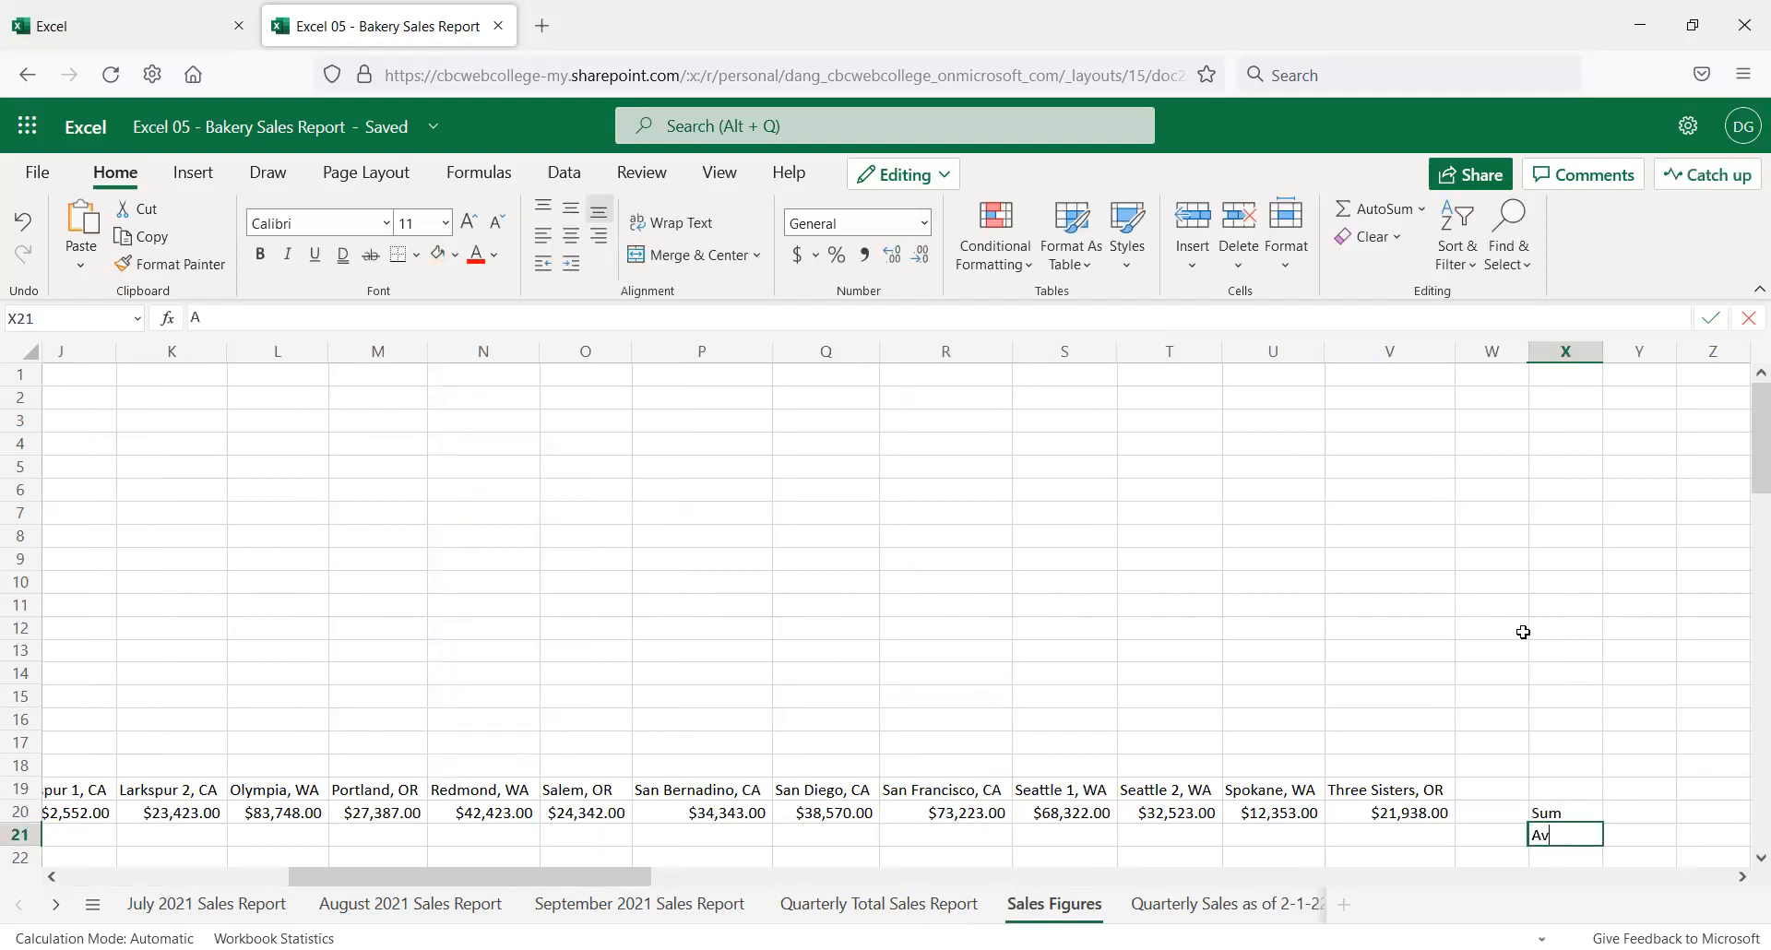
type("erage")
key("Return")
type("Max")
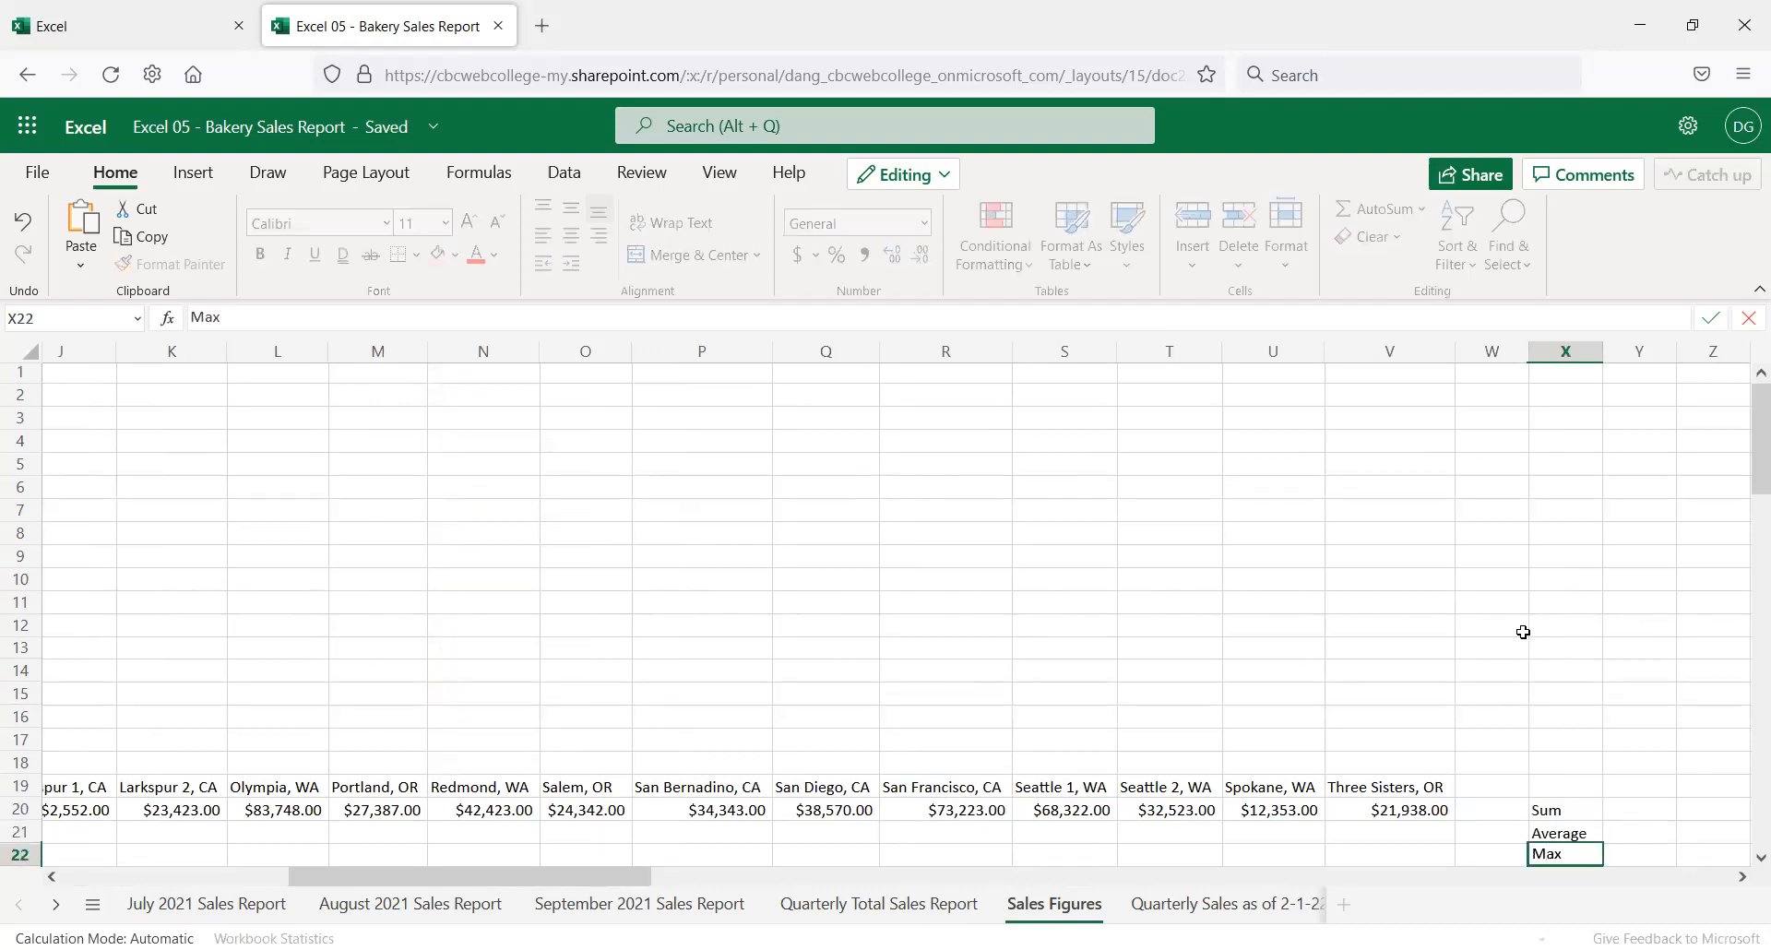
Discard the Max and Average labels below X20 and enter Average in Y20 and Max in Z20
key("Escape")
key("Up")
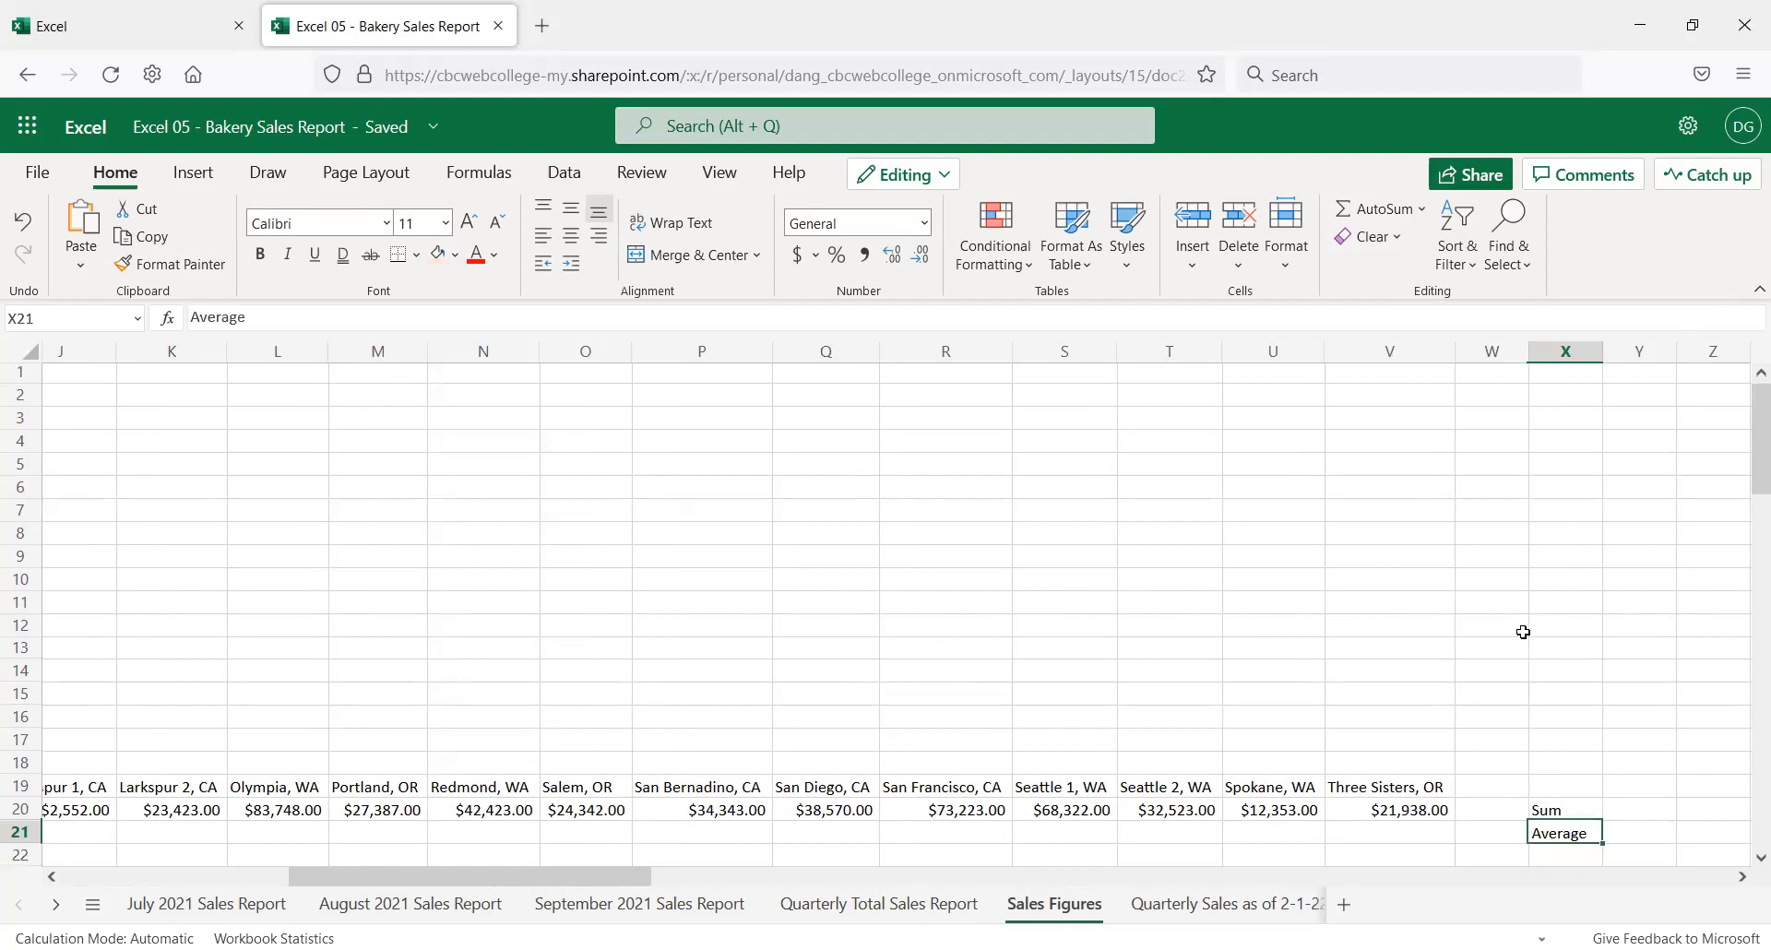
key("Delete")
key("Up")
key("Right")
type("Aver")
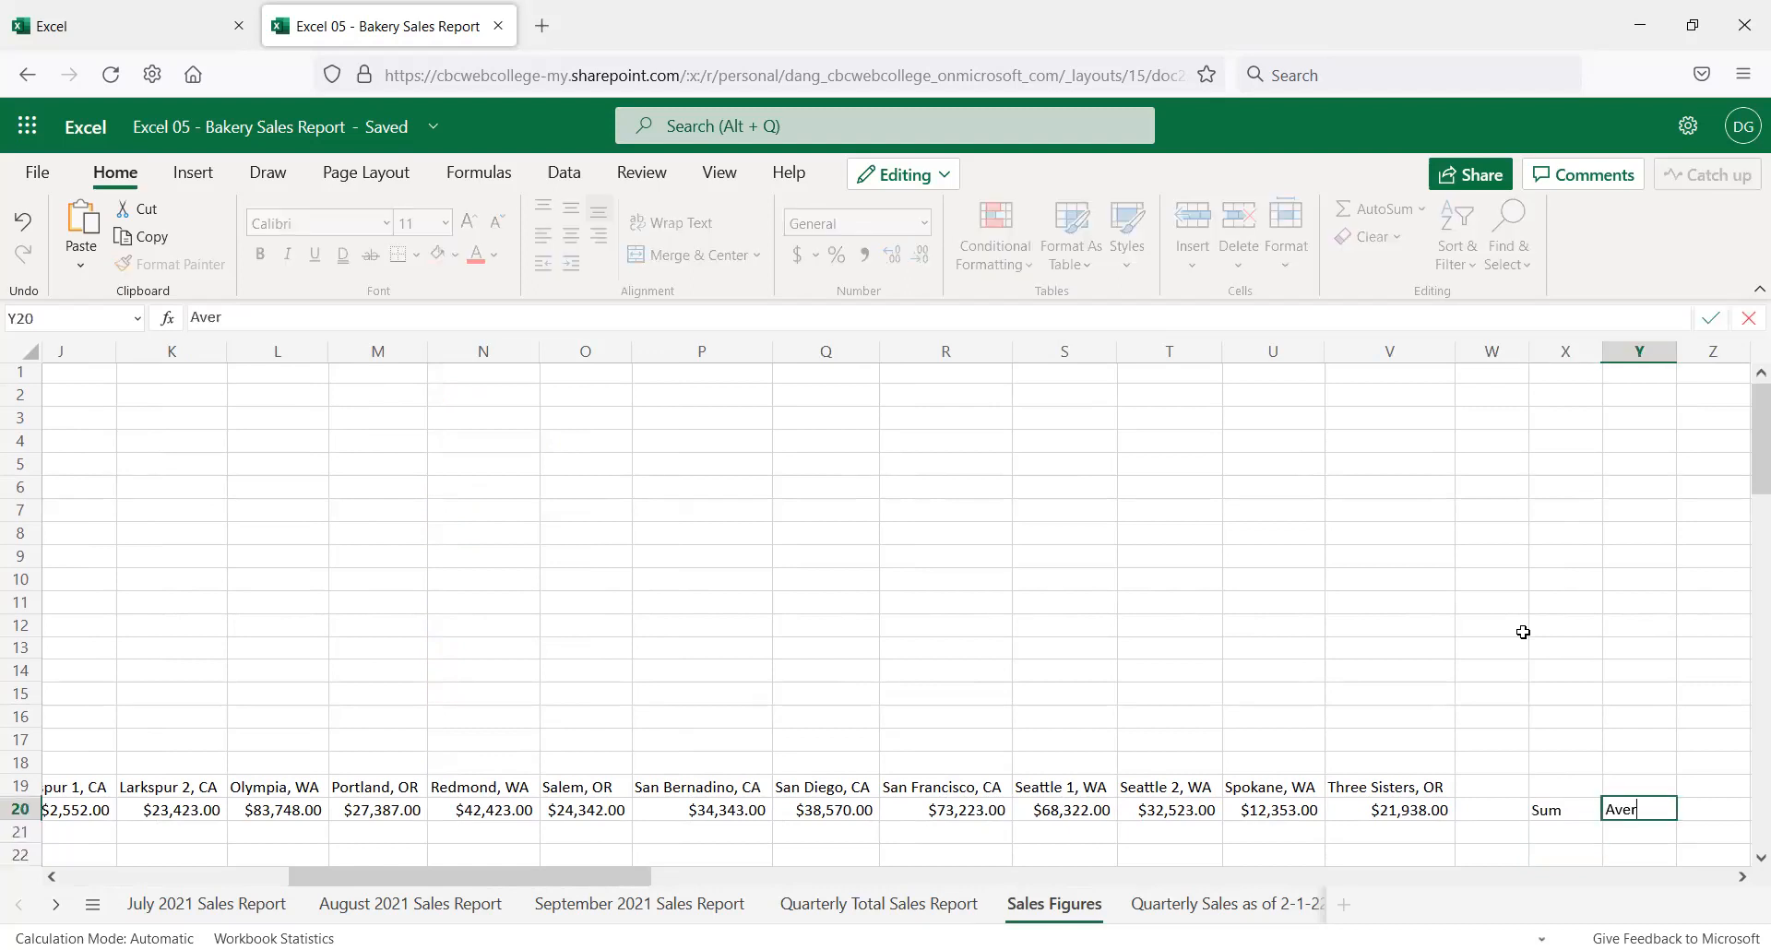
type("age")
key("Tab")
type("A")
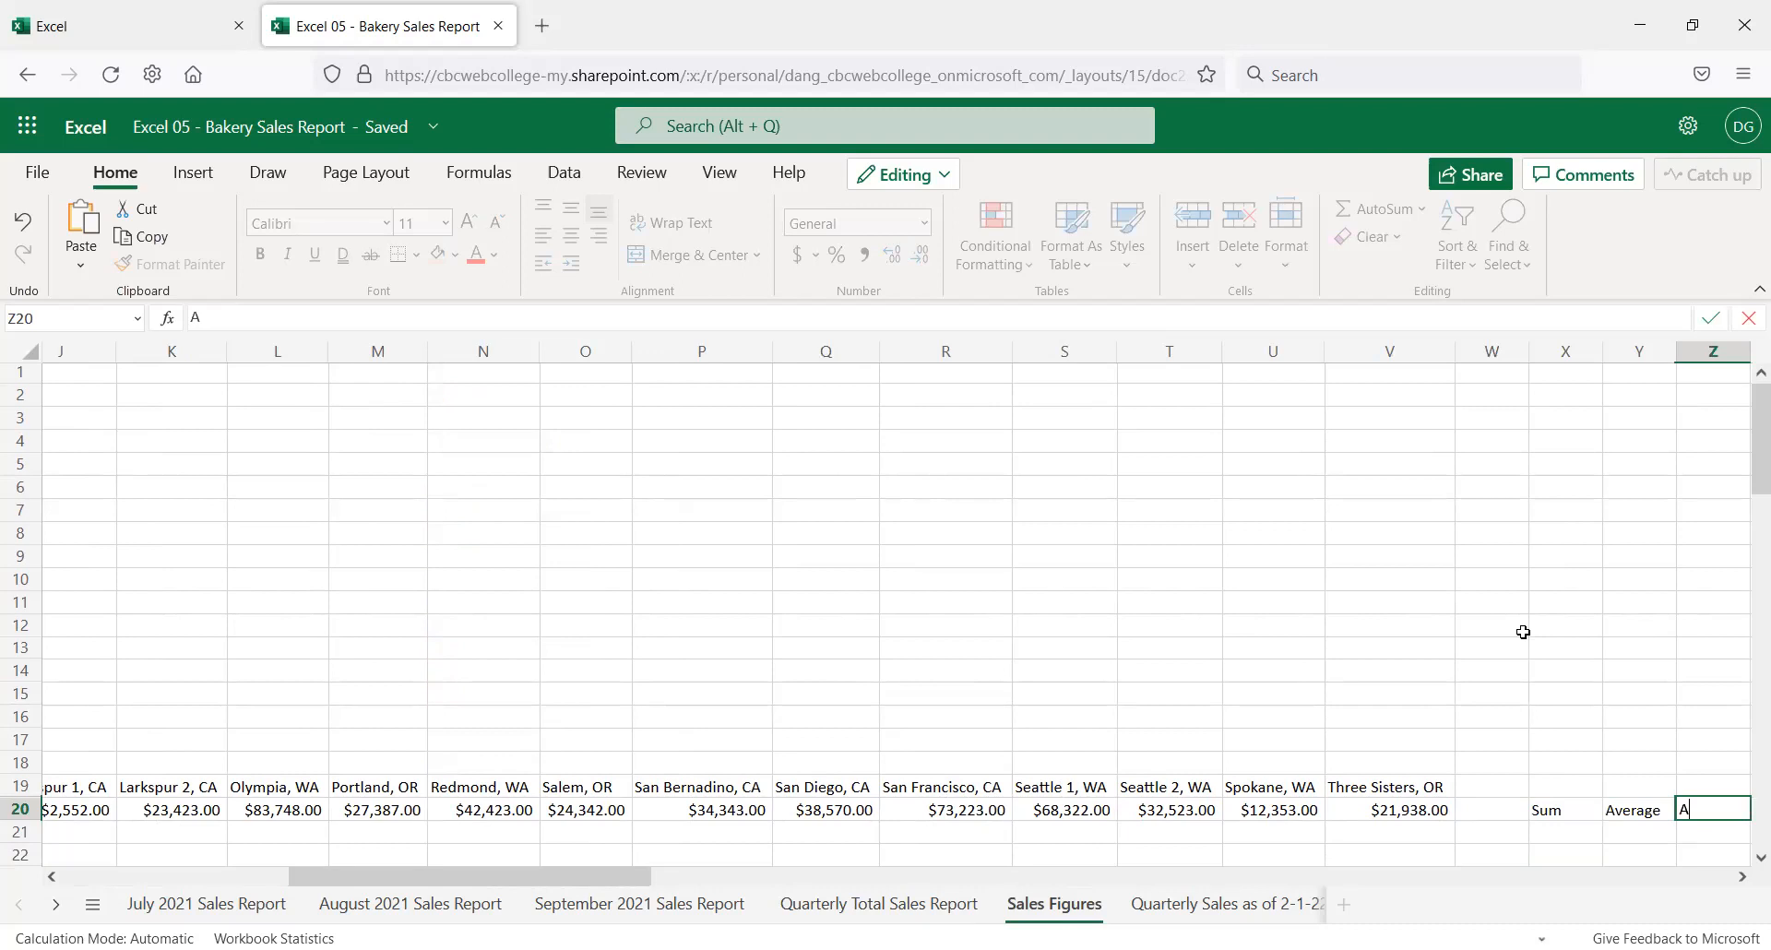
type("ax")
key("Tab")
Clear the Sum, Average and Max labels from X20 through Z20
key("Left")
key("Left")
key("Left")
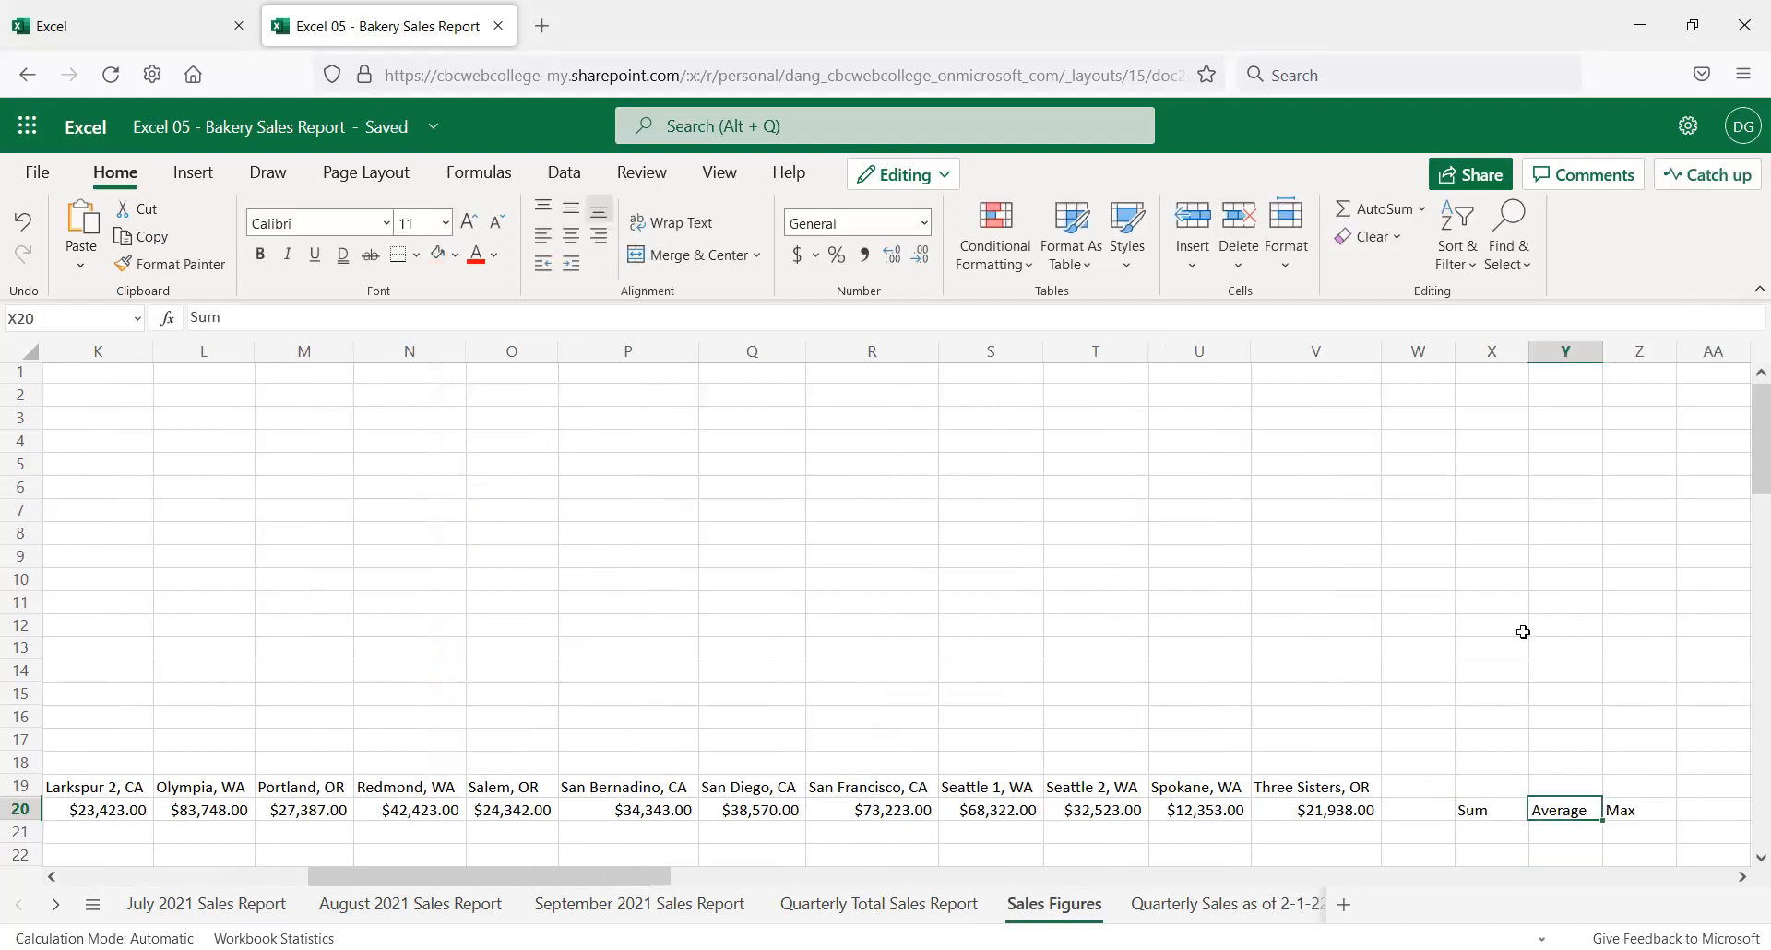
key("shift+Right")
key("shift+Right")
key("Delete")
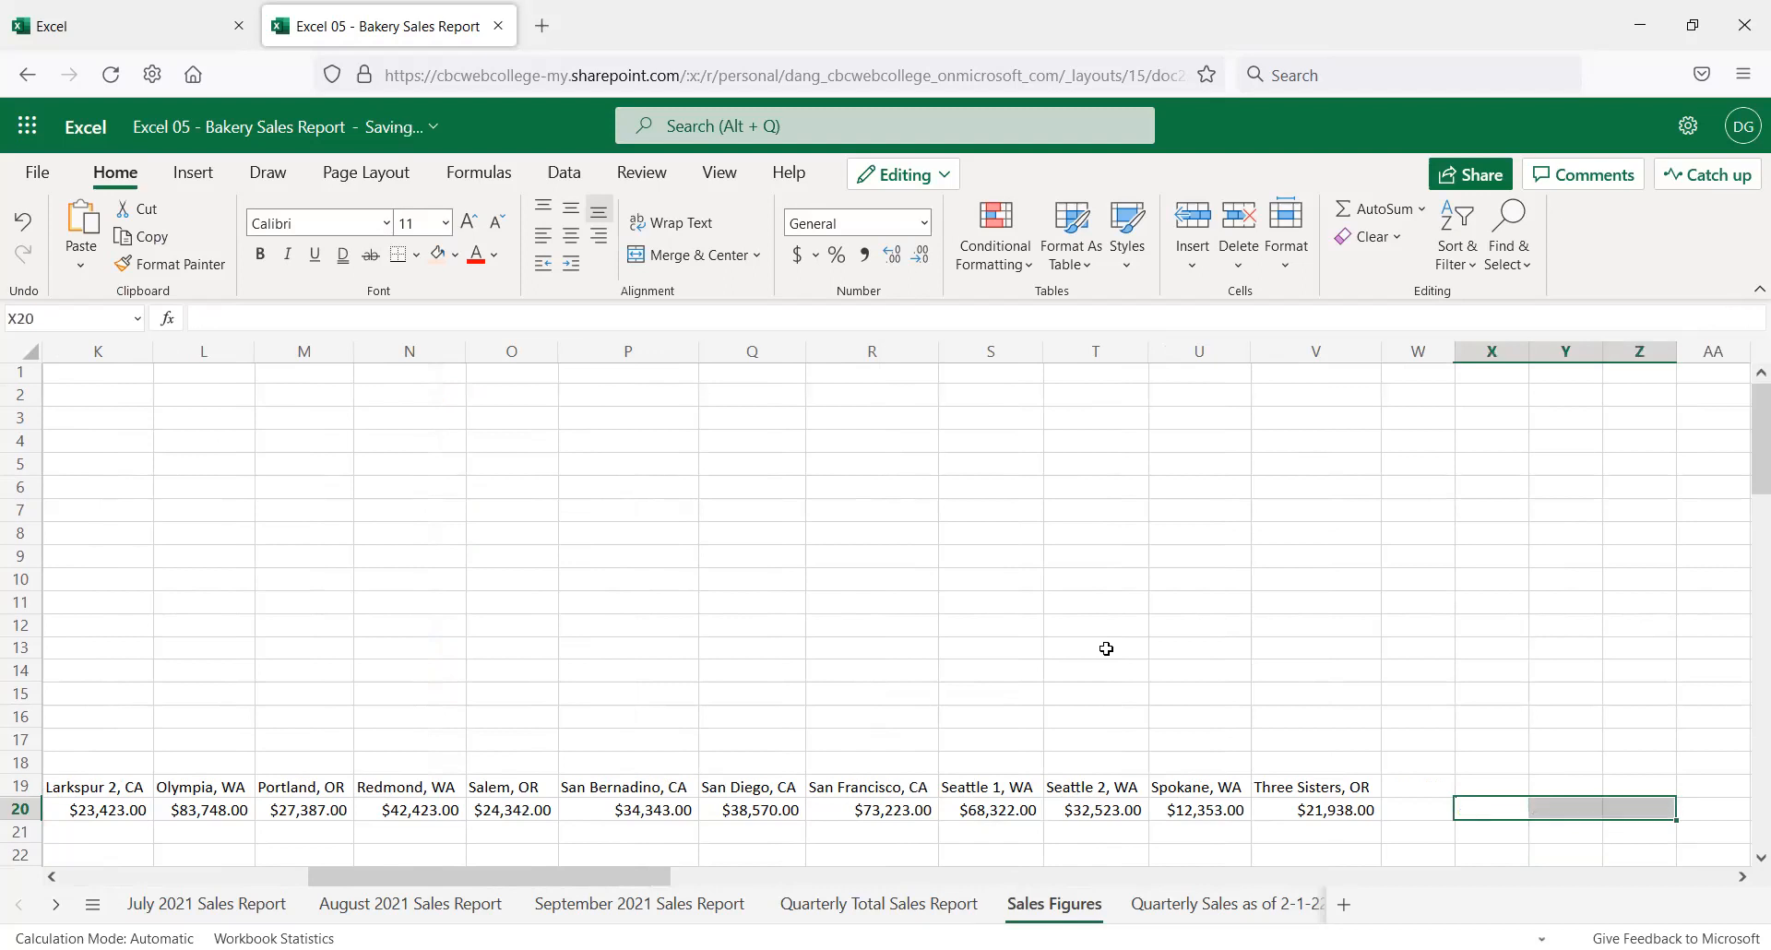
Move the Sales as Reported By City heading from G18 to G19
left_click_drag(476, 886, 307, 890)
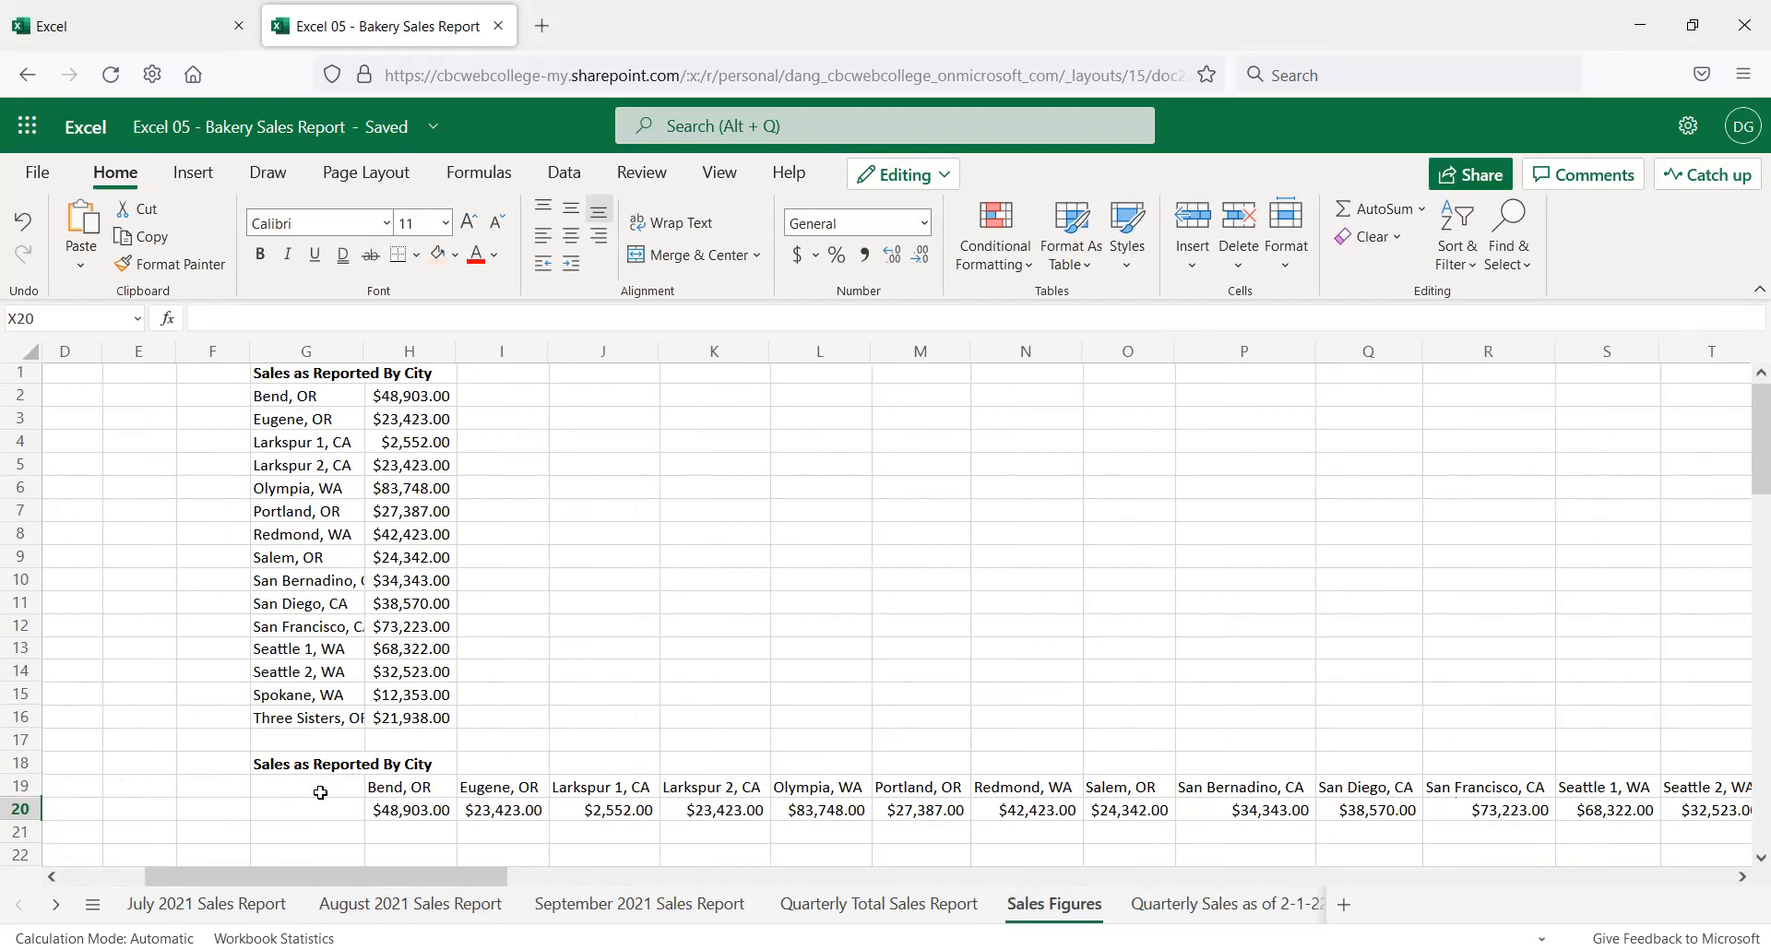
left_click(314, 760)
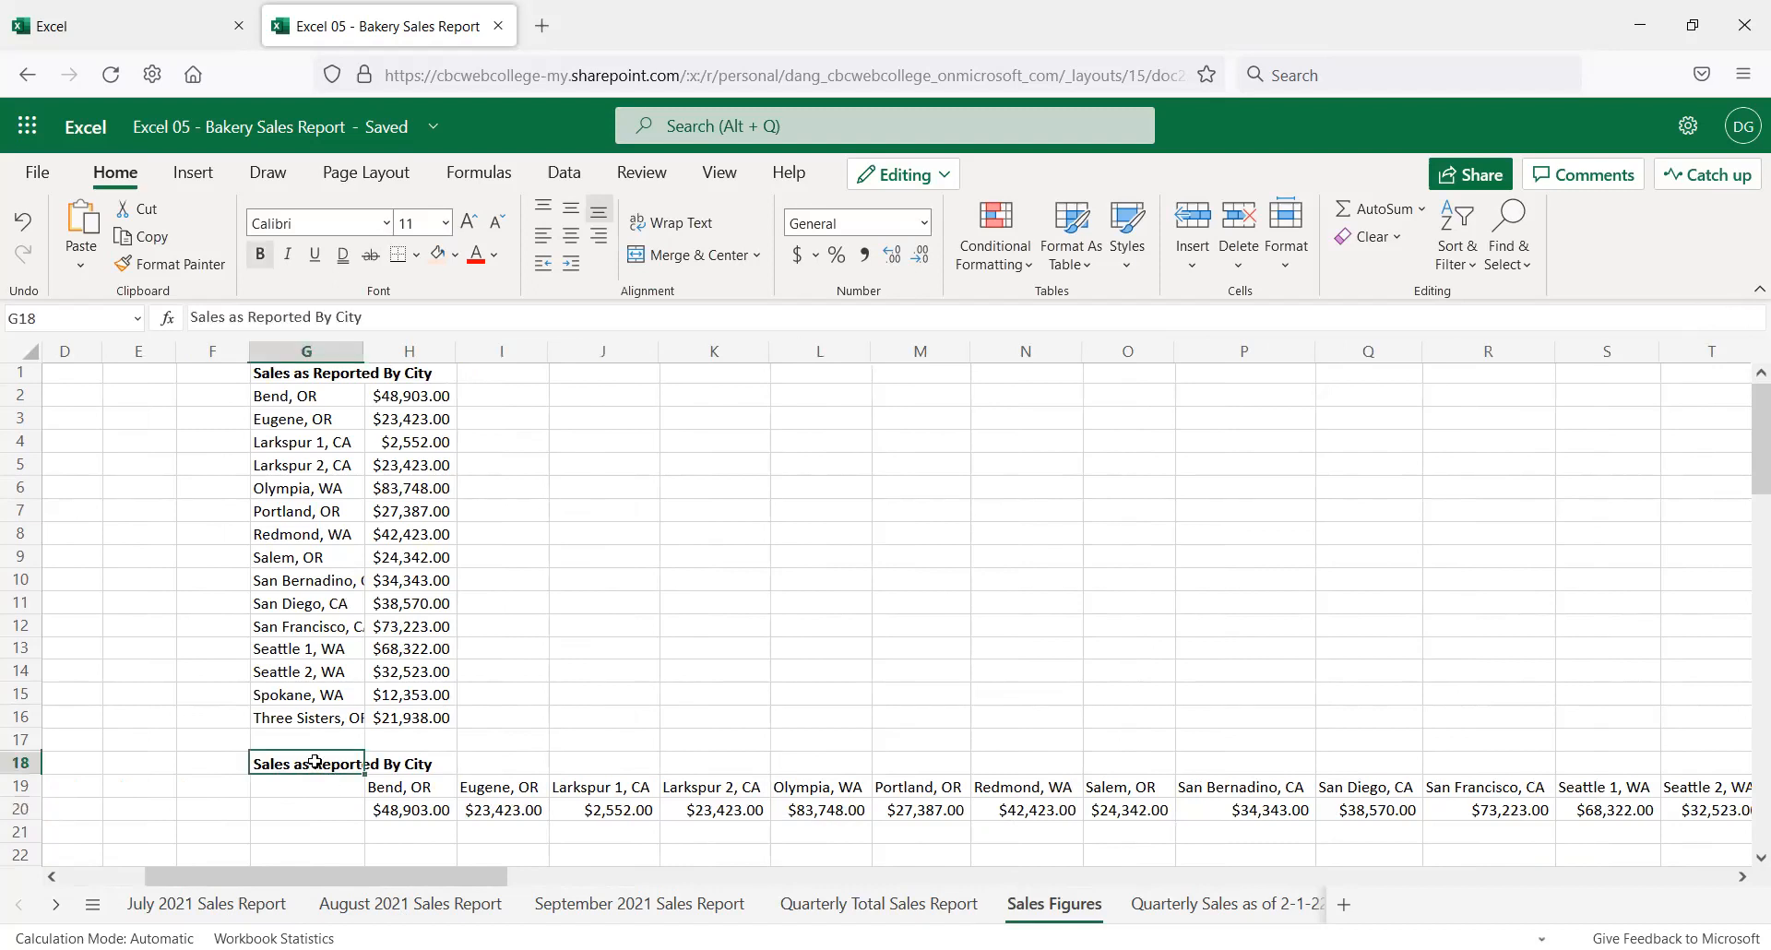
key("ctrl+x")
left_click(320, 789)
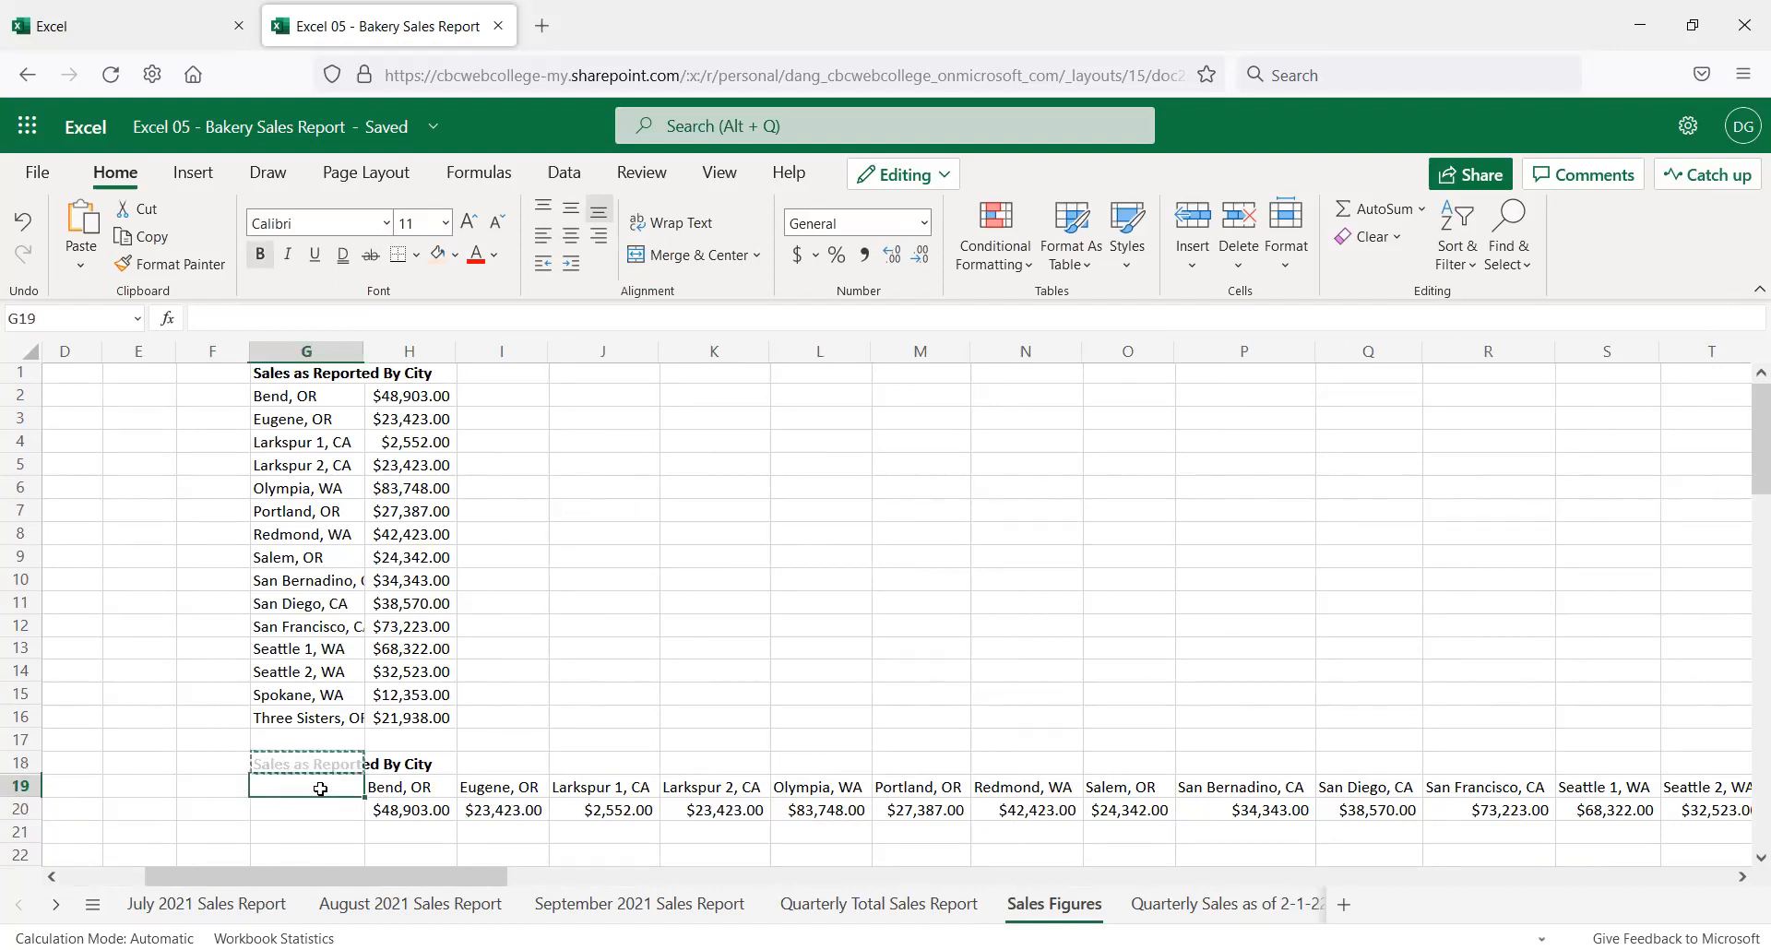
key("ctrl+v")
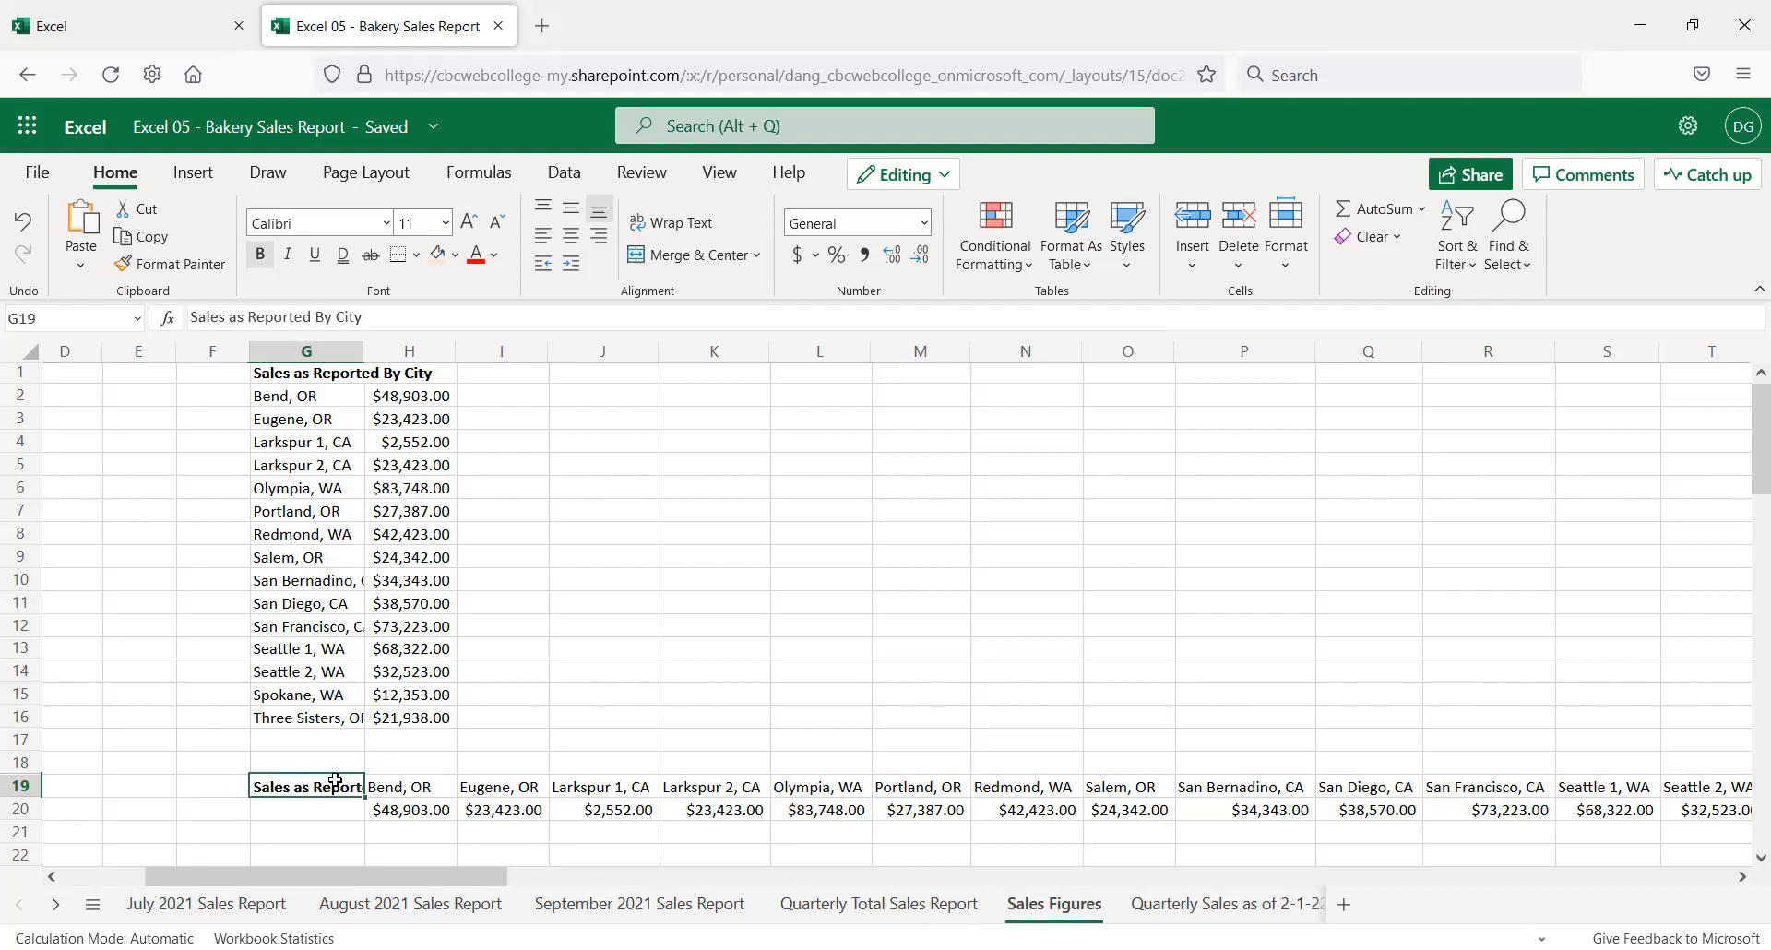
Copy the horizontal city sales range G19:V20, paste it transposed into a vertical list starting at G22, and clear the copy selection
left_click_drag(345, 786, 604, 787)
left_click_drag(1606, 795, 1337, 811)
left_click_drag(1167, 784, 1193, 808)
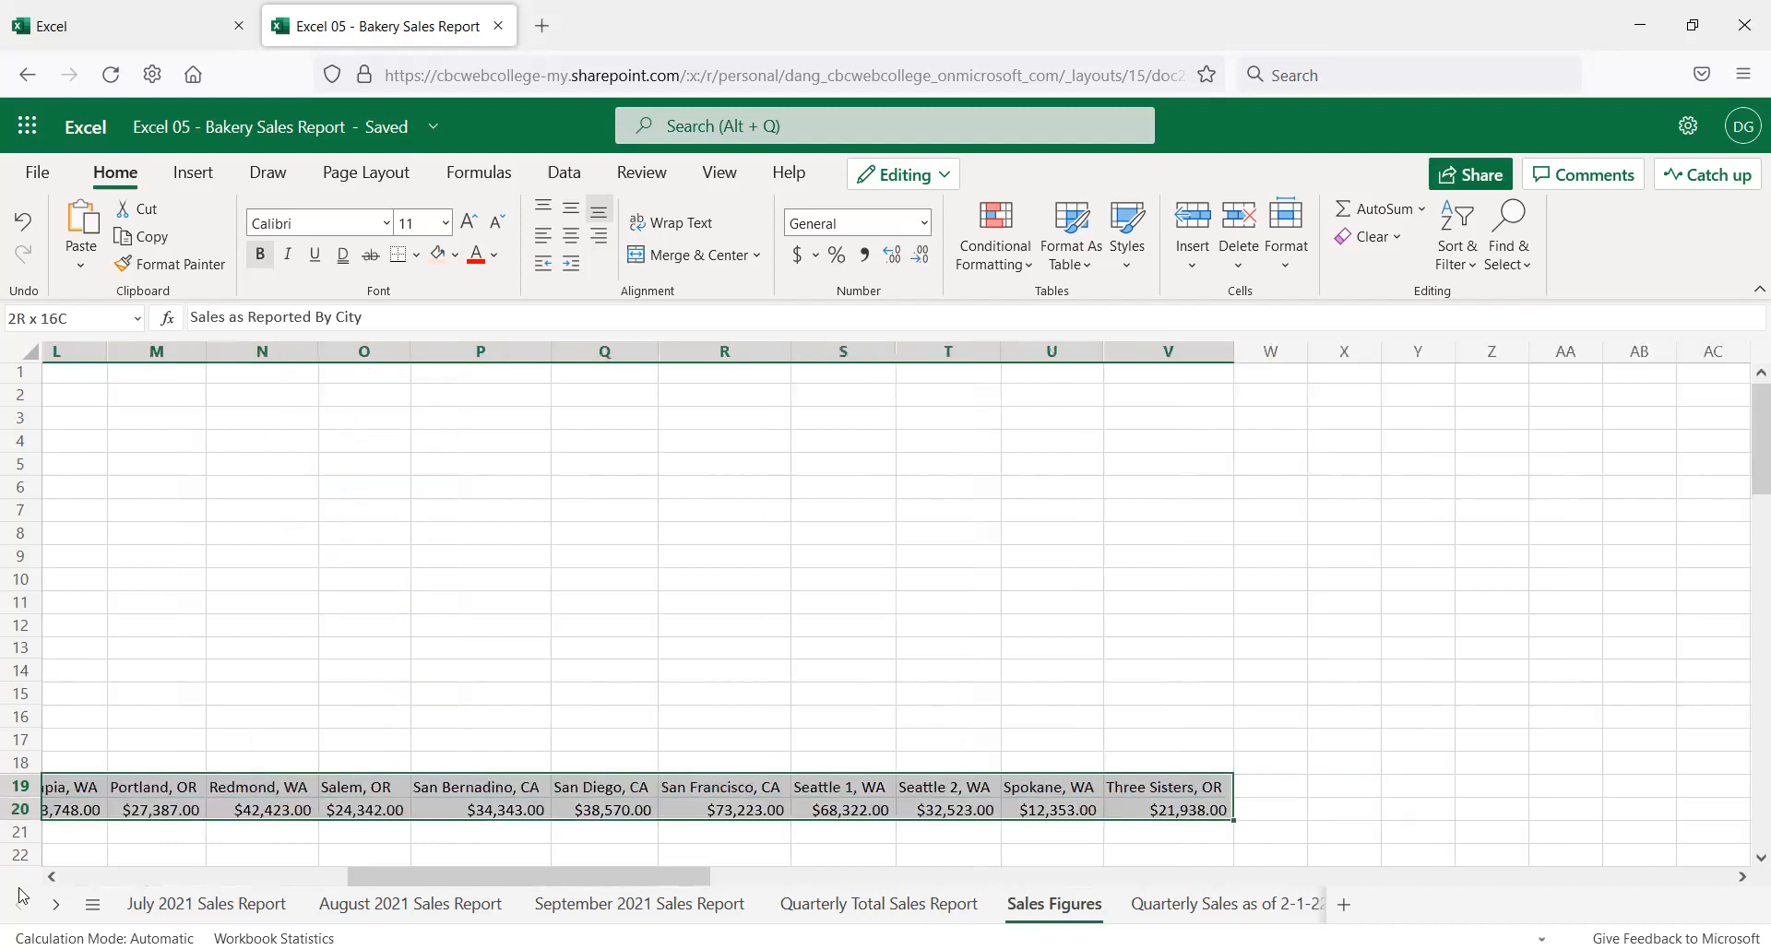
key("ctrl+c")
left_click_drag(375, 881, 72, 888)
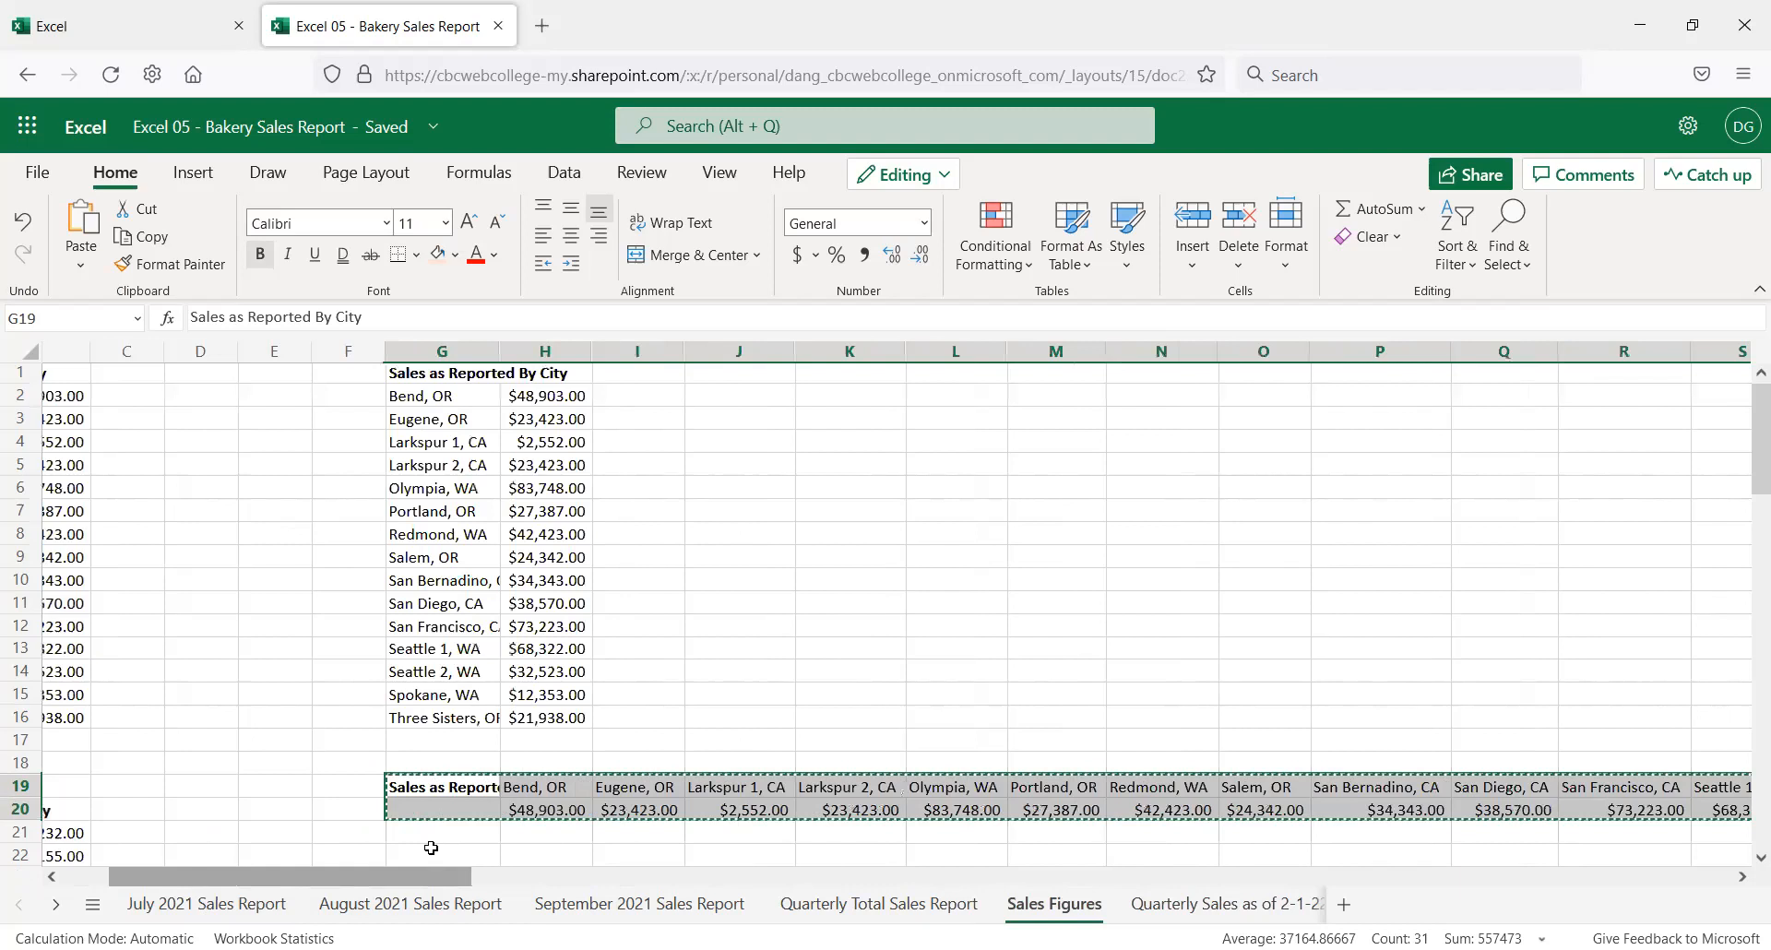
left_click(452, 847)
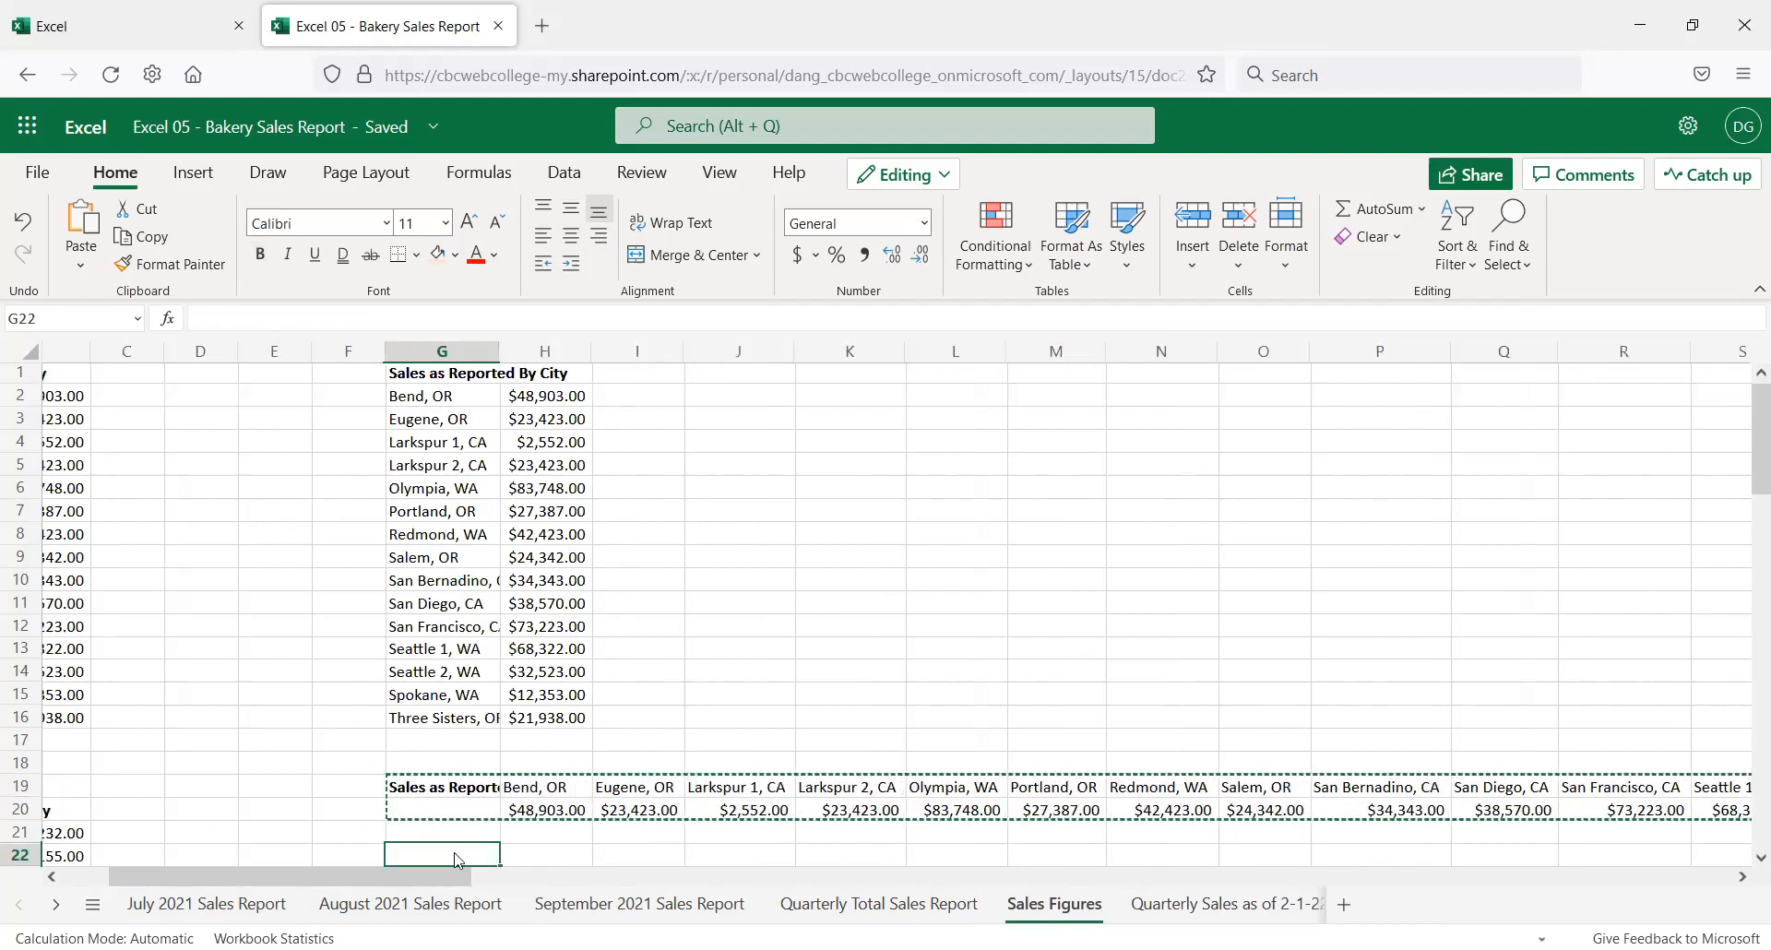
right_click(458, 860)
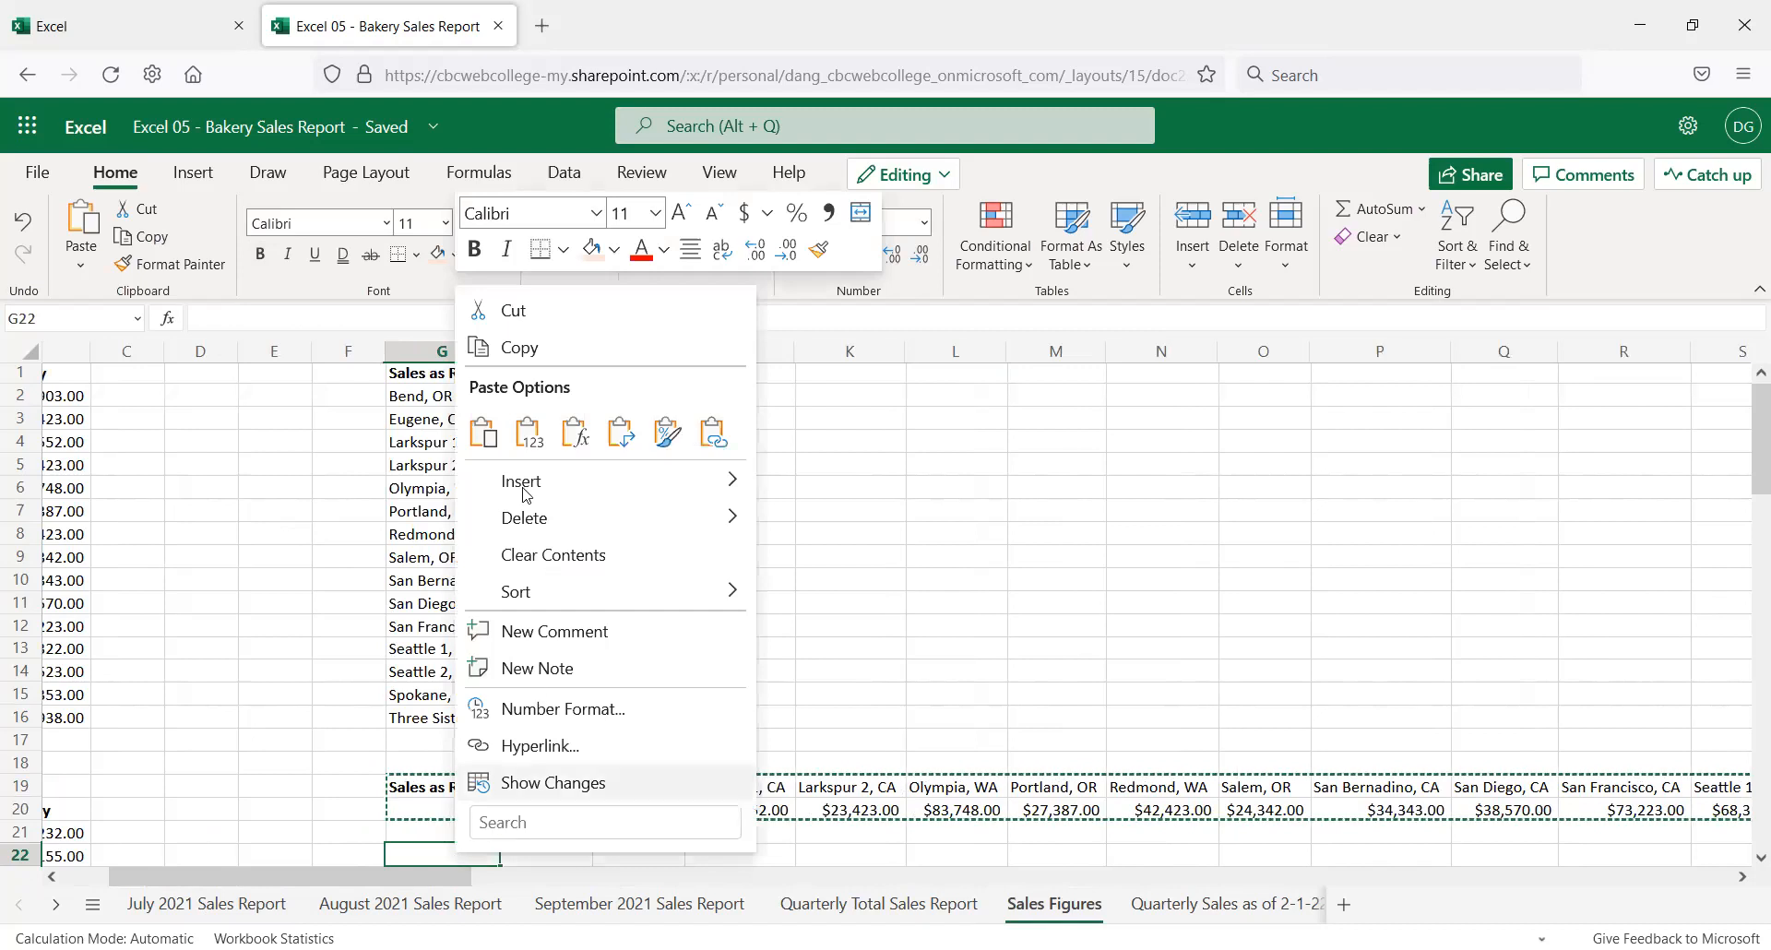
left_click(612, 452)
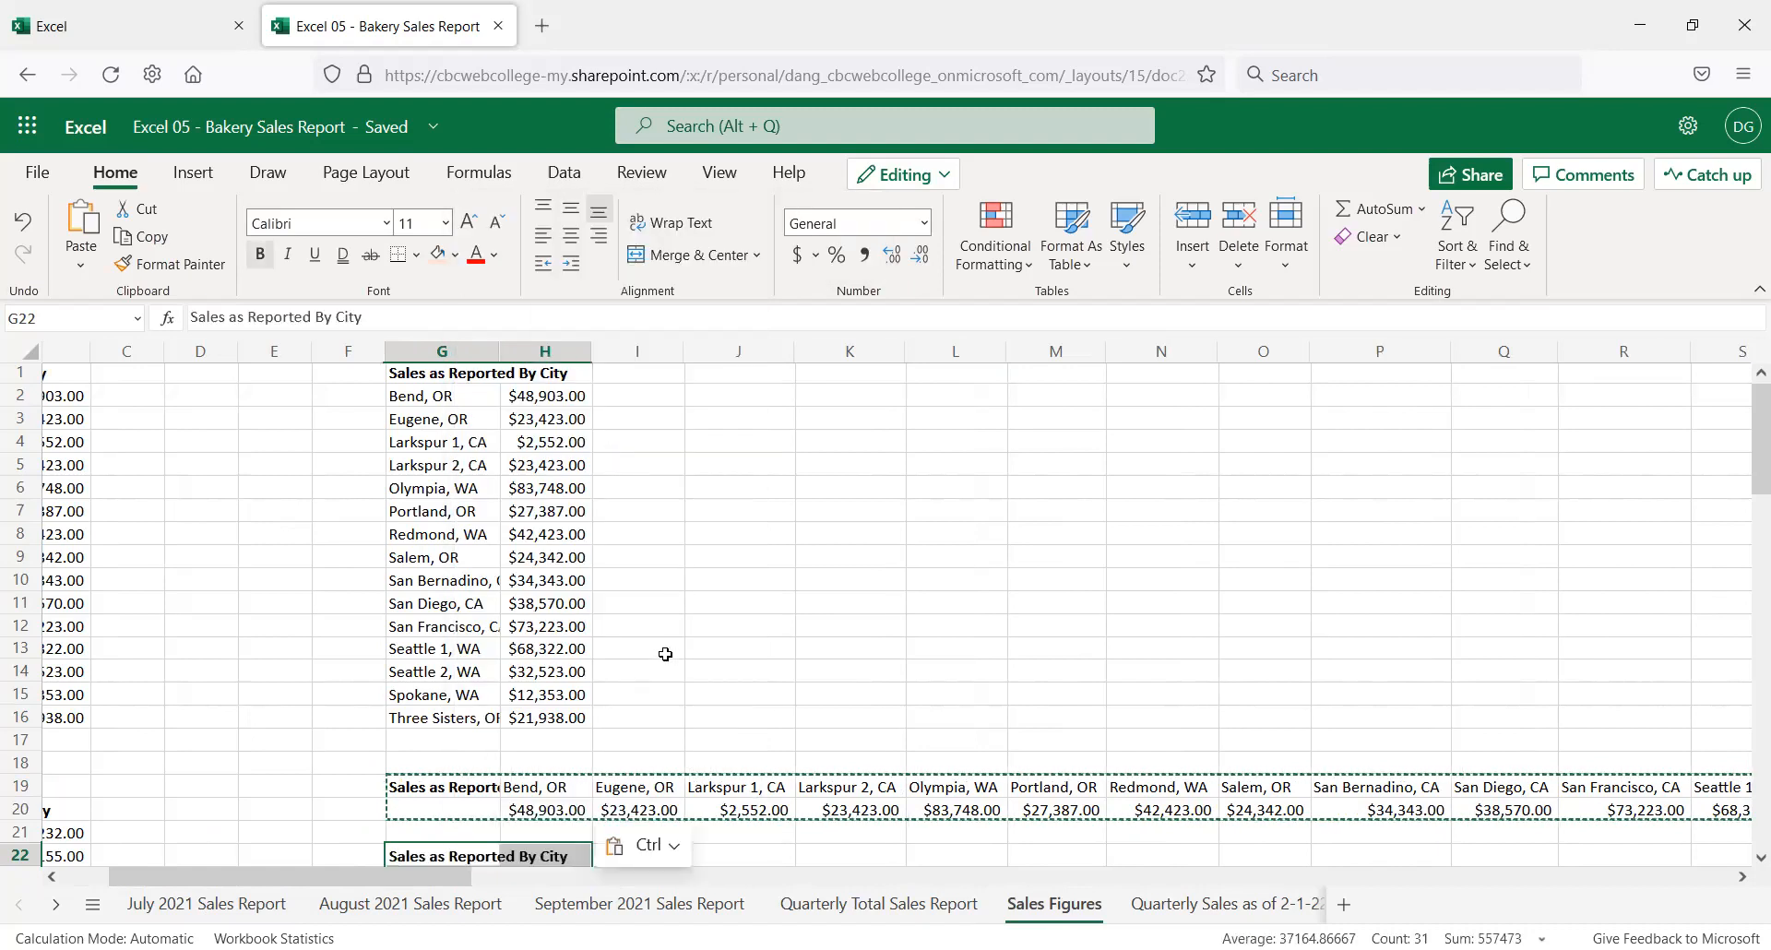
scroll(665, 654, "down", 3)
scroll(665, 654, "down", 4)
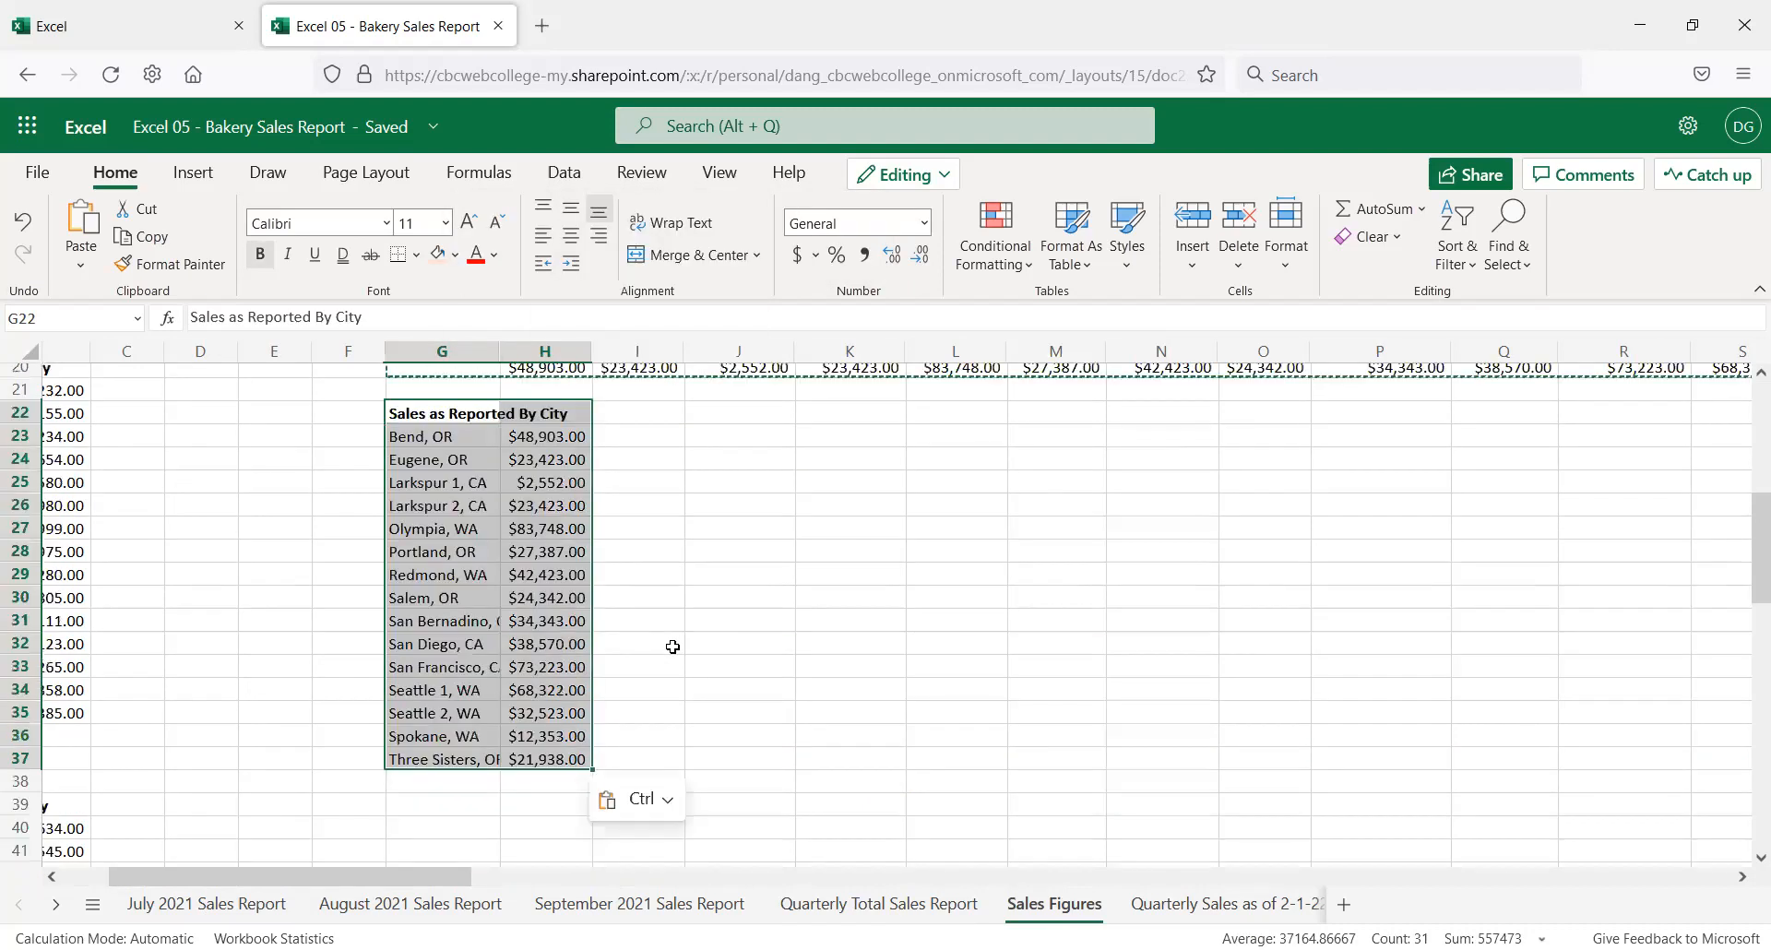
left_click(679, 483)
scroll(472, 460, "up", 3)
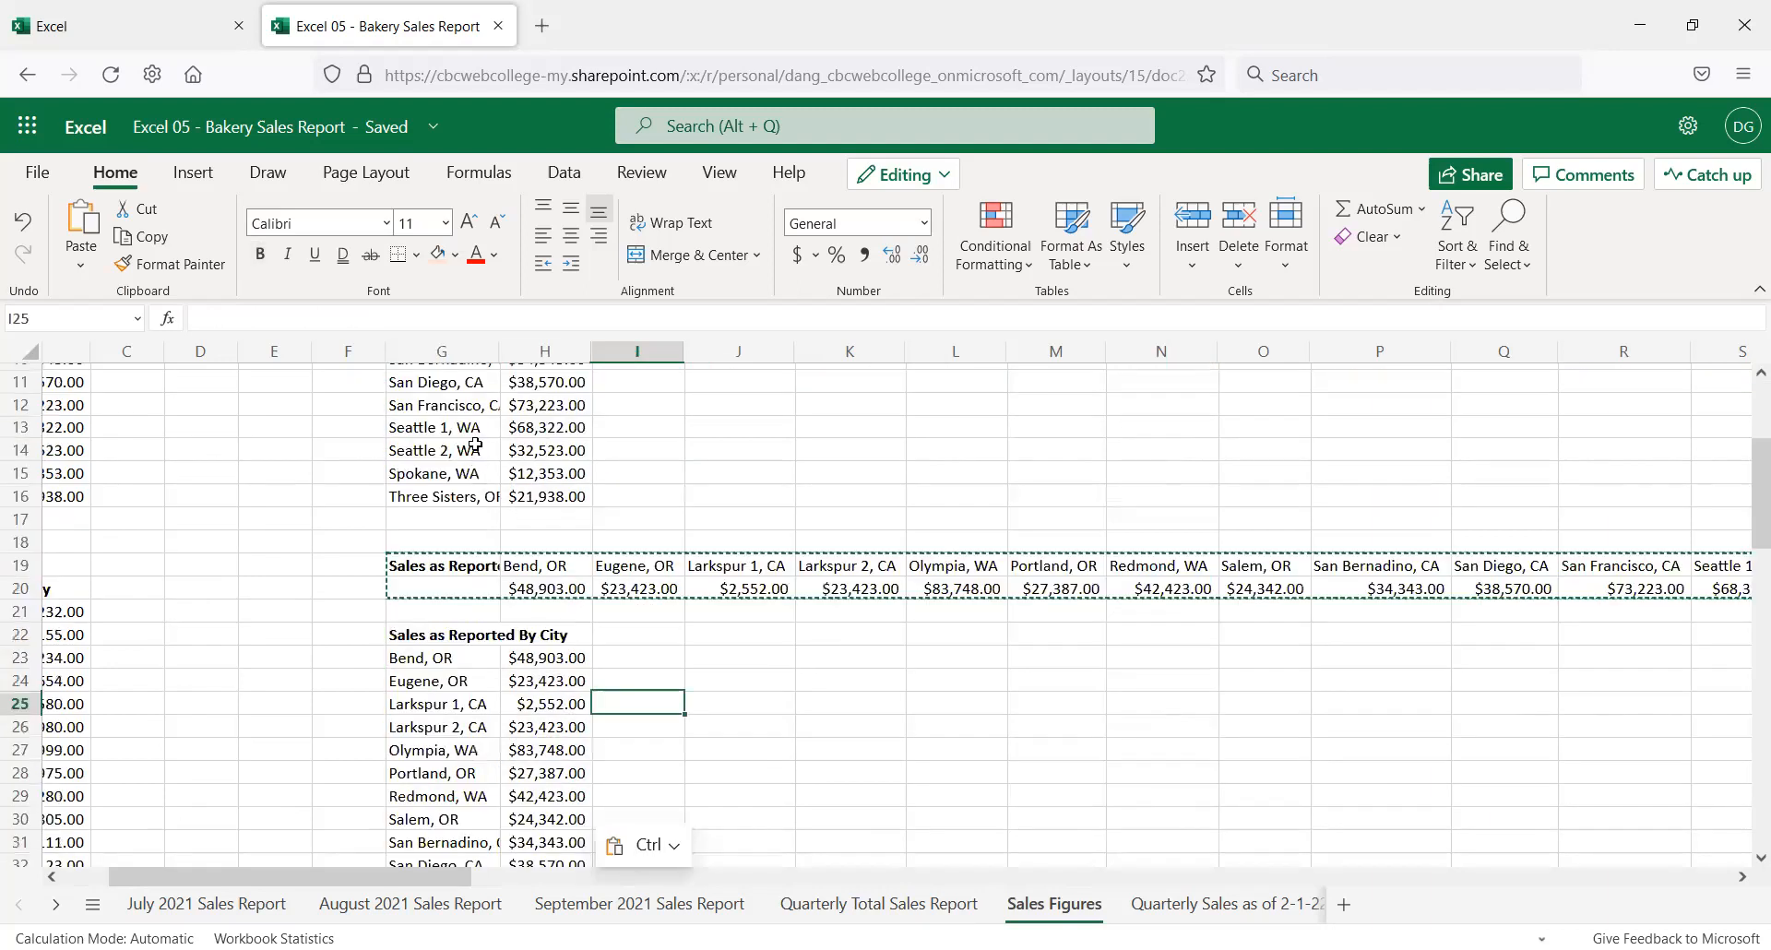
key("Escape")
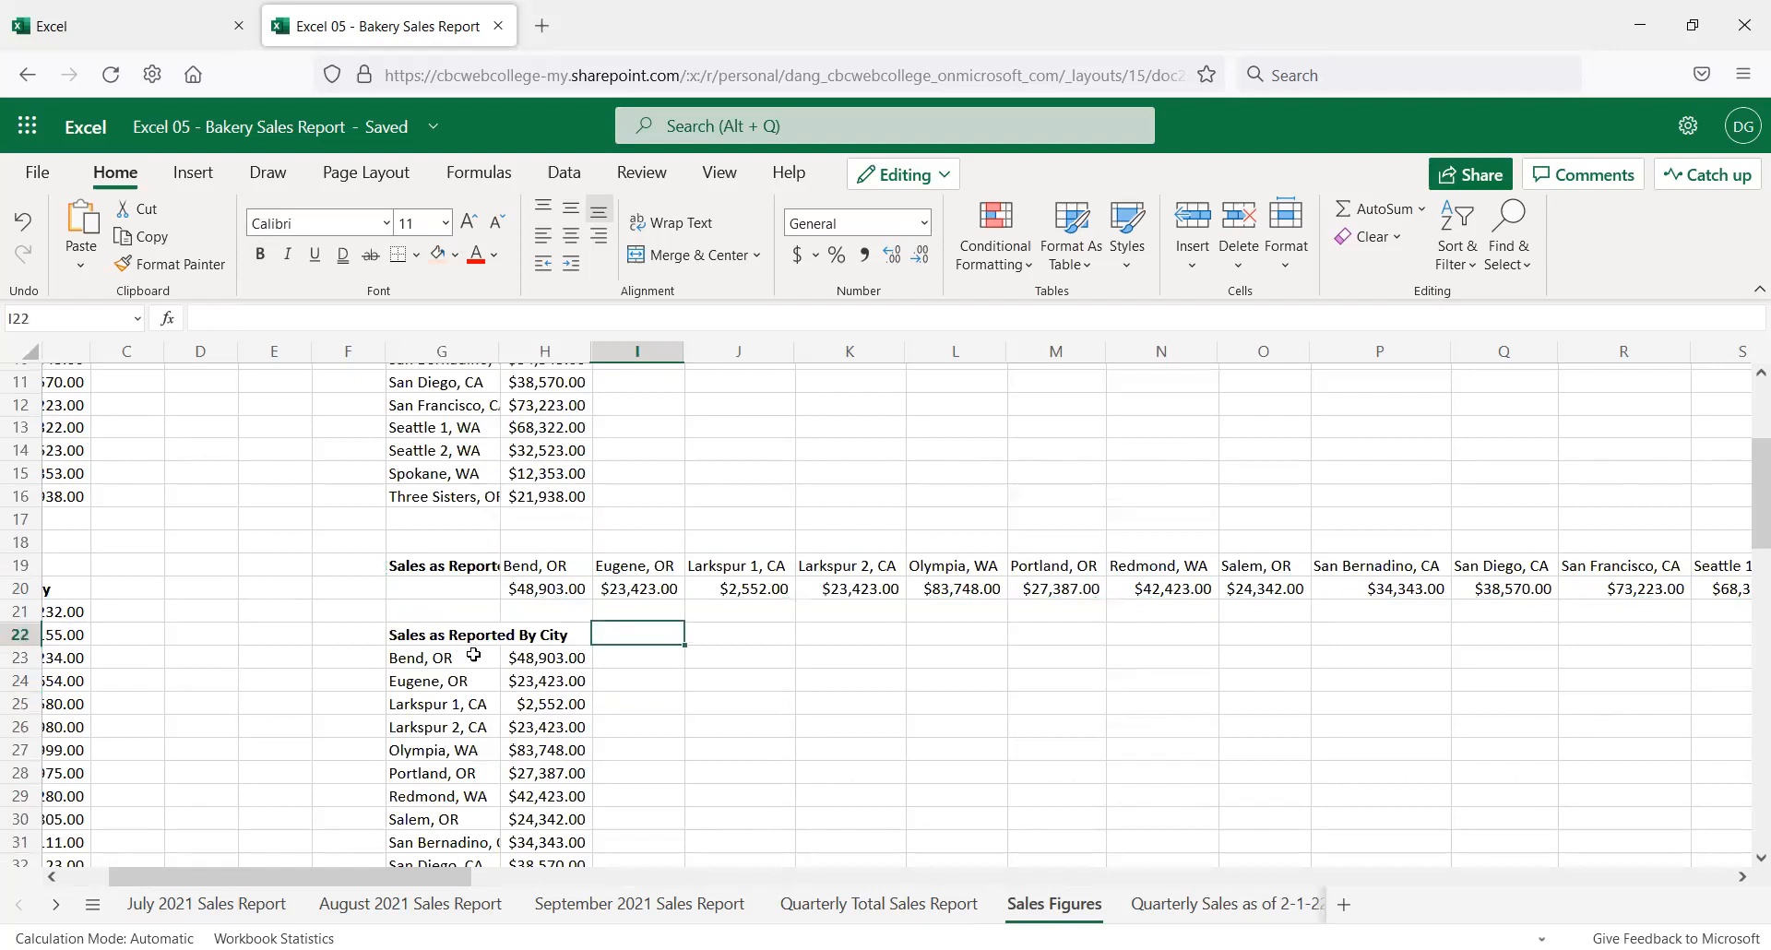
Compare the vertical list in G22:H37 with the original city sales in A1:B16 and the horizontal layout in rows 19 and 20
left_click(451, 657)
scroll(495, 621, "down", 2)
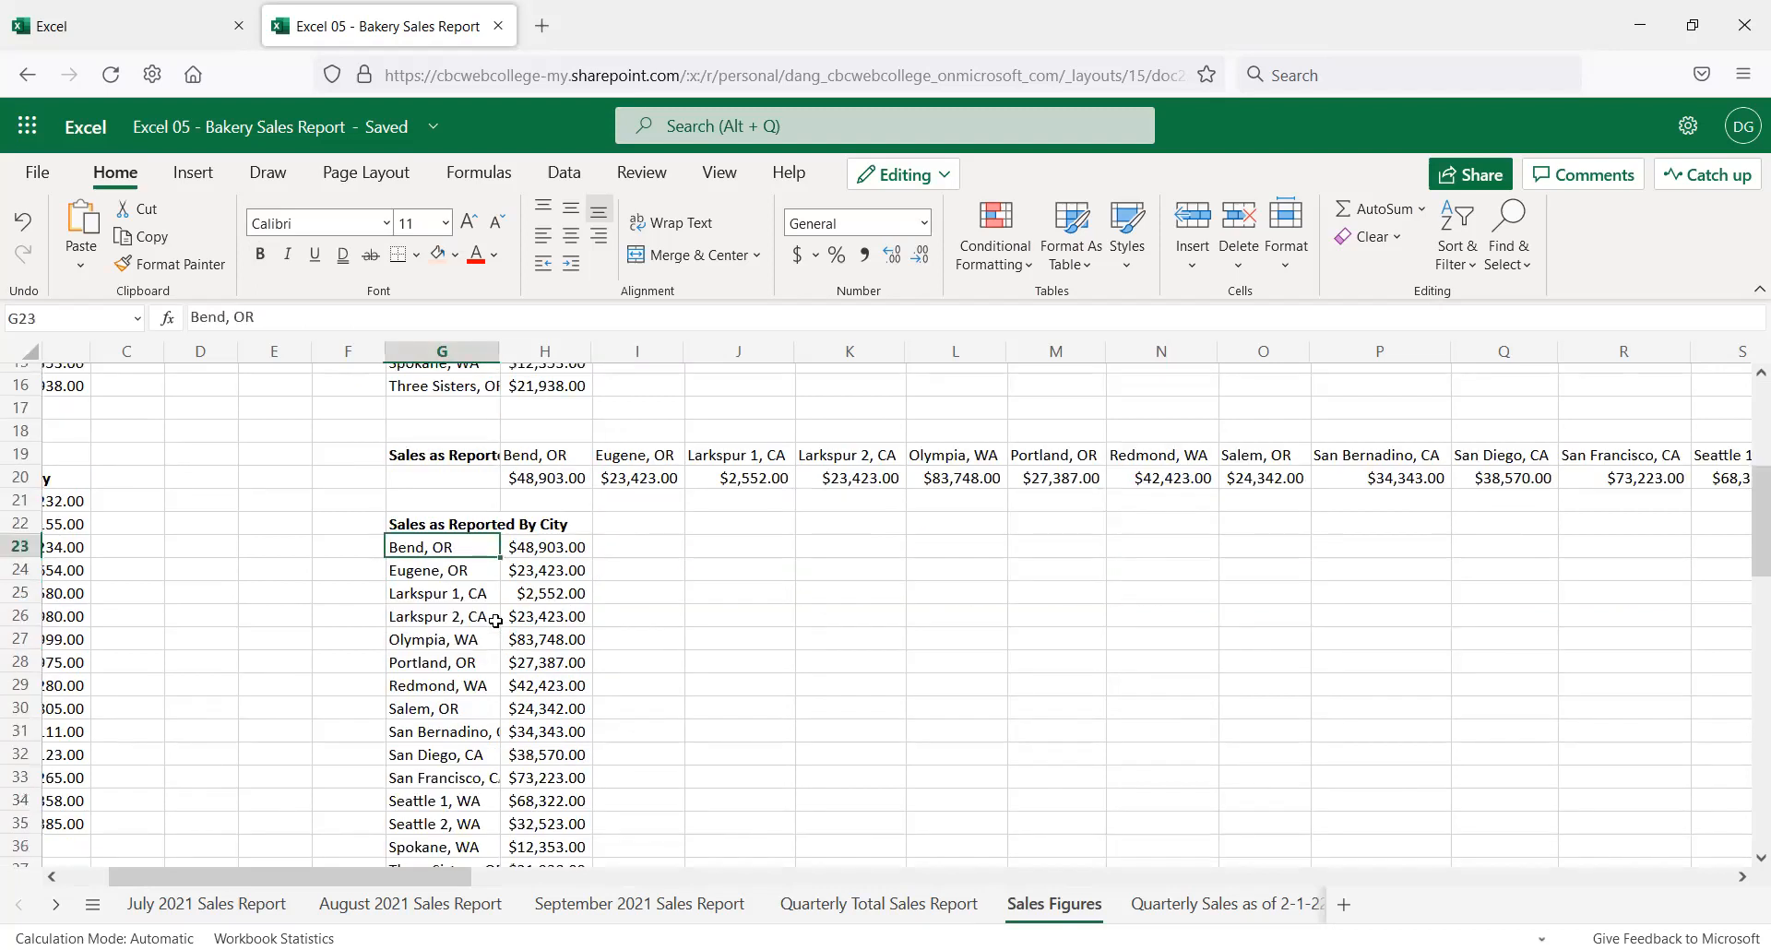
scroll(457, 655, "down", 2)
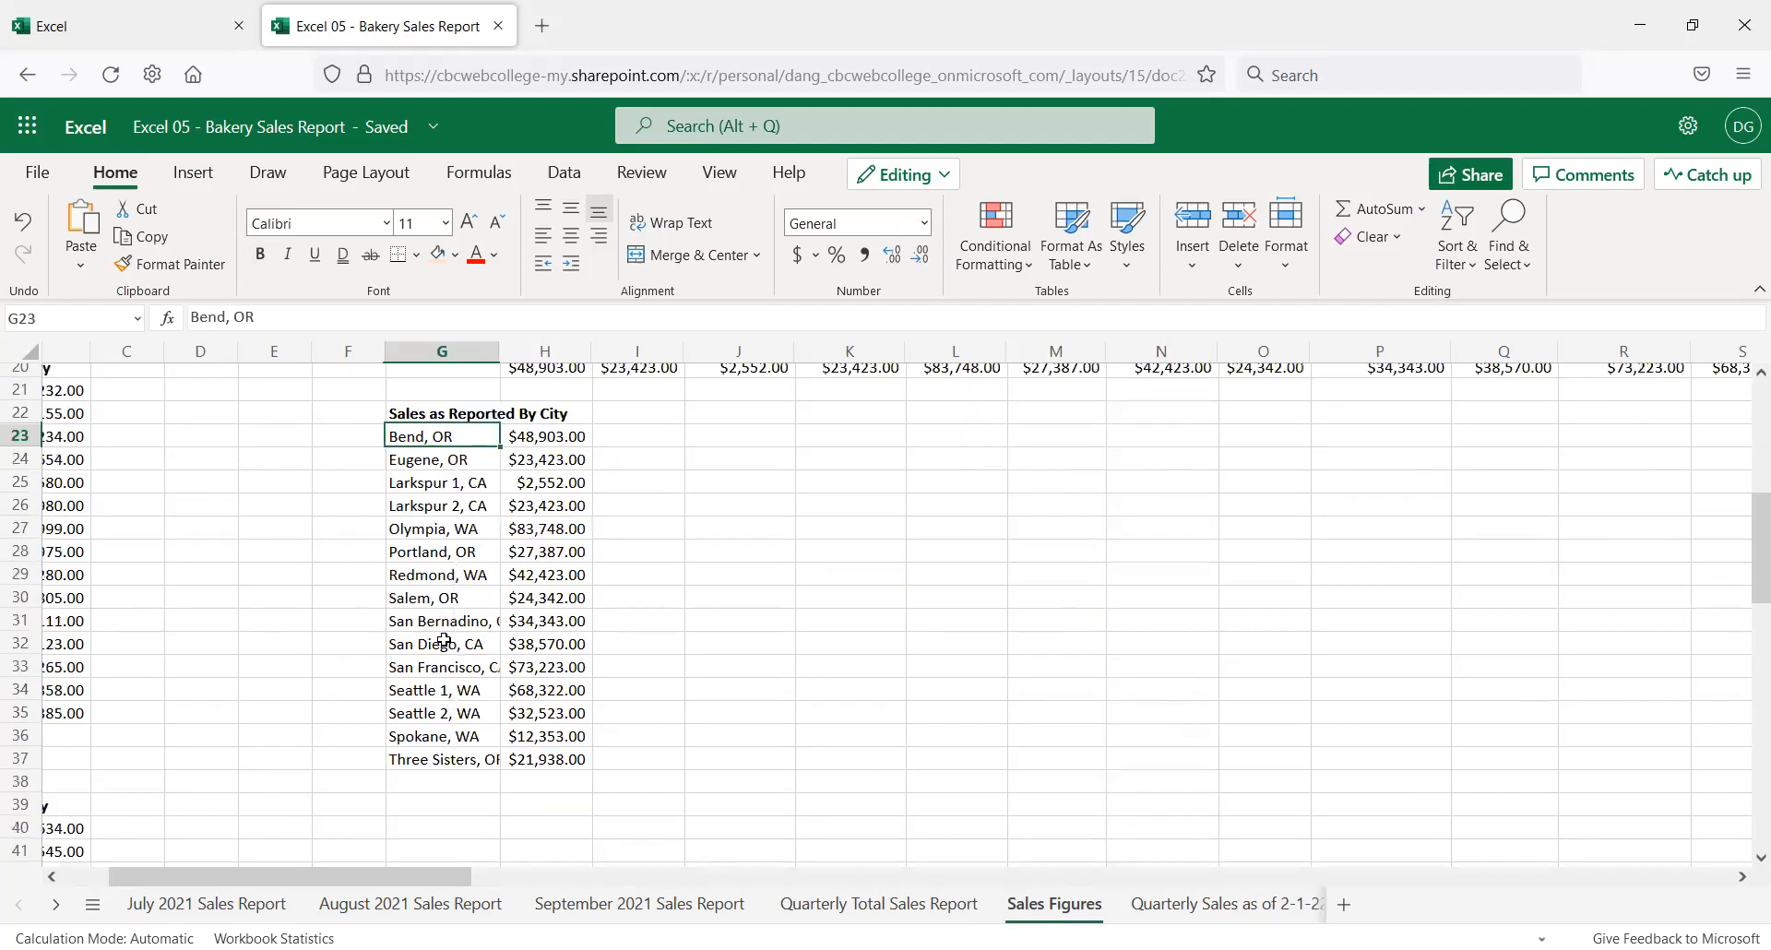
scroll(433, 646, "up", 5)
scroll(431, 648, "up", 2)
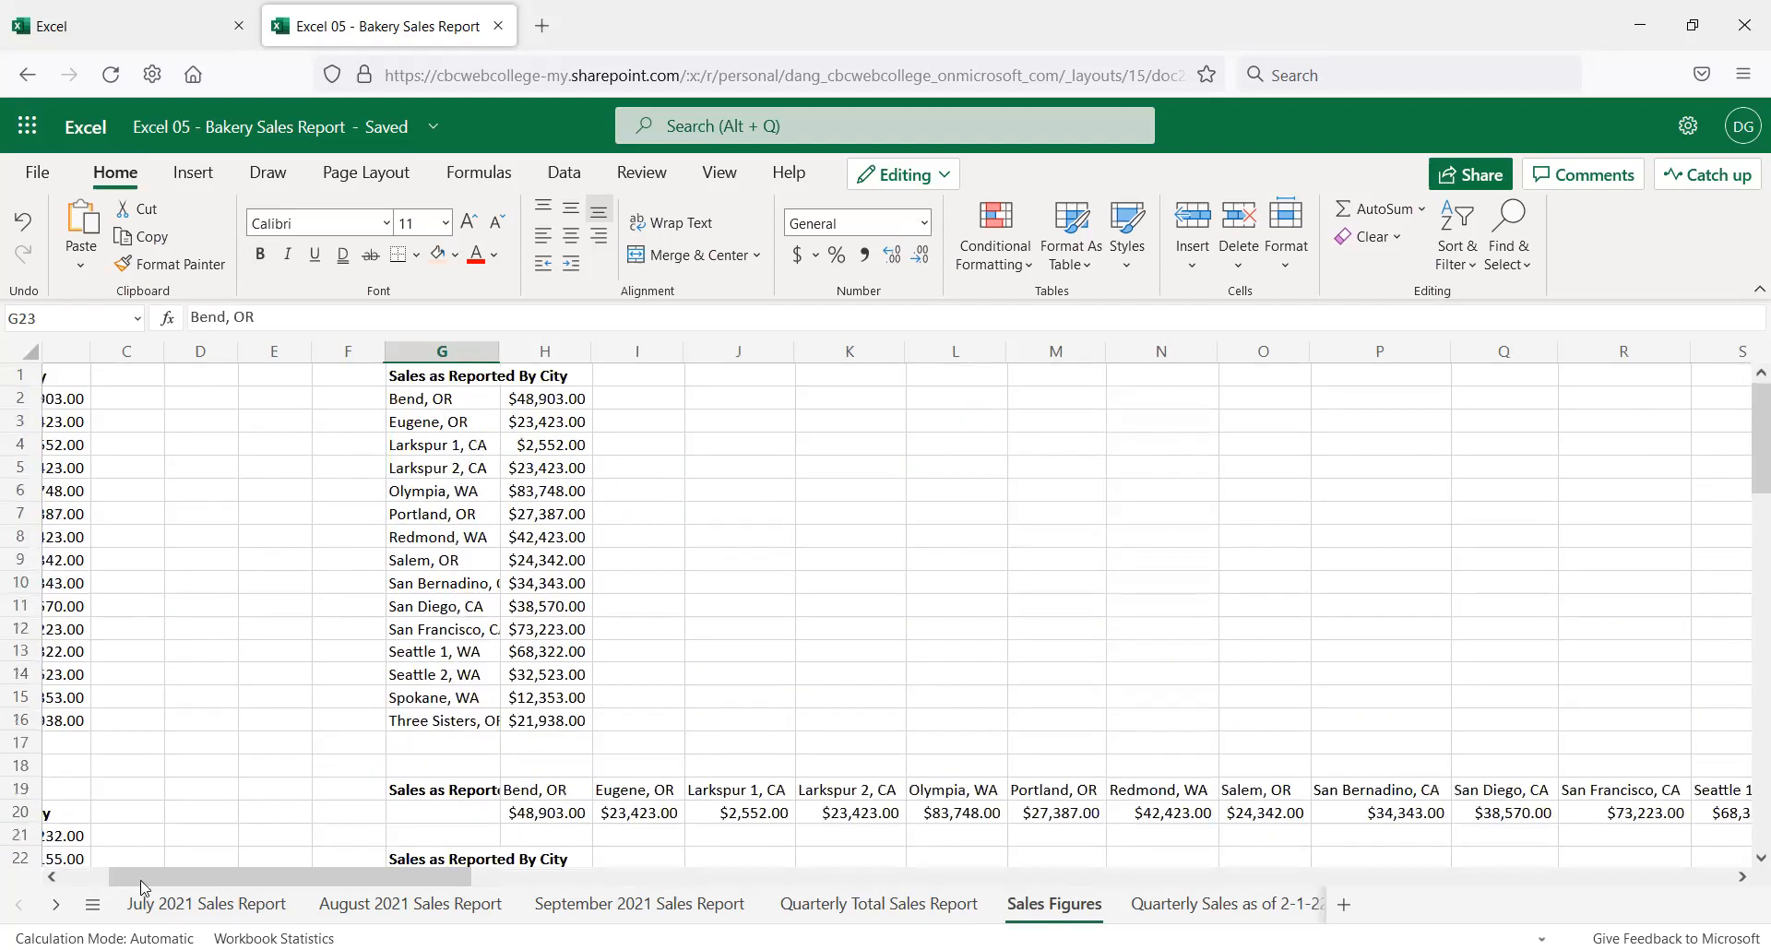
scroll(108, 352, "left", 2)
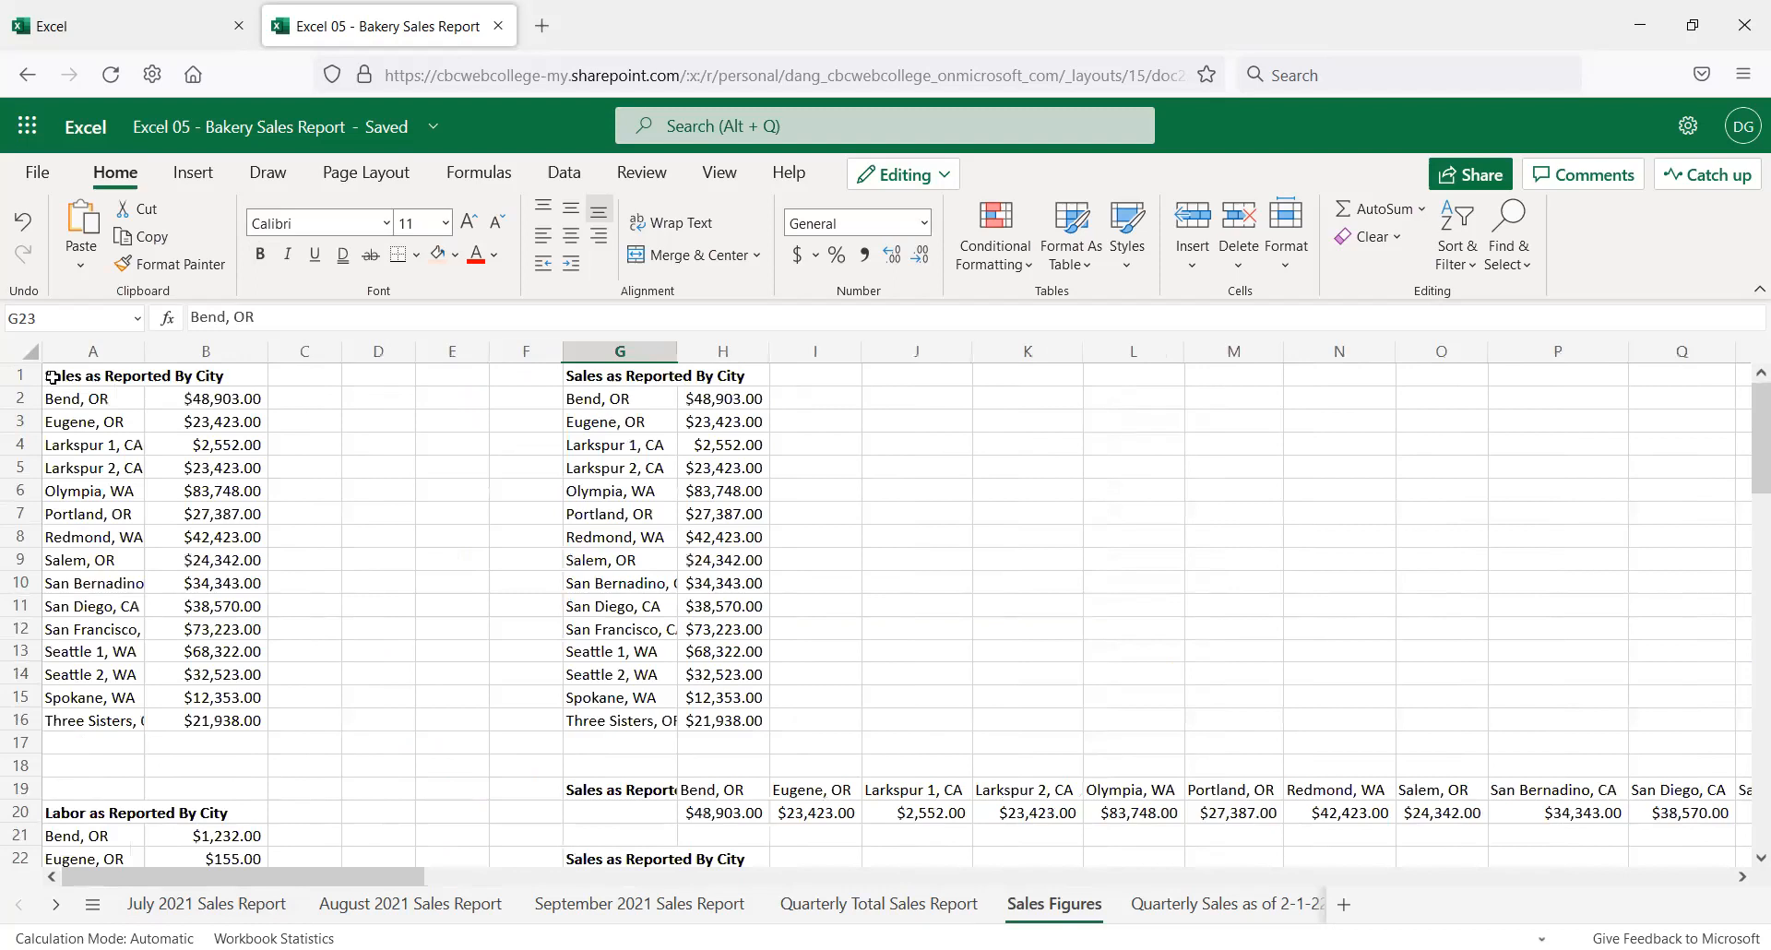
left_click(54, 378)
left_click(185, 746, "shift")
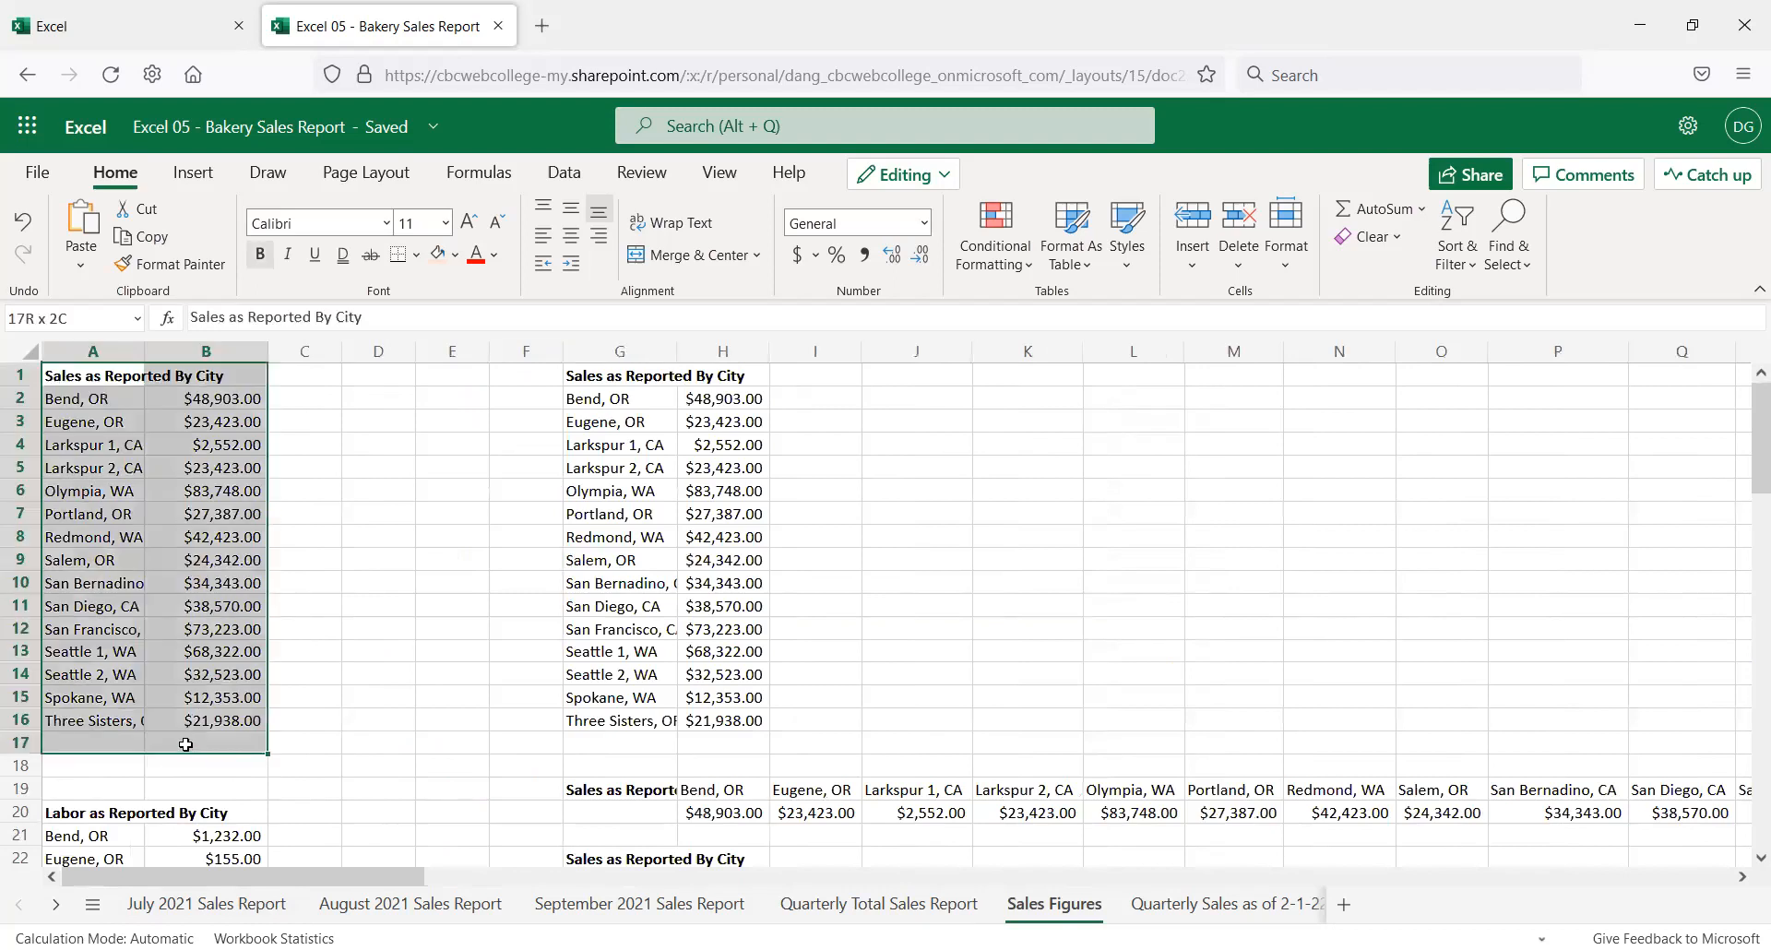
left_click_drag(185, 745, 185, 722)
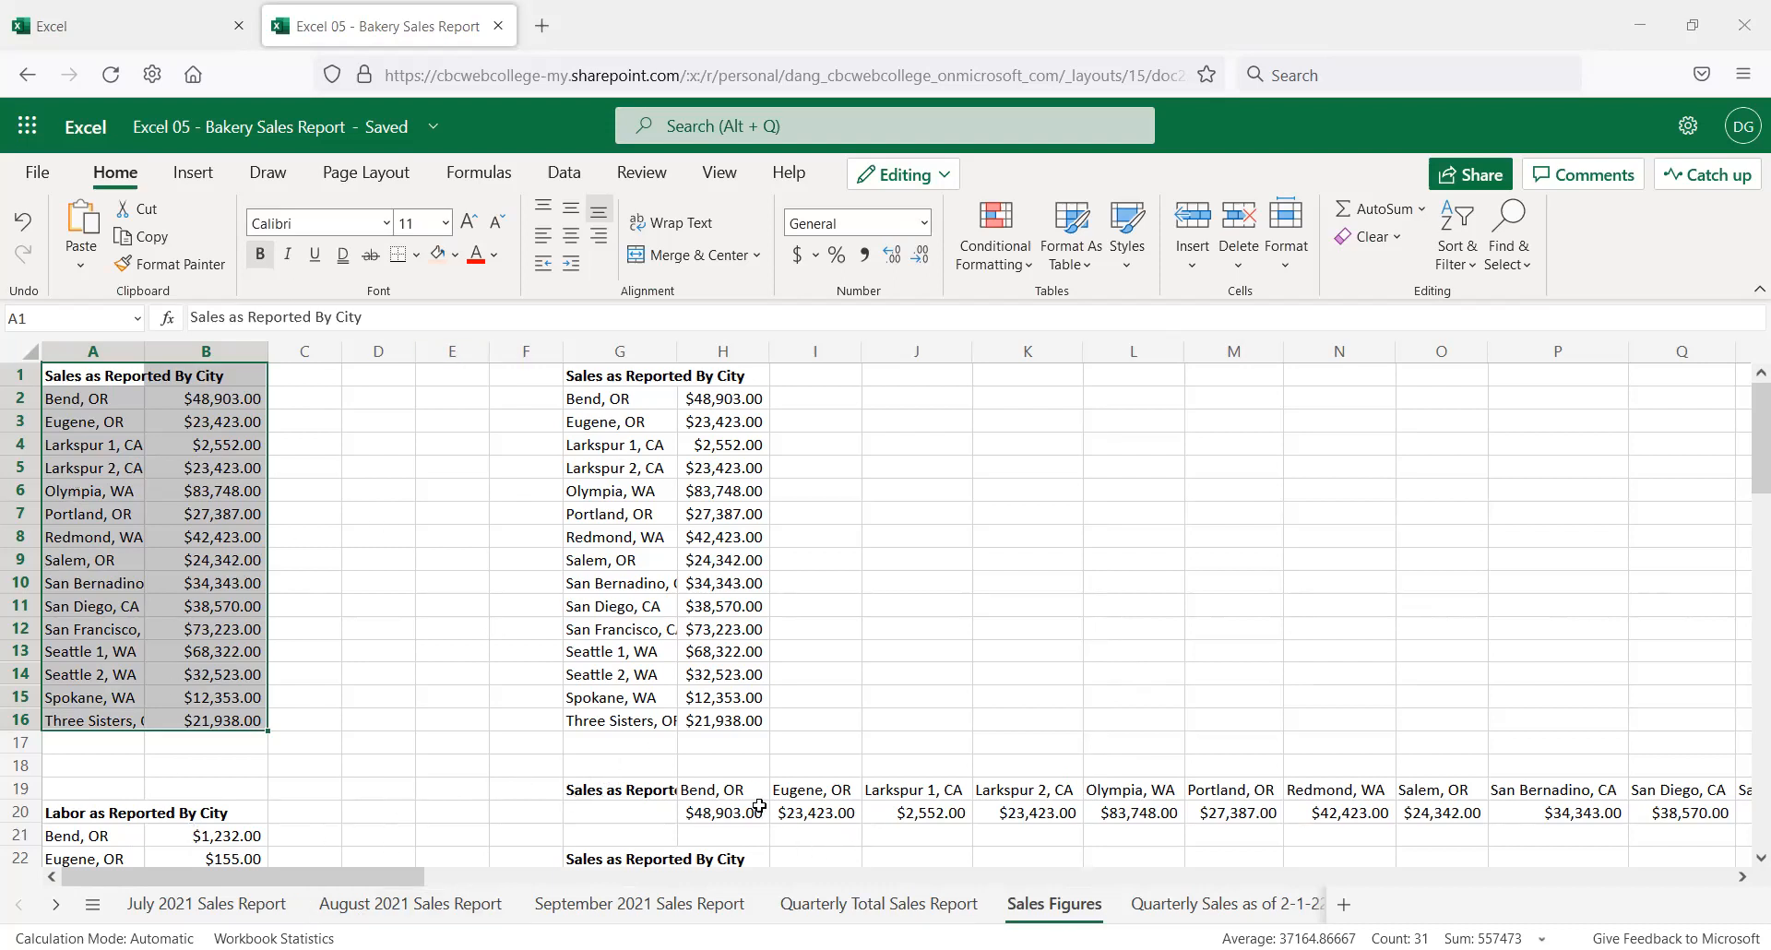
left_click(687, 813)
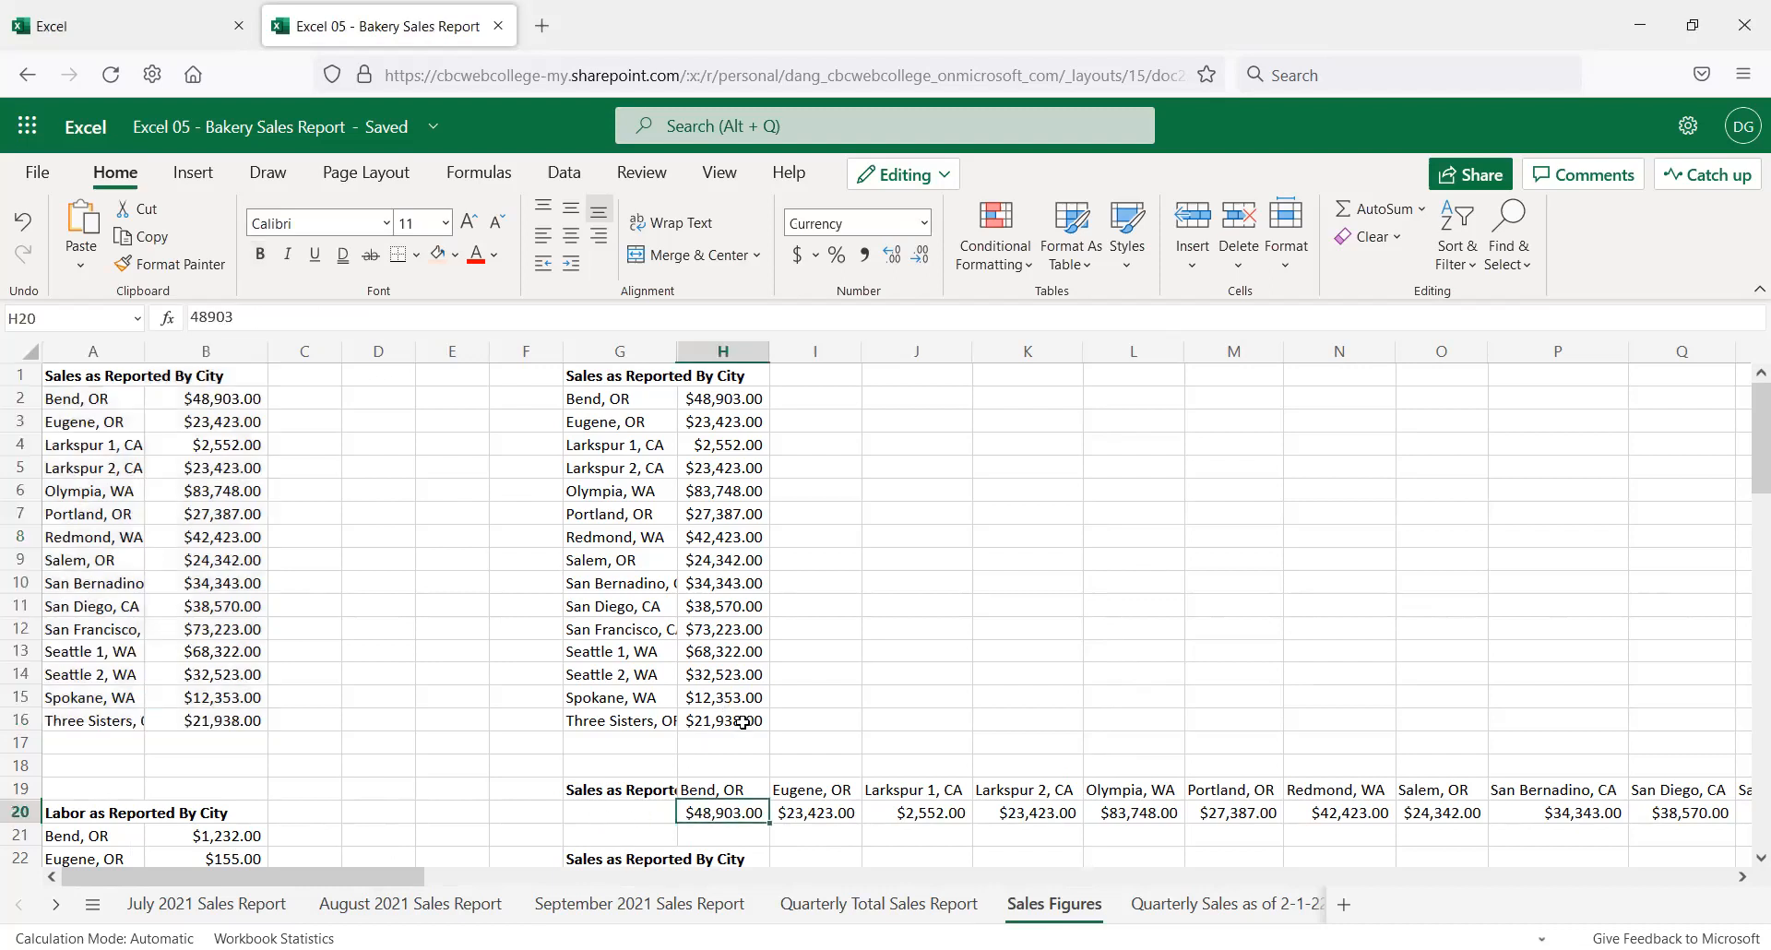
scroll(200, 560, "down", 2)
scroll(200, 560, "up", 2)
scroll(636, 807, "down", 2)
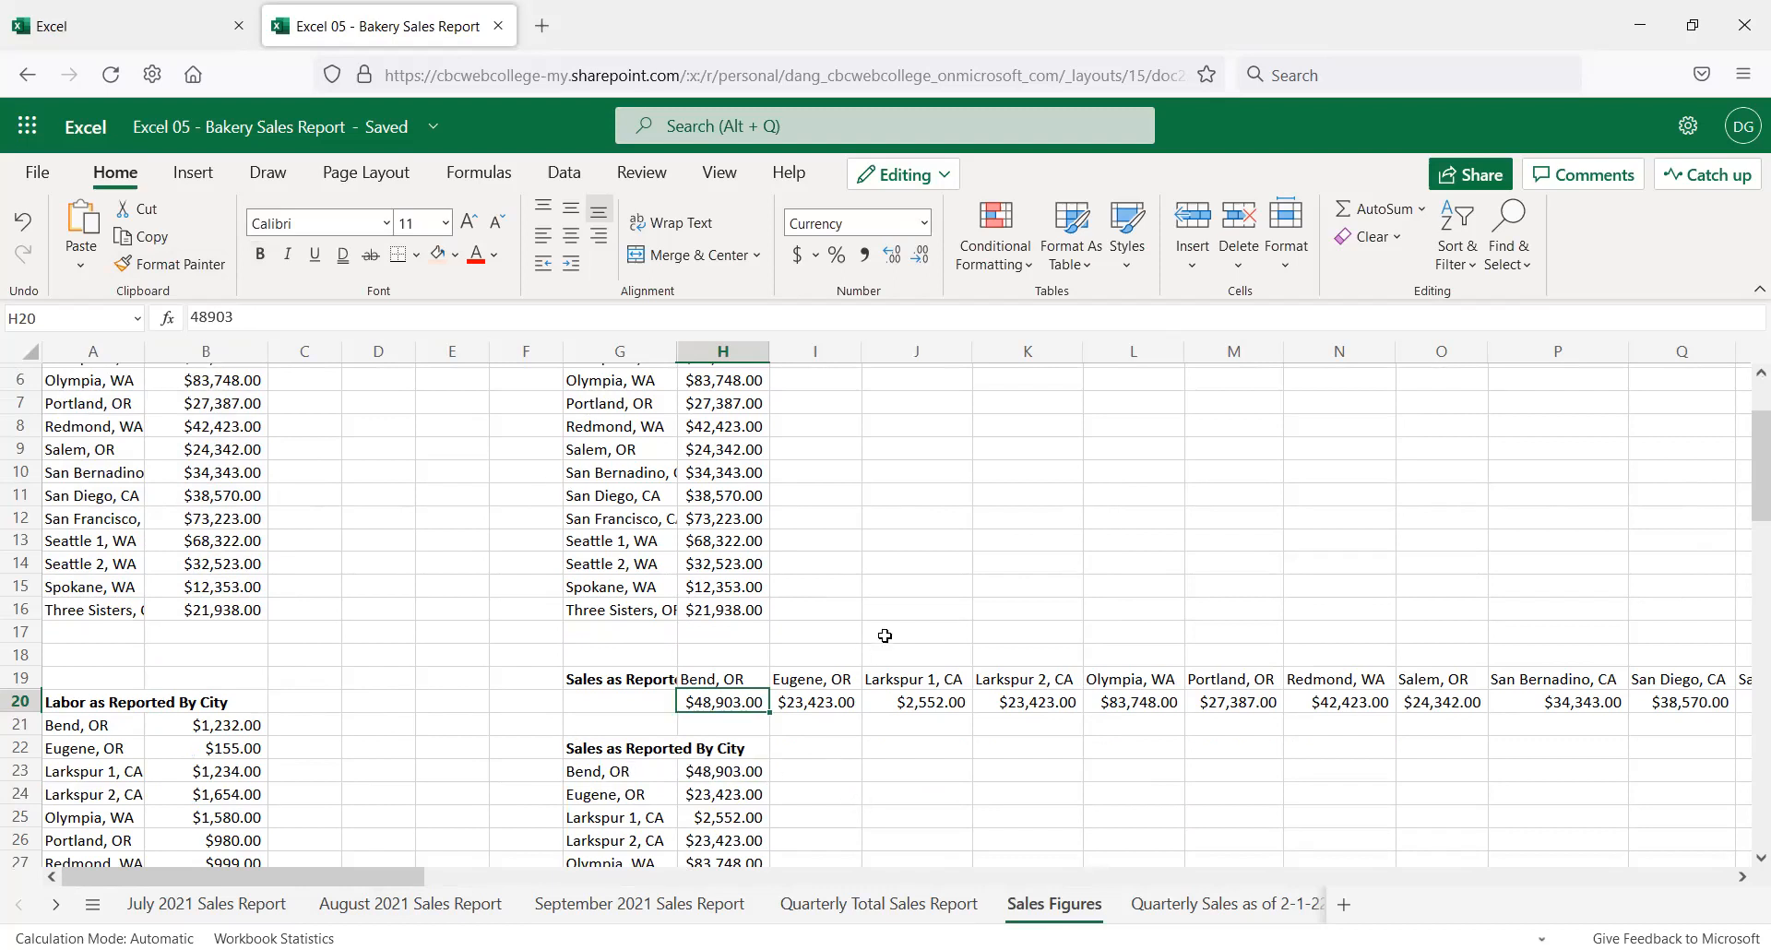
Compare the horizontal city sales in rows 19 and 20 with the vertical list starting at G22
scroll(681, 779, "down", 2)
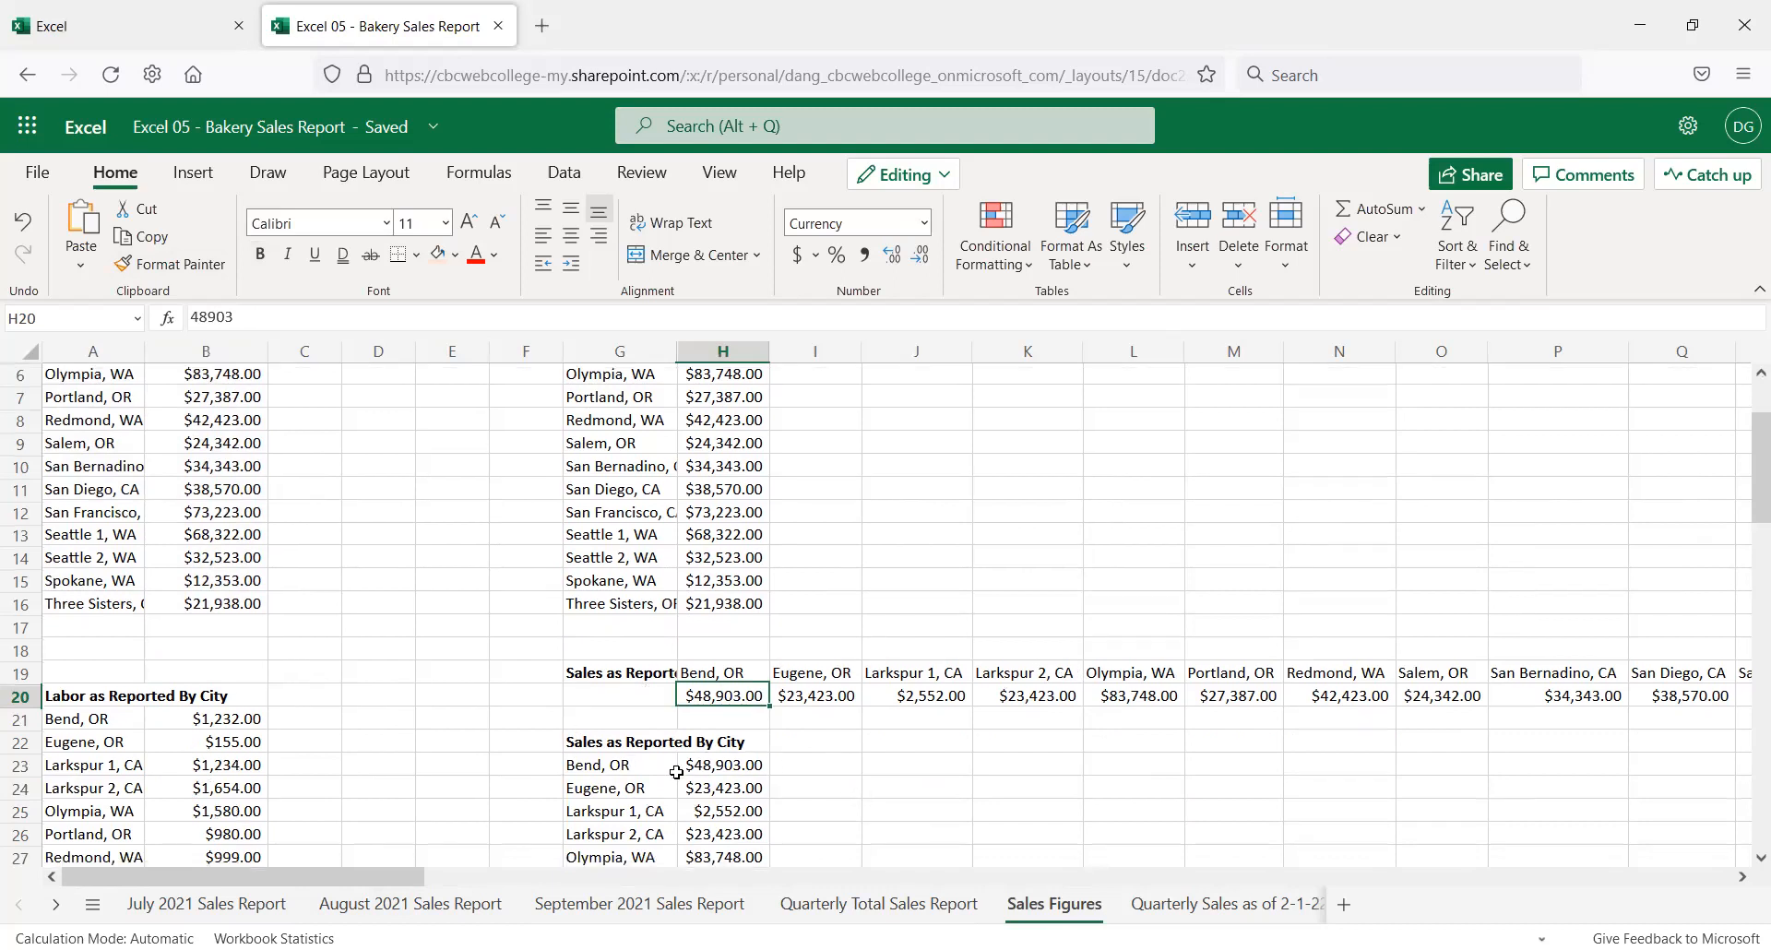
scroll(798, 569, "down", 4)
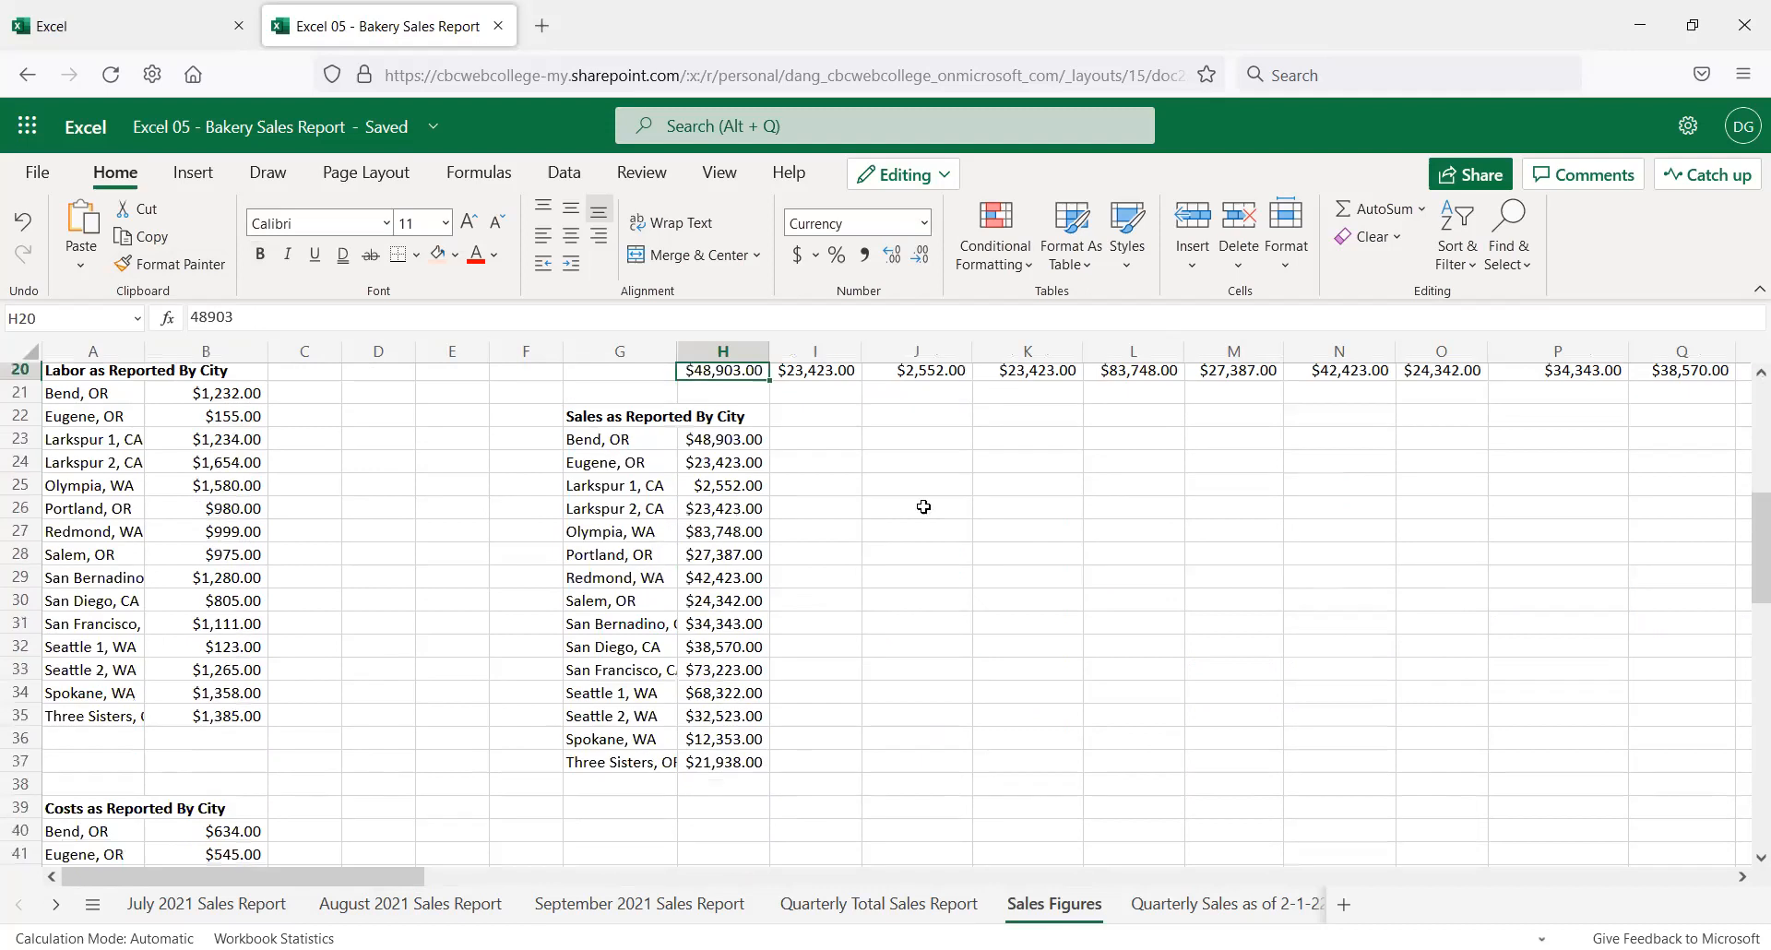
left_click(927, 372)
scroll(965, 483, "up", 5)
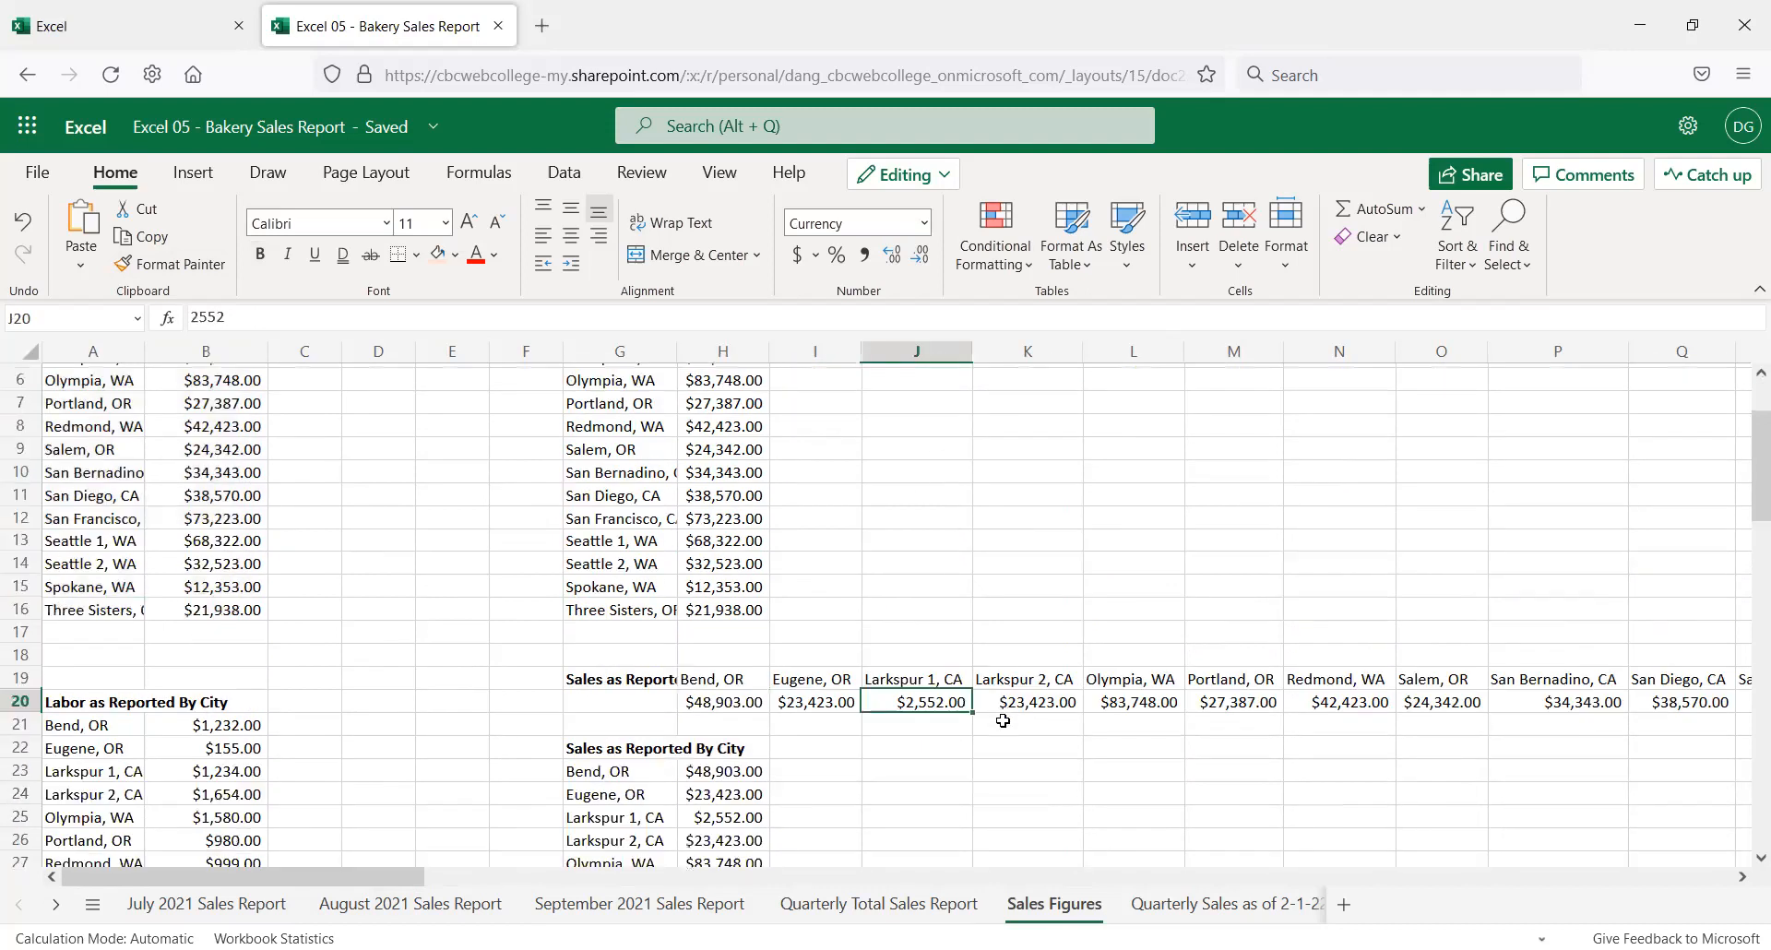
left_click(1024, 703)
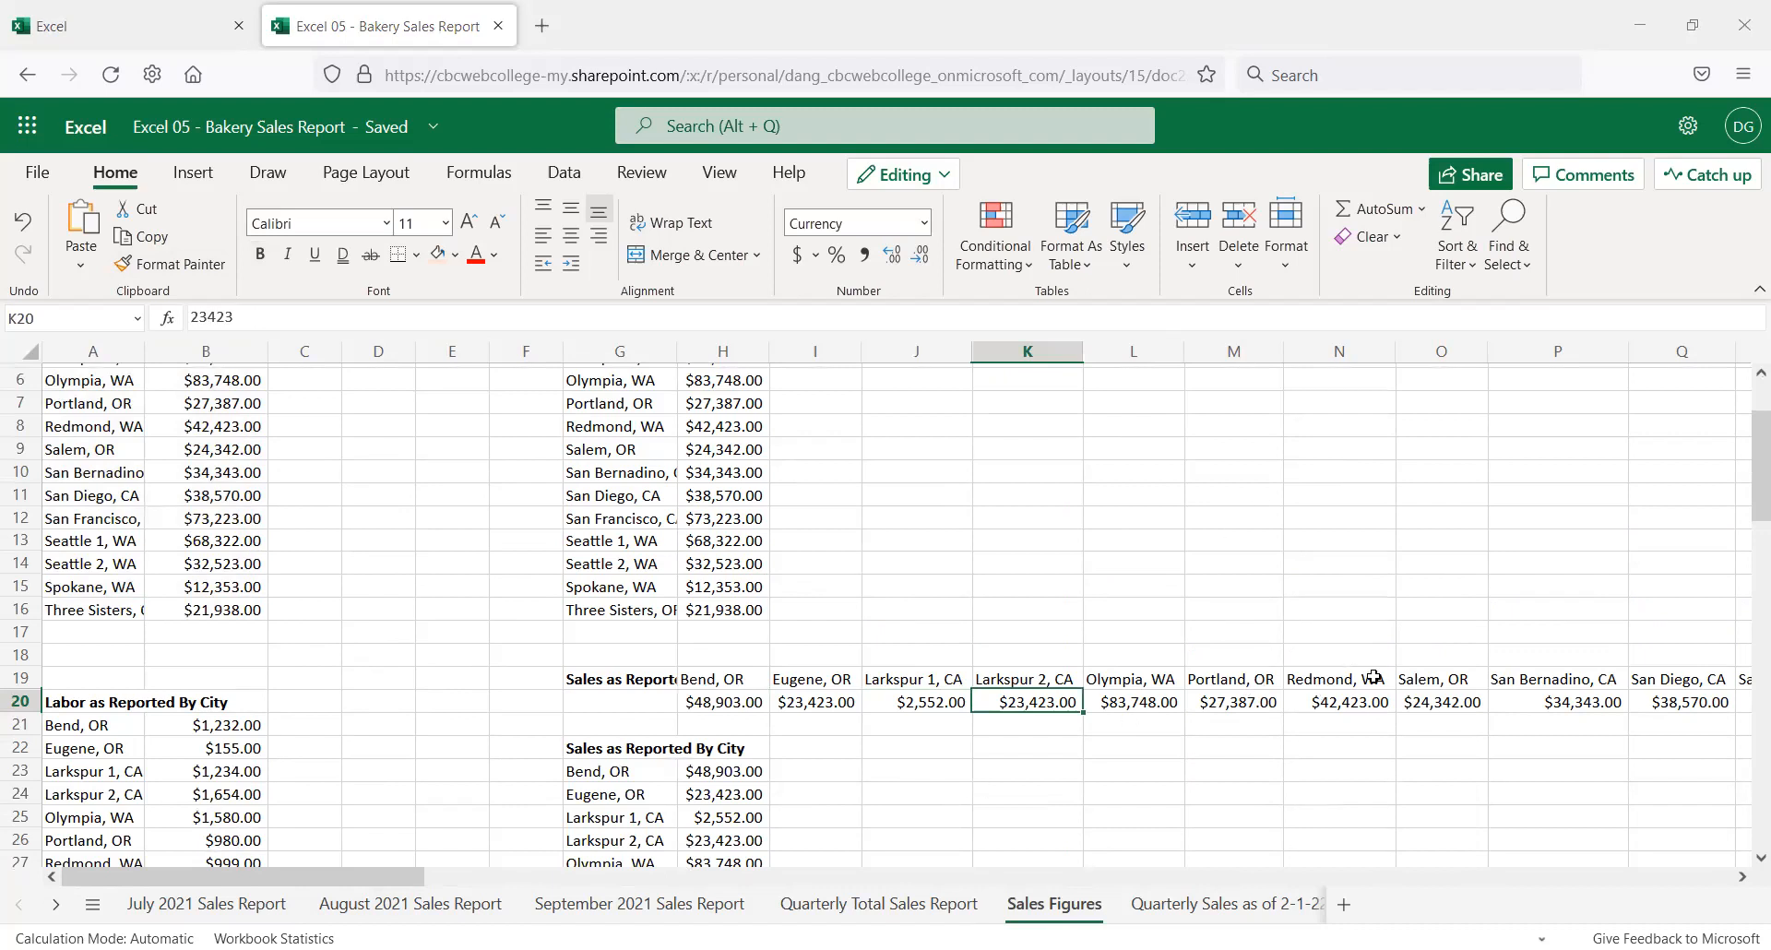
key("Right")
key("Right")
key("Right")
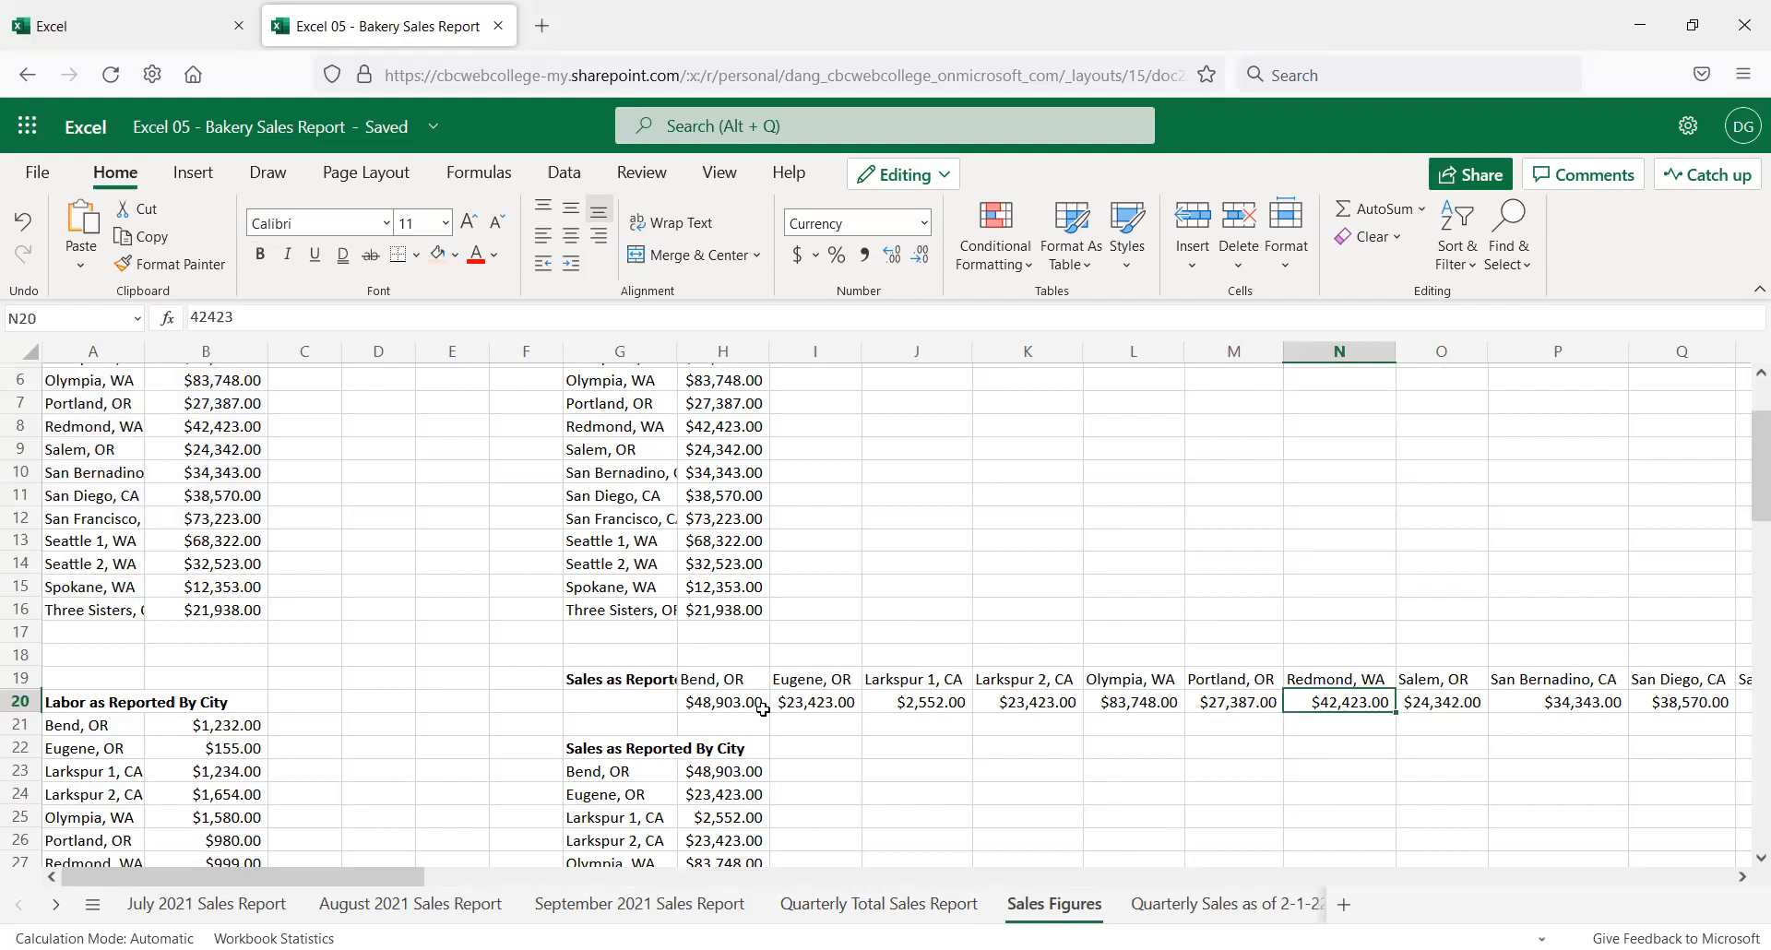
scroll(749, 715, "down", 2)
scroll(741, 685, "up", 4)
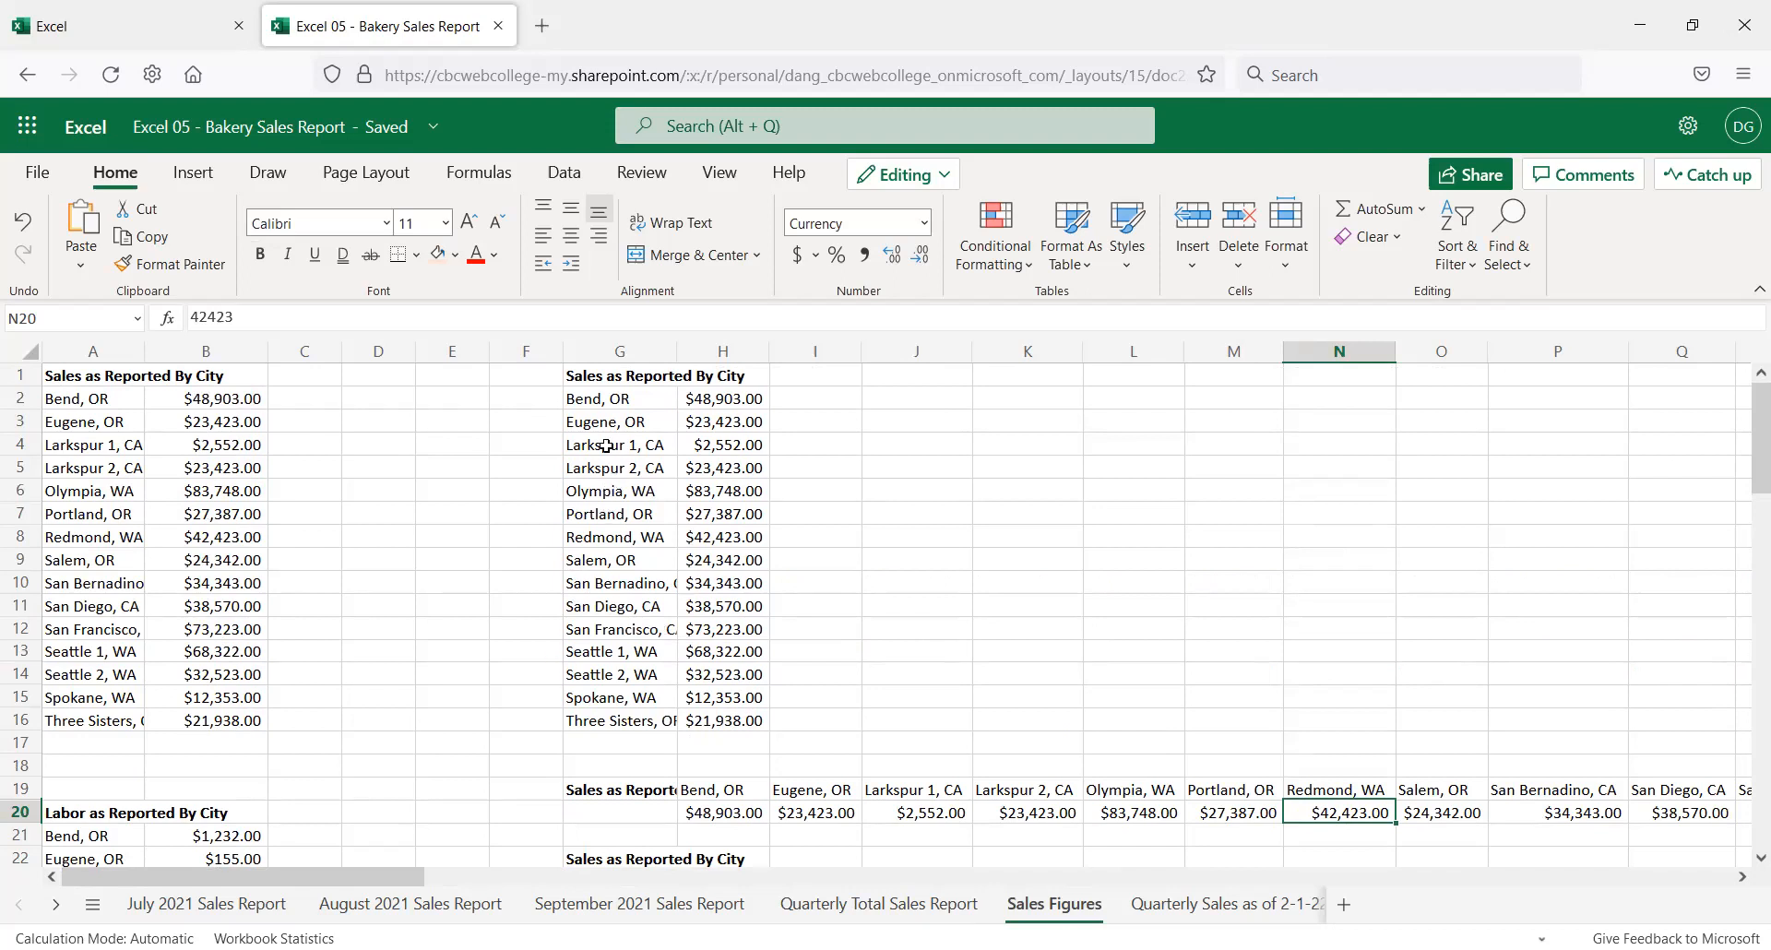
Sort the city sales list in G2:H16 by city in descending order and return it to ascending order, twice
left_click(614, 375)
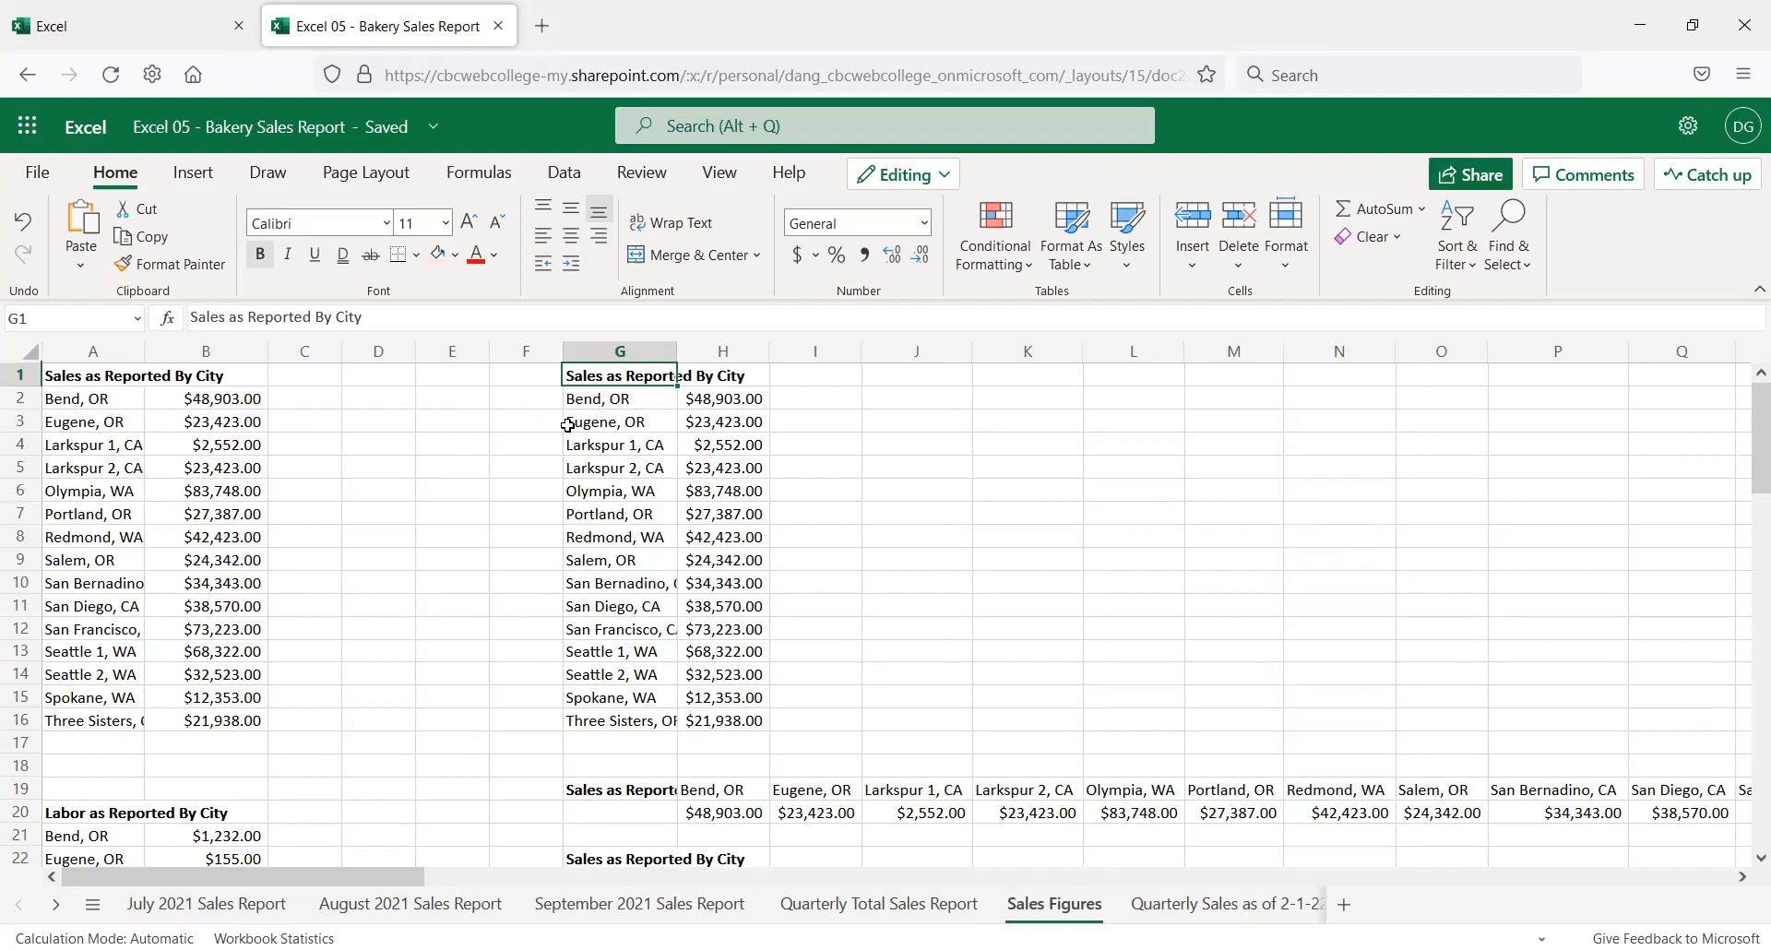
left_click_drag(638, 400, 723, 721)
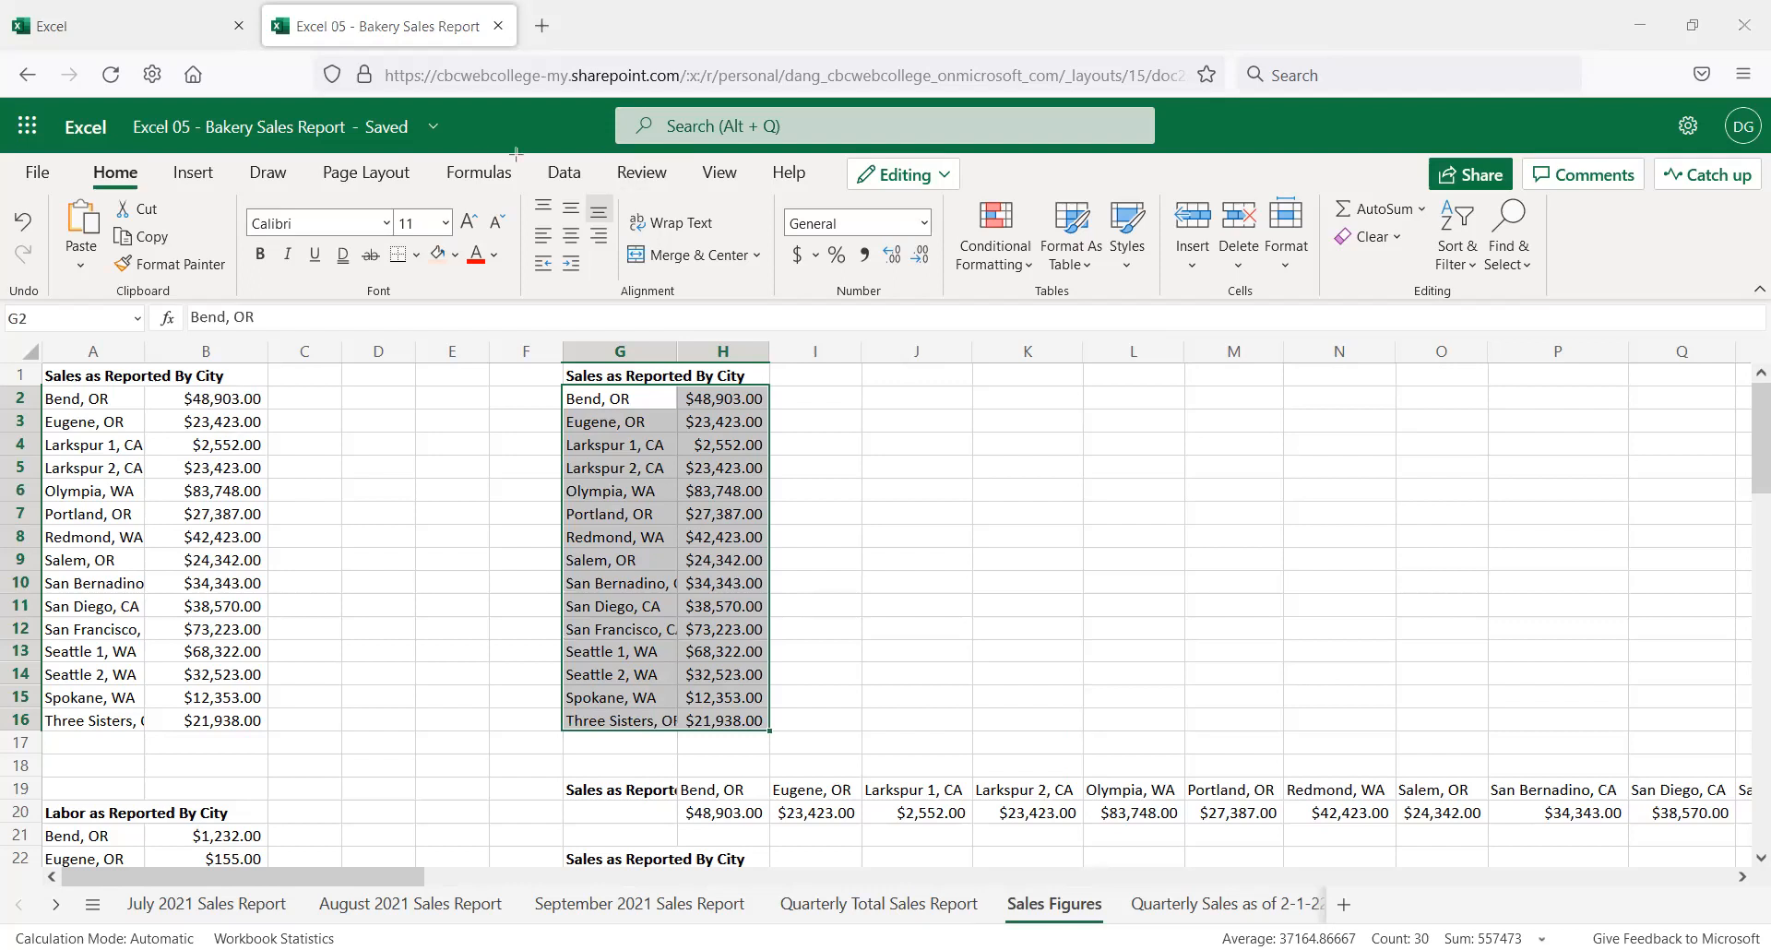
left_click(571, 174)
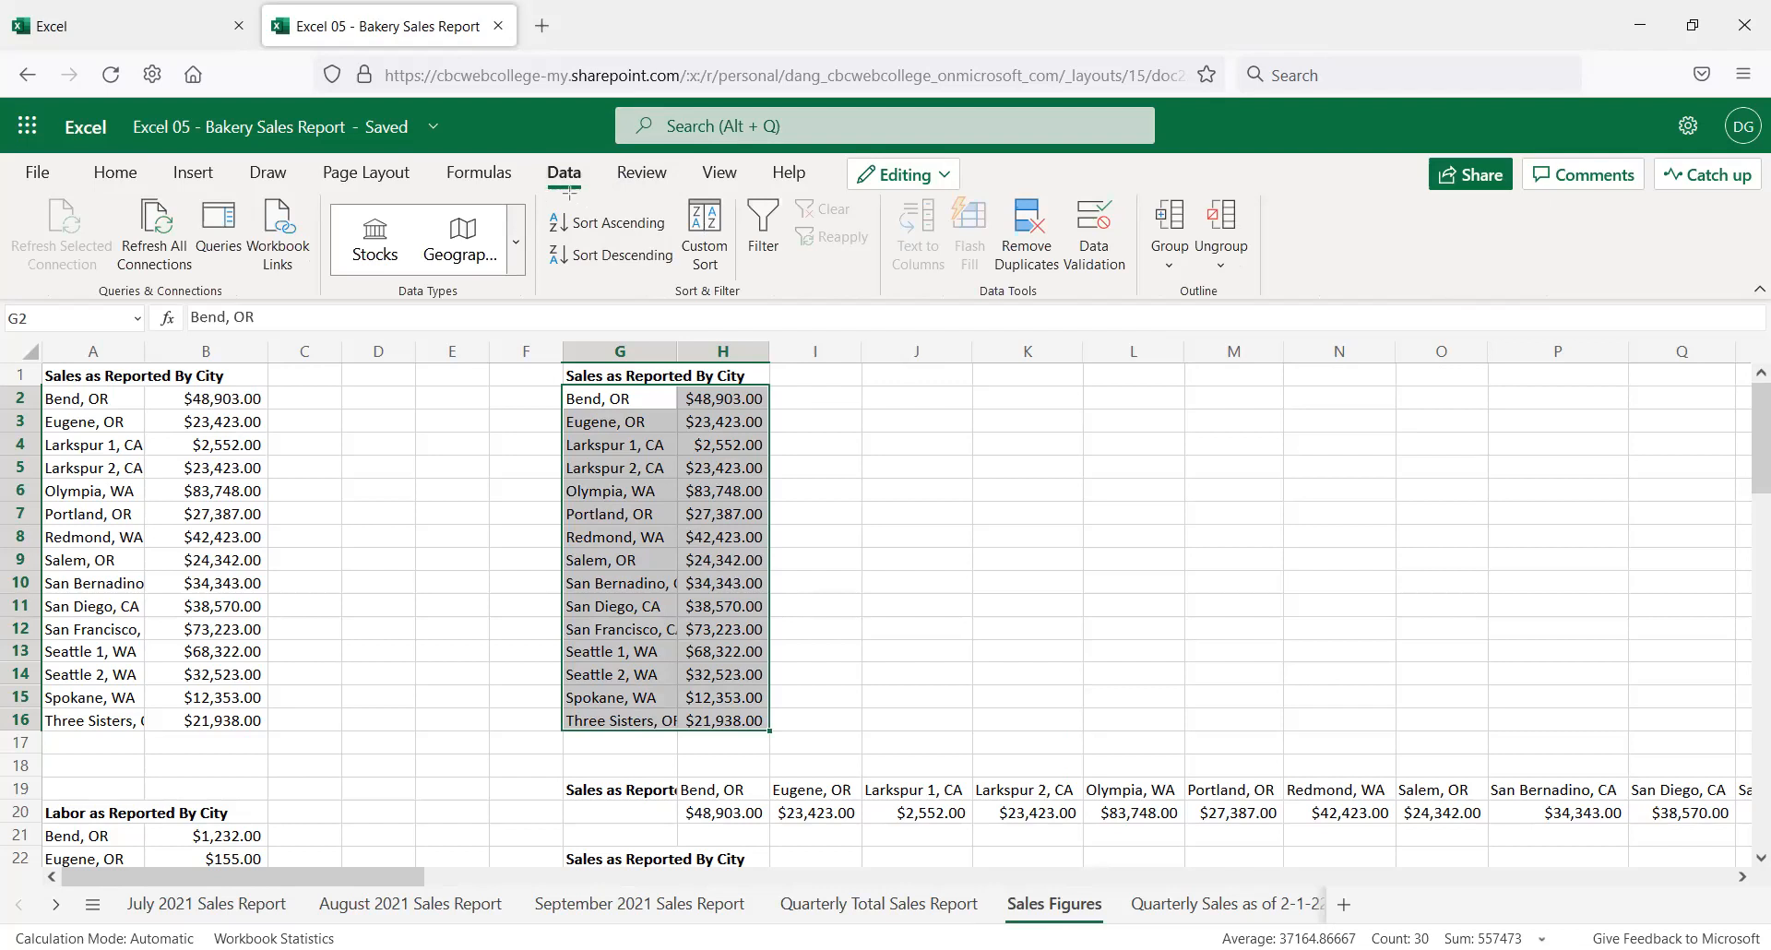
left_click_drag(548, 187, 746, 290)
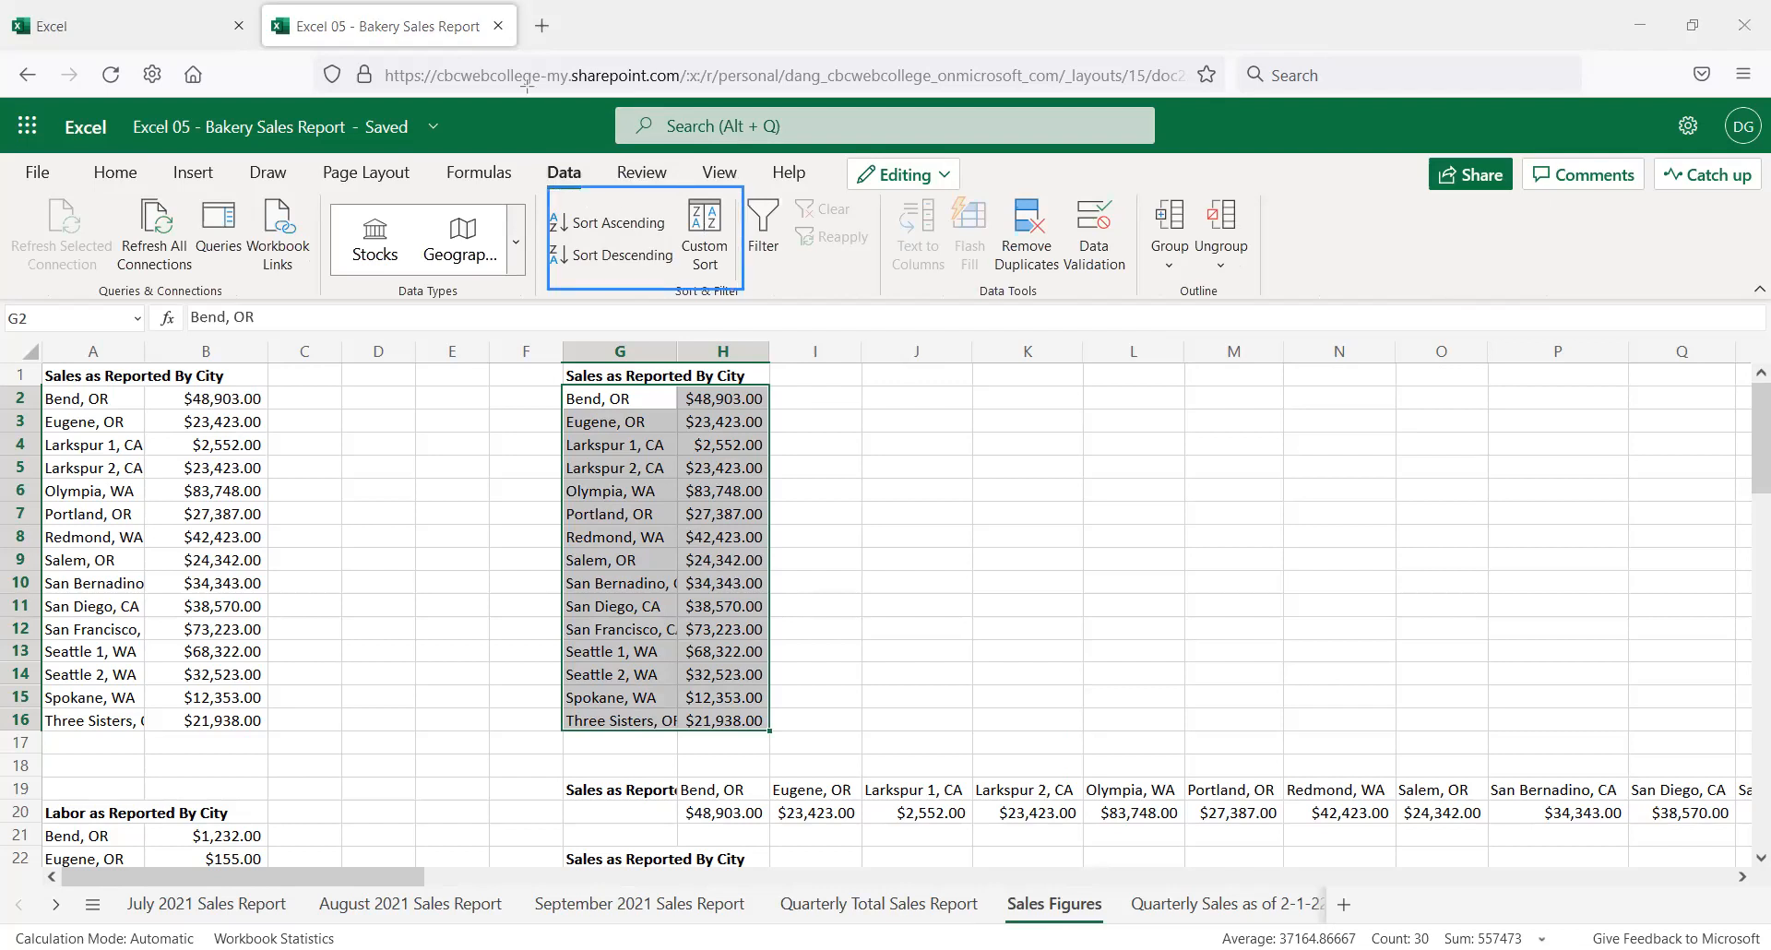
left_click(630, 256)
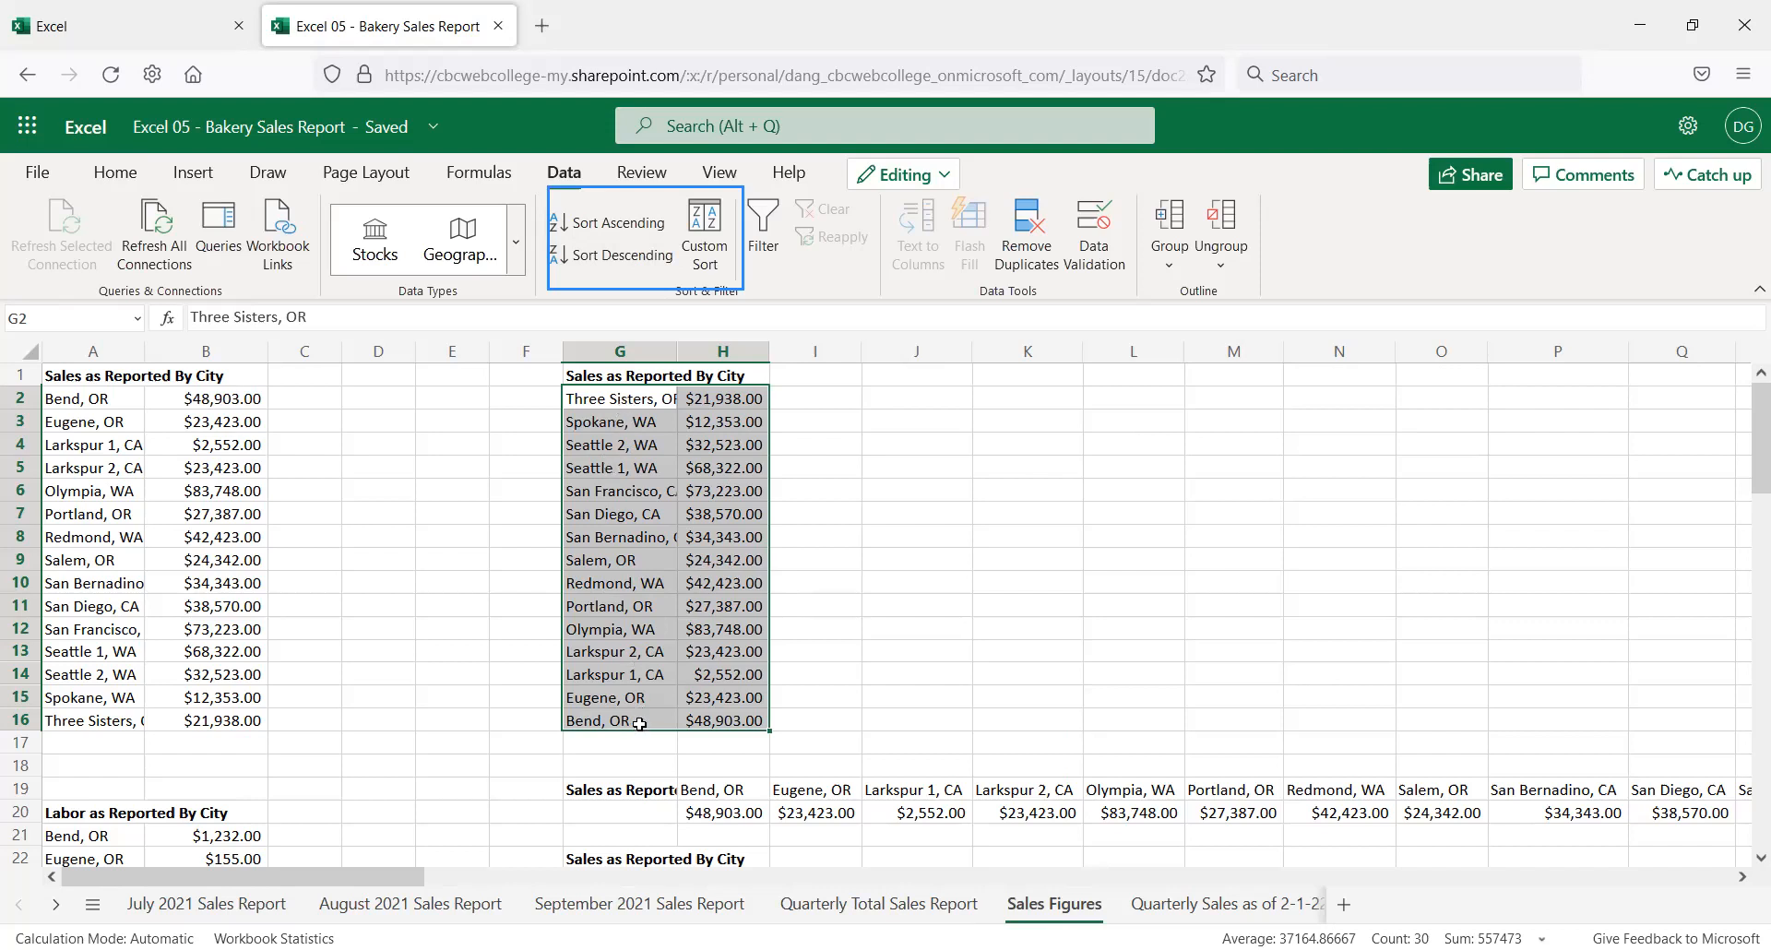
left_click(639, 228)
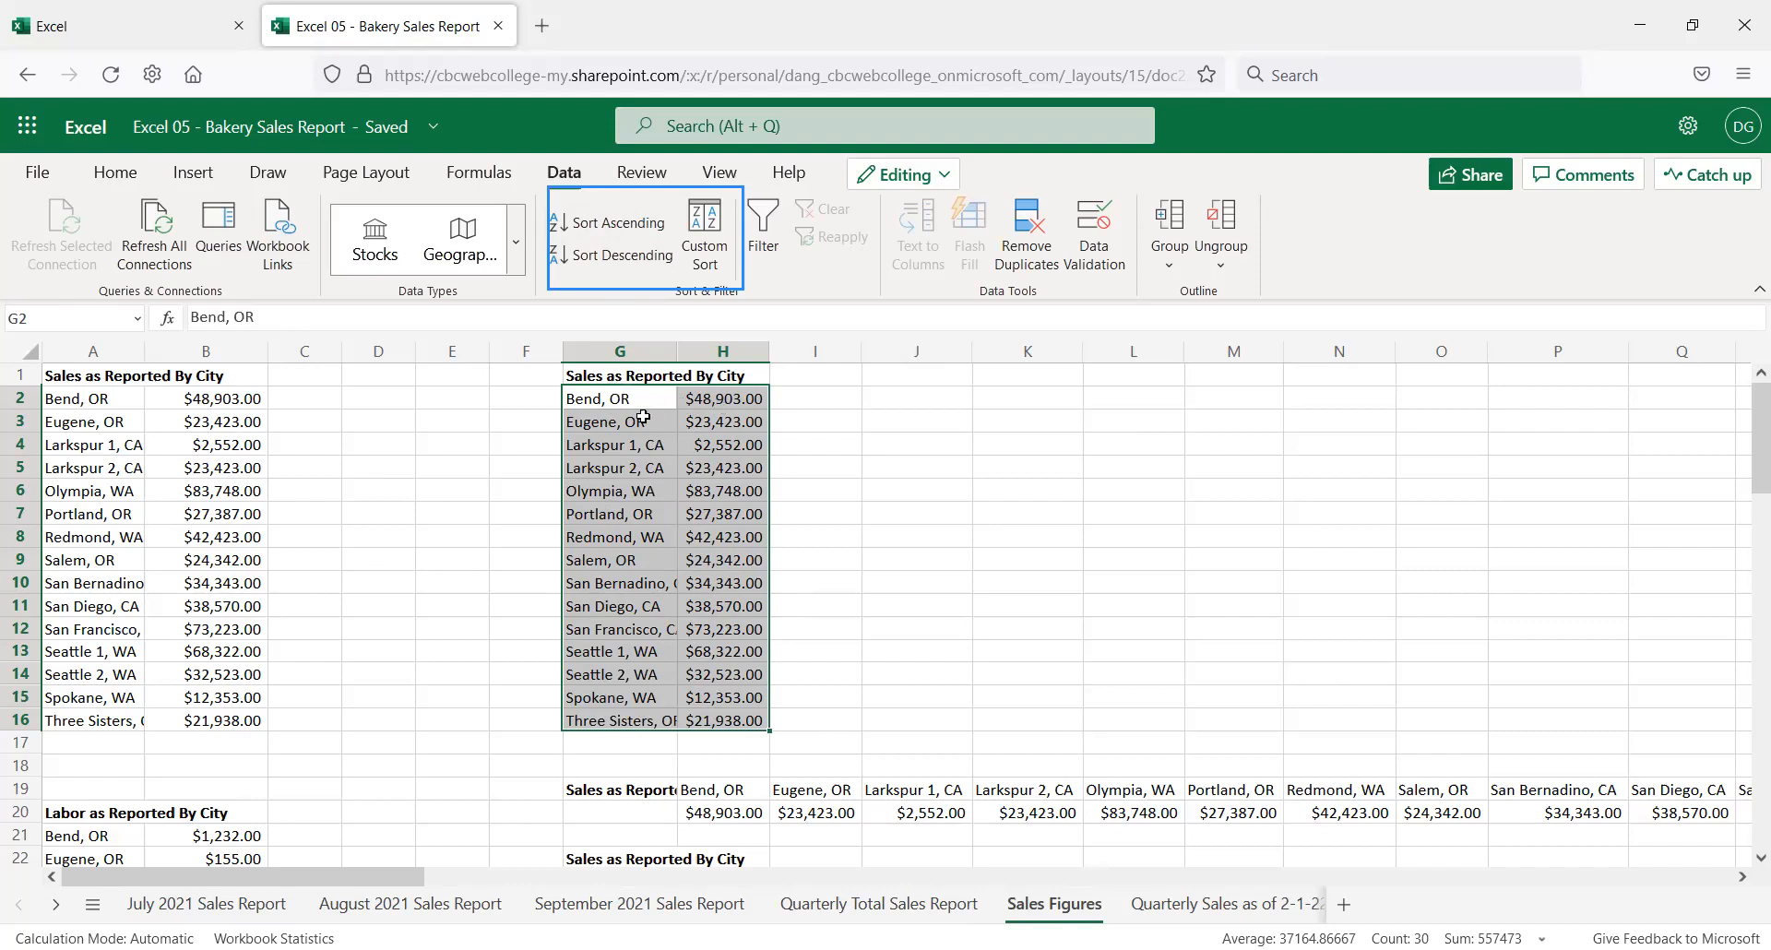
left_click(623, 263)
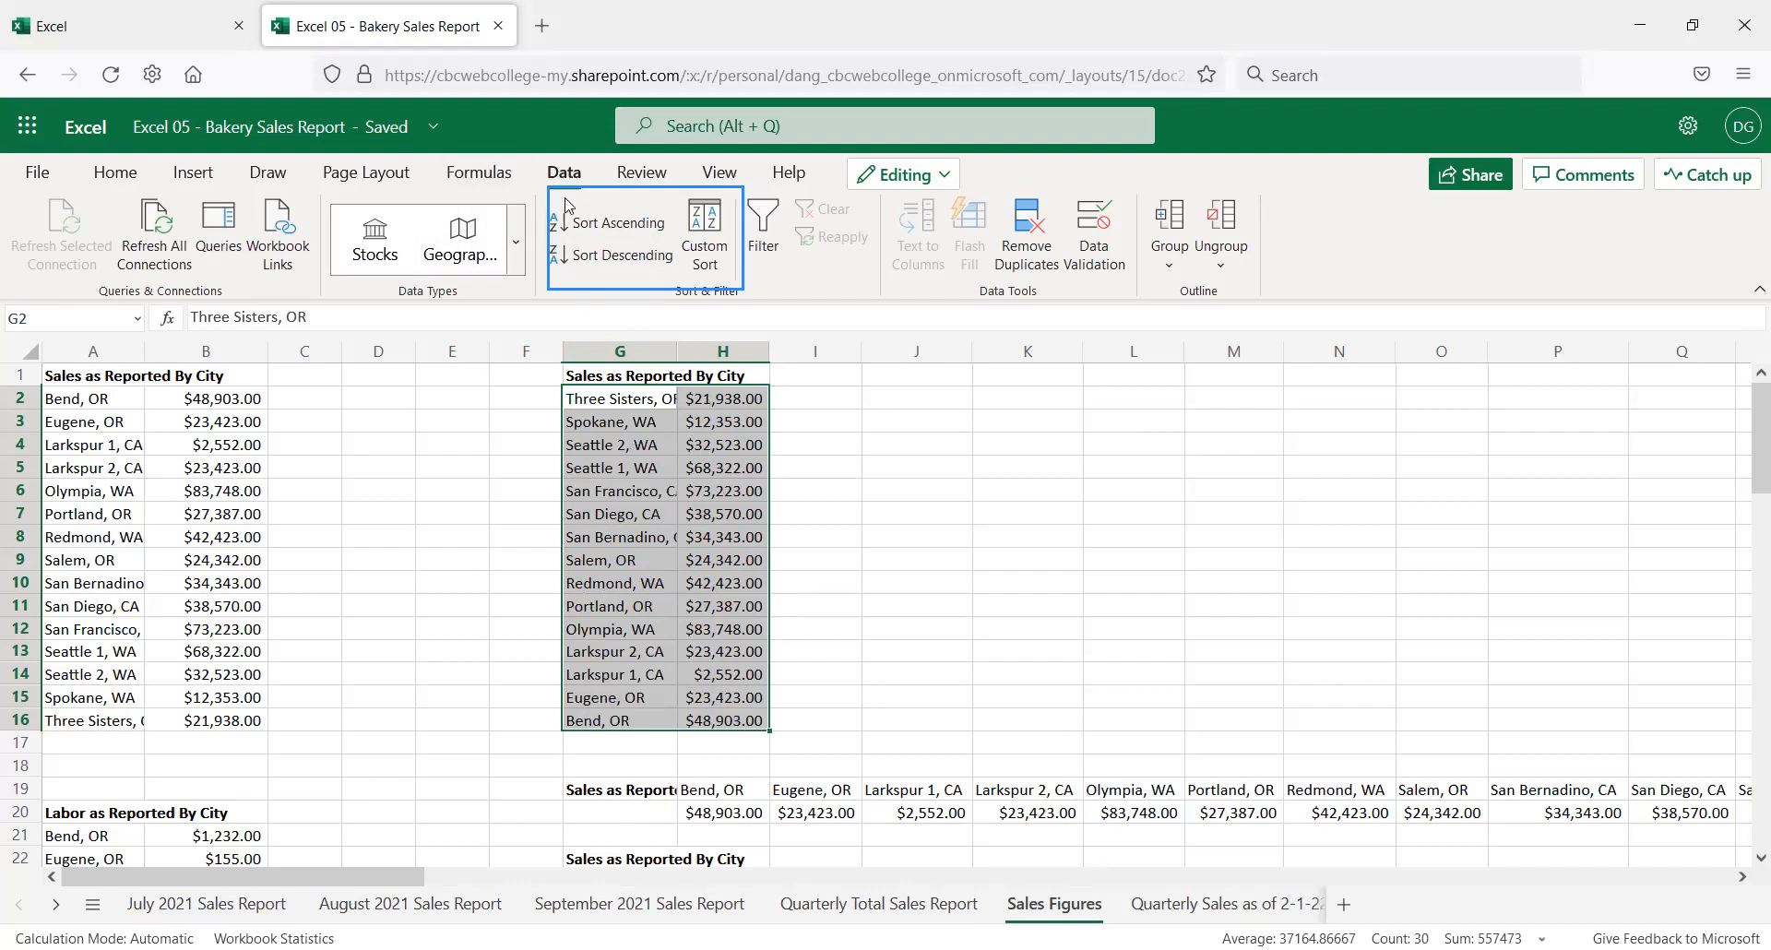
left_click(629, 233)
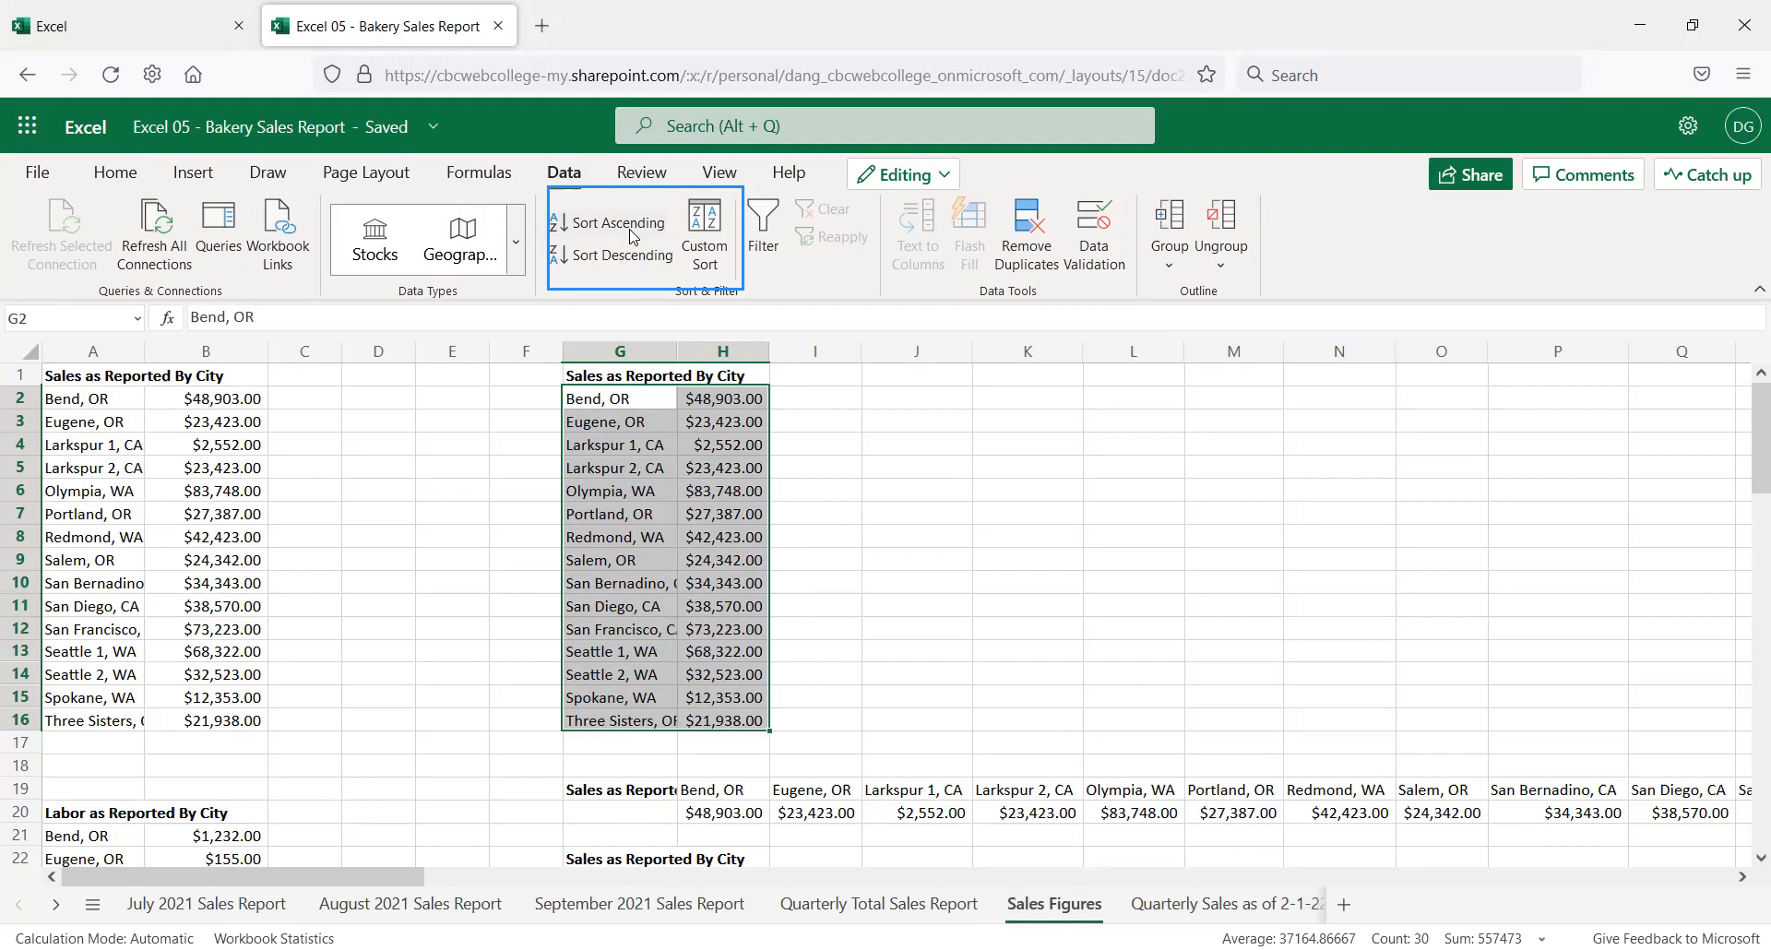
Sort only the city names in G2:G16 in descending order without expanding the selection to the sales figures
left_click(827, 422)
left_click(638, 395)
left_click_drag(637, 395, 595, 726)
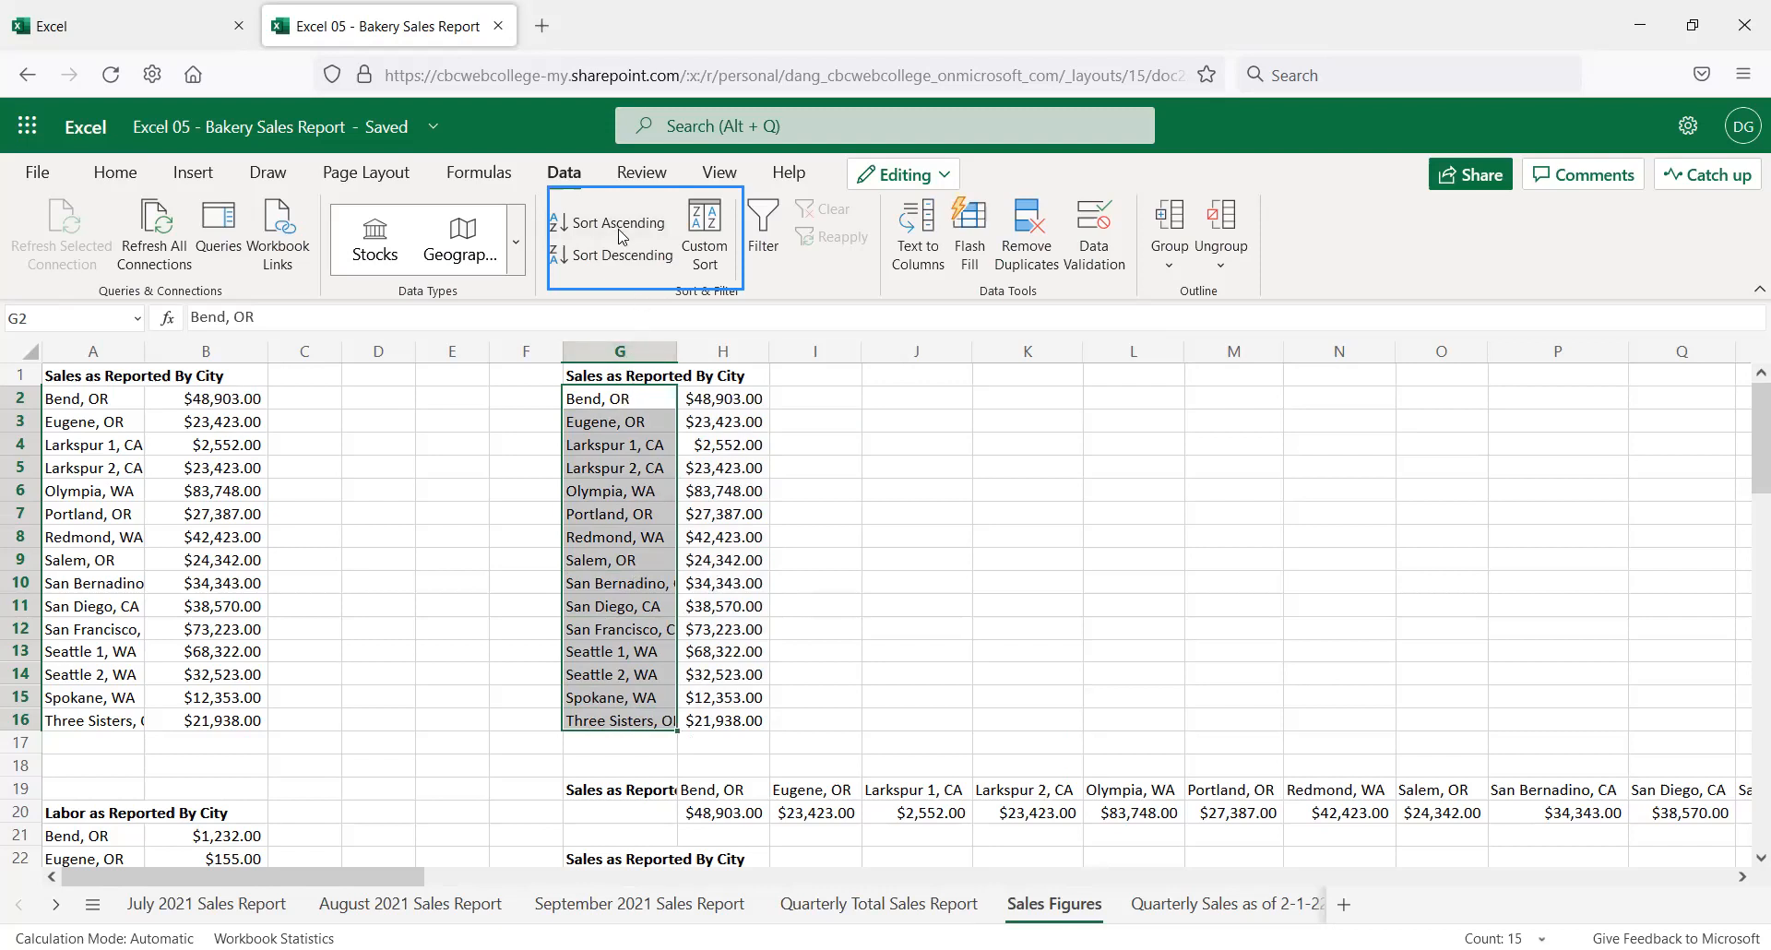
left_click(625, 254)
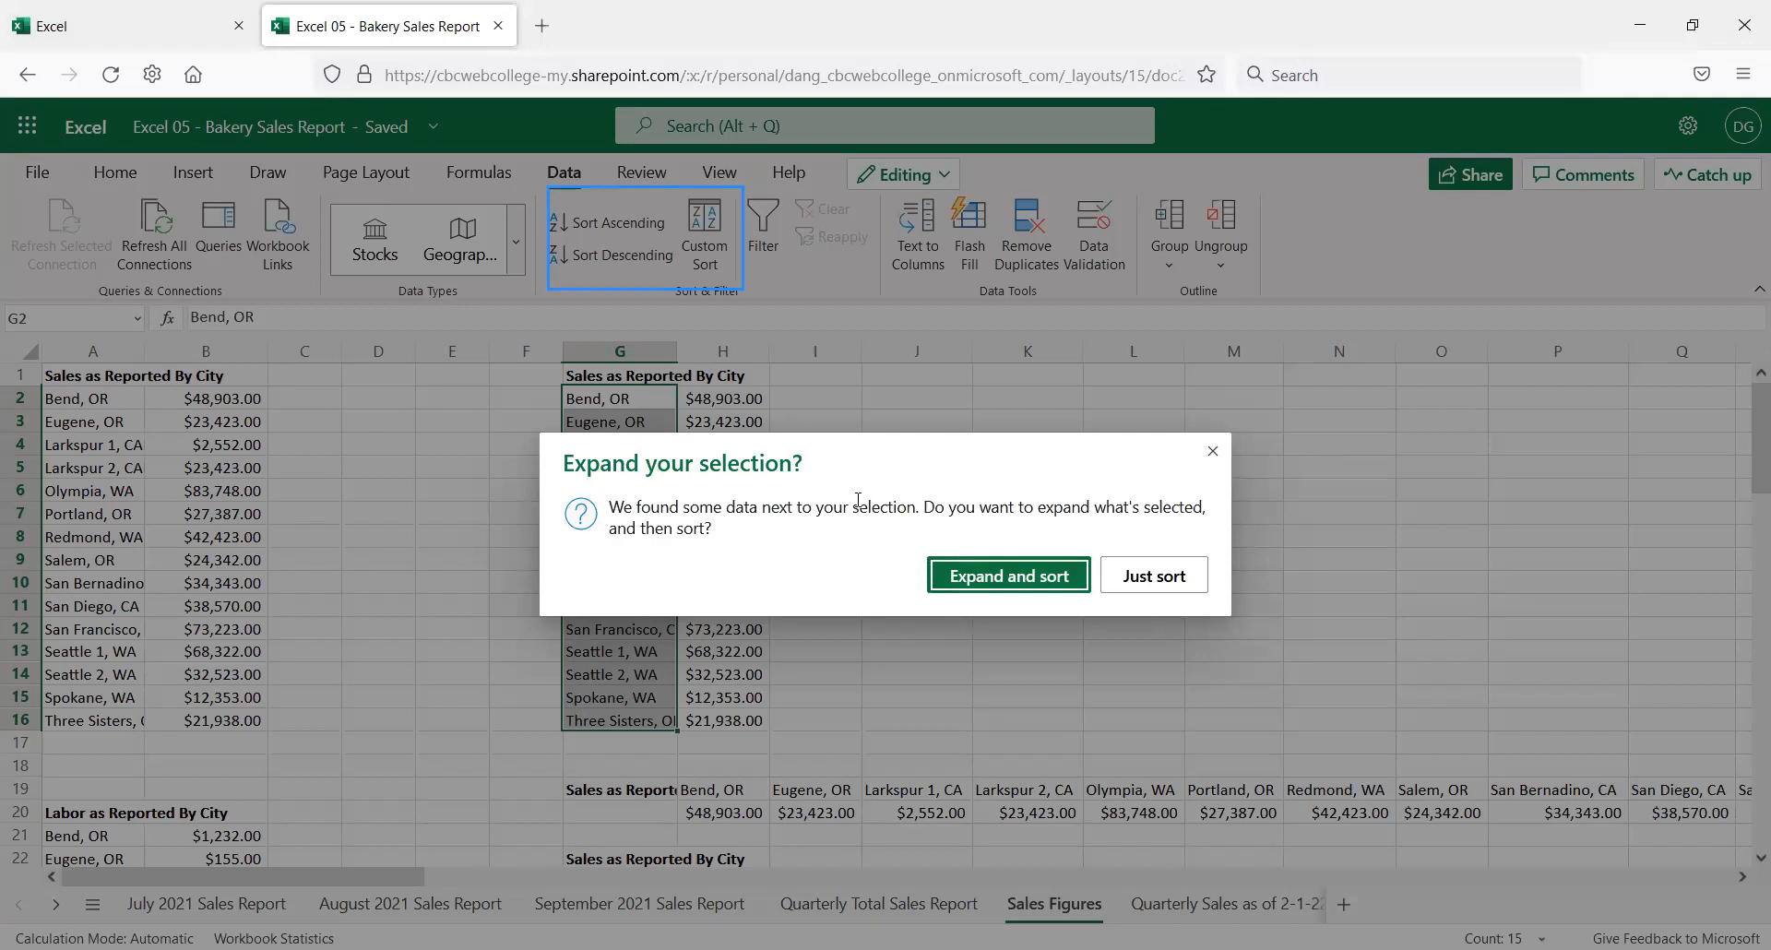
left_click(1154, 576)
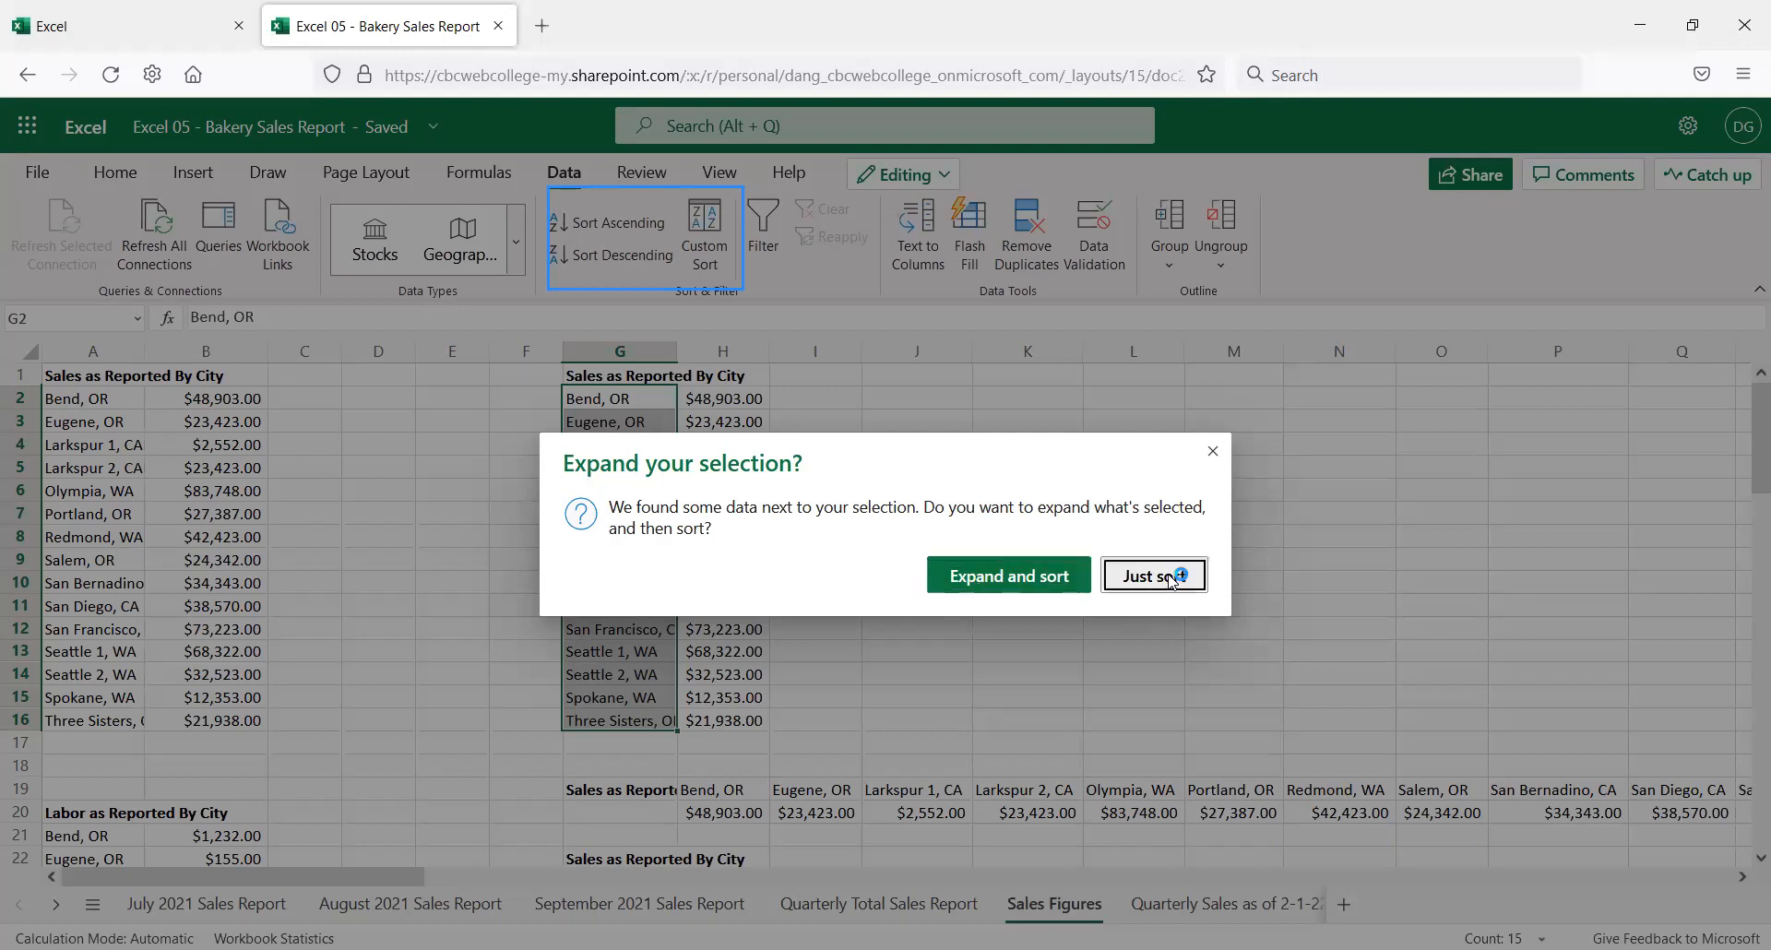
Check the city and sales pairings in rows 2 and 16, and undo the sort of the city names
left_click(656, 399)
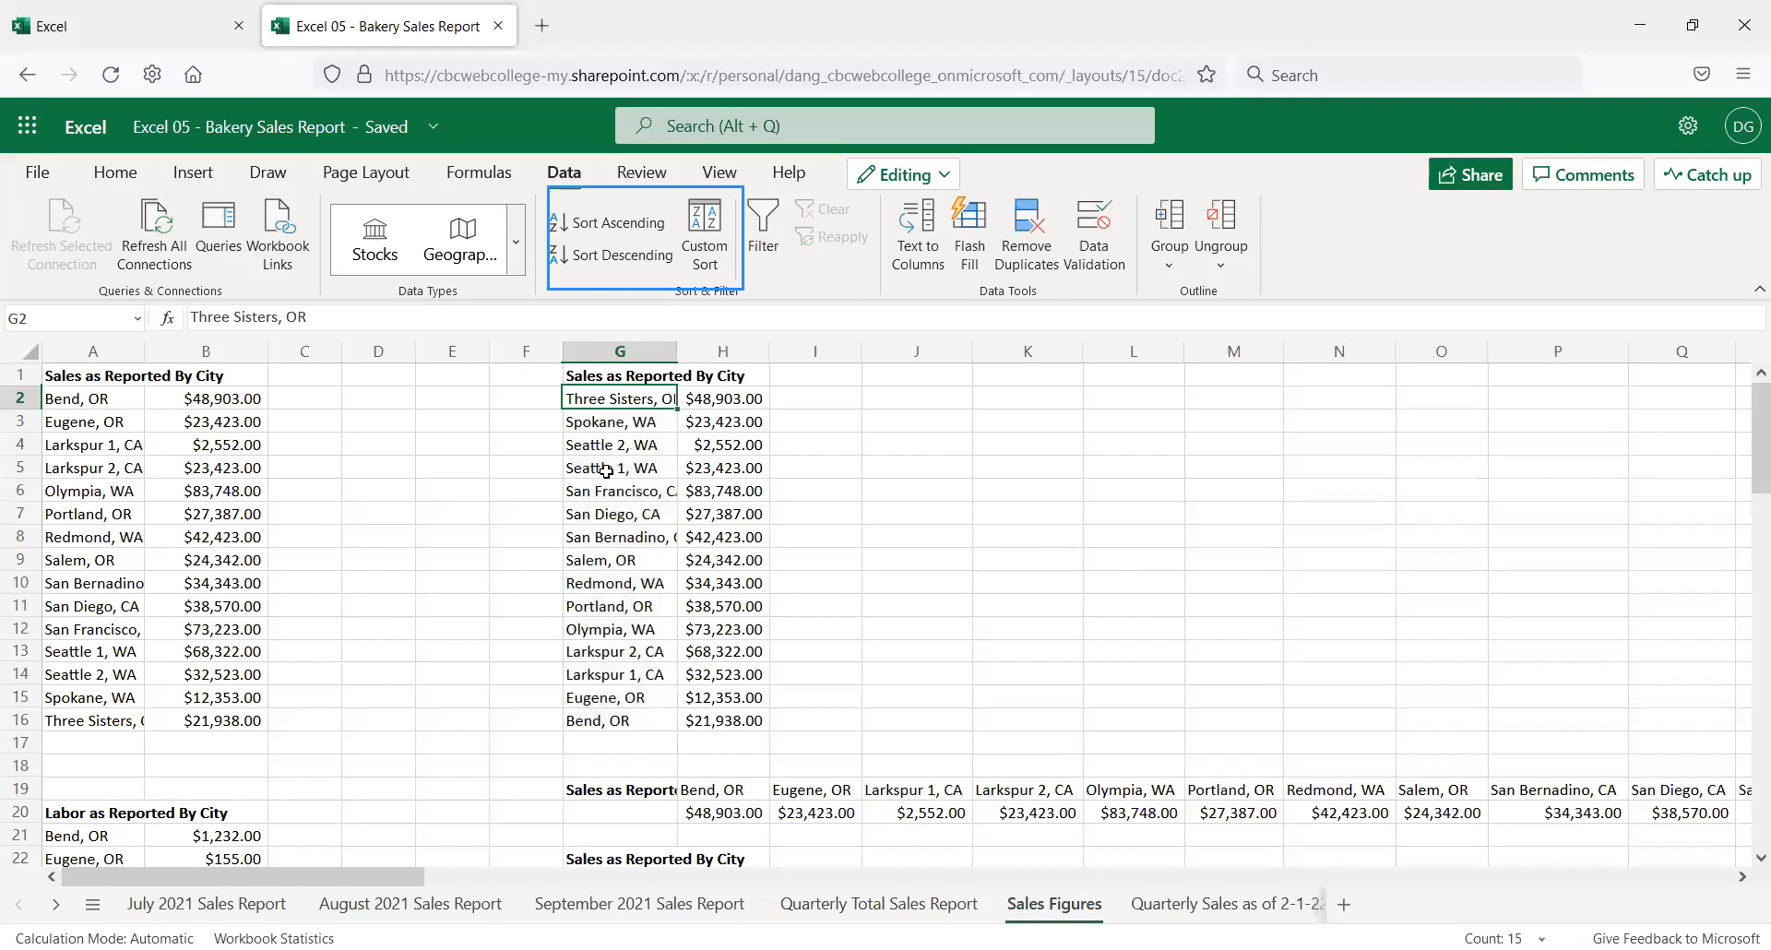
left_click(731, 406)
left_click(614, 720)
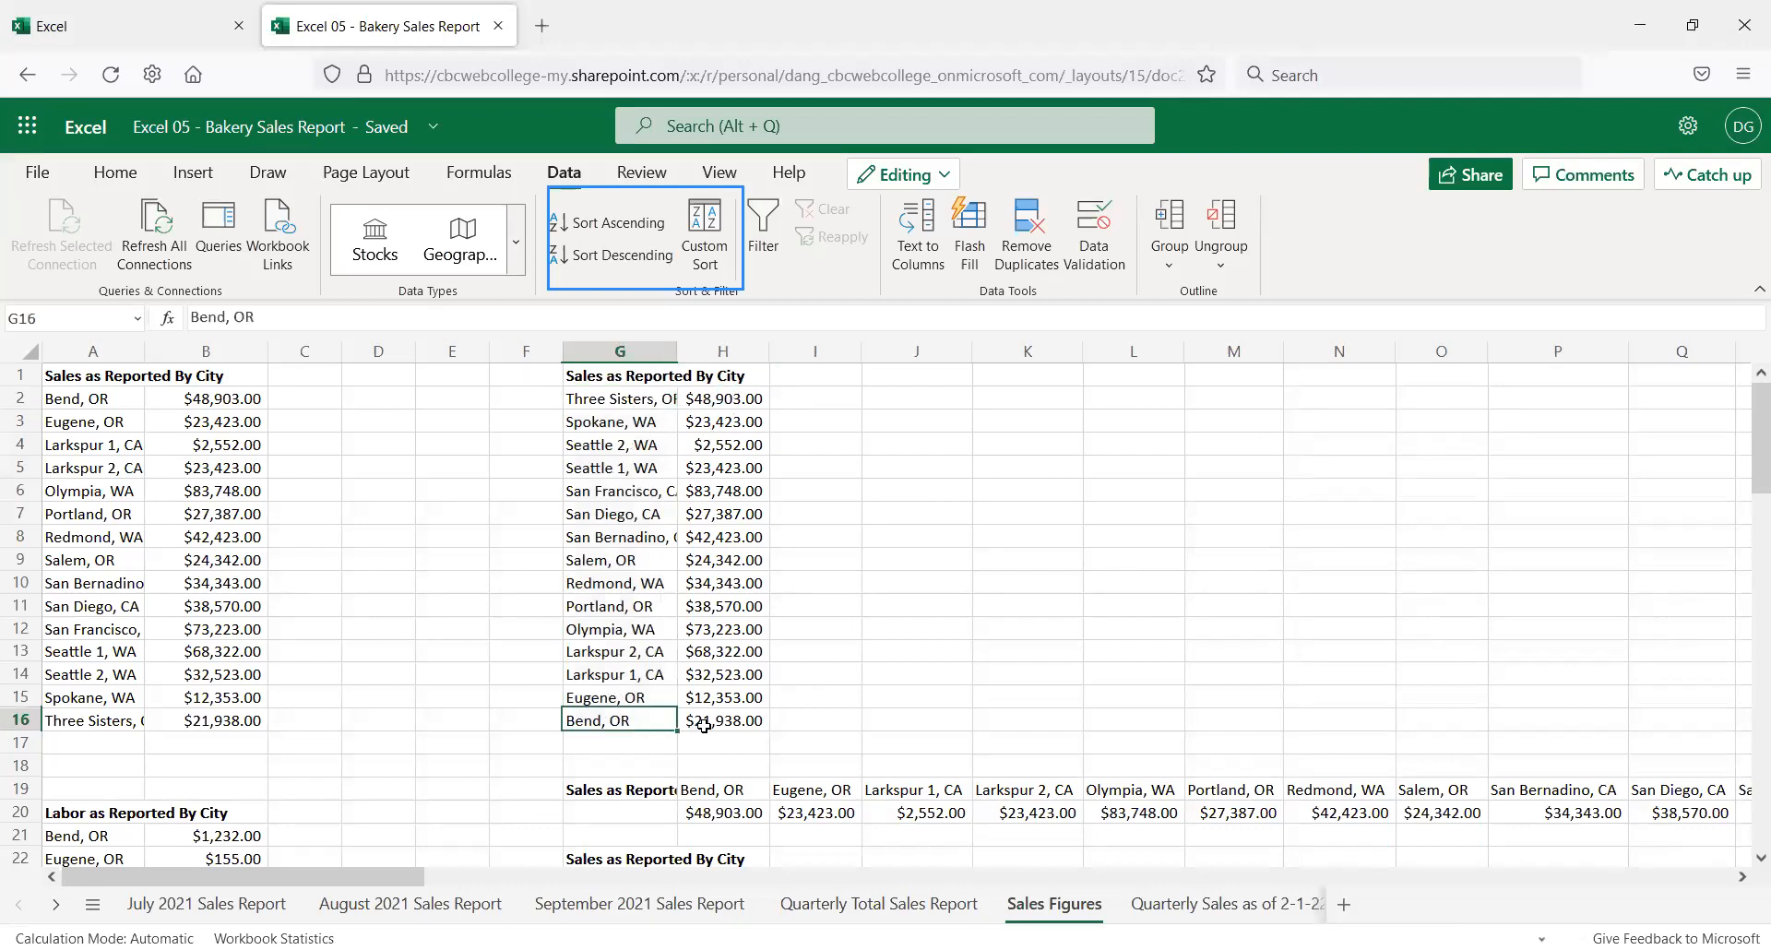
left_click(711, 723)
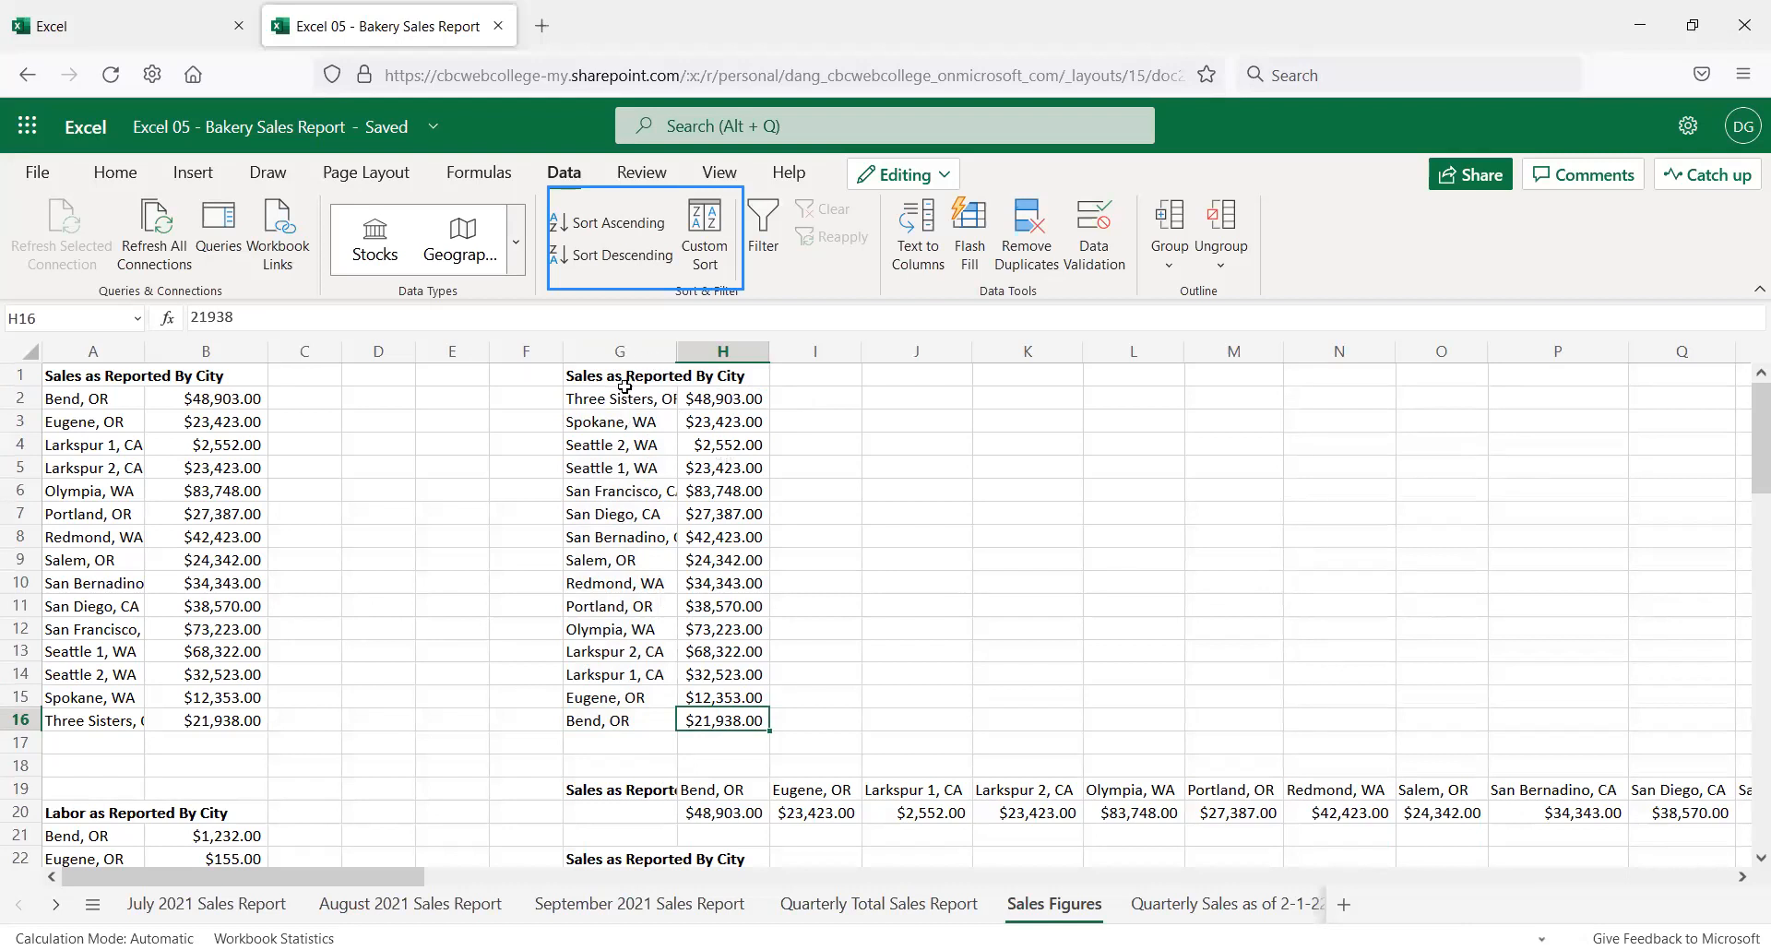
key("ctrl+z")
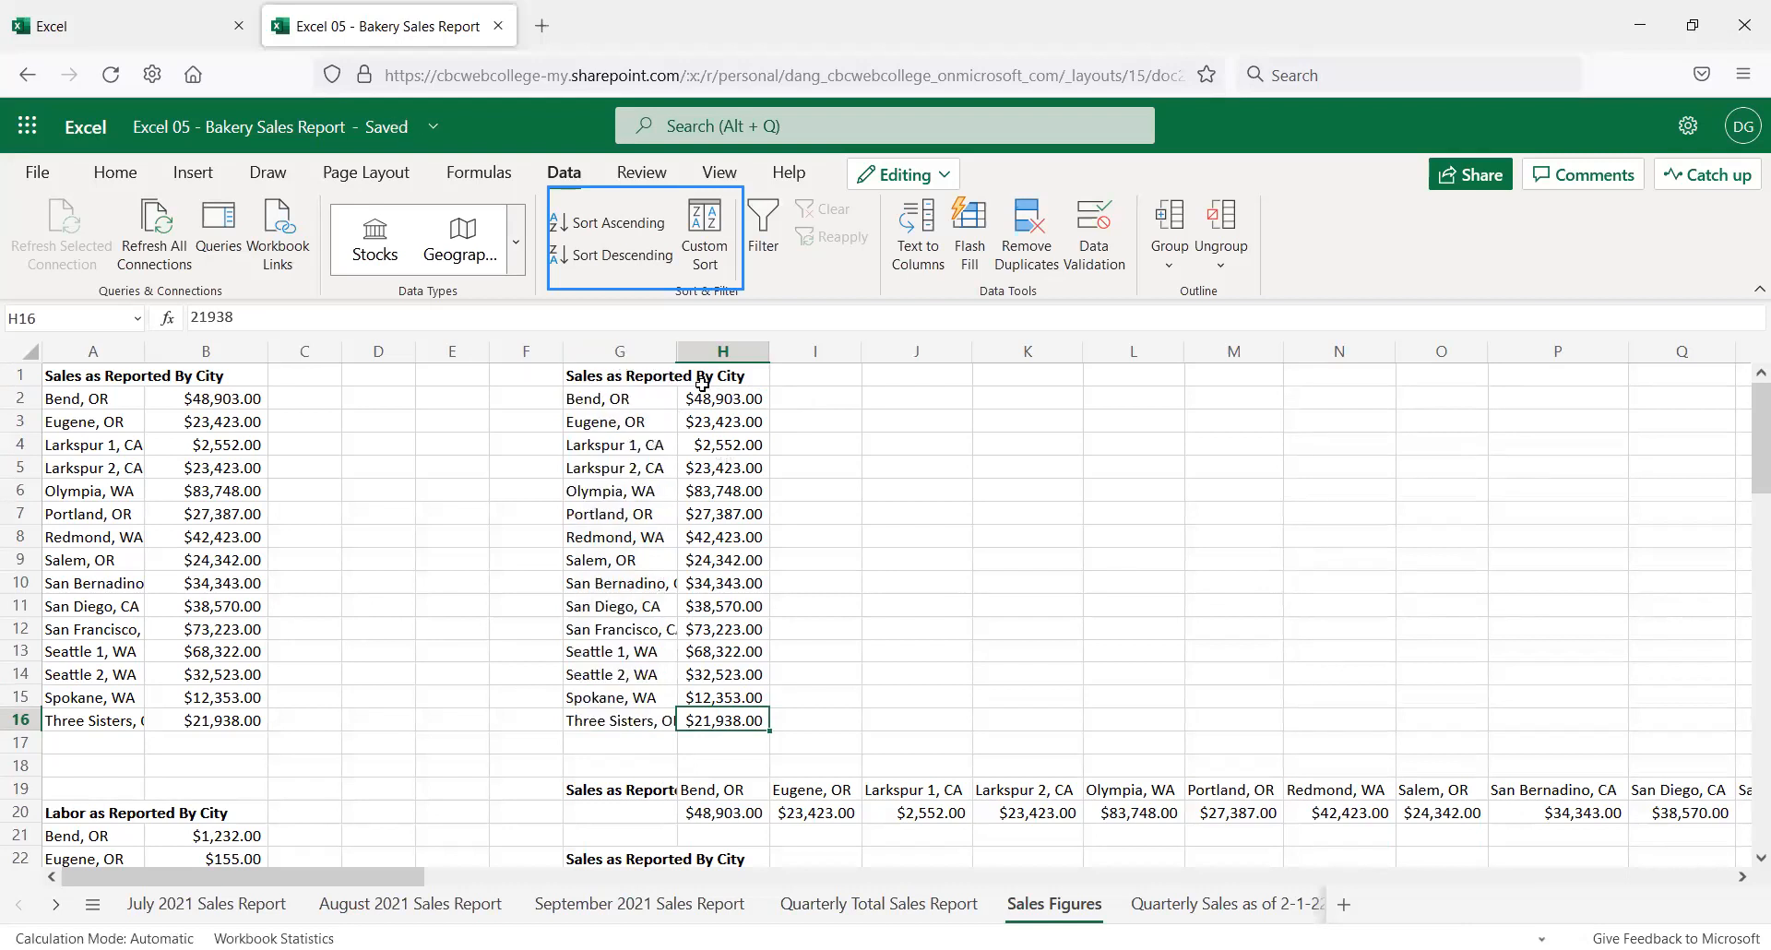
Move the sales figures from H2:H16 to column I, starting at I2
left_click_drag(718, 398, 737, 713)
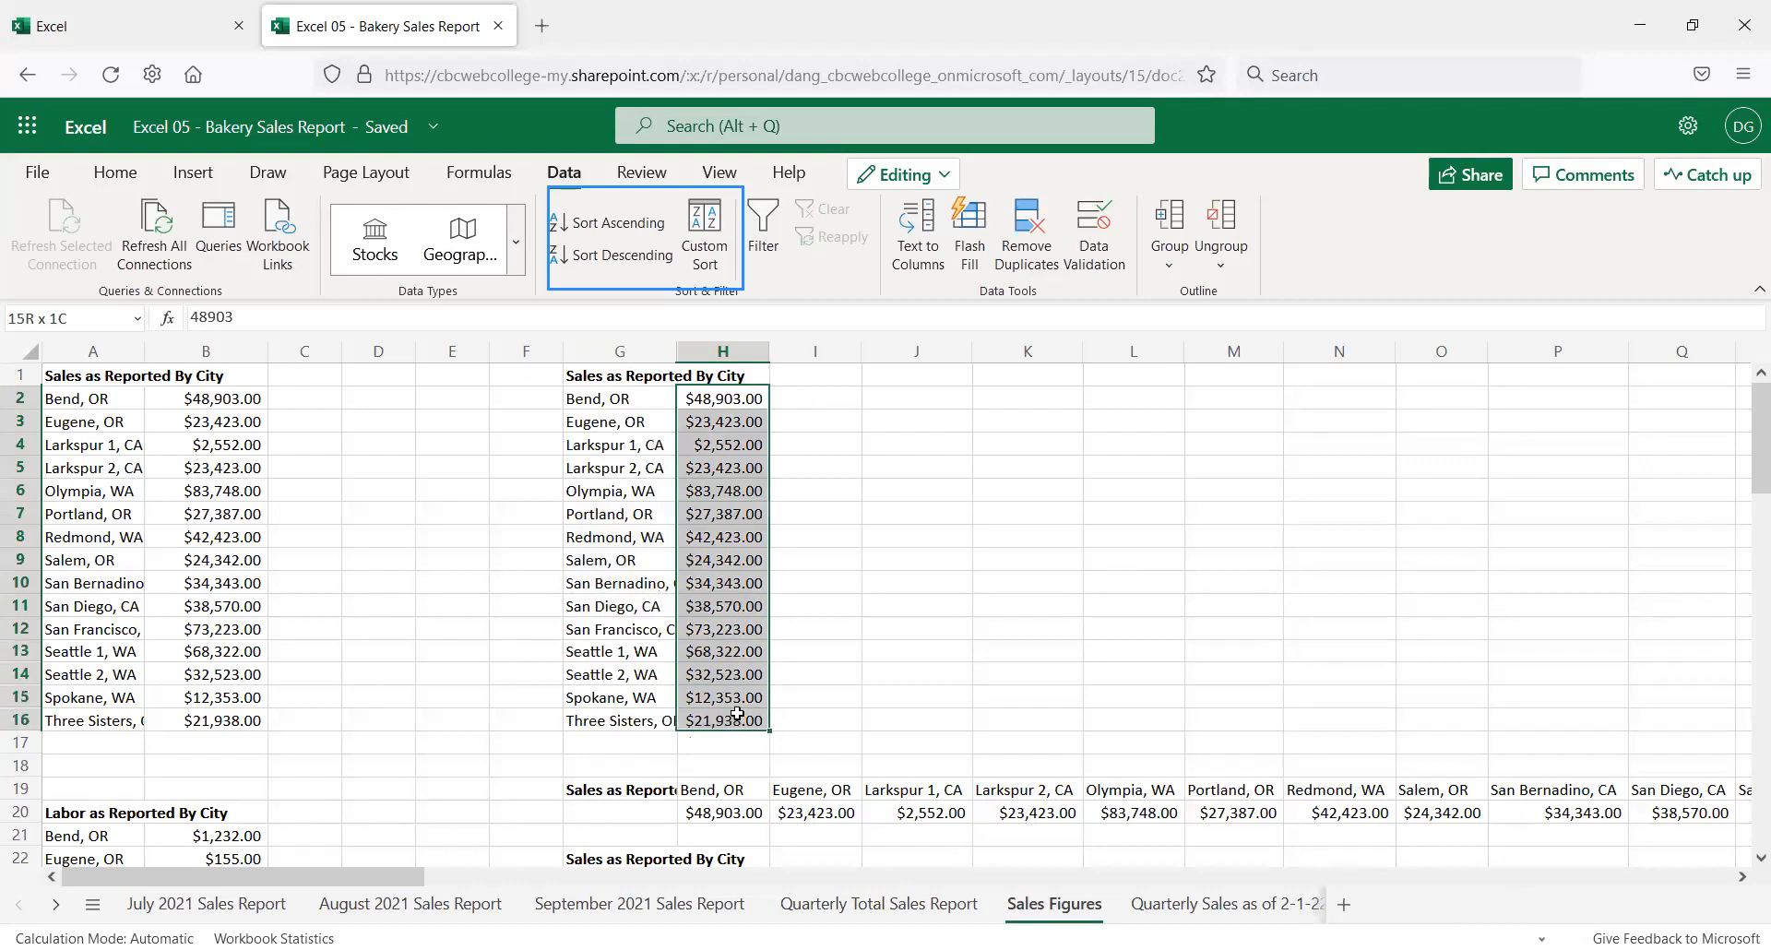
key("ctrl+x")
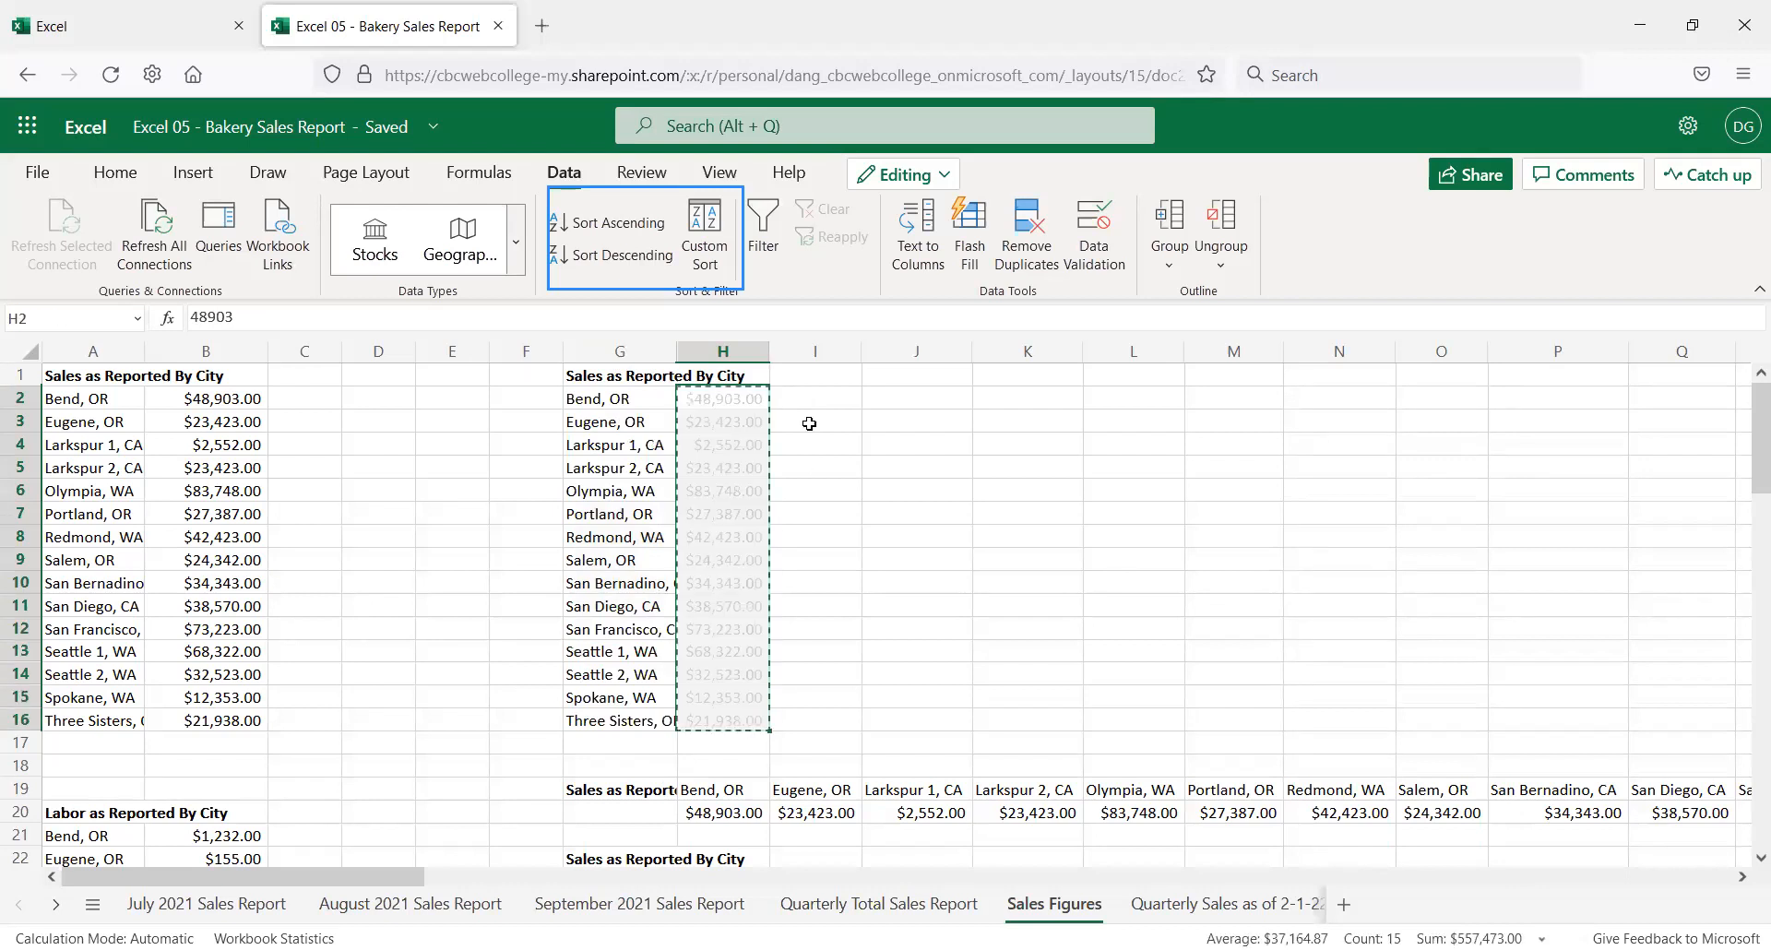
left_click(806, 395)
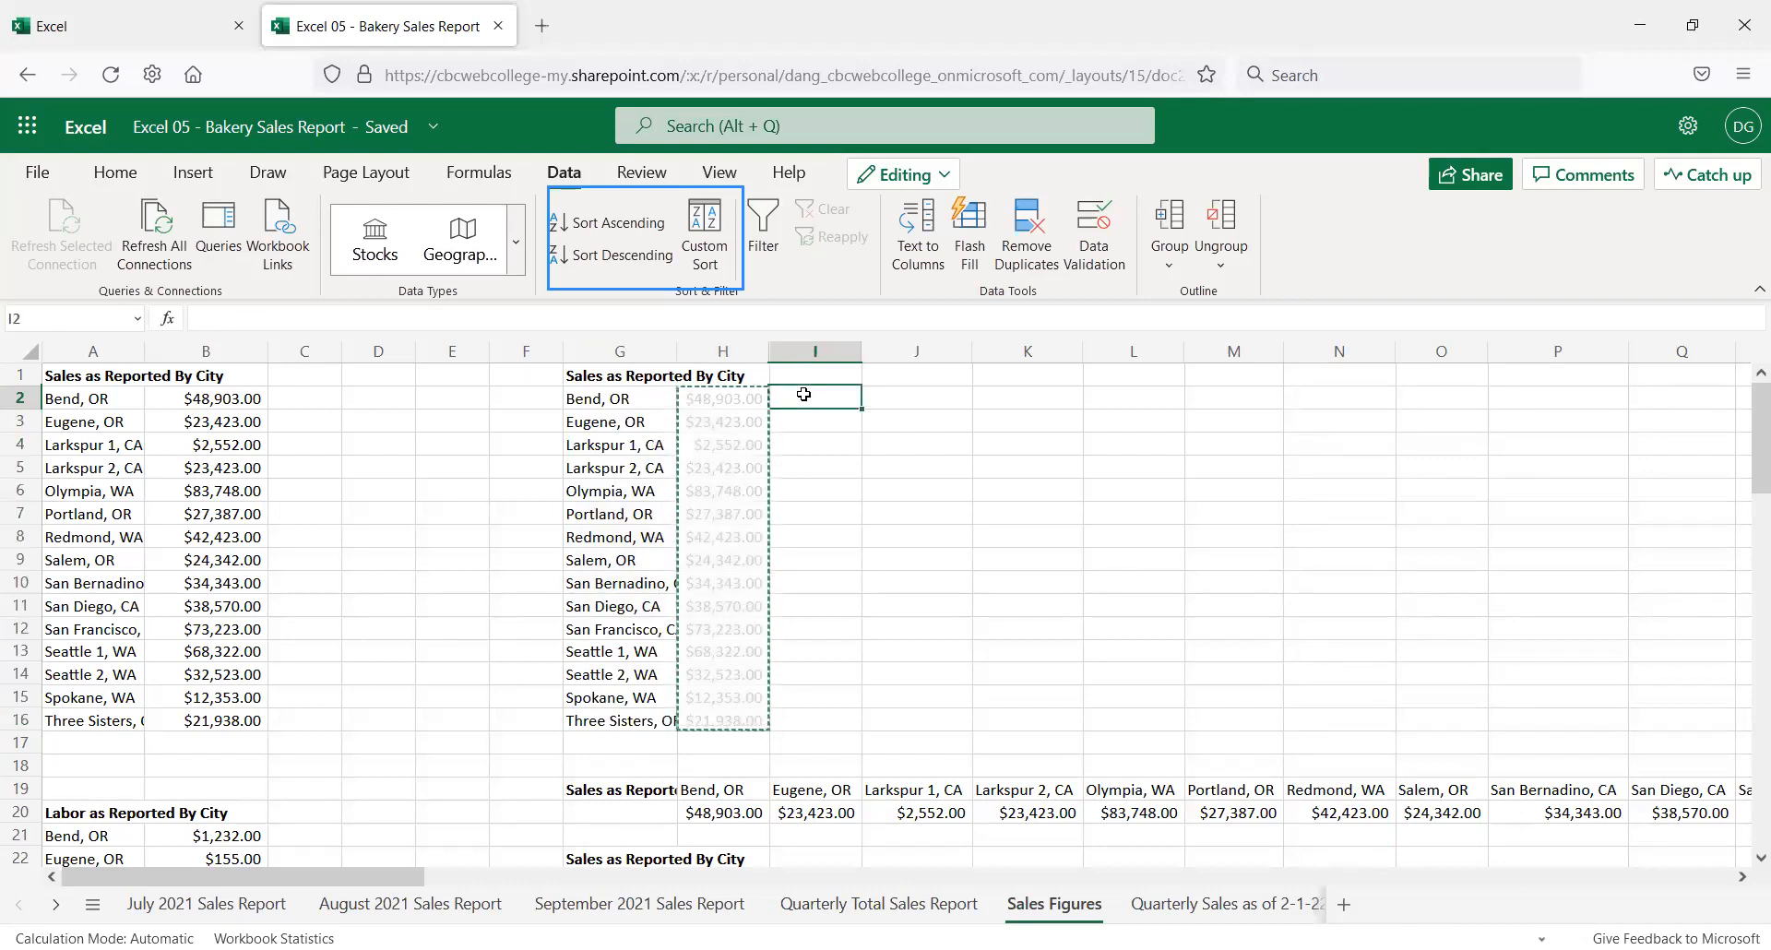
key("ctrl+v")
Sort the city names in G2:G16 in descending order and narrow the empty column H cells beside them
left_click_drag(604, 398, 621, 722)
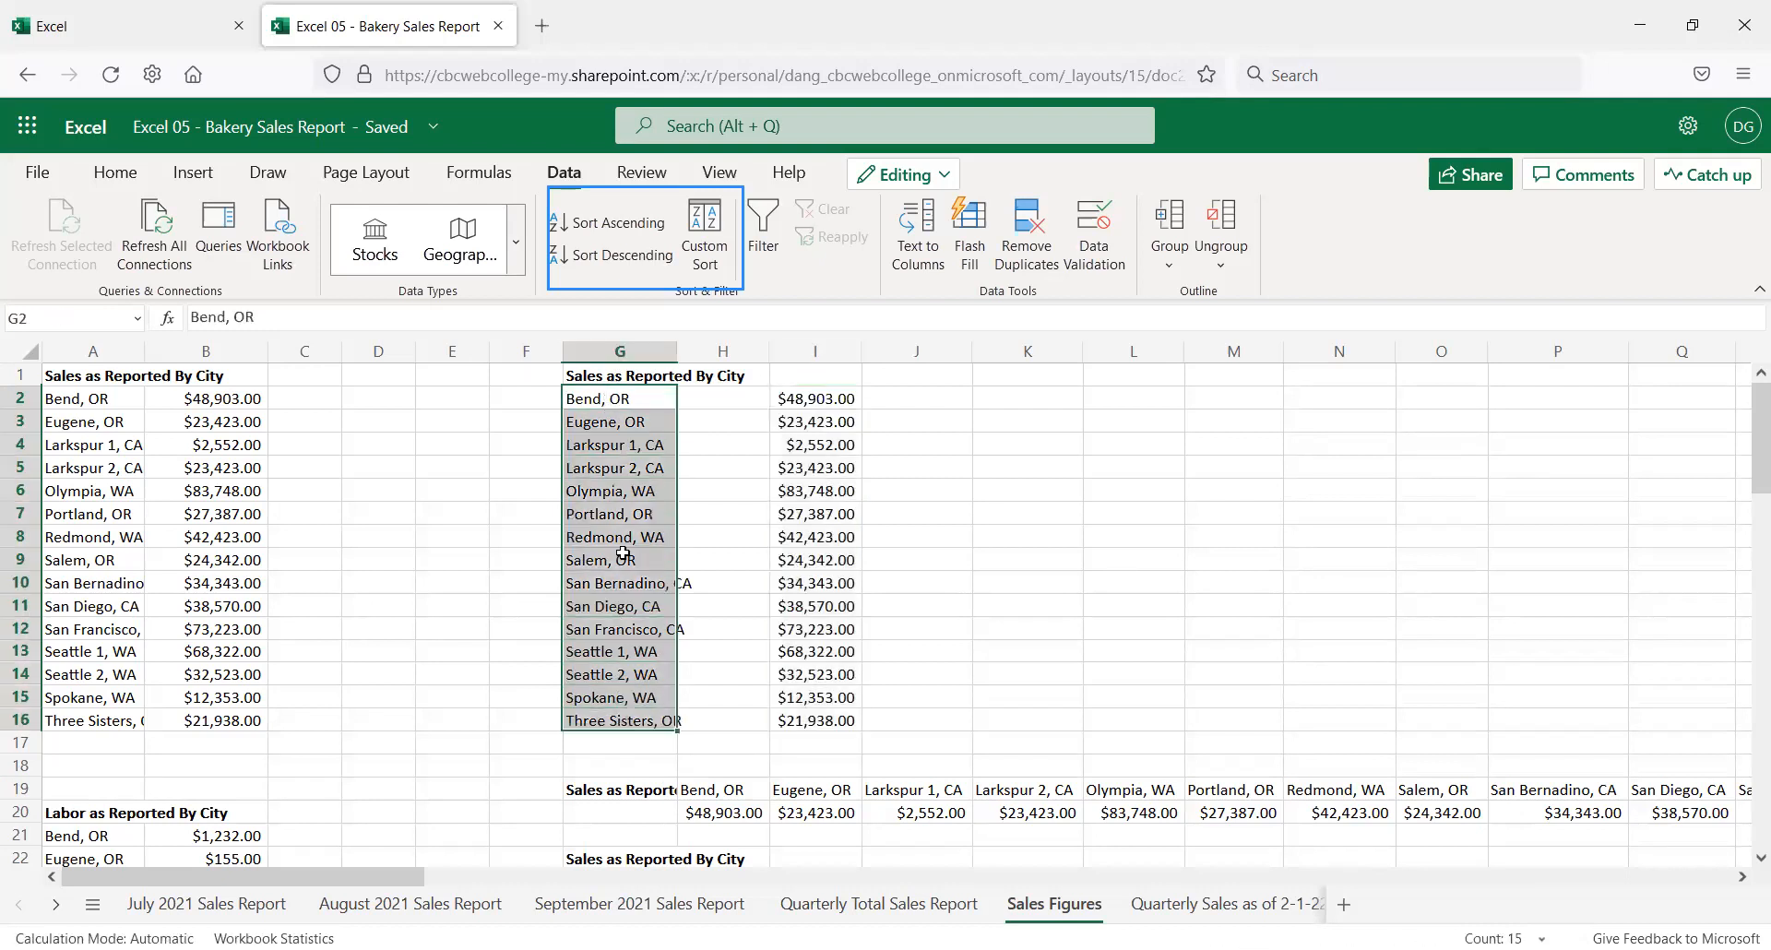
left_click(657, 263)
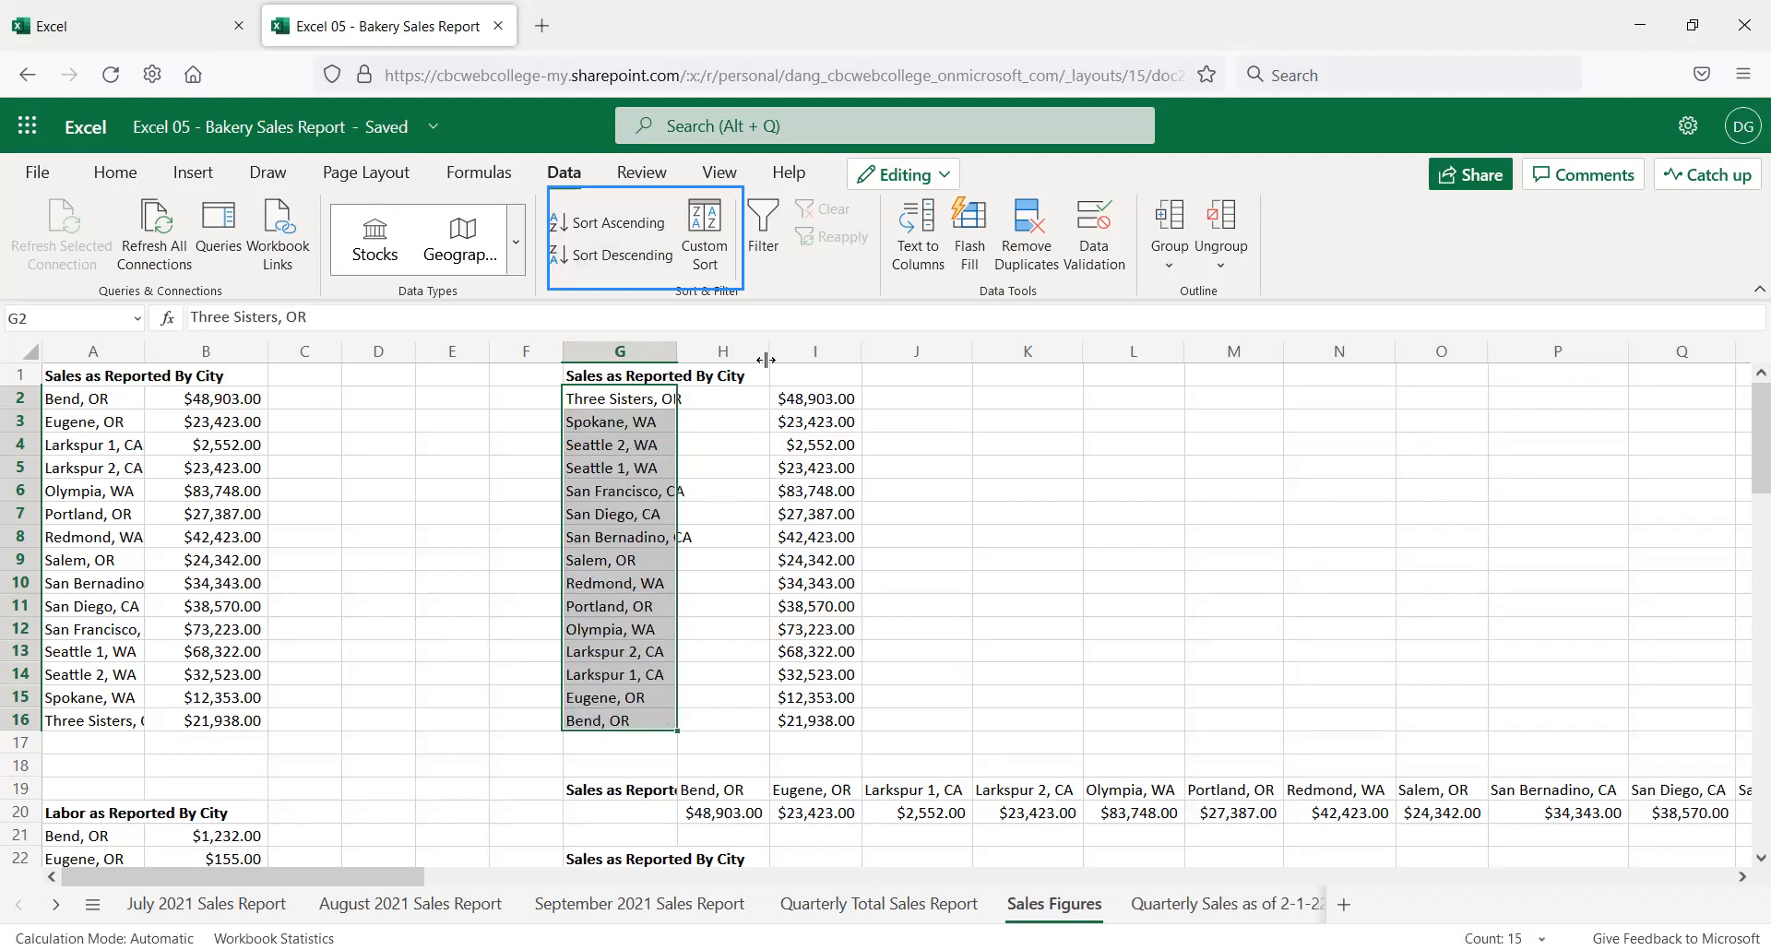
left_click_drag(775, 341, 700, 362)
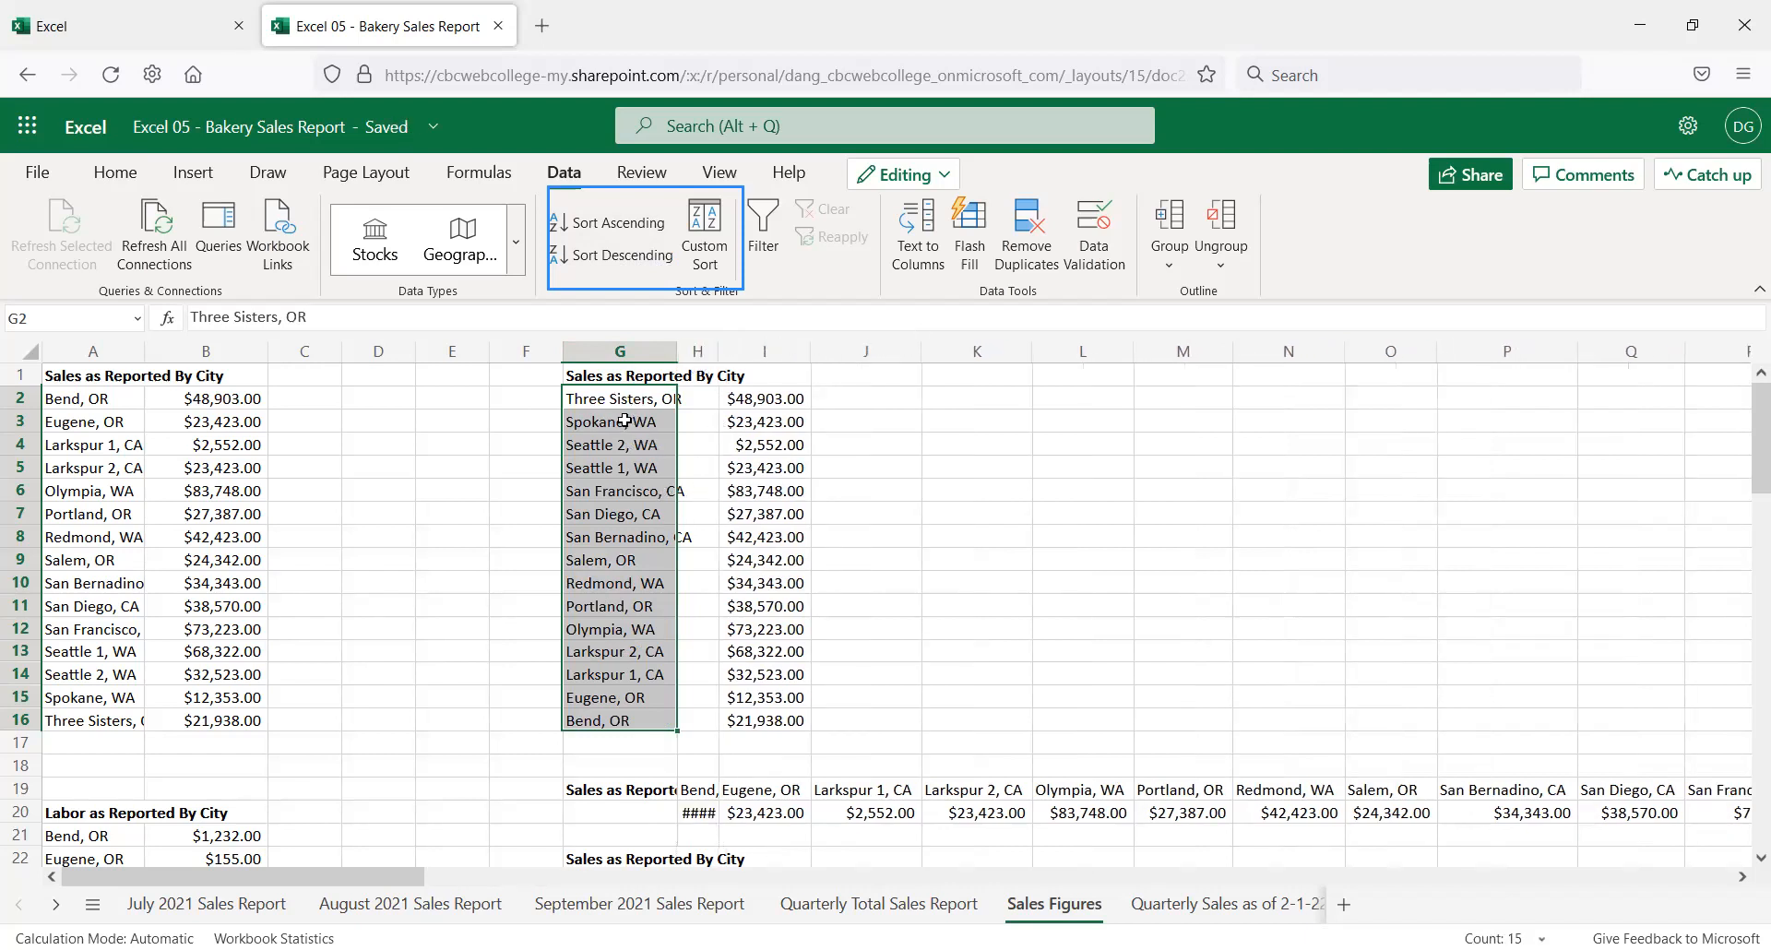
Undo the narrowing of column H, the city name sort and the move of the sales figures to column I
key("ctrl+z")
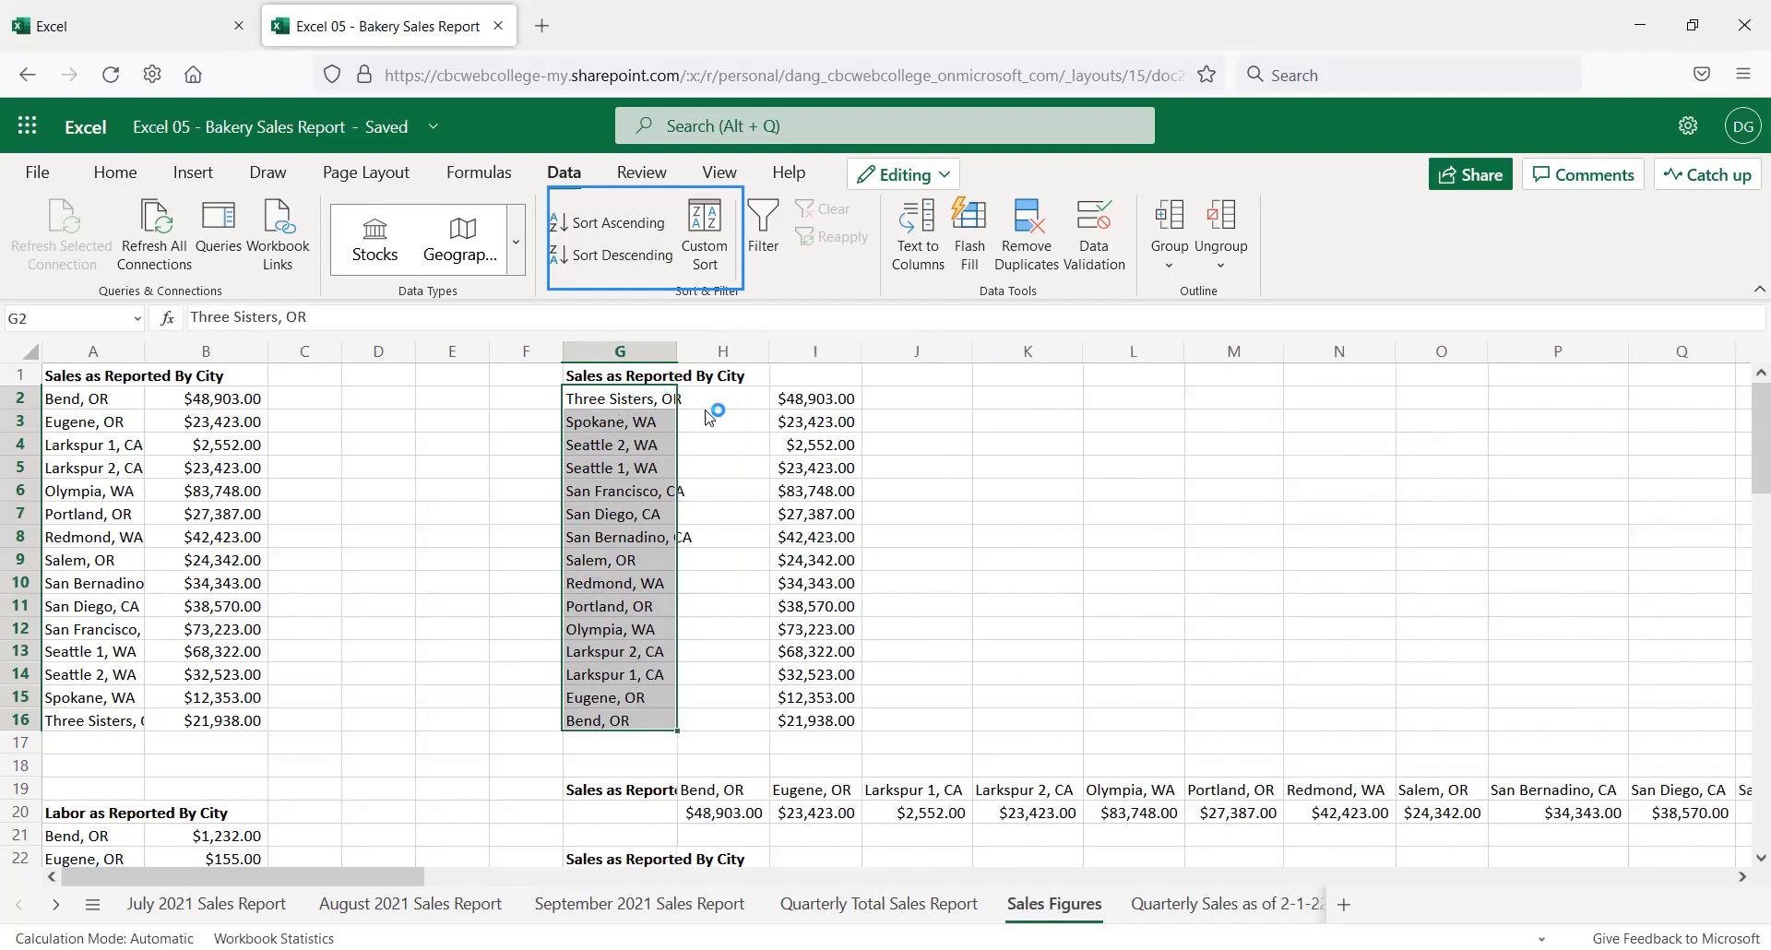
key("ctrl+z")
key("ctrl+z")
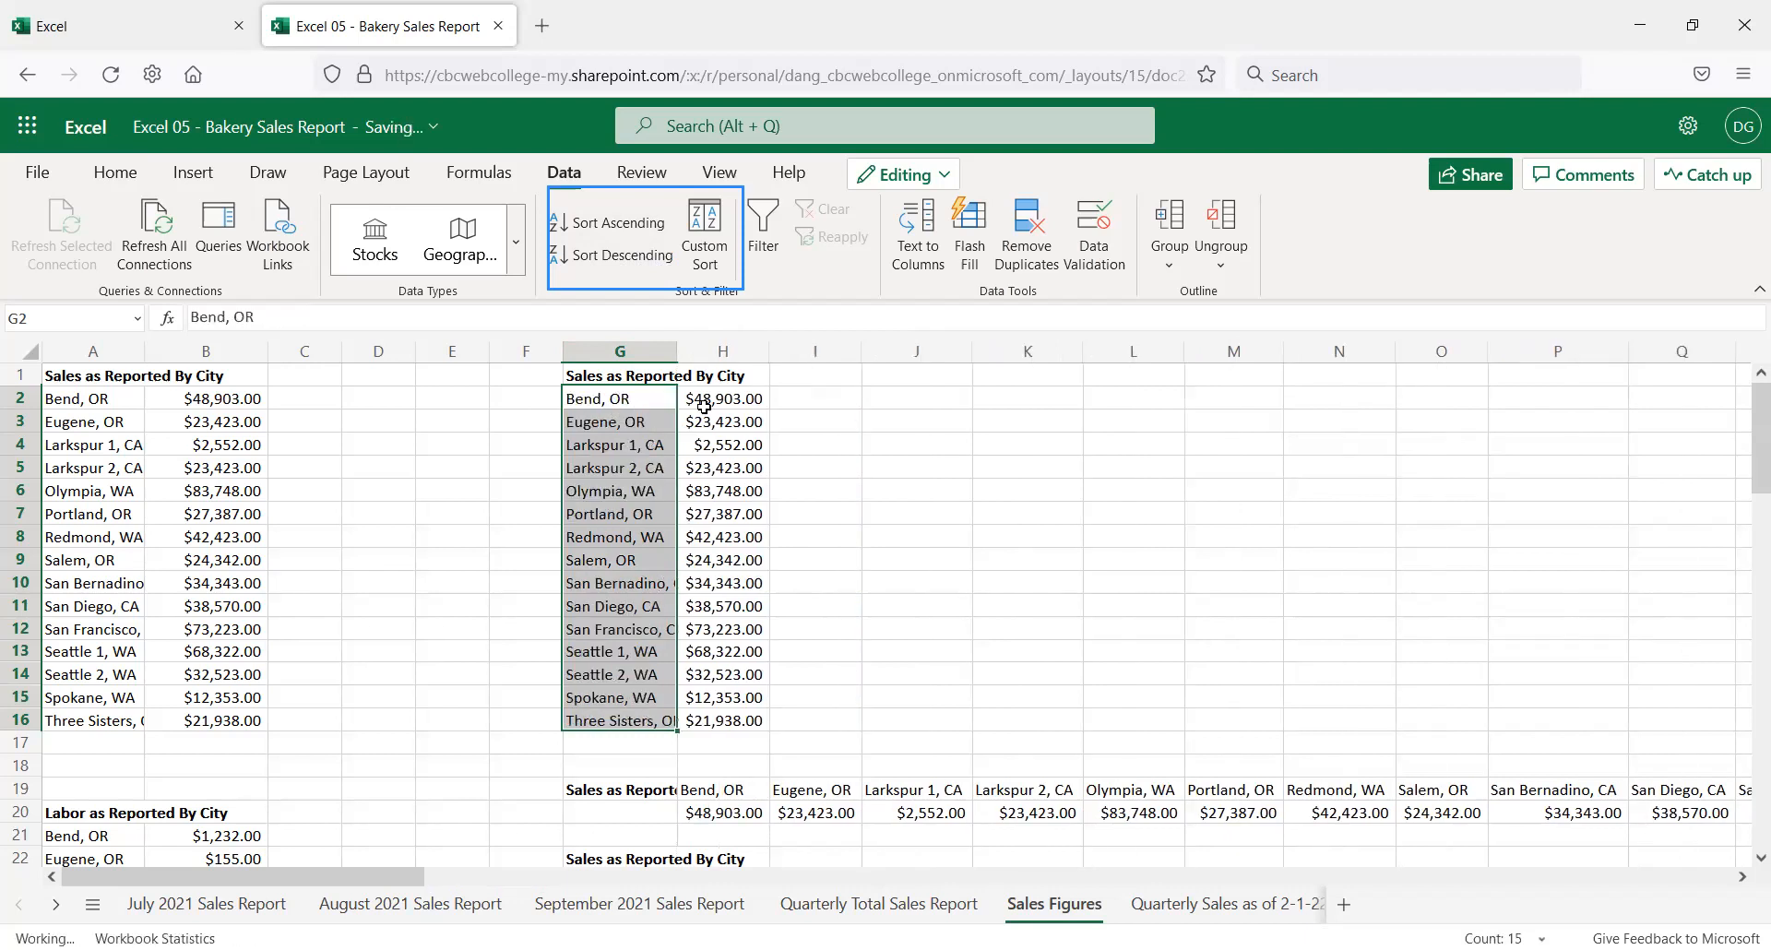
Copy the labor figures from B21:B35 and paste them beside the sales figures, starting at I2
left_click(744, 401)
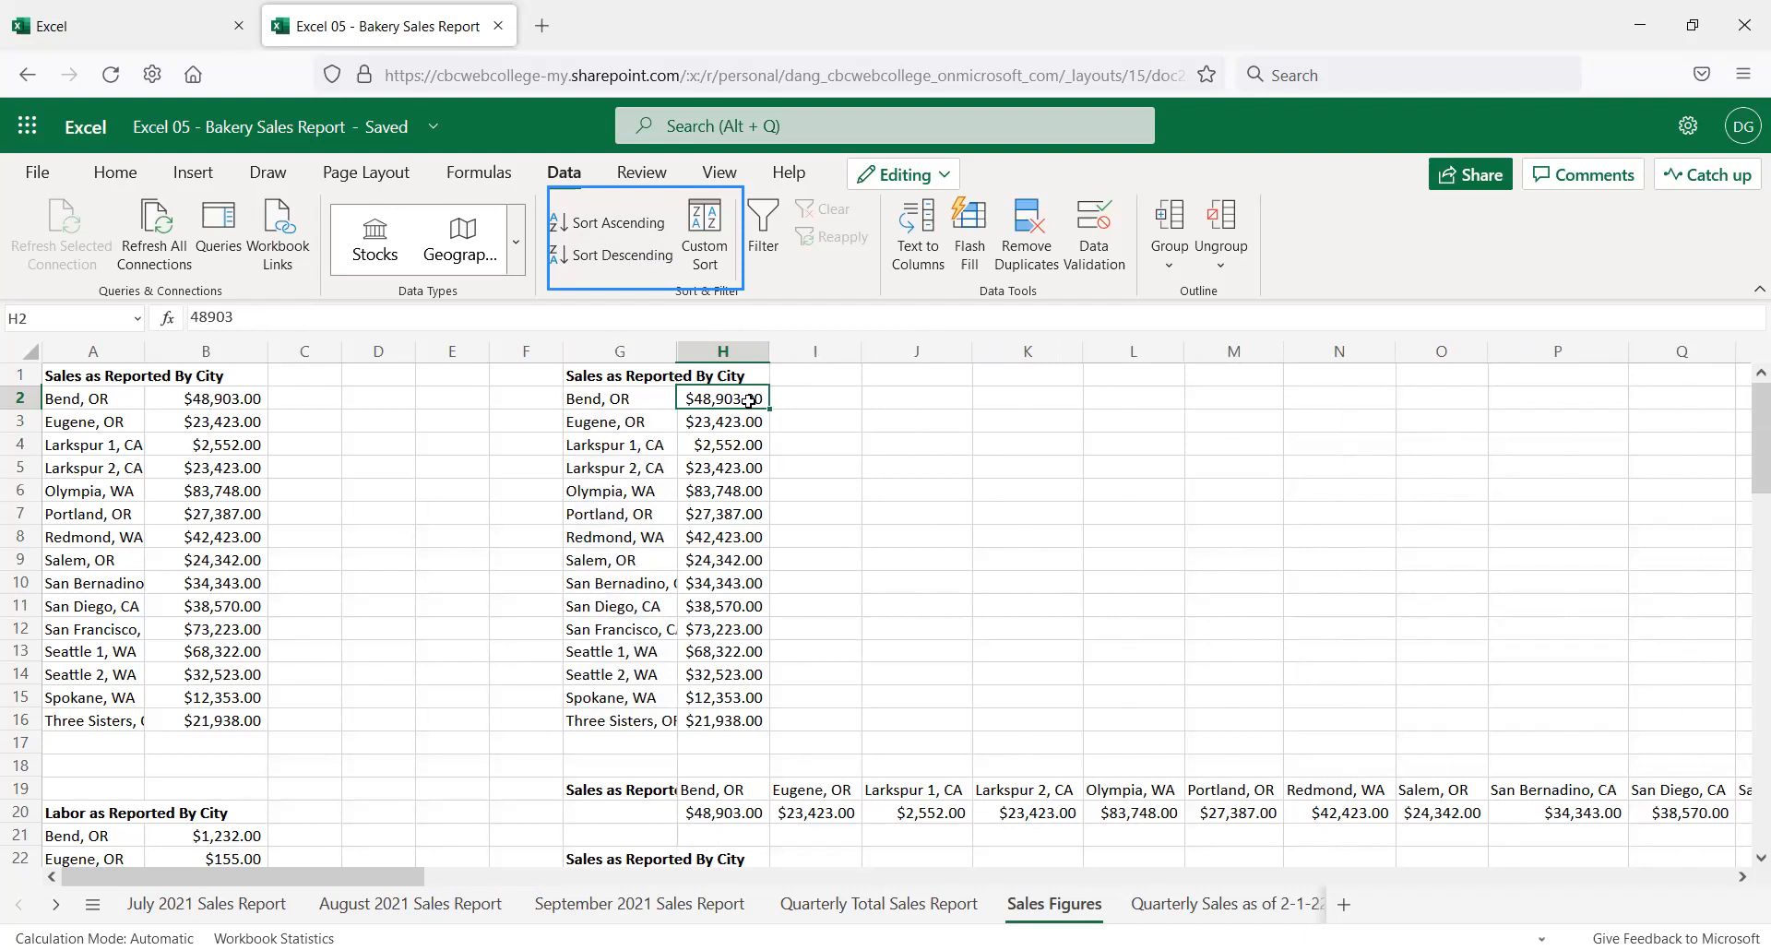
scroll(504, 549, "down", 2)
scroll(461, 569, "down", 2)
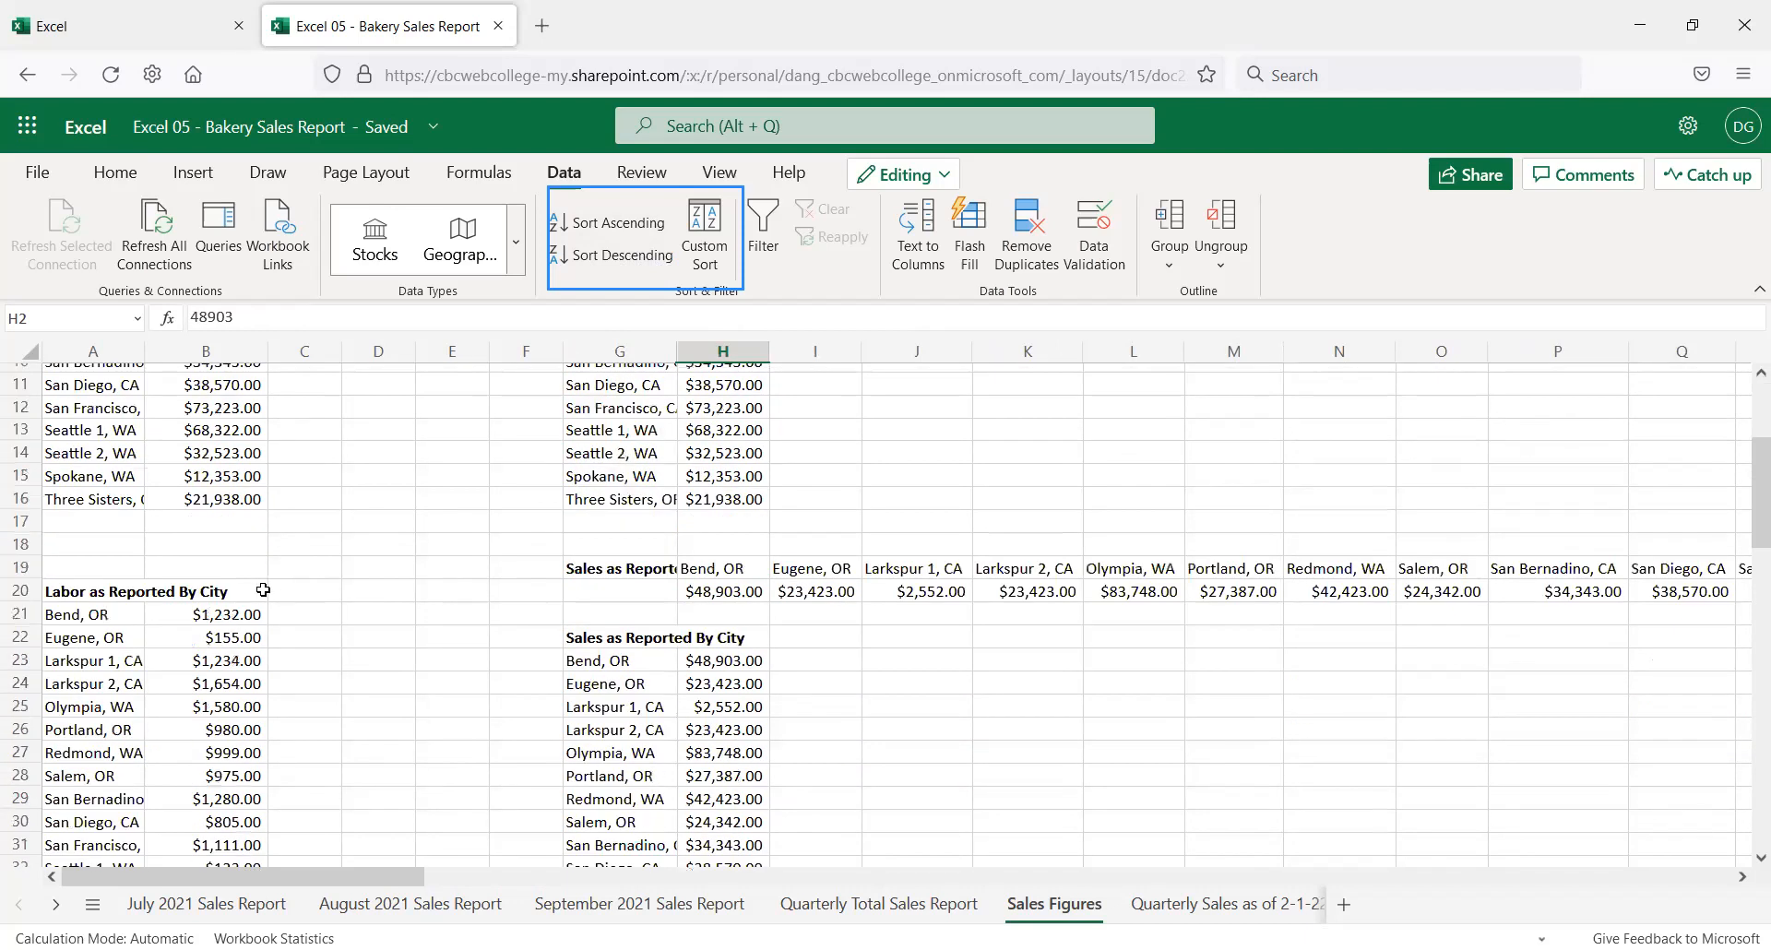
scroll(170, 637, "down", 2)
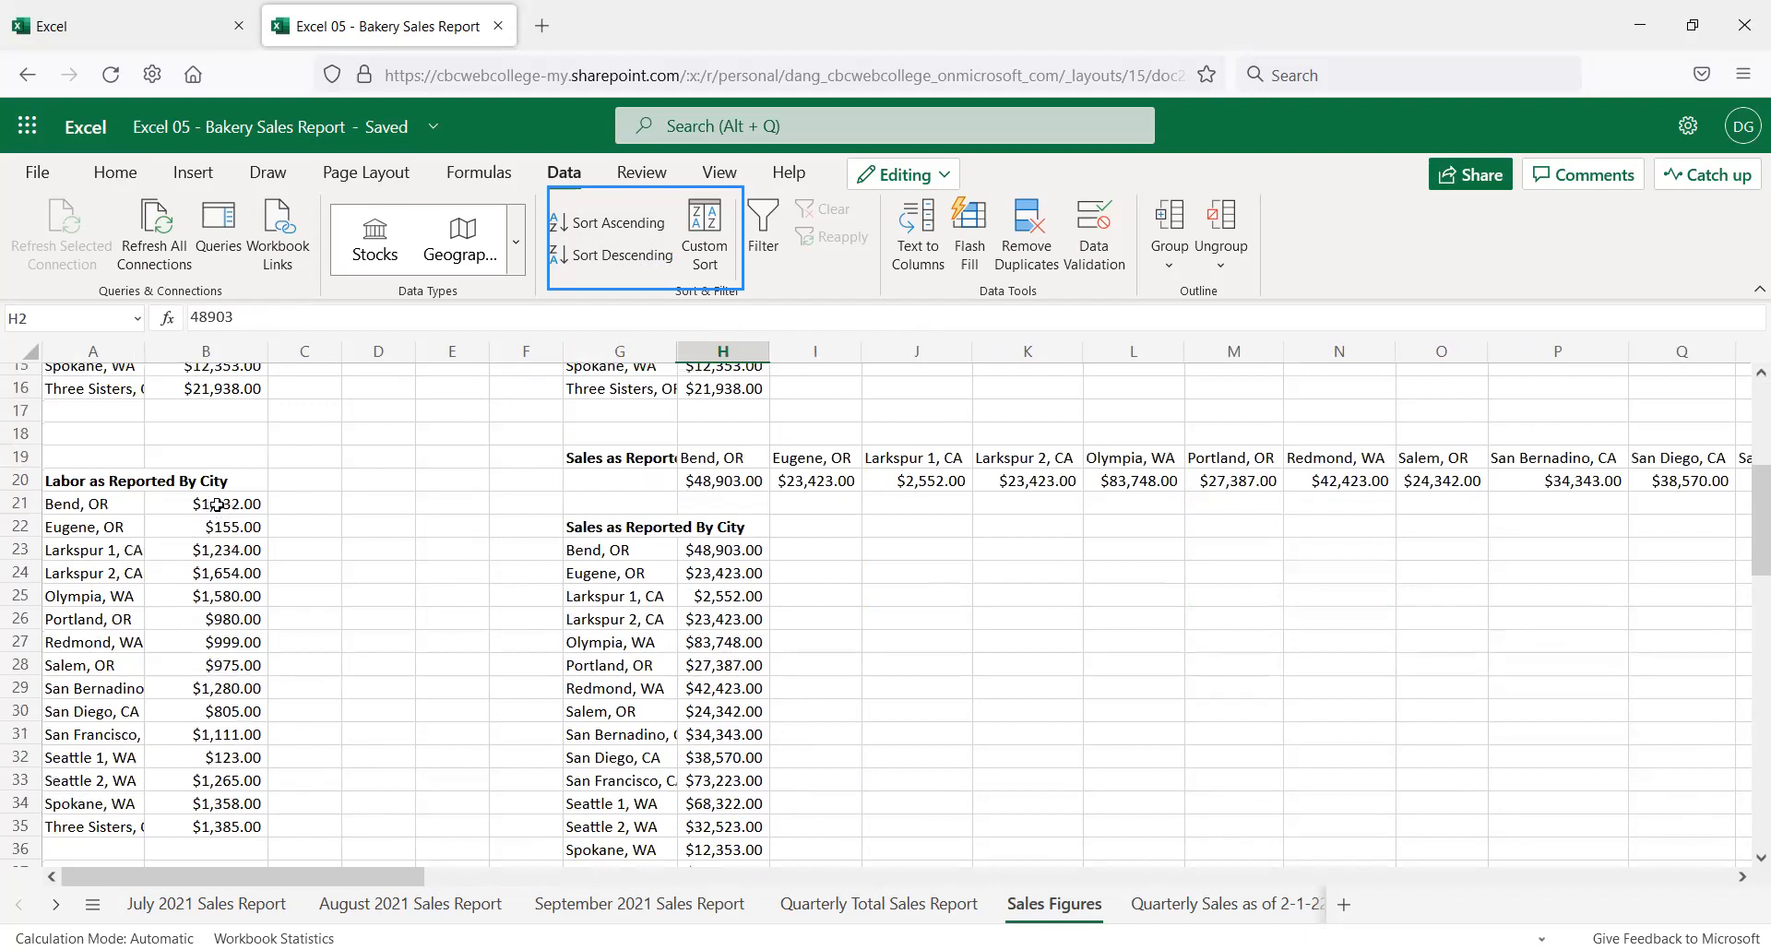
left_click_drag(222, 505, 213, 827)
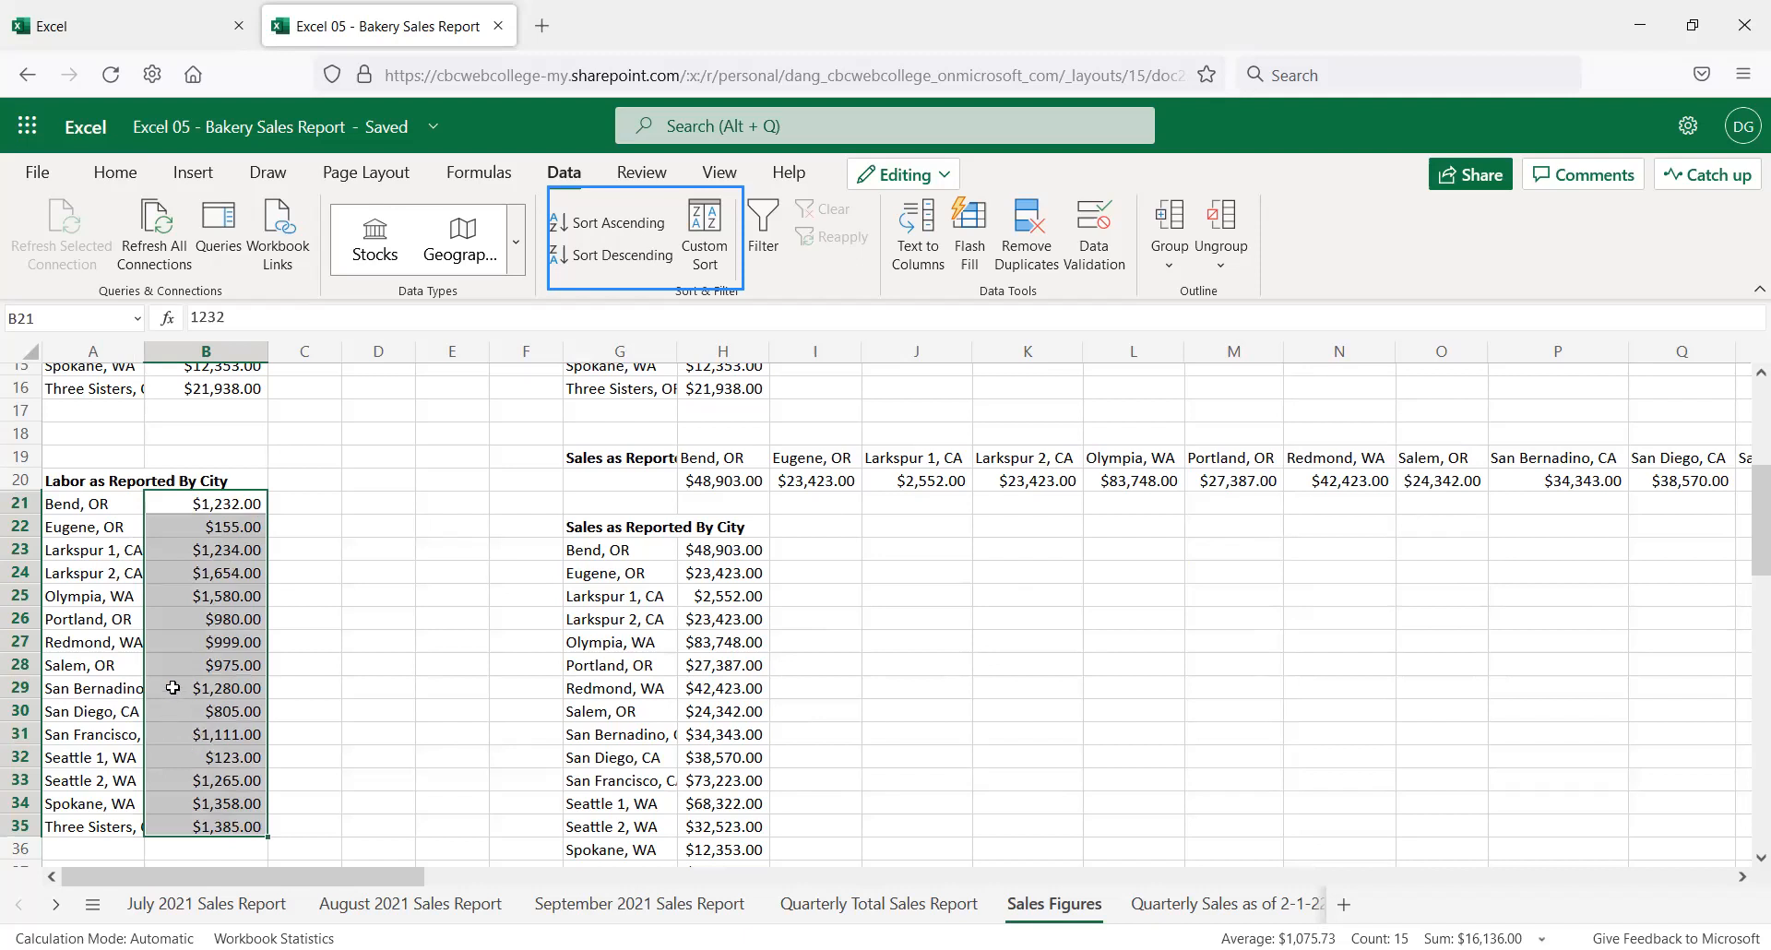
key("ctrl+c")
scroll(806, 594, "up", 5)
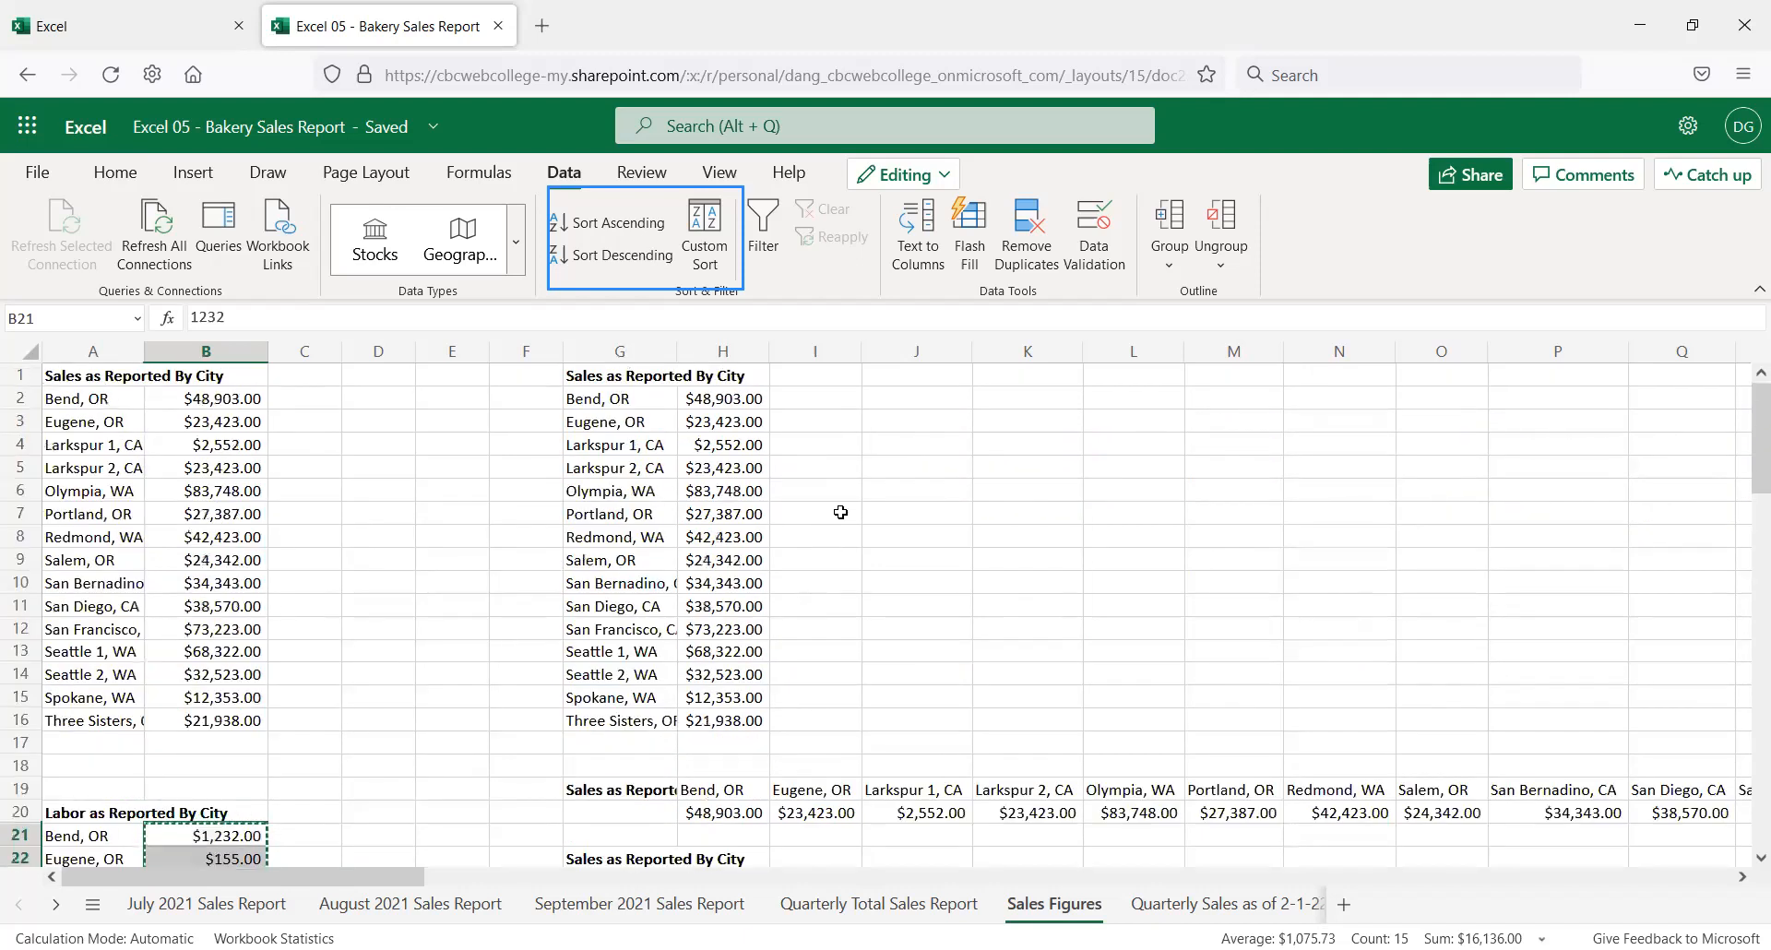
left_click(826, 396)
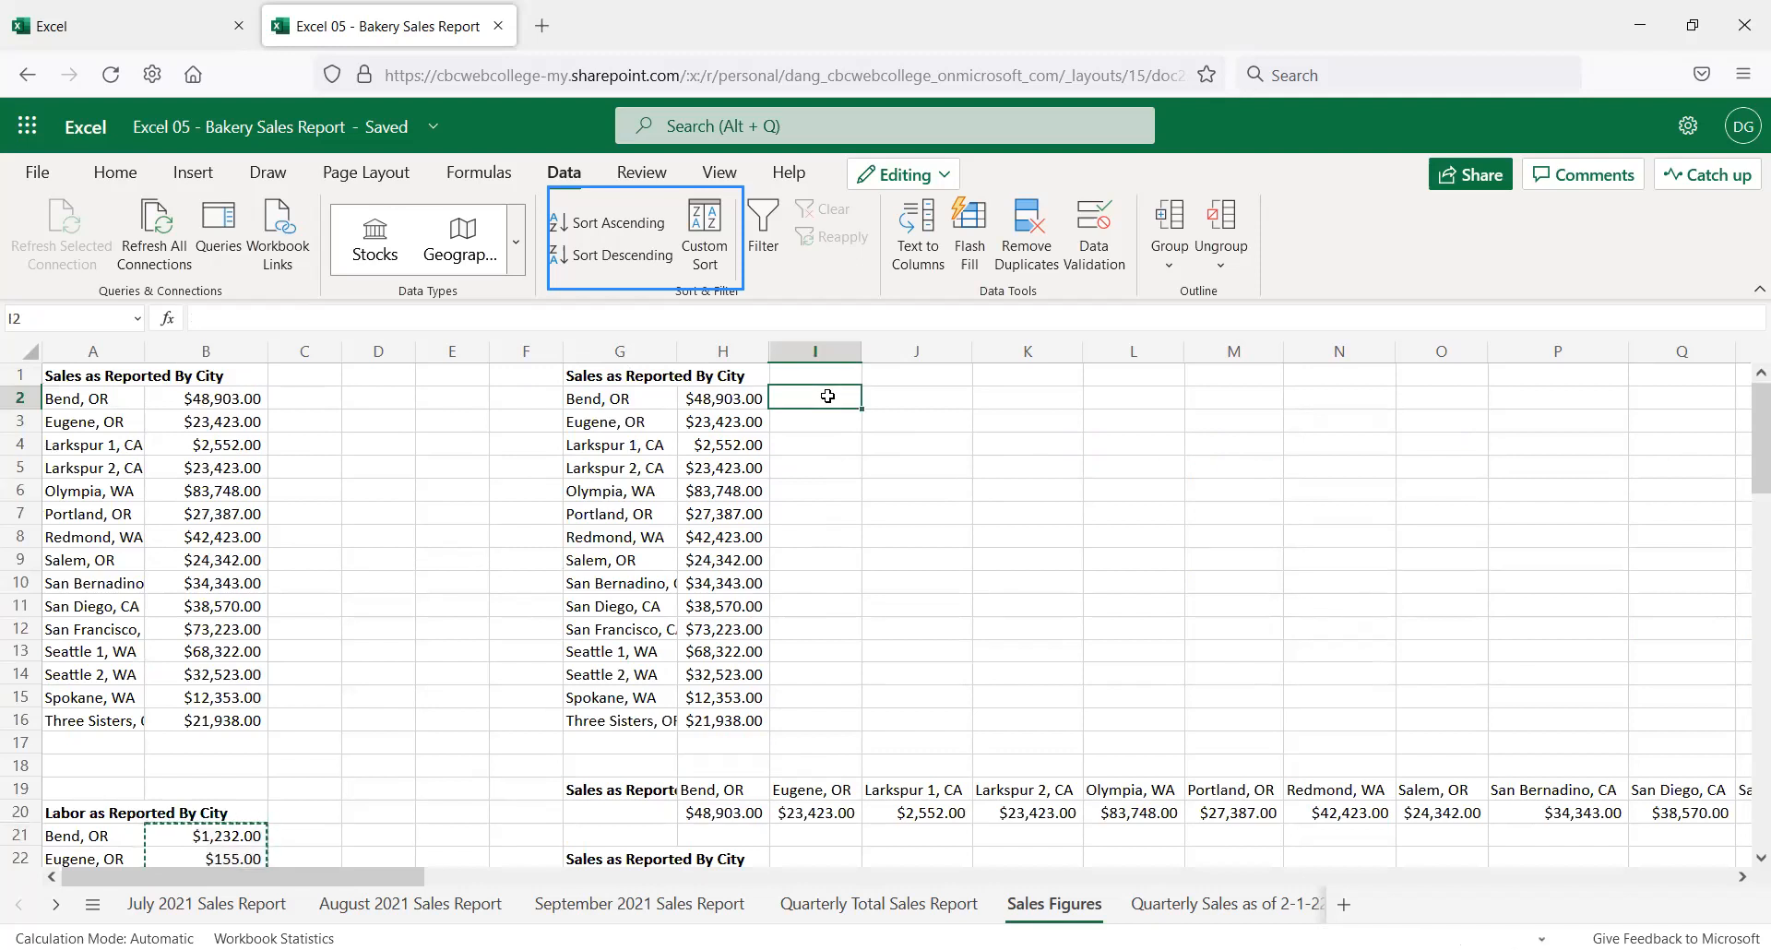
key("ctrl+v")
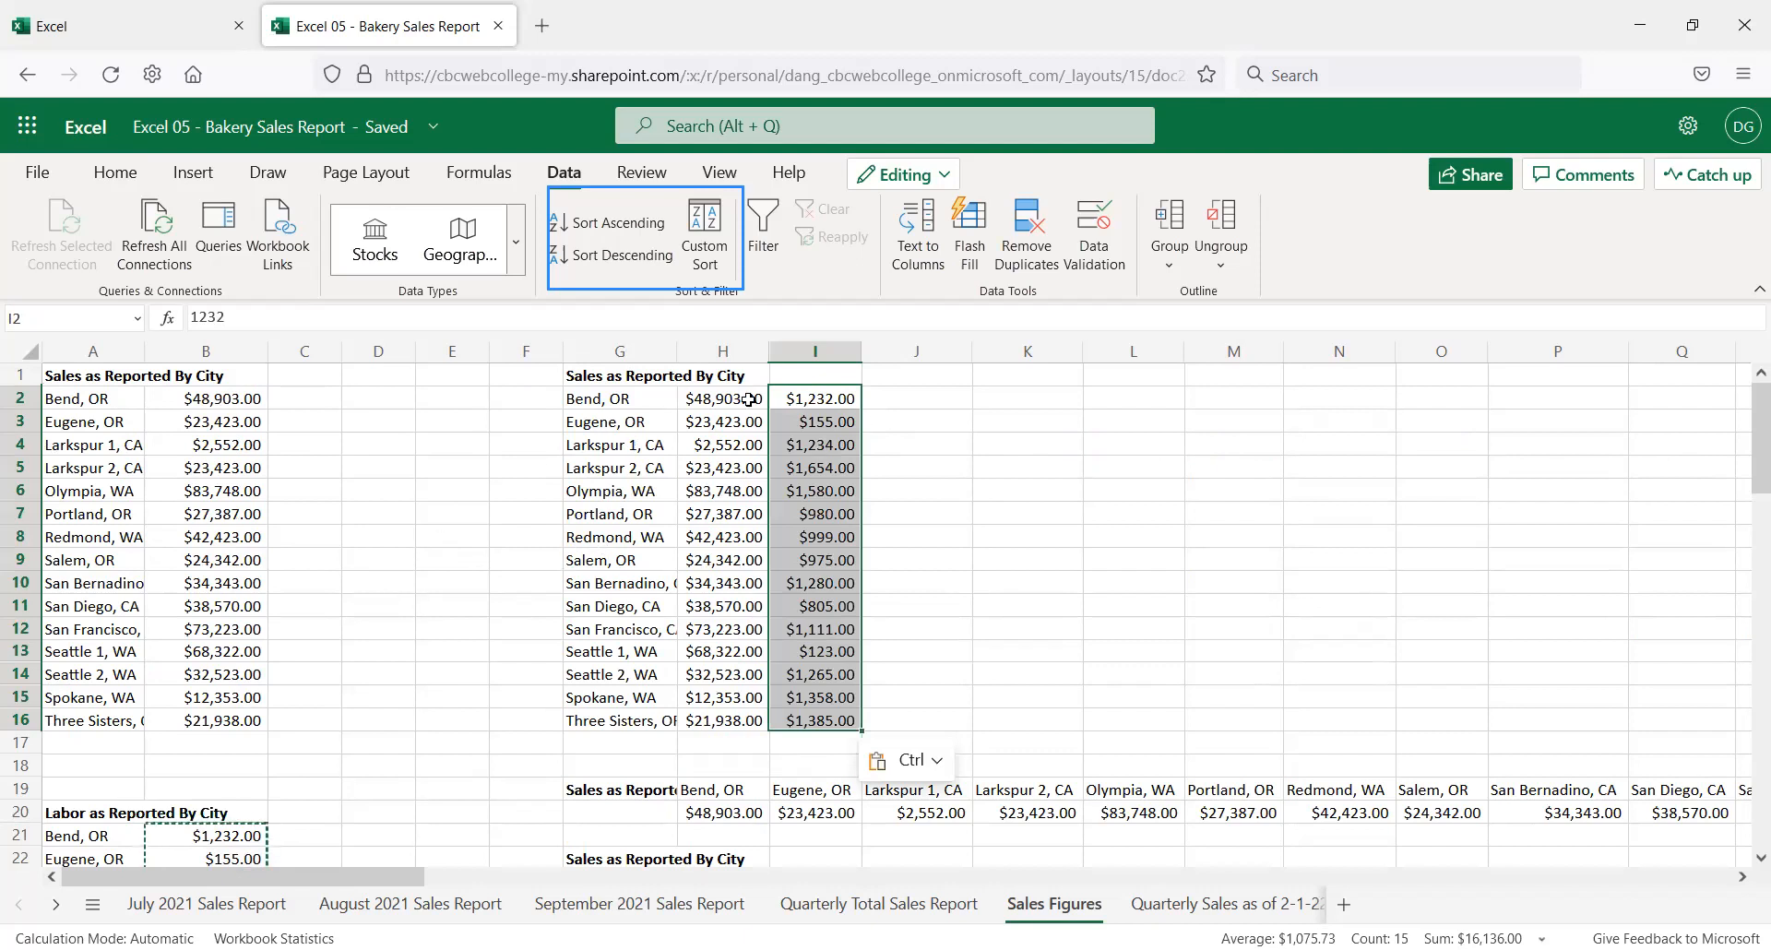
Move the heading "Sales as Reported By City" from G1 to H1 and widen column H moderately
left_click(637, 375)
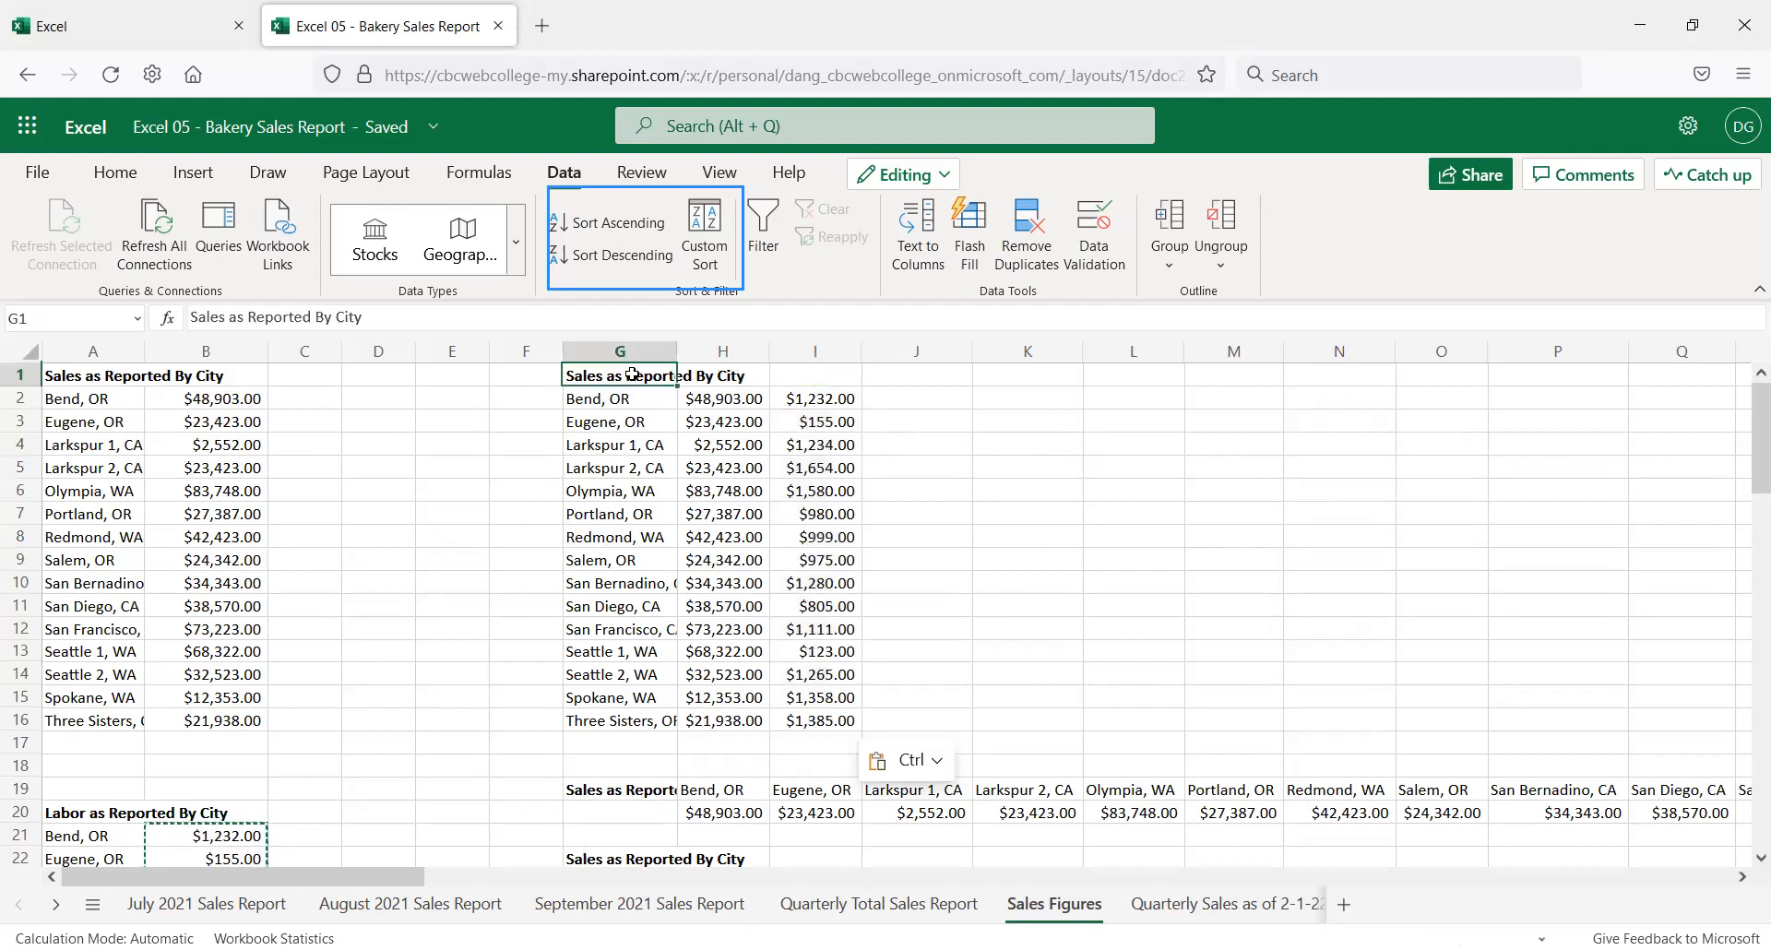
key("ctrl+x")
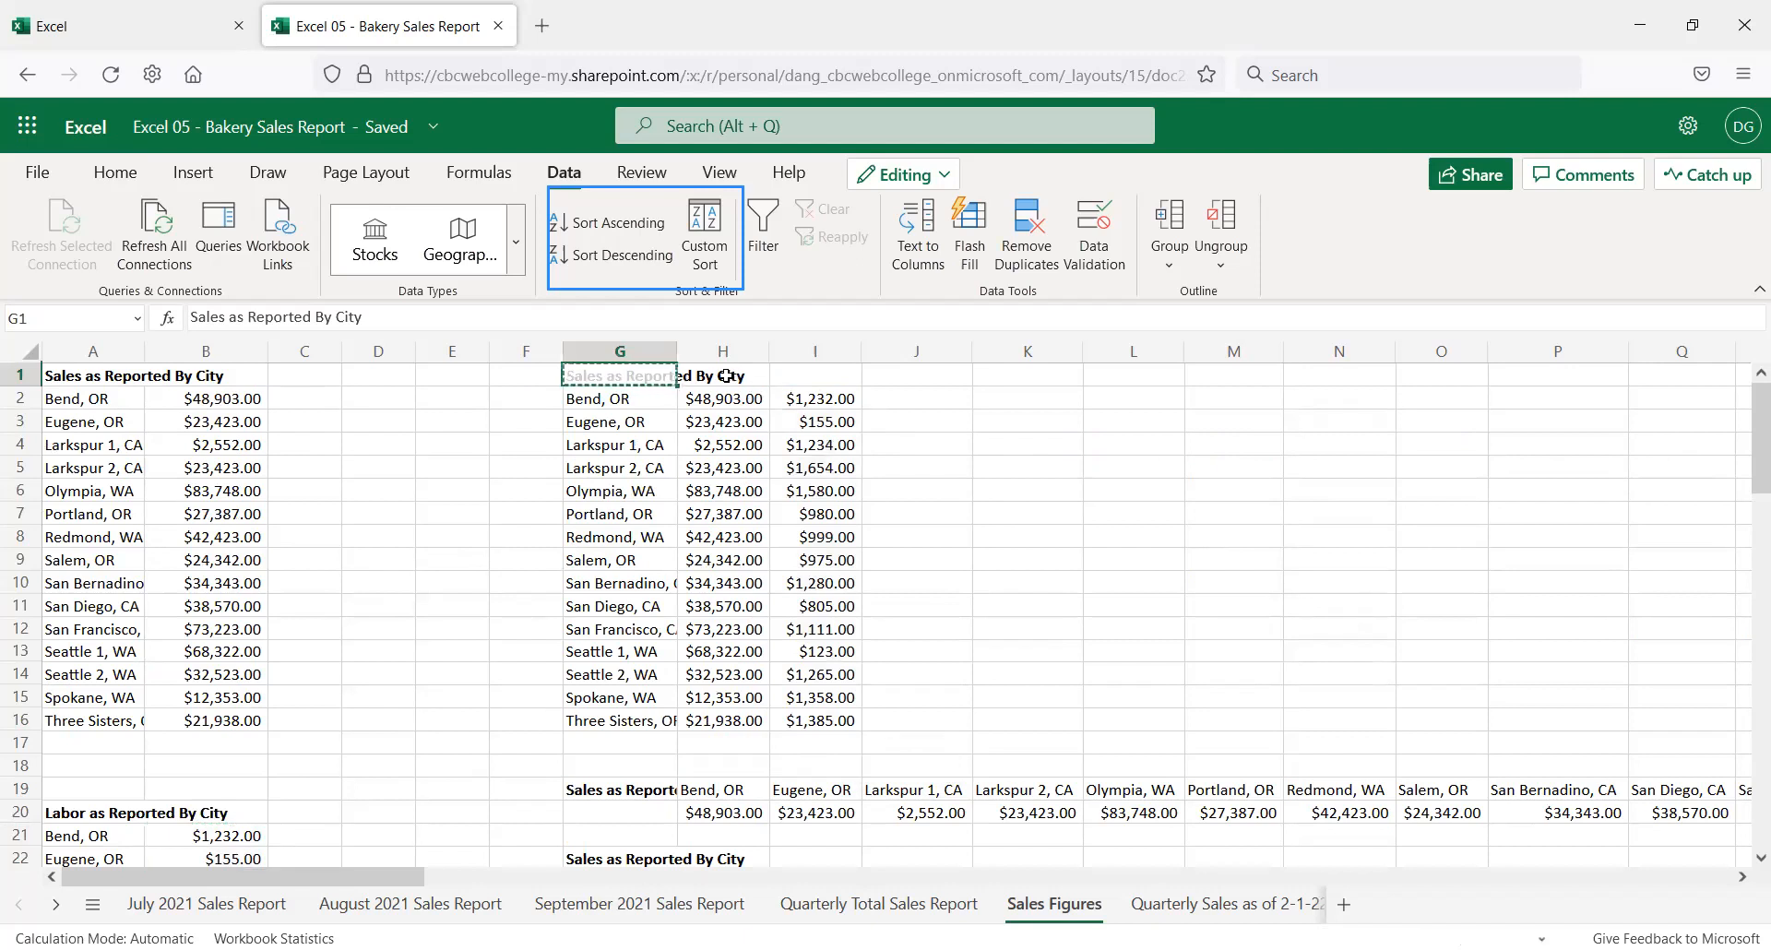
left_click(728, 376)
key("ctrl+v")
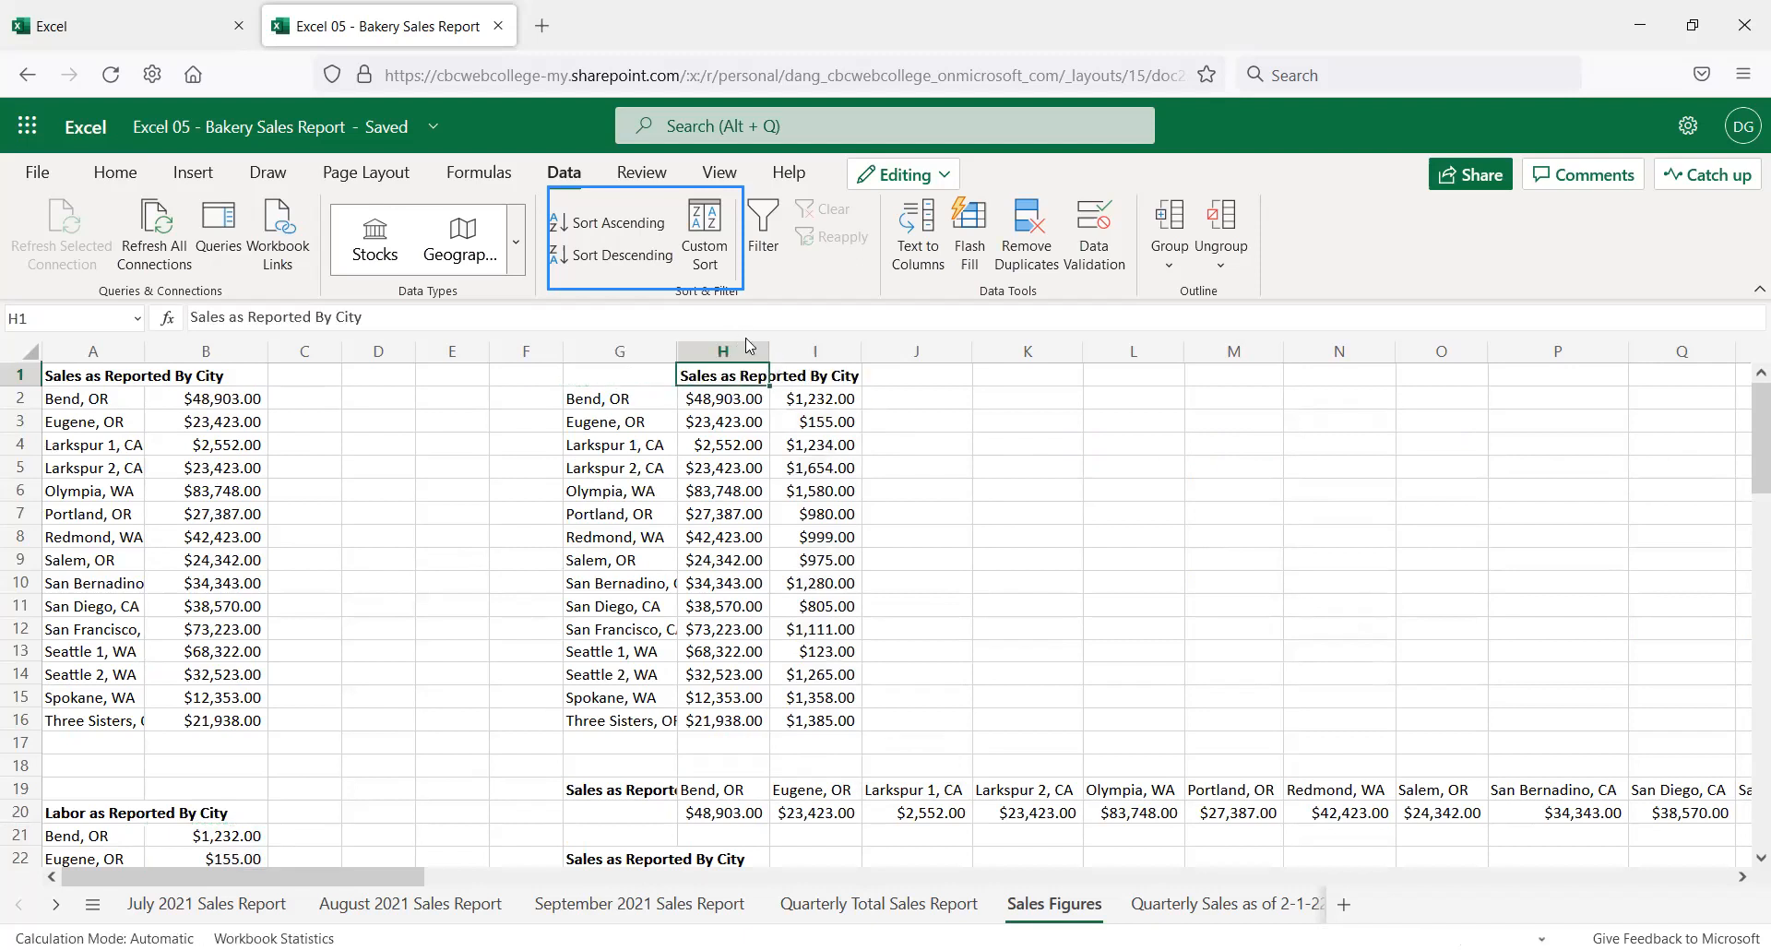
left_click_drag(767, 351, 846, 354)
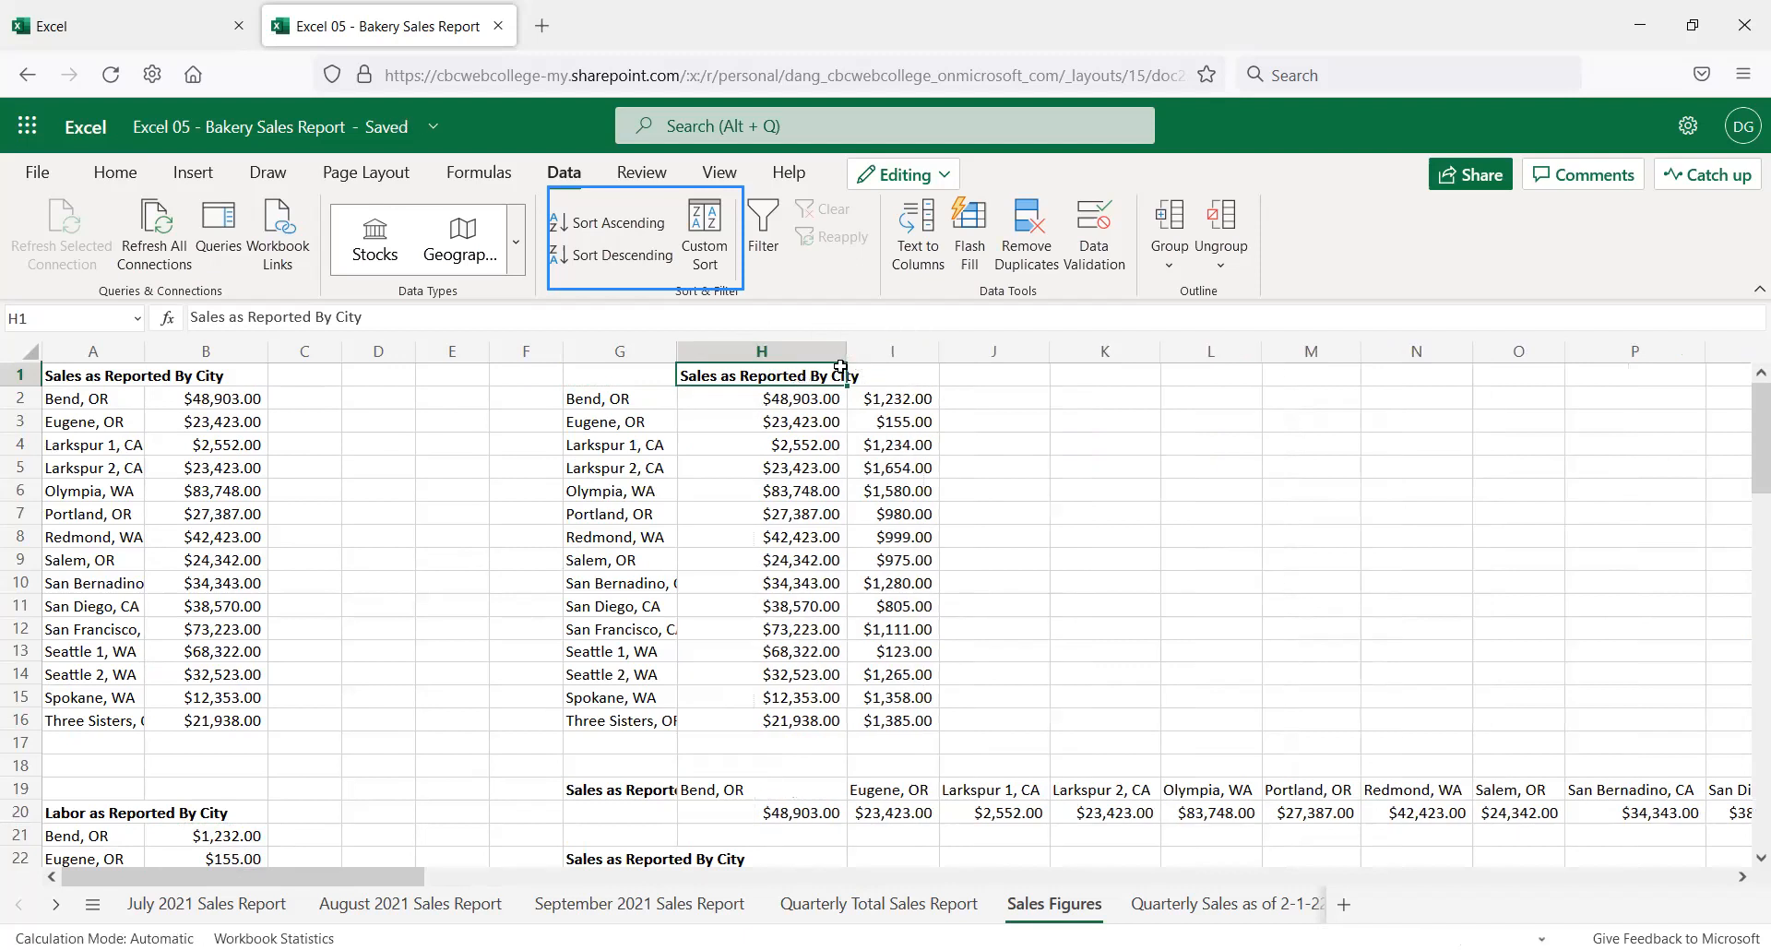
left_click_drag(846, 354, 811, 354)
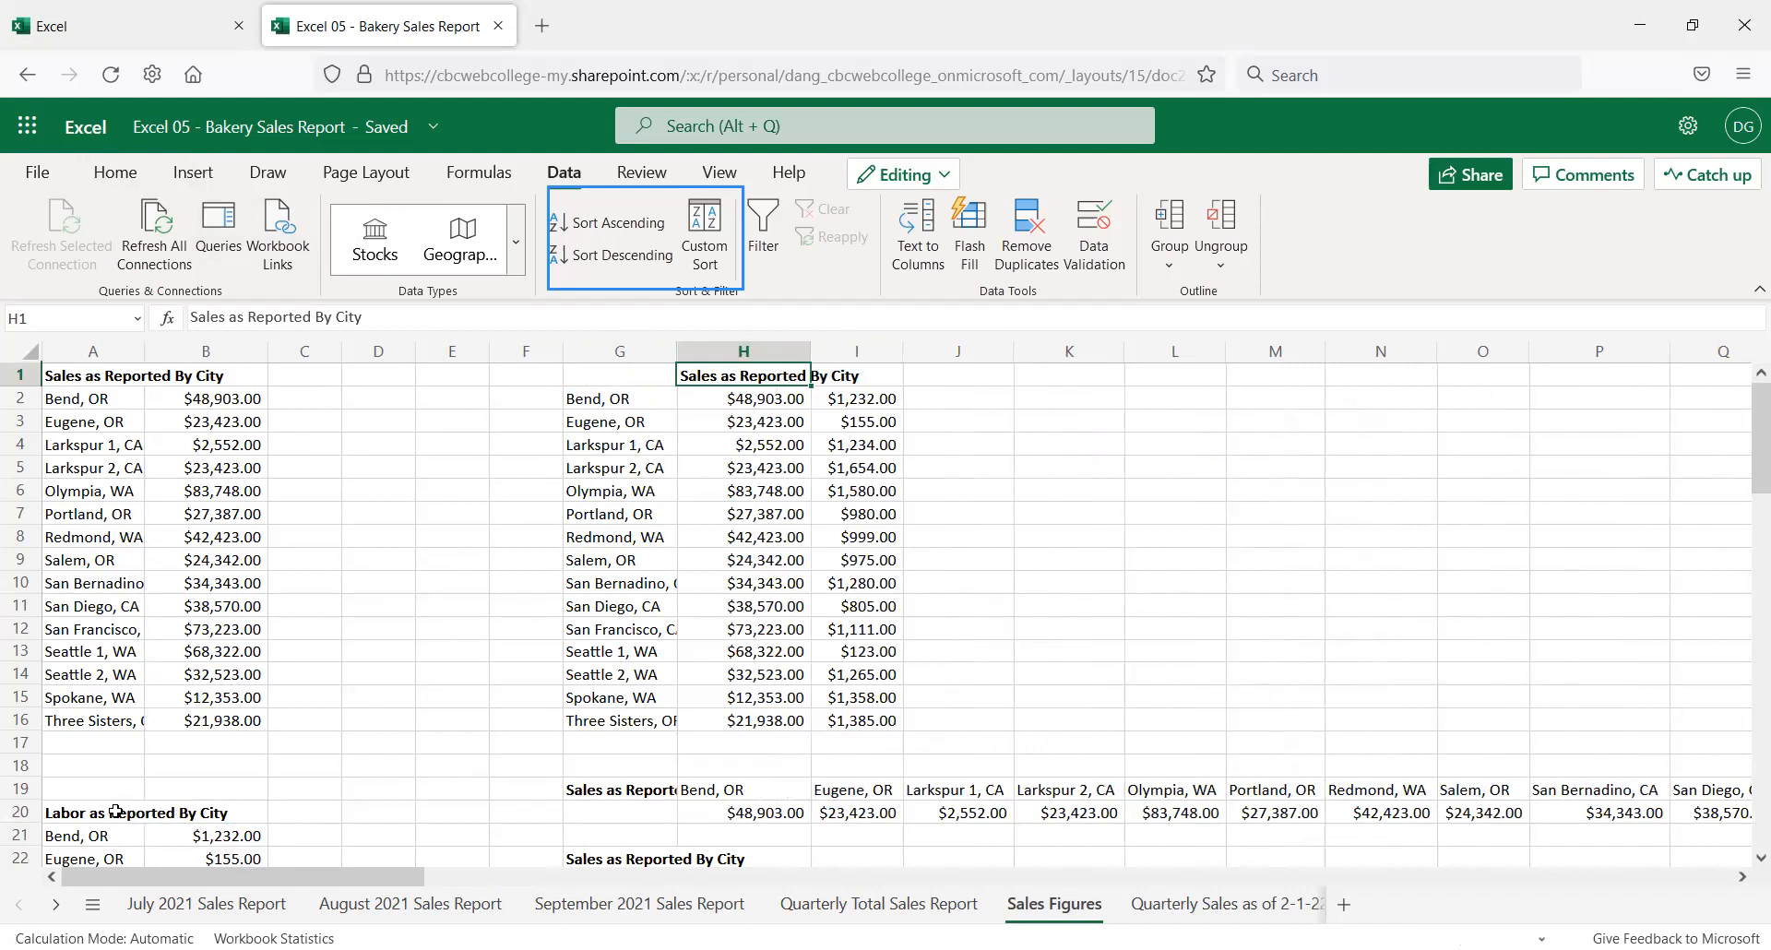
Copy the heading "Labor as Reported By City" from A20 into I1 above the labor figures
left_click(68, 810)
key("ctrl+c")
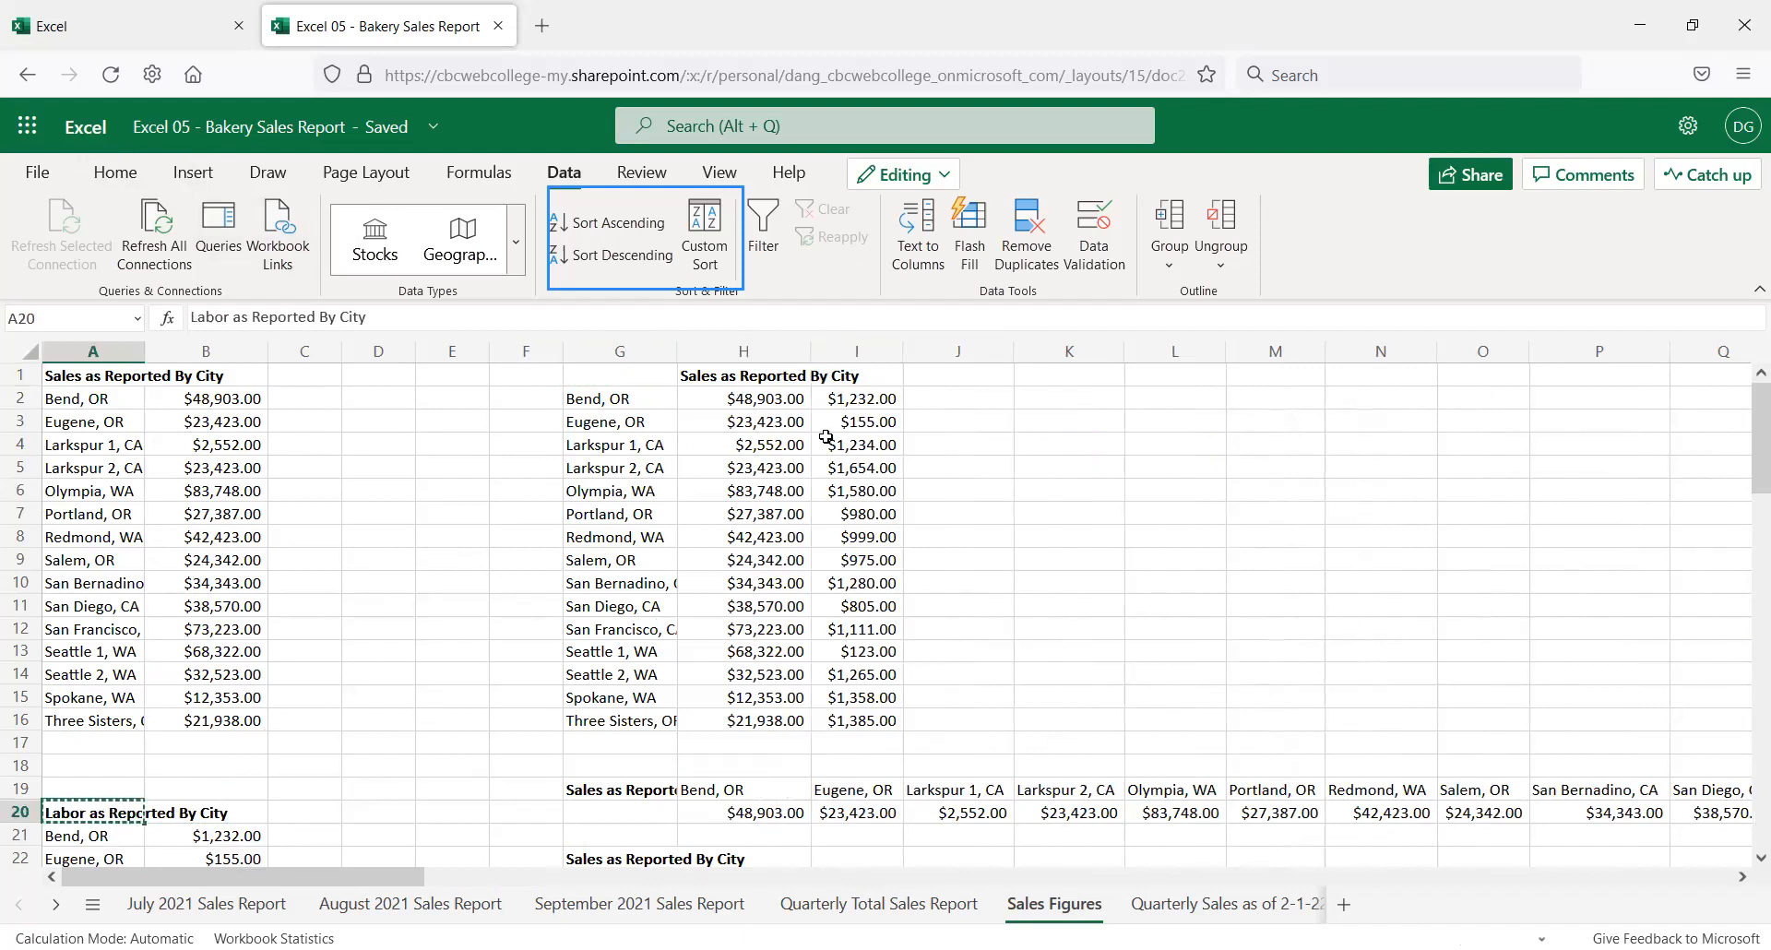
left_click(868, 376)
key("ctrl+v")
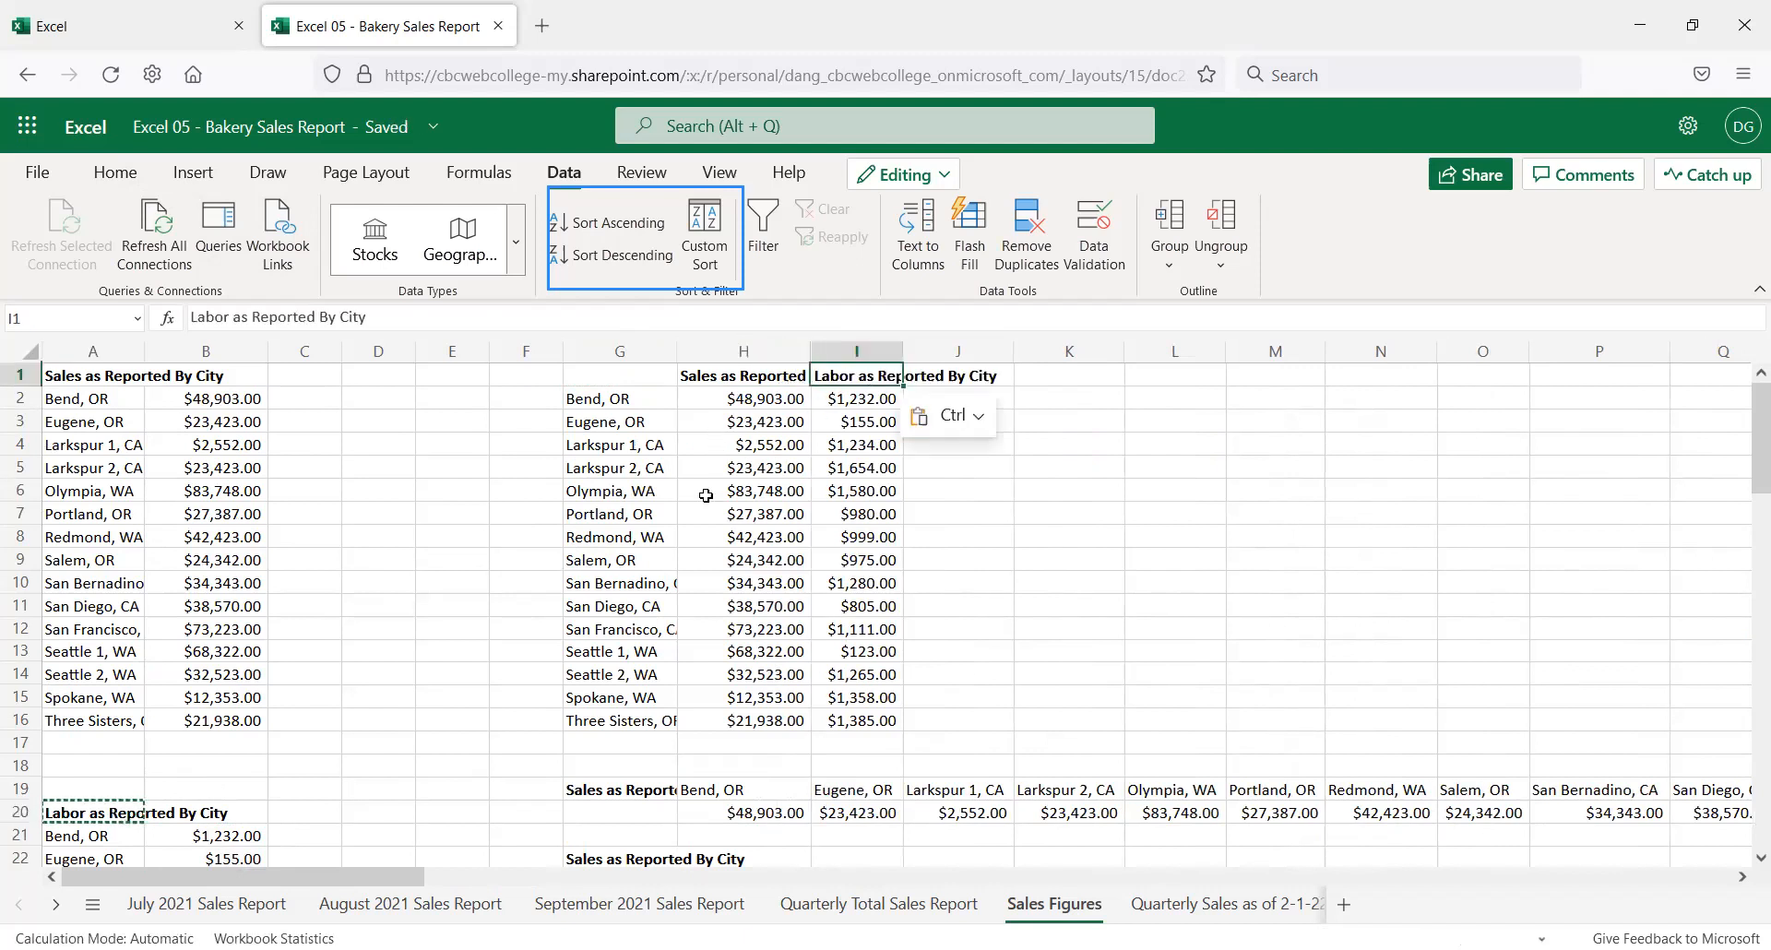
Copy the cost figures from B40:B54 and paste them beside the labor figures, starting at J2
scroll(646, 516, "down", 3)
scroll(566, 554, "down", 9)
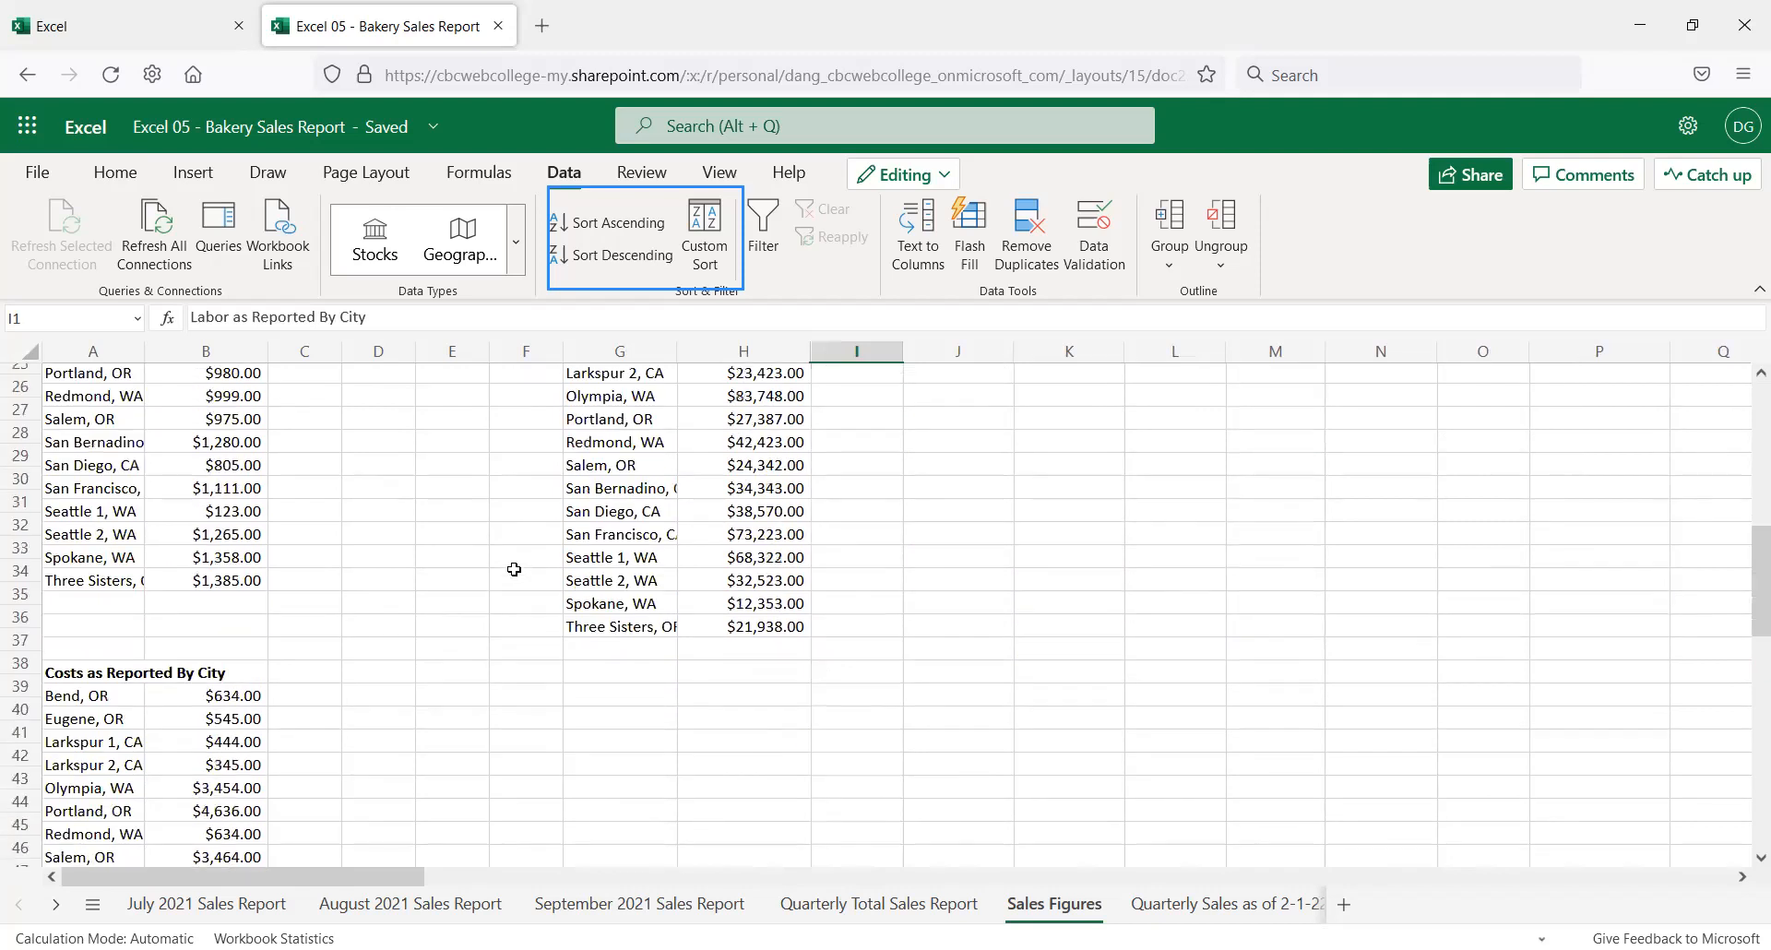
scroll(354, 540, "down", 2)
left_click_drag(243, 388, 254, 693)
key("ctrl+c")
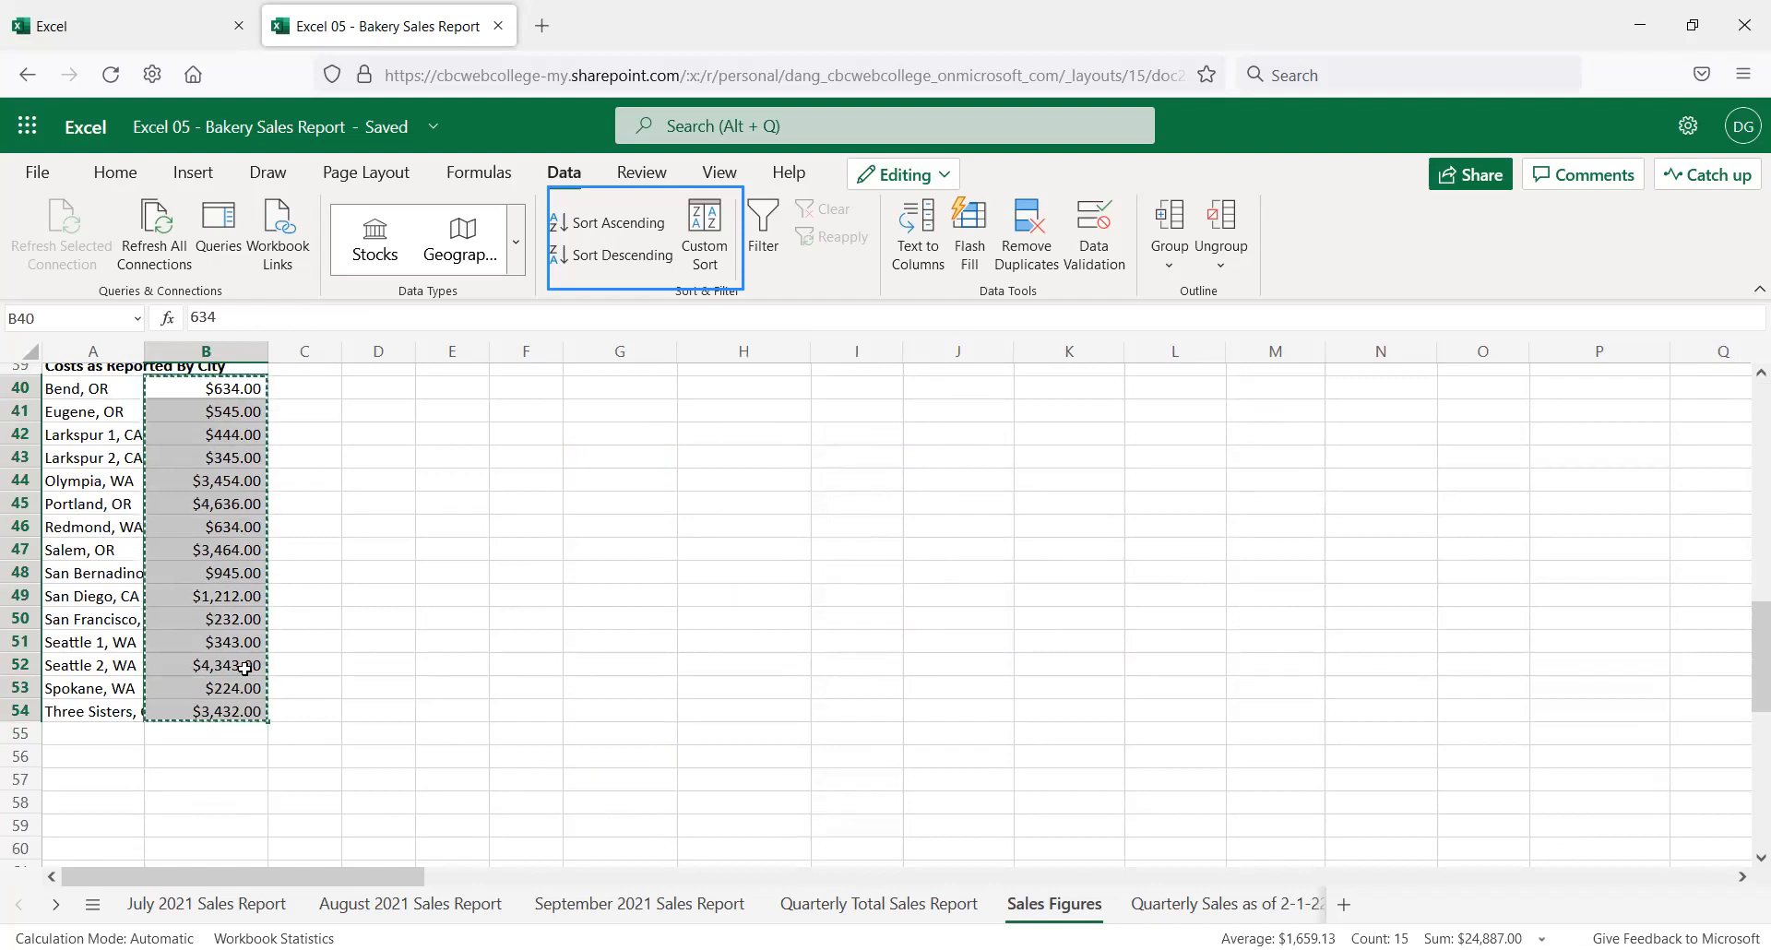
scroll(316, 617, "up", 5)
scroll(689, 588, "up", 8)
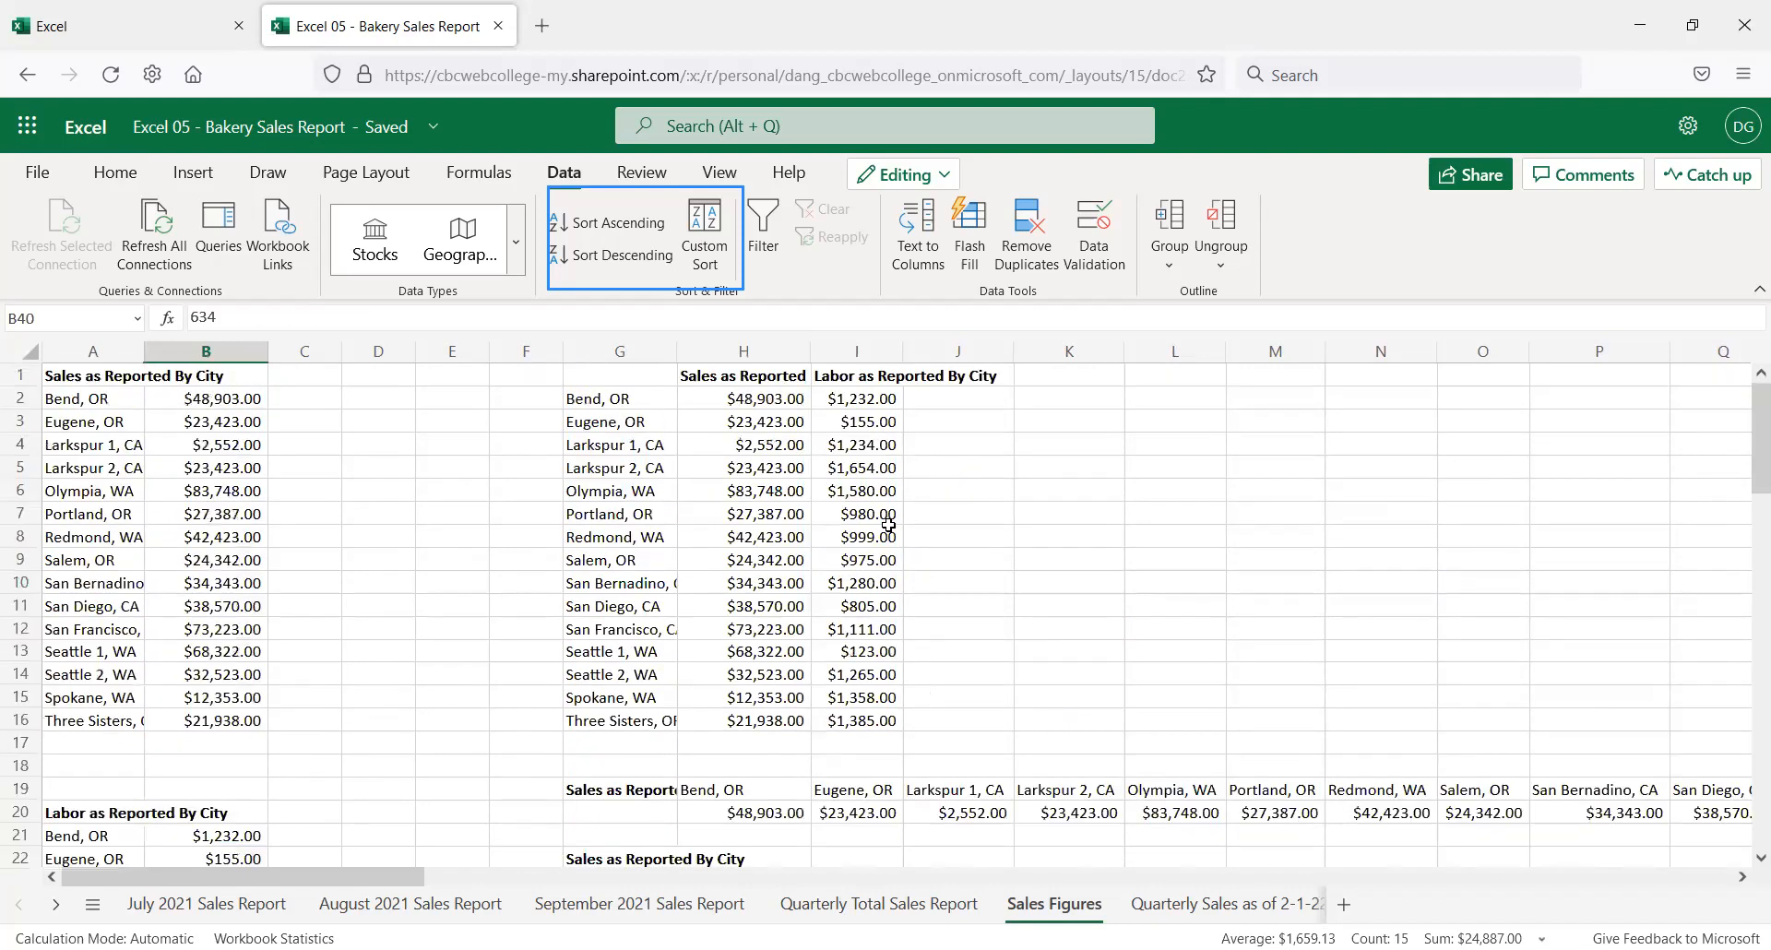
left_click(985, 396)
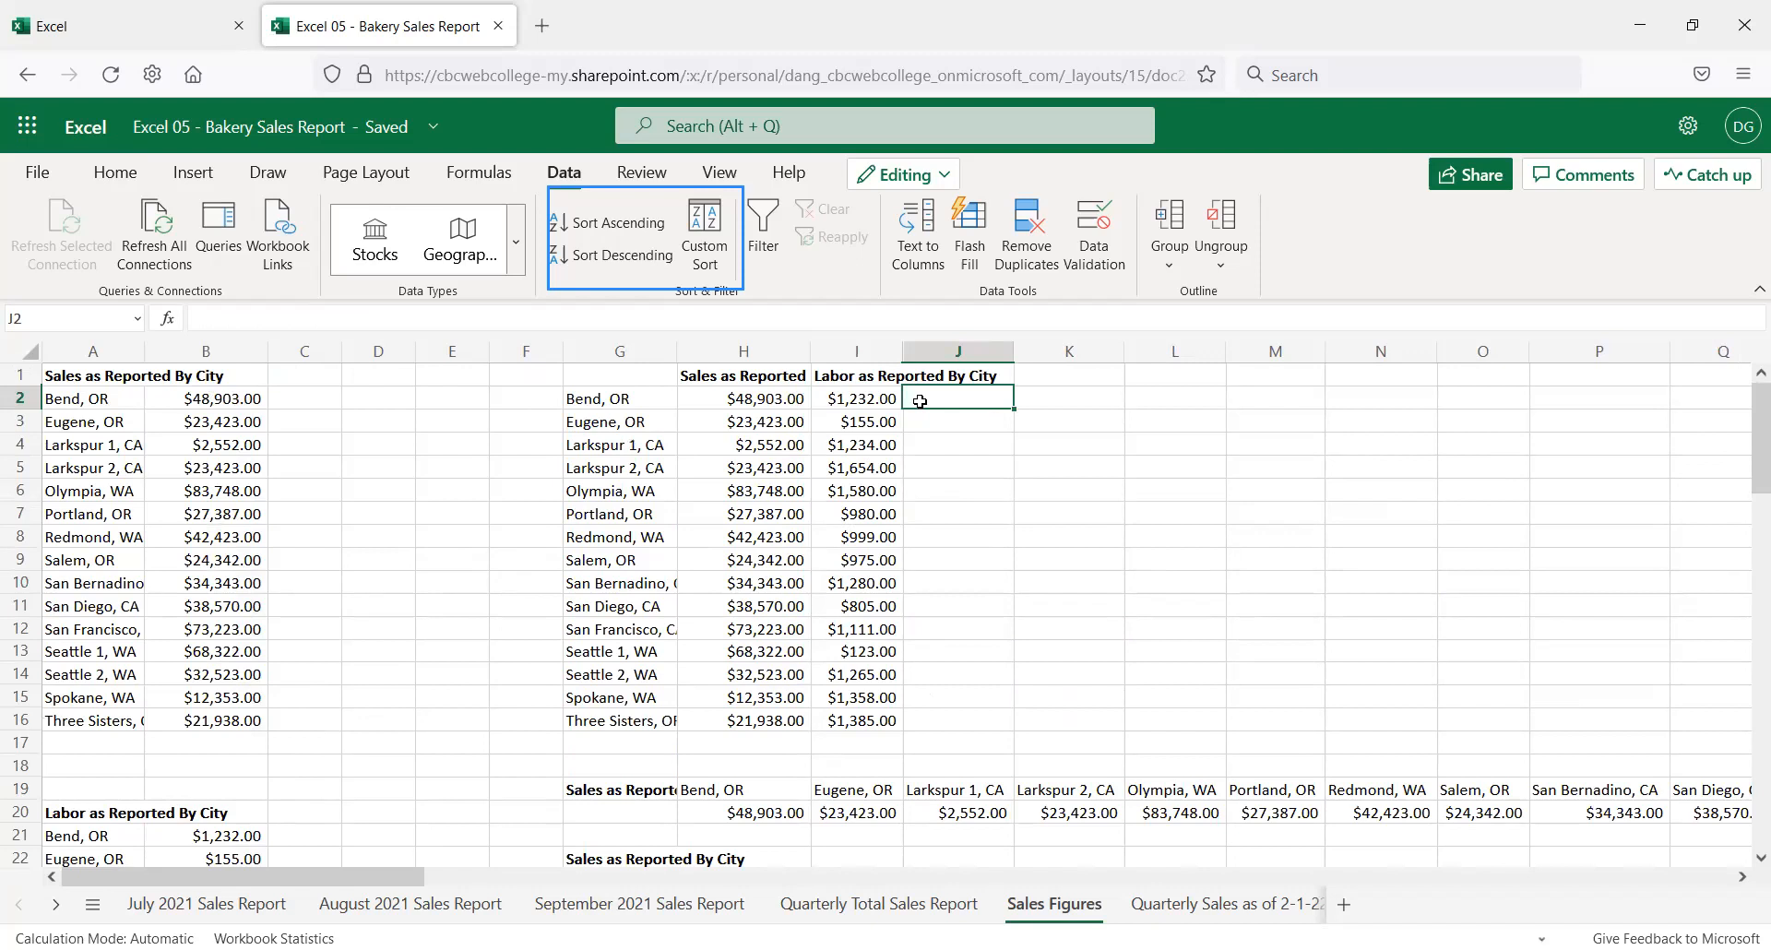
key("ctrl+v")
Copy the heading "Costs as Reported By City" from A39 into J1 above the cost figures
scroll(171, 793, "down", 1)
scroll(170, 794, "down", 6)
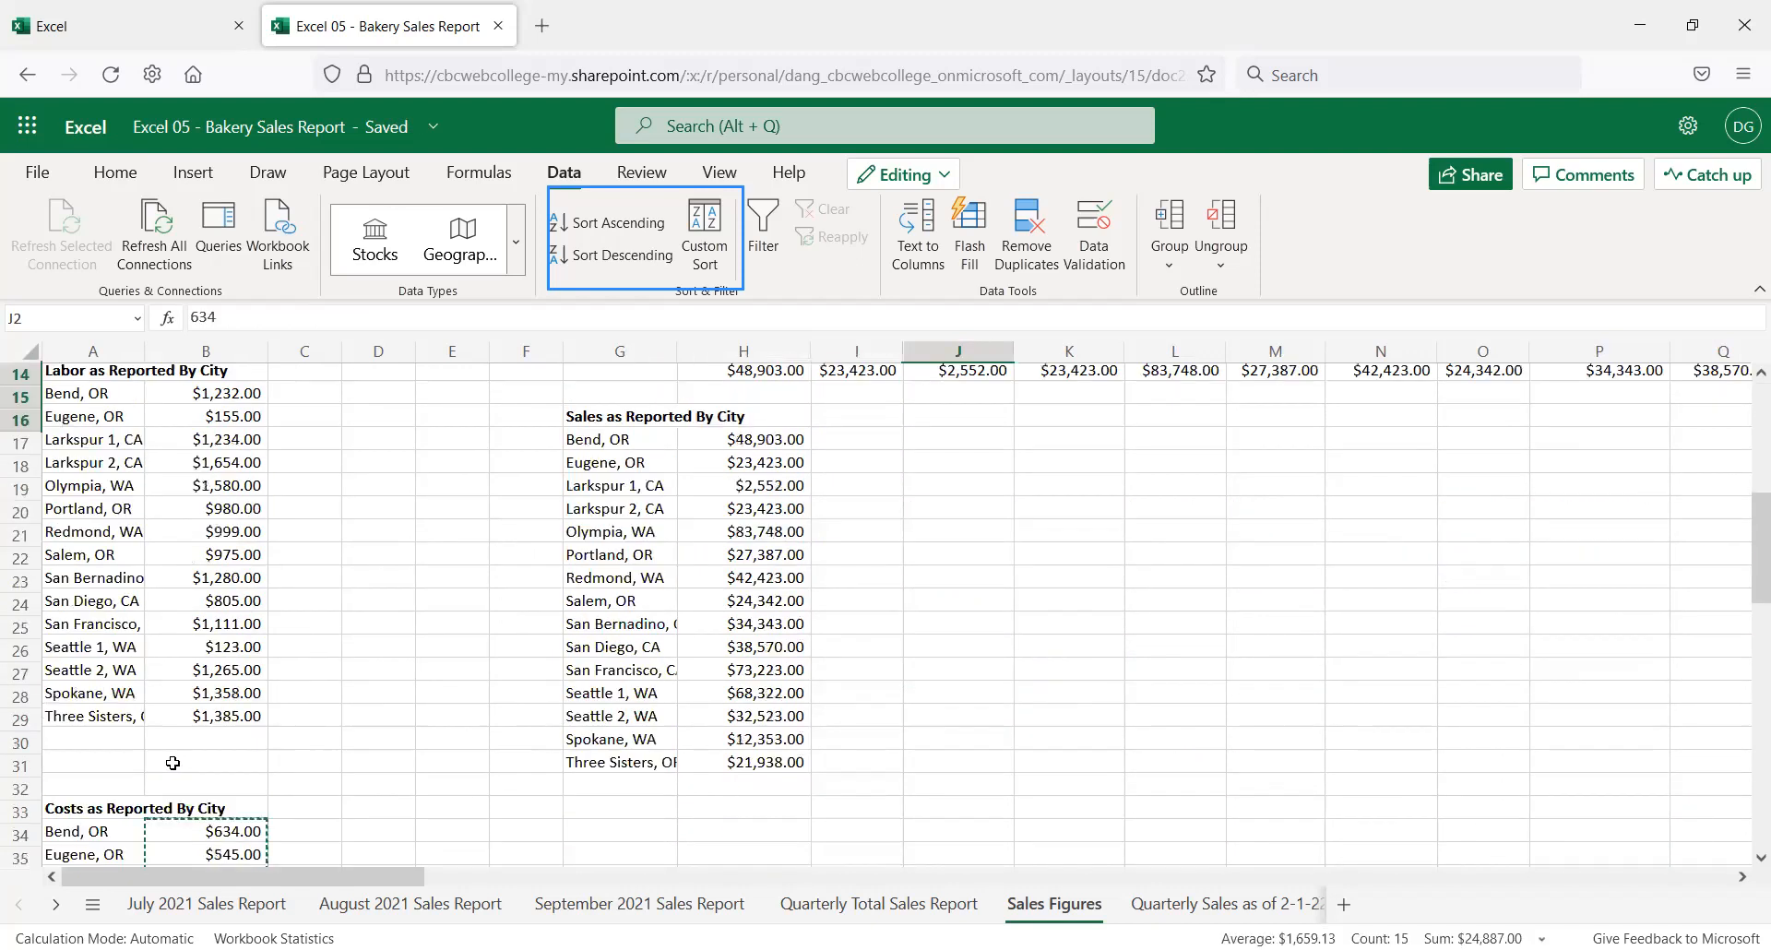
left_click(81, 807)
scroll(323, 793, "up", 6)
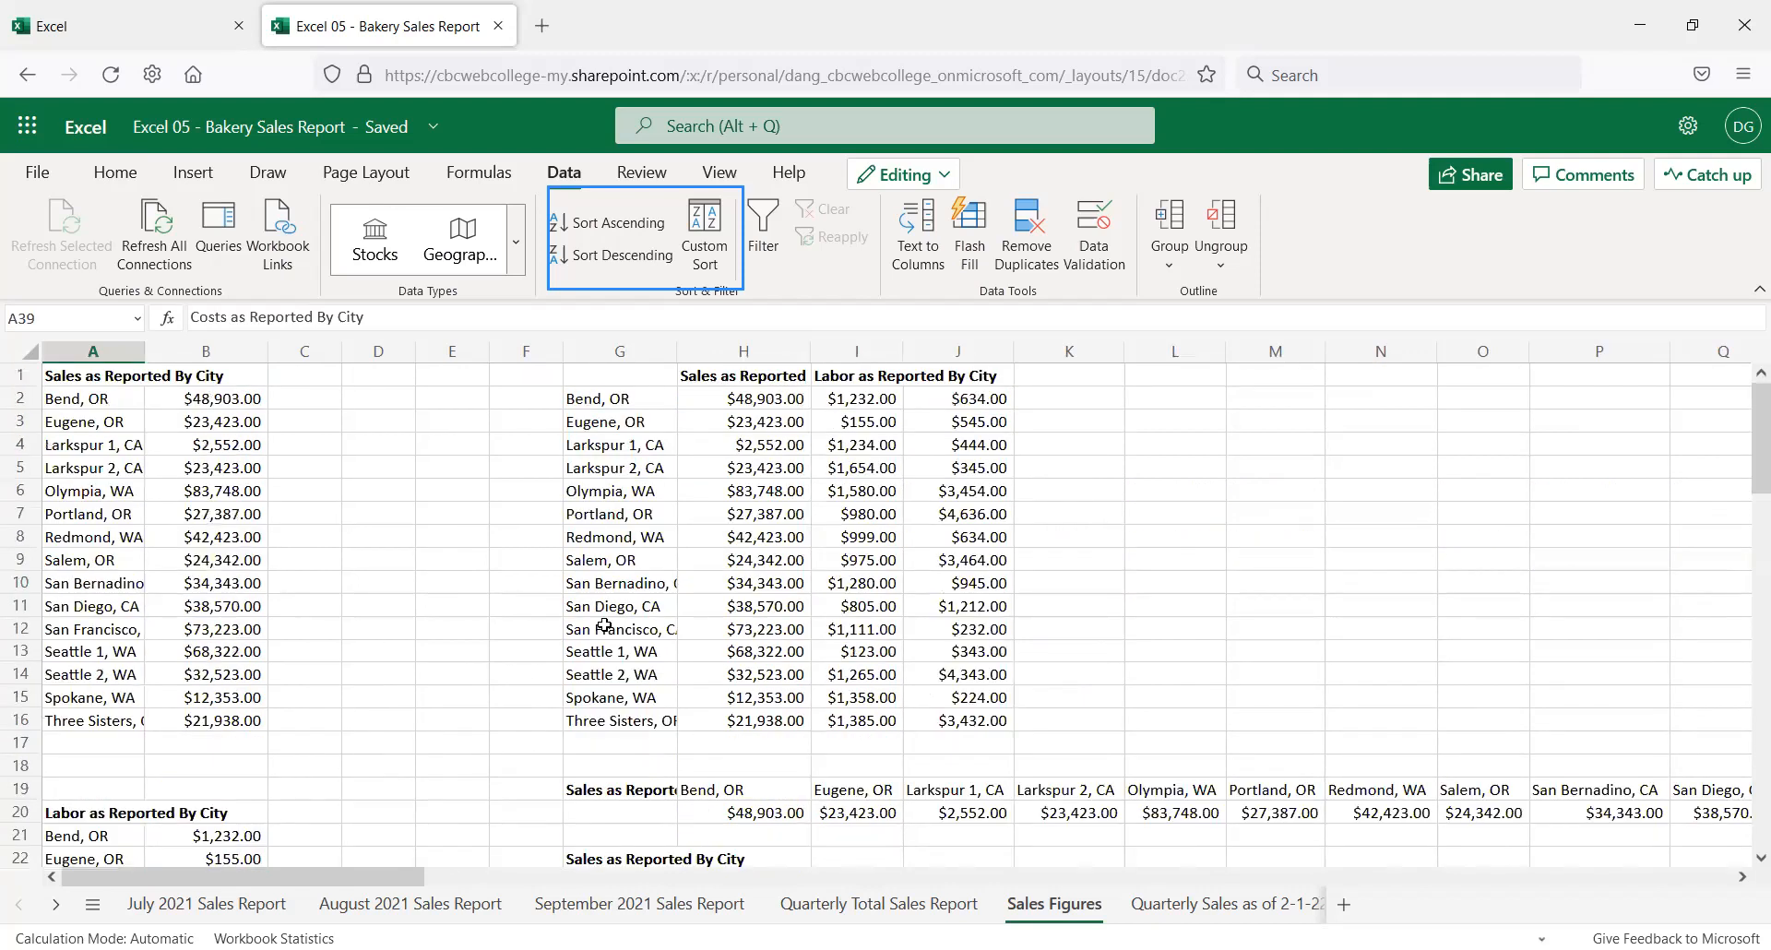
left_click(985, 370)
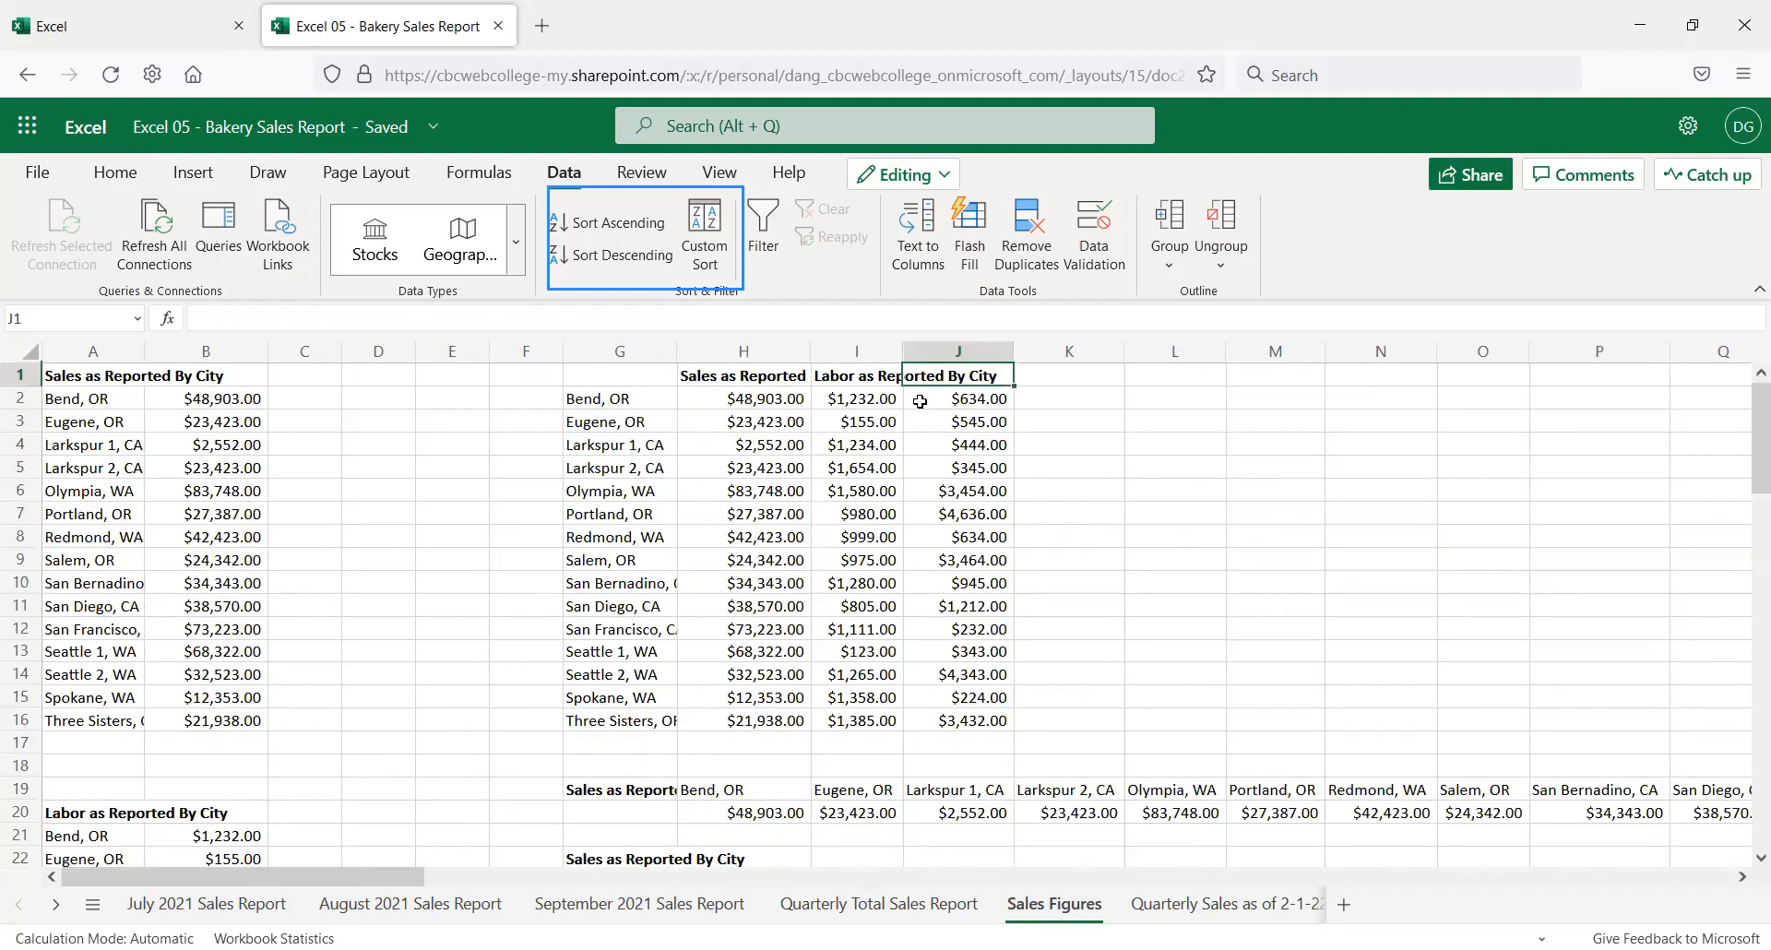
key("ctrl+v")
Wrap the text of the headings in H1:J1 and center them vertically and horizontally
left_click_drag(747, 374, 998, 382)
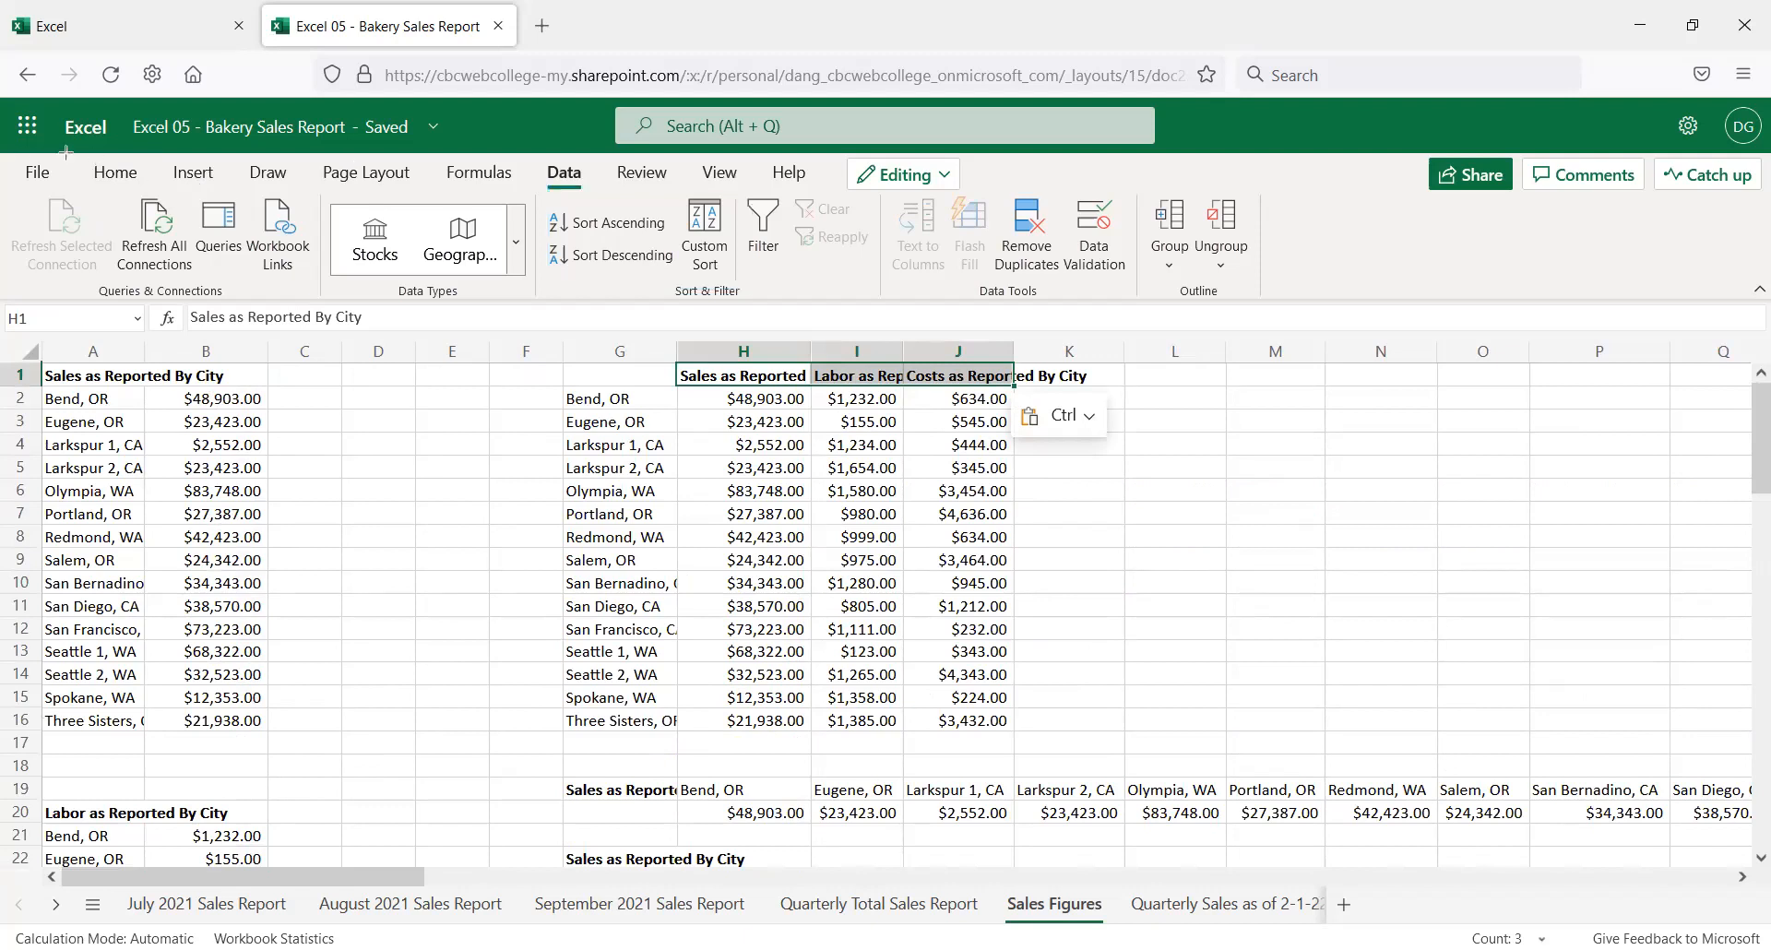
left_click(109, 173)
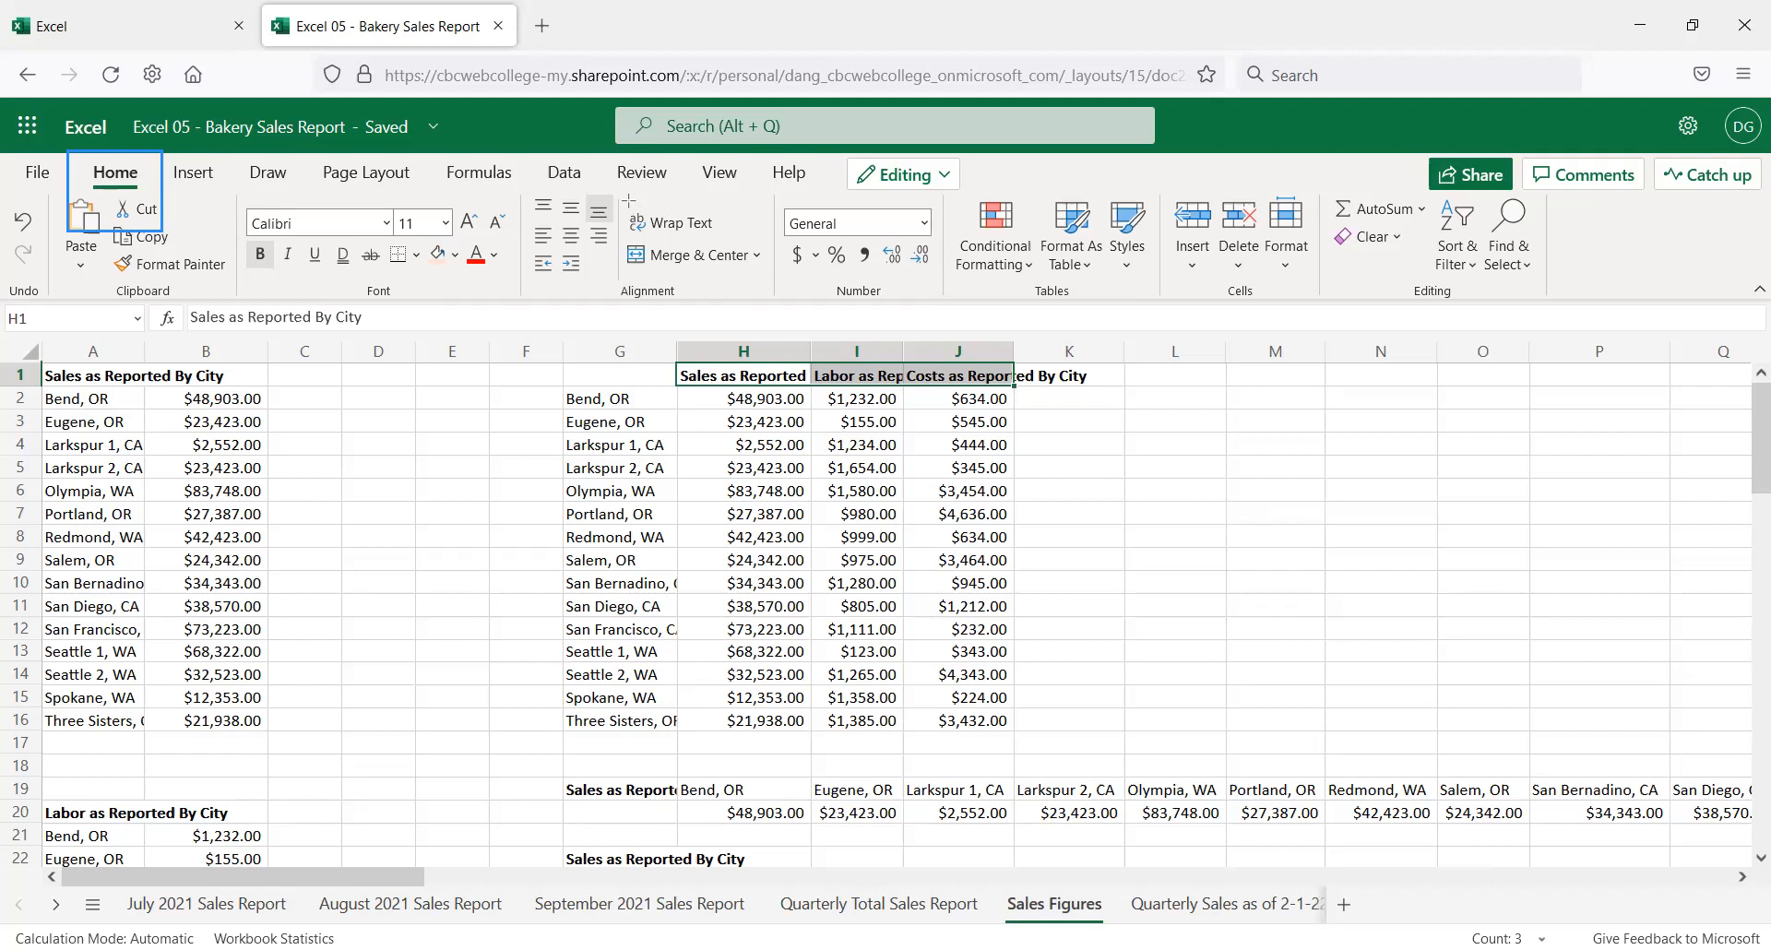
left_click(681, 228)
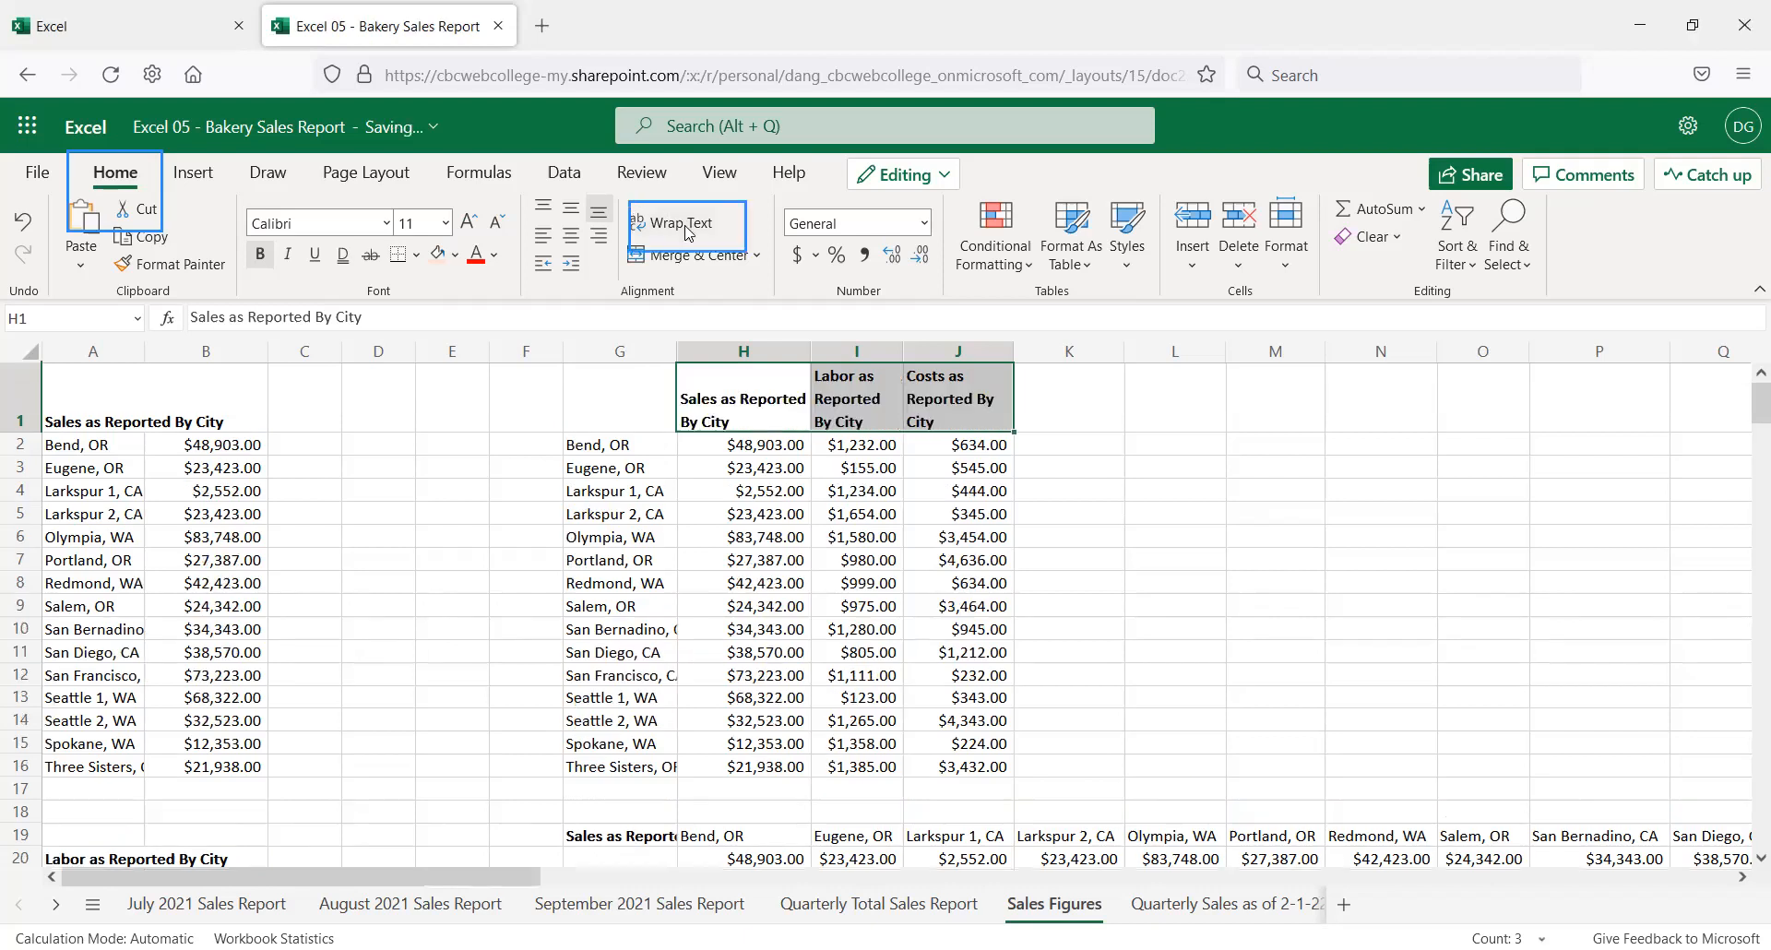
left_click(571, 219)
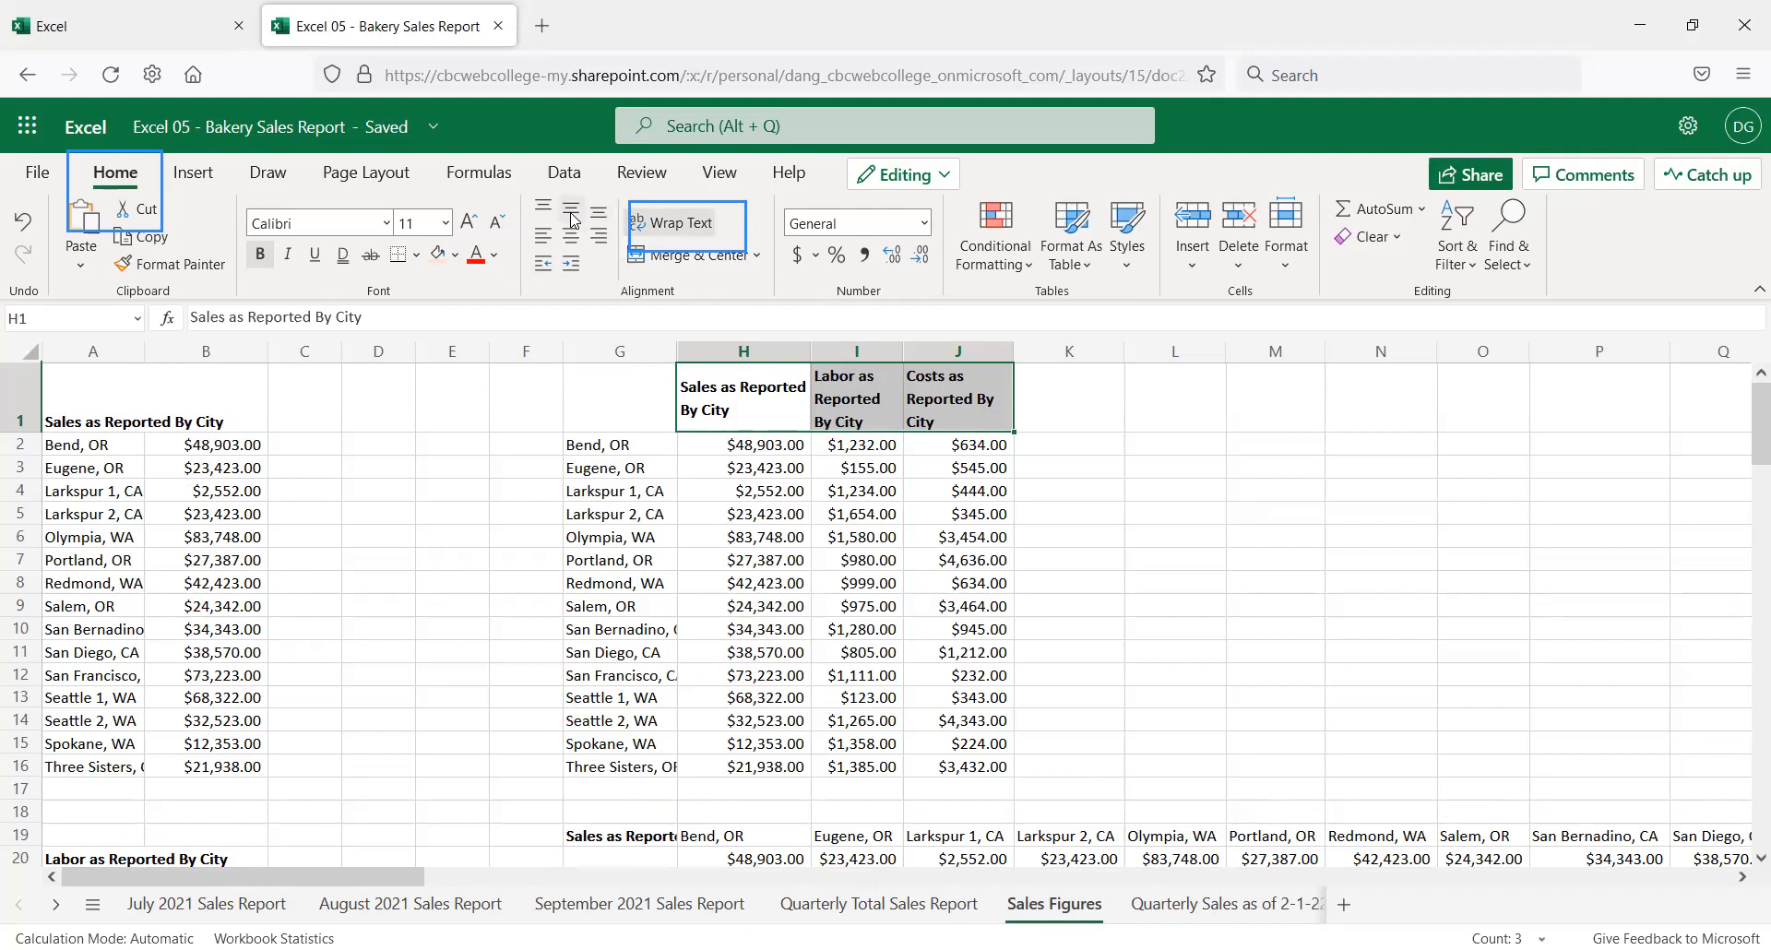
left_click(572, 236)
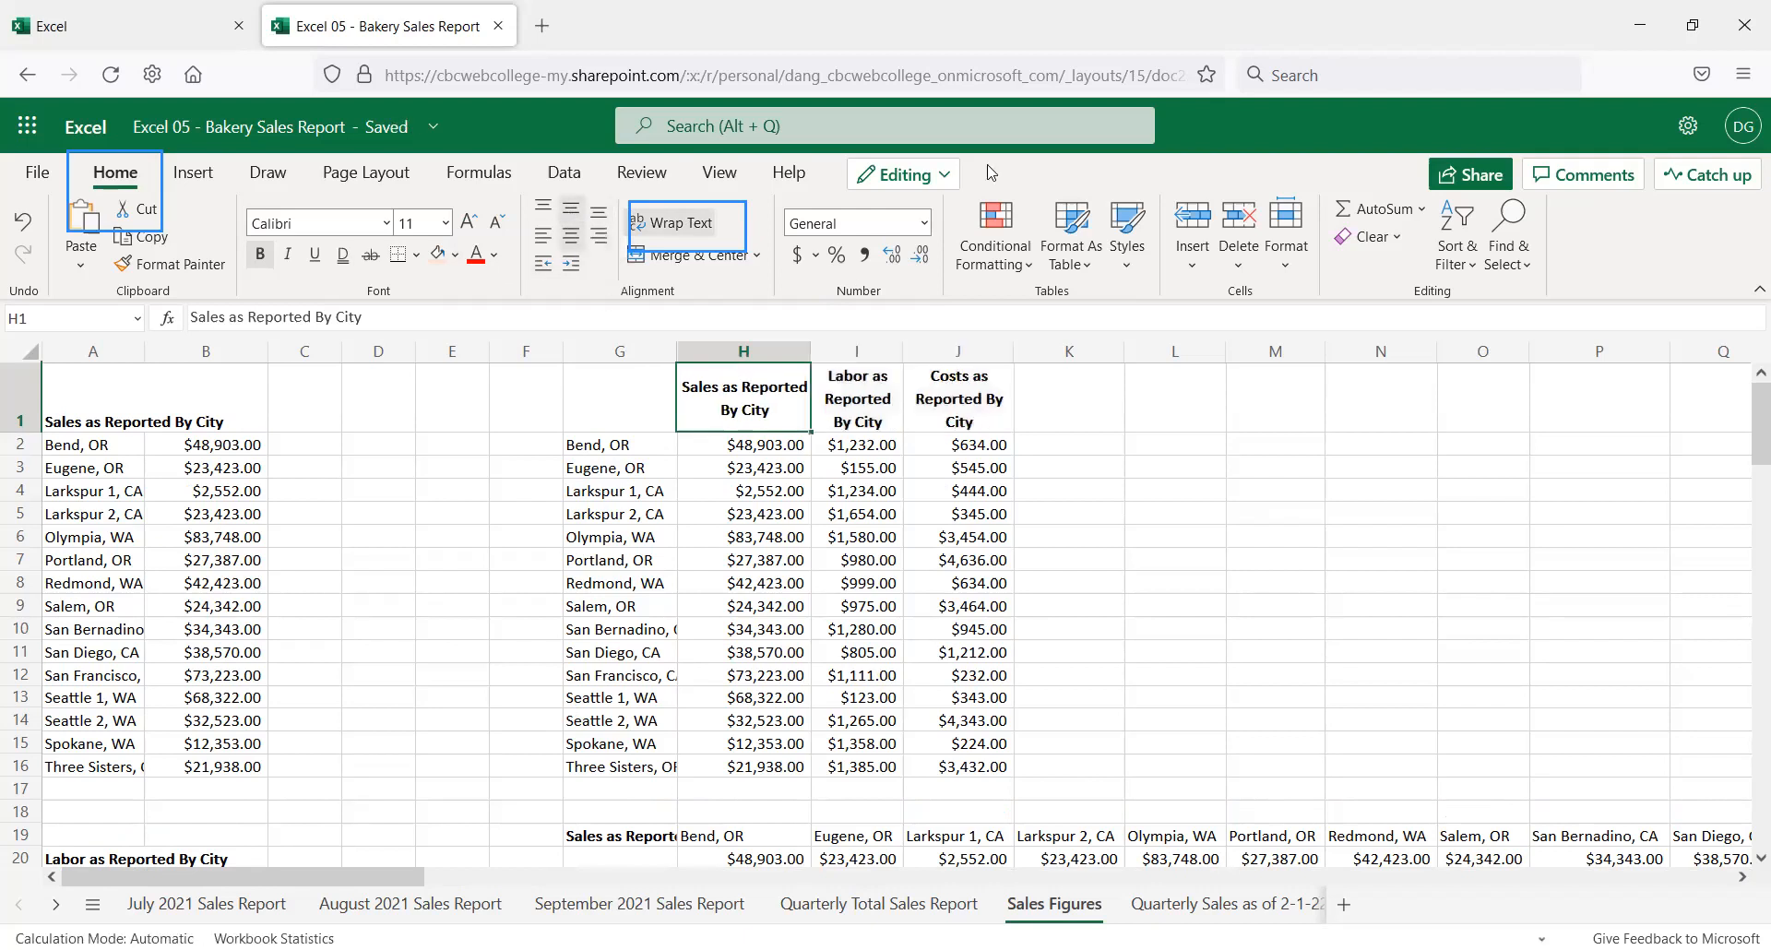
Open a custom sort for the combined table in G1:J16, with the first row treated as headers
left_click(650, 449)
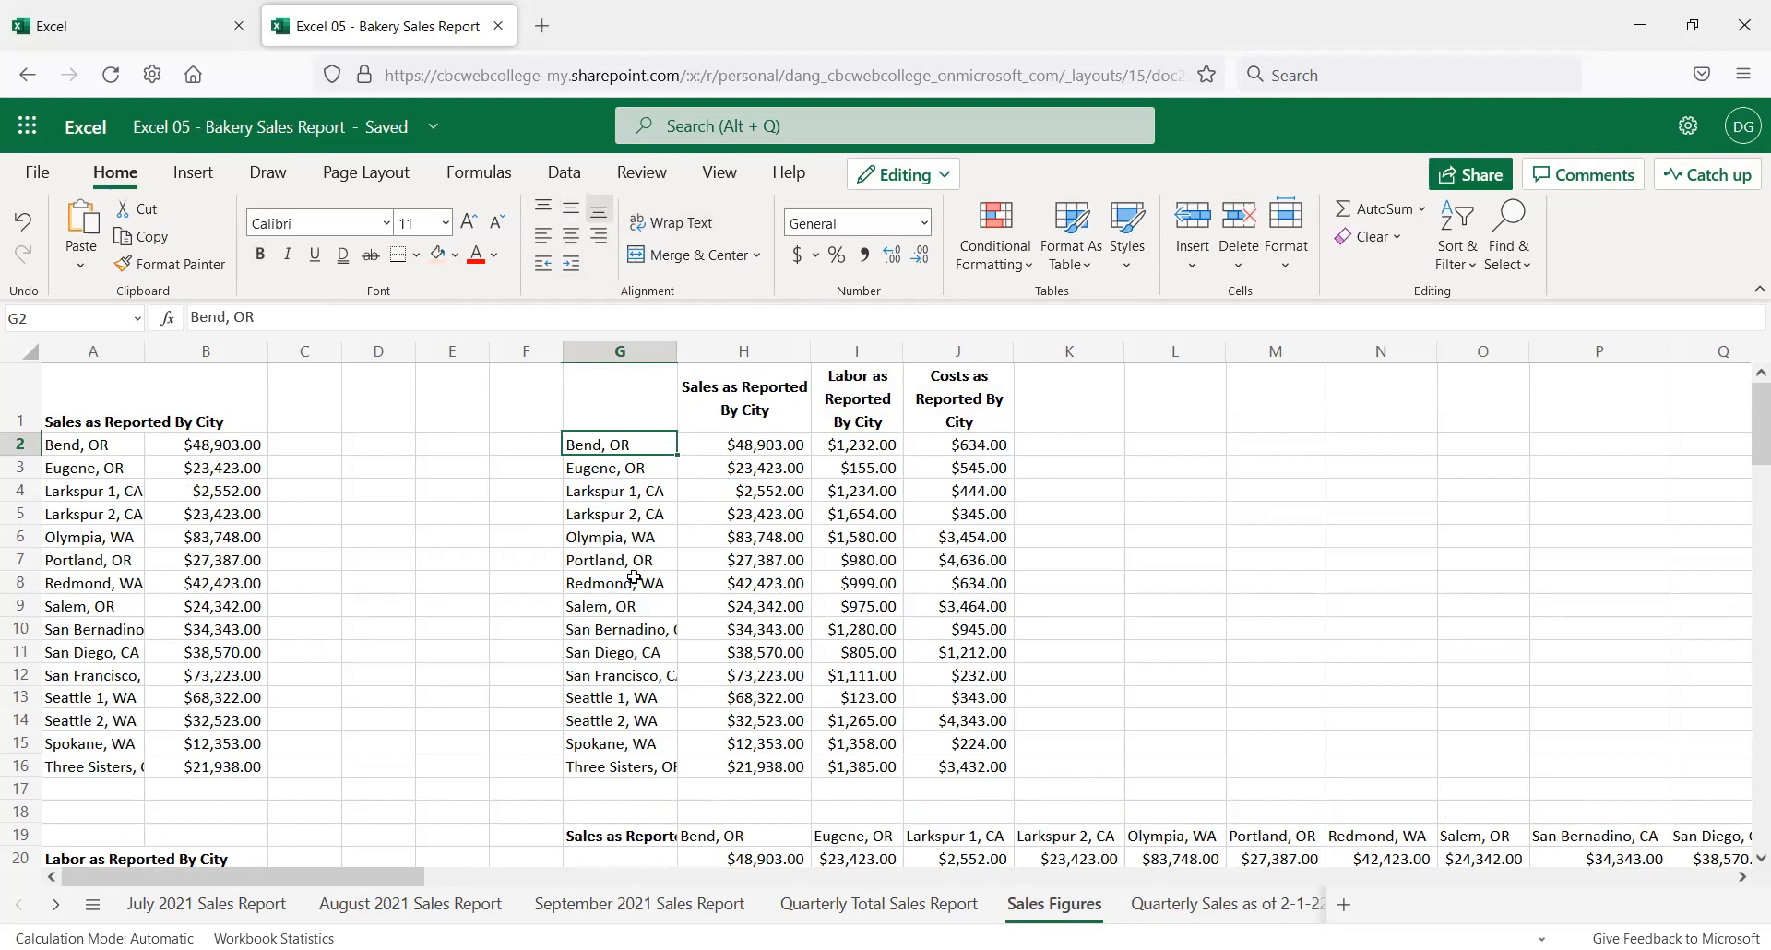
left_click(749, 404)
left_click(645, 417)
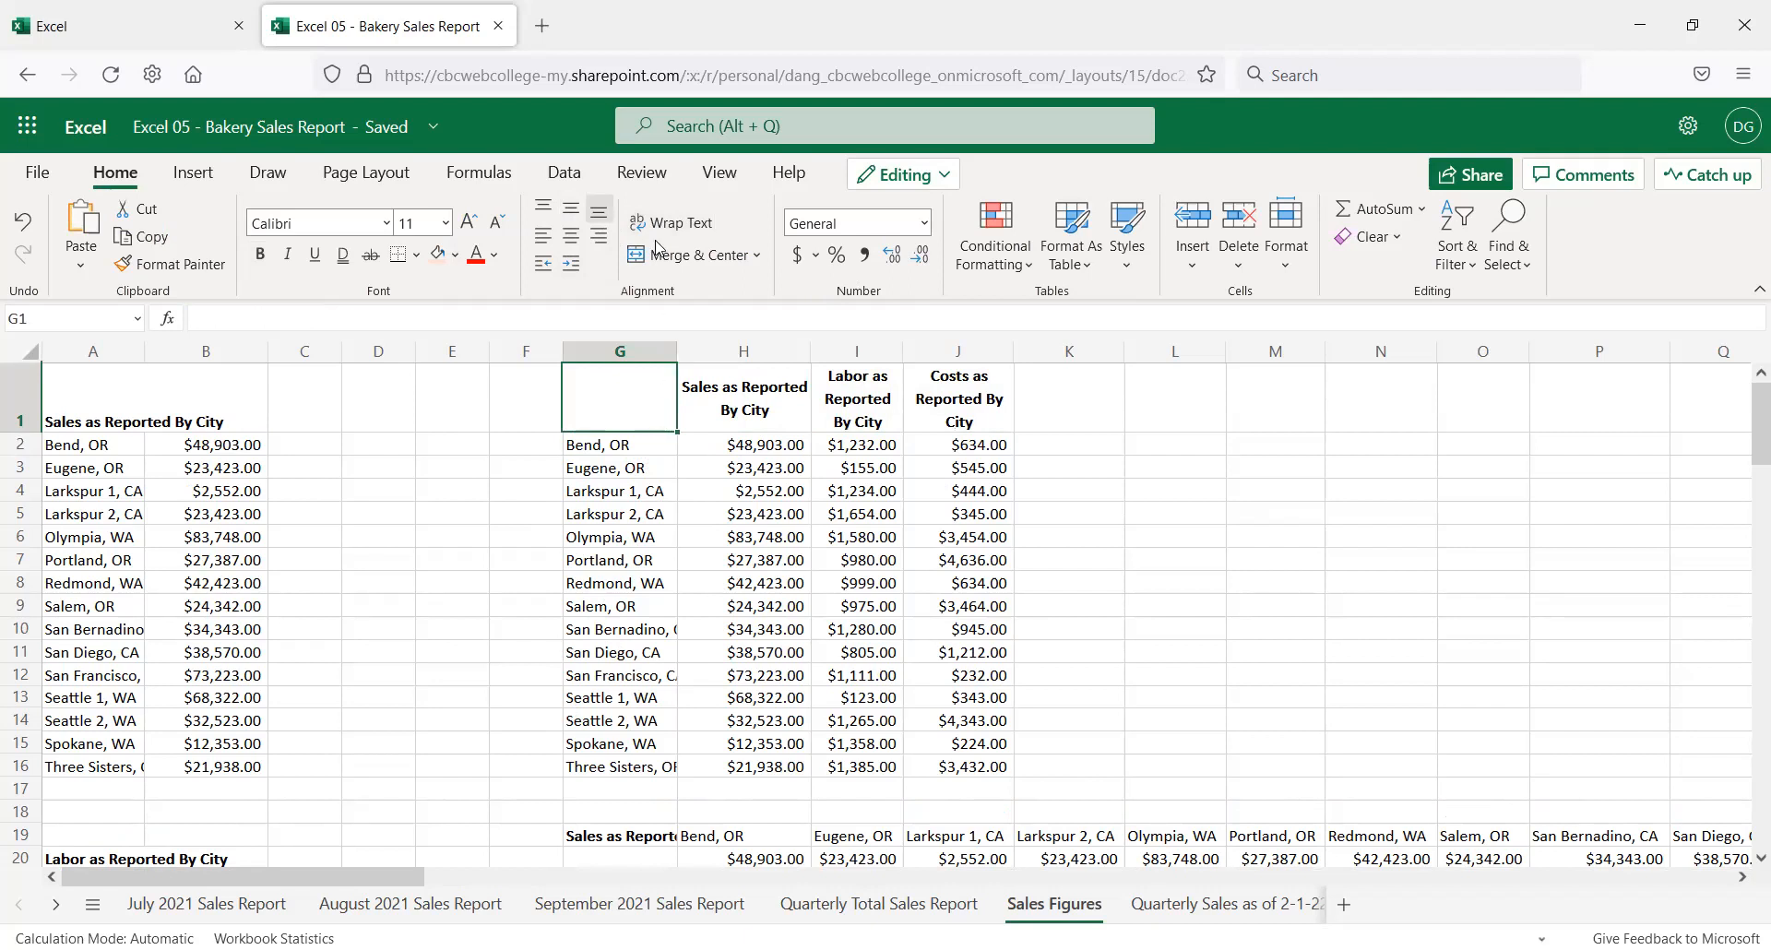
left_click(565, 175)
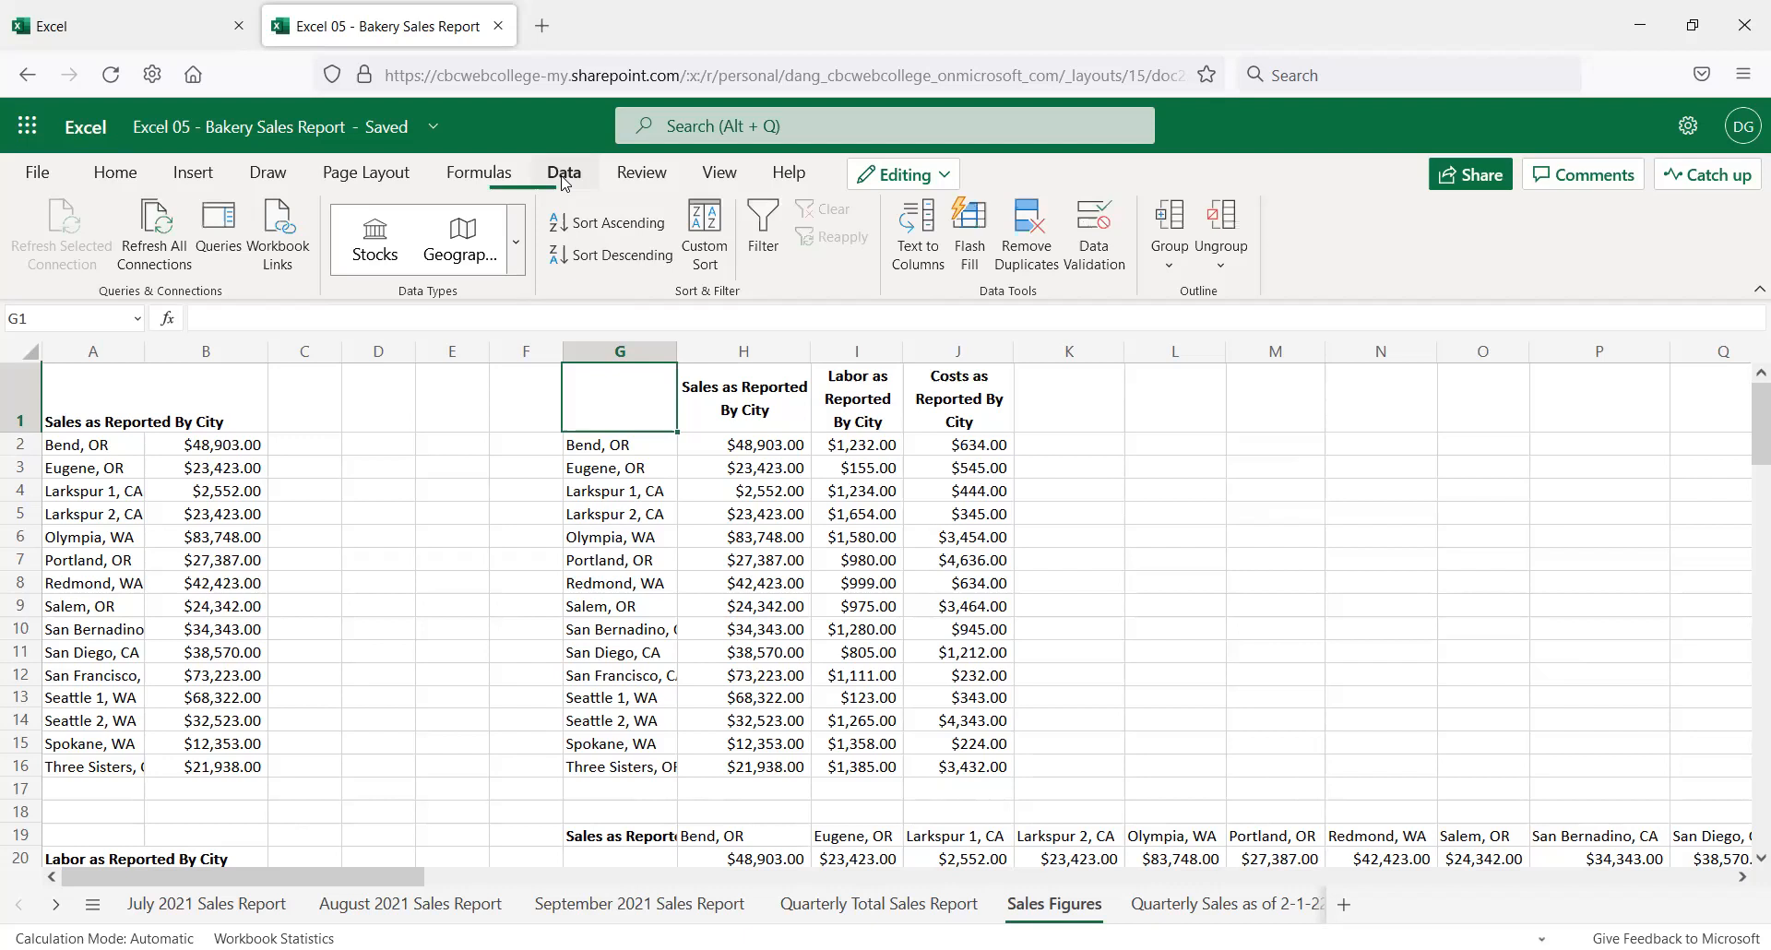
left_click_drag(527, 150, 615, 214)
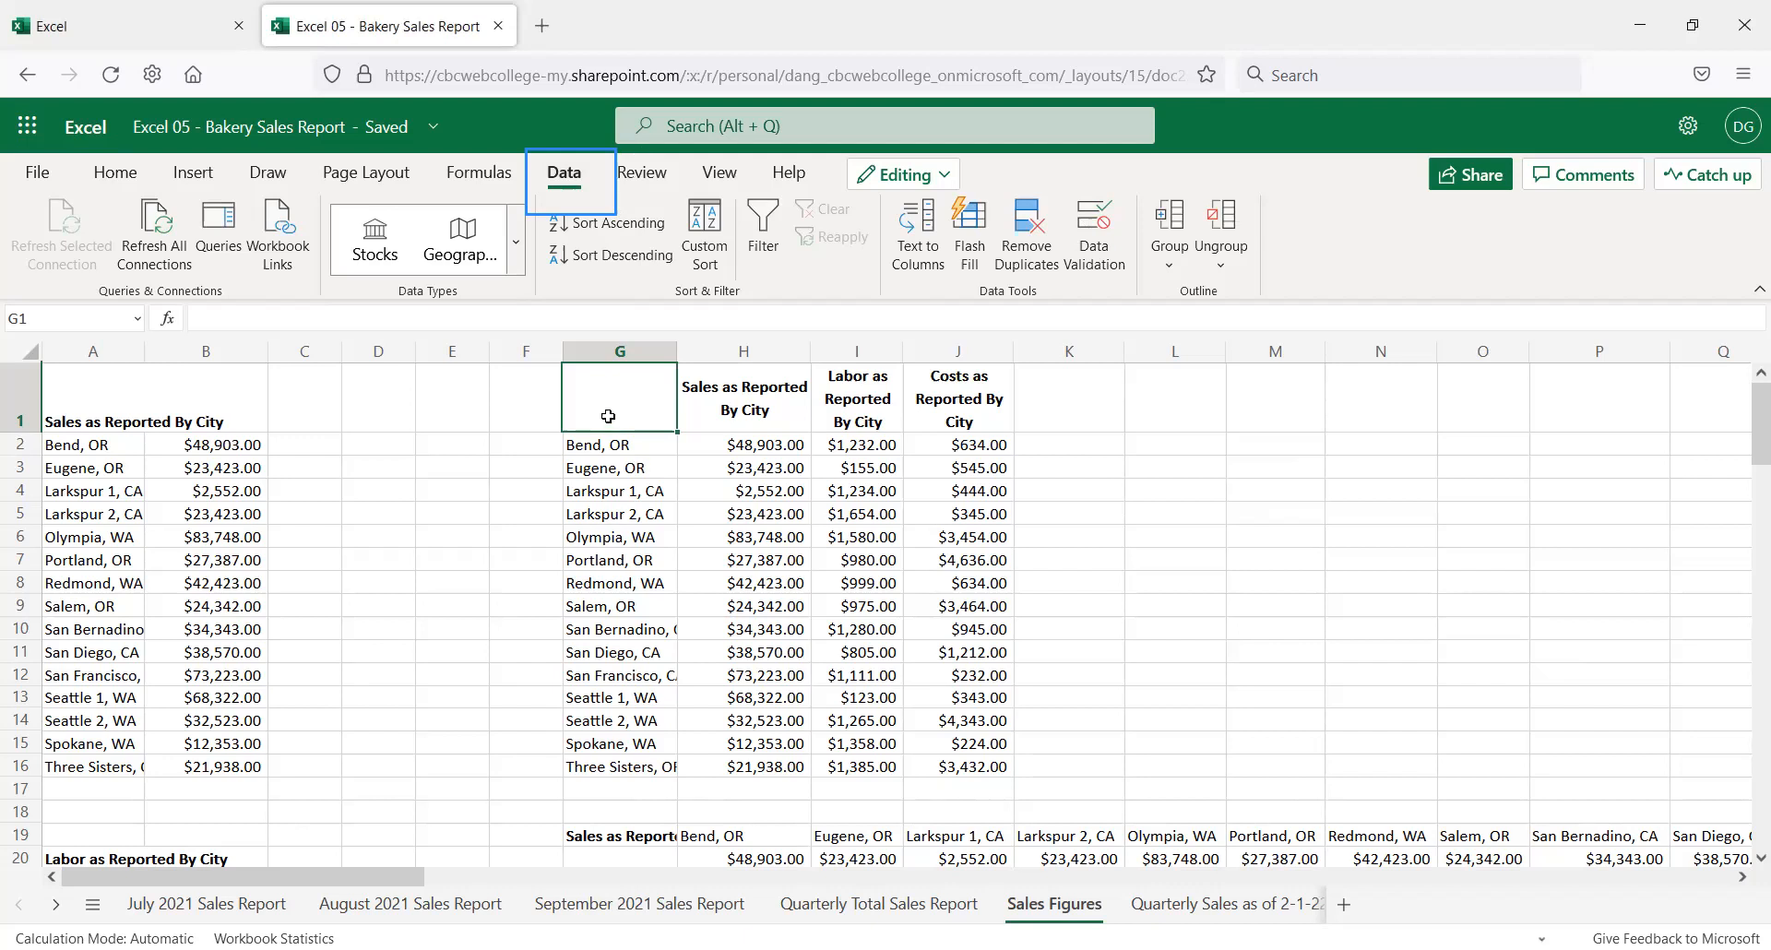
left_click(980, 764, "shift")
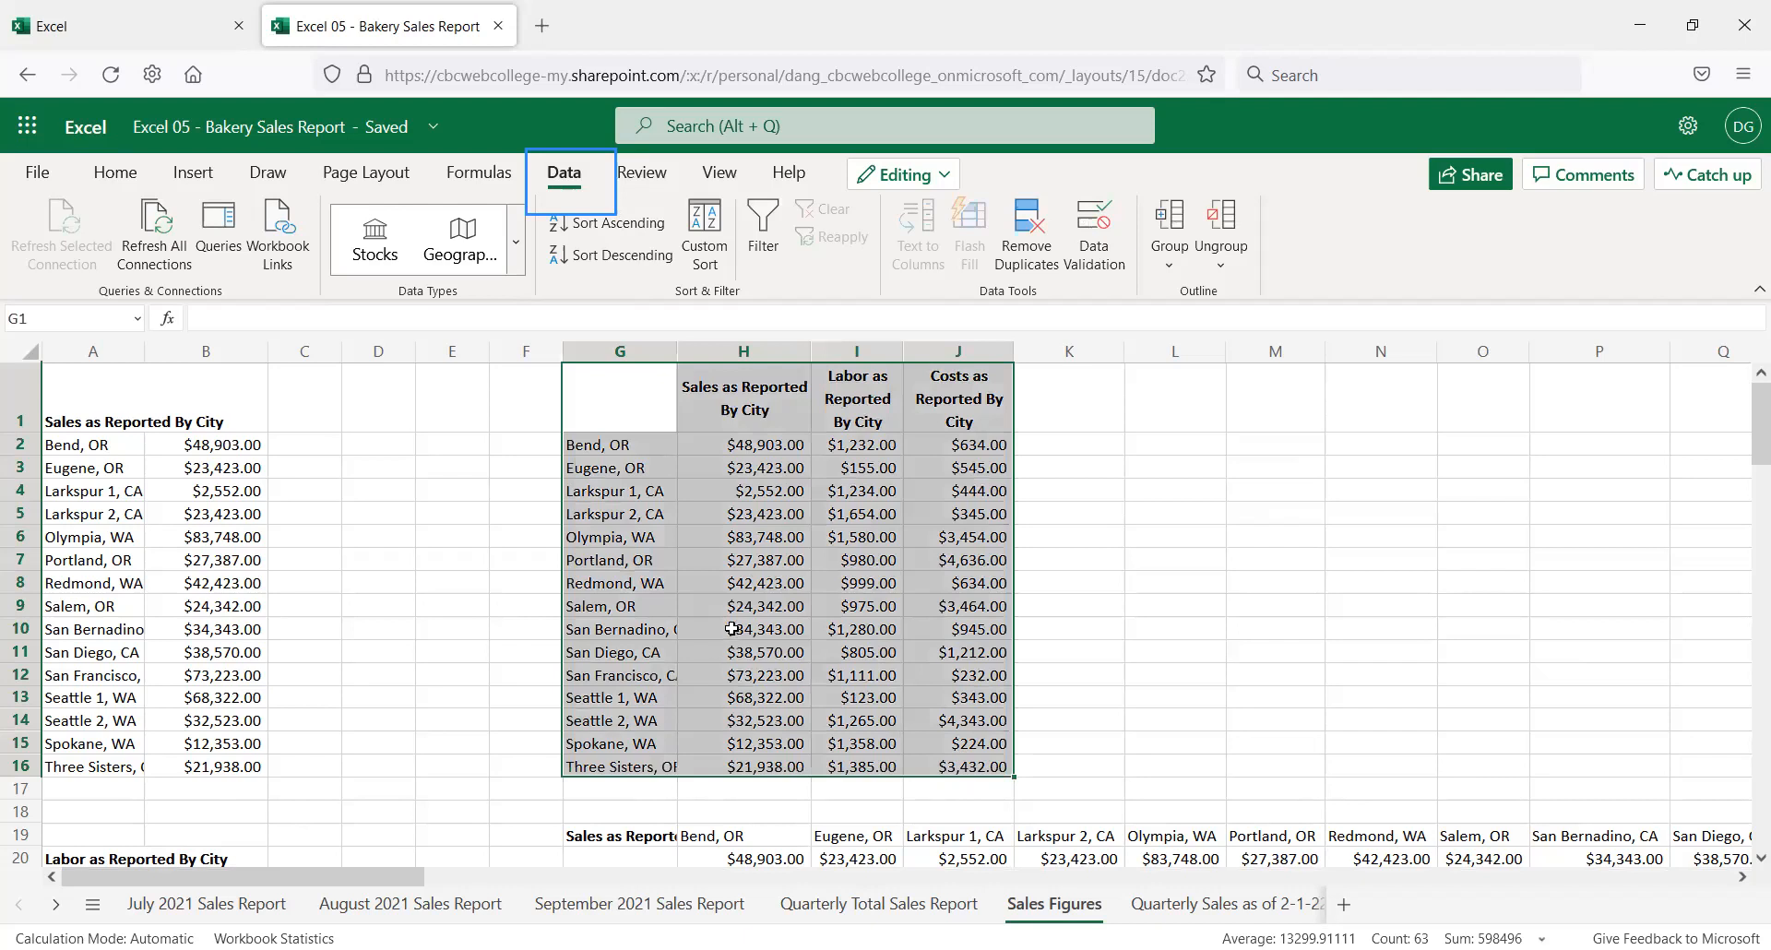
left_click(718, 224)
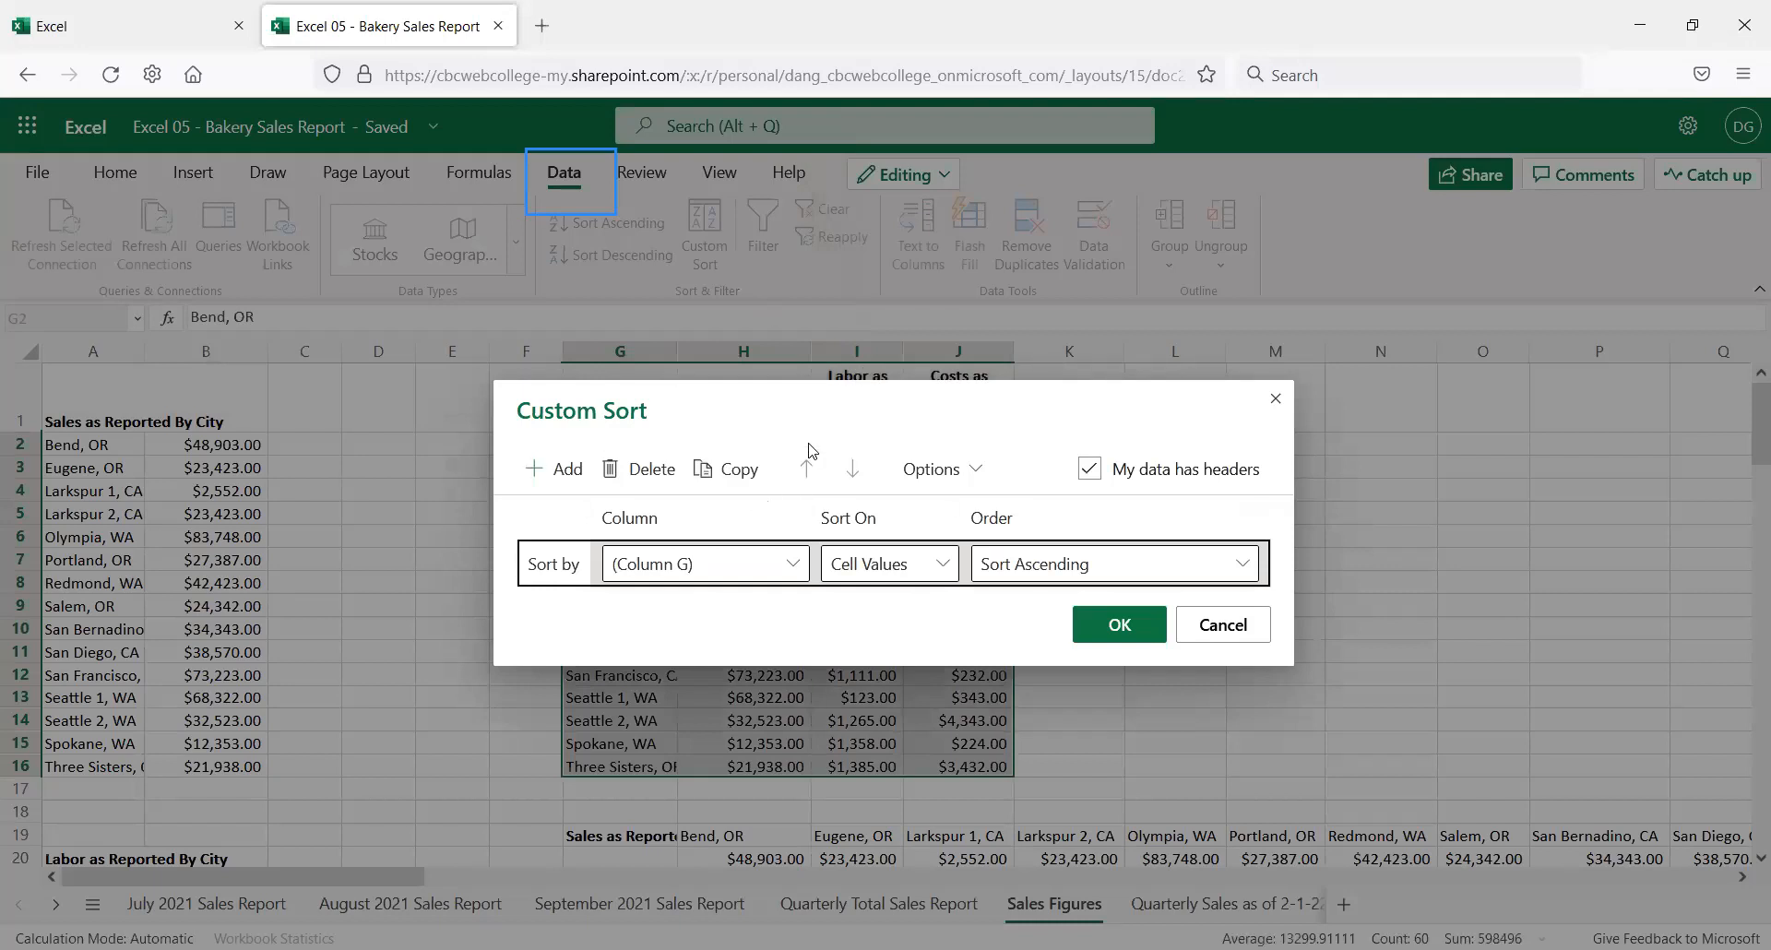
left_click_drag(803, 399, 802, 467)
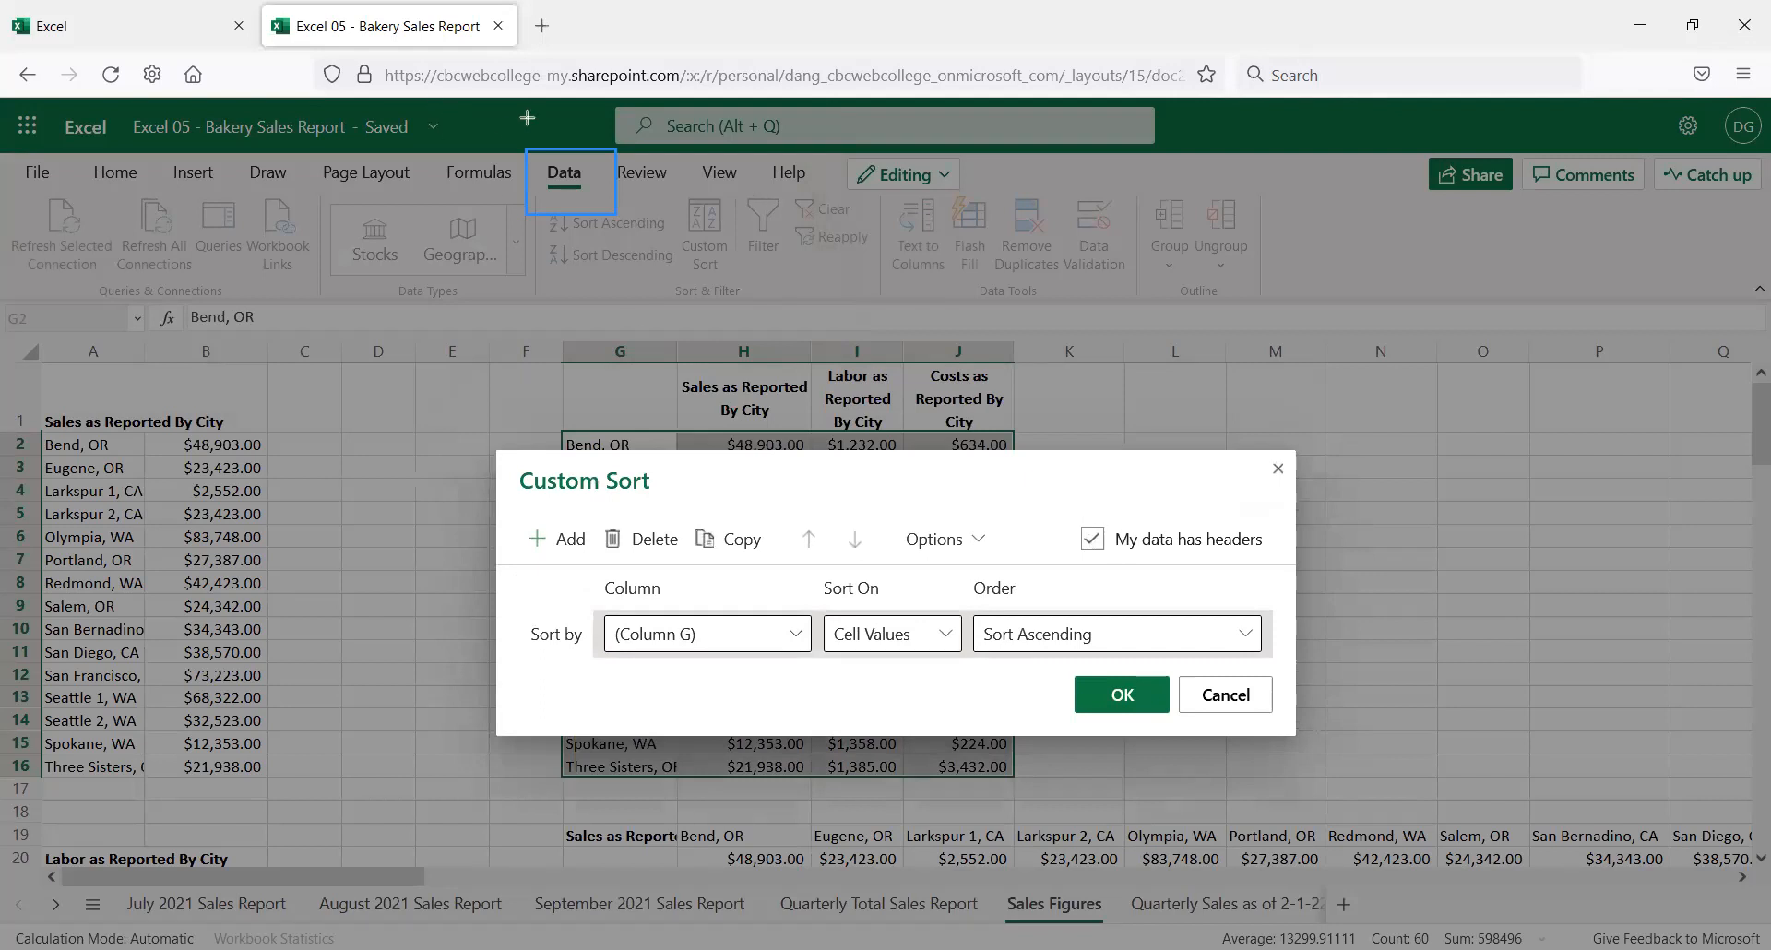
left_click(1092, 539)
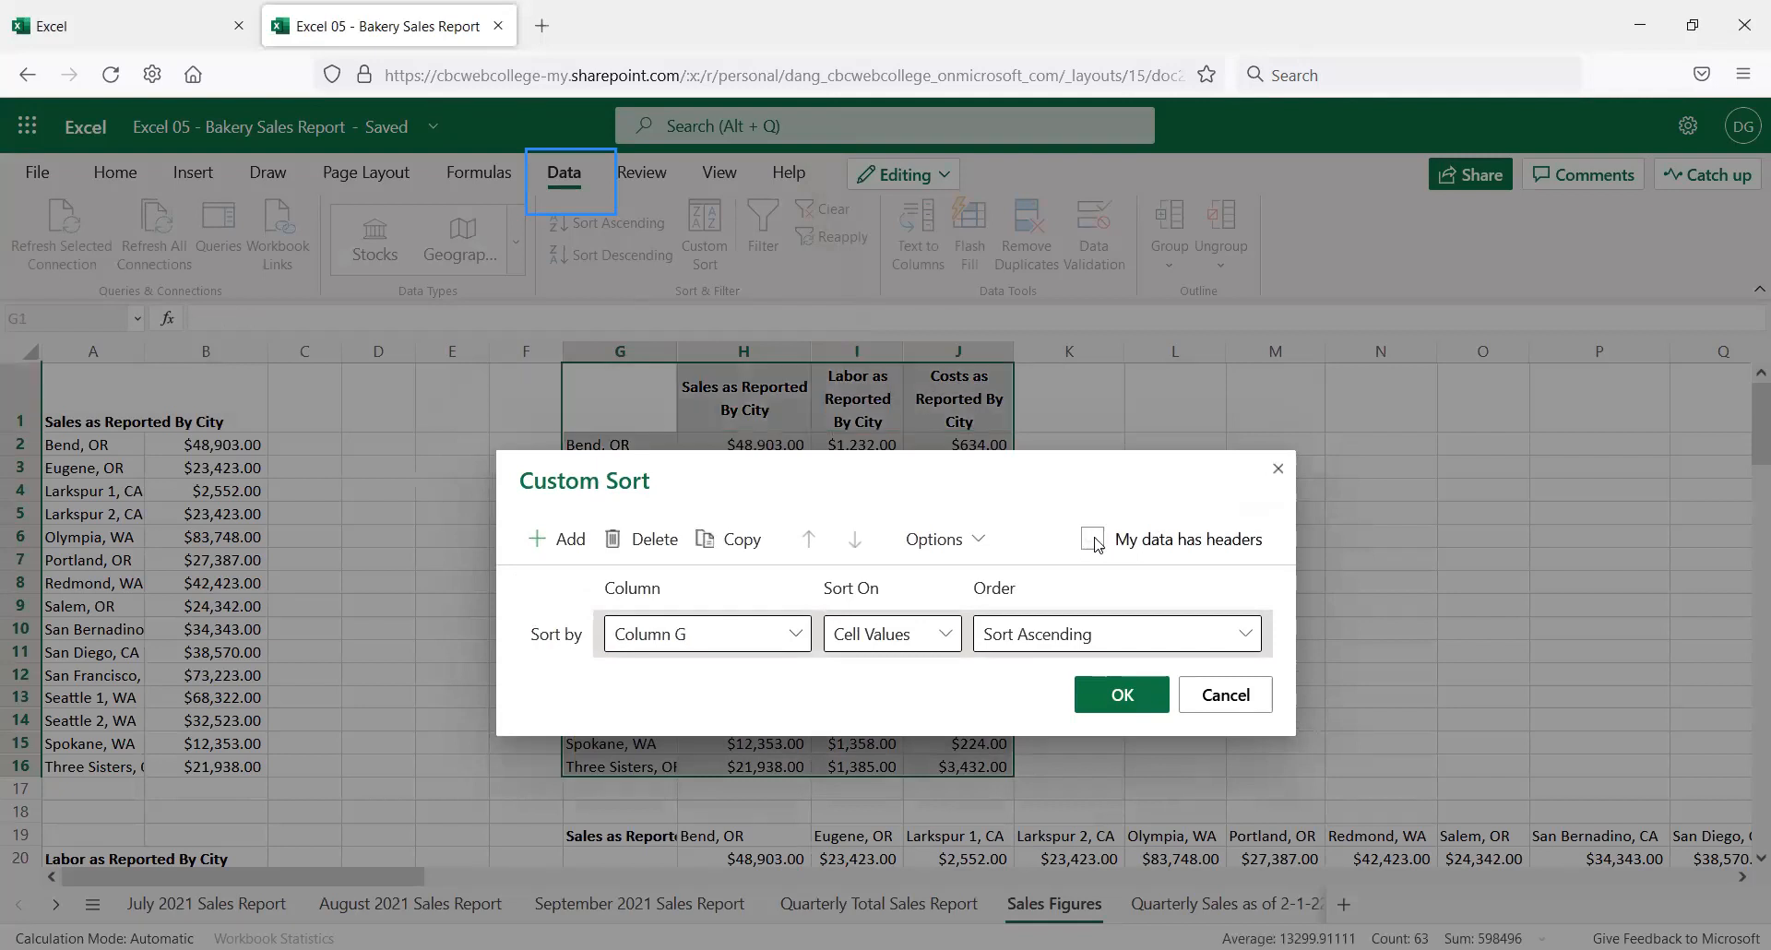
left_click(1092, 538)
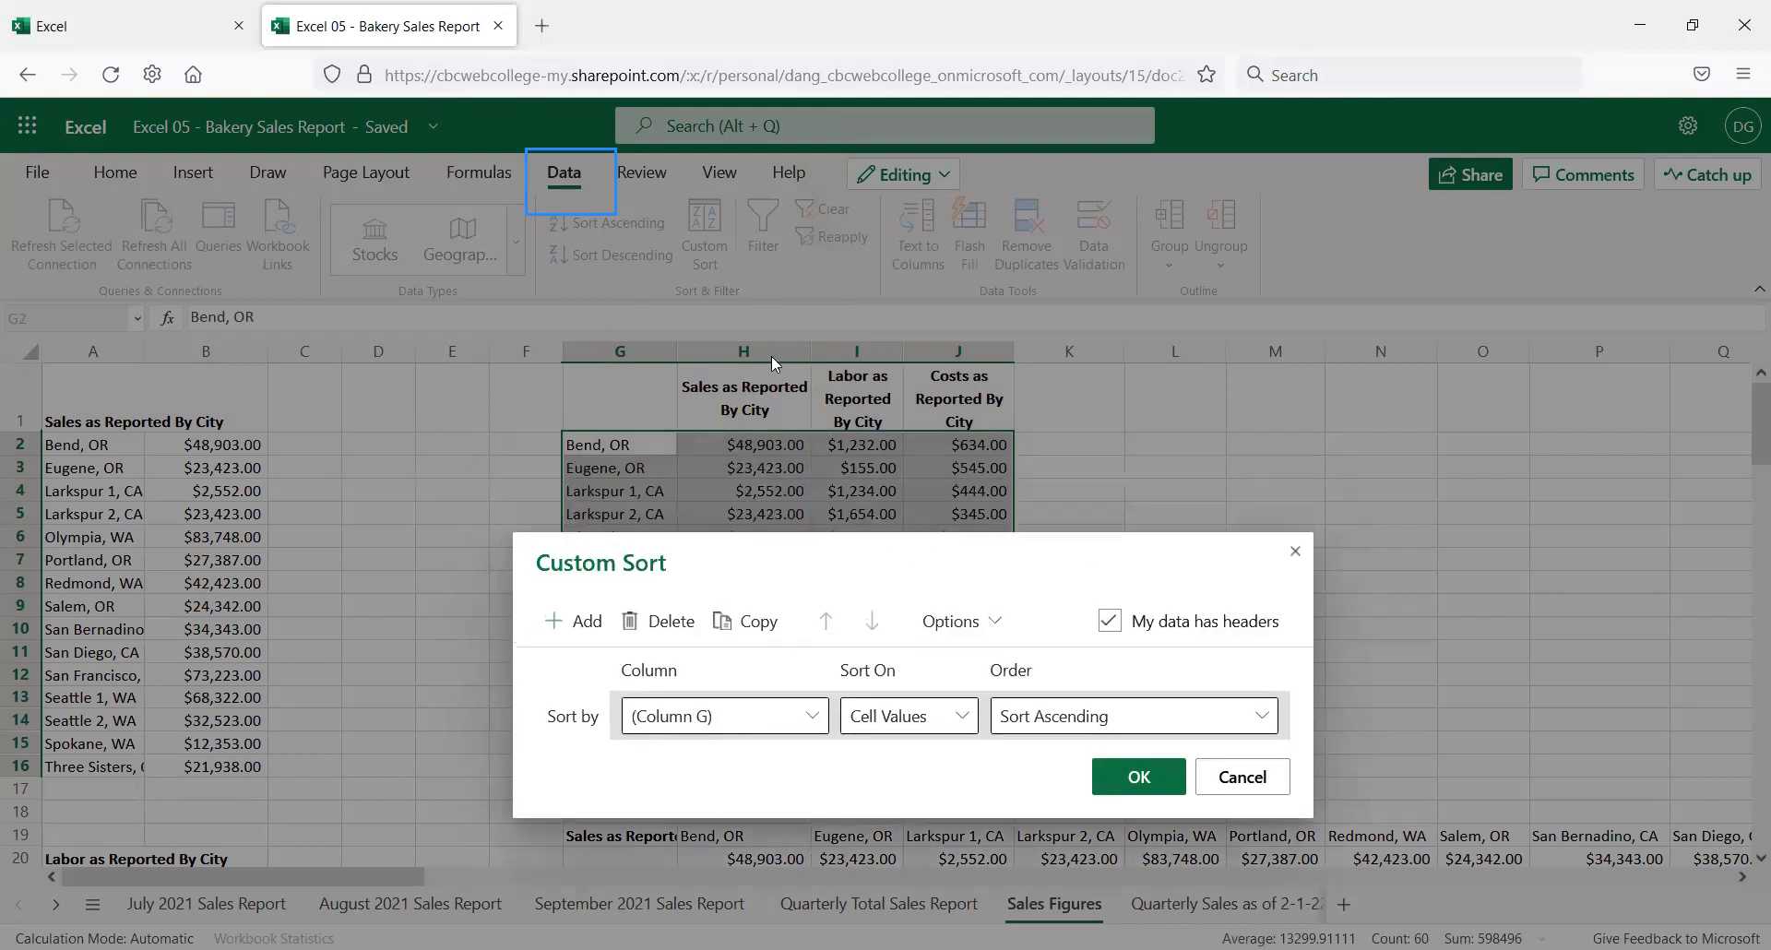
Sort the table by "Sales as Reported By City" on cell values in ascending order
left_click(817, 719)
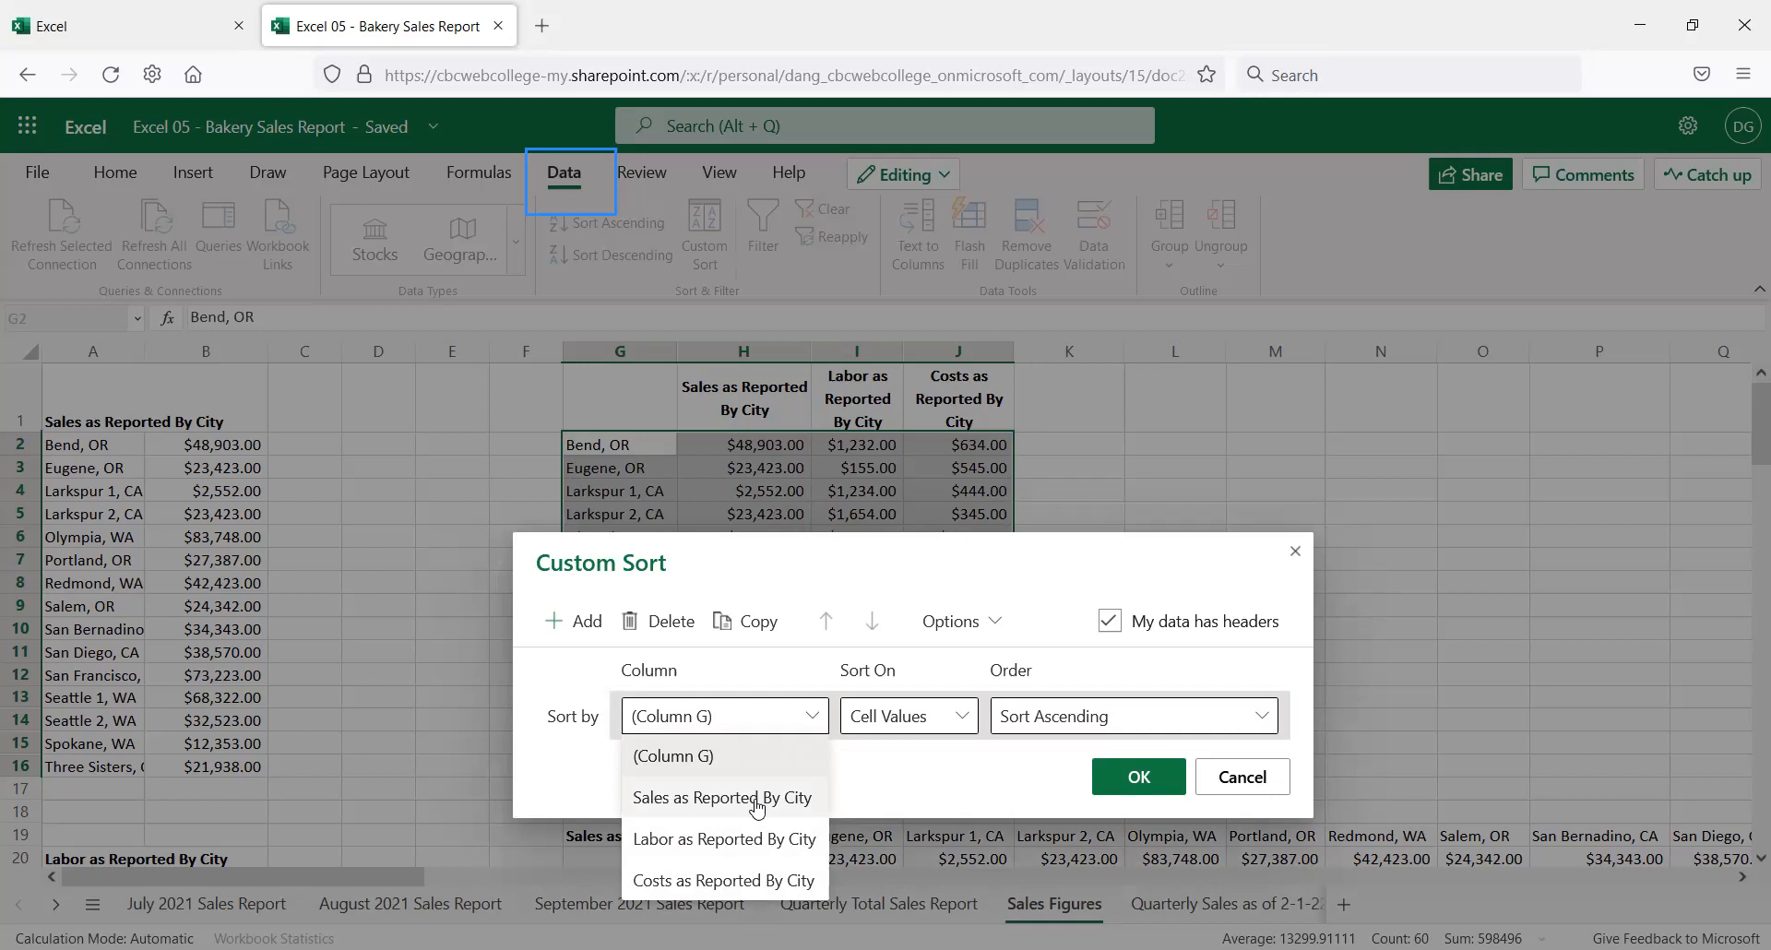
left_click(757, 803)
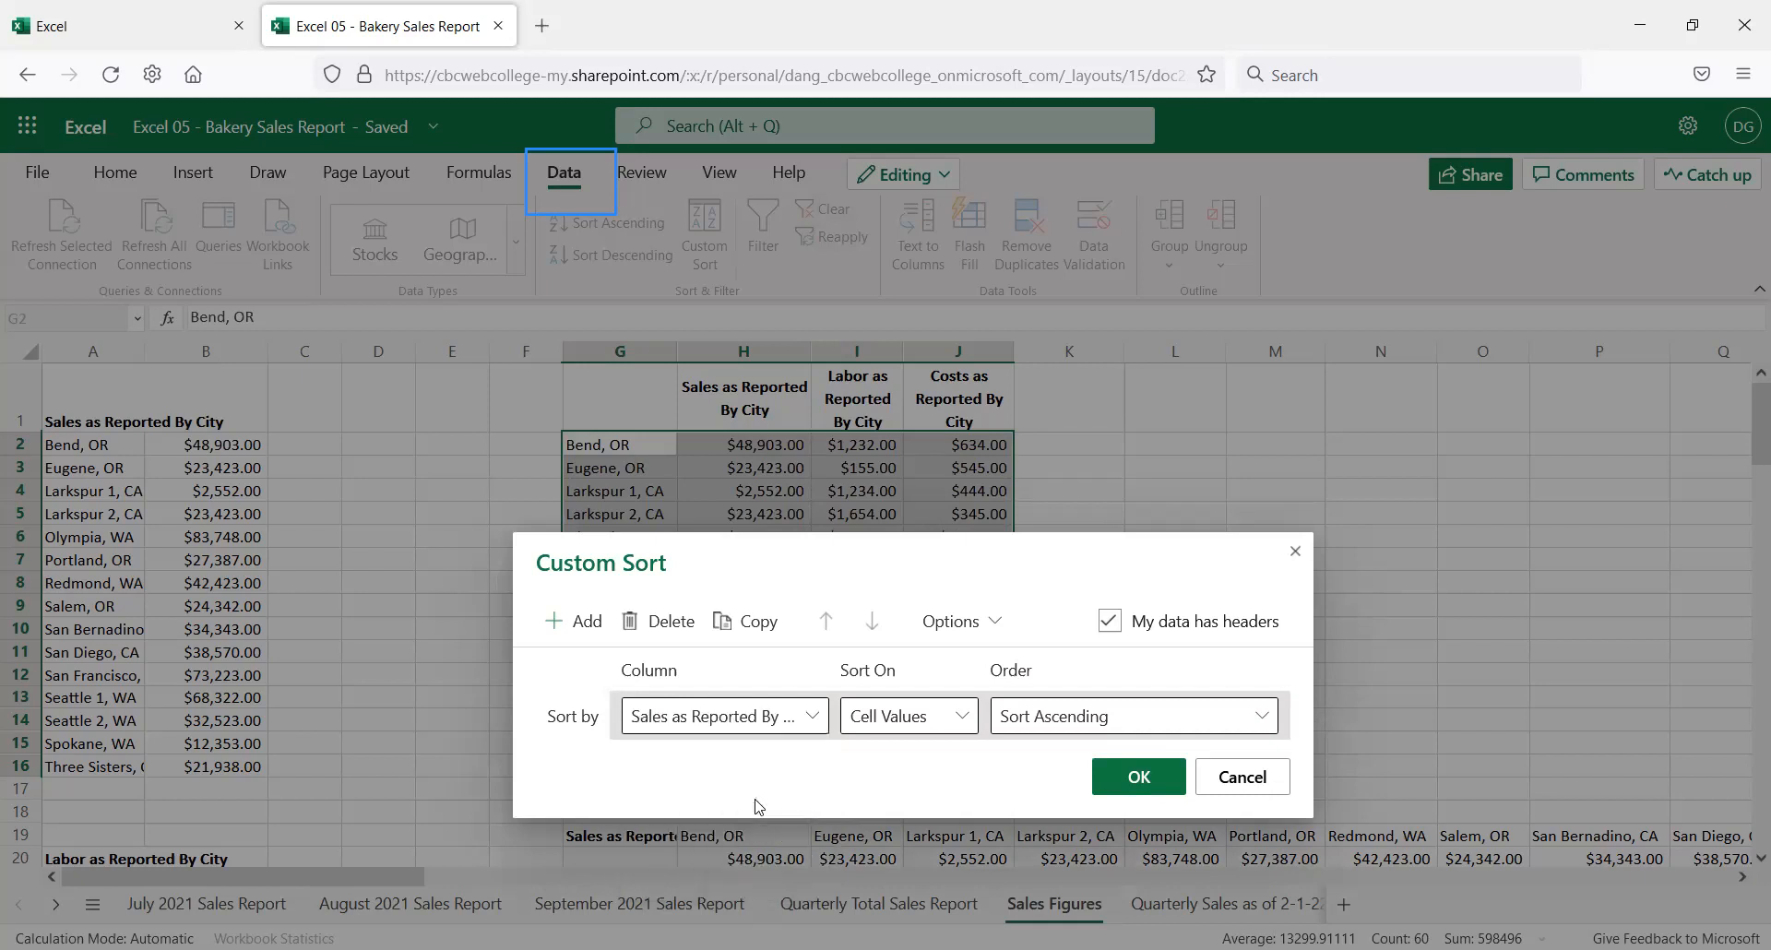
left_click(962, 716)
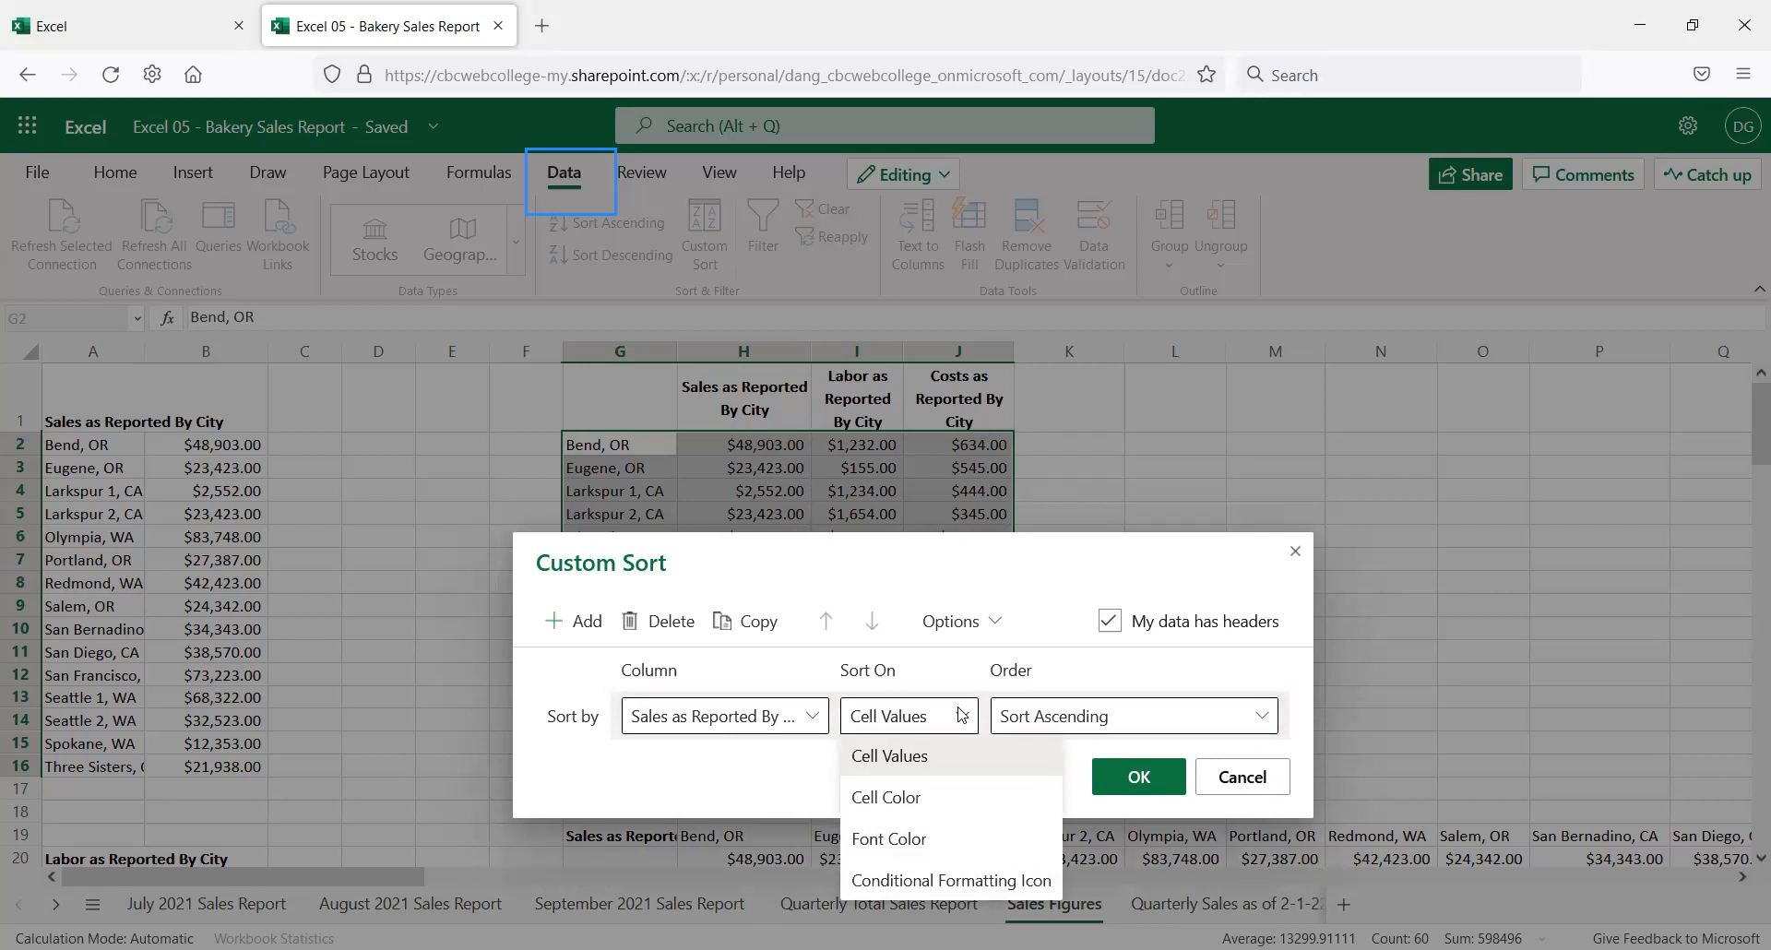
left_click(1262, 717)
left_click(1262, 716)
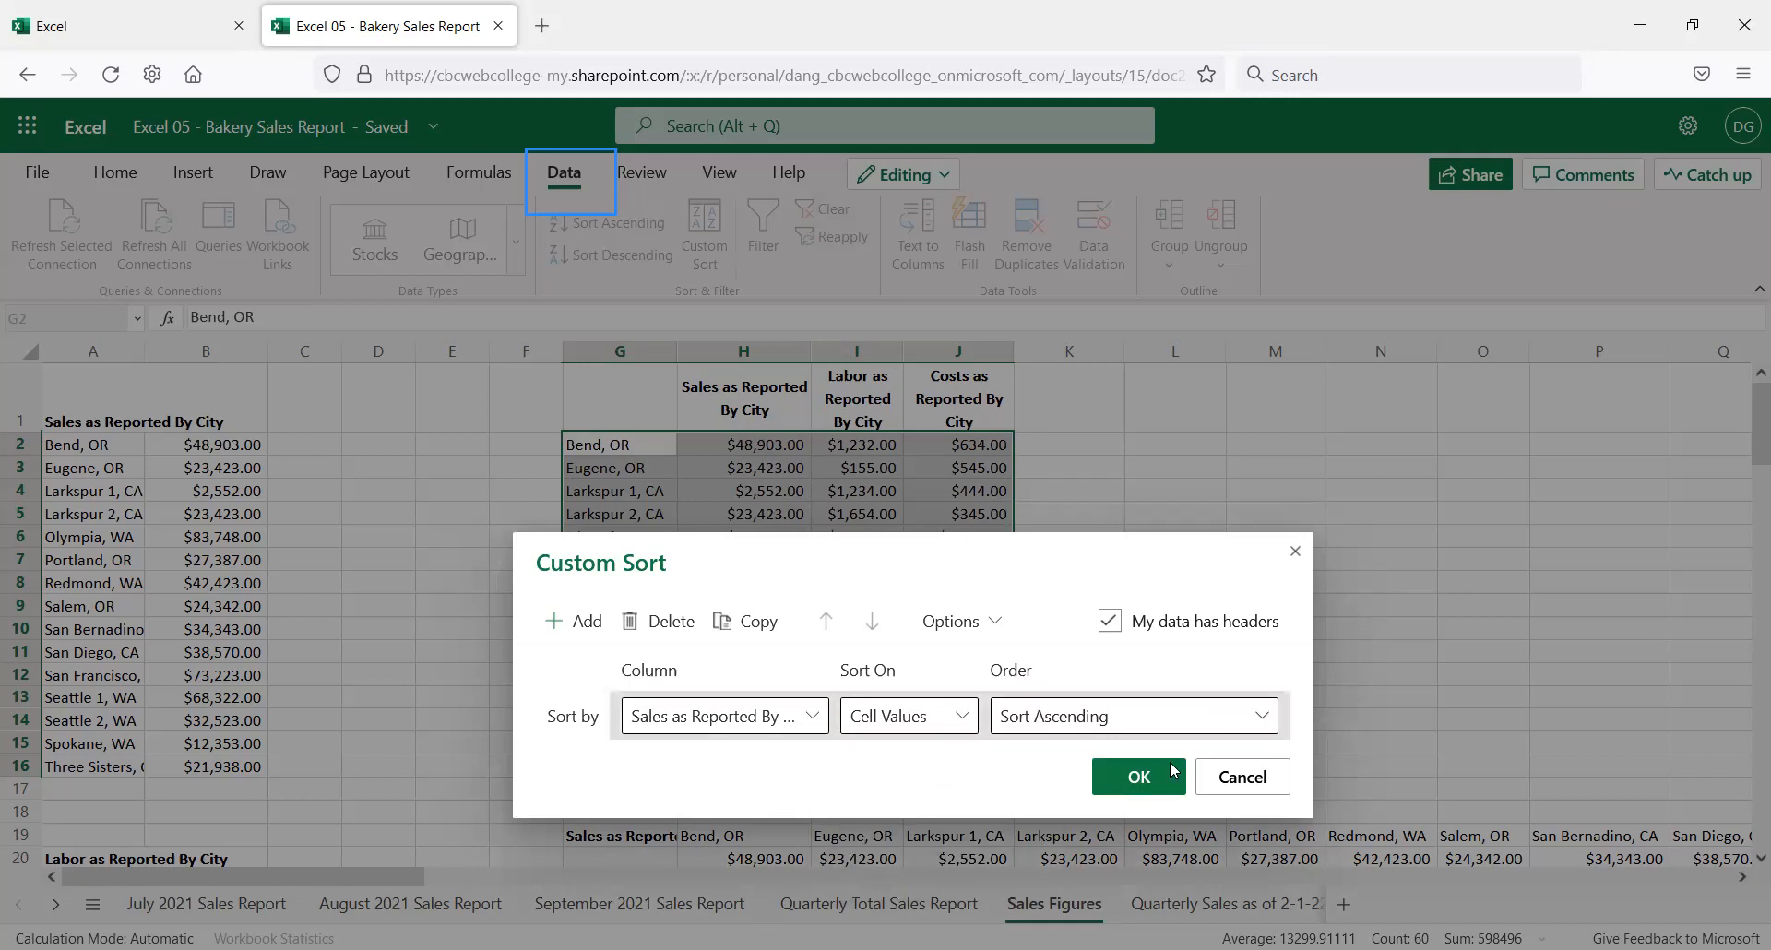
left_click(1137, 779)
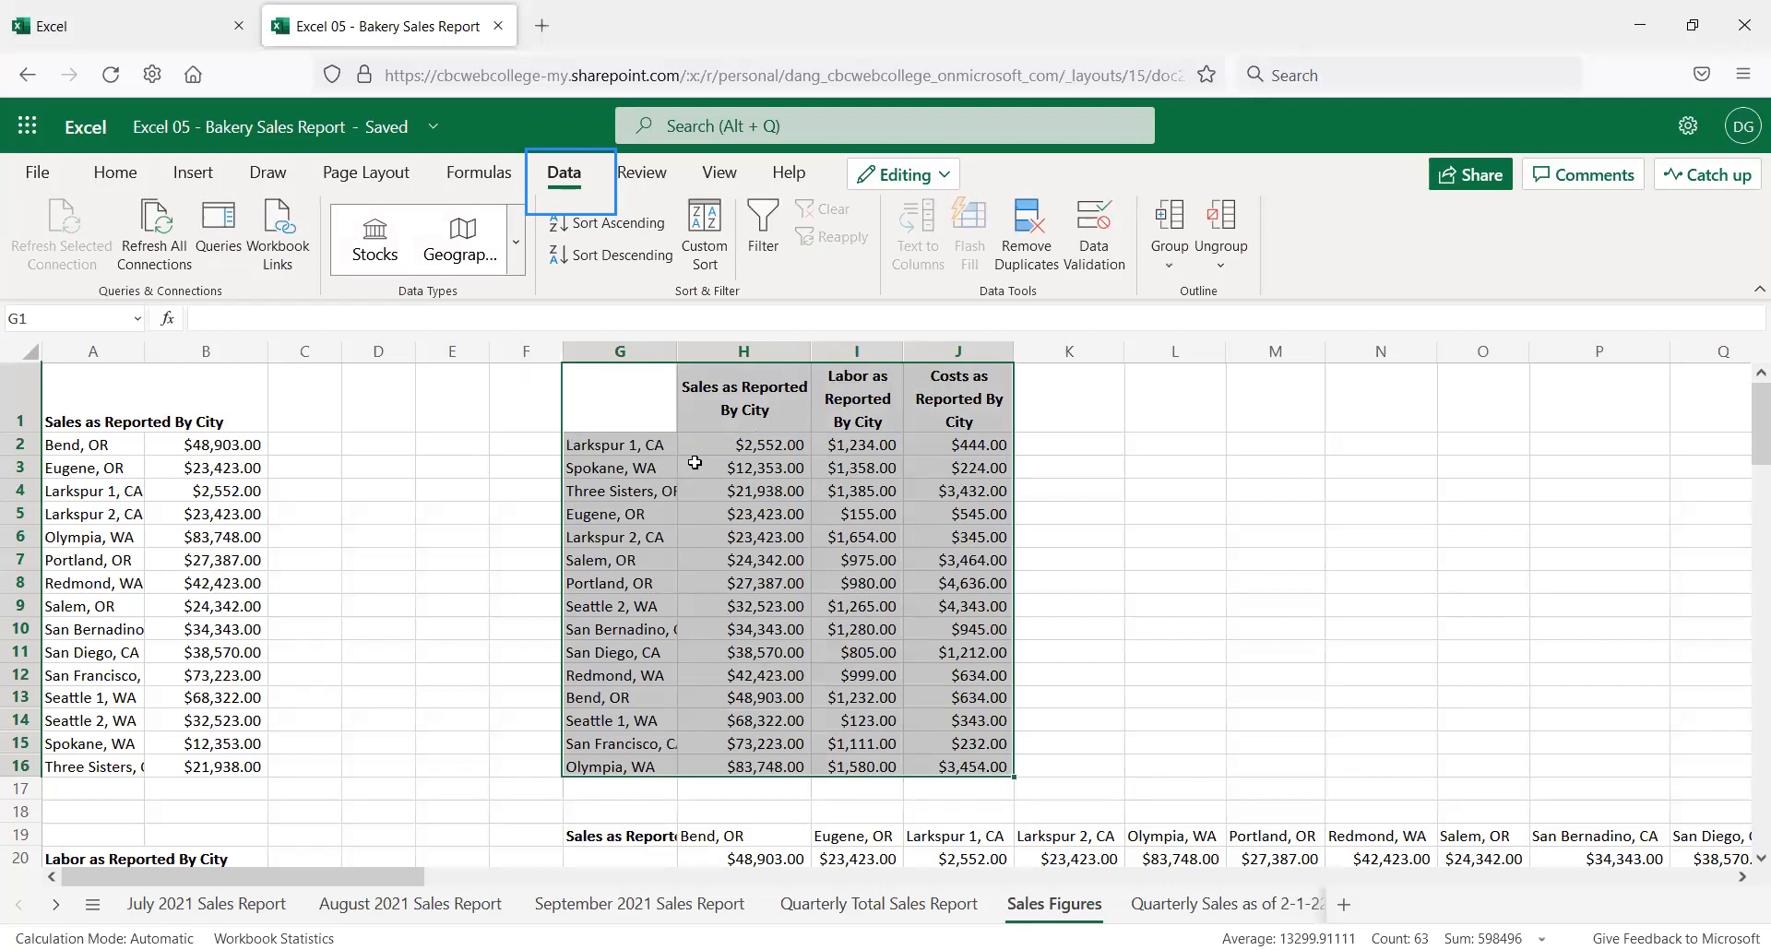
Check the sorted table's cities with their sales, labor and cost values, including the order of sales in H2:H16
left_click(647, 448)
left_click(636, 514)
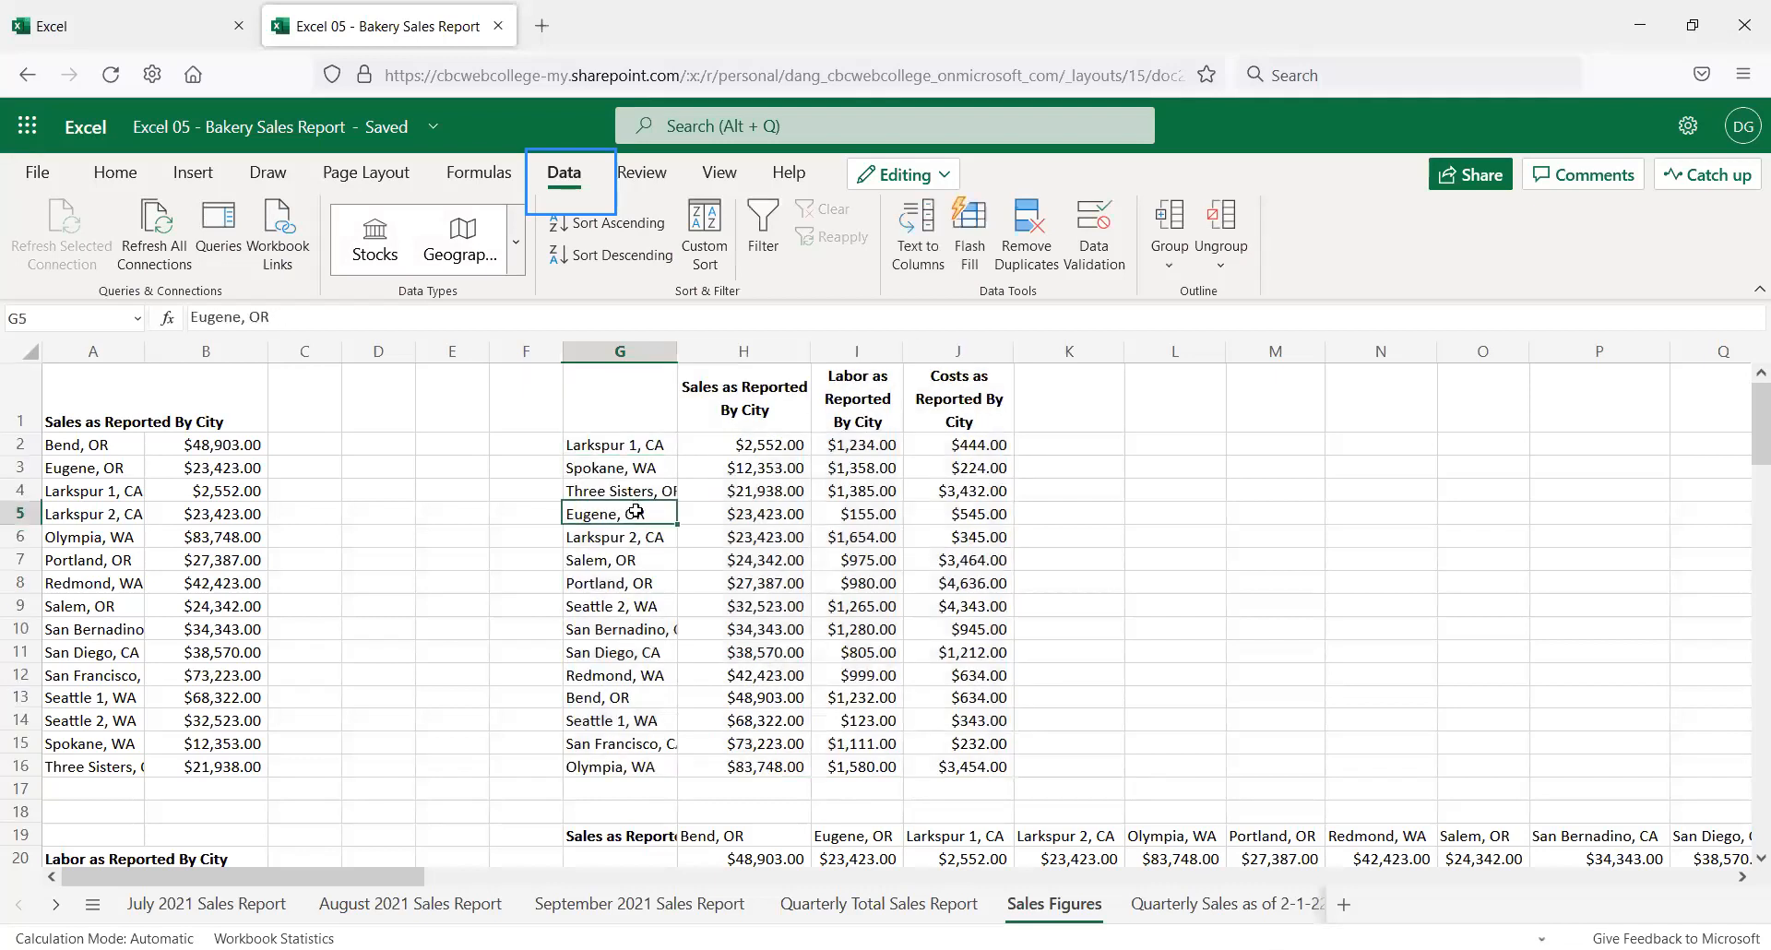
left_click(746, 446)
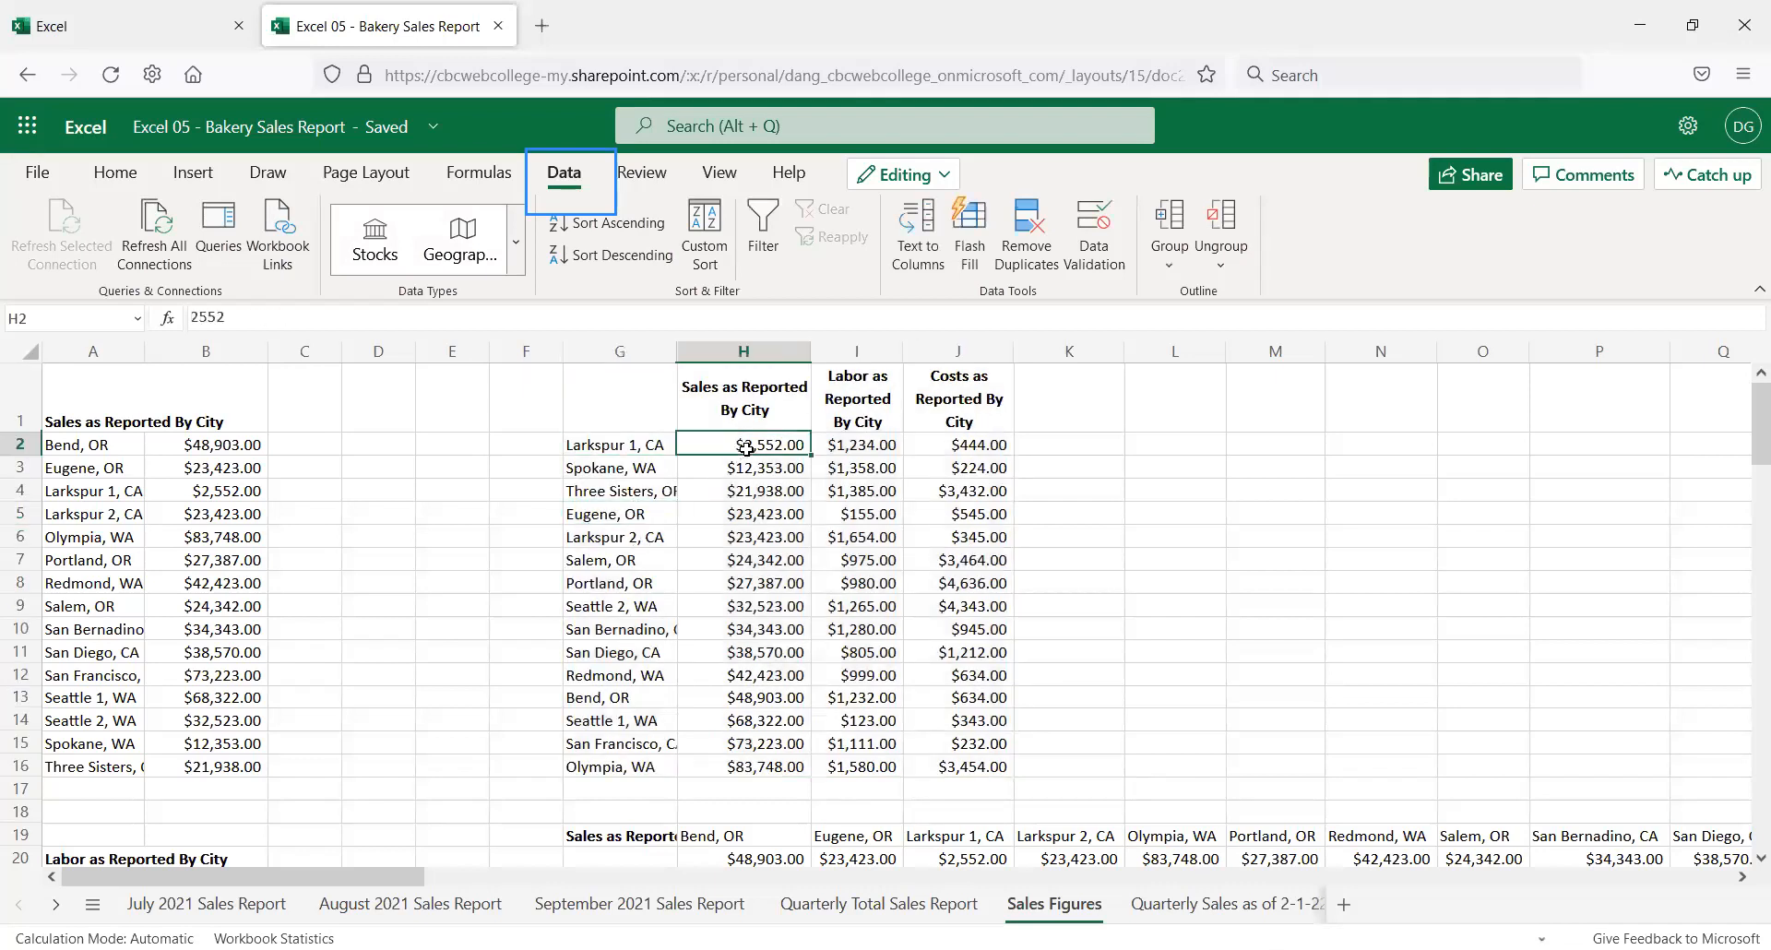
left_click(887, 446)
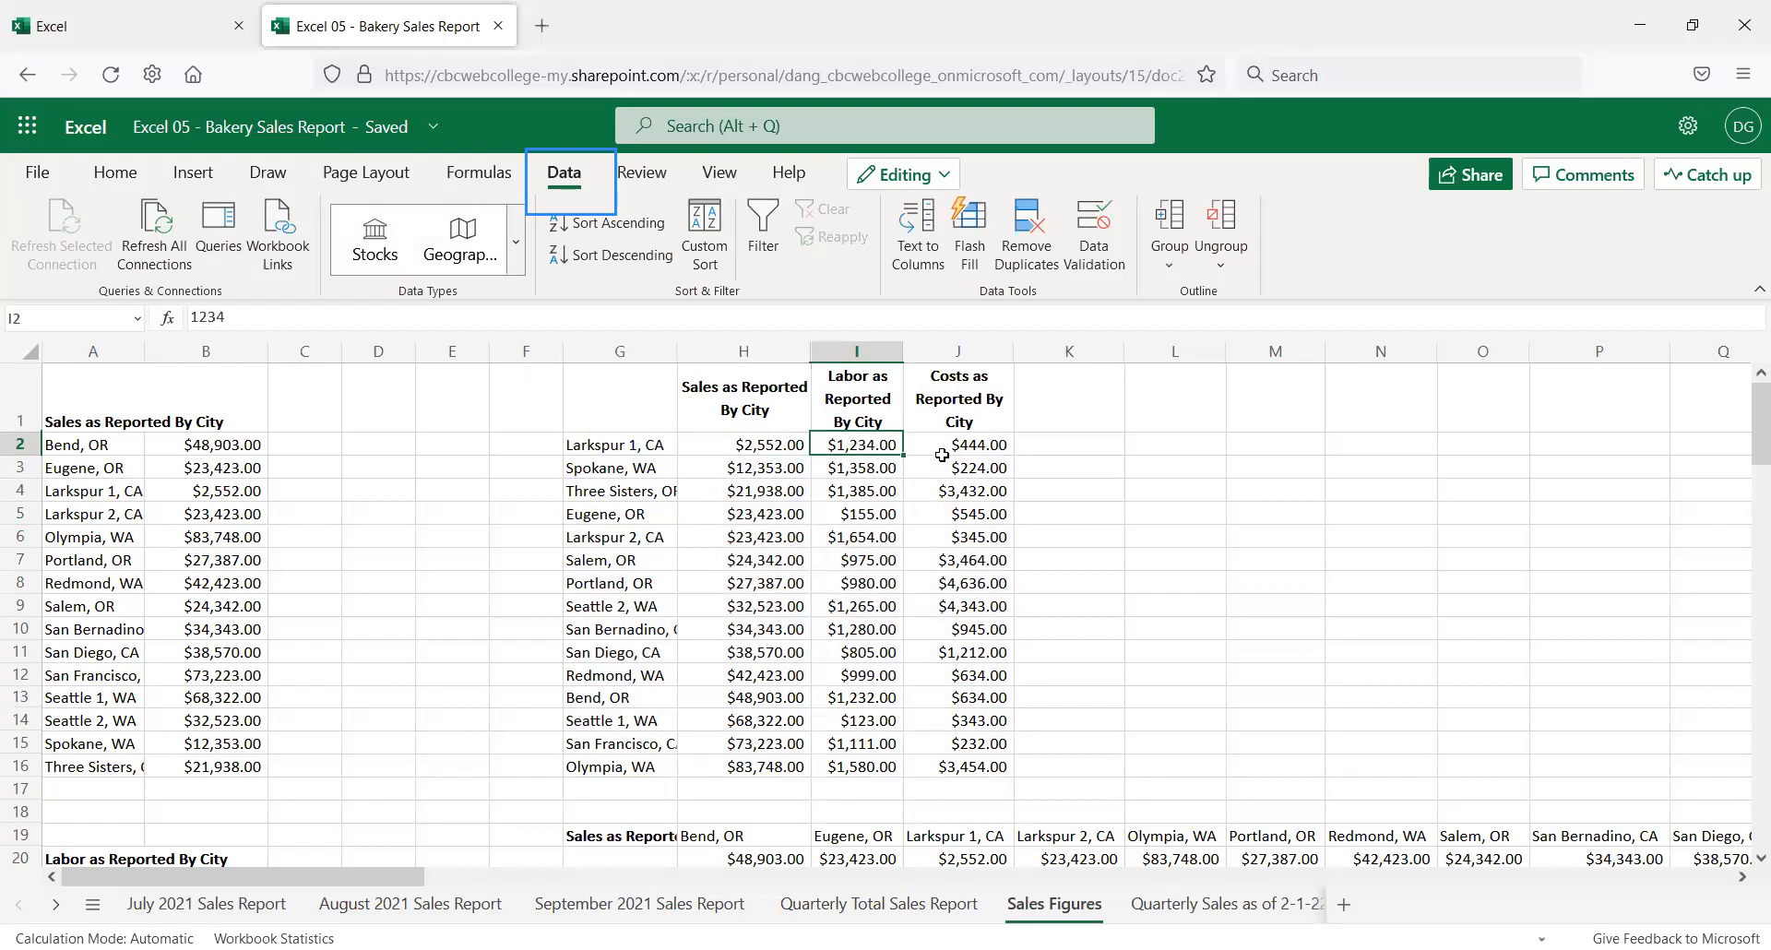
left_click(982, 450)
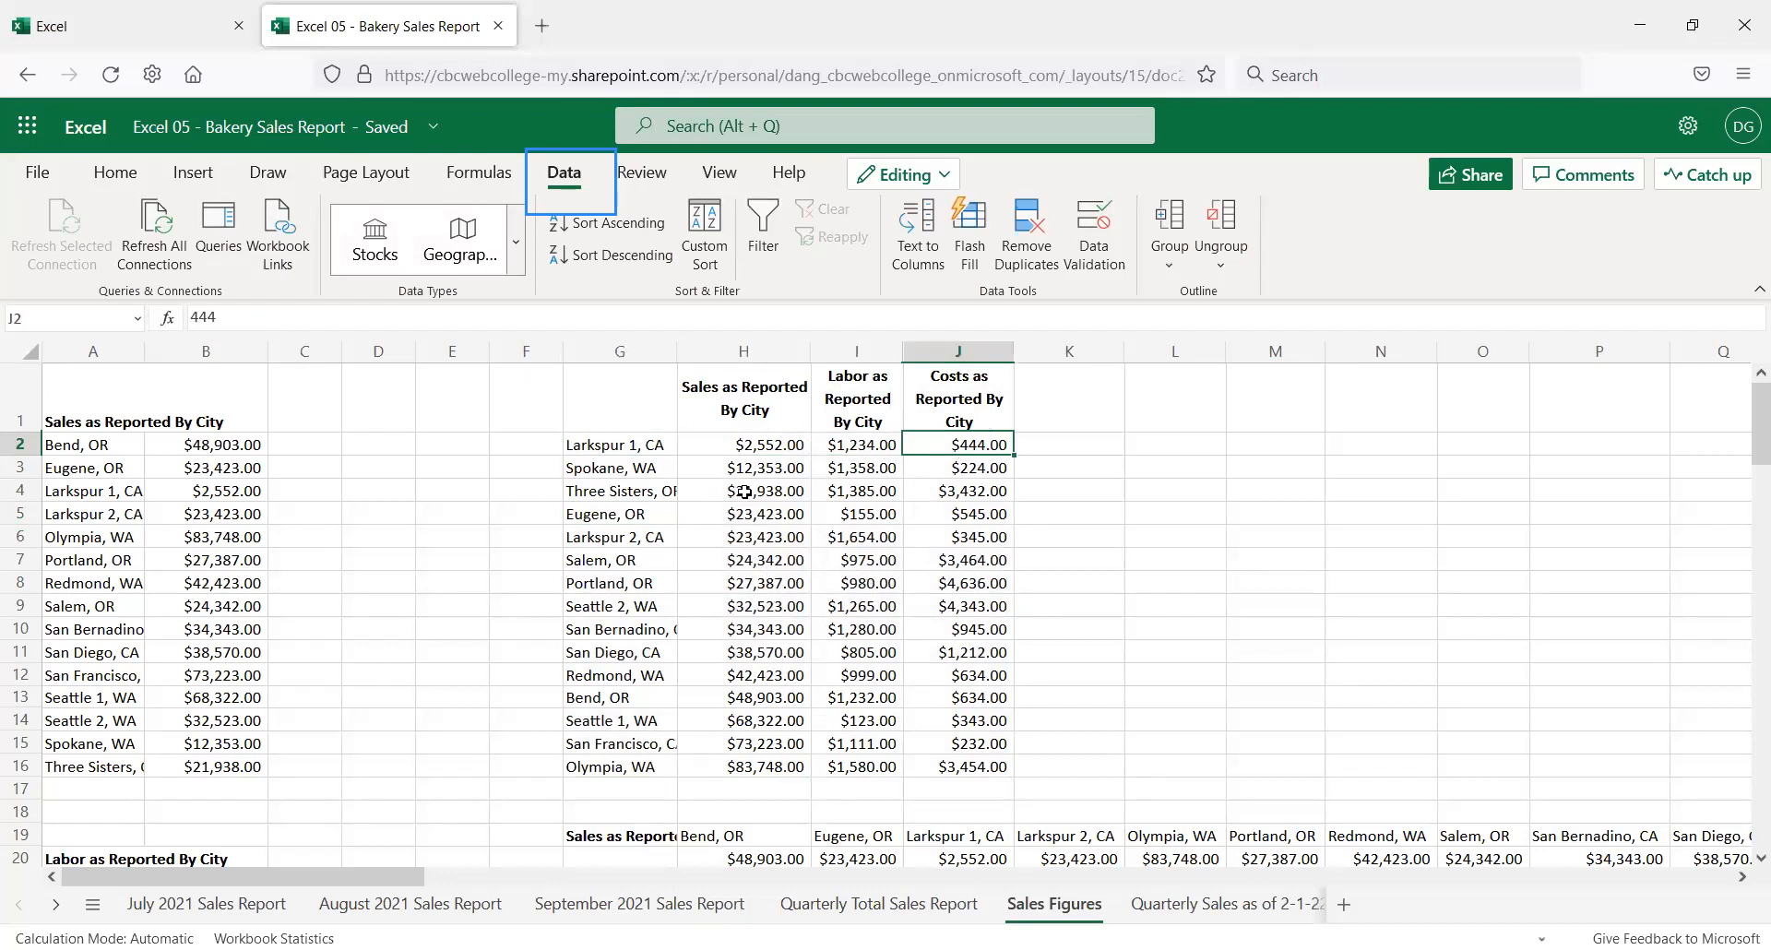
left_click(748, 444)
left_click_drag(748, 443, 739, 760)
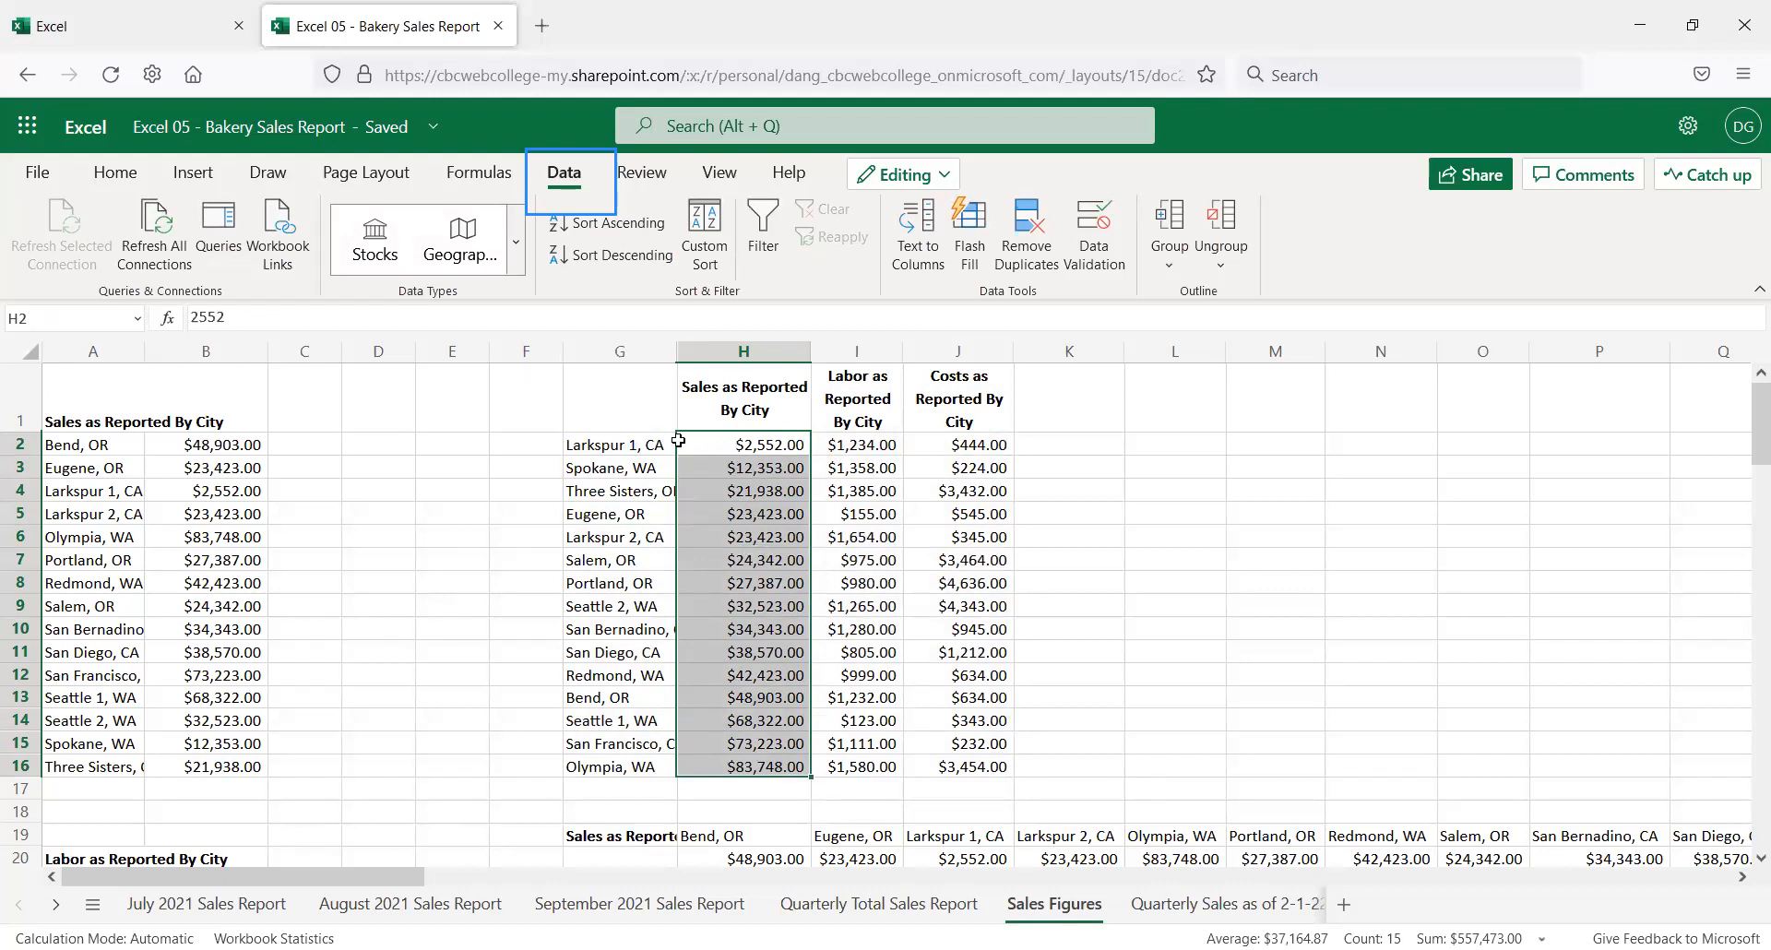
Custom sort G1:J16 by "Labor as Reported By City" in descending order and check the first and last labor values
left_click_drag(655, 426, 909, 752)
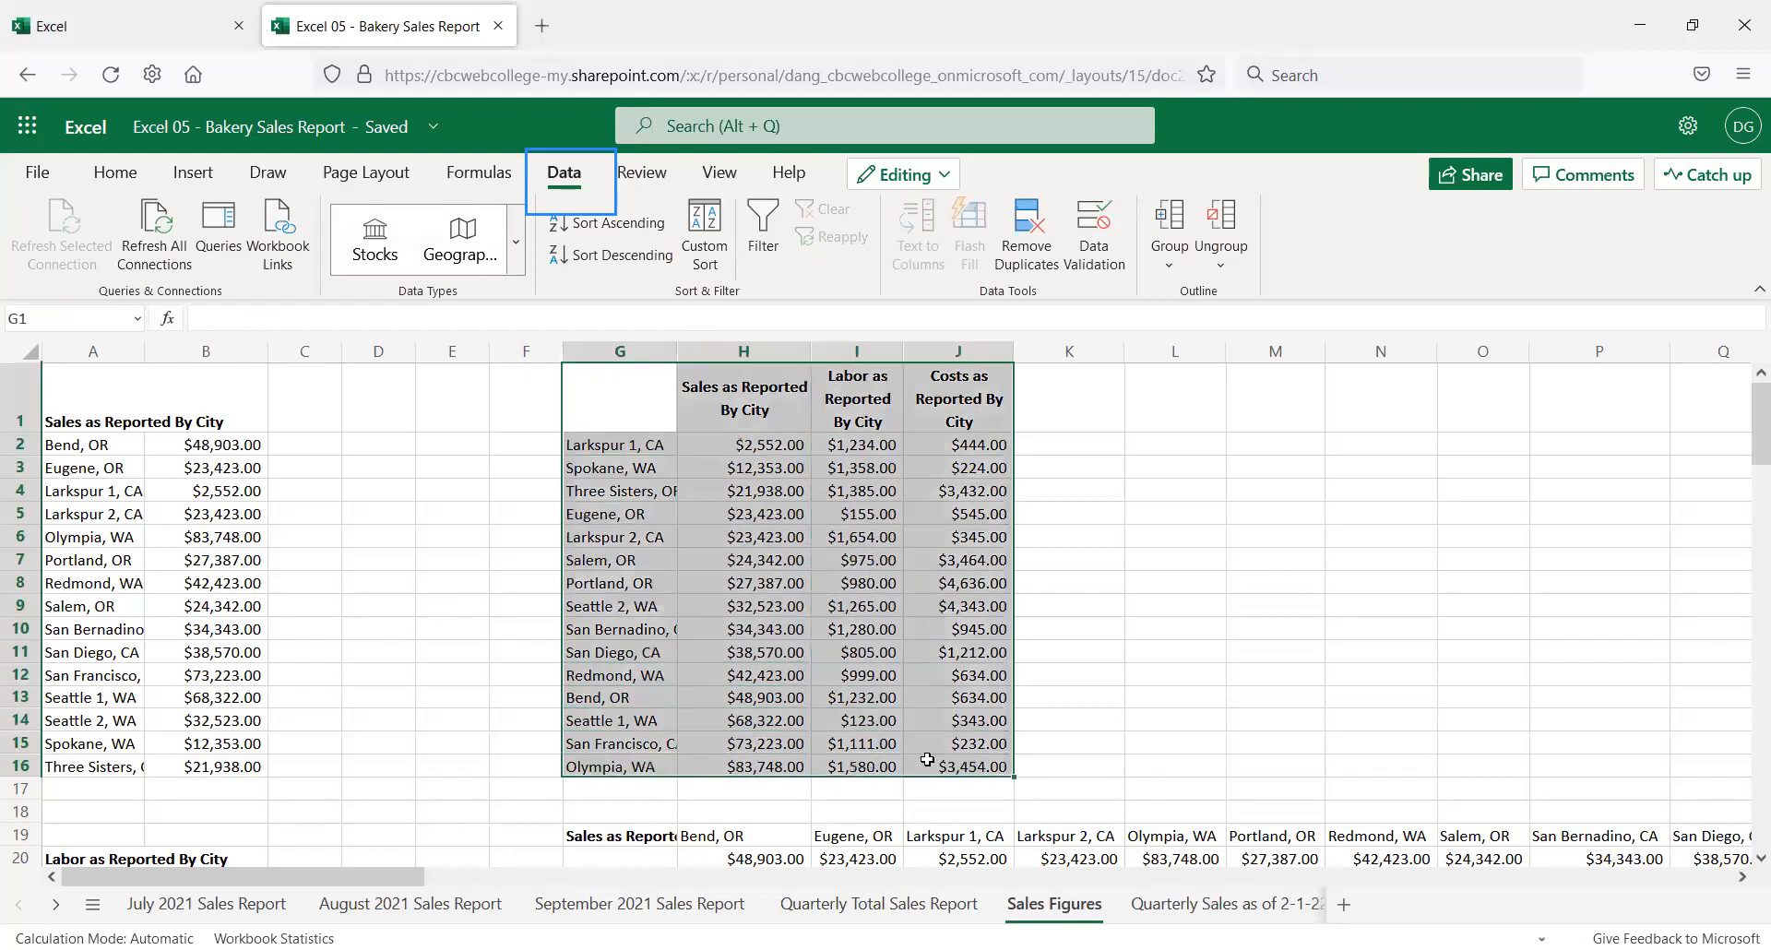
left_click(704, 258)
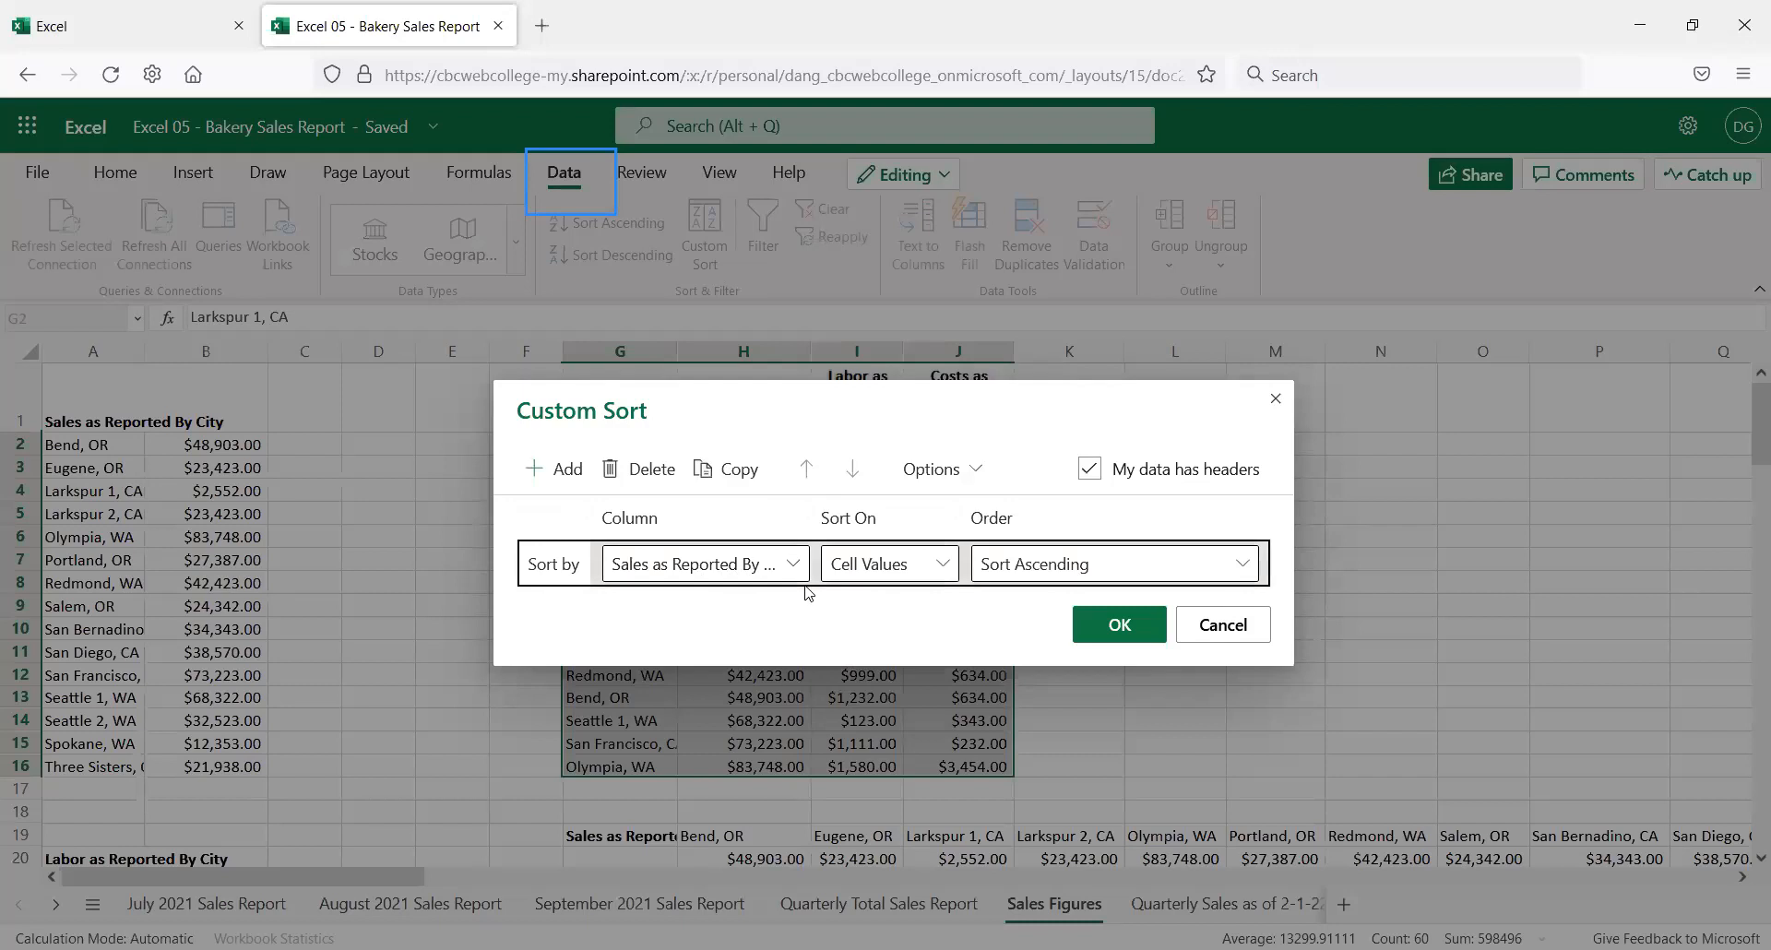
left_click(795, 567)
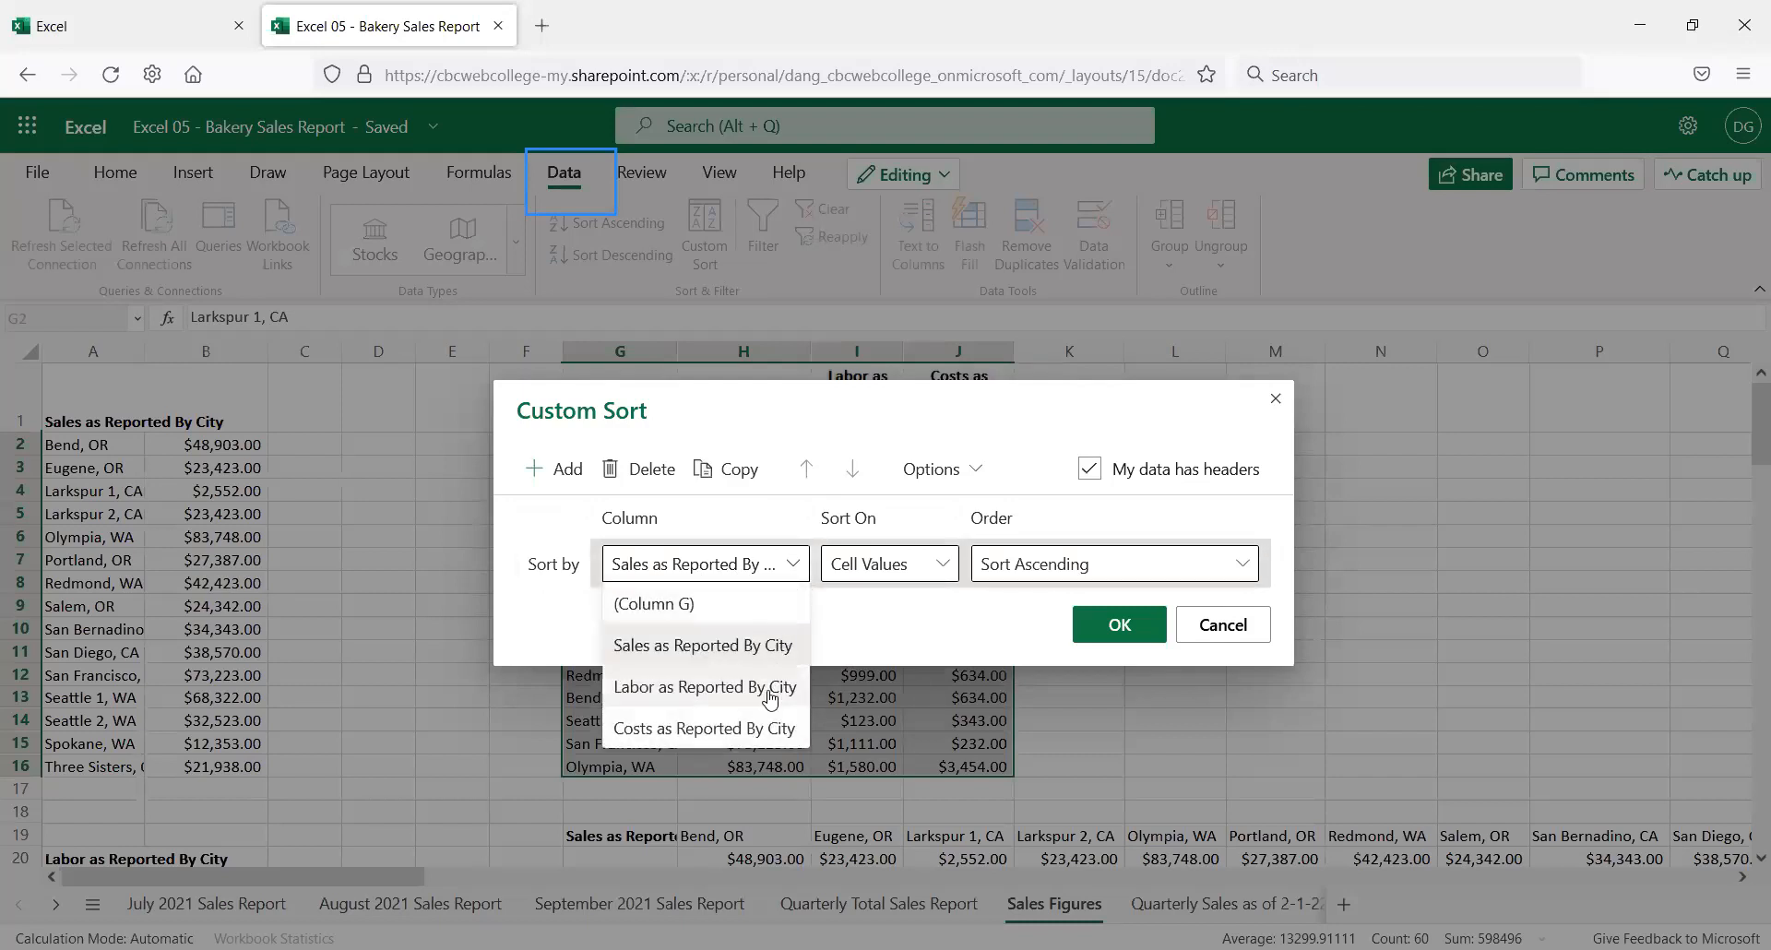
left_click(699, 701)
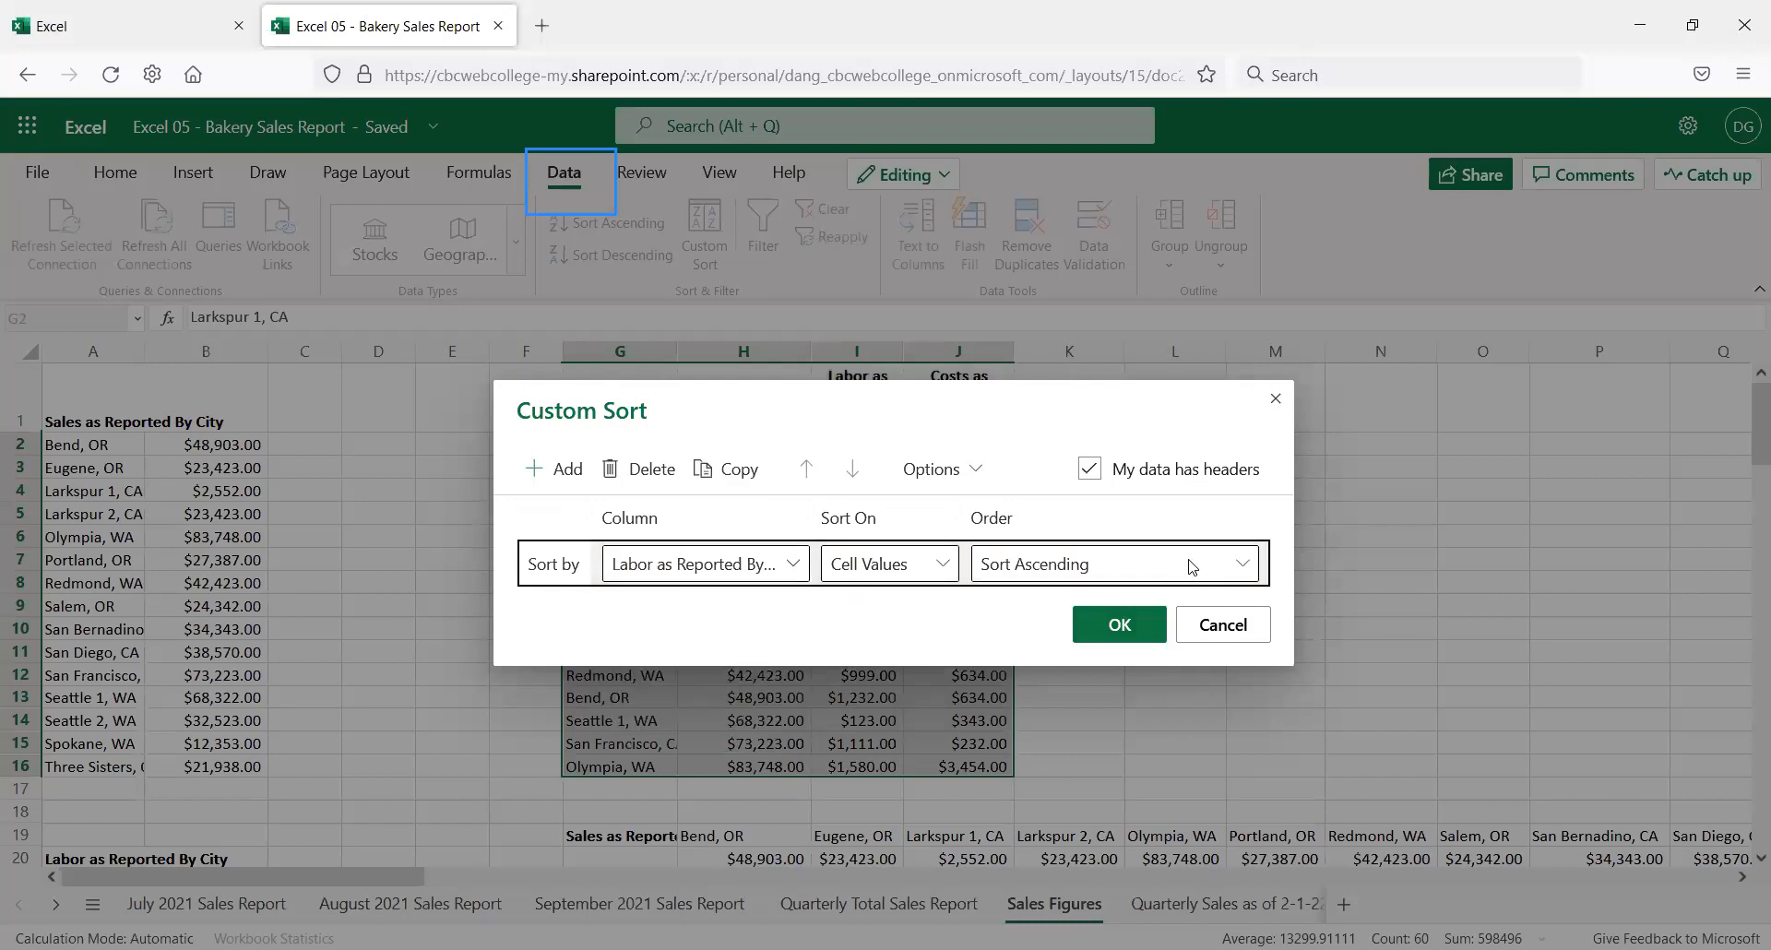
left_click(1237, 565)
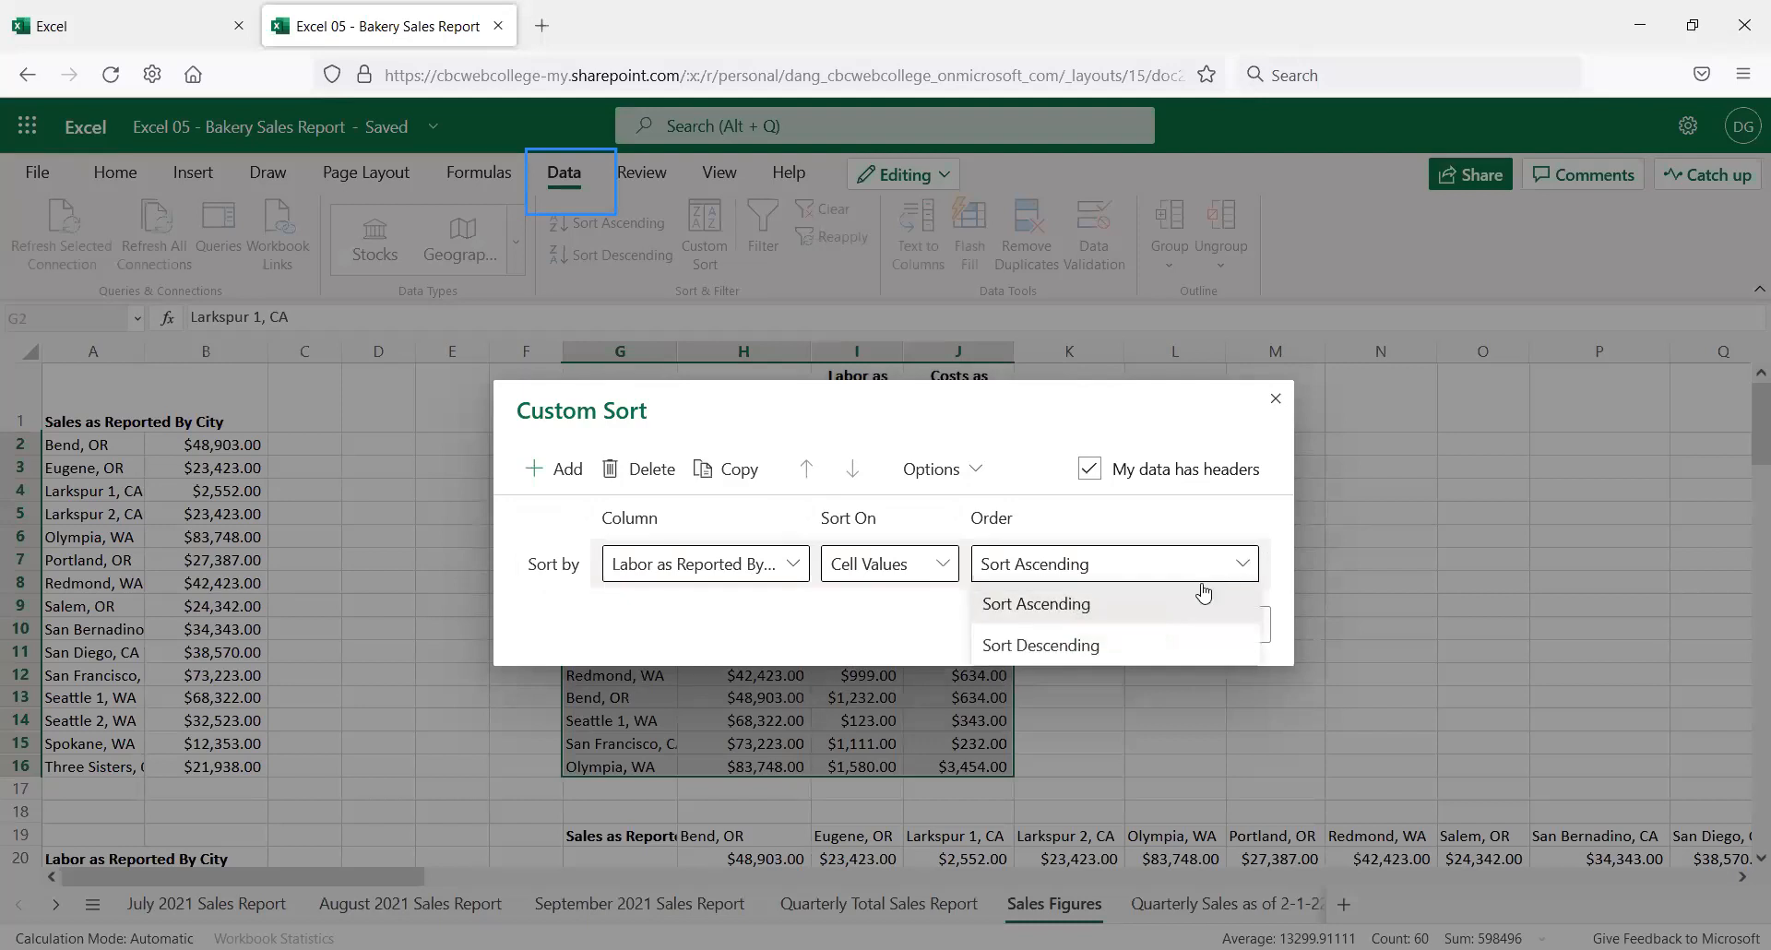
left_click(1173, 646)
left_click(1123, 622)
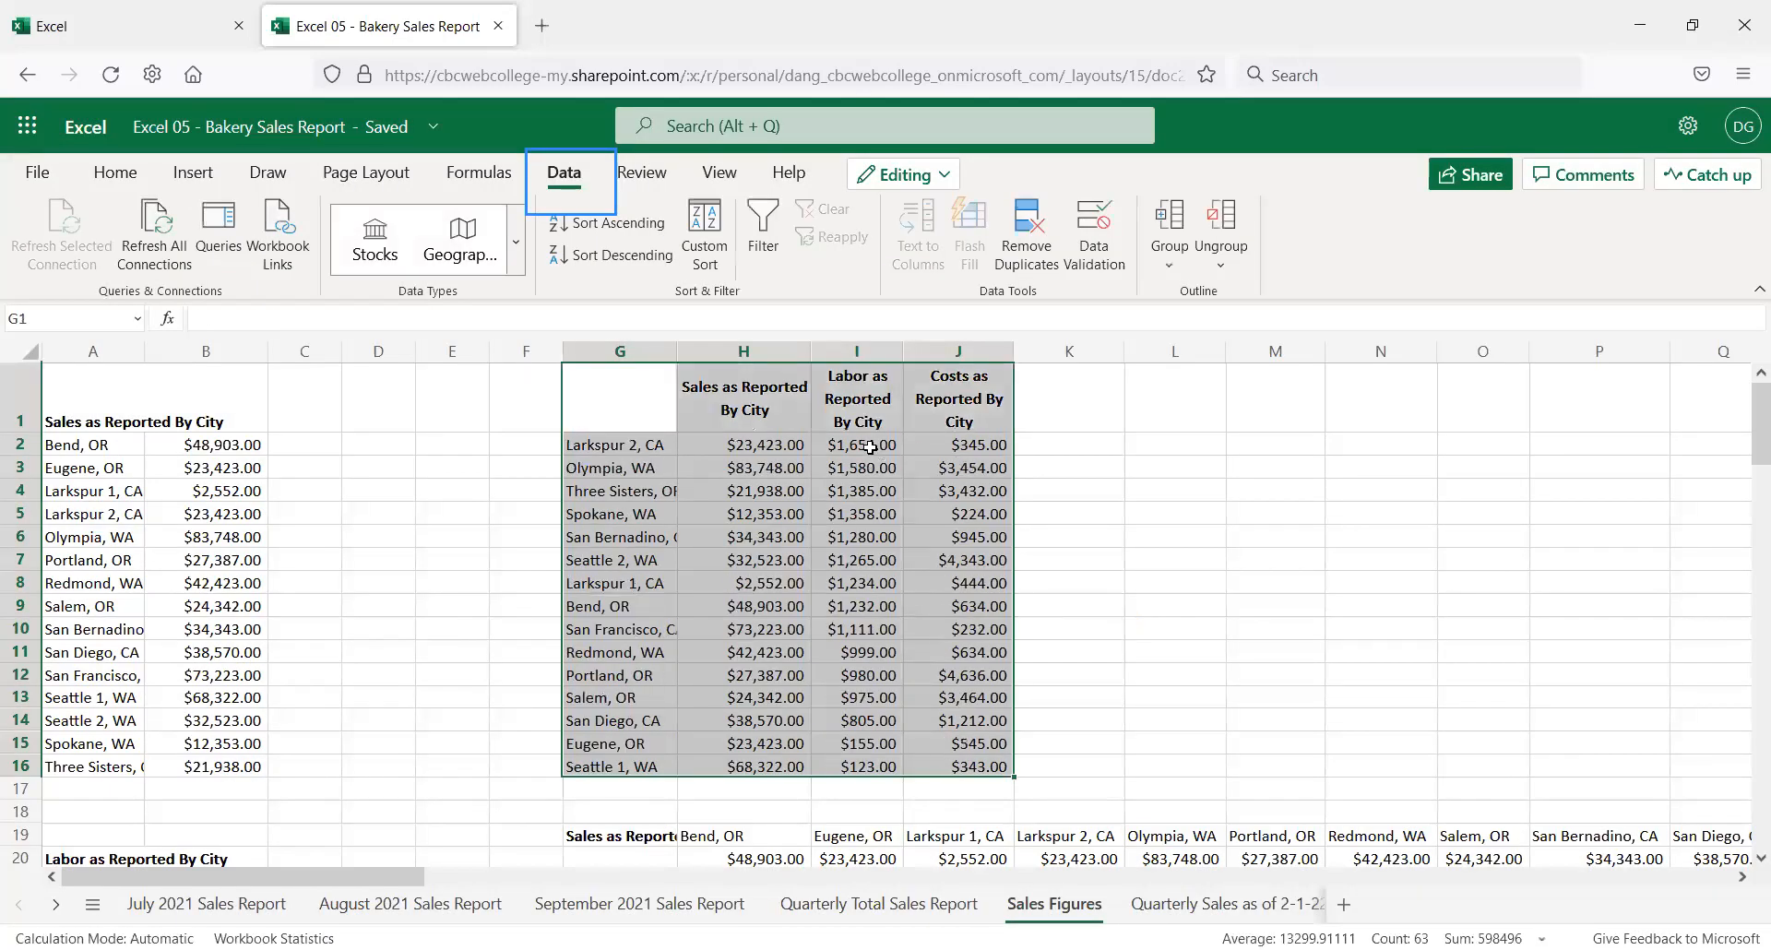
left_click(876, 451)
left_click(872, 765)
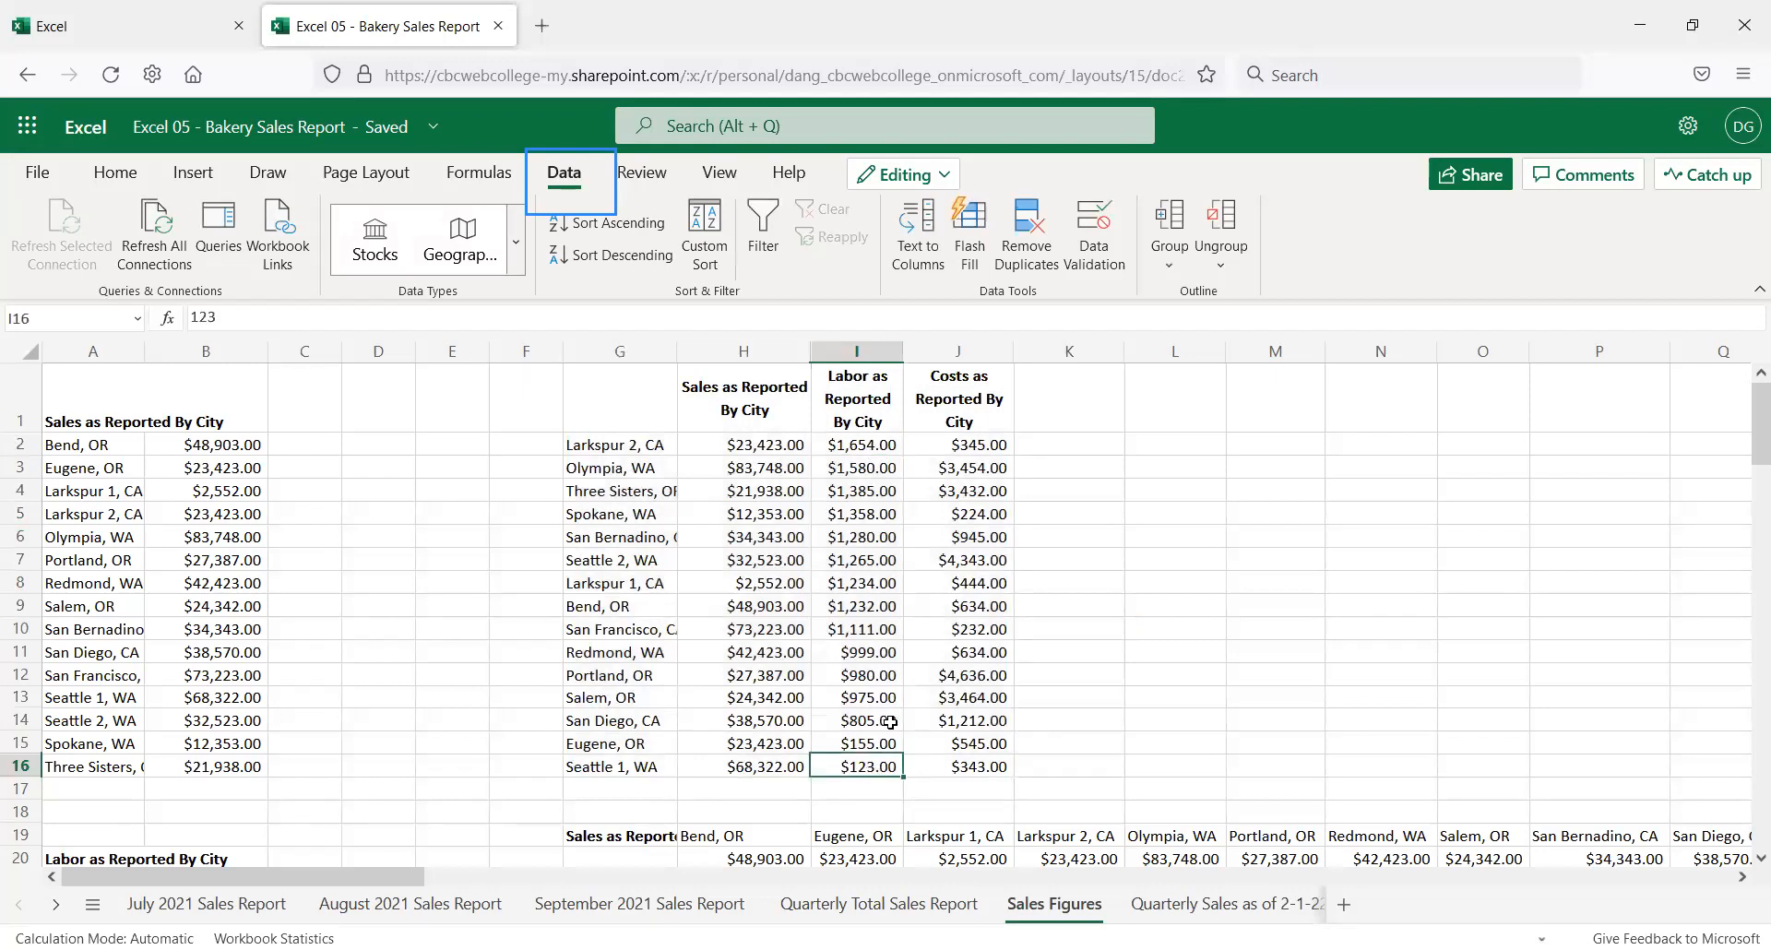
Custom sort G1:J16 by "Costs as Reported By City" on cell values in ascending order
mouse_move(630, 403)
left_mouse_down()
mouse_move(939, 673)
mouse_move(945, 770)
left_mouse_up()
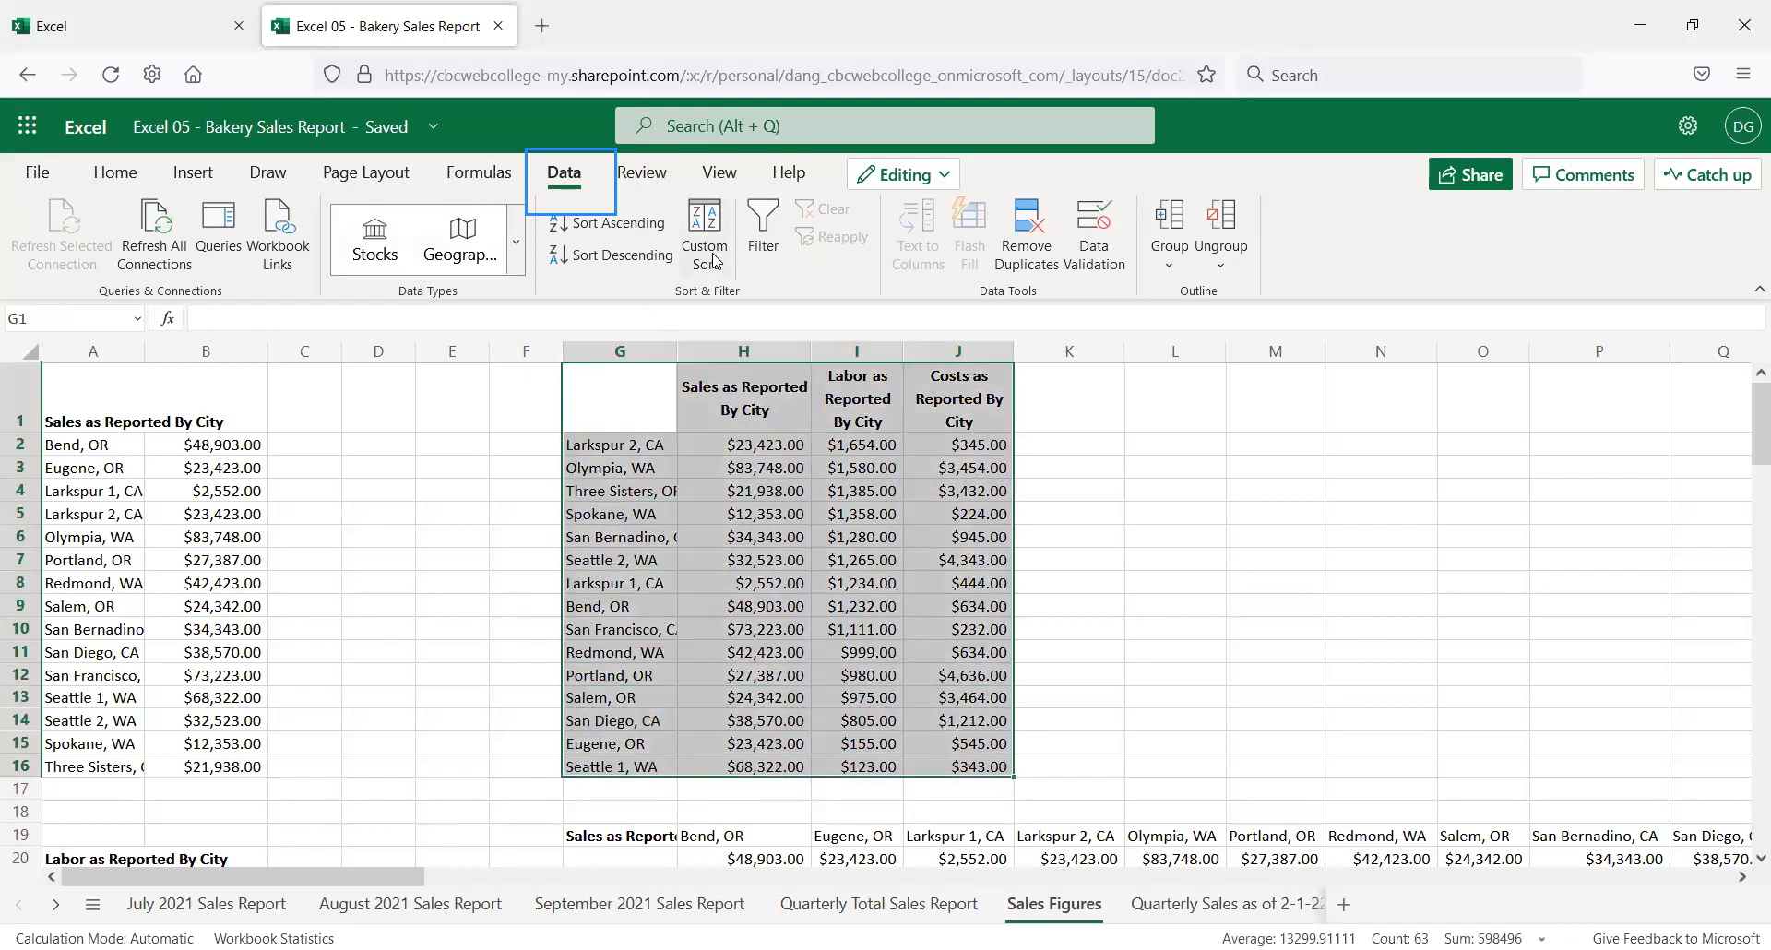
left_click(708, 256)
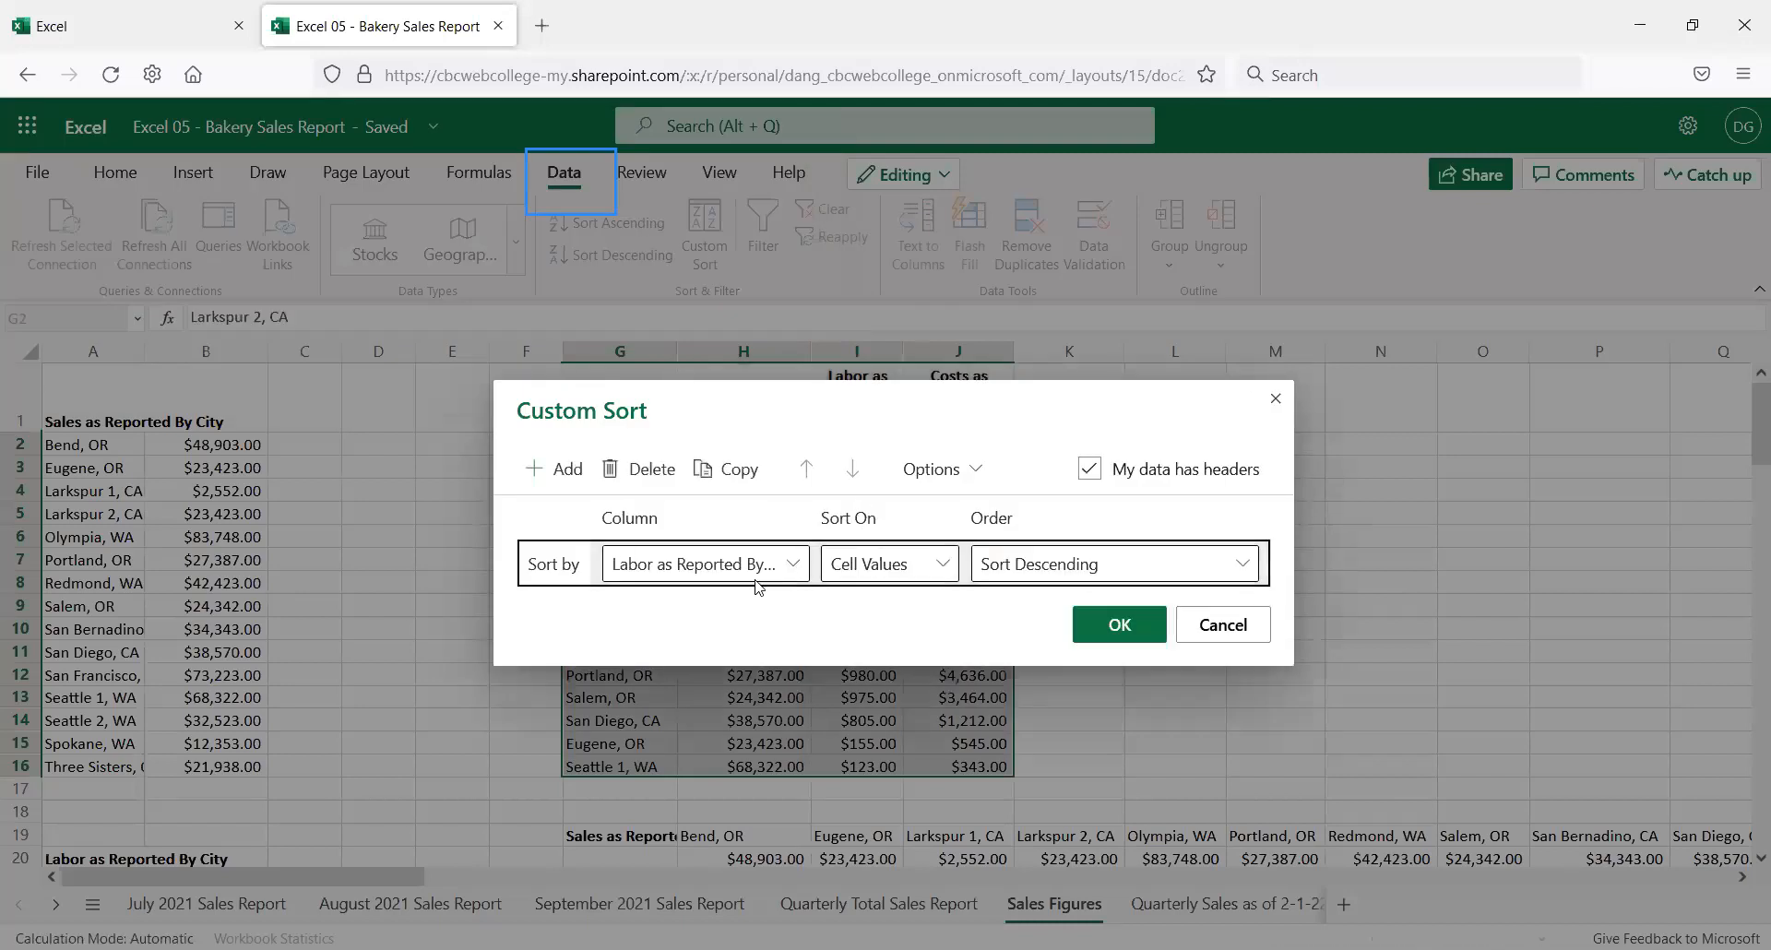
left_click(793, 563)
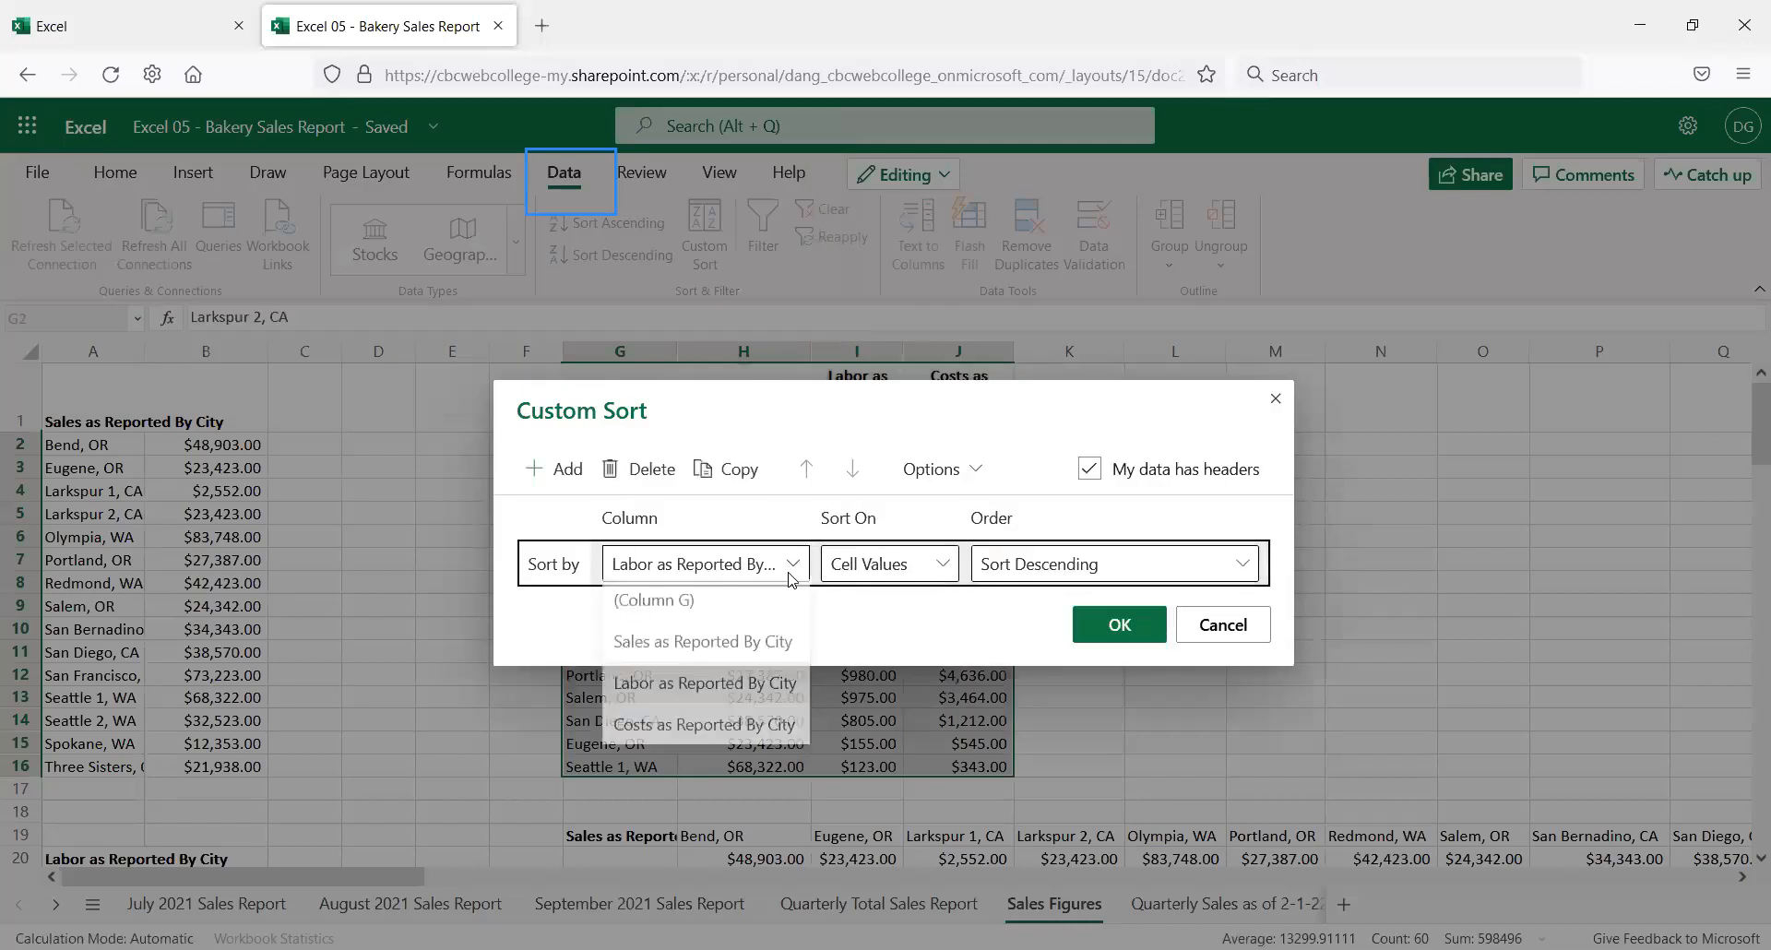
left_click(729, 731)
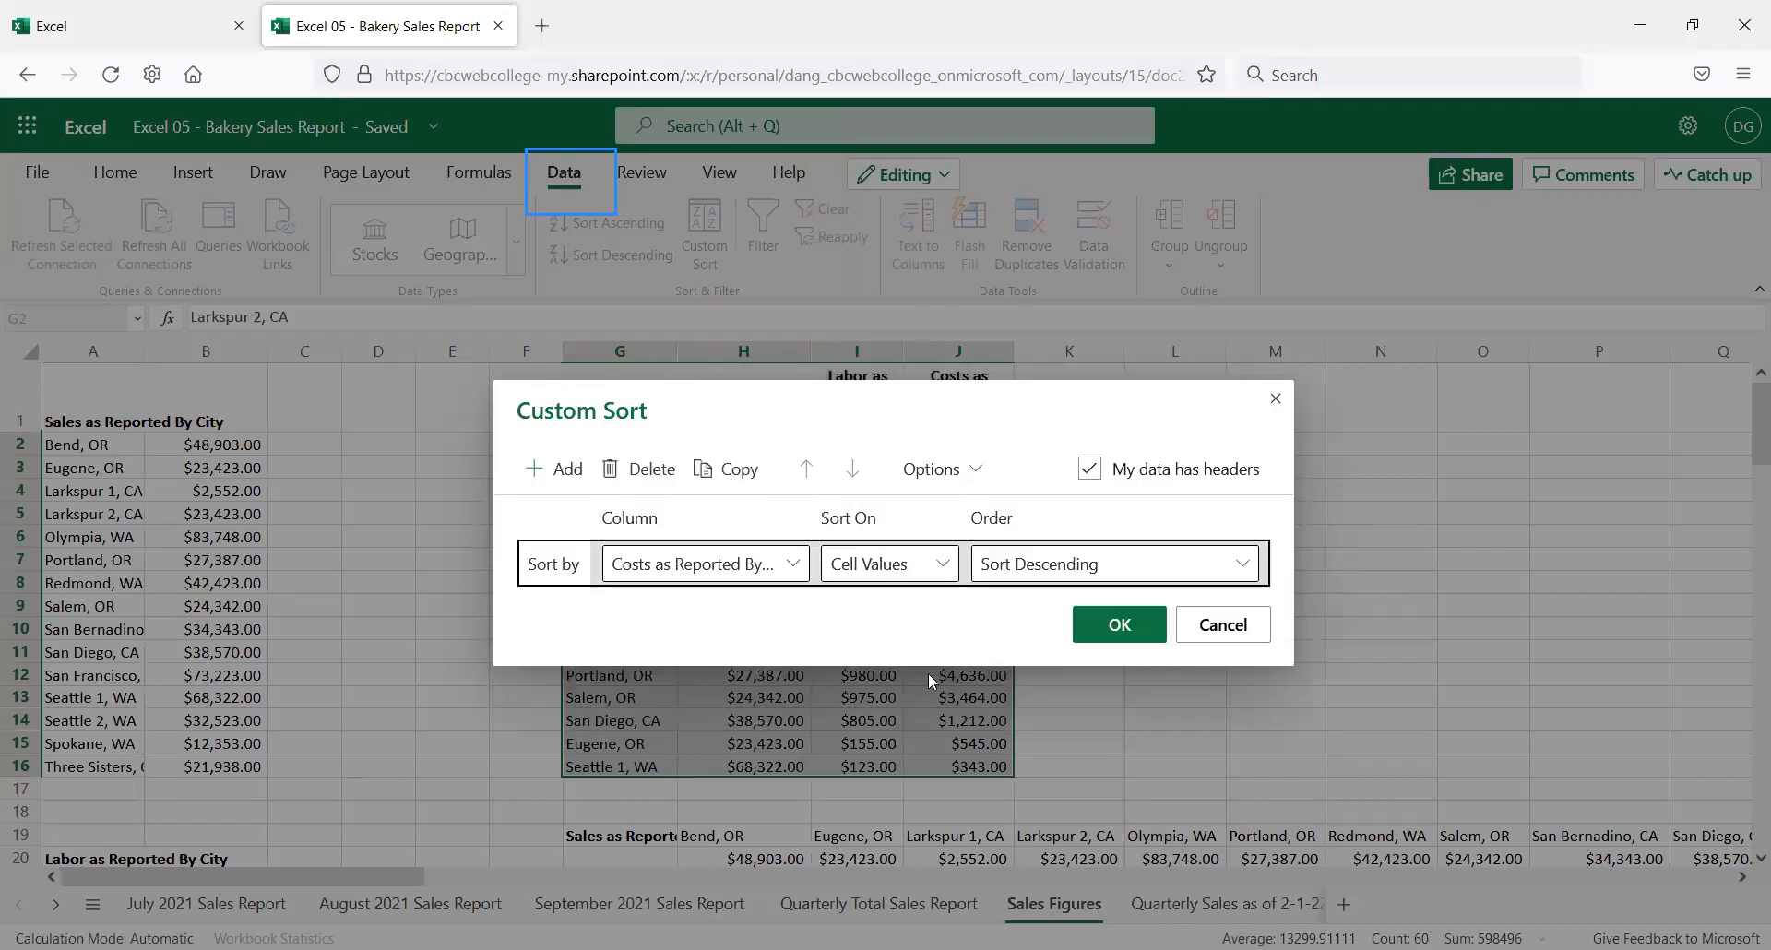
left_click(1127, 568)
left_click(1035, 609)
left_click(1133, 630)
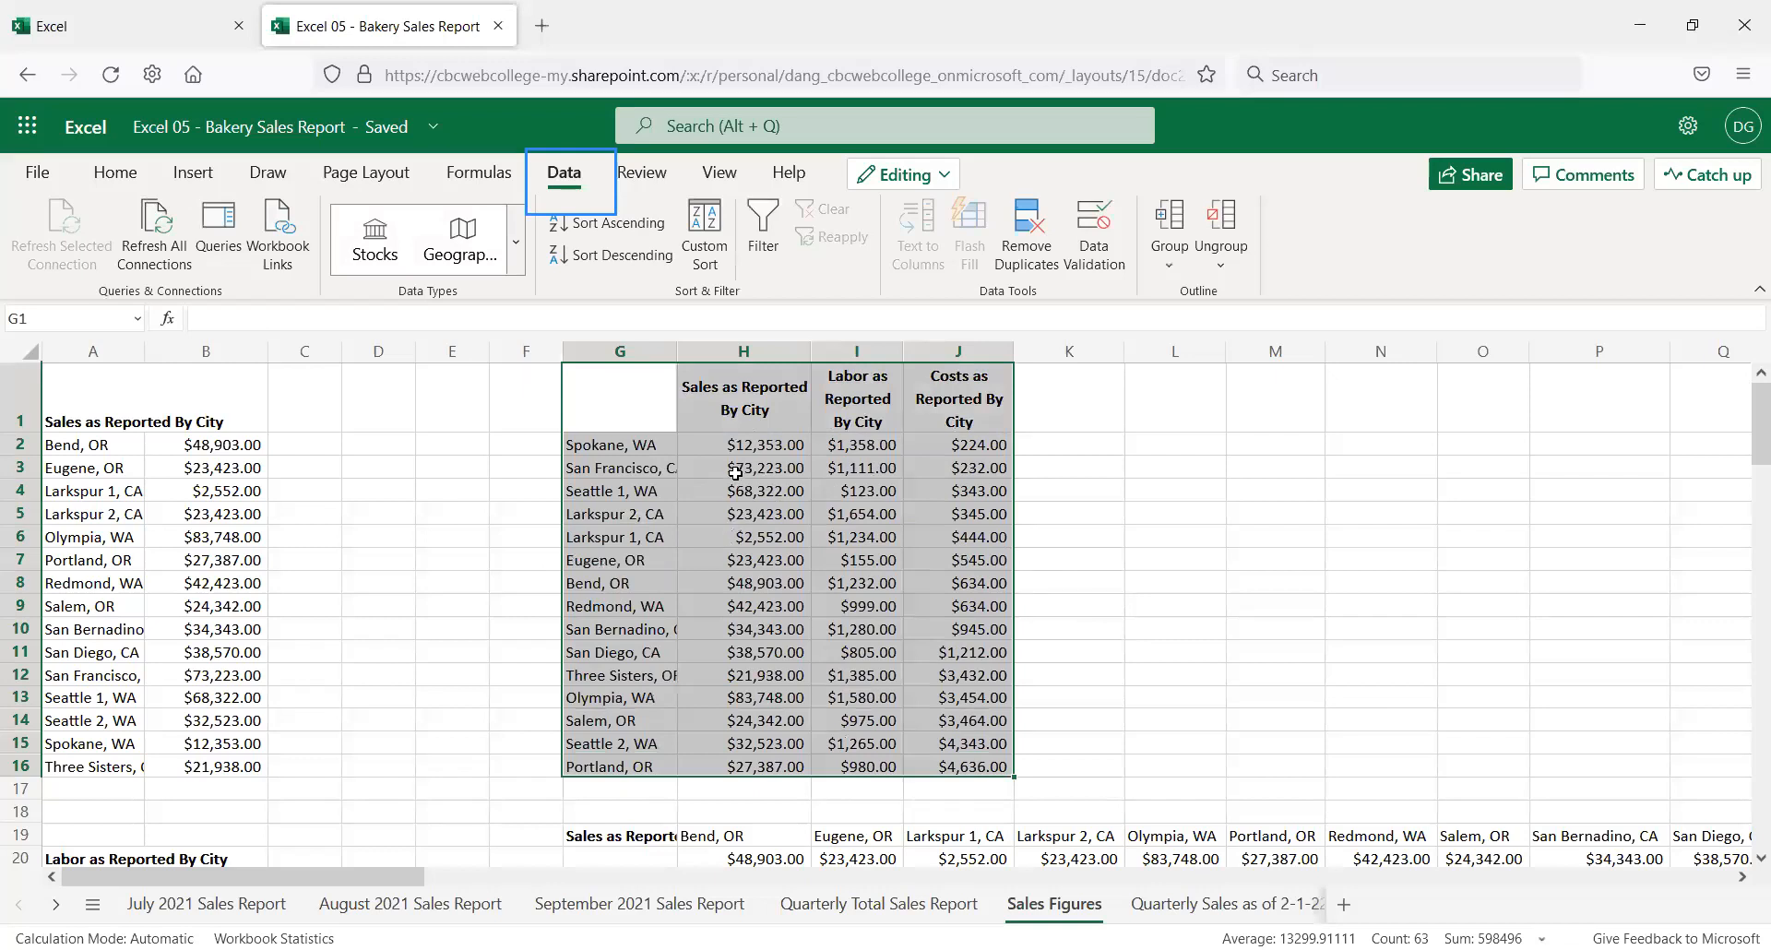
Widen column G to fit the full city names and check the San Francisco row's labor value
left_click(696, 468)
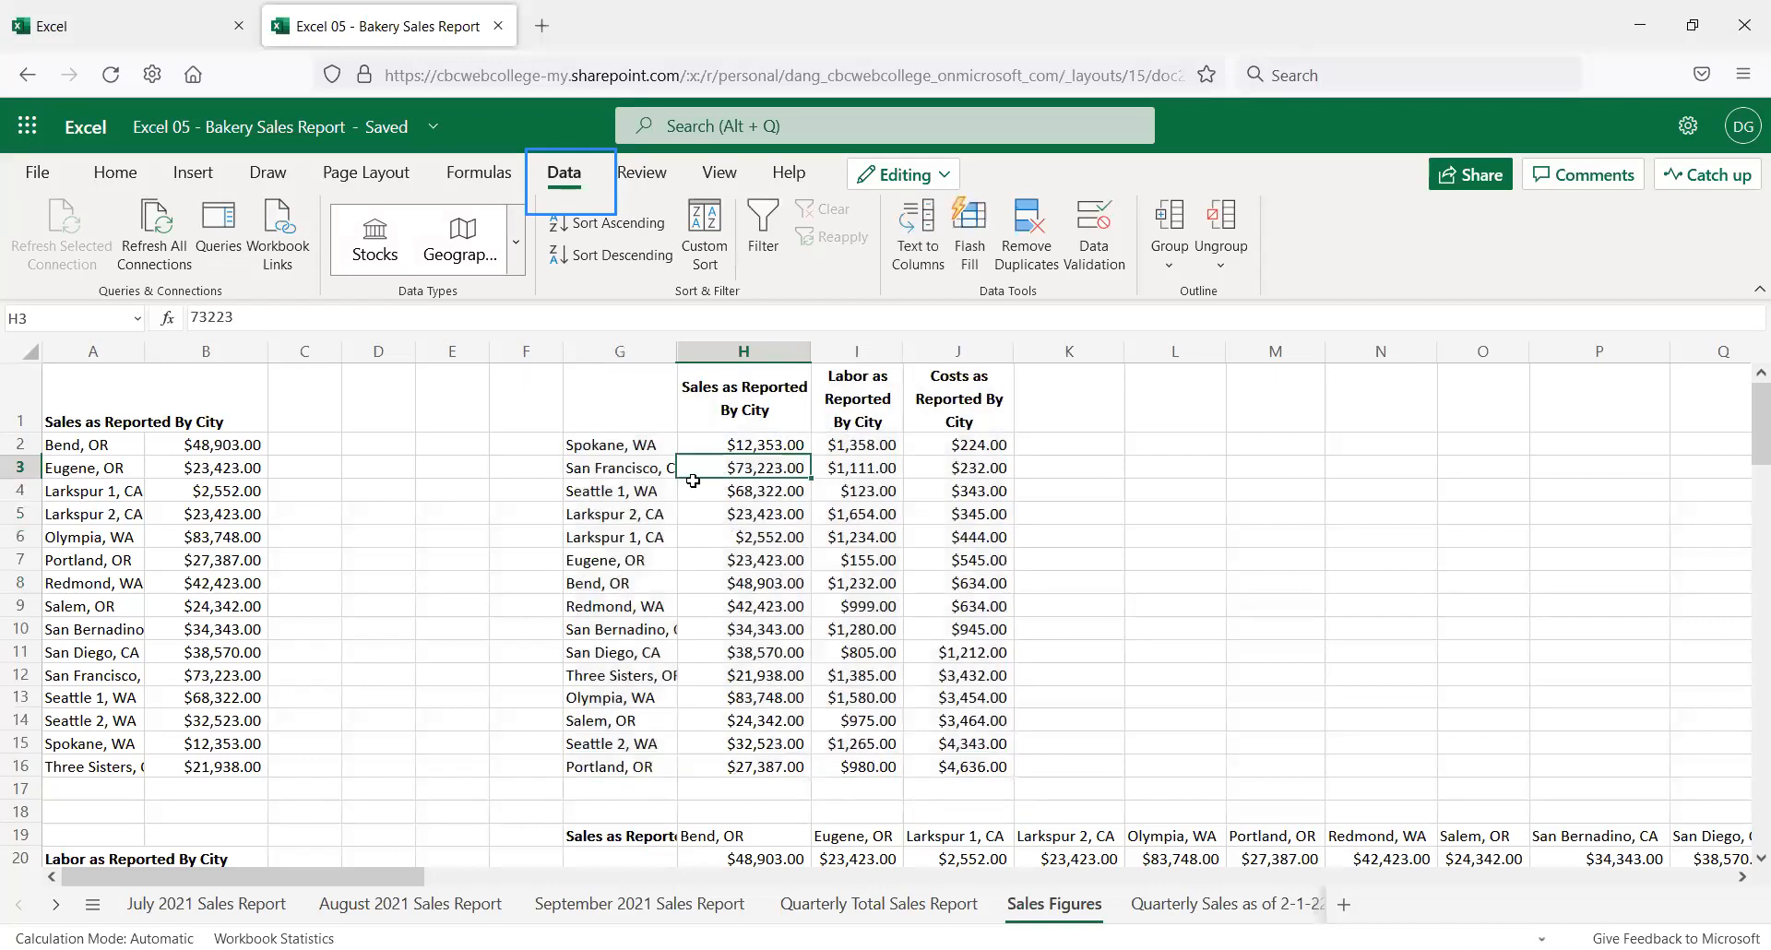
left_click(638, 467)
left_click_drag(674, 358, 697, 361)
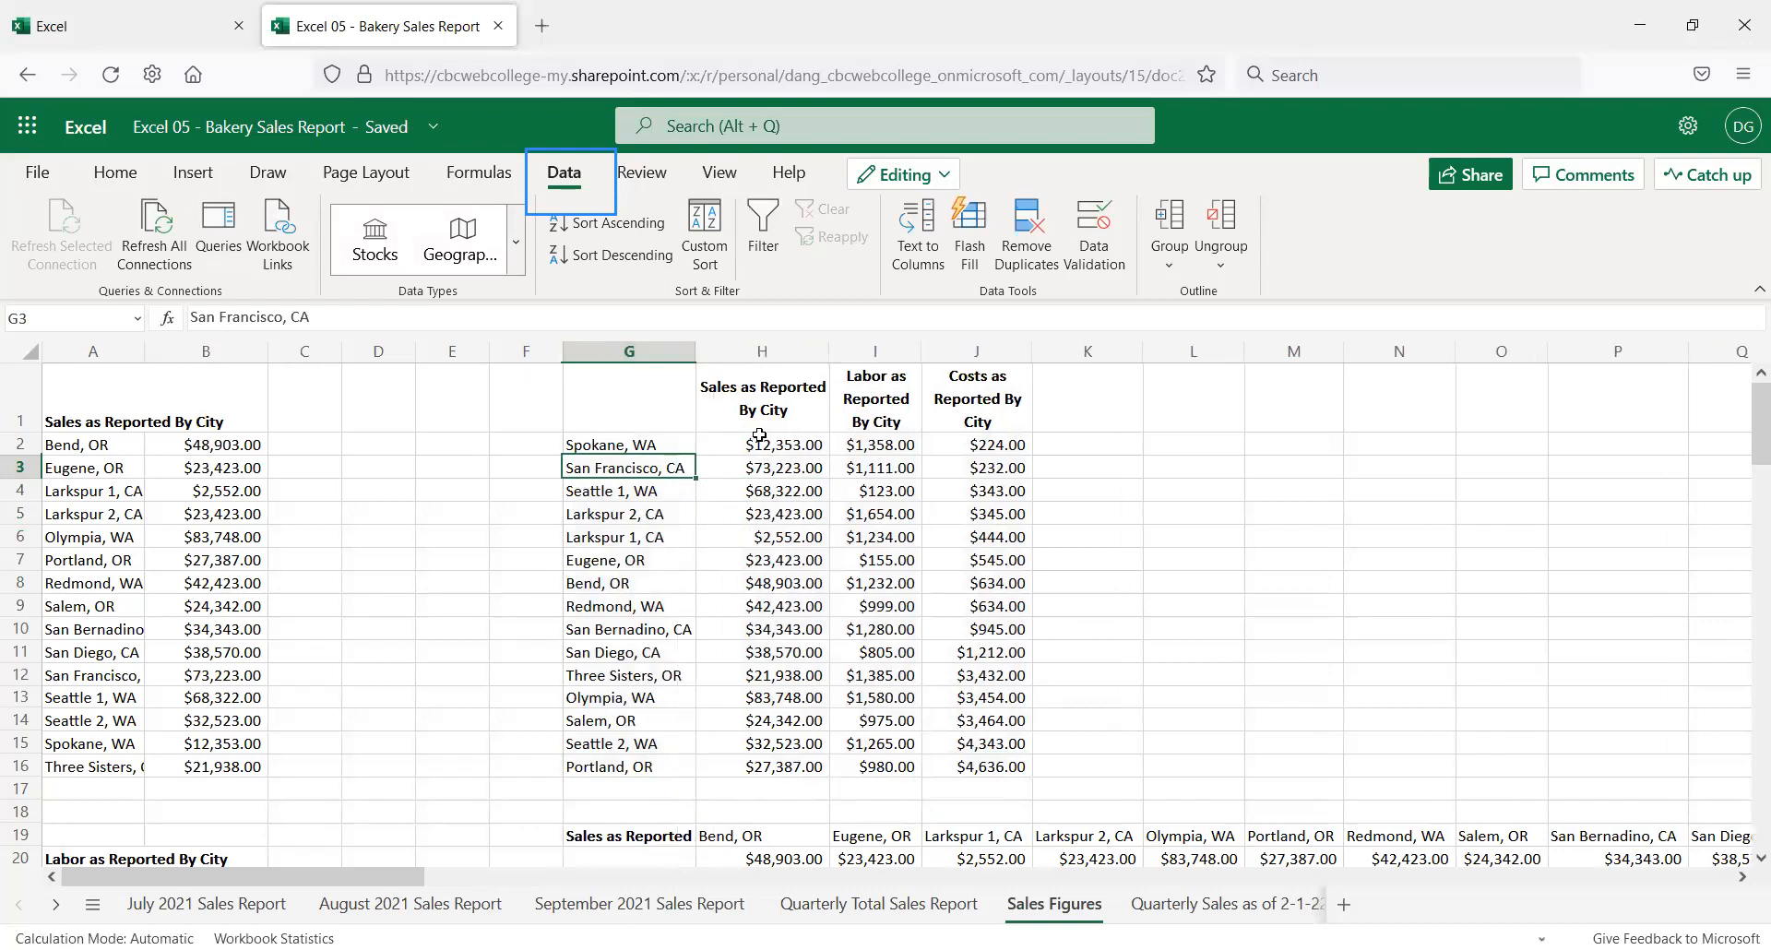
left_click(661, 474)
left_click(860, 469)
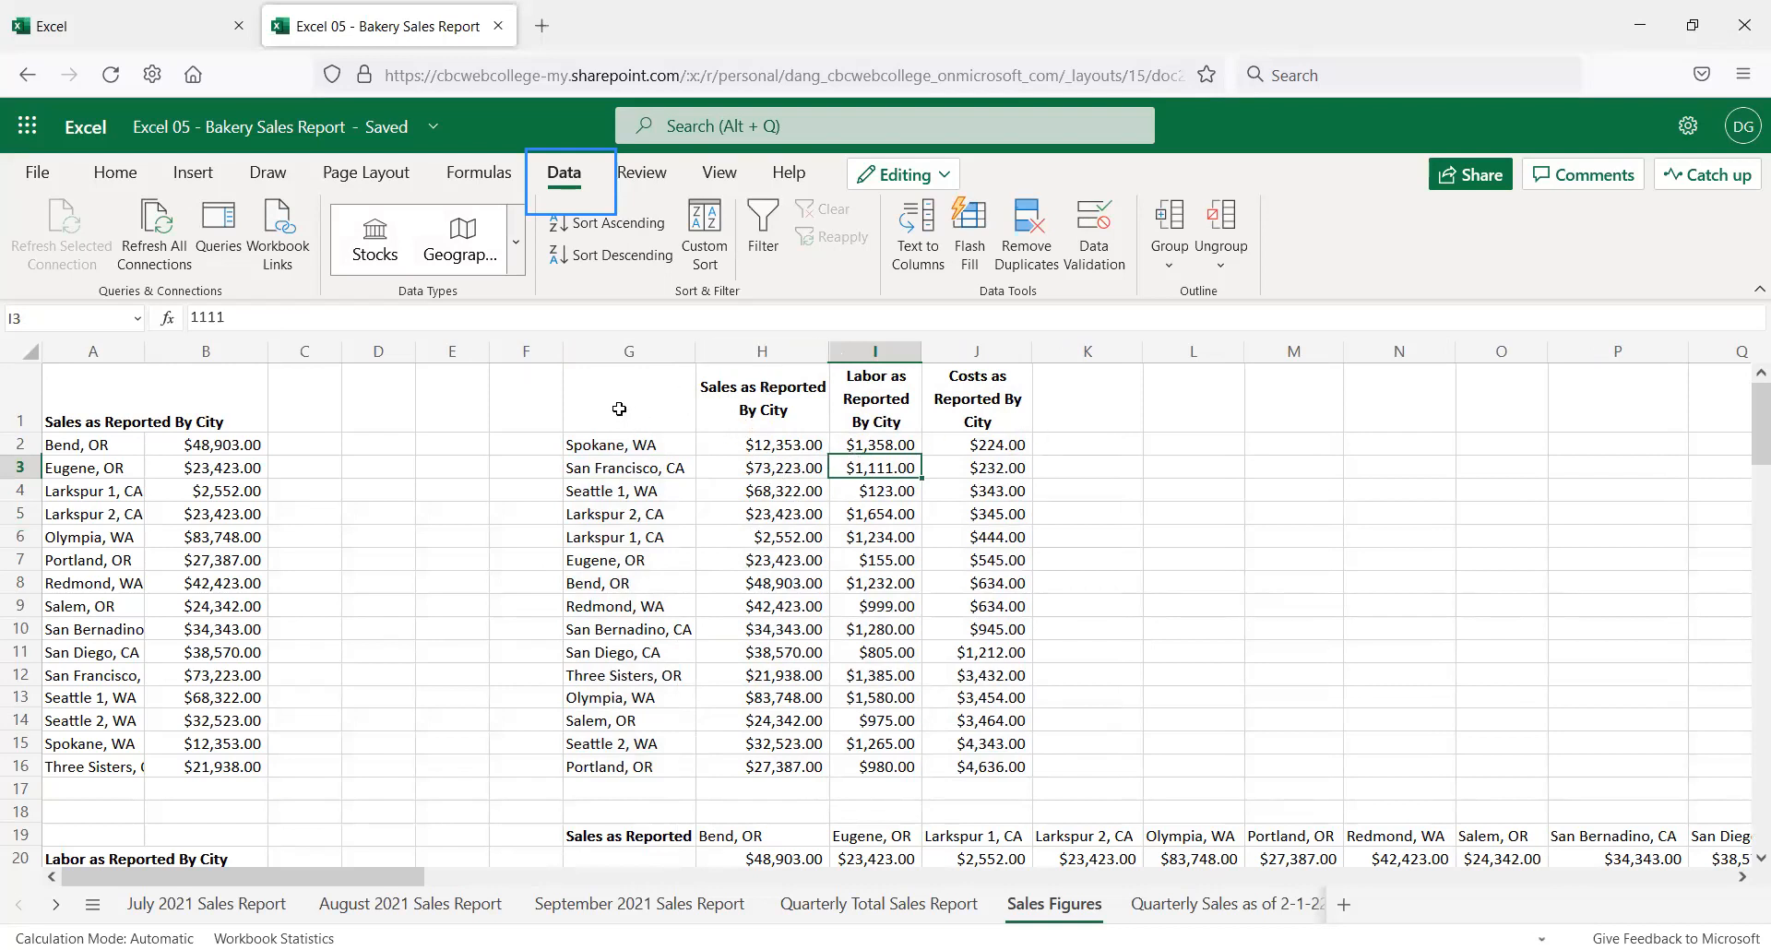
Turn on filtering for the combined city table in G1:J16
left_click_drag(601, 408, 968, 786)
left_click(1155, 429)
left_click_drag(665, 404, 991, 775)
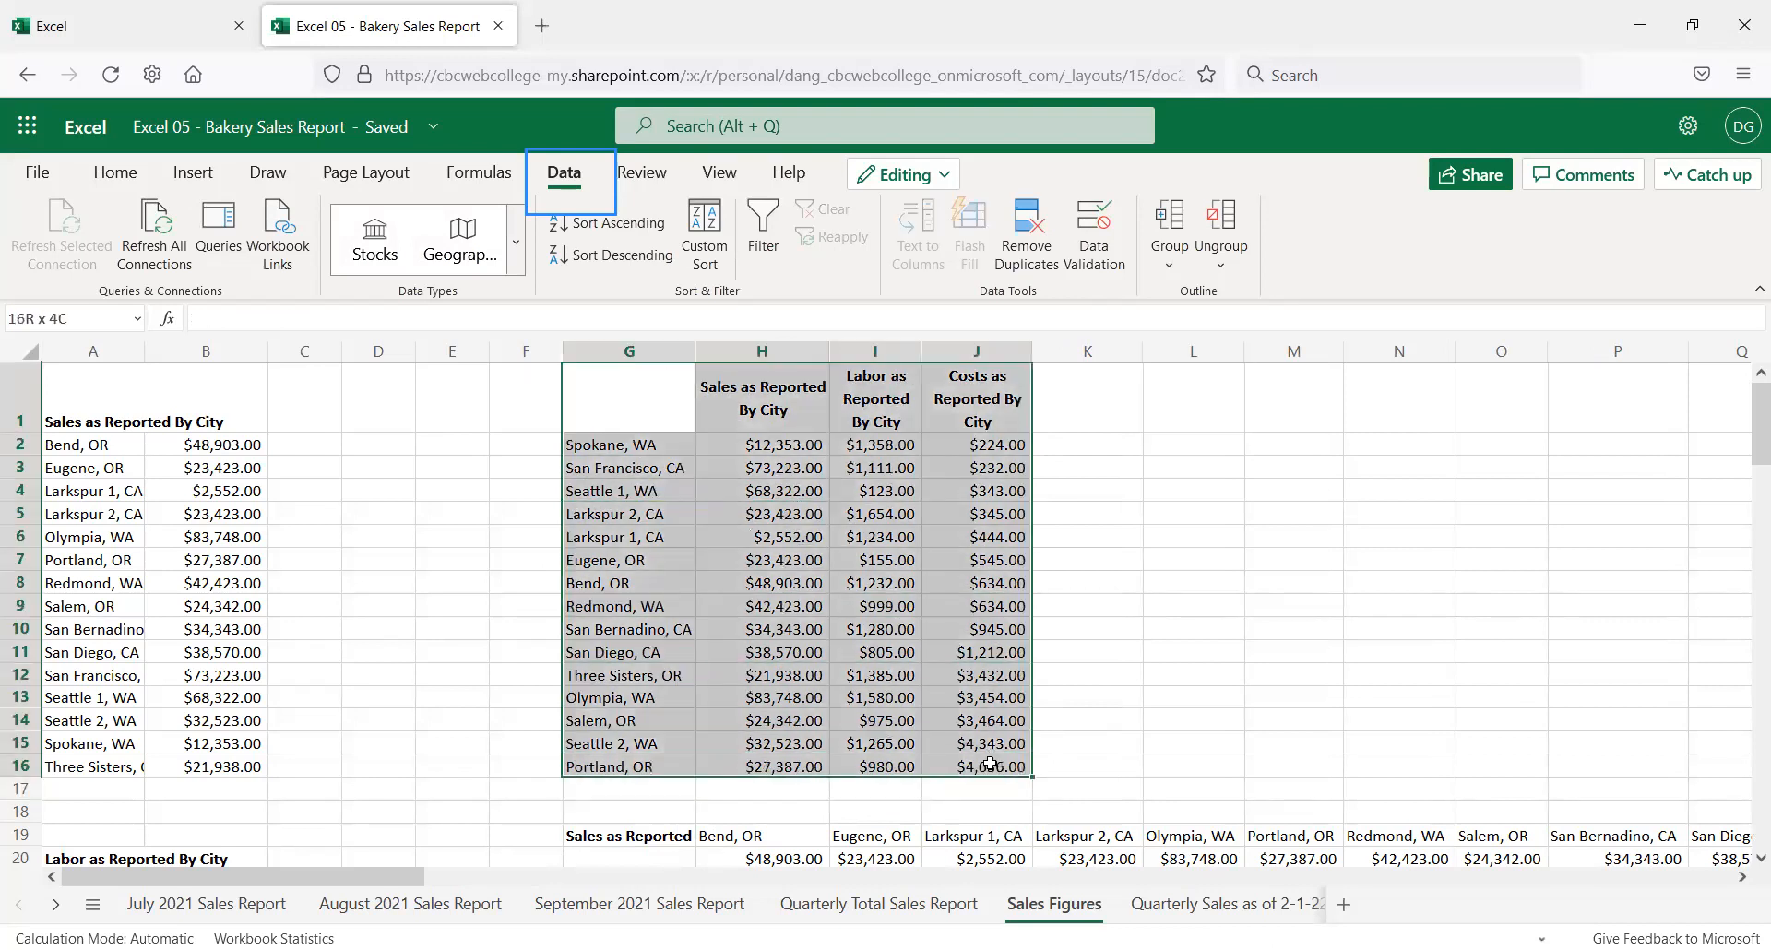
left_click(992, 773)
key("ctrl+a")
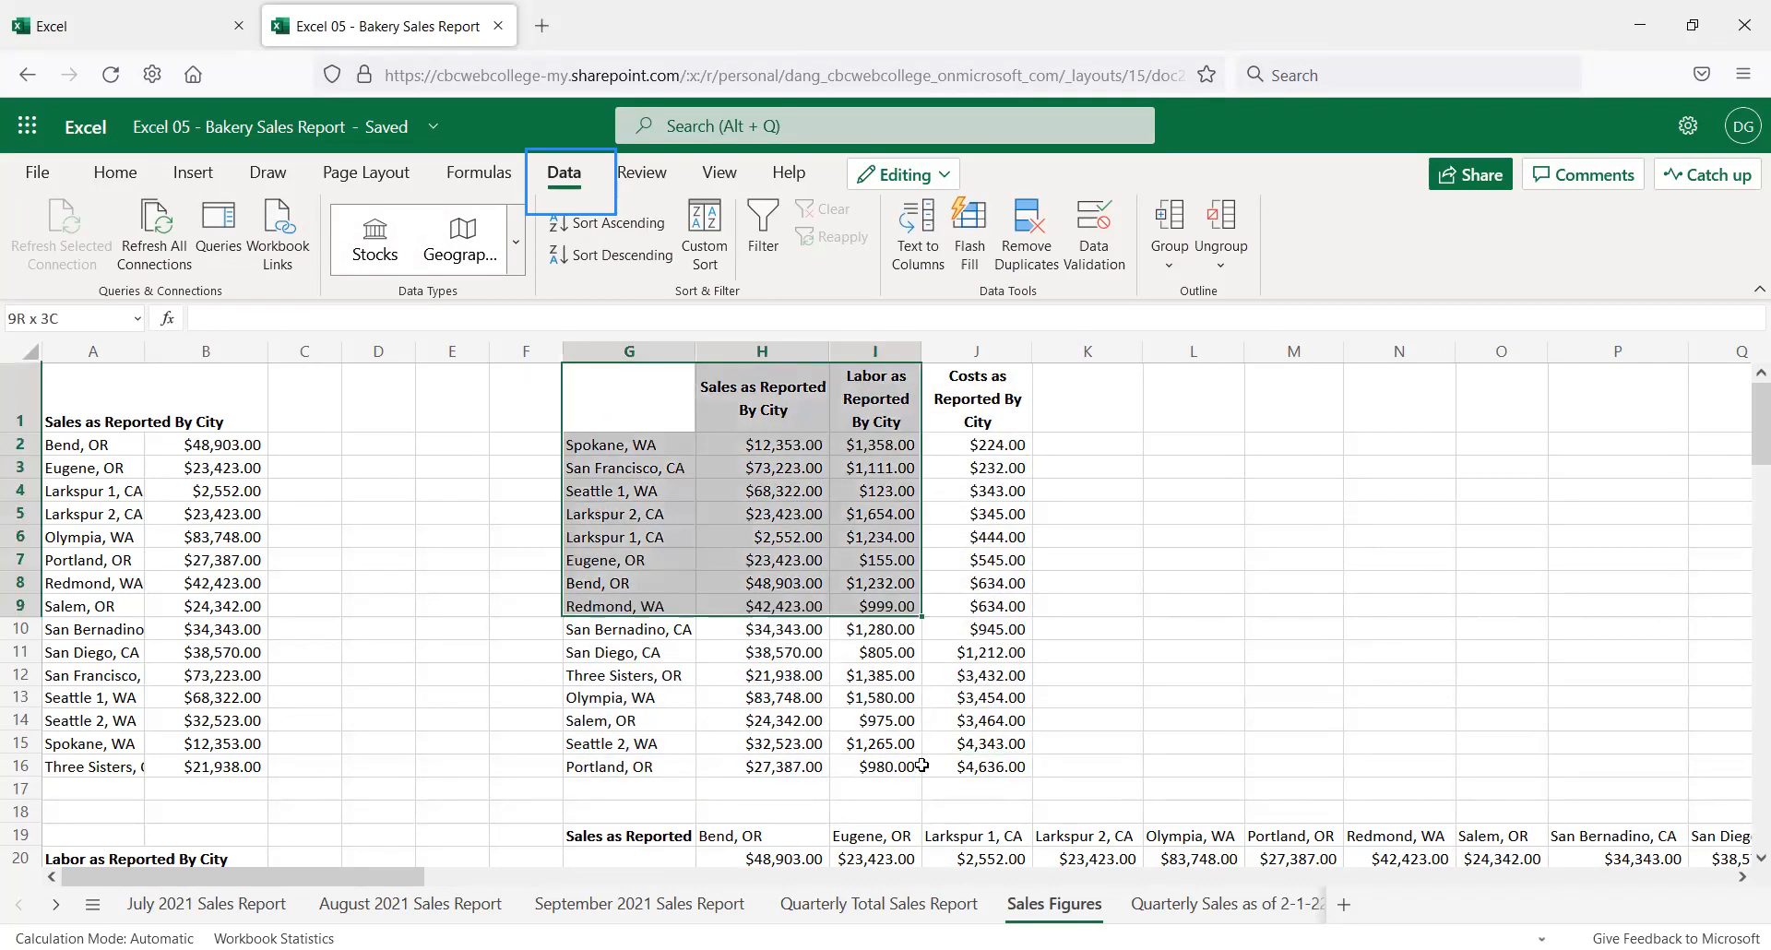
key("shift+Up")
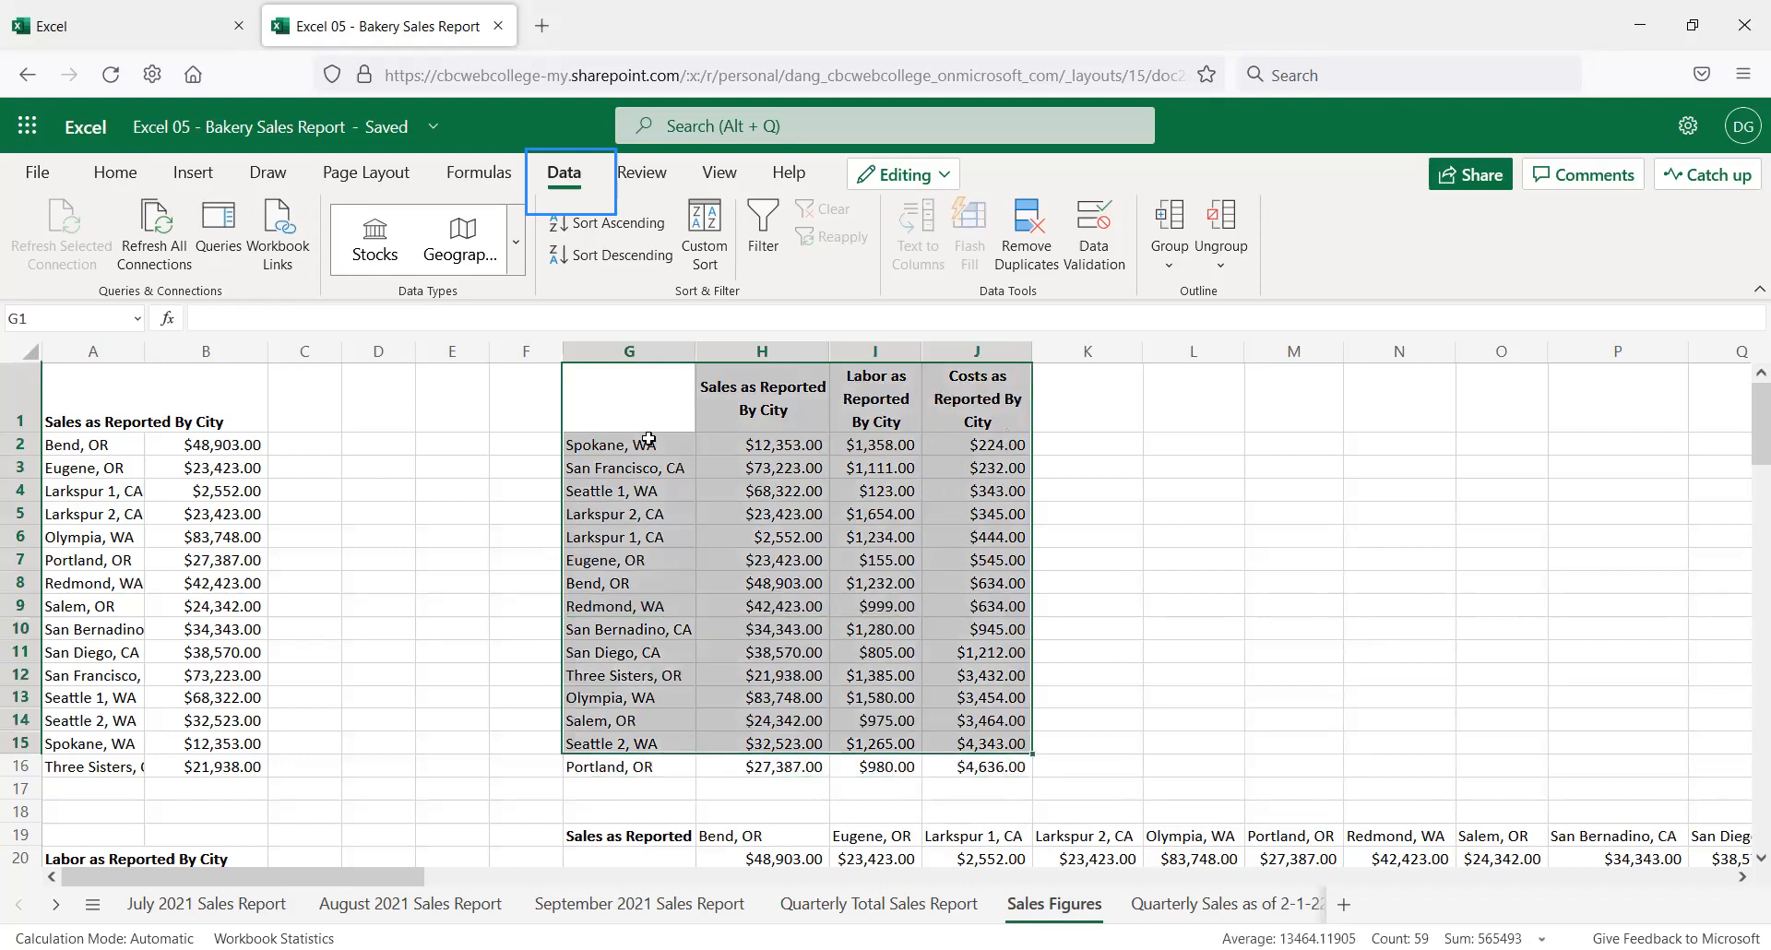
left_click_drag(669, 402, 933, 773)
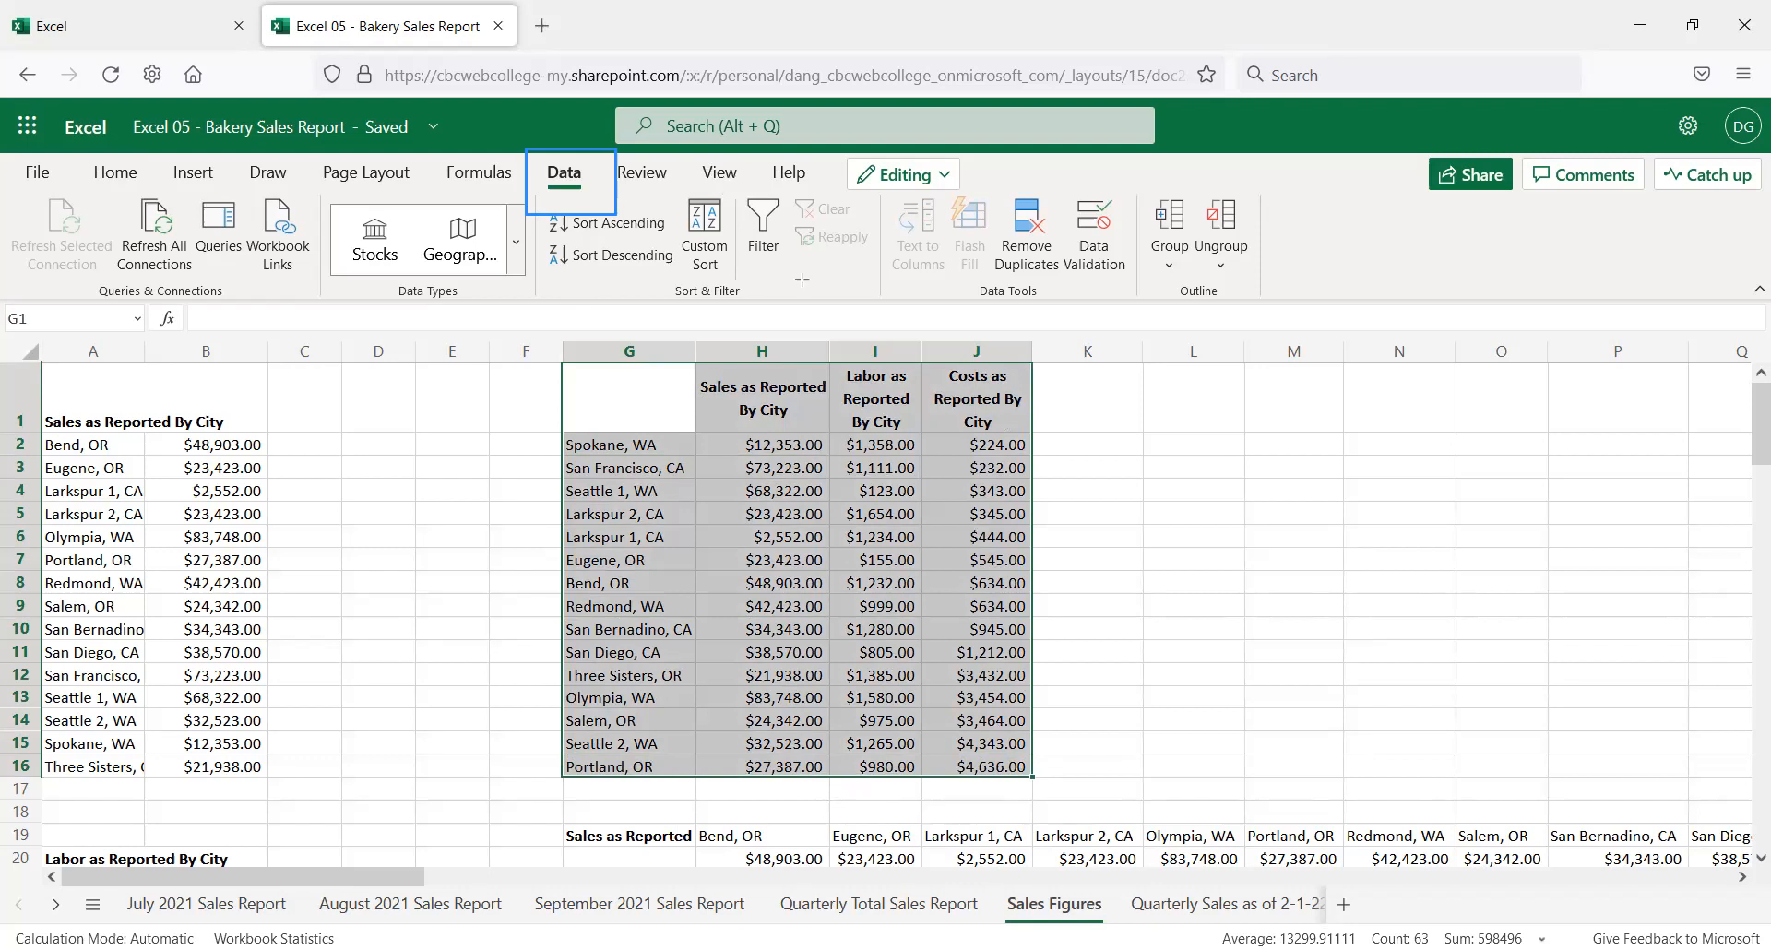
left_click(763, 218)
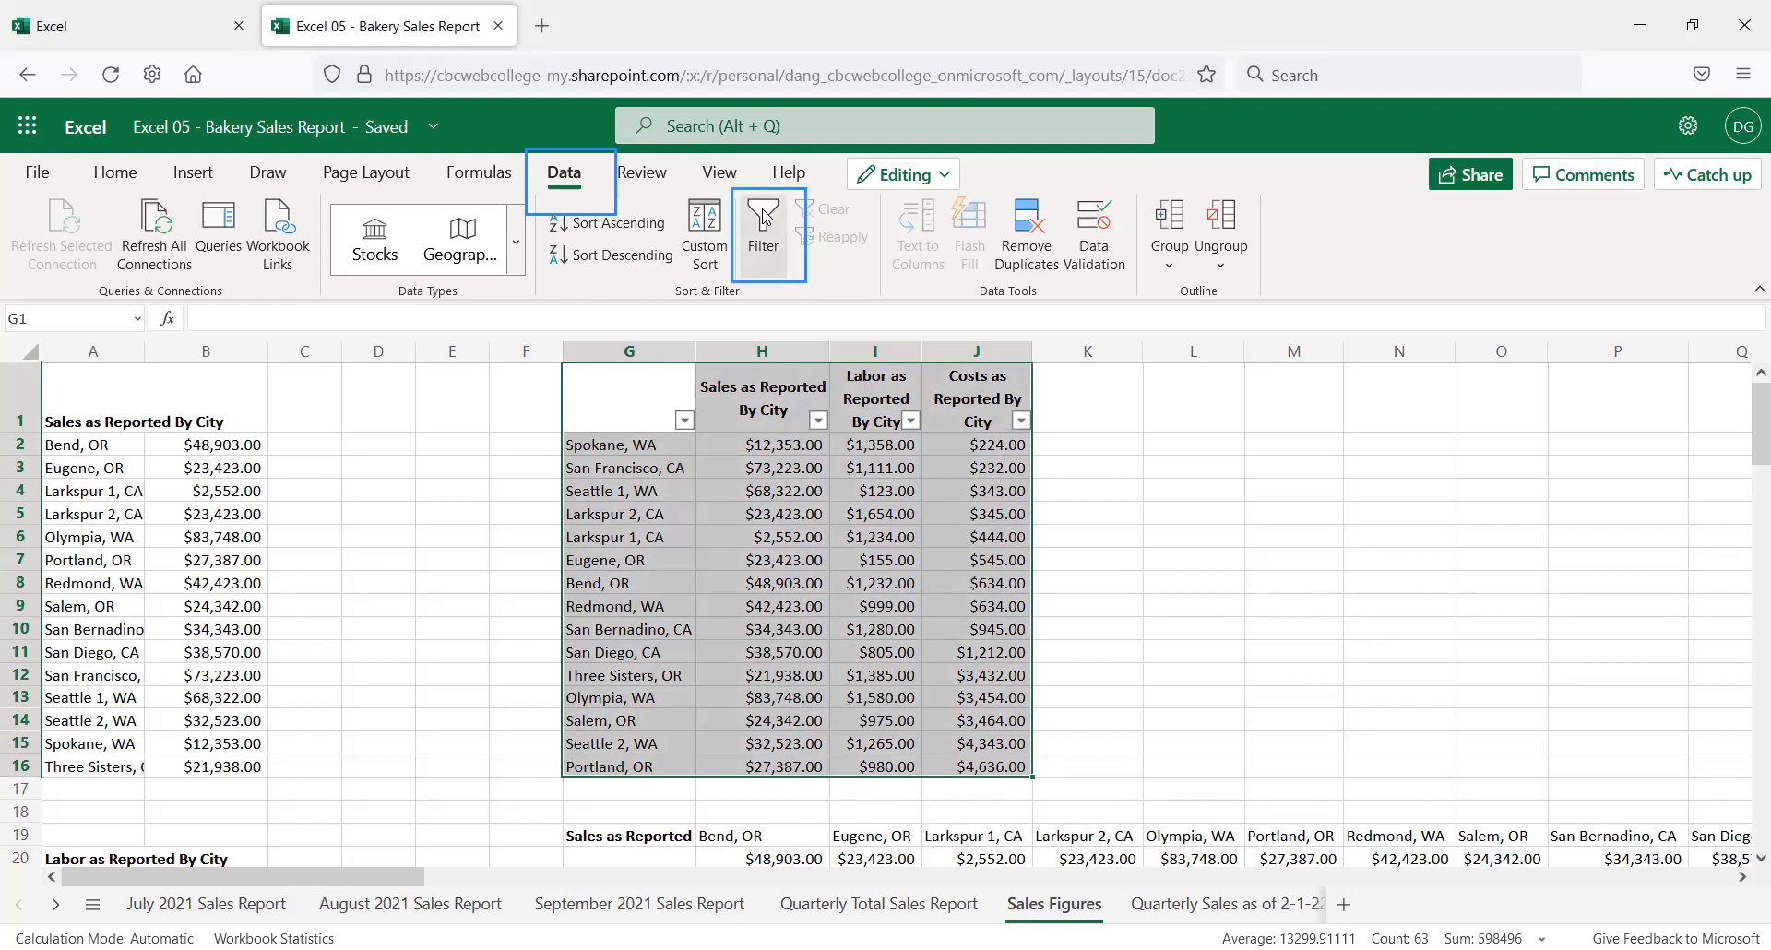
left_click(1047, 417)
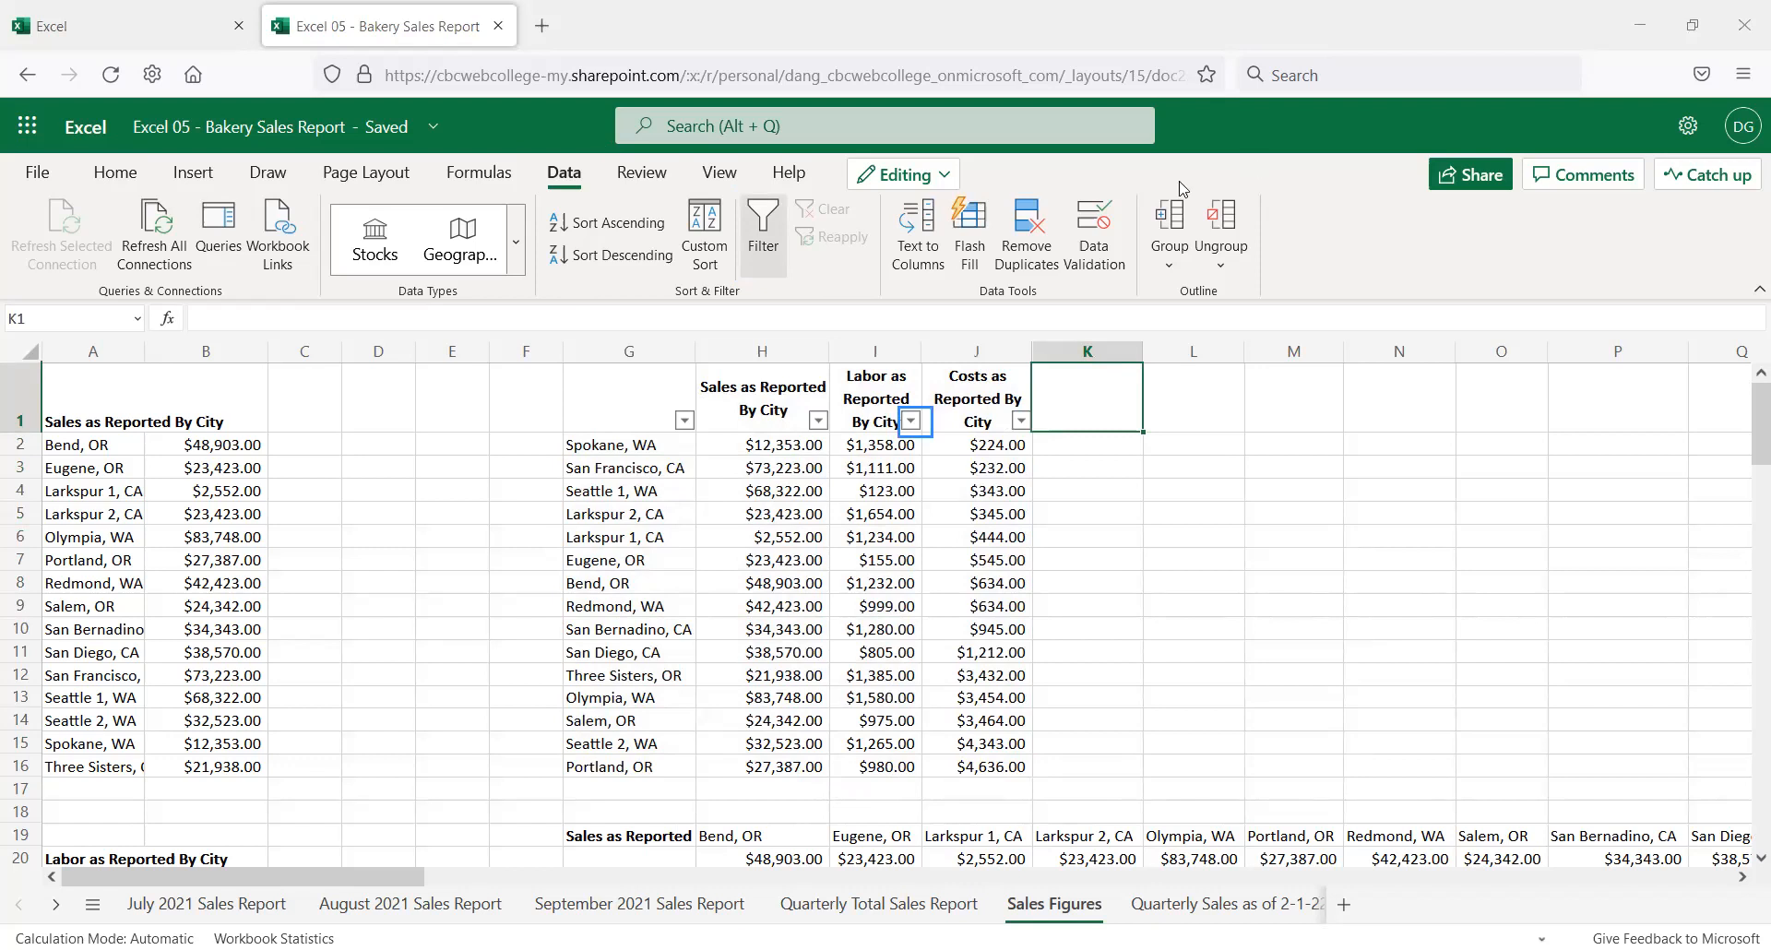
left_click(1059, 499)
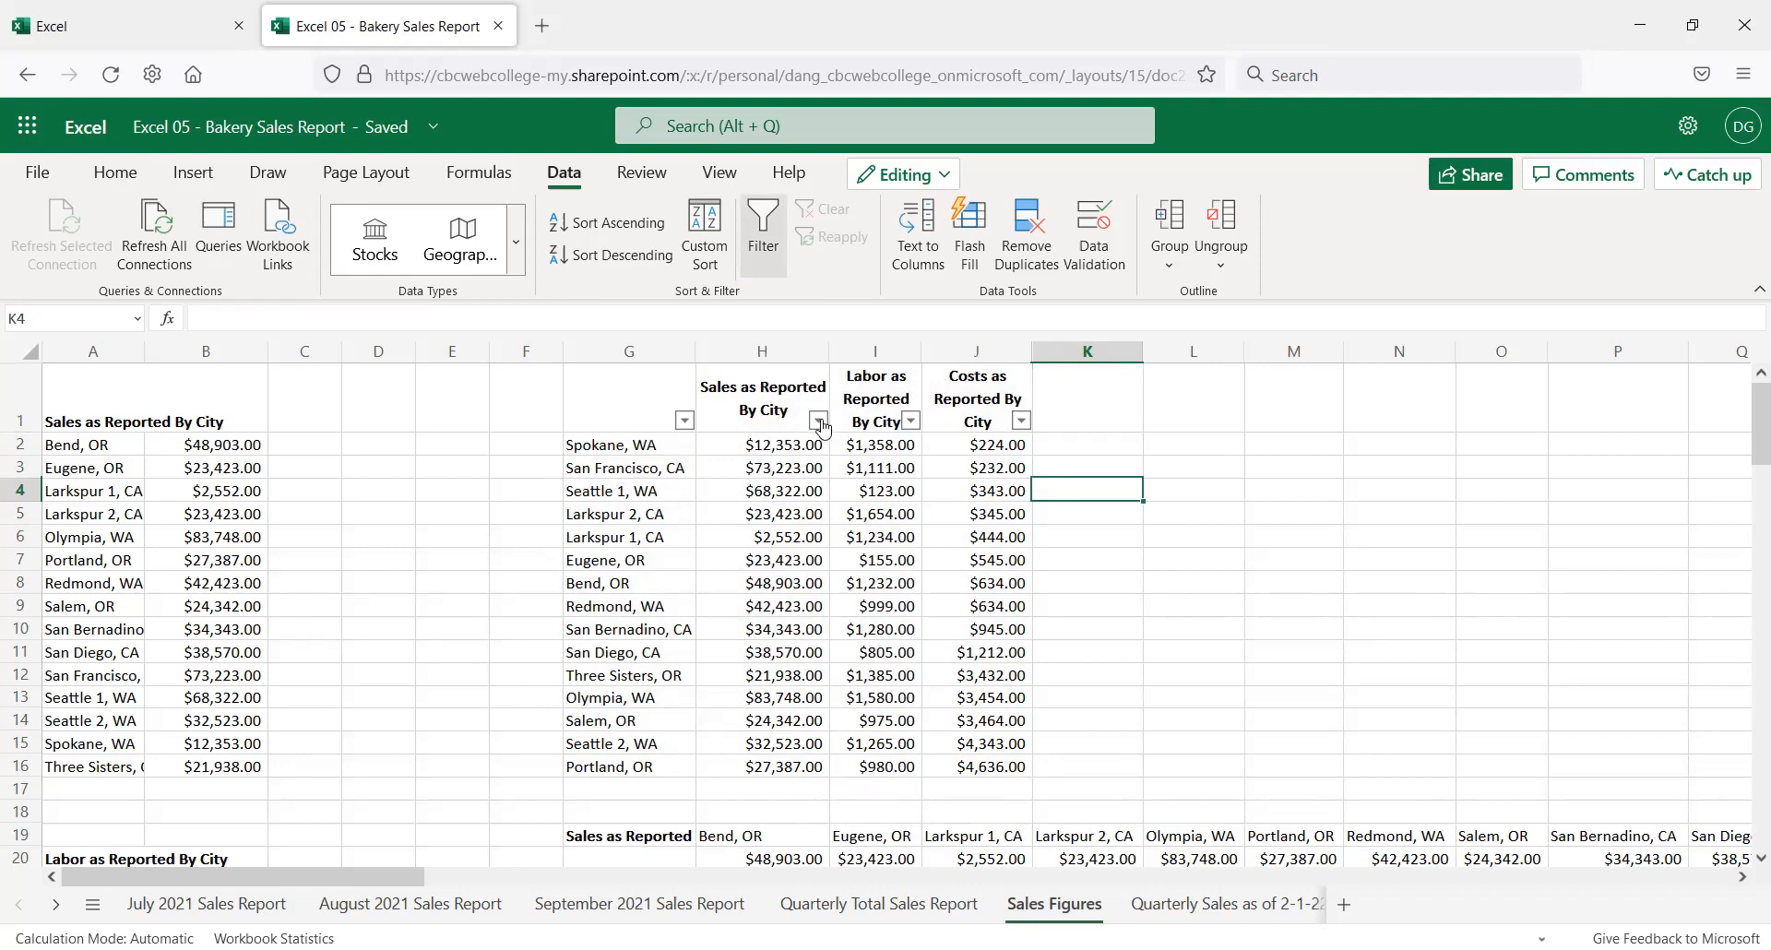
Sort the table by "Sales as Reported By City" smallest to largest, followed by "Labor as Reported By City" largest to smallest
left_click(819, 423)
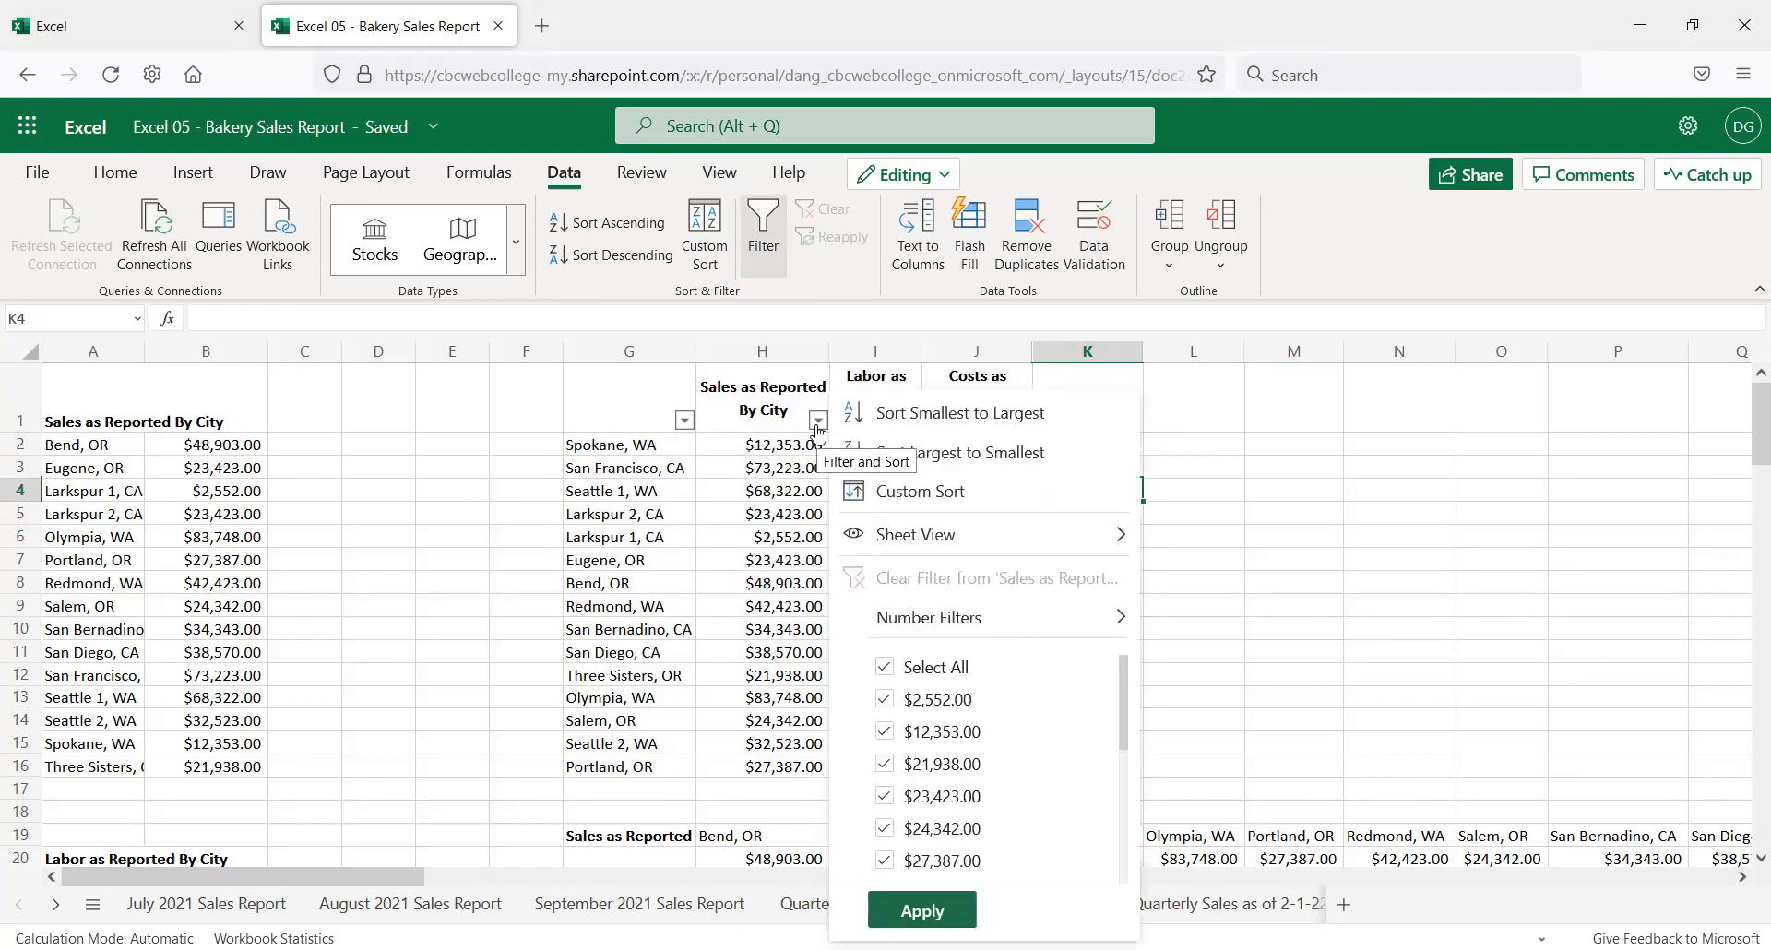
left_click(903, 425)
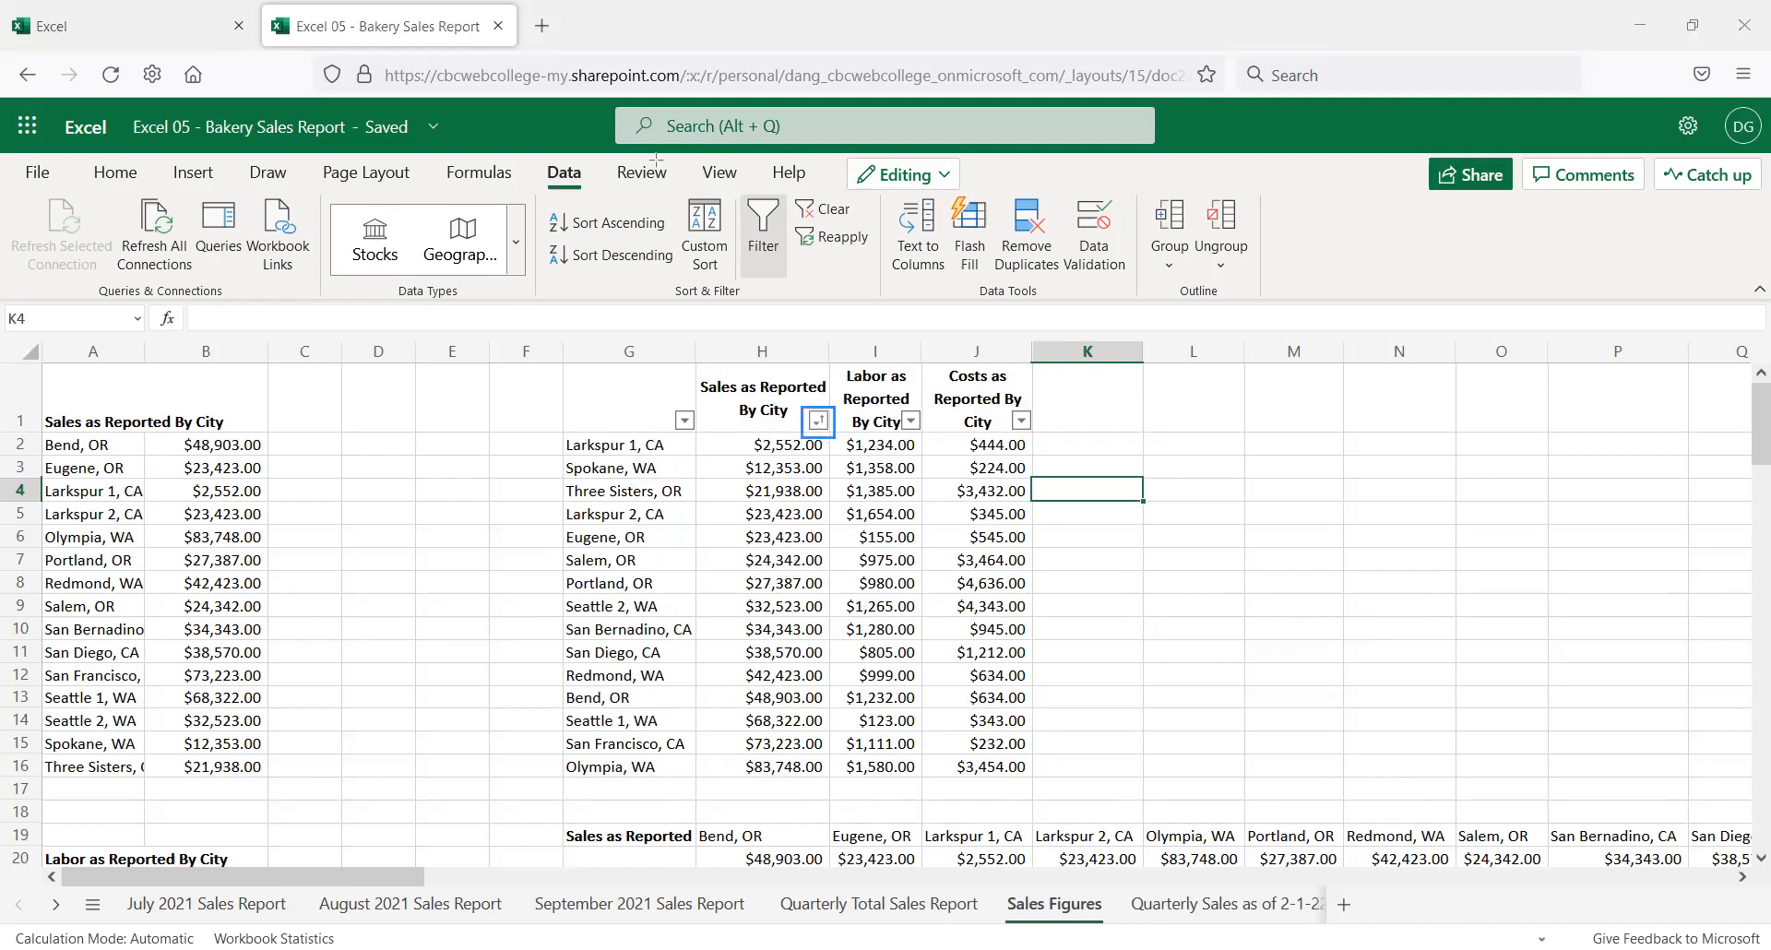
left_click(910, 423)
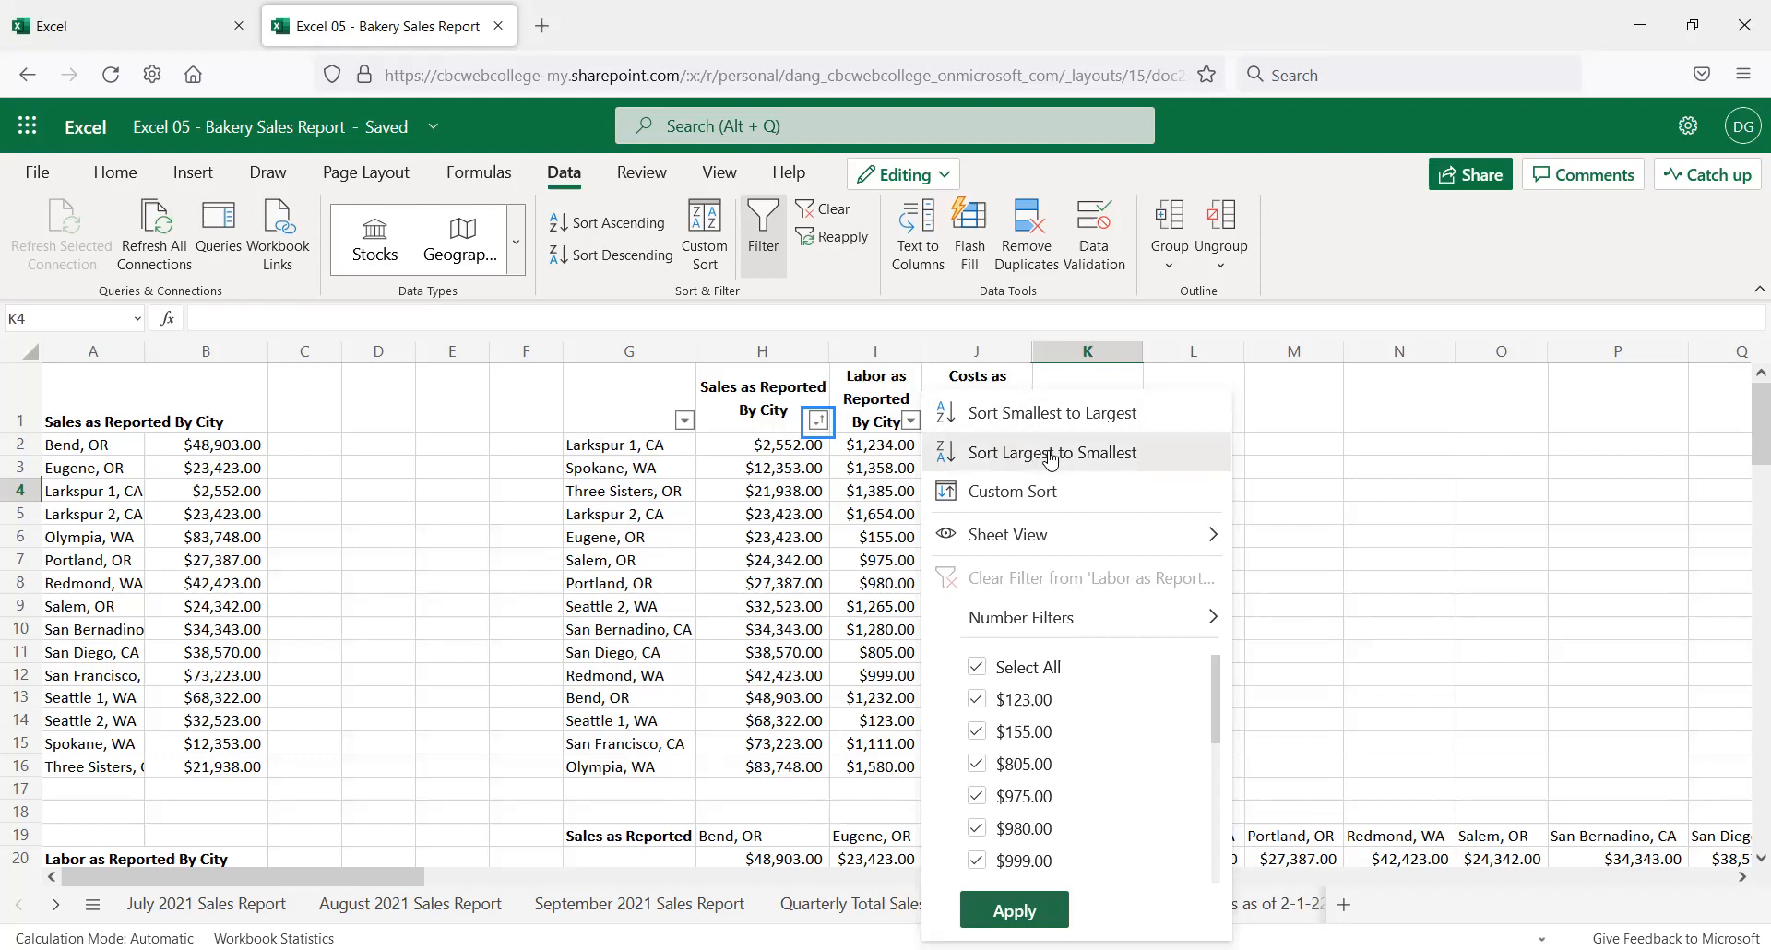
left_click(1075, 484)
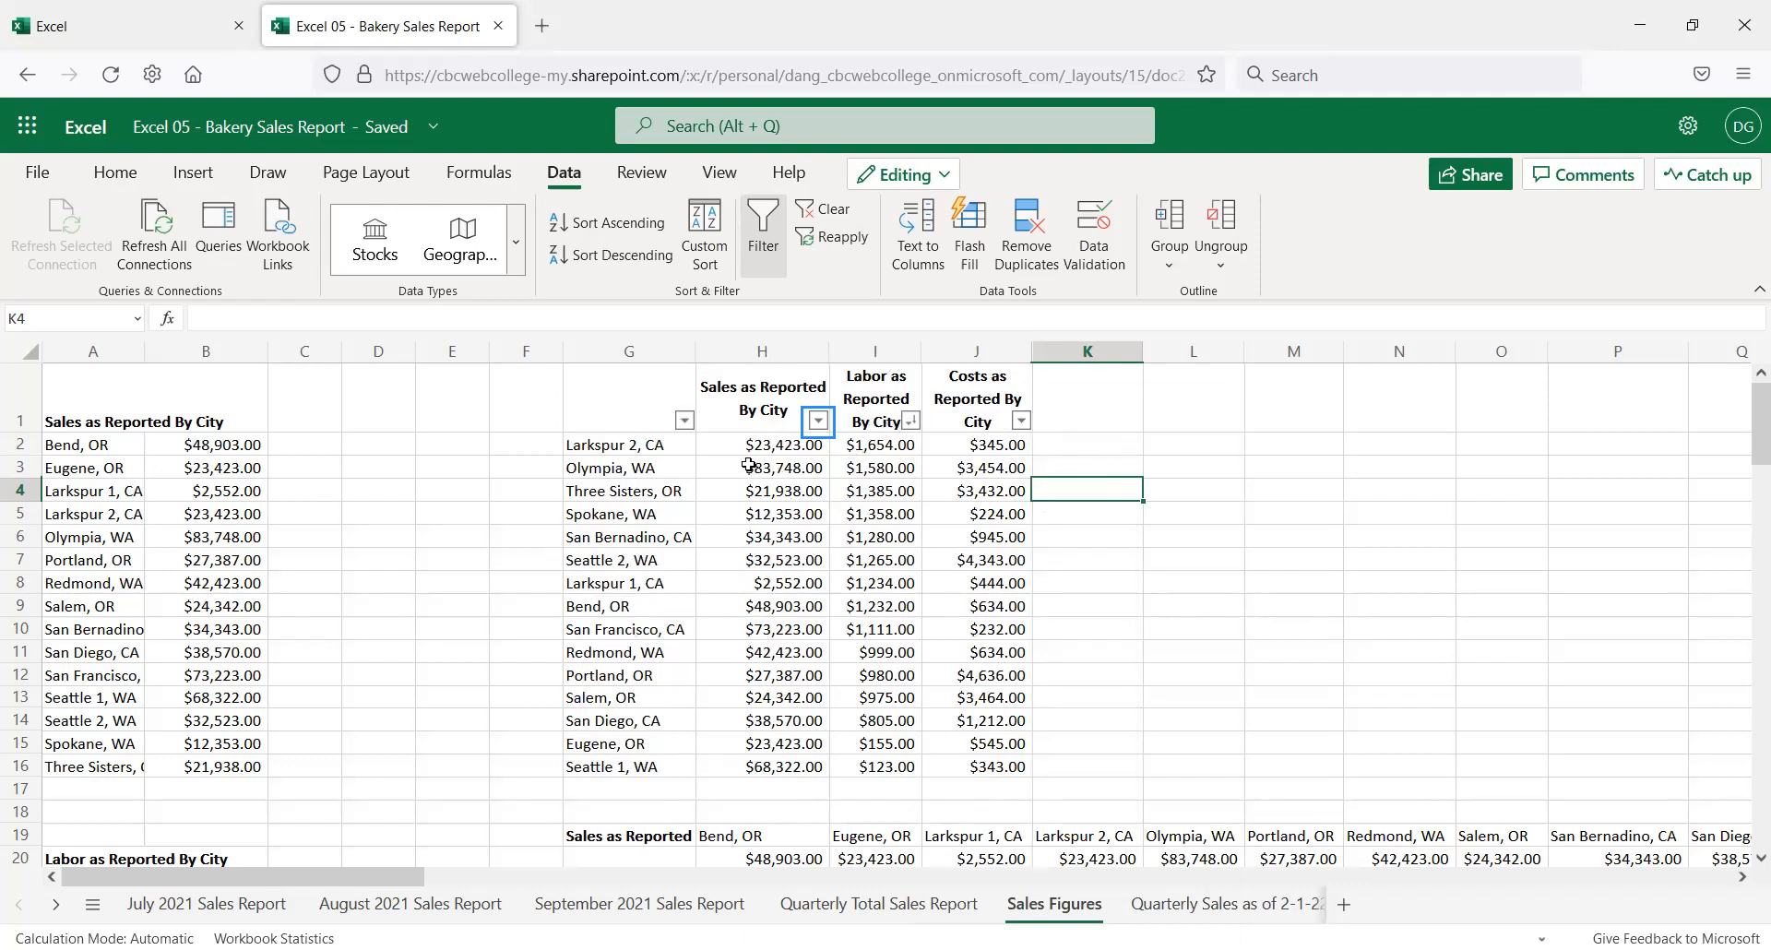
Filter "Costs as Reported By City" to show only above-average values, and clear the filter again
left_click(1021, 424)
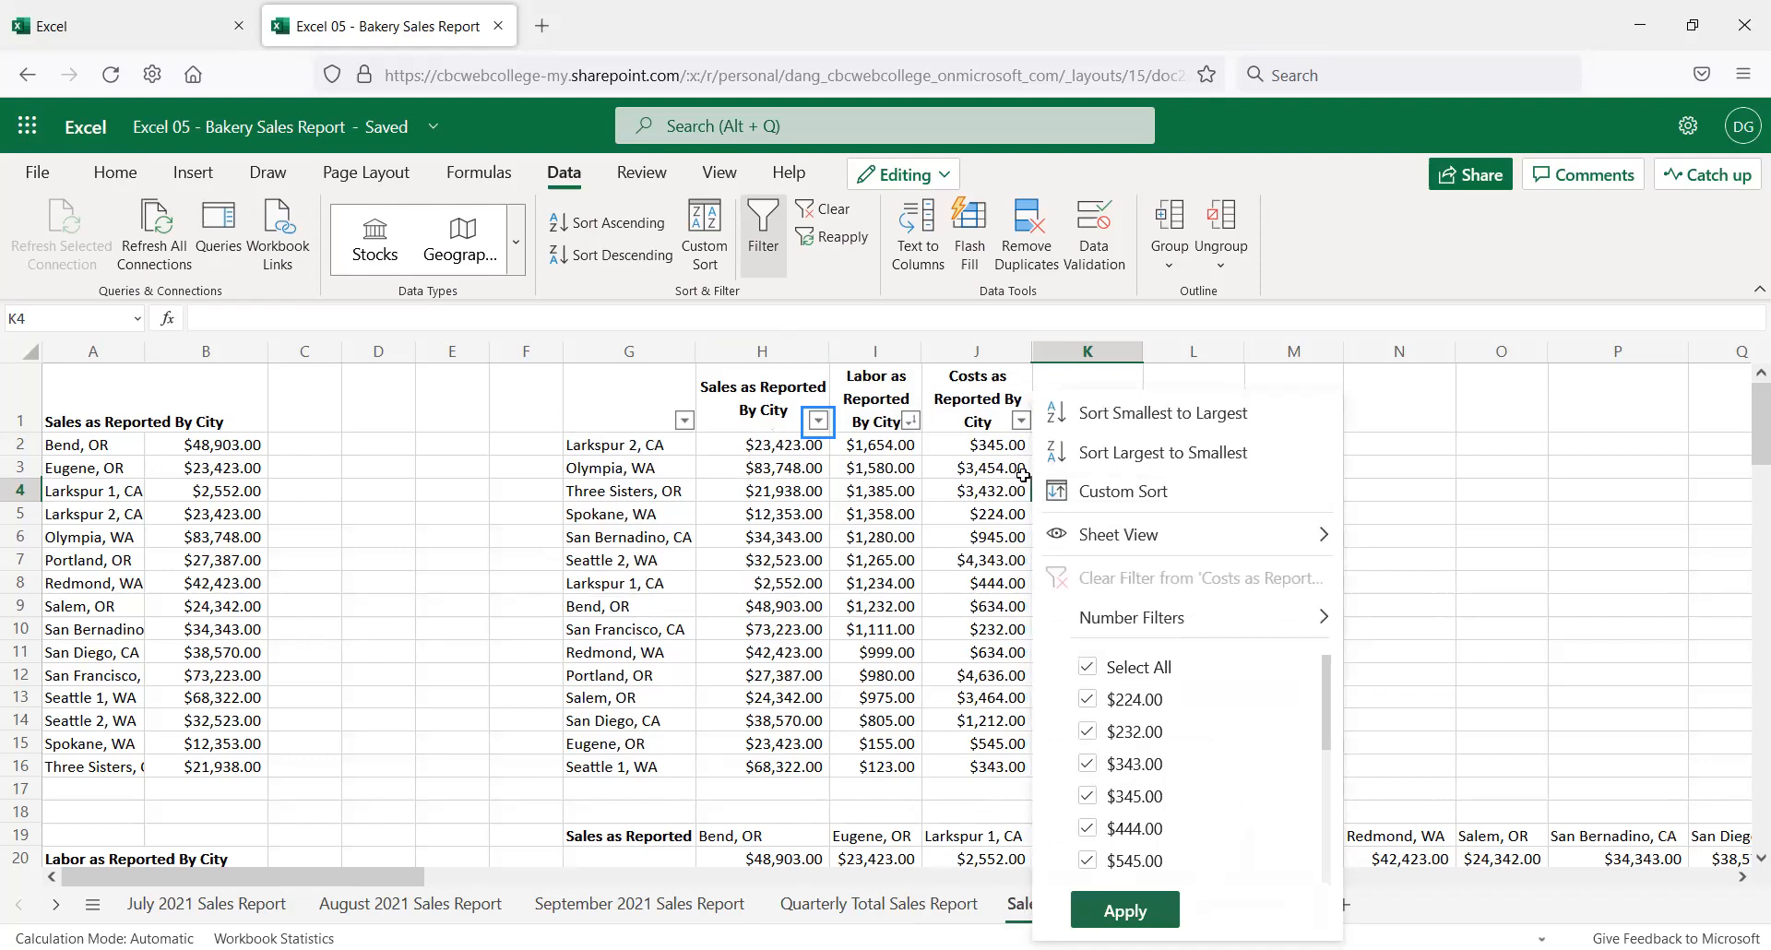
mouse_move(1310, 627)
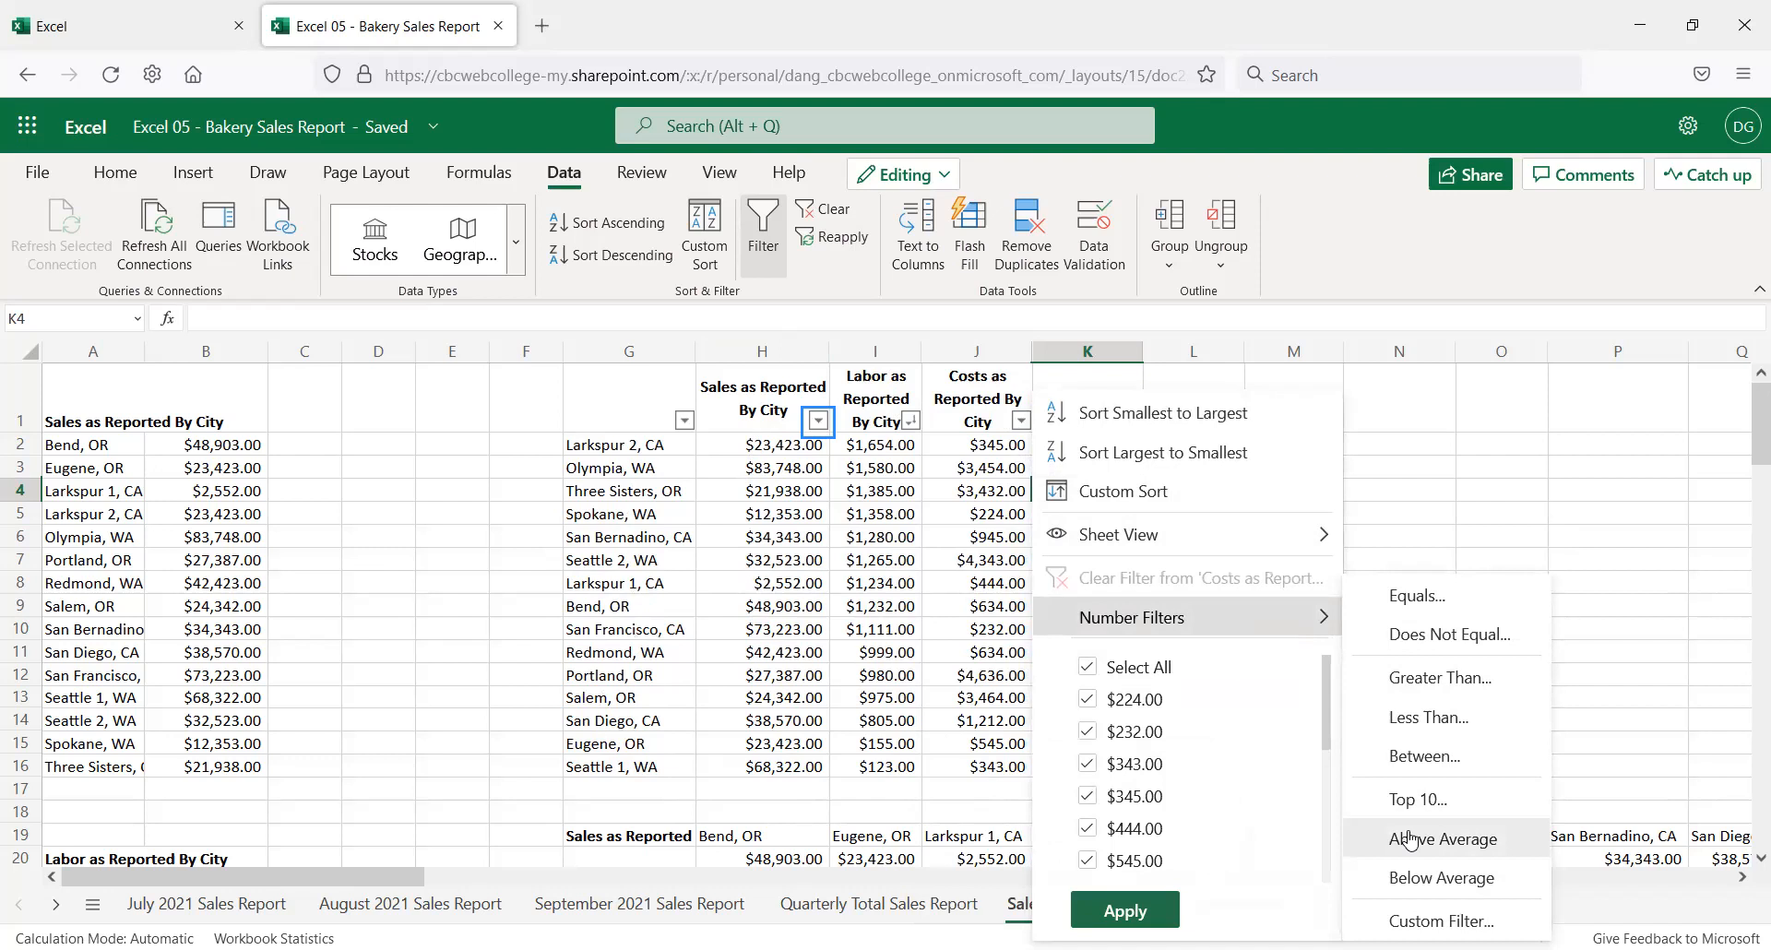
left_click(1409, 839)
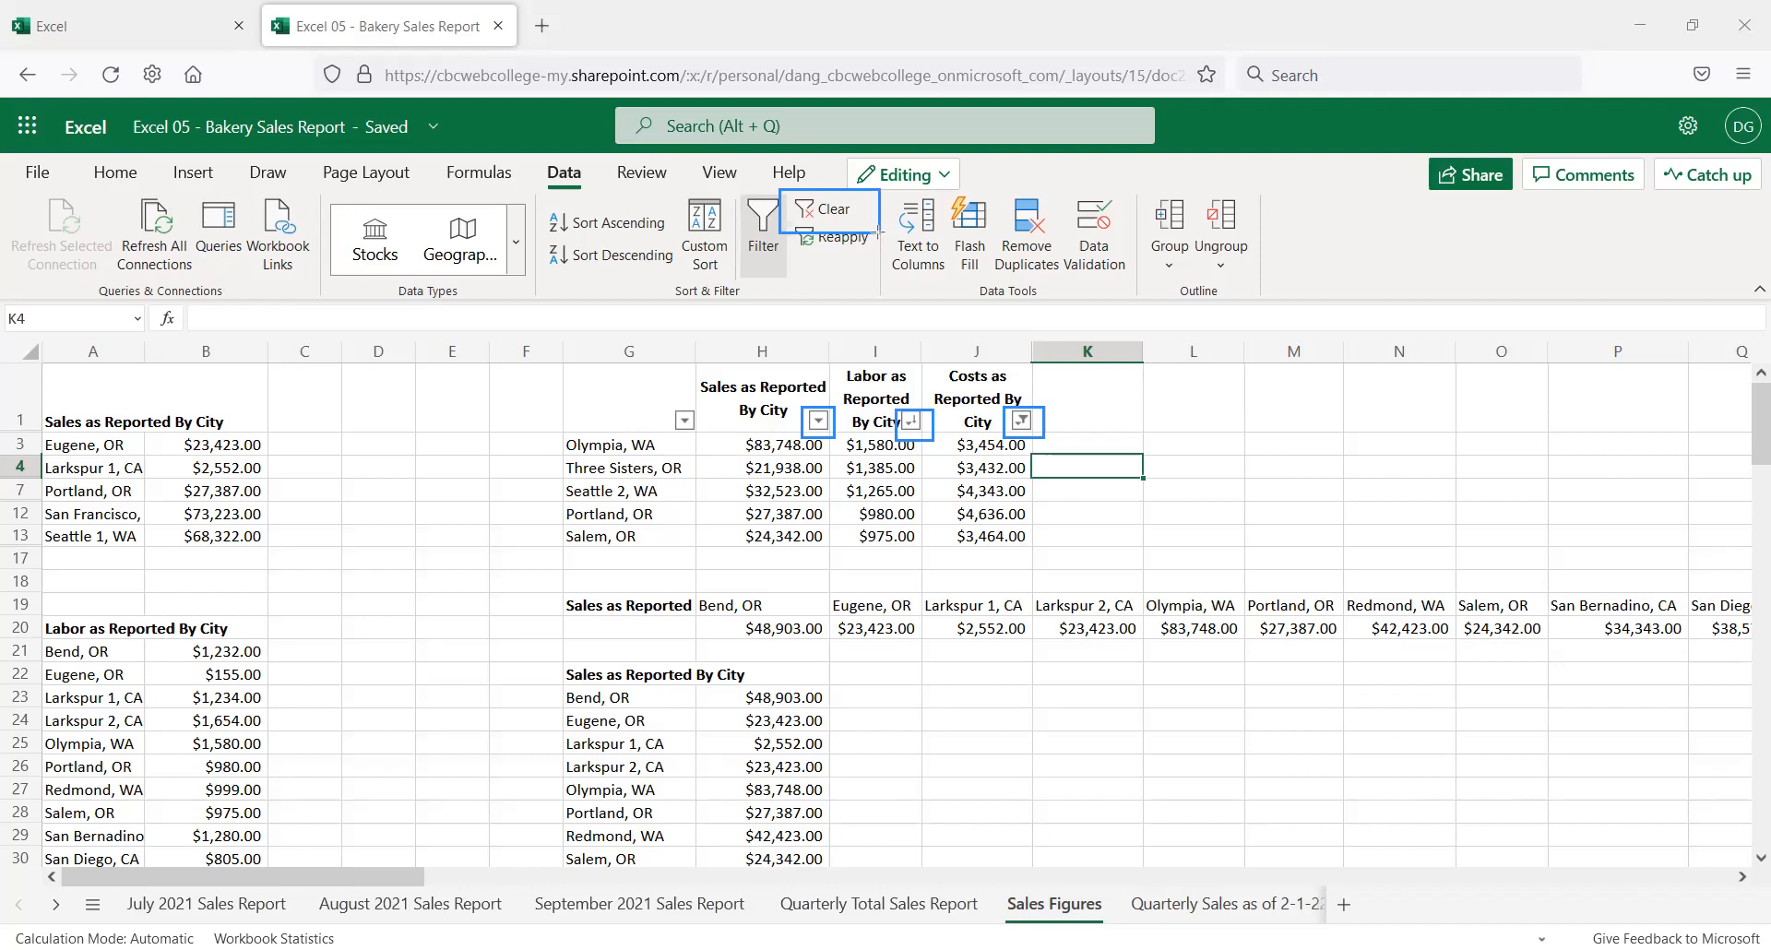
left_click(832, 211)
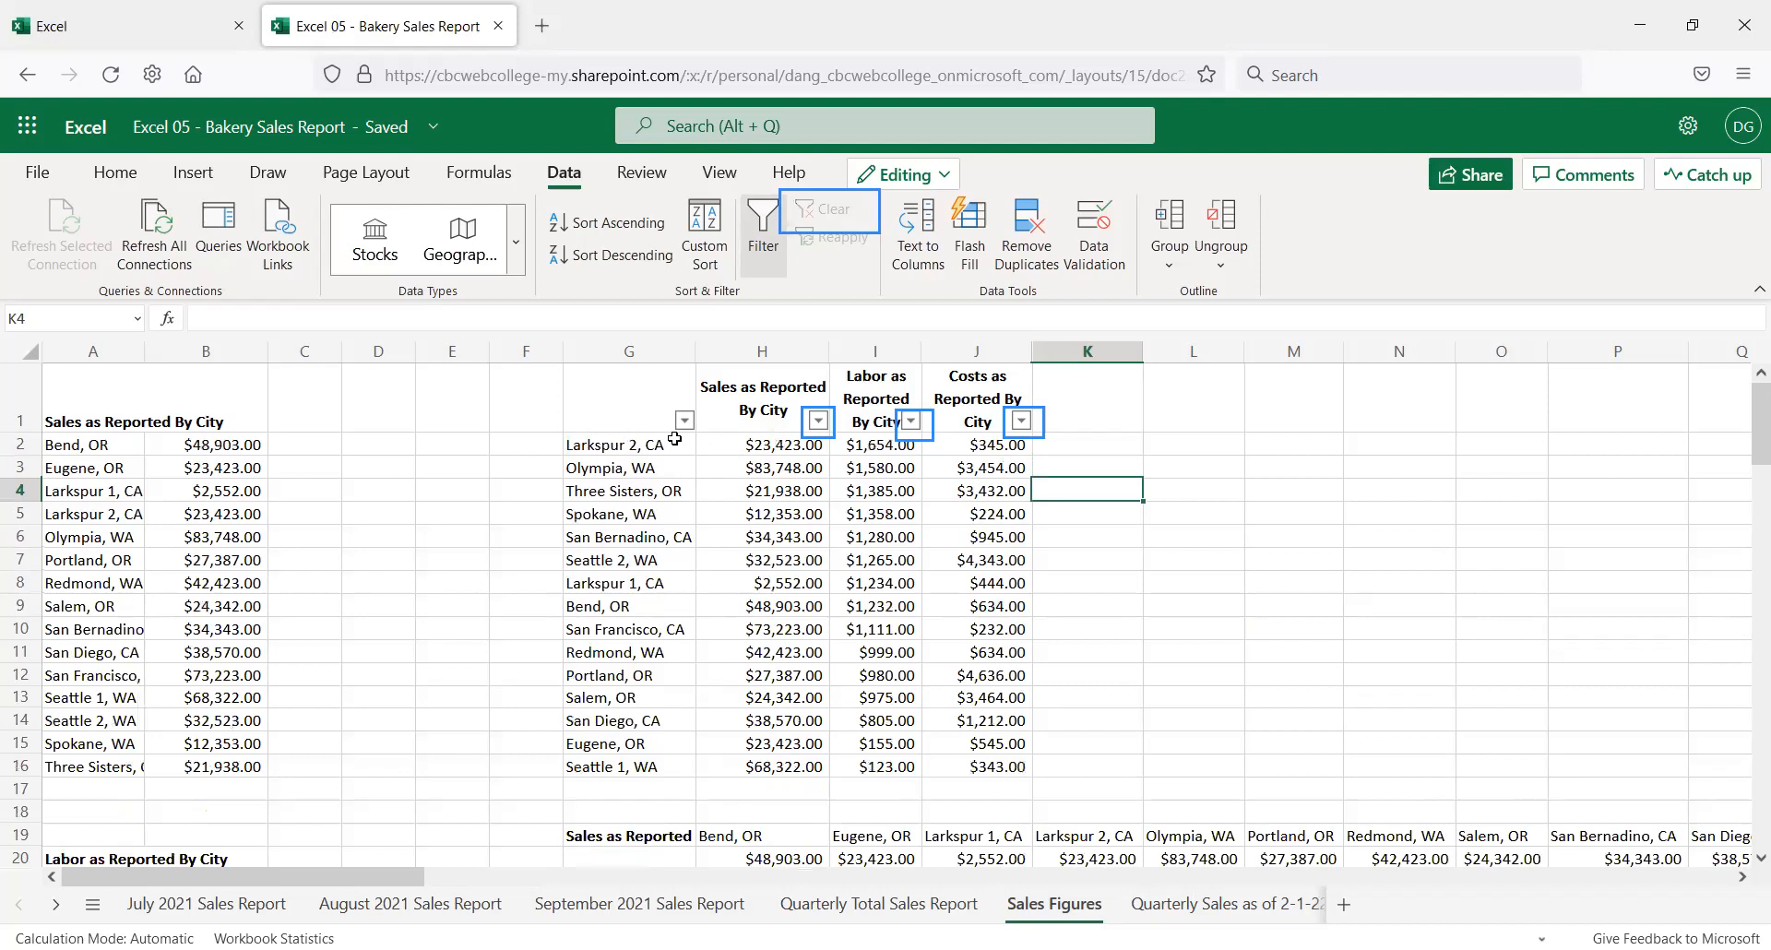
Sort the combined table by the city names in column G from A to Z
left_click_drag(660, 406, 968, 678)
left_click_drag(980, 753, 981, 765)
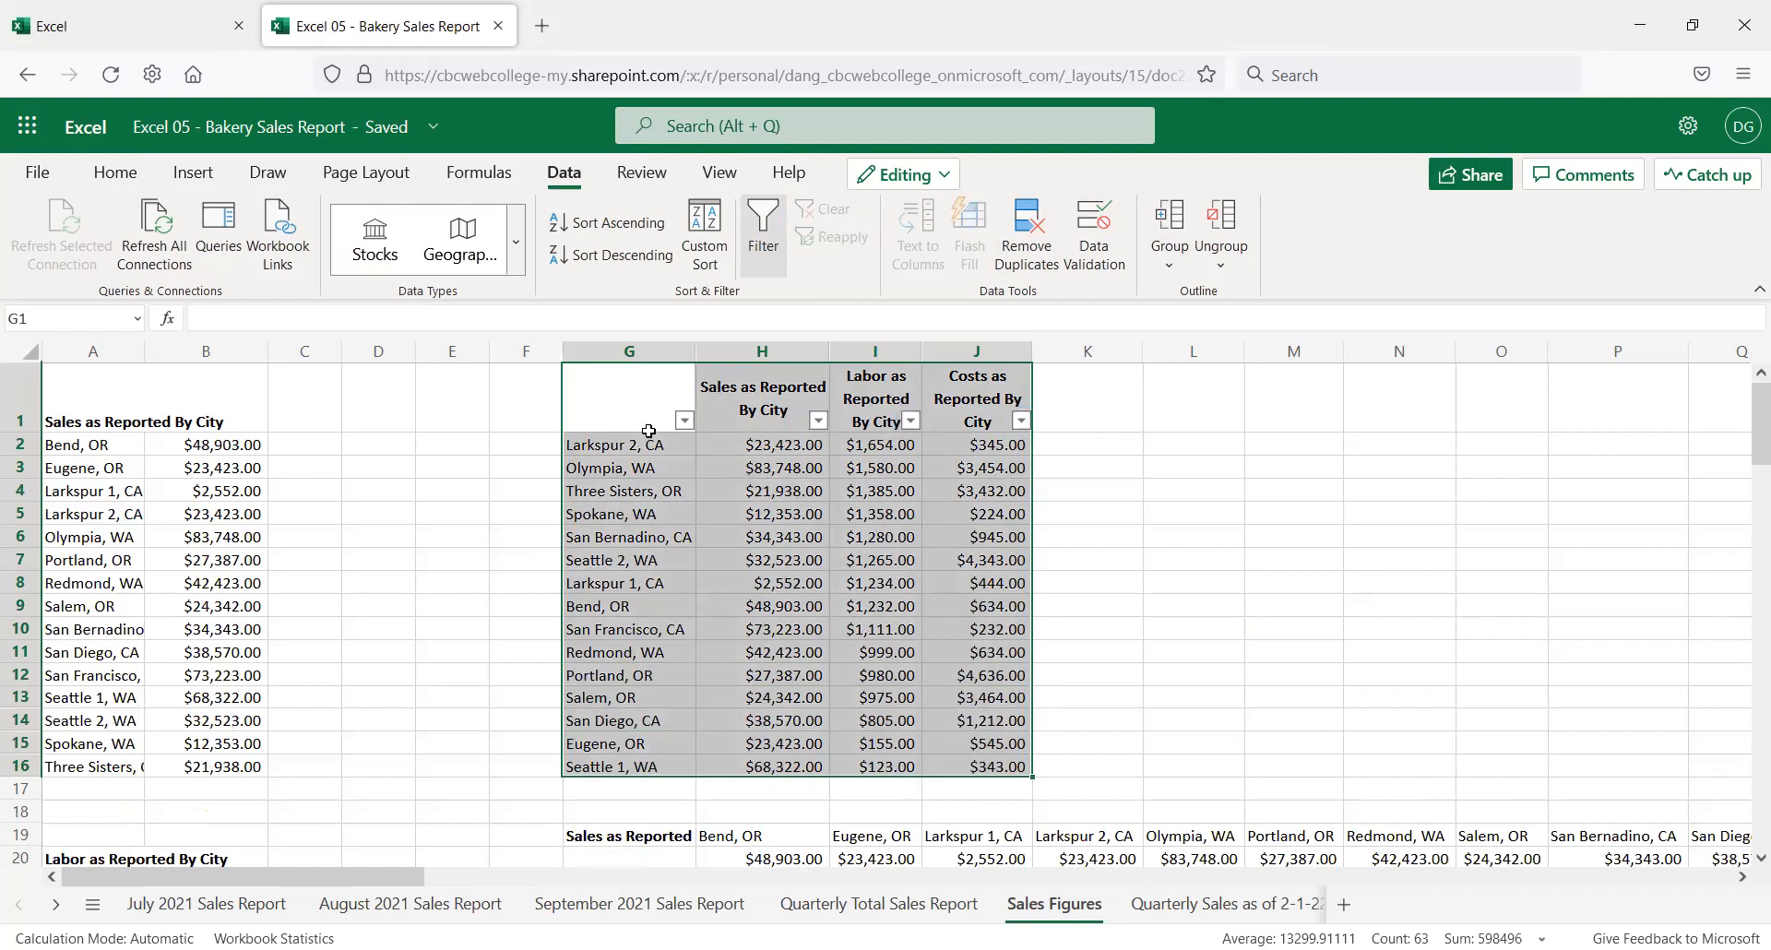
left_click(1115, 441)
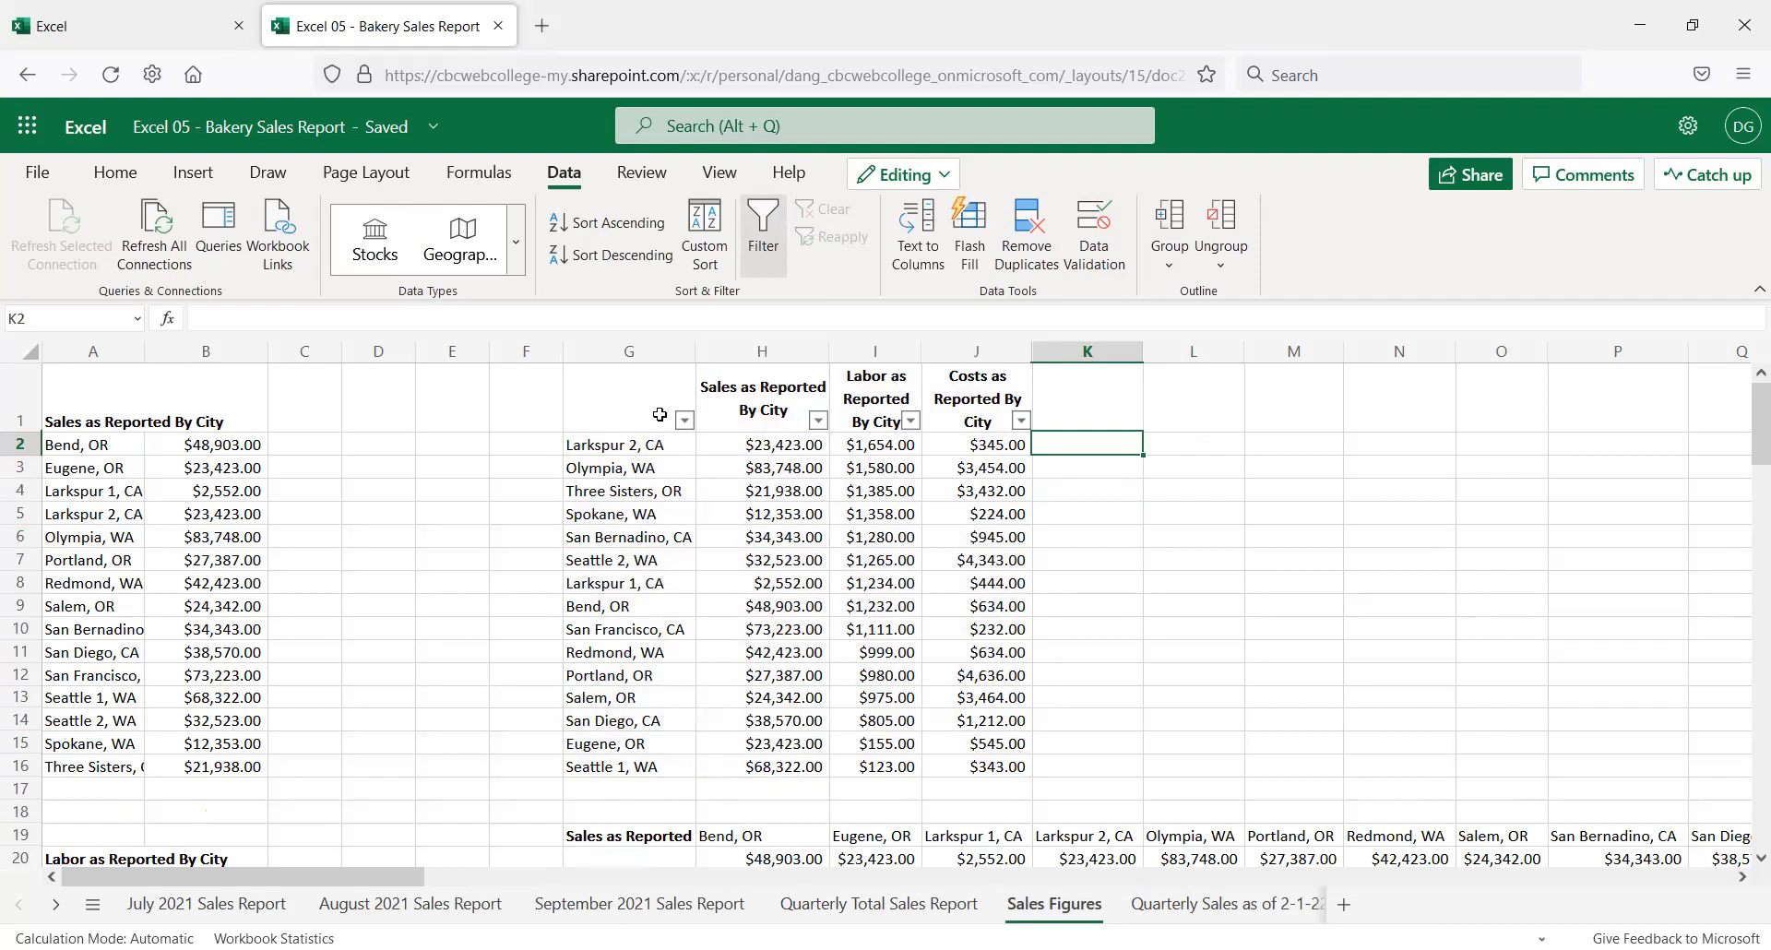
left_click(687, 424)
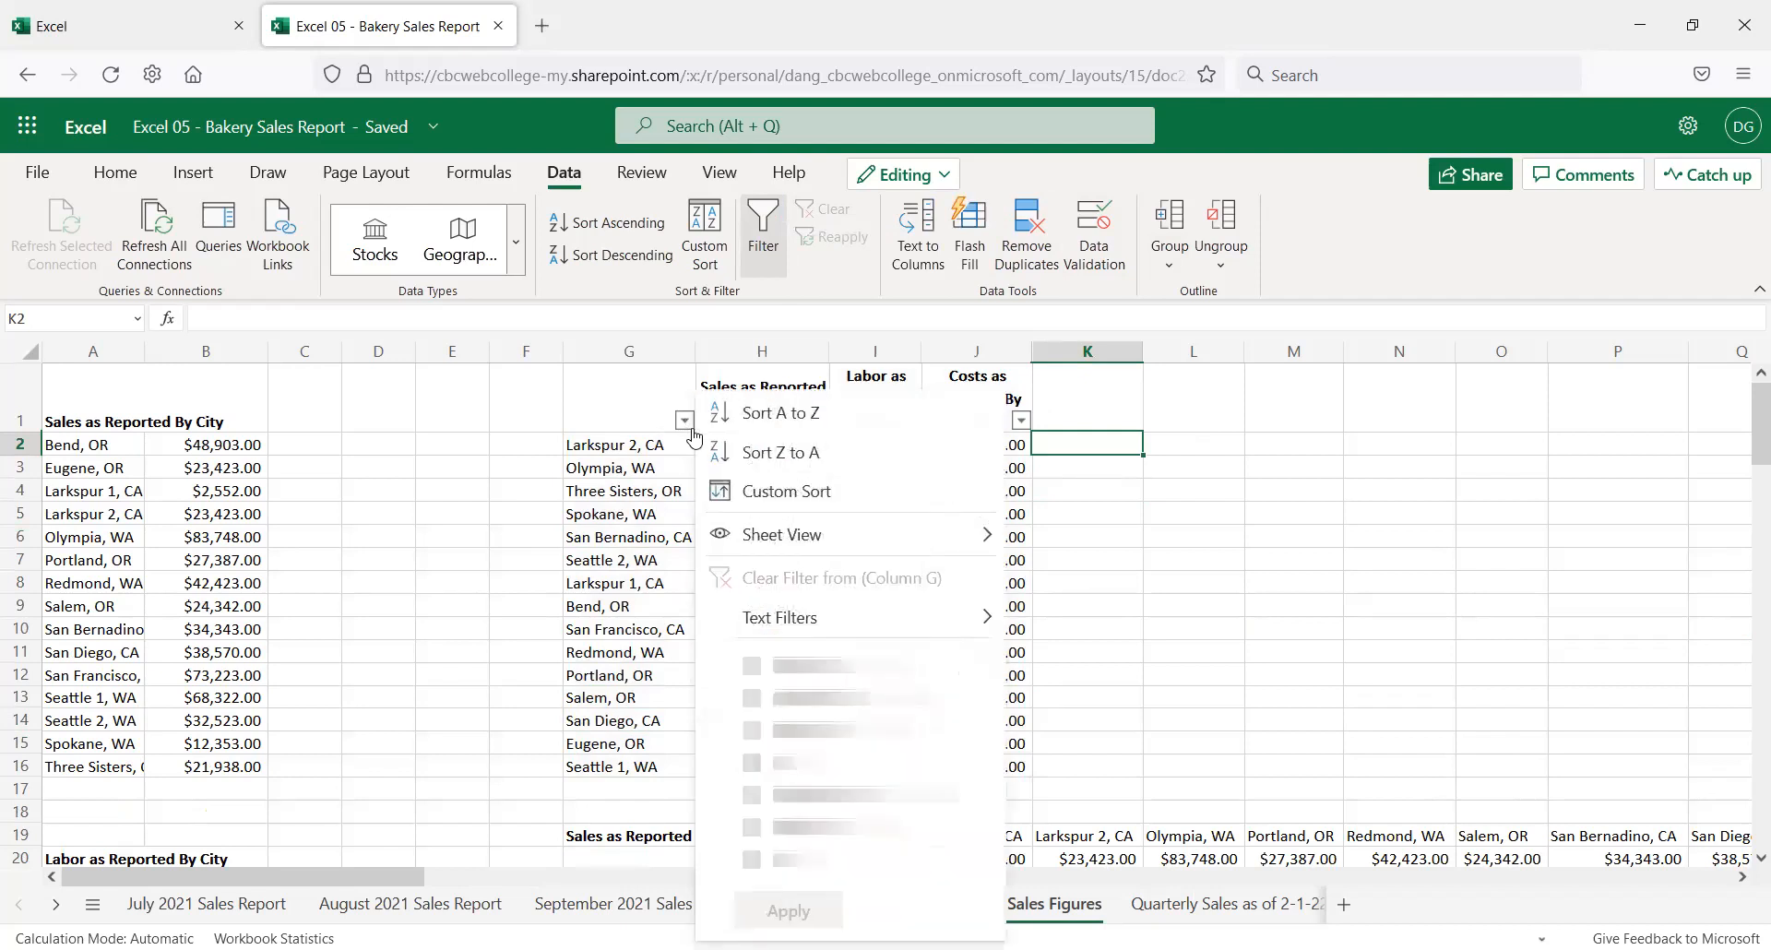
left_click(773, 420)
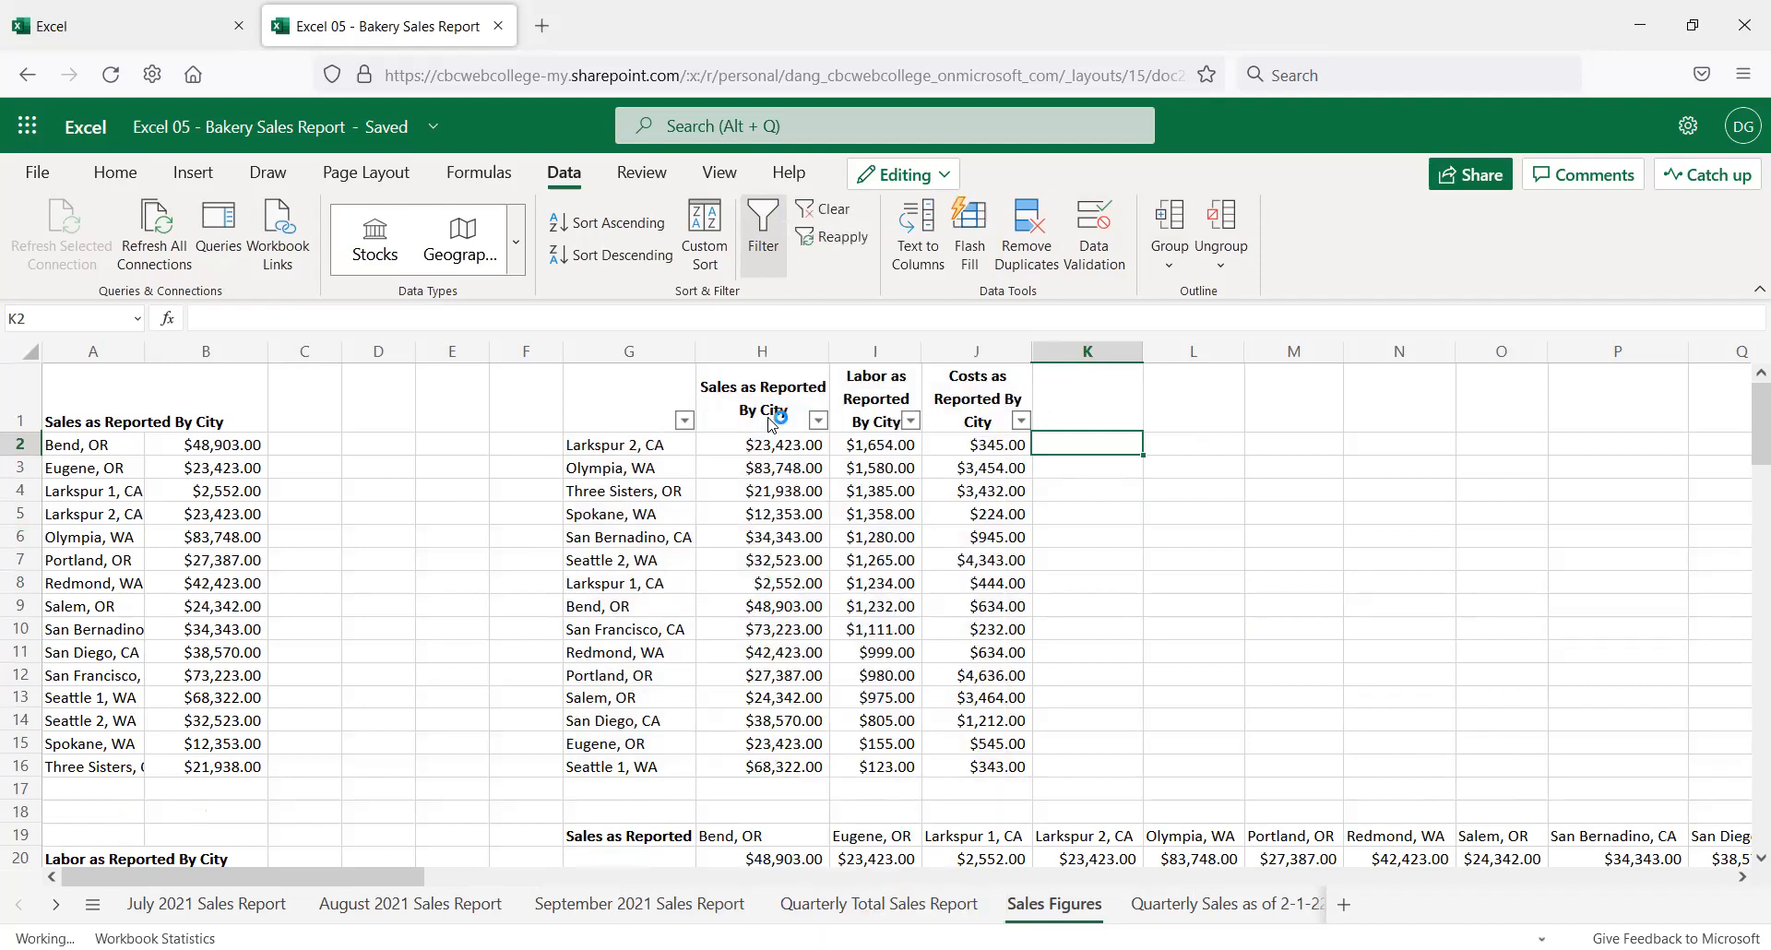
left_click(655, 411)
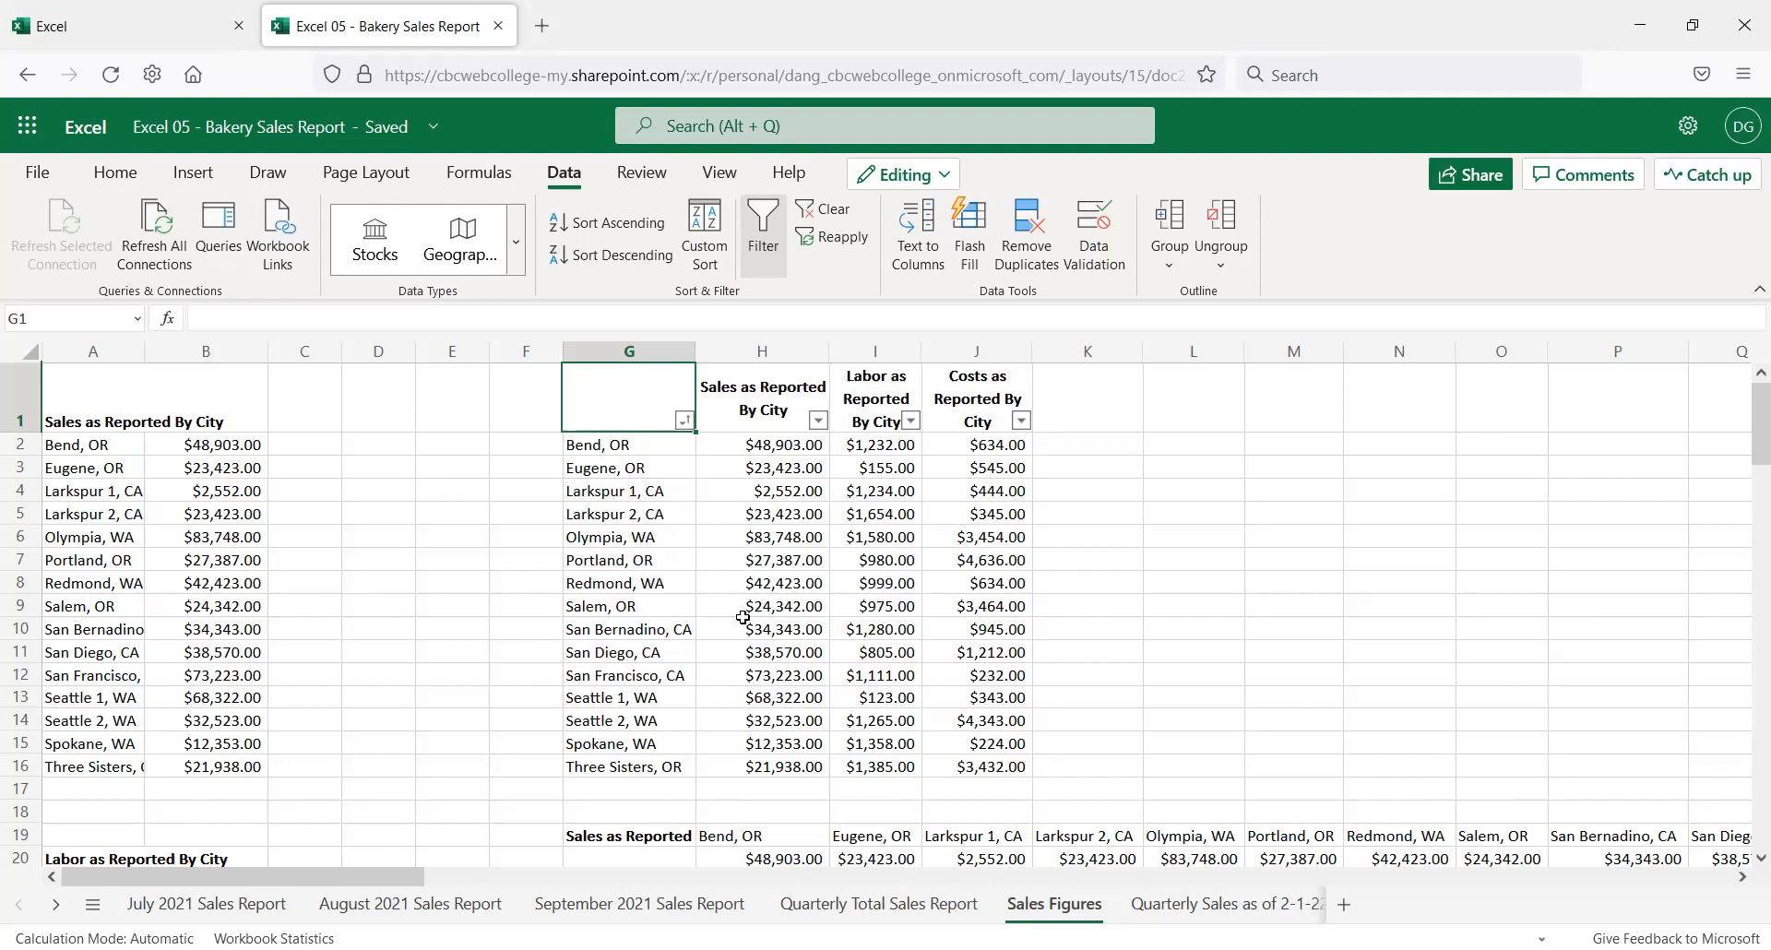
Remove the filter from G1:J16 and reapply it to the same range
left_click_drag(642, 404, 985, 764)
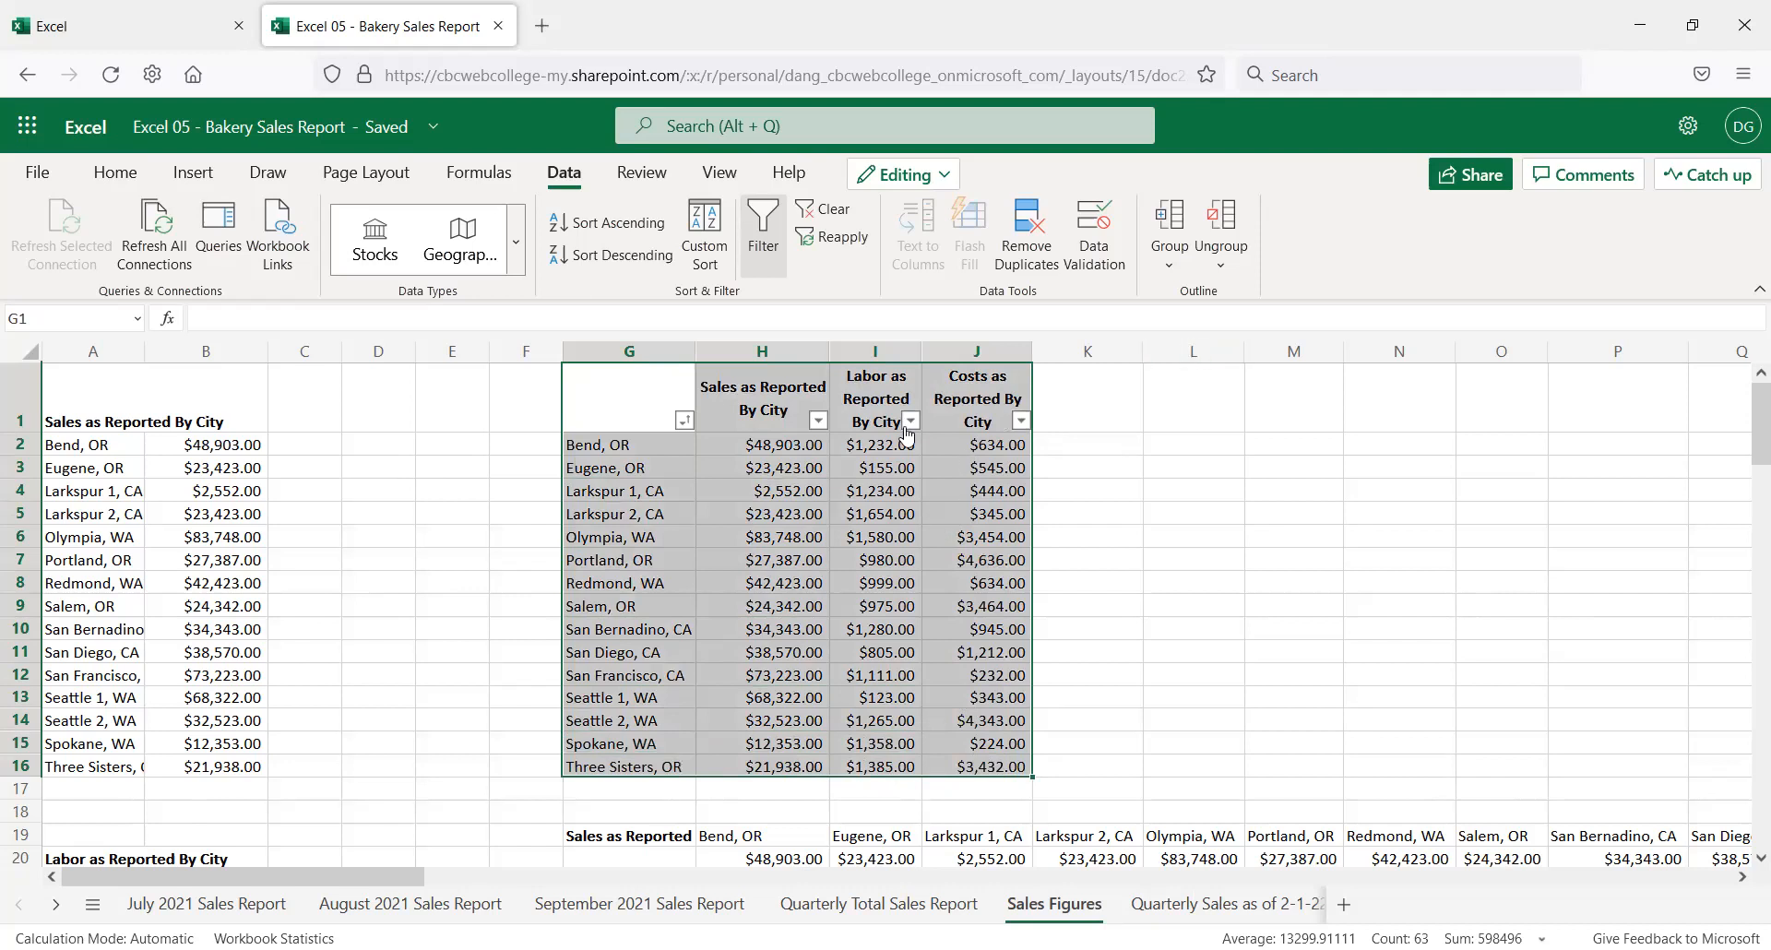
left_click(763, 229)
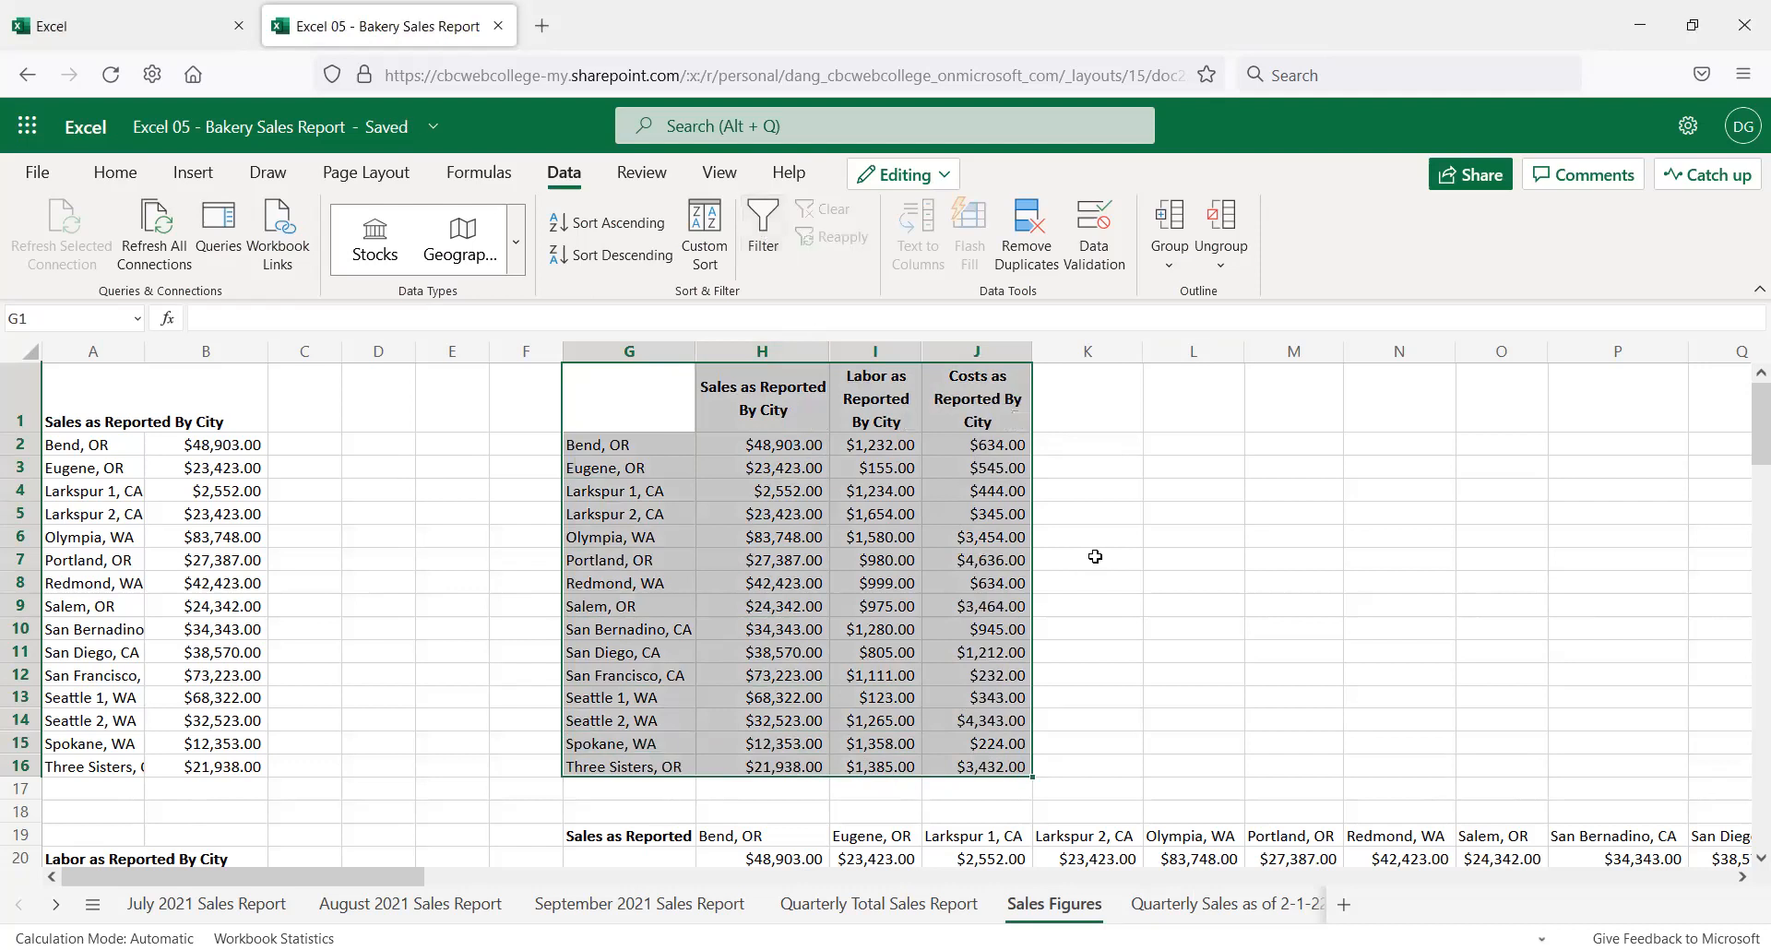
left_click(1092, 540)
left_click_drag(600, 395, 972, 773)
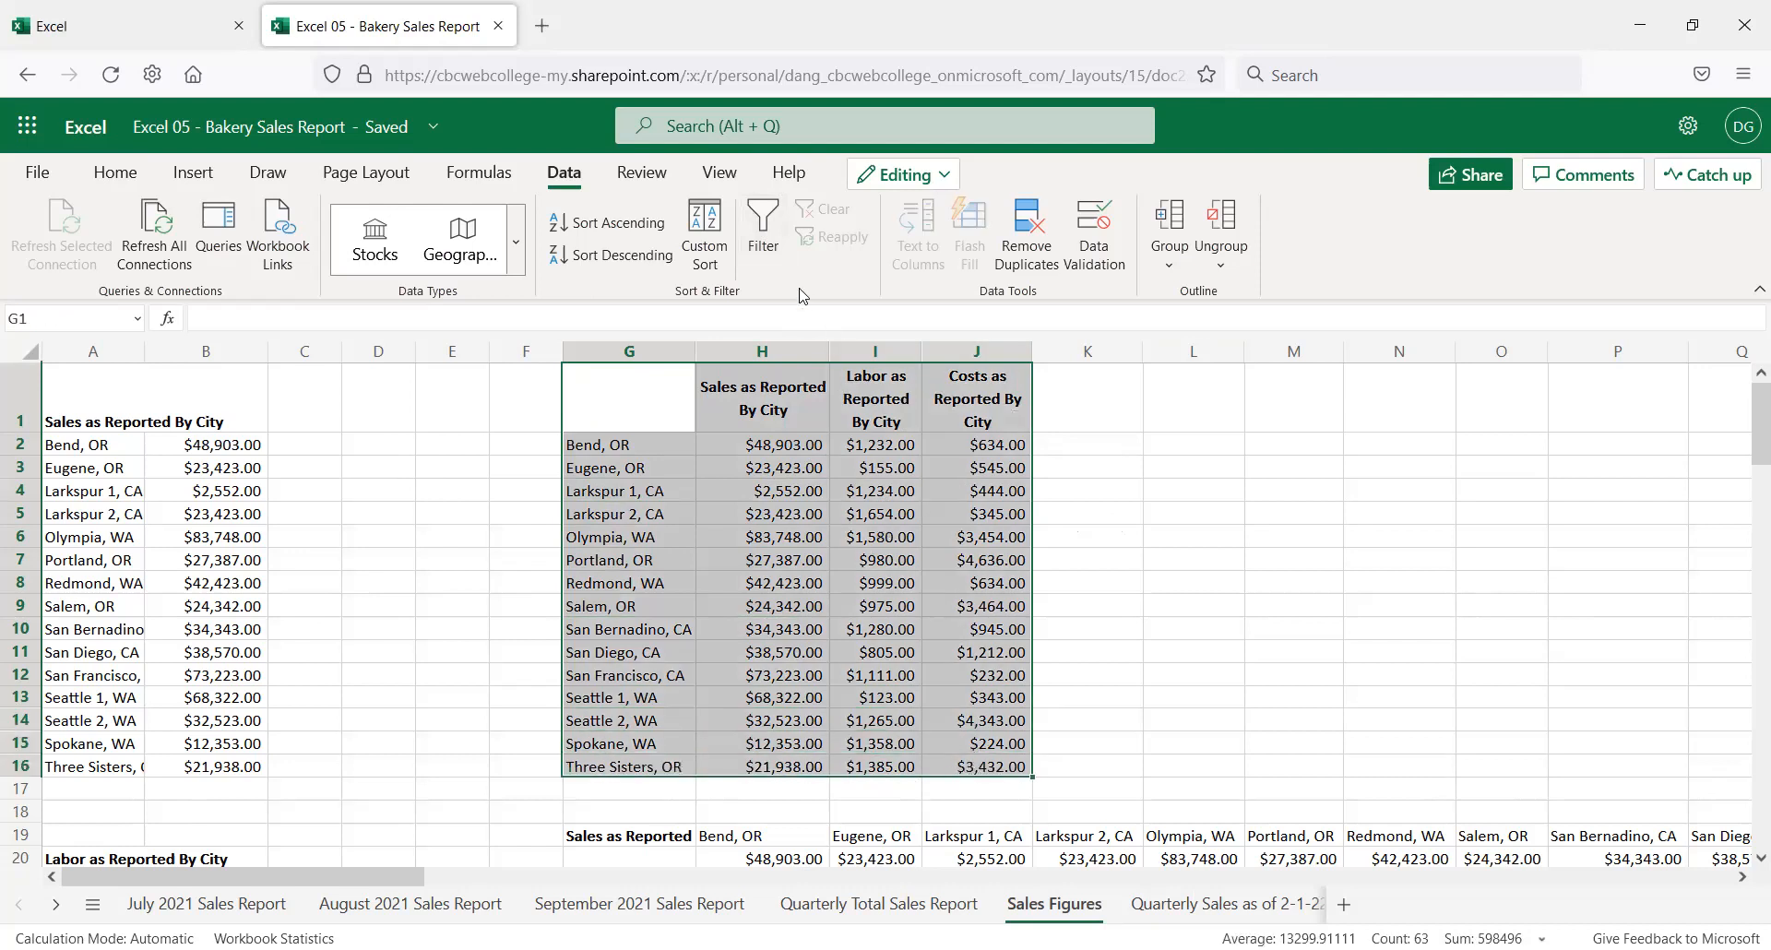
left_click(762, 218)
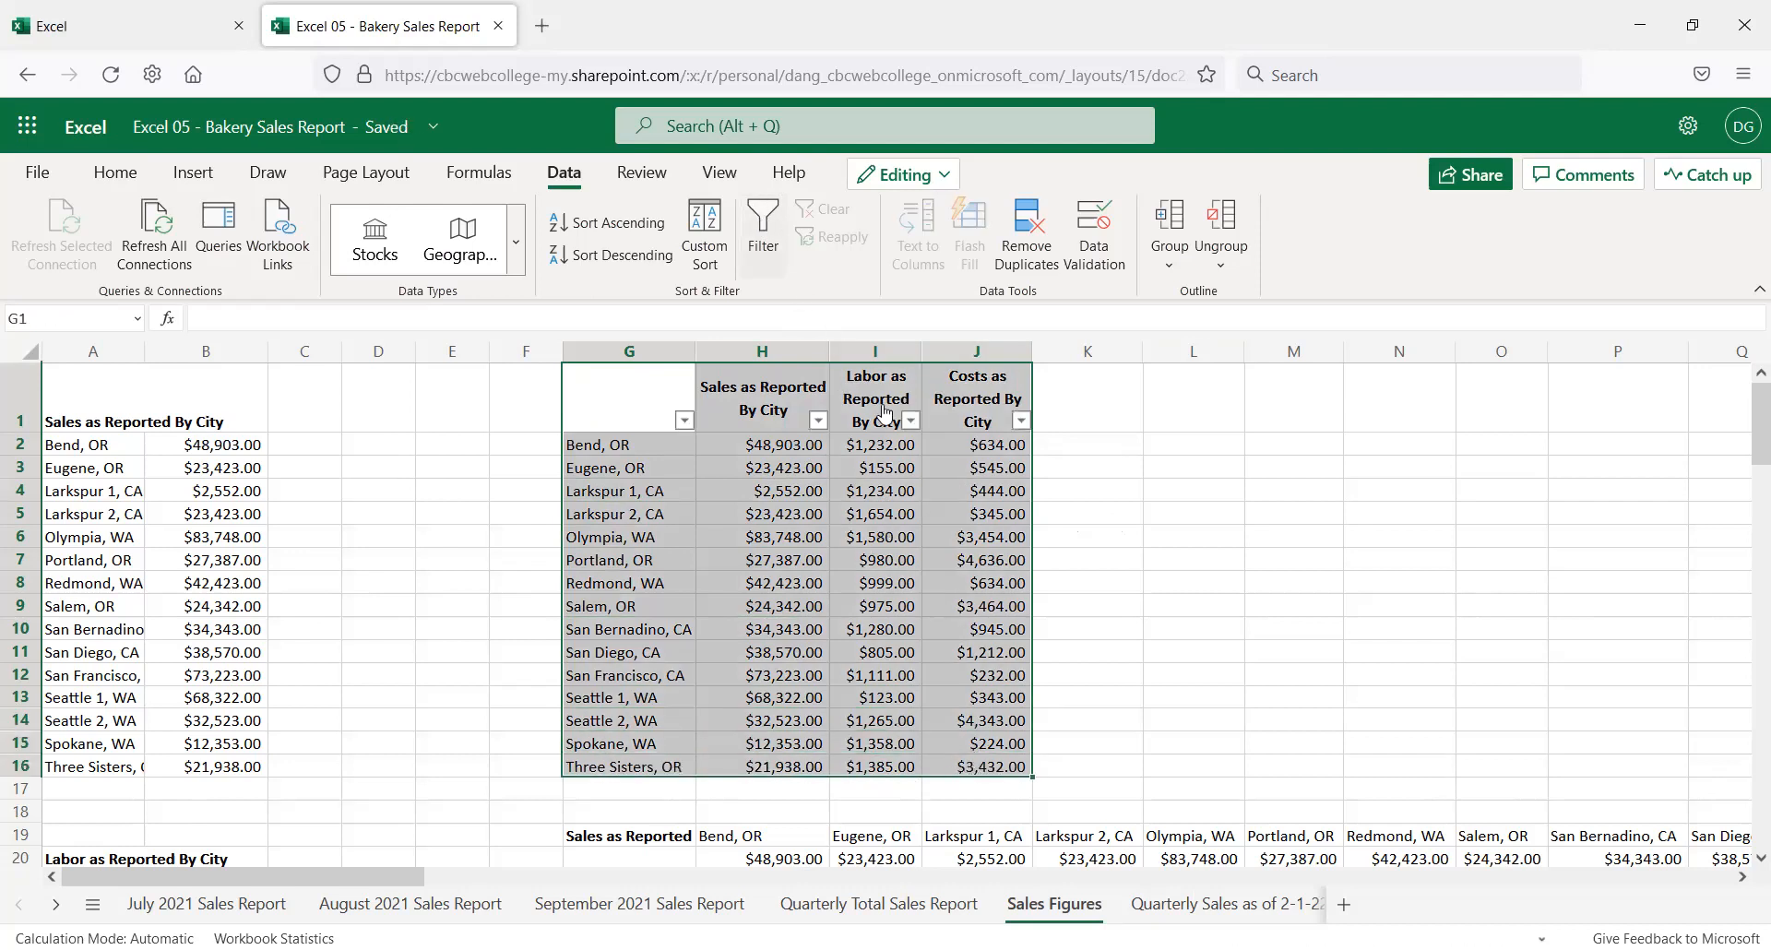
left_click(1095, 450)
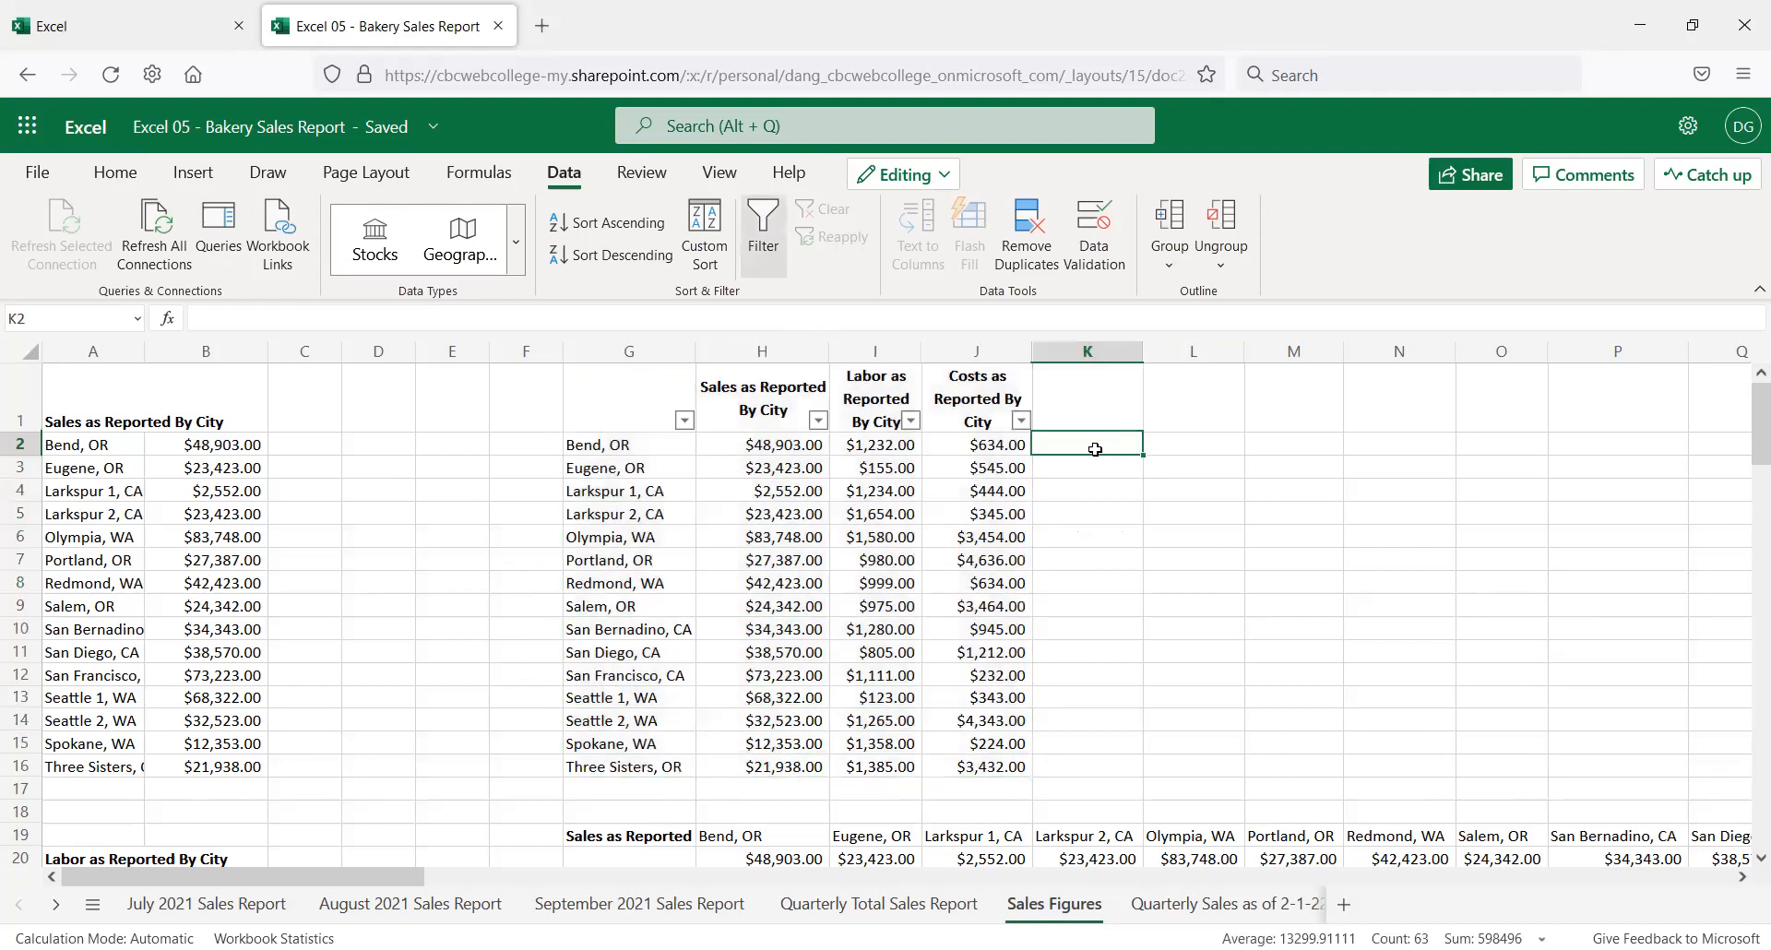
Turn the table's filter off and reapply it with only G1:J10 selected
left_click(649, 404)
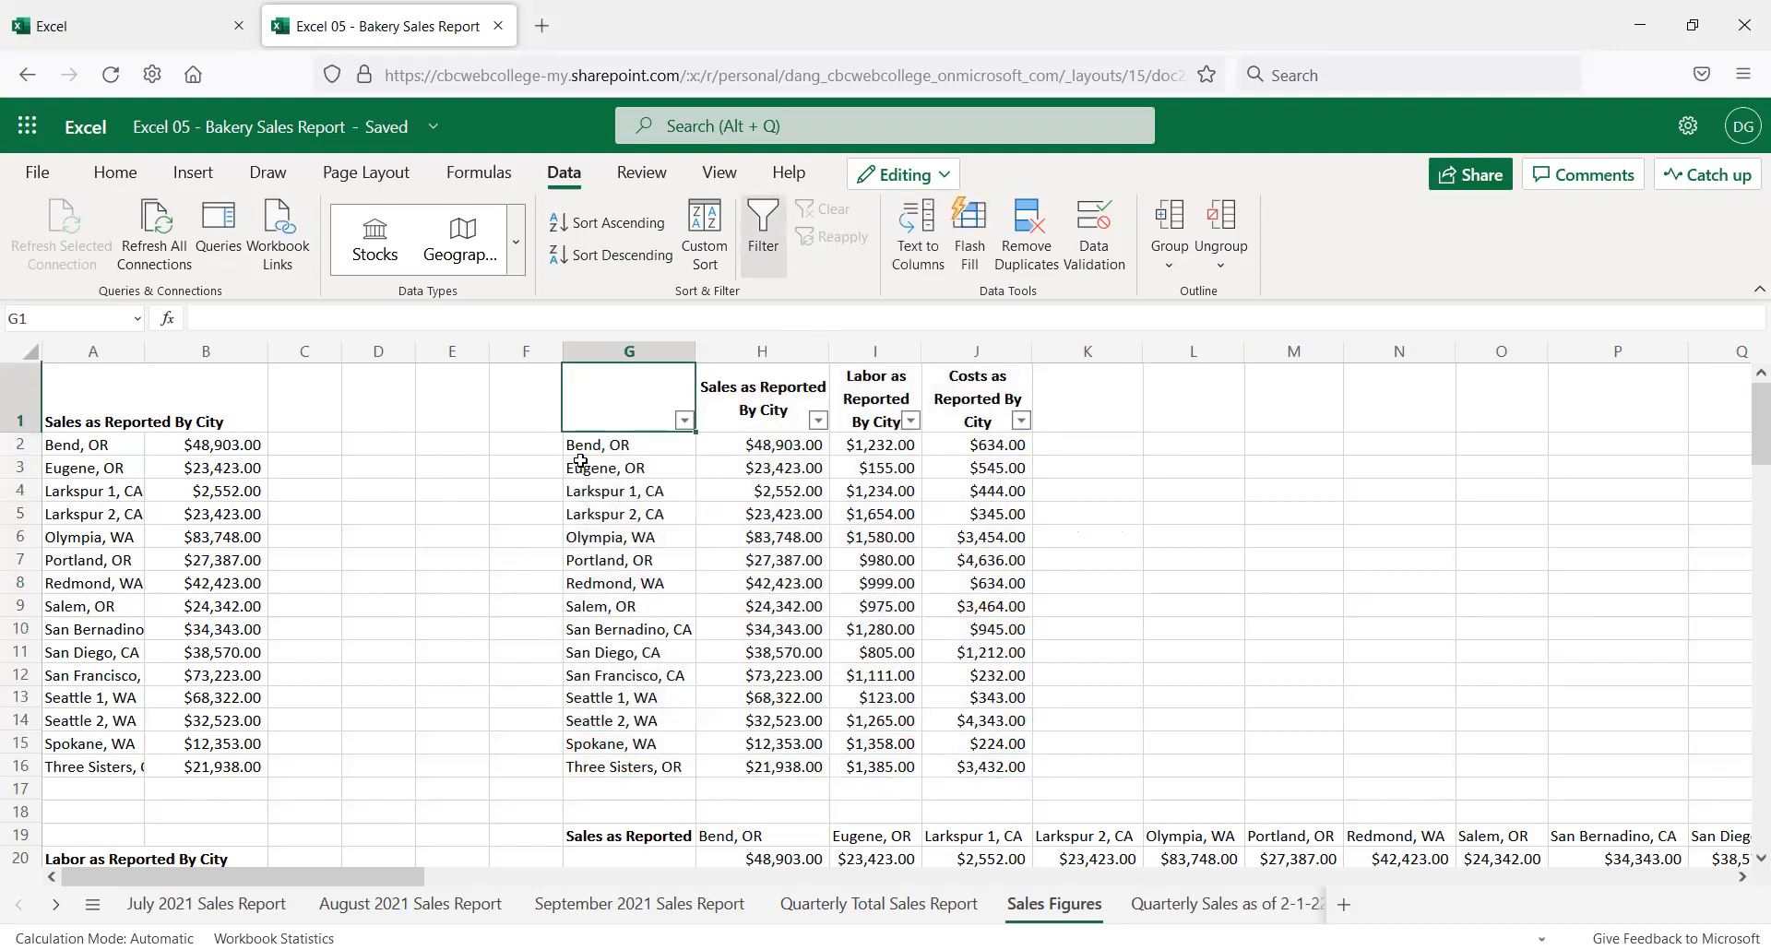
scroll(582, 461, "down", 1)
scroll(617, 519, "up", 1)
key("ctrl+shift+l")
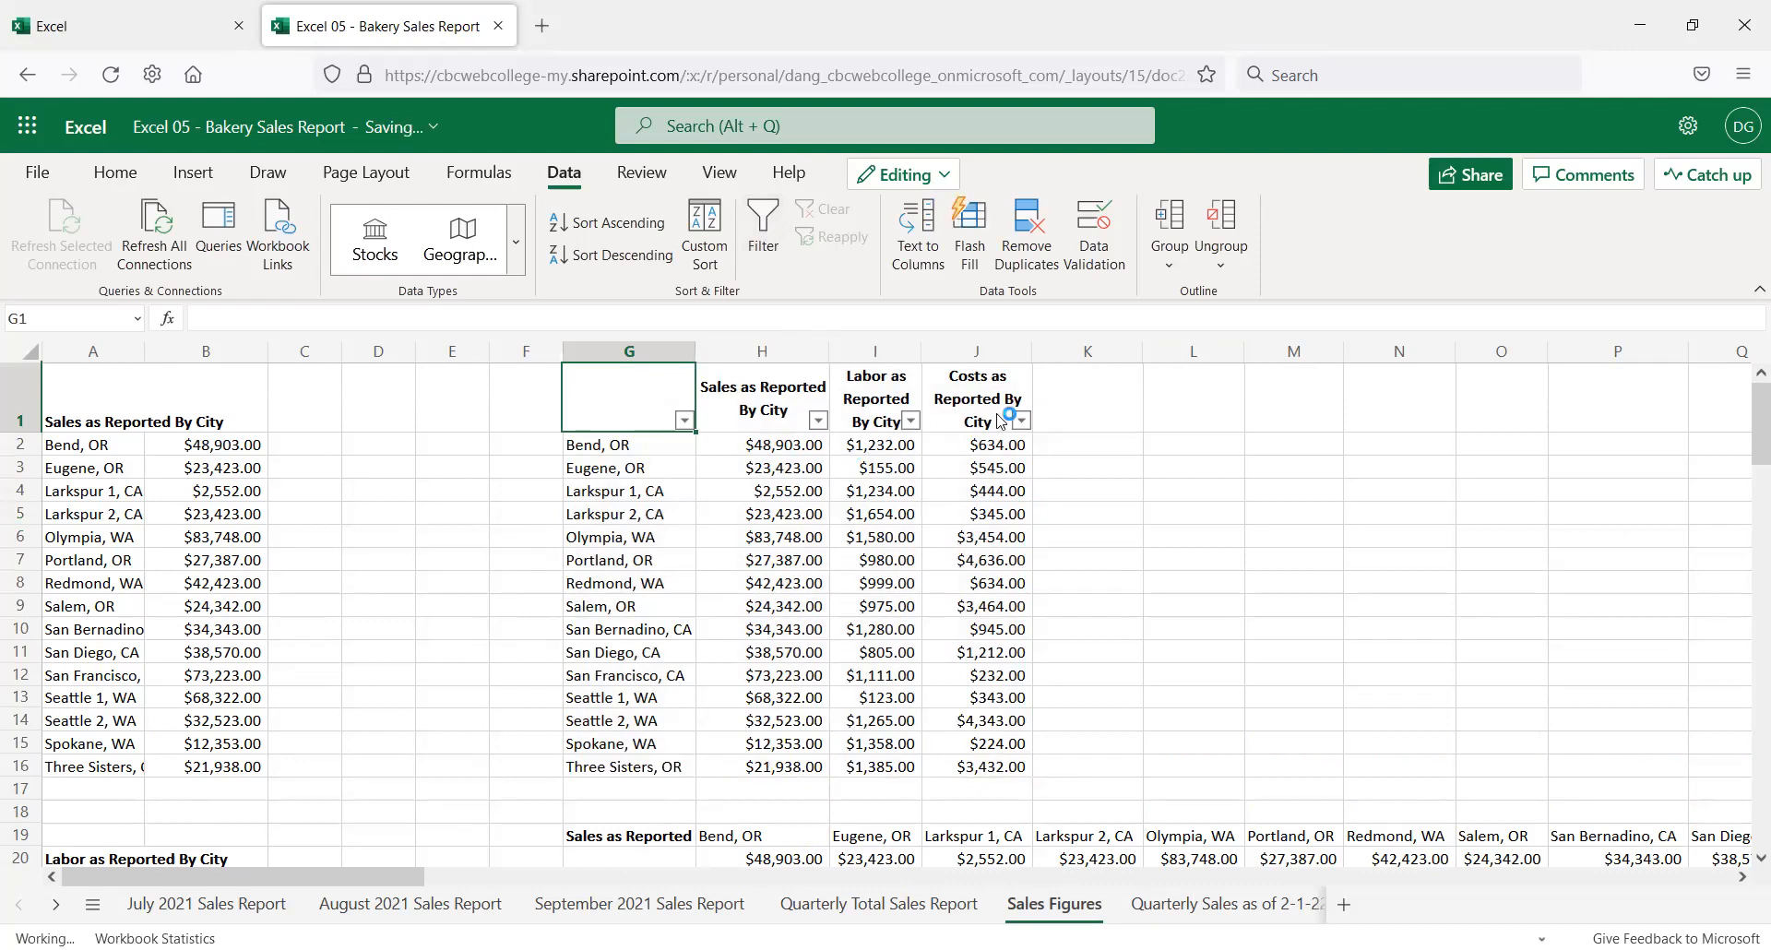
left_click(1118, 607)
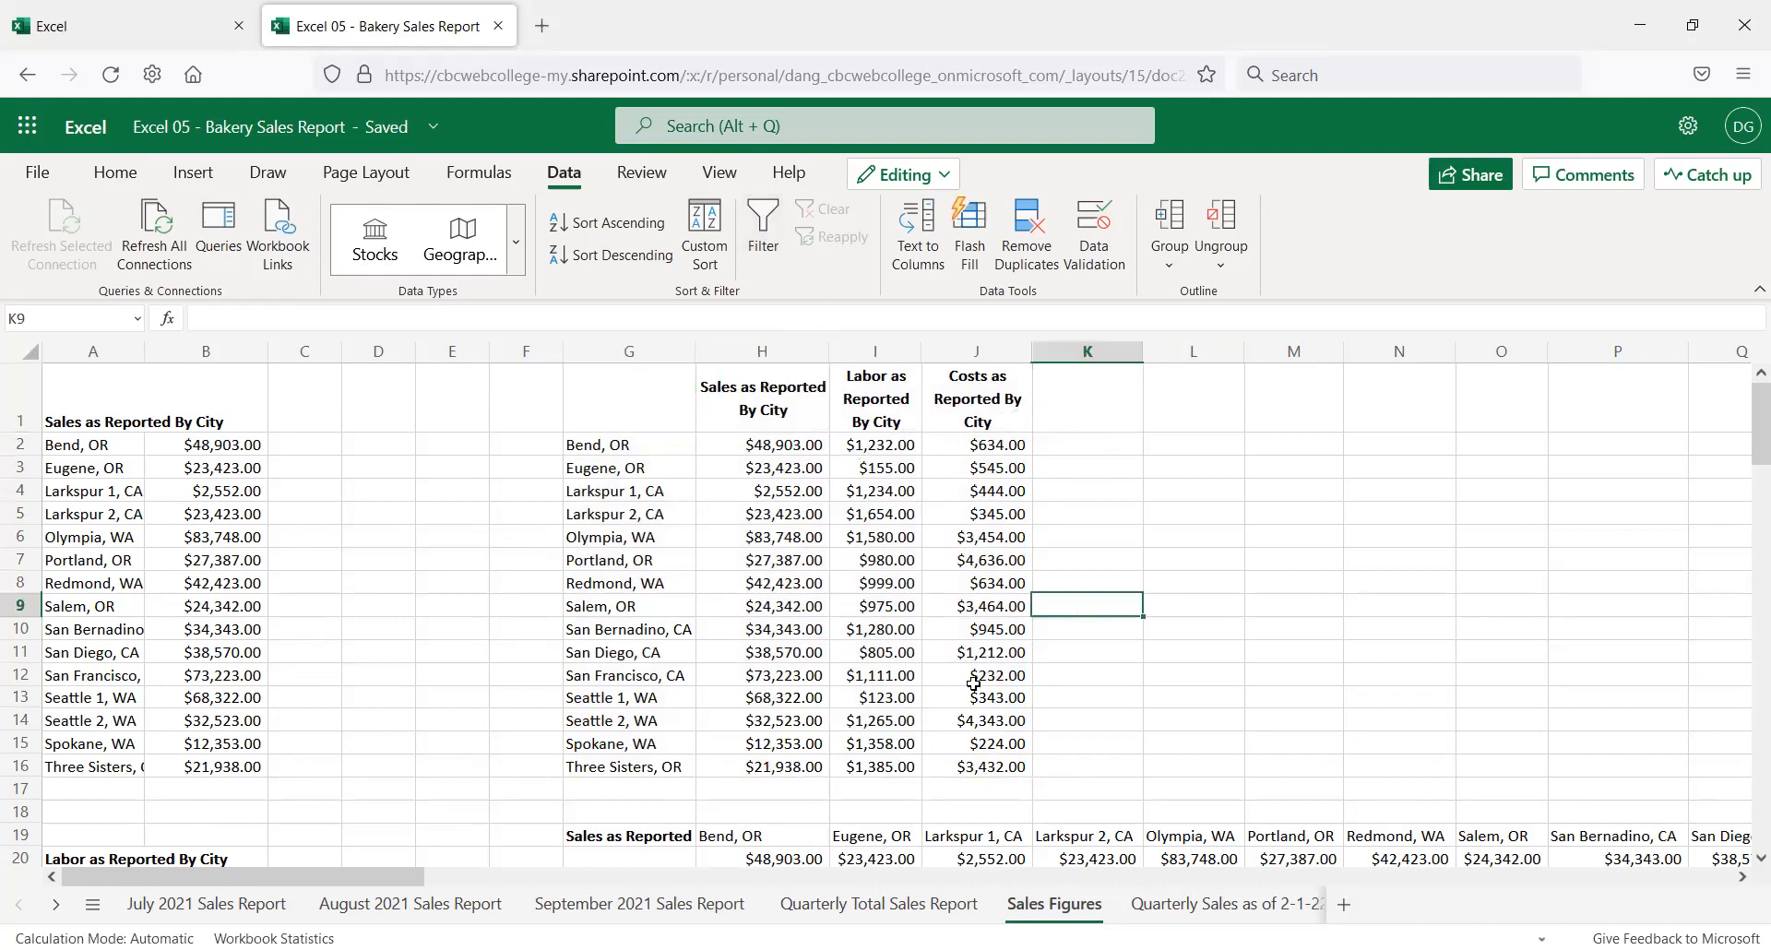
left_click_drag(999, 630, 615, 387)
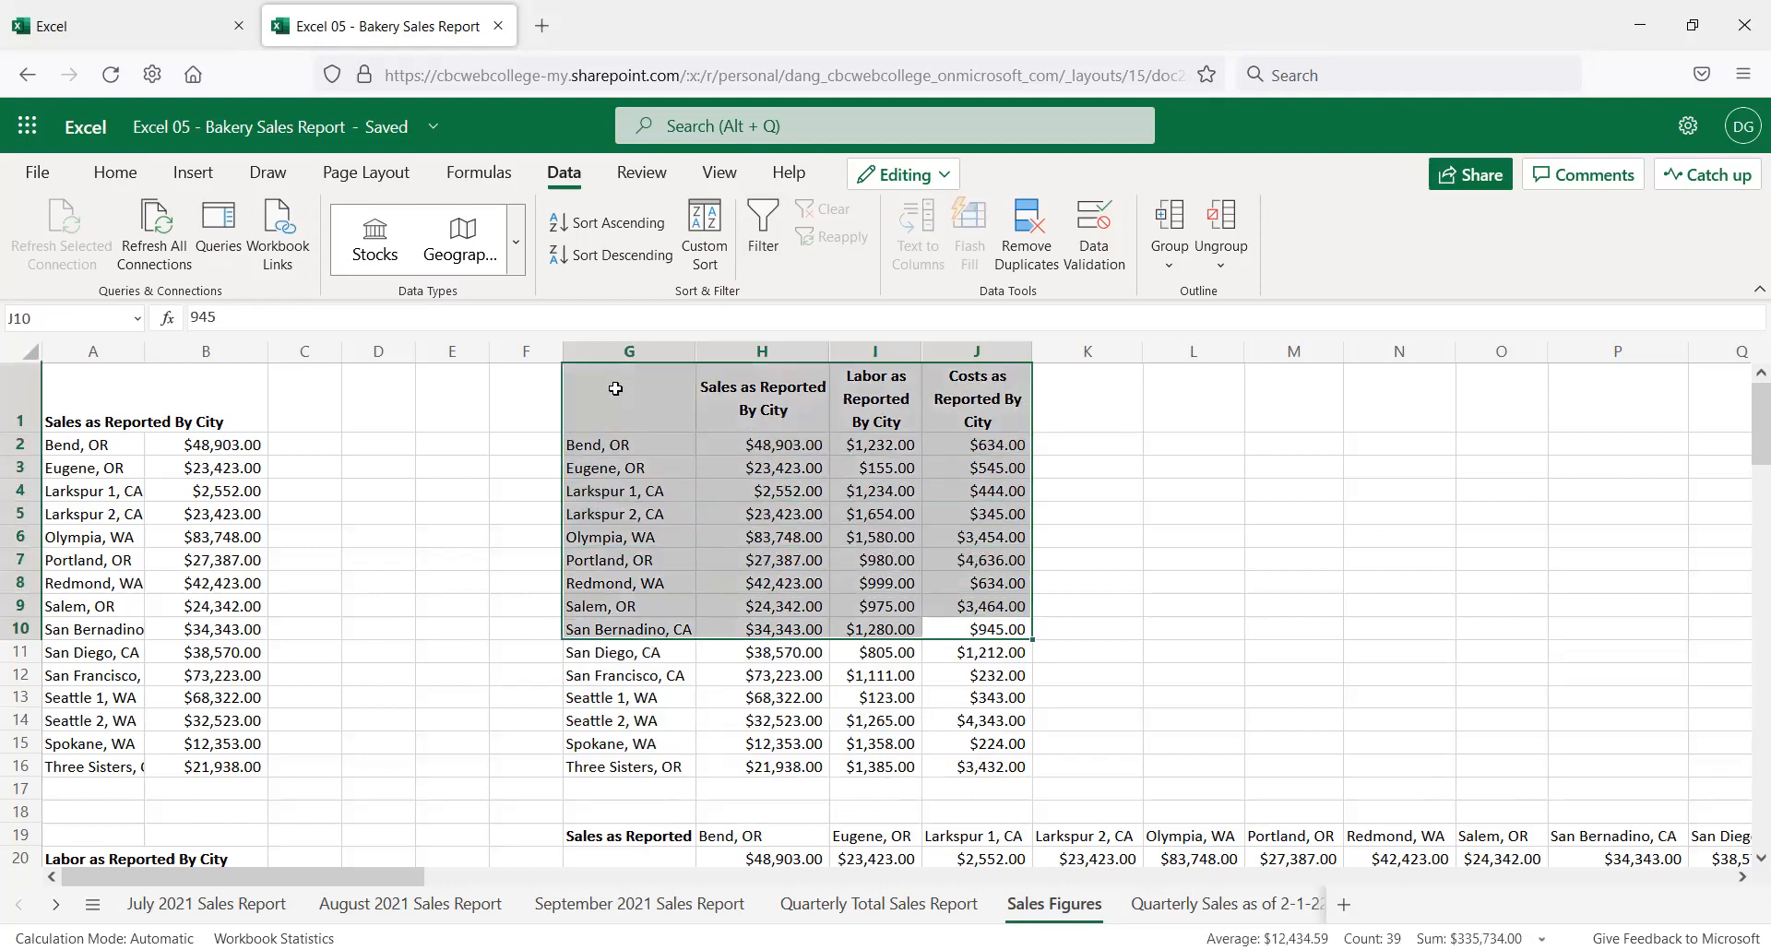
left_click(765, 226)
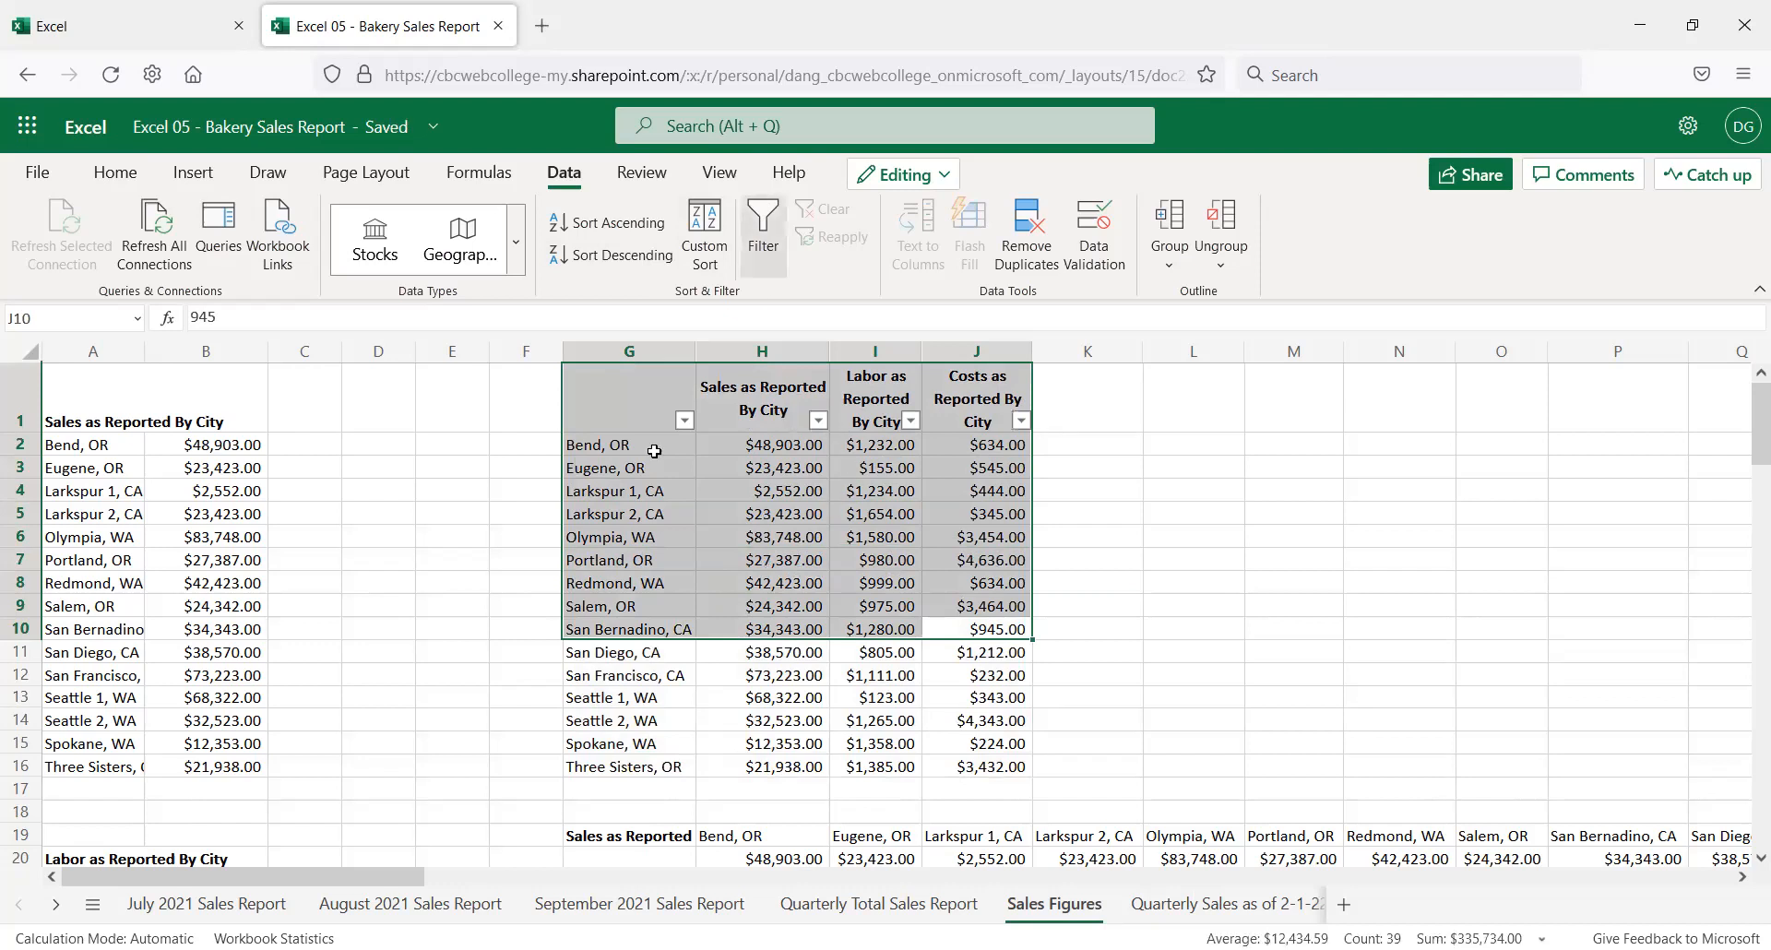
Use the column filters to sort by sales smallest to largest, followed by labor largest to smallest
left_click(819, 426)
left_click(890, 296)
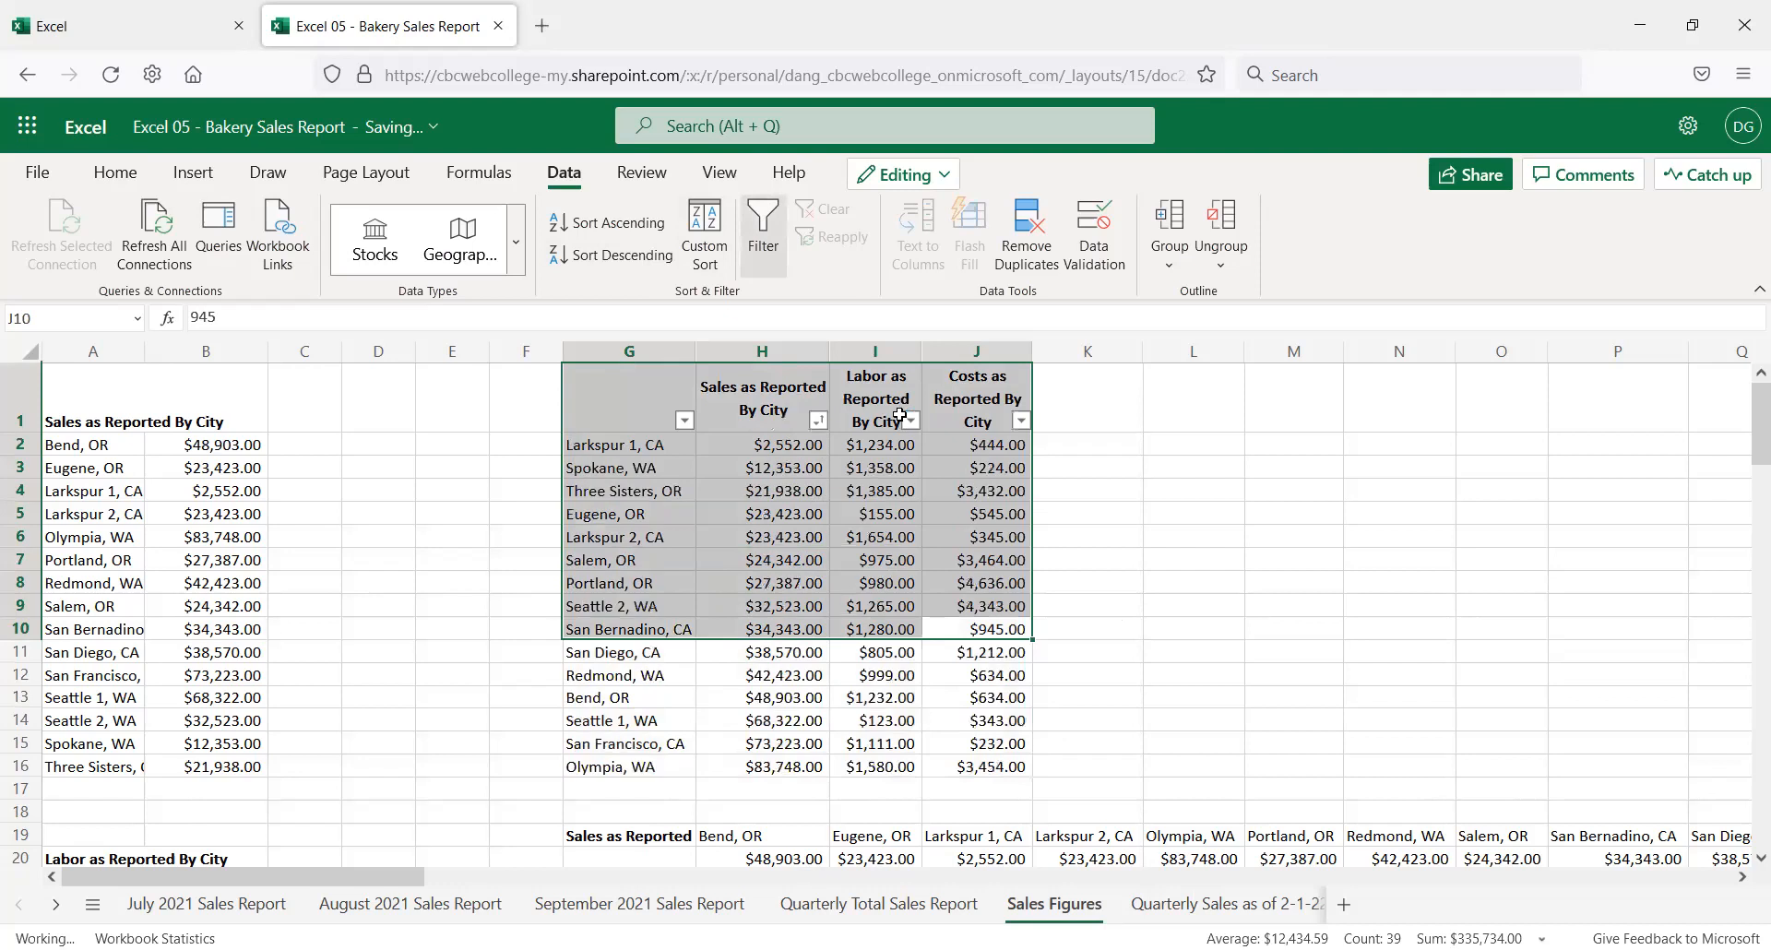
left_click(1120, 463)
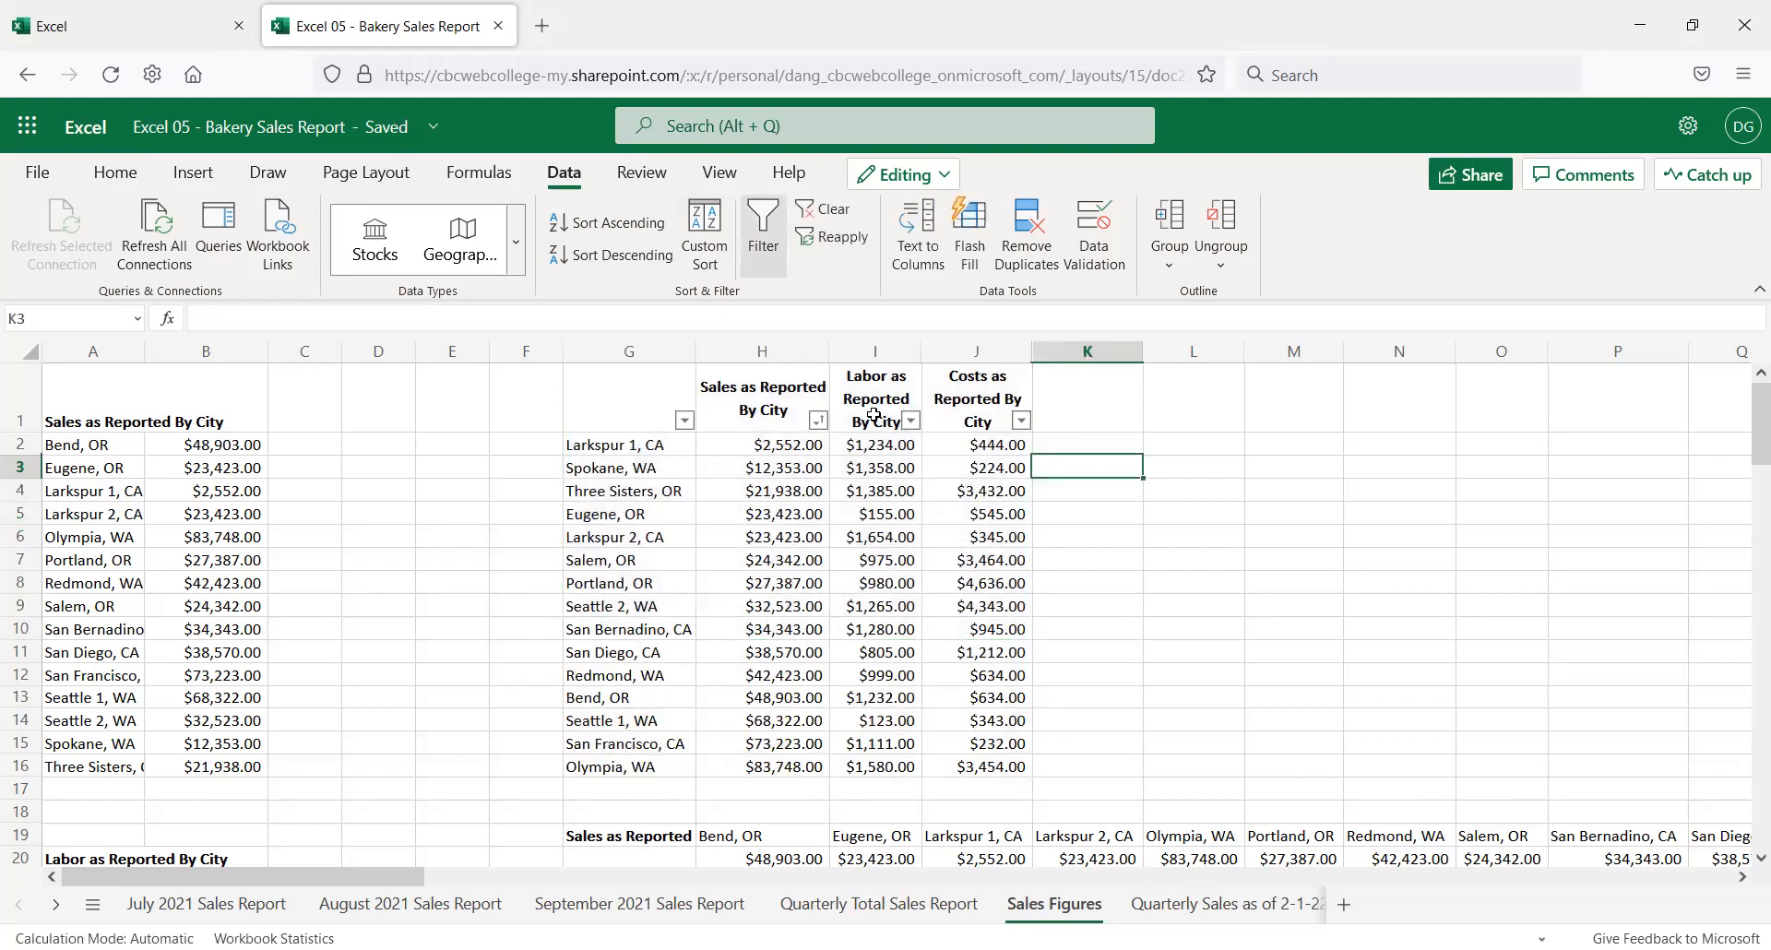
left_click(910, 420)
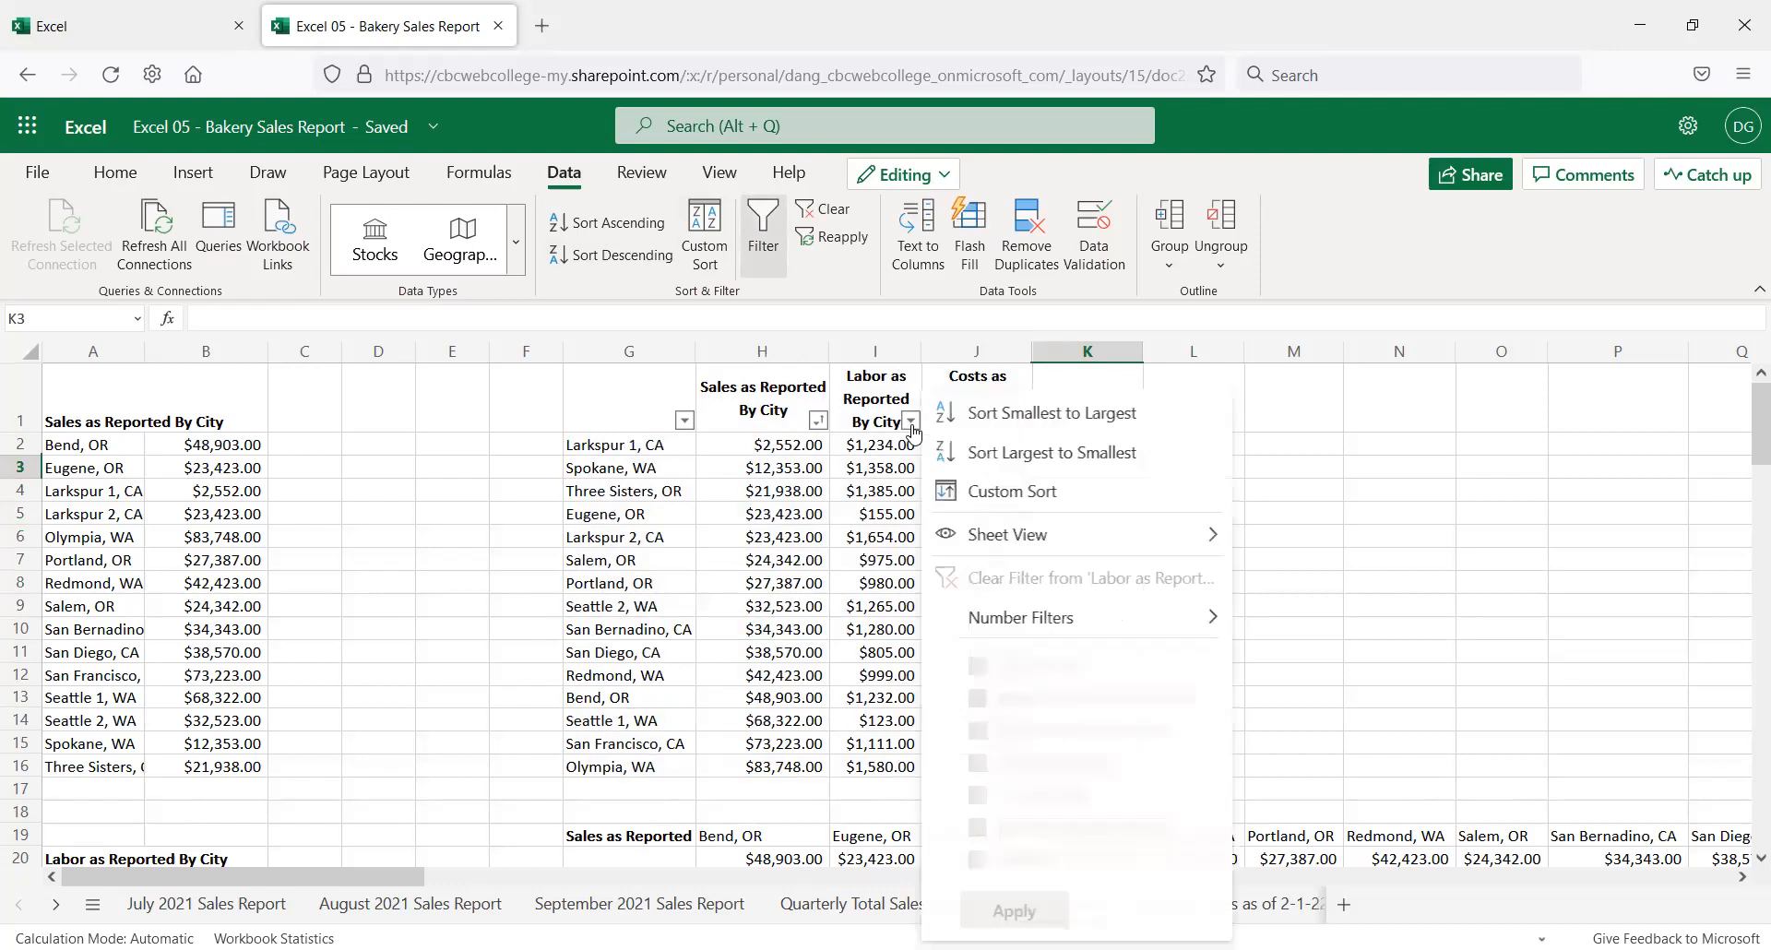
left_click(992, 454)
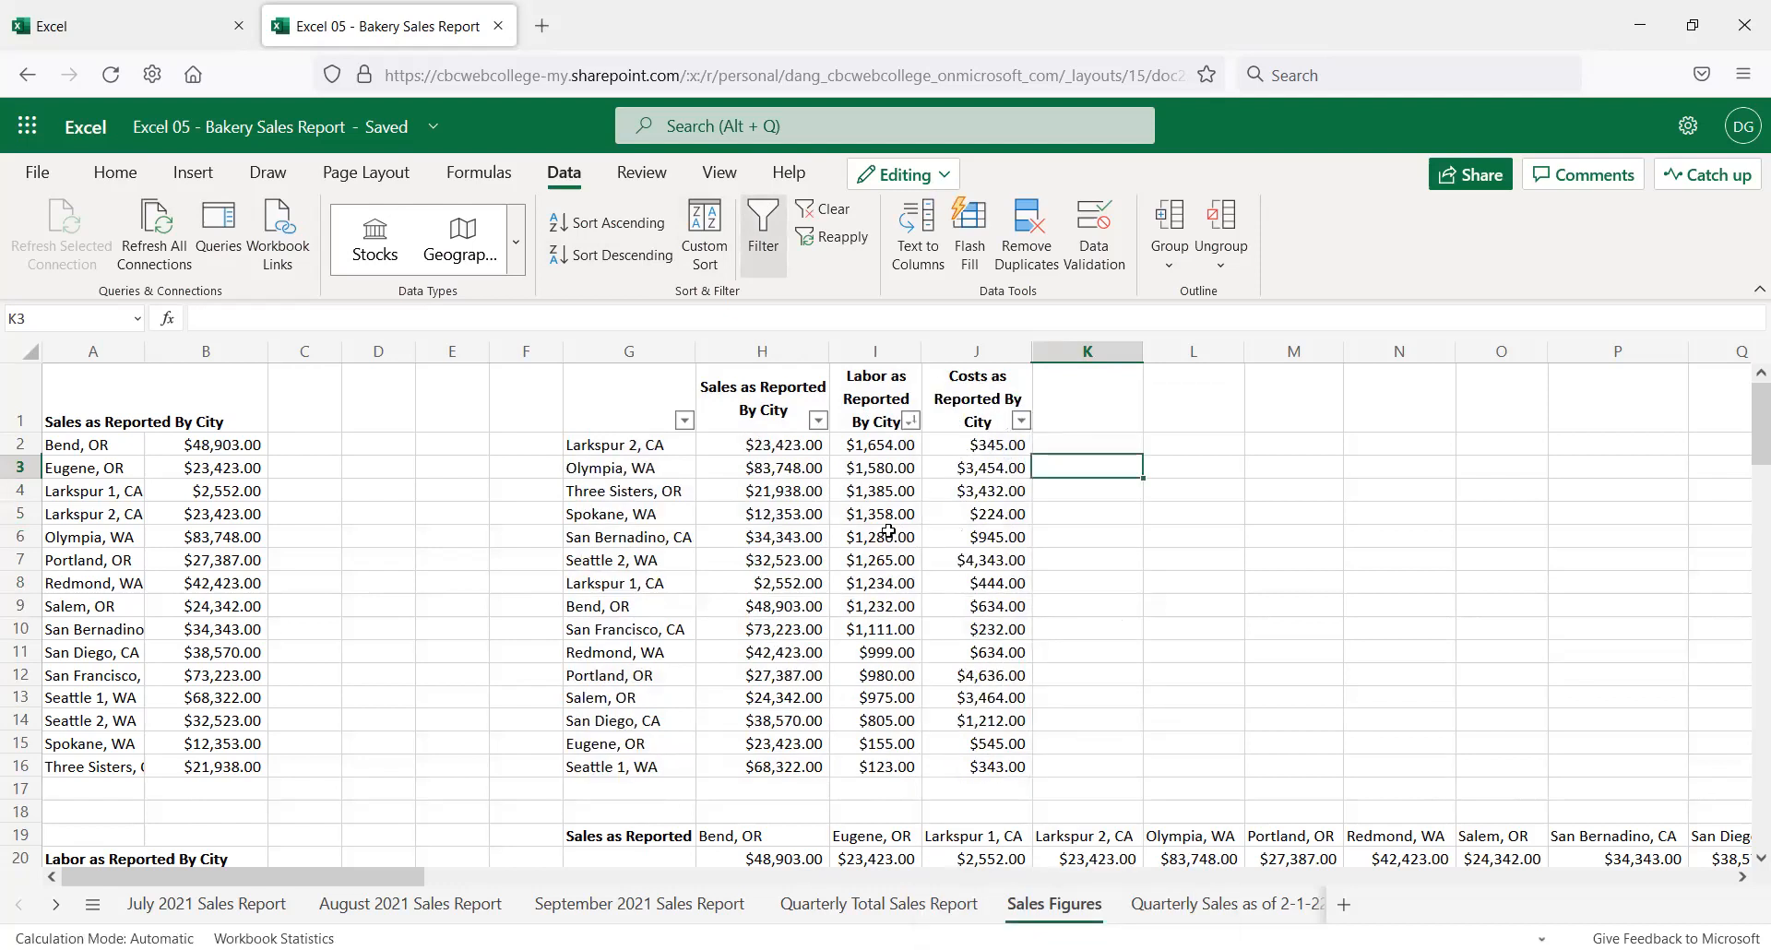
Turn off the existing filter and reapply it to the full table range G1:J16
left_click(888, 532)
left_click(636, 489)
left_click_drag(630, 446, 877, 513)
left_click_drag(612, 384, 1015, 747)
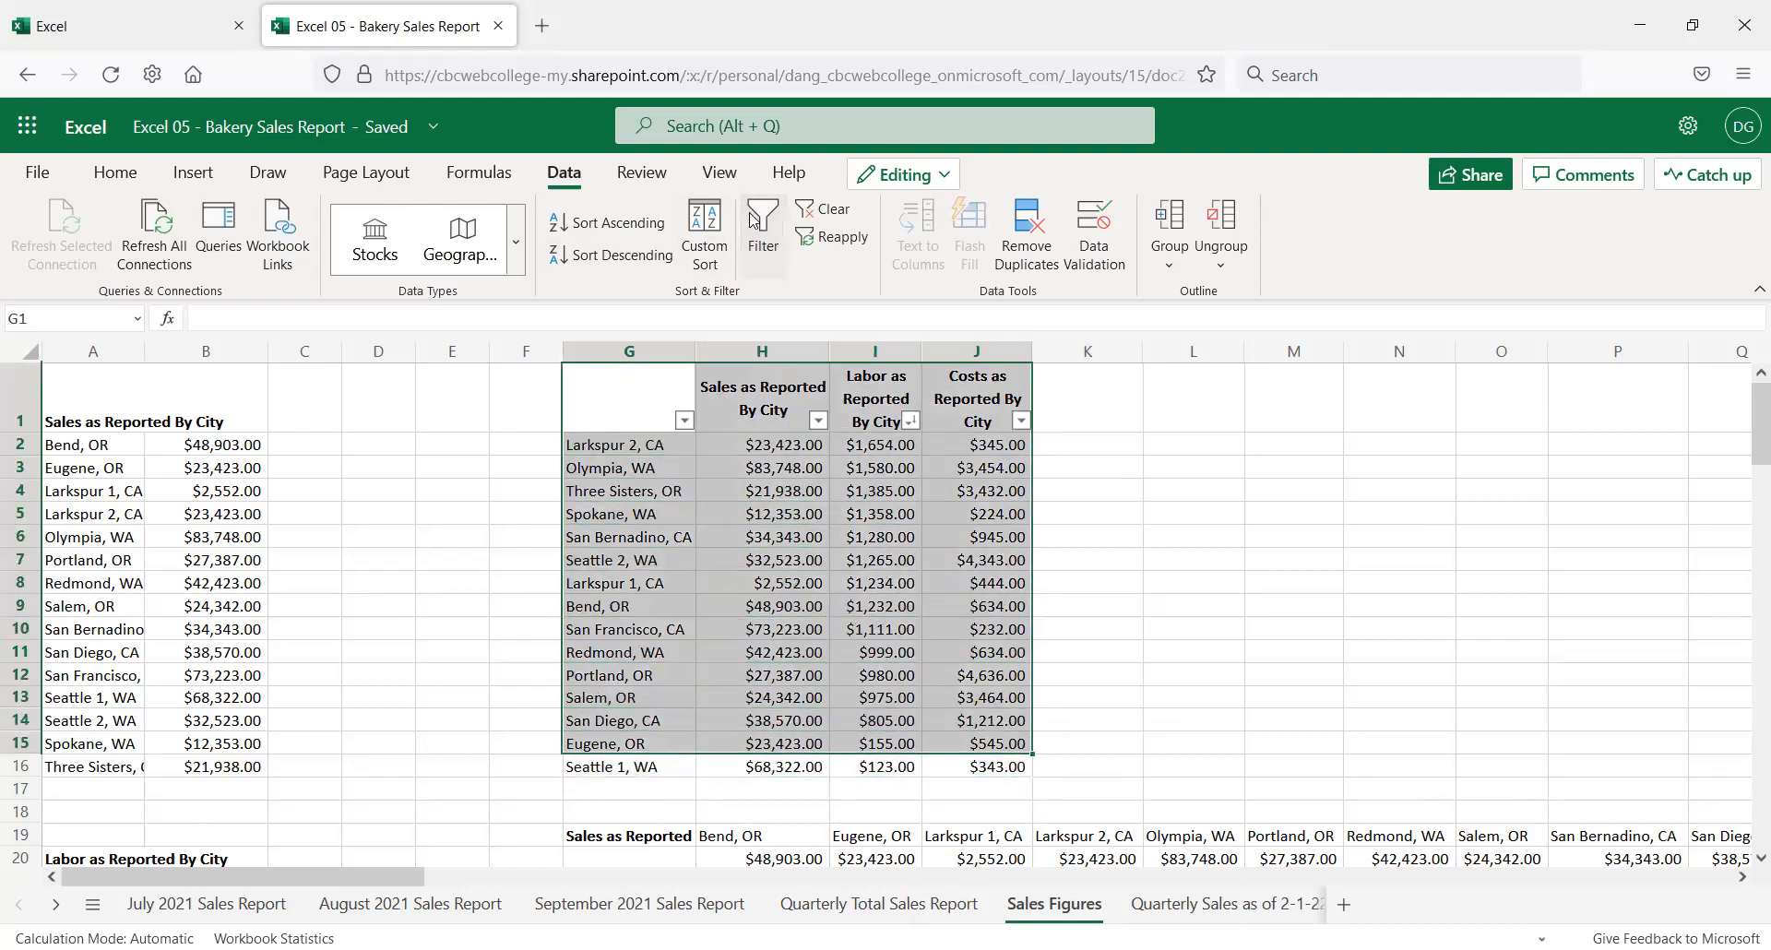
left_click(991, 763, "shift")
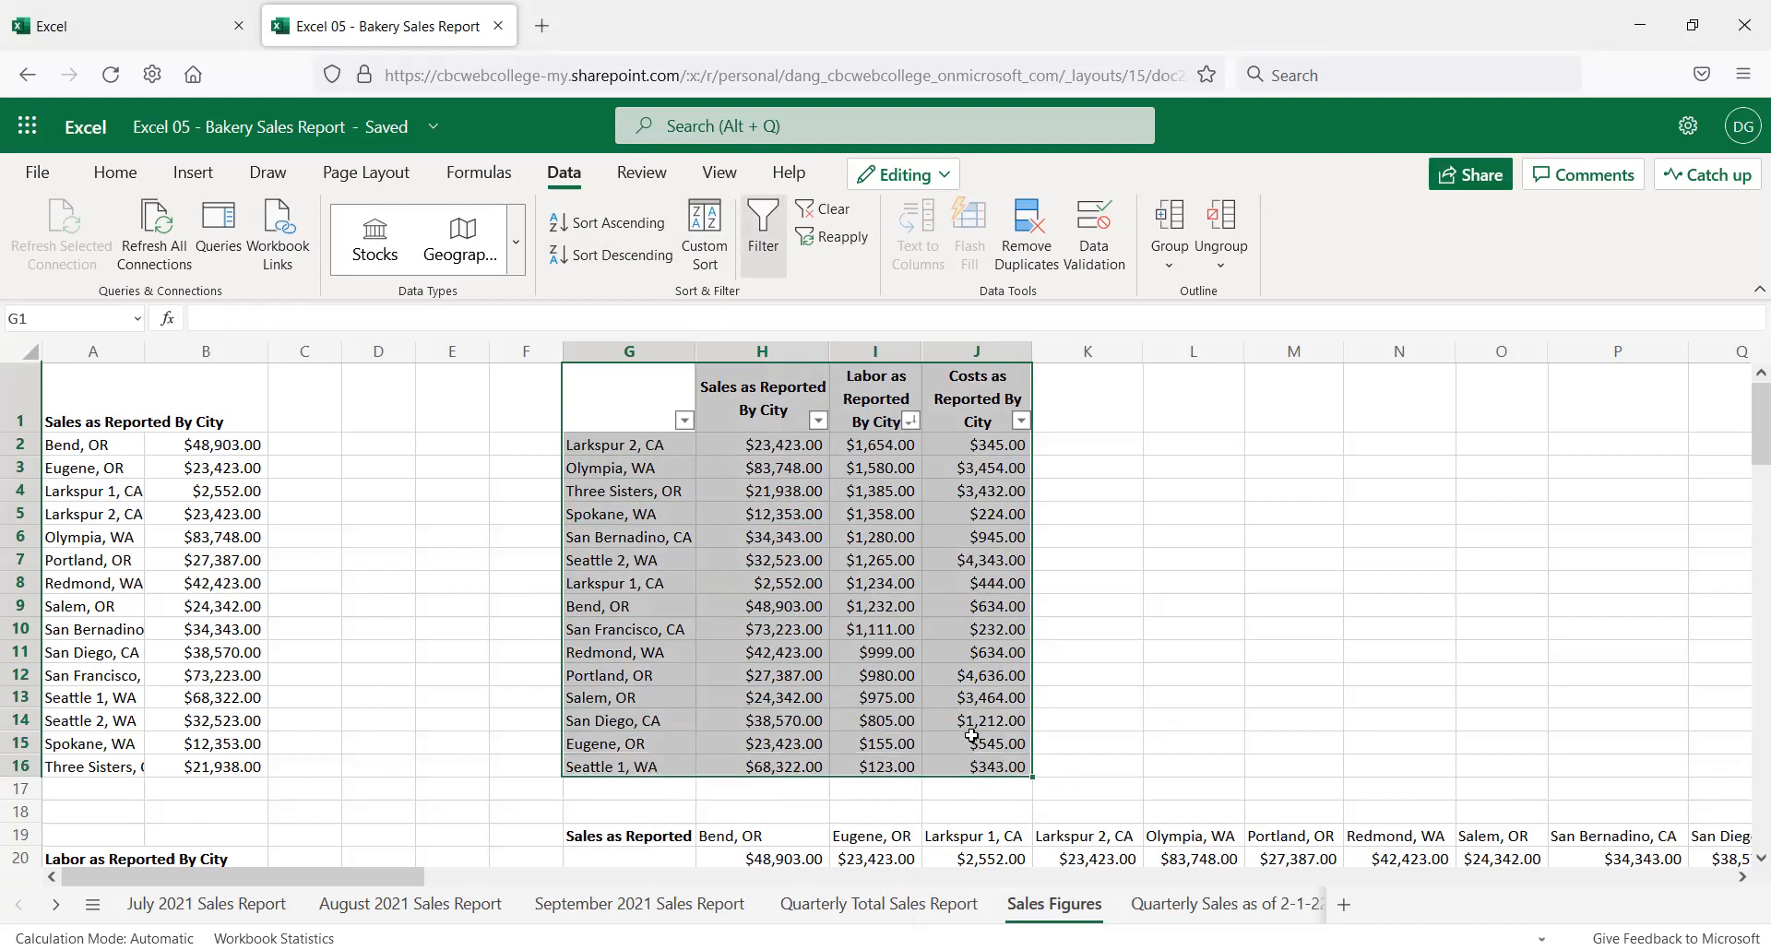
left_click(768, 226)
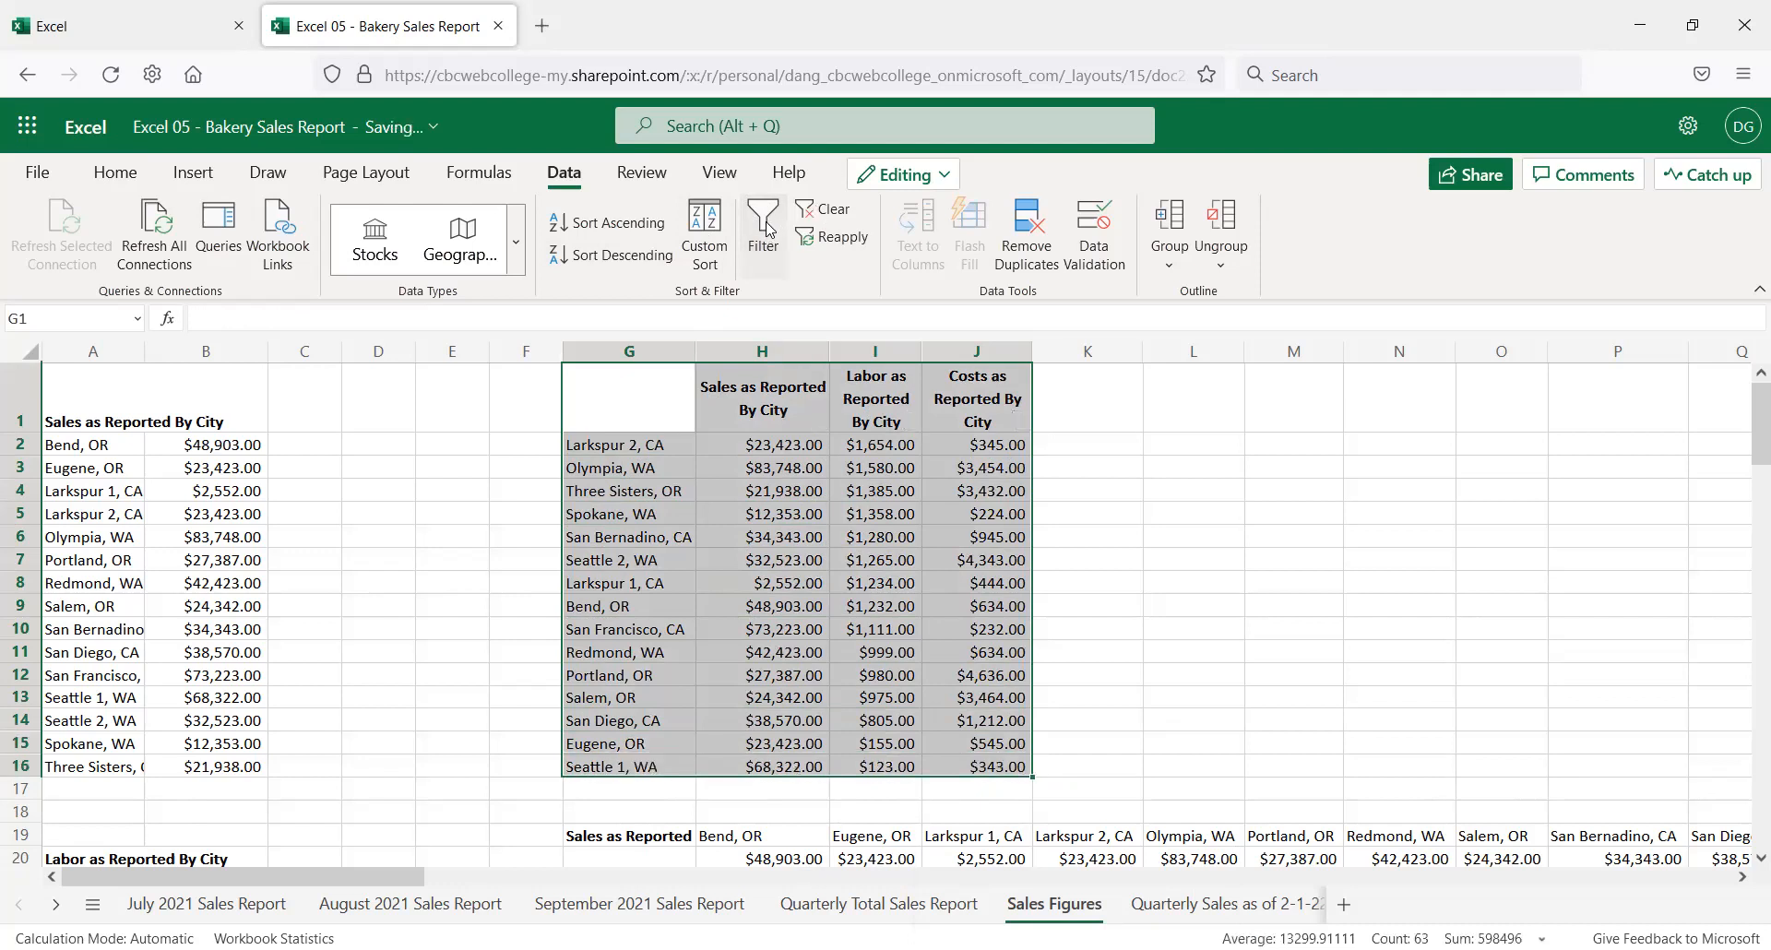
left_click(768, 226)
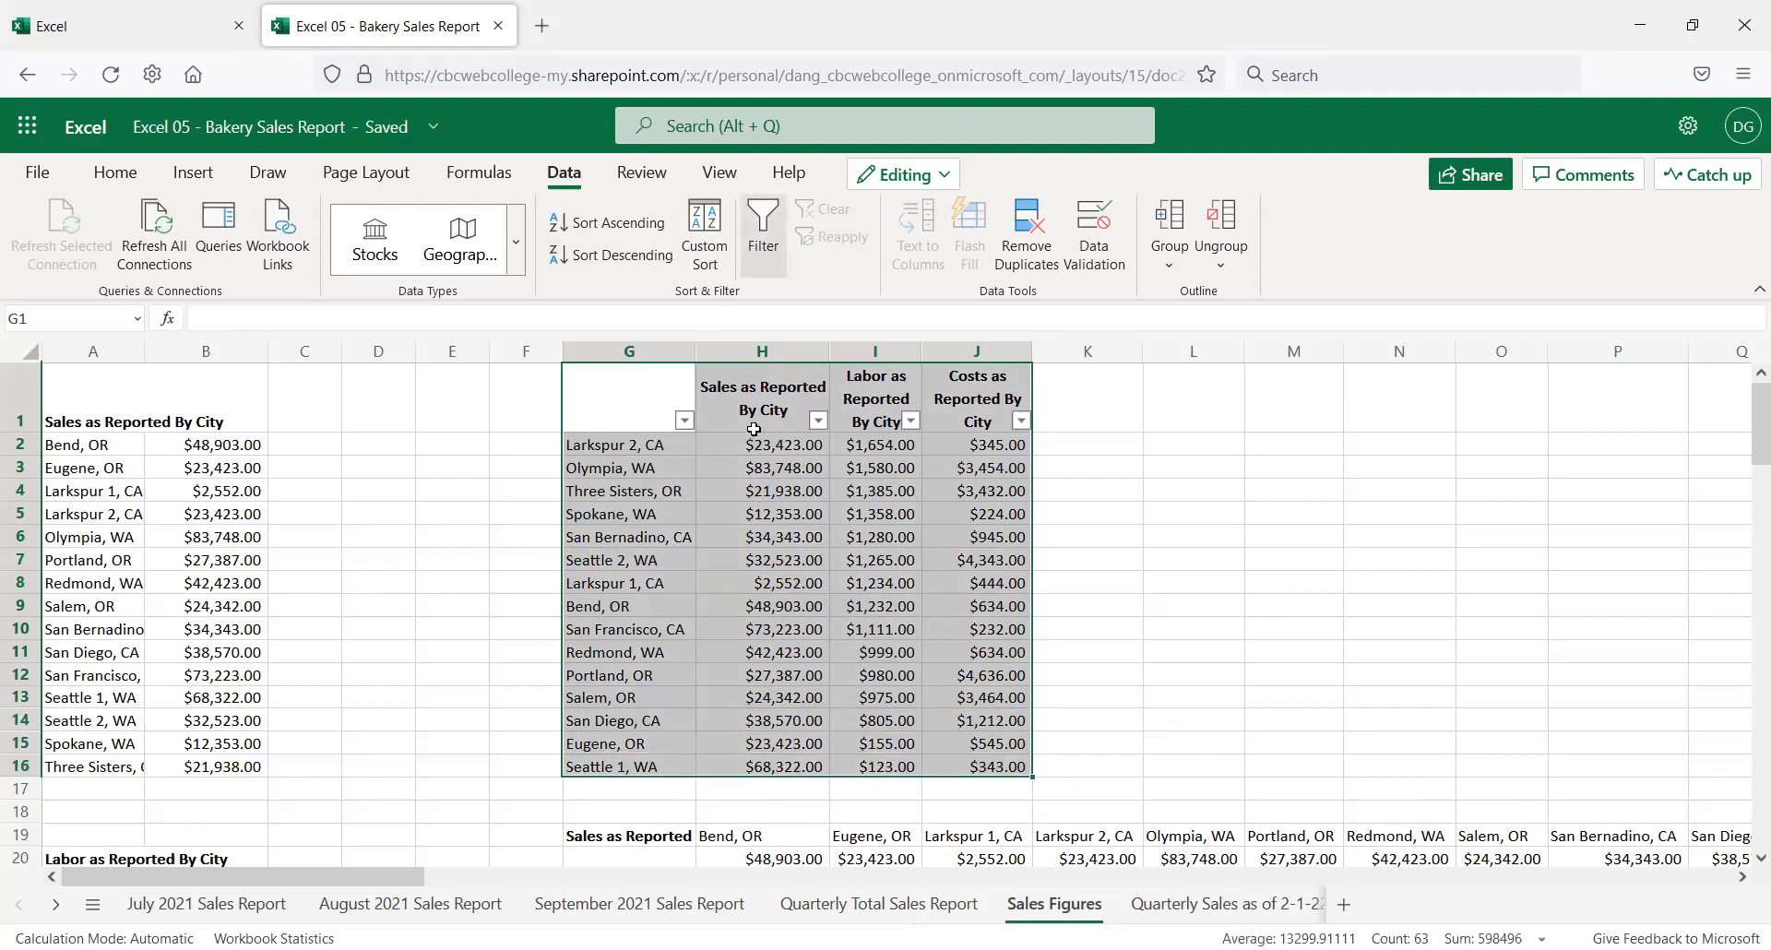
Sort the combined table by the city names in column G from A to Z using the column filter
left_click(1153, 441)
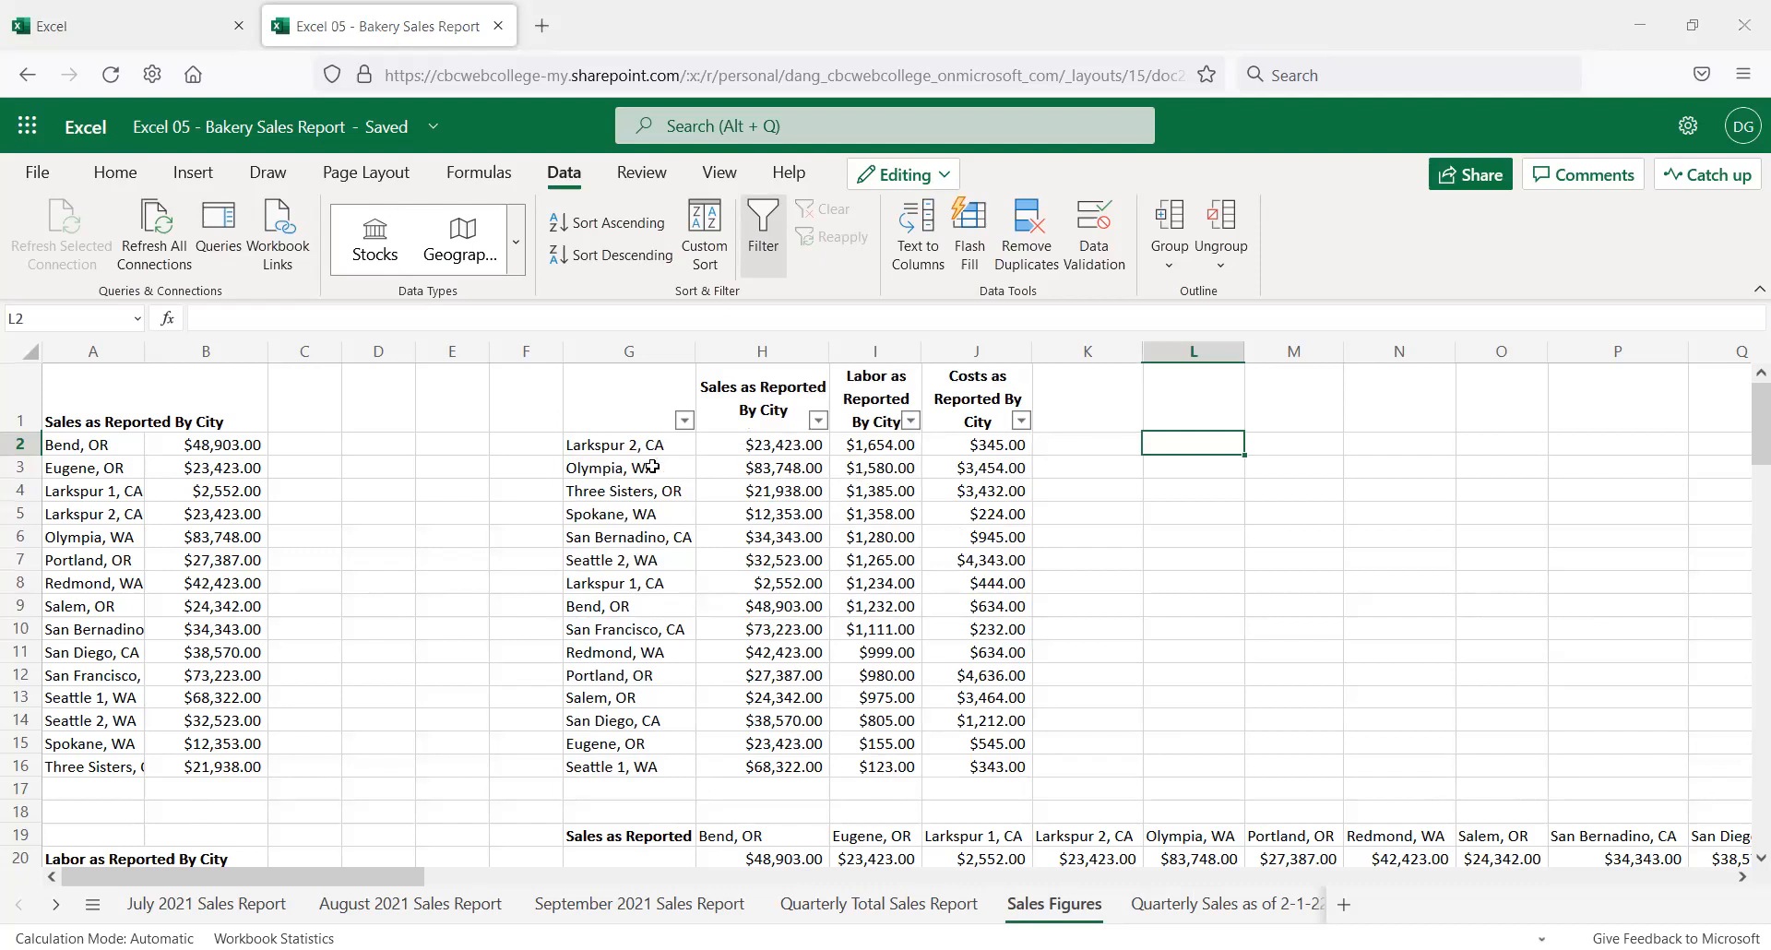
left_click(685, 426)
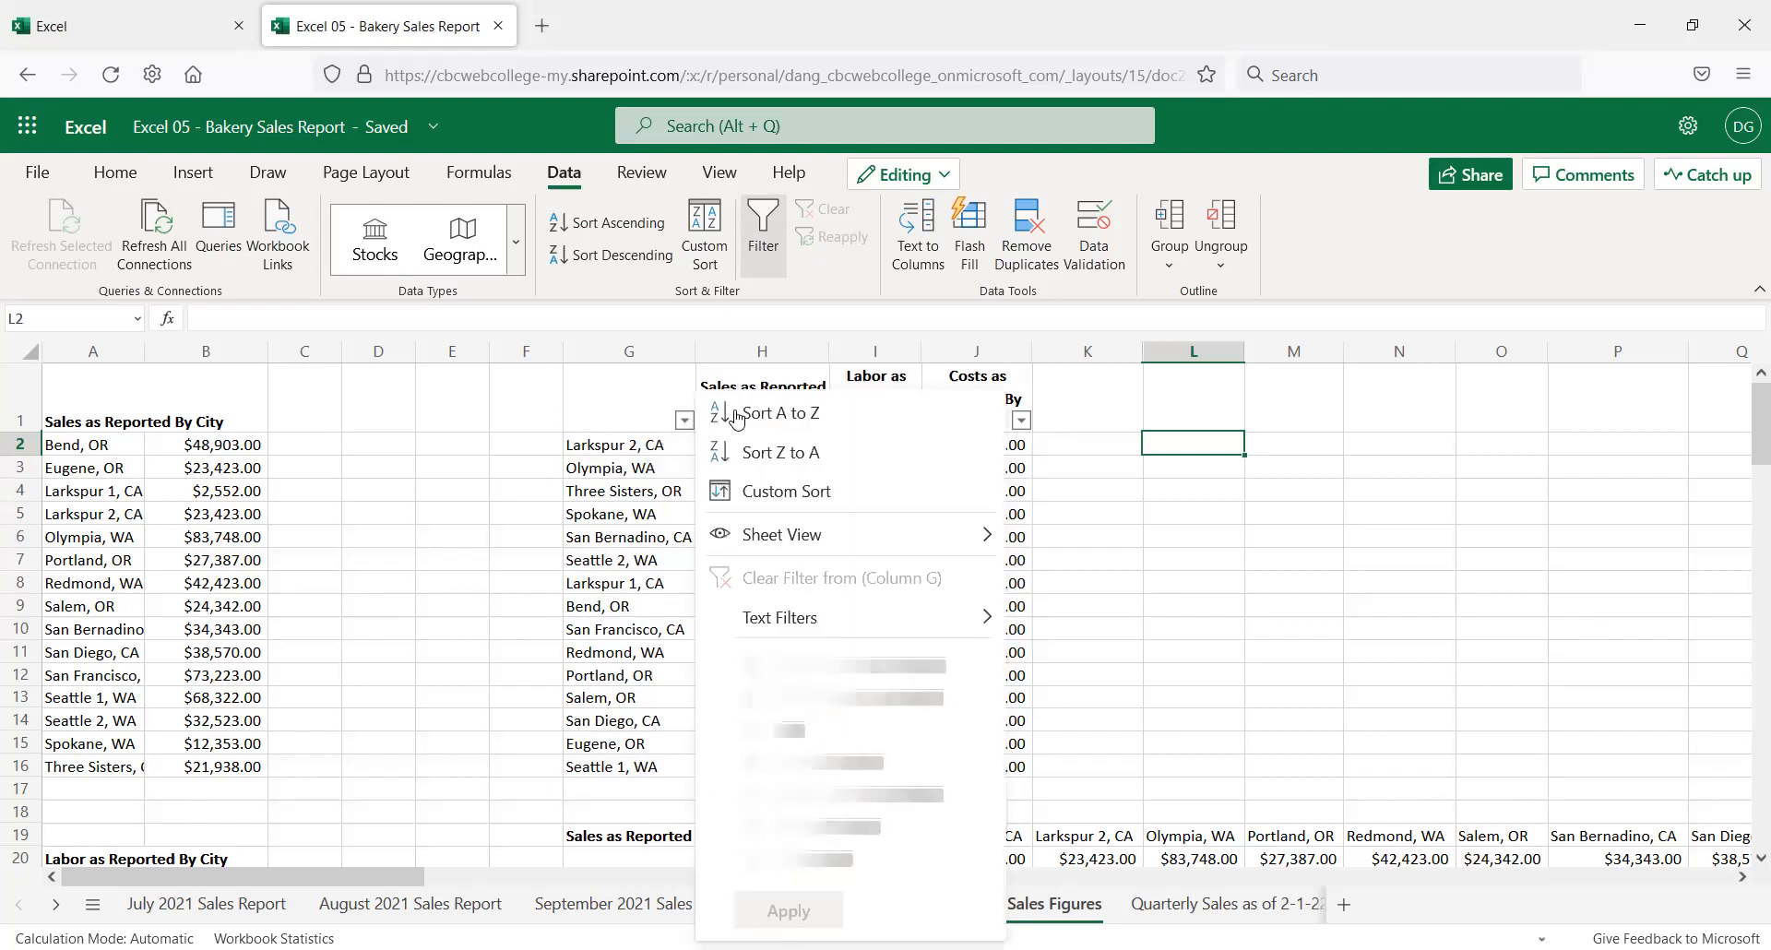
left_click(743, 301)
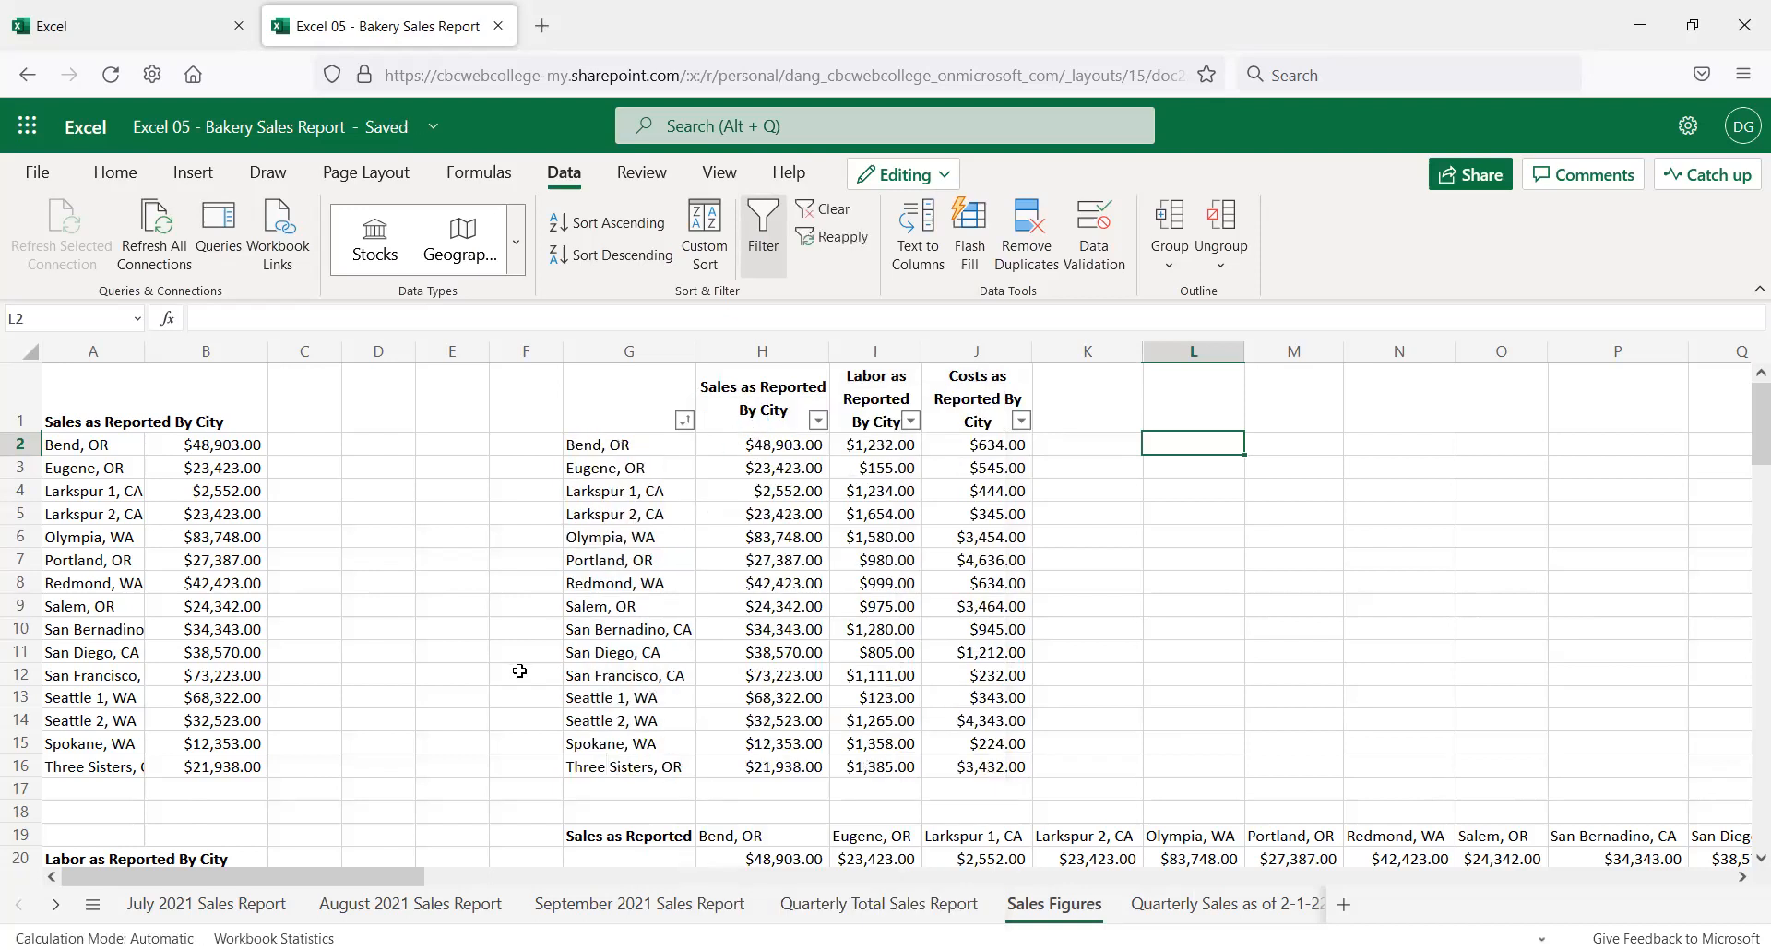